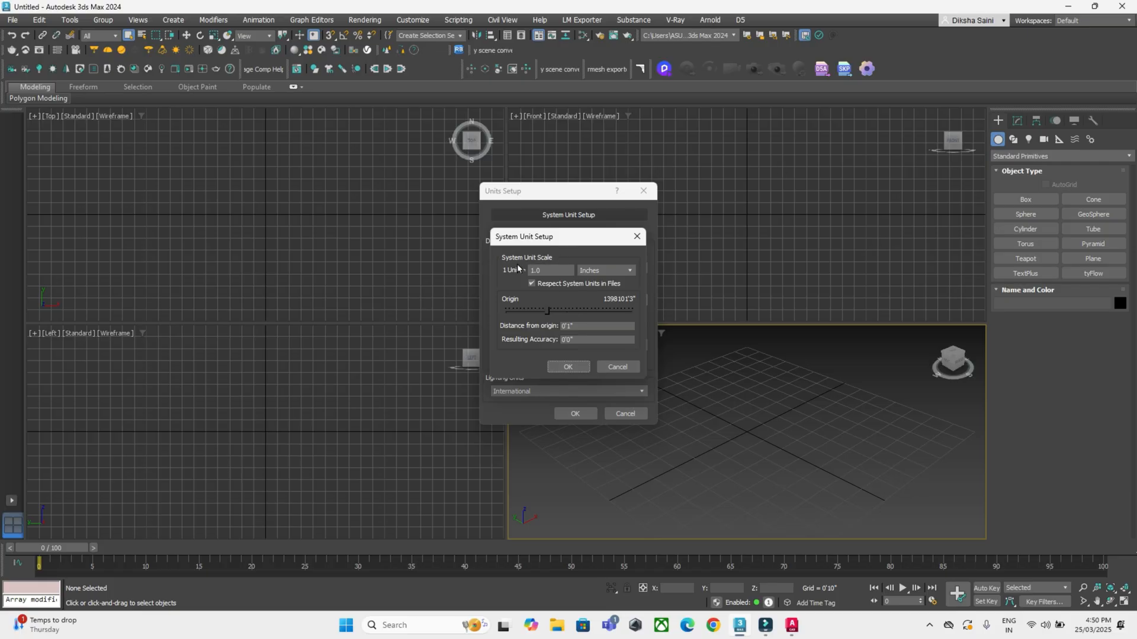
# Confirm a system unit scale of 1 unit = 1.0 inch and US Standard display units in feet with 1/32 fractional inches
pyautogui.click(567, 367)
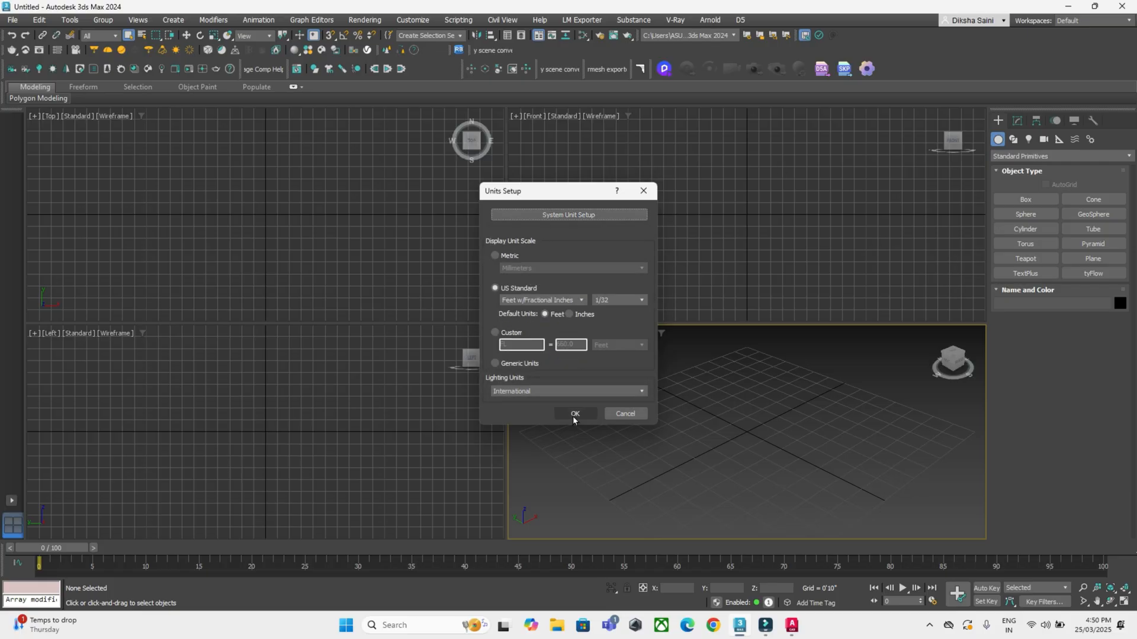
pyautogui.click(574, 413)
pyautogui.click(416, 283)
pyautogui.click(476, 343)
pyautogui.click(593, 421)
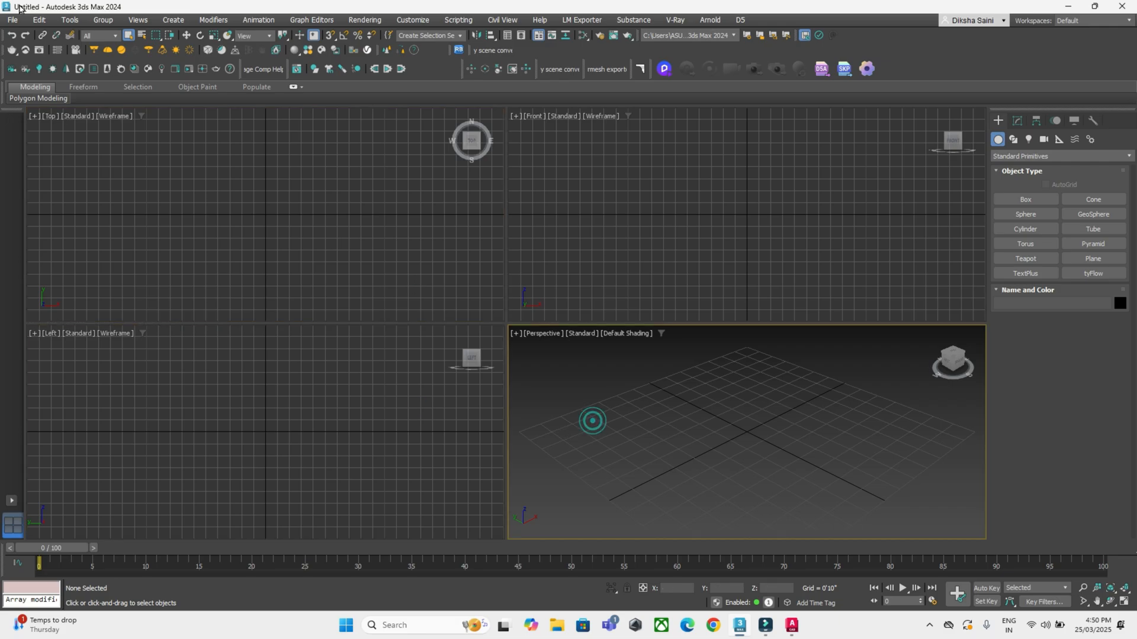
# With the Top viewport active, choose 14.dwg from D:\Files\AutoCAD Files\PTS\COMPLETE FILE\14 as the file to import
pyautogui.click(348, 288)
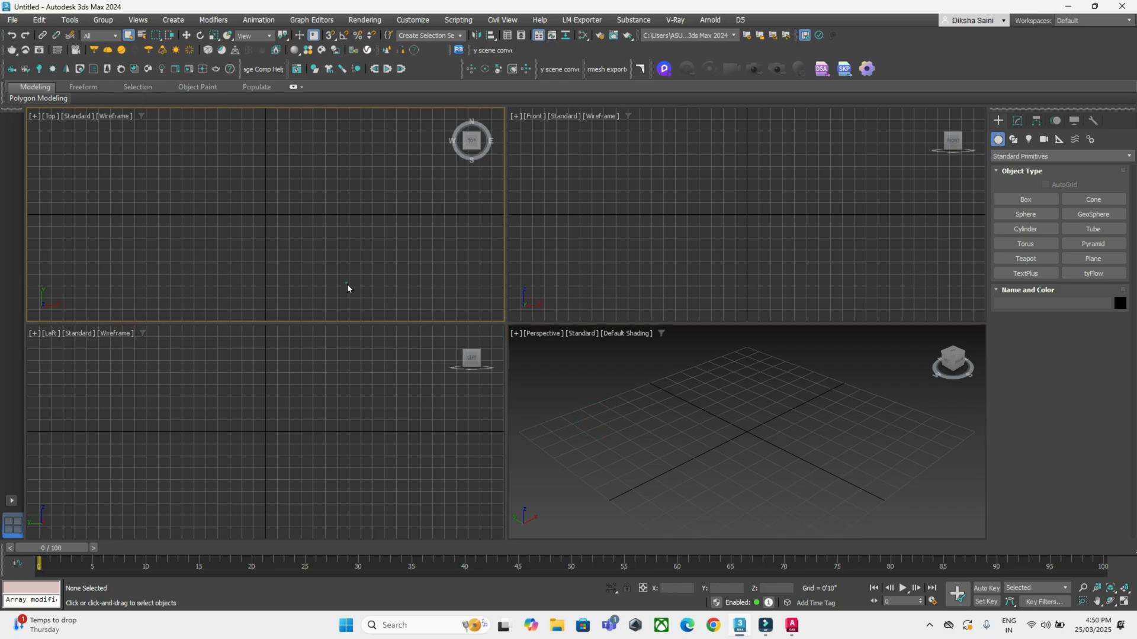
pyautogui.click(13, 21)
pyautogui.moveTo(63, 194)
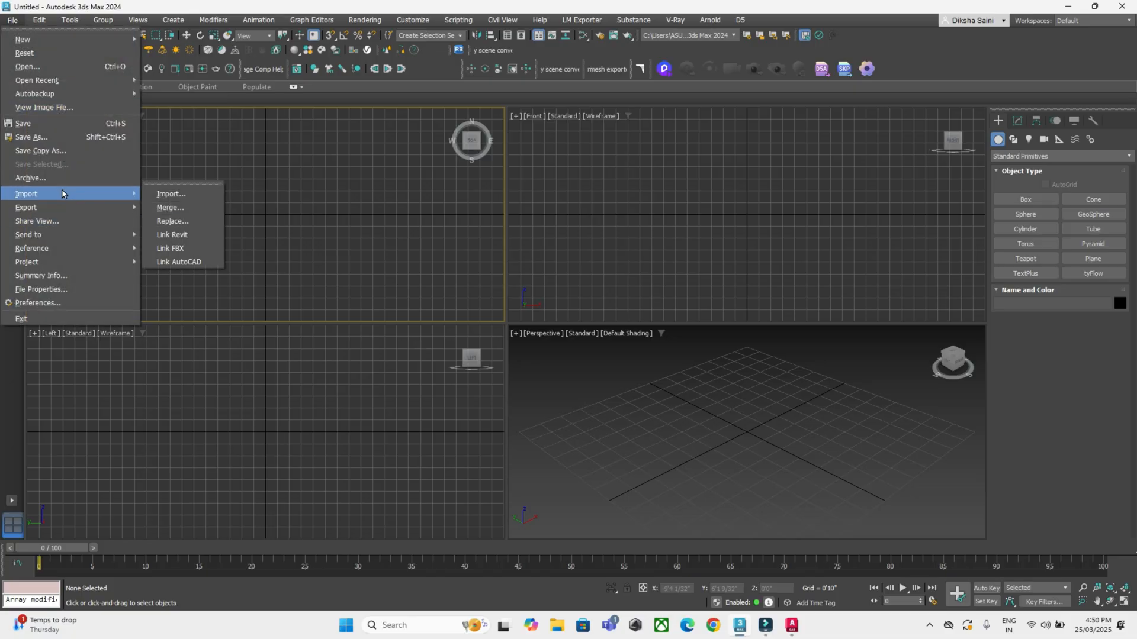
pyautogui.click(162, 197)
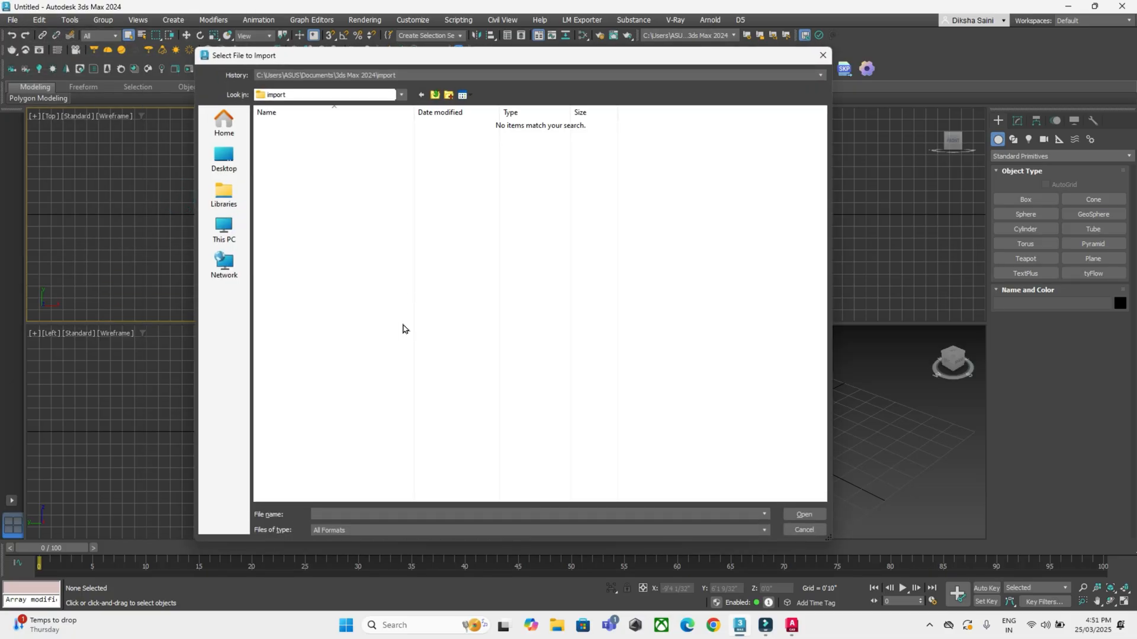
pyautogui.click(240, 226)
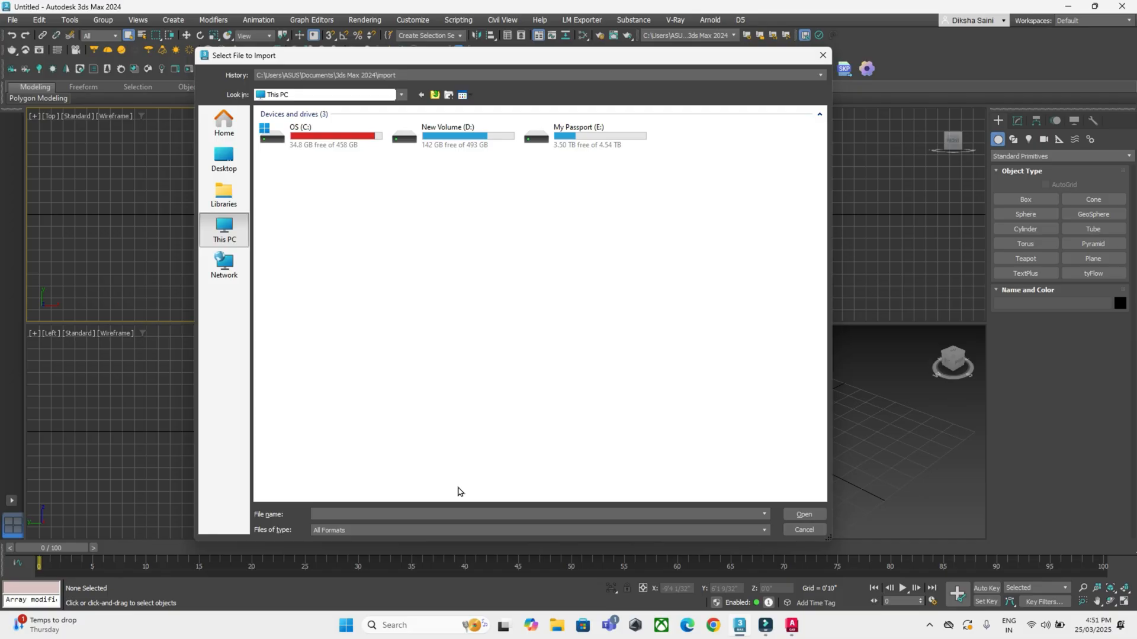
pyautogui.click(386, 515)
pyautogui.doubleClick(447, 137)
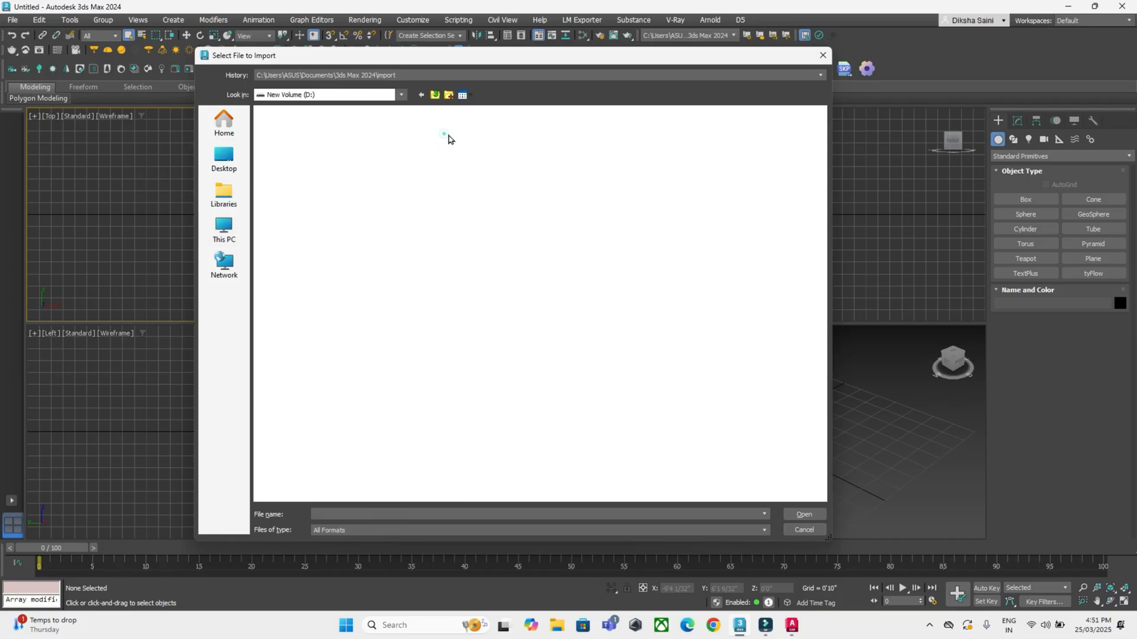
pyautogui.doubleClick(315, 147)
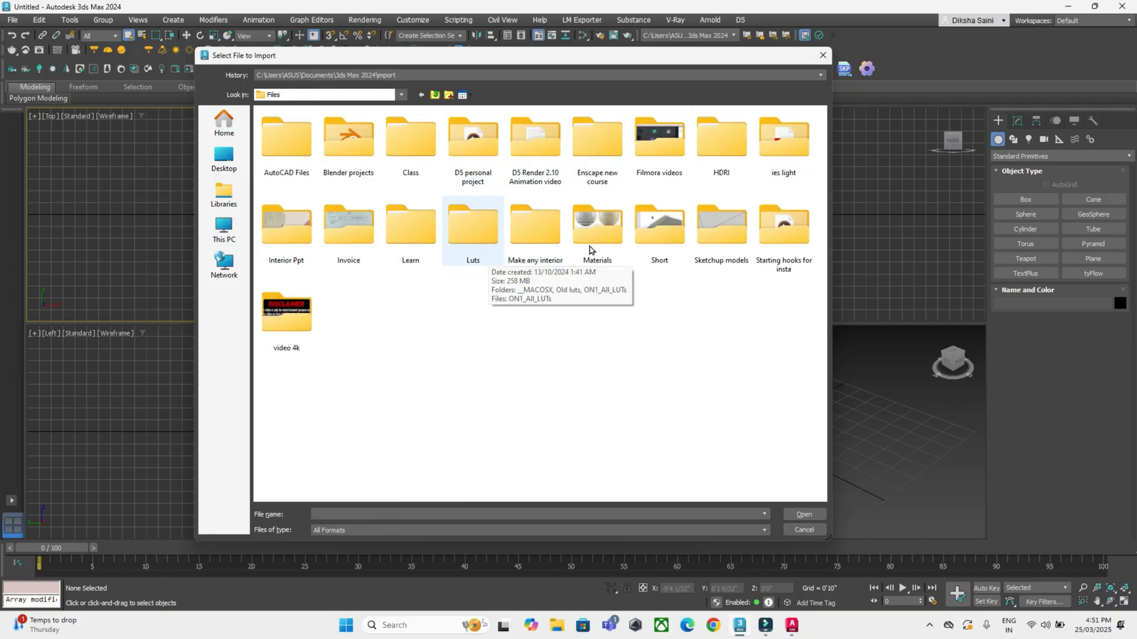
pyautogui.doubleClick(287, 142)
pyautogui.doubleClick(283, 148)
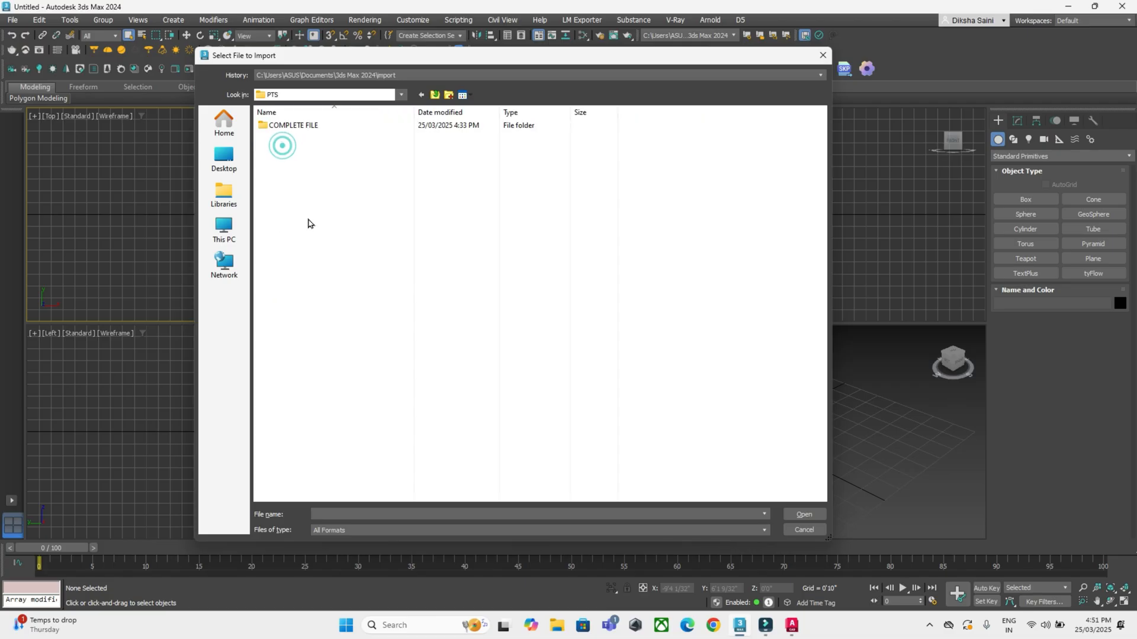
pyautogui.doubleClick(308, 126)
pyautogui.doubleClick(276, 262)
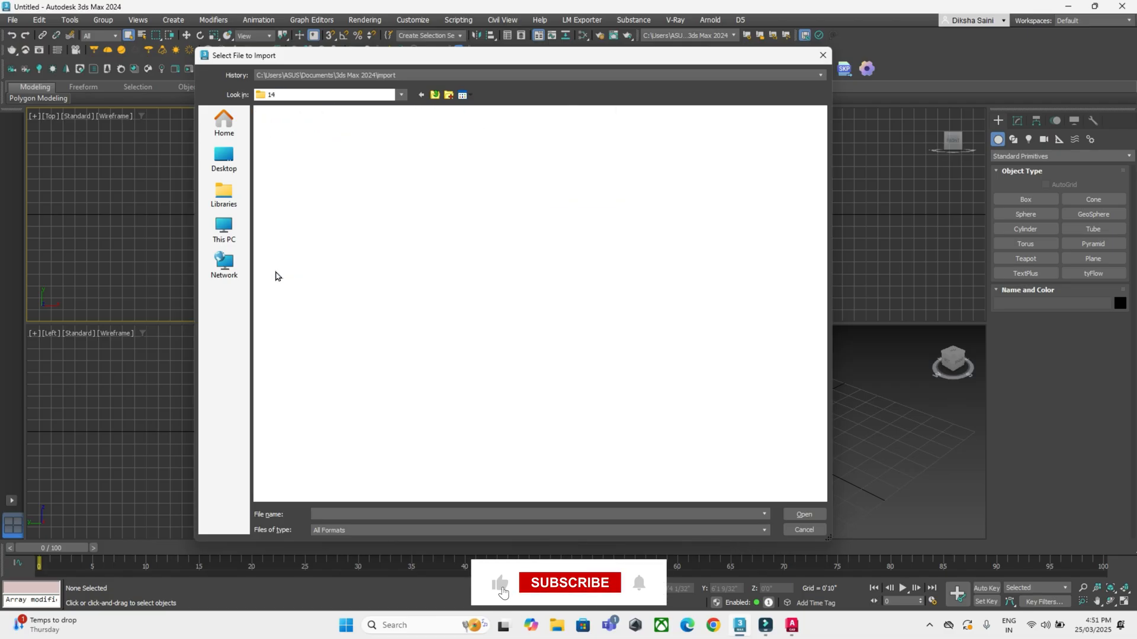
pyautogui.click(804, 514)
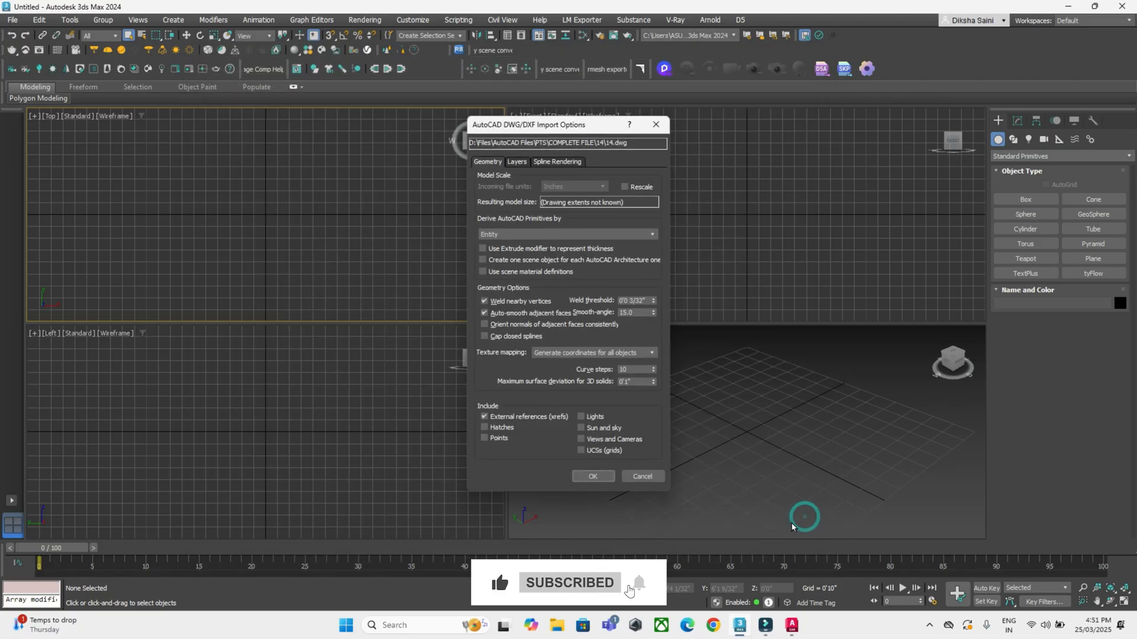
# Import the drawing with AutoCAD primitives derived by Entity and maximize the Top viewport
pyautogui.click(511, 233)
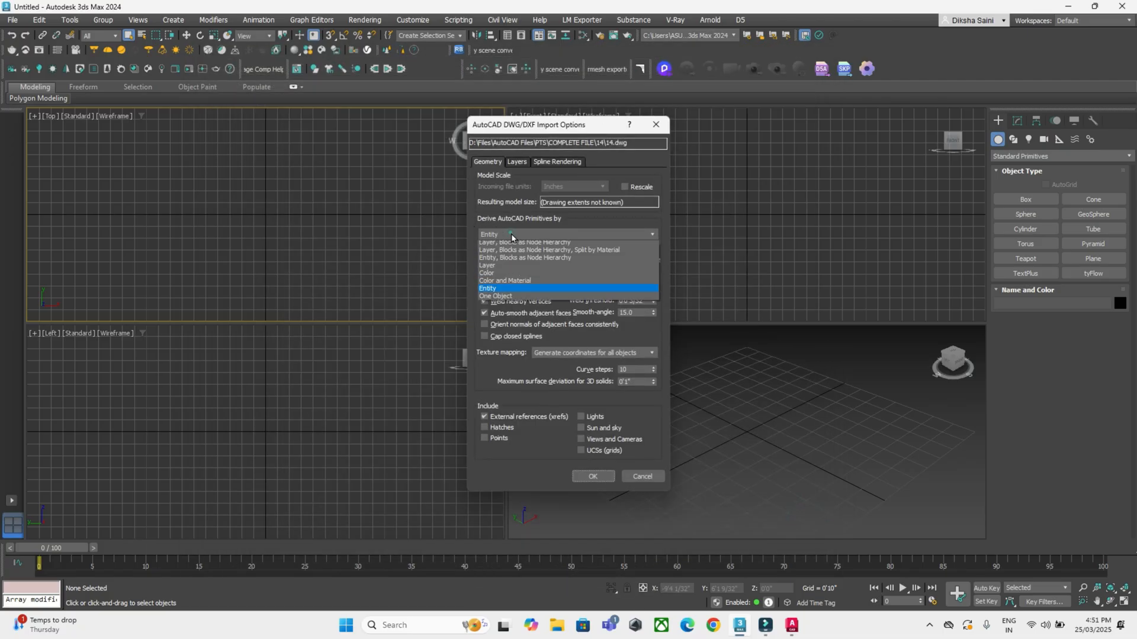
pyautogui.click(513, 235)
pyautogui.click(513, 235)
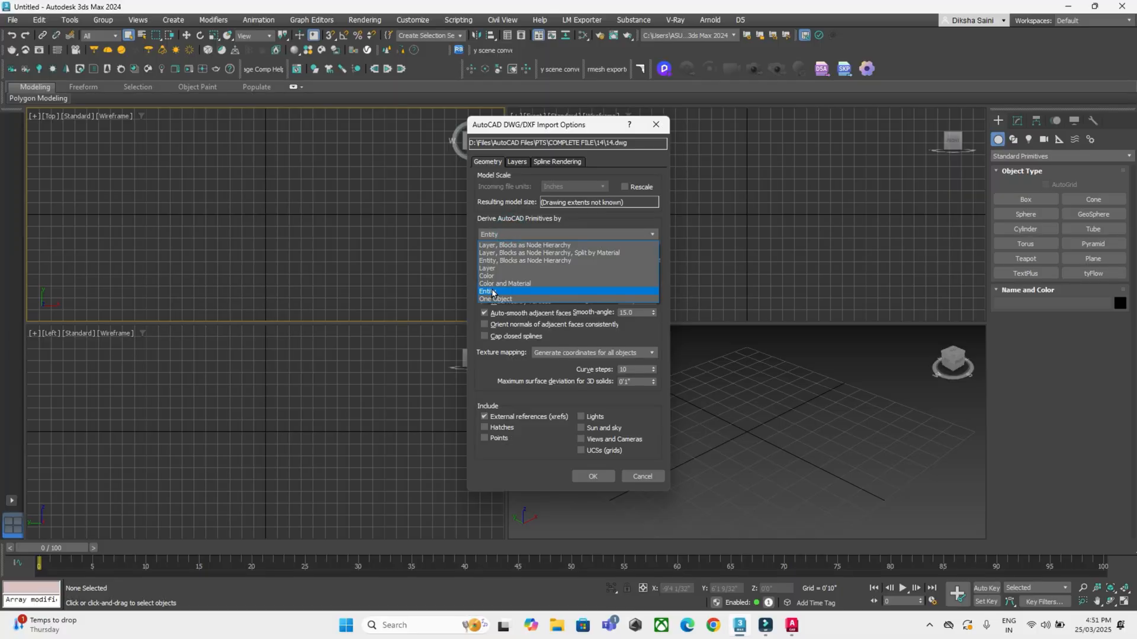
pyautogui.click(492, 290)
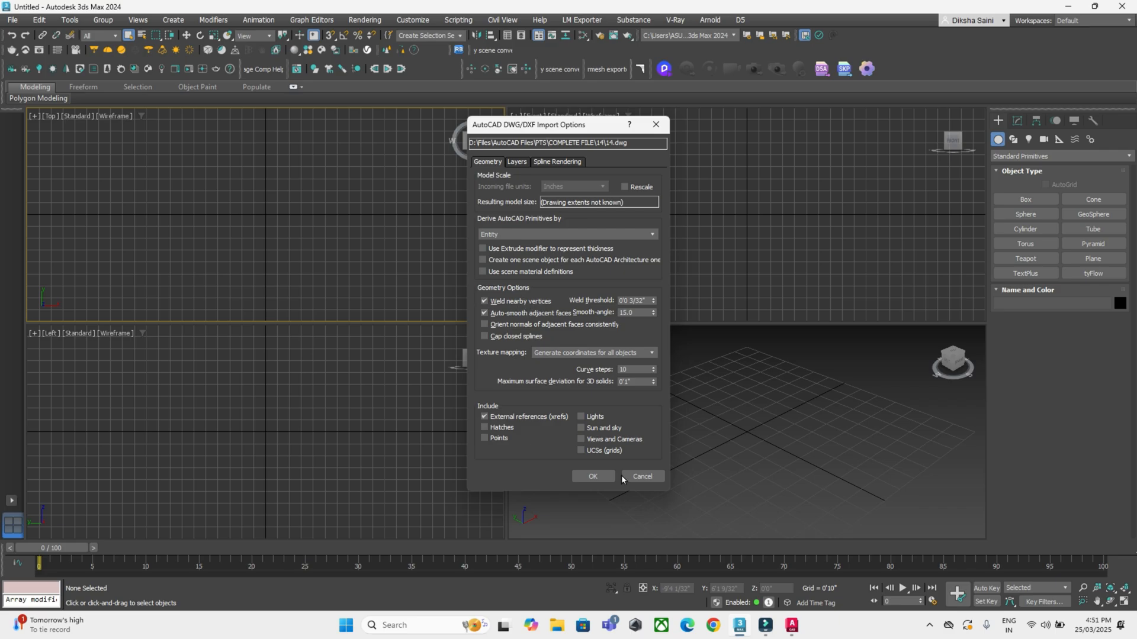
pyautogui.click(589, 476)
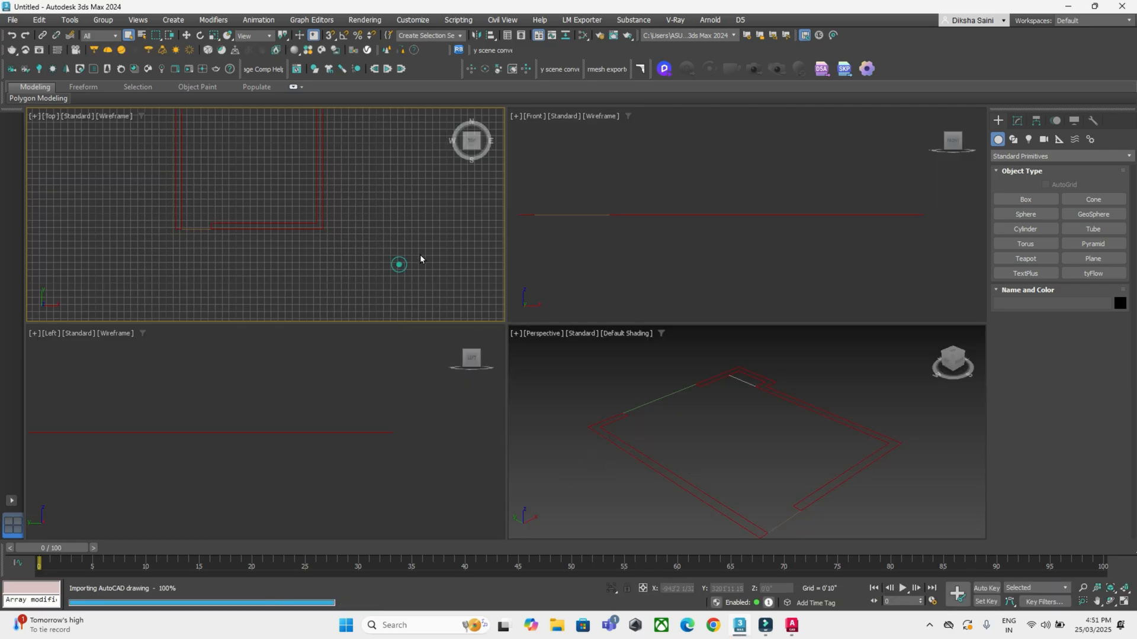
pyautogui.scroll(-3, 409, 261)
pyautogui.hotkey('alt', 'w')
pyautogui.scroll(3, 657, 288)
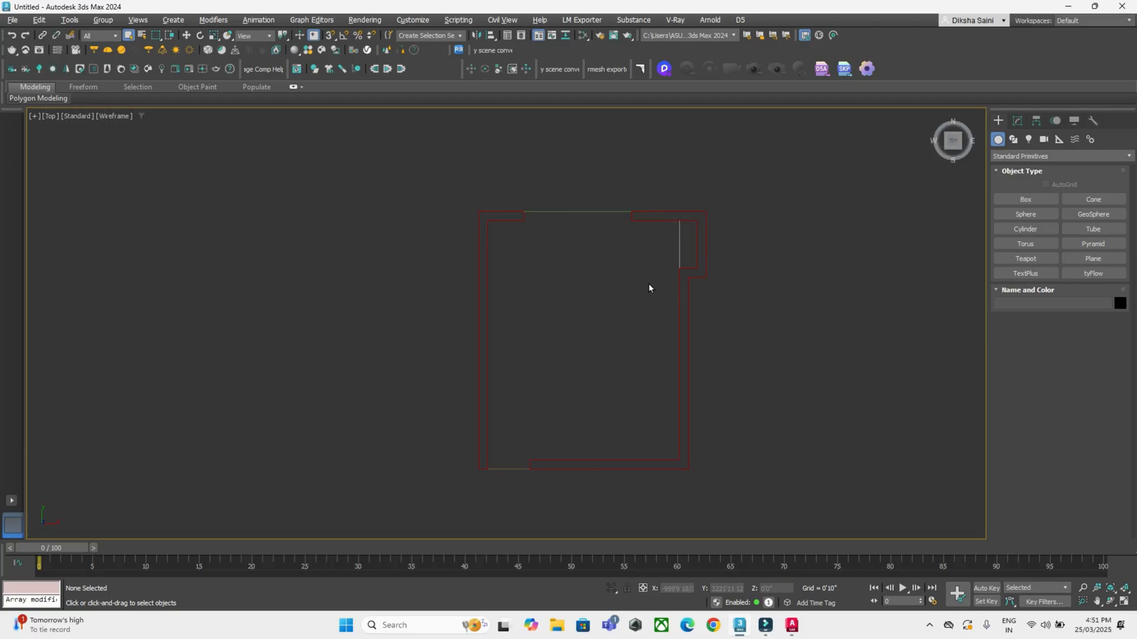
pyautogui.scroll(2, 691, 318)
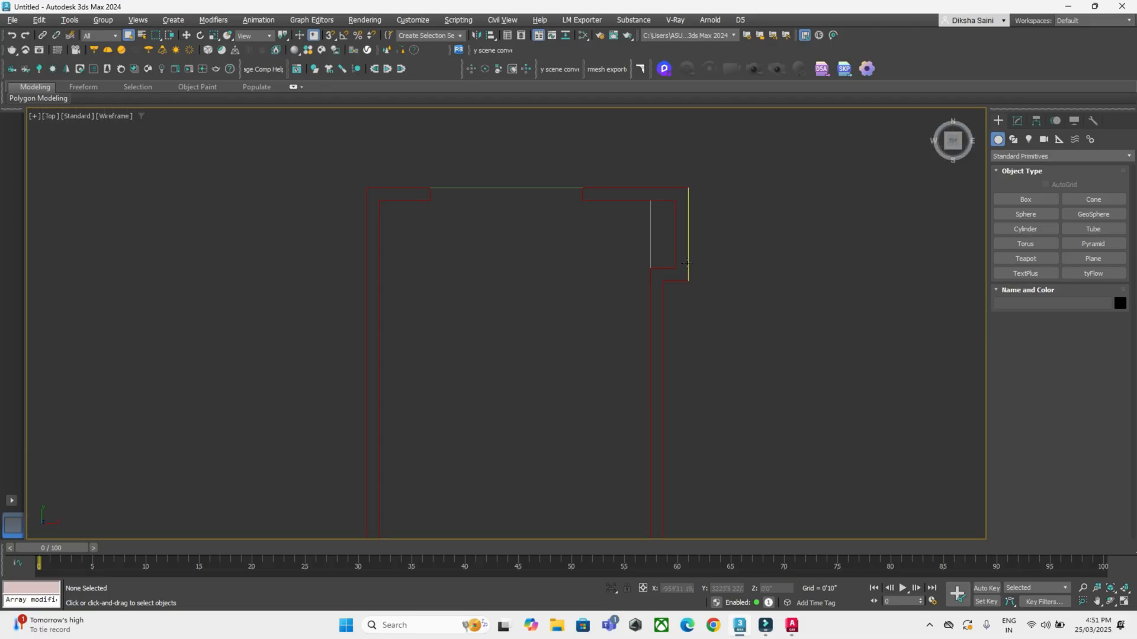
# Attach all the imported lines to the outer wall line beside the niche, making one editable spline
pyautogui.click(687, 263)
pyautogui.scroll(-3, 757, 290)
pyautogui.moveTo(757, 289); pyautogui.dragTo(713, 246, button='middle')
pyautogui.click(1017, 121)
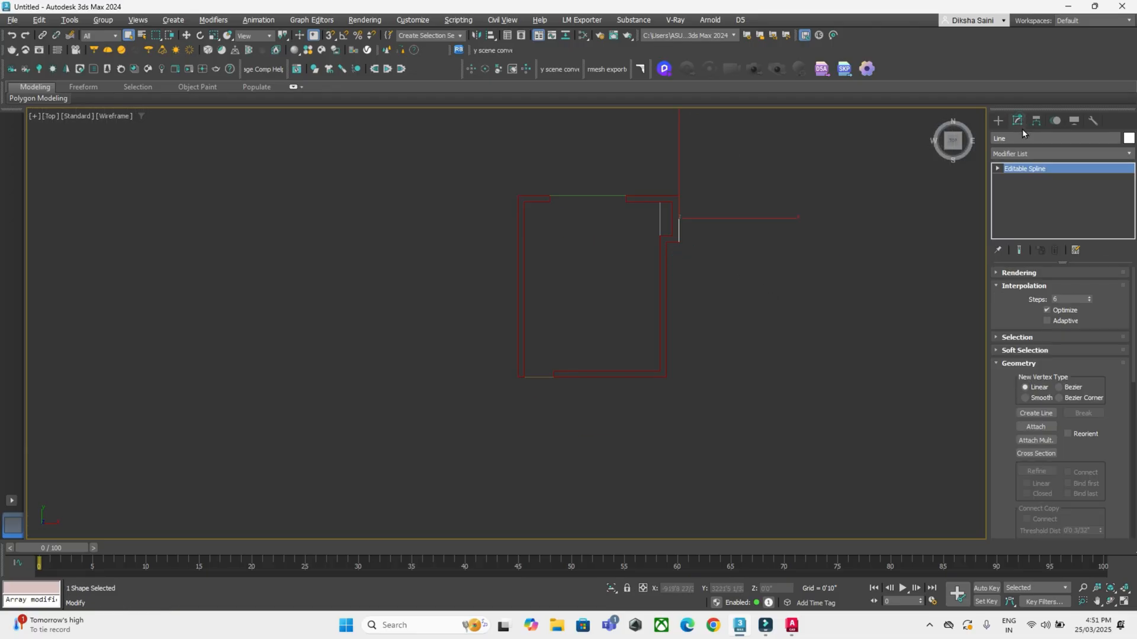
pyautogui.click(1037, 441)
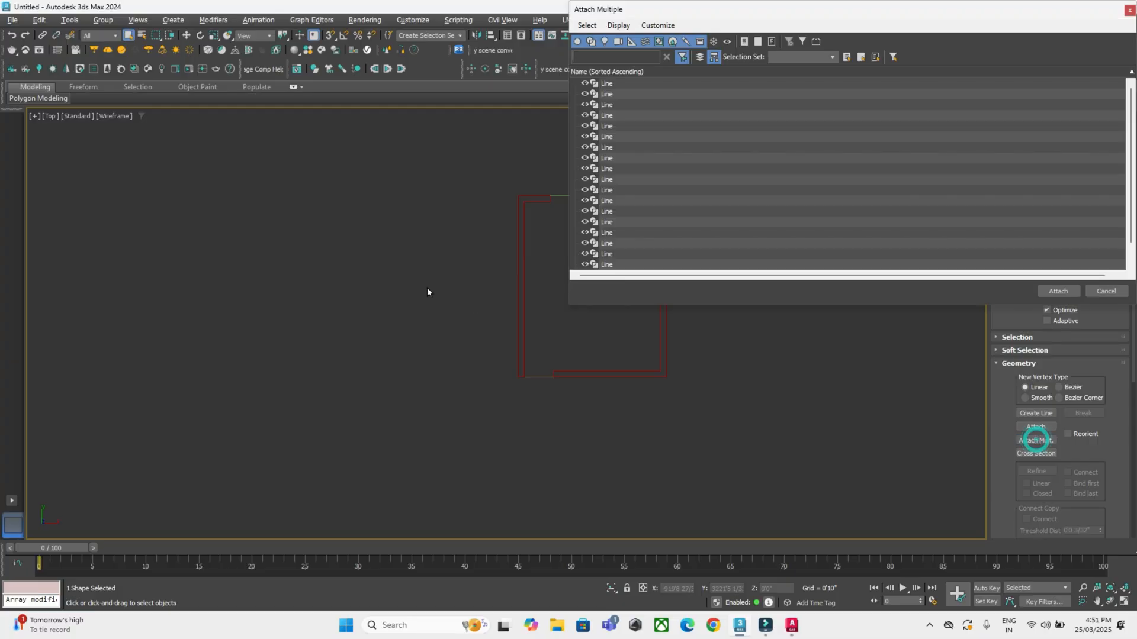
pyautogui.click(697, 172)
pyautogui.hotkey('ctrl', 'a')
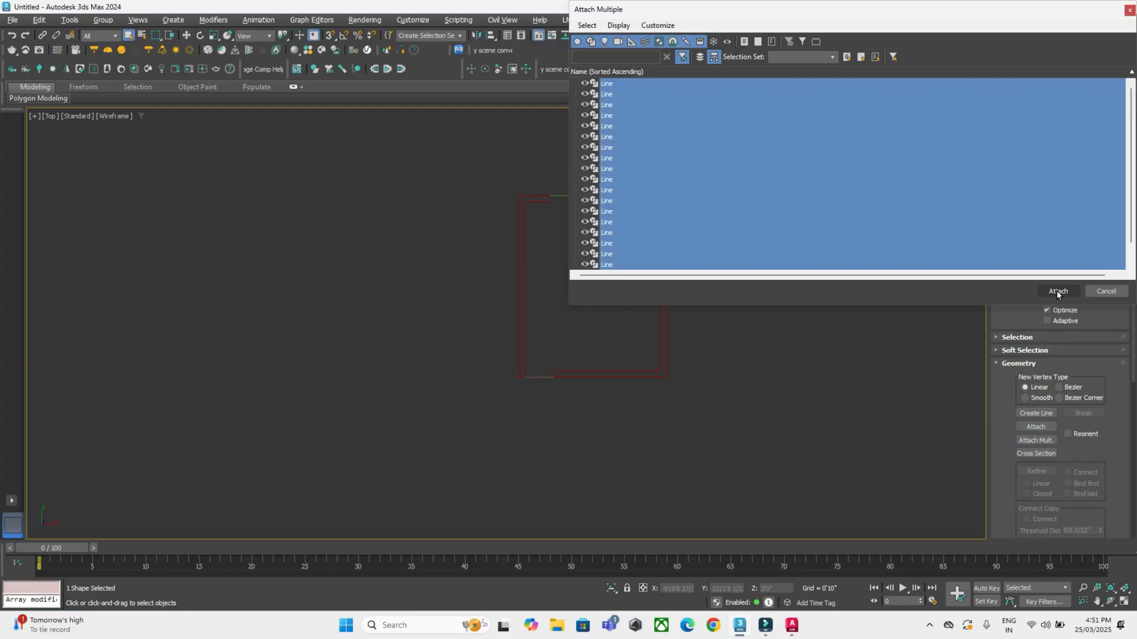
pyautogui.click(1058, 291)
pyautogui.click(806, 341)
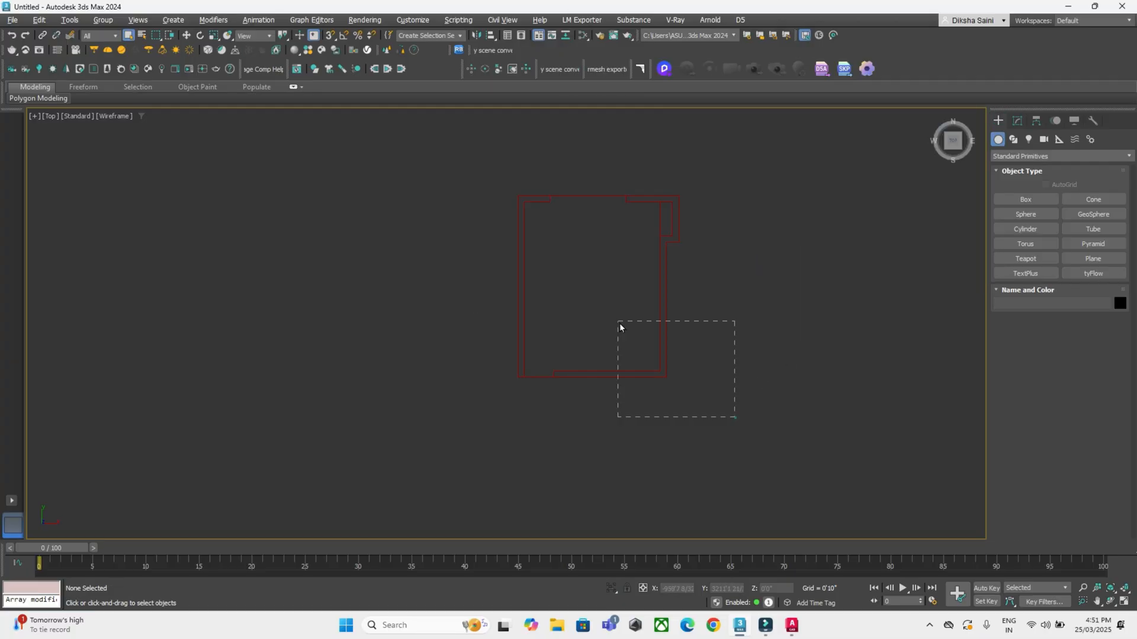
# Select the combined floor plan spline and change its object color to pale green
pyautogui.moveTo(619, 323); pyautogui.dragTo(617, 321)
pyautogui.moveTo(718, 273); pyautogui.dragTo(674, 333, button='middle')
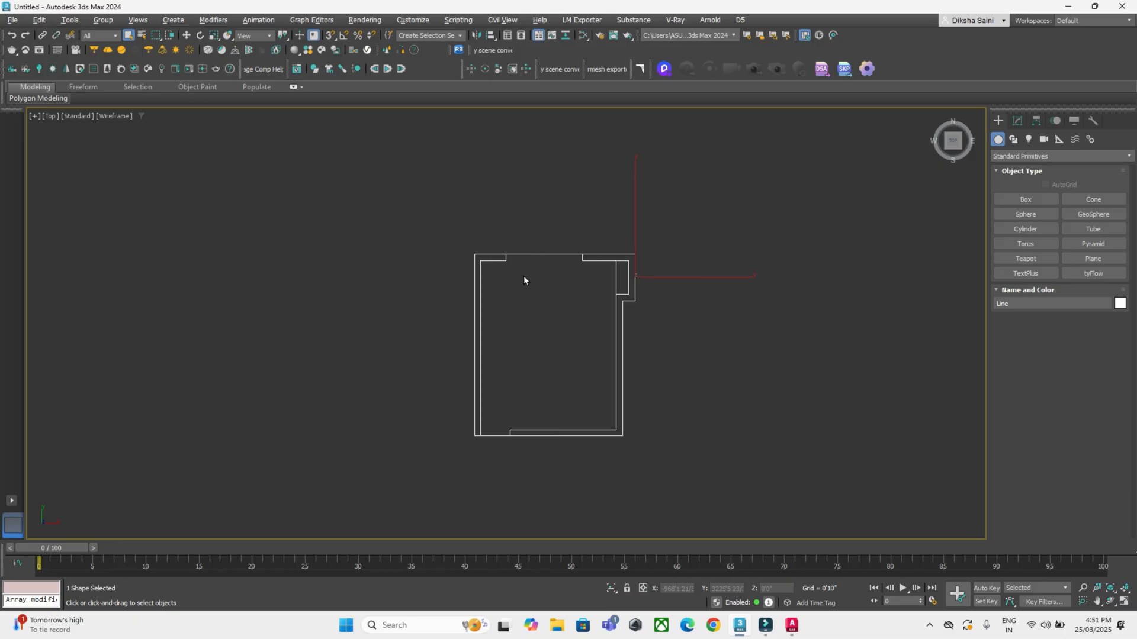
pyautogui.click(1119, 303)
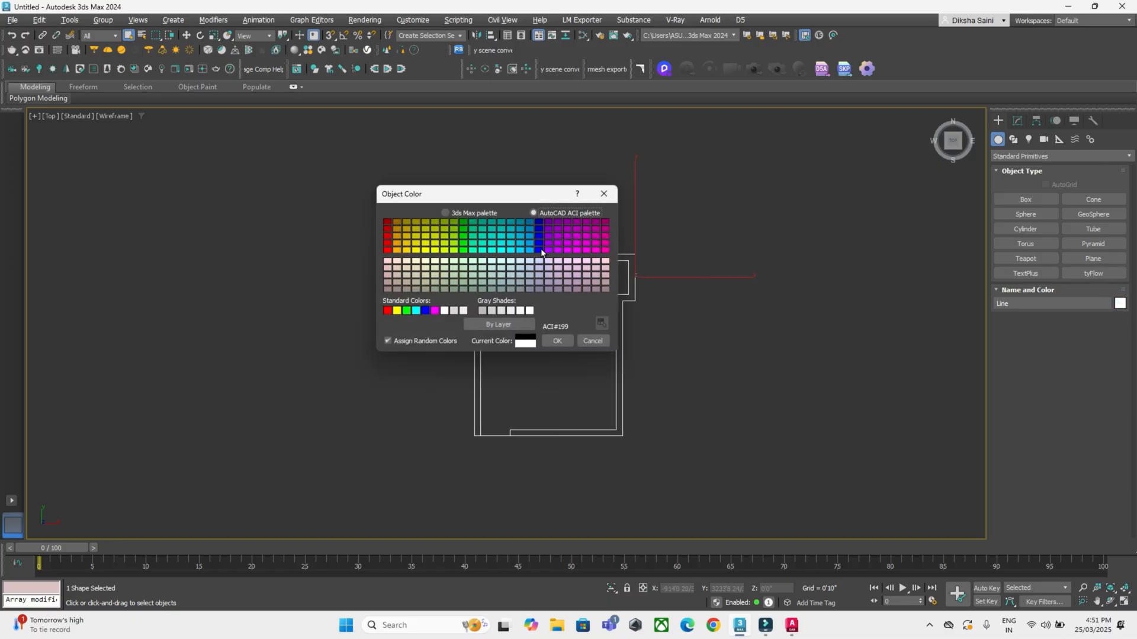
pyautogui.click(483, 278)
pyautogui.click(545, 342)
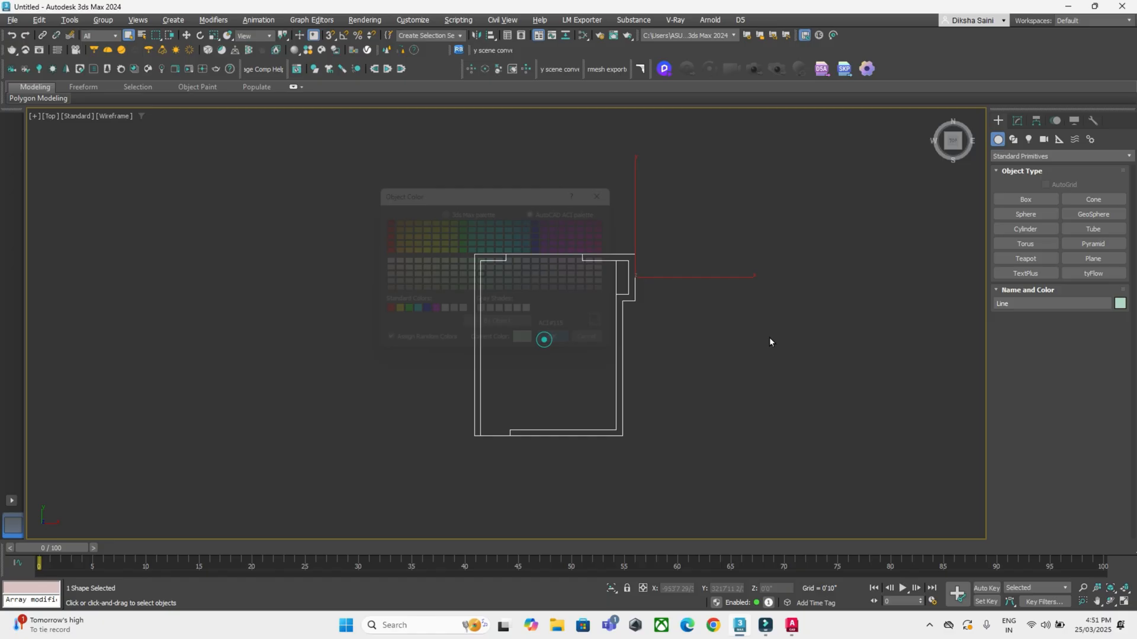
# Examine where the floor plan lies relative to the world origin in the Top view
pyautogui.click(749, 259)
pyautogui.scroll(-2, 705, 395)
pyautogui.moveTo(707, 392); pyautogui.dragTo(765, 345, button='middle')
pyautogui.moveTo(777, 439); pyautogui.dragTo(731, 312)
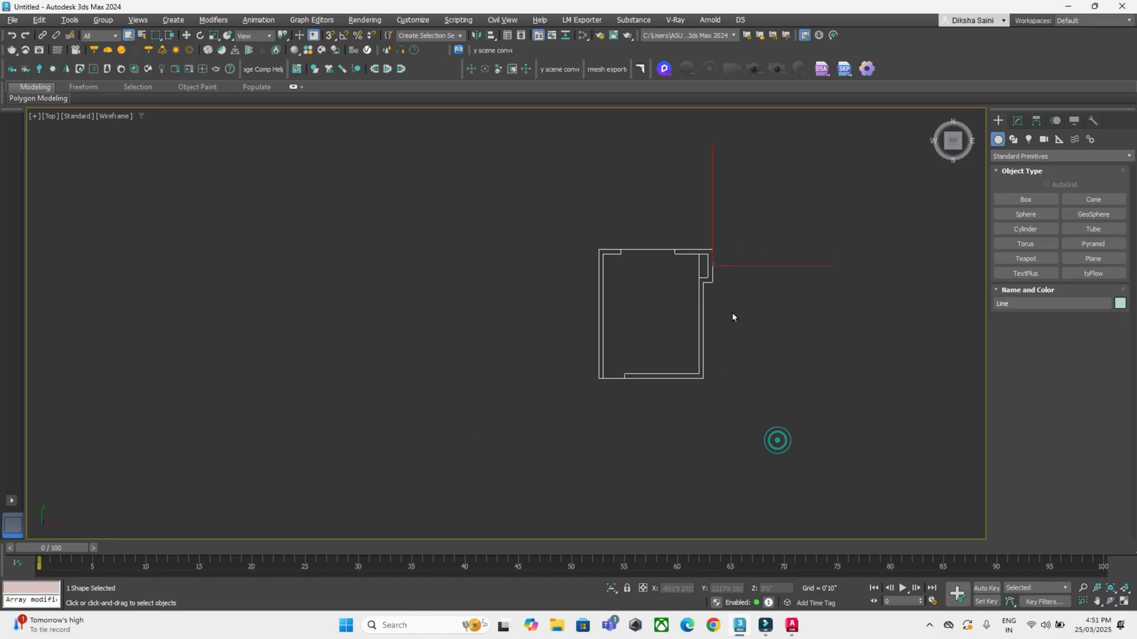
pyautogui.moveTo(731, 312); pyautogui.dragTo(740, 323, button='middle')
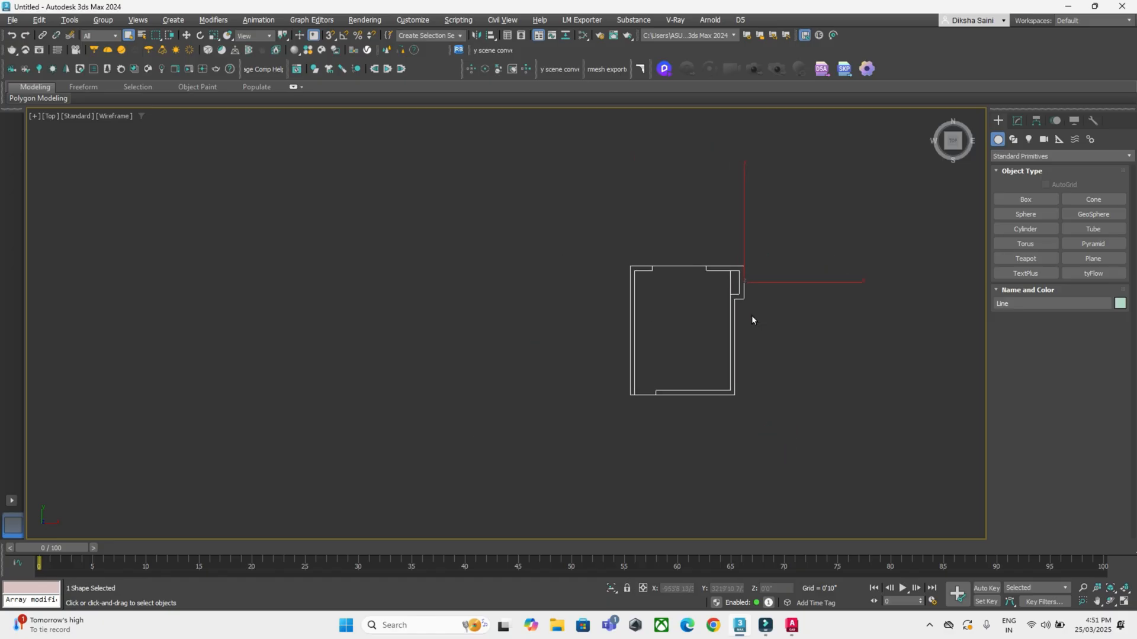
pyautogui.scroll(-5, 727, 314)
pyautogui.moveTo(727, 318); pyautogui.dragTo(564, 274, button='middle')
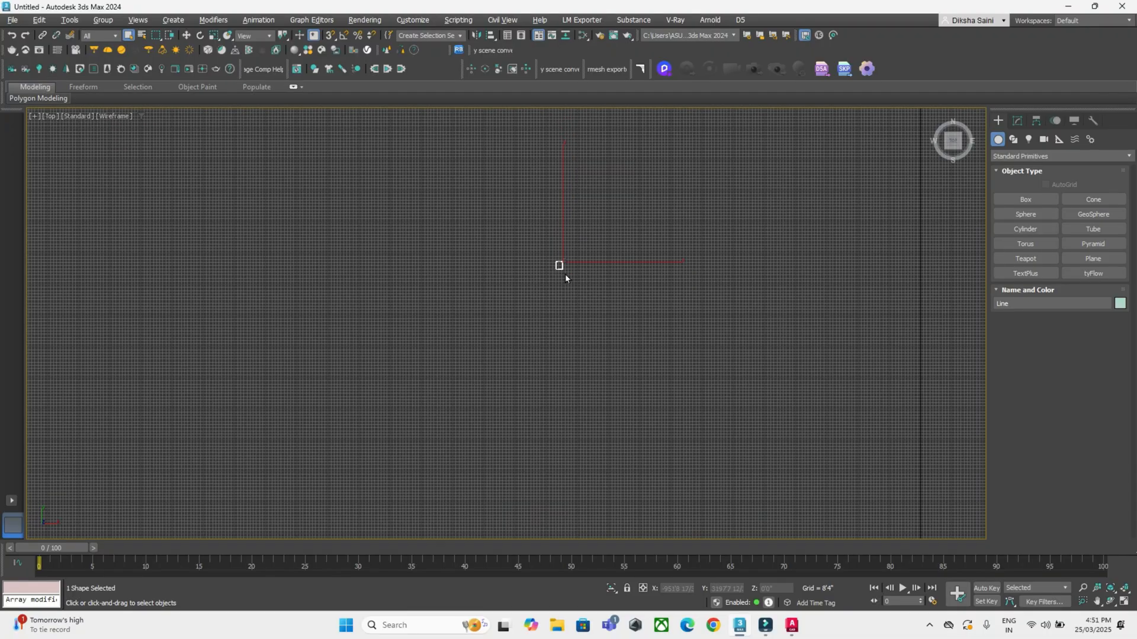
pyautogui.scroll(-8, 564, 273)
pyautogui.scroll(4, 617, 331)
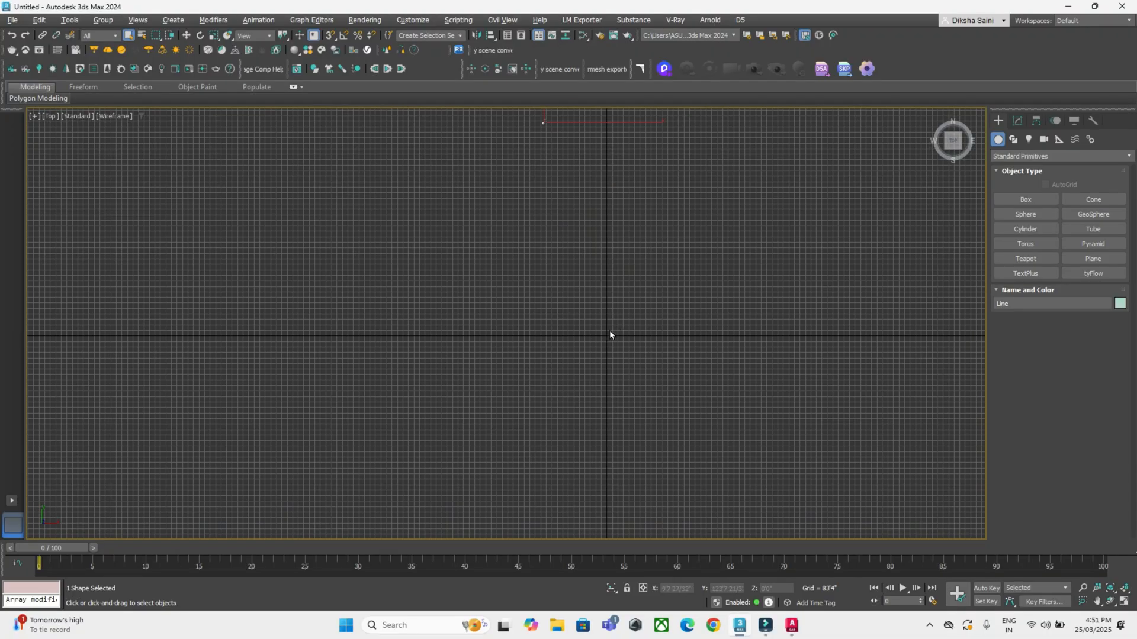
pyautogui.scroll(2, 573, 272)
pyautogui.moveTo(574, 272); pyautogui.dragTo(604, 438, button='middle')
pyautogui.moveTo(586, 297); pyautogui.dragTo(640, 455, button='middle')
pyautogui.scroll(3, 601, 287)
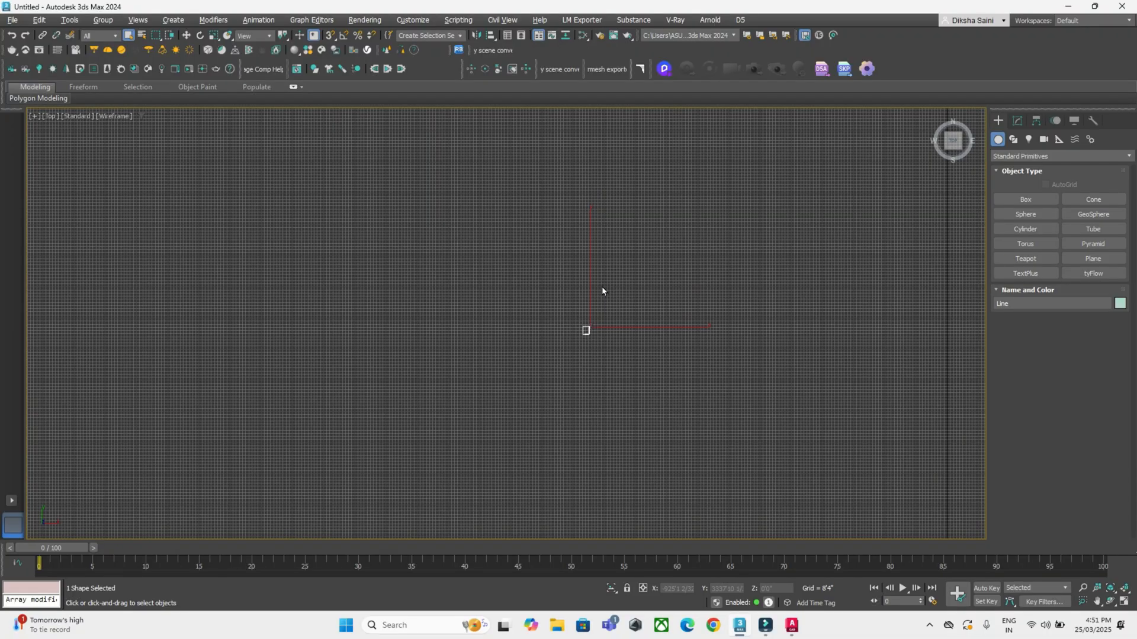
pyautogui.scroll(2, 602, 290)
# Move the floor plan to the world origin by resetting its X and Y positions to 0'0"
pyautogui.press('w')
pyautogui.scroll(3, 570, 385)
pyautogui.scroll(2, 570, 386)
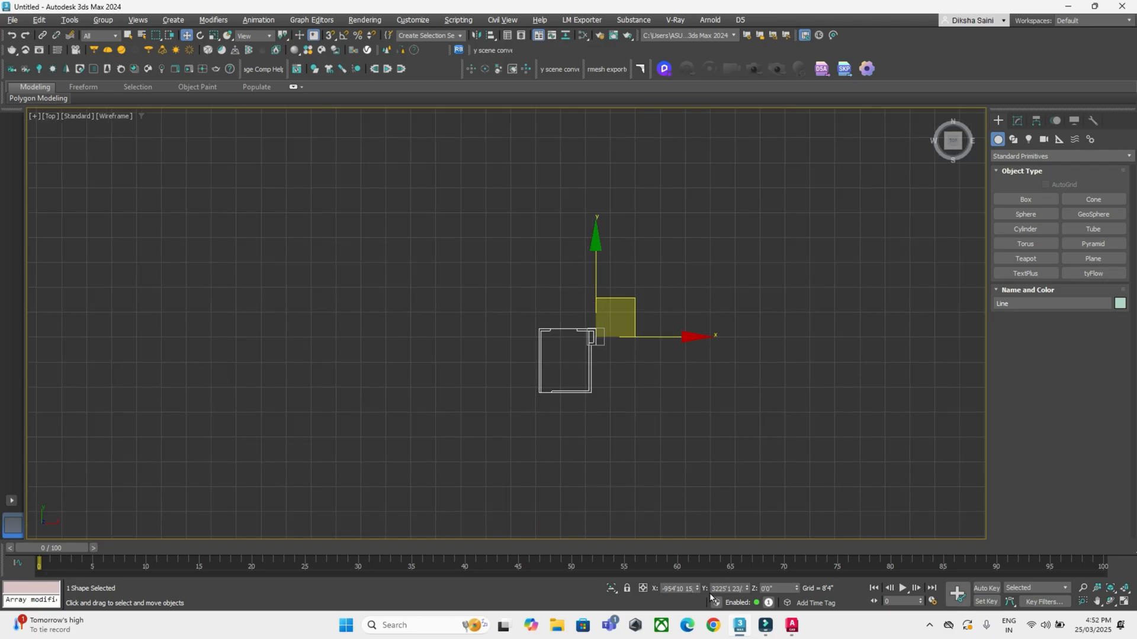
pyautogui.rightClick(698, 587)
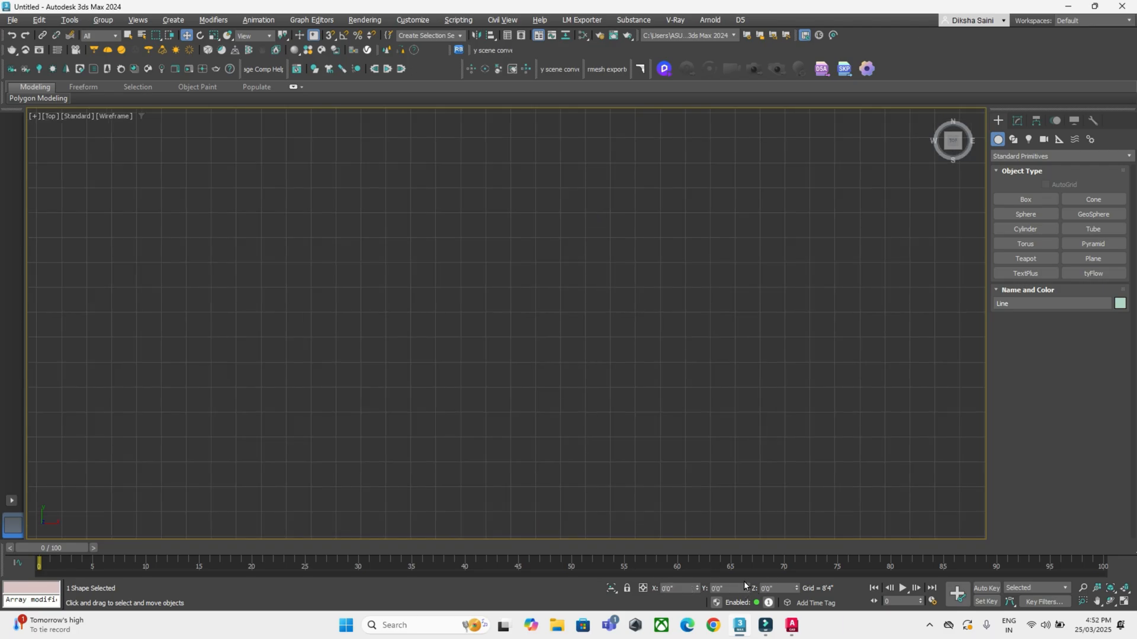
pyautogui.scroll(-5, 354, 204)
pyautogui.scroll(8, 445, 524)
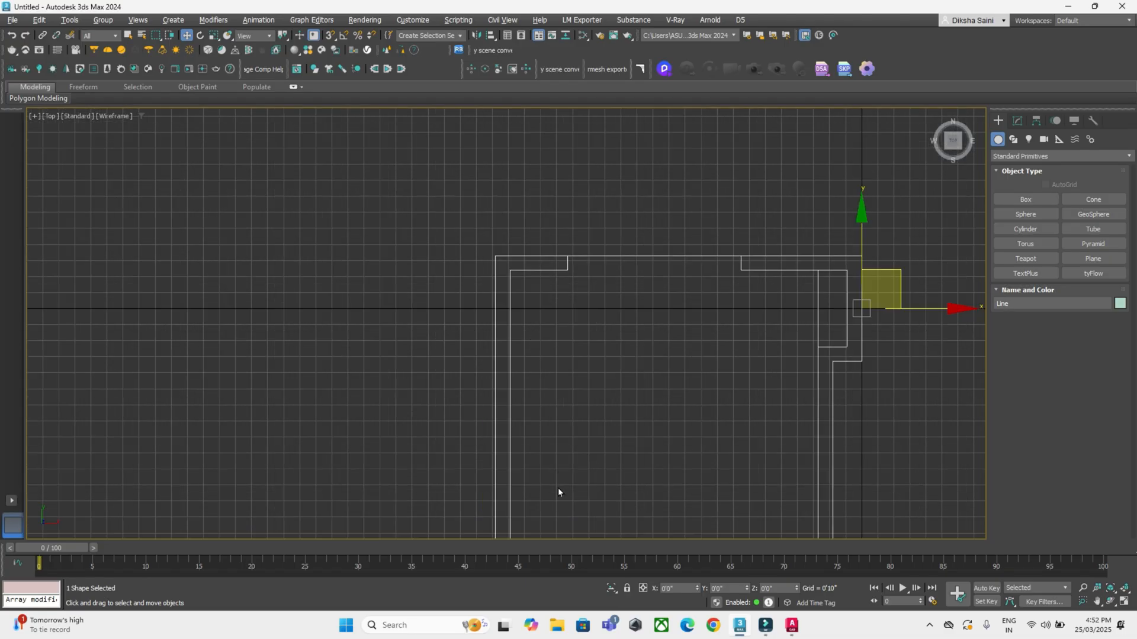
pyautogui.moveTo(666, 442); pyautogui.dragTo(672, 269, button='middle')
pyautogui.scroll(-3, 671, 270)
pyautogui.scroll(3, 810, 195)
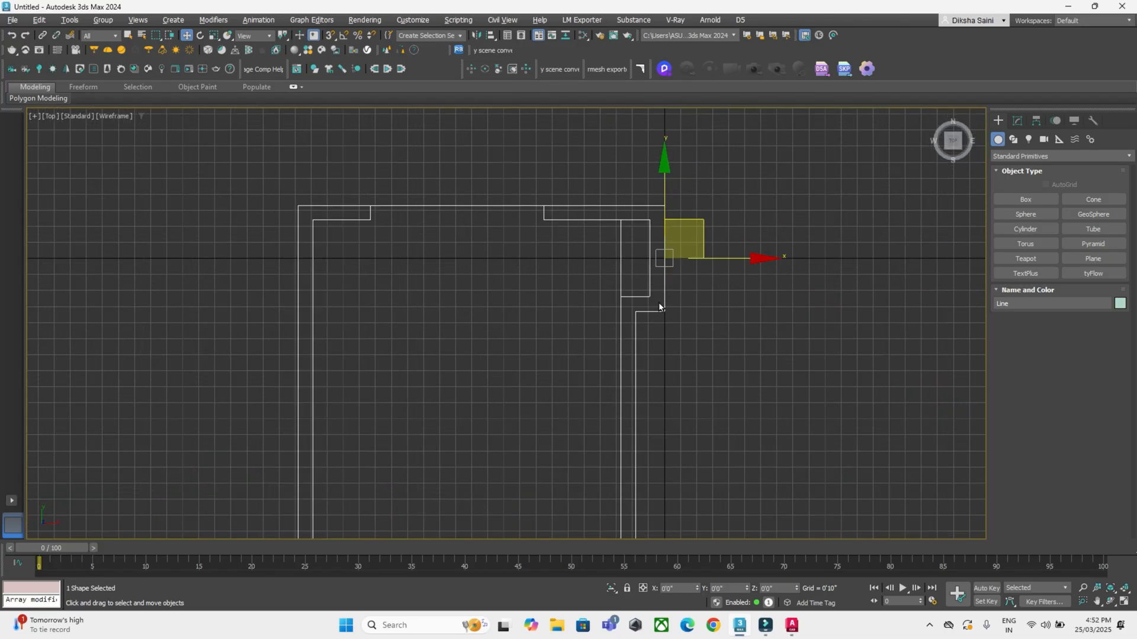
pyautogui.scroll(-4, 660, 307)
pyautogui.scroll(2, 705, 300)
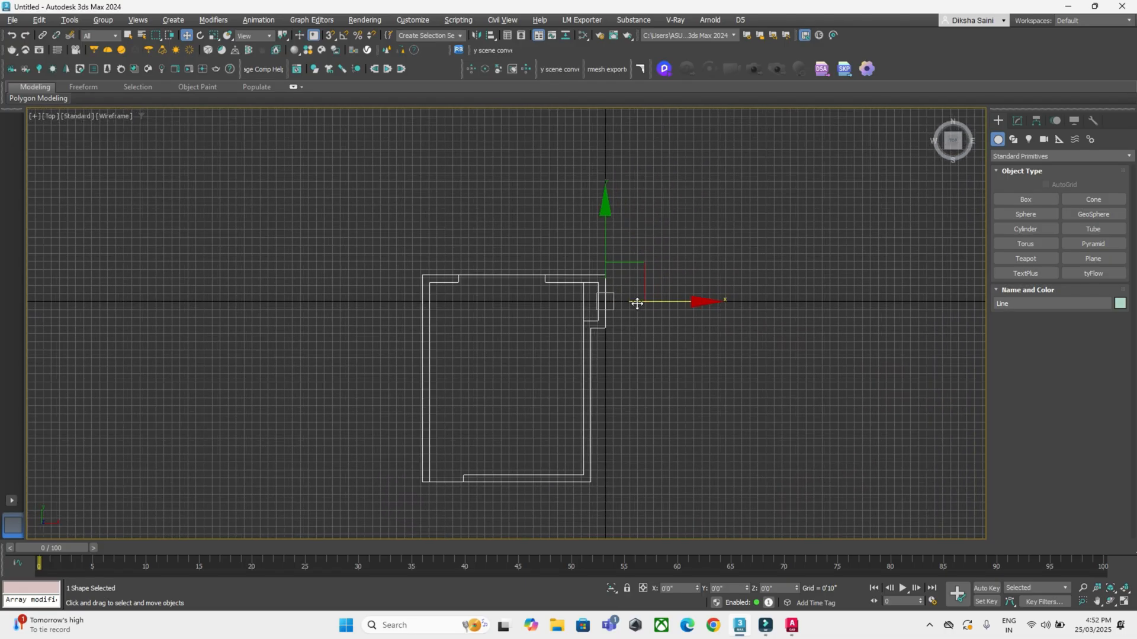
# Deselect the floor plan and hide the grid in the Top viewport
pyautogui.click(705, 367)
pyautogui.press('g')
pyautogui.scroll(-2, 702, 352)
pyautogui.moveTo(725, 345); pyautogui.dragTo(732, 295, button='middle')
pyautogui.scroll(1, 673, 287)
pyautogui.scroll(1, 736, 390)
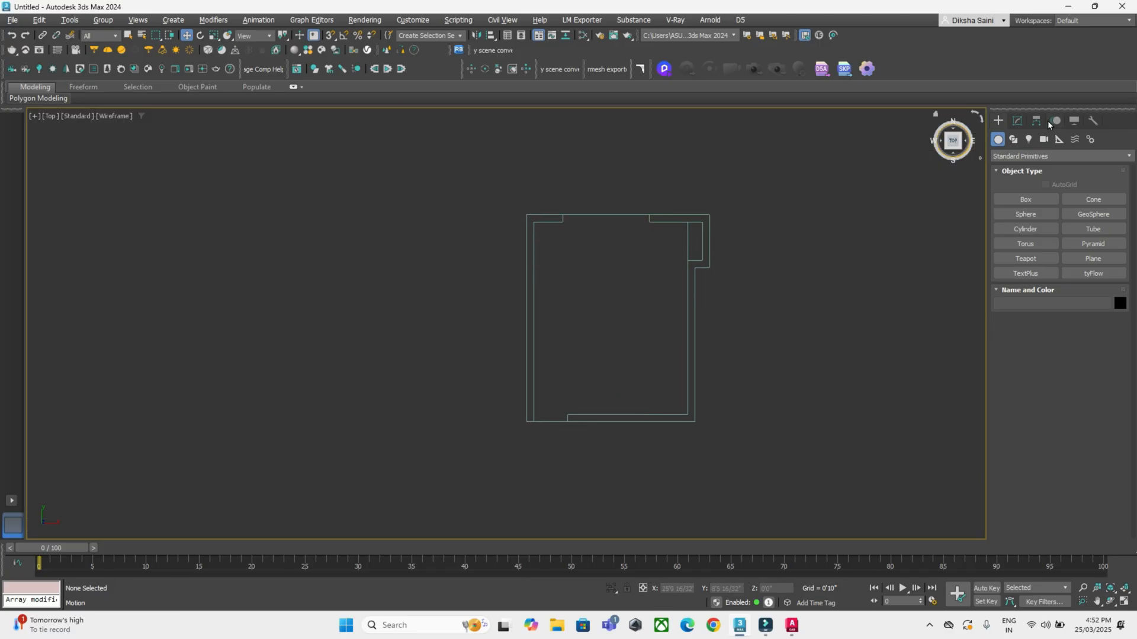
# Start the Line spline tool and turn on snapping to vertices and midpoints
pyautogui.click(1014, 141)
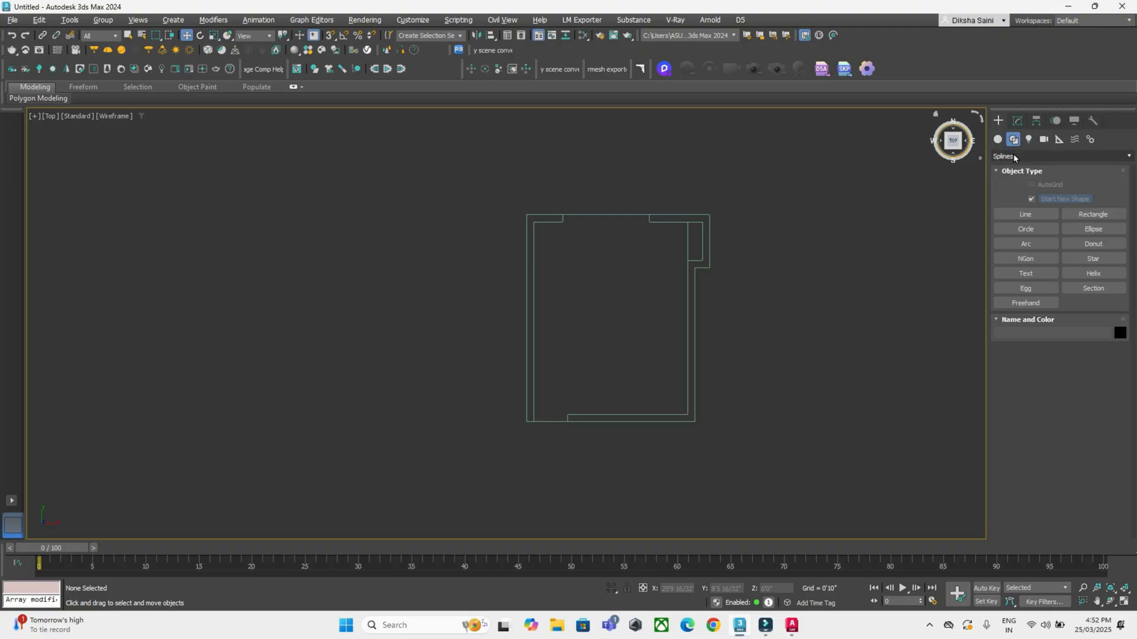
pyautogui.click(1015, 156)
pyautogui.click(1011, 170)
pyautogui.click(1026, 214)
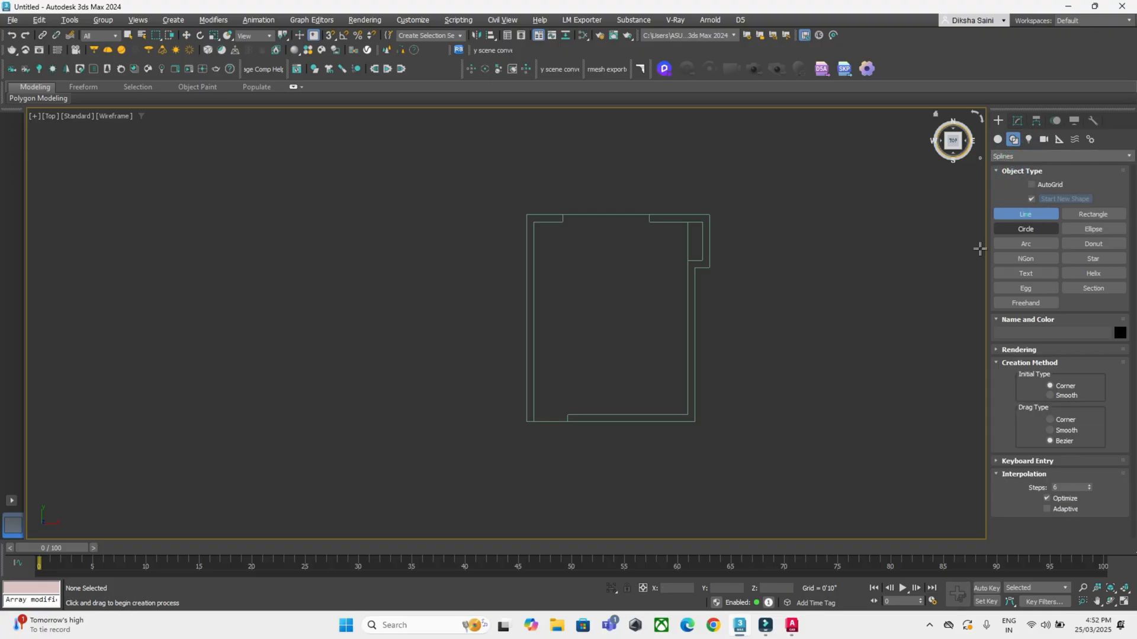
pyautogui.scroll(3, 730, 230)
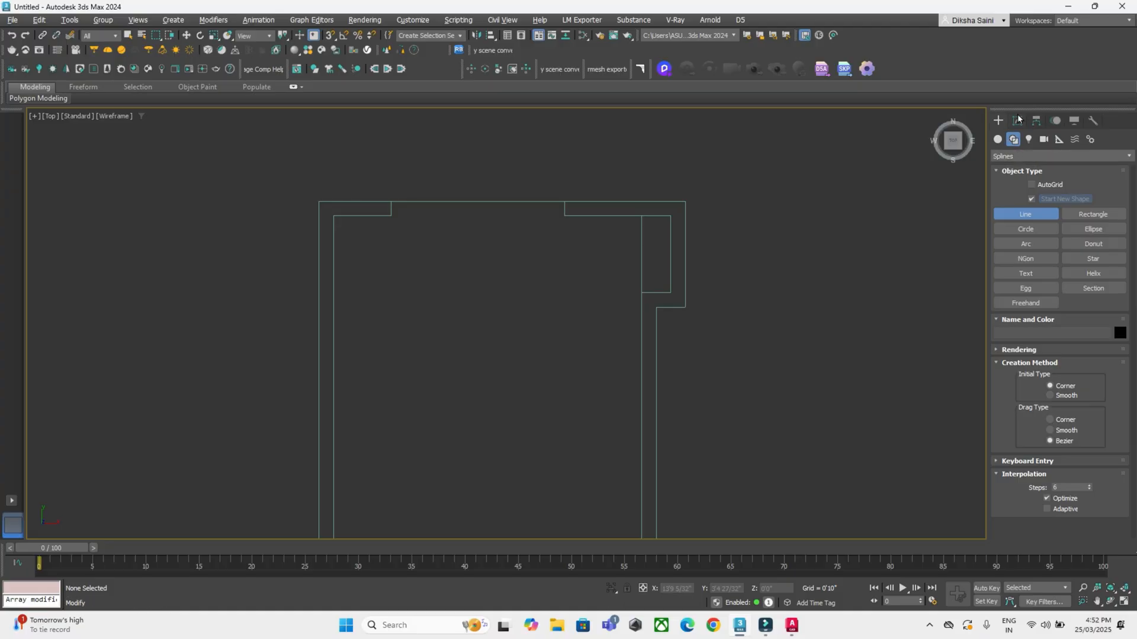
pyautogui.rightClick(331, 35)
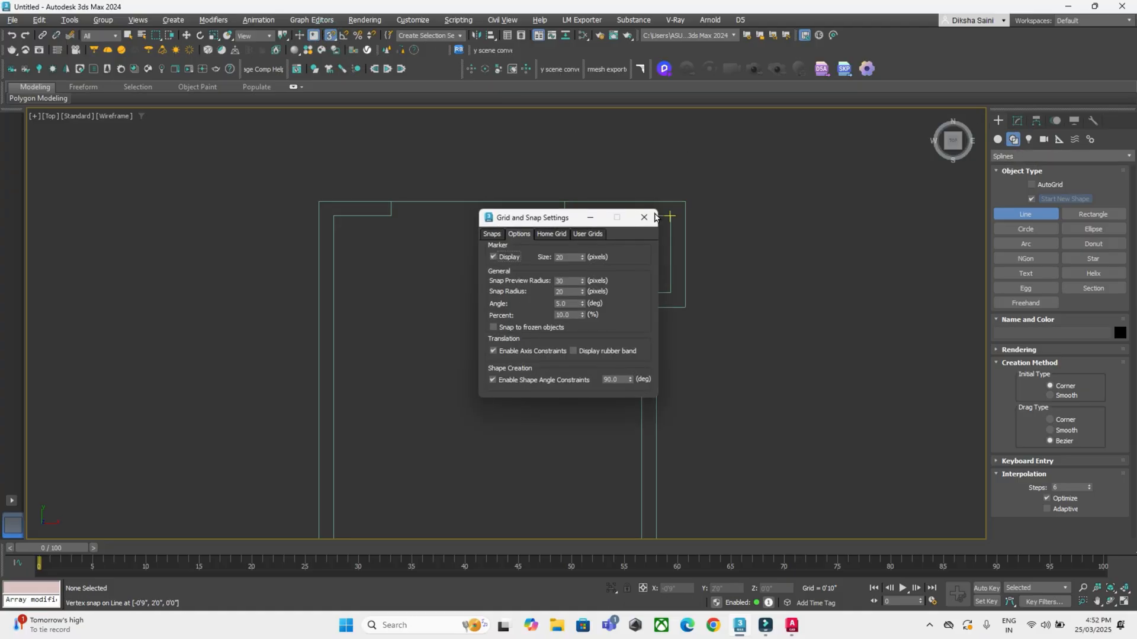
pyautogui.click(492, 234)
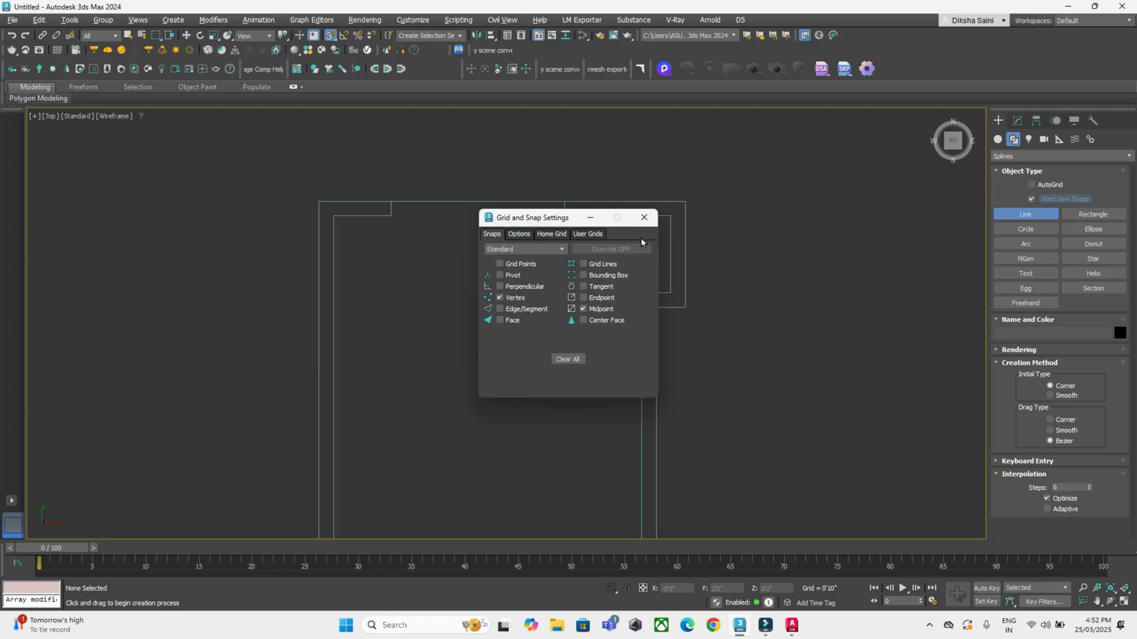
pyautogui.click(644, 217)
# Trace the right wall's outer edge with the line, from the upper opening around the projecting corner to the lower opening, including its end
pyautogui.scroll(4, 594, 216)
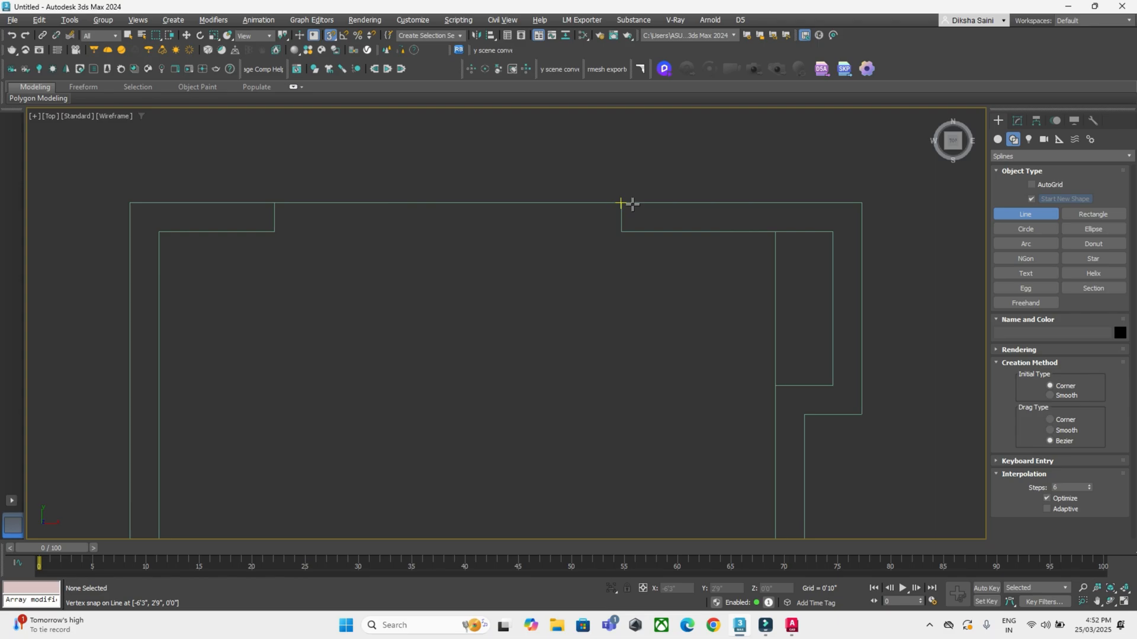
pyautogui.click(621, 202)
pyautogui.click(861, 203)
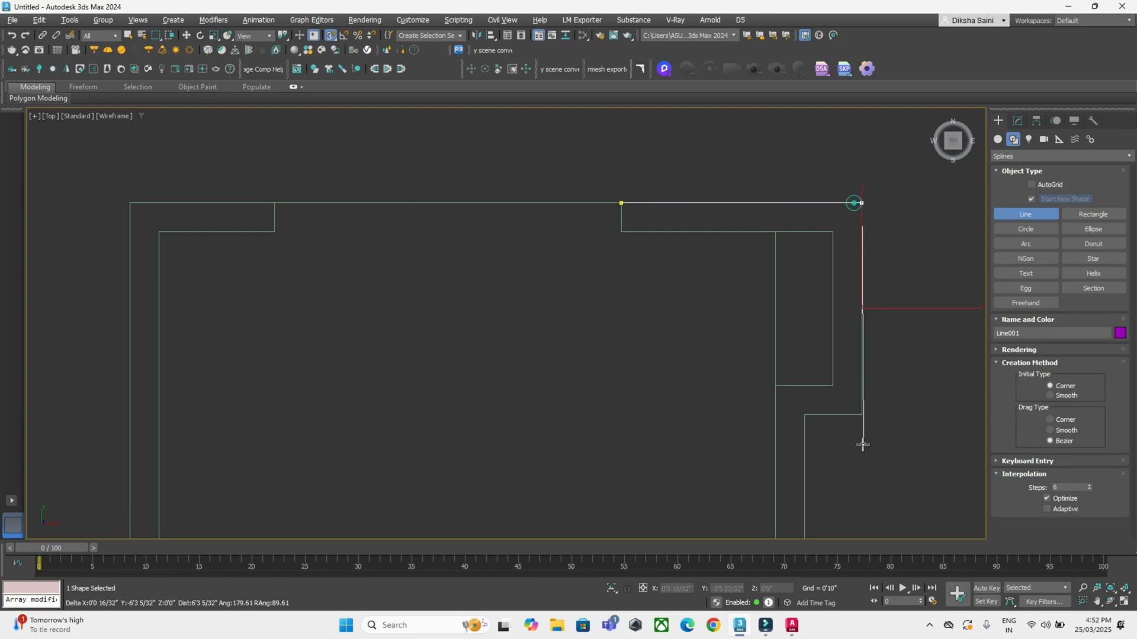
pyautogui.click(859, 409)
pyautogui.click(806, 412)
pyautogui.scroll(-5, 751, 223)
pyautogui.scroll(4, 731, 388)
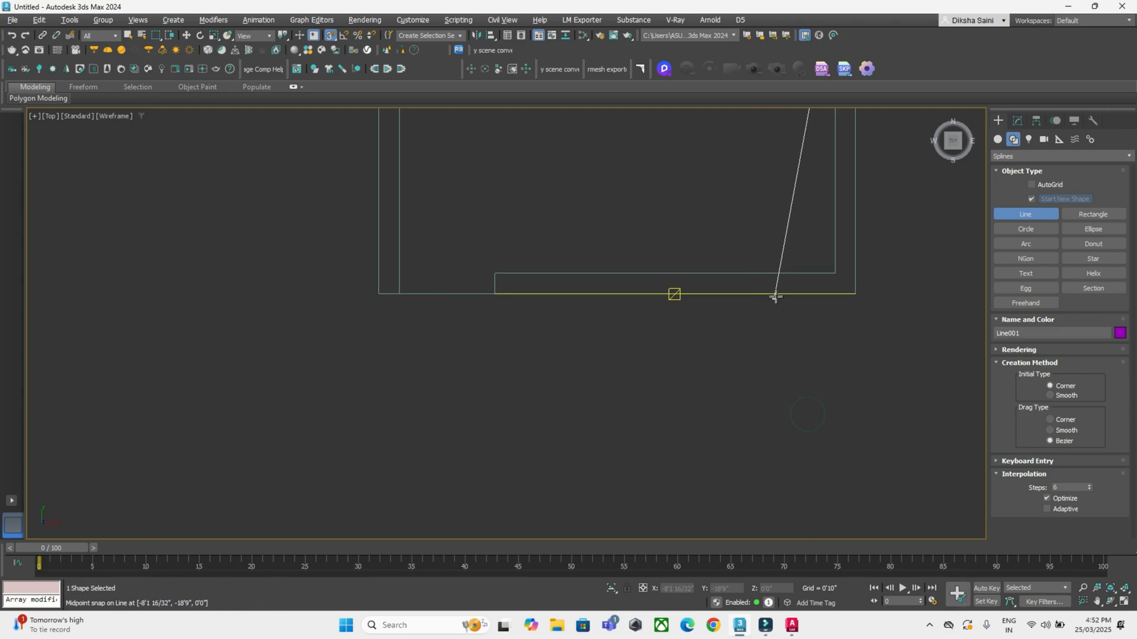
pyautogui.click(856, 293)
pyautogui.scroll(3, 481, 308)
pyautogui.click(520, 266)
pyautogui.click(520, 208)
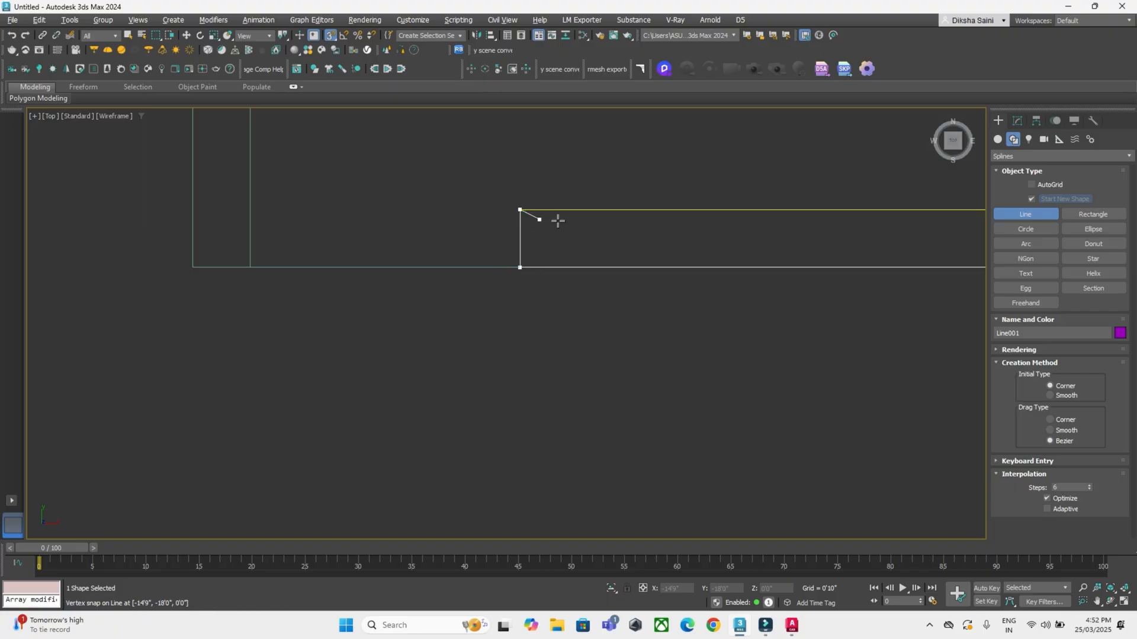
# Trace the right wall's inner edge back around the upper-right niche to the starting vertex and close the spline
pyautogui.moveTo(525, 212); pyautogui.dragTo(63, 446, button='middle')
pyautogui.scroll(-1, 63, 446)
pyautogui.click(736, 436)
pyautogui.scroll(-3, 735, 437)
pyautogui.moveTo(736, 121); pyautogui.dragTo(851, 342, button='middle')
pyautogui.scroll(1, 851, 342)
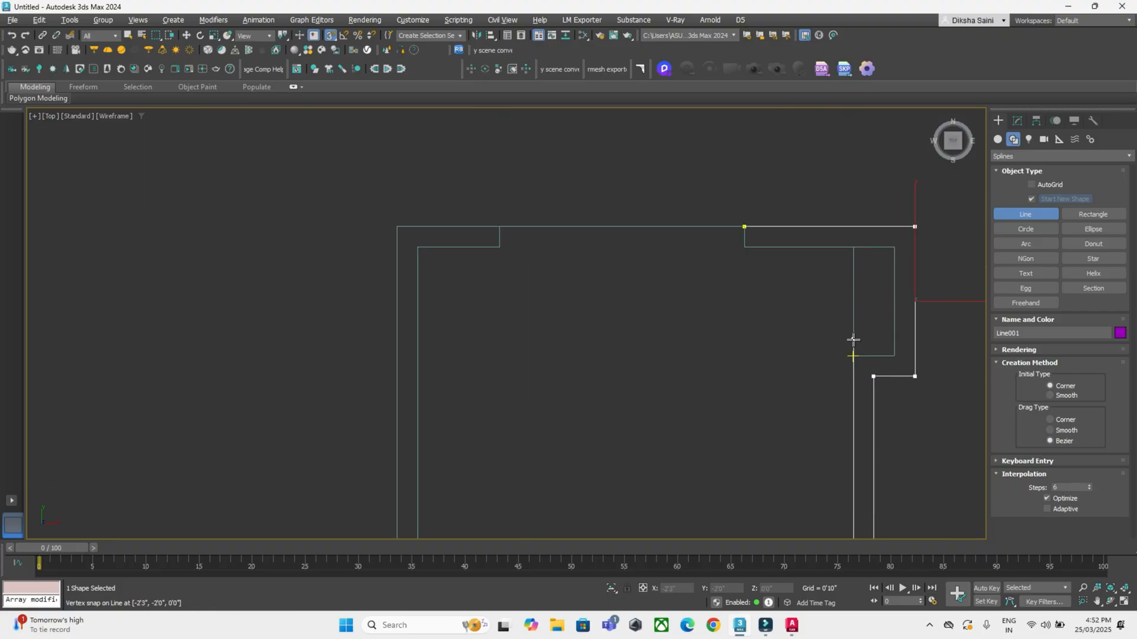
pyautogui.scroll(2, 885, 346)
pyautogui.click(899, 366)
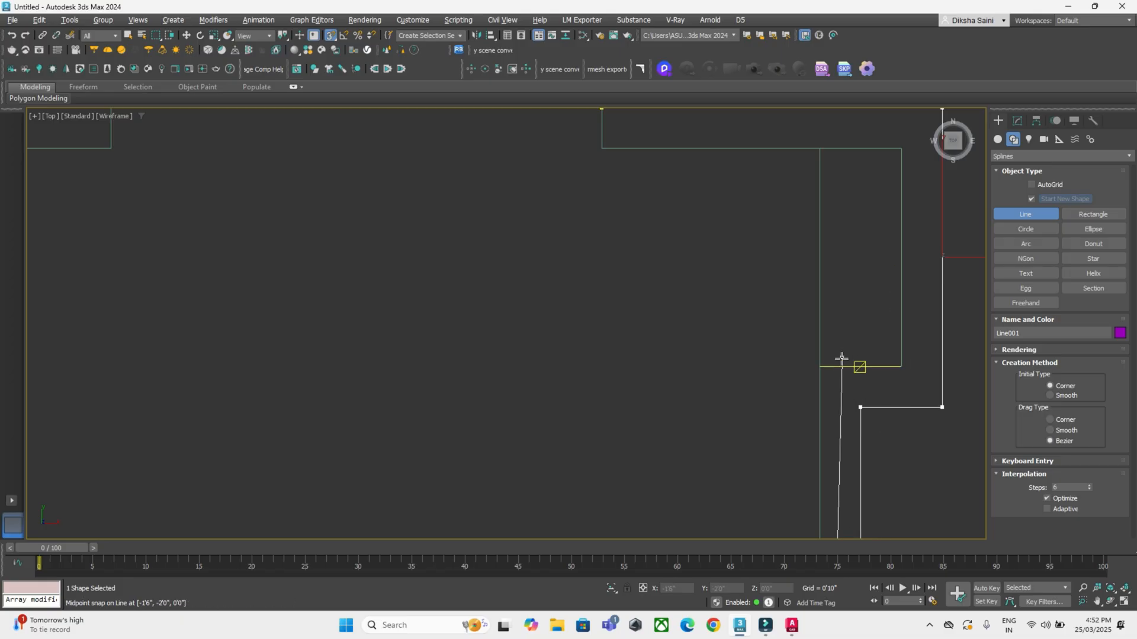
pyautogui.click(899, 149)
pyautogui.click(614, 155)
pyautogui.moveTo(669, 161); pyautogui.dragTo(652, 396, button='middle')
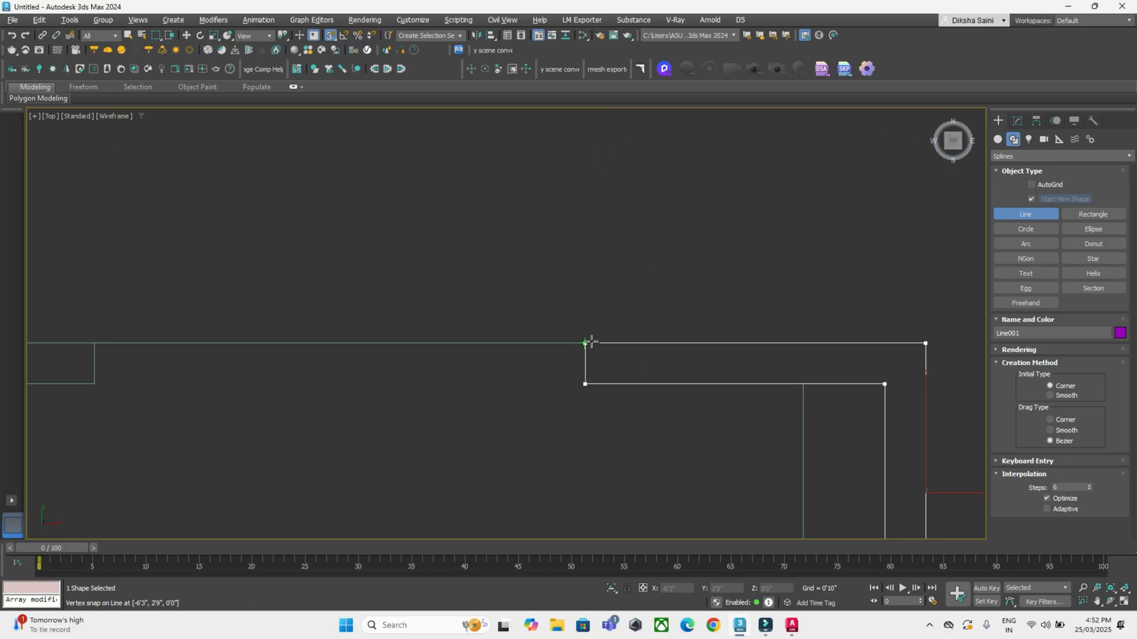
pyautogui.click(591, 342)
pyautogui.click(556, 325)
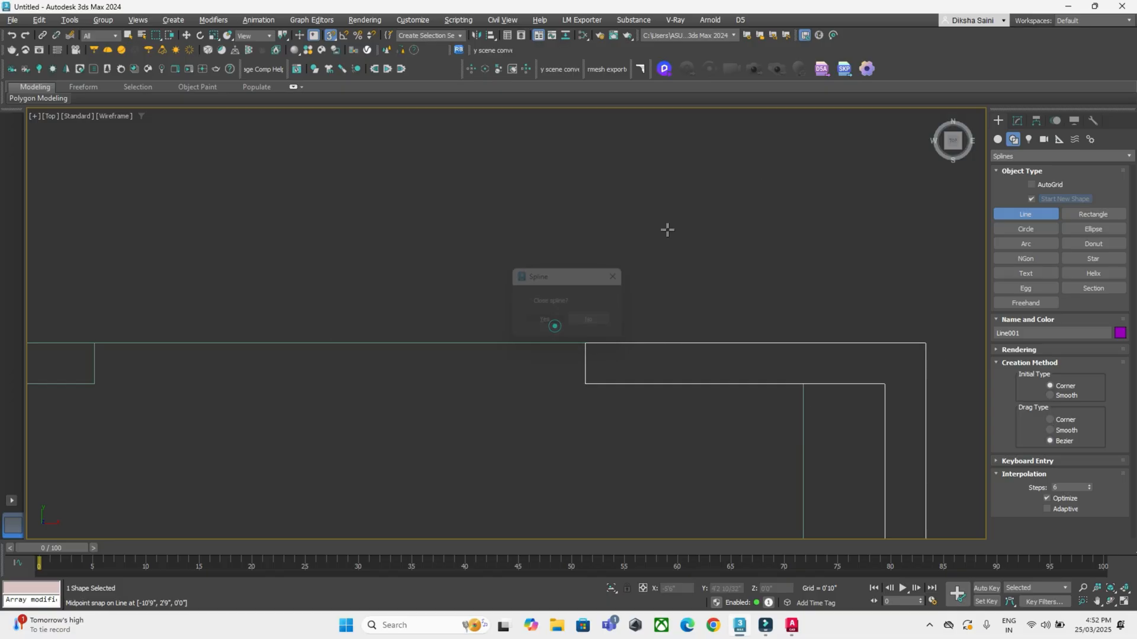
# Turn off Start New Shape and trace the left wall's inner edge from the upper opening down to the bottom of the plan
pyautogui.scroll(-6, 766, 355)
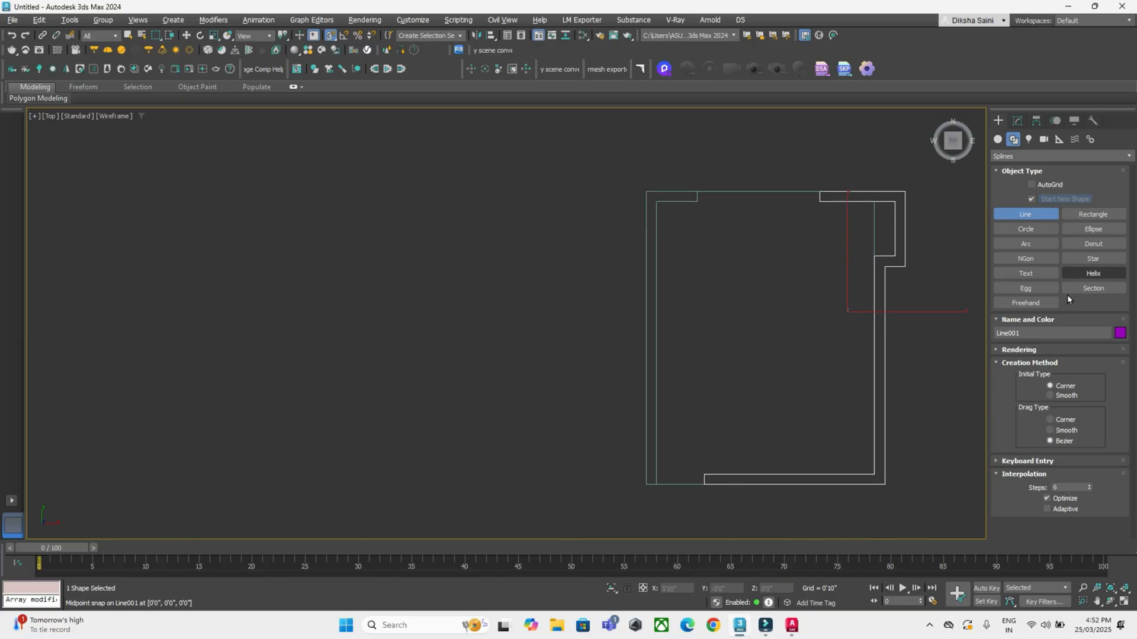
pyautogui.click(1032, 200)
pyautogui.scroll(5, 639, 185)
pyautogui.click(801, 200)
pyautogui.click(801, 228)
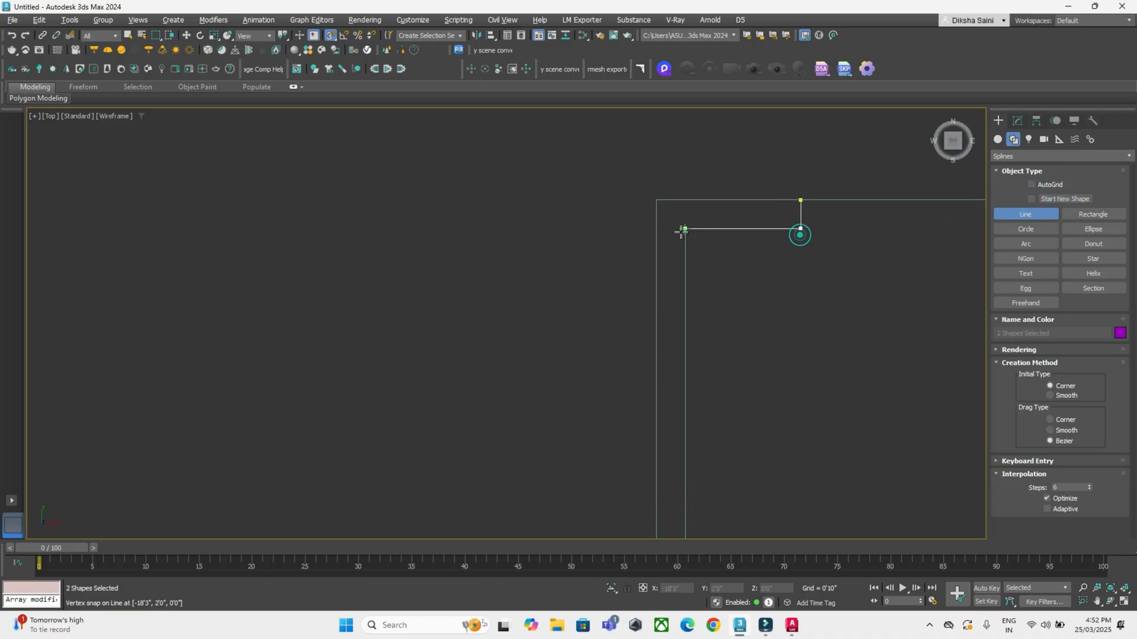
pyautogui.click(681, 232)
pyautogui.scroll(-7, 706, 149)
pyautogui.scroll(6, 730, 299)
pyautogui.moveTo(651, 312); pyautogui.dragTo(636, 313)
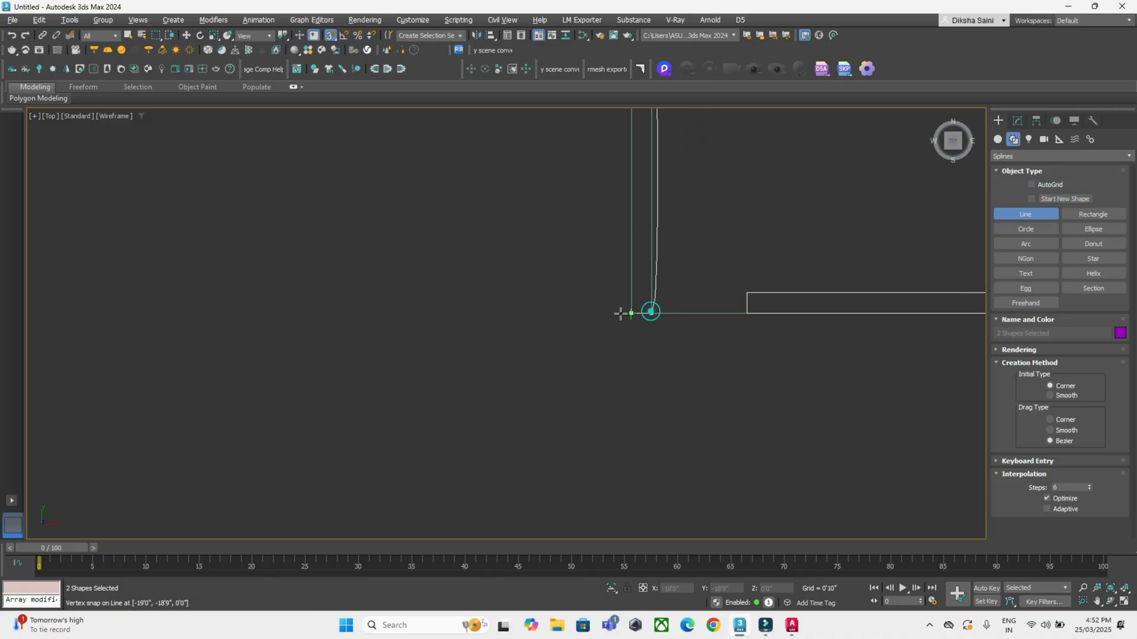
pyautogui.press('BackSpace')
pyautogui.click(657, 310)
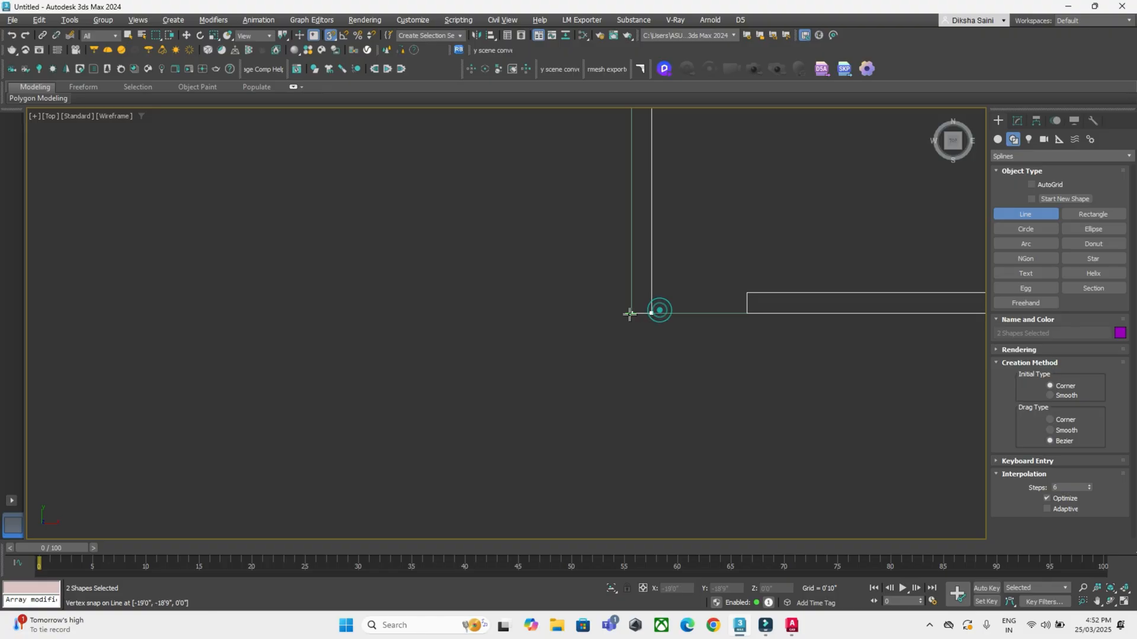
# Trace the left wall's lower end and outer edge up to the starting vertex and close the spline
pyautogui.click(630, 314)
pyautogui.scroll(-5, 697, 303)
pyautogui.moveTo(701, 184); pyautogui.dragTo(624, 514, button='middle')
pyautogui.moveTo(601, 406); pyautogui.dragTo(587, 169, button='middle')
pyautogui.scroll(3, 586, 174)
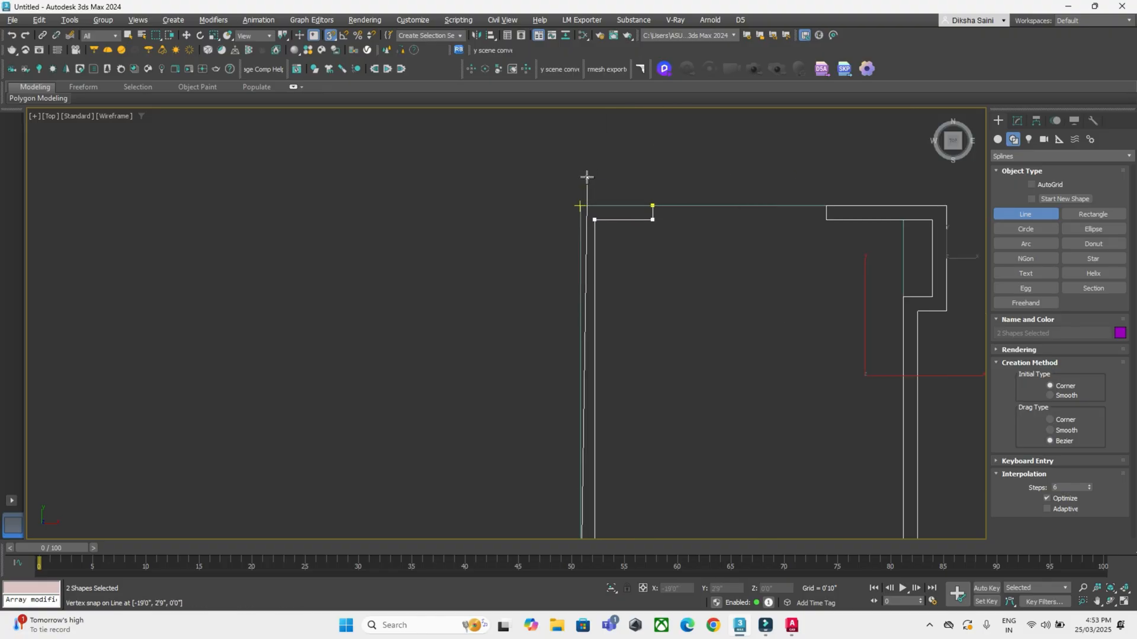
pyautogui.click(572, 207)
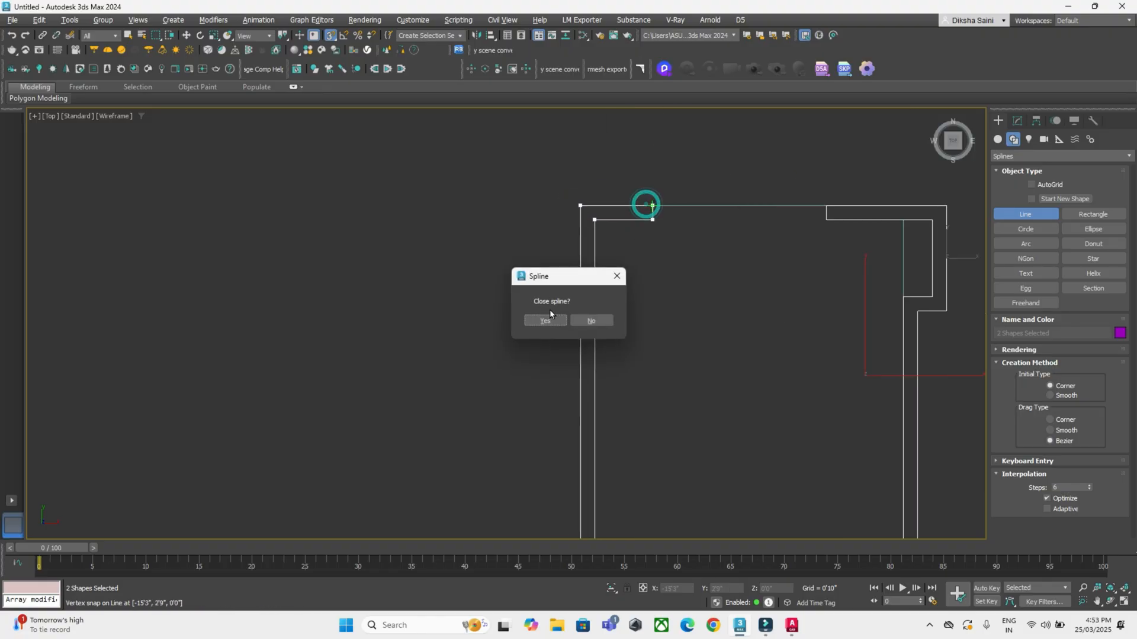
pyautogui.click(548, 318)
# Show the traced wall outlines framed in the Perspective view and apply an Extrude modifier to them
pyautogui.scroll(-4, 550, 316)
pyautogui.click(1017, 120)
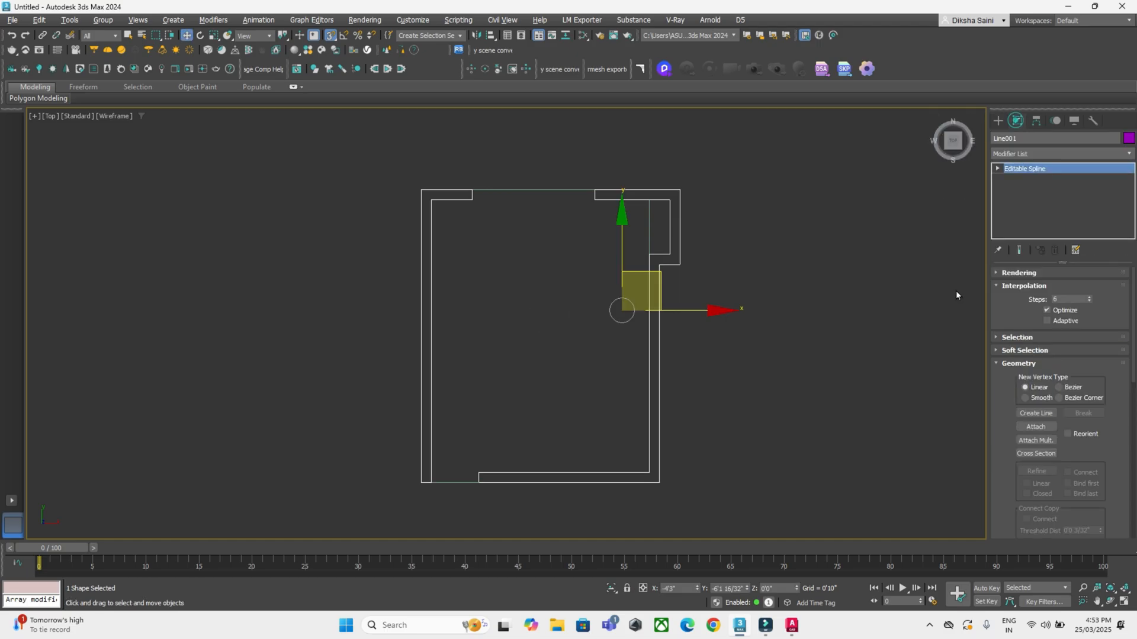
pyautogui.press('p')
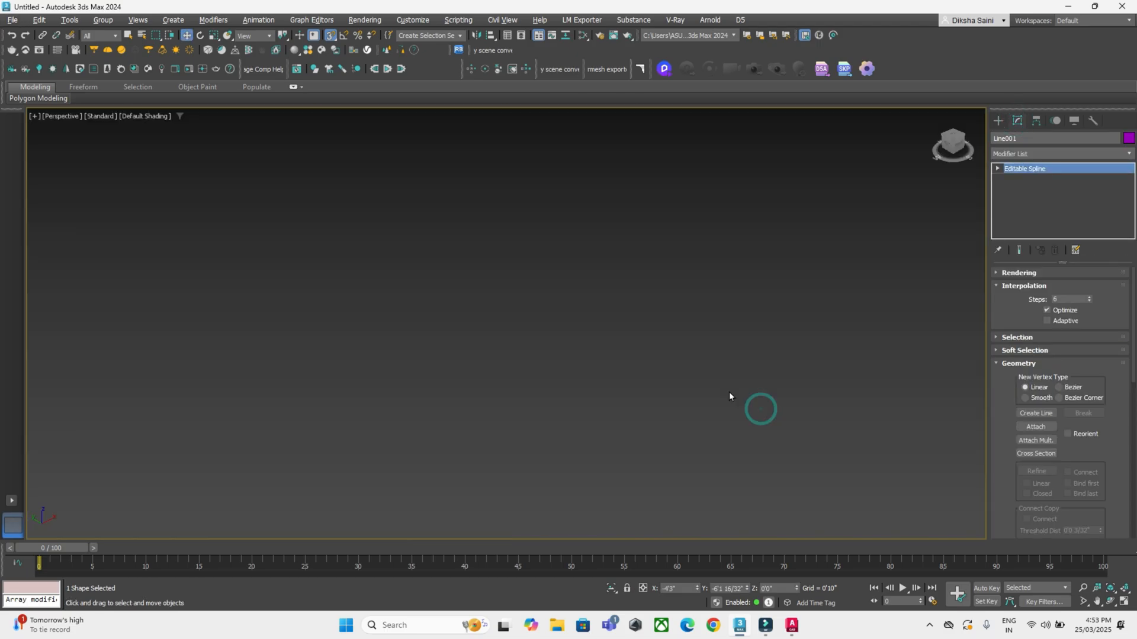
pyautogui.press('z')
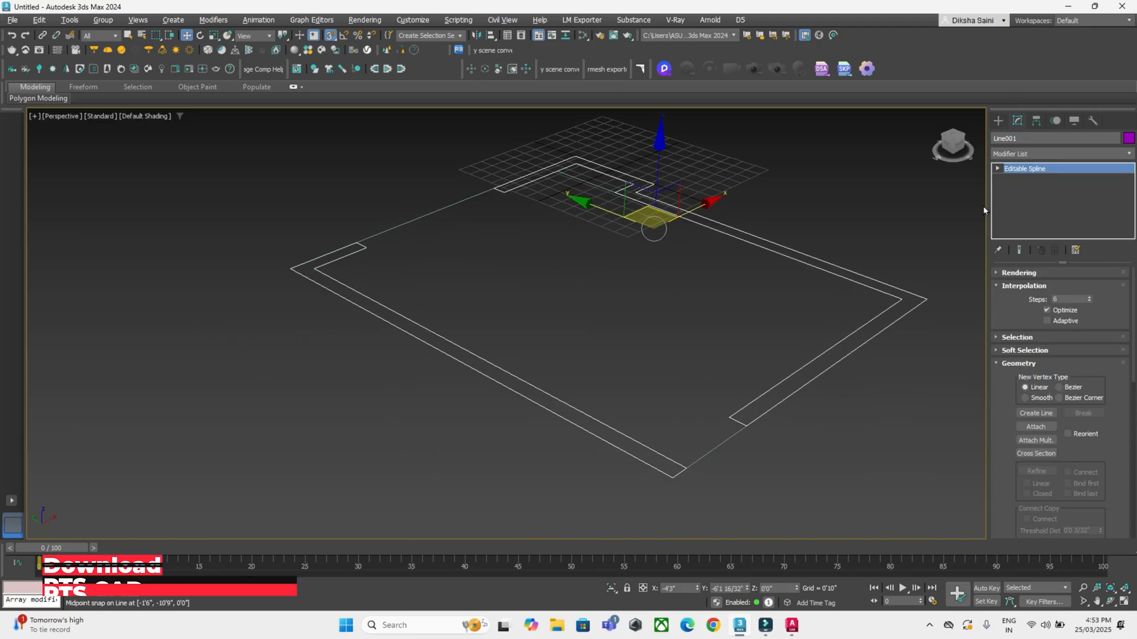
pyautogui.click(1019, 156)
pyautogui.write('ex')
pyautogui.press('Return')
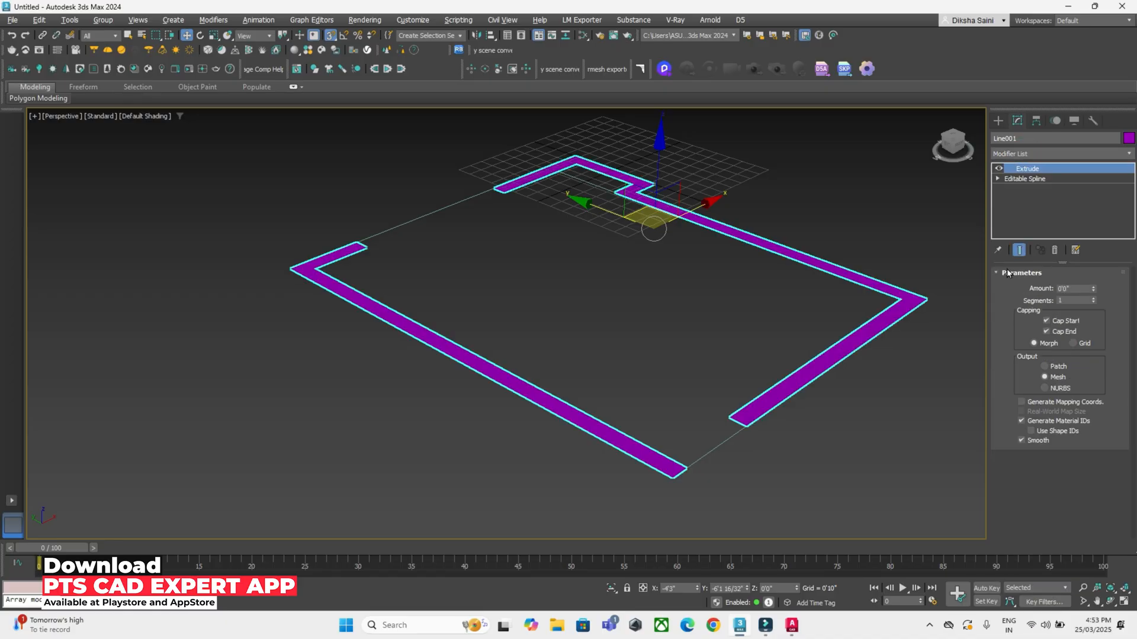
# Set the Extrude amount of the walls to 9'0"
pyautogui.click(1080, 289)
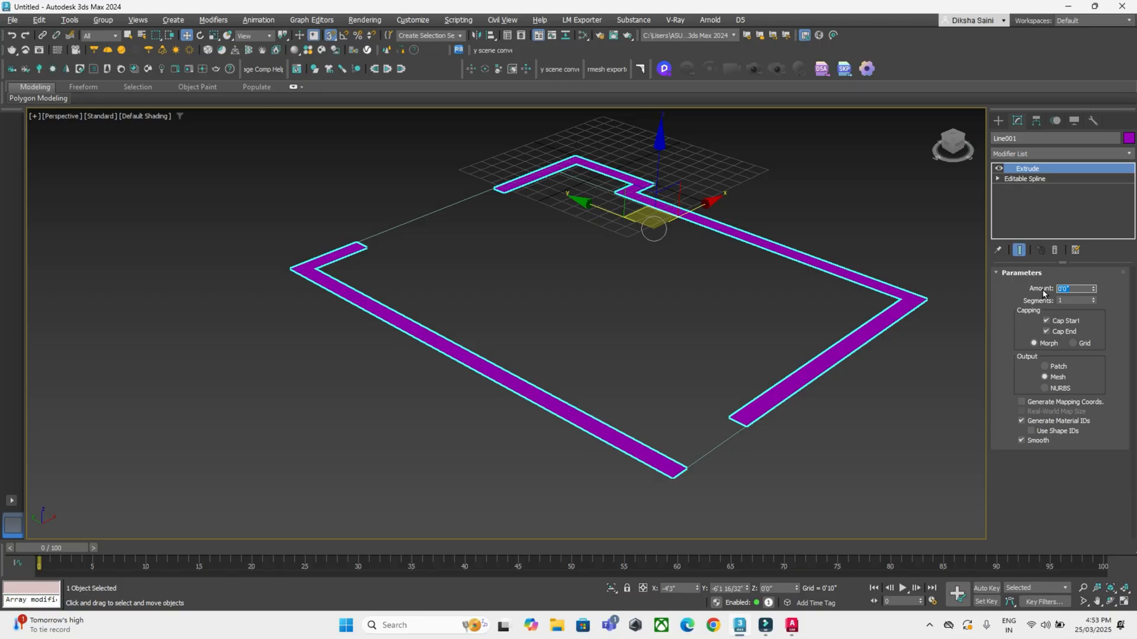
pyautogui.press('Return')
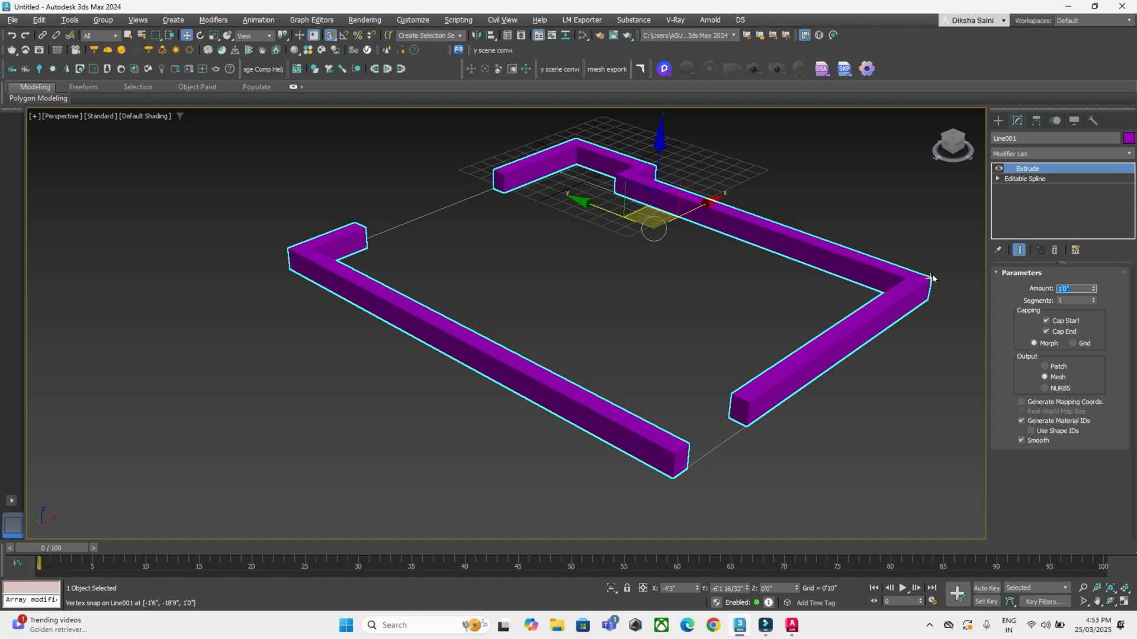
pyautogui.write('9')
pyautogui.press('Return')
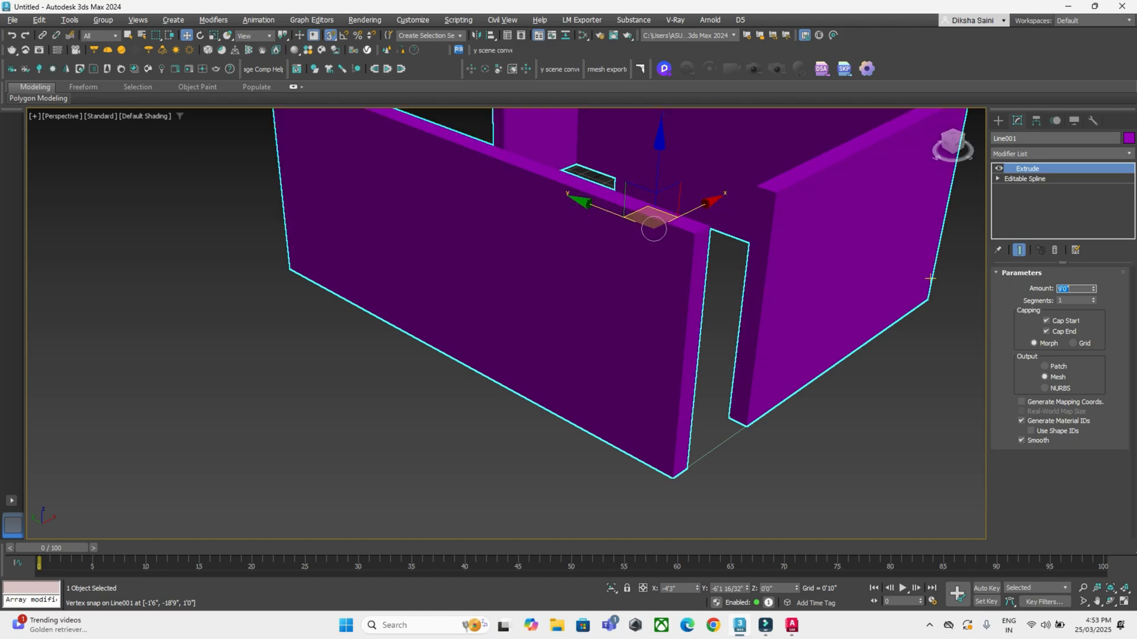
# Convert the extruded walls to an Editable Poly
pyautogui.rightClick(769, 241)
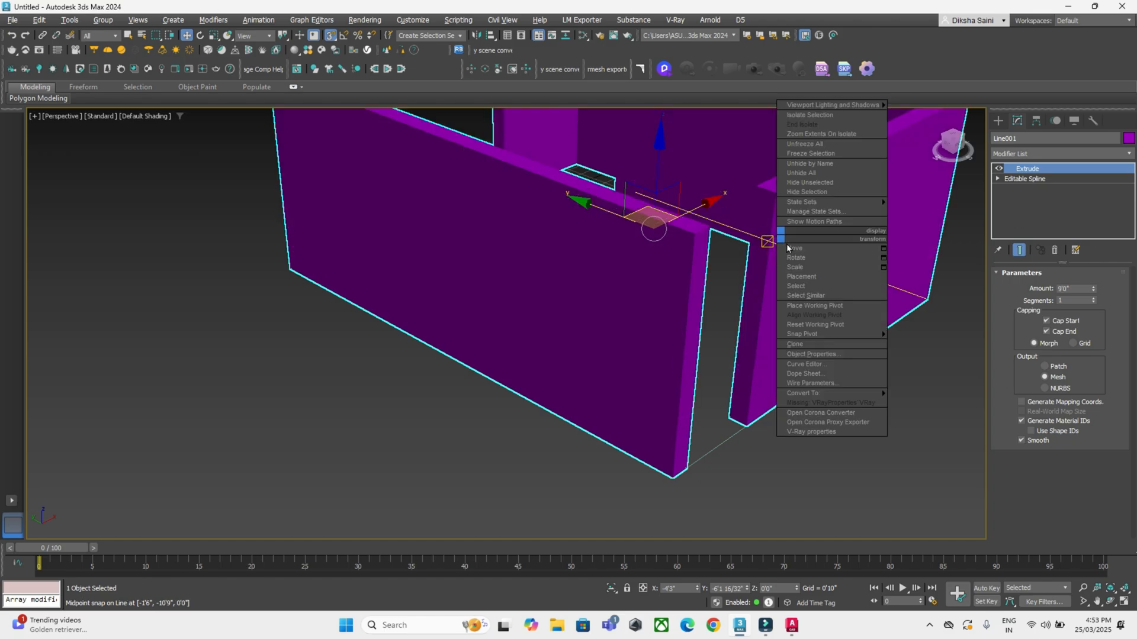
pyautogui.moveTo(865, 393)
pyautogui.click(947, 404)
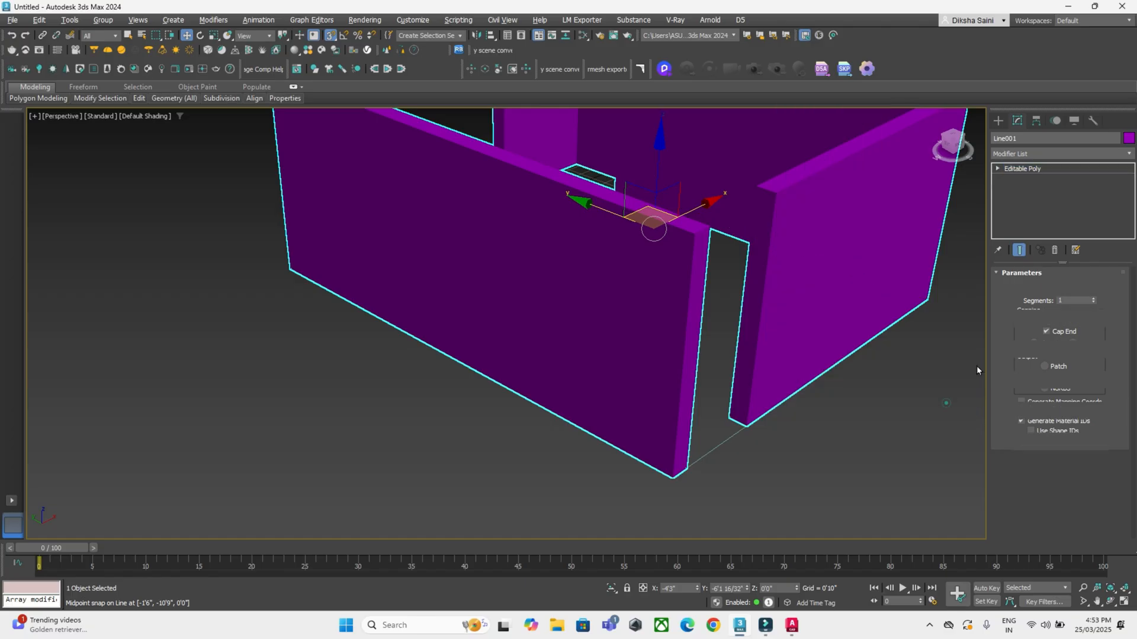
# Select the top polygons of both walls and extrude them by a height of 1'0"
pyautogui.click(1072, 287)
pyautogui.scroll(-5, 831, 291)
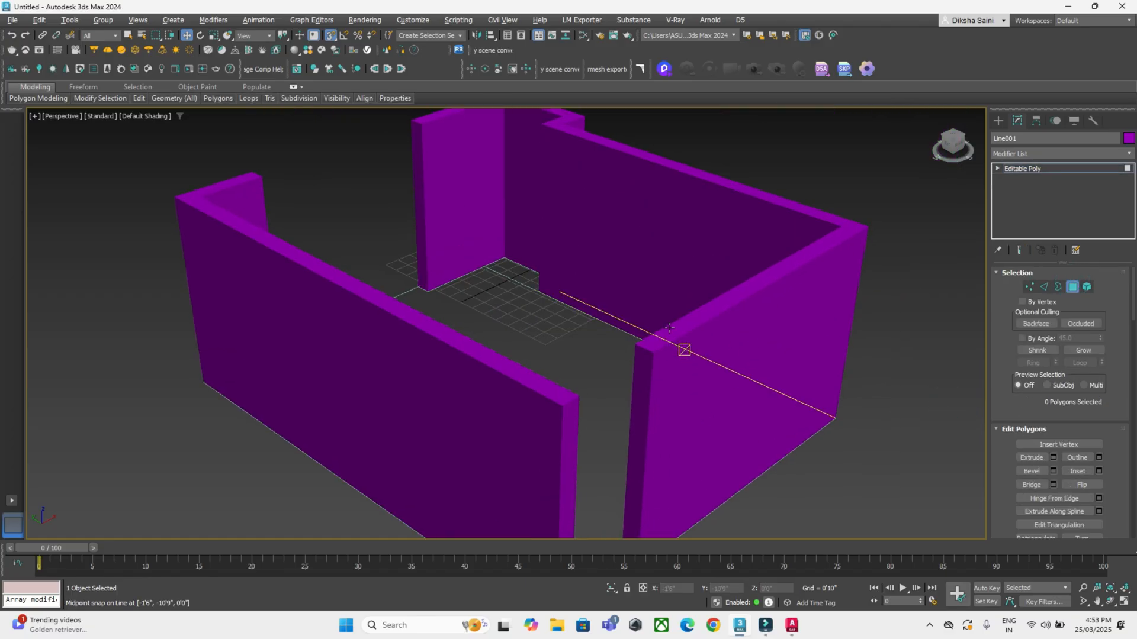
pyautogui.click(657, 341)
pyautogui.keyDown('ctrl'); pyautogui.click(332, 280); pyautogui.keyUp('ctrl')
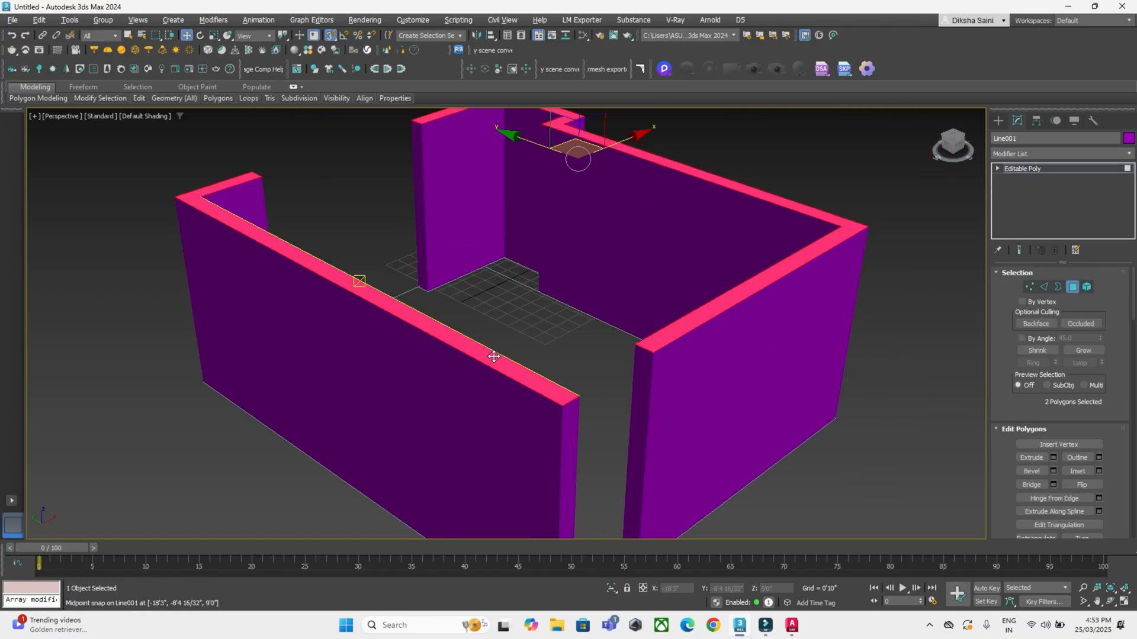
pyautogui.click(1053, 458)
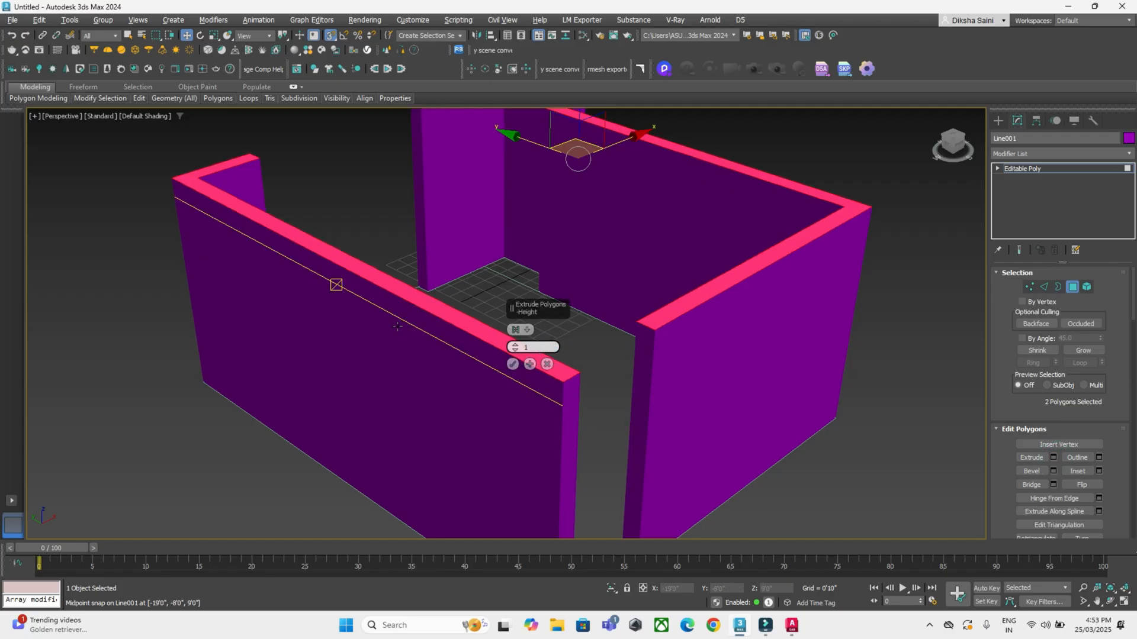
pyautogui.write("1'0")
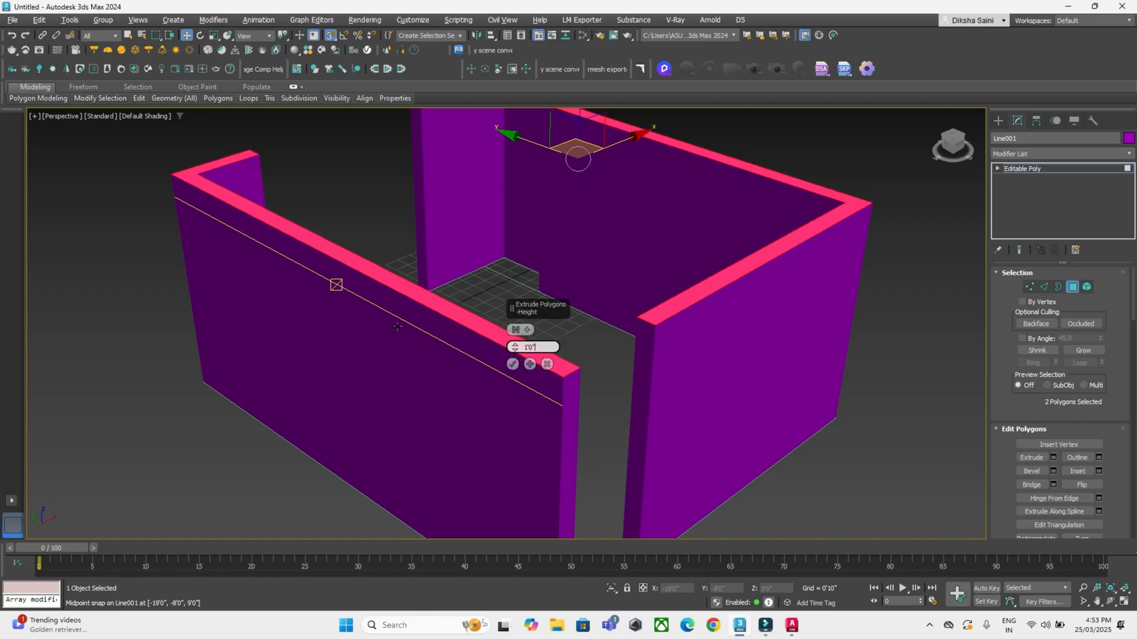
pyautogui.click(512, 363)
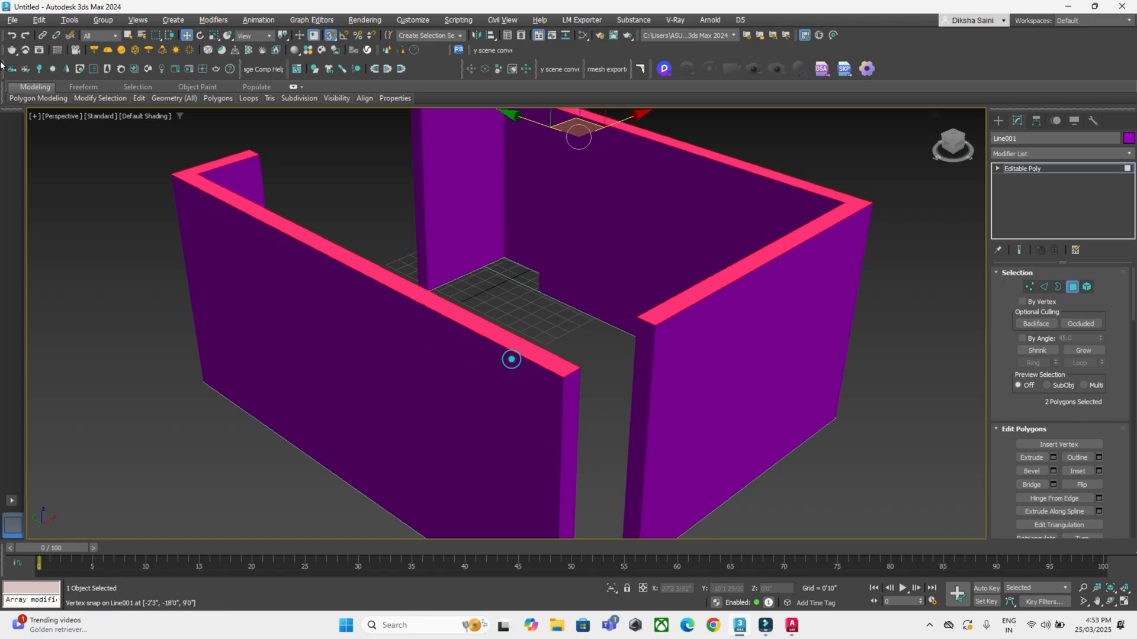
pyautogui.click(998, 120)
pyautogui.scroll(-3, 680, 292)
pyautogui.moveTo(680, 292); pyautogui.dragTo(667, 308, button='middle')
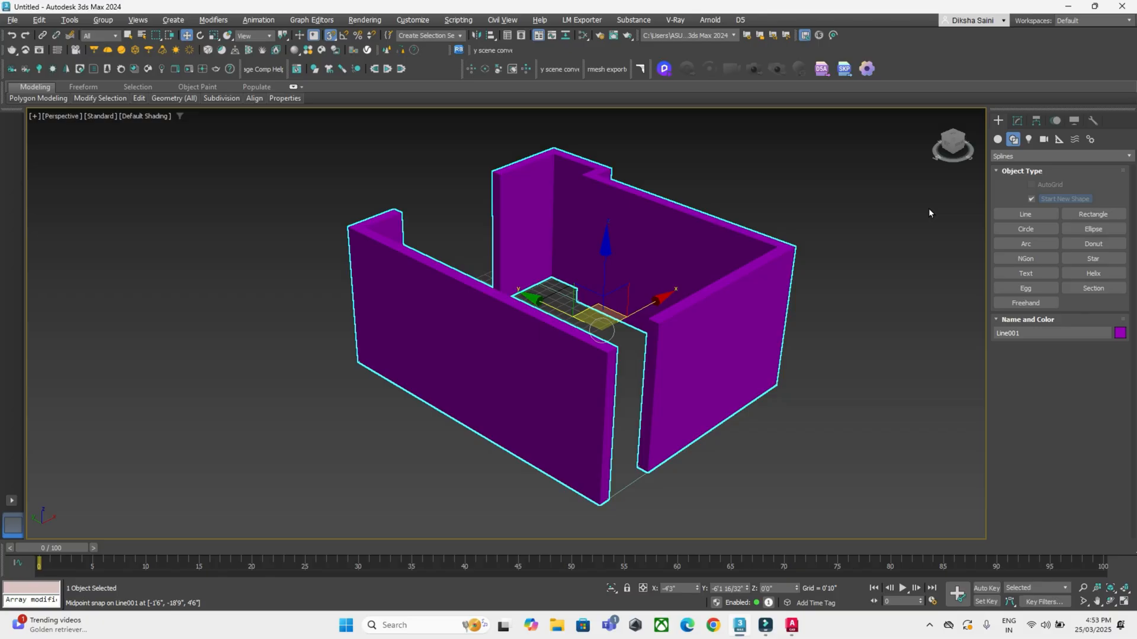
pyautogui.click(1021, 122)
pyautogui.keyDown('alt'); pyautogui.moveTo(700, 256); pyautogui.dragTo(604, 289, button='middle'); pyautogui.keyUp('alt')
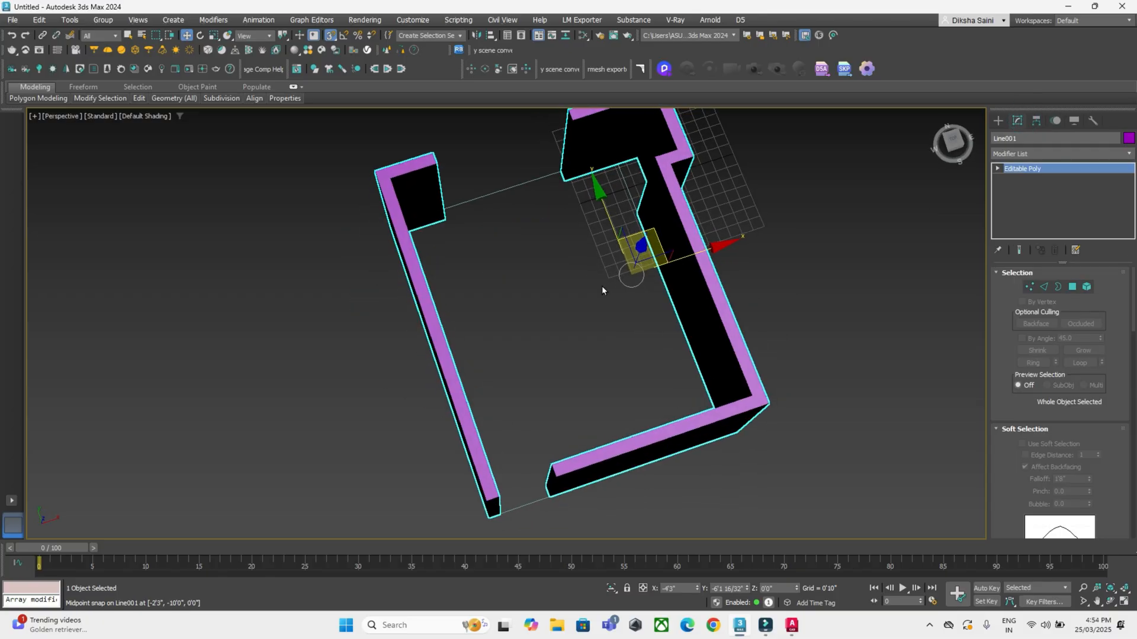
# Activate the Line spline tool in the maximized Top view at the walls' upper opening
pyautogui.click(998, 121)
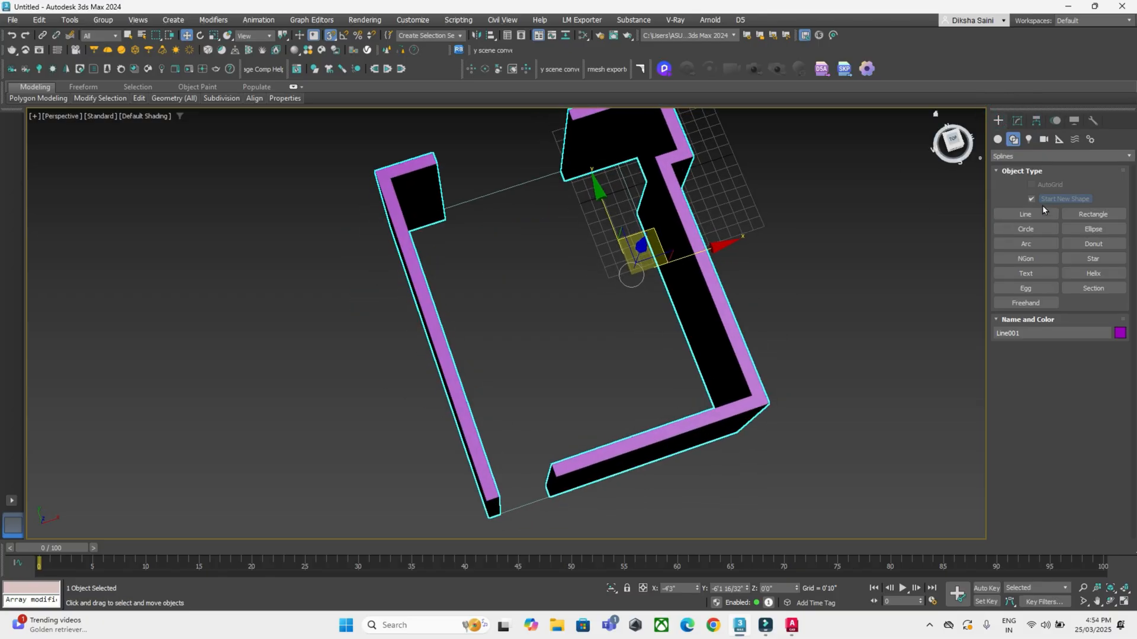
pyautogui.hotkey('alt', 'w')
pyautogui.hotkey('alt', 'w')
pyautogui.click(1018, 212)
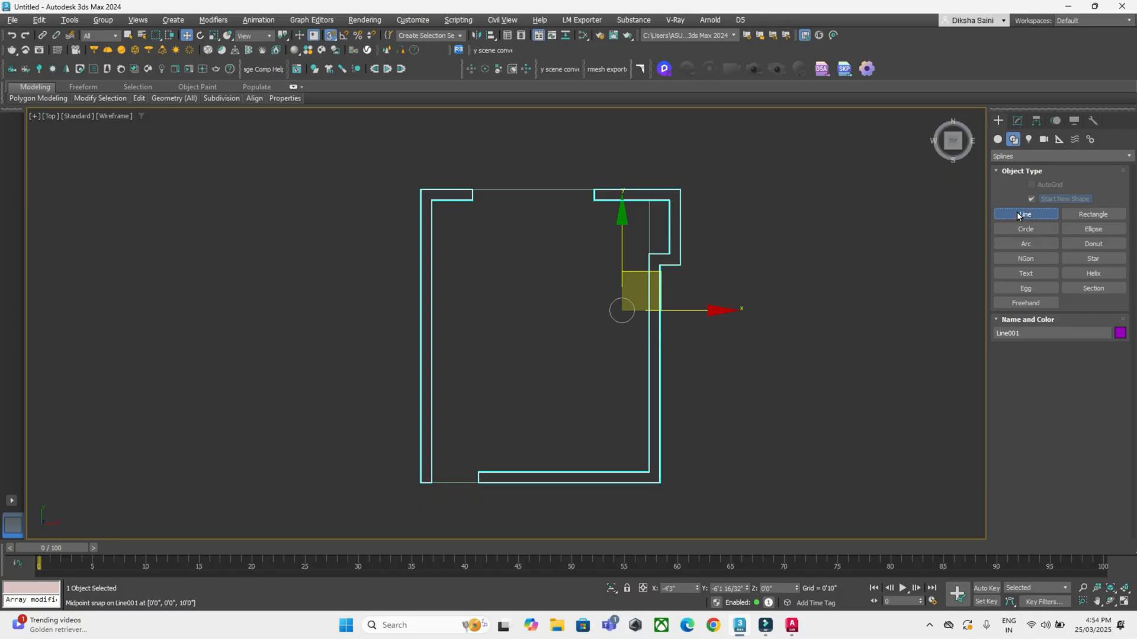
pyautogui.scroll(5, 479, 184)
pyautogui.click(455, 203)
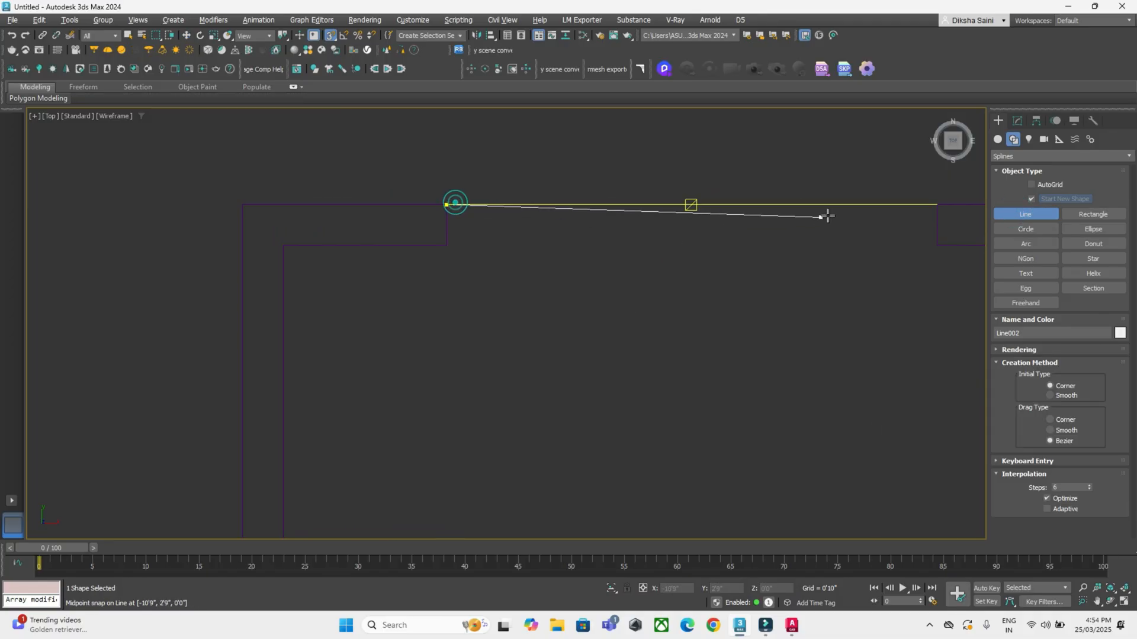
pyautogui.moveTo(689, 210); pyautogui.dragTo(687, 276)
pyautogui.press('BackSpace')
pyautogui.rightClick(497, 308)
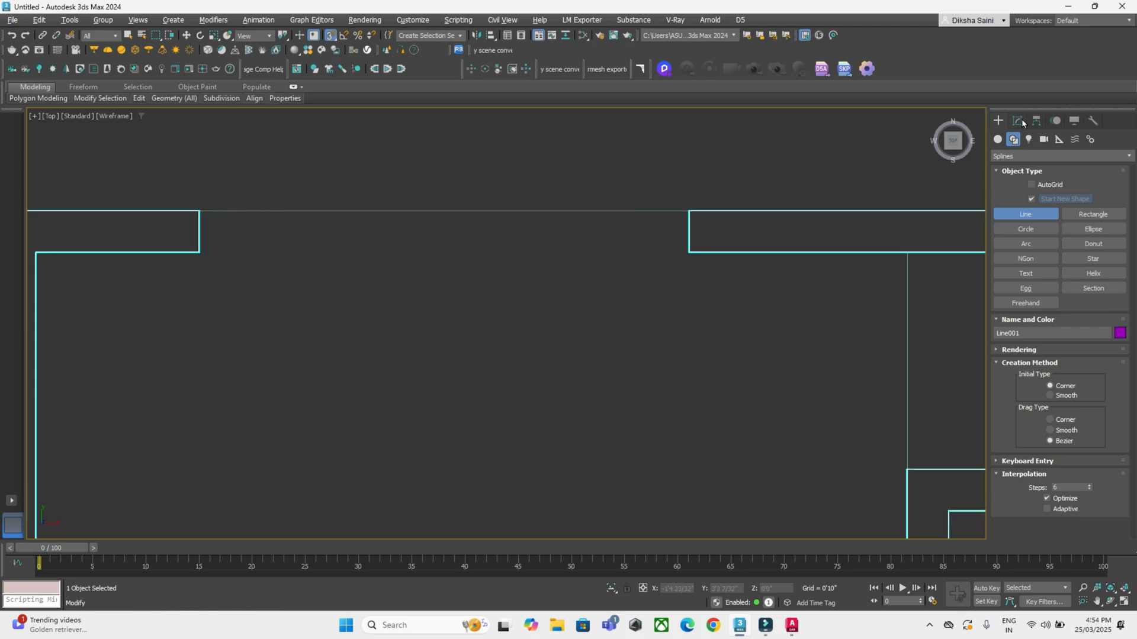
# Change the walls' object color to light lavender from the AutoCAD ACI palette
pyautogui.click(1120, 332)
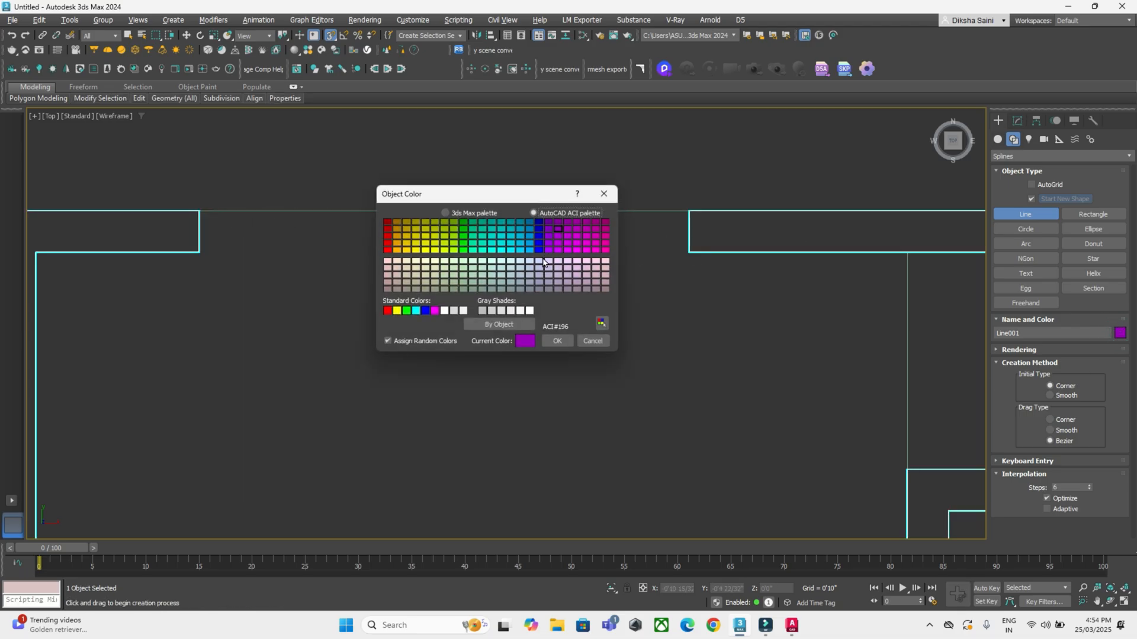
pyautogui.click(557, 341)
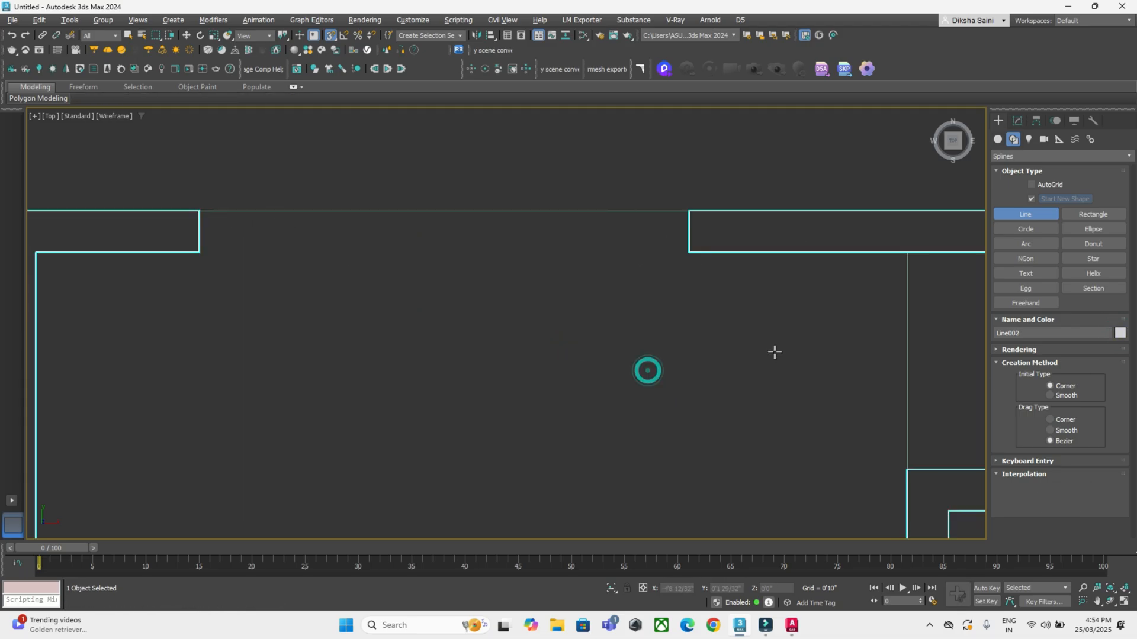
pyautogui.click(207, 212)
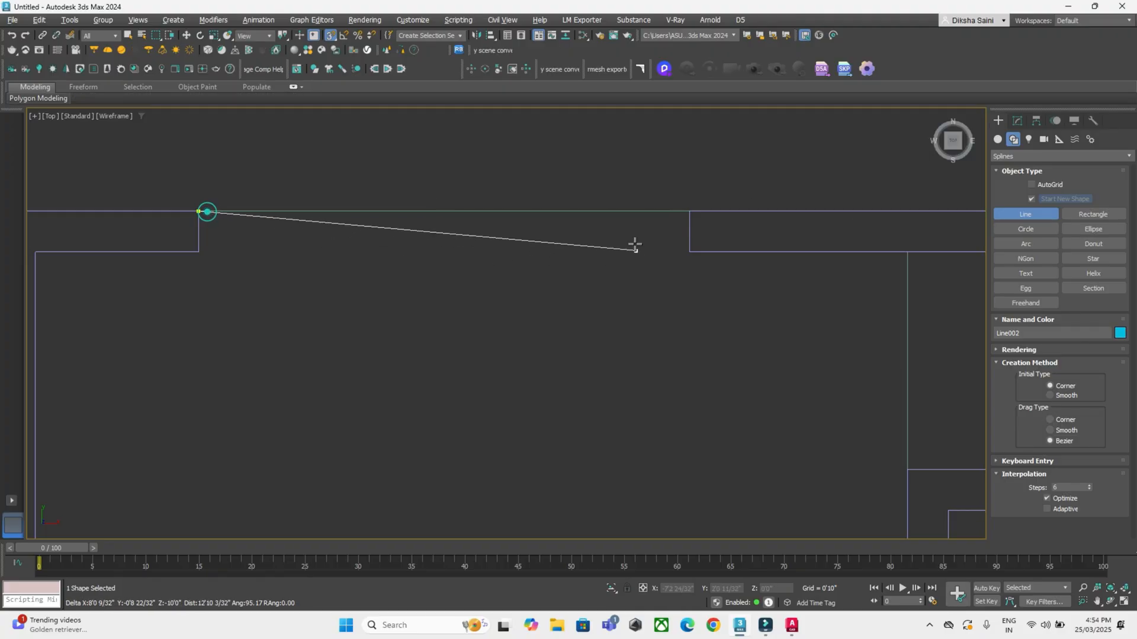
pyautogui.moveTo(689, 211); pyautogui.dragTo(666, 252)
pyautogui.press('BackSpace')
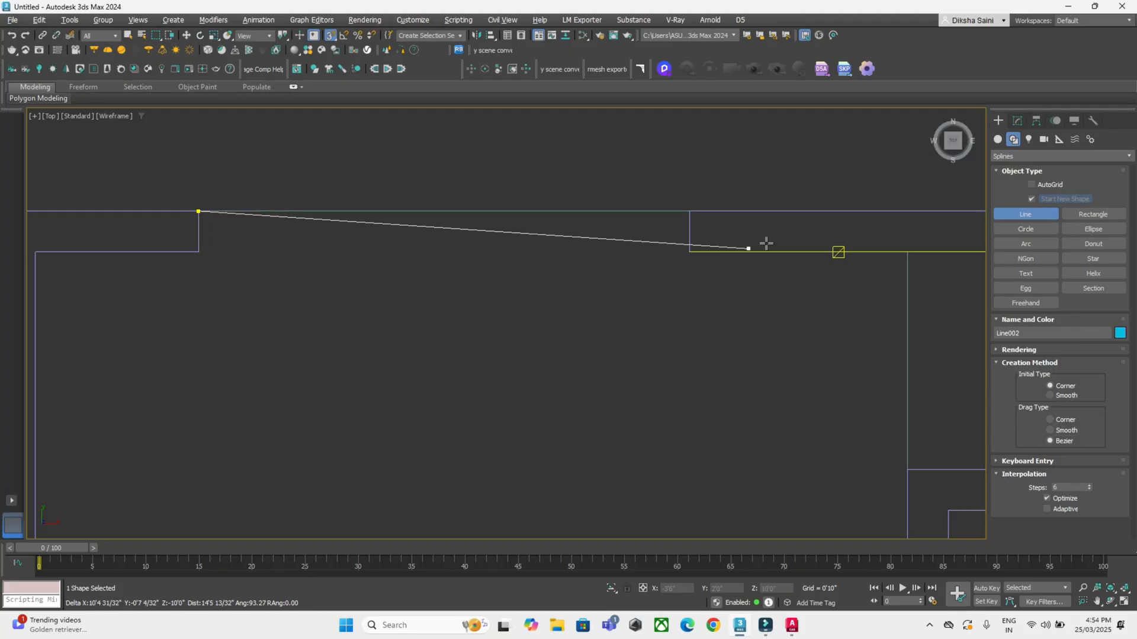
pyautogui.rightClick(766, 243)
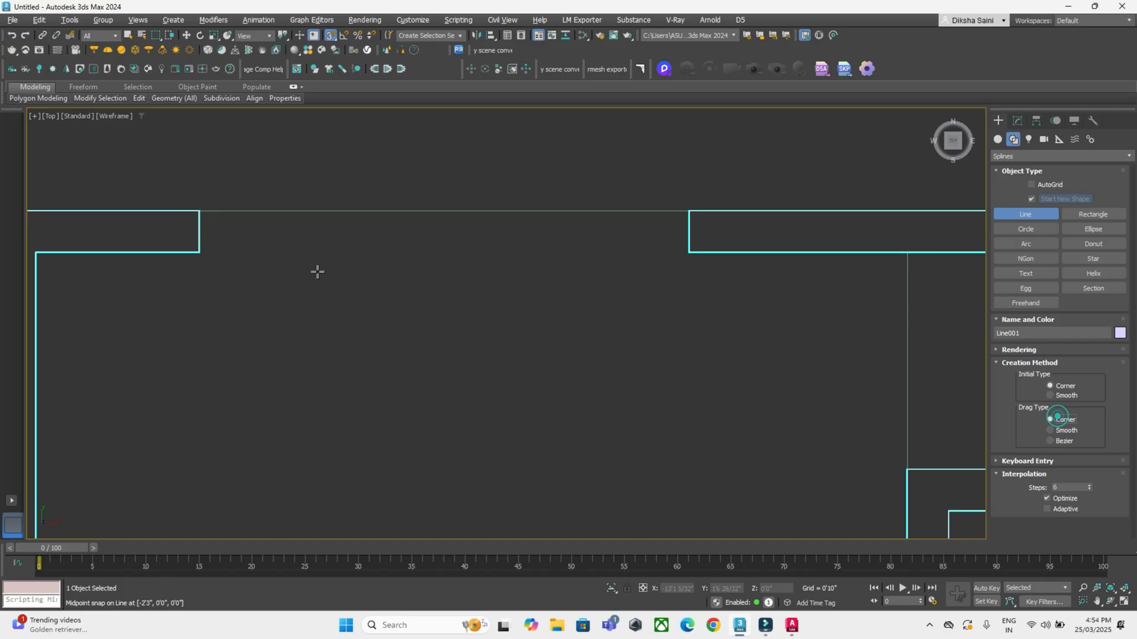
# Set the line's drag type to Corner and trace the floor outline across the upper opening and along the inner wall faces of the recess
pyautogui.click(200, 212)
pyautogui.click(685, 211)
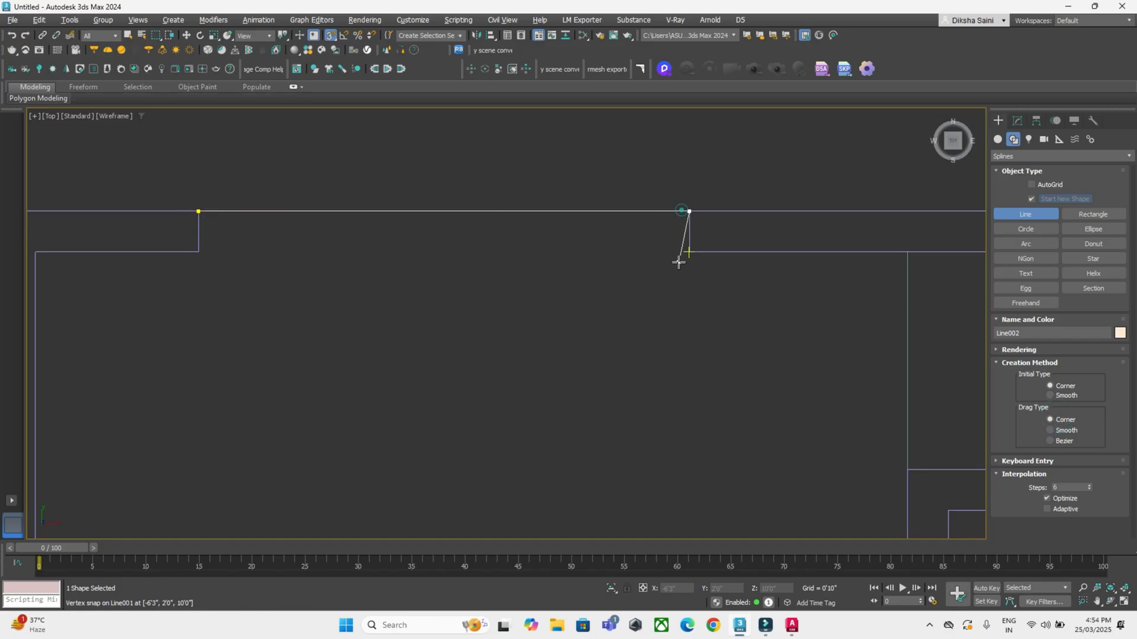
pyautogui.click(684, 259)
pyautogui.scroll(-3, 370, 280)
pyautogui.scroll(3, 675, 265)
pyautogui.click(676, 266)
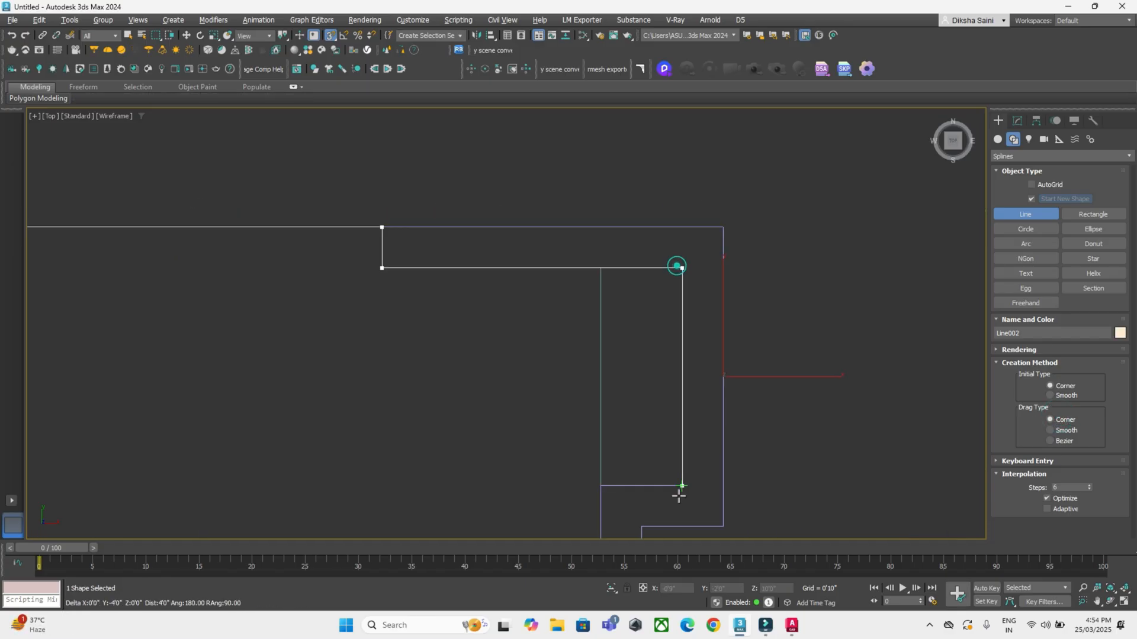
pyautogui.click(682, 486)
pyautogui.scroll(-3, 601, 482)
pyautogui.scroll(4, 701, 294)
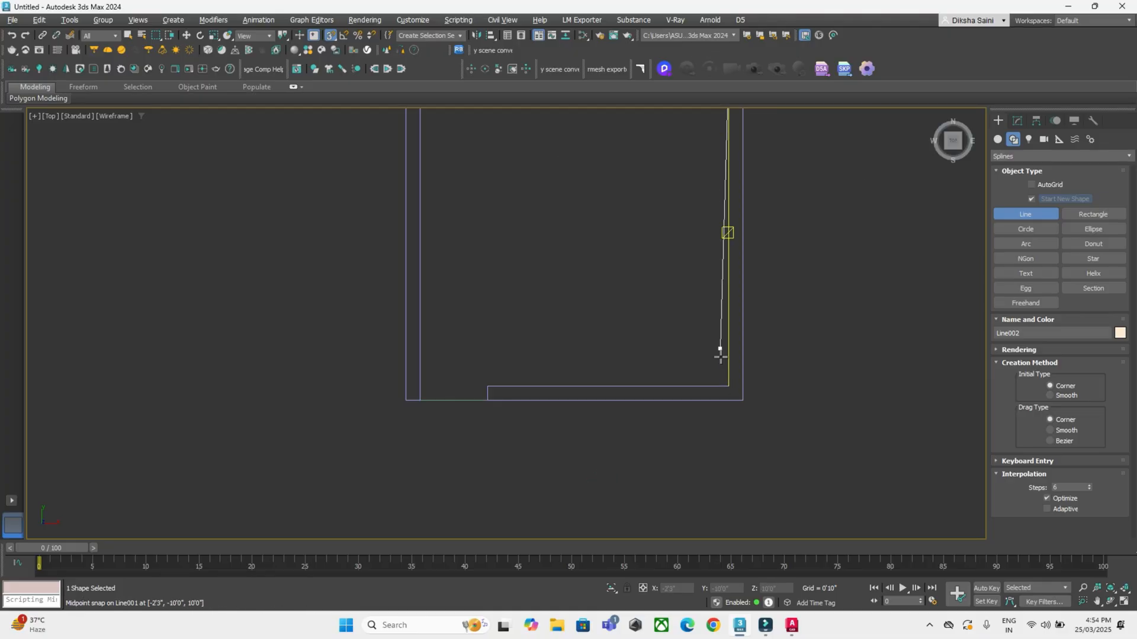
# Continue the floor outline along the remaining inner wall faces and across the lower opening, and close the spline at its start point
pyautogui.click(727, 386)
pyautogui.scroll(3, 475, 404)
pyautogui.click(487, 386)
pyautogui.click(487, 400)
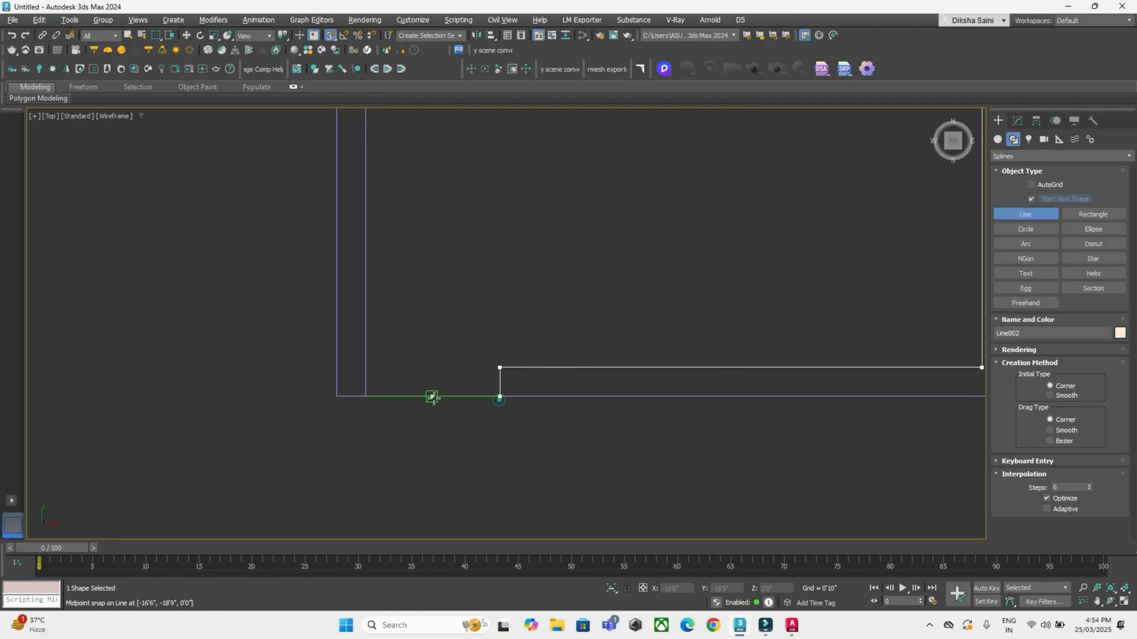
pyautogui.click(368, 396)
pyautogui.scroll(-4, 594, 198)
pyautogui.moveTo(596, 229); pyautogui.dragTo(576, 513, button='middle')
pyautogui.scroll(3, 510, 309)
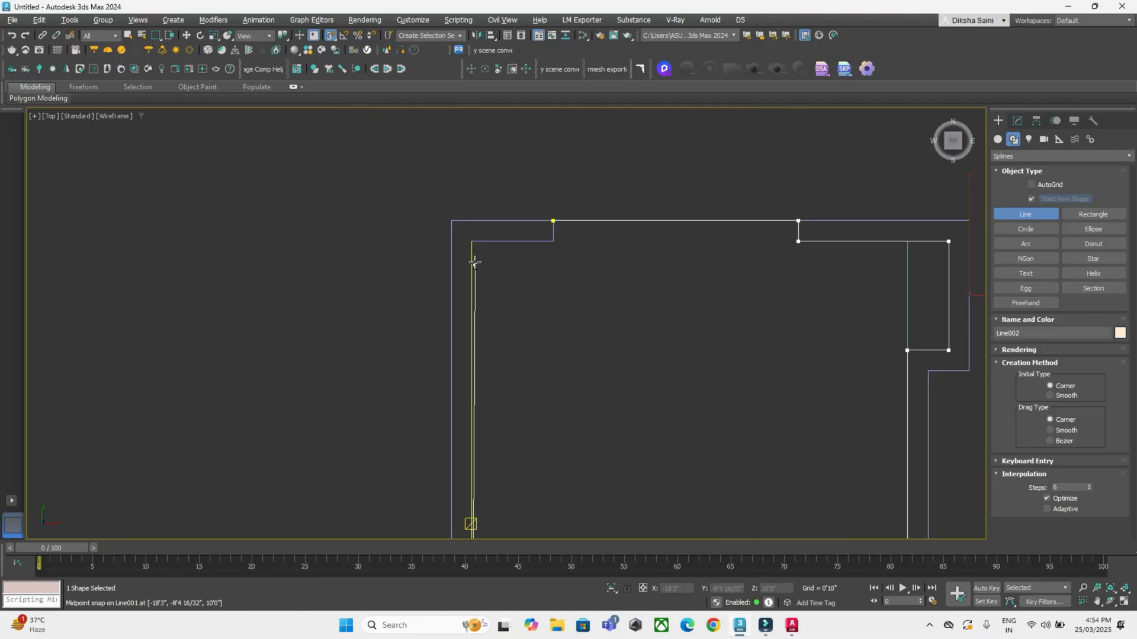
pyautogui.click(471, 241)
pyautogui.click(553, 221)
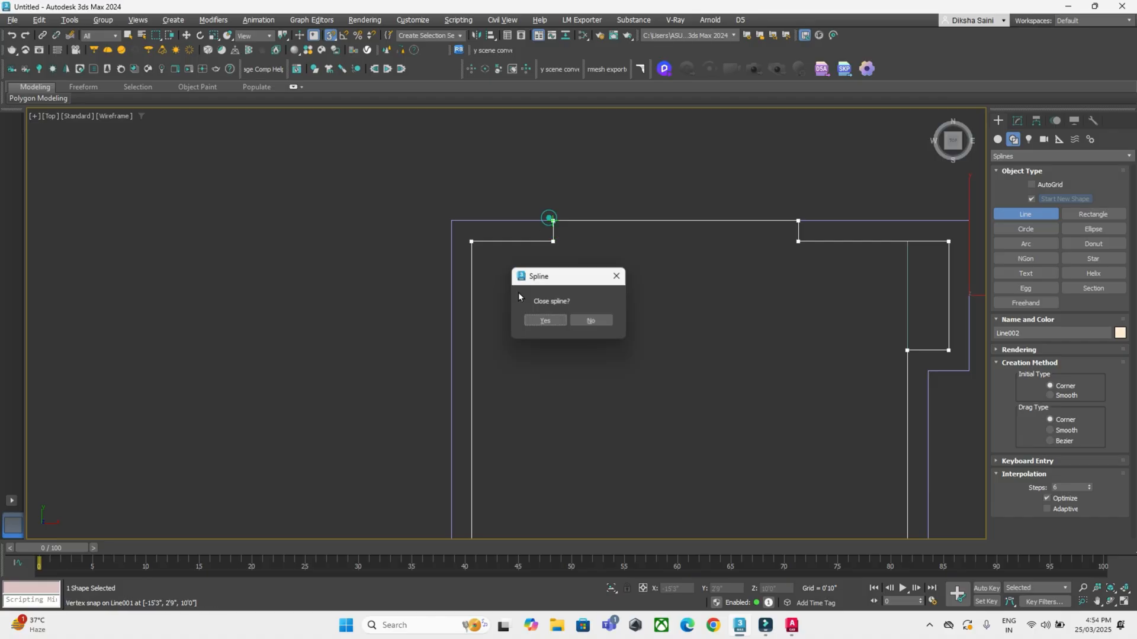
pyautogui.click(543, 321)
# Move the floor outline down in the Front view from the top of the walls to their base at Z 0'0"
pyautogui.hotkey('alt', 'w')
pyautogui.middleClick(621, 349)
pyautogui.hotkey('alt', 'w')
pyautogui.keyDown('alt'); pyautogui.moveTo(637, 323); pyautogui.dragTo(592, 237, button='middle'); pyautogui.keyUp('alt')
pyautogui.click(1017, 120)
pyautogui.hotkey('alt', 'w')
pyautogui.middleClick(811, 221)
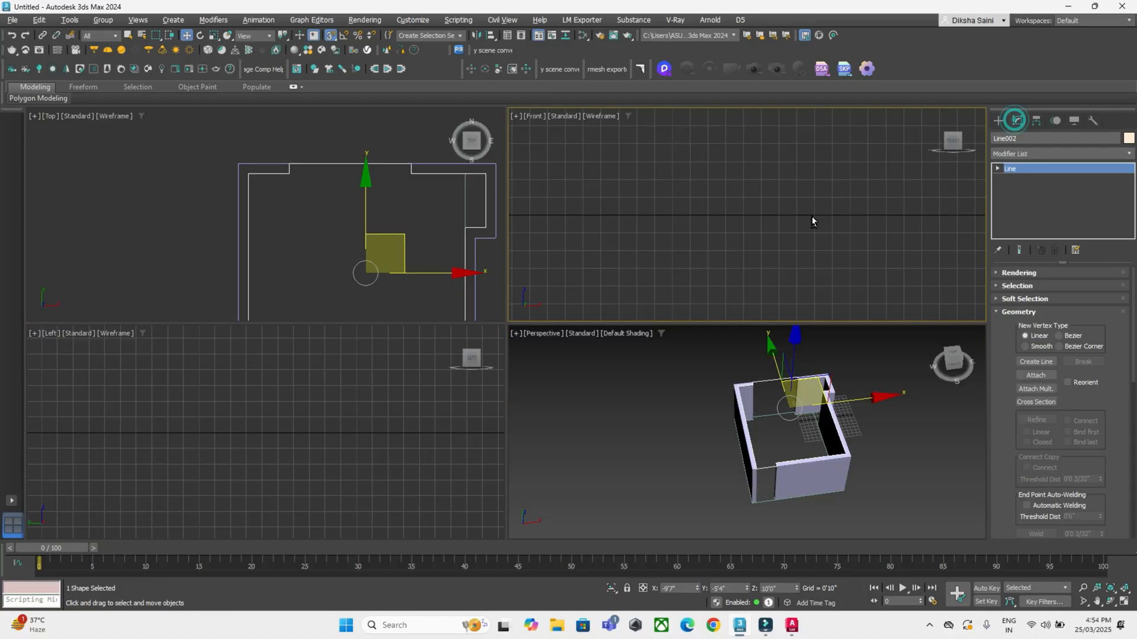
pyautogui.hotkey('alt', 'w')
pyautogui.press('z')
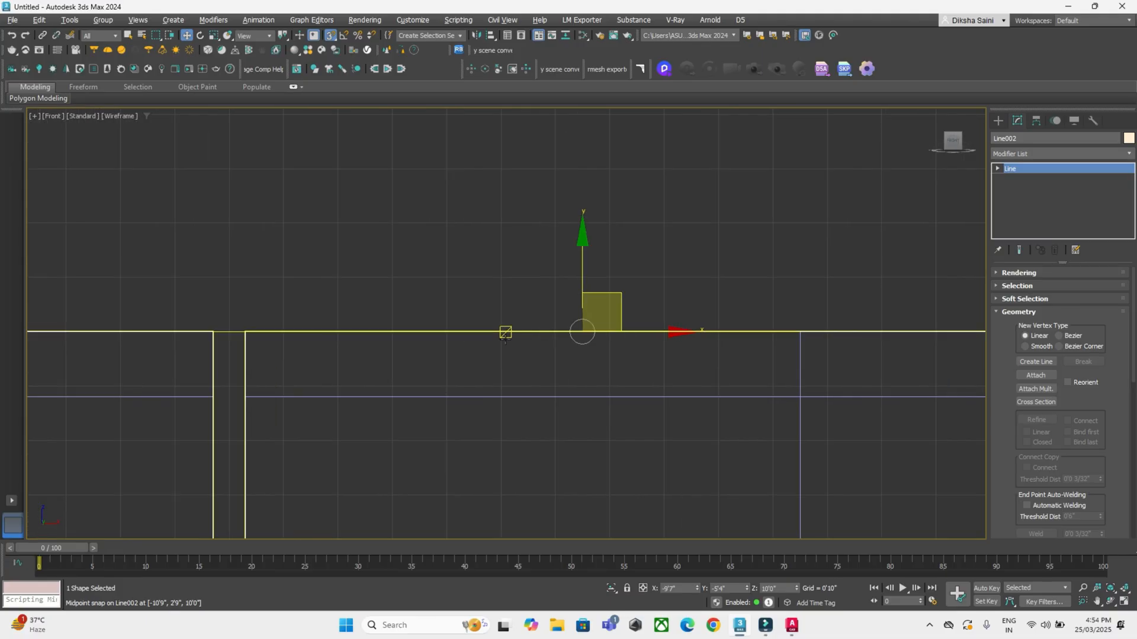
pyautogui.scroll(1, 505, 333)
pyautogui.moveTo(505, 332); pyautogui.dragTo(543, 235, button='middle')
pyautogui.moveTo(651, 163); pyautogui.dragTo(546, 399)
pyautogui.scroll(-4, 549, 152)
# Show the room in the maximized Perspective view and select only the floor outline spline
pyautogui.hotkey('alt', 'w')
pyautogui.middleClick(685, 379)
pyautogui.hotkey('alt', 'w')
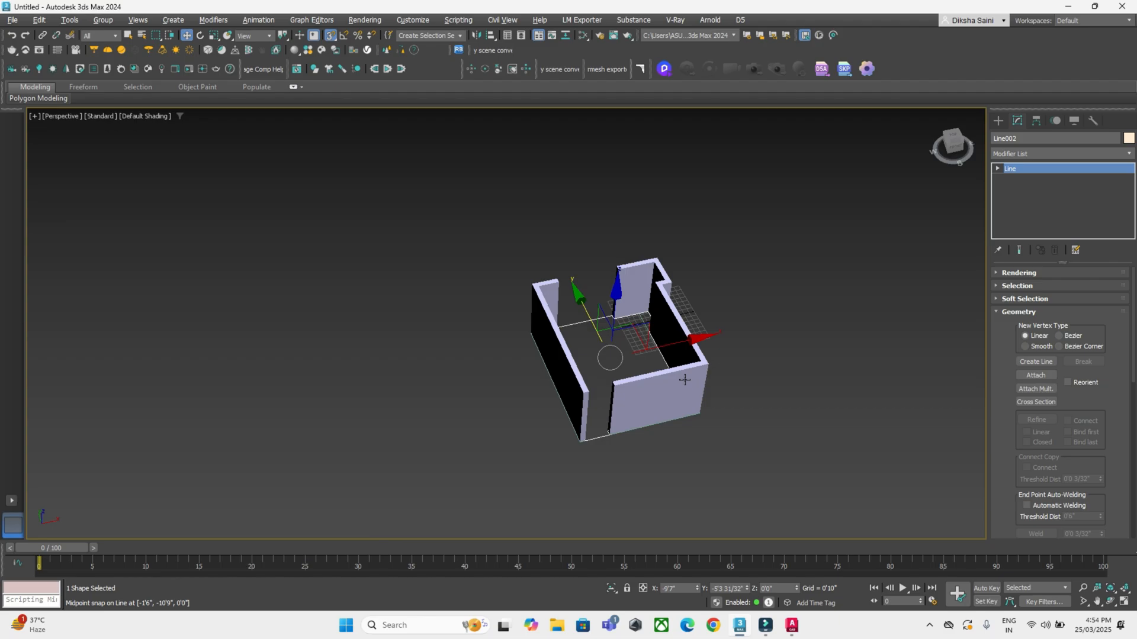
pyautogui.keyDown('alt'); pyautogui.moveTo(684, 379); pyautogui.dragTo(651, 382, button='middle'); pyautogui.keyUp('alt')
pyautogui.scroll(2, 651, 382)
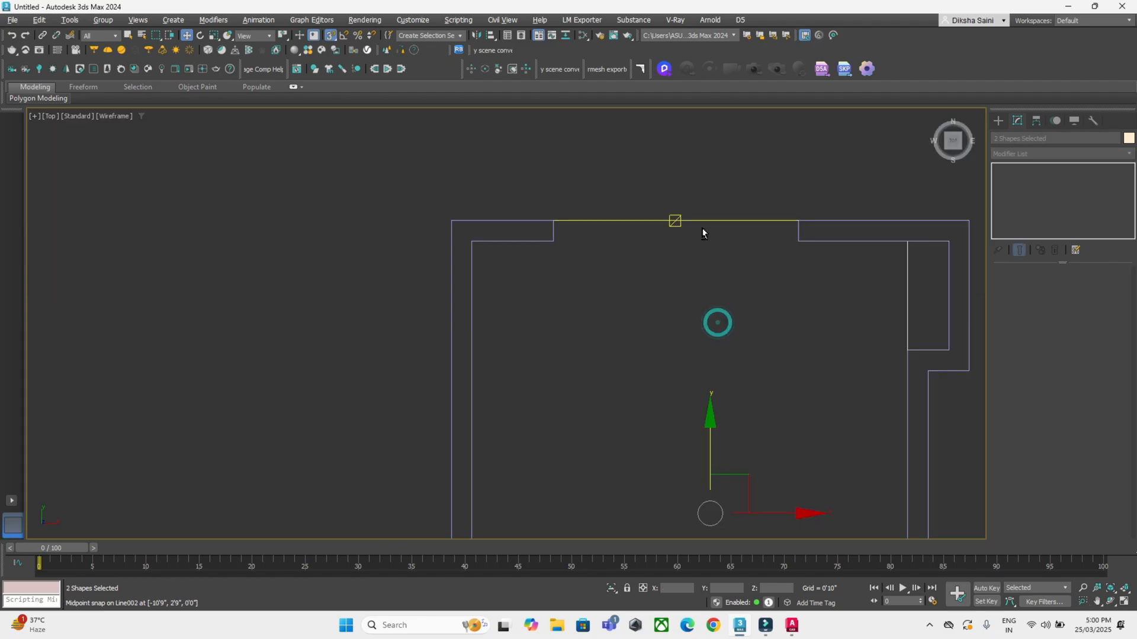
pyautogui.hotkey('alt', 'w')
pyautogui.middleClick(756, 427)
pyautogui.hotkey('alt', 'w')
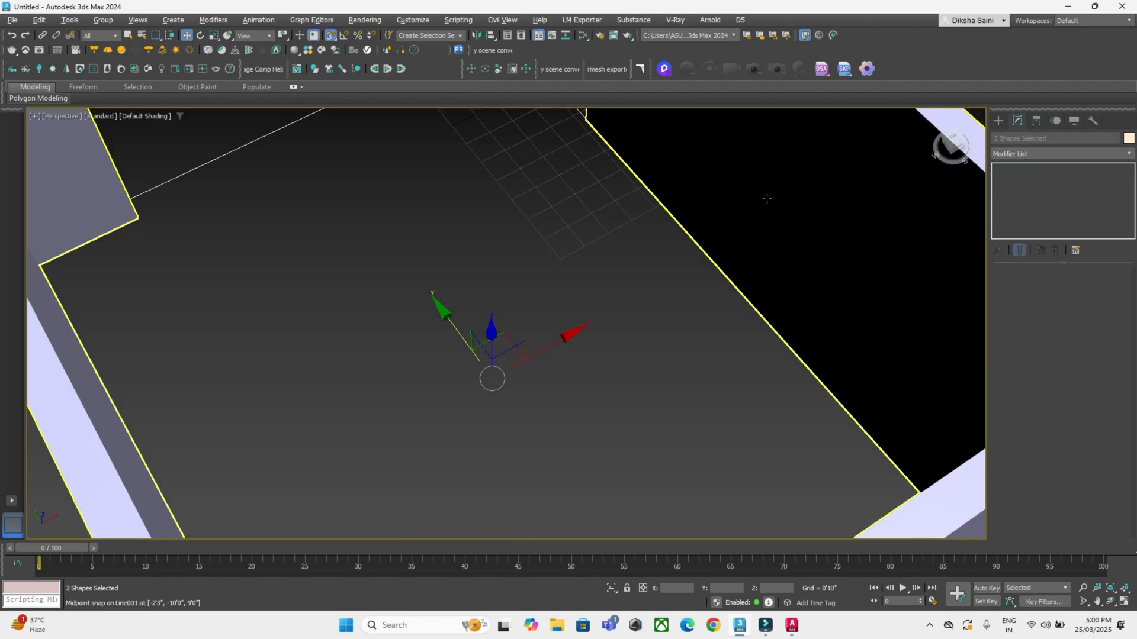
pyautogui.moveTo(326, 182); pyautogui.dragTo(253, 138)
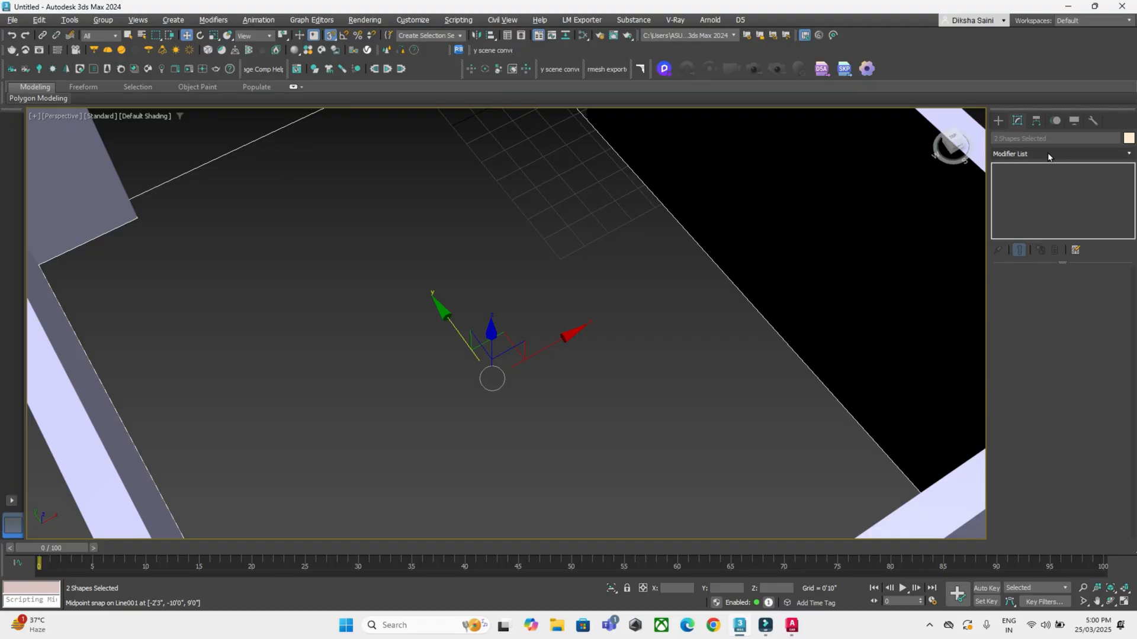
pyautogui.click(637, 214)
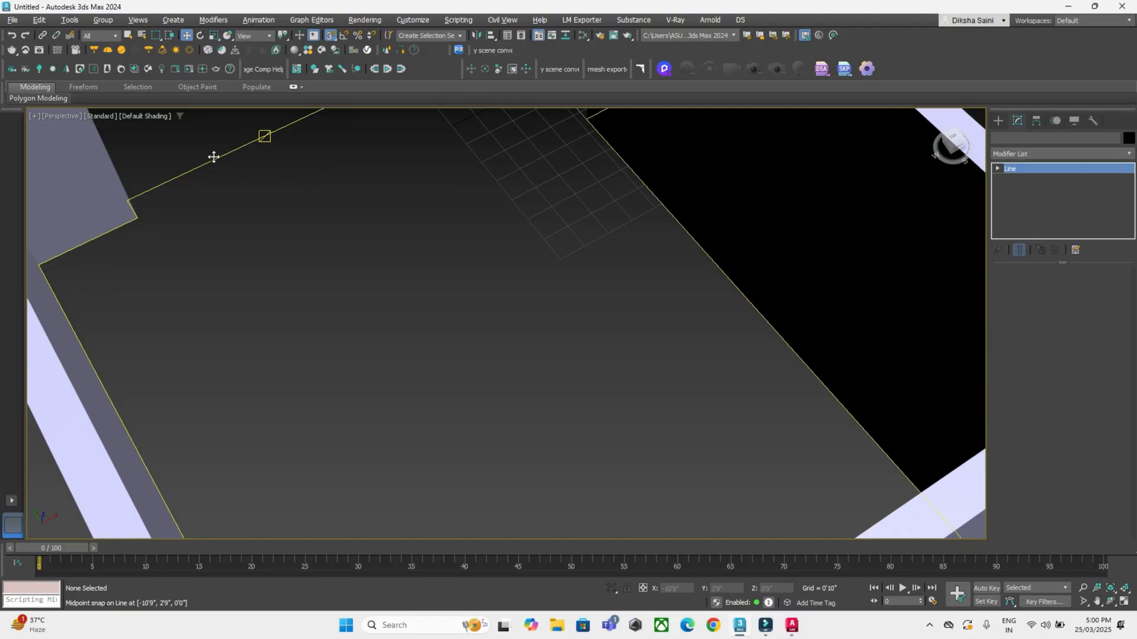
pyautogui.click(213, 157)
# Apply the FloorGenerator modifier to the floor outline and choose the Standard floor pattern
pyautogui.click(1029, 153)
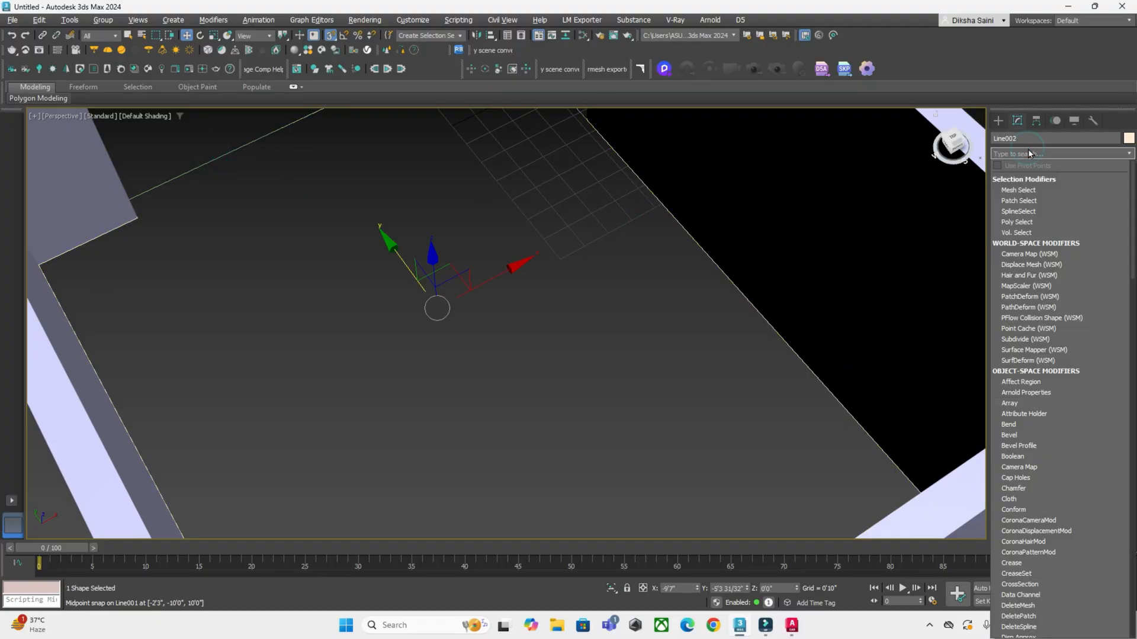
pyautogui.write('fl')
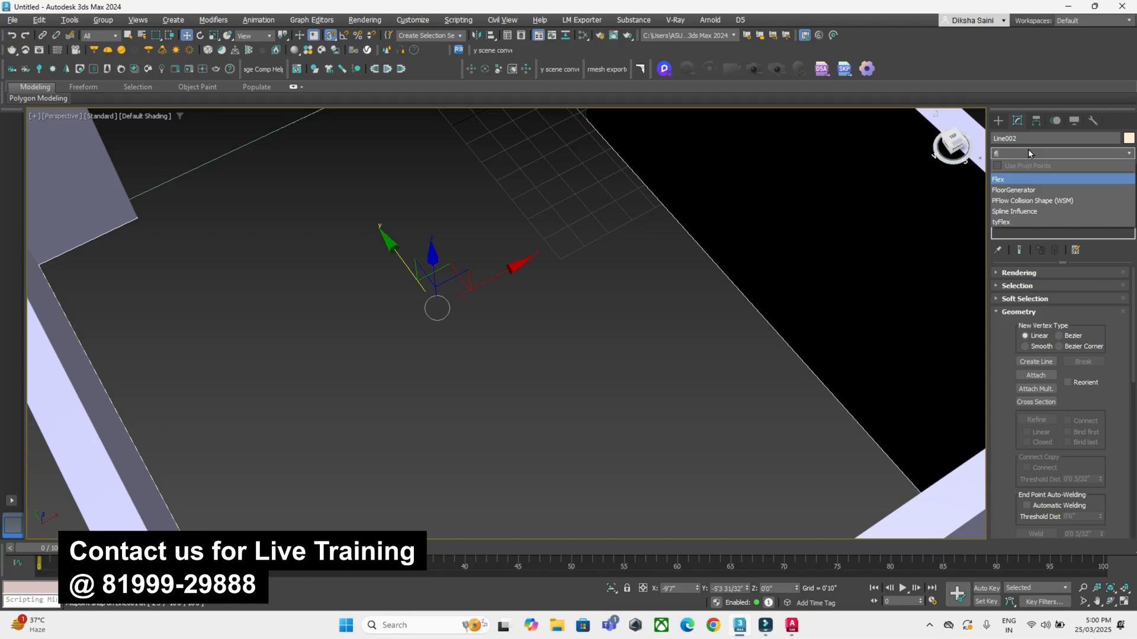
pyautogui.press('Down')
pyautogui.press('Return')
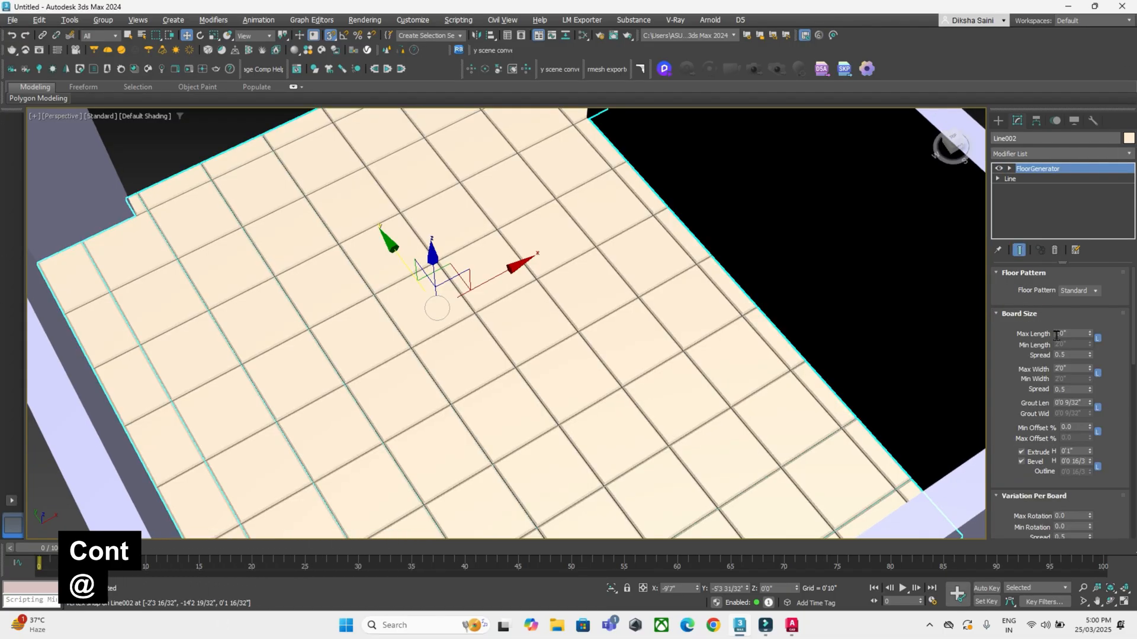
pyautogui.click(1094, 290)
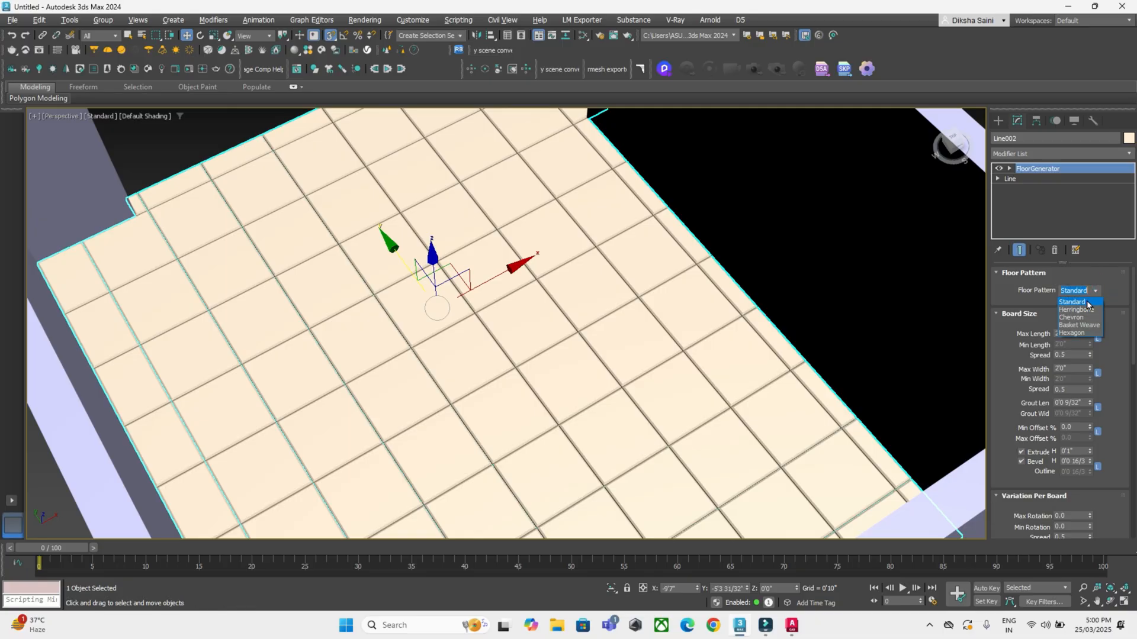
pyautogui.click(1086, 302)
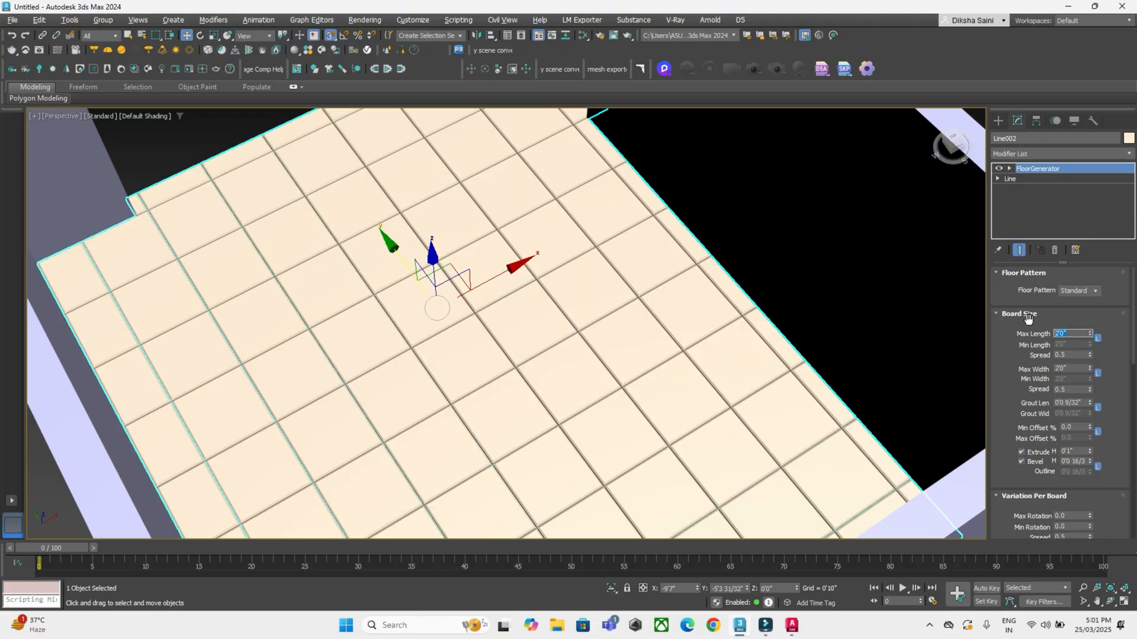
# Set the floor boards' maximum length to 4'0" and maximum width to 0'8"
pyautogui.write("4'")
pyautogui.click(1075, 368)
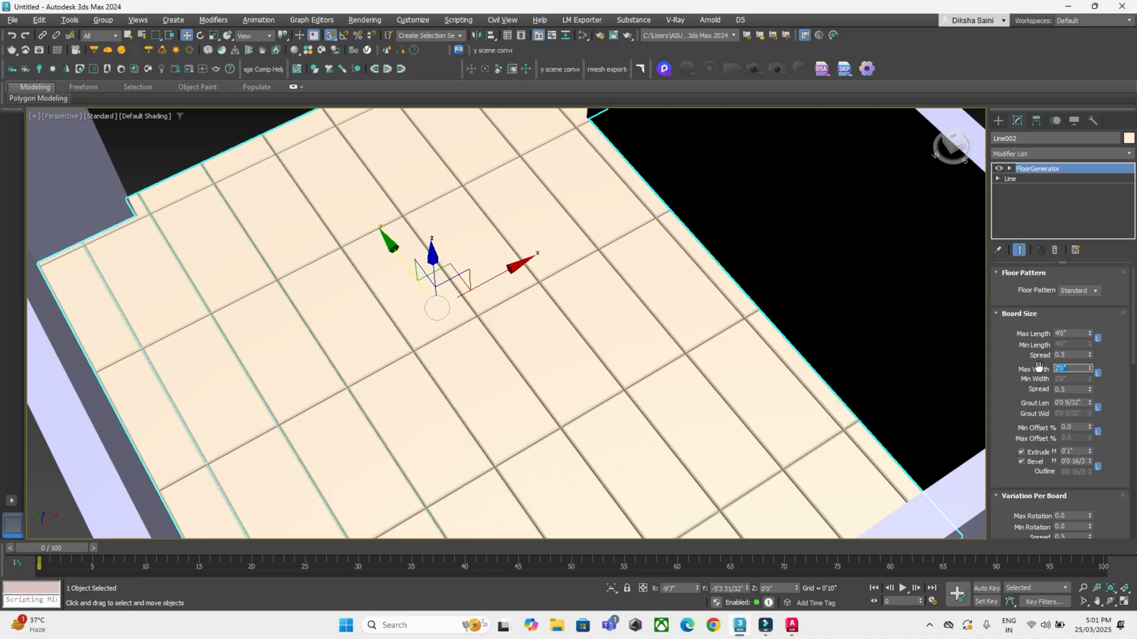
pyautogui.click(1082, 333)
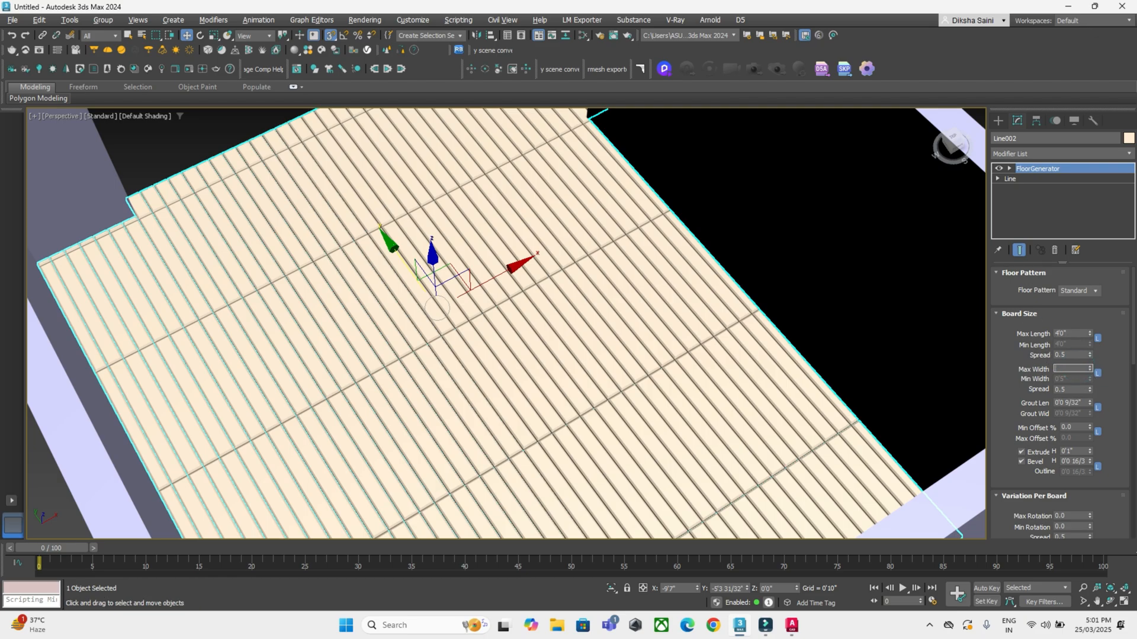
pyautogui.write('8')
pyautogui.press('Return')
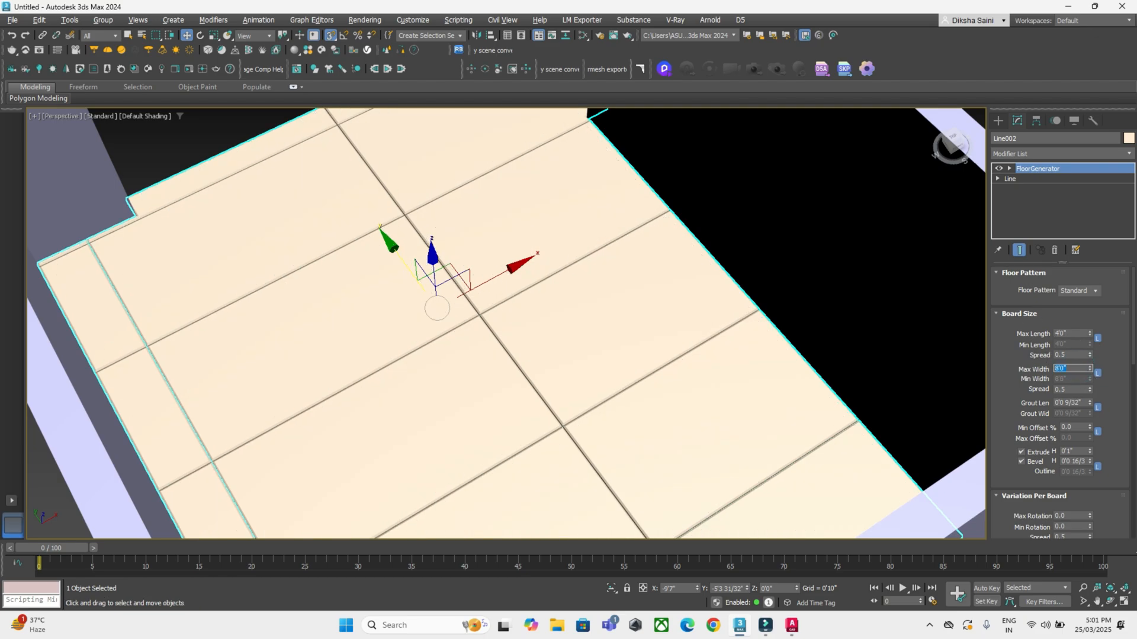
pyautogui.write('8"')
pyautogui.press('Return')
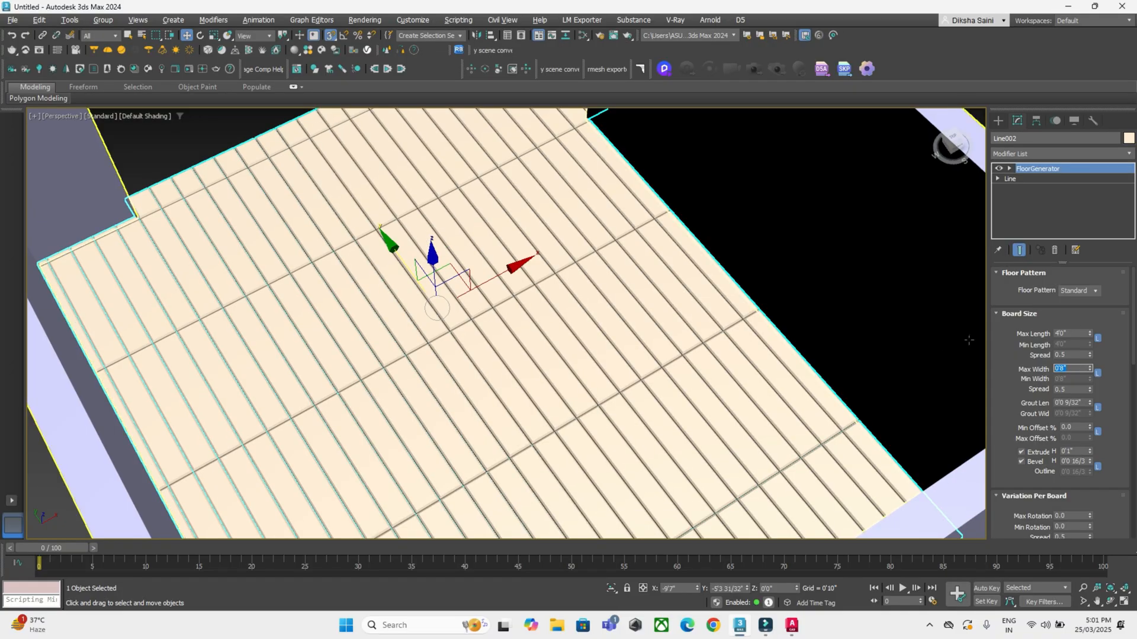
# Set the grout length between the floor boards to 0'0 6/32"
pyautogui.scroll(5, 592, 334)
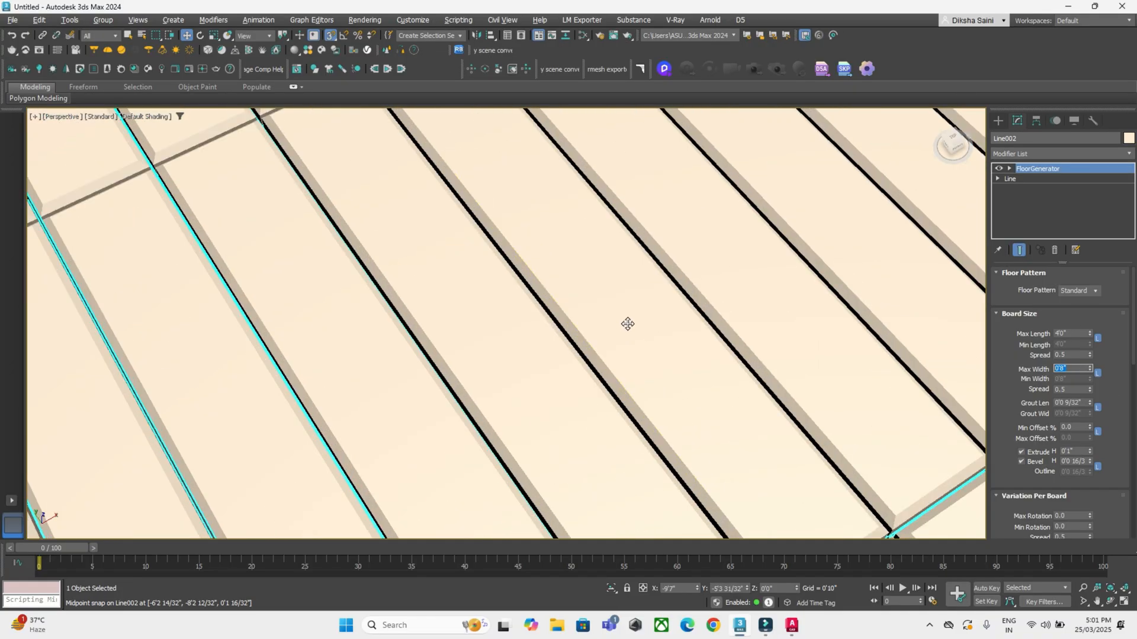
pyautogui.scroll(-4, 728, 346)
pyautogui.scroll(3, 669, 350)
pyautogui.scroll(3, 614, 362)
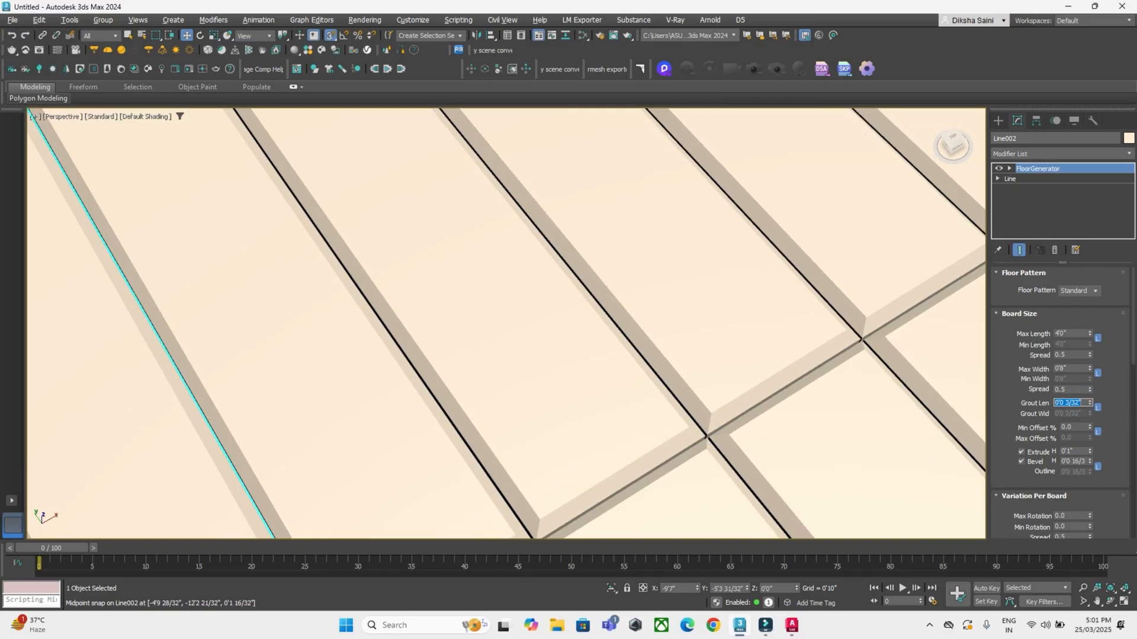
pyautogui.press('Return')
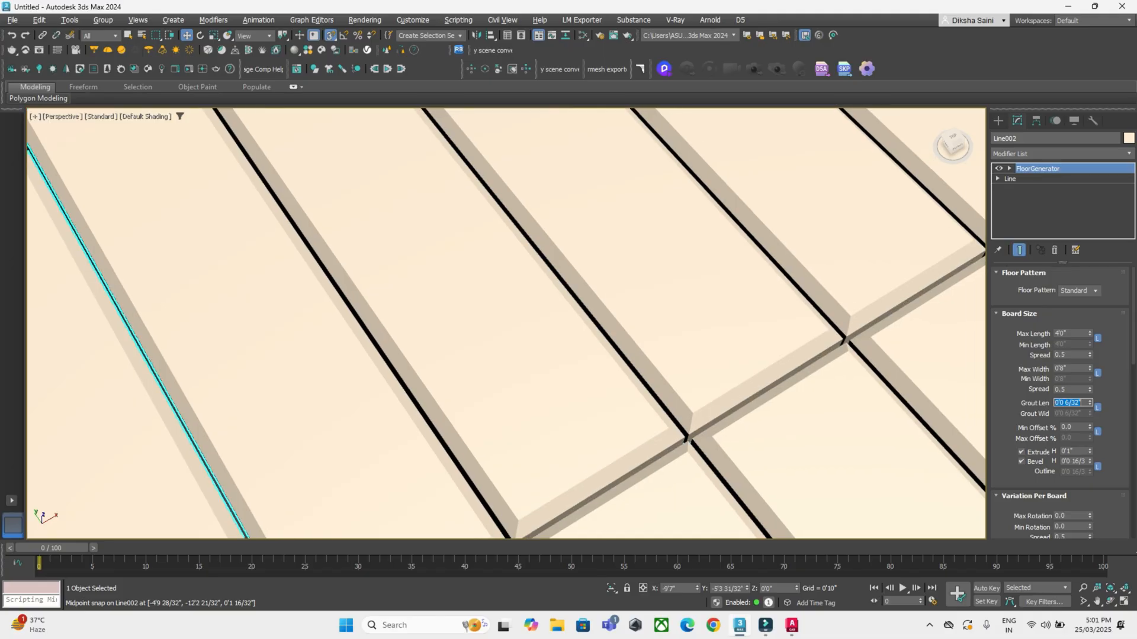
pyautogui.scroll(-10, 691, 414)
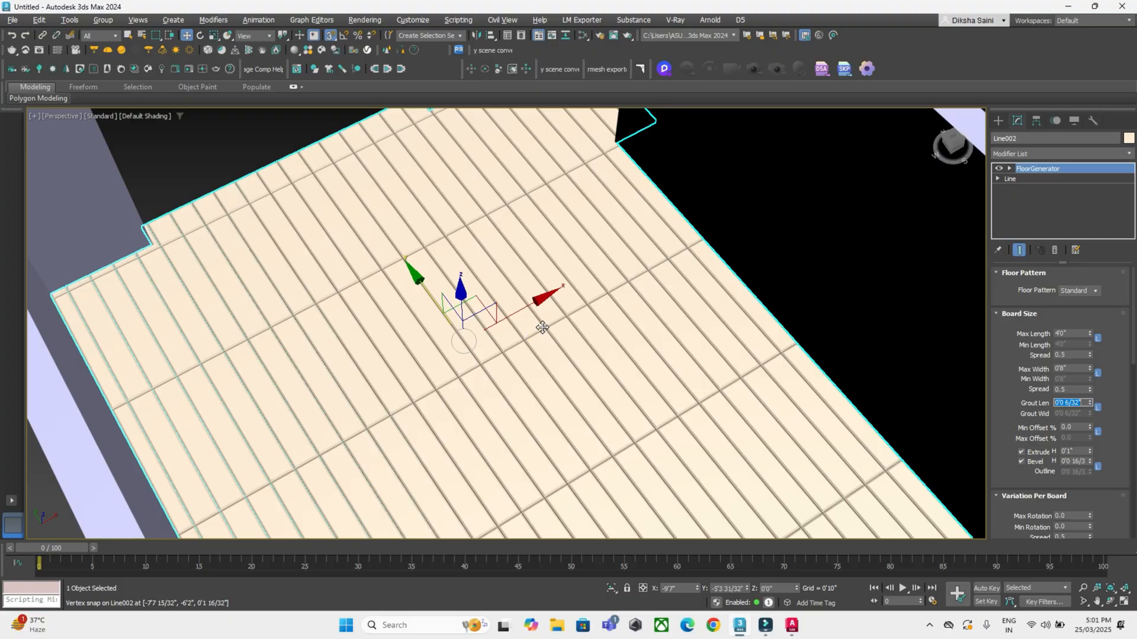
# Stagger the floor boards by raising their minimum offset to 23.9%
pyautogui.scroll(-3, 567, 261)
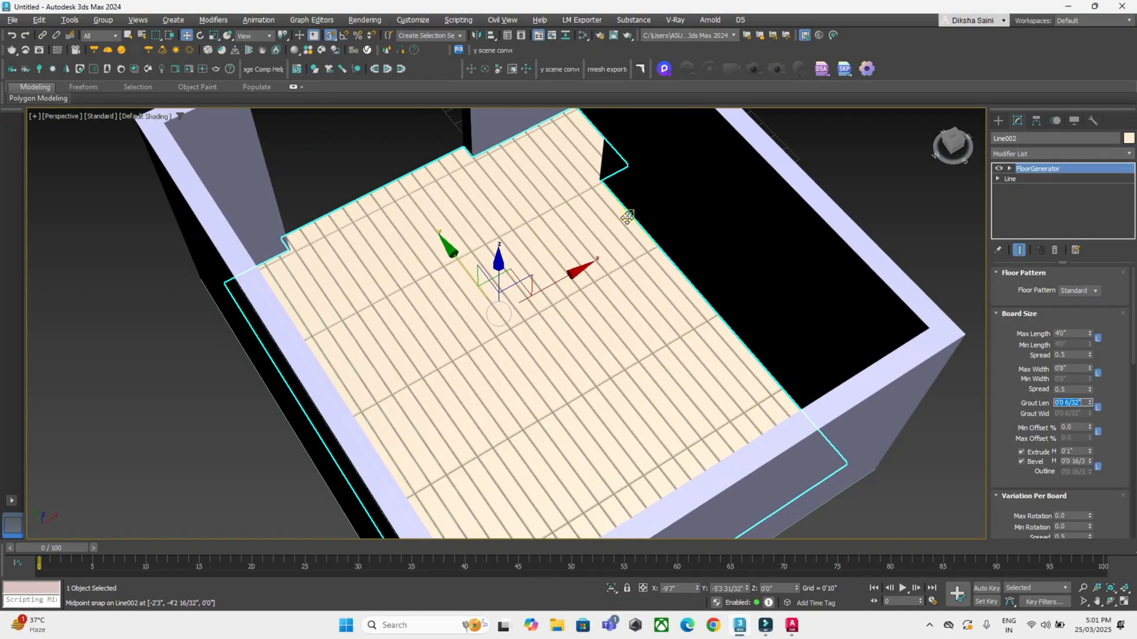
pyautogui.scroll(3, 529, 263)
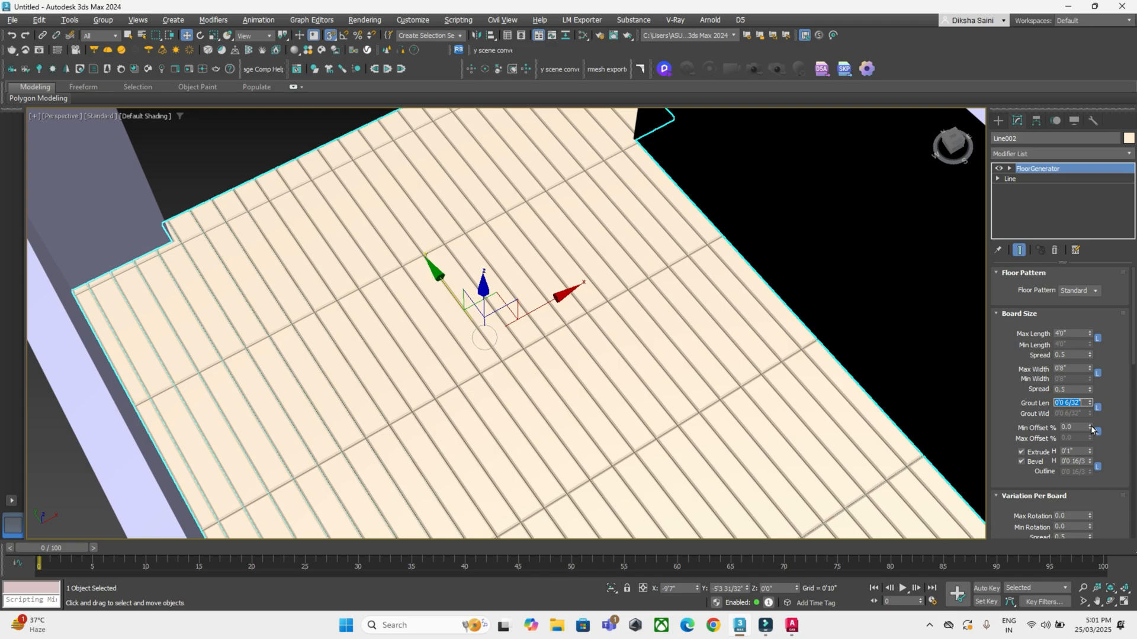
pyautogui.moveTo(1092, 429); pyautogui.dragTo(748, 218)
pyautogui.scroll(-5, 399, 271)
pyautogui.scroll(4, 472, 411)
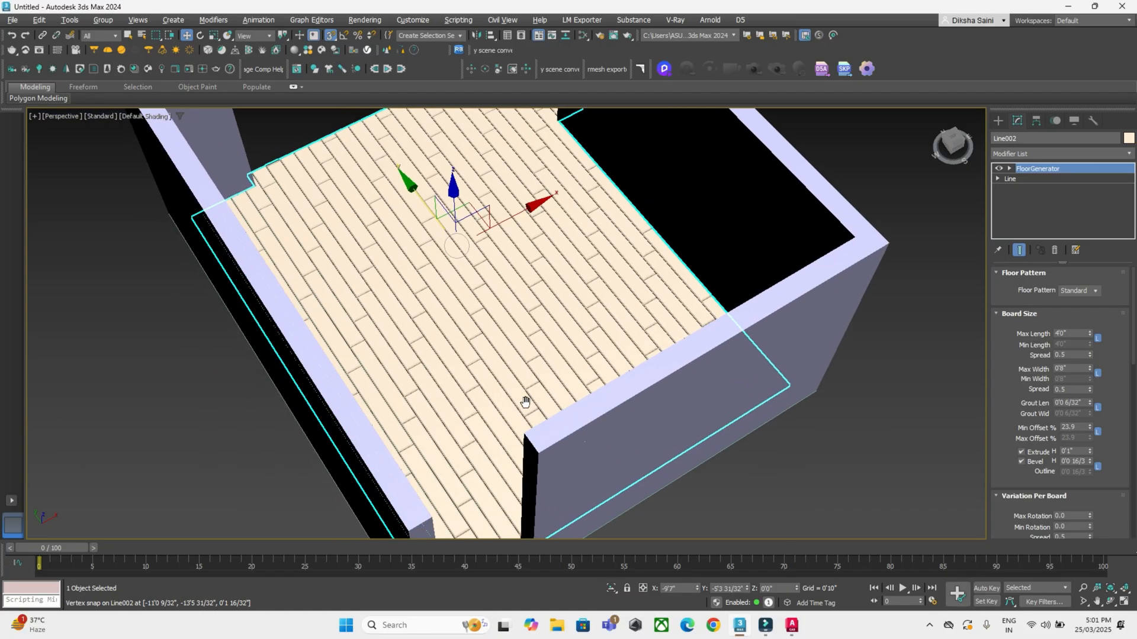
pyautogui.moveTo(525, 402); pyautogui.dragTo(594, 381, button='middle')
pyautogui.moveTo(586, 218); pyautogui.dragTo(586, 343, button='middle')
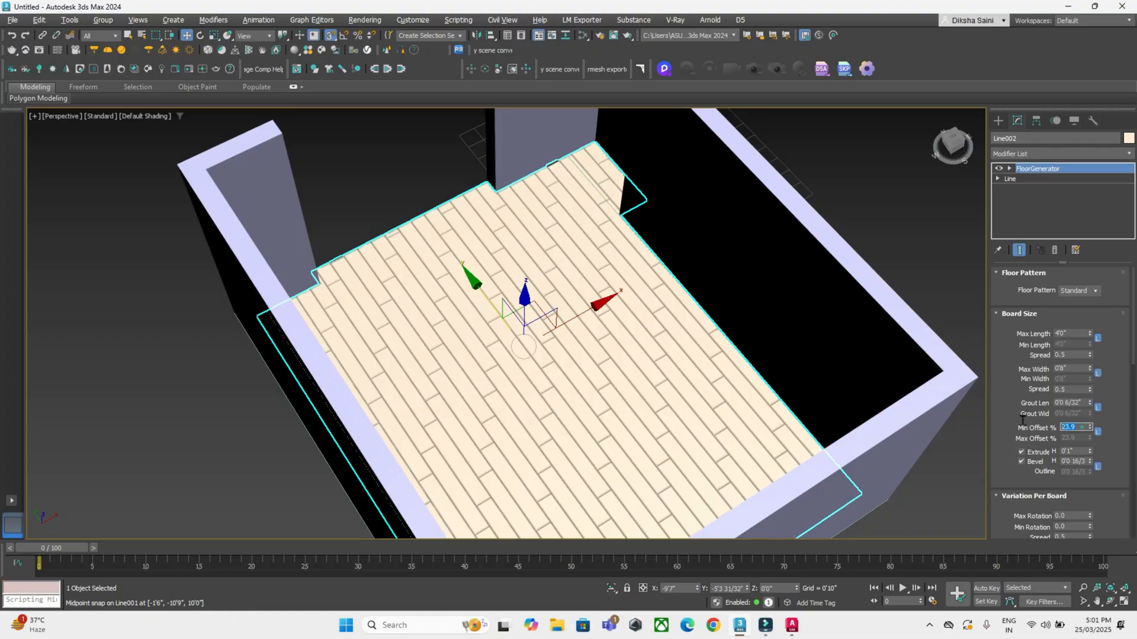
# Try minimum board offsets of 50% and 30%, and settle on 25%
pyautogui.write('50')
pyautogui.press('Return')
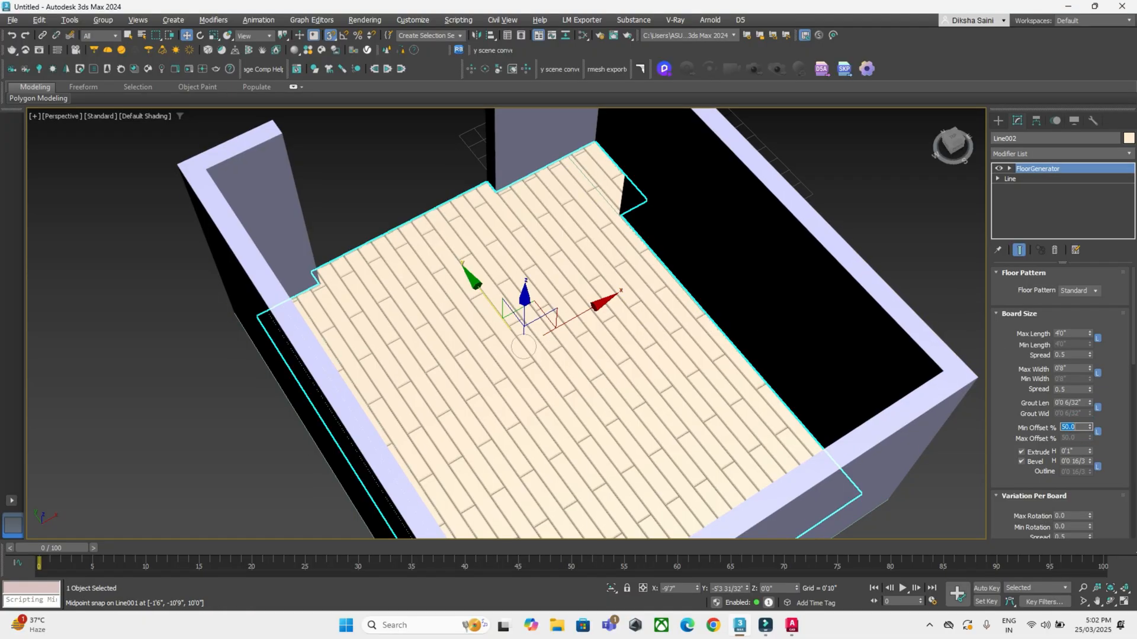
pyautogui.write('30')
pyautogui.press('Return')
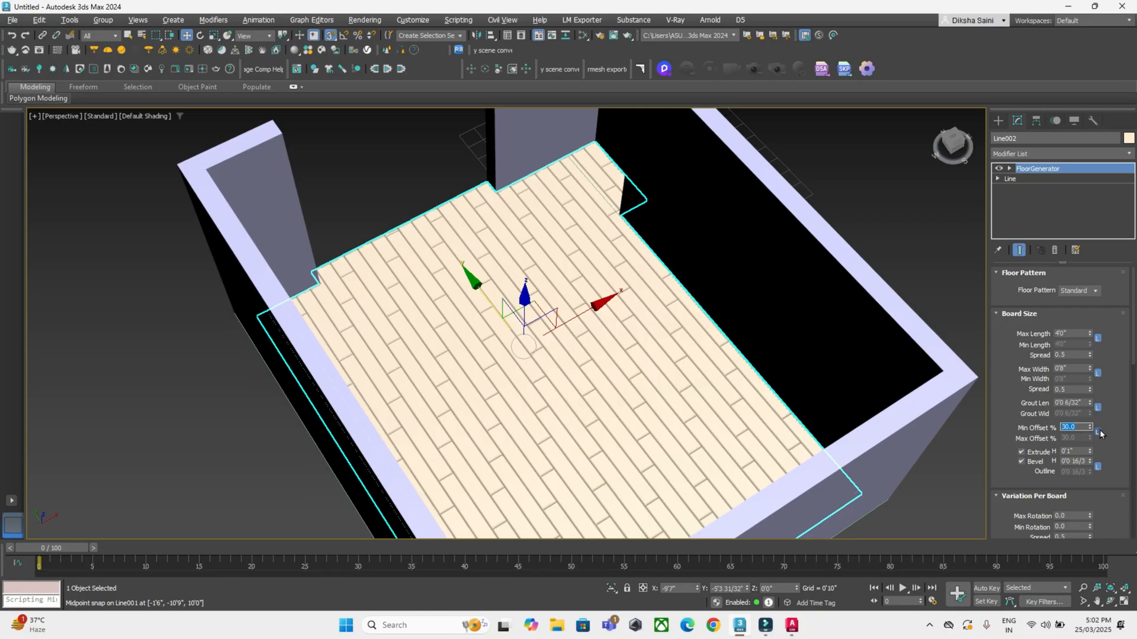
pyautogui.write('25')
pyautogui.press('Return')
pyautogui.scroll(-3, 550, 367)
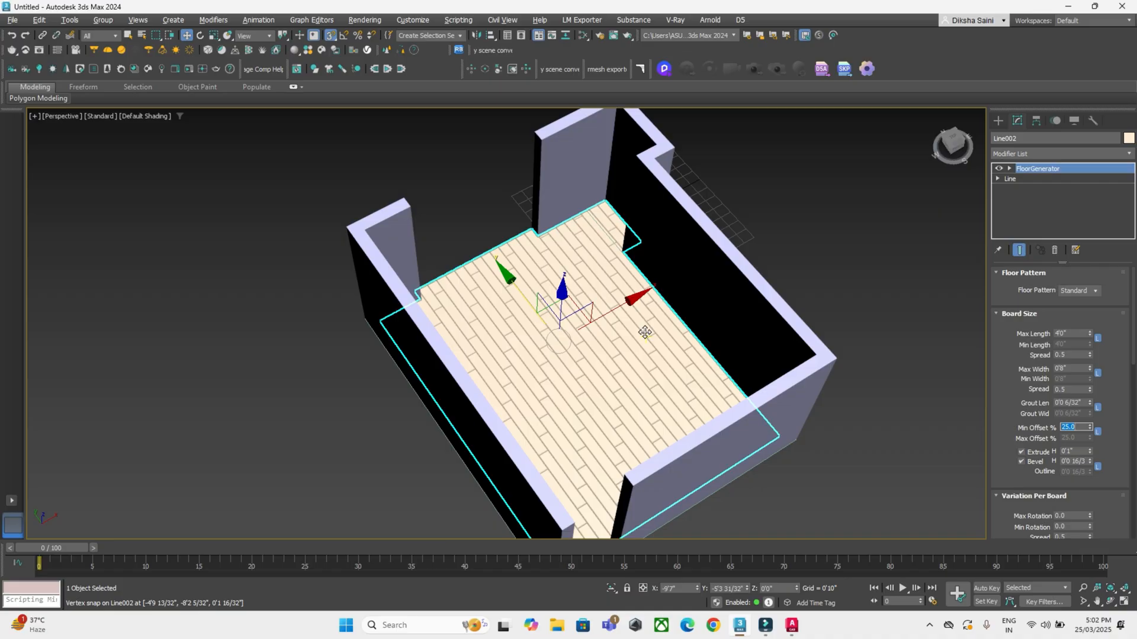
pyautogui.scroll(4, 544, 404)
# Examine the gaps between the floor boards up close and the floor's profile in the Front view
pyautogui.click(998, 121)
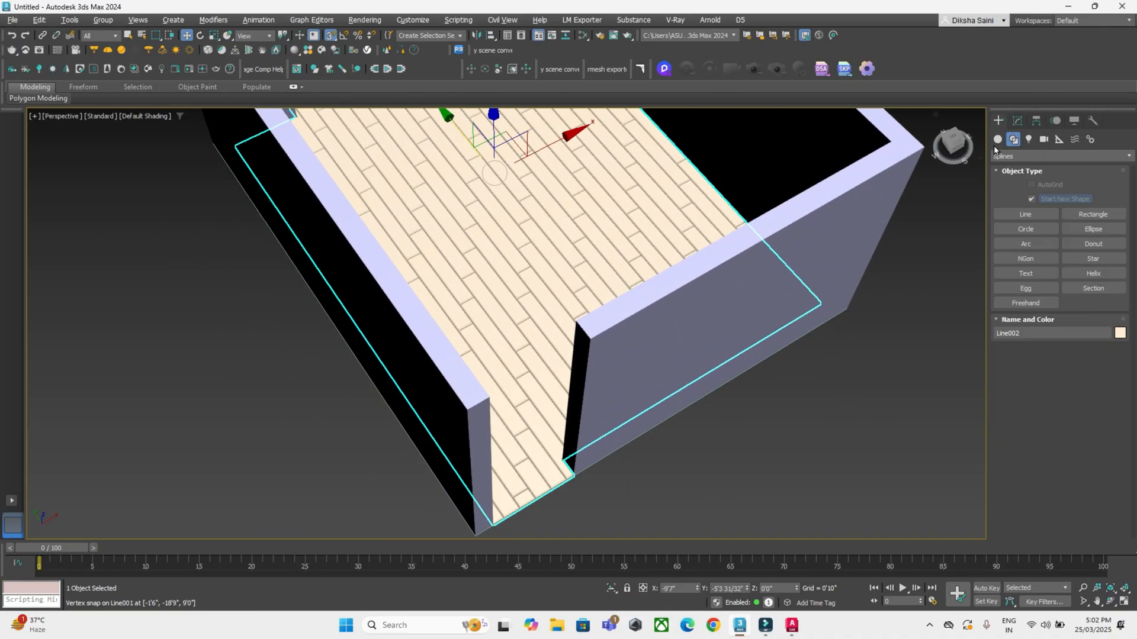
pyautogui.click(420, 523)
pyautogui.scroll(10, 531, 469)
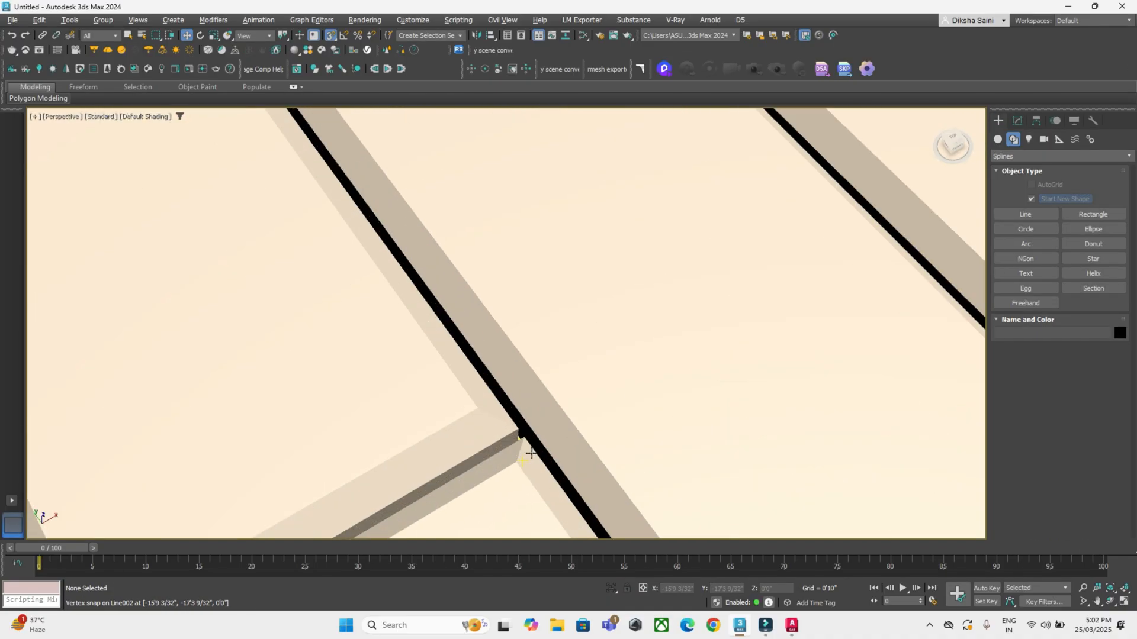
pyautogui.scroll(-3, 587, 382)
pyautogui.keyDown('alt'); pyautogui.moveTo(586, 382); pyautogui.dragTo(569, 411, button='middle'); pyautogui.keyUp('alt')
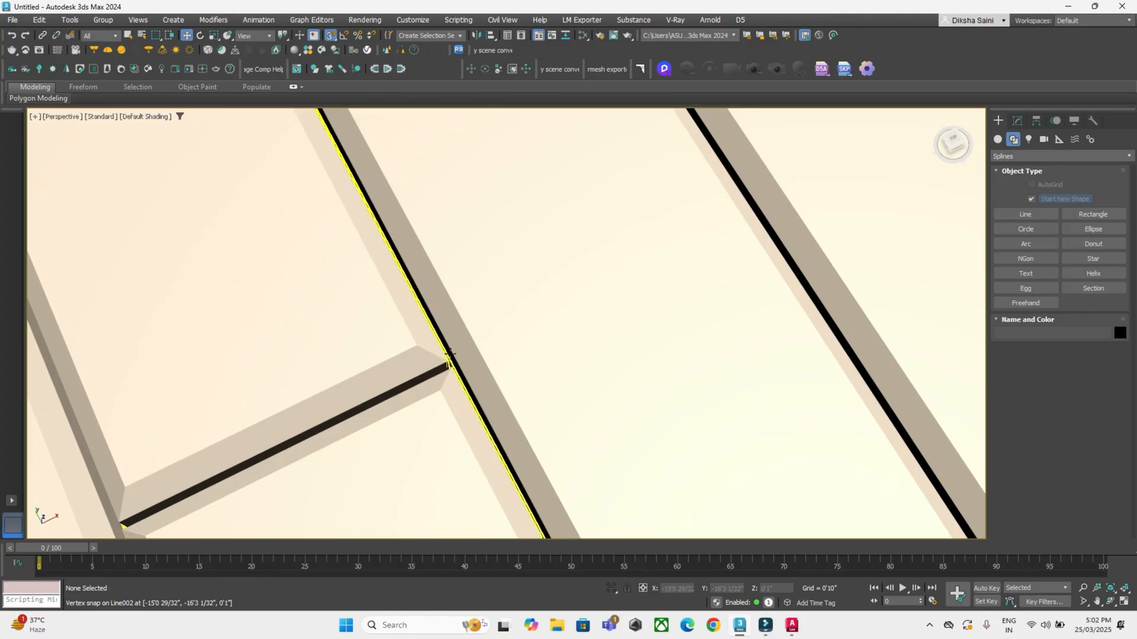
pyautogui.scroll(2, 462, 368)
pyautogui.hotkey('alt', 'w')
pyautogui.hotkey('alt', 'w')
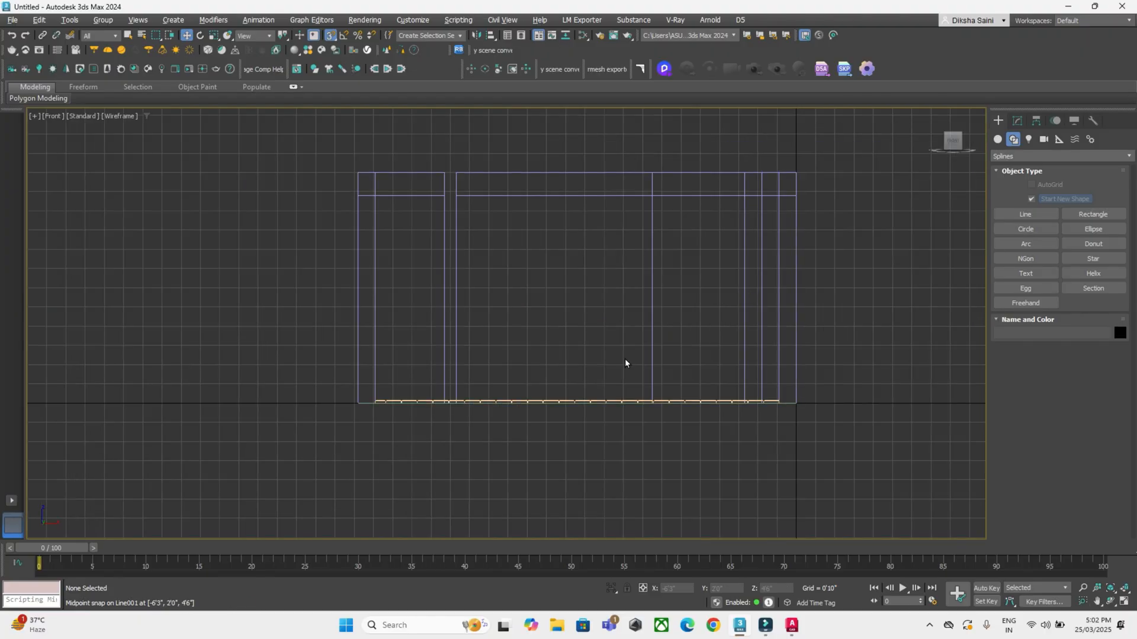
pyautogui.scroll(4, 627, 363)
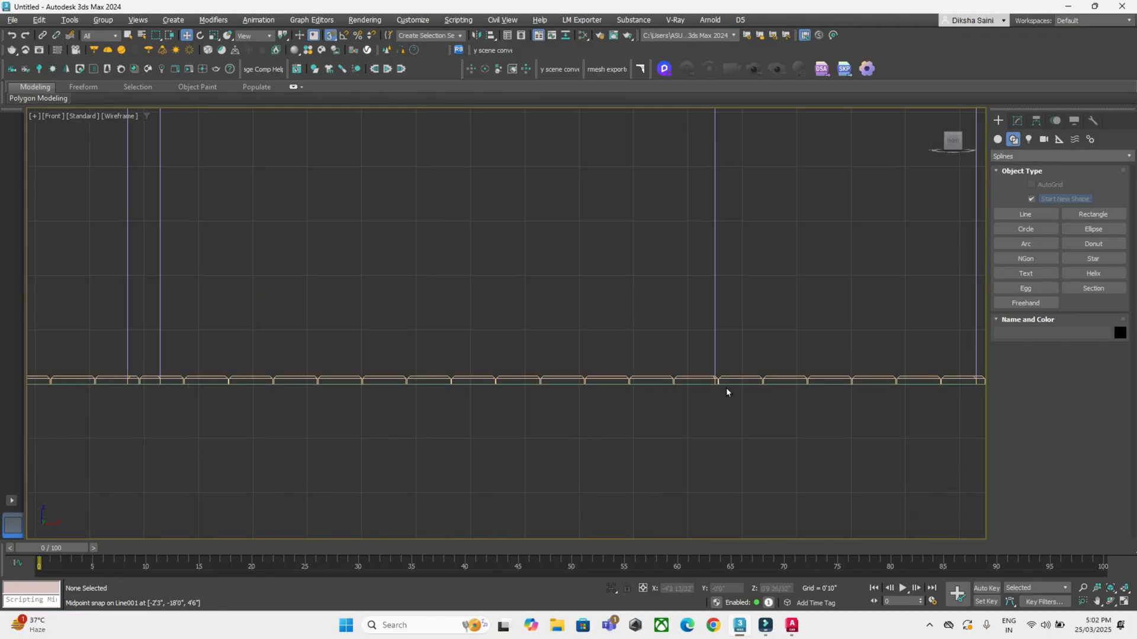
# Select only the board floor, undo any accidental shift of it, and duplicate it in place
pyautogui.click(737, 377)
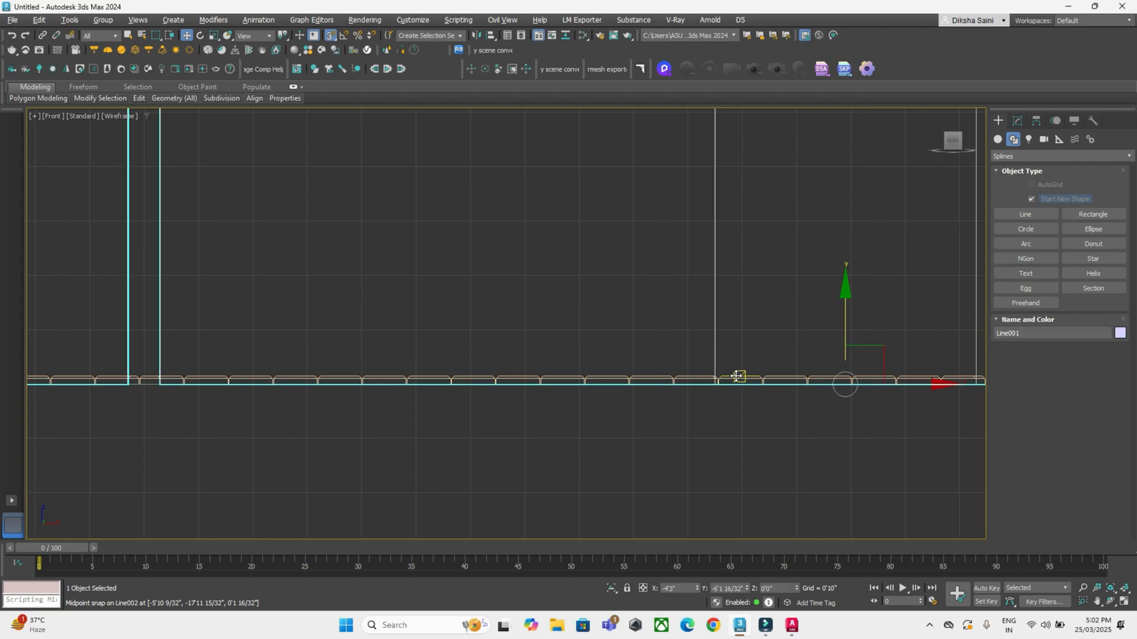
pyautogui.scroll(-3, 634, 374)
pyautogui.hotkey('alt', 'w')
pyautogui.hotkey('alt', 'w')
pyautogui.moveTo(693, 378); pyautogui.dragTo(669, 328)
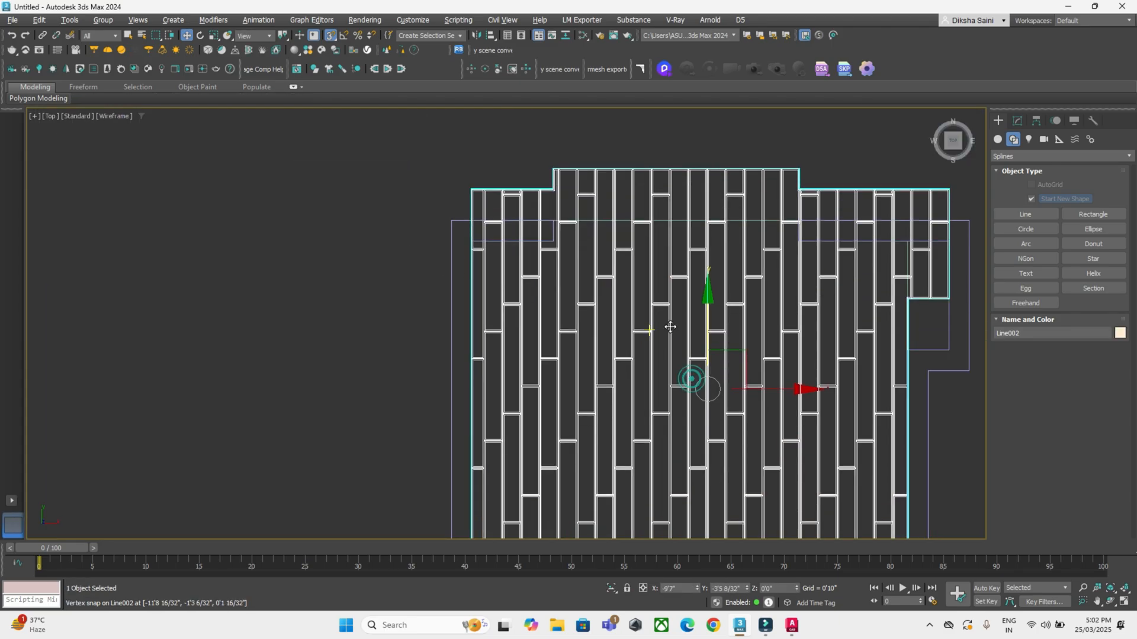
pyautogui.hotkey('ctrl', 'z')
pyautogui.hotkey('alt', 'w')
pyautogui.hotkey('alt', 'w')
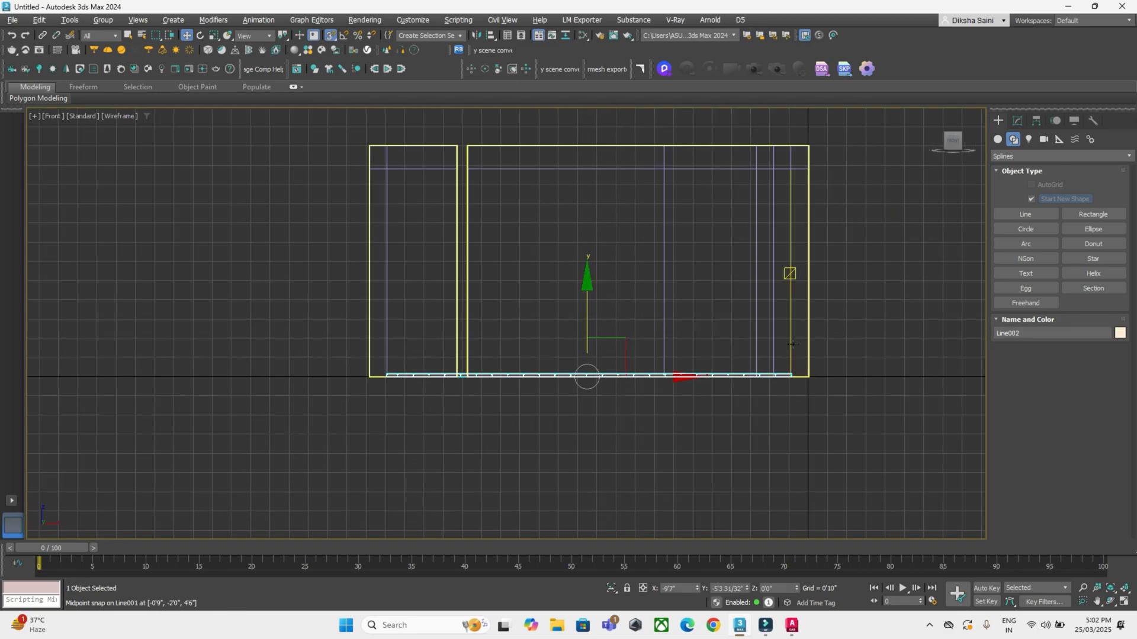
pyautogui.hotkey('alt', 'w')
pyautogui.hotkey('alt', 'w')
pyautogui.scroll(-3, 753, 370)
pyautogui.hotkey('ctrl', 'v')
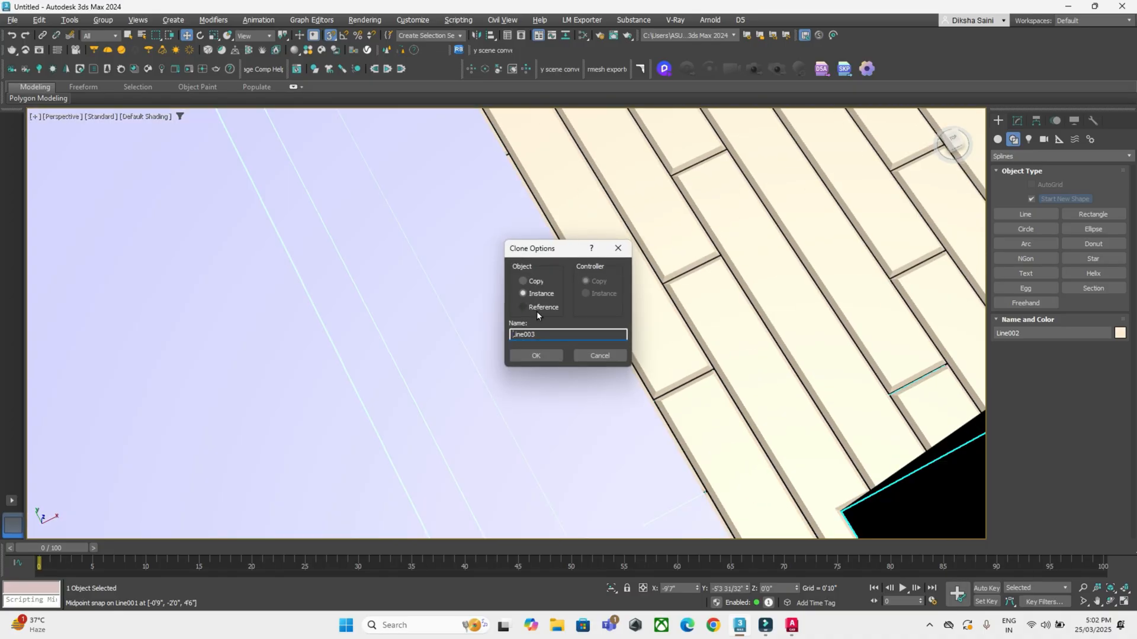
pyautogui.click(543, 353)
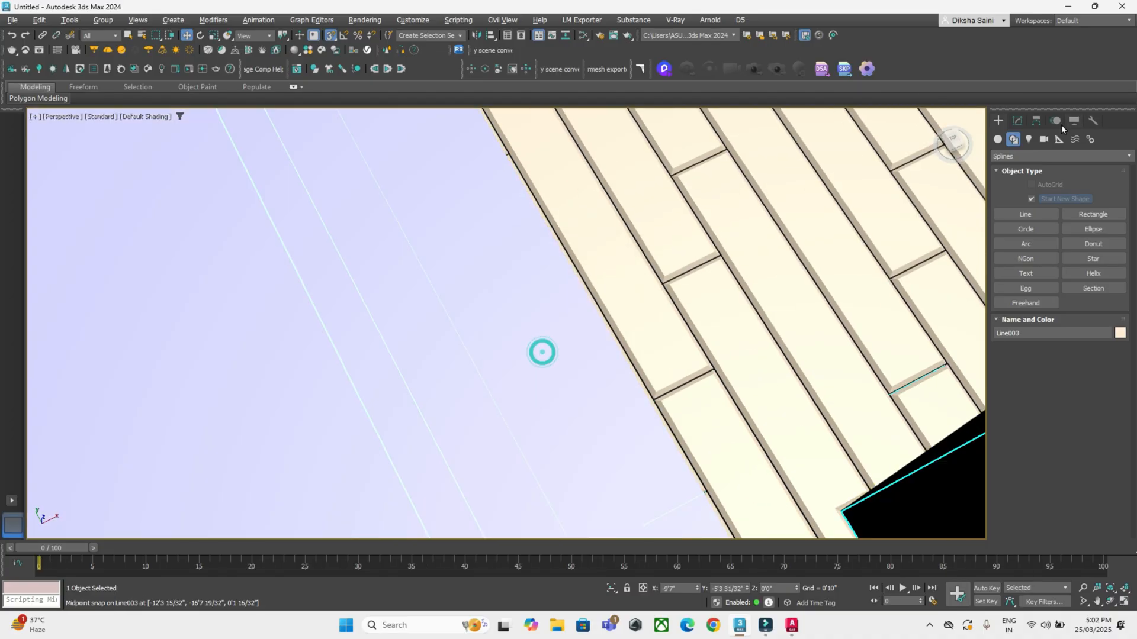
# Remove the FloorGenerator modifier from the duplicate and move its outline about 2' below the board floor in the Front view
pyautogui.click(1017, 120)
pyautogui.rightClick(1046, 172)
pyautogui.click(1048, 187)
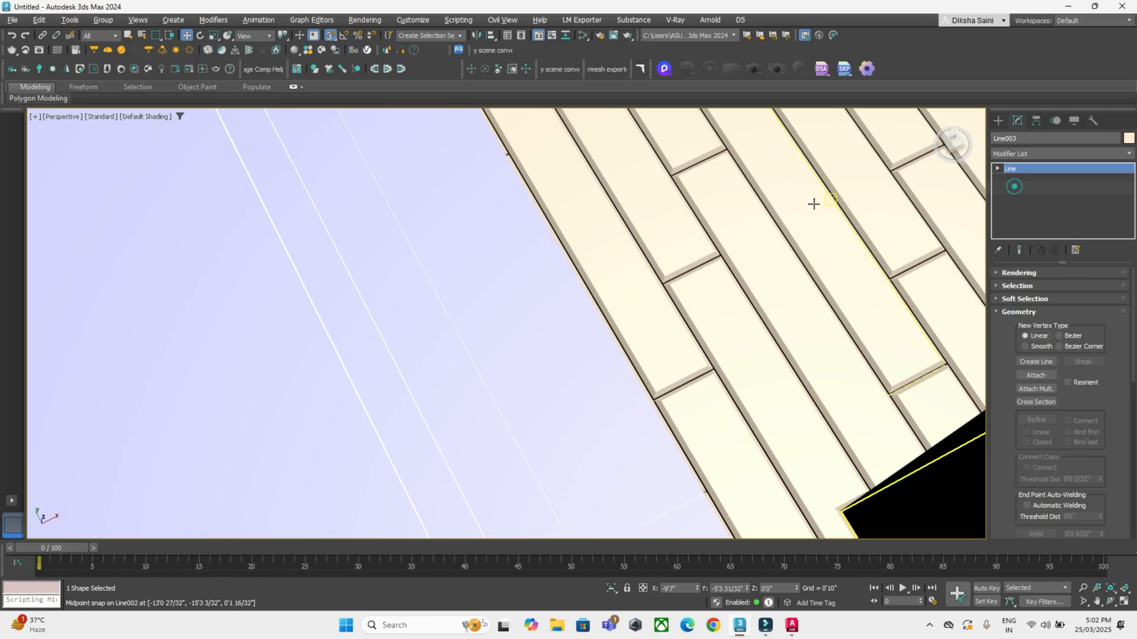
pyautogui.hotkey('alt', 'w')
pyautogui.hotkey('alt', 'w')
pyautogui.moveTo(598, 349); pyautogui.dragTo(599, 393)
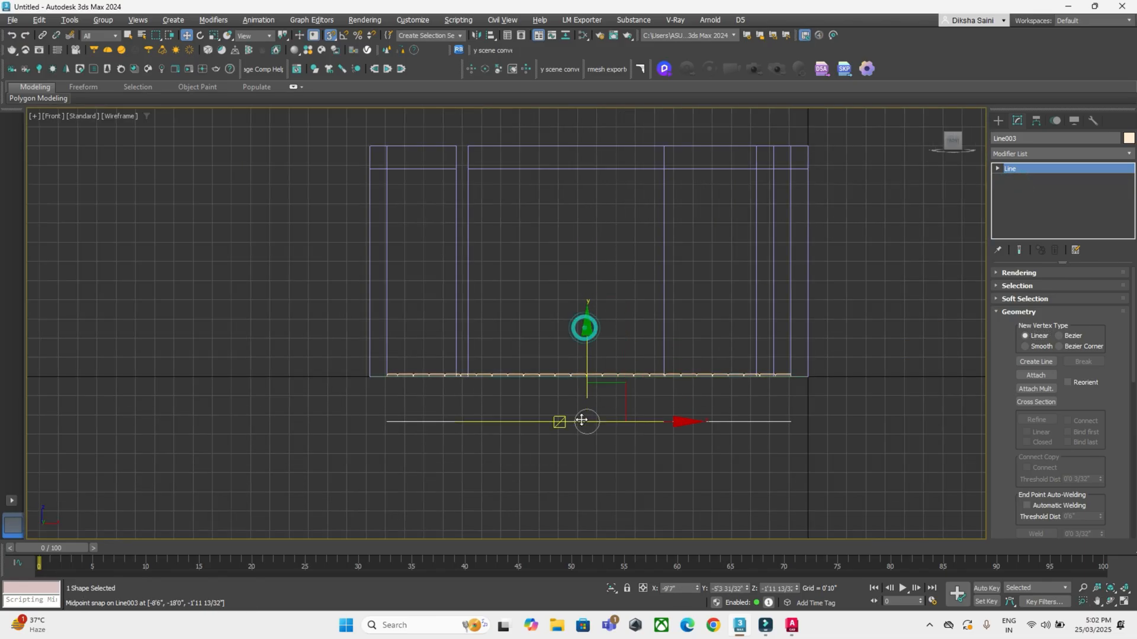
# Extrude the lowered floor outline by 0'3" to form a slab
pyautogui.scroll(3, 566, 429)
pyautogui.click(1007, 154)
pyautogui.click(1086, 273)
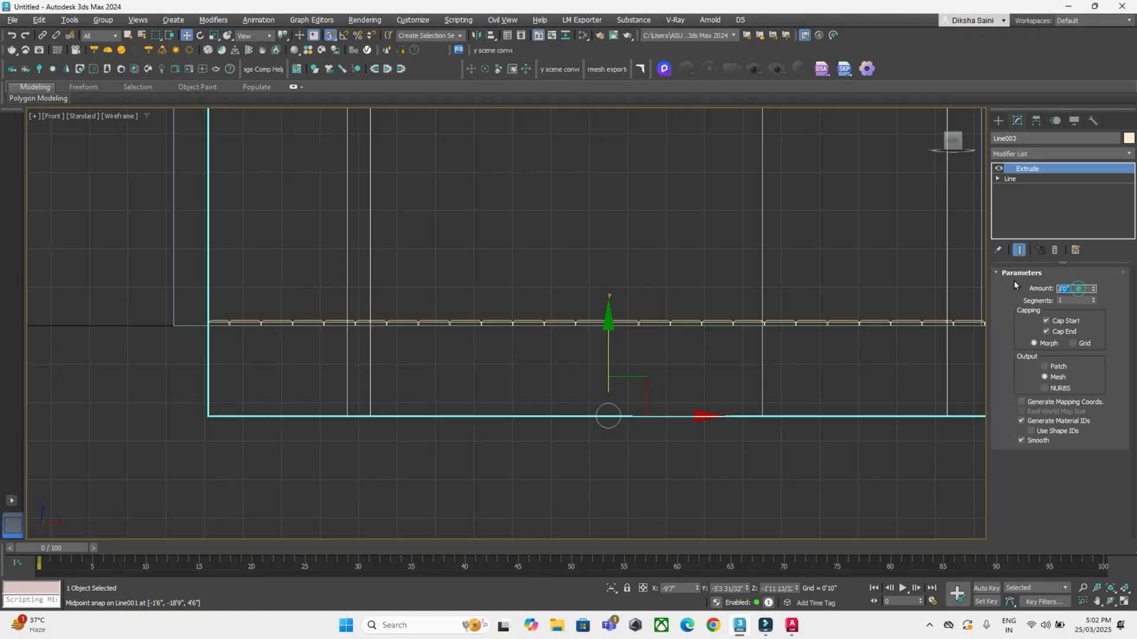
pyautogui.press('Return')
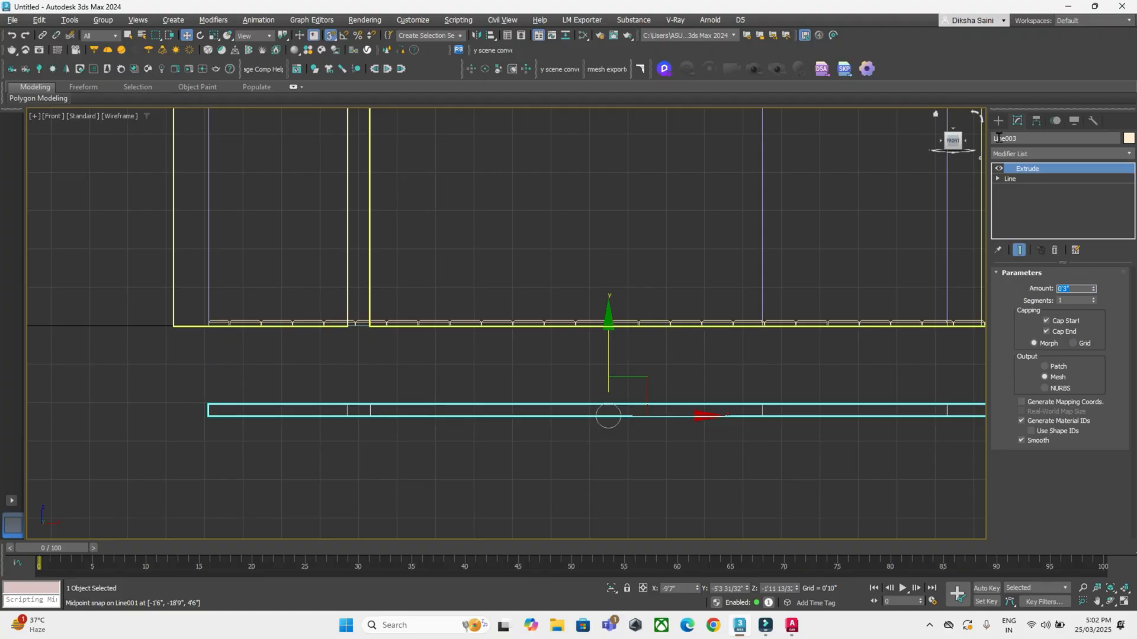
pyautogui.click(999, 120)
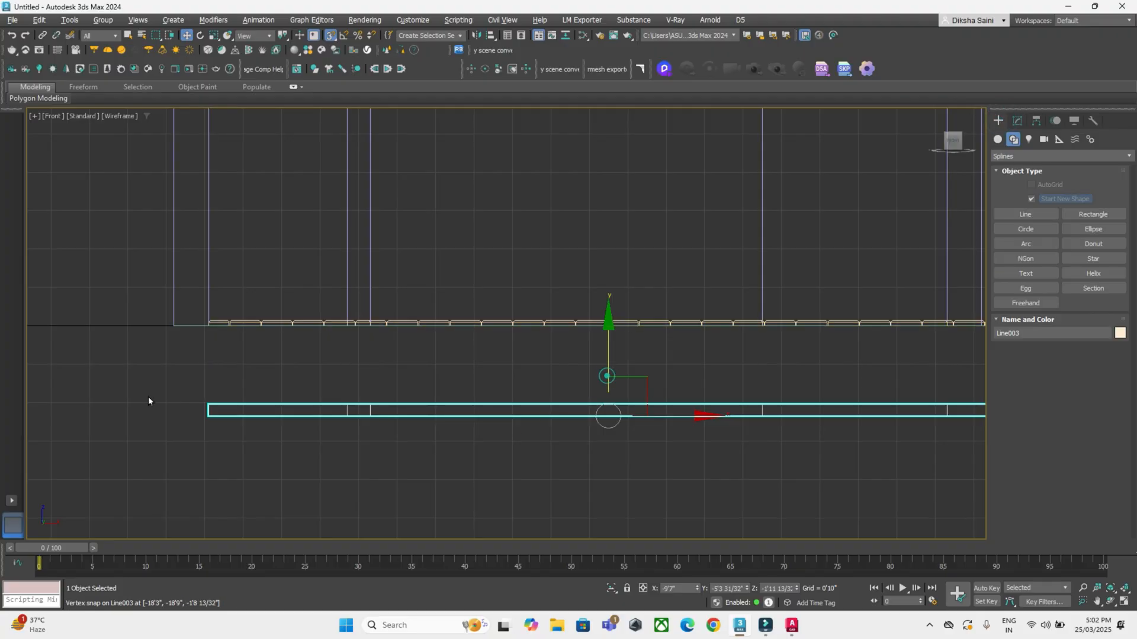
# Snap the slab against the underside of the boards and raise both together until the slab's bottom meets the wall base
pyautogui.scroll(5, 178, 400)
pyautogui.moveTo(231, 411); pyautogui.dragTo(249, 253)
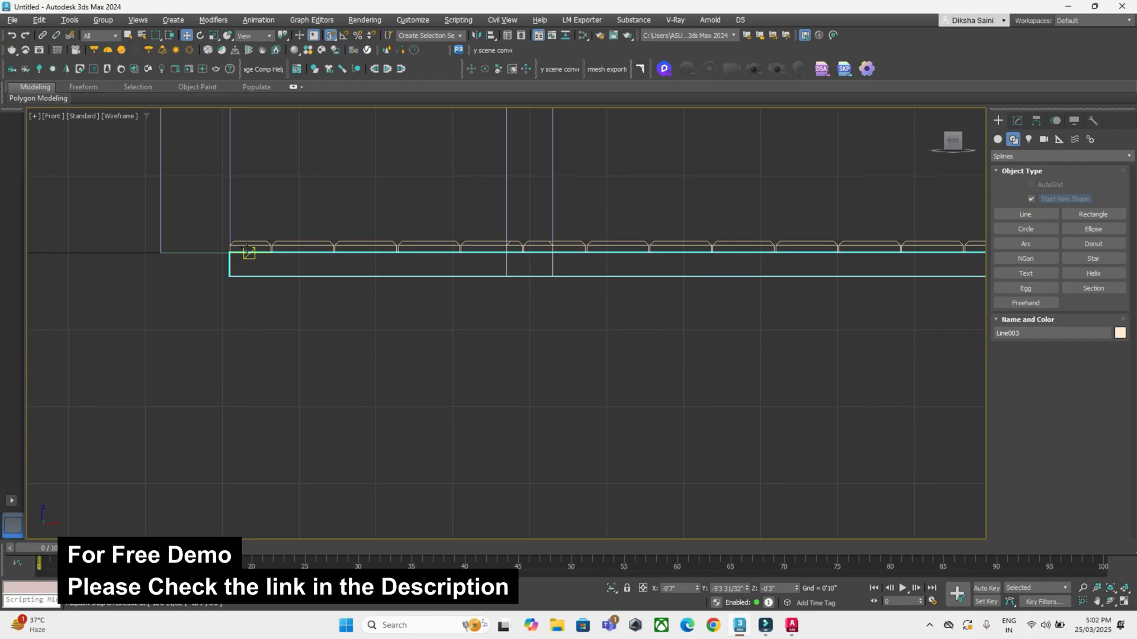
pyautogui.scroll(2, 245, 247)
pyautogui.keyDown('ctrl'); pyautogui.click(284, 236); pyautogui.keyUp('ctrl')
pyautogui.scroll(-3, 437, 300)
pyautogui.moveTo(924, 242); pyautogui.dragTo(721, 354, button='middle')
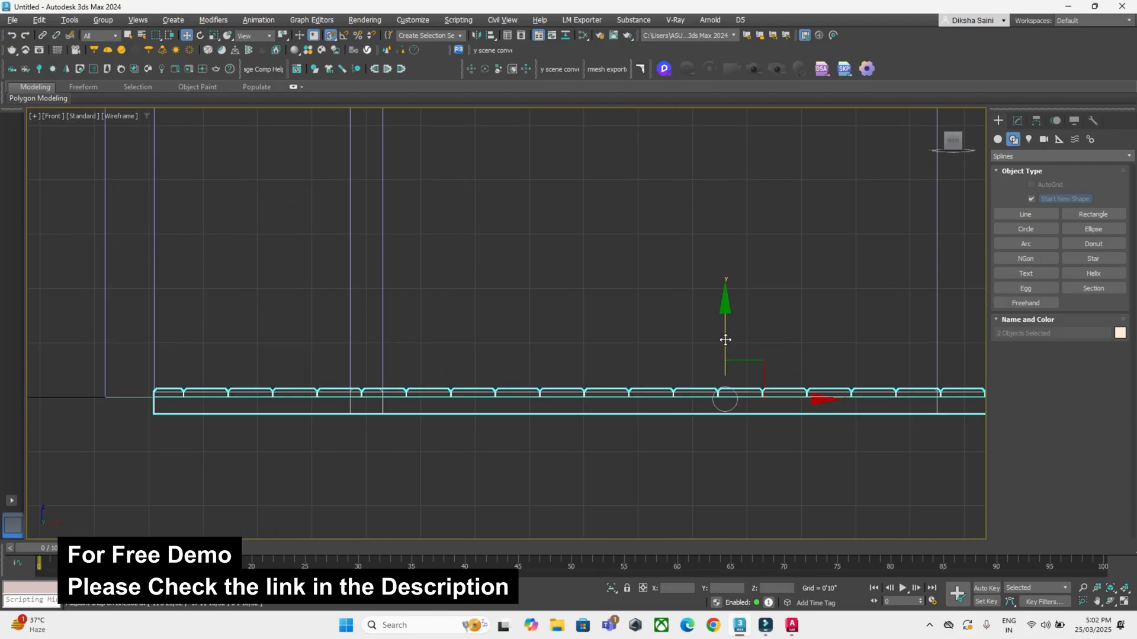
pyautogui.scroll(2, 143, 406)
pyautogui.moveTo(178, 415); pyautogui.dragTo(176, 399)
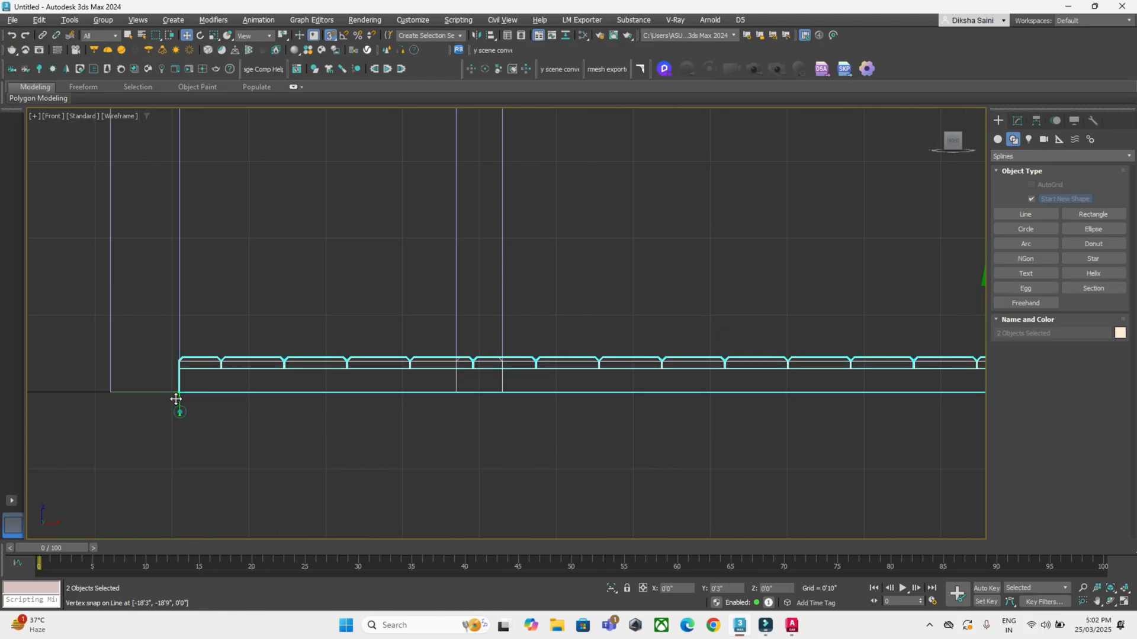
pyautogui.moveTo(228, 439); pyautogui.dragTo(289, 484)
# Examine the raised board floor, its edge at the opening and the walls from several angles in the Perspective view
pyautogui.hotkey('alt', 'w')
pyautogui.middleClick(744, 500)
pyautogui.hotkey('alt', 'w')
pyautogui.scroll(-6, 677, 294)
pyautogui.keyDown('alt'); pyautogui.moveTo(677, 294); pyautogui.dragTo(711, 136, button='middle'); pyautogui.keyUp('alt')
pyautogui.scroll(5, 660, 338)
pyautogui.scroll(-3, 787, 166)
pyautogui.keyDown('alt'); pyautogui.moveTo(806, 167); pyautogui.dragTo(456, 482, button='middle'); pyautogui.keyUp('alt')
pyautogui.scroll(-3, 553, 310)
pyautogui.scroll(4, 541, 328)
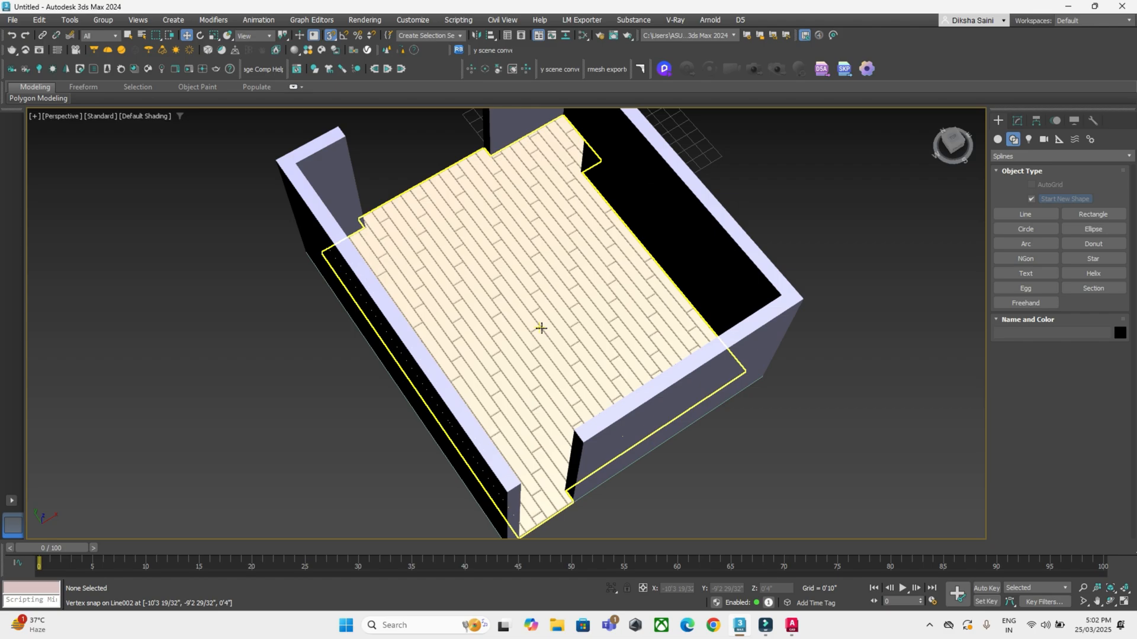
pyautogui.keyDown('alt'); pyautogui.moveTo(540, 328); pyautogui.dragTo(520, 469, button='middle'); pyautogui.keyUp('alt')
pyautogui.scroll(6, 552, 473)
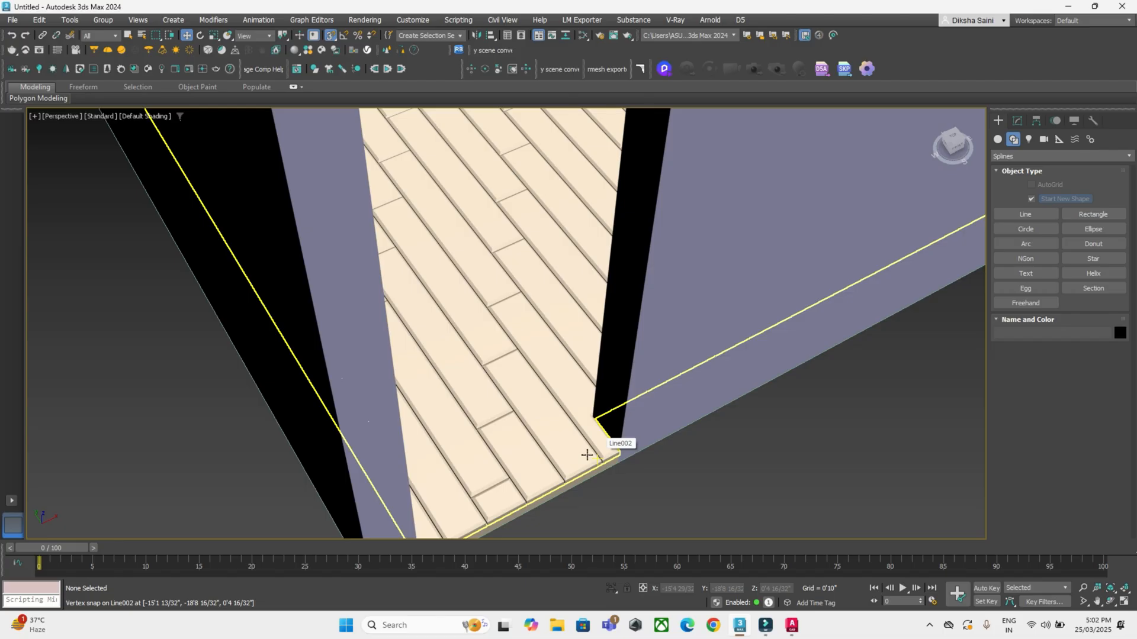
pyautogui.scroll(-10, 586, 455)
pyautogui.scroll(-3, 532, 403)
pyautogui.moveTo(545, 432)
pyautogui.keyDown('alt'); pyautogui.mouseDown(button='middle')
pyautogui.moveTo(532, 404)
pyautogui.moveTo(542, 432)
pyautogui.mouseUp(button='middle'); pyautogui.keyUp('alt')
pyautogui.scroll(5, 482, 268)
pyautogui.scroll(-3, 622, 226)
pyautogui.keyDown('alt'); pyautogui.moveTo(622, 226); pyautogui.dragTo(721, 172, button='middle'); pyautogui.keyUp('alt')
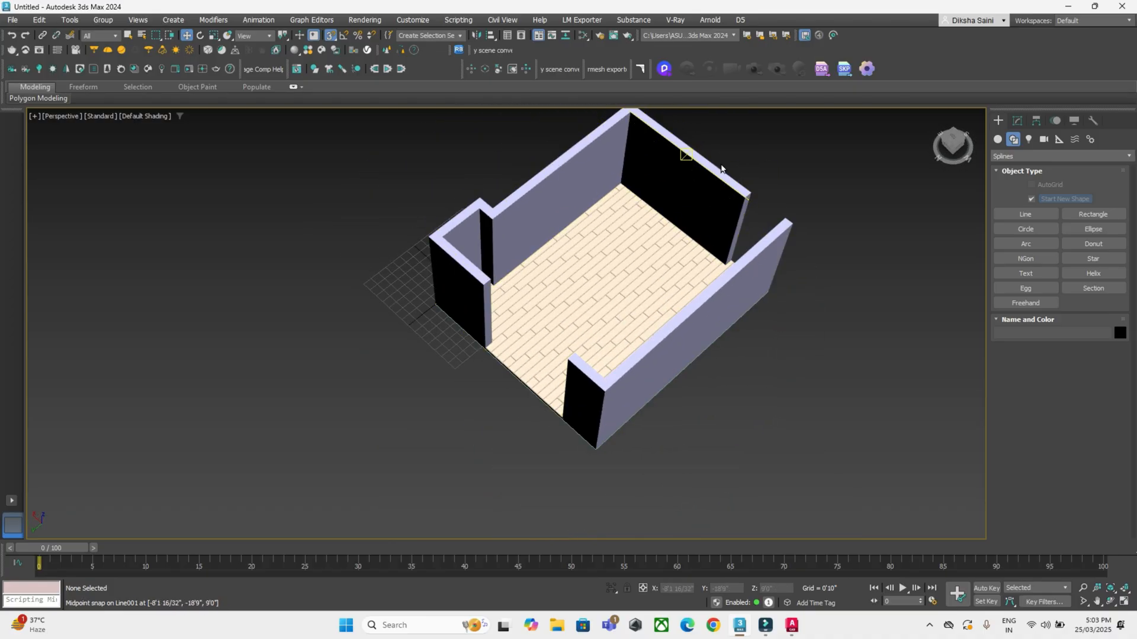
# Bridge the upper end polygons of the walls across the opening to form a lintel
pyautogui.scroll(6, 500, 292)
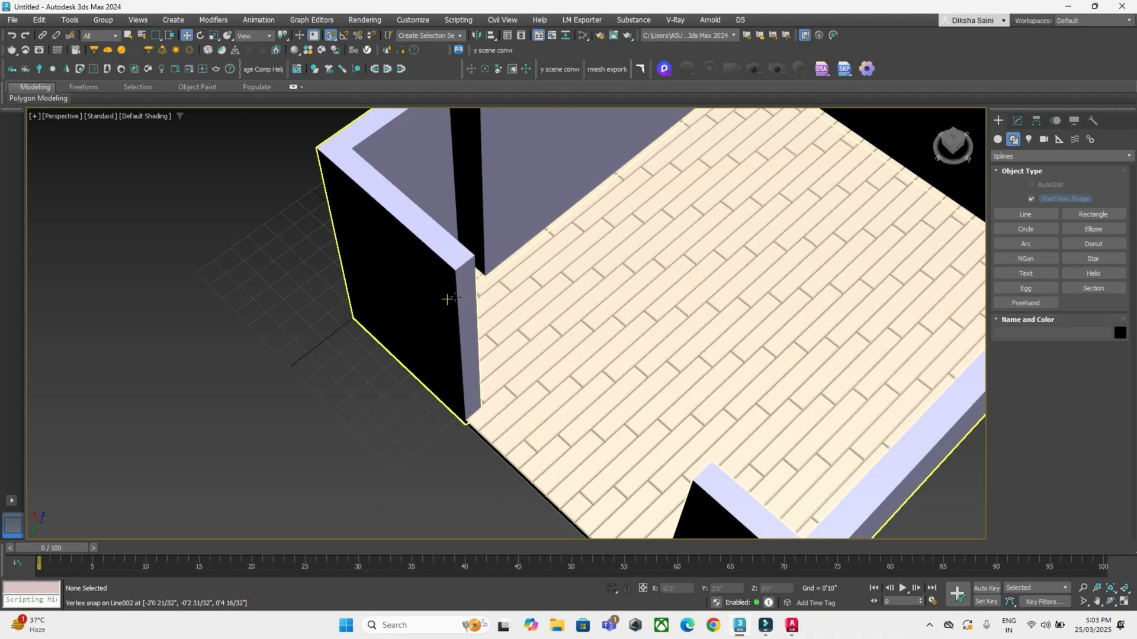
pyautogui.click(447, 299)
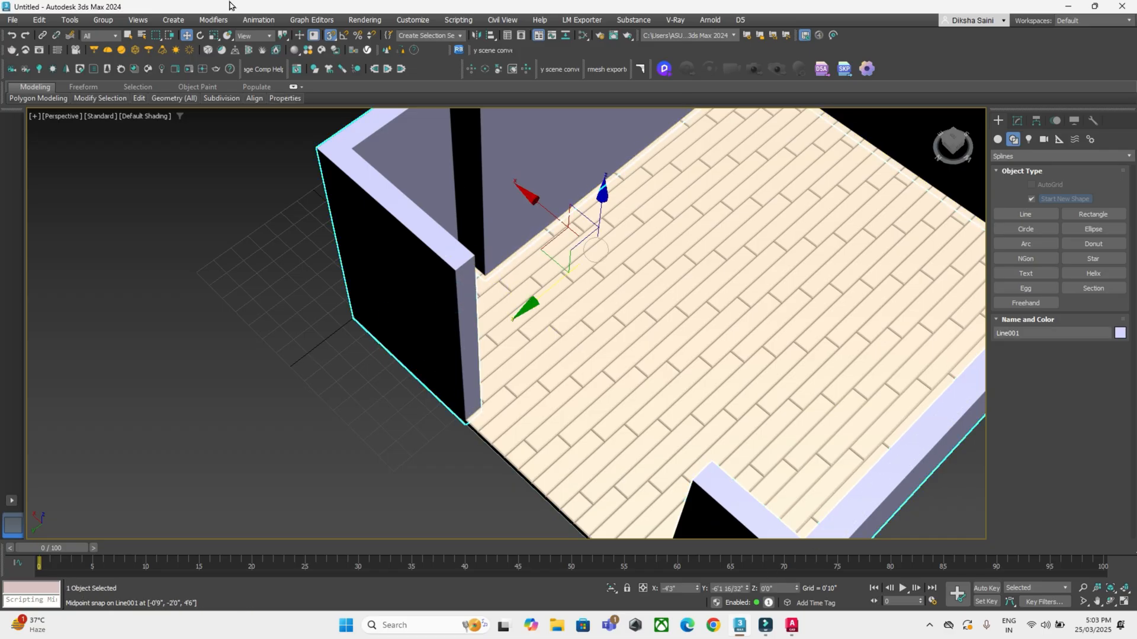
pyautogui.click(1018, 120)
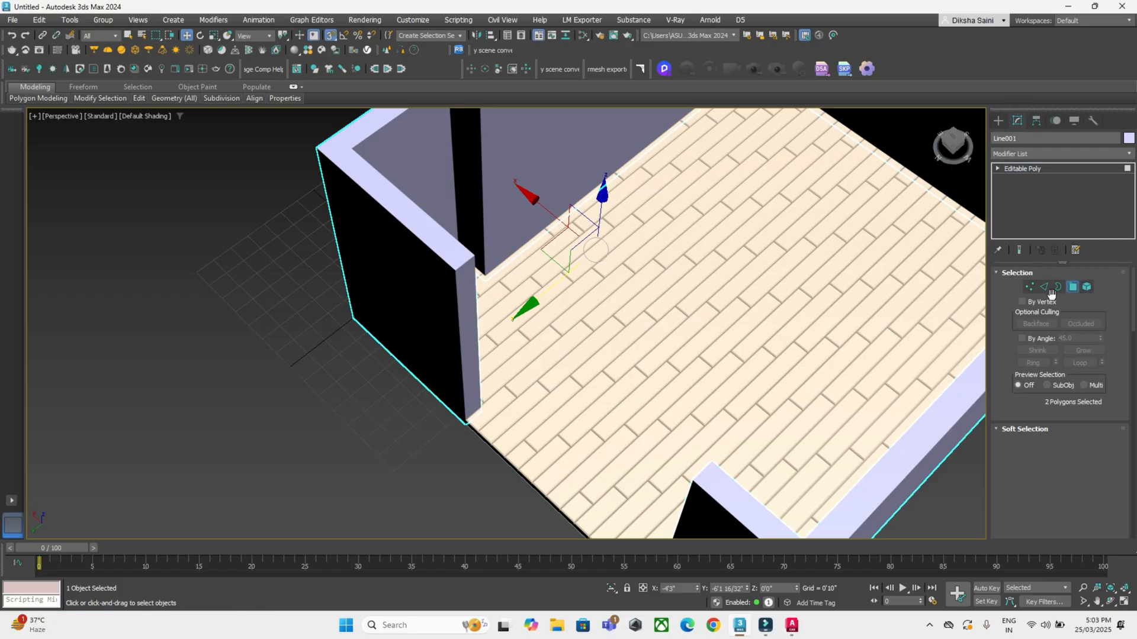
pyautogui.click(1072, 287)
pyautogui.click(463, 287)
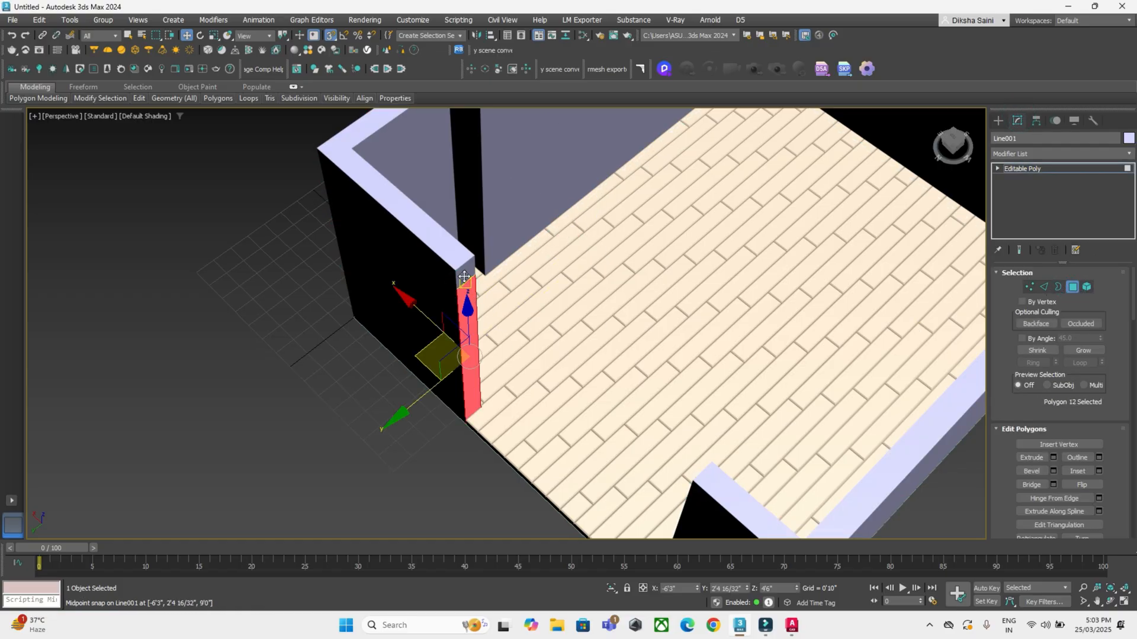
pyautogui.click(464, 277)
pyautogui.moveTo(514, 311); pyautogui.dragTo(474, 292, button='middle')
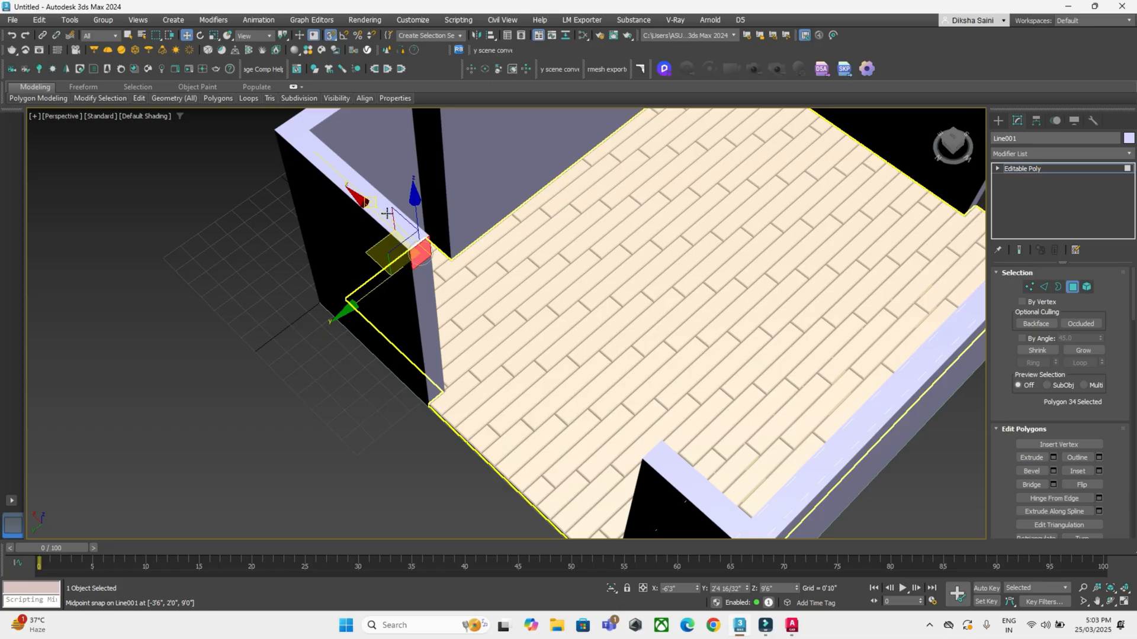
pyautogui.moveTo(369, 203); pyautogui.dragTo(640, 462)
pyautogui.scroll(-2, 668, 388)
pyautogui.keyDown('alt'); pyautogui.moveTo(720, 302); pyautogui.dragTo(651, 349, button='middle'); pyautogui.keyUp('alt')
pyautogui.click(998, 122)
# Copy the floor slab straight up in the Front view to a position above the walls, as an independent copy
pyautogui.keyDown('alt'); pyautogui.moveTo(654, 406); pyautogui.dragTo(658, 325, button='middle'); pyautogui.keyUp('alt')
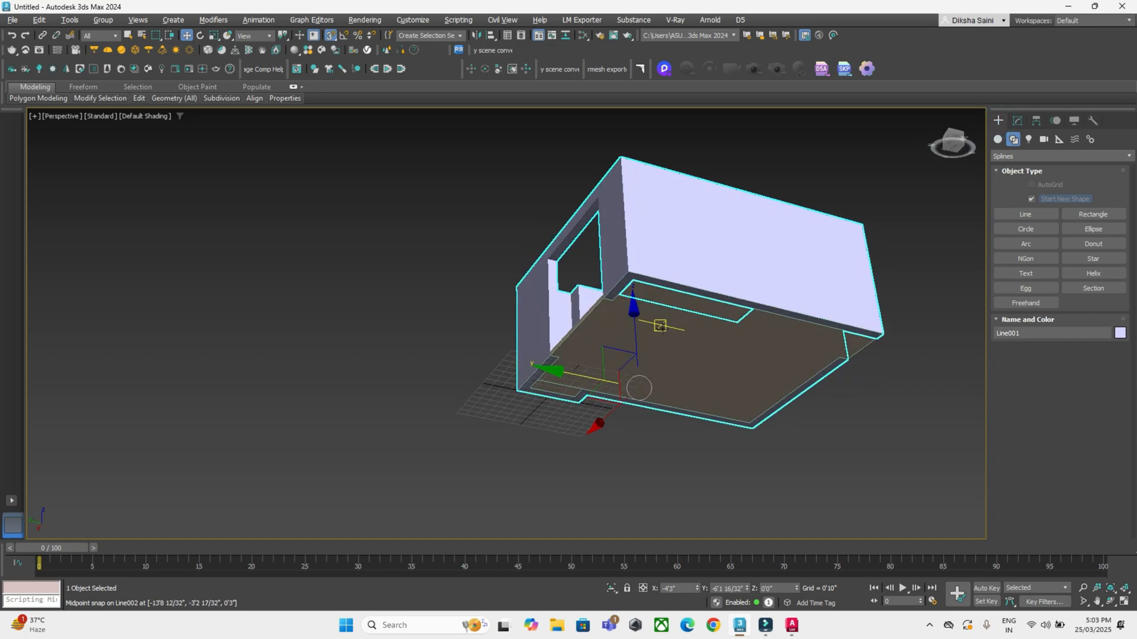
pyautogui.click(688, 361)
pyautogui.hotkey('alt', 'w')
pyautogui.middleClick(699, 312)
pyautogui.hotkey('alt', 'w')
pyautogui.scroll(-5, 698, 312)
pyautogui.moveTo(757, 352); pyautogui.dragTo(678, 513, button='middle')
pyautogui.keyDown('shift'); pyautogui.moveTo(688, 445); pyautogui.dragTo(675, 226); pyautogui.keyUp('shift')
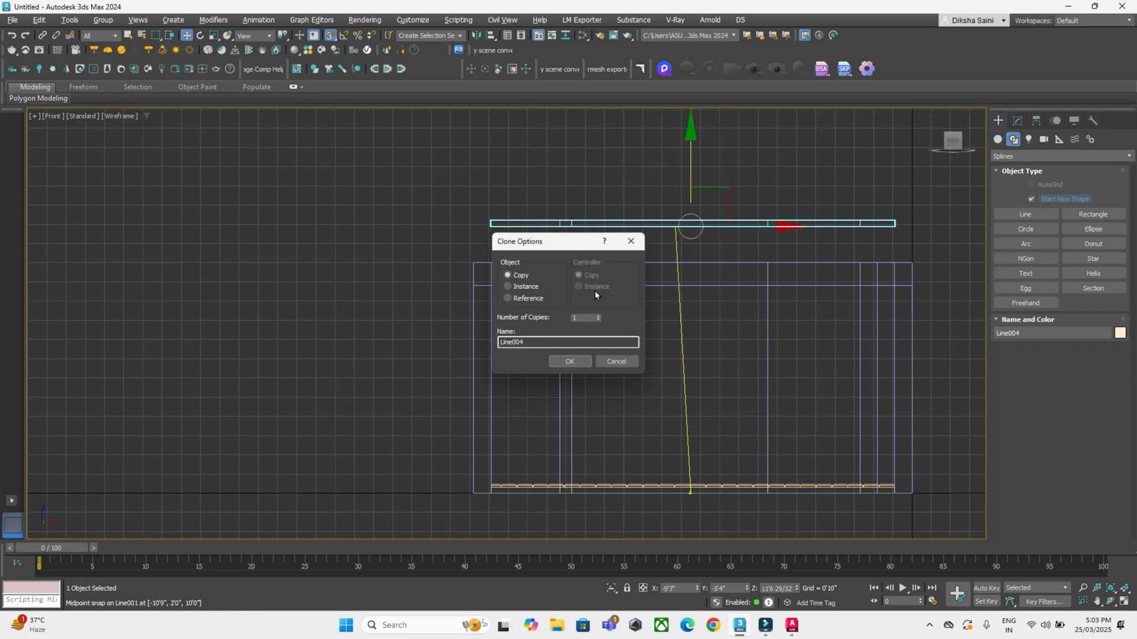
pyautogui.click(571, 361)
# Delete the vertices that form the door-opening projection from the raised slab copy's line in the Top view
pyautogui.hotkey('alt', 'w')
pyautogui.middleClick(576, 360)
pyautogui.hotkey('alt', 'w')
pyautogui.keyDown('alt'); pyautogui.moveTo(609, 299); pyautogui.dragTo(690, 390, button='middle'); pyautogui.keyUp('alt')
pyautogui.scroll(4, 636, 326)
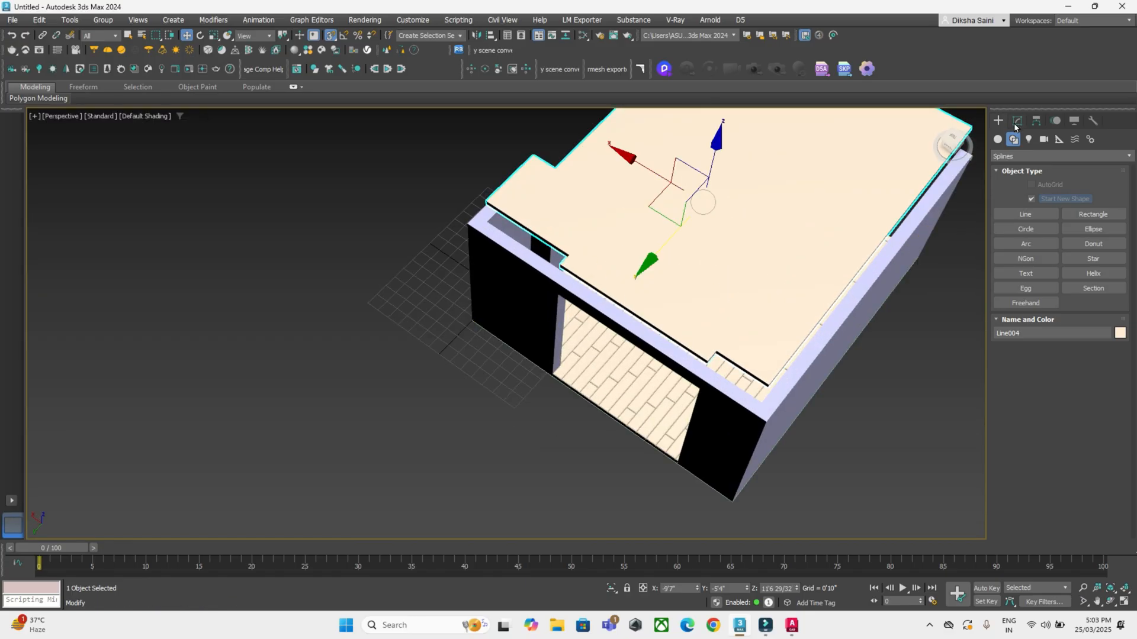
pyautogui.click(1016, 121)
pyautogui.click(1017, 178)
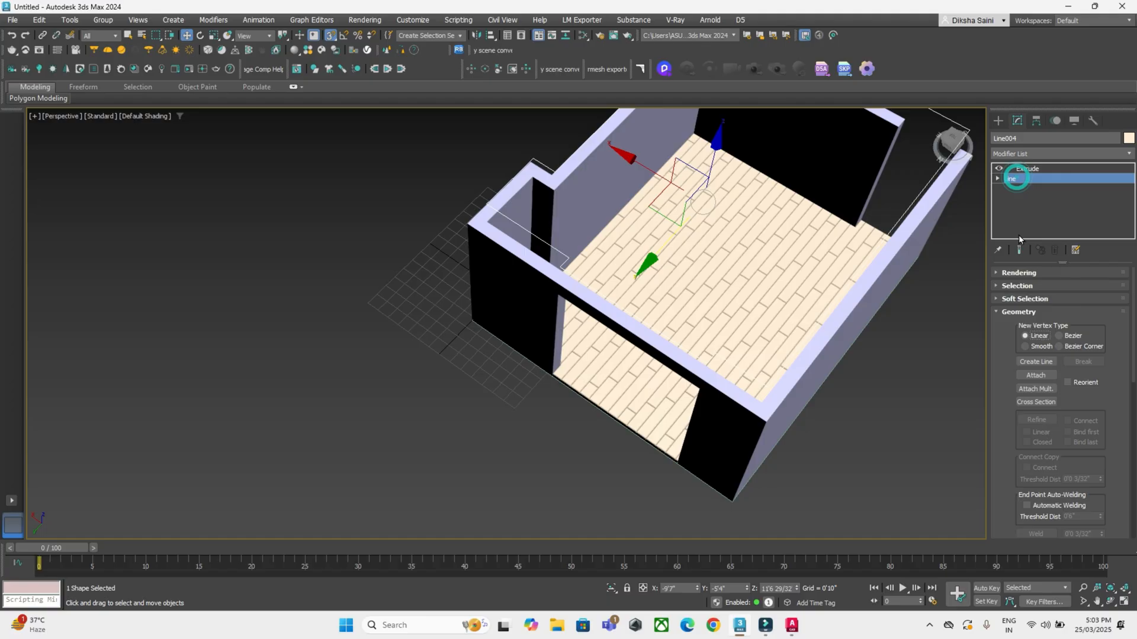
pyautogui.click(998, 178)
pyautogui.click(1019, 188)
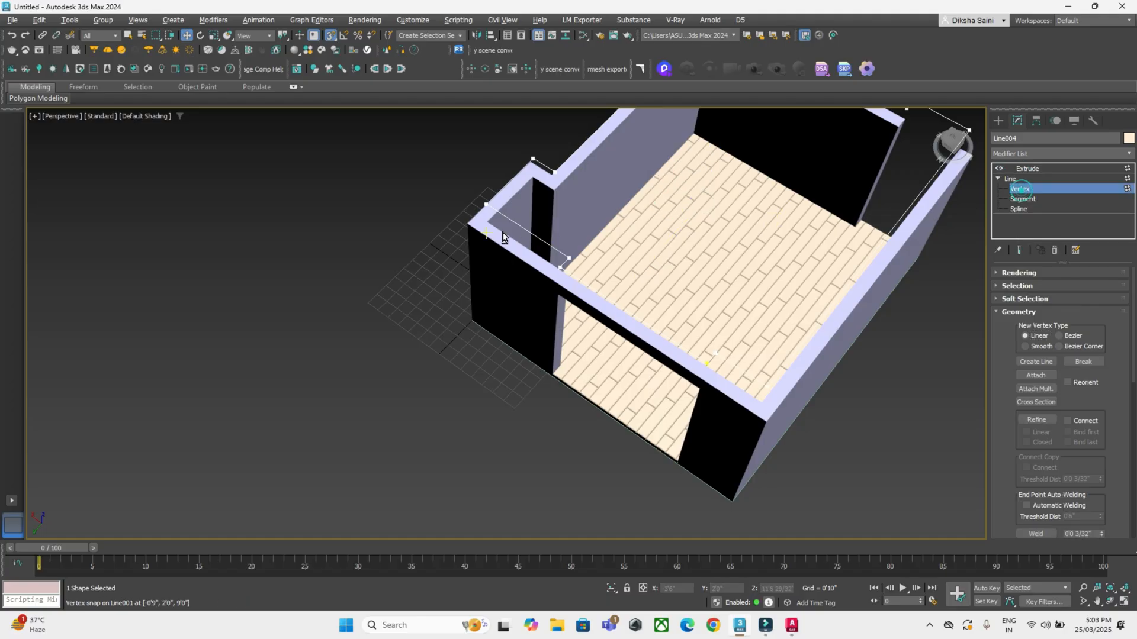
pyautogui.press('t')
pyautogui.press('F3')
pyautogui.moveTo(833, 239); pyautogui.dragTo(839, 242)
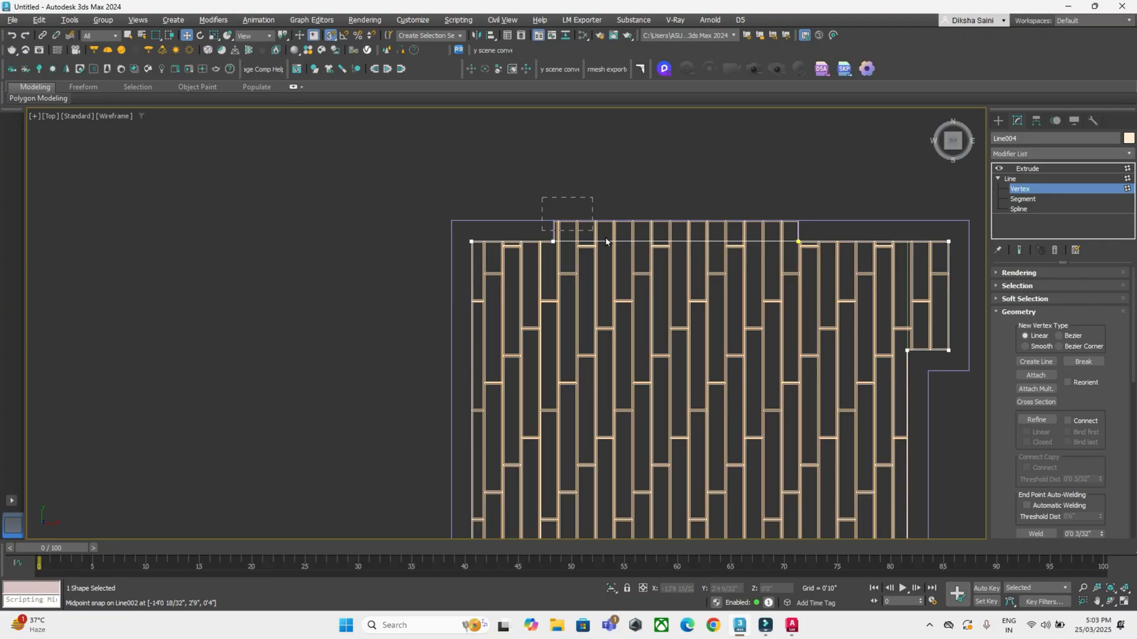
pyautogui.moveTo(605, 238); pyautogui.dragTo(787, 281)
pyautogui.press('Delete')
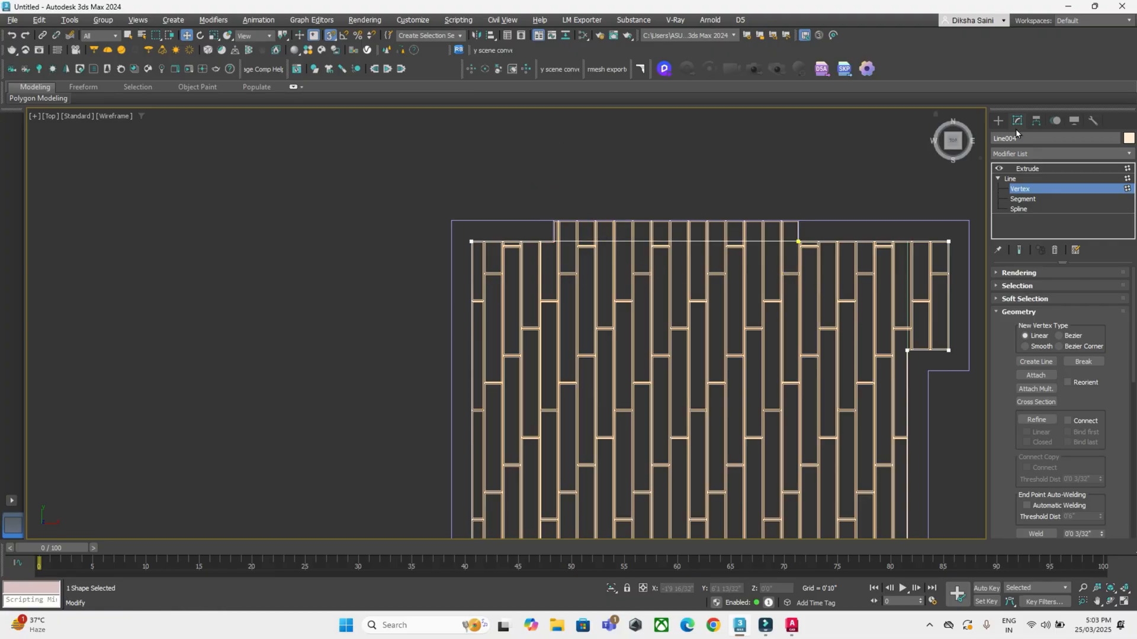
# Examine the raised slab's outline and its height above the walls in the Perspective and Front views
pyautogui.click(997, 121)
pyautogui.hotkey('alt', 'w')
pyautogui.hotkey('alt', 'w')
pyautogui.hotkey('alt', 'w')
pyautogui.rightClick(793, 382)
pyautogui.hotkey('alt', 'w')
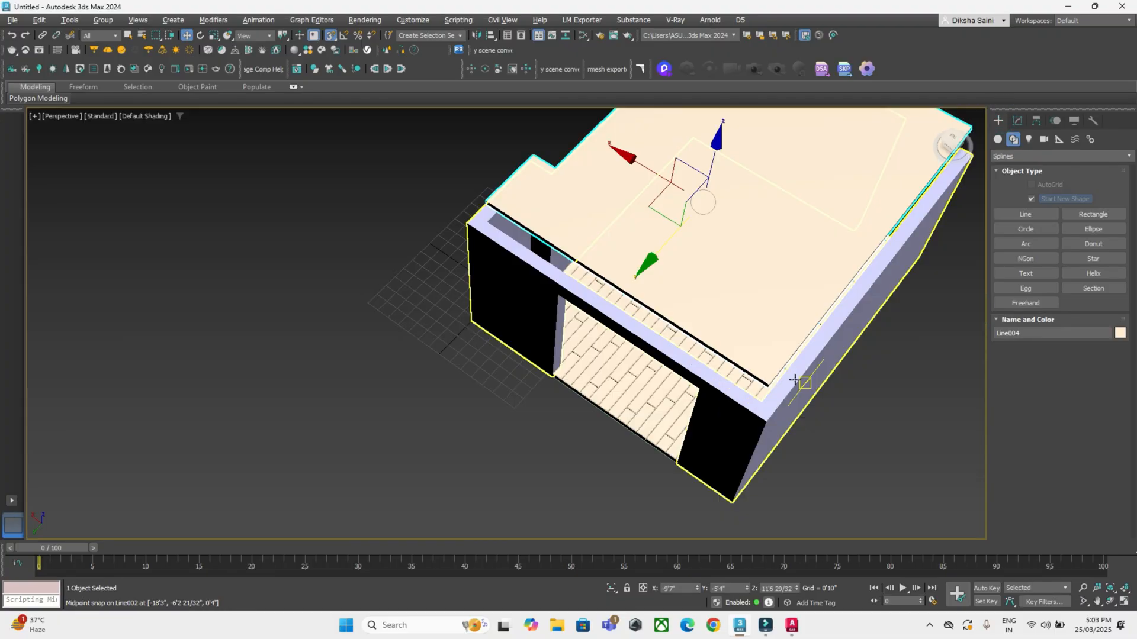
pyautogui.keyDown('alt'); pyautogui.moveTo(801, 381); pyautogui.dragTo(727, 313, button='middle'); pyautogui.keyUp('alt')
pyautogui.scroll(-1, 727, 313)
pyautogui.hotkey('alt', 'w')
pyautogui.rightClick(723, 198)
pyautogui.hotkey('alt', 'w')
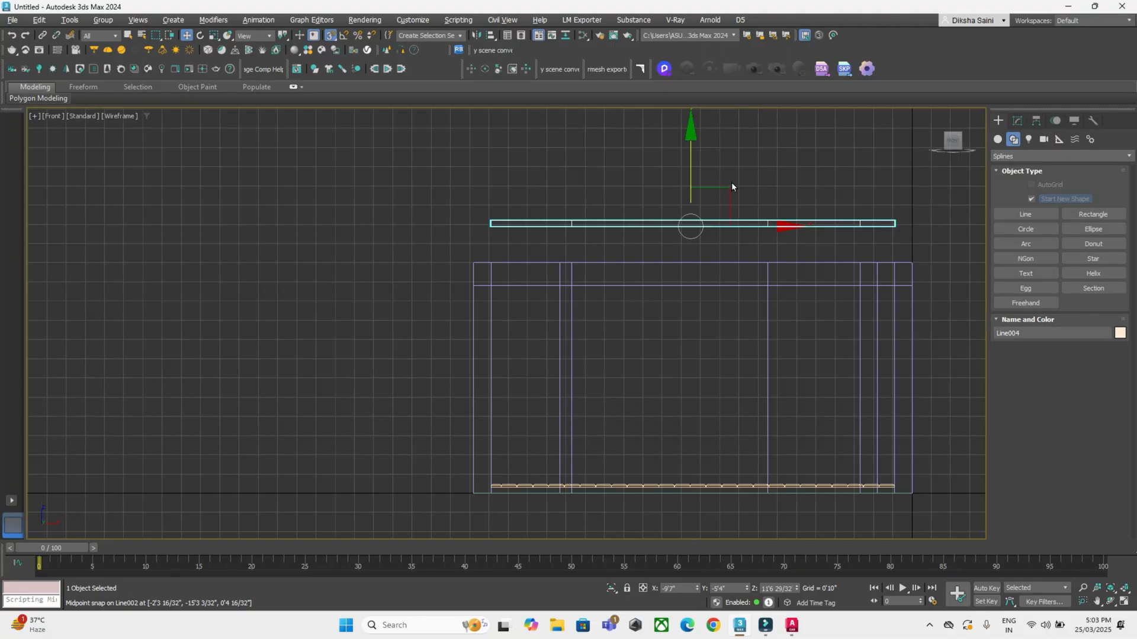
pyautogui.click(687, 167)
pyautogui.click(669, 224)
pyautogui.hotkey('alt', 'w')
pyautogui.rightClick(740, 355)
pyautogui.hotkey('alt', 'w')
pyautogui.keyDown('alt'); pyautogui.moveTo(733, 307); pyautogui.dragTo(740, 456, button='middle'); pyautogui.keyUp('alt')
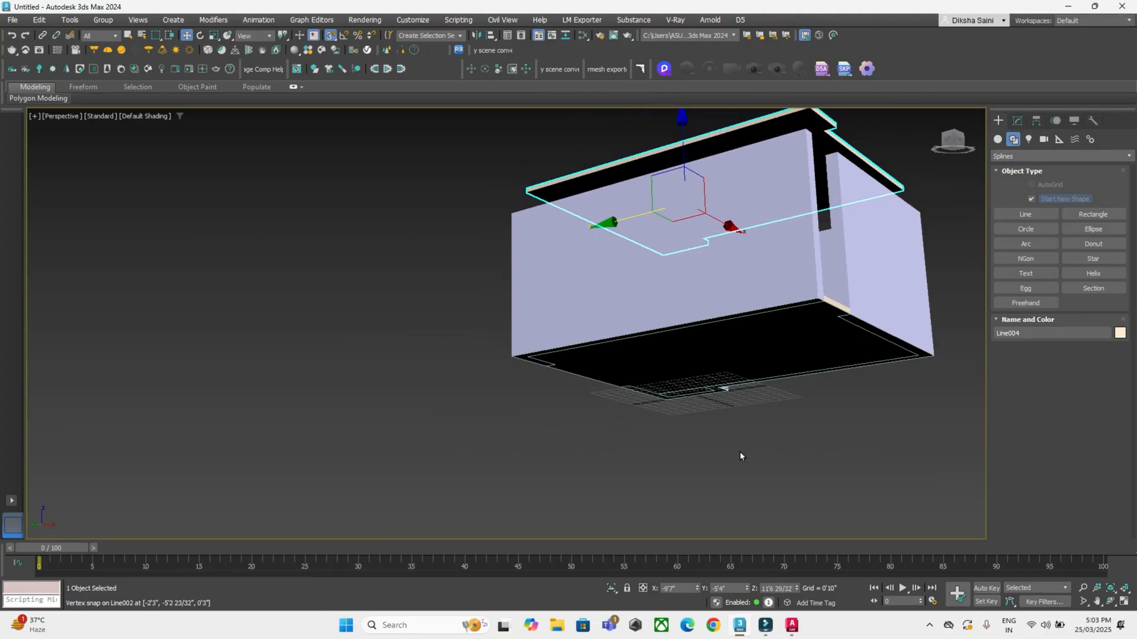
# Isolate the raised ceiling slab and clone it in place as a copy
pyautogui.click(611, 588)
pyautogui.keyDown('alt'); pyautogui.moveTo(753, 368); pyautogui.dragTo(654, 472, button='middle'); pyautogui.keyUp('alt')
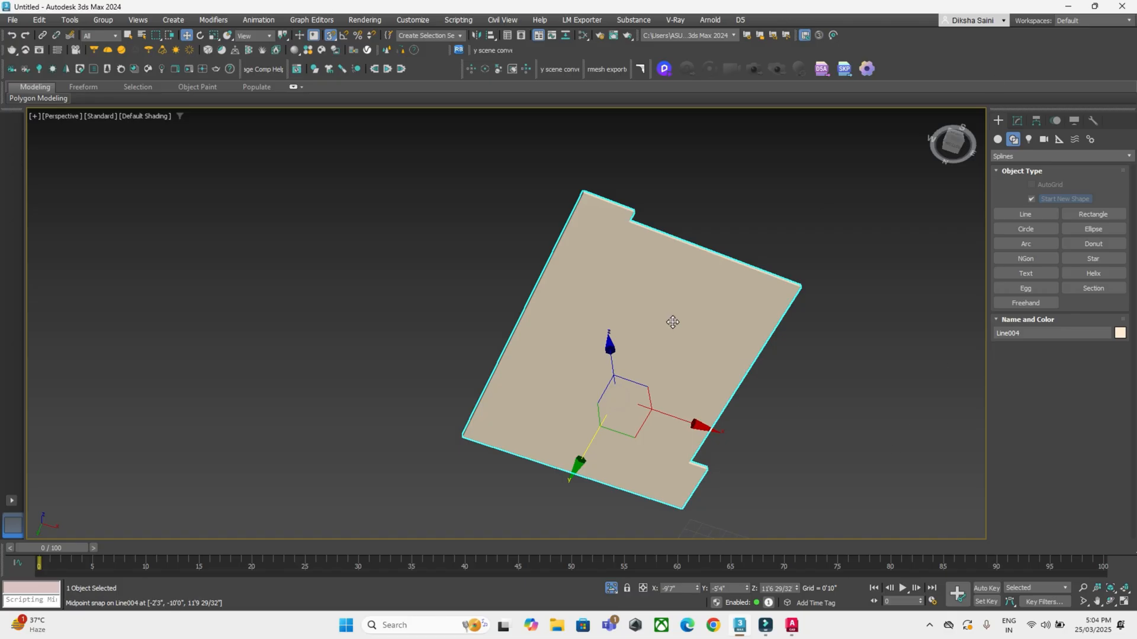
pyautogui.hotkey('ctrl', 'v')
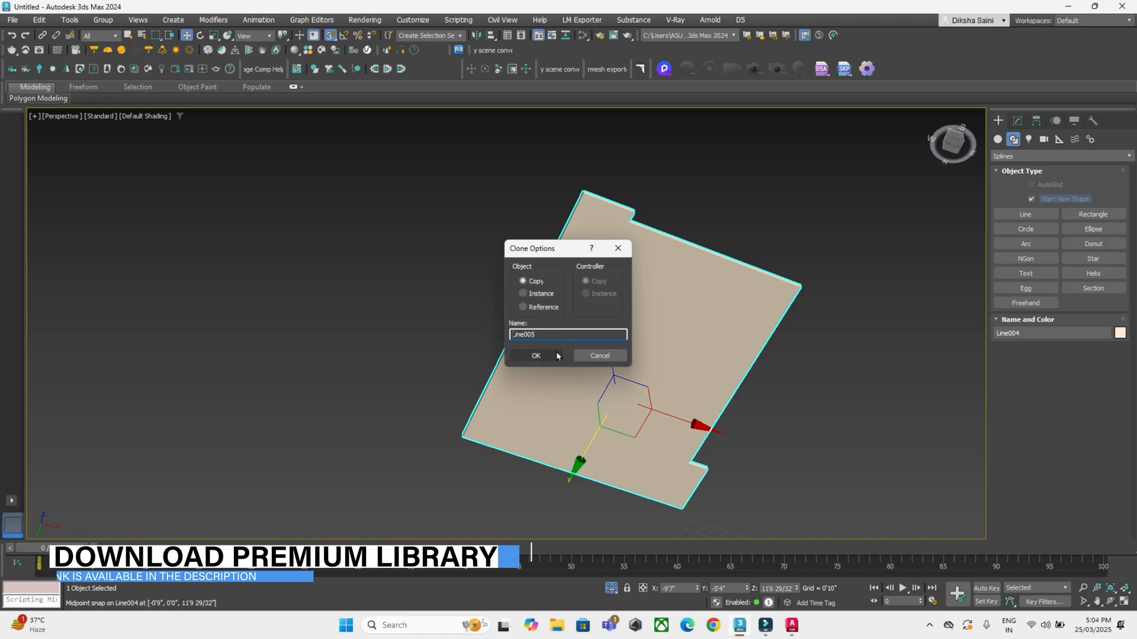
pyautogui.click(554, 354)
# Enter vertex editing on the cloned slab's line in the Top view
pyautogui.click(1017, 120)
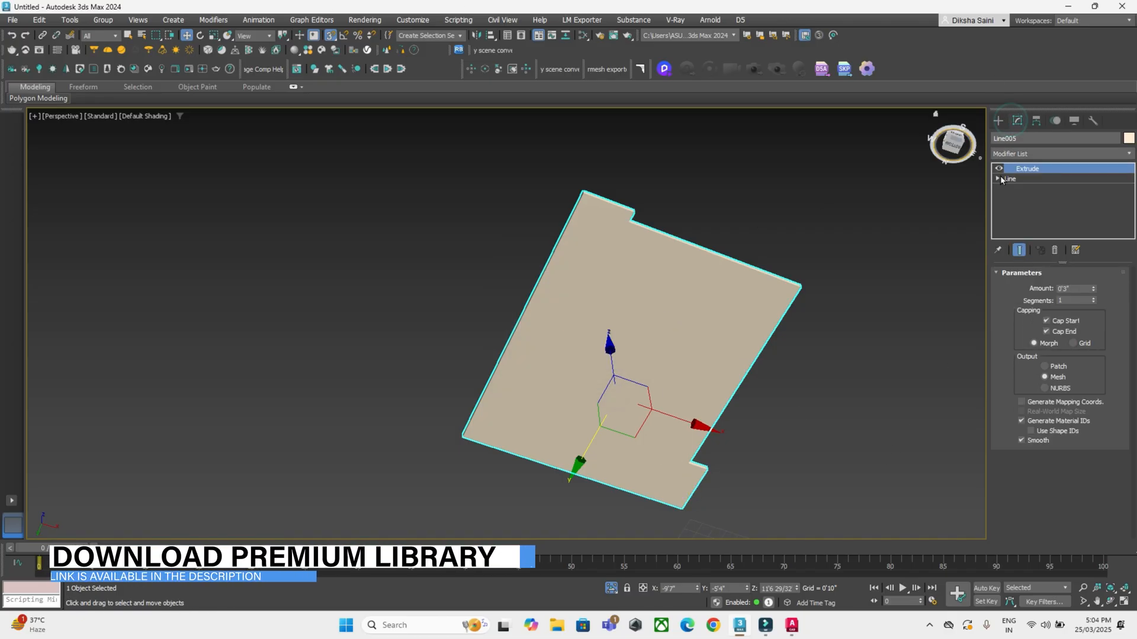
pyautogui.click(998, 178)
pyautogui.click(1018, 189)
pyautogui.hotkey('alt', 'w')
pyautogui.hotkey('alt', 'w')
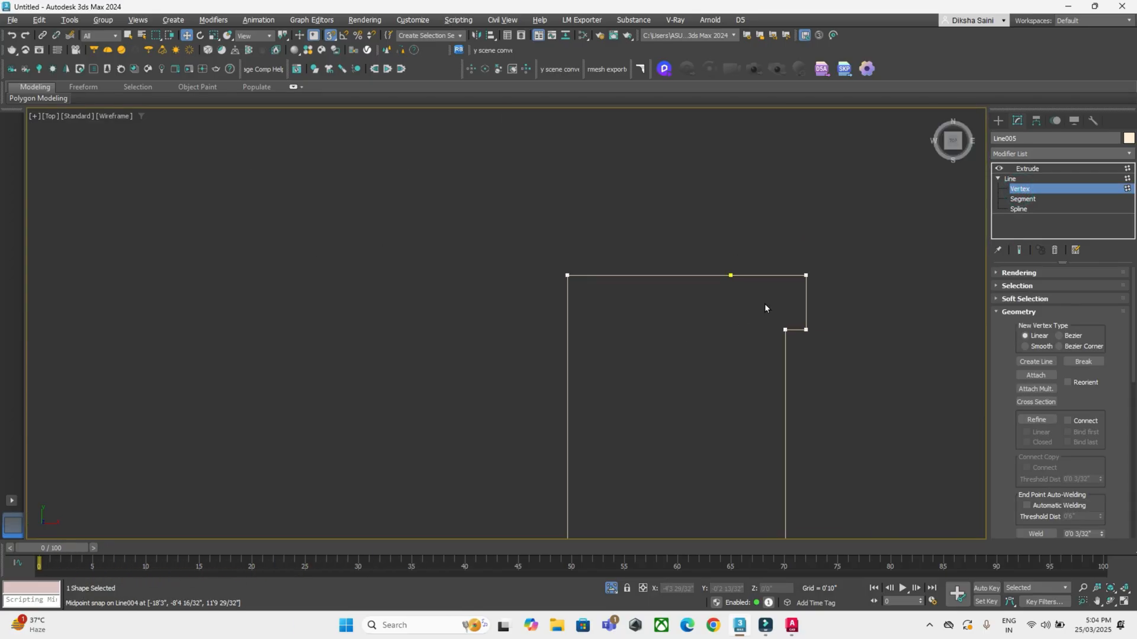
# Try to delete the two outer vertices of the clone's projecting upper-right corner
pyautogui.moveTo(692, 164); pyautogui.dragTo(755, 274)
pyautogui.scroll(-2, 712, 257)
pyautogui.press('Delete')
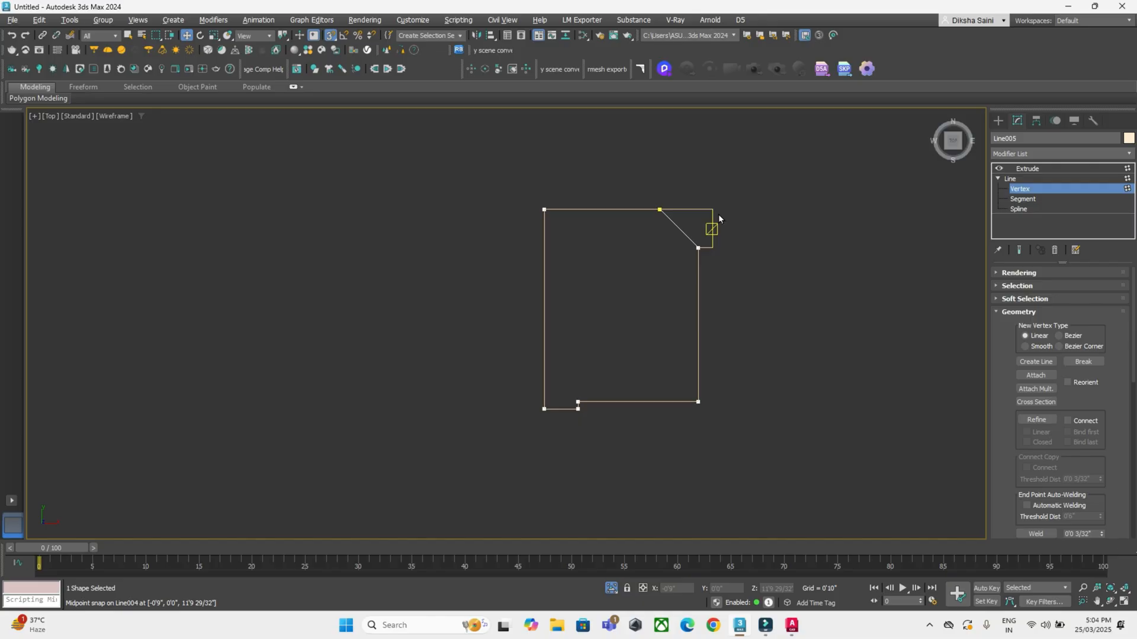
pyautogui.hotkey('ctrl', 'z')
pyautogui.hotkey('ctrl', 'z')
# Snap the clone's upper-right corner vertex in line with its long right edge and remove the vertices of the projecting notch
pyautogui.scroll(6, 719, 206)
pyautogui.scroll(-3, 699, 155)
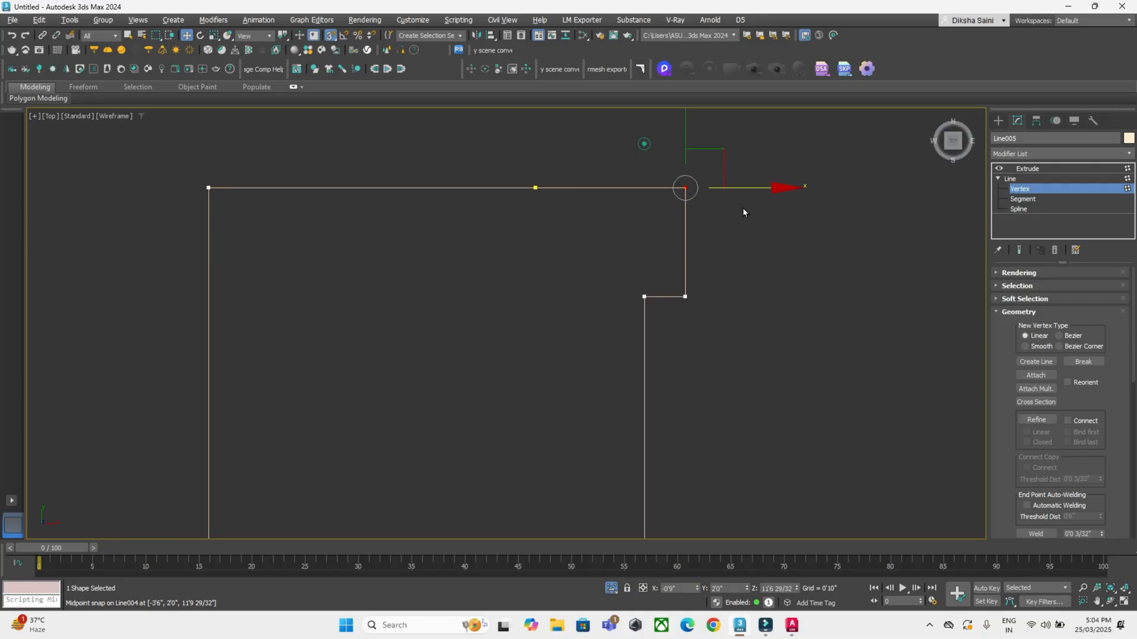
pyautogui.moveTo(743, 188); pyautogui.dragTo(645, 295)
pyautogui.moveTo(710, 267); pyautogui.dragTo(667, 329)
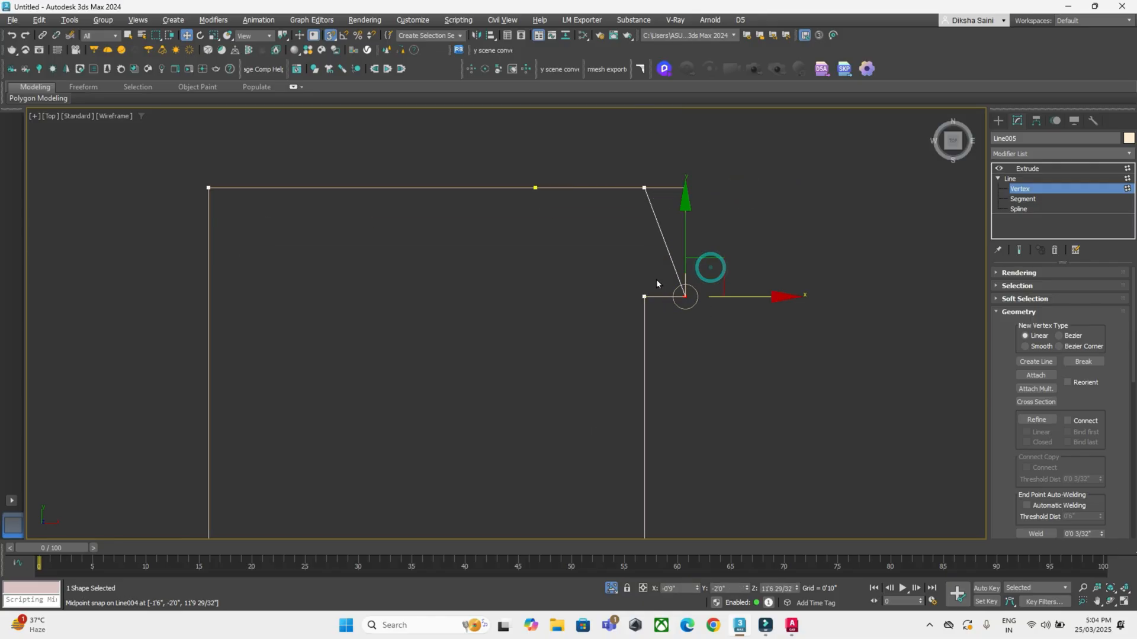
pyautogui.hotkey('ctrl', 'z')
pyautogui.scroll(-5, 693, 204)
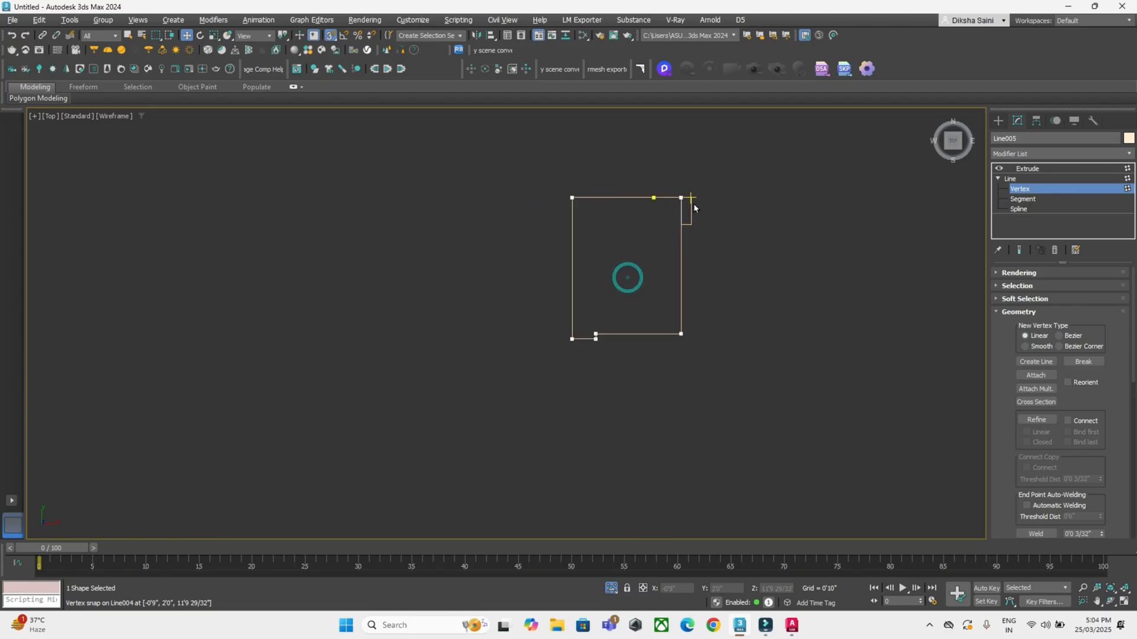
# Straighten the clone's lower-left projection by snapping its corner up level with the long bottom edge
pyautogui.scroll(4, 621, 320)
pyautogui.scroll(2, 545, 350)
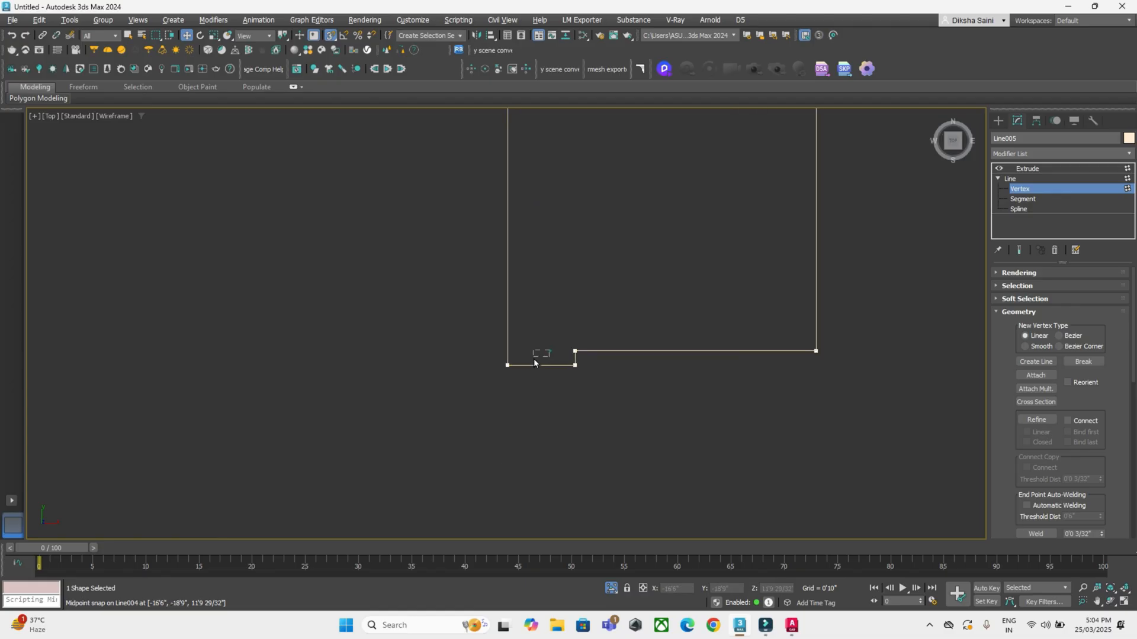
pyautogui.click(574, 365)
pyautogui.scroll(2, 542, 364)
pyautogui.moveTo(575, 365); pyautogui.dragTo(589, 345)
pyautogui.scroll(-3, 597, 381)
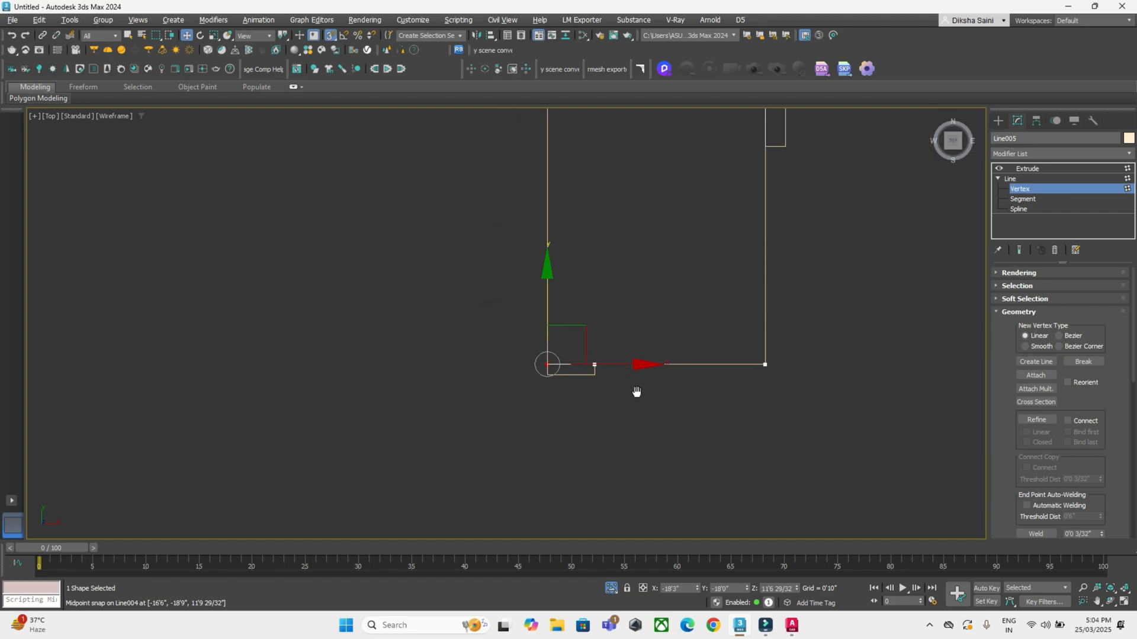
pyautogui.moveTo(634, 393); pyautogui.dragTo(544, 448, button='middle')
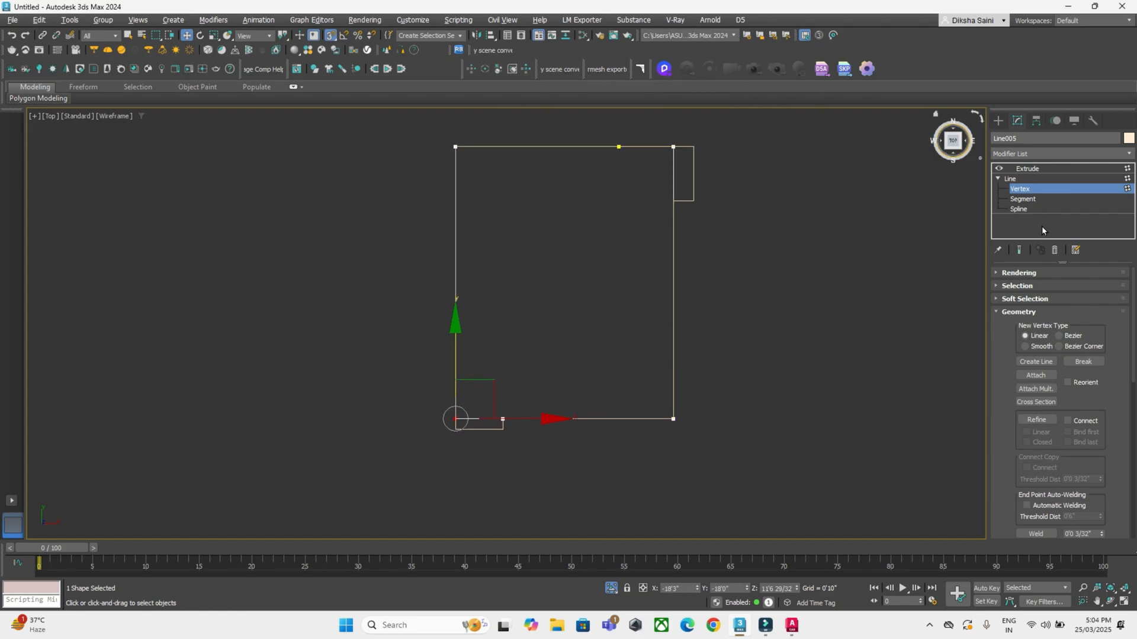
# Delete the leftover intermediate vertices on the outline's top and bottom edges to leave a plain rectangle
pyautogui.moveTo(605, 122); pyautogui.dragTo(631, 170)
pyautogui.press('Delete')
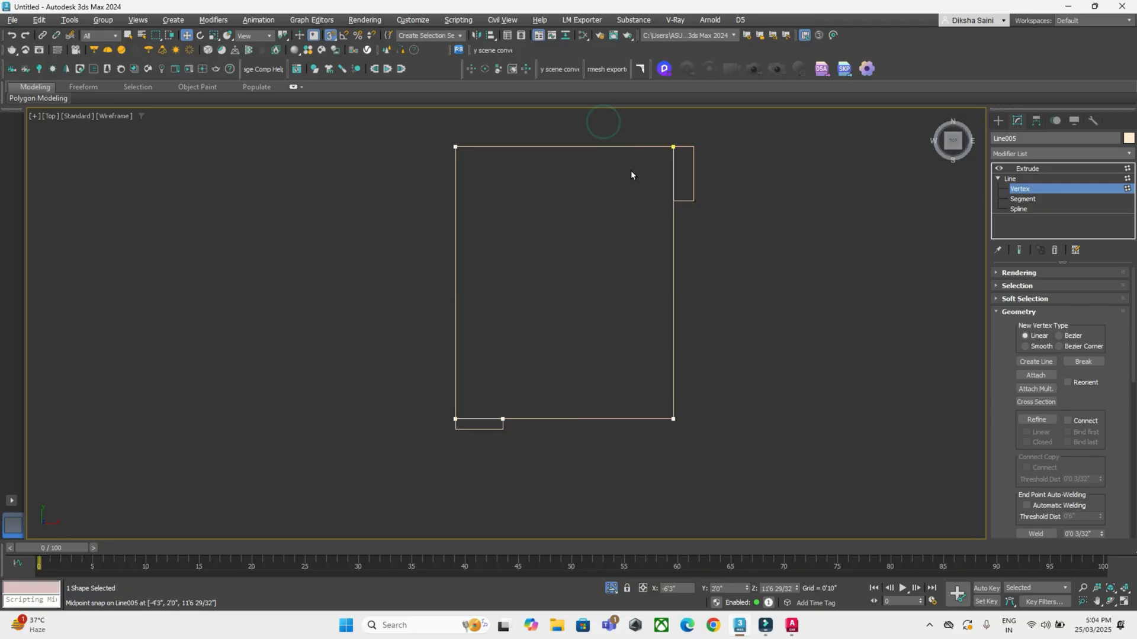
pyautogui.moveTo(491, 388); pyautogui.dragTo(528, 459)
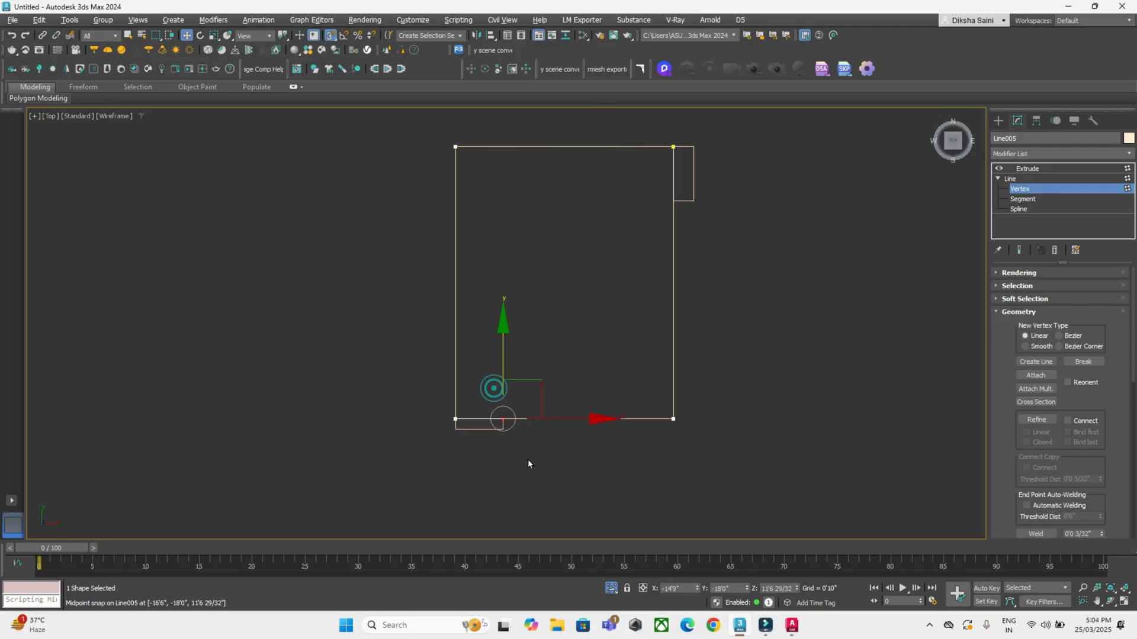
pyautogui.press('Delete')
# Outline the rectangular spline inward twice, one deep and one shallow offset, to make two nested rectangles inside it
pyautogui.click(1034, 209)
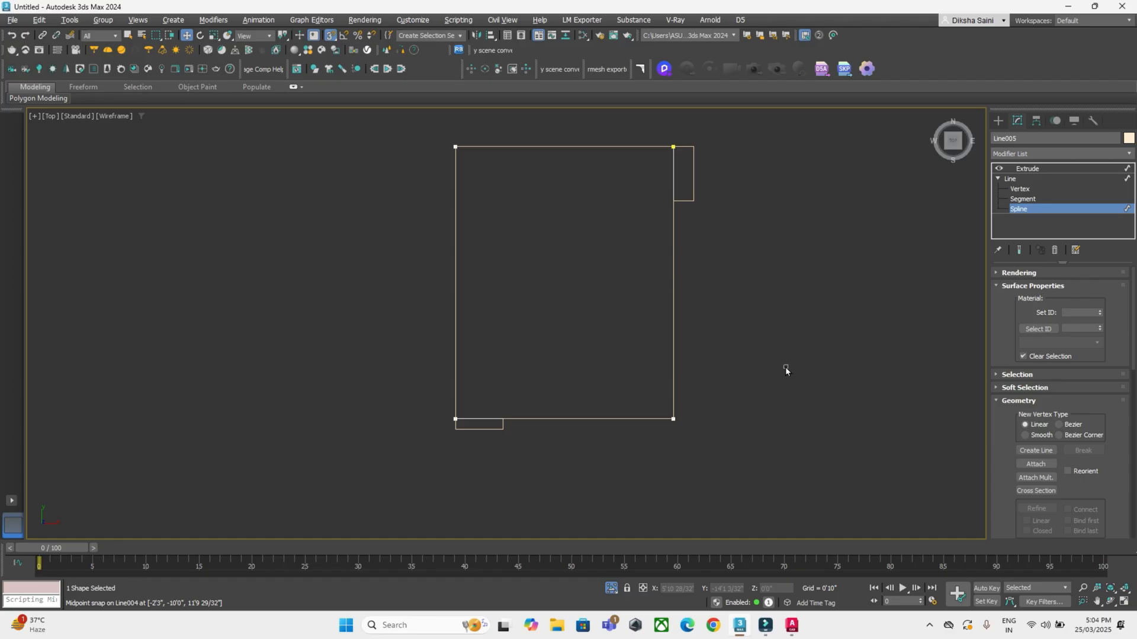
pyautogui.click(785, 367)
pyautogui.scroll(-5, 1096, 453)
pyautogui.scroll(-3, 1096, 453)
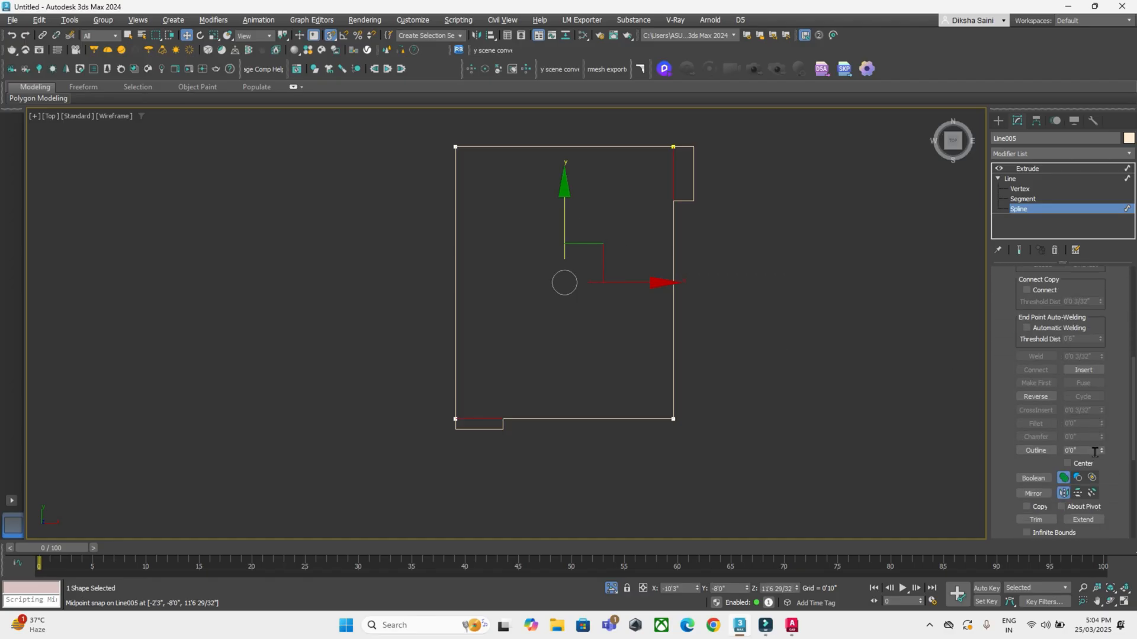
pyautogui.click(1054, 450)
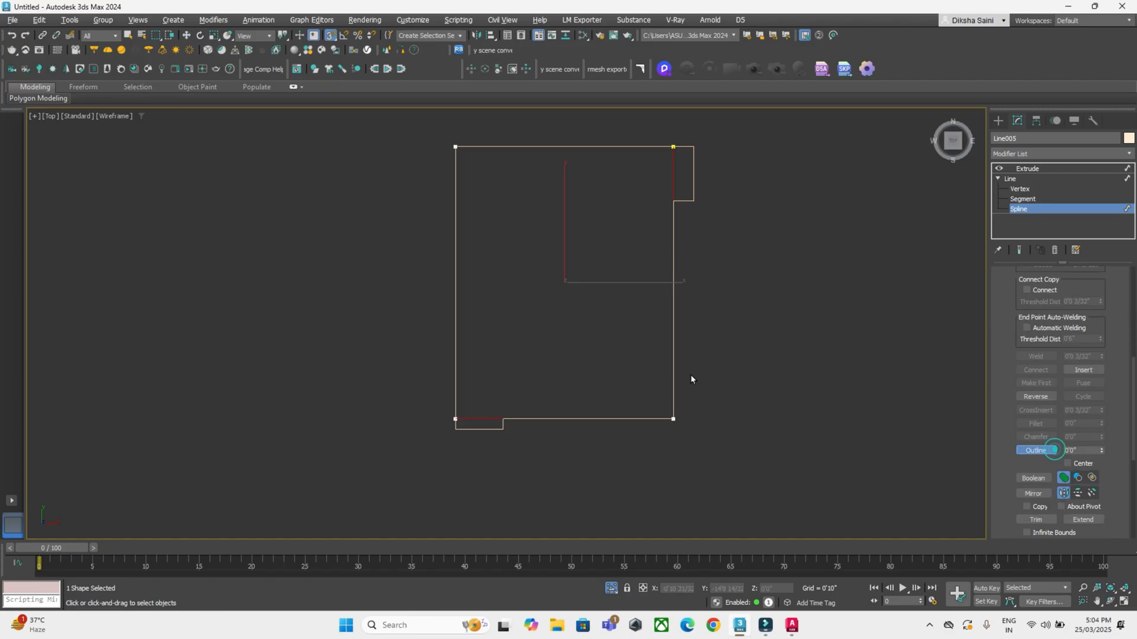
pyautogui.moveTo(670, 370); pyautogui.dragTo(703, 331)
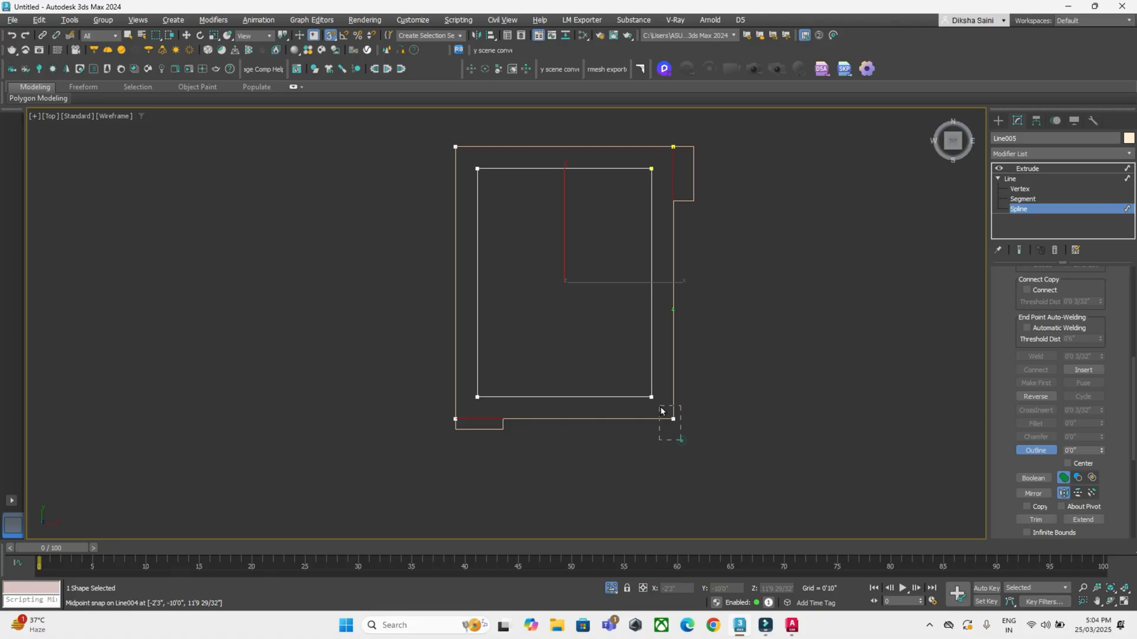
pyautogui.moveTo(674, 415); pyautogui.dragTo(686, 427)
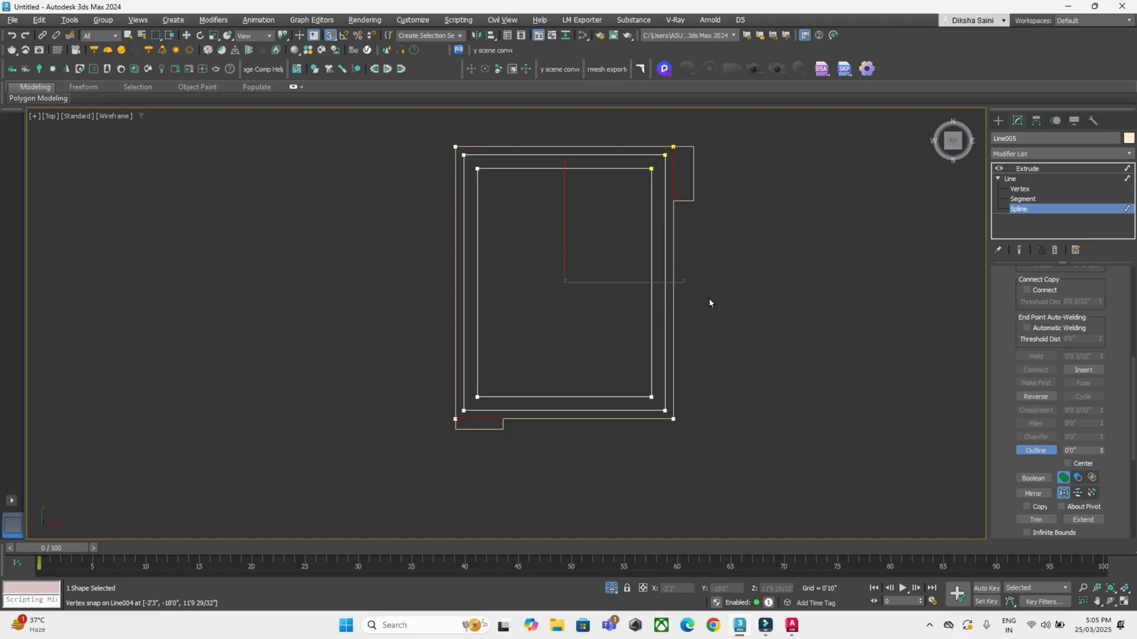
pyautogui.click(1036, 454)
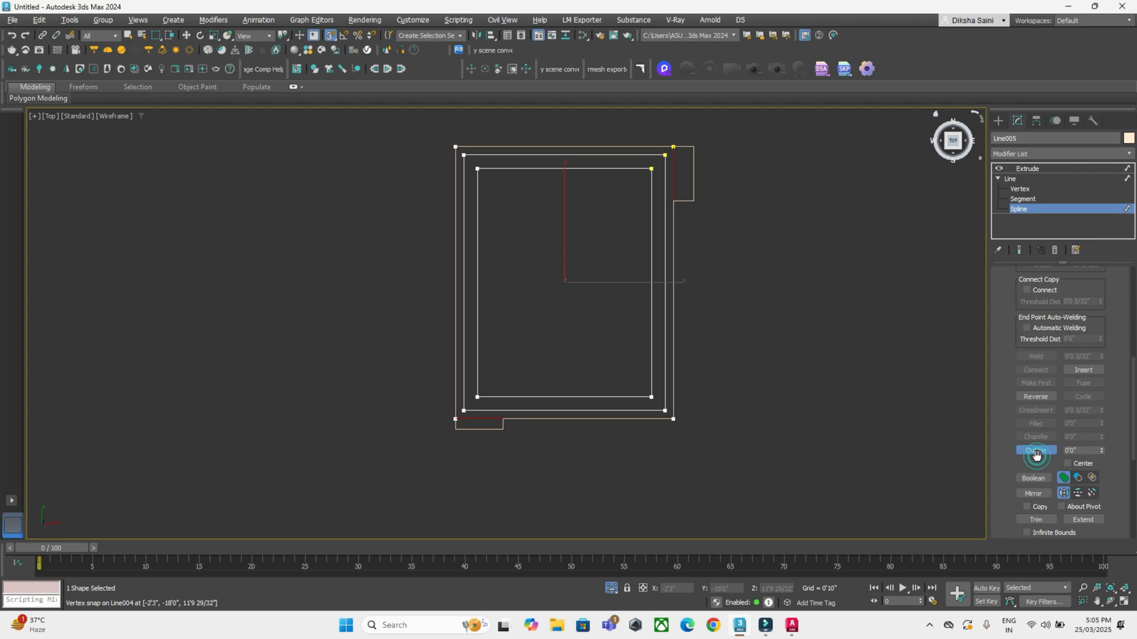
# Delete the outermost rectangular spline and leave sub-object editing, keeping only the two nested inner rectangles
pyautogui.press('w')
pyautogui.scroll(3, 656, 425)
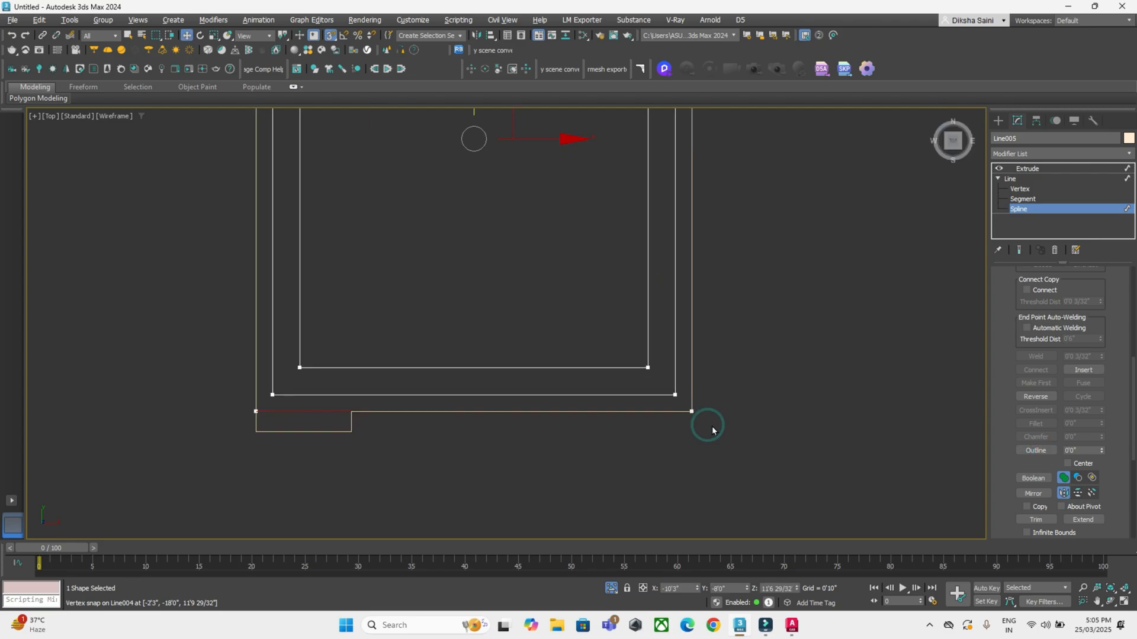
pyautogui.click(998, 120)
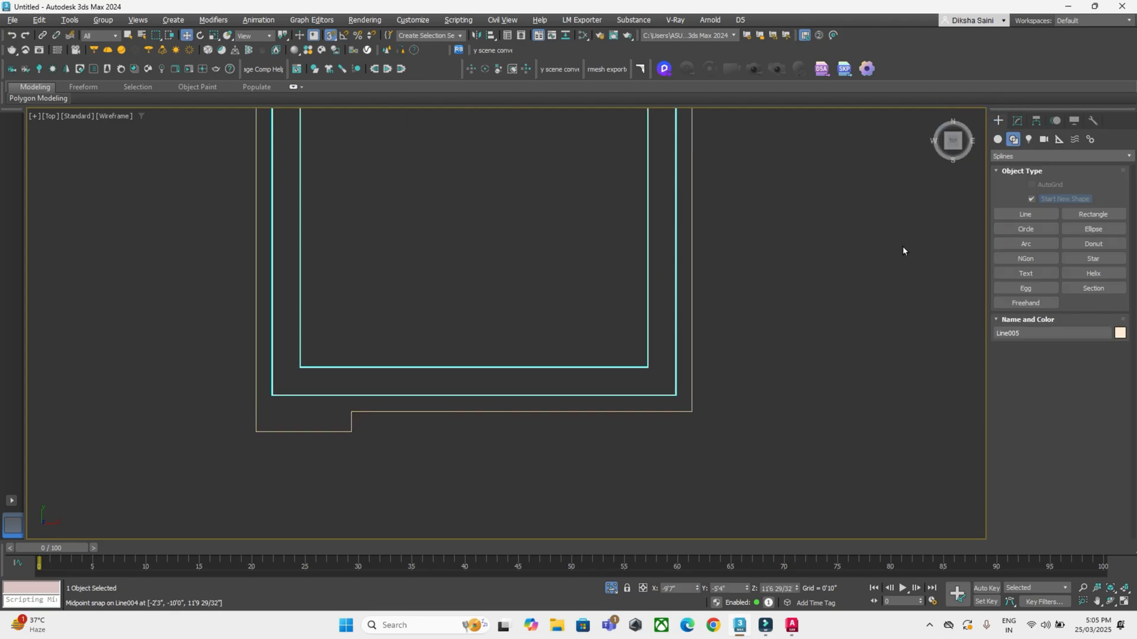
# Lower the extruded rectangular frame in the Front view and snap its top to the underside of the ceiling slab
pyautogui.click(1017, 122)
pyautogui.hotkey('alt', 'e')
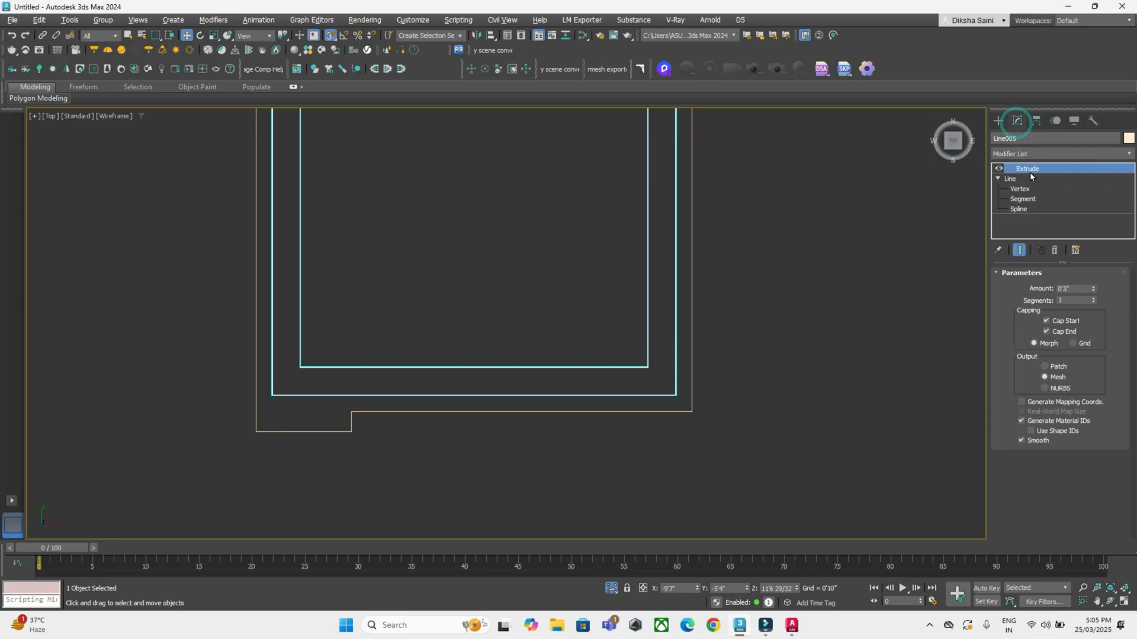
pyautogui.hotkey('alt', 'w')
pyautogui.click(826, 429)
pyautogui.hotkey('alt', 'w')
pyautogui.press('f')
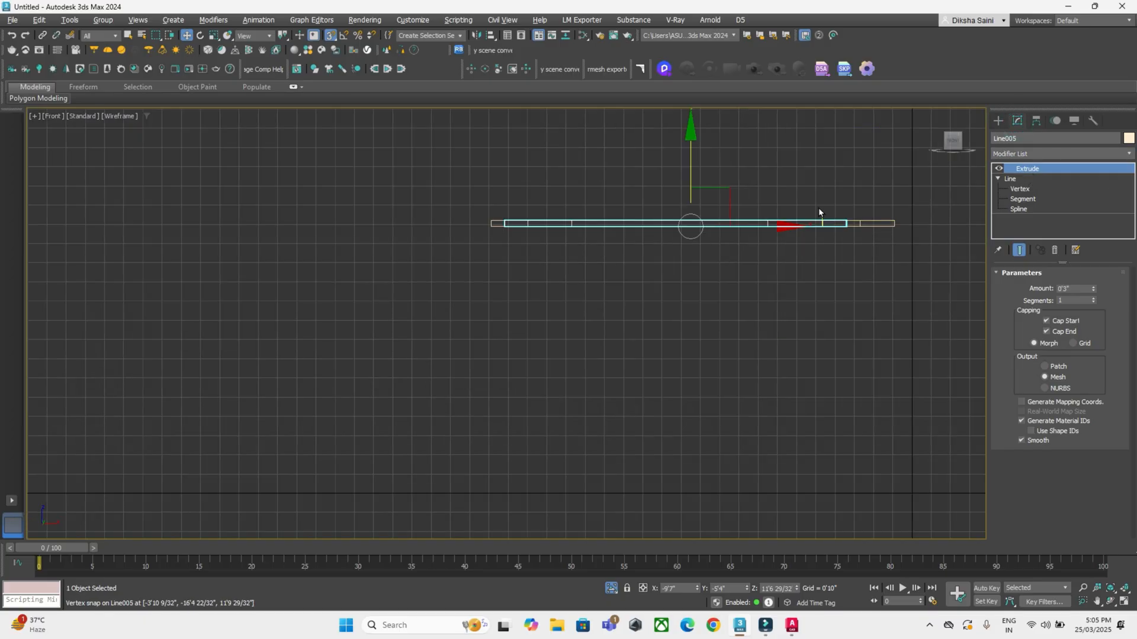
pyautogui.moveTo(691, 175); pyautogui.dragTo(691, 200)
pyautogui.scroll(3, 463, 233)
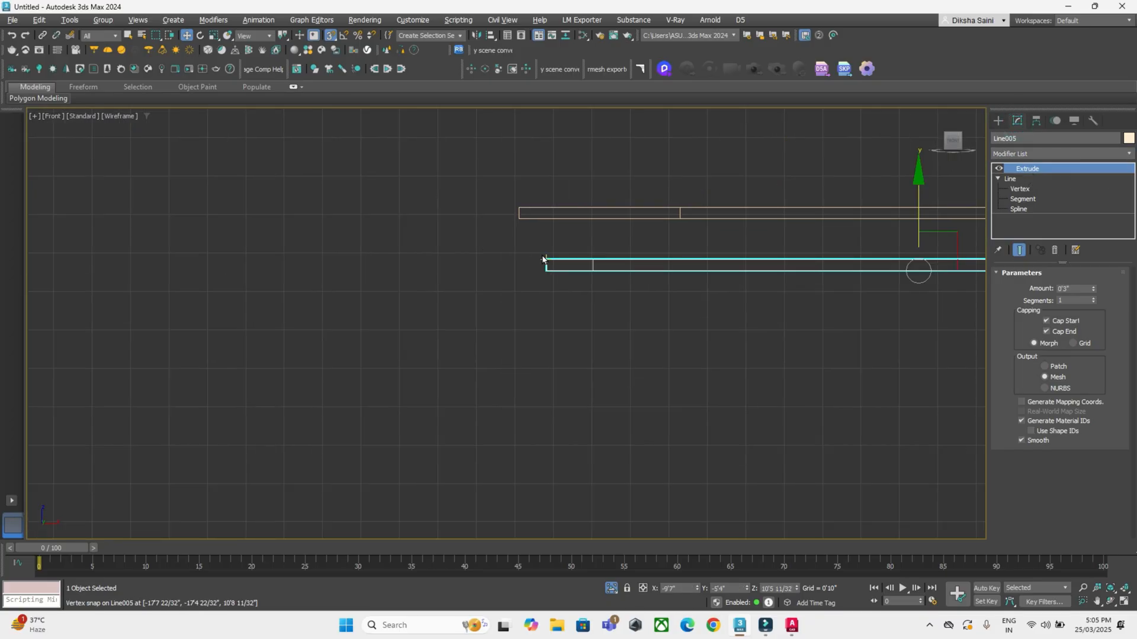
pyautogui.moveTo(547, 259); pyautogui.dragTo(519, 219)
pyautogui.click(587, 311)
pyautogui.hotkey('alt', 'w')
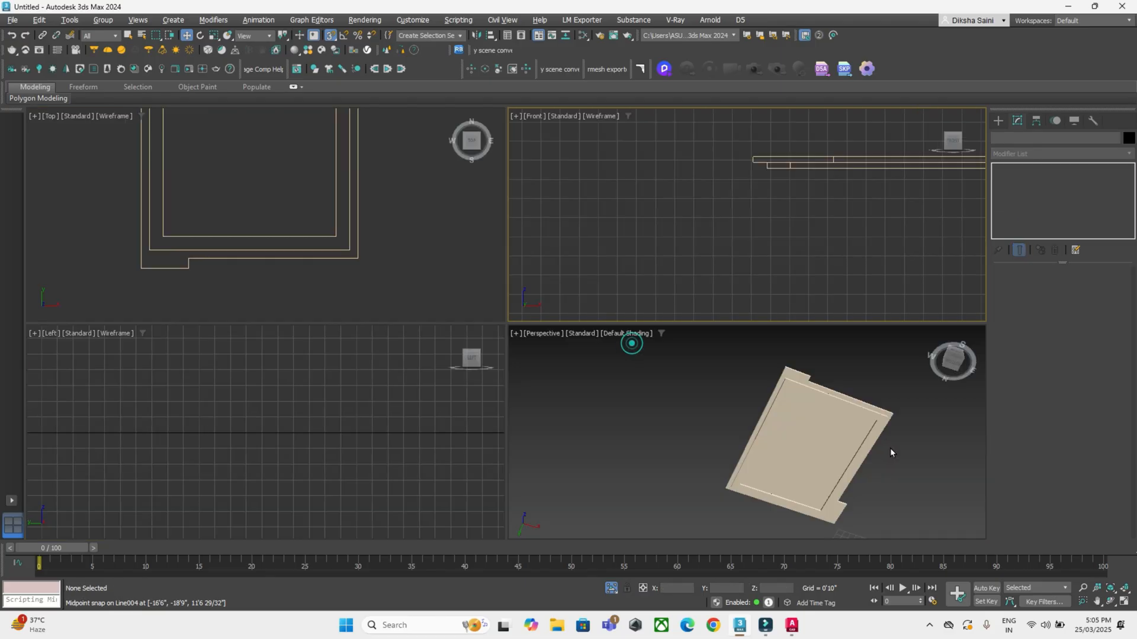
# Examine the ceiling slab and its false-ceiling frame from below in Perspective and from above in the Top view
pyautogui.click(890, 447)
pyautogui.hotkey('alt', 'w')
pyautogui.keyDown('alt'); pyautogui.moveTo(668, 315); pyautogui.dragTo(644, 268, button='middle'); pyautogui.keyUp('alt')
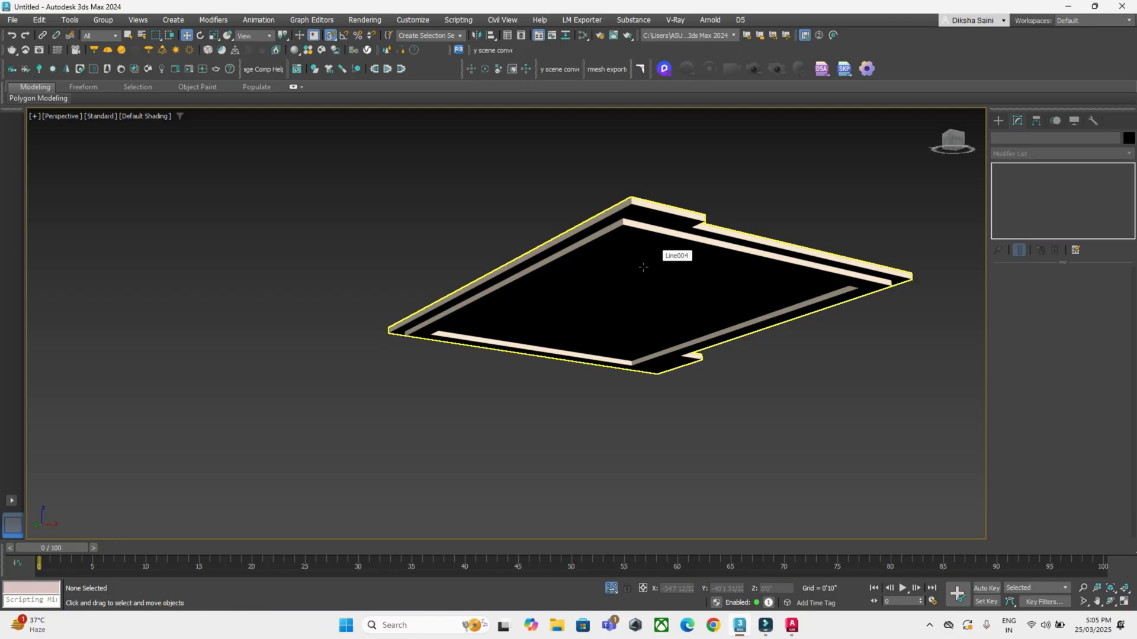
pyautogui.keyDown('alt'); pyautogui.moveTo(633, 263); pyautogui.dragTo(572, 267, button='middle'); pyautogui.keyUp('alt')
pyautogui.scroll(5, 572, 267)
pyautogui.hotkey('alt', 'w')
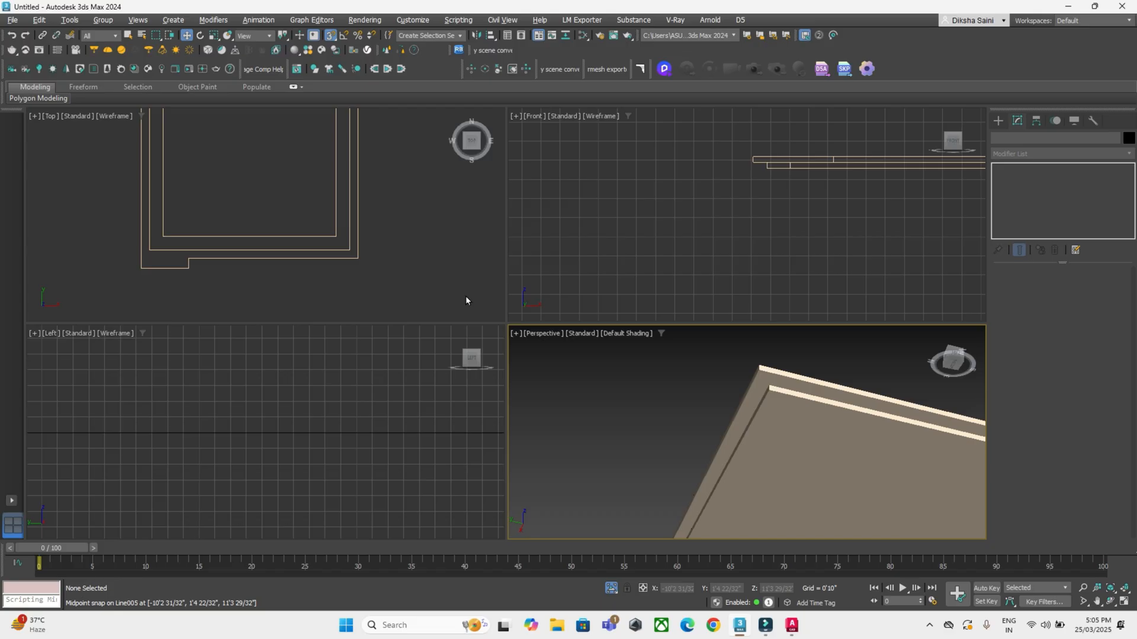
pyautogui.hotkey('alt', 'w')
pyautogui.scroll(-4, 616, 450)
pyautogui.click(610, 588)
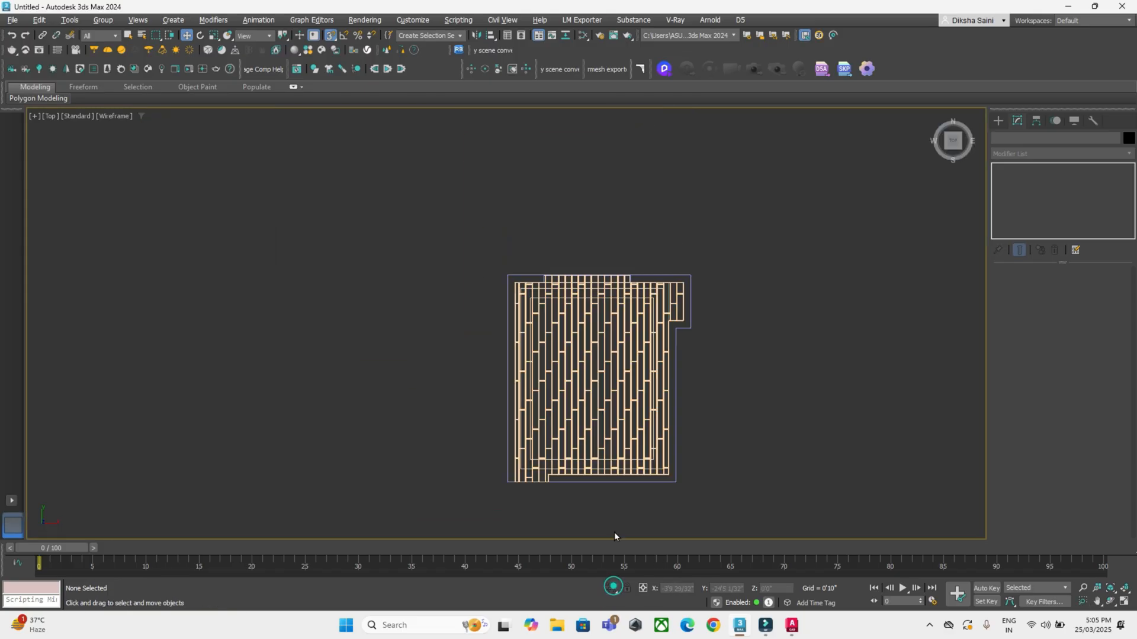
pyautogui.scroll(6, 432, 329)
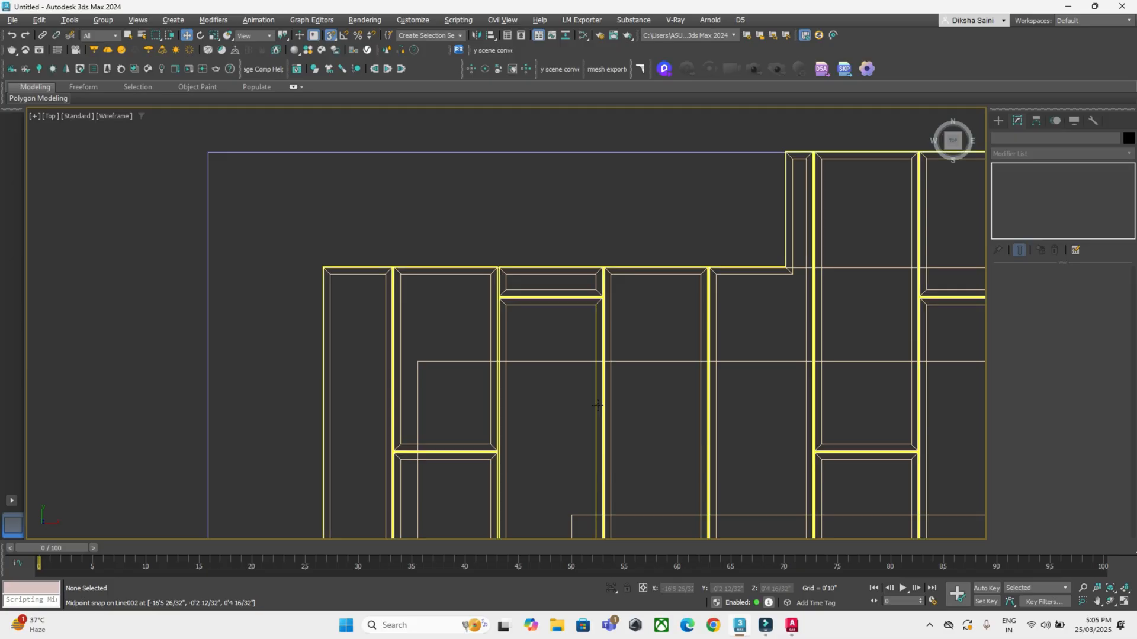
pyautogui.hotkey('ctrl', 'z')
# Convert the extruded false-ceiling frame beneath the slab to an Editable Poly
pyautogui.hotkey('alt', 'w')
pyautogui.click(635, 399)
pyautogui.hotkey('alt', 'w')
pyautogui.scroll(-3, 647, 297)
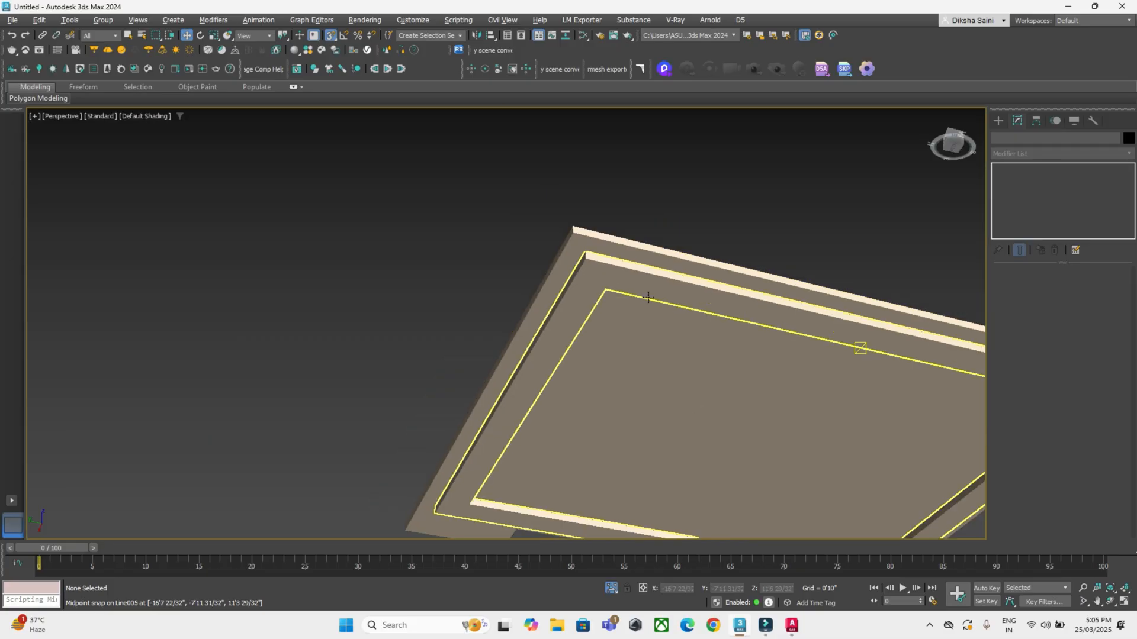
pyautogui.keyDown('alt'); pyautogui.moveTo(647, 297); pyautogui.dragTo(527, 226, button='middle'); pyautogui.keyUp('alt')
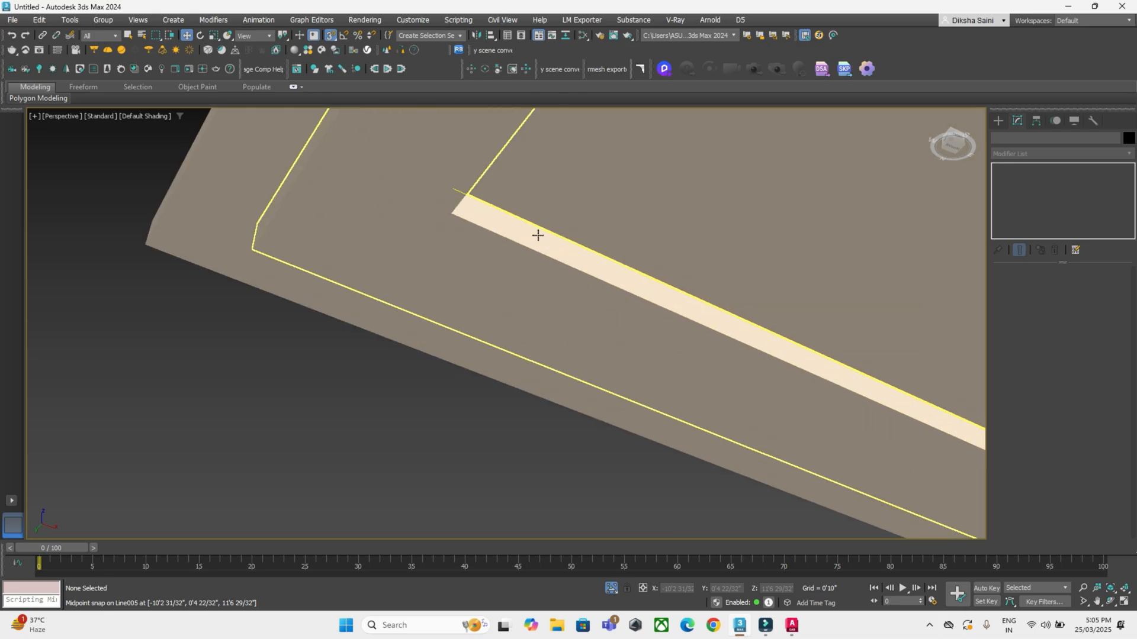
pyautogui.click(528, 237)
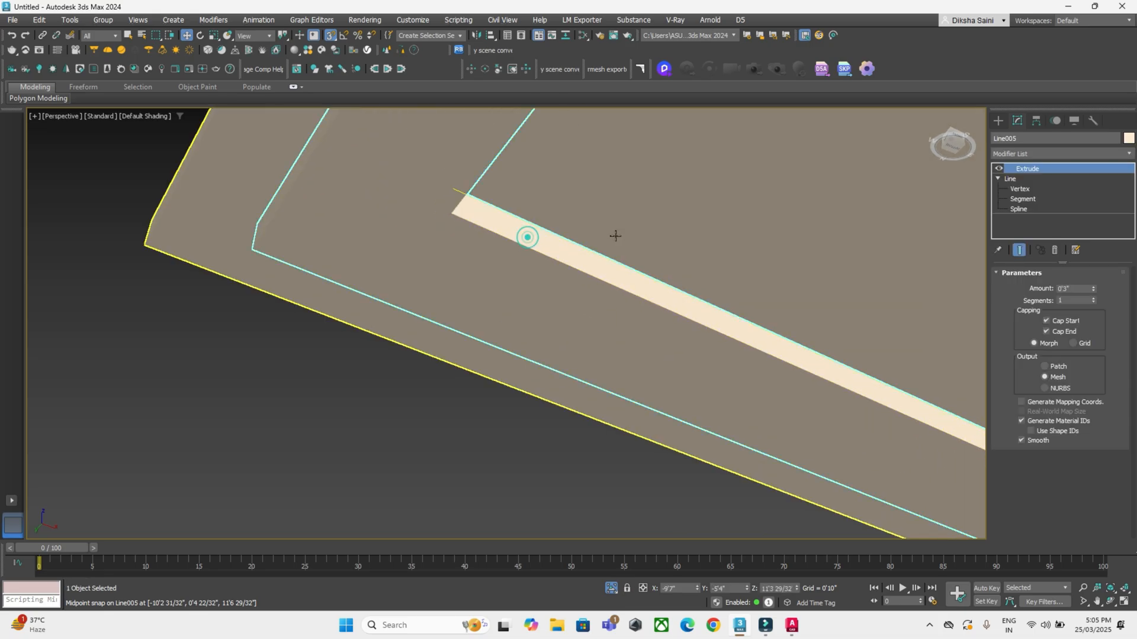
pyautogui.rightClick(483, 207)
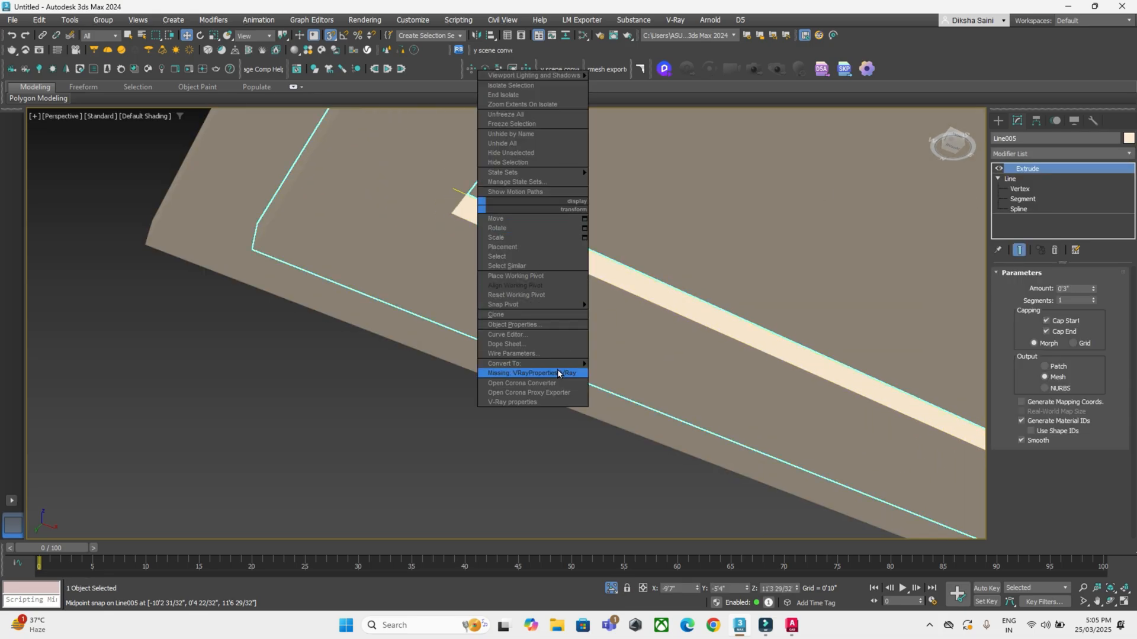
pyautogui.moveTo(521, 364)
pyautogui.click(628, 373)
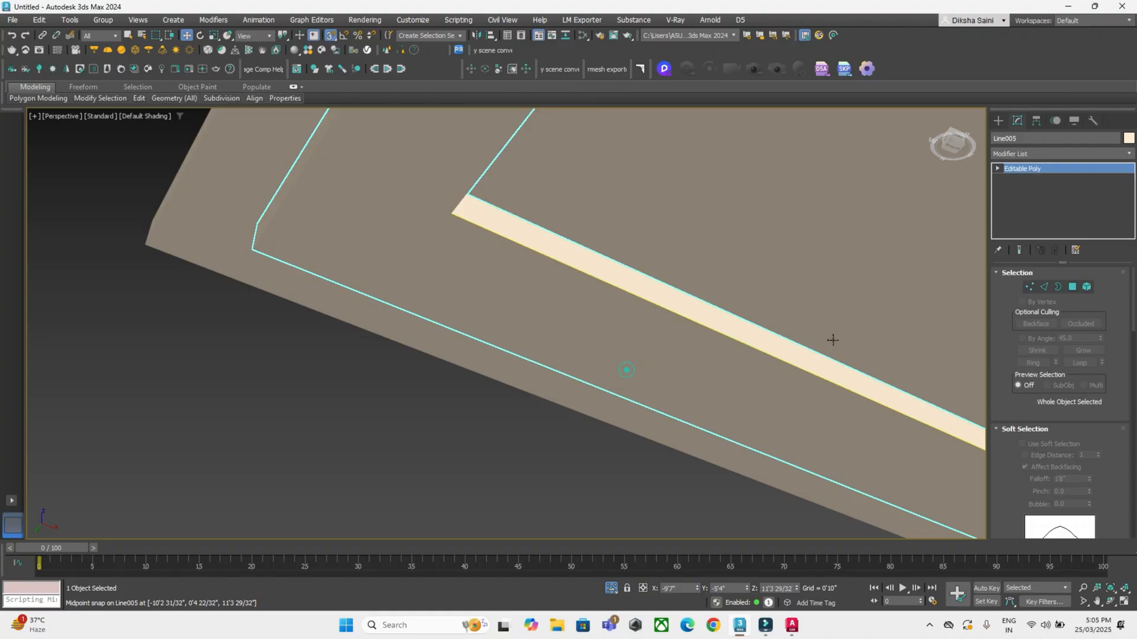
# Extrude the frame's bottom polygon straight down about 2" in the Front view with snapping off
pyautogui.click(1073, 287)
pyautogui.click(484, 314)
pyautogui.keyDown('alt'); pyautogui.moveTo(487, 309); pyautogui.dragTo(654, 288, button='middle'); pyautogui.keyUp('alt')
pyautogui.press('f')
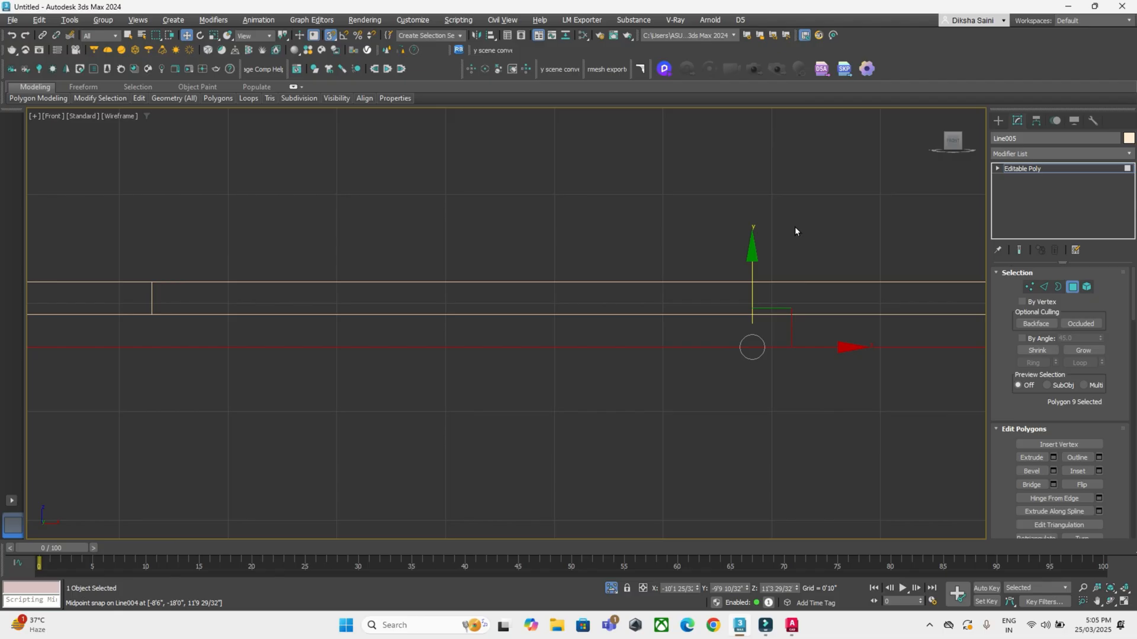
pyautogui.press('s')
pyautogui.moveTo(750, 296); pyautogui.dragTo(749, 318)
# Select the four inner side polygons of the frame's new lower strip, with edged faces shown
pyautogui.hotkey('alt', 'w')
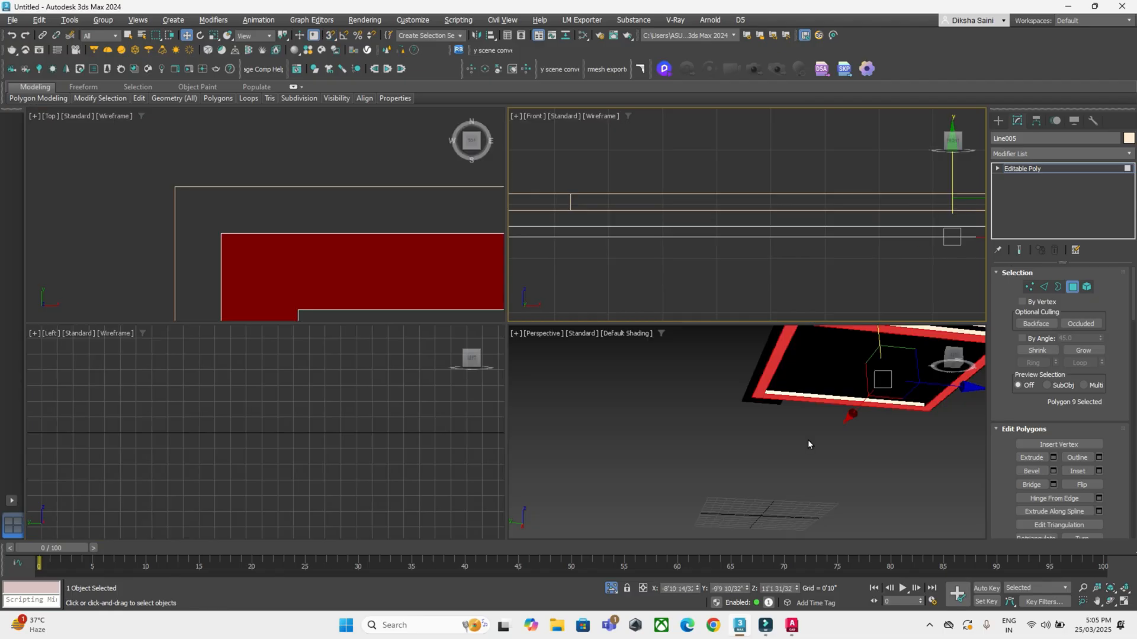
pyautogui.middleClick(808, 439)
pyautogui.hotkey('alt', 'w')
pyautogui.scroll(-3, 754, 365)
pyautogui.keyDown('alt'); pyautogui.moveTo(754, 365); pyautogui.dragTo(686, 330, button='middle'); pyautogui.keyUp('alt')
pyautogui.scroll(5, 690, 337)
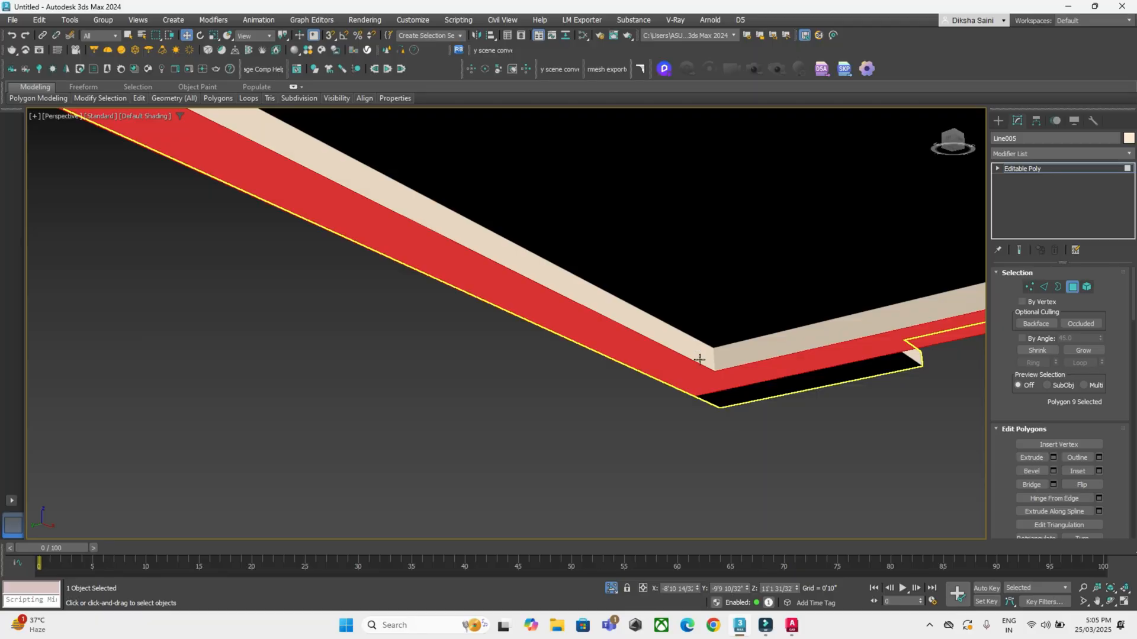
pyautogui.click(700, 359)
pyautogui.keyDown('ctrl'); pyautogui.click(722, 361); pyautogui.keyUp('ctrl')
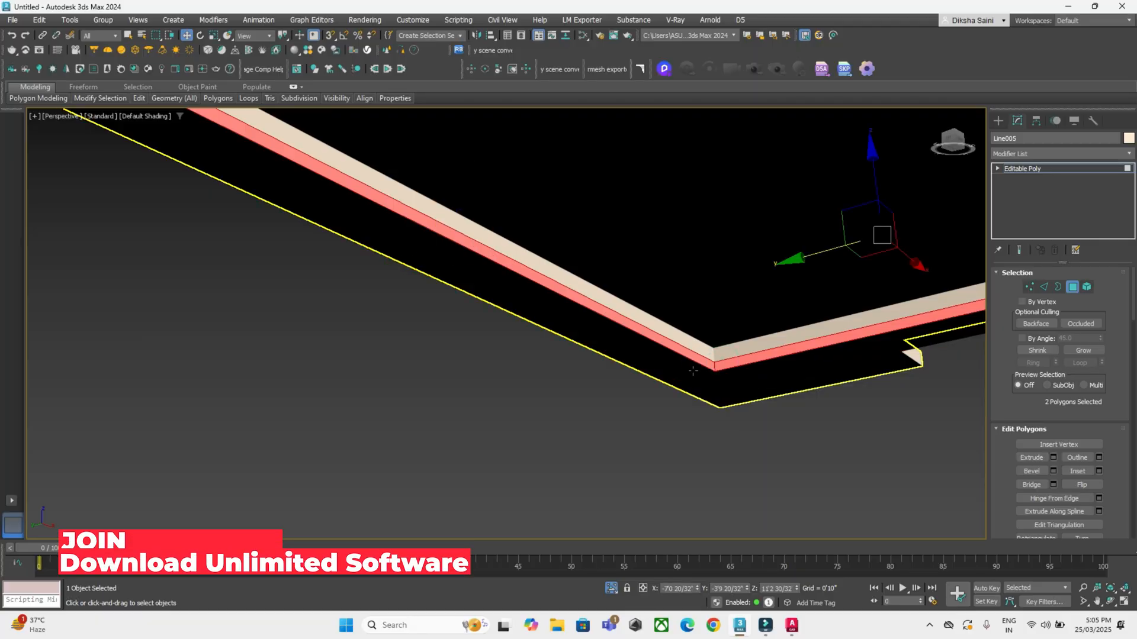
pyautogui.press('F4')
pyautogui.scroll(-7, 460, 374)
pyautogui.moveTo(568, 372)
pyautogui.keyDown('alt'); pyautogui.mouseDown(button='middle')
pyautogui.moveTo(562, 406)
pyautogui.moveTo(693, 444)
pyautogui.mouseUp(button='middle'); pyautogui.keyUp('alt')
pyautogui.scroll(6, 509, 399)
pyautogui.keyDown('ctrl'); pyautogui.click(451, 377); pyautogui.keyUp('ctrl')
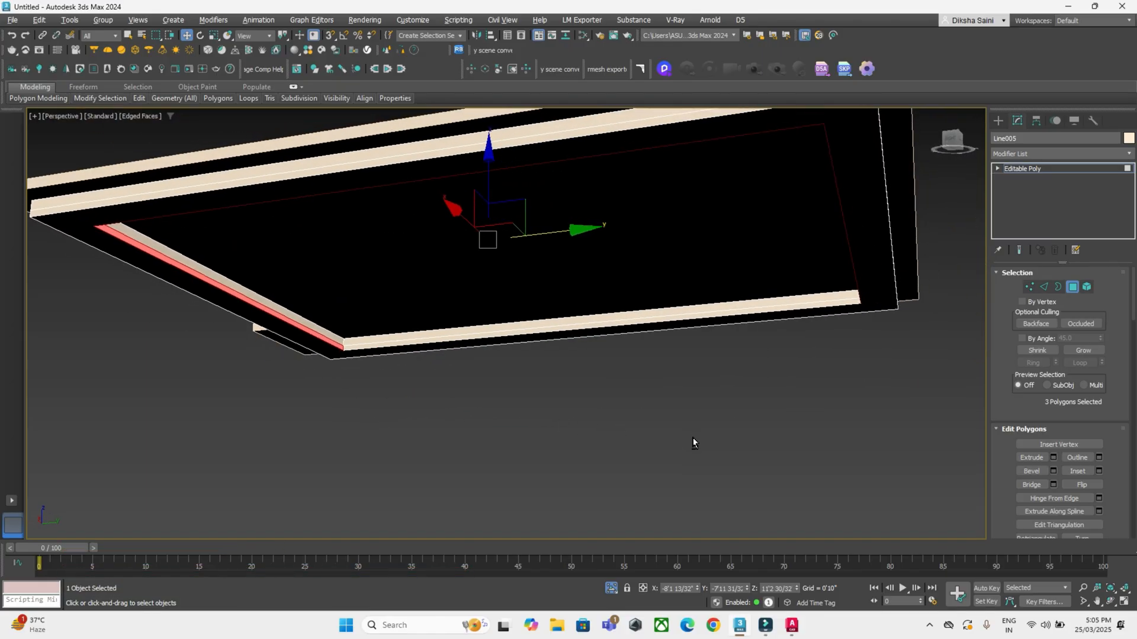
pyautogui.scroll(5, 355, 345)
pyautogui.keyDown('ctrl'); pyautogui.click(359, 351); pyautogui.keyUp('ctrl')
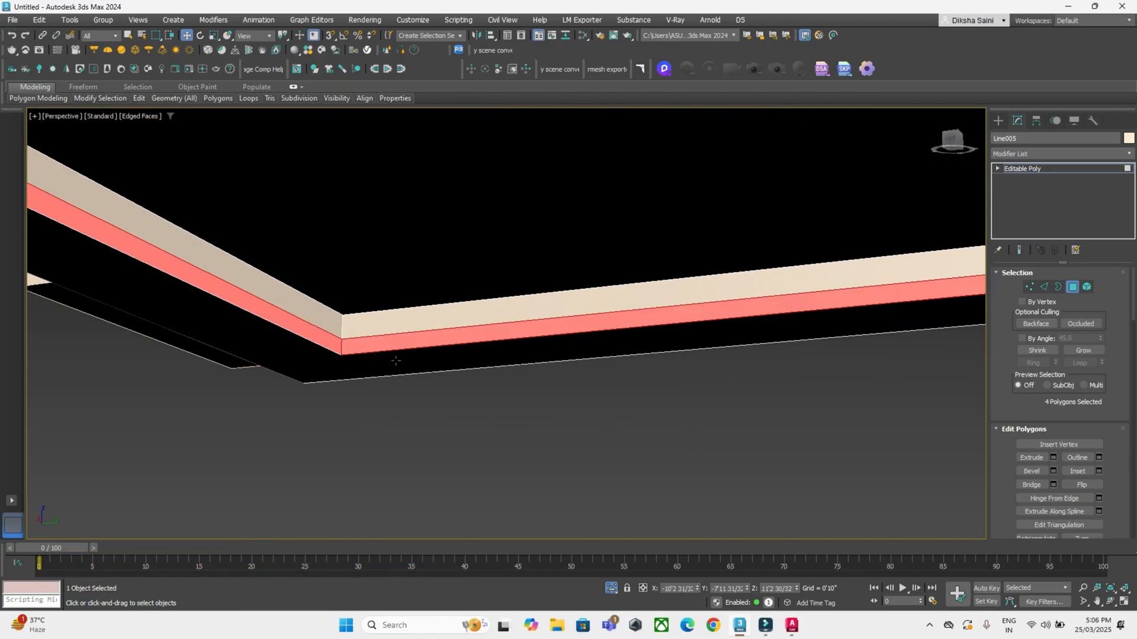
# Apply a polygon Extrude in Local Normal mode to the four selected inner faces
pyautogui.keyDown('alt'); pyautogui.moveTo(538, 410); pyautogui.dragTo(502, 401, button='middle'); pyautogui.keyUp('alt')
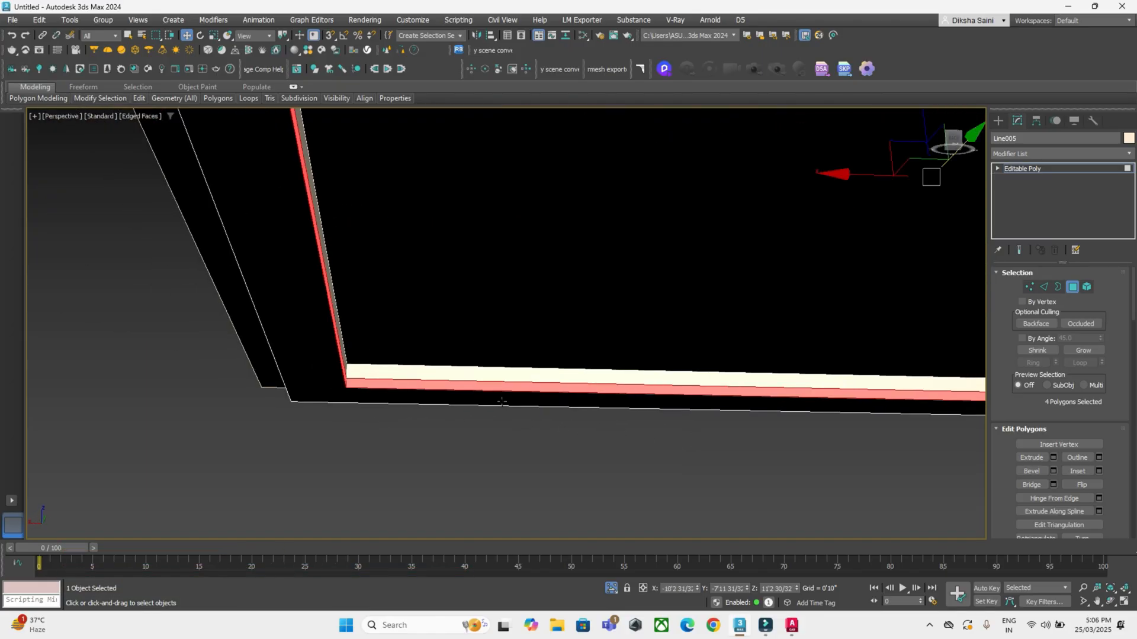
pyautogui.scroll(-10, 381, 367)
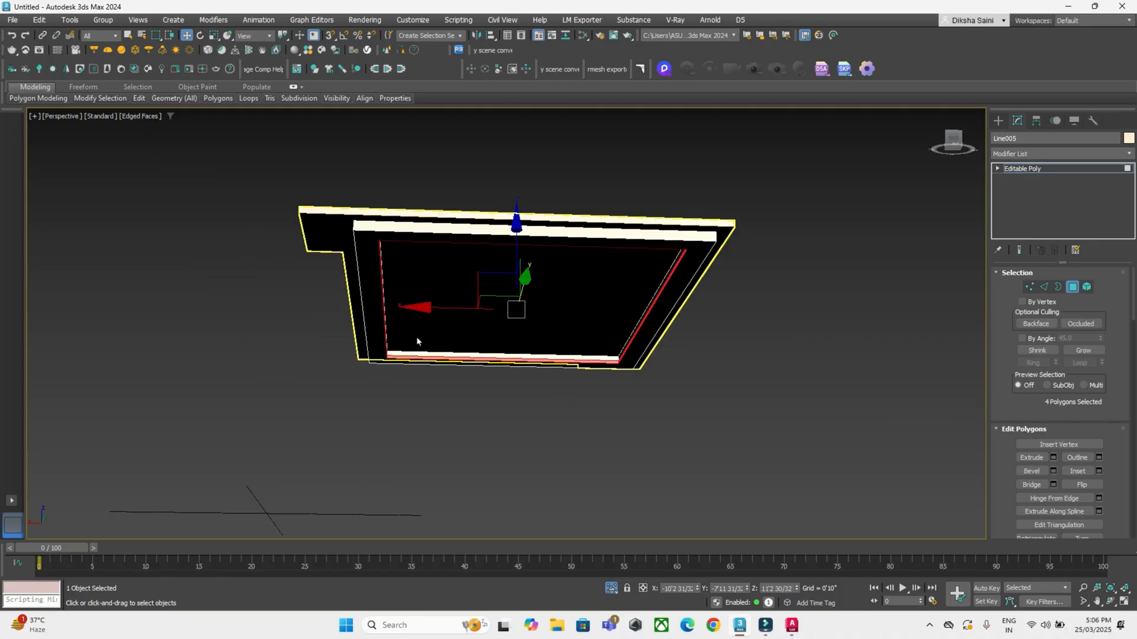
pyautogui.keyDown('alt'); pyautogui.moveTo(417, 337); pyautogui.dragTo(438, 318, button='middle'); pyautogui.keyUp('alt')
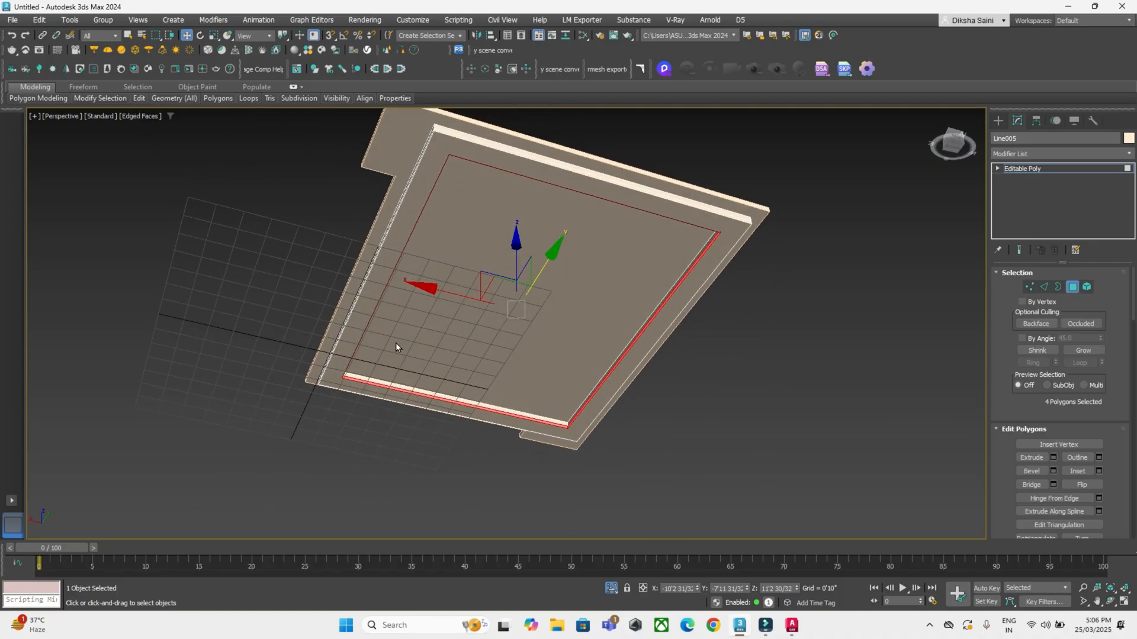
pyautogui.scroll(4, 395, 342)
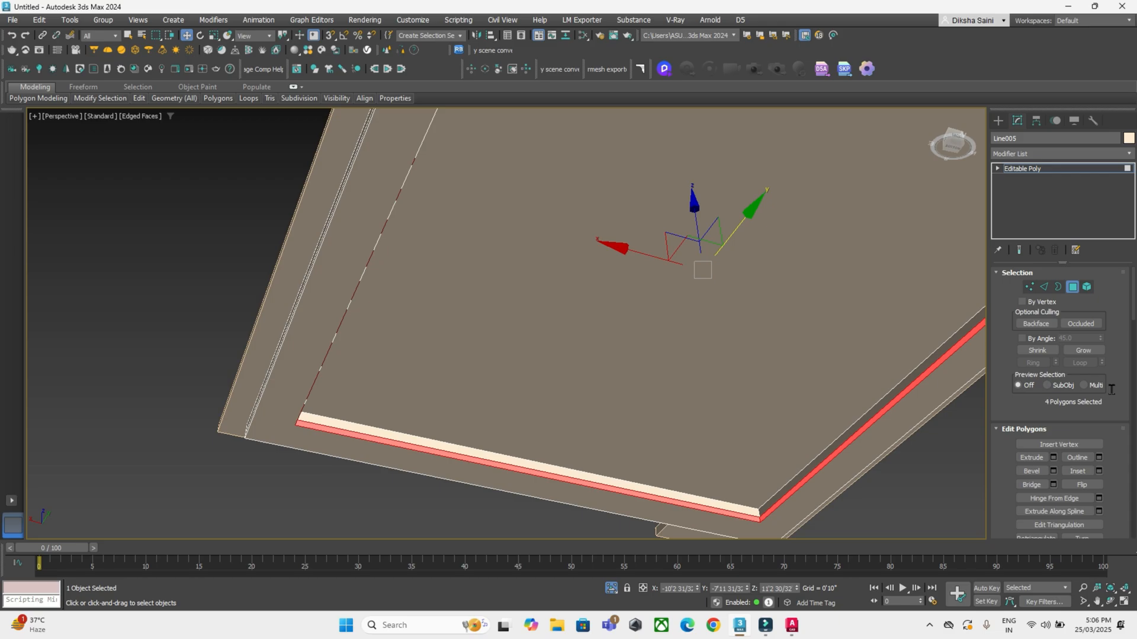
pyautogui.click(1053, 457)
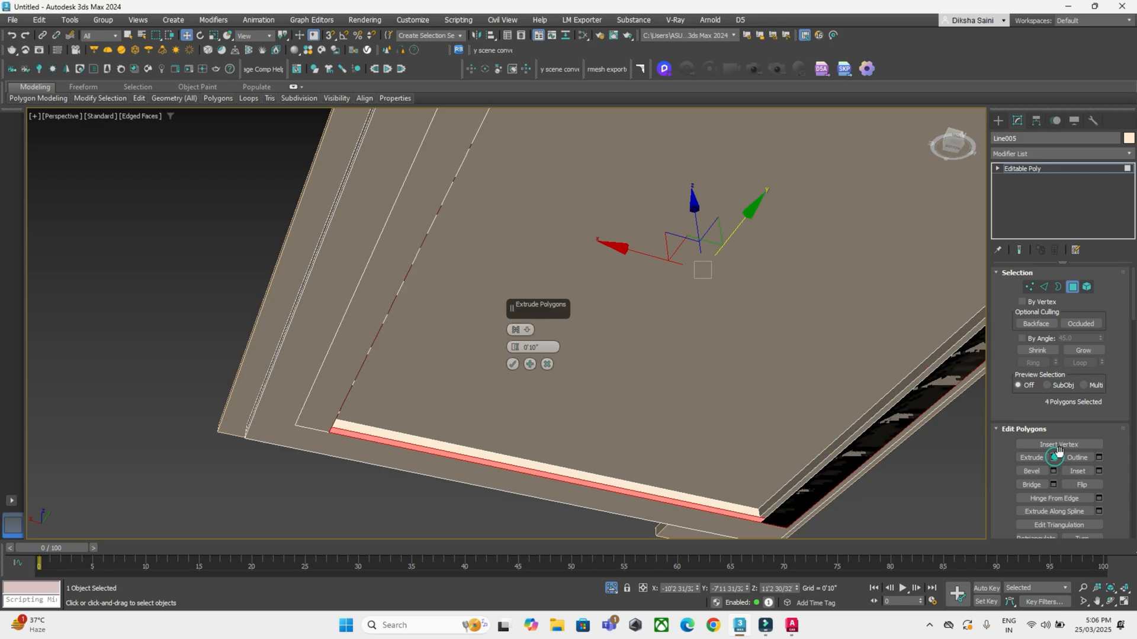
pyautogui.click(528, 329)
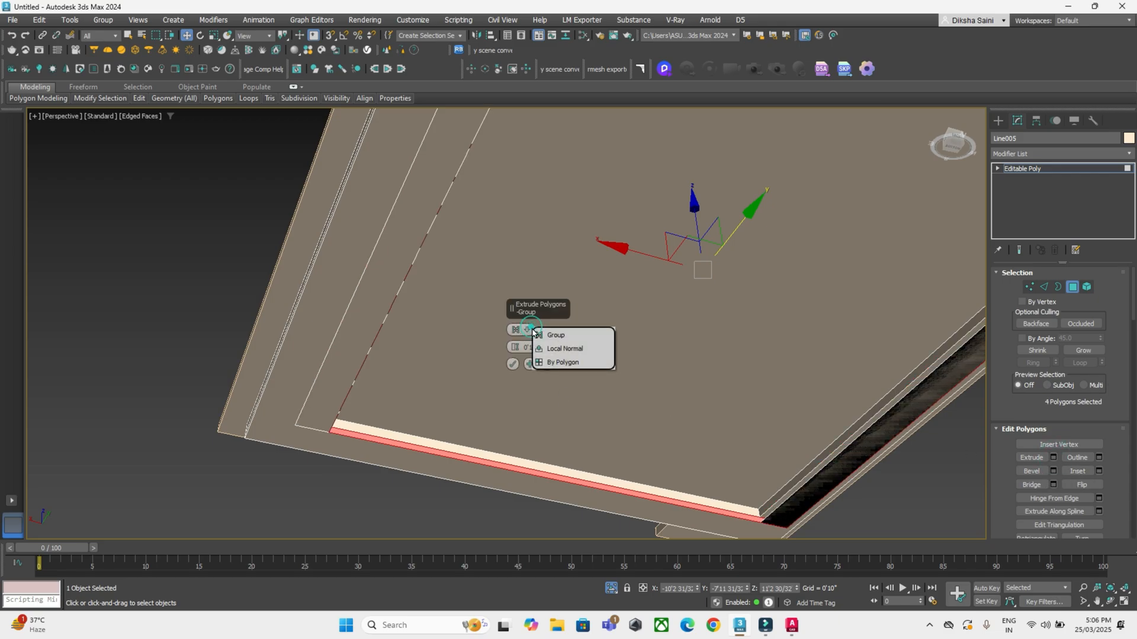
pyautogui.click(558, 362)
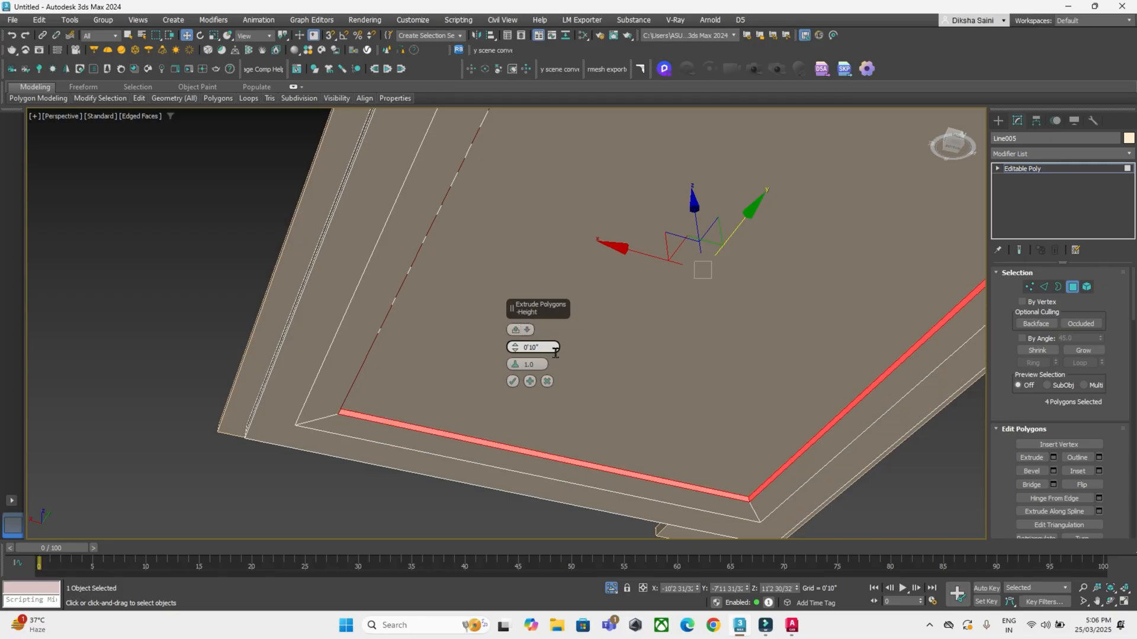
# Examine the inward extrusion preview around the frame opening in the Perspective and Top views
pyautogui.scroll(2, 450, 393)
pyautogui.scroll(-2, 302, 317)
pyautogui.keyDown('alt'); pyautogui.moveTo(302, 317); pyautogui.dragTo(323, 355, button='middle'); pyautogui.keyUp('alt')
pyautogui.hotkey('alt', 'w')
pyautogui.middleClick(386, 218)
pyautogui.hotkey('alt', 'w')
pyautogui.scroll(-4, 386, 222)
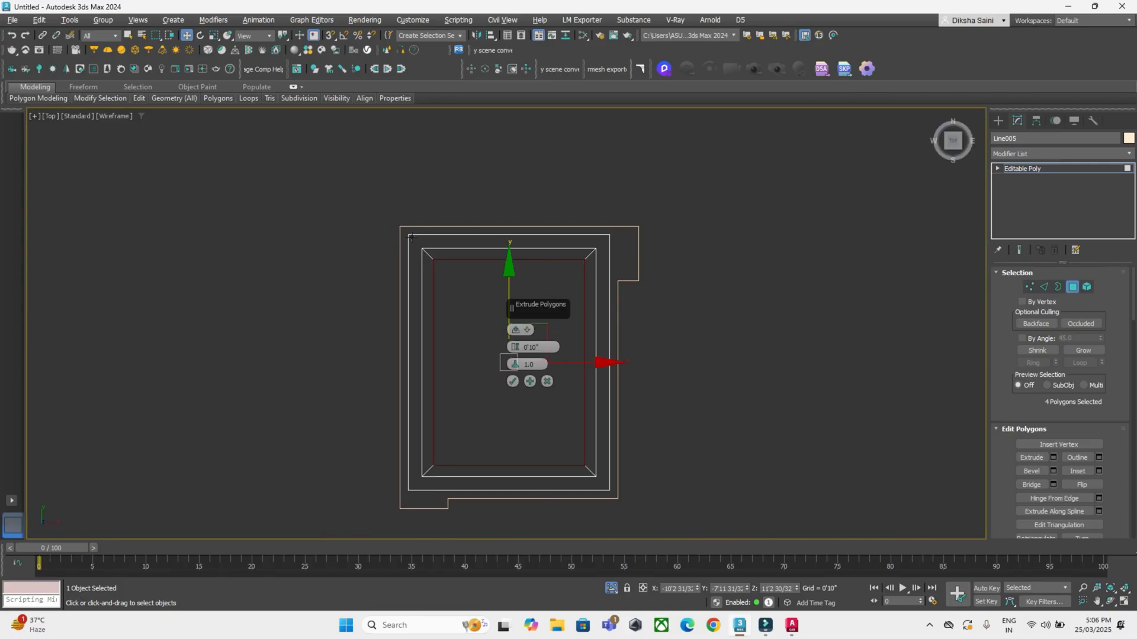
pyautogui.scroll(5, 433, 478)
pyautogui.hotkey('alt', 'w')
pyautogui.middleClick(561, 457)
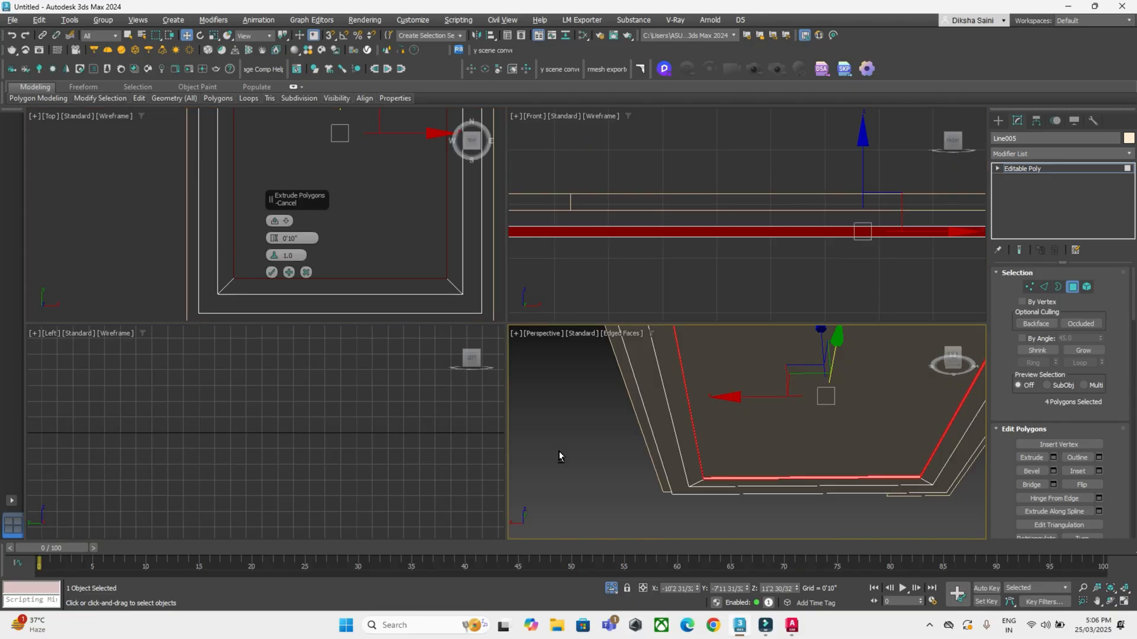
pyautogui.hotkey('alt', 'w')
pyautogui.moveTo(416, 393)
pyautogui.keyDown('alt'); pyautogui.mouseDown(button='middle')
pyautogui.moveTo(398, 361)
pyautogui.moveTo(431, 389)
pyautogui.mouseUp(button='middle'); pyautogui.keyUp('alt')
pyautogui.scroll(2, 431, 389)
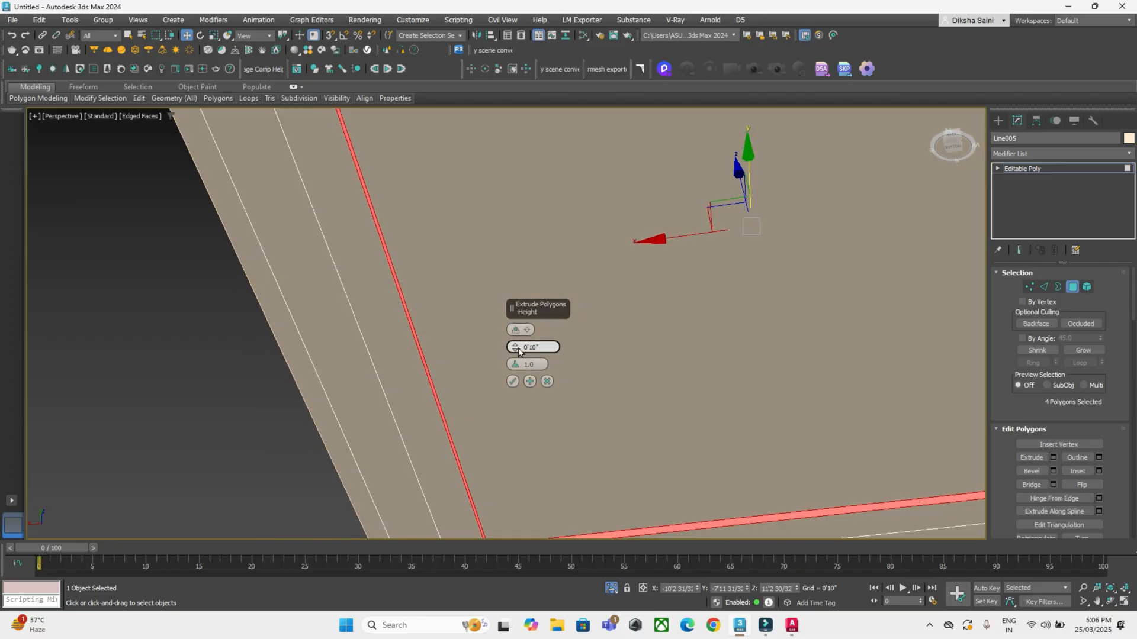
# Set the inward extrusion height to 3" and apply it to form the frame's ledge
pyautogui.moveTo(514, 347); pyautogui.dragTo(521, 389)
pyautogui.hotkey('alt', 'w')
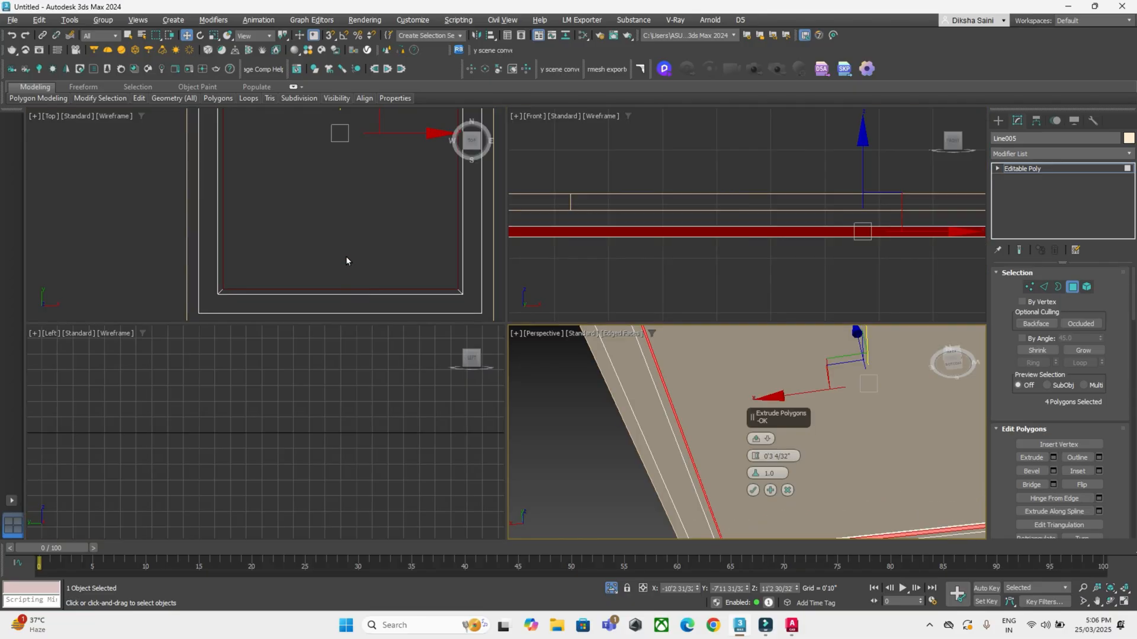
pyautogui.middleClick(348, 258)
pyautogui.hotkey('alt', 'w')
pyautogui.scroll(4, 422, 471)
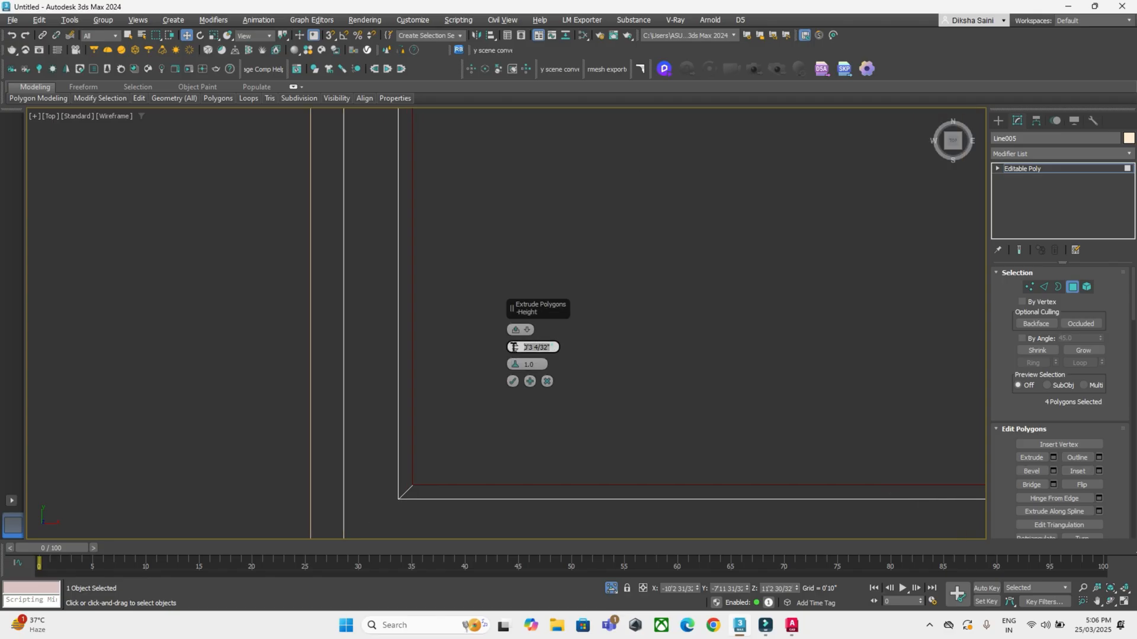
pyautogui.click(551, 347)
pyautogui.write('3')
pyautogui.click(516, 379)
# Leave polygon editing on the false-ceiling frame and clear the selection
pyautogui.hotkey('alt', 'w')
pyautogui.middleClick(693, 382)
pyautogui.hotkey('alt', 'w')
pyautogui.scroll(-5, 688, 376)
pyautogui.keyDown('alt'); pyautogui.moveTo(688, 376); pyautogui.dragTo(649, 235, button='middle'); pyautogui.keyUp('alt')
pyautogui.scroll(4, 650, 237)
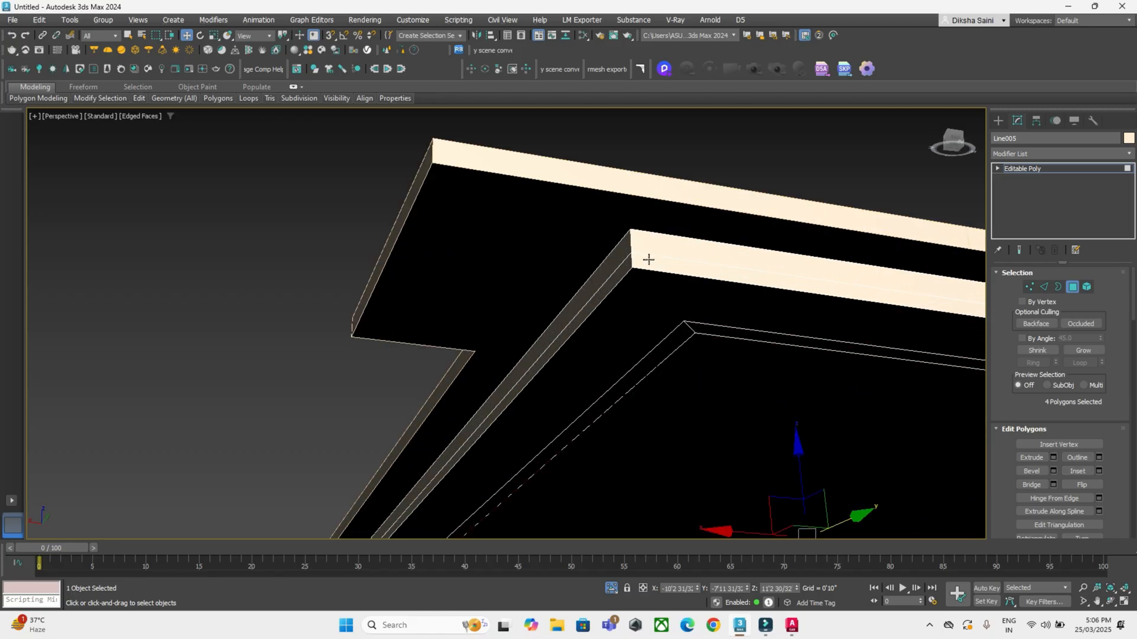
pyautogui.click(649, 259)
pyautogui.keyDown('ctrl'); pyautogui.click(626, 265); pyautogui.keyUp('ctrl')
pyautogui.scroll(-5, 626, 262)
pyautogui.keyDown('alt'); pyautogui.moveTo(900, 340); pyautogui.dragTo(819, 292, button='middle'); pyautogui.keyUp('alt')
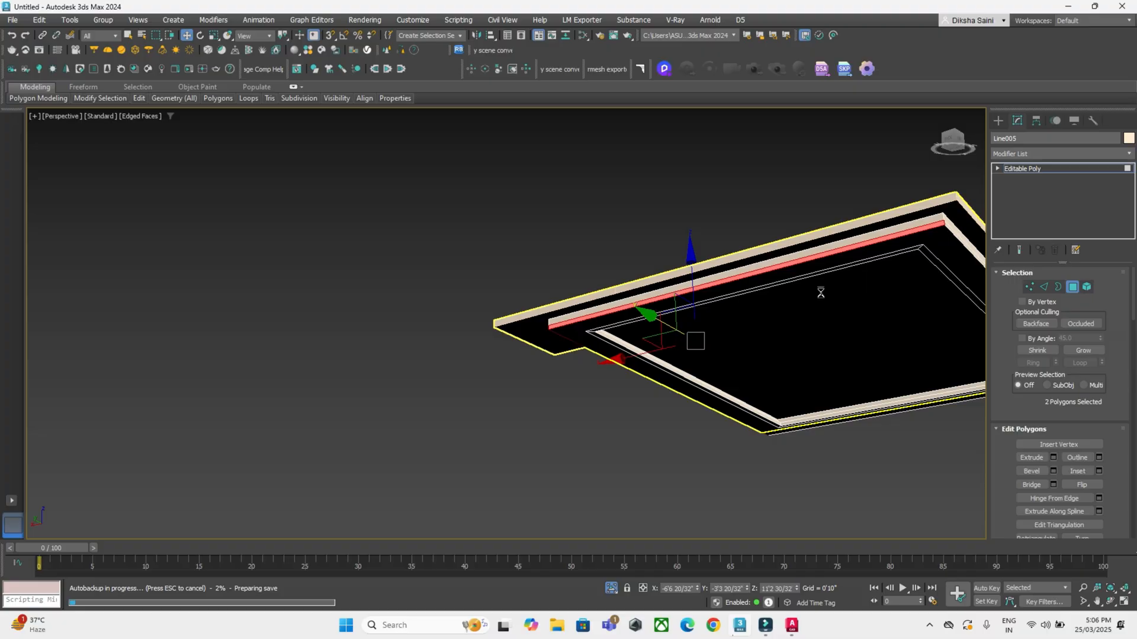
pyautogui.click(1000, 124)
pyautogui.click(301, 221)
pyautogui.scroll(-3, 575, 342)
pyautogui.keyDown('alt'); pyautogui.moveTo(577, 340); pyautogui.dragTo(747, 327, button='middle'); pyautogui.keyUp('alt')
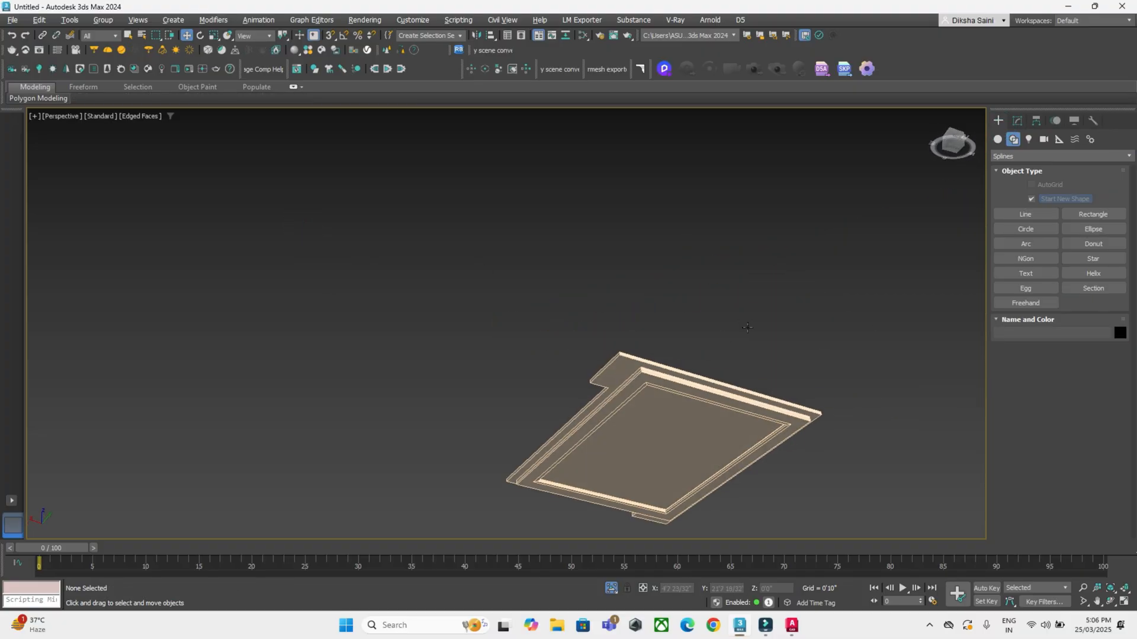
# Exit isolation and lower the slab and frame together in the Front view, snapping the slab's top to the top of the walls
pyautogui.scroll(3, 579, 391)
pyautogui.click(669, 374)
pyautogui.keyDown('ctrl'); pyautogui.click(649, 352); pyautogui.keyUp('ctrl')
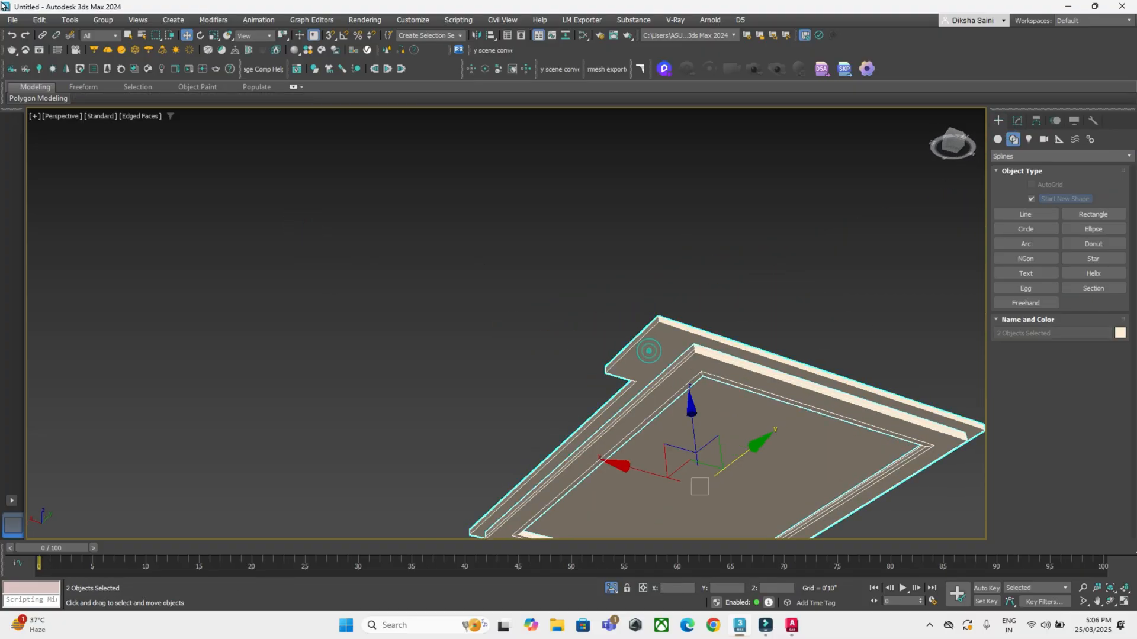
pyautogui.hotkey('alt', 'w')
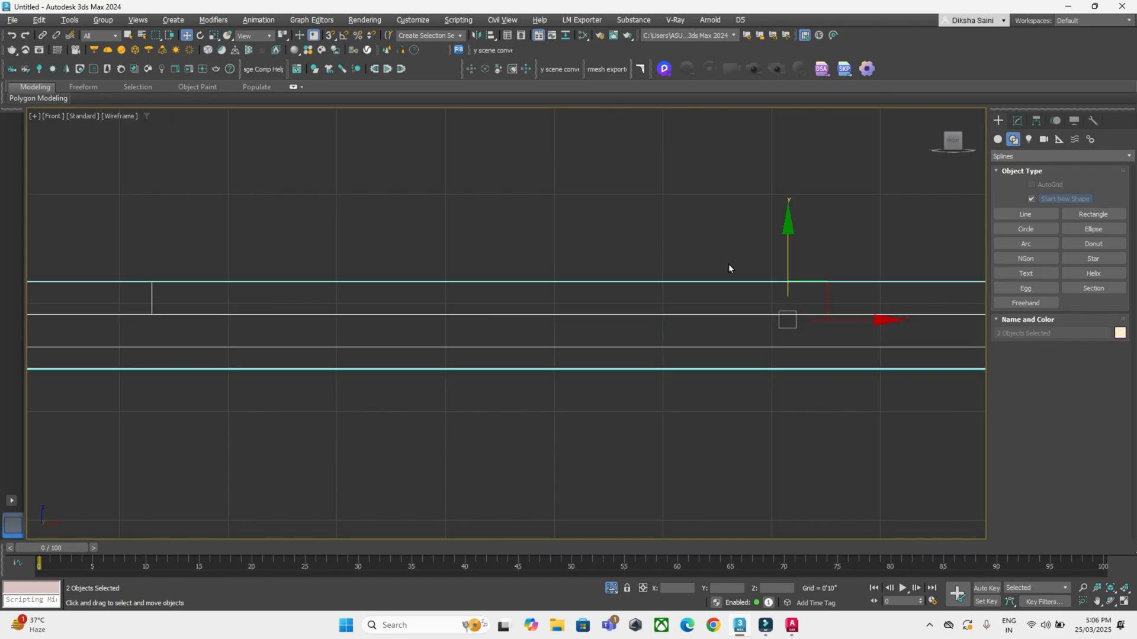
pyautogui.scroll(-4, 706, 355)
pyautogui.press('s')
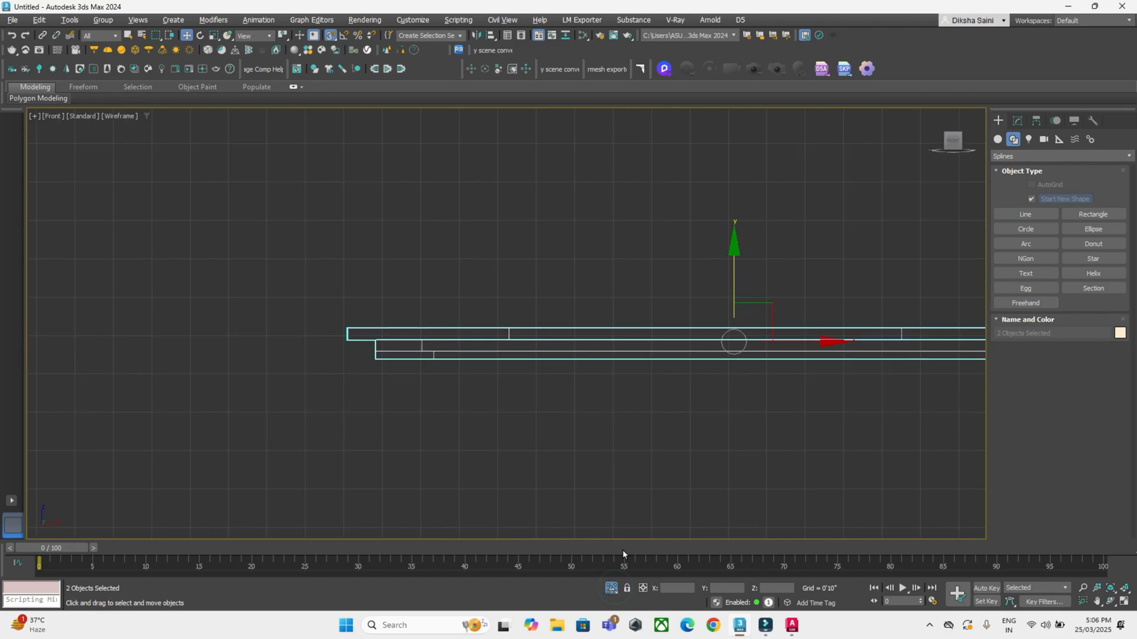
pyautogui.click(612, 588)
pyautogui.click(731, 264)
pyautogui.scroll(2, 346, 328)
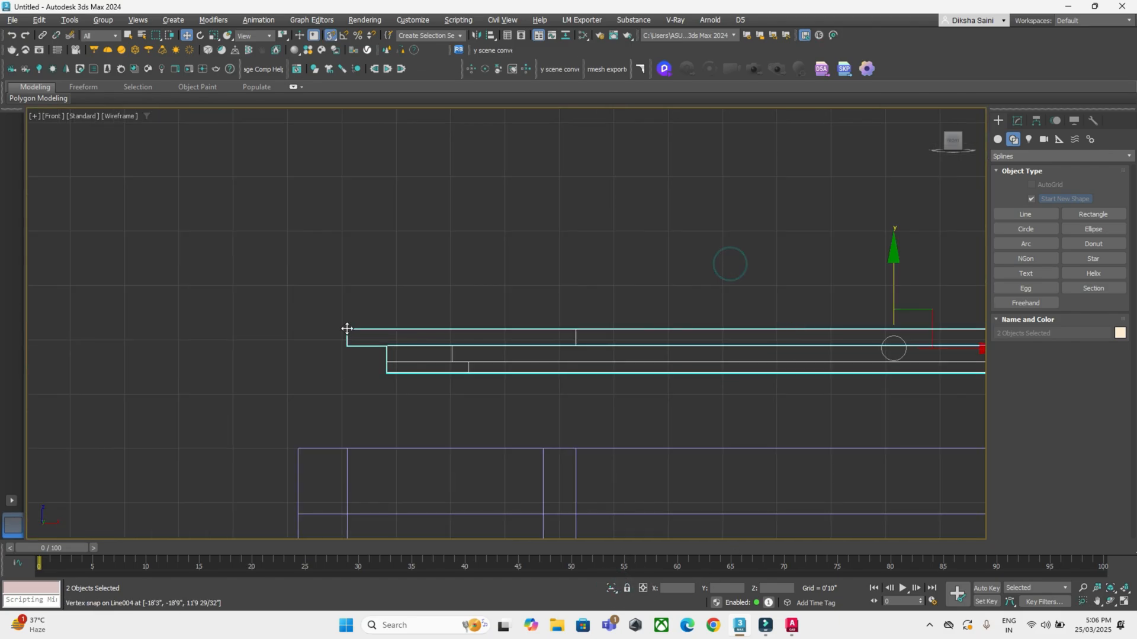
pyautogui.moveTo(347, 328); pyautogui.dragTo(349, 448)
pyautogui.click(350, 278)
# Inspect the assembled room from outside in the Perspective view, checking the ceiling slab against the wall tops
pyautogui.hotkey('alt', 'w')
pyautogui.middleClick(670, 327)
pyautogui.hotkey('alt', 'w')
pyautogui.scroll(-4, 669, 327)
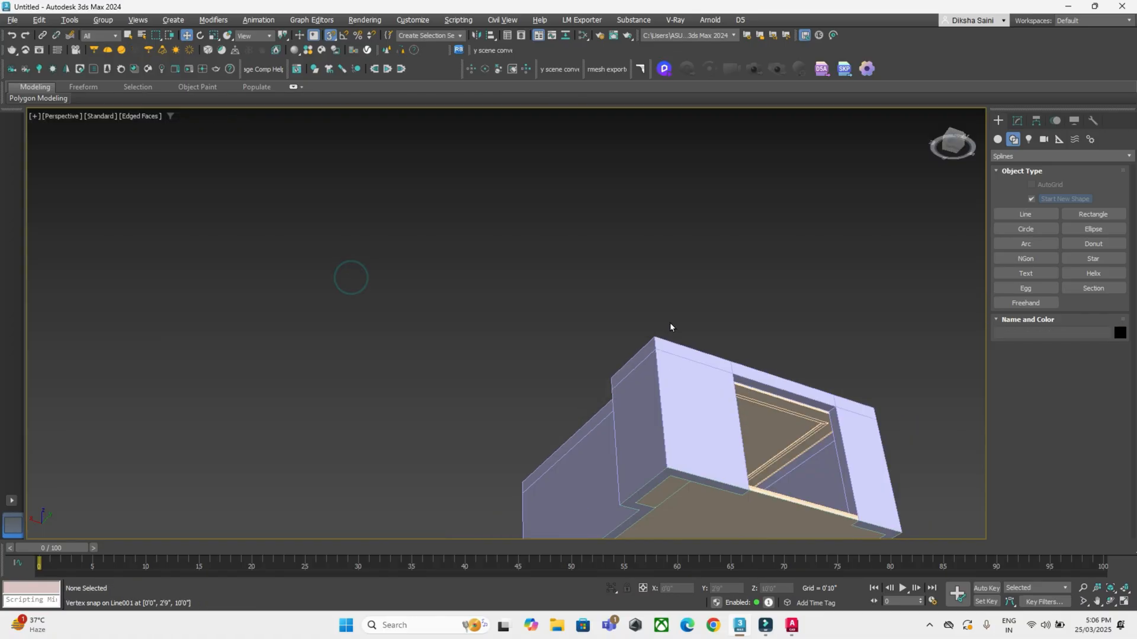
pyautogui.keyDown('alt'); pyautogui.moveTo(670, 327); pyautogui.dragTo(621, 235, button='middle'); pyautogui.keyUp('alt')
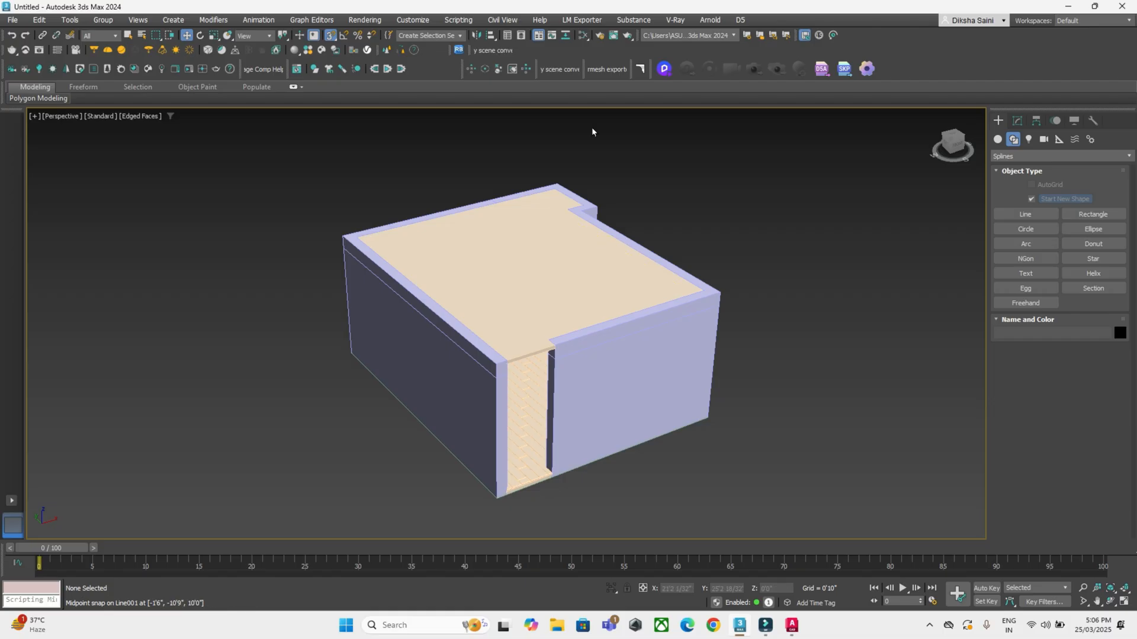
pyautogui.keyDown('alt'); pyautogui.moveTo(593, 437); pyautogui.dragTo(662, 361, button='middle'); pyautogui.keyUp('alt')
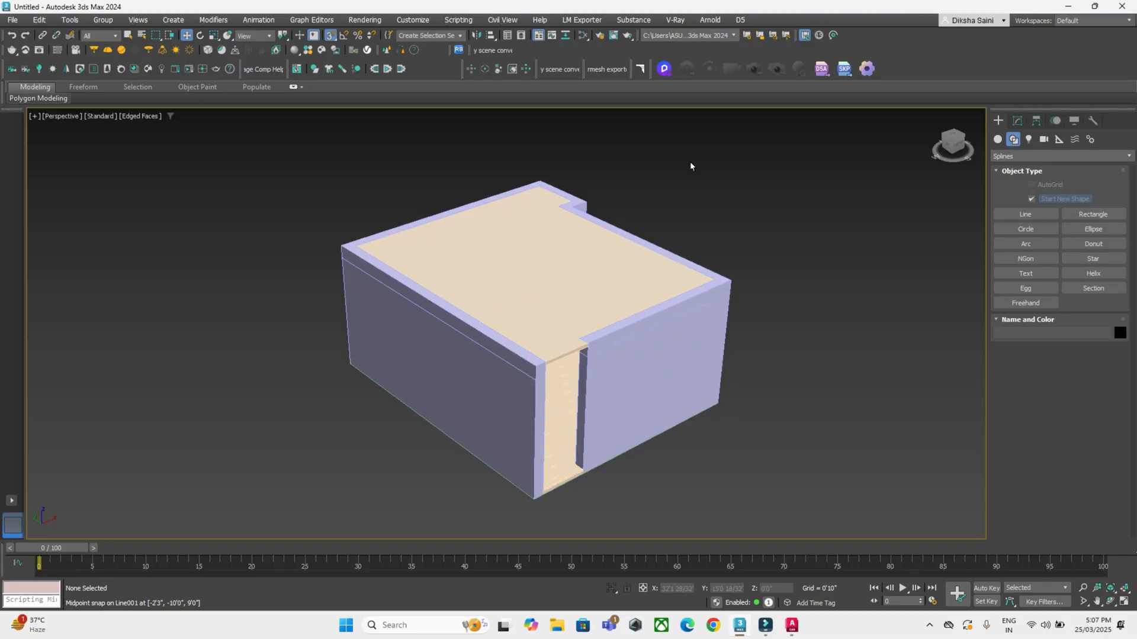
# Switch the production renderer from V-Ray 7 to Corona in the render setup
pyautogui.click(1044, 140)
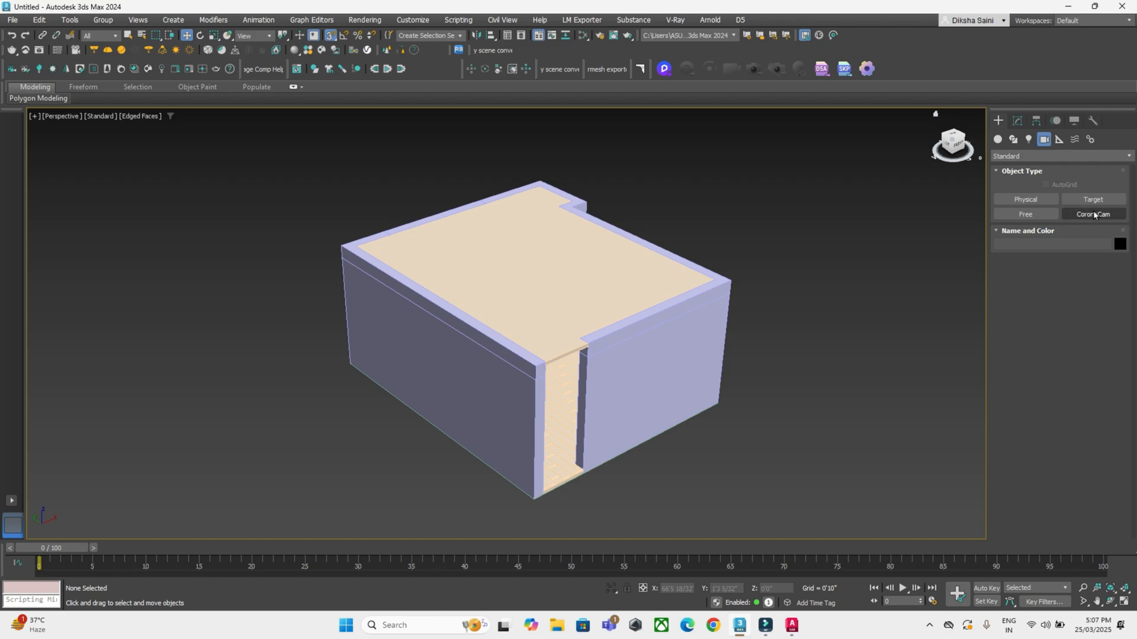
pyautogui.click(600, 35)
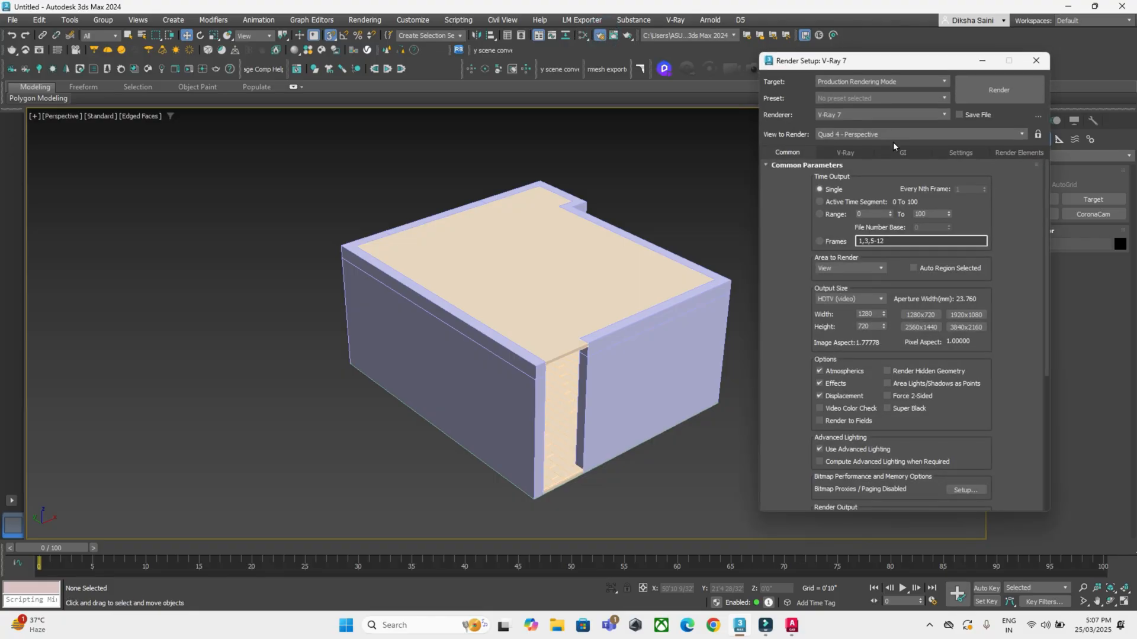
pyautogui.click(828, 116)
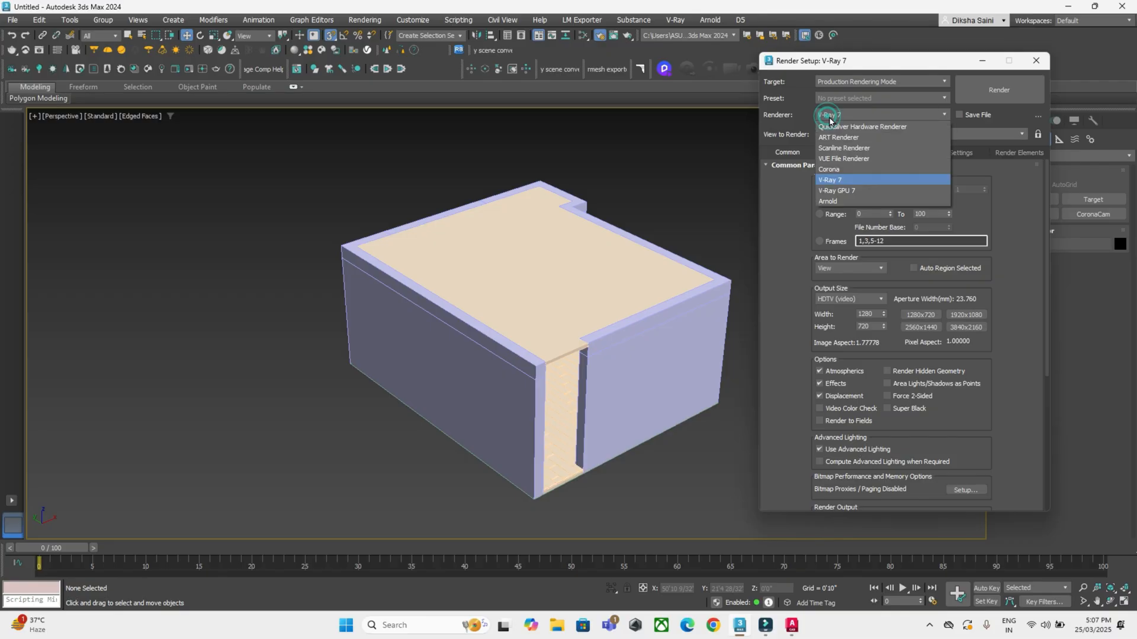
pyautogui.click(843, 169)
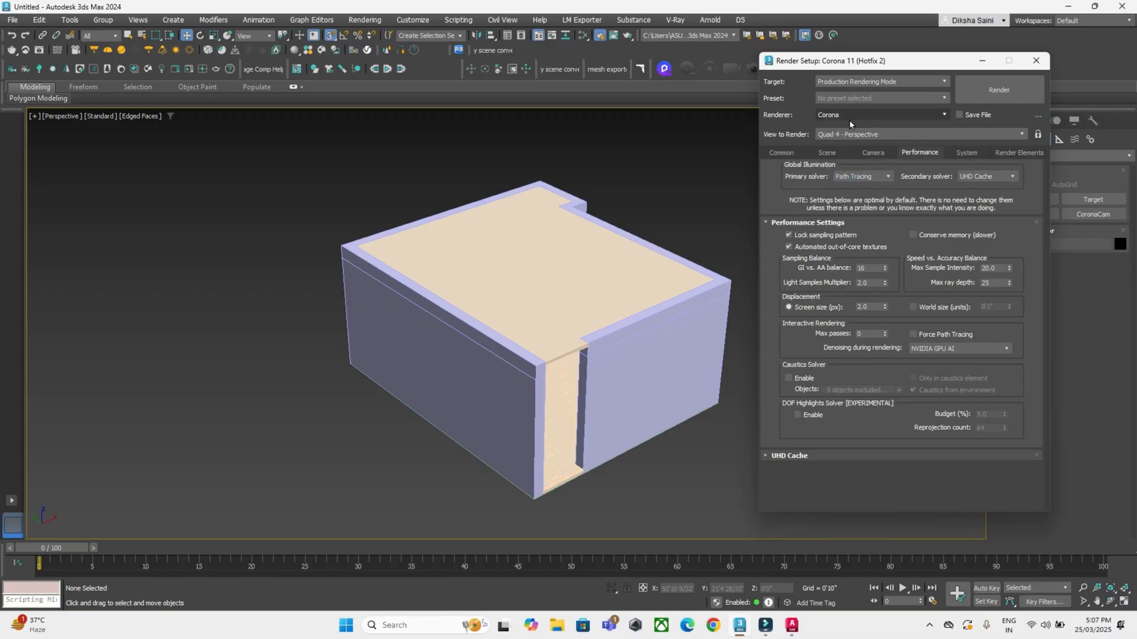
pyautogui.click(1037, 61)
# Place a targeted Corona camera in the Top view, from the room's lower-left corner to the upper wall, with a target distance of about 20'10"
pyautogui.click(1093, 213)
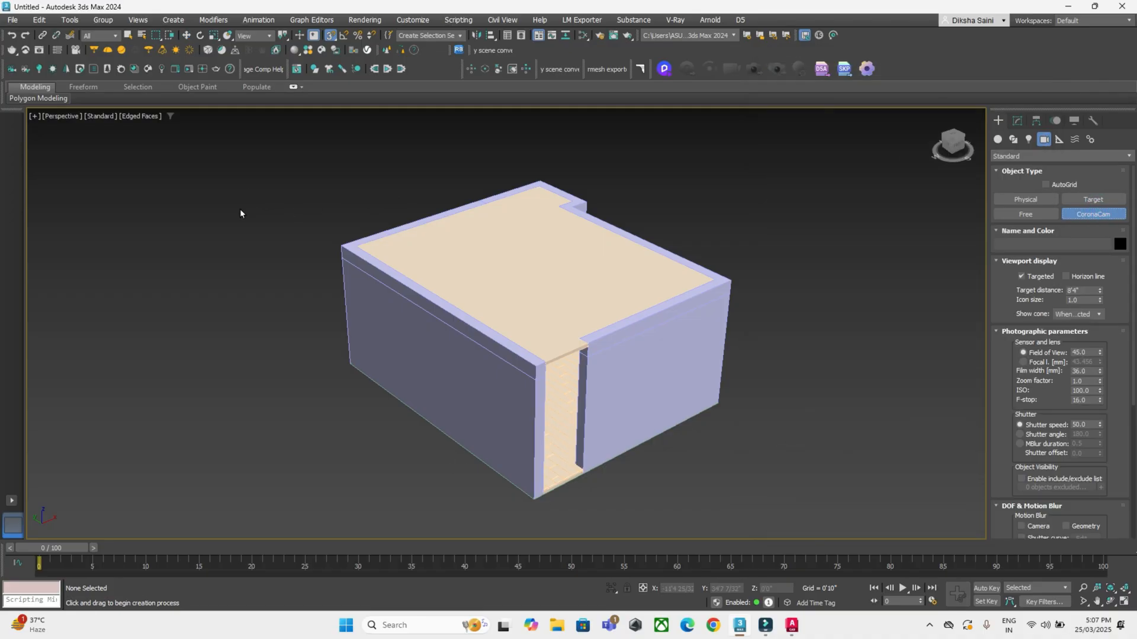
pyautogui.press('t')
pyautogui.scroll(-3, 533, 224)
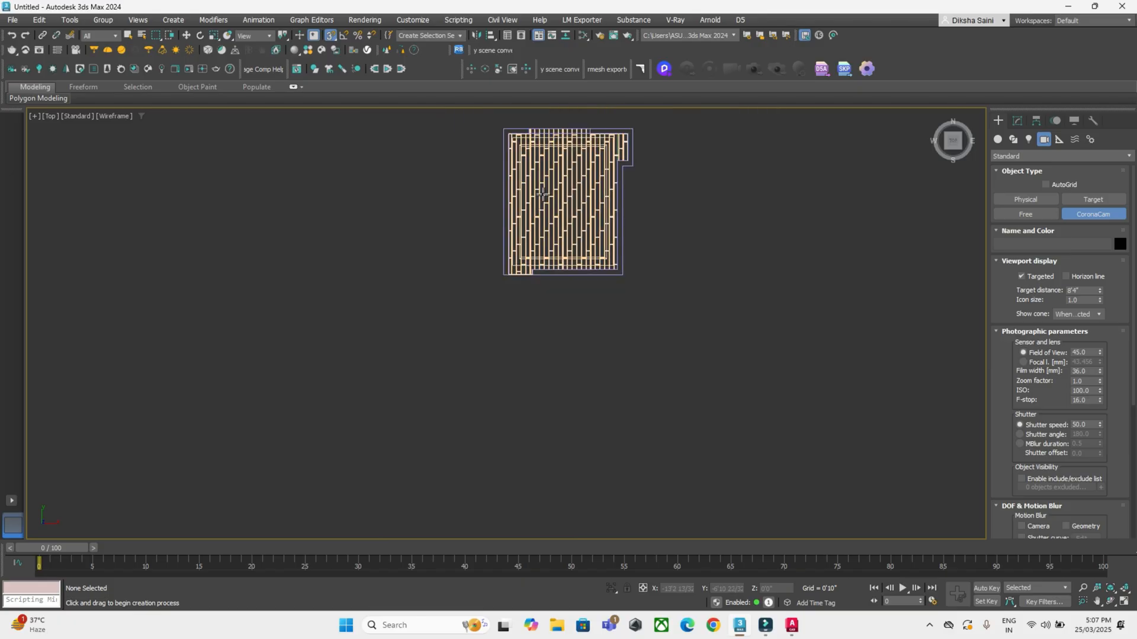
pyautogui.moveTo(672, 208); pyautogui.dragTo(659, 325, button='middle')
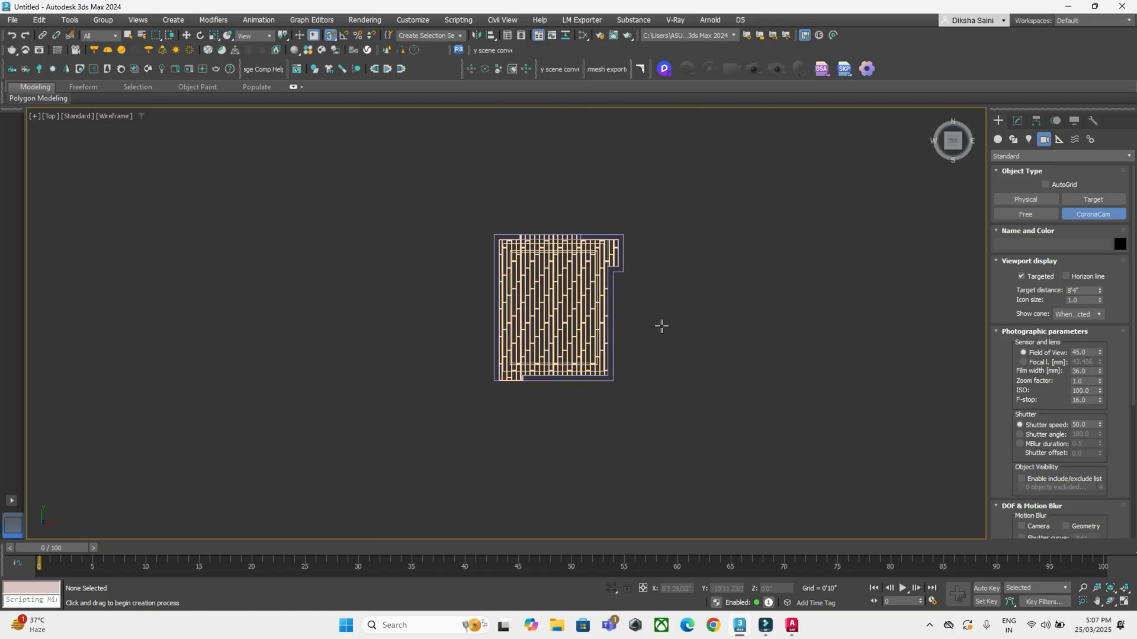
pyautogui.scroll(2, 481, 358)
pyautogui.moveTo(482, 357); pyautogui.dragTo(577, 453, button='middle')
pyautogui.scroll(2, 593, 427)
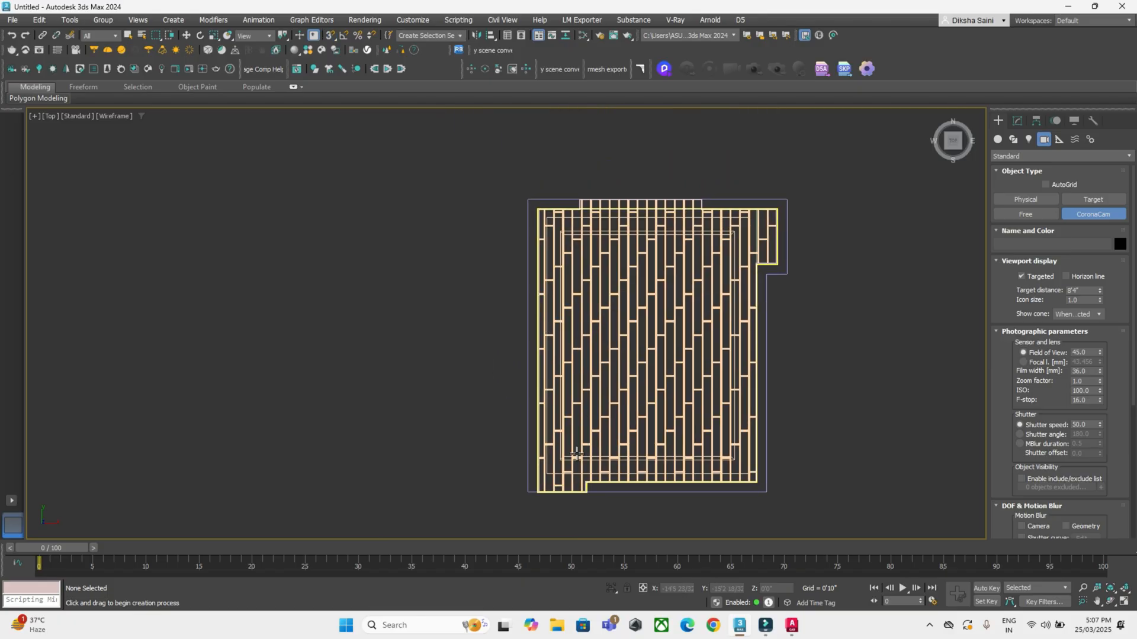
pyautogui.moveTo(553, 466); pyautogui.dragTo(715, 348)
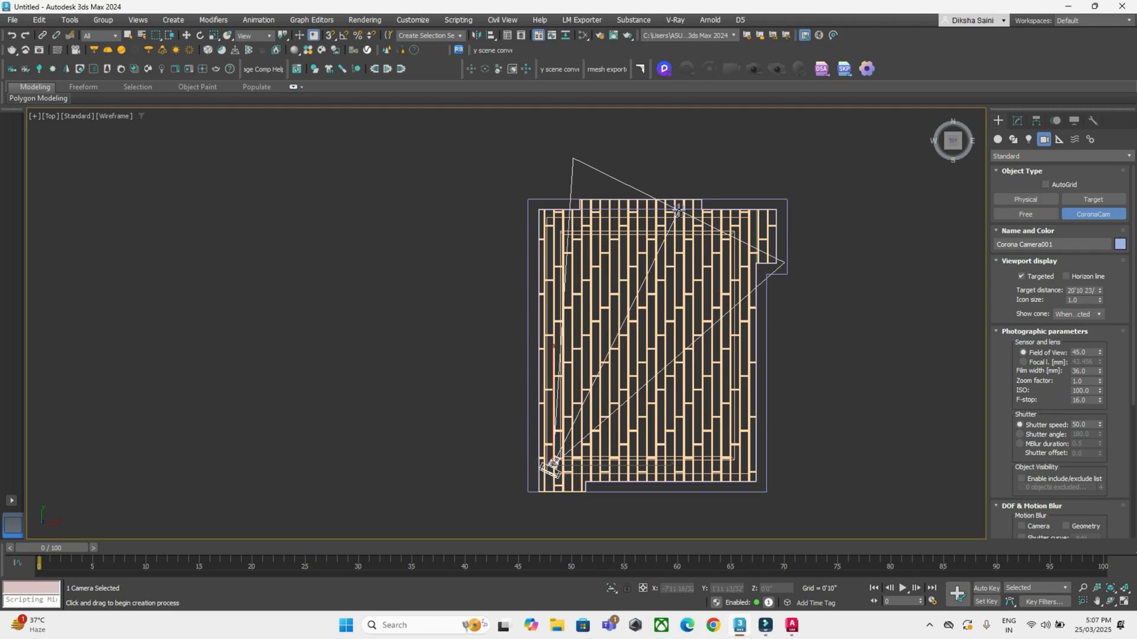
# View the room through the Corona camera with safe frames shown, and raise the camera to a height of about 4'1"
pyautogui.press('p')
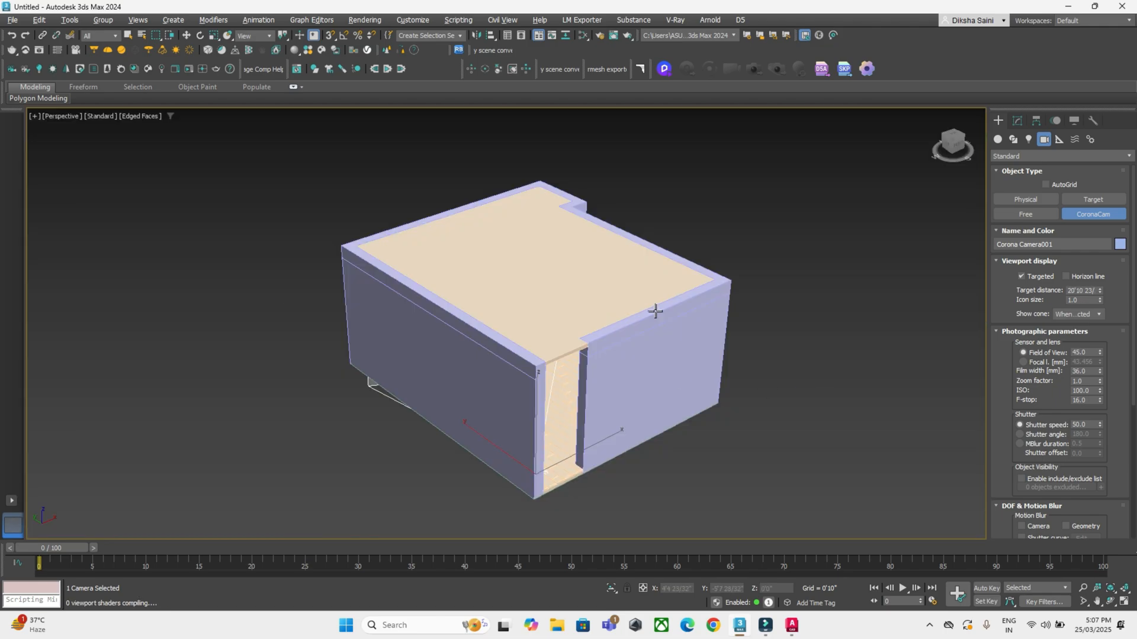
pyautogui.press('c')
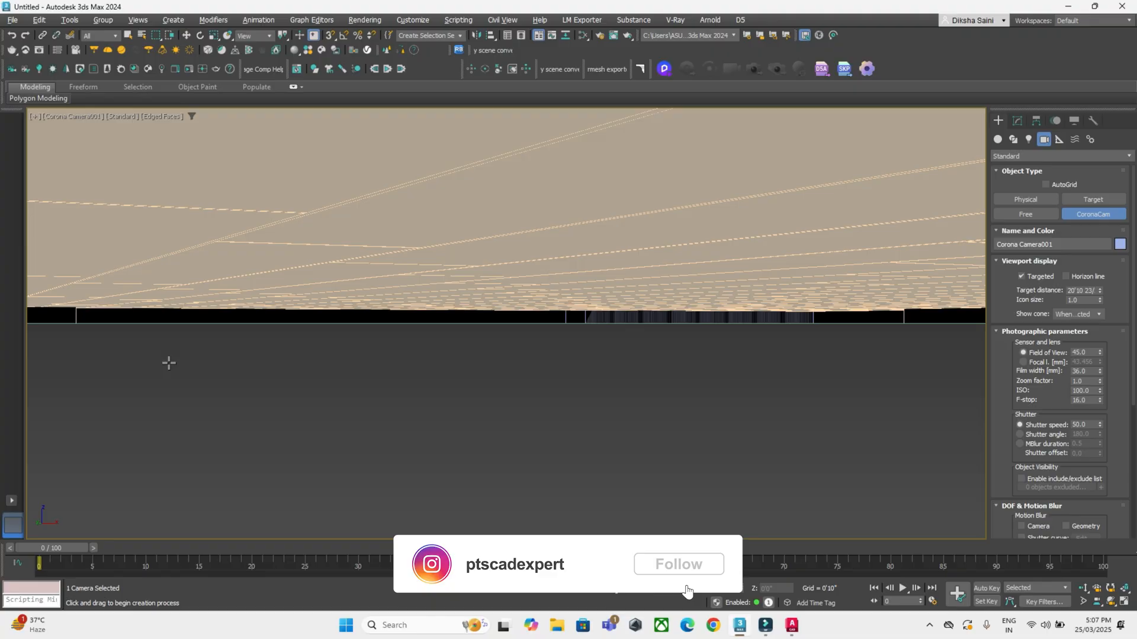
pyautogui.hotkey('shift', 'f')
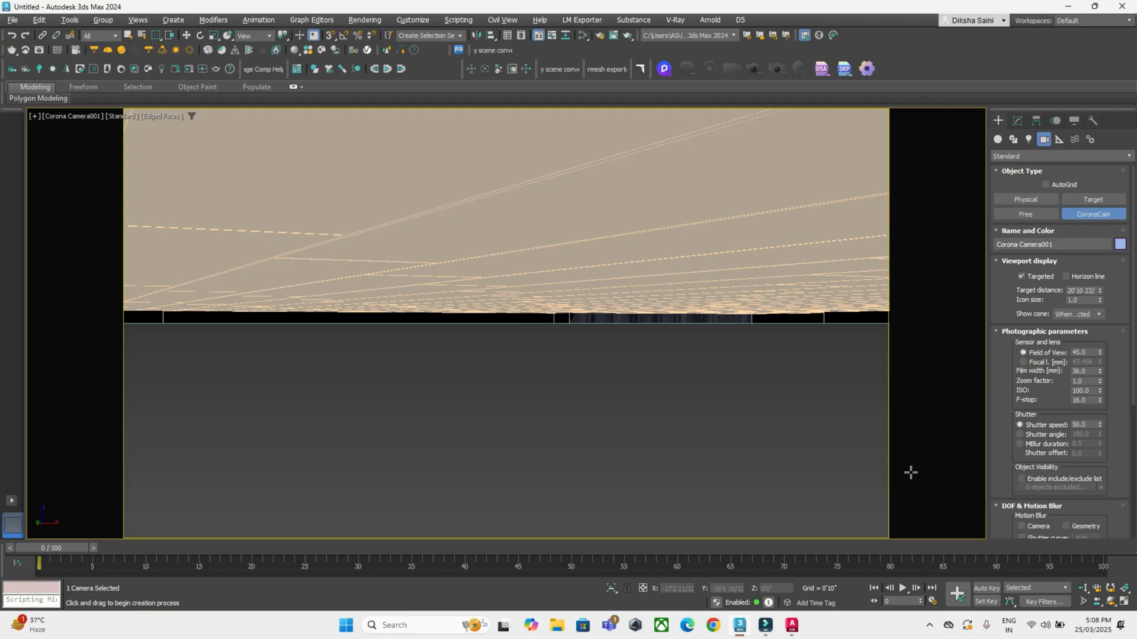
pyautogui.moveTo(477, 190); pyautogui.dragTo(503, 371, button='middle')
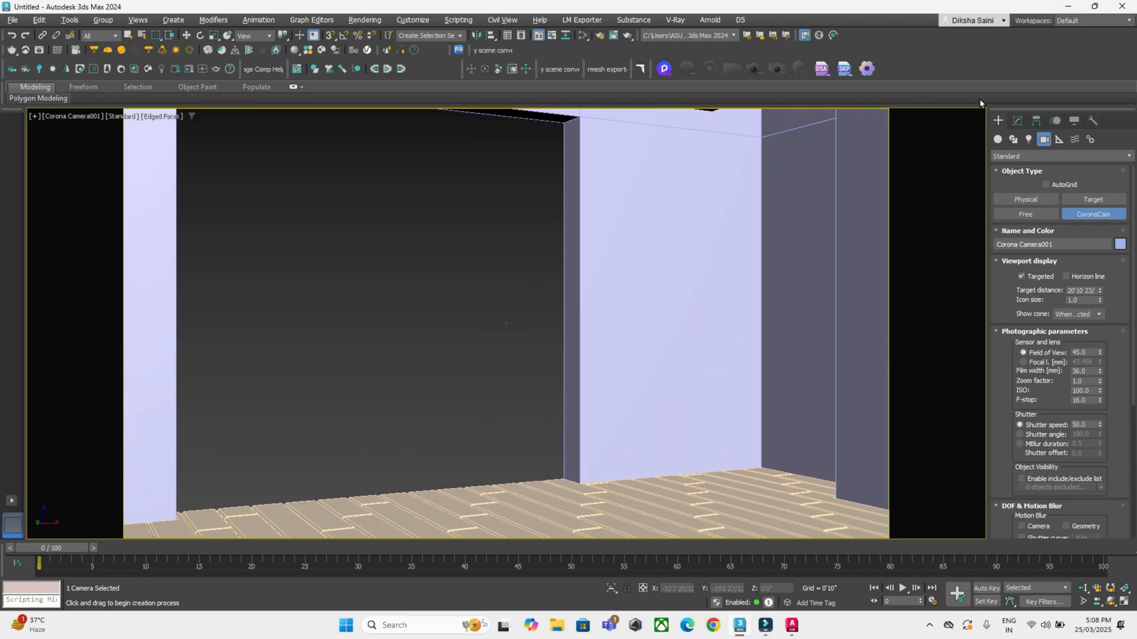
pyautogui.hotkey('alt', 'w')
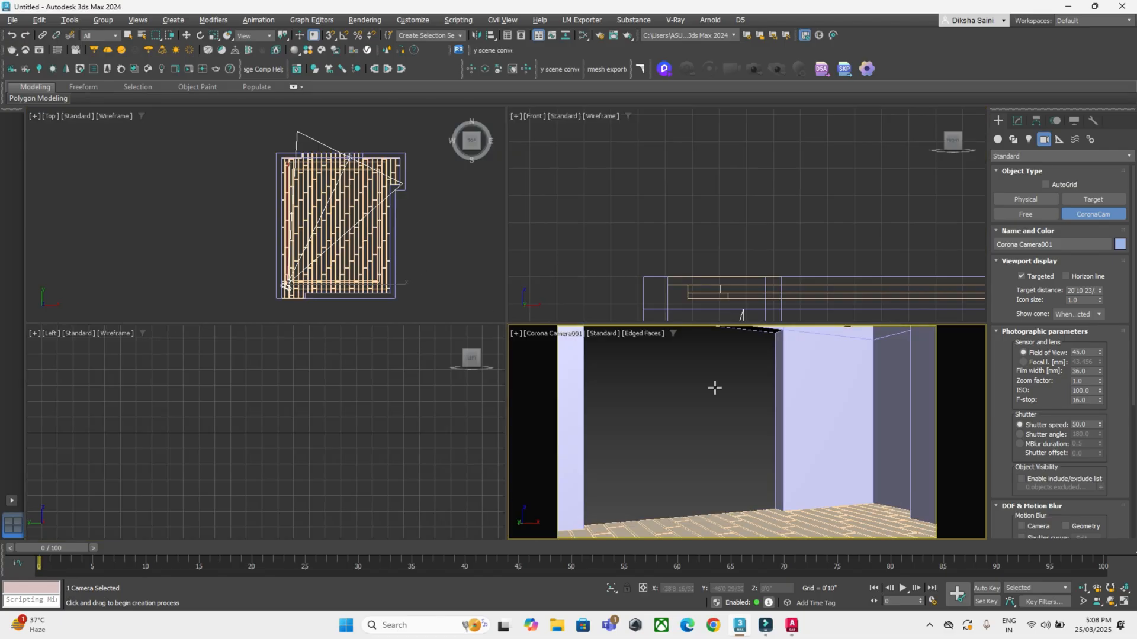
pyautogui.hotkey('alt', 'w')
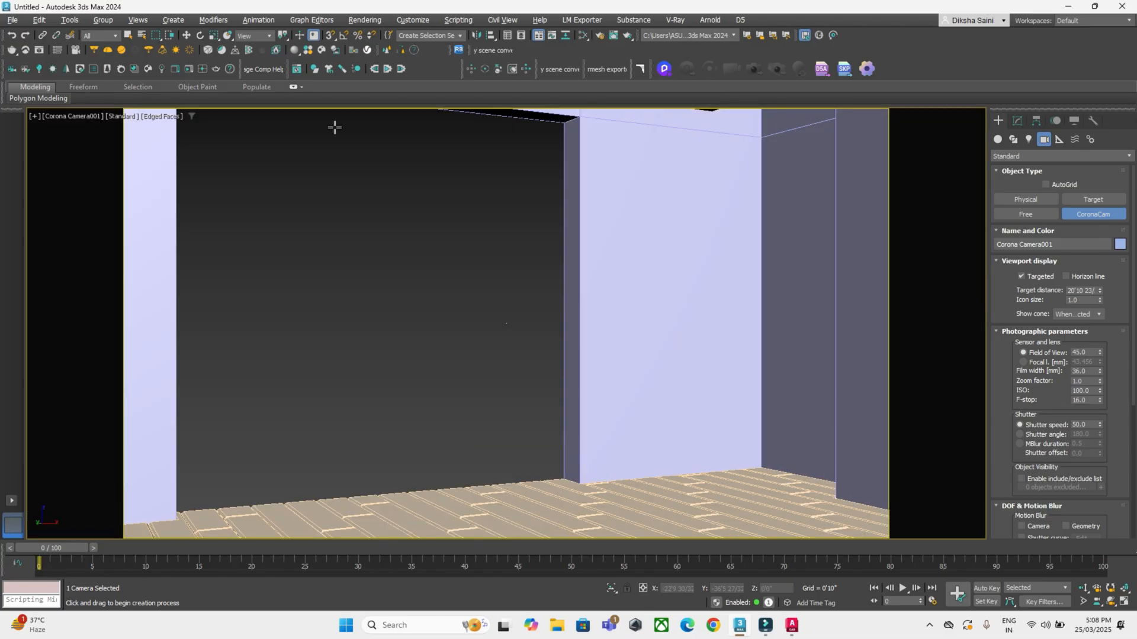
# Set the render output to a custom portrait size of width 3 and height 4, and lock the image aspect
pyautogui.click(599, 36)
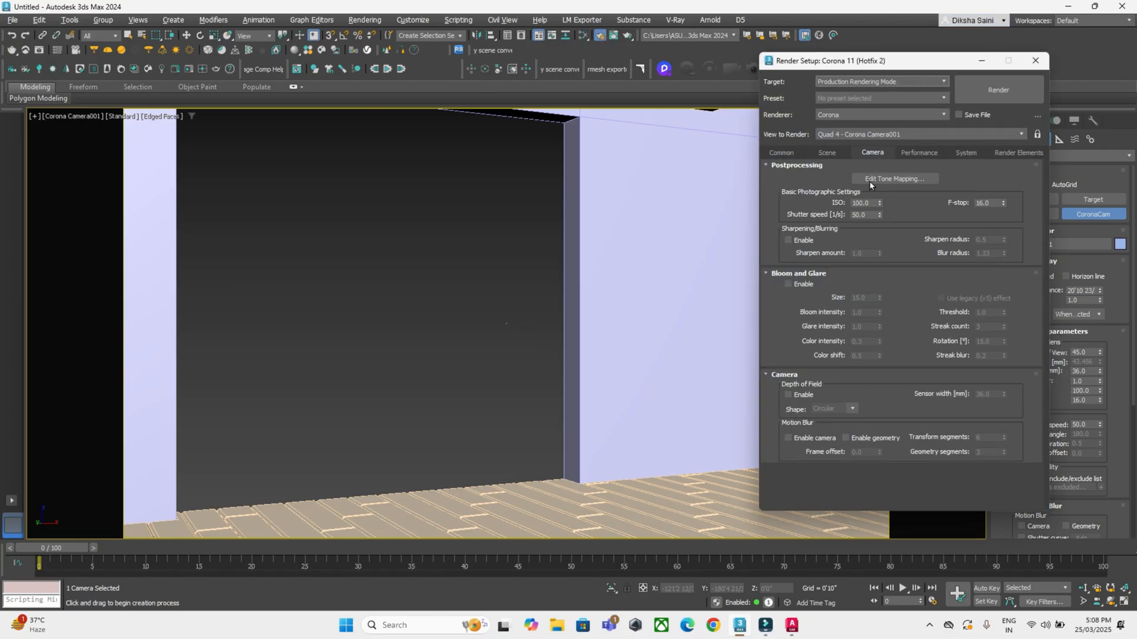
pyautogui.click(788, 154)
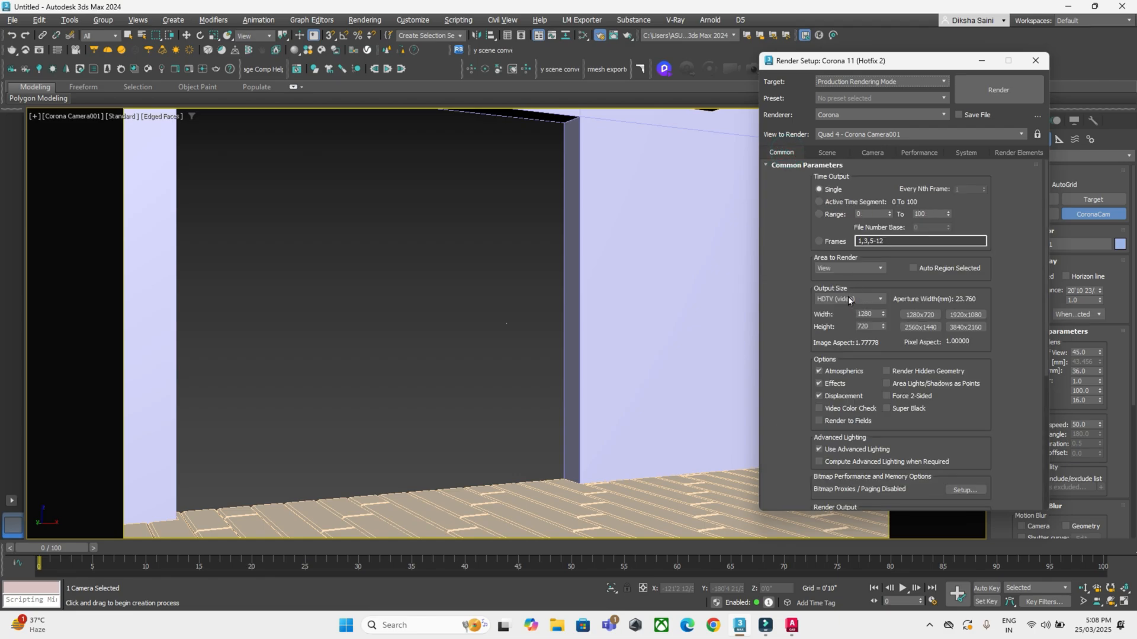
pyautogui.click(853, 298)
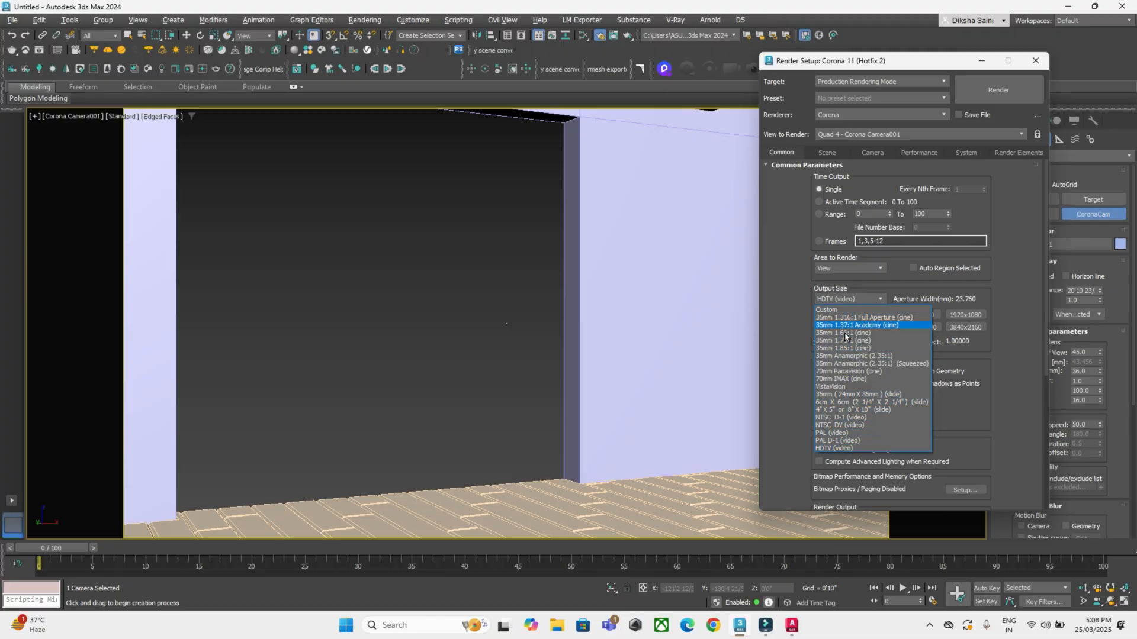
pyautogui.click(836, 310)
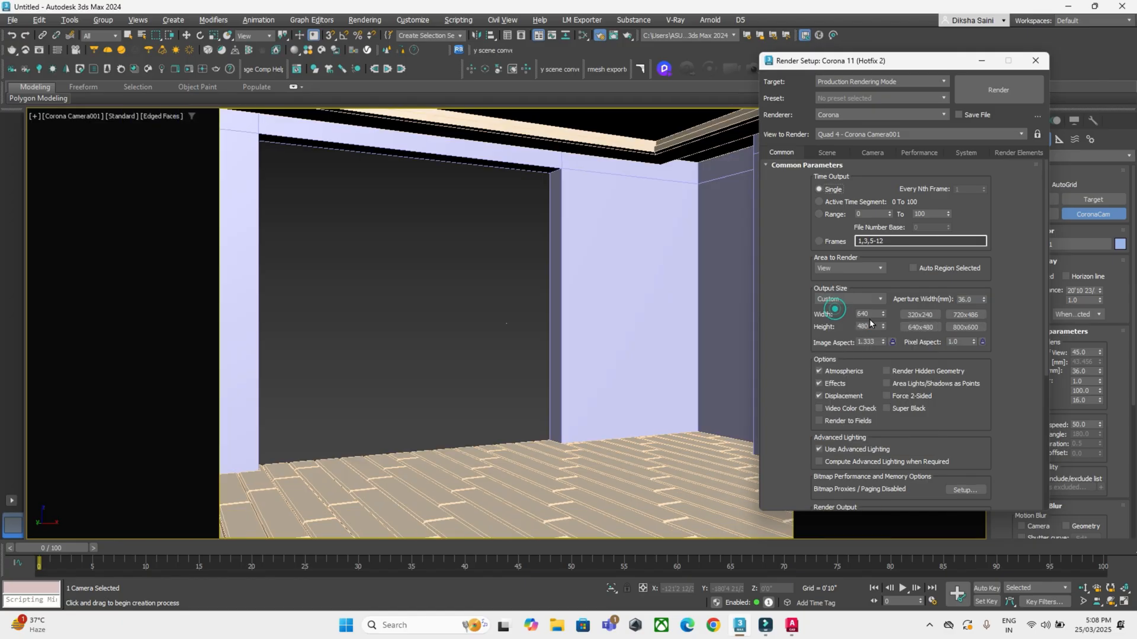
pyautogui.doubleClick(870, 315)
pyautogui.moveTo(873, 325); pyautogui.dragTo(848, 317)
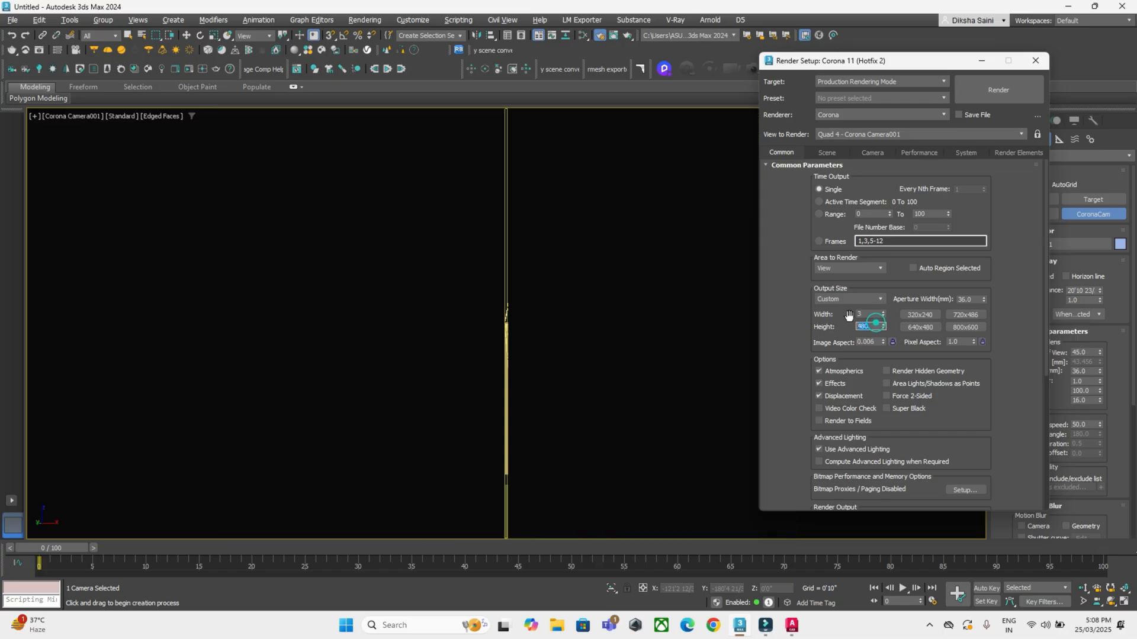
pyautogui.write('4')
pyautogui.click(865, 314)
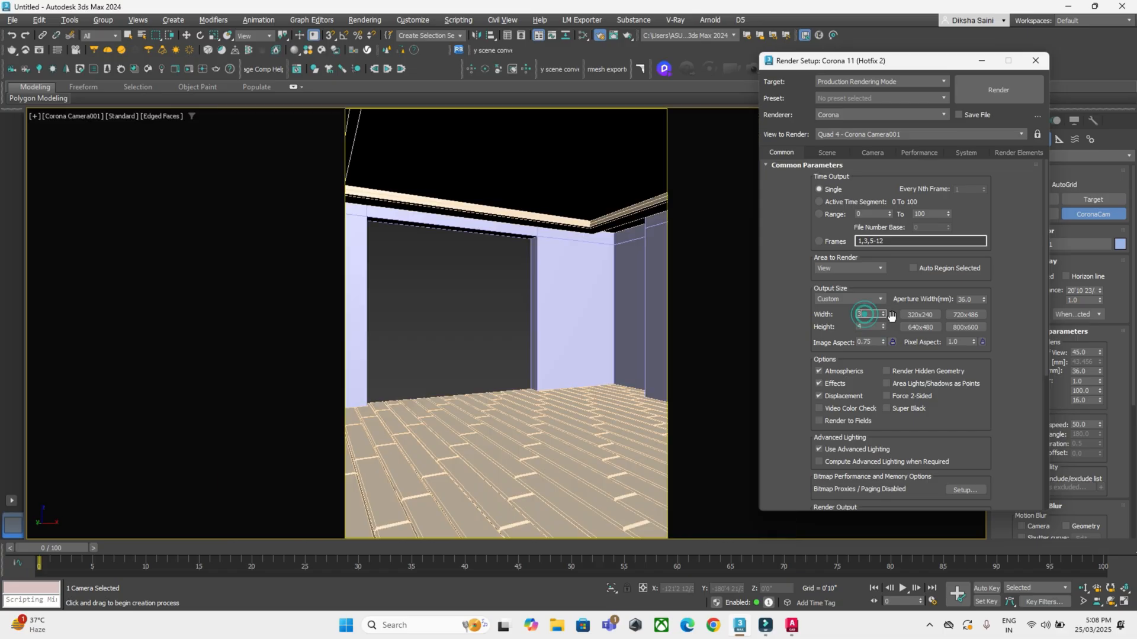
pyautogui.click(893, 342)
pyautogui.moveTo(875, 314); pyautogui.dragTo(834, 308)
pyautogui.doubleClick(870, 327)
pyautogui.click(1031, 64)
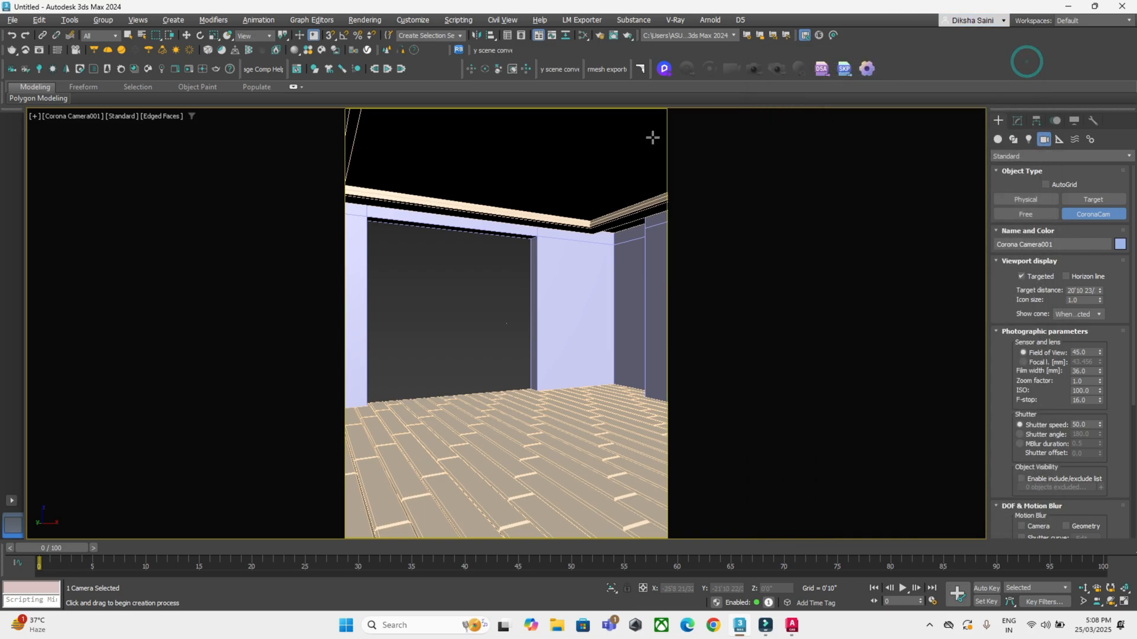
# Select the camera's target and move it about 1'4" along X to turn the view toward the room's right corner
pyautogui.click(63, 117)
pyautogui.click(107, 350)
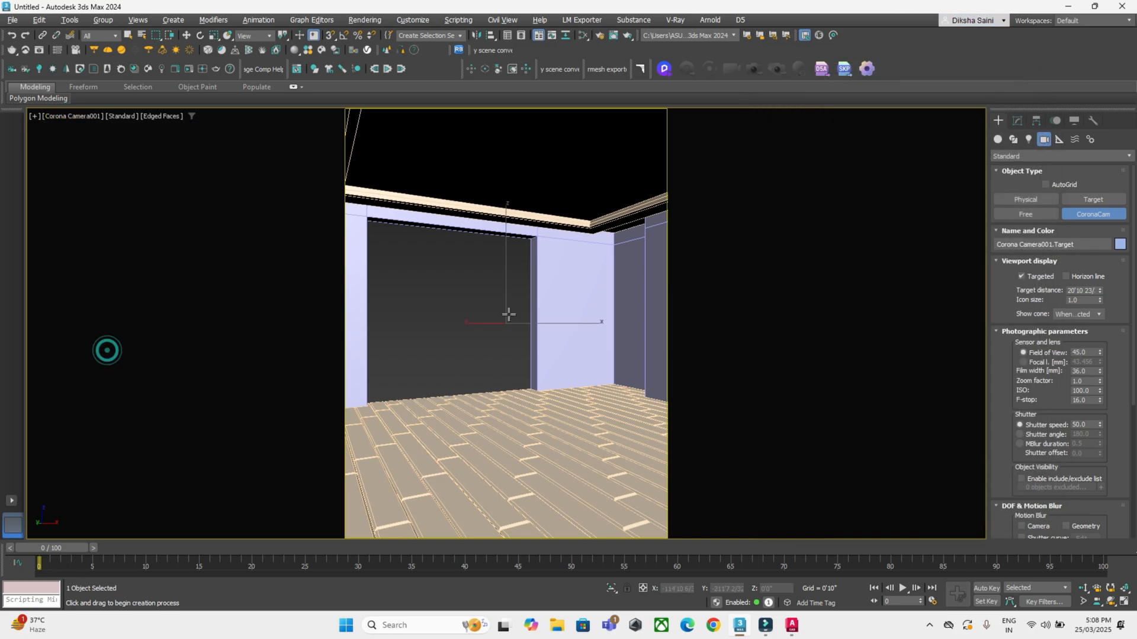
pyautogui.press('w')
pyautogui.moveTo(559, 320)
pyautogui.mouseDown()
pyautogui.moveTo(609, 319)
pyautogui.moveTo(578, 322)
pyautogui.mouseUp()
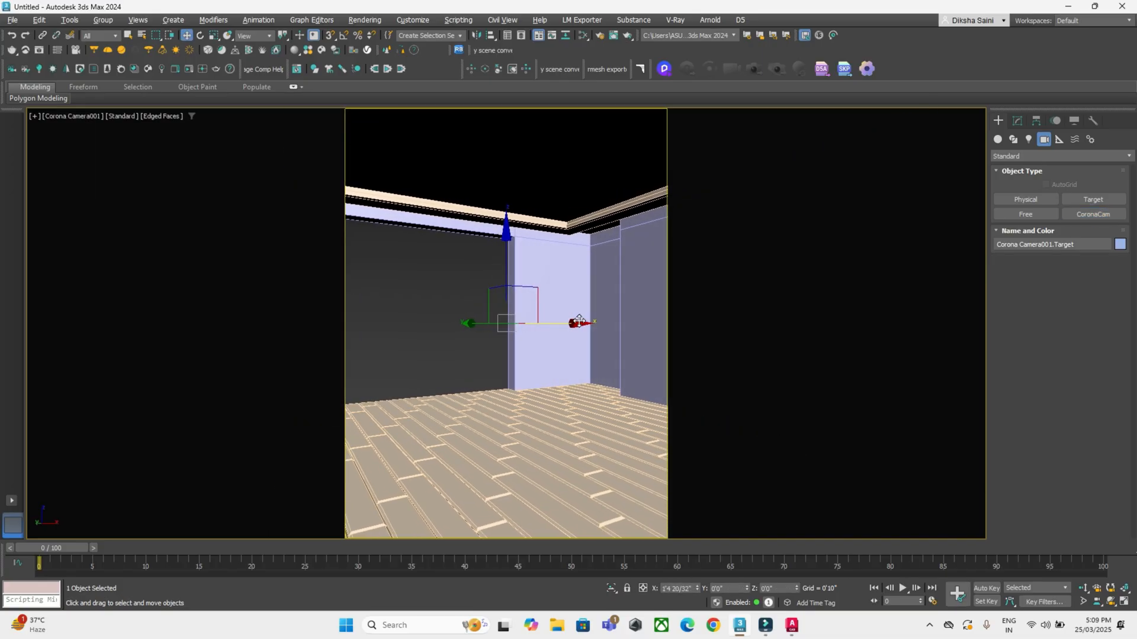
# Select the Corona camera, control its lens by focal length, and set the focal length to 60 mm
pyautogui.click(66, 118)
pyautogui.click(94, 342)
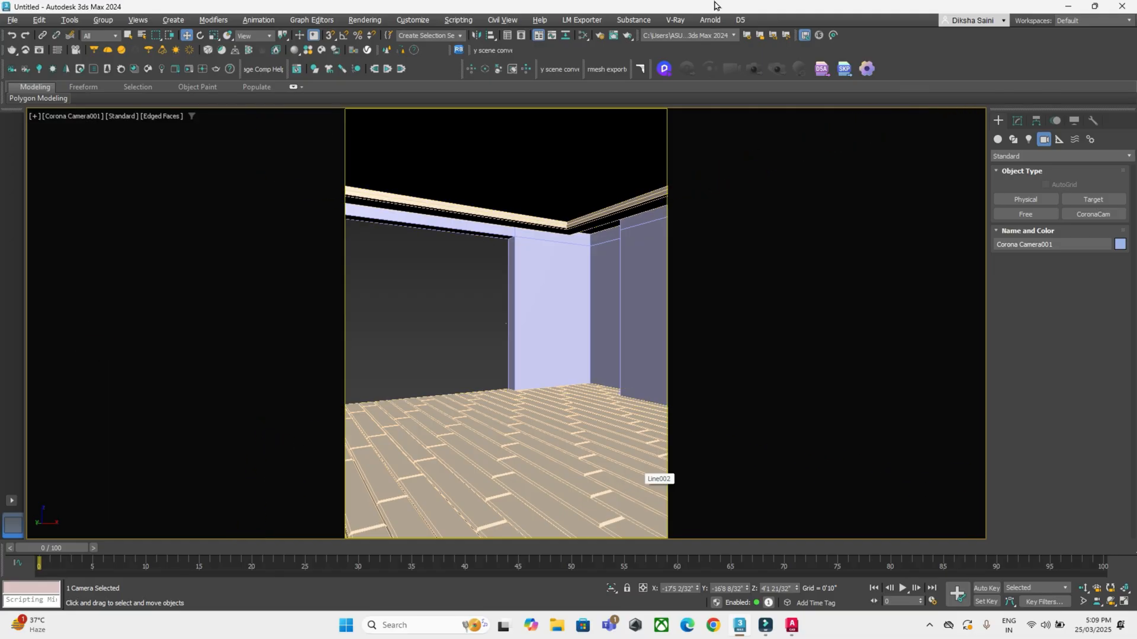
pyautogui.click(1017, 121)
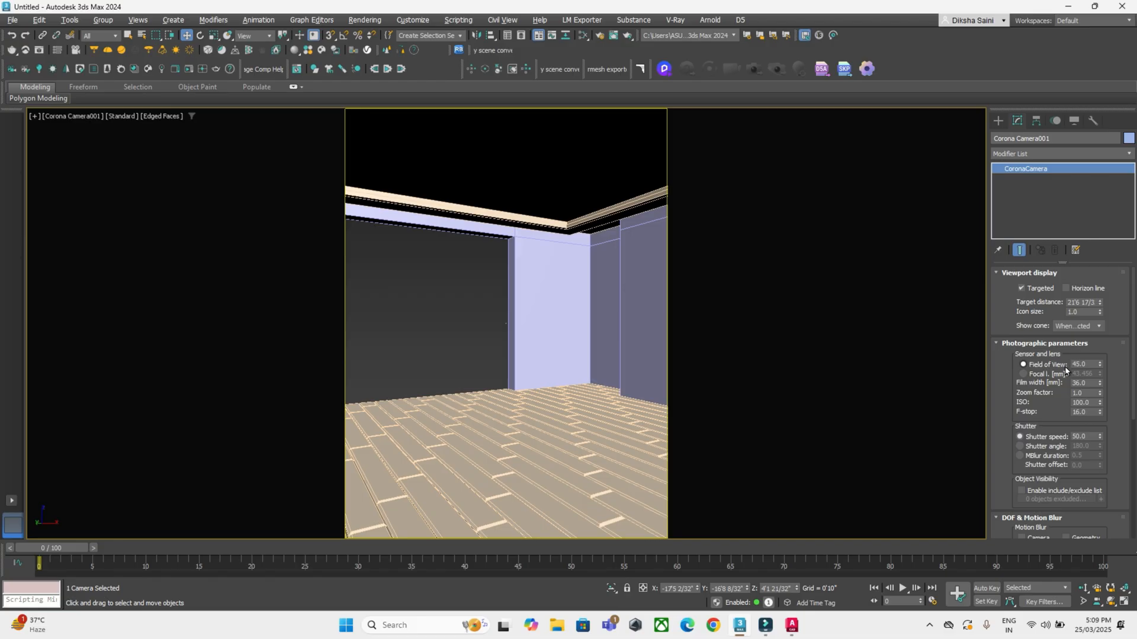
pyautogui.click(1032, 376)
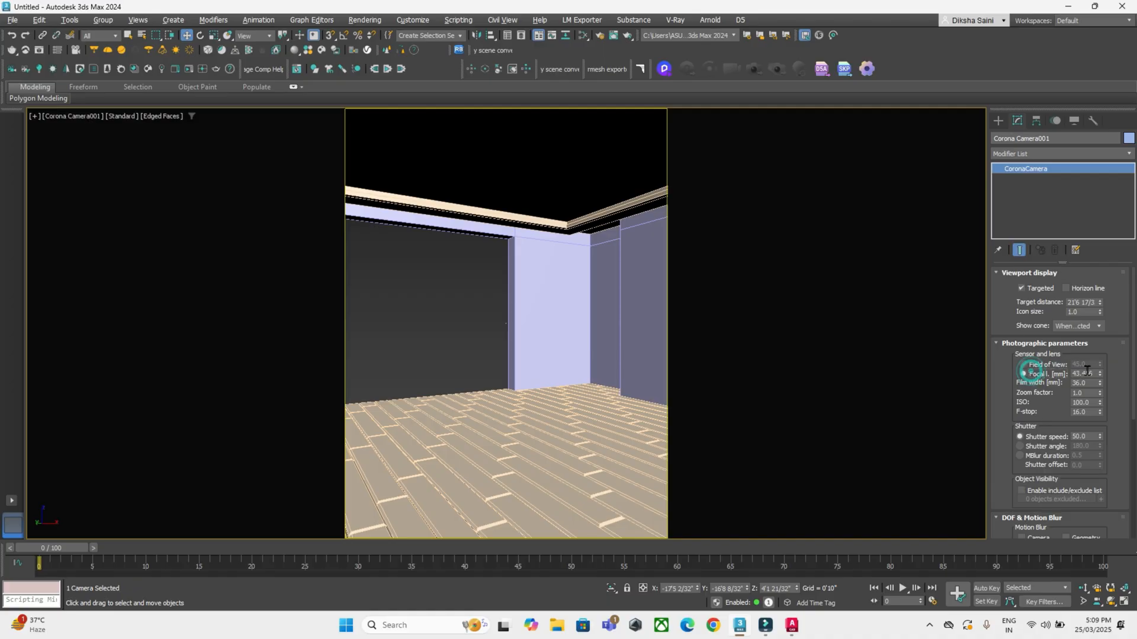
pyautogui.moveTo(1100, 374)
pyautogui.mouseDown()
pyautogui.moveTo(1100, 394)
pyautogui.moveTo(1096, 348)
pyautogui.moveTo(1094, 374)
pyautogui.mouseUp()
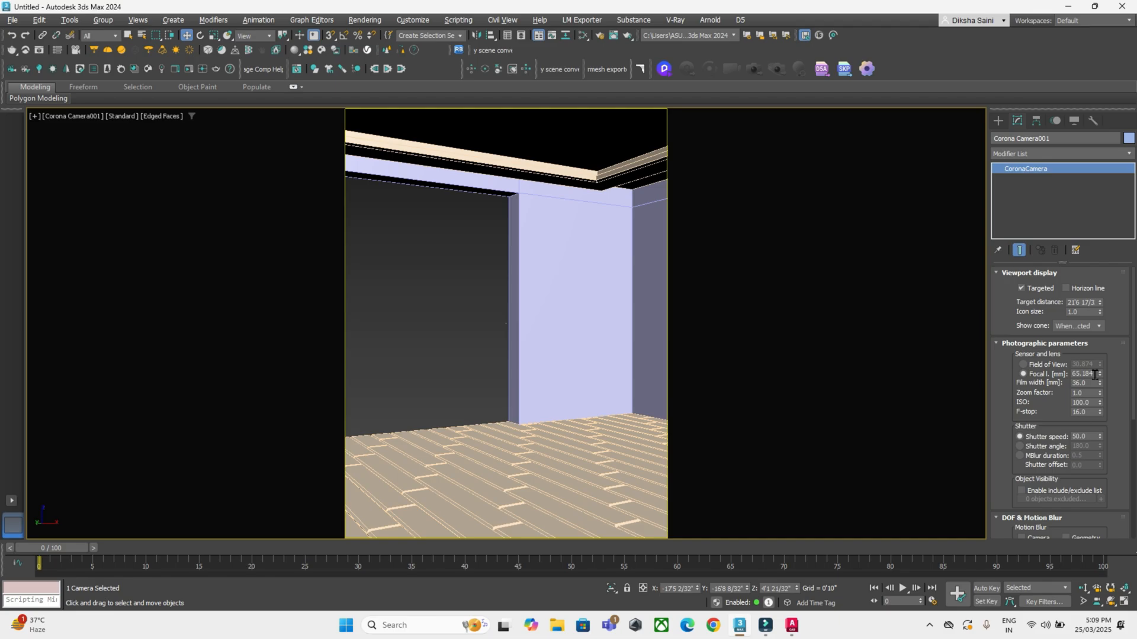
pyautogui.doubleClick(1093, 373)
pyautogui.write('7')
pyautogui.write('60')
pyautogui.press('Return')
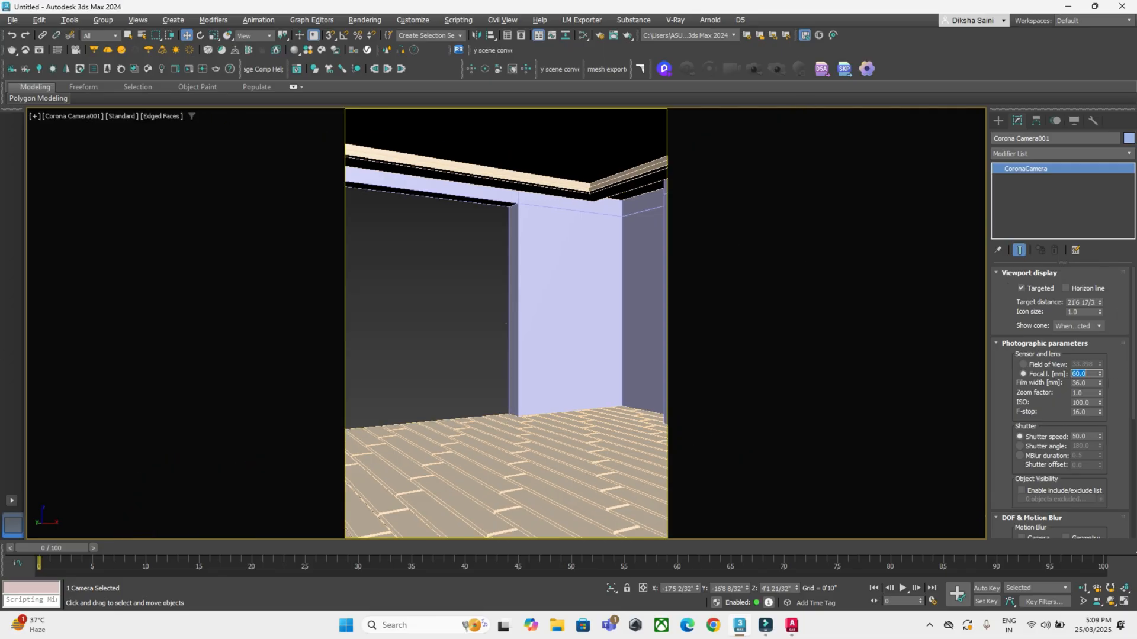
# Check the camera's placement and view cone in the Top view, and return to the four-viewport layout
pyautogui.click(997, 120)
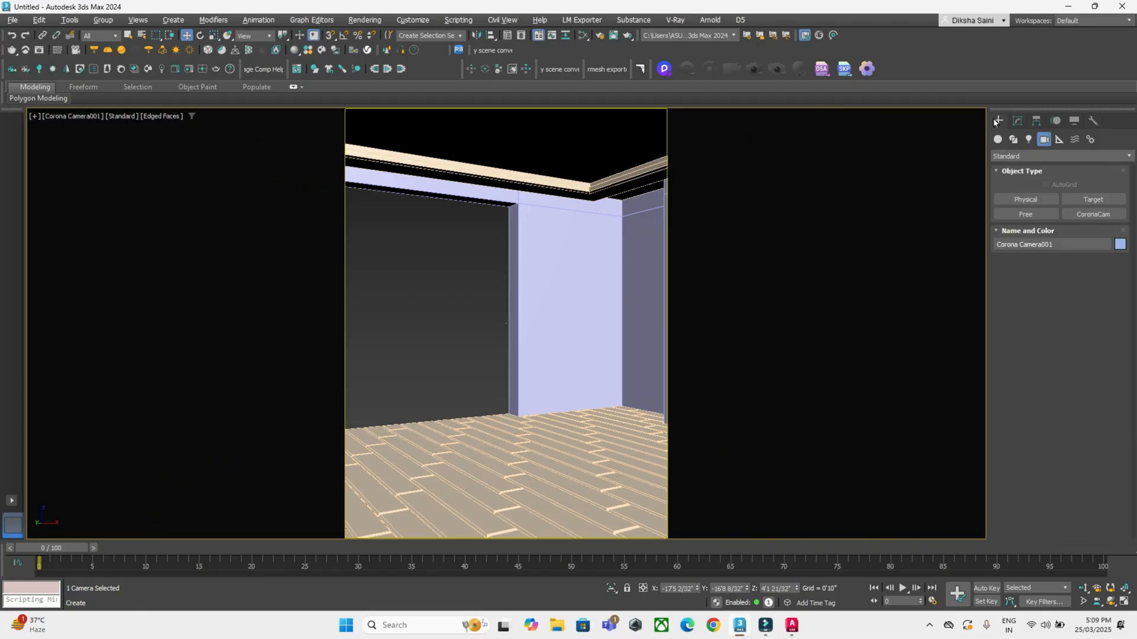
pyautogui.hotkey('alt', 'w')
pyautogui.middleClick(272, 312)
pyautogui.hotkey('alt', 'w')
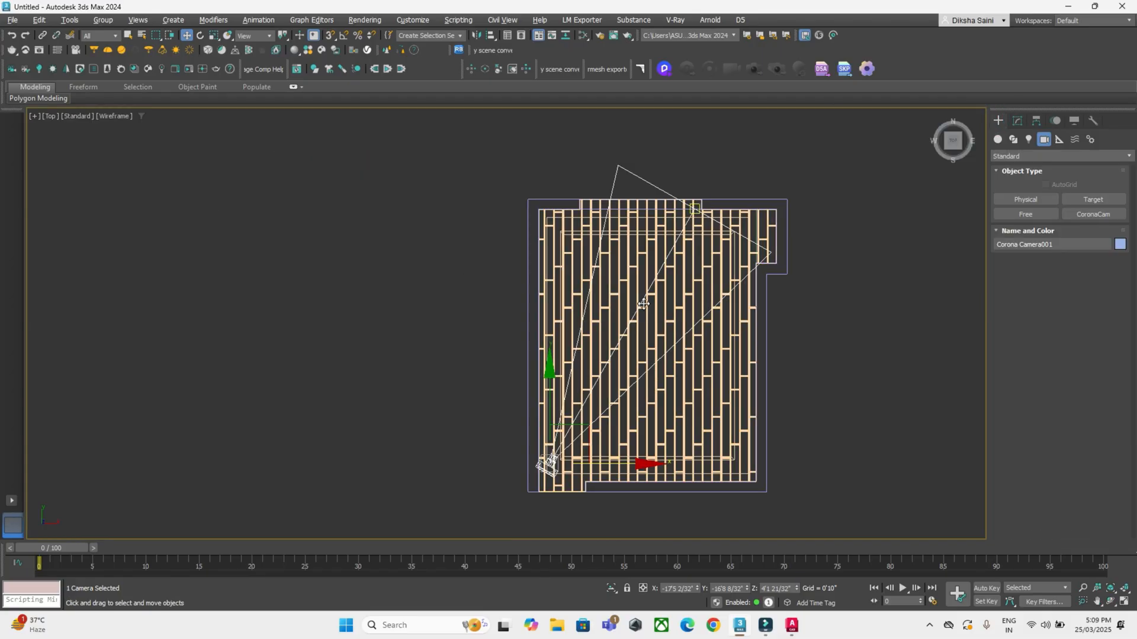
pyautogui.hotkey('alt', 'w')
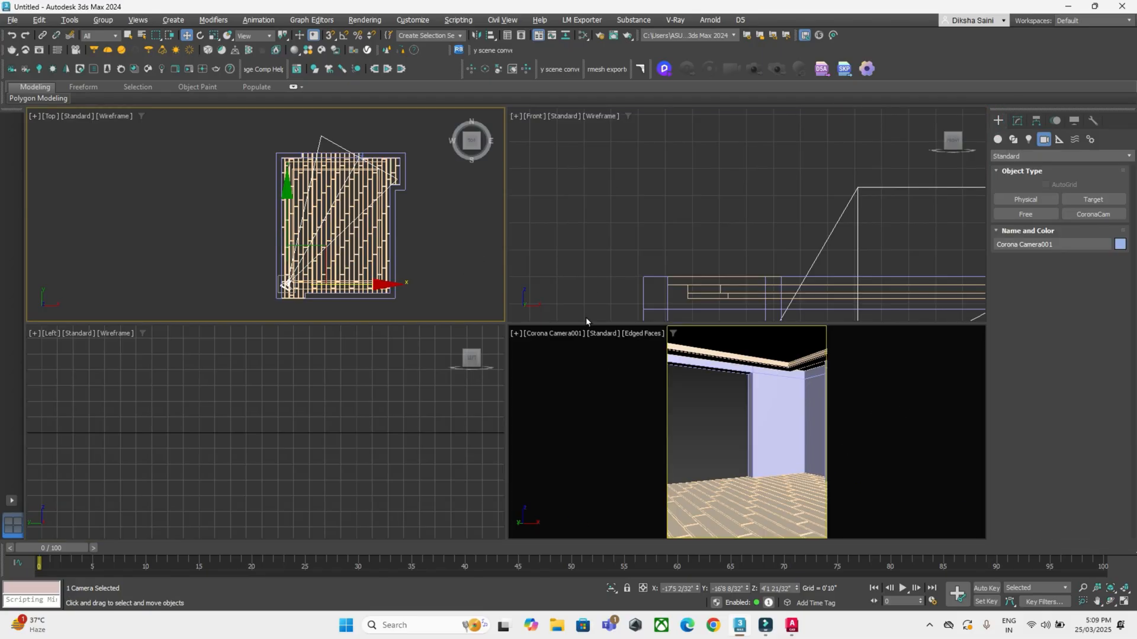
# Switch to two side-by-side viewports, showing the Corona camera view beside the Top view with default shading and no edged faces
pyautogui.click(11, 501)
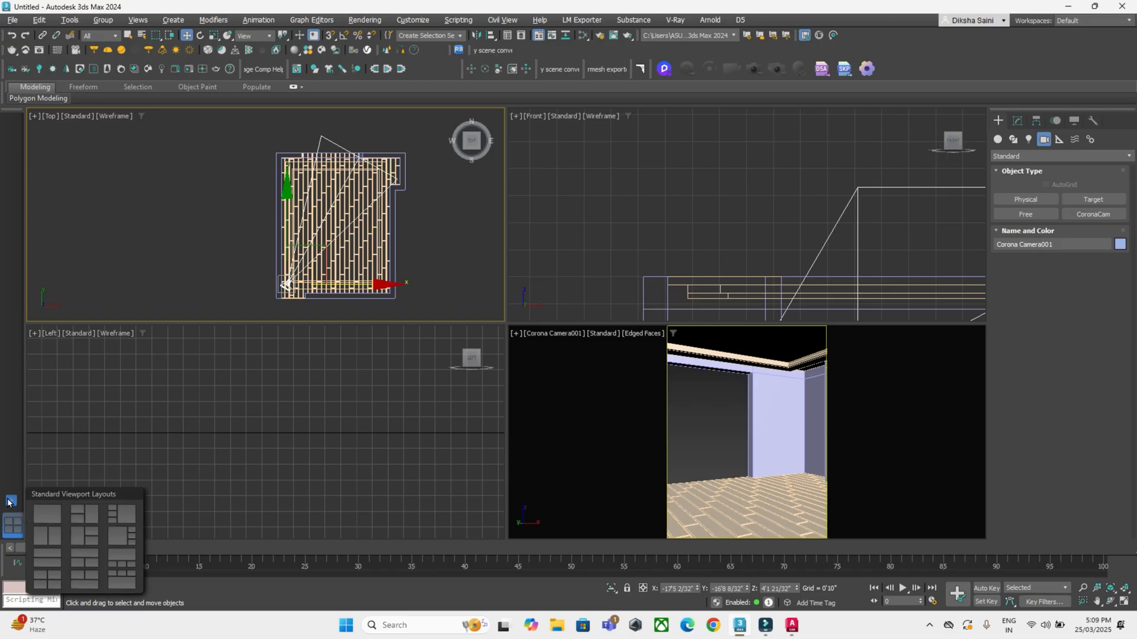
pyautogui.click(48, 536)
pyautogui.rightClick(749, 452)
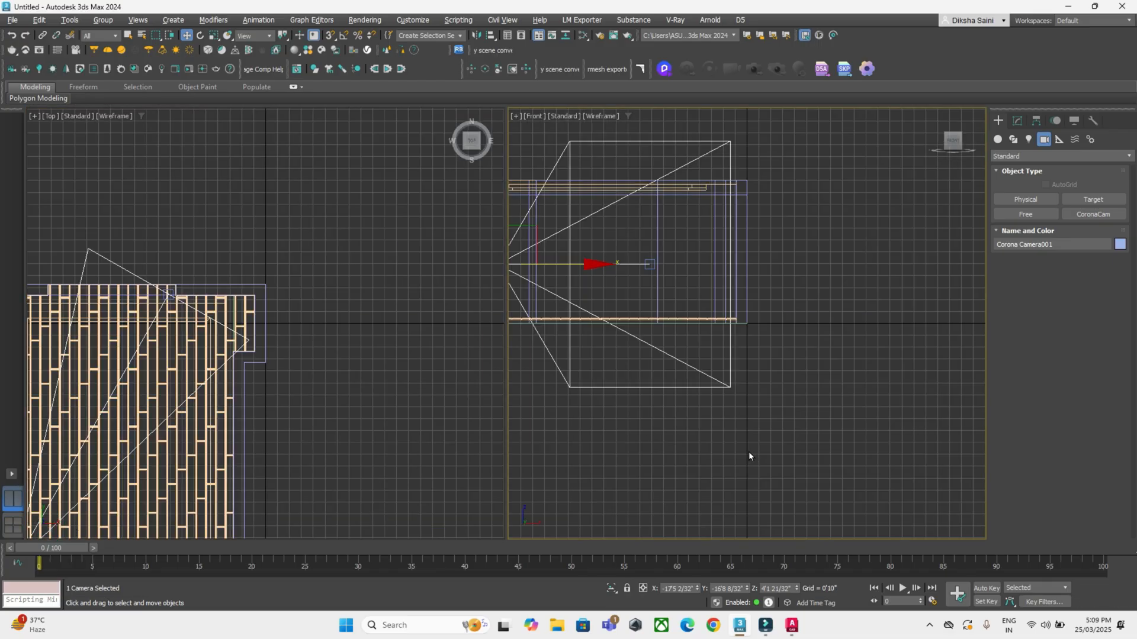
pyautogui.press('c')
pyautogui.hotkey('shift', 'f')
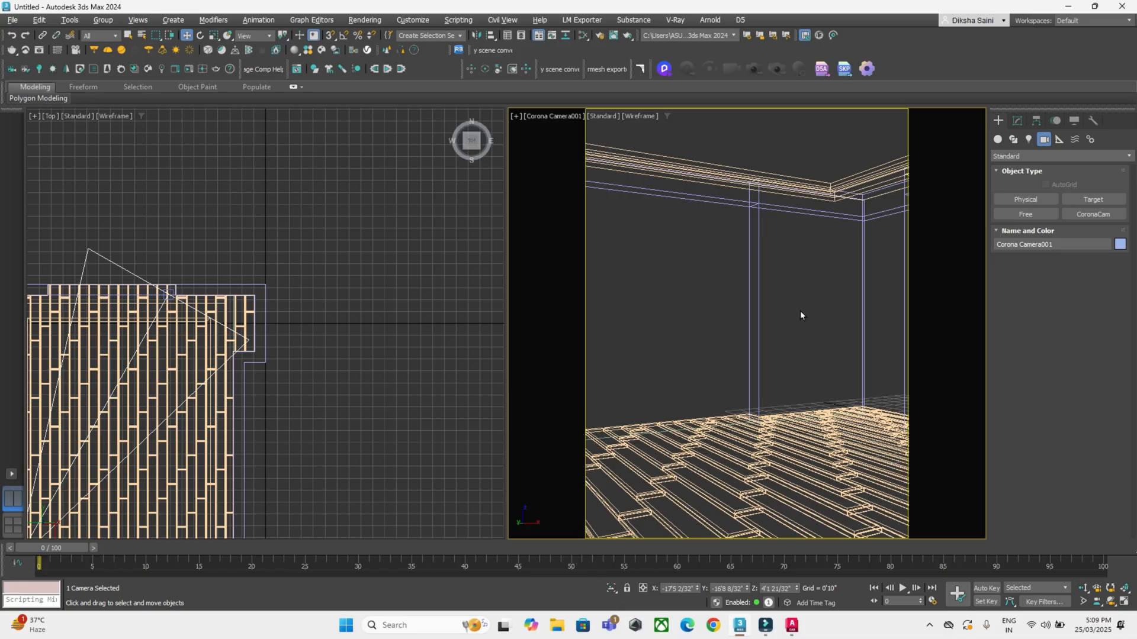
pyautogui.press('p')
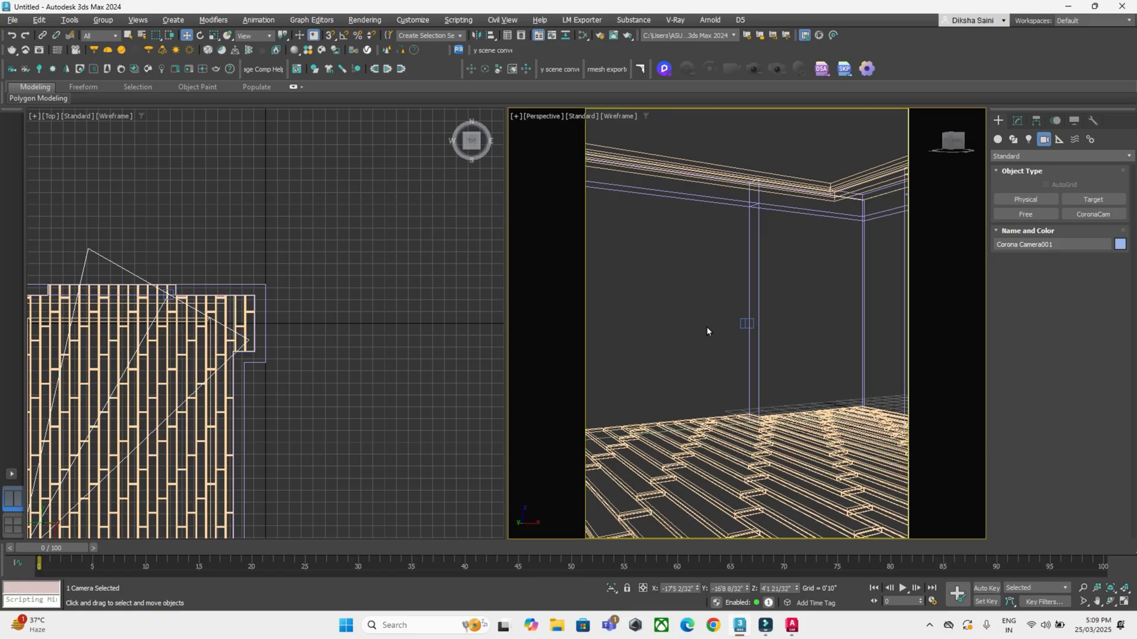
pyautogui.press('c')
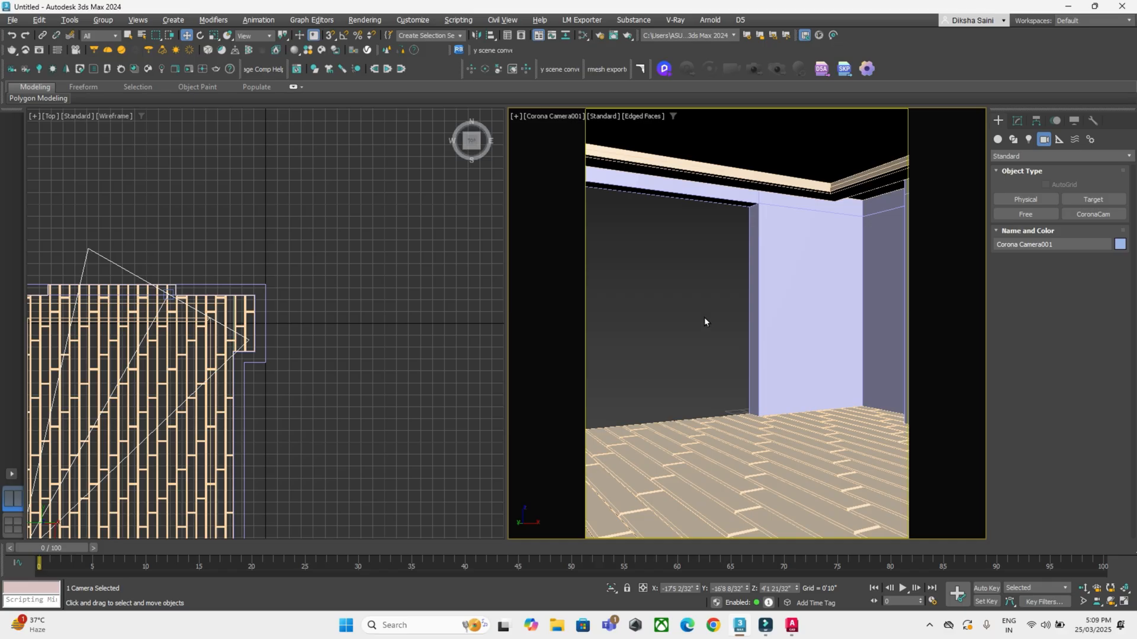
pyautogui.press('F4')
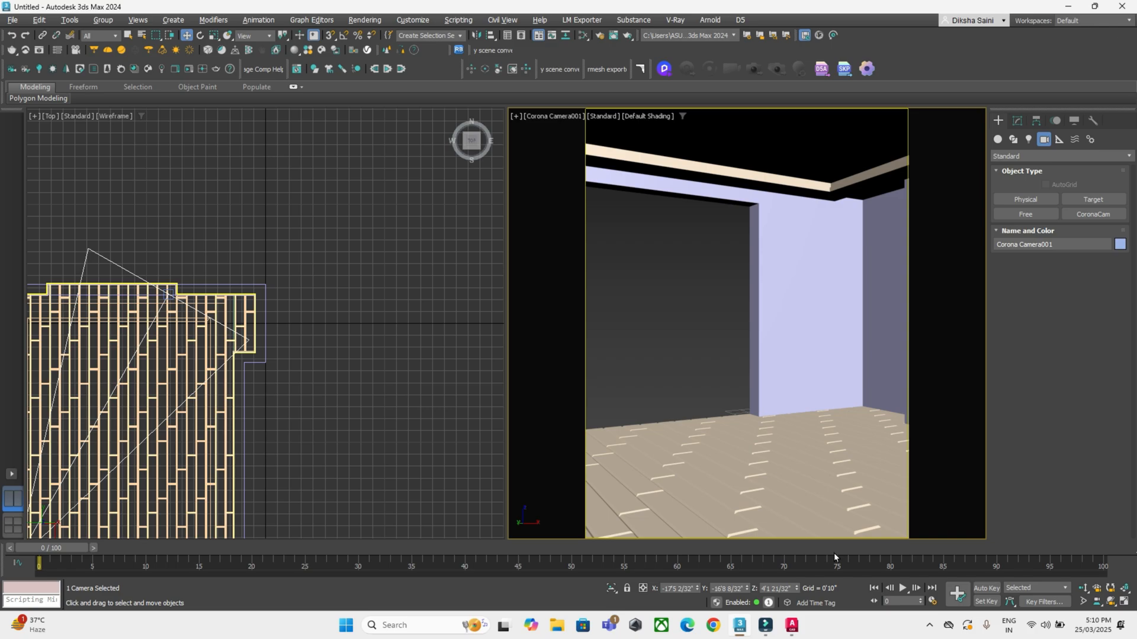
# Set the Corona camera's Z height to 4'
pyautogui.scroll(-3, 277, 345)
pyautogui.moveTo(275, 364); pyautogui.dragTo(405, 239, button='middle')
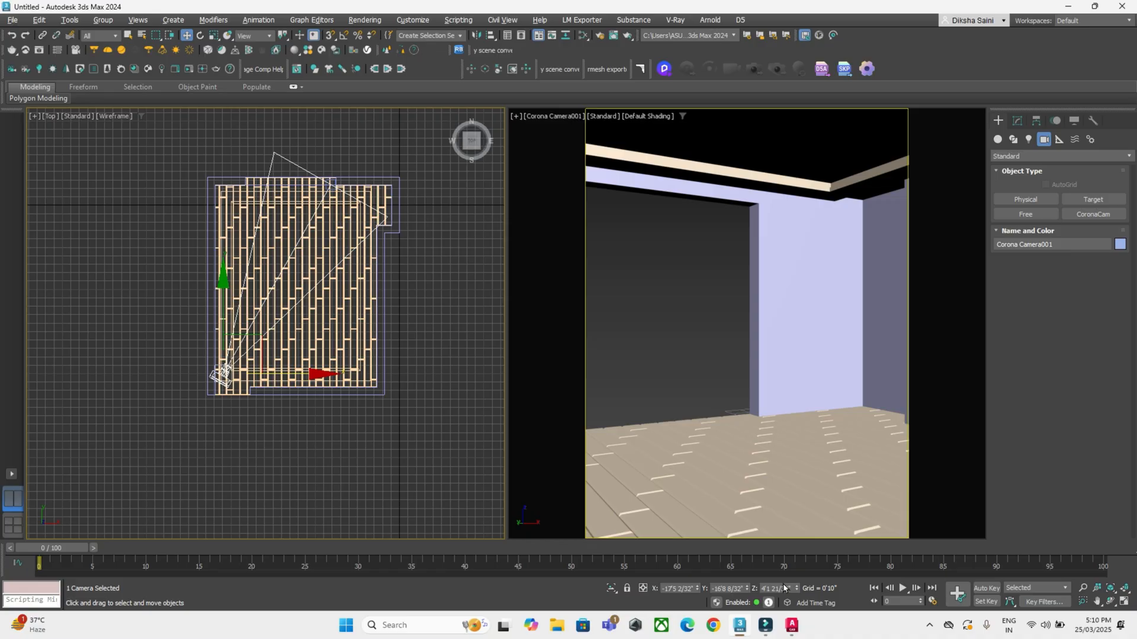
pyautogui.doubleClick(763, 589)
pyautogui.write('4')
pyautogui.write('4')
pyautogui.press('Return')
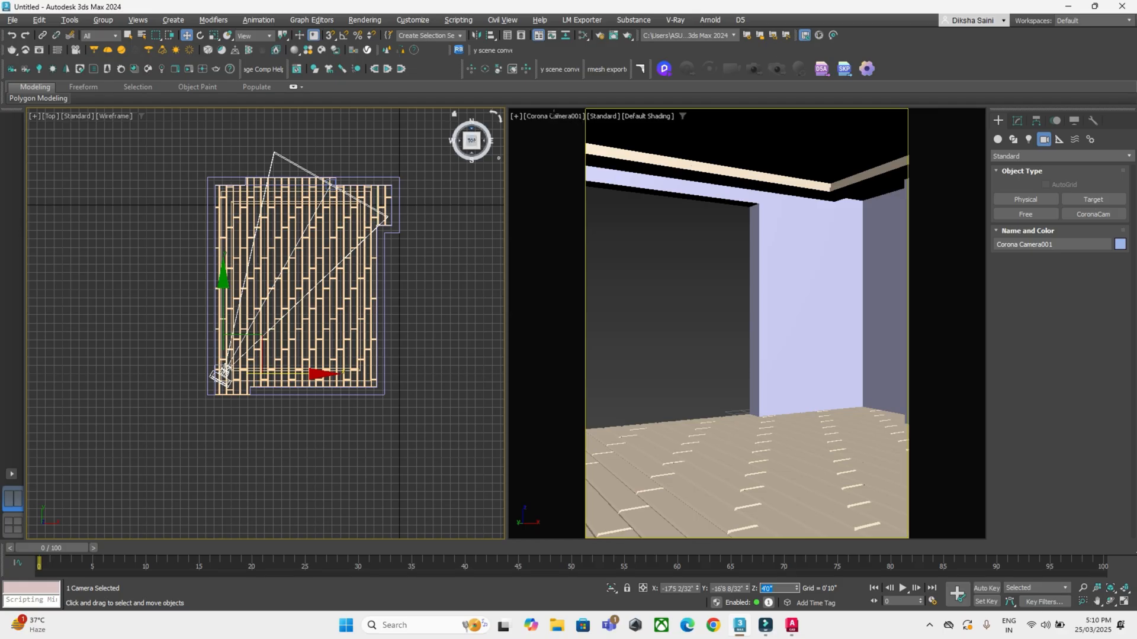
# Select the Corona camera's target and set its Z height to 4' as well
pyautogui.click(550, 115)
pyautogui.click(583, 355)
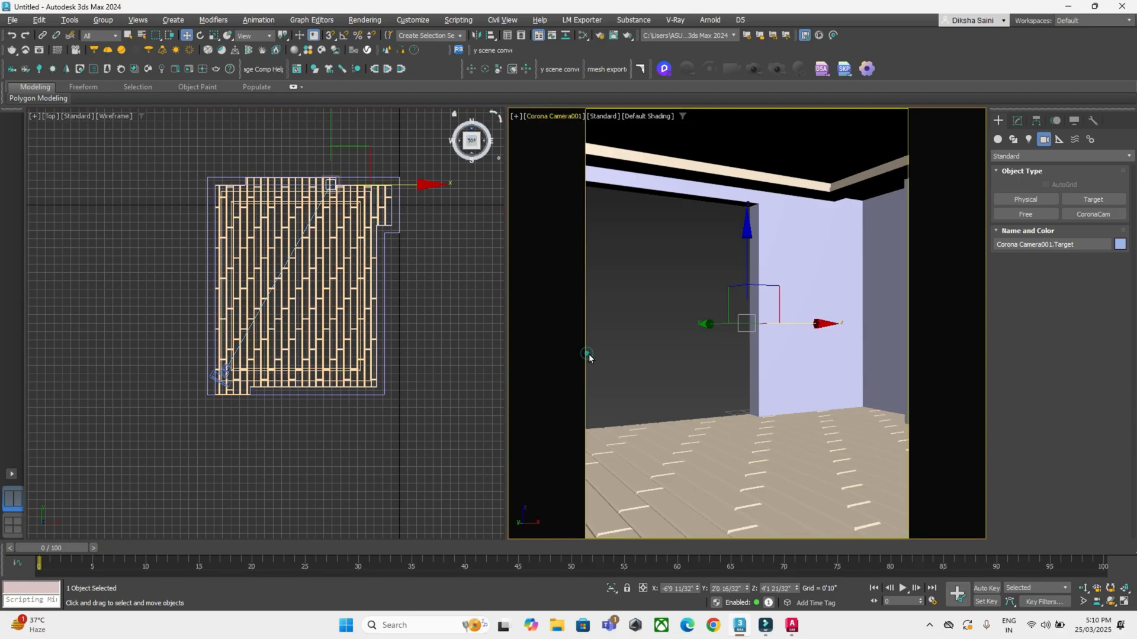
pyautogui.doubleClick(769, 589)
pyautogui.write('4')
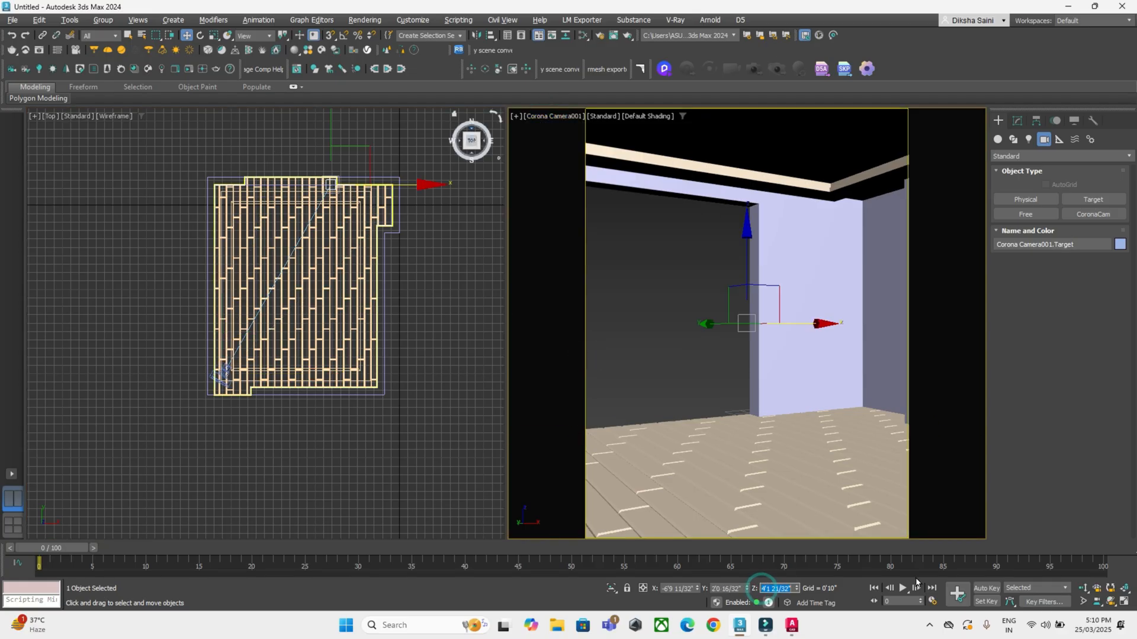
pyautogui.press('Return')
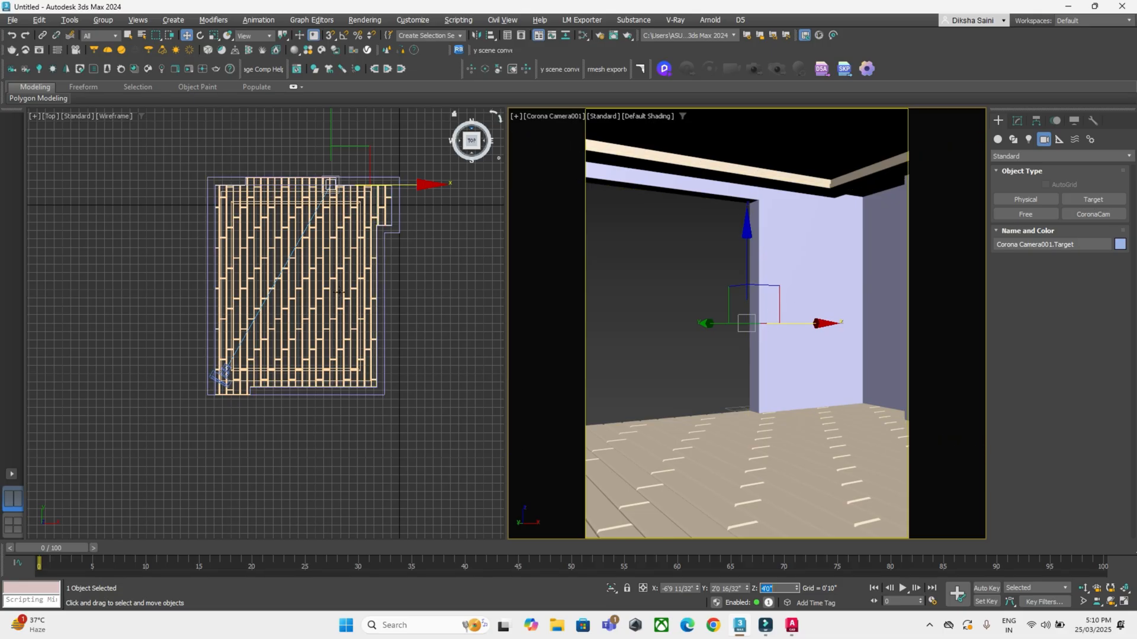
# Select the Corona camera and move it back outside the room's lower-left corner, to about X -22'2", Y -27'6"
pyautogui.click(211, 374)
pyautogui.scroll(6, 217, 374)
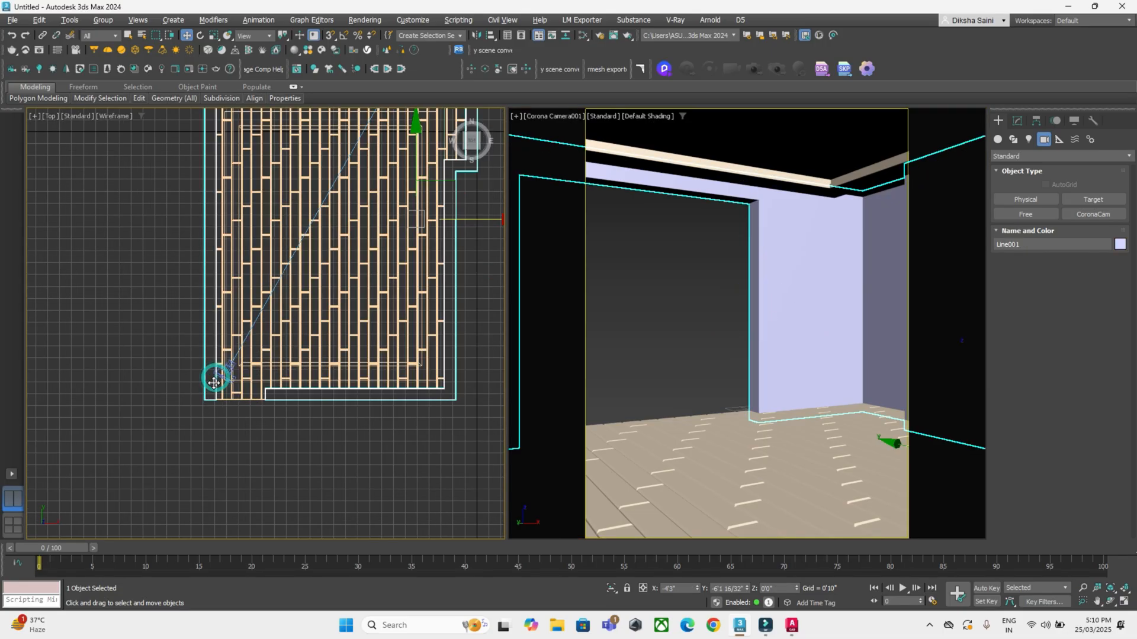
pyautogui.click(273, 310)
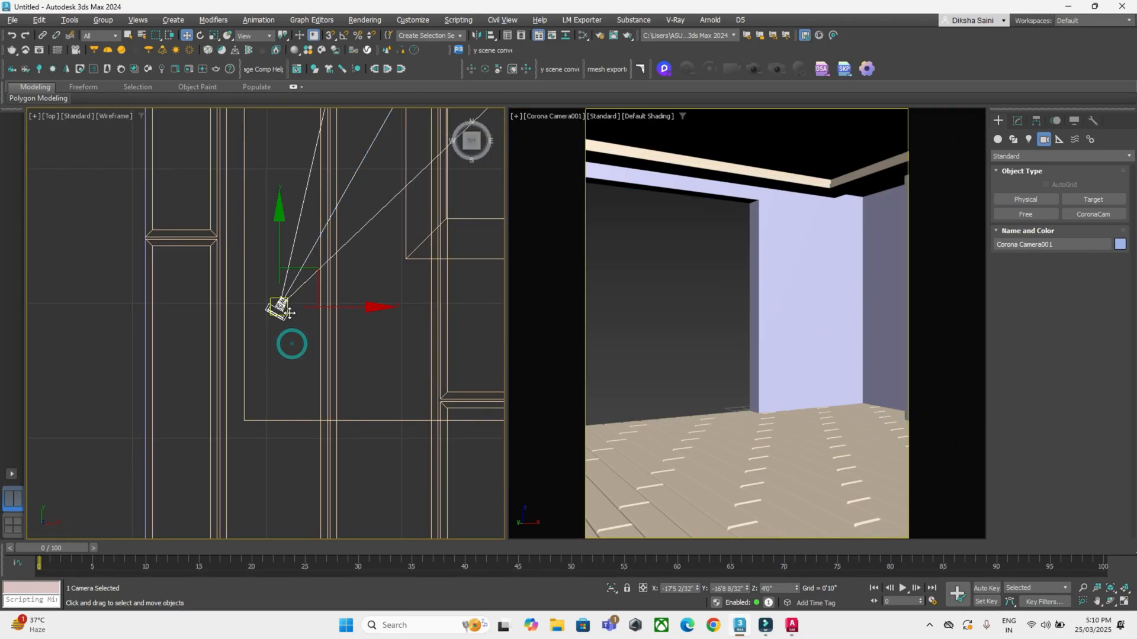
pyautogui.scroll(-5, 276, 308)
pyautogui.moveTo(304, 243); pyautogui.dragTo(304, 353)
pyautogui.moveTo(377, 383); pyautogui.dragTo(336, 383)
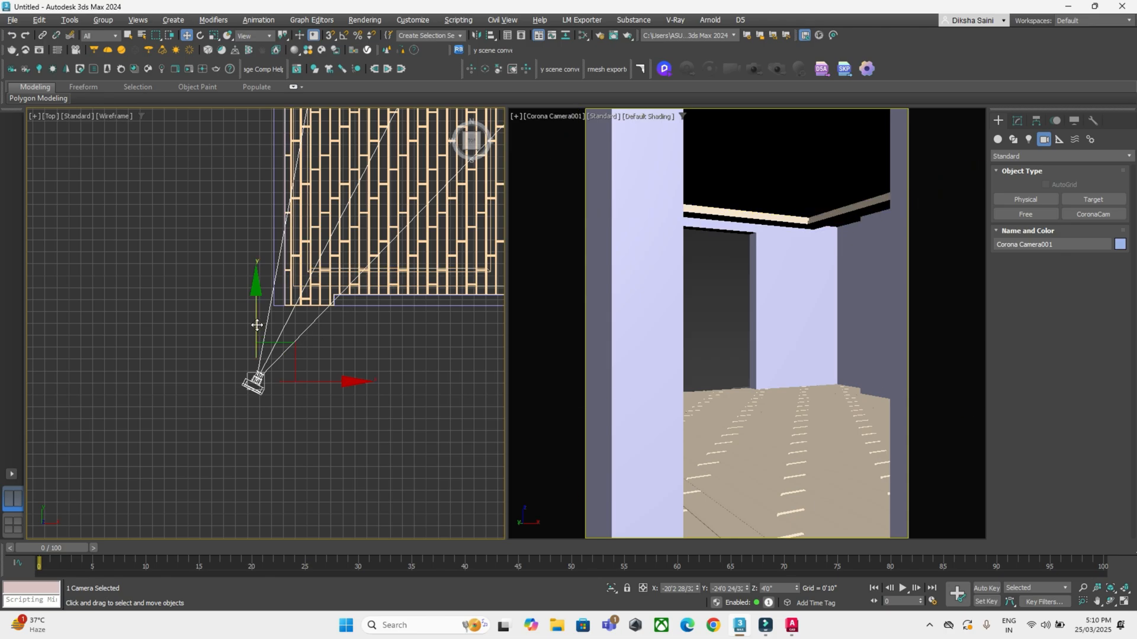
pyautogui.moveTo(257, 325); pyautogui.dragTo(257, 380)
pyautogui.moveTo(324, 431); pyautogui.dragTo(299, 431)
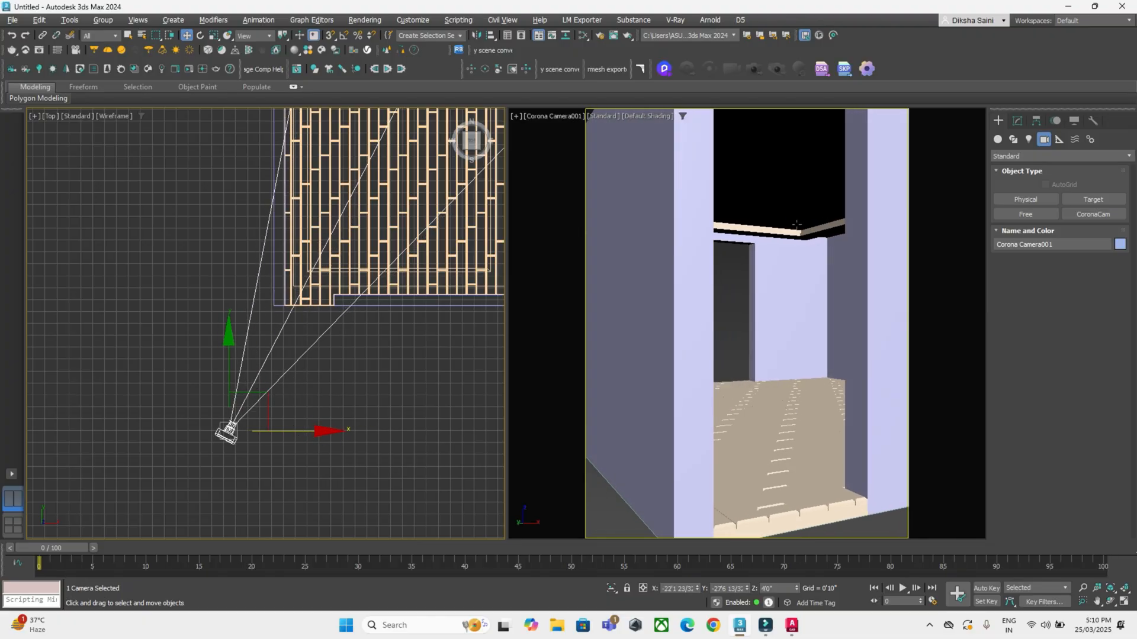
# Enable the Corona camera's clipping, show it in the viewport, and raise the near distance to about 13'1" to cut through the walls
pyautogui.click(1017, 120)
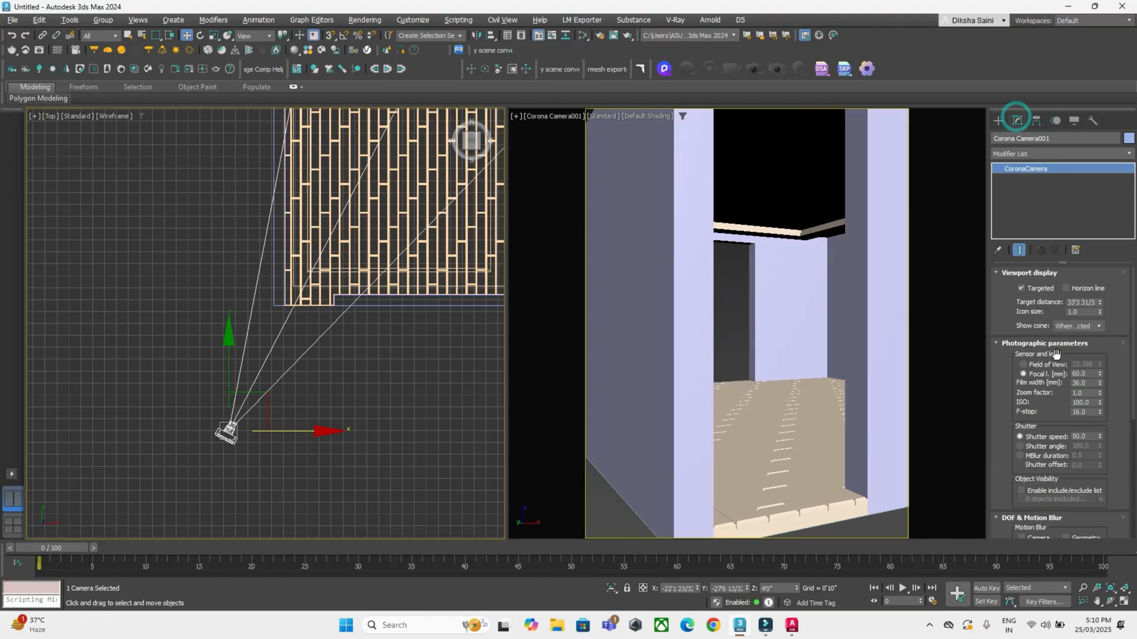
pyautogui.scroll(-5, 1109, 433)
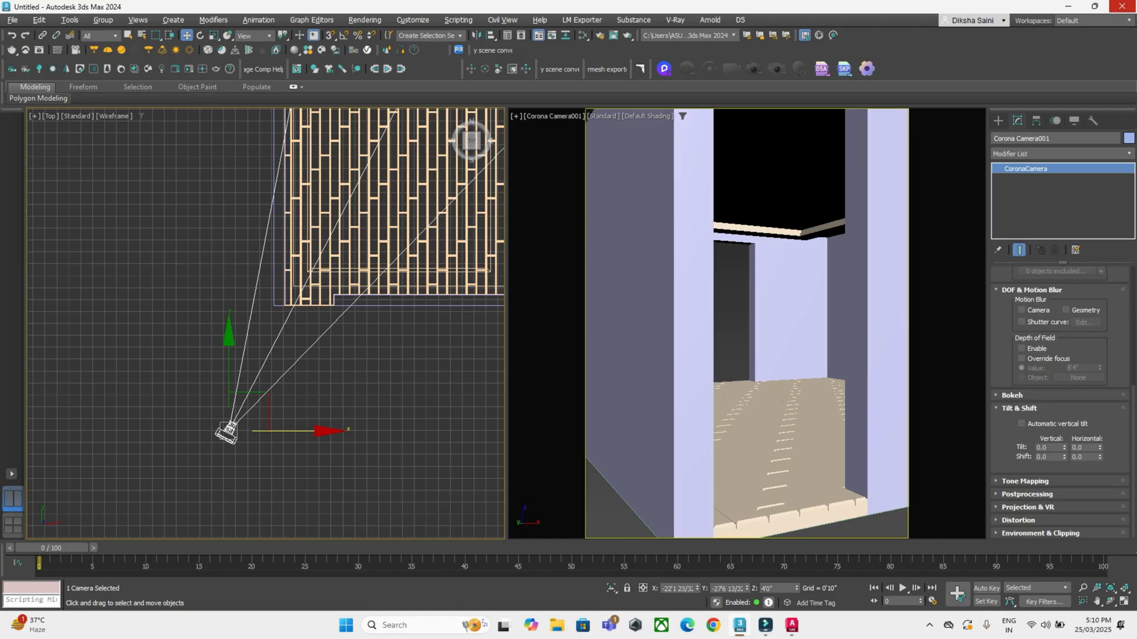
pyautogui.scroll(-1, 1041, 529)
pyautogui.click(998, 533)
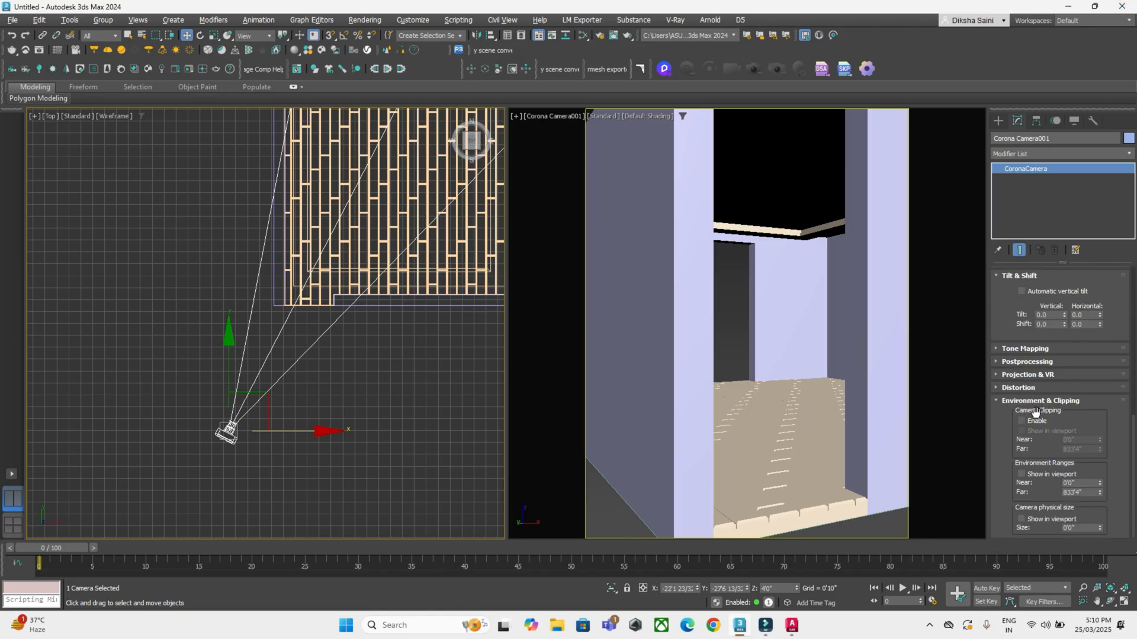
pyautogui.click(1021, 421)
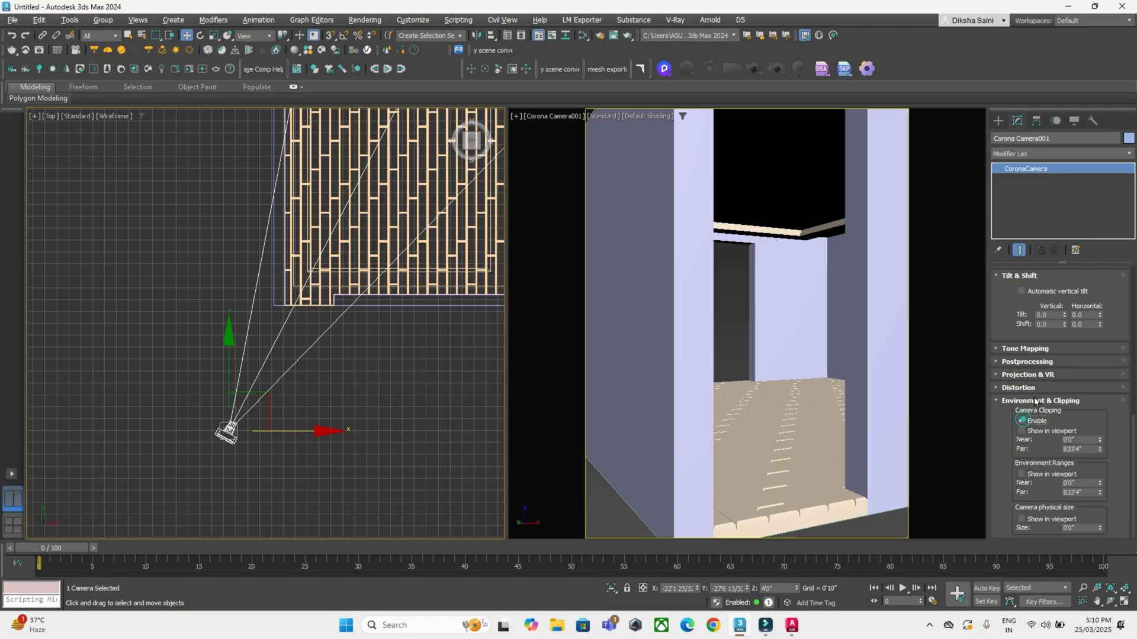
pyautogui.moveTo(1099, 441); pyautogui.dragTo(1098, 228)
pyautogui.moveTo(845, 137); pyautogui.dragTo(841, 89)
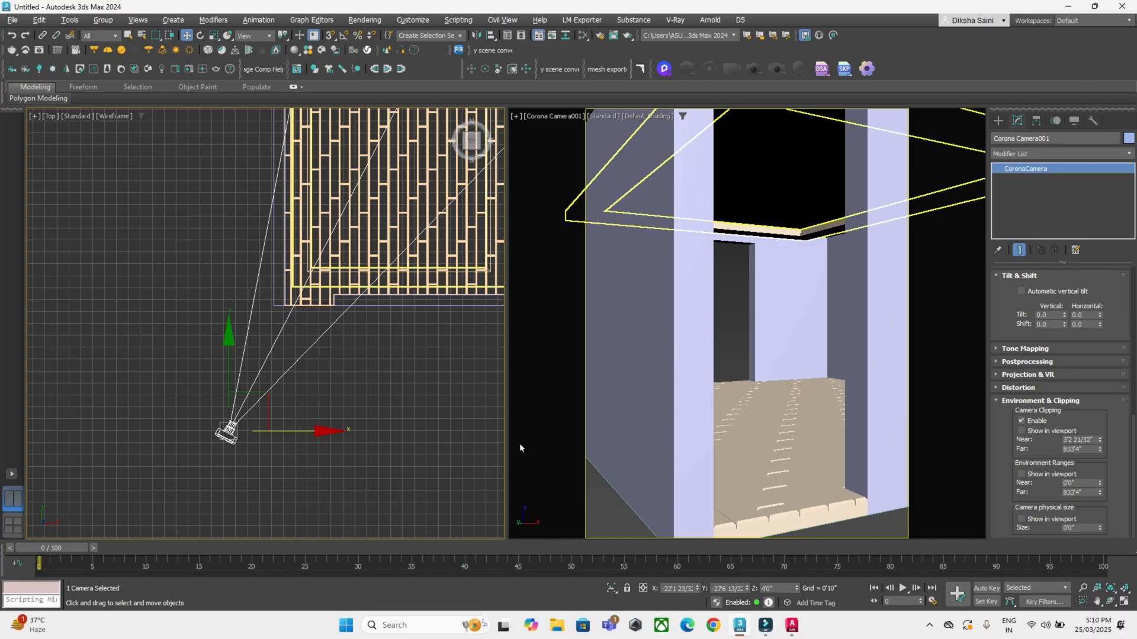
pyautogui.keyDown('ctrl'); pyautogui.rightClick(355, 389); pyautogui.keyUp('ctrl')
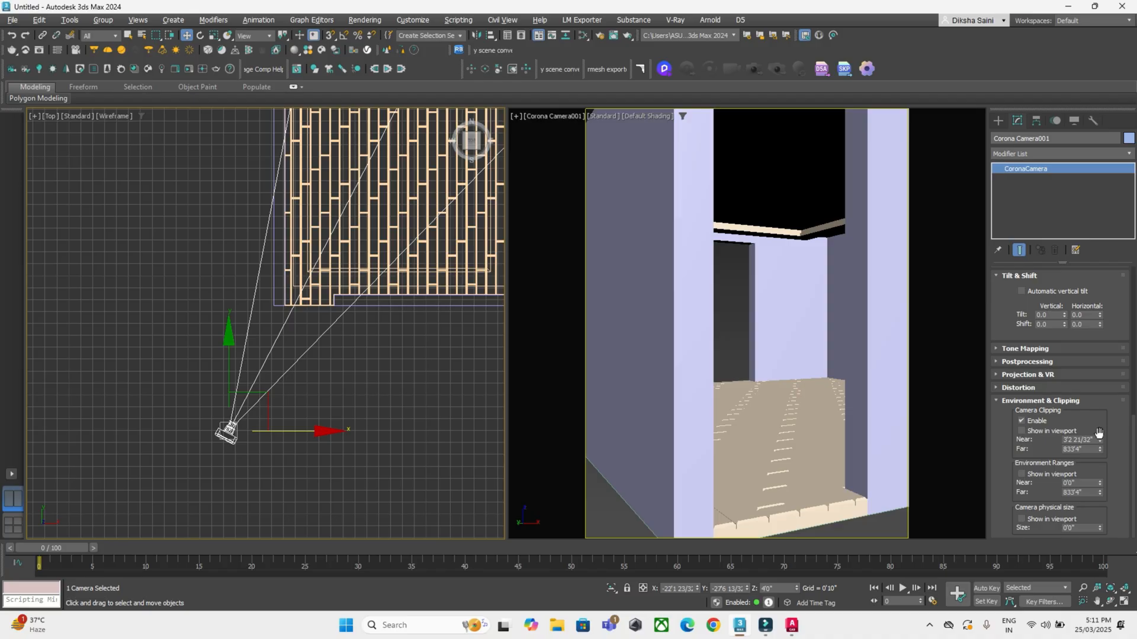
pyautogui.click(1021, 431)
pyautogui.moveTo(1100, 439)
pyautogui.mouseDown()
pyautogui.moveTo(1104, 264)
pyautogui.moveTo(964, 259)
pyautogui.mouseUp()
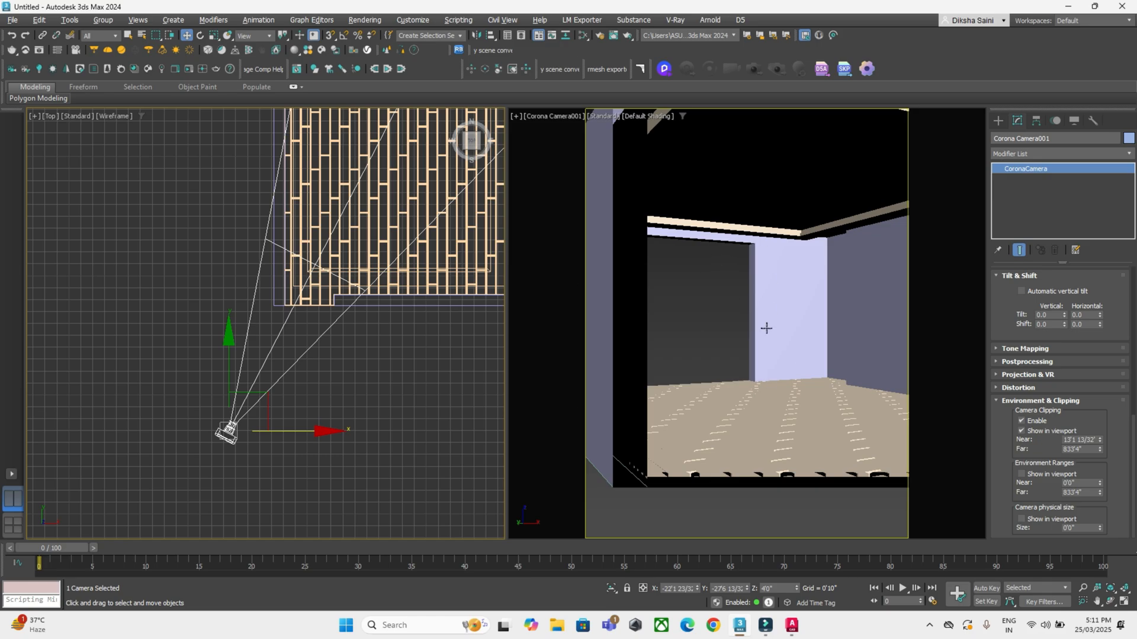
# Reduce the near clipping distance to about 10'1" and move the camera closer to the room, to about X -20'2", Y -25'5"
pyautogui.moveTo(793, 330); pyautogui.dragTo(775, 348, button='middle')
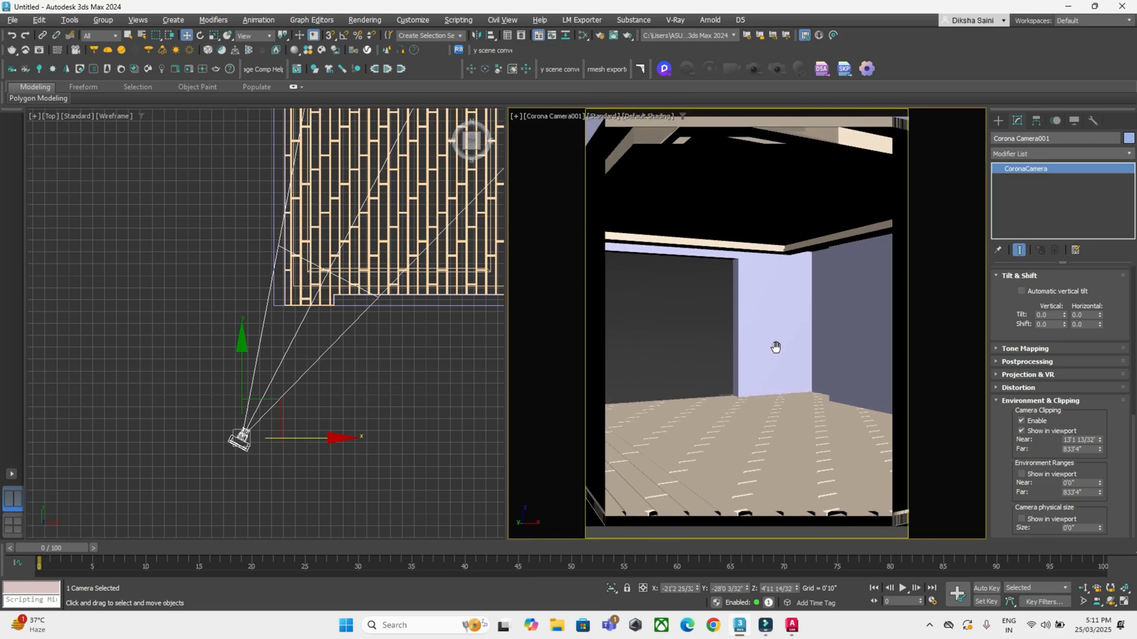
pyautogui.moveTo(1101, 445); pyautogui.dragTo(1101, 454)
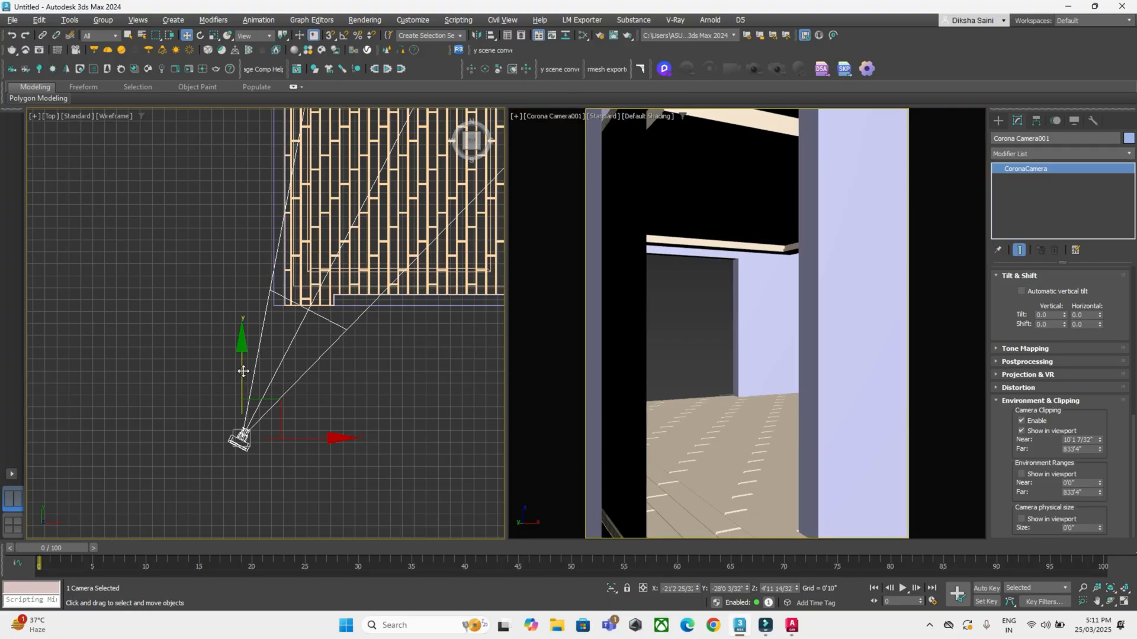
pyautogui.moveTo(242, 373); pyautogui.dragTo(243, 350)
pyautogui.moveTo(314, 398); pyautogui.dragTo(331, 396)
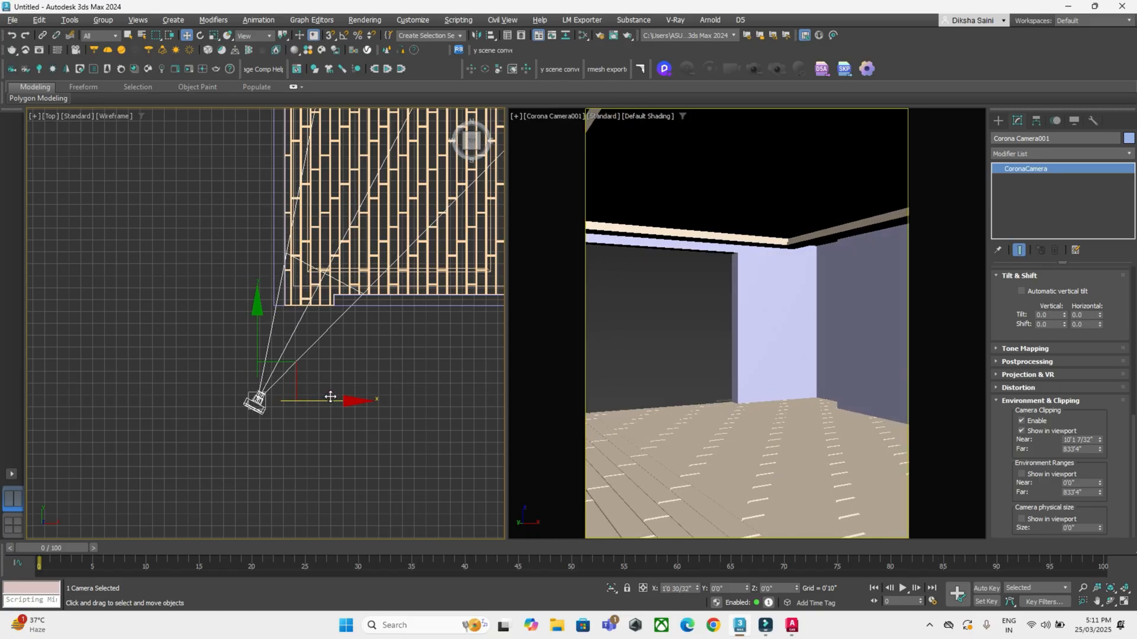
# Maximize the camera view, raise the camera's focal length to 79.2 mm, and return to the two-viewport layout
pyautogui.rightClick(919, 403)
pyautogui.hotkey('alt', 'w')
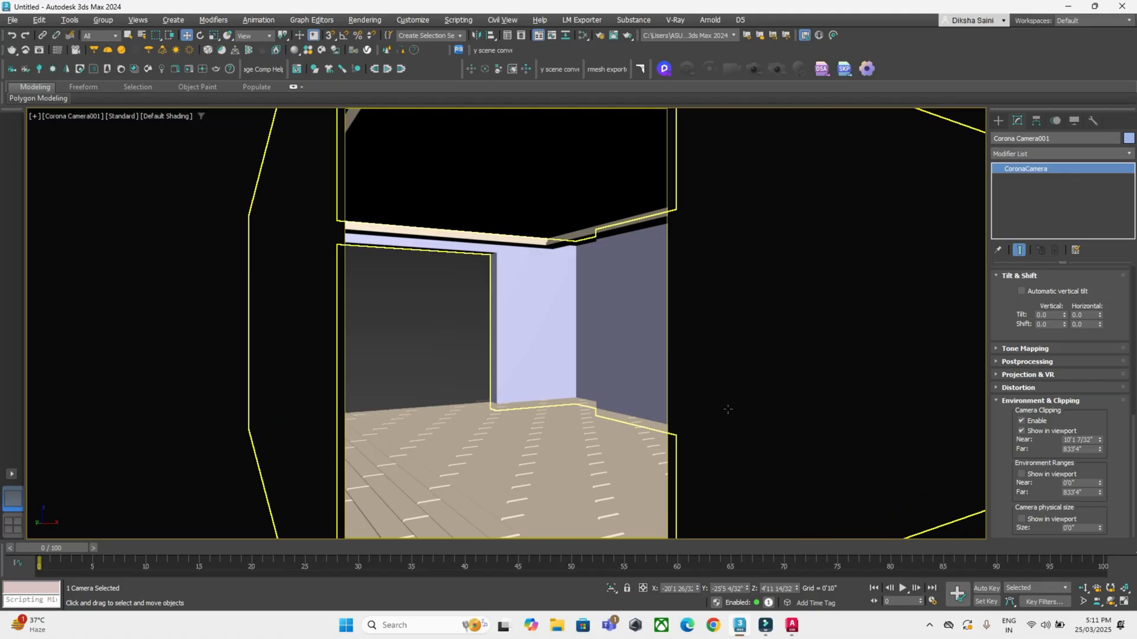
pyautogui.scroll(5, 1110, 348)
pyautogui.scroll(5, 1113, 352)
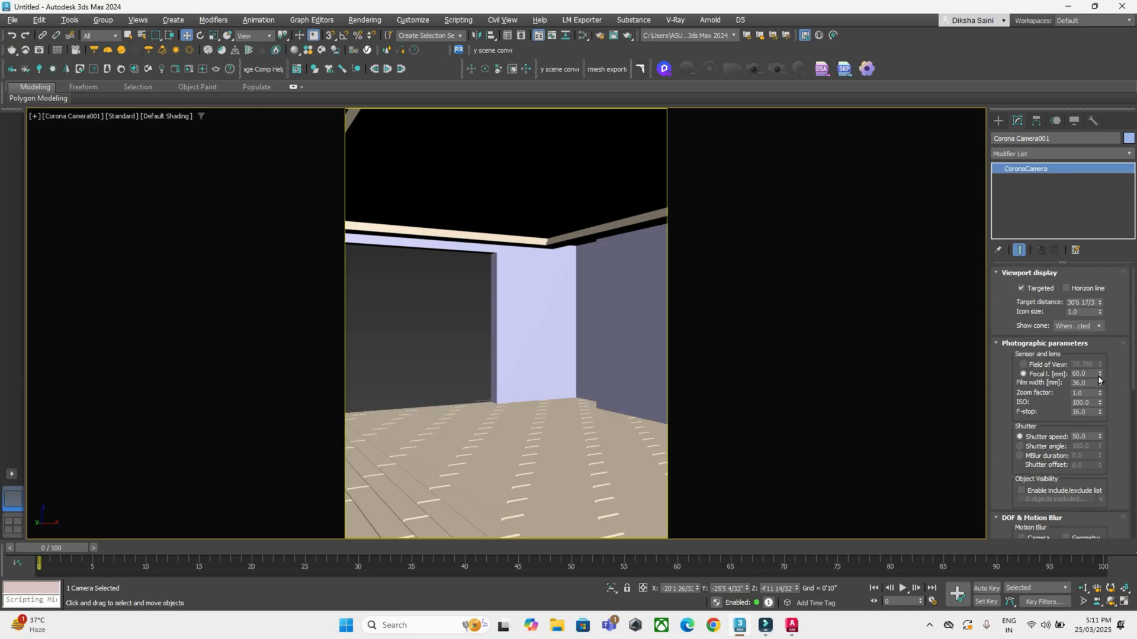
pyautogui.moveTo(1099, 377); pyautogui.dragTo(1098, 354)
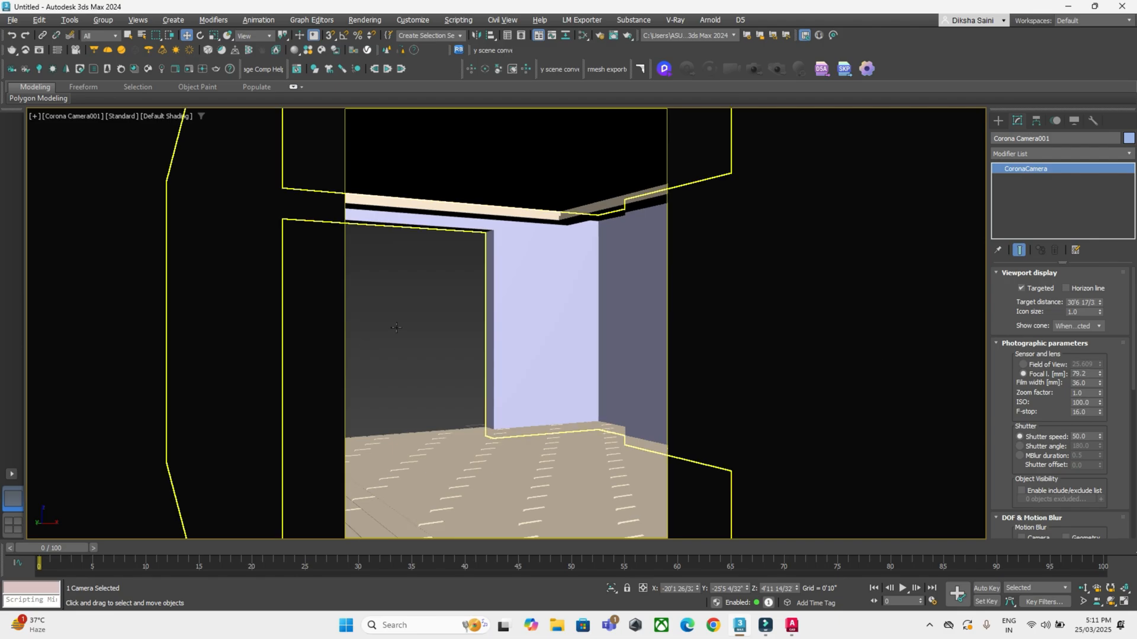
pyautogui.rightClick(382, 332)
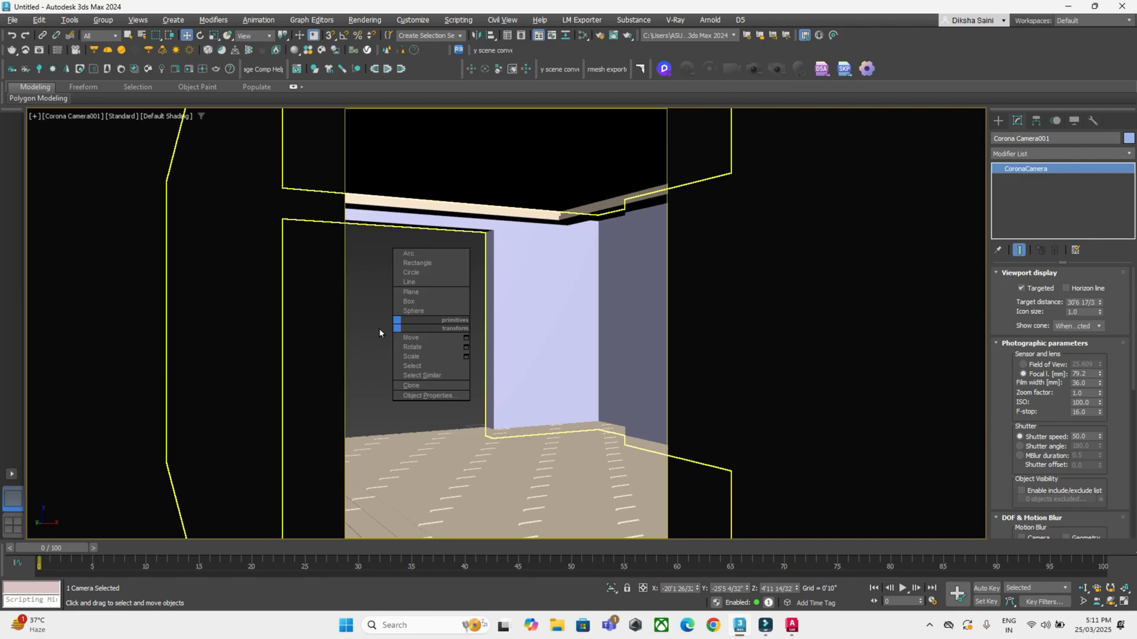
pyautogui.hotkey('alt', 'w')
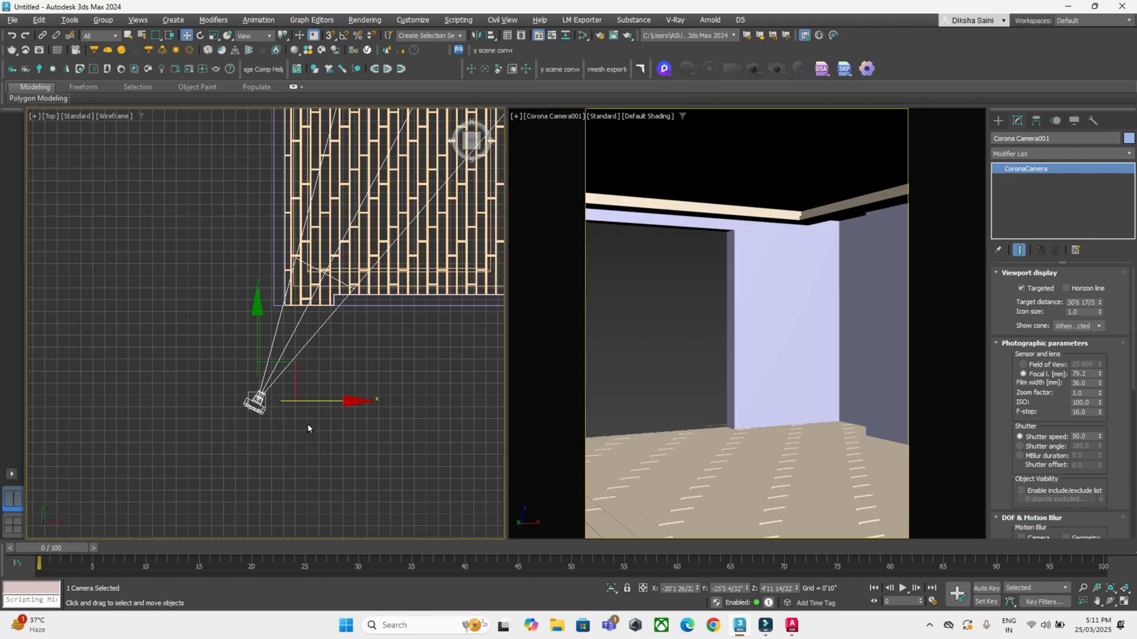
# Reposition the camera outside the corner to about X -21'3", Y -26'0", Z 4'10" to refine the framing of the room
pyautogui.moveTo(308, 399); pyautogui.dragTo(321, 399)
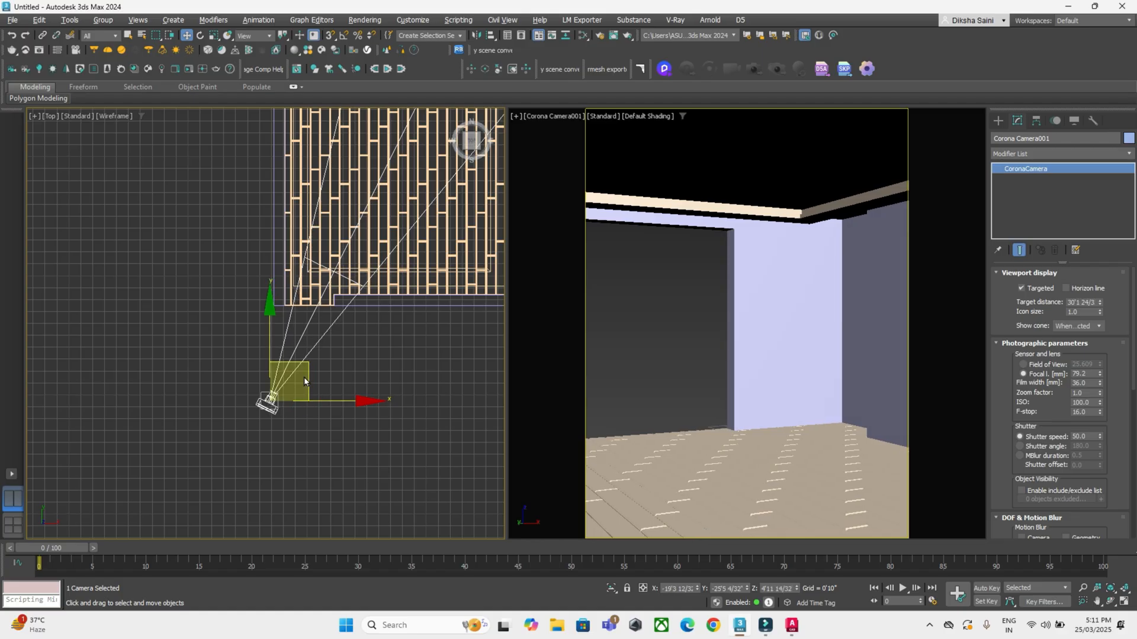
pyautogui.moveTo(274, 354); pyautogui.dragTo(275, 375)
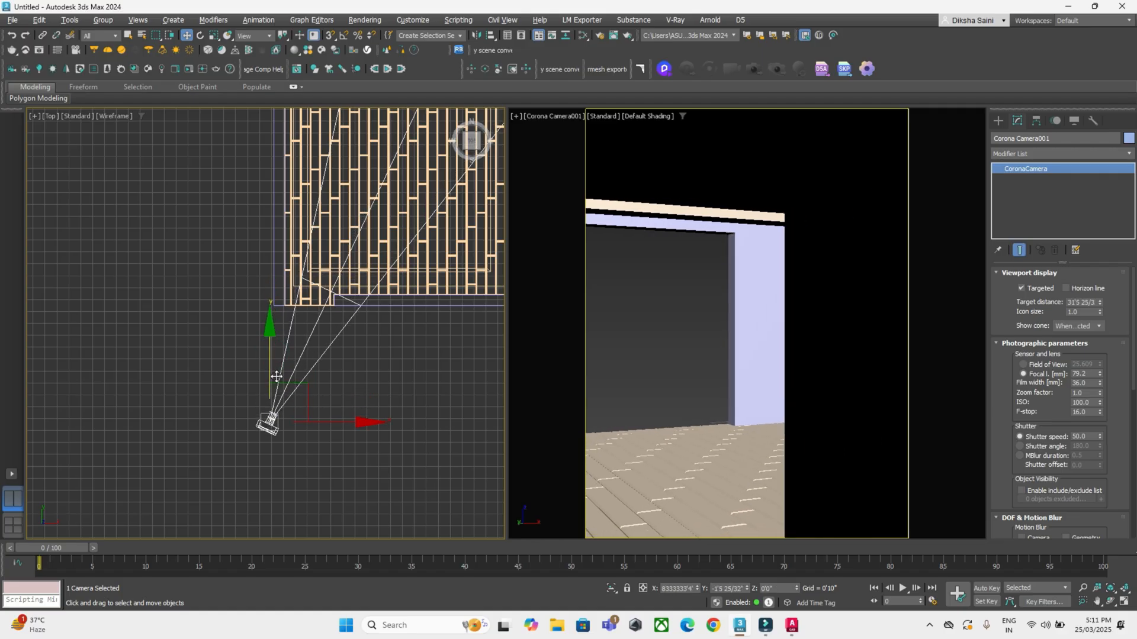
pyautogui.moveTo(331, 422); pyautogui.dragTo(310, 419)
pyautogui.moveTo(244, 368); pyautogui.dragTo(244, 360)
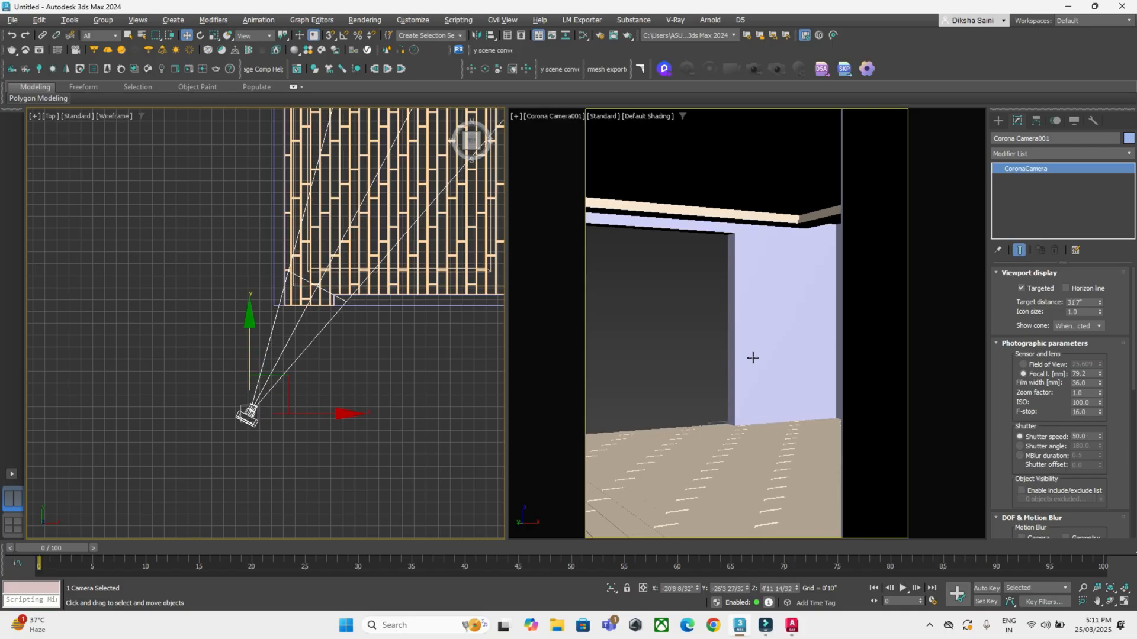
pyautogui.moveTo(752, 357); pyautogui.dragTo(767, 357, button='middle')
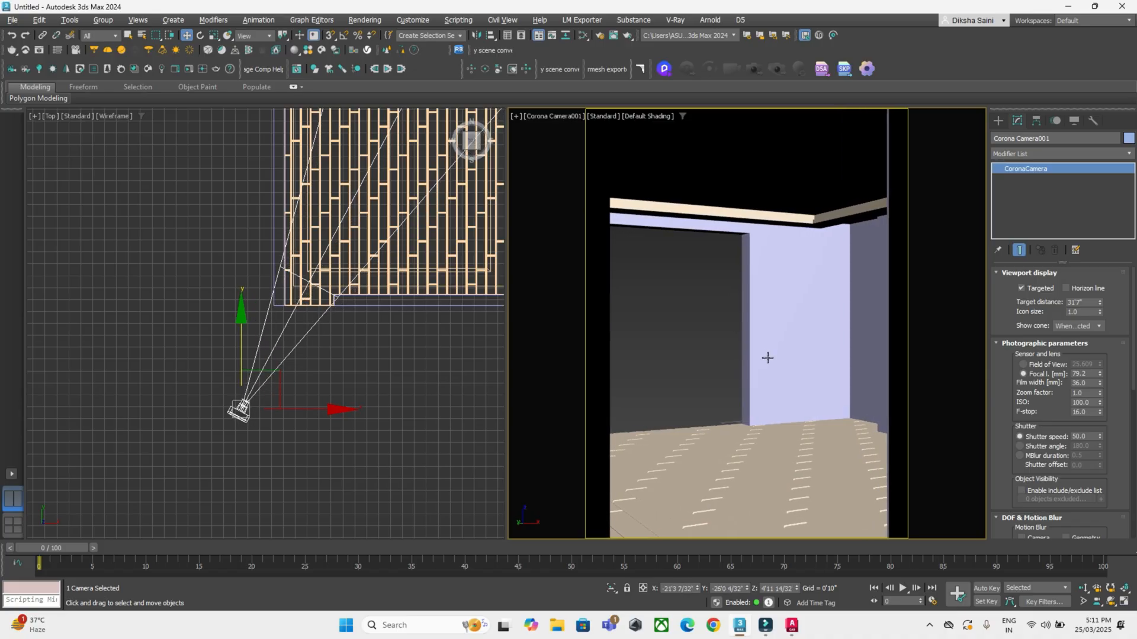
pyautogui.moveTo(751, 358); pyautogui.dragTo(755, 354, button='middle')
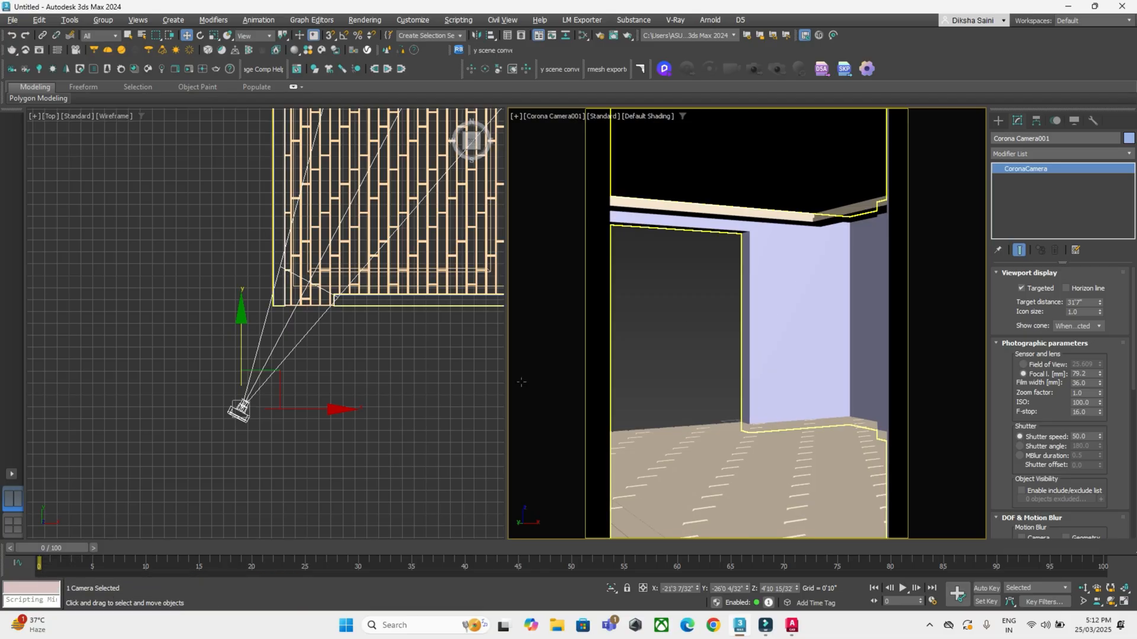
# Move the camera target along X and pan the camera view, placing the target at about X -7'4", Y 1'8", Z 4'9"
pyautogui.scroll(-4, 367, 285)
pyautogui.scroll(10, 346, 170)
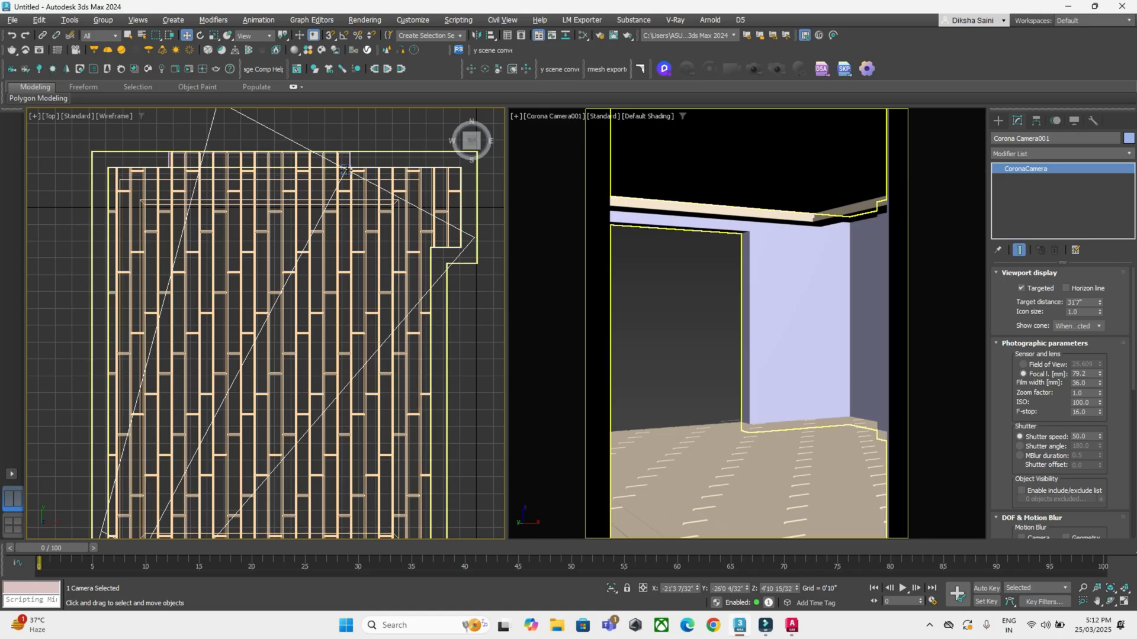
pyautogui.click(544, 116)
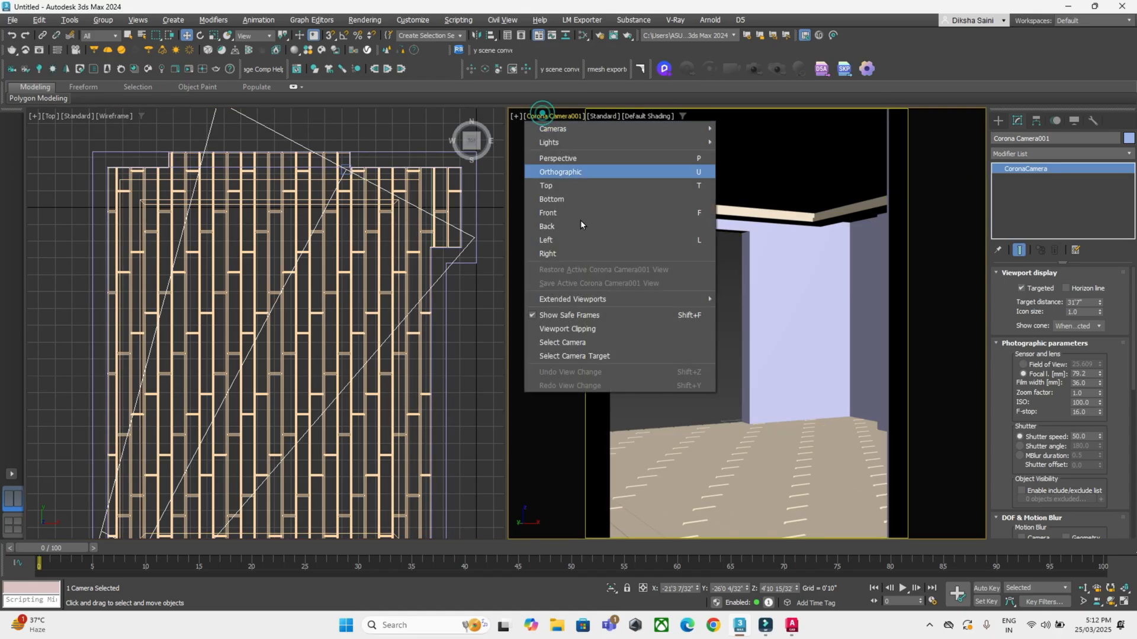
pyautogui.click(583, 355)
pyautogui.rightClick(402, 217)
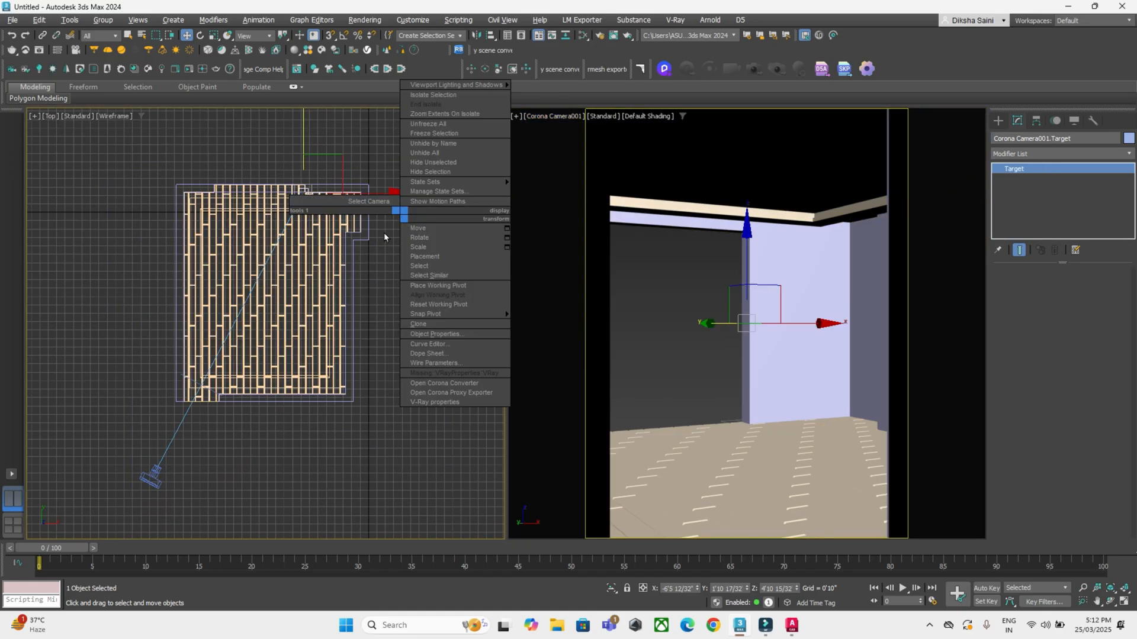
pyautogui.click(385, 236)
pyautogui.moveTo(391, 195); pyautogui.dragTo(380, 196)
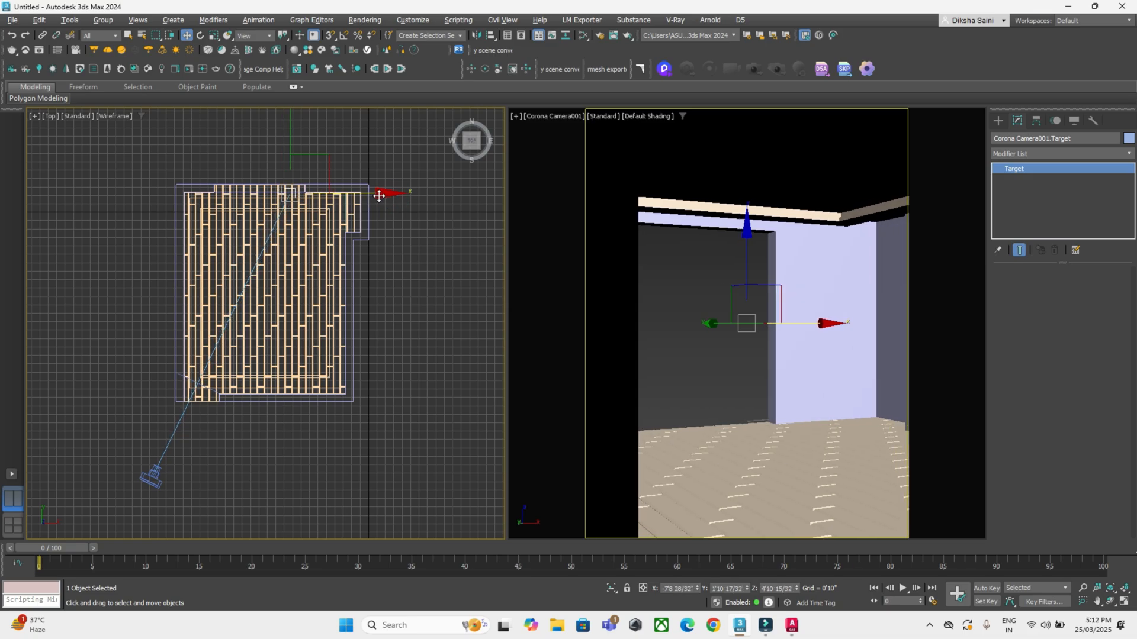
pyautogui.rightClick(816, 380)
pyautogui.moveTo(815, 380); pyautogui.dragTo(807, 378, button='middle')
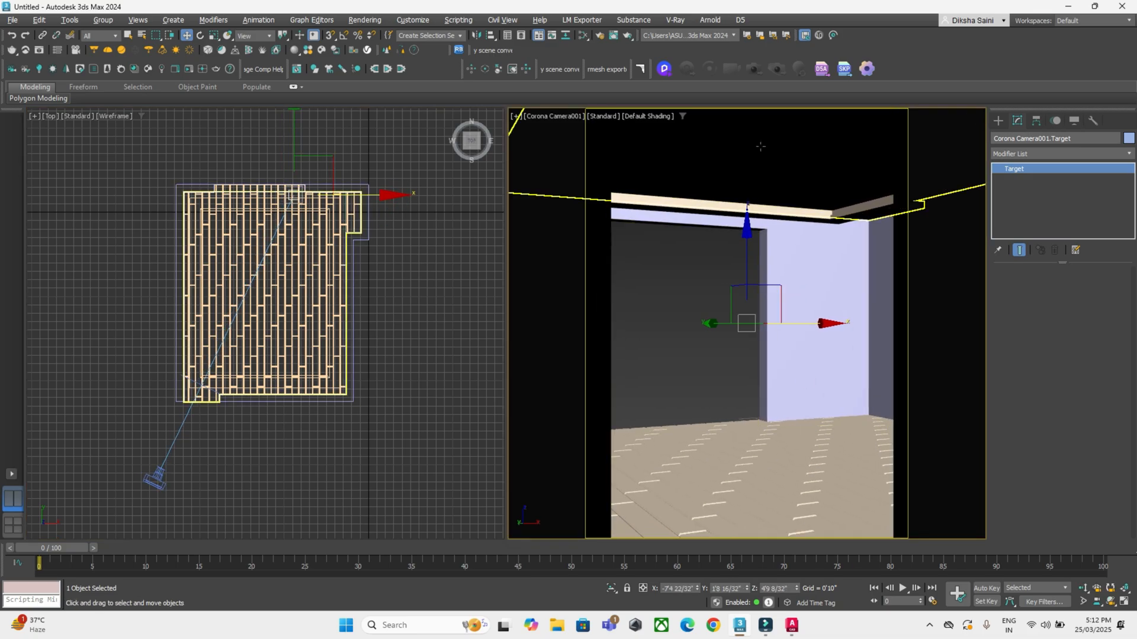
# Select the Corona camera and raise its near clipping distance to about 10'7"
pyautogui.click(535, 116)
pyautogui.click(565, 342)
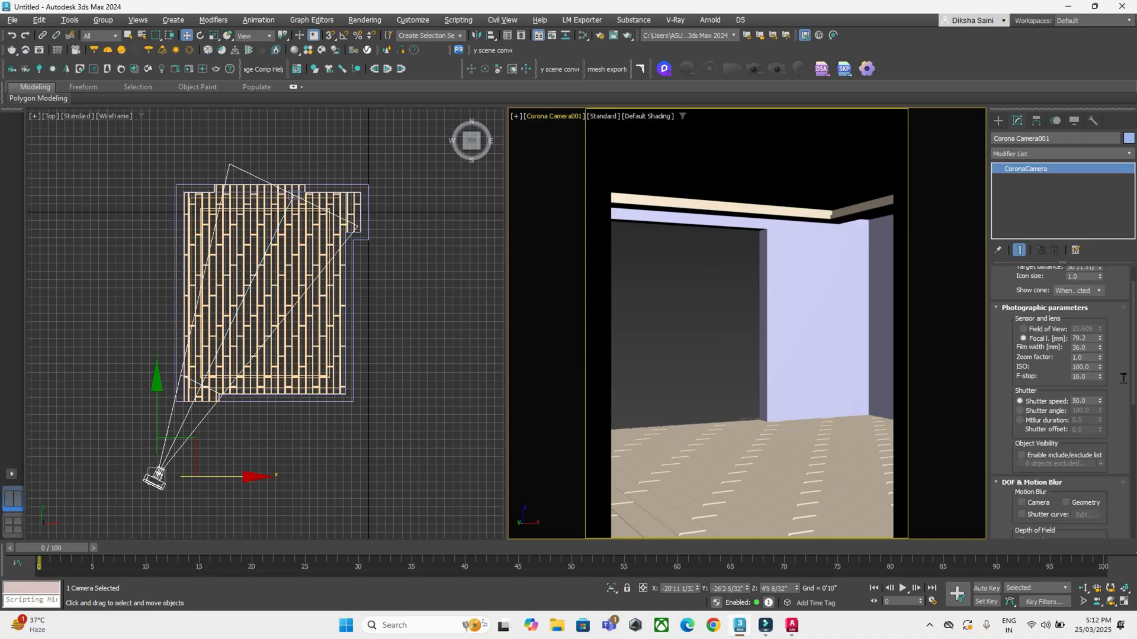
pyautogui.scroll(-5, 1112, 415)
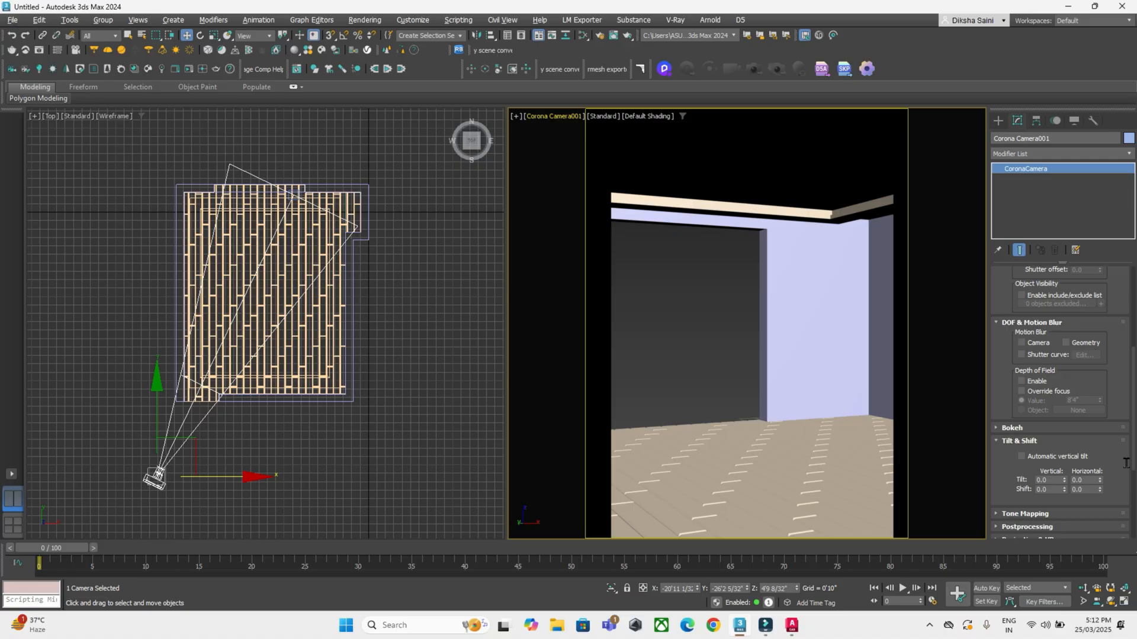
pyautogui.click(1099, 514)
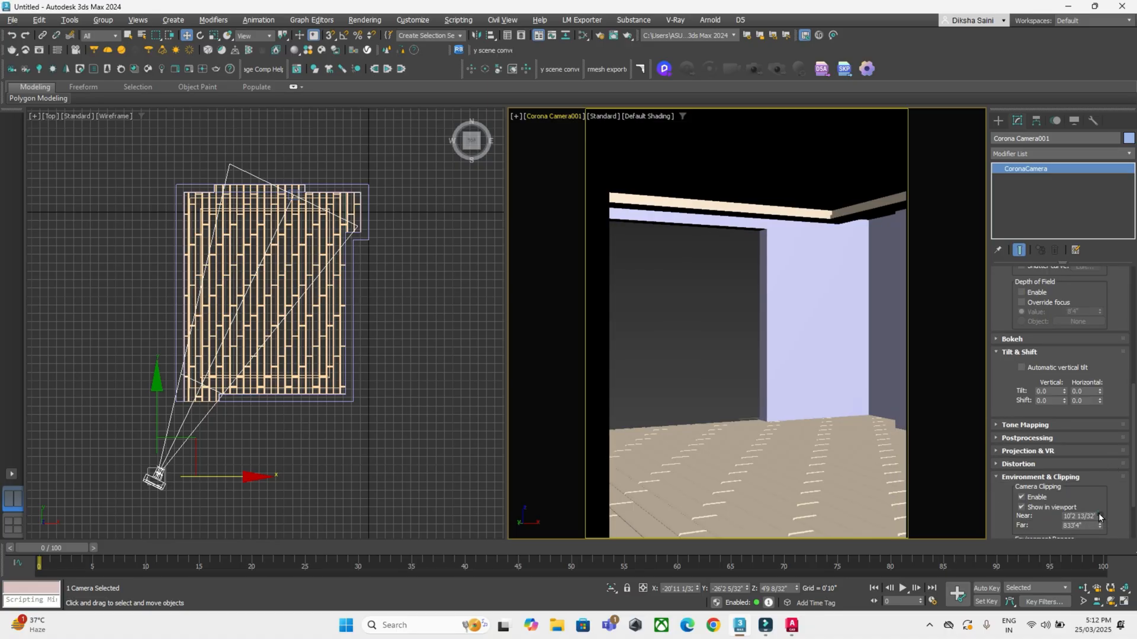
pyautogui.click(1099, 512)
pyautogui.click(1098, 513)
pyautogui.click(1098, 513)
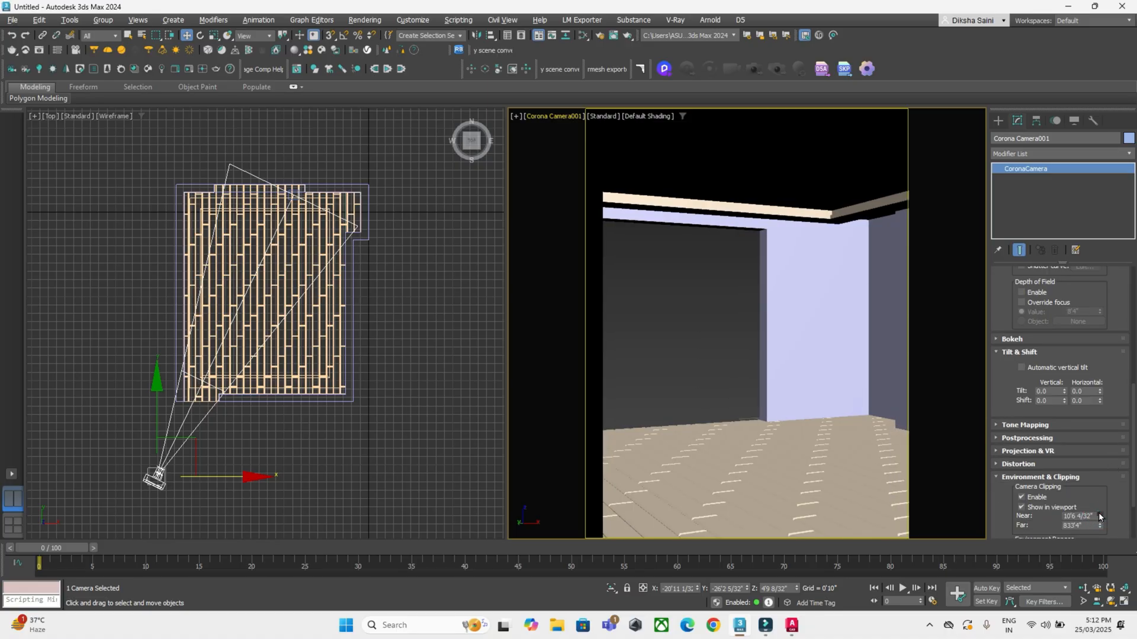
pyautogui.click(1098, 512)
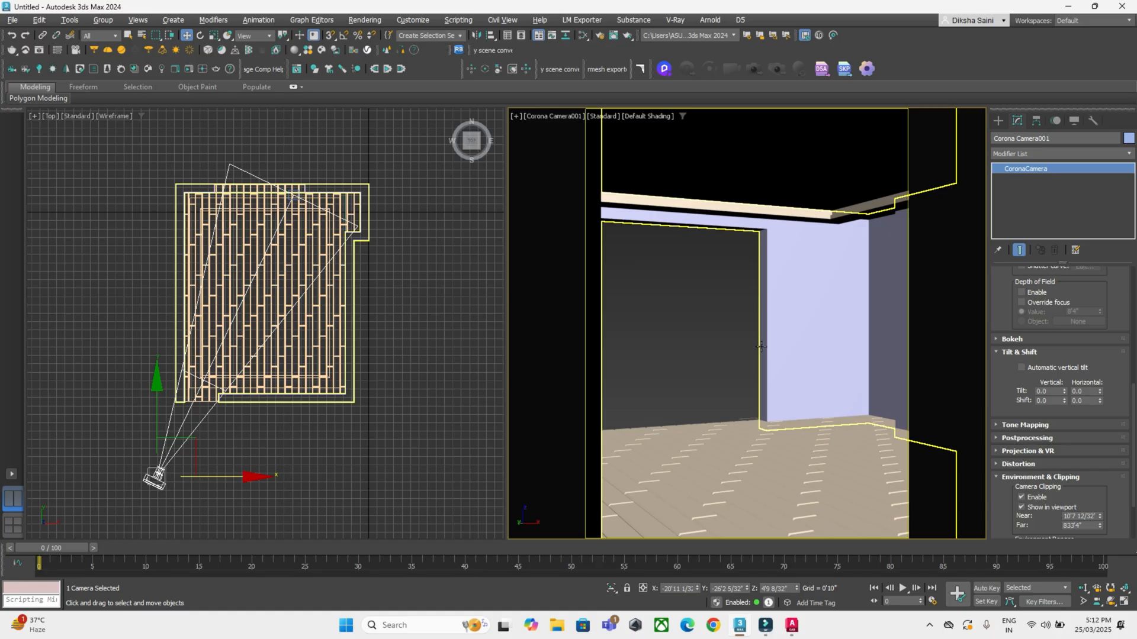
# Maximize the camera view and pan the framing sideways until the camera sits at about X -20'3", Y -26'5"
pyautogui.moveTo(760, 346); pyautogui.dragTo(754, 346, button='middle')
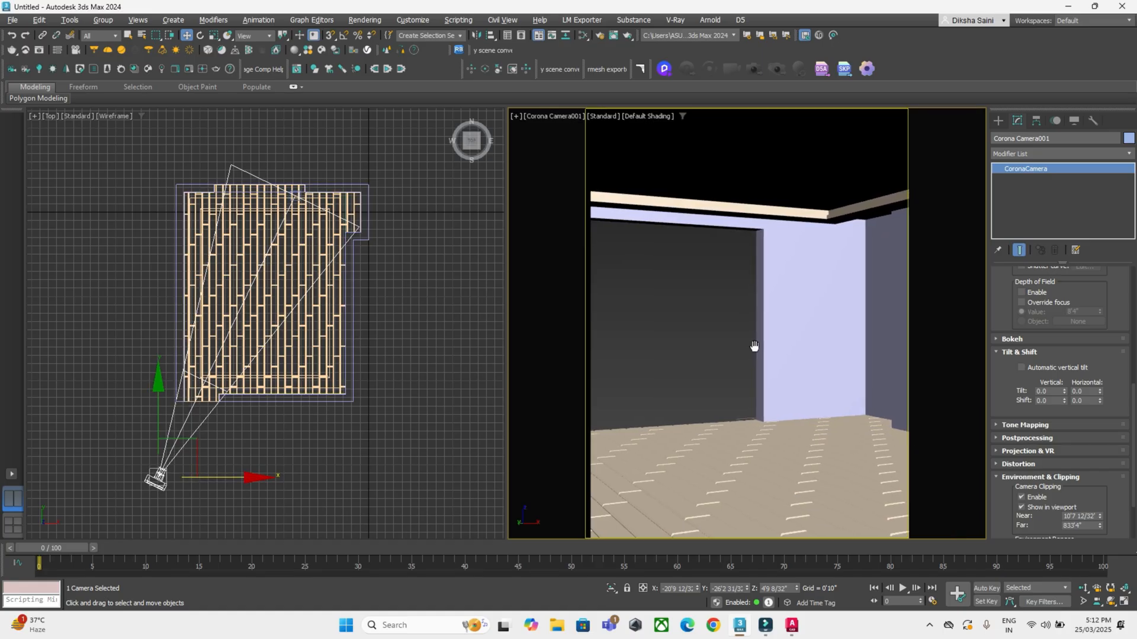
pyautogui.hotkey('alt', 'w')
pyautogui.scroll(5, 775, 351)
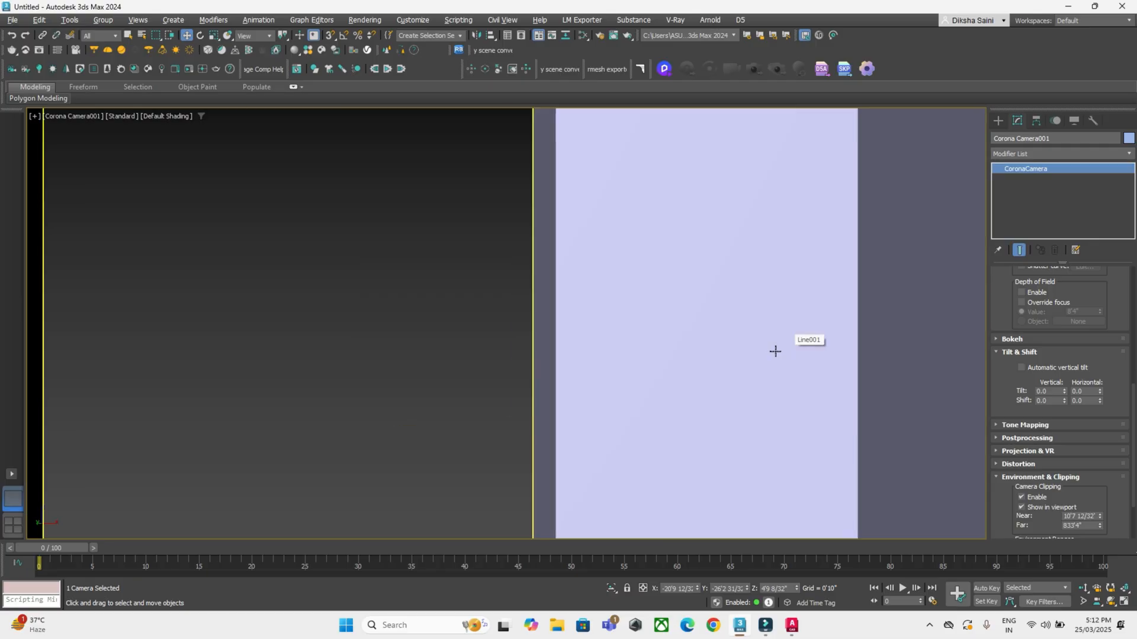
pyautogui.scroll(-5, 775, 352)
pyautogui.moveTo(593, 371); pyautogui.dragTo(586, 368, button='middle')
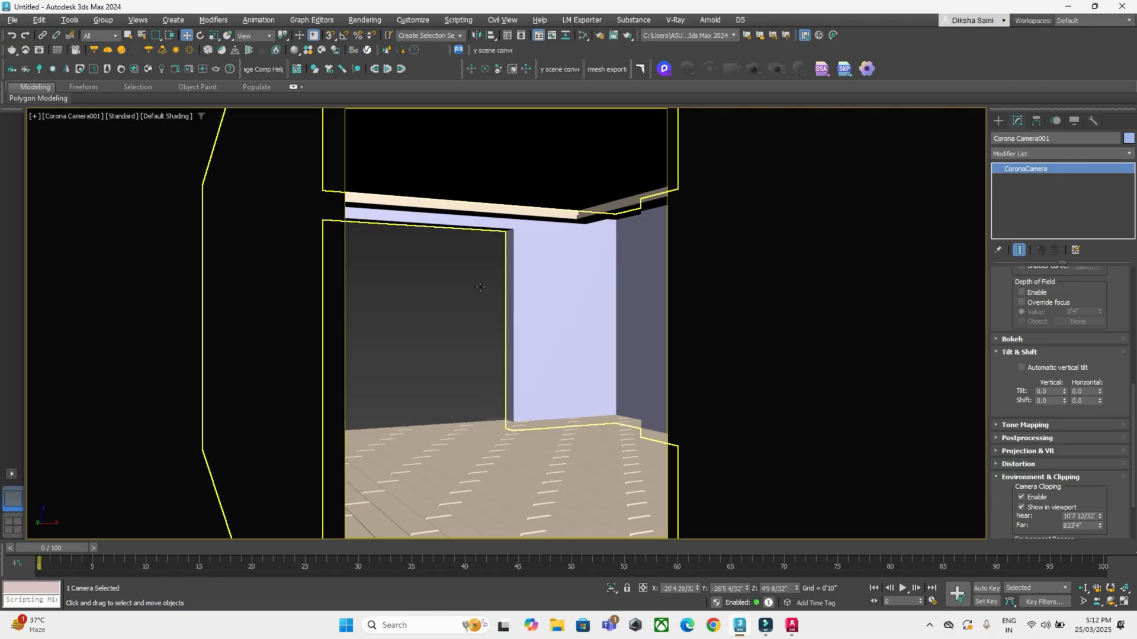
pyautogui.moveTo(521, 336); pyautogui.dragTo(517, 335, button='middle')
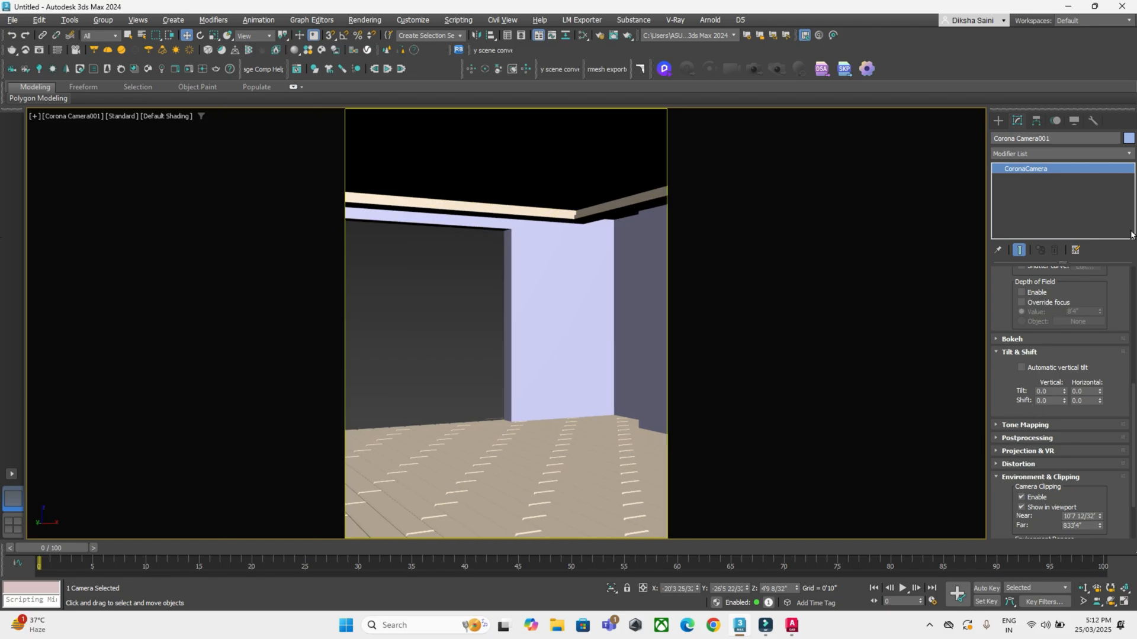
# Reduce the camera's focal length to 70.854 mm and move its target to about X -7'2", Z 4'10"
pyautogui.scroll(8, 1129, 339)
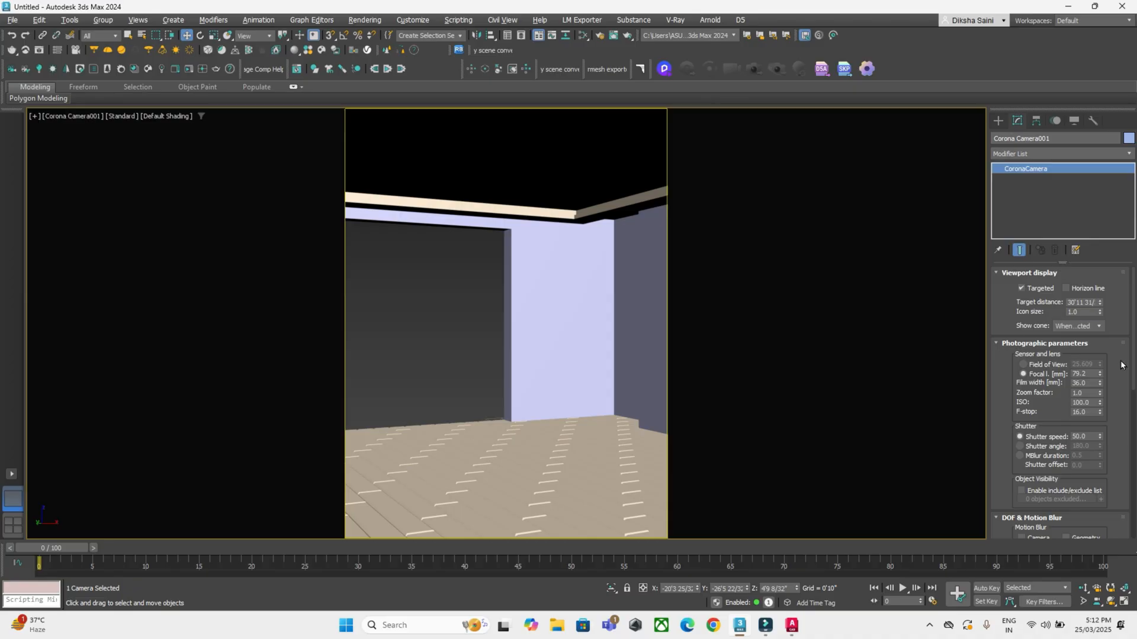
pyautogui.moveTo(1100, 378); pyautogui.dragTo(1100, 375)
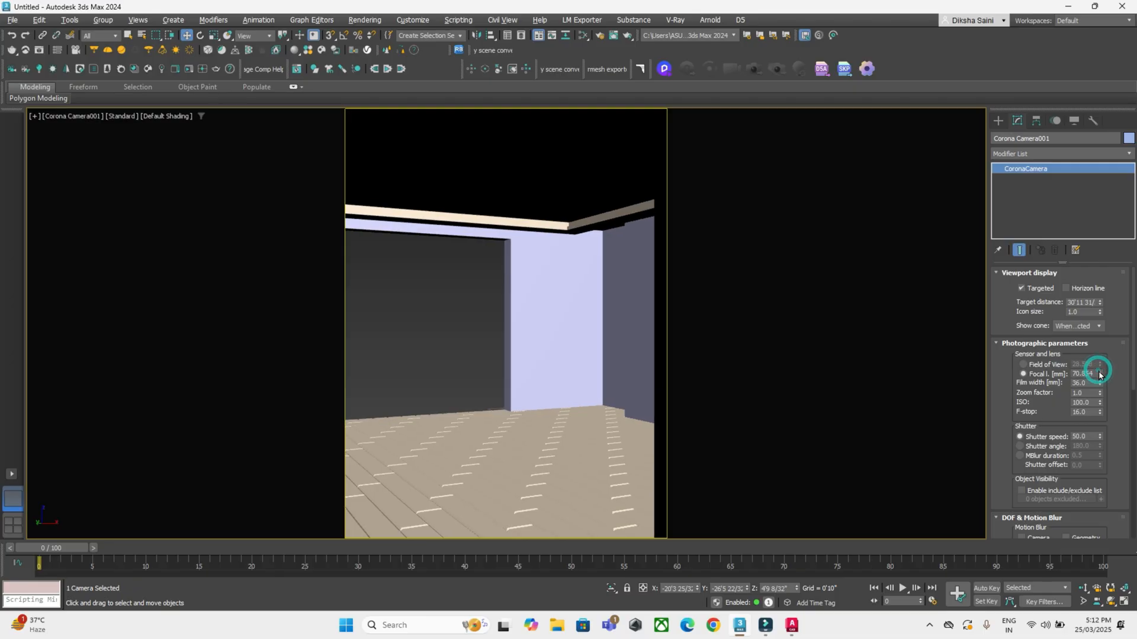
pyautogui.click(76, 119)
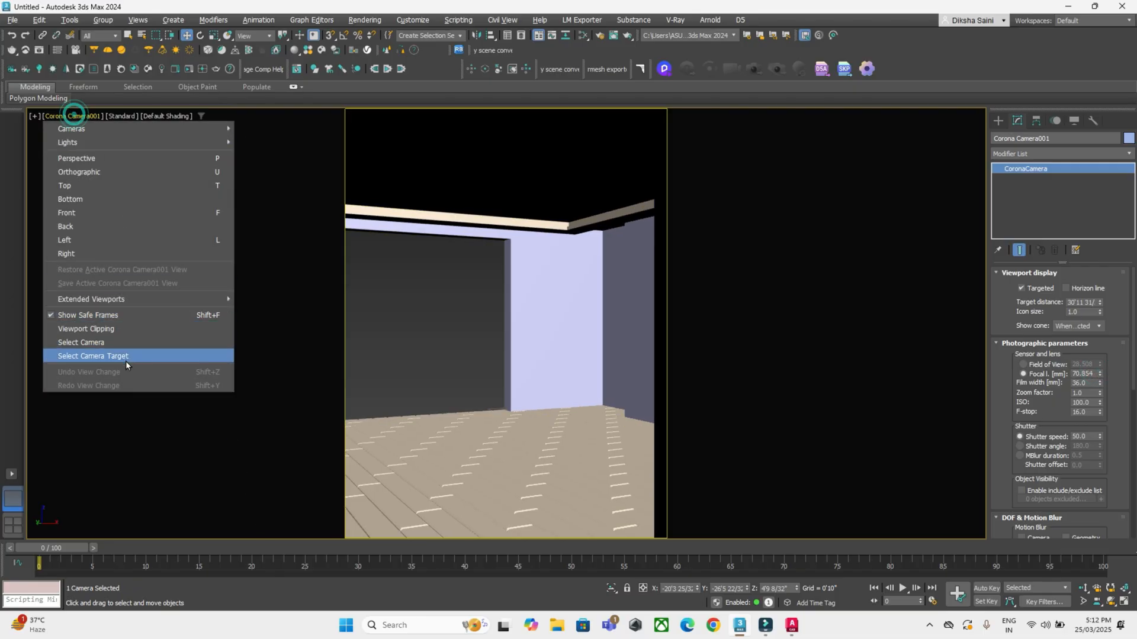
pyautogui.click(126, 361)
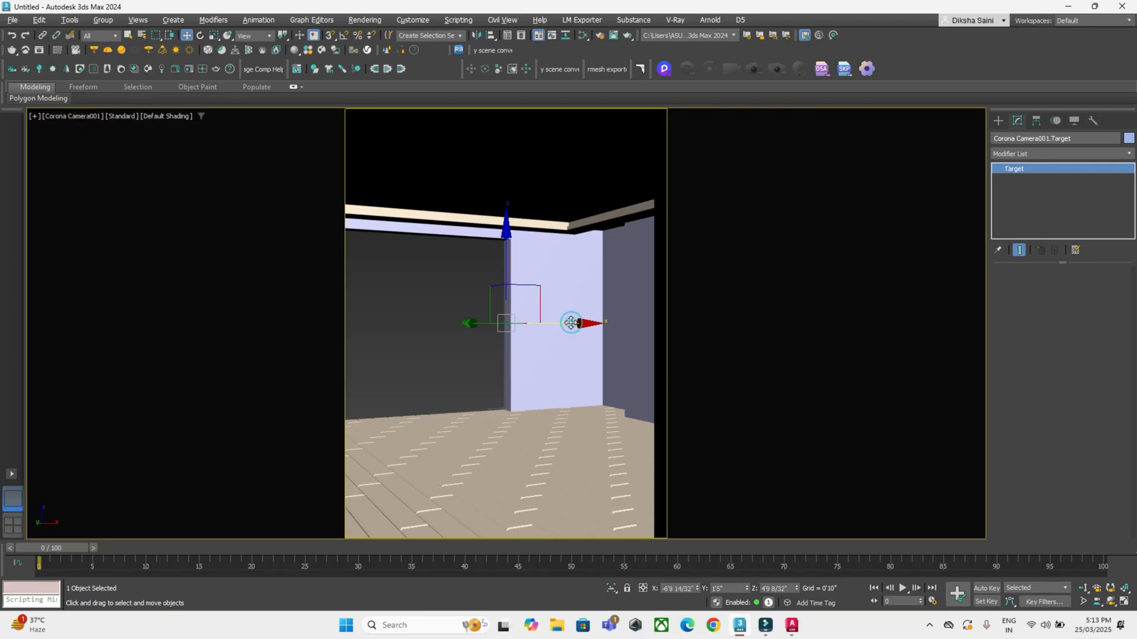
pyautogui.moveTo(570, 323); pyautogui.dragTo(563, 327)
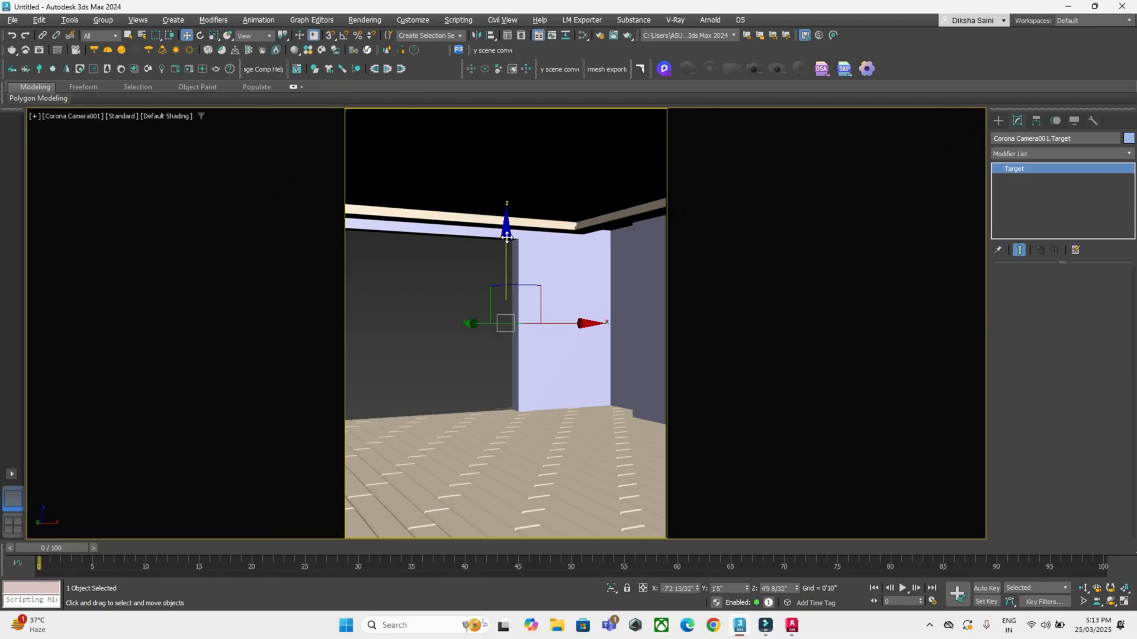
pyautogui.moveTo(508, 237)
pyautogui.mouseDown()
pyautogui.moveTo(499, 198)
pyautogui.moveTo(503, 217)
pyautogui.mouseUp()
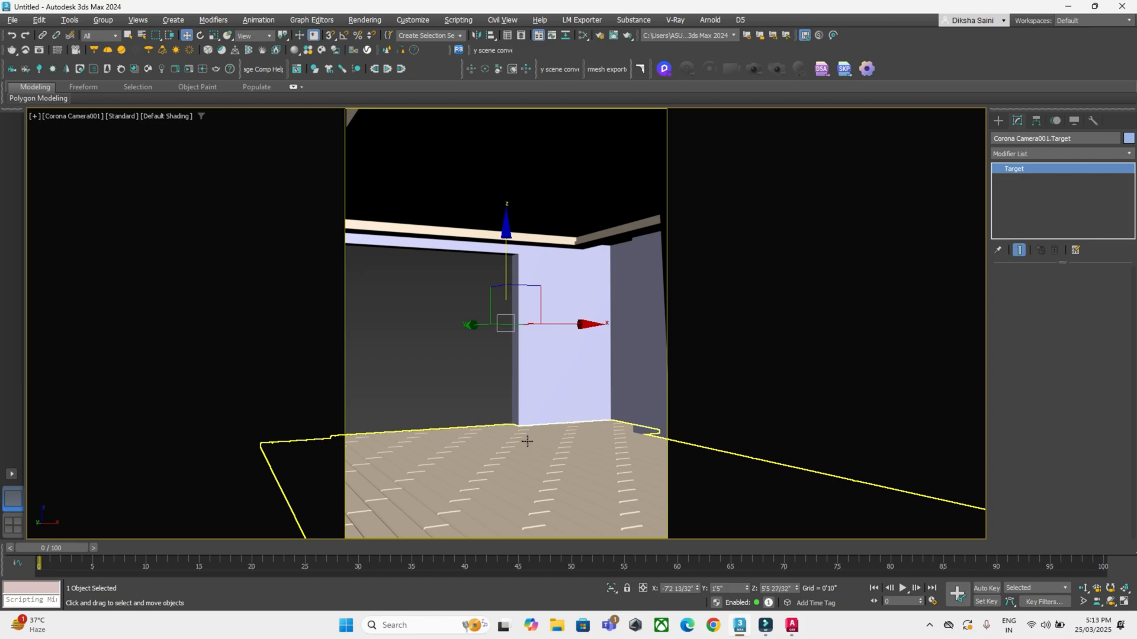
pyautogui.moveTo(506, 261); pyautogui.dragTo(505, 277)
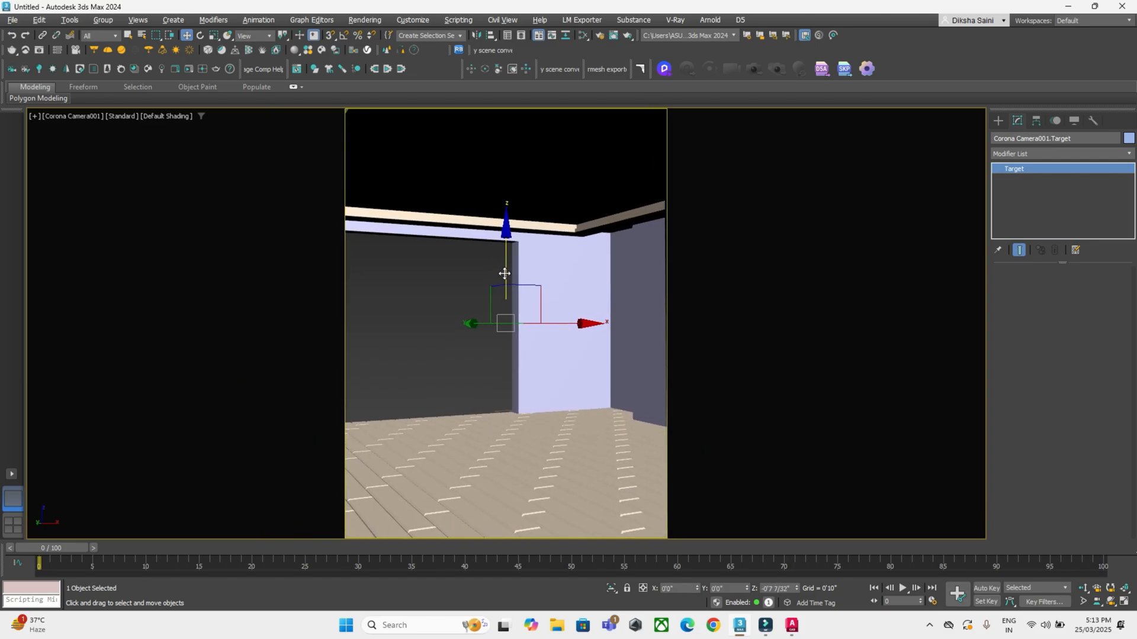
# Select the Corona camera and enable automatic vertical tilt to straighten the room's verticals
pyautogui.click(70, 115)
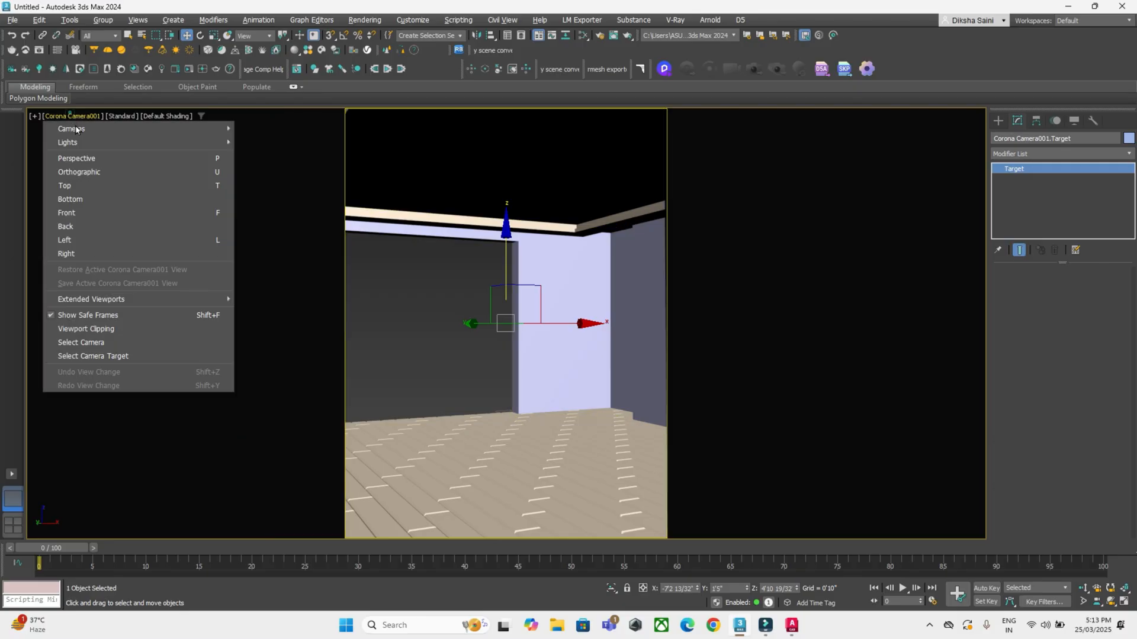
pyautogui.click(108, 343)
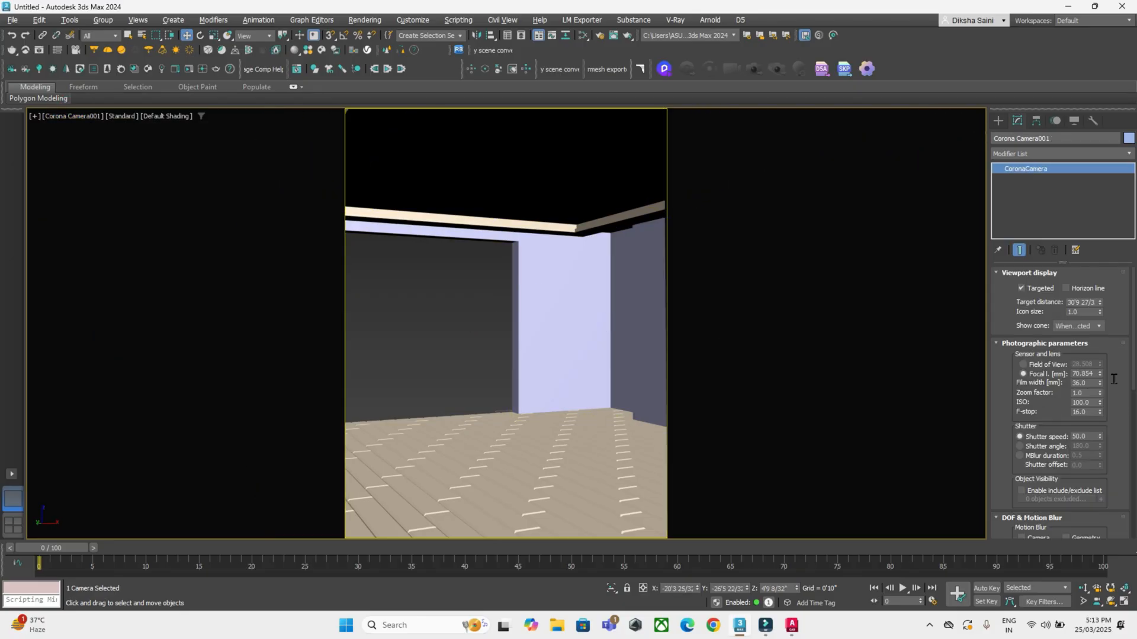
pyautogui.scroll(-10, 1114, 423)
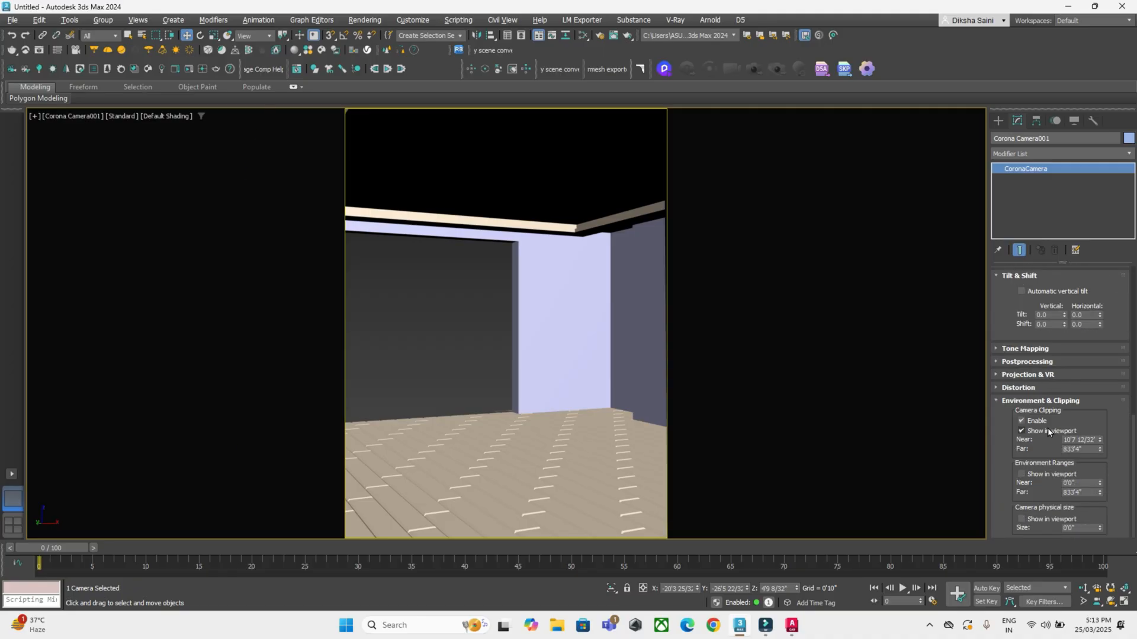
pyautogui.scroll(2, 1106, 462)
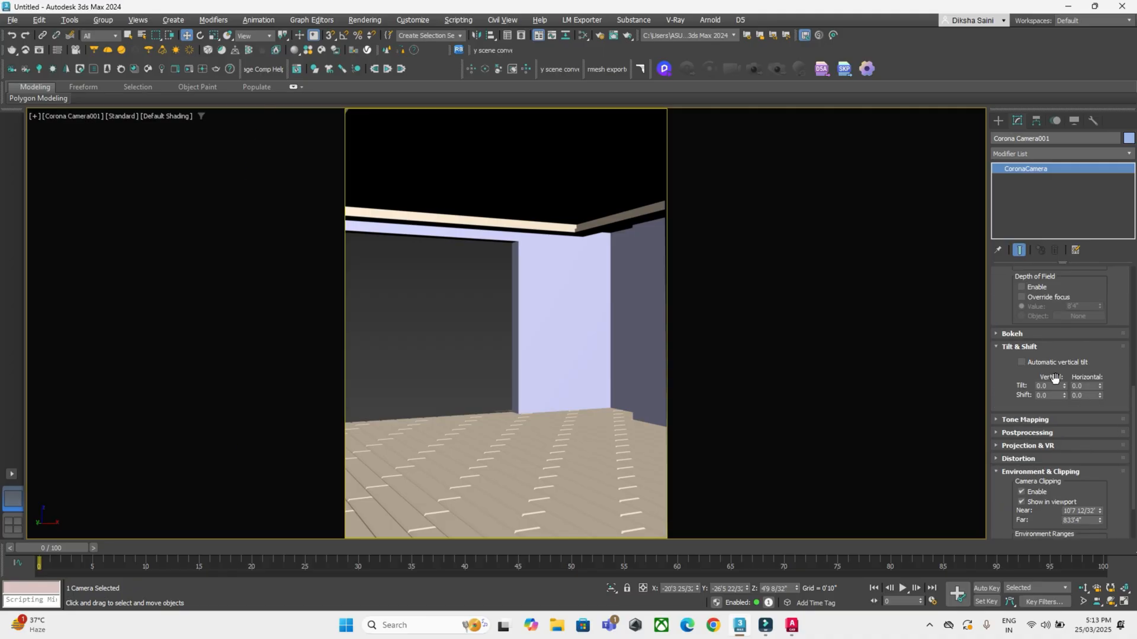
pyautogui.click(1022, 362)
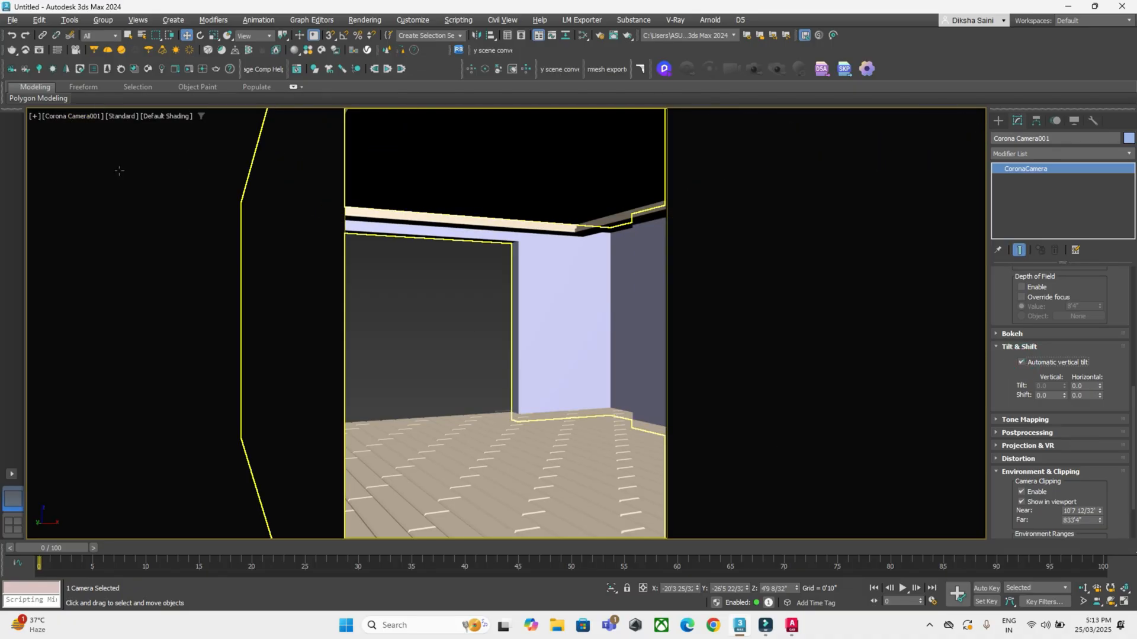
# Select the camera target and raise it slightly to show more of the ceiling
pyautogui.click(66, 120)
pyautogui.click(167, 348)
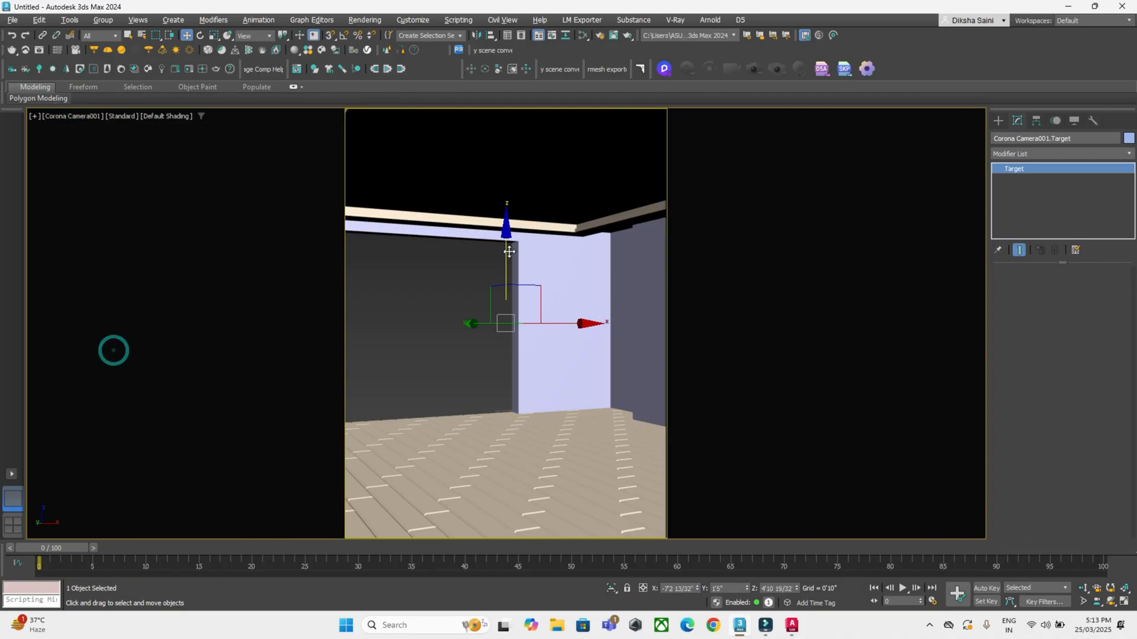
pyautogui.moveTo(505, 256)
pyautogui.mouseDown()
pyautogui.moveTo(506, 231)
pyautogui.moveTo(510, 248)
pyautogui.mouseUp()
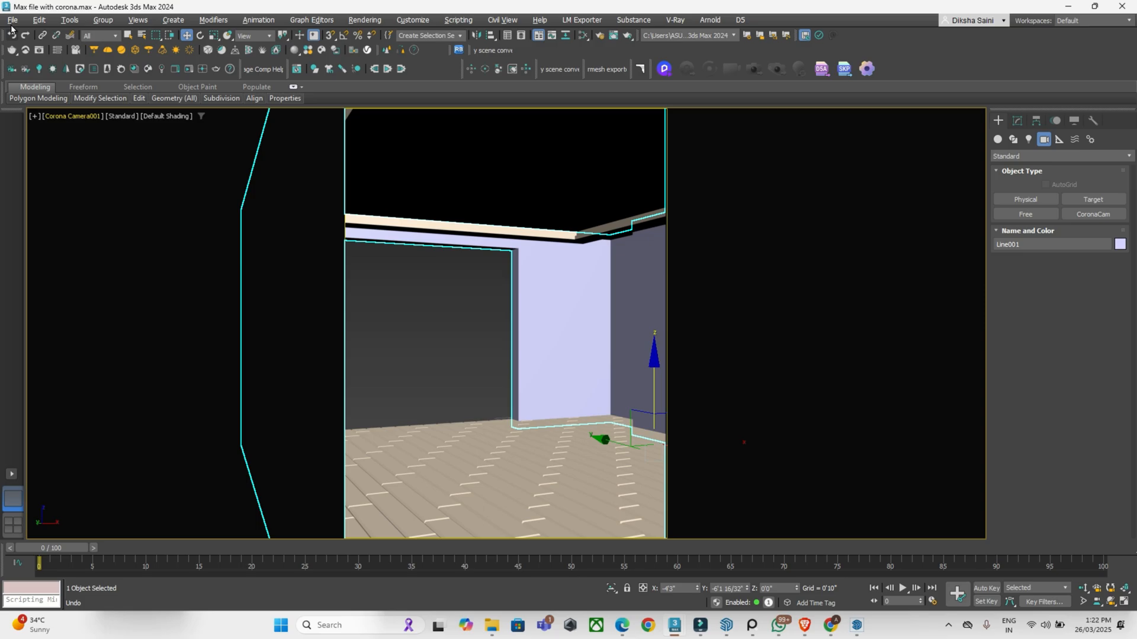
pyautogui.click(11, 21)
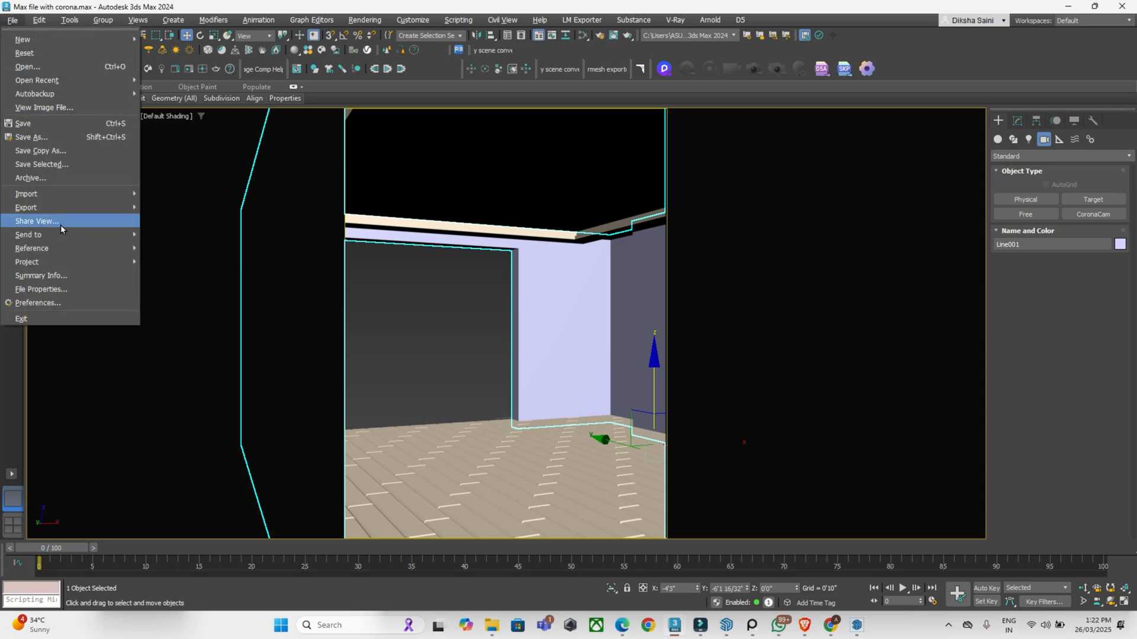
pyautogui.moveTo(38, 197)
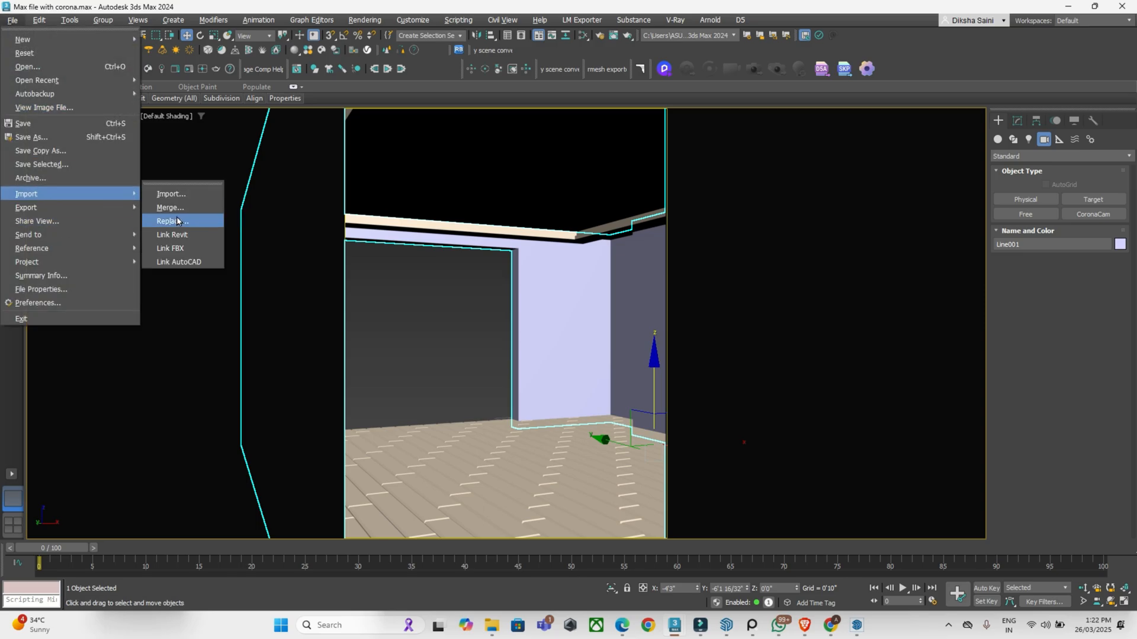
pyautogui.click(174, 199)
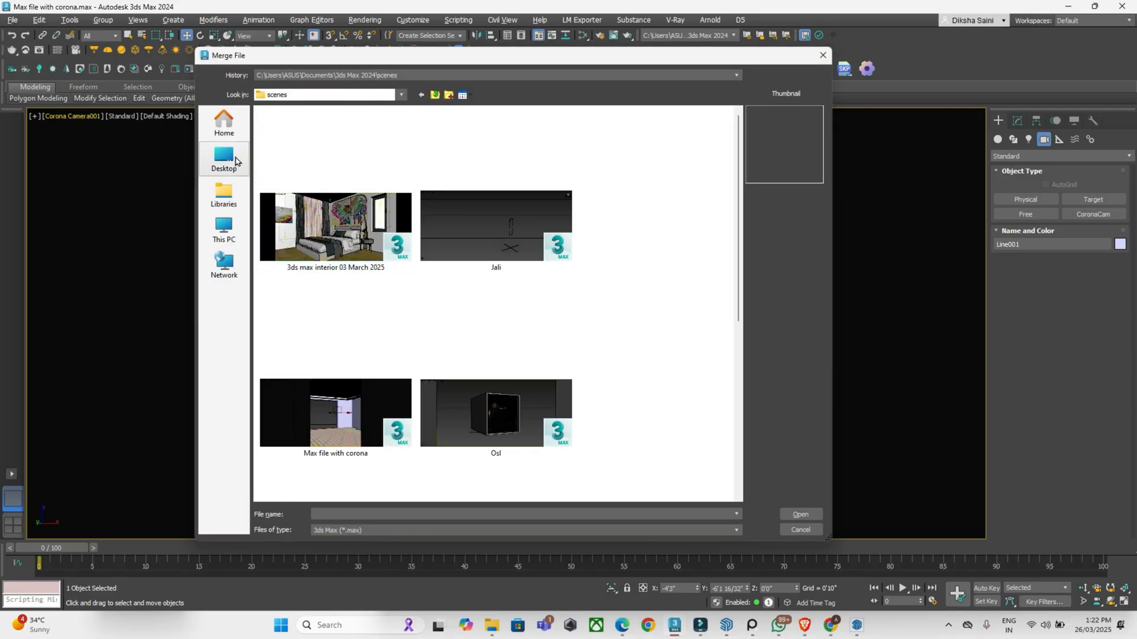
pyautogui.click(453, 192)
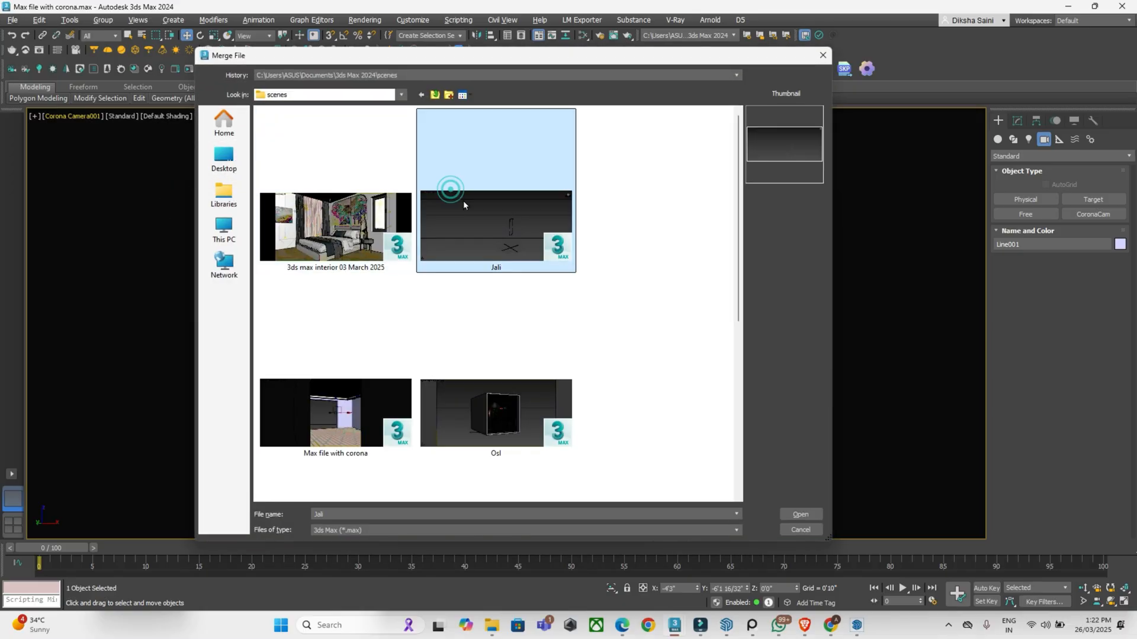
pyautogui.click(800, 514)
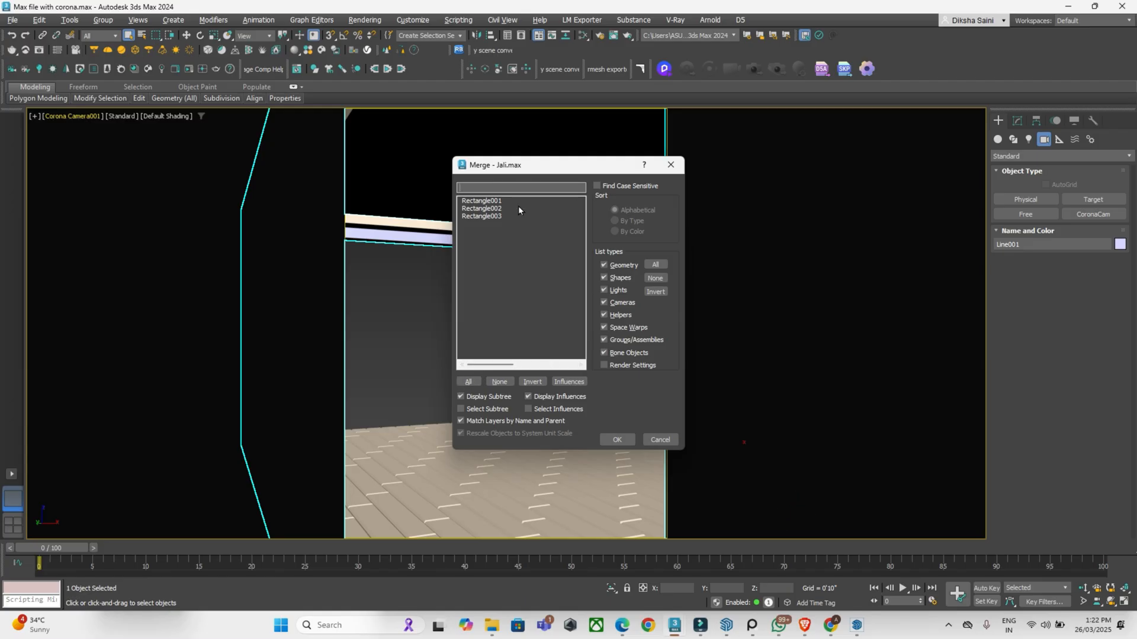
pyautogui.click(469, 382)
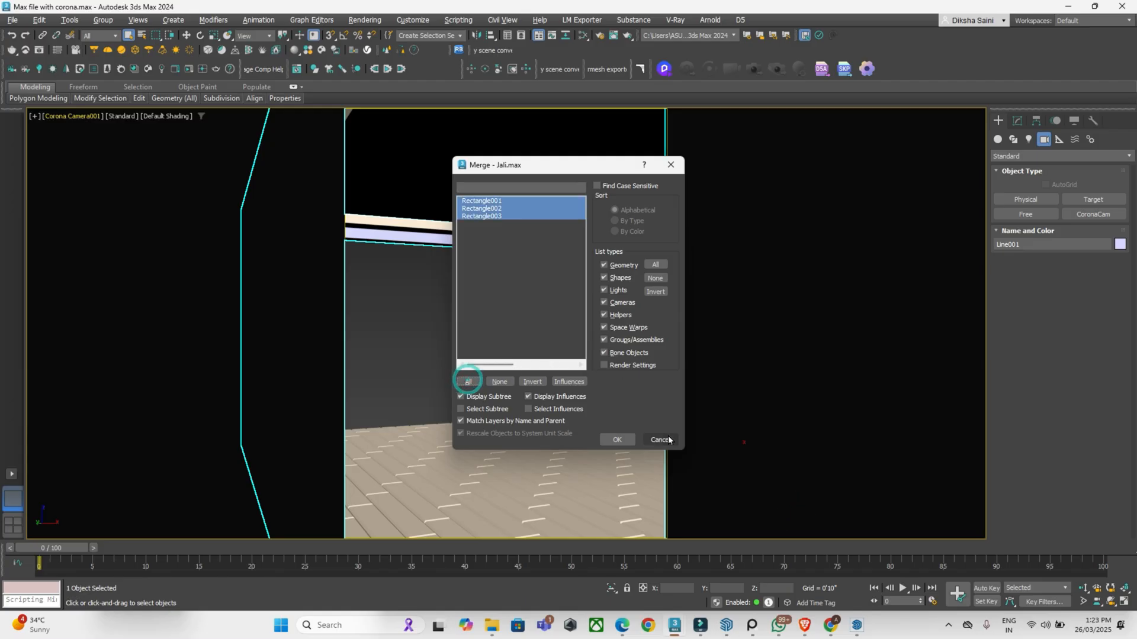
pyautogui.click(658, 440)
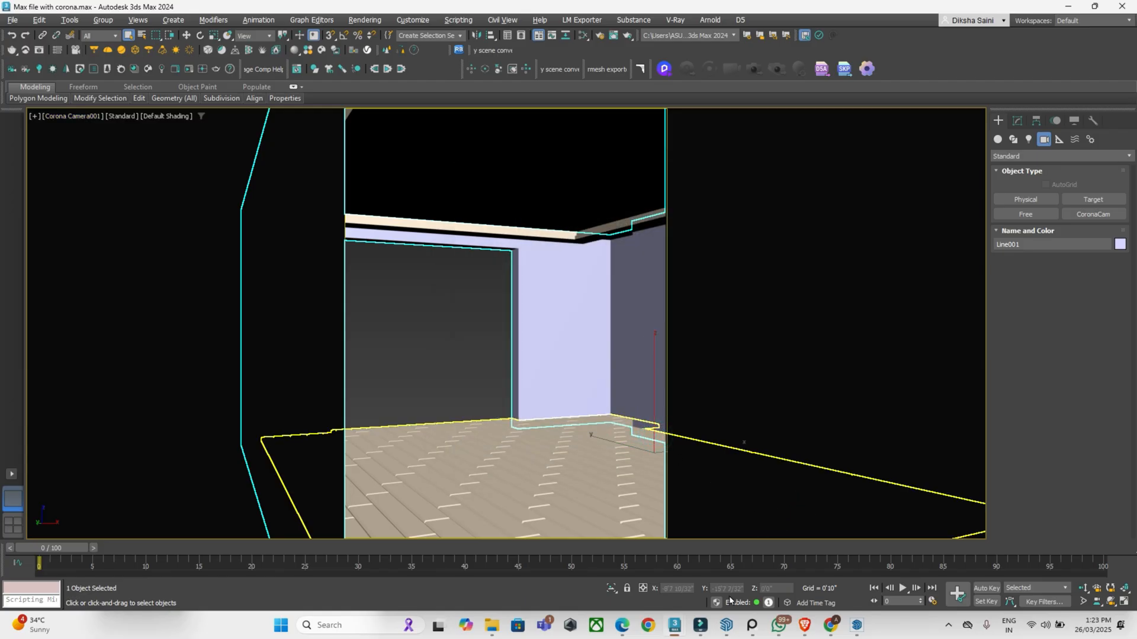
# Switch to the untitled 3ds Max scene holding the furniture, select all its models, and copy them with Copy Objects
pyautogui.moveTo(674, 625)
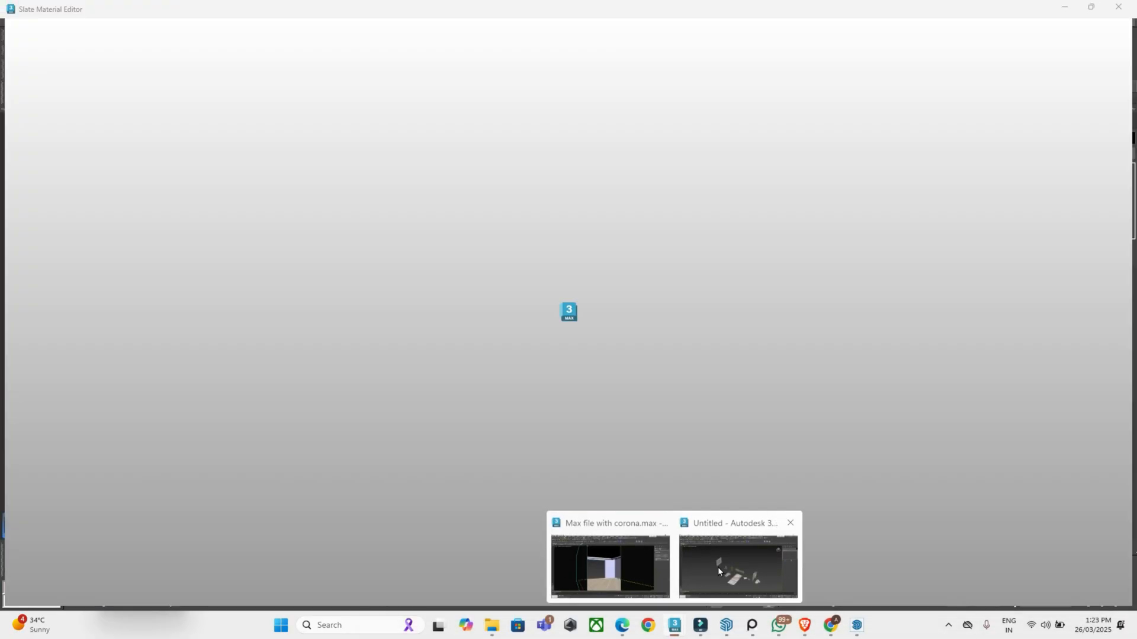
pyautogui.click(718, 566)
pyautogui.moveTo(667, 221)
pyautogui.mouseDown()
pyautogui.moveTo(719, 295)
pyautogui.moveTo(667, 221)
pyautogui.mouseUp()
pyautogui.scroll(3, 604, 399)
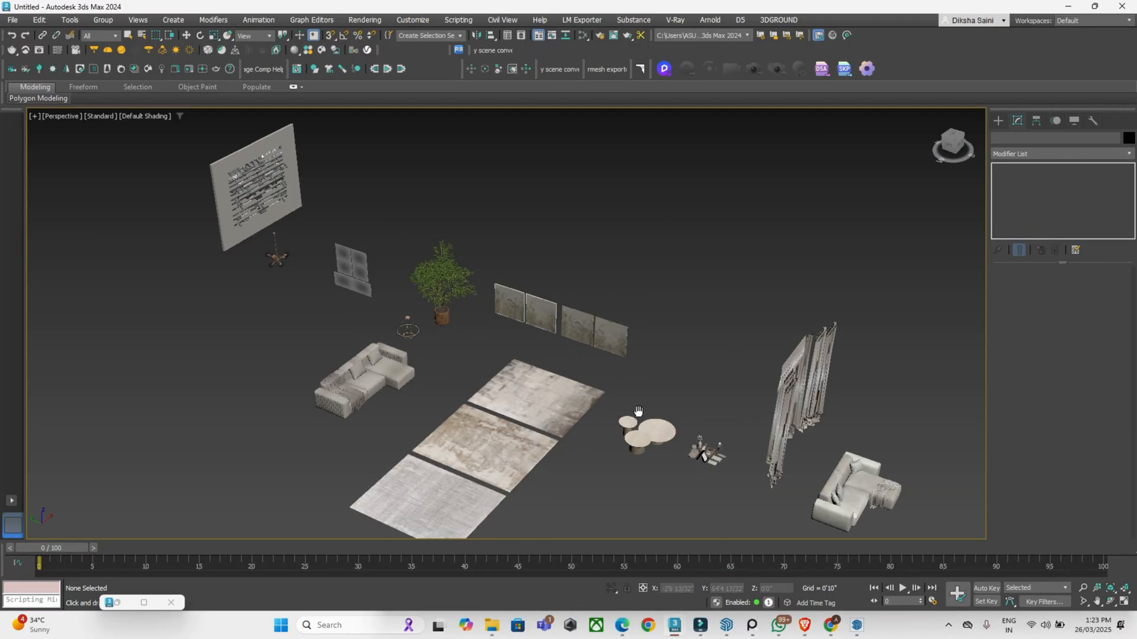
pyautogui.moveTo(497, 388); pyautogui.dragTo(405, 279, button='middle')
pyautogui.scroll(-4, 551, 308)
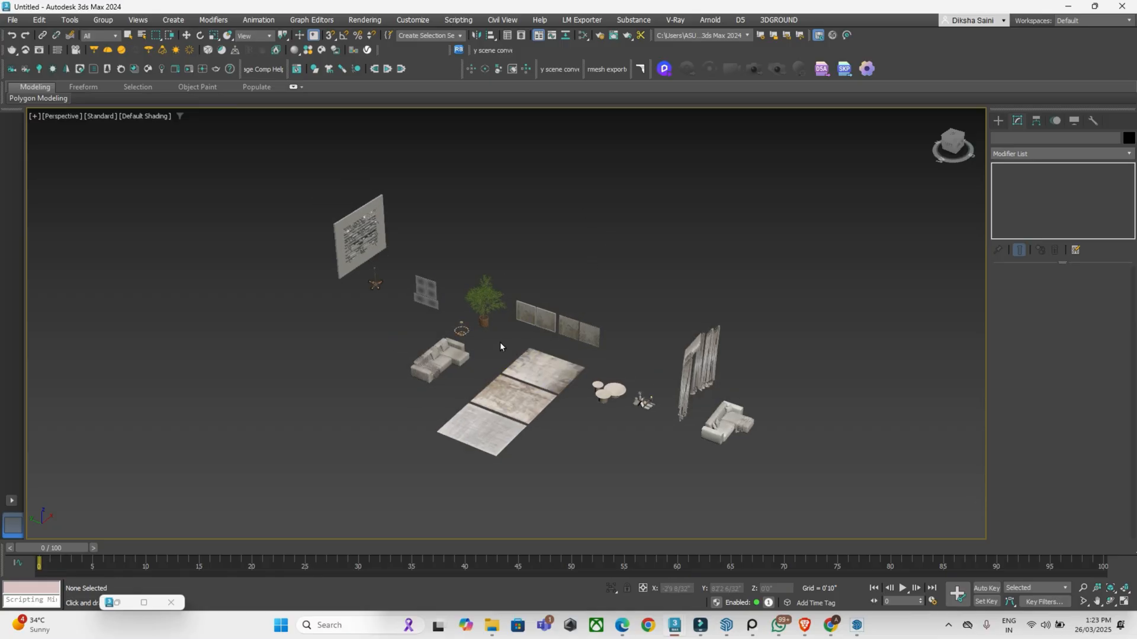
pyautogui.moveTo(281, 178); pyautogui.dragTo(888, 515)
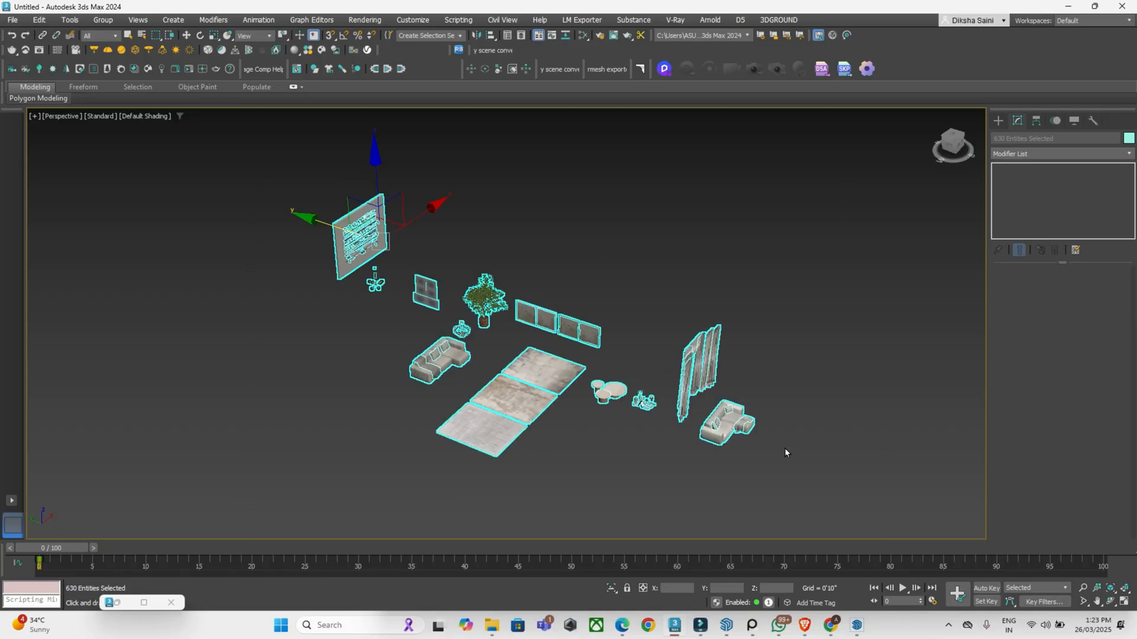
pyautogui.rightClick(545, 396)
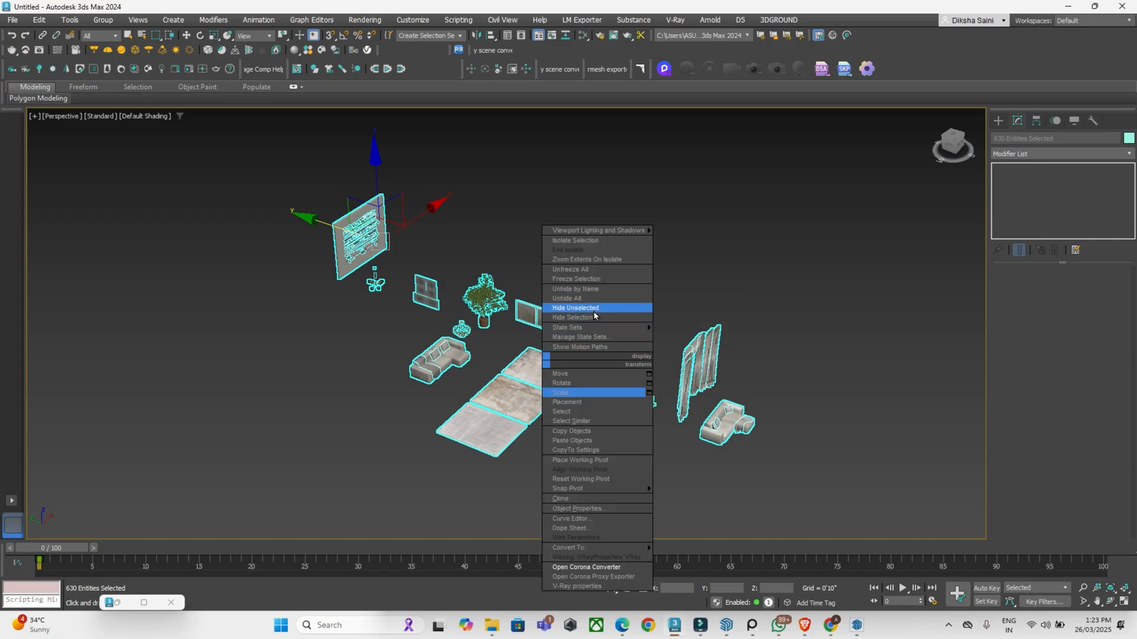
pyautogui.click(587, 435)
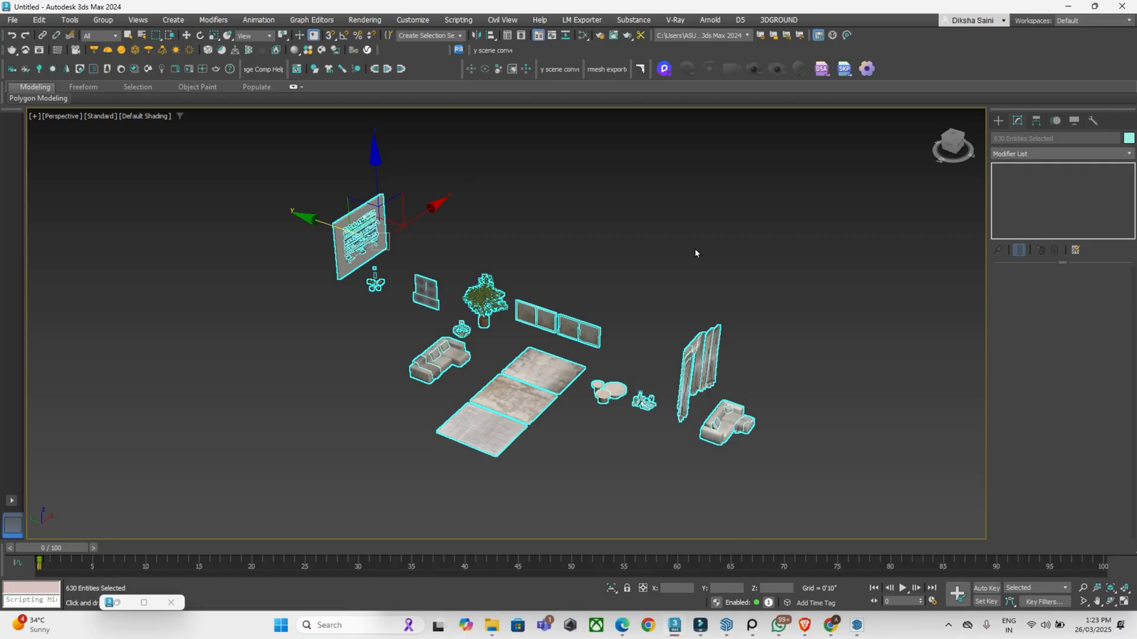
# Return to the room file, show it in a maximized shaded perspective view, and select the room objects with the camera
pyautogui.moveTo(681, 632)
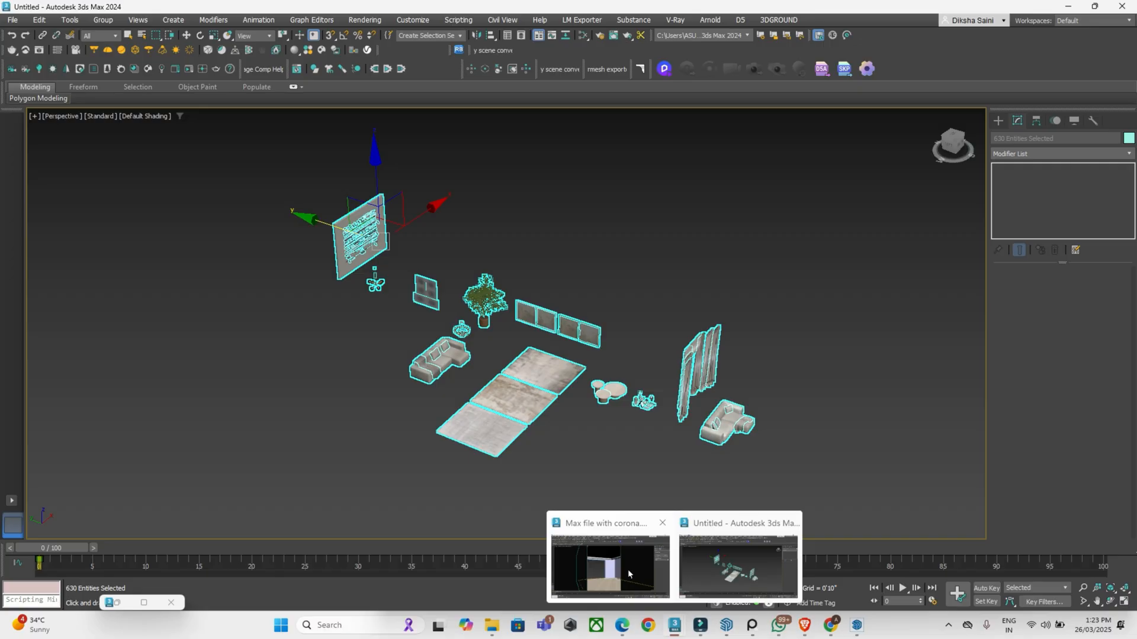
pyautogui.click(627, 569)
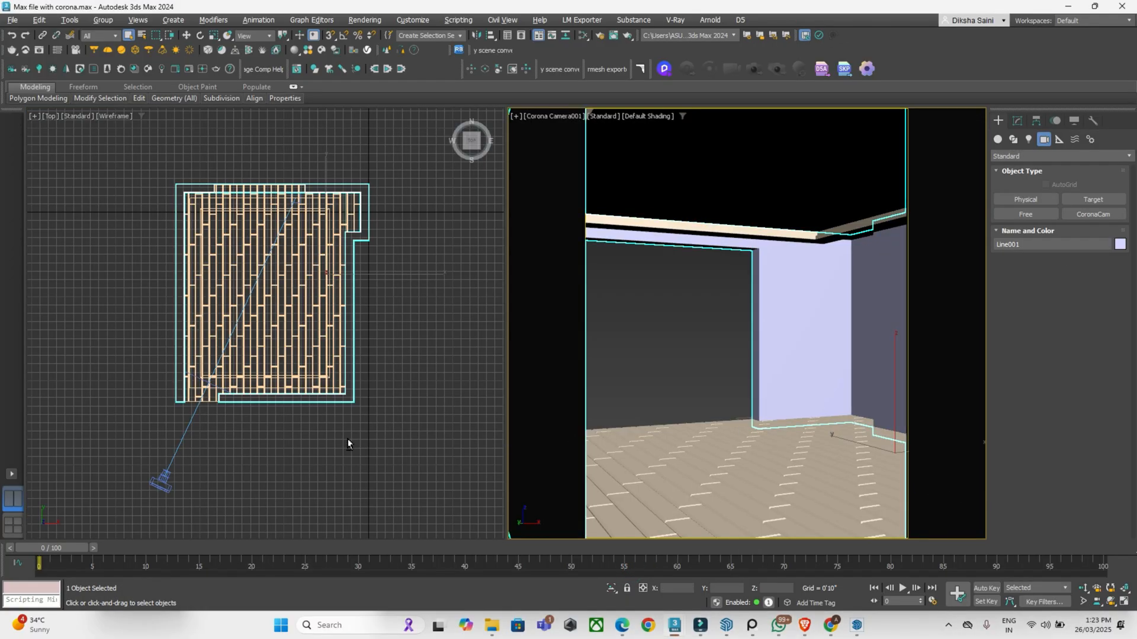
pyautogui.scroll(-3, 347, 444)
pyautogui.hotkey('alt', 'w')
pyautogui.moveTo(687, 397)
pyautogui.keyDown('alt'); pyautogui.mouseDown(button='middle')
pyautogui.moveTo(645, 357)
pyautogui.moveTo(596, 341)
pyautogui.mouseUp(button='middle'); pyautogui.keyUp('alt')
pyautogui.press('p')
pyautogui.scroll(-2, 686, 385)
pyautogui.press('F3')
pyautogui.scroll(-2, 622, 373)
pyautogui.moveTo(663, 370)
pyautogui.keyDown('alt'); pyautogui.mouseDown(button='middle')
pyautogui.moveTo(677, 355)
pyautogui.moveTo(677, 385)
pyautogui.moveTo(381, 303)
pyautogui.mouseUp(button='middle'); pyautogui.keyUp('alt')
pyautogui.moveTo(295, 211); pyautogui.dragTo(523, 464)
pyautogui.press('w')
pyautogui.moveTo(524, 464); pyautogui.dragTo(598, 416, button='middle')
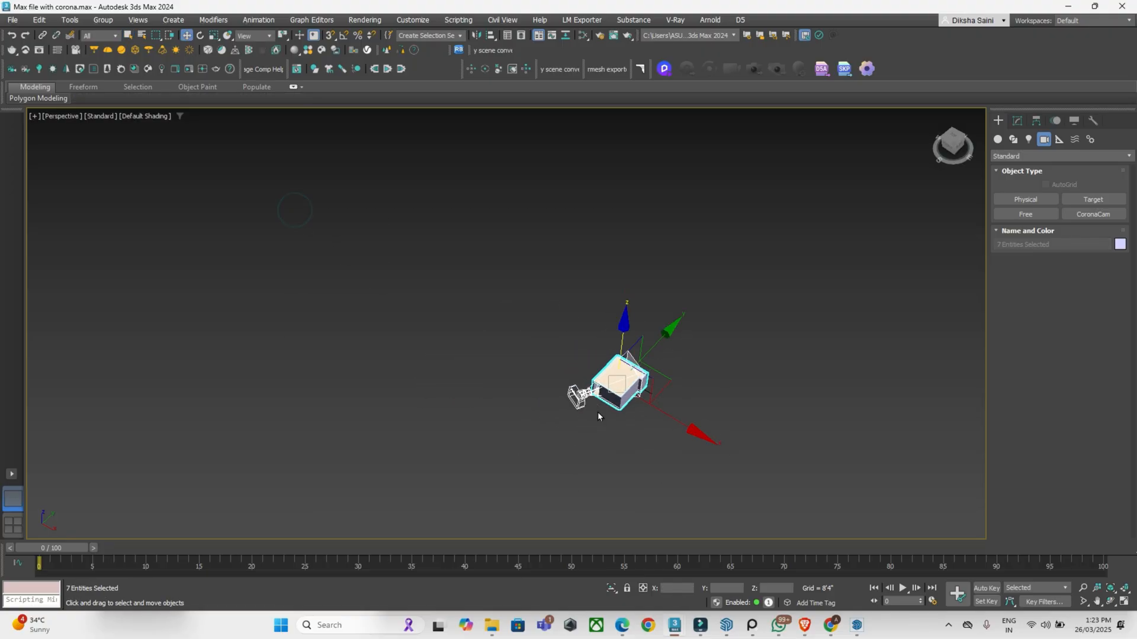
# Paste the copied furniture models into the room scene with Paste Objects and clear the selection
pyautogui.moveTo(670, 427); pyautogui.dragTo(373, 272, button='middle')
pyautogui.moveTo(574, 335); pyautogui.dragTo(593, 363, button='middle')
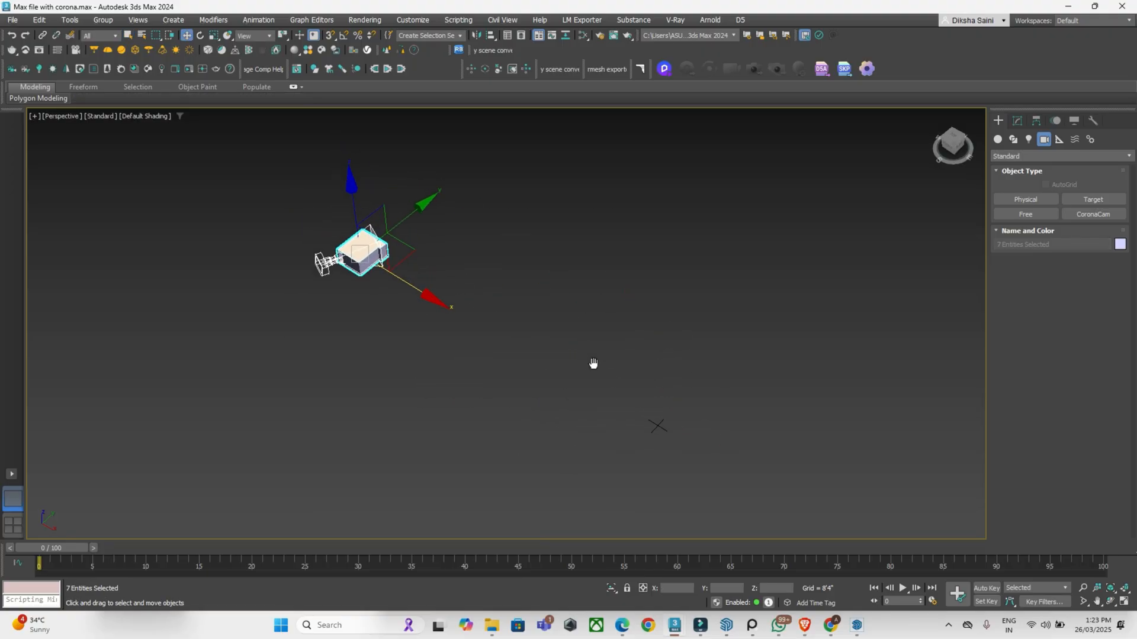
pyautogui.rightClick(617, 374)
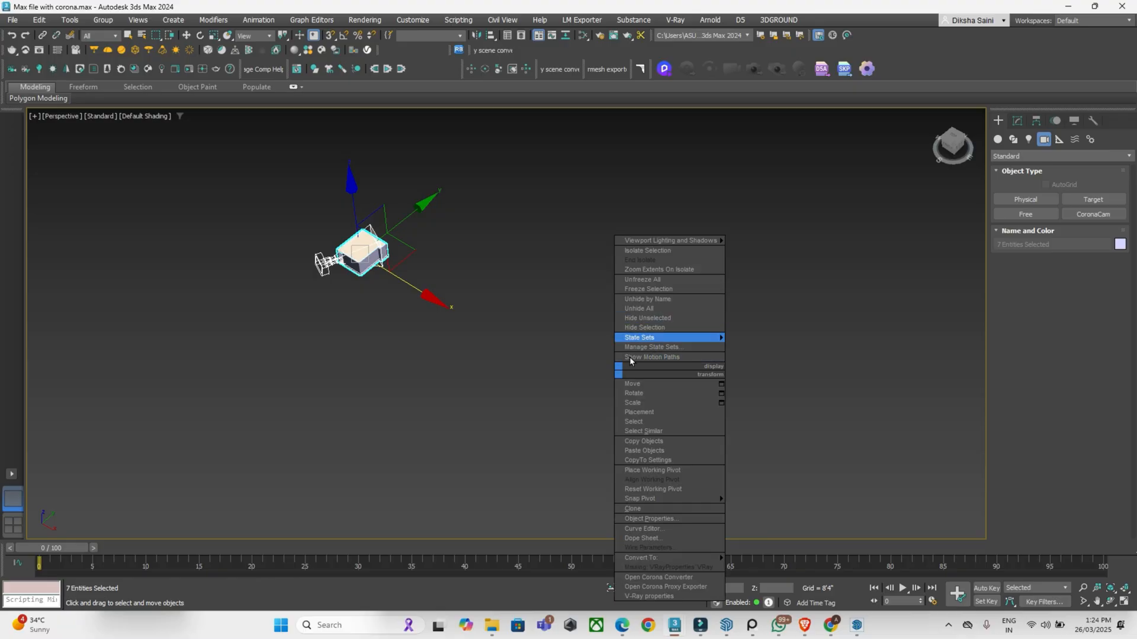
pyautogui.click(635, 452)
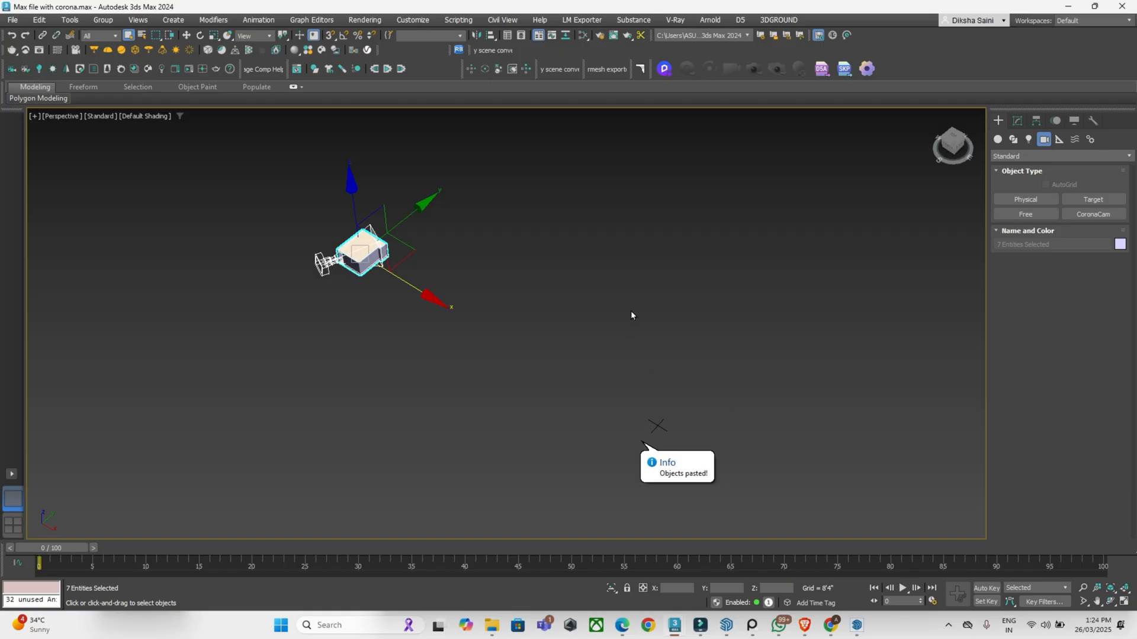
pyautogui.click(655, 340)
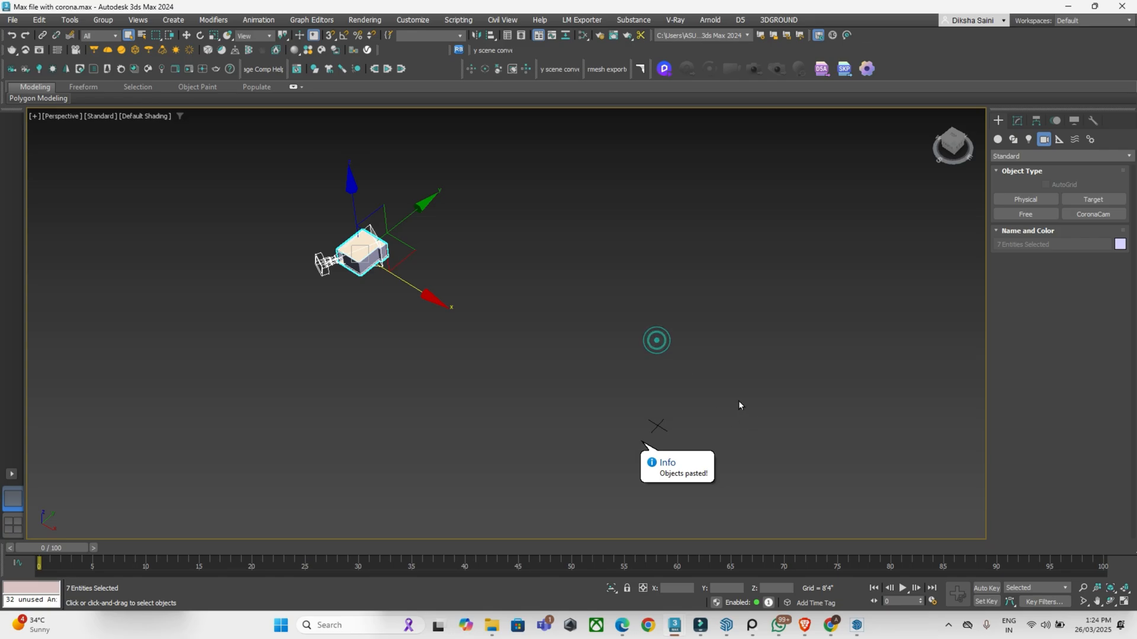
pyautogui.press('z')
pyautogui.click(530, 396)
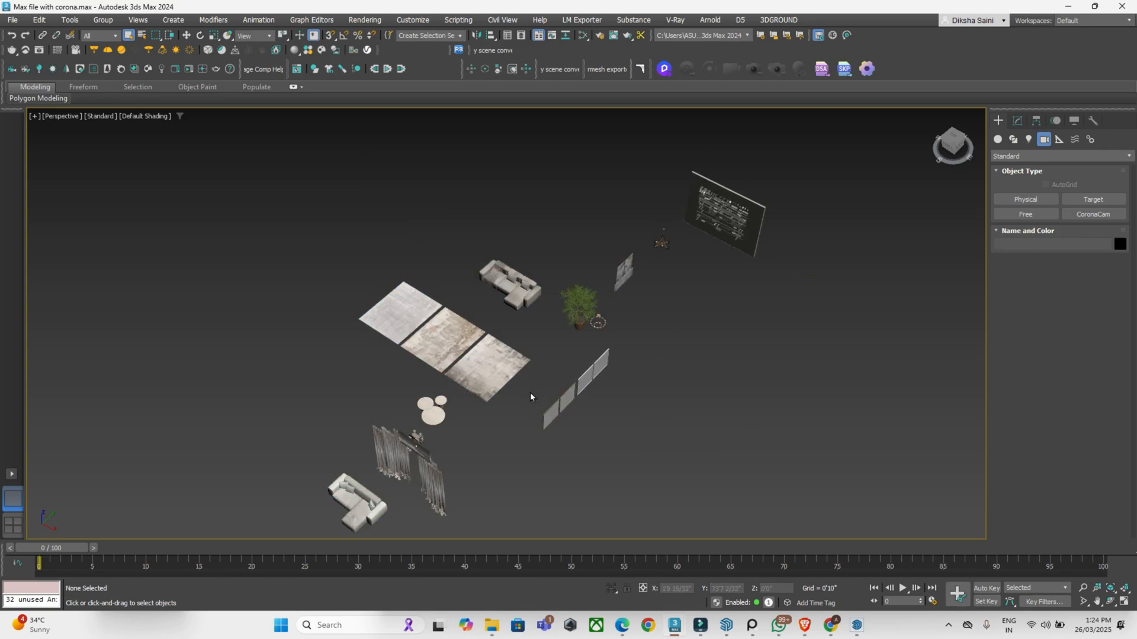
# Select the room together with its camera in the top view and move them across to just below the pasted models
pyautogui.scroll(-6, 669, 267)
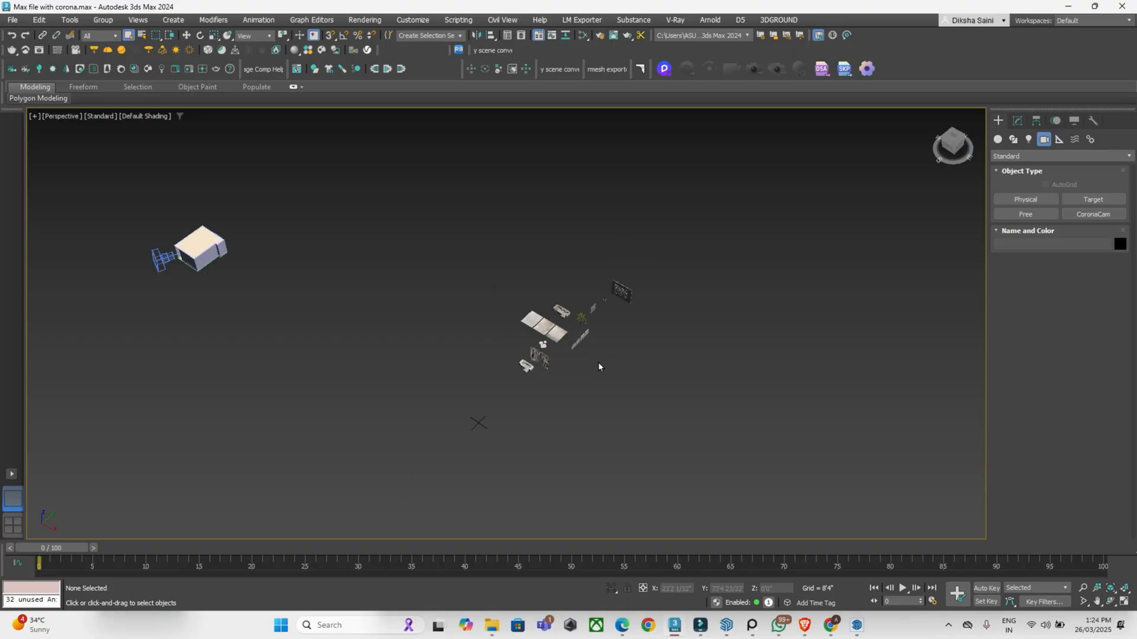
pyautogui.moveTo(657, 371); pyautogui.dragTo(463, 220)
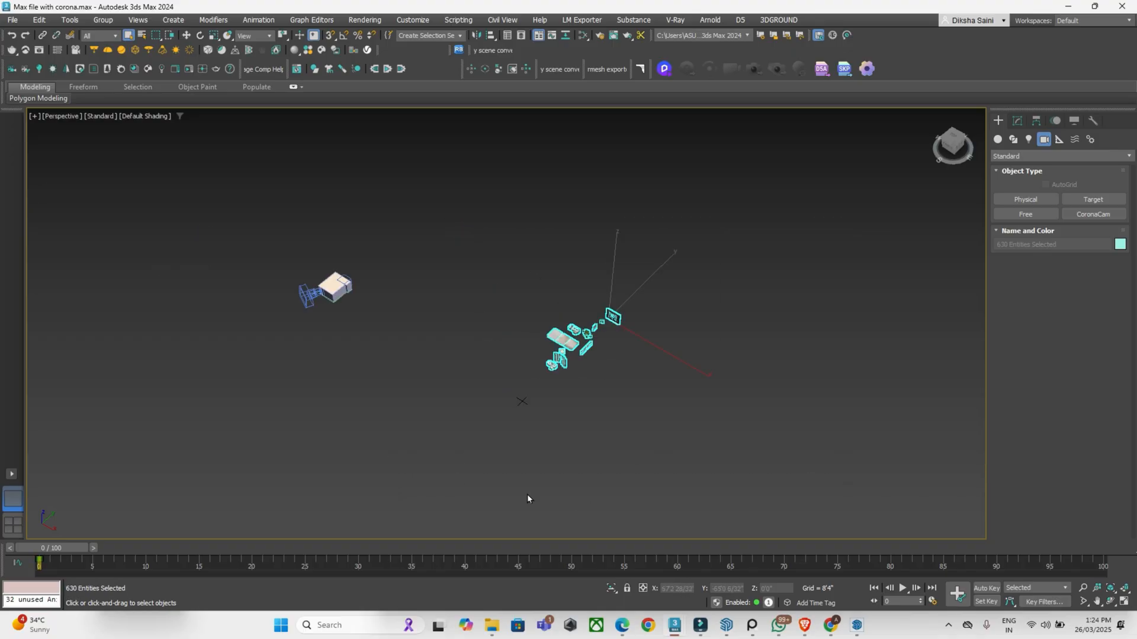
pyautogui.hotkey('alt', 'w')
pyautogui.hotkey('alt', 'w')
pyautogui.press('t')
pyautogui.scroll(-5, 533, 290)
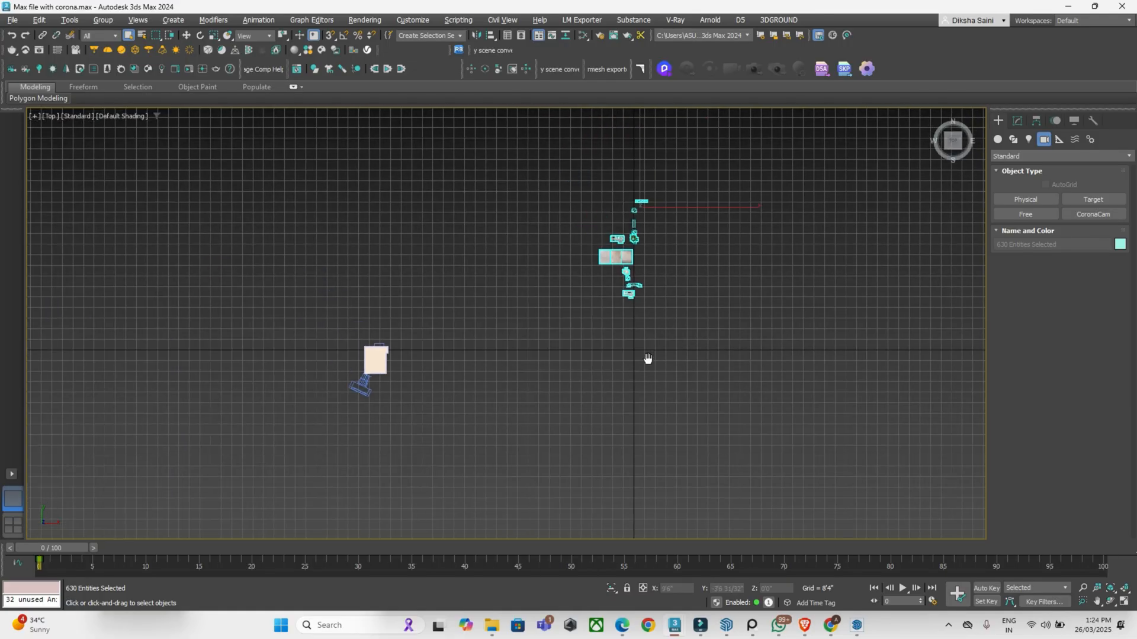
pyautogui.moveTo(192, 294); pyautogui.dragTo(431, 517)
pyautogui.press('w')
pyautogui.moveTo(419, 371); pyautogui.dragTo(679, 358)
pyautogui.moveTo(709, 275); pyautogui.dragTo(628, 318, button='middle')
pyautogui.moveTo(616, 296); pyautogui.dragTo(645, 366)
pyautogui.scroll(5, 499, 274)
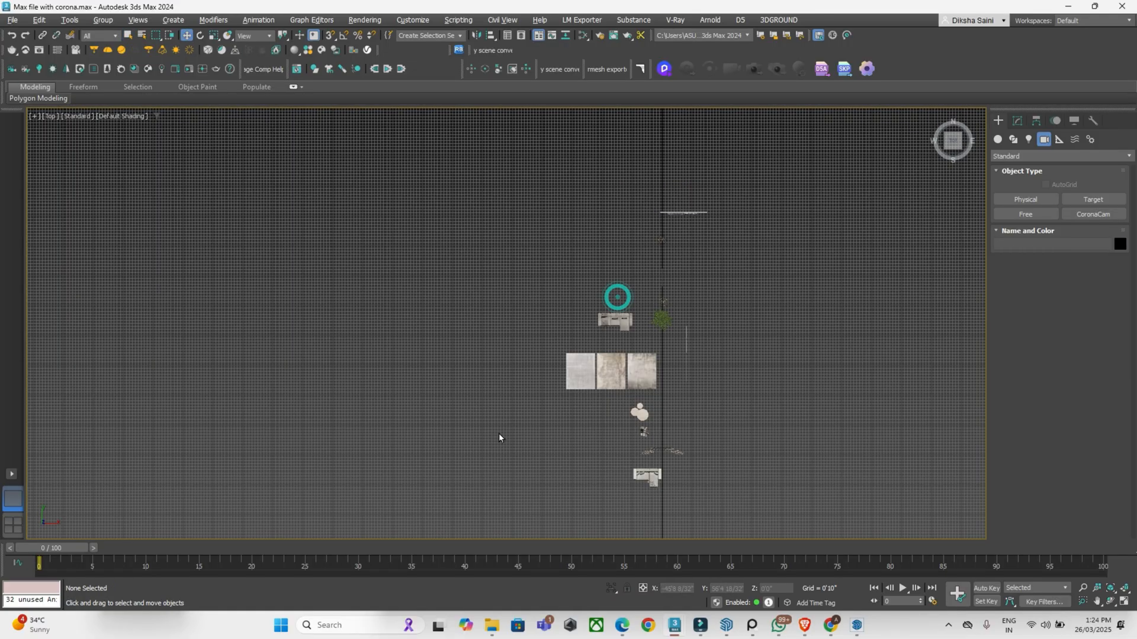
# Check the room's position relative to the pasted models in the maximized perspective view
pyautogui.scroll(-4, 619, 265)
pyautogui.hotkey('alt', 'w')
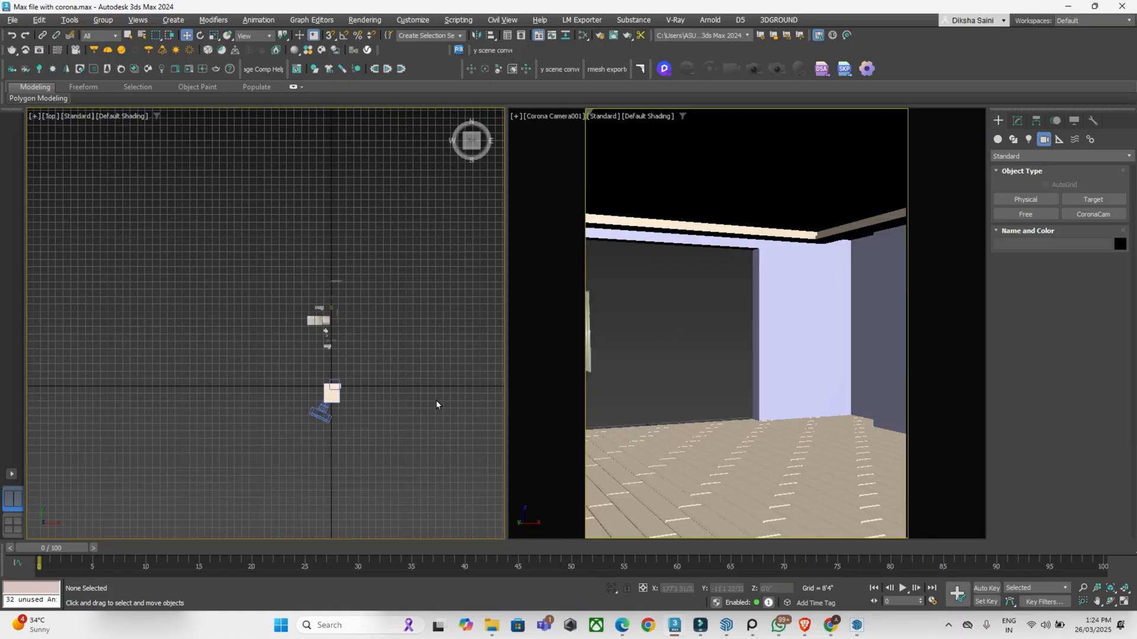
pyautogui.hotkey('alt', 'w')
pyautogui.press('p')
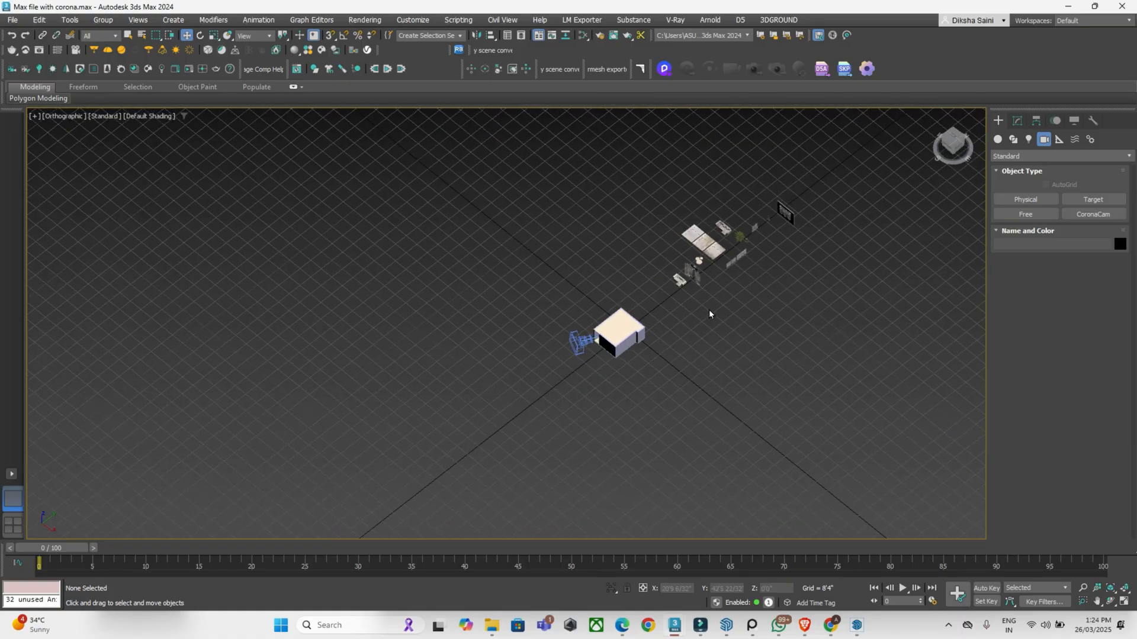
pyautogui.scroll(2, 722, 310)
pyautogui.moveTo(722, 310); pyautogui.dragTo(575, 372, button='middle')
# Apply the four-viewport layout and turn its left view into a maximized, shaded perspective view without edged faces
pyautogui.click(10, 519)
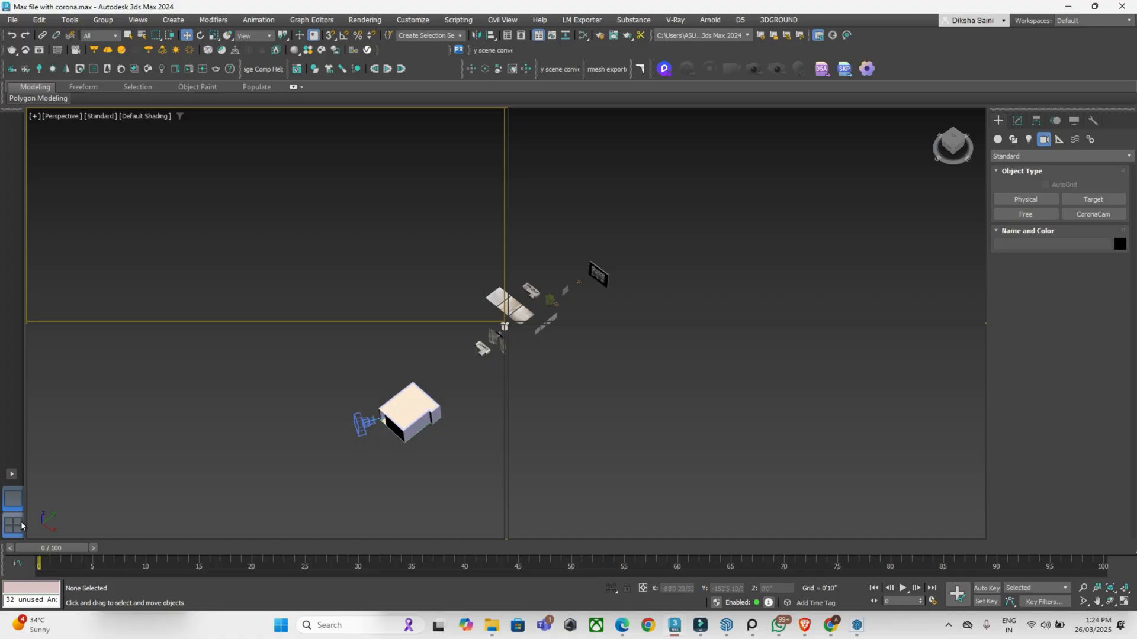
pyautogui.click(308, 361)
pyautogui.hotkey('alt', 'w')
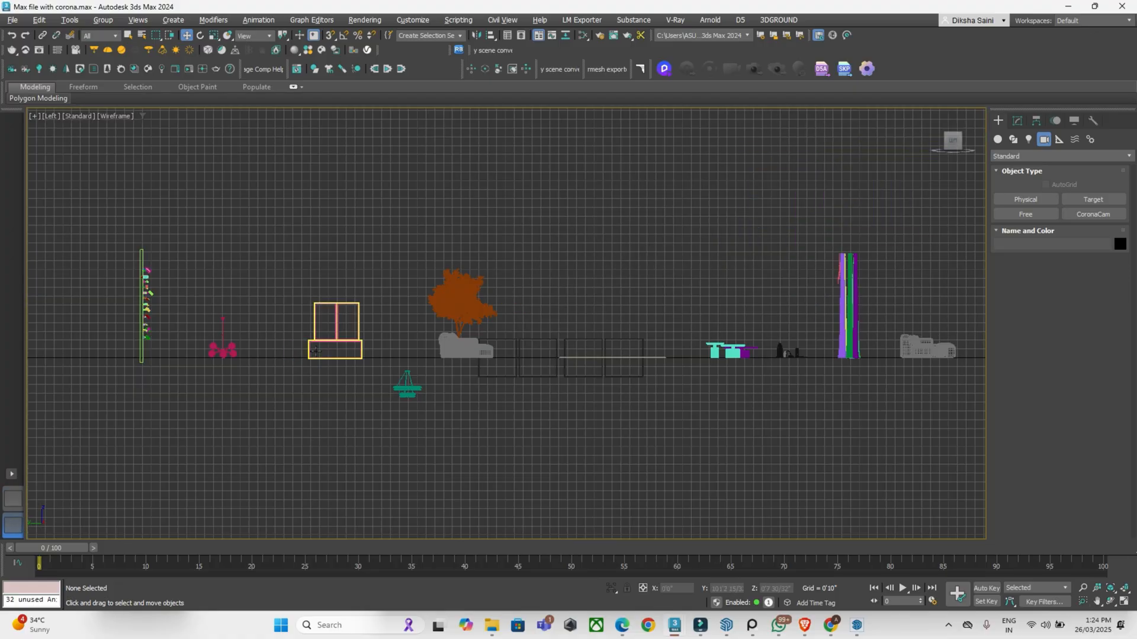
pyautogui.press('p')
pyautogui.moveTo(432, 330)
pyautogui.keyDown('alt'); pyautogui.mouseDown(button='middle')
pyautogui.moveTo(385, 329)
pyautogui.moveTo(483, 403)
pyautogui.mouseUp(button='middle'); pyautogui.keyUp('alt')
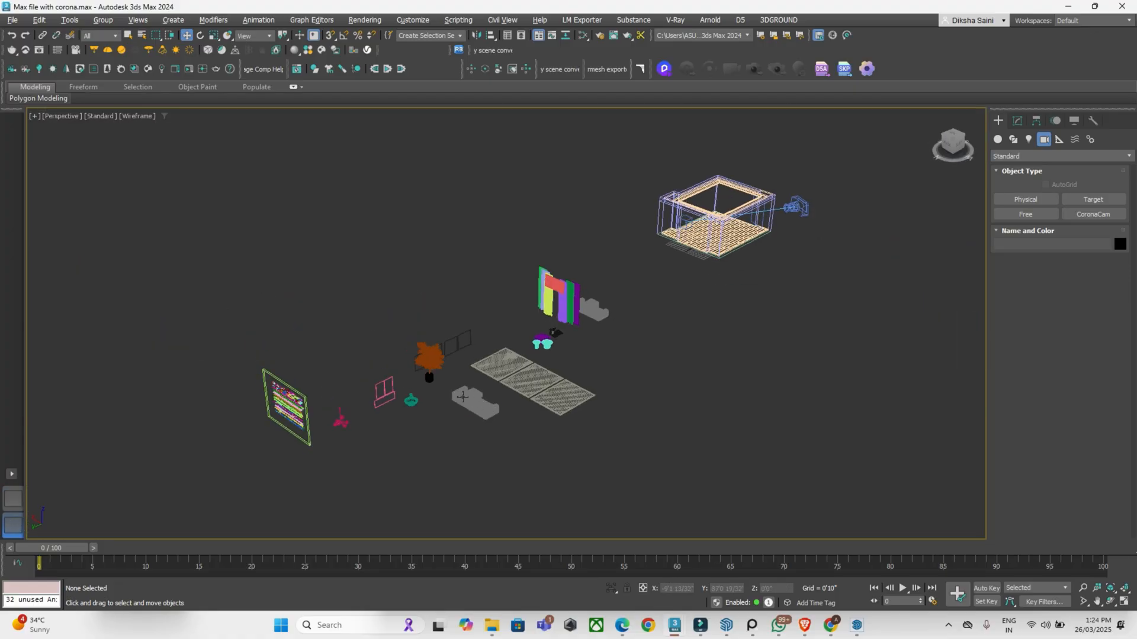
pyautogui.press('F3')
pyautogui.moveTo(620, 359); pyautogui.dragTo(569, 377, button='middle')
pyautogui.scroll(6, 482, 322)
pyautogui.press('F4')
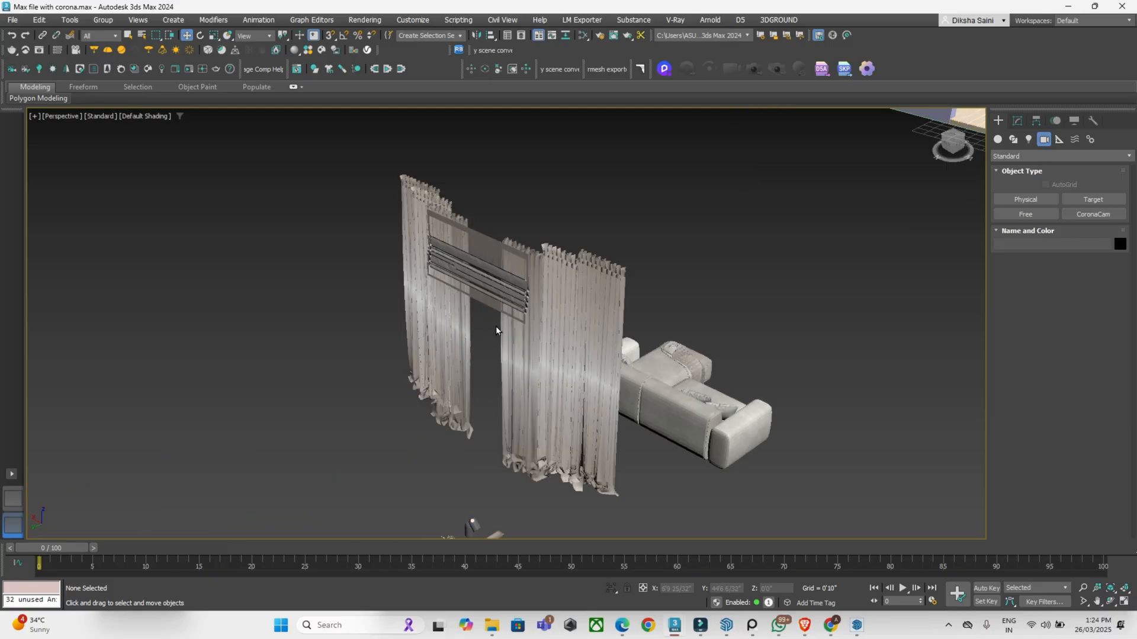
# Look over the pasted rugs, coffee tables, decor, curtains and sofas from several angles
pyautogui.scroll(-3, 607, 339)
pyautogui.scroll(-4, 681, 322)
pyautogui.keyDown('alt'); pyautogui.moveTo(680, 322); pyautogui.dragTo(599, 505, button='middle'); pyautogui.keyUp('alt')
pyautogui.scroll(6, 524, 489)
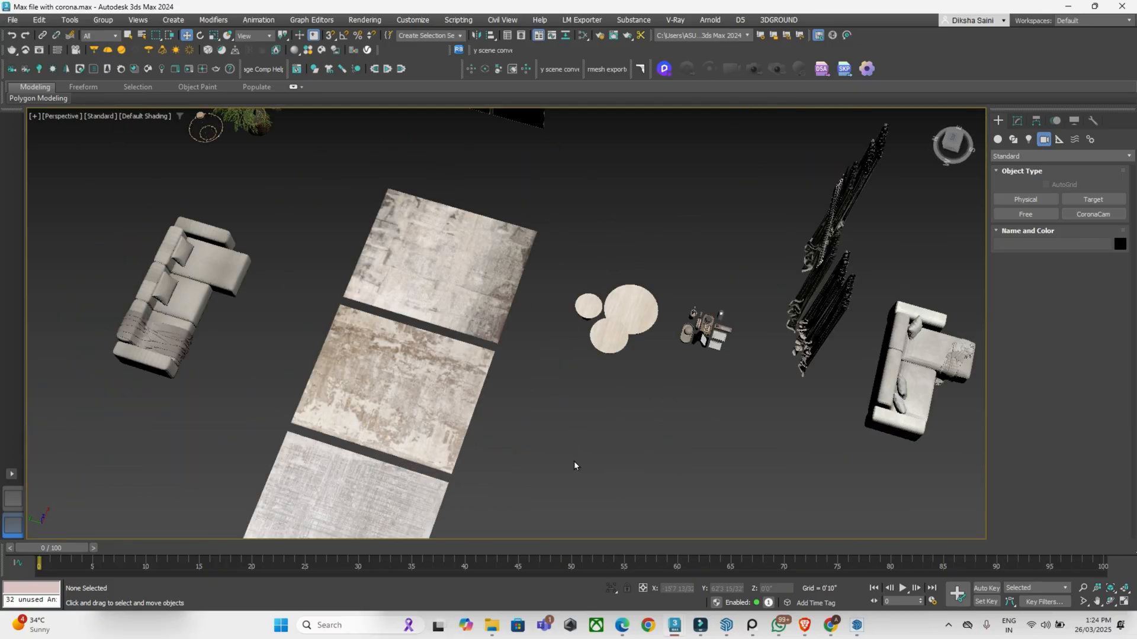
pyautogui.moveTo(635, 437); pyautogui.dragTo(262, 320, button='middle')
pyautogui.scroll(-5, 851, 333)
pyautogui.keyDown('alt'); pyautogui.moveTo(852, 333); pyautogui.dragTo(743, 299, button='middle'); pyautogui.keyUp('alt')
pyautogui.scroll(5, 726, 370)
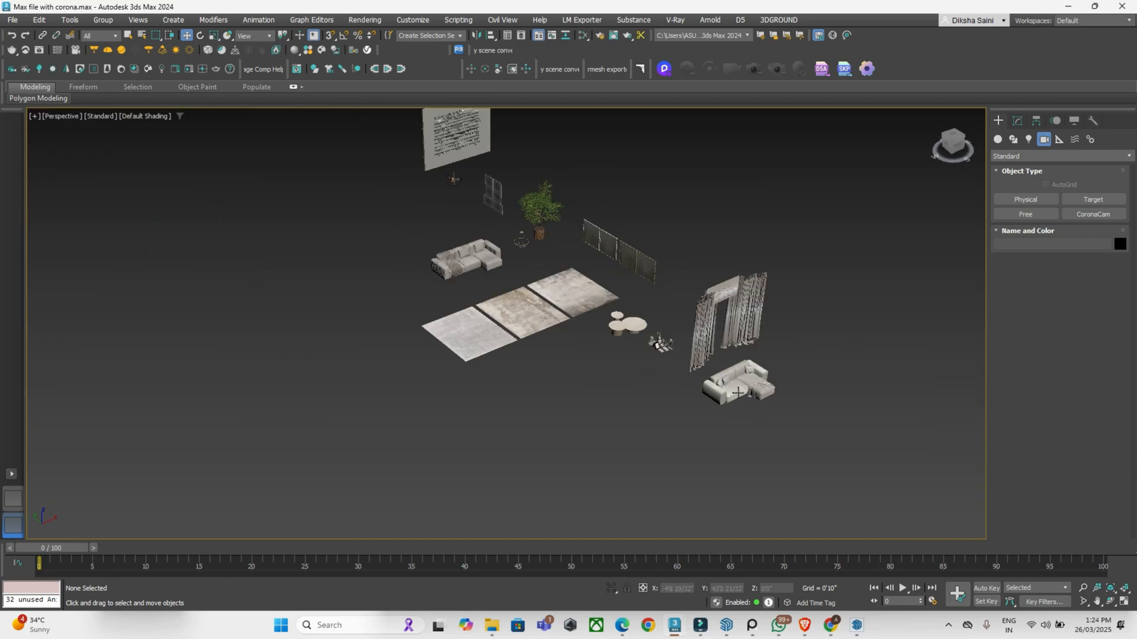
# Compare the two pasted sofas up close, selecting each one in turn
pyautogui.click(753, 364)
pyautogui.moveTo(753, 364); pyautogui.dragTo(921, 476, button='middle')
pyautogui.scroll(4, 355, 240)
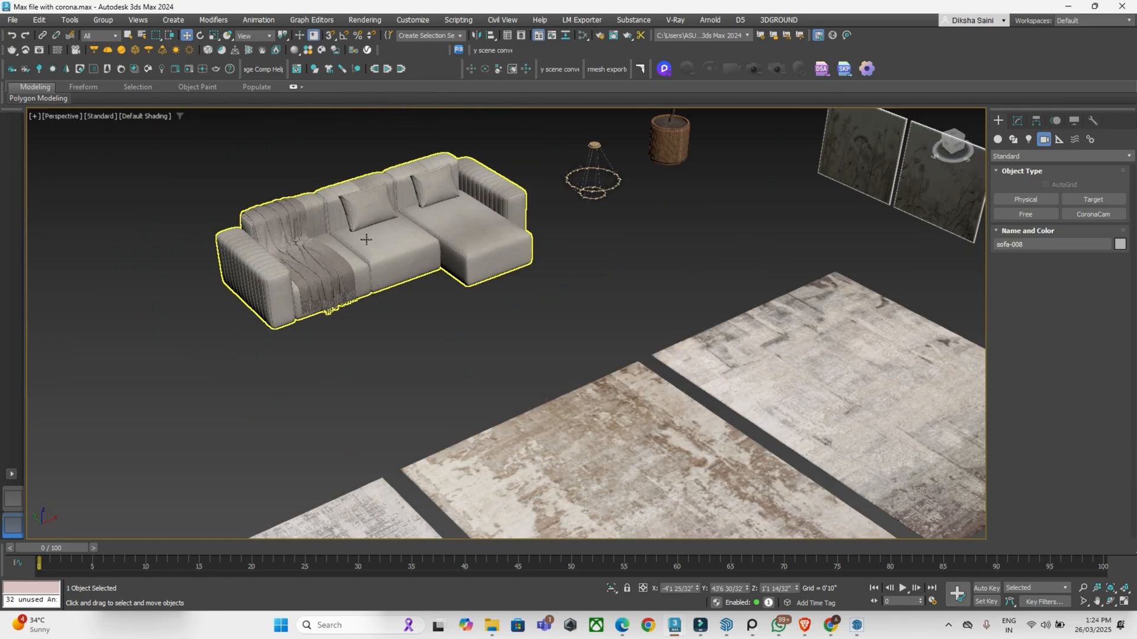
pyautogui.scroll(5, 344, 235)
pyautogui.click(325, 244)
pyautogui.scroll(-8, 325, 243)
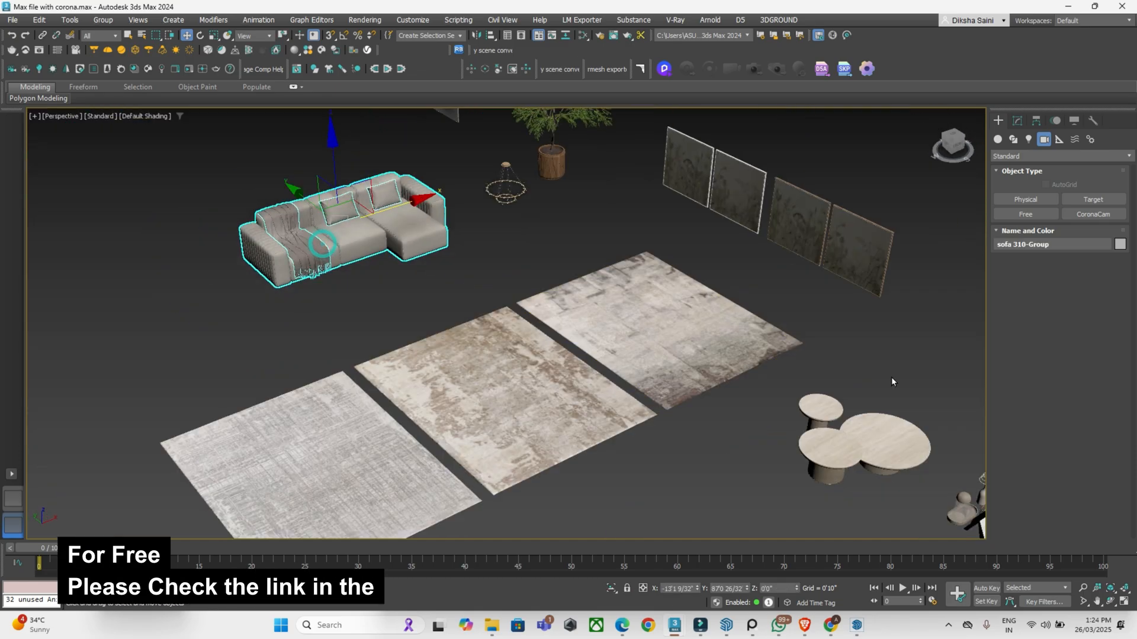
pyautogui.moveTo(894, 381); pyautogui.dragTo(476, 231, button='middle')
pyautogui.scroll(-3, 476, 231)
pyautogui.scroll(8, 279, 345)
pyautogui.click(529, 306)
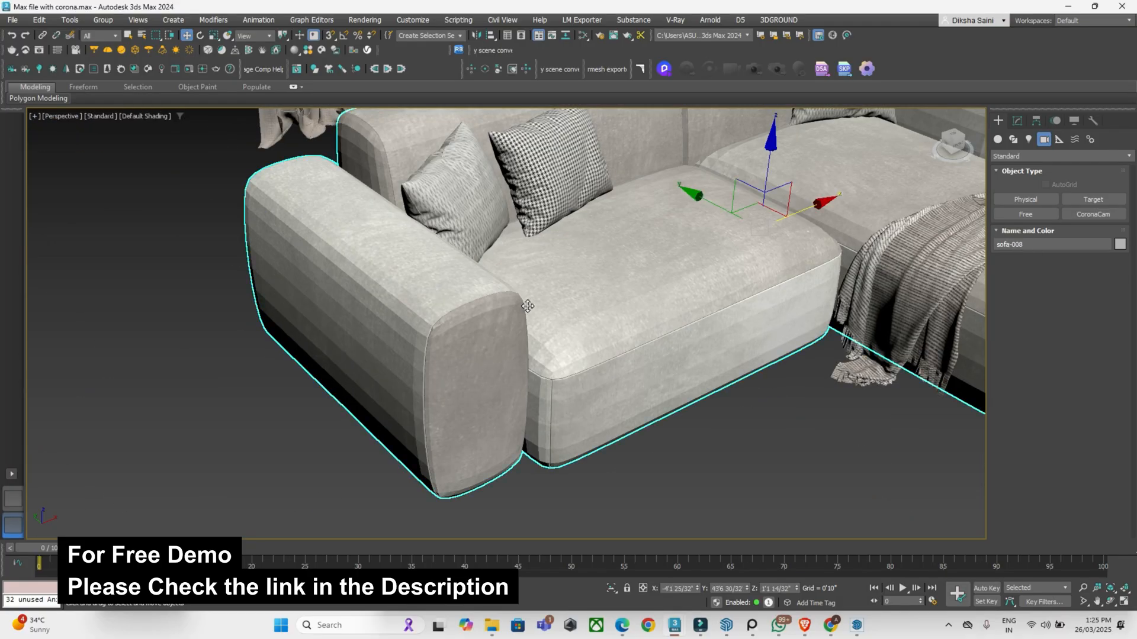
pyautogui.scroll(-4, 530, 306)
pyautogui.moveTo(574, 299); pyautogui.dragTo(693, 363, button='middle')
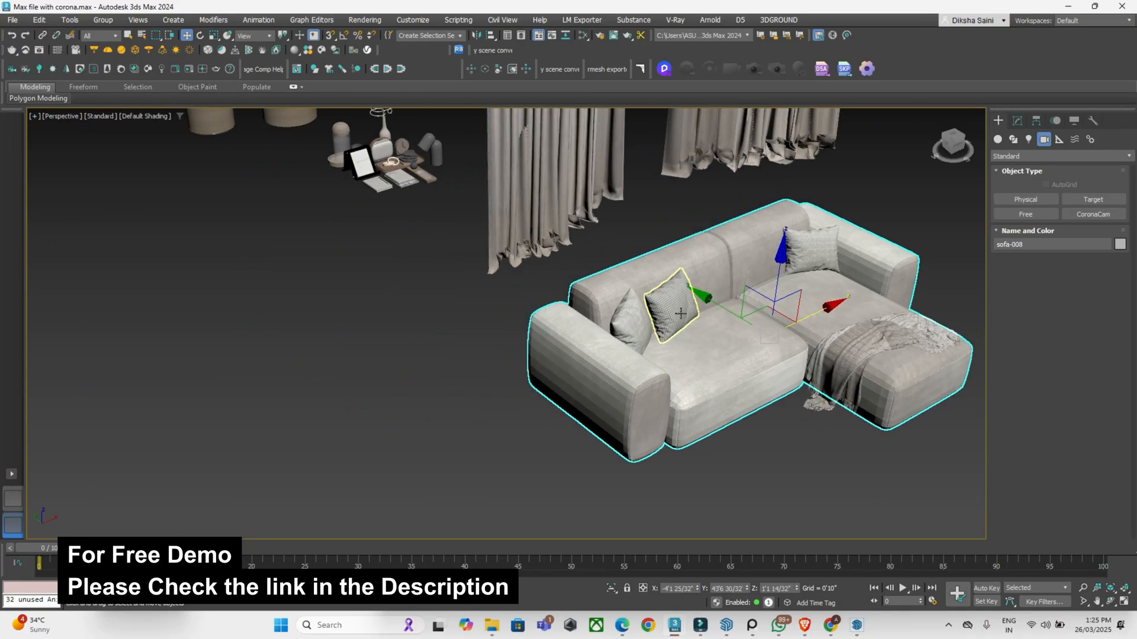
pyautogui.scroll(-5, 680, 313)
pyautogui.scroll(6, 586, 319)
# Select the sofa with ribbed armrests and move it in the top view into the room, to about X 2'3", Y -4'9"
pyautogui.click(532, 213)
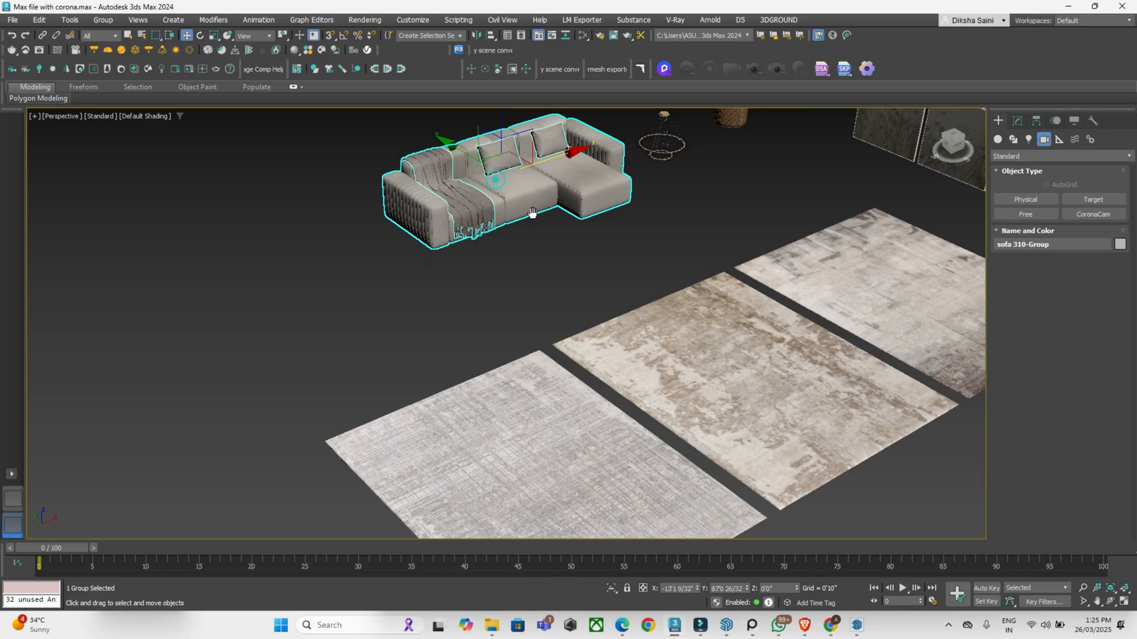
pyautogui.moveTo(532, 214); pyautogui.dragTo(569, 273, button='middle')
pyautogui.hotkey('alt', 'w')
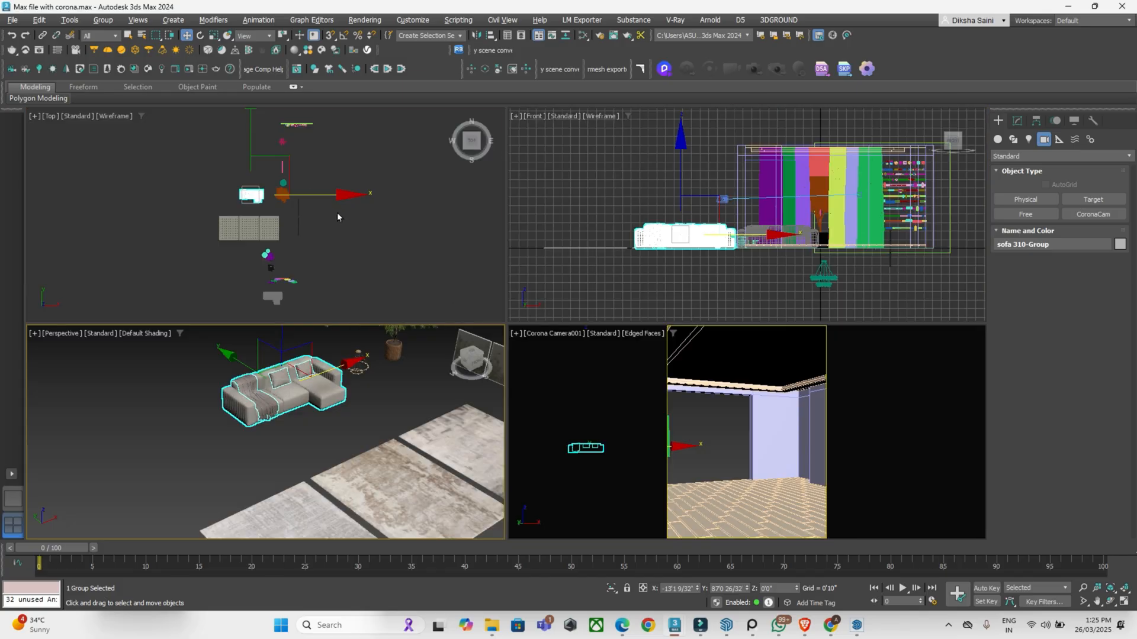
pyautogui.middleClick(336, 212)
pyautogui.hotkey('alt', 'w')
pyautogui.scroll(-5, 689, 349)
pyautogui.moveTo(697, 351); pyautogui.dragTo(663, 274, button='middle')
pyautogui.scroll(2, 627, 260)
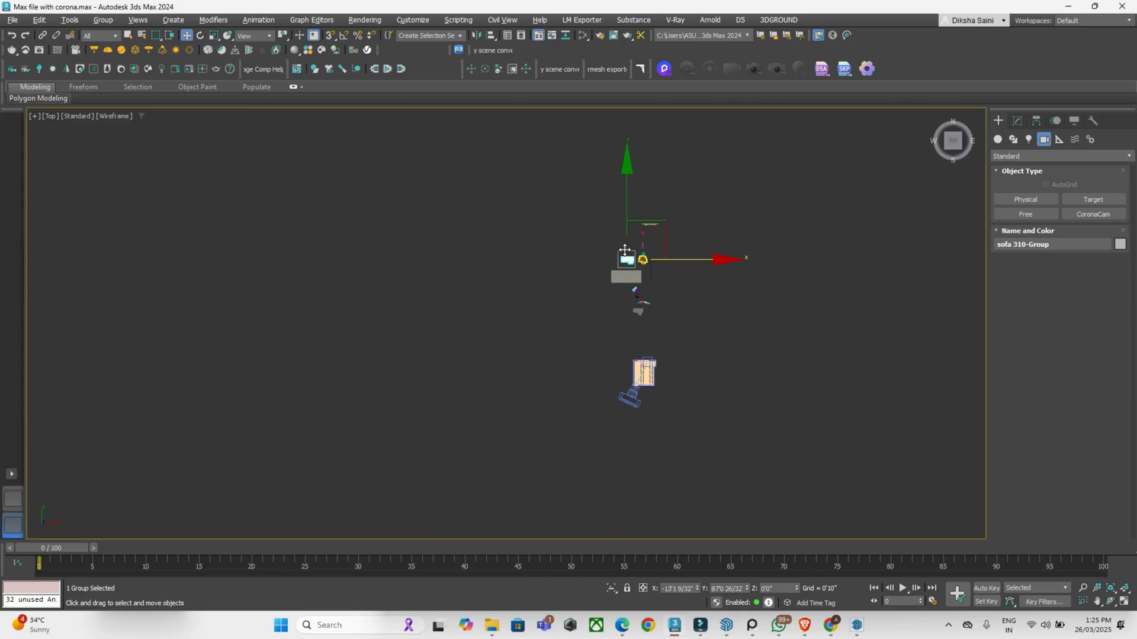
pyautogui.moveTo(630, 251); pyautogui.dragTo(657, 361)
pyautogui.scroll(8, 657, 361)
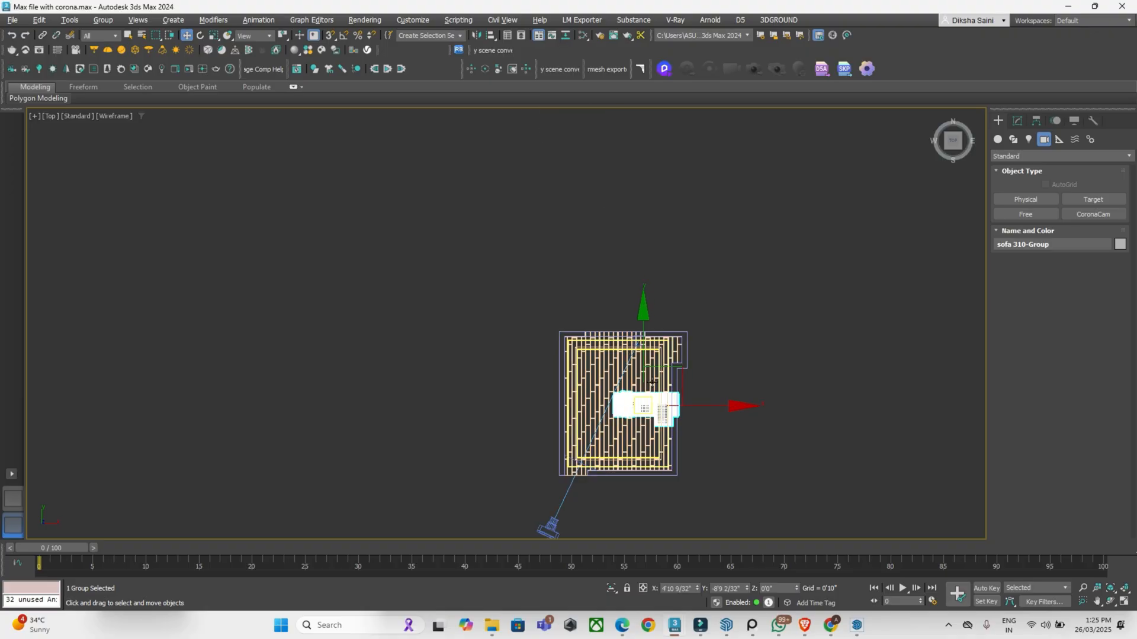
pyautogui.moveTo(614, 412); pyautogui.dragTo(528, 289)
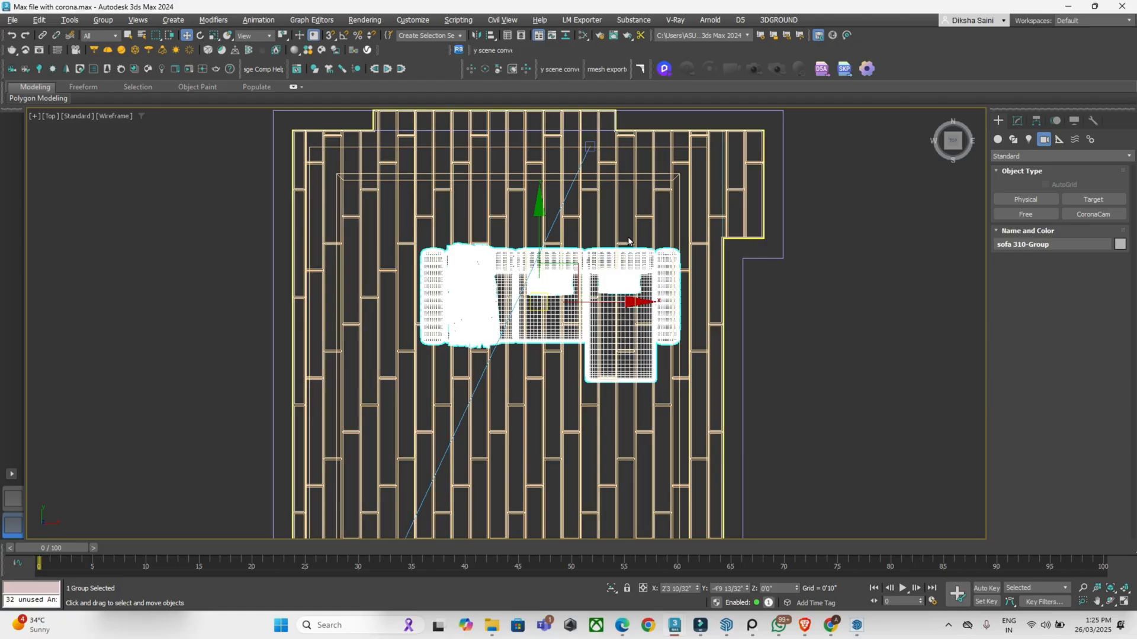
# Rotate the sofa -90 degrees about the Z axis in the top view
pyautogui.scroll(3, 488, 335)
pyautogui.press('e')
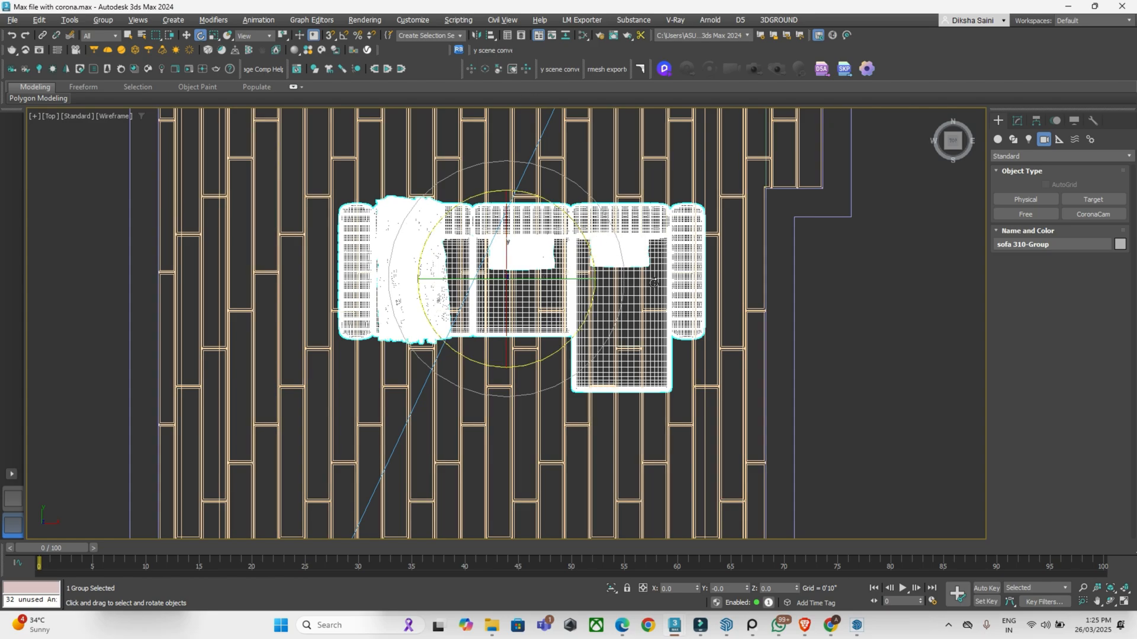
pyautogui.moveTo(643, 302); pyautogui.dragTo(611, 288, button='middle')
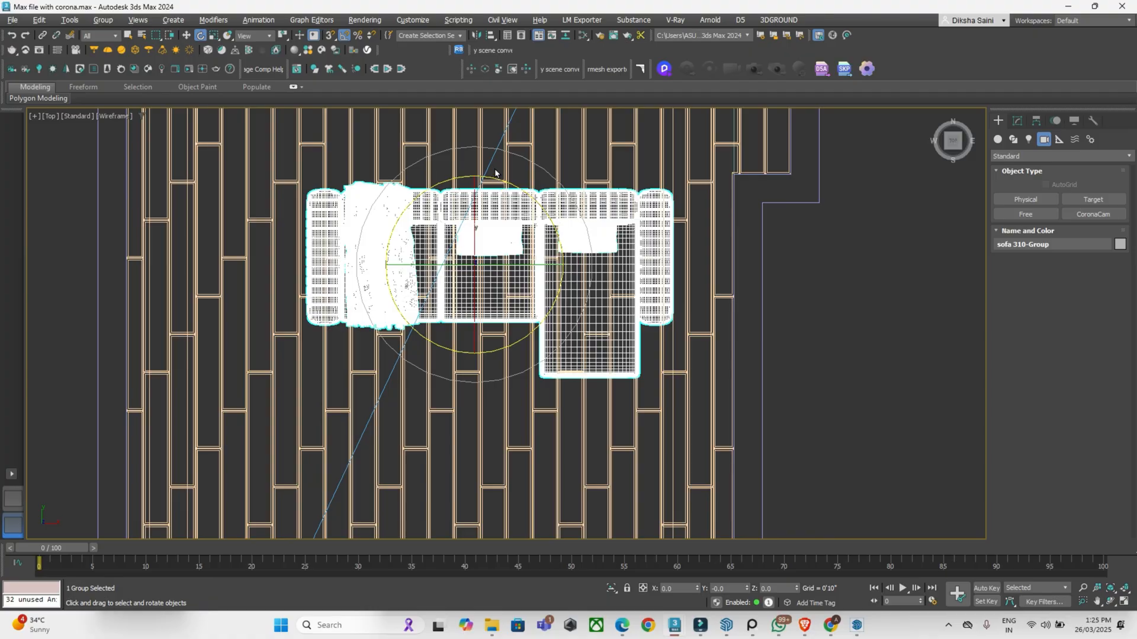
pyautogui.moveTo(506, 181); pyautogui.dragTo(657, 299)
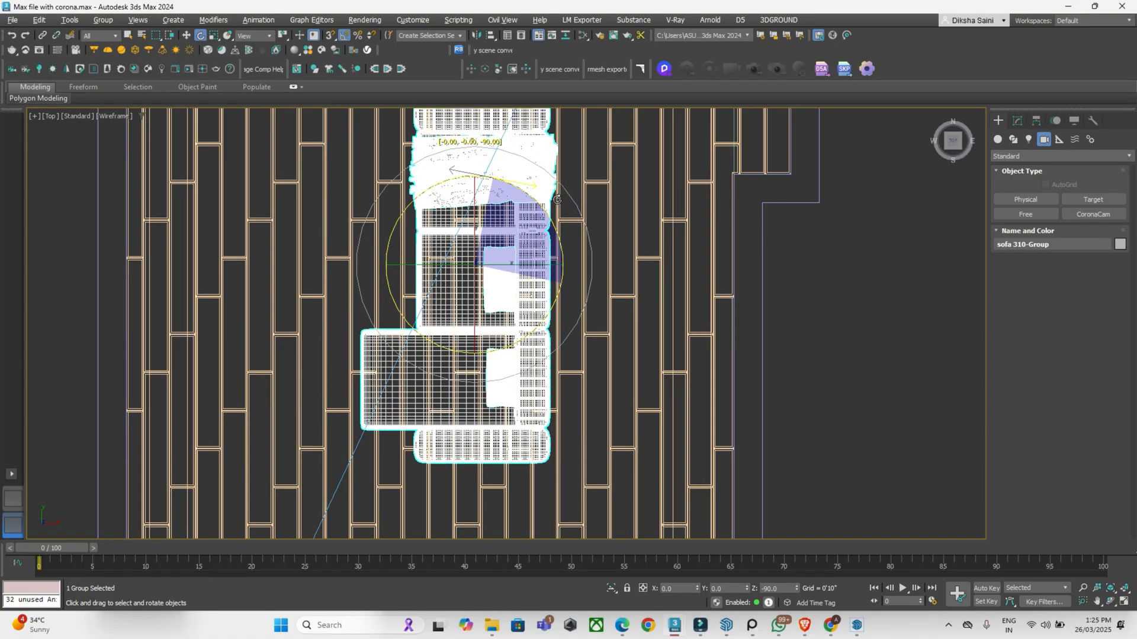
pyautogui.scroll(-3, 659, 305)
pyautogui.moveTo(659, 304); pyautogui.dragTo(624, 288, button='middle')
# Move the sofa alongside the room's east wall in the top view, to about X 5'8", Y -7'6"
pyautogui.press('w')
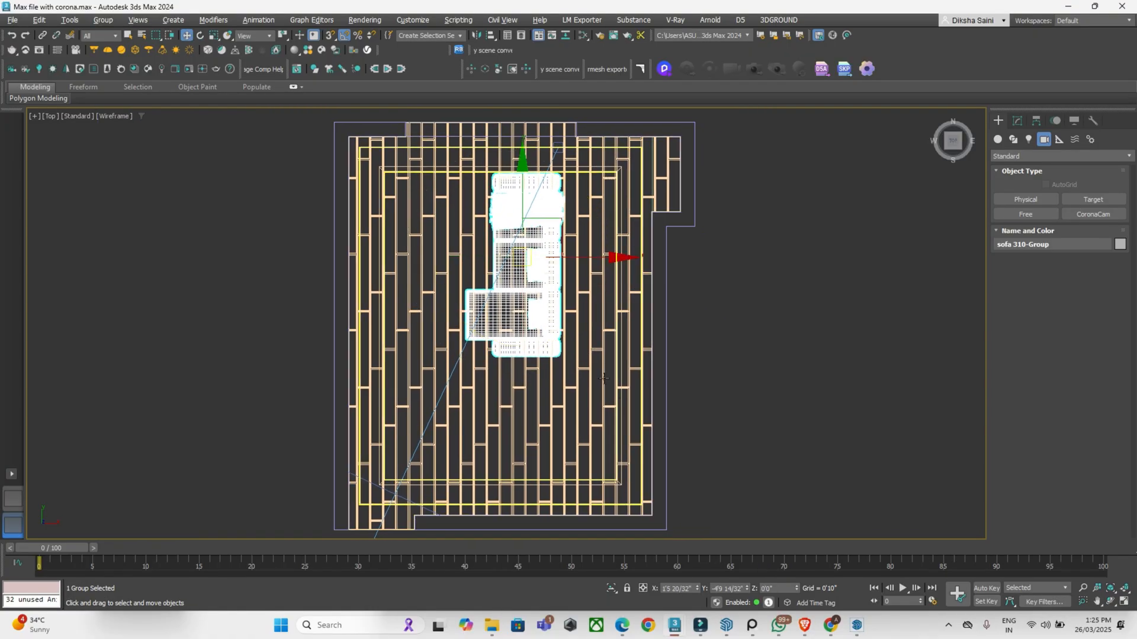
pyautogui.moveTo(519, 216); pyautogui.dragTo(532, 272)
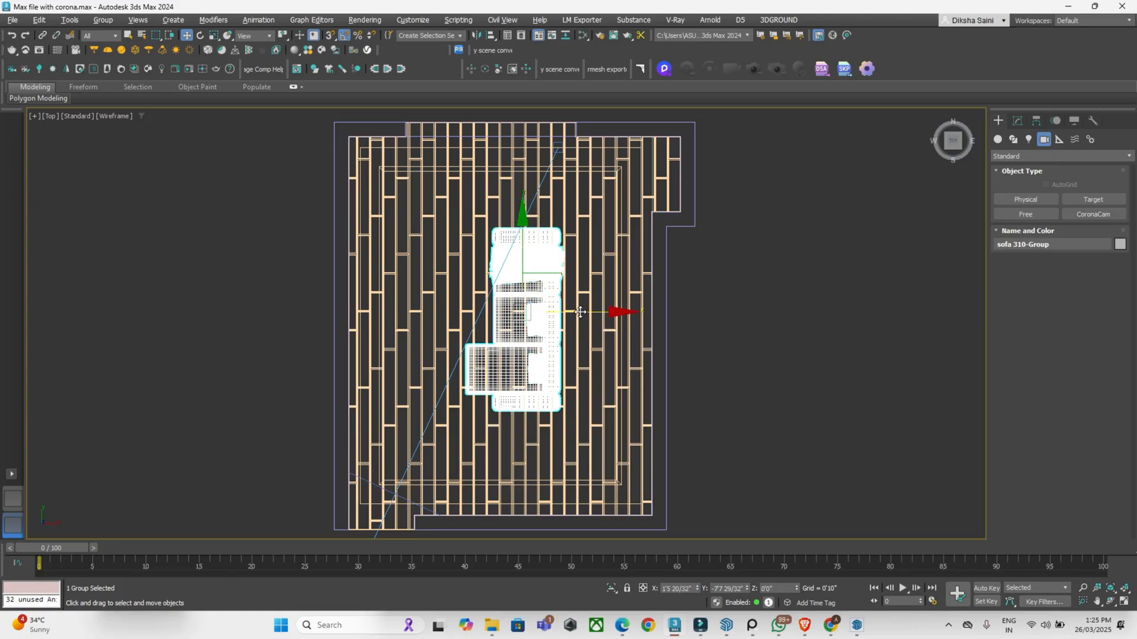
pyautogui.moveTo(580, 313); pyautogui.dragTo(670, 302)
pyautogui.scroll(3, 620, 283)
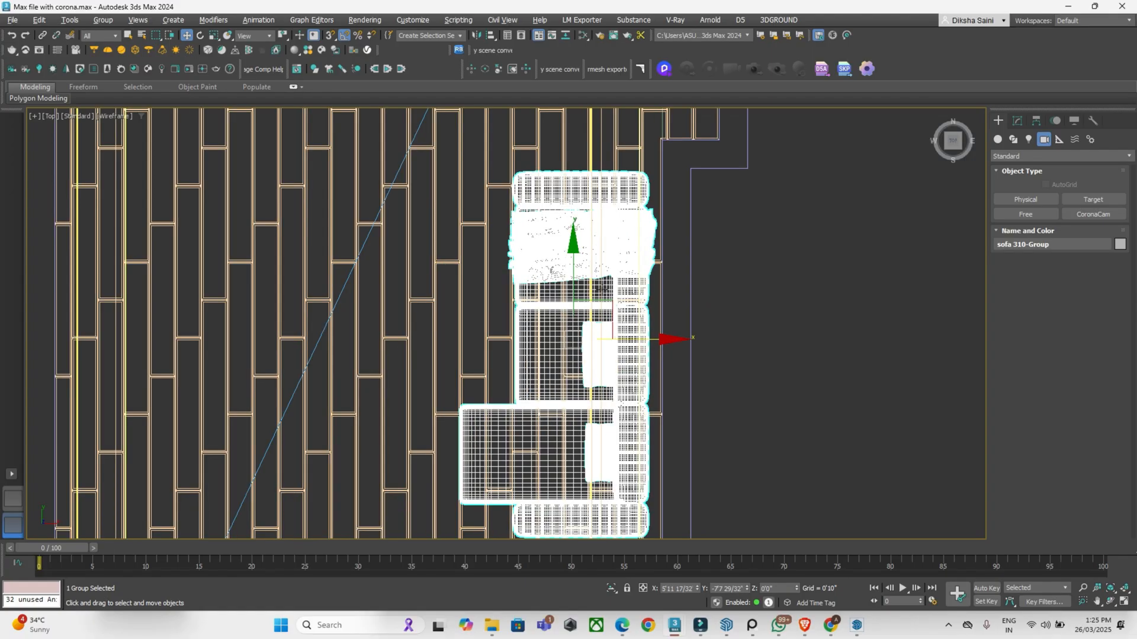
pyautogui.moveTo(572, 282); pyautogui.dragTo(572, 264)
pyautogui.scroll(-4, 648, 277)
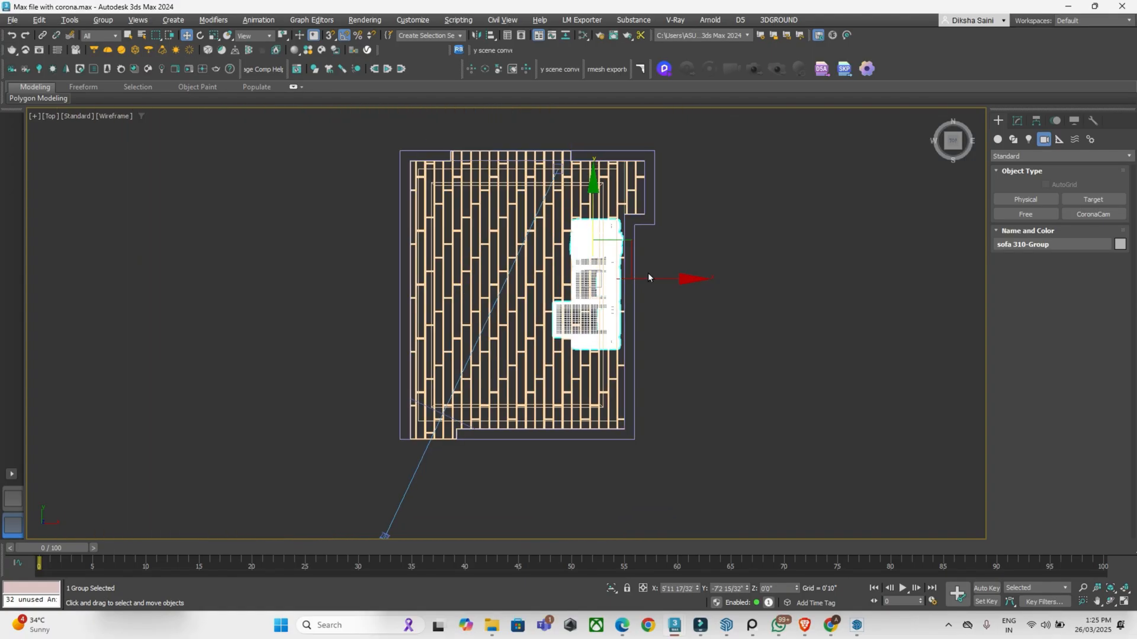
pyautogui.press('r')
pyautogui.scroll(2, 616, 279)
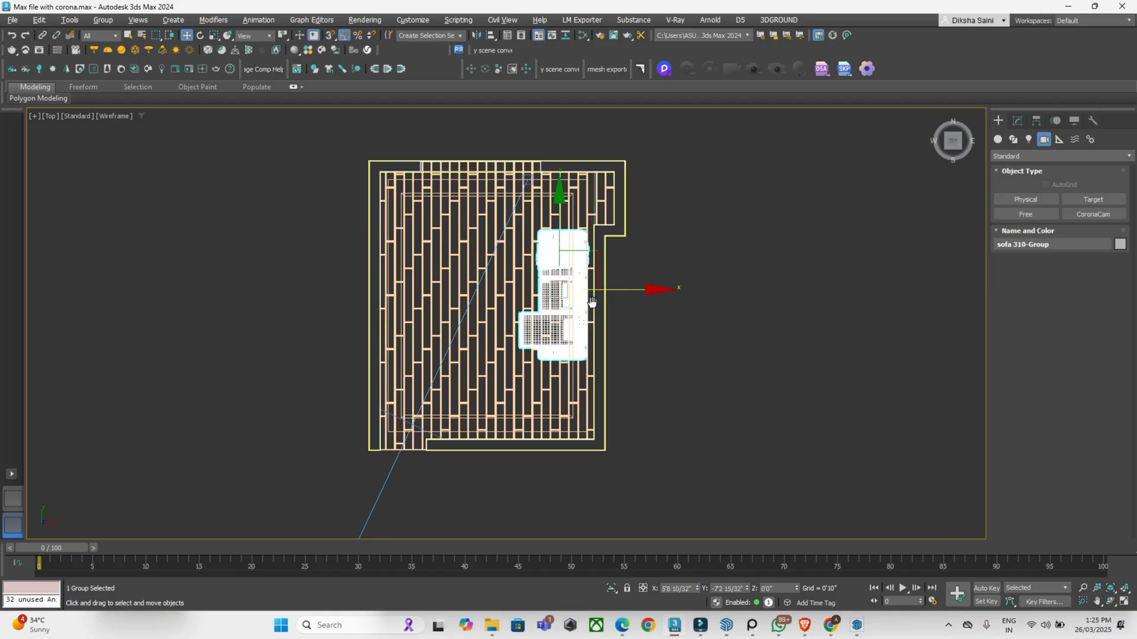
pyautogui.moveTo(566, 278); pyautogui.dragTo(542, 243)
pyautogui.press('w')
# Check the sofa's placement and height through the Corona camera and in the front view
pyautogui.hotkey('alt', 'w')
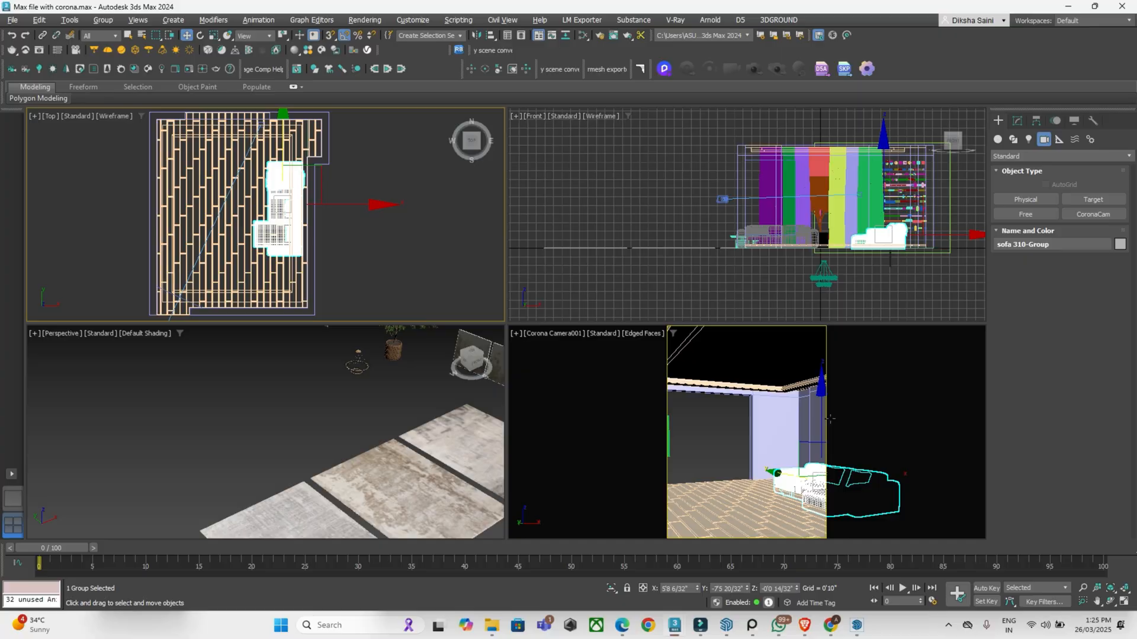
pyautogui.middleClick(819, 434)
pyautogui.hotkey('alt', 'w')
pyautogui.hotkey('alt', 'w')
pyautogui.middleClick(780, 213)
pyautogui.hotkey('alt', 'w')
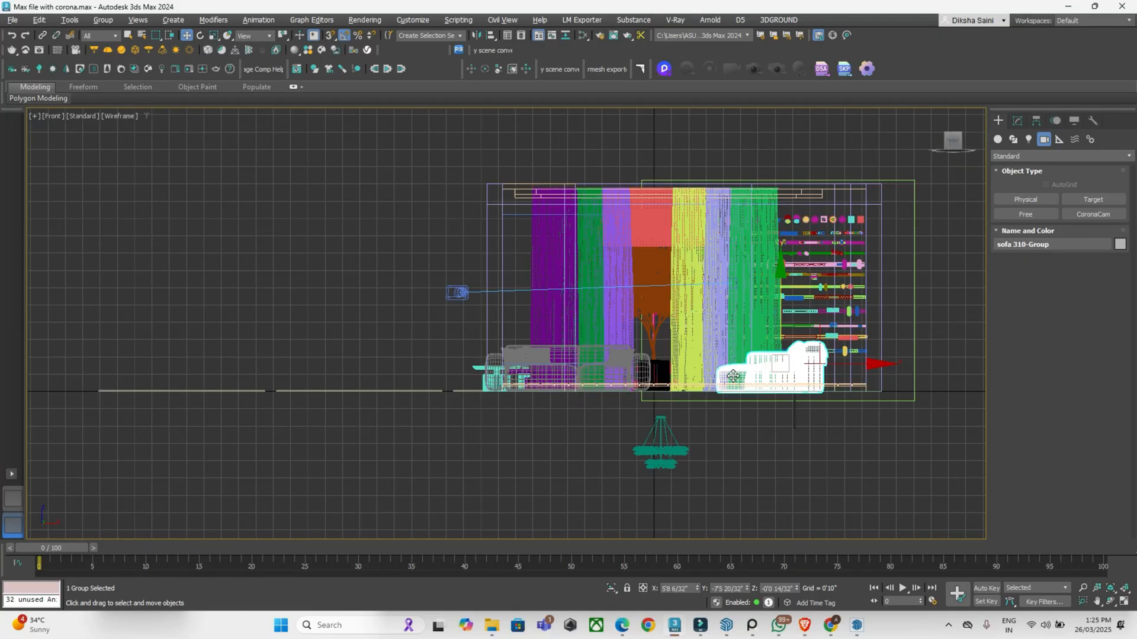
pyautogui.scroll(3, 747, 382)
pyautogui.hotkey('alt', 'w')
pyautogui.middleClick(769, 480)
pyautogui.hotkey('alt', 'w')
# Isolate the sofa together with the wood floor, leaving only the sofa selected
pyautogui.keyDown('ctrl'); pyautogui.click(570, 527); pyautogui.keyUp('ctrl')
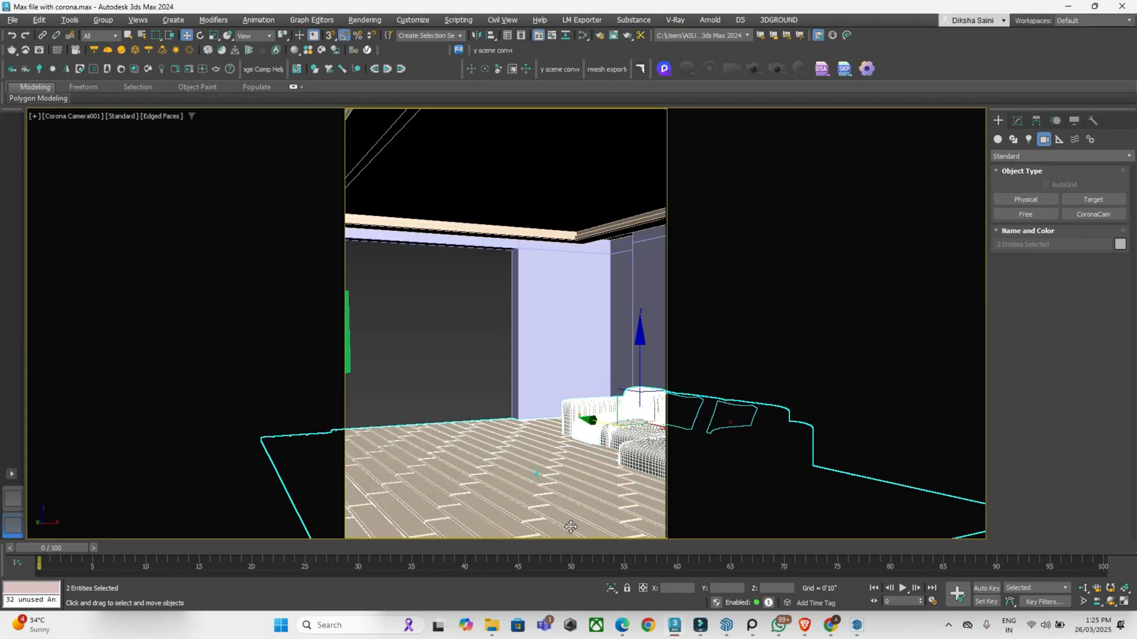
pyautogui.click(614, 586)
pyautogui.click(441, 327)
pyautogui.click(614, 414)
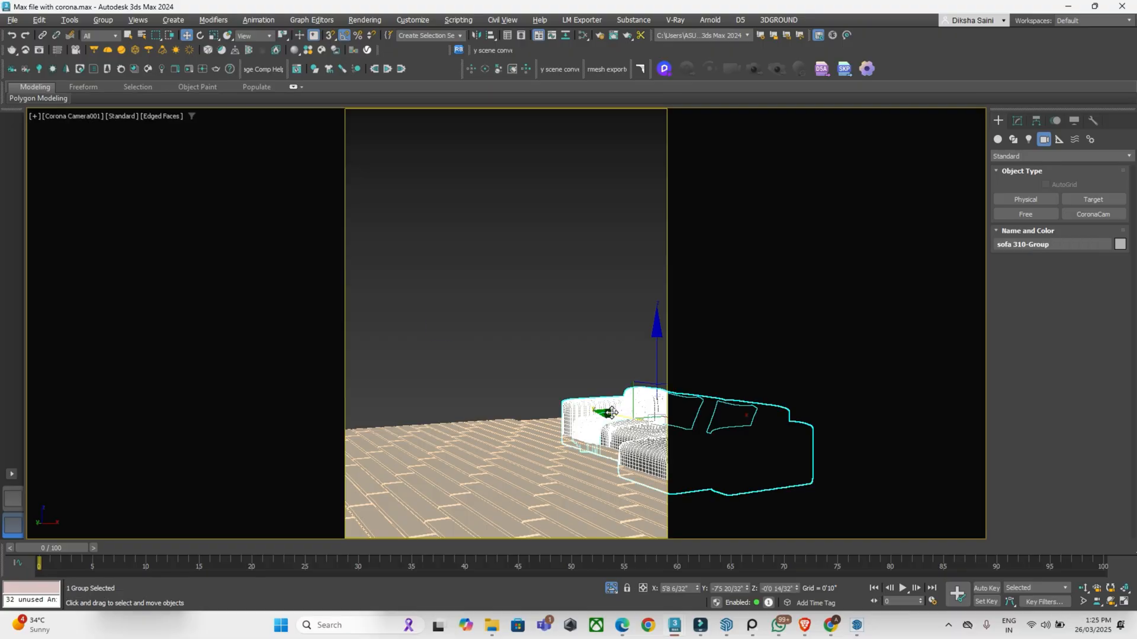
# Raise the sofa in the front view and snap its underside onto the floor planks' top surface, at about Z 0'4"
pyautogui.hotkey('alt', 'w')
pyautogui.middleClick(409, 407)
pyautogui.hotkey('alt', 'w')
pyautogui.scroll(-3, 662, 365)
pyautogui.scroll(2, 766, 376)
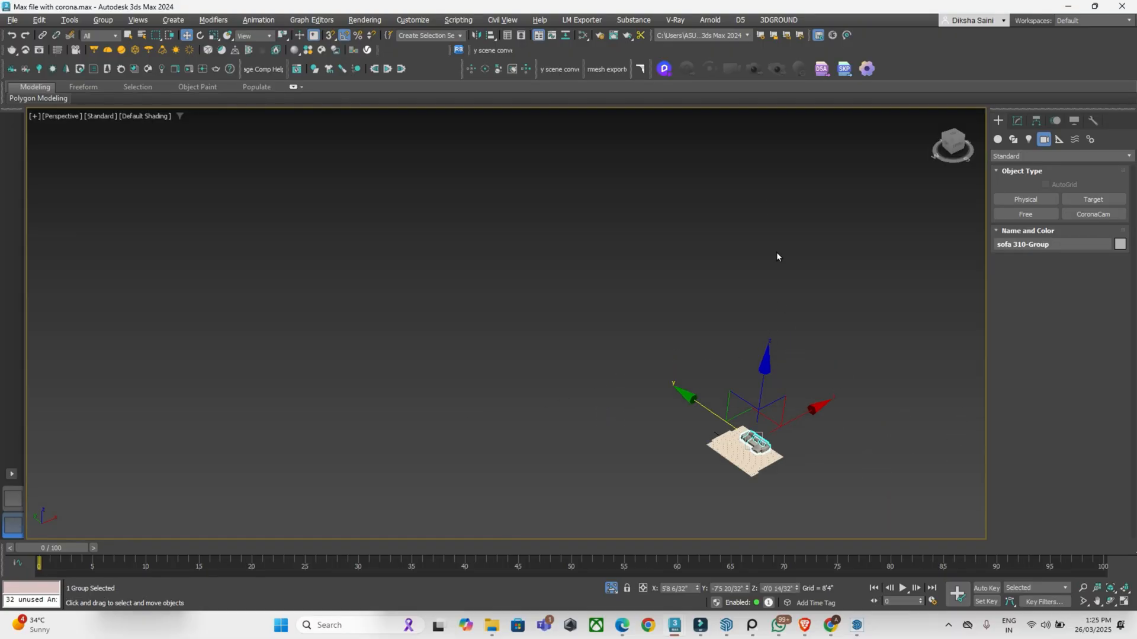
pyautogui.hotkey('alt', 'w')
pyautogui.middleClick(823, 190)
pyautogui.hotkey('alt', 'w')
pyautogui.press('s')
pyautogui.scroll(2, 743, 441)
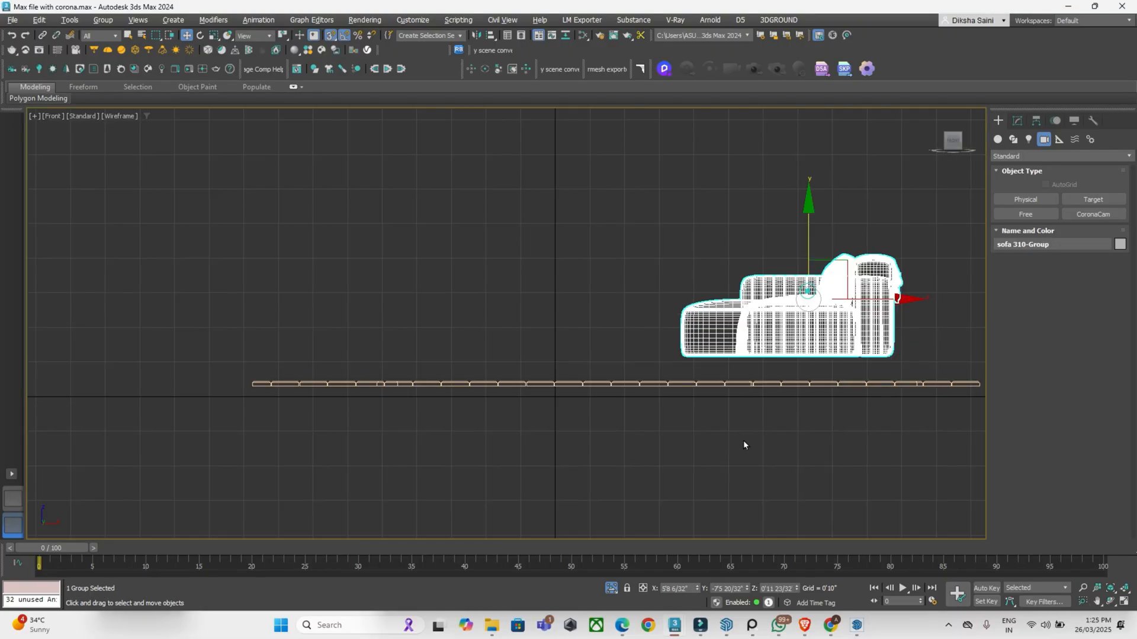
pyautogui.scroll(5, 733, 240)
pyautogui.scroll(5, 677, 157)
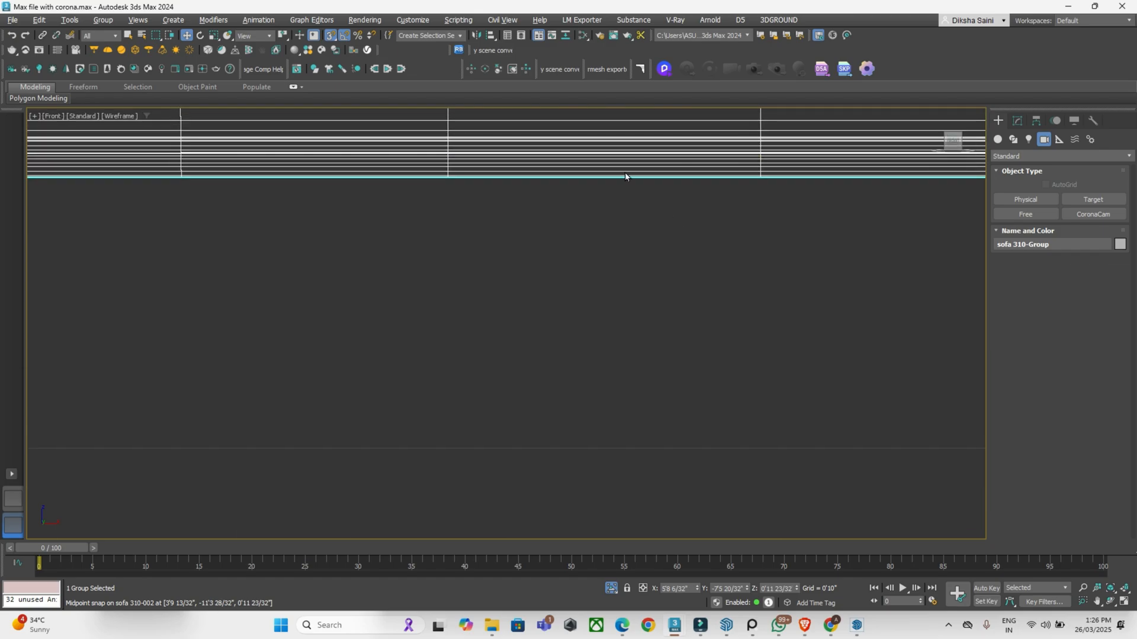
pyautogui.scroll(2, 616, 189)
pyautogui.moveTo(596, 185); pyautogui.dragTo(637, 307)
pyautogui.scroll(-8, 663, 175)
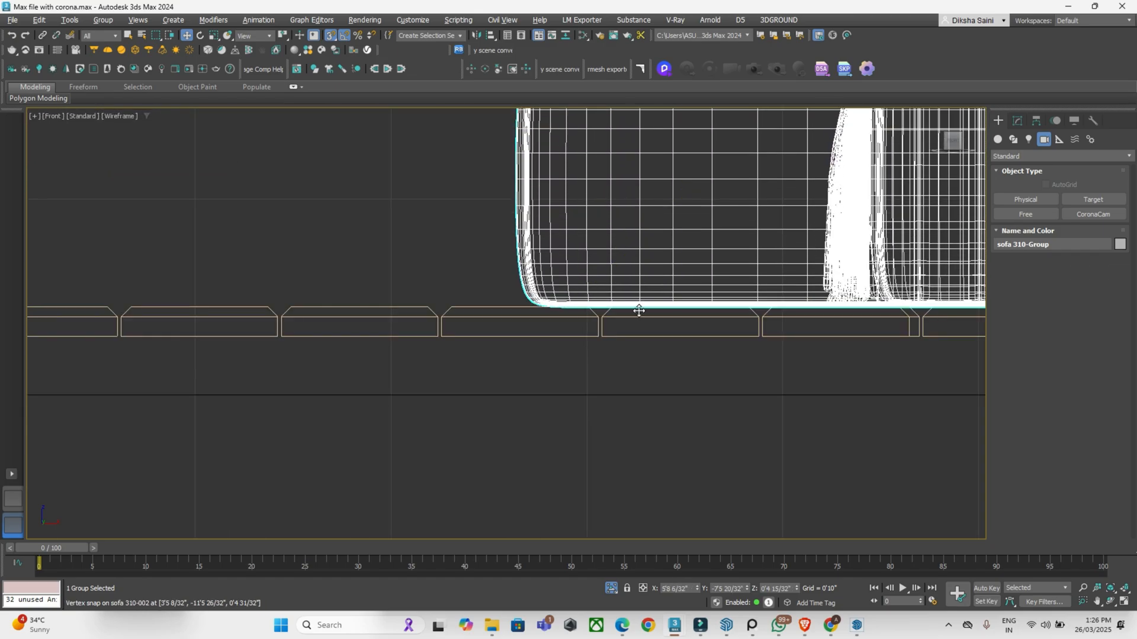
# Show the perspective view through the Corona camera without edged faces and select the sofa again
pyautogui.hotkey('alt', 'w')
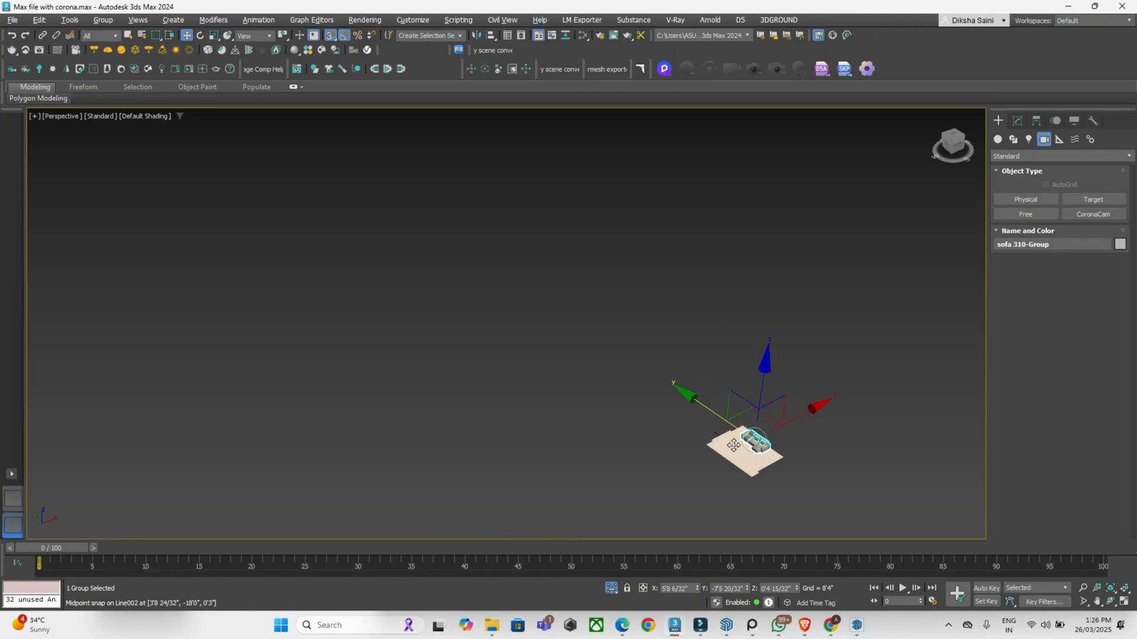
pyautogui.press('c')
pyautogui.press('F4')
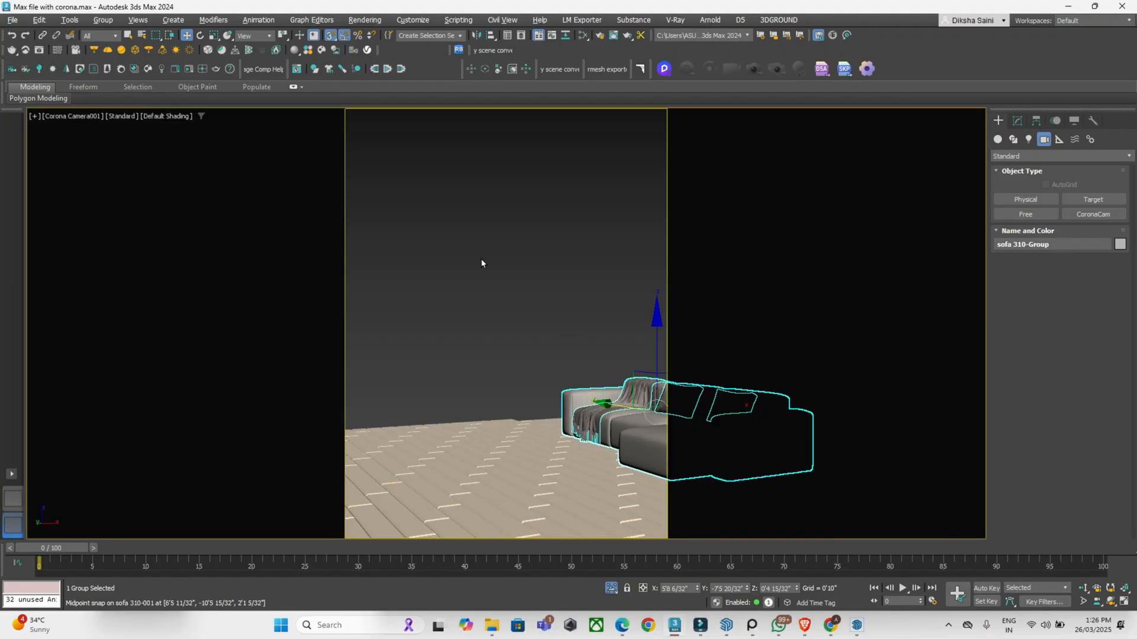
pyautogui.click(481, 258)
pyautogui.click(648, 407)
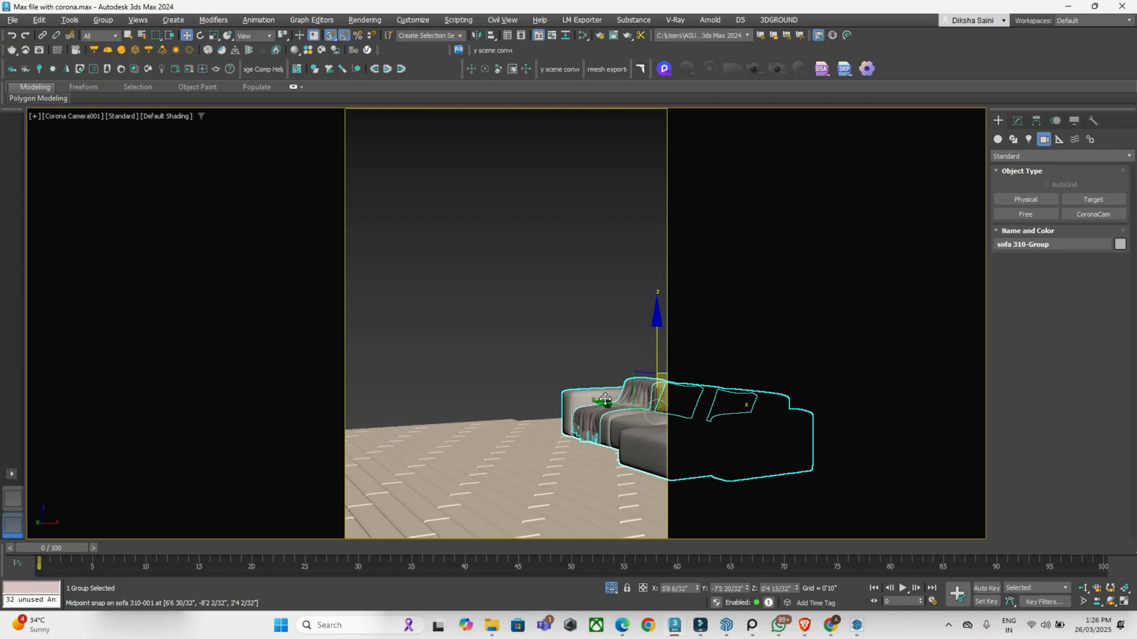
# Mirror the sofa along the Y axis with No Clone and zero offset
pyautogui.click(477, 36)
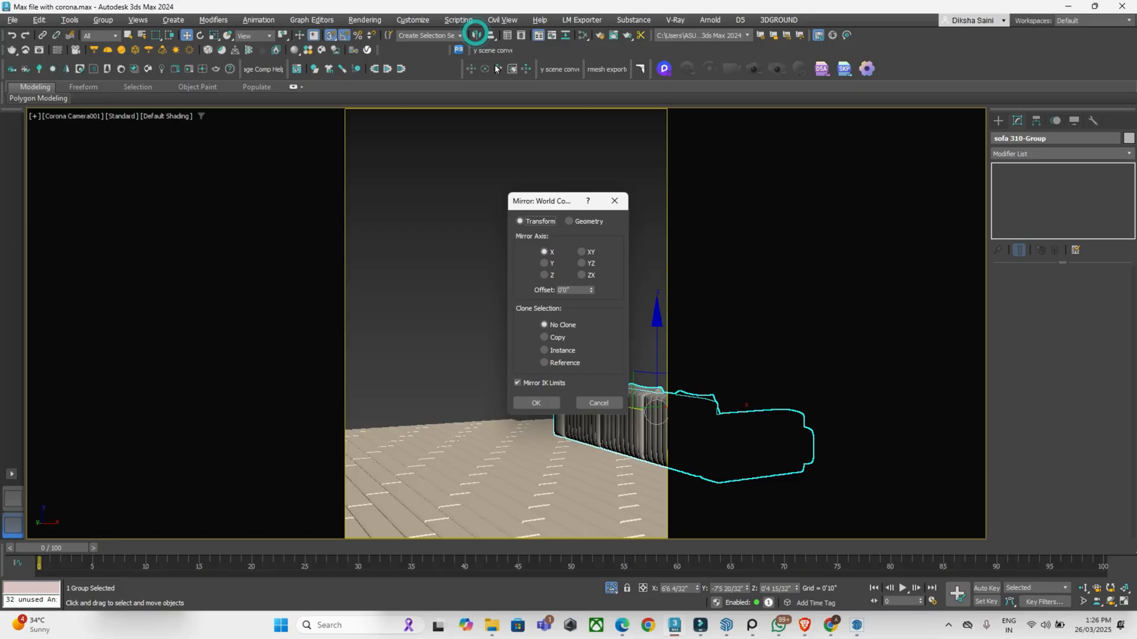
pyautogui.click(543, 262)
pyautogui.moveTo(550, 202); pyautogui.dragTo(765, 160)
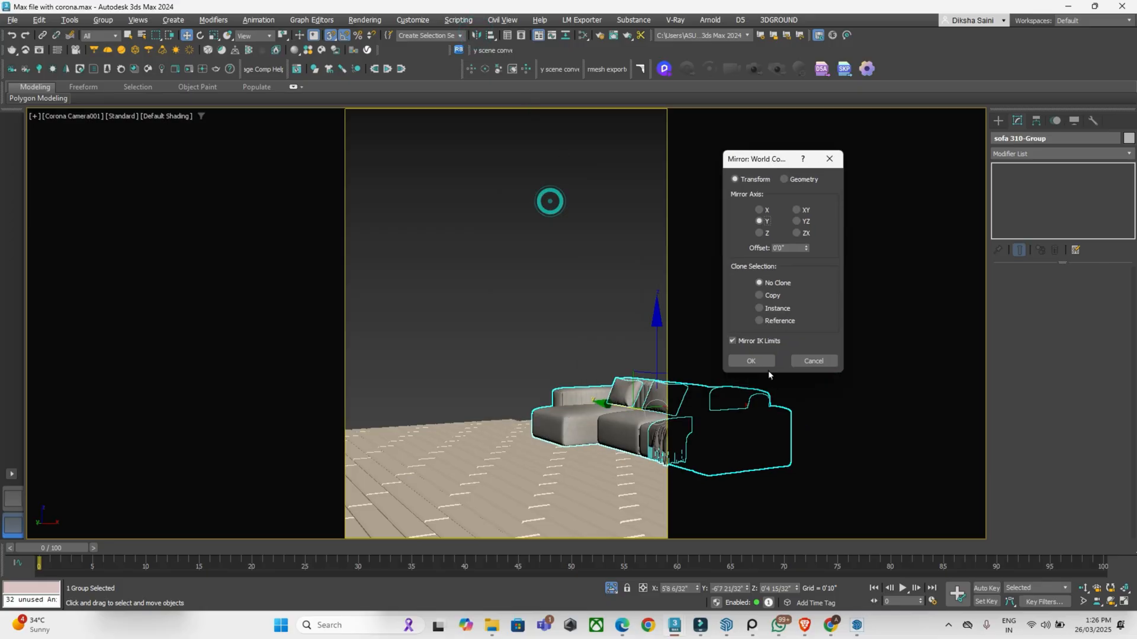
pyautogui.click(750, 361)
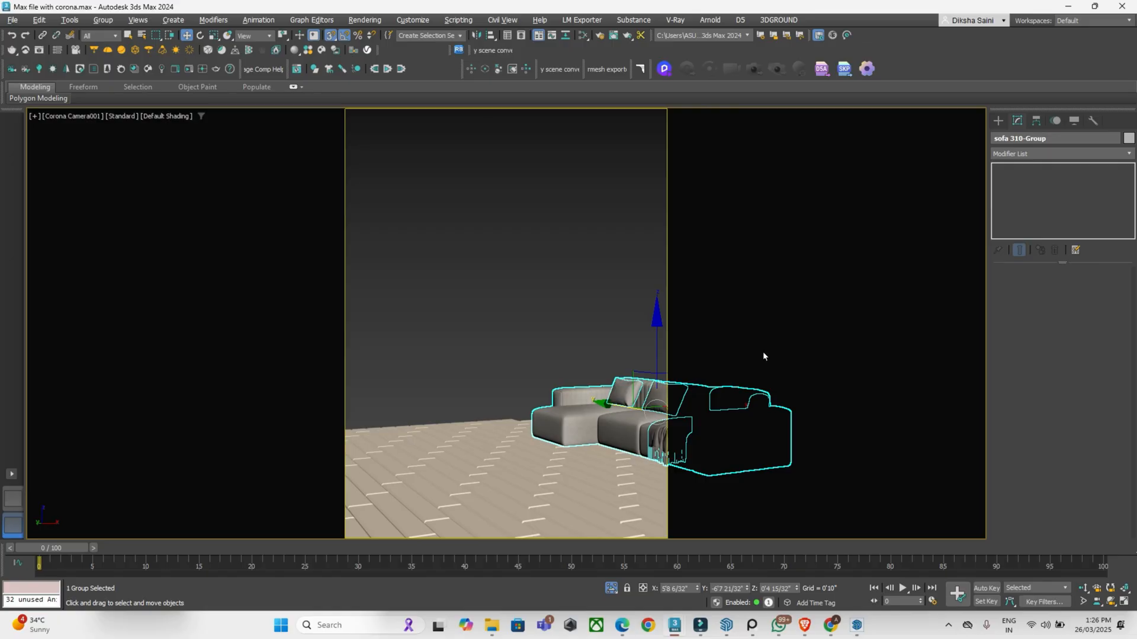
# End the isolation in the top view and bring the pasted rugs, tables, decor and curtains into sight
pyautogui.hotkey('alt', 'w')
pyautogui.hotkey('alt', 'w')
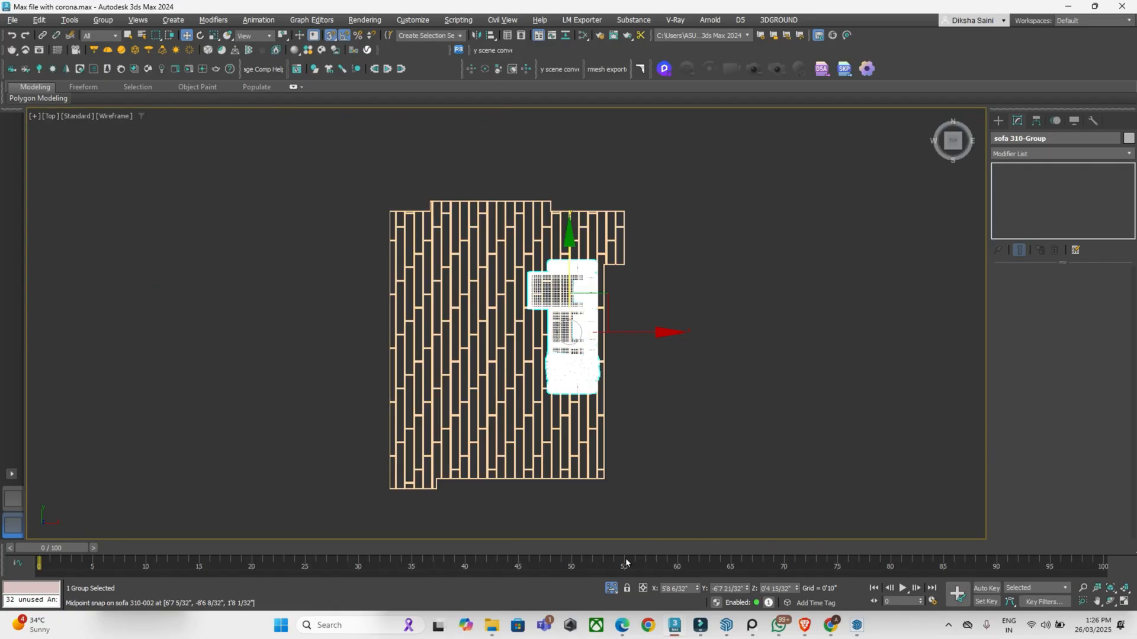
pyautogui.click(611, 589)
pyautogui.scroll(-5, 701, 266)
pyautogui.moveTo(701, 267); pyautogui.dragTo(680, 461, button='middle')
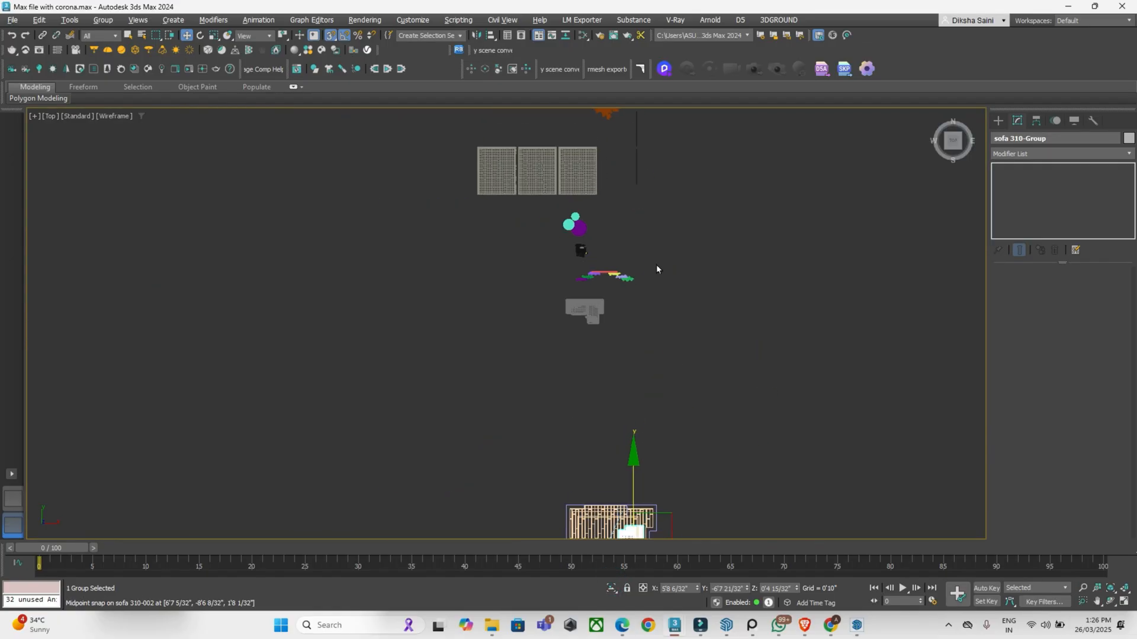
# Select the three round Rosie coffee tables and move them down along Y into the room plan
pyautogui.scroll(2, 612, 226)
pyautogui.moveTo(613, 226); pyautogui.dragTo(627, 290, button='middle')
pyautogui.scroll(4, 577, 267)
pyautogui.hotkey('alt', 'w')
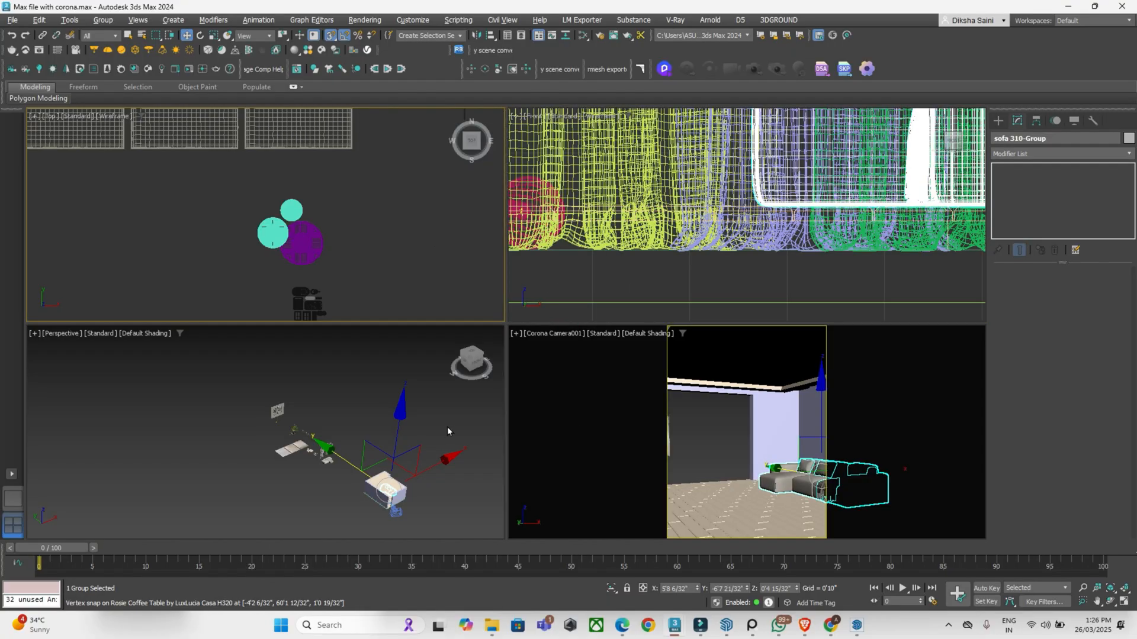
pyautogui.hotkey('alt', 'w')
pyautogui.scroll(10, 608, 362)
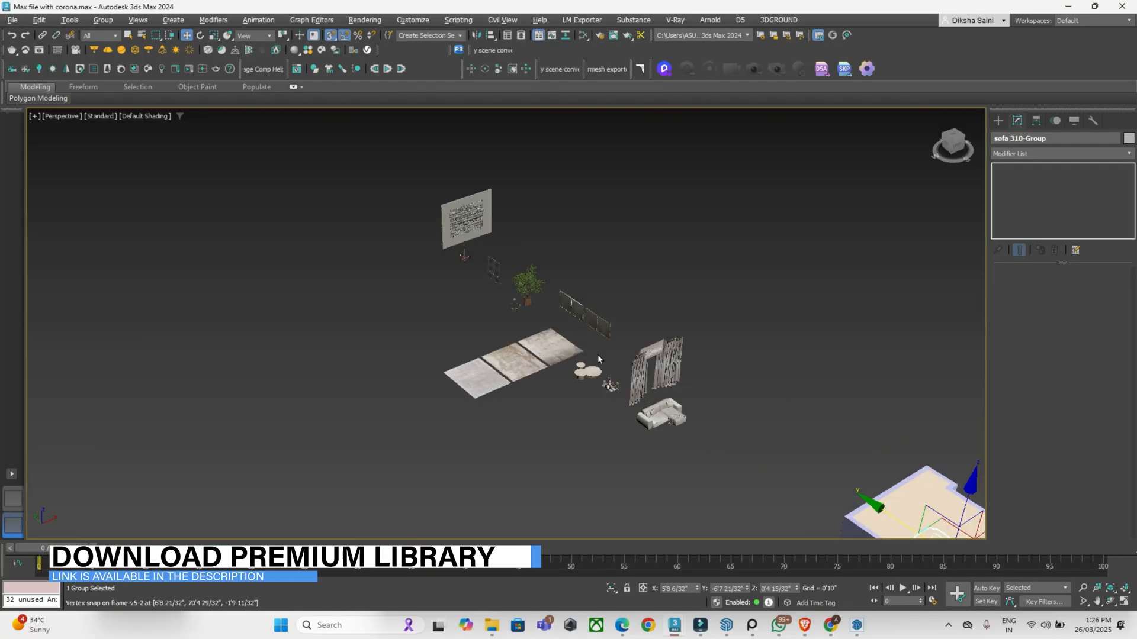
pyautogui.moveTo(516, 421); pyautogui.dragTo(514, 420)
pyautogui.hotkey('alt', 'w')
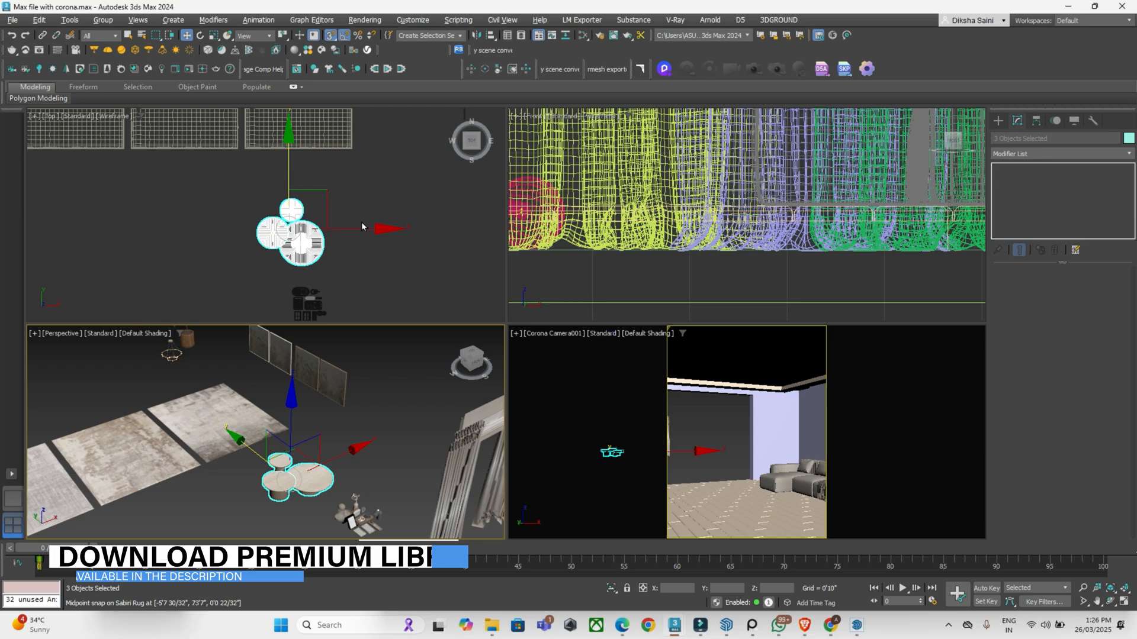
pyautogui.hotkey('alt', 'w')
pyautogui.scroll(-5, 534, 232)
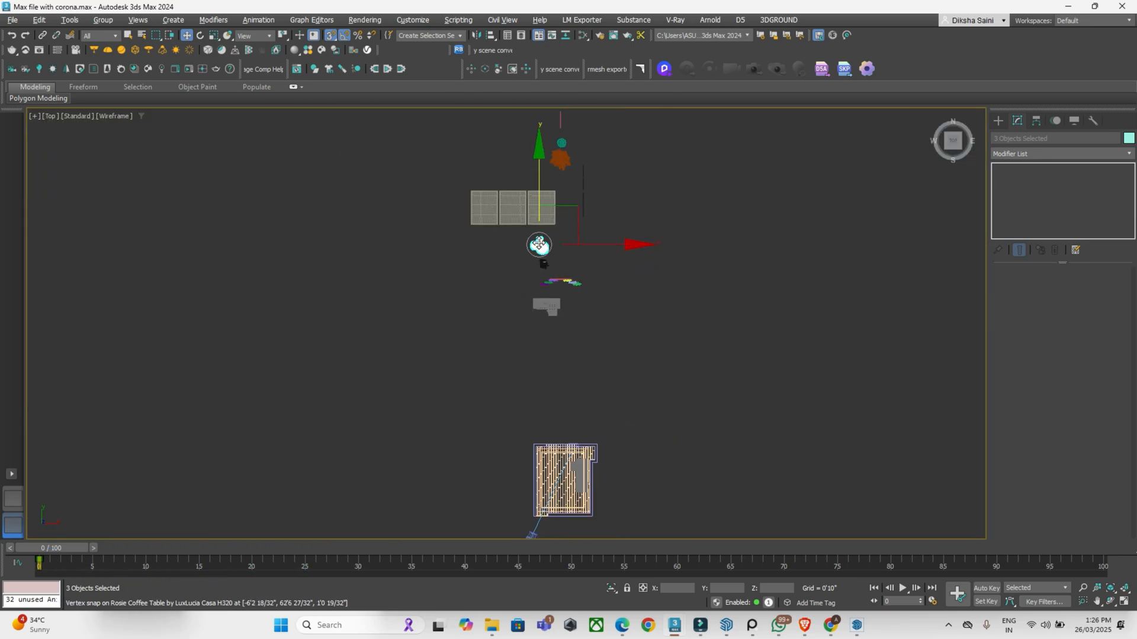
pyautogui.moveTo(540, 246); pyautogui.dragTo(539, 481)
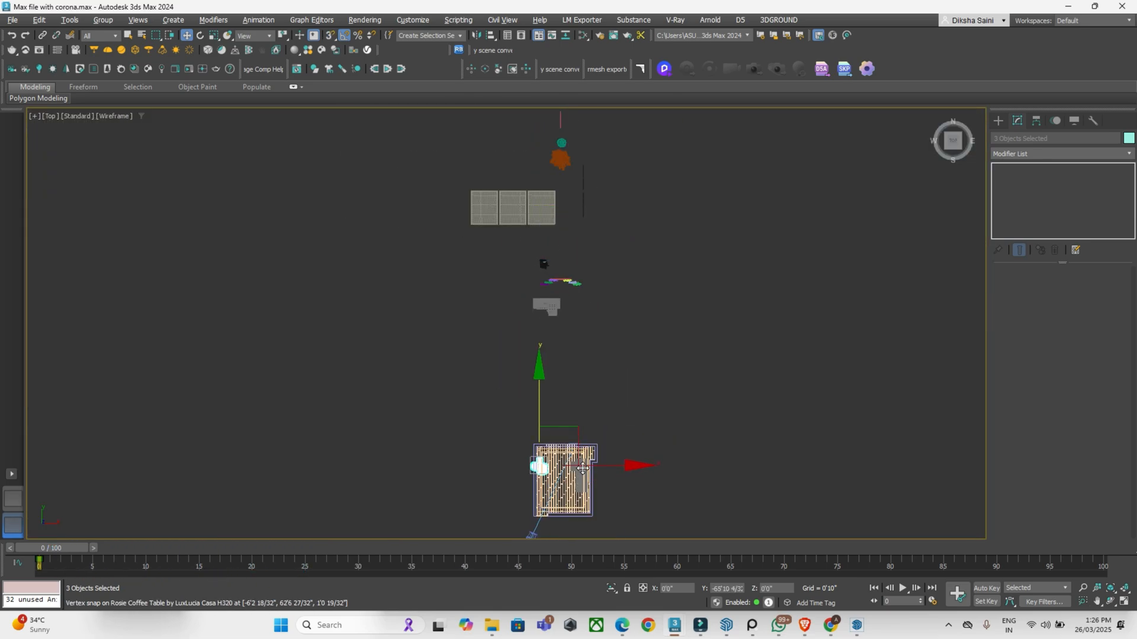
# Position the three coffee tables in front of the sofa near the room's centre and check them through the Corona camera
pyautogui.press('z')
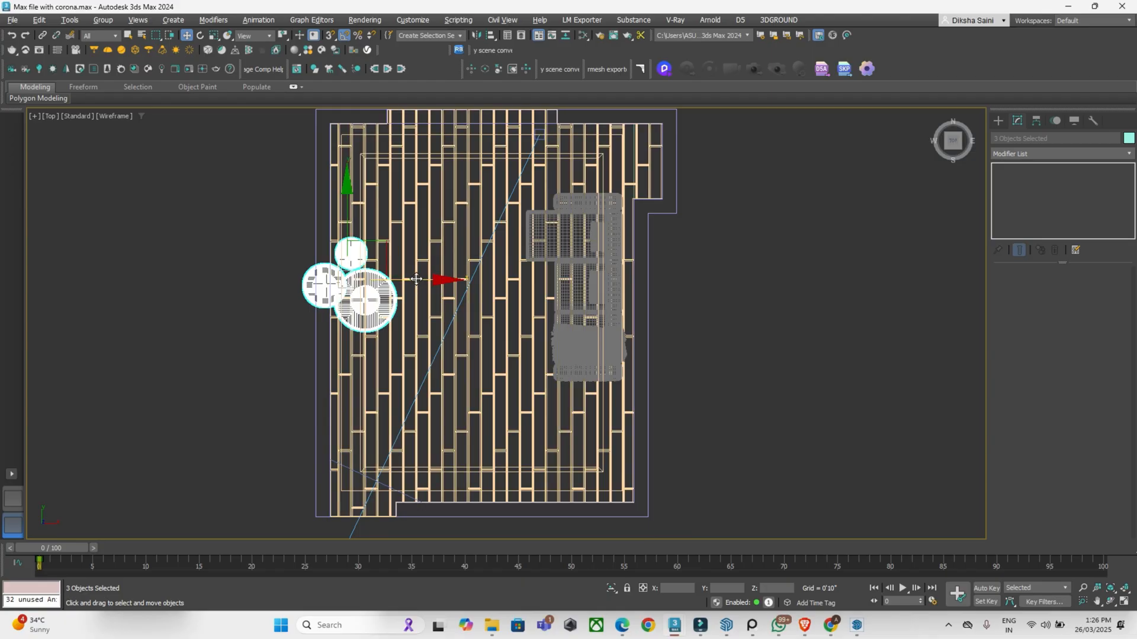
pyautogui.moveTo(582, 279); pyautogui.dragTo(559, 294)
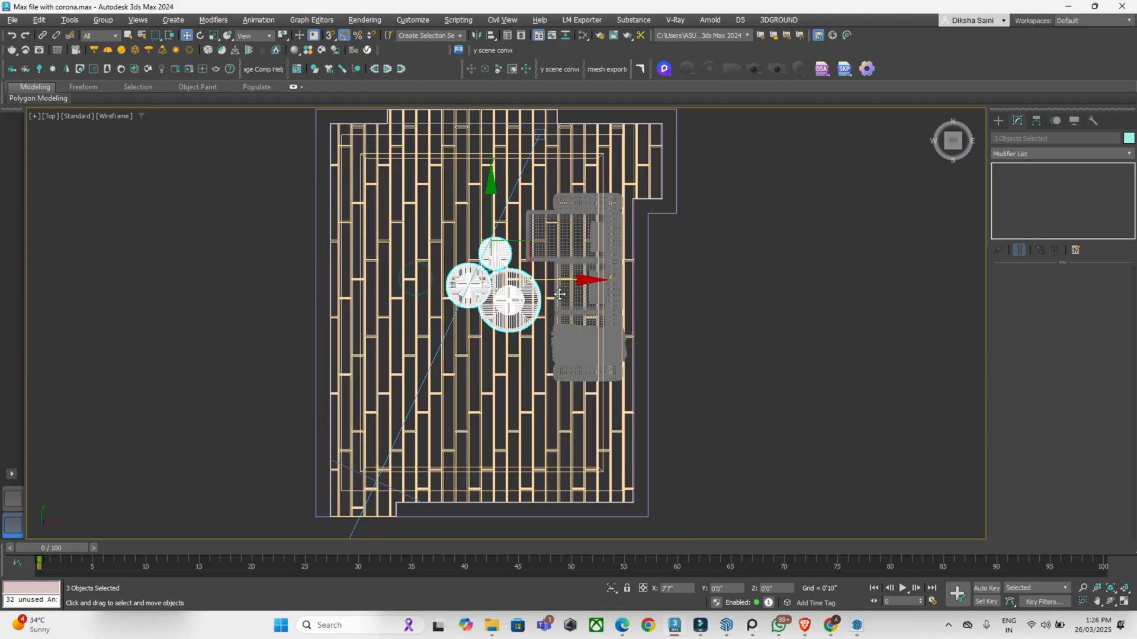
pyautogui.click(487, 241)
pyautogui.hotkey('ctrl', 'z')
pyautogui.moveTo(490, 223); pyautogui.dragTo(494, 253)
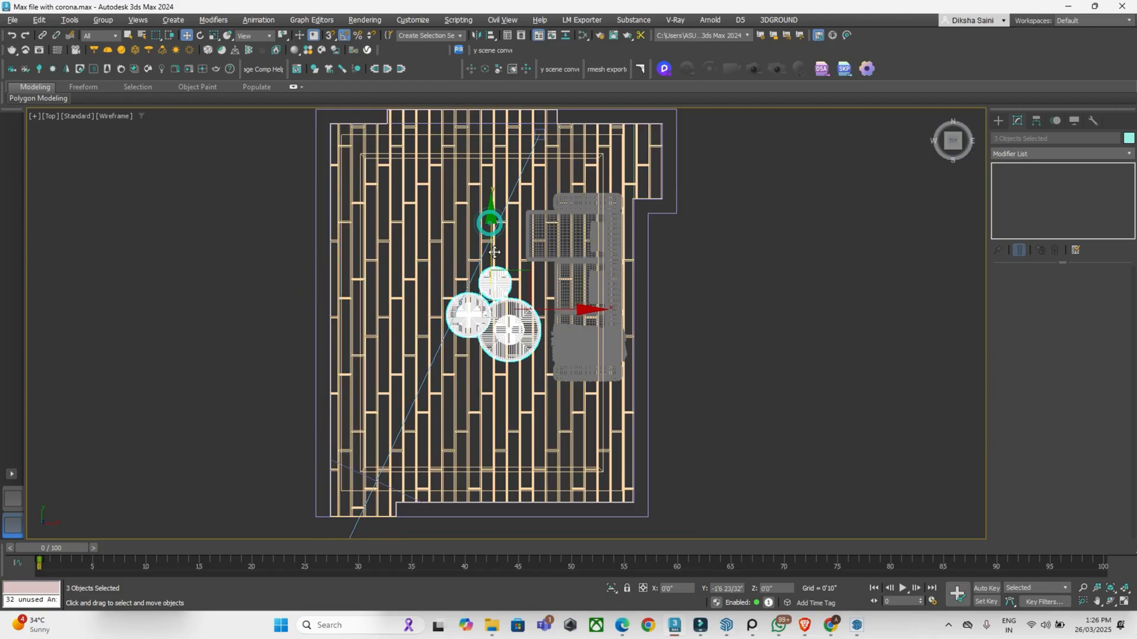
pyautogui.hotkey('alt', 'w')
pyautogui.rightClick(557, 377)
pyautogui.hotkey('alt', 'w')
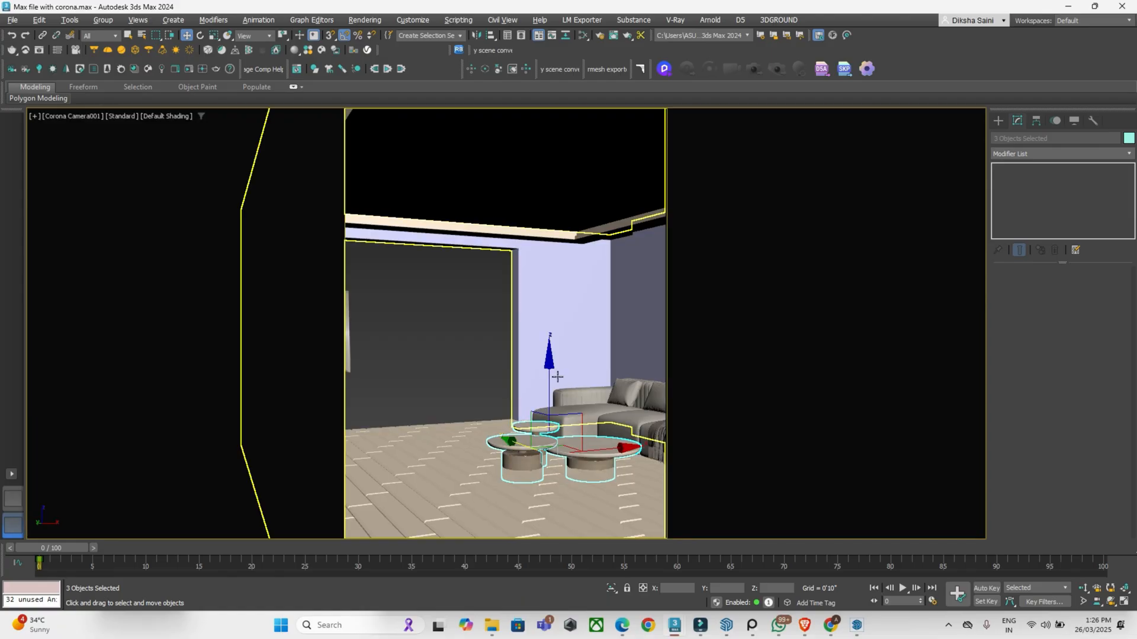
# Raise the coffee tables vertically in the Front view so their bases meet the floor surface
pyautogui.hotkey('alt', 'w')
pyautogui.rightClick(793, 234)
pyautogui.hotkey('alt', 'w')
pyautogui.scroll(-5, 595, 331)
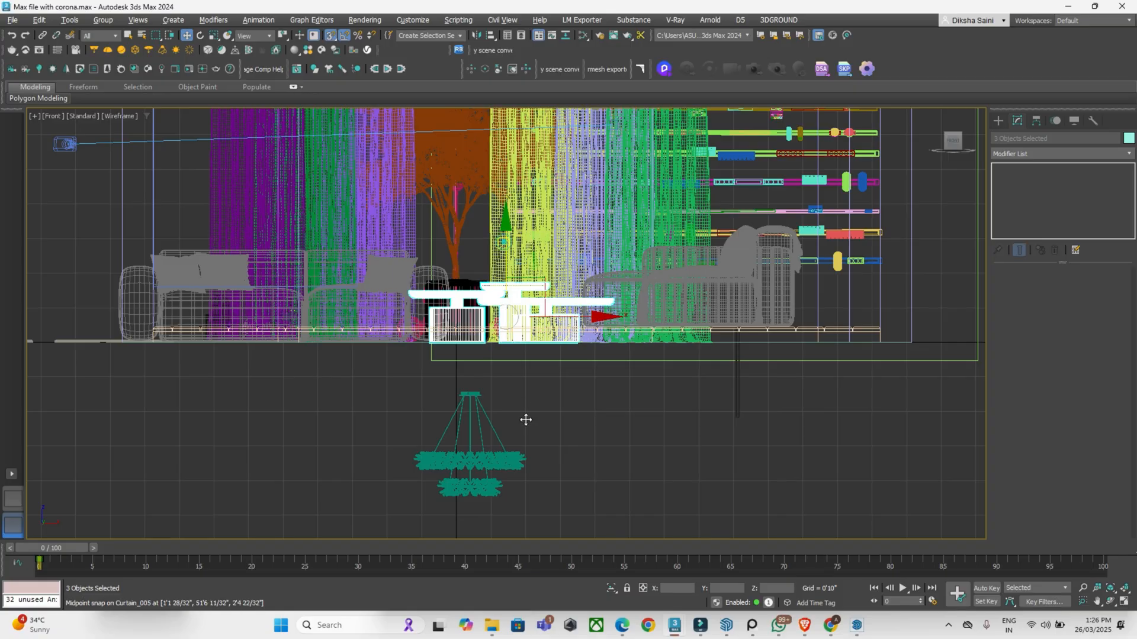
pyautogui.moveTo(526, 420); pyautogui.dragTo(570, 373)
pyautogui.scroll(8, 541, 424)
pyautogui.scroll(-12, 535, 485)
pyautogui.scroll(4, 351, 392)
pyautogui.scroll(12, 579, 431)
pyautogui.scroll(4, 538, 396)
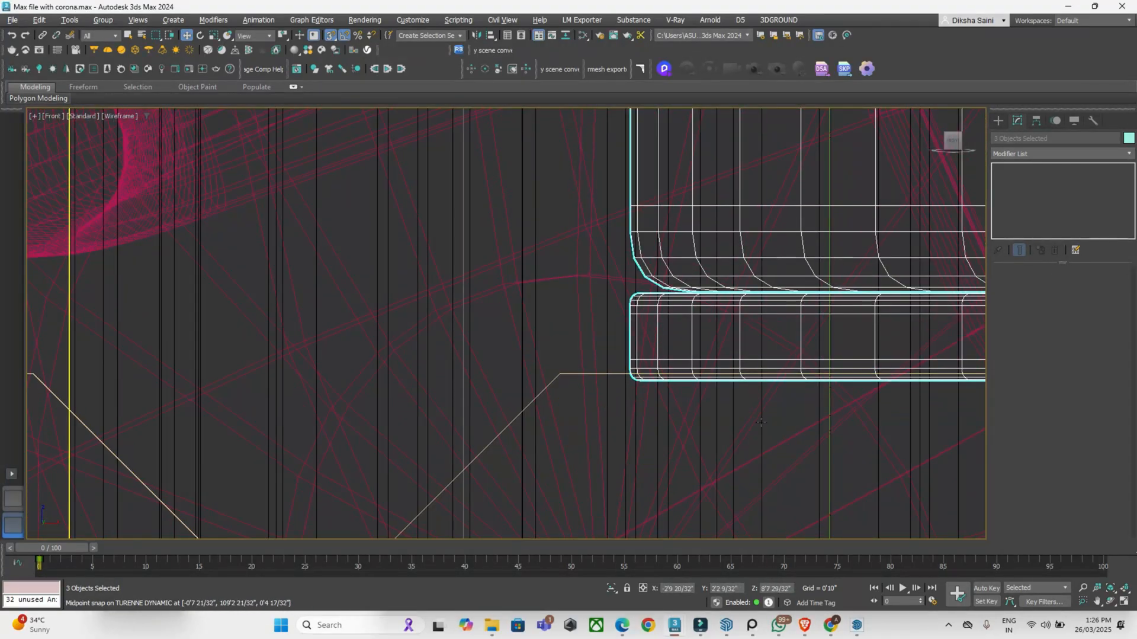
pyautogui.hotkey('alt', 'w')
pyautogui.rightClick(935, 461)
pyautogui.hotkey('alt', 'w')
pyautogui.hotkey('alt', 'w')
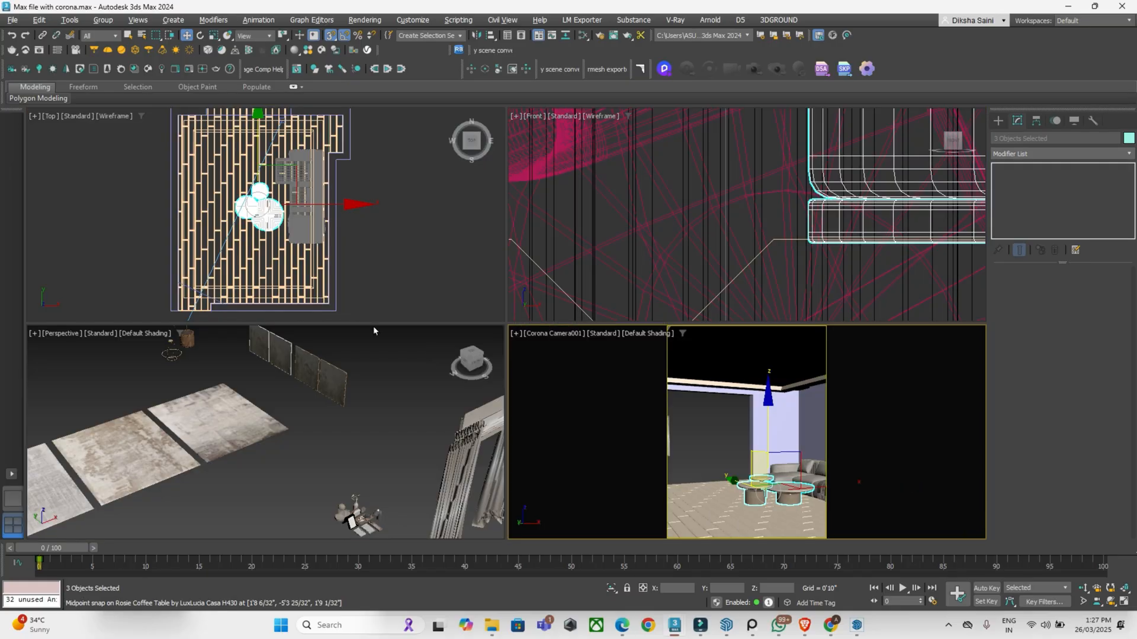
# Compare the three imported rugs up close in the Perspective view and select the Sabiri Rug
pyautogui.rightClick(319, 453)
pyautogui.hotkey('alt', 'w')
pyautogui.scroll(-3, 409, 314)
pyautogui.moveTo(305, 355); pyautogui.dragTo(446, 348, button='middle')
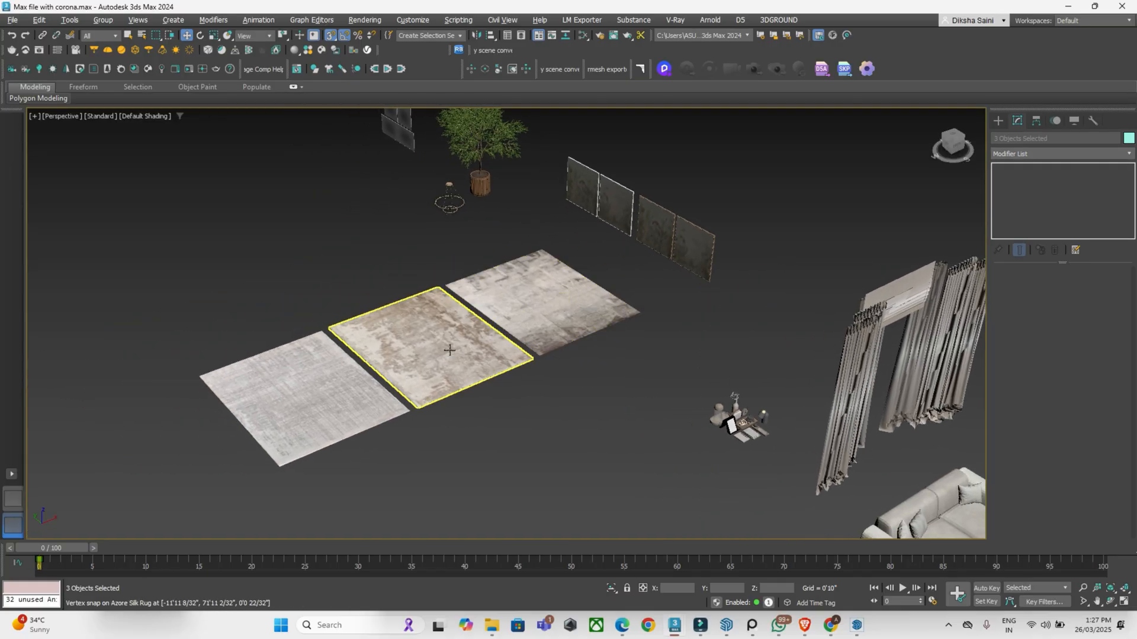
pyautogui.scroll(8, 408, 367)
pyautogui.scroll(-7, 594, 311)
pyautogui.scroll(4, 690, 434)
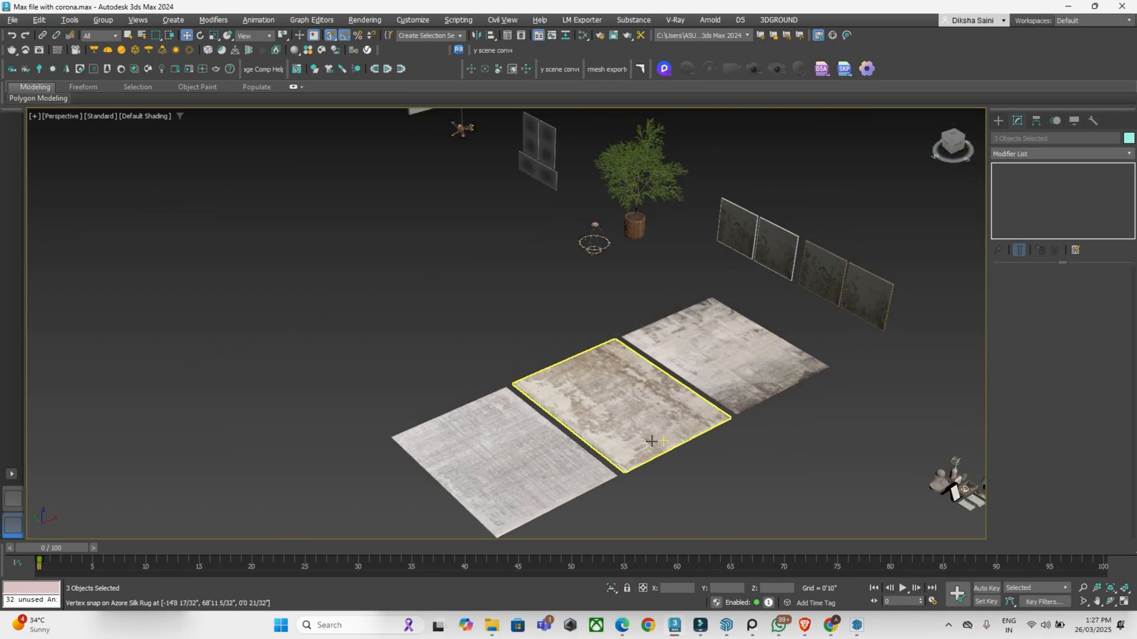
pyautogui.moveTo(622, 396); pyautogui.dragTo(626, 383, button='middle')
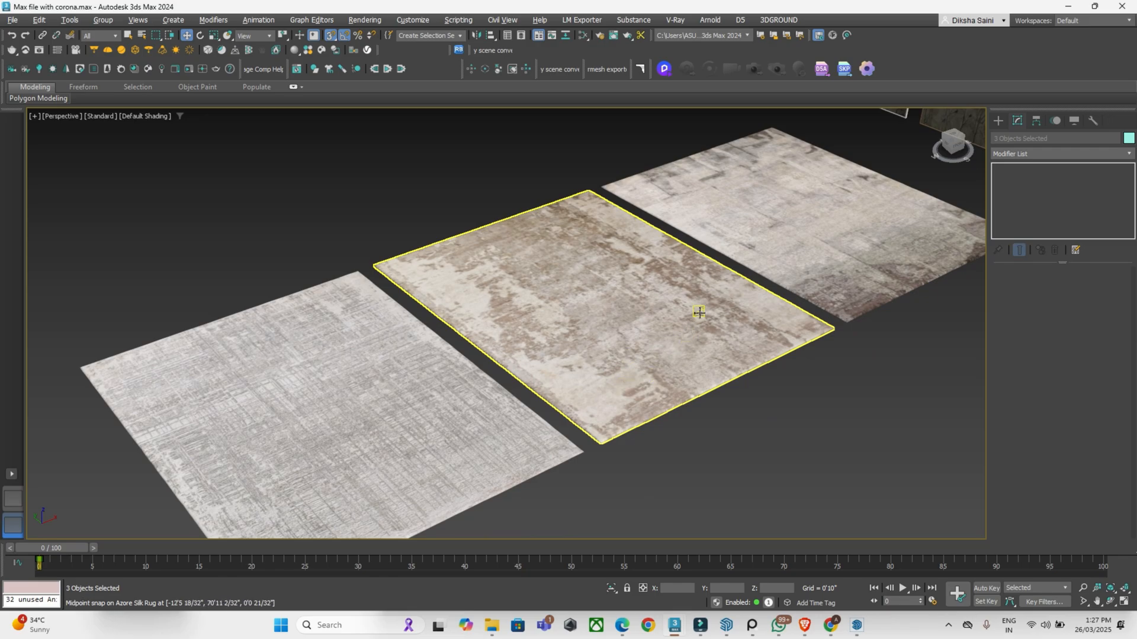
pyautogui.click(839, 252)
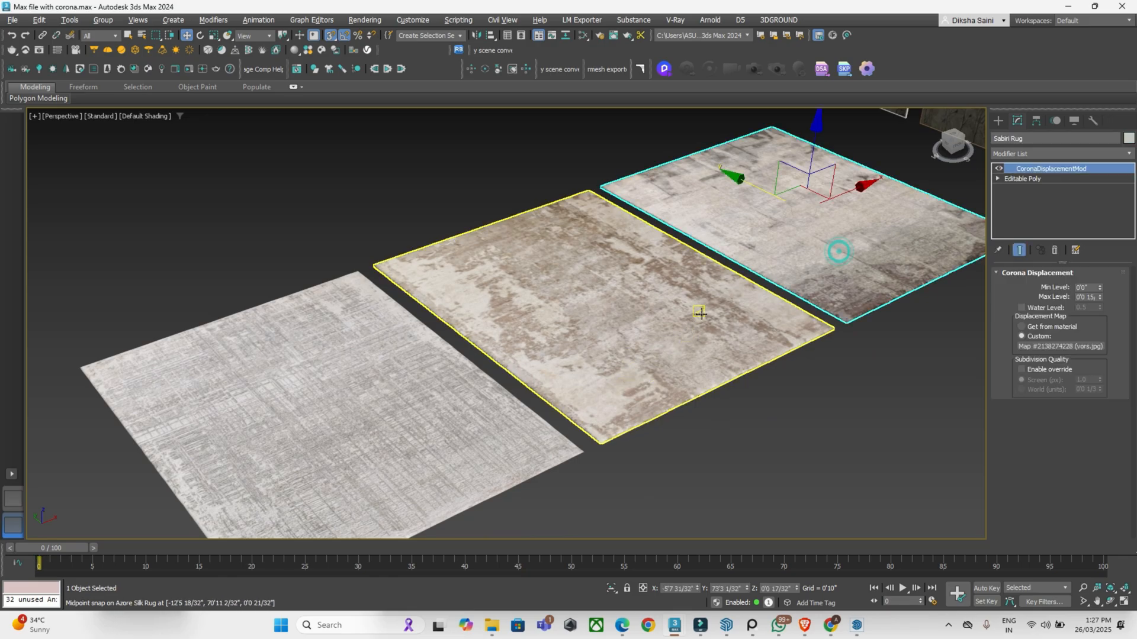
# Move the Sabiri Rug in the Top view into the room, beneath the coffee tables and the sofa's front
pyautogui.hotkey('alt', 'w')
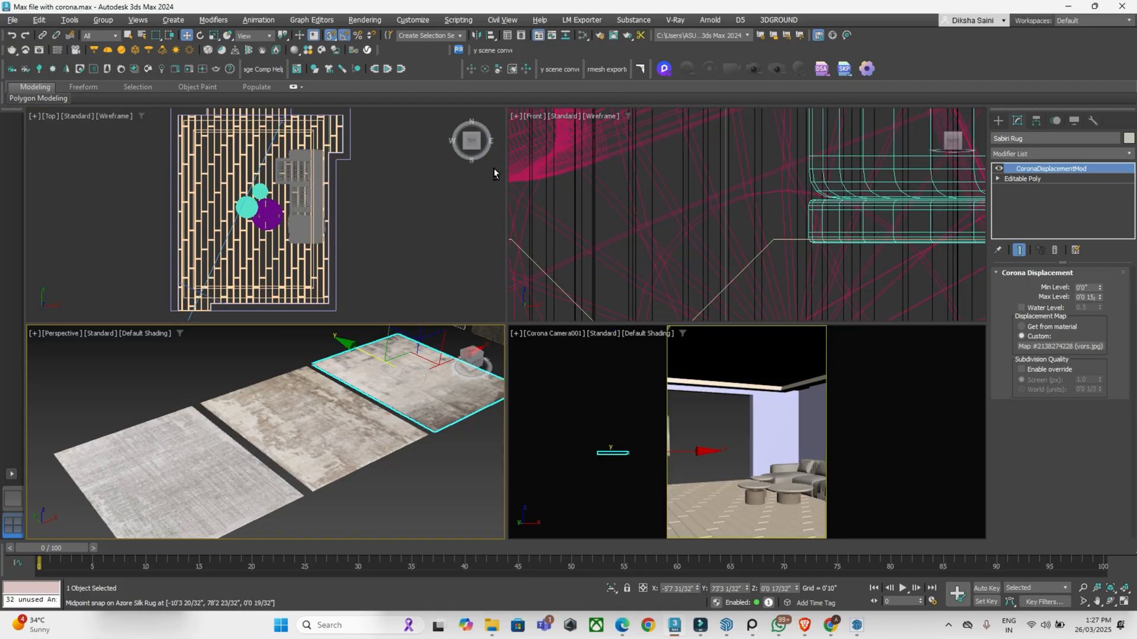
pyautogui.hotkey('alt', 'w')
pyautogui.scroll(-6, 613, 289)
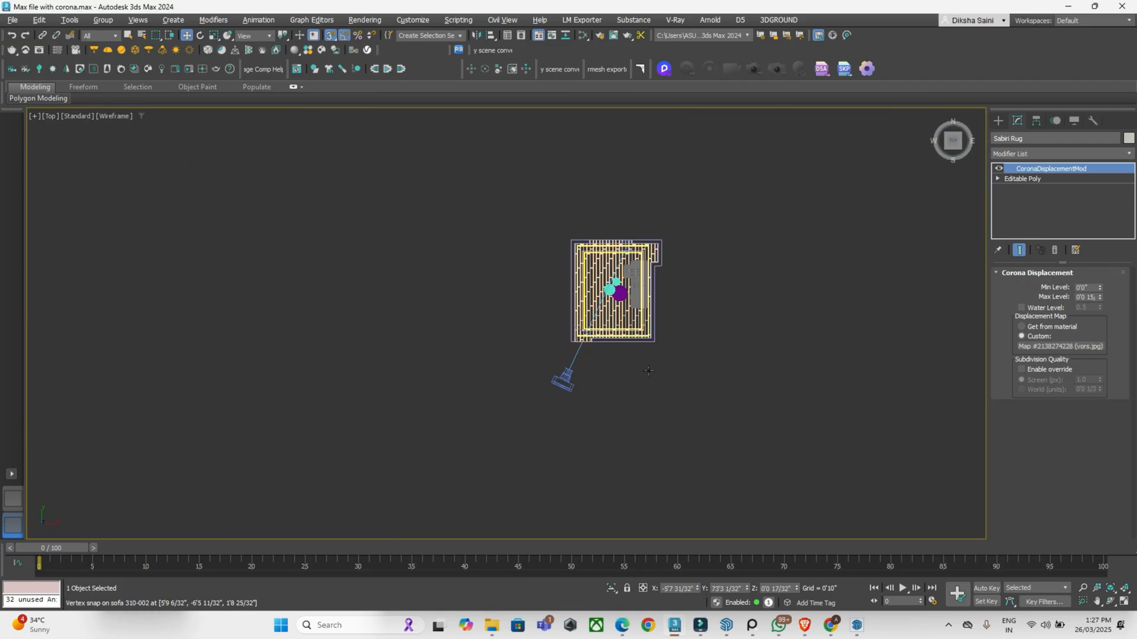
pyautogui.moveTo(570, 212); pyautogui.dragTo(691, 389)
pyautogui.scroll(6, 582, 389)
pyautogui.scroll(3, 639, 251)
pyautogui.moveTo(546, 255); pyautogui.dragTo(561, 336)
pyautogui.scroll(4, 561, 336)
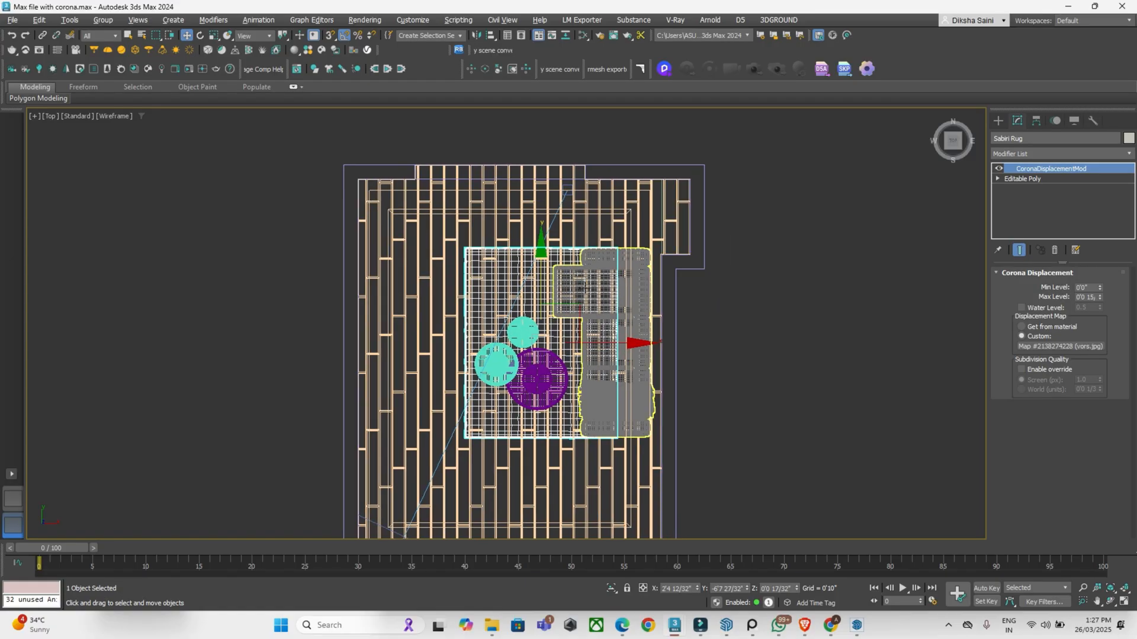
# Scale the Sabiri Rug uniformly to 120 percent and shift it slightly along X away from the sofa's back
pyautogui.press('r')
pyautogui.scroll(2, 538, 326)
pyautogui.moveTo(539, 326); pyautogui.dragTo(539, 327)
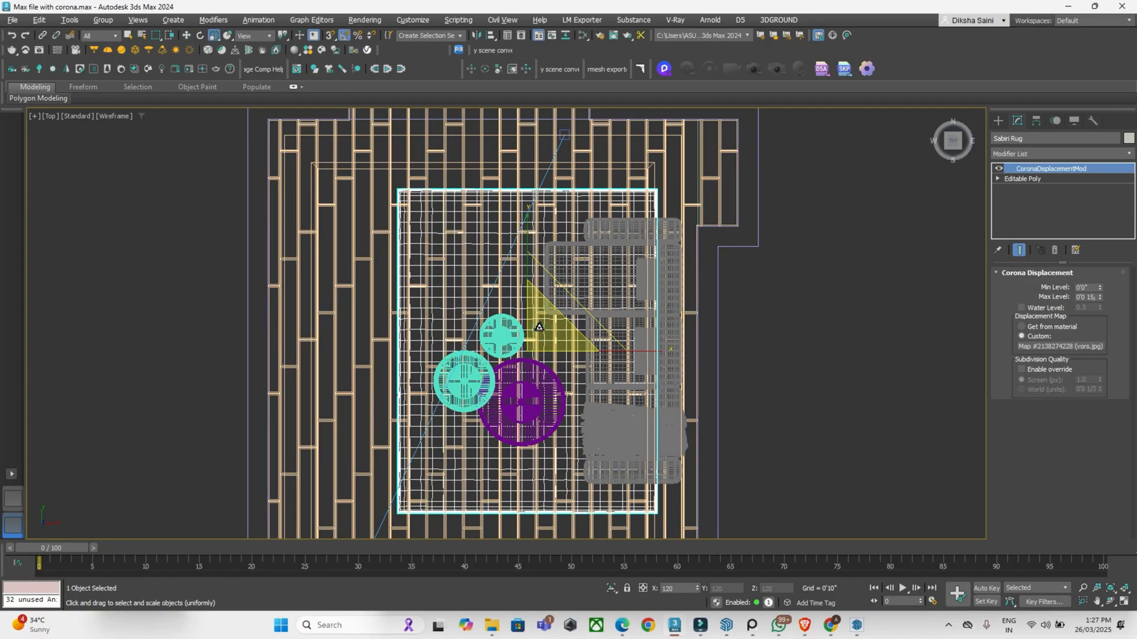
pyautogui.moveTo(528, 305); pyautogui.dragTo(558, 262, button='middle')
pyautogui.press('w')
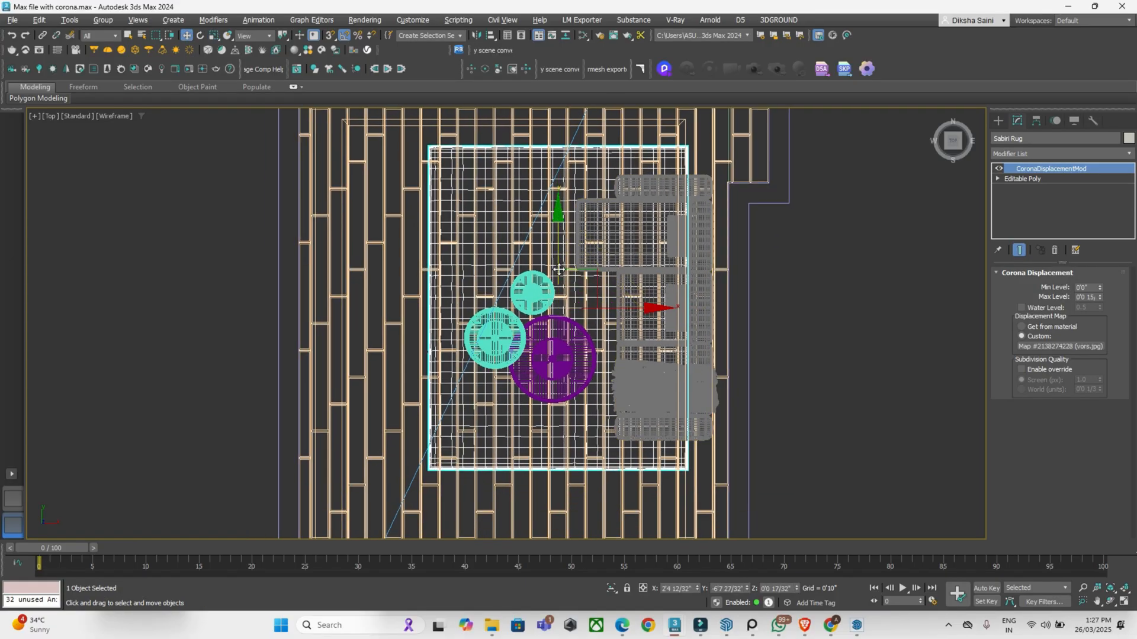
pyautogui.hotkey('alt', 'w')
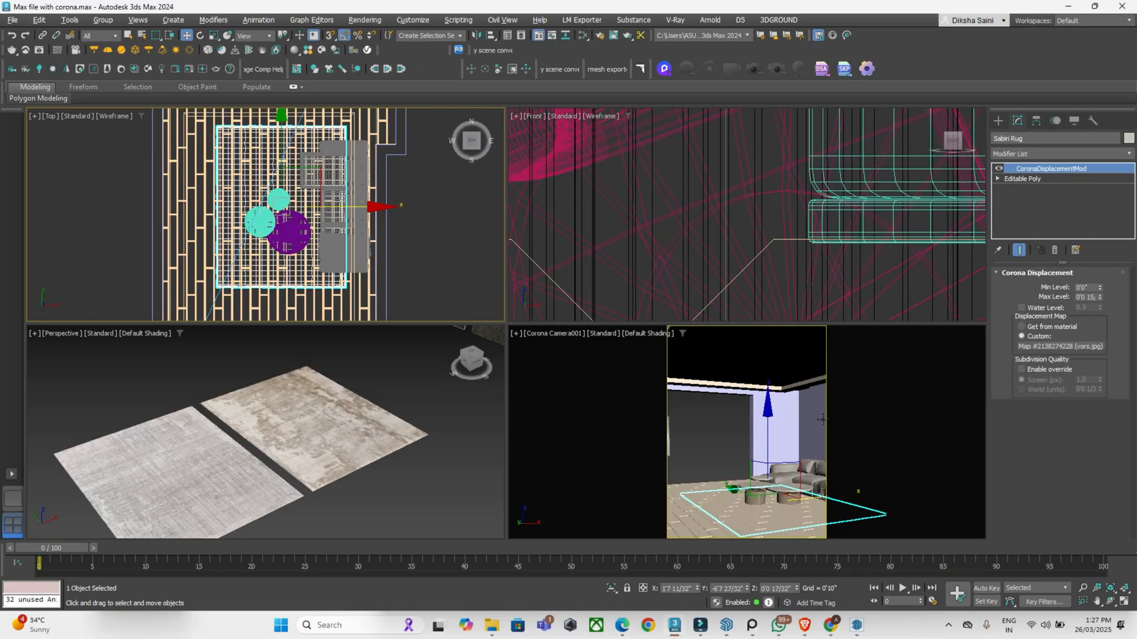
# Add all three coffee tables and the sofa to the selection with the rug
pyautogui.hotkey('alt', 'w')
pyautogui.keyDown('ctrl'); pyautogui.click(590, 452); pyautogui.keyUp('ctrl')
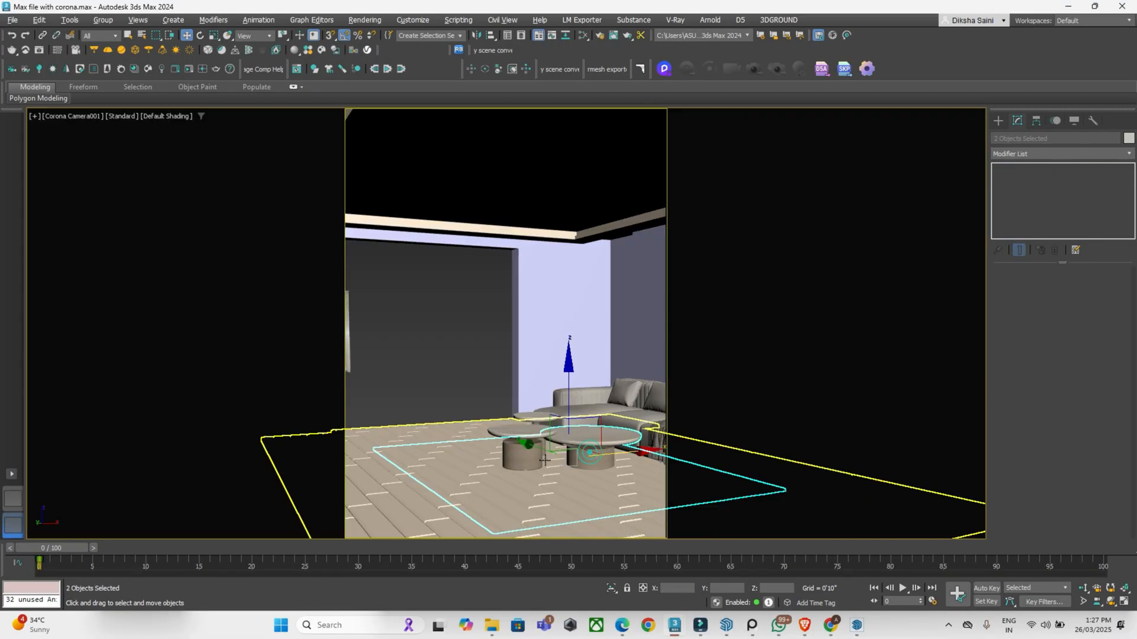
pyautogui.keyDown('ctrl'); pyautogui.click(524, 454); pyautogui.keyUp('ctrl')
pyautogui.keyDown('ctrl'); pyautogui.click(570, 429); pyautogui.keyUp('ctrl')
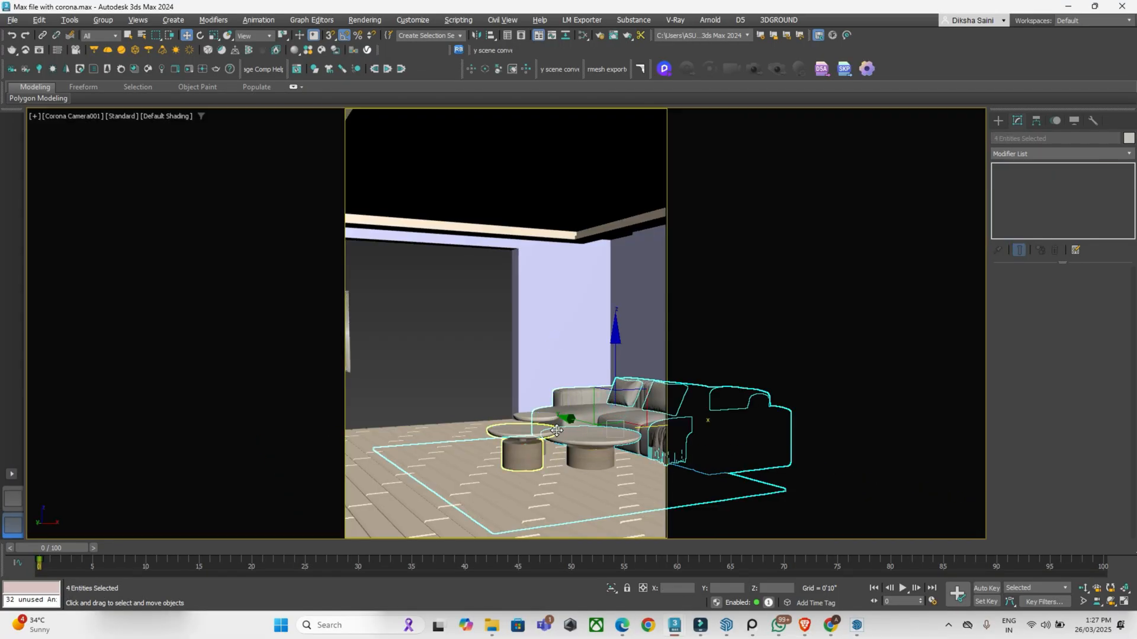
pyautogui.hotkey('alt', 'w')
pyautogui.hotkey('alt', 'w')
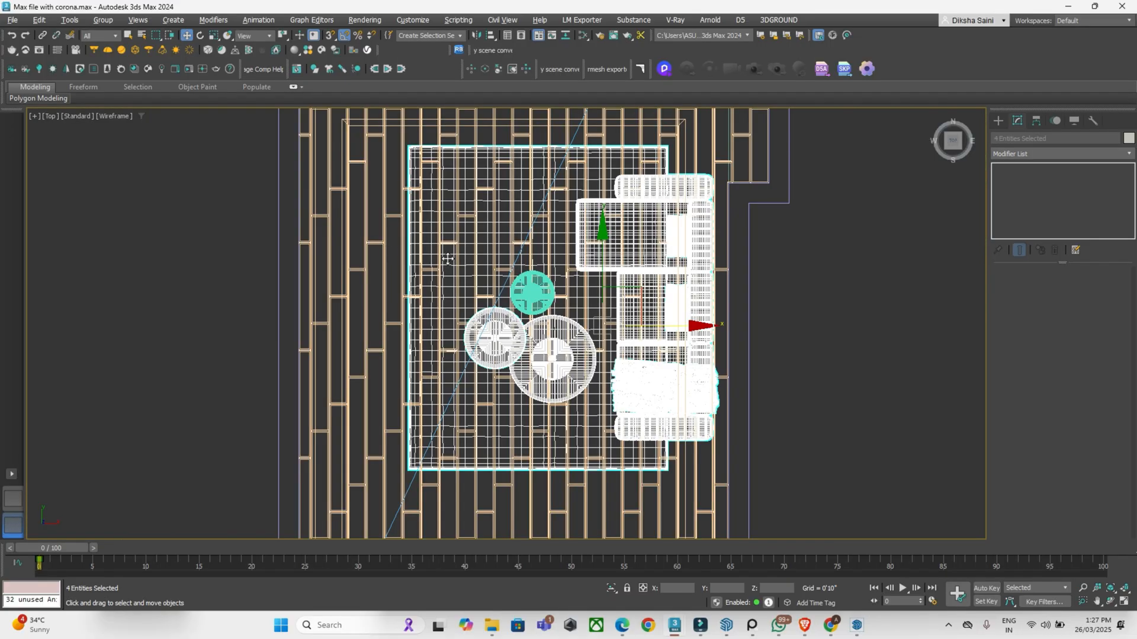
pyautogui.keyDown('ctrl'); pyautogui.click(543, 299); pyautogui.keyUp('ctrl')
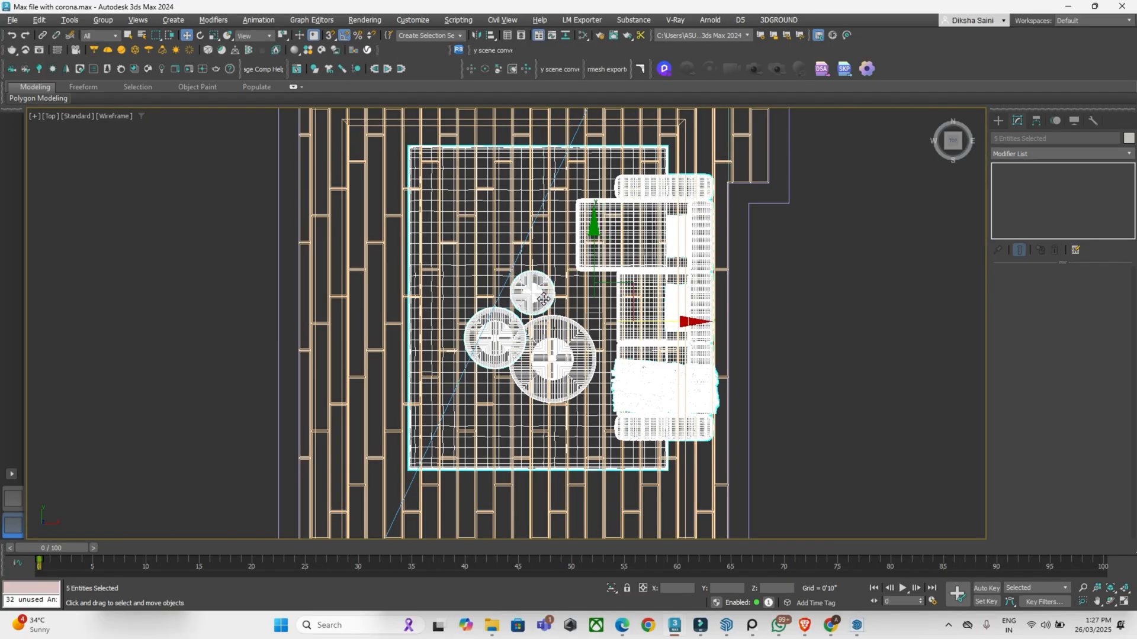
# Isolate the selected furniture and raise the rug in the Front view until it meets the undersides of the tables
pyautogui.click(611, 588)
pyautogui.hotkey('alt', 'w')
pyautogui.middleClick(861, 178)
pyautogui.hotkey('alt', 'w')
pyautogui.scroll(-7, 452, 272)
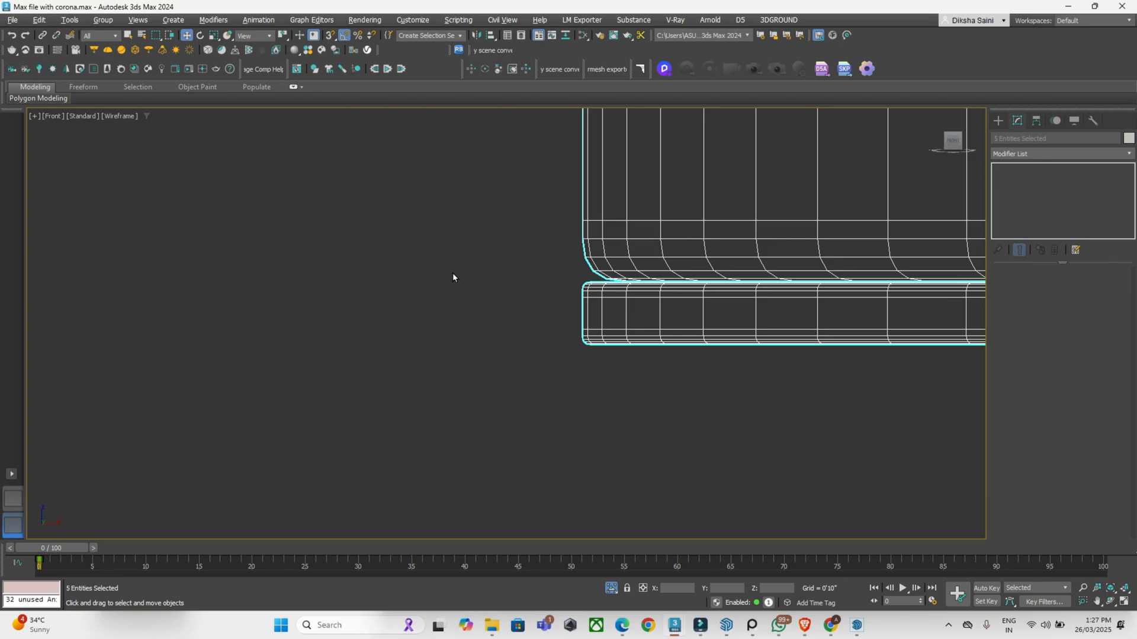
pyautogui.moveTo(675, 485); pyautogui.dragTo(607, 348)
pyautogui.scroll(-5, 608, 351)
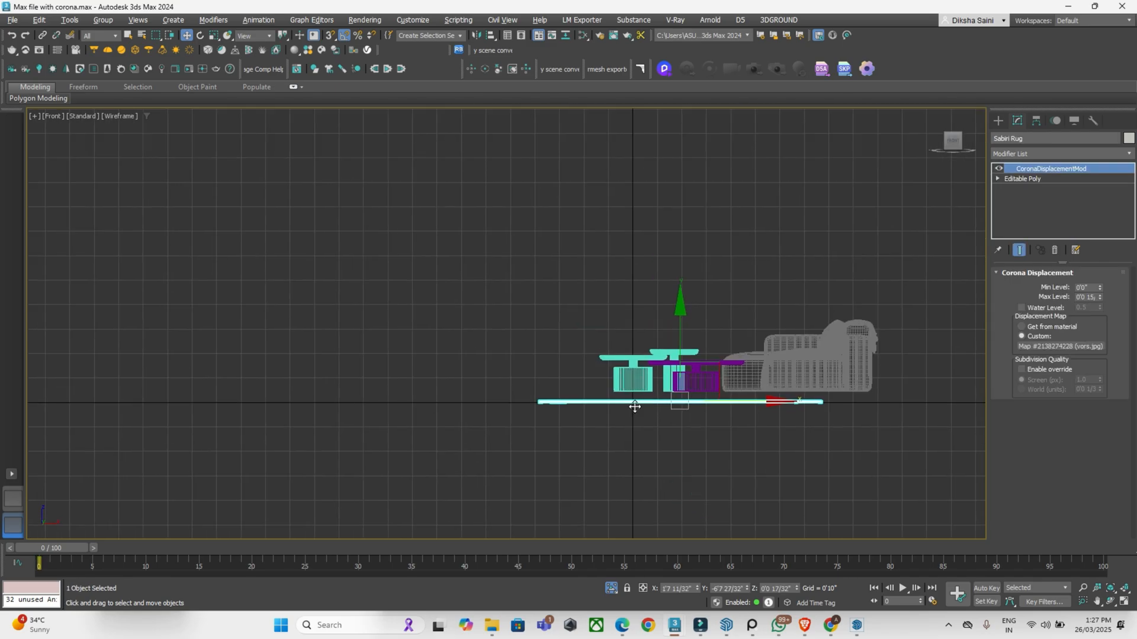
pyautogui.scroll(5, 748, 400)
pyautogui.press('s')
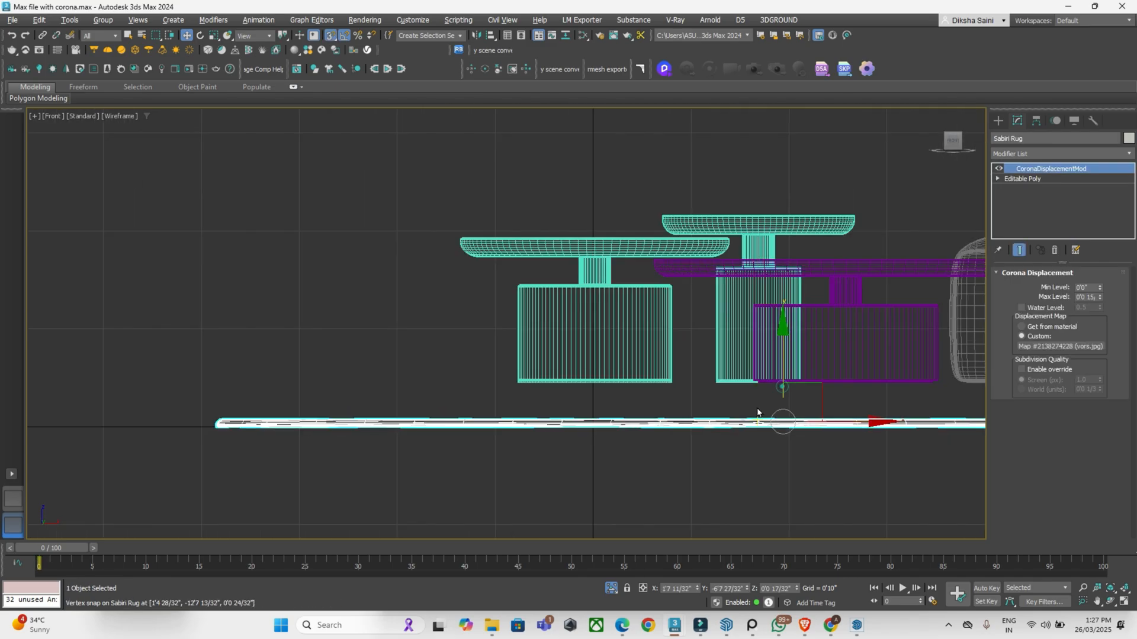
pyautogui.scroll(8, 757, 413)
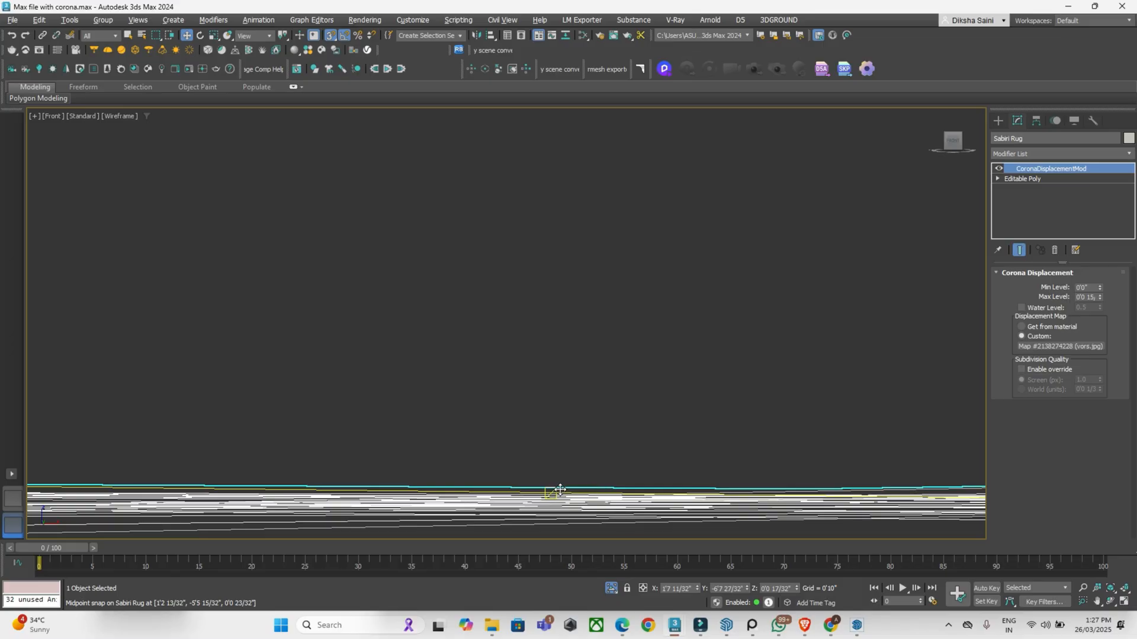
pyautogui.moveTo(562, 487); pyautogui.dragTo(451, 300)
pyautogui.scroll(-5, 604, 435)
# Select the rug, tables and sofa, exit isolation and lower them together onto the floor, checking the Corona camera view
pyautogui.hotkey('ctrl', 'a')
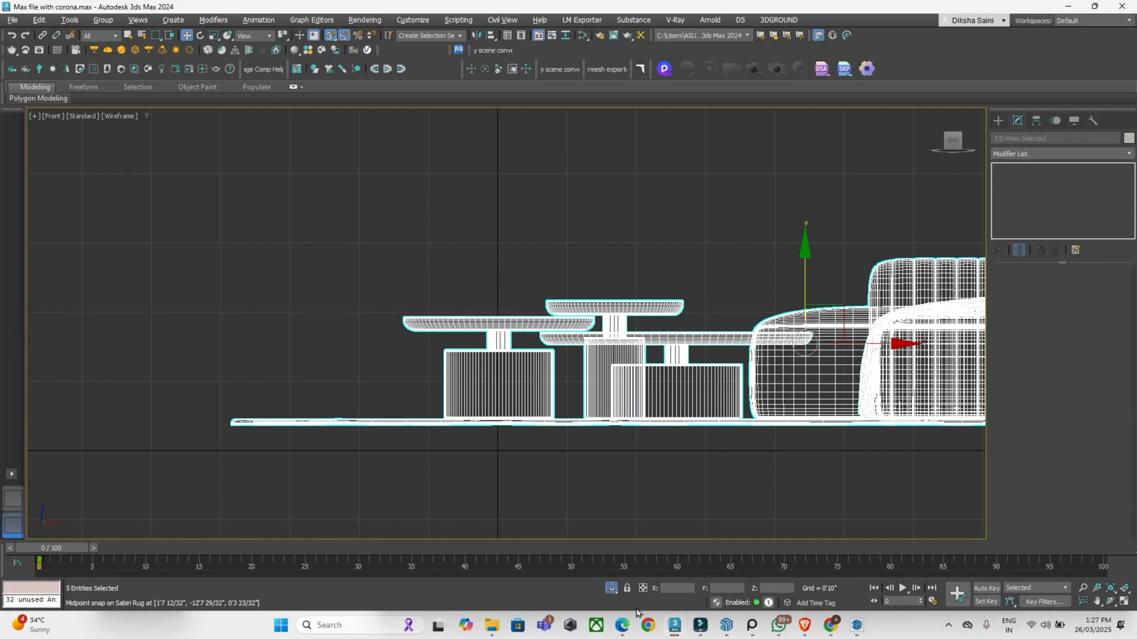
pyautogui.click(610, 589)
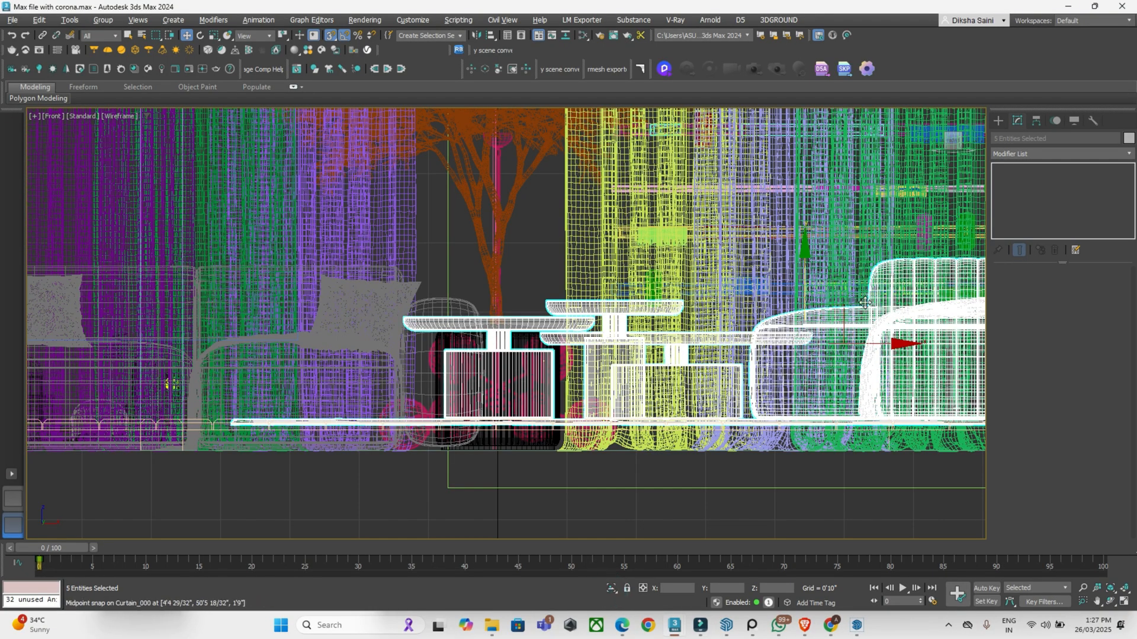
pyautogui.moveTo(805, 317); pyautogui.dragTo(805, 371)
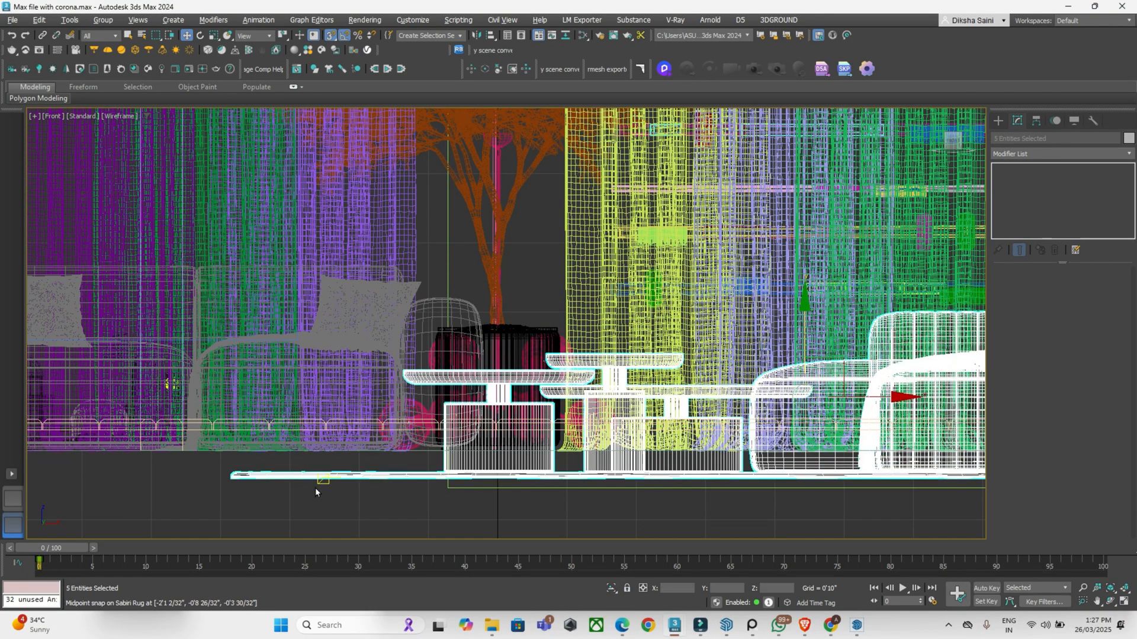
pyautogui.scroll(5, 315, 489)
pyautogui.moveTo(309, 469); pyautogui.dragTo(442, 220)
pyautogui.scroll(5, 443, 208)
pyautogui.hotkey('alt', 'w')
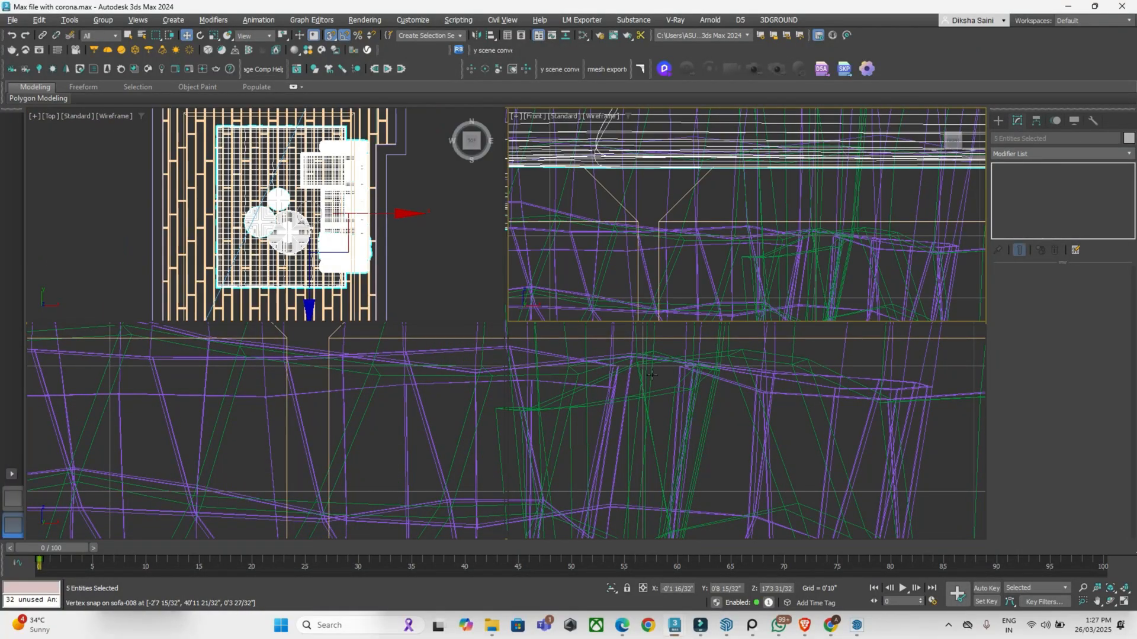
pyautogui.rightClick(556, 367)
pyautogui.hotkey('alt', 'w')
pyautogui.hotkey('alt', 'w')
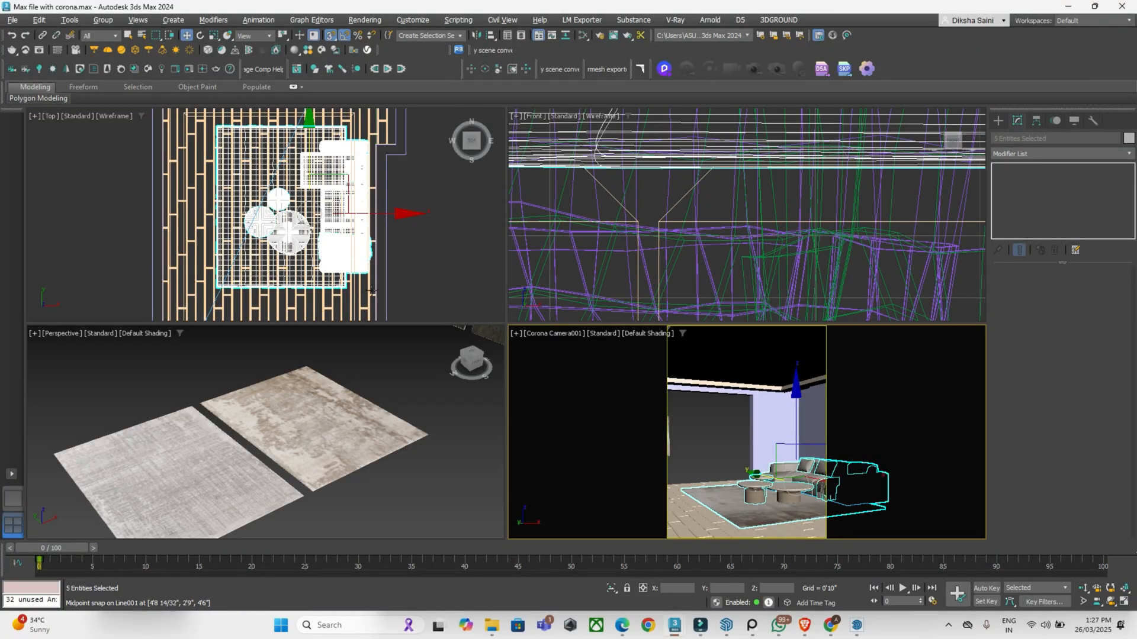
# Clear the selection and check the furniture arrangement in the Corona camera view
pyautogui.hotkey('ctrl', 'd')
pyautogui.hotkey('alt', 'w')
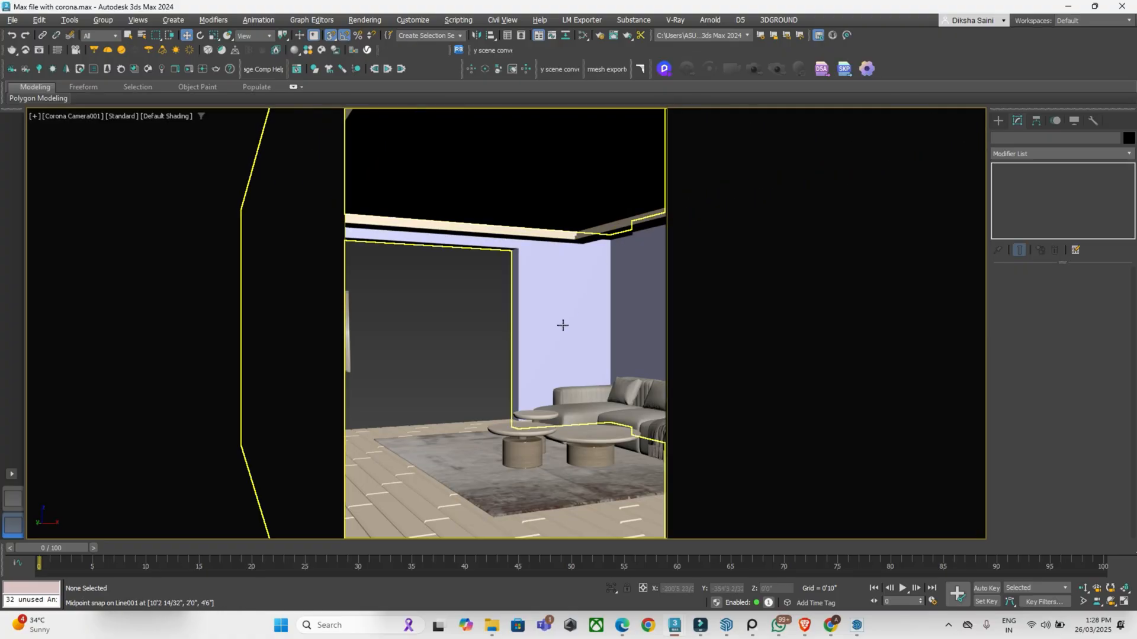
pyautogui.hotkey('alt', 'w')
# Select the potted plant among the imported models in the Top view and move it into the room without snapping
pyautogui.rightClick(386, 290)
pyautogui.hotkey('alt', 'w')
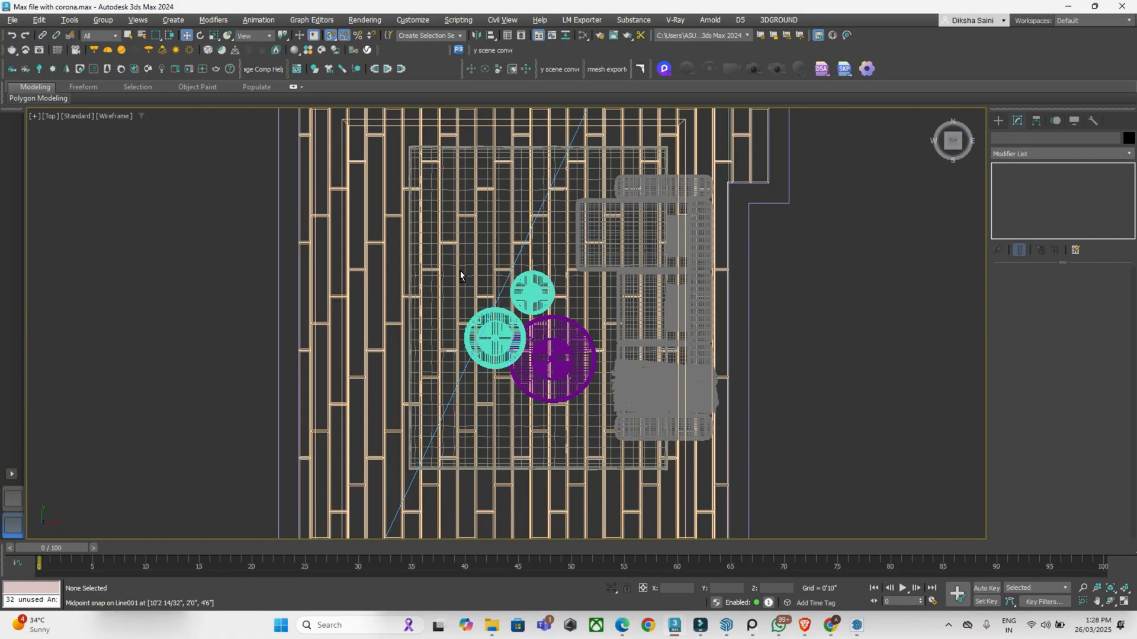
pyautogui.scroll(-4, 628, 246)
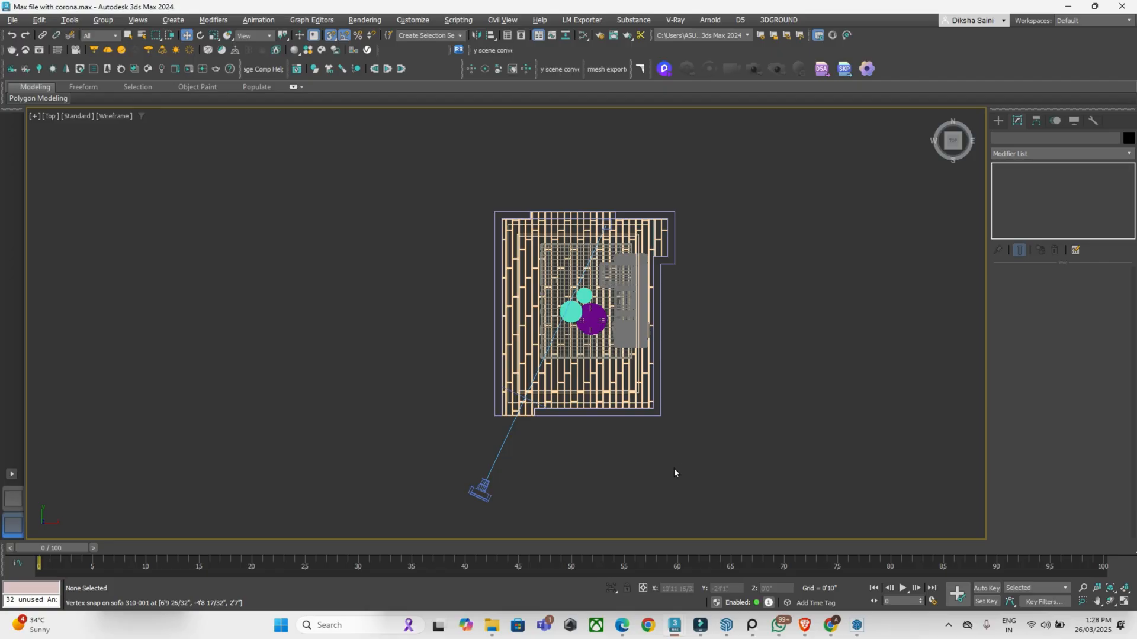
pyautogui.scroll(-5, 653, 449)
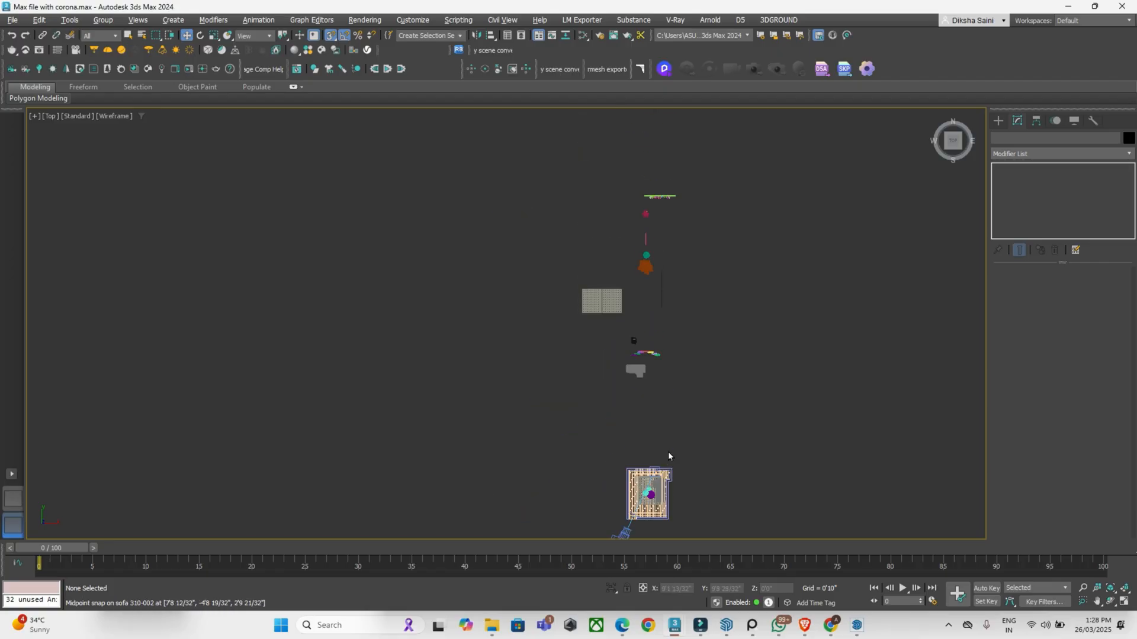
pyautogui.scroll(3, 661, 229)
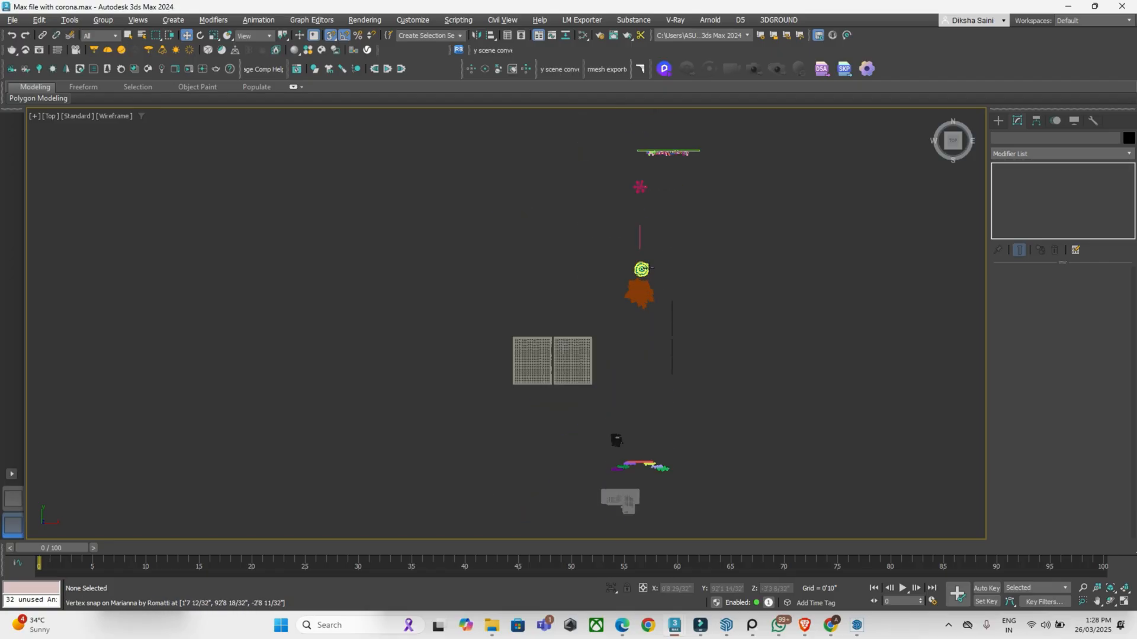
pyautogui.scroll(-2, 642, 327)
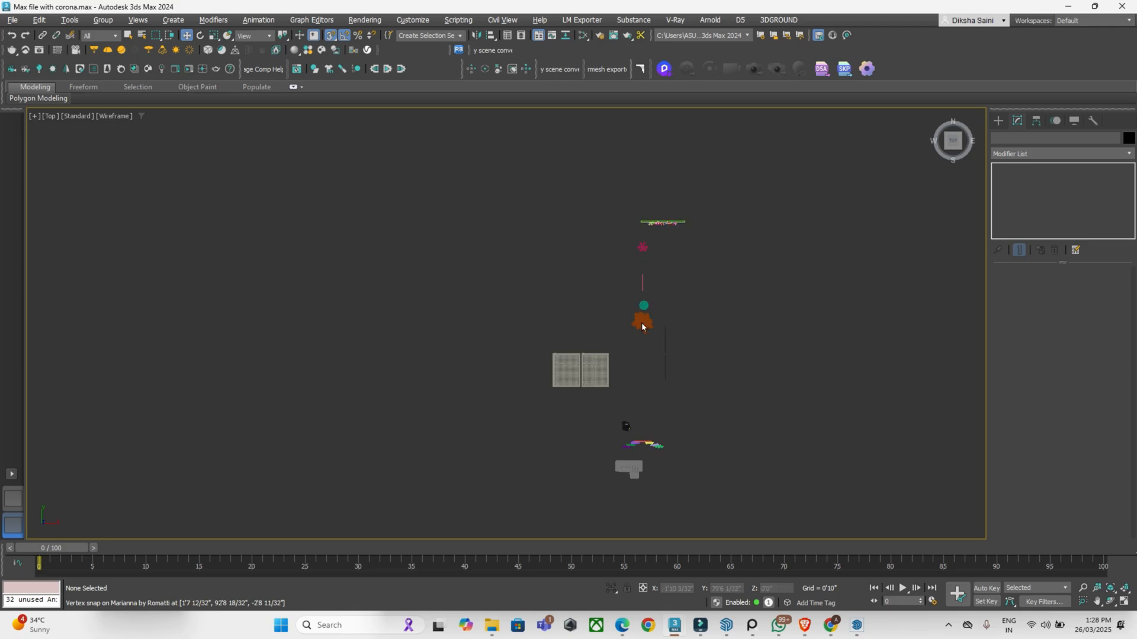
pyautogui.scroll(6, 649, 324)
pyautogui.moveTo(657, 383); pyautogui.dragTo(555, 279)
pyautogui.scroll(-6, 656, 225)
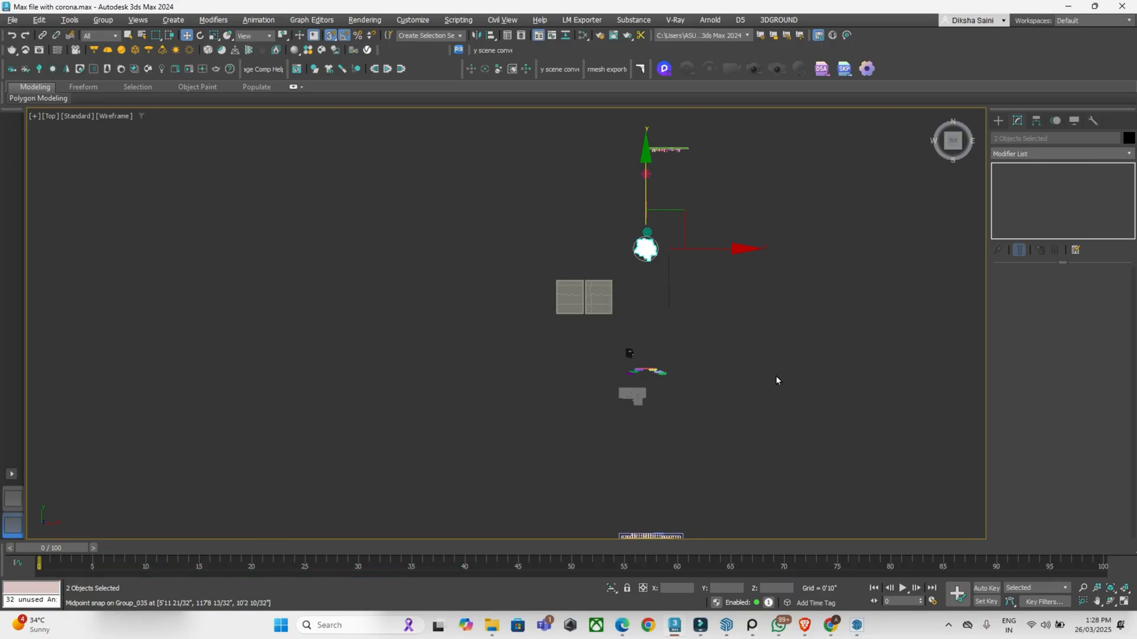
pyautogui.press('s')
pyautogui.scroll(-3, 755, 339)
pyautogui.moveTo(745, 323); pyautogui.dragTo(658, 251, button='middle')
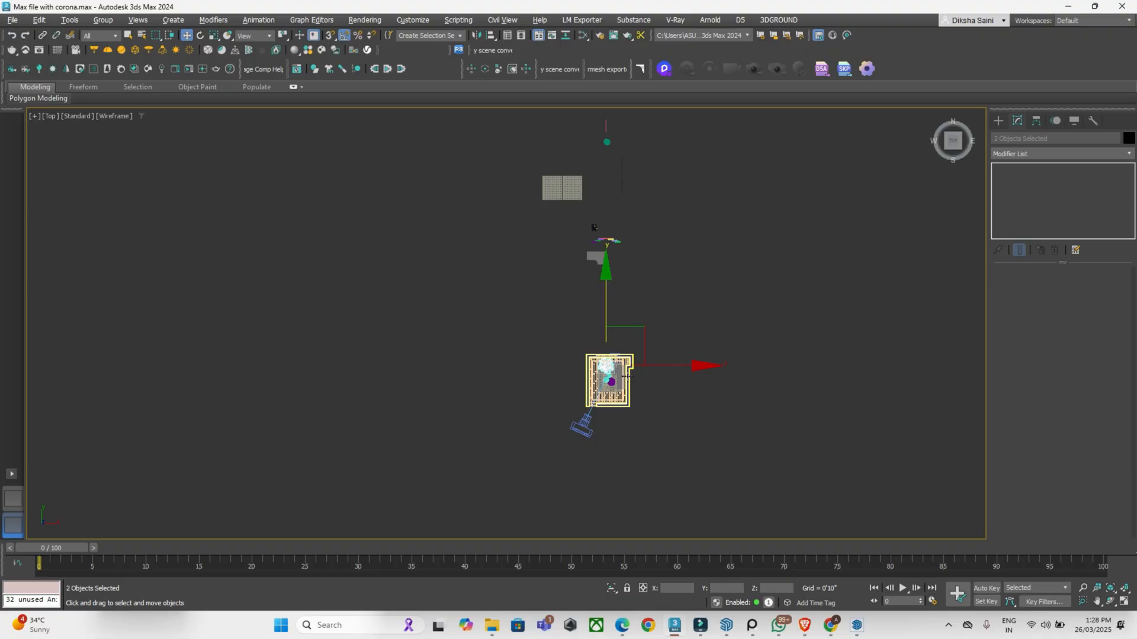
# Scale the plant and its pot down uniformly in the Top view
pyautogui.scroll(15, 549, 314)
pyautogui.moveTo(549, 314); pyautogui.dragTo(570, 392, button='middle')
pyautogui.press('r')
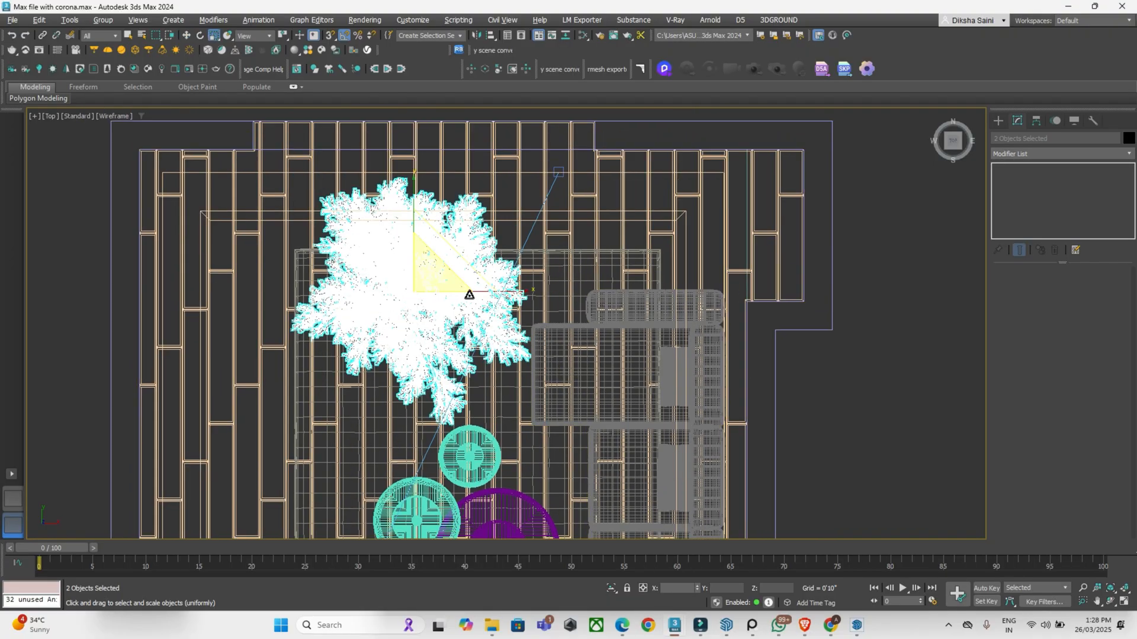
pyautogui.moveTo(470, 291); pyautogui.dragTo(441, 286)
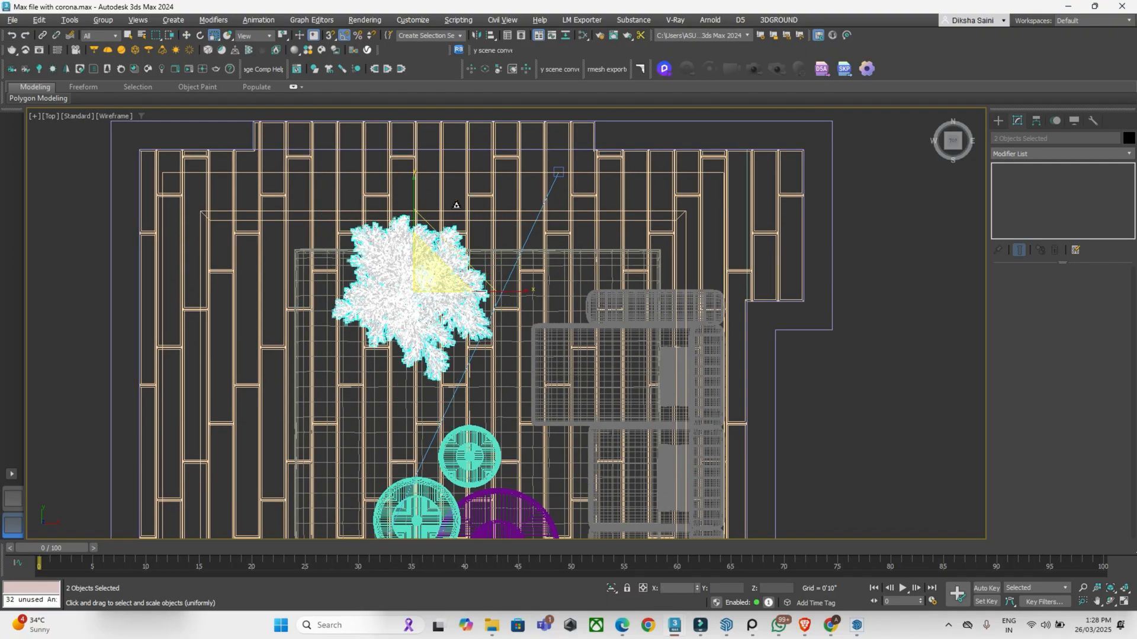
# Move the plant along Y toward the back wall and along X to the sofa's far end
pyautogui.moveTo(372, 323); pyautogui.dragTo(379, 320, button='middle')
pyautogui.press('w')
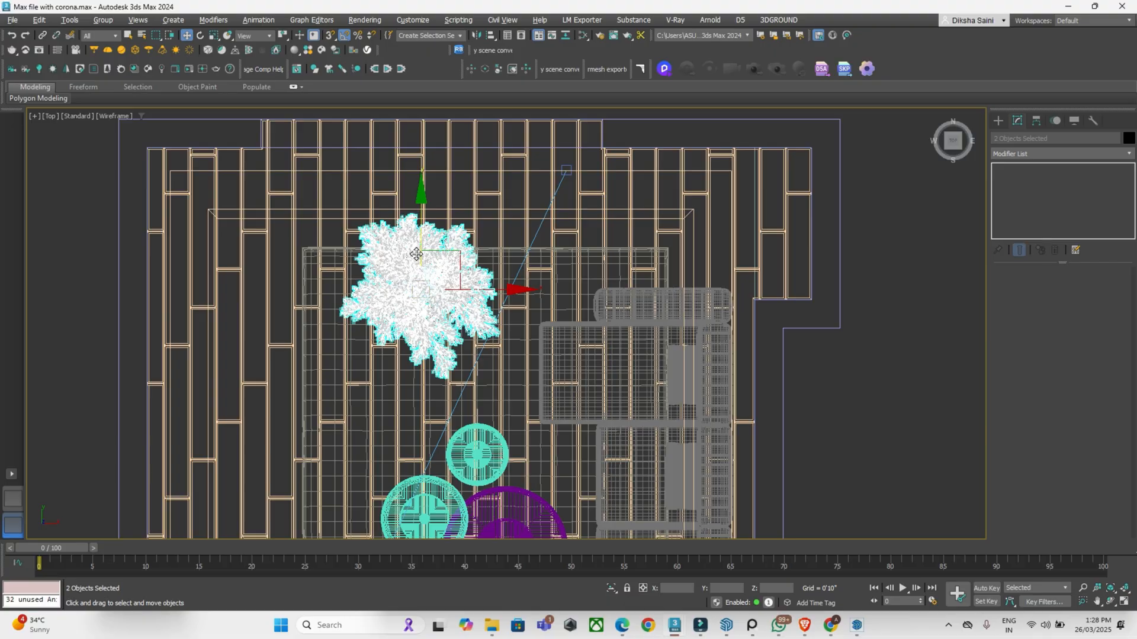
pyautogui.moveTo(417, 254); pyautogui.dragTo(415, 190)
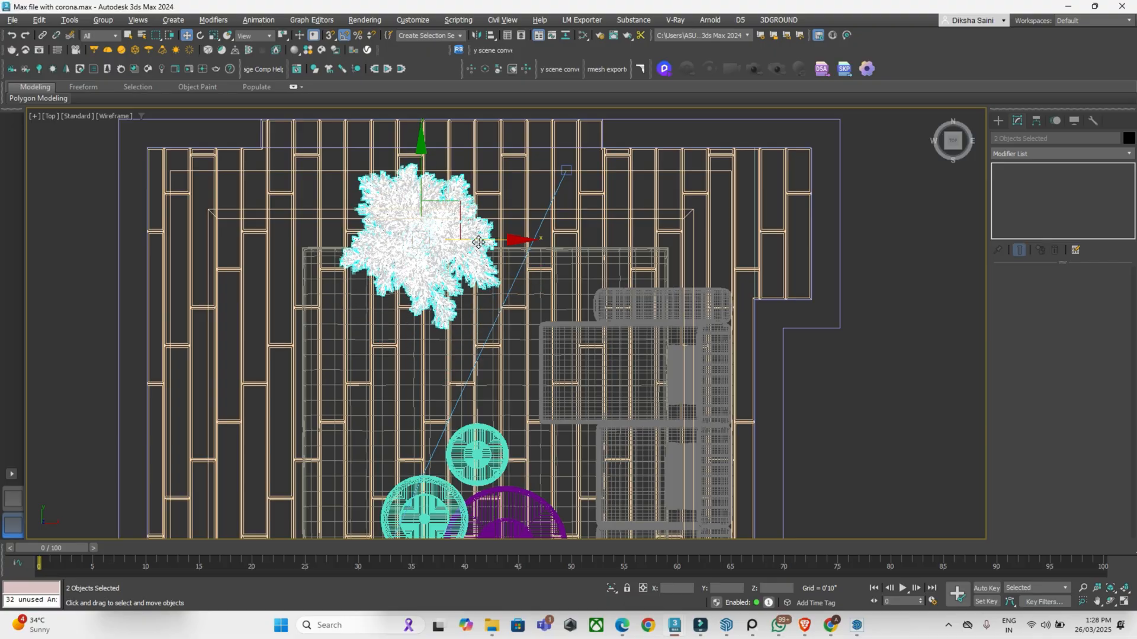
pyautogui.moveTo(478, 242); pyautogui.dragTo(727, 237)
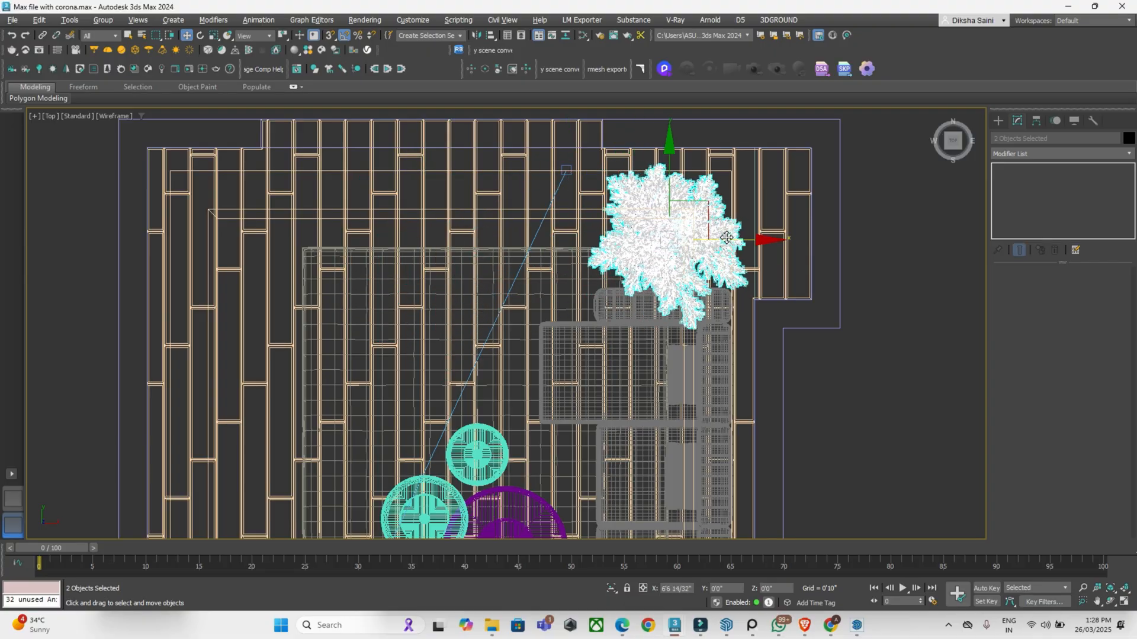
# Shrink the plant further and shift it clear of the sofa toward the back wall, checking the Corona camera view
pyautogui.scroll(3, 624, 323)
pyautogui.press('r')
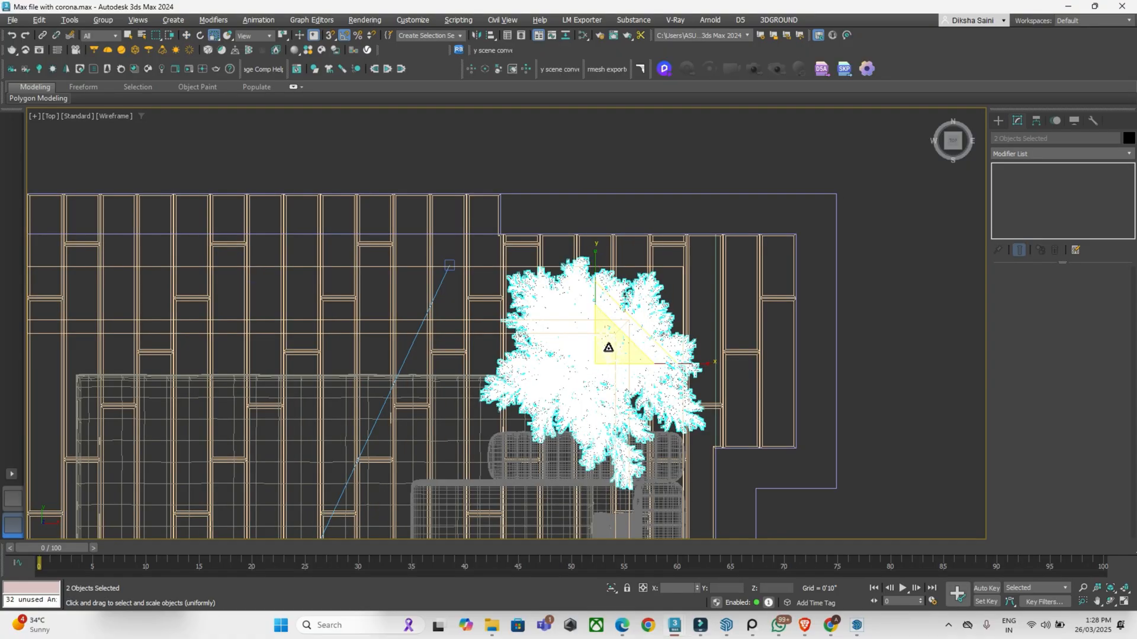
pyautogui.moveTo(608, 348); pyautogui.dragTo(621, 366)
pyautogui.press('w')
pyautogui.moveTo(644, 332); pyautogui.dragTo(597, 341, button='middle')
pyautogui.moveTo(549, 327); pyautogui.dragTo(547, 277)
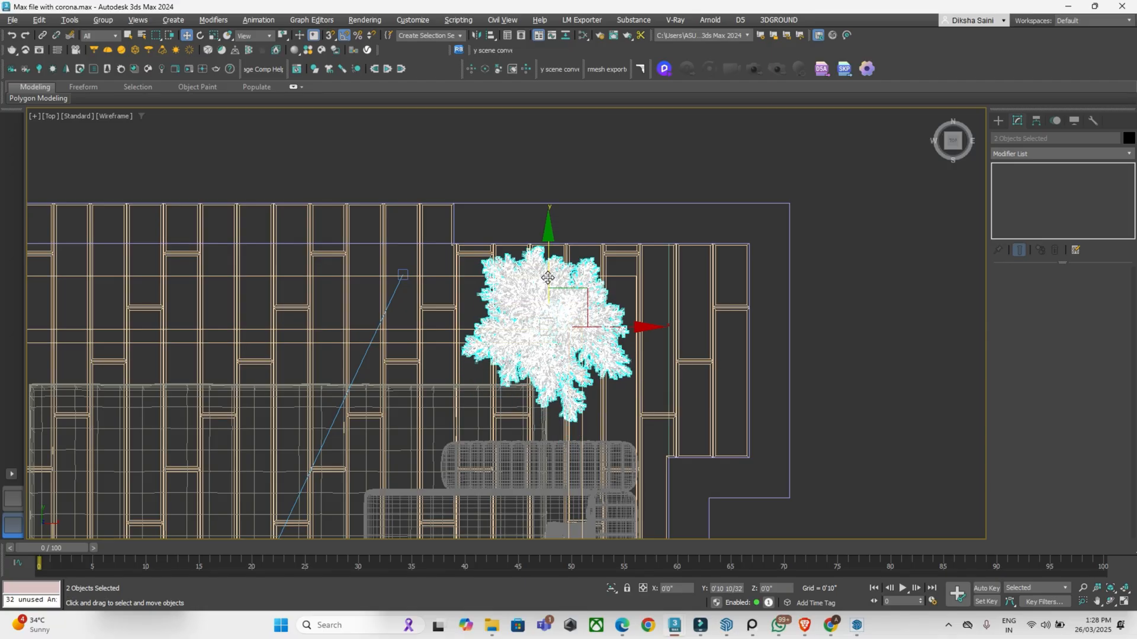
pyautogui.moveTo(625, 329); pyautogui.dragTo(551, 339)
pyautogui.hotkey('alt', 'w')
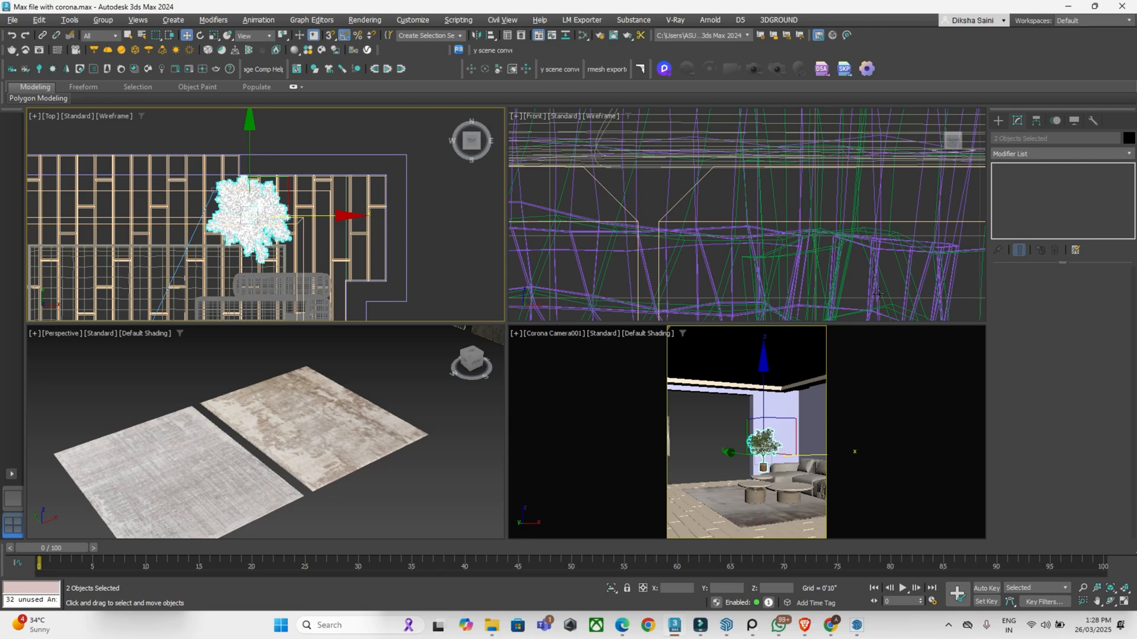
pyautogui.hotkey('alt', 'w')
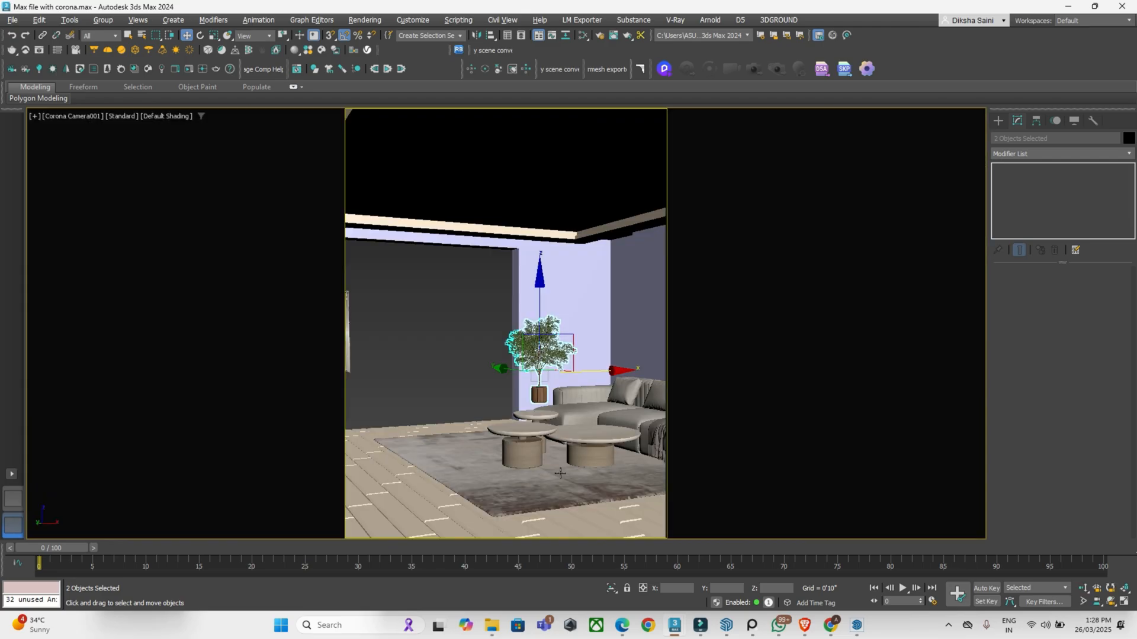
# Lower the plant vertically in the Front view to bring its pot near floor level
pyautogui.hotkey('alt', 'w')
pyautogui.hotkey('alt', 'w')
pyautogui.scroll(5, 701, 283)
pyautogui.scroll(-8, 759, 315)
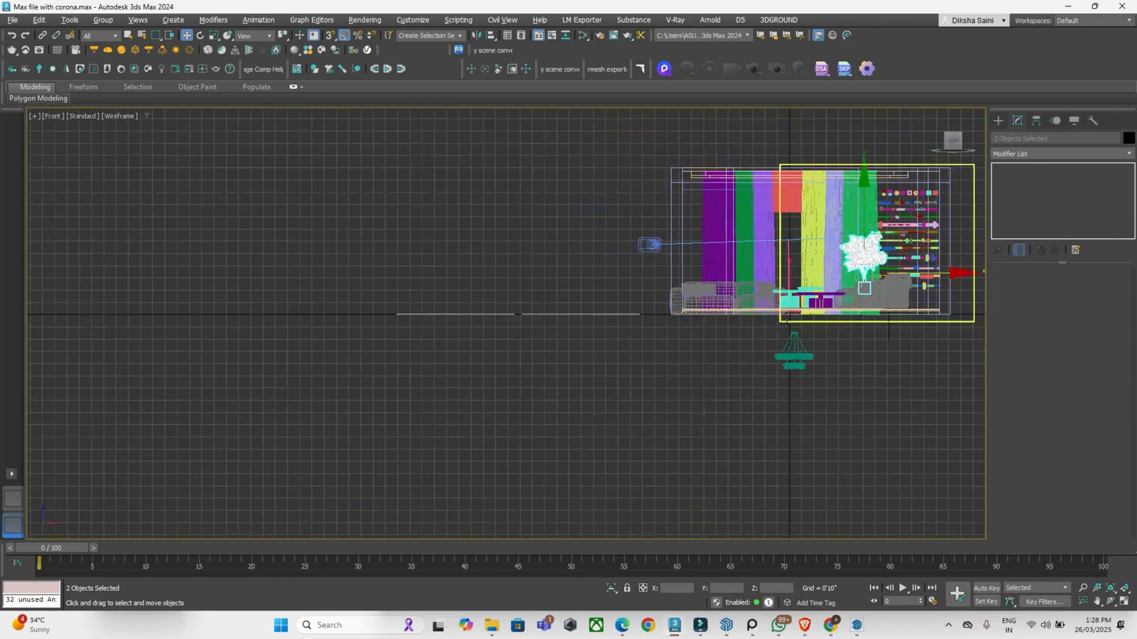
pyautogui.moveTo(863, 283); pyautogui.dragTo(460, 333, button='middle')
pyautogui.scroll(6, 460, 333)
pyautogui.moveTo(459, 271); pyautogui.dragTo(459, 405)
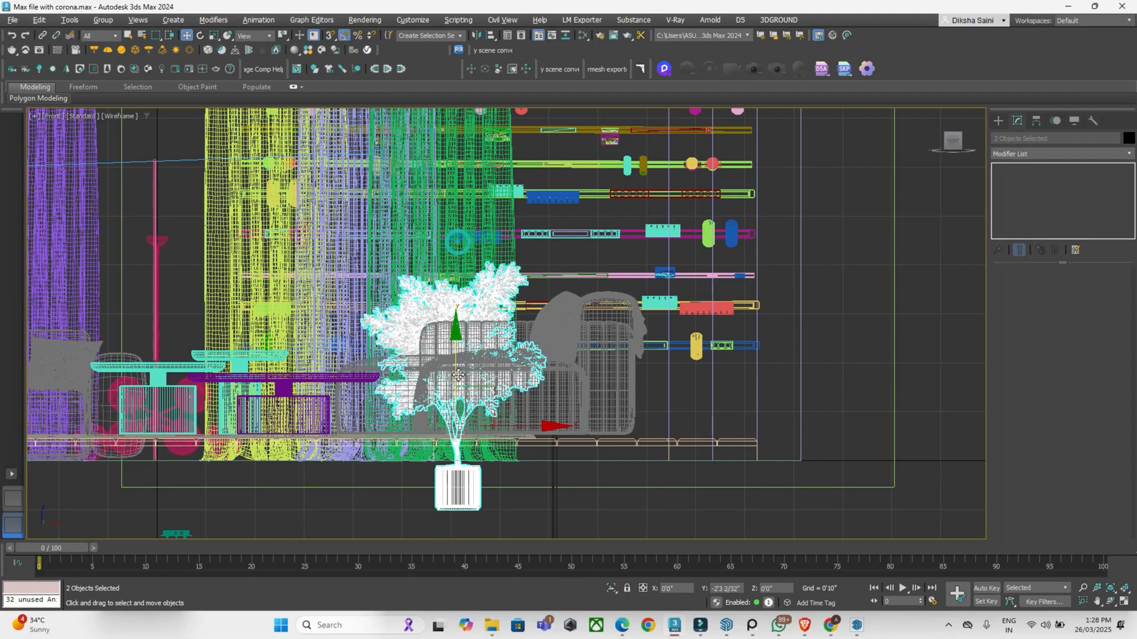
# Snap the base of the plant's pot vertically onto the floor and check the plant in the Corona camera view
pyautogui.scroll(4, 461, 499)
pyautogui.moveTo(462, 499); pyautogui.dragTo(550, 265, button='middle')
pyautogui.scroll(5, 551, 266)
pyautogui.press('s')
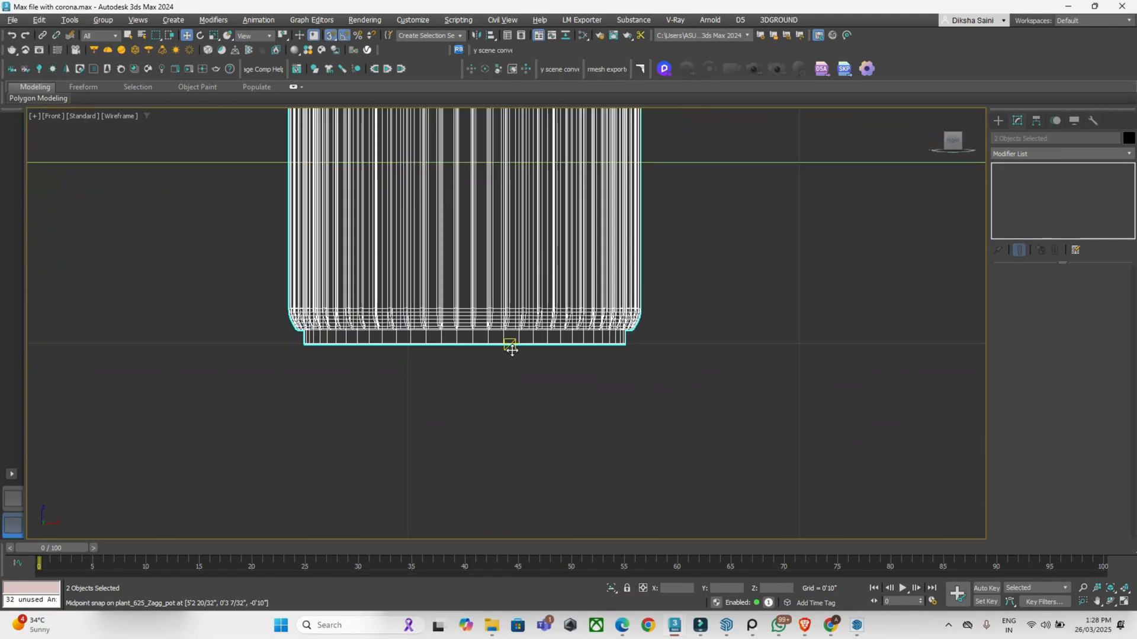
pyautogui.moveTo(505, 346); pyautogui.dragTo(825, 168)
pyautogui.scroll(-6, 496, 511)
pyautogui.scroll(6, 866, 409)
pyautogui.hotkey('alt', 'w')
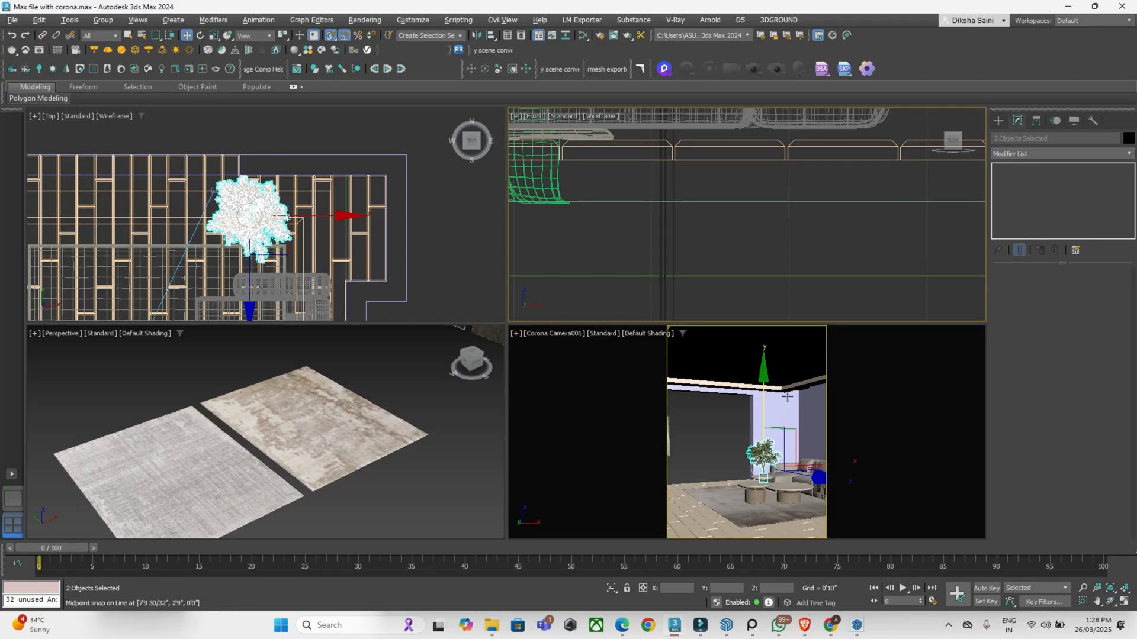
pyautogui.middleClick(771, 437)
pyautogui.hotkey('alt', 'w')
pyautogui.hotkey('alt', 'w')
# Look through the remaining imported models outside the room in the Top view
pyautogui.middleClick(388, 246)
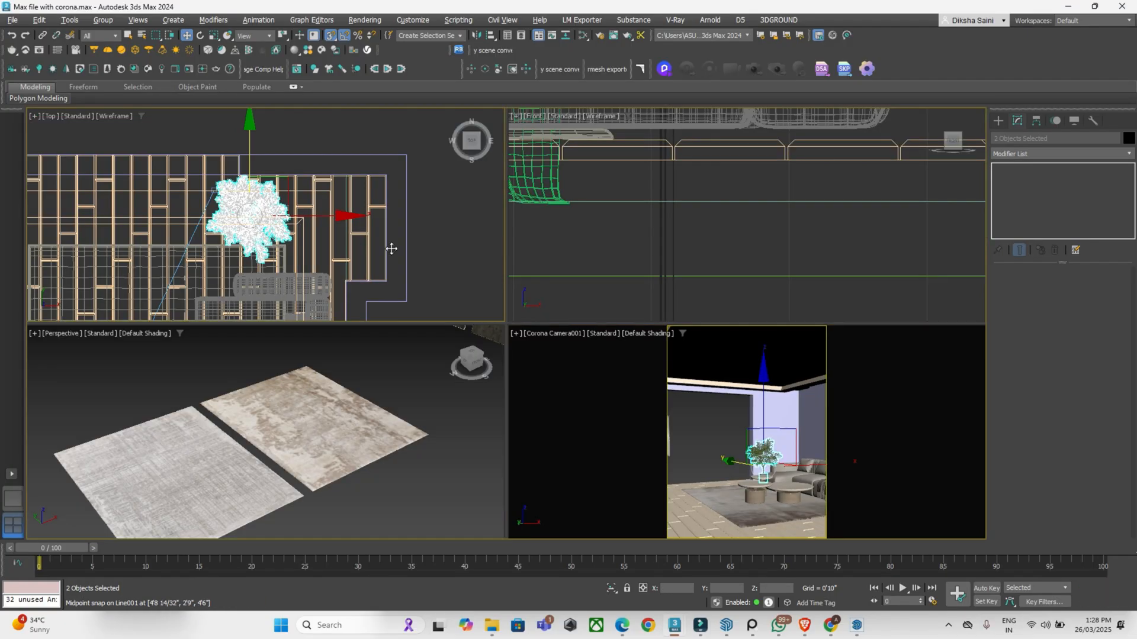
pyautogui.hotkey('alt', 'w')
pyautogui.scroll(-5, 632, 306)
pyautogui.scroll(-6, 610, 304)
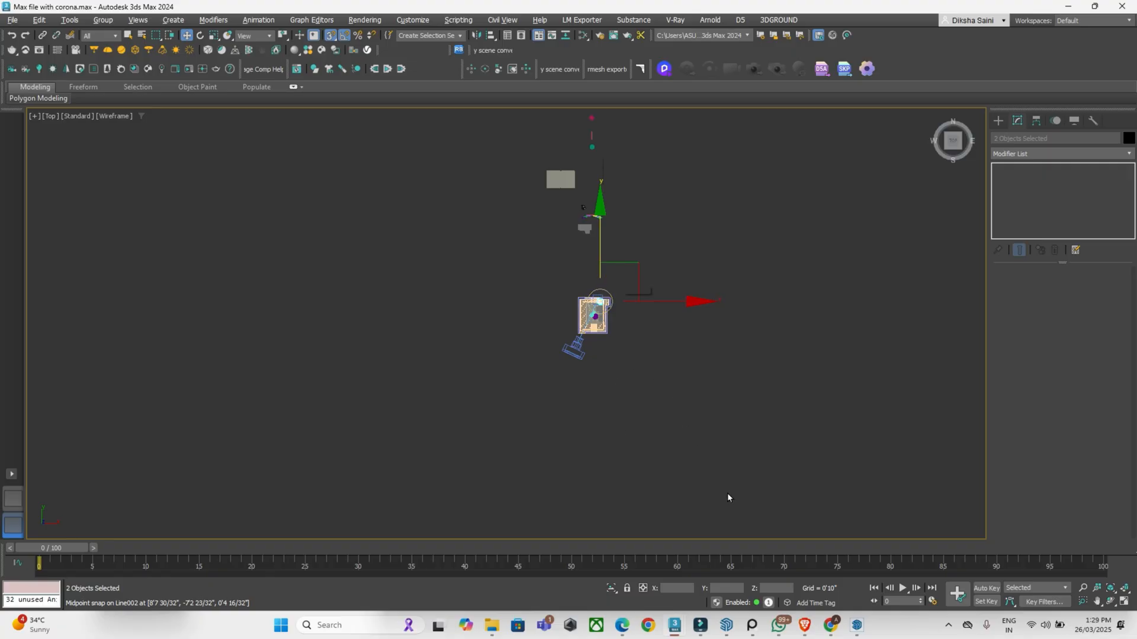
pyautogui.moveTo(594, 209); pyautogui.dragTo(592, 463, button='middle')
pyautogui.scroll(7, 592, 381)
pyautogui.scroll(2, 605, 346)
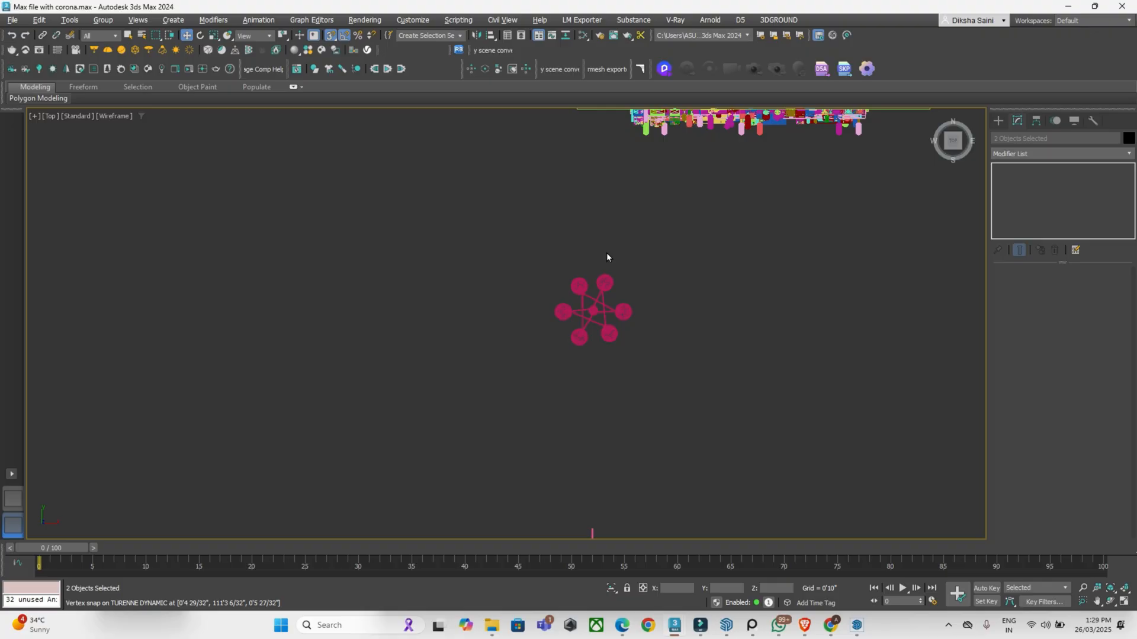
pyautogui.scroll(-5, 610, 257)
pyautogui.scroll(3, 602, 355)
pyautogui.scroll(5, 654, 451)
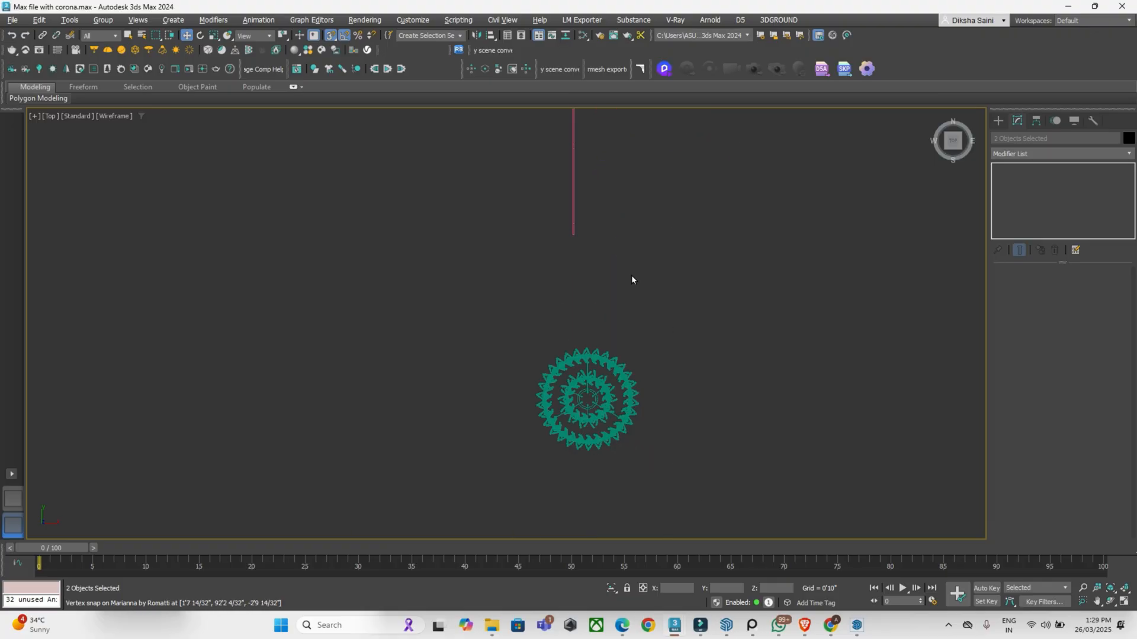
pyautogui.scroll(-8, 633, 278)
pyautogui.moveTo(614, 371); pyautogui.dragTo(701, 159, button='middle')
pyautogui.scroll(2, 714, 394)
pyautogui.scroll(4, 714, 395)
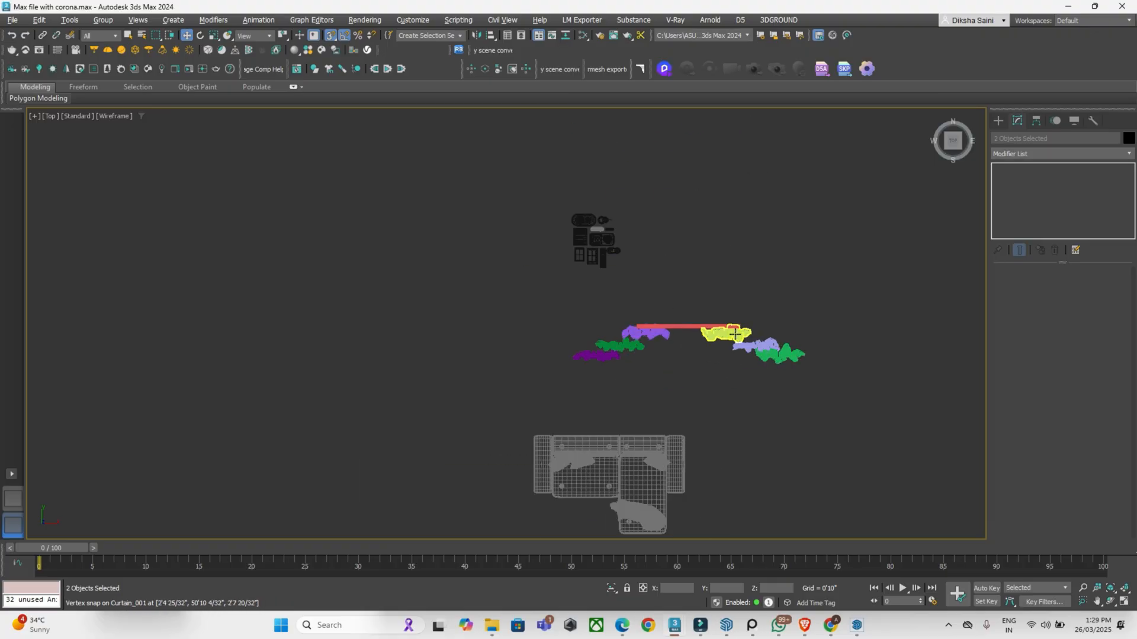
# Examine the imported curtain set and its blind up close in the Perspective view
pyautogui.moveTo(529, 293); pyautogui.dragTo(530, 294)
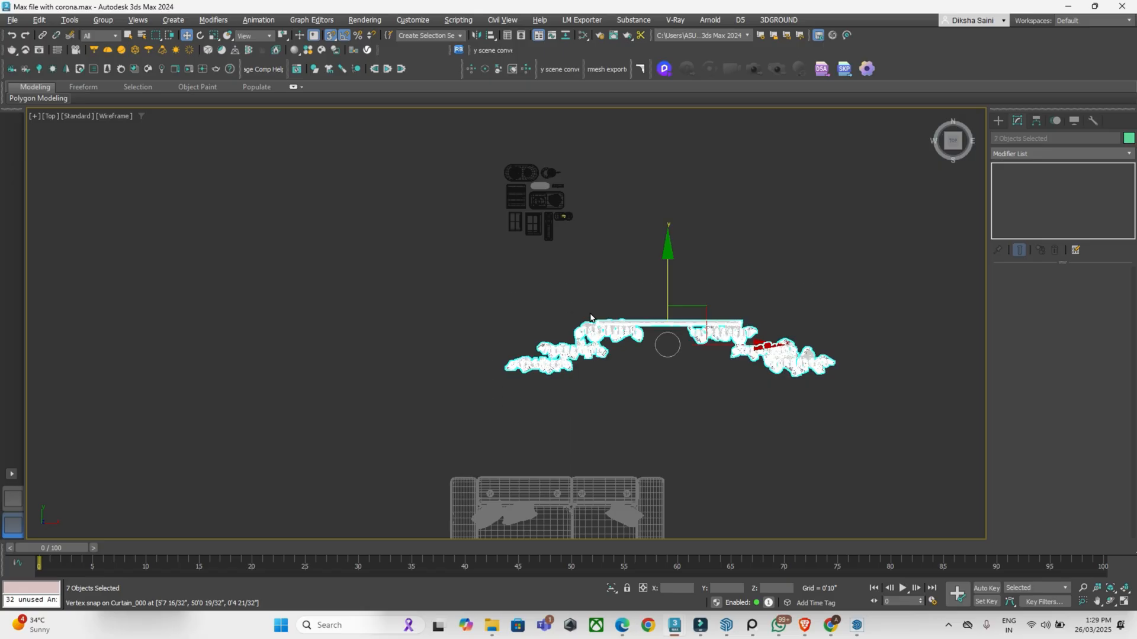
pyautogui.moveTo(689, 404); pyautogui.dragTo(687, 400)
pyautogui.hotkey('alt', 'w')
pyautogui.click(391, 451)
pyautogui.hotkey('alt', 'w')
pyautogui.scroll(-7, 547, 368)
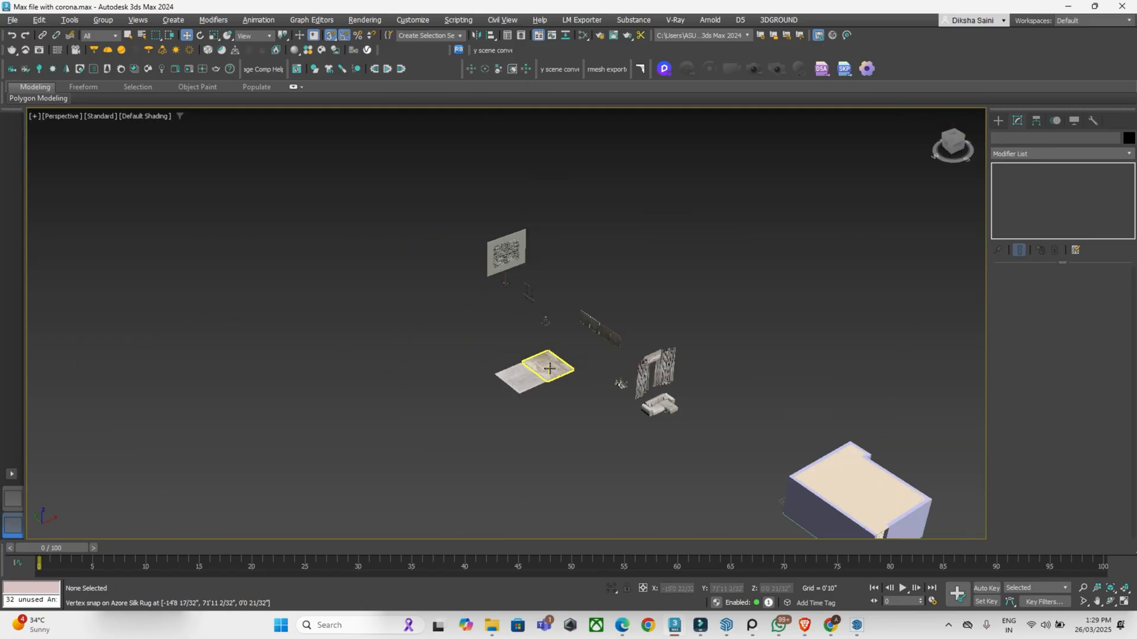
pyautogui.moveTo(548, 369); pyautogui.dragTo(611, 458, button='middle')
pyautogui.scroll(2, 655, 416)
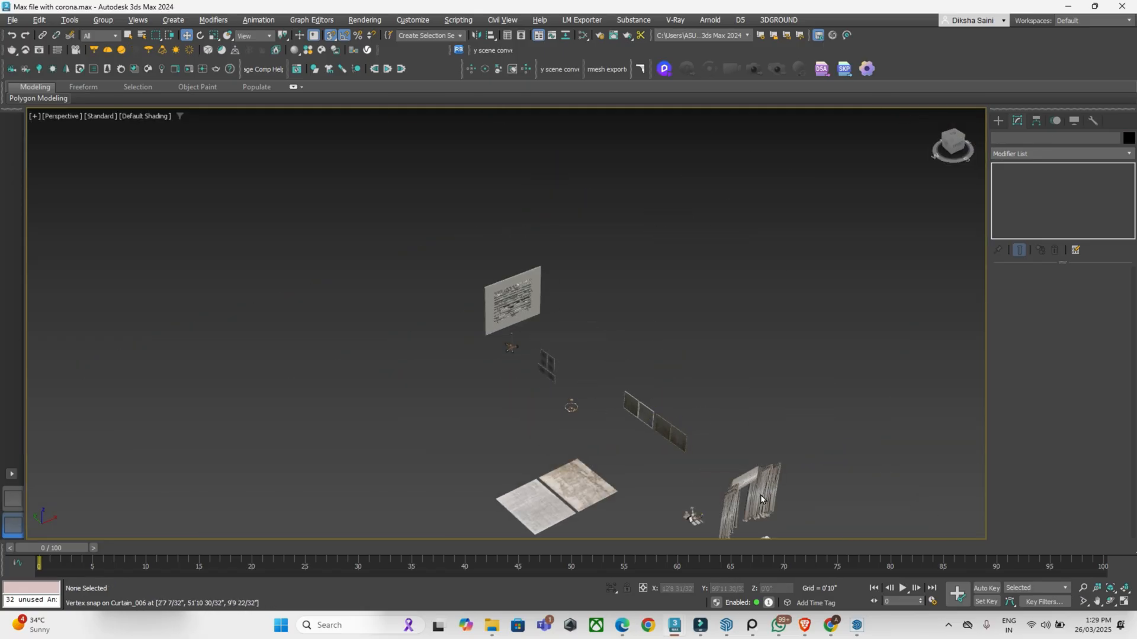
pyautogui.scroll(4, 761, 499)
pyautogui.scroll(4, 542, 291)
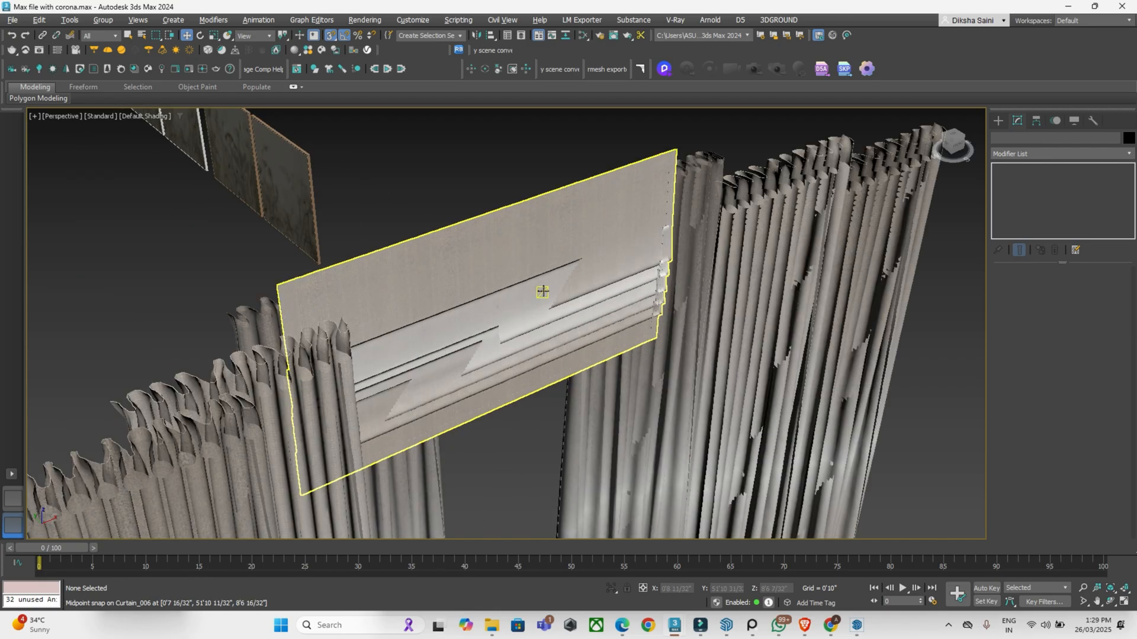
pyautogui.scroll(-2, 544, 205)
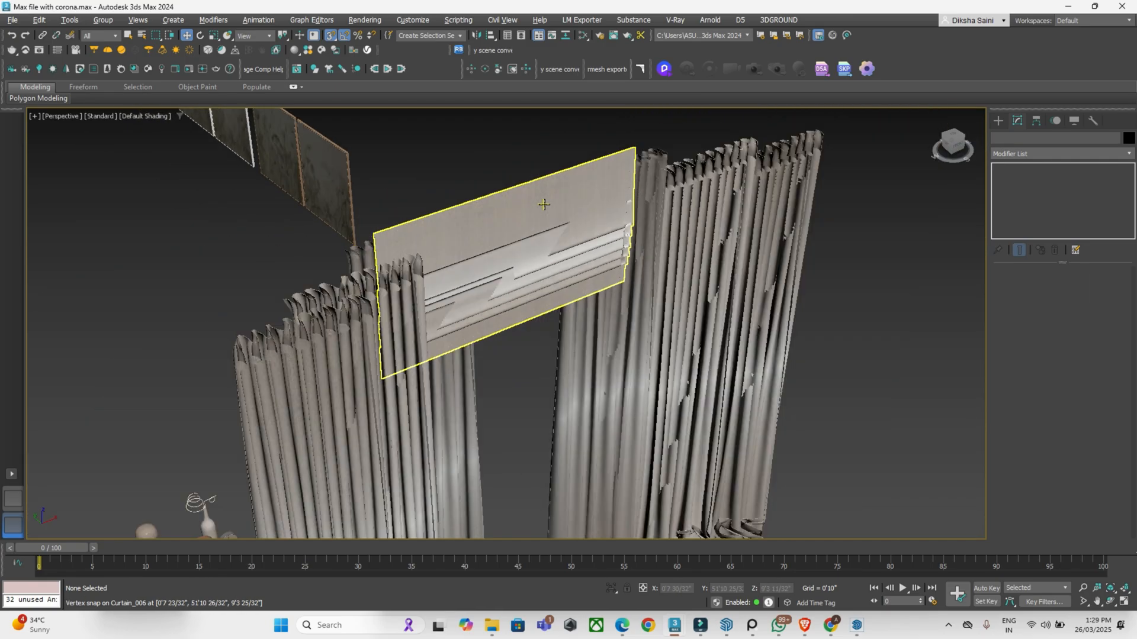
# Select the three curtain panels on each side of the opening, leaving out the blind between them
pyautogui.click(720, 231)
pyautogui.keyDown('ctrl'); pyautogui.click(781, 266); pyautogui.keyUp('ctrl')
pyautogui.keyDown('ctrl'); pyautogui.click(620, 335); pyautogui.keyUp('ctrl')
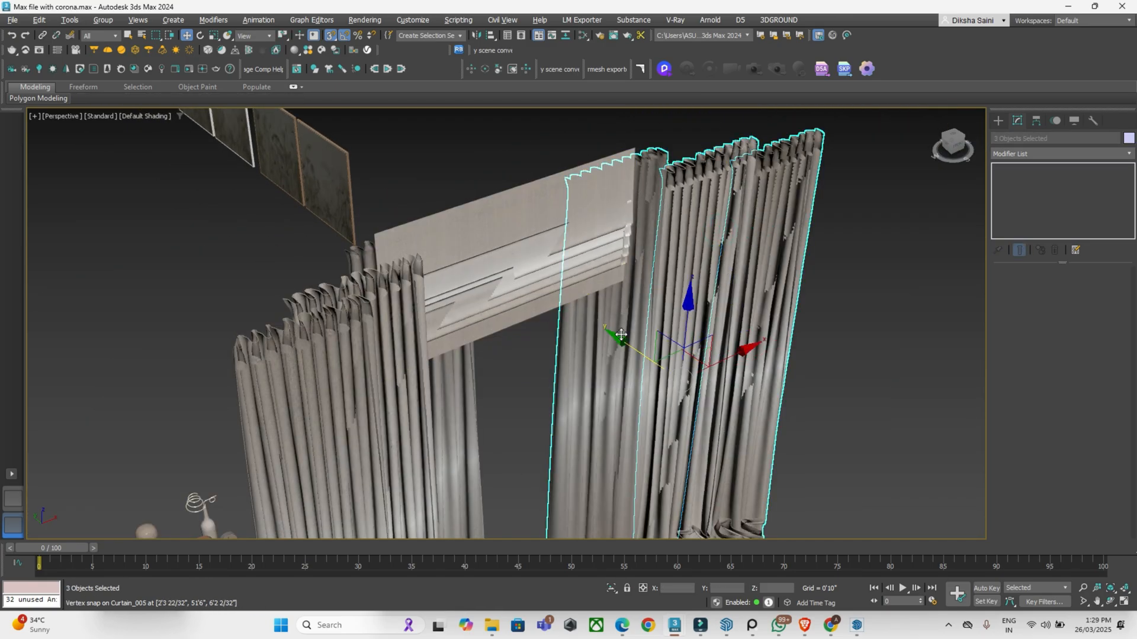
pyautogui.scroll(-3, 704, 295)
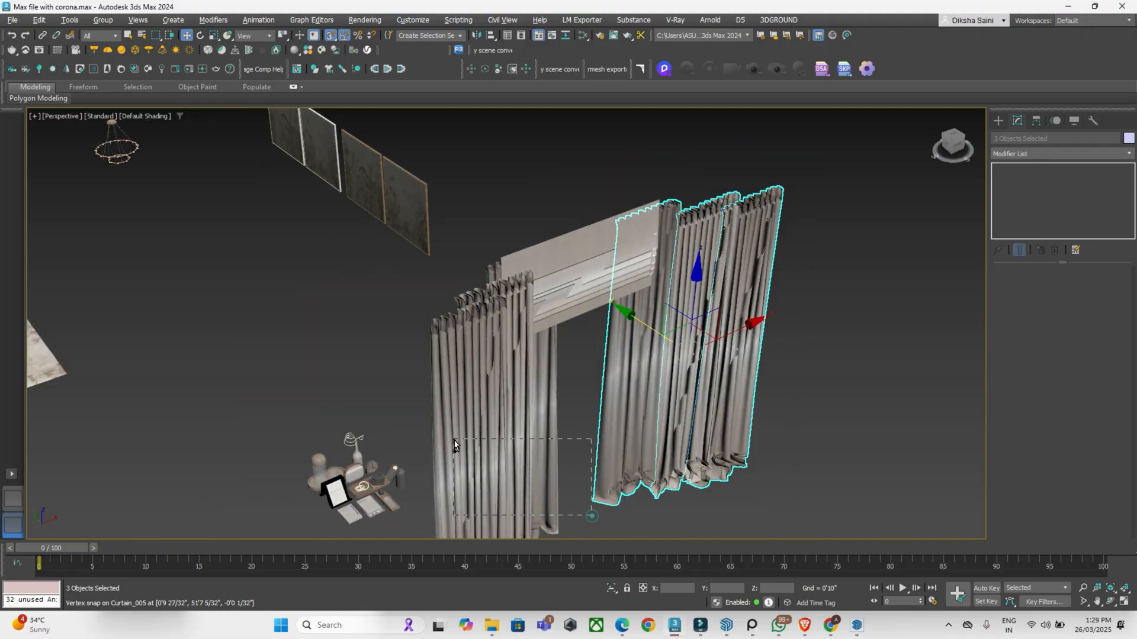
pyautogui.keyDown('ctrl'); pyautogui.moveTo(441, 442); pyautogui.dragTo(442, 440); pyautogui.keyUp('ctrl')
# Move the six selected curtain panels along Y in the Top view into the room, near the wall with the opening
pyautogui.scroll(-10, 620, 220)
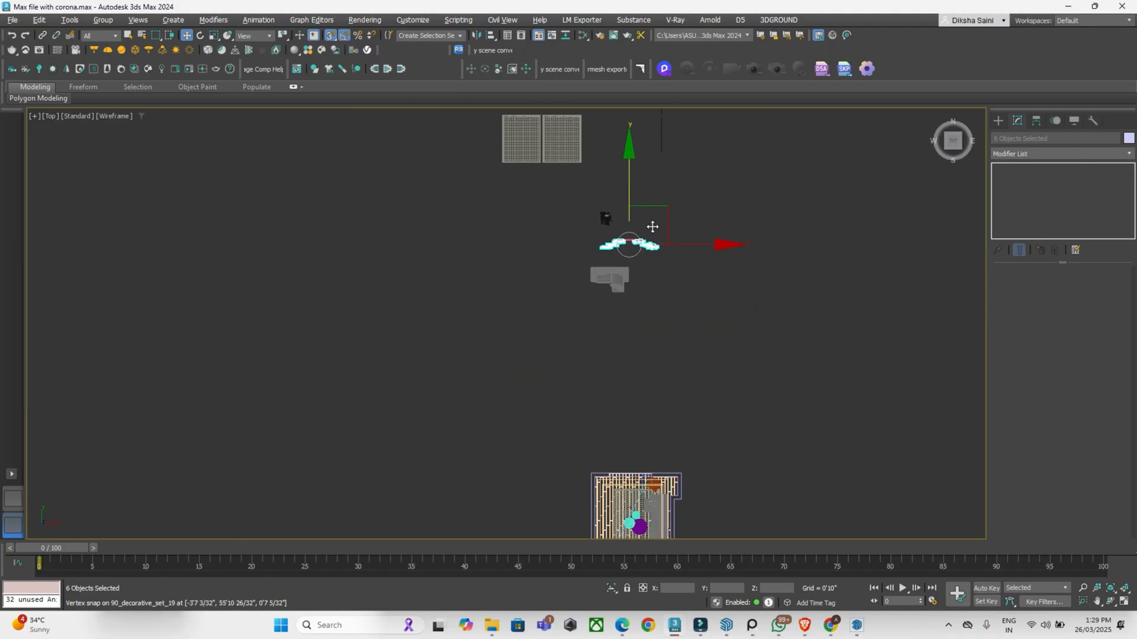
pyautogui.moveTo(676, 221); pyautogui.dragTo(585, 170, button='middle')
pyautogui.scroll(3, 585, 170)
pyautogui.press('s')
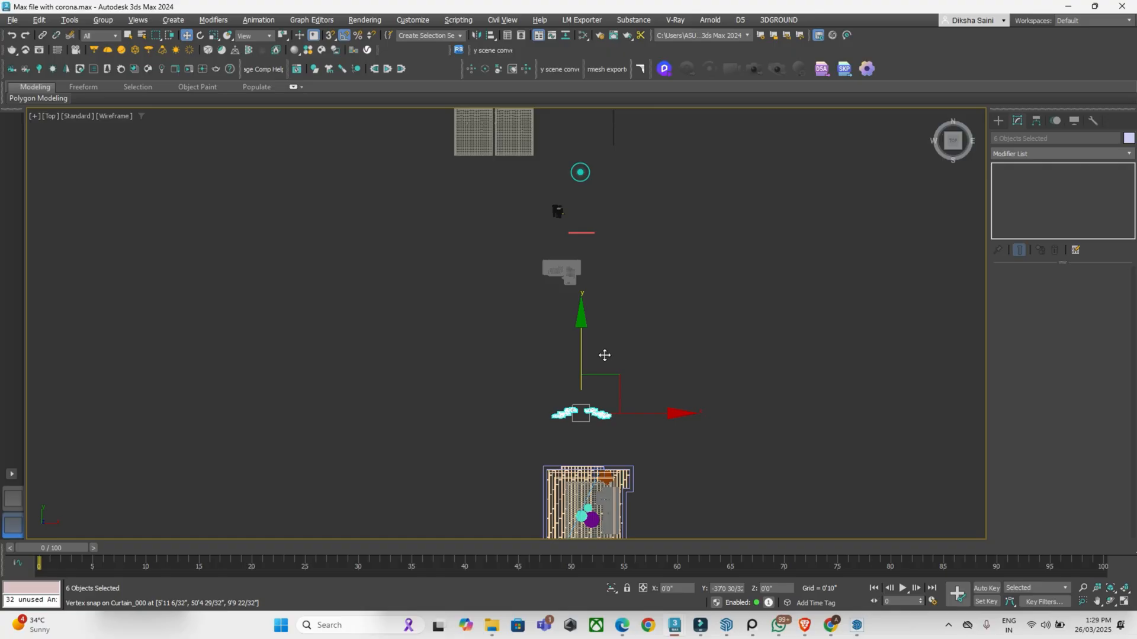
pyautogui.moveTo(604, 355); pyautogui.dragTo(608, 419)
pyautogui.scroll(10, 600, 477)
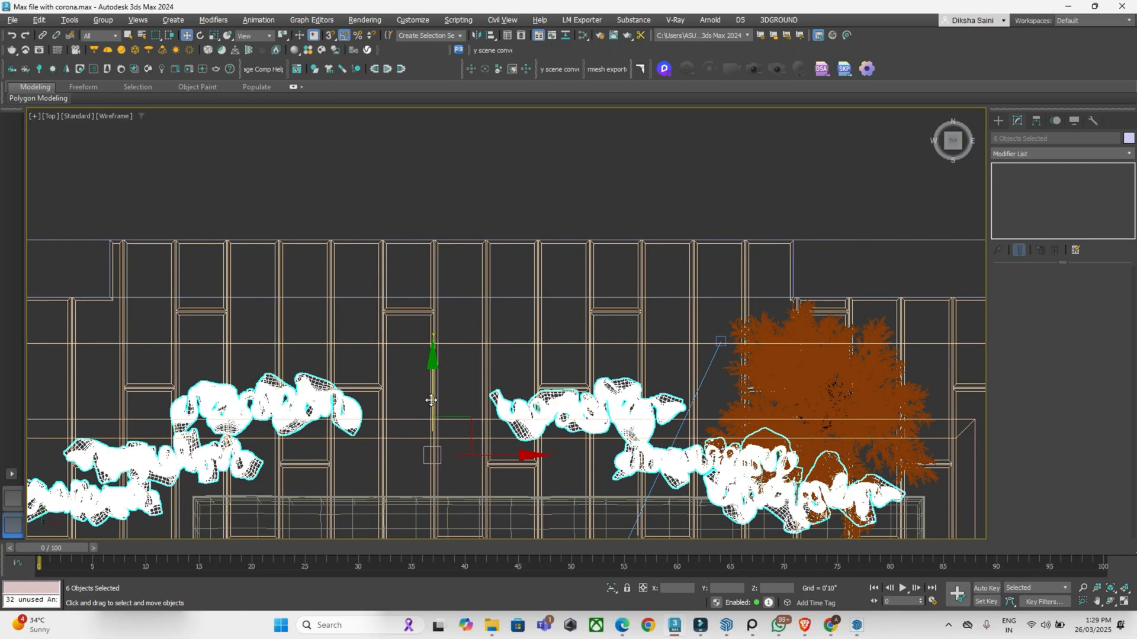
# Add the room walls and the ceiling pieces to the curtain selection in the Corona camera view and isolate the selection
pyautogui.hotkey('alt', 'w')
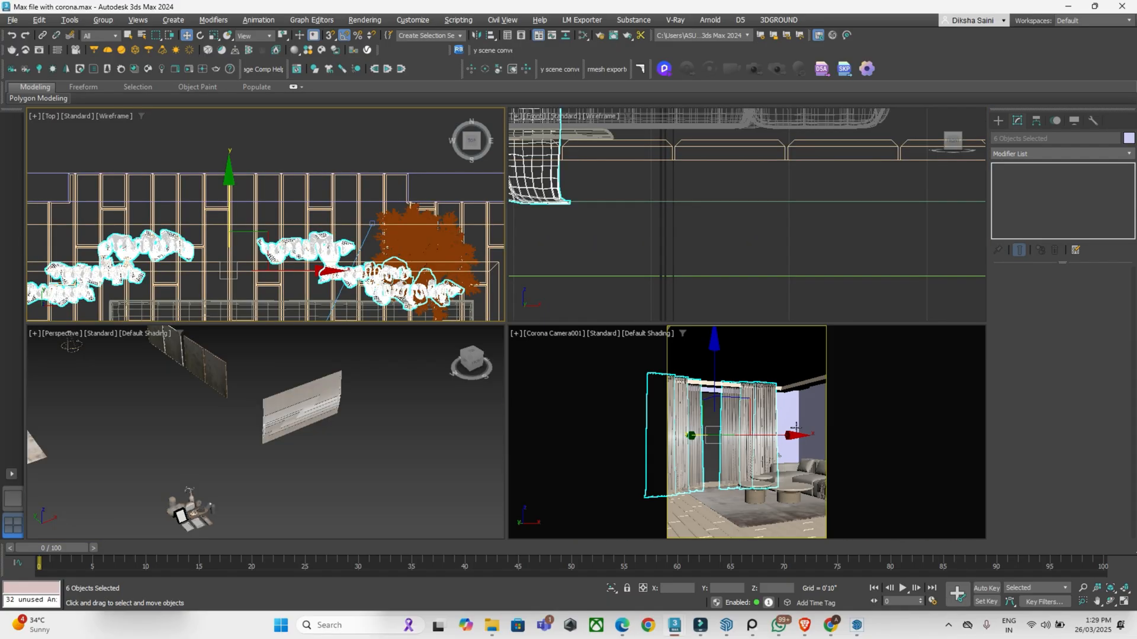
pyautogui.hotkey('alt', 'w')
pyautogui.keyDown('ctrl'); pyautogui.click(574, 321); pyautogui.keyUp('ctrl')
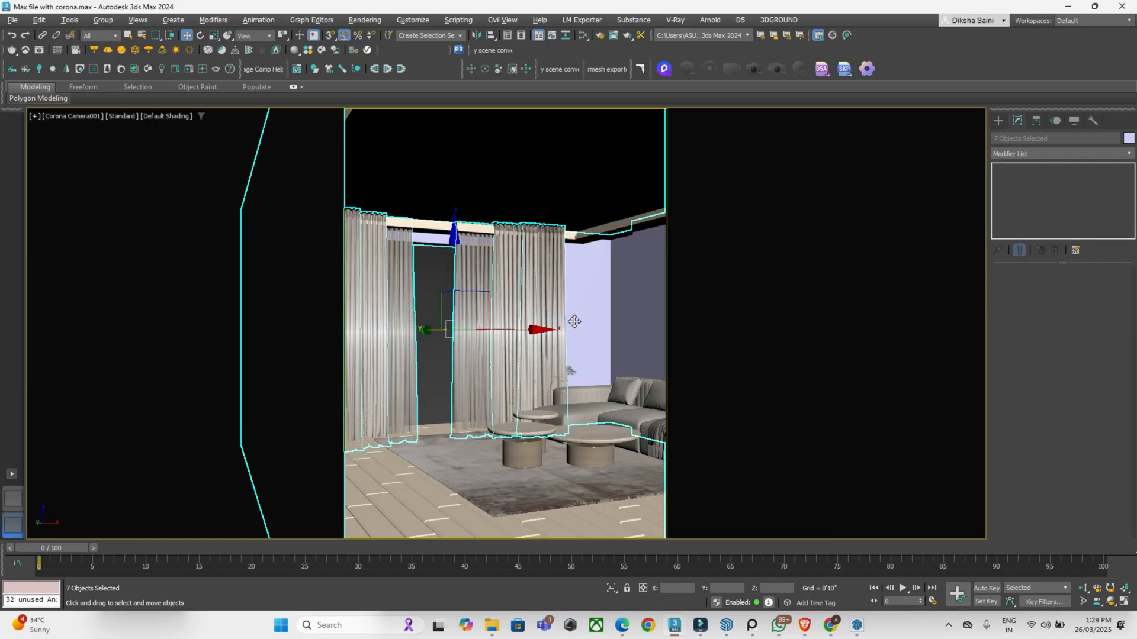
pyautogui.keyDown('ctrl'); pyautogui.click(616, 221); pyautogui.keyUp('ctrl')
pyautogui.click(612, 588)
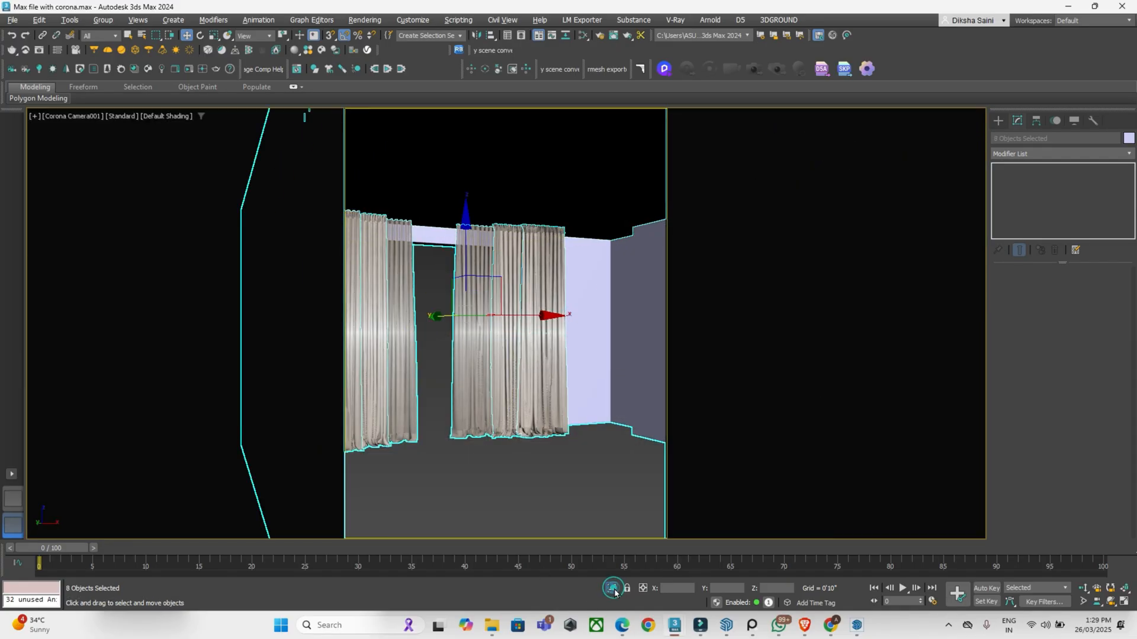
pyautogui.click(609, 583)
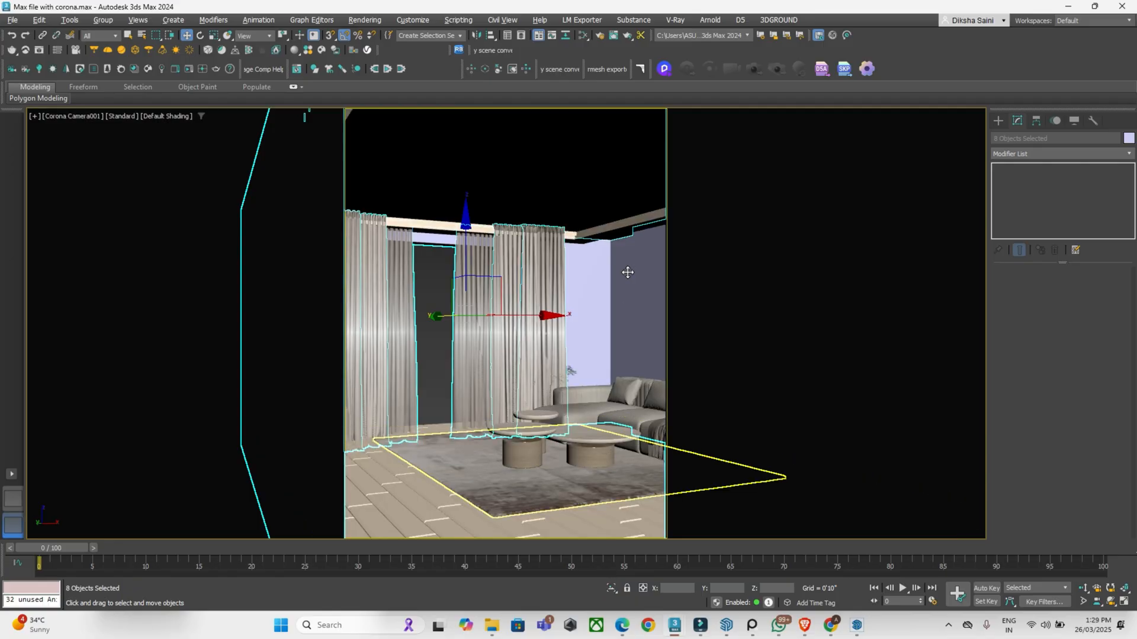
pyautogui.keyDown('ctrl'); pyautogui.click(623, 227); pyautogui.keyUp('ctrl')
pyautogui.click(612, 588)
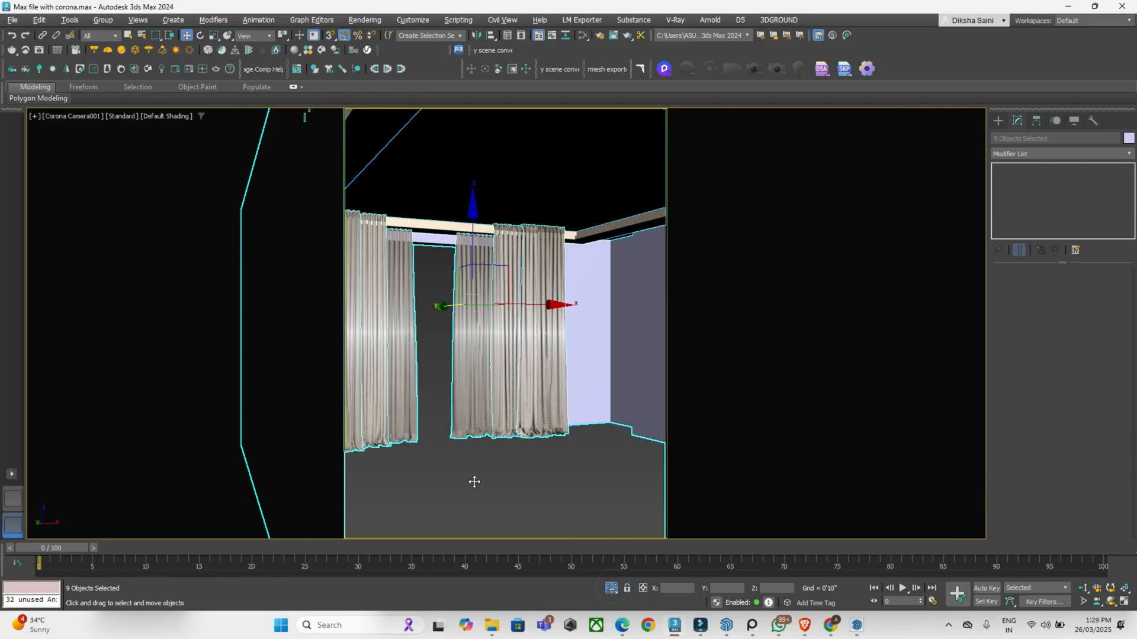
# Move Curtain_005 and Curtain_001 back against the window wall in the Top view, placing them side by side
pyautogui.hotkey('alt', 'w')
pyautogui.click(294, 129)
pyautogui.hotkey('alt', 'w')
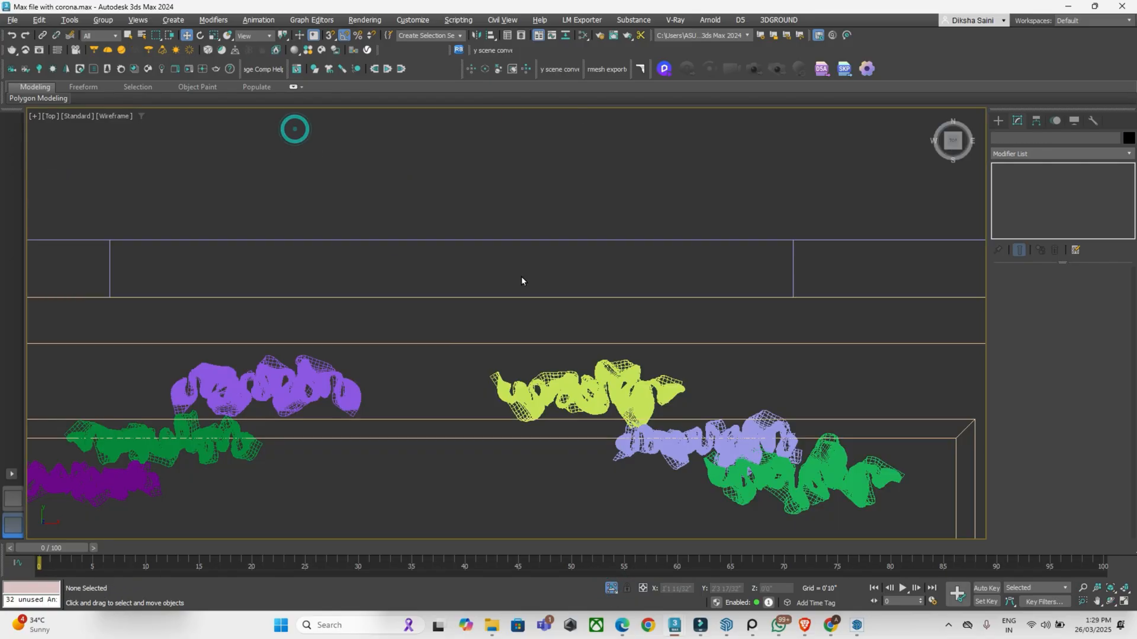
pyautogui.click(732, 480)
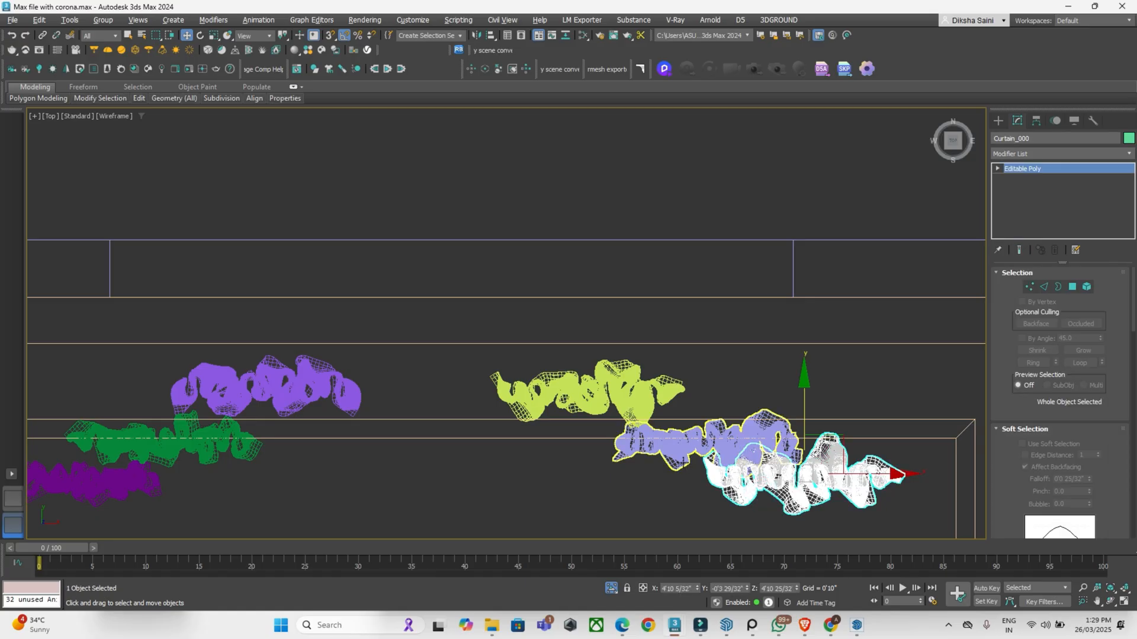
pyautogui.click(568, 381)
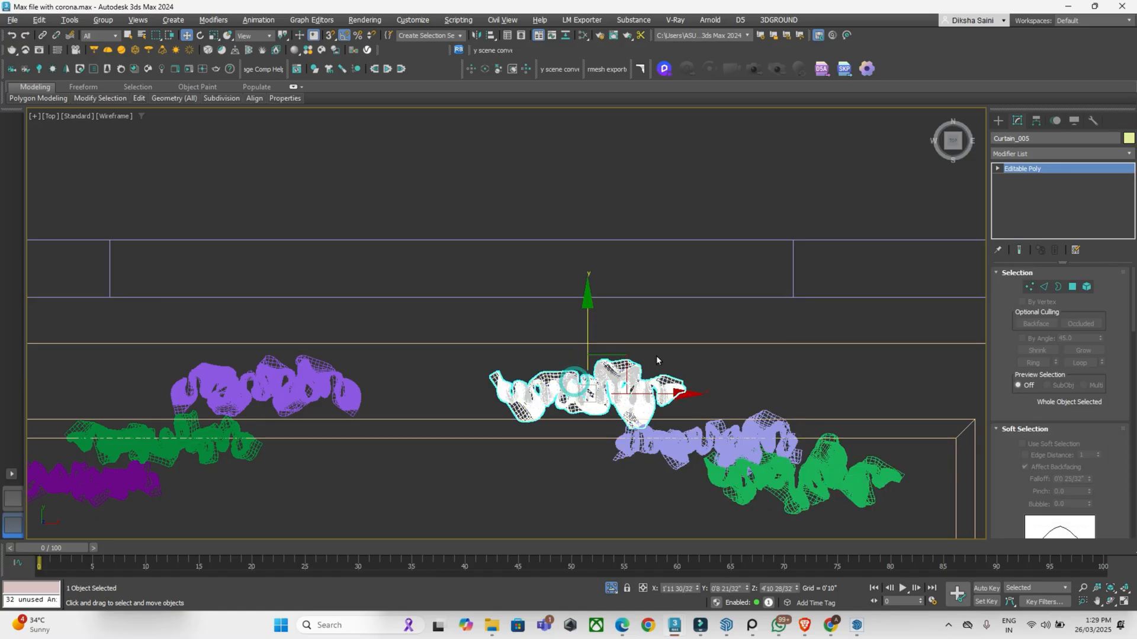
pyautogui.moveTo(580, 332); pyautogui.dragTo(574, 270)
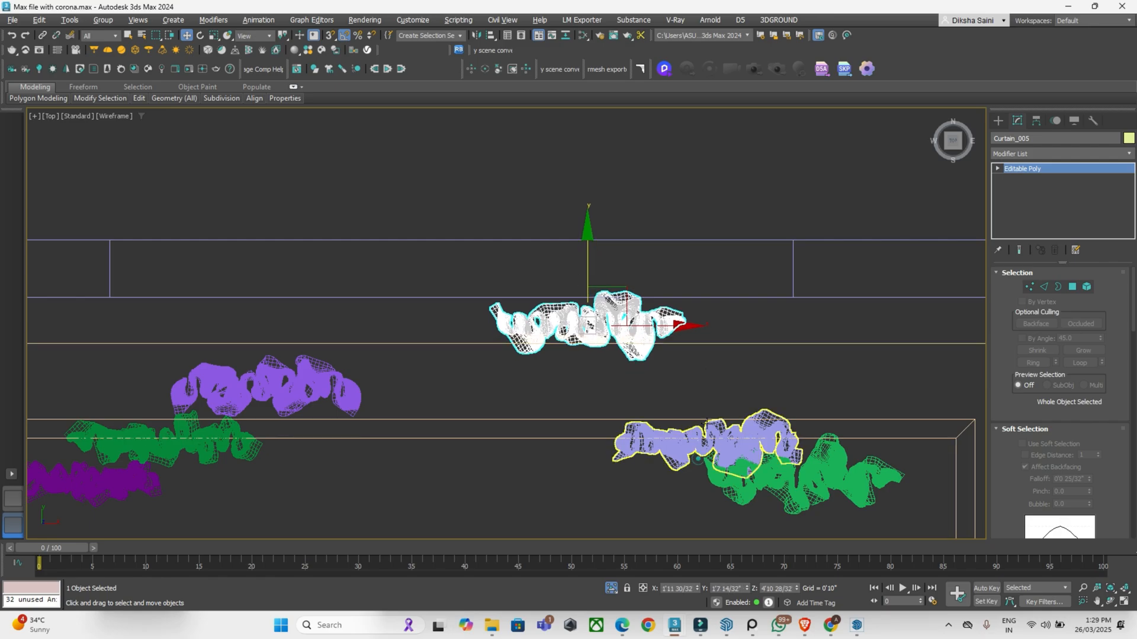
pyautogui.moveTo(706, 423); pyautogui.dragTo(843, 325)
# Delete the outermost curtain panel on each side, Curtain_000 and Curtain_003
pyautogui.click(852, 475)
pyautogui.scroll(-5, 841, 480)
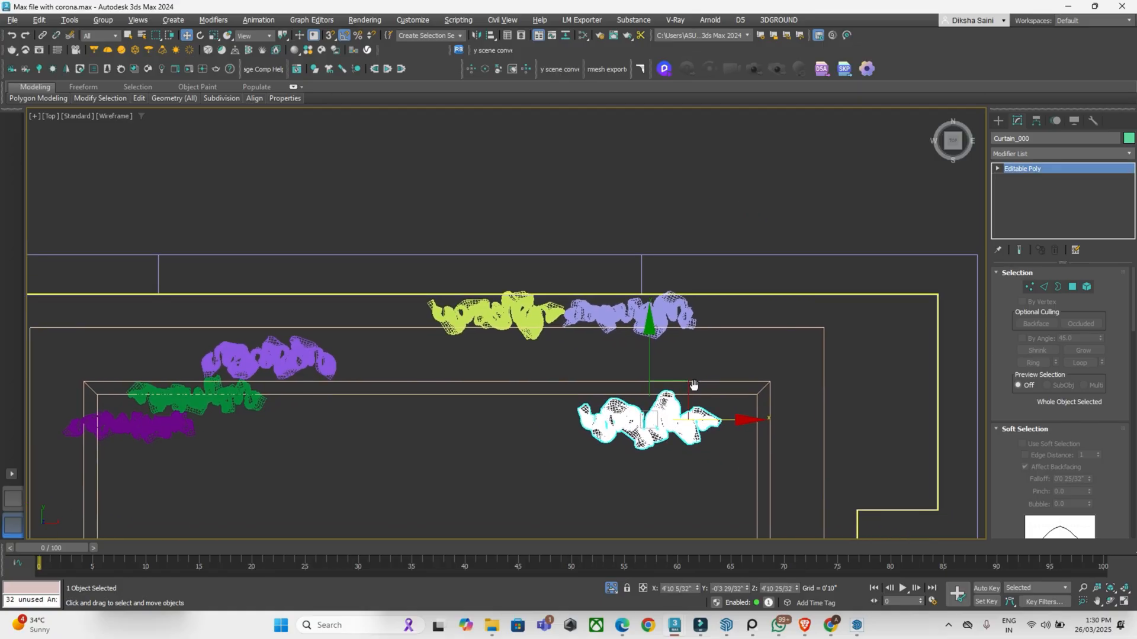
pyautogui.hotkey('alt', 'w')
pyautogui.rightClick(846, 473)
pyautogui.hotkey('alt', 'w')
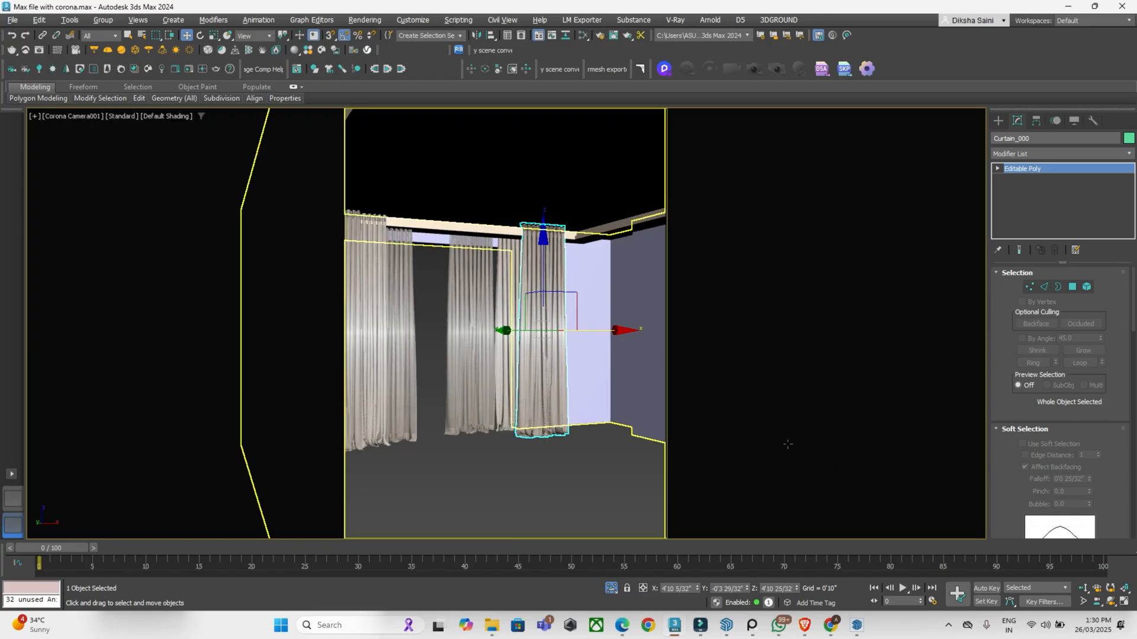
pyautogui.click(788, 444)
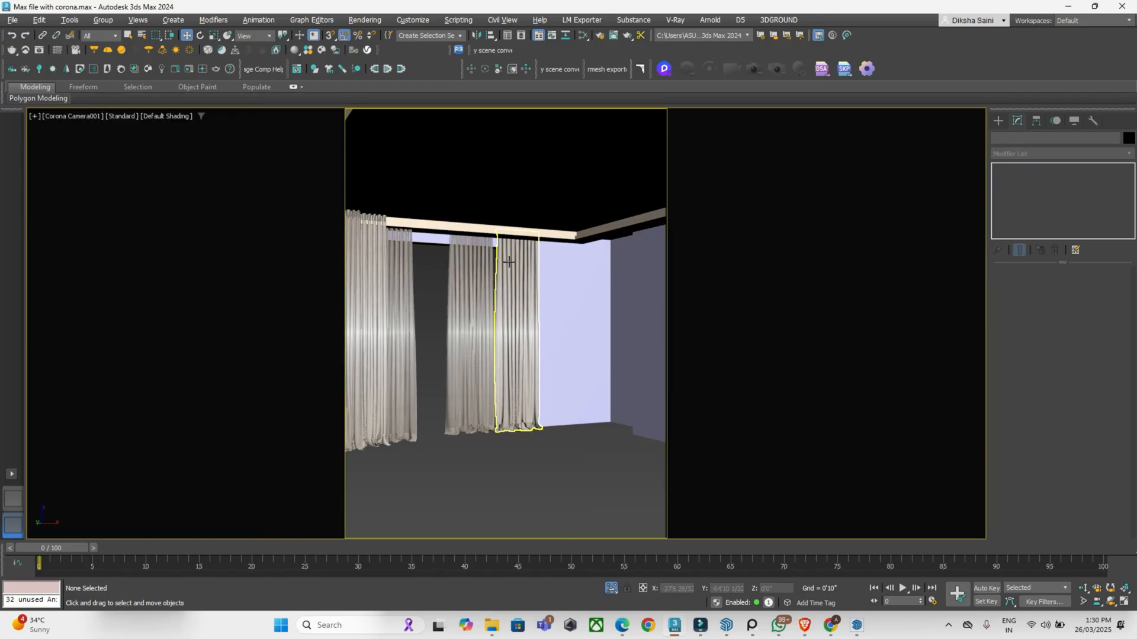
pyautogui.click(355, 306)
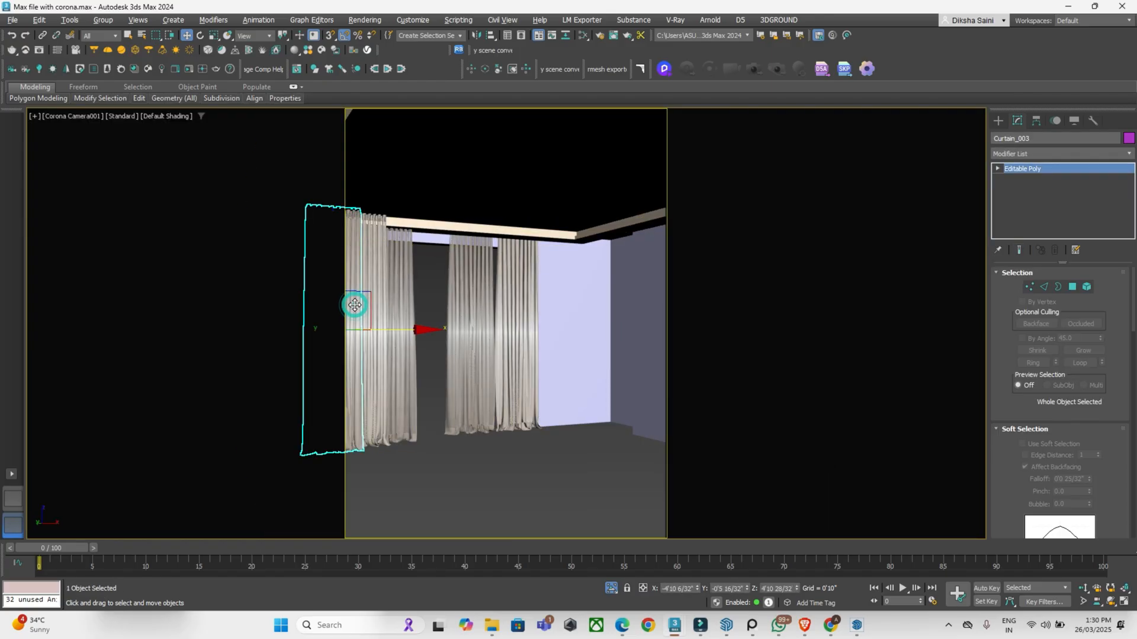
pyautogui.press('Delete')
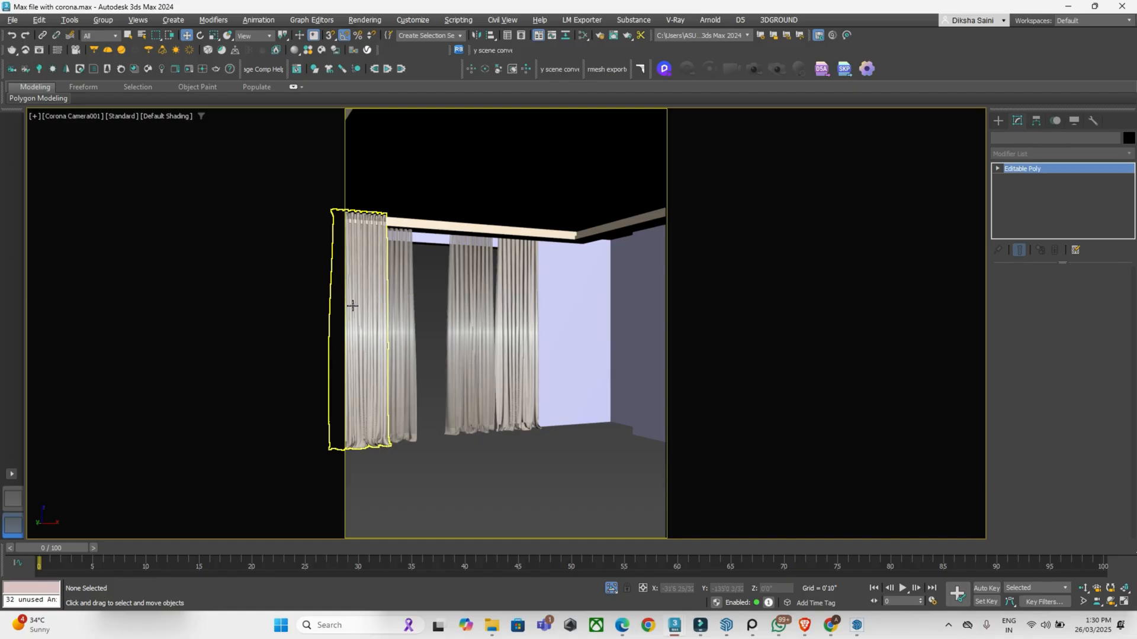
# Move Curtain_002 and Curtain_004 back along Y against the window wall, in line with the other pair
pyautogui.click(353, 305)
pyautogui.hotkey('alt', 'w')
pyautogui.middleClick(462, 248)
pyautogui.hotkey('alt', 'w')
pyautogui.moveTo(278, 369); pyautogui.dragTo(715, 345, button='middle')
pyautogui.moveTo(629, 333); pyautogui.dragTo(626, 248)
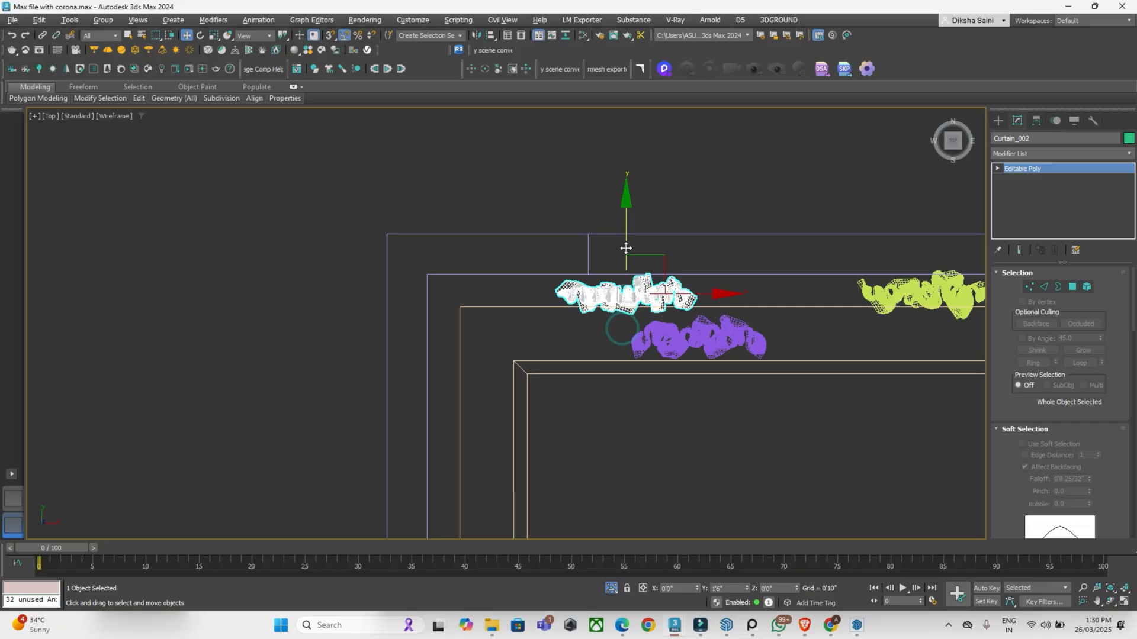
pyautogui.click(684, 341)
pyautogui.moveTo(700, 278); pyautogui.dragTo(703, 234)
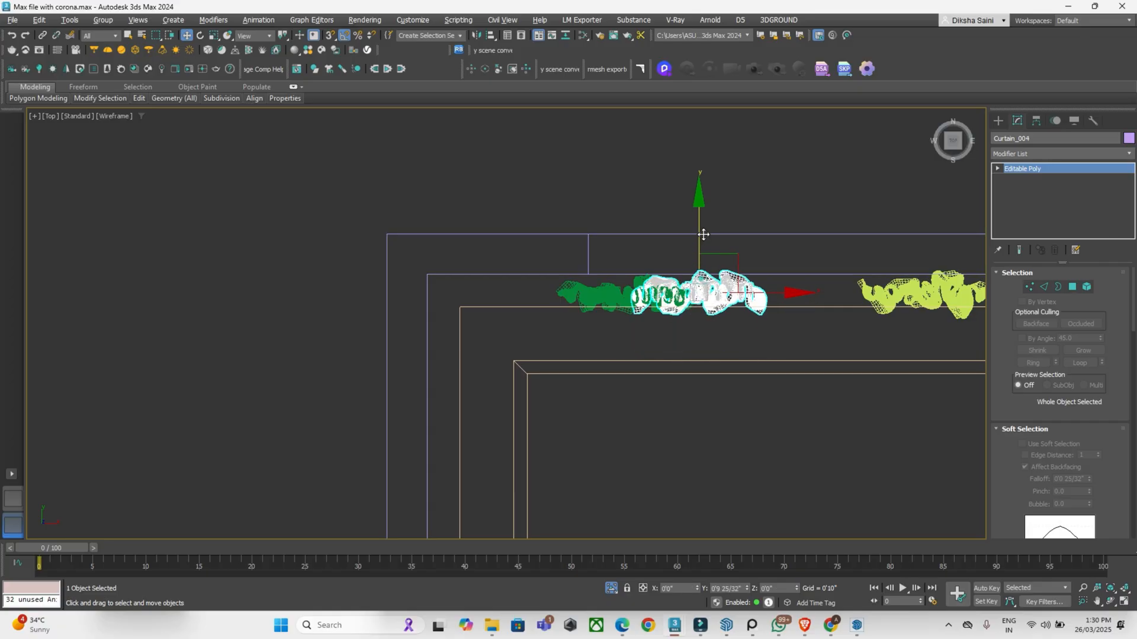
# Slide Curtain_002 outward along X and fine-tune Curtain_004 so the two panels sit side by side
pyautogui.click(606, 288)
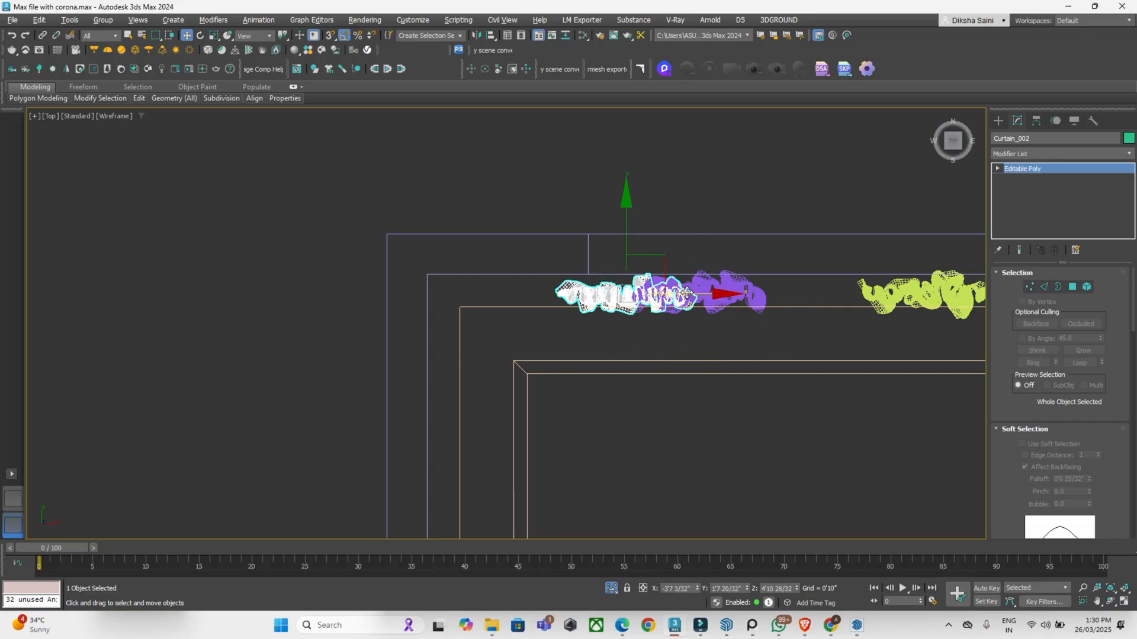
pyautogui.moveTo(686, 293); pyautogui.dragTo(621, 292)
pyautogui.click(680, 290)
pyautogui.scroll(2, 681, 290)
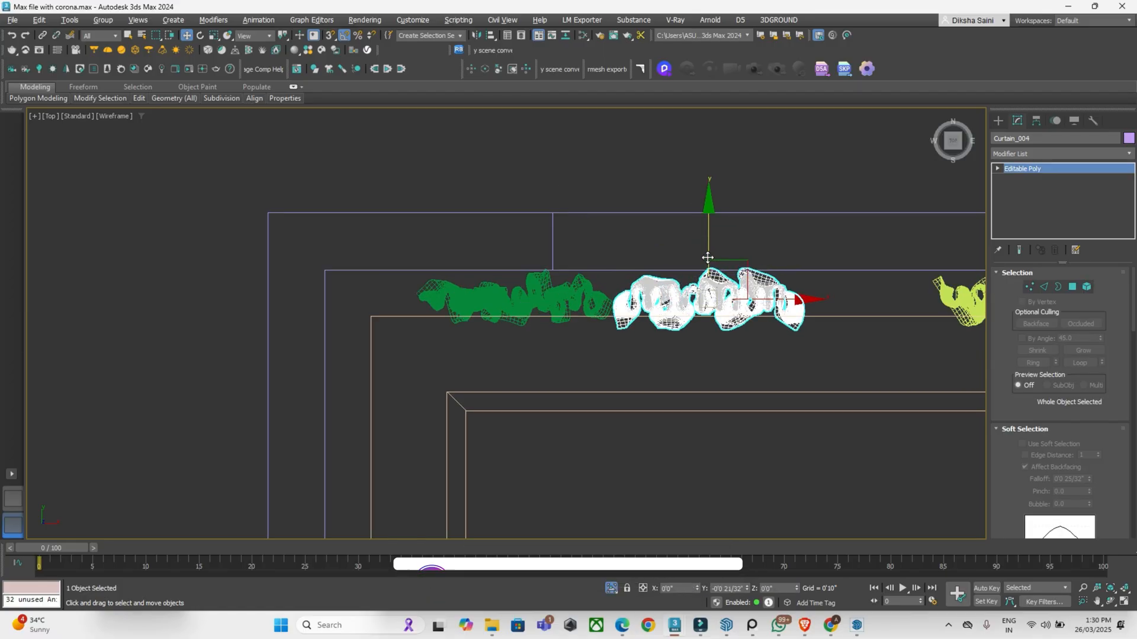
pyautogui.moveTo(747, 300); pyautogui.dragTo(443, 283, button='middle')
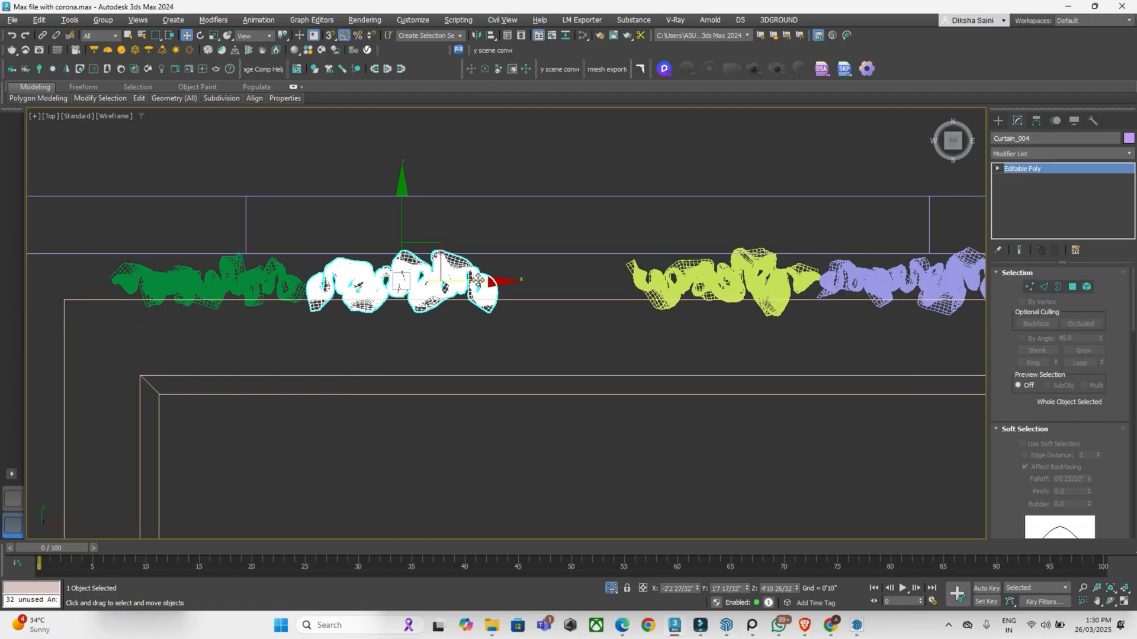
pyautogui.keyDown('shift'); pyautogui.moveTo(472, 283); pyautogui.dragTo(469, 280); pyautogui.keyUp('shift')
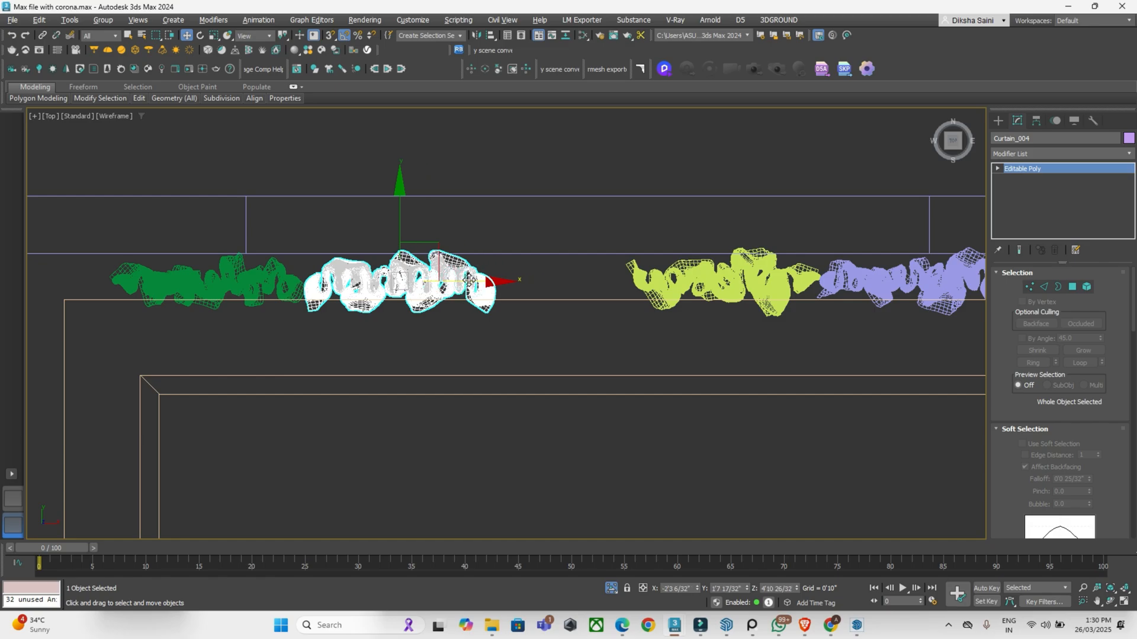
# Check the curtains in the Corona camera view and shift Curtain_002 slightly inward along X to overlap Curtain_004
pyautogui.click(563, 340)
pyautogui.hotkey('alt', 'w')
pyautogui.click(791, 444)
pyautogui.hotkey('alt', 'w')
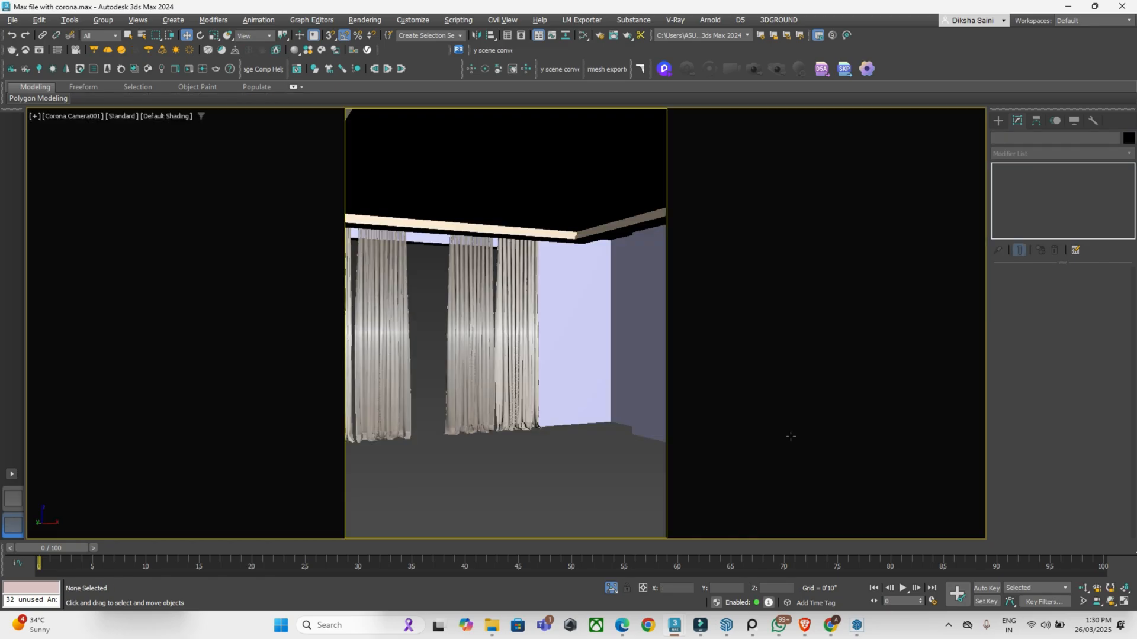
pyautogui.click(345, 301)
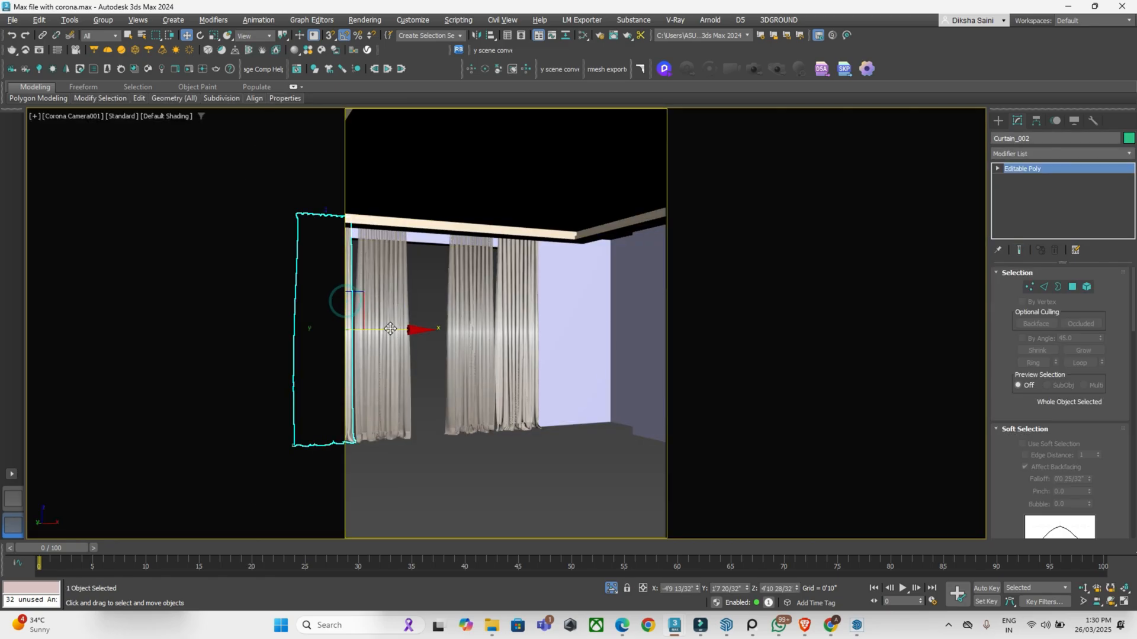
pyautogui.moveTo(391, 329); pyautogui.dragTo(396, 329)
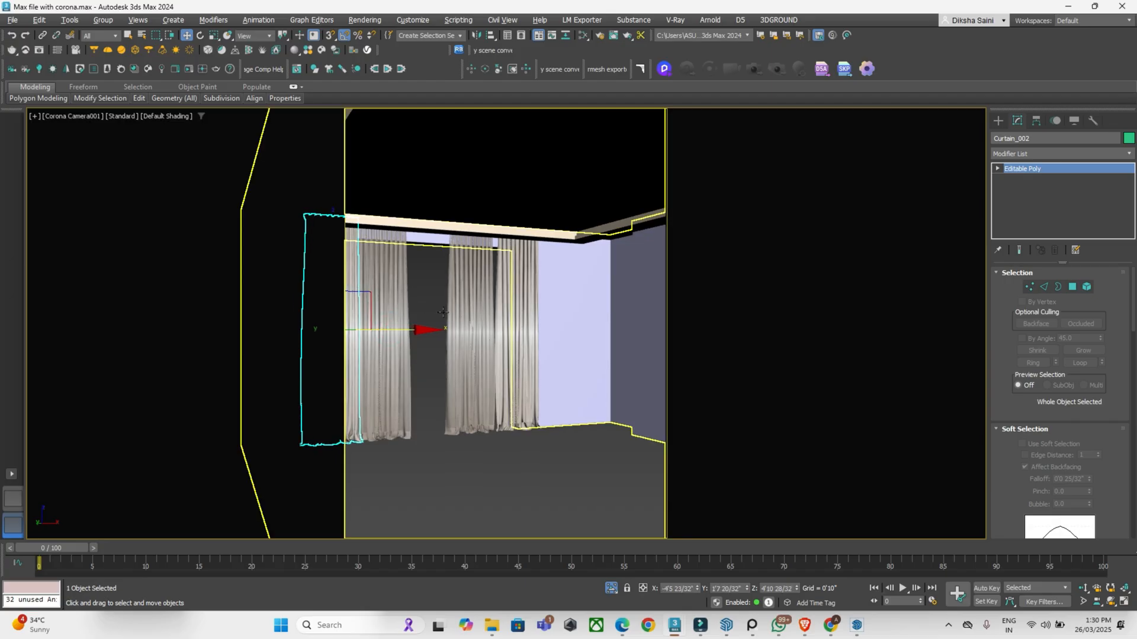
# Shift Curtain_005 slightly along X toward Curtain_001 and undo the accidental move of the room walls
pyautogui.click(467, 303)
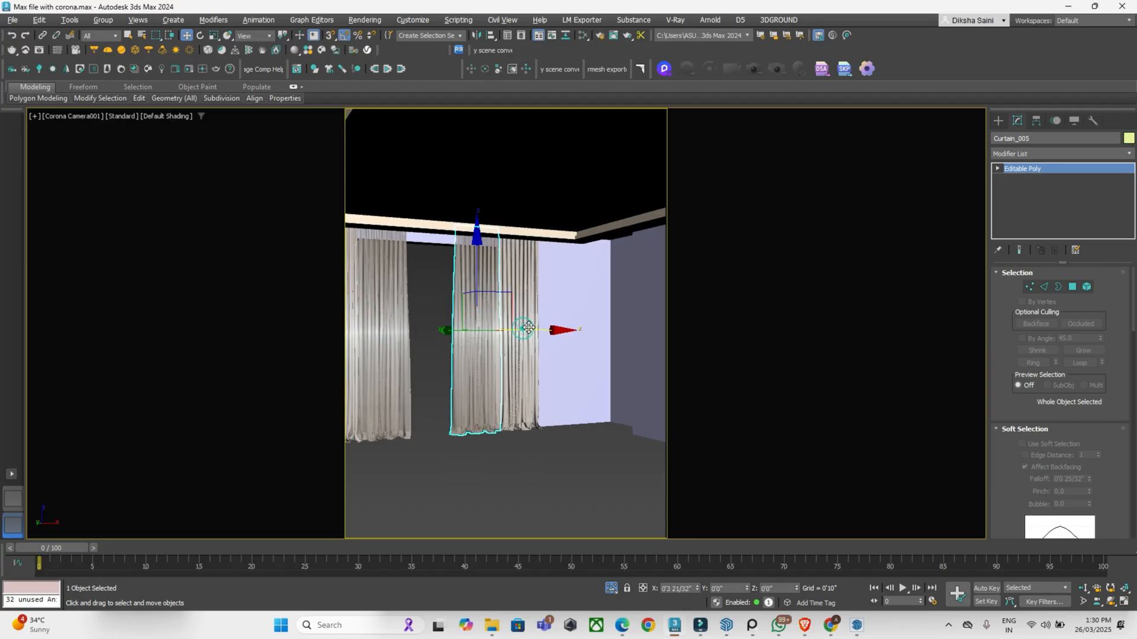
pyautogui.moveTo(537, 471); pyautogui.dragTo(585, 511)
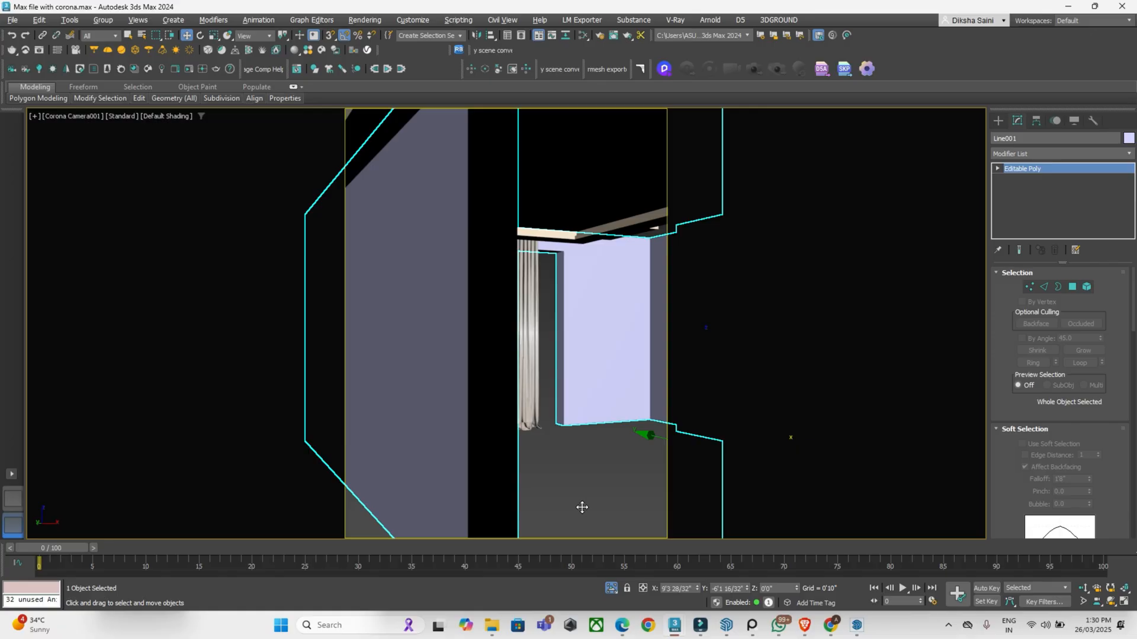
pyautogui.hotkey('ctrl', 'z')
pyautogui.hotkey('alt', 'w')
pyautogui.click(346, 381)
pyautogui.click(762, 460)
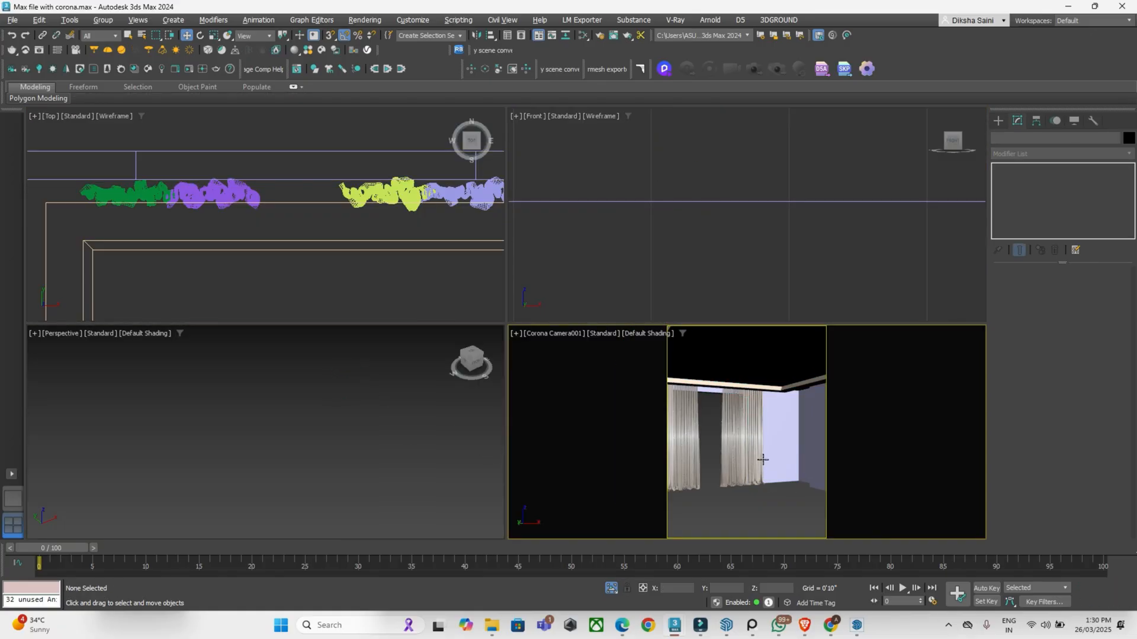
pyautogui.hotkey('alt', 'w')
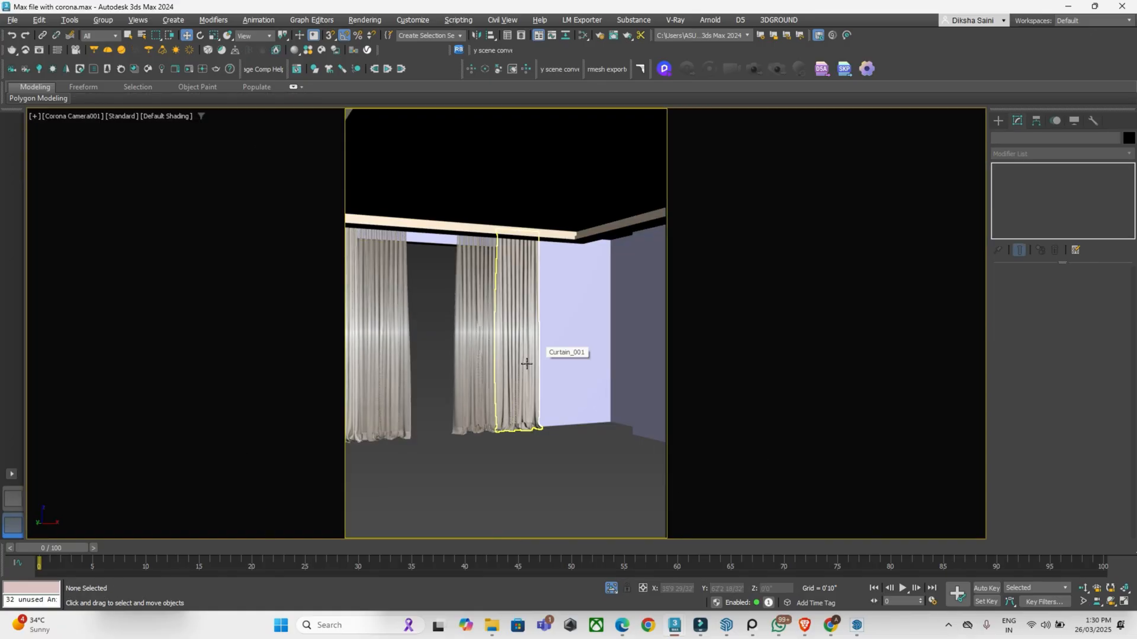
# Return to the Top view and exit isolation to bring back the rest of the scene
pyautogui.hotkey('alt', 'w')
pyautogui.click(373, 274)
pyautogui.hotkey('alt', 'w')
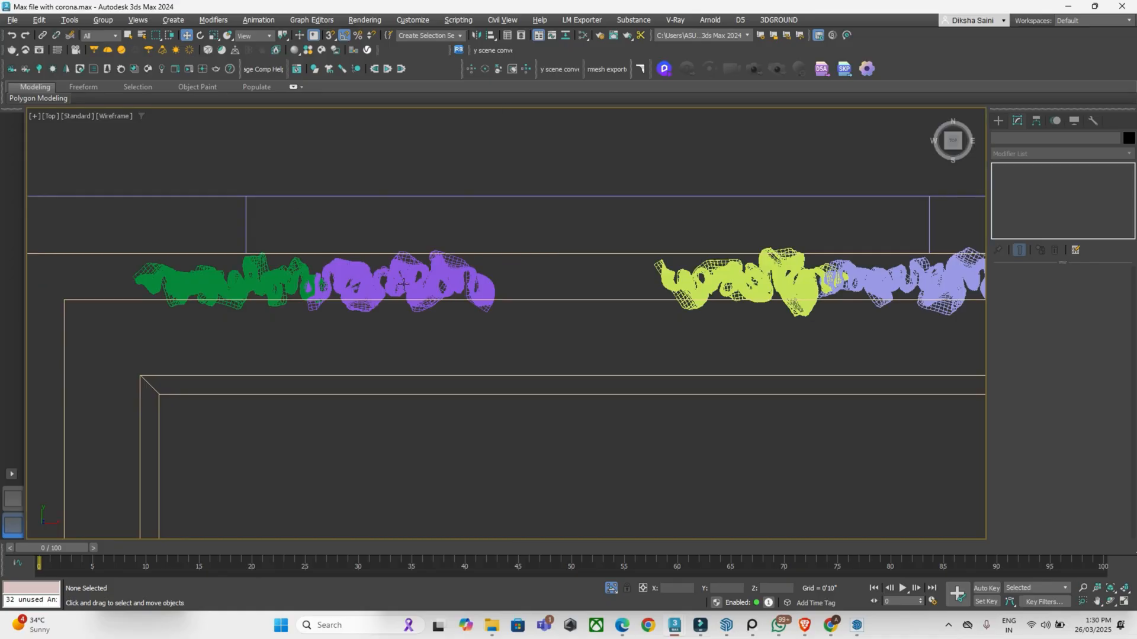
pyautogui.scroll(-6, 571, 398)
pyautogui.click(612, 593)
# Look over the remaining imported models outside the room in the Top and Perspective views
pyautogui.scroll(-6, 664, 318)
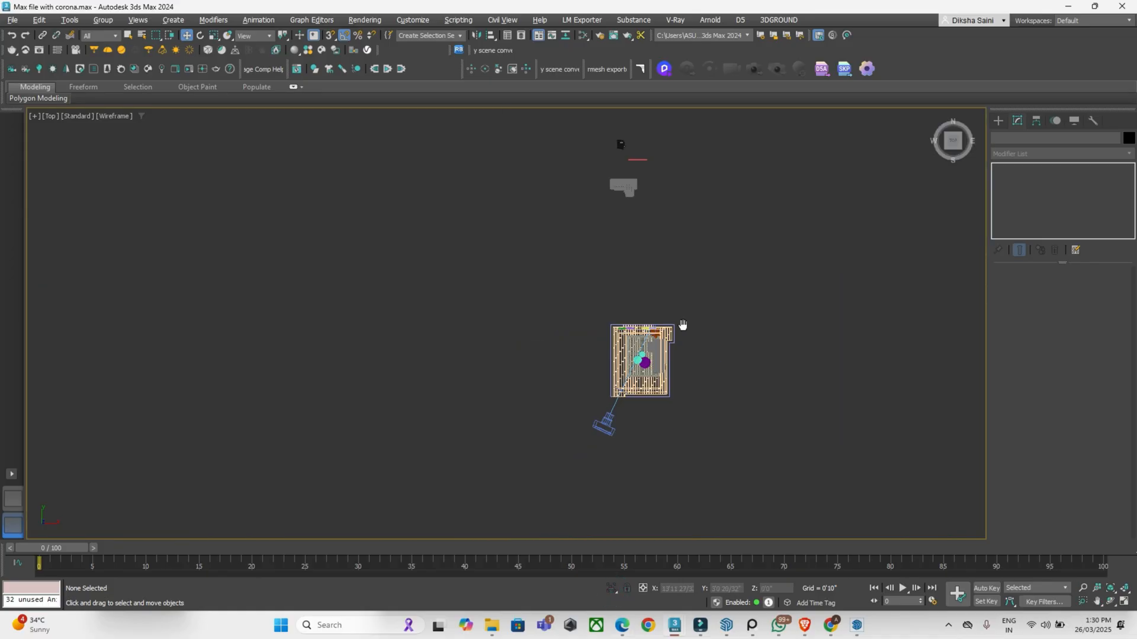
pyautogui.moveTo(634, 159); pyautogui.dragTo(600, 277, button='middle')
pyautogui.scroll(5, 596, 273)
pyautogui.hotkey('alt', 'w')
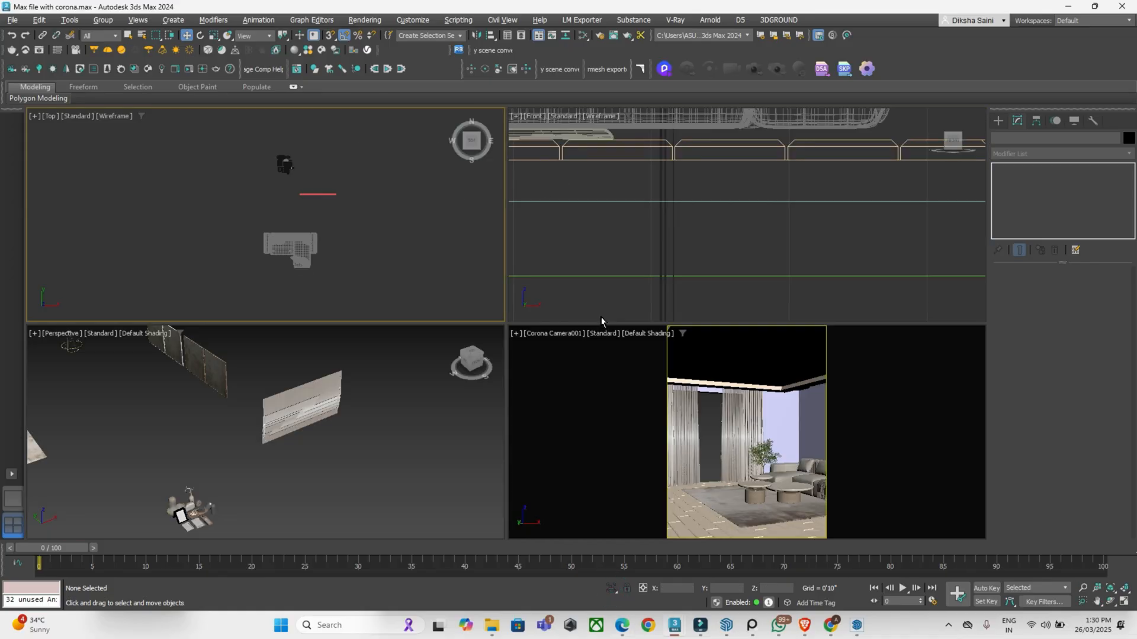
pyautogui.click(323, 397)
pyautogui.hotkey('alt', 'w')
pyautogui.scroll(-2, 581, 409)
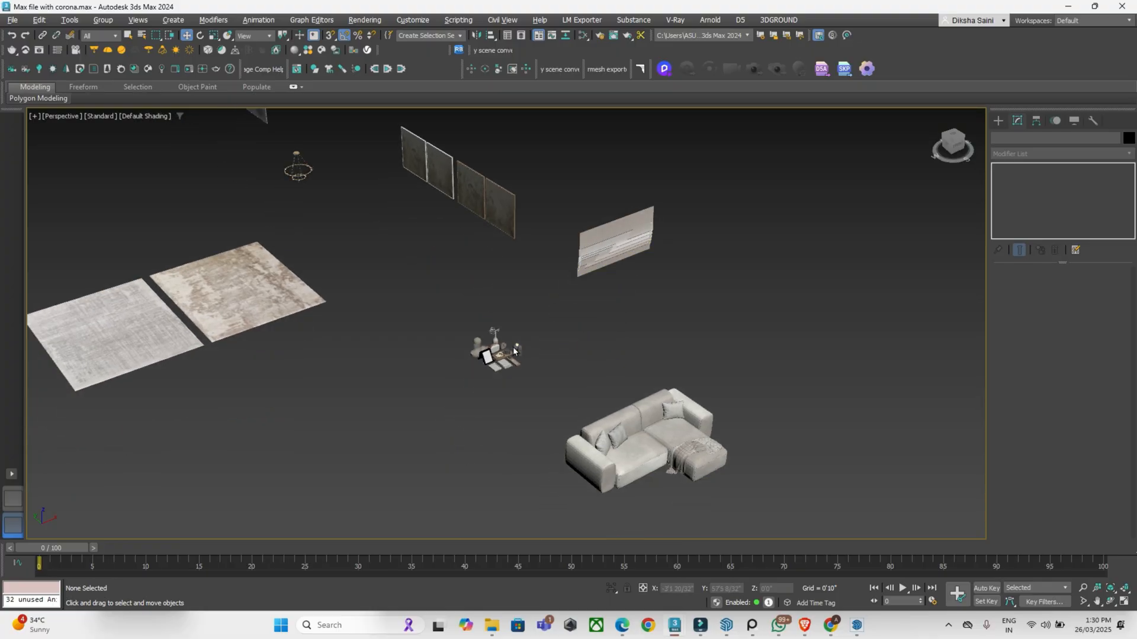
pyautogui.scroll(10, 535, 390)
pyautogui.scroll(-8, 579, 436)
pyautogui.scroll(6, 520, 346)
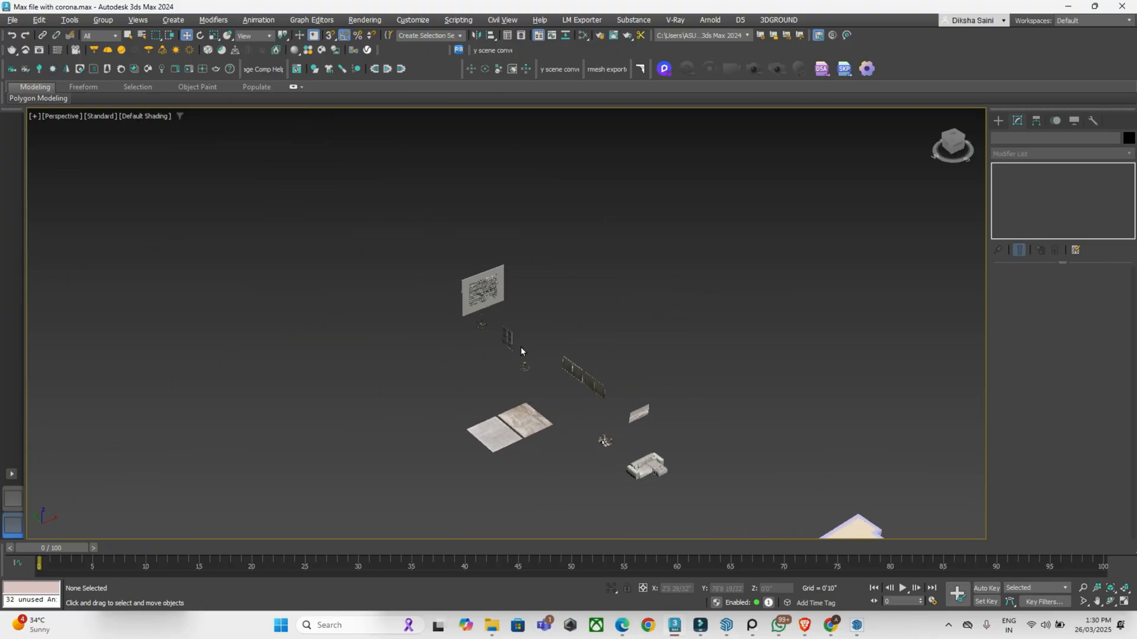
# Examine the imported decorative set outside the room up close, including its trays, books, calendar, lamp and vase
pyautogui.click(578, 362)
pyautogui.keyDown('alt'); pyautogui.moveTo(578, 362); pyautogui.dragTo(741, 183, button='middle'); pyautogui.keyUp('alt')
pyautogui.scroll(-5, 497, 350)
pyautogui.keyDown('alt'); pyautogui.moveTo(438, 307); pyautogui.dragTo(525, 322, button='middle'); pyautogui.keyUp('alt')
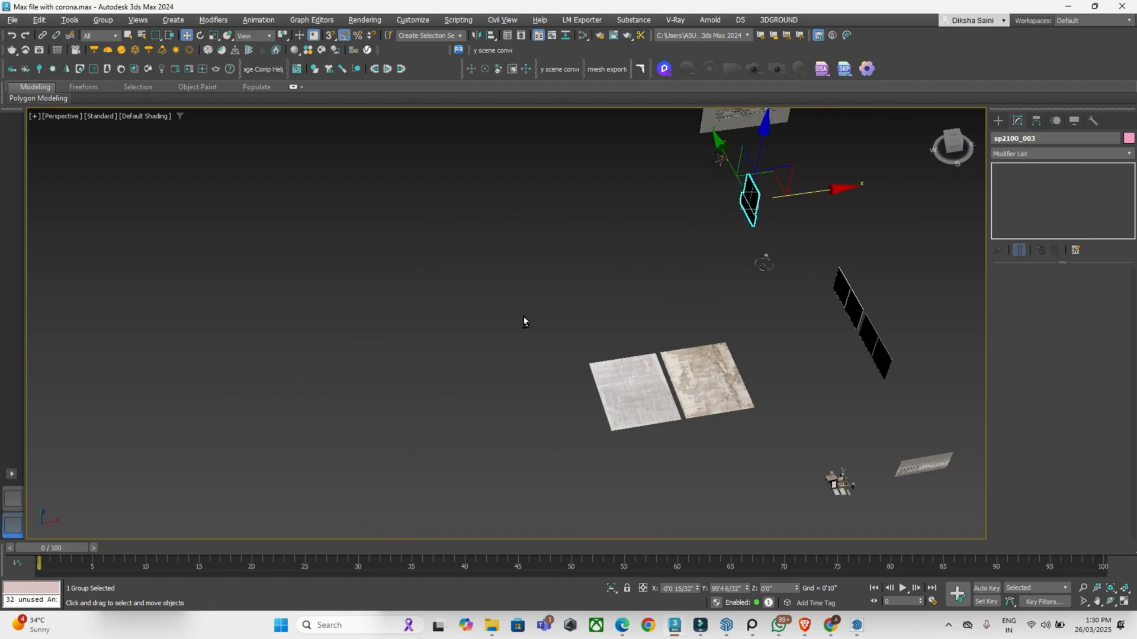
pyautogui.moveTo(797, 383); pyautogui.dragTo(544, 264, button='middle')
pyautogui.scroll(8, 532, 278)
pyautogui.scroll(3, 455, 386)
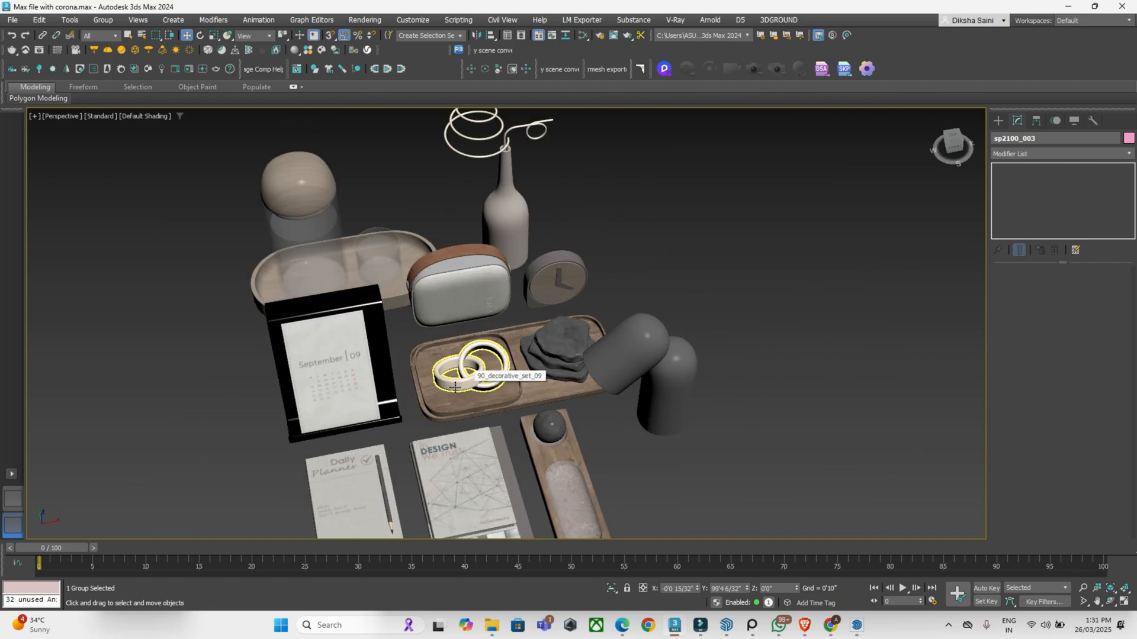
pyautogui.moveTo(486, 384); pyautogui.dragTo(489, 367, button='middle')
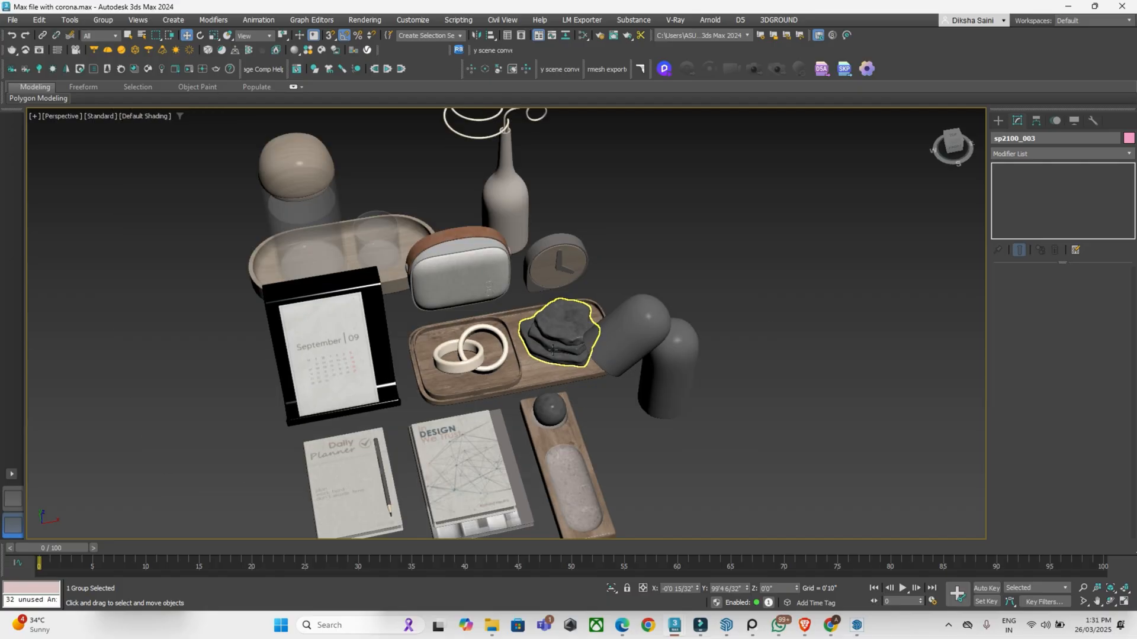
pyautogui.scroll(-3, 651, 384)
pyautogui.scroll(3, 729, 326)
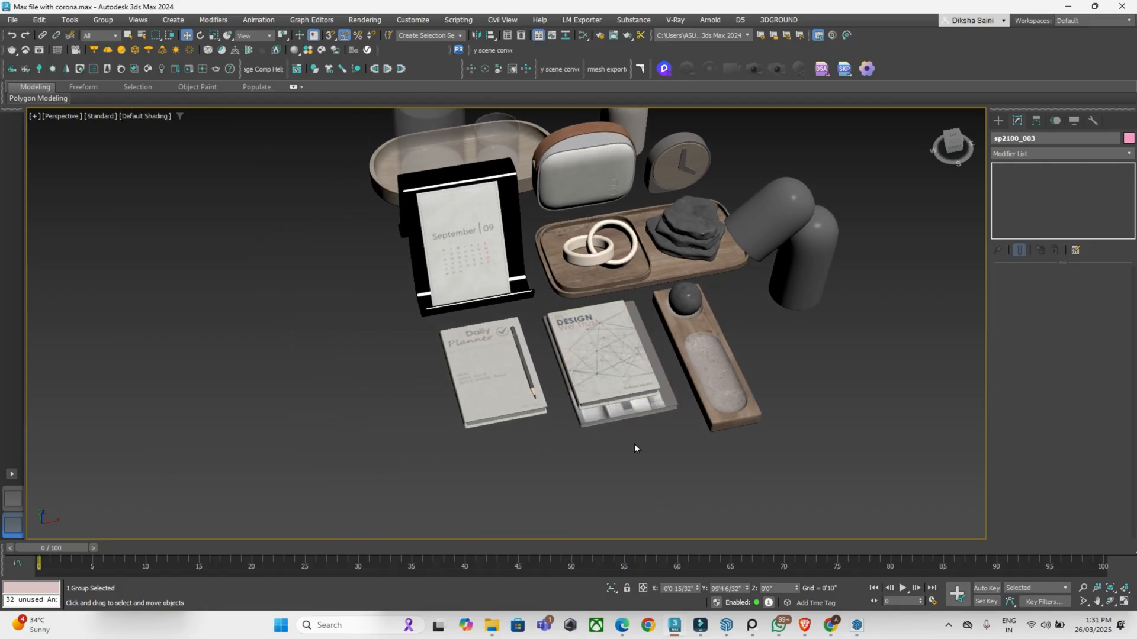
# Select the design books of the decorative set together with the three coffee tables from the Corona camera view and isolate them
pyautogui.moveTo(645, 445); pyautogui.dragTo(606, 367)
pyautogui.hotkey('alt', 'w')
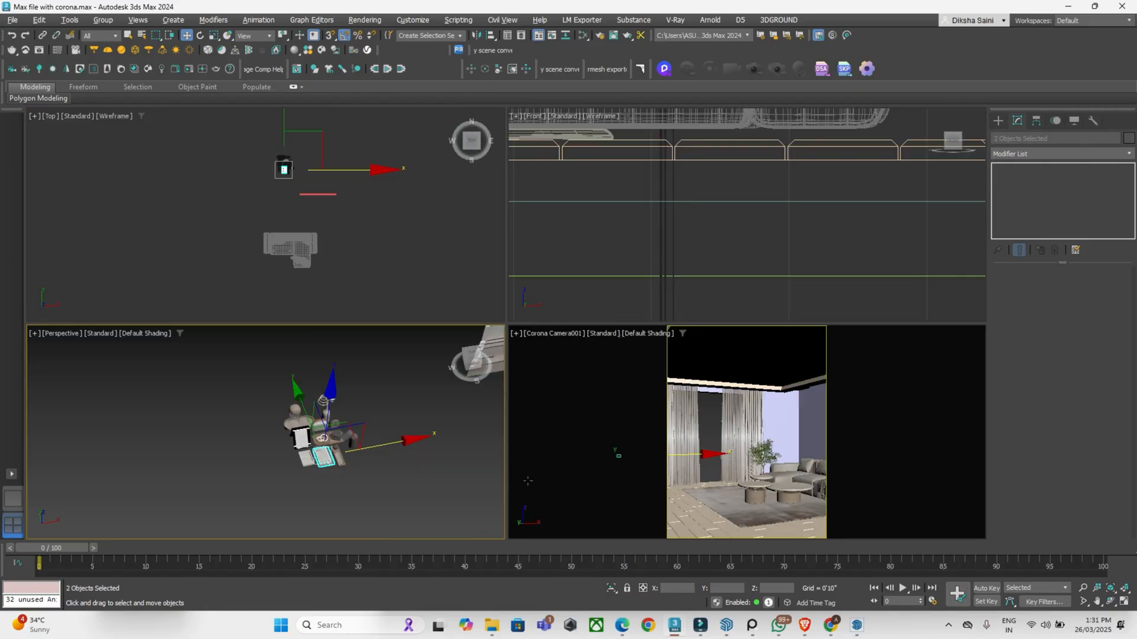
pyautogui.rightClick(527, 480)
pyautogui.hotkey('alt', 'w')
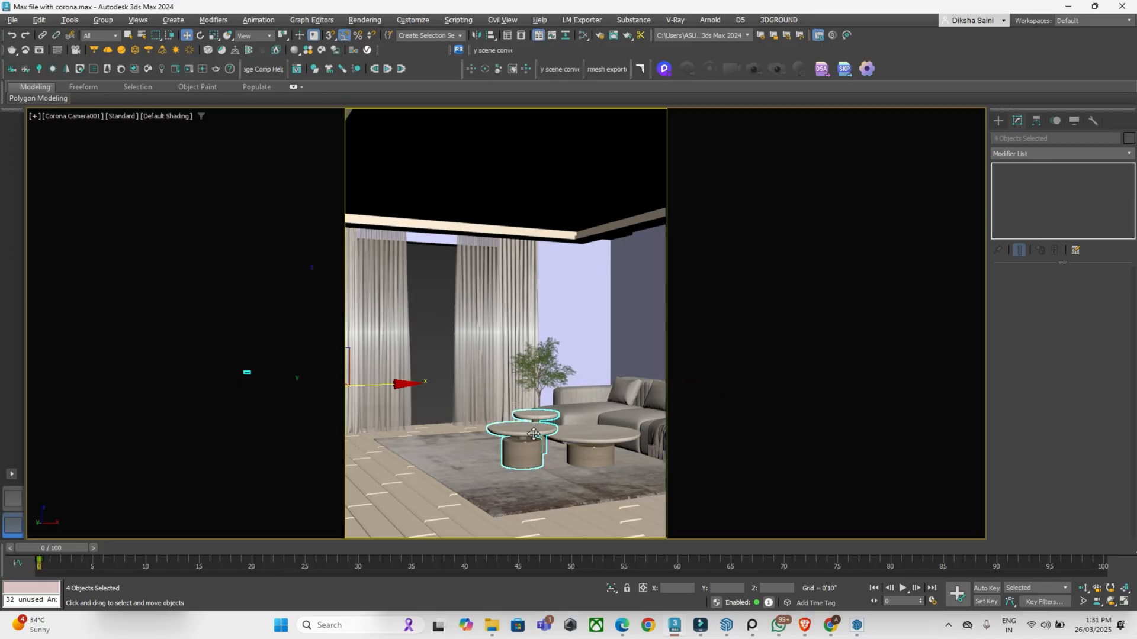
pyautogui.click(611, 587)
pyautogui.hotkey('alt', 'w')
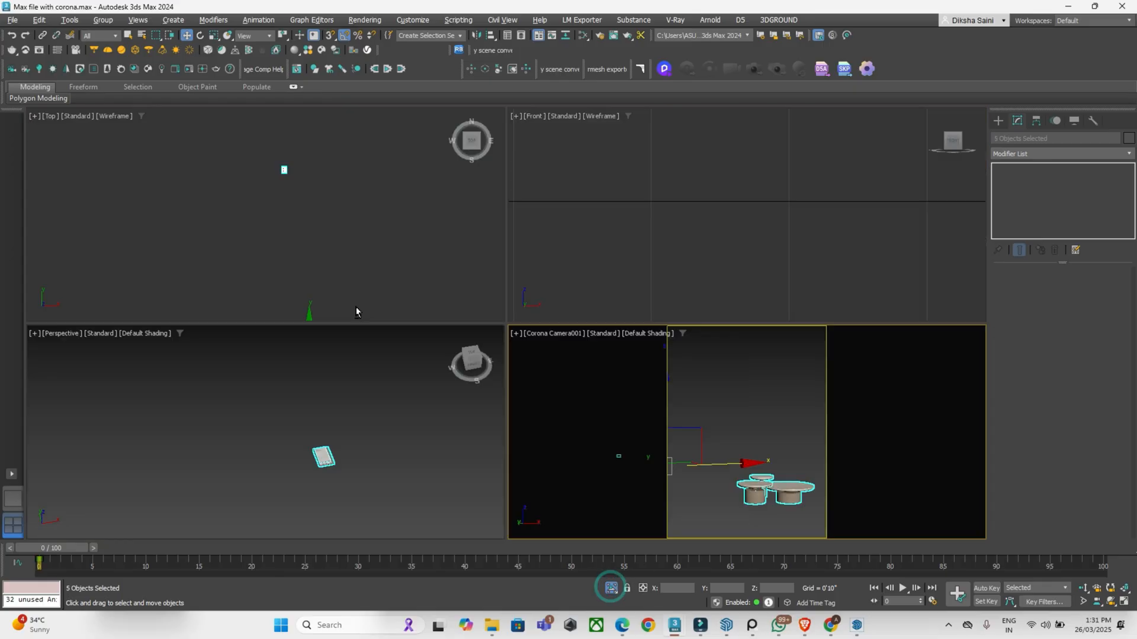
# Exit isolation, add the entire decorative set to the selection in the Top view, isolate again and clear the selection
pyautogui.rightClick(367, 294)
pyautogui.hotkey('alt', 'w')
pyautogui.hotkey('alt', 'q')
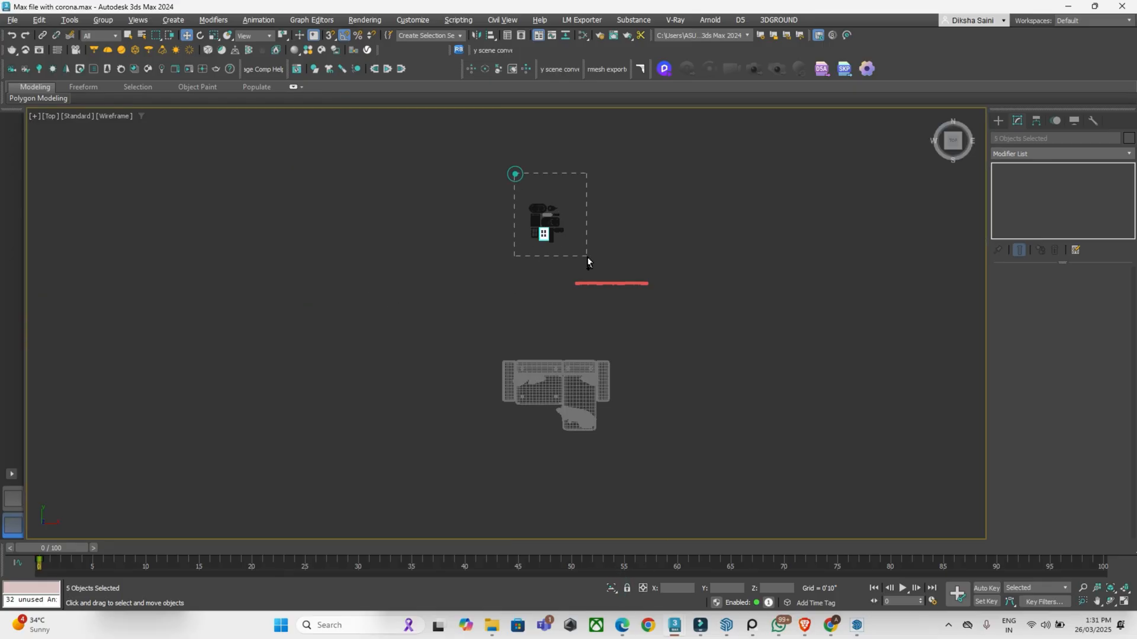
pyautogui.click(612, 590)
pyautogui.click(677, 431)
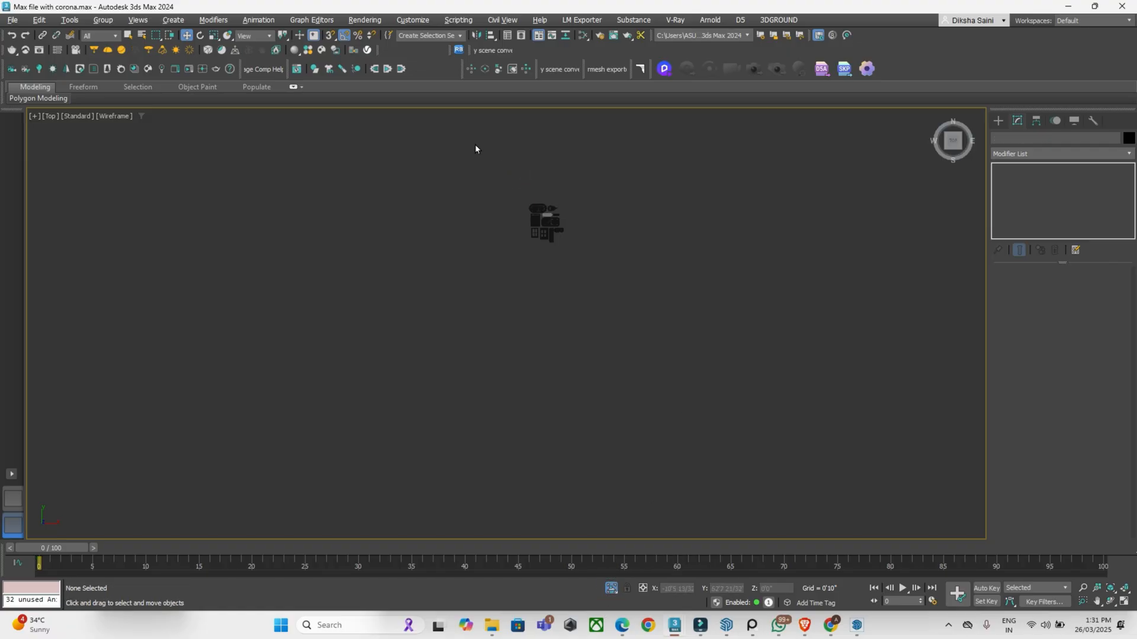
# Move the whole decorative set close to the coffee tables in the Top view and frame both in the Perspective view
pyautogui.moveTo(475, 150); pyautogui.dragTo(637, 298)
pyautogui.scroll(-4, 637, 297)
pyautogui.moveTo(637, 298); pyautogui.dragTo(620, 184, button='middle')
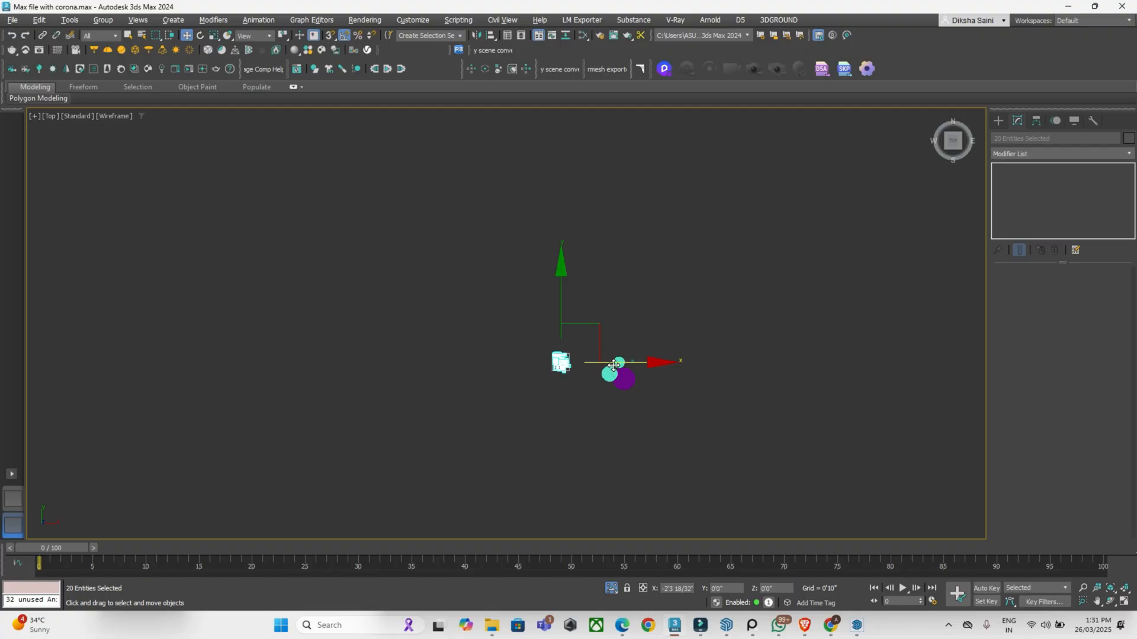
pyautogui.hotkey('alt', 'w')
pyautogui.hotkey('alt', 'w')
pyautogui.moveTo(653, 503); pyautogui.dragTo(757, 285, button='middle')
pyautogui.scroll(4, 722, 379)
pyautogui.keyDown('alt'); pyautogui.moveTo(720, 385); pyautogui.dragTo(740, 361, button='middle'); pyautogui.keyUp('alt')
pyautogui.scroll(4, 663, 304)
pyautogui.scroll(3, 663, 304)
pyautogui.click(640, 431)
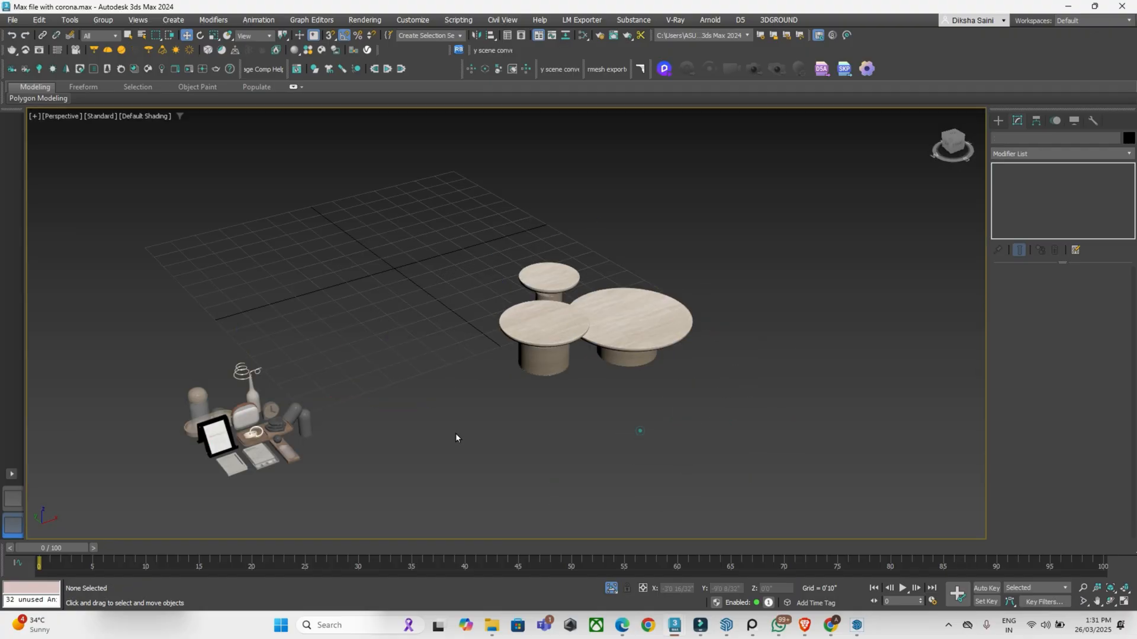
# Enable Use Base As Pivot in the Placement Settings and move the dialog clear of the models
pyautogui.moveTo(373, 330); pyautogui.dragTo(459, 315, button='middle')
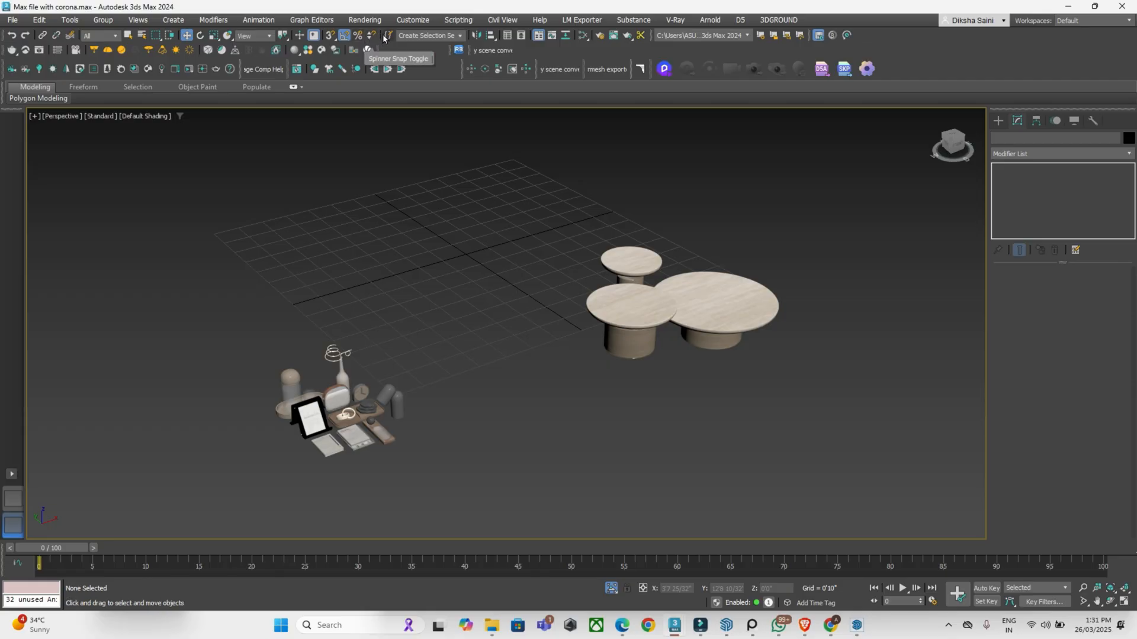
pyautogui.rightClick(227, 36)
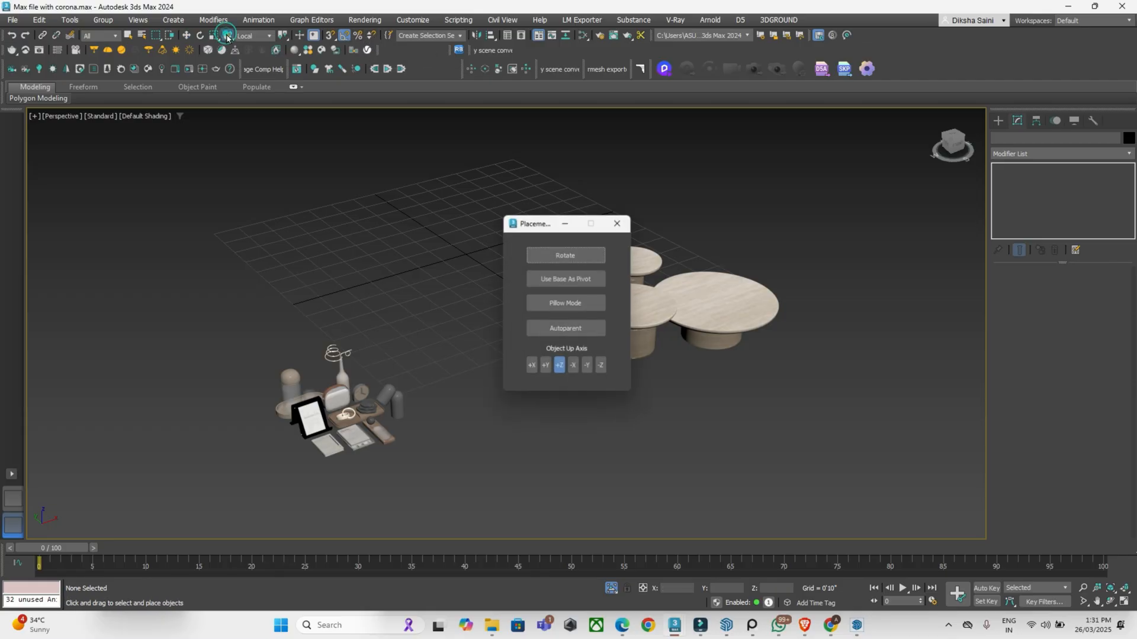
pyautogui.click(570, 278)
pyautogui.moveTo(549, 228); pyautogui.dragTo(117, 135)
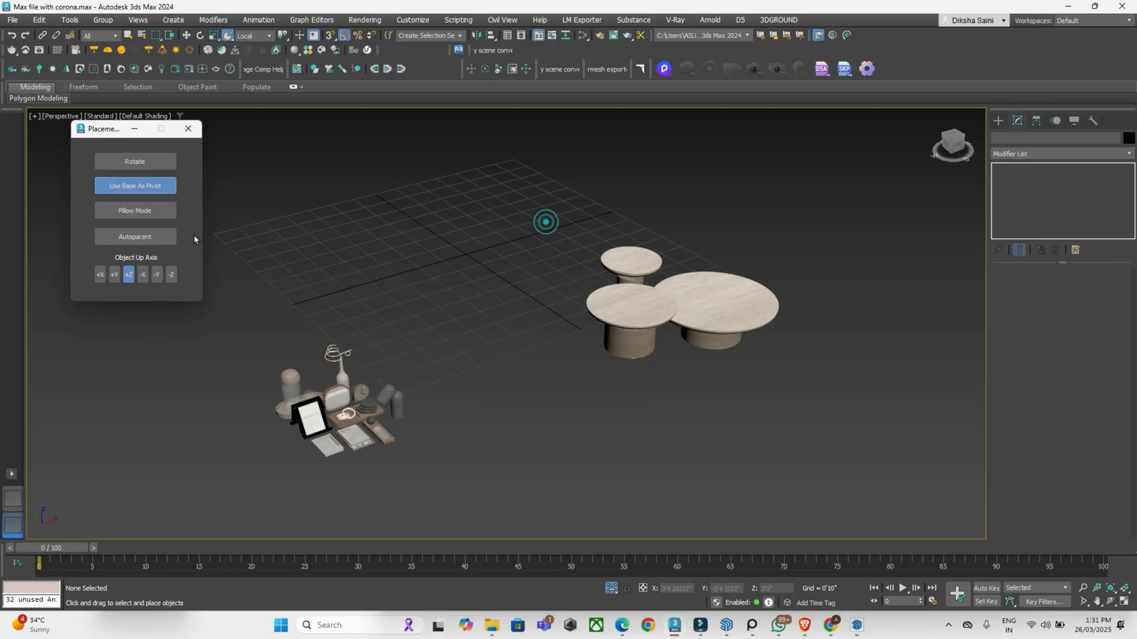
# Place the lower architecture book of the decorative set onto the large round coffee table with Select and Place
pyautogui.scroll(8, 307, 426)
pyautogui.scroll(-4, 361, 402)
pyautogui.moveTo(361, 391); pyautogui.dragTo(398, 398, button='middle')
pyautogui.scroll(-5, 644, 379)
pyautogui.moveTo(644, 378); pyautogui.dragTo(409, 329, button='middle')
pyautogui.scroll(2, 597, 359)
pyautogui.scroll(5, 597, 359)
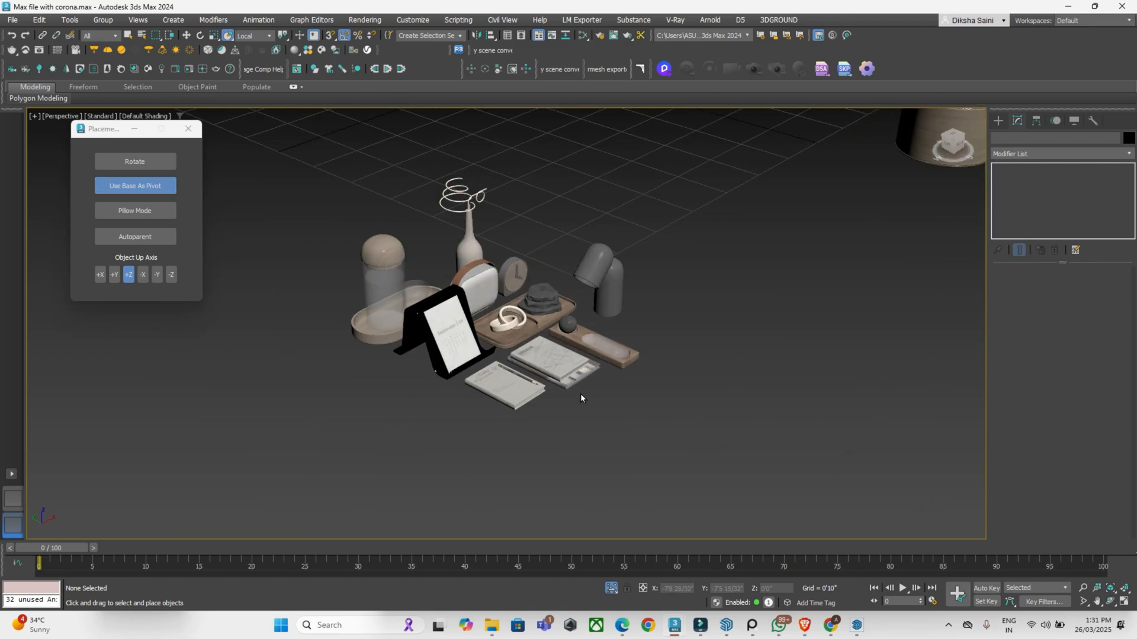
pyautogui.moveTo(586, 406); pyautogui.dragTo(569, 354)
pyautogui.click(578, 379)
pyautogui.scroll(-3, 504, 393)
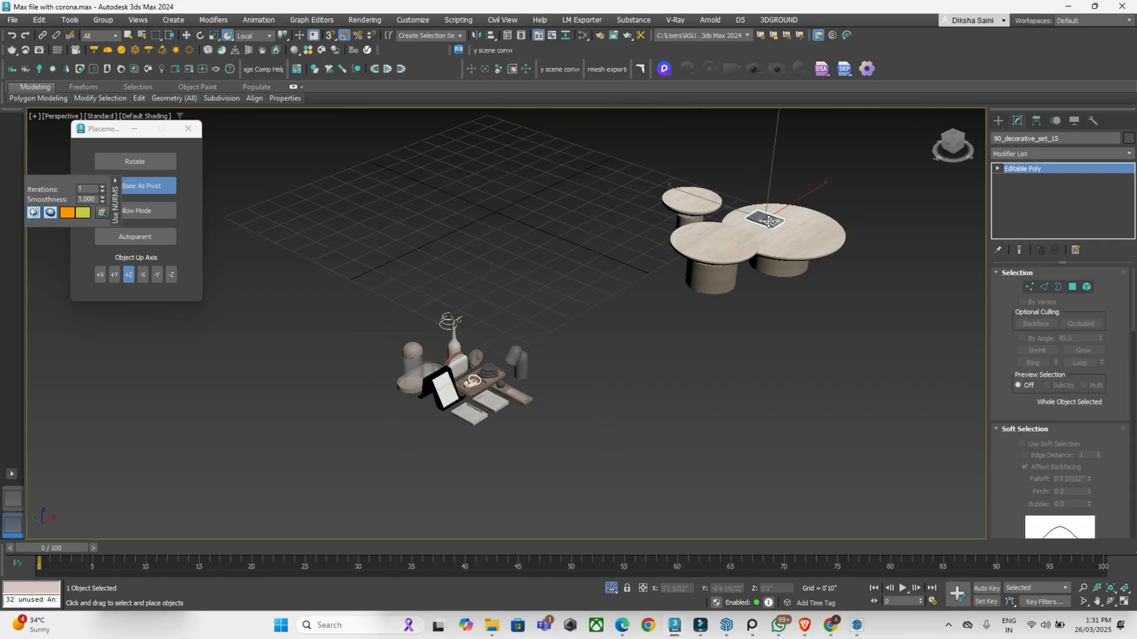
# Place the DESIGN book on top of the architecture book on the large coffee table
pyautogui.scroll(4, 485, 392)
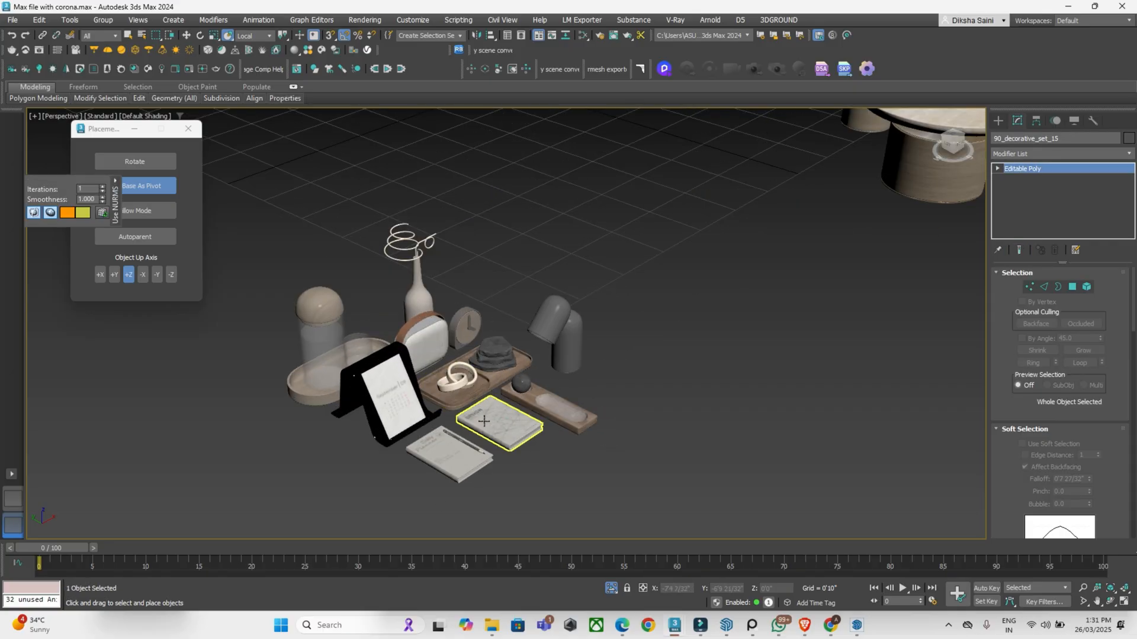
pyautogui.scroll(-4, 477, 468)
pyautogui.moveTo(485, 421); pyautogui.dragTo(700, 304)
pyautogui.scroll(8, 811, 245)
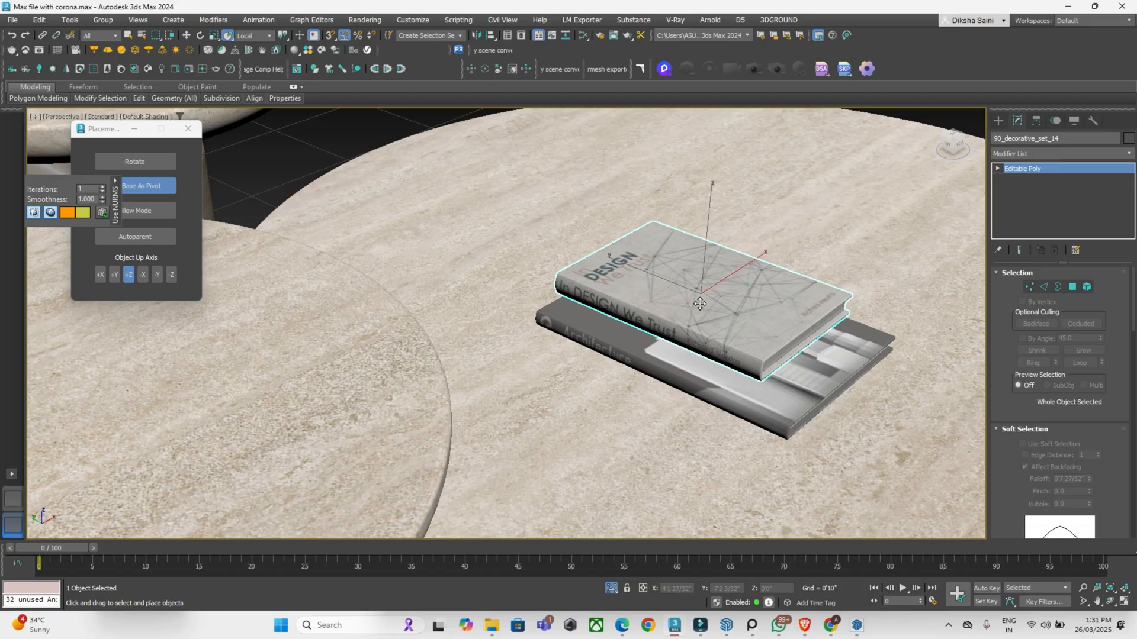
# Place the Daily Planner book on the large coffee table beside the stacked books
pyautogui.scroll(-8, 721, 288)
pyautogui.moveTo(586, 425); pyautogui.dragTo(802, 240, button='middle')
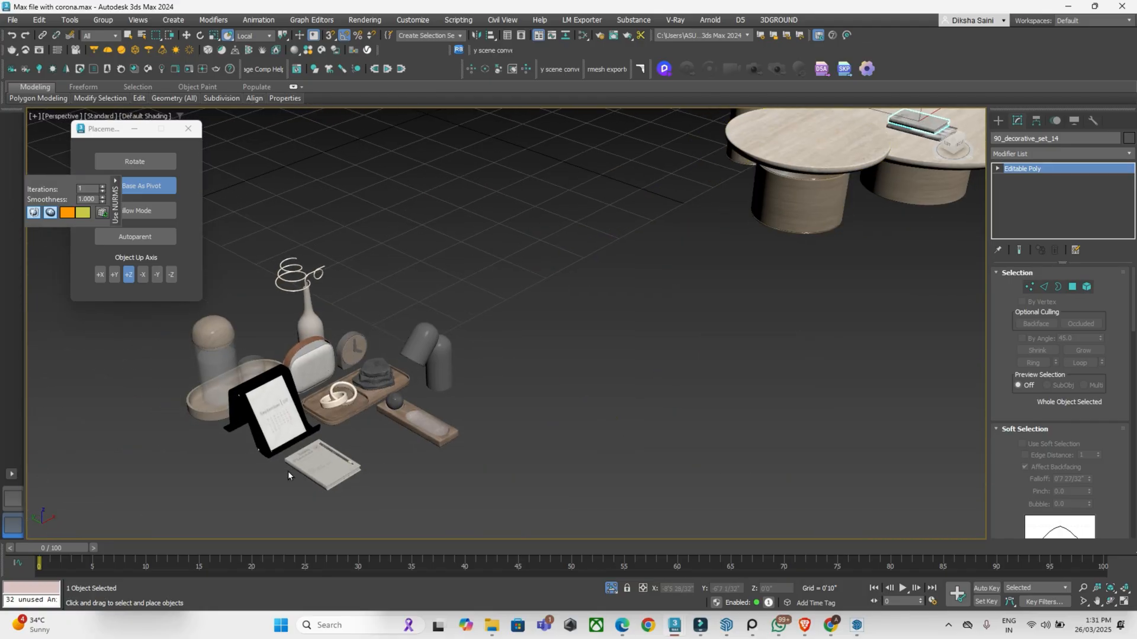
pyautogui.scroll(4, 288, 474)
pyautogui.scroll(3, 396, 458)
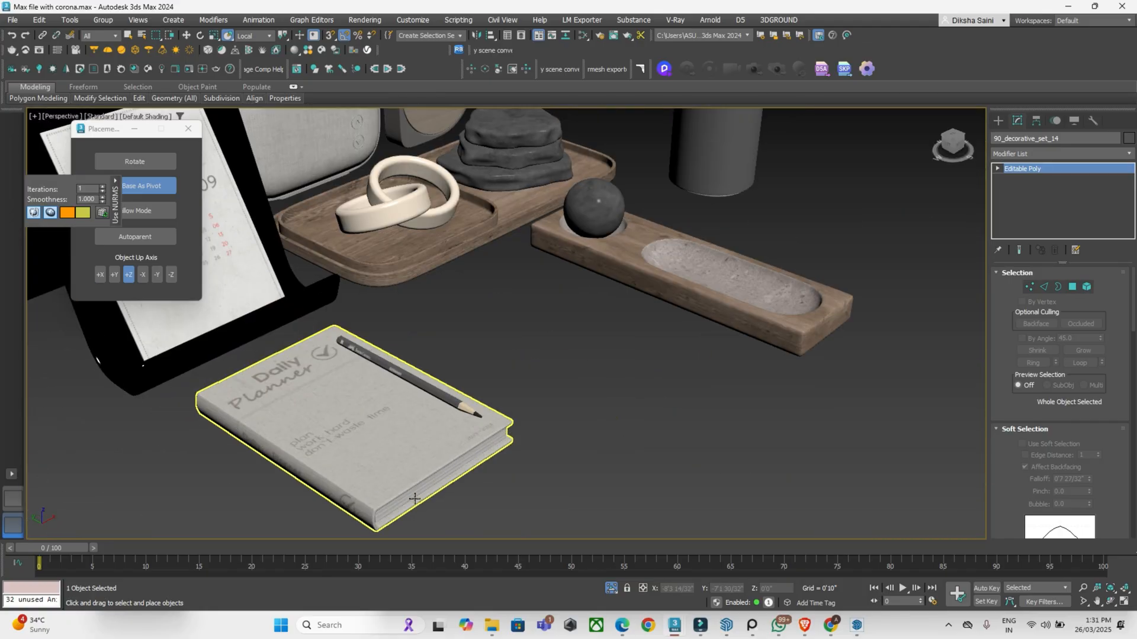
pyautogui.moveTo(471, 466); pyautogui.dragTo(609, 254)
pyautogui.scroll(-8, 290, 381)
pyautogui.scroll(6, 681, 175)
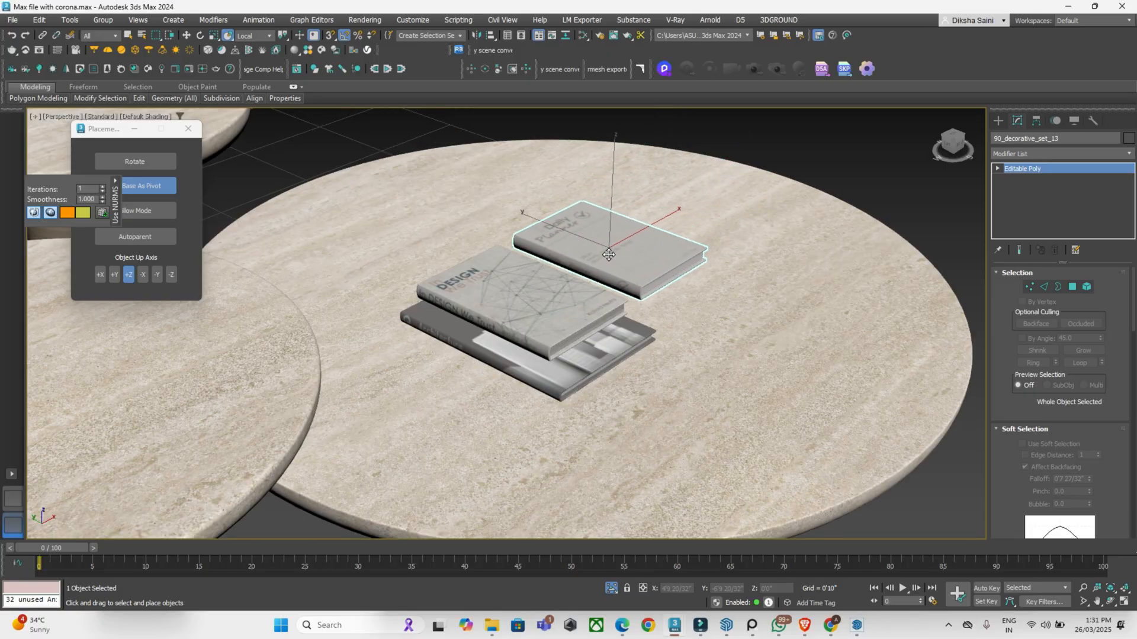
# Rotate the Daily Planner book about 30 degrees around Z in the Top view, turning snapping on
pyautogui.press('e')
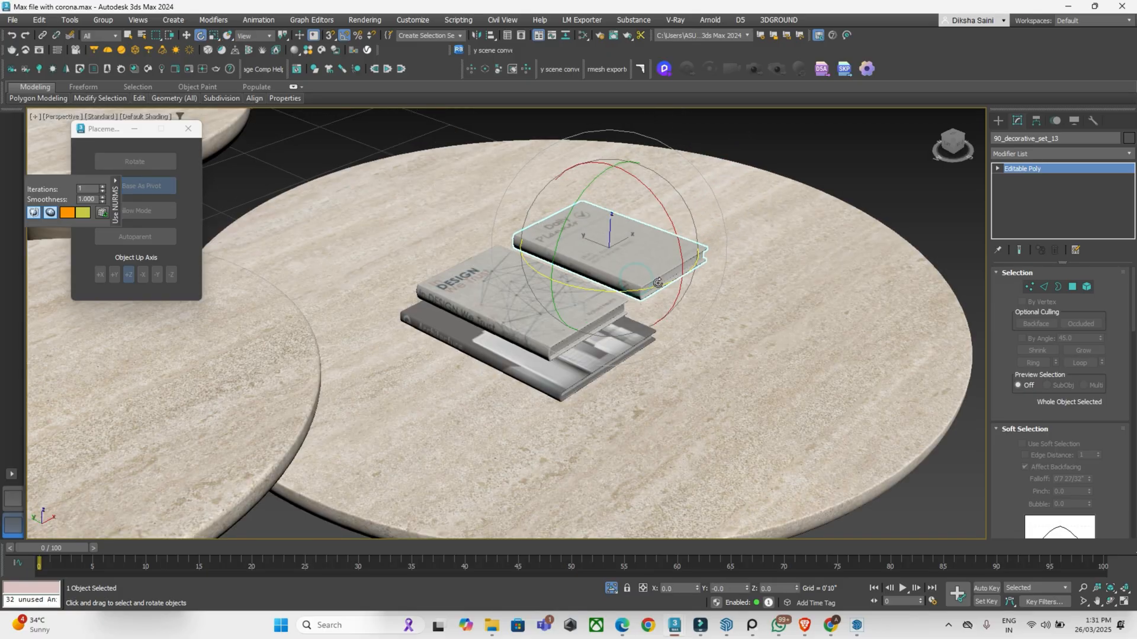
pyautogui.hotkey('alt', 'w')
pyautogui.middleClick(369, 197)
pyautogui.hotkey('alt', 'w')
pyautogui.scroll(12, 612, 368)
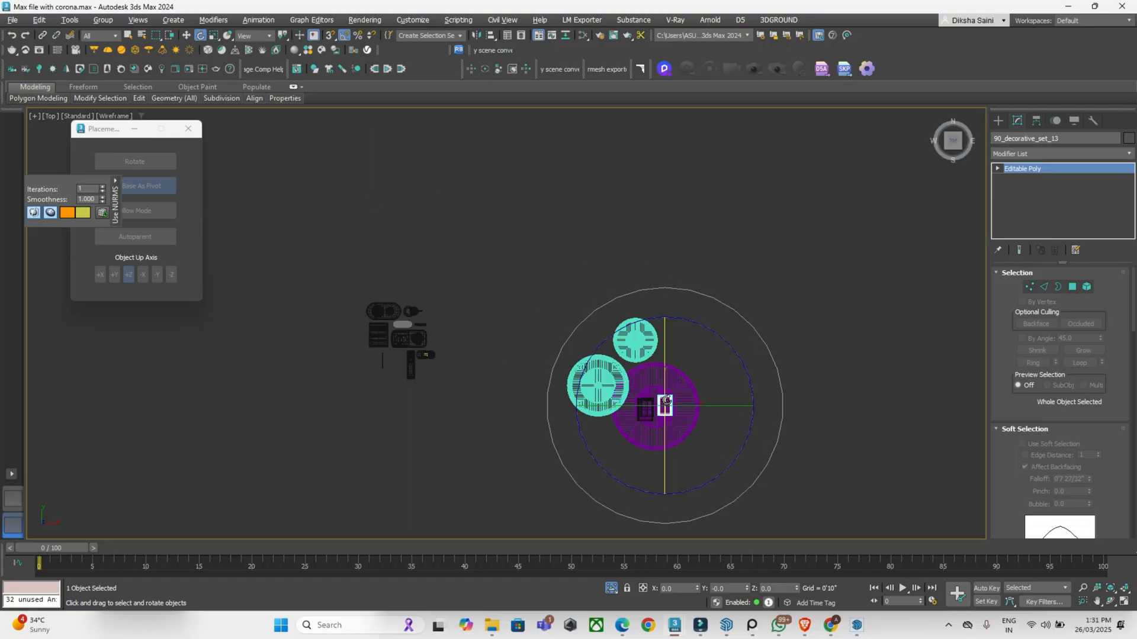
pyautogui.scroll(3, 713, 377)
pyautogui.press('s')
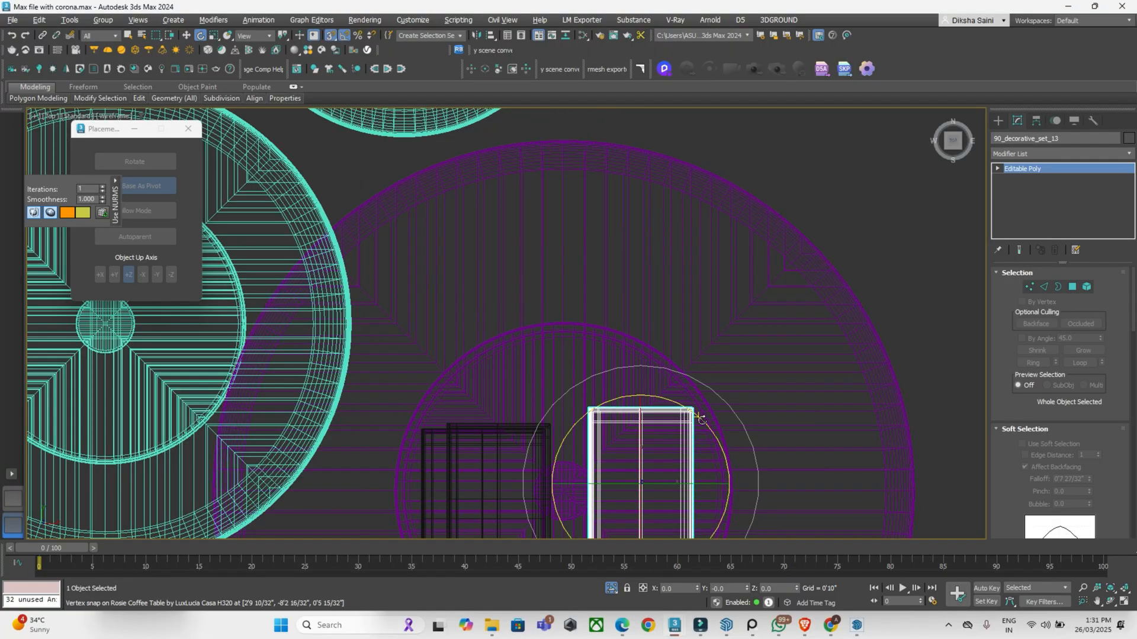
pyautogui.moveTo(700, 418); pyautogui.dragTo(678, 386)
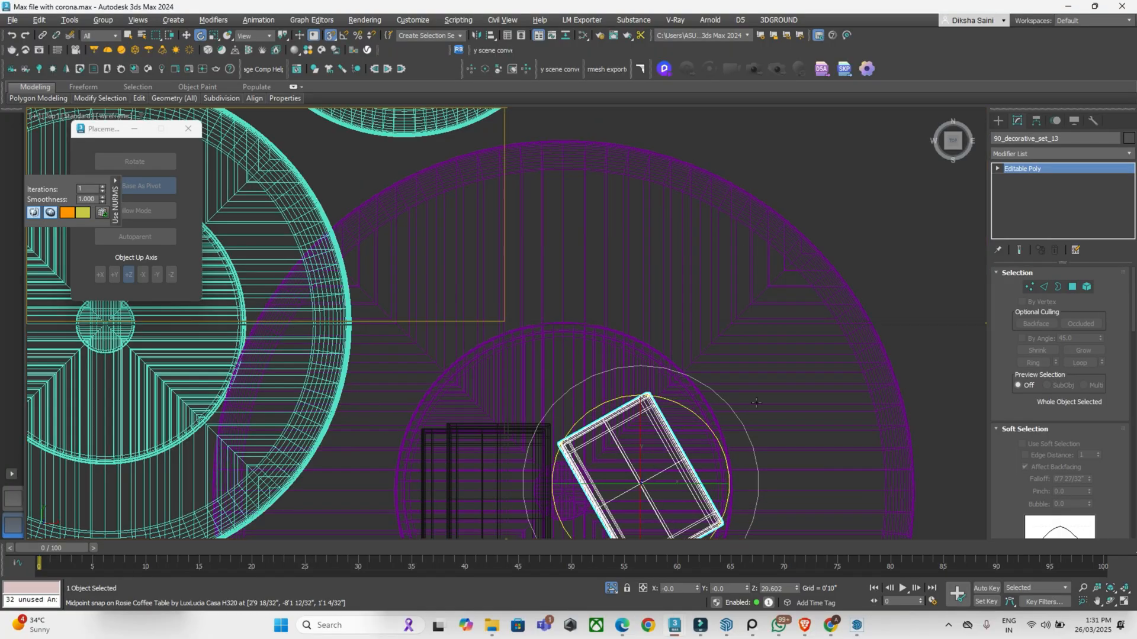
# Reactivate Select and Place in the Perspective view and place the bottle vase on the smallest coffee table
pyautogui.hotkey('alt', 'w')
pyautogui.middleClick(407, 422)
pyautogui.hotkey('alt', 'w')
pyautogui.scroll(-4, 562, 361)
pyautogui.scroll(2, 583, 278)
pyautogui.keyDown('alt'); pyautogui.moveTo(583, 279); pyautogui.dragTo(650, 283, button='middle'); pyautogui.keyUp('alt')
pyautogui.scroll(-6, 510, 315)
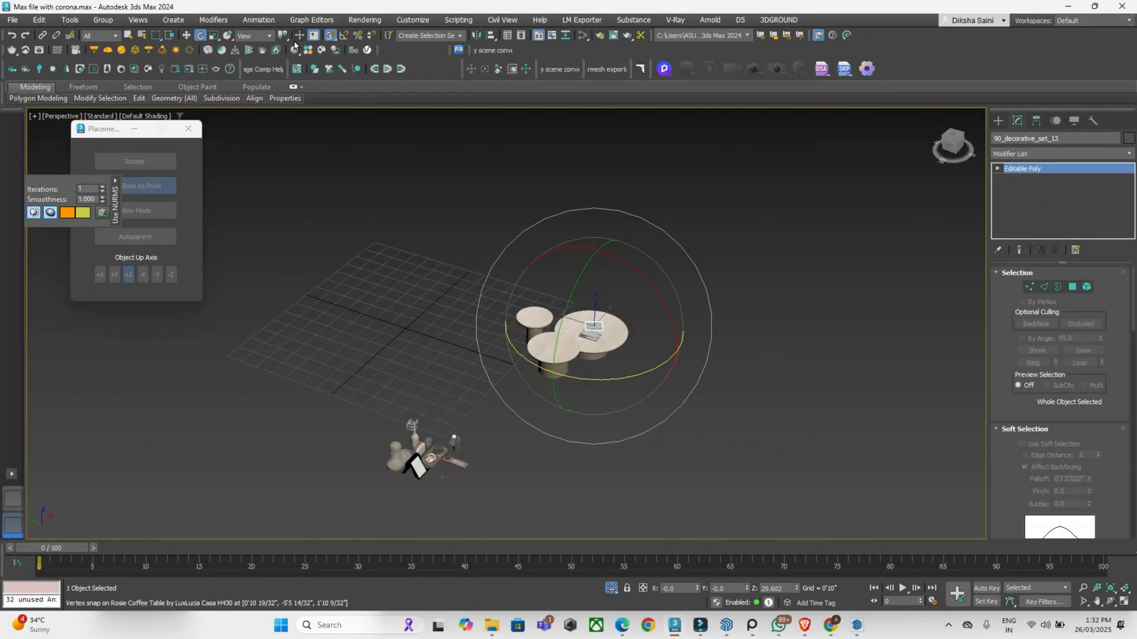
pyautogui.click(226, 37)
pyautogui.scroll(10, 415, 450)
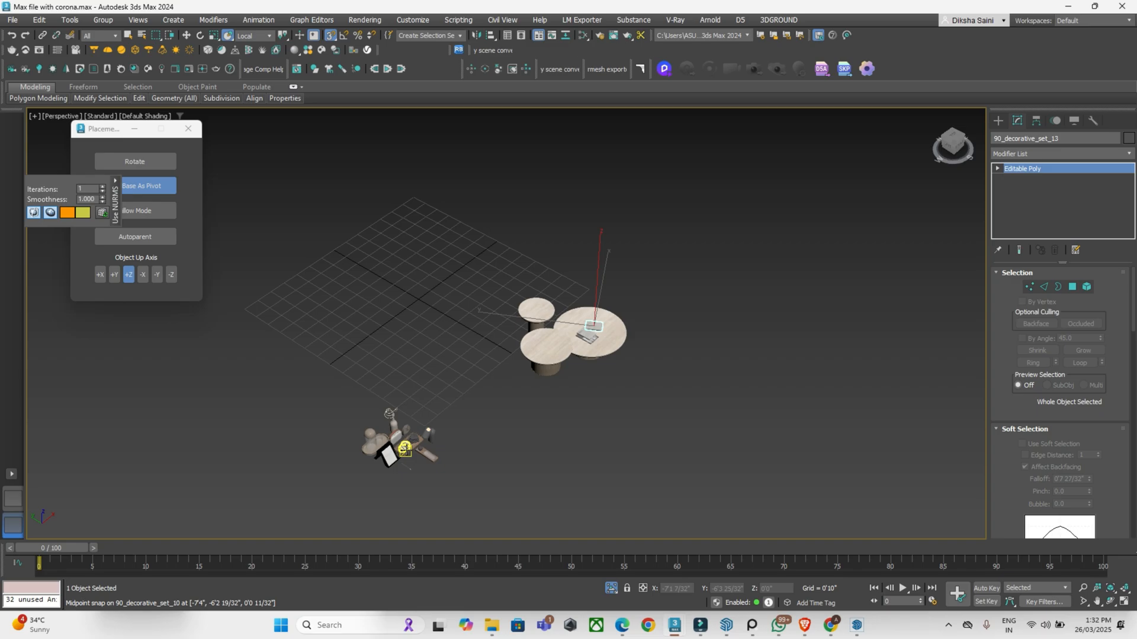
pyautogui.scroll(-4, 519, 467)
pyautogui.keyDown('alt'); pyautogui.moveTo(573, 377); pyautogui.dragTo(545, 350, button='middle'); pyautogui.keyUp('alt')
pyautogui.scroll(2, 542, 270)
pyautogui.moveTo(545, 268); pyautogui.dragTo(457, 176)
pyautogui.scroll(-5, 395, 413)
pyautogui.scroll(5, 875, 267)
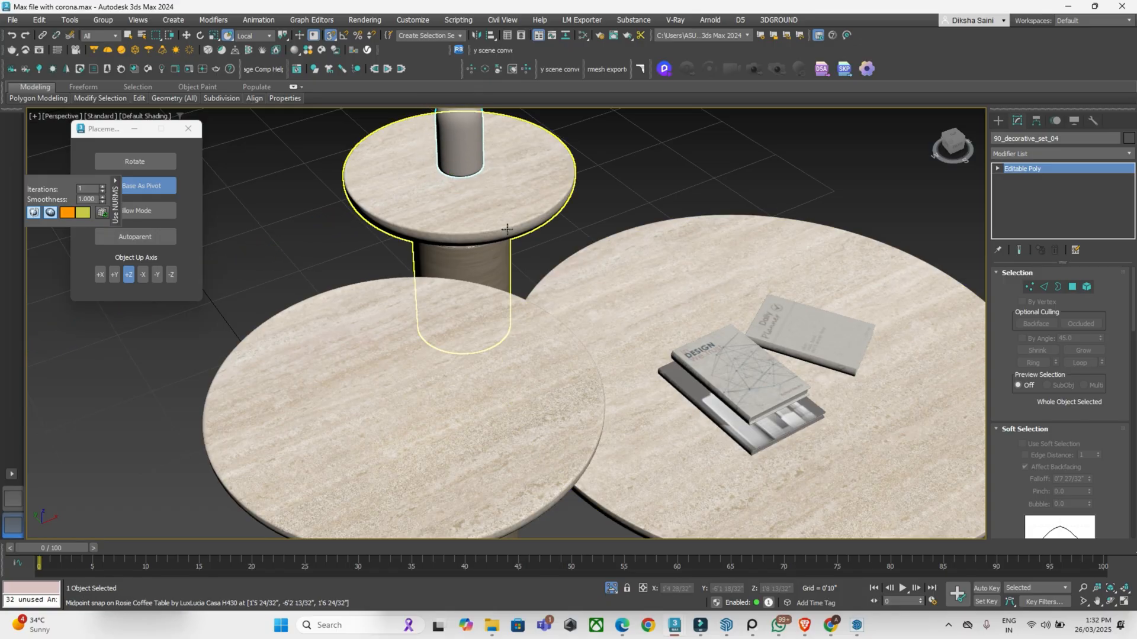
# Place the pencil from the decorative set on top of the Daily Planner book
pyautogui.scroll(-5, 578, 287)
pyautogui.scroll(5, 297, 364)
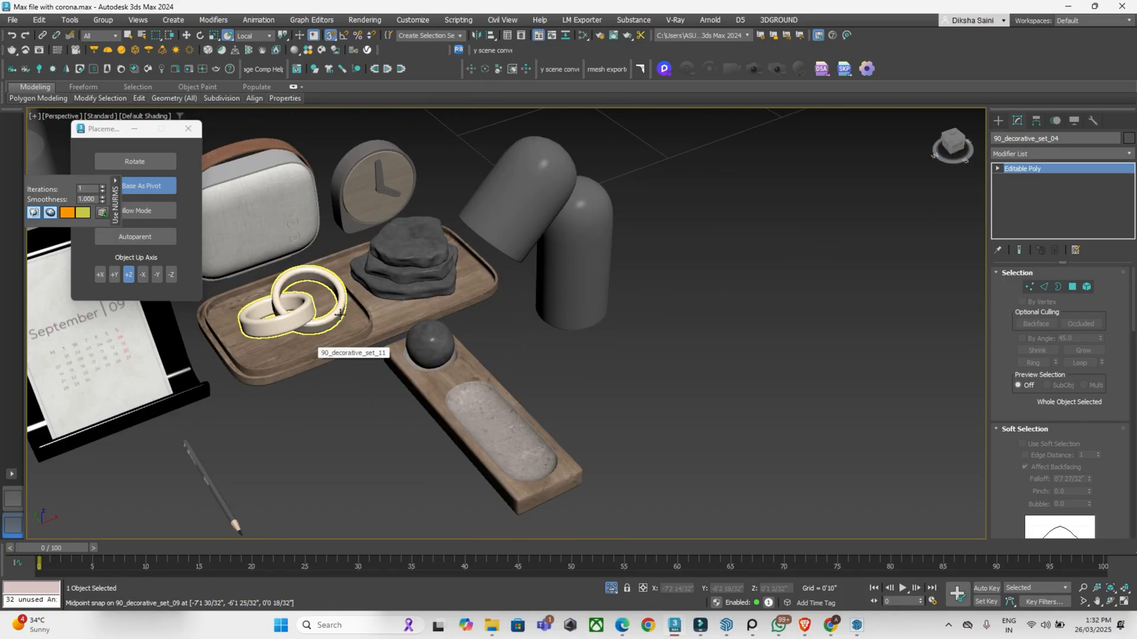
pyautogui.moveTo(464, 289); pyautogui.dragTo(531, 217, button='middle')
pyautogui.moveTo(426, 441); pyautogui.dragTo(536, 339, button='middle')
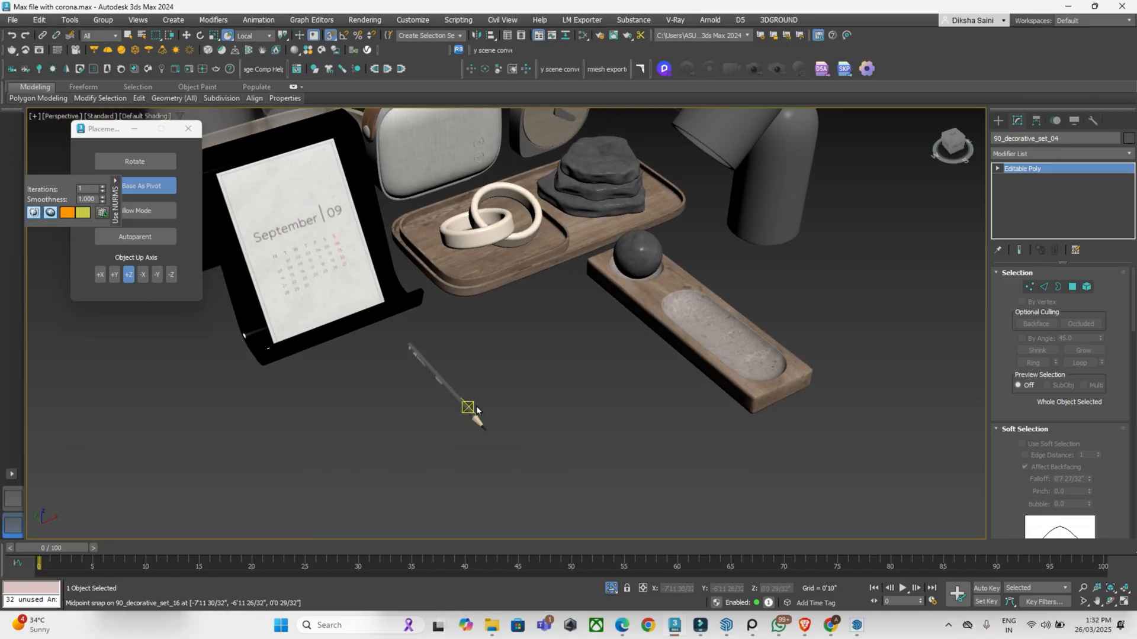
pyautogui.moveTo(472, 414)
pyautogui.mouseDown()
pyautogui.moveTo(322, 512)
pyautogui.moveTo(368, 505)
pyautogui.moveTo(810, 276)
pyautogui.moveTo(656, 303)
pyautogui.moveTo(796, 246)
pyautogui.moveTo(791, 233)
pyautogui.moveTo(849, 261)
pyautogui.mouseUp()
pyautogui.scroll(-5, 323, 512)
pyautogui.scroll(1, 373, 511)
pyautogui.scroll(-1, 444, 347)
pyautogui.scroll(8, 770, 261)
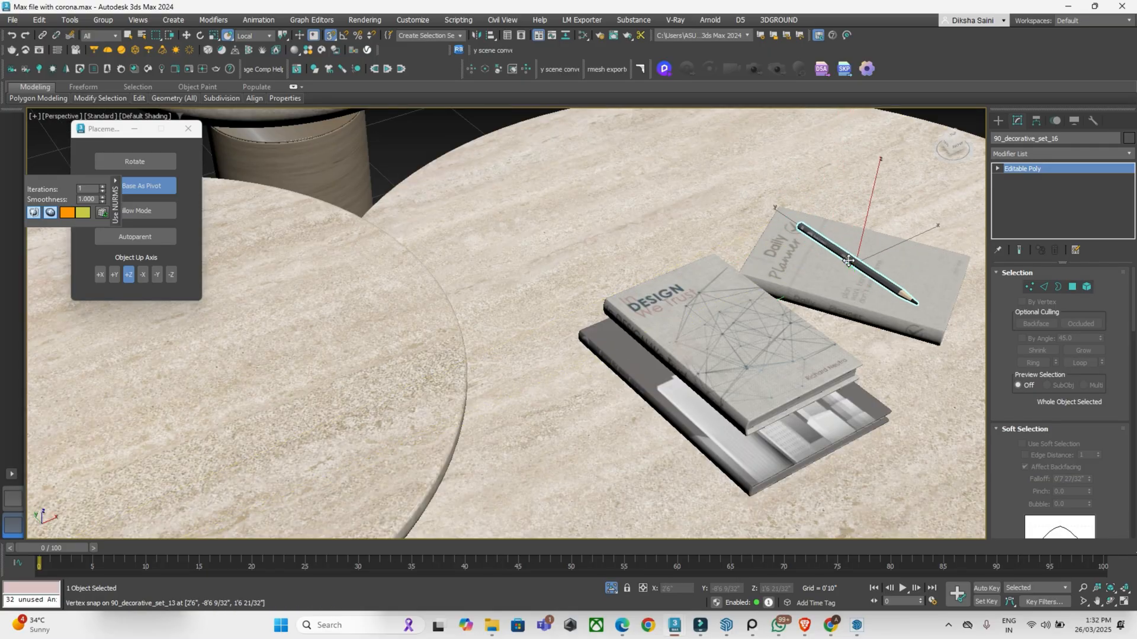
# Look over the remaining decorative pieces and the coffee tables to choose the next item to place
pyautogui.scroll(-8, 634, 293)
pyautogui.moveTo(438, 344); pyautogui.dragTo(662, 284, button='middle')
pyautogui.scroll(6, 592, 325)
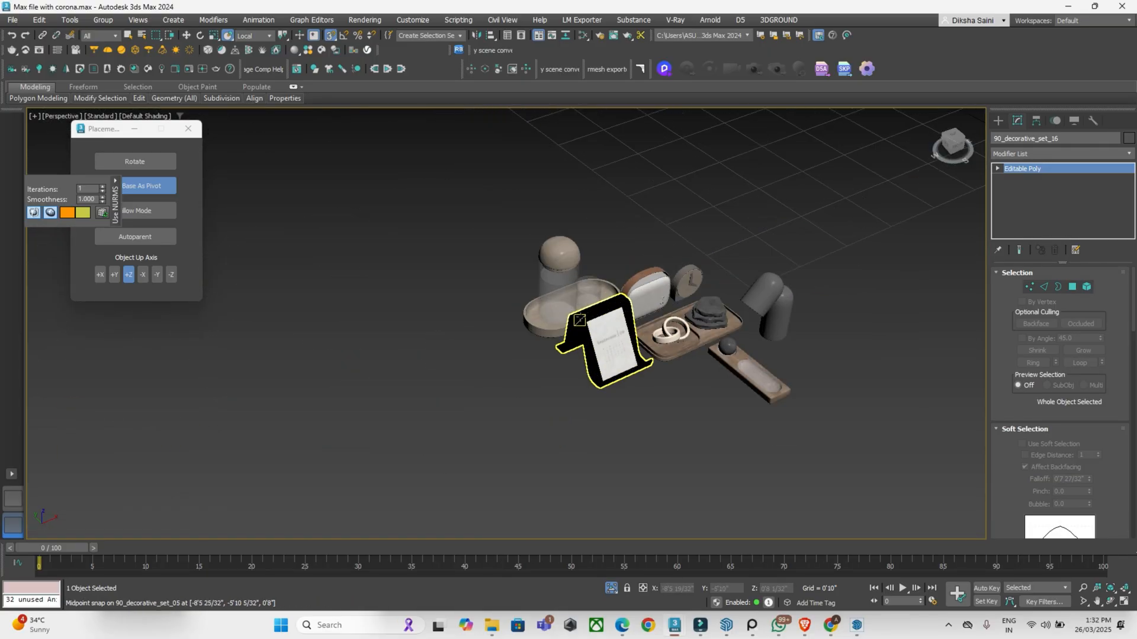
pyautogui.scroll(-3, 741, 329)
pyautogui.moveTo(740, 329); pyautogui.dragTo(306, 419, button='middle')
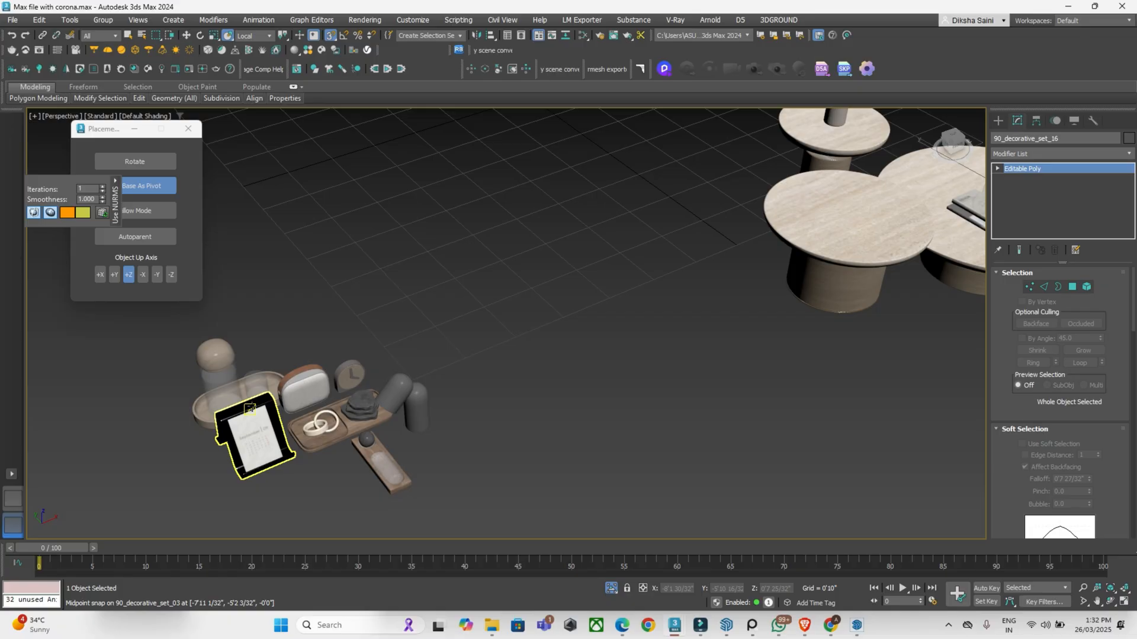
pyautogui.scroll(3, 249, 408)
pyautogui.scroll(-8, 249, 409)
pyautogui.moveTo(466, 315); pyautogui.dragTo(220, 409, button='middle')
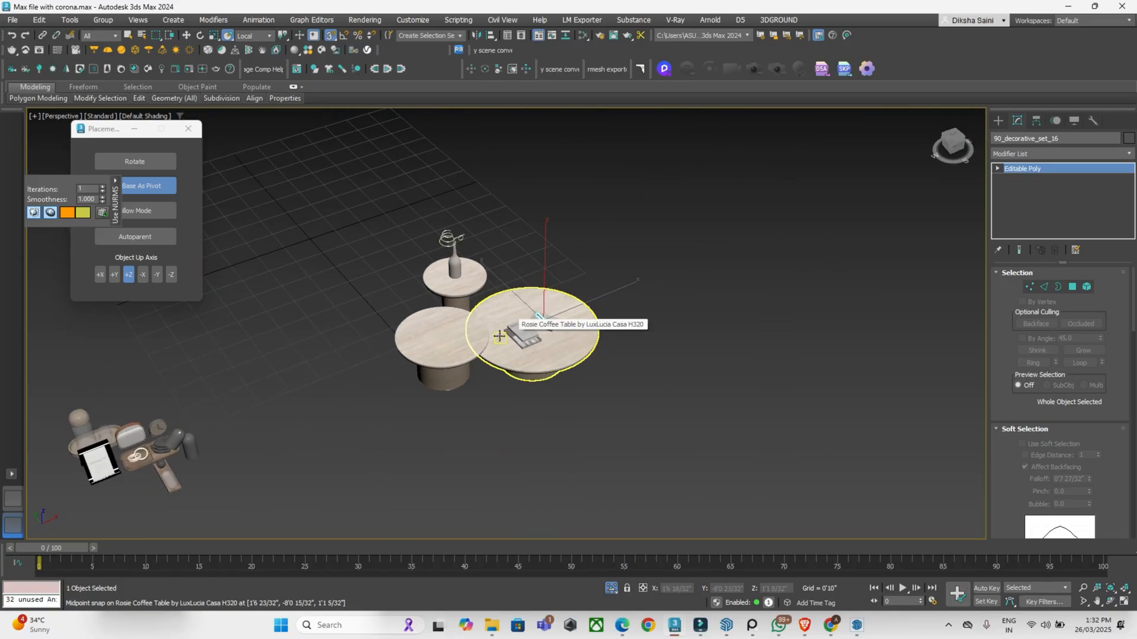
pyautogui.moveTo(502, 335); pyautogui.dragTo(589, 357, button='middle')
pyautogui.scroll(10, 557, 373)
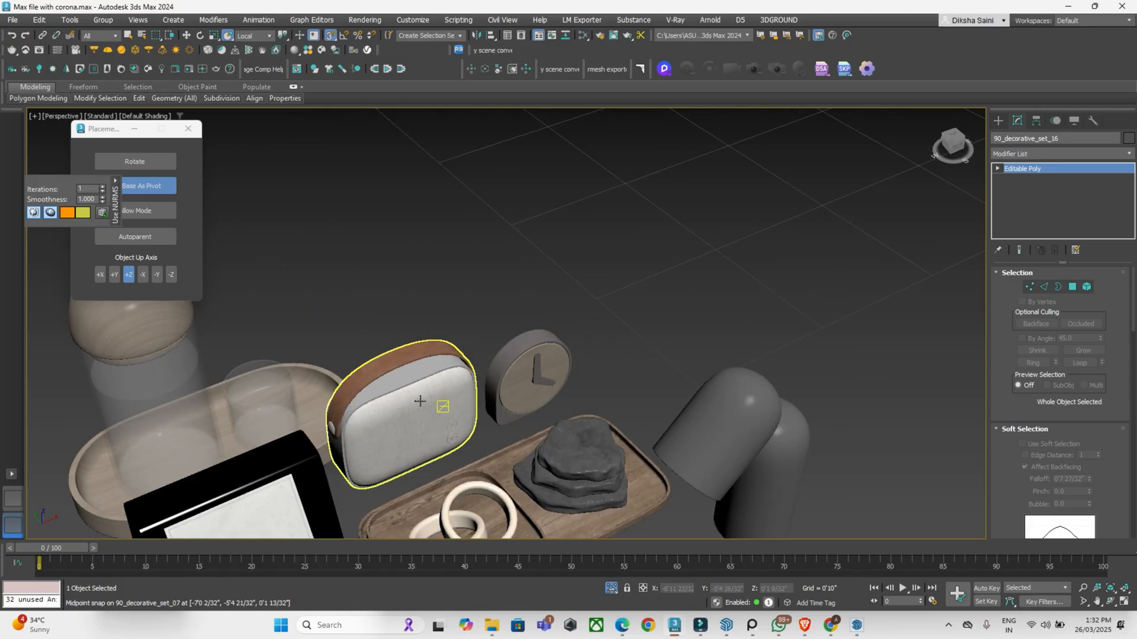
# Place the leather-topped speaker from the decorative set on the largest coffee table, behind the books
pyautogui.moveTo(370, 436); pyautogui.dragTo(657, 366)
pyautogui.scroll(-10, 375, 434)
pyautogui.scroll(7, 645, 296)
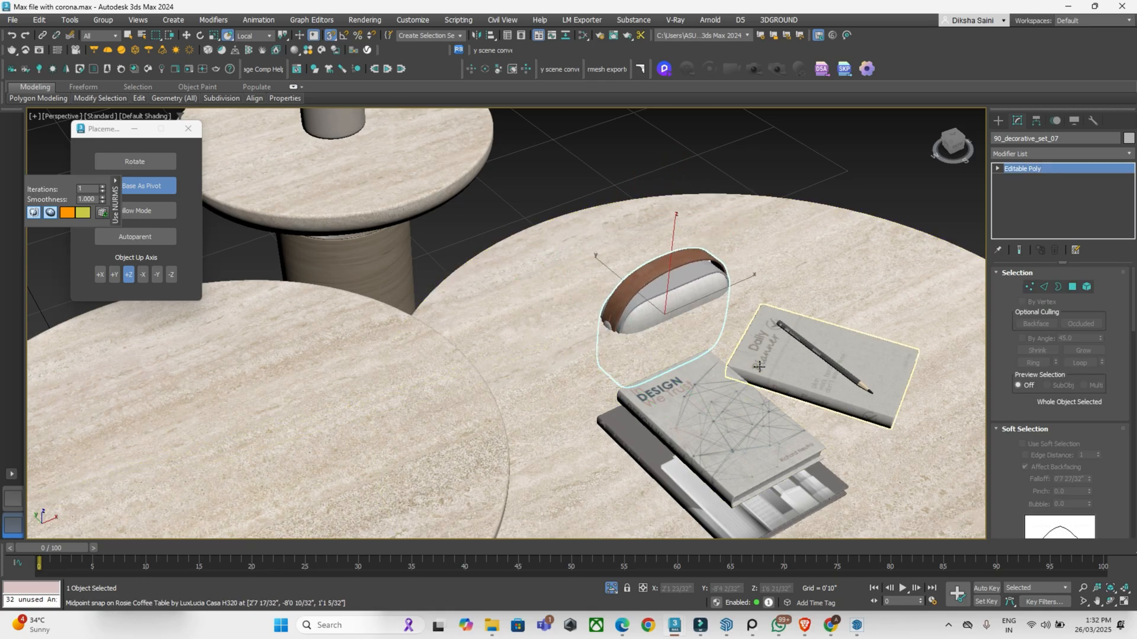
pyautogui.scroll(-3, 759, 367)
pyautogui.moveTo(697, 319); pyautogui.dragTo(691, 318)
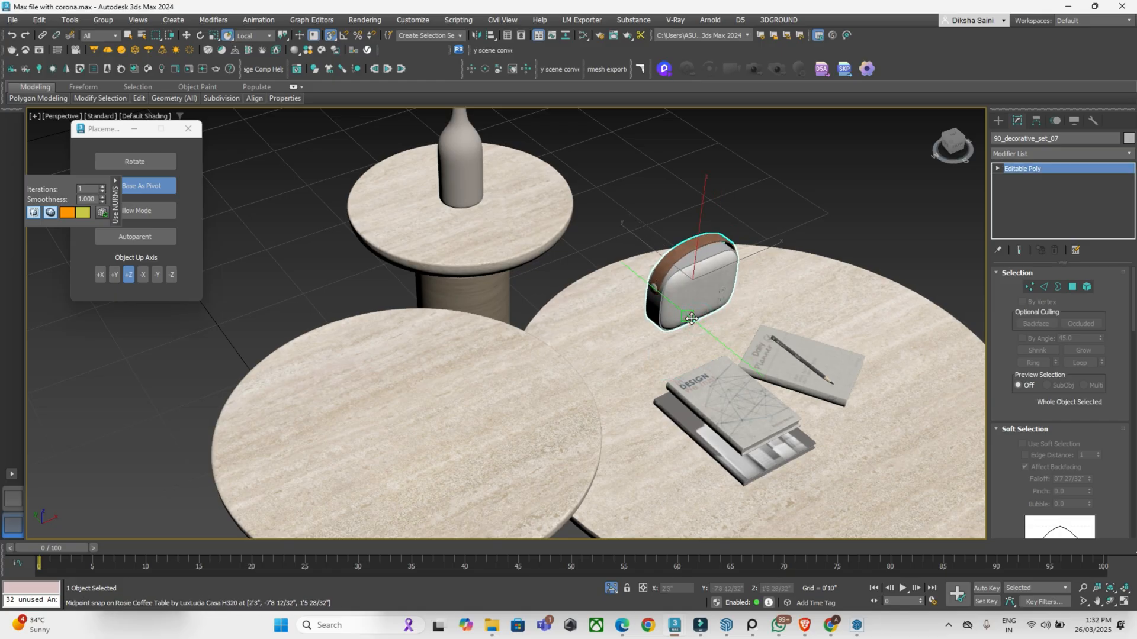
# Check how the speaker looks among the coffee table items in the Corona camera view
pyautogui.keyDown('alt'); pyautogui.moveTo(710, 318); pyautogui.dragTo(721, 319, button='middle'); pyautogui.keyUp('alt')
pyautogui.hotkey('alt', 'w')
pyautogui.rightClick(707, 332)
pyautogui.hotkey('alt', 'w')
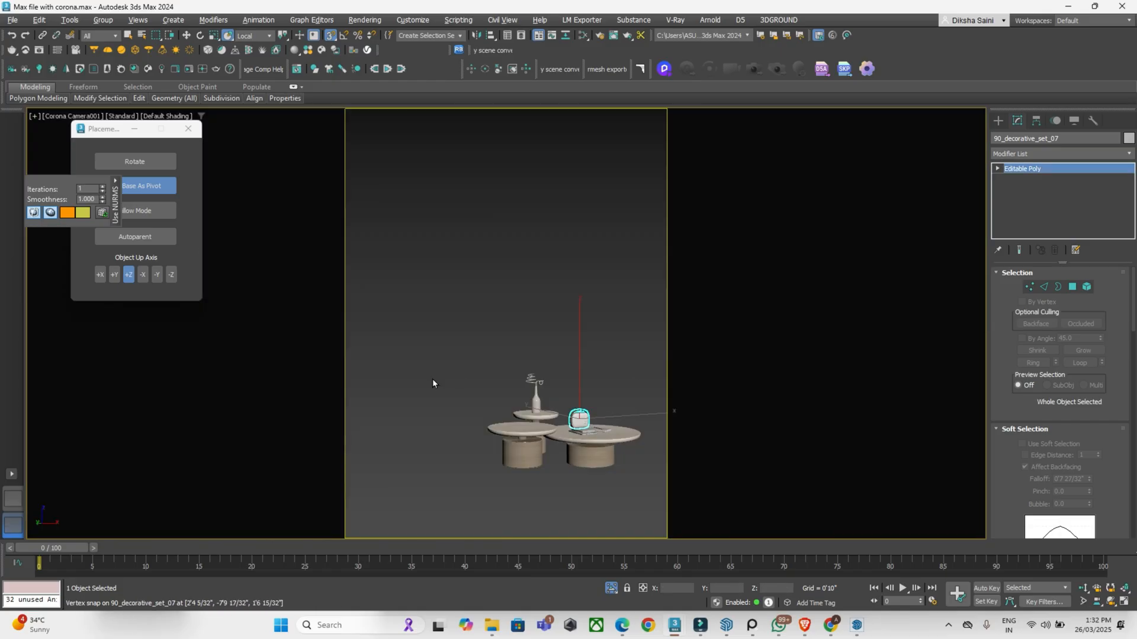
# In the Perspective view, move the speaker along X so it stands directly behind the stacked design books
pyautogui.hotkey('alt', 'w')
pyautogui.middleClick(412, 377)
pyautogui.hotkey('alt', 'w')
pyautogui.moveTo(423, 356); pyautogui.dragTo(363, 289)
pyautogui.keyDown('alt'); pyautogui.moveTo(497, 296); pyautogui.dragTo(444, 305, button='middle'); pyautogui.keyUp('alt')
pyautogui.moveTo(501, 301); pyautogui.dragTo(443, 301)
pyautogui.keyDown('alt'); pyautogui.moveTo(443, 300); pyautogui.dragTo(452, 332, button='middle'); pyautogui.keyUp('alt')
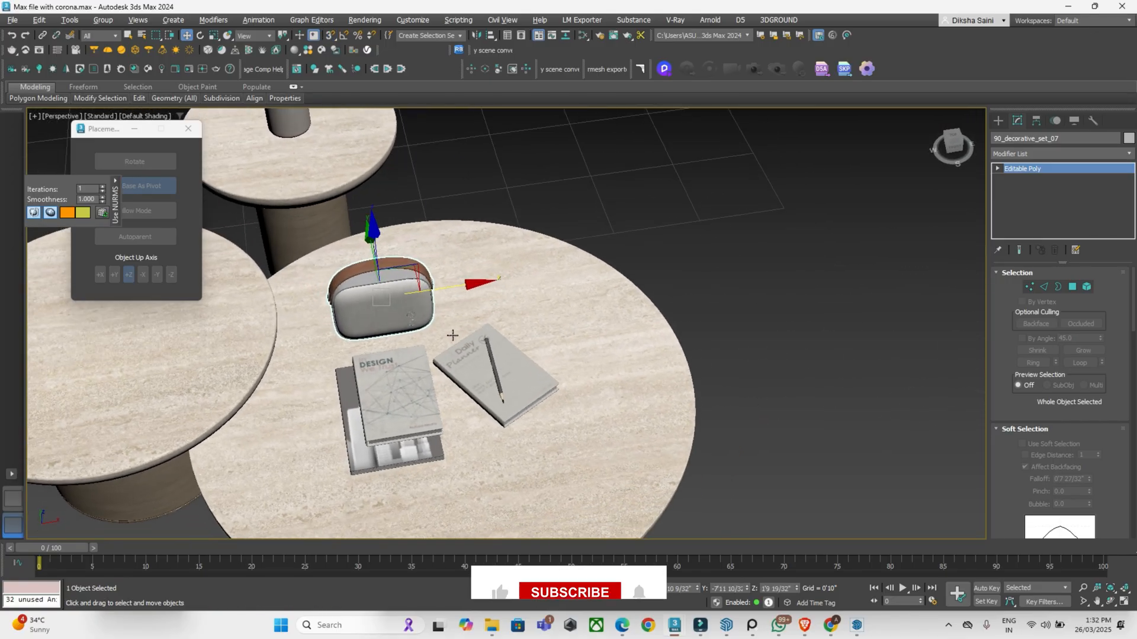
# Rotate the speaker about 31 degrees around Z in the Top view, and deselect it back in the Perspective view
pyautogui.press('e')
pyautogui.press('t')
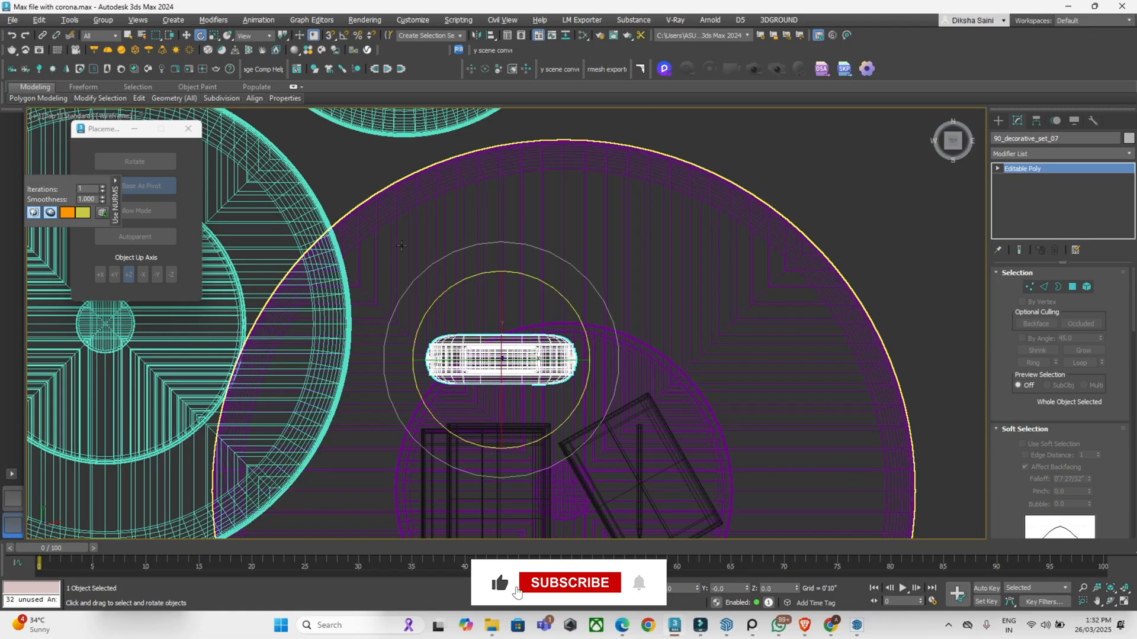
pyautogui.moveTo(569, 294); pyautogui.dragTo(559, 299)
pyautogui.hotkey('alt', 'w')
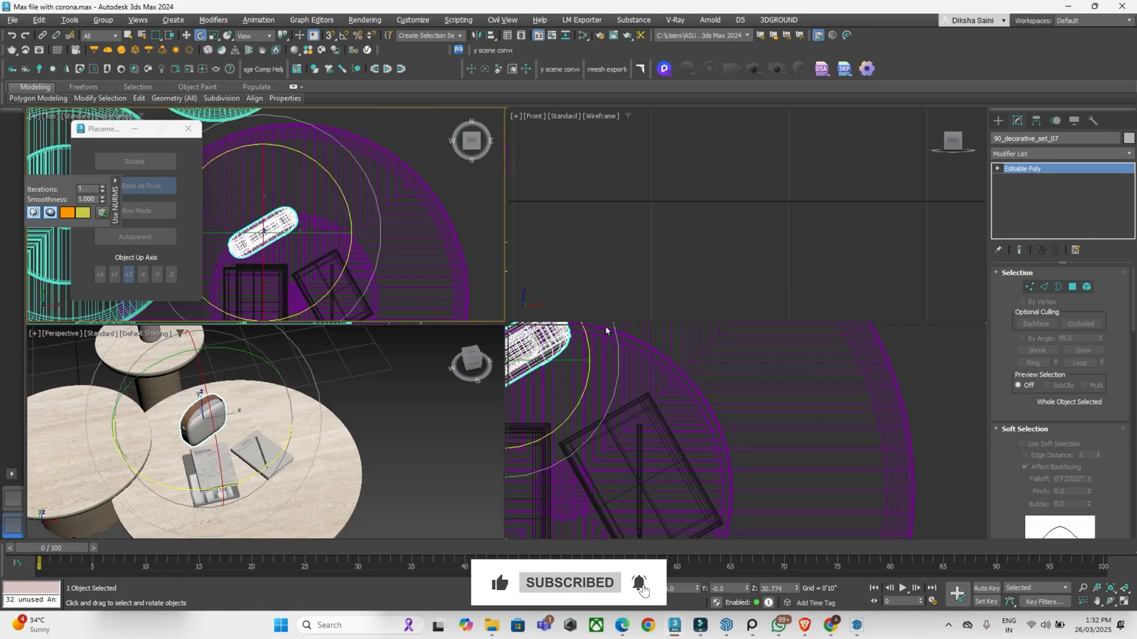
pyautogui.middleClick(675, 405)
pyautogui.hotkey('alt', 'w')
pyautogui.hotkey('alt', 'w')
pyautogui.middleClick(330, 444)
pyautogui.hotkey('alt', 'w')
pyautogui.scroll(-5, 641, 399)
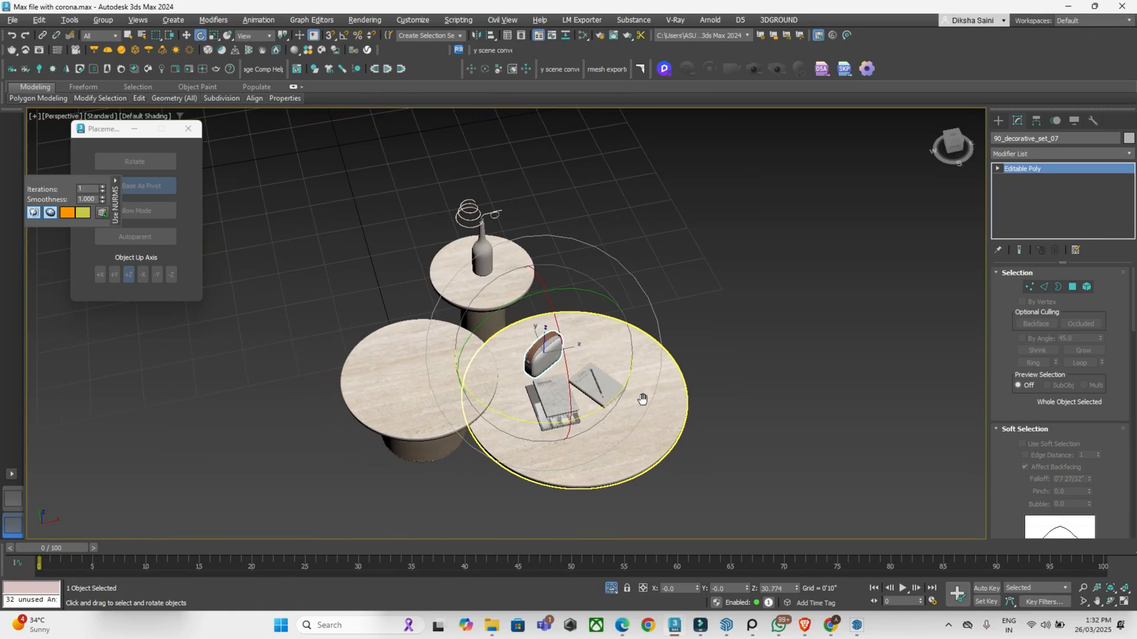
pyautogui.click(679, 245)
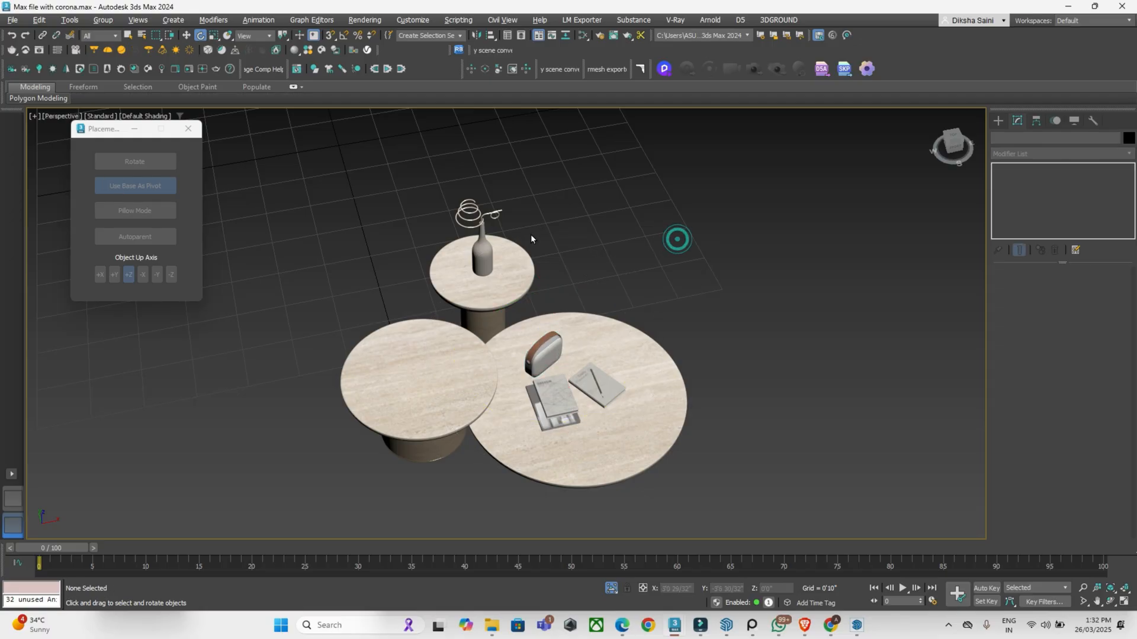
# Close the placement settings dialog
pyautogui.scroll(-5, 547, 241)
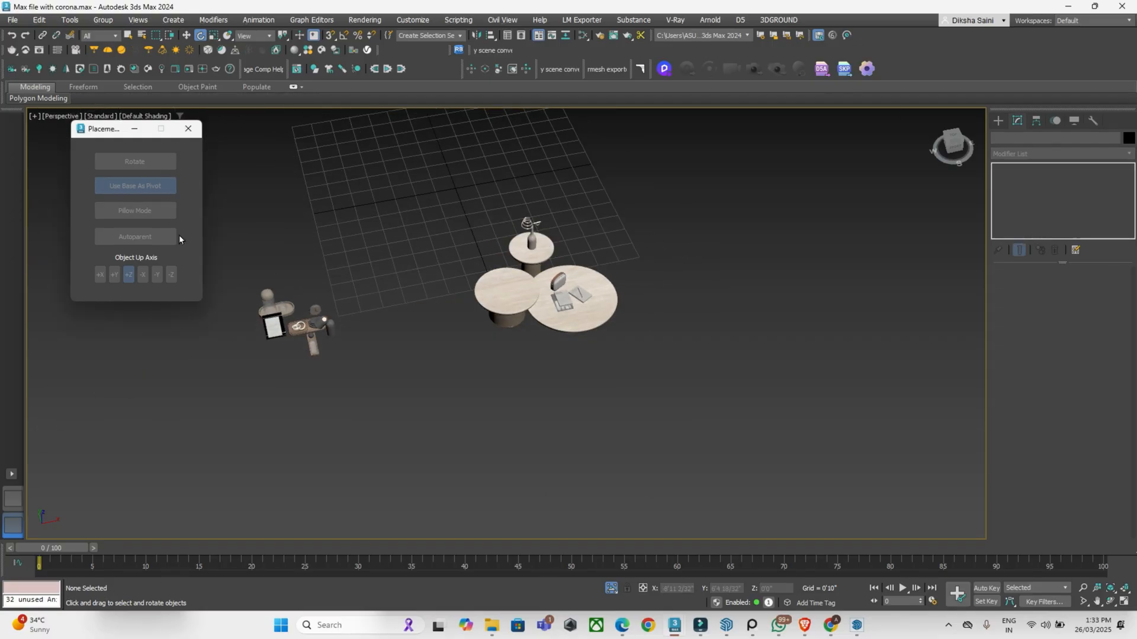
pyautogui.click(188, 130)
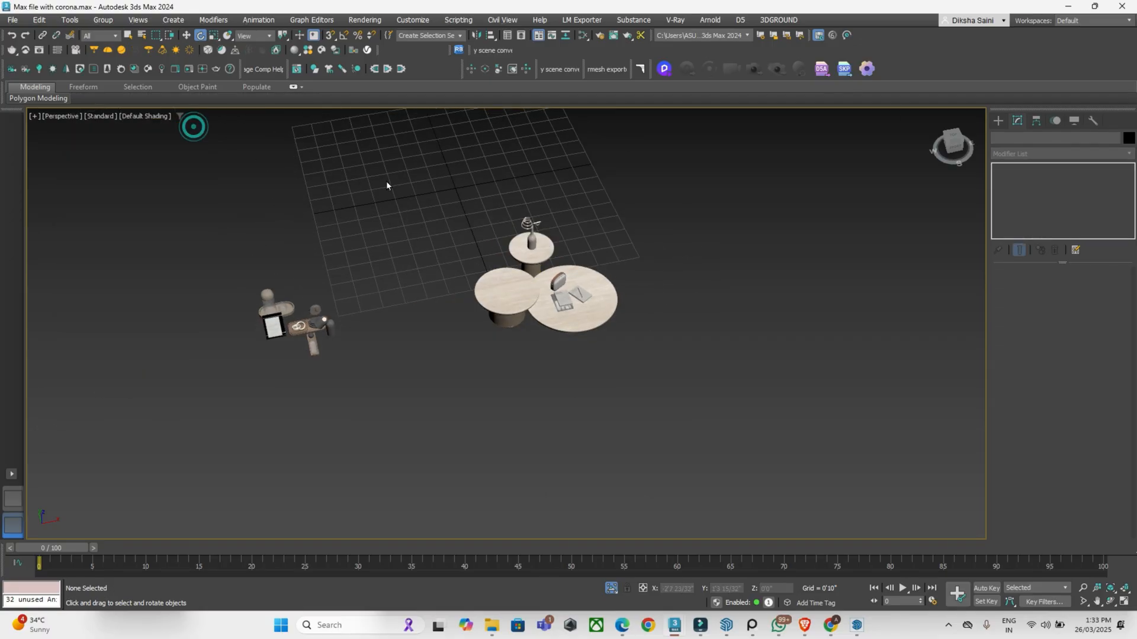
pyautogui.moveTo(386, 181); pyautogui.dragTo(428, 209, button='middle')
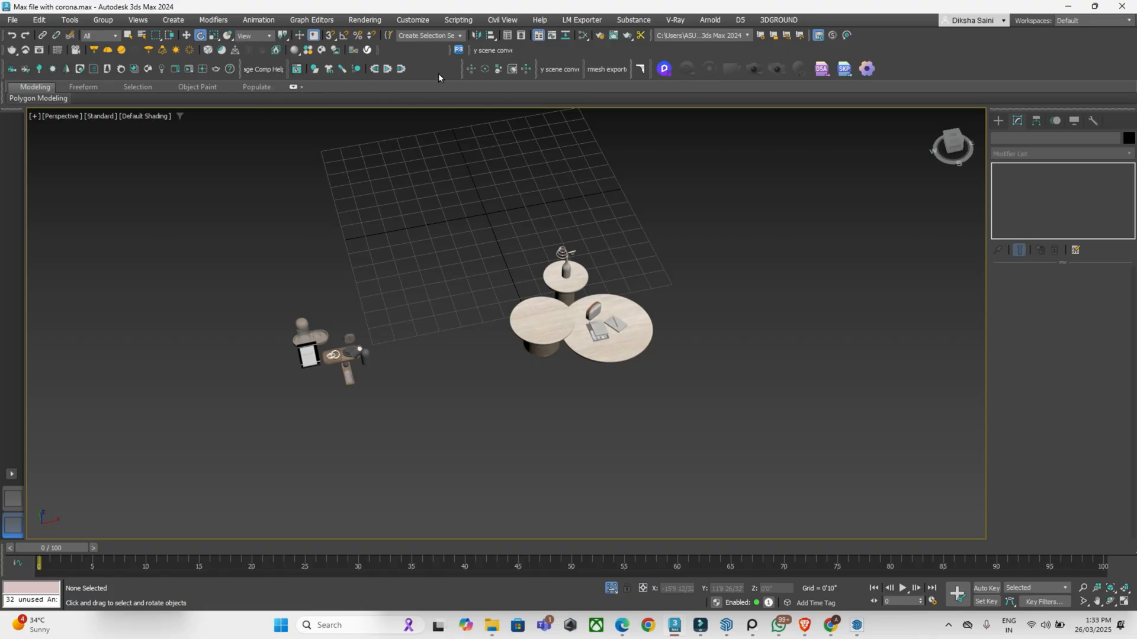
# Open the Chaos Cosmos asset browser and switch it from downloaded assets to all 3D models
pyautogui.click(150, 70)
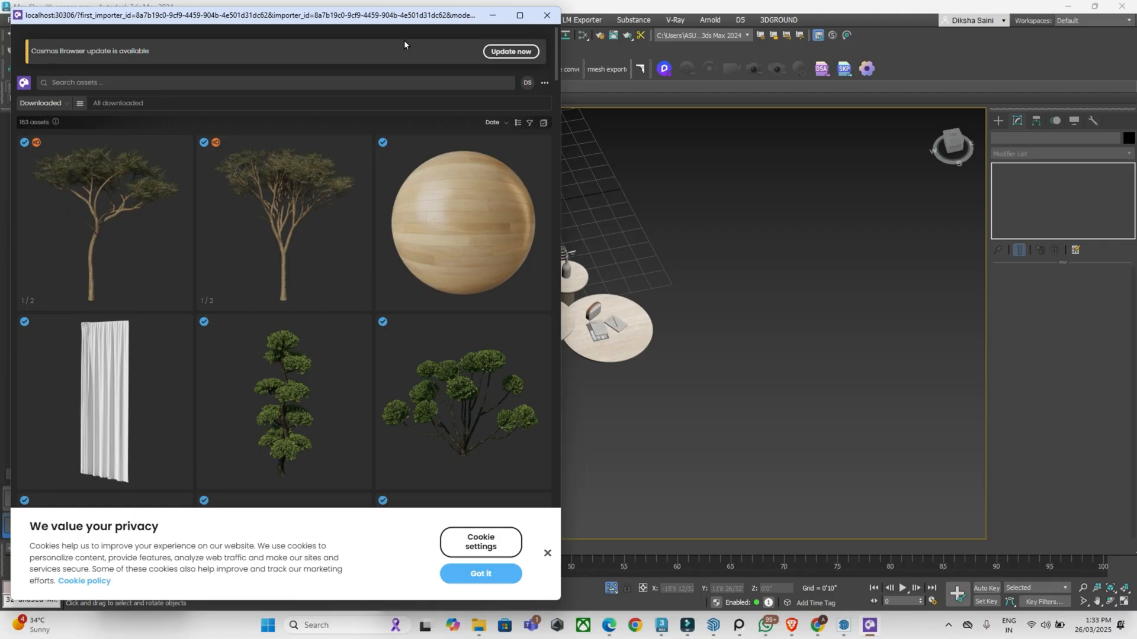
pyautogui.click(67, 104)
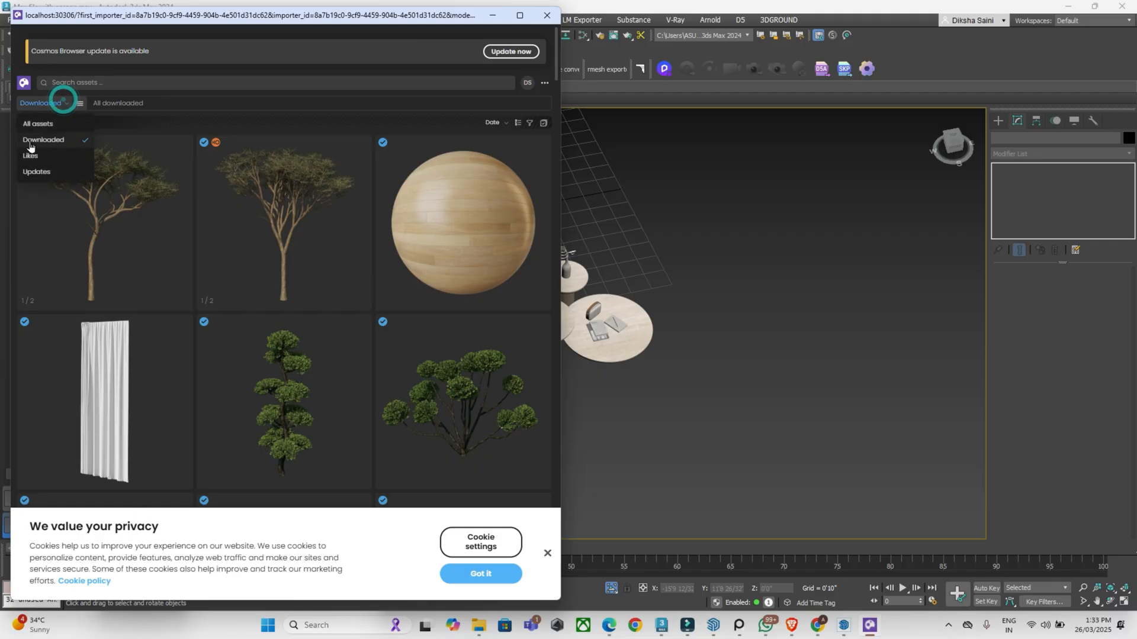
pyautogui.click(40, 123)
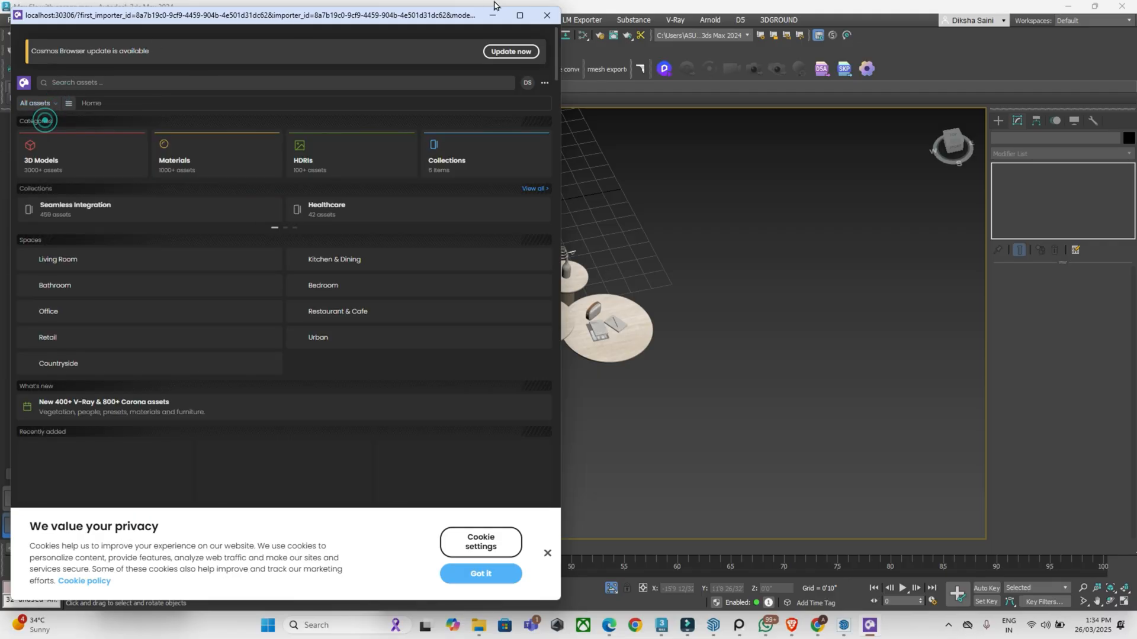
pyautogui.click(84, 156)
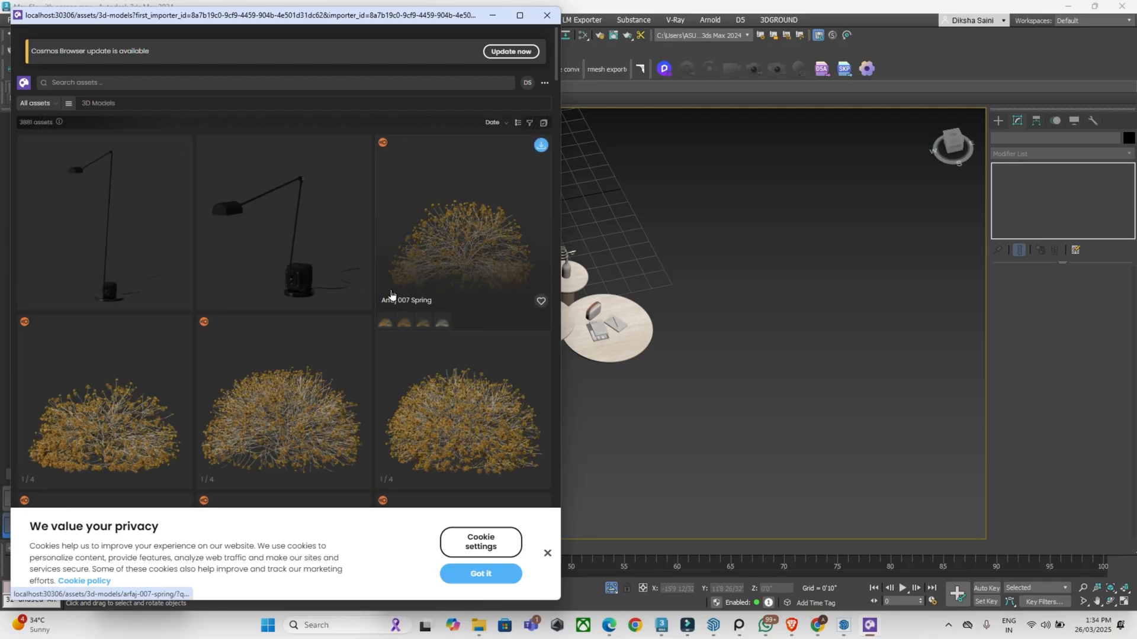
# Narrow the 3D models list to the Accessories category
pyautogui.scroll(-12, 391, 294)
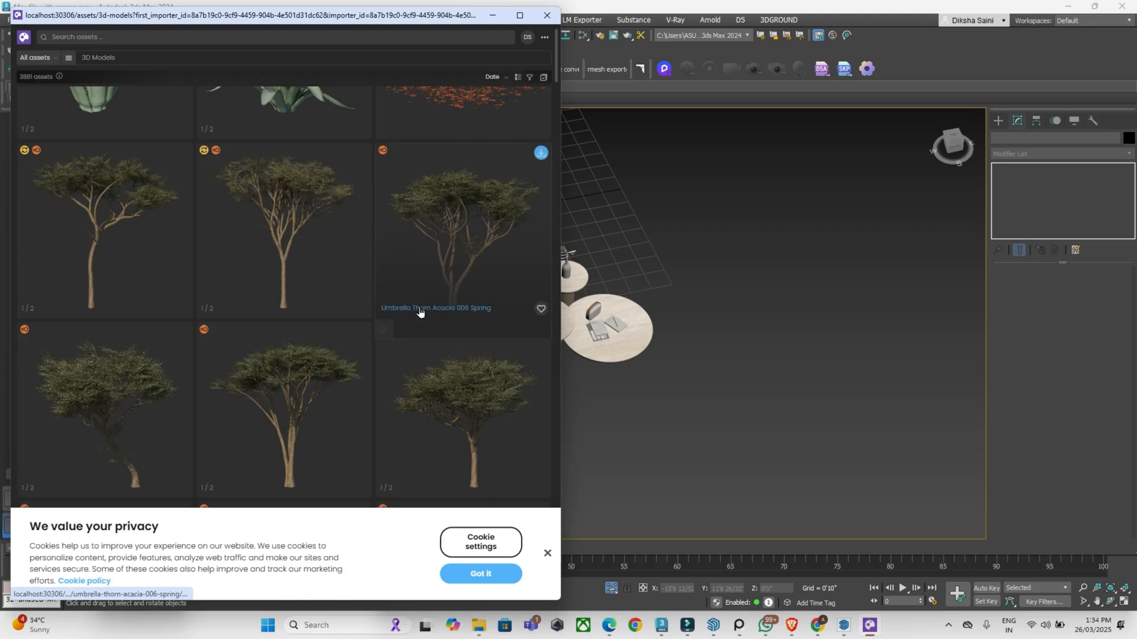
pyautogui.scroll(-10, 490, 314)
pyautogui.scroll(12, 431, 363)
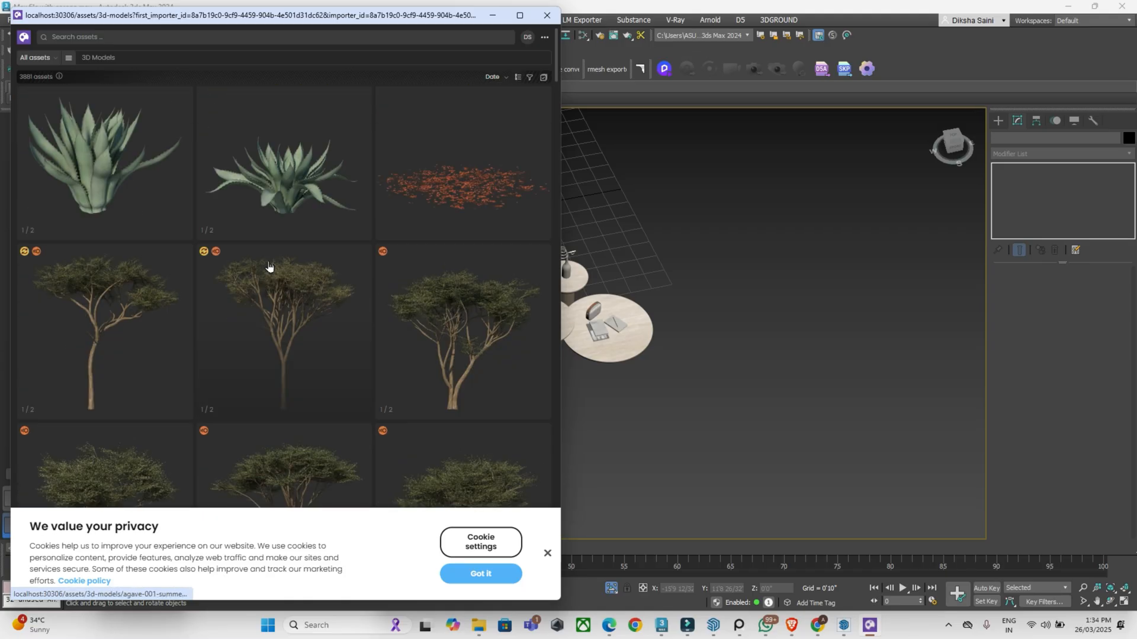
pyautogui.scroll(5, 268, 267)
pyautogui.click(69, 105)
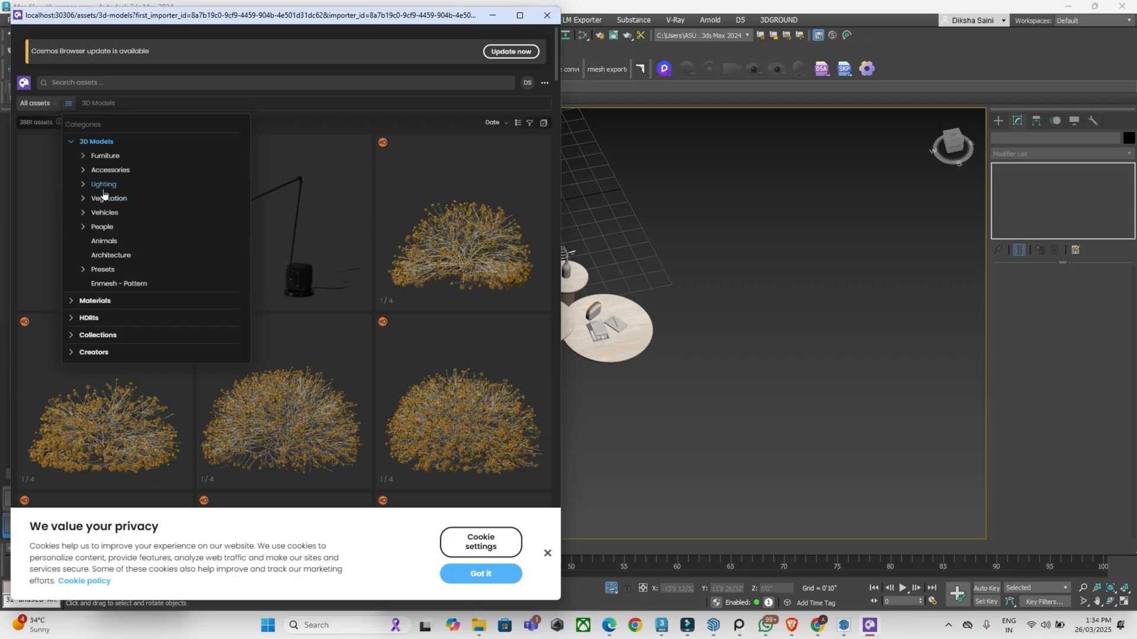
pyautogui.click(110, 171)
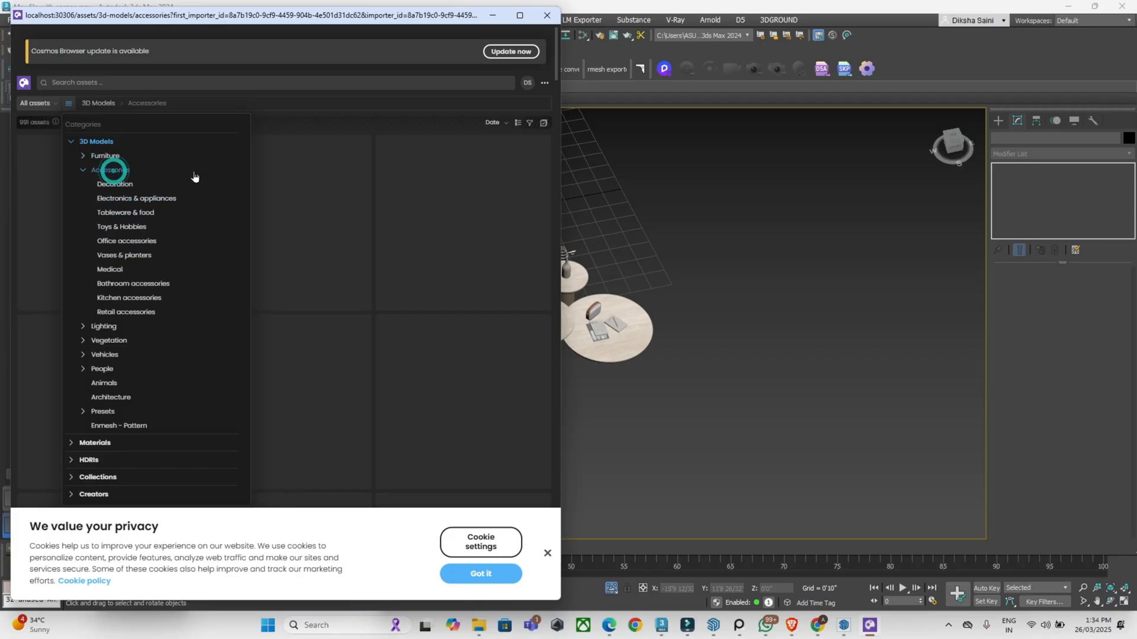
pyautogui.click(413, 111)
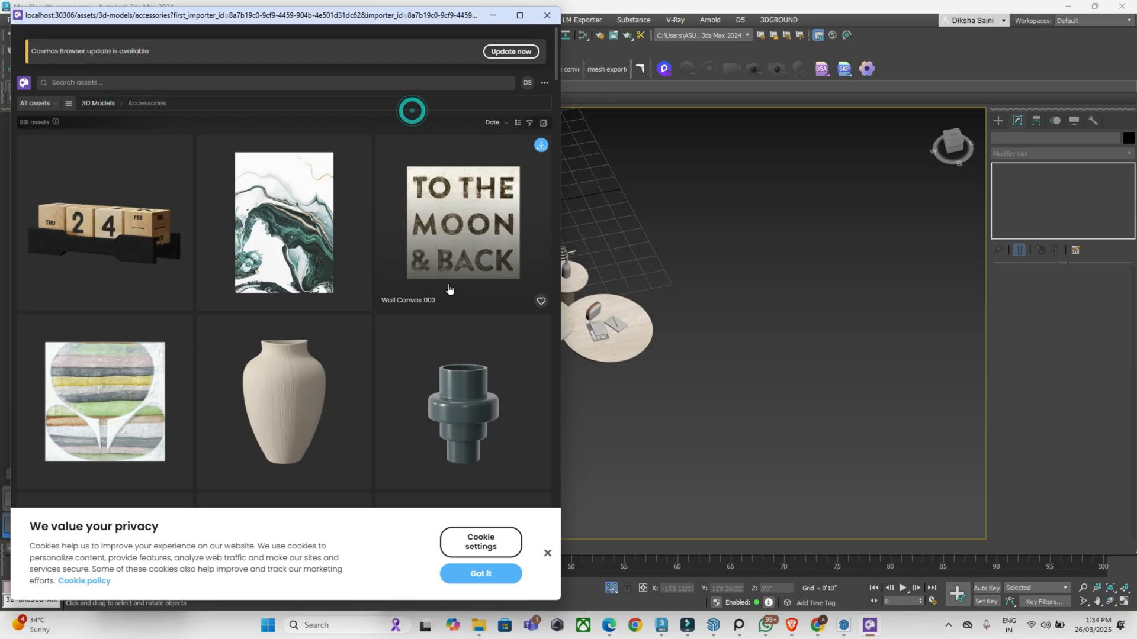
# Browse the accessories for decor pieces and download the Thermos Jug 155 004 asset
pyautogui.scroll(-5, 449, 307)
pyautogui.scroll(-10, 448, 306)
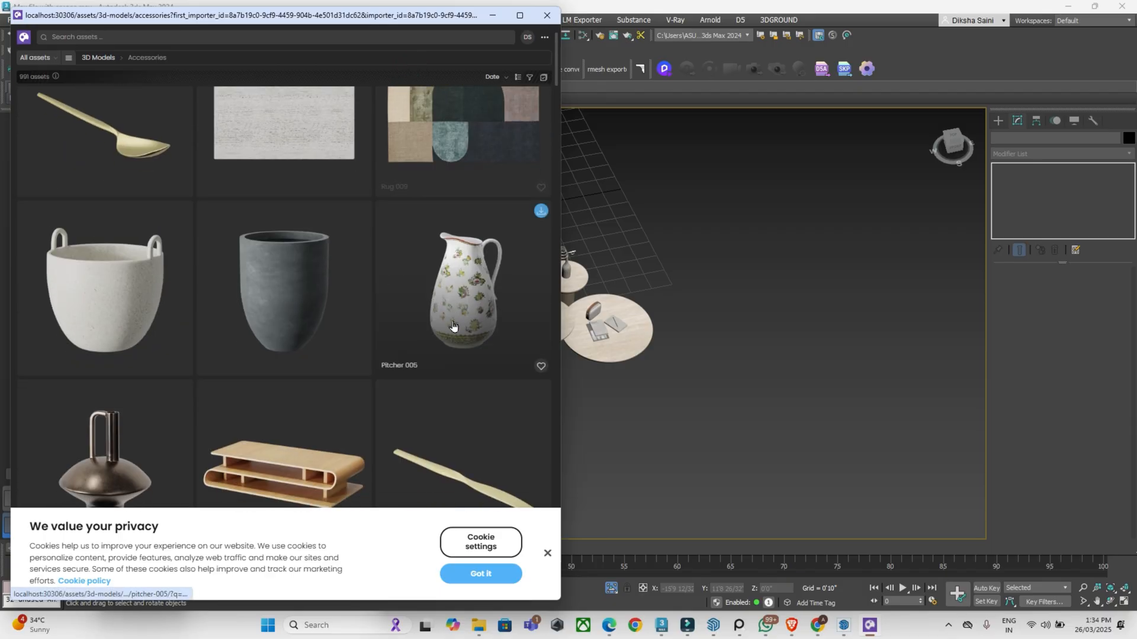
pyautogui.scroll(-7, 444, 333)
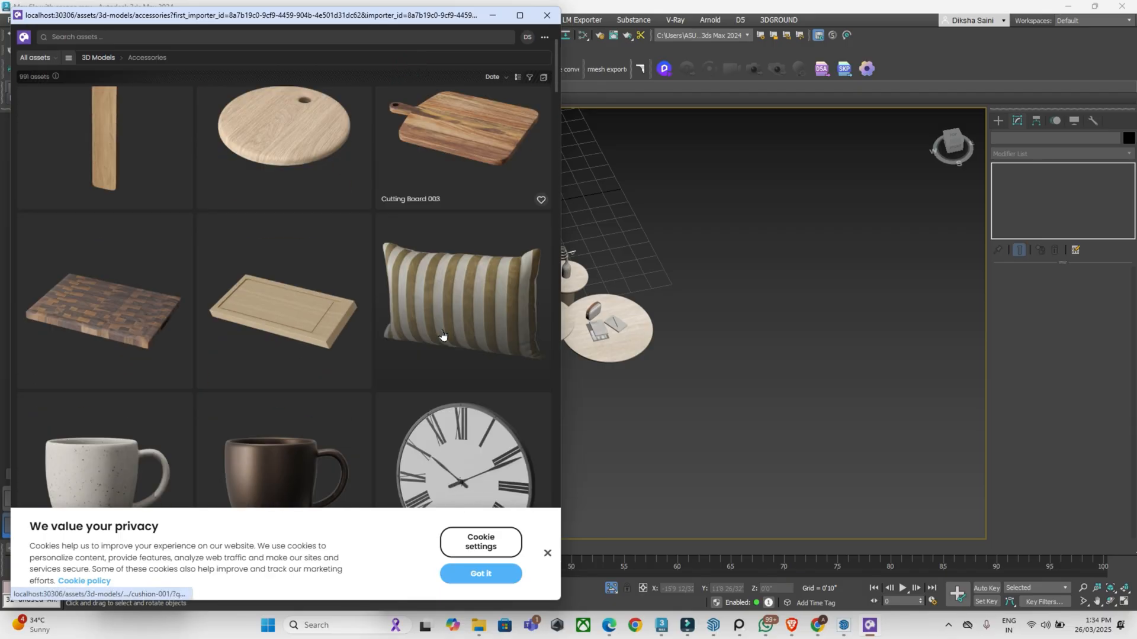
pyautogui.scroll(-11, 477, 267)
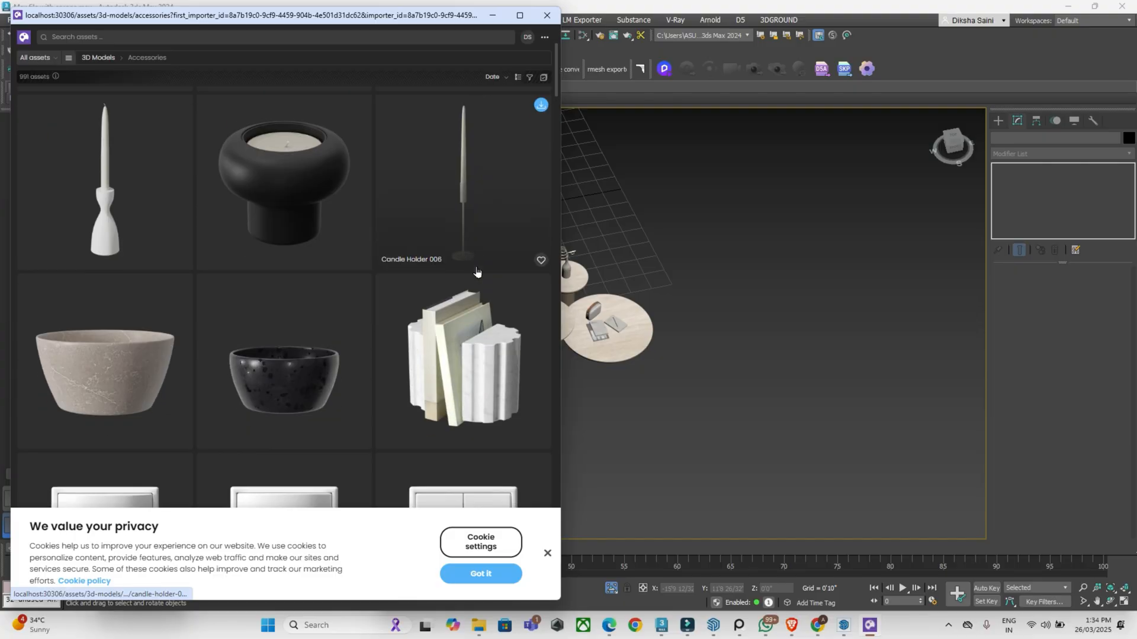
pyautogui.scroll(-5, 481, 269)
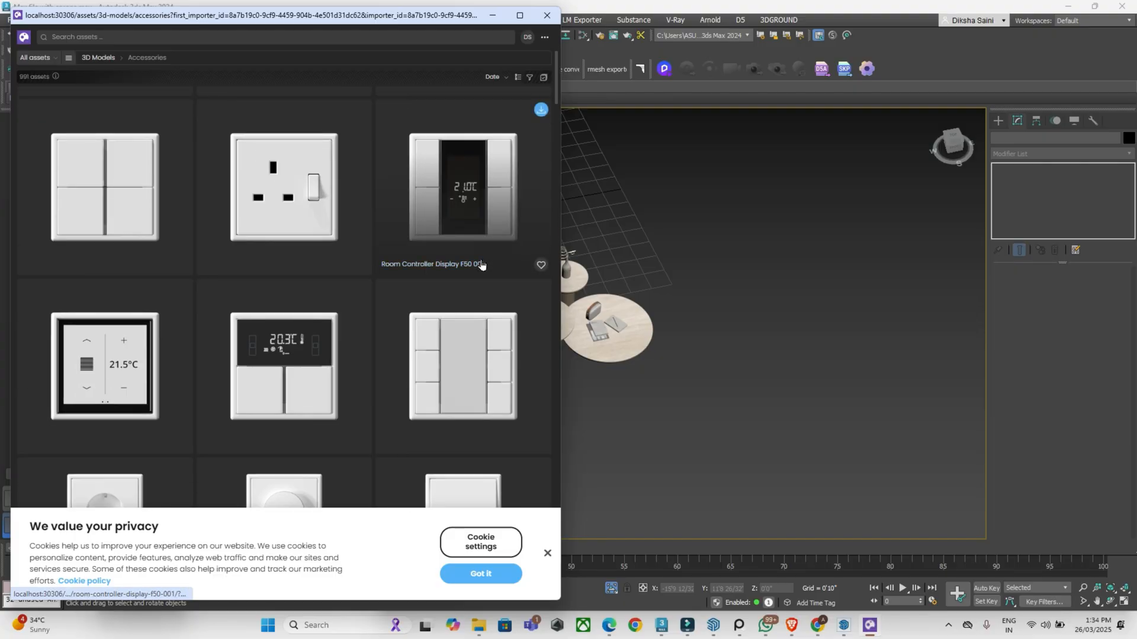
pyautogui.scroll(-12, 481, 266)
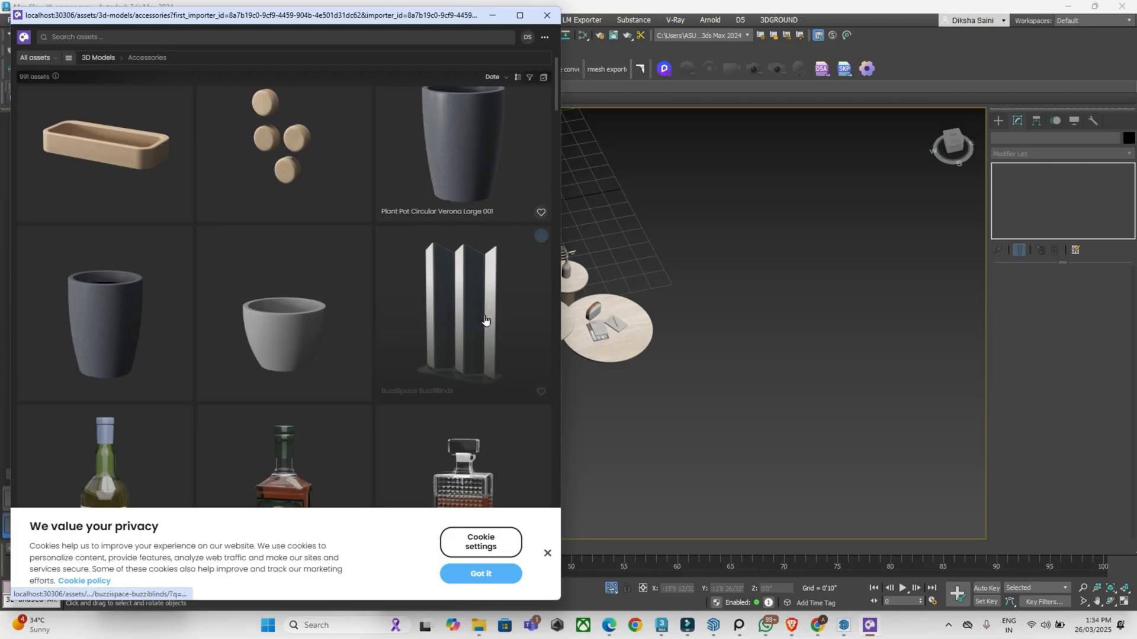
pyautogui.scroll(-10, 485, 320)
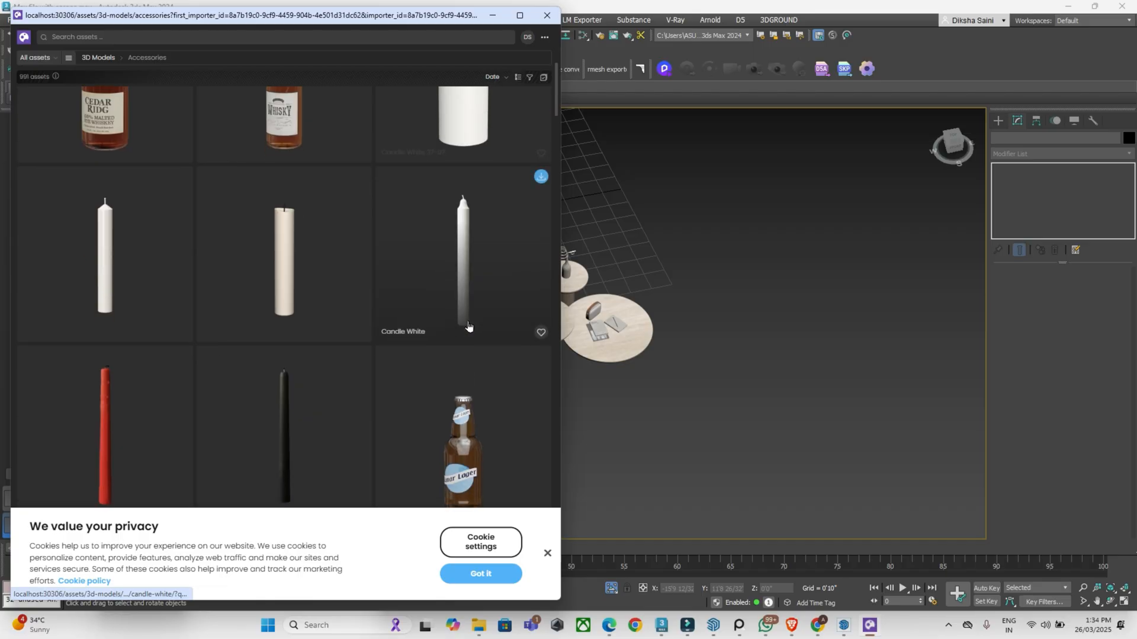
pyautogui.scroll(-14, 468, 326)
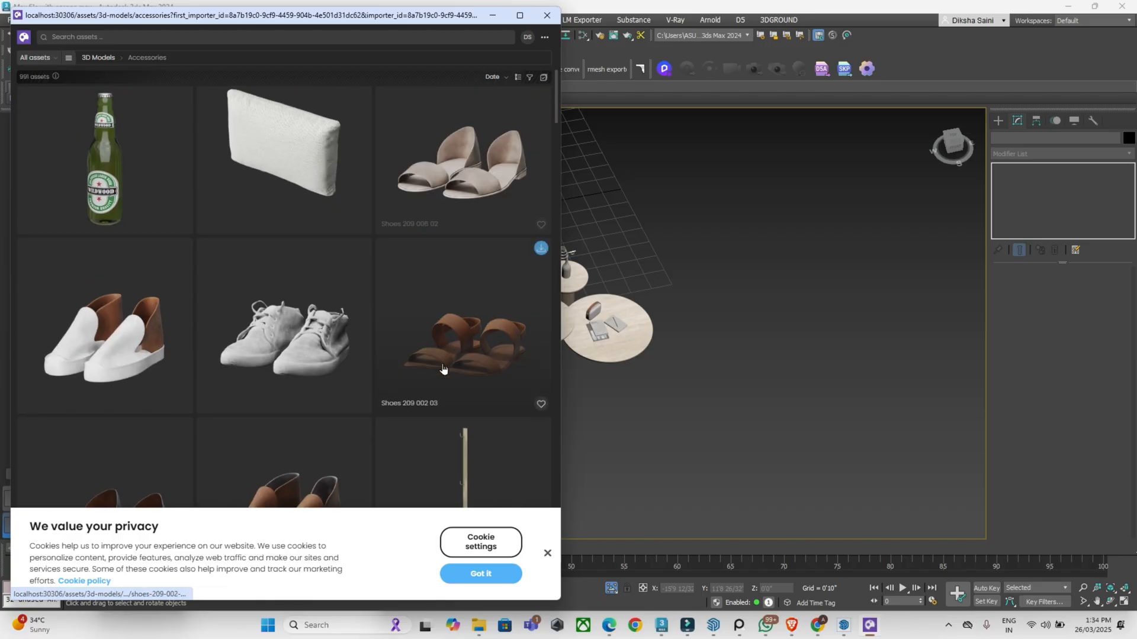
pyautogui.scroll(-12, 442, 369)
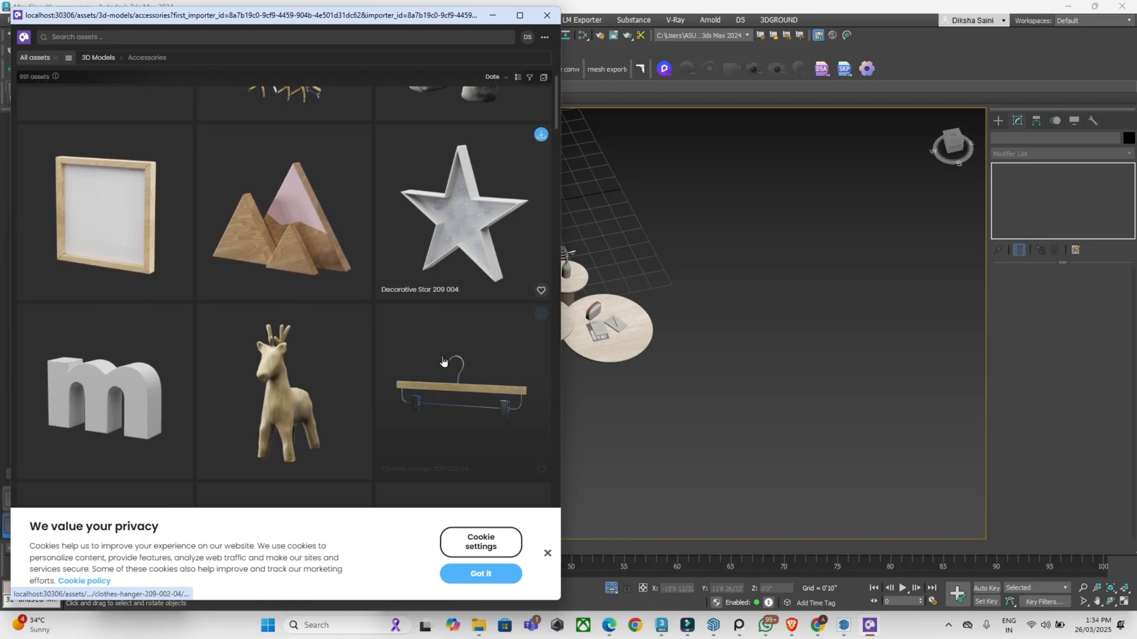
pyautogui.scroll(-9, 442, 361)
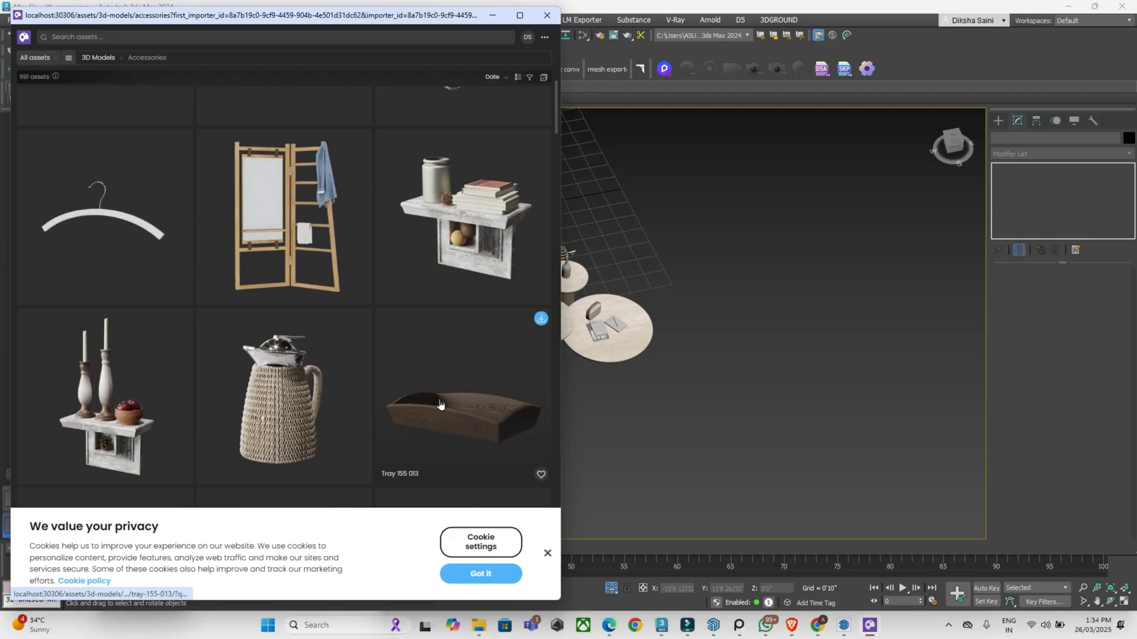
pyautogui.scroll(-3, 440, 404)
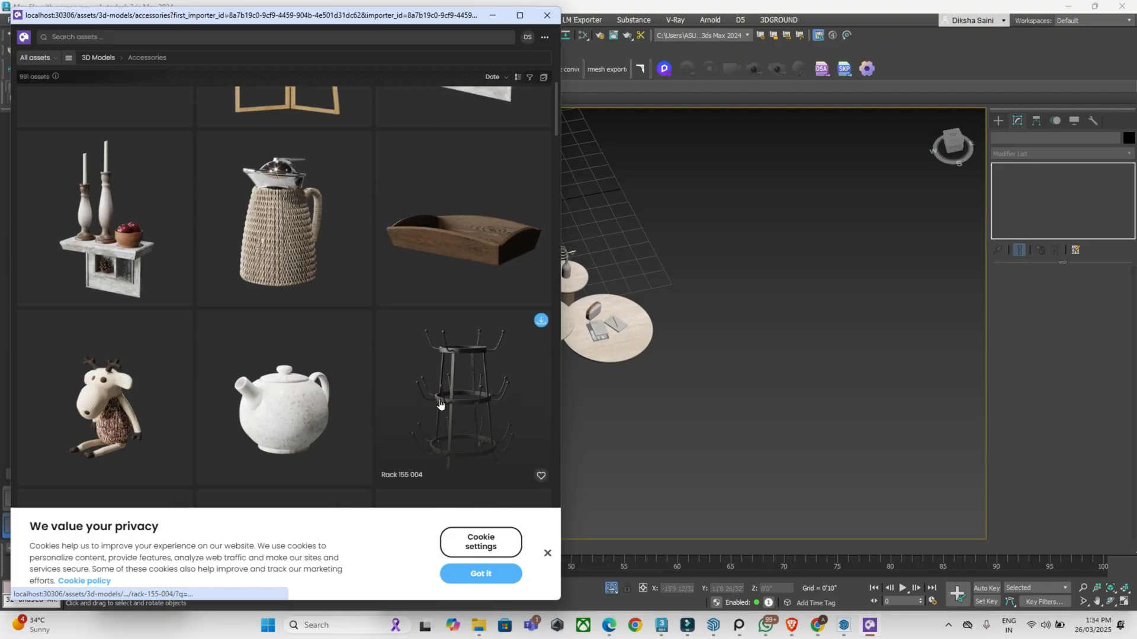
pyautogui.scroll(-2, 440, 401)
pyautogui.scroll(1, 401, 356)
pyautogui.scroll(1, 292, 175)
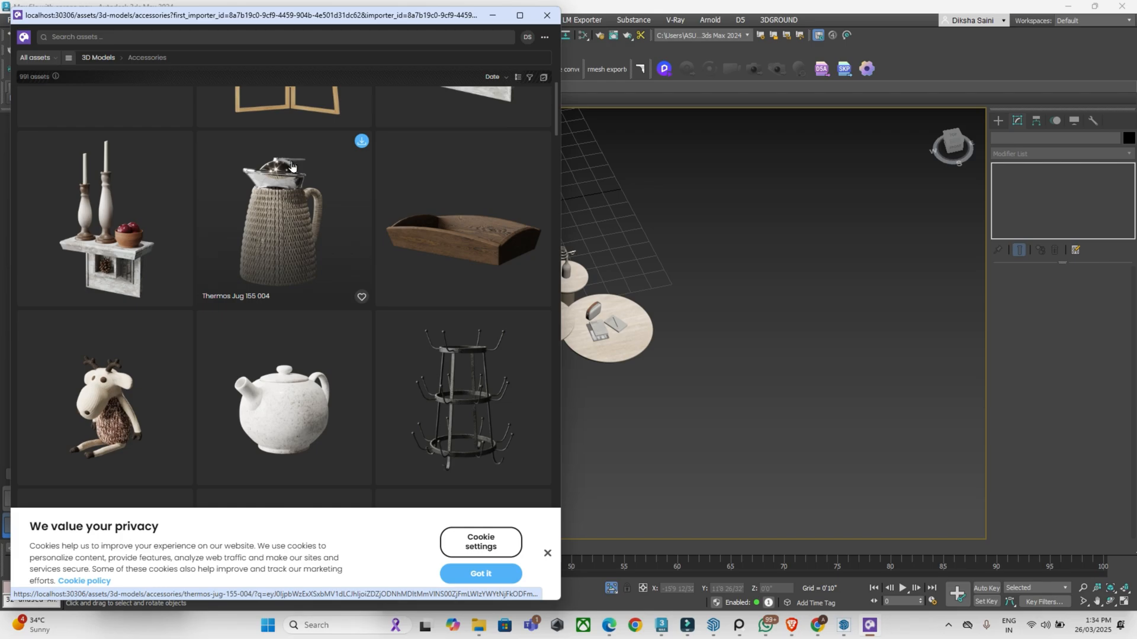
pyautogui.click(361, 142)
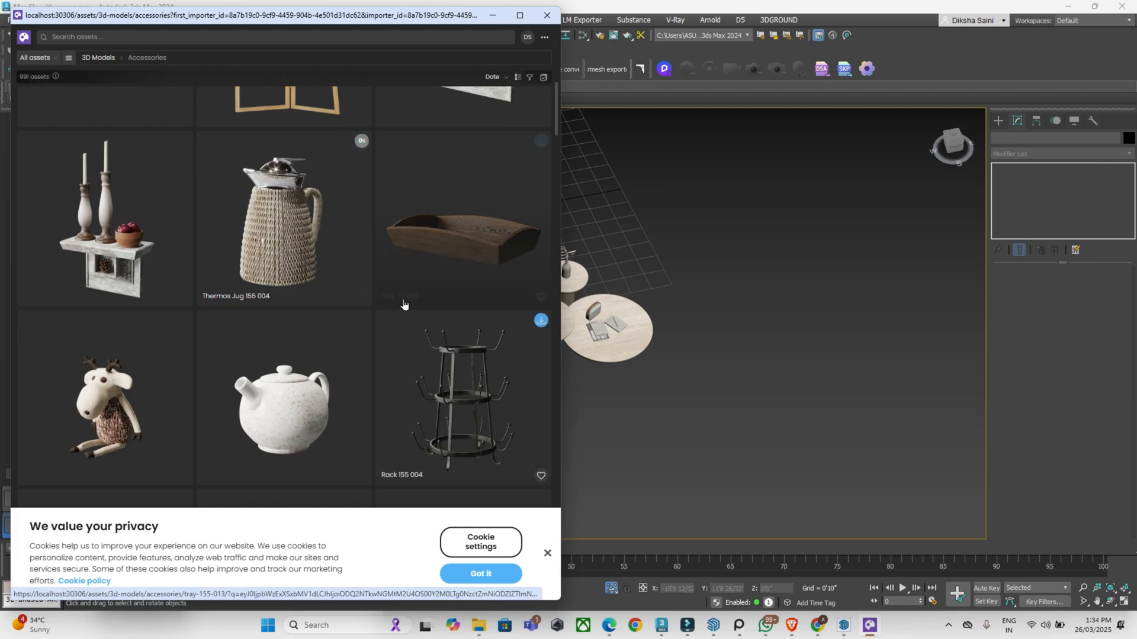
# Look further down the accessories and download the Interior Props 155 002 asset
pyautogui.scroll(-2, 403, 370)
pyautogui.scroll(-3, 342, 410)
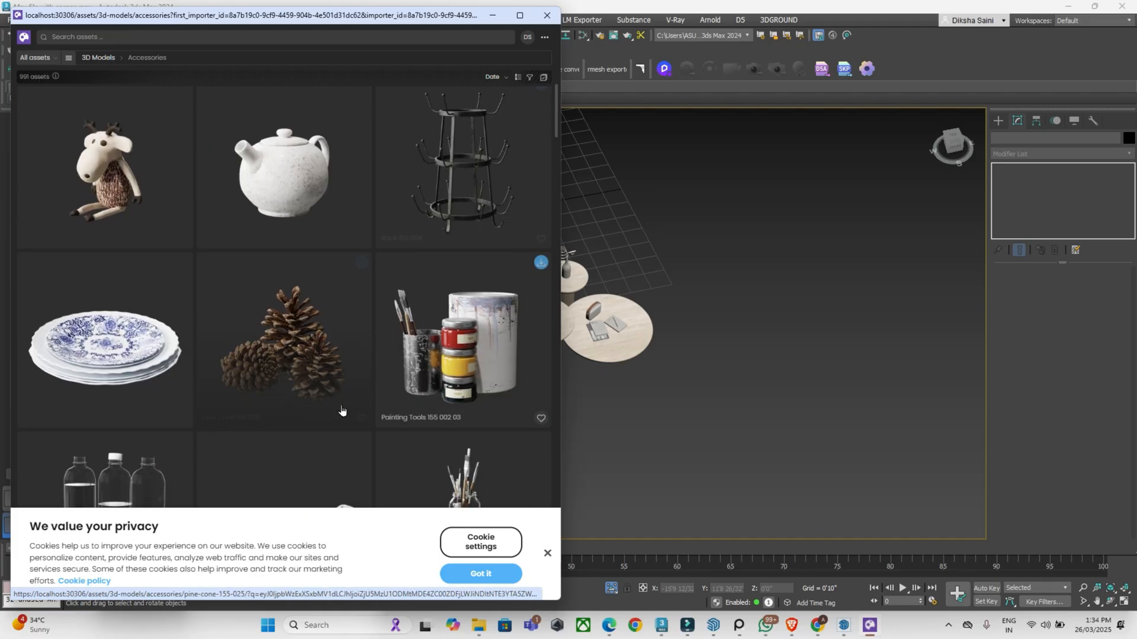
pyautogui.scroll(-5, 315, 431)
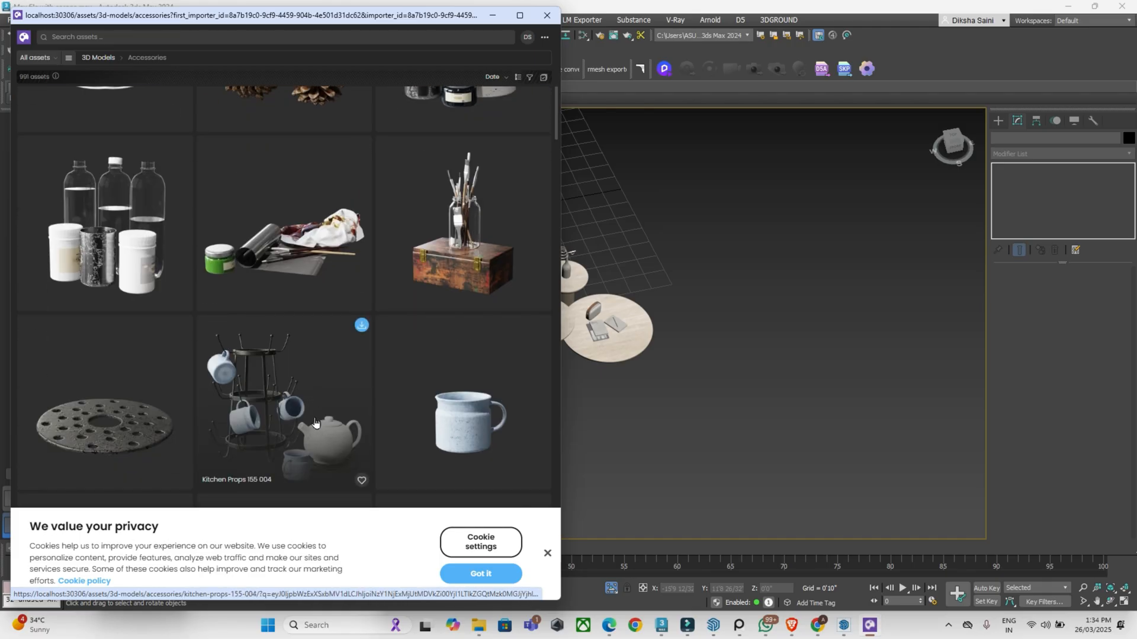
pyautogui.scroll(-5, 314, 424)
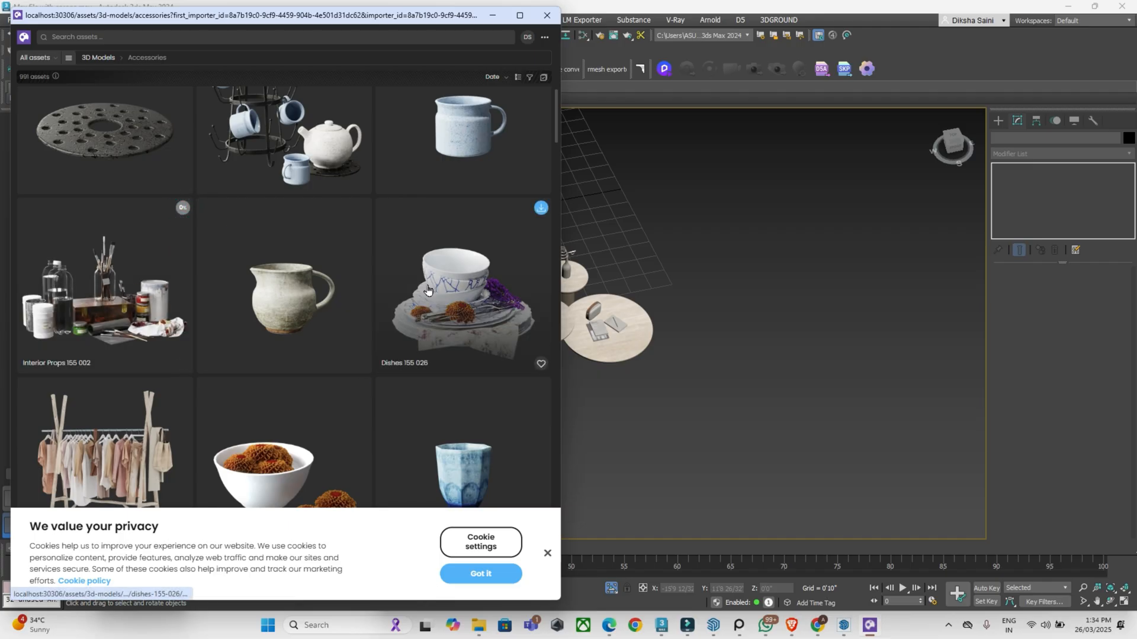
# Browse further through the Cosmos accessories, then import the downloaded Thermos Jug 155 004 into the scene
pyautogui.scroll(-6, 428, 290)
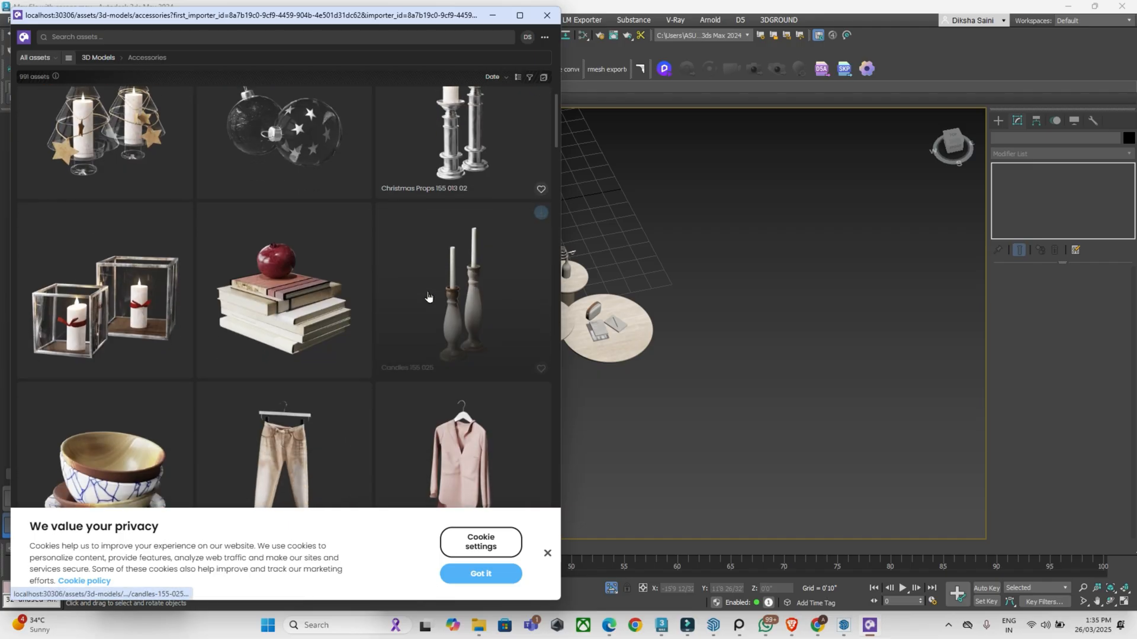
pyautogui.scroll(-5, 428, 296)
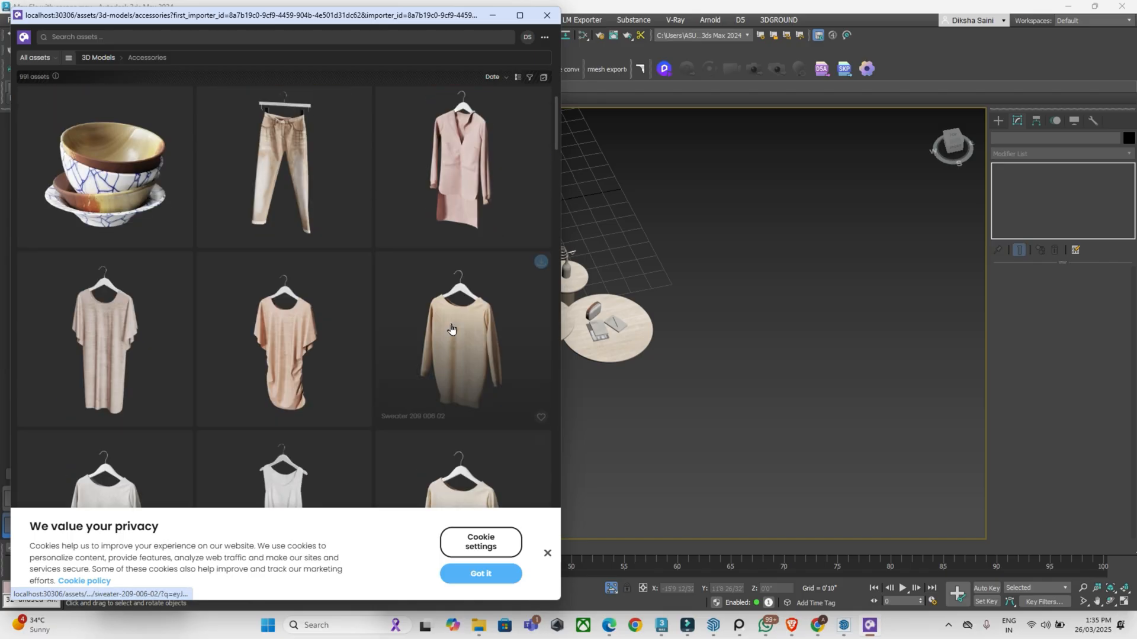
pyautogui.scroll(12, 438, 322)
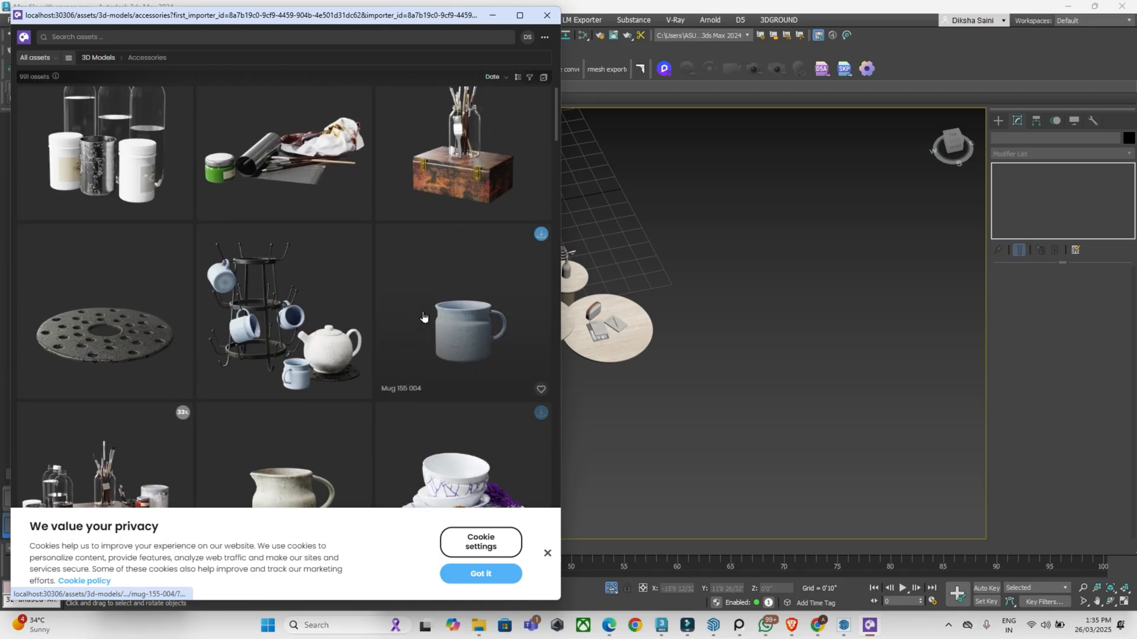
pyautogui.scroll(9, 423, 317)
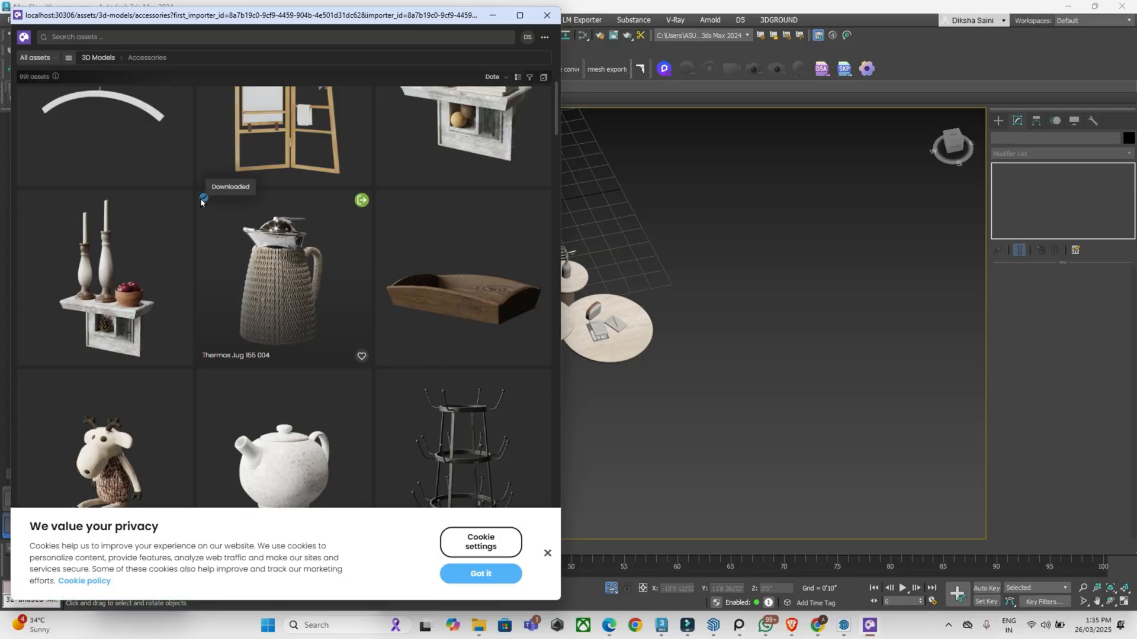
pyautogui.click(362, 201)
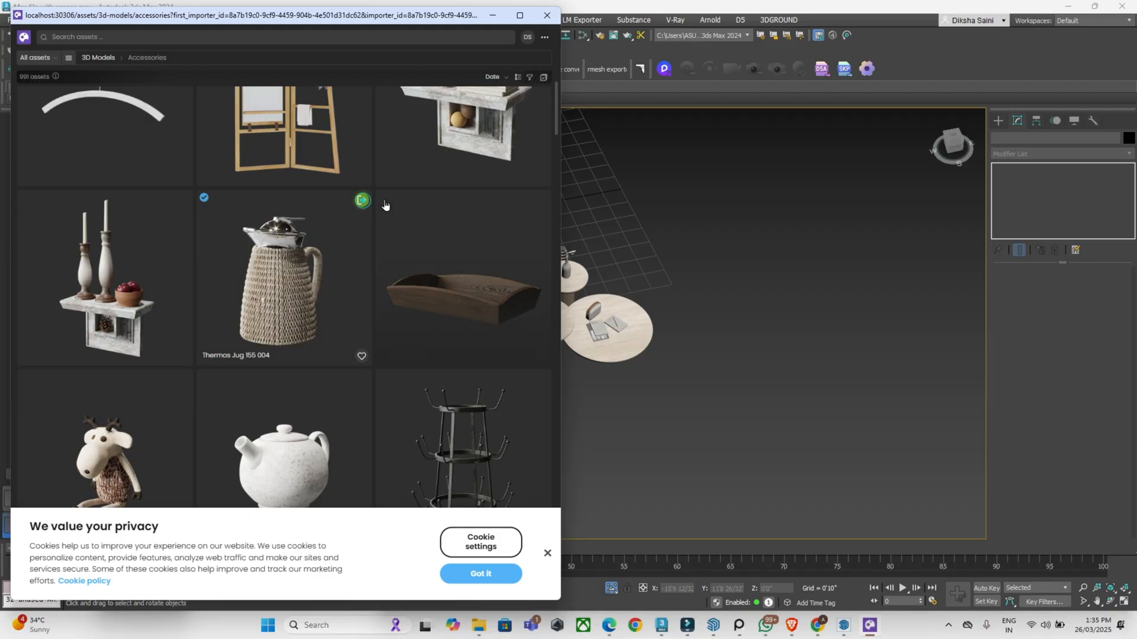
pyautogui.moveTo(701, 288); pyautogui.dragTo(753, 309, button='middle')
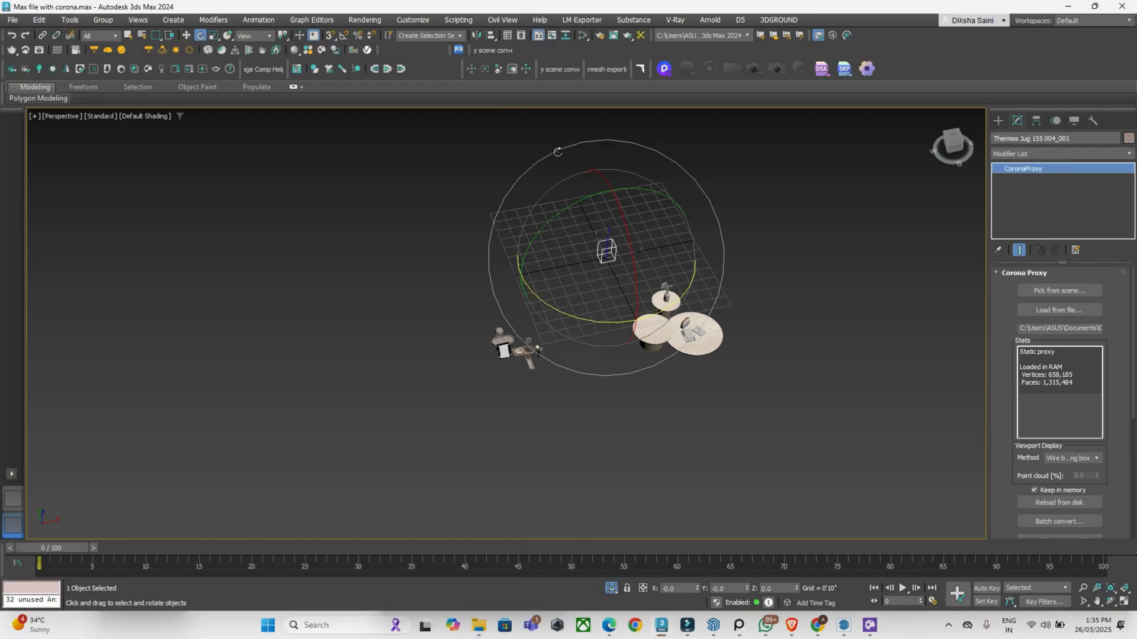
pyautogui.scroll(5, 565, 267)
pyautogui.keyDown('alt'); pyautogui.moveTo(614, 266); pyautogui.dragTo(532, 247, button='middle'); pyautogui.keyUp('alt')
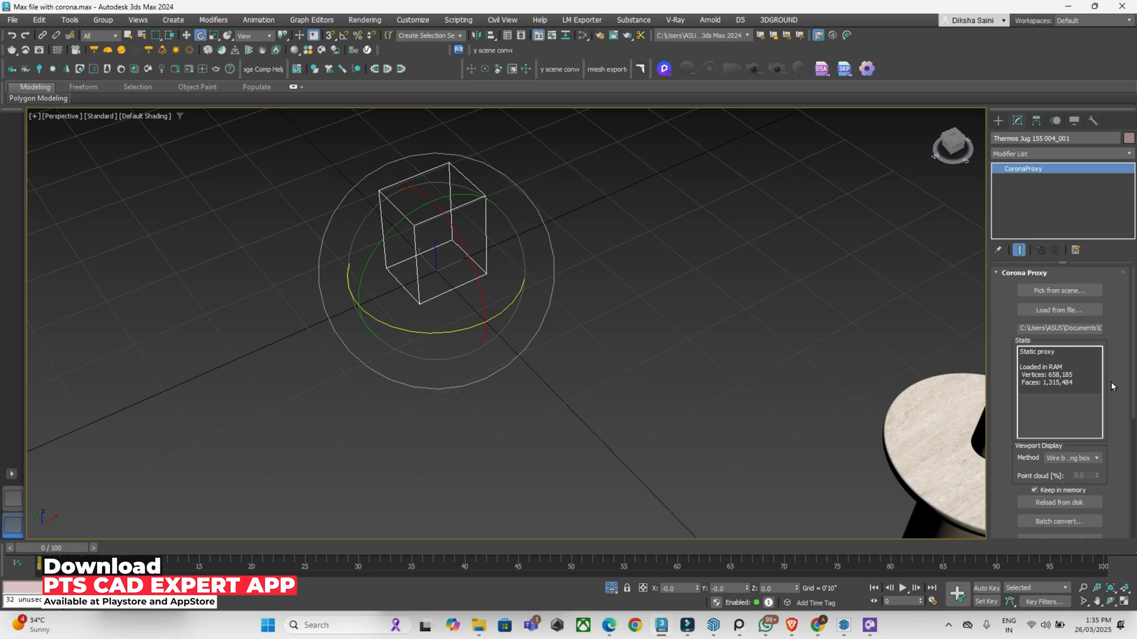
# Set the thermos jug proxy's viewport display method to Full mesh
pyautogui.scroll(-5, 1105, 391)
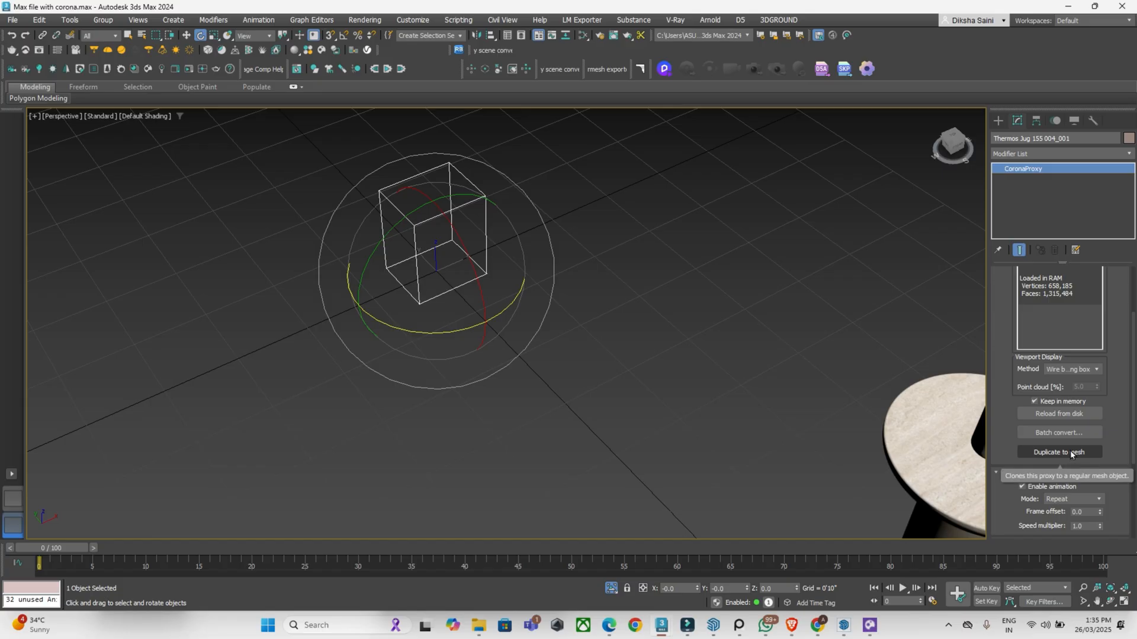
pyautogui.scroll(-5, 1105, 436)
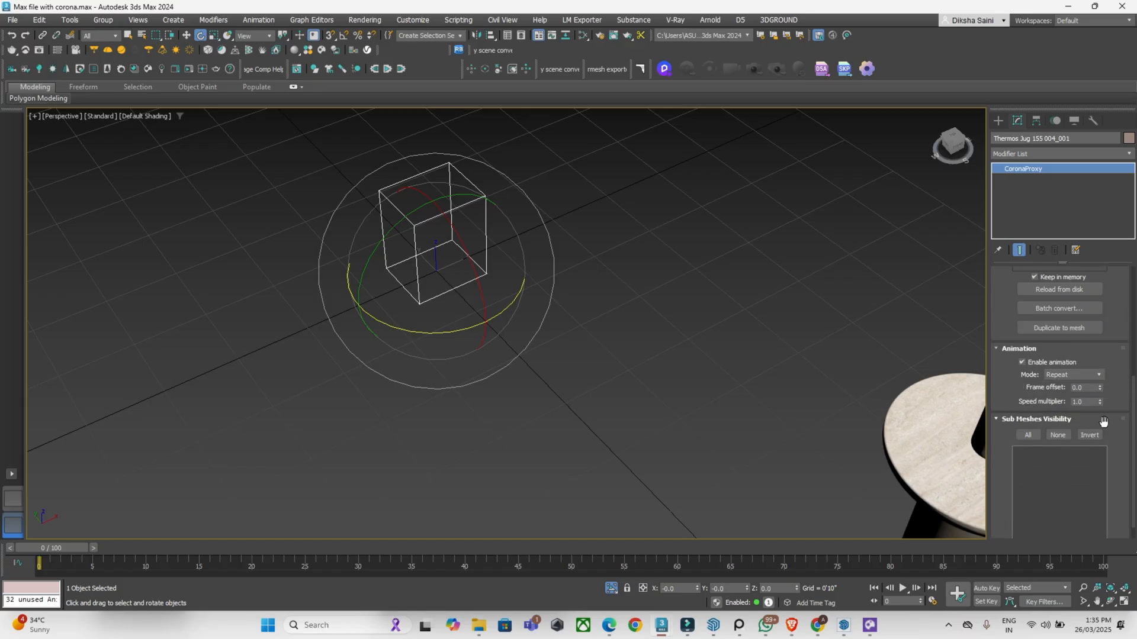
pyautogui.scroll(5, 1105, 435)
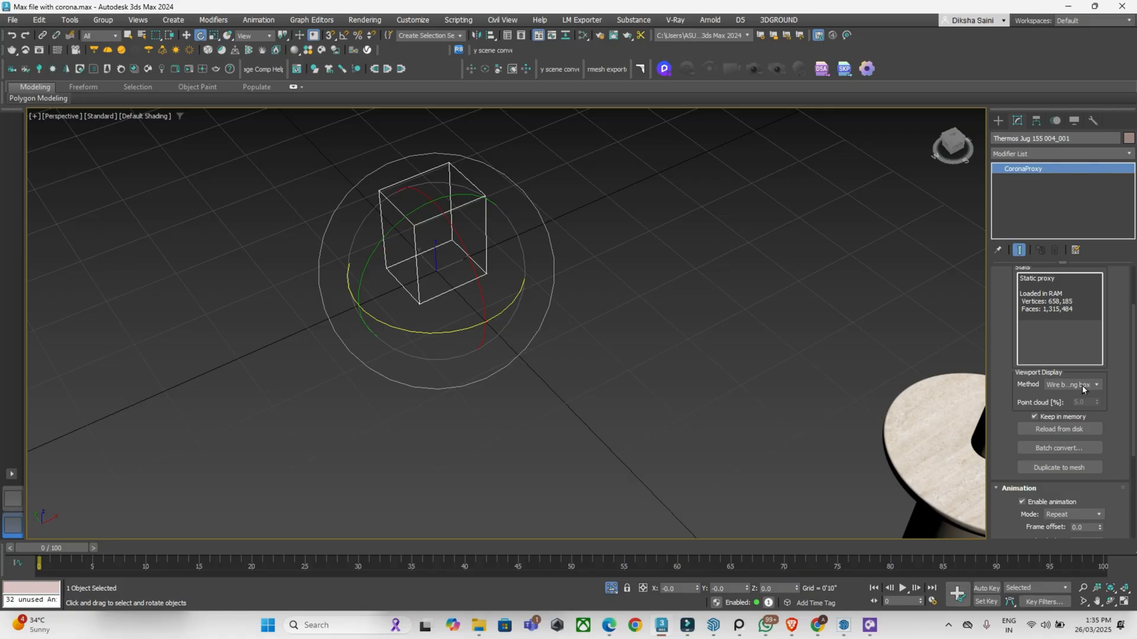
pyautogui.click(1081, 386)
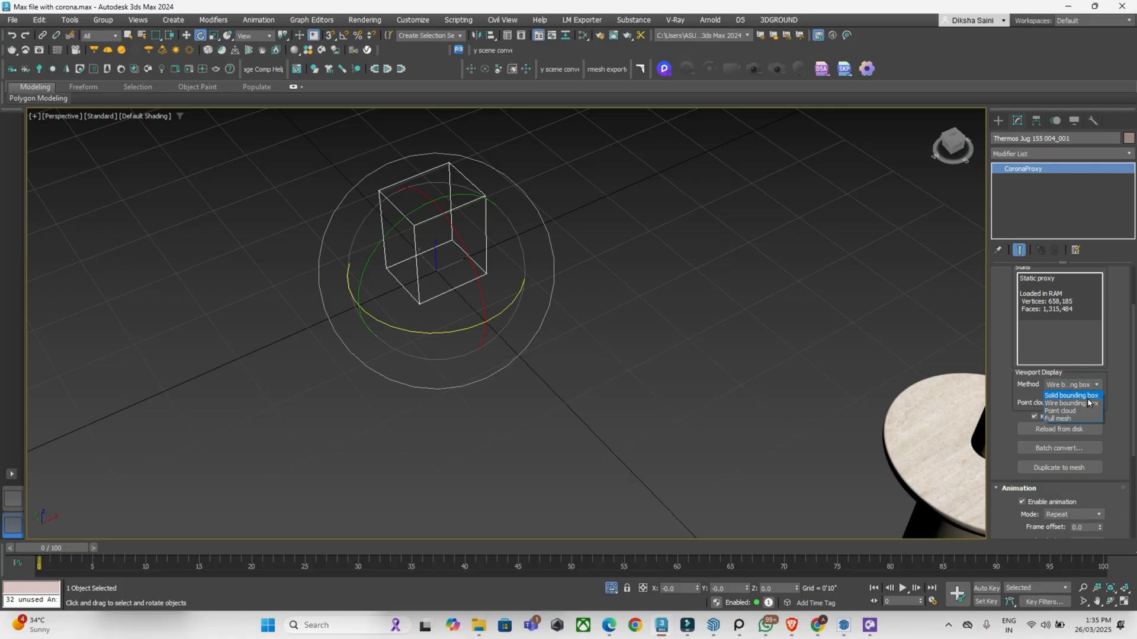
pyautogui.click(1075, 418)
pyautogui.moveTo(613, 238); pyautogui.dragTo(686, 320)
pyautogui.scroll(5, 400, 213)
pyautogui.click(453, 267)
pyautogui.scroll(-6, 396, 271)
pyautogui.moveTo(562, 324)
pyautogui.keyDown('alt'); pyautogui.mouseDown(button='middle')
pyautogui.moveTo(580, 317)
pyautogui.moveTo(571, 307)
pyautogui.moveTo(572, 320)
pyautogui.mouseUp(button='middle'); pyautogui.keyUp('alt')
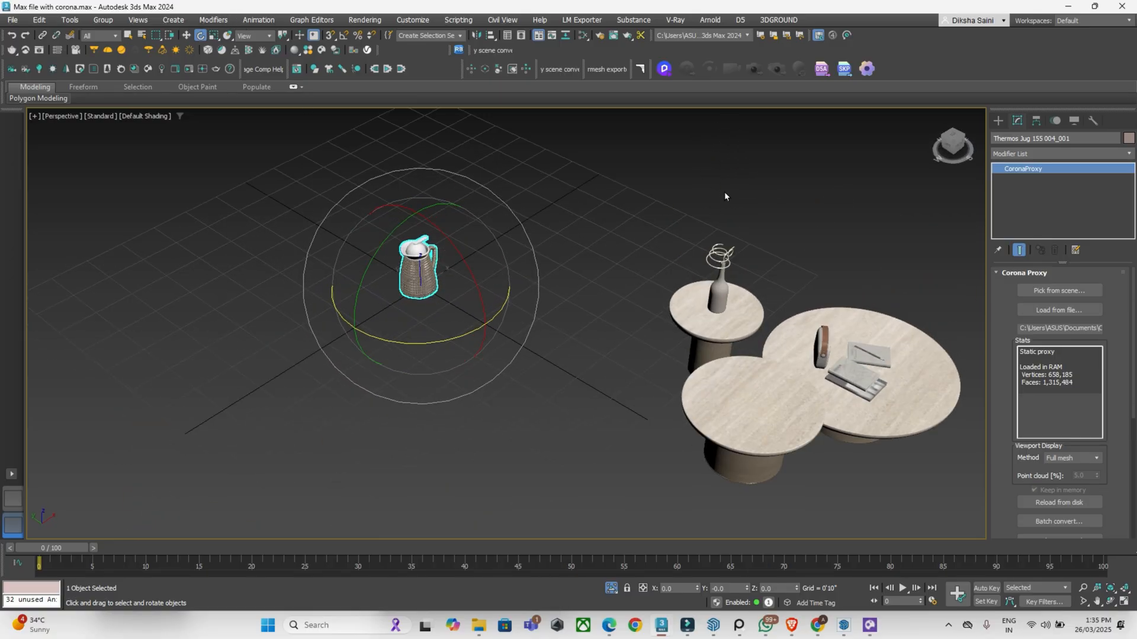
# Place the thermos jug on the front coffee table's top with Select and Place, using its base as pivot
pyautogui.scroll(8, 858, 310)
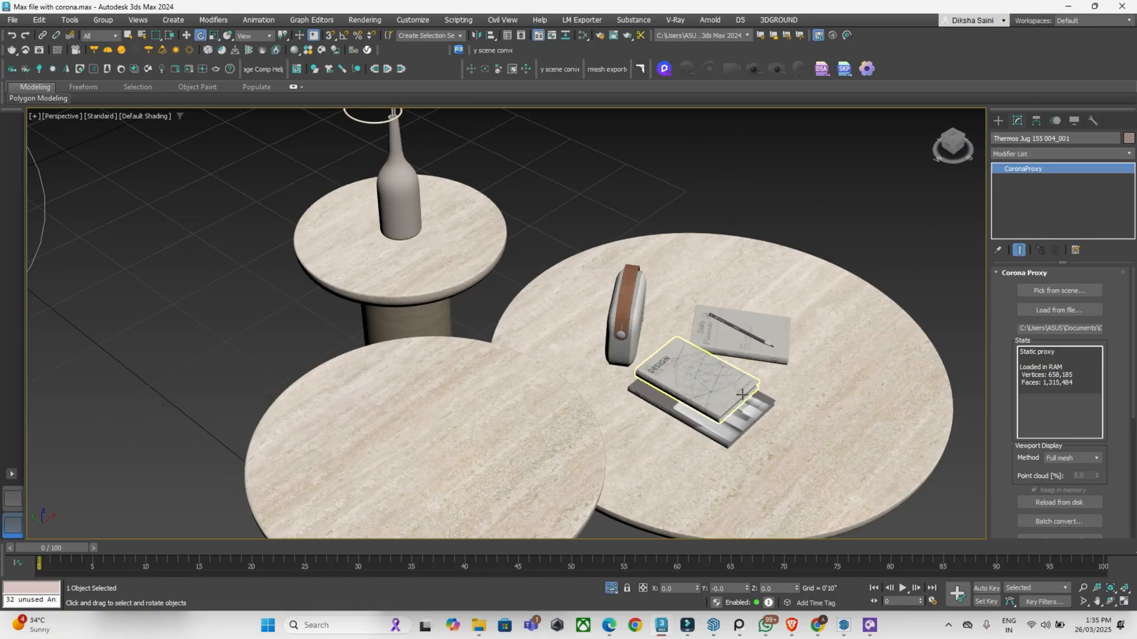
pyautogui.scroll(-5, 394, 332)
pyautogui.scroll(5, 442, 349)
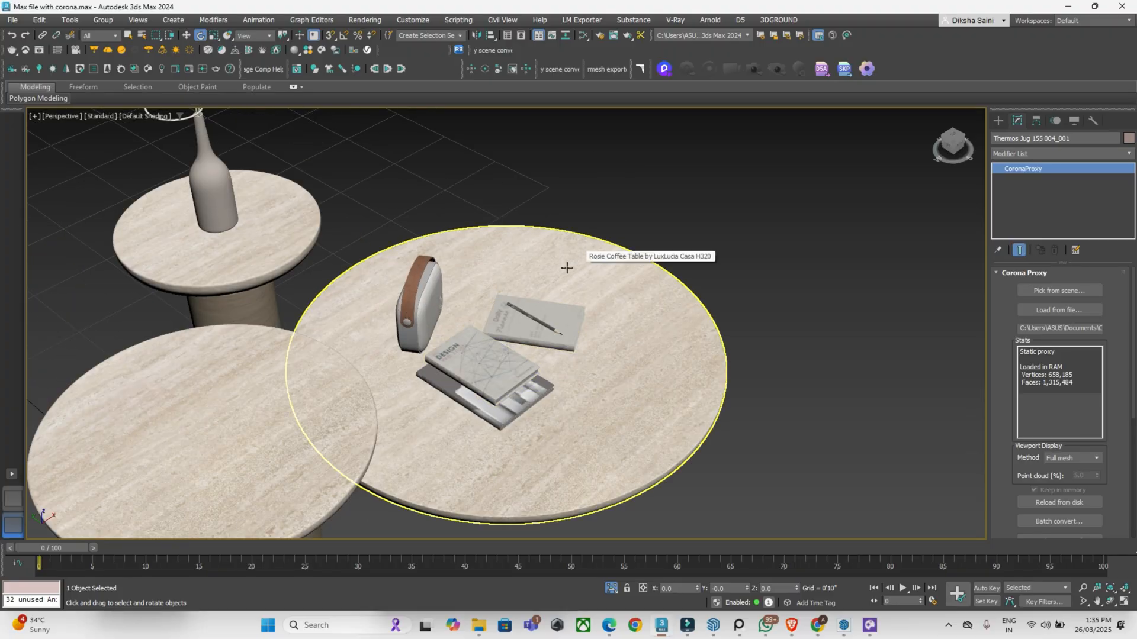
pyautogui.press('z')
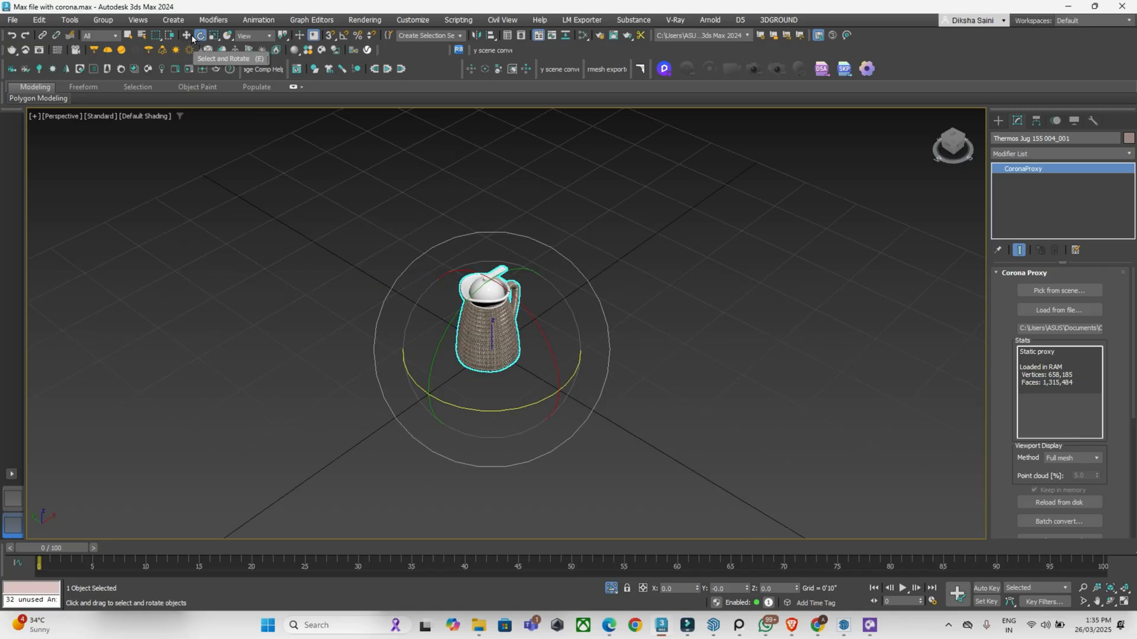
pyautogui.click(227, 36)
pyautogui.rightClick(227, 36)
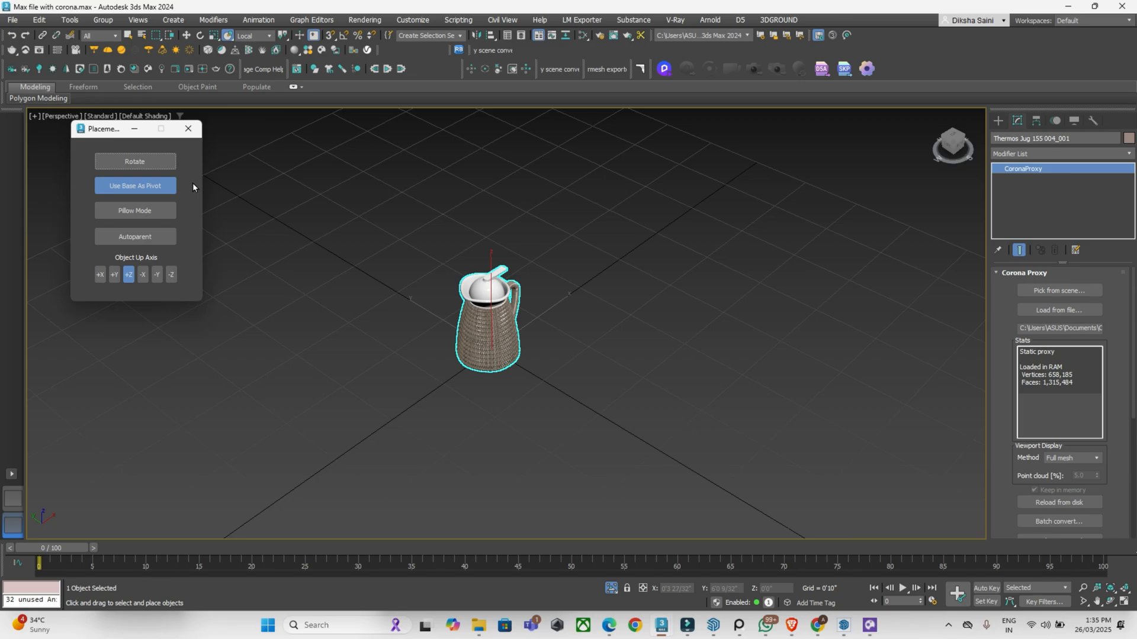
pyautogui.moveTo(493, 351); pyautogui.dragTo(640, 475)
pyautogui.scroll(-4, 414, 290)
pyautogui.scroll(4, 604, 364)
pyautogui.moveTo(742, 482); pyautogui.dragTo(713, 342, button='middle')
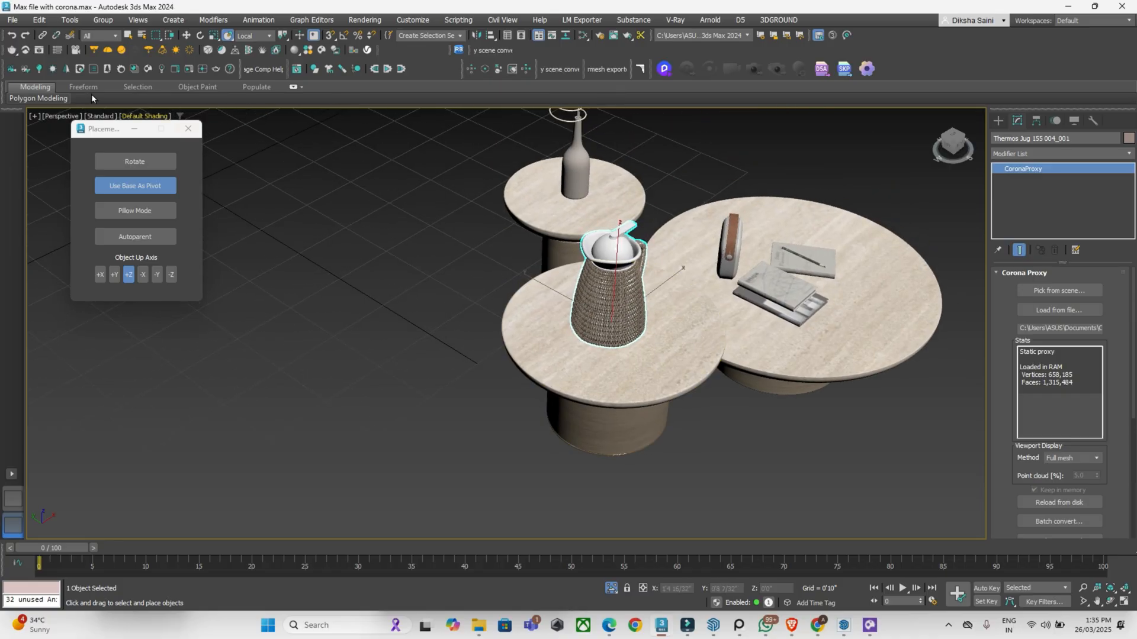
pyautogui.click(188, 129)
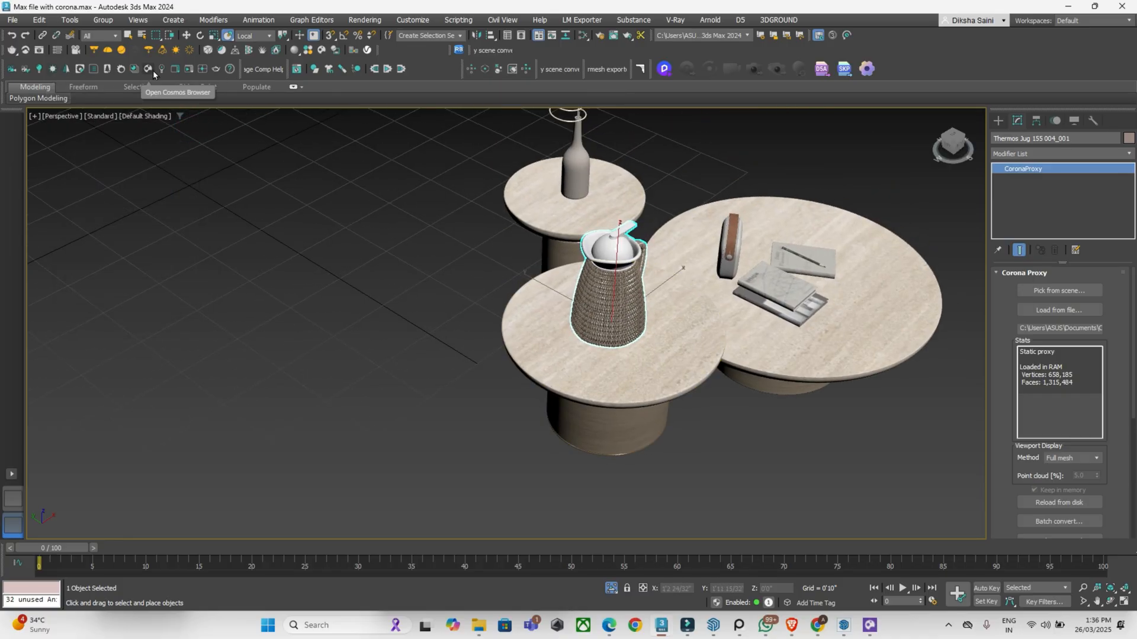
# Reopen the Chaos Cosmos browser and import the downloaded Interior Props 155 002 into the scene
pyautogui.click(152, 69)
pyautogui.scroll(-10, 347, 362)
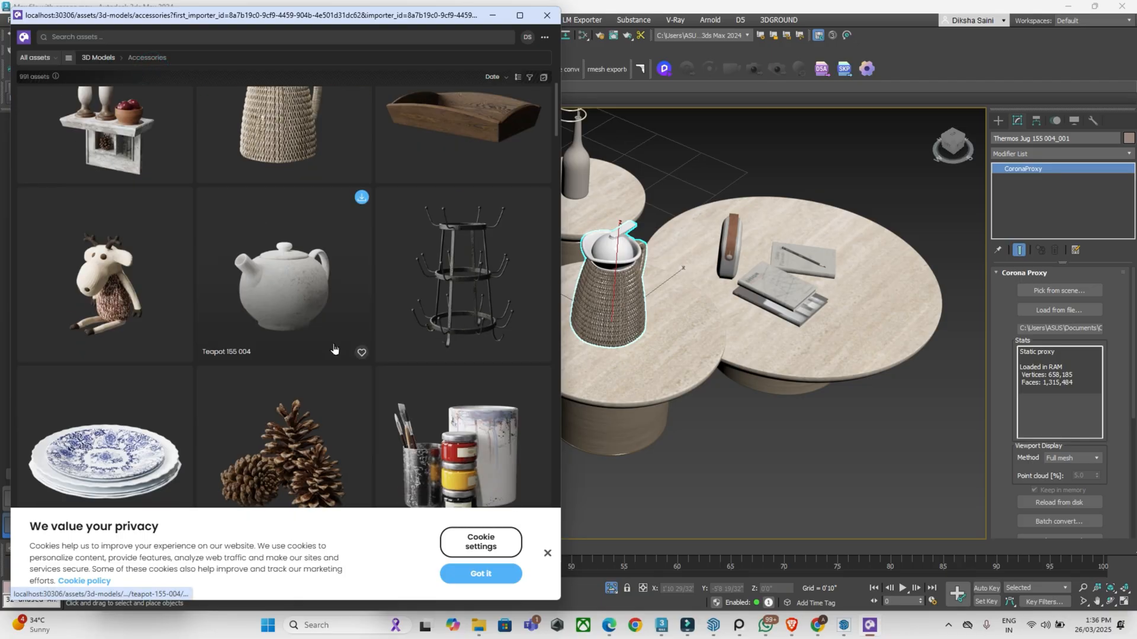
pyautogui.scroll(-3, 334, 345)
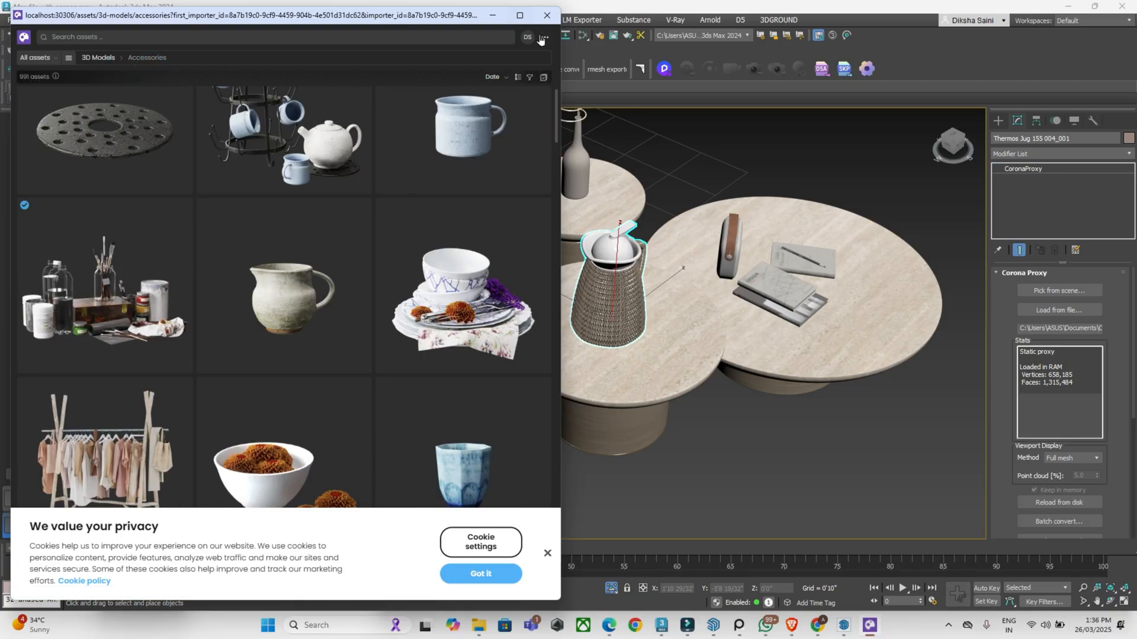
pyautogui.click(548, 18)
pyautogui.moveTo(757, 394); pyautogui.dragTo(733, 371, button='middle')
pyautogui.scroll(-5, 733, 371)
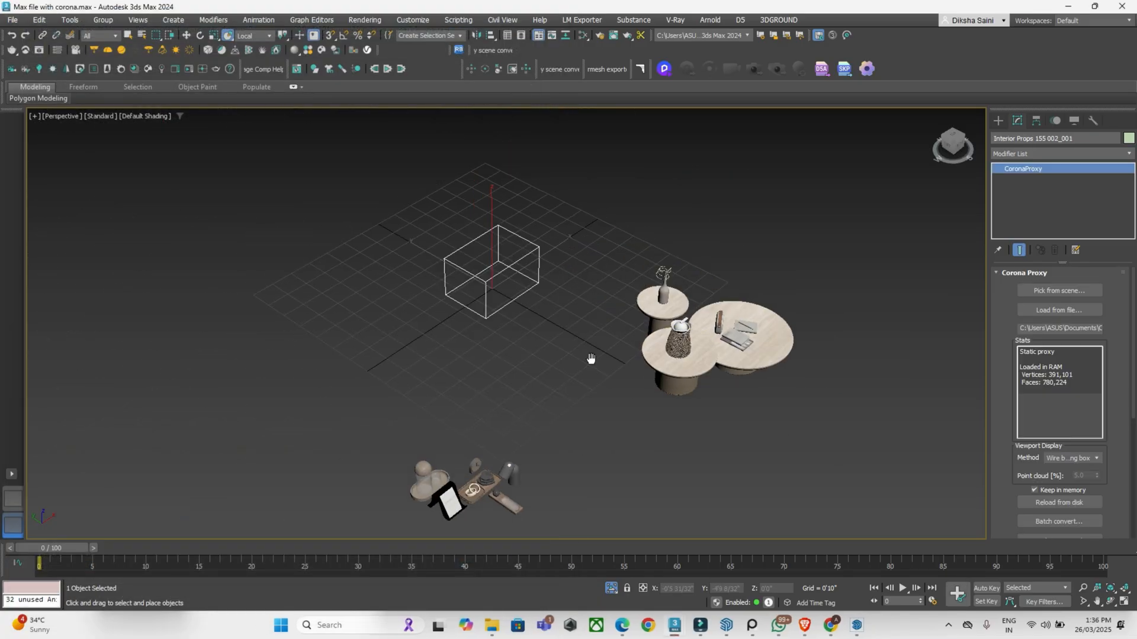
pyautogui.moveTo(508, 286); pyautogui.dragTo(579, 347, button='middle')
pyautogui.scroll(2, 579, 348)
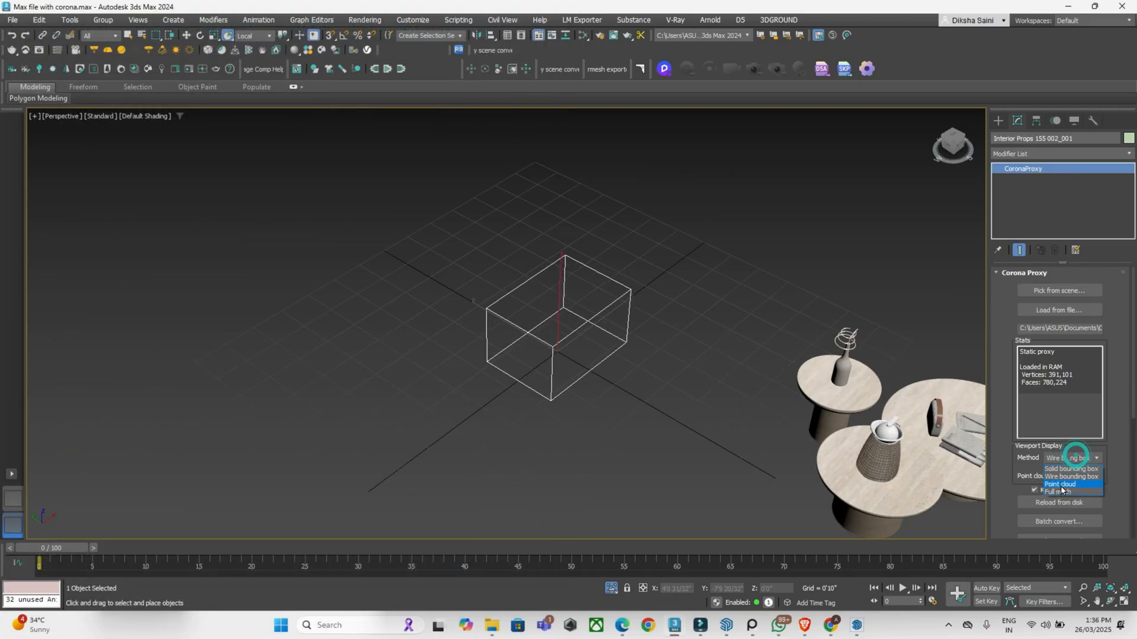
# Display the Interior Props 155 002 proxy as Full mesh and examine its paint jars, brushes and box
pyautogui.click(1064, 495)
pyautogui.scroll(4, 624, 353)
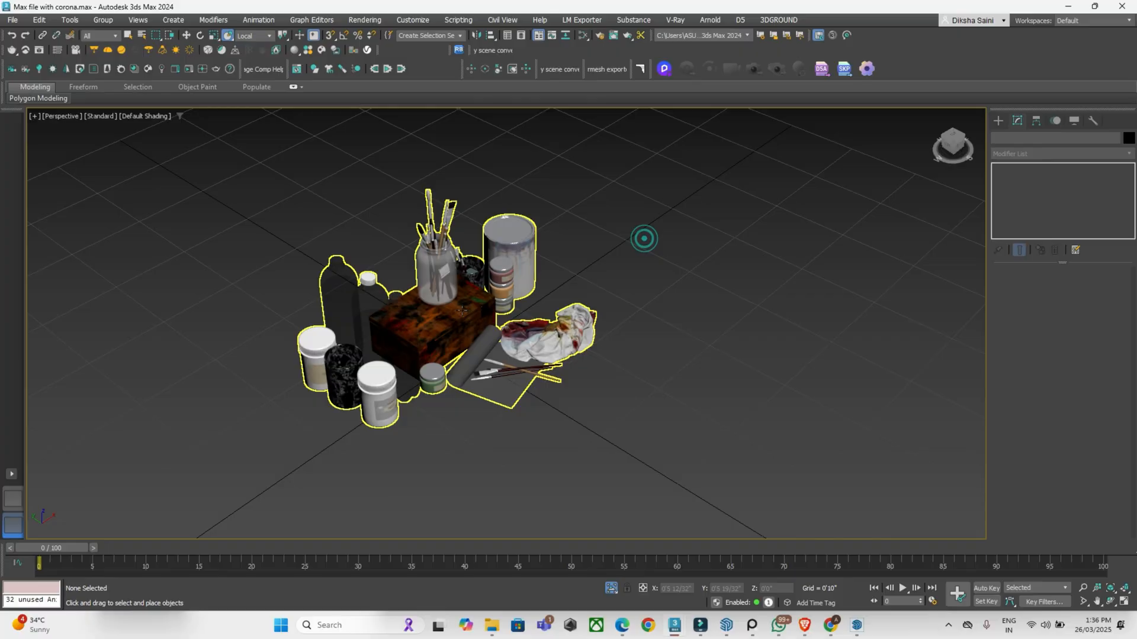
pyautogui.keyDown('alt'); pyautogui.moveTo(516, 321); pyautogui.dragTo(413, 329, button='middle'); pyautogui.keyUp('alt')
pyautogui.scroll(4, 413, 329)
pyautogui.scroll(-6, 531, 264)
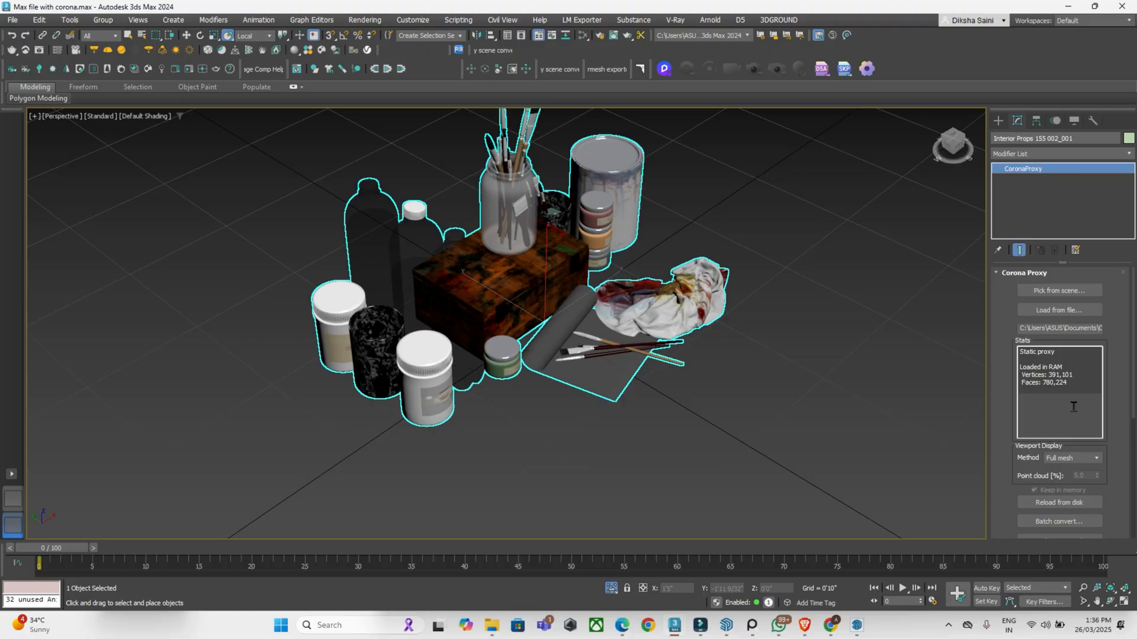
# Set the Interior Props 155 002 display to Wire bounding box and move it along Y in the top view, out of the room
pyautogui.click(1084, 457)
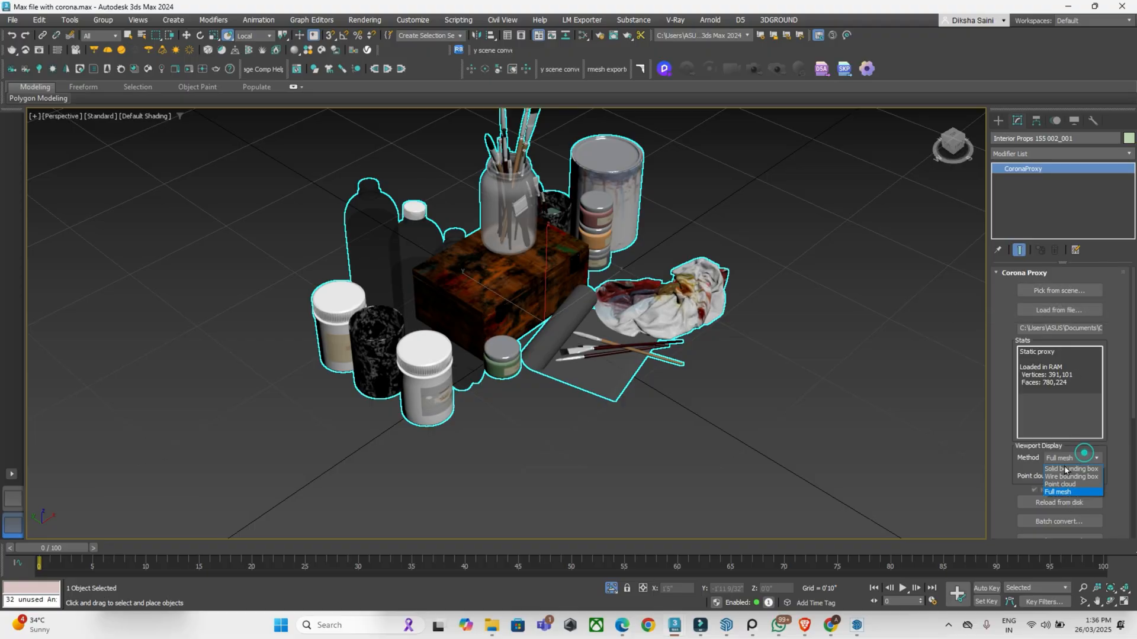
pyautogui.click(1064, 478)
pyautogui.hotkey('alt', 'w')
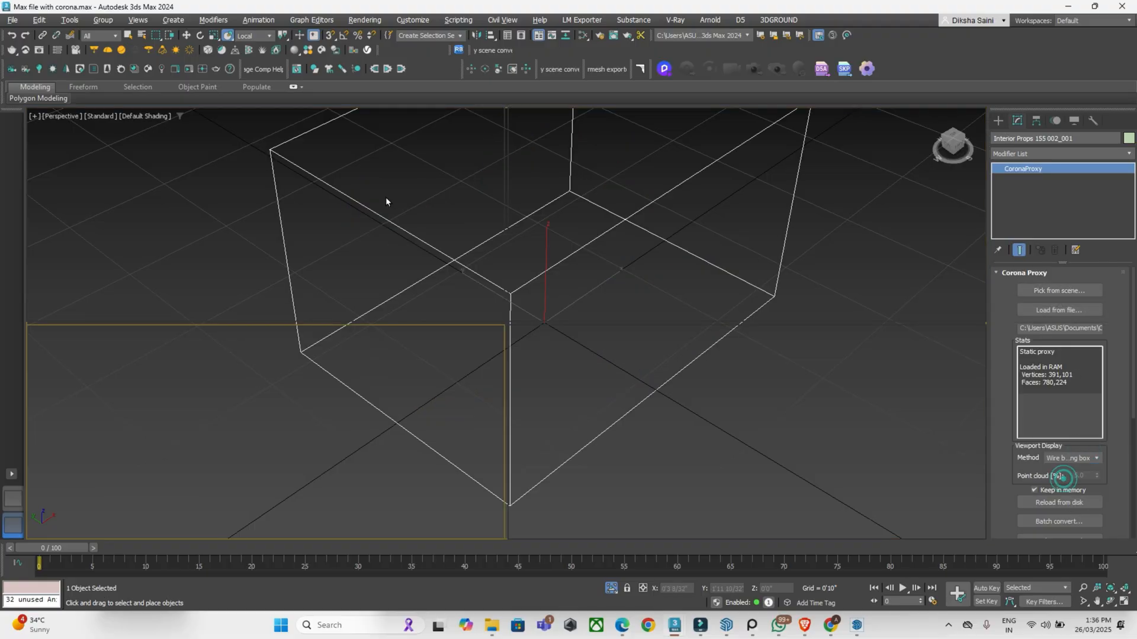
pyautogui.middleClick(386, 197)
pyautogui.hotkey('alt', 'w')
pyautogui.scroll(-8, 632, 294)
pyautogui.moveTo(611, 184); pyautogui.dragTo(747, 428, button='middle')
pyautogui.press('w')
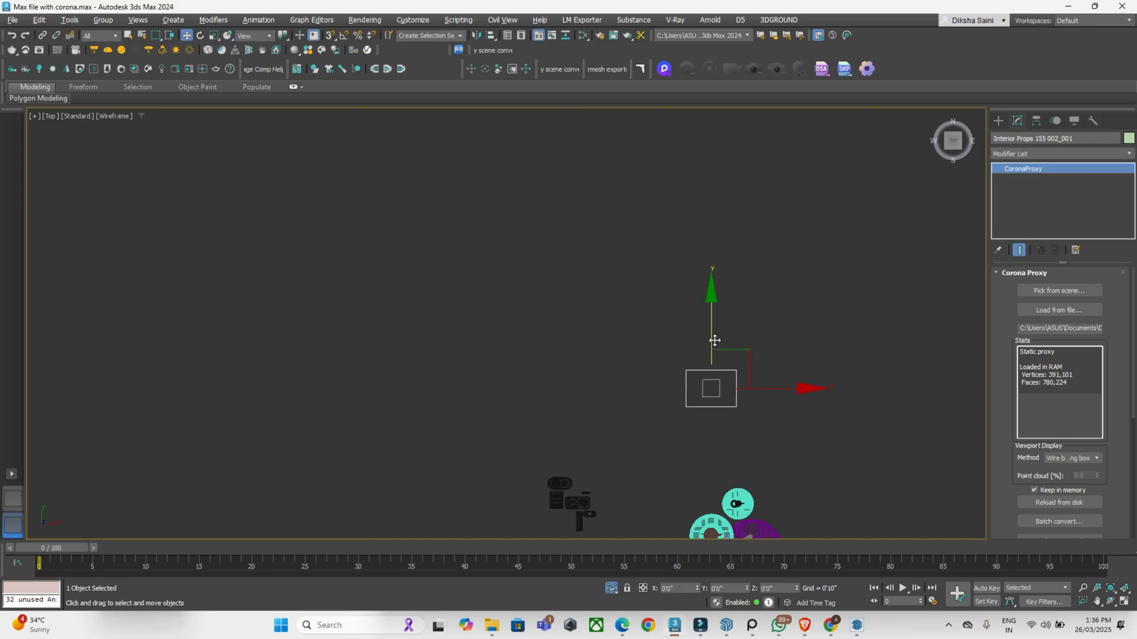
pyautogui.moveTo(715, 341); pyautogui.dragTo(712, 119)
pyautogui.scroll(-3, 713, 119)
pyautogui.moveTo(729, 204); pyautogui.dragTo(659, 325, button='middle')
# Exit isolation mode, deselect the interior props and show the whole living room through Corona Camera001
pyautogui.hotkey('alt', 'w')
pyautogui.middleClick(672, 533)
pyautogui.hotkey('alt', 'w')
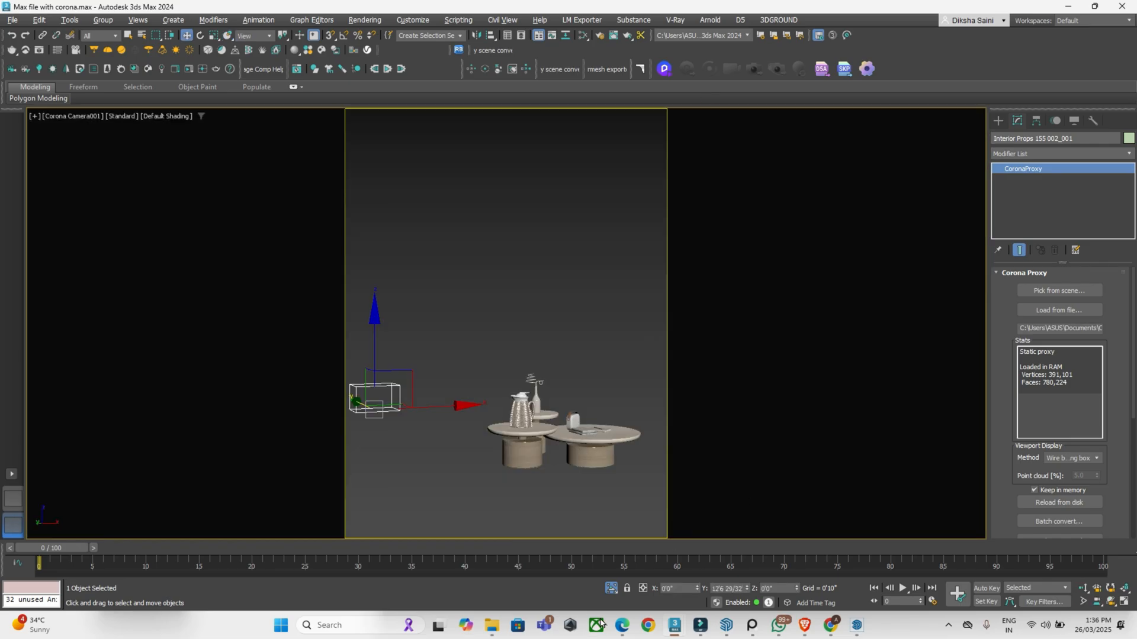
pyautogui.click(611, 589)
pyautogui.hotkey('alt', 'w')
pyautogui.middleClick(302, 181)
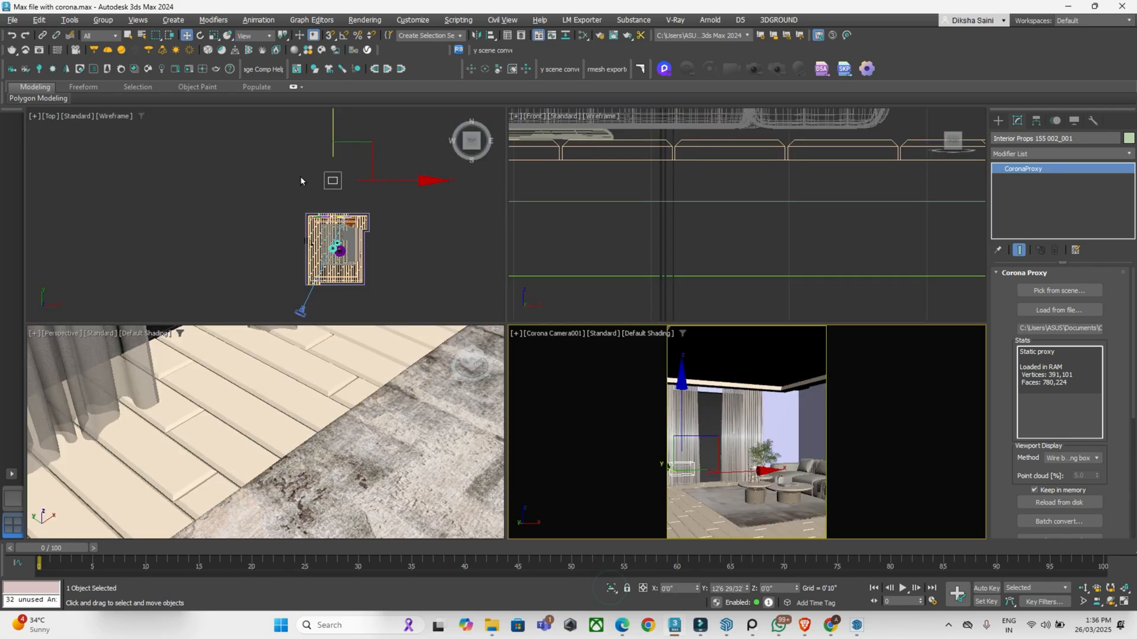
pyautogui.hotkey('alt', 'w')
pyautogui.click(808, 348)
pyautogui.hotkey('alt', 'w')
pyautogui.middleClick(806, 344)
pyautogui.hotkey('alt', 'w')
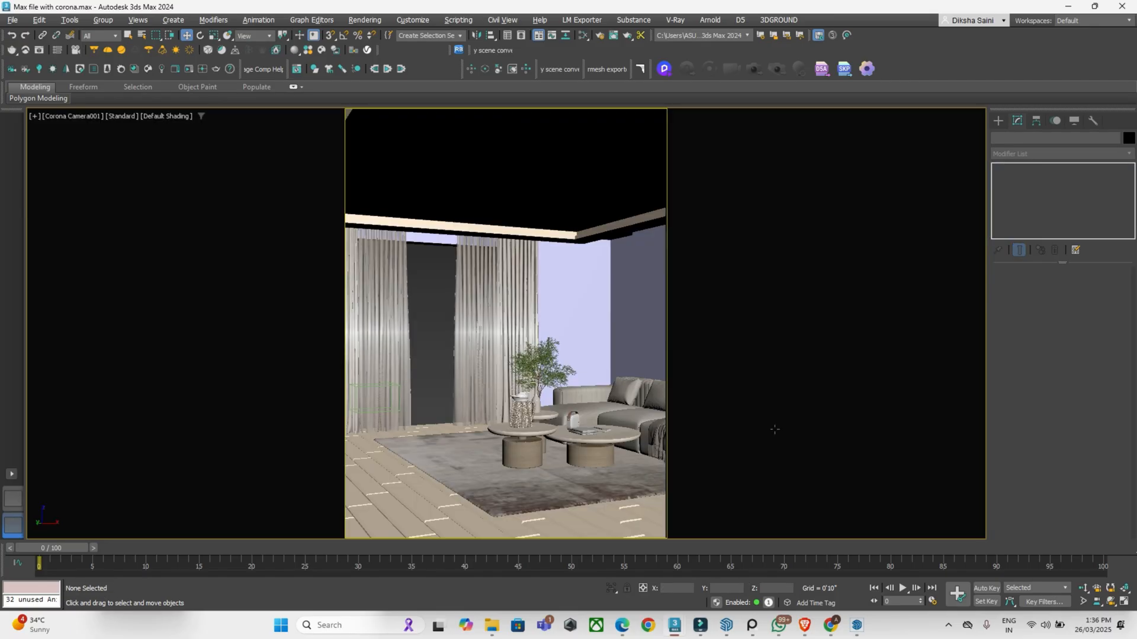
# Look over the spare models parked outside the room in the top view
pyautogui.hotkey('alt', 'w')
pyautogui.middleClick(379, 248)
pyautogui.hotkey('alt', 'w')
pyautogui.scroll(-4, 563, 299)
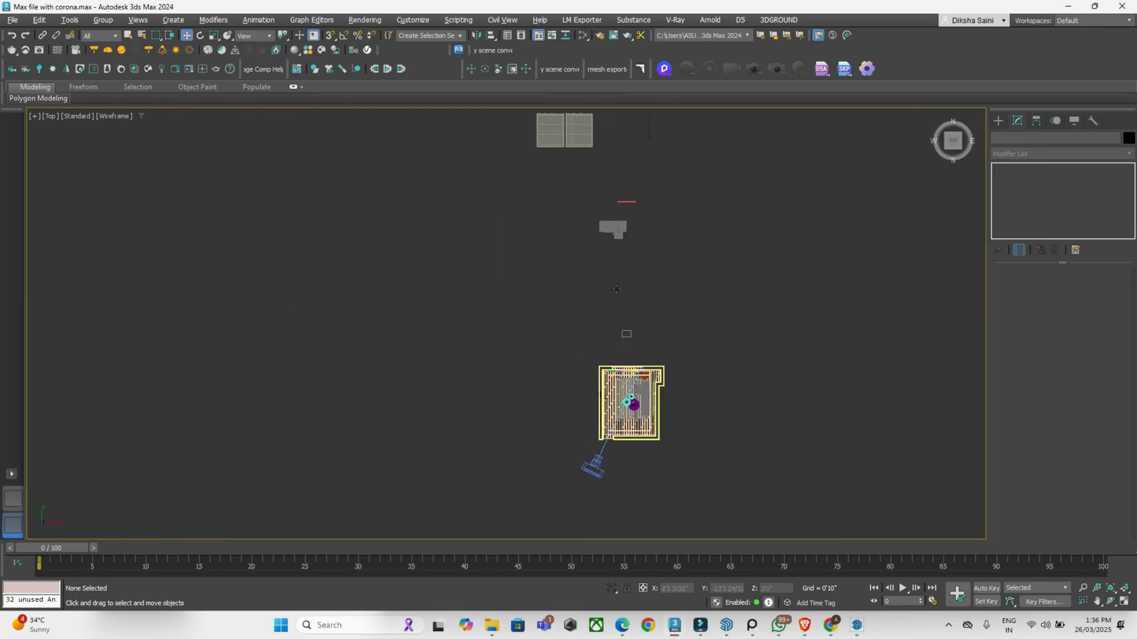
pyautogui.moveTo(655, 312); pyautogui.dragTo(671, 420, button='middle')
pyautogui.moveTo(642, 375); pyautogui.dragTo(687, 482, button='middle')
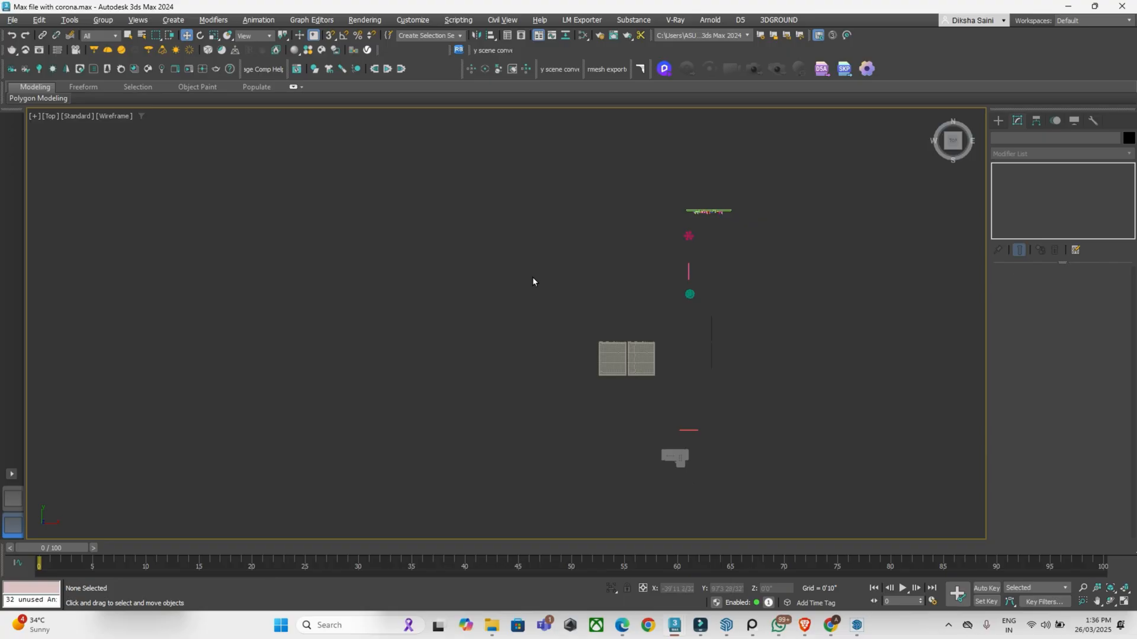
pyautogui.scroll(10, 708, 228)
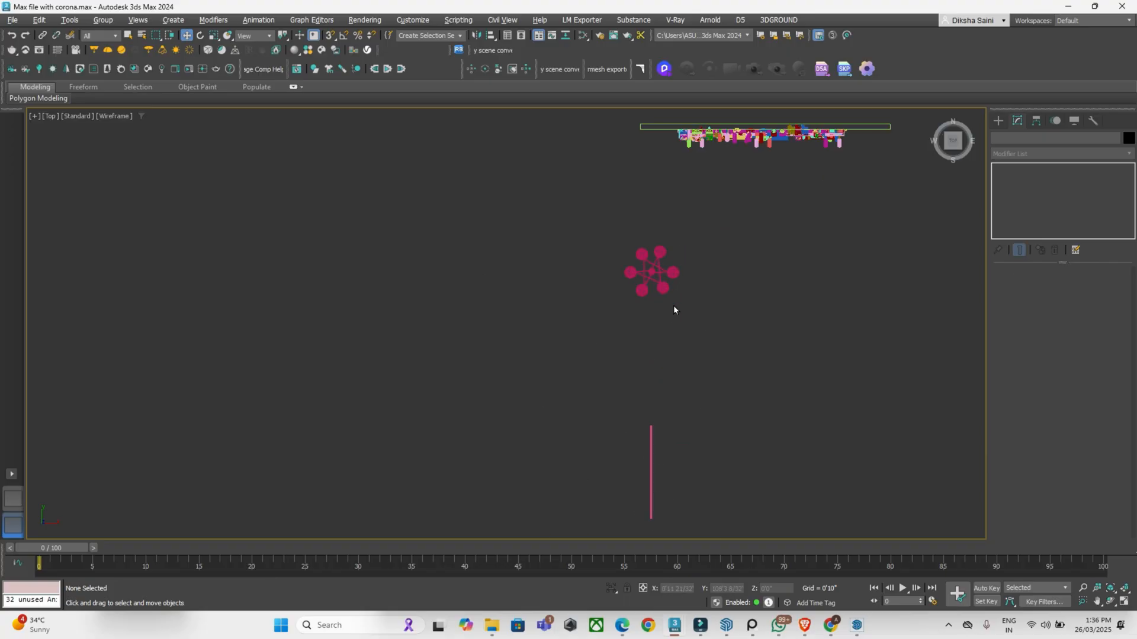
pyautogui.scroll(-1, 656, 252)
pyautogui.scroll(-2, 687, 381)
pyautogui.moveTo(688, 386); pyautogui.dragTo(738, 112, button='middle')
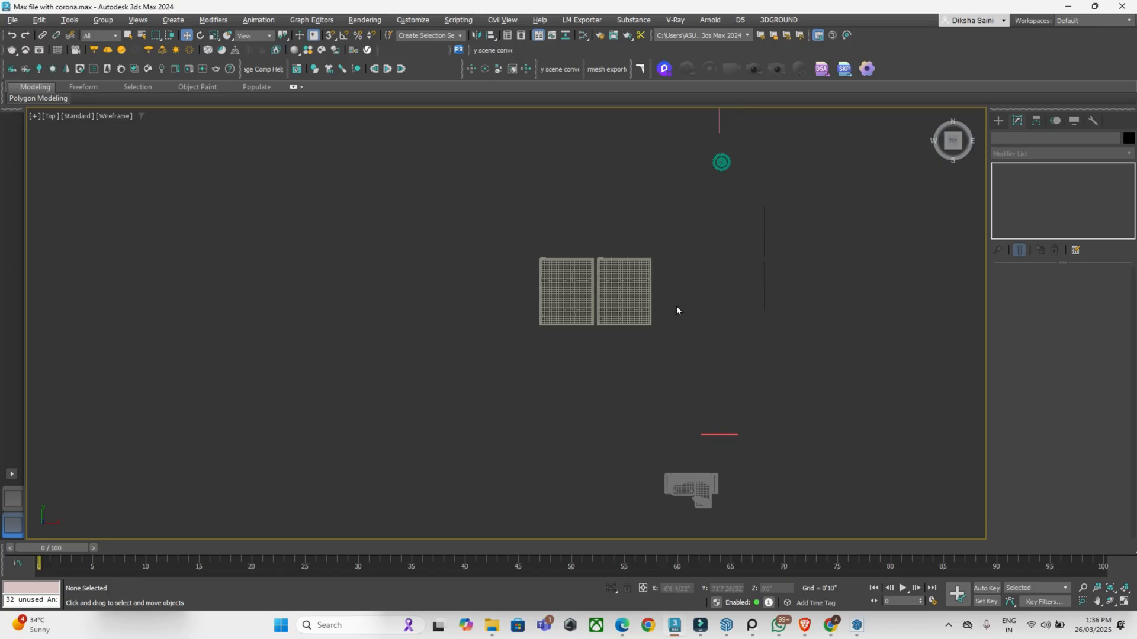
pyautogui.scroll(-1, 686, 278)
pyautogui.scroll(1, 697, 368)
pyautogui.scroll(2, 732, 402)
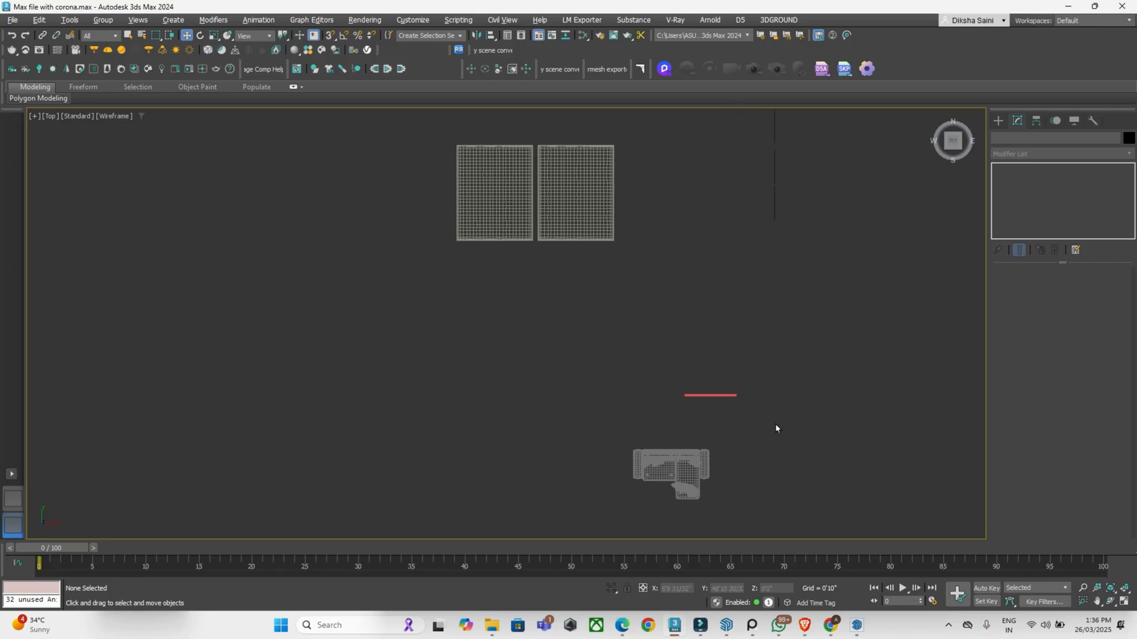
# Check the spare Curtain_006 panel outside the room in perspective and delete it
pyautogui.moveTo(731, 408); pyautogui.dragTo(659, 325)
pyautogui.hotkey('alt', 'w')
pyautogui.middleClick(437, 404)
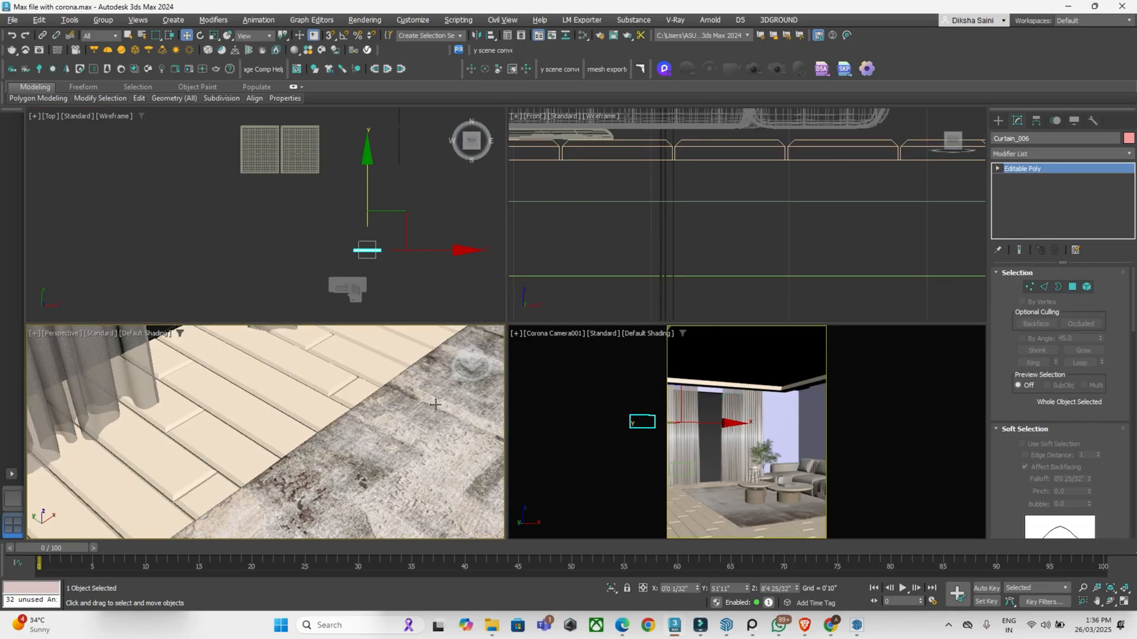
pyautogui.hotkey('alt', 'w')
pyautogui.press('z')
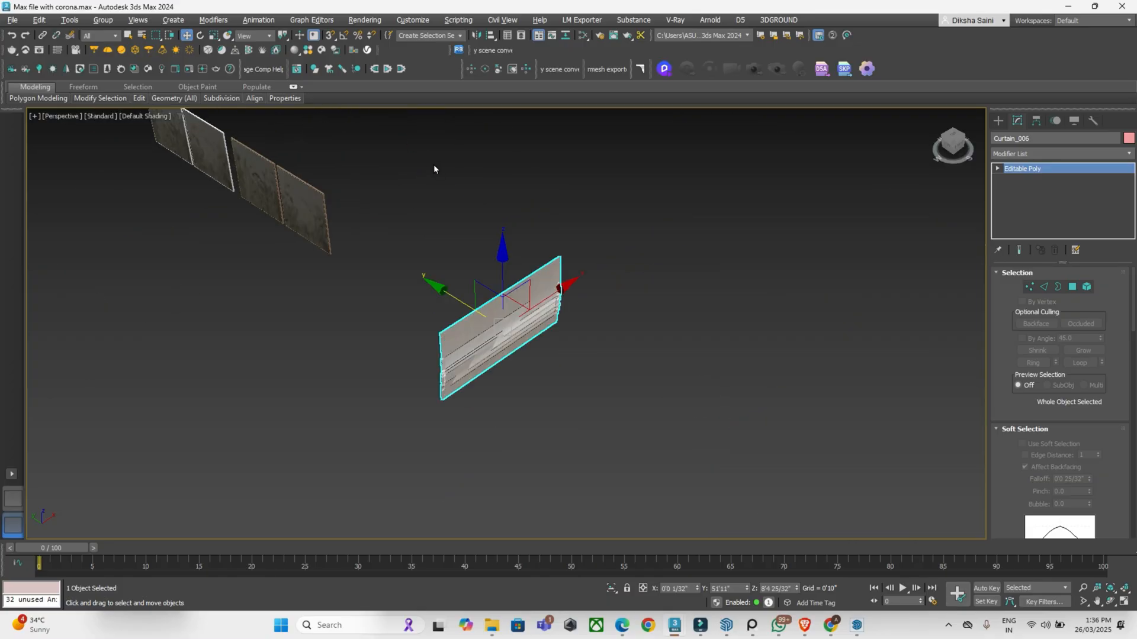
pyautogui.scroll(-5, 500, 313)
pyautogui.press('Delete')
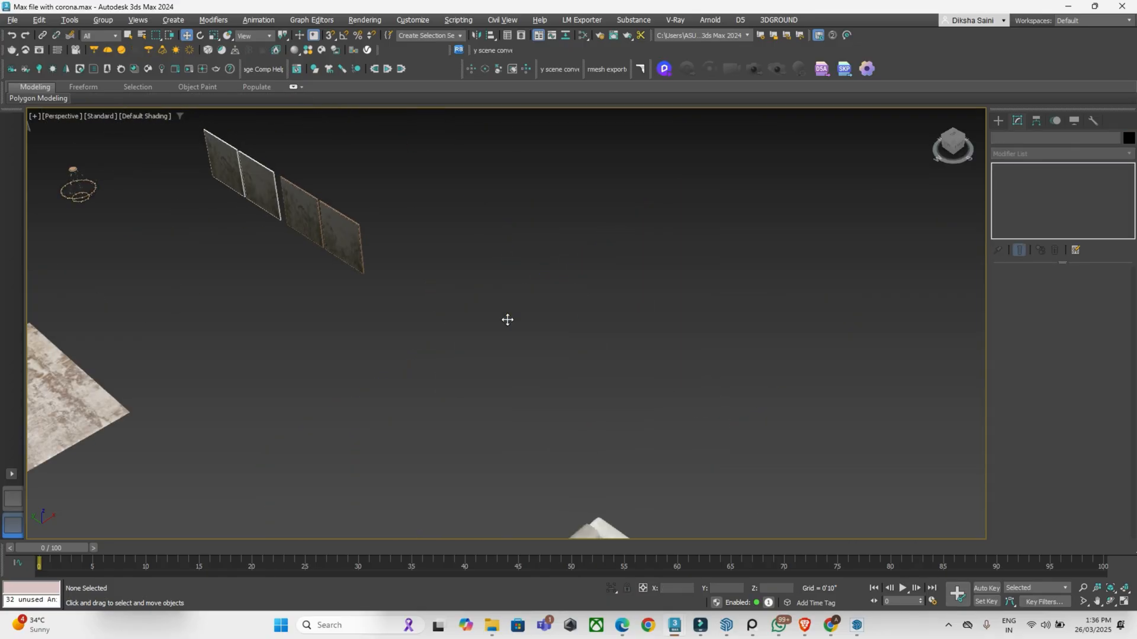
# Compare the botanical canvas pairs in the perspective view and select the gold-framed group Canvas-Group-C507(Gold)
pyautogui.scroll(-4, 497, 305)
pyautogui.moveTo(496, 297); pyautogui.dragTo(756, 385, button='middle')
pyautogui.scroll(5, 502, 283)
pyautogui.scroll(1, 502, 283)
pyautogui.scroll(-3, 563, 341)
pyautogui.scroll(-3, 757, 385)
pyautogui.moveTo(804, 525); pyautogui.dragTo(730, 413, button='middle')
pyautogui.scroll(6, 676, 366)
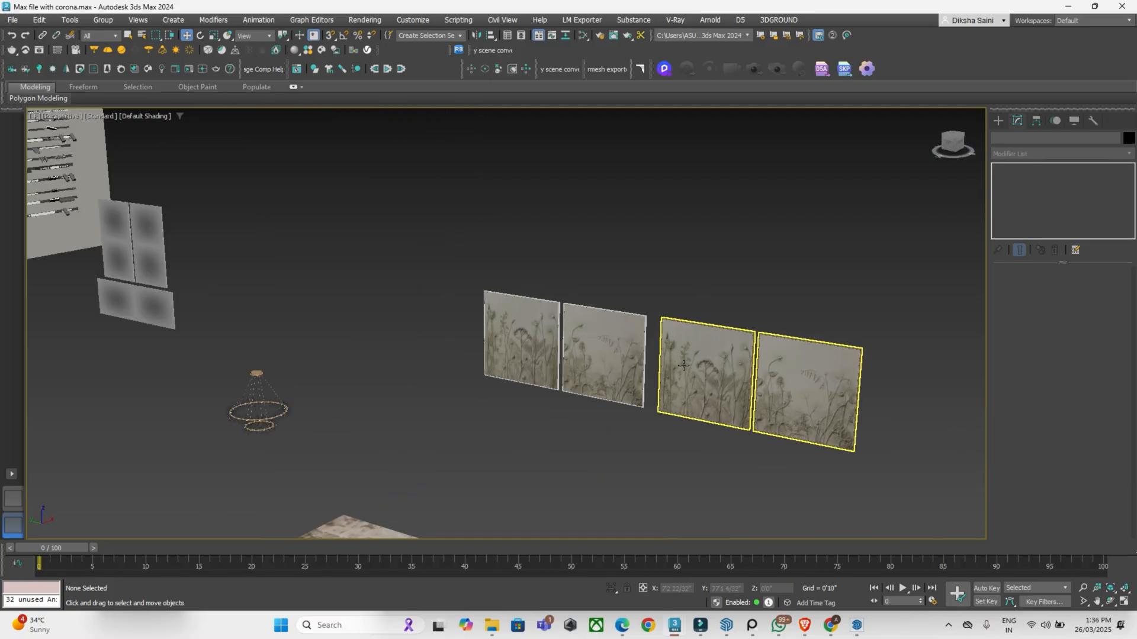
pyautogui.scroll(4, 615, 359)
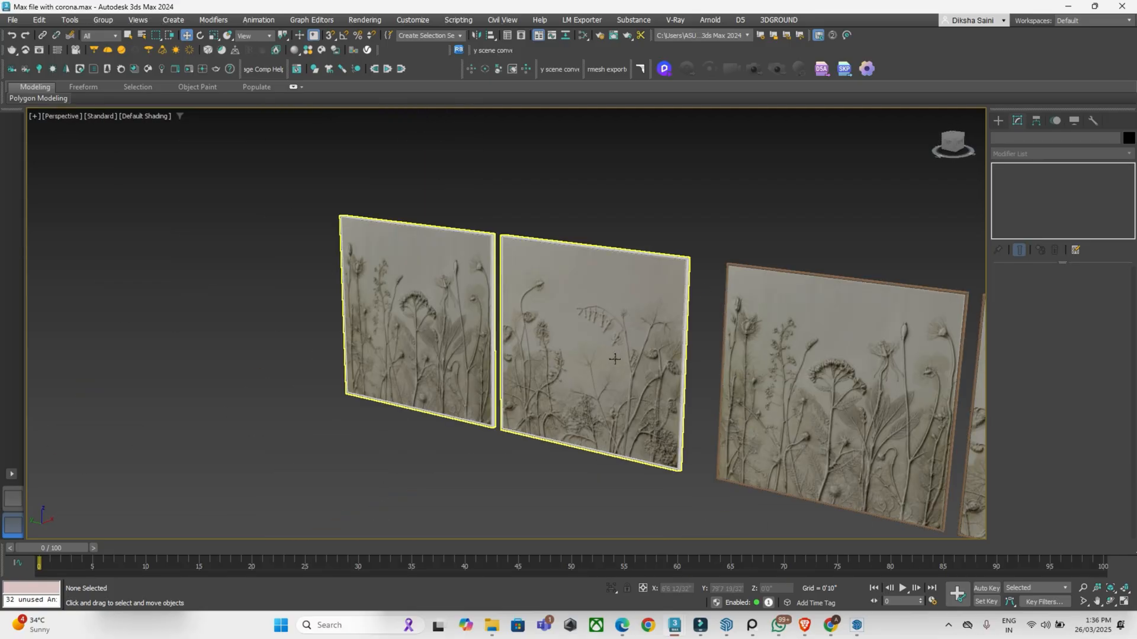
pyautogui.click(810, 401)
pyautogui.scroll(-4, 810, 401)
pyautogui.moveTo(692, 330); pyautogui.dragTo(509, 294, button='middle')
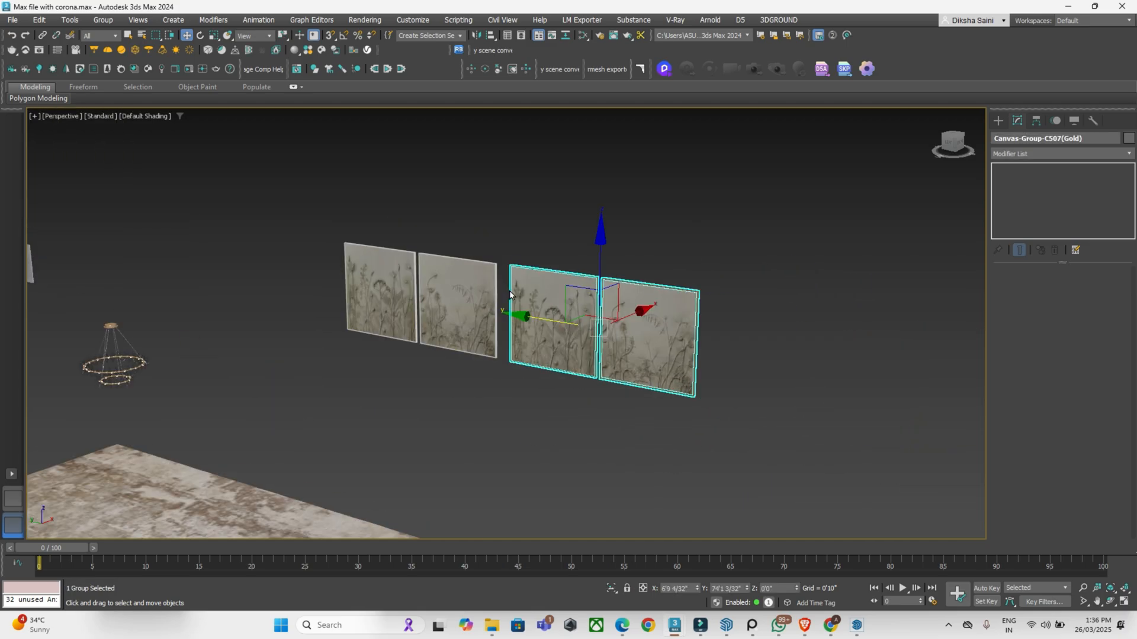
# Move the gold canvas group along Y into the room in the top view, over the sofa at about Y -6'11"
pyautogui.hotkey('alt', 'w')
pyautogui.hotkey('alt', 'w')
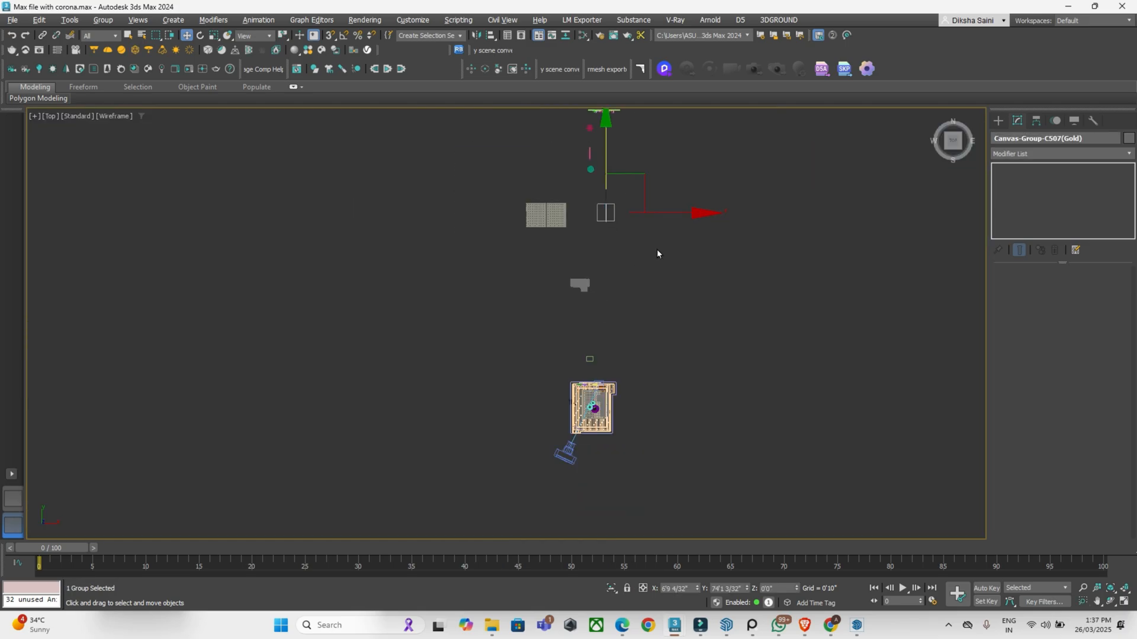
pyautogui.moveTo(610, 160); pyautogui.dragTo(636, 358)
pyautogui.scroll(6, 616, 417)
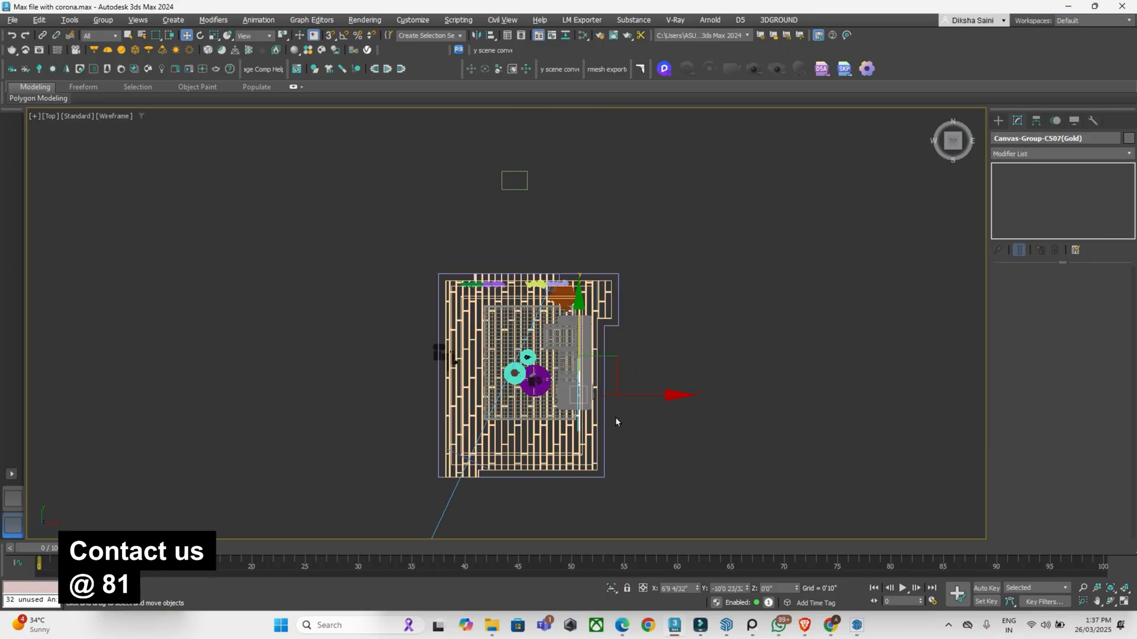
pyautogui.scroll(4, 578, 374)
pyautogui.moveTo(563, 376); pyautogui.dragTo(530, 206)
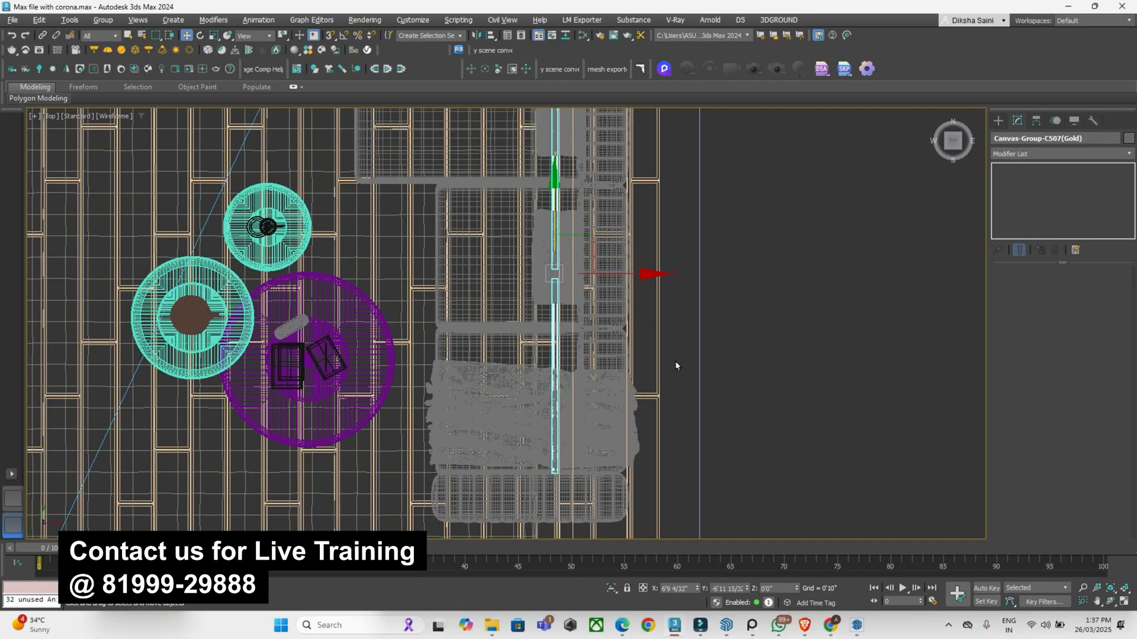
# Isolate the gold canvas group together with the room walls in the camera view, and select only the canvases
pyautogui.hotkey('alt', 'w')
pyautogui.rightClick(829, 384)
pyautogui.hotkey('alt', 'w')
pyautogui.keyDown('ctrl'); pyautogui.click(638, 318); pyautogui.keyUp('ctrl')
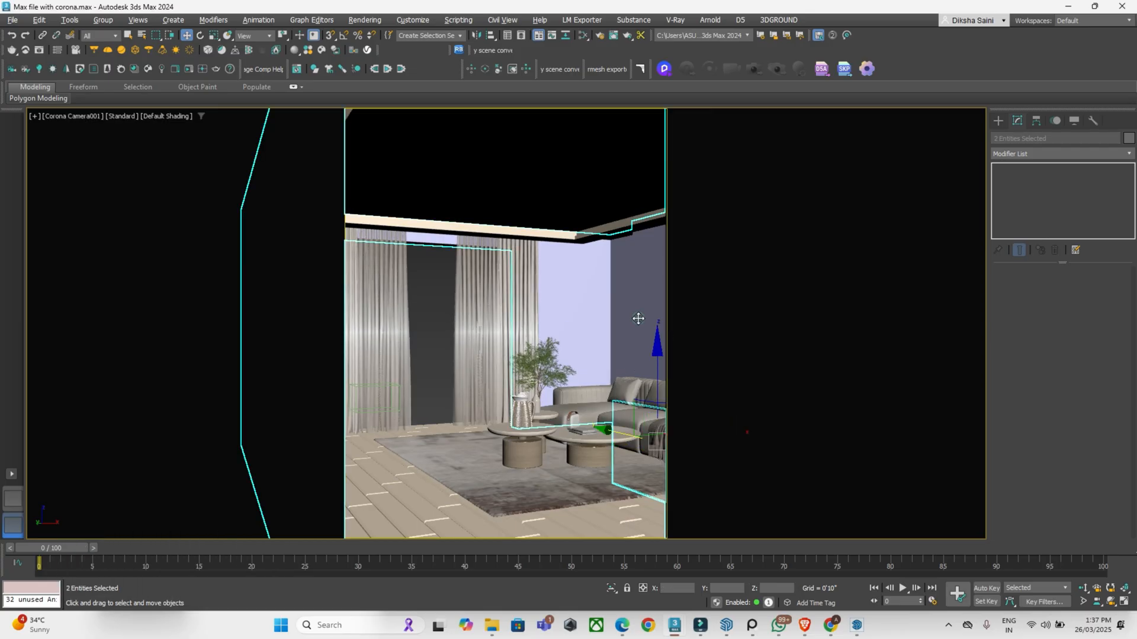
pyautogui.click(611, 588)
pyautogui.click(639, 456)
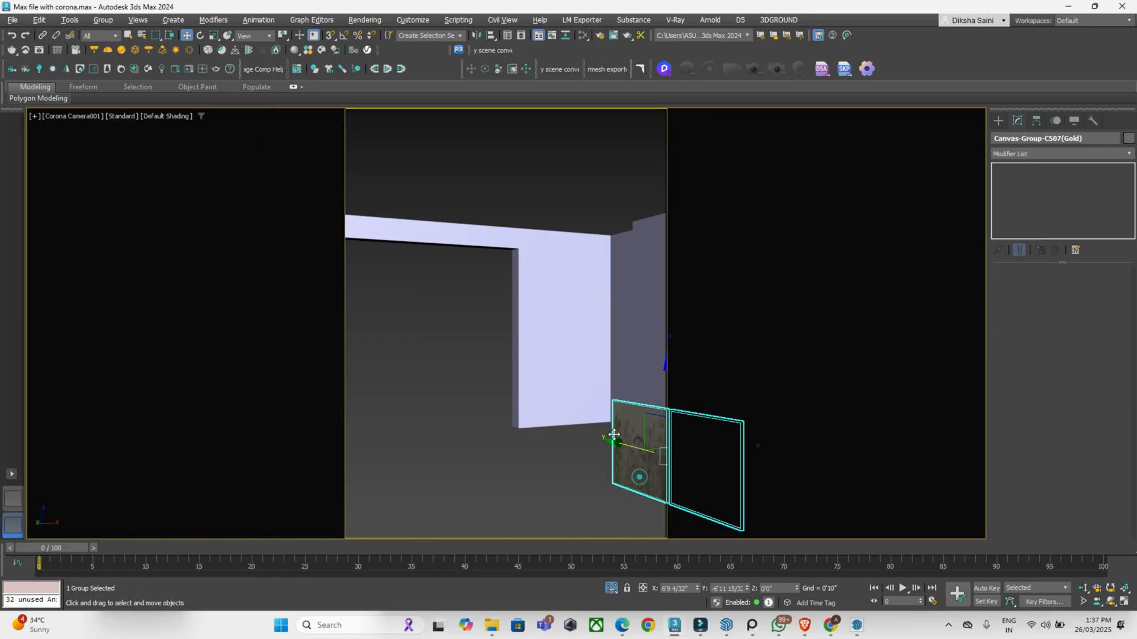
# Raise the gold canvas group in the left view to a height of about 4'7" on the wall
pyautogui.hotkey('alt', 'w')
pyautogui.rightClick(732, 242)
pyautogui.hotkey('alt', 'w')
pyautogui.scroll(-5, 652, 326)
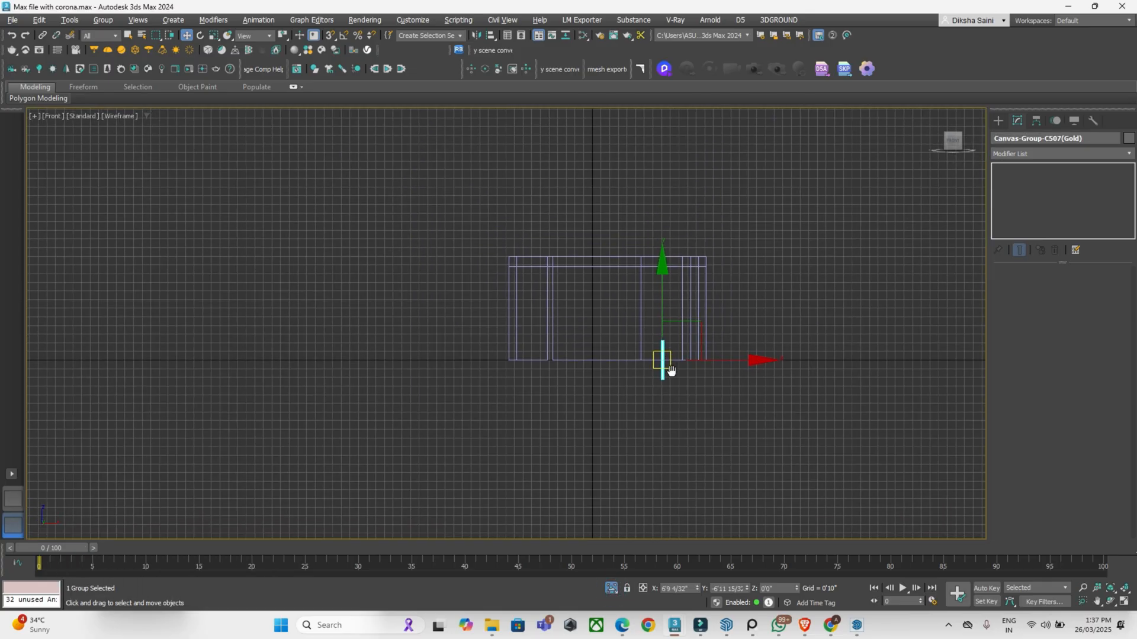
pyautogui.press('l')
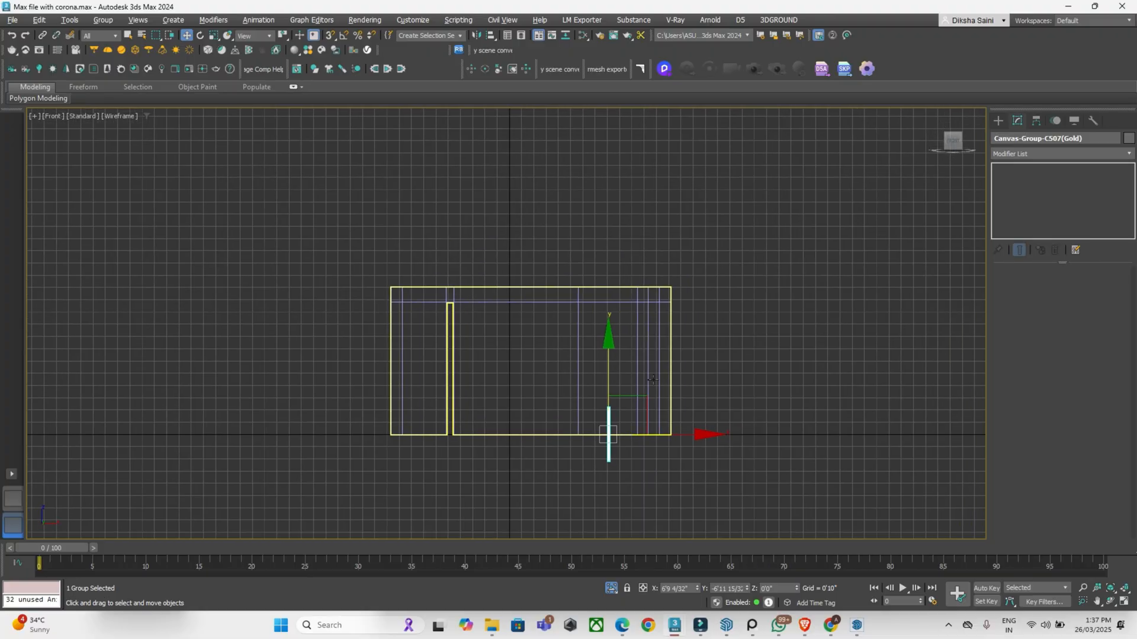
pyautogui.click(612, 281)
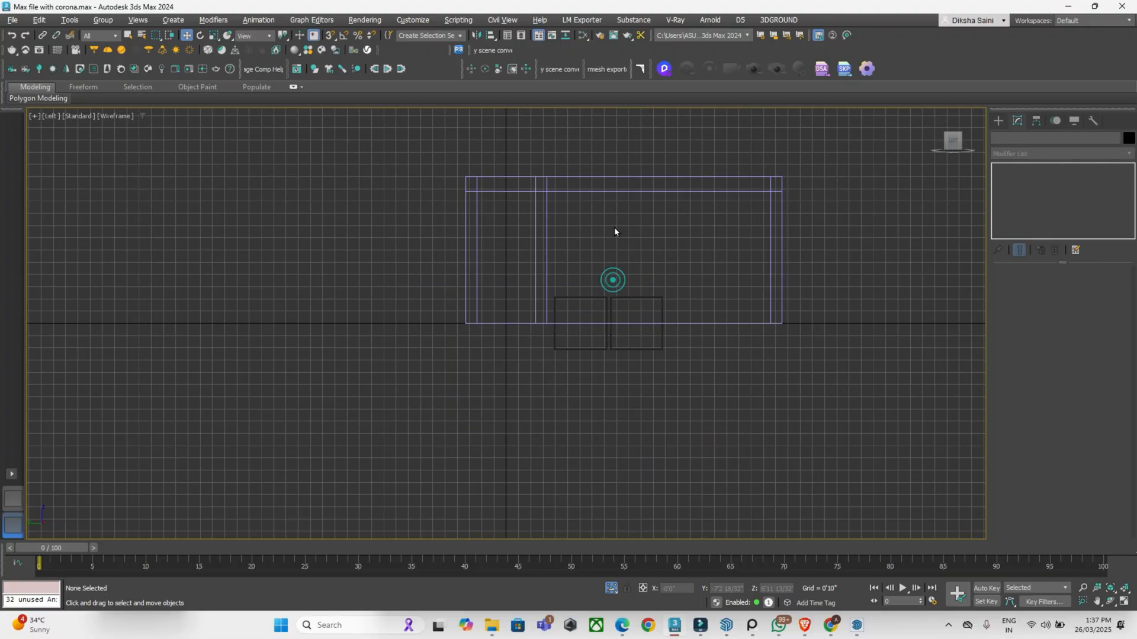
pyautogui.click(615, 359)
pyautogui.moveTo(606, 289); pyautogui.dragTo(603, 214)
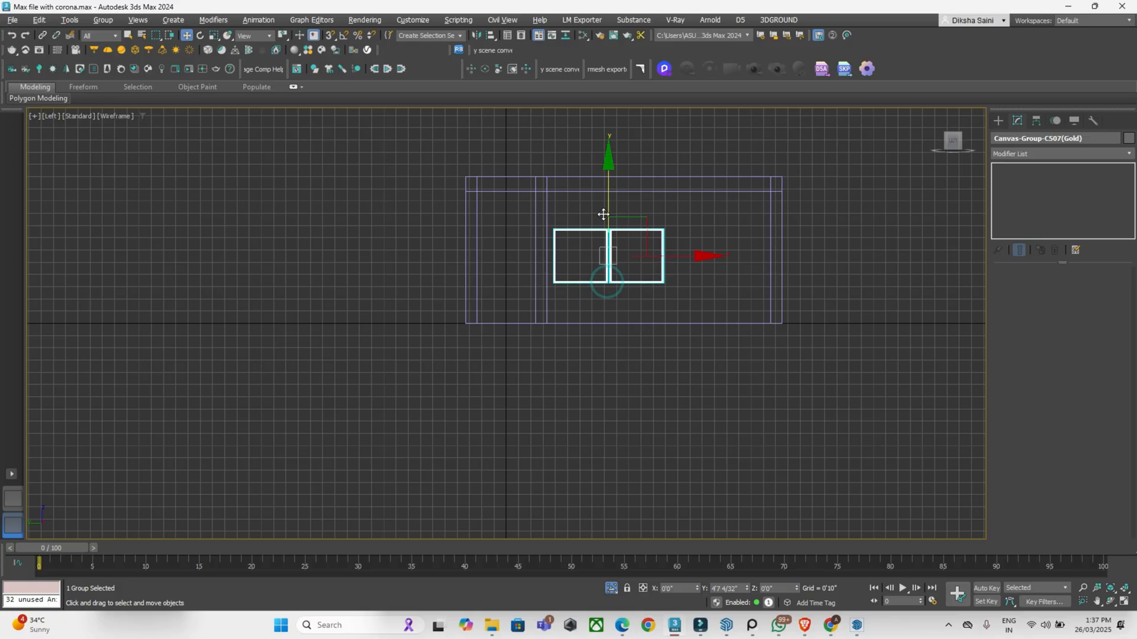
# Snap the back edge of the gold canvas frame to the wall behind the sofa along X in the top view
pyautogui.hotkey('alt', 'w')
pyautogui.hotkey('alt', 'w')
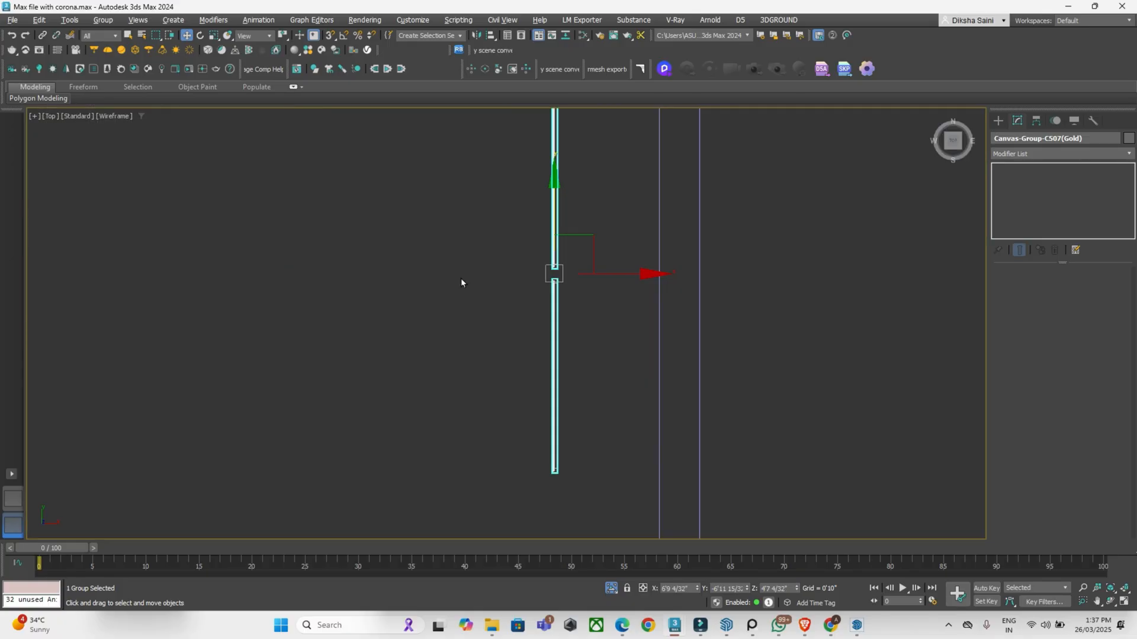
pyautogui.scroll(5, 633, 514)
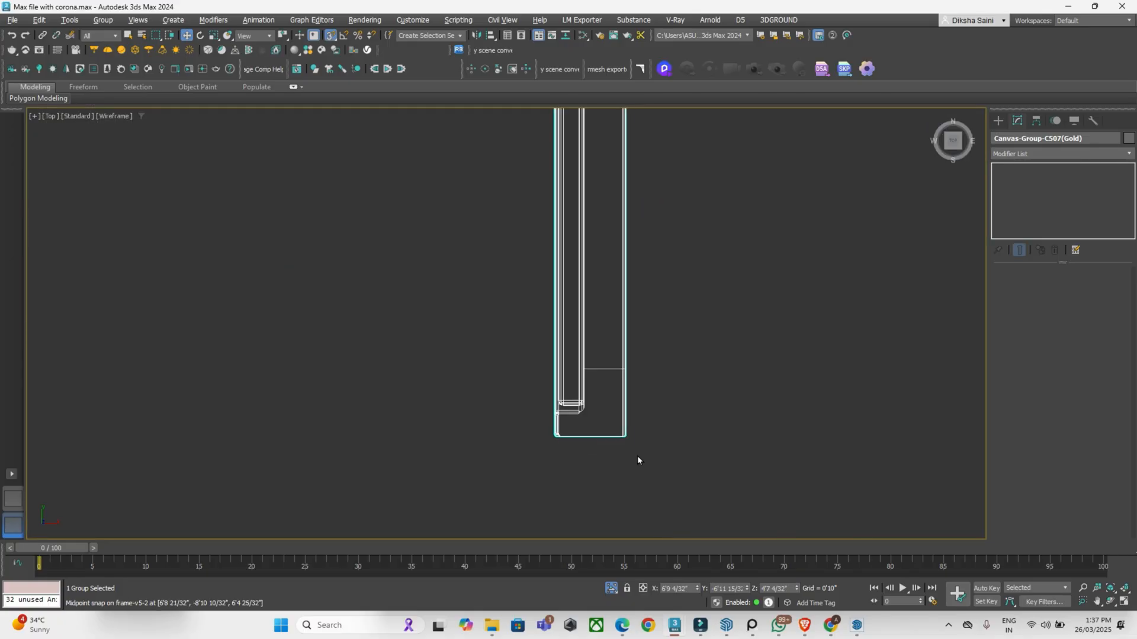
pyautogui.scroll(3, 625, 433)
pyautogui.scroll(2, 624, 430)
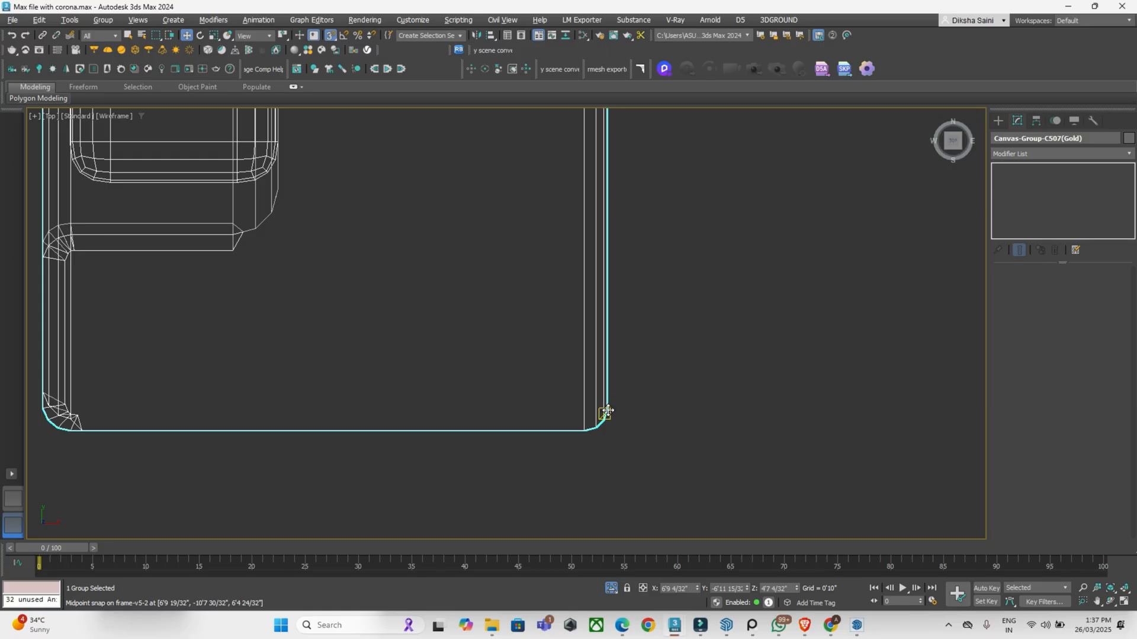
pyautogui.scroll(-6, 607, 409)
pyautogui.moveTo(607, 411); pyautogui.dragTo(760, 288)
pyautogui.hotkey('alt', 'w')
pyautogui.hotkey('alt', 'w')
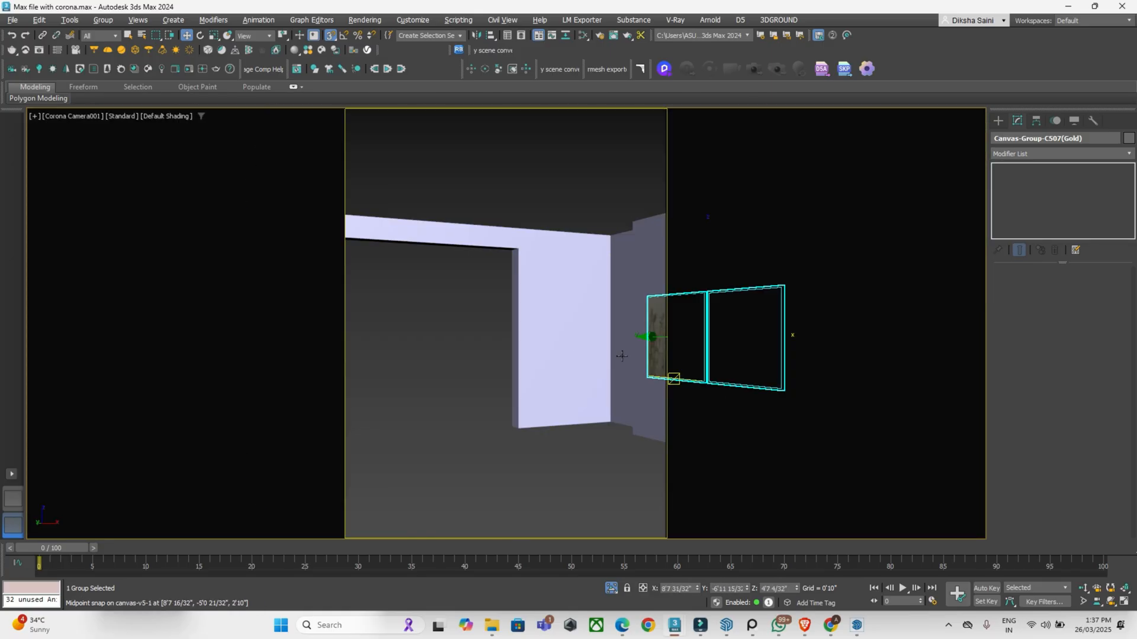
# Exit isolation and shift the gold canvas group in the camera view to about Y -5'5 26/32" and Z 5'5 21/32"
pyautogui.click(616, 588)
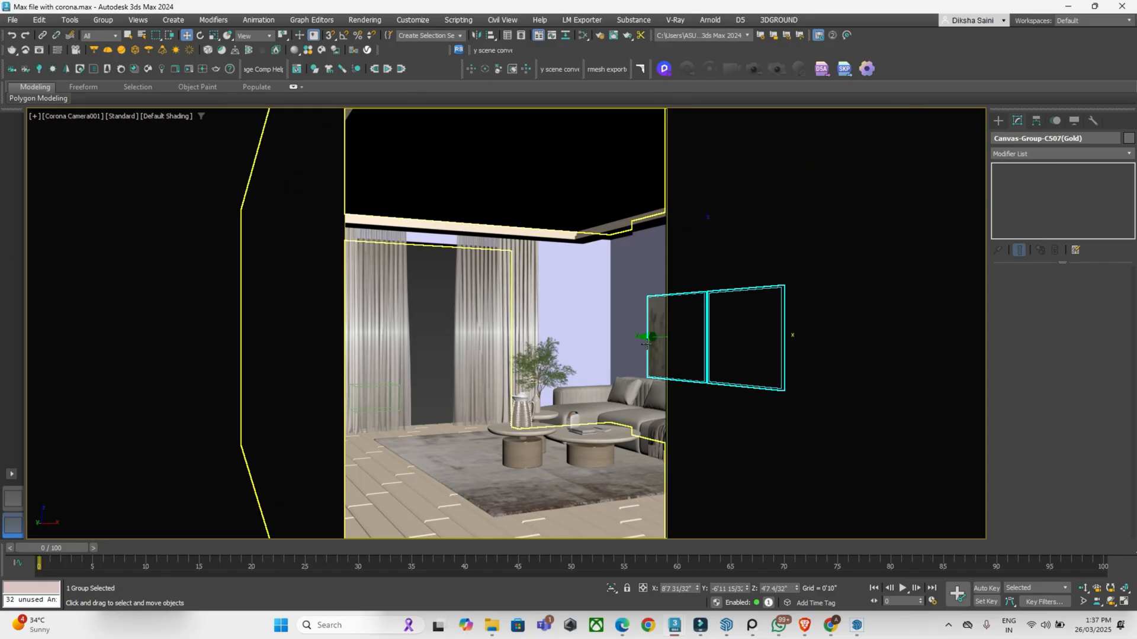
pyautogui.moveTo(652, 335); pyautogui.dragTo(633, 339)
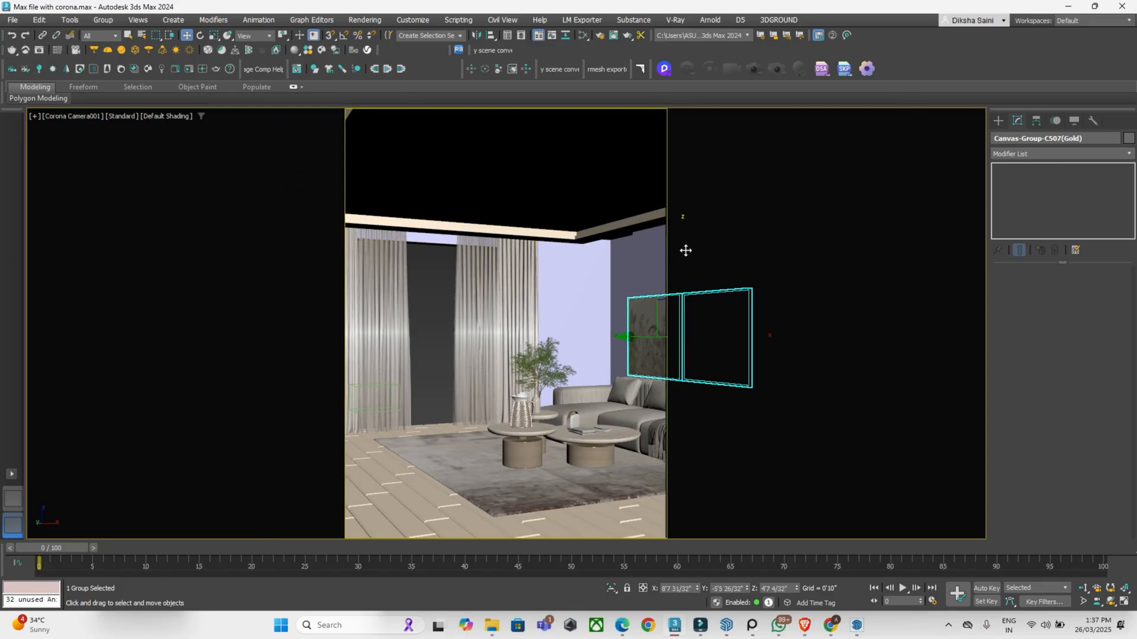
pyautogui.moveTo(685, 248)
pyautogui.mouseDown()
pyautogui.moveTo(690, 220)
pyautogui.moveTo(693, 230)
pyautogui.mouseUp()
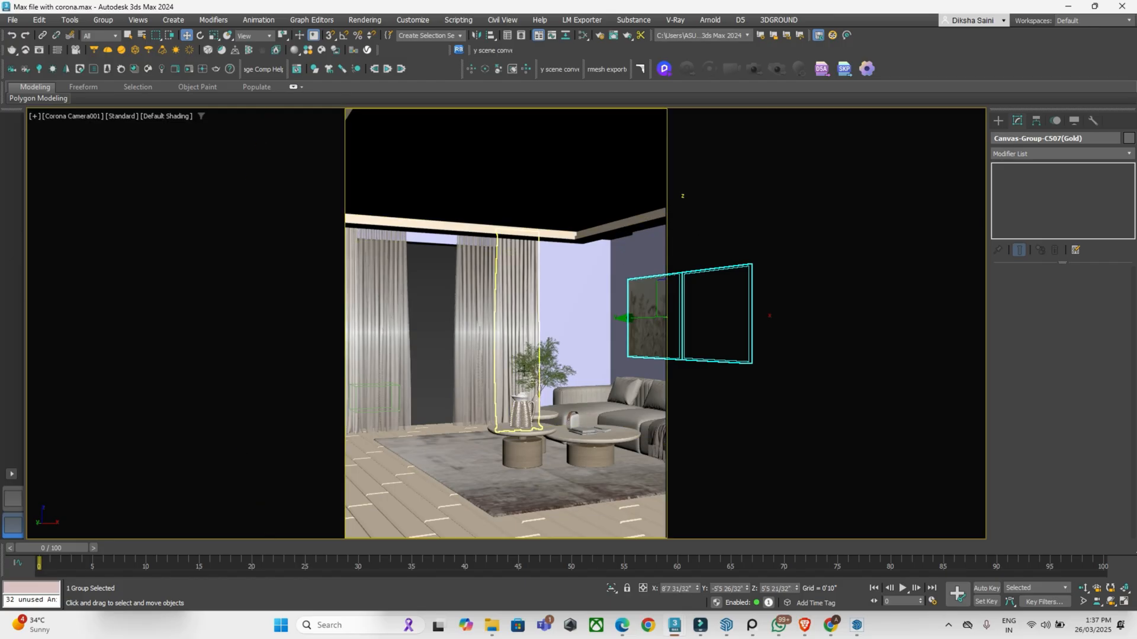
# Scale the Sabiri Rug uniformly to about 135.45% in the top view
pyautogui.click(492, 473)
pyautogui.hotkey('alt', 'w')
pyautogui.rightClick(365, 312)
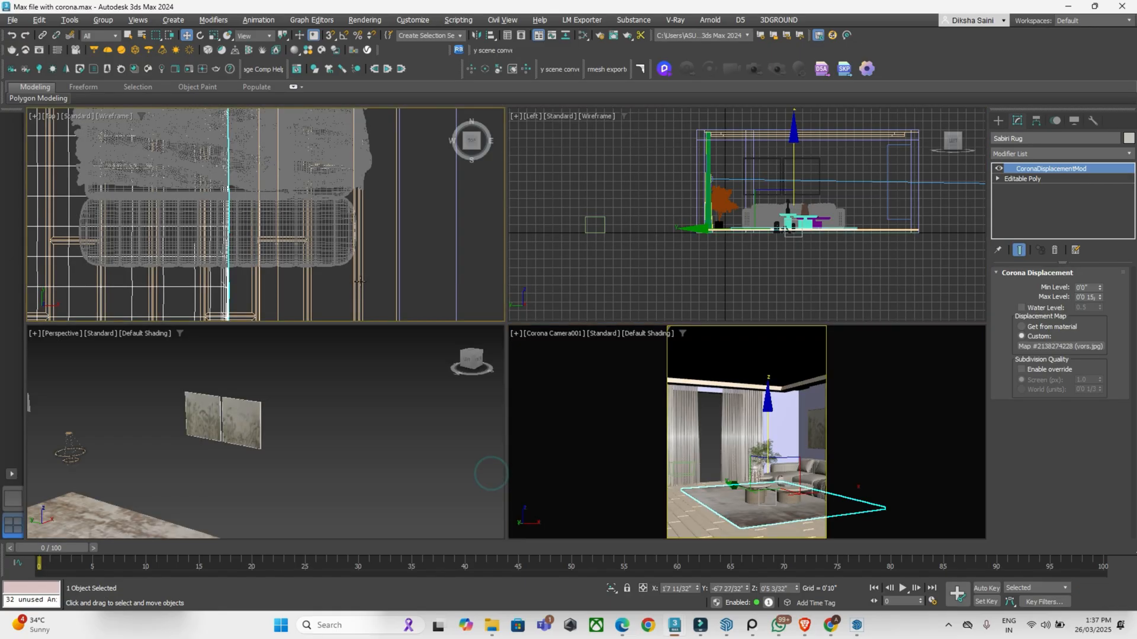
pyautogui.hotkey('alt', 'w')
pyautogui.scroll(-4, 408, 308)
pyautogui.moveTo(509, 365); pyautogui.dragTo(645, 465, button='middle')
pyautogui.scroll(5, 493, 308)
pyautogui.press('r')
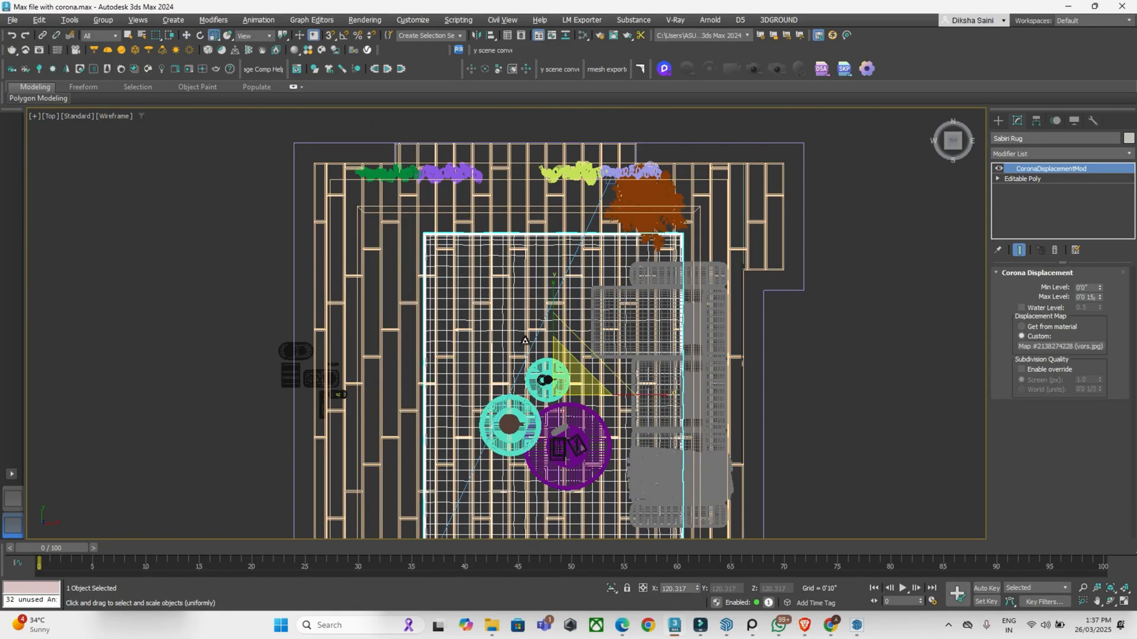
pyautogui.scroll(-2, 563, 363)
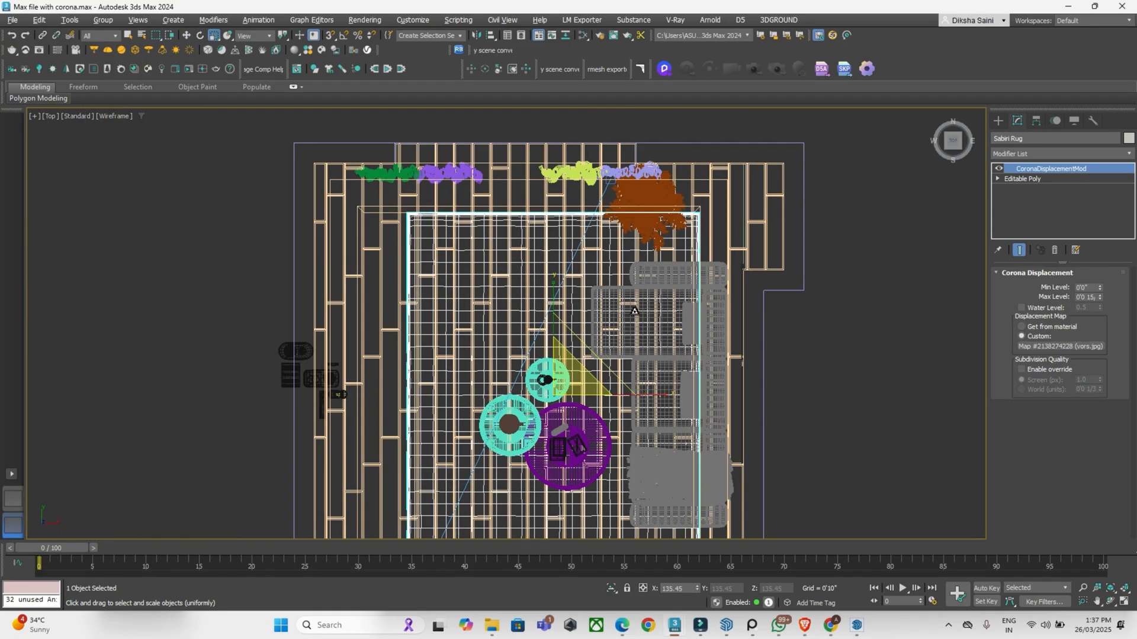
# Reposition the enlarged rug under the coffee tables and sofa at about X 1'4 11/32", Y -6'10 14/32"
pyautogui.scroll(-2, 700, 261)
pyautogui.moveTo(701, 261); pyautogui.dragTo(744, 198, button='middle')
pyautogui.press('w')
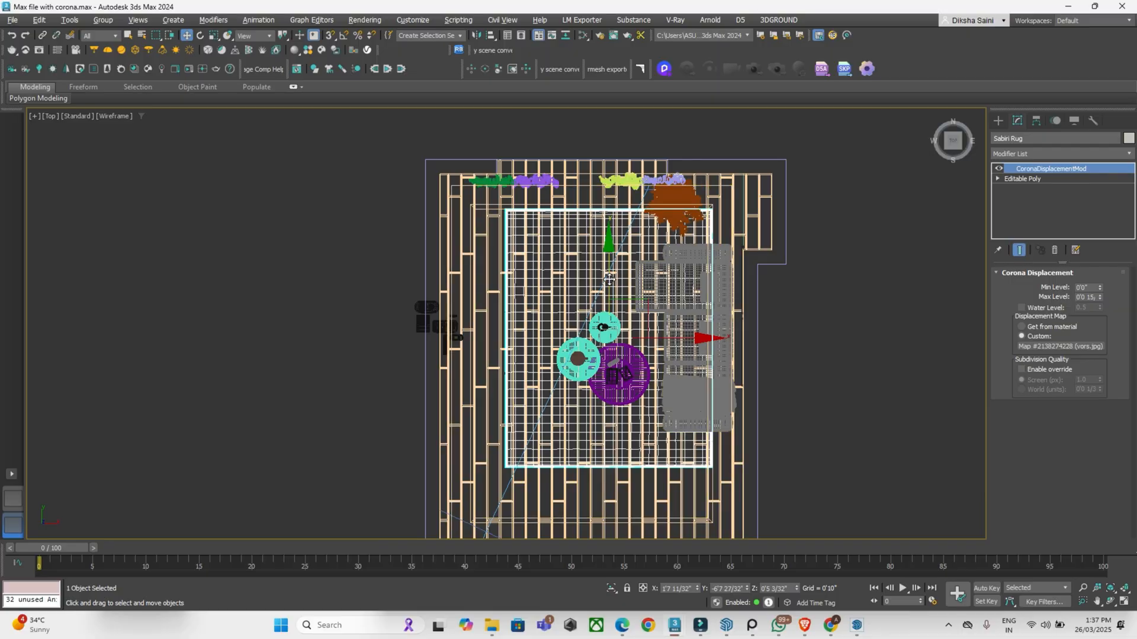
pyautogui.moveTo(610, 279); pyautogui.dragTo(612, 282)
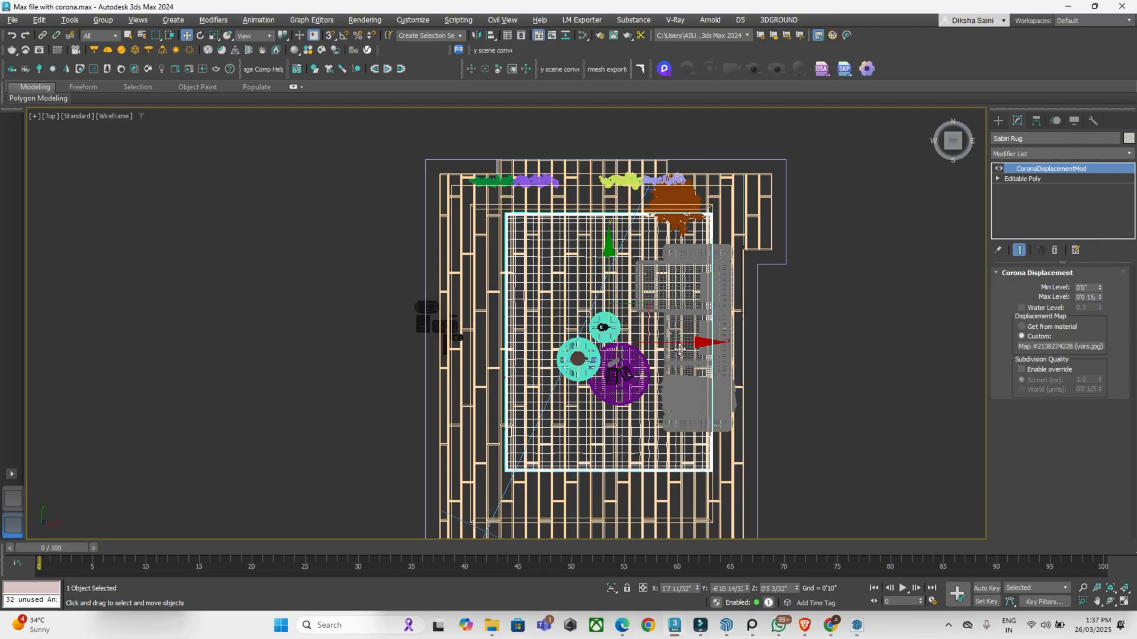
pyautogui.moveTo(672, 342); pyautogui.dragTo(669, 347)
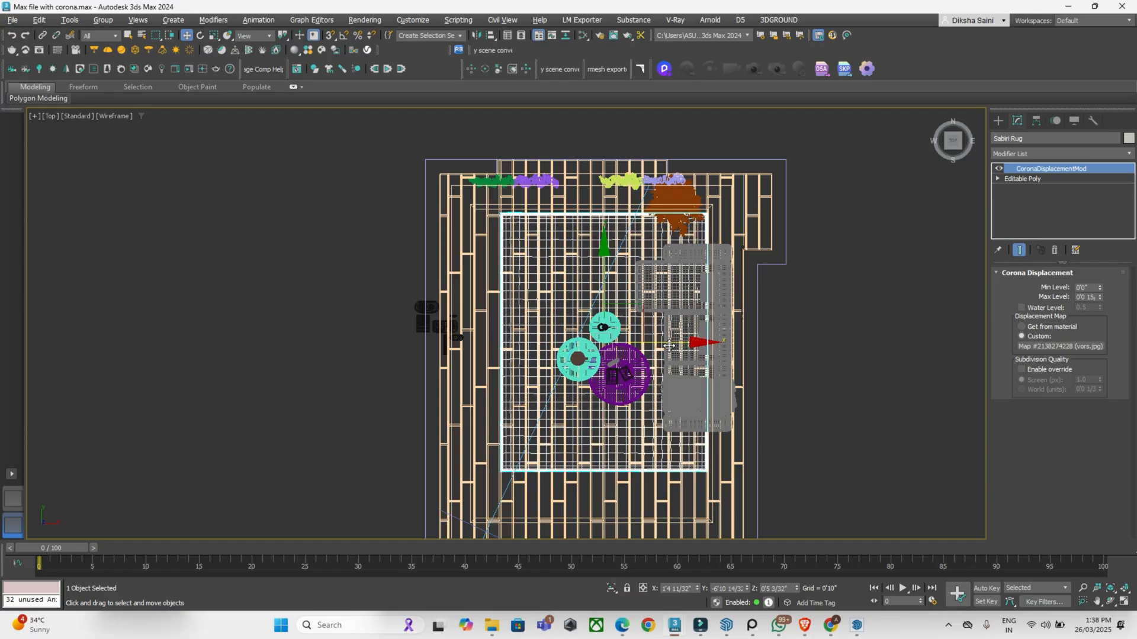
# Deselect the rug and show the living room through Corona Camera001 to check the rug and wall art
pyautogui.hotkey('alt', 'w')
pyautogui.rightClick(848, 357)
pyautogui.hotkey('alt', 'w')
pyautogui.hotkey('alt', 'w')
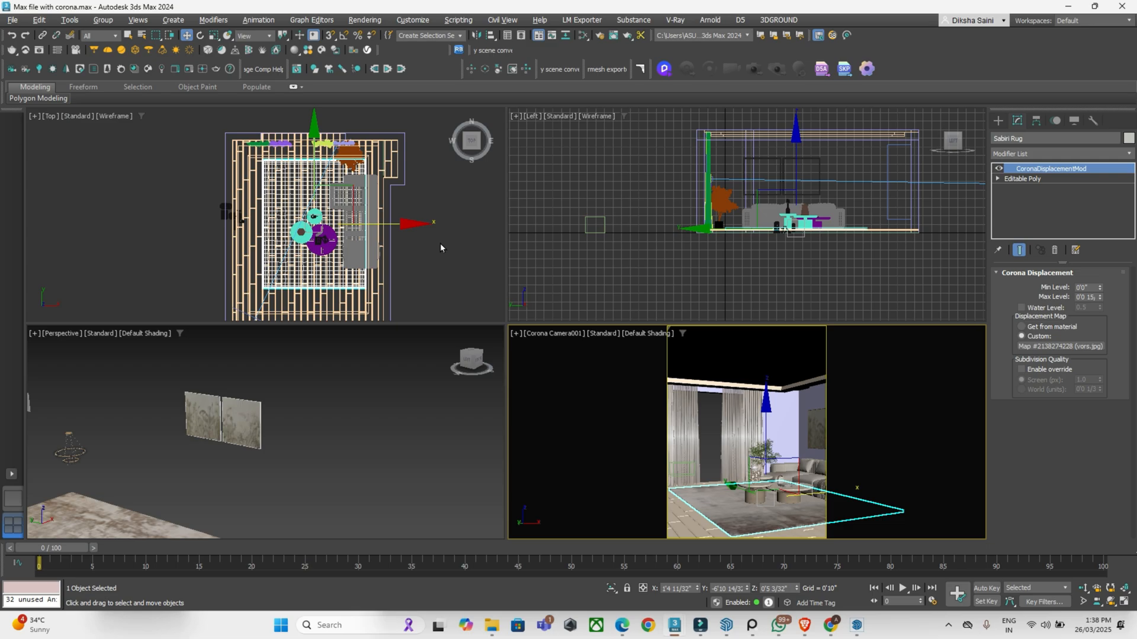
pyautogui.click(472, 238)
pyautogui.rightClick(727, 418)
pyautogui.hotkey('alt', 'w')
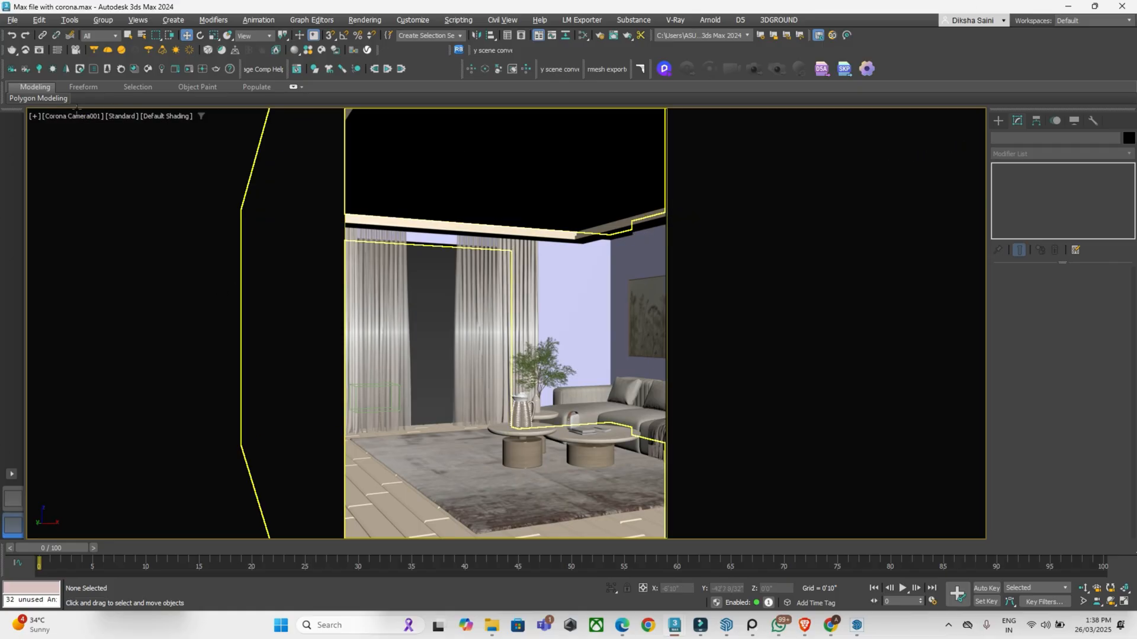
# Select Corona Camera001's target and shift it to about X 4'6 18/32", Y 1'7 28/32", Z 5'2 2/32"
pyautogui.click(67, 118)
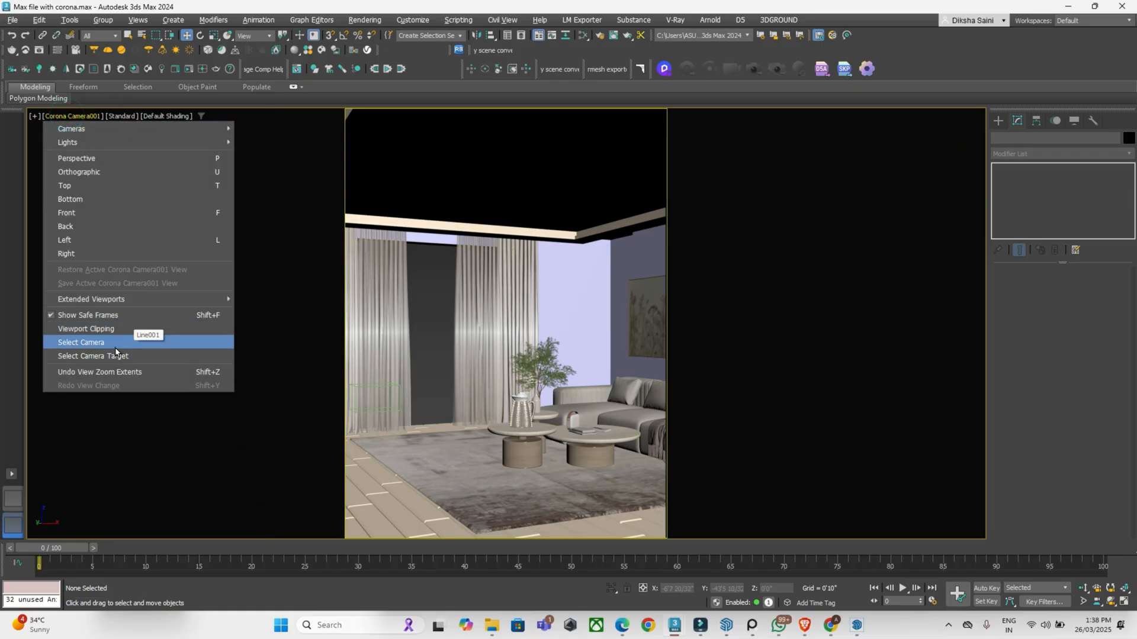
pyautogui.click(117, 360)
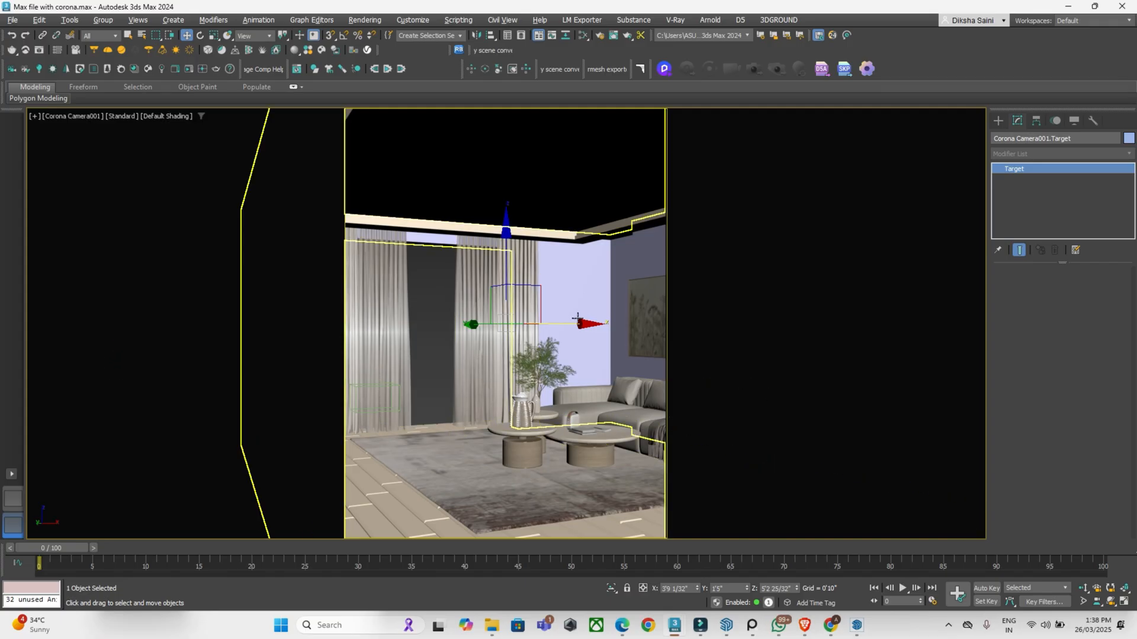
pyautogui.moveTo(578, 326); pyautogui.dragTo(600, 324)
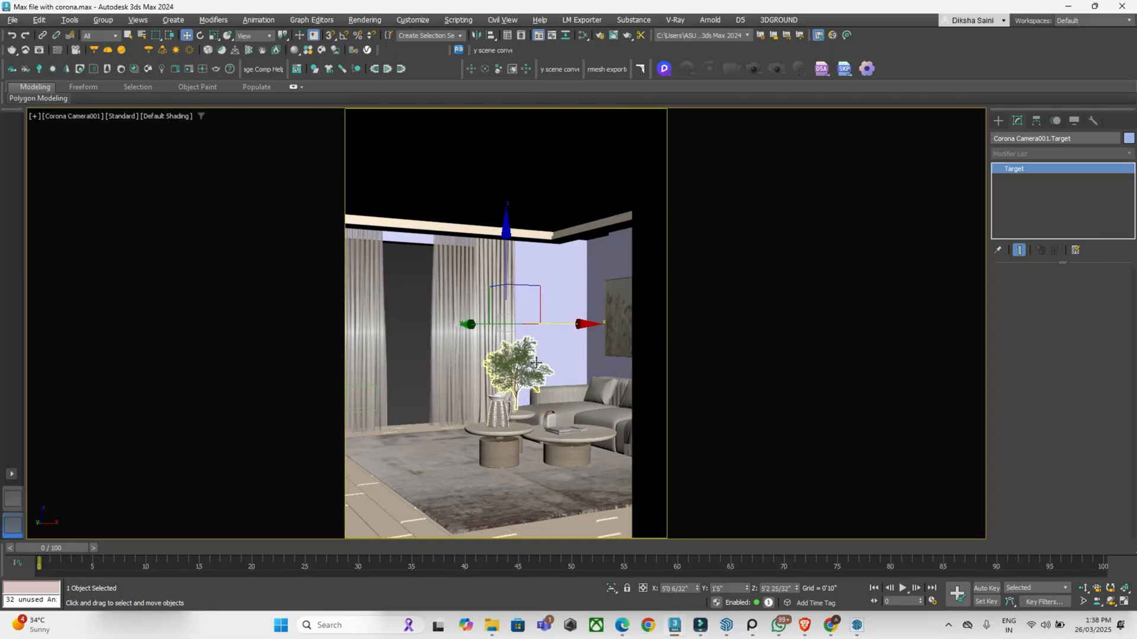
pyautogui.moveTo(535, 362); pyautogui.dragTo(547, 361, button='middle')
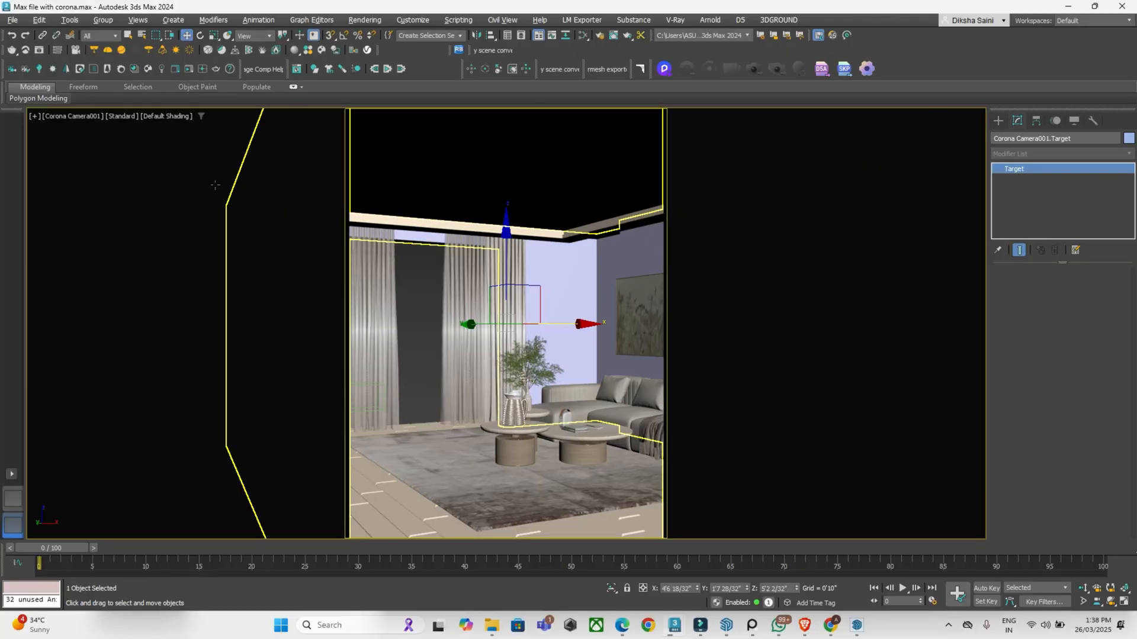
pyautogui.hotkey('alt', 'q')
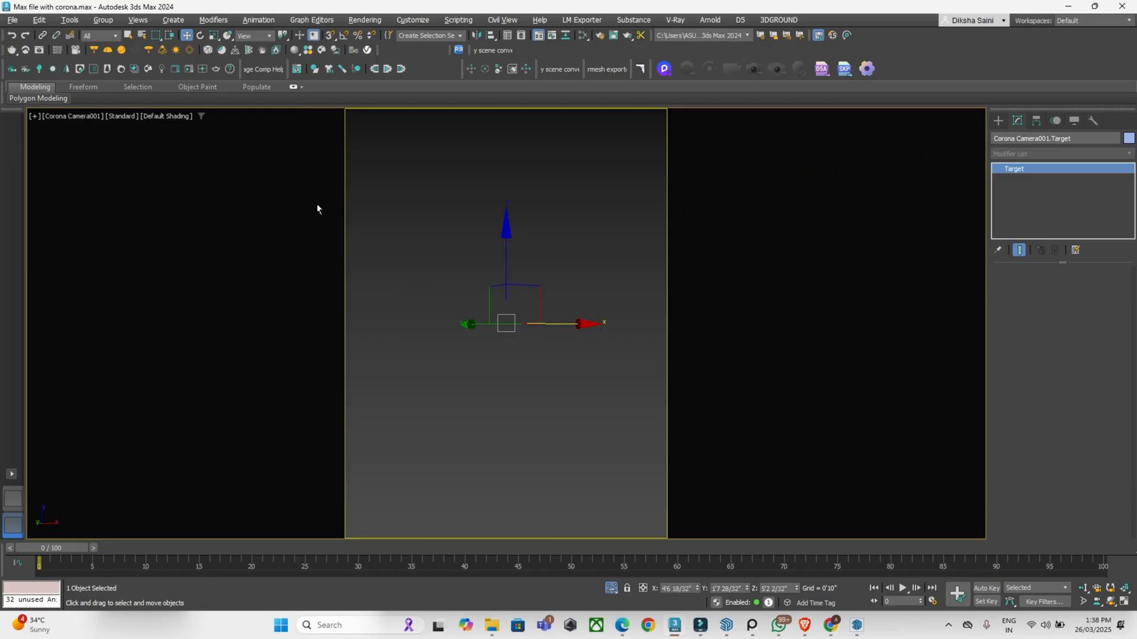
pyautogui.hotkey('alt', 'q')
# Select Corona Camera001 outside the room's lower corner in the top view
pyautogui.hotkey('alt', 'w')
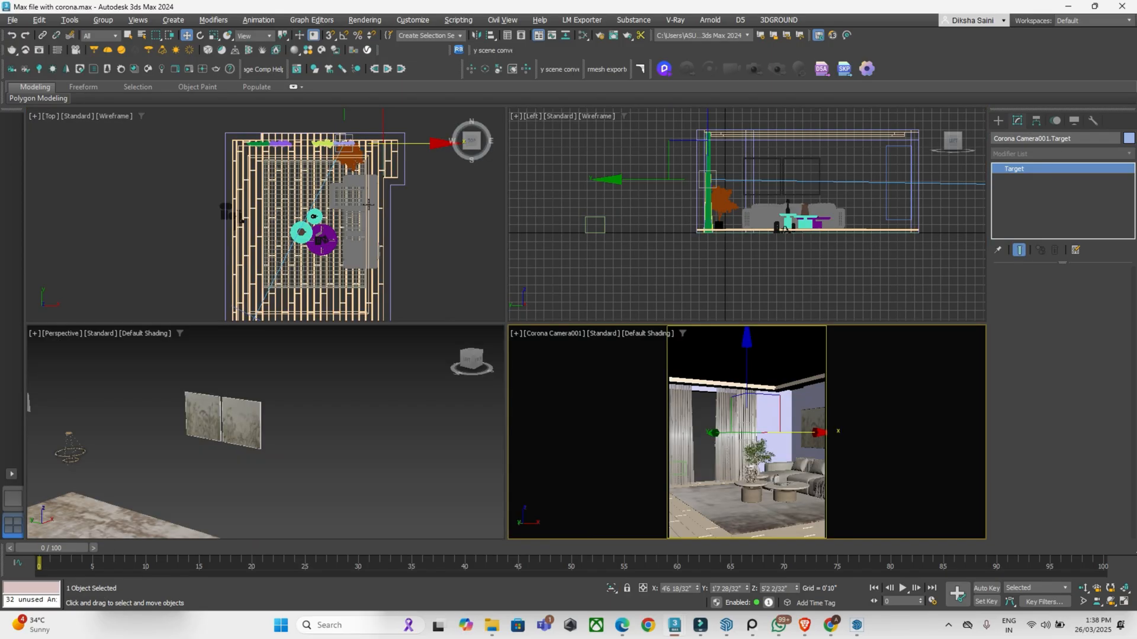
pyautogui.middleClick(488, 253)
pyautogui.hotkey('alt', 'w')
pyautogui.scroll(-3, 487, 253)
pyautogui.click(435, 482)
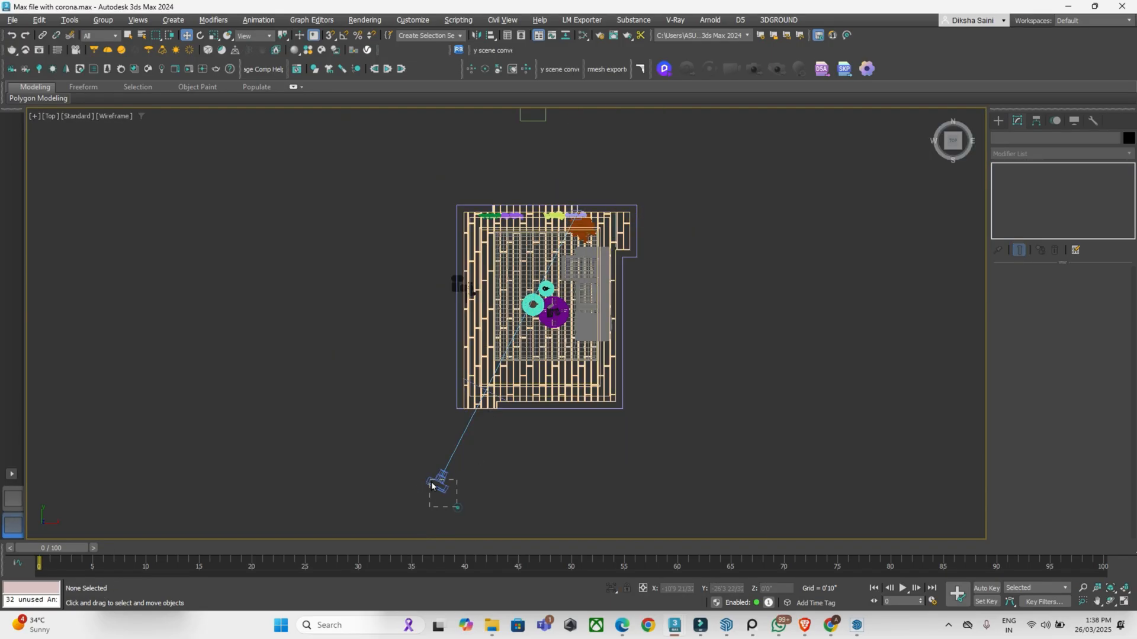
pyautogui.hotkey('alt', 'w')
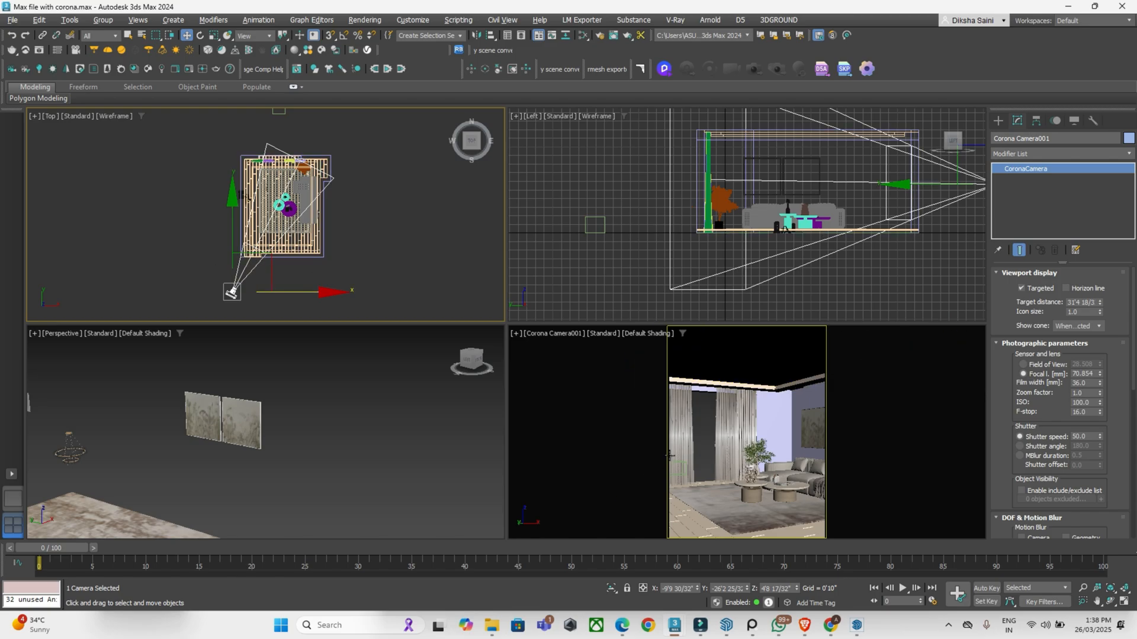
# Arrange two side-by-side viewports with a wireframe top view next to the Corona Camera001 view
pyautogui.click(14, 502)
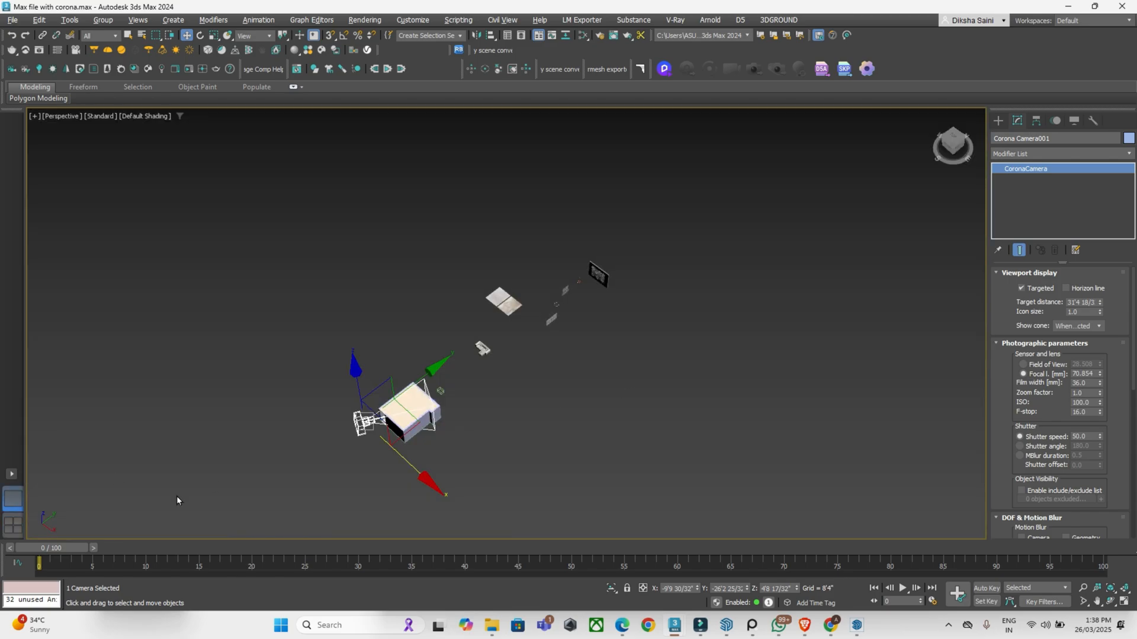
pyautogui.hotkey('alt', 'w')
pyautogui.rightClick(693, 409)
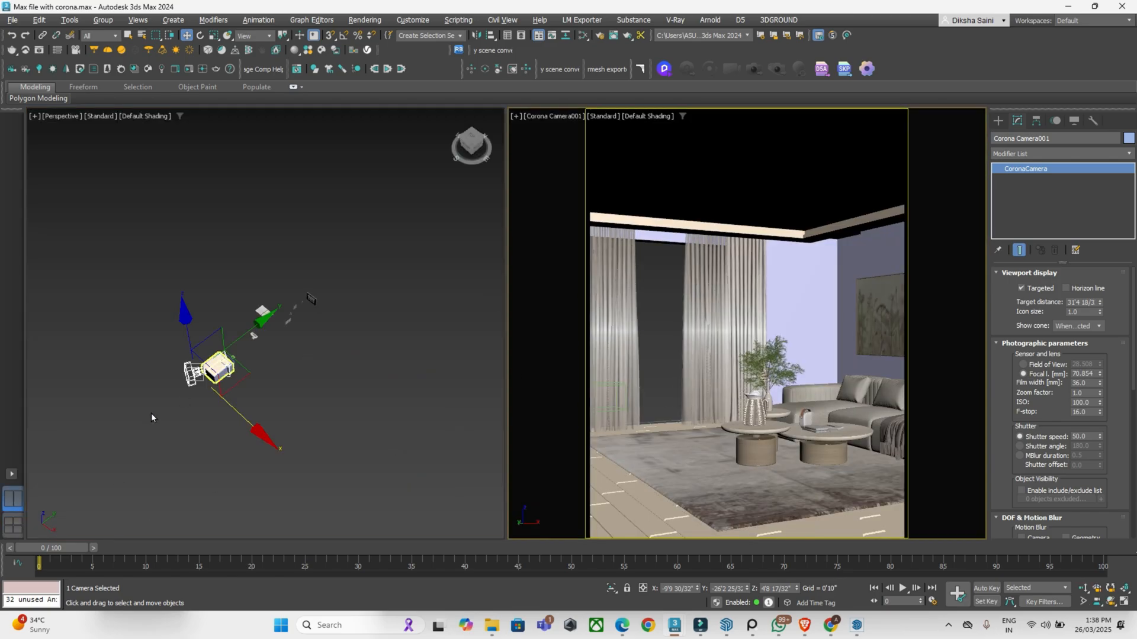
pyautogui.scroll(4, 201, 359)
pyautogui.press('t')
pyautogui.scroll(-2, 284, 285)
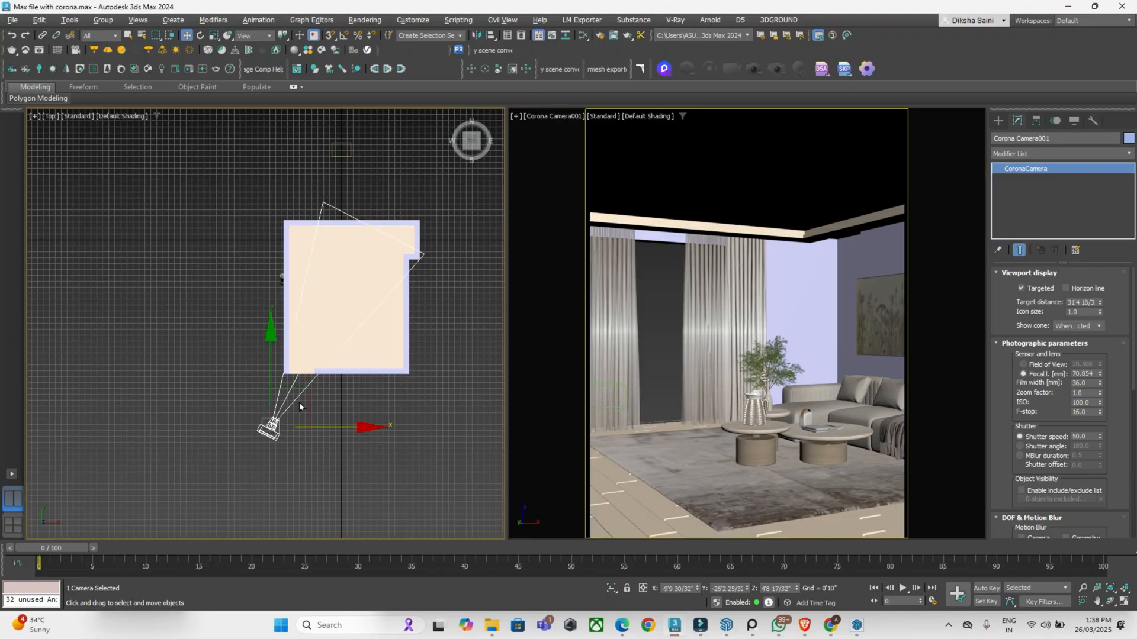
pyautogui.scroll(2, 284, 307)
pyautogui.press('F3')
# Reposition Corona Camera001 in the top view at about X -10'8 19/32" and Y -24'8 2/32"
pyautogui.scroll(4, 267, 435)
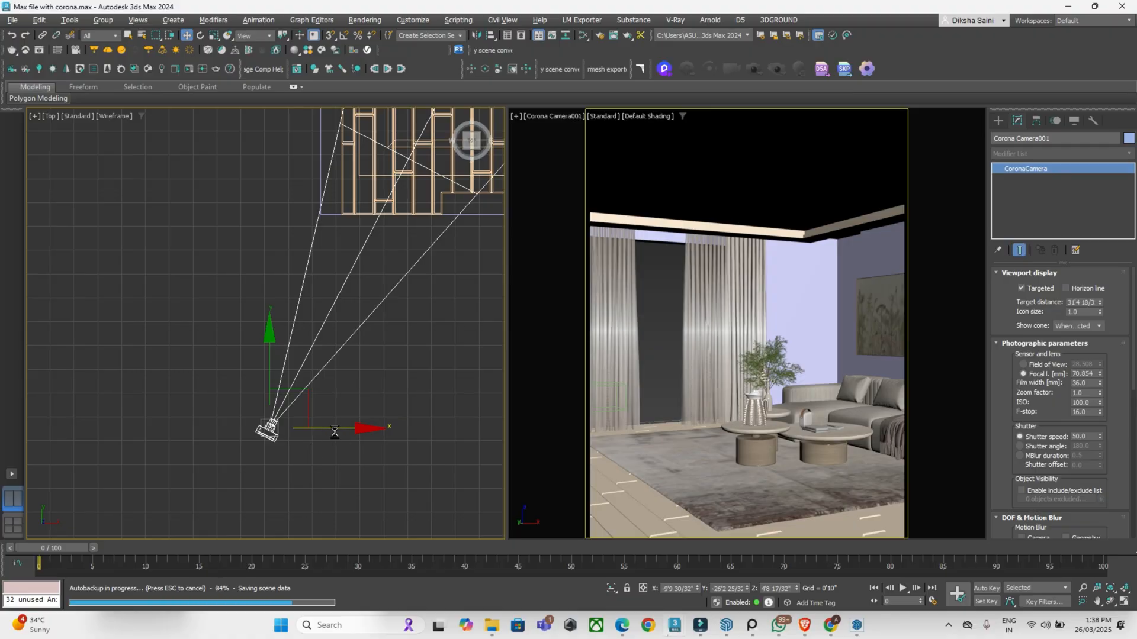
pyautogui.moveTo(328, 426); pyautogui.dragTo(304, 427)
pyautogui.moveTo(256, 379); pyautogui.dragTo(254, 338)
pyautogui.moveTo(304, 380); pyautogui.dragTo(294, 377)
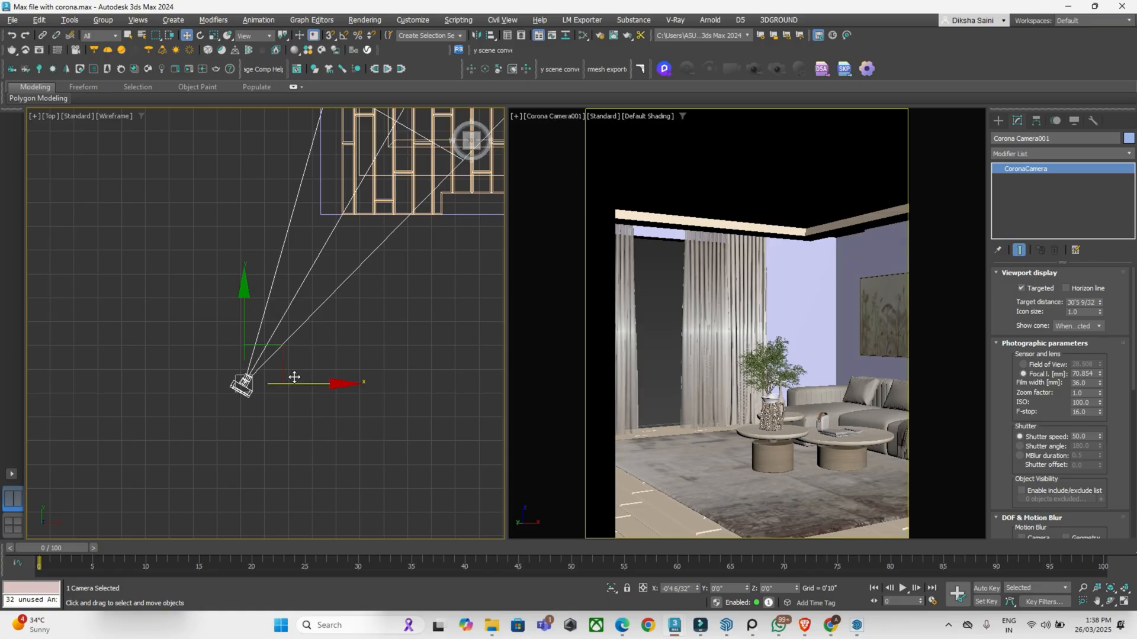
# Select the camera's target near the curtains and move it along X to about 6'8 17/32"
pyautogui.scroll(-4, 294, 377)
pyautogui.scroll(10, 332, 270)
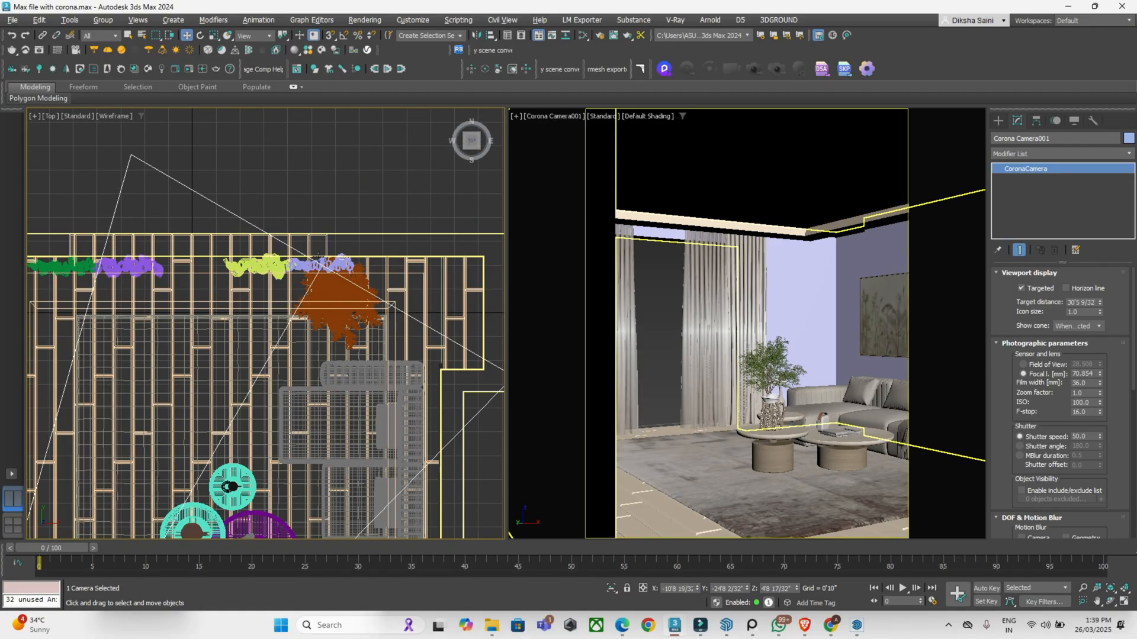
pyautogui.scroll(8, 332, 270)
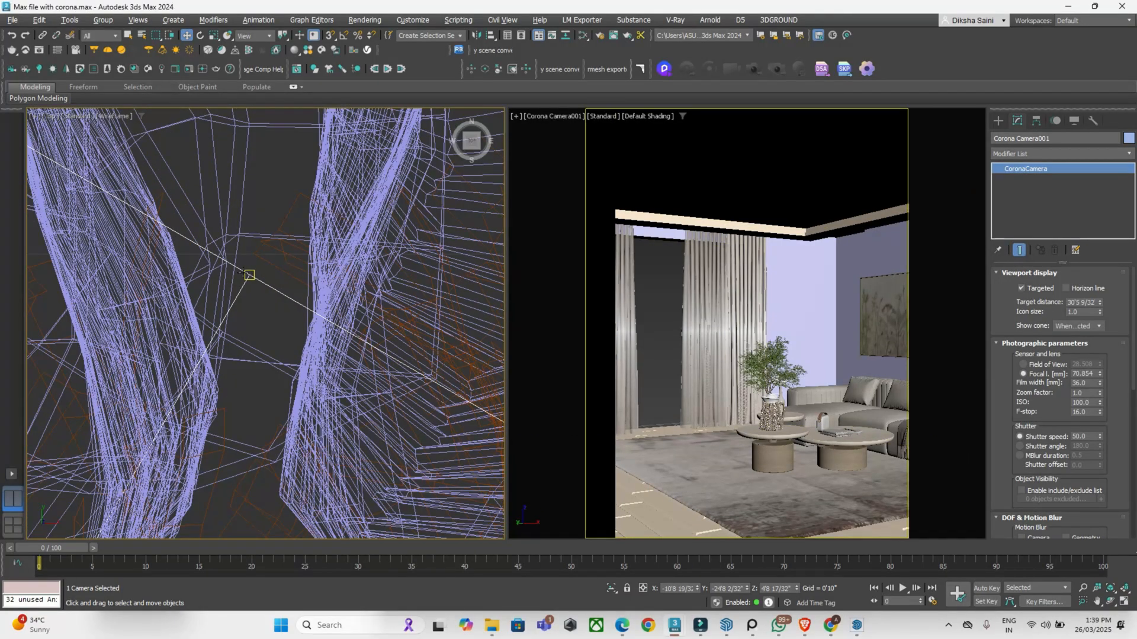
pyautogui.scroll(-5, 275, 262)
pyautogui.click(271, 265)
pyautogui.scroll(-6, 276, 262)
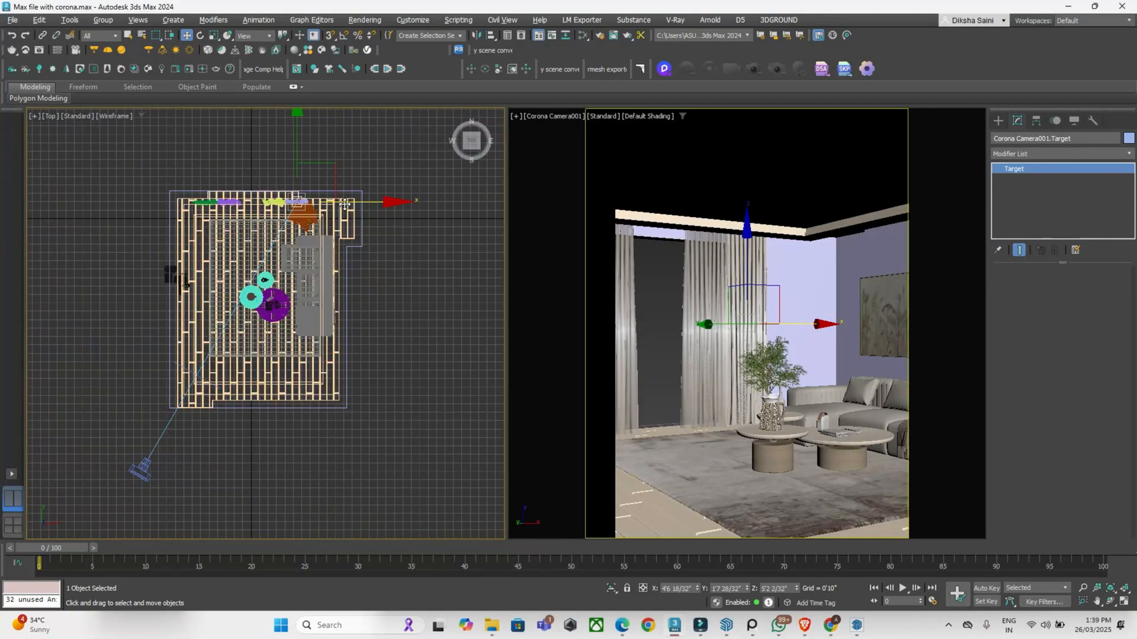
pyautogui.moveTo(346, 204); pyautogui.dragTo(367, 213)
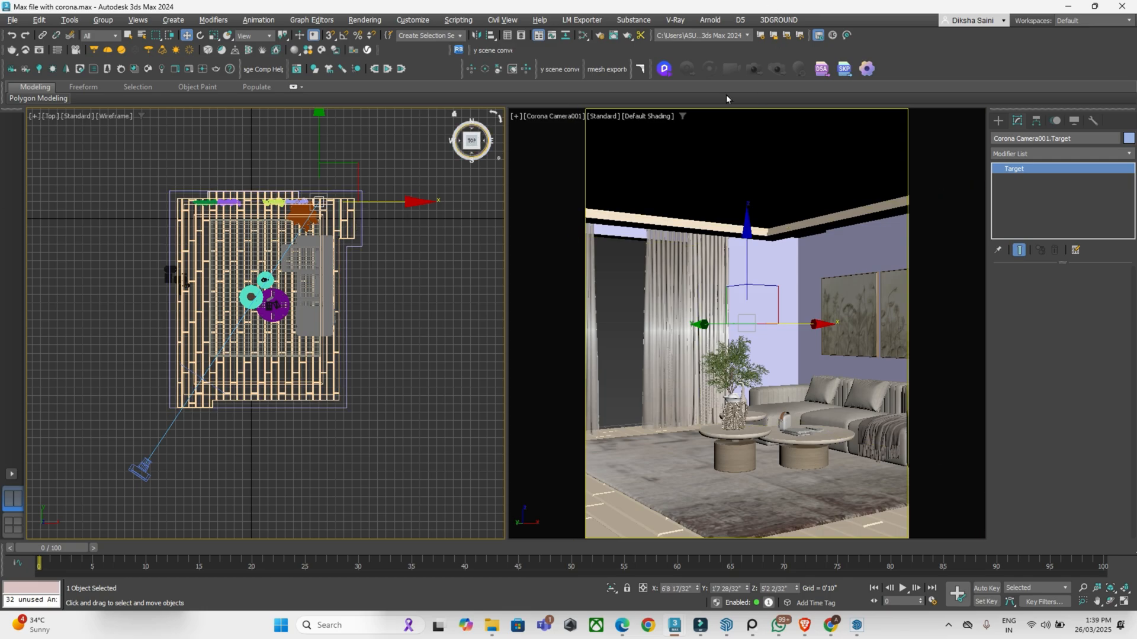
# Maximize the camera view, select Corona Camera001 and set its focal length to about 74.298 mm
pyautogui.hotkey('alt', 'w')
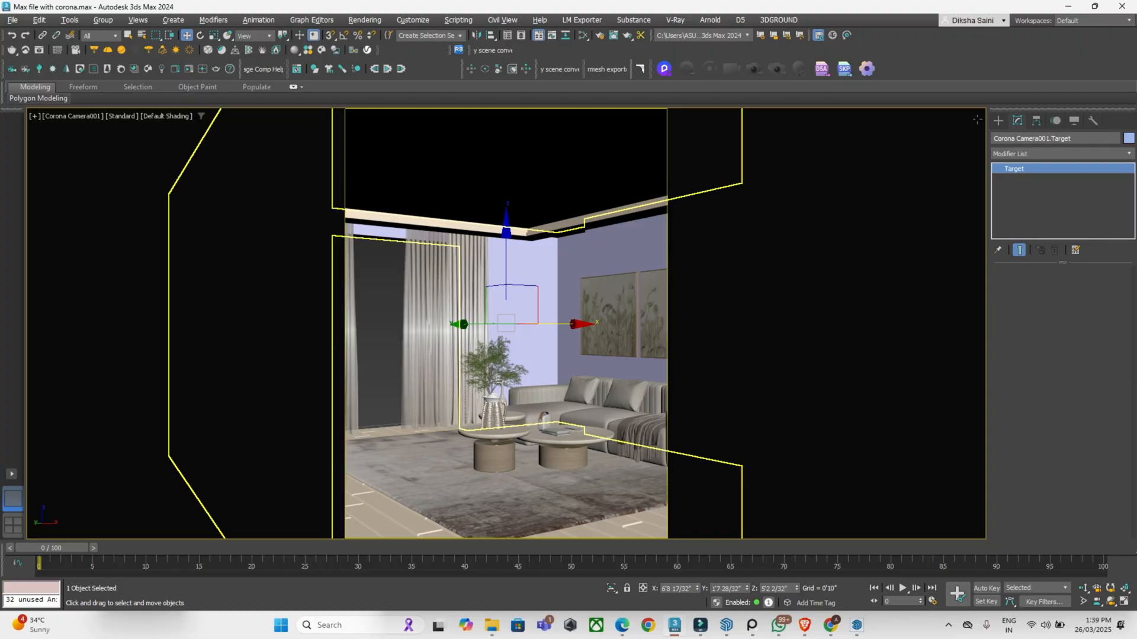
pyautogui.click(61, 116)
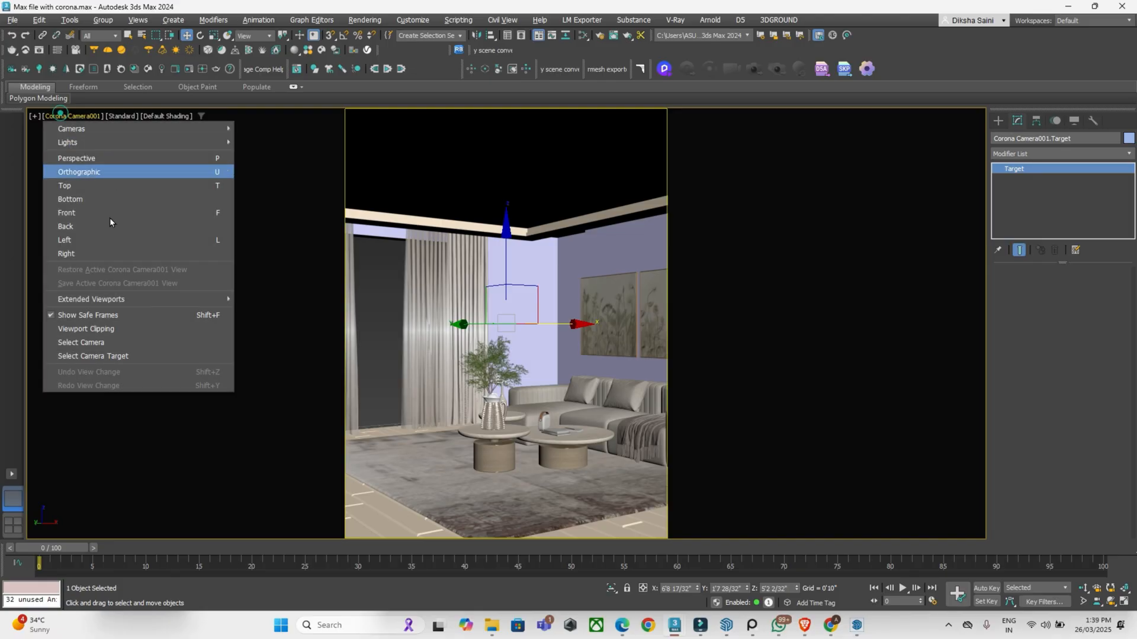
pyautogui.click(80, 338)
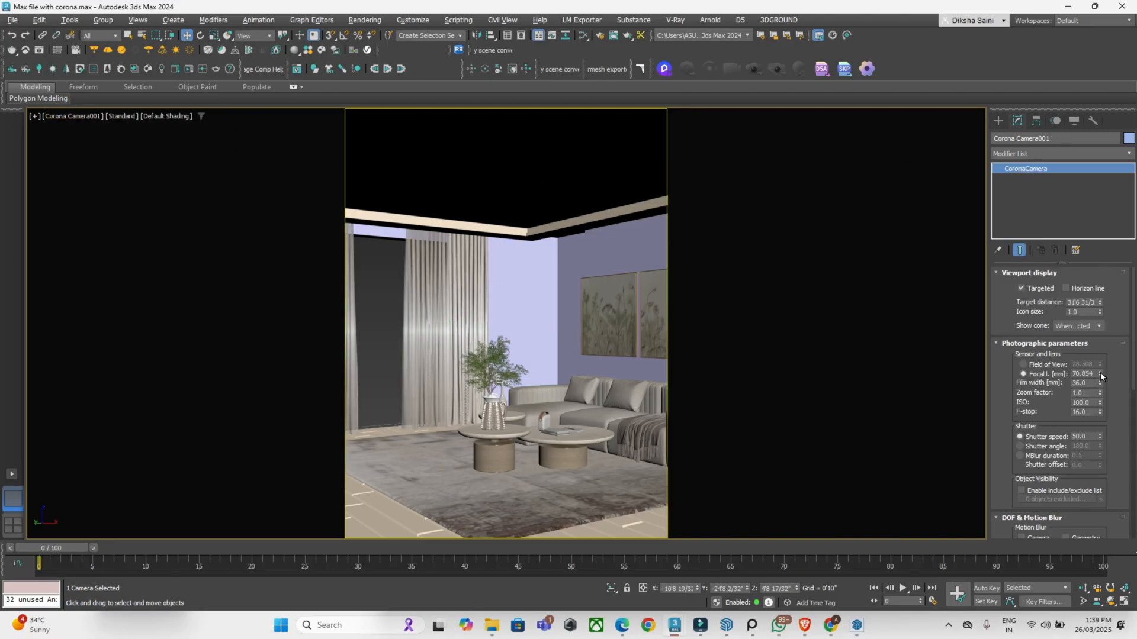
pyautogui.moveTo(1100, 374); pyautogui.dragTo(1100, 373)
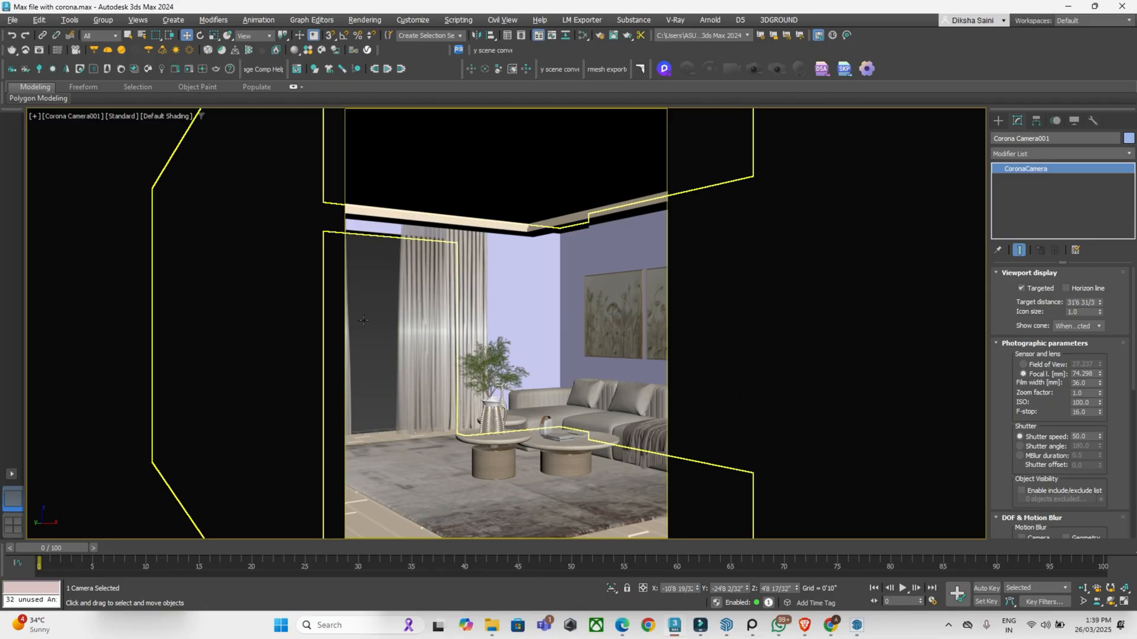
# Maximize the top view, open the Chaos Cosmos asset browser and search its 3D models for "door"
pyautogui.hotkey('alt', 'w')
pyautogui.hotkey('alt', 'w')
pyautogui.hotkey('alt', 'w')
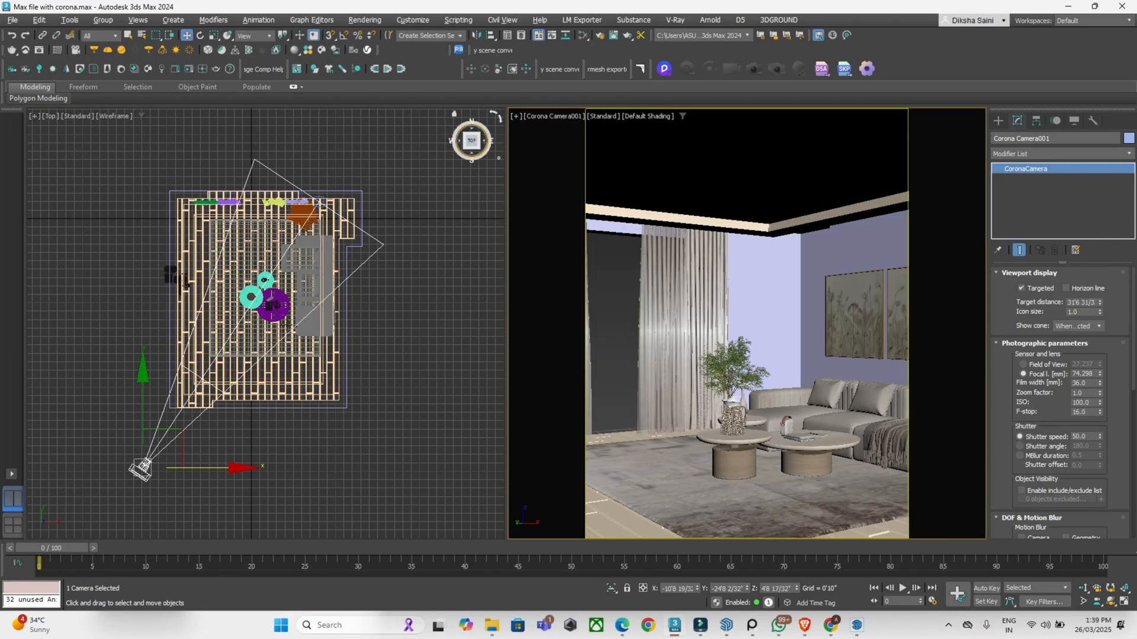
pyautogui.hotkey('alt', 'w')
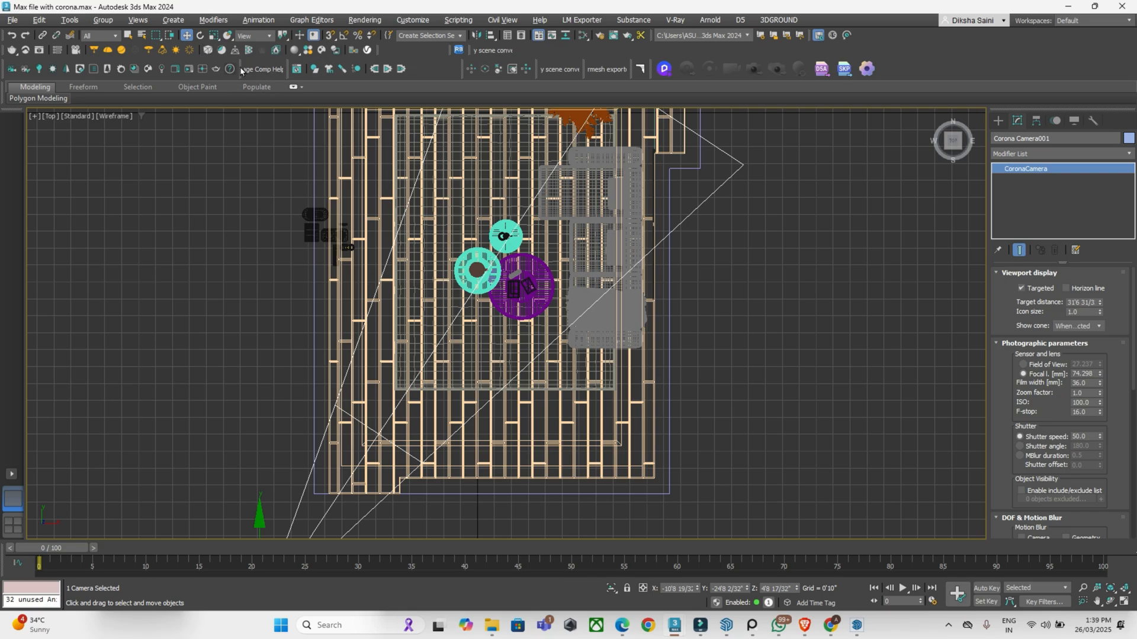
pyautogui.click(159, 69)
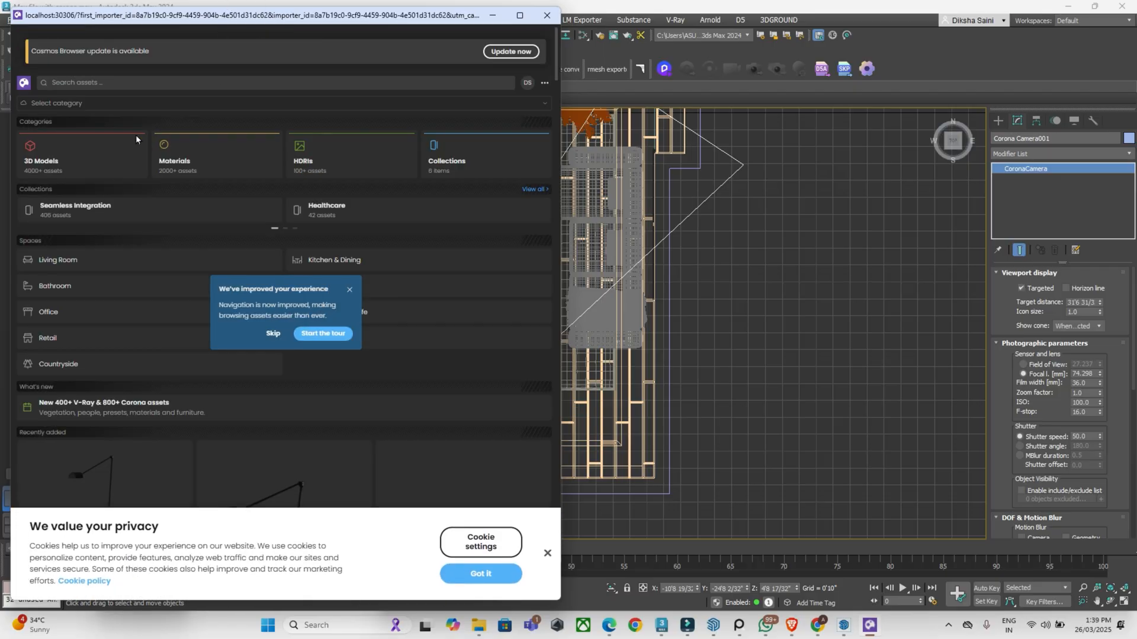
pyautogui.click(350, 290)
pyautogui.click(116, 174)
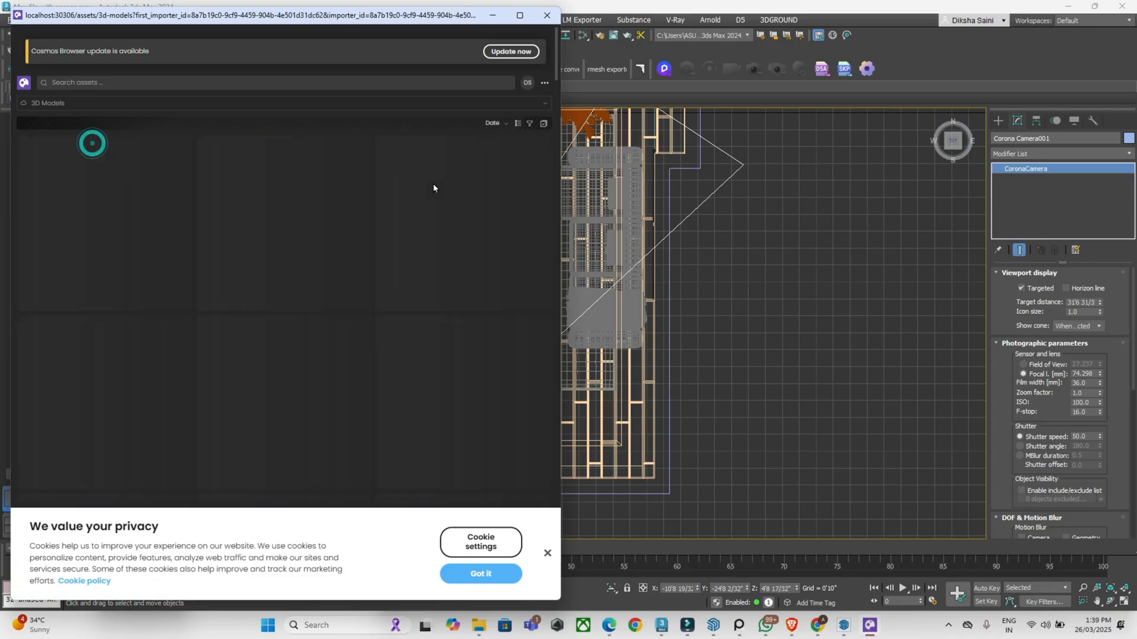
pyautogui.click(147, 82)
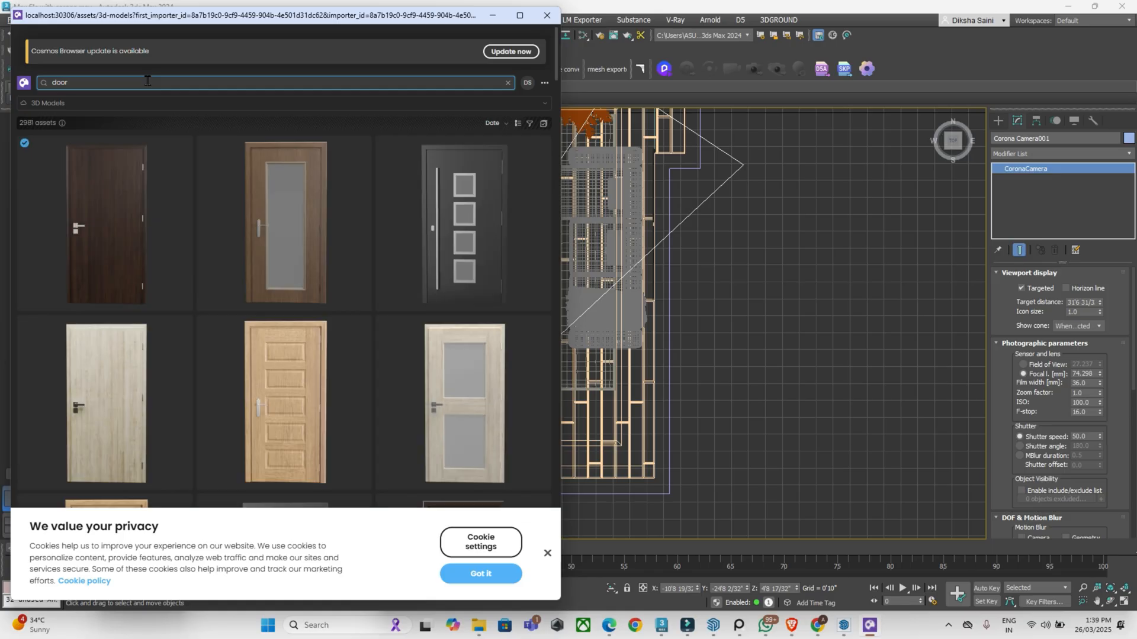
# Download the three-panel sliding Door 46-41, import it into the scene and close the asset browser
pyautogui.scroll(-8, 431, 206)
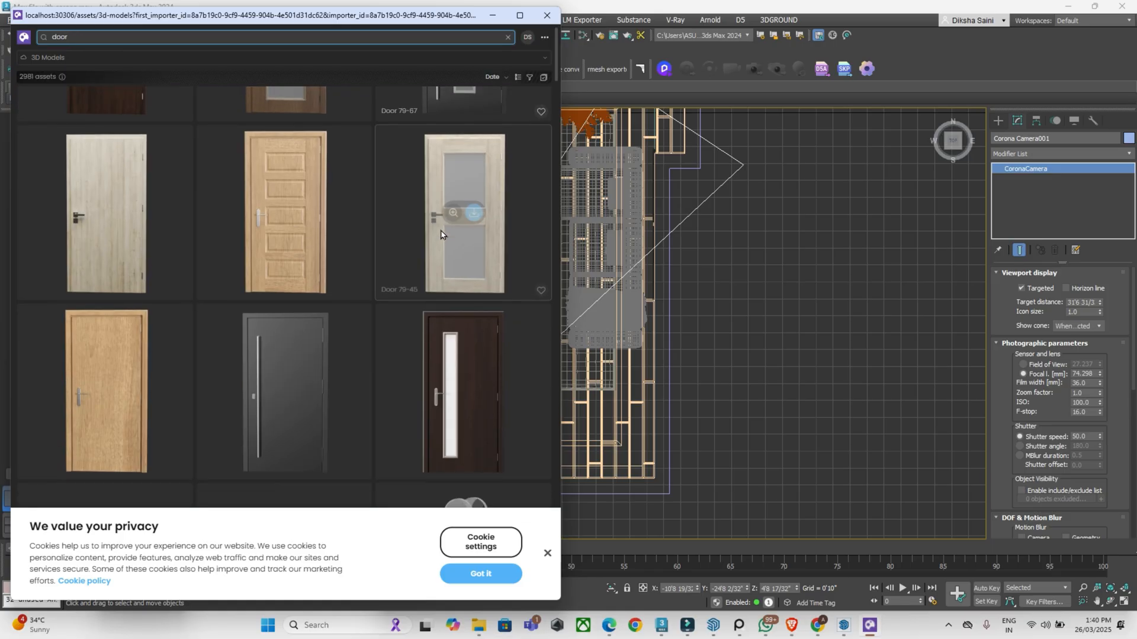
pyautogui.scroll(-2, 142, 311)
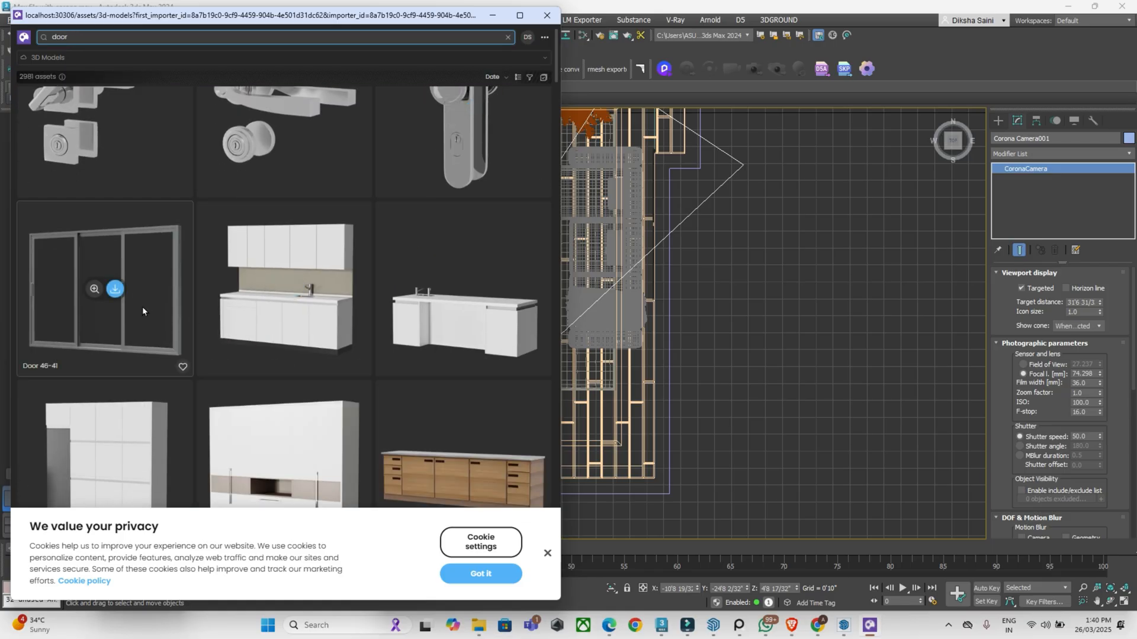
pyautogui.scroll(-4, 147, 325)
pyautogui.scroll(2, 161, 319)
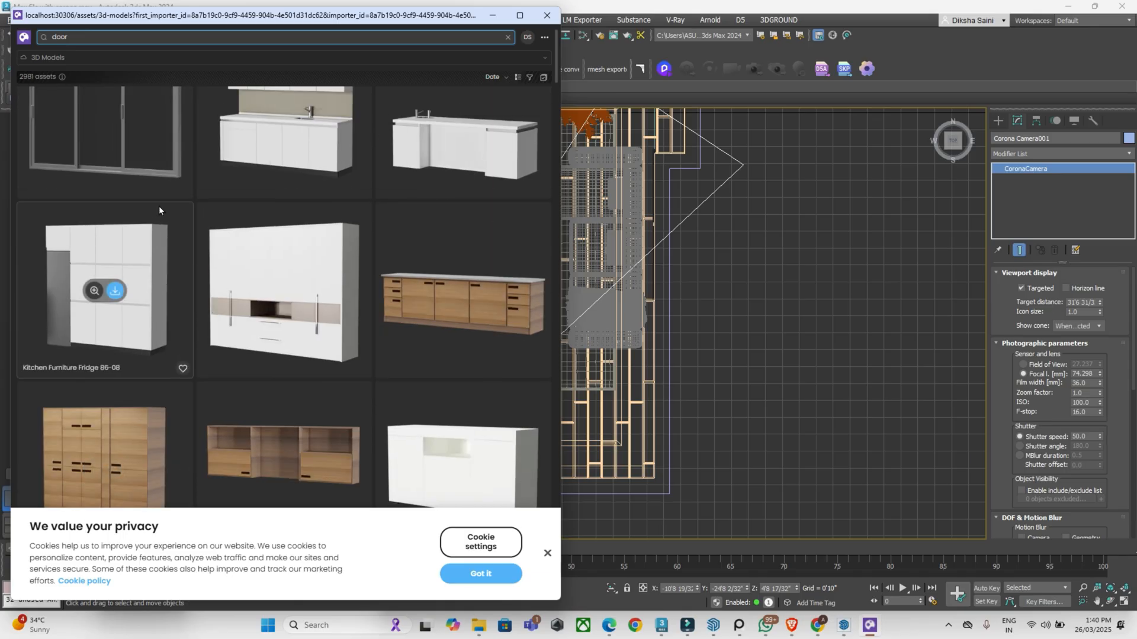
pyautogui.click(116, 113)
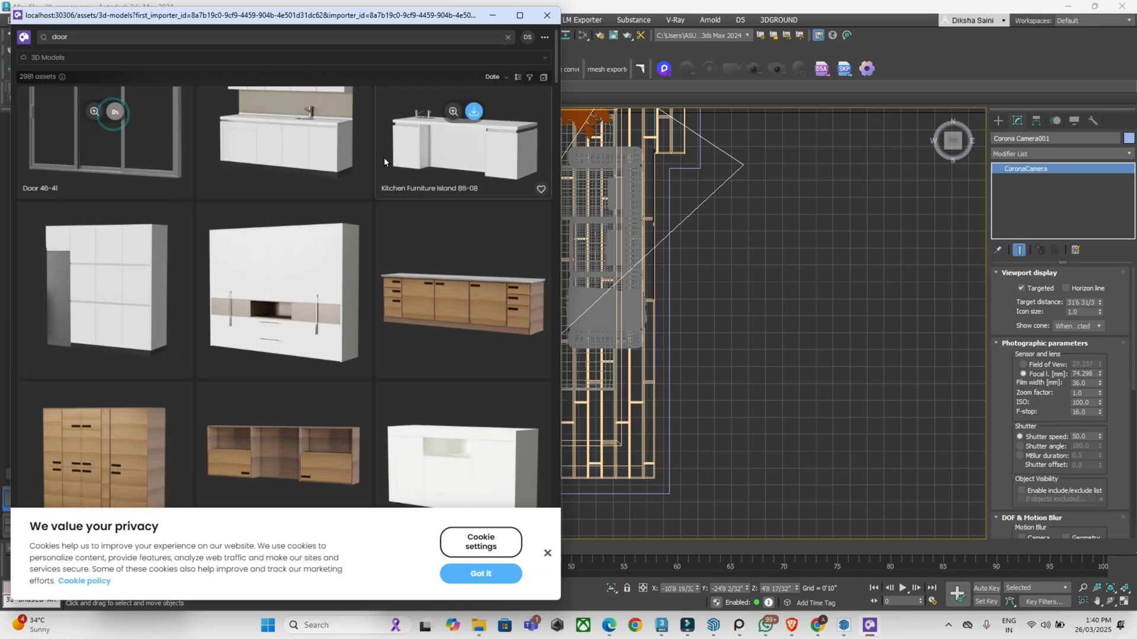
pyautogui.scroll(1, 114, 180)
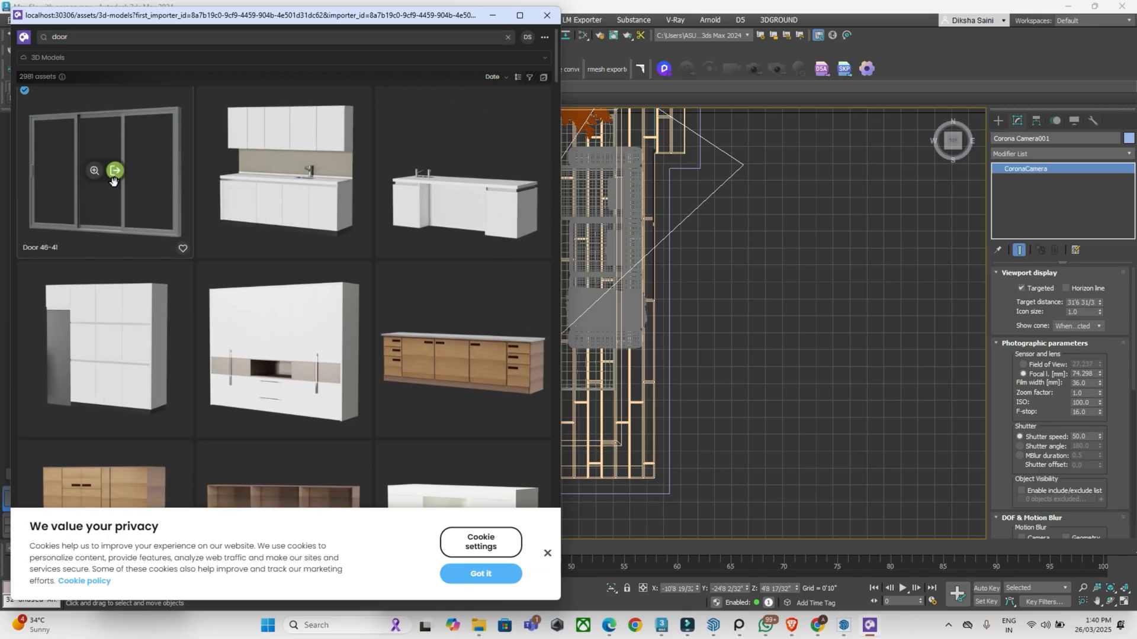
pyautogui.click(115, 170)
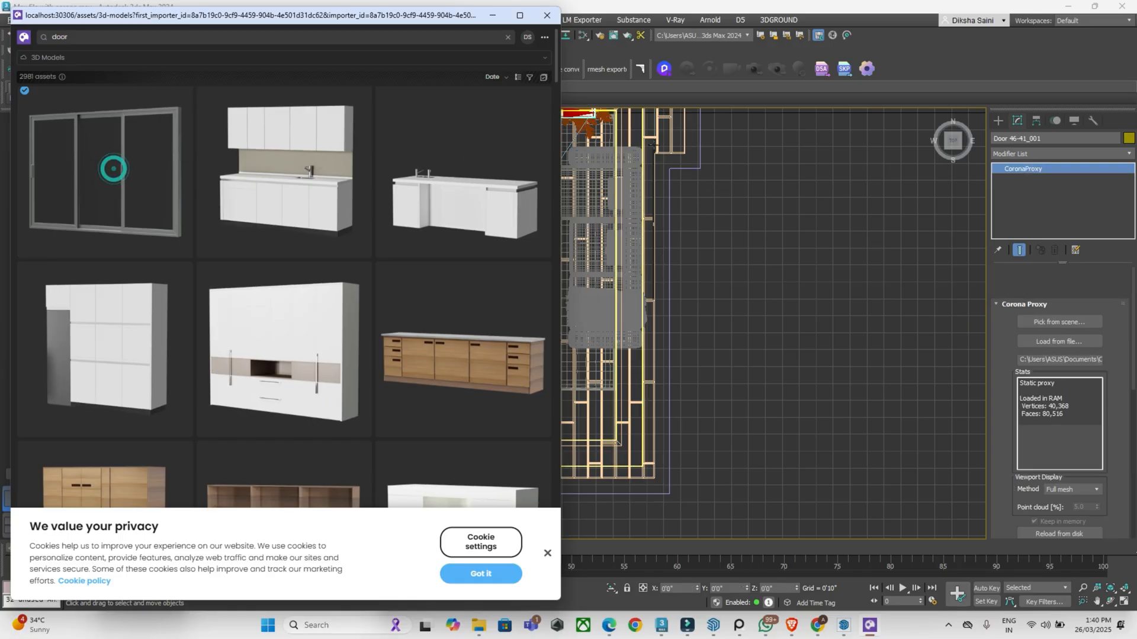
pyautogui.click(547, 15)
# Move the imported sliding door beyond the room's curtain wall to about Y 5'0 26/32" and deselect it
pyautogui.scroll(5, 569, 267)
pyautogui.moveTo(569, 266); pyautogui.dragTo(567, 193)
pyautogui.click(795, 237)
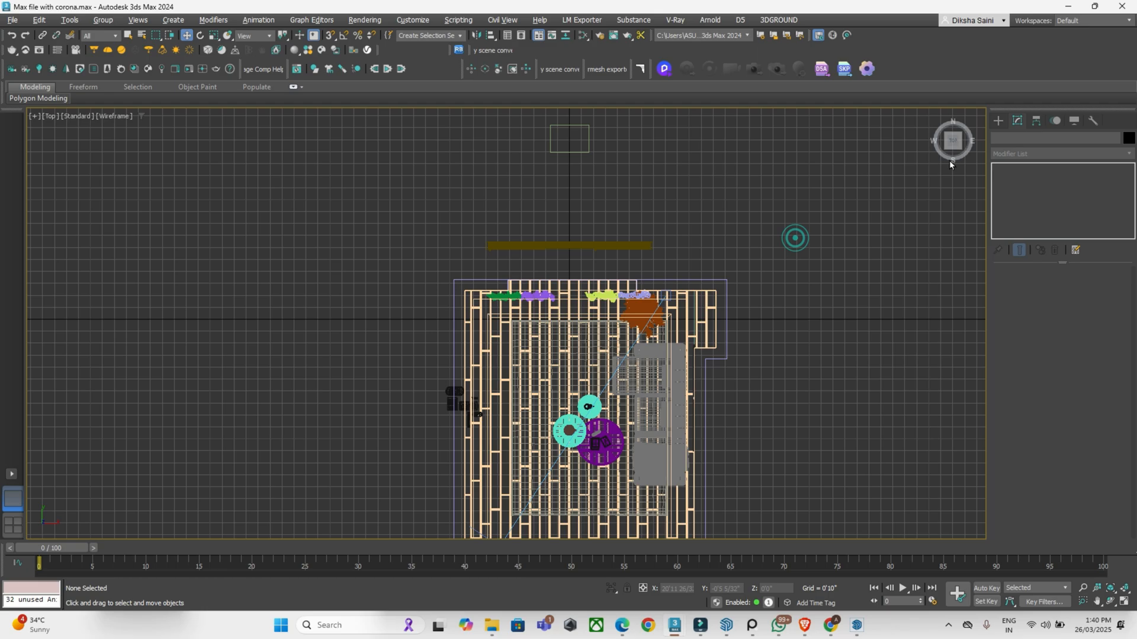
# Select the sliding door together with the room's walls and isolate them in the top view
pyautogui.moveTo(691, 249); pyautogui.dragTo(628, 219)
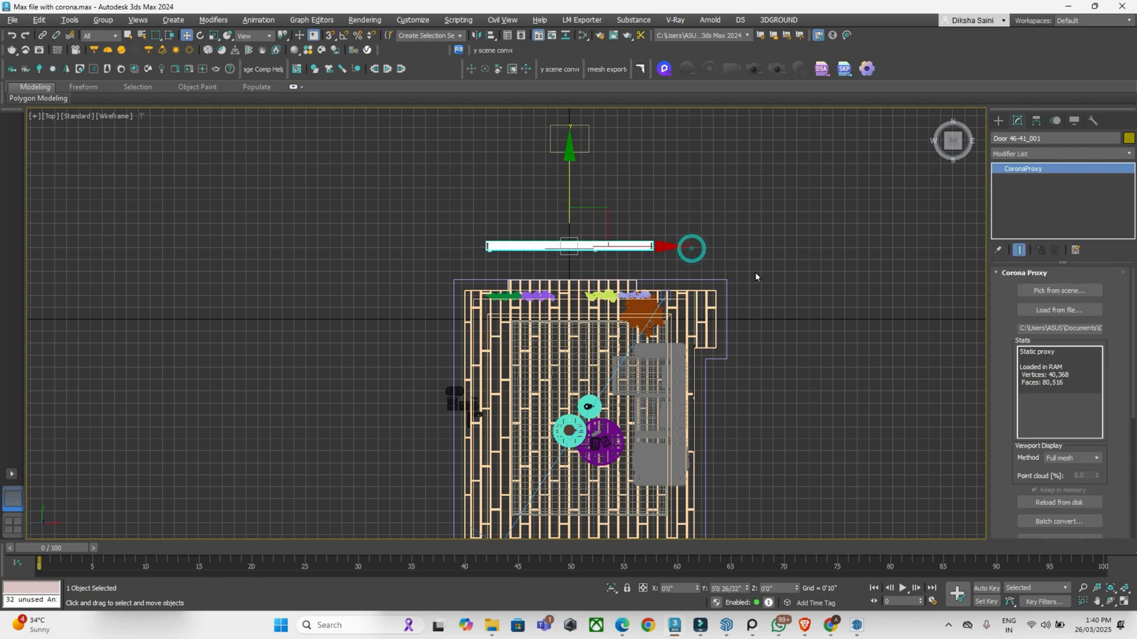
pyautogui.moveTo(724, 294); pyautogui.dragTo(724, 295)
pyautogui.click(611, 588)
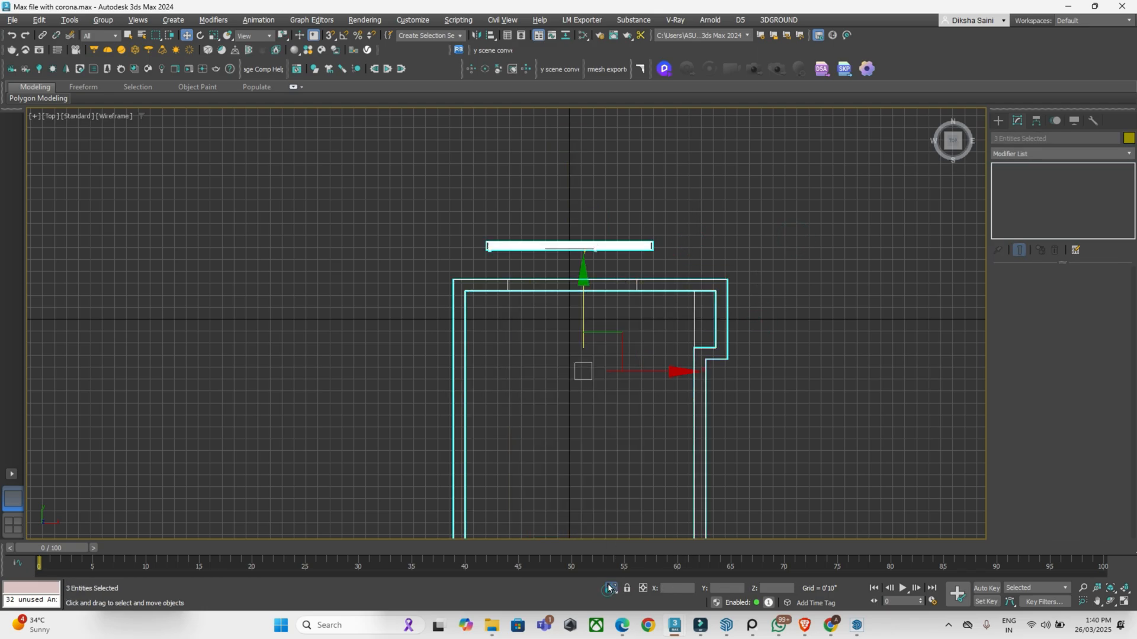
# Select only the sliding door, show it shaded in a maximized perspective view and duplicate its Corona proxy to mesh
pyautogui.click(847, 247)
pyautogui.moveTo(628, 239); pyautogui.dragTo(599, 211)
pyautogui.hotkey('alt', 'w')
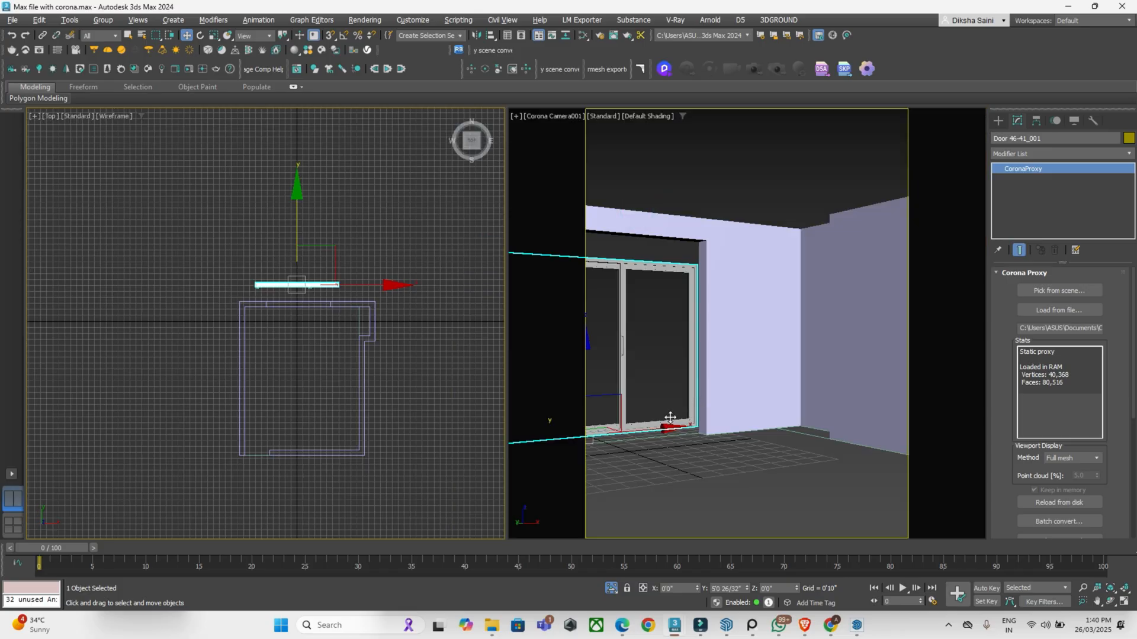
pyautogui.hotkey('alt', 'w')
pyautogui.moveTo(427, 425)
pyautogui.keyDown('alt'); pyautogui.mouseDown(button='middle')
pyautogui.moveTo(533, 308)
pyautogui.moveTo(601, 302)
pyautogui.moveTo(604, 312)
pyautogui.moveTo(524, 348)
pyautogui.moveTo(560, 312)
pyautogui.moveTo(510, 342)
pyautogui.moveTo(579, 264)
pyautogui.moveTo(584, 312)
pyautogui.moveTo(554, 286)
pyautogui.mouseUp(button='middle'); pyautogui.keyUp('alt')
pyautogui.press('p')
pyautogui.press('F3')
pyautogui.scroll(3, 525, 336)
pyautogui.scroll(3, 510, 342)
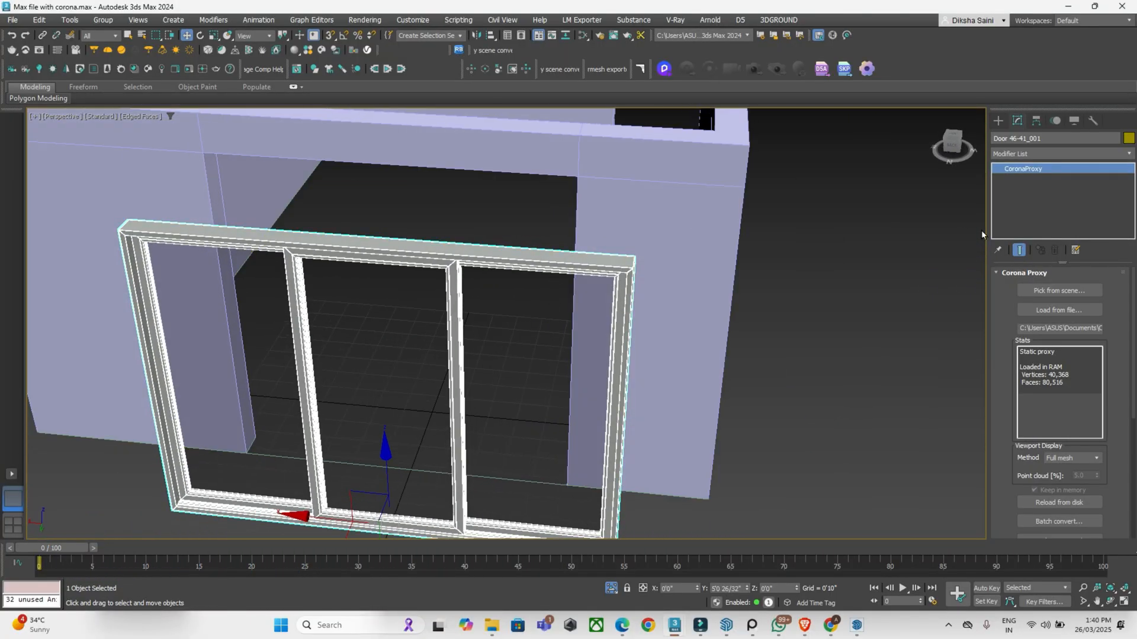
pyautogui.scroll(-3, 1072, 367)
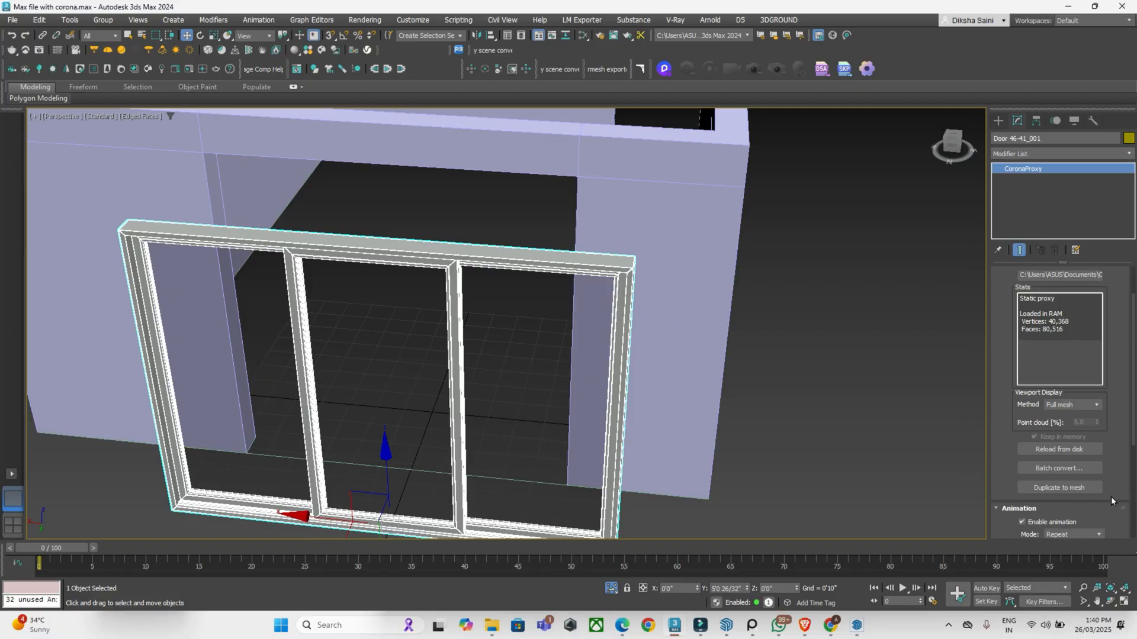
pyautogui.click(1095, 487)
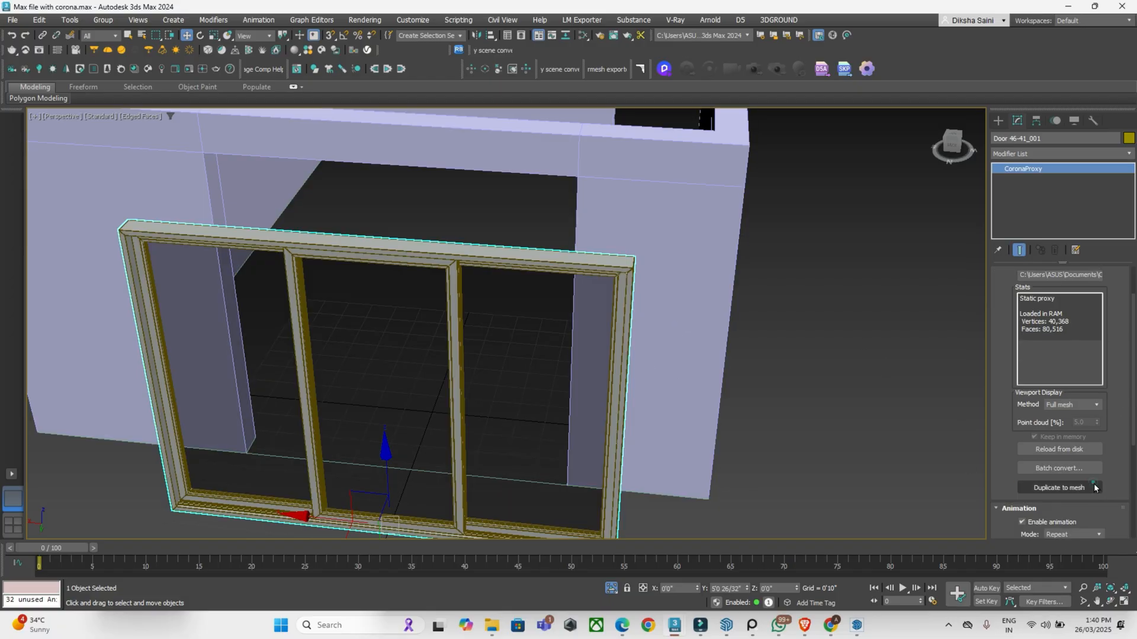
# Move the original door proxy outward, away from the room and the mesh copy, to about Y 14'7 30/32"
pyautogui.click(998, 121)
pyautogui.scroll(-3, 726, 249)
pyautogui.keyDown('alt'); pyautogui.moveTo(725, 249); pyautogui.dragTo(566, 364, button='middle'); pyautogui.keyUp('alt')
pyautogui.moveTo(522, 407); pyautogui.dragTo(399, 493)
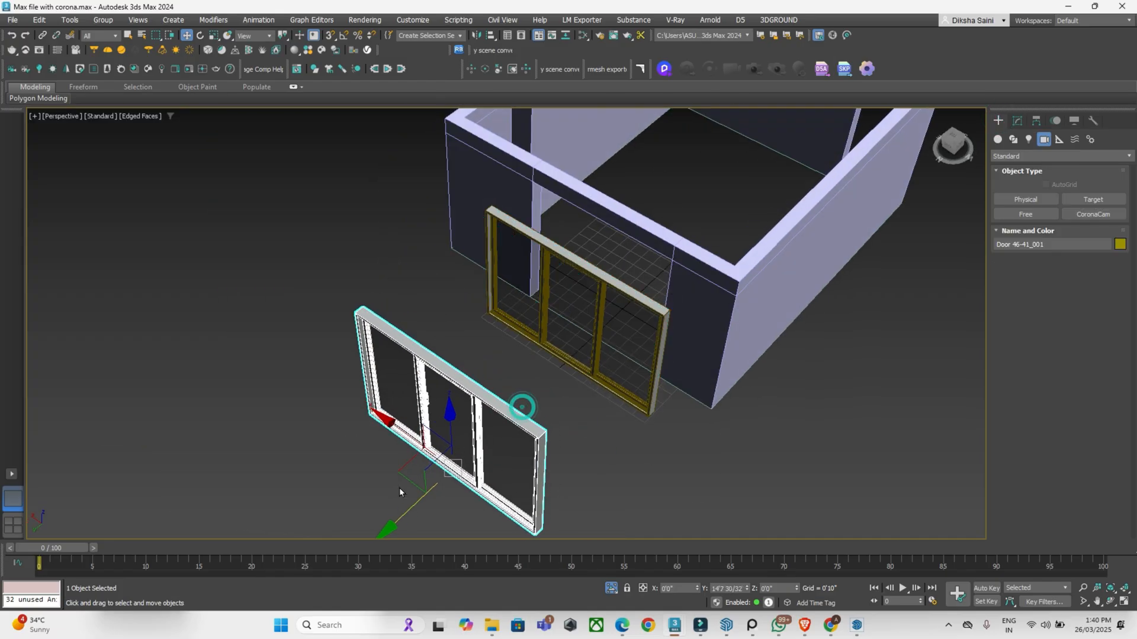
# Select the mesh copy of the sliding door near the wall opening and convert it to an Editable Poly
pyautogui.keyDown('alt'); pyautogui.moveTo(400, 493); pyautogui.dragTo(557, 372, button='middle'); pyautogui.keyUp('alt')
pyautogui.scroll(5, 312, 259)
pyautogui.click(409, 260)
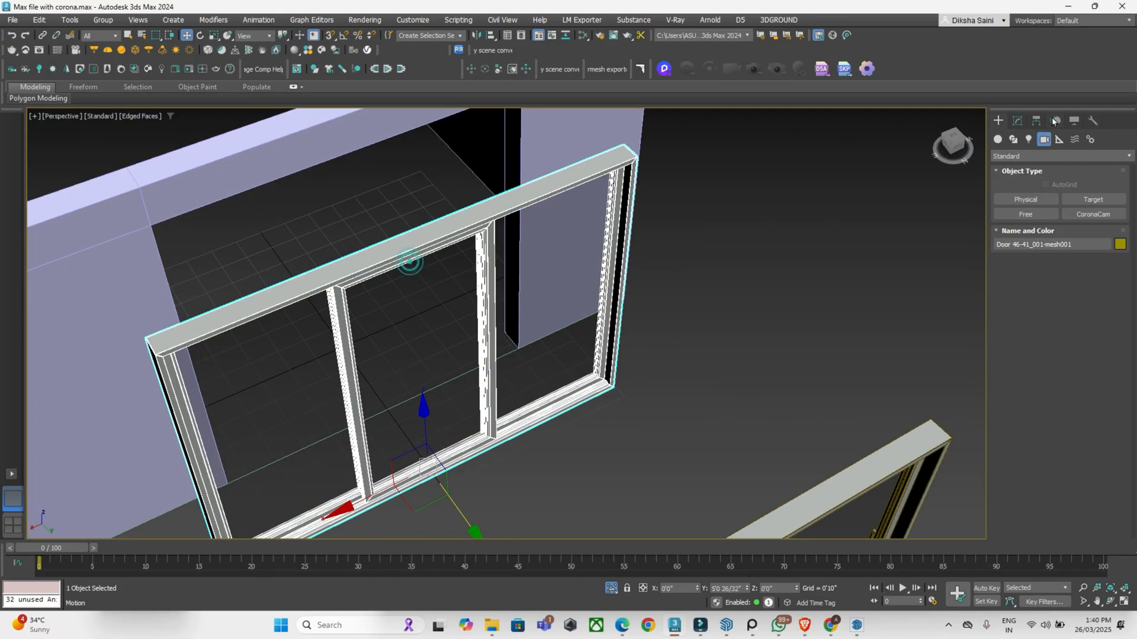
pyautogui.click(1017, 121)
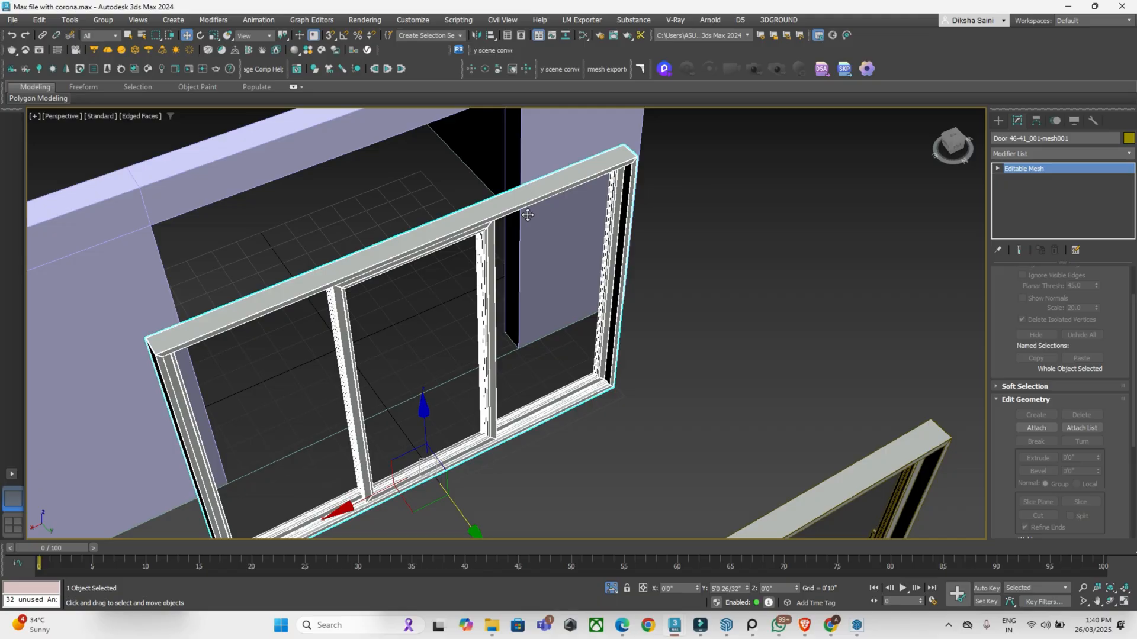
pyautogui.rightClick(511, 206)
pyautogui.moveTo(556, 392)
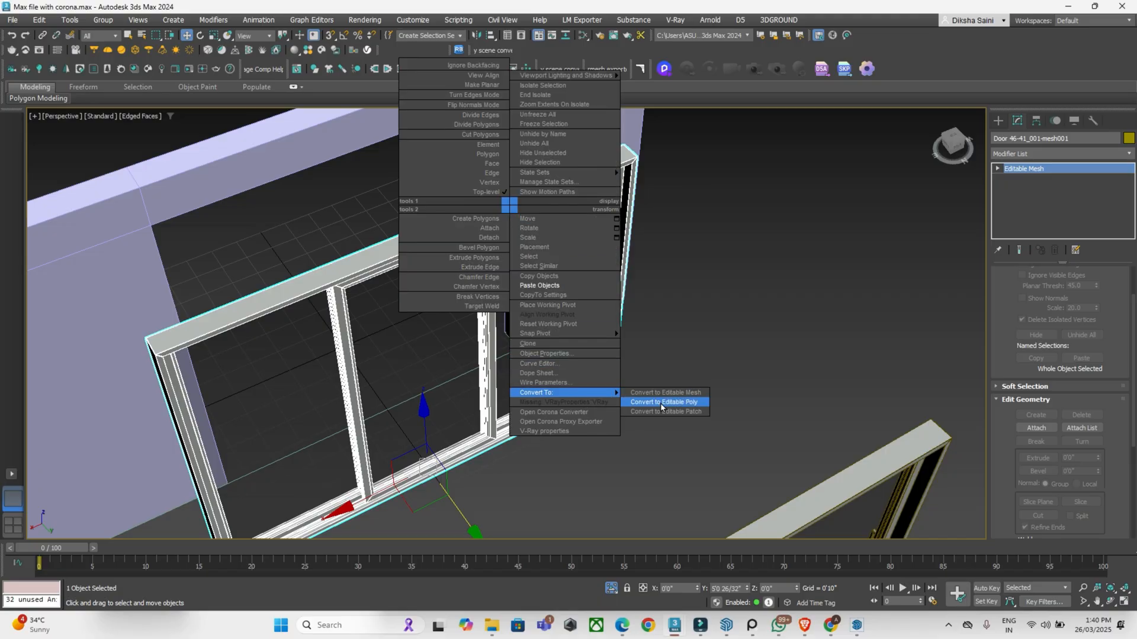
pyautogui.click(663, 402)
pyautogui.scroll(-3, 661, 408)
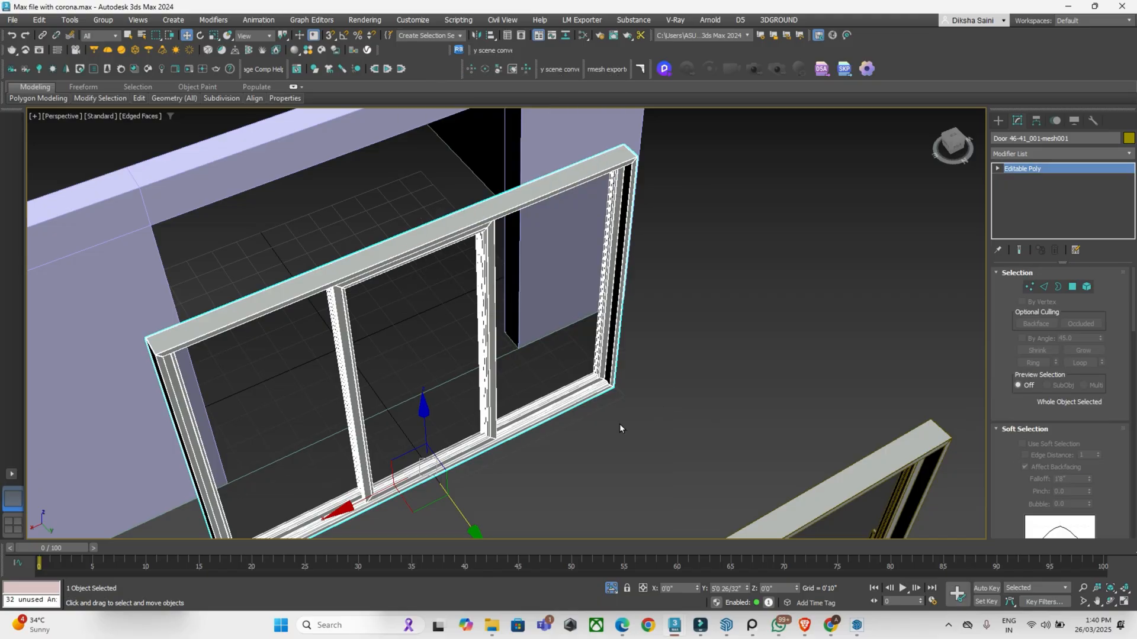
pyautogui.keyDown('alt'); pyautogui.moveTo(620, 424); pyautogui.dragTo(568, 421, button='middle'); pyautogui.keyUp('alt')
pyautogui.scroll(2, 560, 419)
pyautogui.scroll(3, 560, 419)
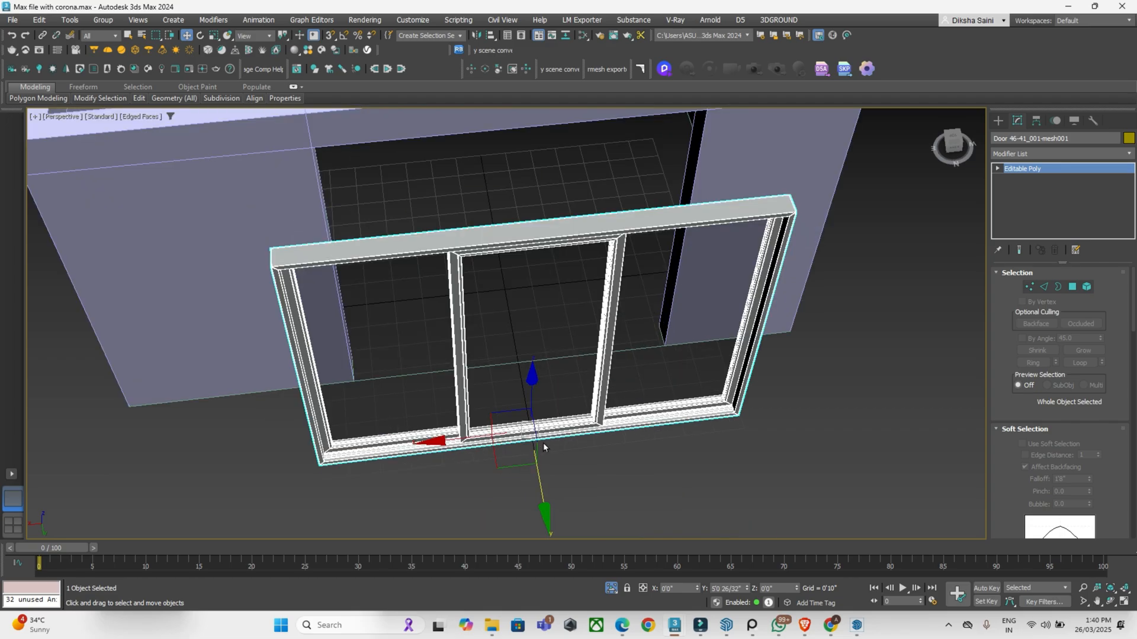
pyautogui.press('1')
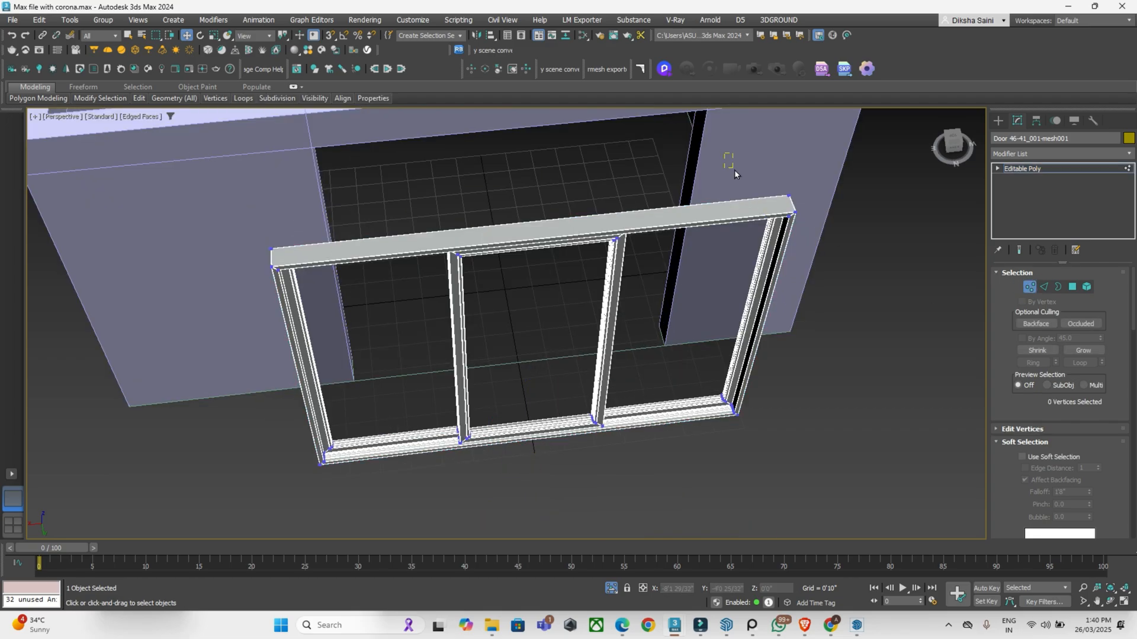
pyautogui.moveTo(723, 153); pyautogui.dragTo(841, 417)
pyautogui.keyDown('alt'); pyautogui.moveTo(843, 421); pyautogui.dragTo(793, 413, button='middle'); pyautogui.keyUp('alt')
pyautogui.click(1003, 124)
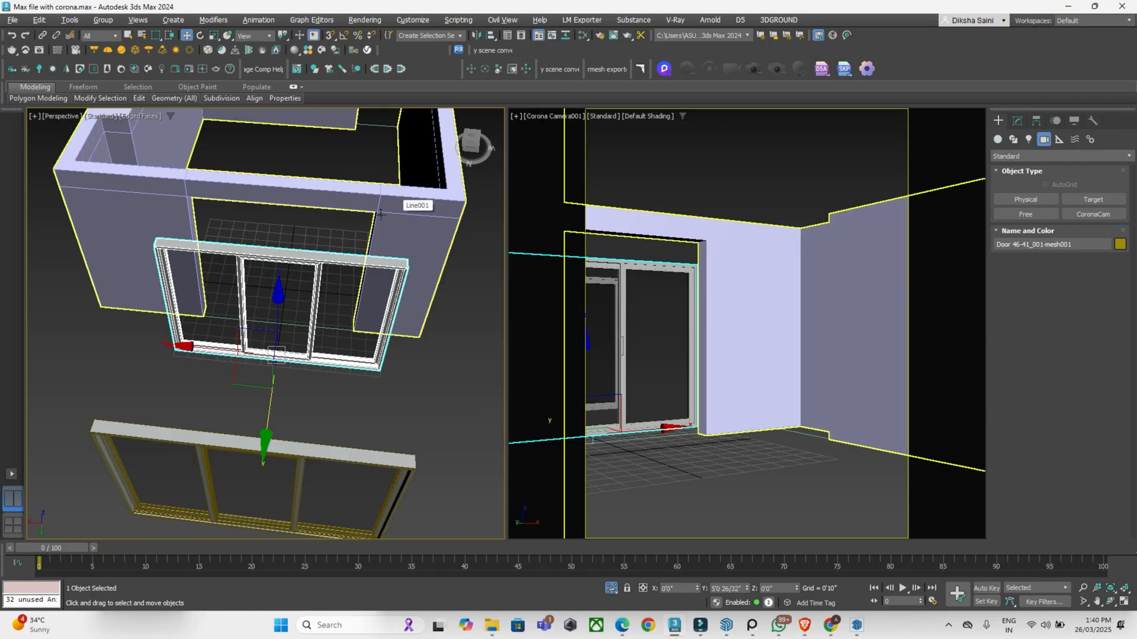
# In the wireframe top view, snap the door mesh's outer corner onto the wall's outer face, at Y 2'5 9/32"
pyautogui.press('t')
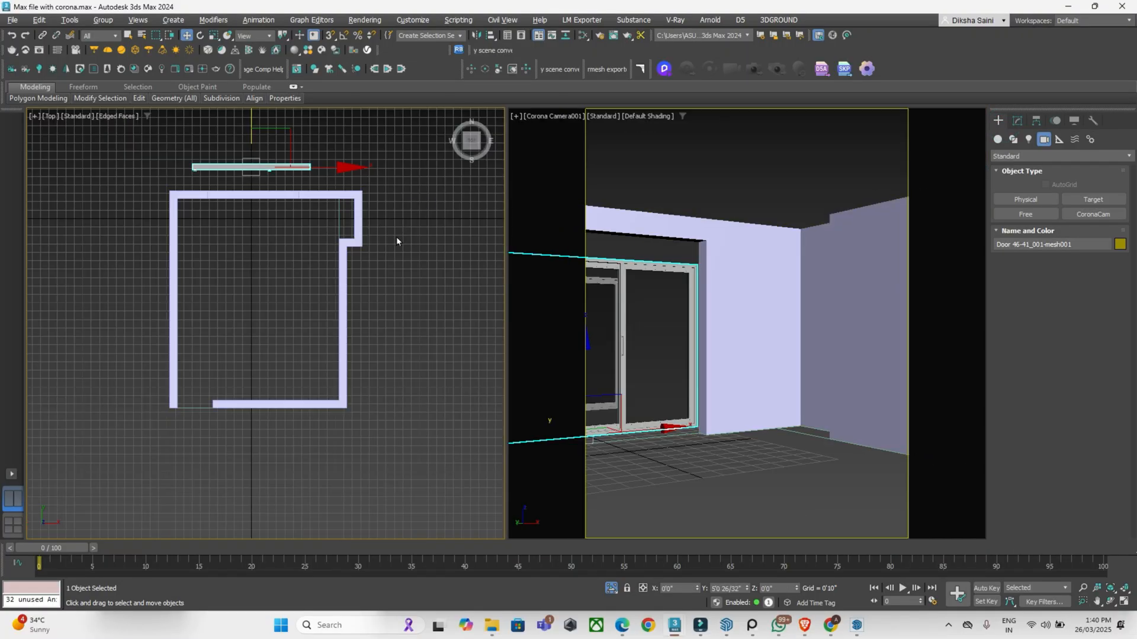
pyautogui.press('super+w')
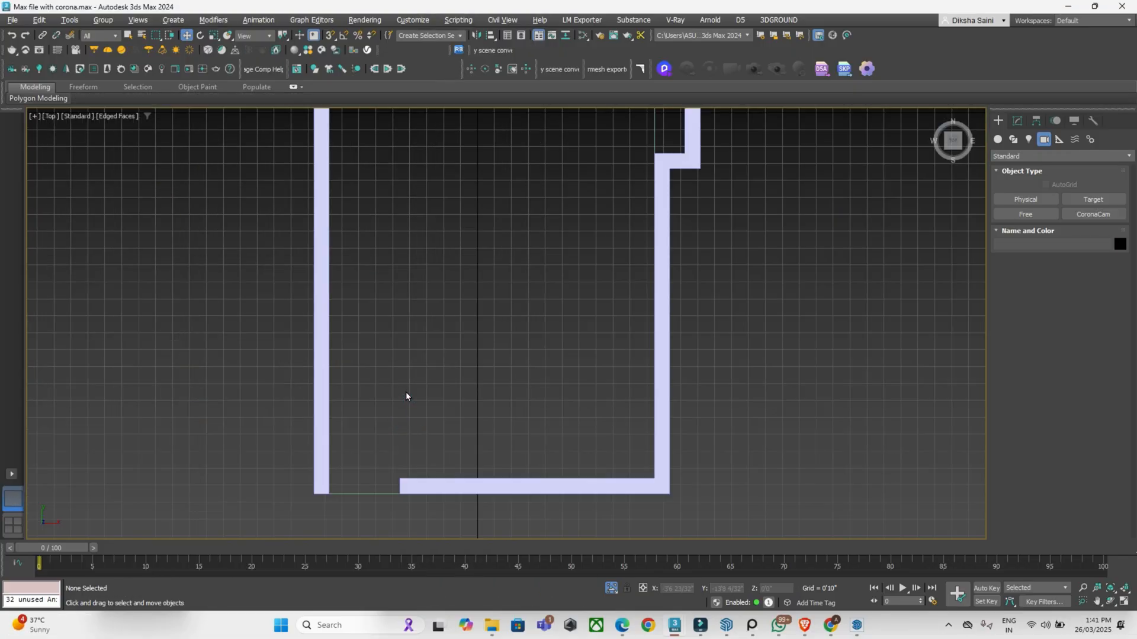
pyautogui.press('F3')
pyautogui.scroll(-3, 411, 384)
pyautogui.scroll(-2, 529, 475)
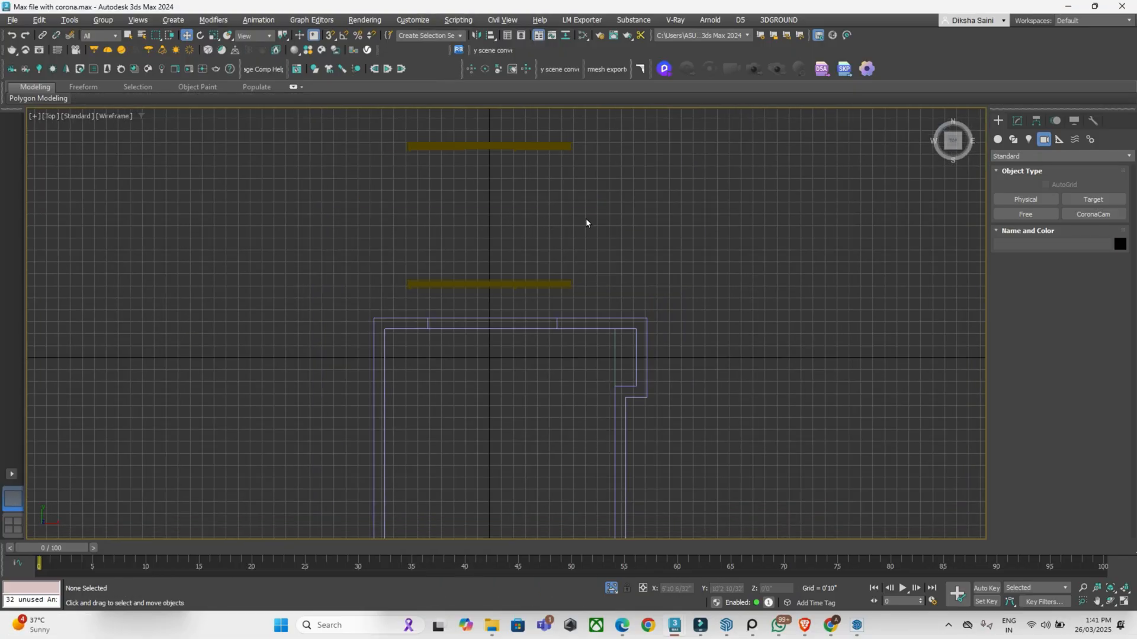
pyautogui.moveTo(508, 291); pyautogui.dragTo(507, 289)
pyautogui.press('s')
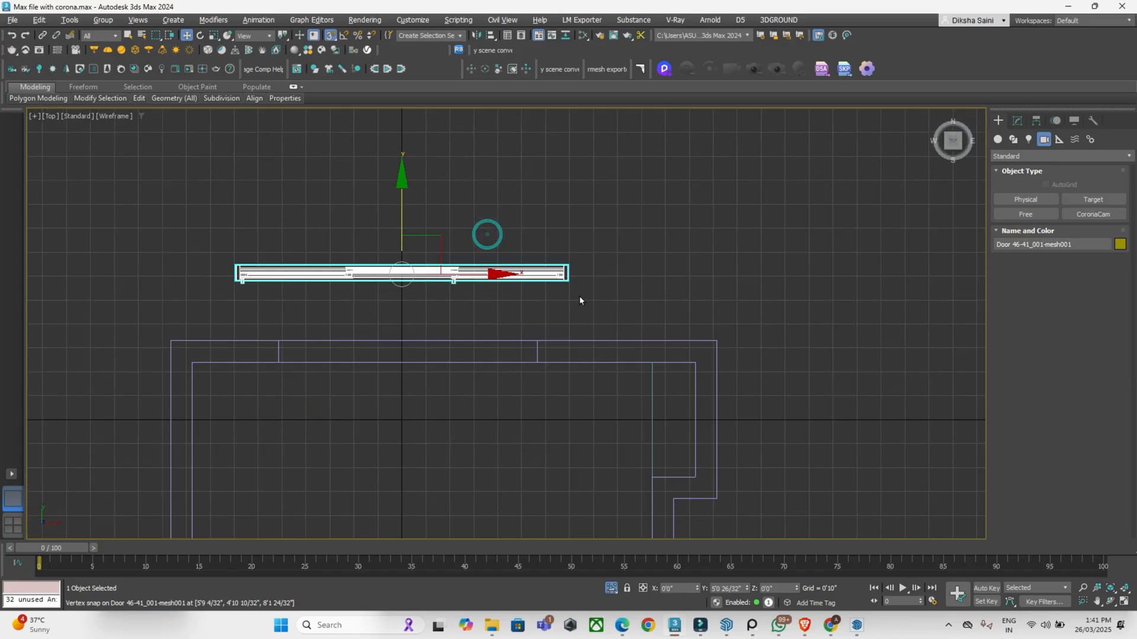
pyautogui.scroll(6, 578, 302)
pyautogui.scroll(-2, 549, 266)
pyautogui.moveTo(544, 211); pyautogui.dragTo(554, 323, button='middle')
pyautogui.scroll(3, 554, 312)
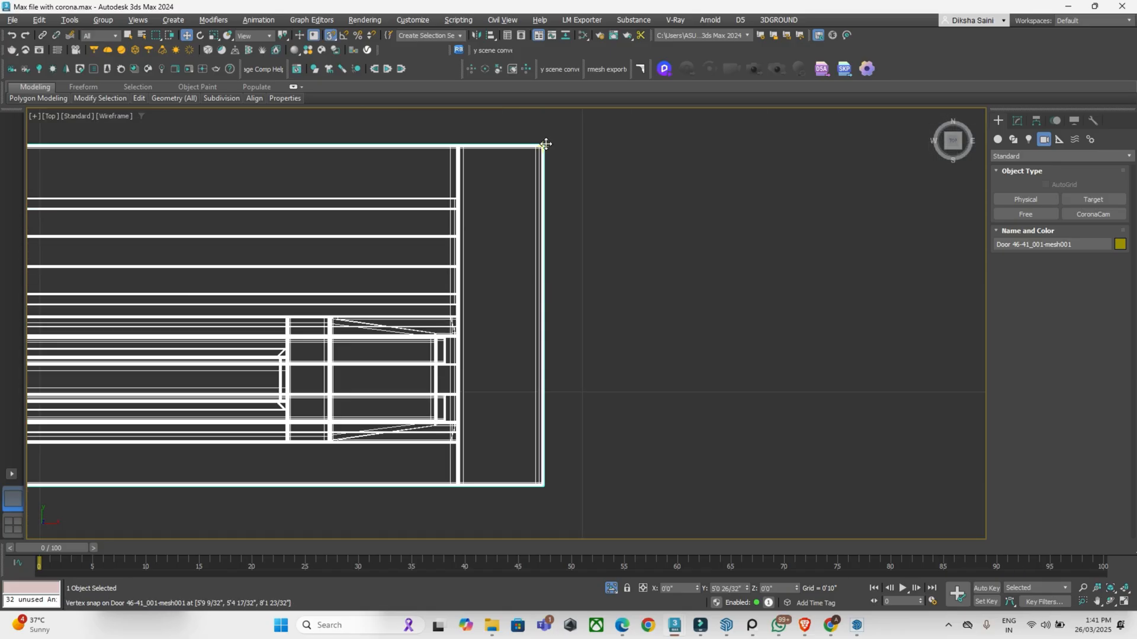
pyautogui.moveTo(545, 143); pyautogui.dragTo(501, 468)
pyautogui.scroll(-5, 567, 268)
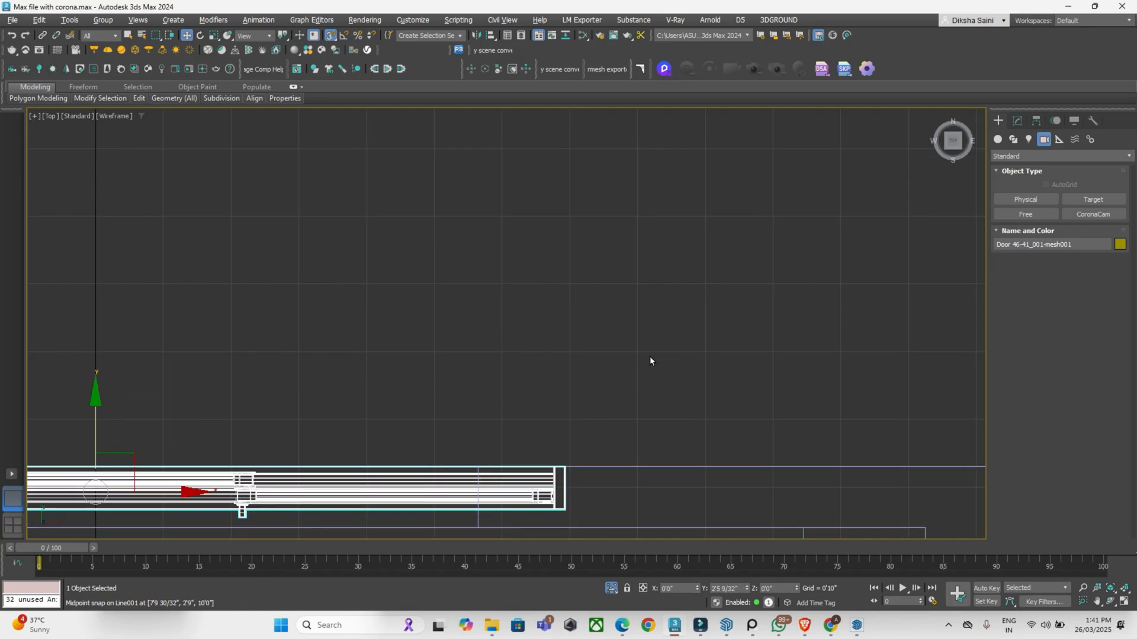
# Slide the door mesh along X to about -1'0 25/32" so its right end meets the edge of the wall opening
pyautogui.scroll(-5, 835, 296)
pyautogui.scroll(3, 628, 351)
pyautogui.moveTo(587, 380); pyautogui.dragTo(459, 365)
pyautogui.press('s')
pyautogui.scroll(5, 723, 387)
pyautogui.moveTo(740, 378); pyautogui.dragTo(906, 428)
pyautogui.hotkey('alt', 'w')
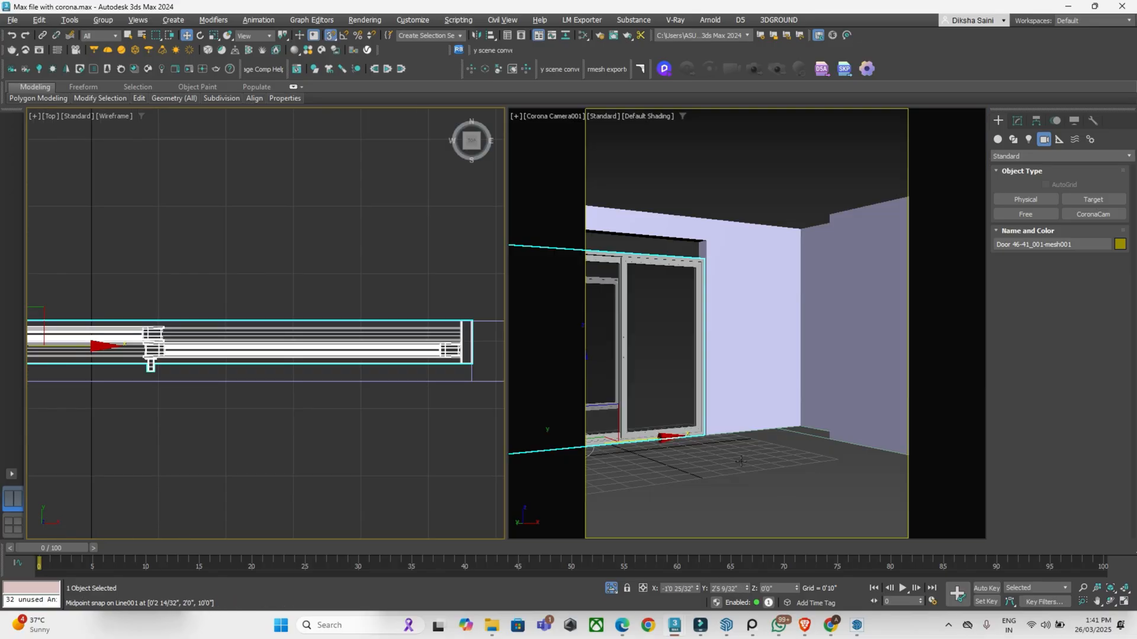
pyautogui.hotkey('alt', 'w')
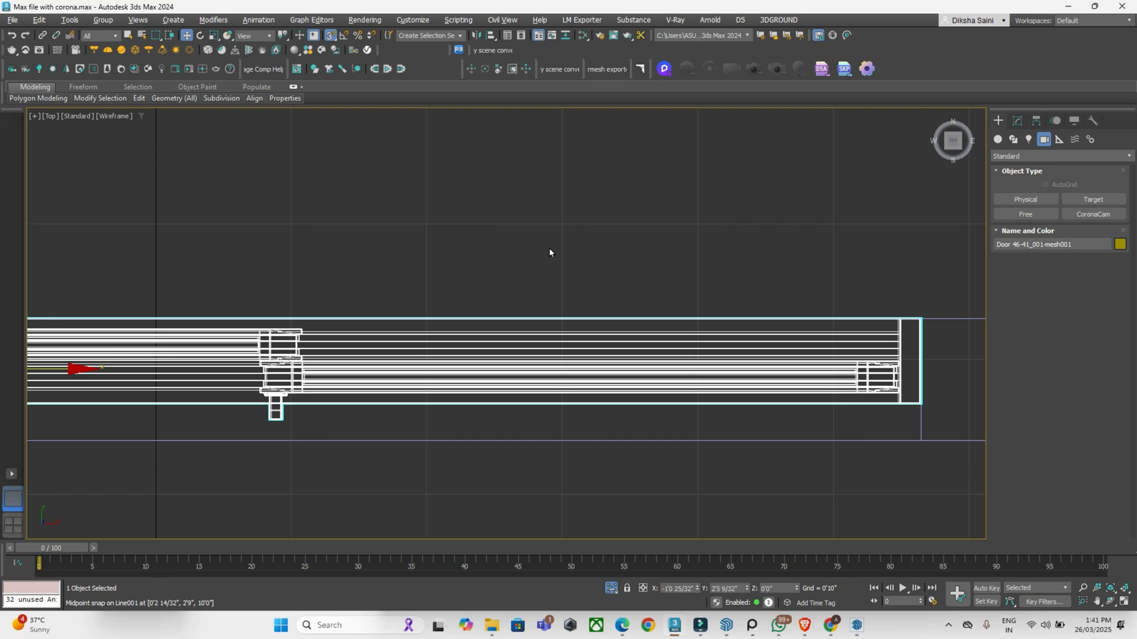
# Select the original door proxy and move it far aside along X to about 52'10 27/32"
pyautogui.scroll(-4, 616, 501)
pyautogui.moveTo(457, 47); pyautogui.dragTo(453, 50)
pyautogui.scroll(-5, 360, 294)
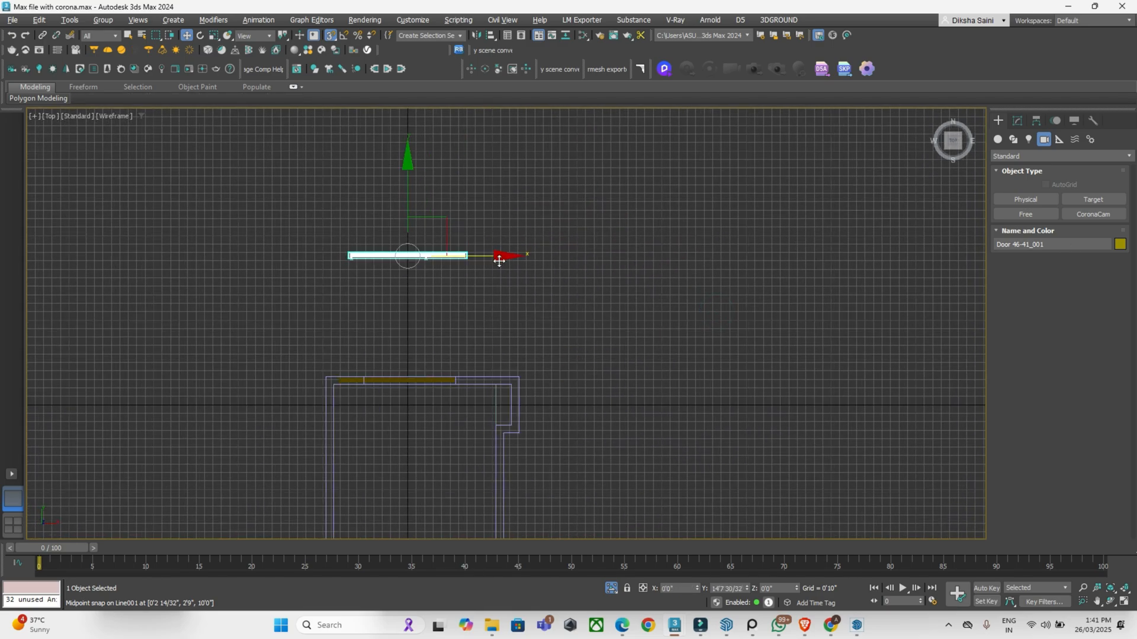
pyautogui.moveTo(493, 257); pyautogui.dragTo(946, 275)
# Reselect the door mesh and examine its fit in the wall opening in the camera, left and front views
pyautogui.scroll(3, 392, 384)
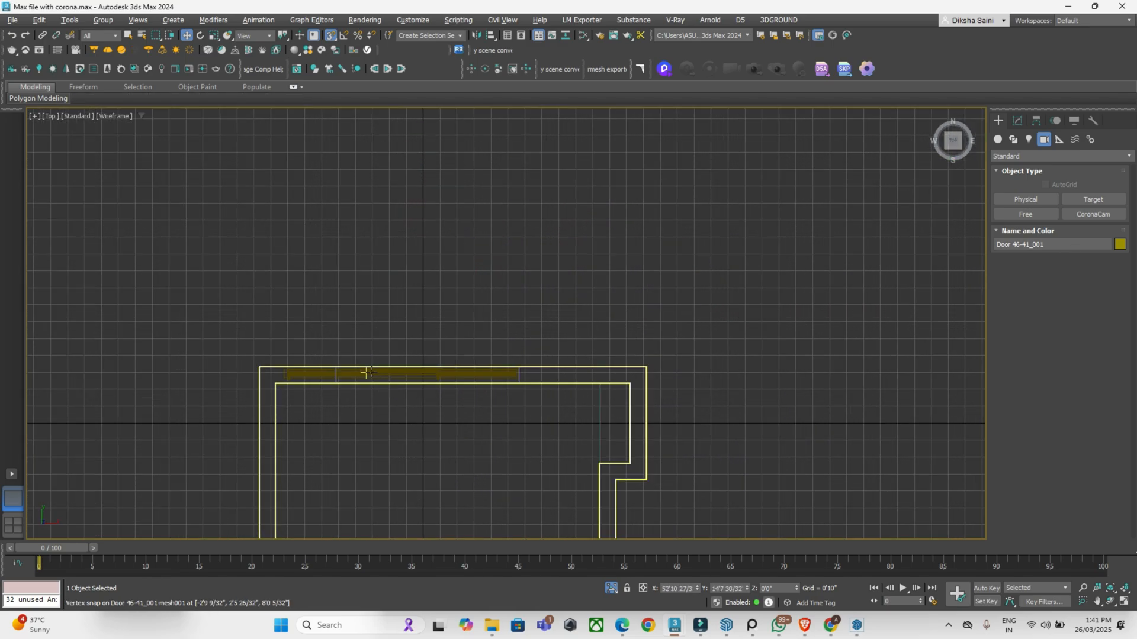
pyautogui.click(368, 372)
pyautogui.scroll(4, 373, 370)
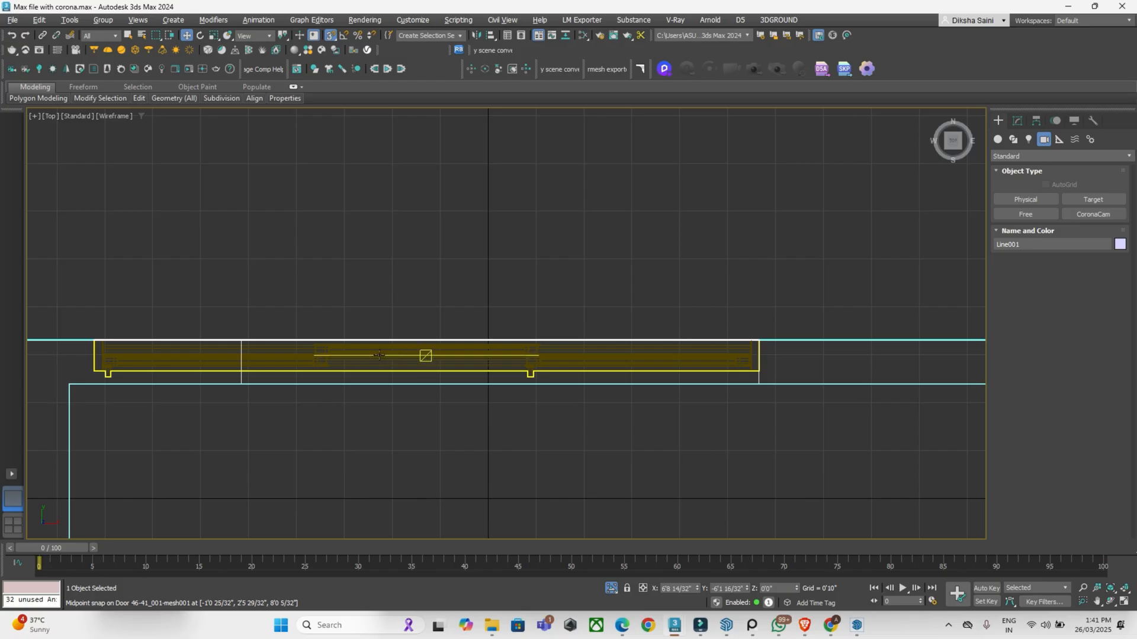
pyautogui.click(379, 355)
pyautogui.hotkey('alt', 'w')
pyautogui.hotkey('alt', 'w')
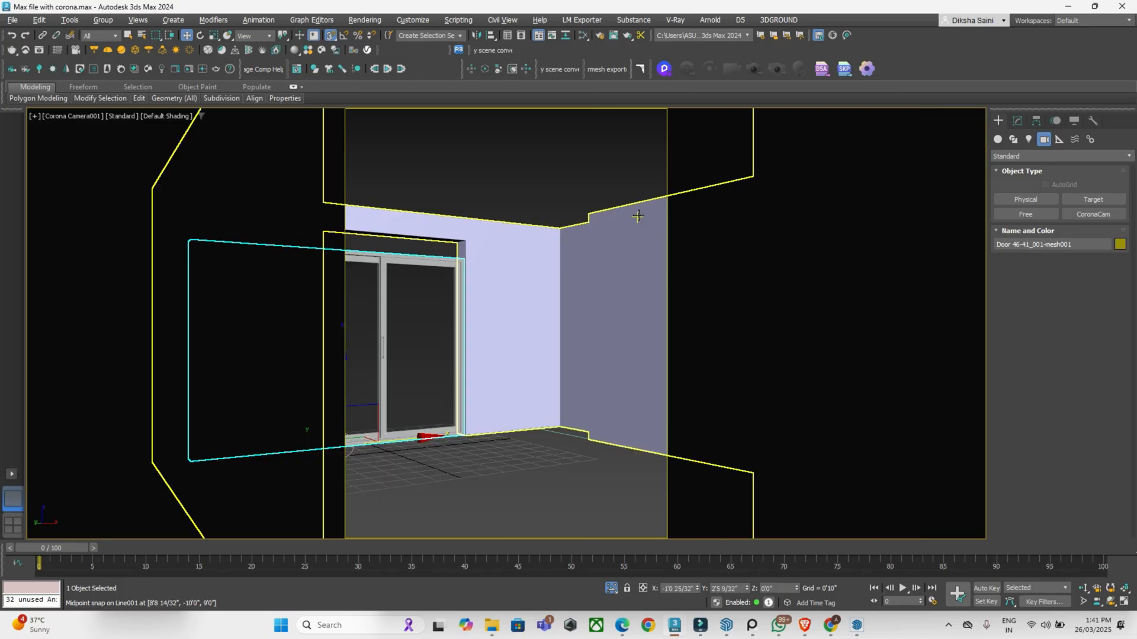
pyautogui.hotkey('alt', 'w')
pyautogui.hotkey('alt', 'w')
pyautogui.press('l')
pyautogui.scroll(-4, 565, 371)
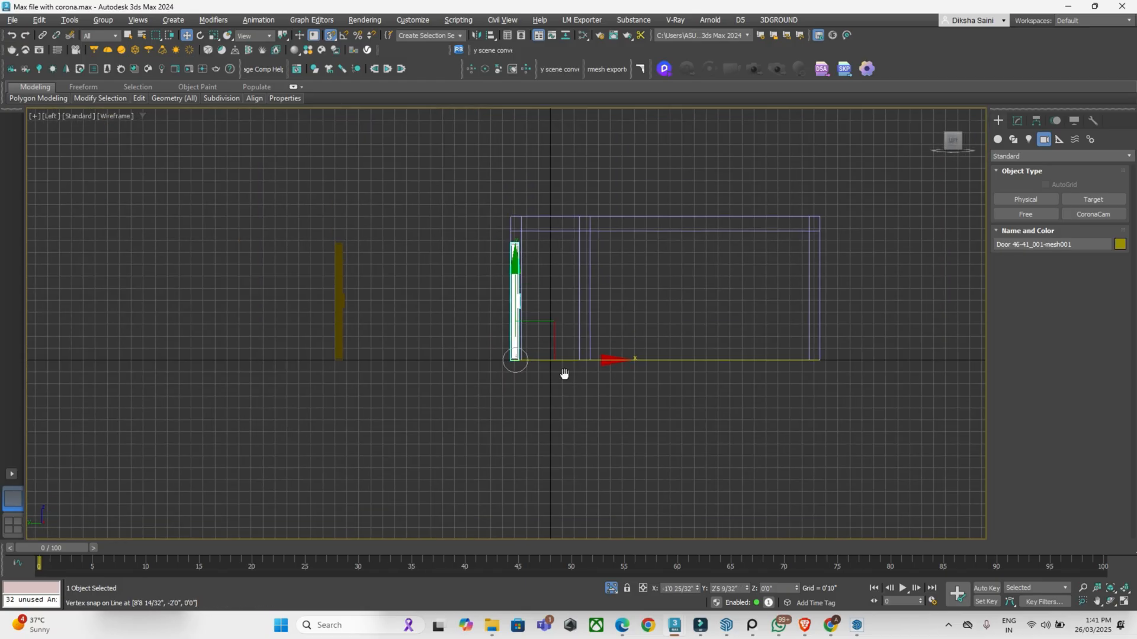
pyautogui.moveTo(562, 373); pyautogui.dragTo(569, 443, button='middle')
pyautogui.press('f')
pyautogui.scroll(-1, 590, 279)
pyautogui.moveTo(503, 247); pyautogui.dragTo(515, 312, button='middle')
pyautogui.scroll(4, 515, 312)
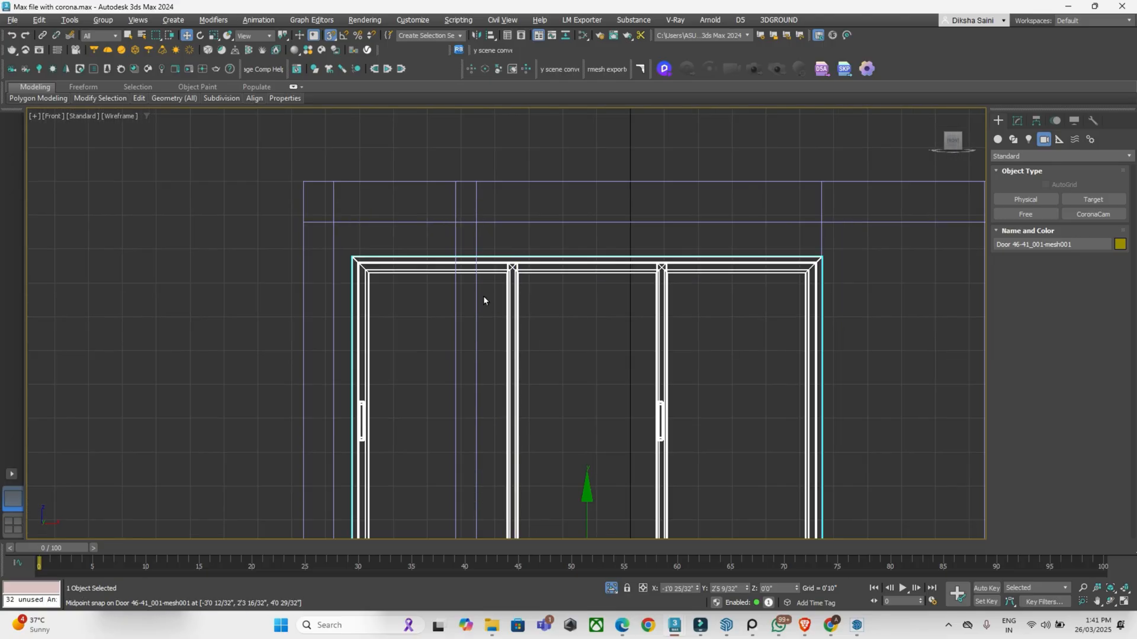
pyautogui.hotkey('alt', 'w')
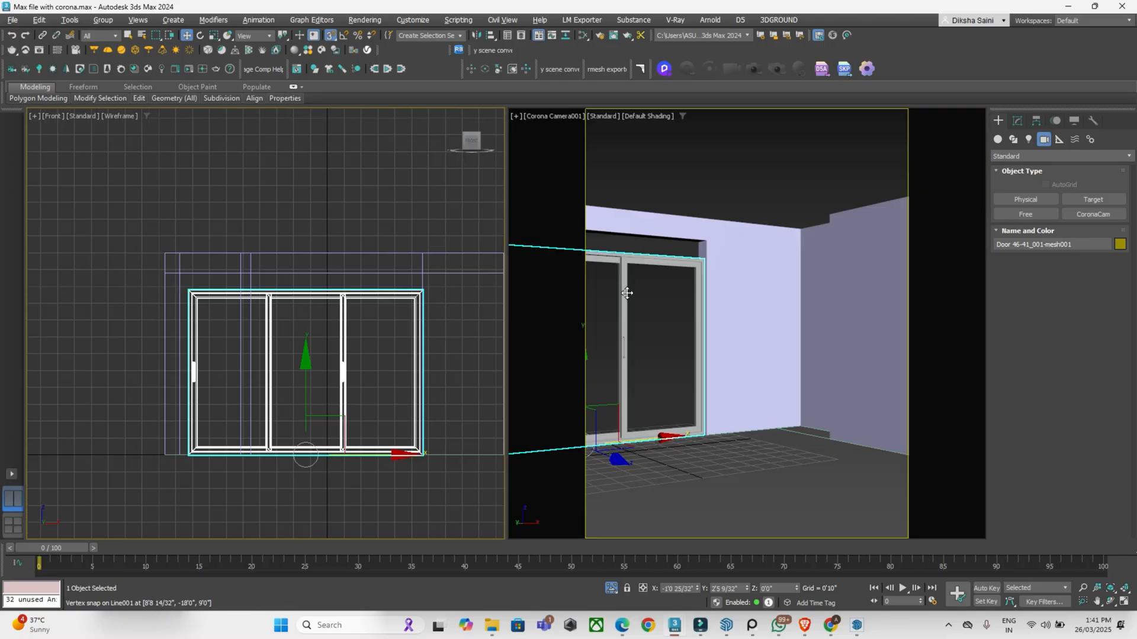
# Apply an FFD 2x2x2 modifier to the door mesh and enter its Control Points level
pyautogui.click(1017, 121)
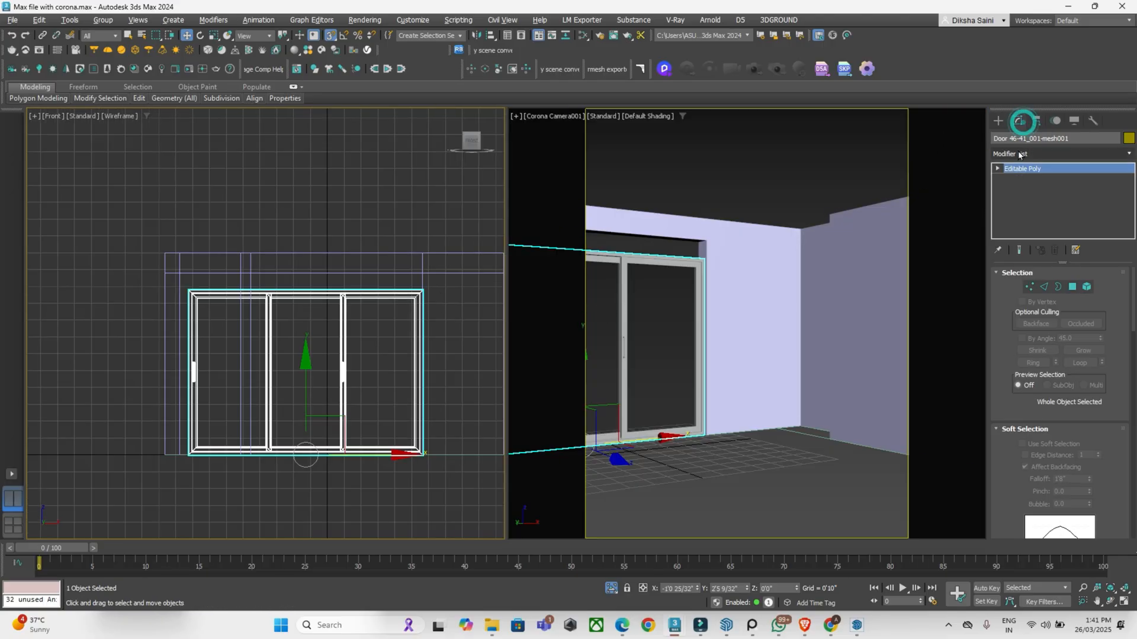
pyautogui.click(1030, 153)
pyautogui.write('ffd')
pyautogui.click(1013, 201)
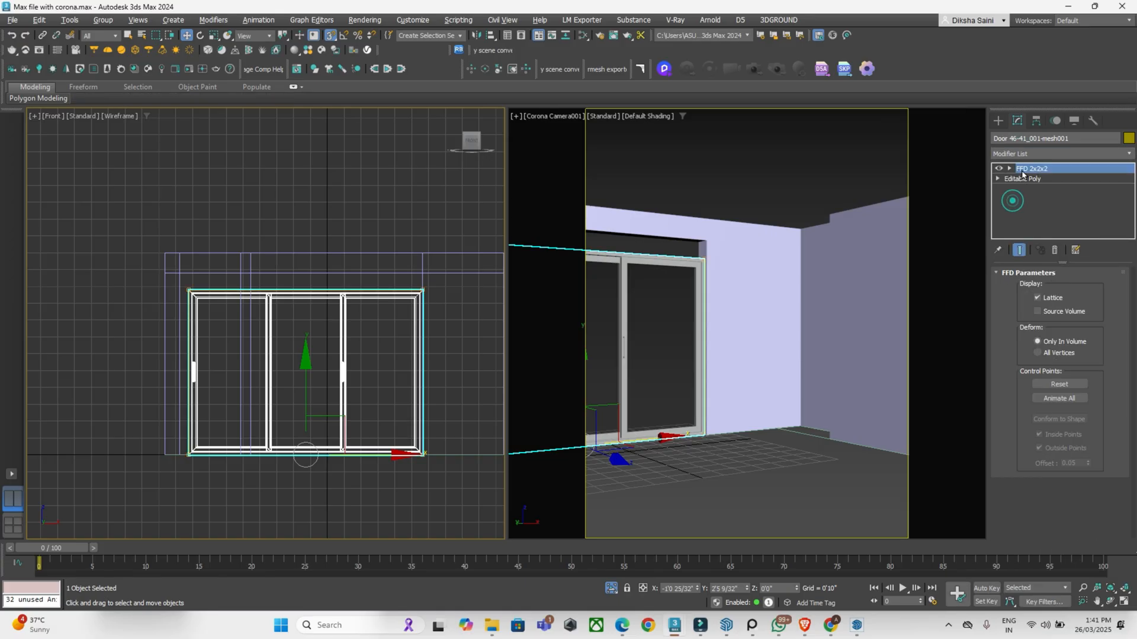
pyautogui.click(1010, 168)
pyautogui.click(1041, 179)
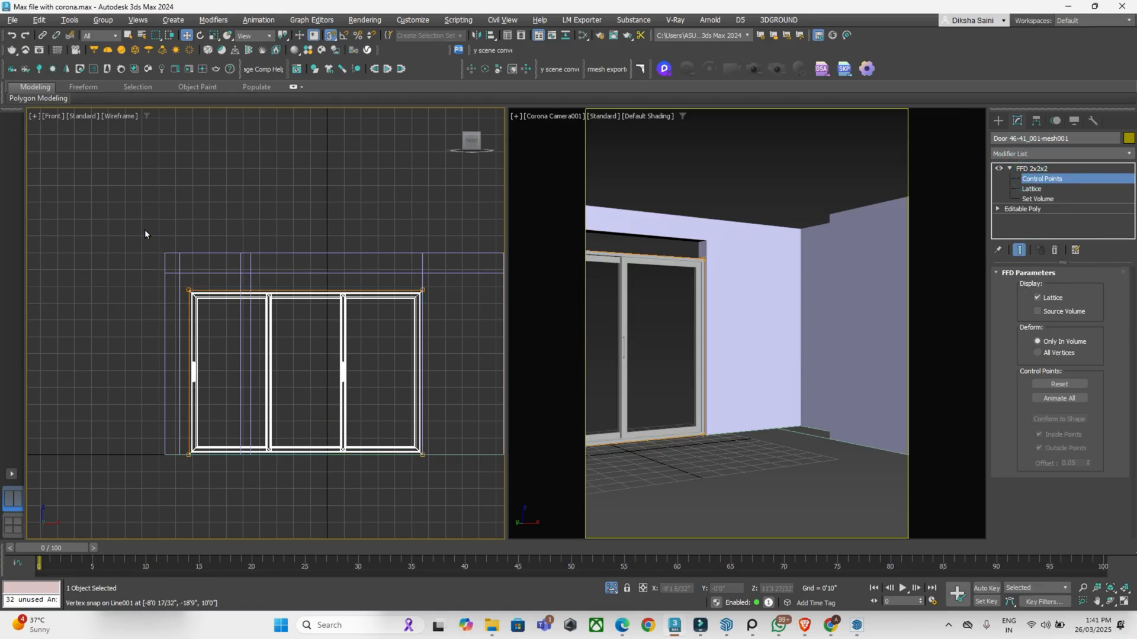
# Move the control points of the door's left end to the opening's left edge, at X -4'3 17/32", and finish the edit
pyautogui.moveTo(144, 229); pyautogui.dragTo(264, 520)
pyautogui.moveTo(264, 367); pyautogui.dragTo(251, 290)
pyautogui.press('t')
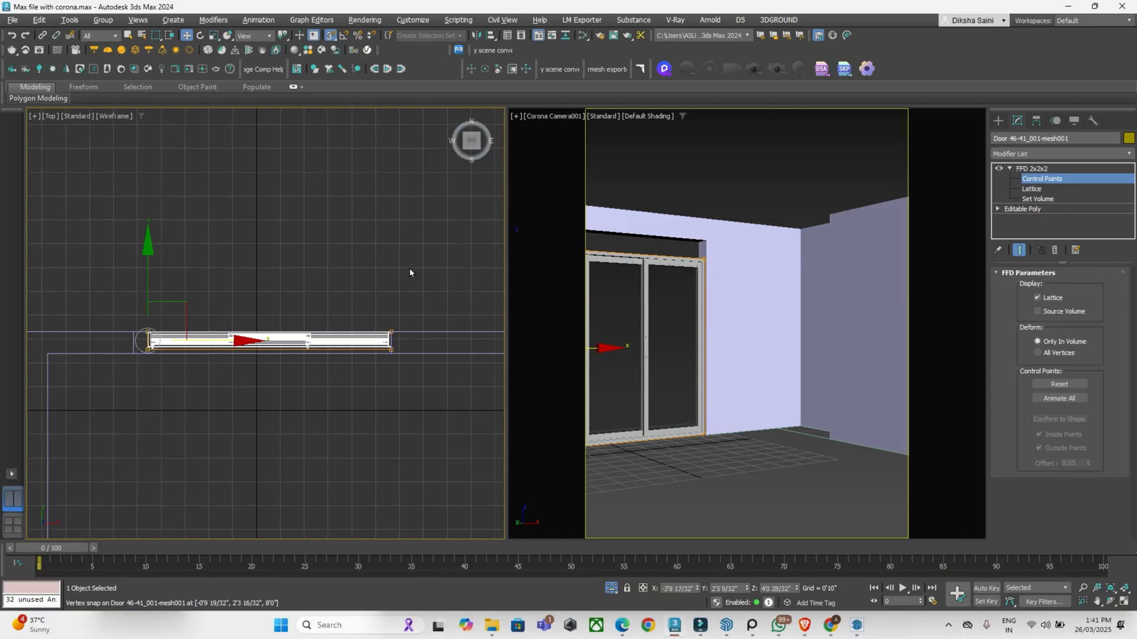
pyautogui.hotkey('alt', 'w')
pyautogui.scroll(2, 327, 356)
pyautogui.moveTo(328, 356); pyautogui.dragTo(229, 363)
pyautogui.scroll(-3, 711, 320)
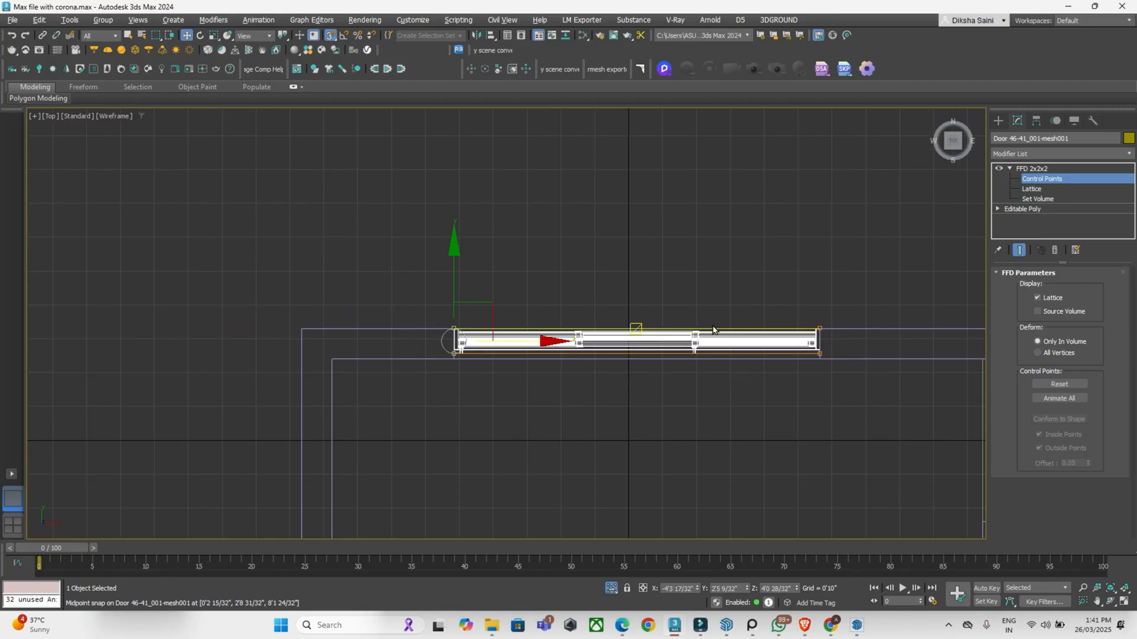
pyautogui.click(998, 121)
# Compare the narrowed door's fit in the top view and the maximized Corona camera view
pyautogui.hotkey('alt', 'w')
pyautogui.hotkey('alt', 'w')
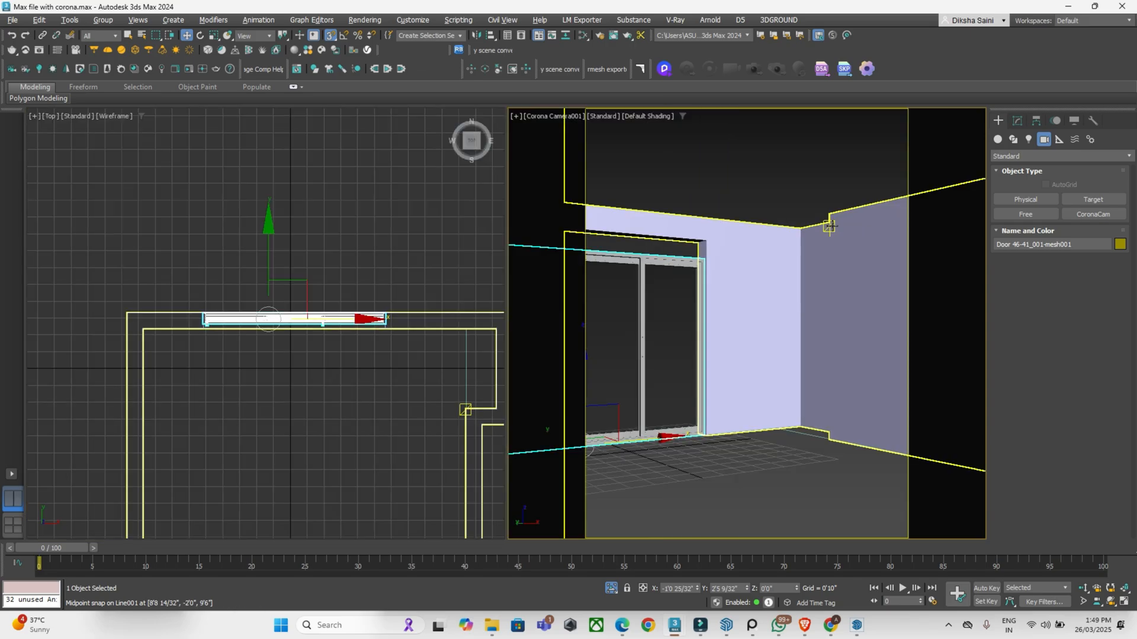
pyautogui.hotkey('alt', 'w')
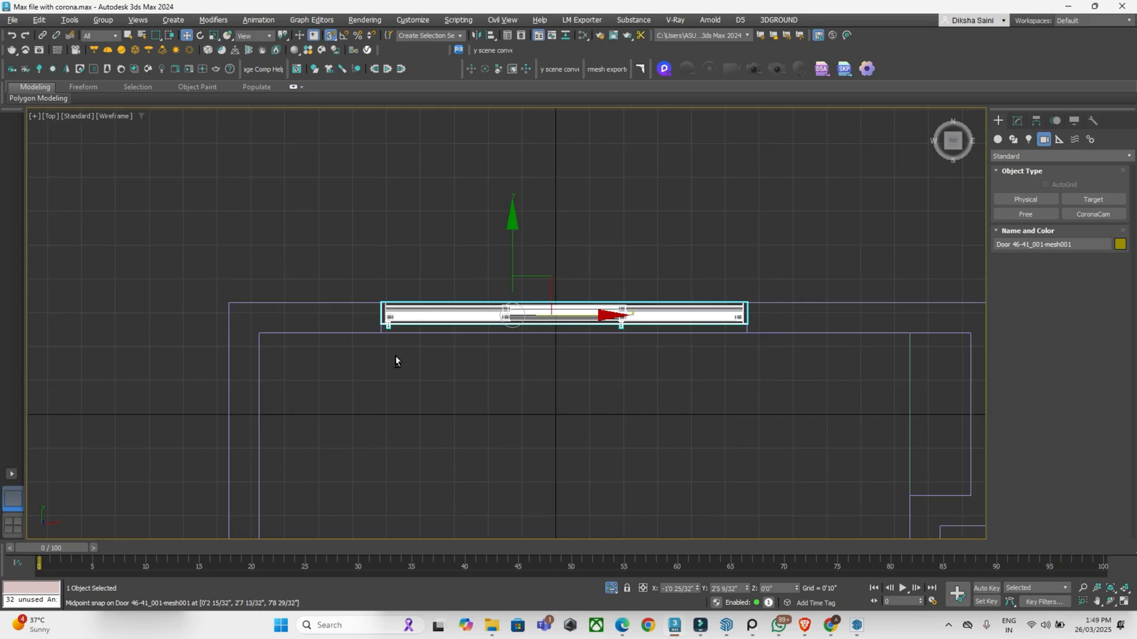
pyautogui.hotkey('alt', 'w')
pyautogui.hotkey('alt', 'w')
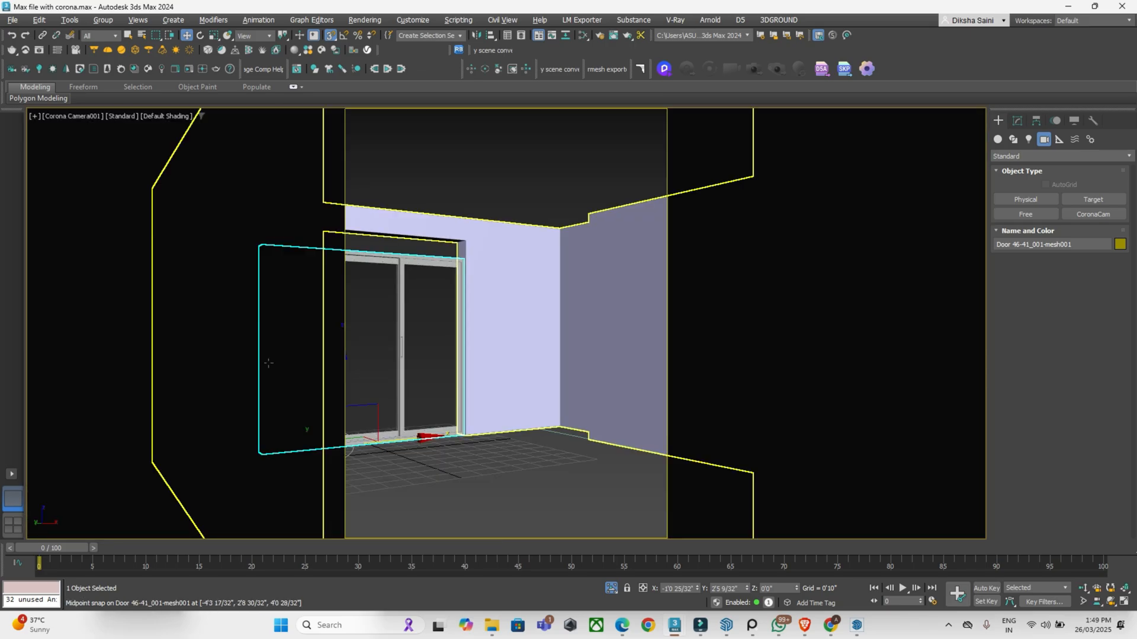
# In the front view, raise the door's upper FFD control points to the underside of the wall header at Z 9'0" and finish the edit
pyautogui.hotkey('alt', 'w')
pyautogui.hotkey('alt', 'w')
pyautogui.press('f')
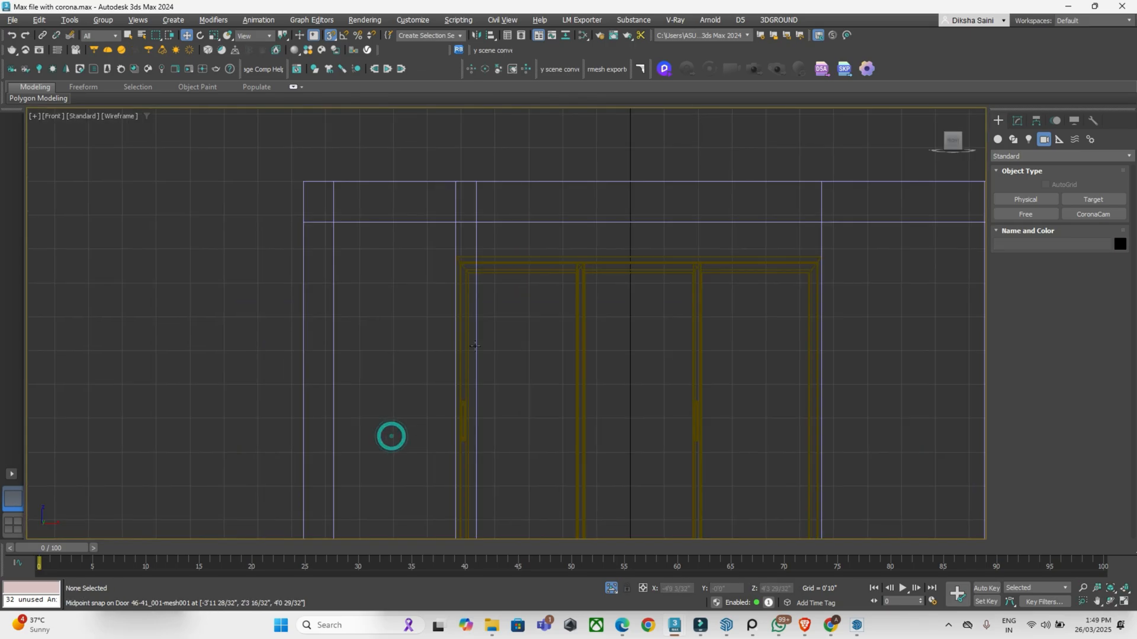
pyautogui.click(1018, 121)
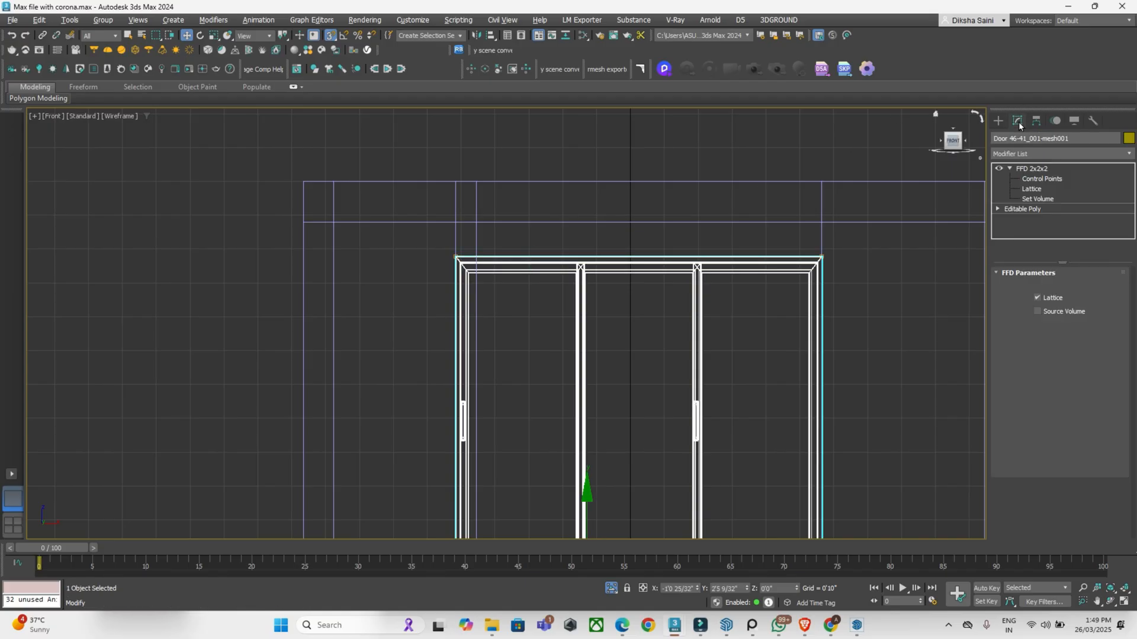
pyautogui.click(1041, 179)
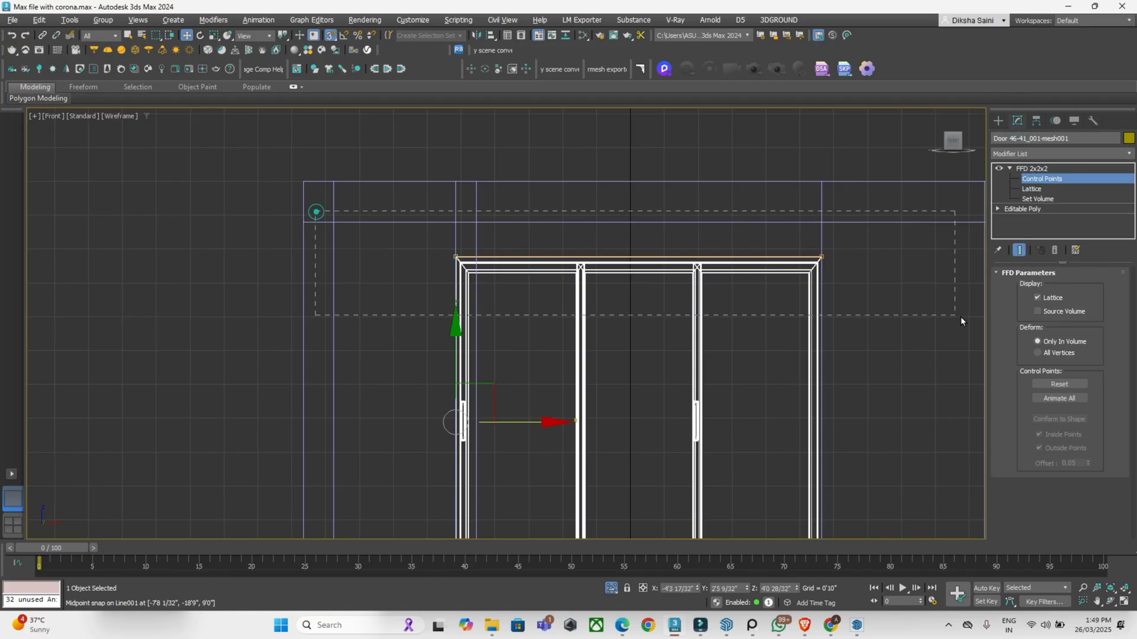
pyautogui.moveTo(960, 316); pyautogui.dragTo(961, 317)
pyautogui.scroll(4, 477, 251)
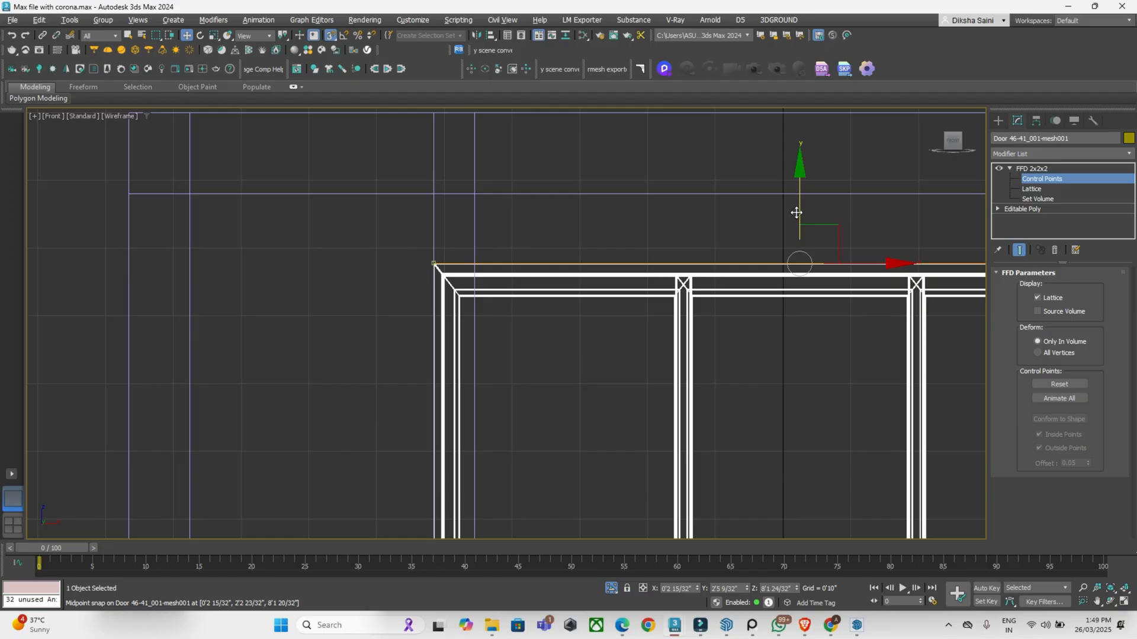
pyautogui.moveTo(795, 213); pyautogui.dragTo(434, 194)
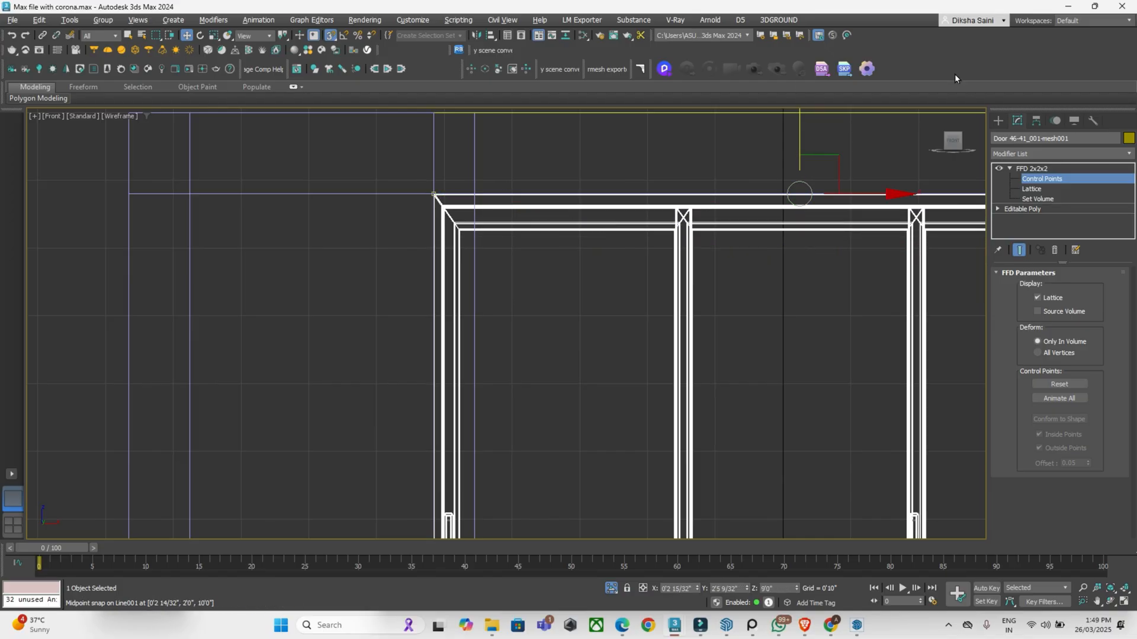
pyautogui.click(998, 120)
pyautogui.click(307, 237)
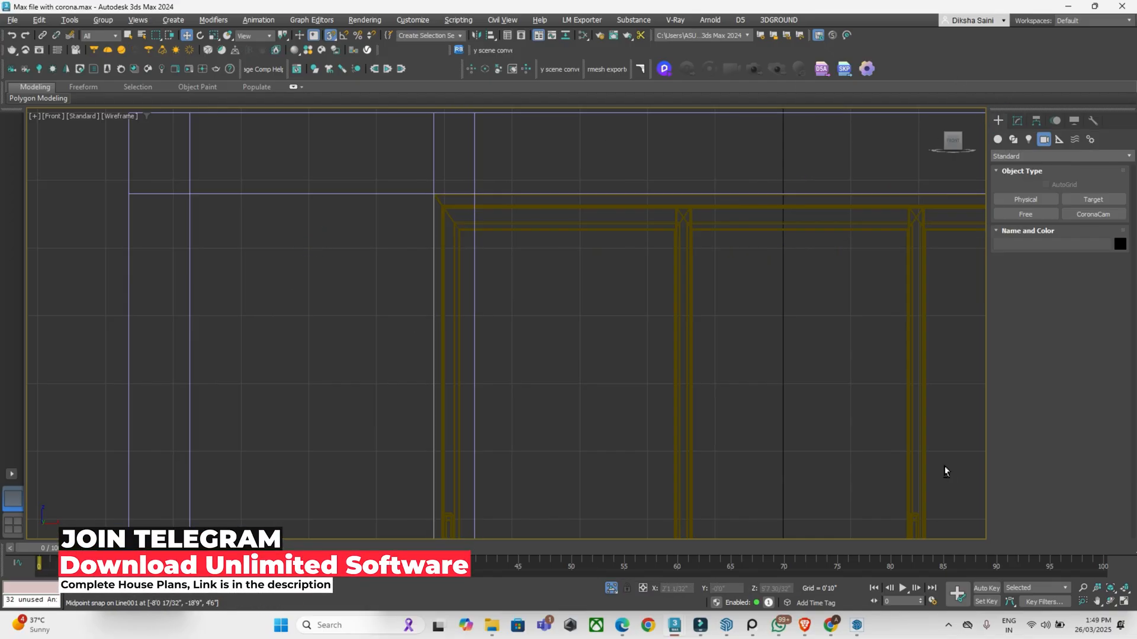
# Return to the Corona camera view and end the isolation to bring back the whole furnished room
pyautogui.press('c')
pyautogui.rightClick(510, 379)
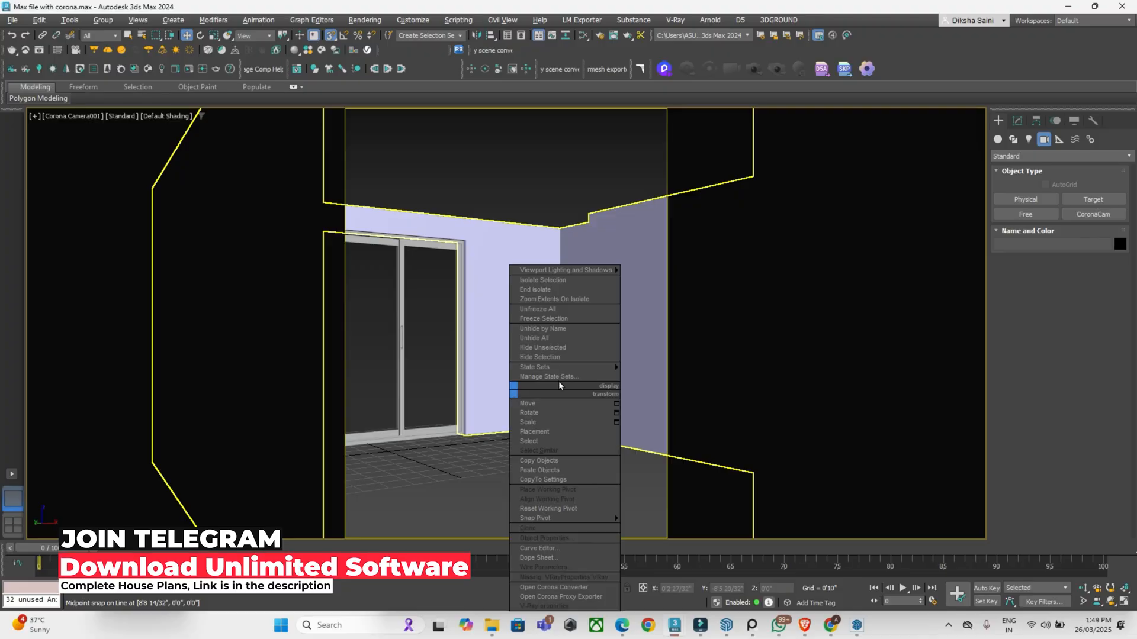
pyautogui.click(563, 348)
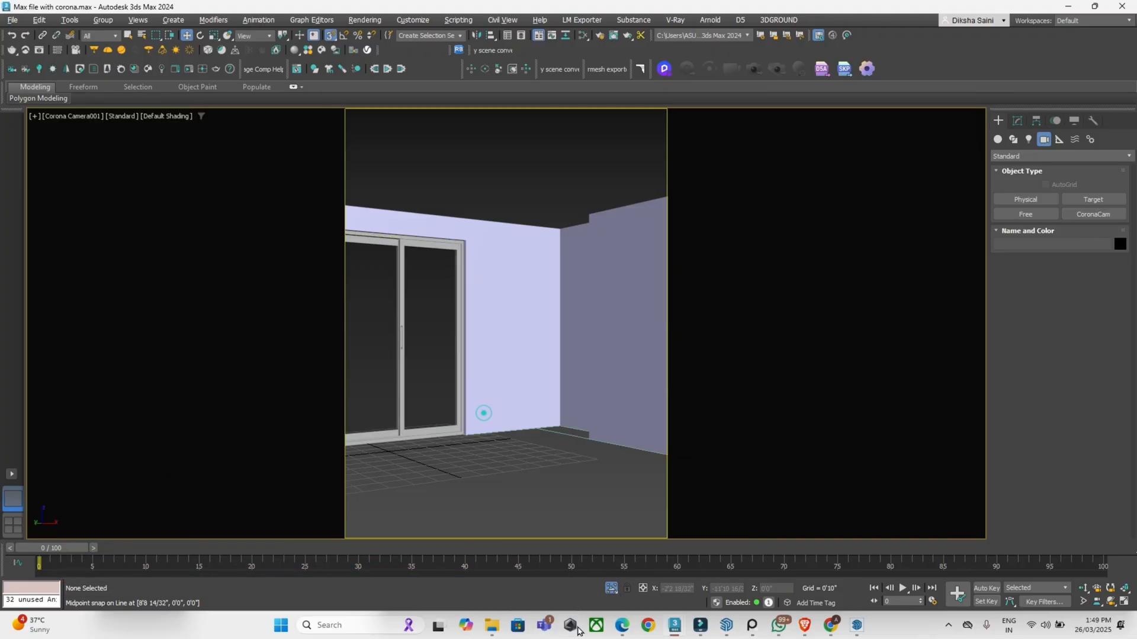
pyautogui.click(609, 589)
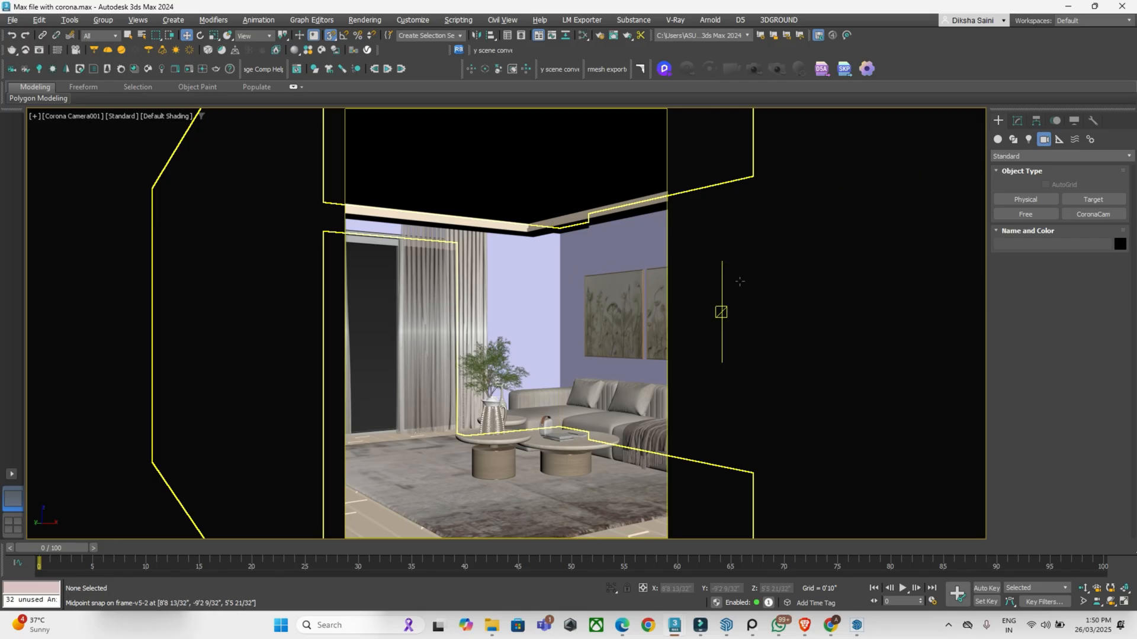
# Isolate the walls, wooden floor and false ceiling, and clear the selection in the front view
pyautogui.click(589, 246)
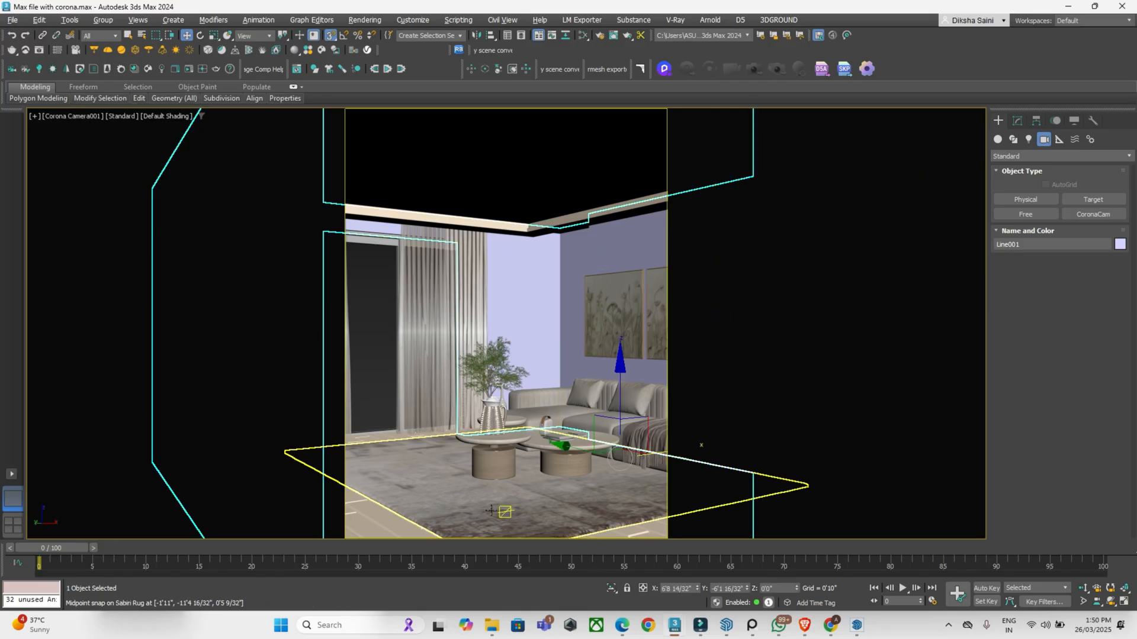
pyautogui.keyDown('ctrl'); pyautogui.click(577, 221); pyautogui.keyUp('ctrl')
pyautogui.keyDown('ctrl'); pyautogui.click(577, 220); pyautogui.keyUp('ctrl')
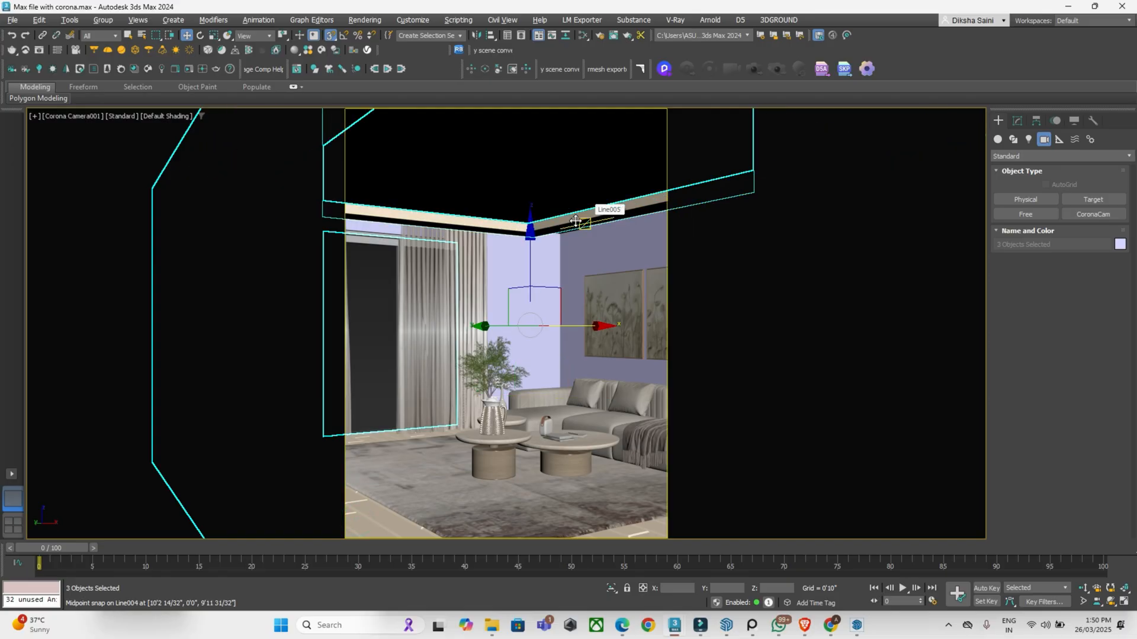
pyautogui.hotkey('alt', 'w')
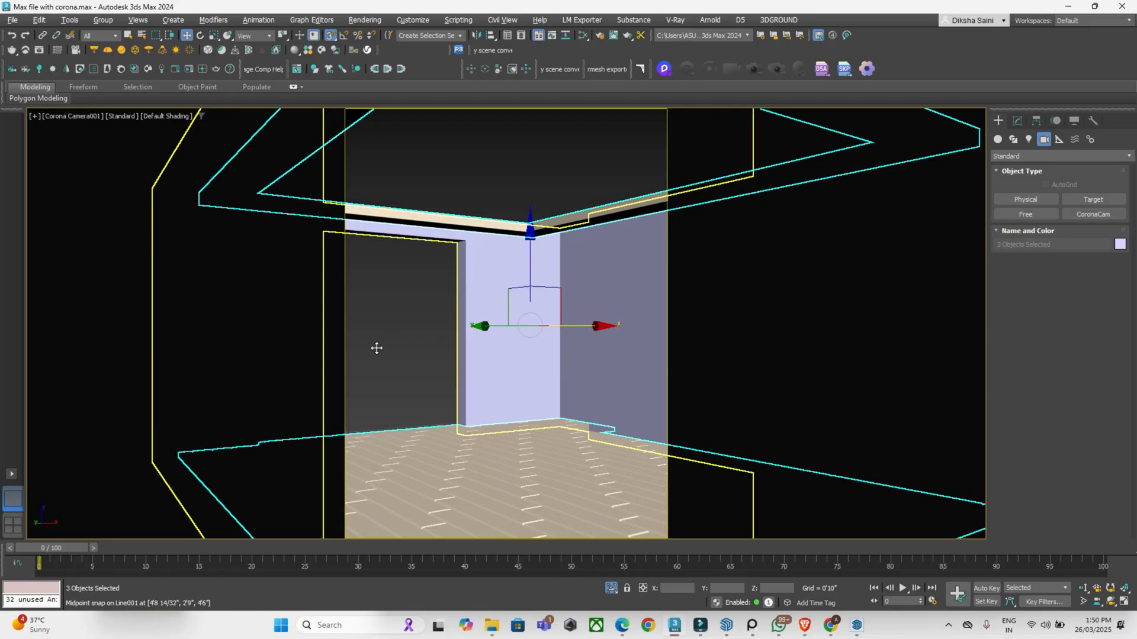
pyautogui.click(58, 321)
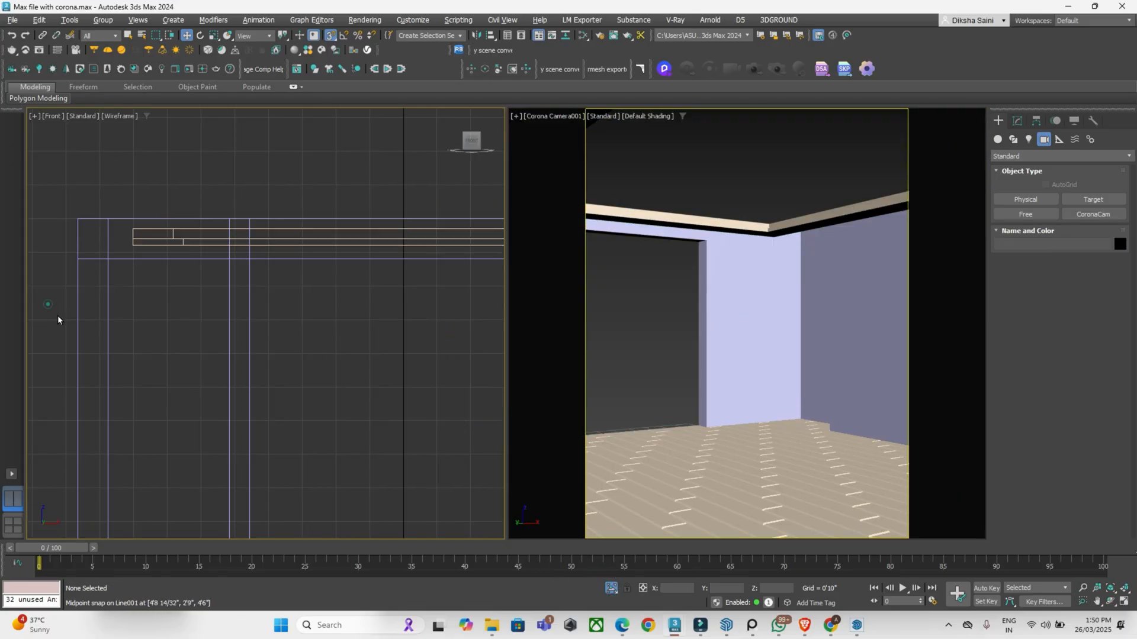
pyautogui.click(998, 139)
pyautogui.click(1025, 199)
pyautogui.hotkey('alt', 'w')
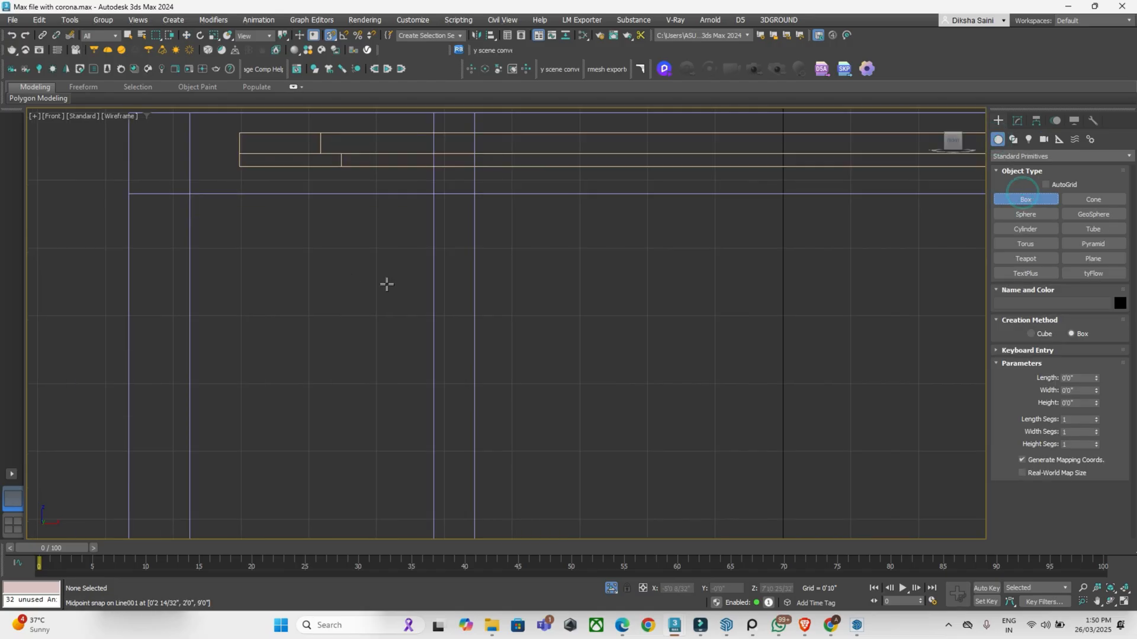
pyautogui.scroll(-6, 723, 280)
pyautogui.hotkey('alt', 'w')
pyautogui.hotkey('alt', 'w')
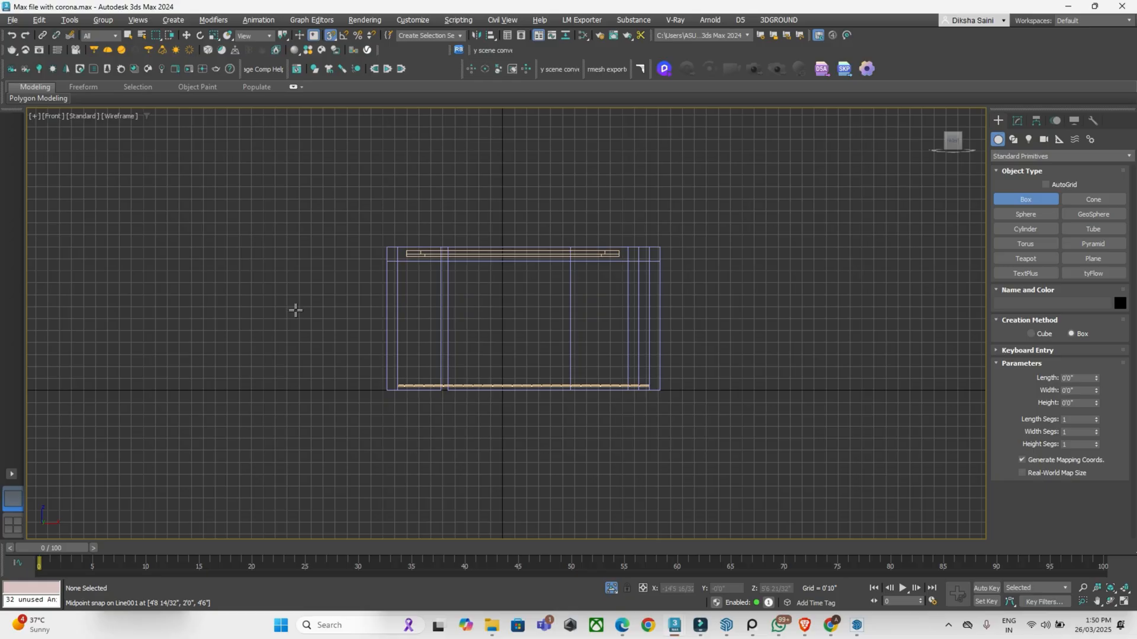
# In the top view, select the FloorGenerator floor and hide it
pyautogui.press('t')
pyautogui.scroll(-2, 523, 249)
pyautogui.scroll(8, 447, 193)
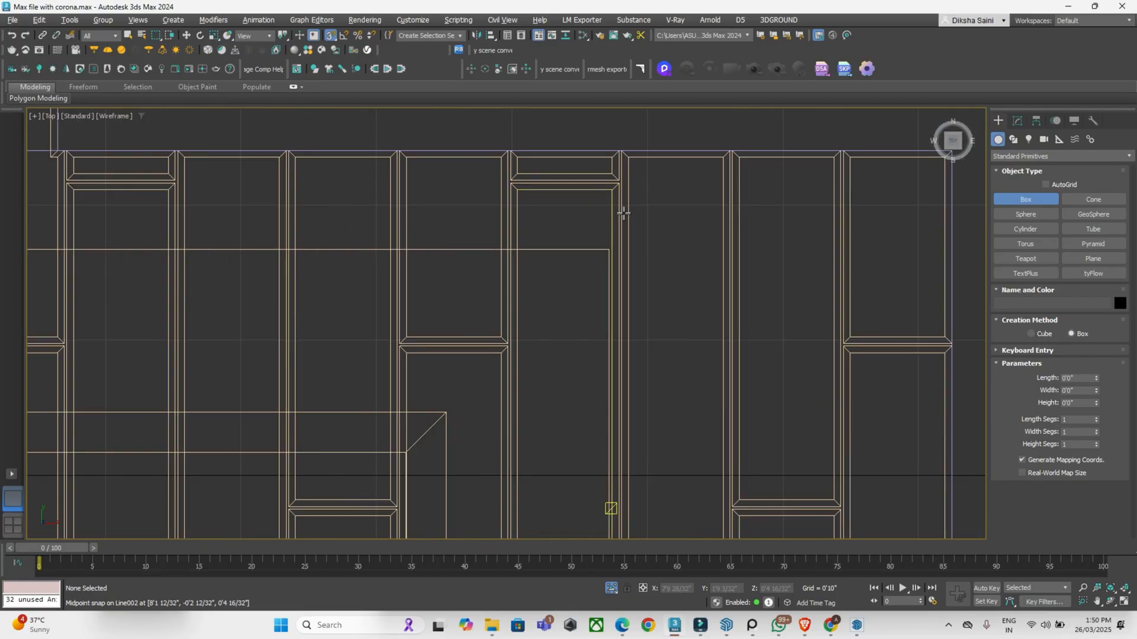
pyautogui.click(1017, 121)
pyautogui.moveTo(743, 287); pyautogui.dragTo(674, 264)
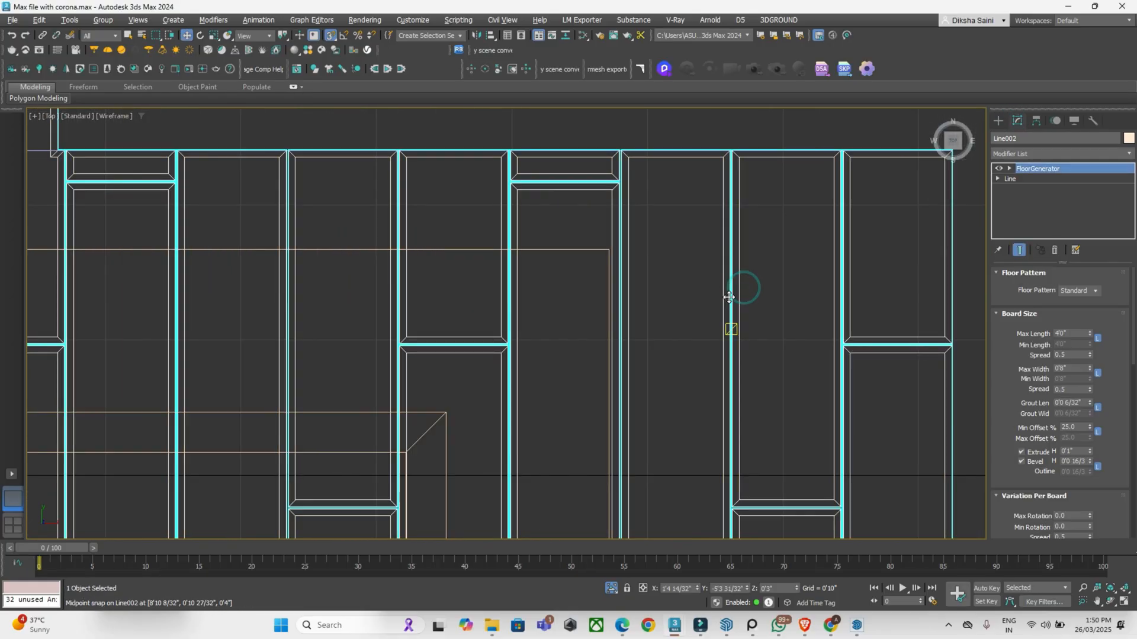
pyautogui.rightClick(748, 353)
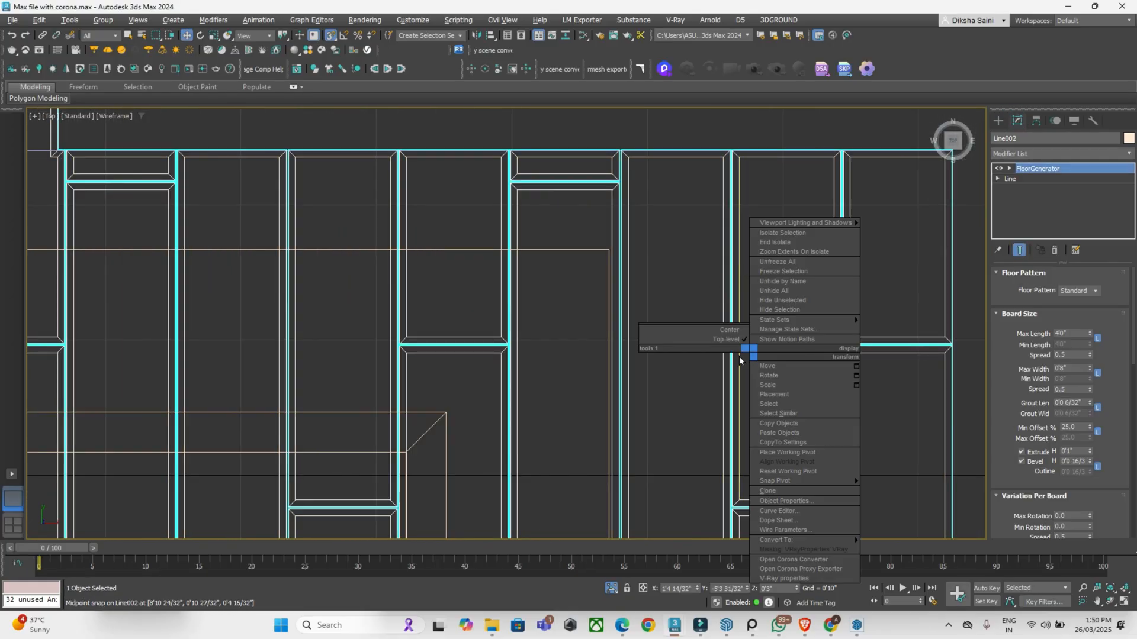
pyautogui.click(781, 310)
pyautogui.scroll(-3, 679, 247)
pyautogui.scroll(-2, 680, 247)
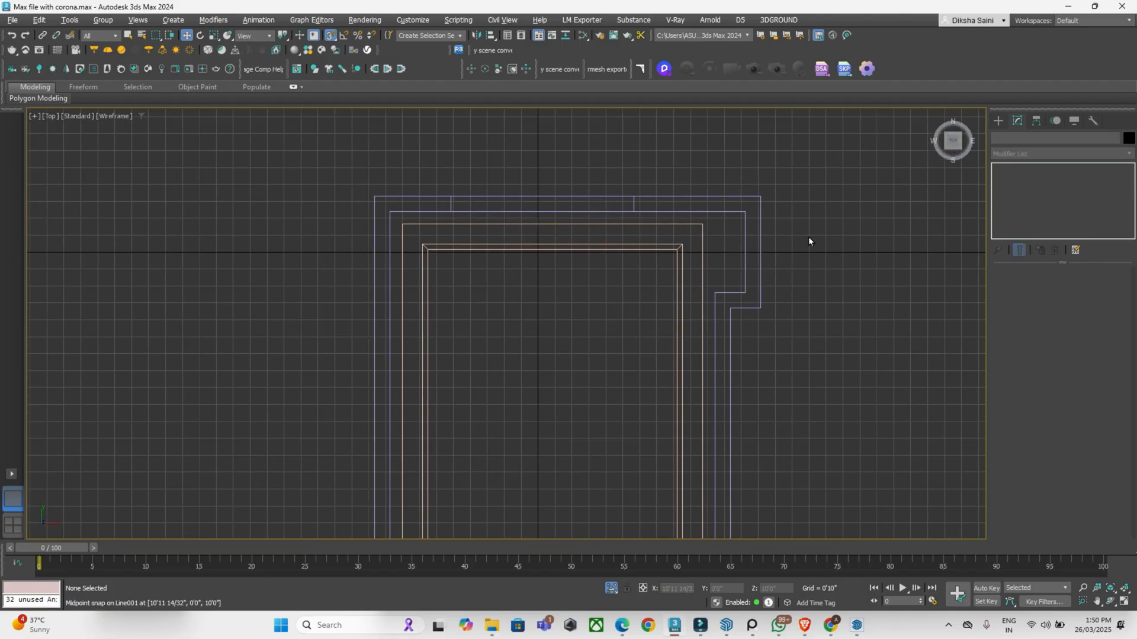
# Draw a flat box 4'0" long and 1'6" wide filling the wall recess, and view it through the Corona camera
pyautogui.click(998, 120)
pyautogui.click(1025, 199)
pyautogui.scroll(3, 746, 269)
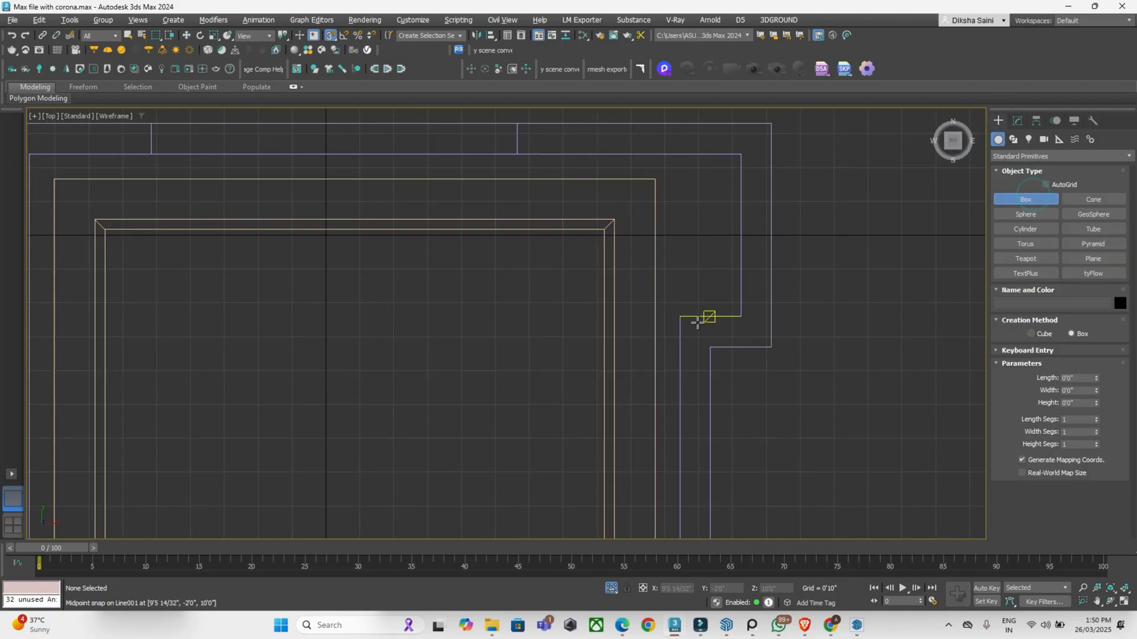
pyautogui.moveTo(684, 321); pyautogui.dragTo(736, 163)
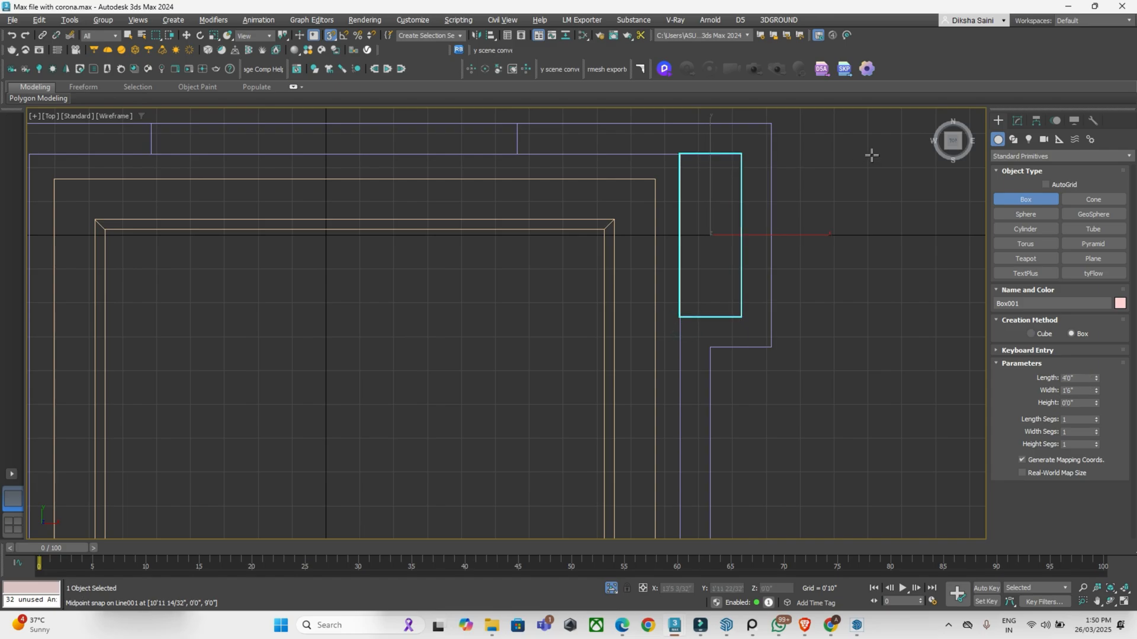
pyautogui.hotkey('alt', 'w')
pyautogui.hotkey('alt', 'w')
pyautogui.press('w')
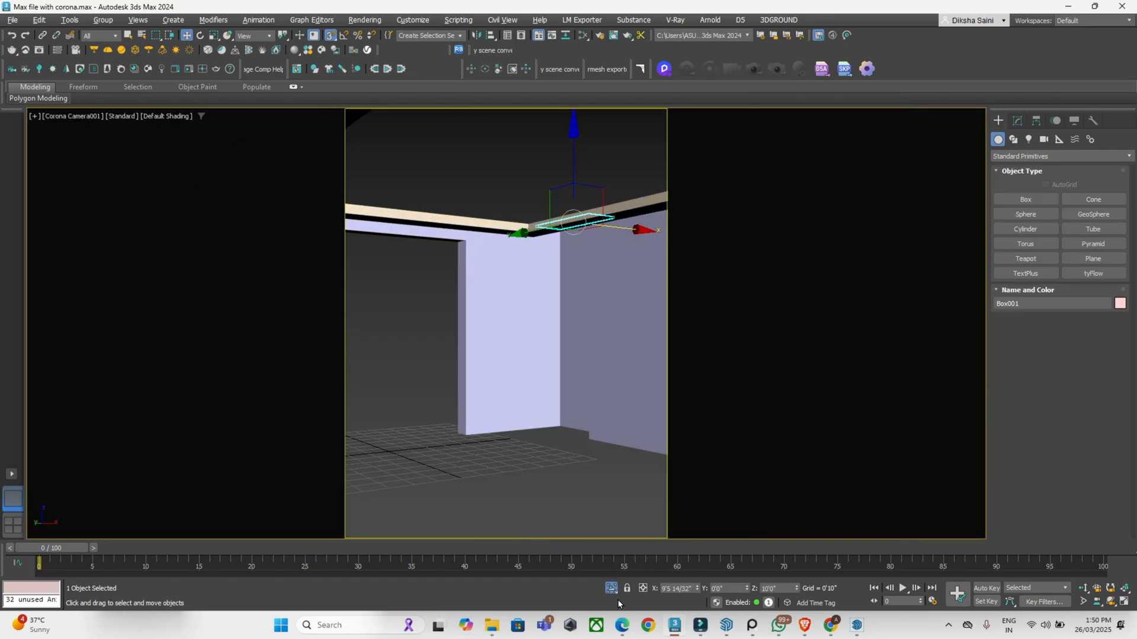
# Unhide all objects, end the isolation, and isolate the walls, floor and false ceiling together with the new box
pyautogui.rightClick(565, 386)
pyautogui.click(611, 327)
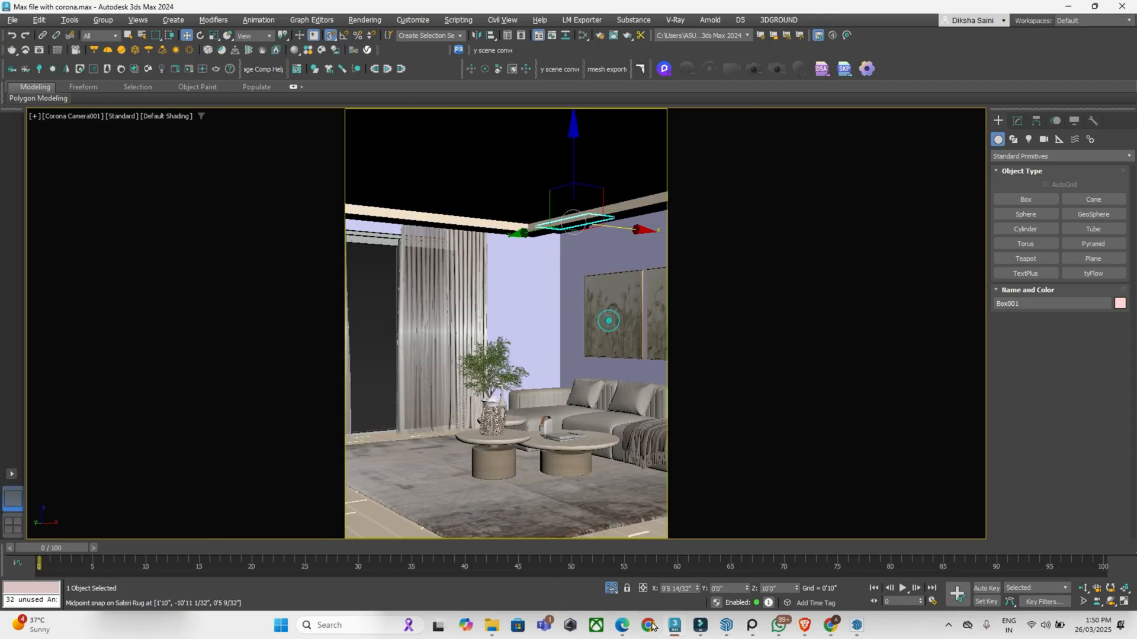
pyautogui.click(611, 590)
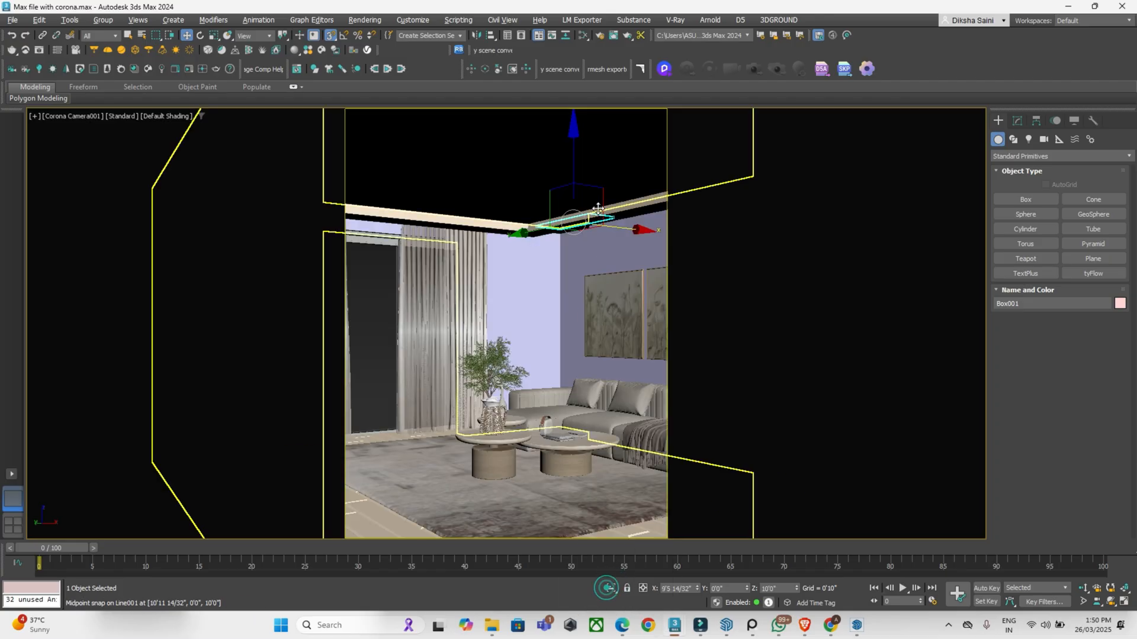
pyautogui.keyDown('ctrl'); pyautogui.click(527, 229); pyautogui.keyUp('ctrl')
pyautogui.keyDown('ctrl'); pyautogui.click(523, 282); pyautogui.keyUp('ctrl')
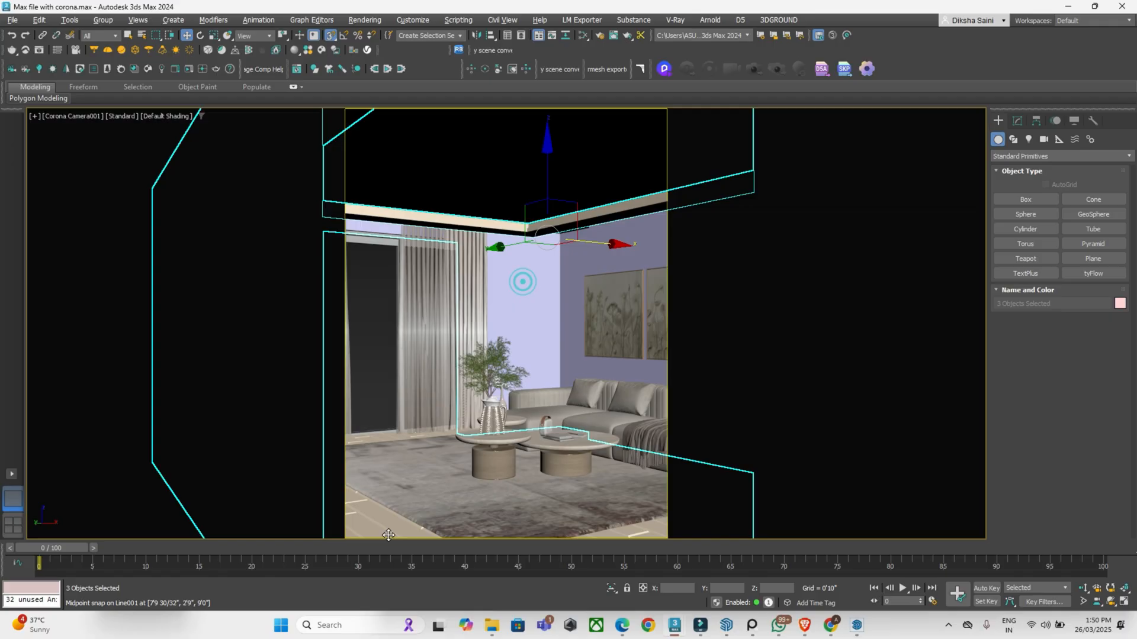
pyautogui.keyDown('ctrl'); pyautogui.click(388, 534); pyautogui.keyUp('ctrl')
pyautogui.click(611, 588)
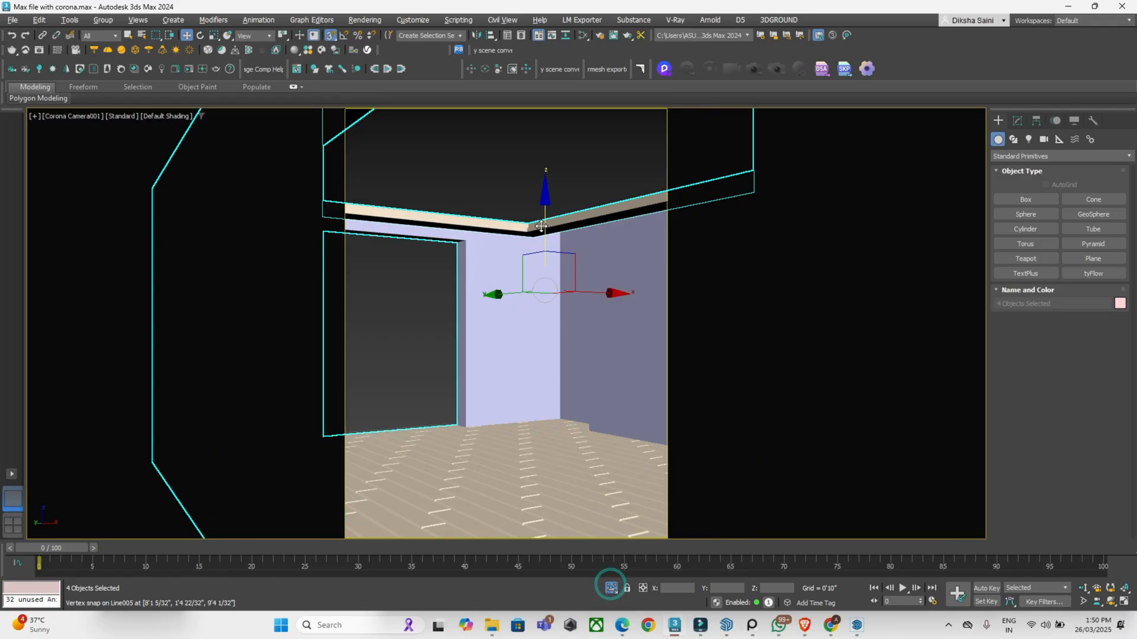
# Select the recess box and lower it in the left view to the wall's mid-height at Z 4'6"
pyautogui.hotkey('alt', 'w')
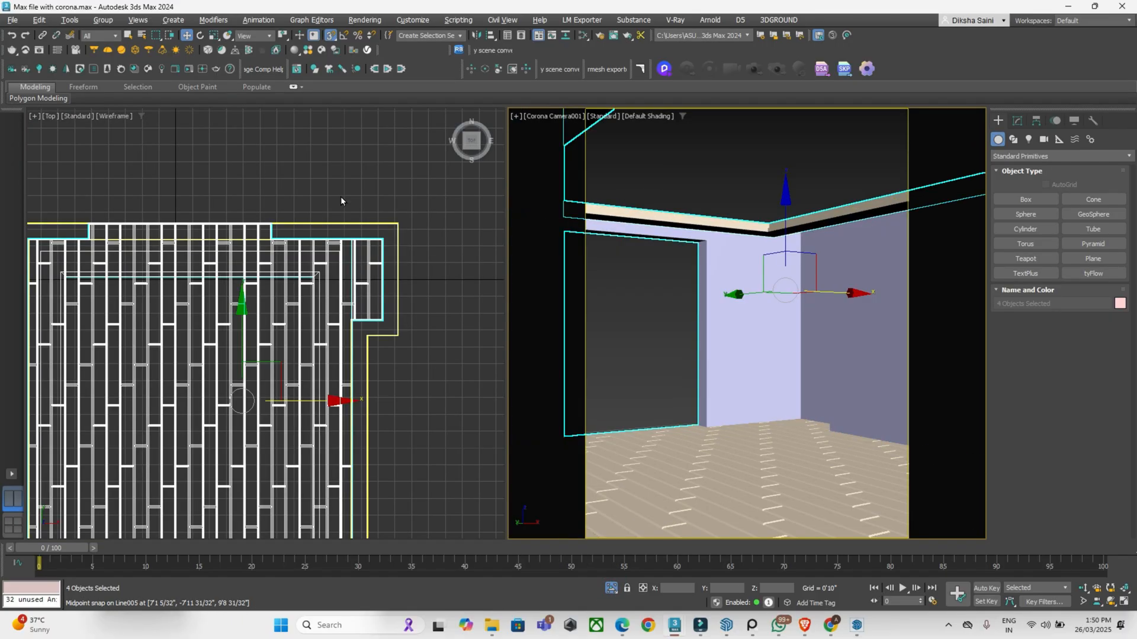
pyautogui.click(337, 161)
pyautogui.scroll(2, 359, 279)
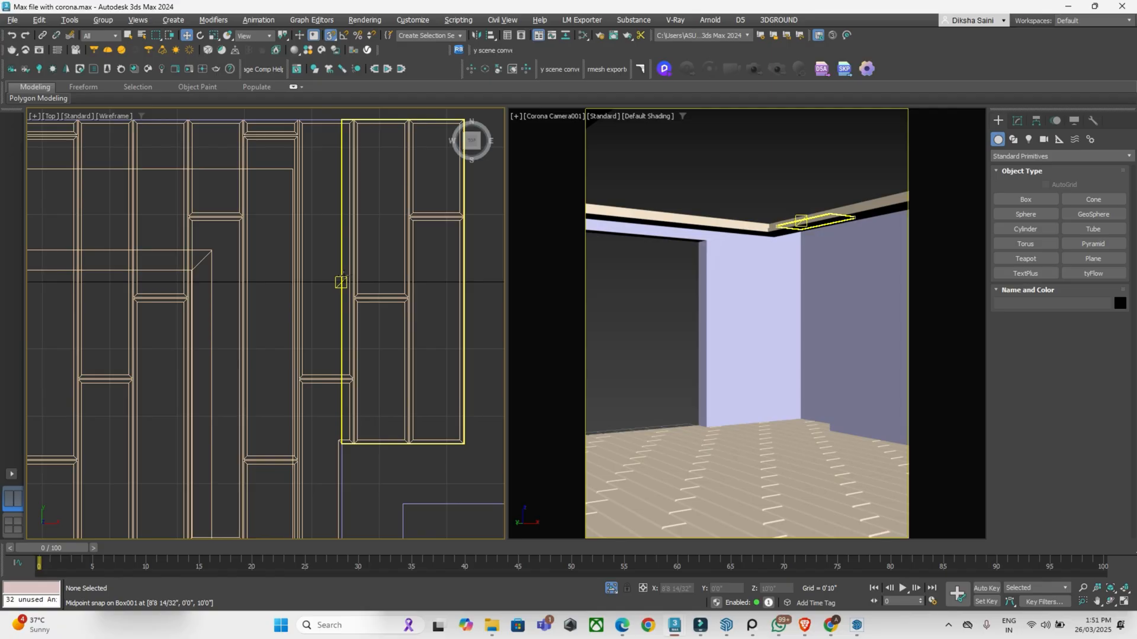
pyautogui.click(342, 279)
pyautogui.hotkey('alt', 'w')
pyautogui.press('l')
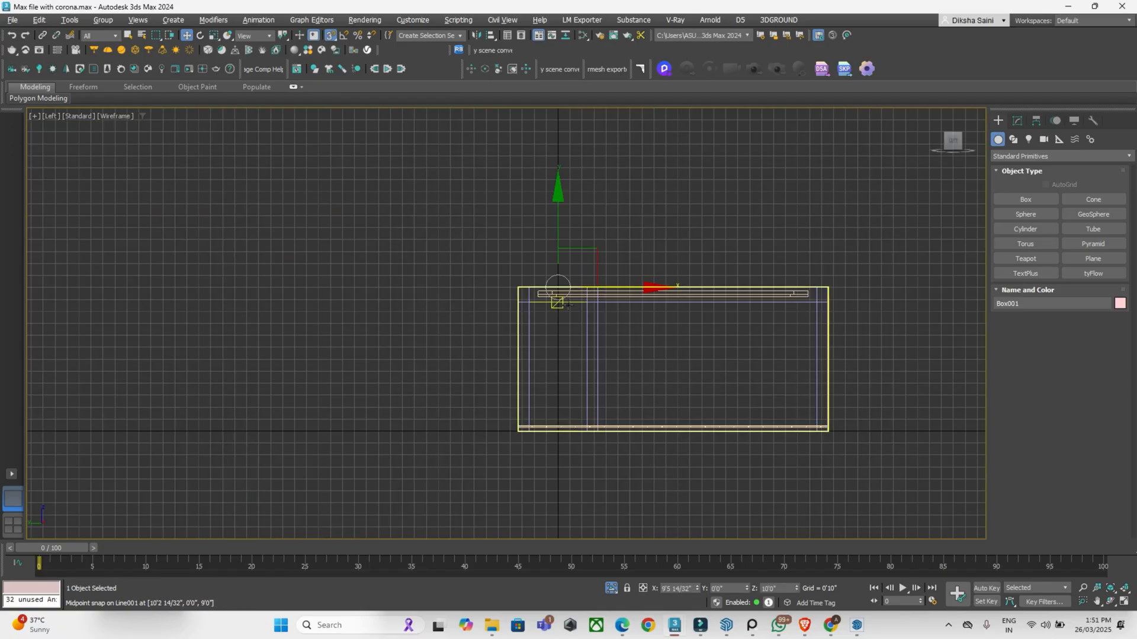
pyautogui.scroll(-2, 568, 306)
pyautogui.scroll(3, 555, 296)
pyautogui.moveTo(576, 247); pyautogui.dragTo(556, 415)
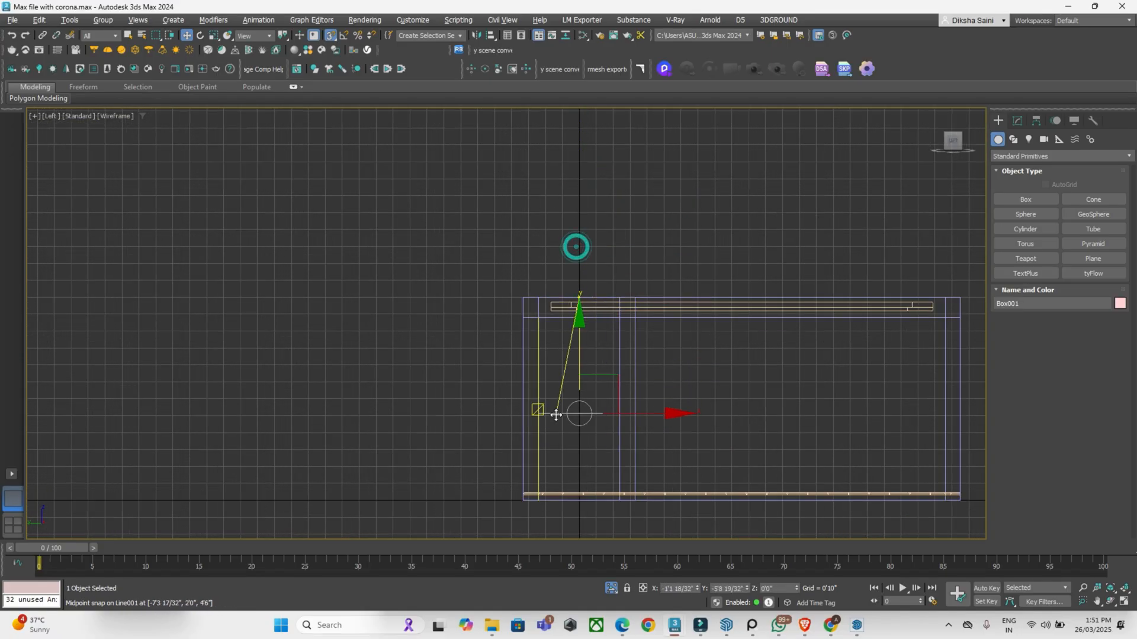
# Give the recess box a height of about 0'7 17/32" and set its base on the floor at Z 0'4 16/32"
pyautogui.scroll(4, 560, 420)
pyautogui.click(1018, 120)
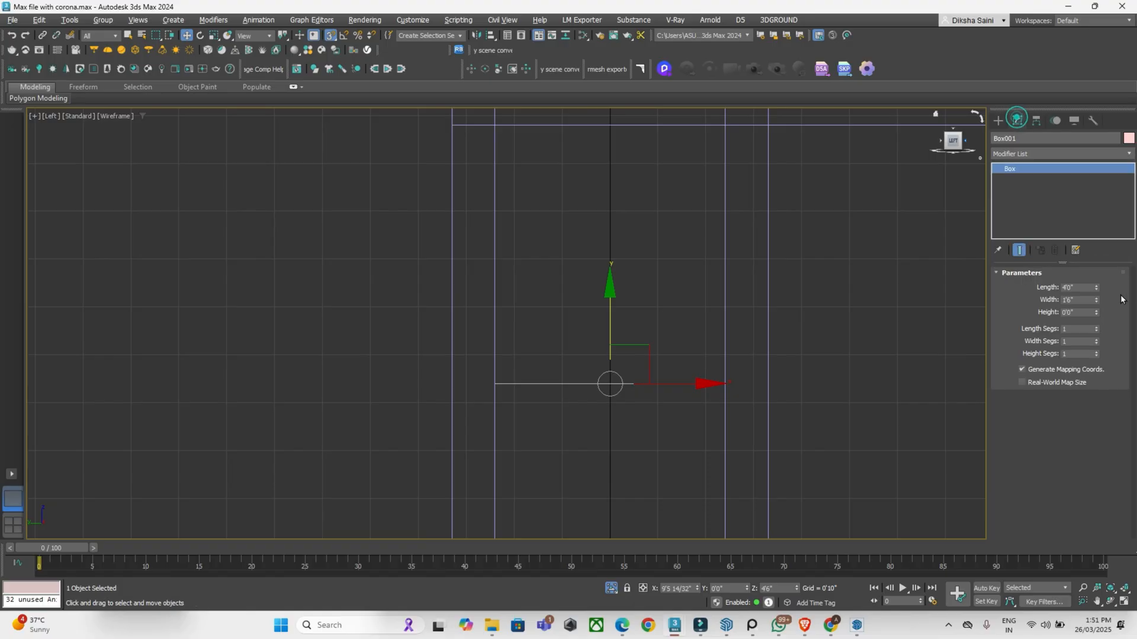
pyautogui.moveTo(1096, 312); pyautogui.dragTo(753, 446)
pyautogui.scroll(-5, 660, 335)
pyautogui.scroll(8, 626, 330)
pyautogui.scroll(4, 631, 332)
pyautogui.scroll(3, 744, 414)
pyautogui.scroll(-2, 745, 438)
pyautogui.scroll(-5, 867, 281)
pyautogui.moveTo(907, 284); pyautogui.dragTo(527, 386, button='middle')
pyautogui.scroll(-5, 551, 317)
pyautogui.scroll(2, 528, 364)
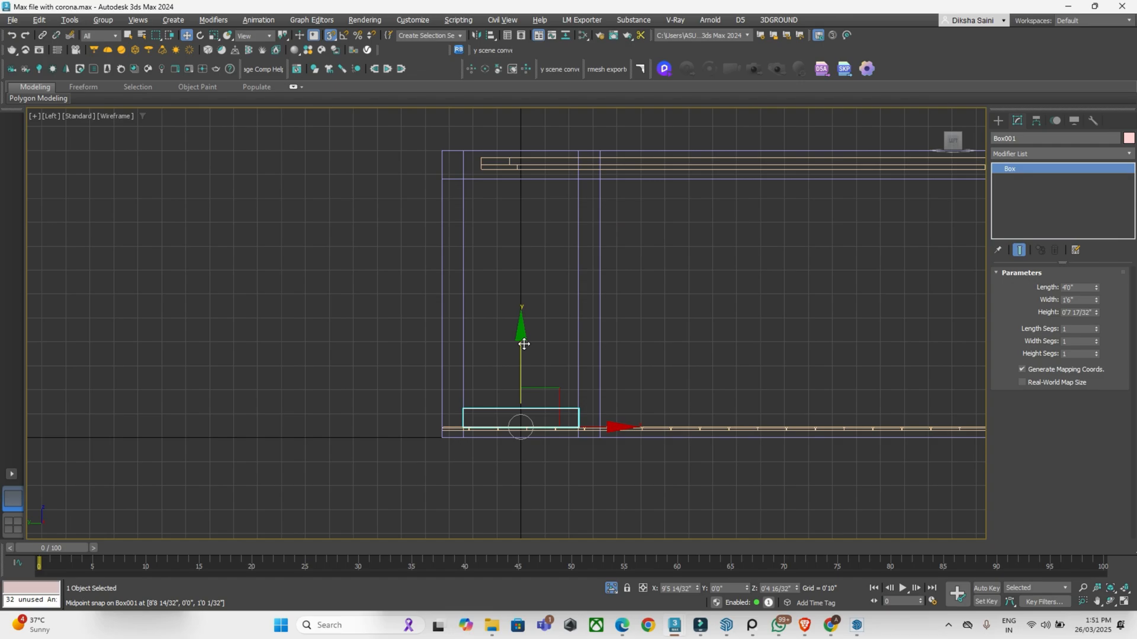
# Convert the recess box to an editable poly and raise its top vertices to Z 9'0" in the left view
pyautogui.rightClick(497, 405)
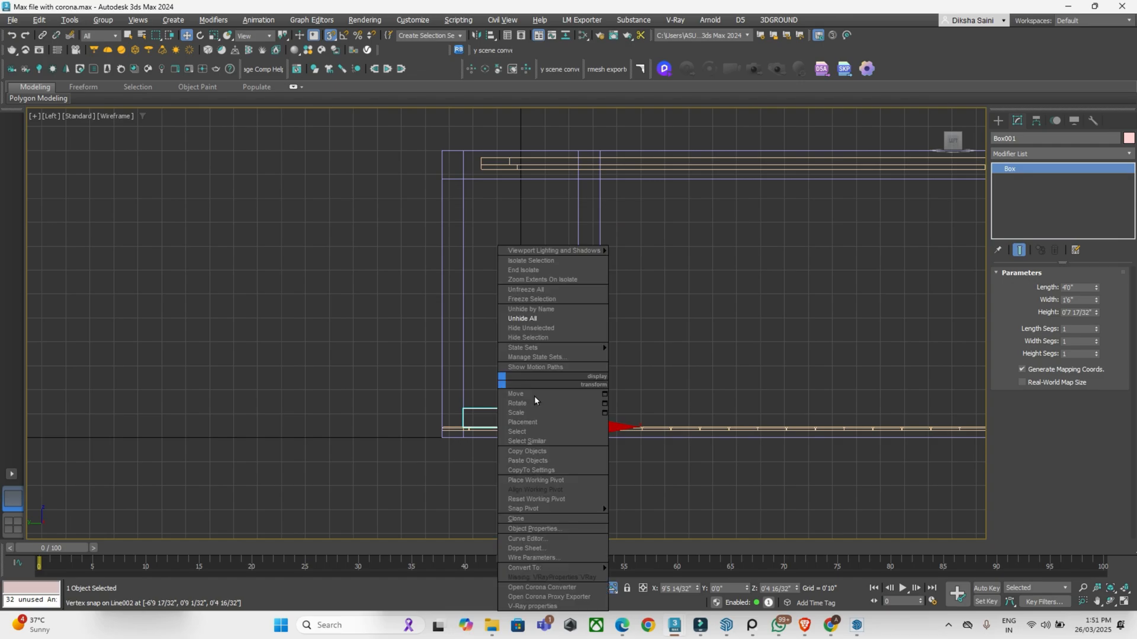
pyautogui.moveTo(583, 567)
pyautogui.click(668, 575)
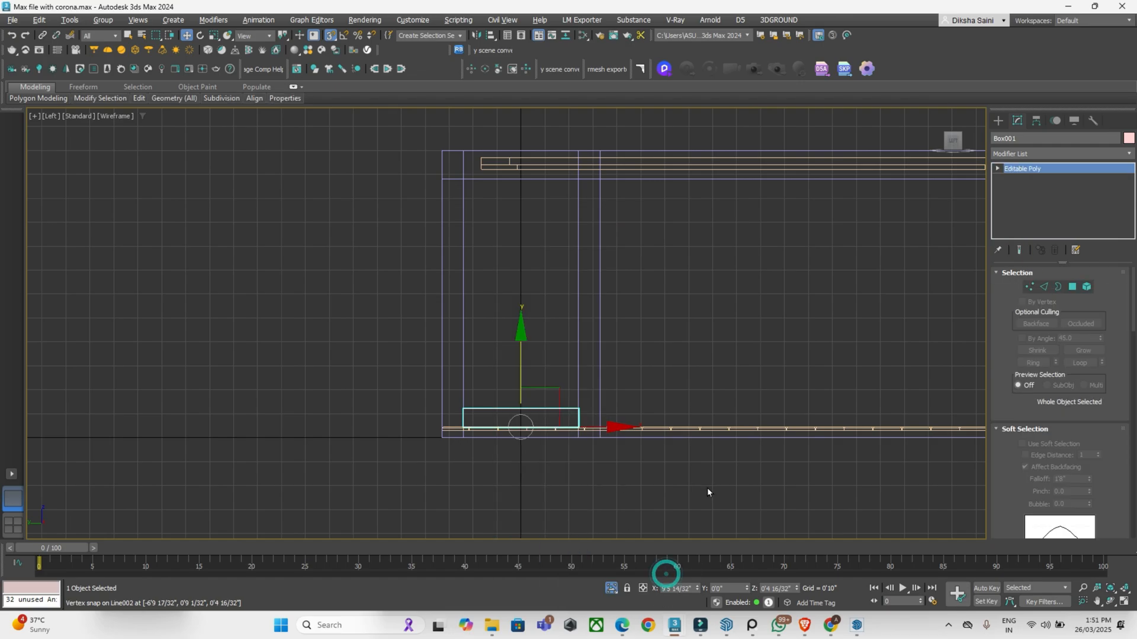
pyautogui.press('1')
pyautogui.moveTo(349, 394); pyautogui.dragTo(665, 412)
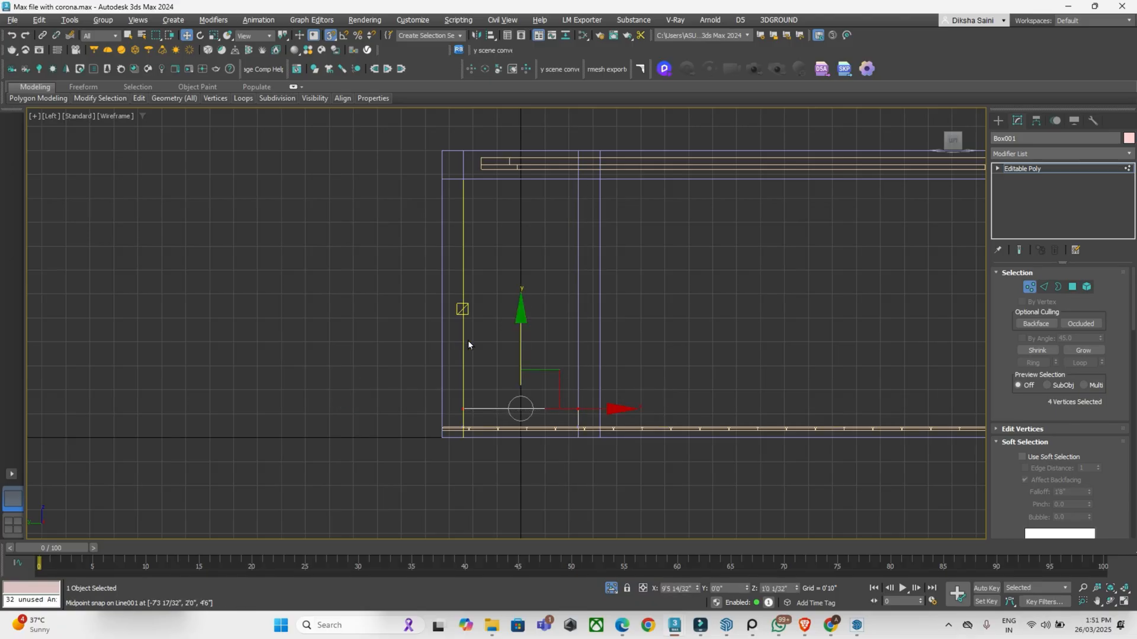
pyautogui.moveTo(520, 347); pyautogui.dragTo(470, 178)
pyautogui.scroll(6, 592, 181)
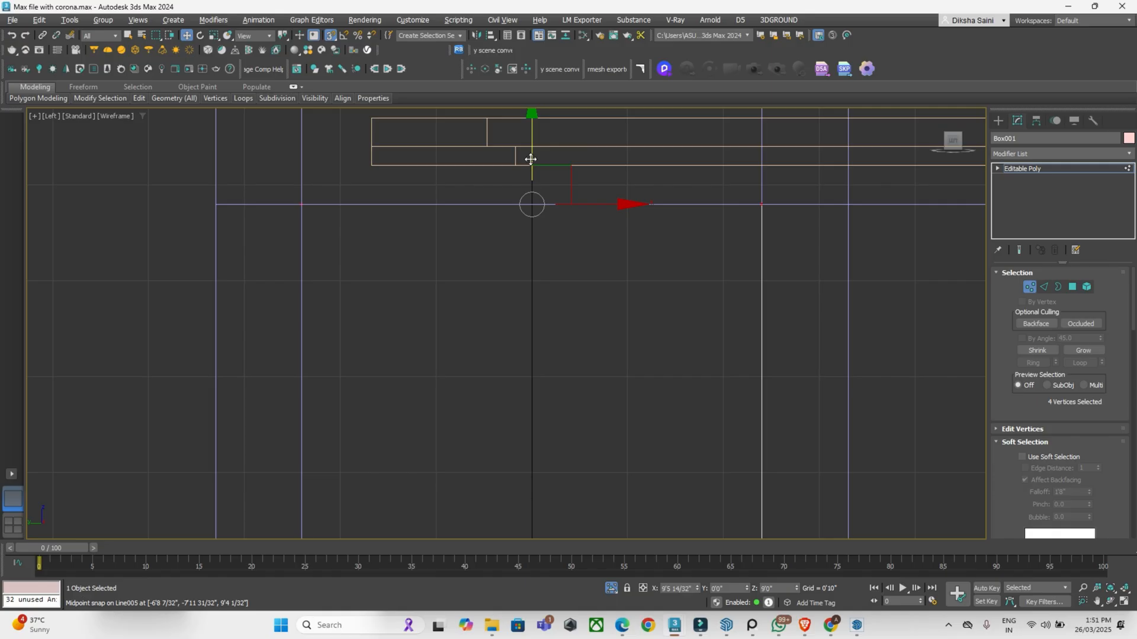
# Snap the box's top vertices up to the underside of the false ceiling at Z 9'4 1/32" and view it through the camera
pyautogui.hotkey('alt', 'w')
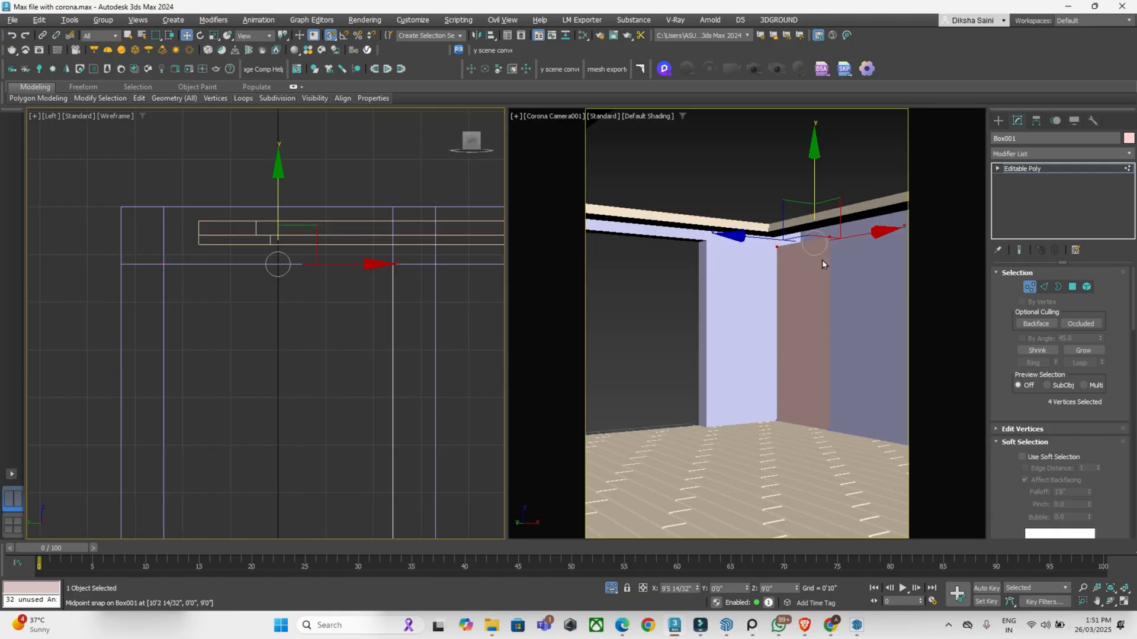
pyautogui.hotkey('alt', 'w')
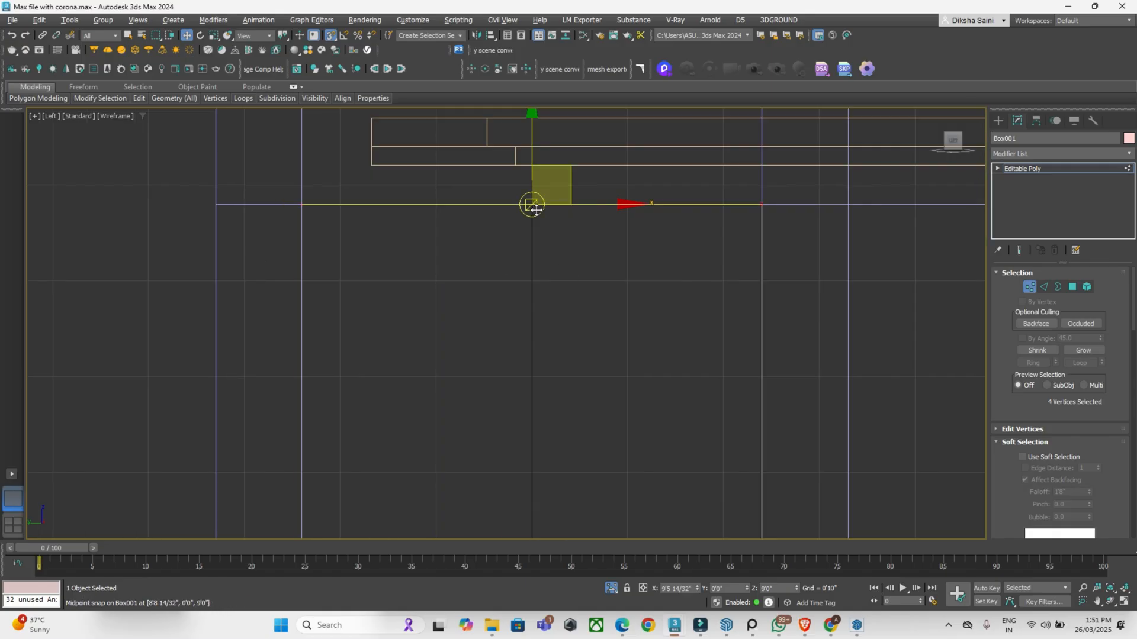
pyautogui.moveTo(535, 209); pyautogui.dragTo(377, 165)
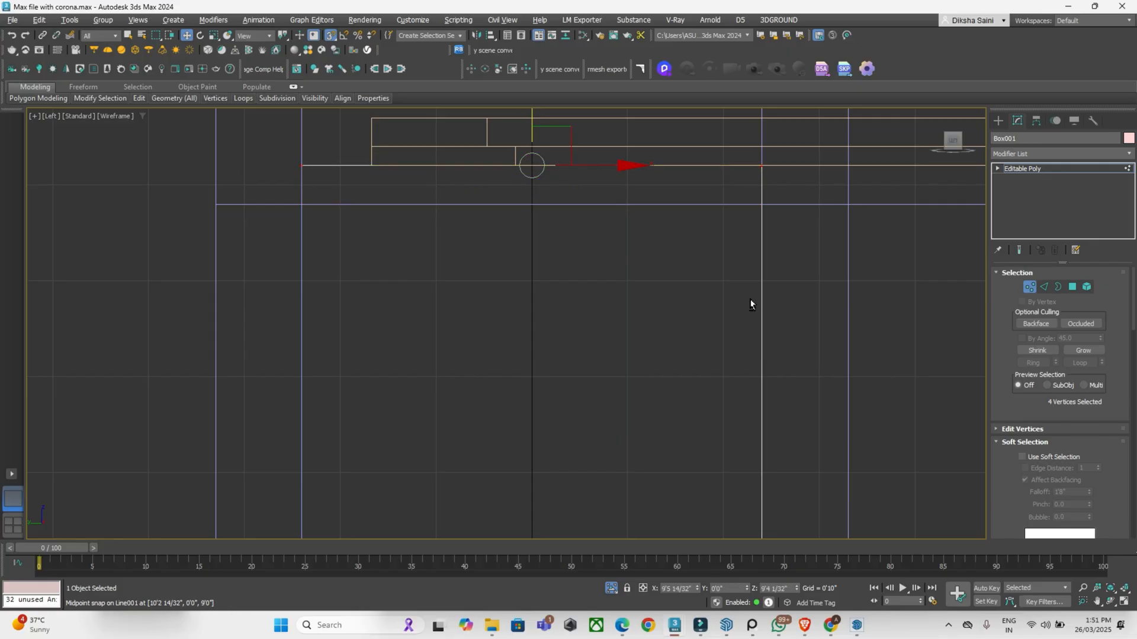
pyautogui.hotkey('alt', 'w')
pyautogui.hotkey('alt', 'w')
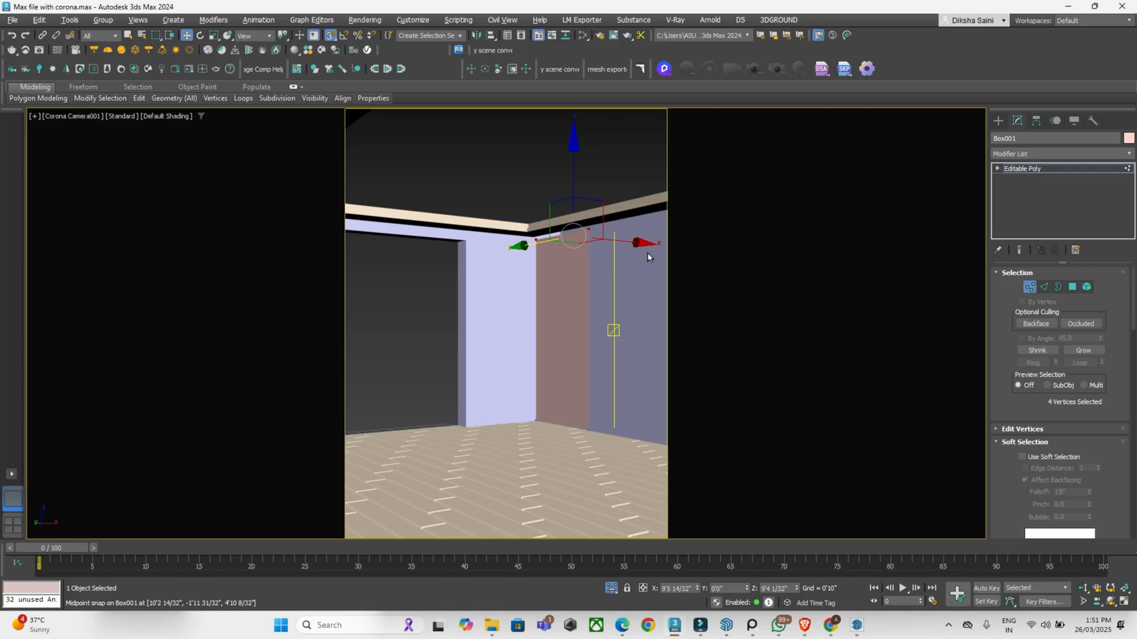
# Switch to edge editing and select the box's four vertical edges in the left view
pyautogui.click(1045, 286)
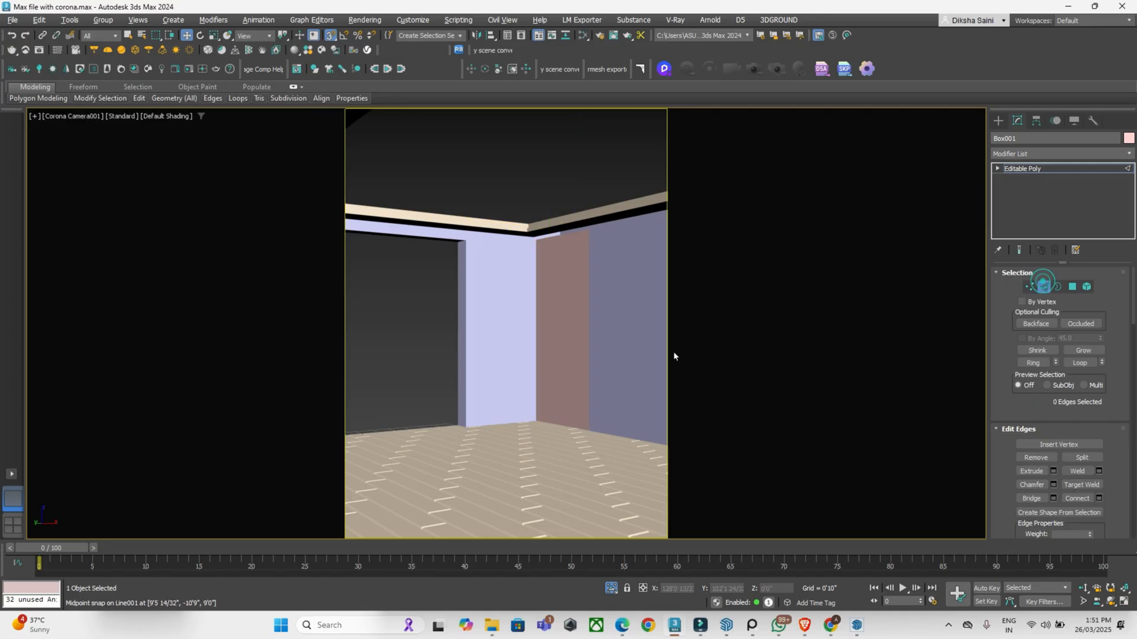
pyautogui.hotkey('alt', 'w')
pyautogui.click(452, 366)
pyautogui.hotkey('alt', 'w')
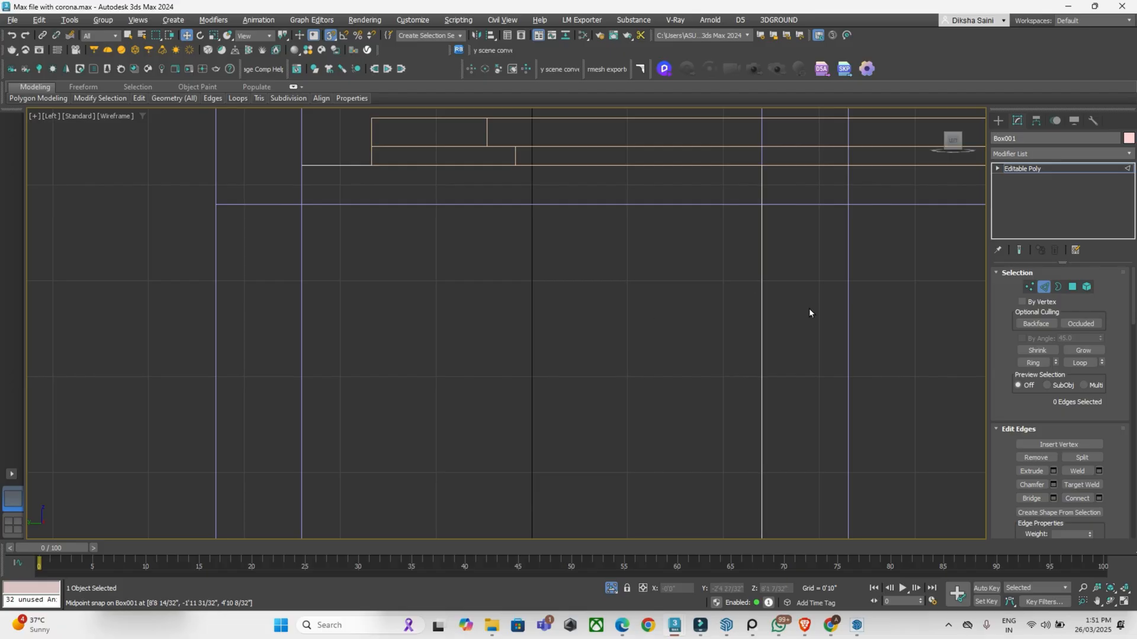
pyautogui.moveTo(695, 288); pyautogui.dragTo(693, 290)
pyautogui.hotkey('alt', 'w')
pyautogui.hotkey('alt', 'w')
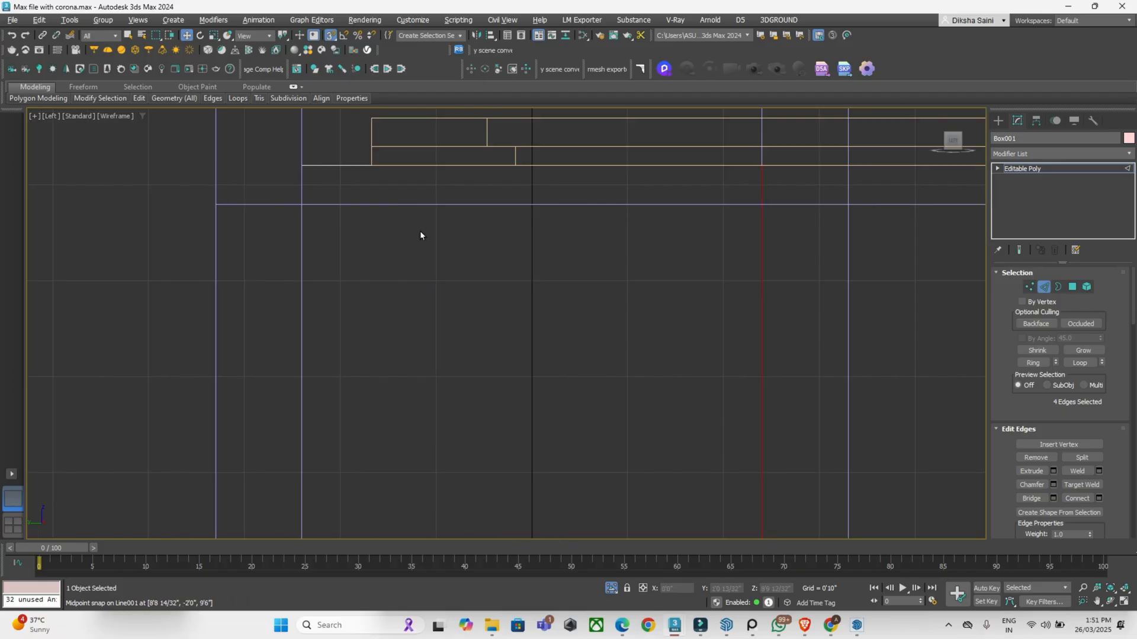
# Reduce the edge selection to the two front vertical edges from the top view and view them through the camera
pyautogui.press('t')
pyautogui.scroll(-2, 589, 272)
pyautogui.scroll(-1, 806, 290)
pyautogui.moveTo(807, 290); pyautogui.dragTo(669, 457, button='middle')
pyautogui.scroll(-1, 768, 211)
pyautogui.moveTo(769, 211); pyautogui.dragTo(753, 226, button='middle')
pyautogui.hotkey('alt', 'w')
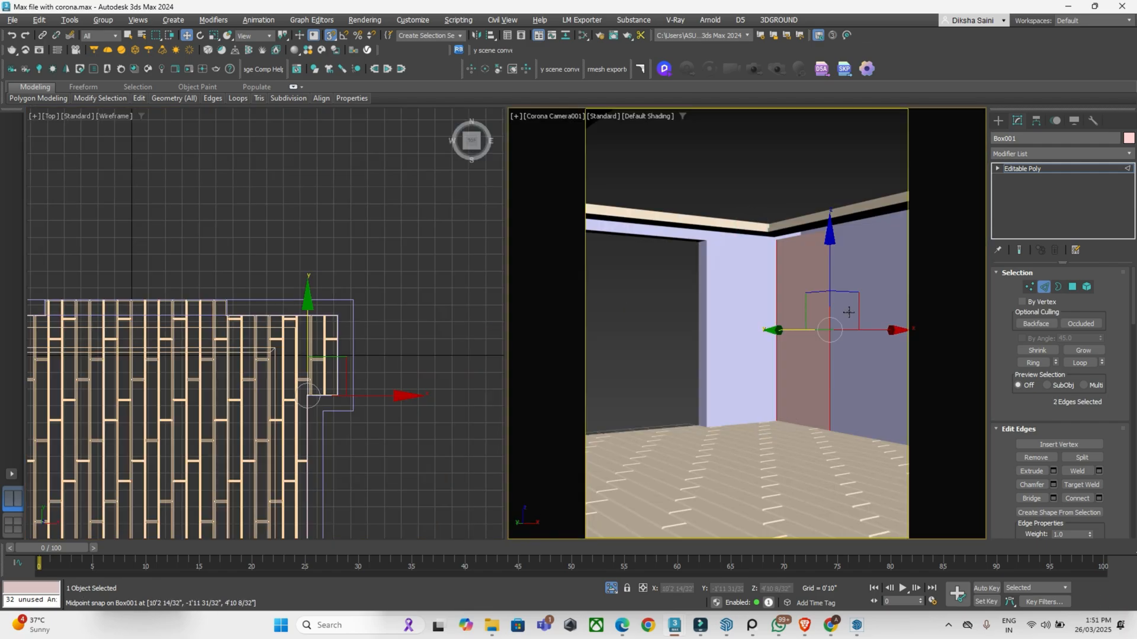
pyautogui.click(874, 471)
pyautogui.hotkey('alt', 'w')
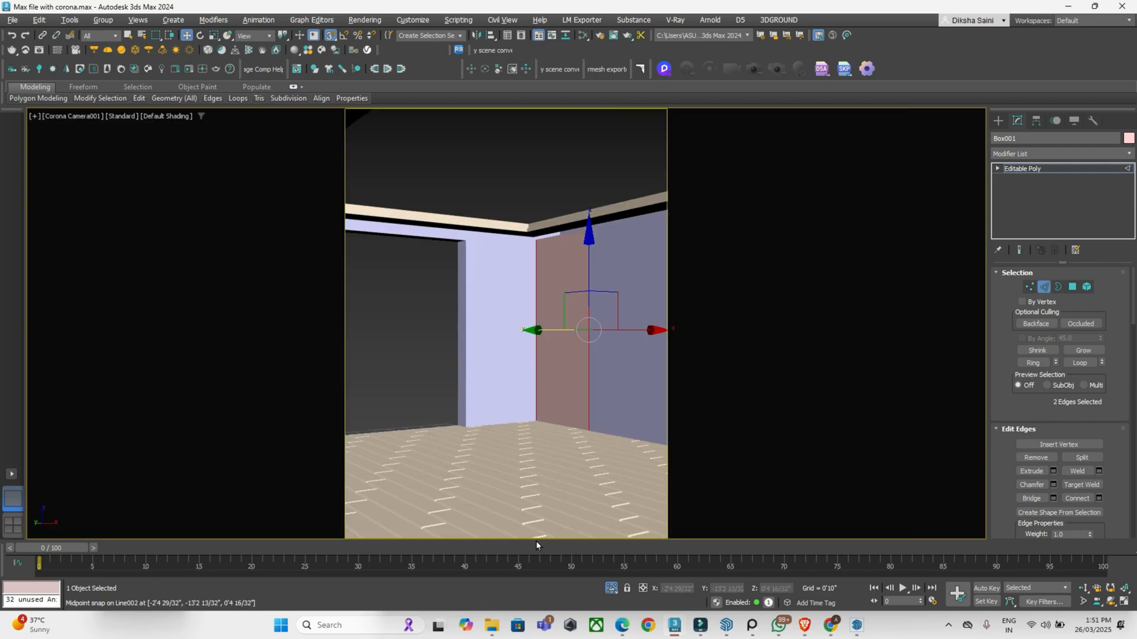
# Isolate the recess box and show it shaded in a perspective view facing its front
pyautogui.hotkey('alt', 'q')
pyautogui.hotkey('alt', 'w')
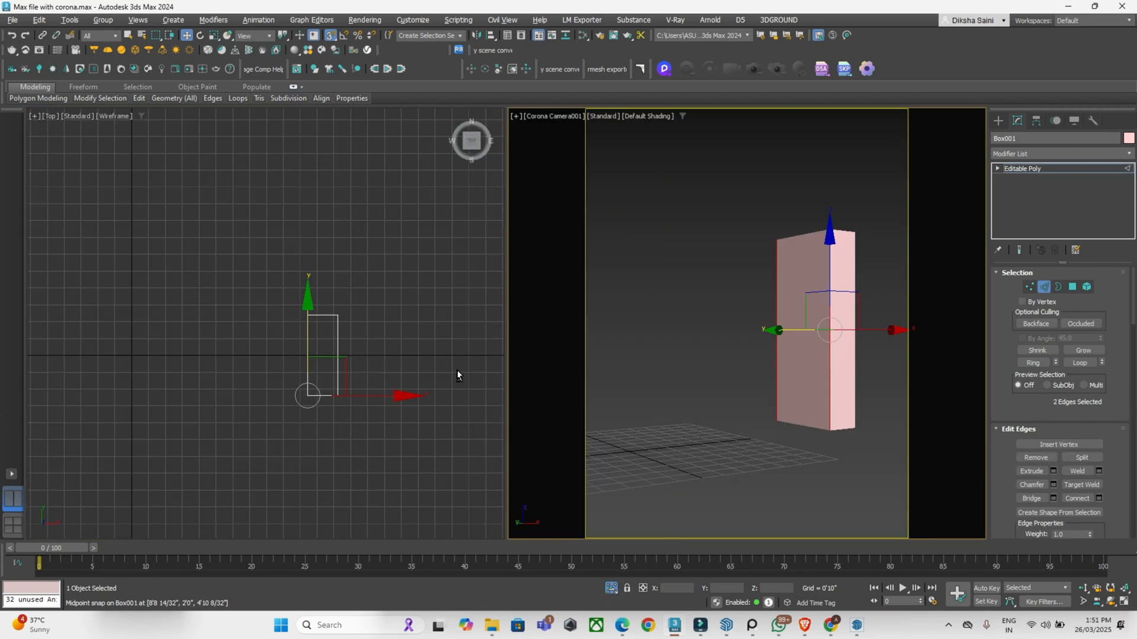
pyautogui.hotkey('alt', 'w')
pyautogui.moveTo(385, 386)
pyautogui.keyDown('alt'); pyautogui.mouseDown(button='middle')
pyautogui.moveTo(533, 331)
pyautogui.moveTo(647, 369)
pyautogui.moveTo(614, 266)
pyautogui.mouseUp(button='middle'); pyautogui.keyUp('alt')
pyautogui.scroll(3, 576, 341)
pyautogui.press('p')
pyautogui.scroll(-1, 592, 332)
pyautogui.press('F3')
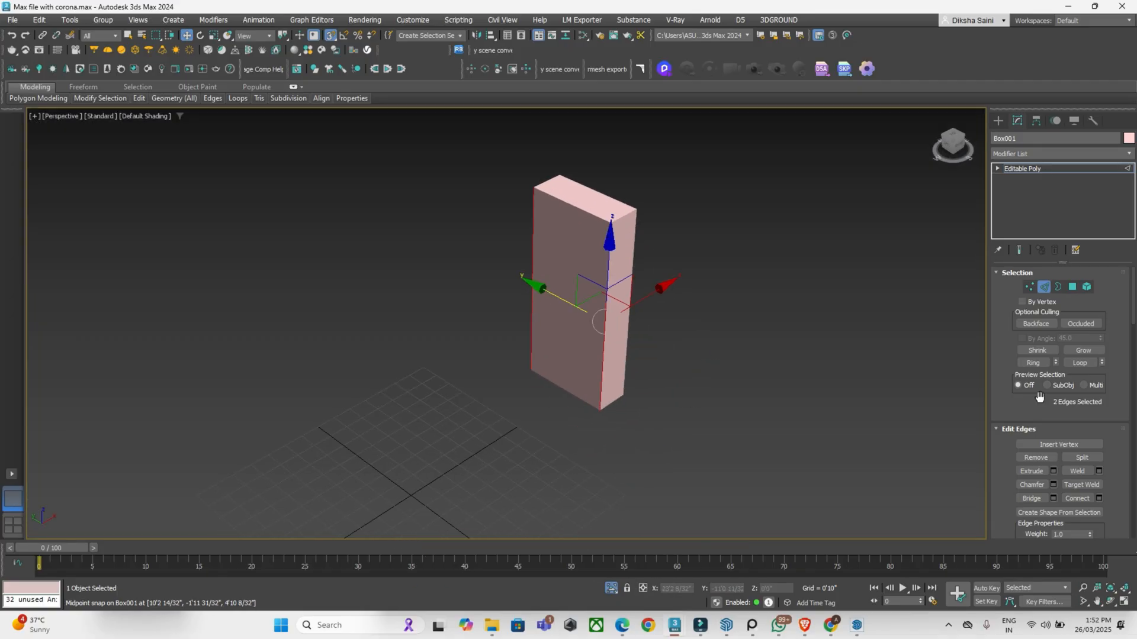
# Connect the two front vertical edges with 5 segments to divide the front face into six rows
pyautogui.click(1099, 499)
pyautogui.keyDown('alt'); pyautogui.moveTo(815, 389); pyautogui.dragTo(700, 302, button='middle'); pyautogui.keyUp('alt')
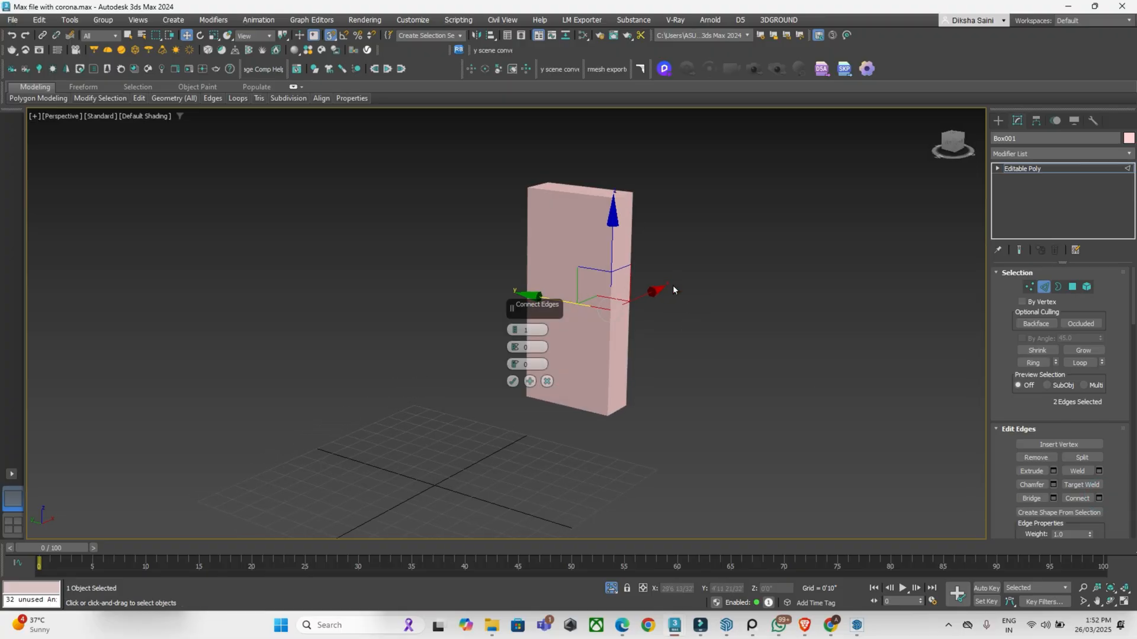
pyautogui.scroll(3, 584, 236)
pyautogui.scroll(-5, 578, 246)
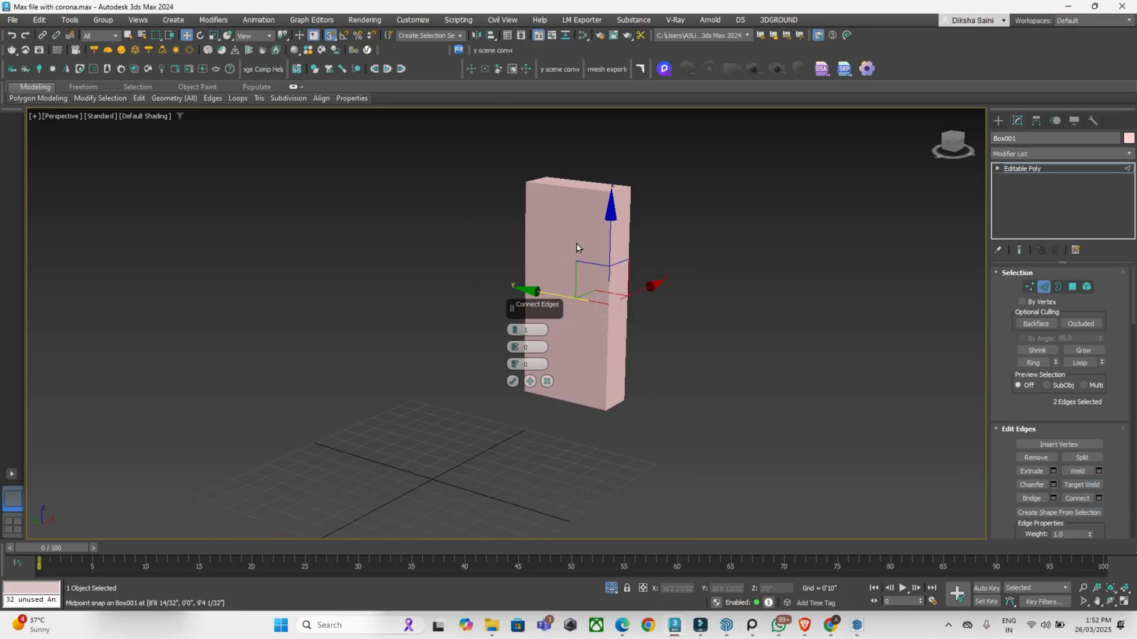
pyautogui.click(516, 327)
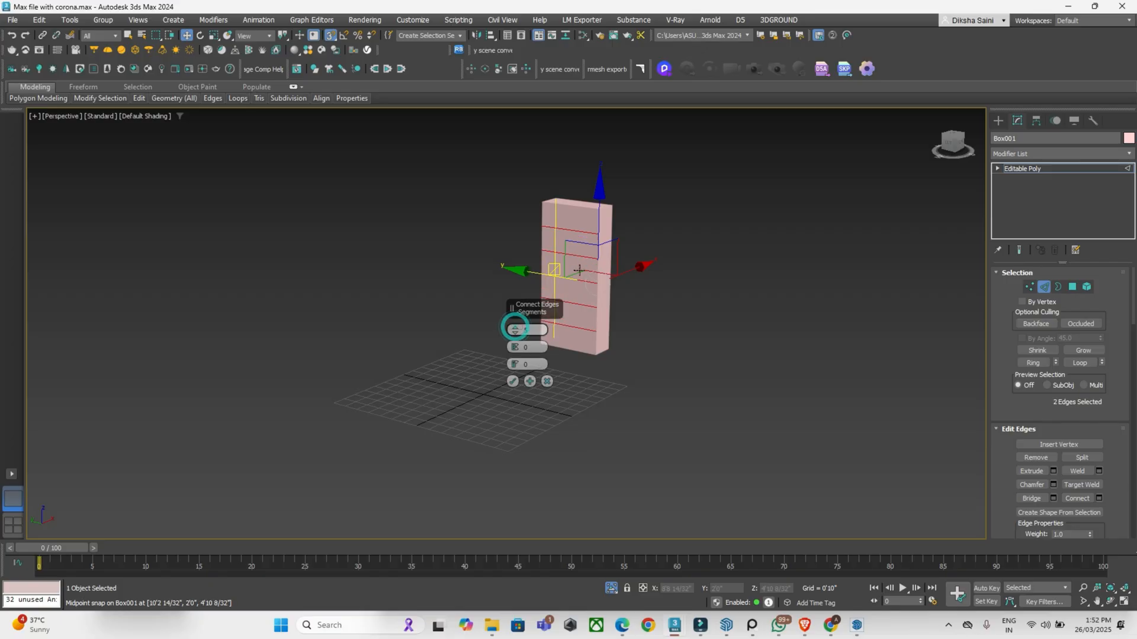
pyautogui.scroll(5, 588, 231)
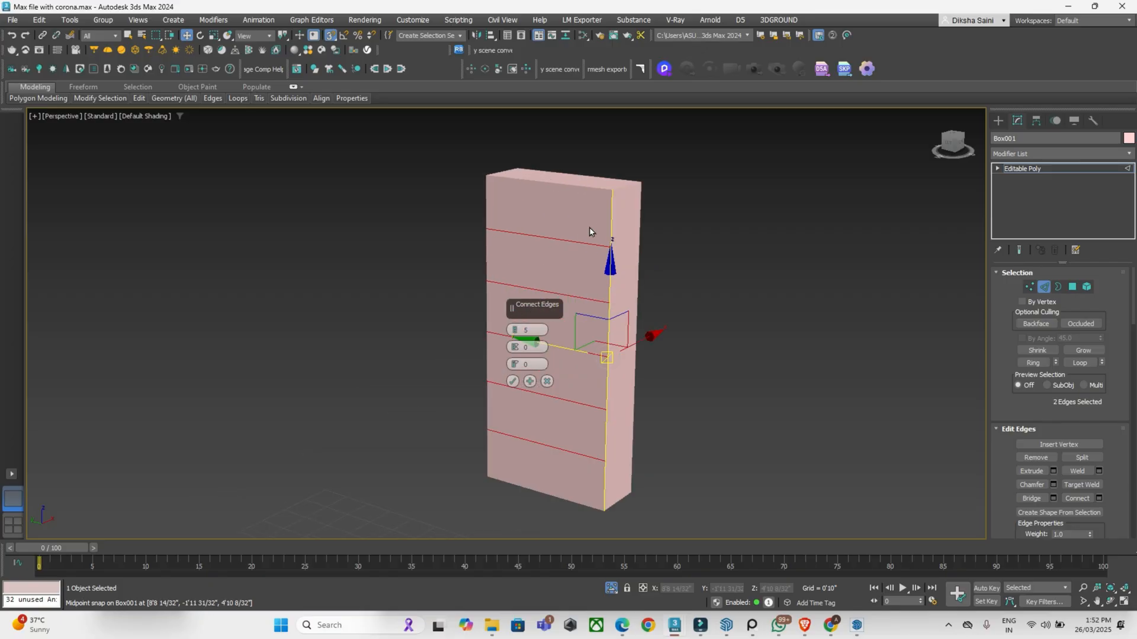
pyautogui.click(512, 381)
# Switch to polygon editing and select only the six front polygons of the box
pyautogui.click(1072, 288)
pyautogui.hotkey('alt', 'w')
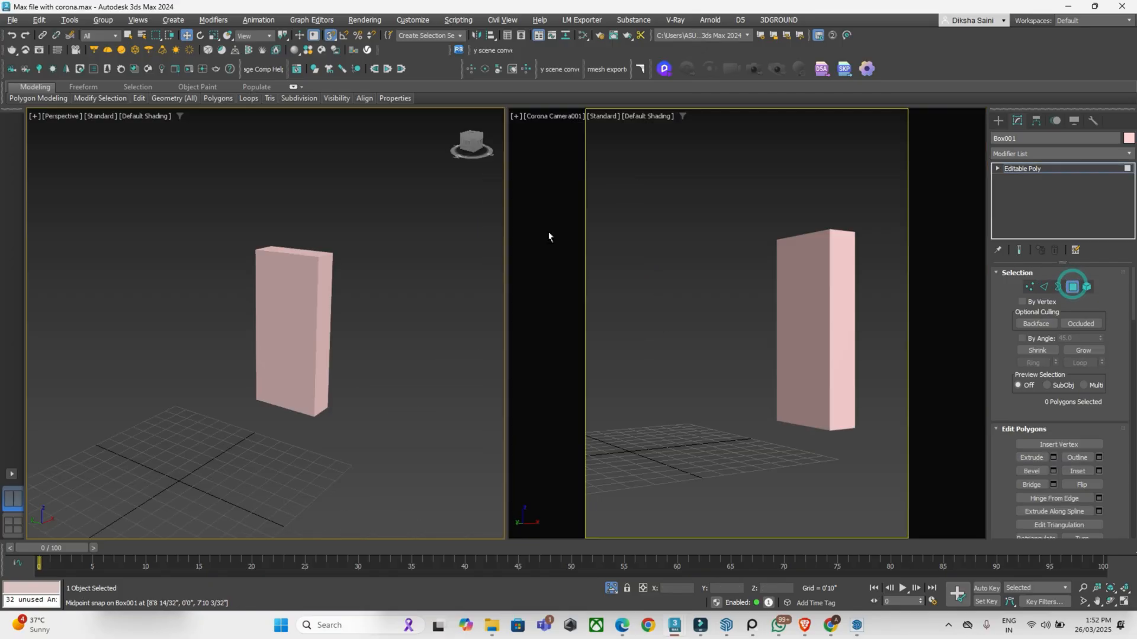
pyautogui.click(391, 258)
pyautogui.hotkey('alt', 'w')
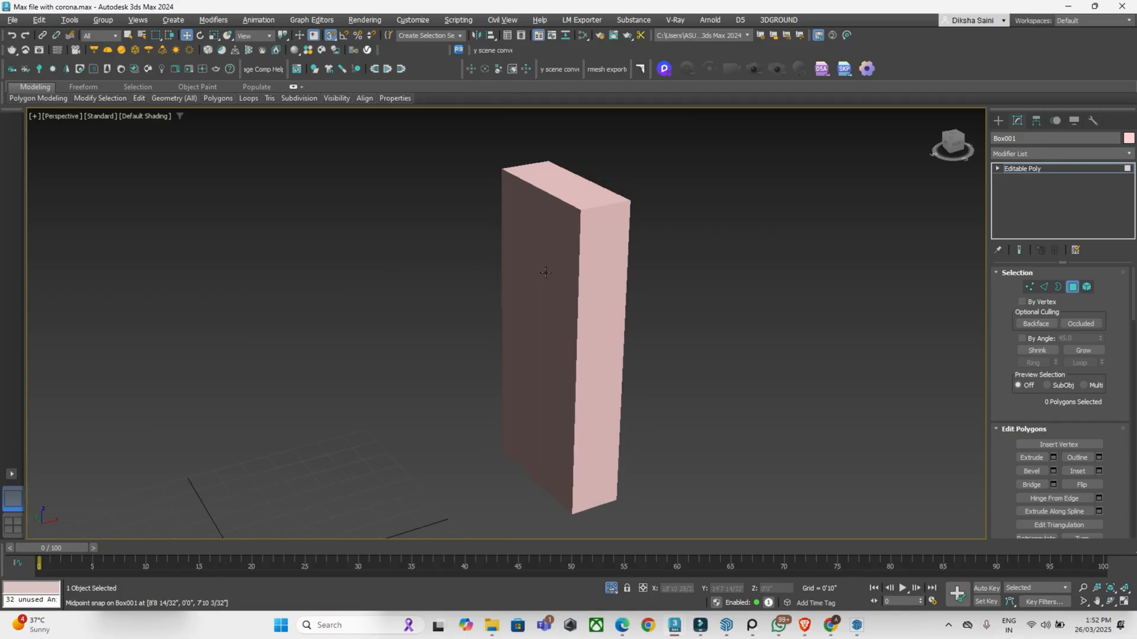
pyautogui.keyDown('alt'); pyautogui.moveTo(499, 273); pyautogui.dragTo(455, 205, button='middle'); pyautogui.keyUp('alt')
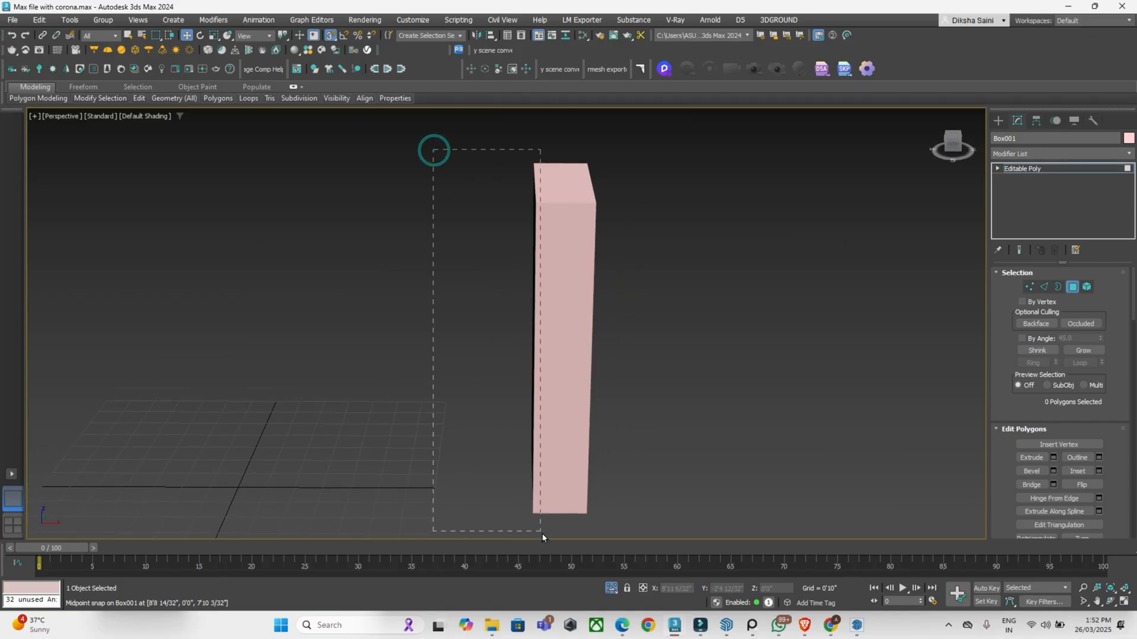
pyautogui.moveTo(542, 533); pyautogui.dragTo(542, 534)
pyautogui.scroll(-3, 494, 367)
pyautogui.moveTo(494, 367)
pyautogui.keyDown('alt'); pyautogui.mouseDown(button='middle')
pyautogui.moveTo(556, 371)
pyautogui.moveTo(486, 346)
pyautogui.mouseUp(button='middle'); pyautogui.keyUp('alt')
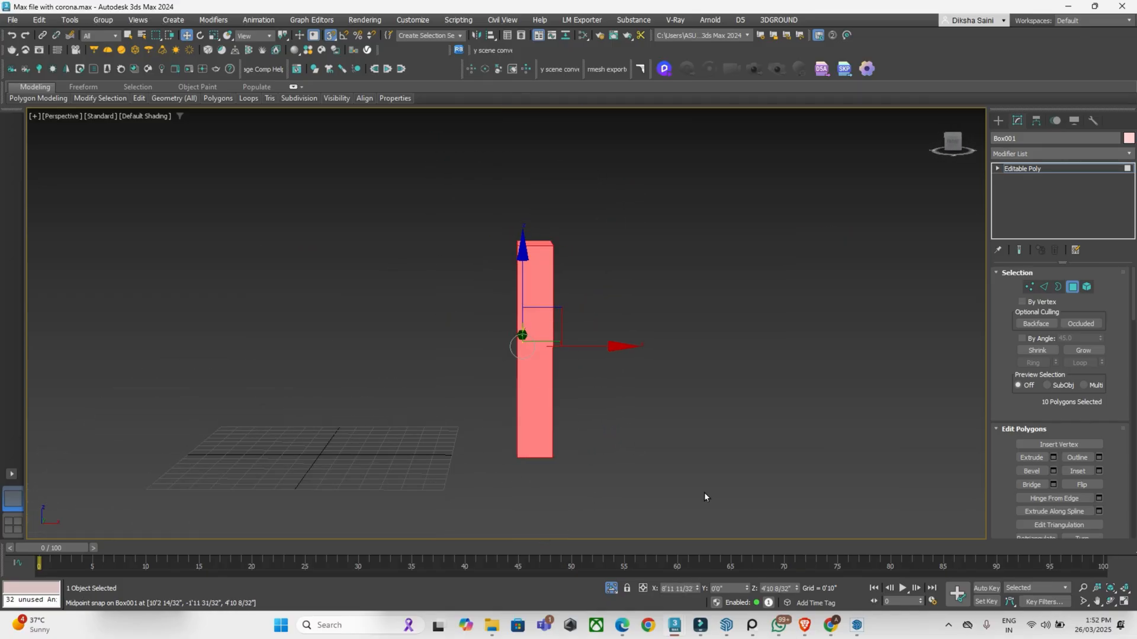
pyautogui.moveTo(551, 180); pyautogui.dragTo(550, 179)
pyautogui.keyDown('alt'); pyautogui.moveTo(495, 304); pyautogui.dragTo(524, 331, button='middle'); pyautogui.keyUp('alt')
pyautogui.scroll(4, 521, 330)
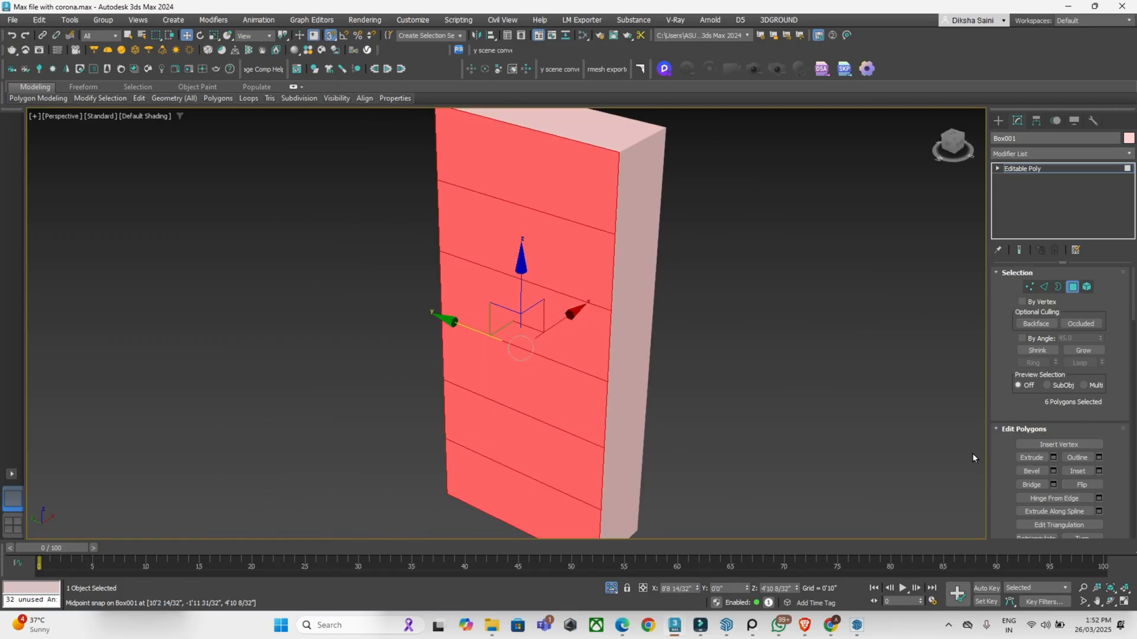
# Inset the six front polygons separately, by polygon, with an amount of 0'1", and show edged faces
pyautogui.click(1098, 471)
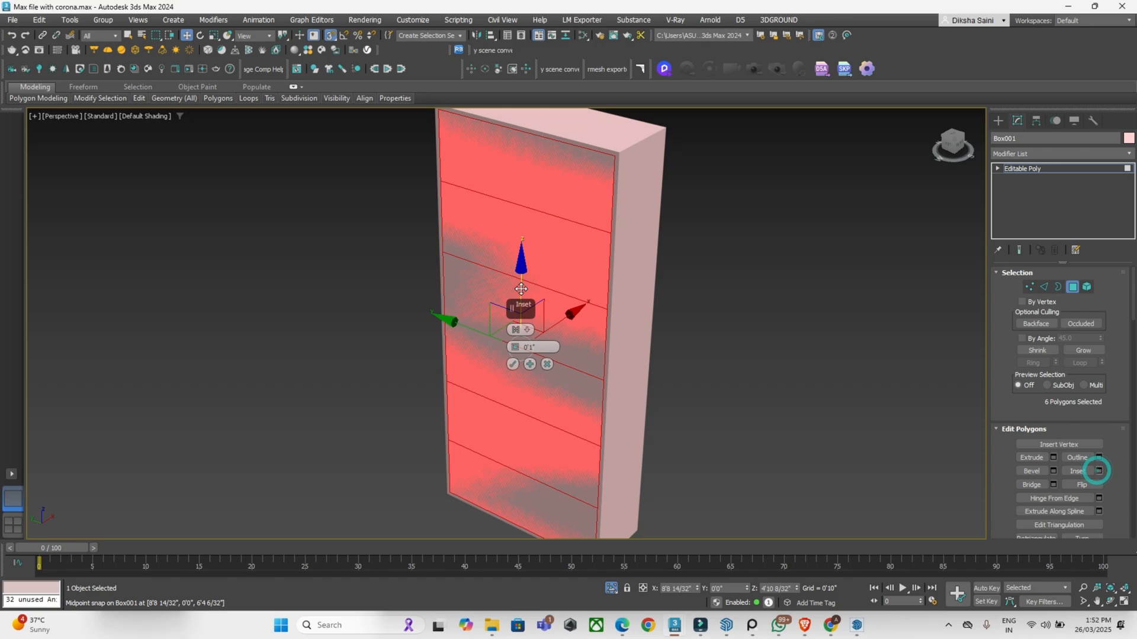
pyautogui.click(521, 330)
pyautogui.click(547, 352)
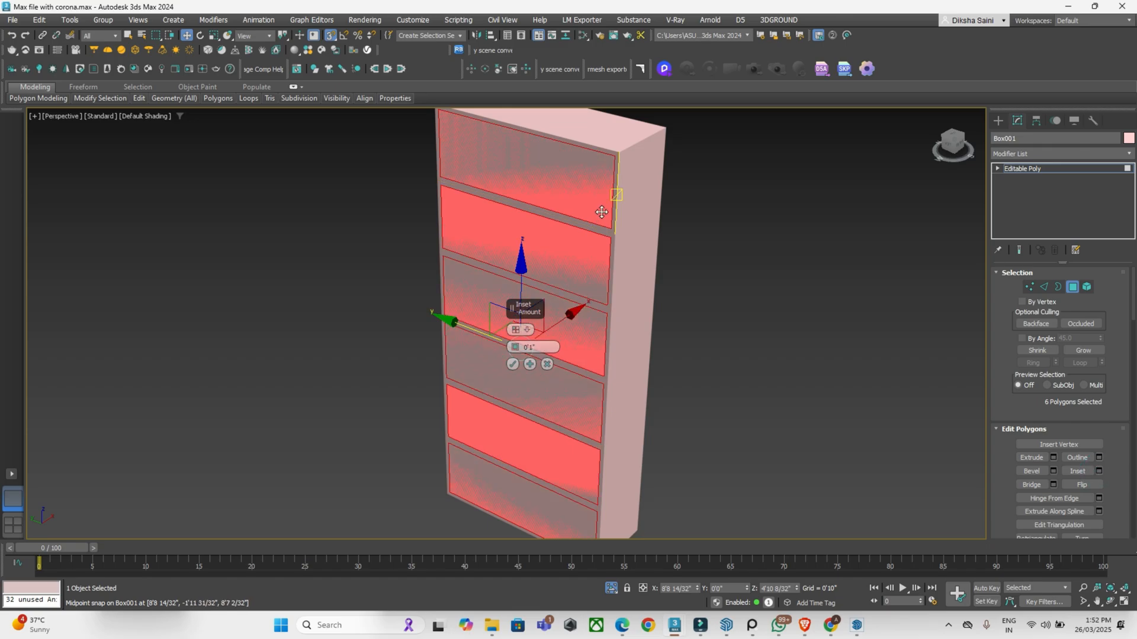
pyautogui.scroll(3, 603, 210)
pyautogui.press('F4')
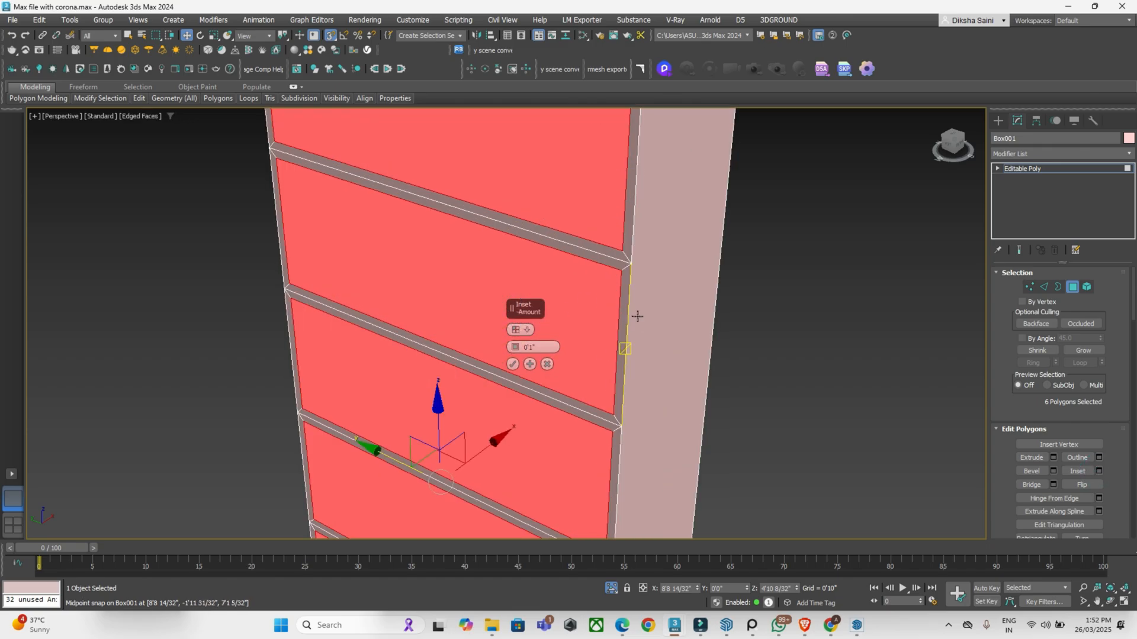
pyautogui.moveTo(643, 291); pyautogui.dragTo(668, 332, button='middle')
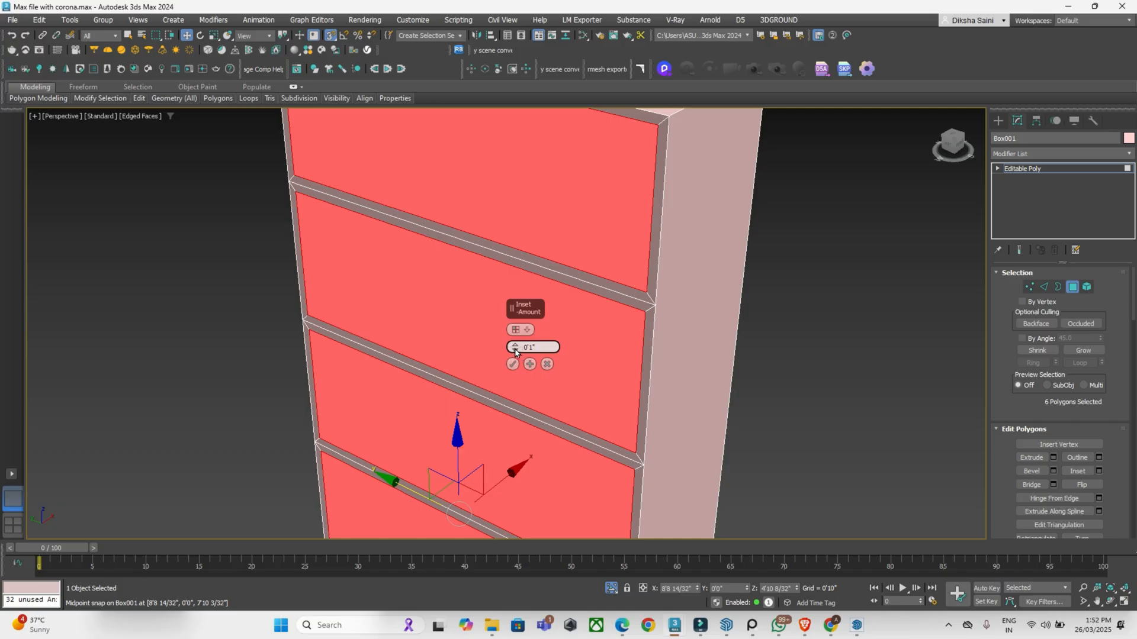
pyautogui.moveTo(515, 350); pyautogui.dragTo(515, 350)
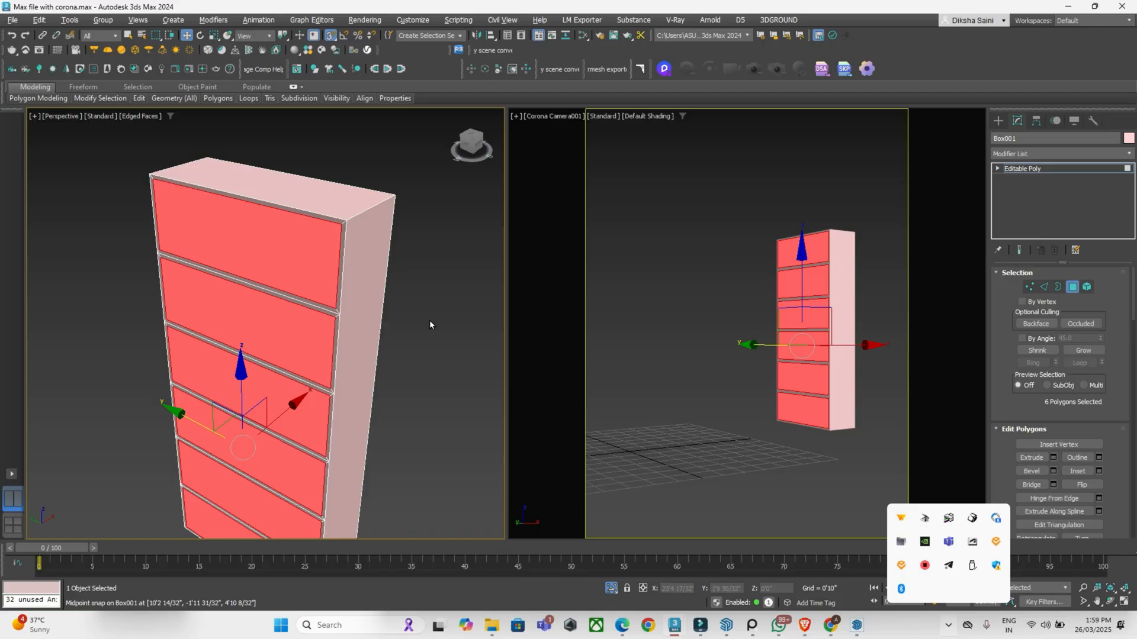
# Push the six inset front polygons back along X into the box to form shelf compartments, and view it from the top
pyautogui.keyDown('alt'); pyautogui.moveTo(429, 324); pyautogui.dragTo(298, 319, button='middle'); pyautogui.keyUp('alt')
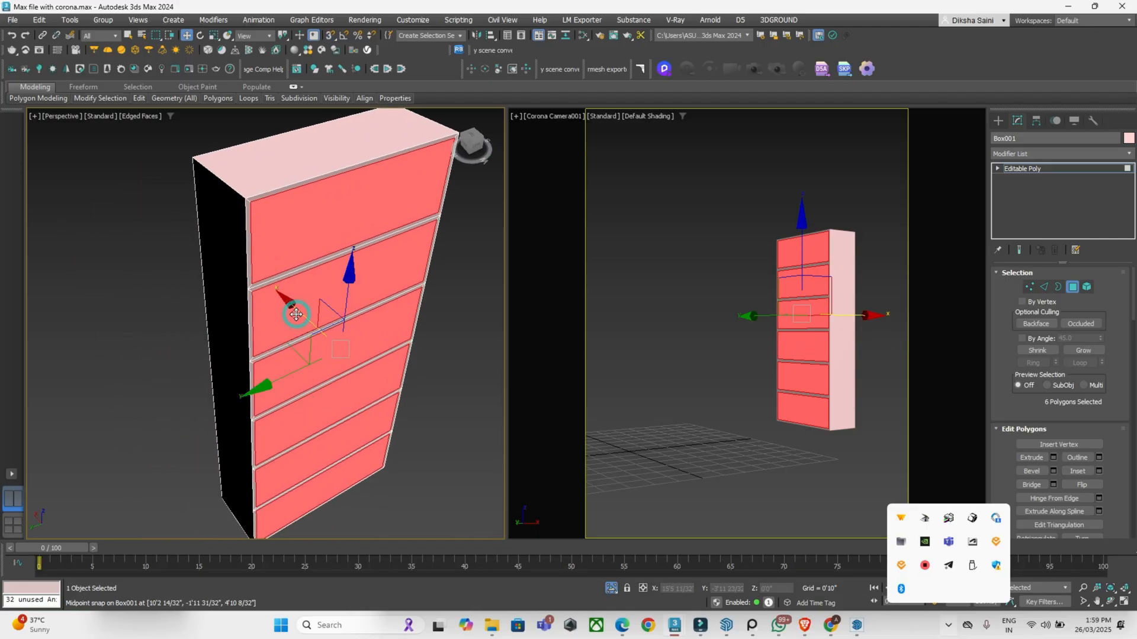
pyautogui.moveTo(296, 315); pyautogui.dragTo(270, 282)
pyautogui.hotkey('ctrl', 'z')
pyautogui.press('t')
pyautogui.scroll(-3, 388, 267)
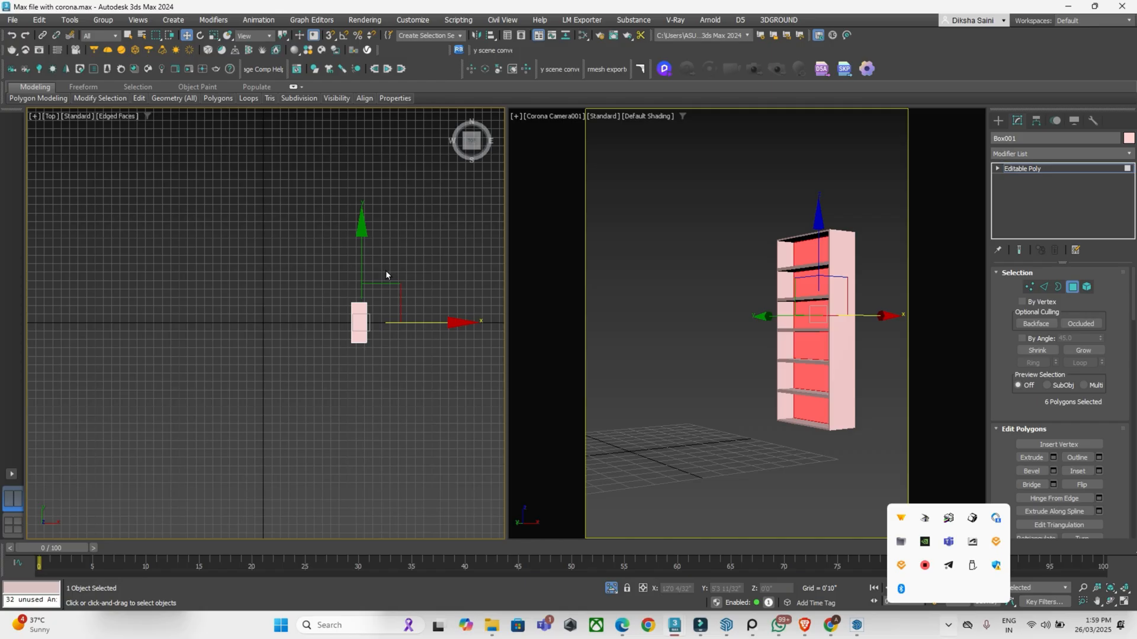
# Clear the shelf's polygon selection, end isolation to show the whole room, and leave polygon editing
pyautogui.press('F3')
pyautogui.scroll(6, 364, 326)
pyautogui.scroll(5, 354, 382)
pyautogui.moveTo(350, 384); pyautogui.dragTo(413, 385)
pyautogui.click(416, 205)
pyautogui.hotkey('alt', 'w')
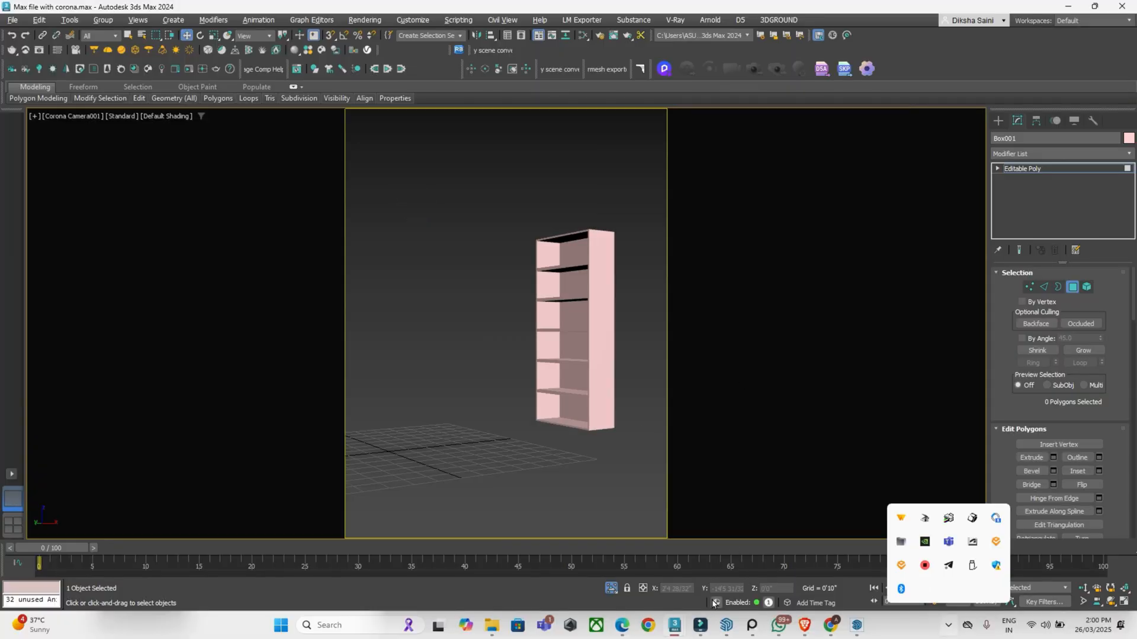
pyautogui.click(609, 589)
pyautogui.click(557, 314)
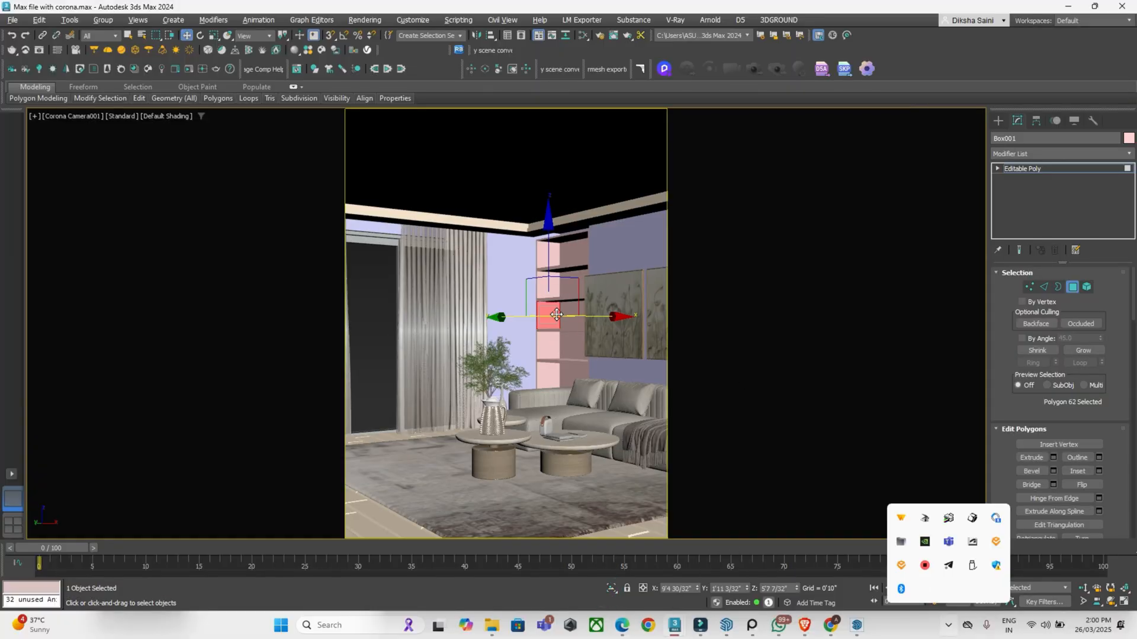
pyautogui.click(998, 120)
pyautogui.hotkey('alt', 'w')
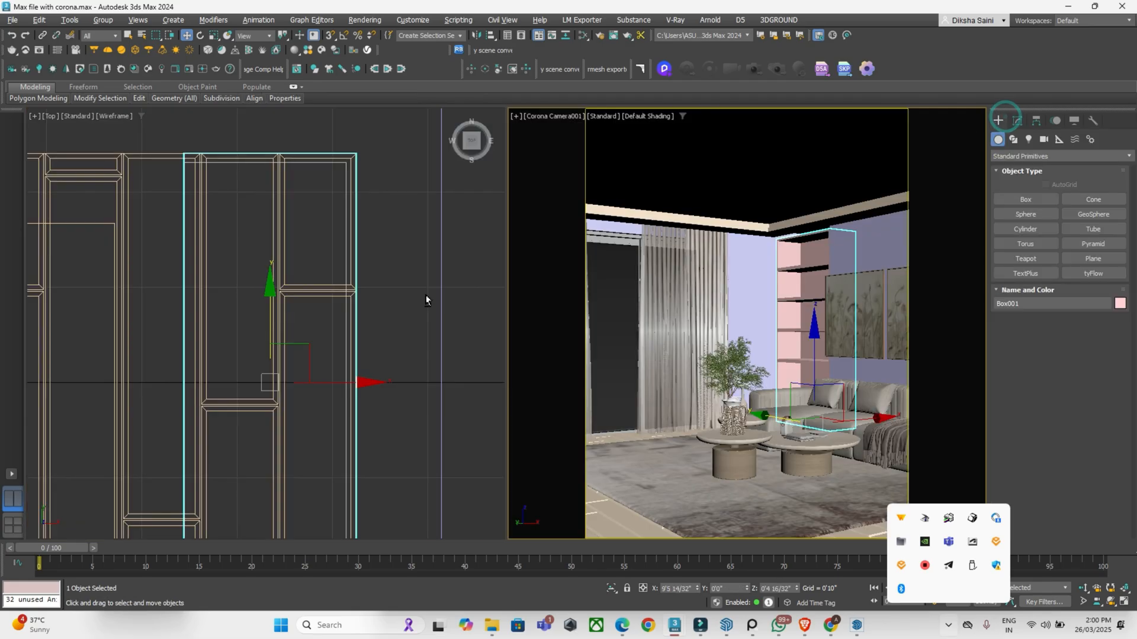
# Look over the objects placed in and around the room in the top view
pyautogui.hotkey('alt', 'w')
pyautogui.scroll(-15, 384, 261)
pyautogui.moveTo(567, 264); pyautogui.dragTo(574, 313, button='middle')
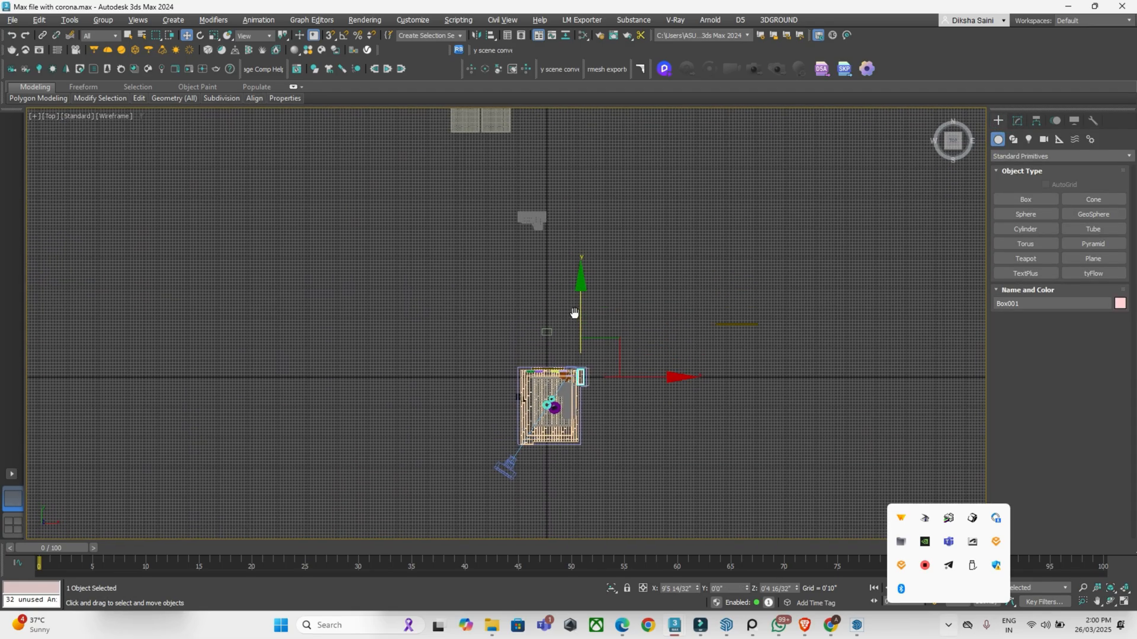
pyautogui.scroll(6, 582, 209)
pyautogui.scroll(-4, 587, 213)
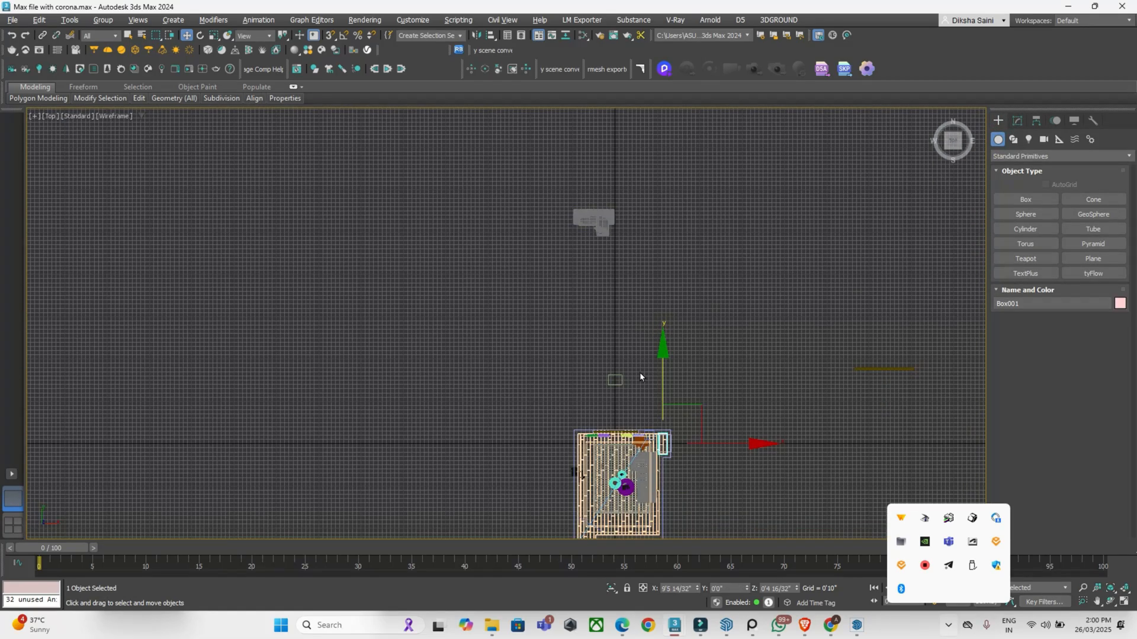
pyautogui.scroll(8, 409, 244)
pyautogui.keyDown('ctrl'); pyautogui.moveTo(408, 243); pyautogui.dragTo(578, 394); pyautogui.keyUp('ctrl')
pyautogui.scroll(-8, 609, 248)
pyautogui.scroll(2, 579, 335)
pyautogui.scroll(-10, 627, 262)
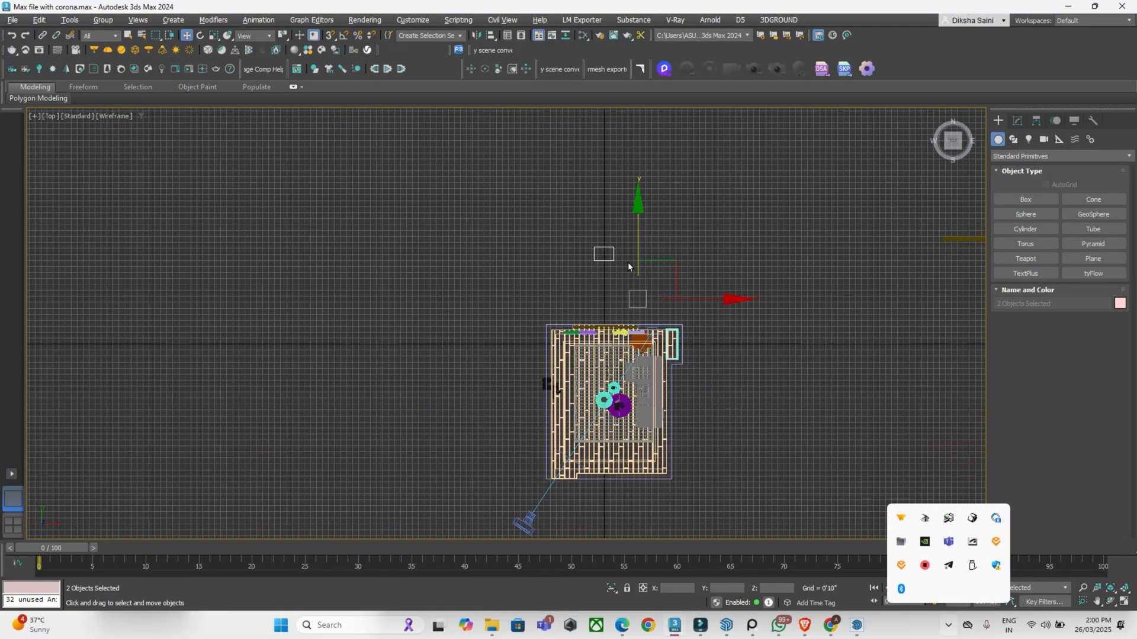
pyautogui.moveTo(625, 207); pyautogui.dragTo(624, 416, button='middle')
pyautogui.scroll(8, 601, 356)
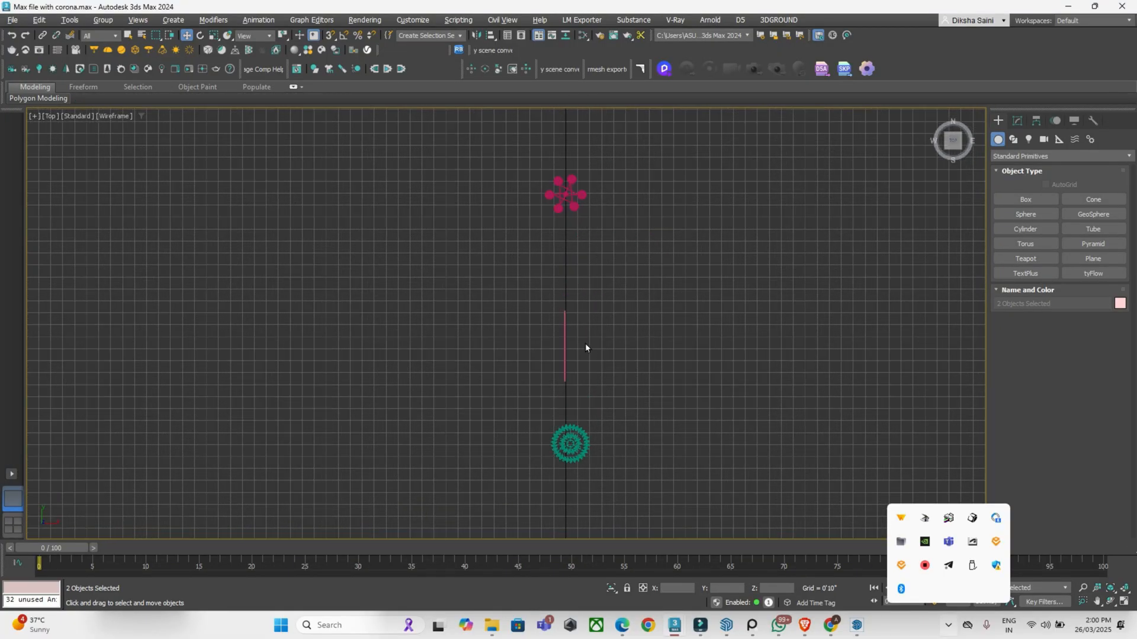
pyautogui.scroll(-5, 586, 346)
pyautogui.hotkey('alt', 'w')
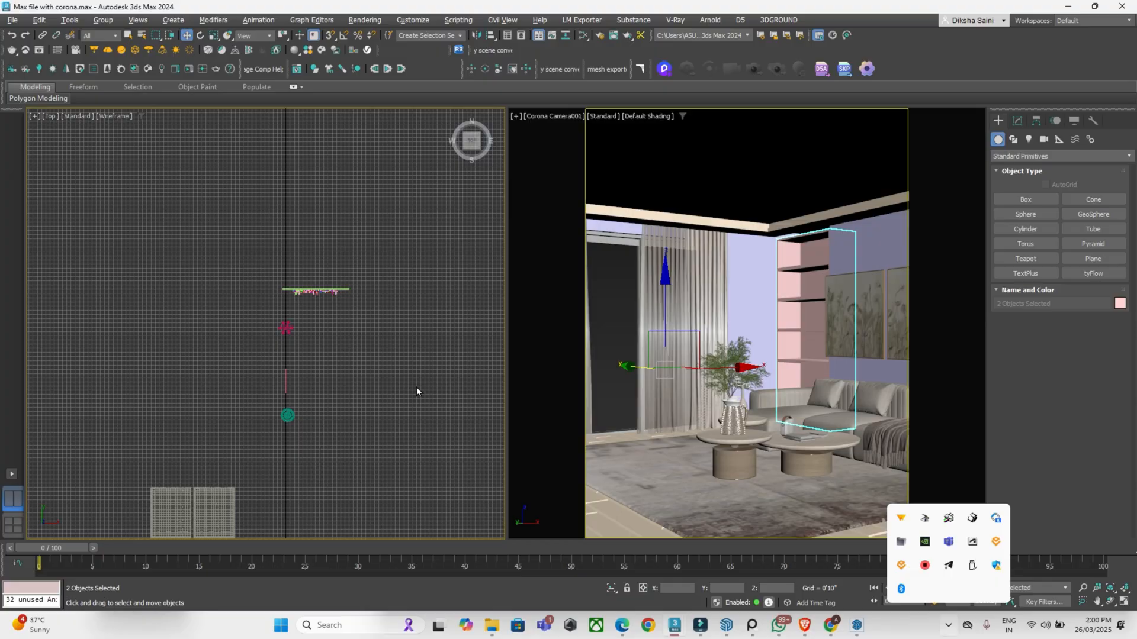
# Examine the loose objects outside the room in a shaded perspective view
pyautogui.hotkey('alt', 'w')
pyautogui.press('p')
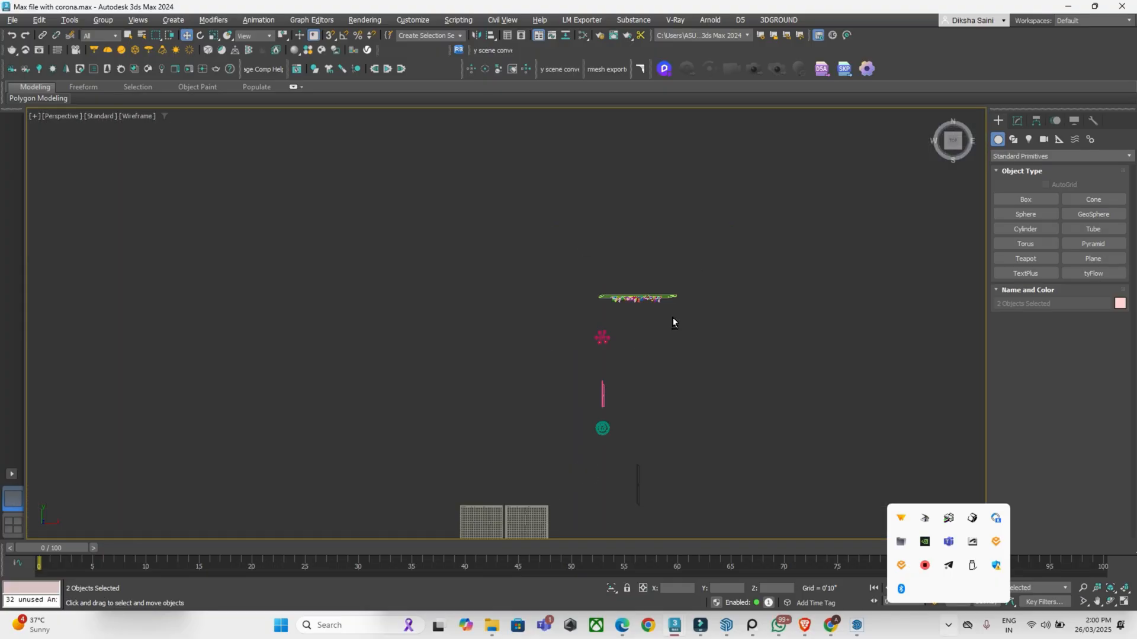
pyautogui.keyDown('alt'); pyautogui.moveTo(673, 322); pyautogui.dragTo(740, 256, button='middle'); pyautogui.keyUp('alt')
pyautogui.press('z')
pyautogui.press('F3')
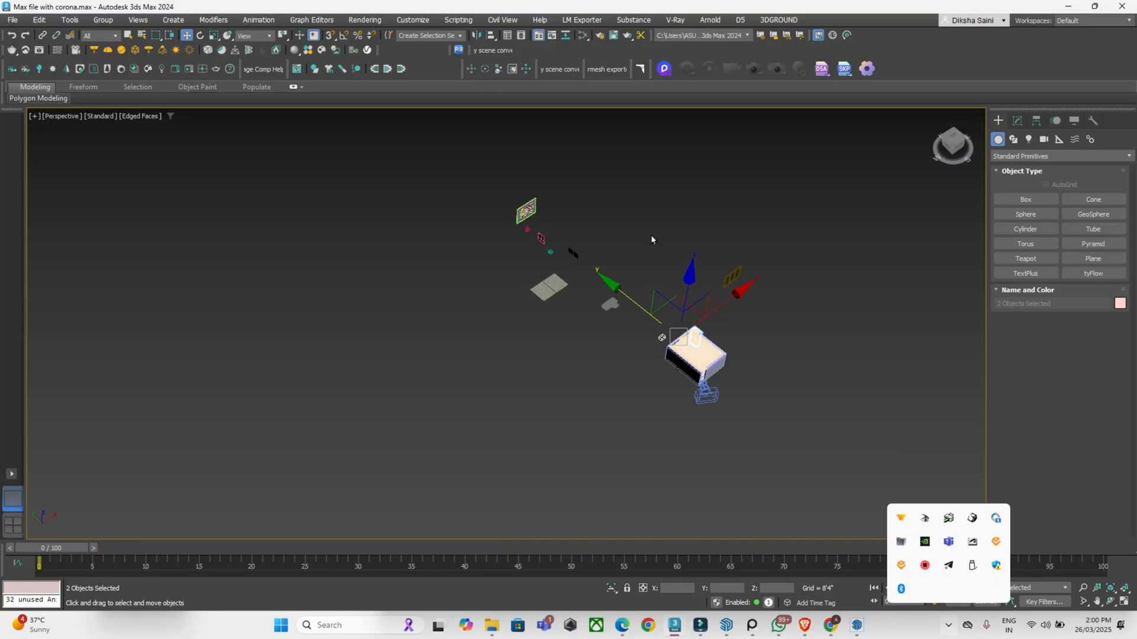
pyautogui.scroll(5, 648, 278)
pyautogui.scroll(-5, 645, 313)
pyautogui.scroll(-4, 544, 290)
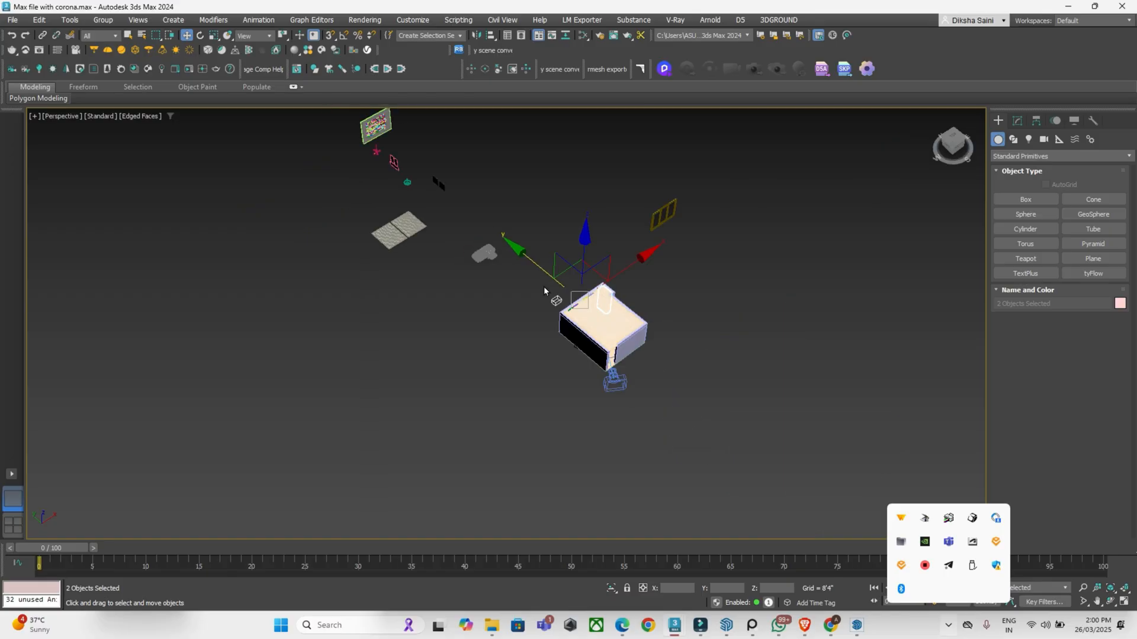
pyautogui.scroll(5, 422, 178)
pyautogui.moveTo(421, 180); pyautogui.dragTo(507, 286, button='middle')
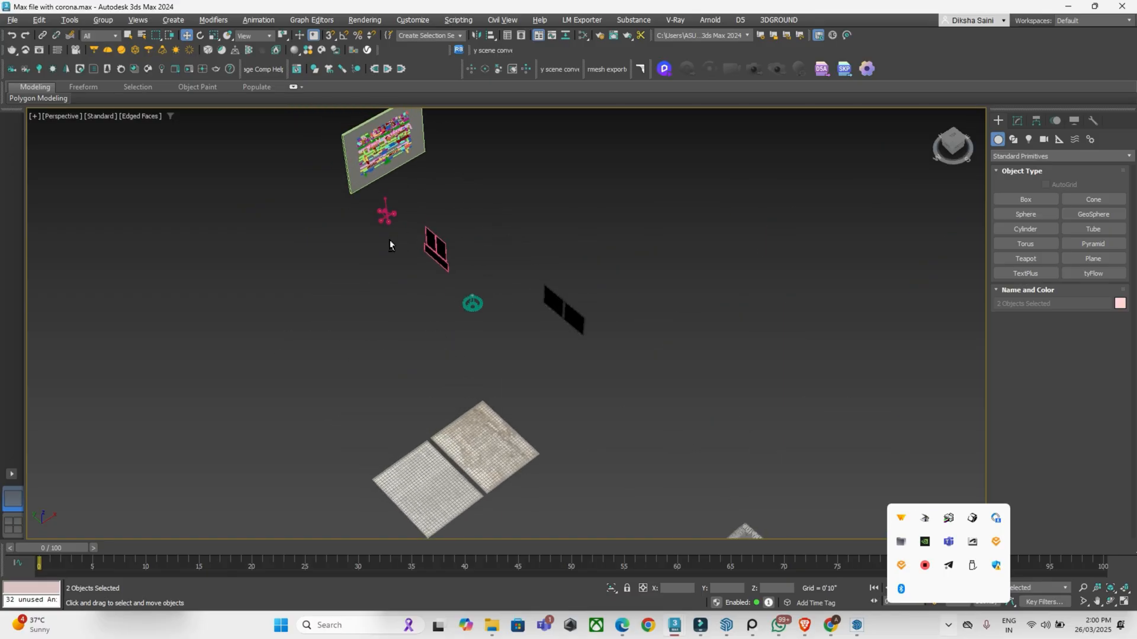
pyautogui.hotkey('alt', 'w')
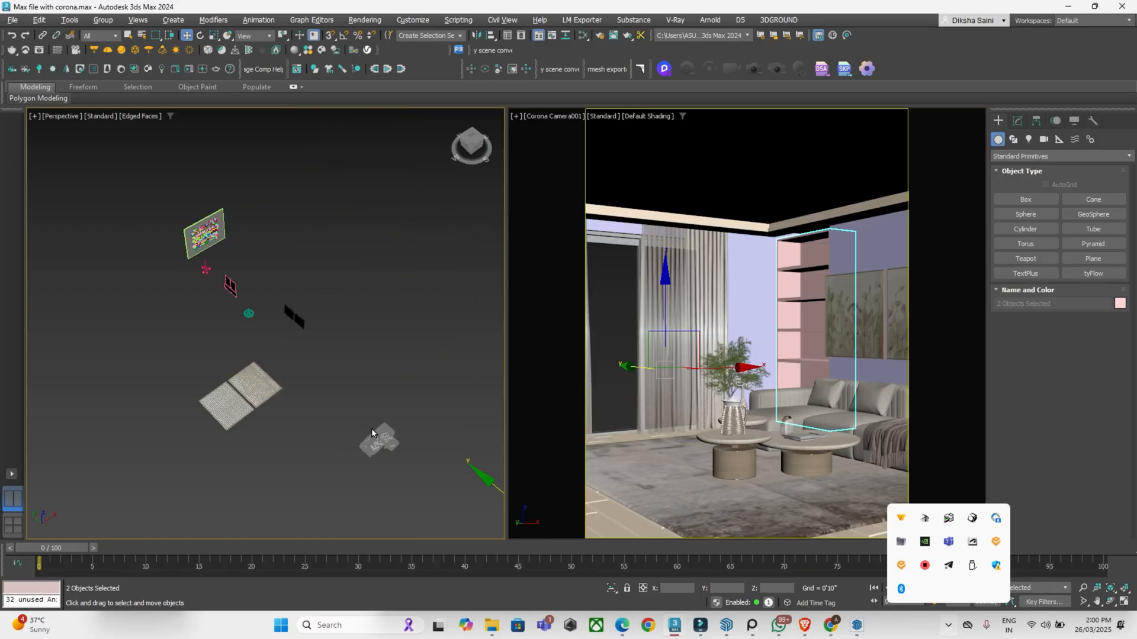
# Select only the small decor items beside the room's west wall in the top wireframe view, excluding the floor and room objects
pyautogui.hotkey('alt', 'w')
pyautogui.press('t')
pyautogui.scroll(-5, 584, 242)
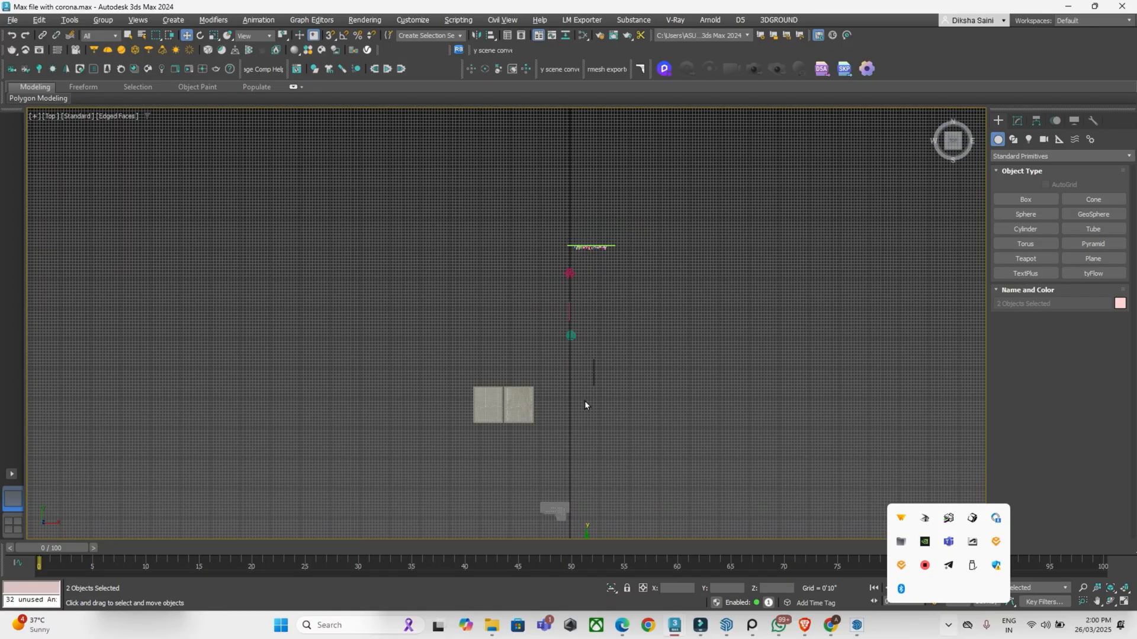
pyautogui.scroll(-3, 584, 400)
pyautogui.moveTo(607, 443); pyautogui.dragTo(659, 241, button='middle')
pyautogui.scroll(3, 623, 364)
pyautogui.scroll(4, 685, 304)
pyautogui.scroll(3, 695, 295)
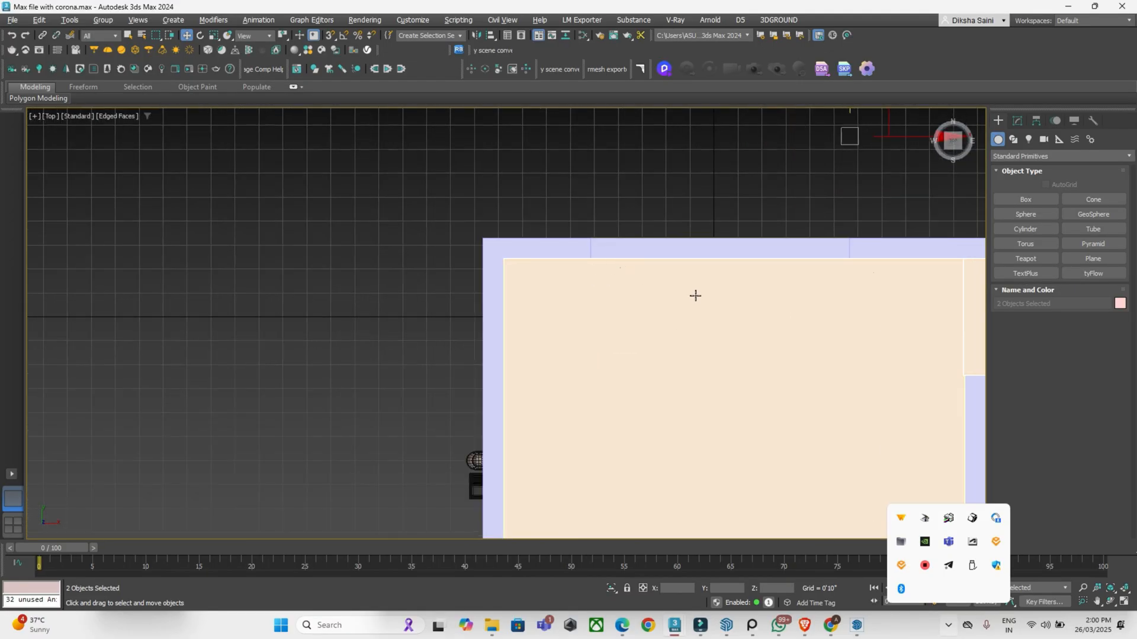
pyautogui.scroll(-2, 695, 294)
pyautogui.press('F3')
pyautogui.scroll(8, 559, 426)
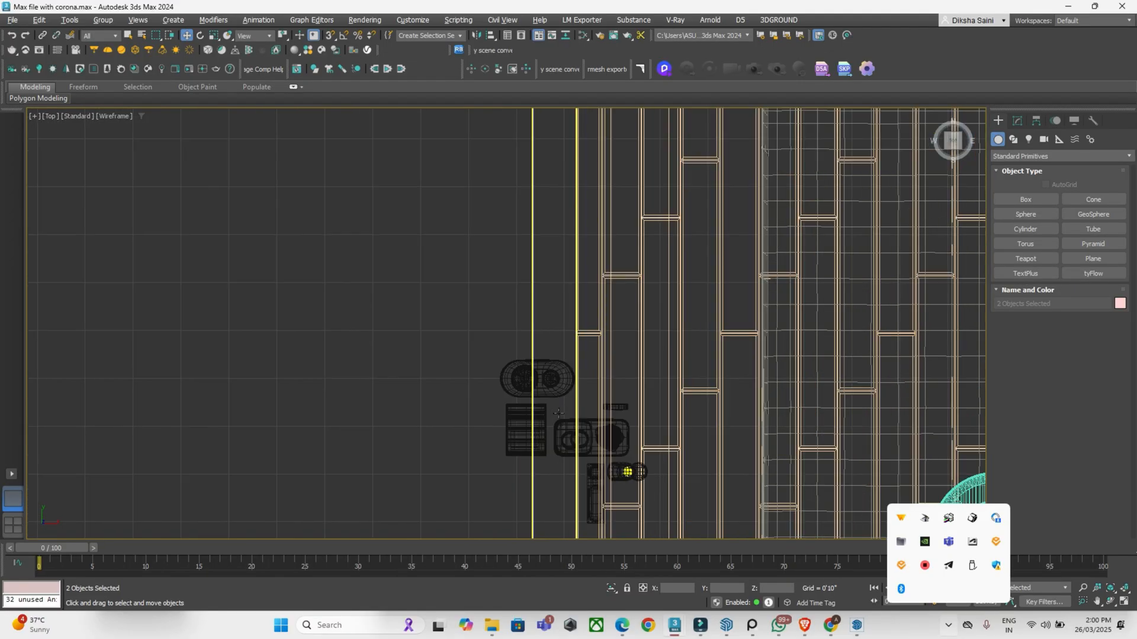
pyautogui.moveTo(393, 144); pyautogui.dragTo(552, 330)
pyautogui.moveTo(699, 472); pyautogui.dragTo(696, 467)
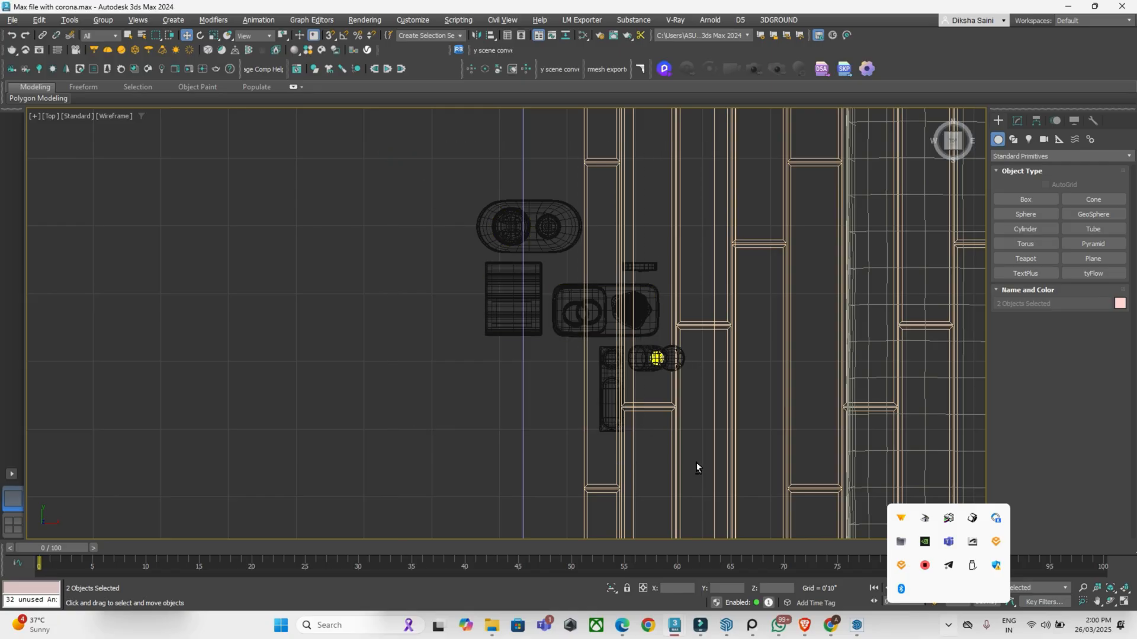
pyautogui.moveTo(667, 428); pyautogui.dragTo(675, 471)
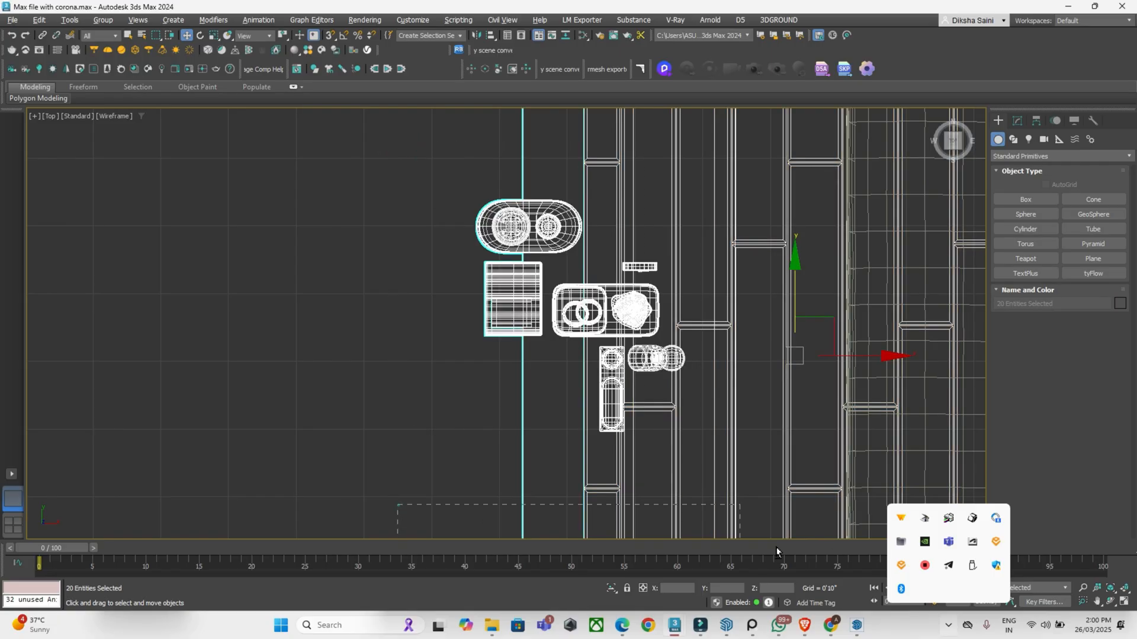
pyautogui.keyDown('alt'); pyautogui.moveTo(776, 552); pyautogui.dragTo(776, 552); pyautogui.keyUp('alt')
# Add the shelf and the small rectangular object north of the room to the selection and isolate them with the decor items
pyautogui.scroll(-6, 553, 332)
pyautogui.scroll(3, 707, 281)
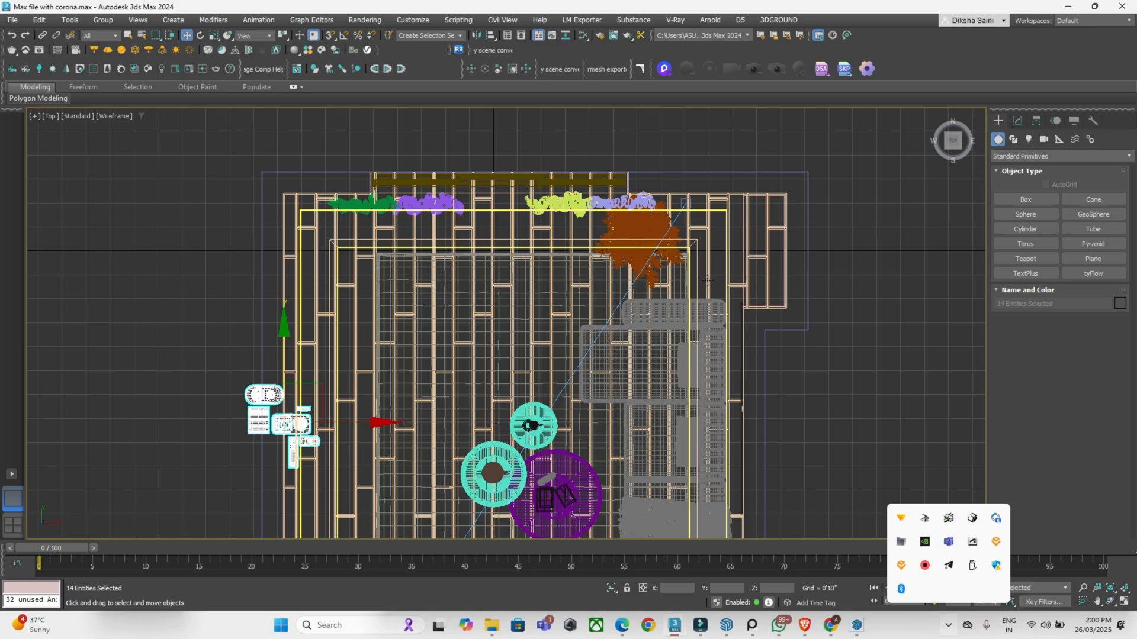
pyautogui.scroll(2, 707, 281)
pyautogui.press('c')
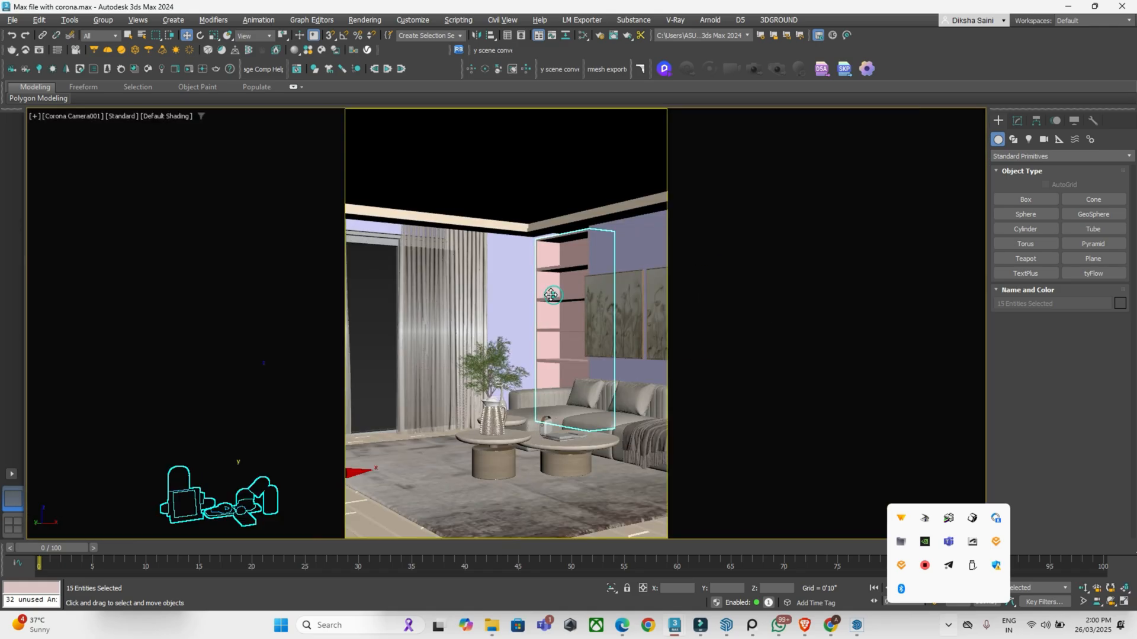
pyautogui.hotkey('alt', 'w')
pyautogui.hotkey('alt', 'w')
pyautogui.scroll(-3, 583, 211)
pyautogui.moveTo(603, 173); pyautogui.dragTo(629, 203, button='middle')
pyautogui.keyDown('ctrl'); pyautogui.moveTo(627, 197); pyautogui.dragTo(556, 136); pyautogui.keyUp('ctrl')
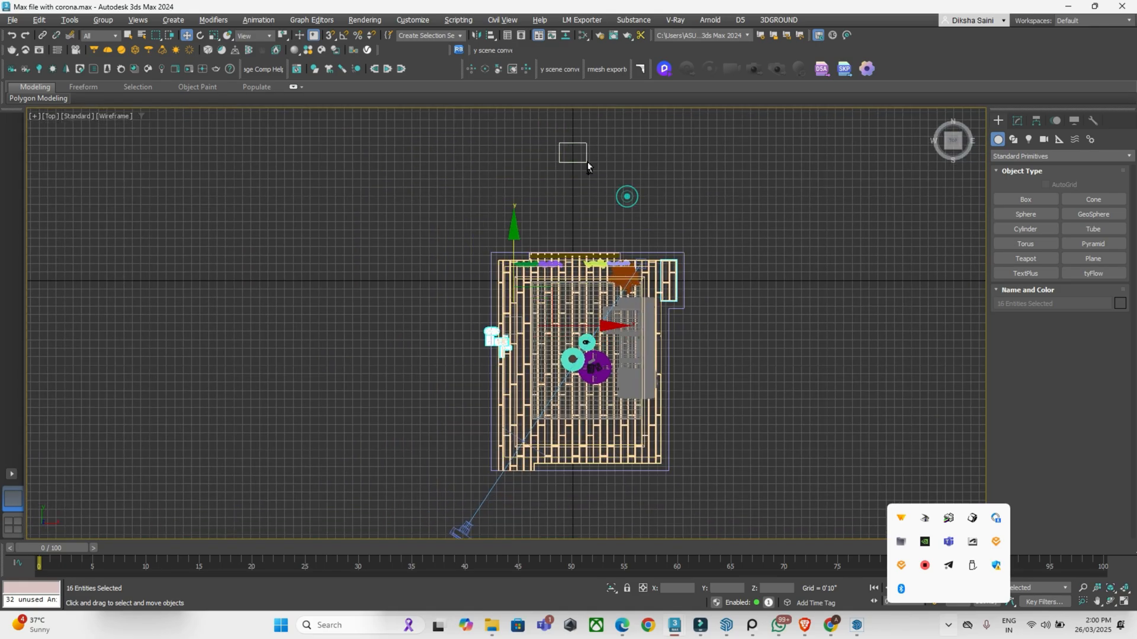
pyautogui.click(612, 587)
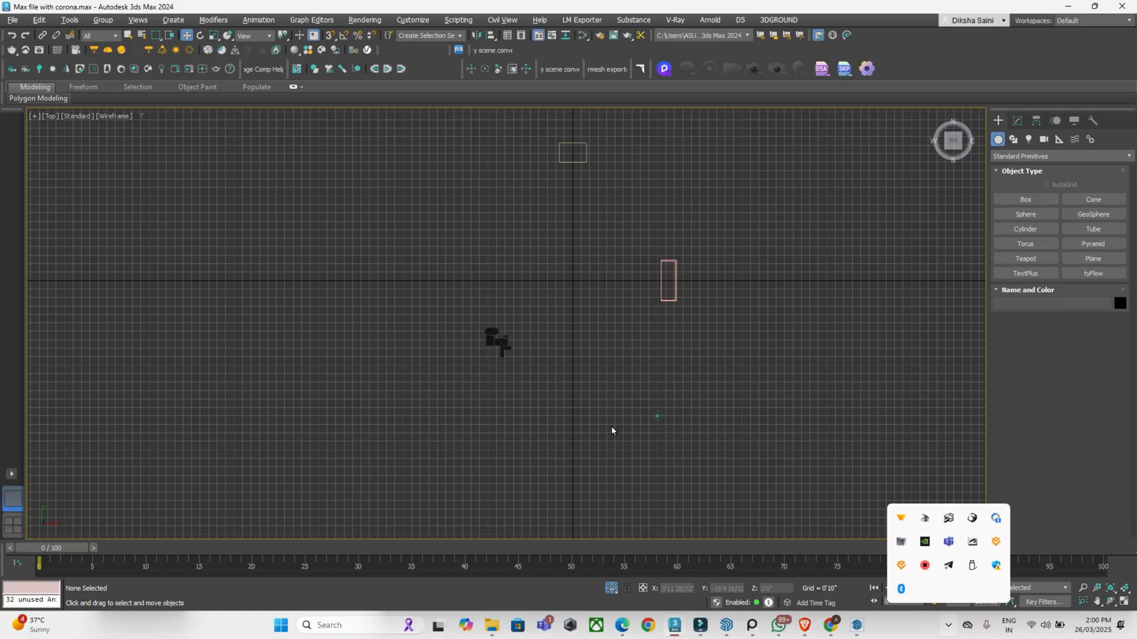
# Move the decor items across the room to just west of the shelf
pyautogui.moveTo(504, 343); pyautogui.dragTo(640, 284)
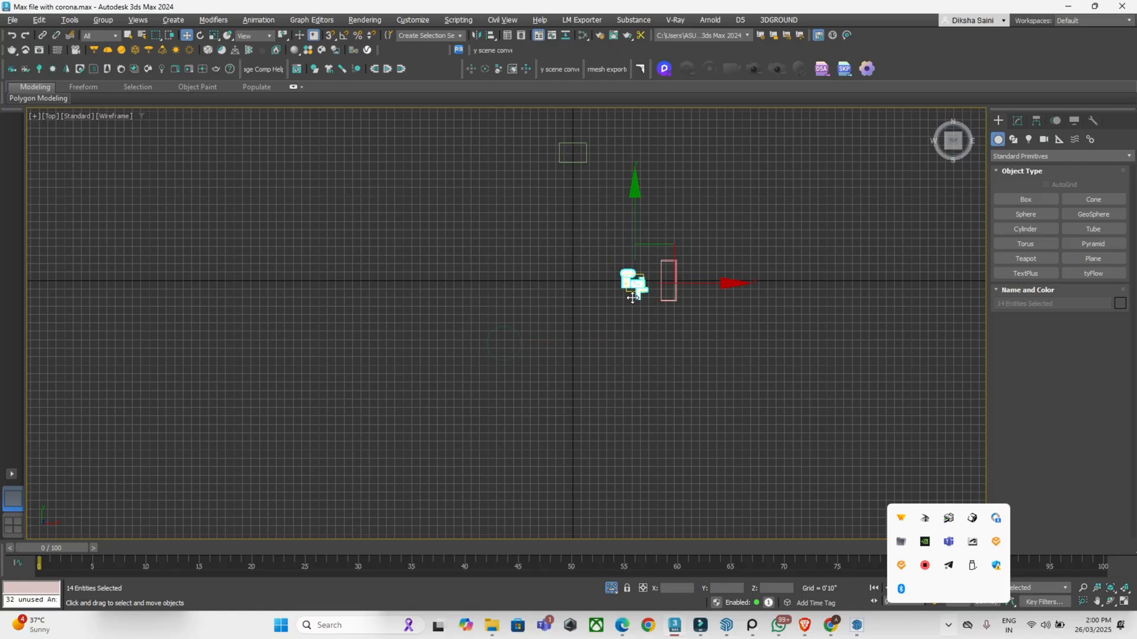
pyautogui.hotkey('alt', 'w')
pyautogui.hotkey('alt', 'w')
pyautogui.scroll(-2, 509, 341)
pyautogui.hotkey('alt', 'w')
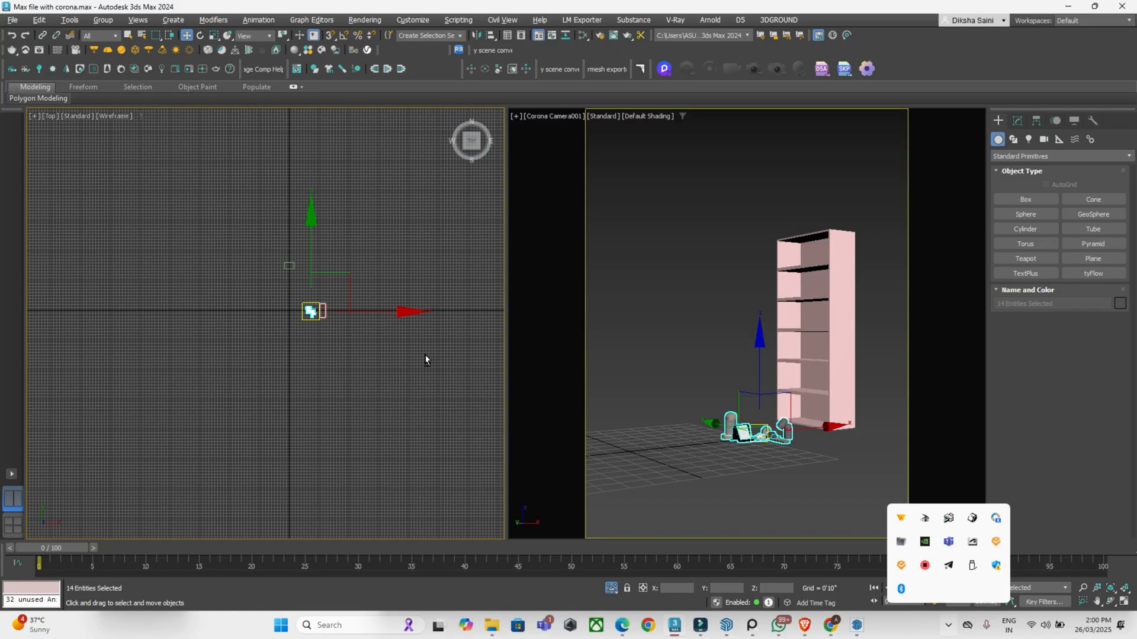
pyautogui.hotkey('alt', 'w')
# Switch to a four-viewport layout and frame the shelf and decor items in an enlarged perspective view
pyautogui.click(14, 524)
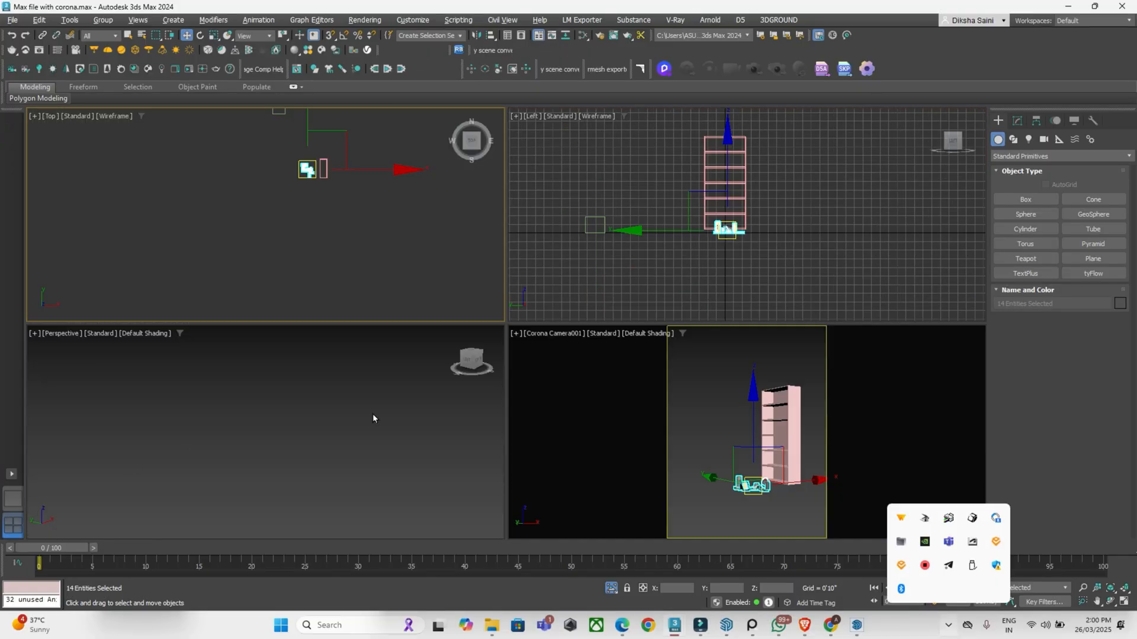
pyautogui.hotkey('alt', 'w')
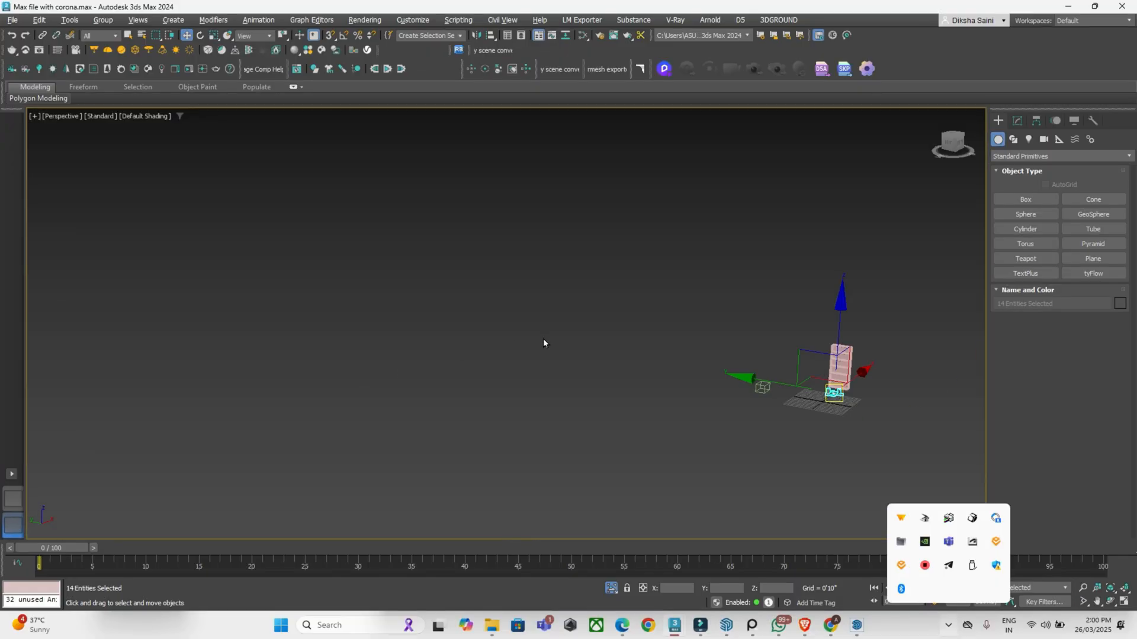
pyautogui.scroll(-2, 543, 342)
pyautogui.scroll(5, 581, 370)
pyautogui.click(499, 486)
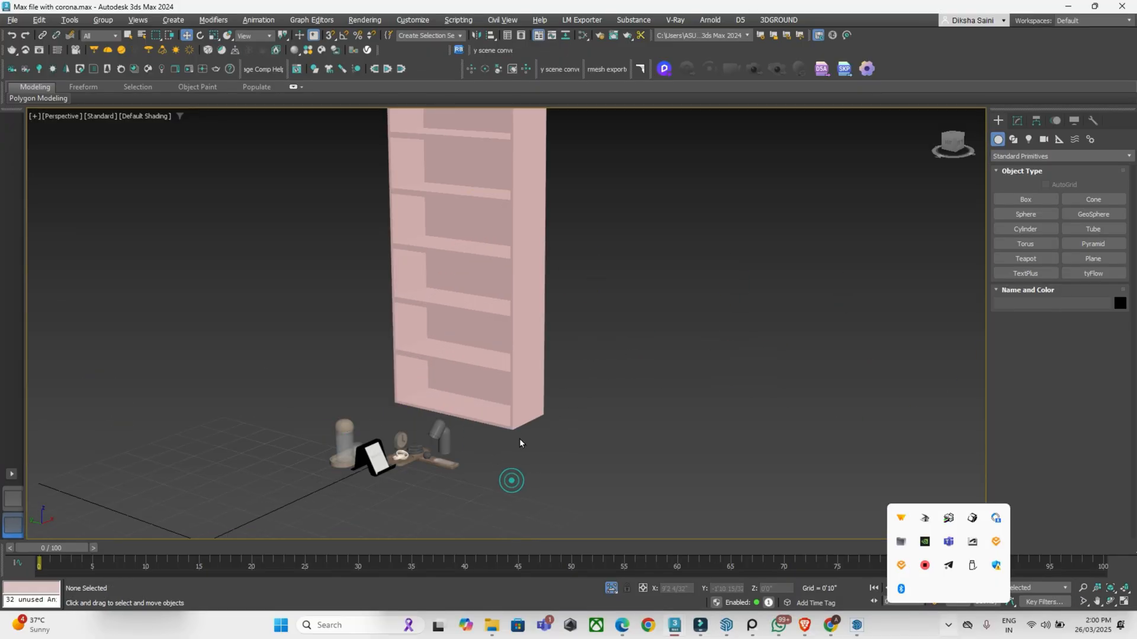
pyautogui.keyDown('alt'); pyautogui.moveTo(548, 333); pyautogui.dragTo(450, 427, button='middle'); pyautogui.keyUp('alt')
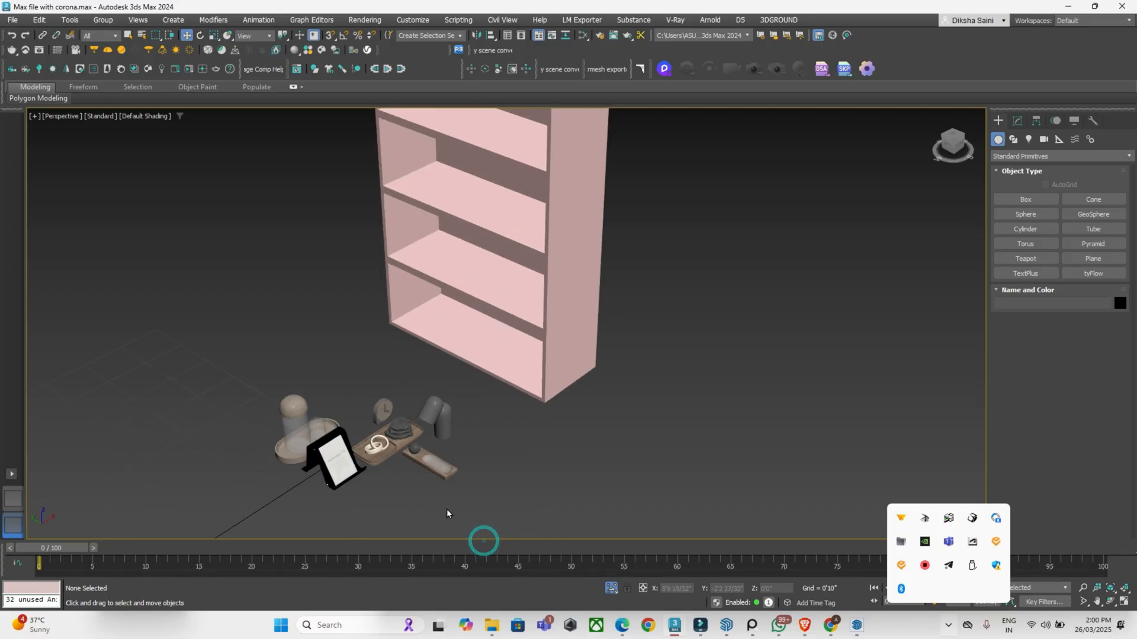
# Select all the decor items and rotate them a quarter turn clockwise in the top view with angle snap on
pyautogui.moveTo(218, 404); pyautogui.dragTo(218, 404)
pyautogui.hotkey('alt', 'w')
pyautogui.hotkey('alt', 'w')
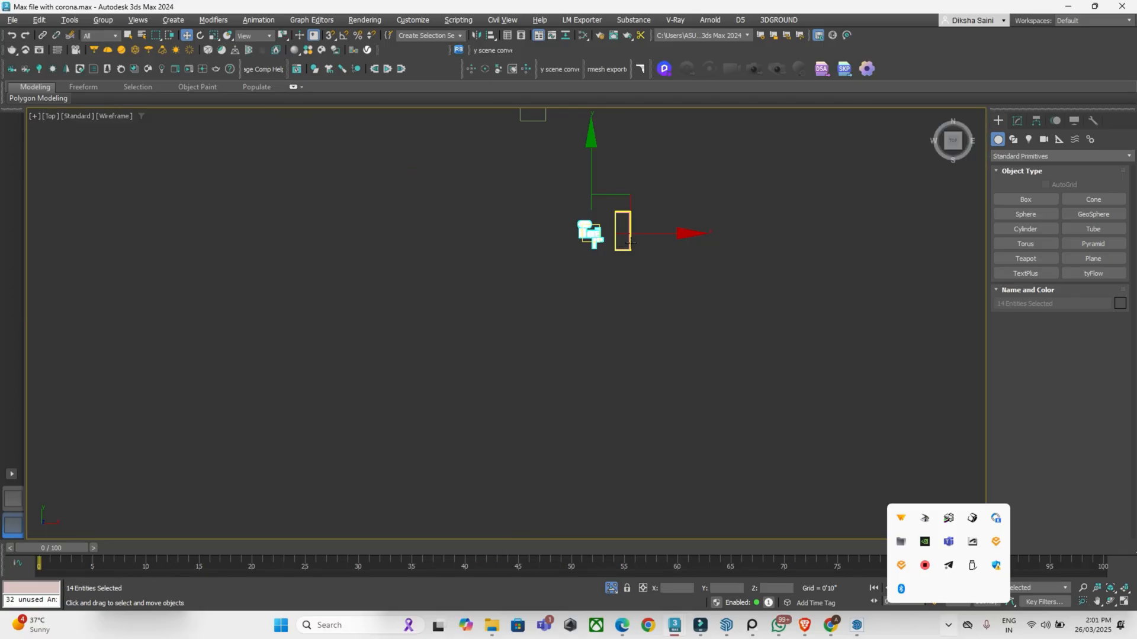
pyautogui.scroll(7, 602, 232)
pyautogui.moveTo(602, 233); pyautogui.dragTo(640, 303, button='middle')
pyautogui.press('e')
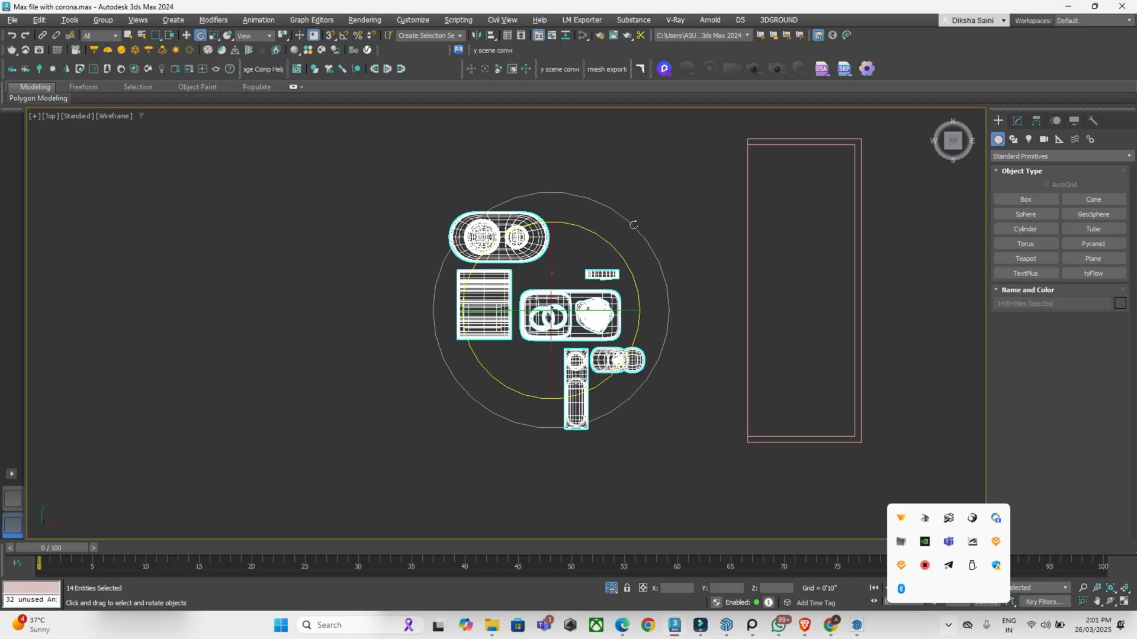
pyautogui.press('a')
pyautogui.moveTo(633, 225); pyautogui.dragTo(673, 258)
pyautogui.hotkey('alt', 'w')
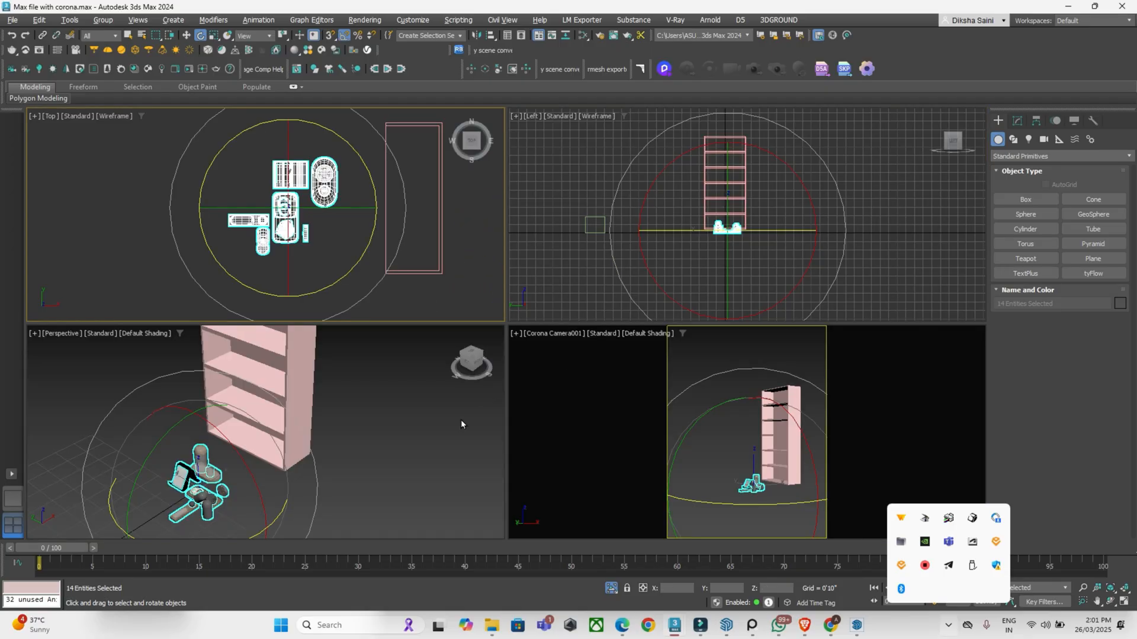
# Select the narrow wooden tray together with its ball and combine them into a group with the default name
pyautogui.middleClick(460, 419)
pyautogui.hotkey('alt', 'w')
pyautogui.moveTo(446, 431); pyautogui.dragTo(662, 332, button='middle')
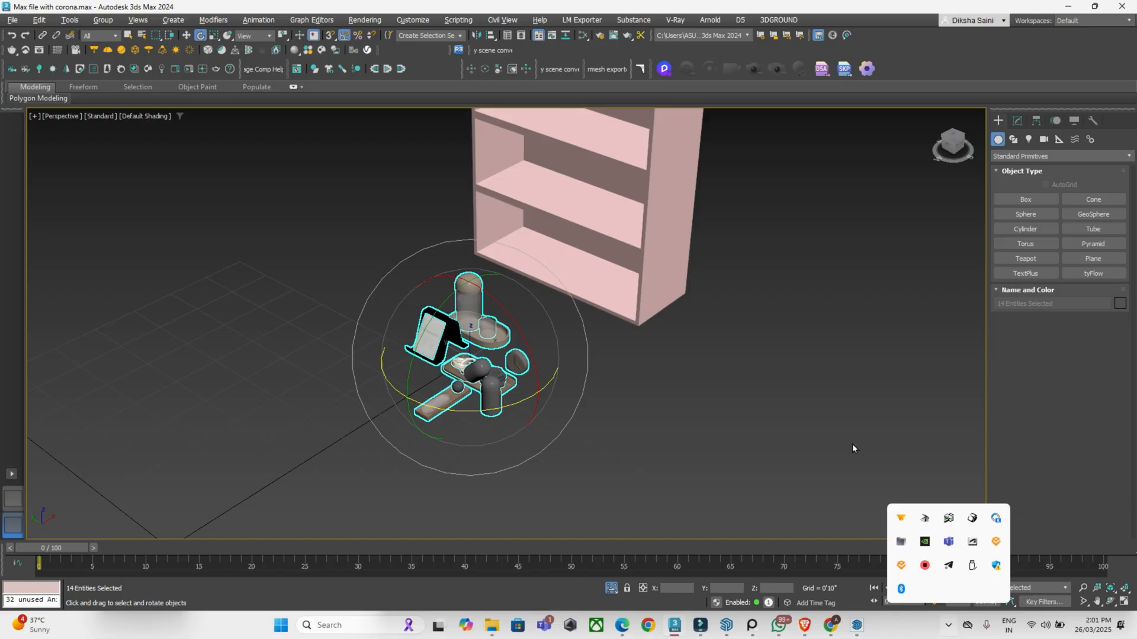
pyautogui.click(947, 627)
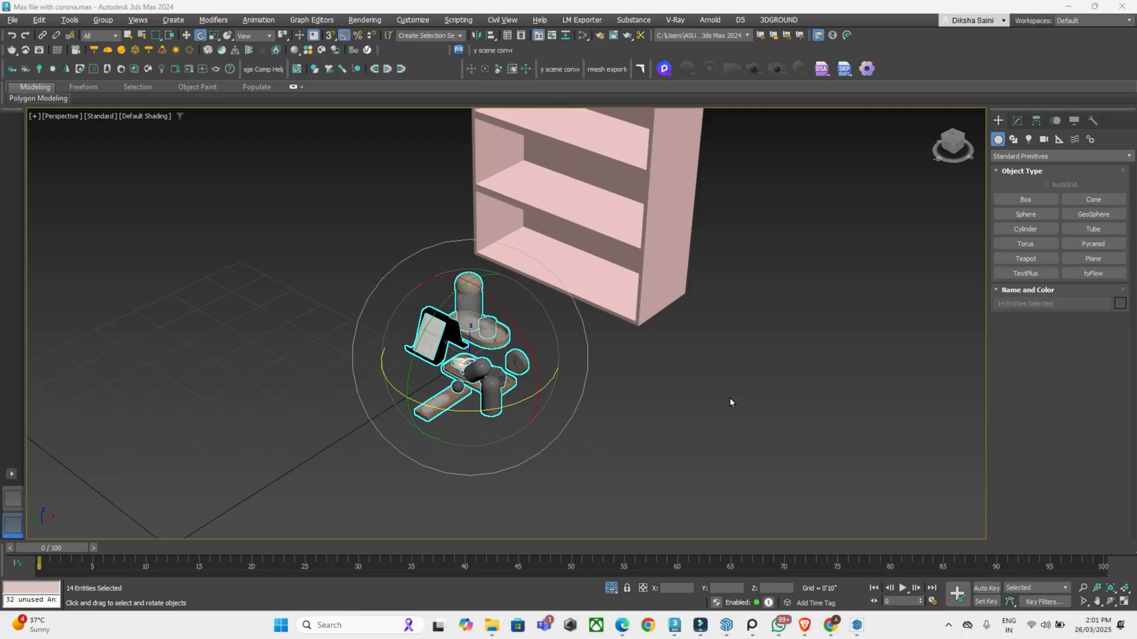
pyautogui.click(668, 403)
pyautogui.scroll(5, 491, 419)
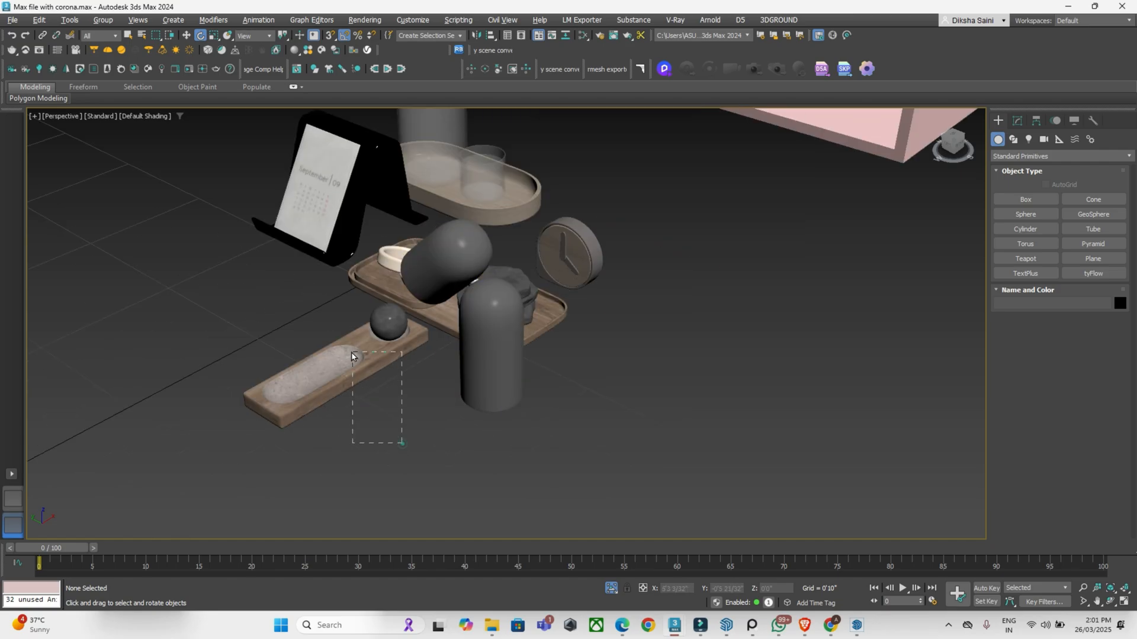
pyautogui.moveTo(303, 322); pyautogui.dragTo(303, 323)
pyautogui.press('w')
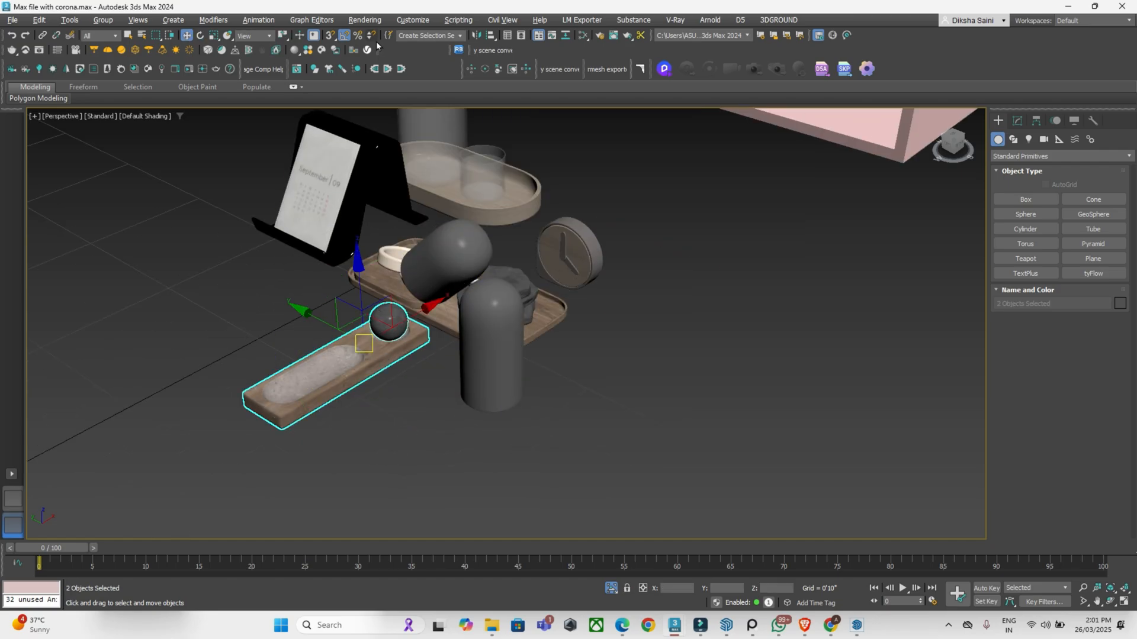
pyautogui.click(104, 21)
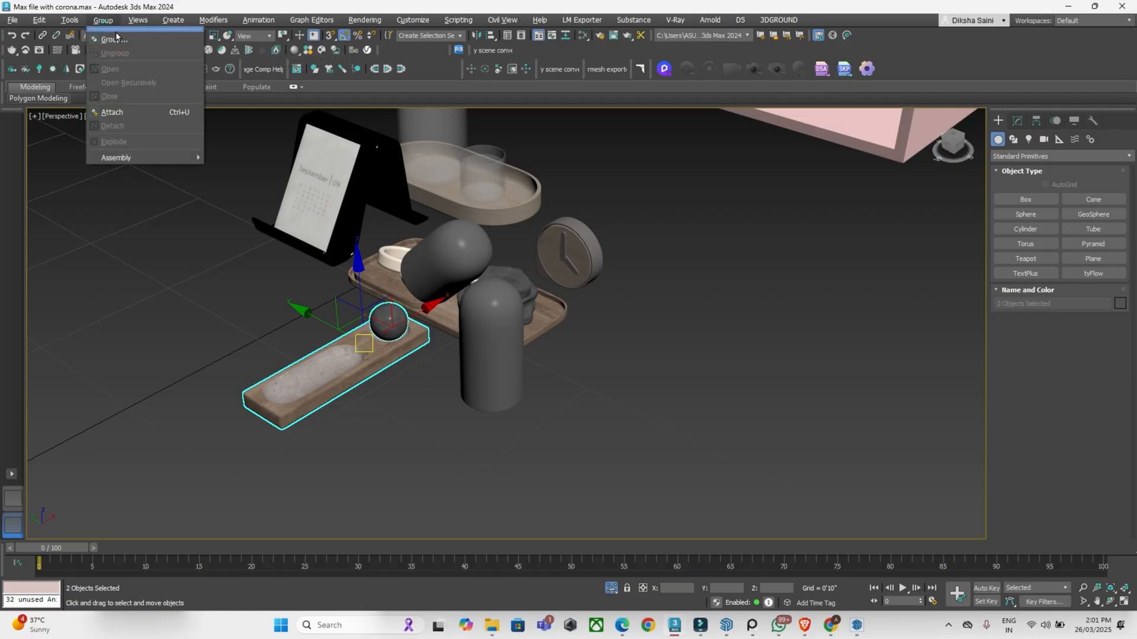
pyautogui.click(116, 38)
pyautogui.click(585, 337)
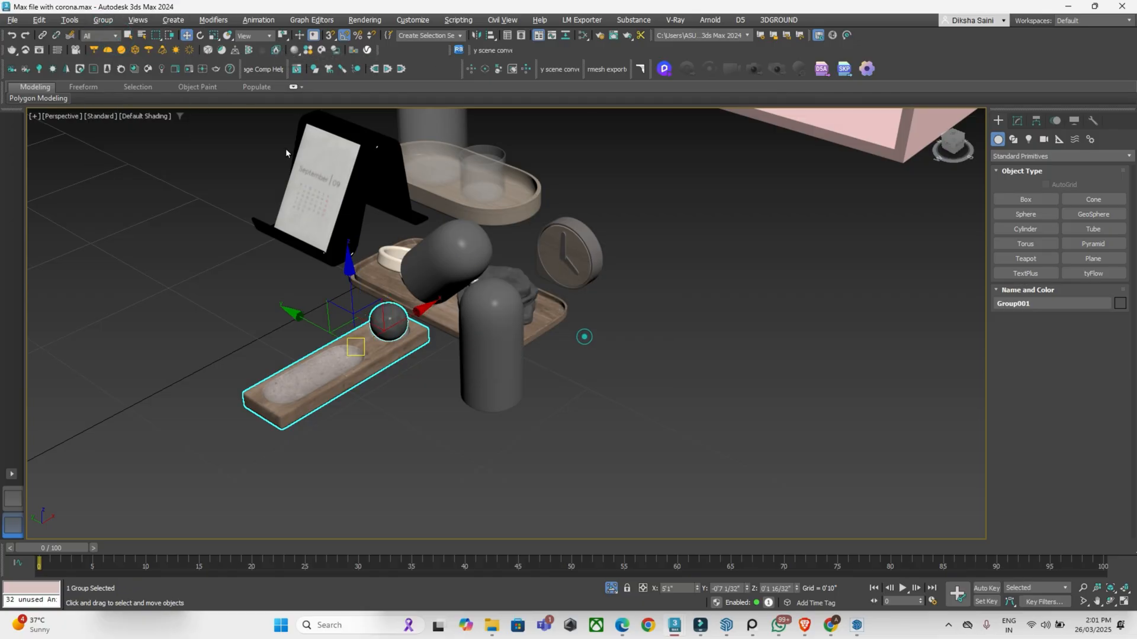
# Use Select and Place to put the ball tray group in the shelf's second compartment from the top
pyautogui.click(226, 35)
pyautogui.scroll(-3, 182, 452)
pyautogui.moveTo(335, 364); pyautogui.dragTo(513, 310)
pyautogui.scroll(-3, 182, 452)
pyautogui.scroll(5, 300, 261)
pyautogui.scroll(-7, 506, 450)
pyautogui.scroll(4, 491, 333)
pyautogui.scroll(5, 435, 403)
# Scale the ball tray group uniformly to about 136% and reposition it on its shelf with Select and Place
pyautogui.press('r')
pyautogui.scroll(2, 514, 310)
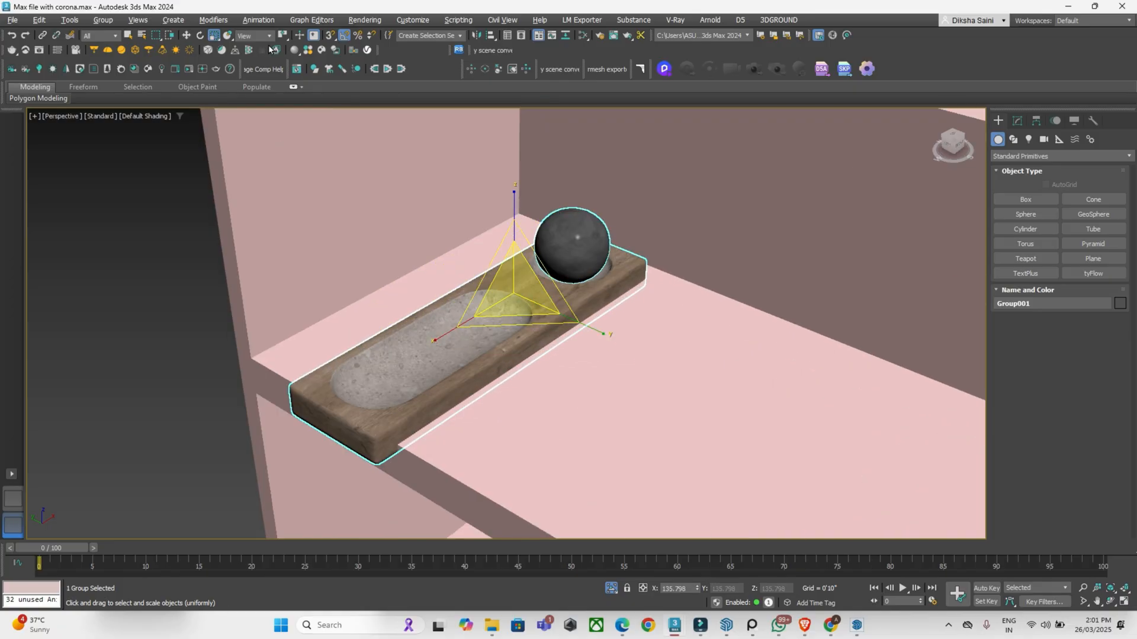
pyautogui.click(228, 37)
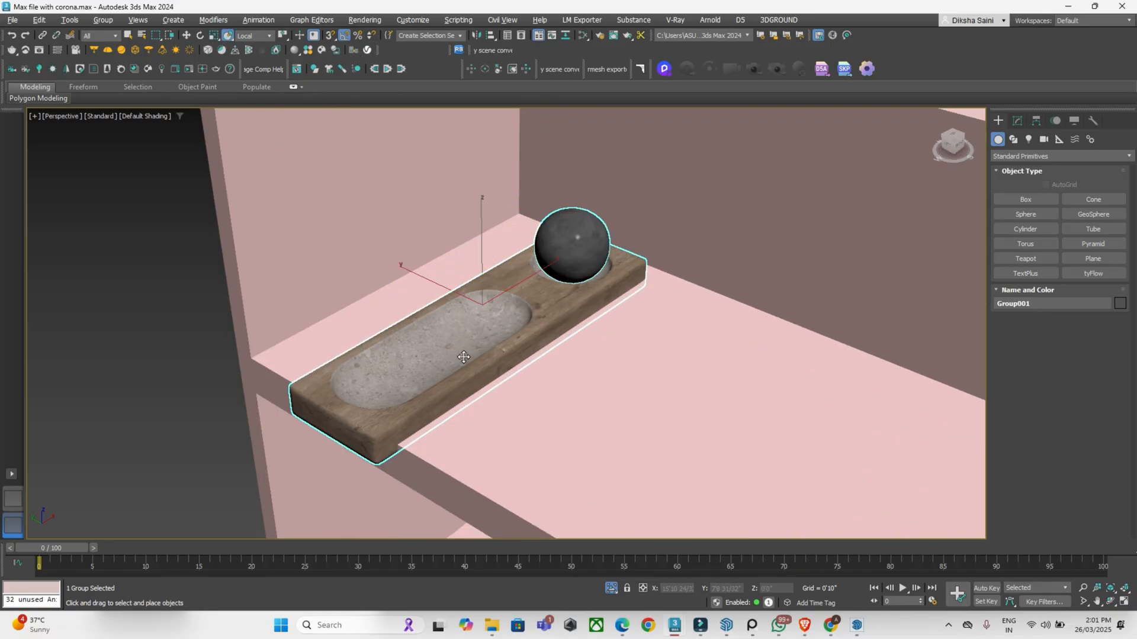
pyautogui.moveTo(463, 357); pyautogui.dragTo(507, 312)
# Rotate the ball tray group a quarter turn counterclockwise in the top view and move it about 2.5 inches south
pyautogui.press('e')
pyautogui.hotkey('ctrl', 'z')
pyautogui.hotkey('alt', 'w')
pyautogui.press('t')
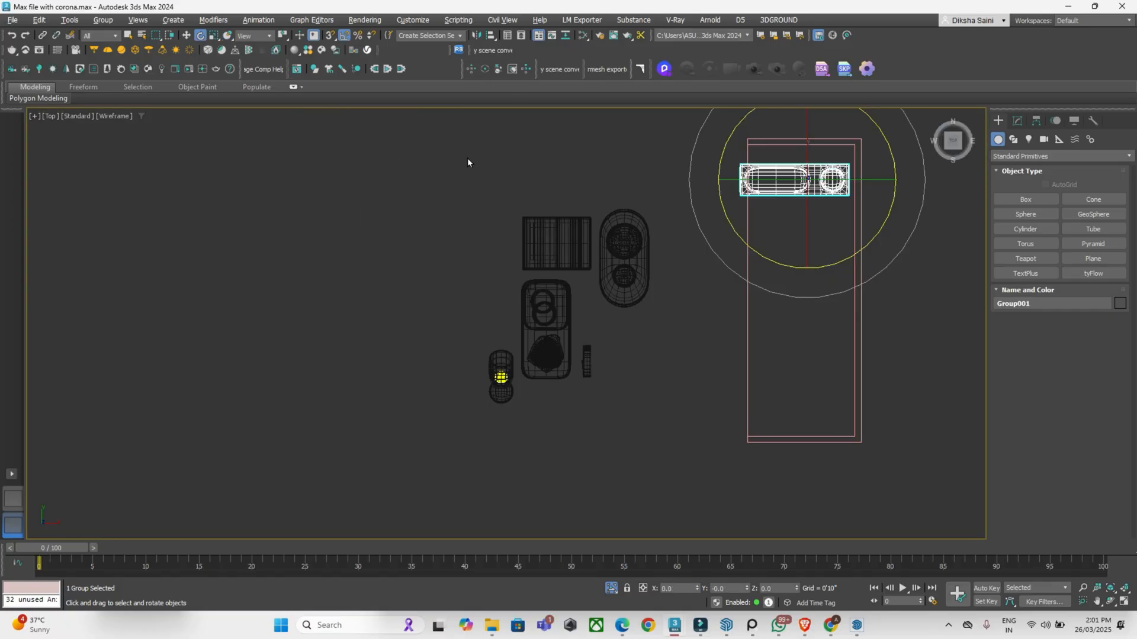
pyautogui.press('z')
pyautogui.moveTo(678, 318); pyautogui.dragTo(638, 282)
pyautogui.press('w')
pyautogui.moveTo(584, 319)
pyautogui.mouseDown()
pyautogui.moveTo(585, 353)
pyautogui.moveTo(586, 342)
pyautogui.mouseUp()
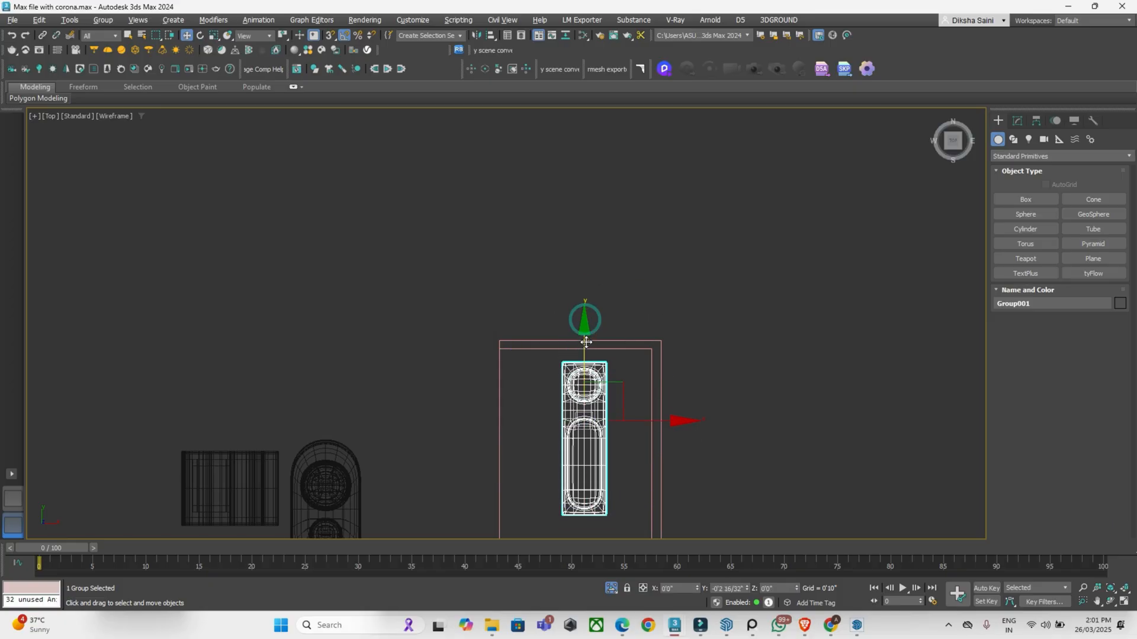
# In the perspective view, group the oval tray, glass jar and cup, leaving the shelf out of the selection
pyautogui.click(227, 35)
pyautogui.hotkey('alt', 'w')
pyautogui.hotkey('alt', 'w')
pyautogui.scroll(-7, 654, 237)
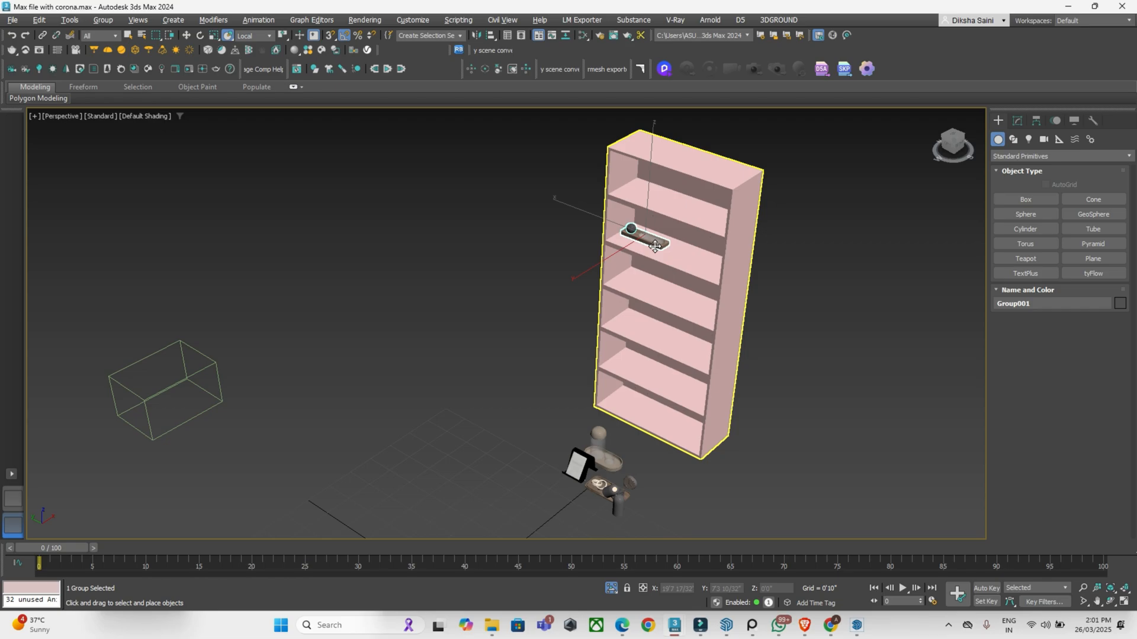
pyautogui.scroll(8, 618, 515)
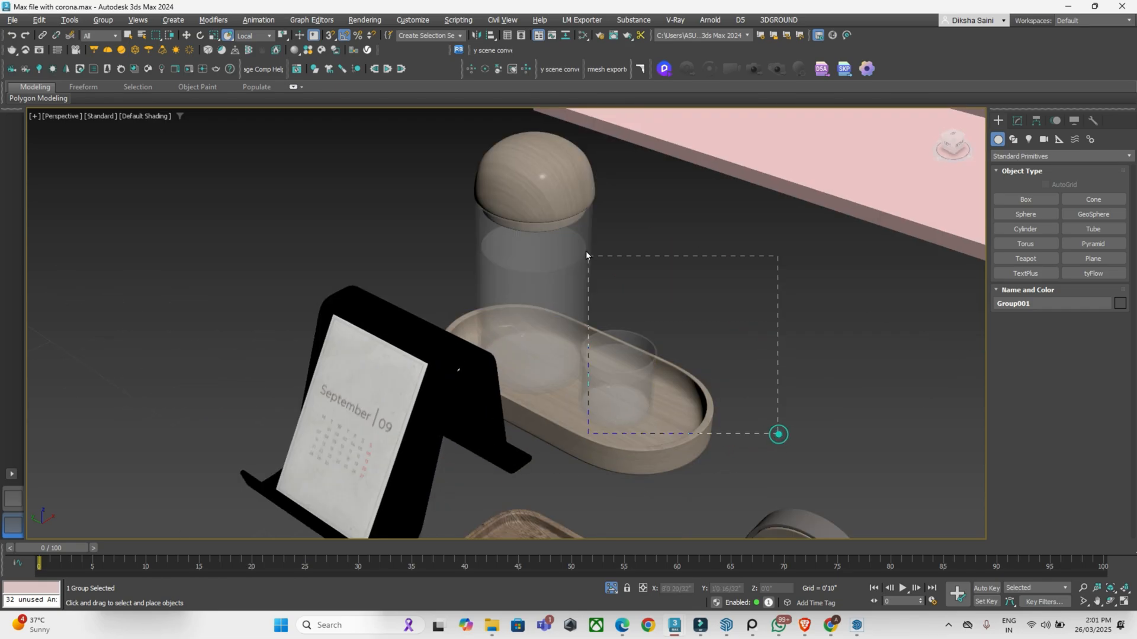
pyautogui.moveTo(586, 255); pyautogui.dragTo(553, 188)
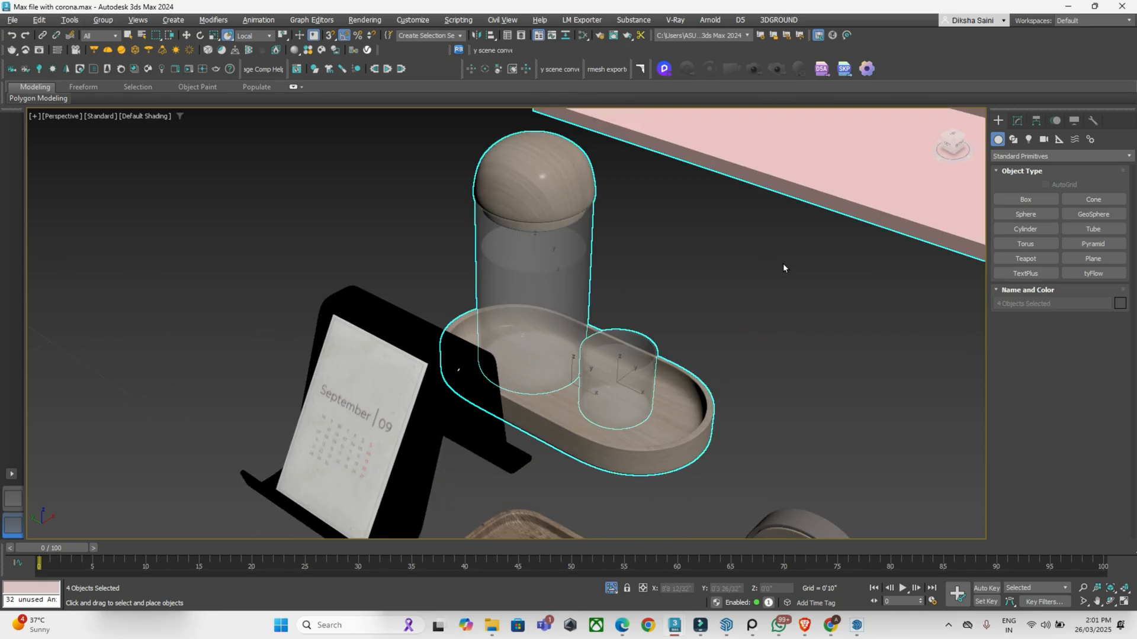
pyautogui.click(101, 21)
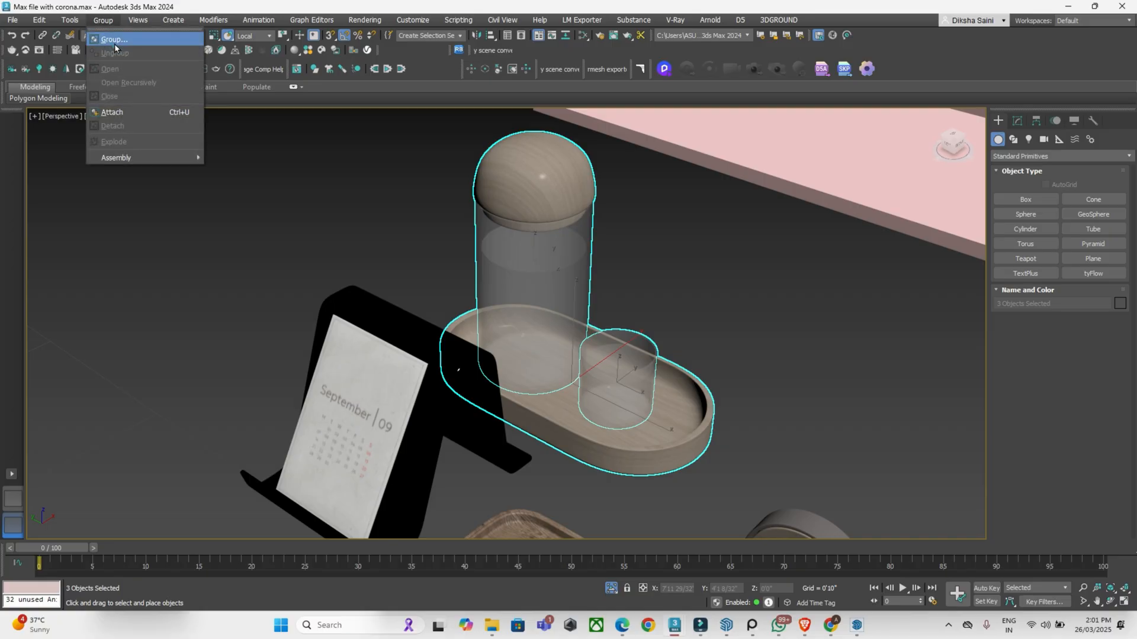
pyautogui.click(114, 41)
pyautogui.click(579, 333)
# Select the desk calendar and its black stand and combine them into a group with the default name
pyautogui.scroll(-2, 579, 333)
pyautogui.moveTo(579, 332); pyautogui.dragTo(471, 301, button='middle')
pyautogui.moveTo(454, 298); pyautogui.dragTo(376, 208)
pyautogui.click(103, 19)
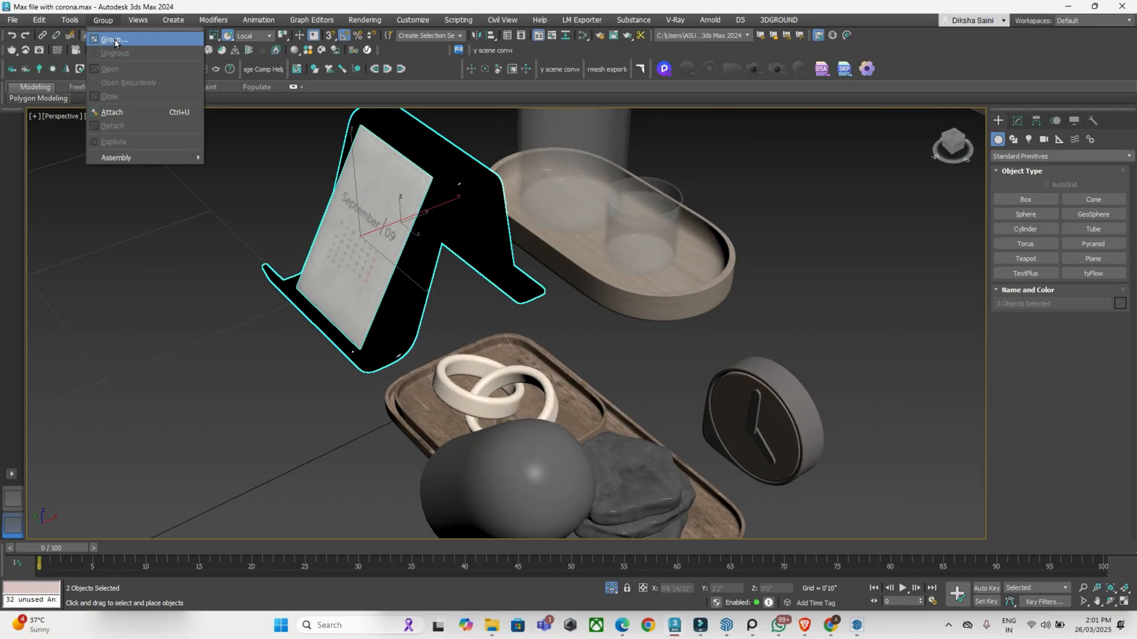
pyautogui.click(115, 40)
pyautogui.click(580, 329)
# Group the rectangular tray with its rings, stones and dark rounded vases, leaving out the clock
pyautogui.scroll(-3, 585, 332)
pyautogui.keyDown('alt'); pyautogui.moveTo(586, 235); pyautogui.dragTo(666, 281, button='middle'); pyautogui.keyUp('alt')
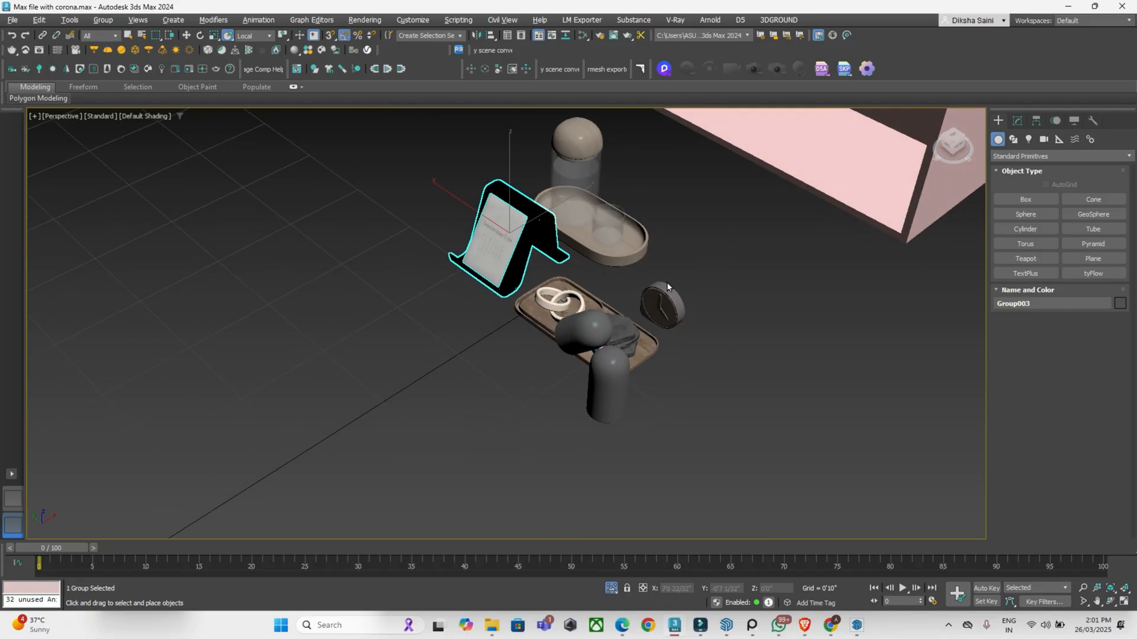
pyautogui.scroll(3, 667, 282)
pyautogui.scroll(-3, 516, 215)
pyautogui.keyDown('alt'); pyautogui.moveTo(516, 215); pyautogui.dragTo(638, 243, button='middle'); pyautogui.keyUp('alt')
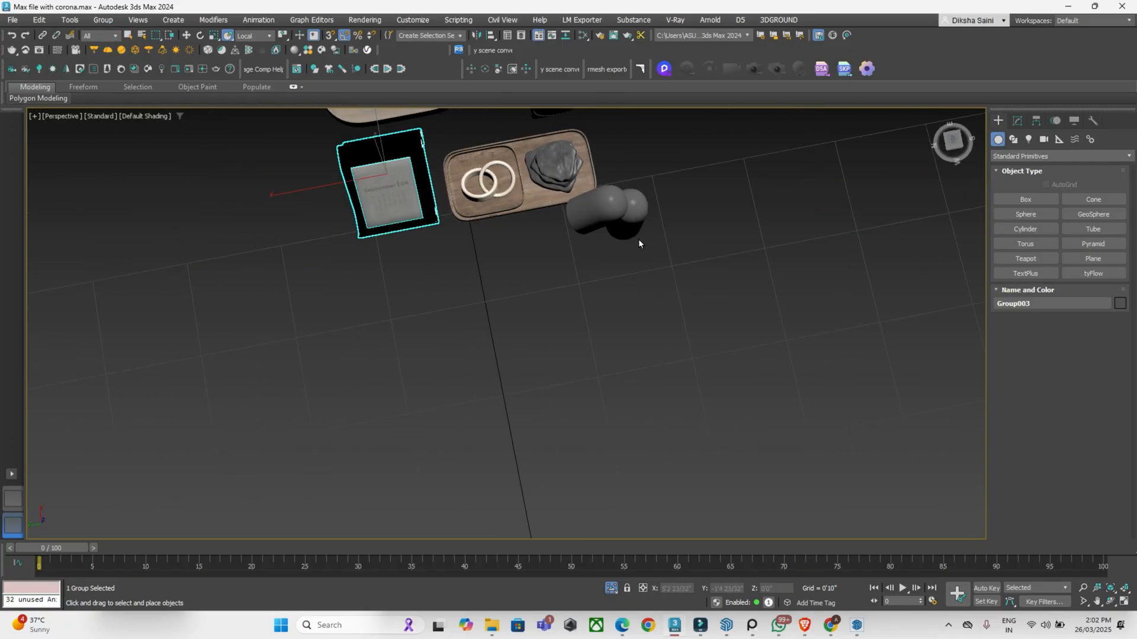
pyautogui.moveTo(452, 147); pyautogui.dragTo(453, 148)
pyautogui.keyDown('alt'); pyautogui.moveTo(454, 148); pyautogui.dragTo(577, 231, button='middle'); pyautogui.keyUp('alt')
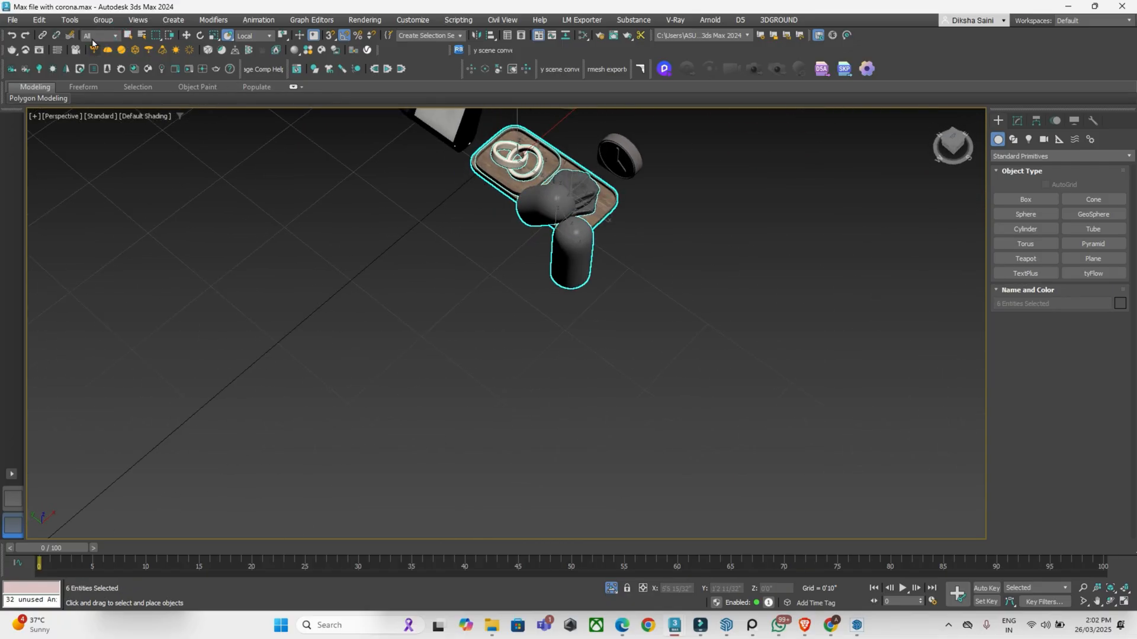
pyautogui.click(103, 20)
pyautogui.click(114, 47)
pyautogui.click(578, 330)
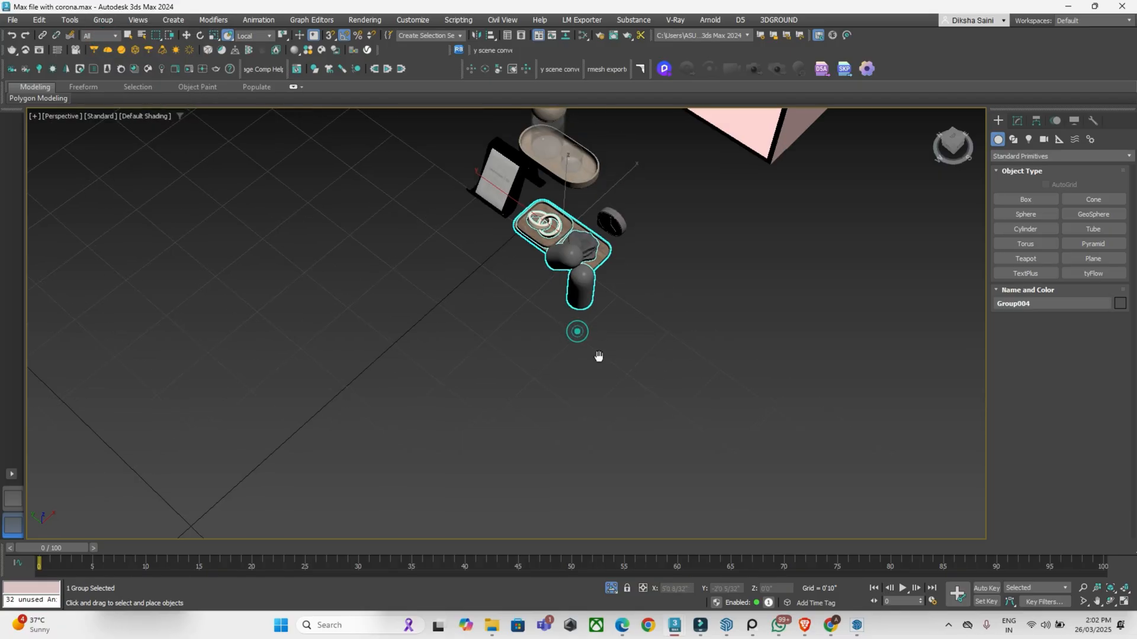
# Place the oval tray group with the jar and cup beside the ball tray in the same shelf compartment
pyautogui.scroll(-5, 598, 358)
pyautogui.scroll(4, 595, 360)
pyautogui.moveTo(595, 360); pyautogui.dragTo(663, 521)
pyautogui.scroll(-6, 541, 456)
pyautogui.scroll(10, 609, 272)
pyautogui.scroll(-3, 637, 373)
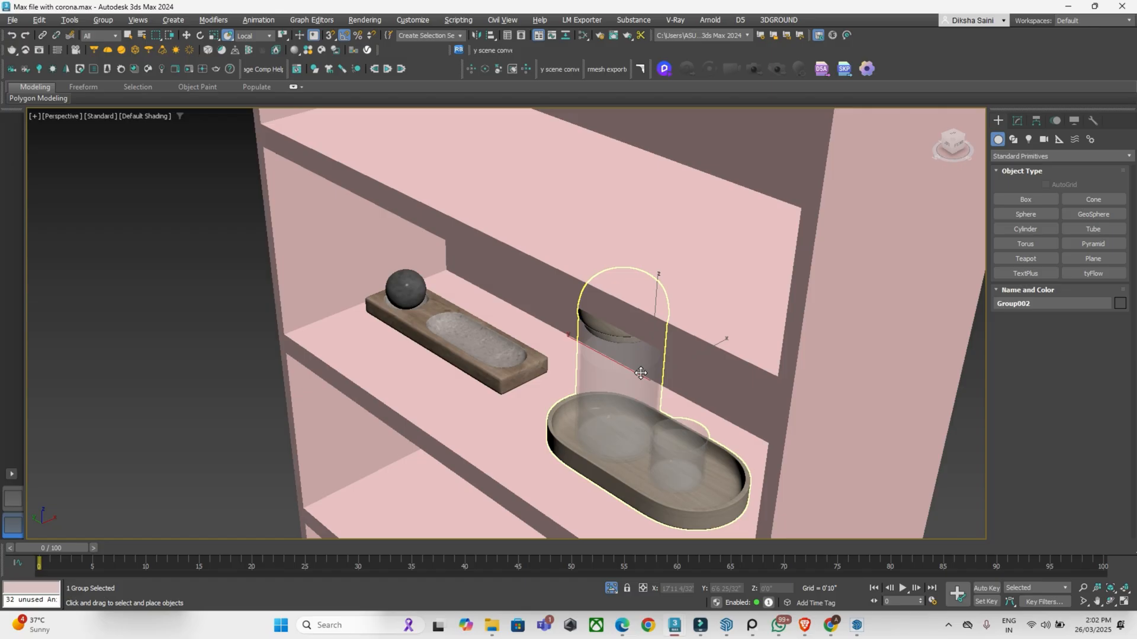
pyautogui.keyDown('alt'); pyautogui.moveTo(636, 373); pyautogui.dragTo(635, 319, button='middle'); pyautogui.keyUp('alt')
# Place the calendar group in the compartment below the ball tray, near the shelf's north side panel
pyautogui.scroll(-5, 636, 319)
pyautogui.scroll(-4, 635, 319)
pyautogui.moveTo(484, 516); pyautogui.dragTo(622, 214)
pyautogui.scroll(6, 588, 258)
pyautogui.moveTo(587, 258); pyautogui.dragTo(569, 247)
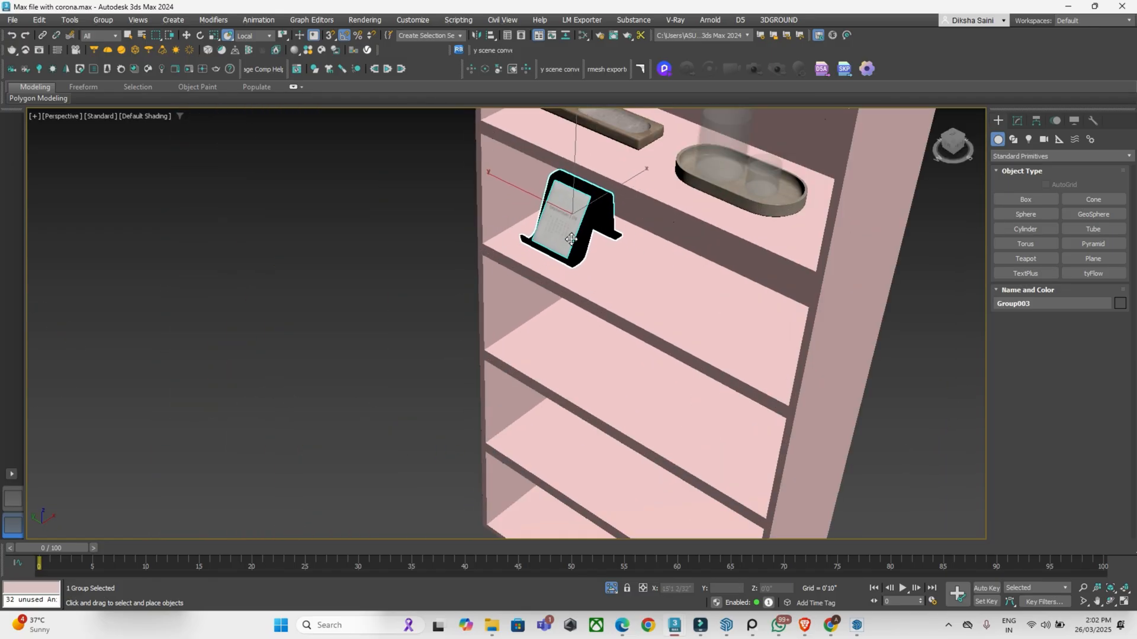
# Place the group with the rings, stones and vases next to the calendar in the same compartment
pyautogui.scroll(-6, 628, 260)
pyautogui.moveTo(598, 395); pyautogui.dragTo(625, 287, button='middle')
pyautogui.scroll(6, 625, 287)
pyautogui.moveTo(578, 374); pyautogui.dragTo(647, 142)
# Place the round clock beside the dark vases in the calendar's compartment
pyautogui.scroll(-3, 538, 414)
pyautogui.scroll(-4, 622, 171)
pyautogui.scroll(7, 621, 171)
pyautogui.scroll(-6, 643, 423)
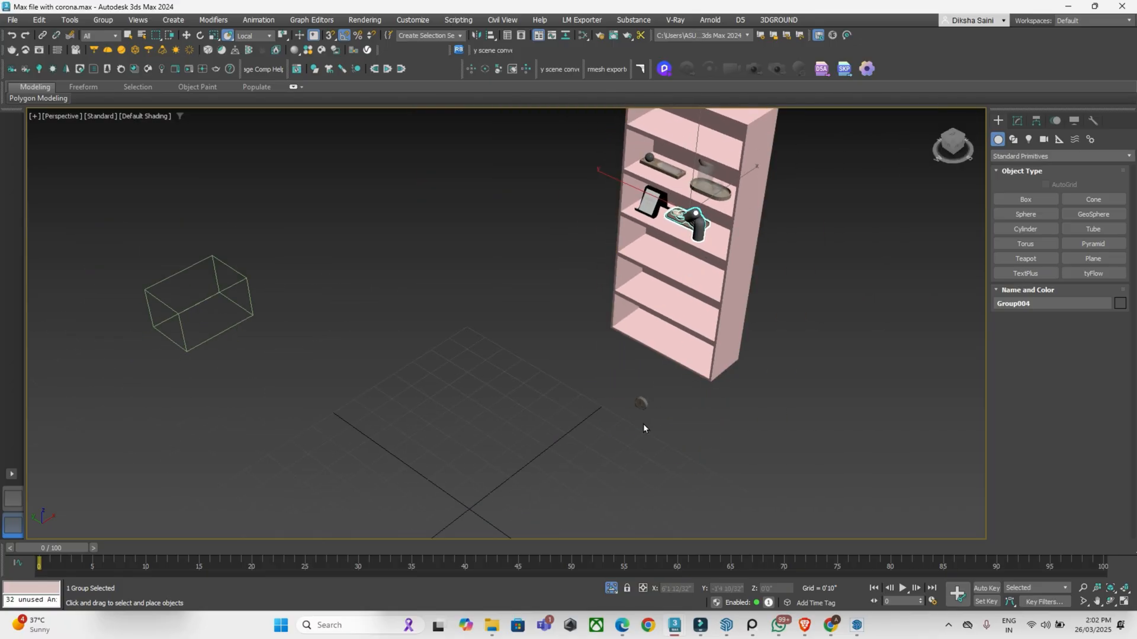
pyautogui.scroll(7, 696, 215)
pyautogui.moveTo(641, 403); pyautogui.dragTo(824, 322)
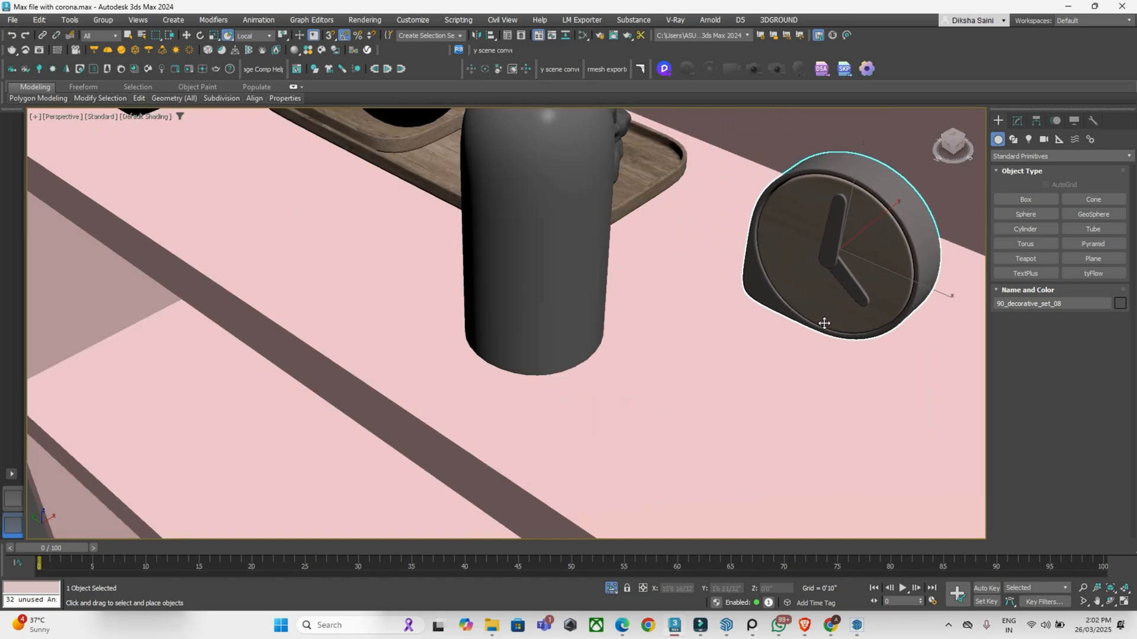
pyautogui.scroll(-5, 794, 280)
pyautogui.scroll(-5, 450, 383)
# Rotate the wireframe box prop a quarter turn in the top view and move it just west of the shelf
pyautogui.click(104, 293)
pyautogui.press('z')
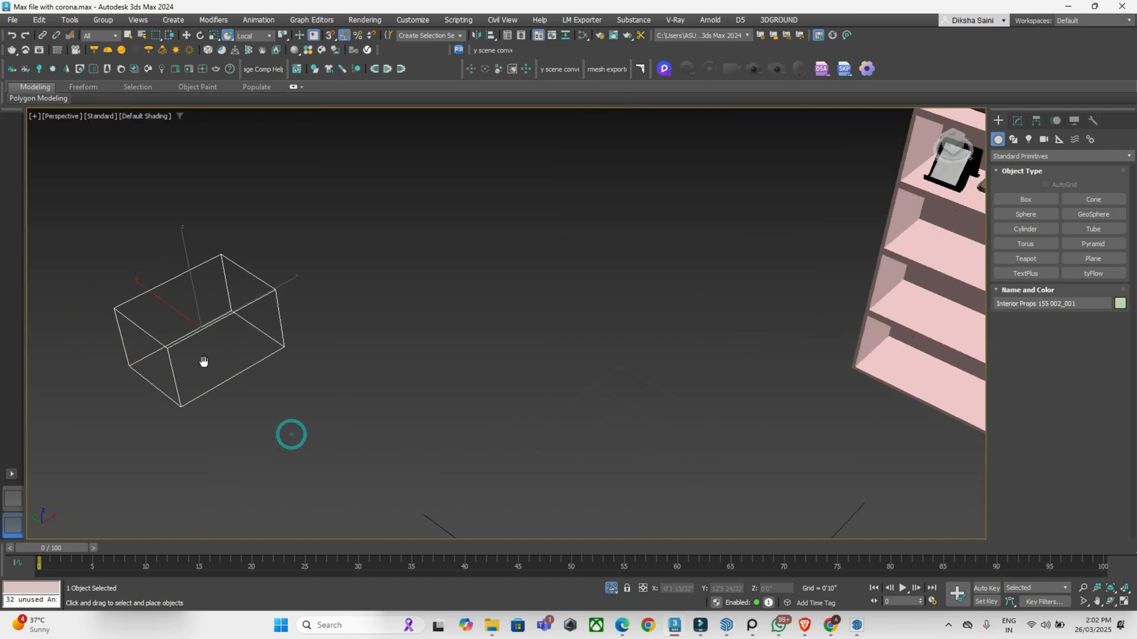
pyautogui.press('e')
pyautogui.hotkey('alt', 'w')
pyautogui.middleClick(395, 222)
pyautogui.hotkey('alt', 'w')
pyautogui.scroll(-8, 678, 248)
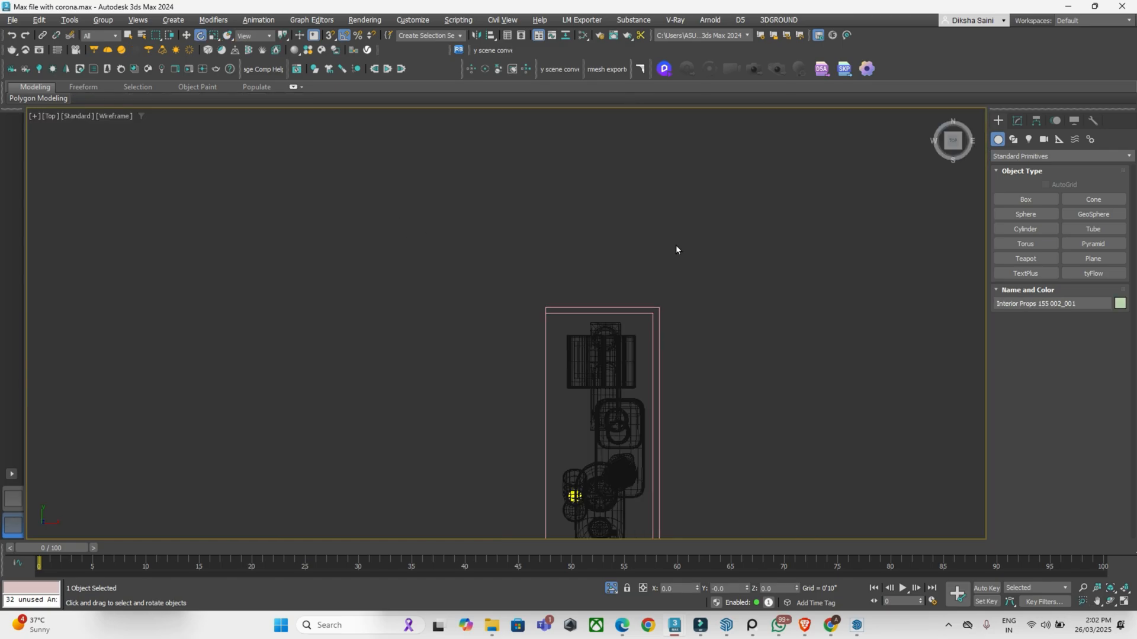
pyautogui.moveTo(694, 261); pyautogui.dragTo(677, 453, button='middle')
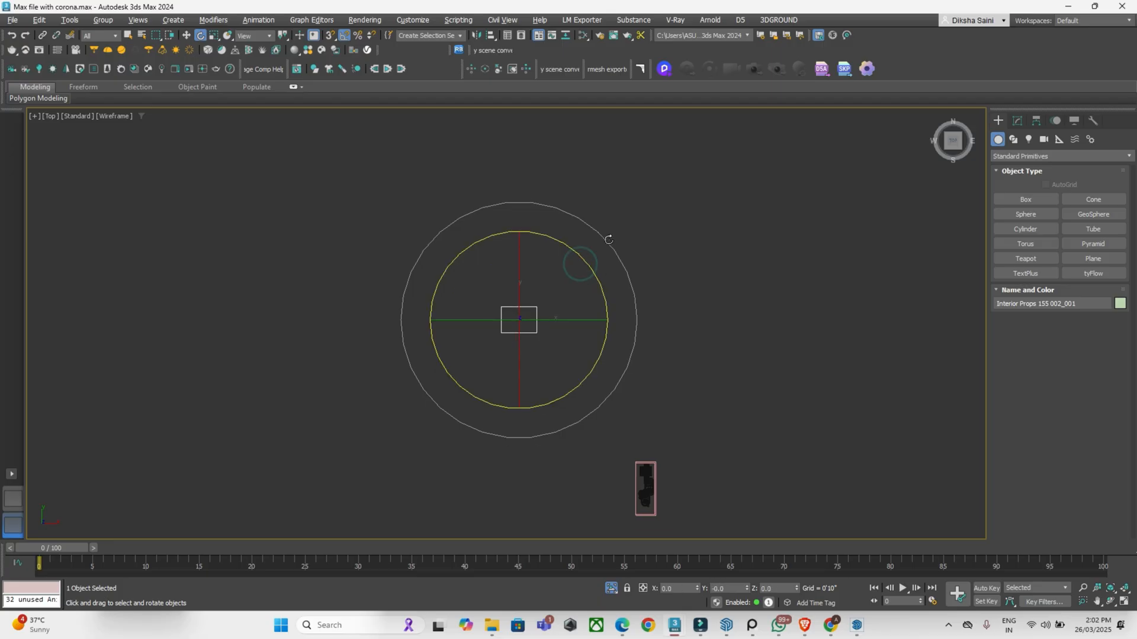
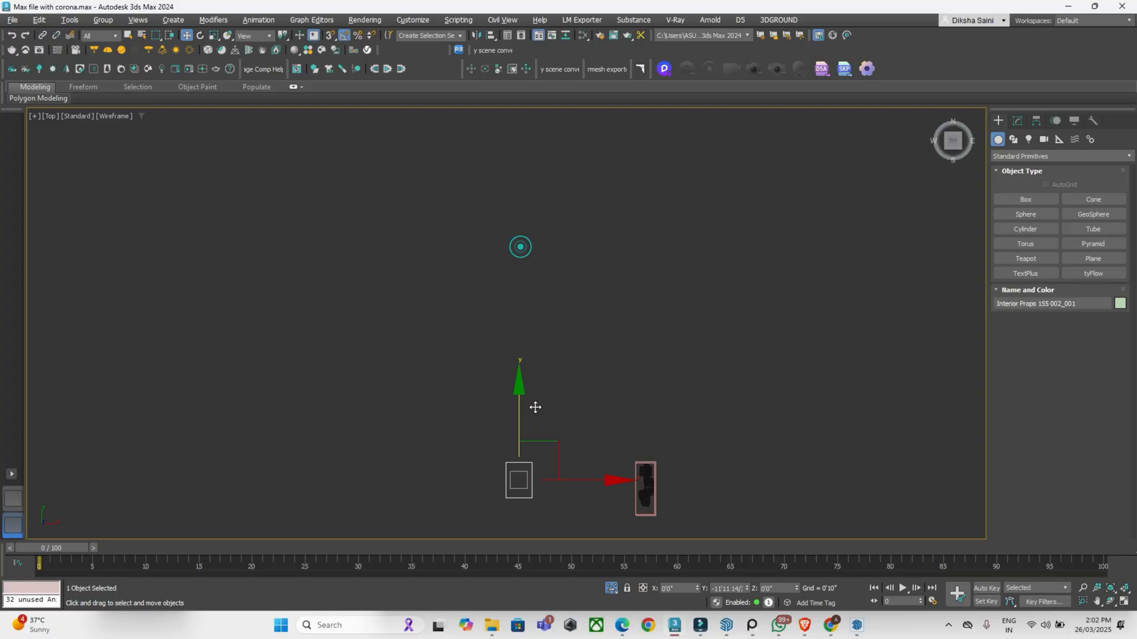
pyautogui.hotkey('alt', 'w')
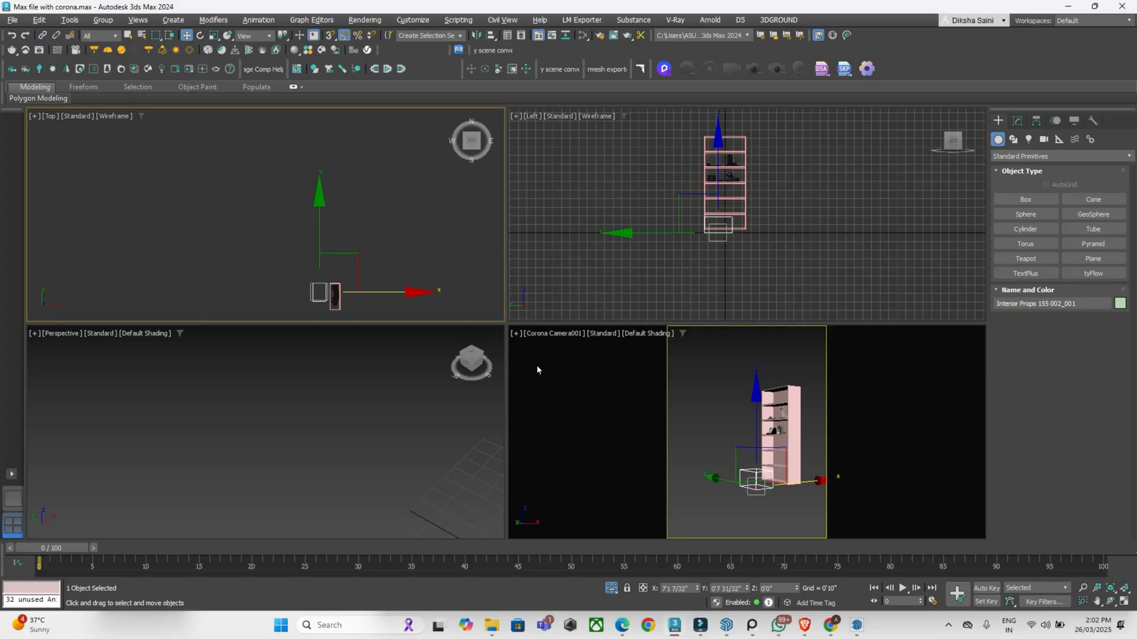
# Scale the wireframe box prop down slightly and place it in the shelf's third compartment from the bottom
pyautogui.middleClick(535, 365)
pyautogui.hotkey('alt', 'w')
pyautogui.press('z')
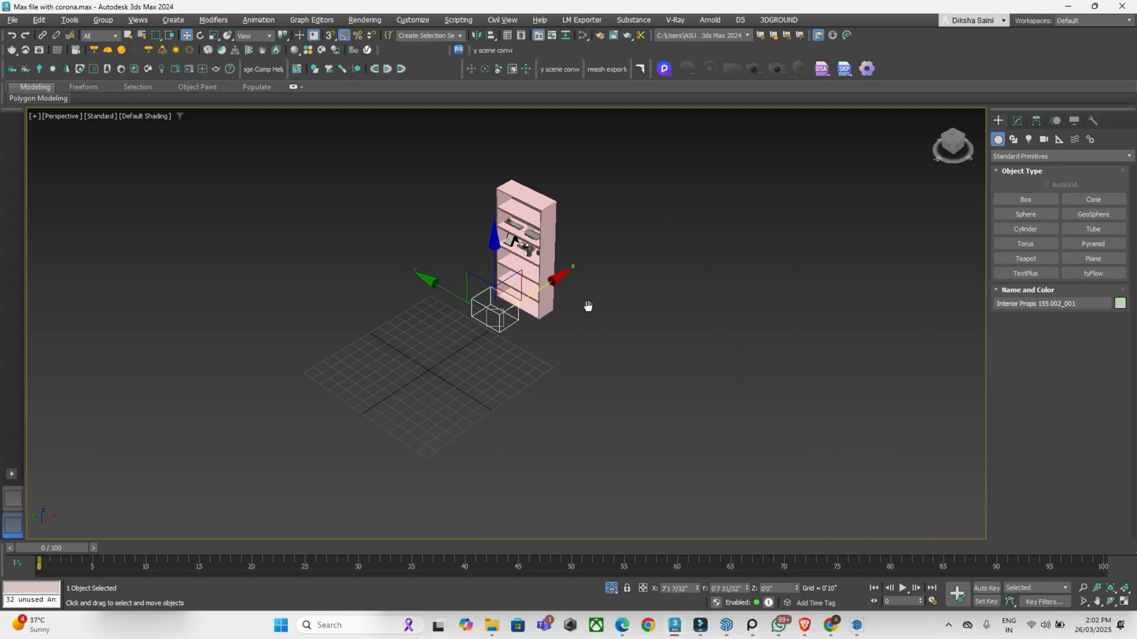
pyautogui.press('r')
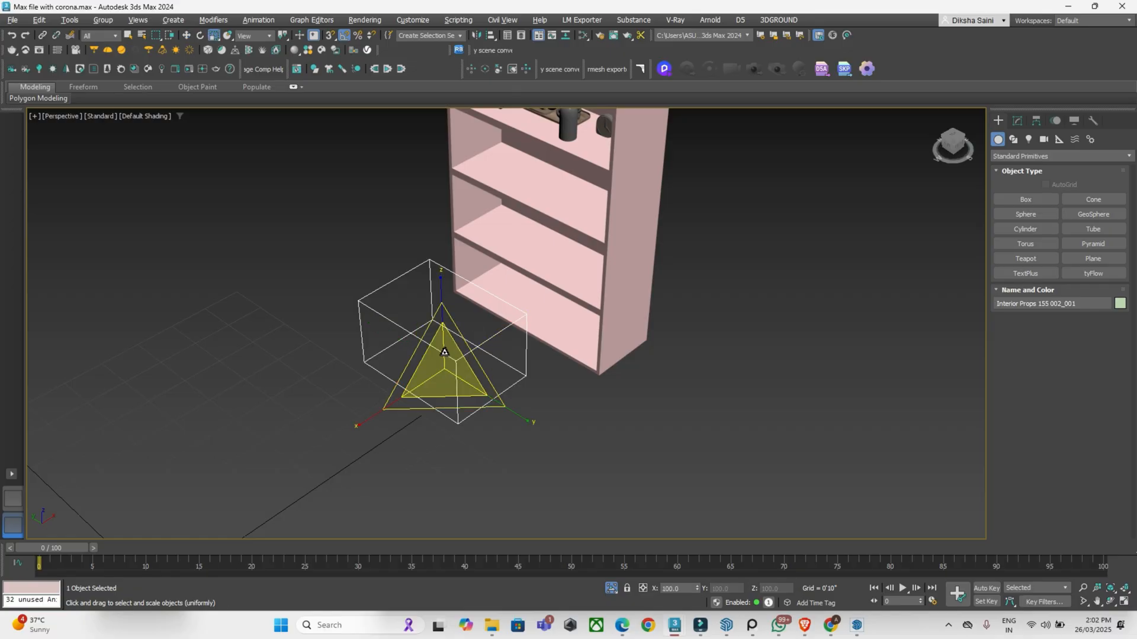
pyautogui.moveTo(444, 353); pyautogui.dragTo(444, 372)
pyautogui.click(228, 36)
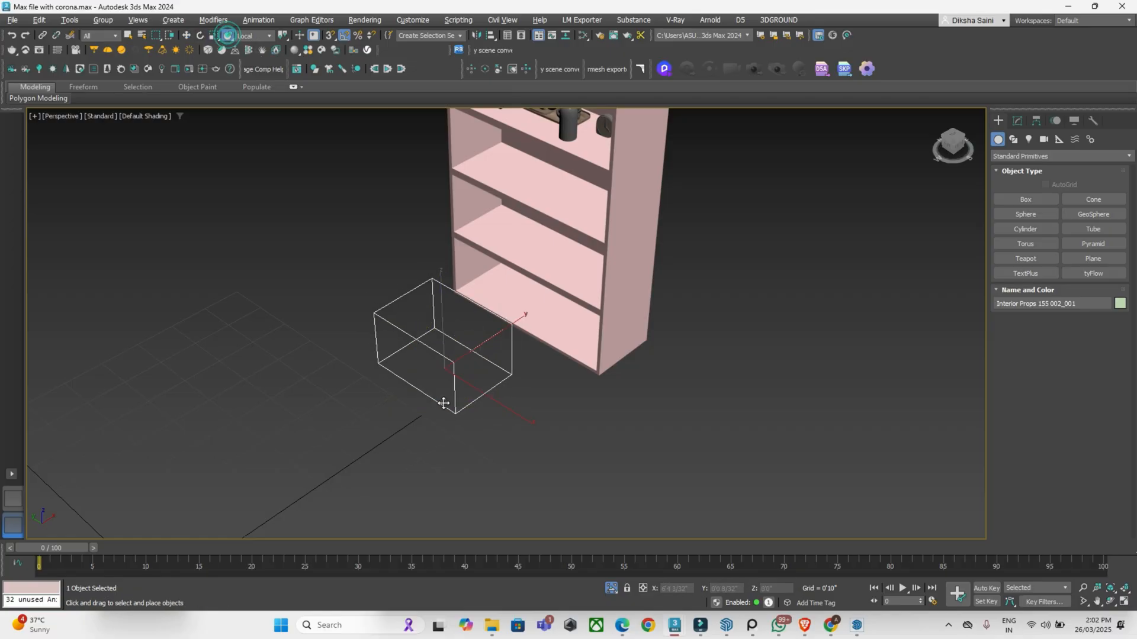
pyautogui.moveTo(449, 410); pyautogui.dragTo(540, 176)
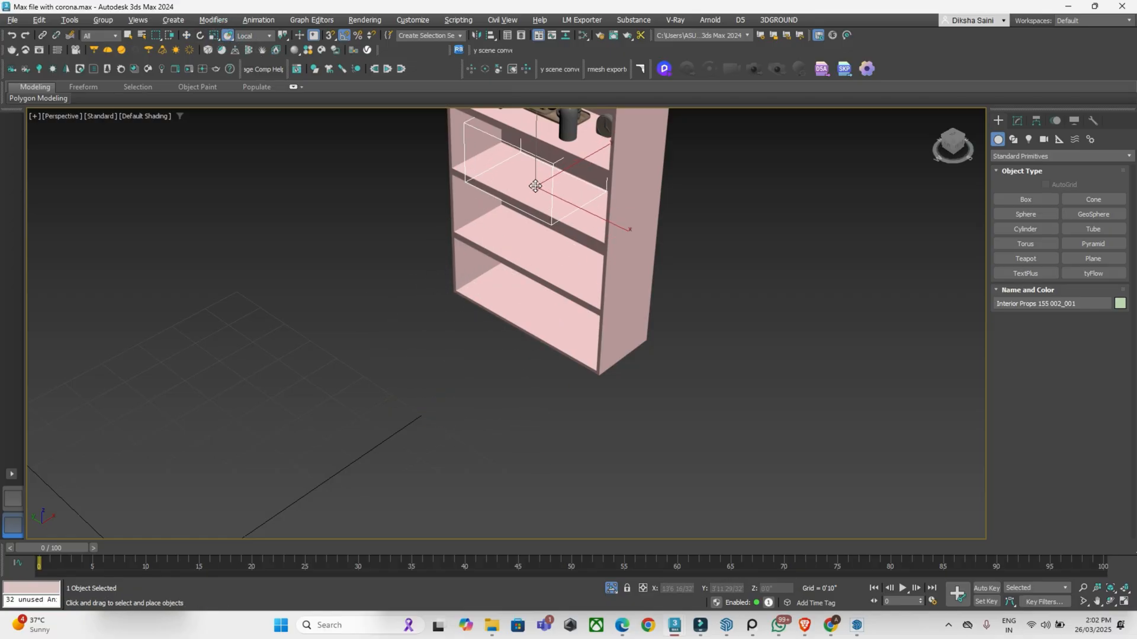
# In the top view, move the wireframe box prop about 2.4 inches west, clear of the shelf's back panel
pyautogui.keyDown('alt'); pyautogui.moveTo(552, 198); pyautogui.dragTo(598, 322, button='middle'); pyautogui.keyUp('alt')
pyautogui.hotkey('alt', 'w')
pyautogui.hotkey('alt', 'w')
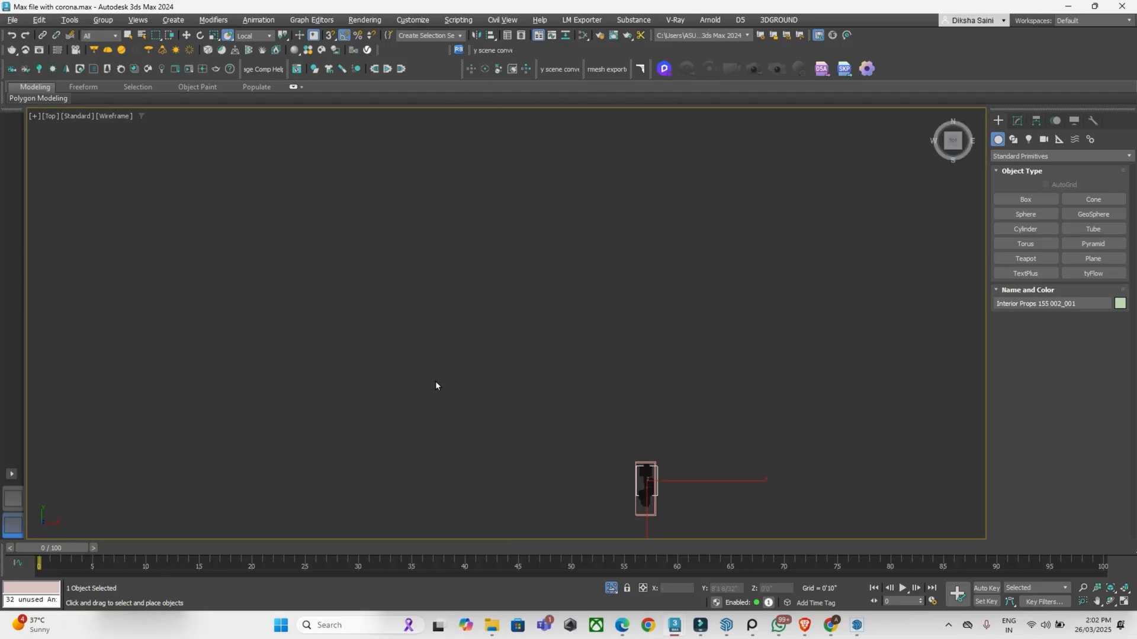
pyautogui.press('z')
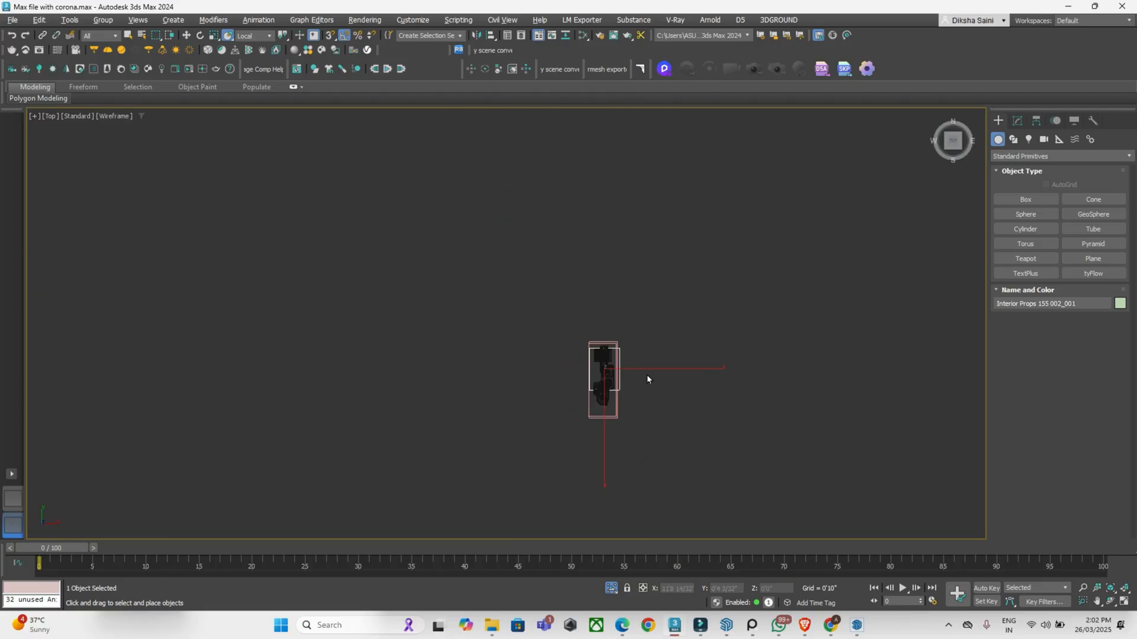
pyautogui.press('w')
pyautogui.moveTo(539, 349); pyautogui.dragTo(520, 356)
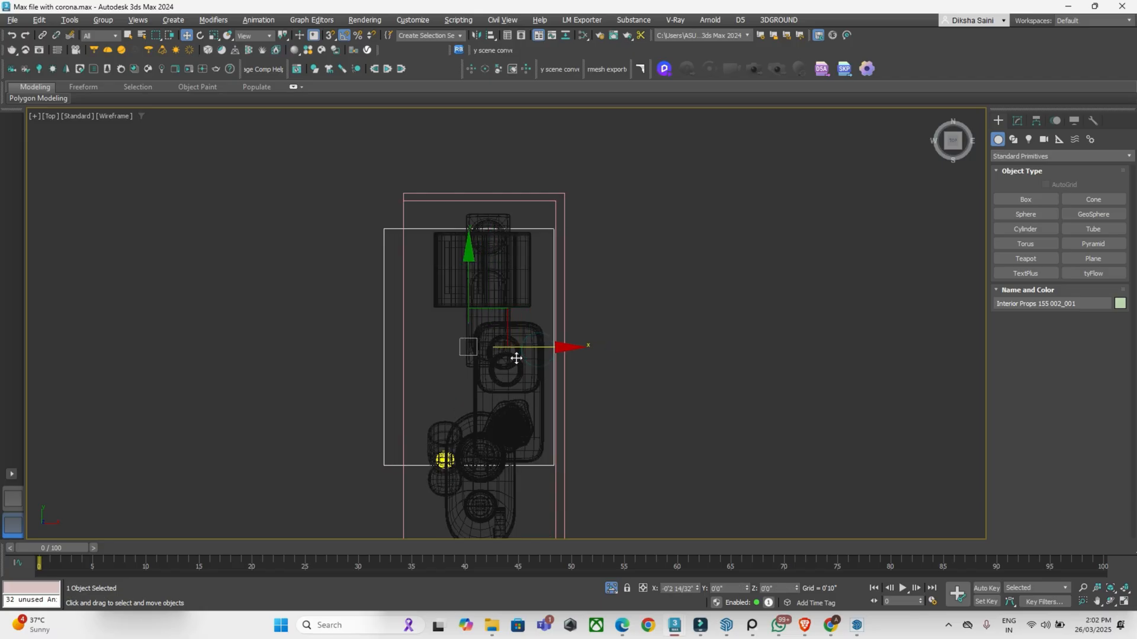
# Set the selected prop proxy's viewport display method to Full mesh and return to the perspective view
pyautogui.click(1016, 122)
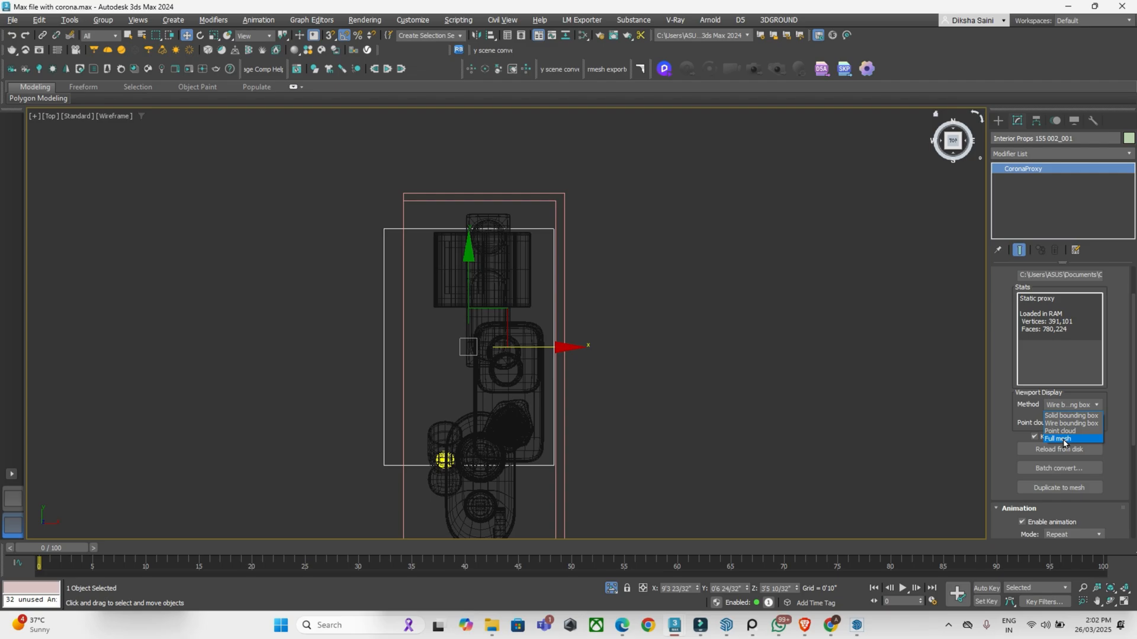
pyautogui.click(1064, 439)
pyautogui.hotkey('alt', 'w')
pyautogui.hotkey('alt', 'w')
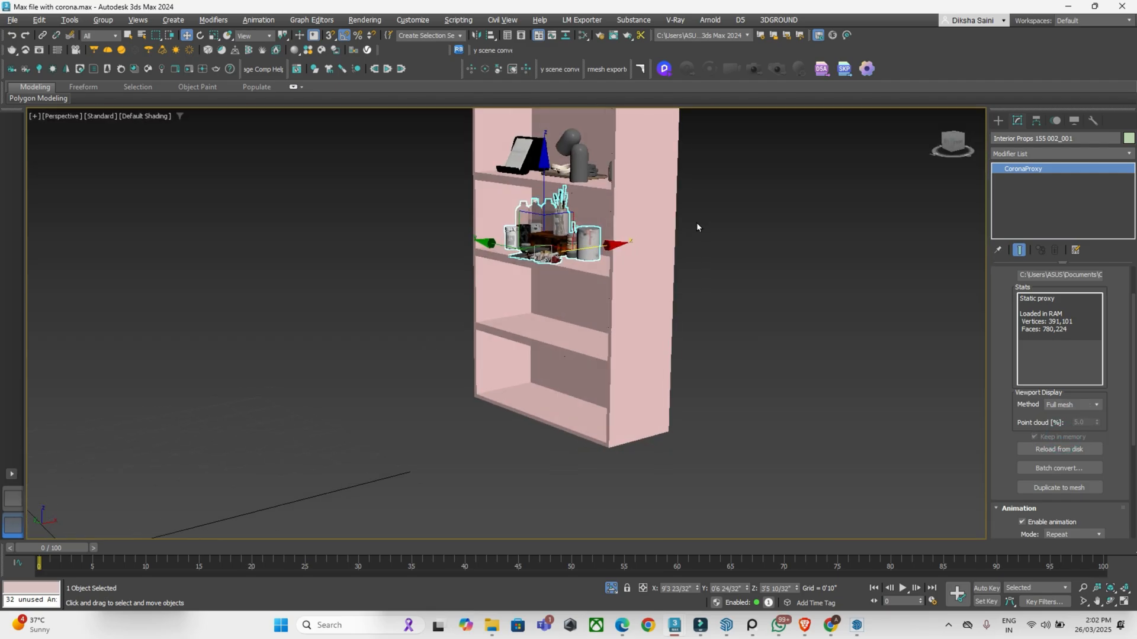
# Try to shift the painting tools prop about 1.9 inches west toward the front edge of its shelf
pyautogui.scroll(-5, 634, 286)
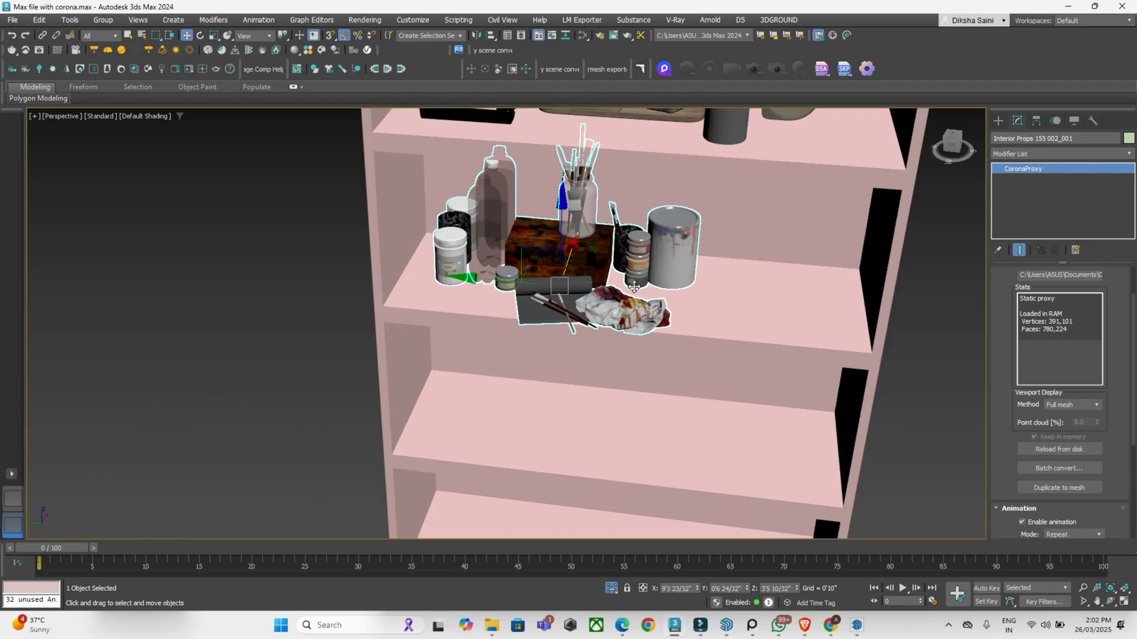
pyautogui.keyDown('alt'); pyautogui.moveTo(634, 286); pyautogui.dragTo(557, 297, button='middle'); pyautogui.keyUp('alt')
pyautogui.scroll(3, 520, 284)
pyautogui.scroll(-2, 579, 288)
pyautogui.scroll(-3, 636, 270)
pyautogui.keyDown('alt'); pyautogui.moveTo(654, 256); pyautogui.dragTo(670, 311, button='middle'); pyautogui.keyUp('alt')
pyautogui.scroll(-2, 671, 218)
pyautogui.scroll(3, 680, 272)
pyautogui.moveTo(662, 307); pyautogui.dragTo(647, 314)
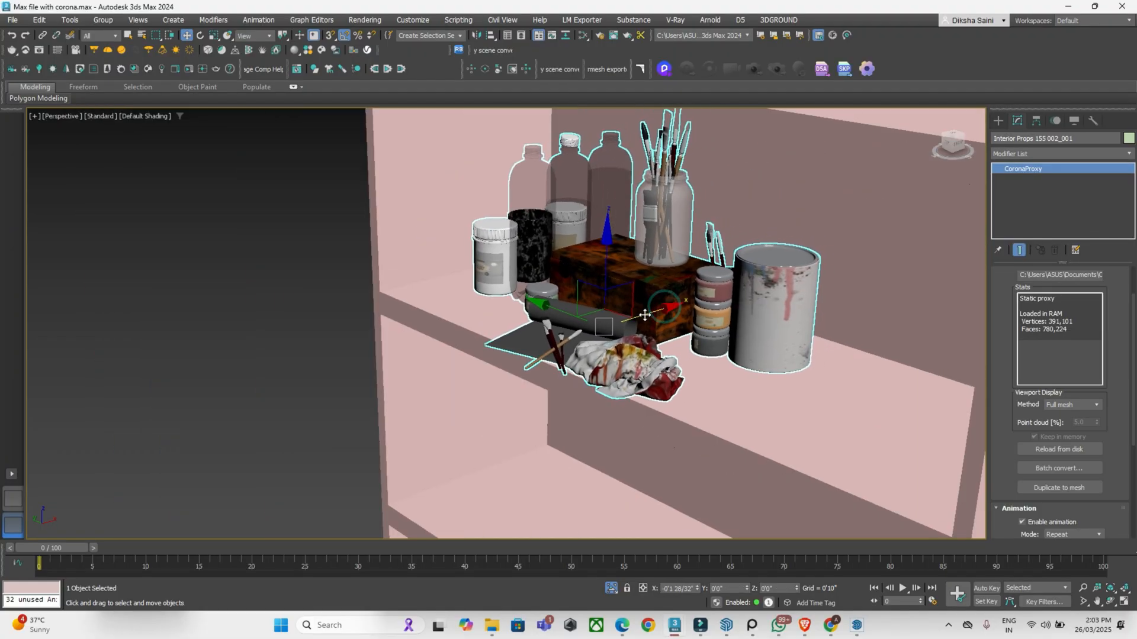
pyautogui.hotkey('alt', 'w')
pyautogui.middleClick(410, 235)
pyautogui.hotkey('alt', 'w')
pyautogui.moveTo(547, 347); pyautogui.dragTo(546, 348)
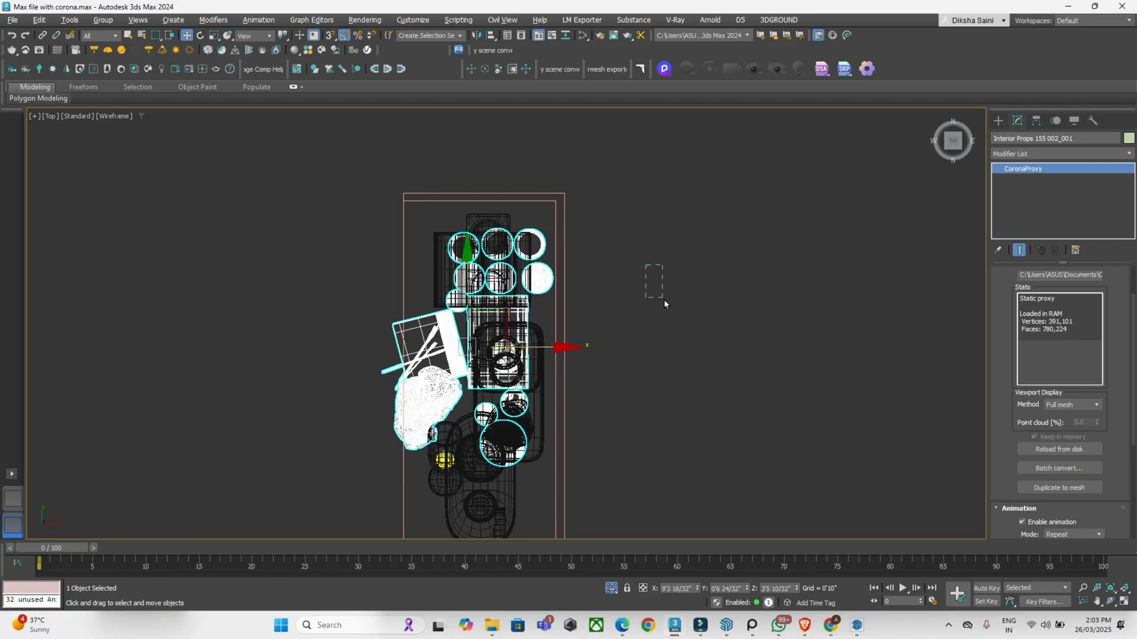
# Deselect the prop and check the filled shelf unit in the camera and perspective views
pyautogui.moveTo(663, 300); pyautogui.dragTo(664, 303)
pyautogui.hotkey('alt', 'w')
pyautogui.middleClick(750, 429)
pyautogui.hotkey('alt', 'w')
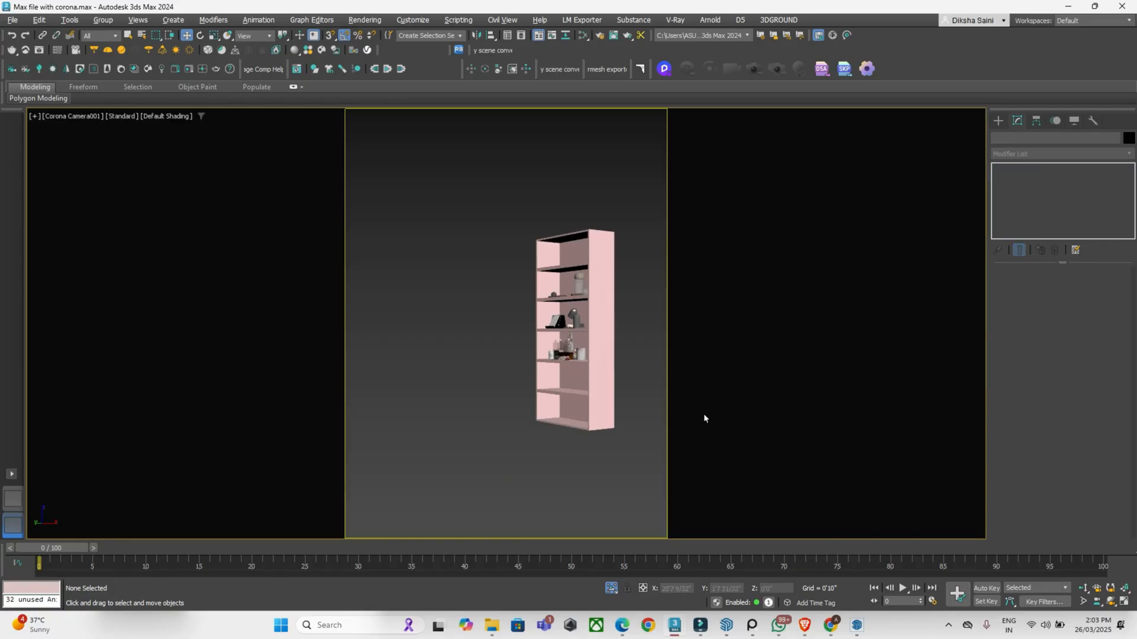
pyautogui.hotkey('alt', 'w')
pyautogui.middleClick(412, 400)
pyautogui.hotkey('alt', 'w')
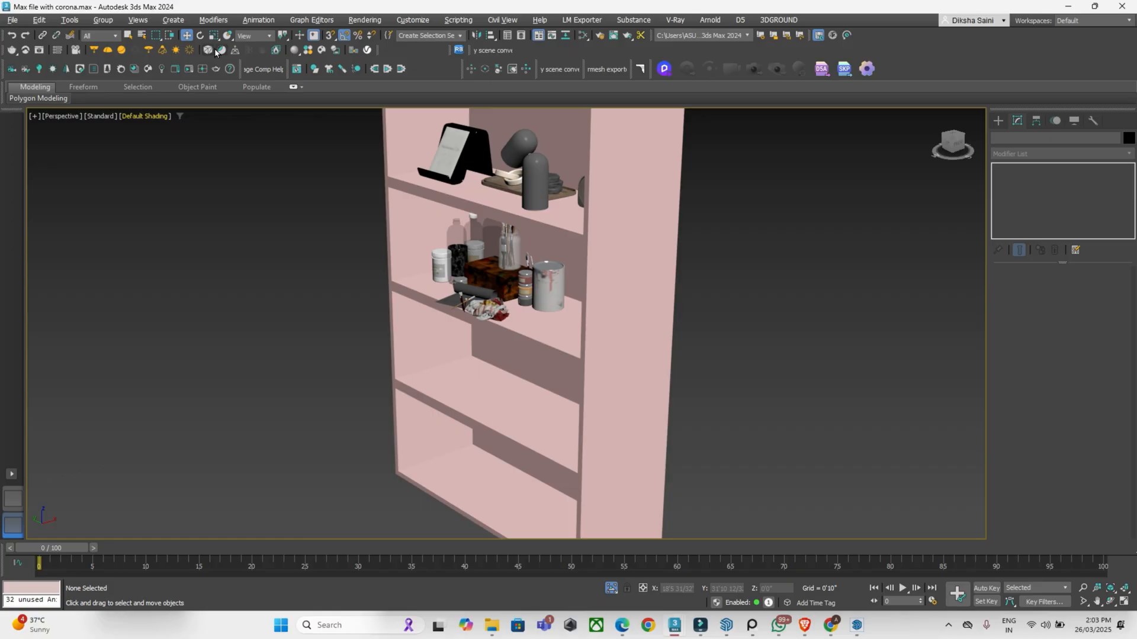
# Open the Cosmos asset browser, keeping the current renderer, and list the downloaded 3D models
pyautogui.click(321, 50)
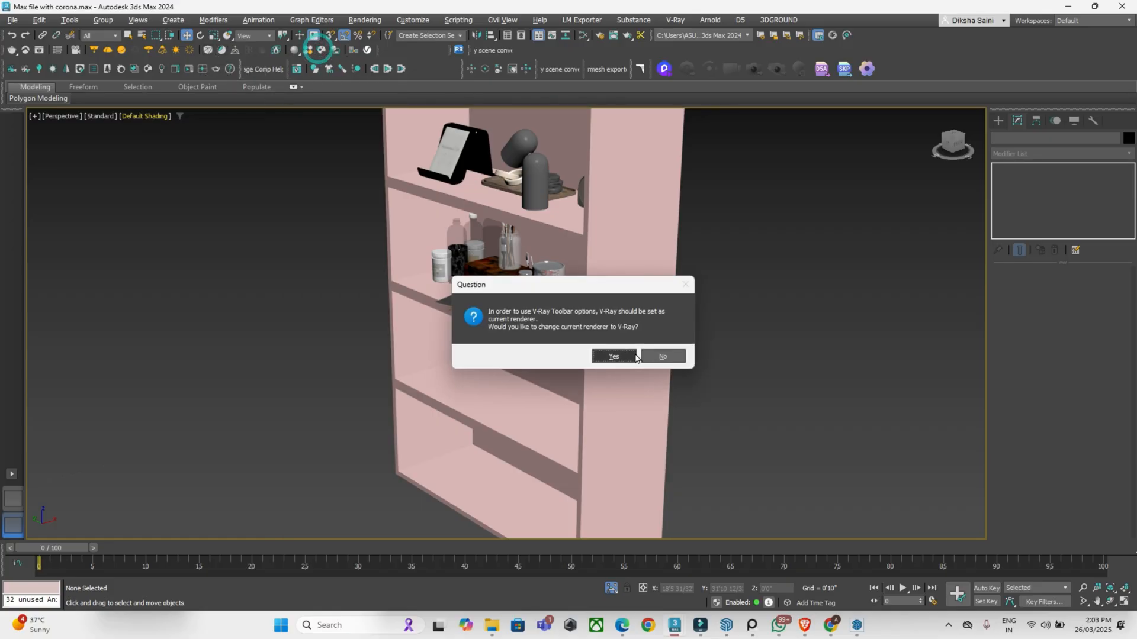
pyautogui.click(663, 356)
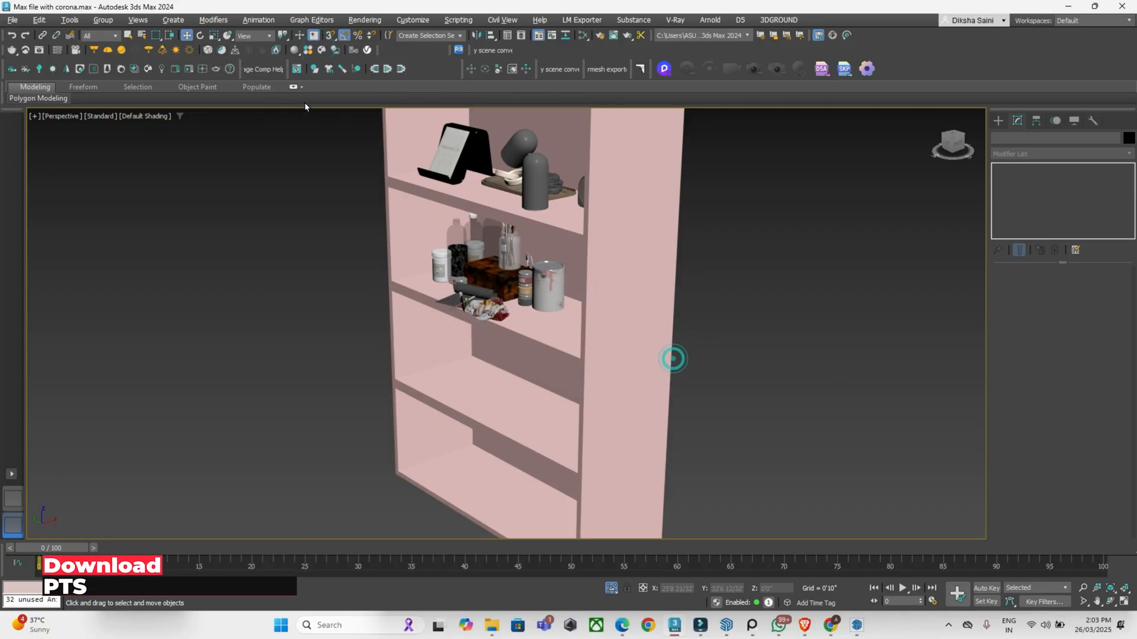
pyautogui.click(149, 69)
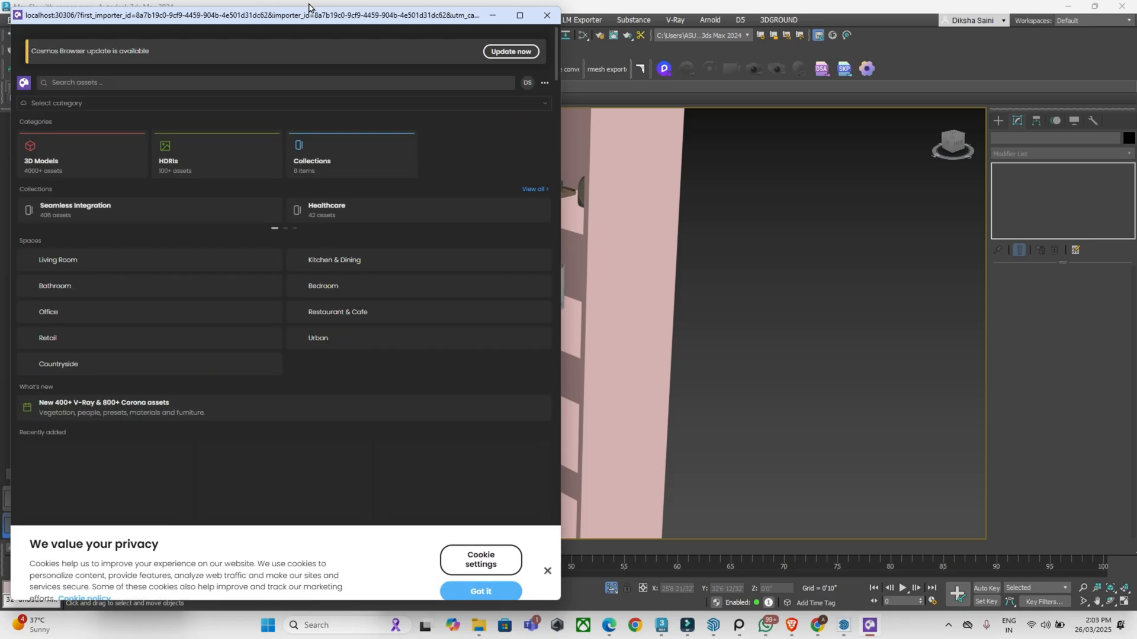
pyautogui.click(97, 158)
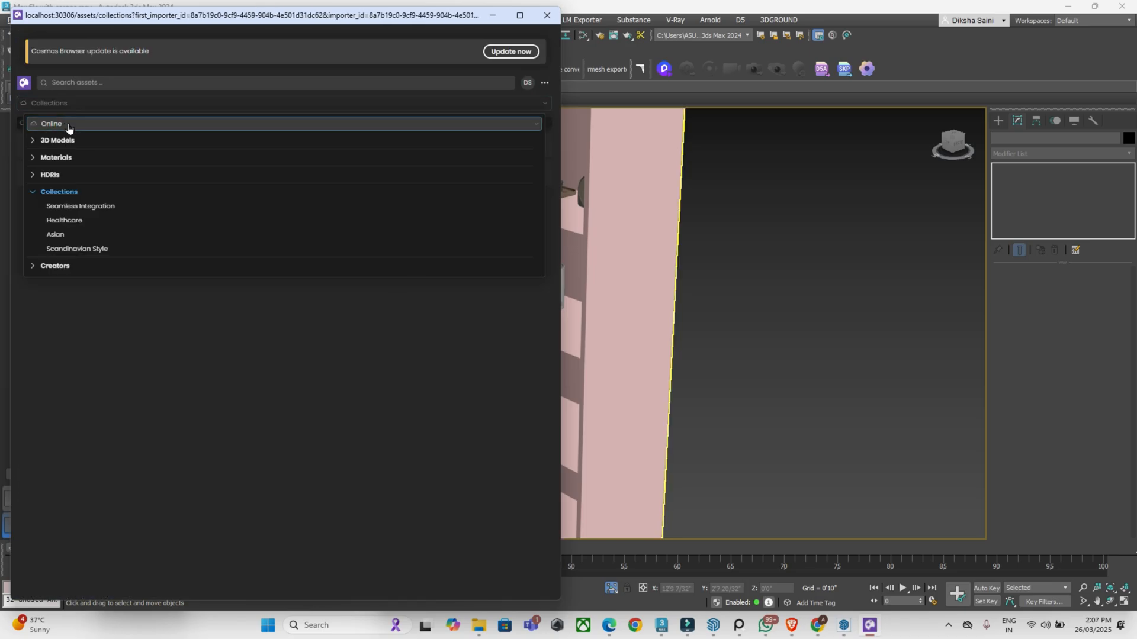
pyautogui.click(66, 123)
pyautogui.click(75, 156)
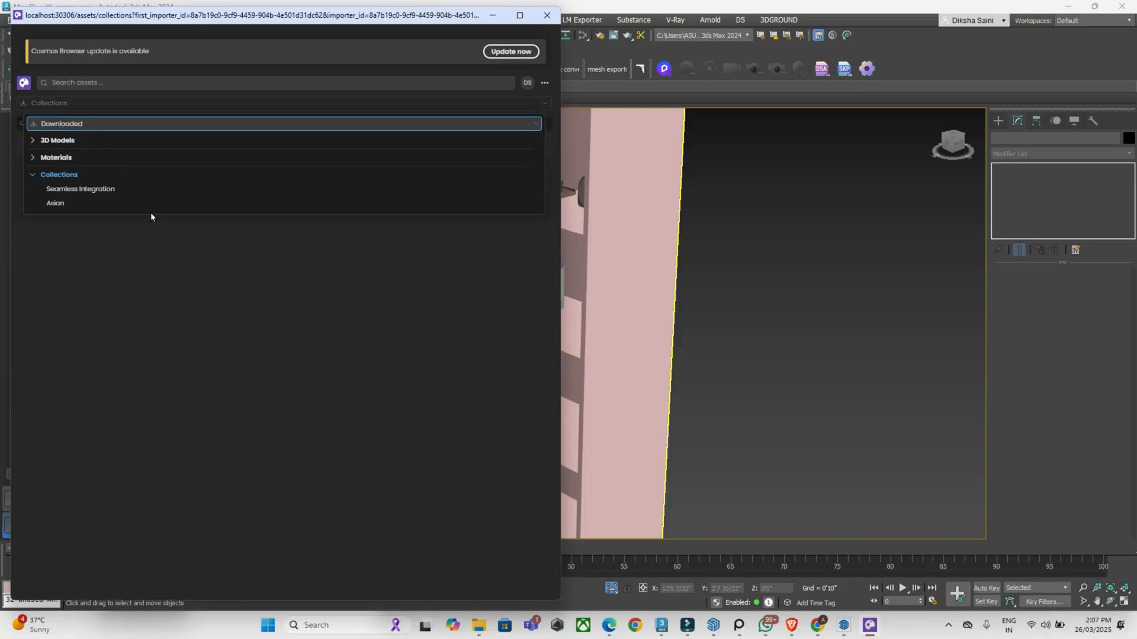
pyautogui.click(57, 141)
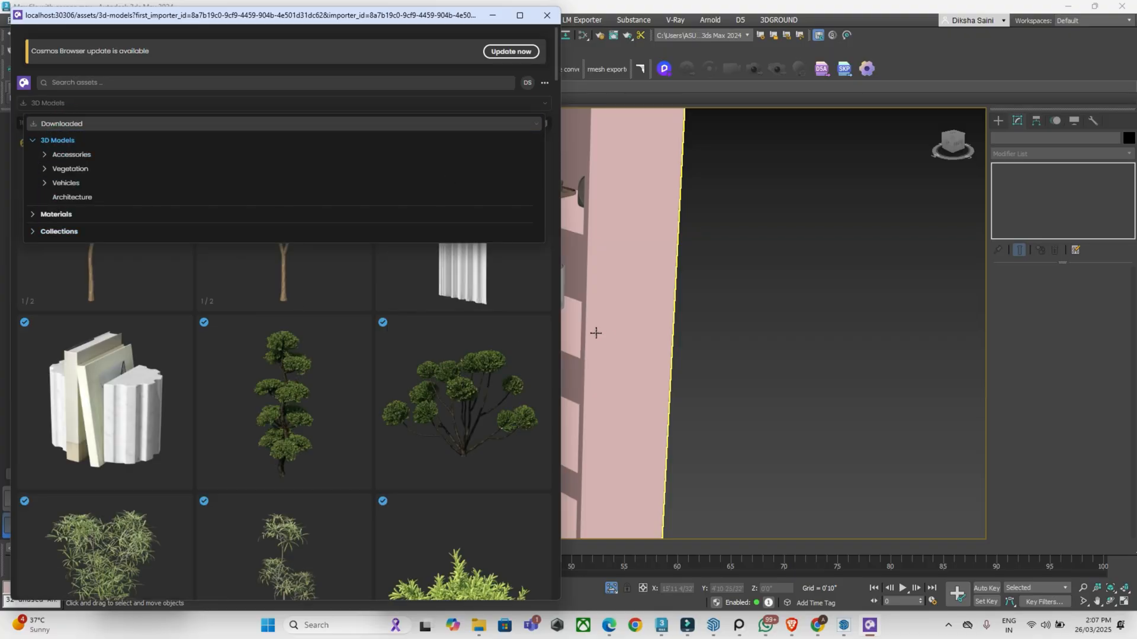
# Import the Books 008, Decorative Jar 83-09 and Decorative Deer 209 004 assets from the downloaded models
pyautogui.scroll(-10, 524, 293)
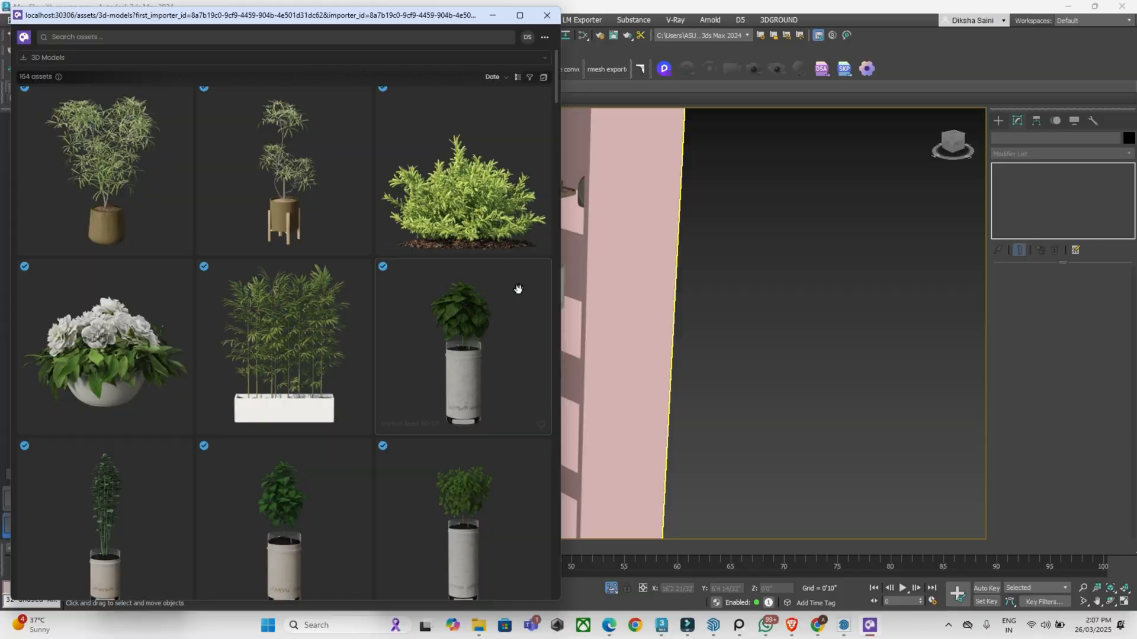
pyautogui.scroll(3, 213, 249)
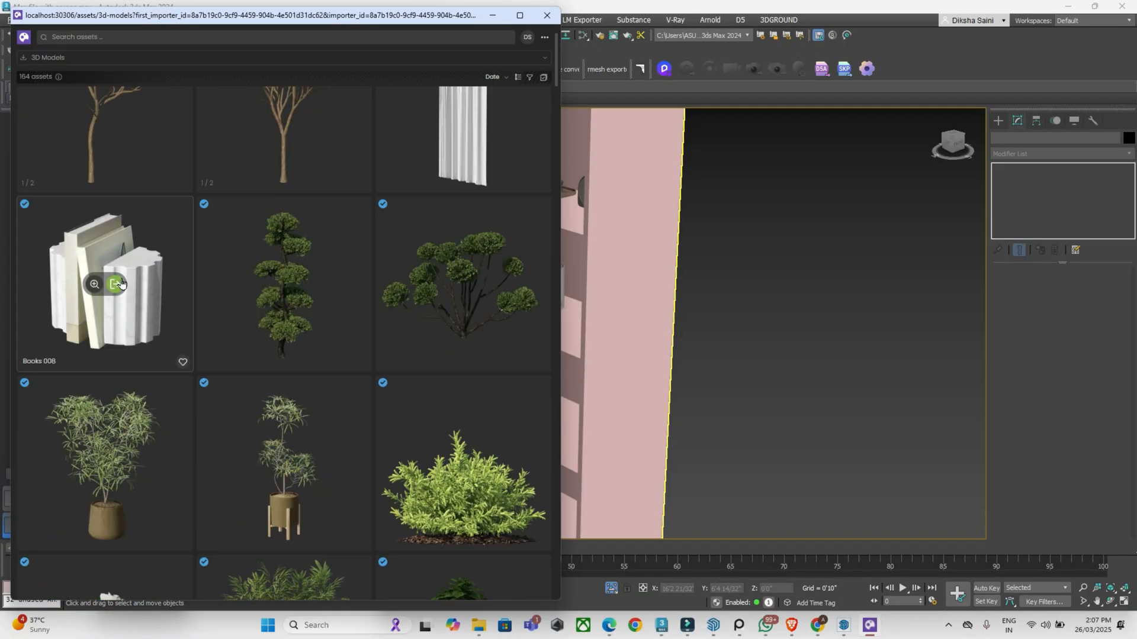
pyautogui.click(121, 284)
pyautogui.scroll(-5, 445, 298)
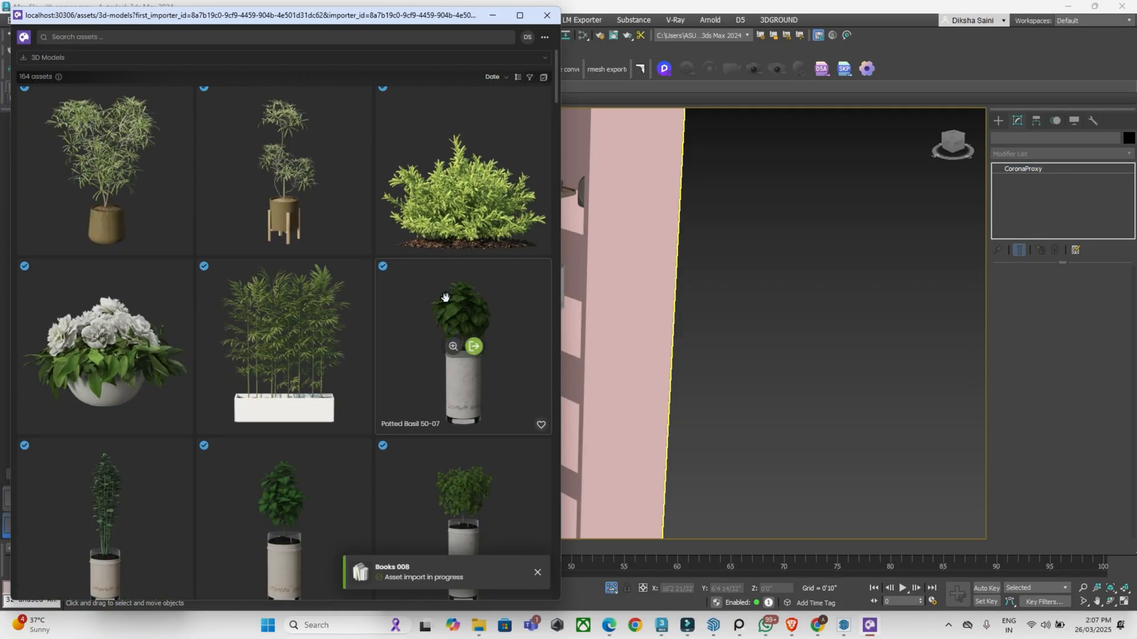
pyautogui.scroll(-10, 444, 295)
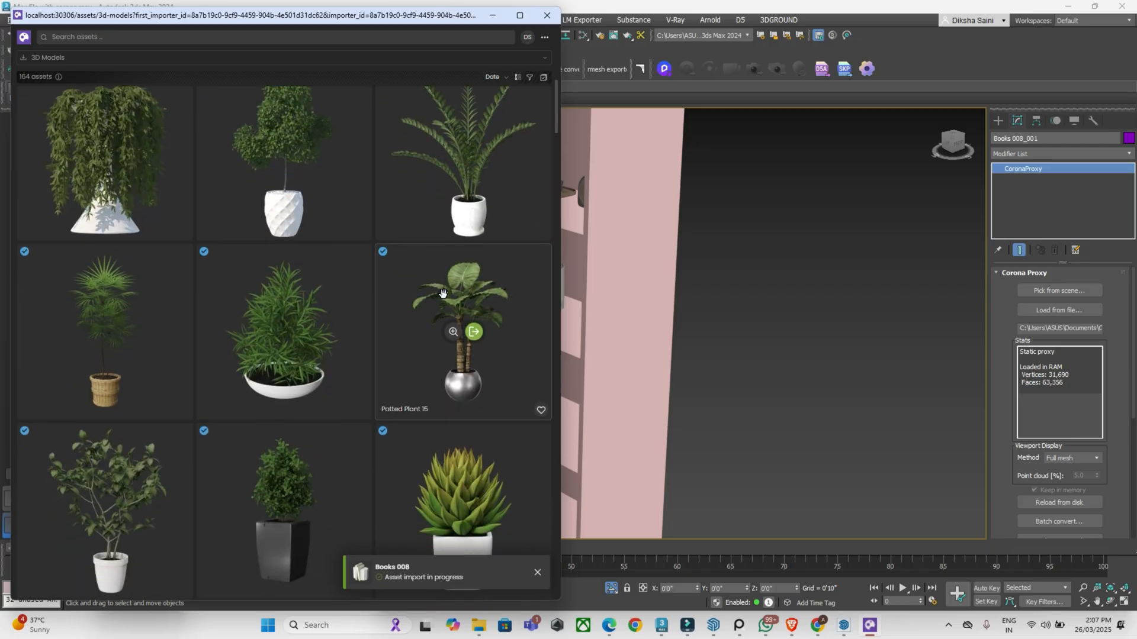
pyautogui.scroll(-9, 443, 292)
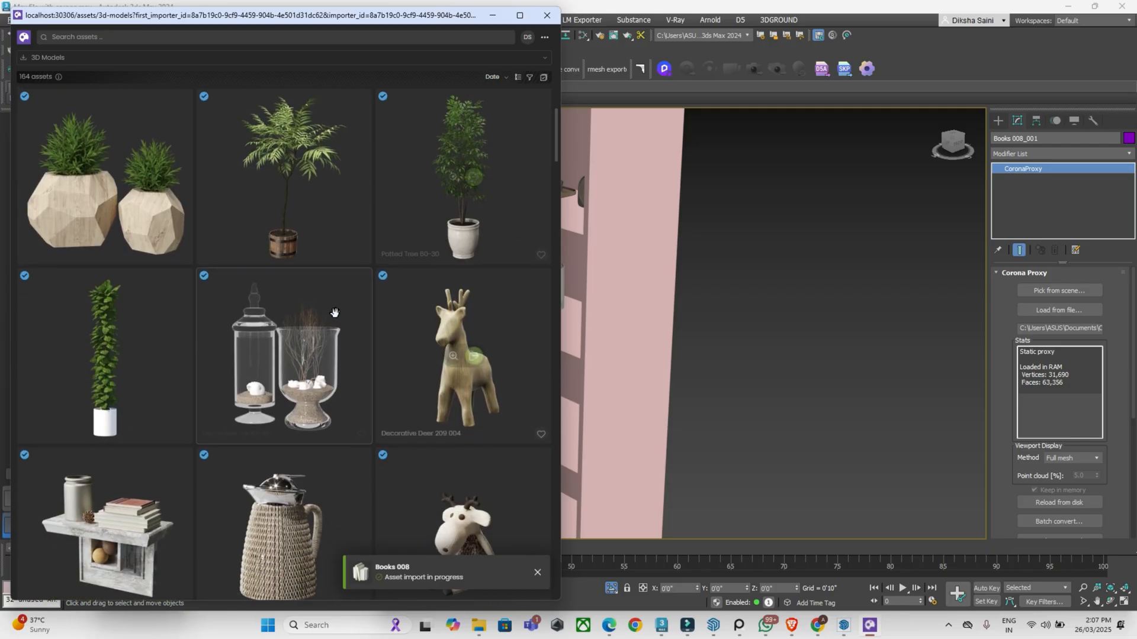
pyautogui.click(293, 355)
pyautogui.click(473, 355)
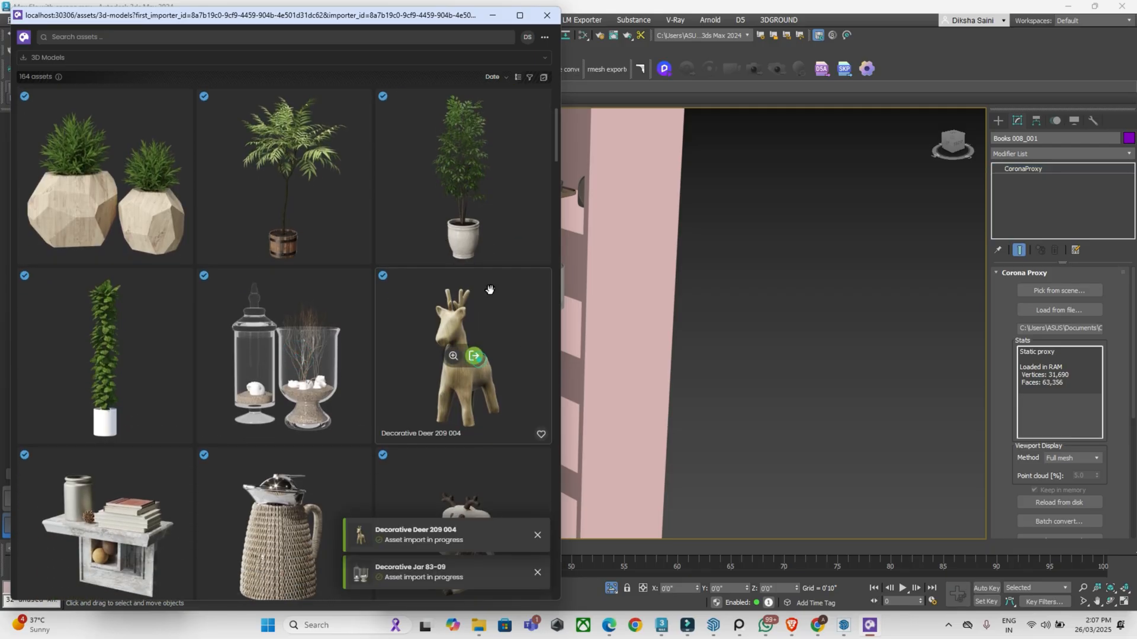
# Import the Toy 155 013, Wall Props 155 025 01 and Painting Tools 155 002 04 assets
pyautogui.scroll(-5, 486, 359)
pyautogui.click(474, 241)
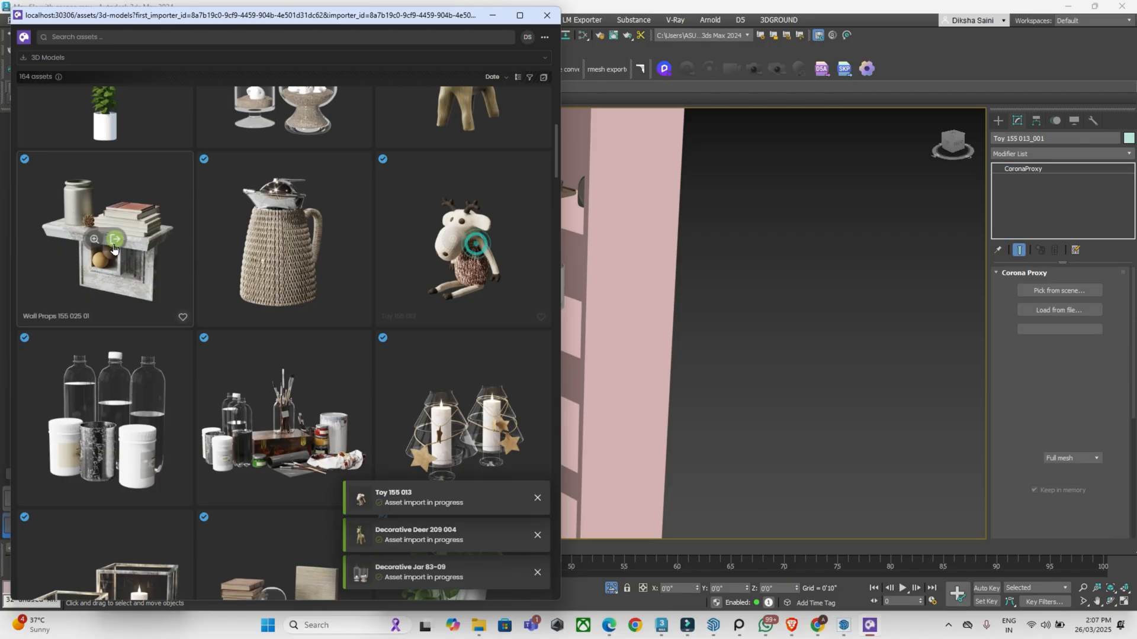
pyautogui.click(114, 244)
pyautogui.click(114, 419)
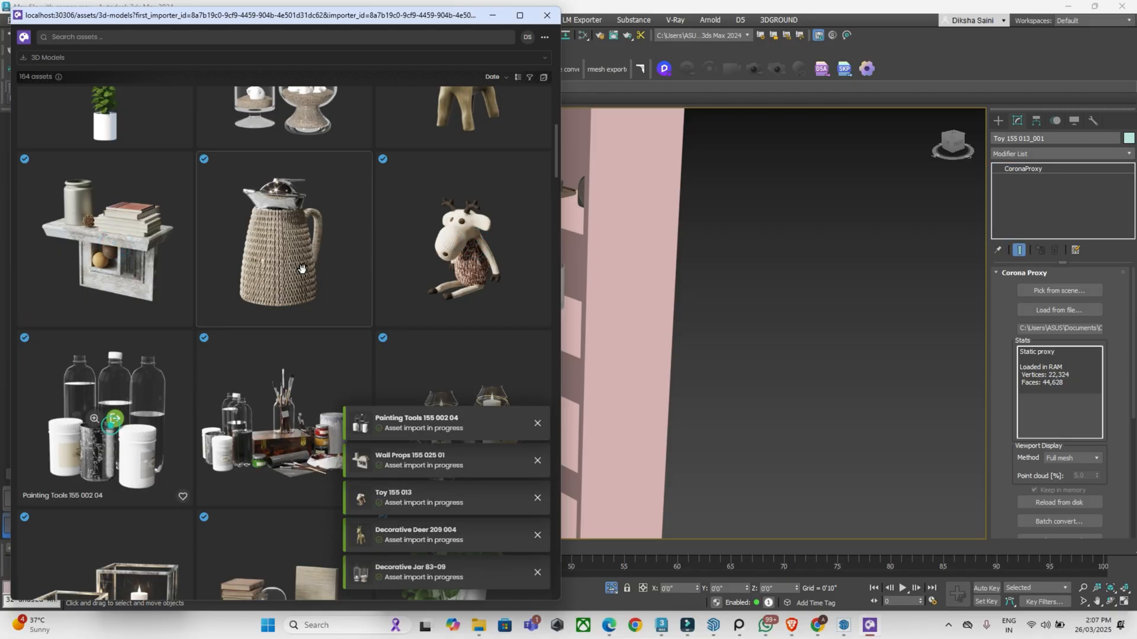
# Import Christmas Props 155 013 04 and 155 013 01, Interior Props 160 004 and Books 43-14, and close the asset browser
pyautogui.scroll(-3, 115, 419)
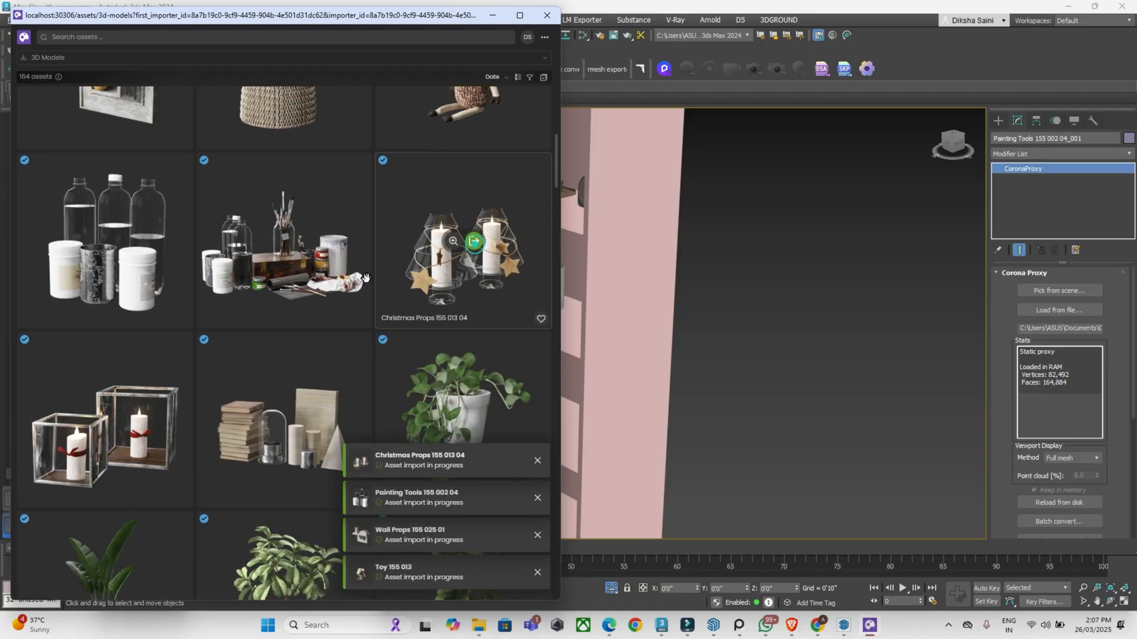
pyautogui.scroll(-2, 365, 277)
pyautogui.click(115, 301)
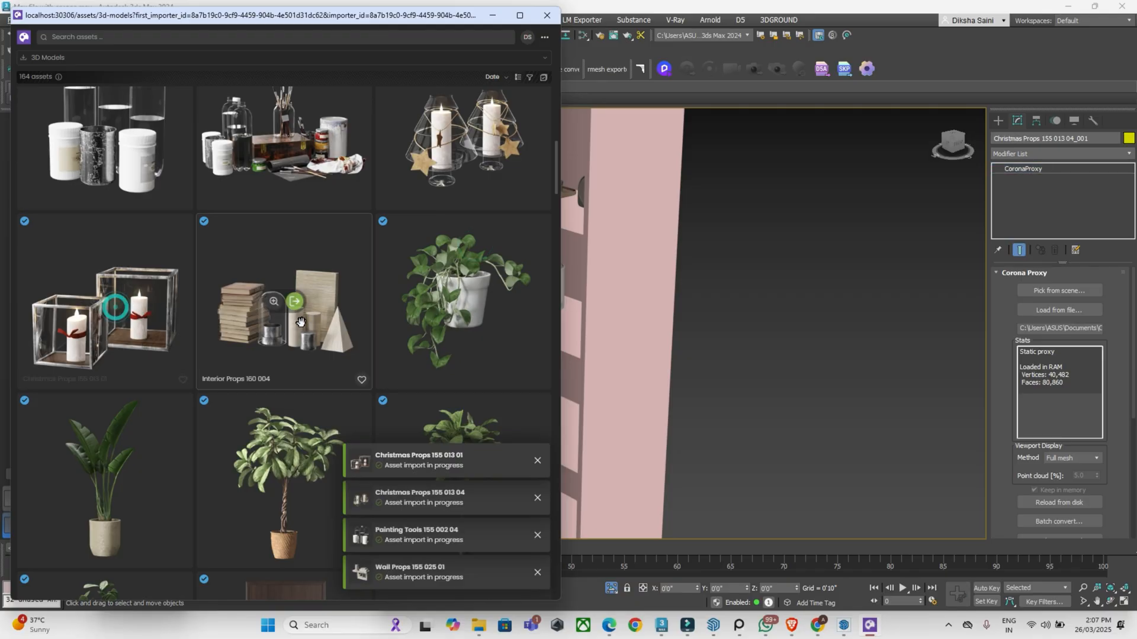
pyautogui.scroll(-5, 362, 291)
pyautogui.click(474, 305)
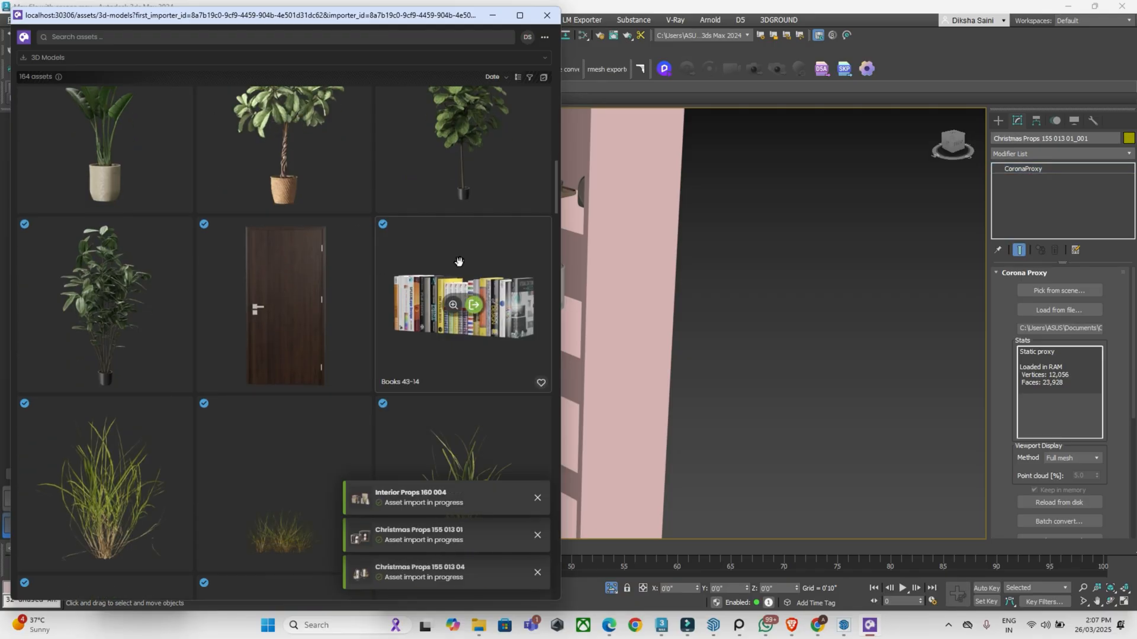
pyautogui.scroll(-10, 473, 308)
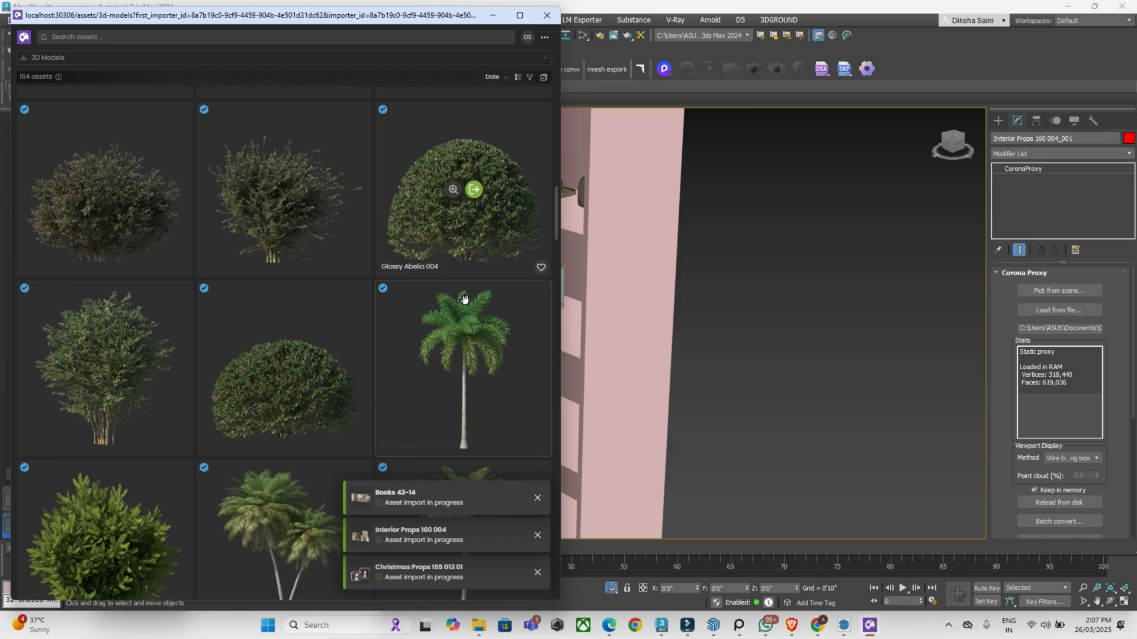
pyautogui.click(547, 15)
# Select all the imported models at the origin and move them about 4'3" along the Y axis
pyautogui.scroll(-6, 521, 312)
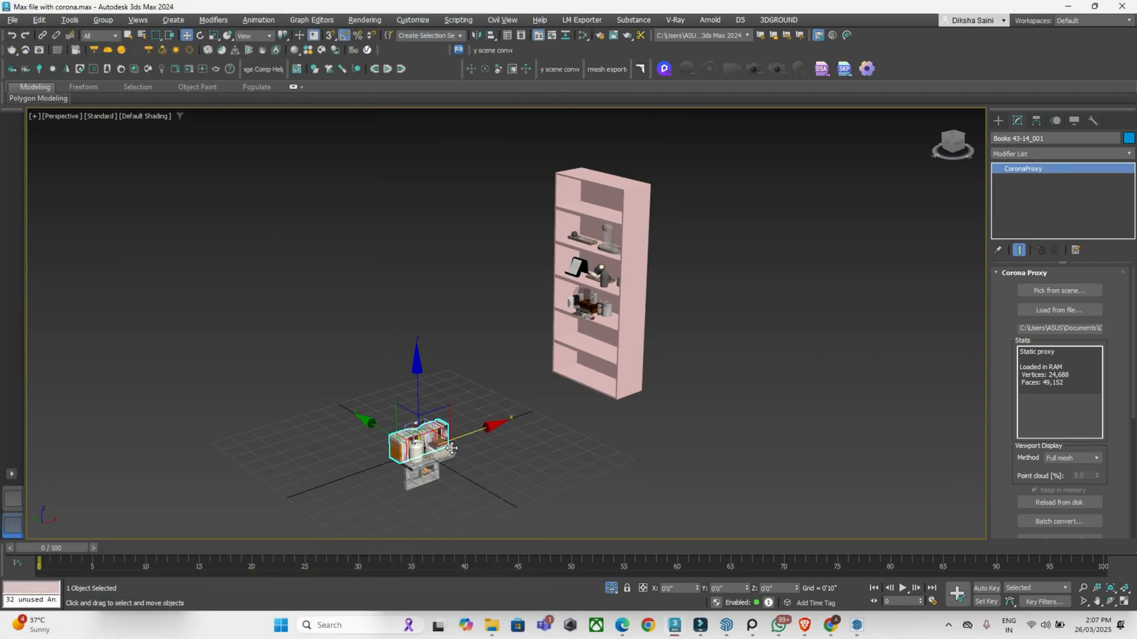
pyautogui.moveTo(451, 496); pyautogui.dragTo(304, 350)
pyautogui.click(388, 311)
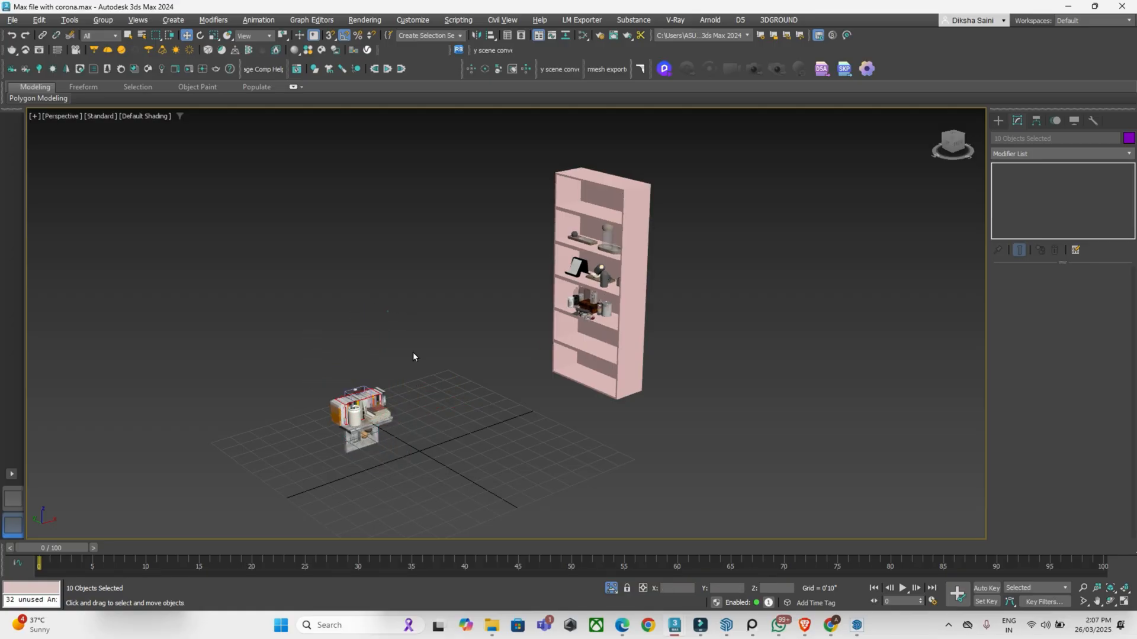
# Select all ten imported models and rotate them -90 degrees about the Z axis in the top view
pyautogui.scroll(5, 361, 399)
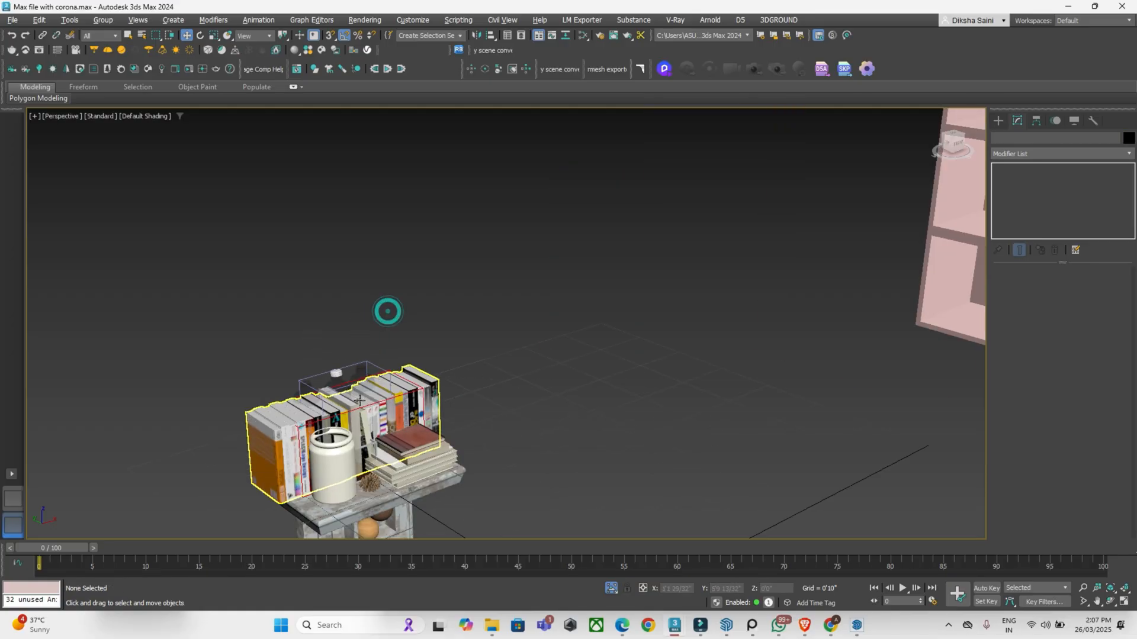
pyautogui.click(435, 391)
pyautogui.scroll(-3, 442, 290)
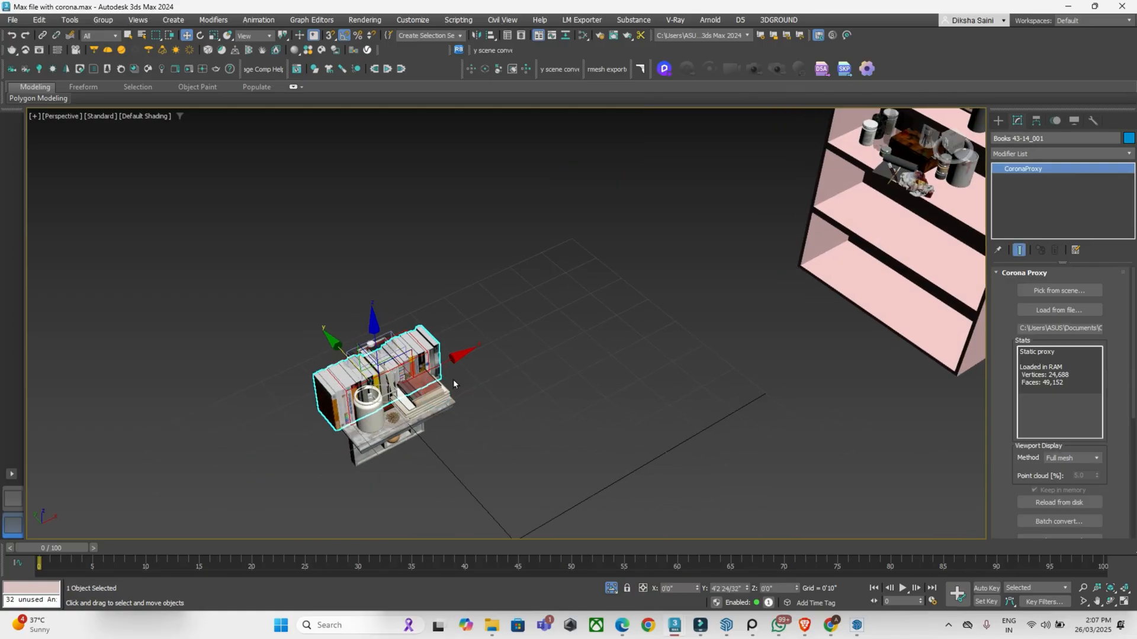
pyautogui.moveTo(536, 526); pyautogui.dragTo(332, 379)
pyautogui.hotkey('alt', 'w')
pyautogui.rightClick(444, 255)
pyautogui.hotkey('alt', 'w')
pyautogui.scroll(-5, 675, 275)
pyautogui.moveTo(563, 251); pyautogui.dragTo(584, 340, button='middle')
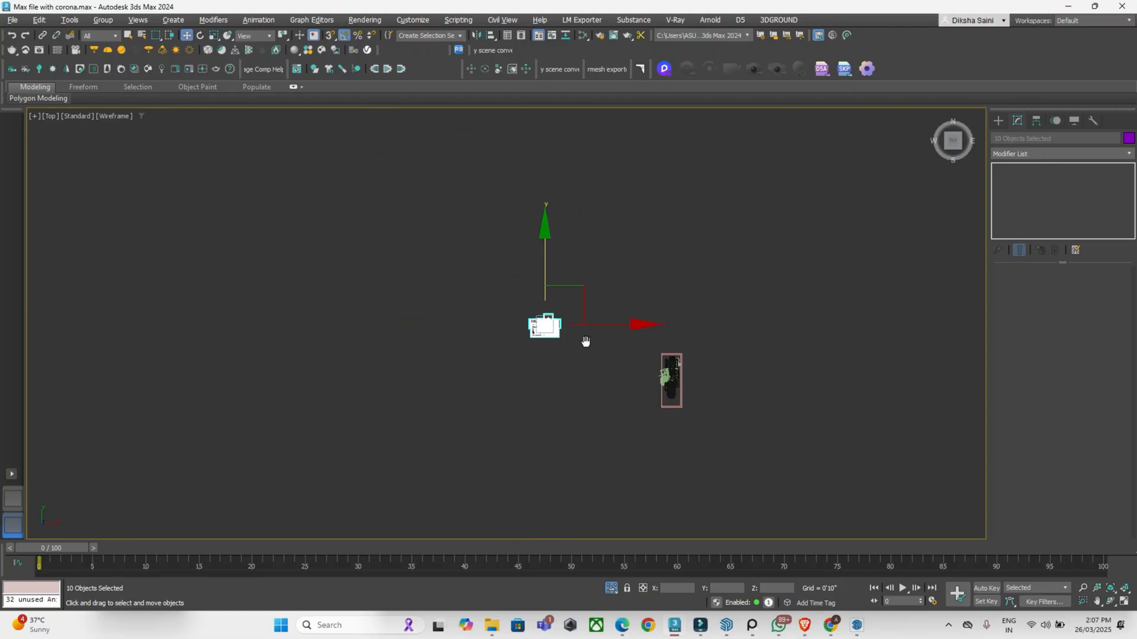
pyautogui.scroll(4, 569, 323)
pyautogui.press('e')
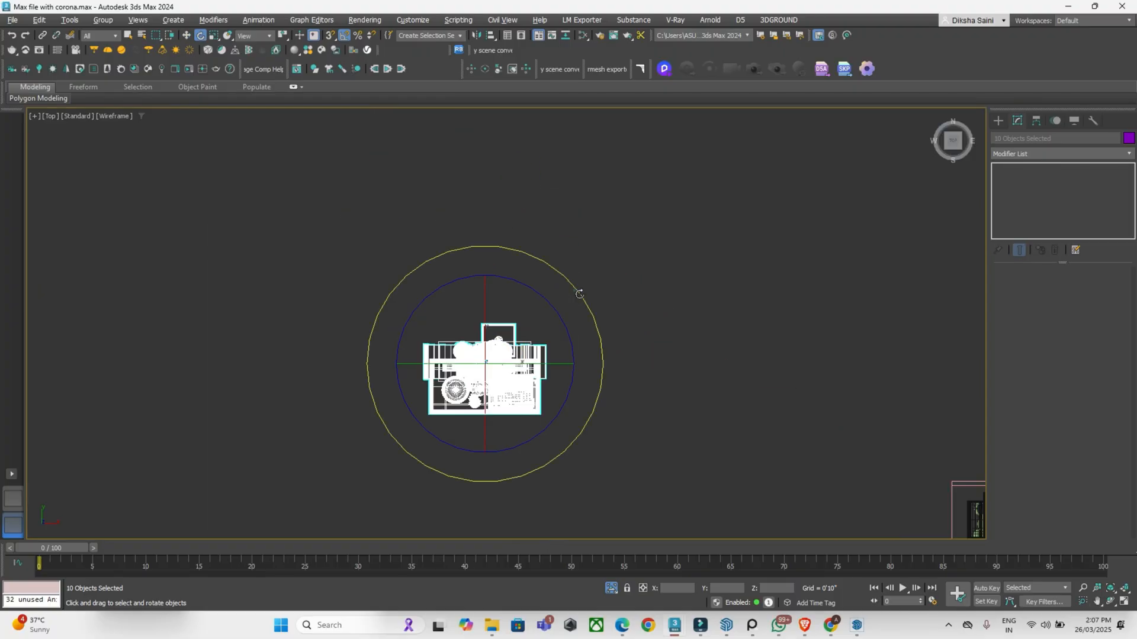
pyautogui.moveTo(580, 294); pyautogui.dragTo(616, 332)
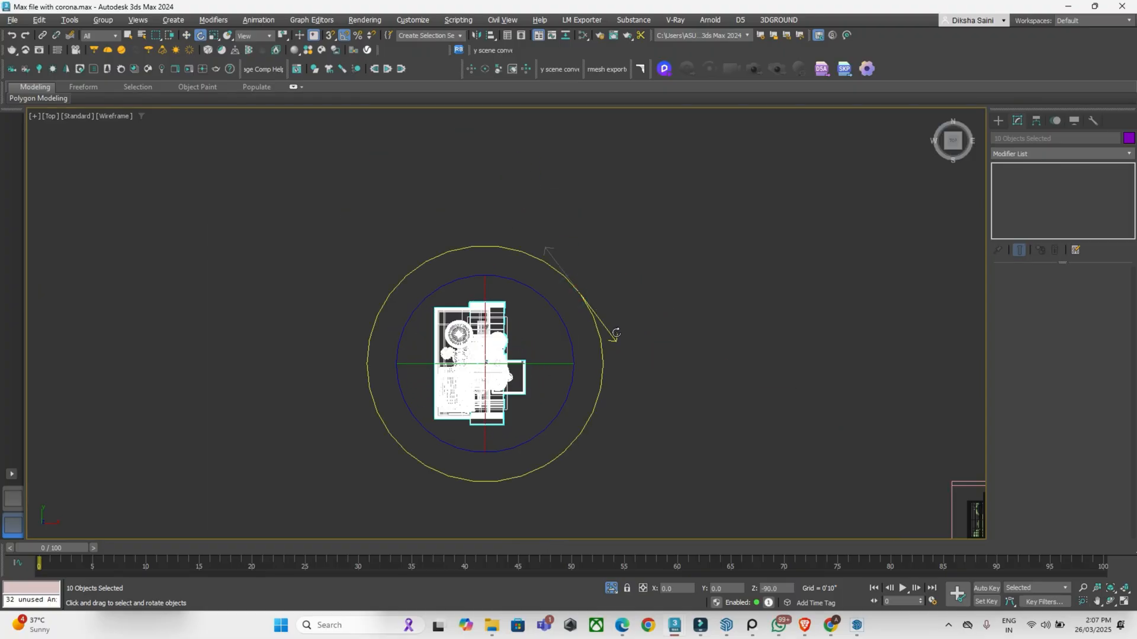
pyautogui.click(633, 223)
# Place the Books 43-14 row in the shelf's second compartment from the bottom with Select and Place and move it back inside
pyautogui.hotkey('alt', 'w')
pyautogui.hotkey('alt', 'w')
pyautogui.moveTo(484, 353)
pyautogui.keyDown('alt'); pyautogui.mouseDown(button='middle')
pyautogui.moveTo(495, 335)
pyautogui.moveTo(492, 349)
pyautogui.mouseUp(button='middle'); pyautogui.keyUp('alt')
pyautogui.scroll(4, 492, 349)
pyautogui.click(516, 239)
pyautogui.moveTo(516, 240); pyautogui.dragTo(334, 255, button='middle')
pyautogui.click(227, 35)
pyautogui.rightClick(227, 35)
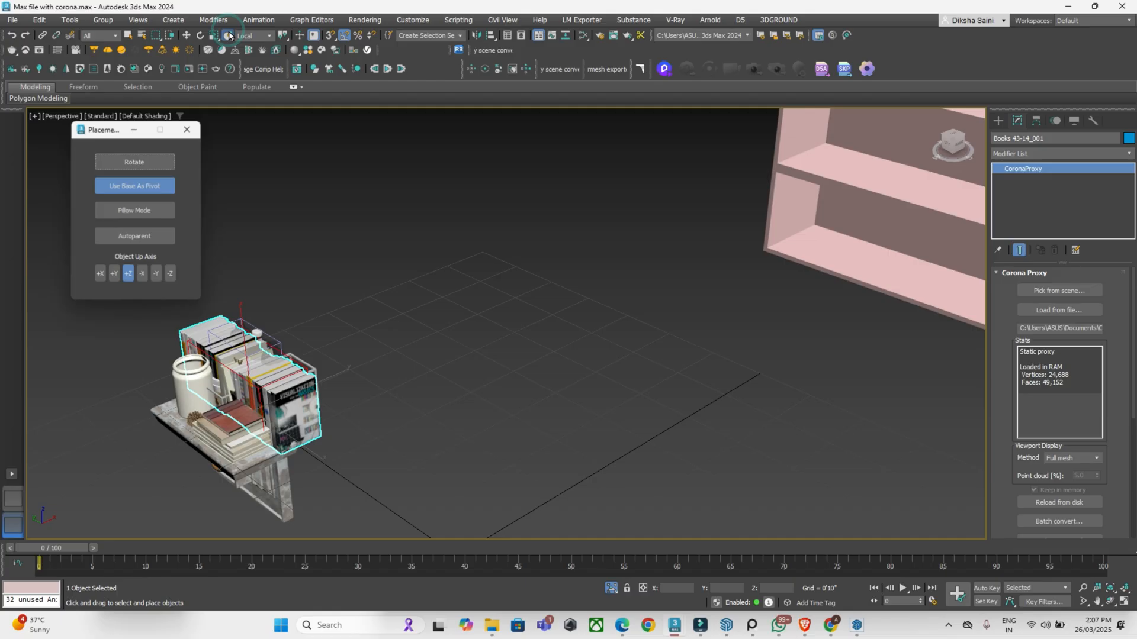
pyautogui.moveTo(295, 428); pyautogui.dragTo(690, 297)
pyautogui.scroll(-3, 228, 488)
pyautogui.scroll(4, 615, 240)
pyautogui.keyDown('alt'); pyautogui.moveTo(852, 324); pyautogui.dragTo(838, 274, button='middle'); pyautogui.keyUp('alt')
pyautogui.press('w')
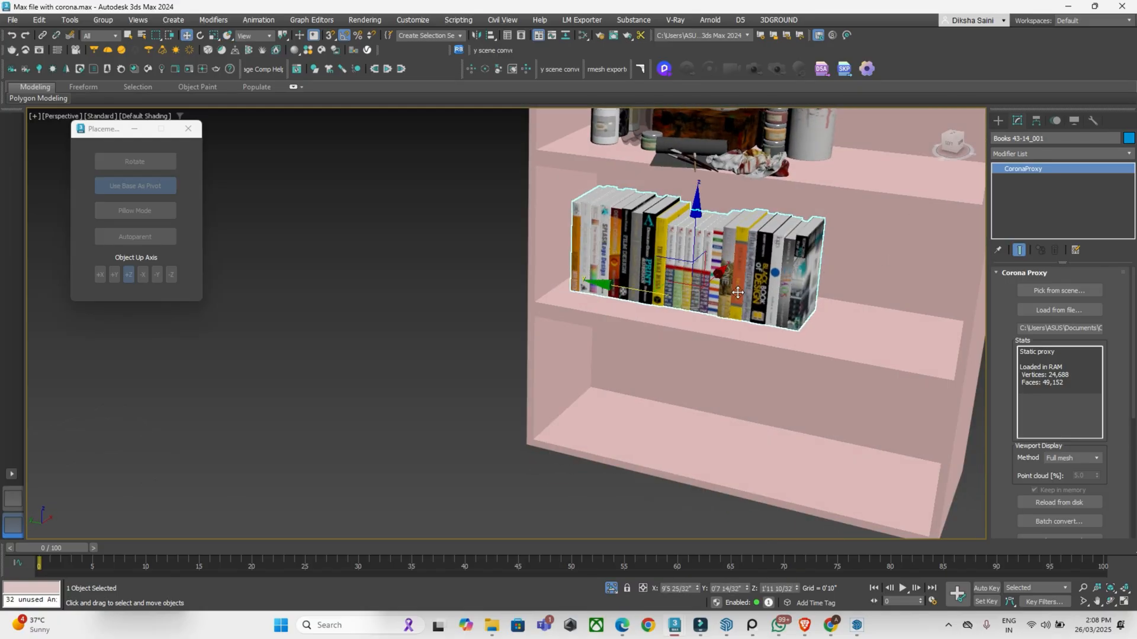
pyautogui.scroll(-5, 620, 287)
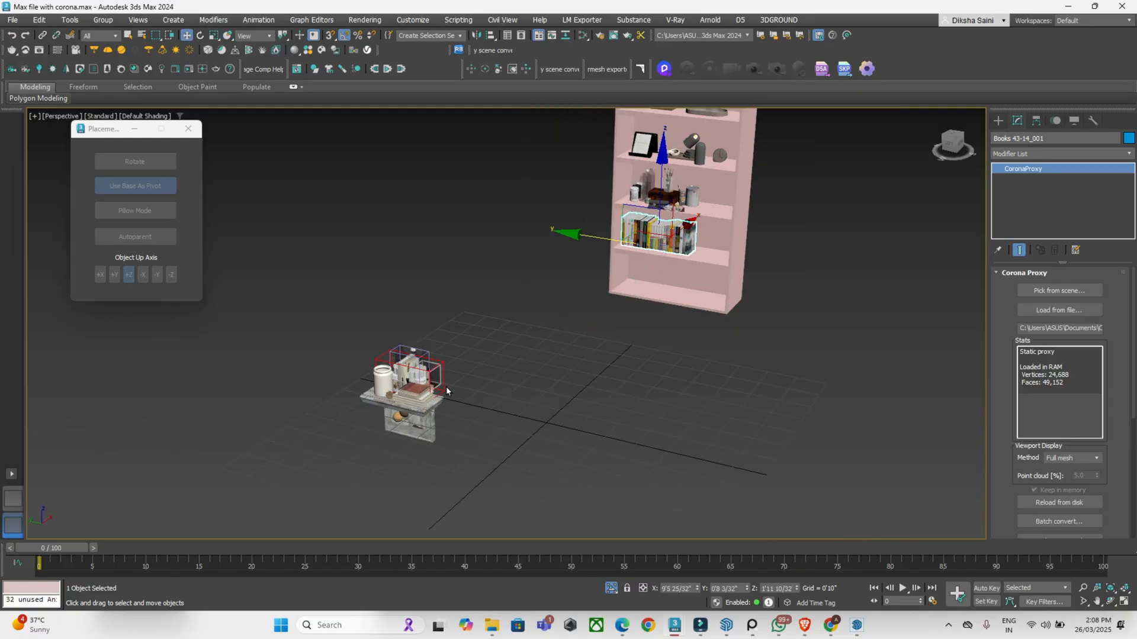
# Move the Wall Props 155 025 01 set over to the shelf with Select and Place and leave it standing beside the unit
pyautogui.scroll(3, 450, 392)
pyautogui.click(470, 453)
pyautogui.scroll(-5, 469, 454)
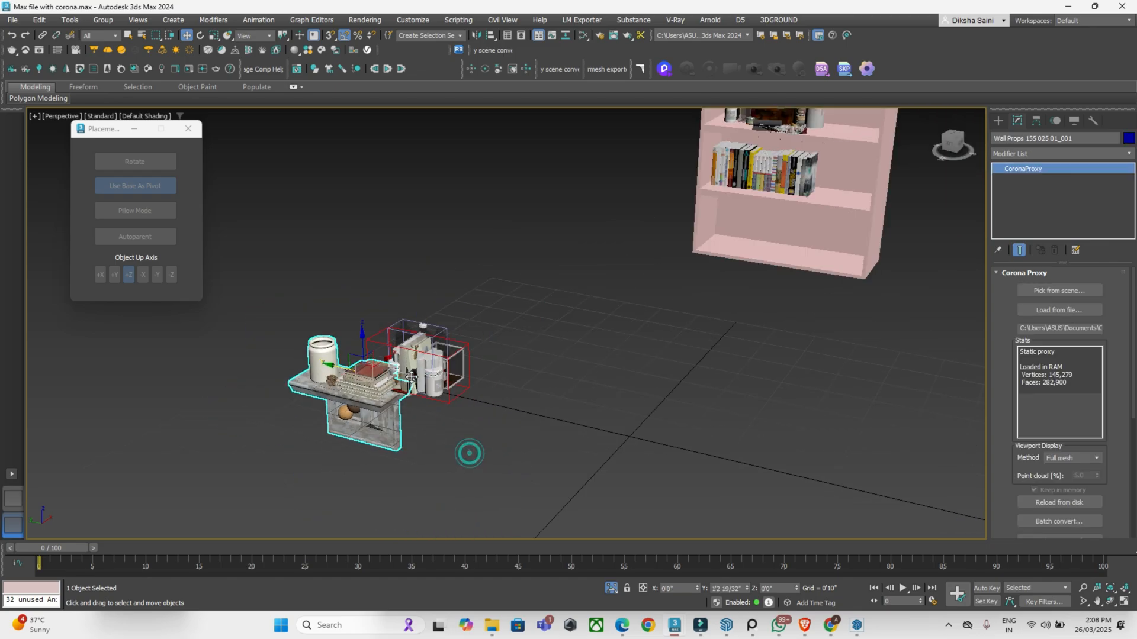
pyautogui.press('r')
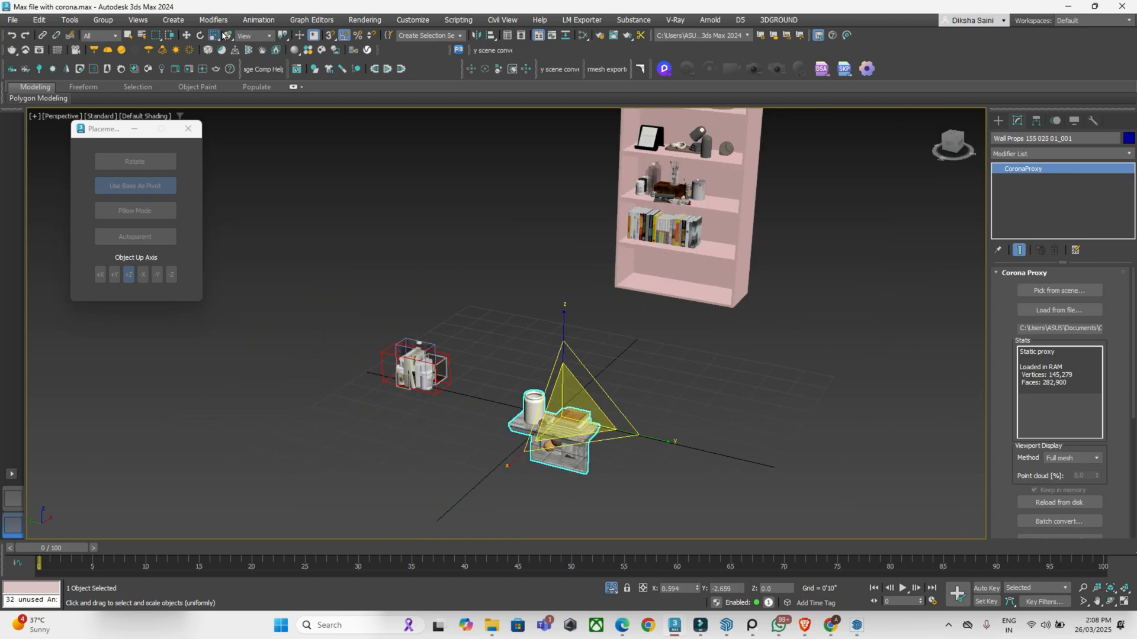
pyautogui.click(228, 35)
pyautogui.moveTo(582, 471); pyautogui.dragTo(627, 305)
pyautogui.scroll(6, 626, 305)
pyautogui.scroll(-6, 683, 446)
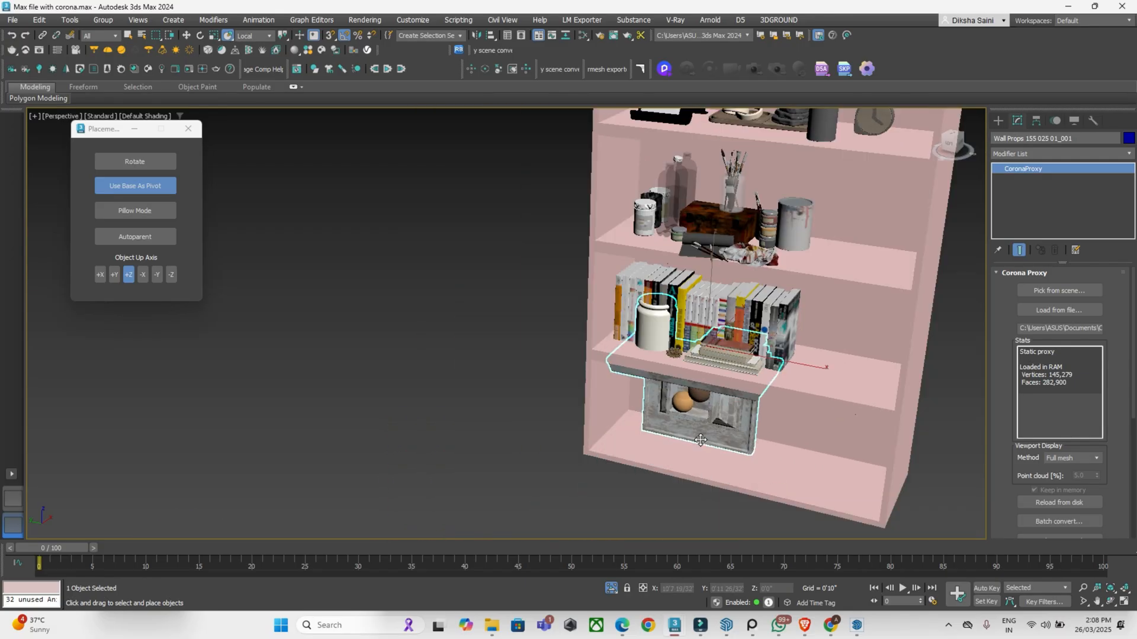
pyautogui.moveTo(683, 426); pyautogui.dragTo(520, 485)
pyautogui.moveTo(520, 485); pyautogui.dragTo(543, 360, button='middle')
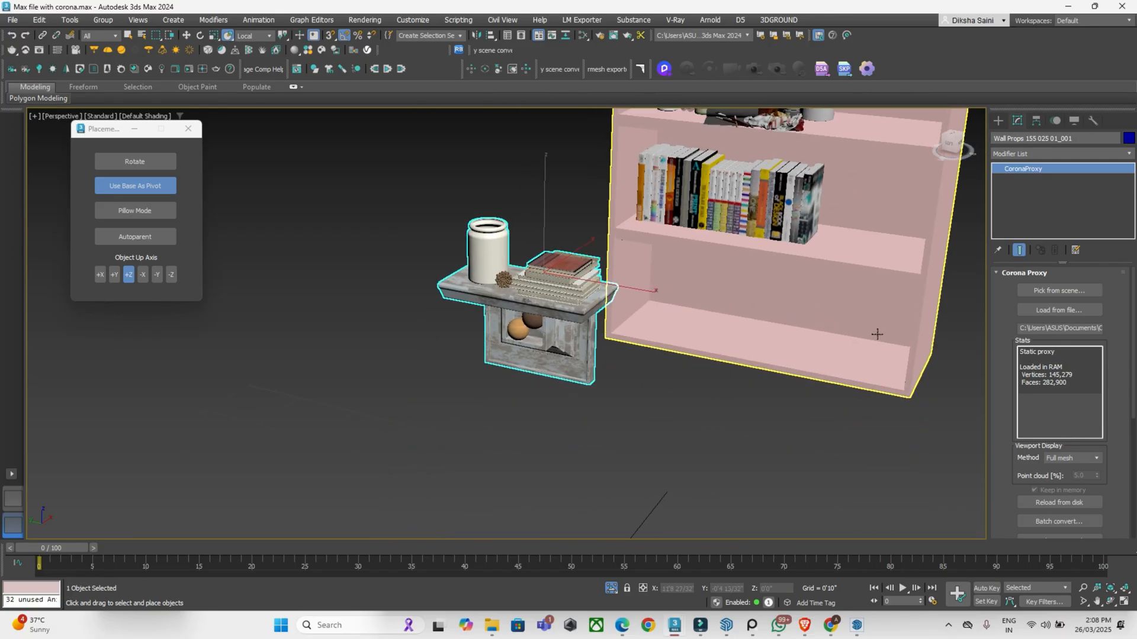
# Duplicate the Wall Props 155 025 01 proxy to a mesh, delete the original proxy and select the mesh copy
pyautogui.scroll(-2, 1127, 469)
pyautogui.click(1086, 505)
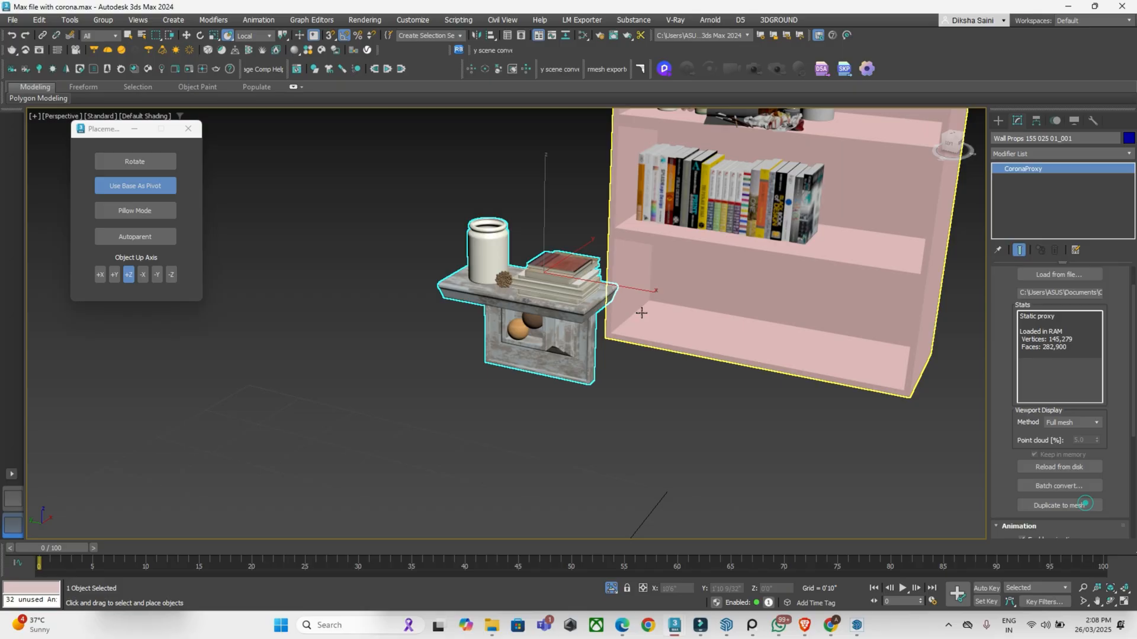
pyautogui.press('w')
pyautogui.keyDown('shift'); pyautogui.moveTo(561, 256); pyautogui.dragTo(487, 372); pyautogui.keyUp('shift')
pyautogui.press('Delete')
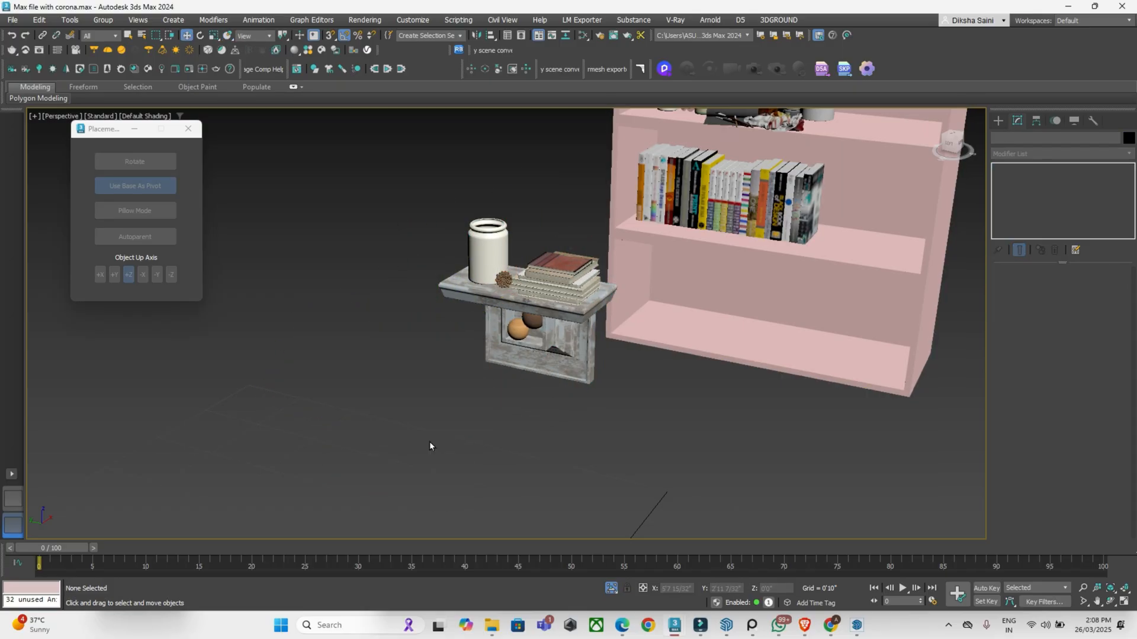
pyautogui.click(569, 326)
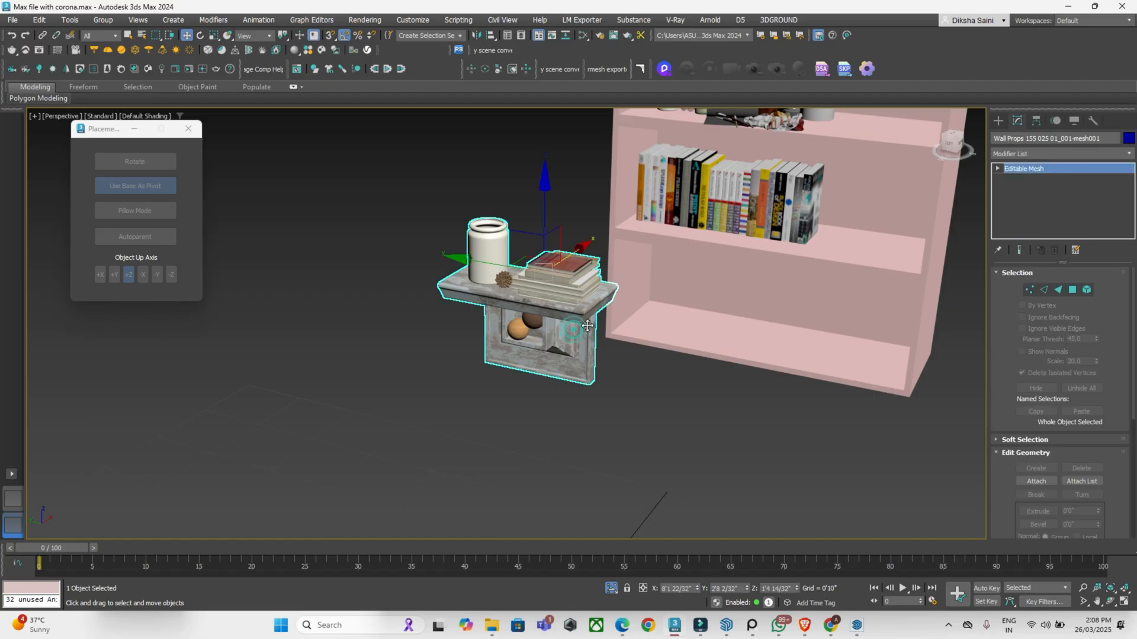
# Delete the bracket elements below the board of the Wall Props mesh copy at element level
pyautogui.scroll(2, 570, 326)
pyautogui.click(1086, 289)
pyautogui.moveTo(566, 483); pyautogui.dragTo(499, 365)
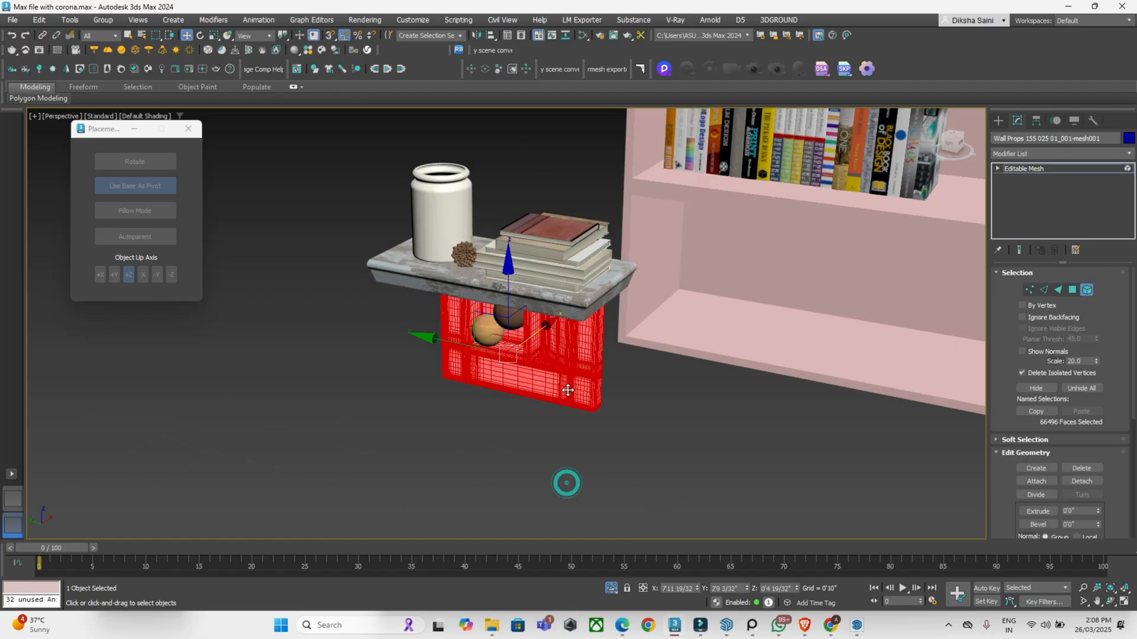
pyautogui.moveTo(566, 388); pyautogui.dragTo(520, 414, button='middle')
pyautogui.press('Delete')
# Delete the two balls and the wall shelf board from the mesh, keeping the jar, pine cone and books
pyautogui.scroll(3, 481, 385)
pyautogui.moveTo(323, 256); pyautogui.dragTo(321, 254)
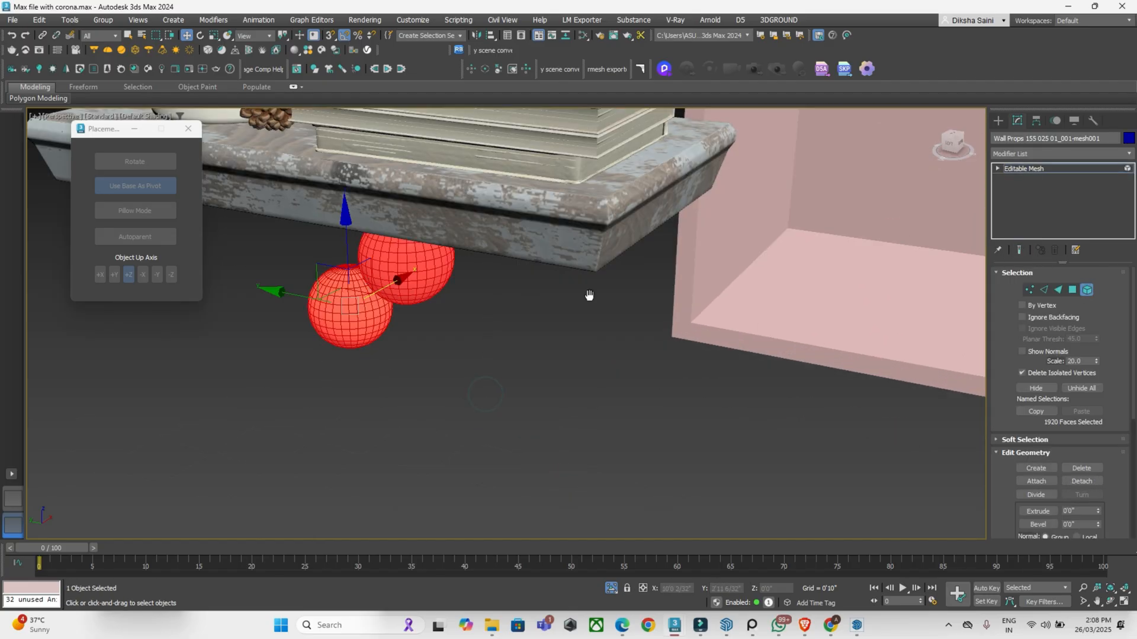
pyautogui.moveTo(668, 296); pyautogui.dragTo(661, 349, button='middle')
pyautogui.scroll(-3, 638, 328)
pyautogui.press('Delete')
pyautogui.moveTo(620, 473); pyautogui.dragTo(595, 443)
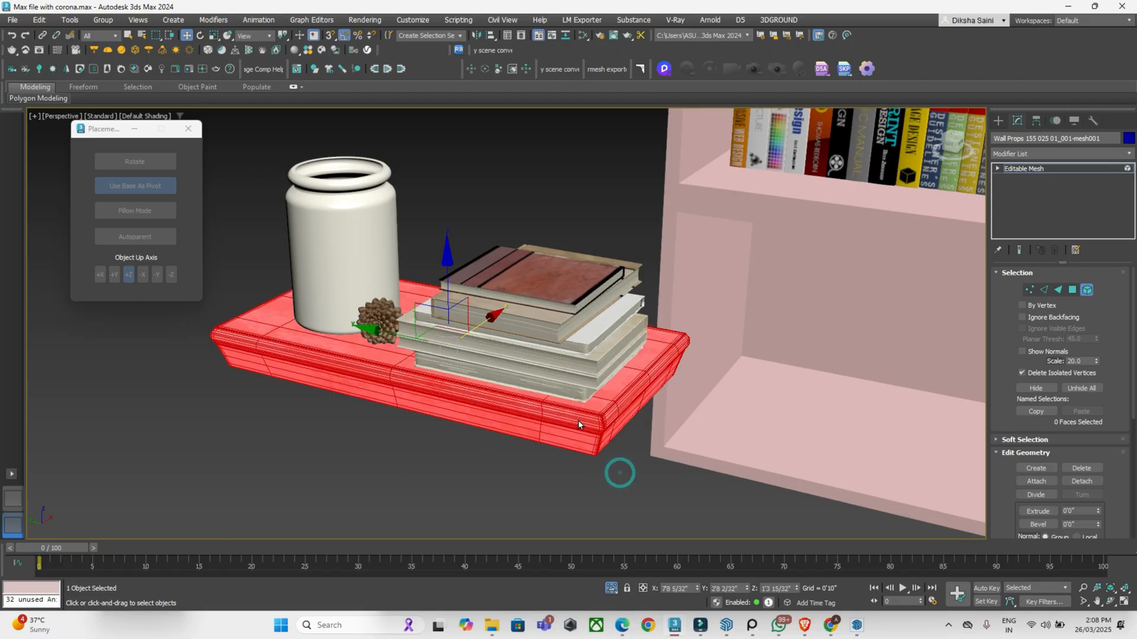
pyautogui.press('Delete')
# Exit element editing and place the jar, pine cone and book set in the shelf's bottom compartment with Select and Place
pyautogui.click(997, 120)
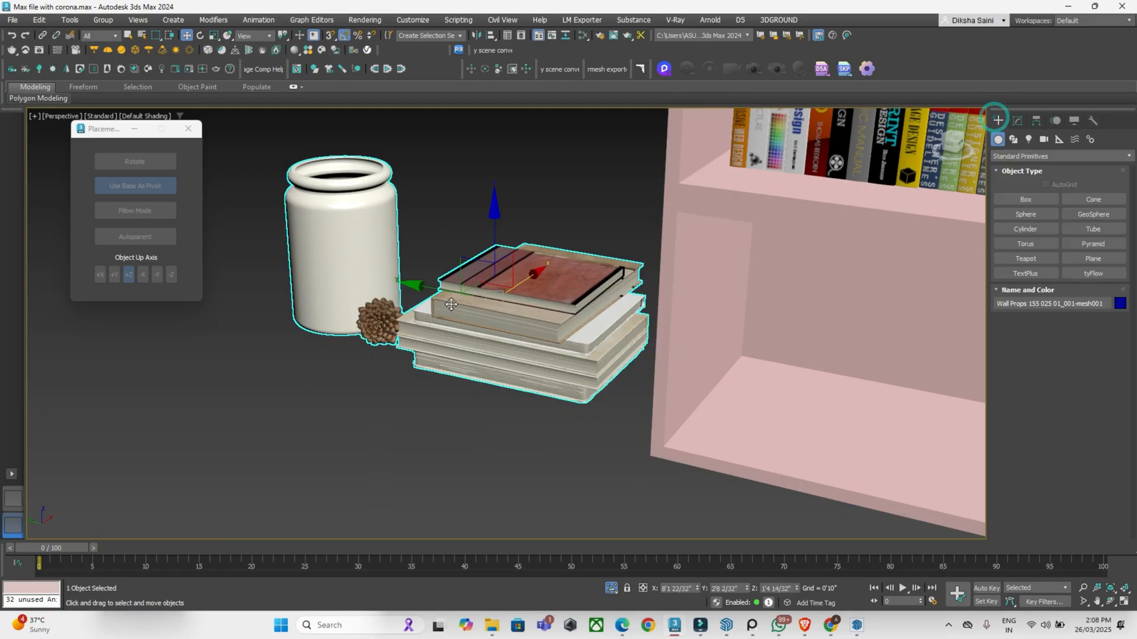
pyautogui.click(228, 36)
pyautogui.moveTo(494, 293); pyautogui.dragTo(886, 393)
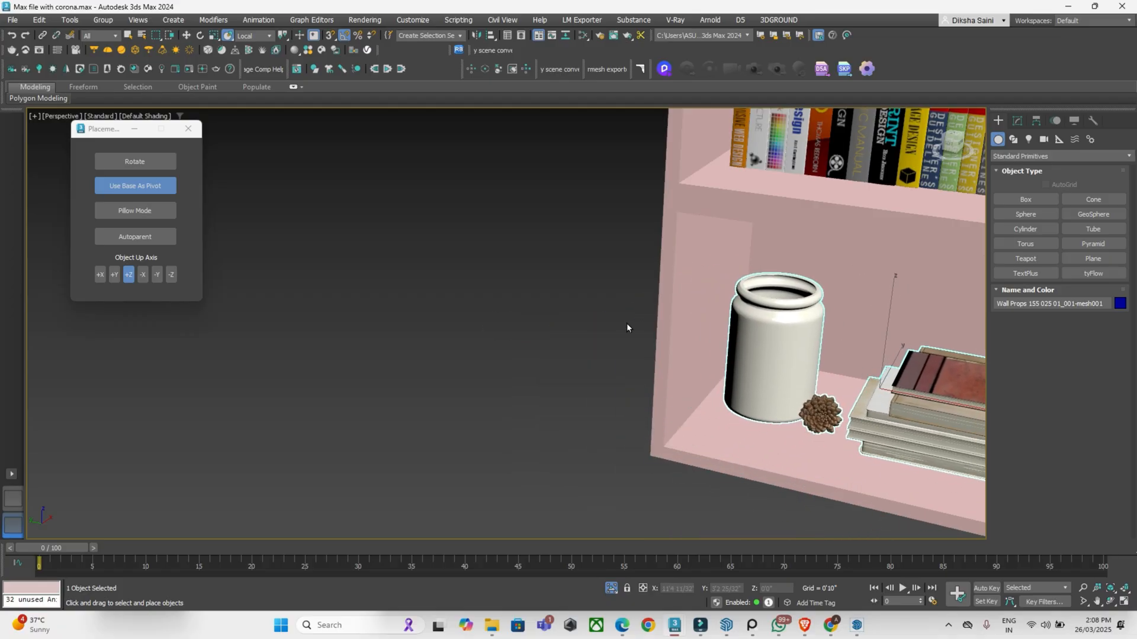
pyautogui.scroll(-10, 626, 322)
pyautogui.scroll(3, 576, 398)
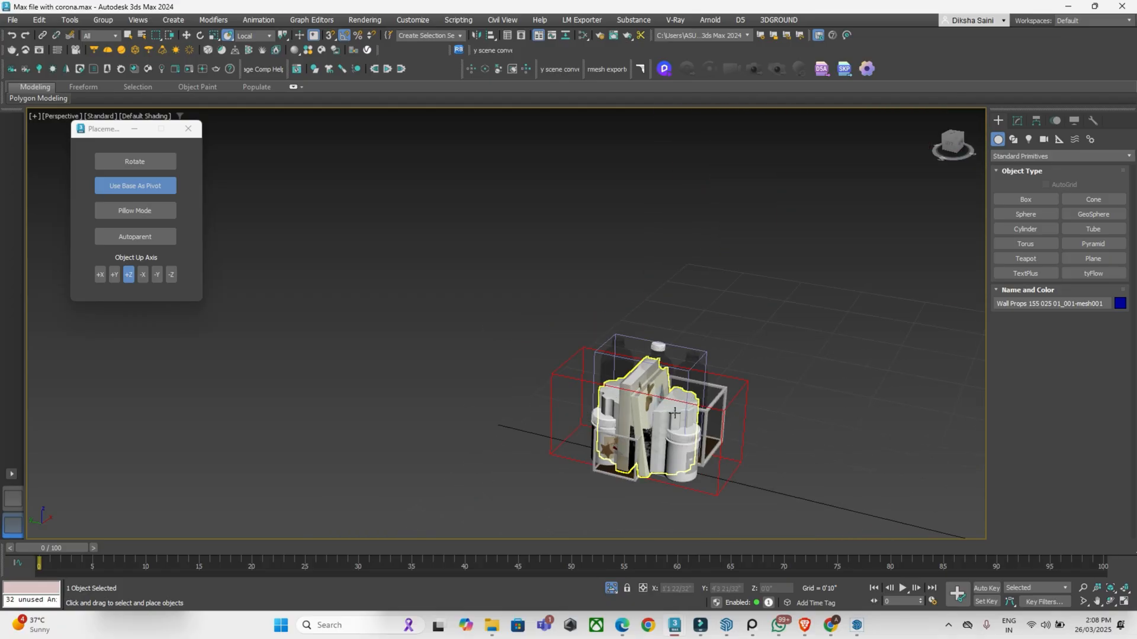
# Move Interior Props 160 004, Books 008, Decorative Jar 83-09 and Painting Tools 155 002 04 apart from the overlapping pile
pyautogui.click(666, 428)
pyautogui.press('w')
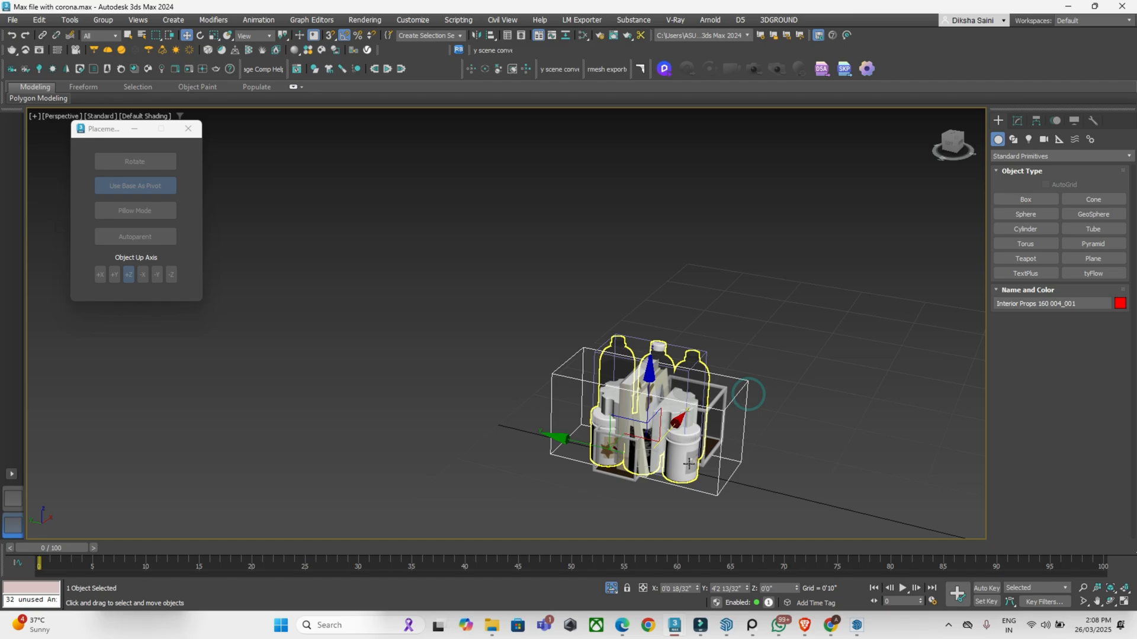
pyautogui.moveTo(666, 427); pyautogui.dragTo(776, 284)
pyautogui.click(628, 425)
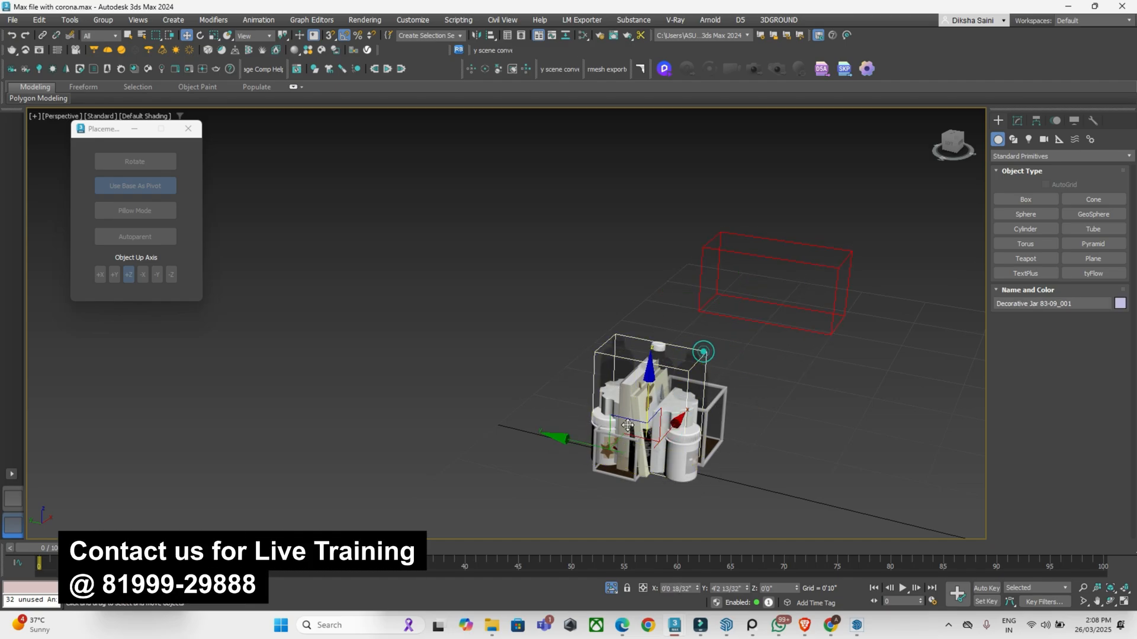
pyautogui.moveTo(661, 415); pyautogui.dragTo(575, 491)
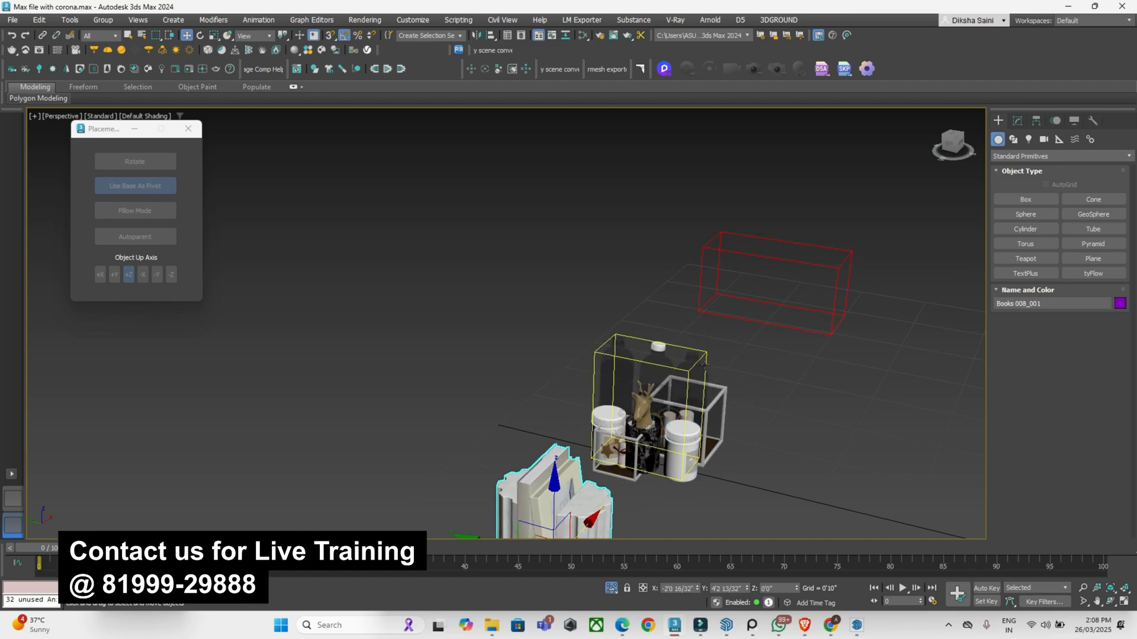
pyautogui.moveTo(706, 356); pyautogui.dragTo(775, 285)
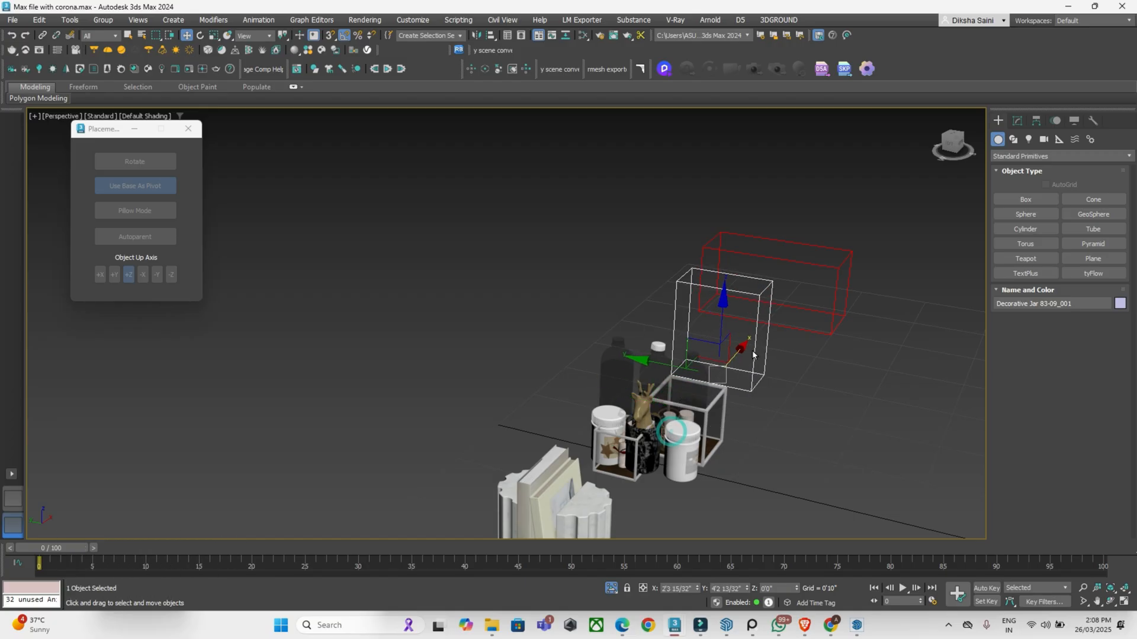
pyautogui.click(681, 436)
pyautogui.scroll(-4, 681, 436)
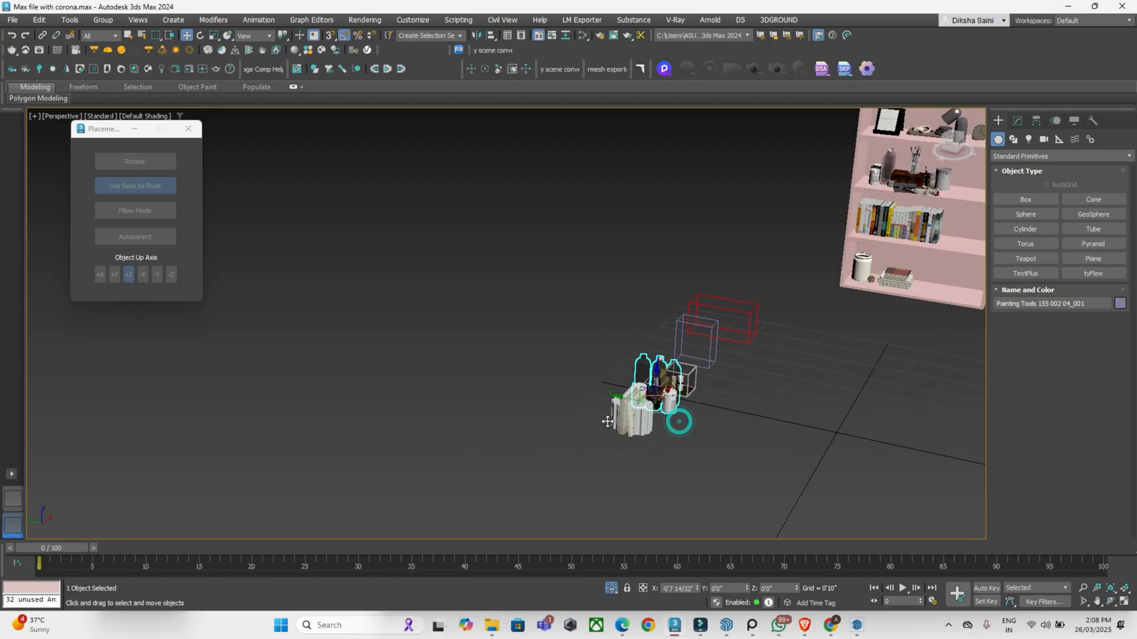
pyautogui.moveTo(592, 438); pyautogui.dragTo(548, 471)
# Separate the remaining overlapping props by moving Christmas Props 155 013 01, the decorative deer and Christmas Props 155 013 04 apart
pyautogui.scroll(5, 681, 452)
pyautogui.click(714, 338)
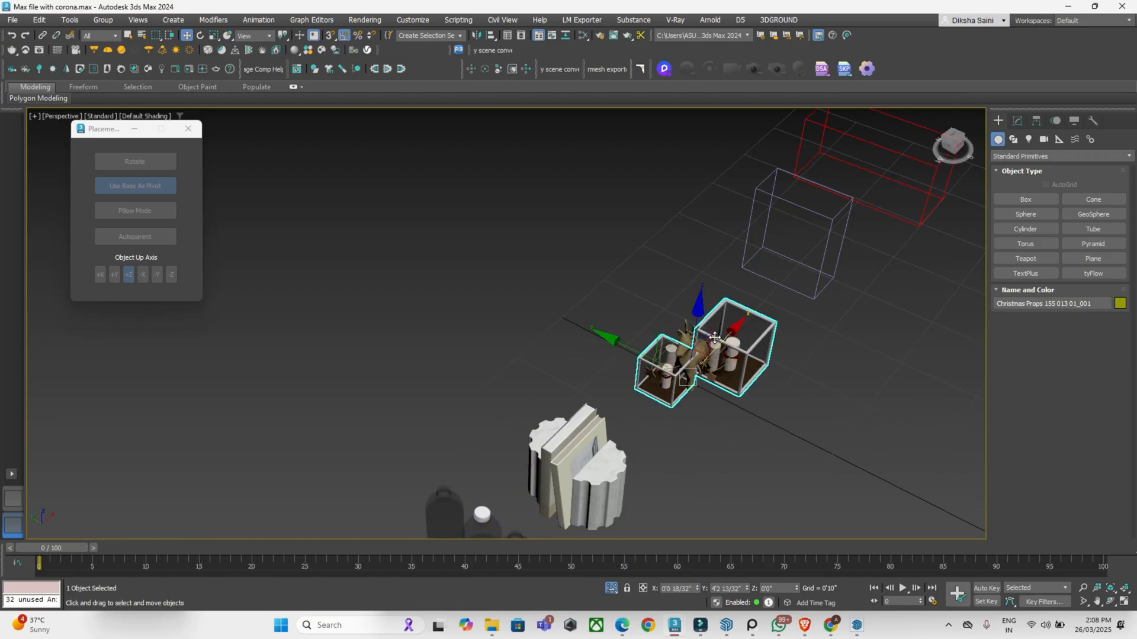
pyautogui.moveTo(728, 336); pyautogui.dragTo(651, 303)
pyautogui.click(689, 355)
pyautogui.moveTo(689, 355); pyautogui.dragTo(815, 414)
pyautogui.click(714, 362)
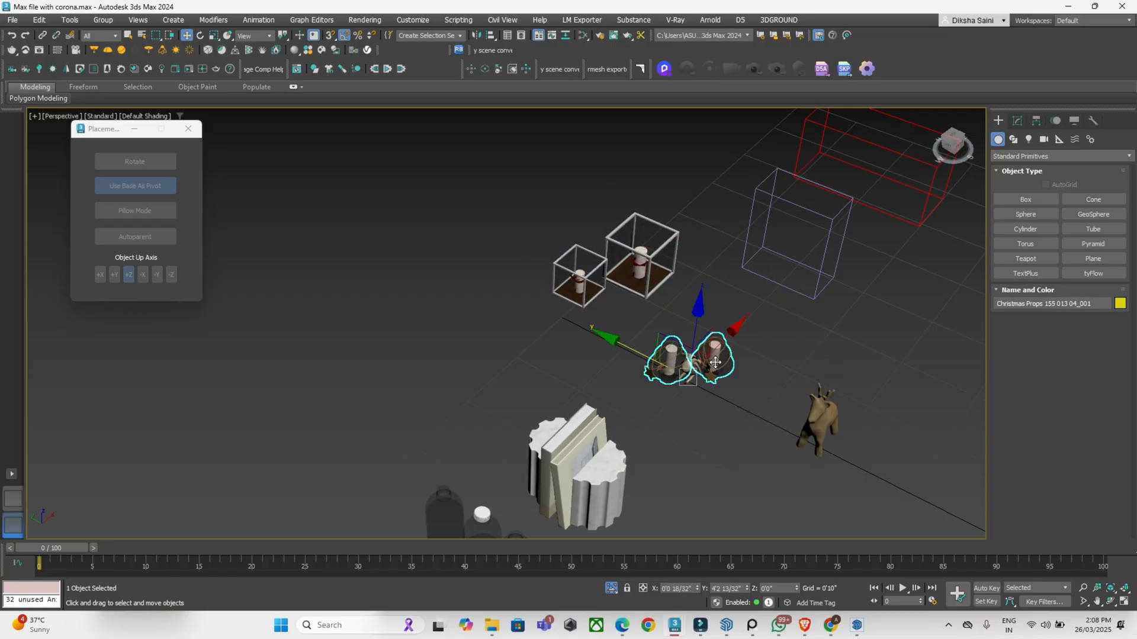
pyautogui.moveTo(627, 348); pyautogui.dragTo(835, 454)
pyautogui.moveTo(835, 454); pyautogui.dragTo(587, 337, button='middle')
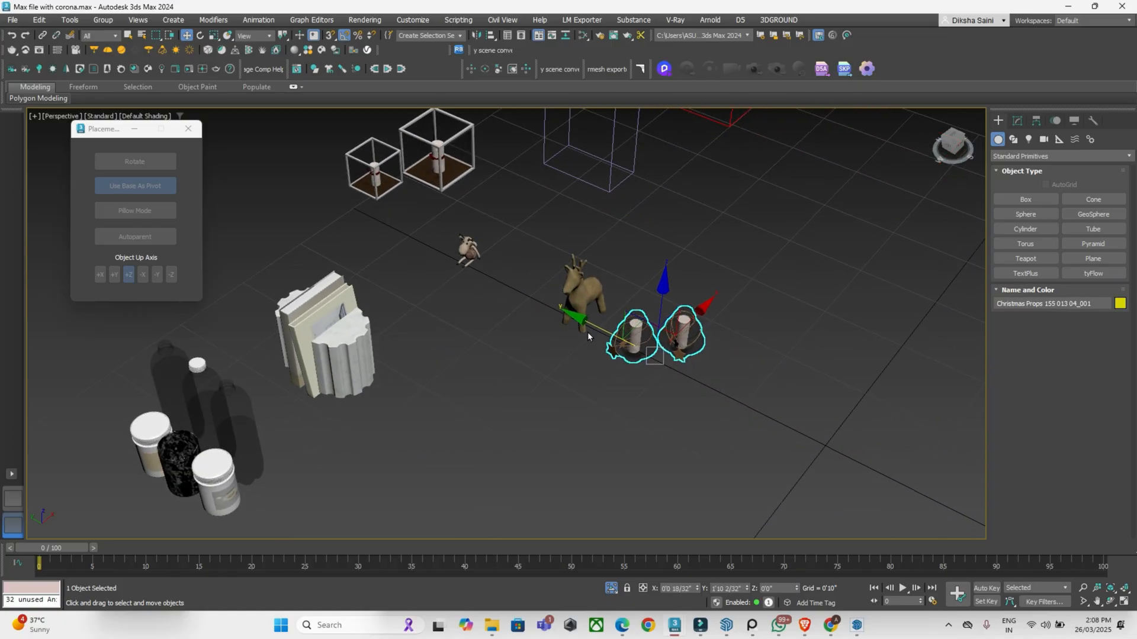
# Set the viewport display of the Interior Props 160 004 and Decorative Jar 83-09 proxies to Full mesh
pyautogui.moveTo(725, 190); pyautogui.dragTo(811, 273, button='middle')
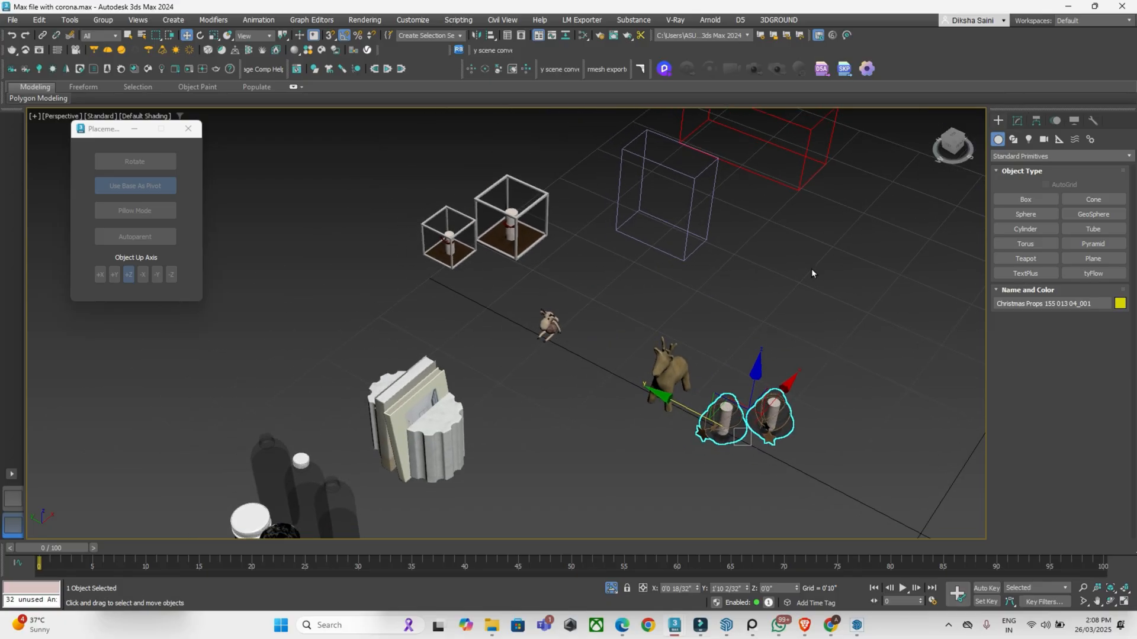
pyautogui.moveTo(773, 140); pyautogui.dragTo(774, 141)
pyautogui.click(1018, 121)
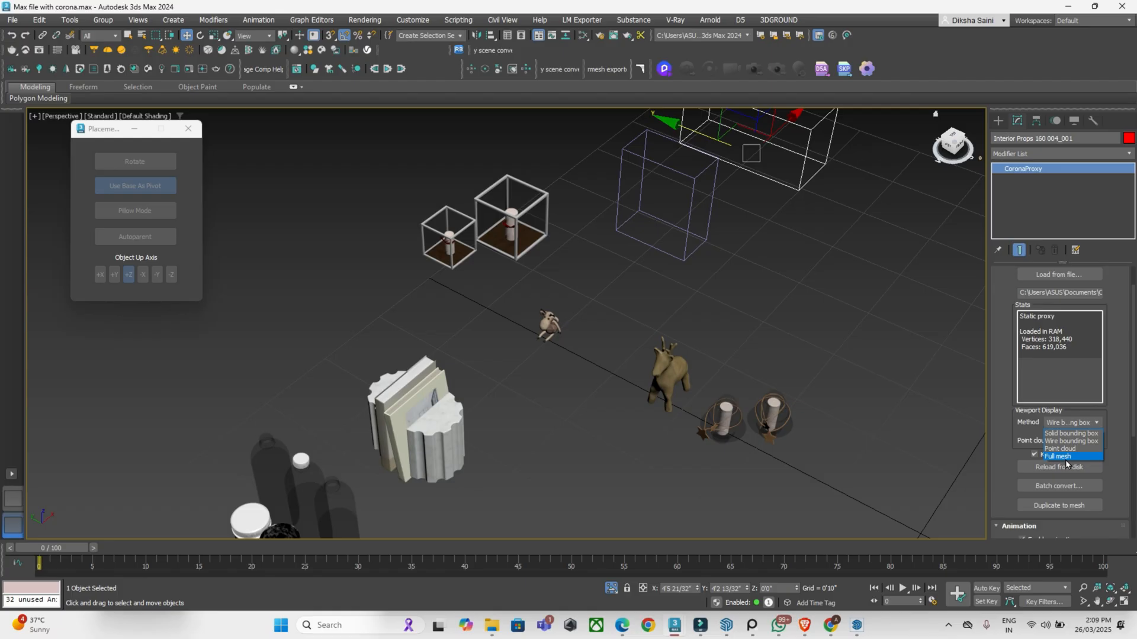
pyautogui.click(1060, 456)
pyautogui.click(766, 244)
pyautogui.click(1092, 422)
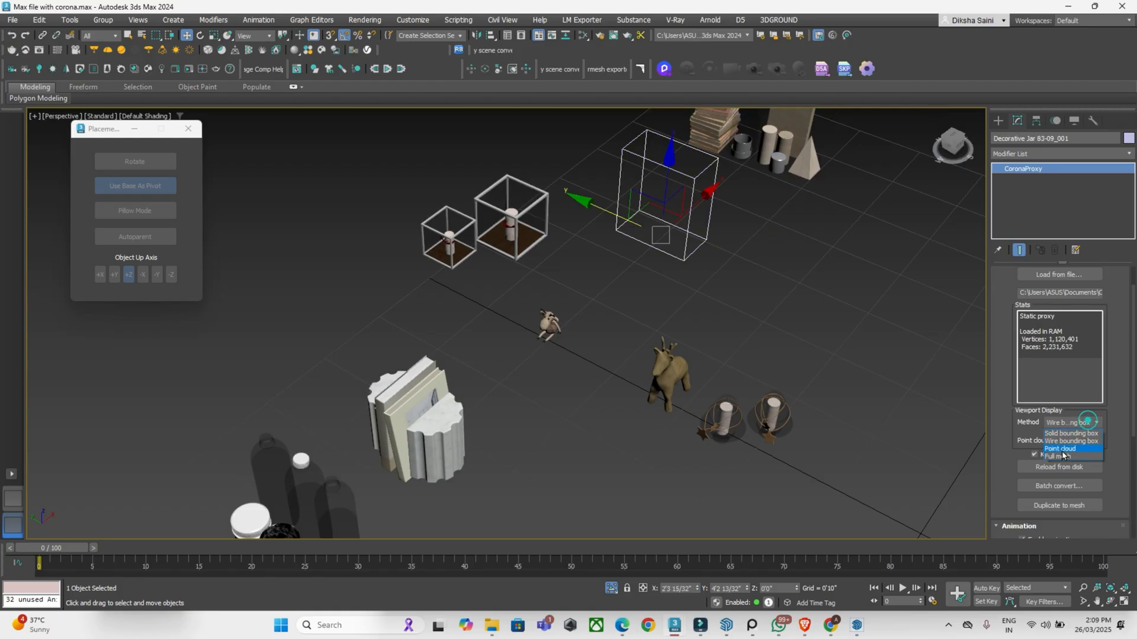
pyautogui.click(1059, 457)
pyautogui.scroll(-3, 748, 289)
pyautogui.click(741, 297)
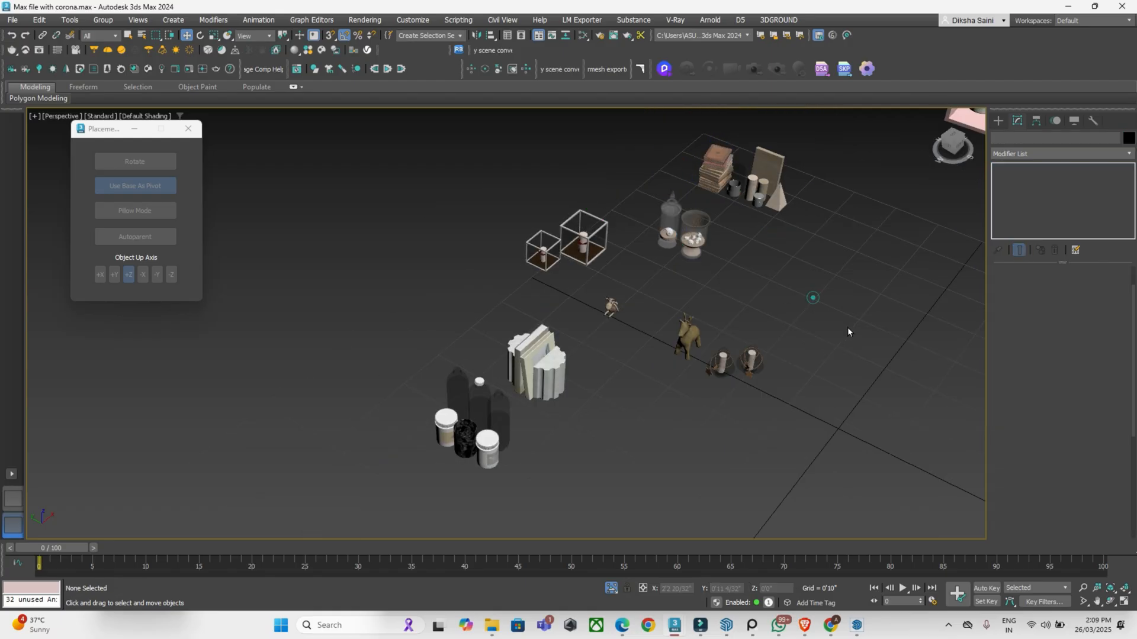
# Place Interior Props 160 004 in the shelf's bottom compartment, to the right of the stacked books, with Select and Place
pyautogui.moveTo(812, 298); pyautogui.dragTo(716, 330, button='middle')
pyautogui.moveTo(680, 299); pyautogui.dragTo(648, 205)
pyautogui.moveTo(698, 249); pyautogui.dragTo(655, 299, button='middle')
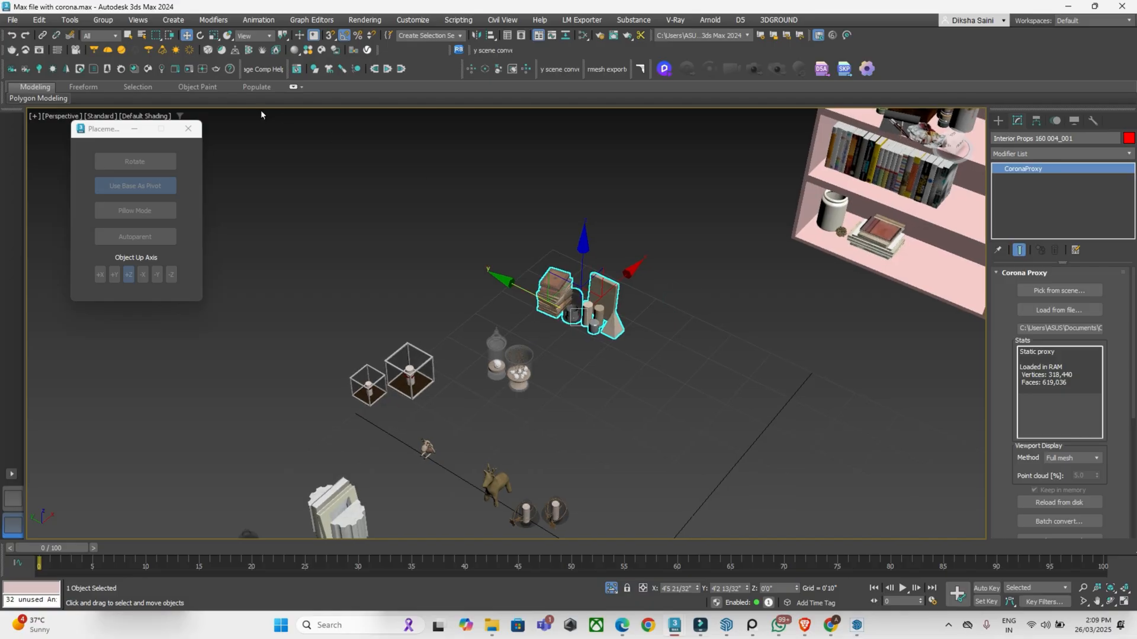
pyautogui.click(228, 35)
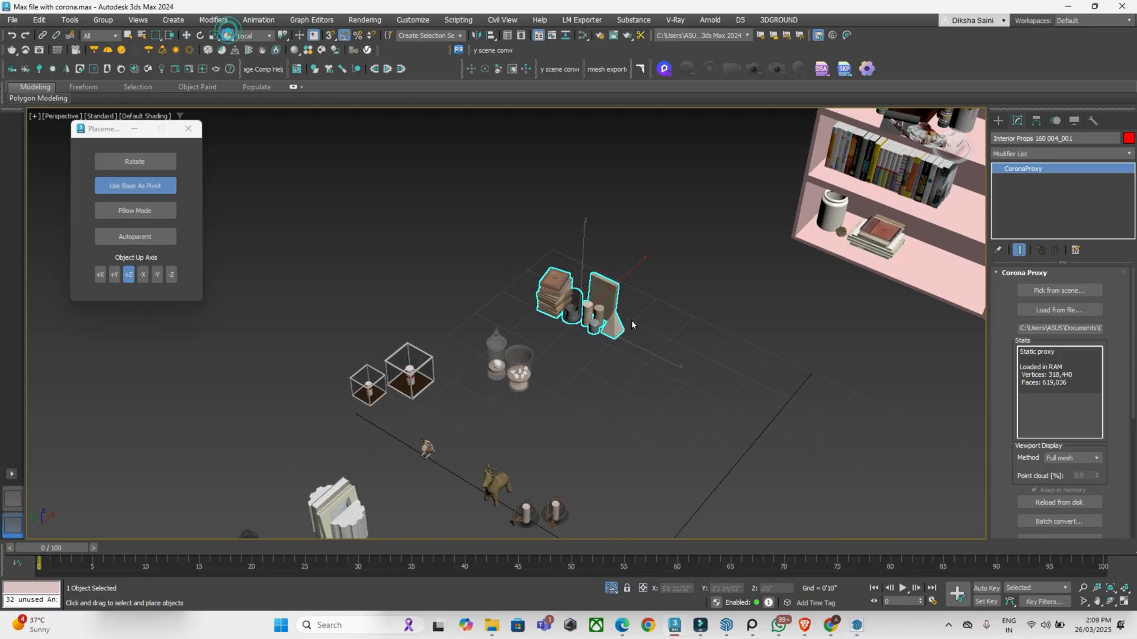
pyautogui.moveTo(576, 320); pyautogui.dragTo(588, 349)
pyautogui.scroll(-4, 616, 338)
pyautogui.scroll(4, 663, 296)
pyautogui.scroll(-4, 615, 334)
pyautogui.scroll(1, 588, 349)
pyautogui.keyDown('alt'); pyautogui.moveTo(590, 348); pyautogui.dragTo(604, 374, button='middle'); pyautogui.keyUp('alt')
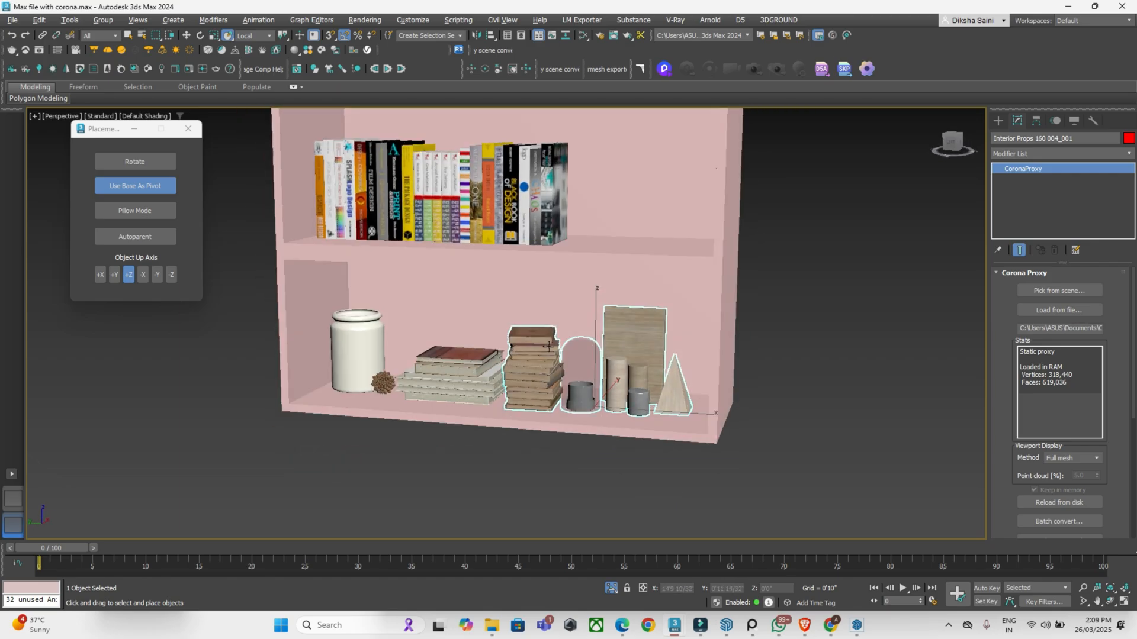
pyautogui.moveTo(604, 375); pyautogui.dragTo(605, 408)
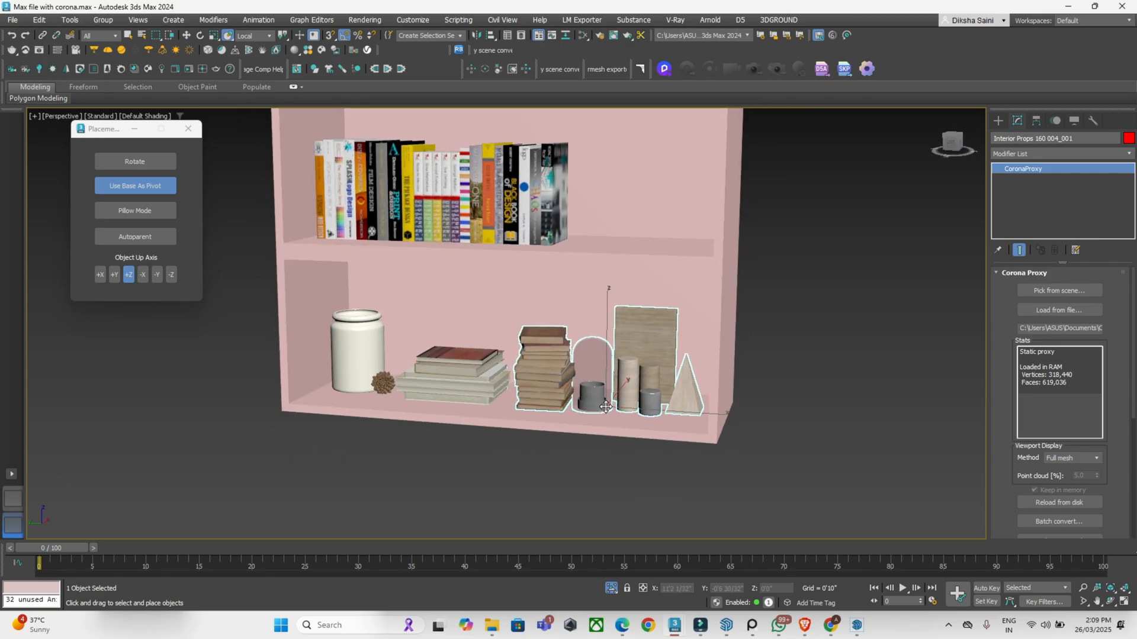
pyautogui.keyDown('alt'); pyautogui.moveTo(630, 408); pyautogui.dragTo(612, 404, button='middle'); pyautogui.keyUp('alt')
# Scale Interior Props 160 004 uniformly to about 114.5% and reposition it beside the stacked books in the bottom compartment
pyautogui.press('r')
pyautogui.moveTo(619, 400); pyautogui.dragTo(614, 388)
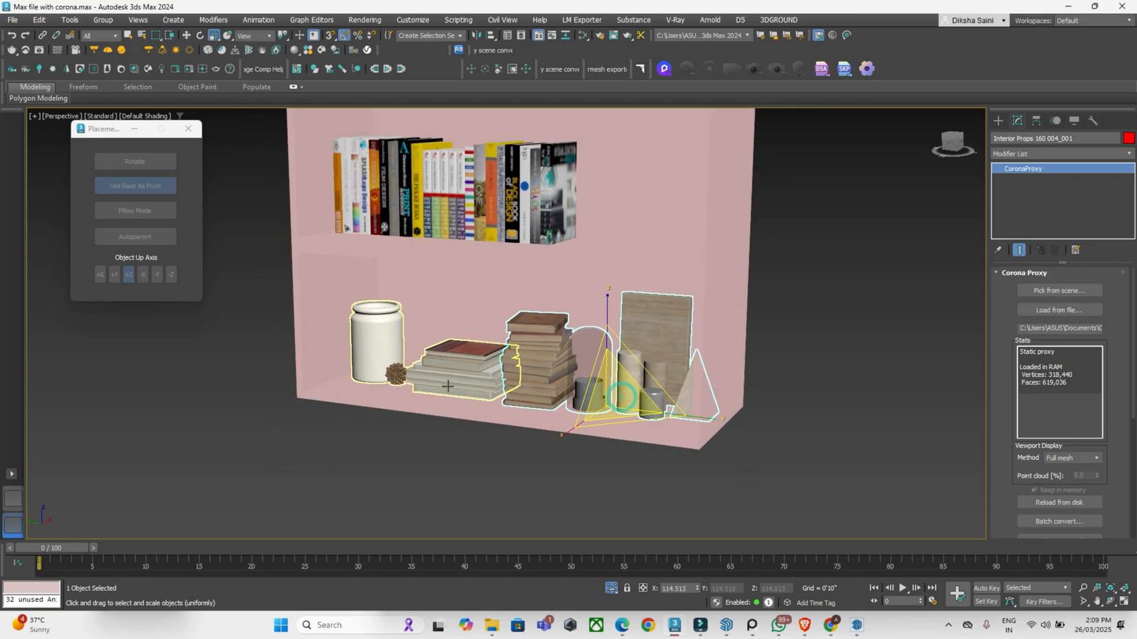
pyautogui.click(448, 385)
pyautogui.click(547, 354)
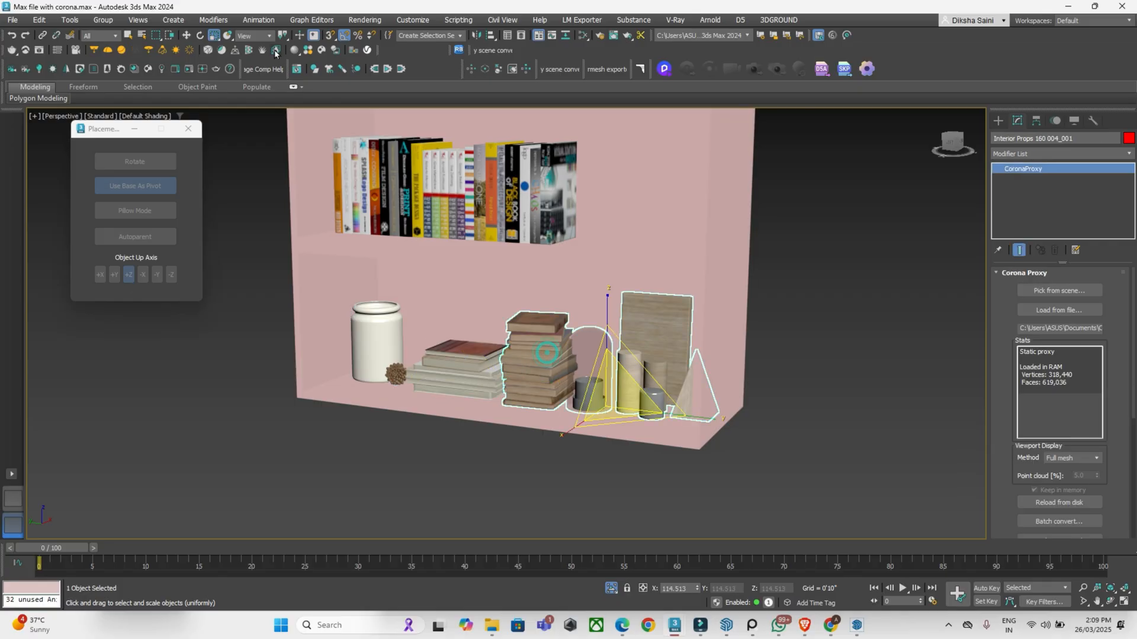
pyautogui.click(227, 35)
pyautogui.moveTo(605, 408); pyautogui.dragTo(587, 409)
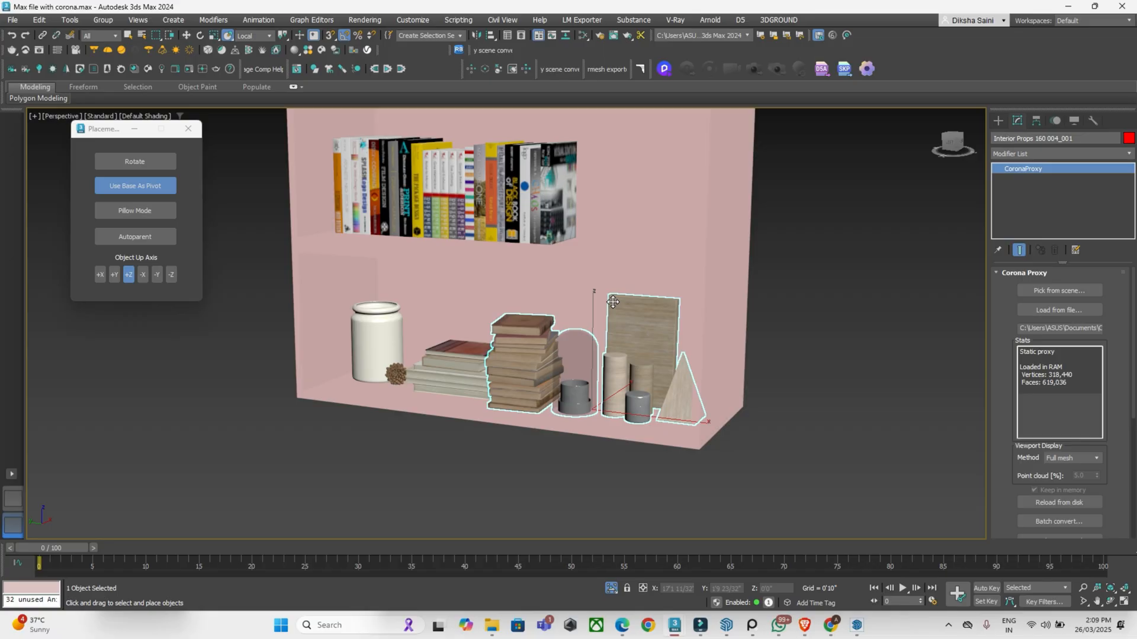
# Place Decorative Deer 209 004 to the right of the paint can in the shelf's third compartment from the bottom
pyautogui.scroll(-10, 616, 339)
pyautogui.scroll(6, 422, 372)
pyautogui.click(593, 426)
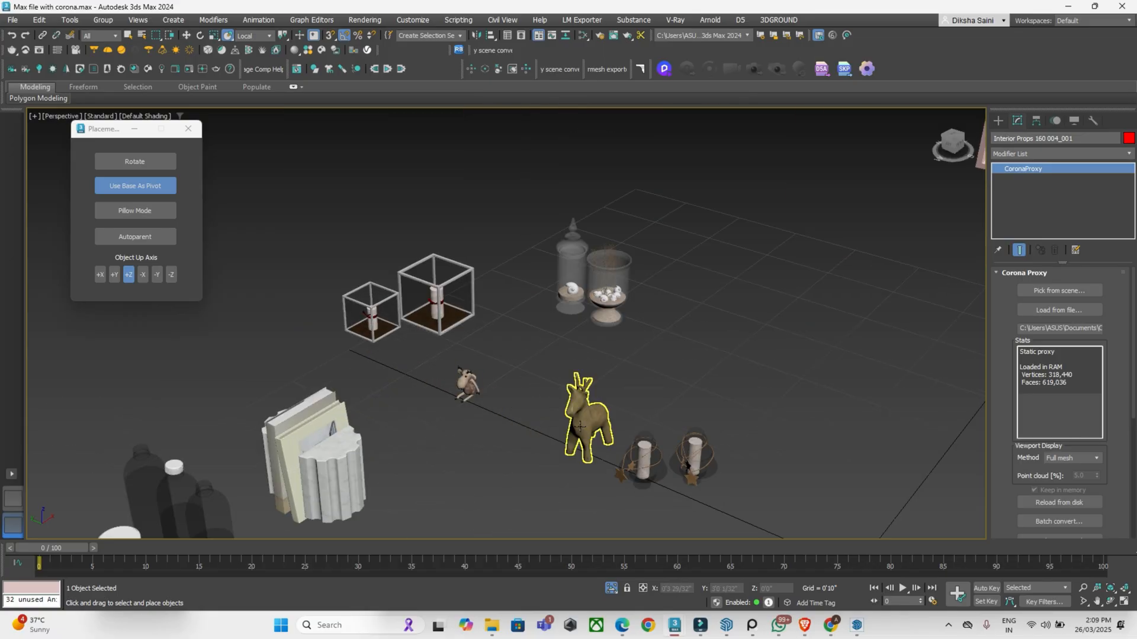
pyautogui.scroll(-5, 589, 426)
pyautogui.moveTo(587, 424); pyautogui.dragTo(864, 469)
pyautogui.scroll(8, 723, 367)
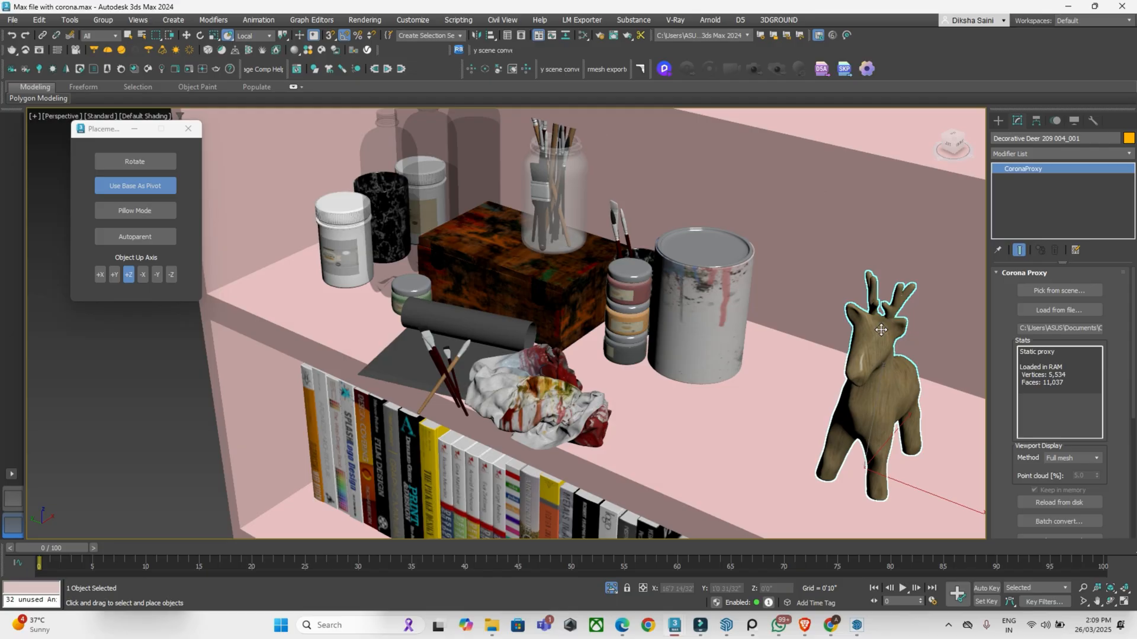
# Place the Christmas Props 155 013 01 glass cubes at the left end of the shelf's top compartment
pyautogui.scroll(-8, 881, 330)
pyautogui.scroll(6, 510, 367)
pyautogui.click(454, 423)
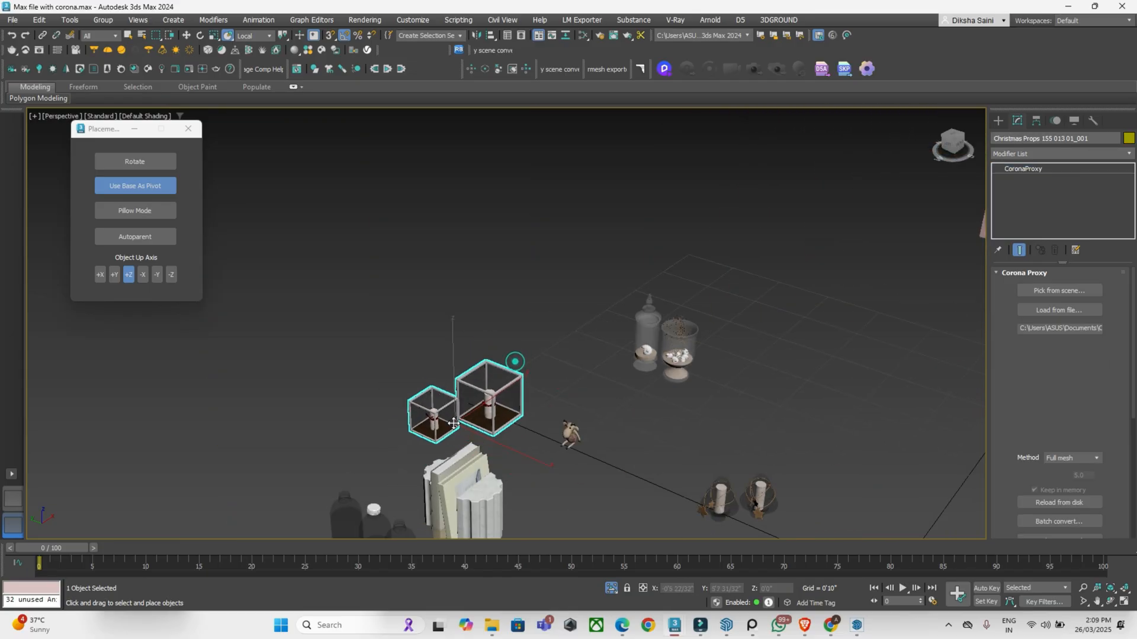
pyautogui.scroll(-6, 453, 424)
pyautogui.moveTo(454, 424); pyautogui.dragTo(637, 268)
pyautogui.scroll(5, 651, 216)
pyautogui.scroll(-5, 650, 216)
pyautogui.scroll(8, 651, 212)
pyautogui.scroll(3, 693, 212)
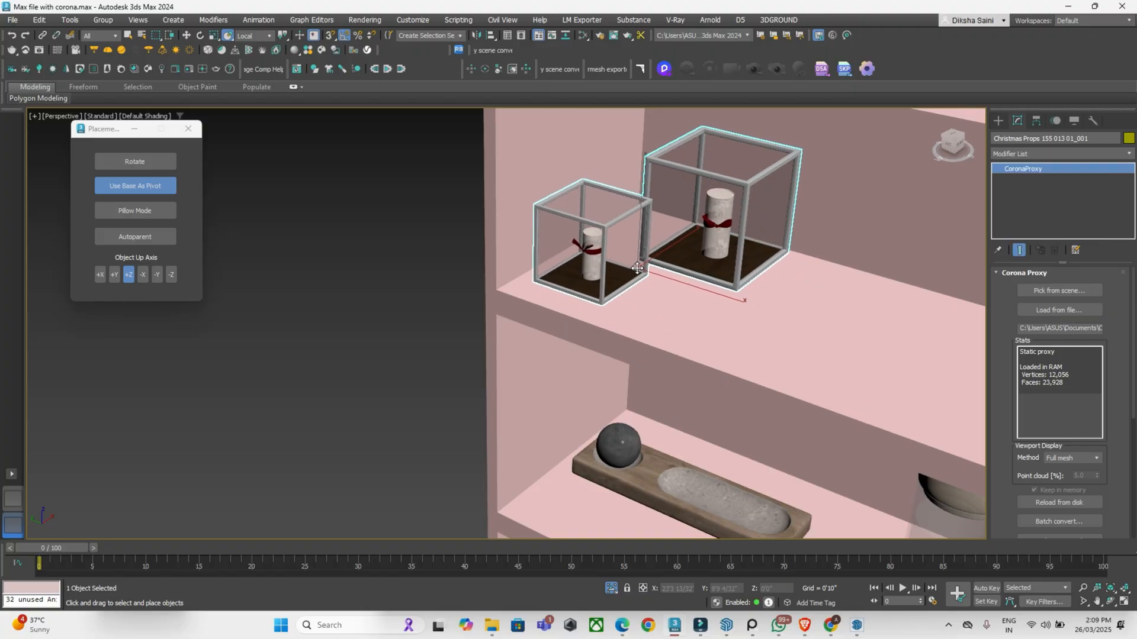
# Place the Painting Tools 155 002 04 jars in the top compartment, to the right of the glass cubes
pyautogui.scroll(-8, 617, 358)
pyautogui.scroll(6, 581, 368)
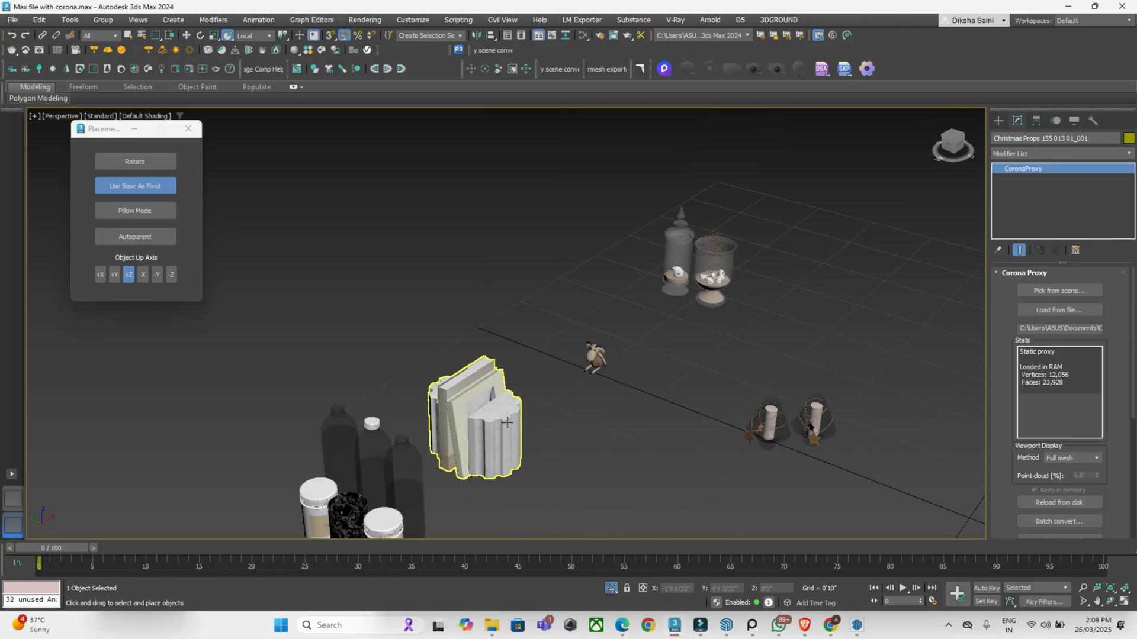
pyautogui.scroll(-2, 494, 381)
pyautogui.scroll(3, 437, 450)
pyautogui.moveTo(456, 414); pyautogui.dragTo(675, 148)
pyautogui.scroll(-8, 340, 483)
pyautogui.scroll(8, 675, 148)
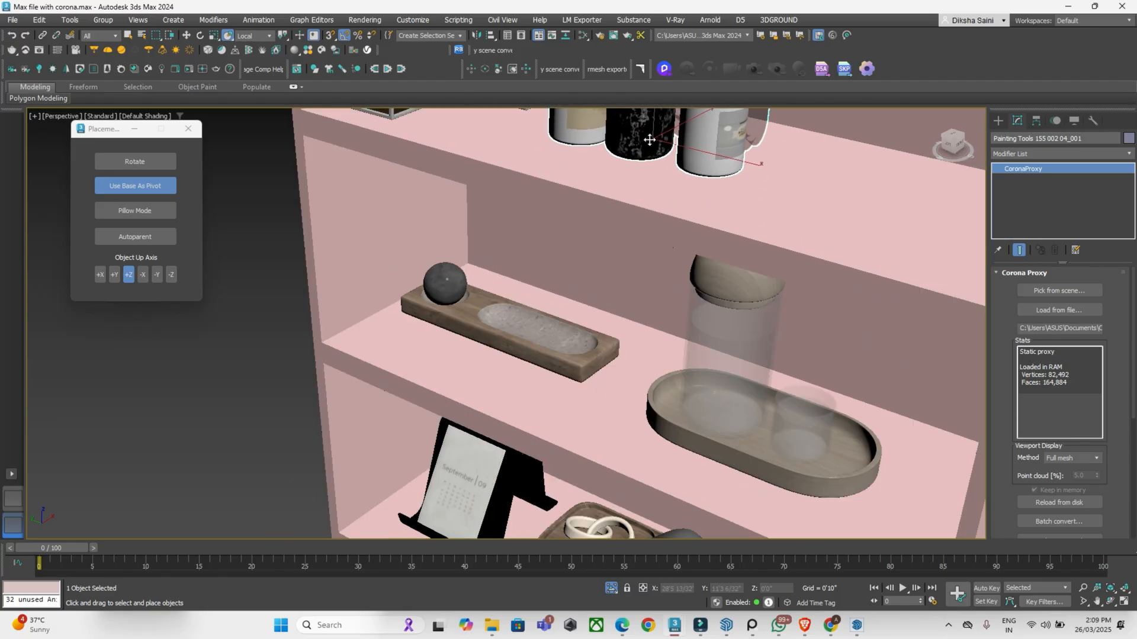
pyautogui.scroll(-1, 719, 284)
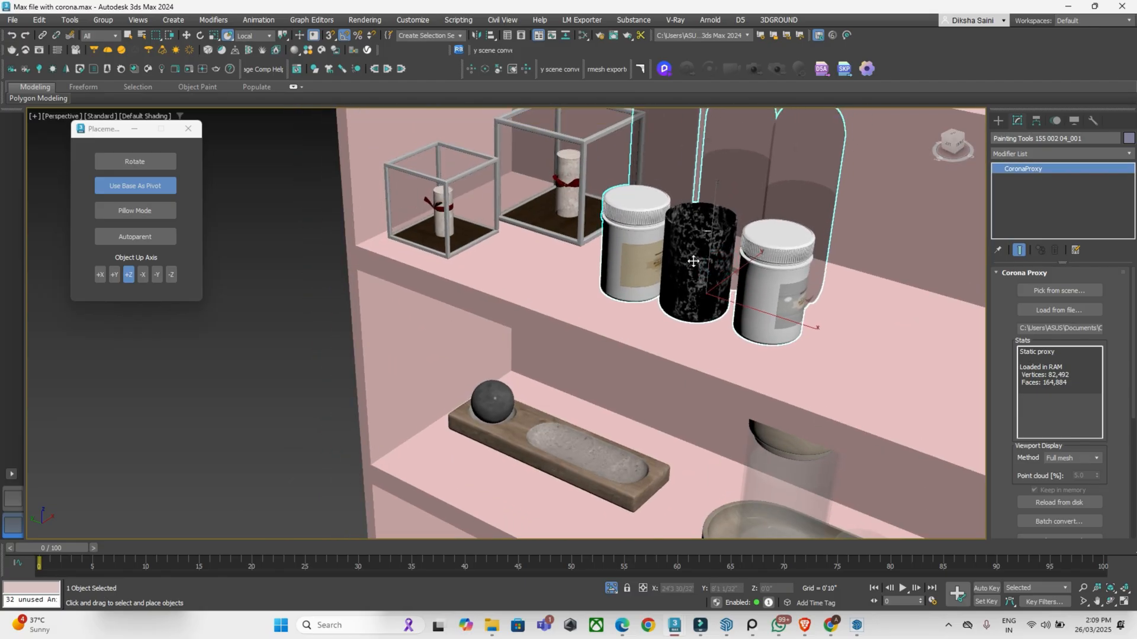
# Place the decorative glass jars with white filling in the top compartment, to the right of the painting tool jars
pyautogui.scroll(-8, 635, 259)
pyautogui.scroll(5, 521, 361)
pyautogui.moveTo(608, 301); pyautogui.dragTo(515, 289)
pyautogui.scroll(-6, 550, 332)
pyautogui.scroll(8, 632, 194)
pyautogui.scroll(3, 508, 274)
pyautogui.scroll(3, 558, 305)
pyautogui.keyDown('alt'); pyautogui.moveTo(515, 289); pyautogui.dragTo(656, 113, button='middle'); pyautogui.keyUp('alt')
# Place Toy 155 013 in the fourth compartment from the bottom, at its right end beside the other props
pyautogui.scroll(-6, 467, 299)
pyautogui.scroll(4, 372, 405)
pyautogui.moveTo(460, 329); pyautogui.dragTo(646, 335)
pyautogui.scroll(-6, 409, 401)
pyautogui.scroll(7, 667, 242)
pyautogui.scroll(7, 616, 238)
# Place the Christmas Props 155 013 04 candles in the fifth compartment from the bottom, to the right of the oval tray
pyautogui.scroll(-6, 646, 334)
pyautogui.moveTo(647, 334); pyautogui.dragTo(758, 195, button='middle')
pyautogui.scroll(5, 561, 337)
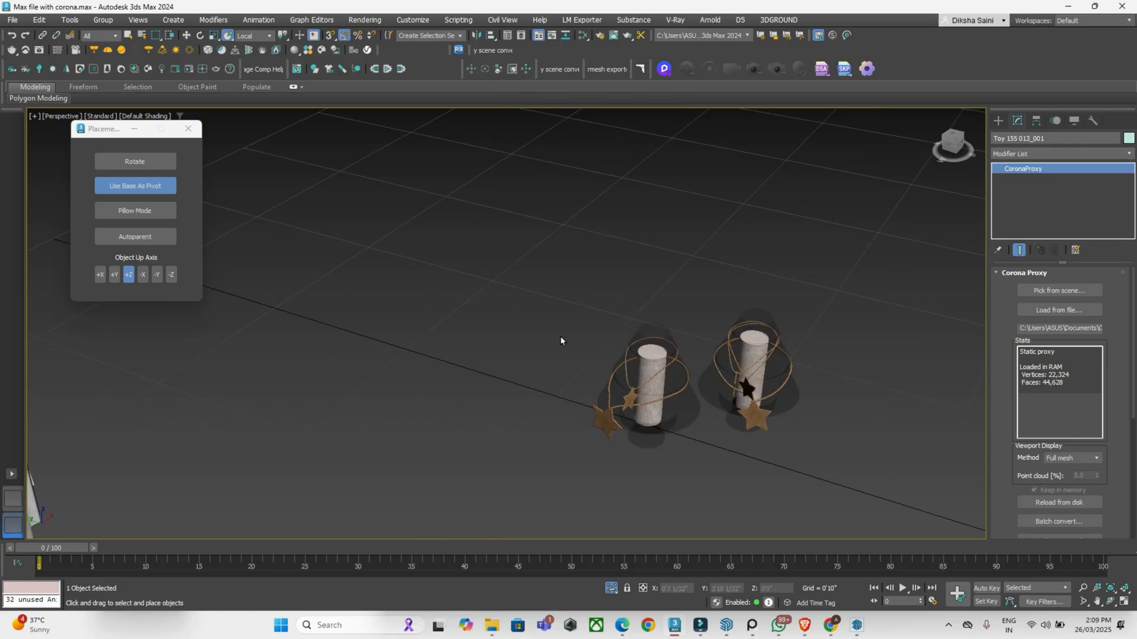
pyautogui.click(585, 433)
pyautogui.scroll(-8, 562, 414)
pyautogui.moveTo(585, 433); pyautogui.dragTo(864, 367)
pyautogui.scroll(7, 714, 260)
pyautogui.scroll(-4, 728, 385)
pyautogui.scroll(4, 754, 196)
pyautogui.scroll(-3, 769, 305)
pyautogui.scroll(5, 858, 131)
pyautogui.scroll(-8, 829, 331)
# Move the oval tray group and the Christmas Props 155 013 04 candles slightly left along the fifth compartment
pyautogui.click(658, 264)
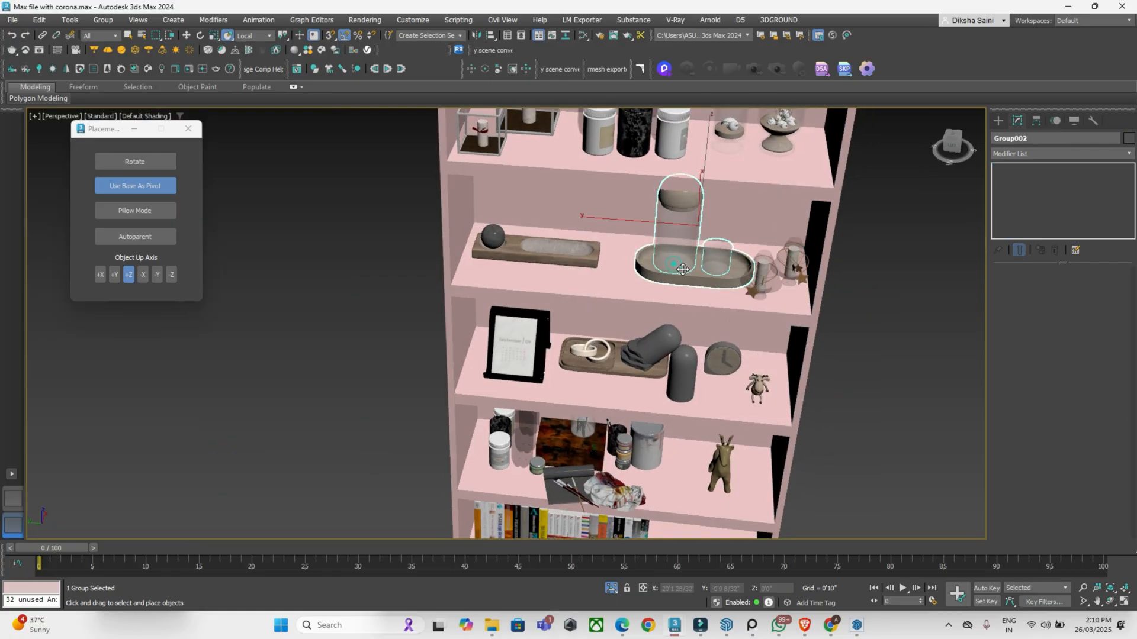
pyautogui.press('w')
pyautogui.moveTo(657, 264); pyautogui.dragTo(629, 262)
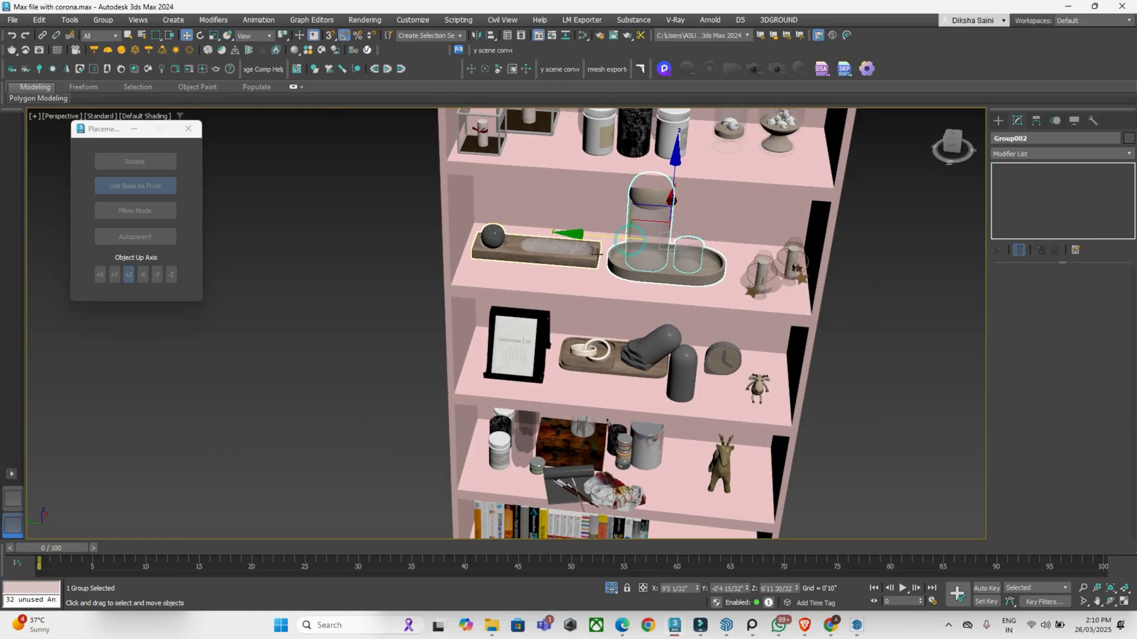
pyautogui.click(768, 283)
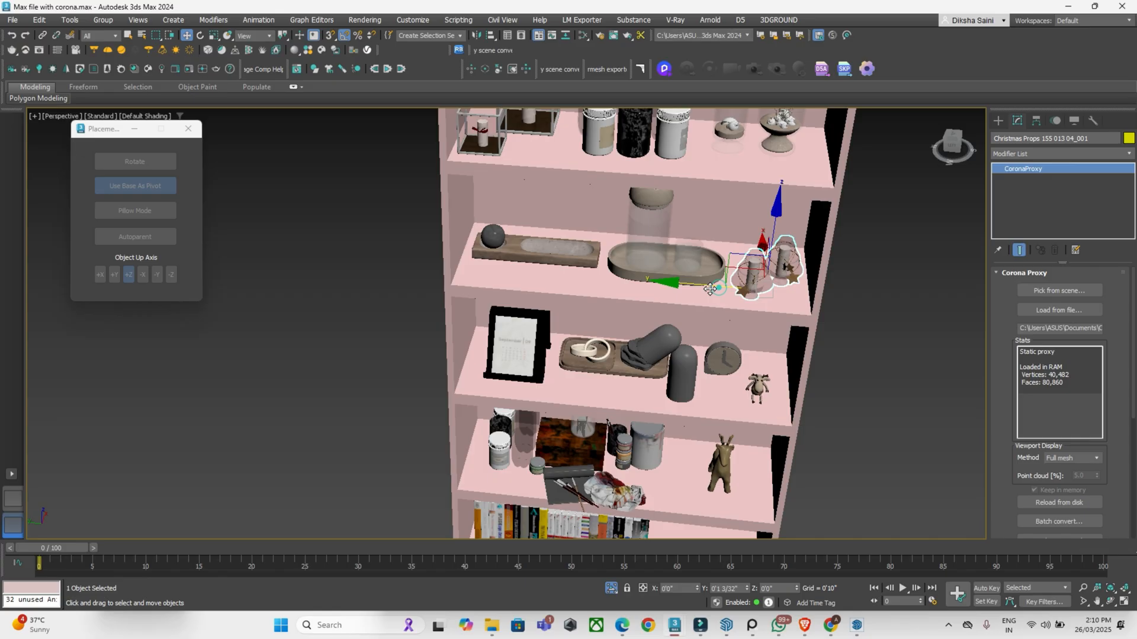
# Place Books 008 at the right end of the book row in the second compartment from the bottom with Select and Place
pyautogui.hotkey('alt', 'q')
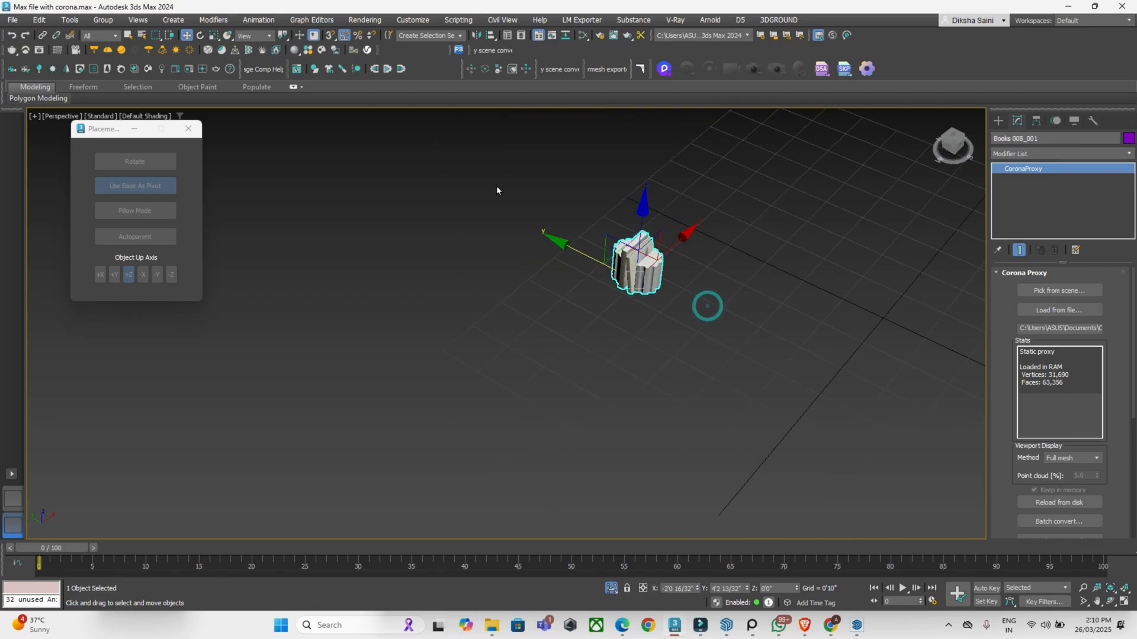
pyautogui.click(229, 35)
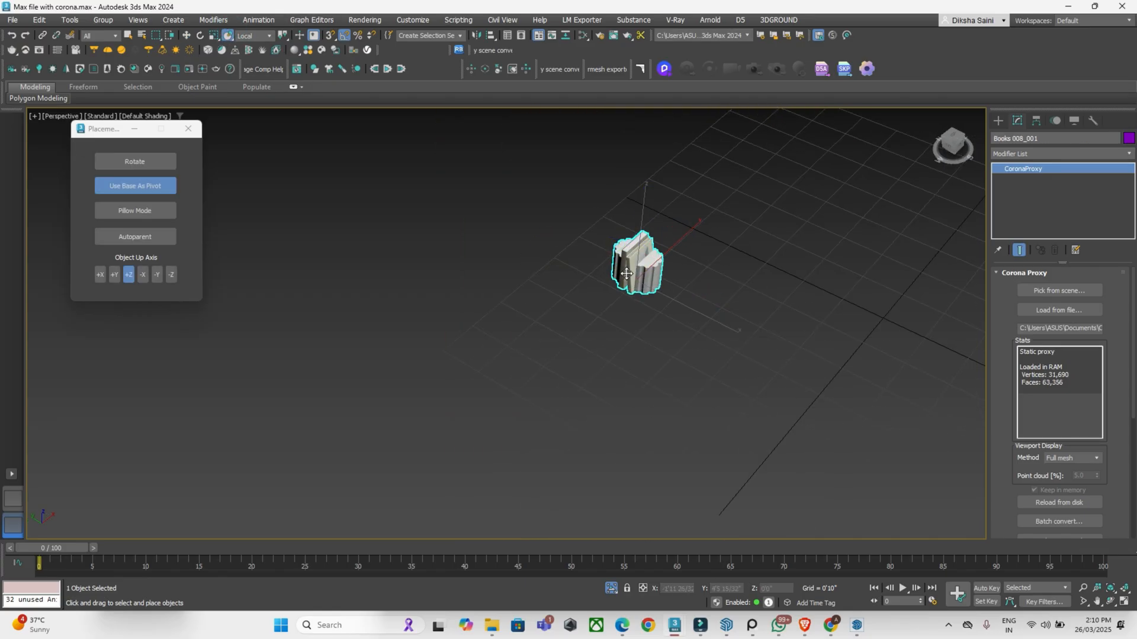
pyautogui.scroll(-4, 423, 457)
pyautogui.moveTo(626, 274); pyautogui.dragTo(768, 424)
pyautogui.scroll(6, 681, 300)
pyautogui.scroll(-6, 765, 424)
pyautogui.keyDown('alt'); pyautogui.moveTo(711, 379); pyautogui.dragTo(649, 291, button='middle'); pyautogui.keyUp('alt')
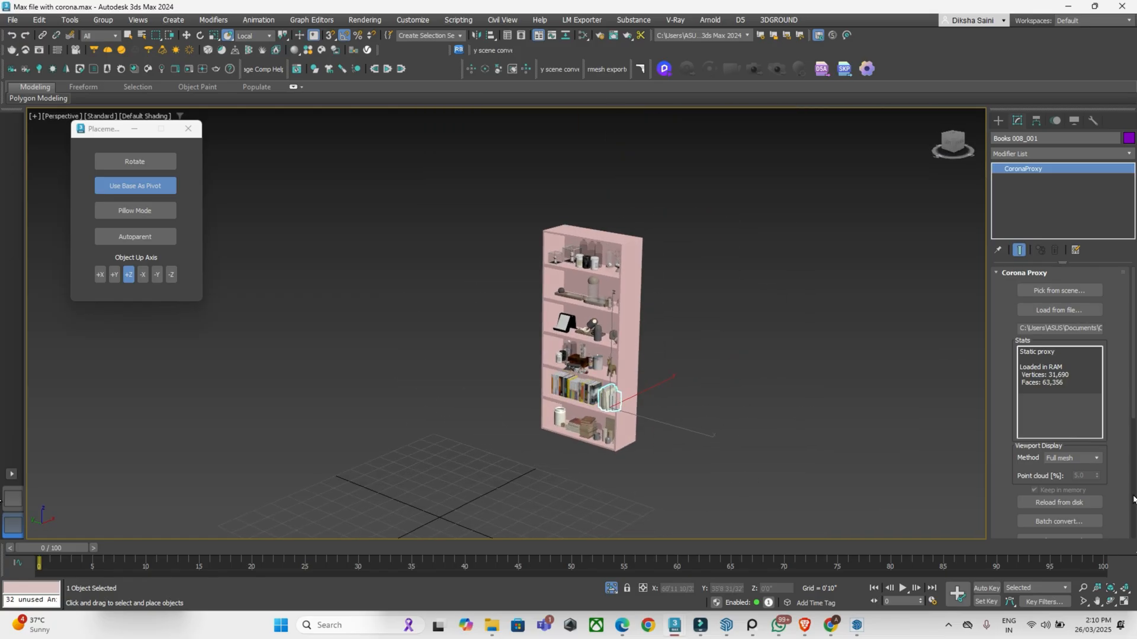
pyautogui.scroll(5, 635, 367)
pyautogui.moveTo(778, 240); pyautogui.dragTo(825, 294)
pyautogui.click(191, 122)
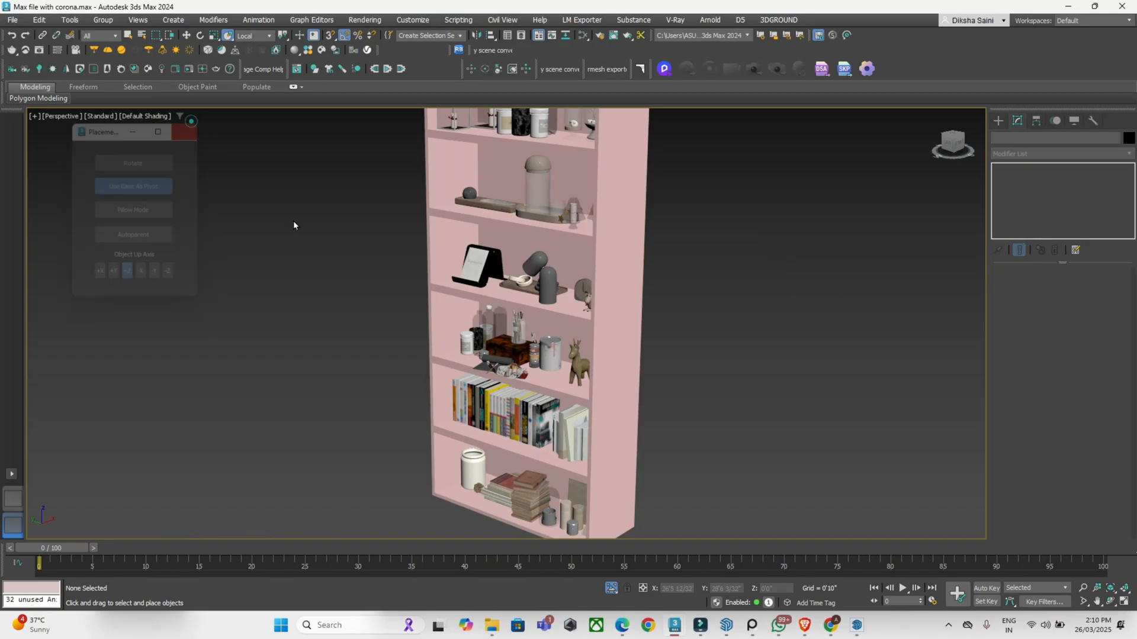
# Show the full living room through Corona Camera001 by ending the isolation, and save the scene
pyautogui.click(318, 237)
pyautogui.scroll(-3, 568, 246)
pyautogui.keyDown('alt'); pyautogui.moveTo(568, 246); pyautogui.dragTo(630, 247, button='middle'); pyautogui.keyUp('alt')
pyautogui.hotkey('alt', 'w')
pyautogui.middleClick(730, 455)
pyautogui.hotkey('alt', 'w')
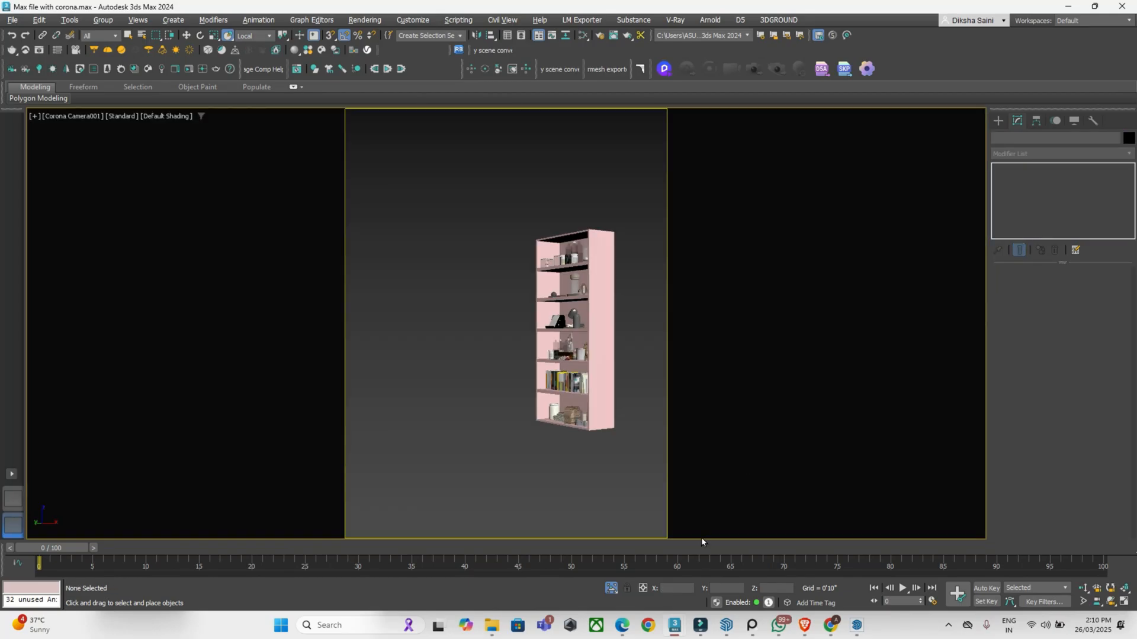
pyautogui.click(612, 589)
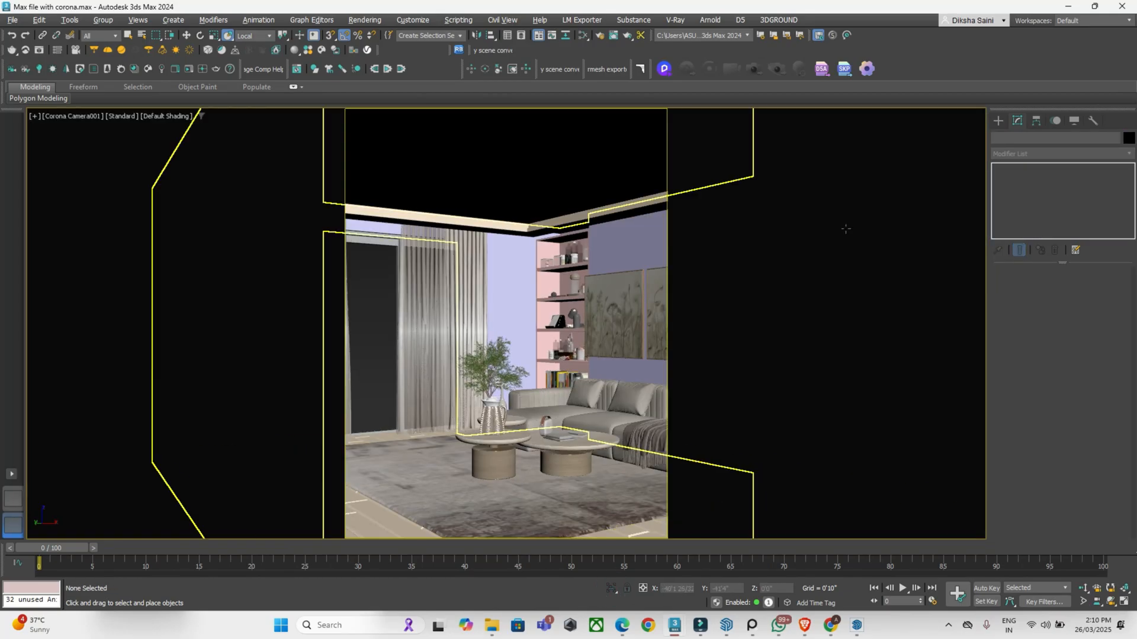
pyautogui.hotkey('ctrl', 's')
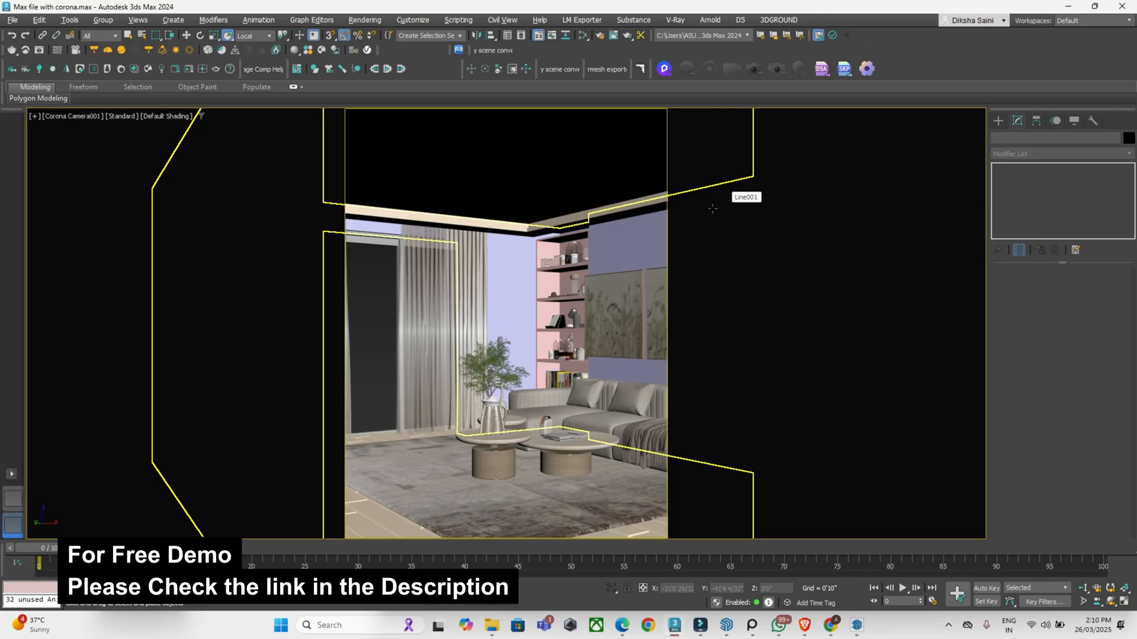
# Start a Corona interactive render of the camera view and close its frame buffer
pyautogui.click(712, 208)
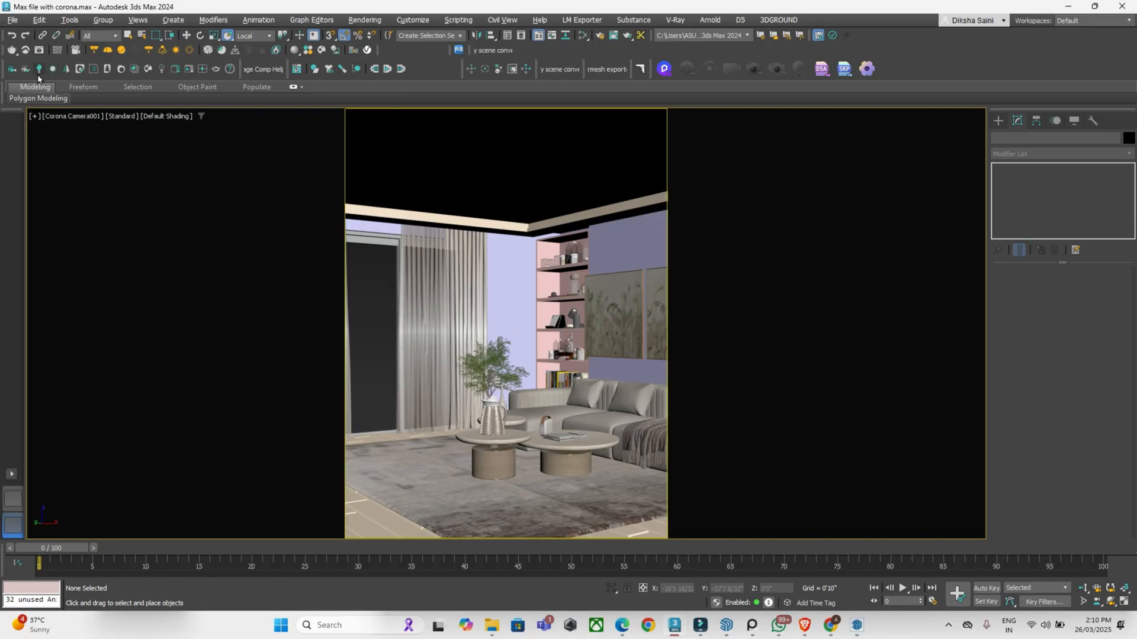
pyautogui.click(186, 73)
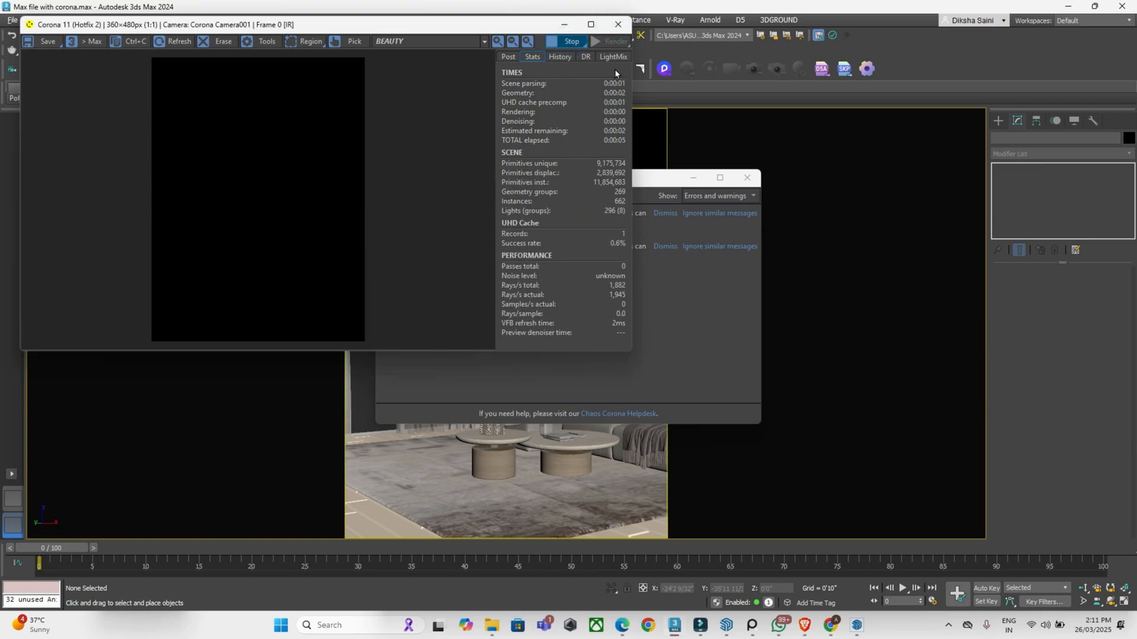
pyautogui.click(617, 24)
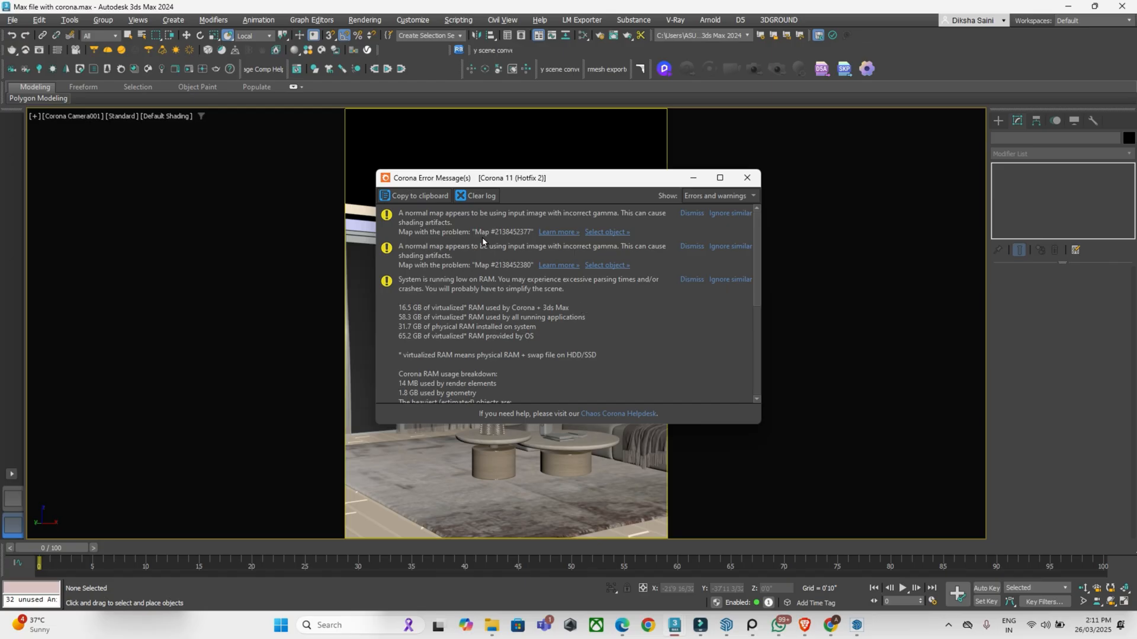
pyautogui.click(598, 234)
pyautogui.moveTo(597, 181); pyautogui.dragTo(829, 247)
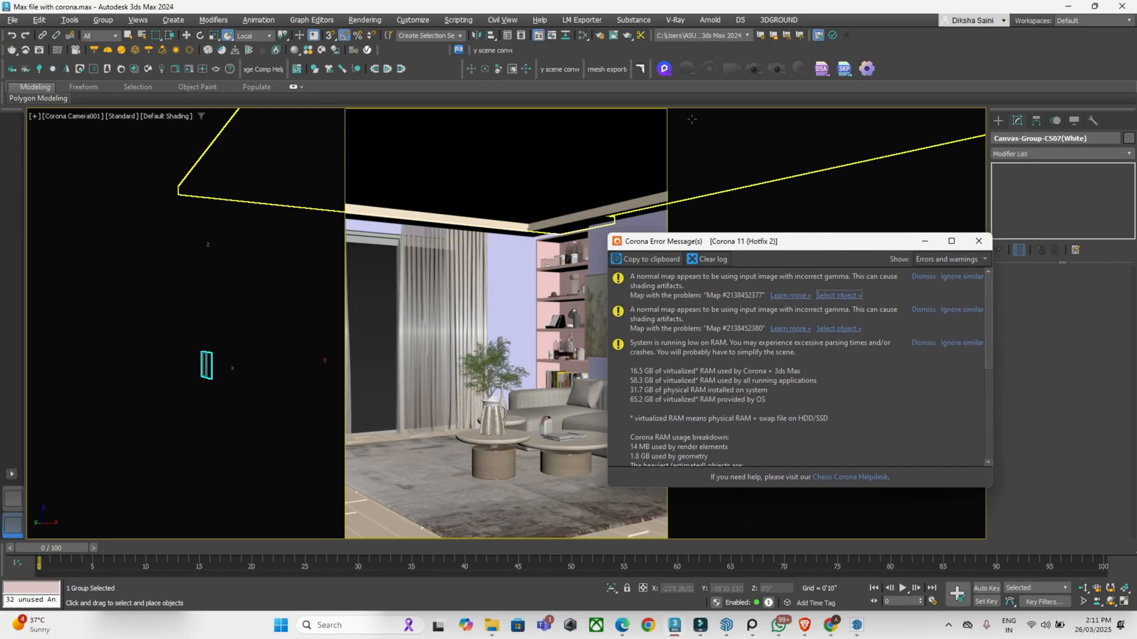
pyautogui.hotkey('alt', 'w')
pyautogui.rightClick(279, 426)
pyautogui.hotkey('alt', 'w')
pyautogui.press('z')
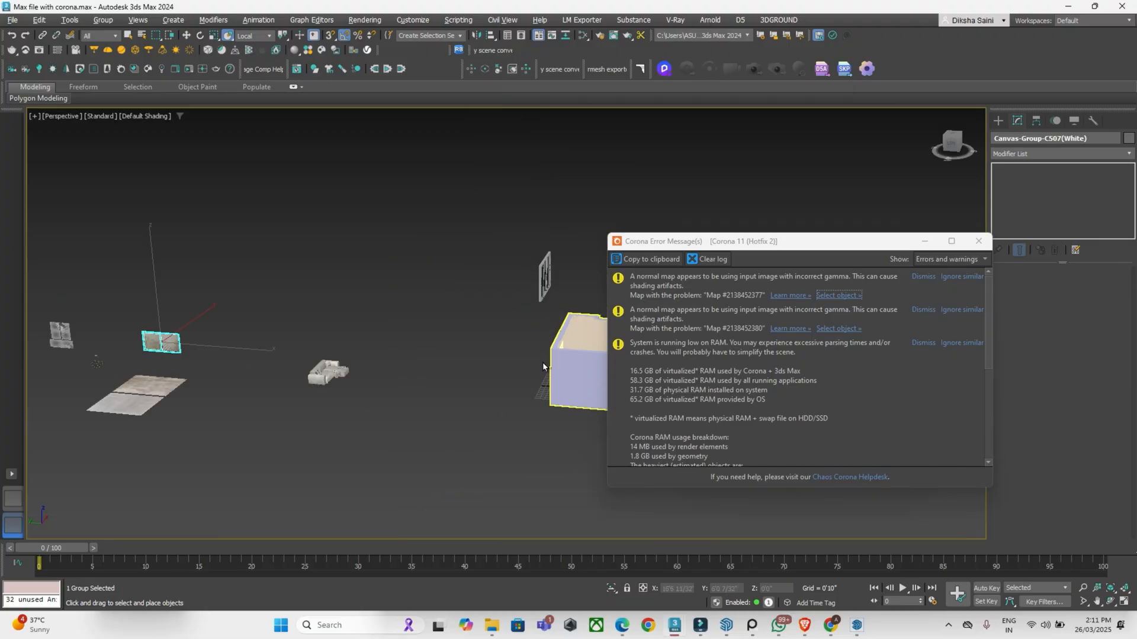
pyautogui.scroll(3, 233, 338)
pyautogui.press('Delete')
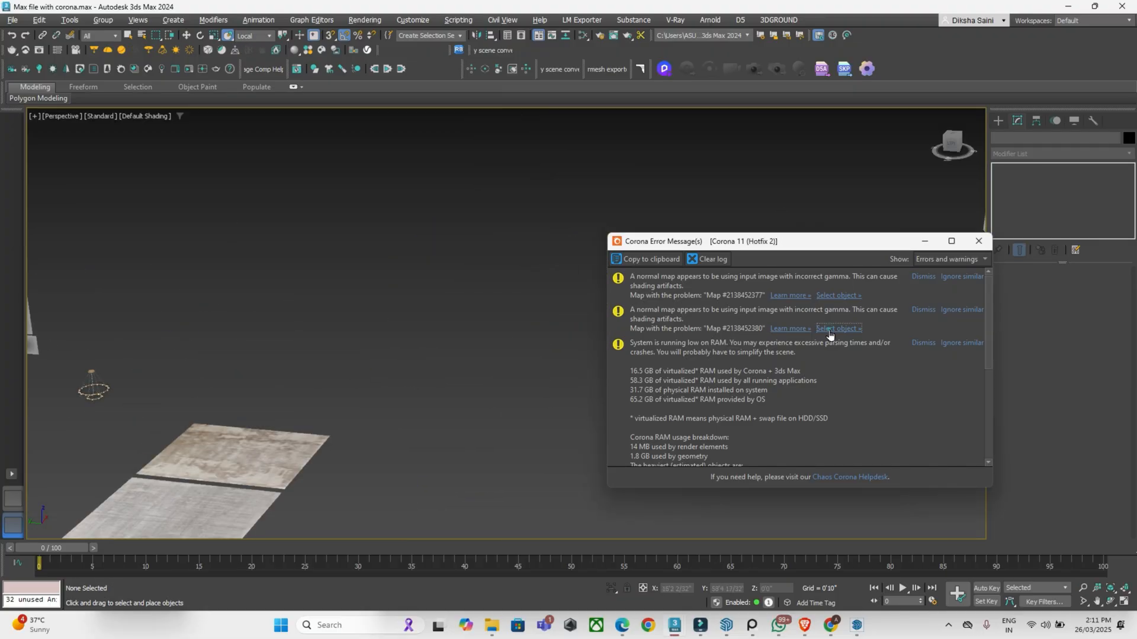
pyautogui.press('z')
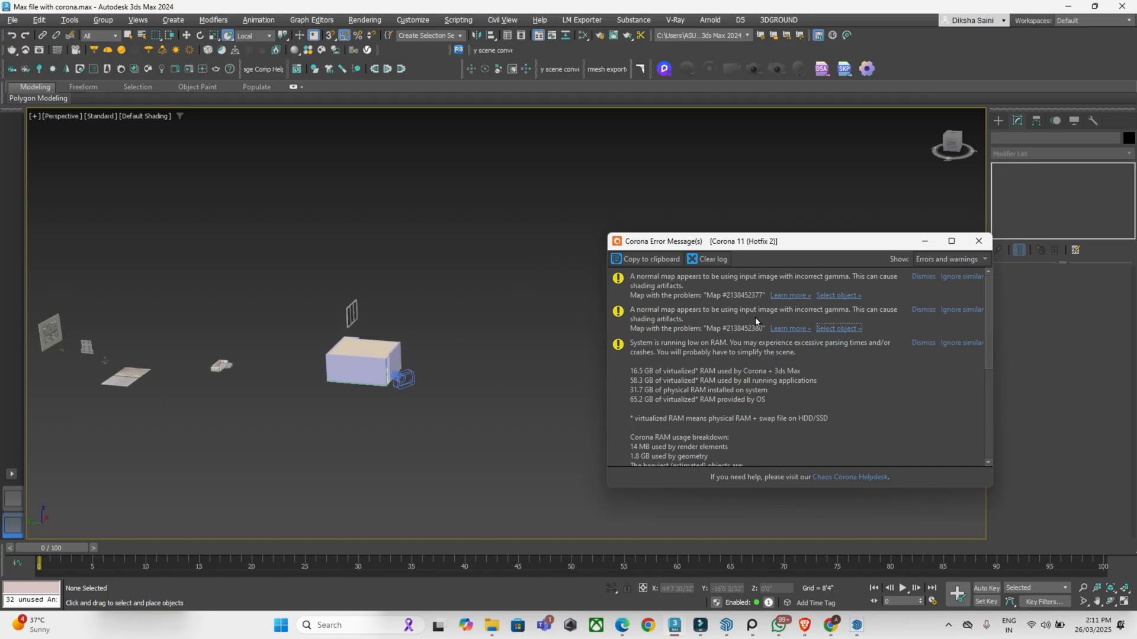
pyautogui.click(829, 333)
pyautogui.hotkey('alt', 'w')
pyautogui.click(577, 403)
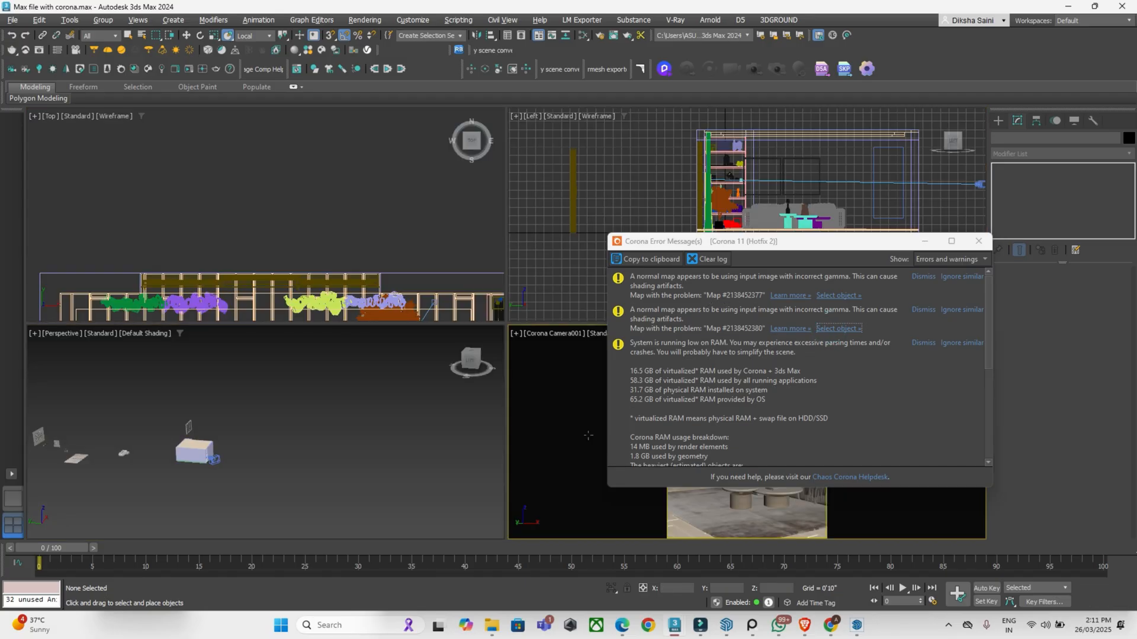
pyautogui.hotkey('alt', 'w')
pyautogui.moveTo(758, 242); pyautogui.dragTo(921, 302)
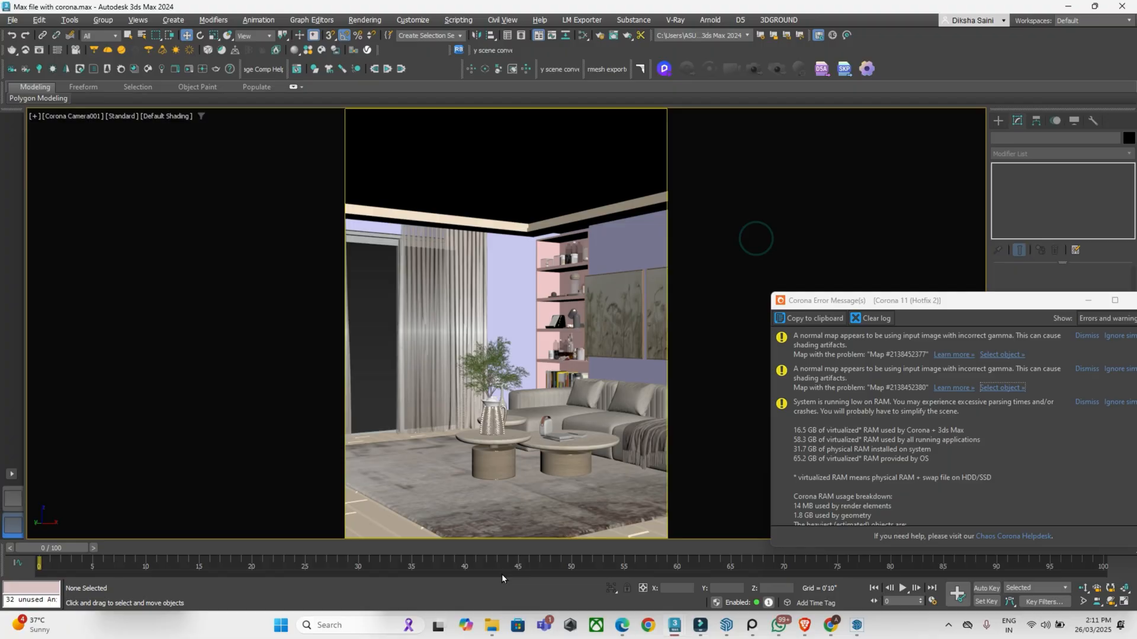
# Look over the whole scene's layout in the Top view, close the Corona error messages and return to the camera view
pyautogui.press('w')
pyautogui.hotkey('alt', 'w')
pyautogui.click(247, 255)
pyautogui.hotkey('alt', 'w')
pyautogui.scroll(-12, 440, 226)
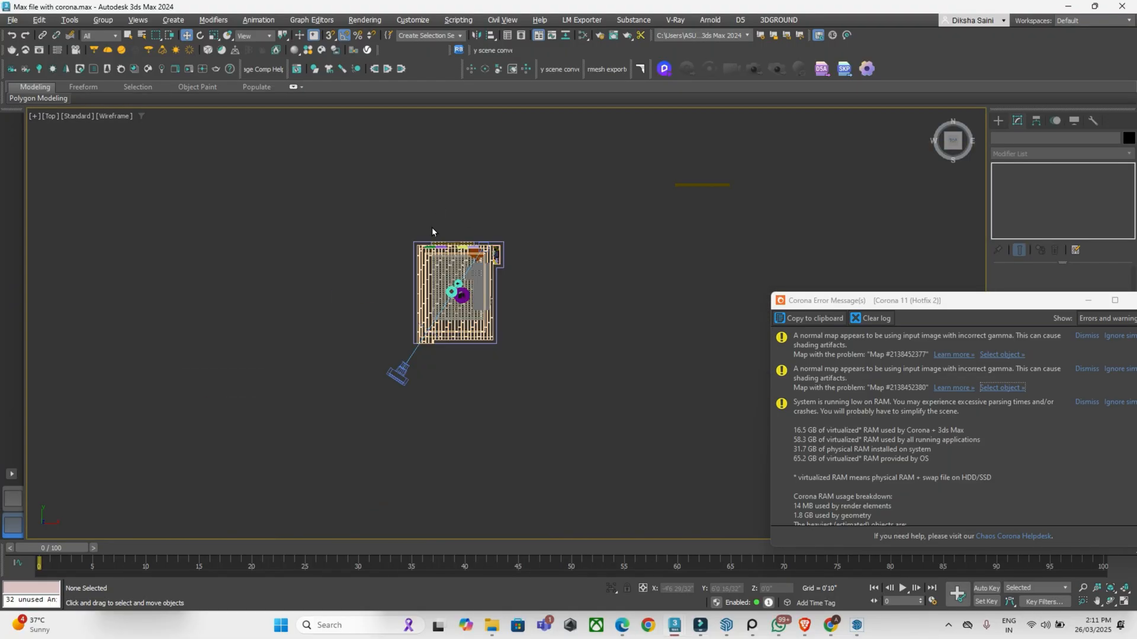
pyautogui.moveTo(514, 293); pyautogui.dragTo(485, 400, button='middle')
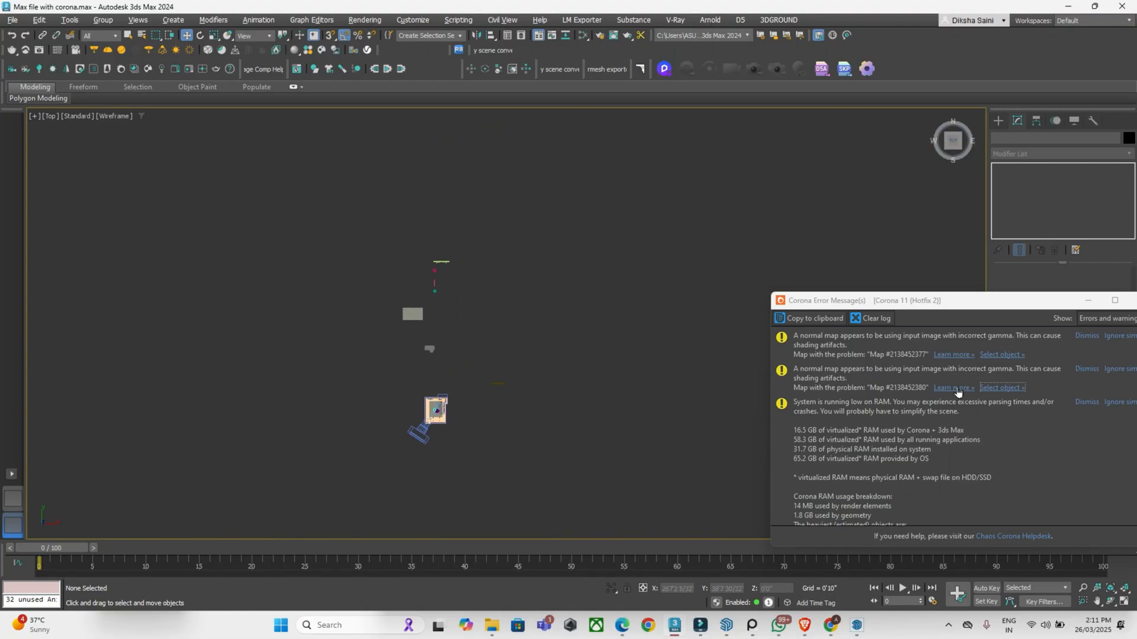
pyautogui.moveTo(984, 310); pyautogui.dragTo(638, 198)
pyautogui.click(805, 192)
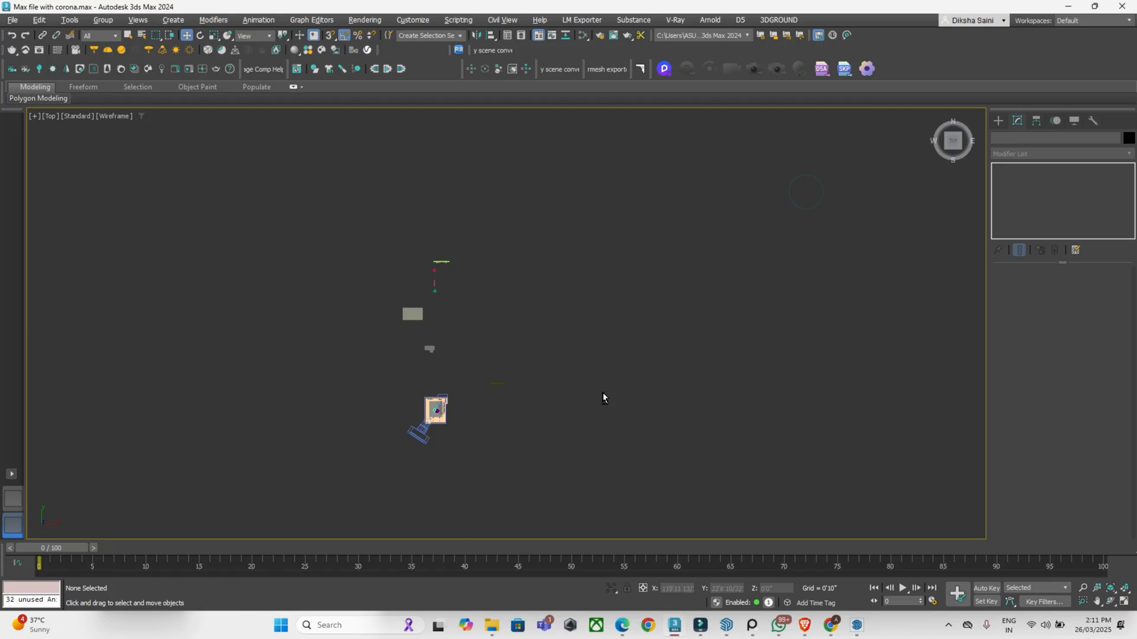
pyautogui.press('c')
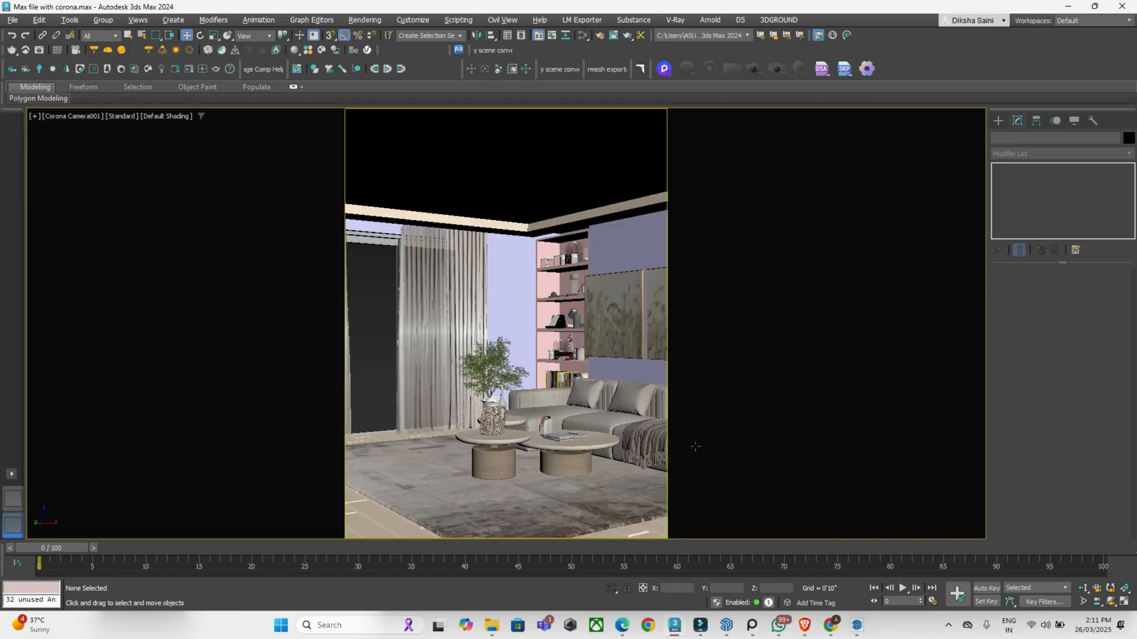
# Start a Corona interactive render of the living room, stop it and clear the error log
pyautogui.click(193, 73)
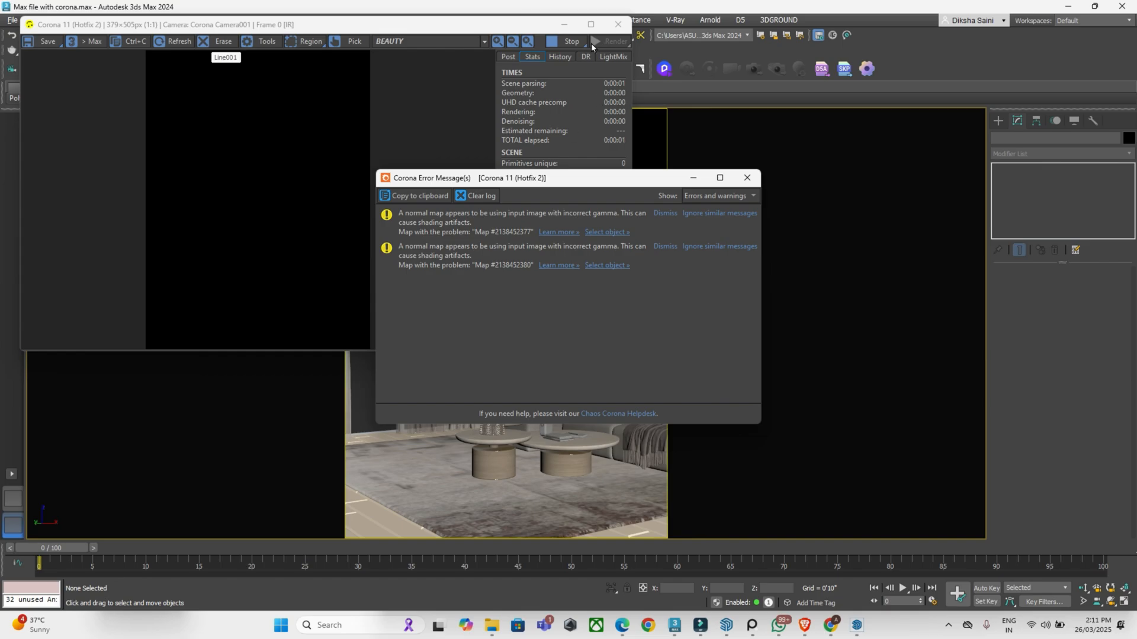
pyautogui.click(579, 45)
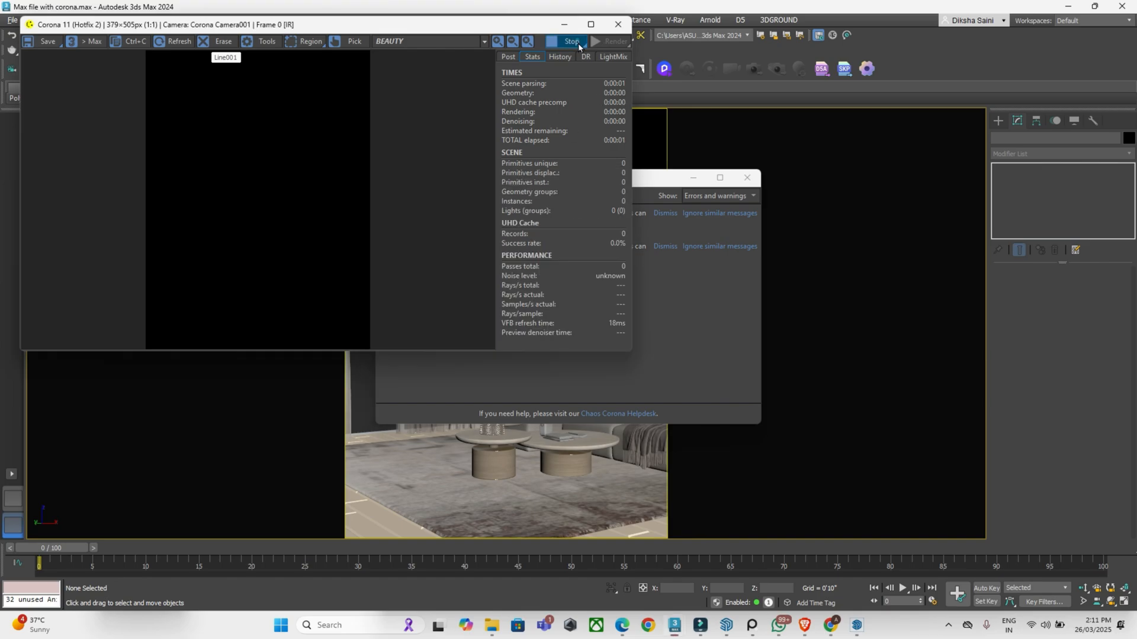
pyautogui.click(652, 186)
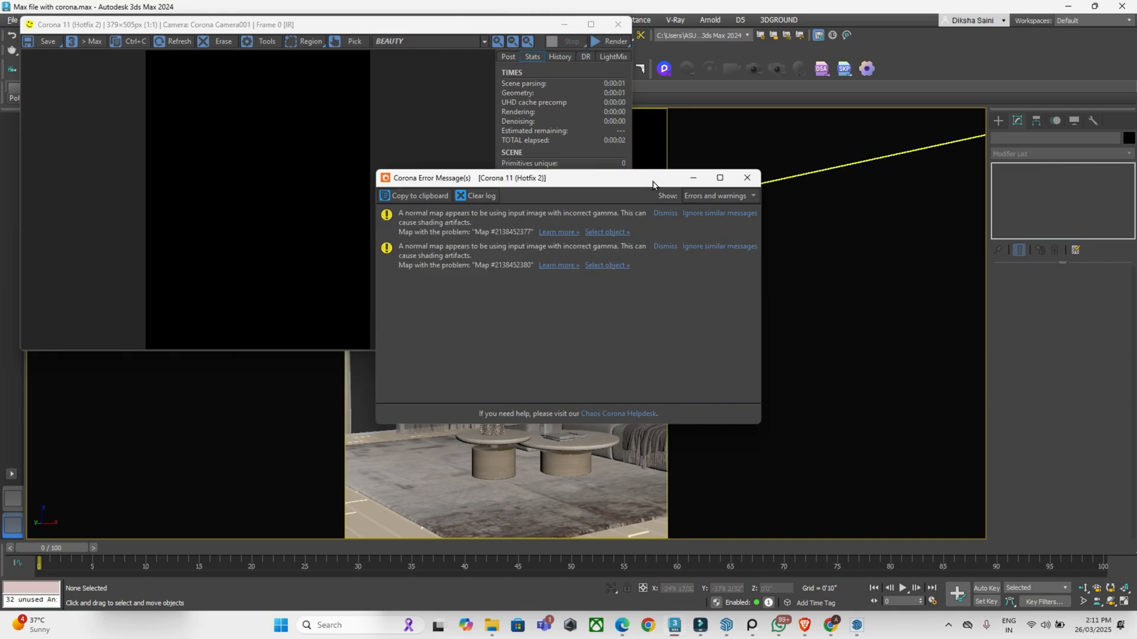
pyautogui.click(470, 196)
# Restart the interactive render of the Corona Camera001 view from the frame buffer and stop it
pyautogui.click(605, 47)
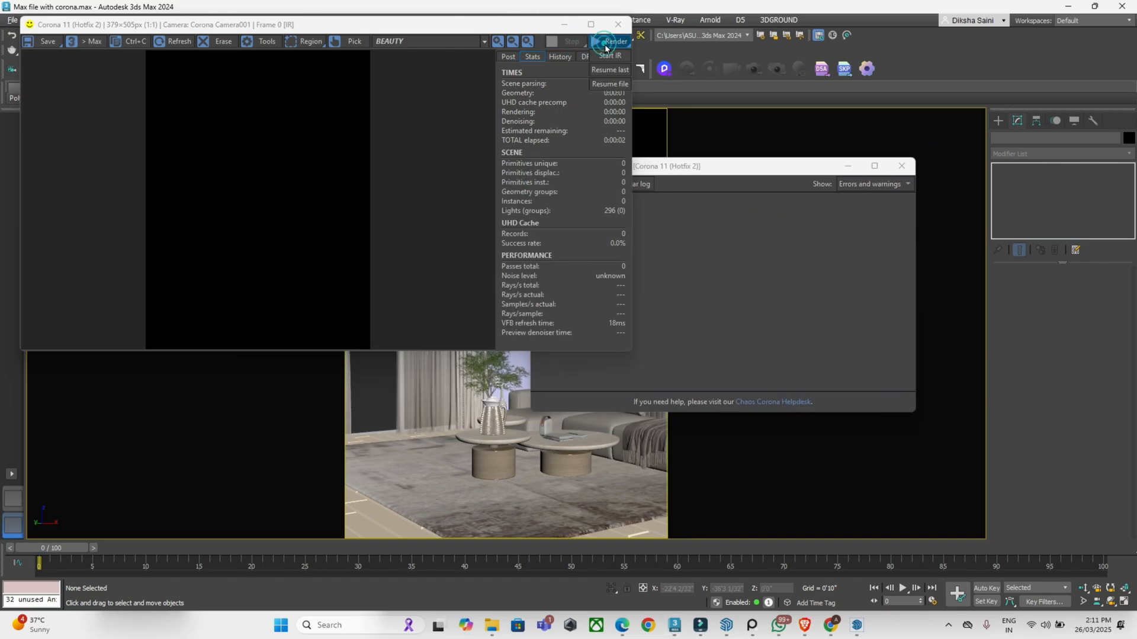
pyautogui.click(606, 59)
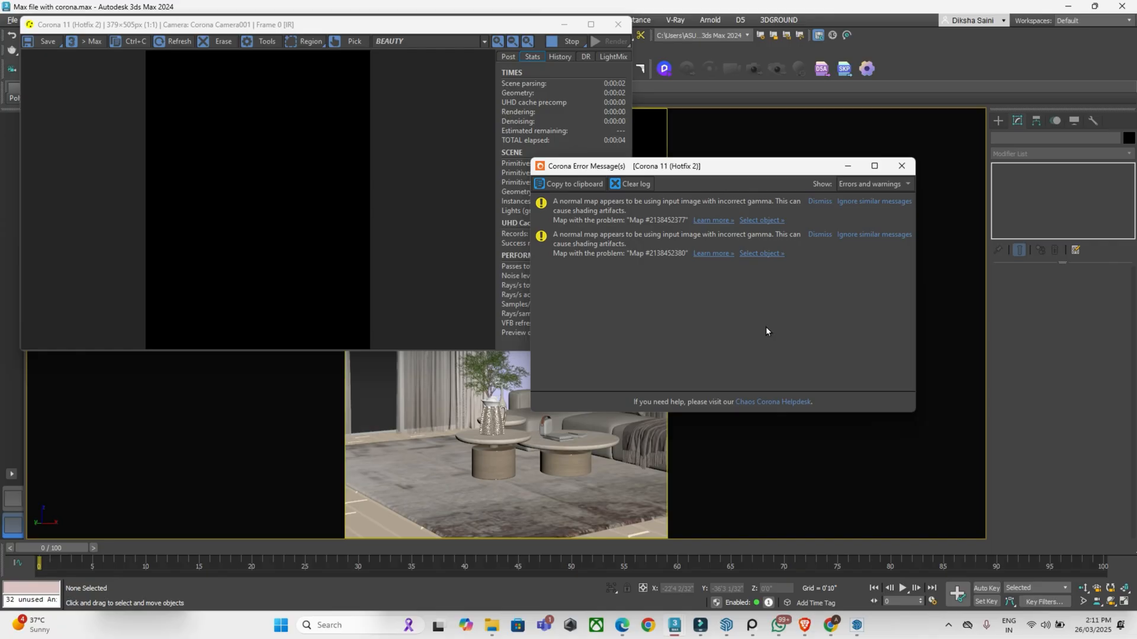
pyautogui.click(569, 43)
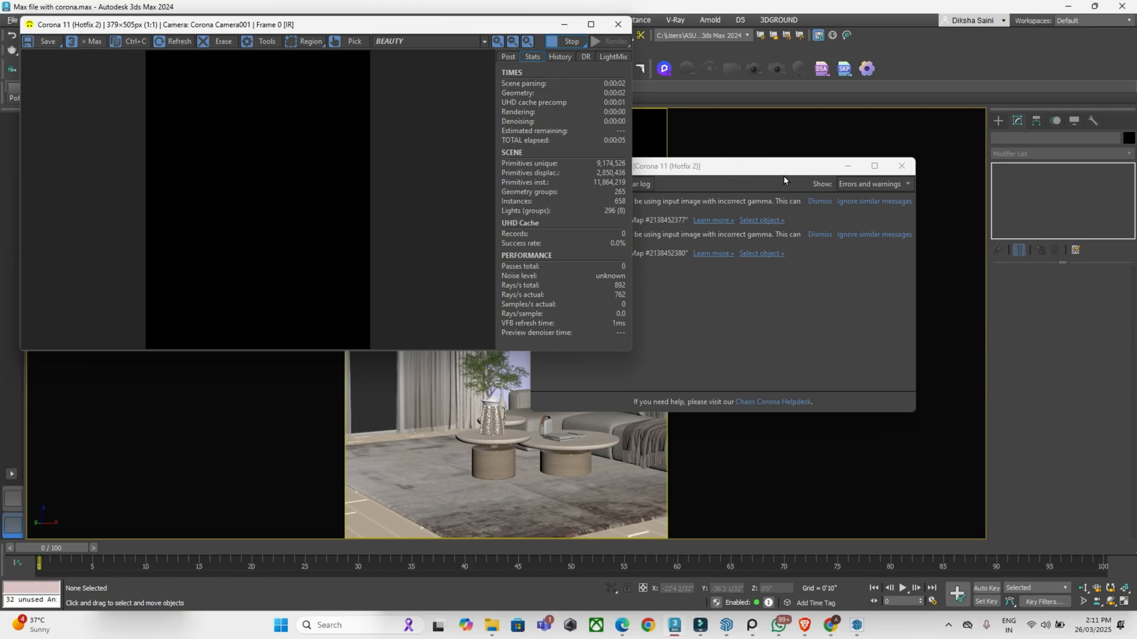
pyautogui.moveTo(720, 174); pyautogui.dragTo(783, 180)
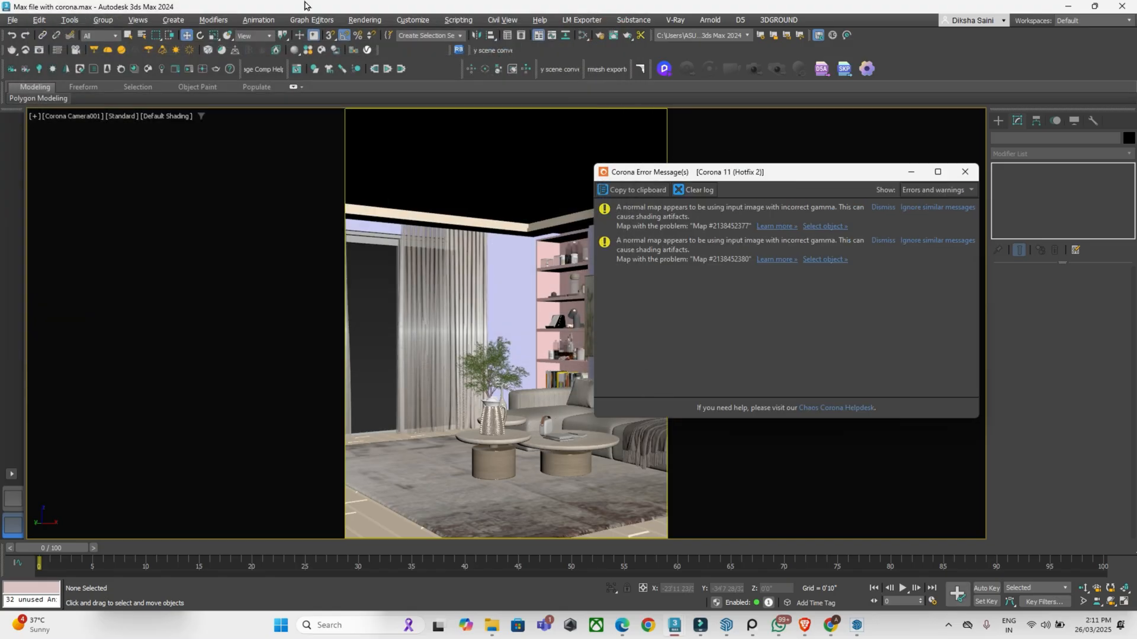
pyautogui.click(827, 226)
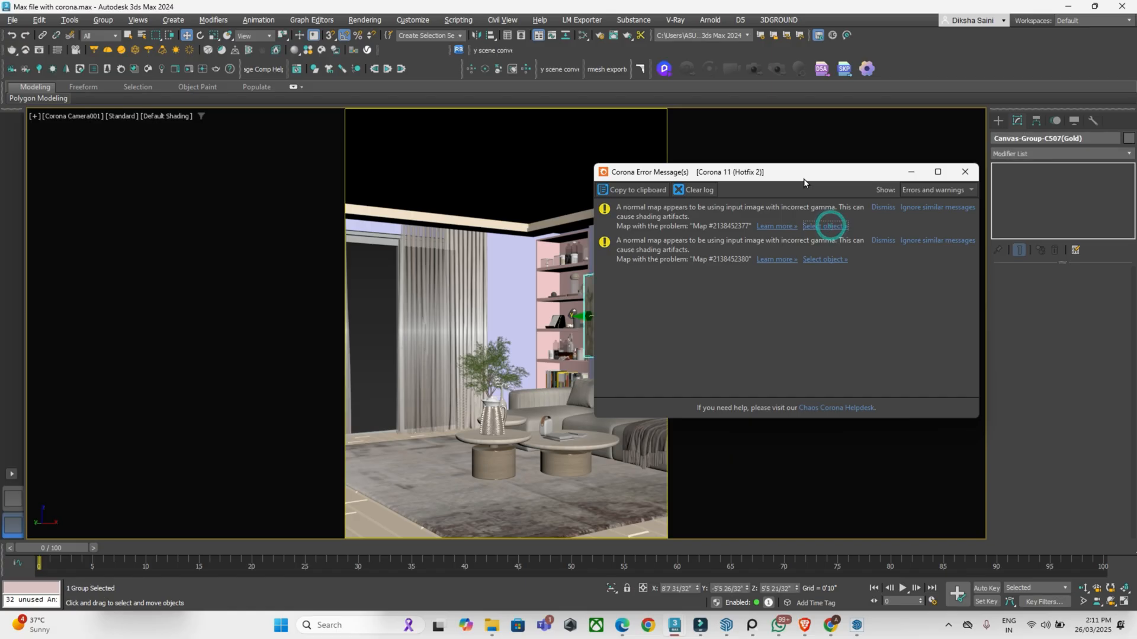
pyautogui.moveTo(770, 172); pyautogui.dragTo(883, 169)
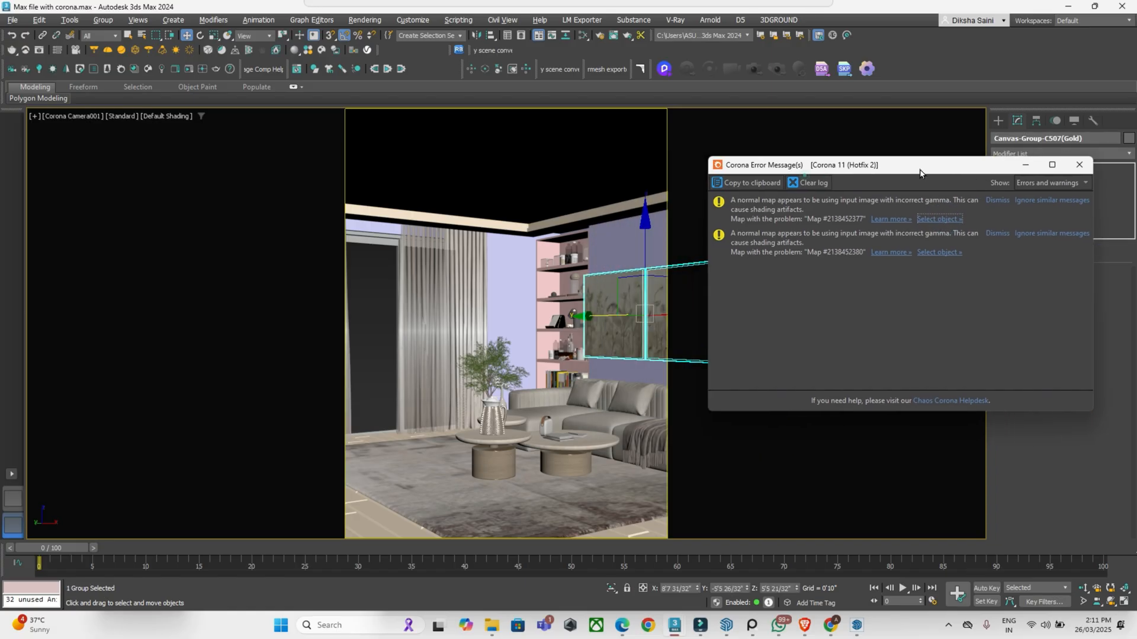
# Load the selected canvas group's material into the Slate Material Editor and maximize the editor
pyautogui.click(583, 35)
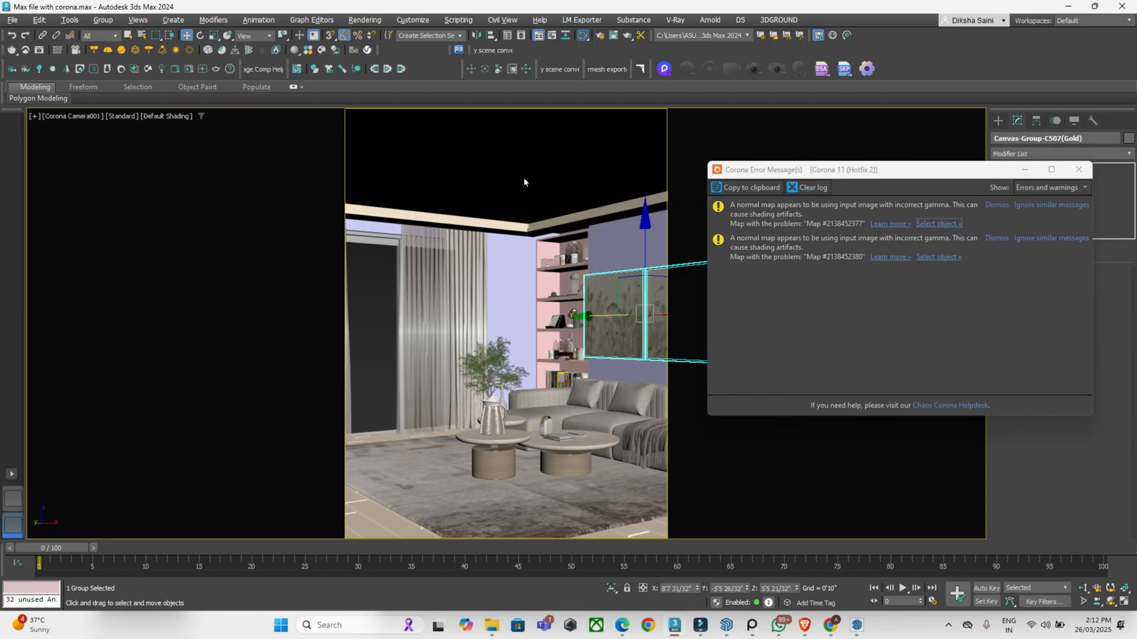
pyautogui.press('m')
pyautogui.moveTo(454, 9); pyautogui.dragTo(722, 338)
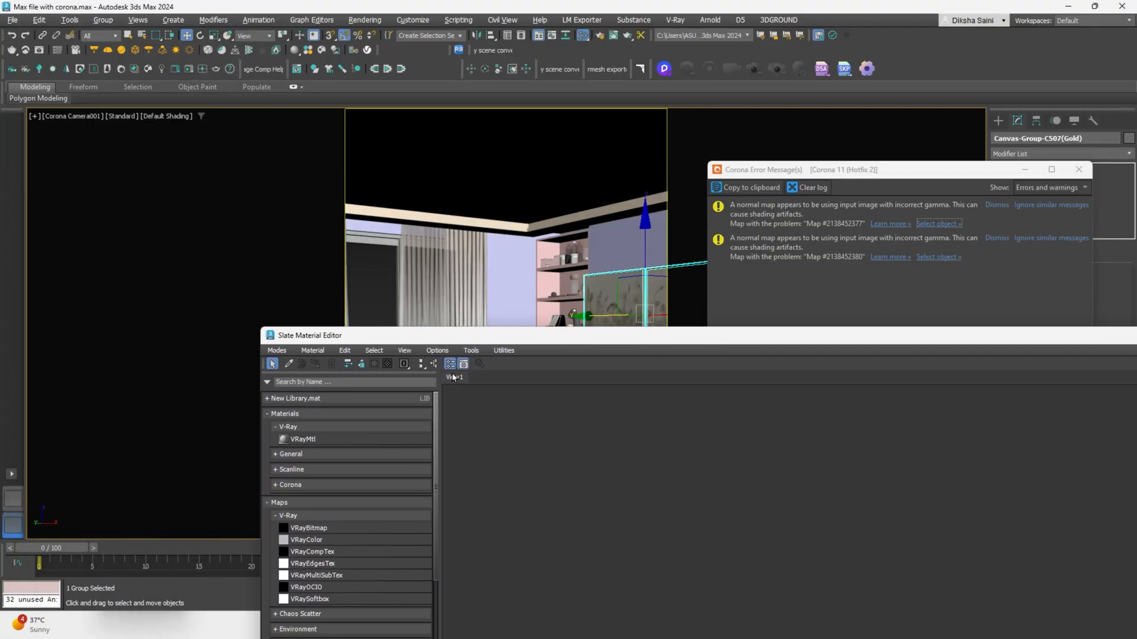
pyautogui.click(313, 351)
pyautogui.click(326, 373)
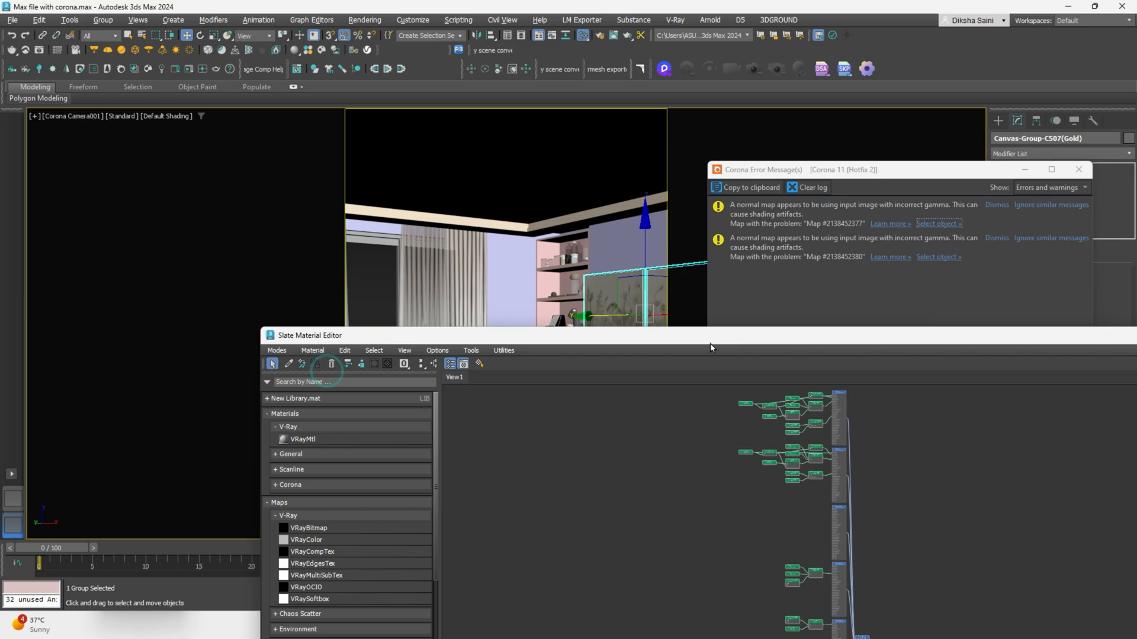
pyautogui.moveTo(726, 339); pyautogui.dragTo(637, 268)
pyautogui.doubleClick(618, 256)
# Inspect Canvas 1's normal map, enable Add gamma to input on Canvas 2's normal map, and minimize the material editor
pyautogui.scroll(10, 618, 251)
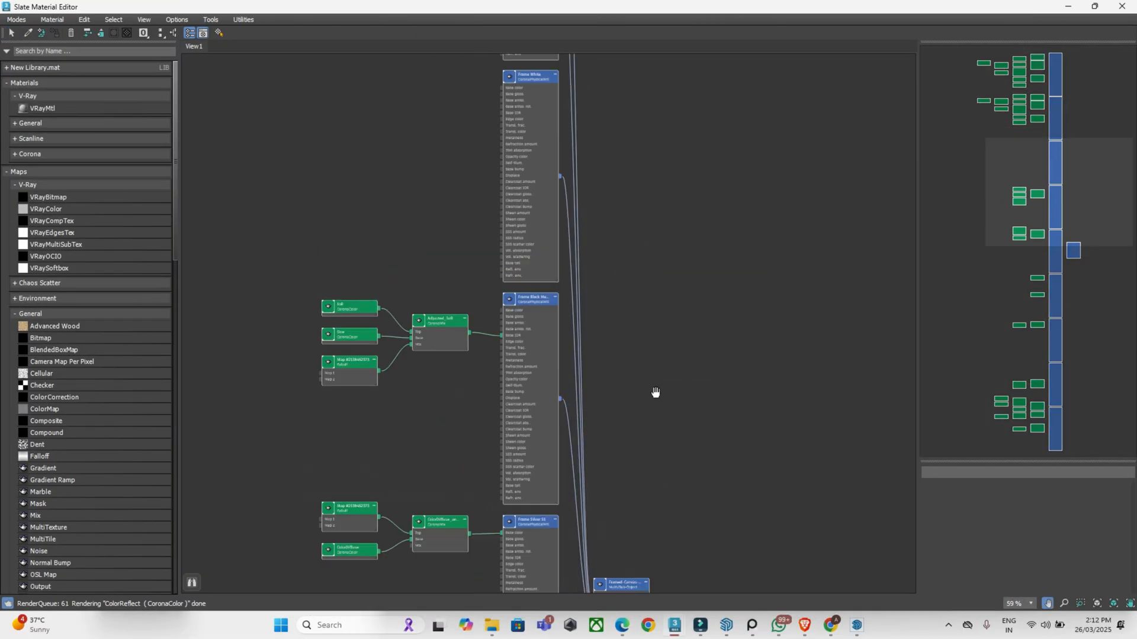
pyautogui.scroll(-1, 600, 249)
pyautogui.doubleClick(596, 244)
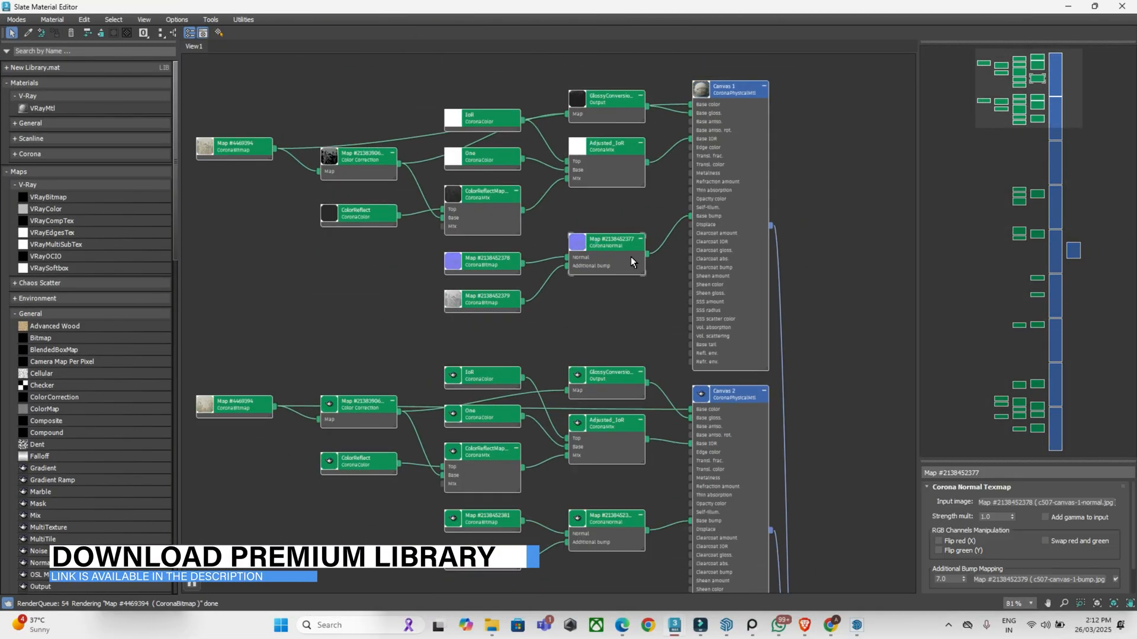
pyautogui.moveTo(612, 526); pyautogui.dragTo(583, 354, button='middle')
pyautogui.doubleClick(580, 347)
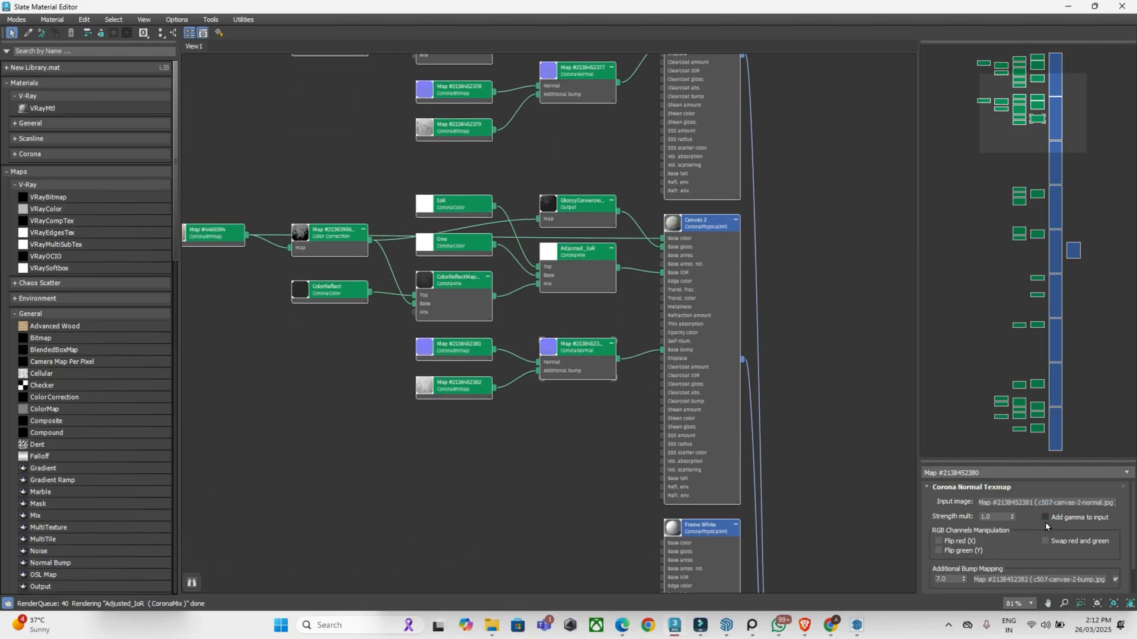
pyautogui.click(1045, 517)
pyautogui.scroll(-3, 583, 482)
pyautogui.moveTo(584, 481); pyautogui.dragTo(620, 2, button='middle')
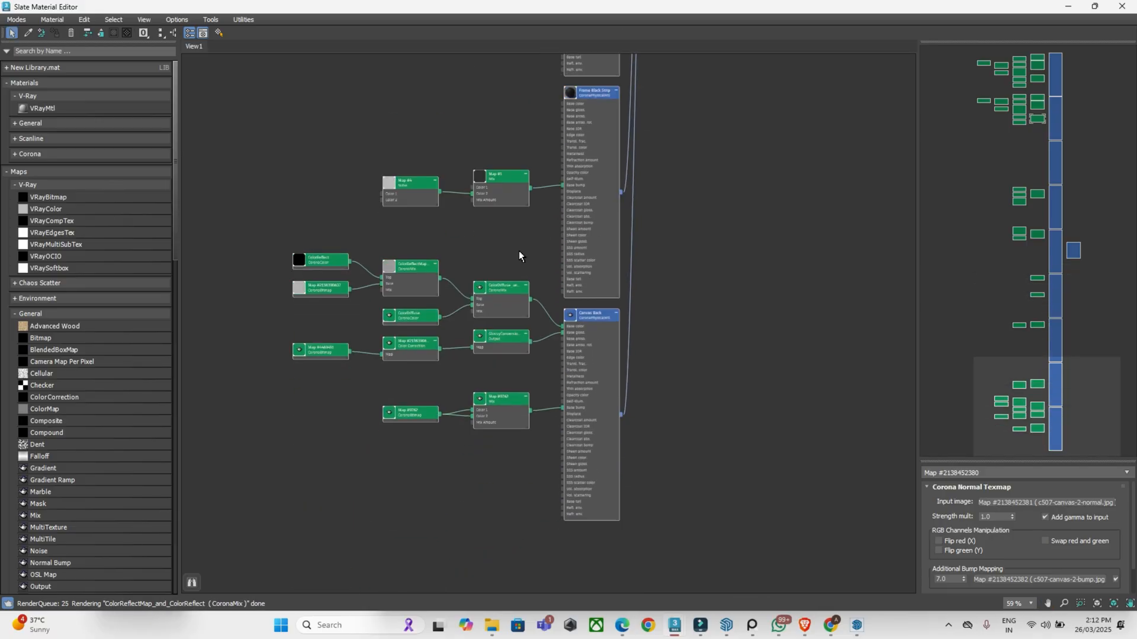
pyautogui.scroll(4, 562, 415)
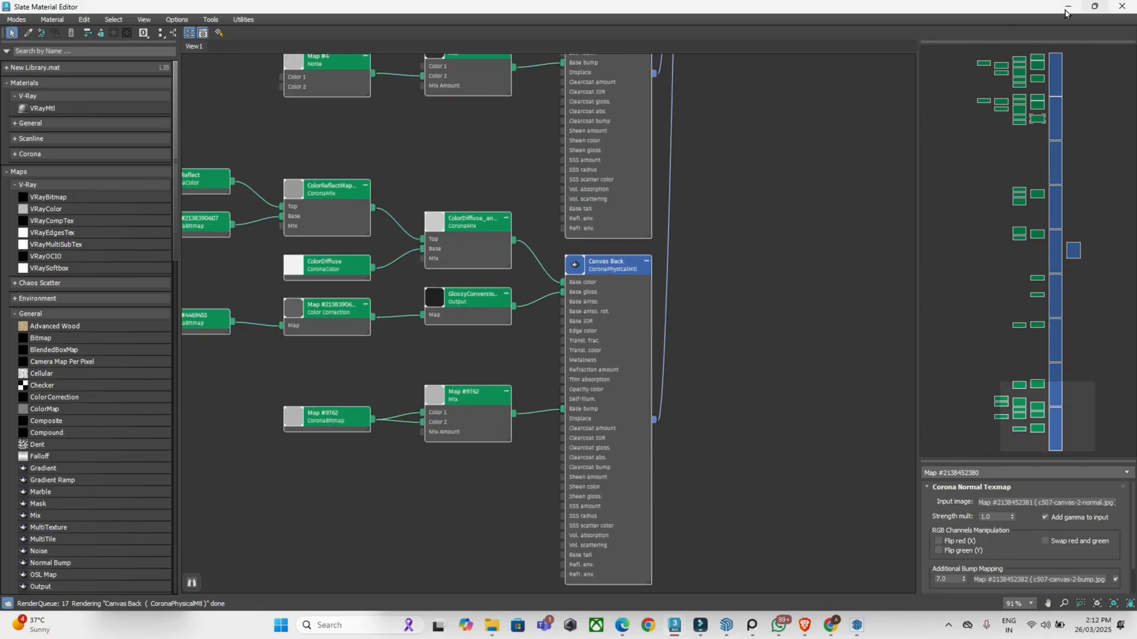
pyautogui.click(1066, 7)
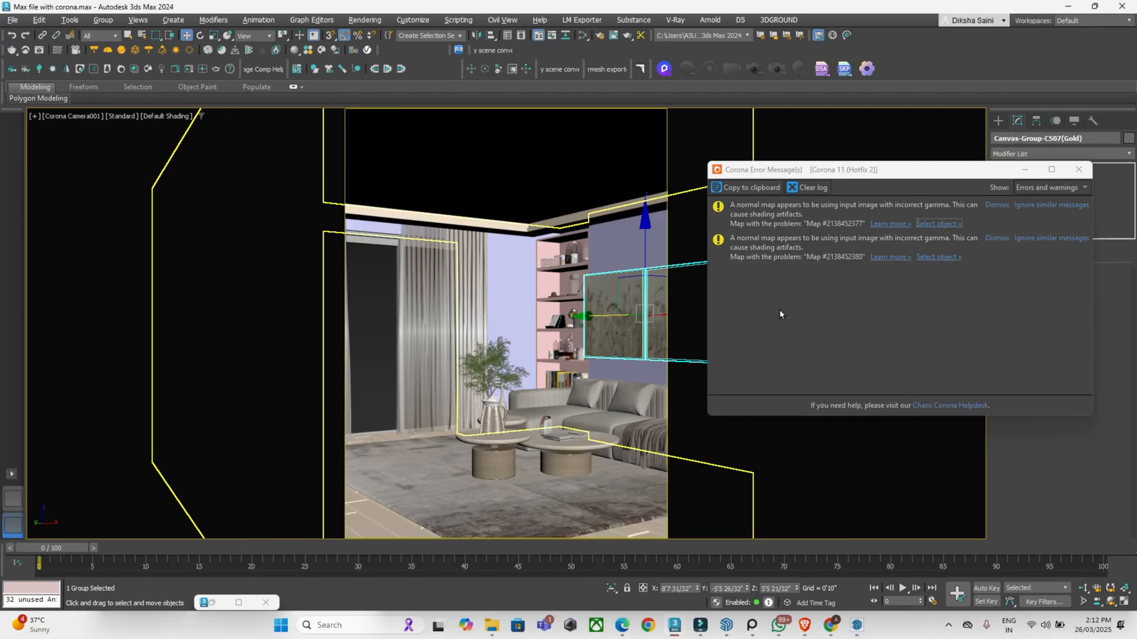
pyautogui.click(938, 257)
pyautogui.click(944, 260)
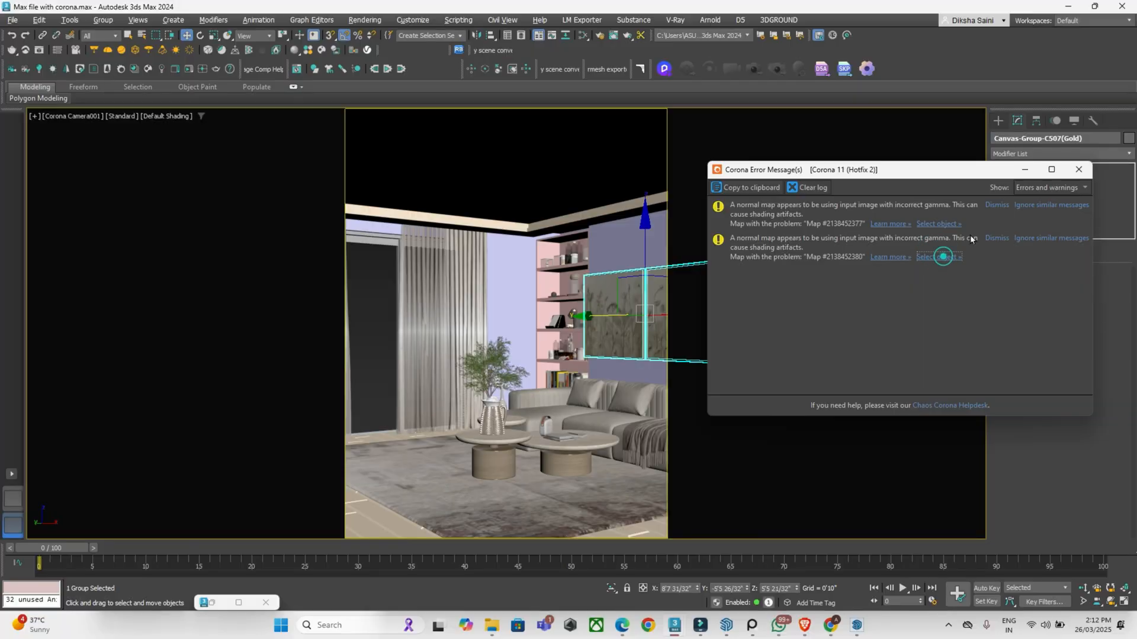
pyautogui.click(1079, 169)
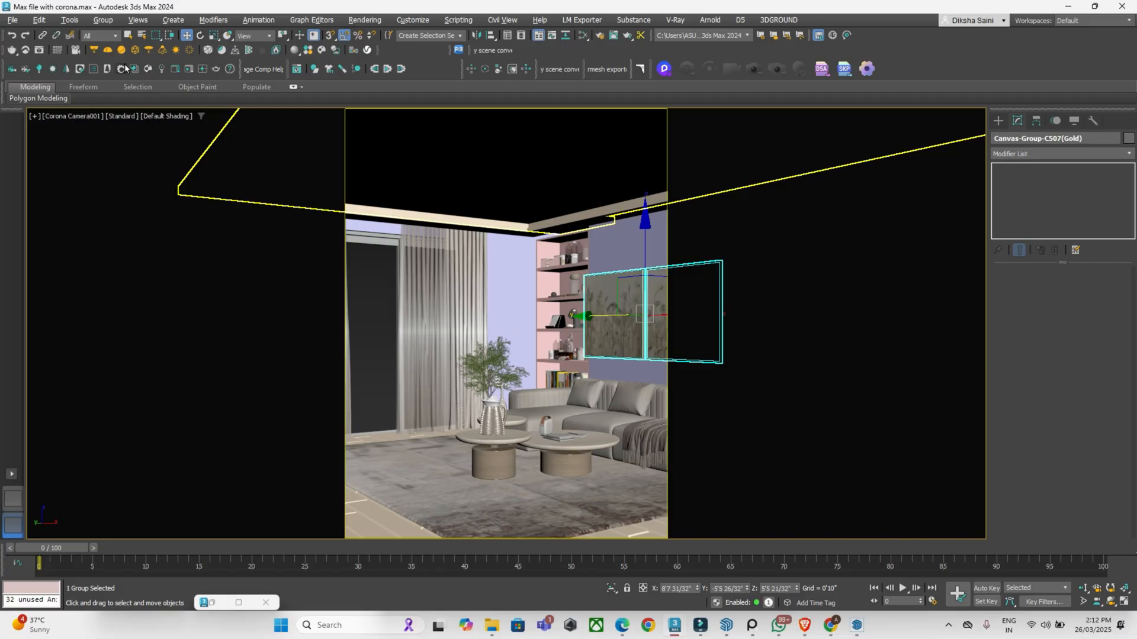
# Run another Corona interactive render of the camera view, close the frame buffer and clear the canvas group selection
pyautogui.click(193, 72)
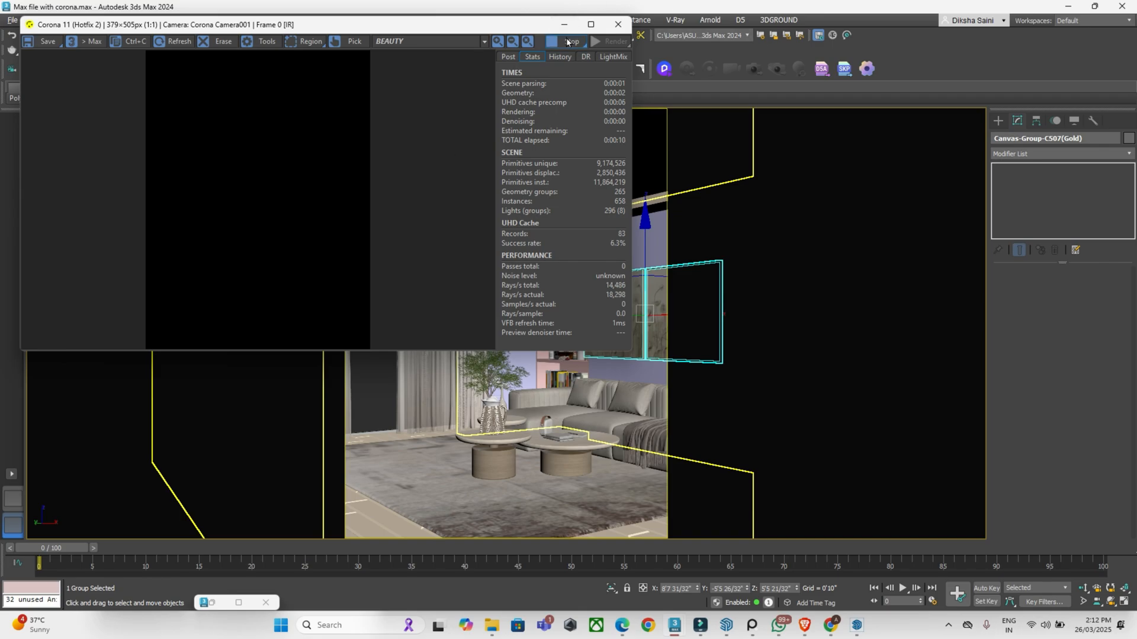
pyautogui.click(618, 24)
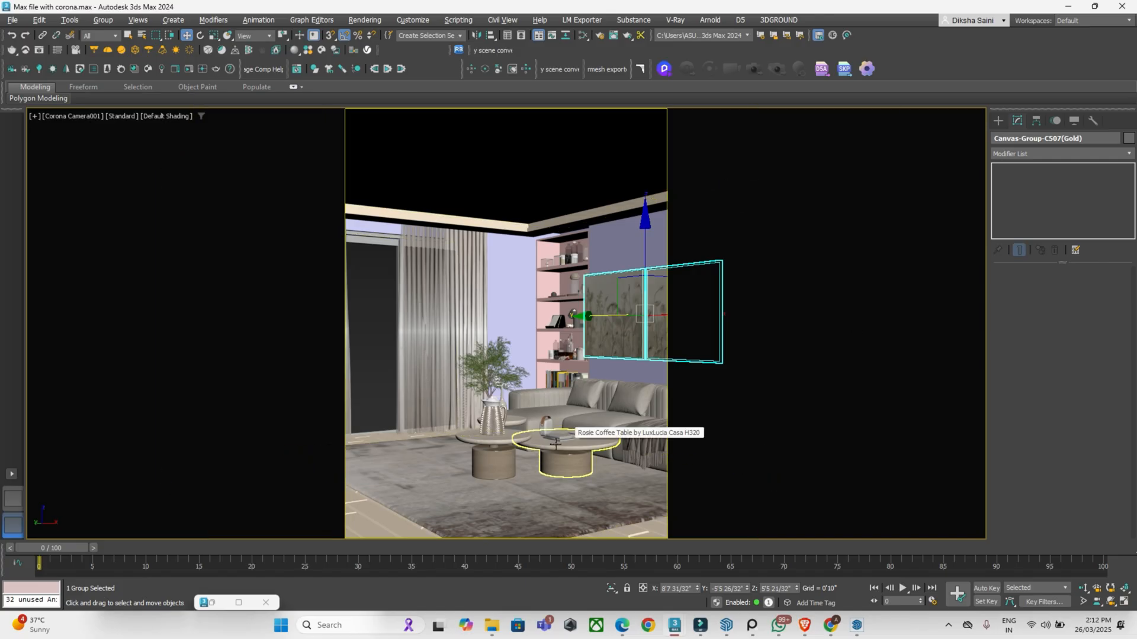
pyautogui.click(998, 121)
pyautogui.hotkey('alt', 'w')
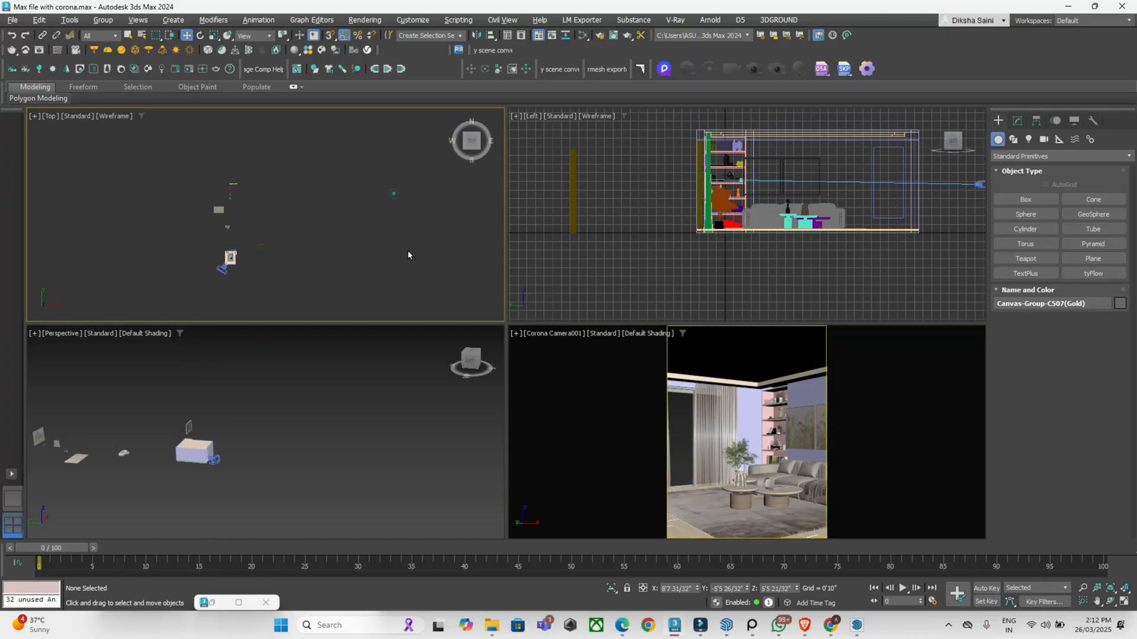
pyautogui.click(393, 190)
pyautogui.hotkey('alt', 'w')
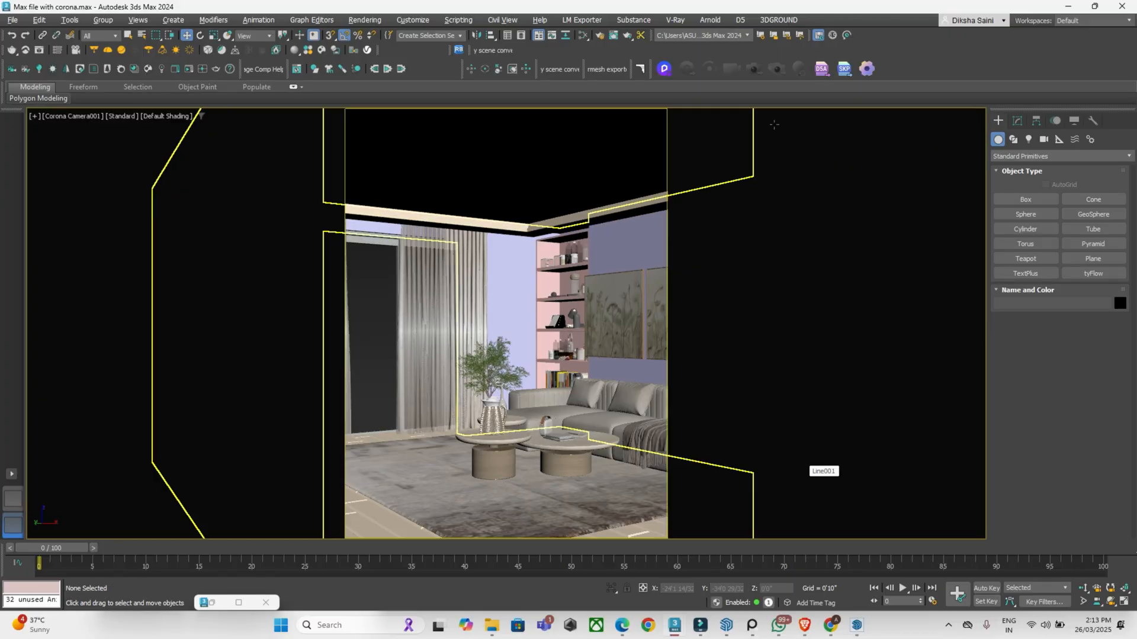
# Assign a CoronaSky map as the scene's environment map and close the environment settings
pyautogui.click(1030, 140)
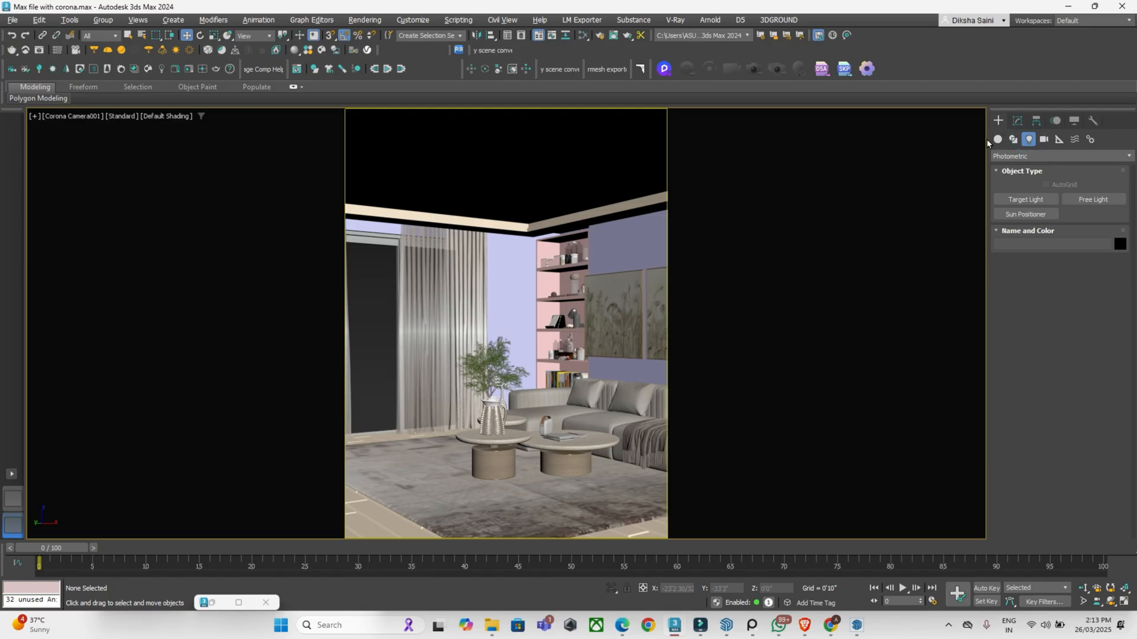
pyautogui.press('8')
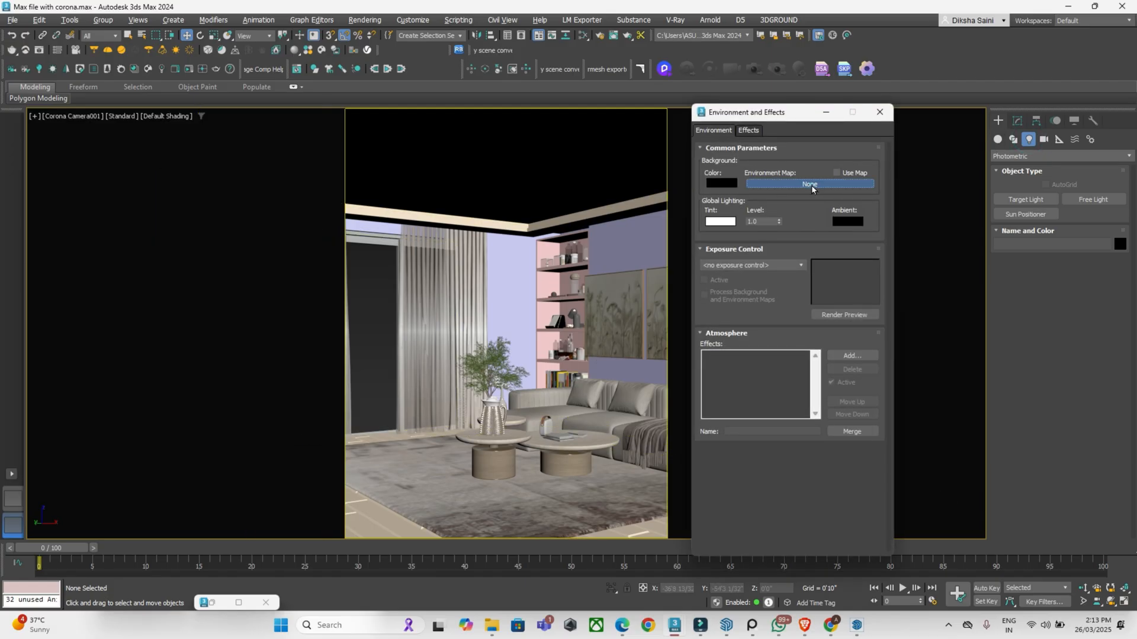
pyautogui.click(812, 185)
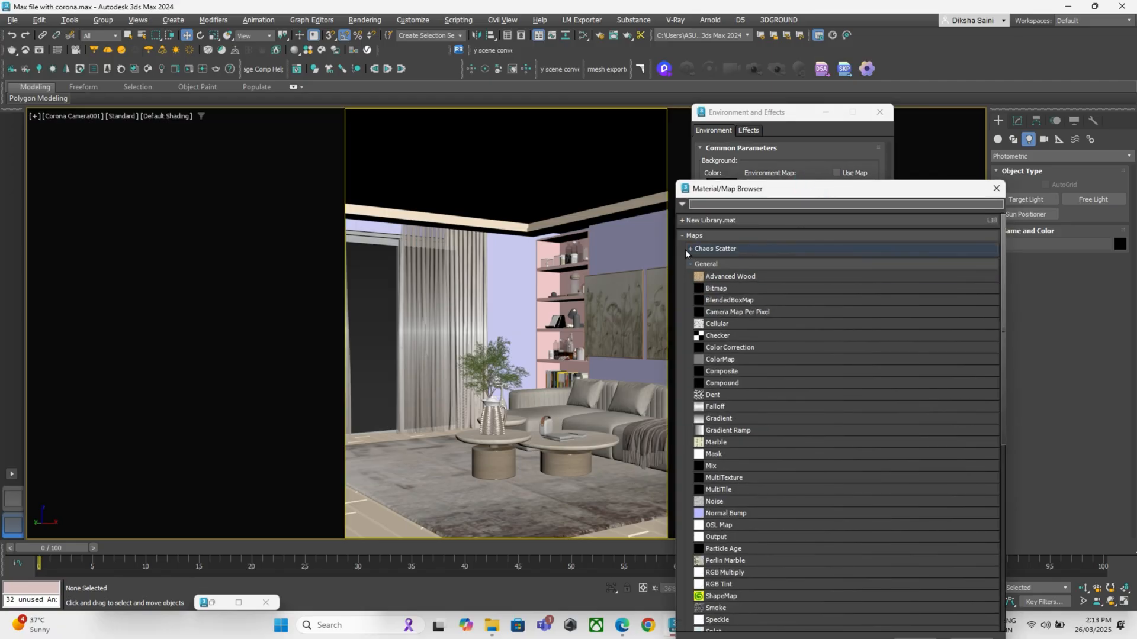
pyautogui.click(690, 264)
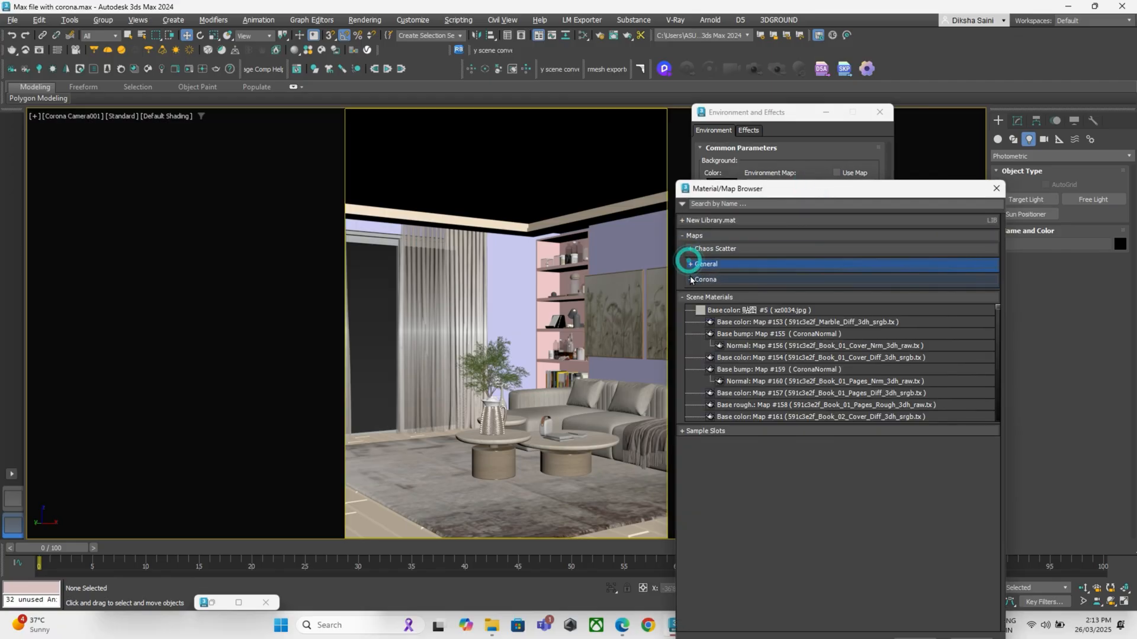
pyautogui.click(691, 280)
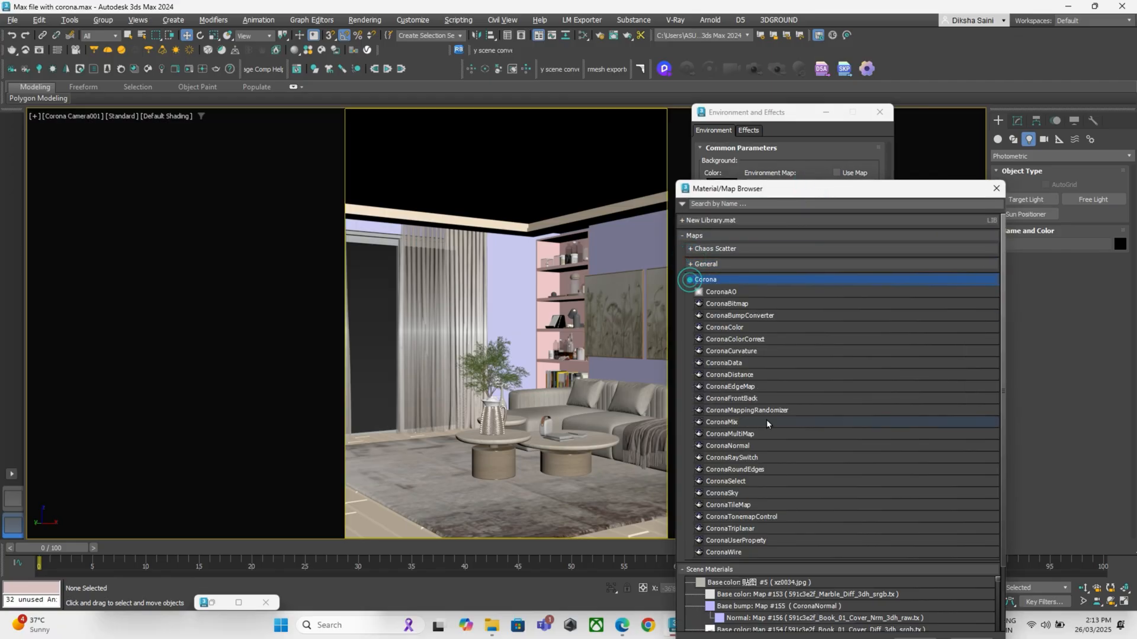
pyautogui.doubleClick(737, 495)
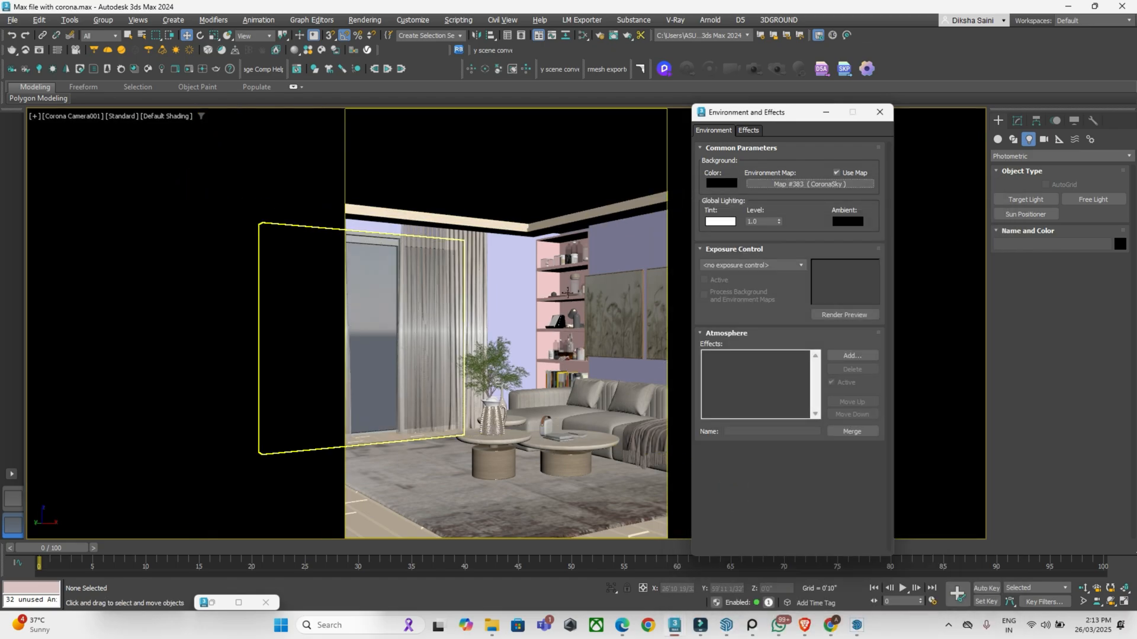
pyautogui.click(880, 112)
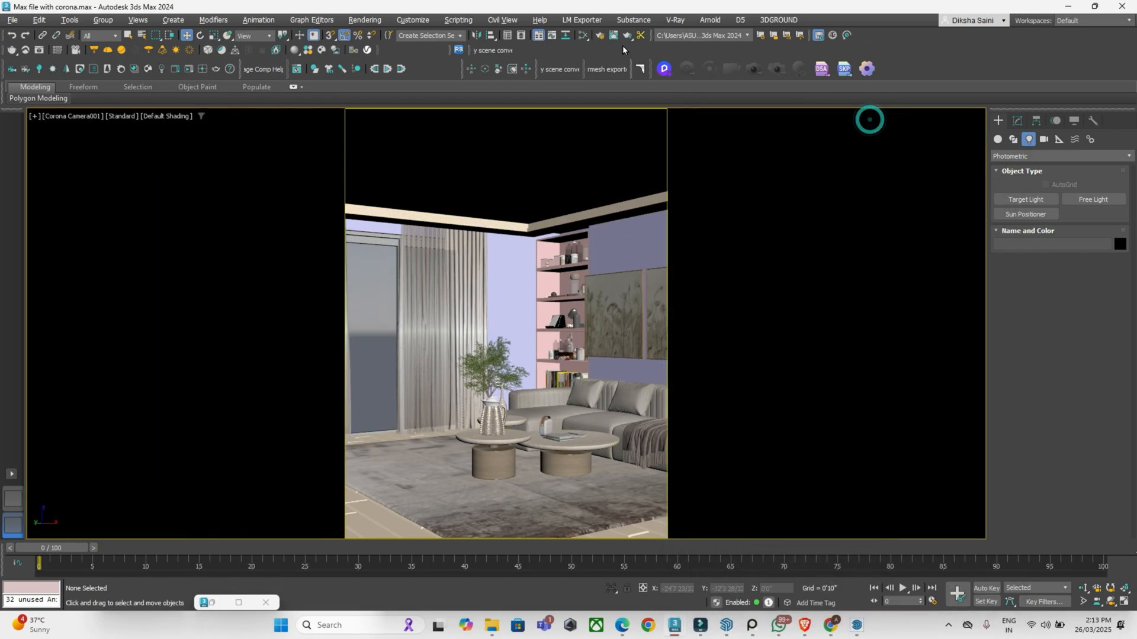
# Enable the material override in the Corona render setup's scene settings and browse the Corona materials for it
pyautogui.click(601, 36)
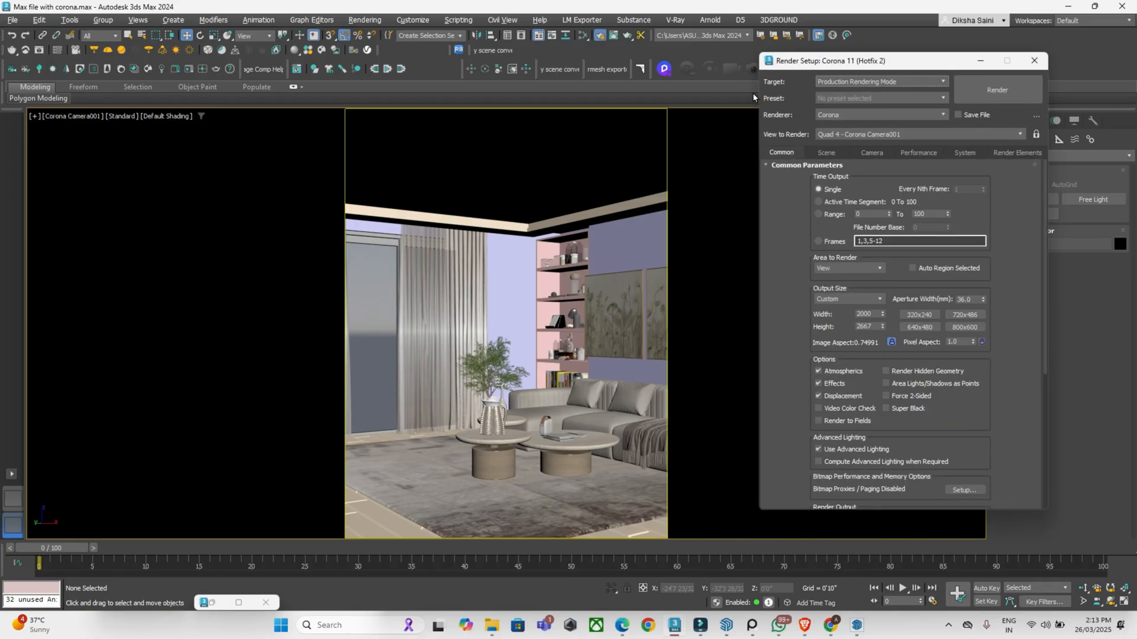
pyautogui.click(826, 153)
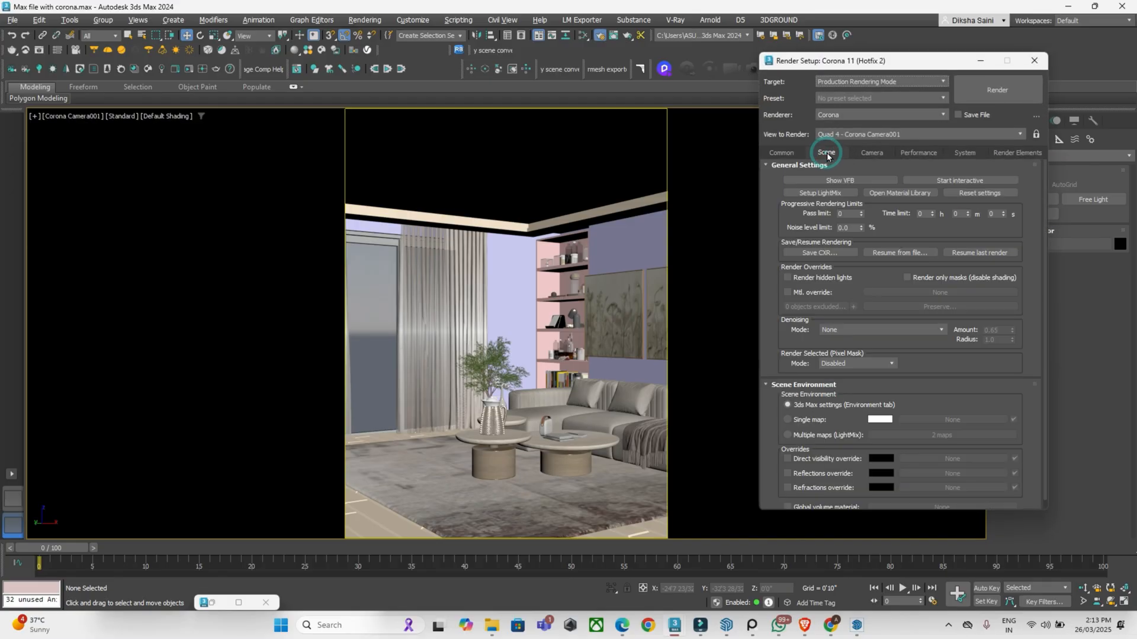
pyautogui.click(787, 293)
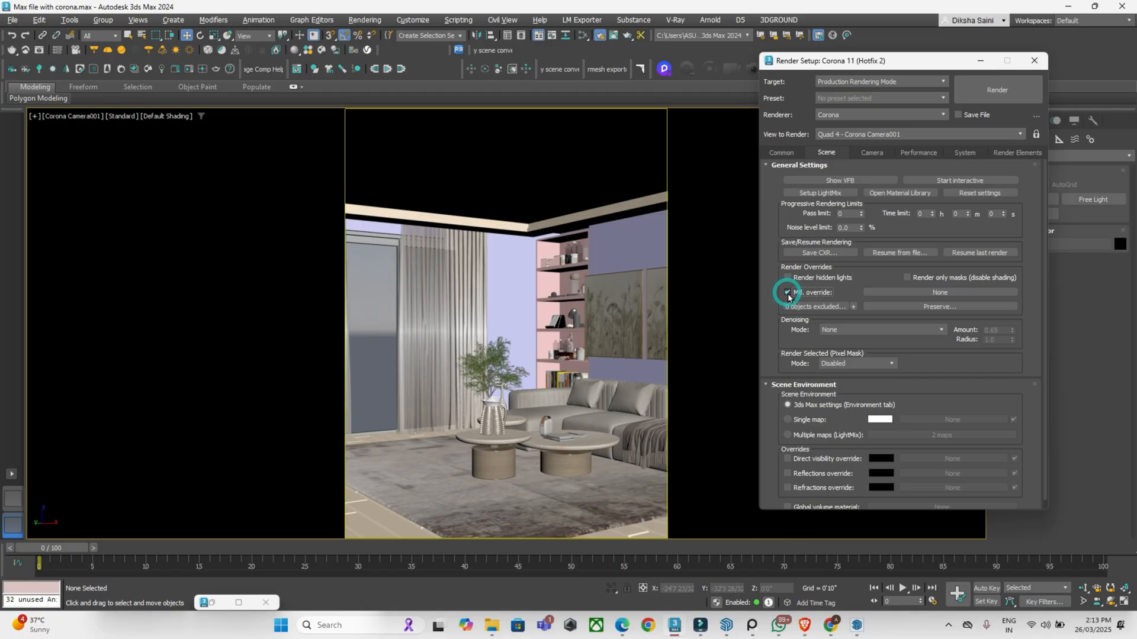
pyautogui.click(933, 293)
pyautogui.click(705, 306)
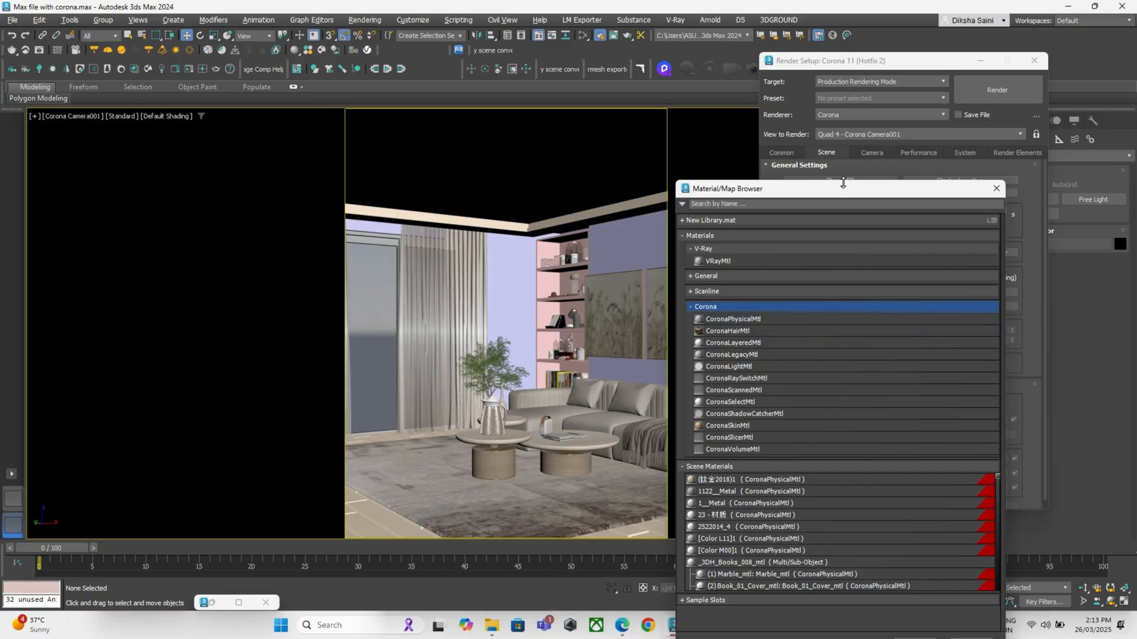
pyautogui.moveTo(842, 188); pyautogui.dragTo(554, 121)
pyautogui.click(707, 120)
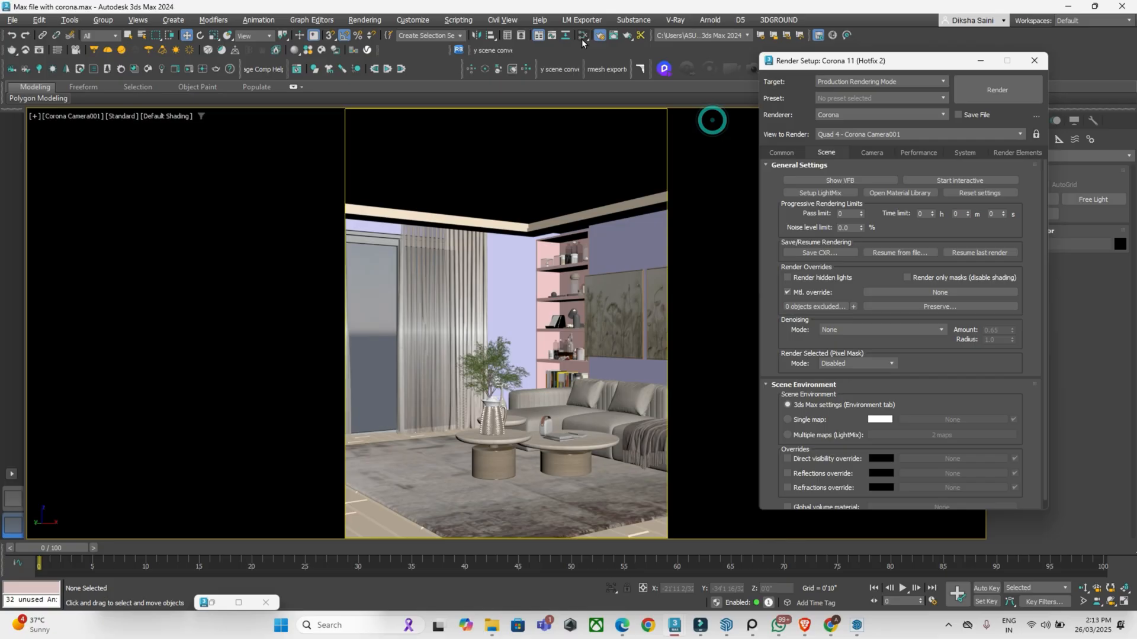
# Create a new CoronaPhysicalMtl in an empty area of the Slate Material Editor's node view
pyautogui.press('m')
pyautogui.scroll(-3, 615, 391)
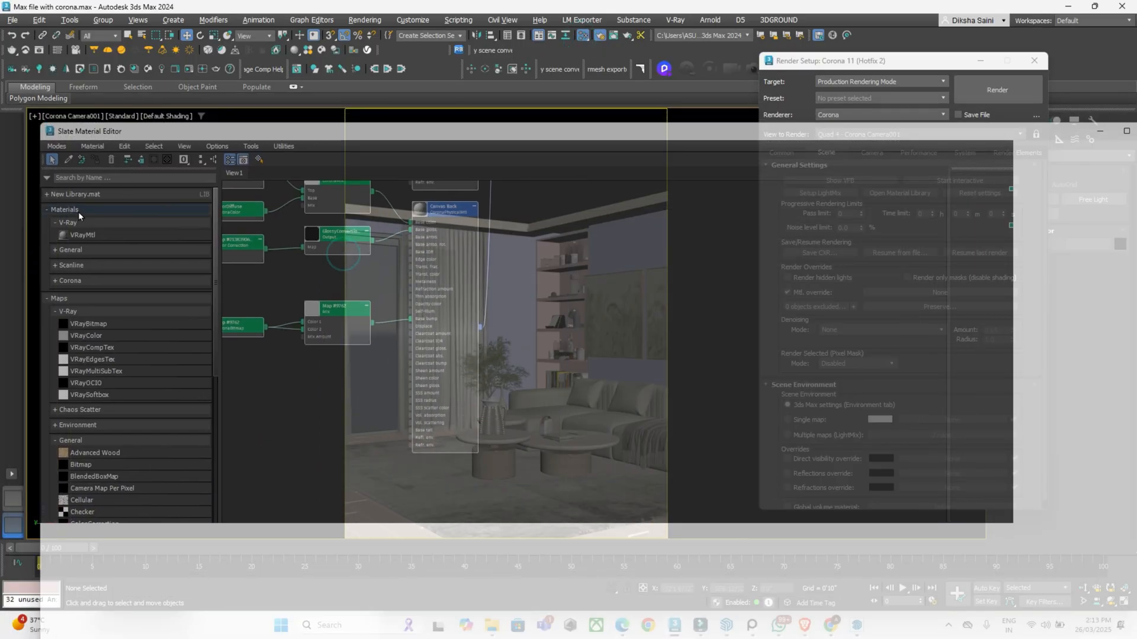
pyautogui.click(56, 222)
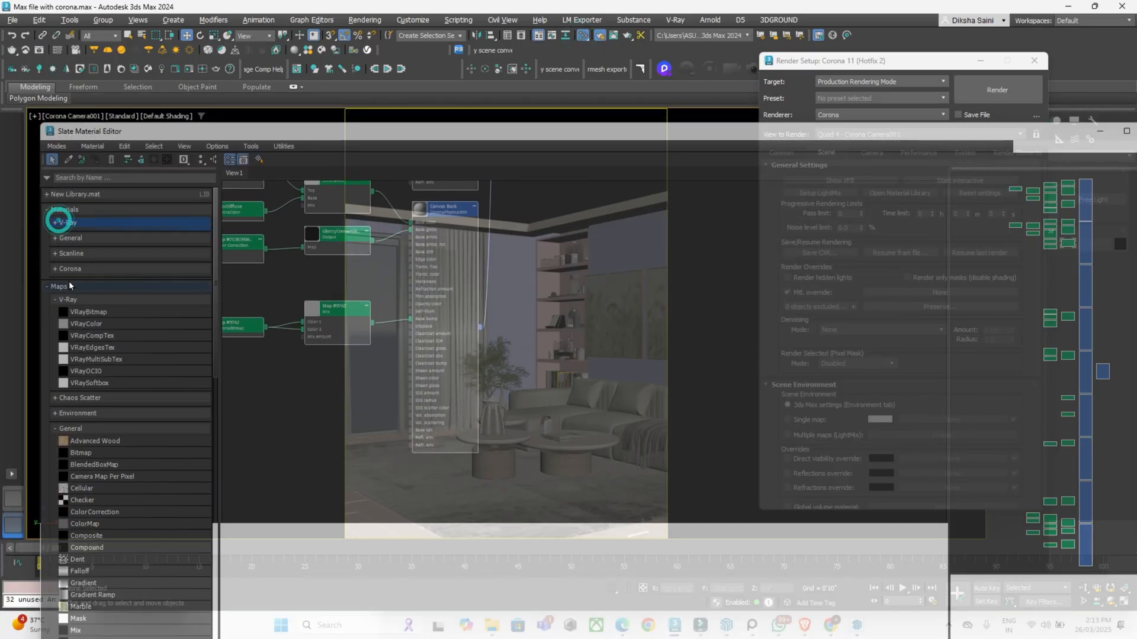
pyautogui.click(58, 269)
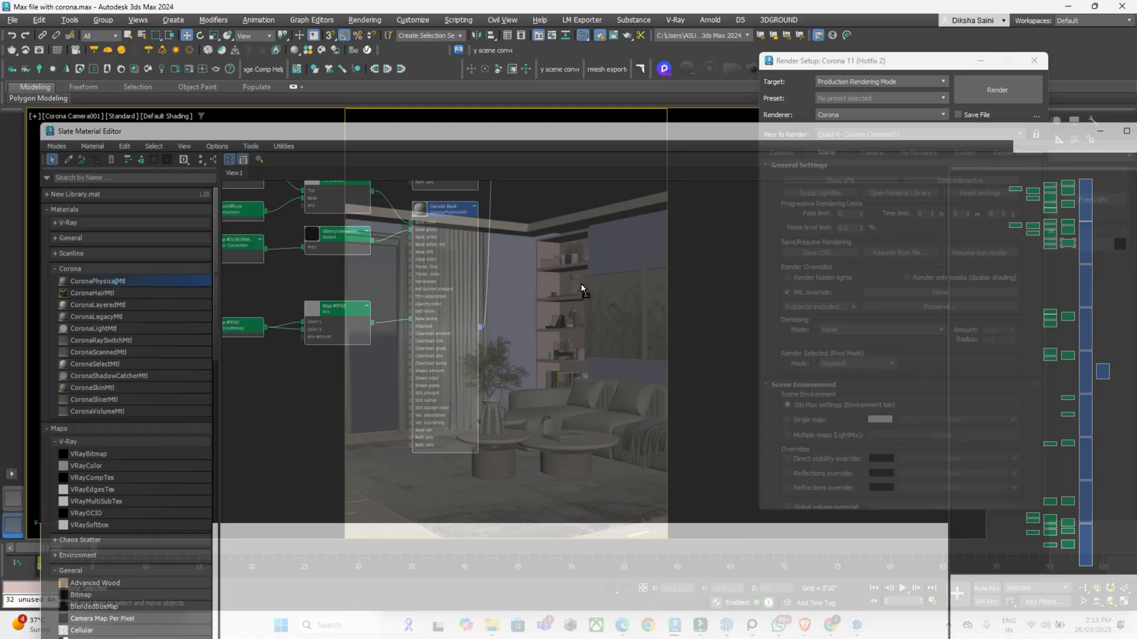
pyautogui.moveTo(581, 283); pyautogui.dragTo(584, 285)
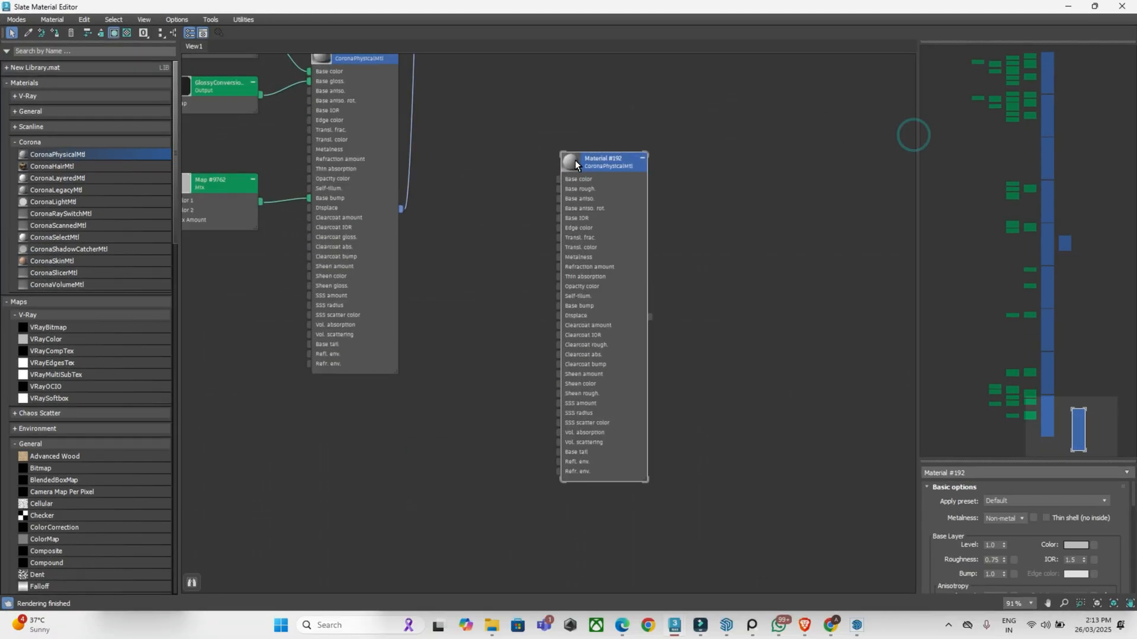
pyautogui.click(575, 162)
# Assign the new CoronaPhysicalMtl as the Corona material override and close the material editor
pyautogui.moveTo(882, 7); pyautogui.dragTo(604, 77)
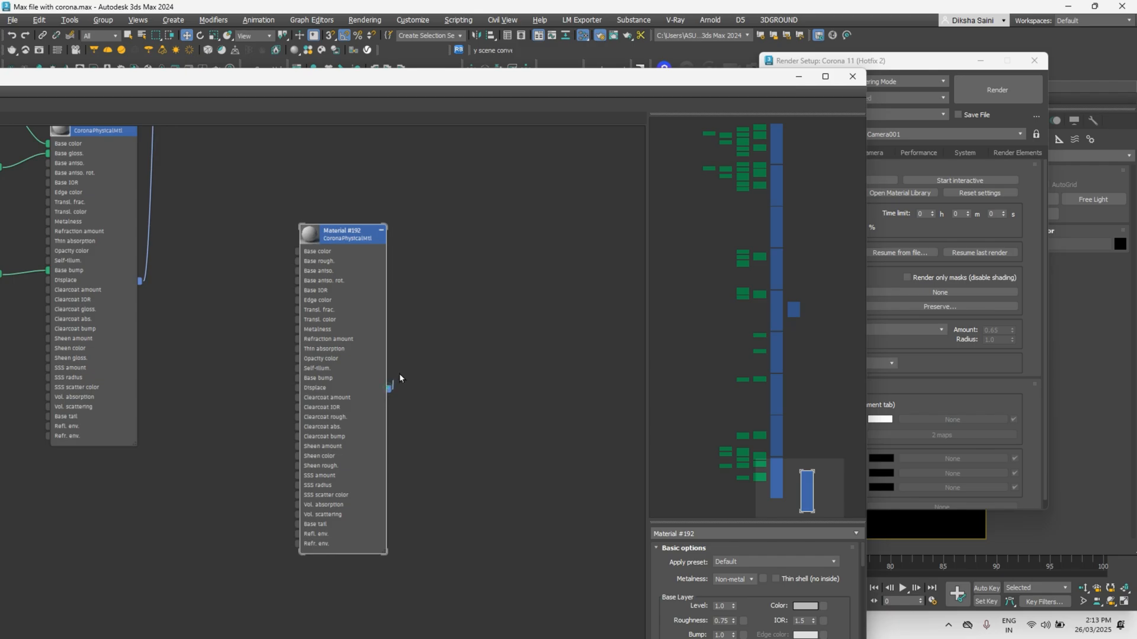
pyautogui.moveTo(389, 388); pyautogui.dragTo(926, 298)
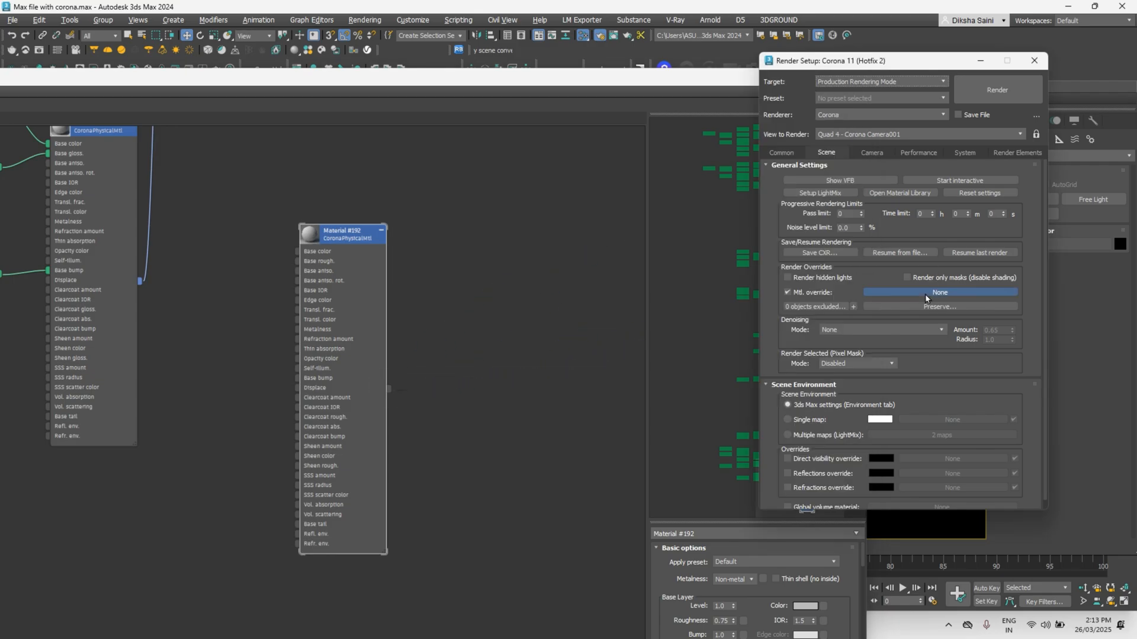
pyautogui.click(925, 293)
pyautogui.click(707, 121)
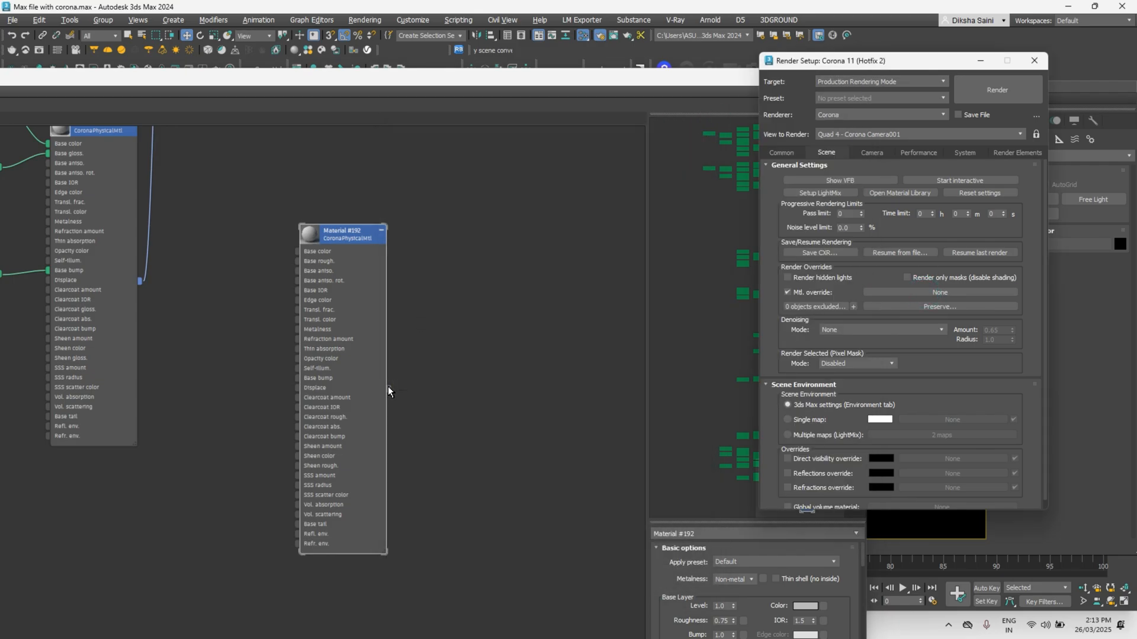
pyautogui.moveTo(389, 389); pyautogui.dragTo(928, 288)
pyautogui.click(877, 321)
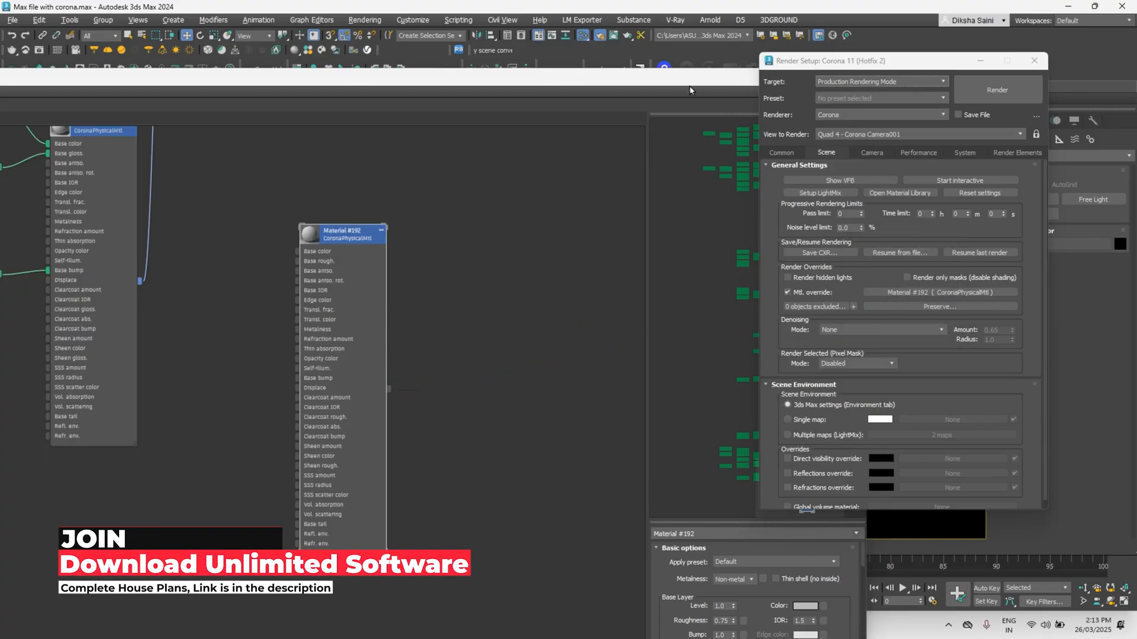
pyautogui.click(864, 71)
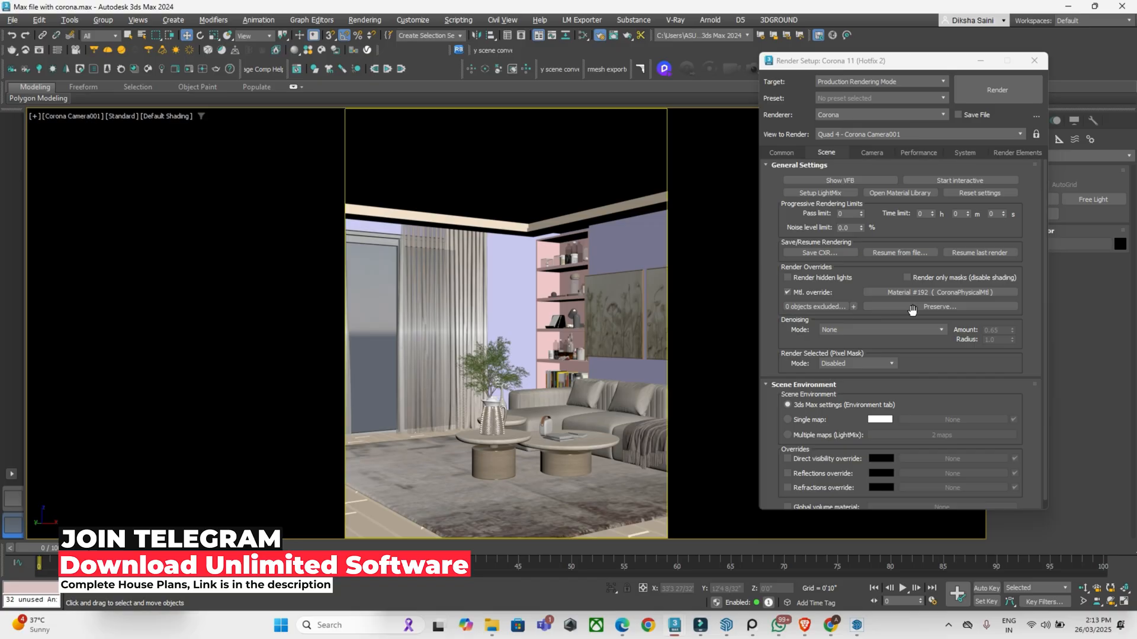
# Set the material override to preserve glass materials, close the render setup and save the scene
pyautogui.click(918, 310)
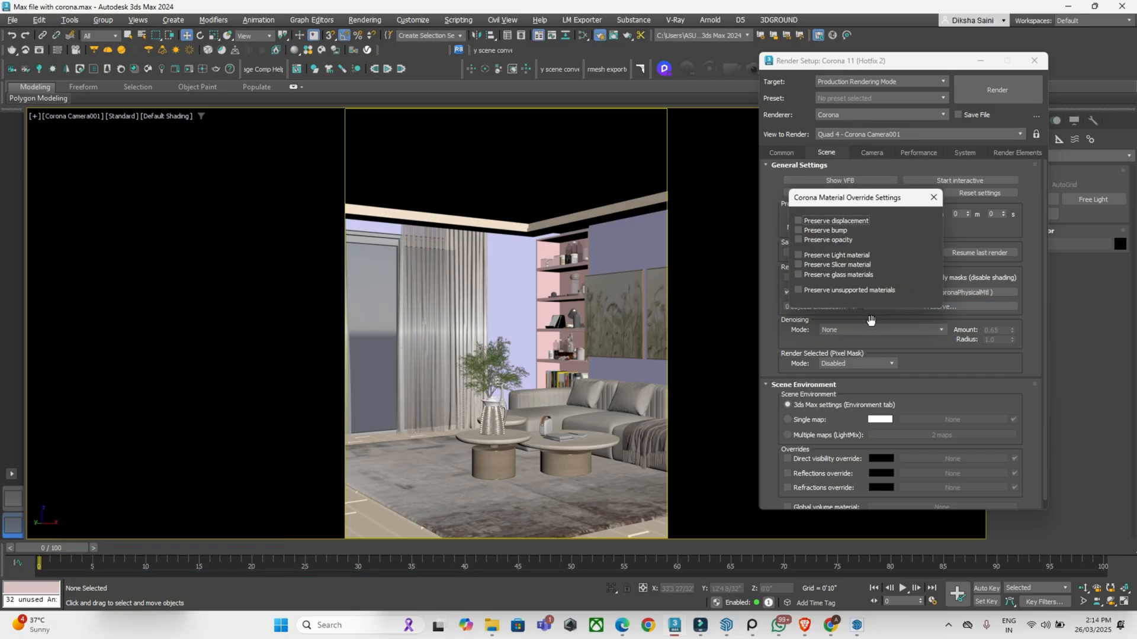
pyautogui.click(831, 274)
pyautogui.click(927, 199)
pyautogui.click(1034, 60)
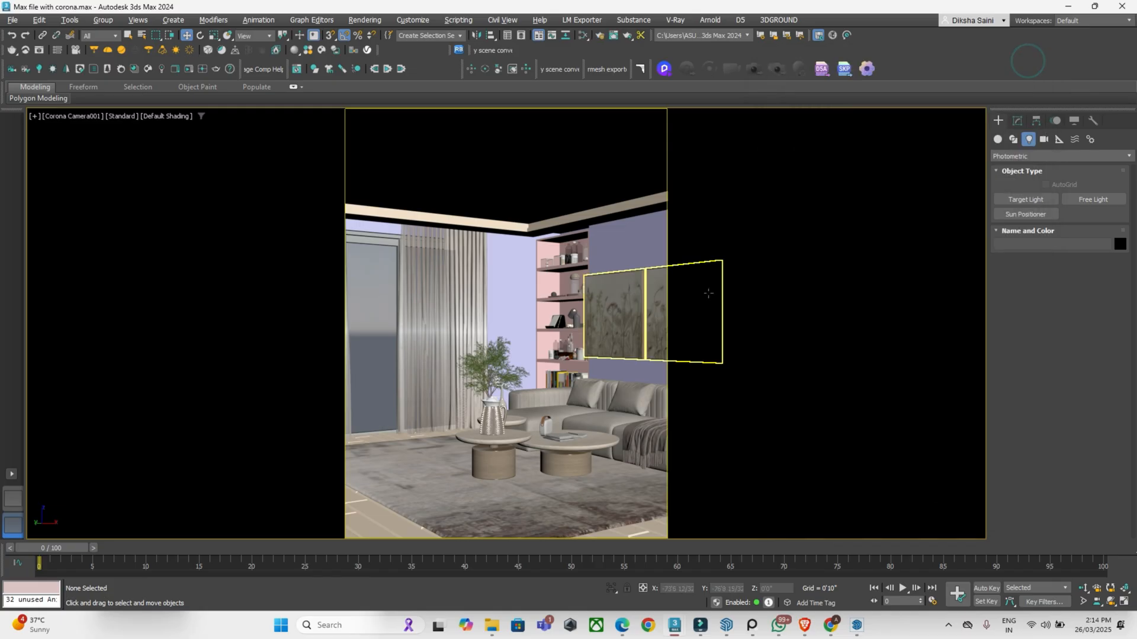
pyautogui.hotkey('ctrl', 's')
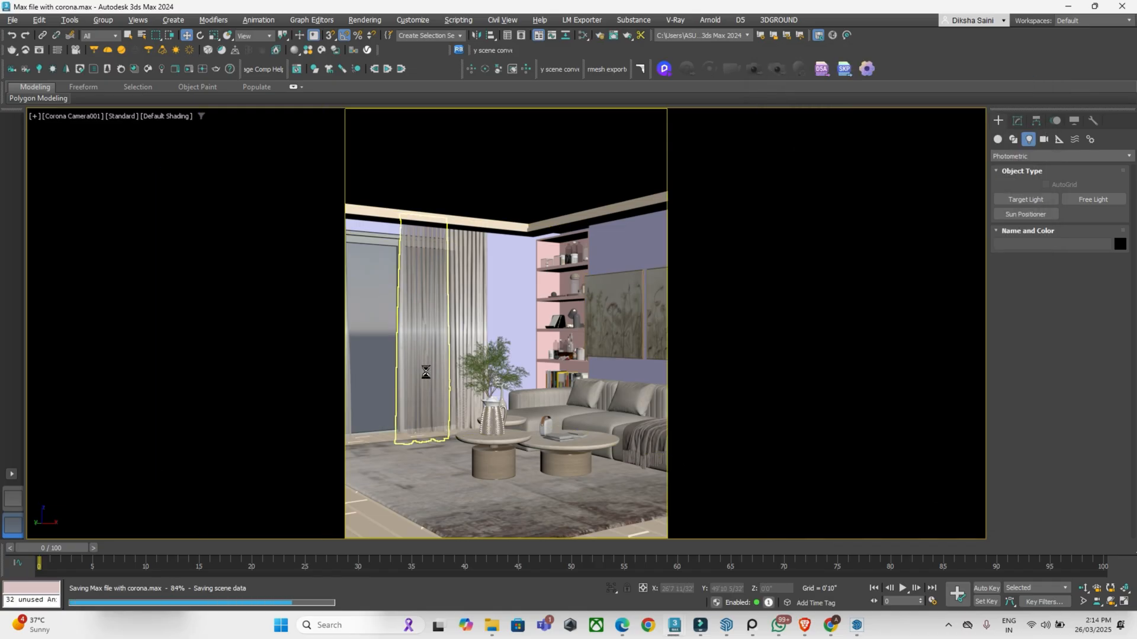
# In the perspective view, draw a box about 1'10" long, 9'11" wide and 10'4" high across the room's doorway opening
pyautogui.hotkey('alt', 'w')
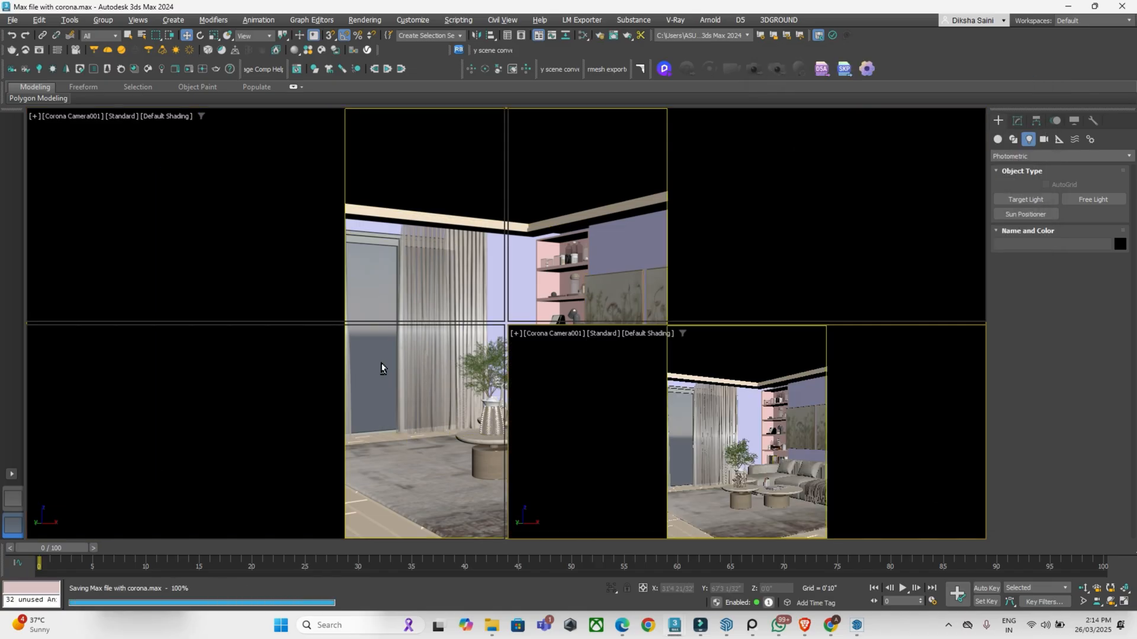
pyautogui.click(288, 421)
pyautogui.hotkey('alt', 'w')
pyautogui.keyDown('alt'); pyautogui.moveTo(588, 358); pyautogui.dragTo(367, 337, button='middle'); pyautogui.keyUp('alt')
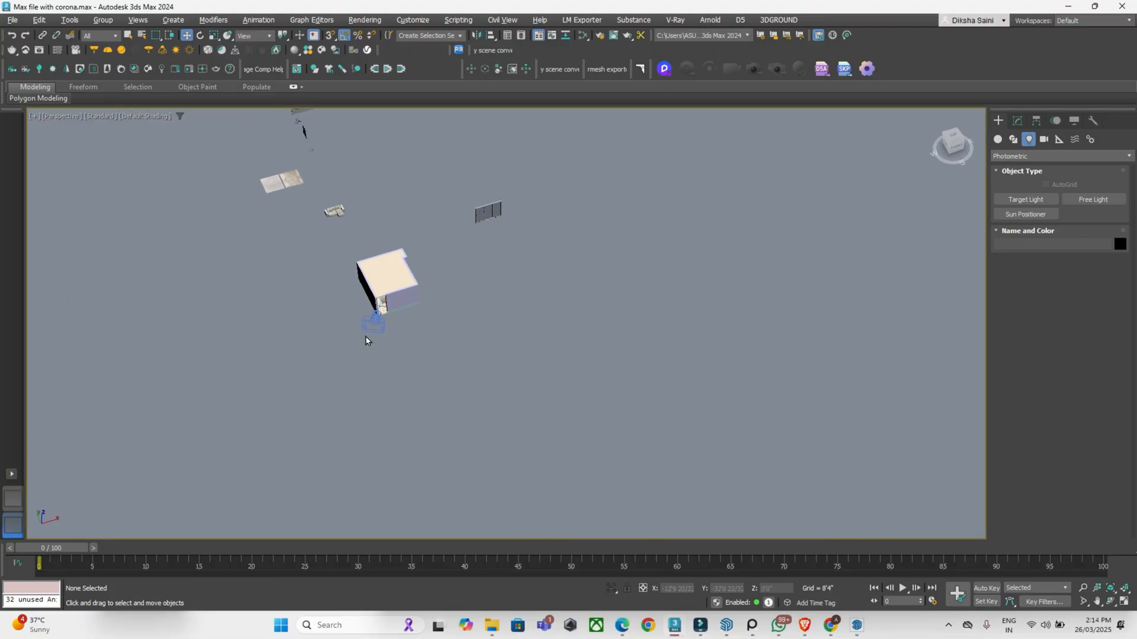
pyautogui.scroll(7, 368, 336)
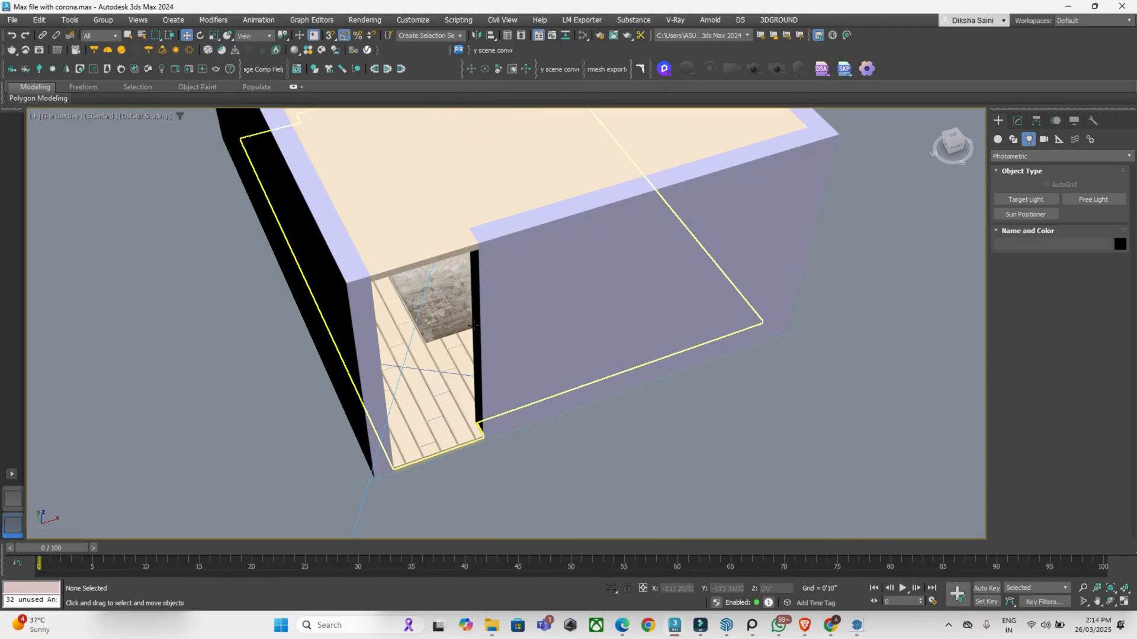
pyautogui.click(999, 139)
pyautogui.click(1036, 202)
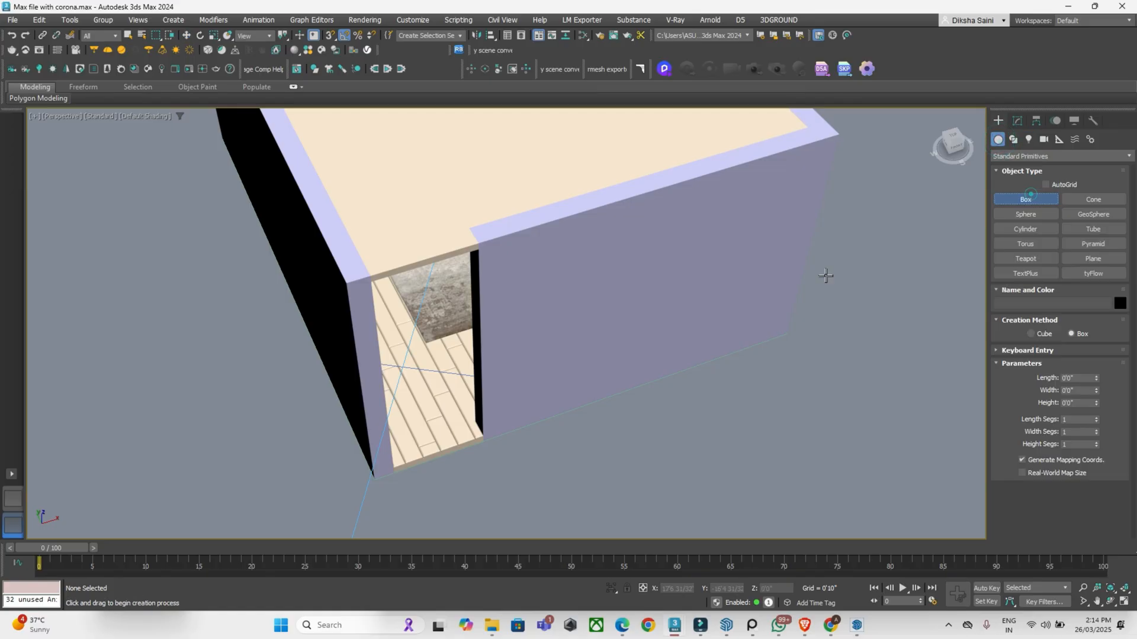
pyautogui.keyDown('alt'); pyautogui.moveTo(478, 425); pyautogui.dragTo(457, 375, button='middle'); pyautogui.keyUp('alt')
pyautogui.moveTo(407, 367); pyautogui.dragTo(686, 379)
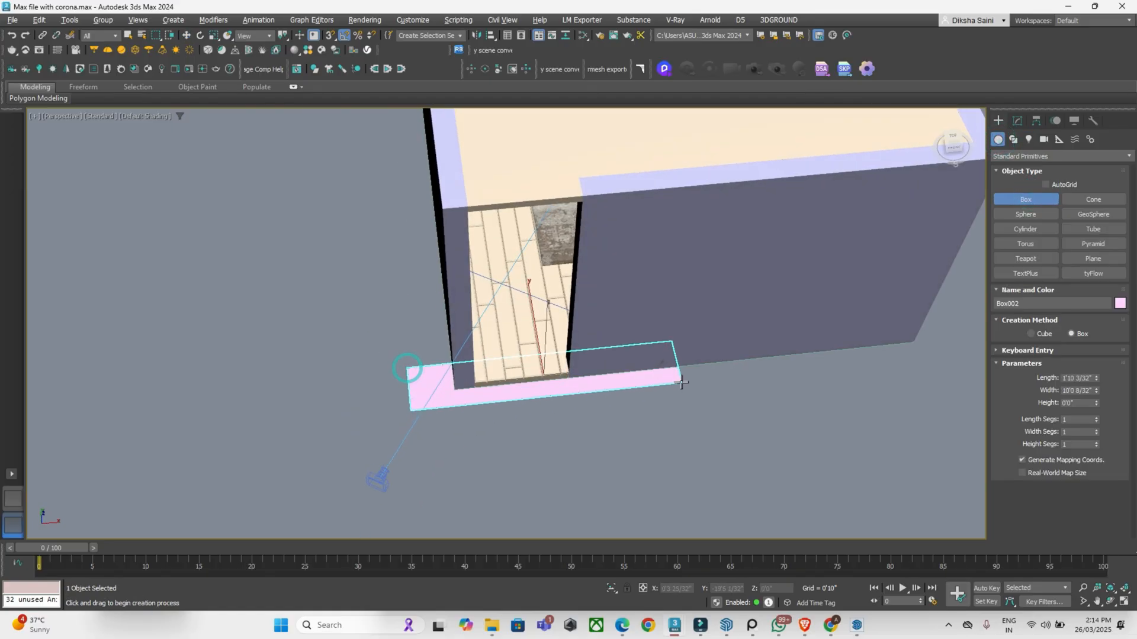
pyautogui.click(650, 106)
# Start a Corona interactive render of the camera view and enlarge the frame buffer window
pyautogui.hotkey('alt', 'w')
pyautogui.hotkey('alt', 'w')
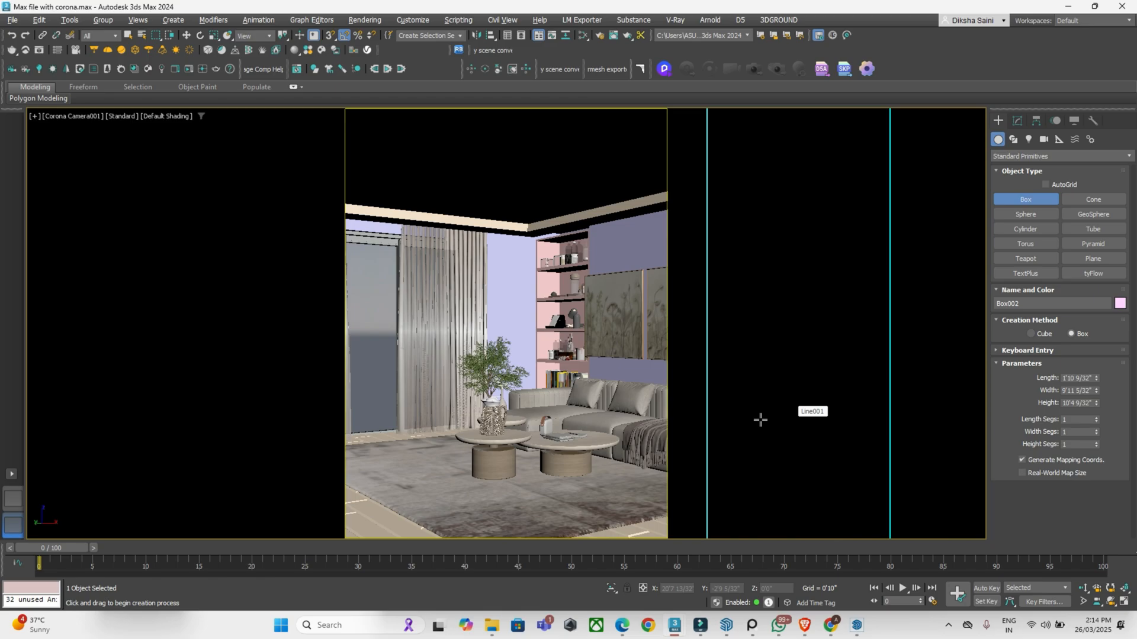
pyautogui.click(38, 50)
pyautogui.click(661, 356)
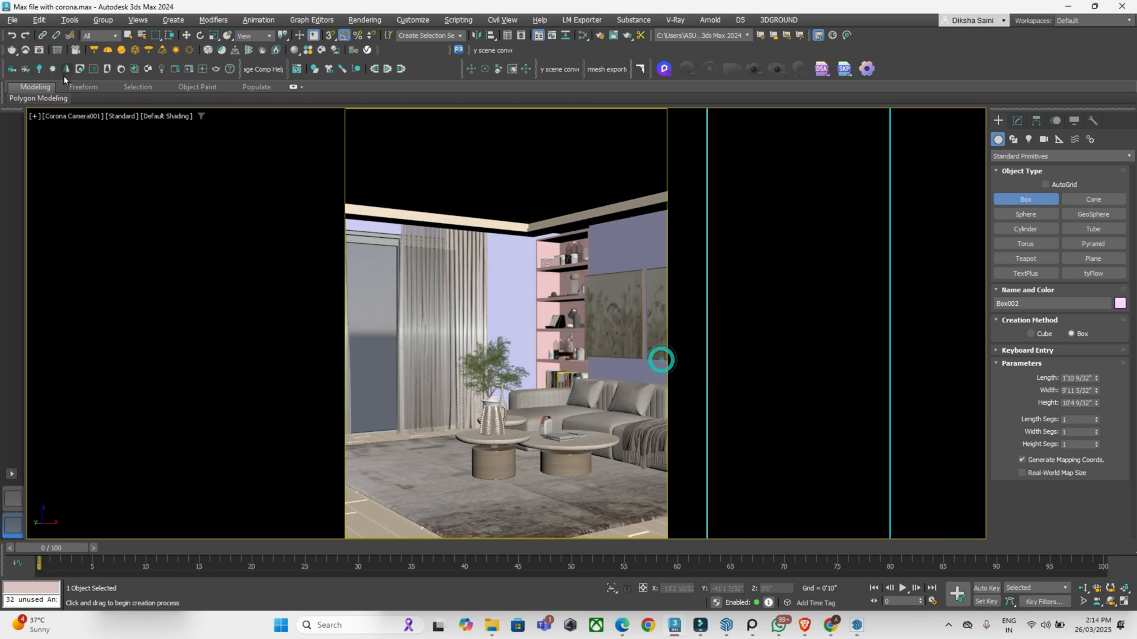
pyautogui.click(202, 69)
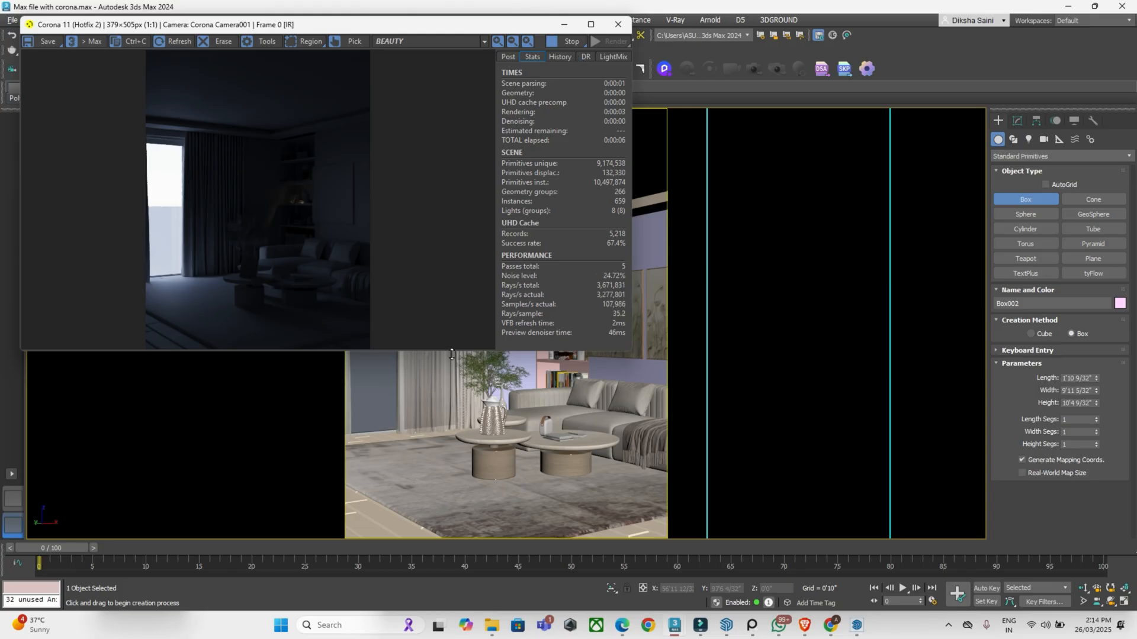
pyautogui.moveTo(451, 354); pyautogui.dragTo(452, 544)
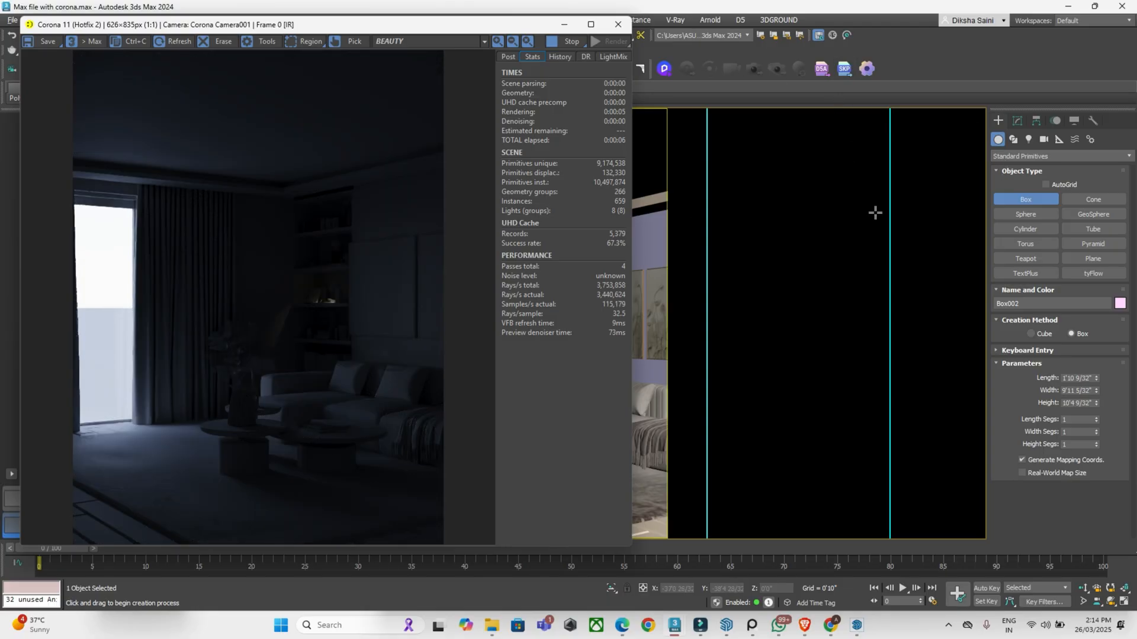
# Open the environment settings and the material editor, shrinking the editor so both windows and the render are accessible
pyautogui.press('8')
pyautogui.press('m')
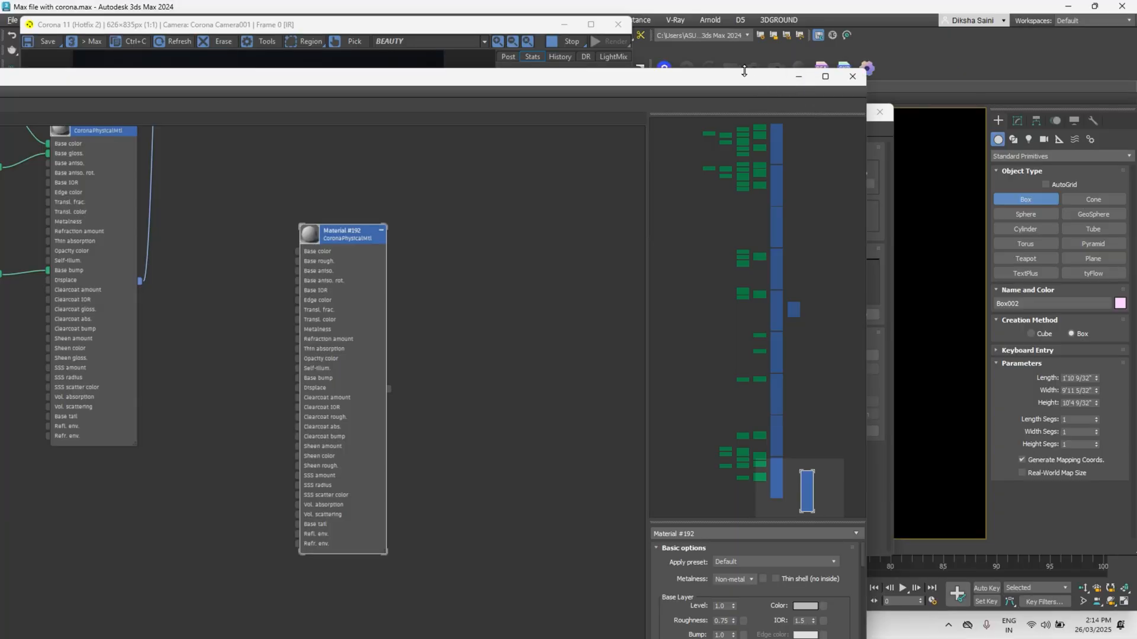
pyautogui.moveTo(744, 71); pyautogui.dragTo(952, 248)
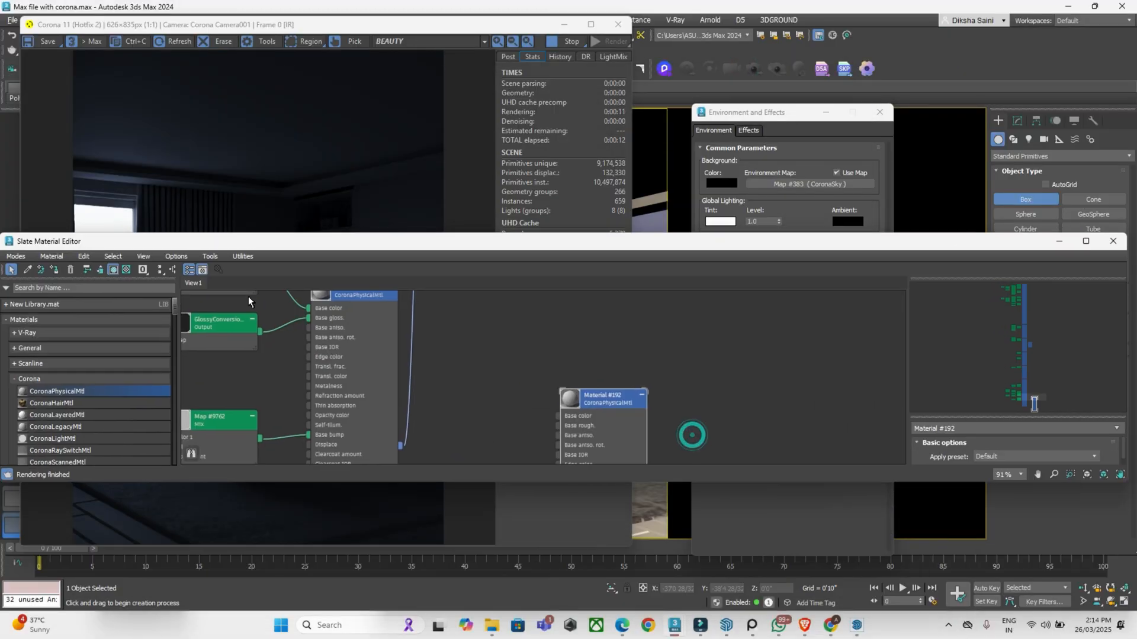
pyautogui.moveTo(198, 240); pyautogui.dragTo(258, 235)
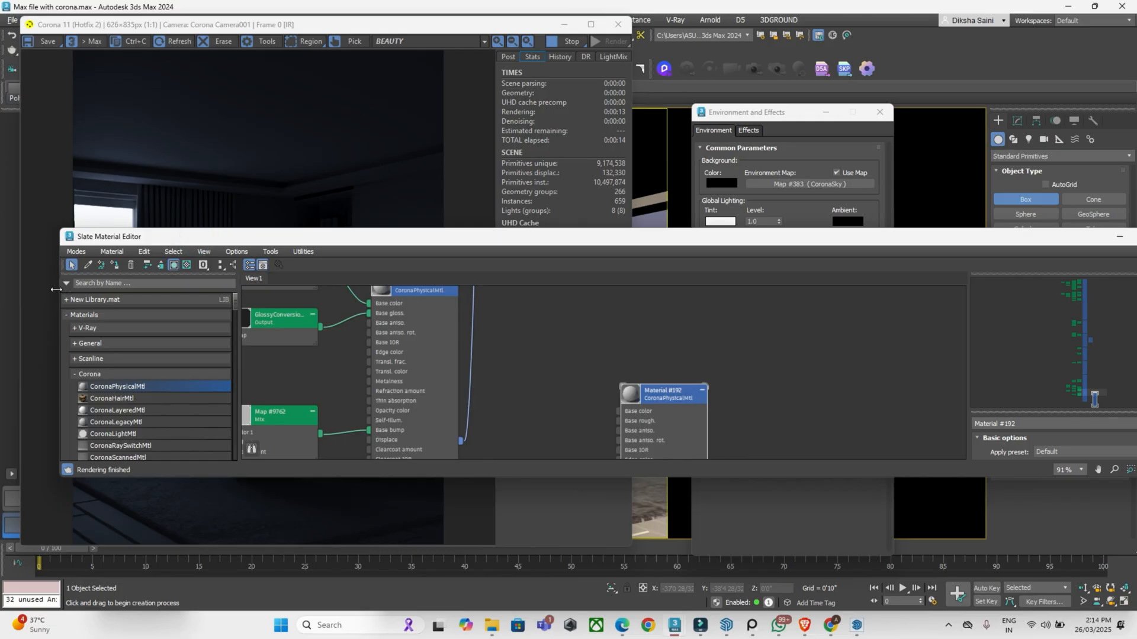
pyautogui.moveTo(56, 289); pyautogui.dragTo(661, 290)
pyautogui.moveTo(894, 237); pyautogui.dragTo(428, 238)
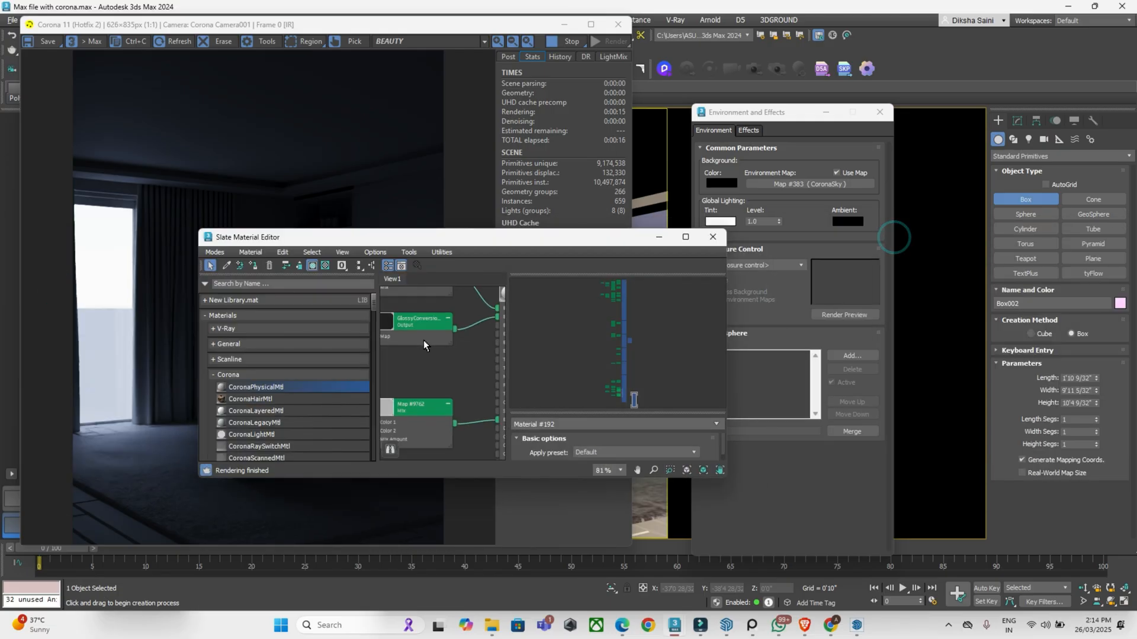
# Bring the CoronaSky environment map into the material editor's node view and enlarge the editor to expose its parameters
pyautogui.scroll(-5, 424, 340)
pyautogui.moveTo(810, 184); pyautogui.dragTo(445, 349)
pyautogui.click(436, 393)
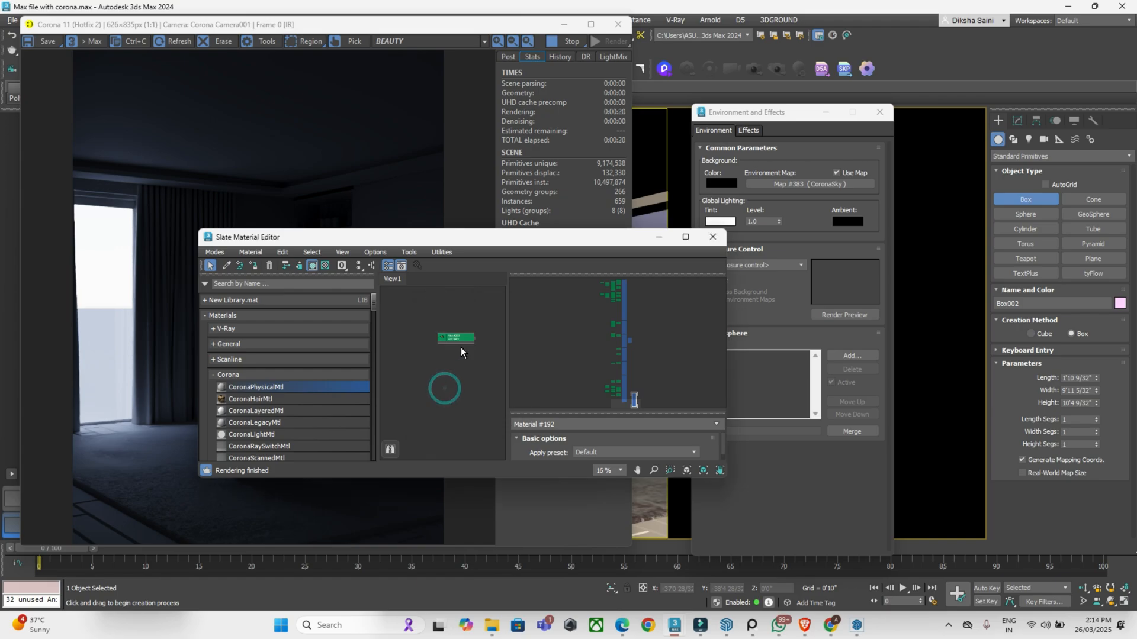
pyautogui.scroll(5, 461, 347)
pyautogui.moveTo(491, 239); pyautogui.dragTo(766, 151)
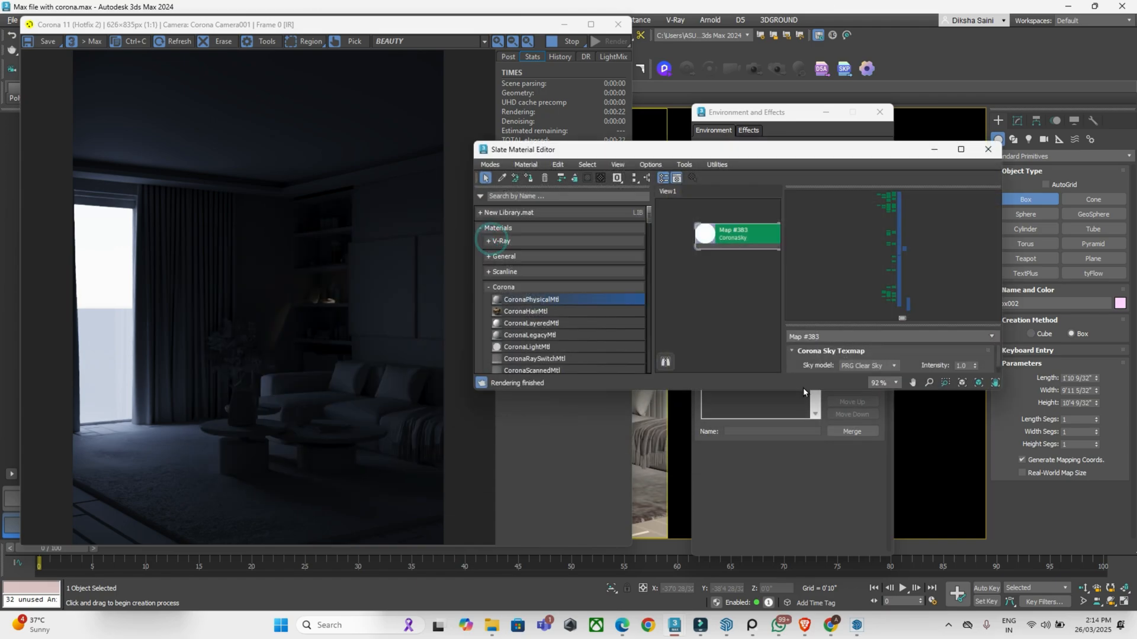
pyautogui.moveTo(801, 390); pyautogui.dragTo(787, 564)
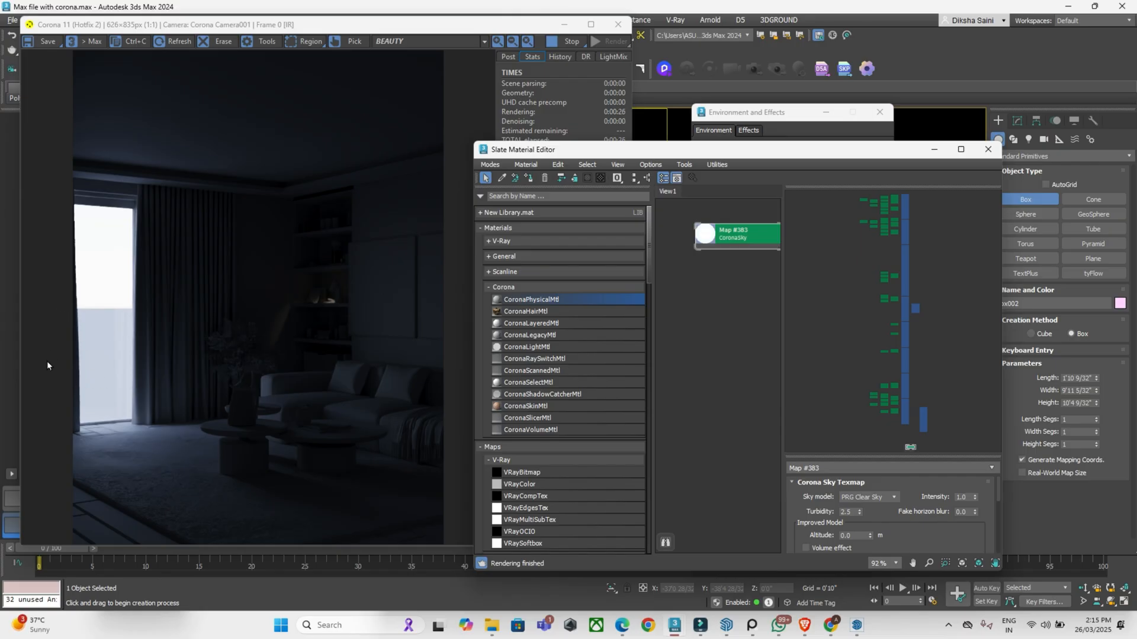
# Set the CoronaSky map's intensity to 5.0
pyautogui.doubleClick(964, 497)
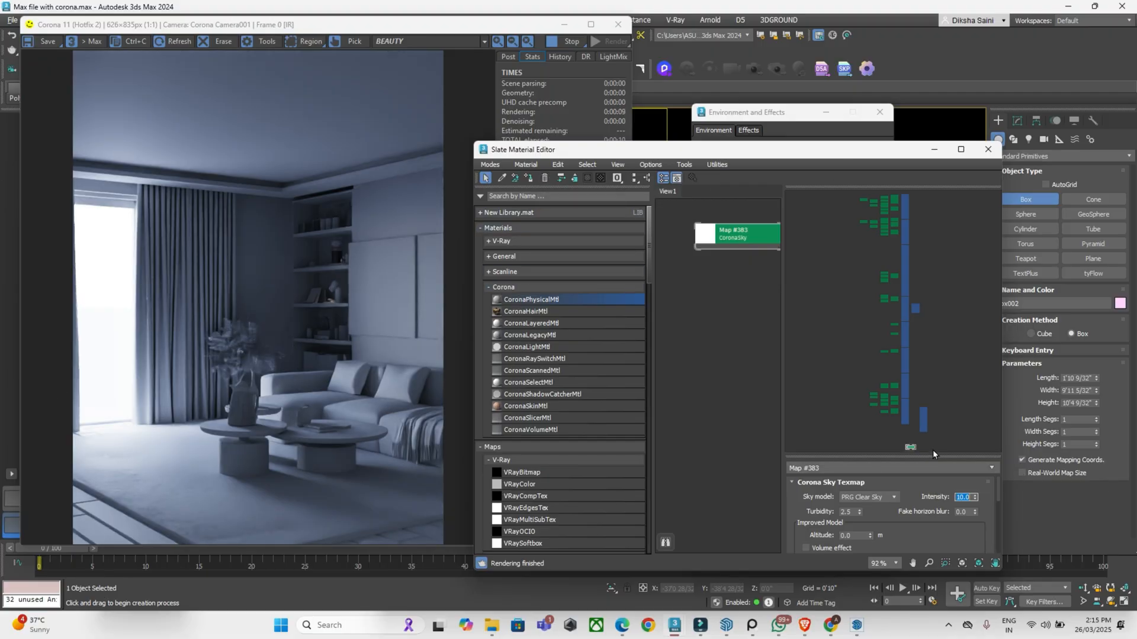
pyautogui.write('5')
pyautogui.press('Return')
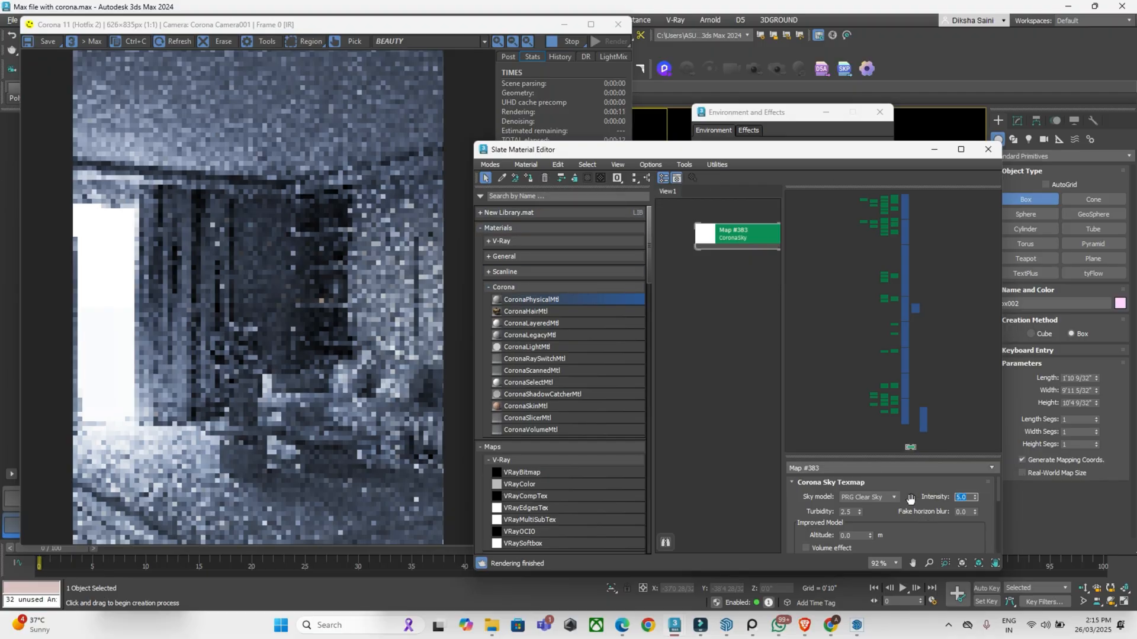
# Examine the CoronaSky map's sun selection, Rawafake model and clouds parameters in the maximized material editor
pyautogui.scroll(-3, 910, 530)
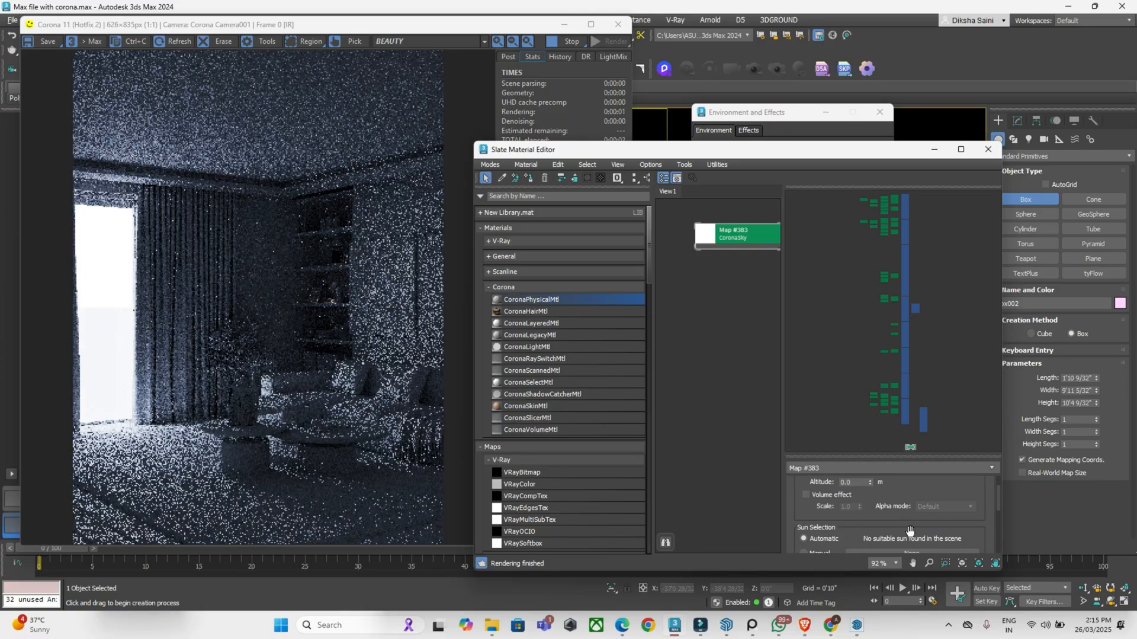
pyautogui.click(959, 150)
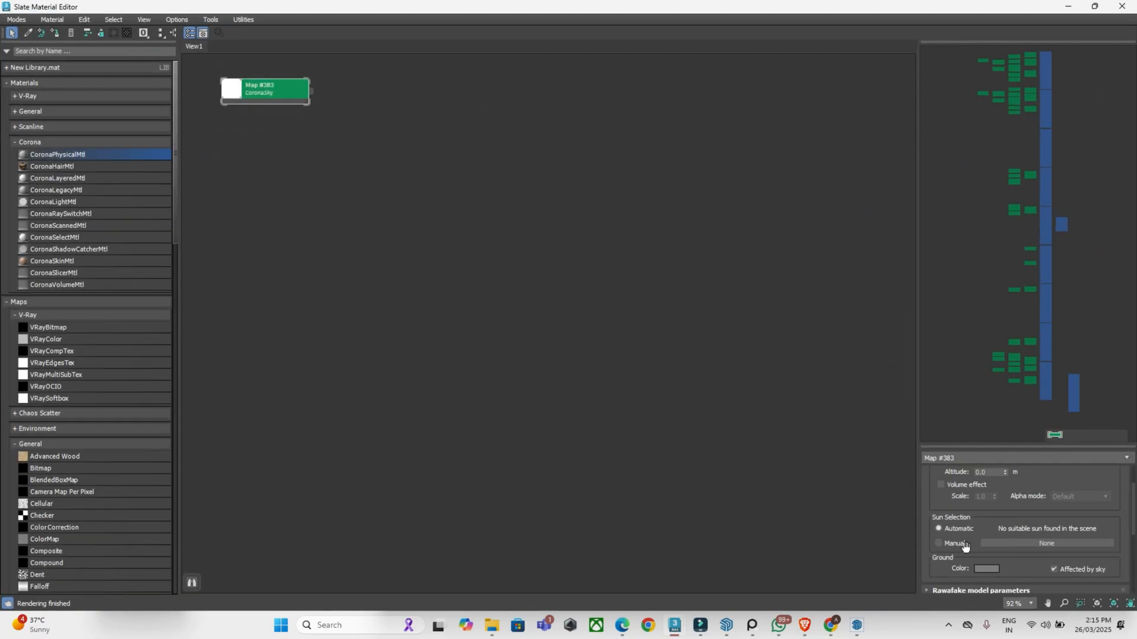
pyautogui.moveTo(976, 442); pyautogui.dragTo(977, 194)
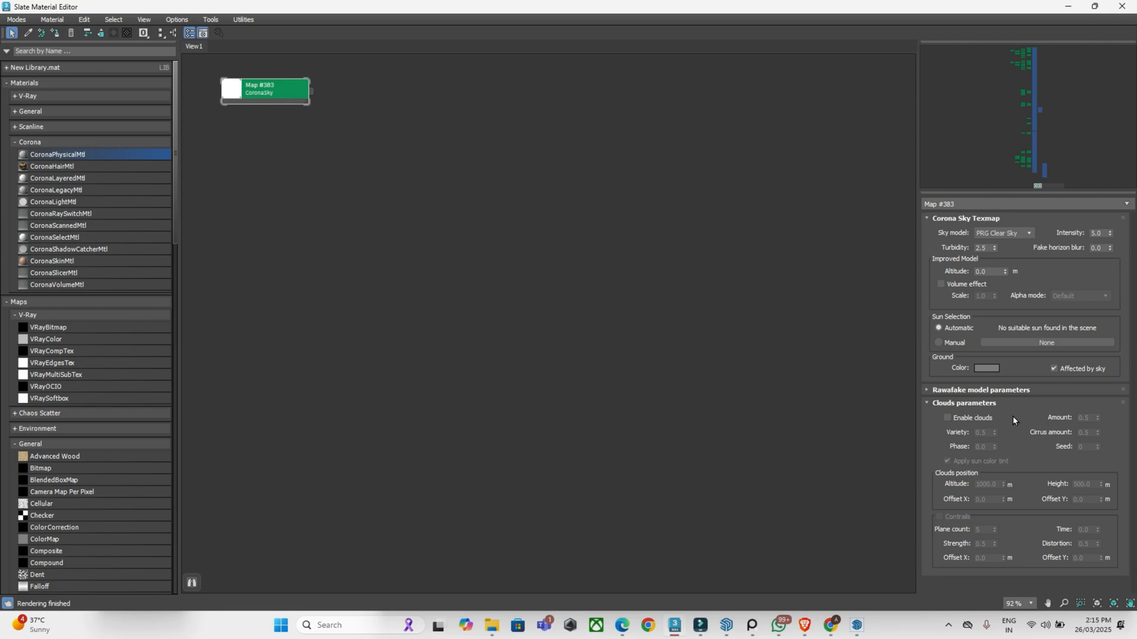
pyautogui.click(937, 391)
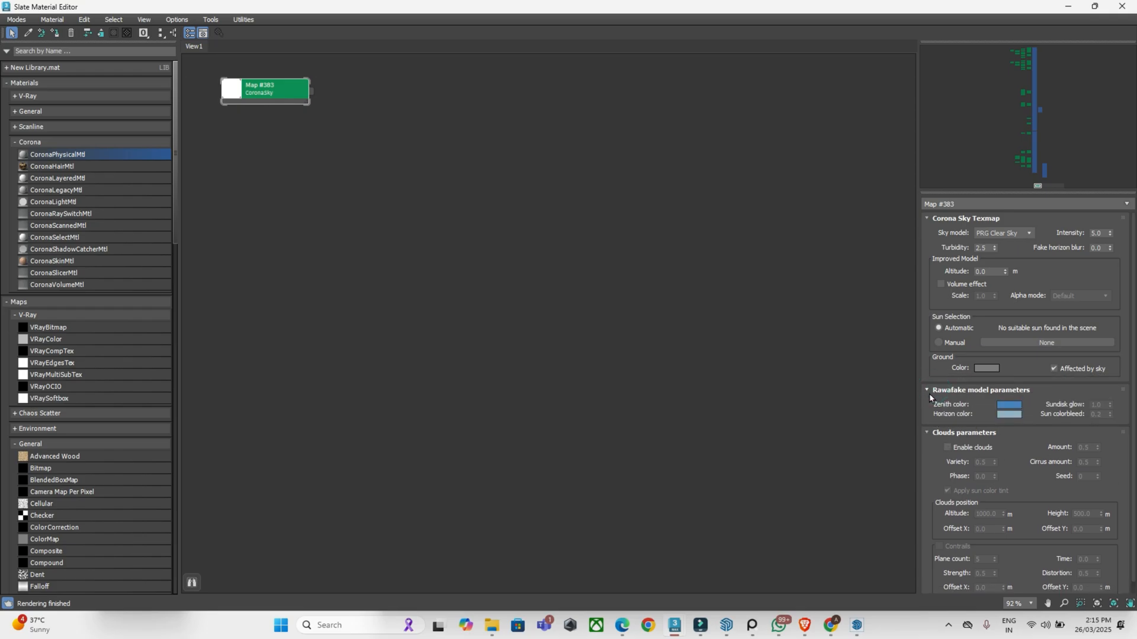
pyautogui.click(928, 392)
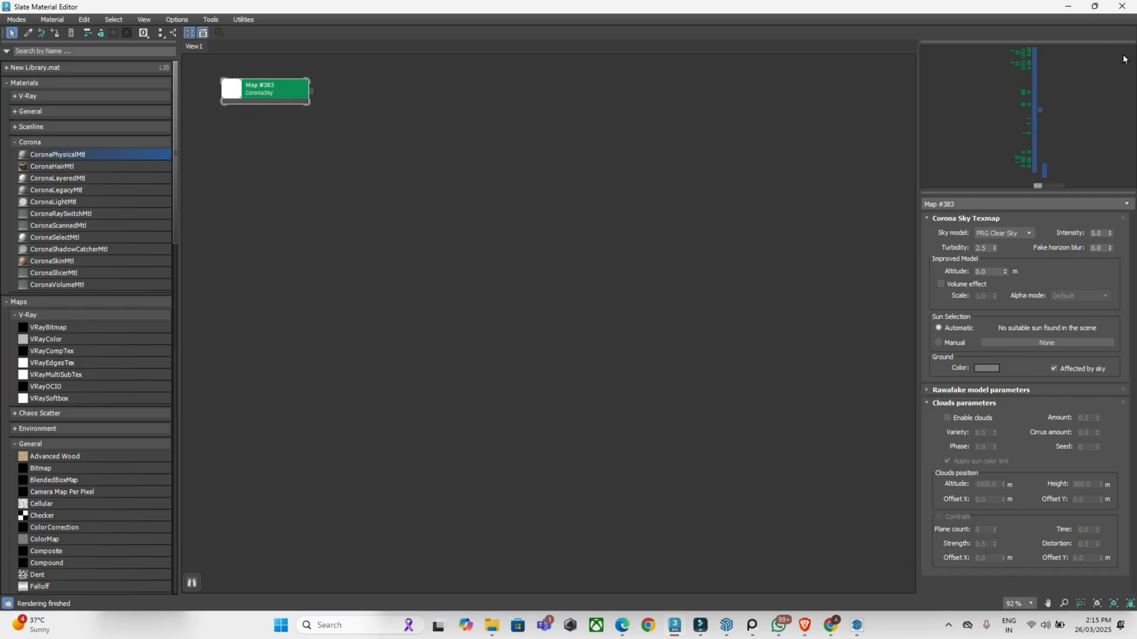
# Close the material editor, the environment settings and the render window
pyautogui.click(1122, 6)
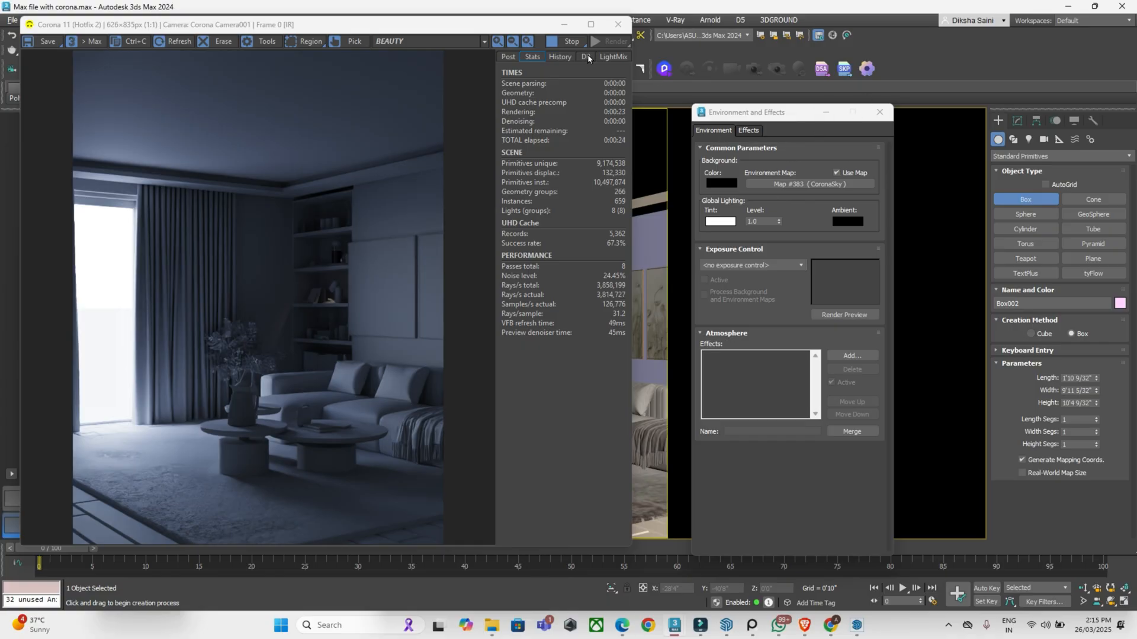
pyautogui.click(880, 112)
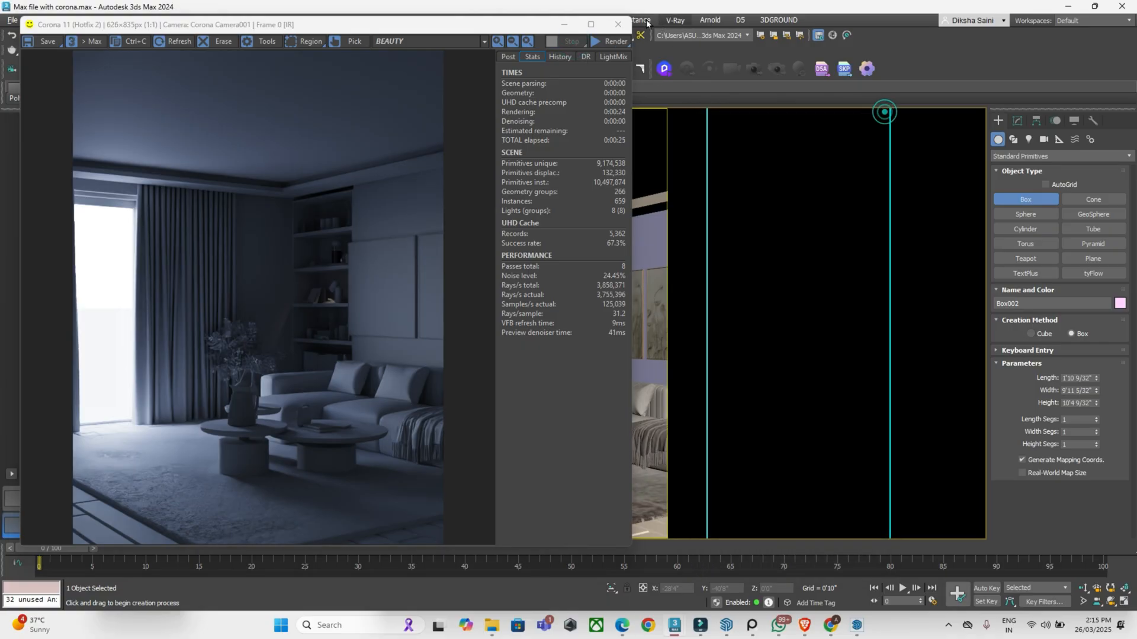
pyautogui.click(617, 24)
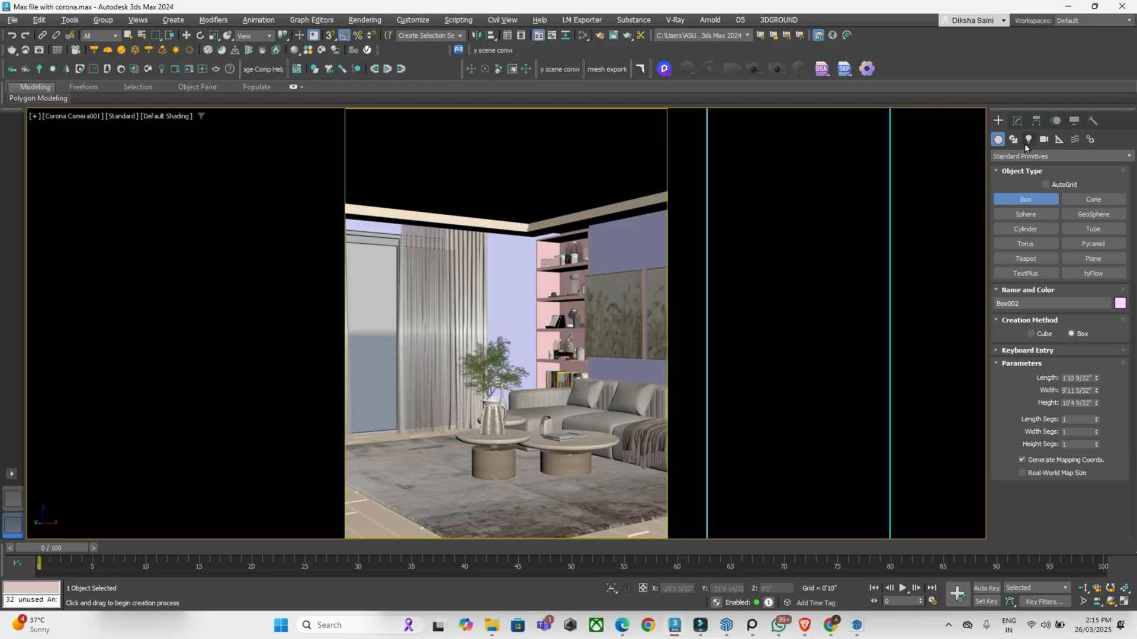
# Create a CoronaSun in the Top view, placed beyond the room's upper-left corner and targeted at the coffee tables
pyautogui.click(1028, 141)
pyautogui.click(1033, 154)
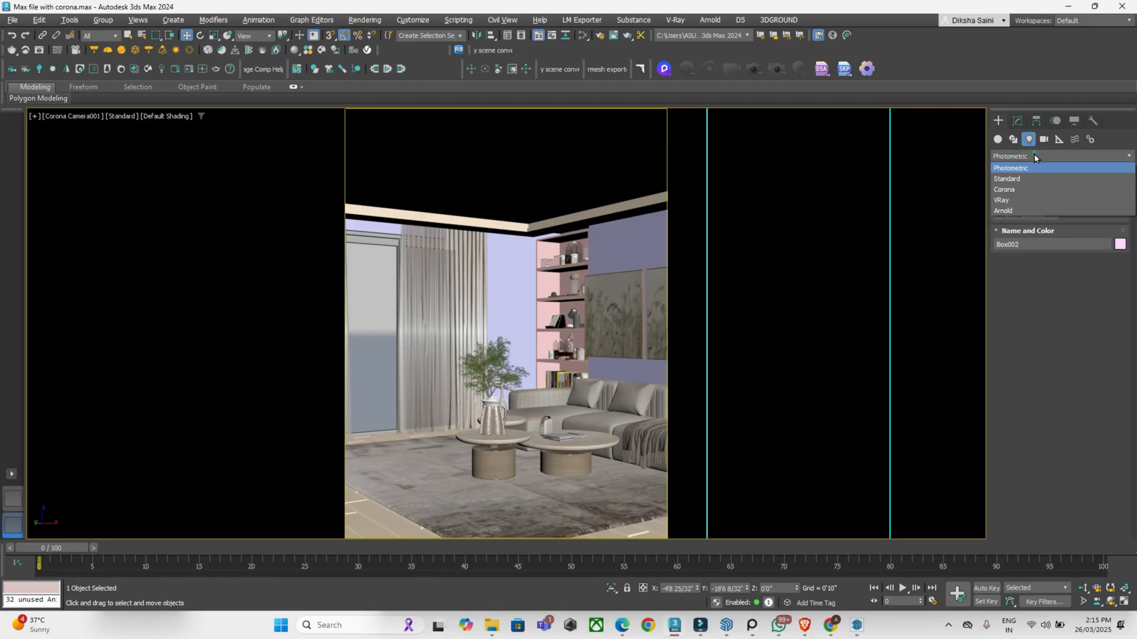
pyautogui.click(1016, 190)
pyautogui.click(1037, 200)
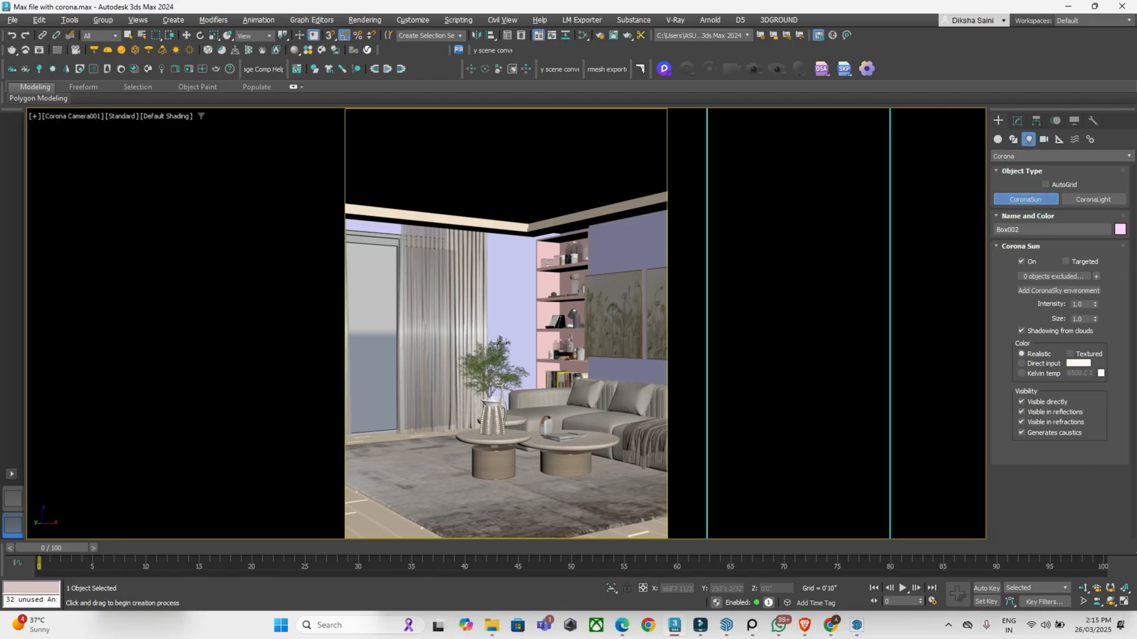
pyautogui.hotkey('alt', 'w')
pyautogui.hotkey('alt', 'w')
pyautogui.scroll(2, 395, 375)
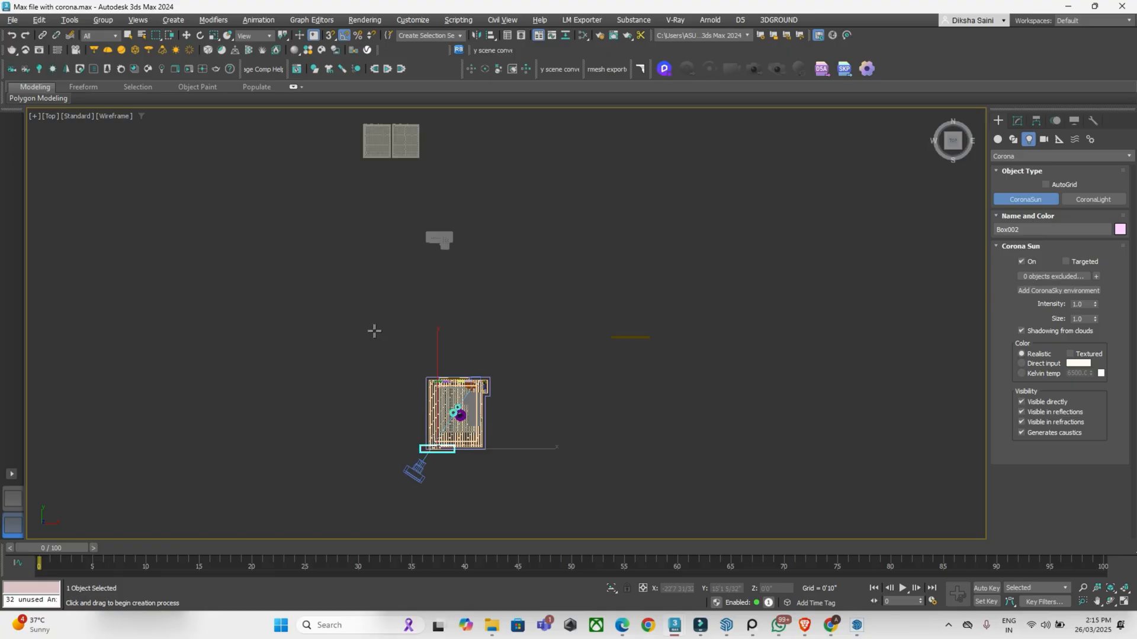
pyautogui.moveTo(265, 154)
pyautogui.mouseDown()
pyautogui.moveTo(454, 390)
pyautogui.moveTo(456, 407)
pyautogui.mouseUp()
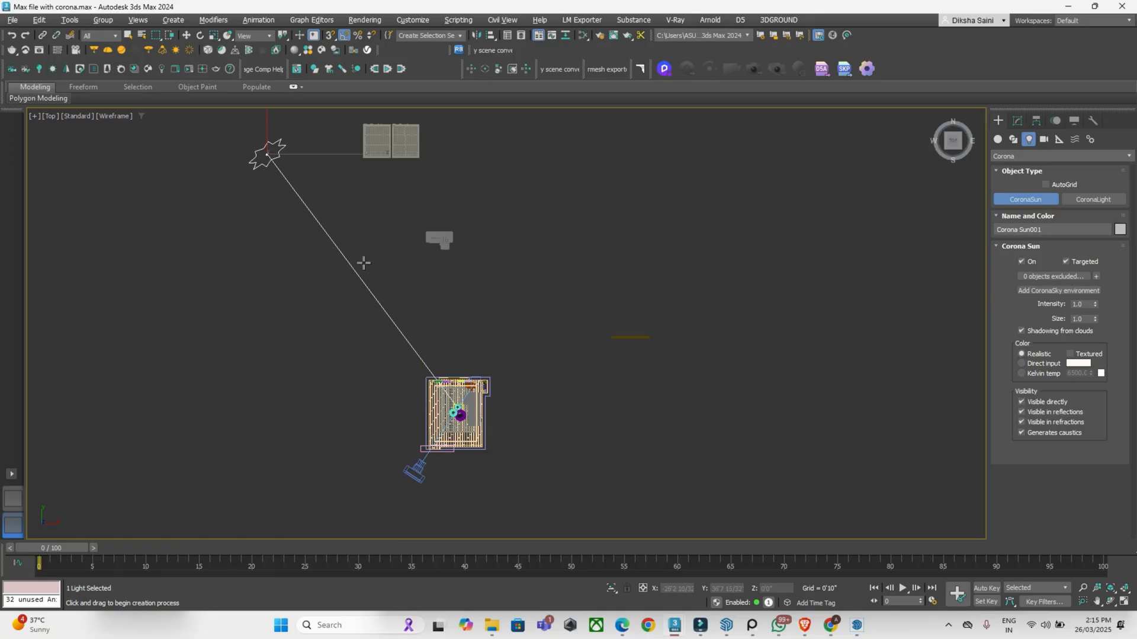
# Raise the Corona sun to a height of about 54'4" in the Left view
pyautogui.hotkey('alt', 'w')
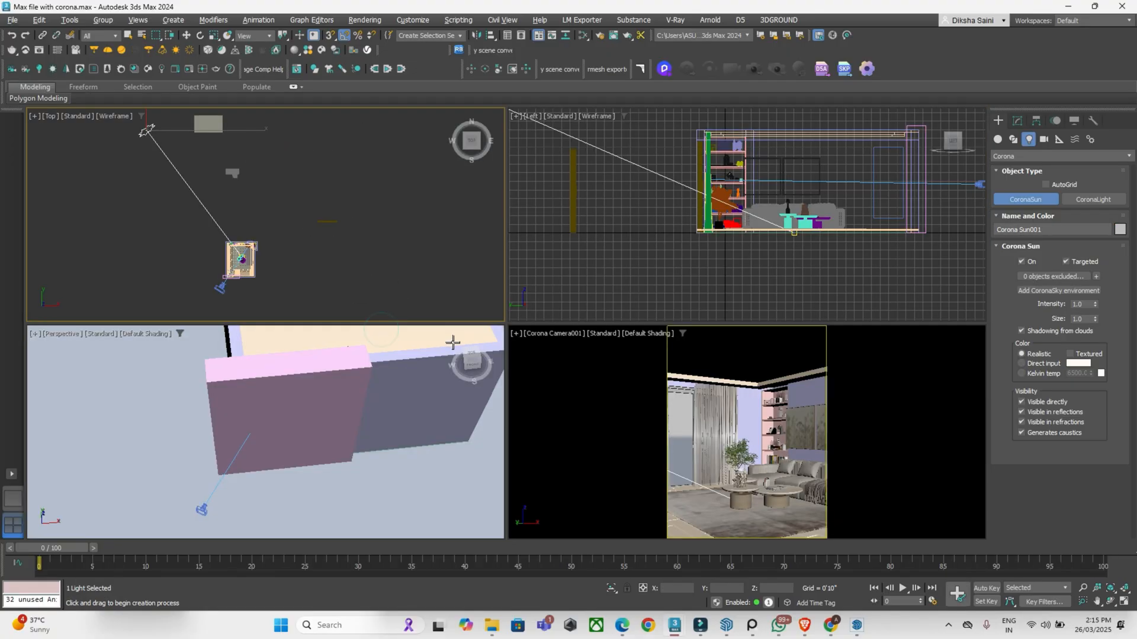
pyautogui.hotkey('alt', 'w')
pyautogui.moveTo(536, 326); pyautogui.dragTo(734, 444, button='middle')
pyautogui.press('w')
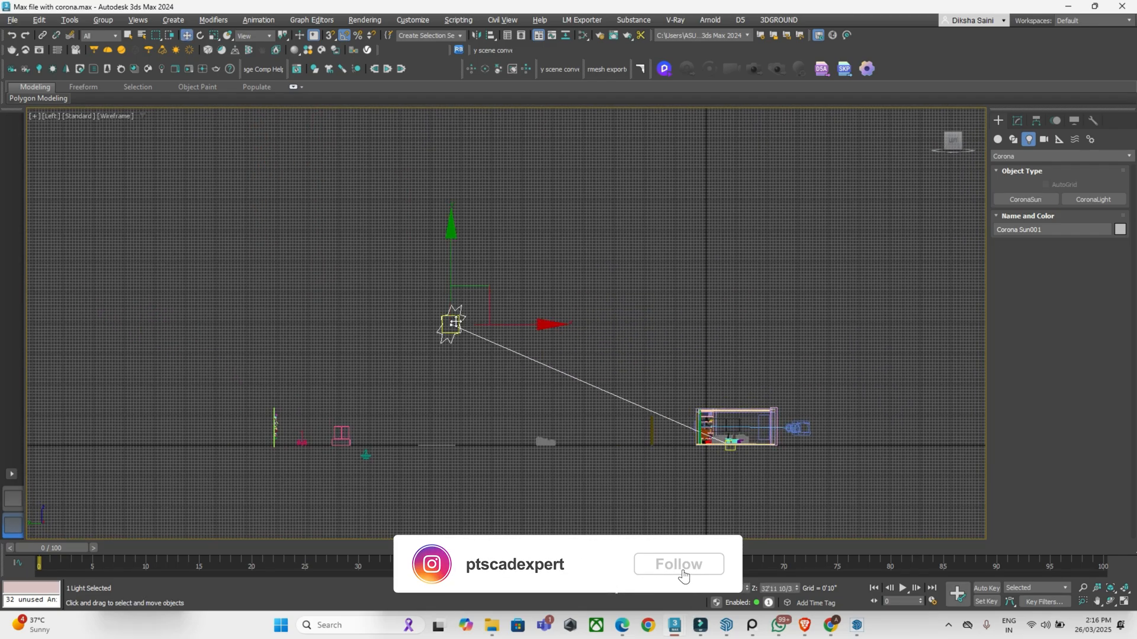
pyautogui.moveTo(444, 277); pyautogui.dragTo(443, 200)
pyautogui.hotkey('alt', 'w')
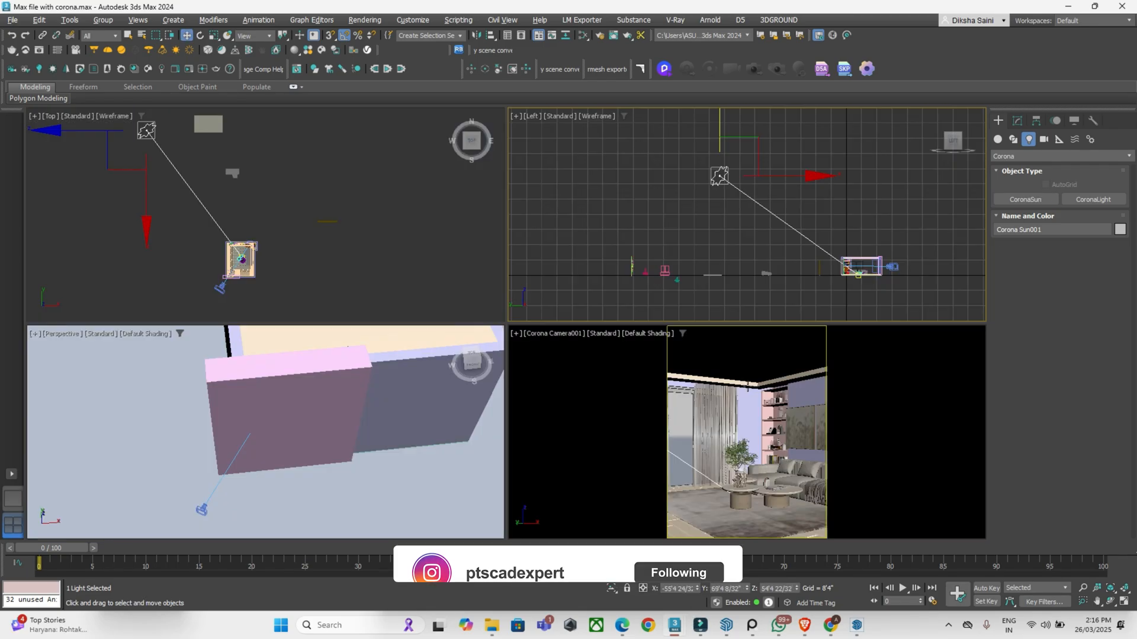
# Start a Corona interactive render of the camera view, declining the change of renderer to V-Ray
pyautogui.rightClick(592, 379)
pyautogui.hotkey('alt', 'w')
pyautogui.click(39, 49)
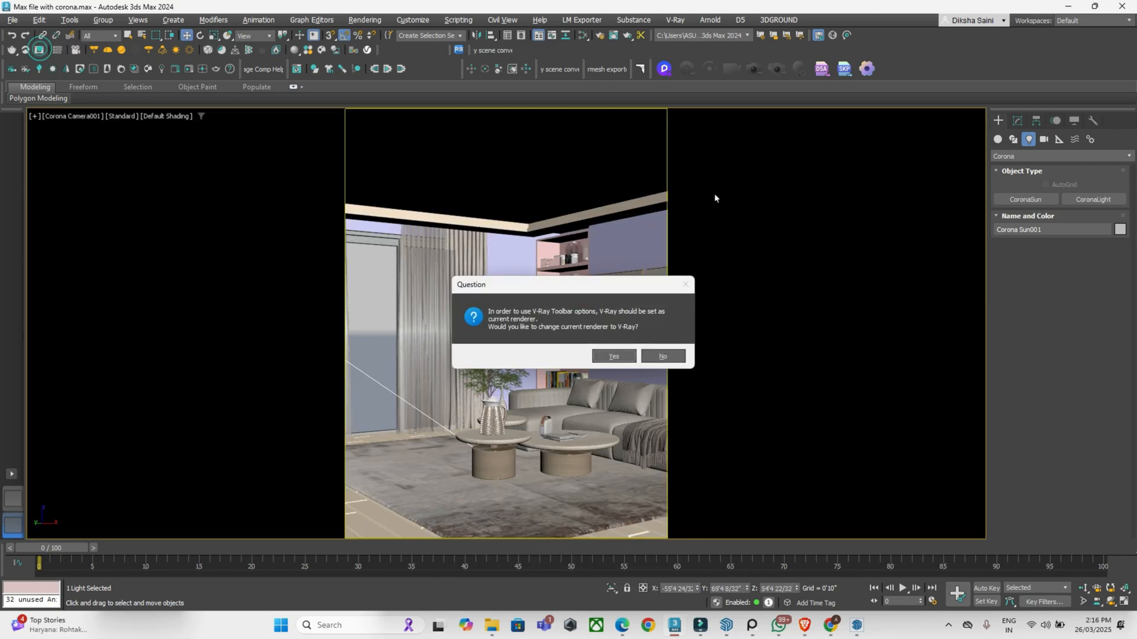
pyautogui.click(663, 356)
pyautogui.click(190, 70)
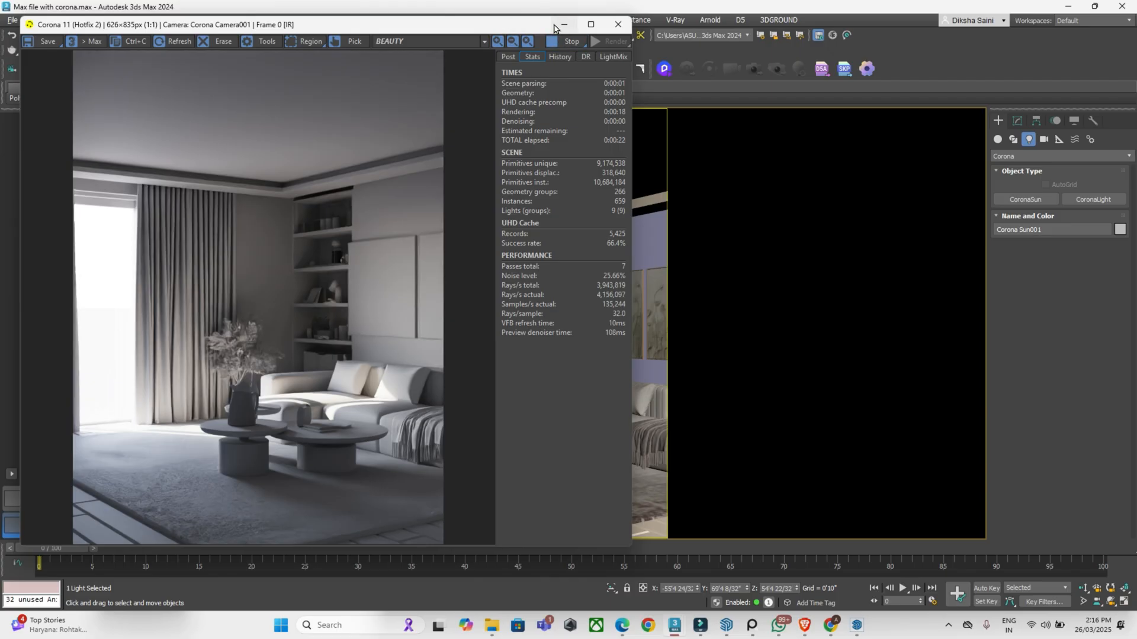
# Move the canvas art group along the wall to about Y -6'10", keeping the render window beside the camera view
pyautogui.moveTo(516, 30); pyautogui.dragTo(386, 95)
pyautogui.click(606, 310)
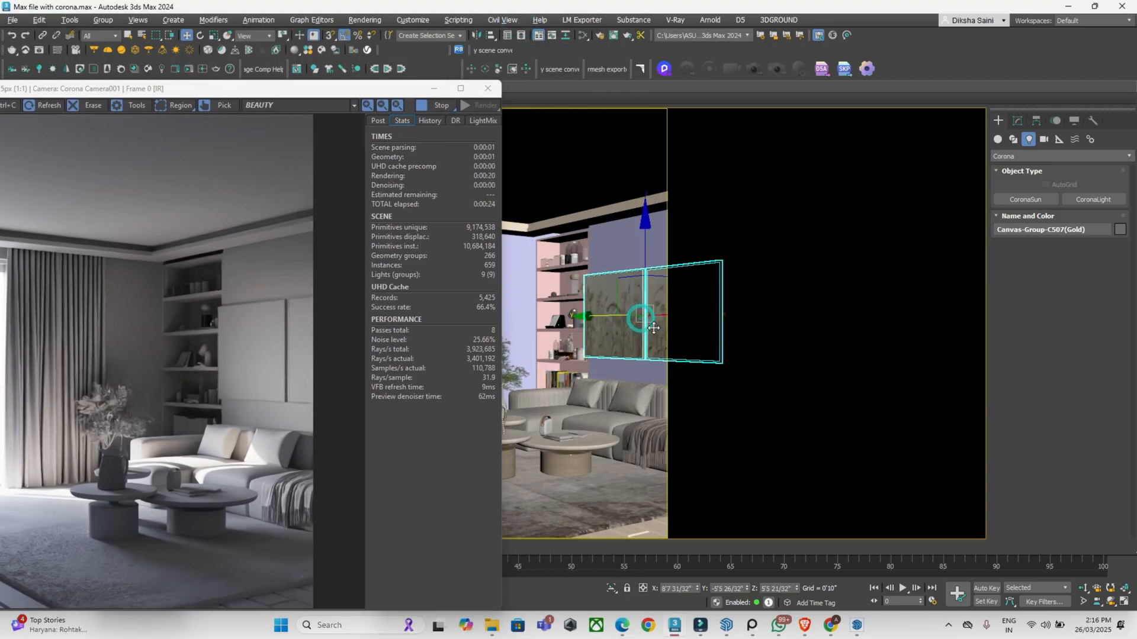
pyautogui.moveTo(606, 310); pyautogui.dragTo(632, 311)
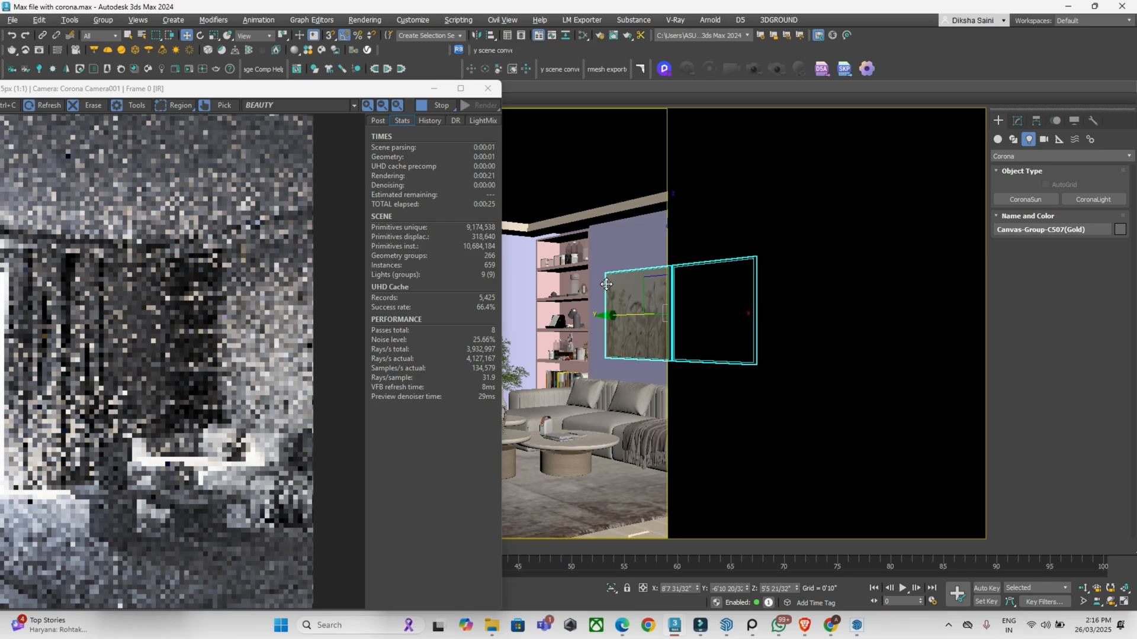
pyautogui.moveTo(306, 94); pyautogui.dragTo(408, 85)
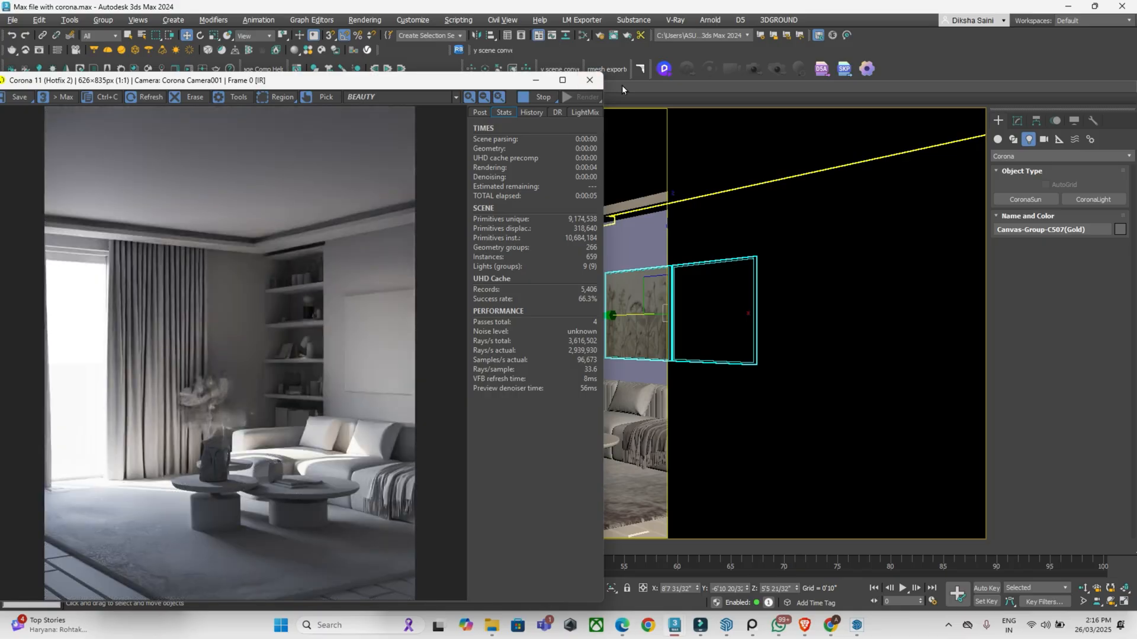
# Lock the view to render to Quad 4 - Corona Camera001 in Render Setup, and close the setup and render windows
pyautogui.click(600, 36)
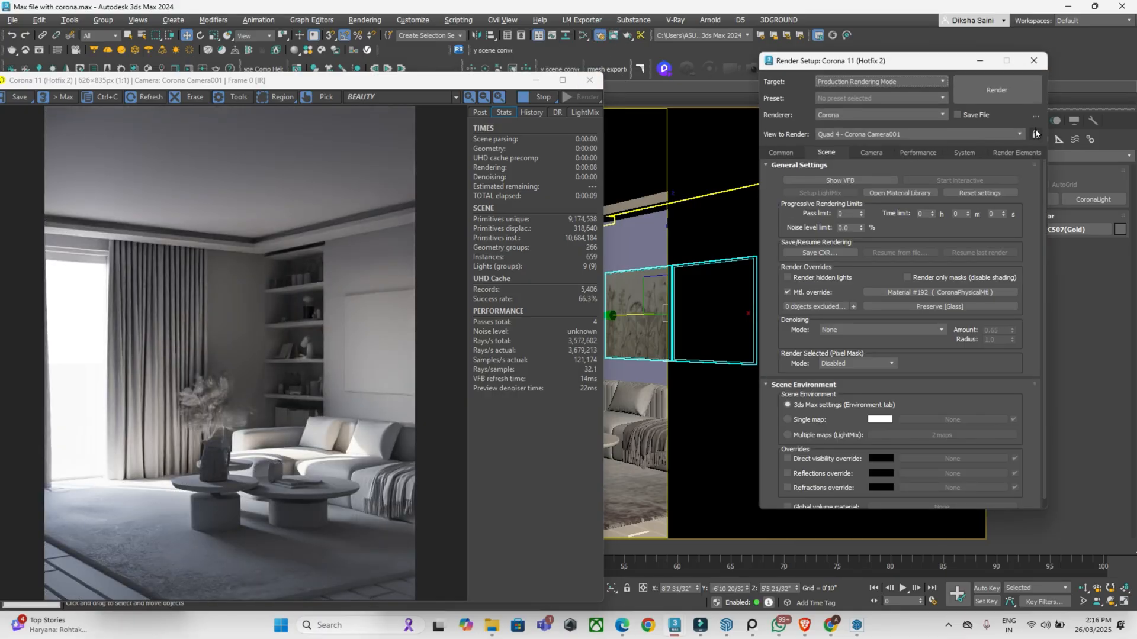
pyautogui.click(1036, 134)
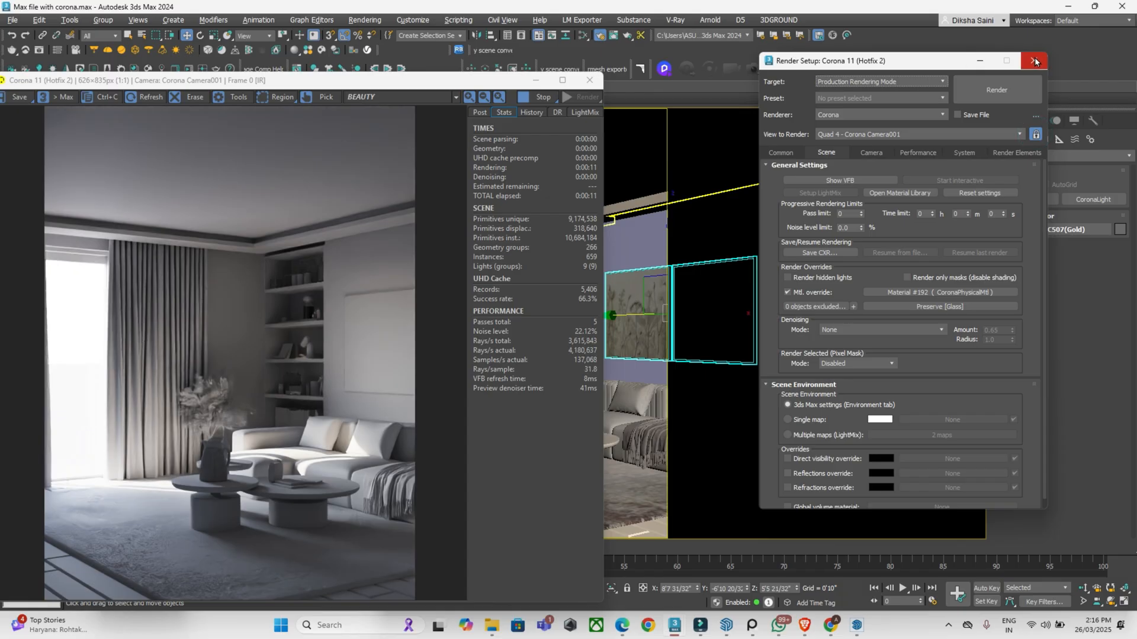
pyautogui.click(1036, 61)
pyautogui.click(590, 80)
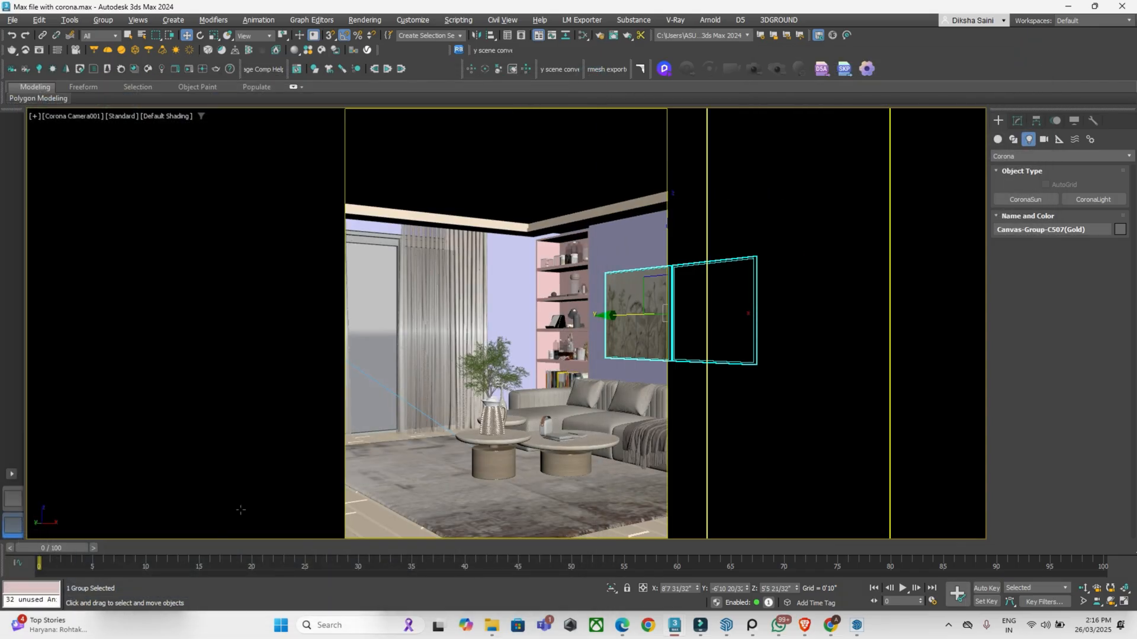
# Change the viewport layout to two side-by-side views, with the Top view framed on the room beside the Corona camera view
pyautogui.click(96, 373)
pyautogui.hotkey('alt', 'w')
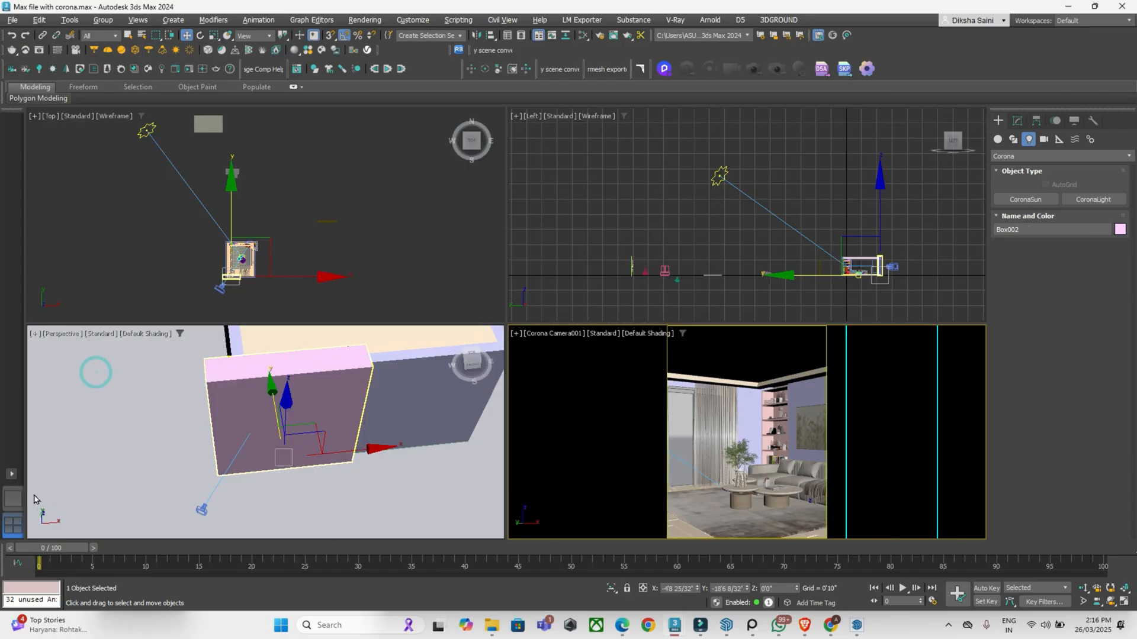
pyautogui.click(17, 497)
pyautogui.click(284, 357)
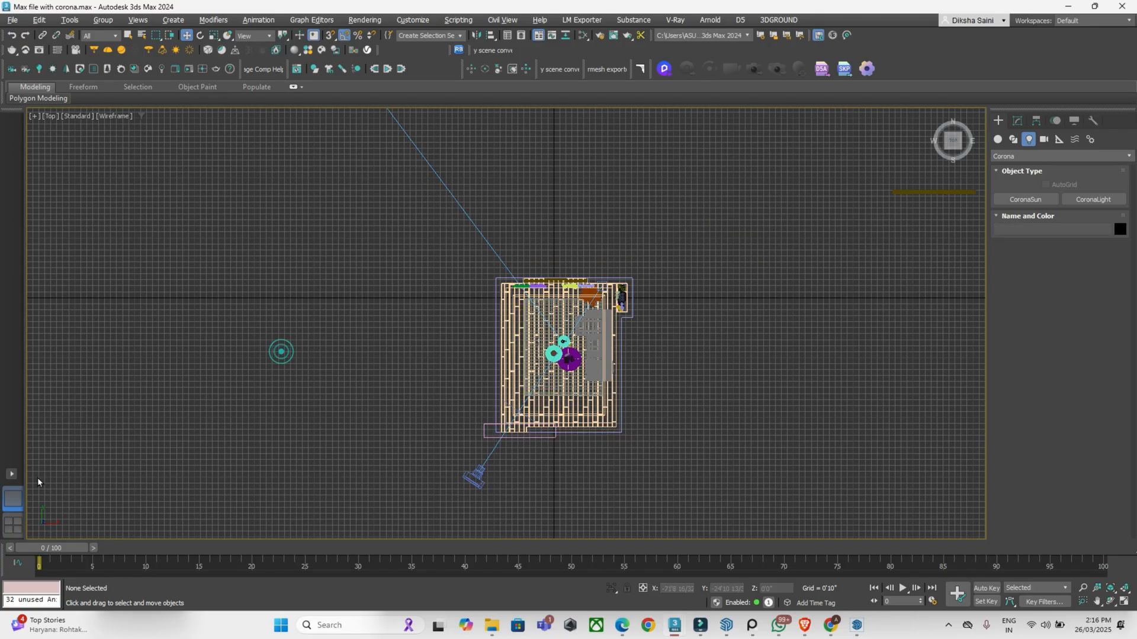
pyautogui.click(12, 473)
pyautogui.click(179, 335)
pyautogui.hotkey('alt', 'w')
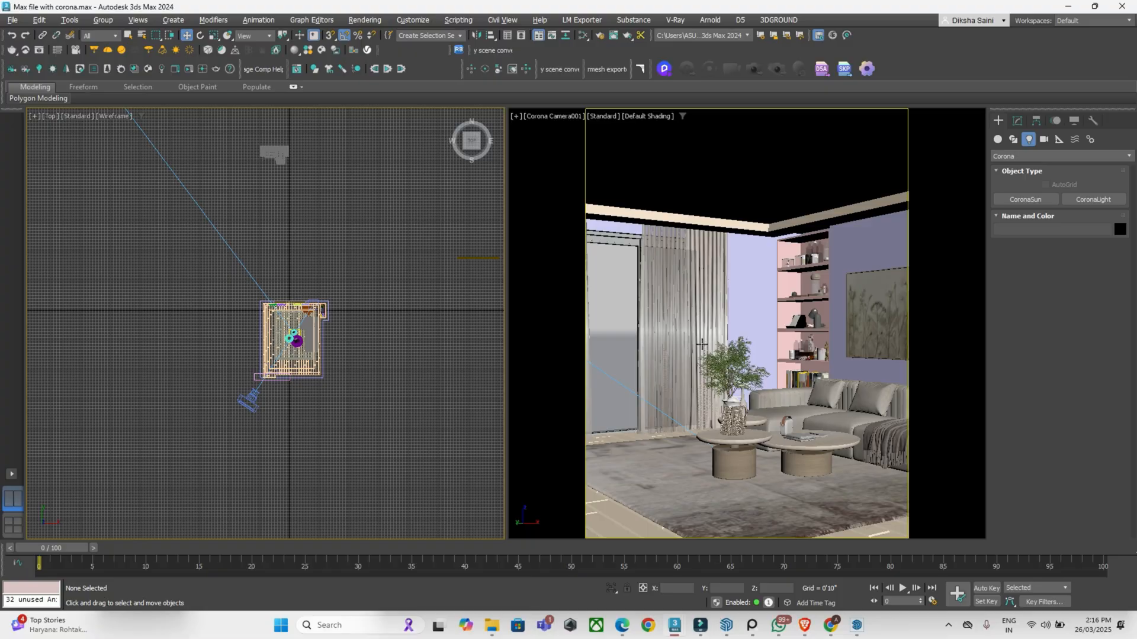
pyautogui.click(558, 393)
pyautogui.scroll(6, 249, 331)
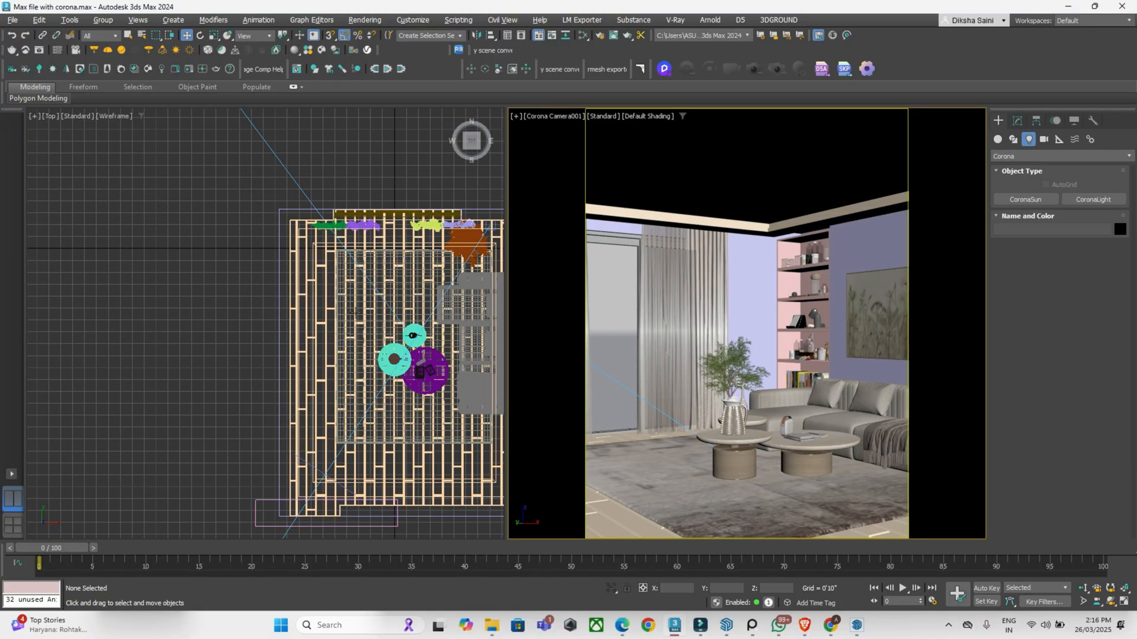
pyautogui.moveTo(414, 346); pyautogui.dragTo(222, 294, button='middle')
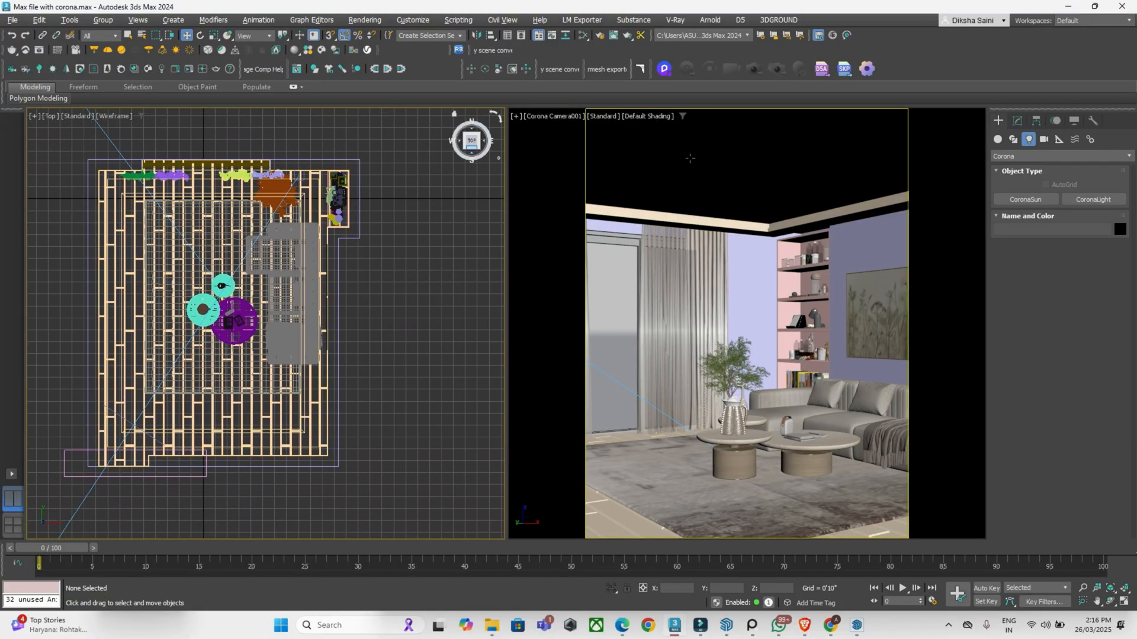
# Start Corona interactive rendering docked inside the camera viewport
pyautogui.click(543, 117)
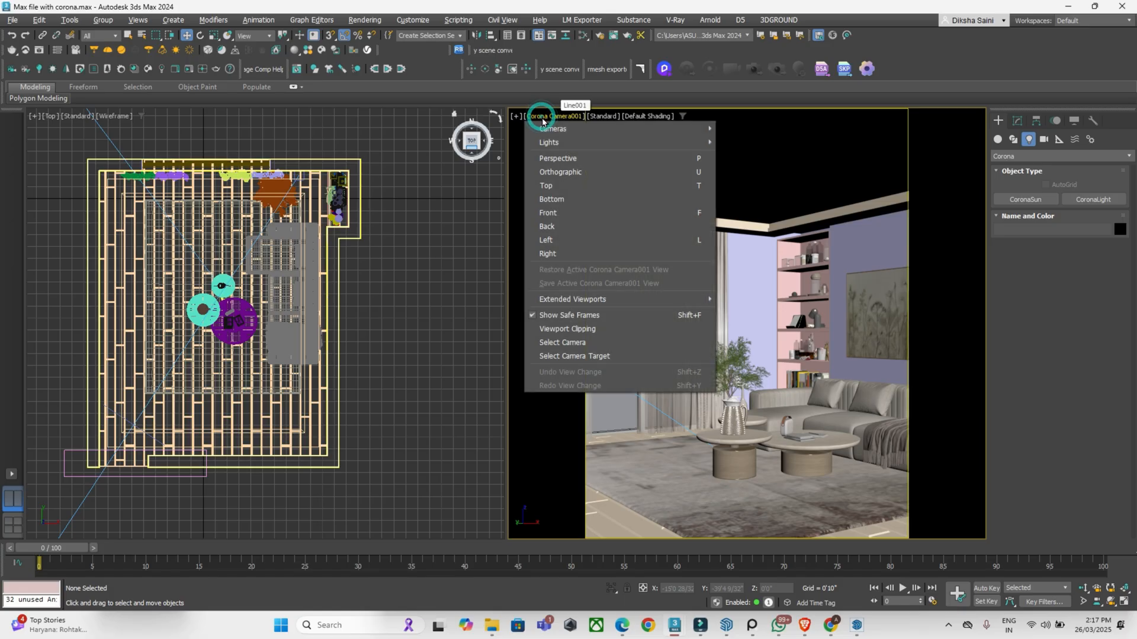
pyautogui.rightClick(668, 188)
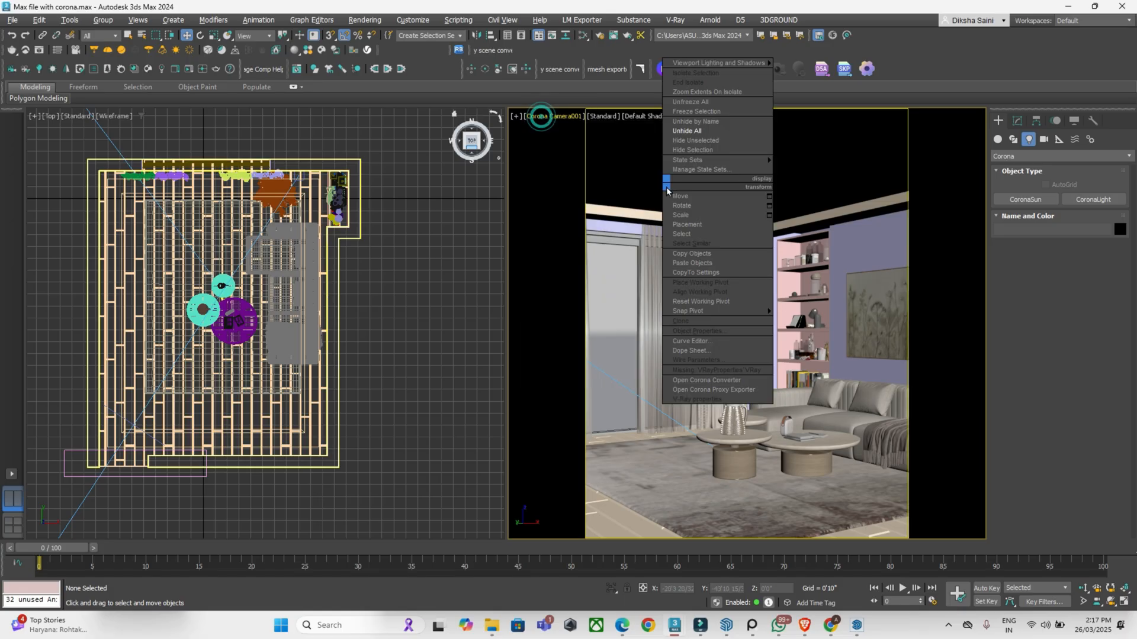
pyautogui.click(627, 196)
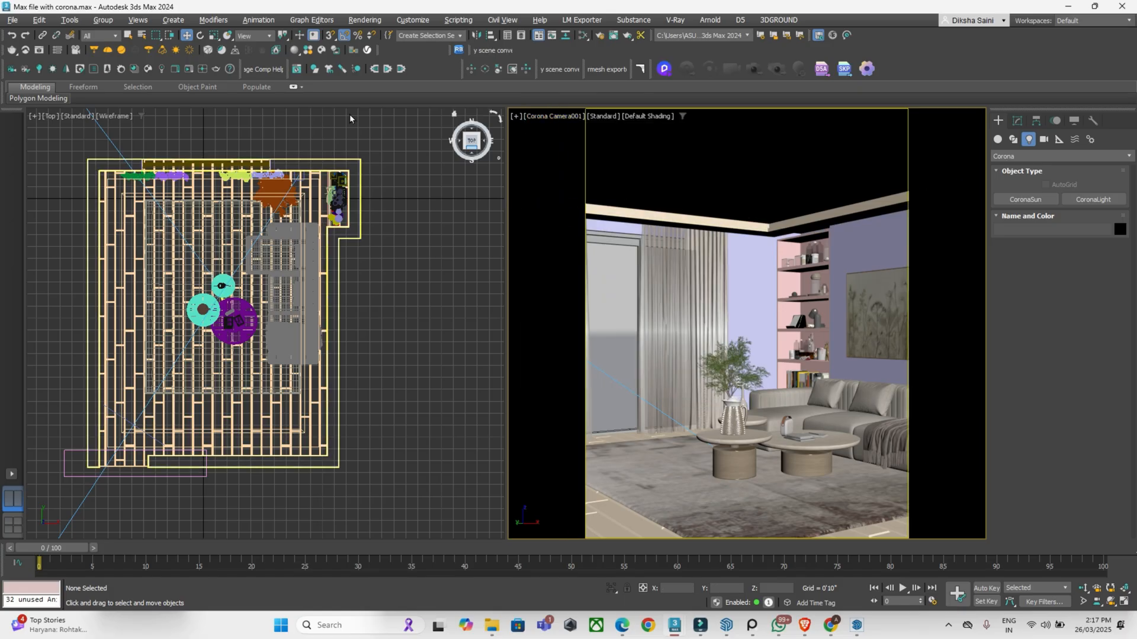
pyautogui.click(203, 70)
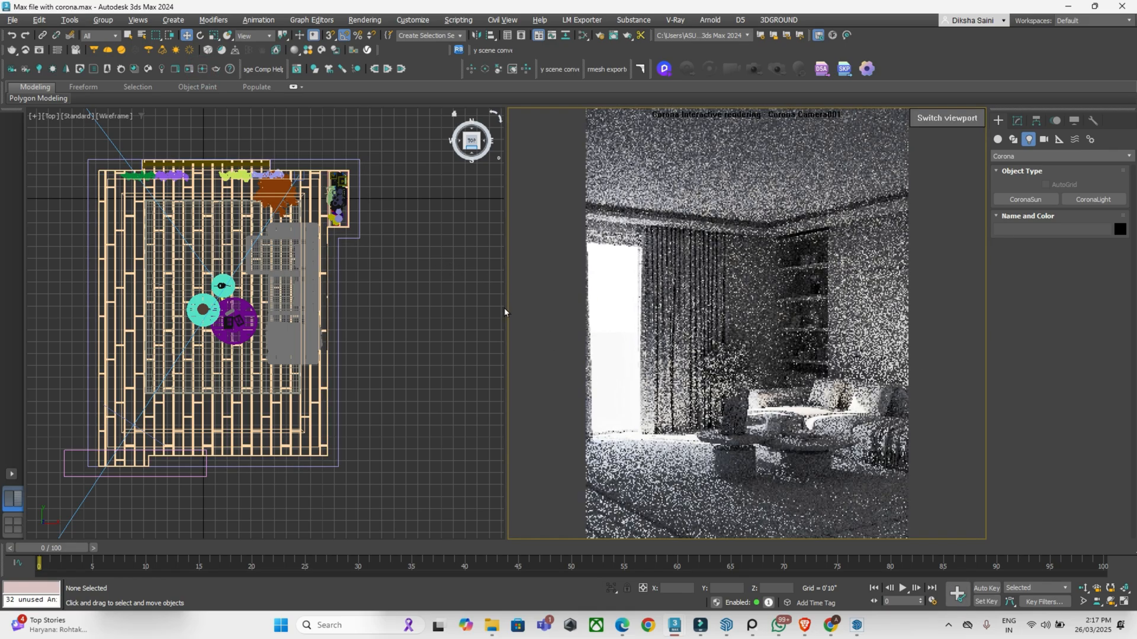
# Switch the Top viewport to the Left view, select the Corona sun and raise it to about 58'11"
pyautogui.click(480, 353)
pyautogui.scroll(-3, 480, 353)
pyautogui.moveTo(340, 291); pyautogui.dragTo(429, 449, button='middle')
pyautogui.scroll(-4, 380, 393)
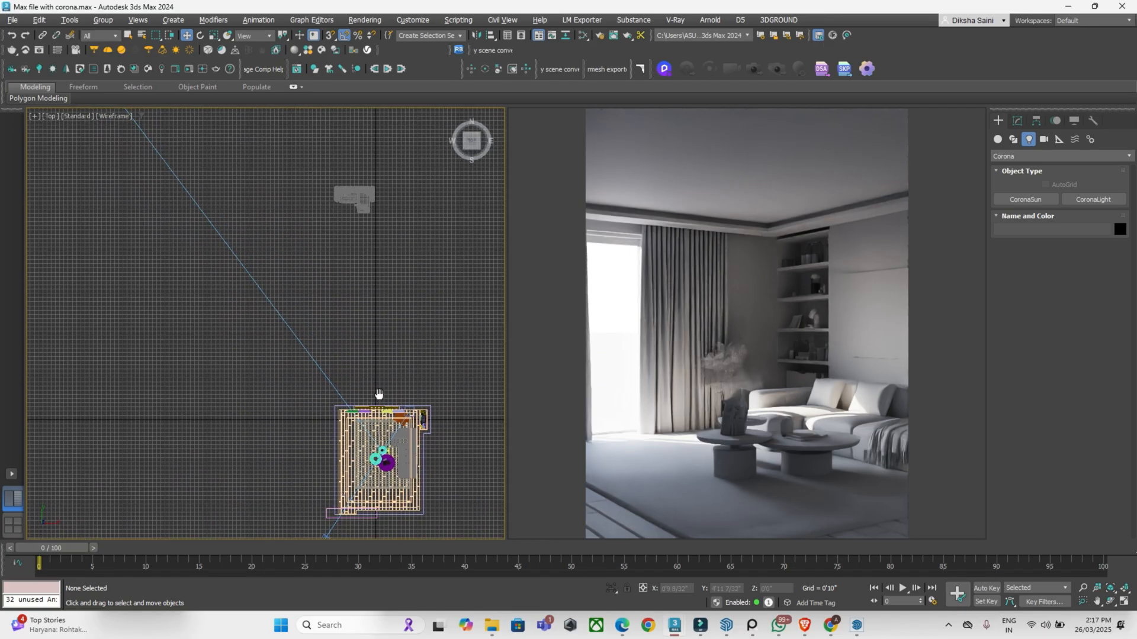
pyautogui.press('l')
pyautogui.scroll(-4, 378, 398)
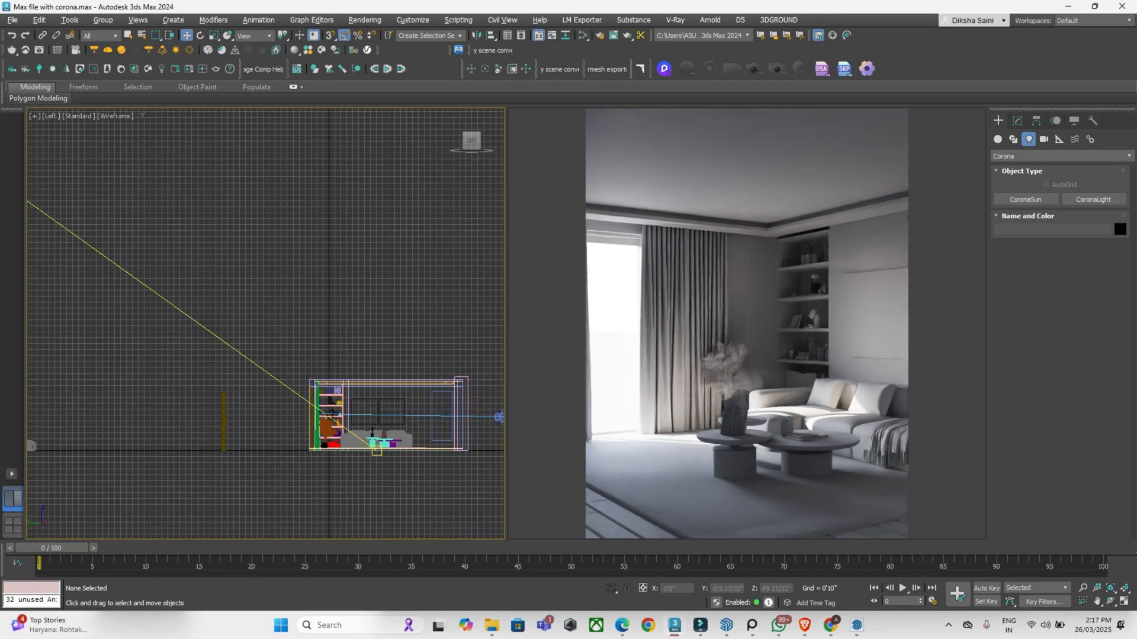
pyautogui.moveTo(378, 399)
pyautogui.mouseDown(button='middle')
pyautogui.moveTo(361, 387)
pyautogui.moveTo(382, 393)
pyautogui.mouseUp(button='middle')
pyautogui.moveTo(226, 335); pyautogui.dragTo(200, 304)
pyautogui.scroll(4, 211, 292)
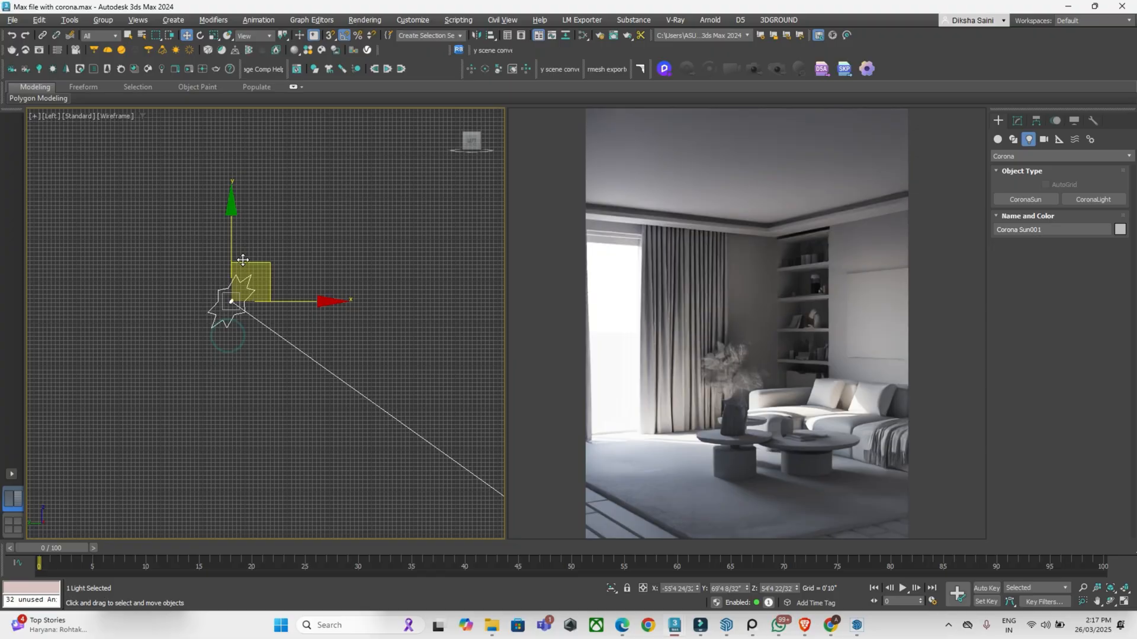
pyautogui.moveTo(229, 253); pyautogui.dragTo(234, 229)
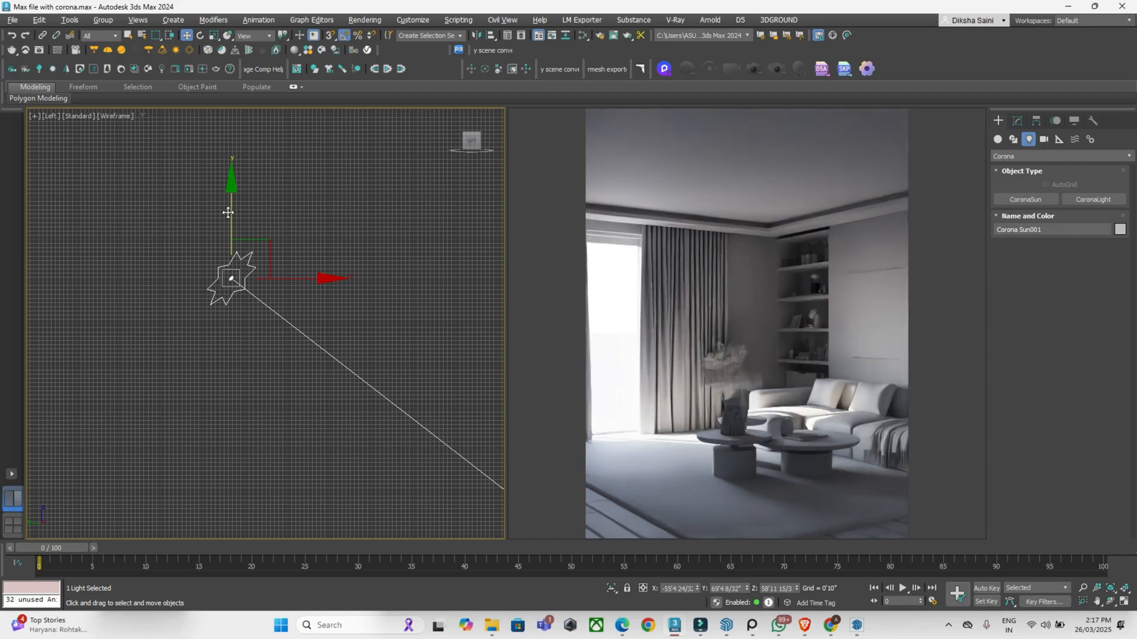
# Lower the Corona sun to a height of about 35'7" in the Left view
pyautogui.moveTo(226, 210); pyautogui.dragTo(253, 354)
pyautogui.scroll(-4, 337, 404)
pyautogui.moveTo(339, 407); pyautogui.dragTo(293, 351, button='middle')
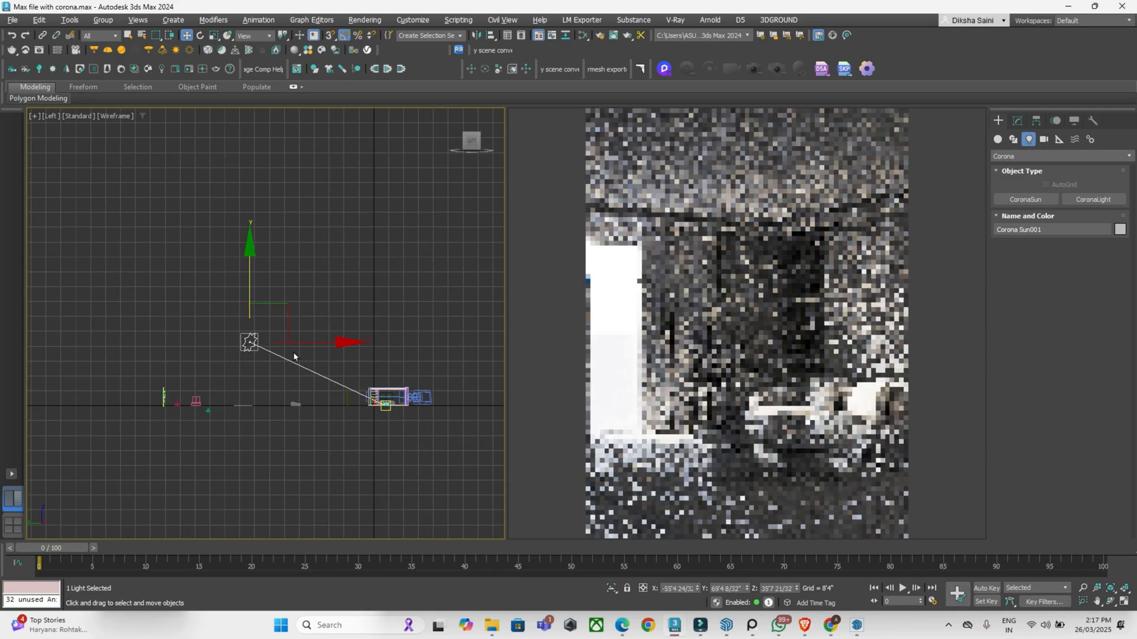
# Move the Corona sun to about X -45'9" in the Top view and open its parameters for editing
pyautogui.press('t')
pyautogui.scroll(-5, 360, 301)
pyautogui.scroll(4, 329, 307)
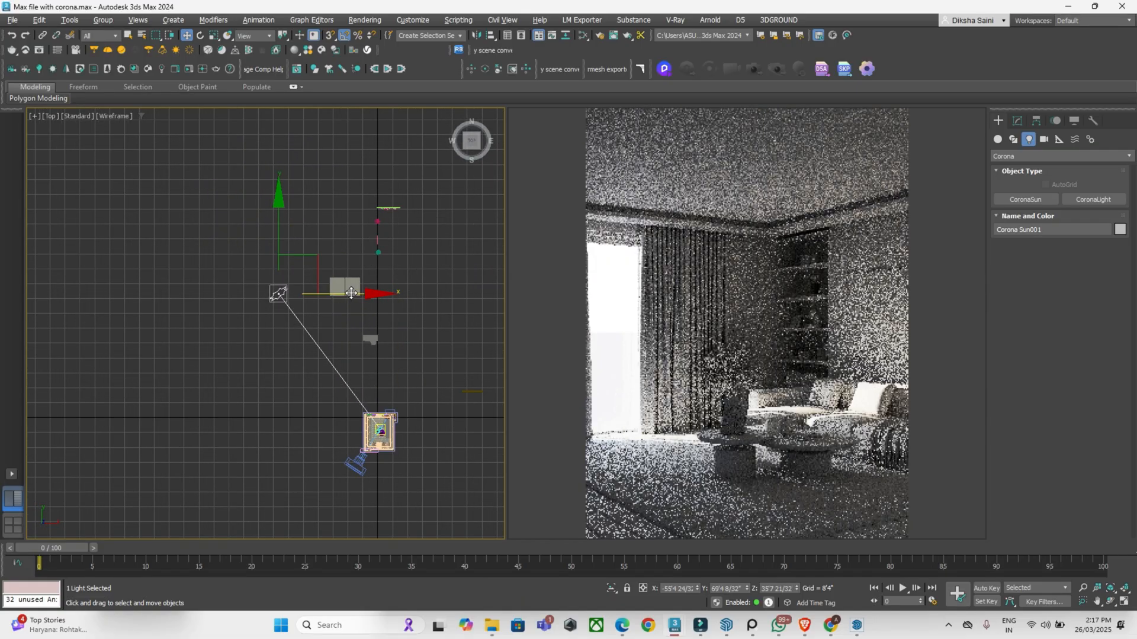
pyautogui.moveTo(355, 287); pyautogui.dragTo(371, 285)
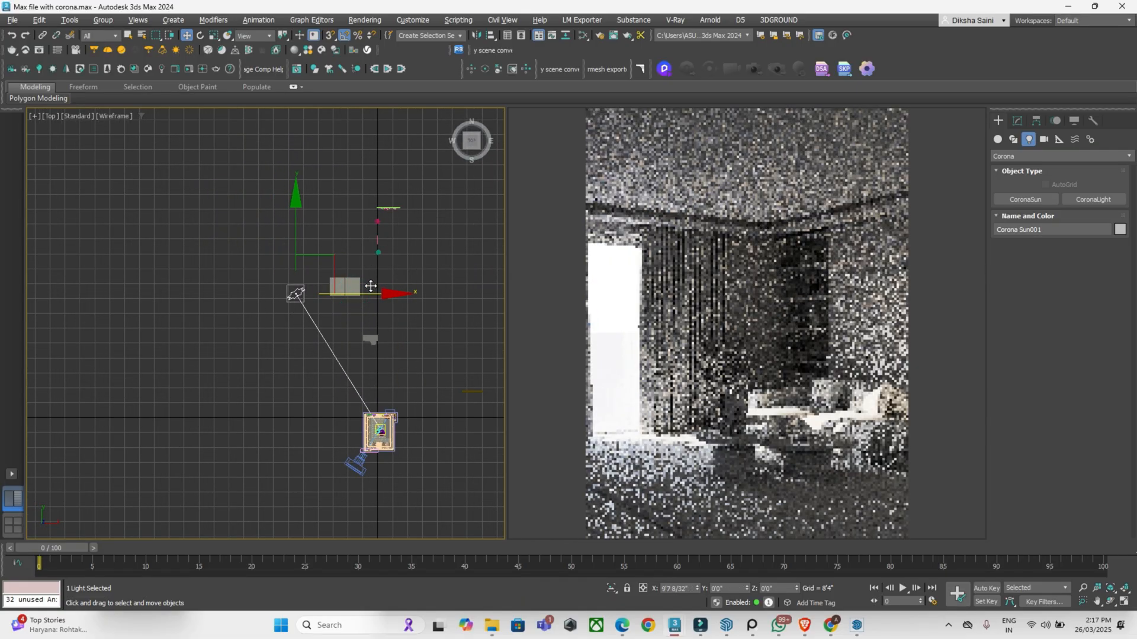
pyautogui.click(1020, 121)
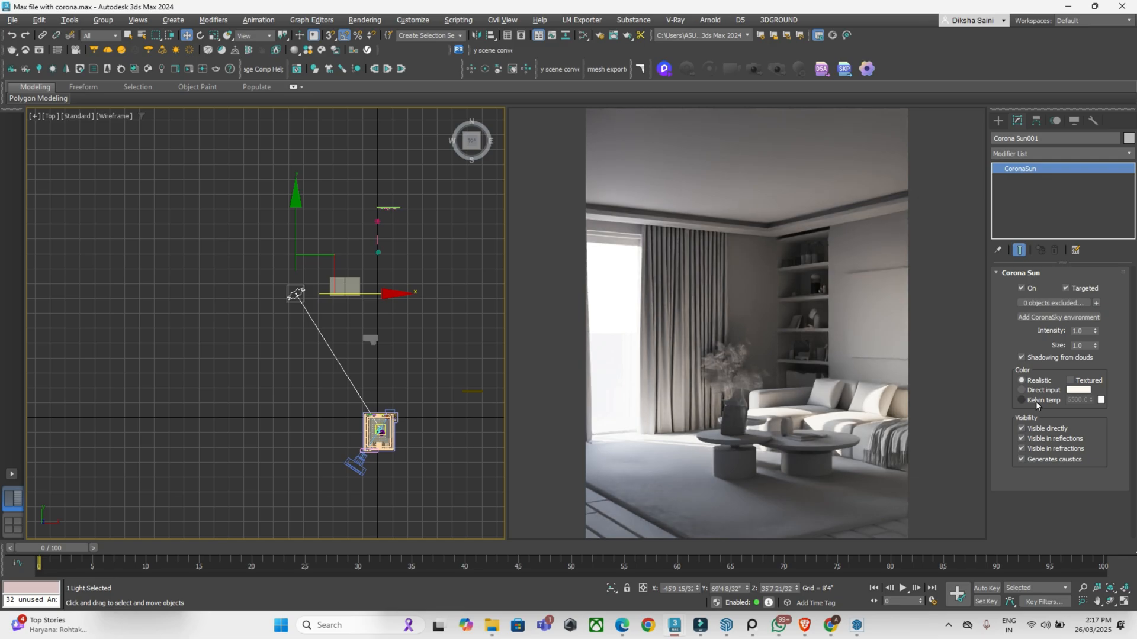
# Set the Corona sun's size to 20 and move it to about X -50'9" in the Top view
pyautogui.click(1078, 346)
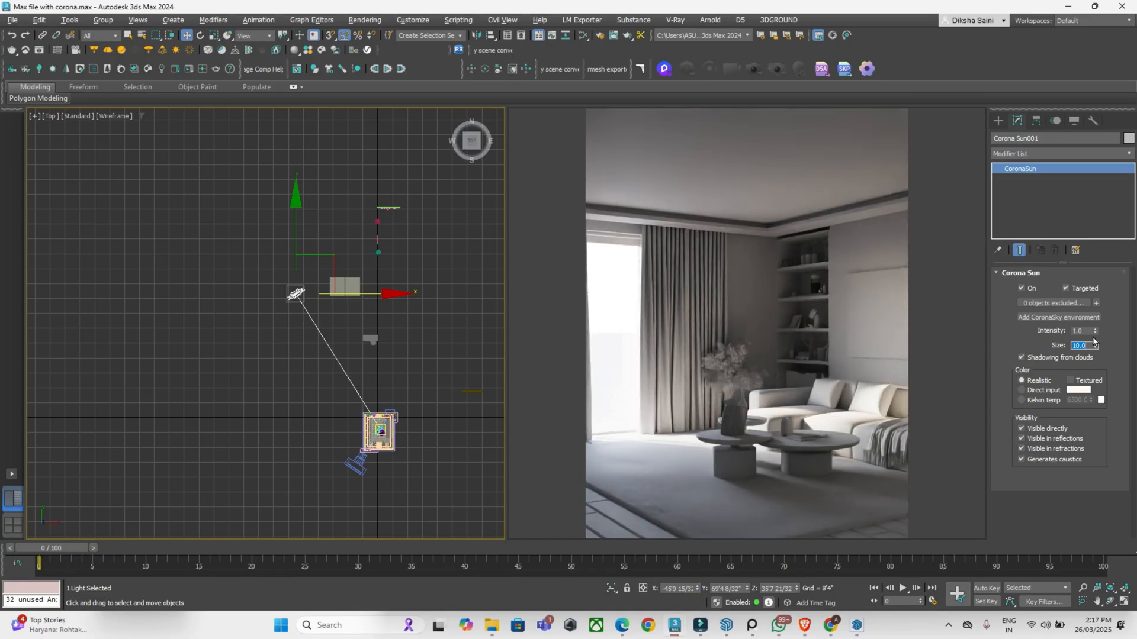
pyautogui.write('20')
pyautogui.press('Return')
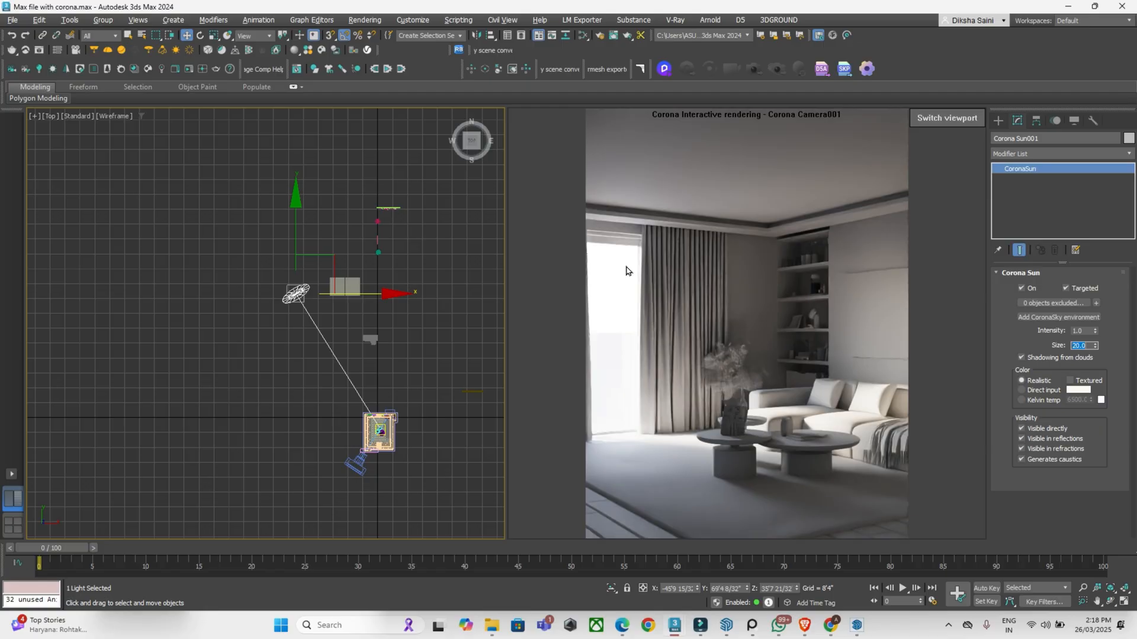
pyautogui.moveTo(381, 297); pyautogui.dragTo(406, 293)
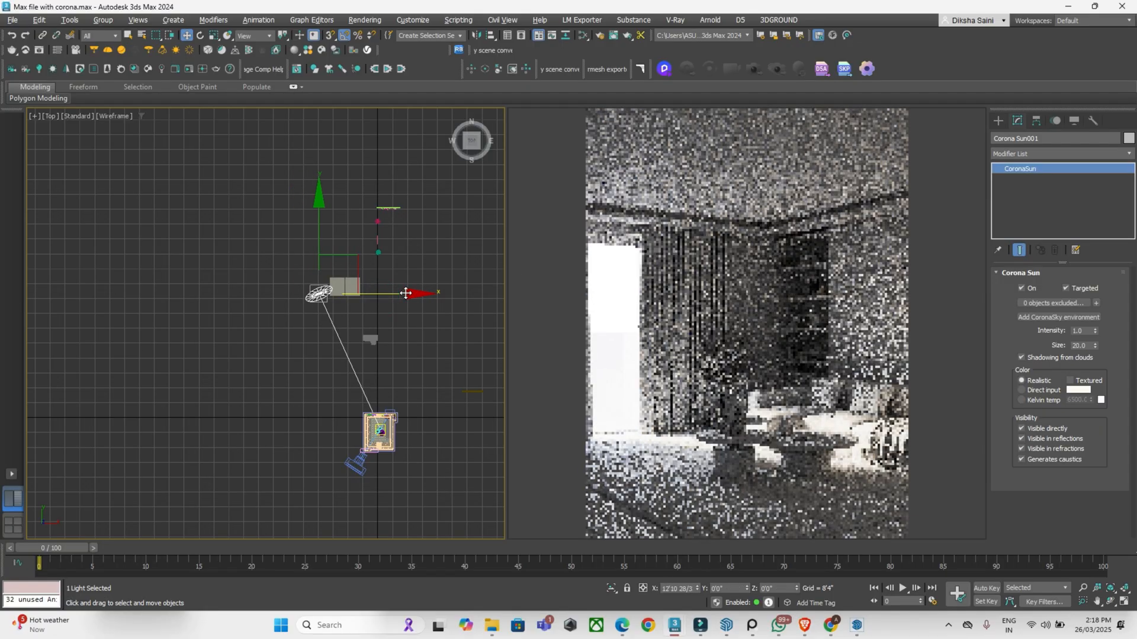
pyautogui.moveTo(405, 293); pyautogui.dragTo(374, 293)
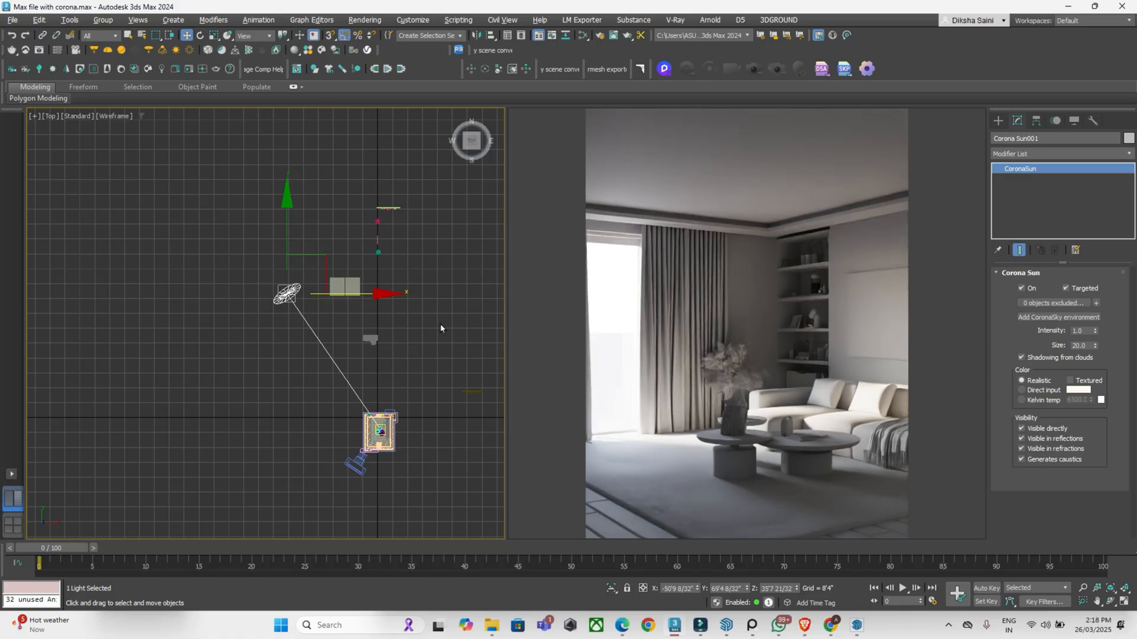
# Stop the interactive rendering and deselect the Corona sun
pyautogui.rightClick(731, 239)
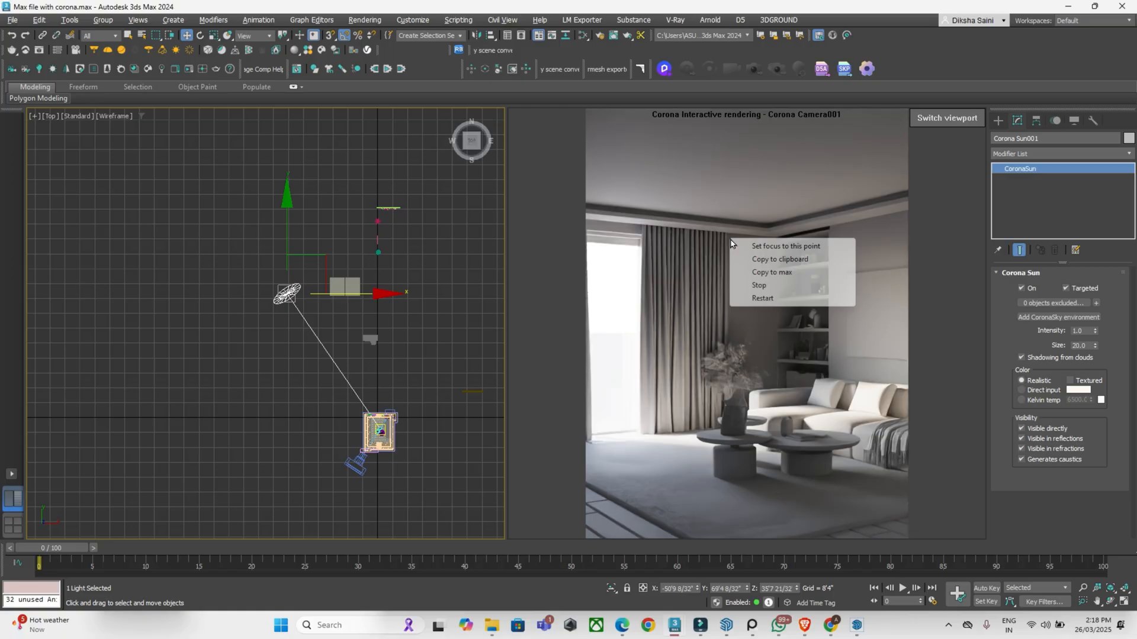
pyautogui.click(781, 286)
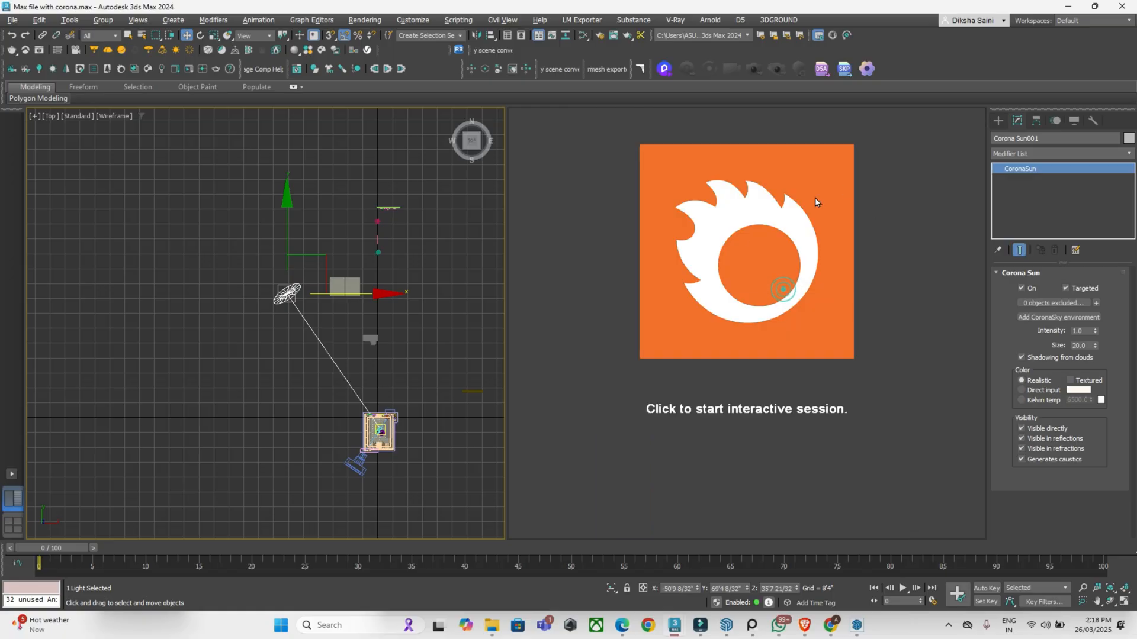
pyautogui.click(428, 337)
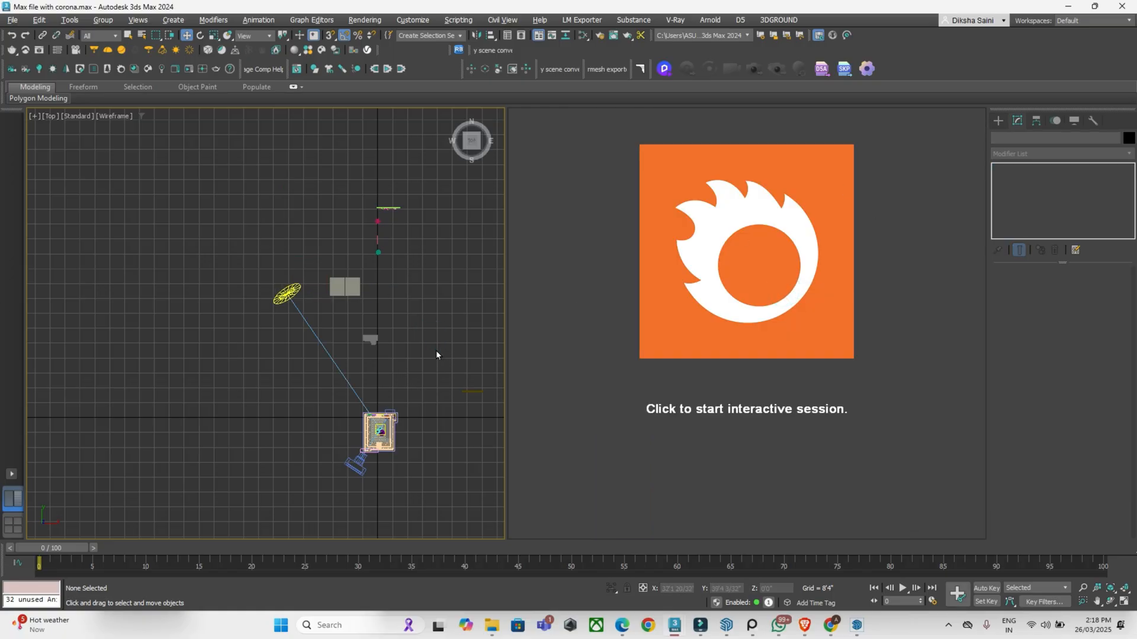
# Select the sliding door frame behind the curtains in the Top view and isolate it
pyautogui.press('l')
pyautogui.scroll(2, 427, 375)
pyautogui.scroll(8, 372, 408)
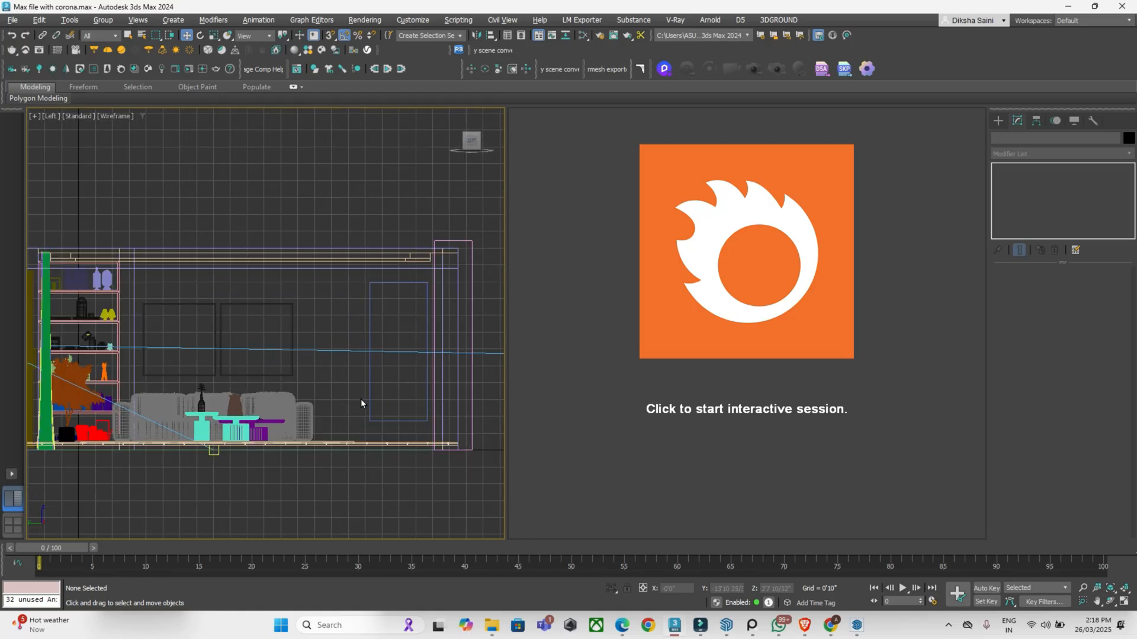
pyautogui.press('f')
pyautogui.scroll(6, 217, 319)
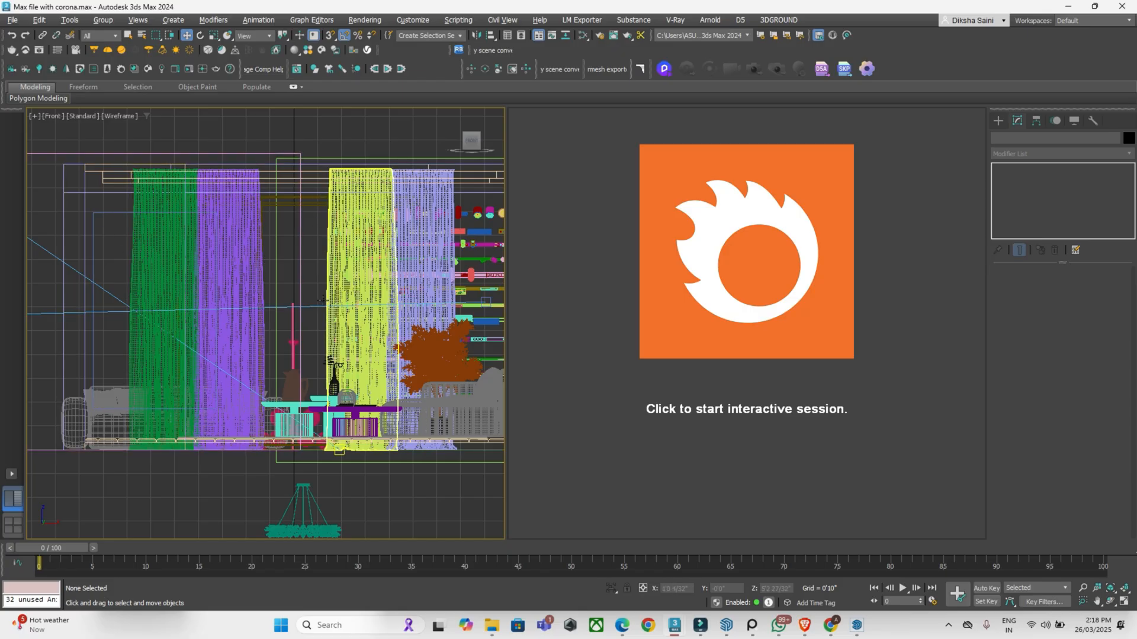
pyautogui.scroll(-2, 331, 303)
pyautogui.press('t')
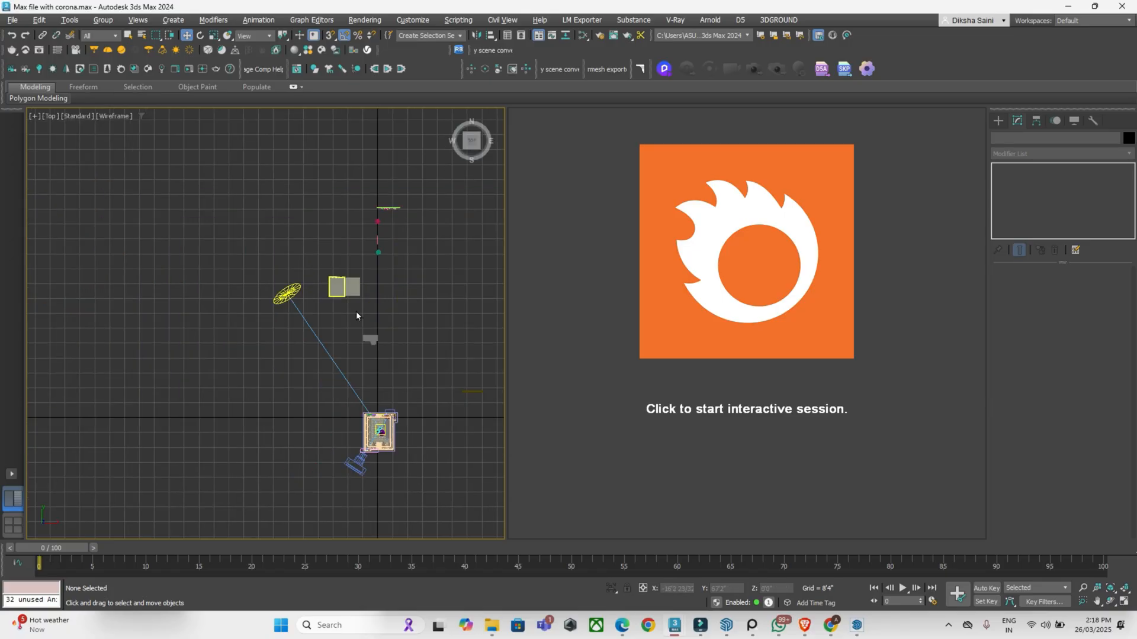
pyautogui.scroll(5, 377, 395)
pyautogui.scroll(3, 392, 414)
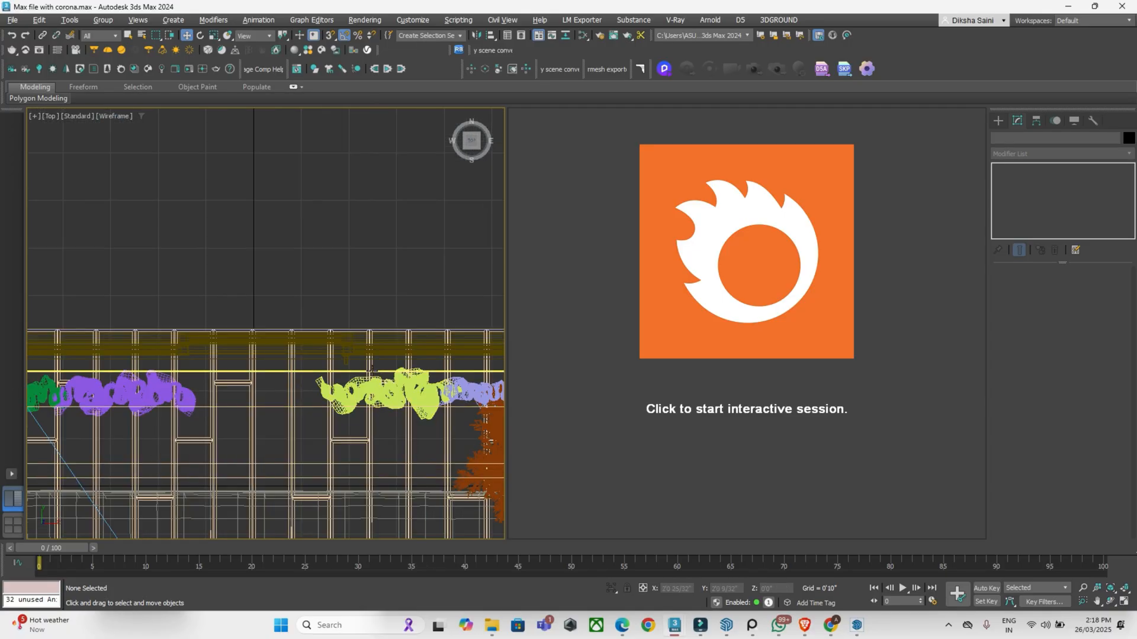
pyautogui.click(367, 352)
pyautogui.click(612, 588)
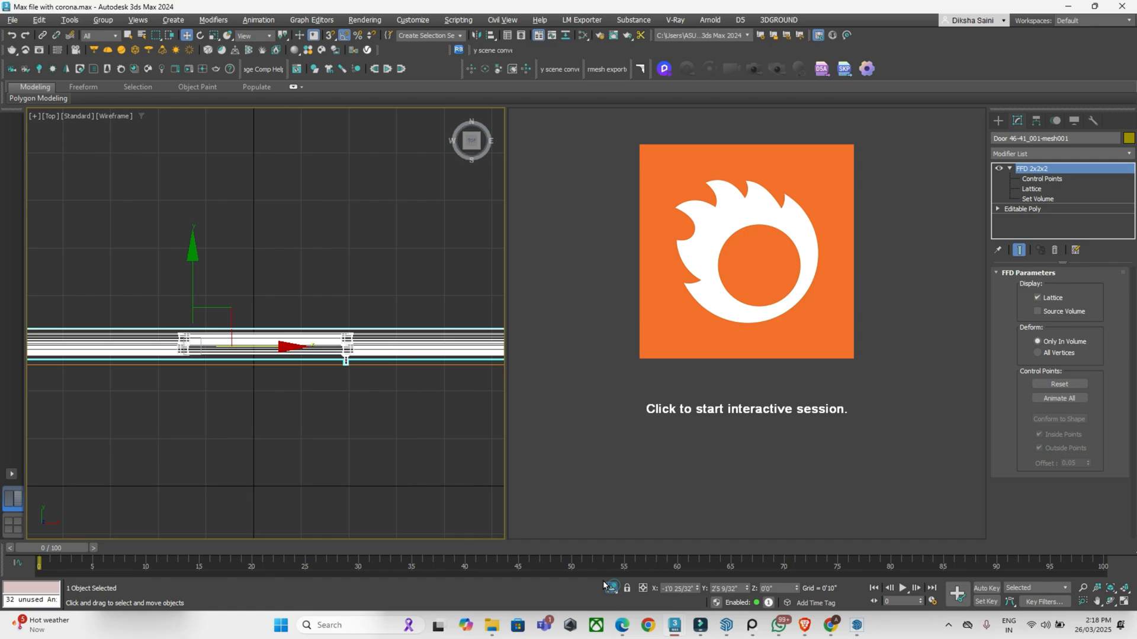
# Draw a rectangular CoronaLight about 13' wide and 12' high over the isolated door in the Front view
pyautogui.press('l')
pyautogui.press('z')
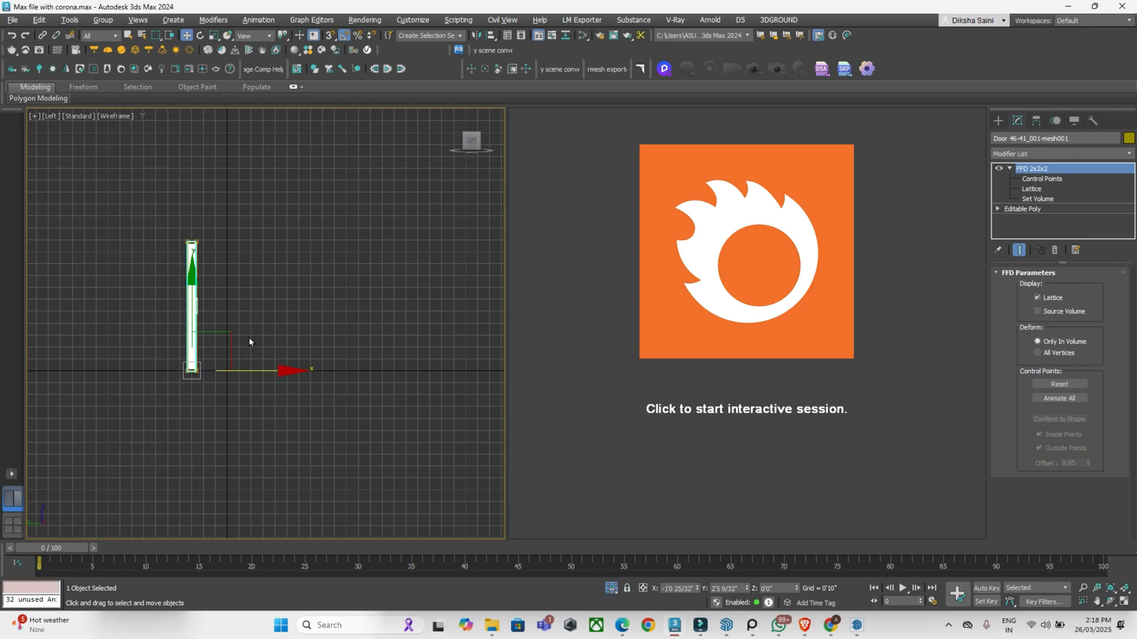
pyautogui.press('f')
pyautogui.click(998, 121)
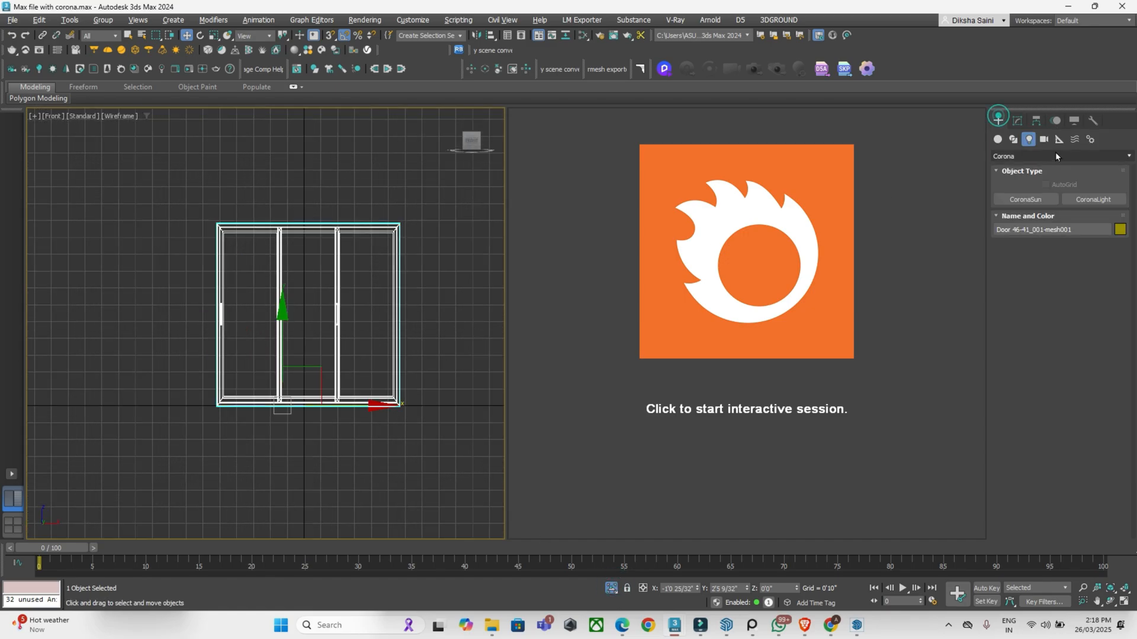
pyautogui.click(1088, 201)
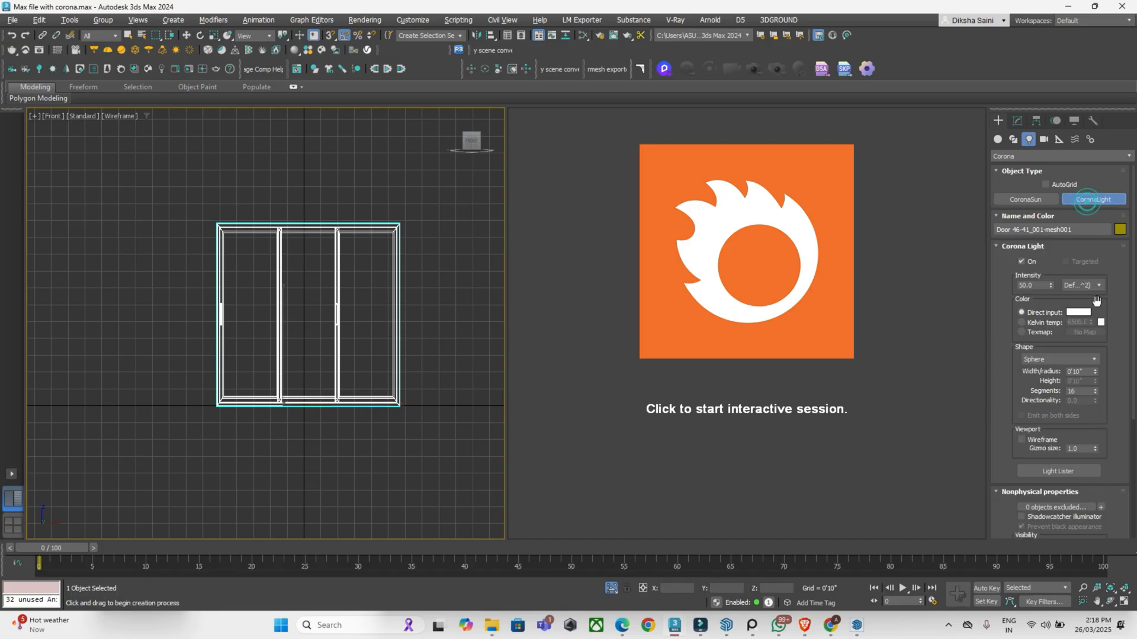
pyautogui.click(1058, 359)
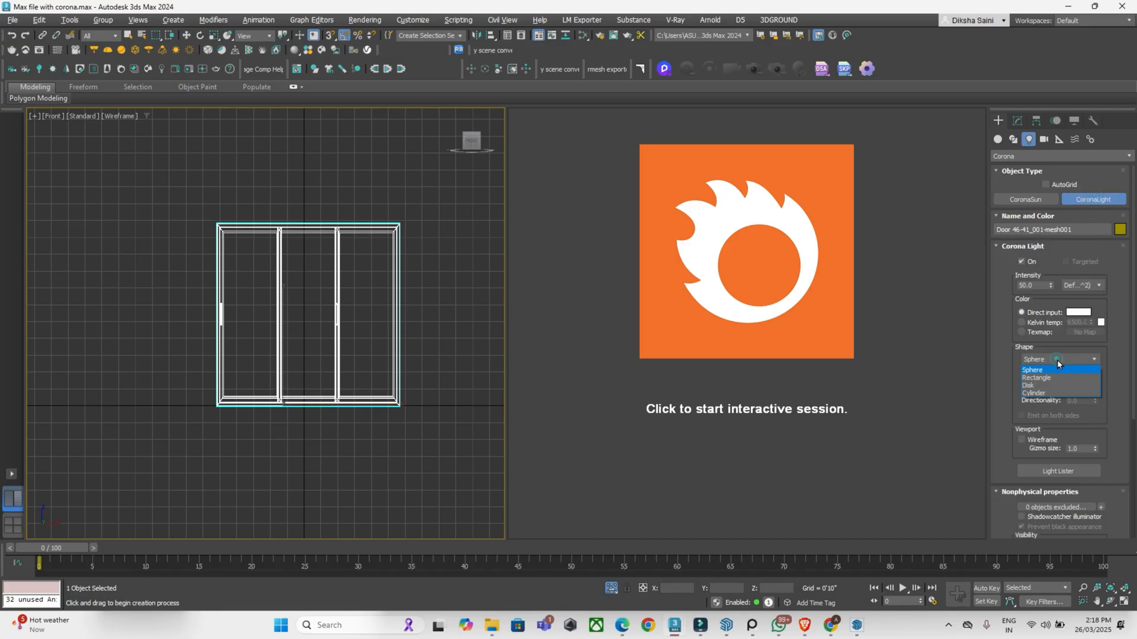
pyautogui.click(1050, 378)
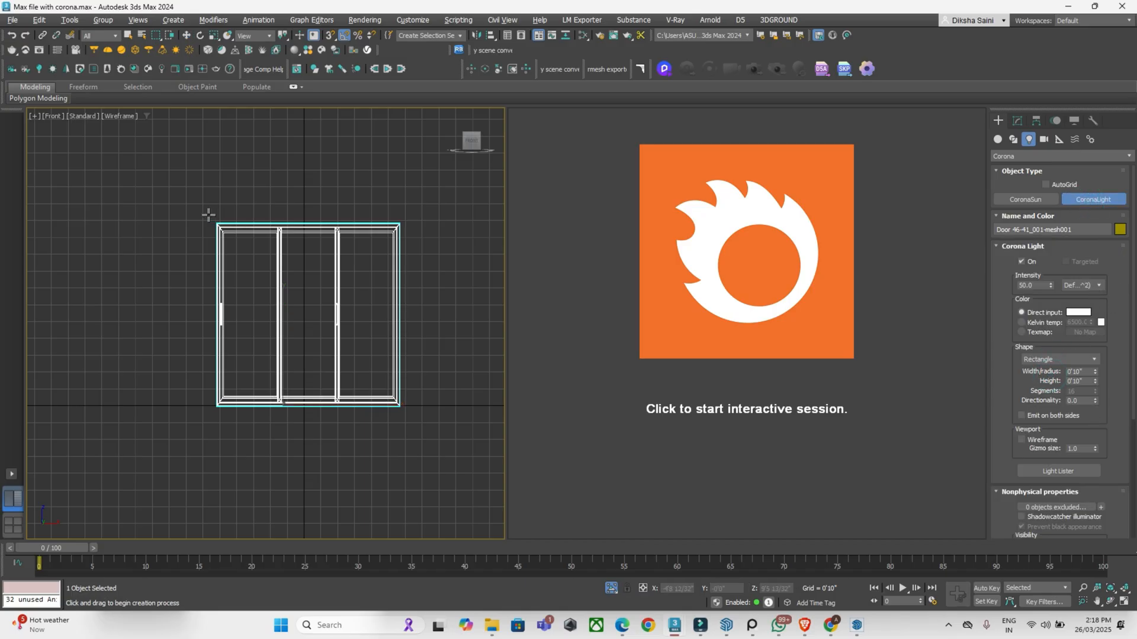
pyautogui.moveTo(162, 186); pyautogui.dragTo(424, 428)
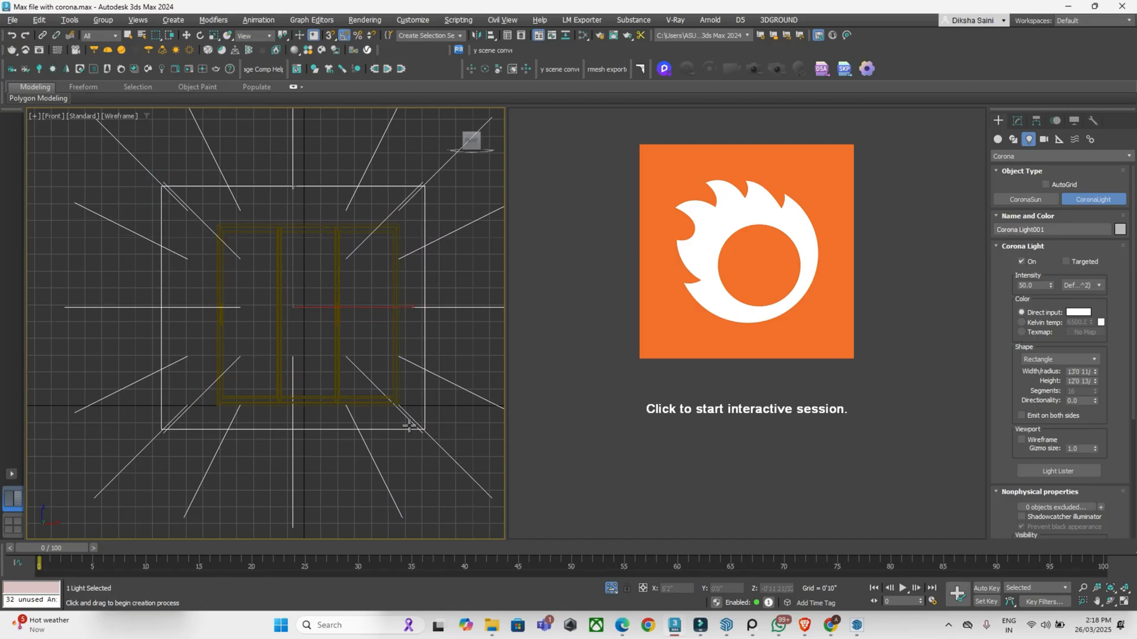
# In the Top view, rotate the rectangular light to face the room and move it outside the door to about Y 5'9"
pyautogui.scroll(-3, 338, 461)
pyautogui.press('t')
pyautogui.scroll(-5, 338, 367)
pyautogui.scroll(-3, 352, 414)
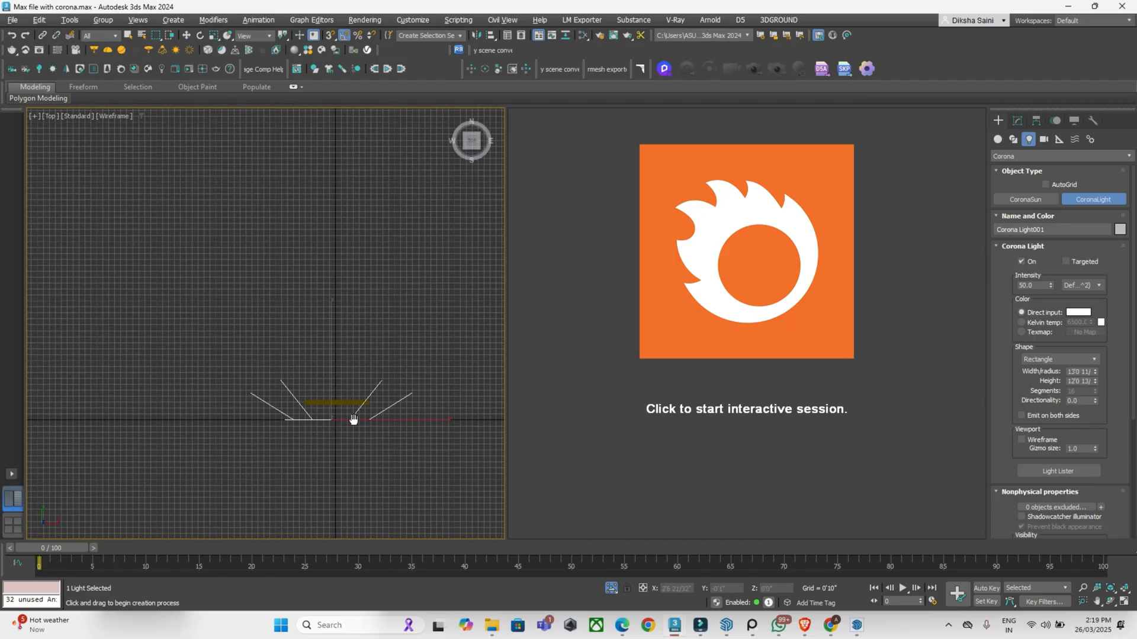
pyautogui.scroll(3, 344, 405)
pyautogui.press('e')
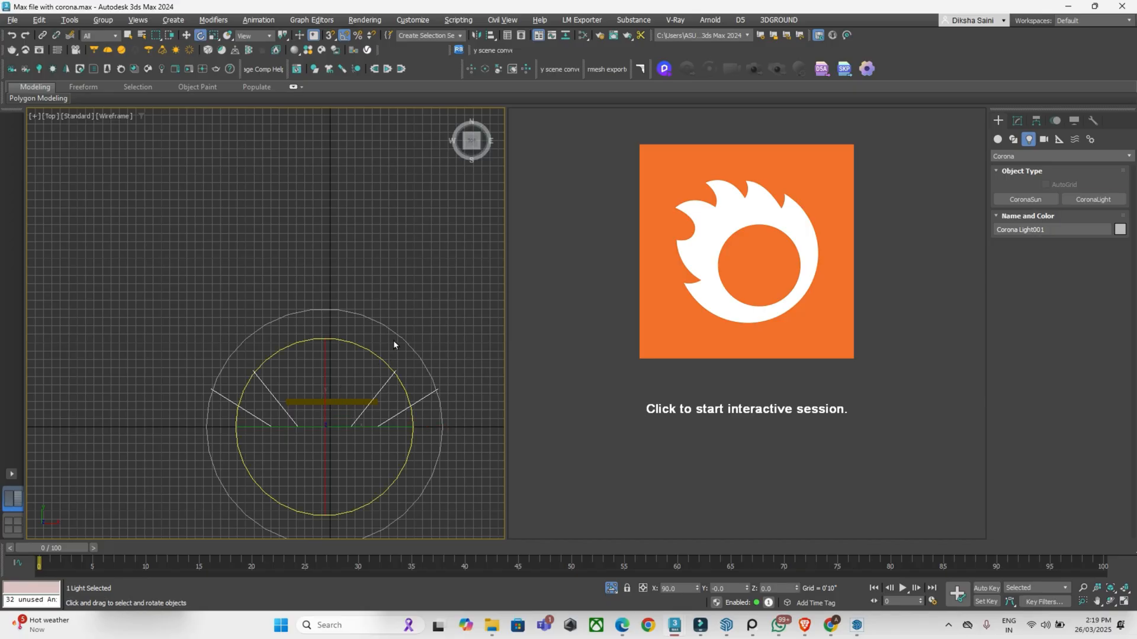
pyautogui.moveTo(401, 340); pyautogui.dragTo(470, 423)
pyautogui.press('w')
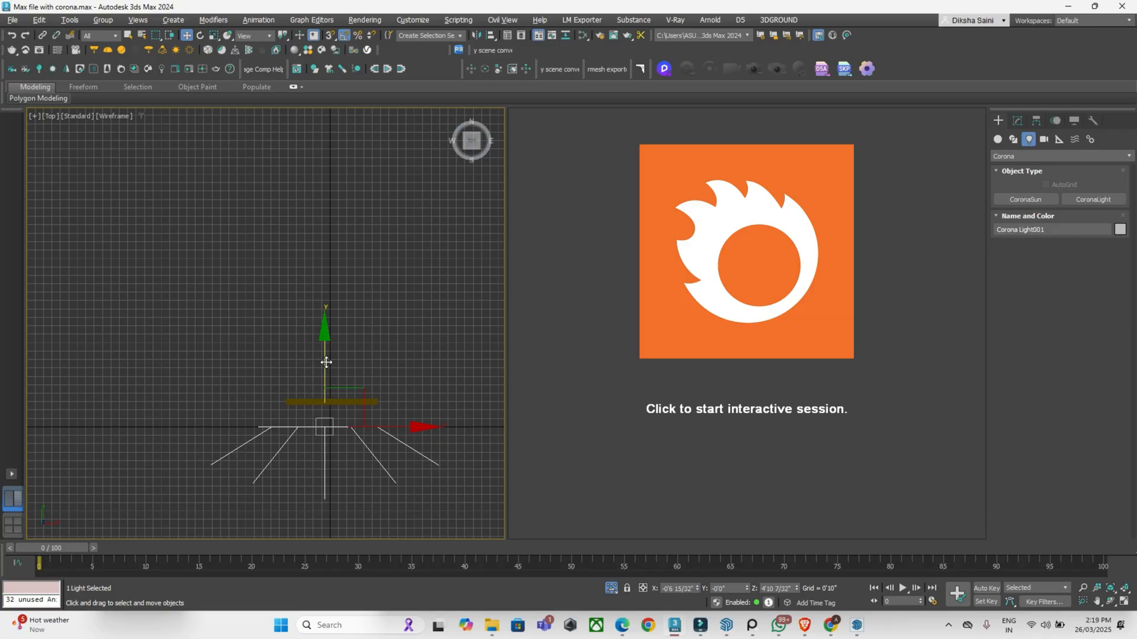
pyautogui.moveTo(325, 360); pyautogui.dragTo(329, 309)
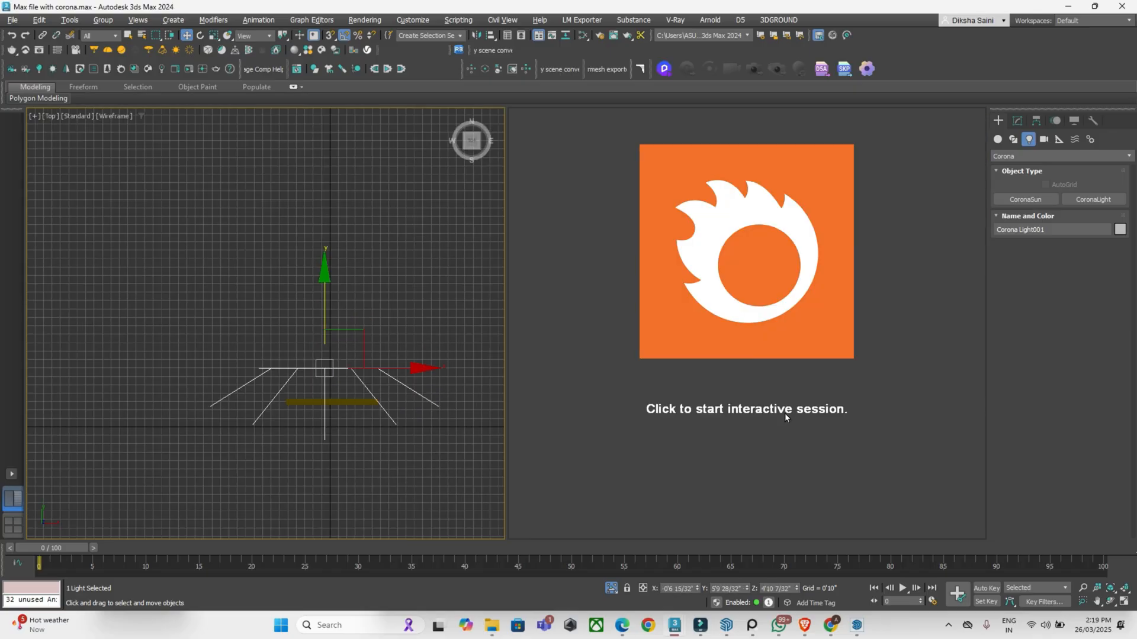
# Start the interactive rendering and end the isolation to bring back the whole room
pyautogui.rightClick(404, 379)
pyautogui.click(634, 467)
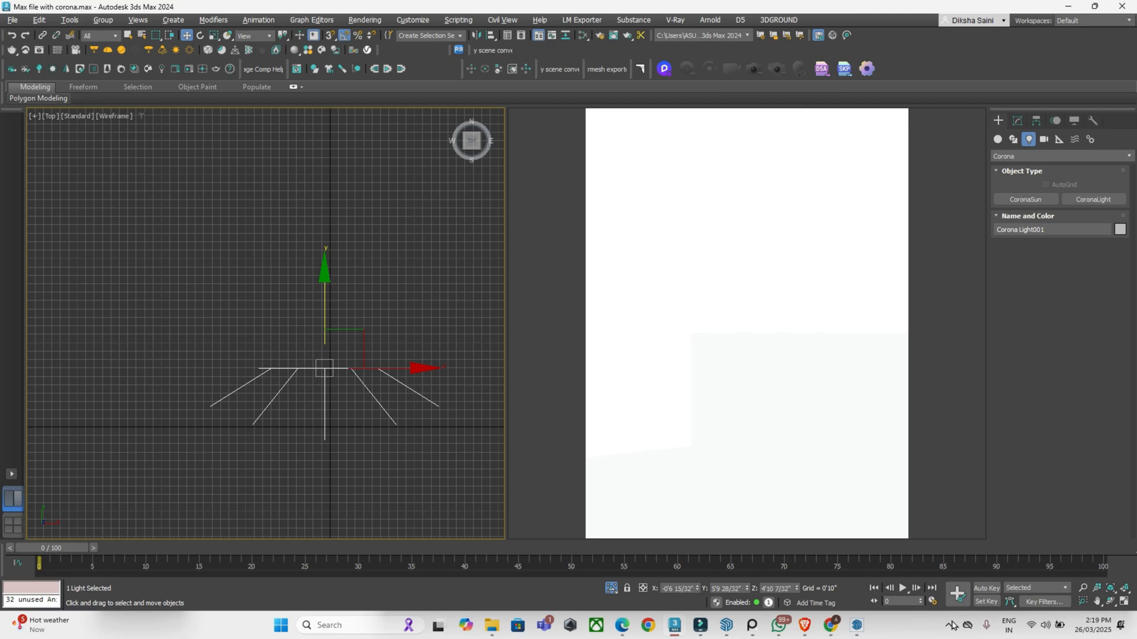
pyautogui.rightClick(383, 381)
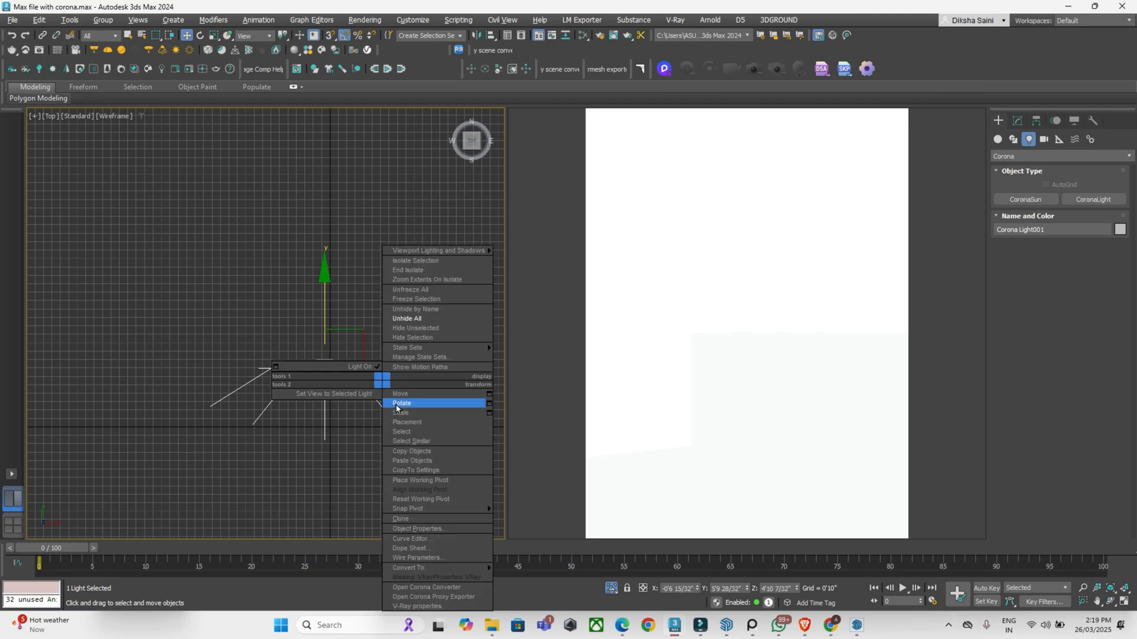
pyautogui.click(619, 579)
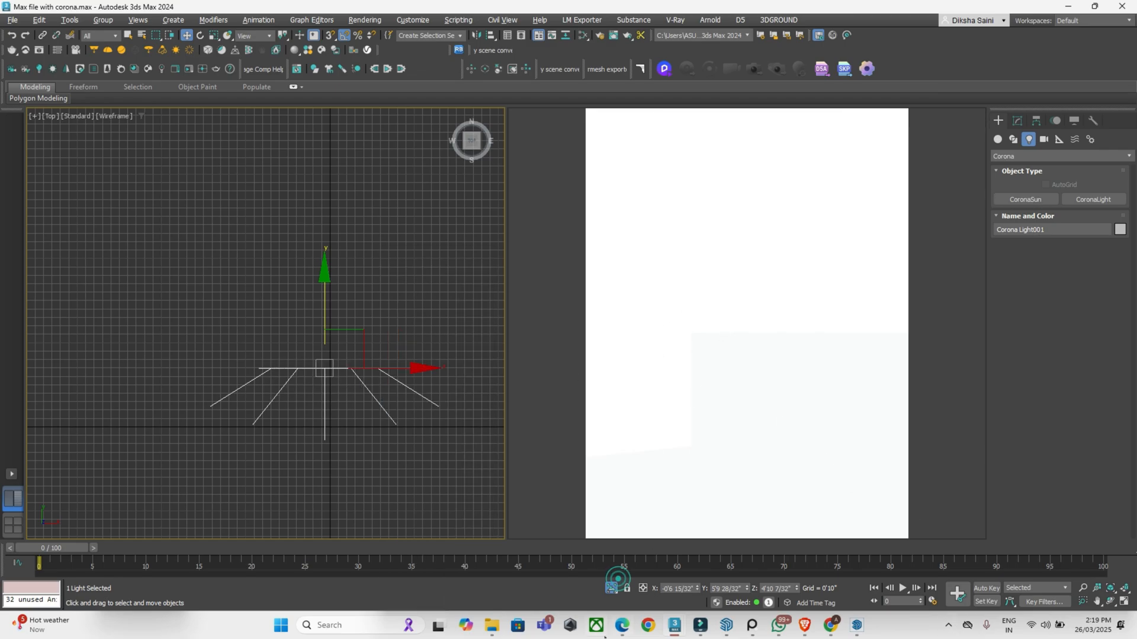
pyautogui.click(607, 584)
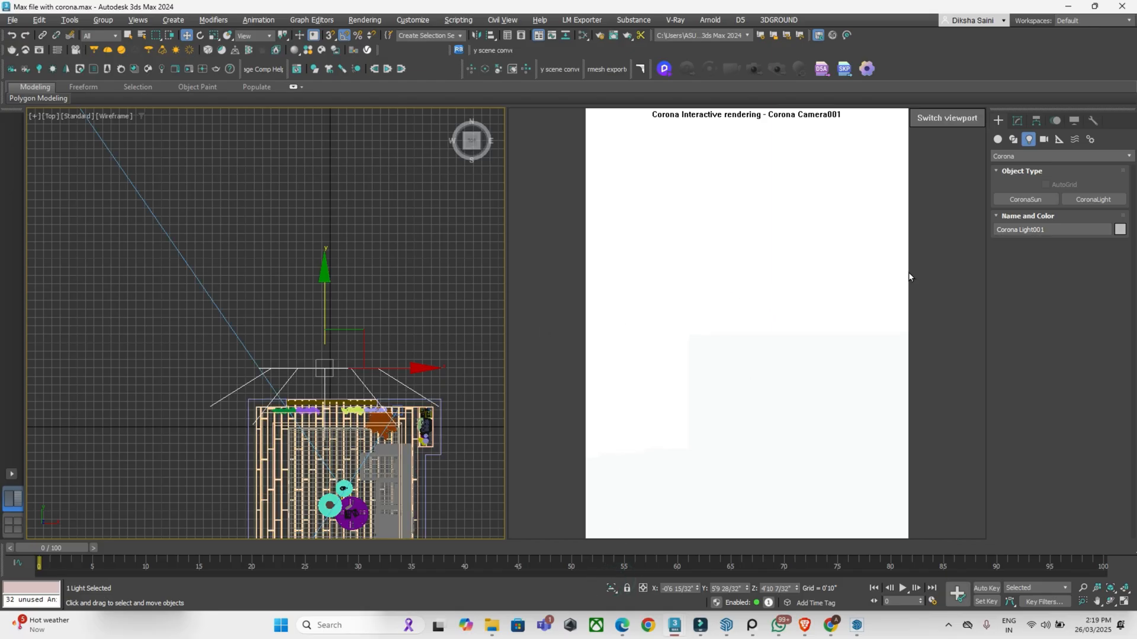
# Stop the interactive rendering and start it again with the full scene unhidden
pyautogui.rightClick(647, 298)
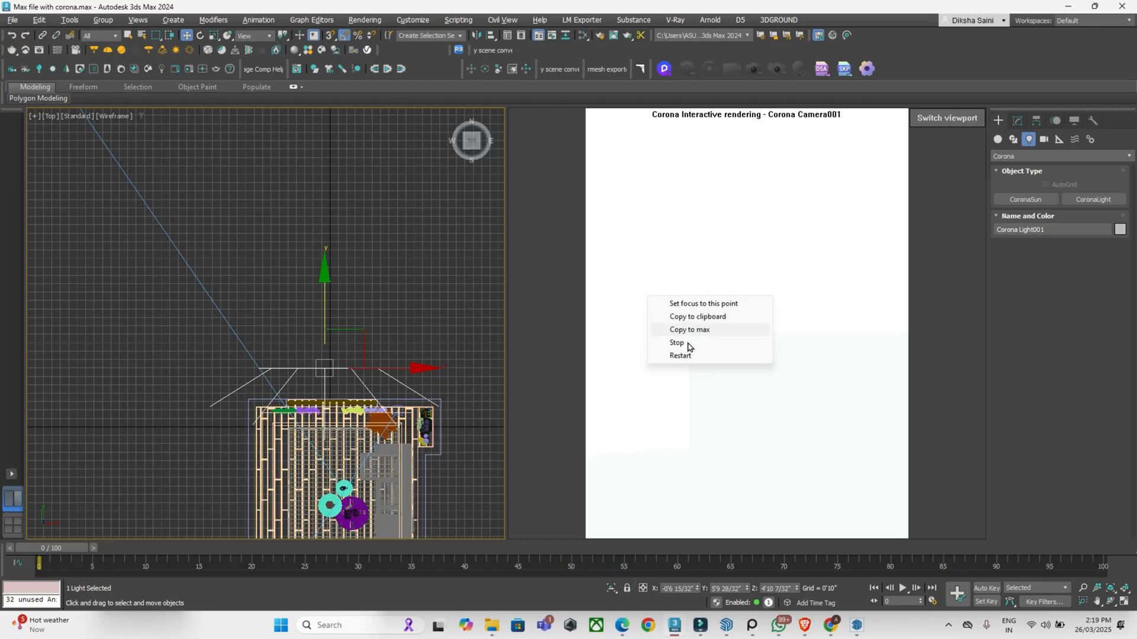
pyautogui.click(687, 343)
pyautogui.rightClick(694, 299)
pyautogui.click(673, 347)
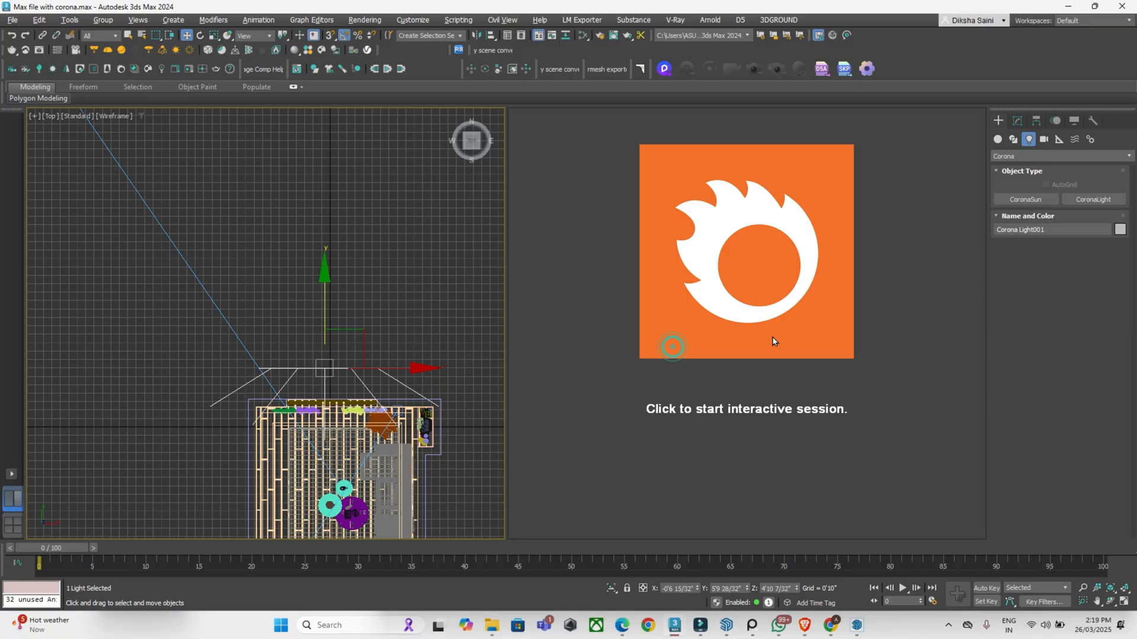
pyautogui.click(771, 334)
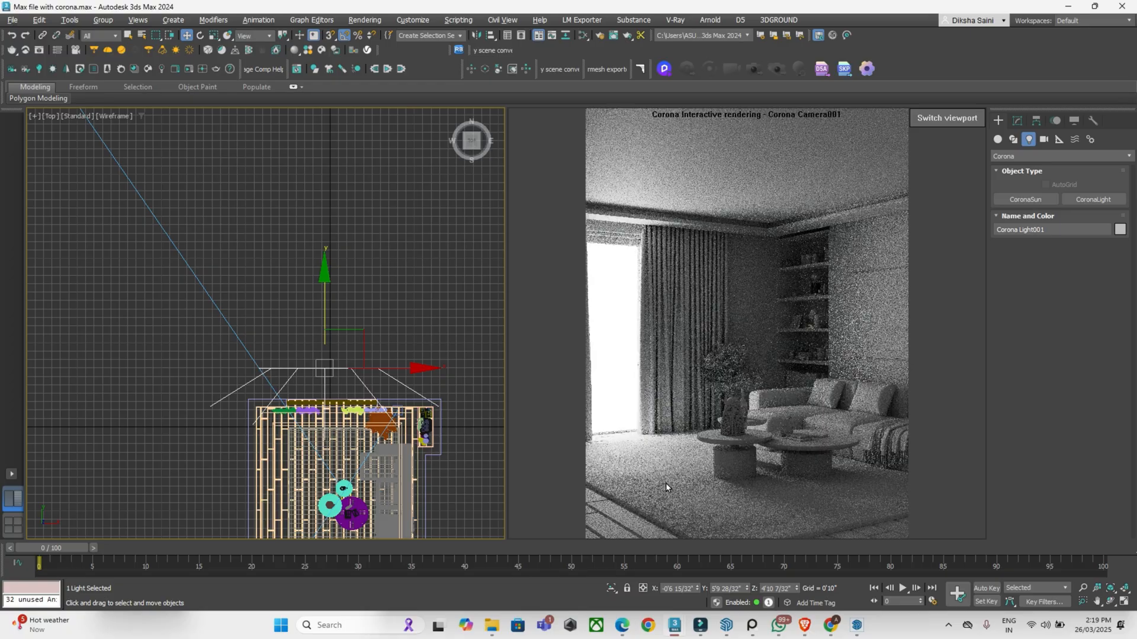
# Turn off direct visibility for the rectangular Corona light
pyautogui.click(1019, 120)
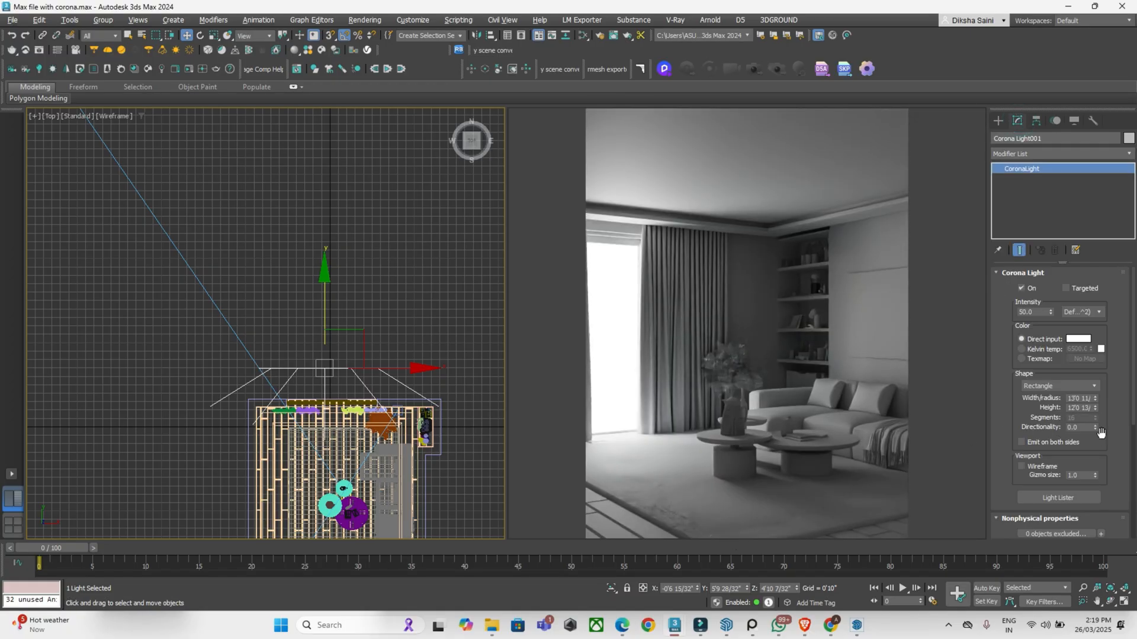
pyautogui.scroll(-5, 1106, 446)
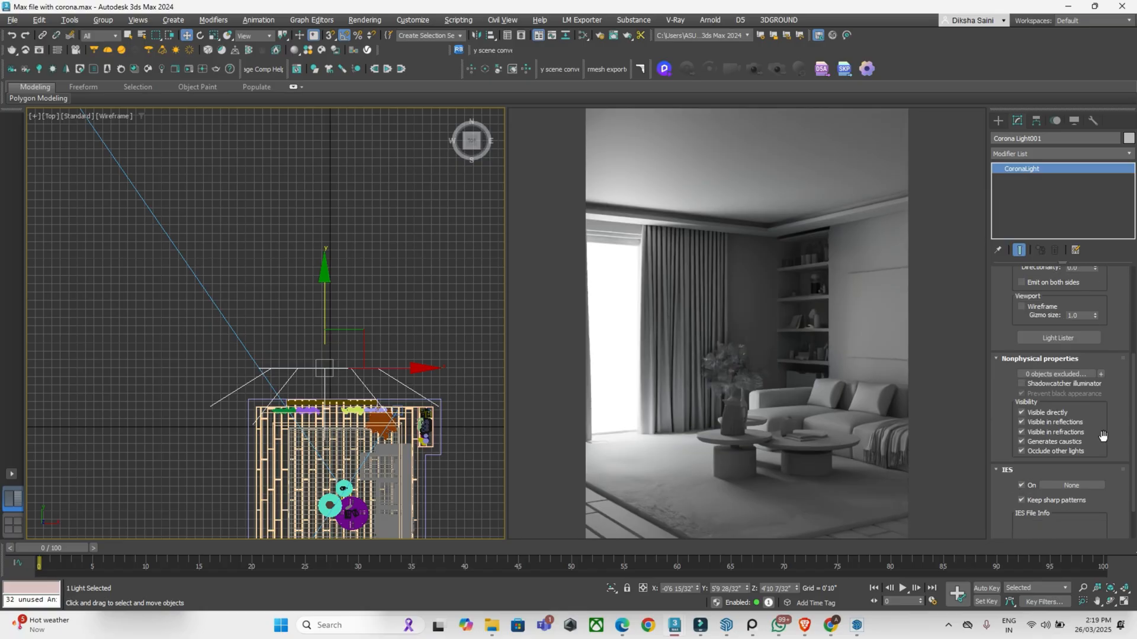
pyautogui.click(1021, 413)
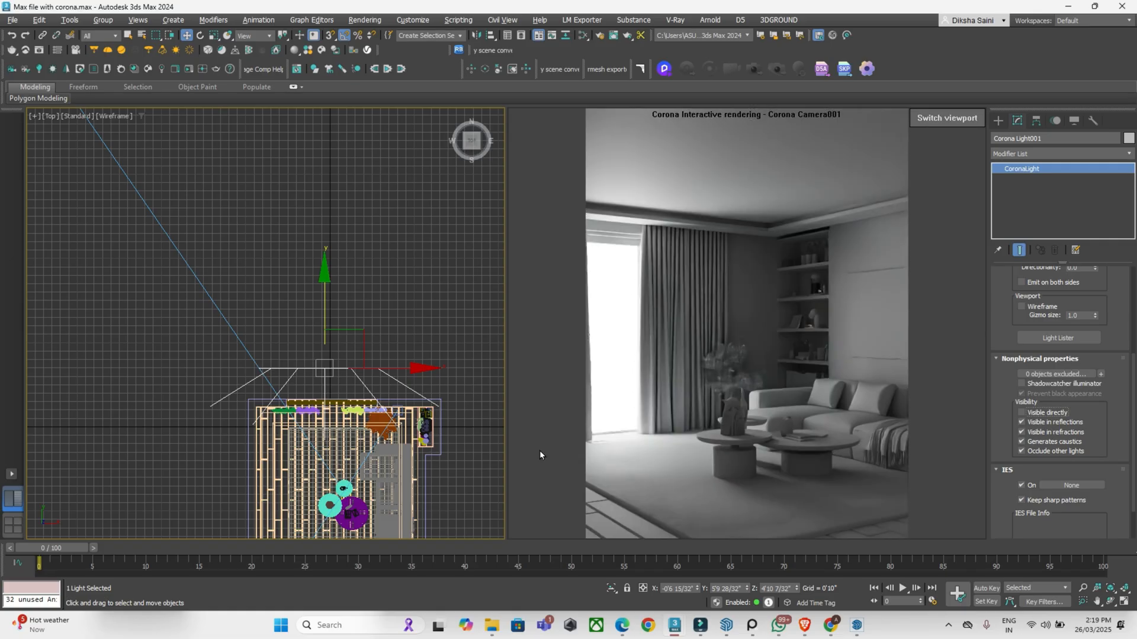
# Move the rectangular light farther away from the door, to about Y 11'8" in the Top view
pyautogui.moveTo(321, 335); pyautogui.dragTo(314, 305)
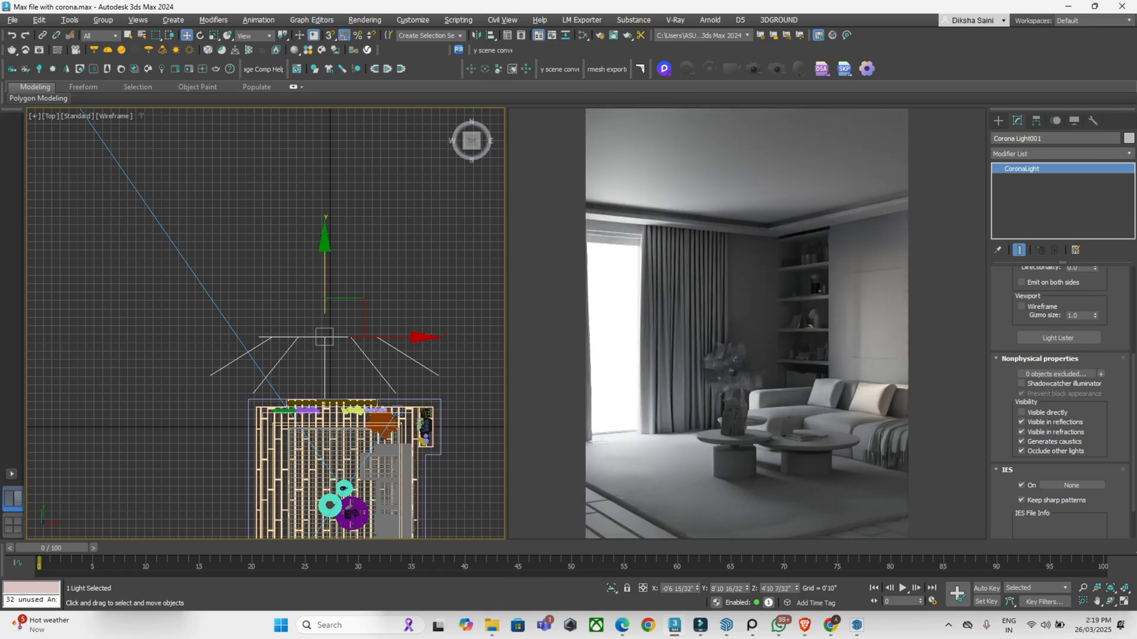
pyautogui.moveTo(320, 286); pyautogui.dragTo(319, 256)
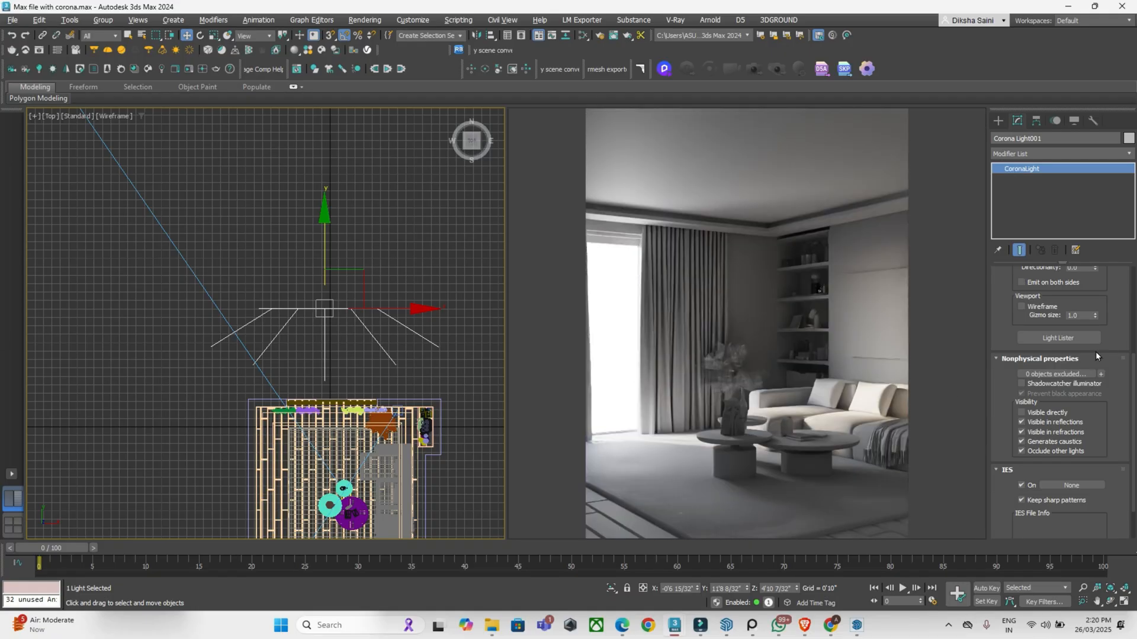
pyautogui.scroll(5, 1118, 325)
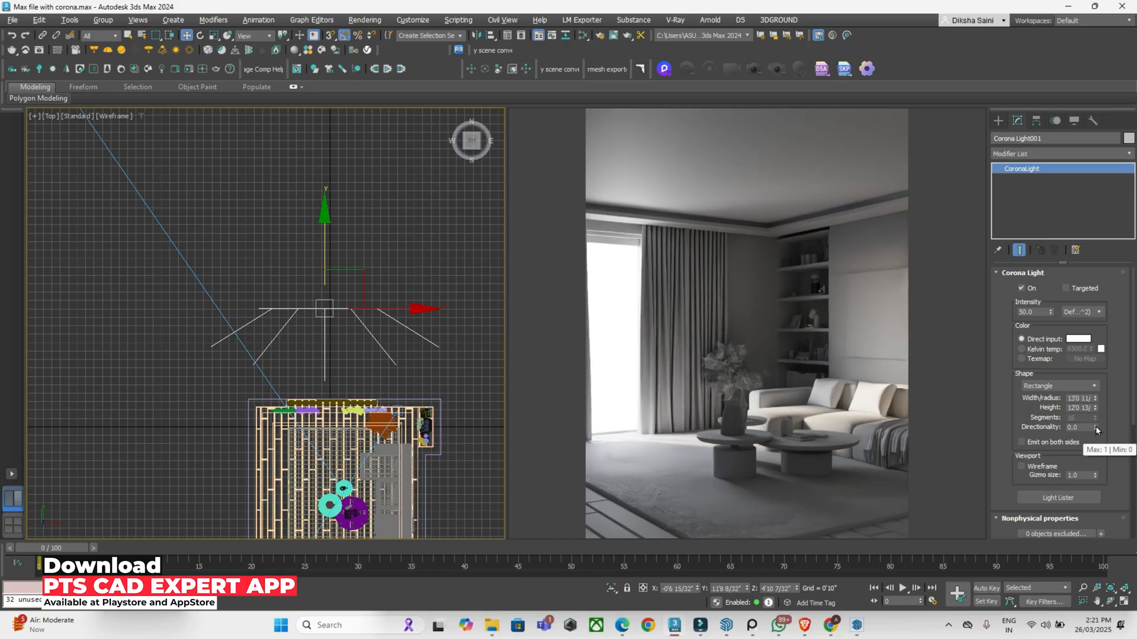
# Set the rectangular Corona light's directionality to 0.4 and its colour to a Kelvin temperature of 6000, after trying 5500
pyautogui.moveTo(1095, 426); pyautogui.dragTo(1092, 401)
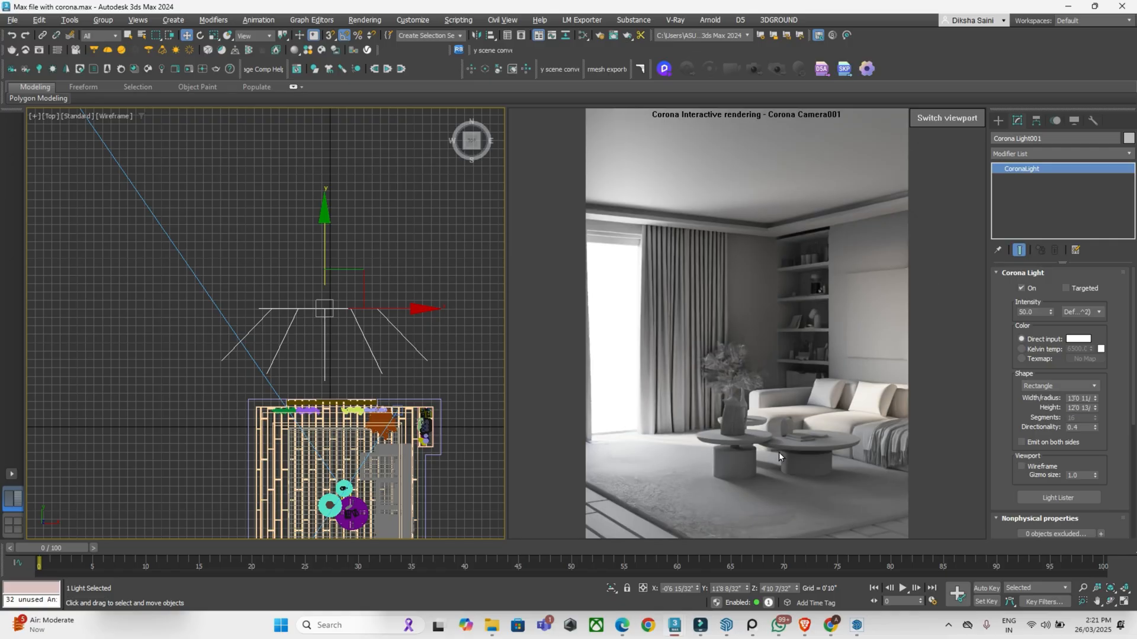
pyautogui.click(1022, 348)
pyautogui.click(1073, 349)
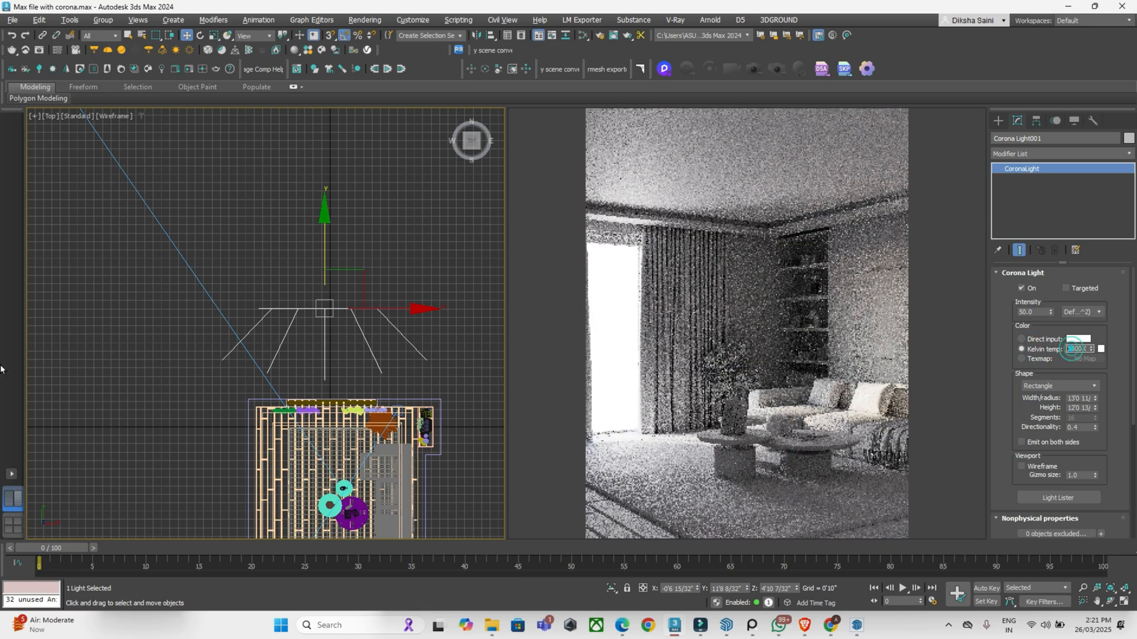
pyautogui.click(1115, 323)
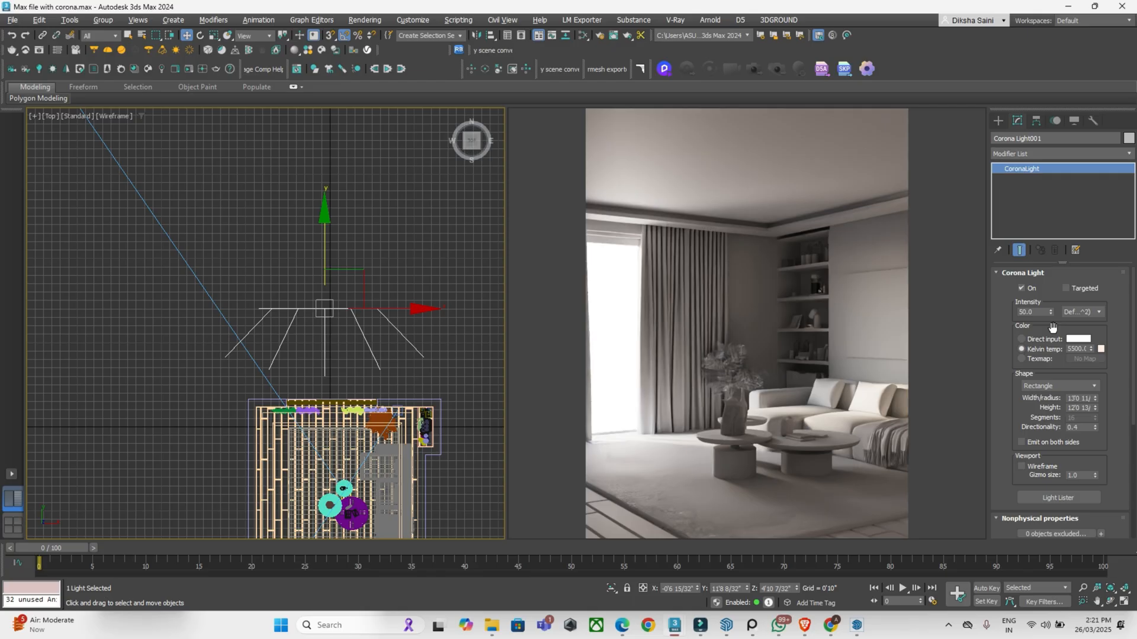
pyautogui.doubleClick(1072, 348)
pyautogui.click(1111, 330)
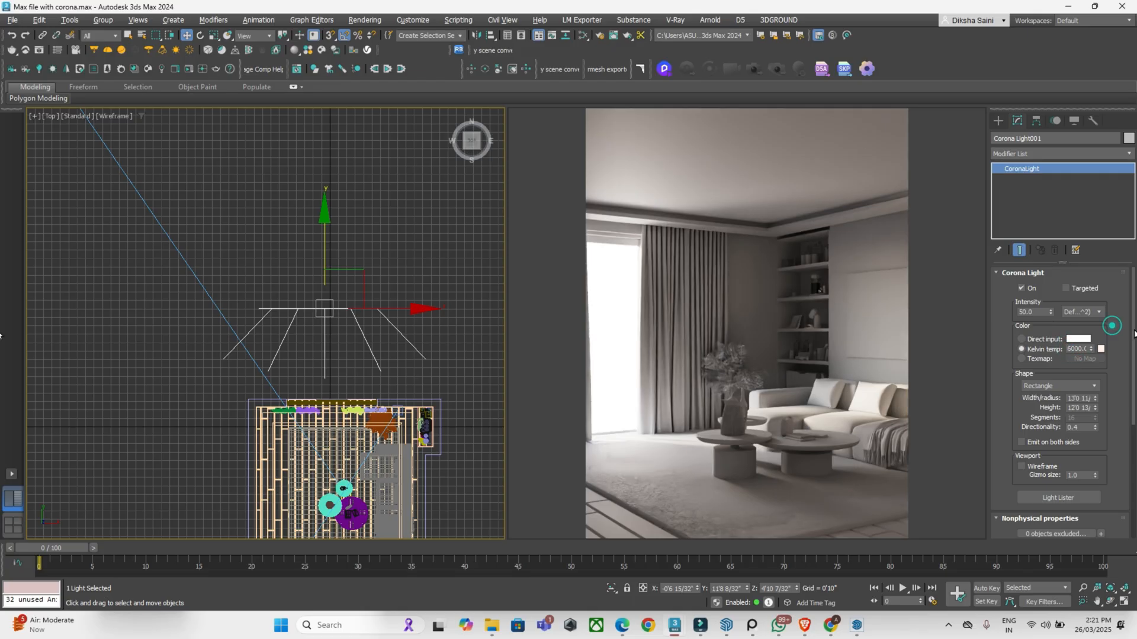
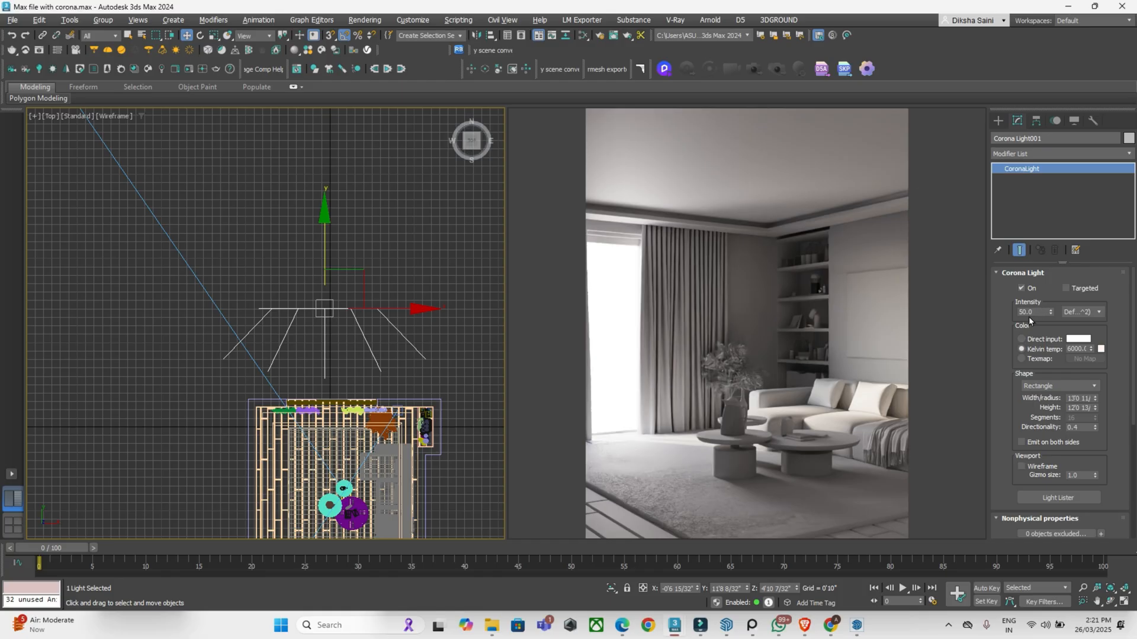
# Stop the interactive rendering in the viewport and switch that view back to Corona Camera001
pyautogui.rightClick(723, 268)
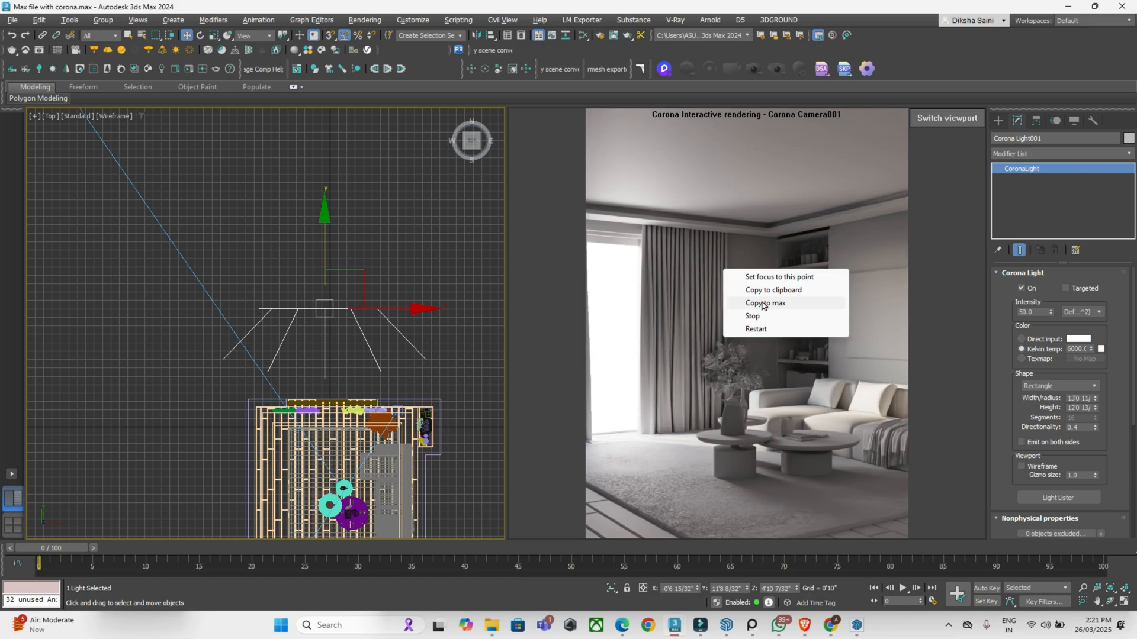
pyautogui.click(763, 317)
pyautogui.rightClick(581, 175)
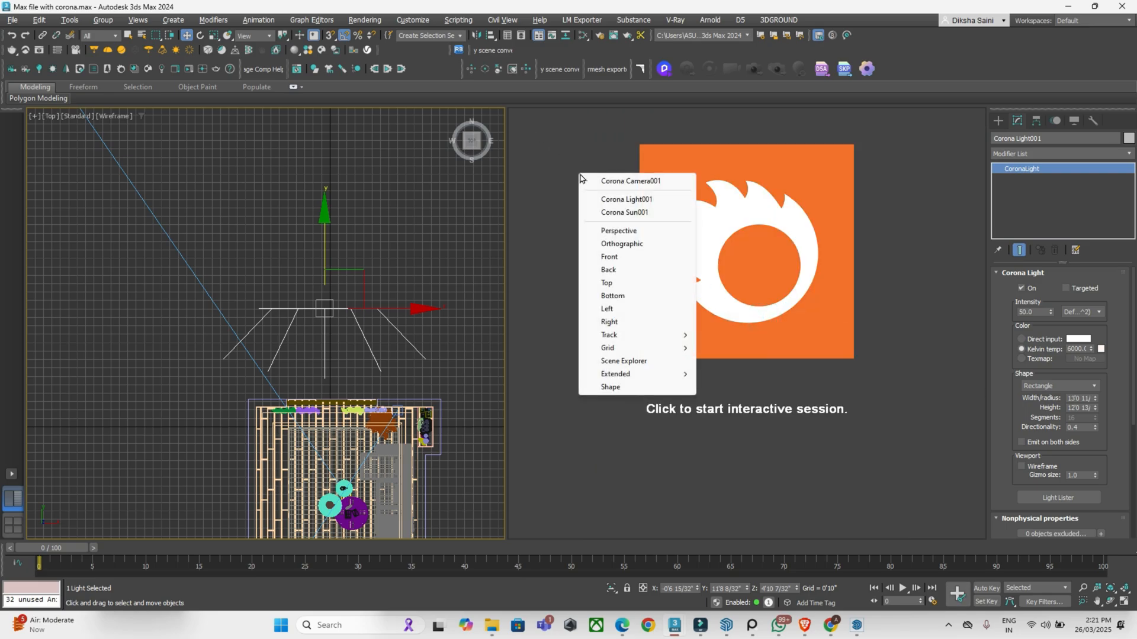
pyautogui.click(624, 182)
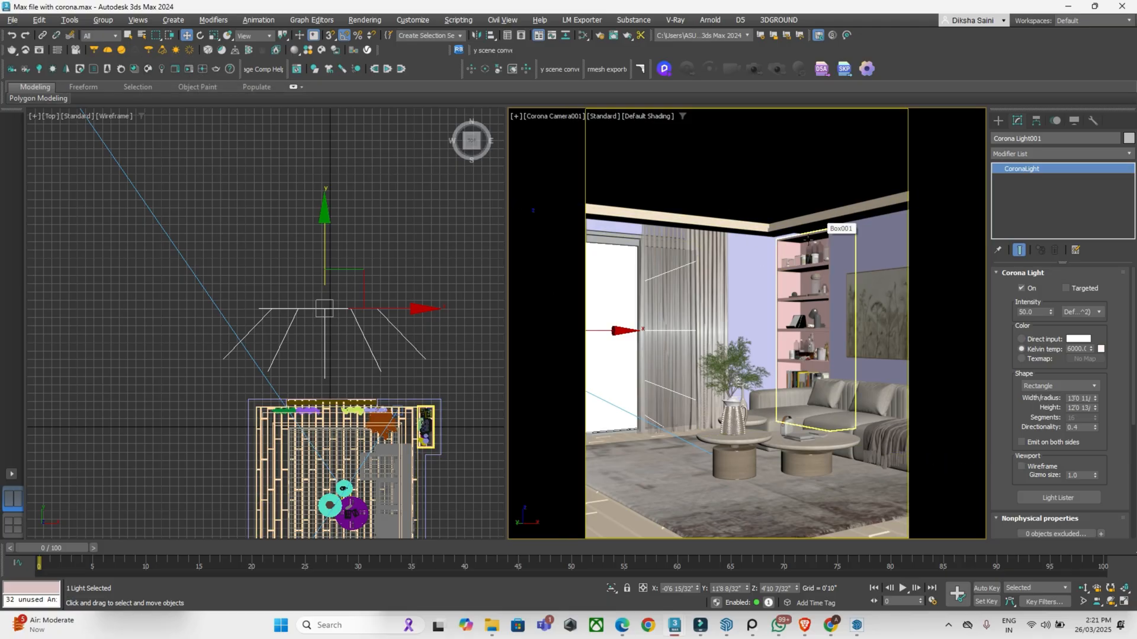
# Start interactive rendering in the Corona frame buffer, maximize its window and show the post-processing settings
pyautogui.click(188, 72)
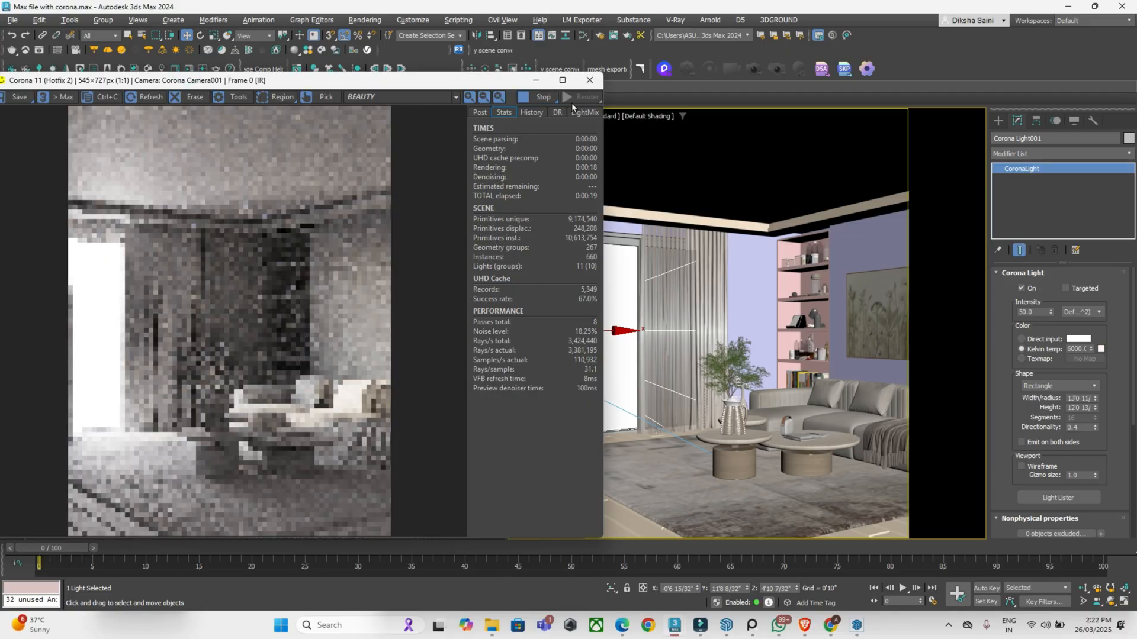
pyautogui.click(563, 80)
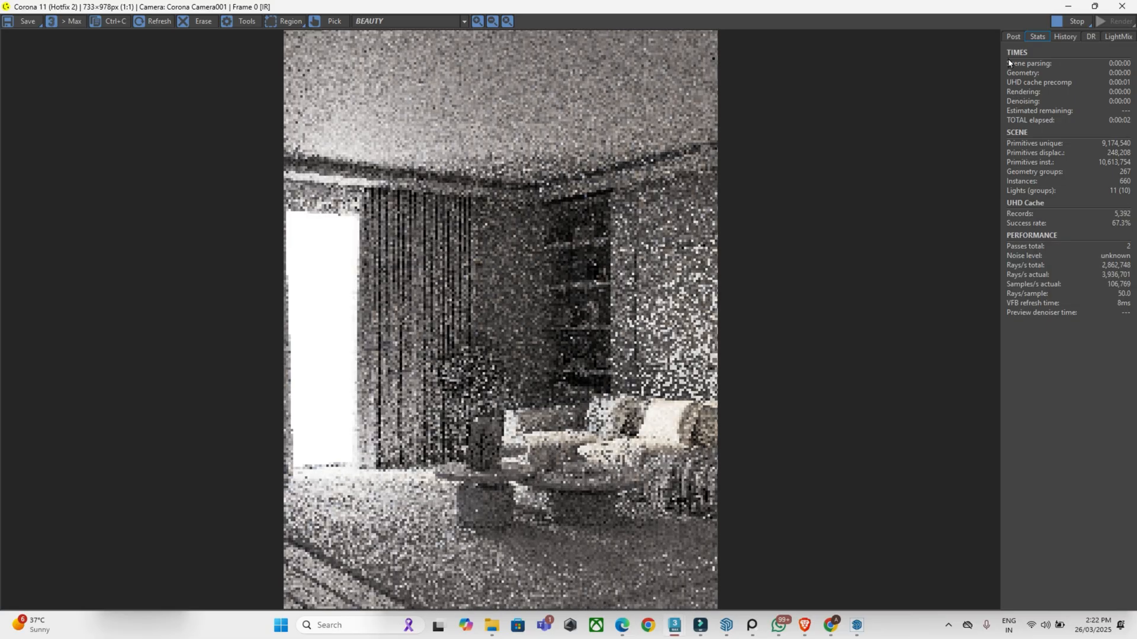
pyautogui.click(1014, 37)
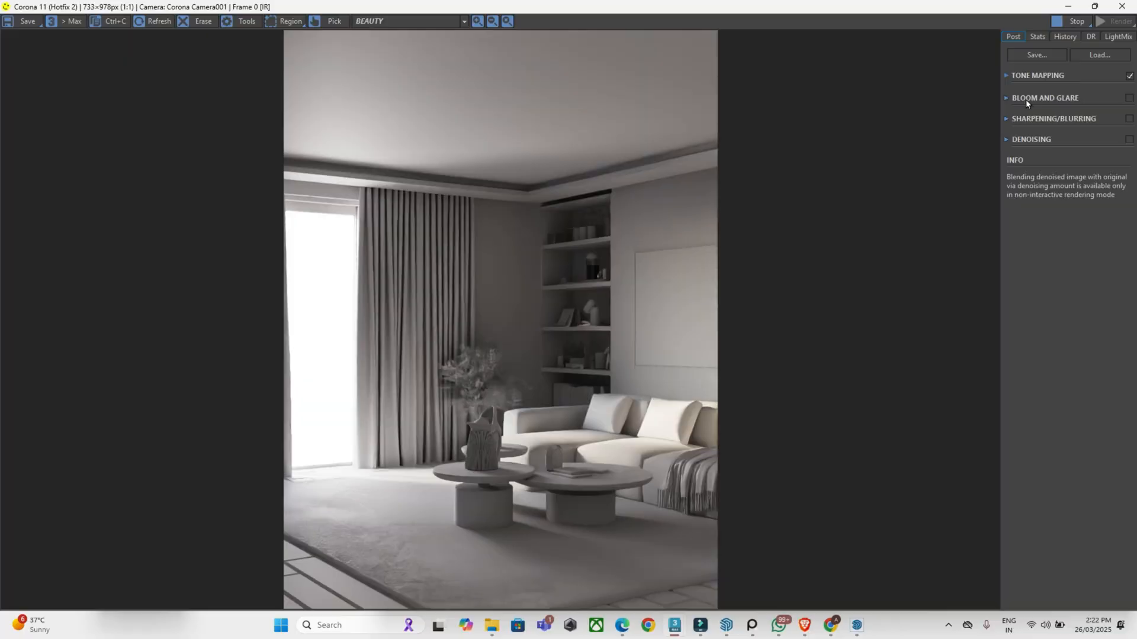
# Set the tone mapping contrast to 2, comparing it with a contrast of 4
pyautogui.click(1006, 76)
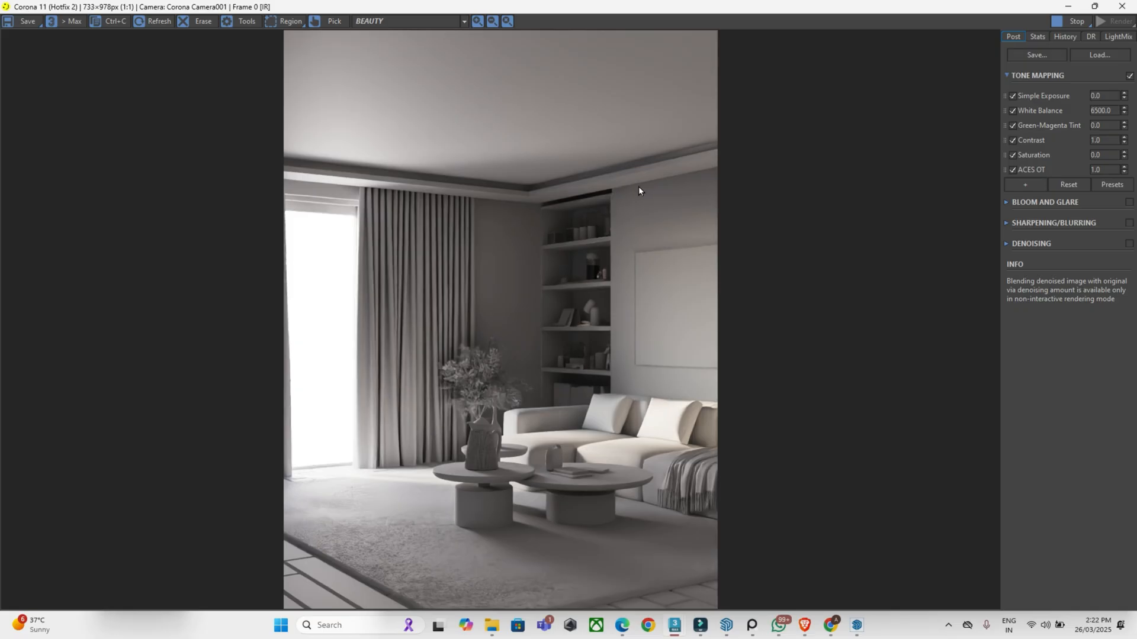
pyautogui.click(1108, 140)
pyautogui.write('2')
pyautogui.press('Return')
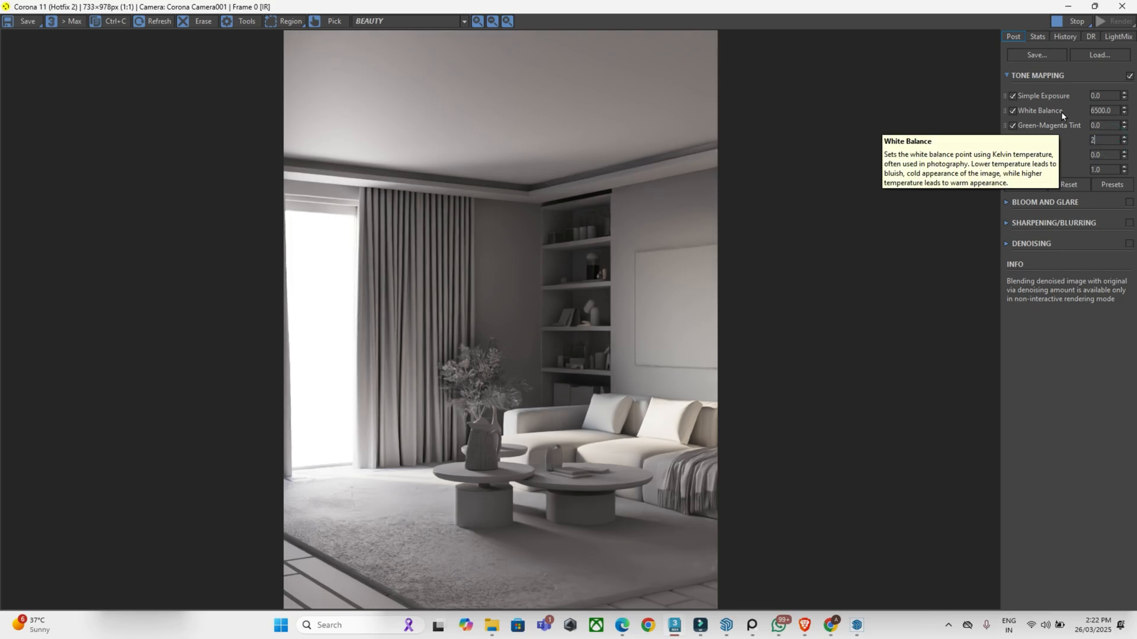
pyautogui.click(1113, 140)
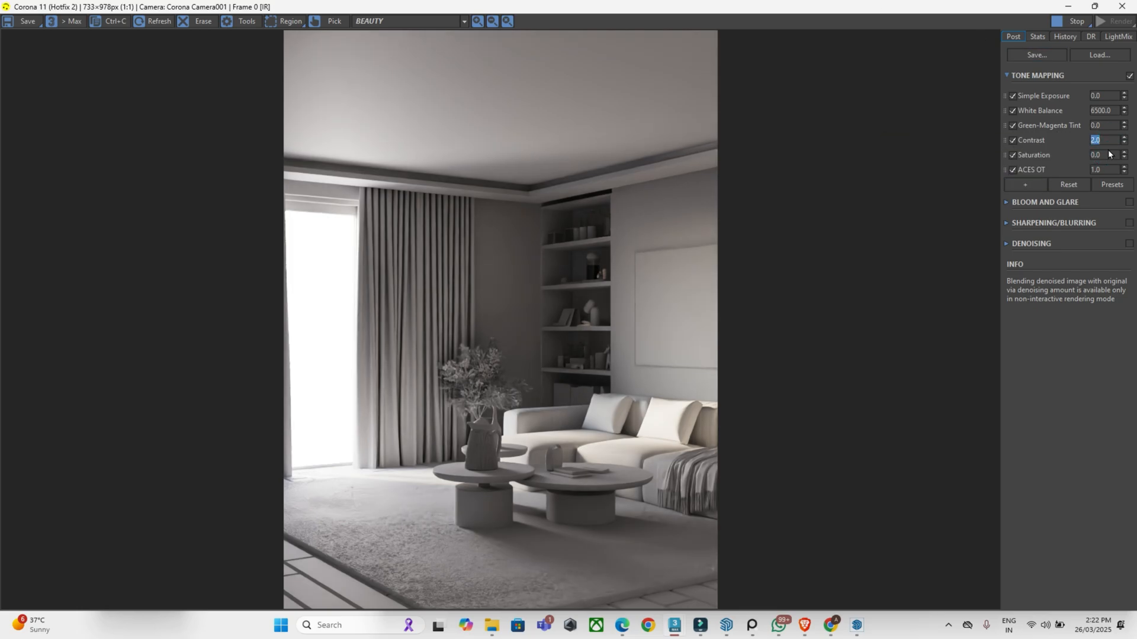
pyautogui.write('4')
pyautogui.press('Return')
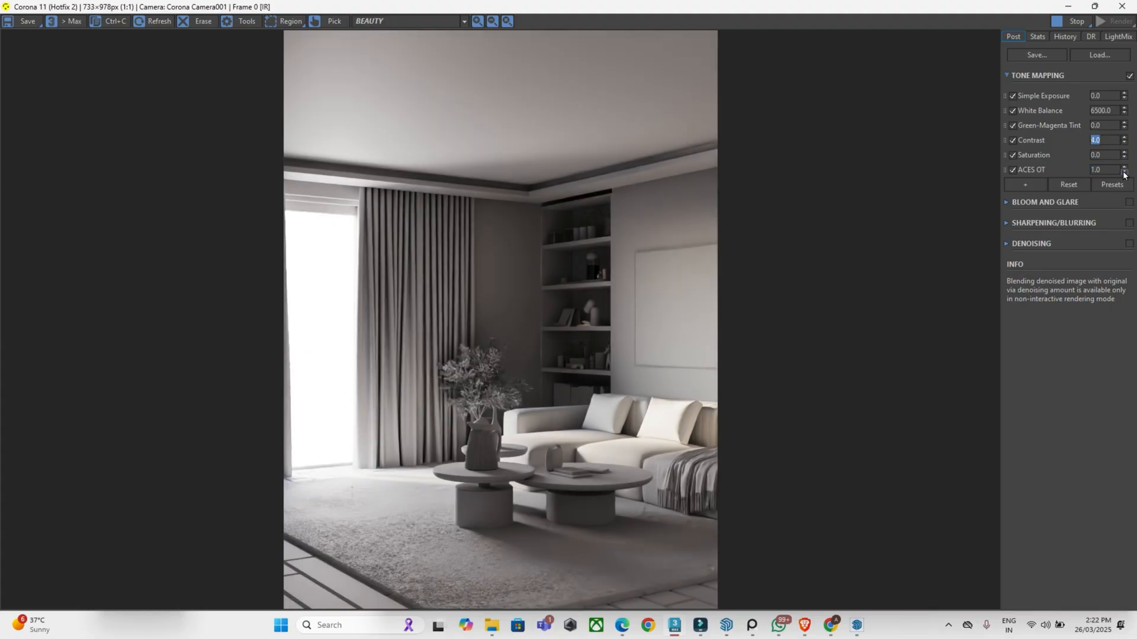
pyautogui.write('2')
pyautogui.press('Return')
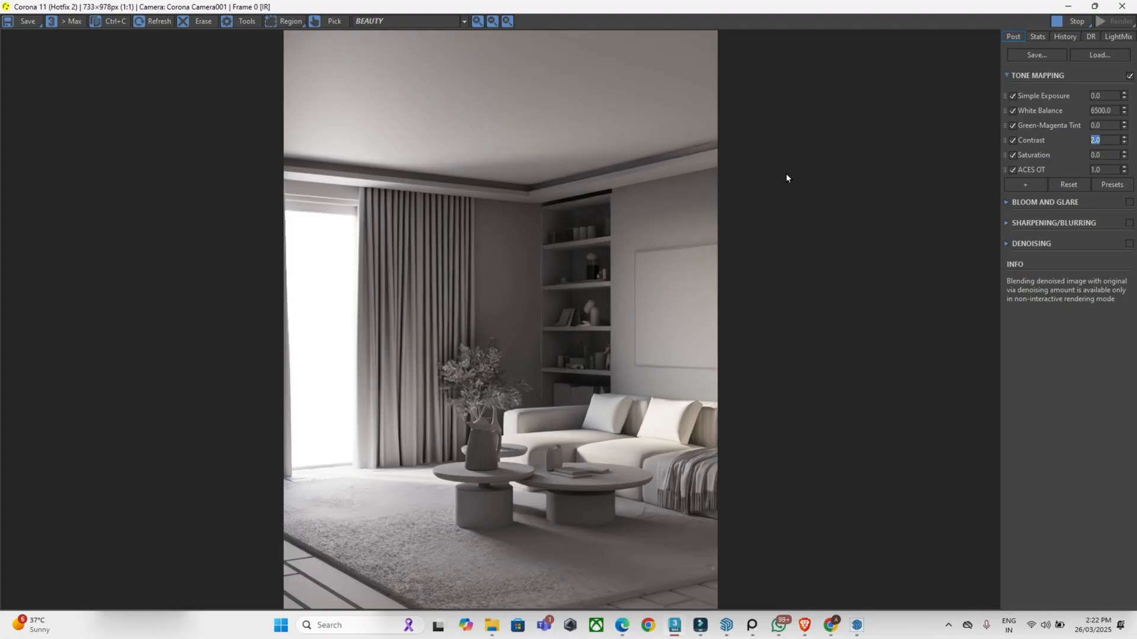
# Try tone mapping white balances of 4500, 5500, 6000 and 7000, and return the value to 6500
pyautogui.click(1105, 111)
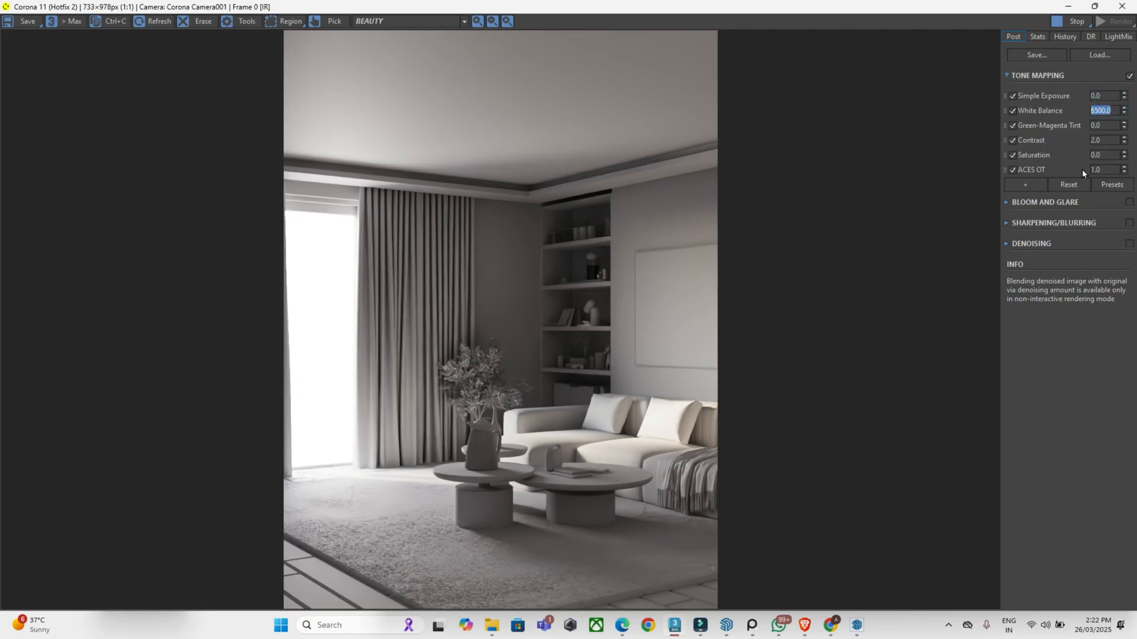
pyautogui.moveTo(1082, 168)
pyautogui.write('4500')
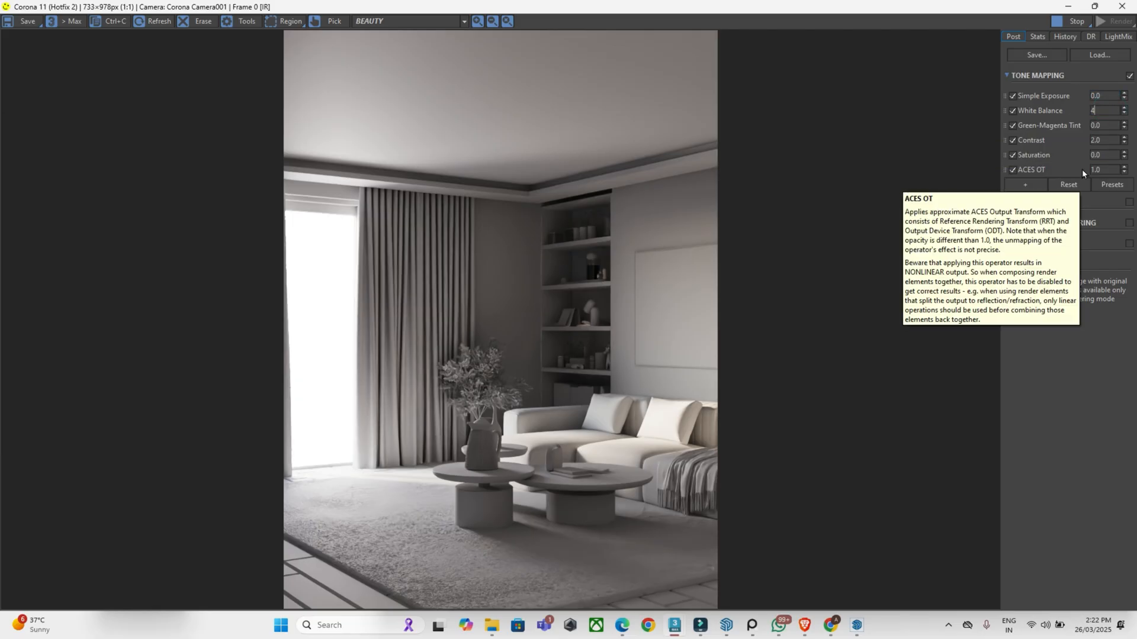
pyautogui.press('Return')
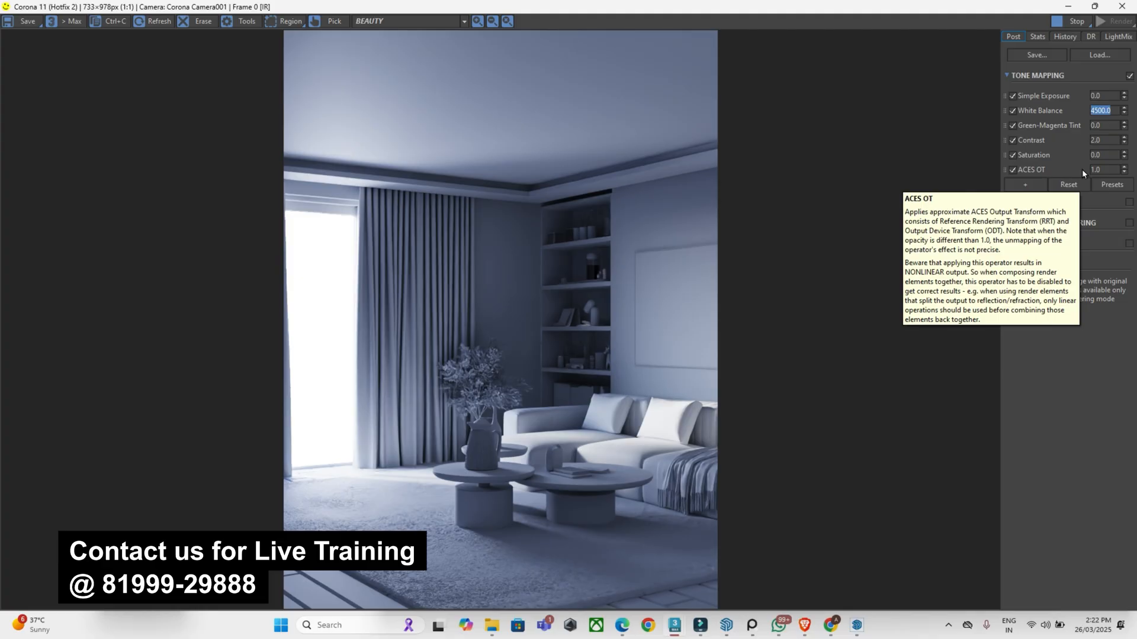
pyautogui.write('5500')
pyautogui.press('Return')
pyautogui.write('6000')
pyautogui.press('Return')
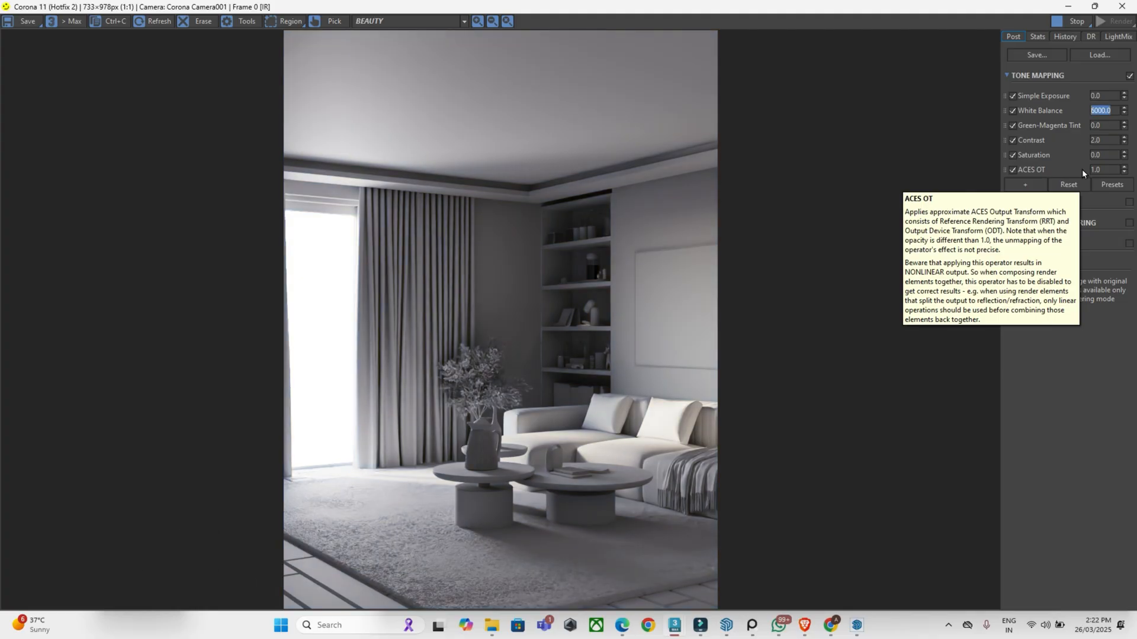
pyautogui.write('7000')
pyautogui.press('Return')
pyautogui.write('6500')
pyautogui.press('Return')
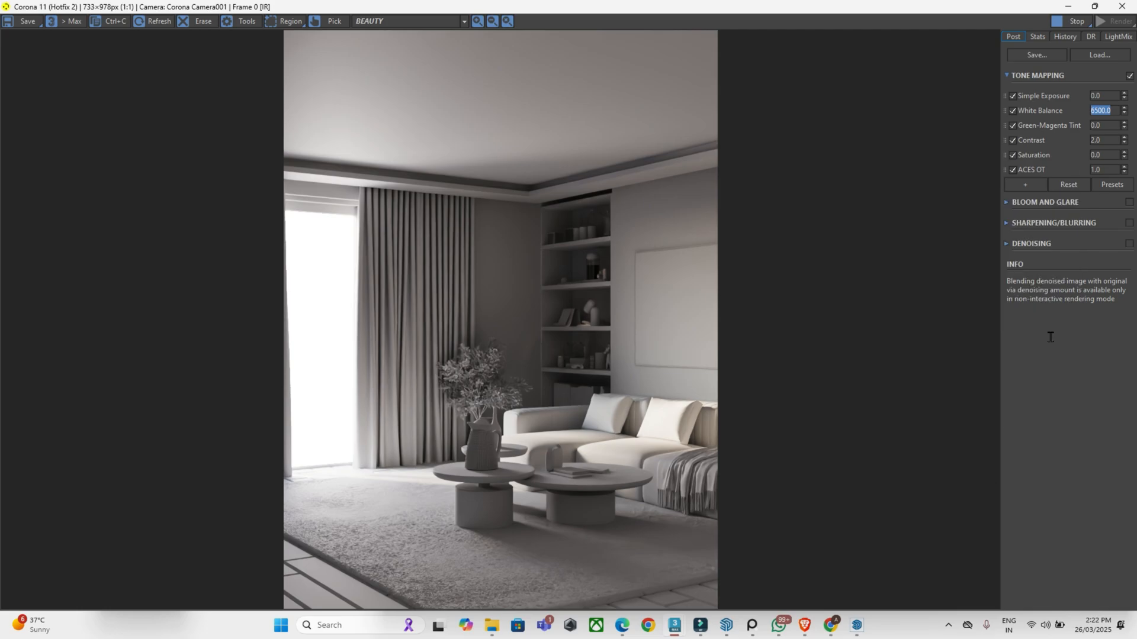
# Add a Filmic Mapping operator to the tone mapping and set its Rich Shadows to 0.30
pyautogui.click(1026, 185)
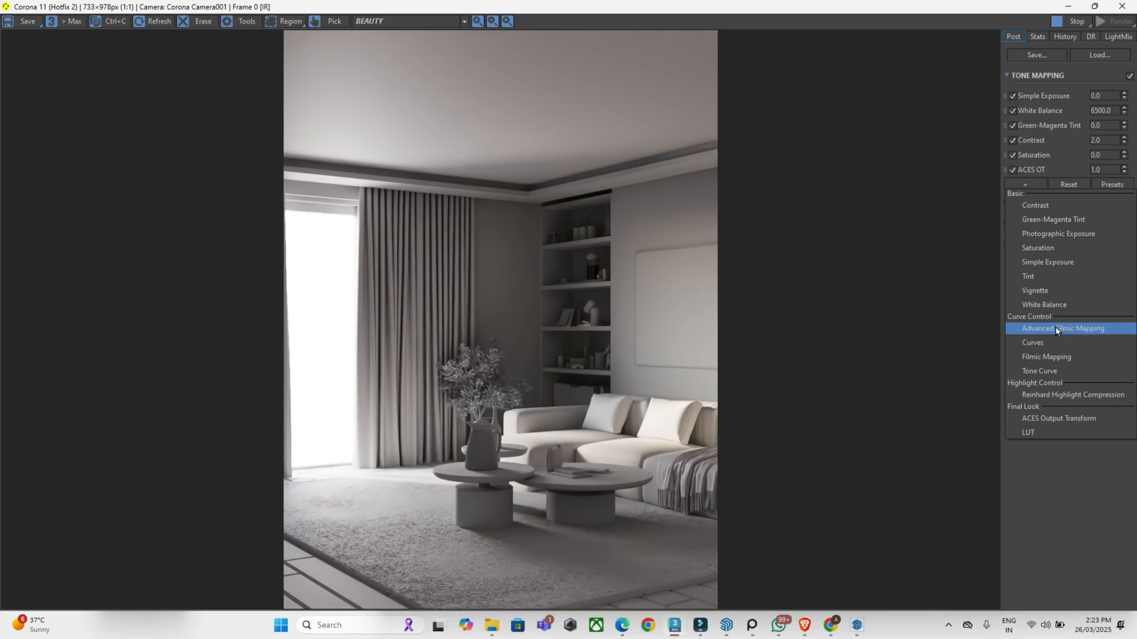
pyautogui.click(1064, 360)
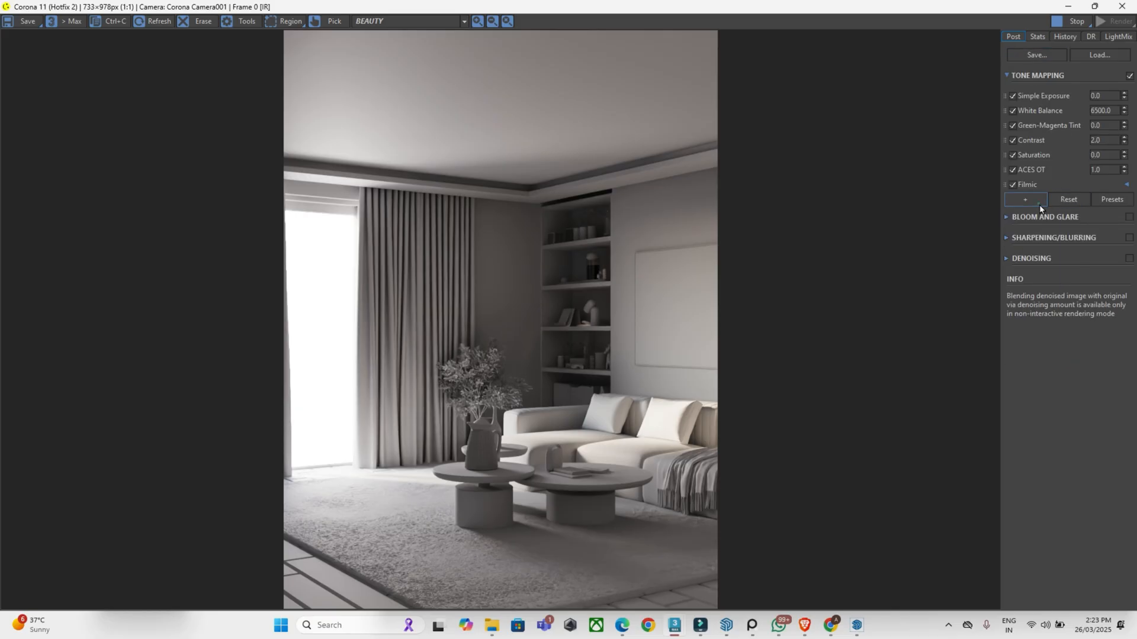
pyautogui.click(1038, 203)
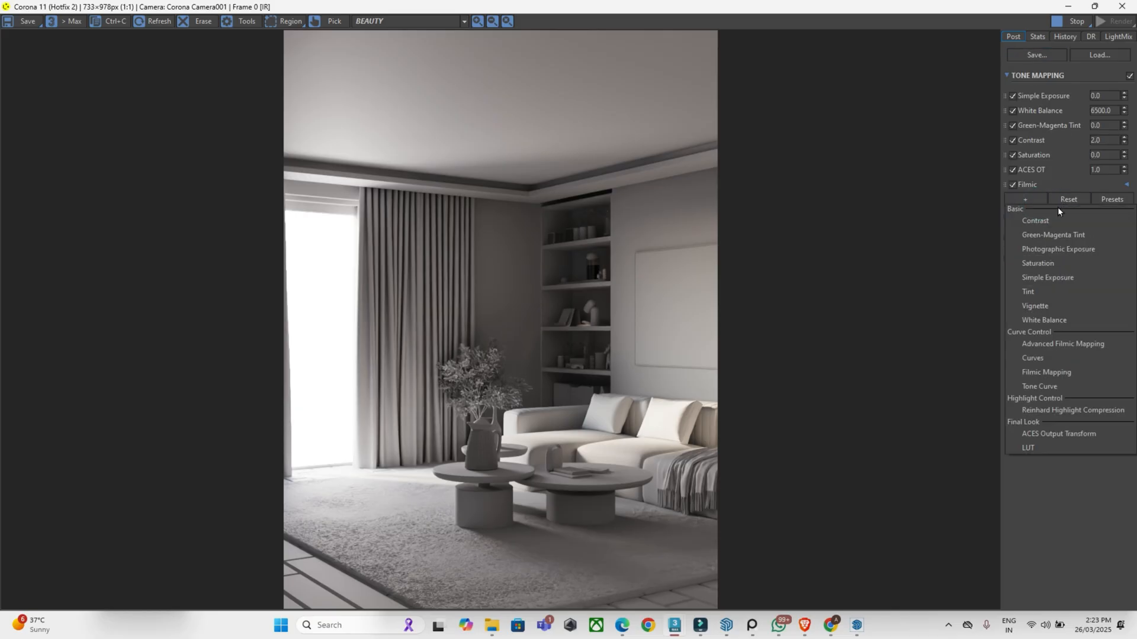
pyautogui.click(1068, 556)
pyautogui.click(1125, 184)
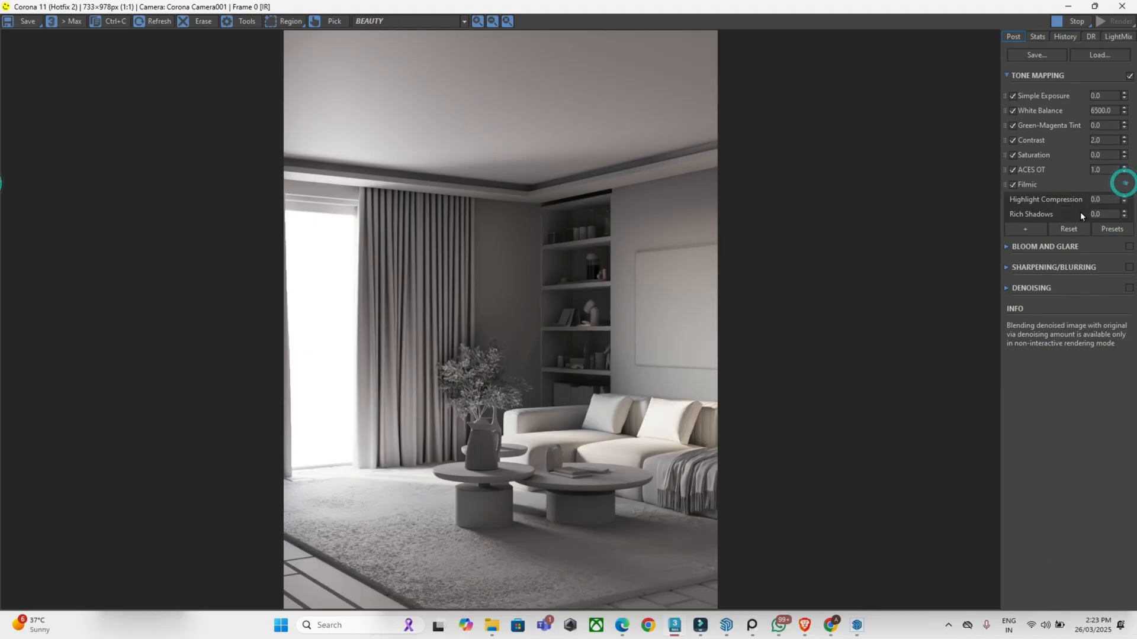
pyautogui.write('1')
pyautogui.press('Return')
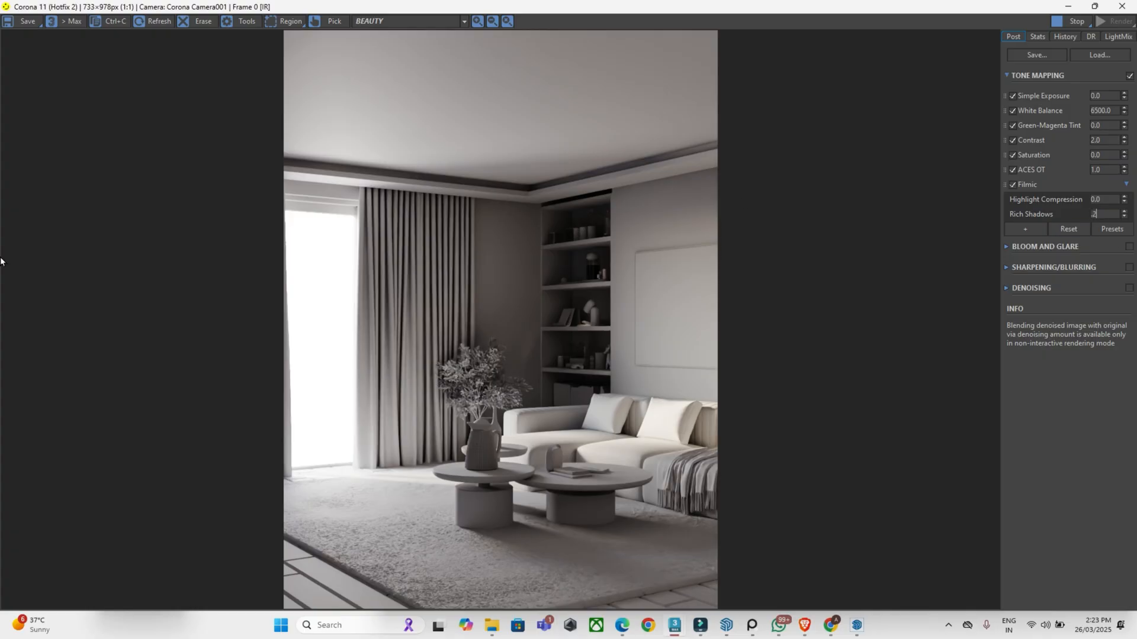
pyautogui.write('.2')
pyautogui.press('Return')
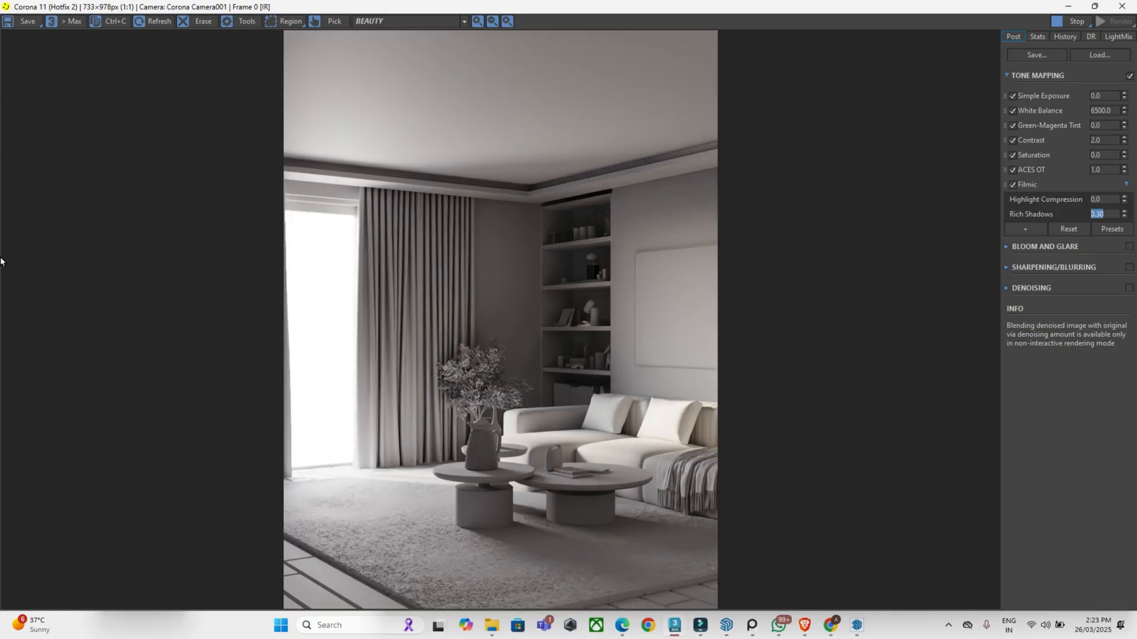
# Set the Filmic operator's Highlight Compression to 0.20 after trying 1
pyautogui.moveTo(1109, 197); pyautogui.dragTo(1083, 193)
pyautogui.write('1')
pyautogui.press('Return')
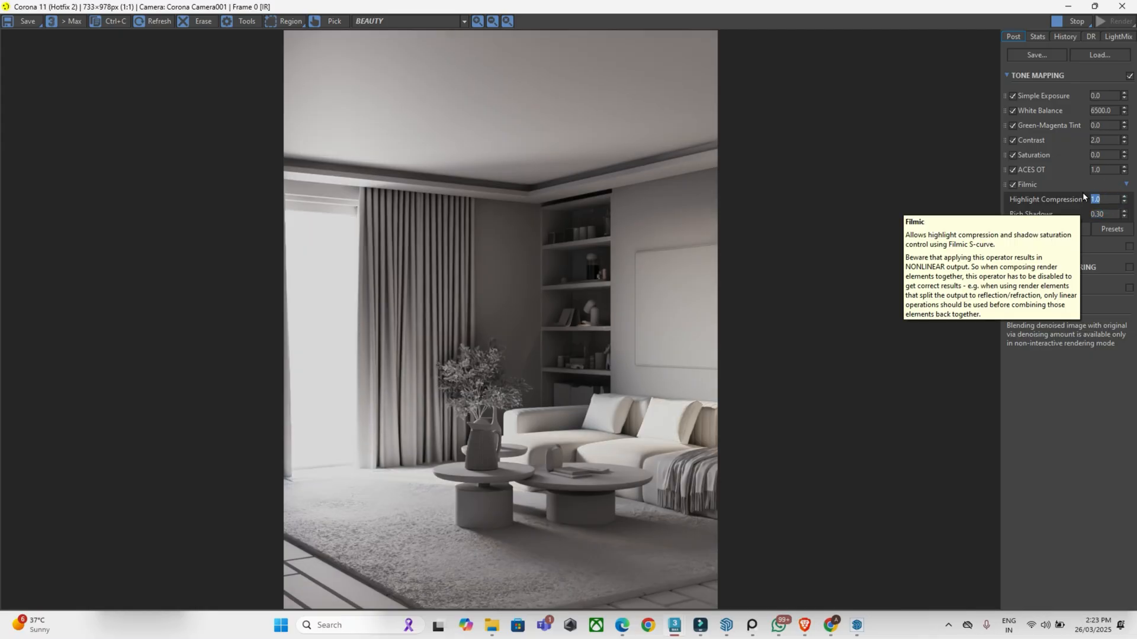
pyautogui.write('.2')
pyautogui.press('Return')
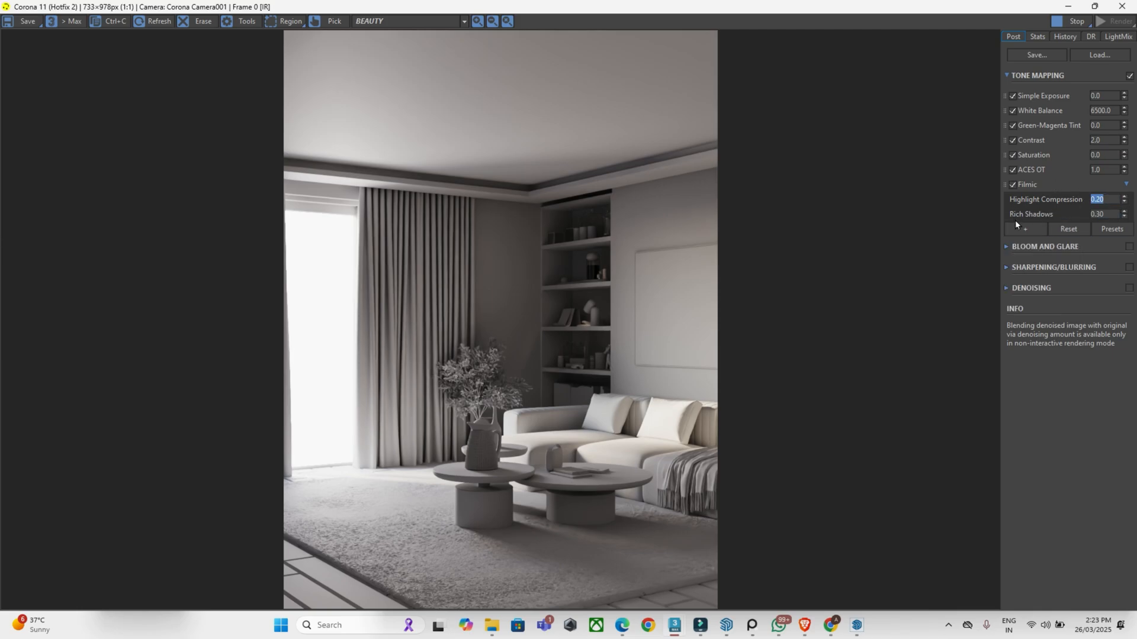
# Add a LUT operator to the tone mapping, expand its settings and enable it
pyautogui.click(1023, 229)
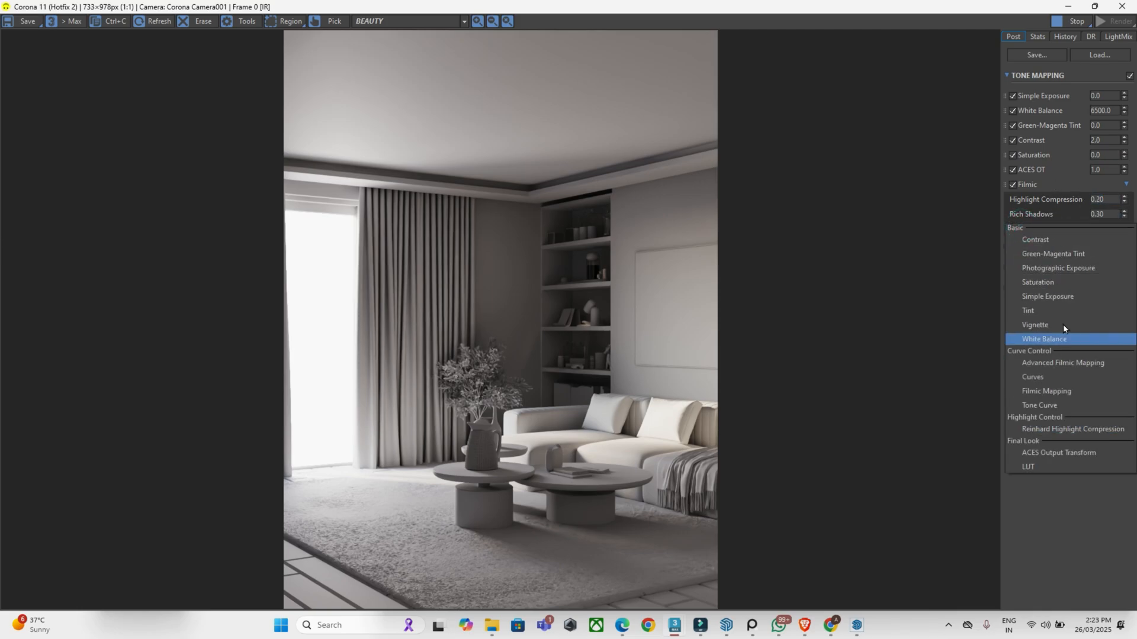
pyautogui.click(1025, 465)
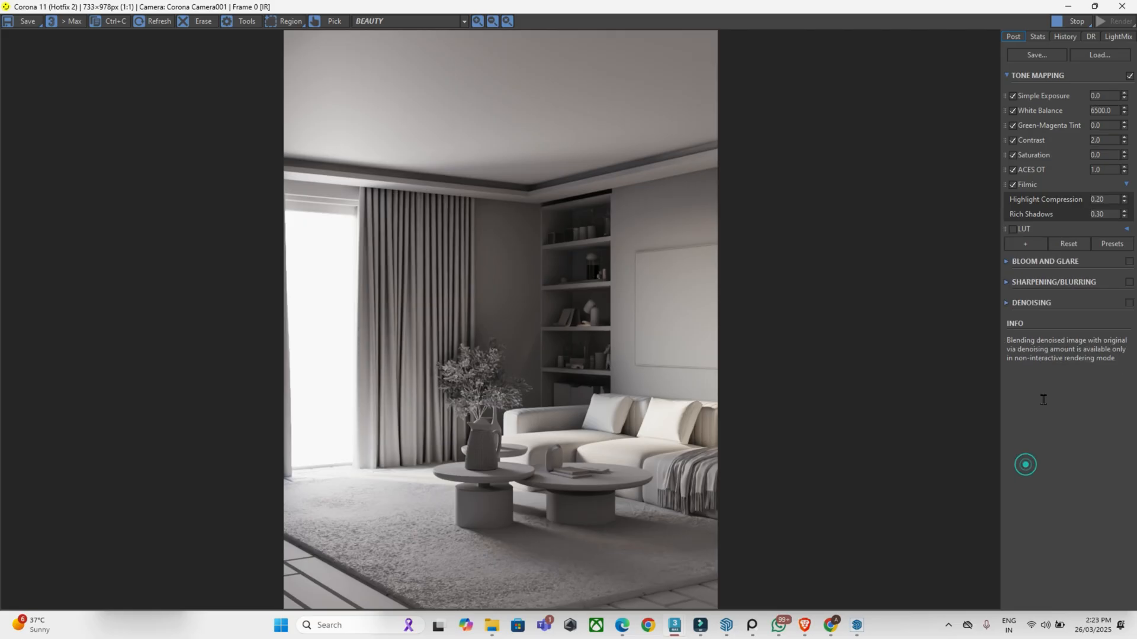
pyautogui.click(1125, 229)
pyautogui.click(1013, 229)
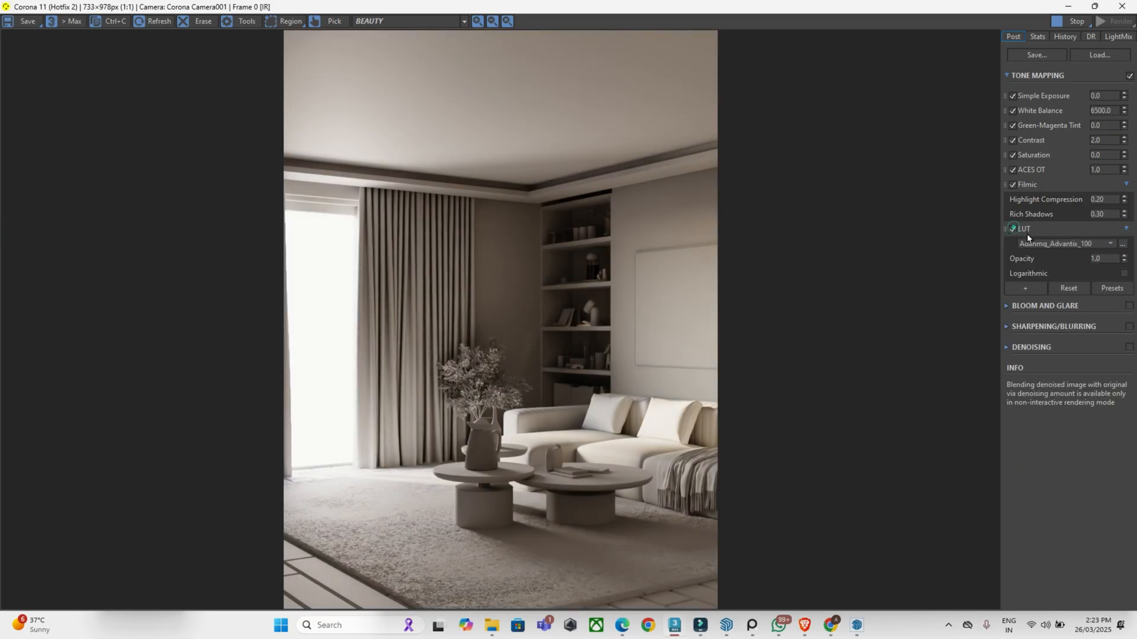
# Preview the Adanmq LUT presets one after another on the render and return to the Adanmq_Advantix looks
pyautogui.click(1105, 243)
pyautogui.click(1081, 273)
pyautogui.press('Down')
pyautogui.press('Down')
pyautogui.press('Down')
pyautogui.press('Down')
pyautogui.press('Down')
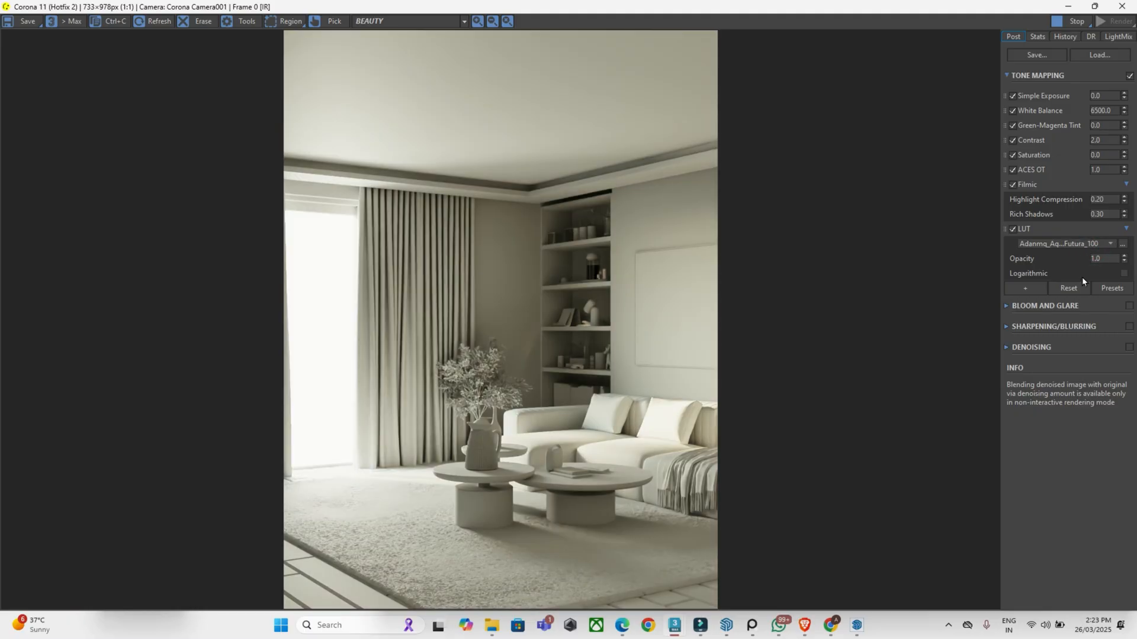
pyautogui.press('Down')
pyautogui.press('Down')
pyautogui.press('Down')
pyautogui.press('Down')
pyautogui.press('Down')
pyautogui.press('Down')
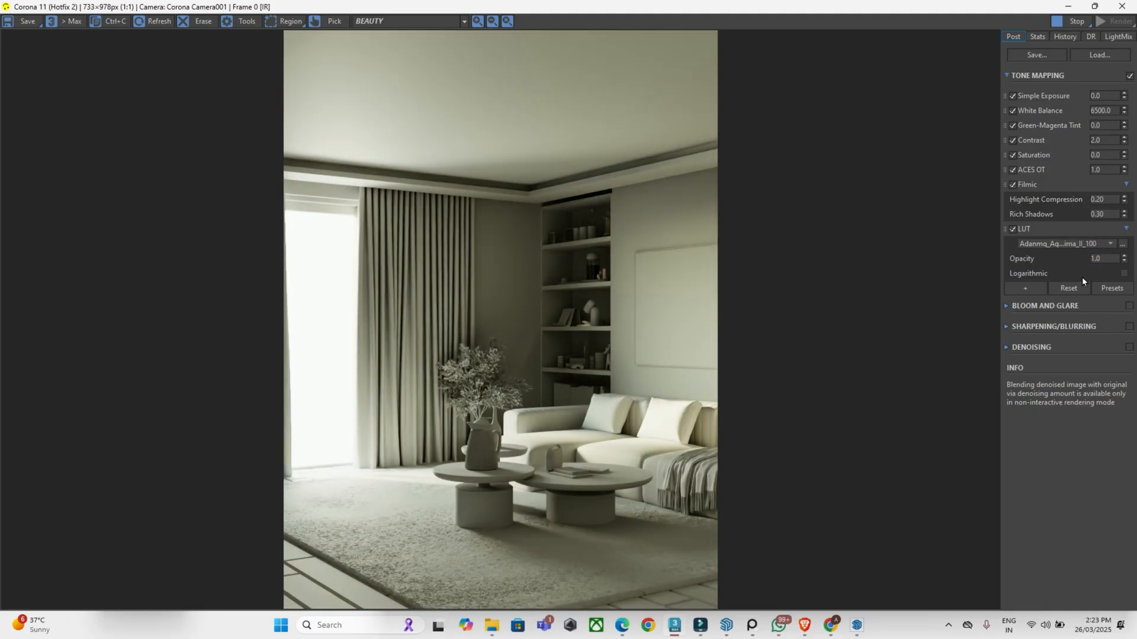
pyautogui.press('Down')
pyautogui.press('Down')
pyautogui.press('Down')
pyautogui.press('Down')
pyautogui.press('Down')
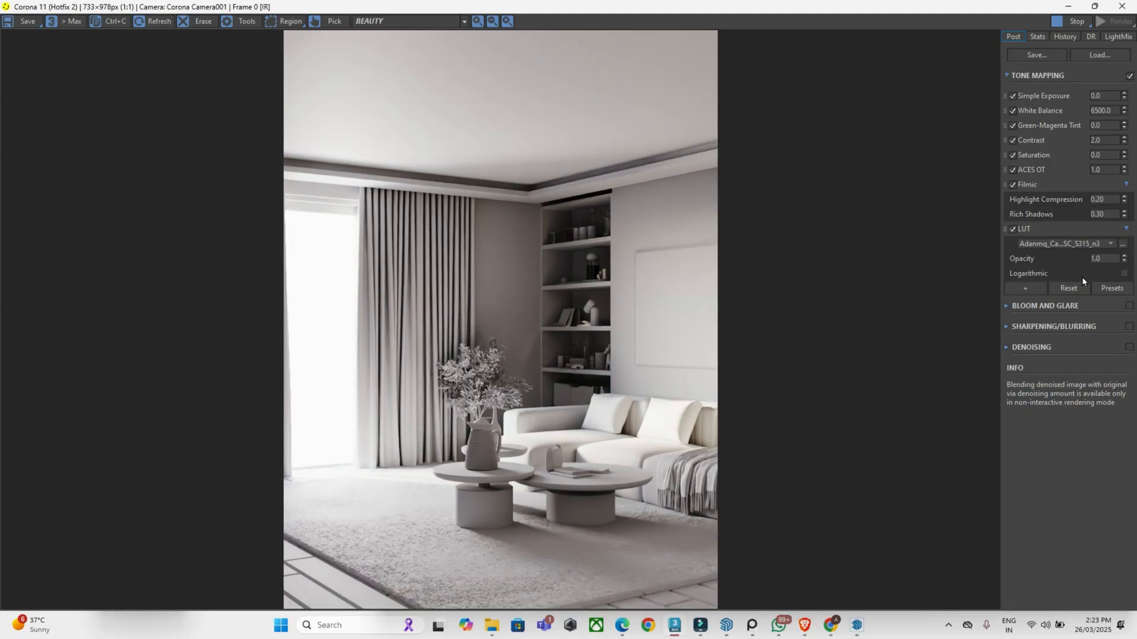
pyautogui.press('Down')
pyautogui.press('Down')
pyautogui.press('Down')
pyautogui.press('Down')
pyautogui.press('Down')
pyautogui.press('Down')
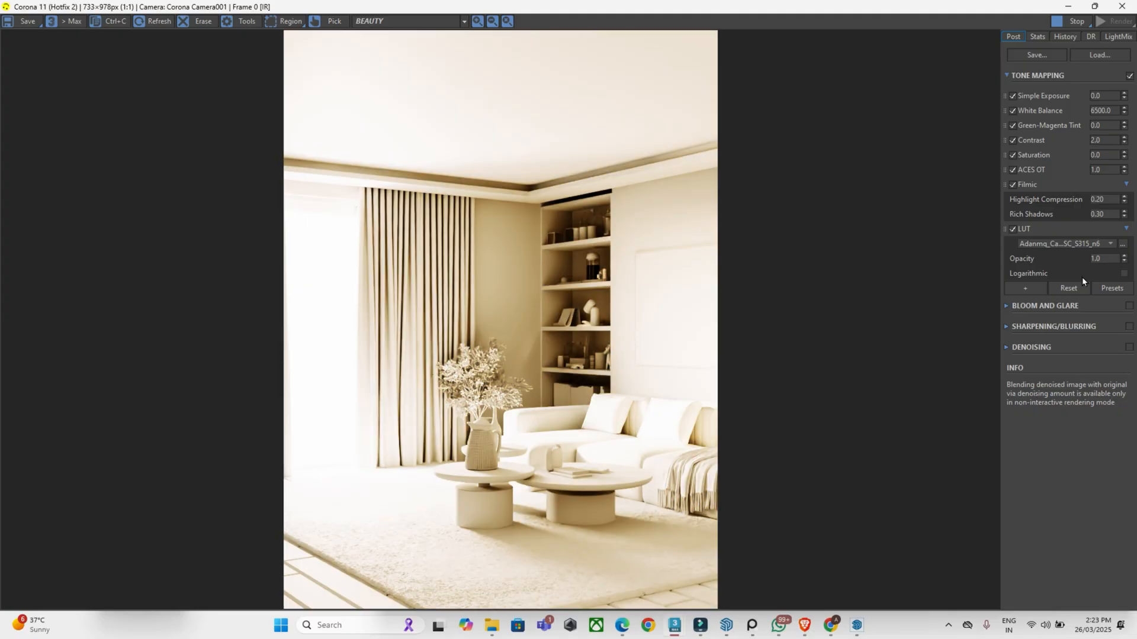
pyautogui.press('Down')
pyautogui.press('Down')
pyautogui.press('Down')
pyautogui.press('Down')
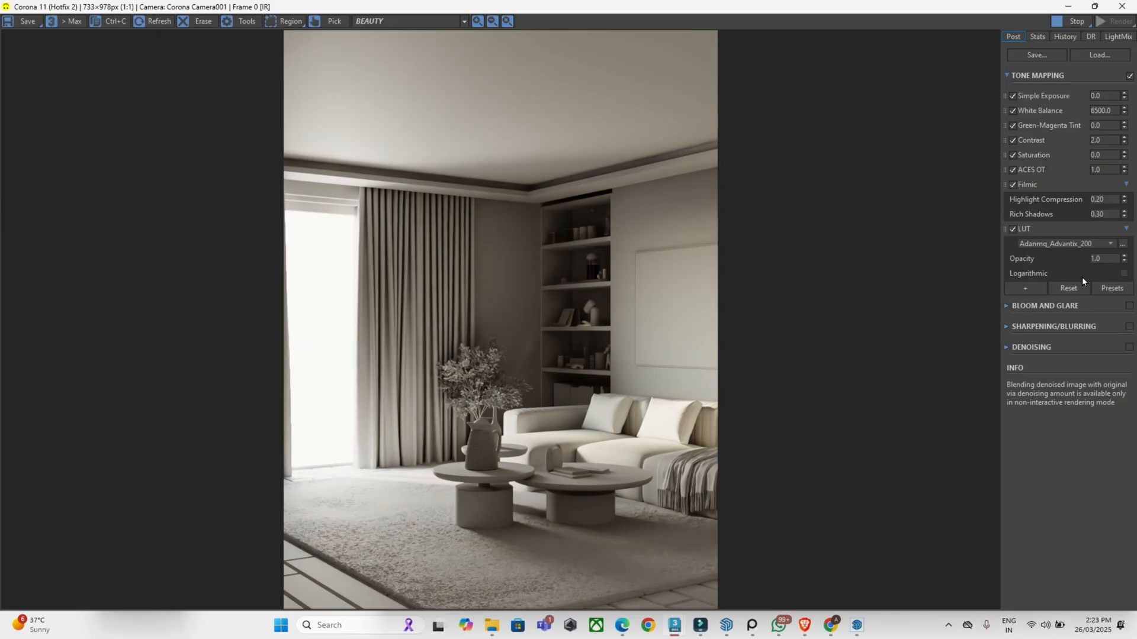
# With the Adanmq_Advantix_100 LUT, set its Opacity to 0.20 and the Simple Exposure to 0.40 after trying 0.50 and 0.20
pyautogui.doubleClick(1105, 259)
pyautogui.press('Return')
pyautogui.doubleClick(1109, 94)
pyautogui.write('.5')
pyautogui.press('Return')
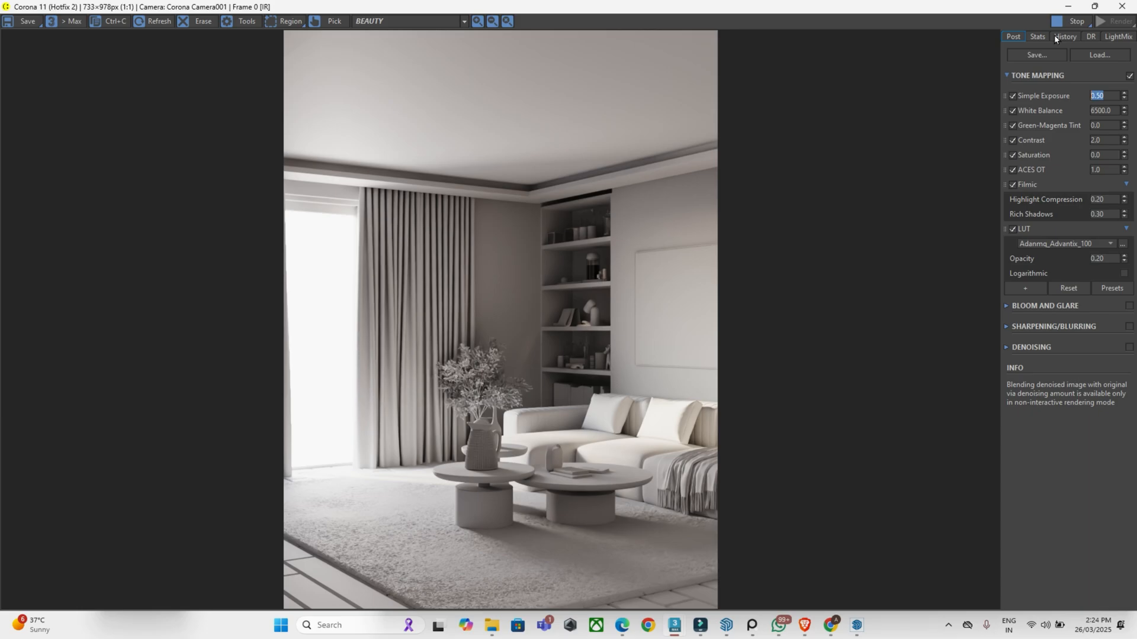
pyautogui.press('BackSpace')
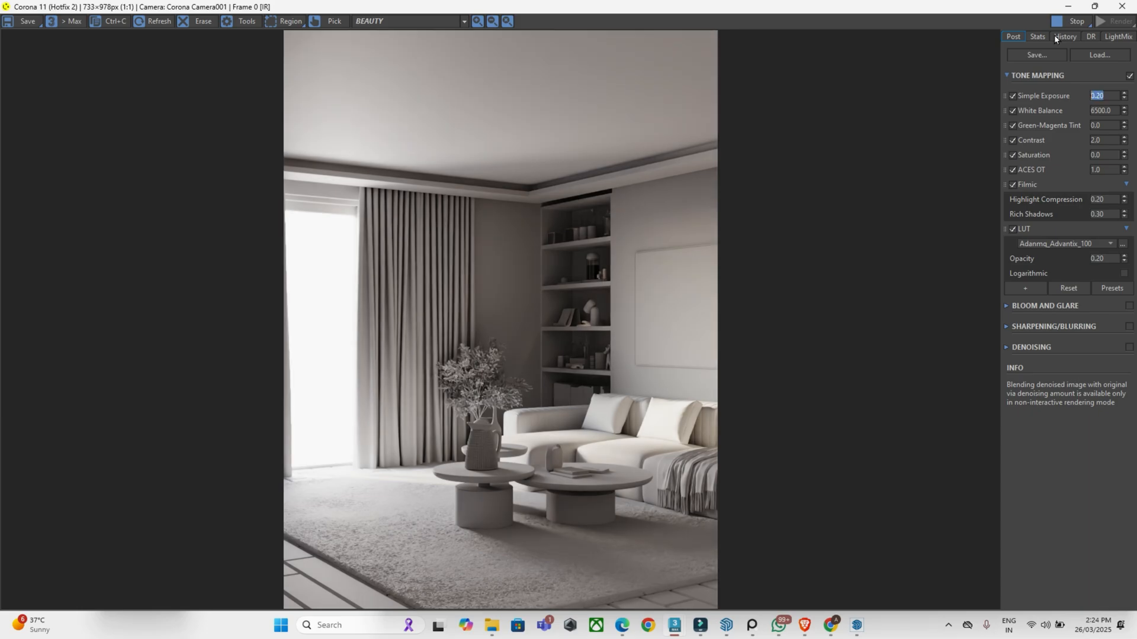
pyautogui.write('.4')
pyautogui.press('Return')
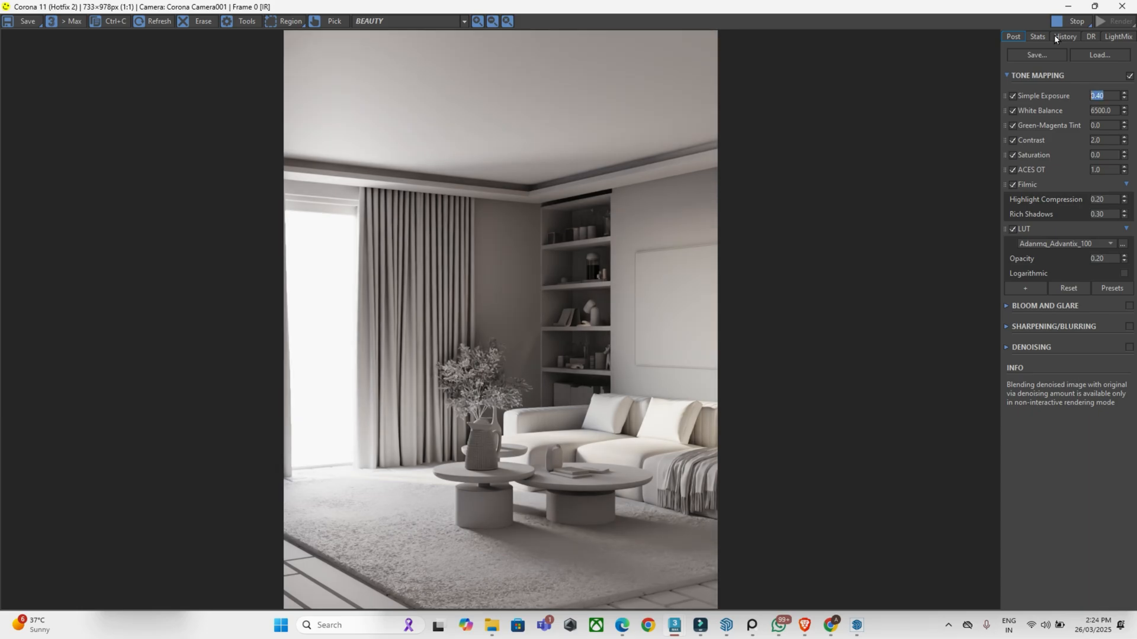
# Add a Vignette operator to the tone mapping and raise its strength to about 1.059
pyautogui.click(1032, 288)
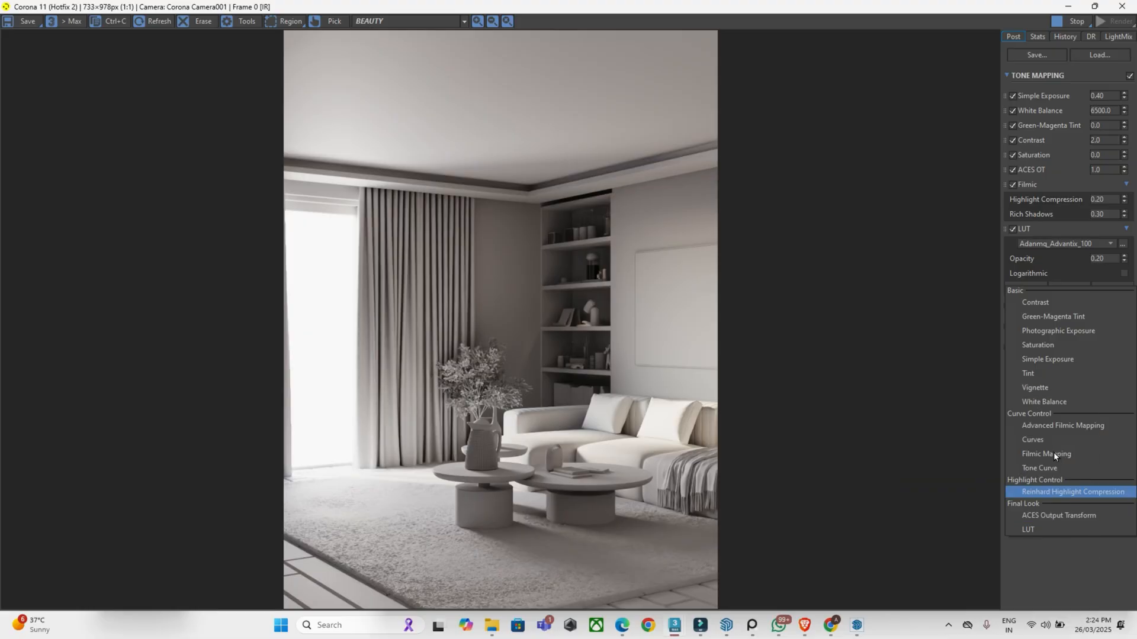
pyautogui.click(1042, 388)
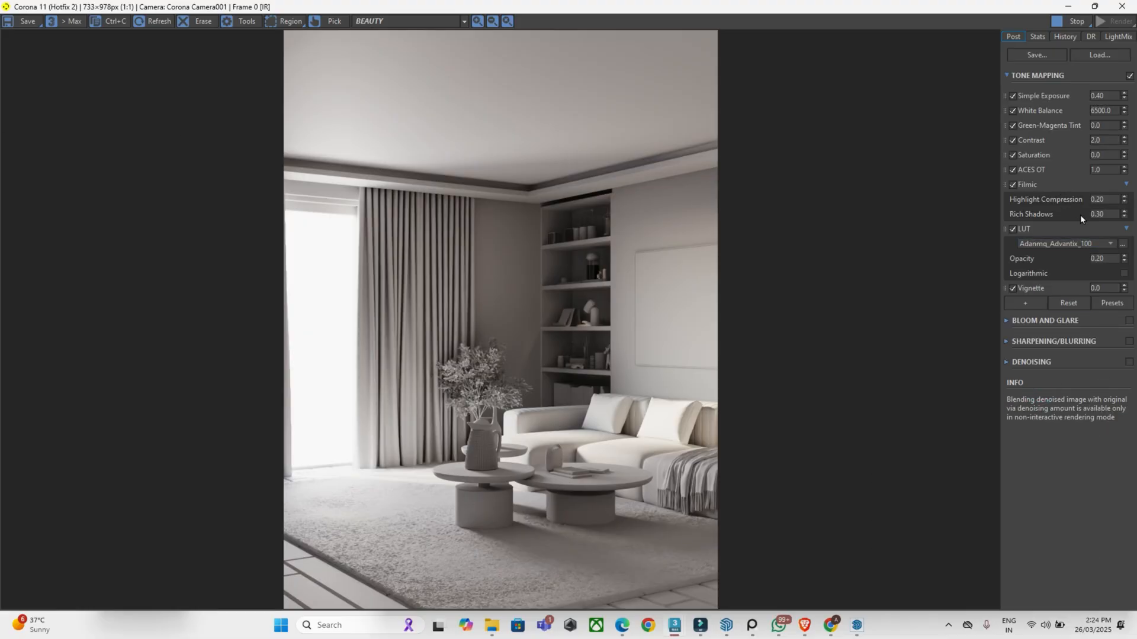
pyautogui.doubleClick(1109, 289)
pyautogui.write('.5')
pyautogui.press('Return')
pyautogui.moveTo(1124, 279); pyautogui.dragTo(1130, 192)
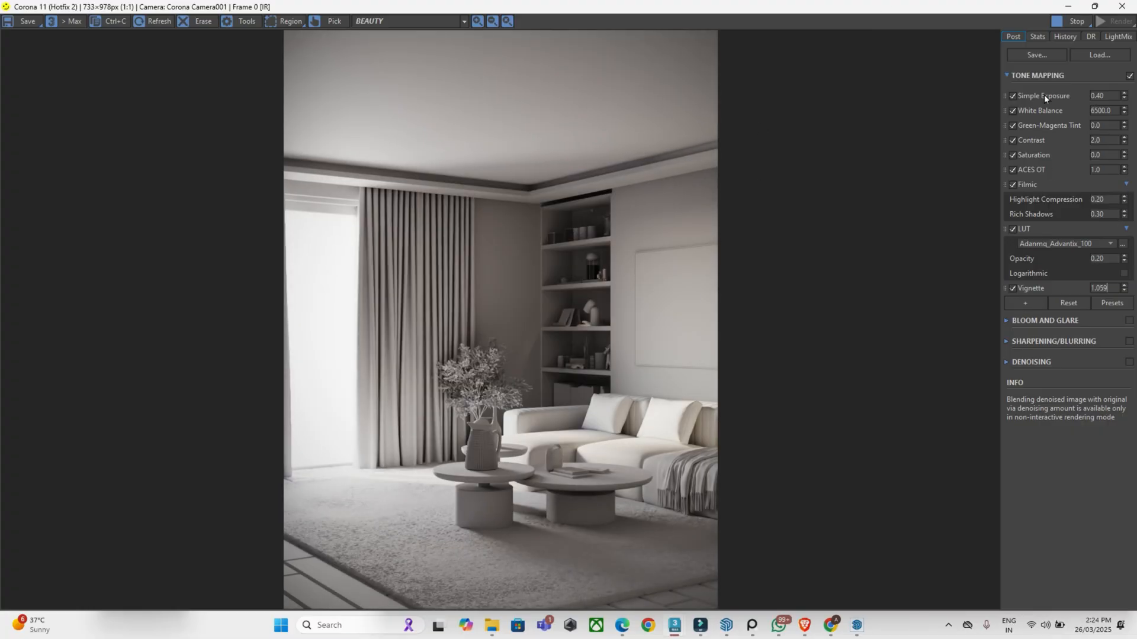
# Set the tone mapping's Simple Exposure to 0.60 and stop the interactive render
pyautogui.moveTo(1110, 93); pyautogui.dragTo(1039, 76)
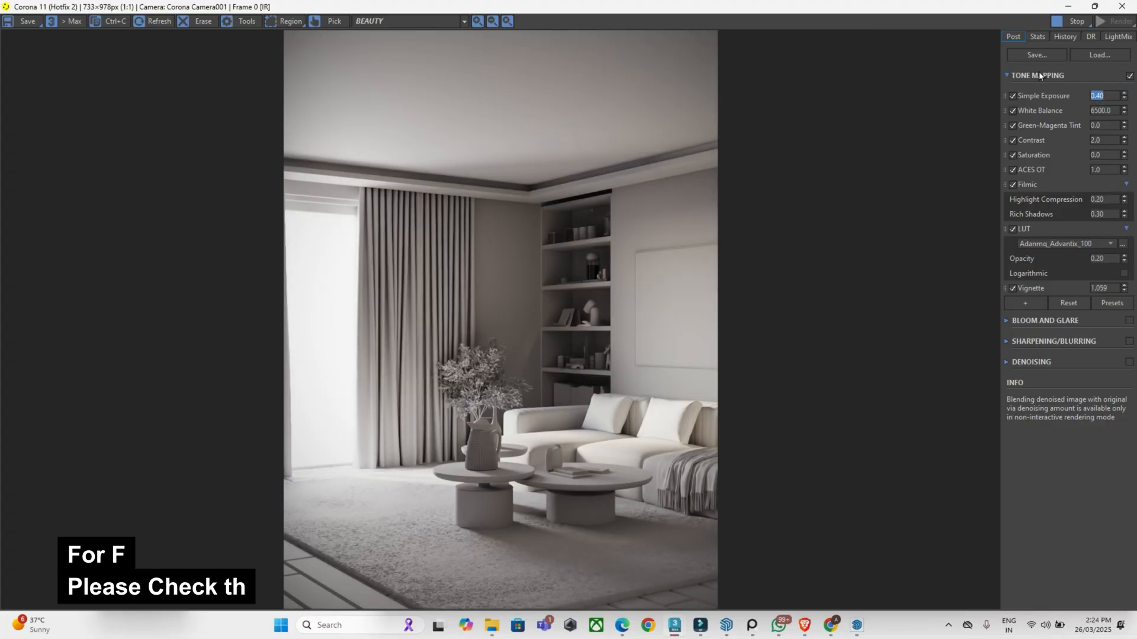
pyautogui.write('.6')
pyautogui.press('Return')
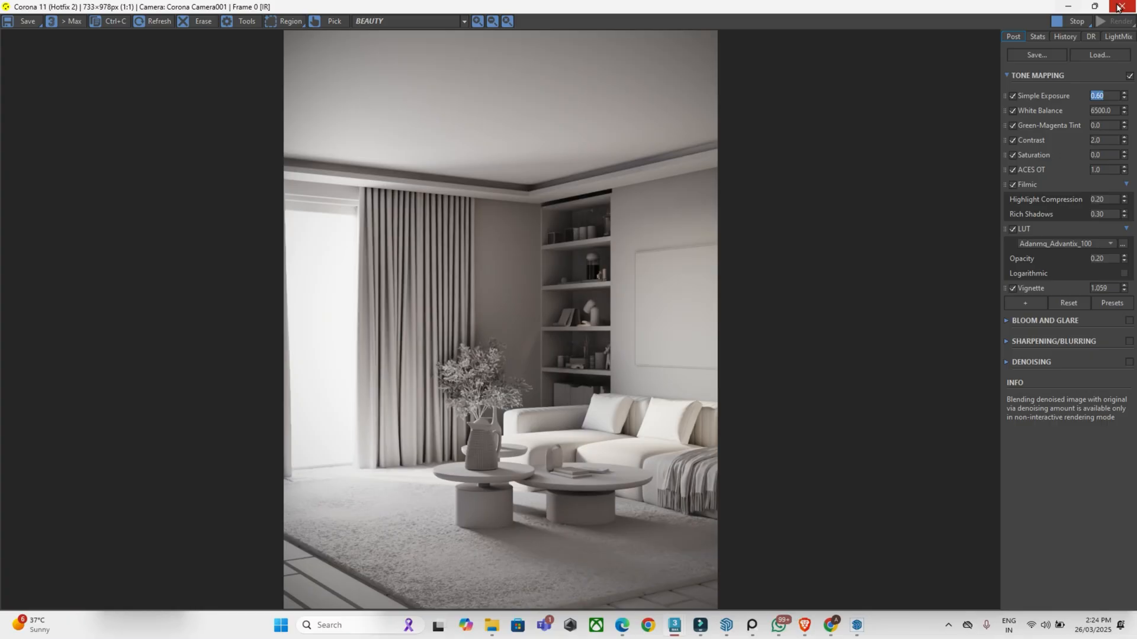
pyautogui.click(1072, 20)
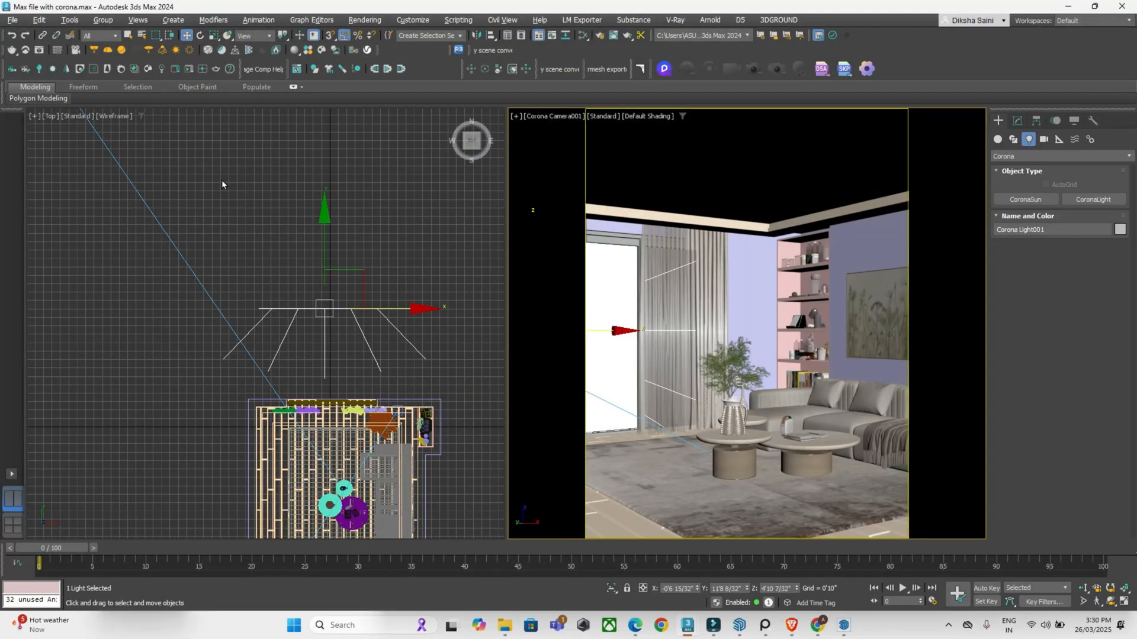
# Show the whole scene in a maximized perspective view with default shading, without grid and edged faces
pyautogui.hotkey('alt', 'w')
pyautogui.scroll(-5, 573, 371)
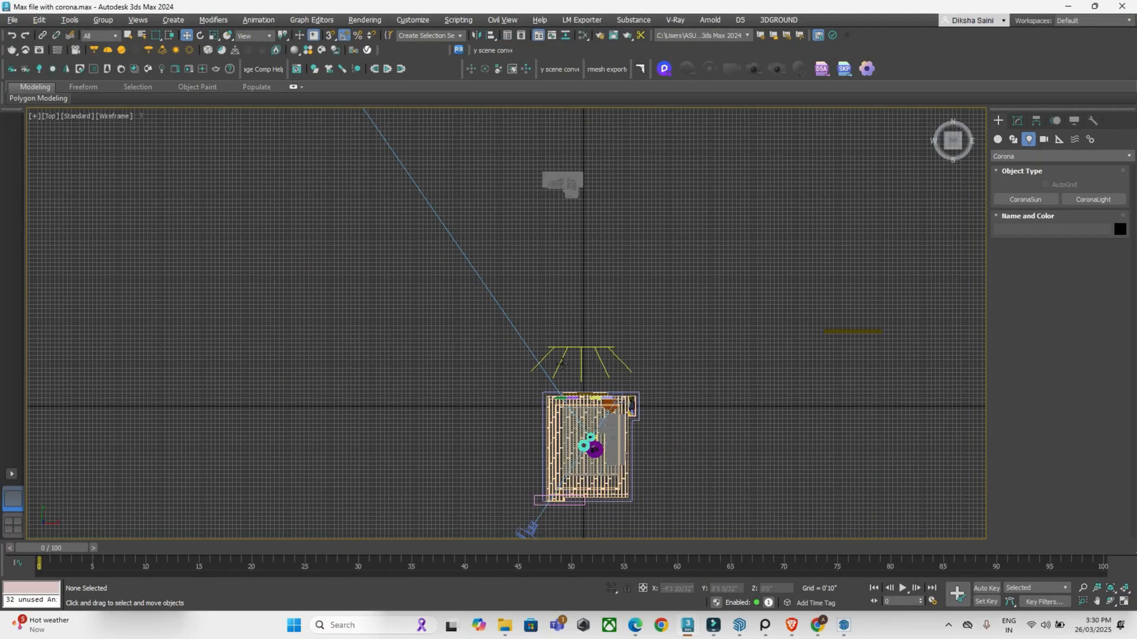
pyautogui.keyDown('alt'); pyautogui.moveTo(573, 372); pyautogui.dragTo(447, 428, button='middle'); pyautogui.keyUp('alt')
pyautogui.press('g')
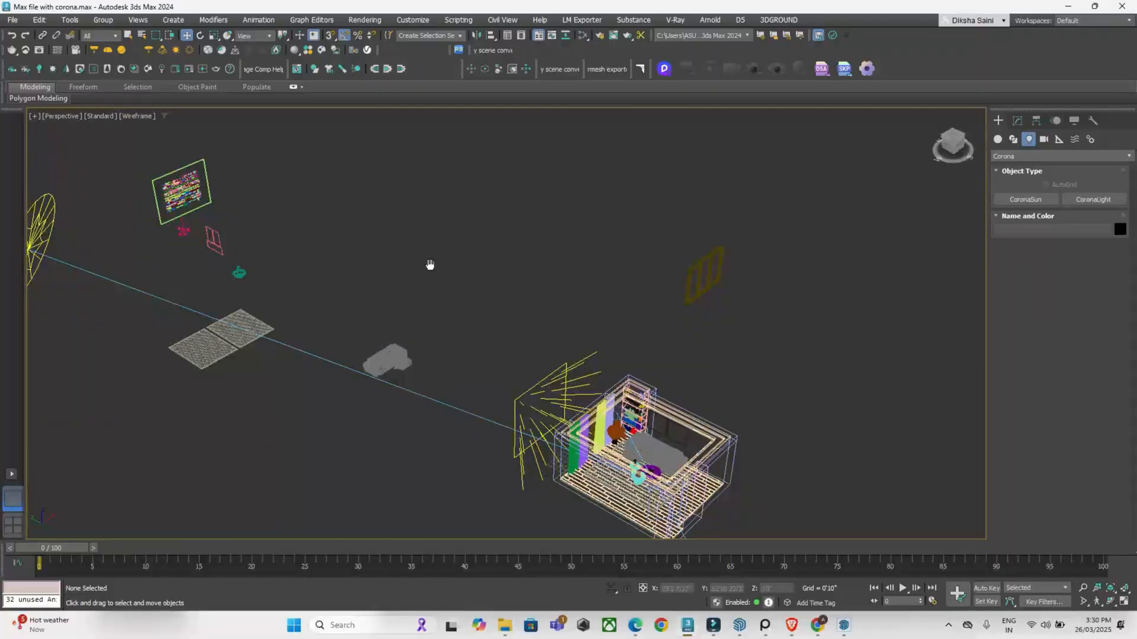
pyautogui.press('p')
pyautogui.press('F3')
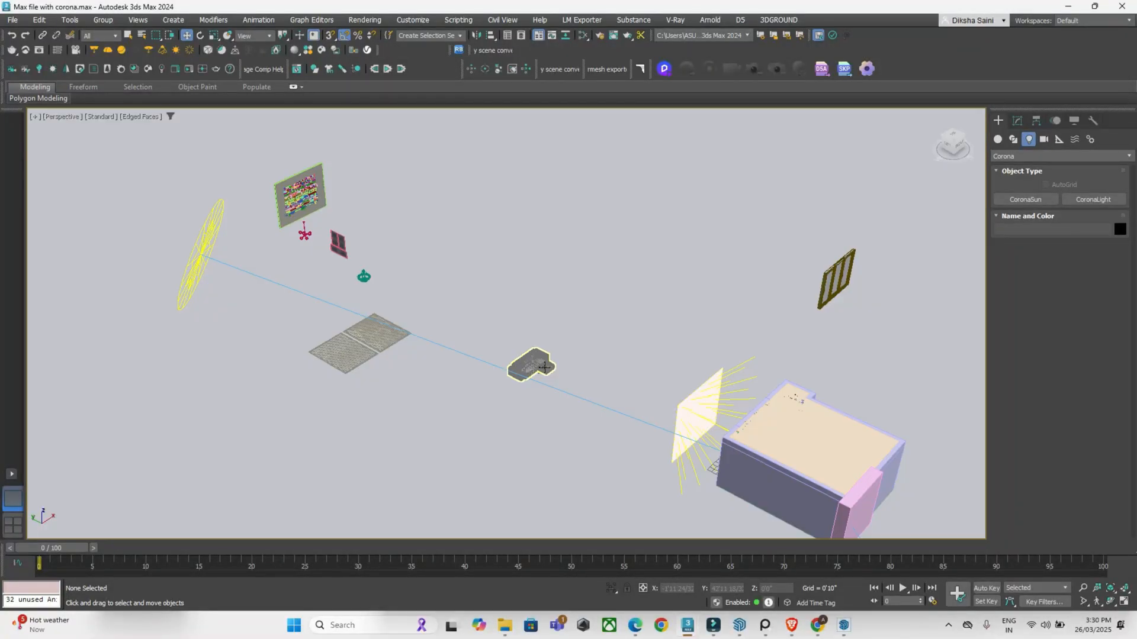
pyautogui.scroll(5, 513, 359)
pyautogui.scroll(-7, 710, 331)
pyautogui.press('F4')
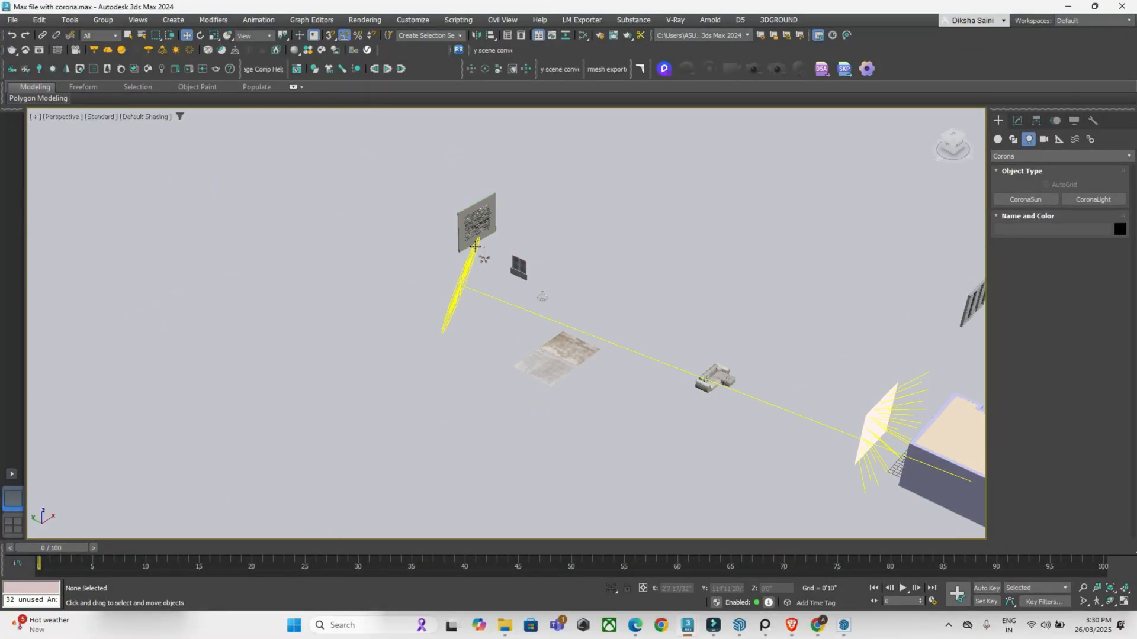
# Select the square panel light in the upper row of the light fixture board and show its modifier settings
pyautogui.scroll(10, 477, 201)
pyautogui.scroll(3, 451, 218)
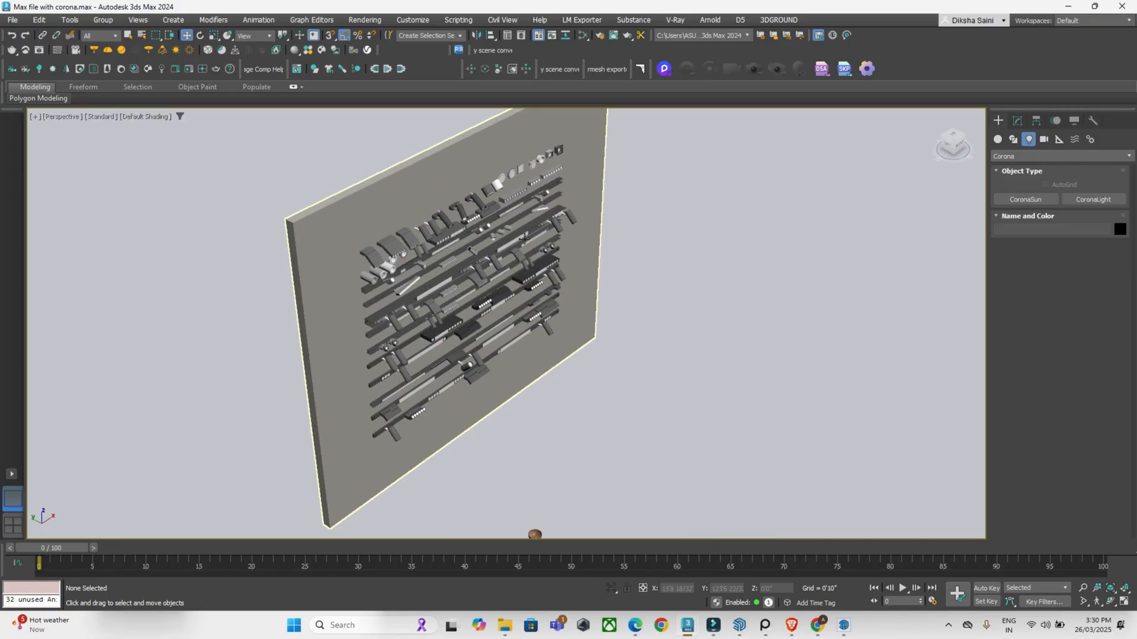
pyautogui.keyDown('alt'); pyautogui.moveTo(522, 240); pyautogui.dragTo(527, 312, button='middle'); pyautogui.keyUp('alt')
pyautogui.scroll(8, 566, 176)
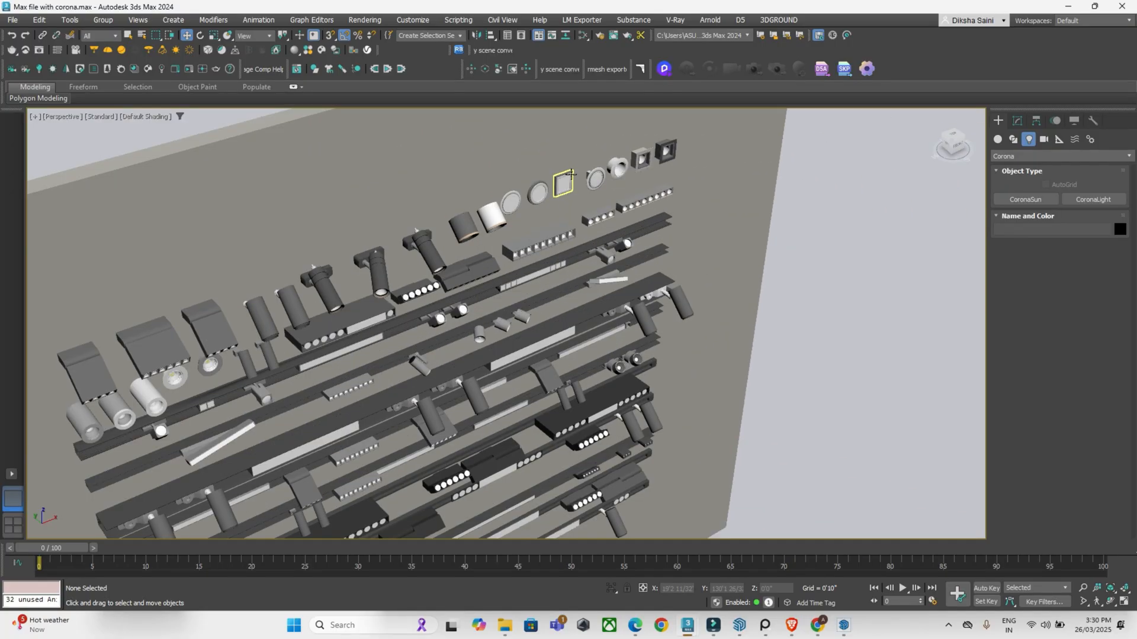
pyautogui.scroll(-10, 571, 184)
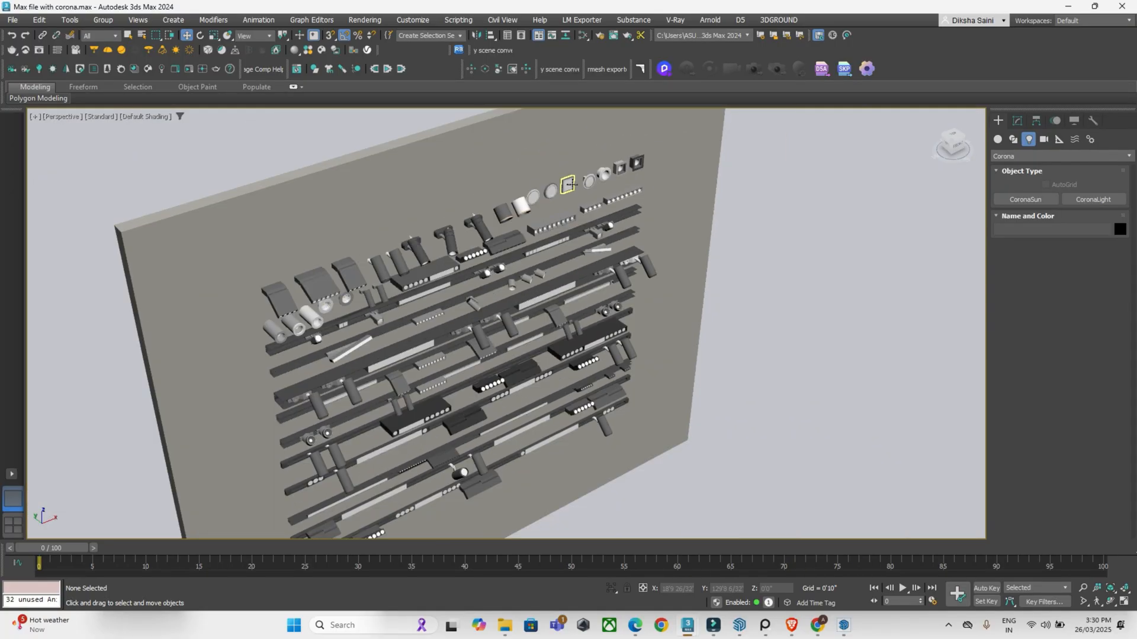
pyautogui.scroll(10, 559, 190)
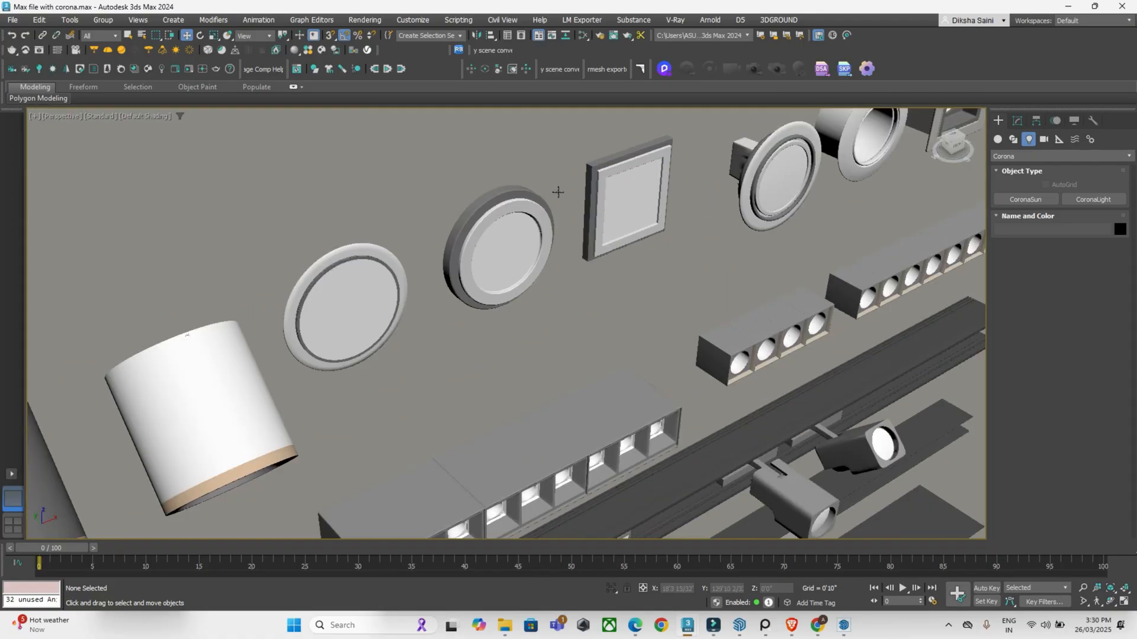
pyautogui.click(601, 185)
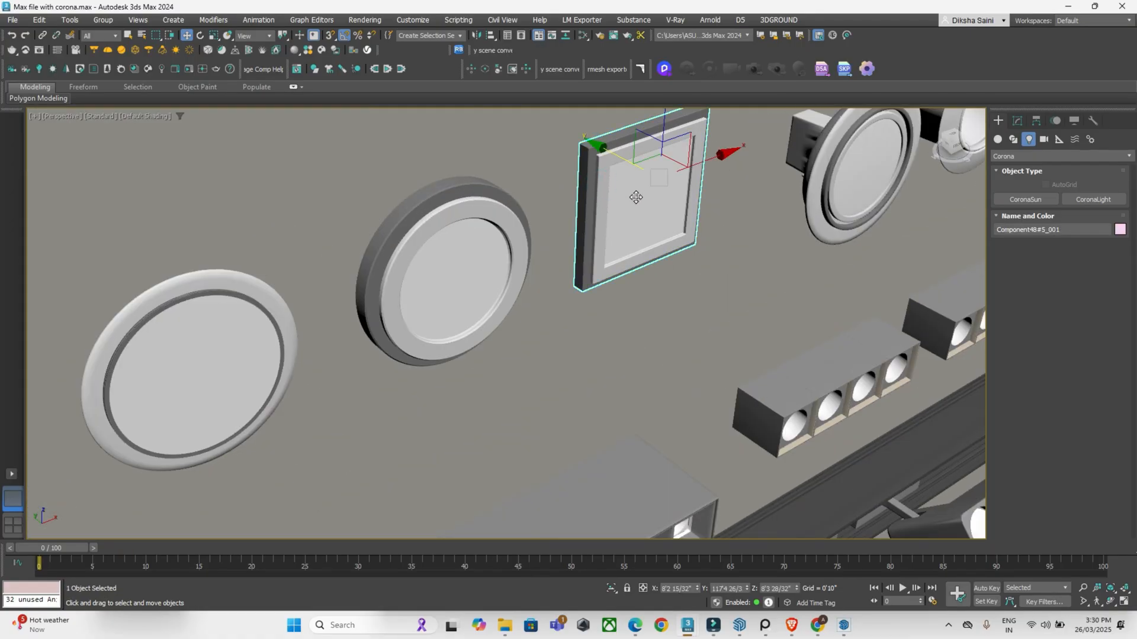
pyautogui.click(1017, 120)
# Try moving the square panel light out of its row on the fixture board and undo the move
pyautogui.scroll(-10, 707, 181)
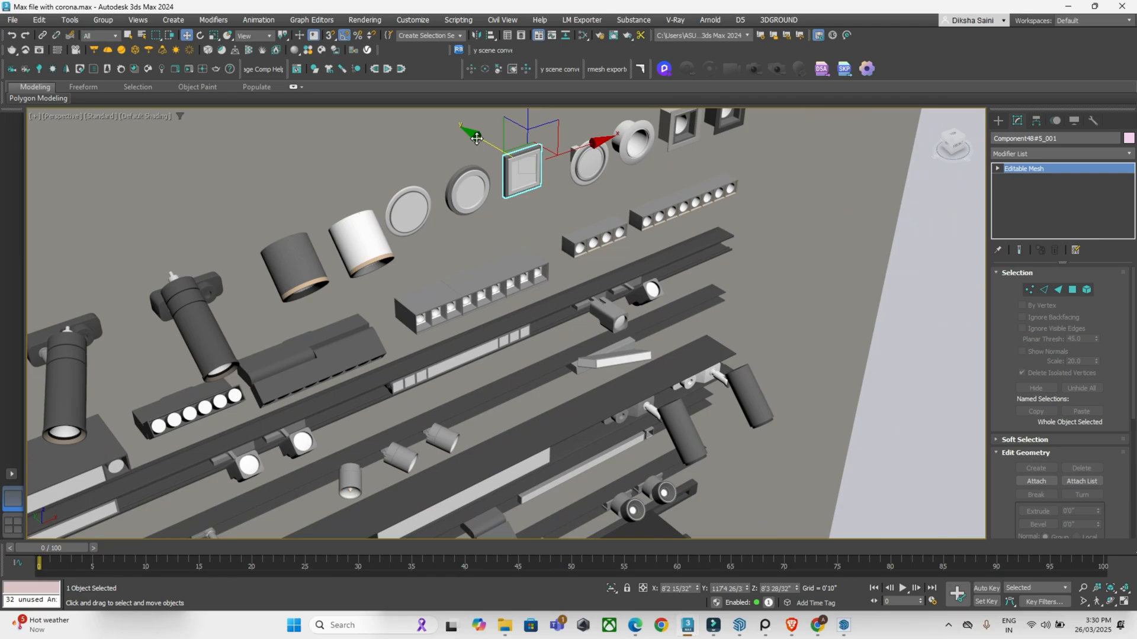
pyautogui.moveTo(521, 177); pyautogui.dragTo(554, 217)
pyautogui.scroll(-3, 414, 207)
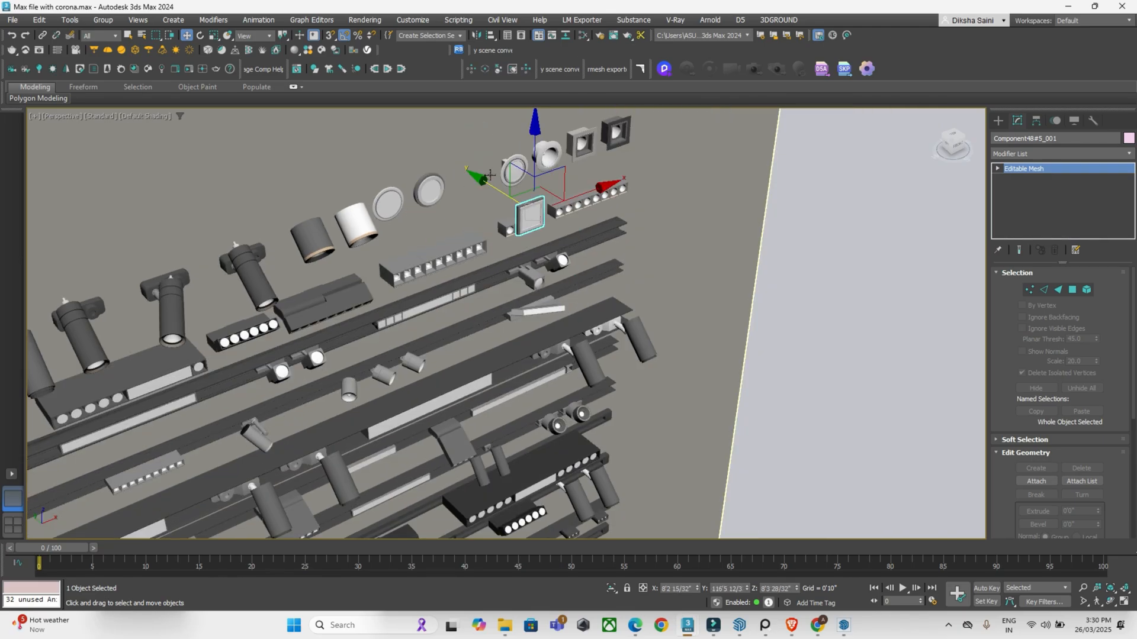
pyautogui.hotkey('ctrl', 'z')
pyautogui.hotkey('ctrl', 'z')
pyautogui.scroll(3, 449, 181)
pyautogui.scroll(3, 457, 183)
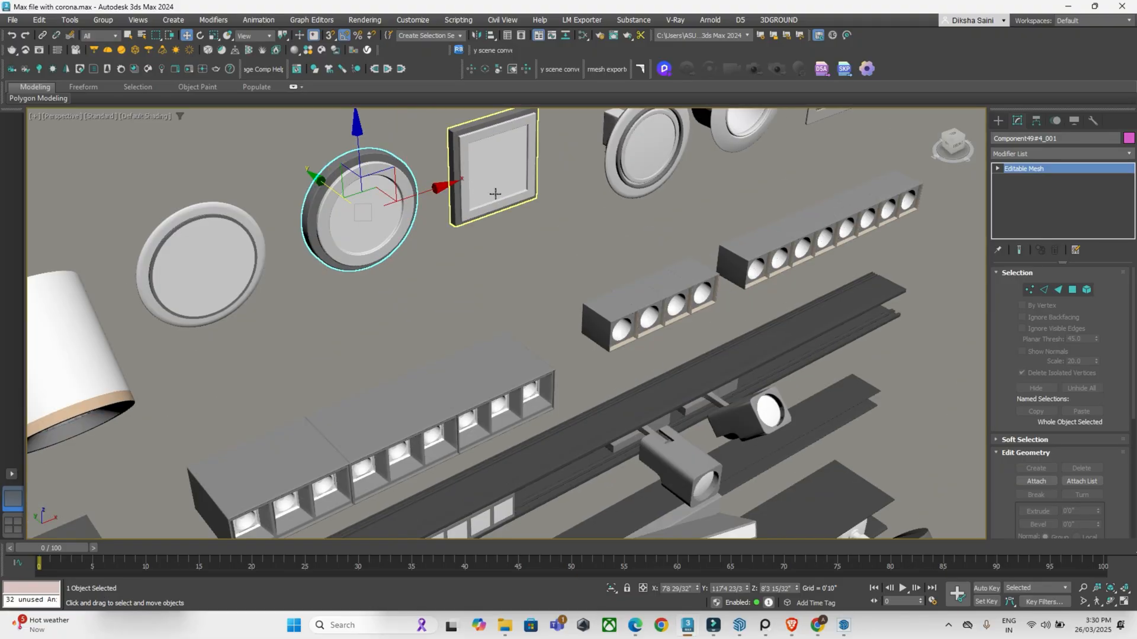
# Reselect the square panel light and move it off the fixture board into the empty space in front
pyautogui.click(495, 193)
pyautogui.scroll(-5, 518, 180)
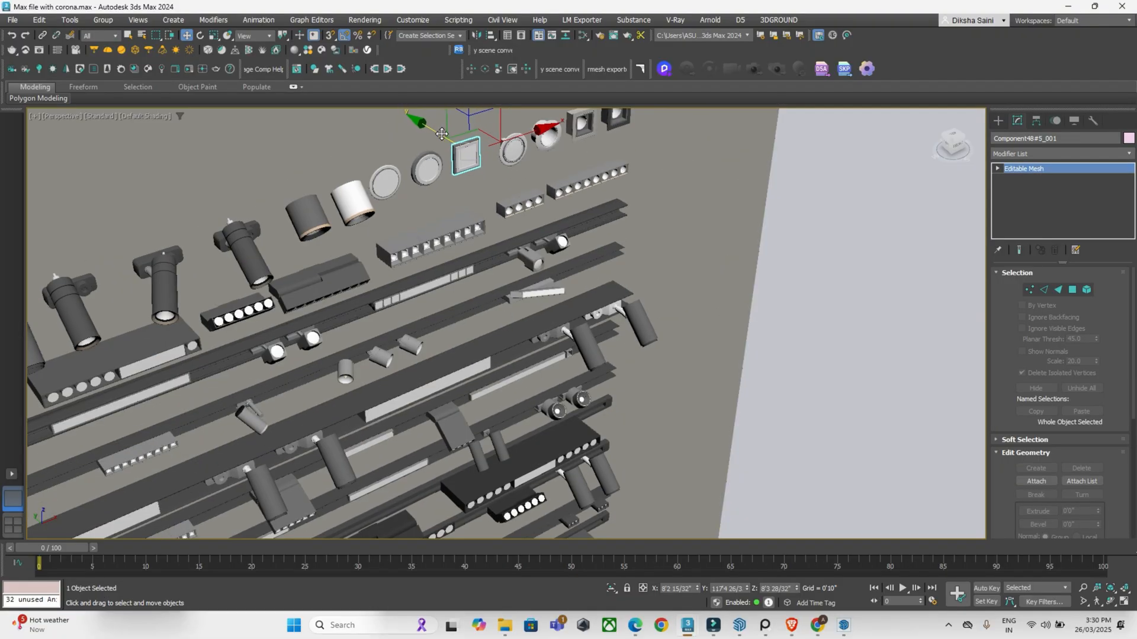
pyautogui.moveTo(479, 149); pyautogui.dragTo(653, 365)
pyautogui.scroll(-8, 519, 176)
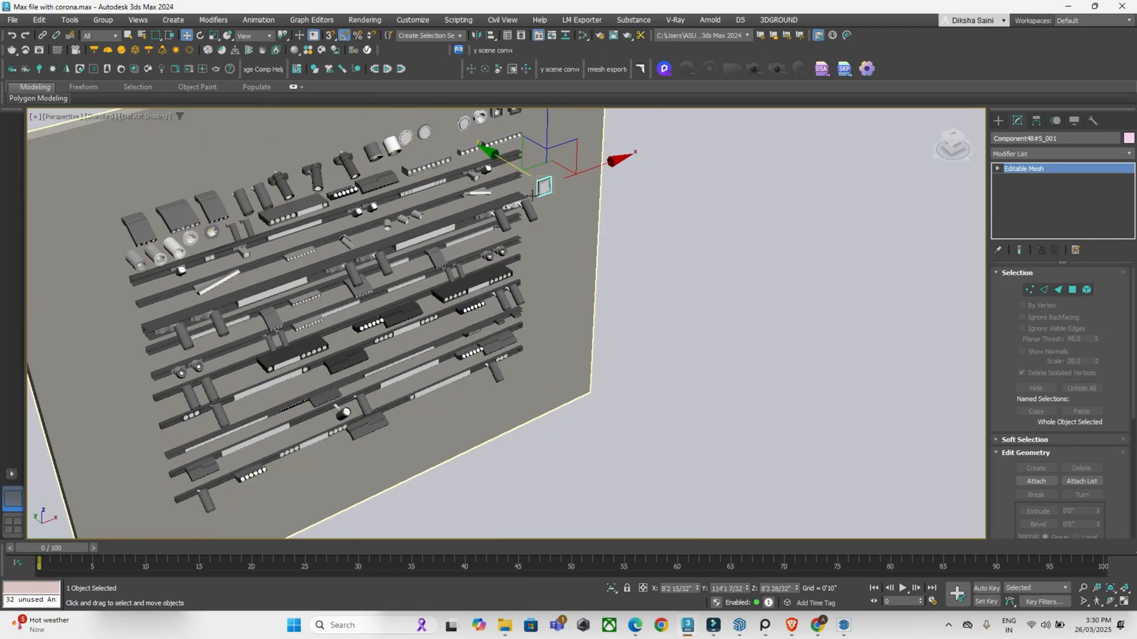
pyautogui.moveTo(513, 166); pyautogui.dragTo(852, 366)
# Add the false ceiling border in the camera view to the panel light selection and isolate both objects
pyautogui.hotkey('alt', 'w')
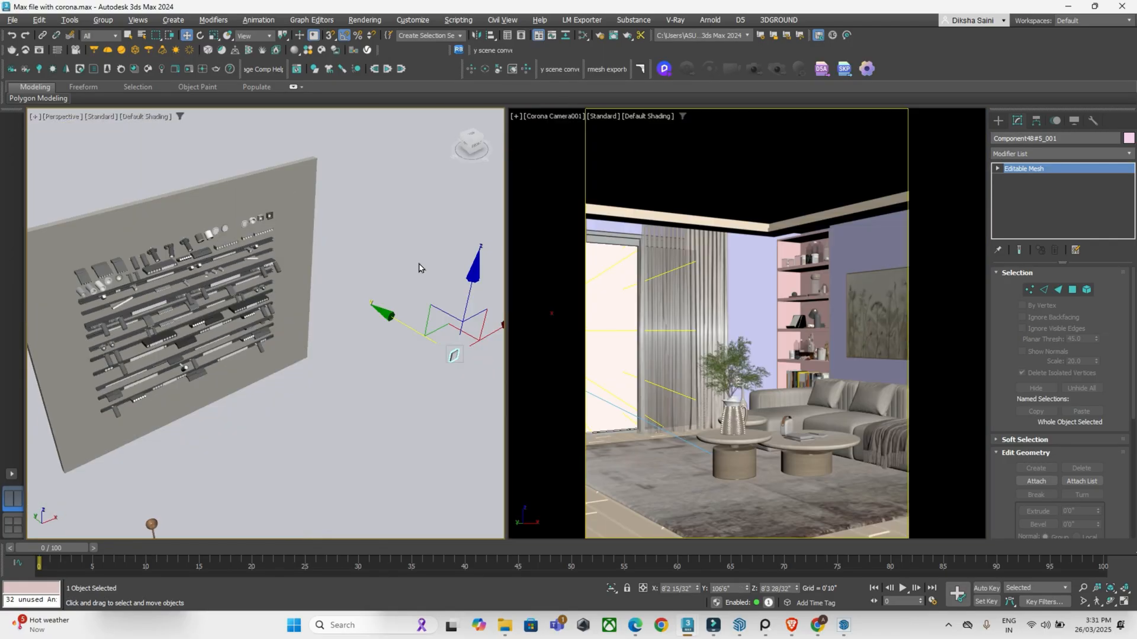
pyautogui.hotkey('alt', 'w')
pyautogui.click(648, 202)
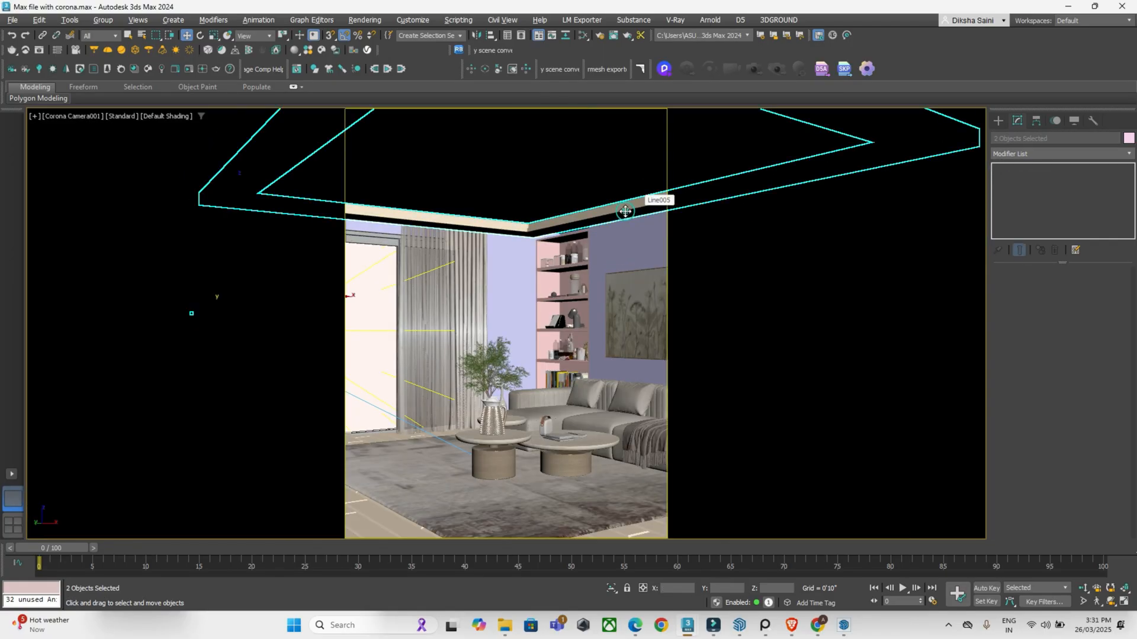
pyautogui.click(611, 588)
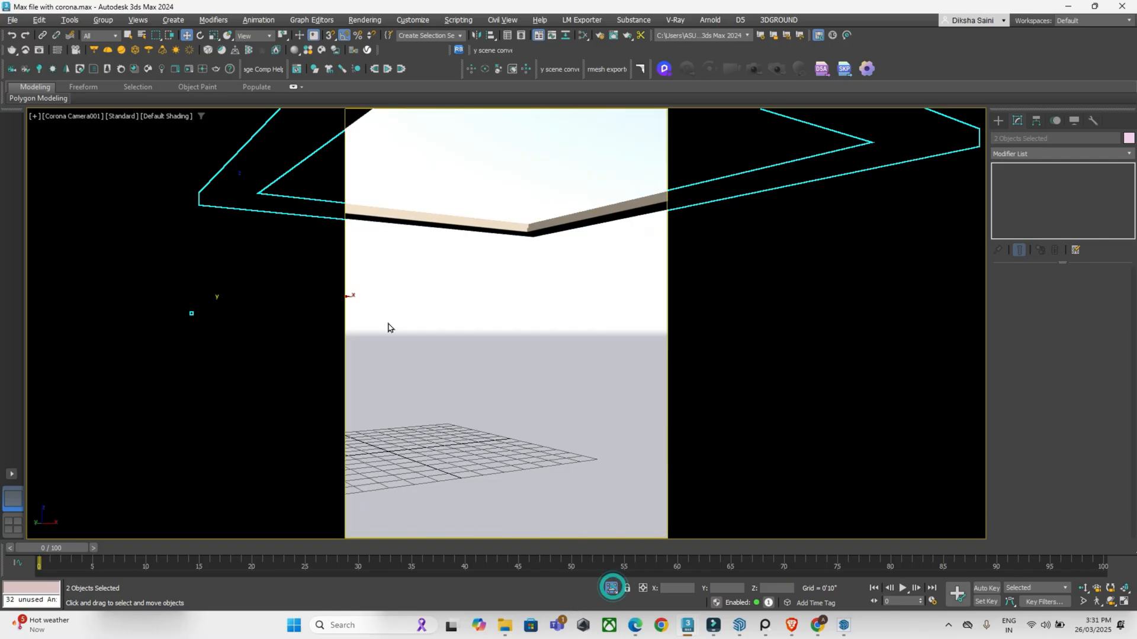
# Show the isolated objects in a wireframe top view and select only the square panel light for moving
pyautogui.hotkey('alt', 'w')
pyautogui.hotkey('alt', 'w')
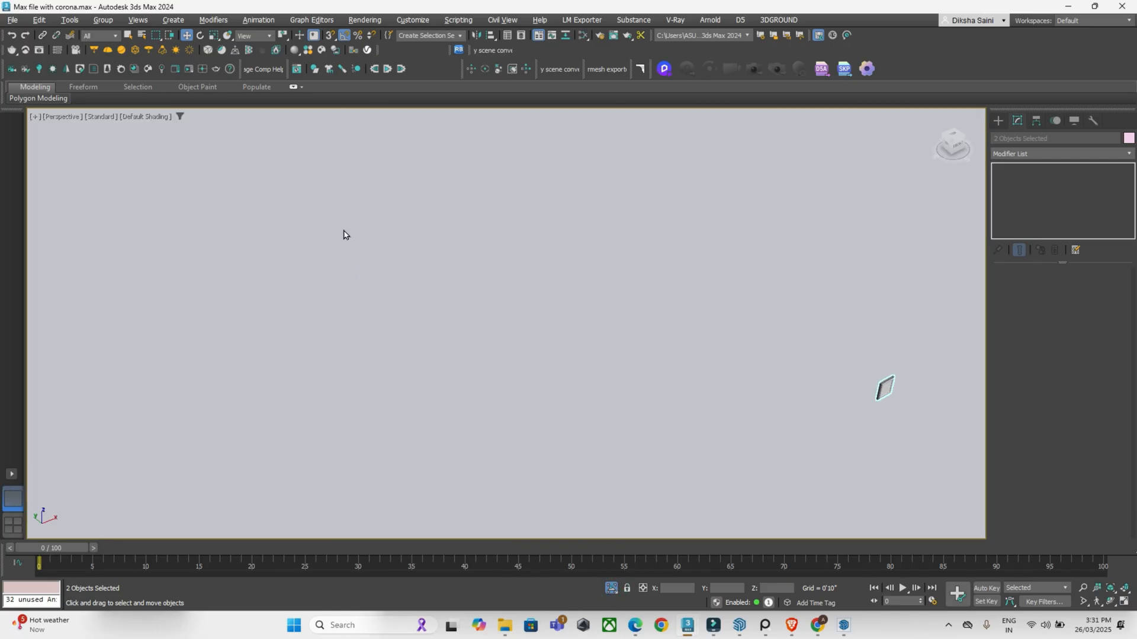
pyautogui.press('t')
pyautogui.scroll(-2, 394, 273)
pyautogui.moveTo(395, 274); pyautogui.dragTo(447, 336, button='middle')
pyautogui.press('F3')
pyautogui.scroll(-6, 532, 308)
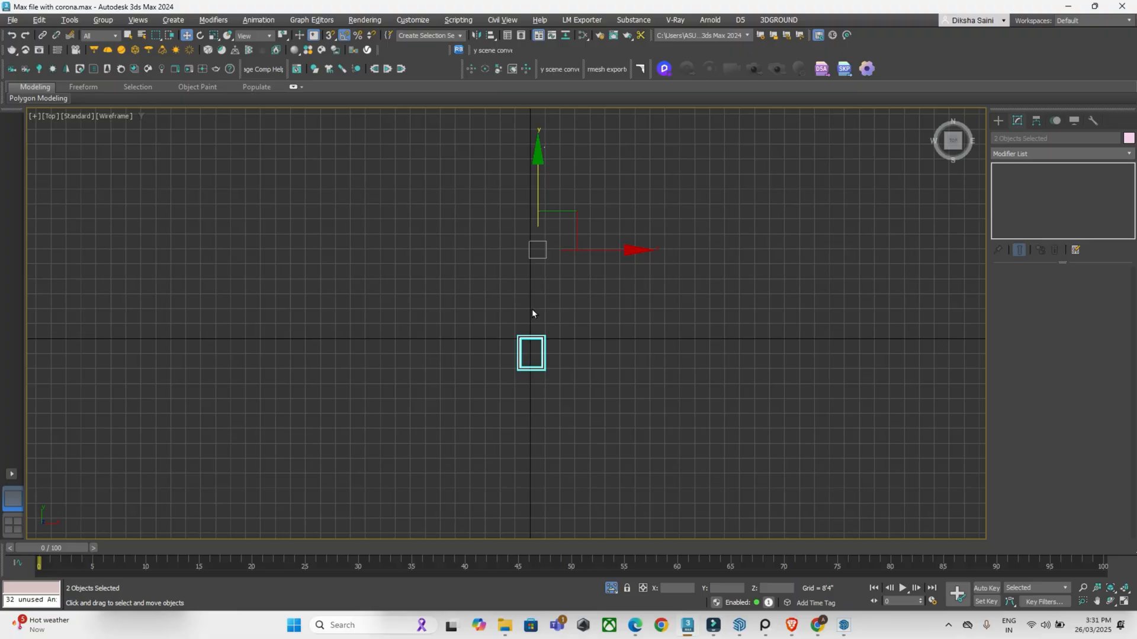
pyautogui.scroll(3, 531, 314)
pyautogui.click(512, 251)
pyautogui.click(578, 195)
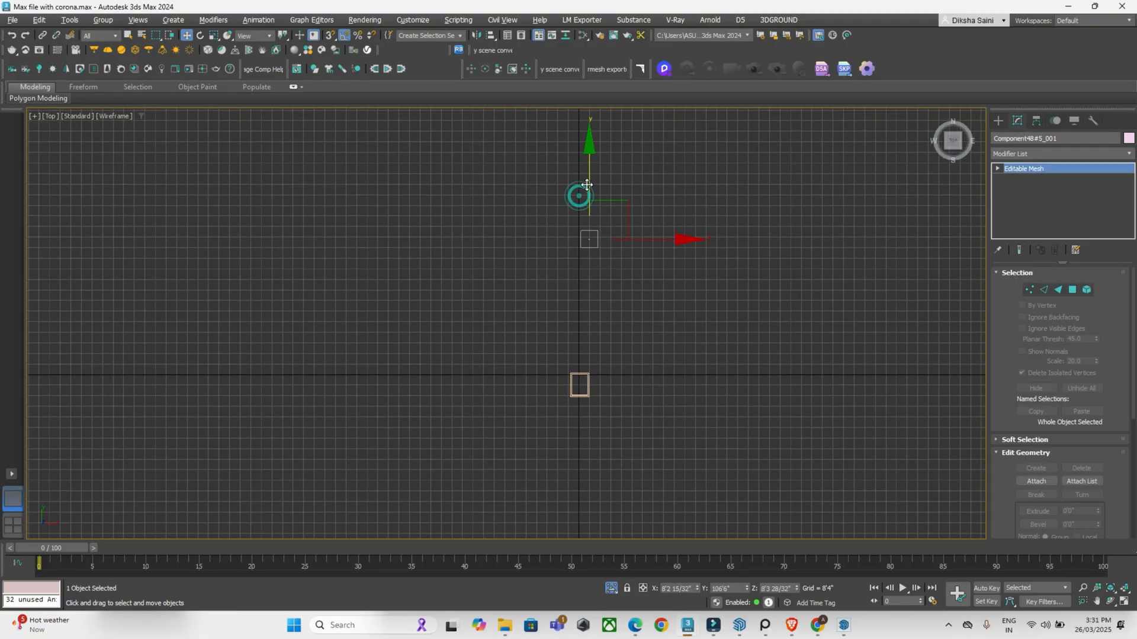
# Move the square ceiling light along Y to about -1'10", beside the ceiling frame's upper-right corner in the top view
pyautogui.moveTo(586, 185); pyautogui.dragTo(604, 332)
pyautogui.scroll(8, 592, 370)
pyautogui.moveTo(624, 383); pyautogui.dragTo(650, 231, button='middle')
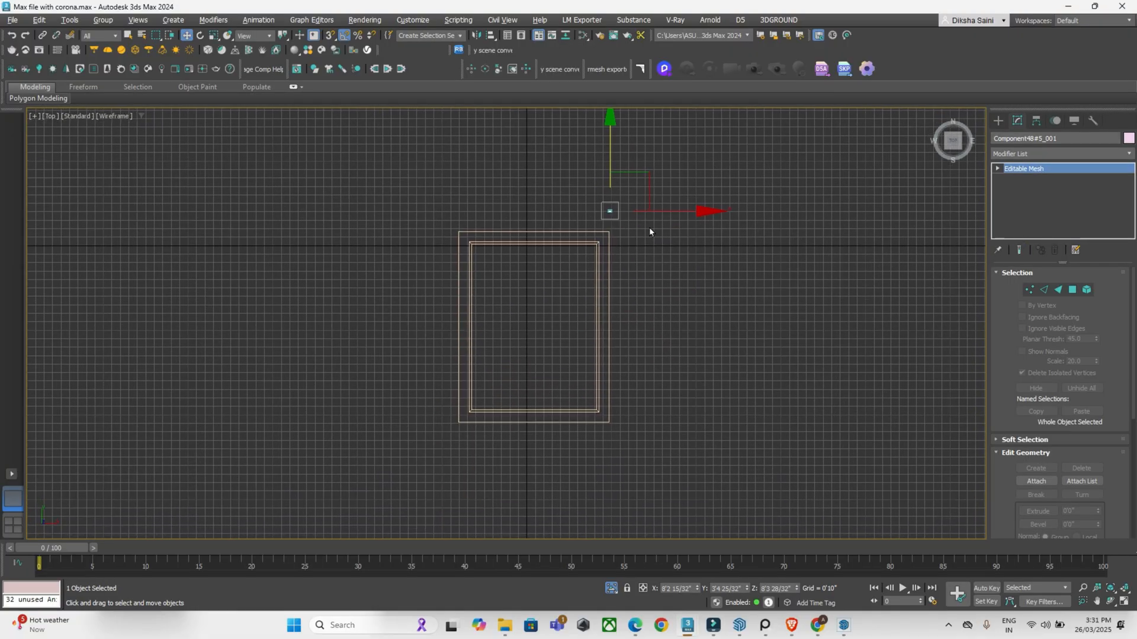
pyautogui.scroll(6, 616, 291)
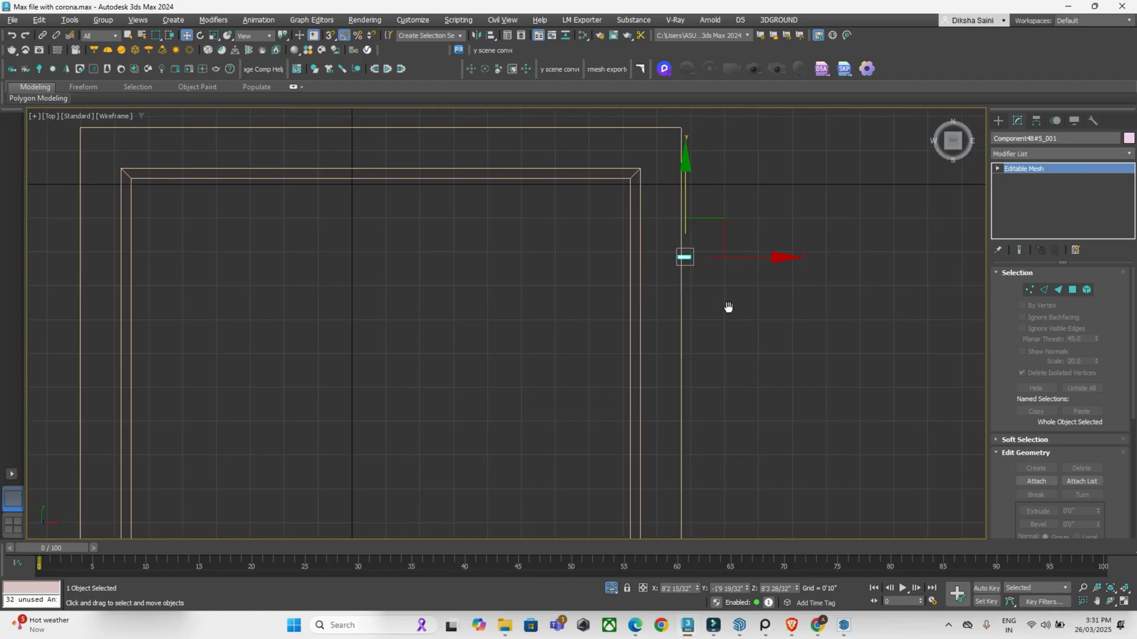
# Rotate the square light about X so it lies flat in plan, and shift it about 7" along X onto the frame's border
pyautogui.press('e')
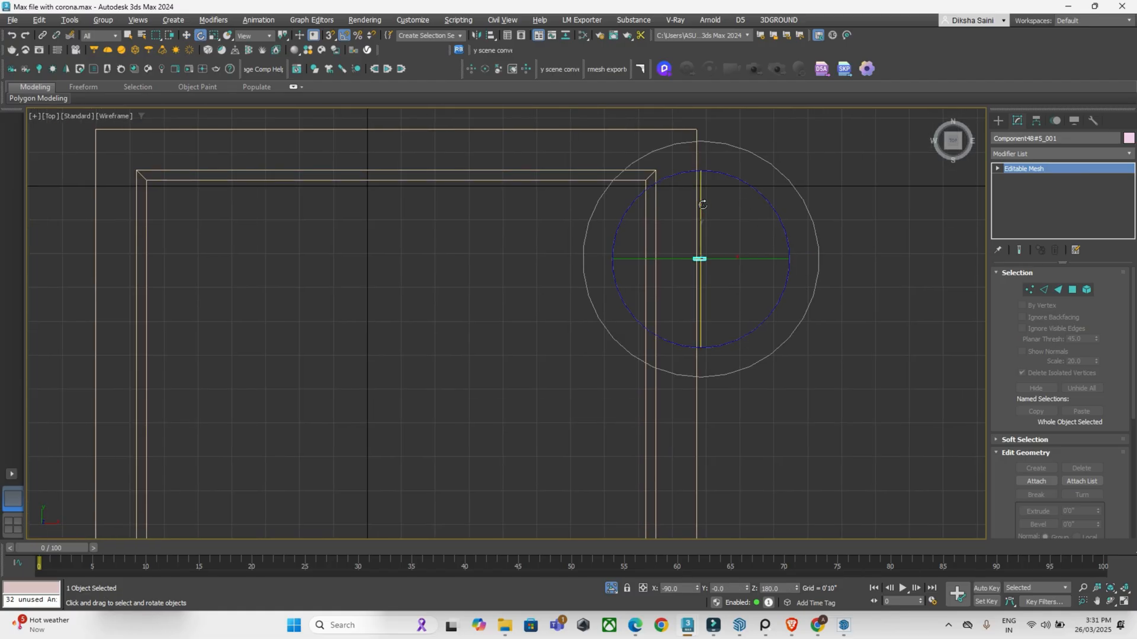
pyautogui.moveTo(698, 202); pyautogui.dragTo(700, 257)
pyautogui.moveTo(700, 257); pyautogui.dragTo(781, 301, button='middle')
pyautogui.press('w')
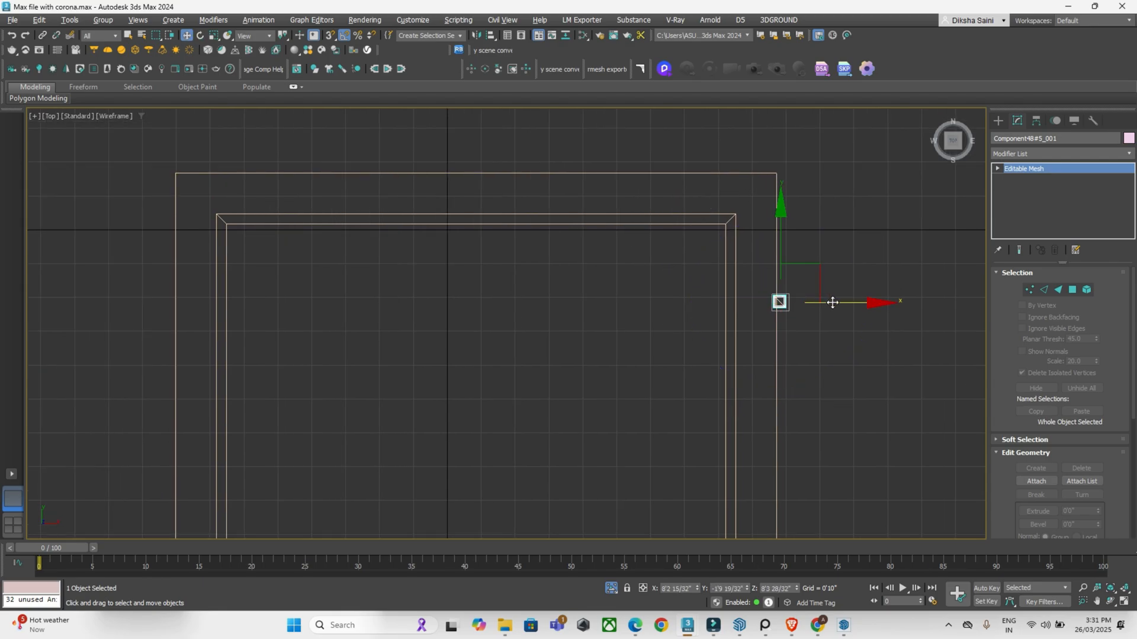
pyautogui.moveTo(833, 302); pyautogui.dragTo(810, 298)
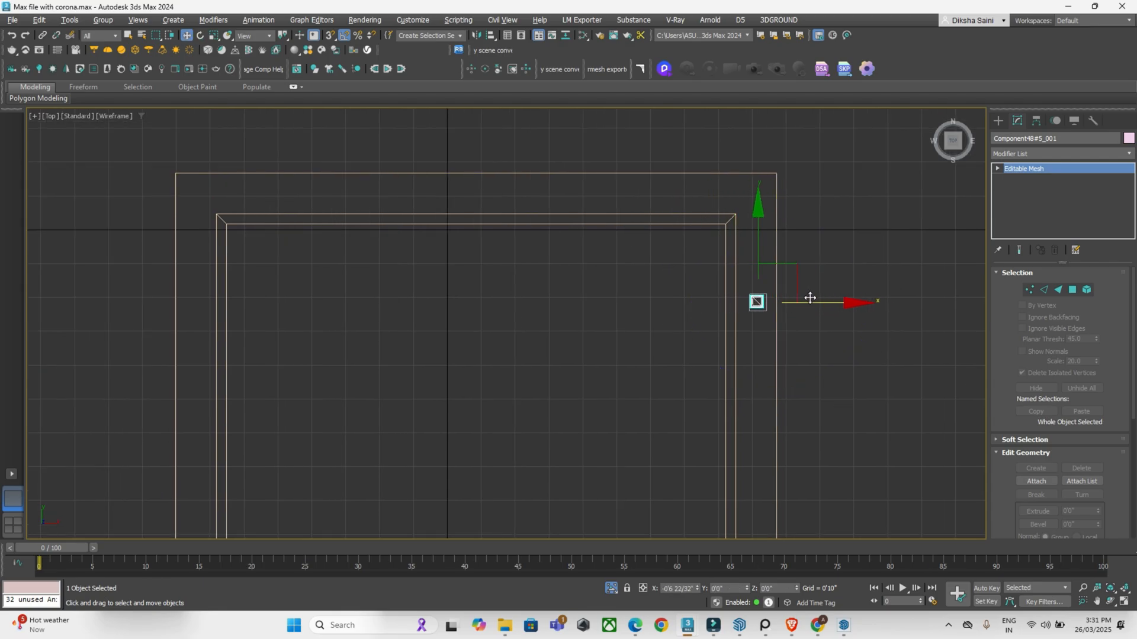
# Raise the square light in the left view with snapping to meet the ceiling frame's underside, at about Z 9'4"
pyautogui.hotkey('alt', 'w')
pyautogui.hotkey('alt', 'w')
pyautogui.press('l')
pyautogui.scroll(-2, 549, 272)
pyautogui.scroll(8, 535, 252)
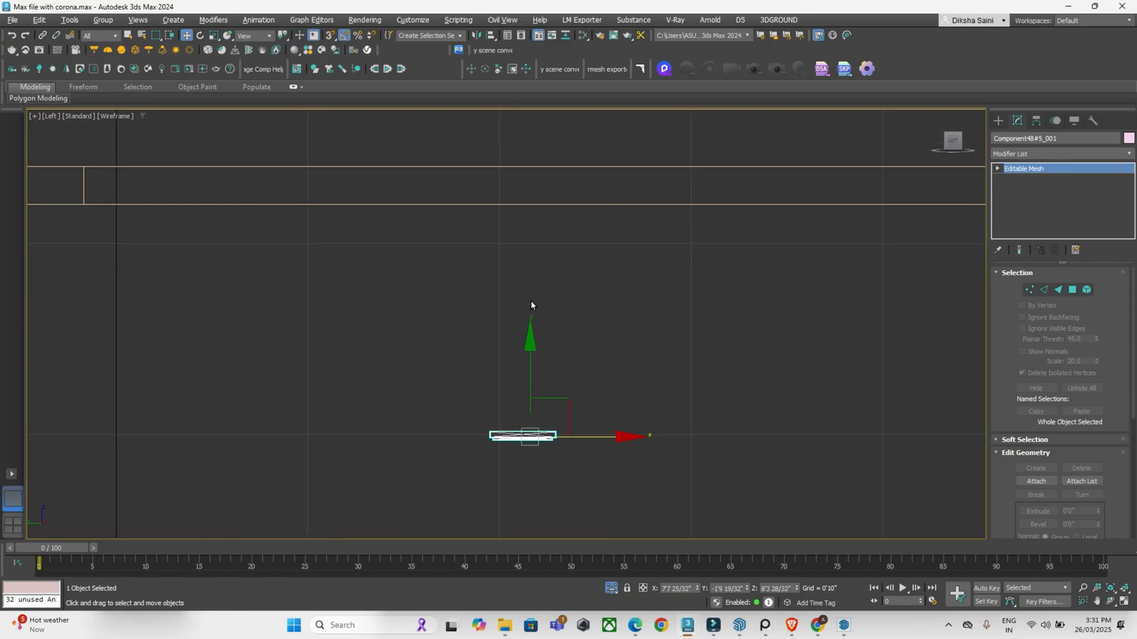
pyautogui.press('s')
pyautogui.scroll(10, 512, 446)
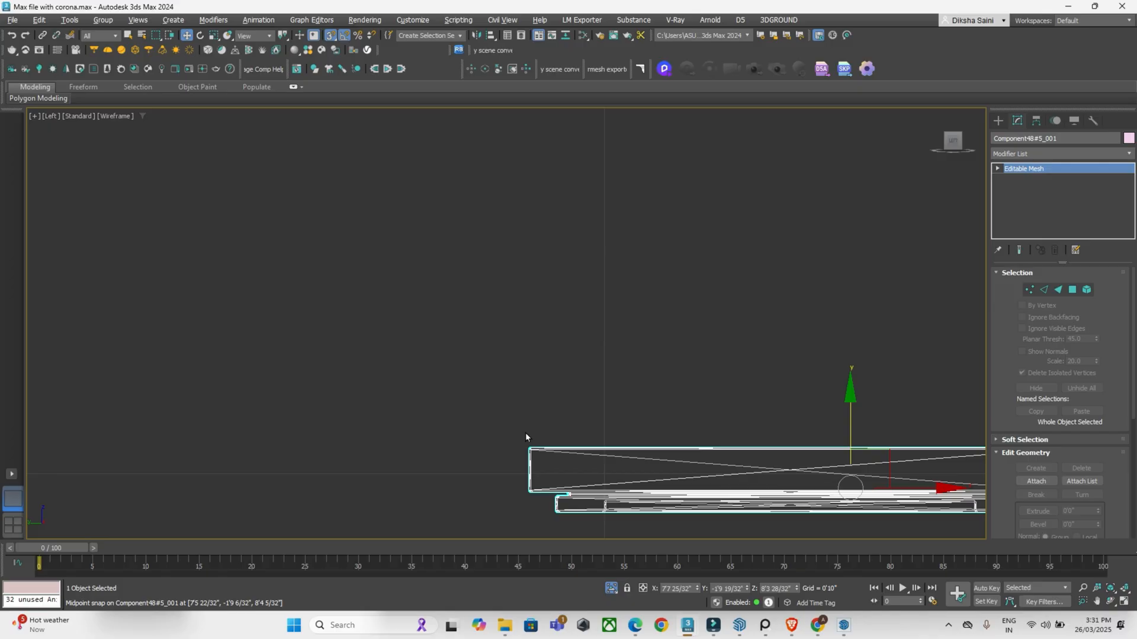
pyautogui.scroll(-8, 636, 379)
pyautogui.moveTo(535, 470); pyautogui.dragTo(279, 248)
pyautogui.scroll(-6, 565, 407)
pyautogui.moveTo(499, 345); pyautogui.dragTo(633, 414, button='middle')
pyautogui.hotkey('alt', 'w')
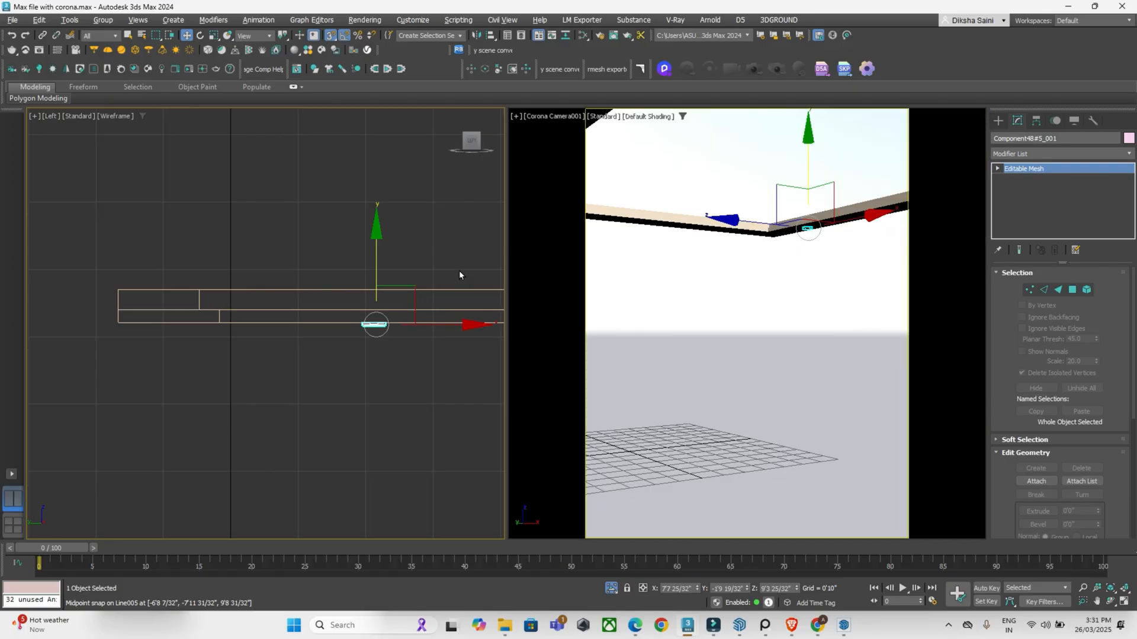
pyautogui.hotkey('alt', 'w')
# Shift the square light slightly along the frame's border toward the corner in the top view, to about Y -1'4"
pyautogui.press('t')
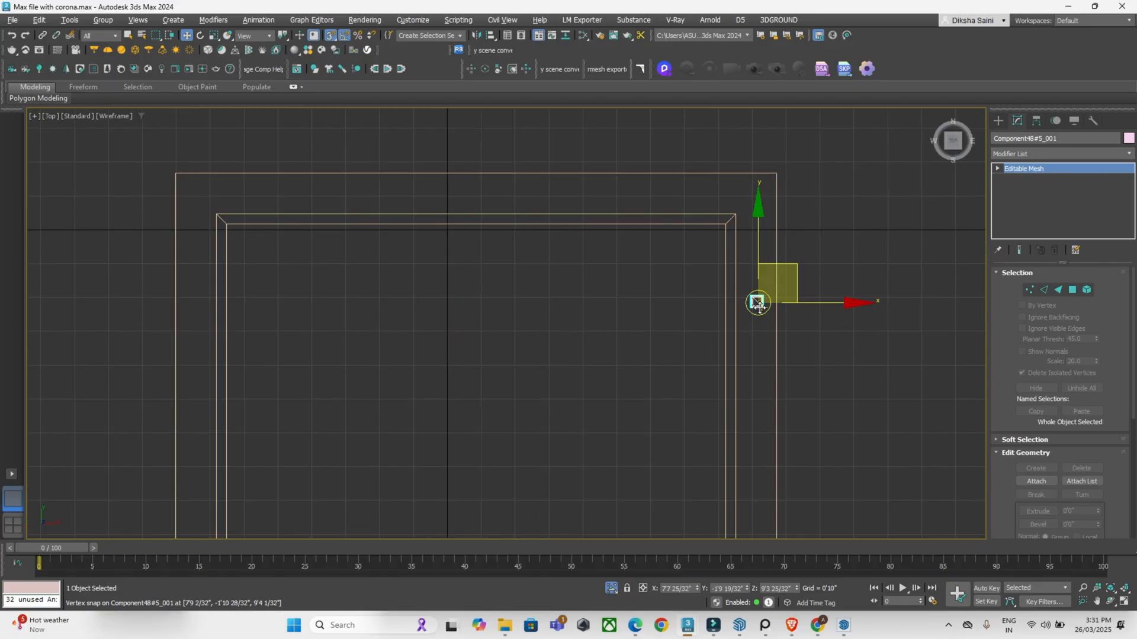
pyautogui.scroll(4, 819, 373)
pyautogui.moveTo(817, 376); pyautogui.dragTo(821, 348)
pyautogui.hotkey('alt', 'w')
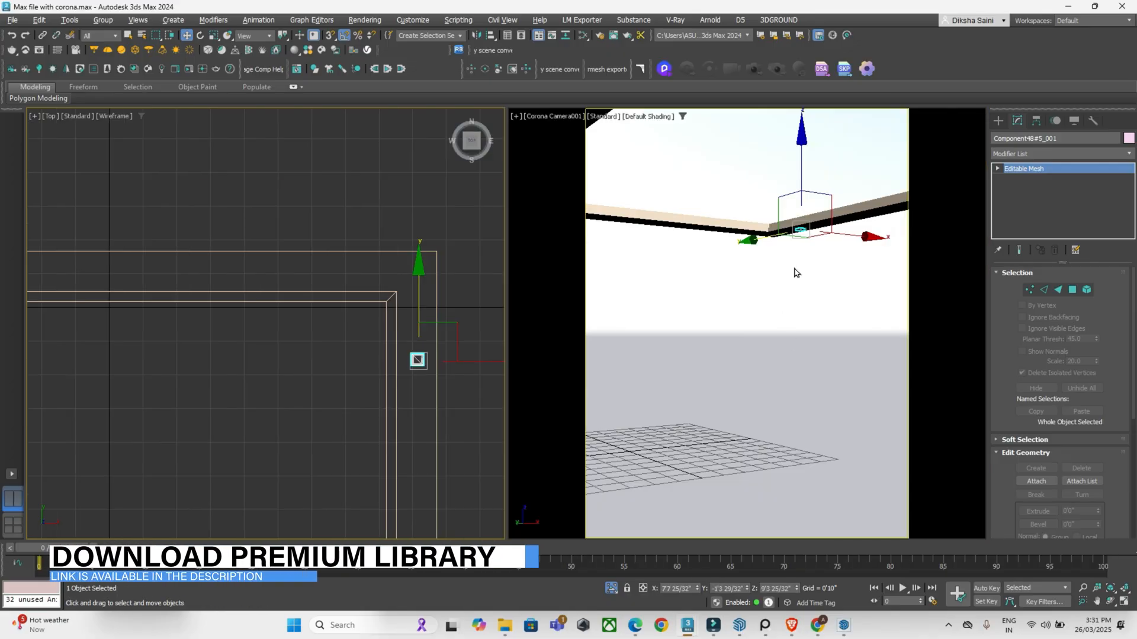
# Examine how the square light sits against the ceiling frame's underside in a shaded perspective view
pyautogui.hotkey('alt', 'w')
pyautogui.keyDown('alt'); pyautogui.moveTo(449, 357); pyautogui.dragTo(595, 243, button='middle'); pyautogui.keyUp('alt')
pyautogui.press('p')
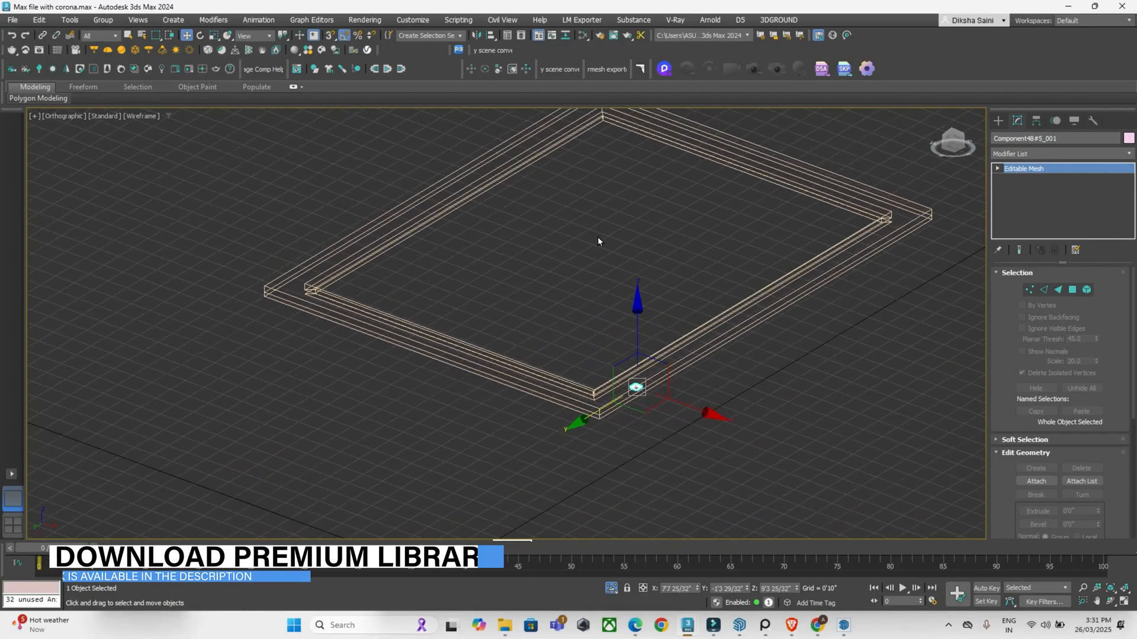
pyautogui.scroll(6, 634, 281)
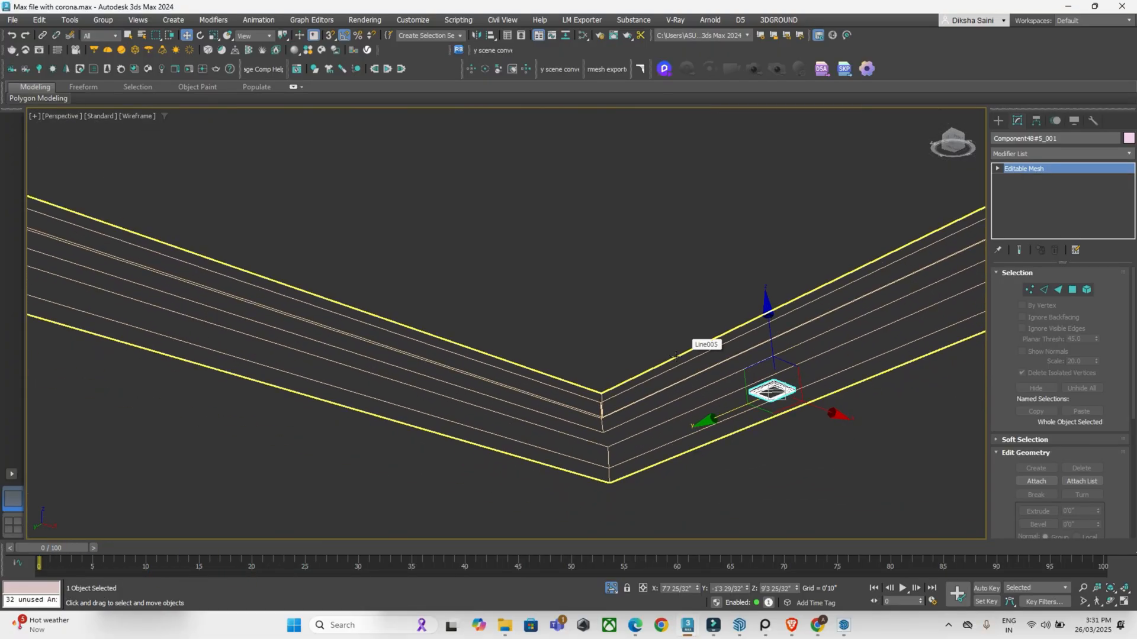
pyautogui.press('F3')
pyautogui.scroll(3, 802, 418)
pyautogui.scroll(-3, 799, 408)
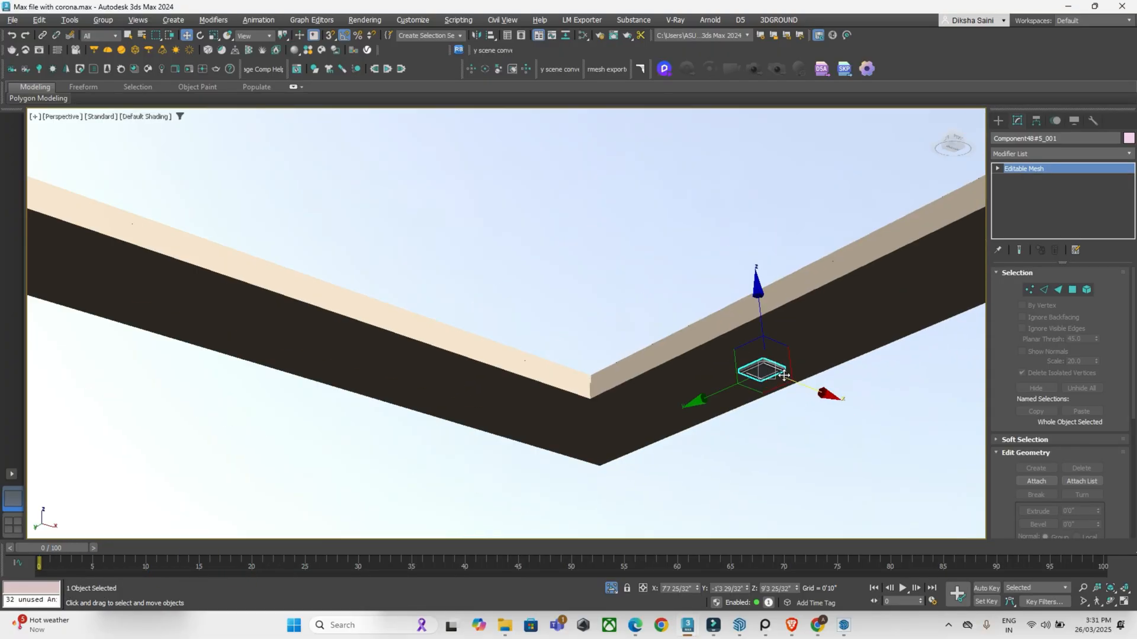
pyautogui.keyDown('alt'); pyautogui.moveTo(782, 374); pyautogui.dragTo(761, 344, button='middle'); pyautogui.keyUp('alt')
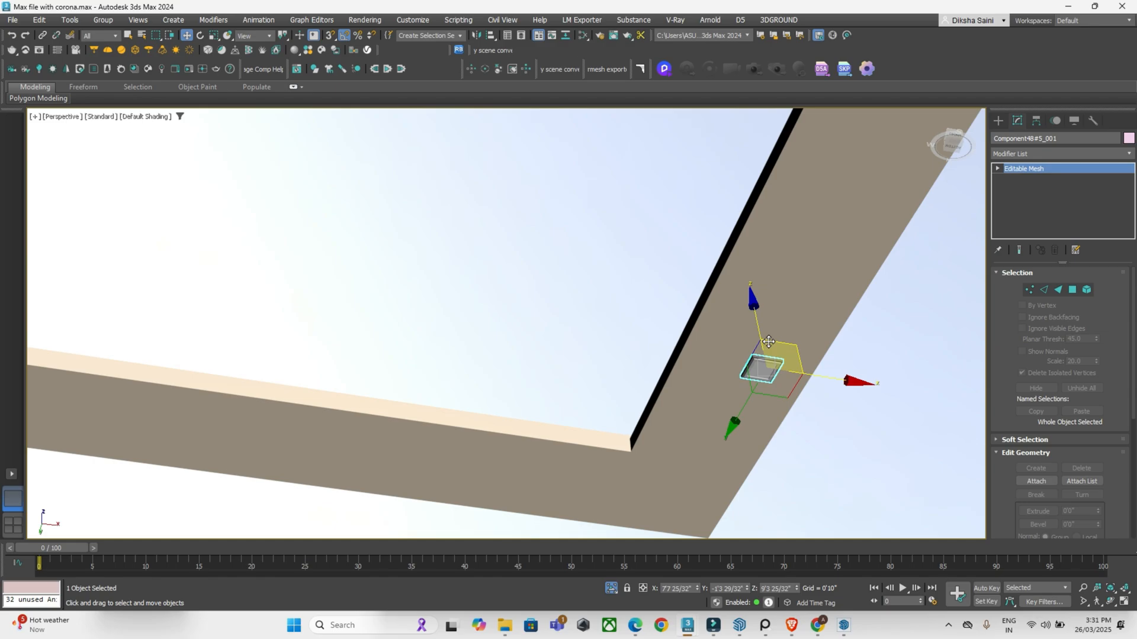
pyautogui.press('F3')
# Draw a snapped reference box about 12" square and 10" high across the border's width at the frame's upper-right corner
pyautogui.press('t')
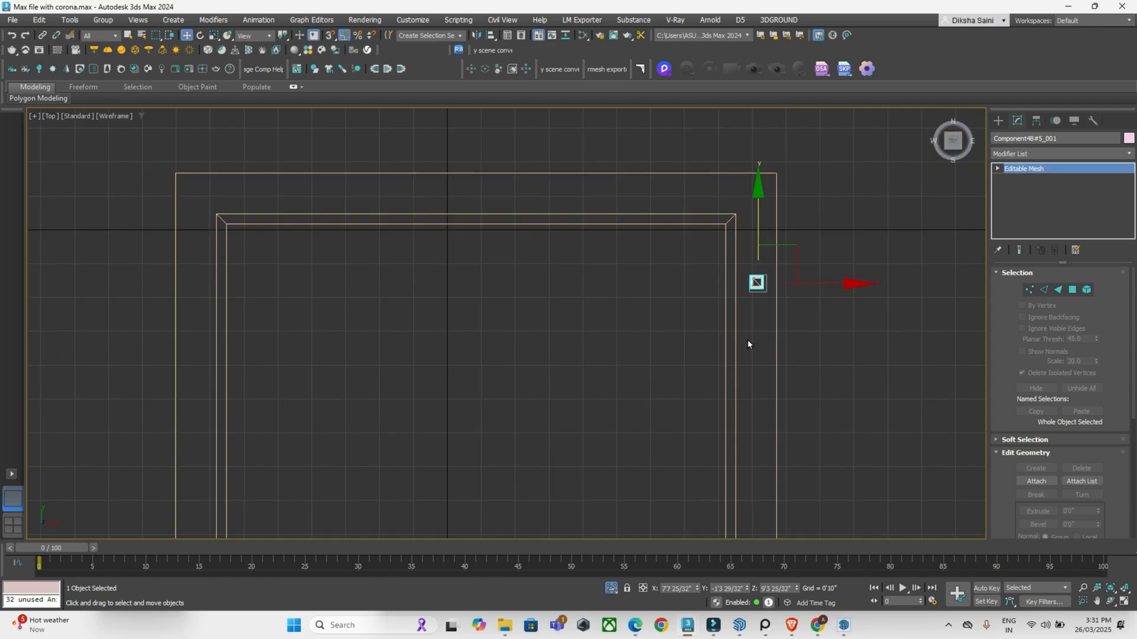
pyautogui.scroll(3, 755, 270)
pyautogui.scroll(-1, 797, 281)
pyautogui.moveTo(797, 282); pyautogui.dragTo(824, 392, button='middle')
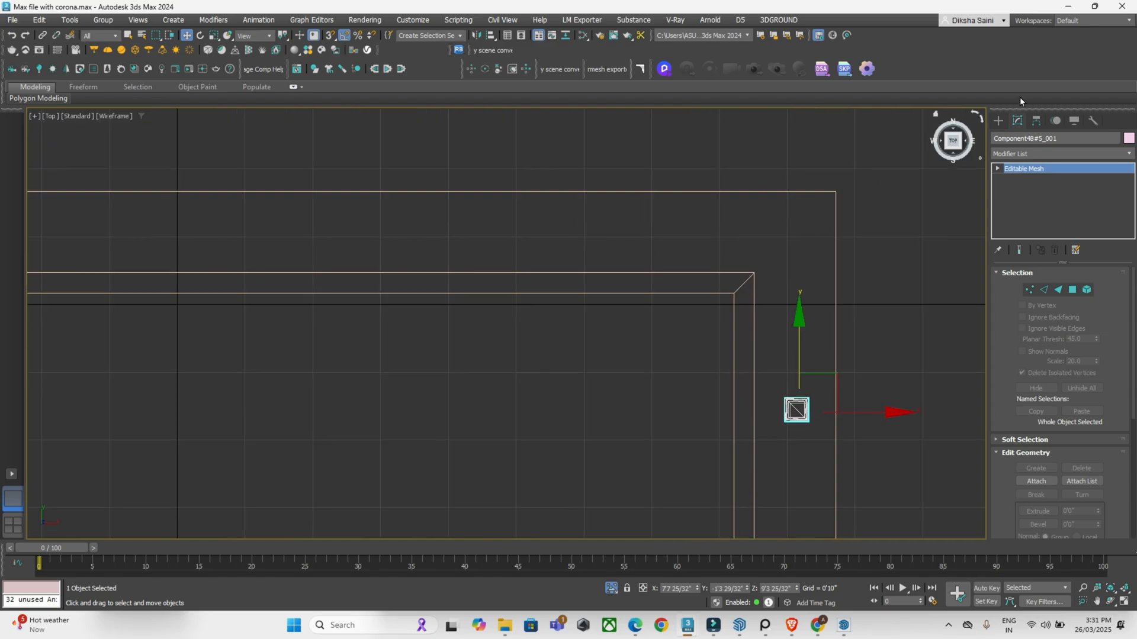
pyautogui.click(999, 121)
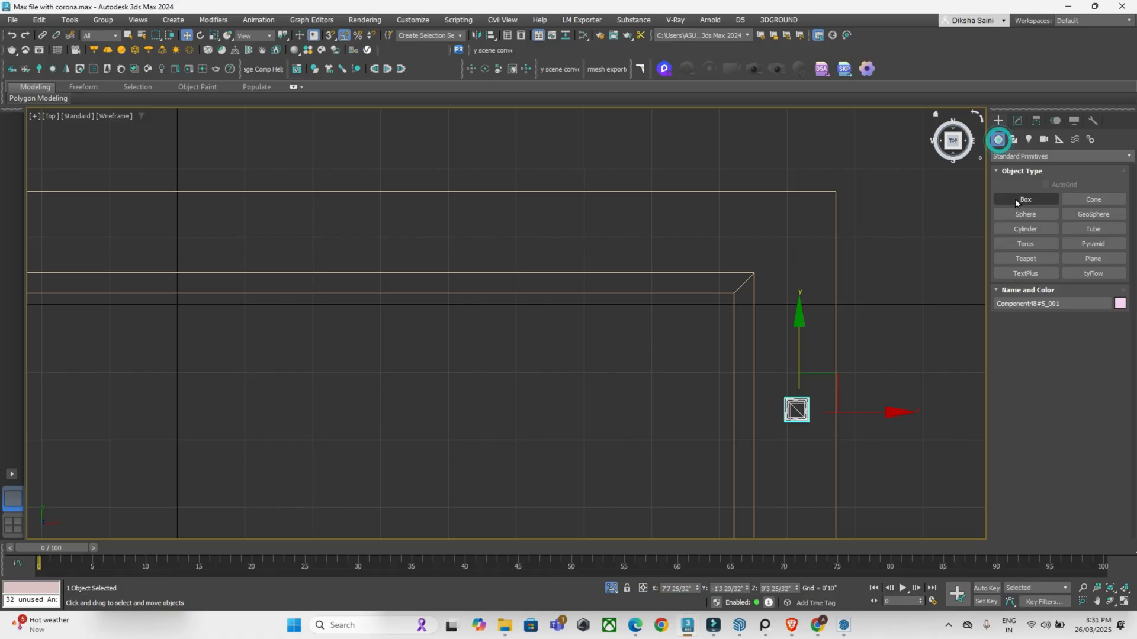
pyautogui.click(1015, 199)
pyautogui.press('s')
pyautogui.moveTo(754, 273); pyautogui.dragTo(834, 191)
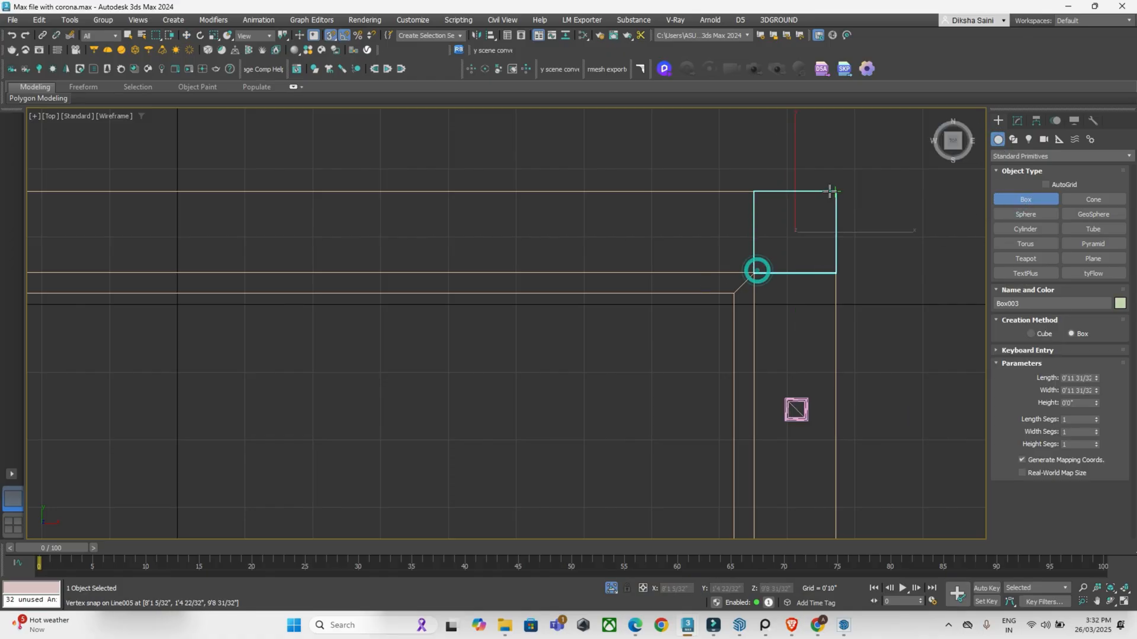
pyautogui.click(785, 122)
pyautogui.click(1016, 121)
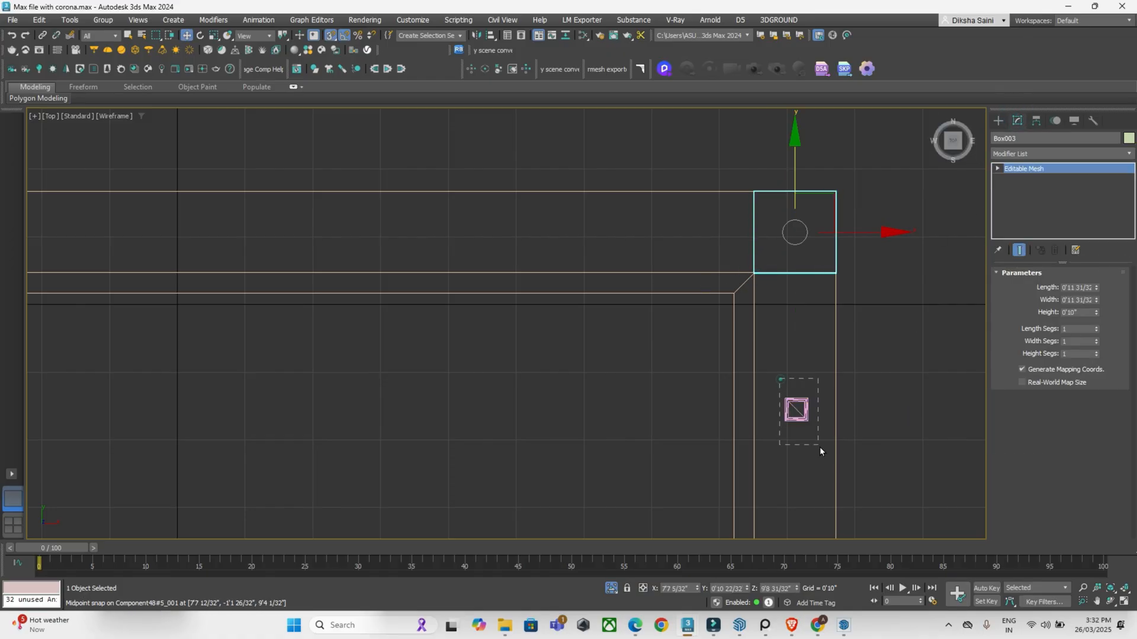
# Centre the square light across the border's width by matching its X position to the reference box
pyautogui.moveTo(780, 379); pyautogui.dragTo(820, 450)
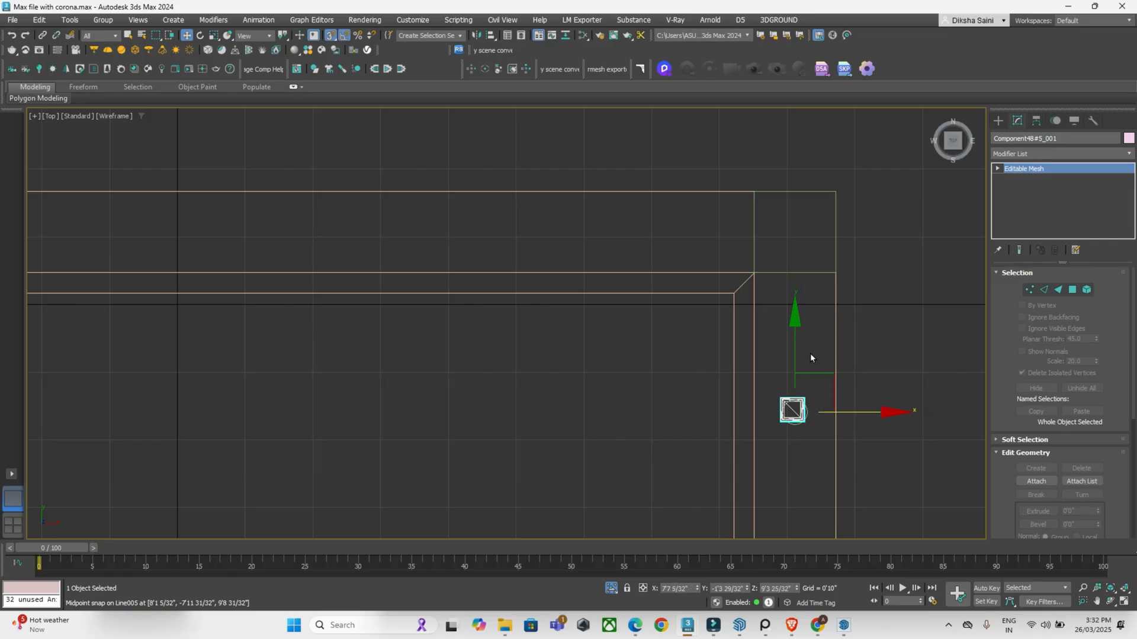
pyautogui.moveTo(810, 358); pyautogui.dragTo(775, 167, button='middle')
pyautogui.scroll(-3, 776, 166)
pyautogui.scroll(2, 794, 218)
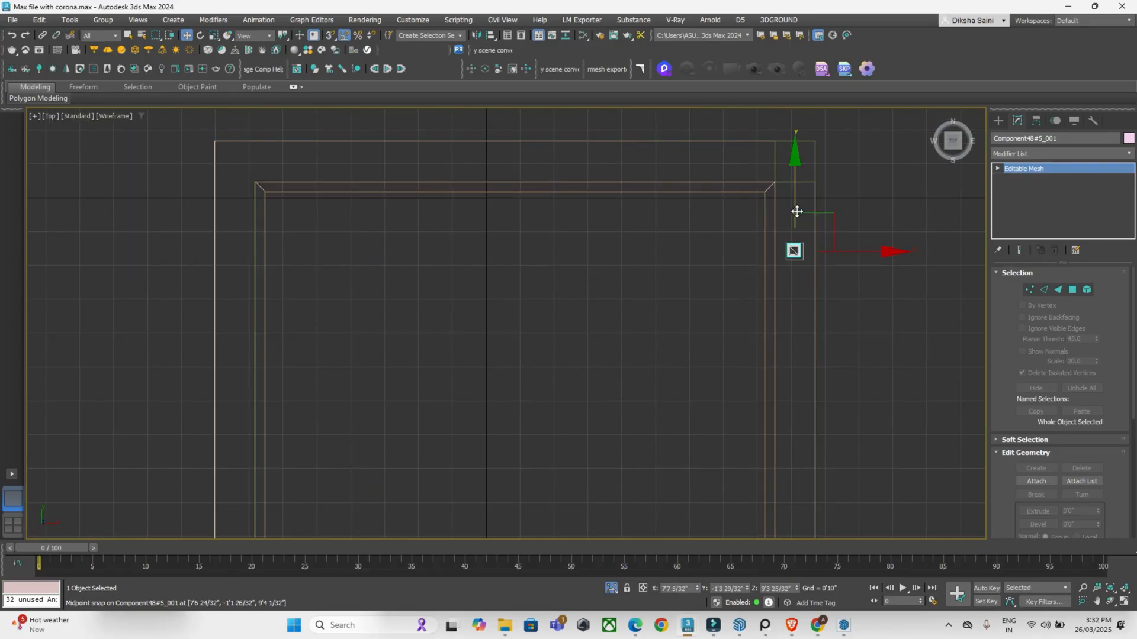
# Clone the square light once as an instance directly below itself to form a close pair
pyautogui.scroll(5, 796, 219)
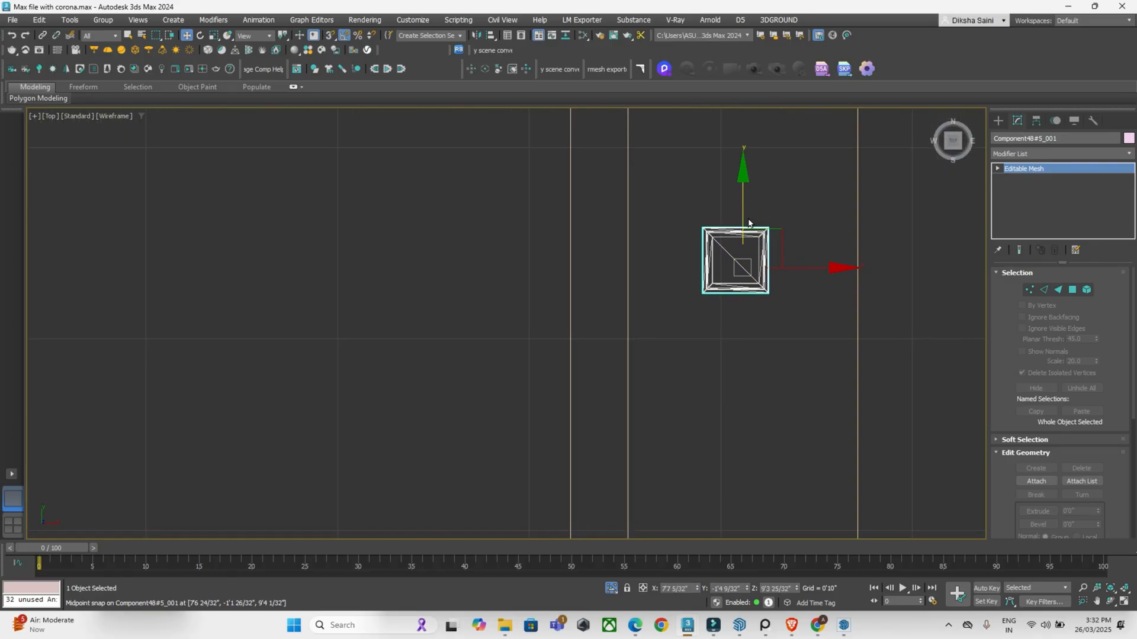
pyautogui.moveTo(765, 258)
pyautogui.keyDown('shift'); pyautogui.mouseDown()
pyautogui.moveTo(787, 307)
pyautogui.moveTo(789, 291)
pyautogui.moveTo(786, 310)
pyautogui.mouseUp(); pyautogui.keyUp('shift')
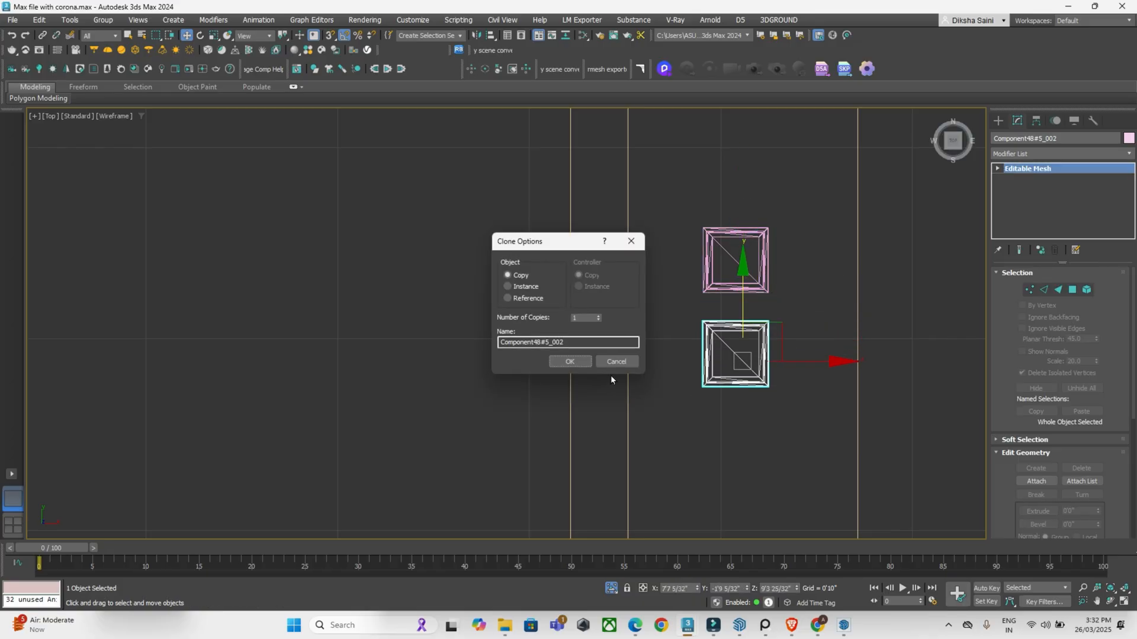
pyautogui.click(565, 362)
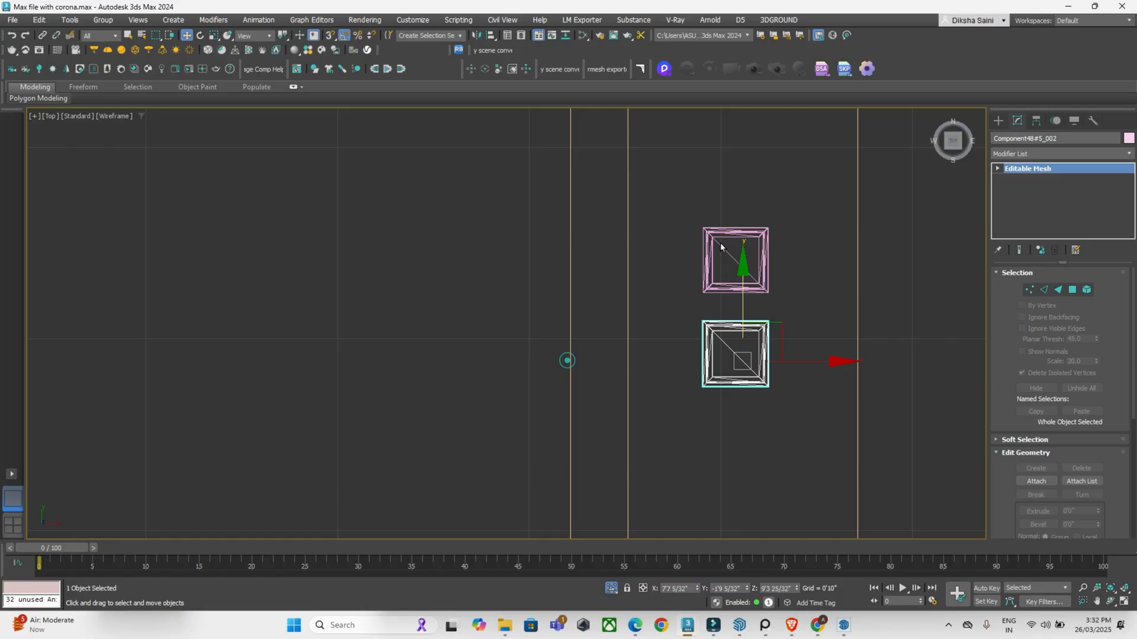
# Clone the pair of lights down the right border as two evenly spaced instances
pyautogui.moveTo(690, 153); pyautogui.dragTo(779, 435)
pyautogui.scroll(-10, 780, 178)
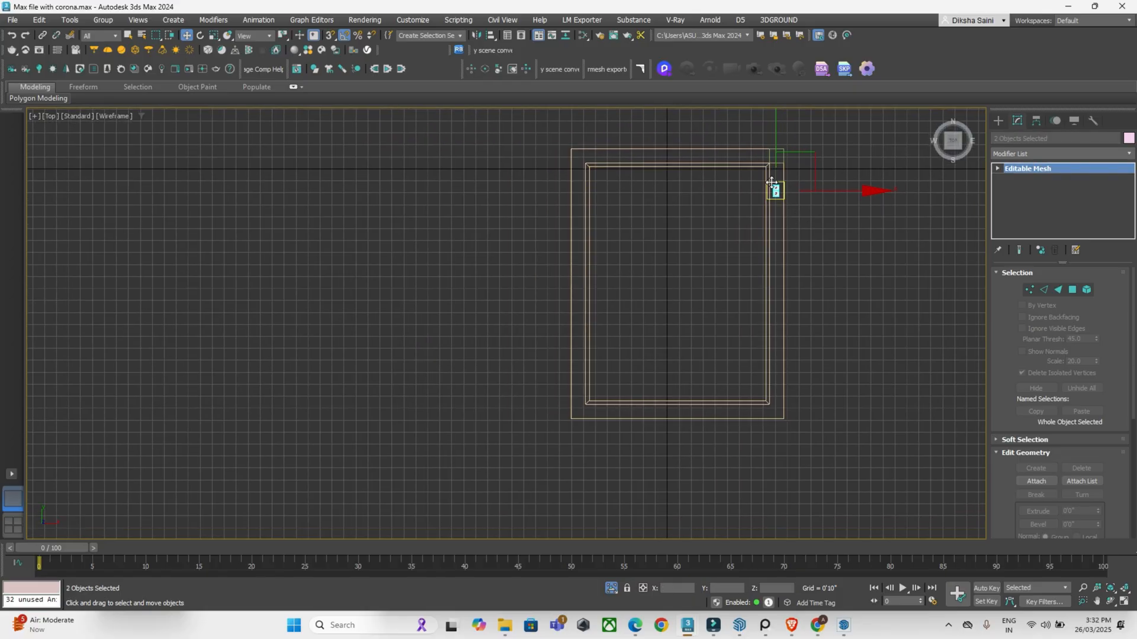
pyautogui.moveTo(780, 146); pyautogui.dragTo(860, 268)
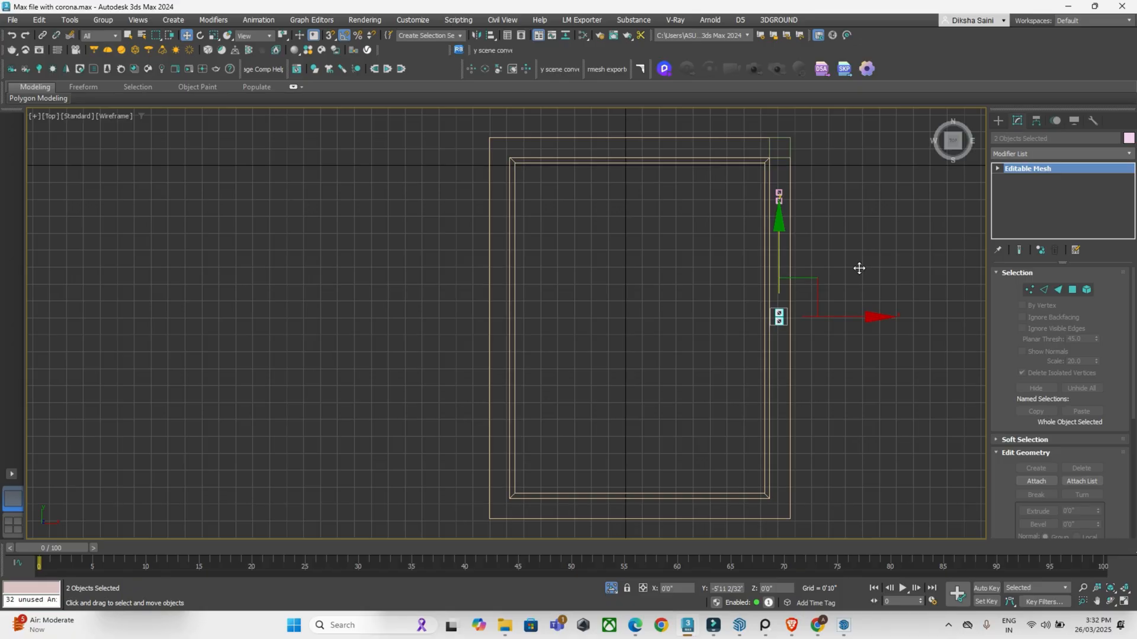
pyautogui.keyDown('shift'); pyautogui.moveTo(859, 268); pyautogui.dragTo(859, 269); pyautogui.keyUp('shift')
pyautogui.click(598, 318)
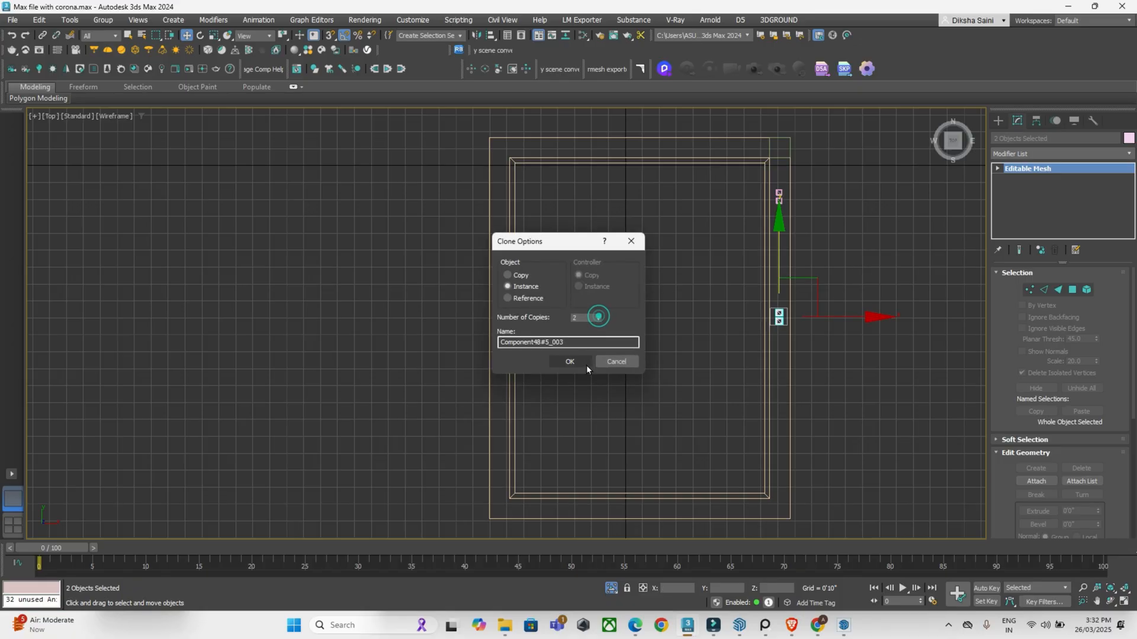
pyautogui.click(579, 360)
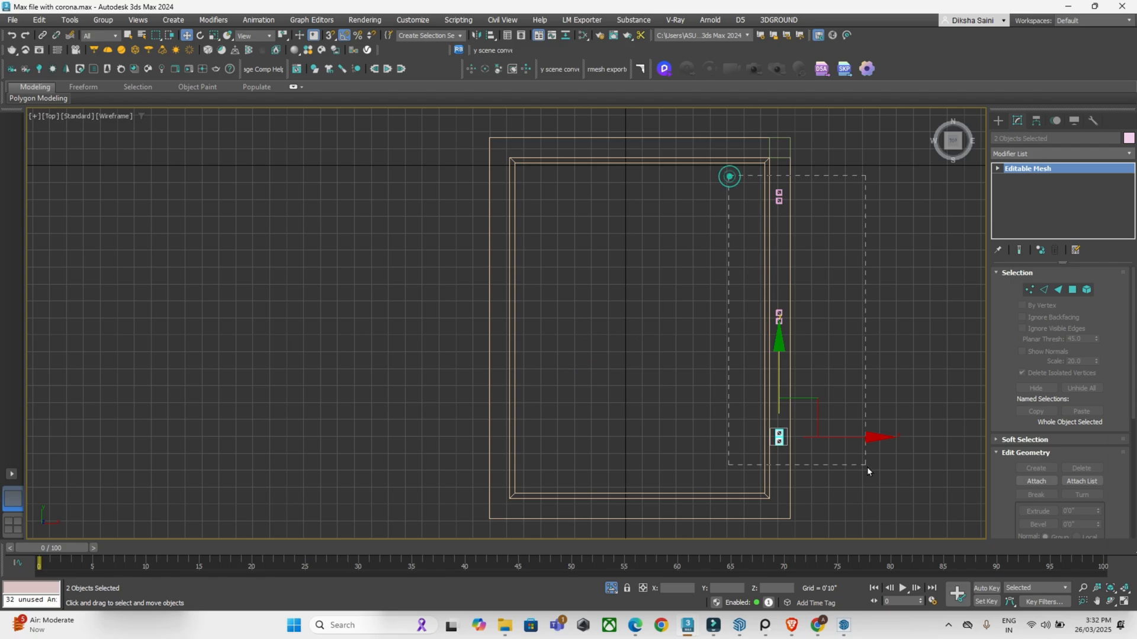
# Clone all six lights from the right border across to the ceiling frame's left border
pyautogui.moveTo(867, 467); pyautogui.dragTo(653, 510)
pyautogui.moveTo(846, 317)
pyautogui.keyDown('shift'); pyautogui.mouseDown()
pyautogui.moveTo(645, 311)
pyautogui.moveTo(569, 294)
pyautogui.mouseUp(); pyautogui.keyUp('shift')
pyautogui.click(574, 360)
pyautogui.scroll(2, 498, 170)
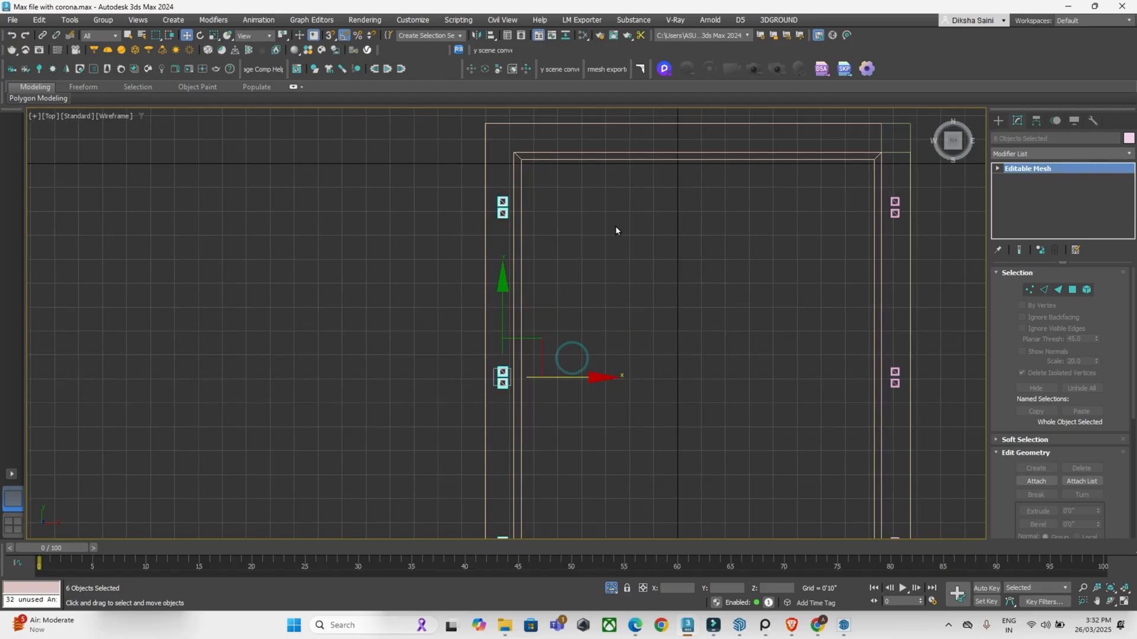
# Move the reference box along X and snap it into the ceiling frame's upper-left corner
pyautogui.moveTo(615, 231); pyautogui.dragTo(644, 330, button='middle')
pyautogui.click(939, 238)
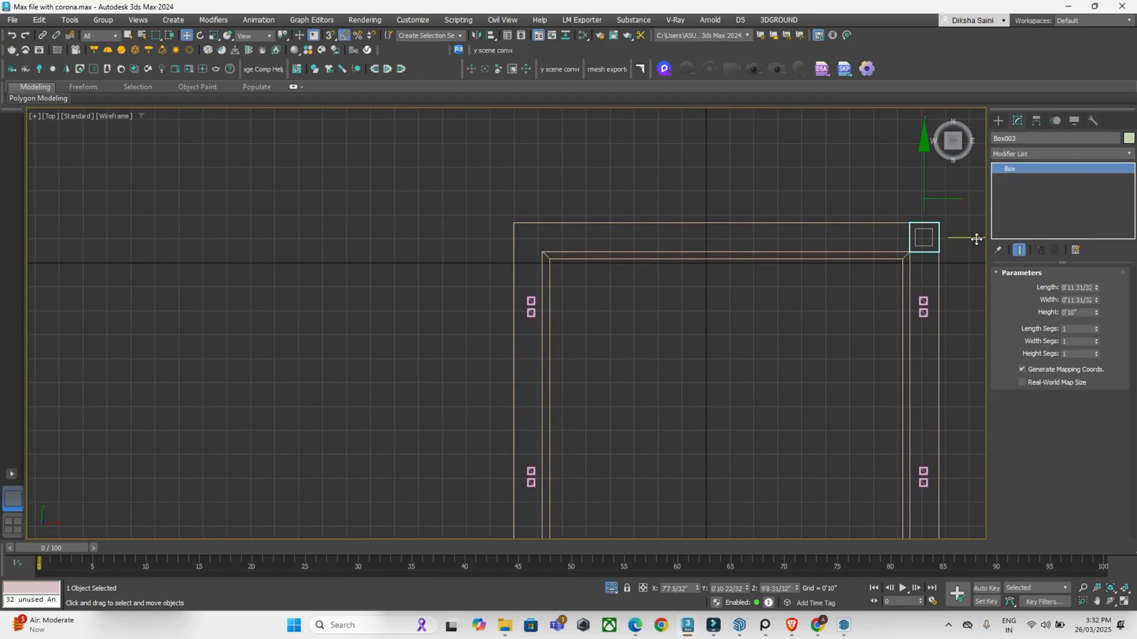
pyautogui.moveTo(977, 239); pyautogui.dragTo(581, 267)
pyautogui.scroll(3, 450, 252)
pyautogui.press('s')
pyautogui.scroll(-3, 628, 243)
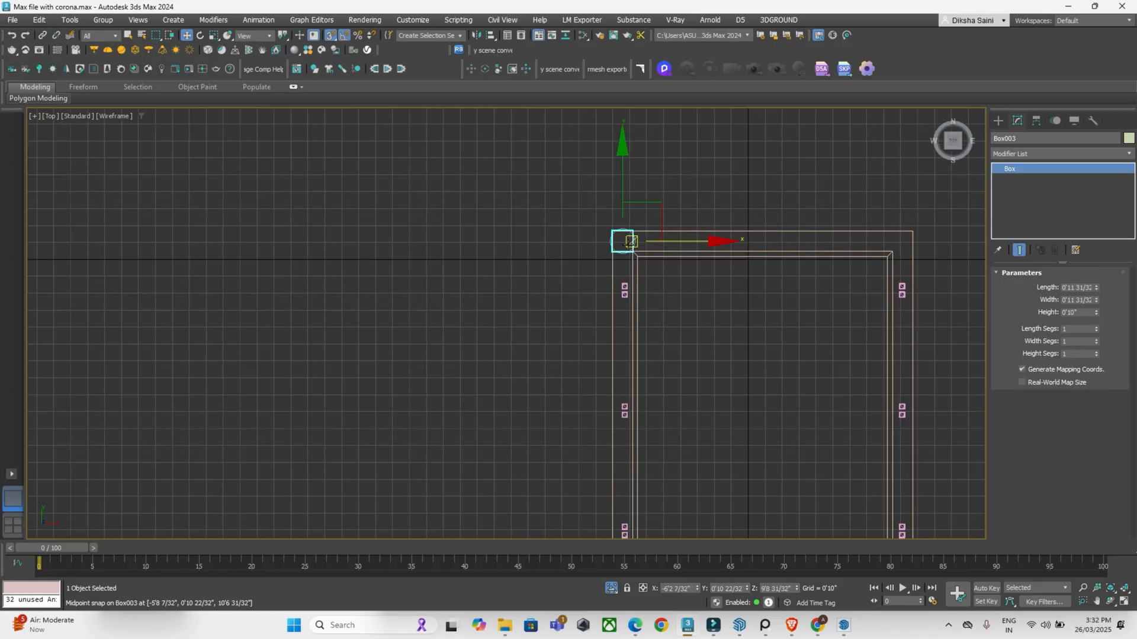
pyautogui.scroll(-2, 589, 278)
# Centre the six left lights across the left border's width by matching their X position to the reference box
pyautogui.moveTo(636, 474); pyautogui.dragTo(636, 474)
pyautogui.keyDown('alt'); pyautogui.moveTo(706, 444); pyautogui.dragTo(680, 525); pyautogui.keyUp('alt')
pyautogui.scroll(2, 673, 358)
pyautogui.moveTo(672, 370); pyautogui.dragTo(591, 219)
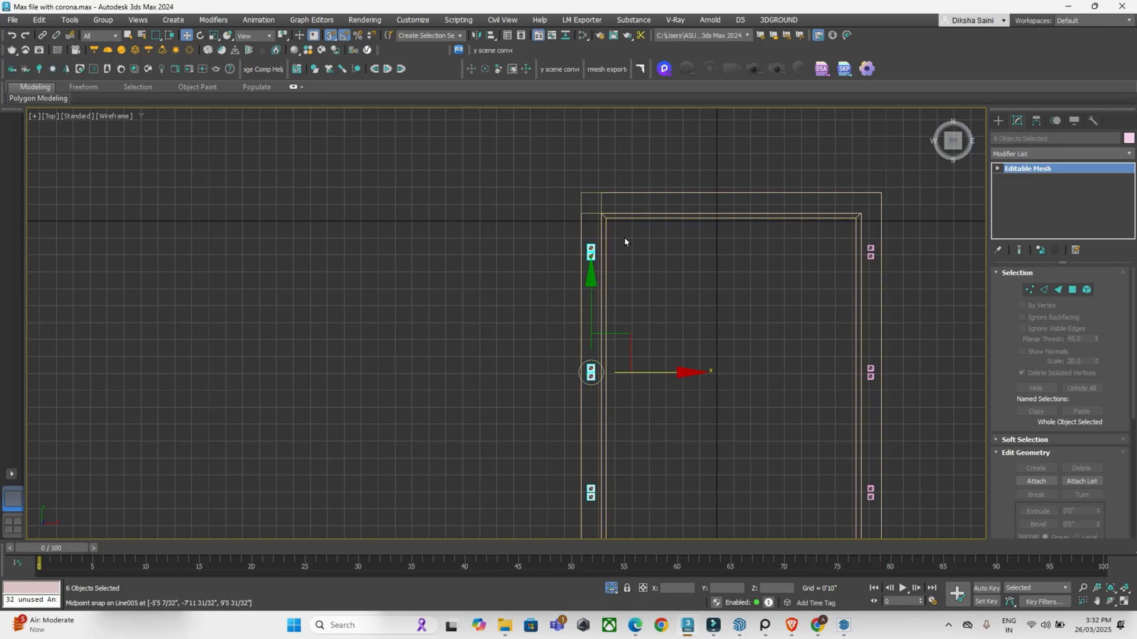
# Delete the reference box at the ceiling frame's upper-left corner
pyautogui.scroll(3, 604, 216)
pyautogui.click(600, 200)
pyautogui.click(604, 197)
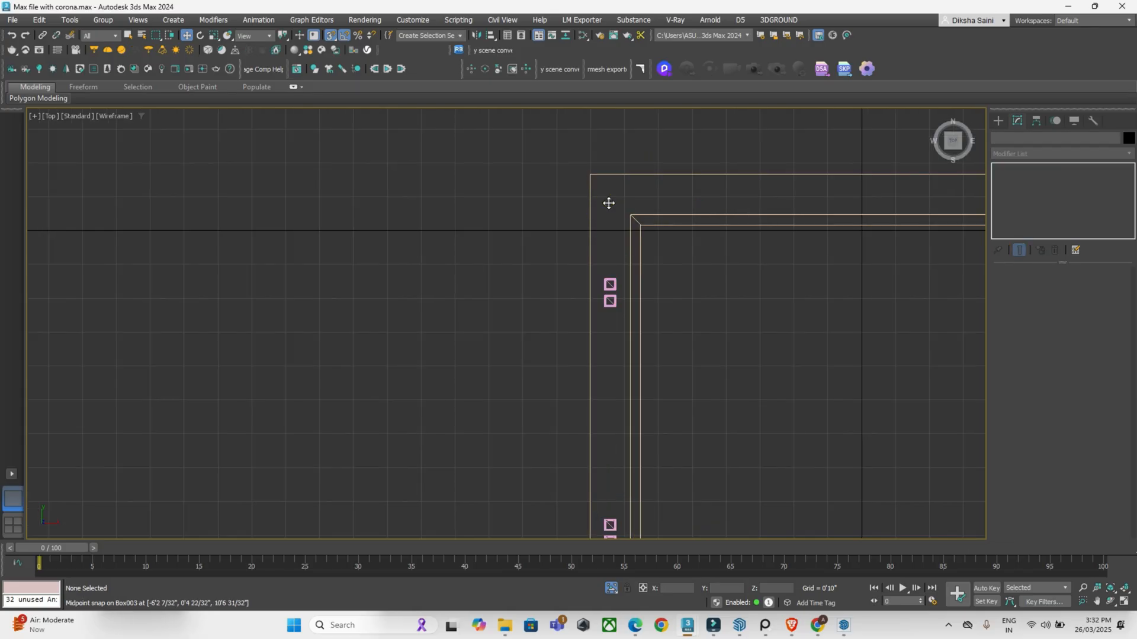
# Maximize the Corona Camera001 view and end isolation to show the whole living room
pyautogui.hotkey('alt', 'w')
pyautogui.click(829, 289)
pyautogui.hotkey('alt', 'w')
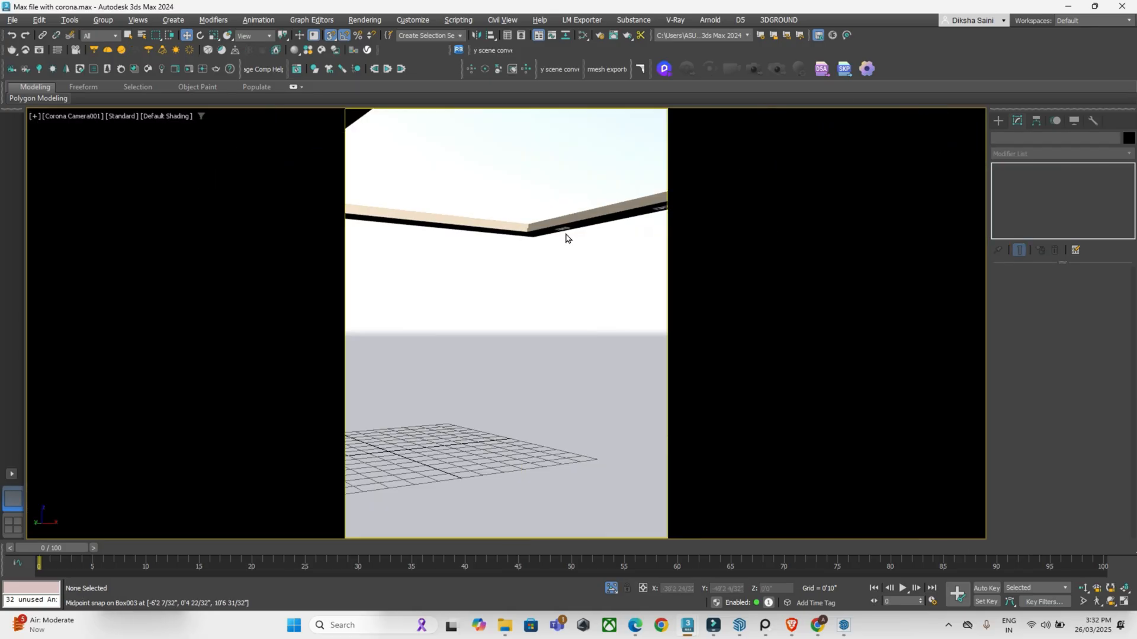
pyautogui.click(613, 589)
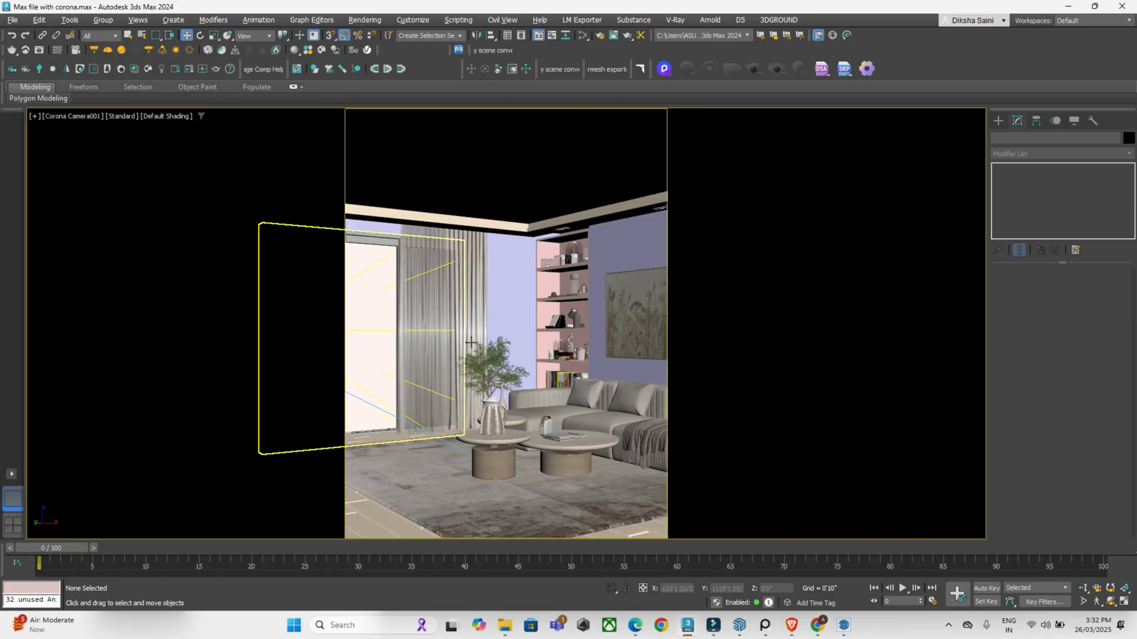
# Save the scene and isolate the false-ceiling frame
pyautogui.hotkey('ctrl', 's')
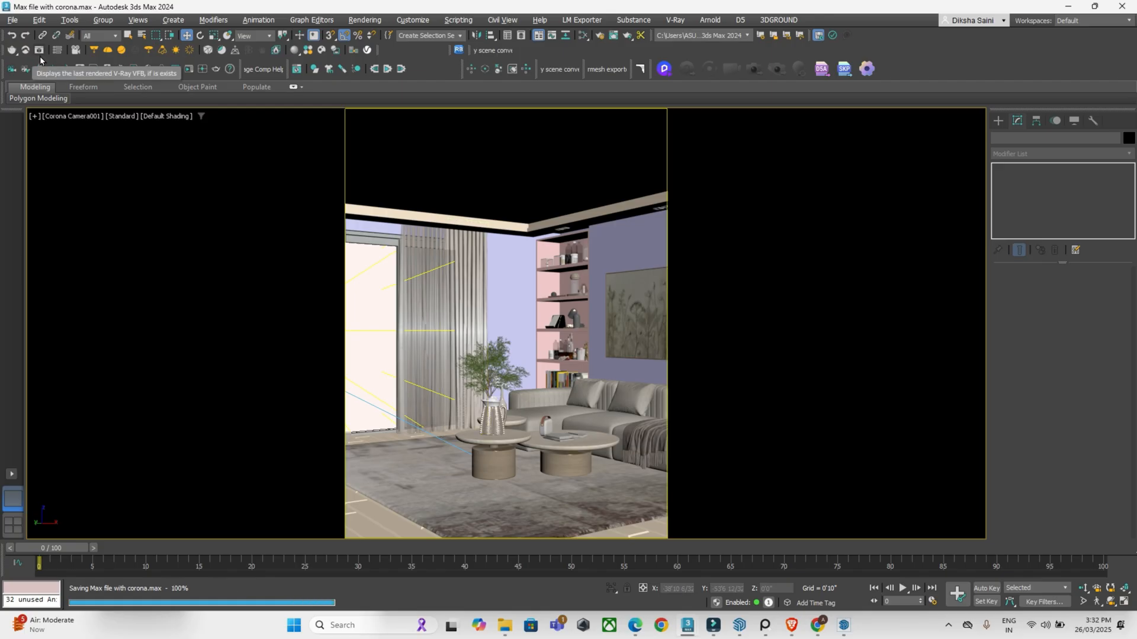
pyautogui.click(570, 218)
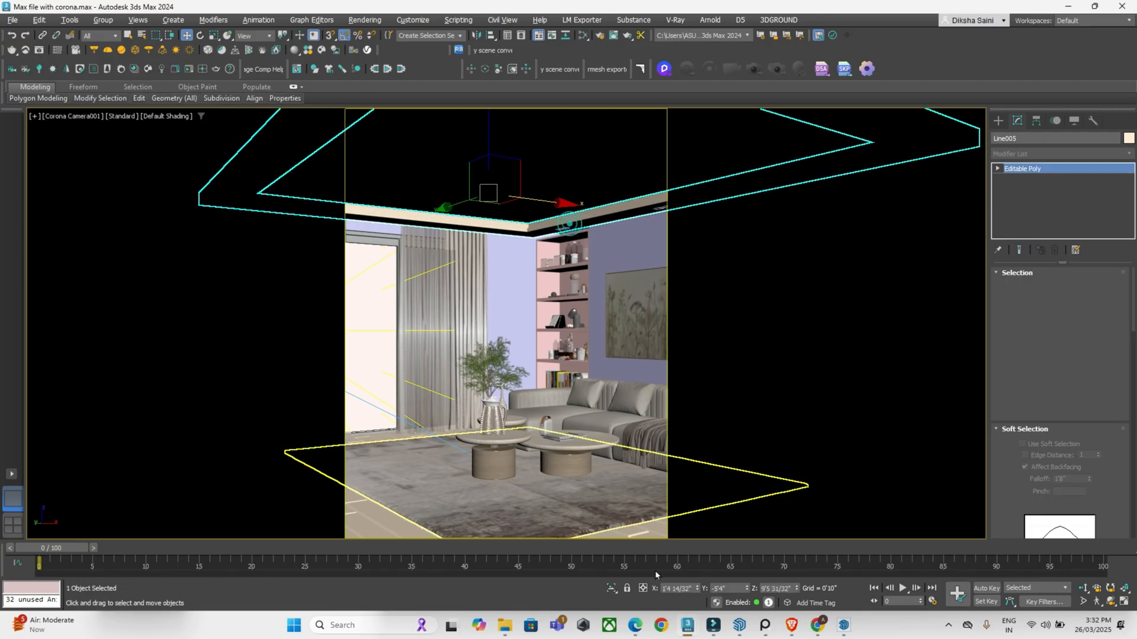
pyautogui.click(613, 589)
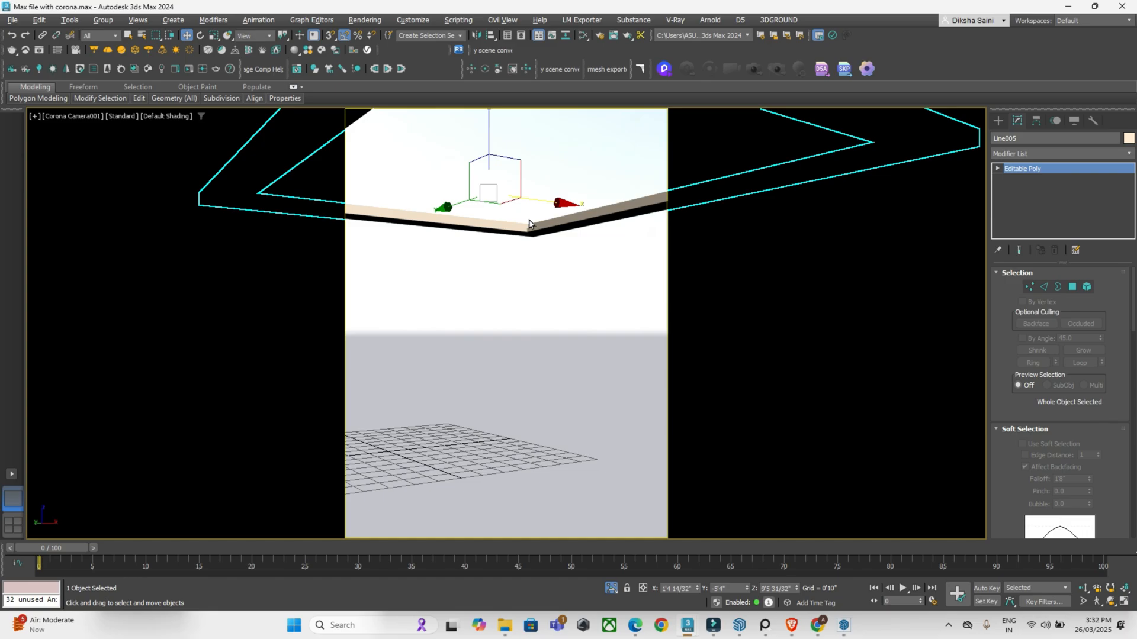
# Start creating a rectangular Corona light
pyautogui.click(998, 121)
pyautogui.click(1029, 140)
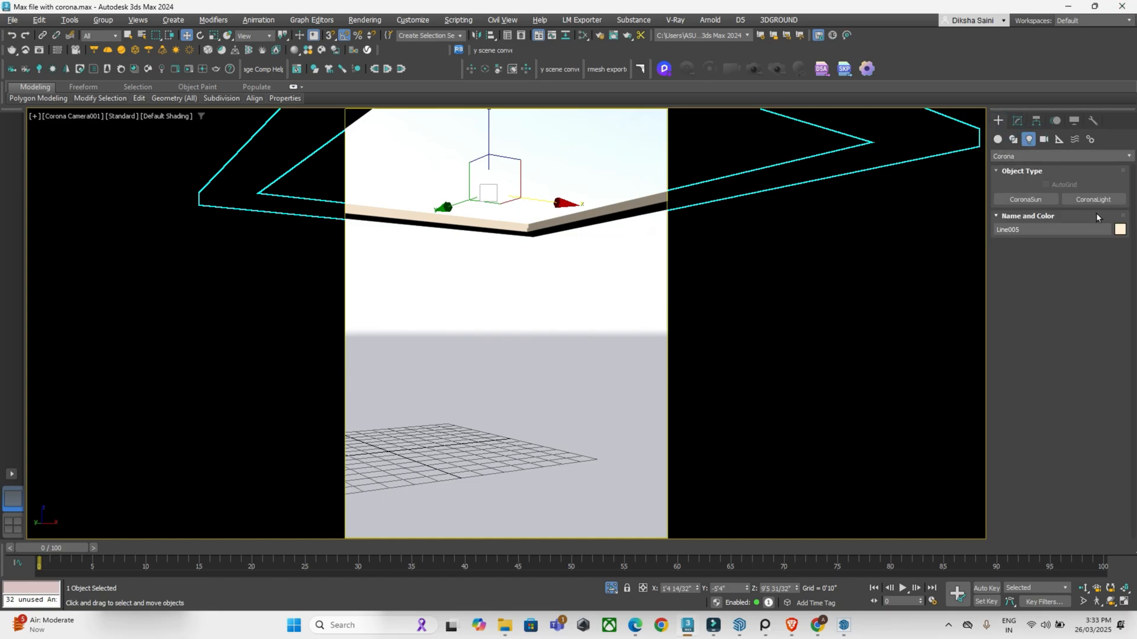
pyautogui.click(1093, 200)
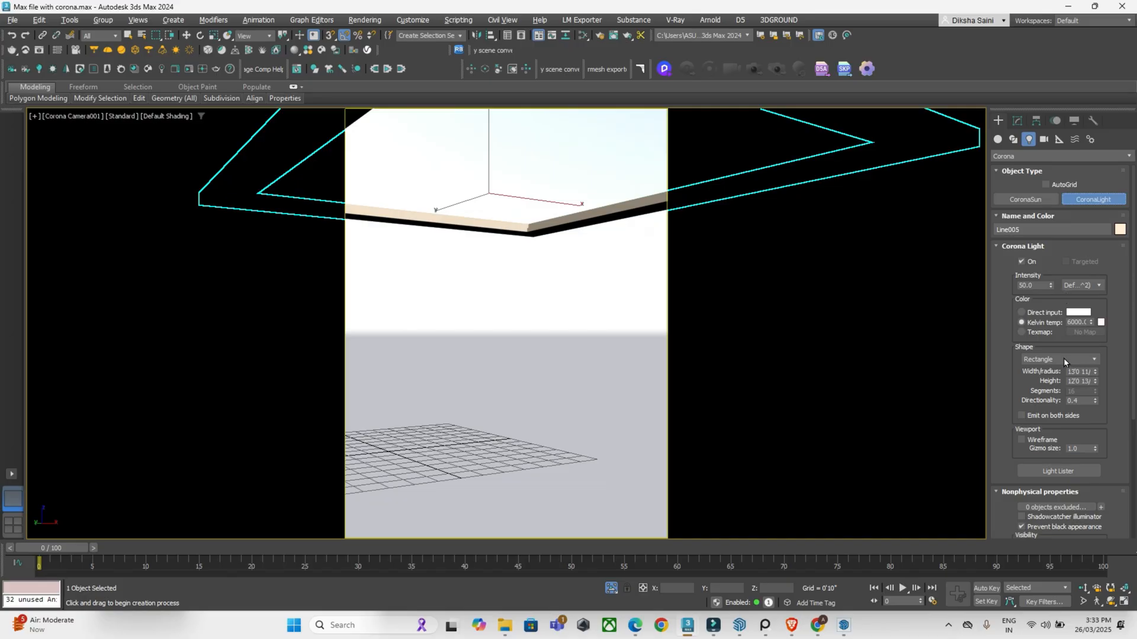
# Examine the isolated ceiling frame's corners and stepped cove profile from the top and in perspective
pyautogui.press('t')
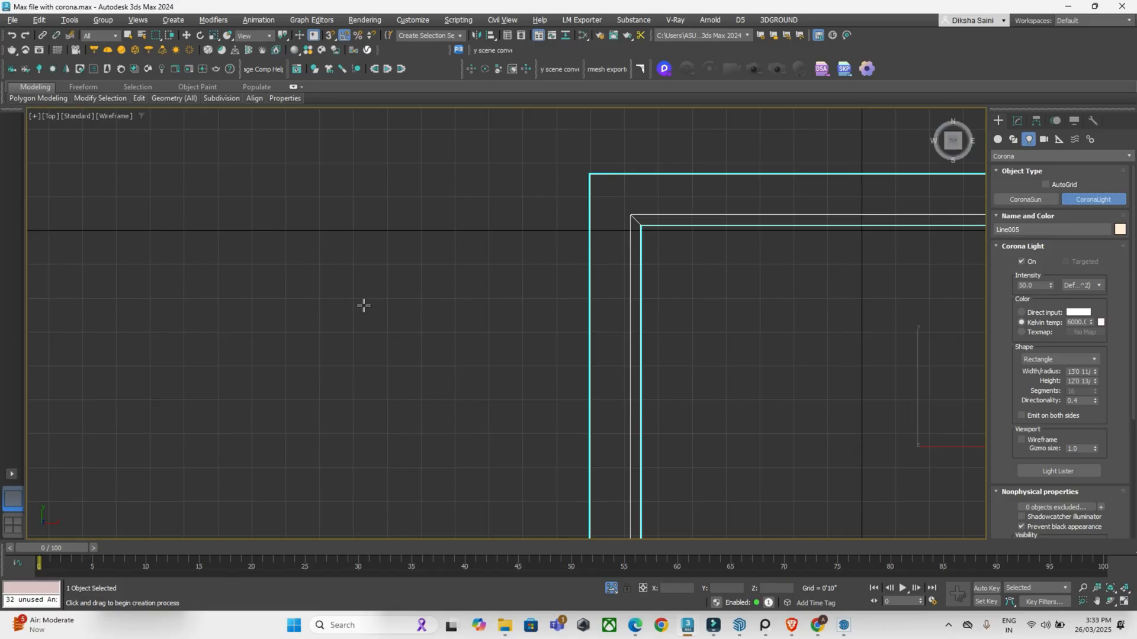
pyautogui.press('l')
pyautogui.keyDown('alt'); pyautogui.moveTo(484, 309); pyautogui.dragTo(420, 281, button='middle'); pyautogui.keyUp('alt')
pyautogui.scroll(5, 199, 275)
pyautogui.scroll(2, 198, 276)
pyautogui.keyDown('alt'); pyautogui.moveTo(199, 275); pyautogui.dragTo(245, 295, button='middle'); pyautogui.keyUp('alt')
pyautogui.press('p')
pyautogui.scroll(-5, 242, 257)
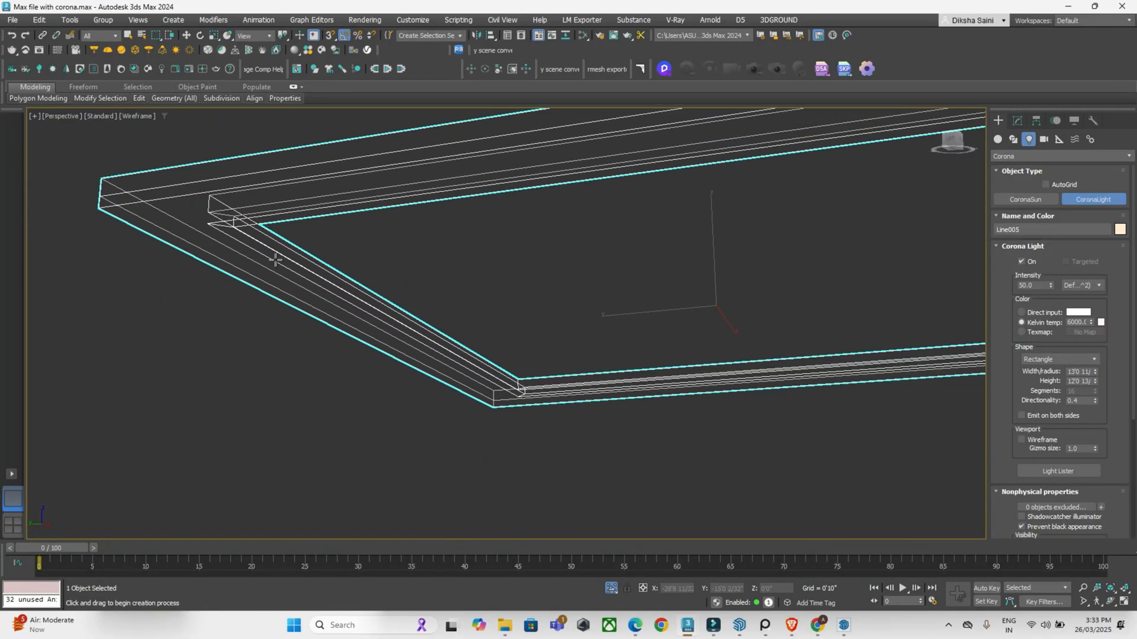
pyautogui.keyDown('alt'); pyautogui.moveTo(275, 254); pyautogui.dragTo(328, 264, button='middle'); pyautogui.keyUp('alt')
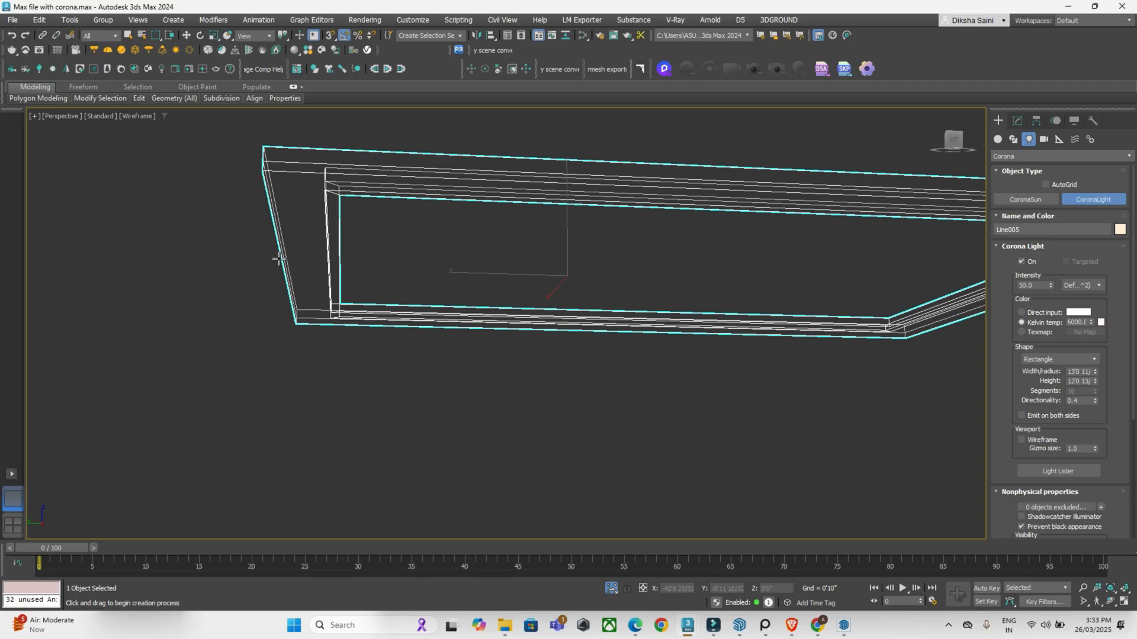
pyautogui.press('F3')
pyautogui.moveTo(353, 223)
pyautogui.keyDown('alt'); pyautogui.mouseDown(button='middle')
pyautogui.moveTo(347, 196)
pyautogui.moveTo(310, 205)
pyautogui.moveTo(308, 225)
pyautogui.moveTo(299, 203)
pyautogui.moveTo(274, 239)
pyautogui.moveTo(340, 300)
pyautogui.moveTo(245, 366)
pyautogui.mouseUp(button='middle'); pyautogui.keyUp('alt')
pyautogui.scroll(3, 440, 304)
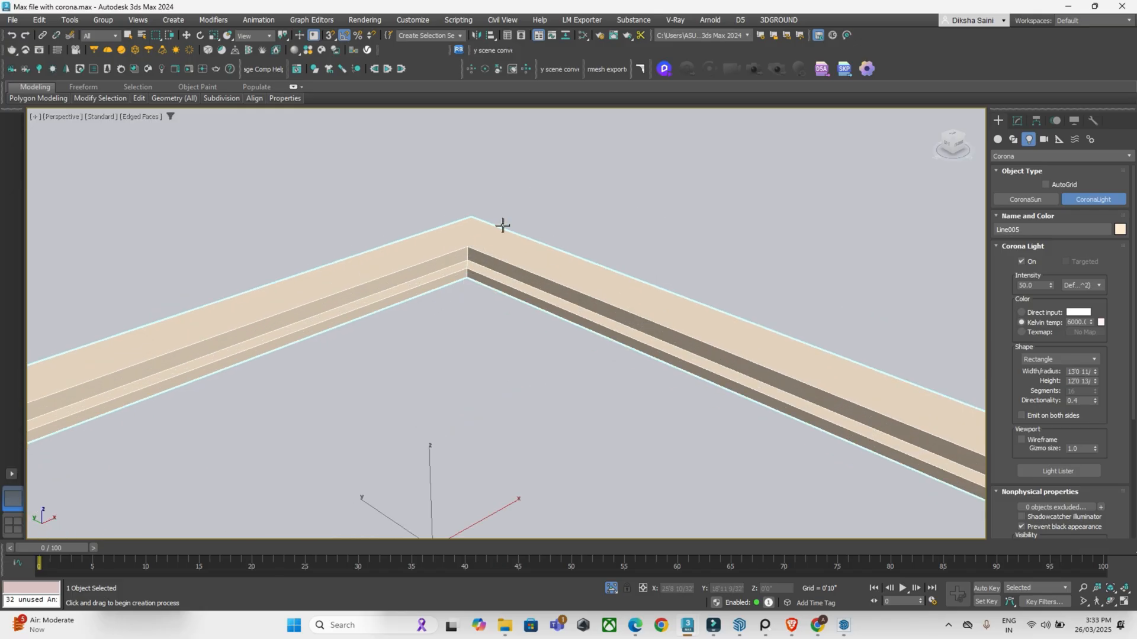
pyautogui.scroll(-3, 502, 225)
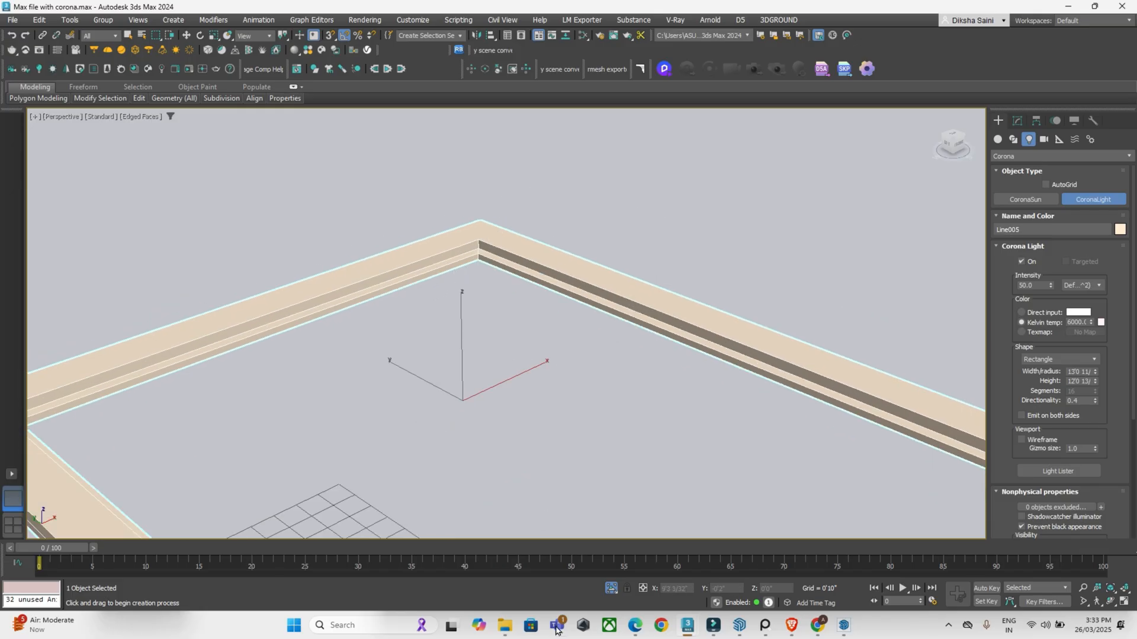
# Draw a rectangular Corona light strip about 12'9" wide and 3" high across the ceiling frame's cove in the front view
pyautogui.click(608, 592)
pyautogui.click(607, 594)
pyautogui.press('f')
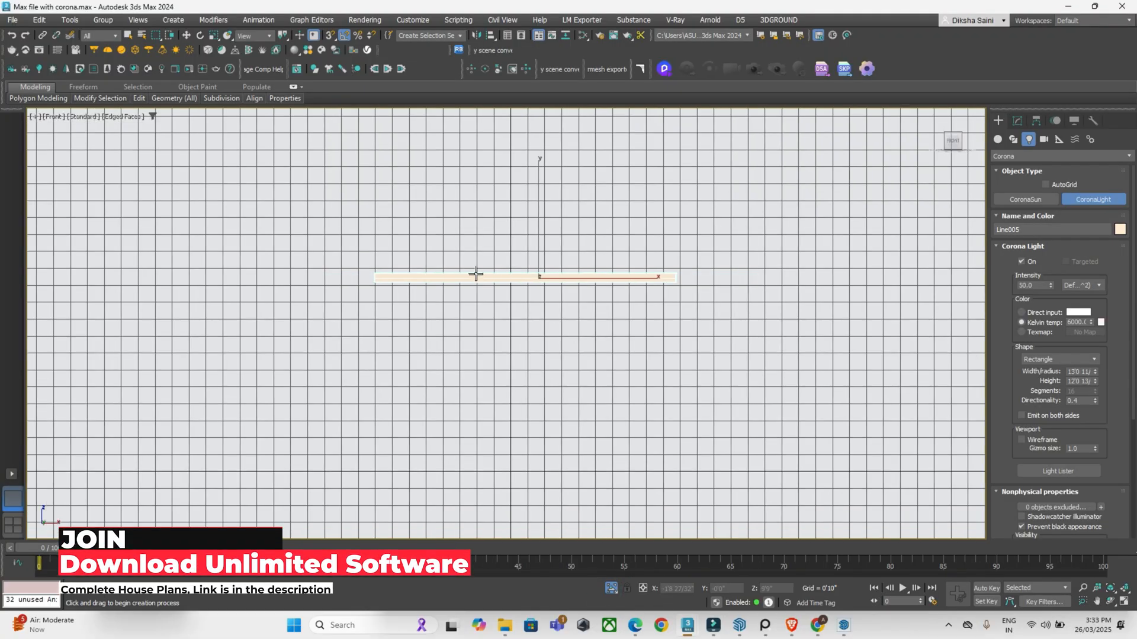
pyautogui.scroll(6, 414, 304)
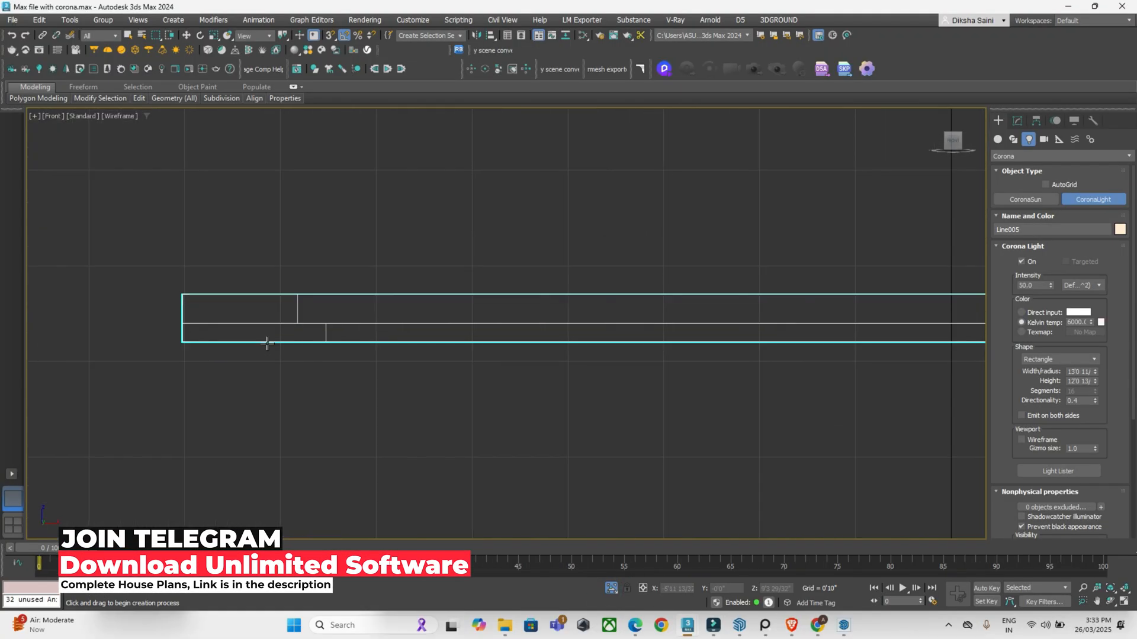
pyautogui.moveTo(311, 275); pyautogui.dragTo(638, 265)
pyautogui.scroll(-6, 161, 296)
pyautogui.scroll(3, 696, 331)
pyautogui.scroll(6, 760, 272)
pyautogui.scroll(-5, 616, 254)
# Move the light strip along Y in the top view onto the cove ledge of the frame's lower side
pyautogui.press('t')
pyautogui.scroll(4, 656, 297)
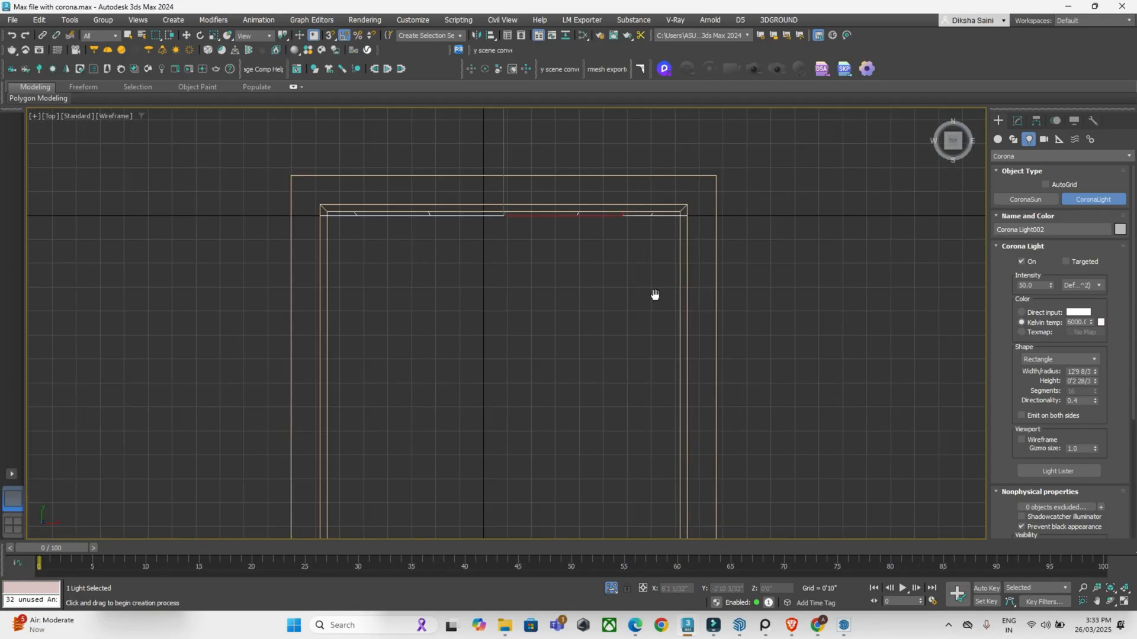
pyautogui.press('w')
pyautogui.scroll(-2, 623, 259)
pyautogui.moveTo(583, 171); pyautogui.dragTo(583, 338)
pyautogui.scroll(5, 583, 338)
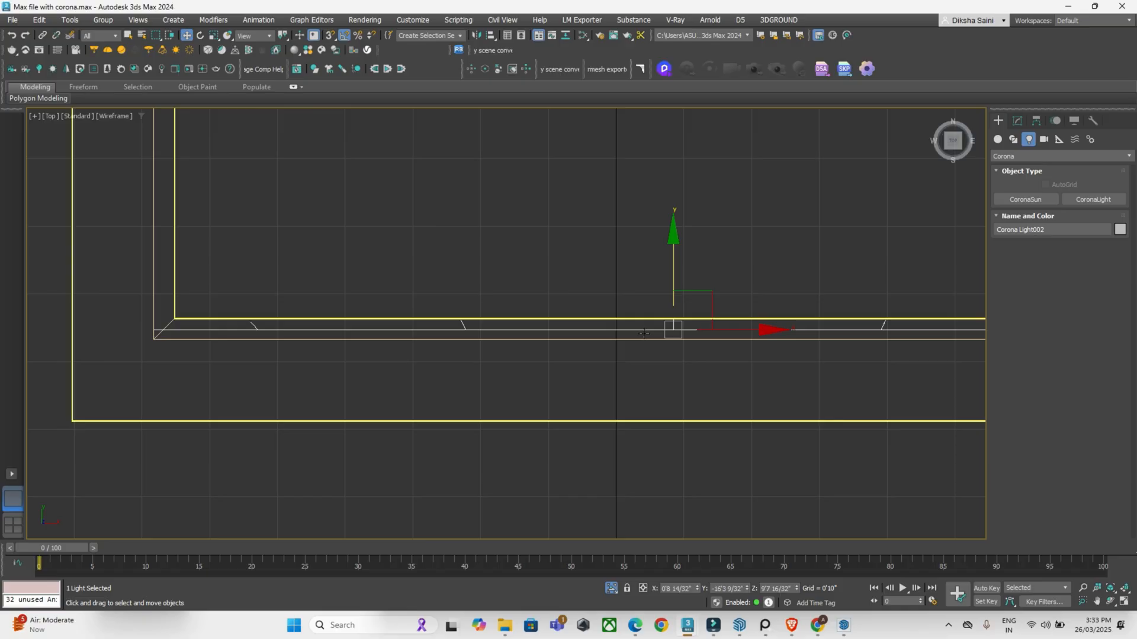
pyautogui.moveTo(671, 290); pyautogui.dragTo(670, 301)
pyautogui.scroll(-5, 671, 300)
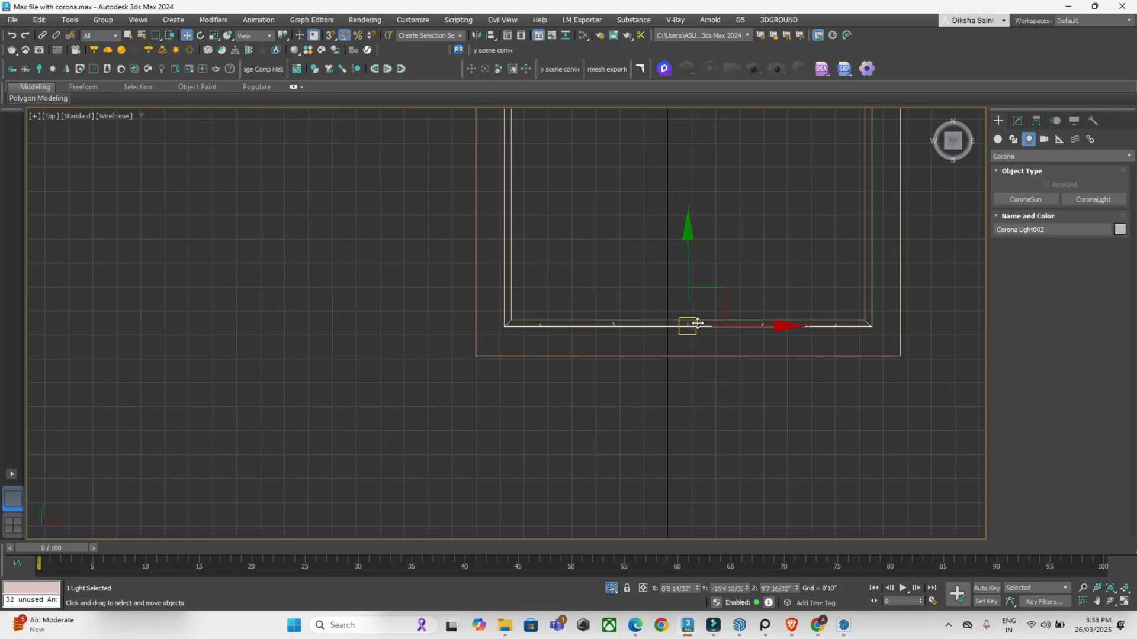
# Limit object selection to Lights and reselect the light strip on the frame's lower side
pyautogui.click(586, 314)
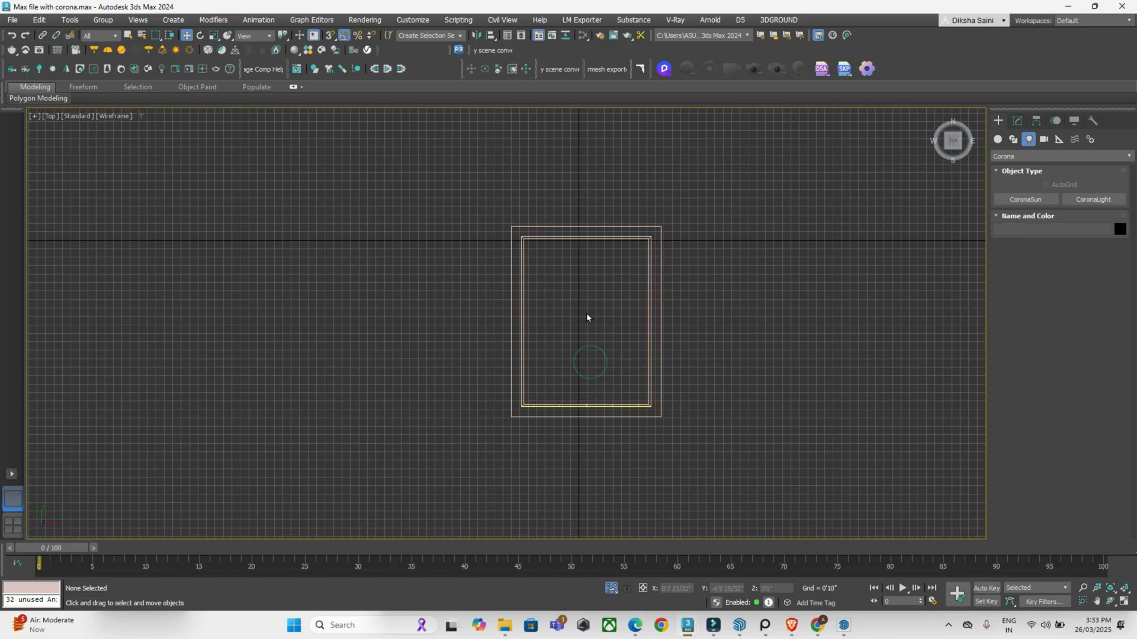
pyautogui.scroll(6, 521, 403)
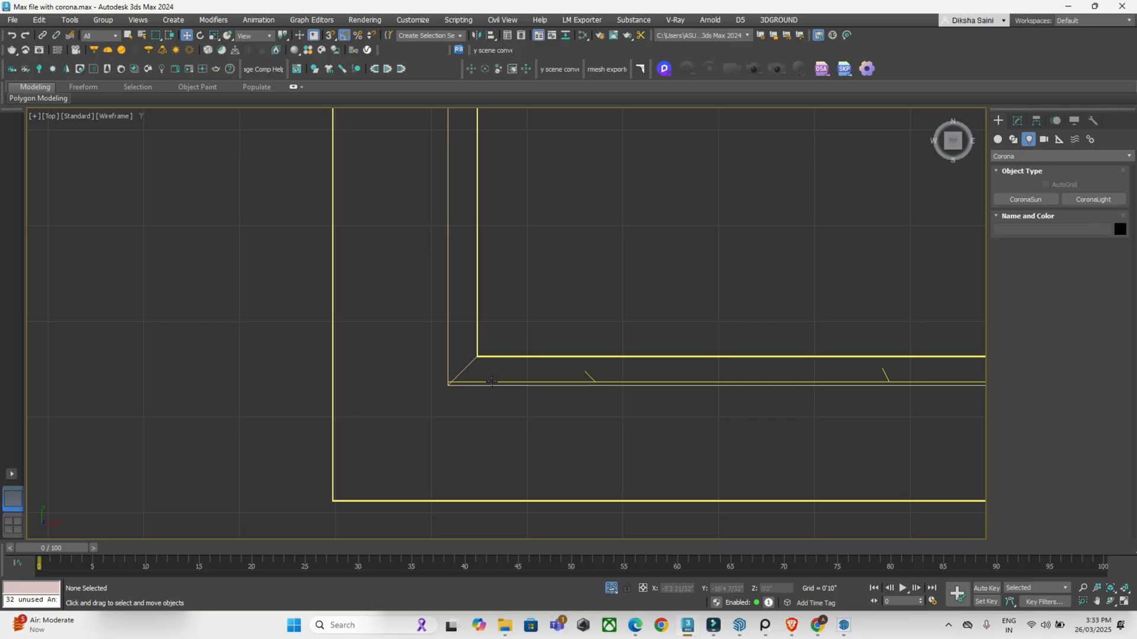
pyautogui.click(488, 382)
pyautogui.scroll(3, 484, 381)
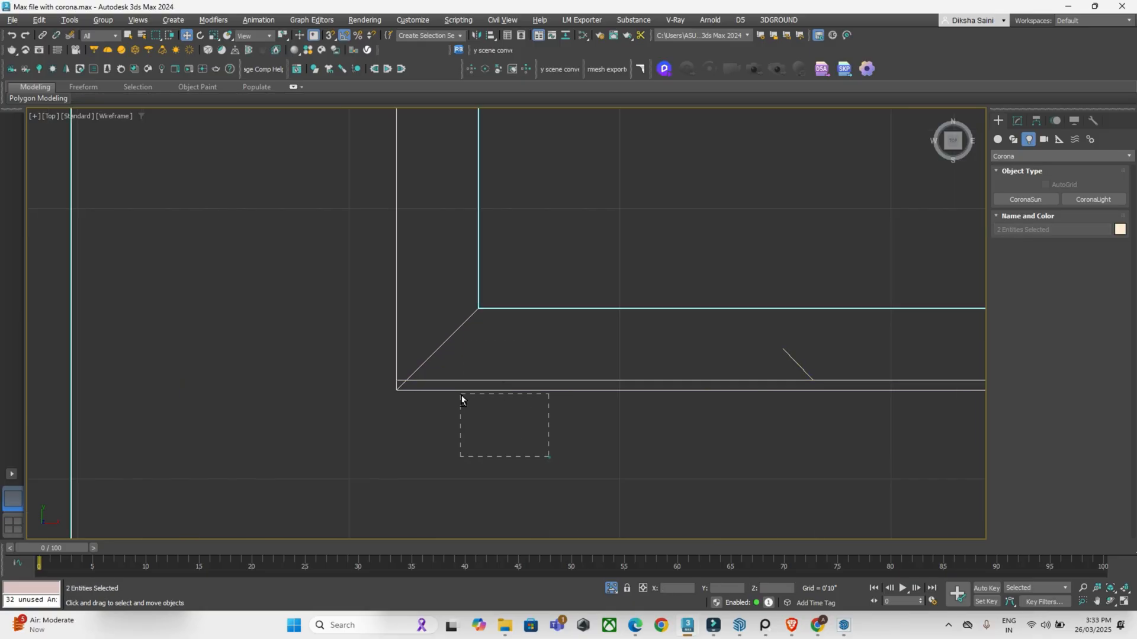
pyautogui.moveTo(461, 399); pyautogui.dragTo(452, 397)
pyautogui.moveTo(459, 254); pyautogui.dragTo(457, 258)
pyautogui.scroll(-4, 449, 329)
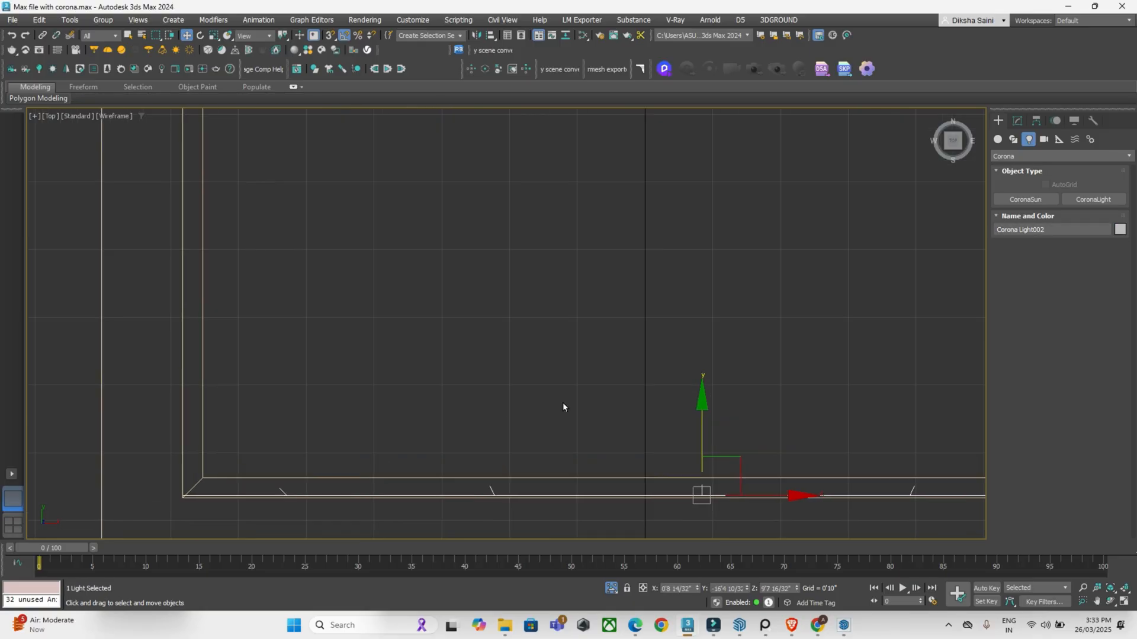
pyautogui.press('Delete')
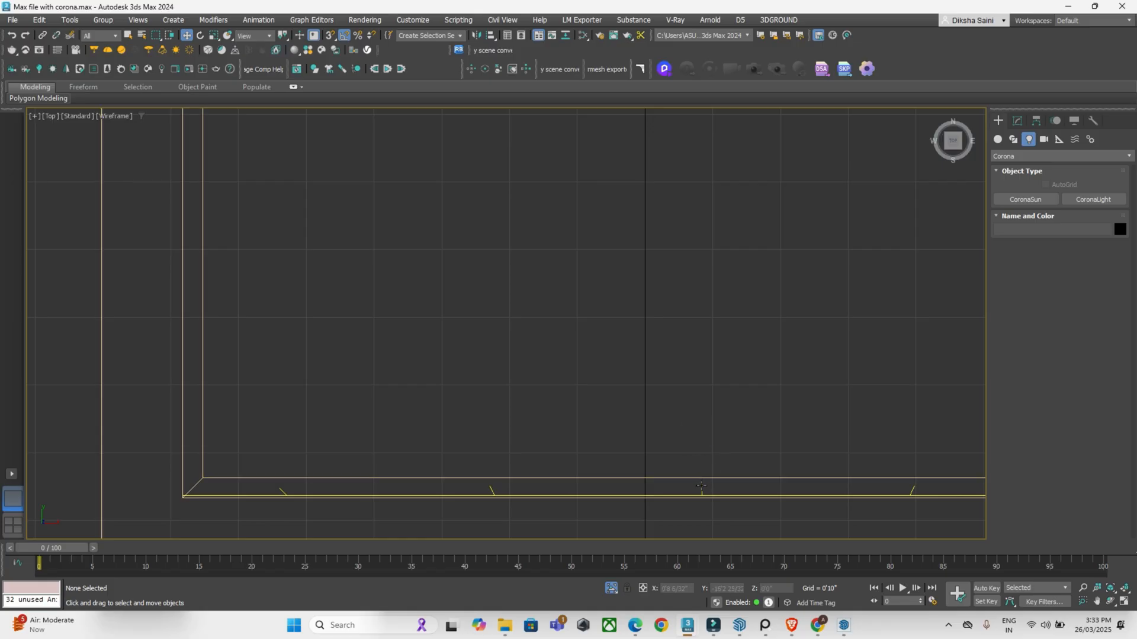
pyautogui.click(115, 39)
pyautogui.click(92, 73)
pyautogui.hotkey('ctrl', 'z')
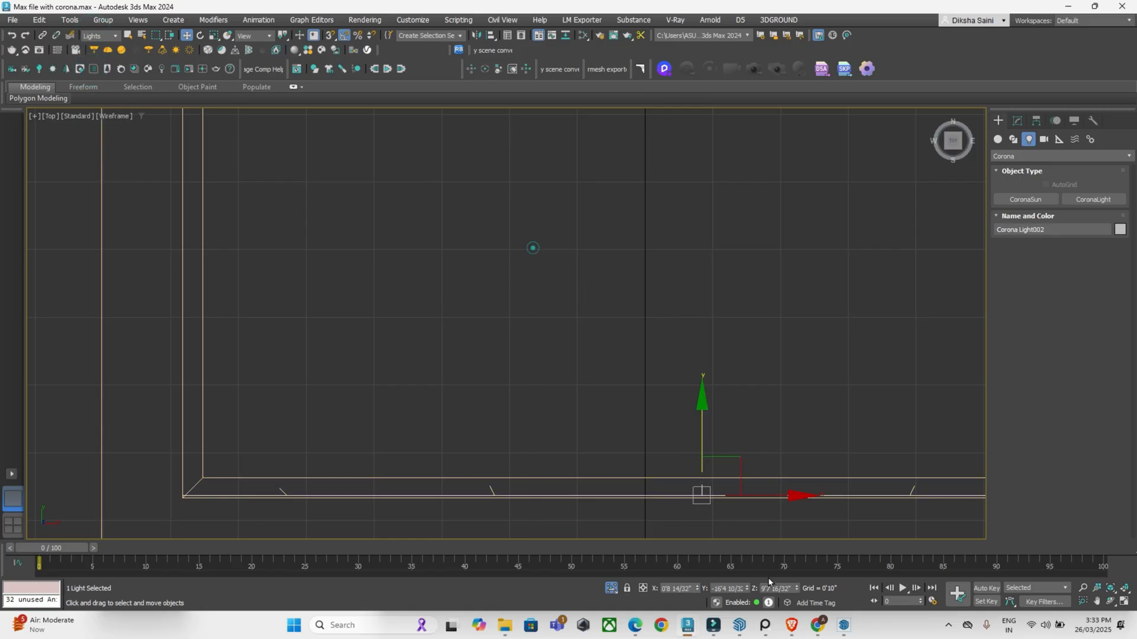
# Clone the light strip as one instance toward the frame's middle and rotate the clone 180 degrees
pyautogui.scroll(-4, 731, 445)
pyautogui.keyDown('shift'); pyautogui.moveTo(719, 431); pyautogui.dragTo(713, 187); pyautogui.keyUp('shift')
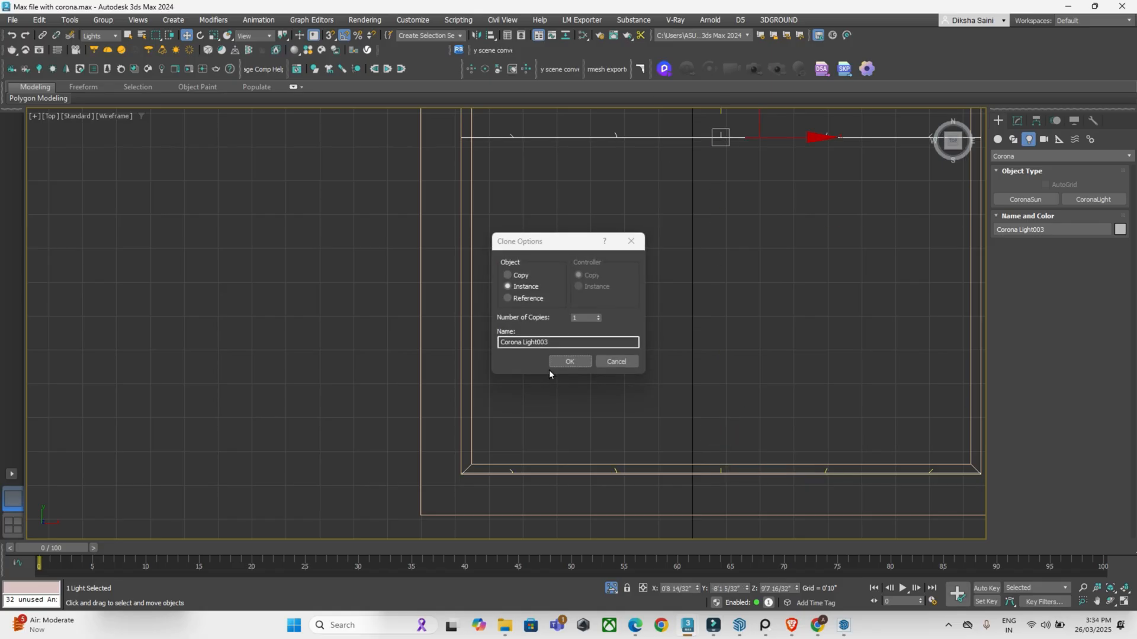
pyautogui.click(572, 357)
pyautogui.scroll(-3, 564, 440)
pyautogui.moveTo(561, 331); pyautogui.dragTo(573, 254, button='middle')
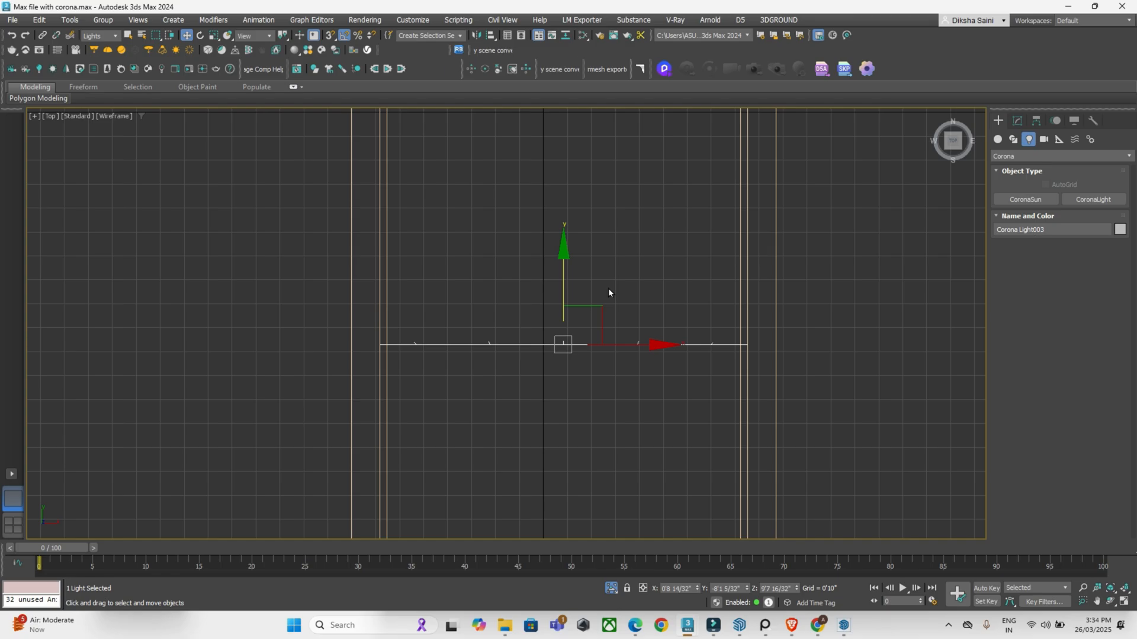
pyautogui.press('e')
pyautogui.moveTo(639, 254); pyautogui.dragTo(711, 351)
pyautogui.press('w')
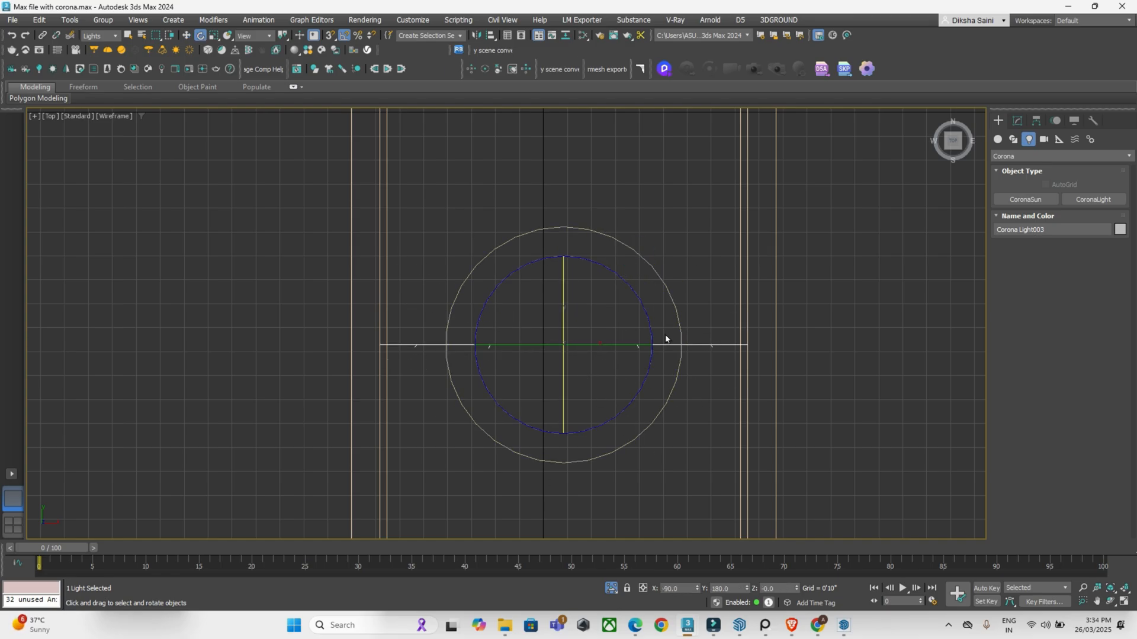
# Move the rotated light strip along Y onto the cove ledge of the frame's upper side
pyautogui.scroll(2, 668, 433)
pyautogui.moveTo(599, 426); pyautogui.dragTo(553, 86)
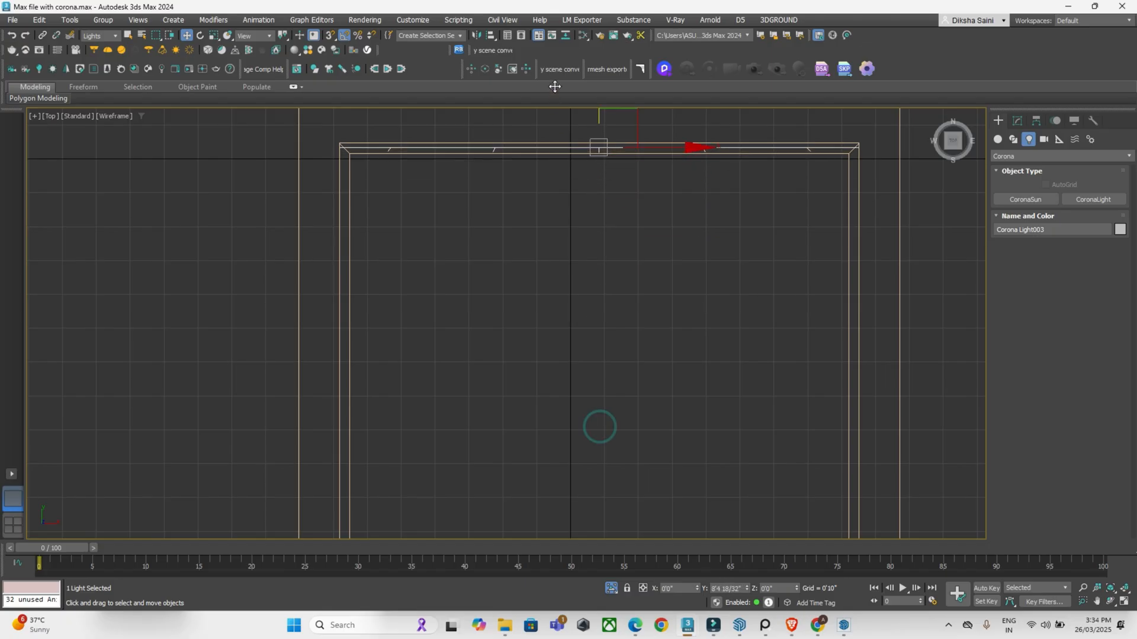
pyautogui.moveTo(588, 156); pyautogui.dragTo(575, 257, button='middle')
pyautogui.scroll(3, 646, 239)
pyautogui.scroll(-5, 618, 229)
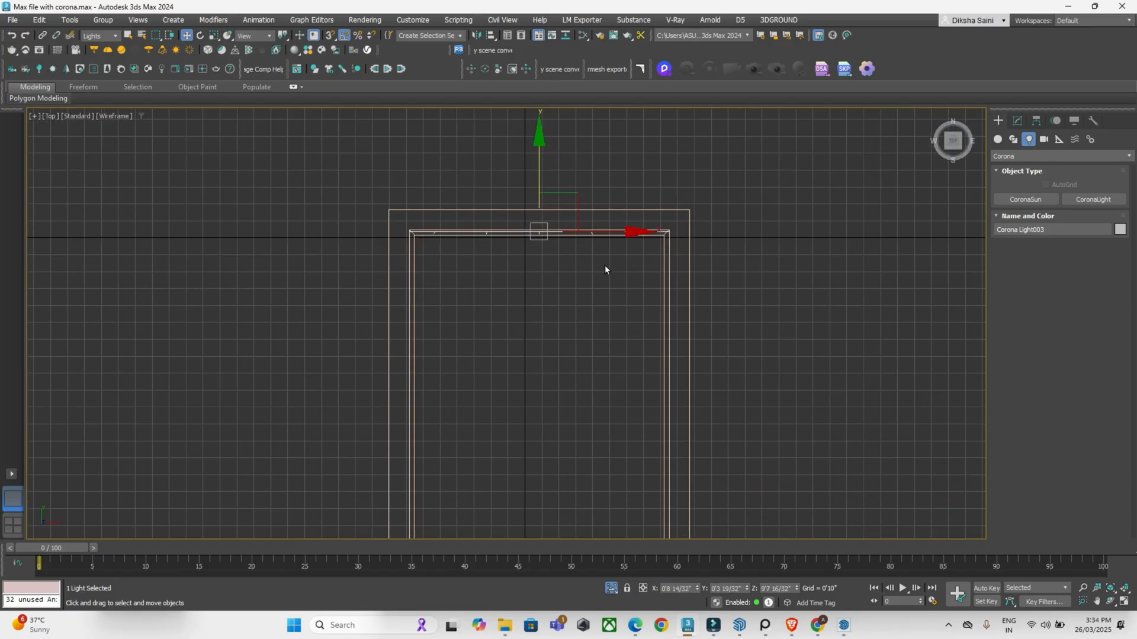
# Clone the upper light strip as an independent copy rotated 90 degrees
pyautogui.press('e')
pyautogui.keyDown('shift'); pyautogui.moveTo(641, 171); pyautogui.dragTo(616, 118); pyautogui.keyUp('shift')
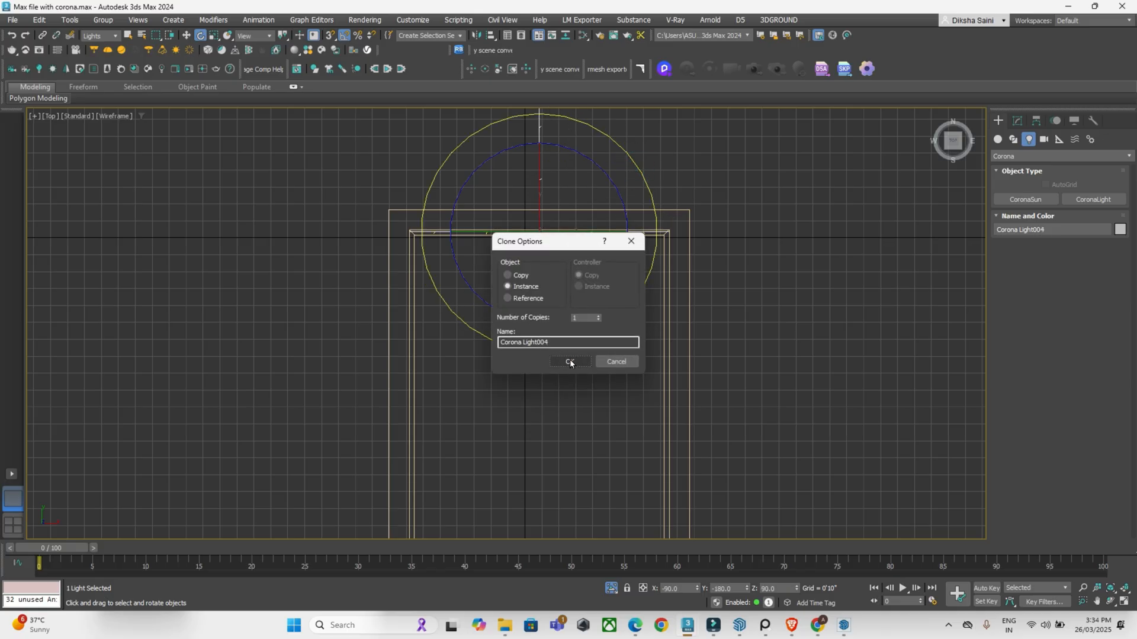
pyautogui.click(524, 277)
pyautogui.click(568, 360)
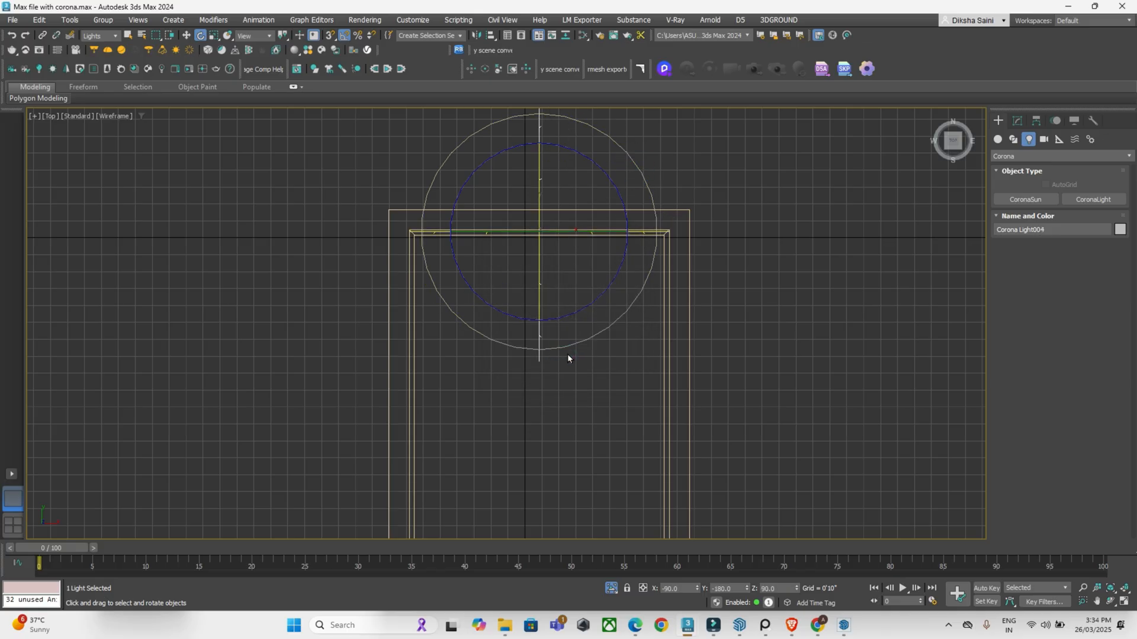
# Move the vertical light strip along Y and snap it to the midpoint of the ceiling frame's length
pyautogui.scroll(-5, 567, 353)
pyautogui.press('w')
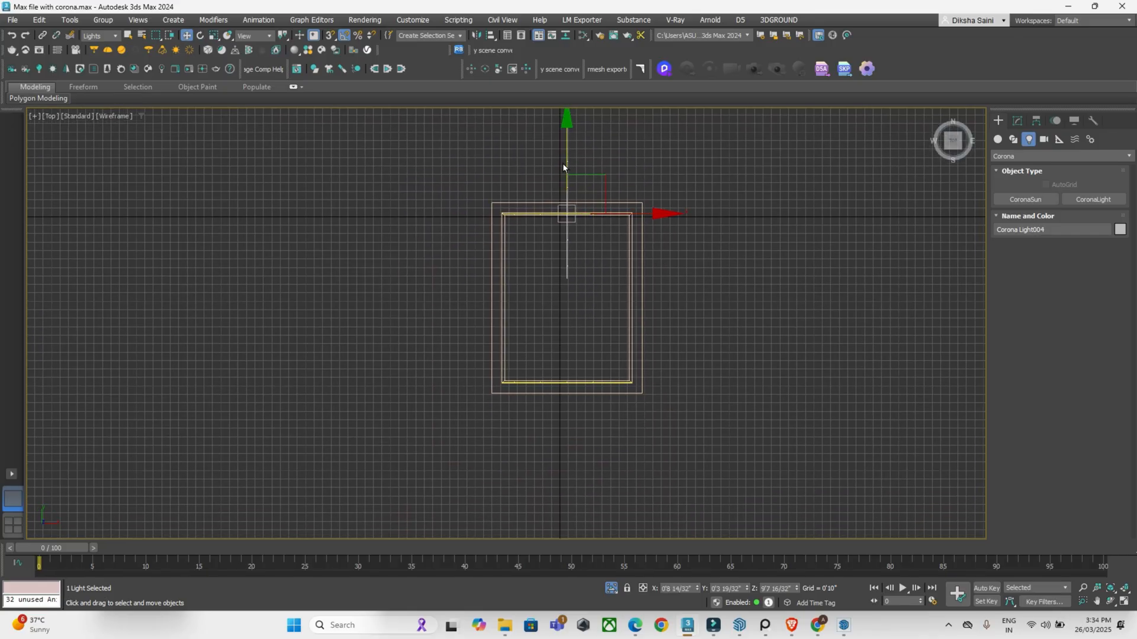
pyautogui.click(563, 157)
pyautogui.click(566, 157)
pyautogui.moveTo(569, 160); pyautogui.dragTo(544, 244)
pyautogui.scroll(3, 592, 246)
pyautogui.press('s')
# Lengthen the vertical light strip to a width of about 16'4" so it spans the ceiling frame's cove
pyautogui.click(1017, 120)
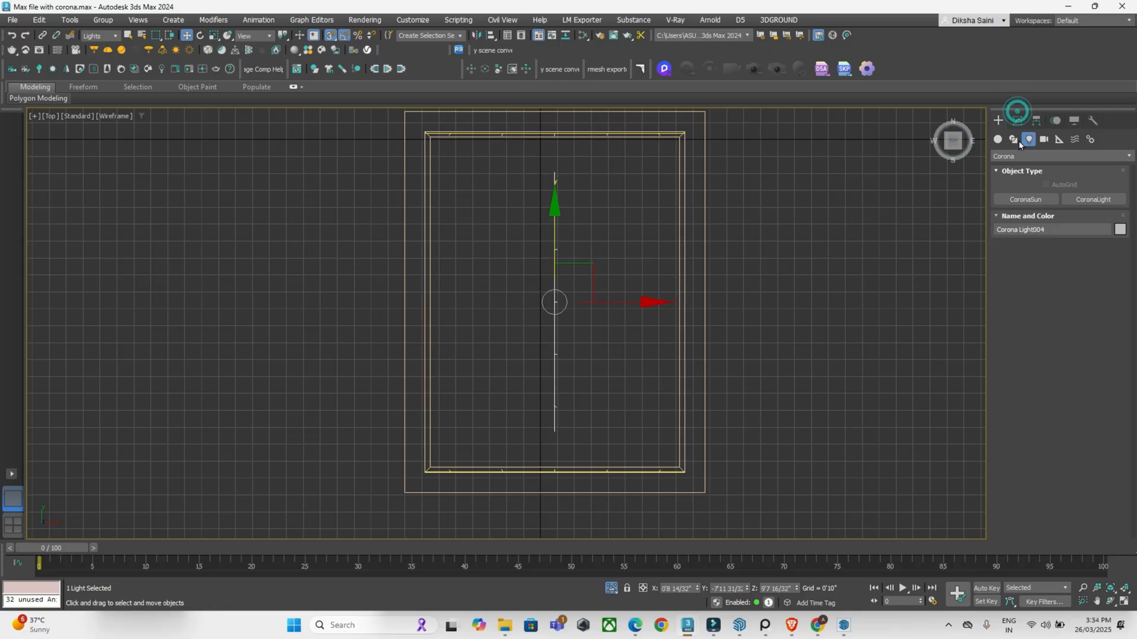
pyautogui.scroll(2, 624, 375)
pyautogui.scroll(-2, 764, 312)
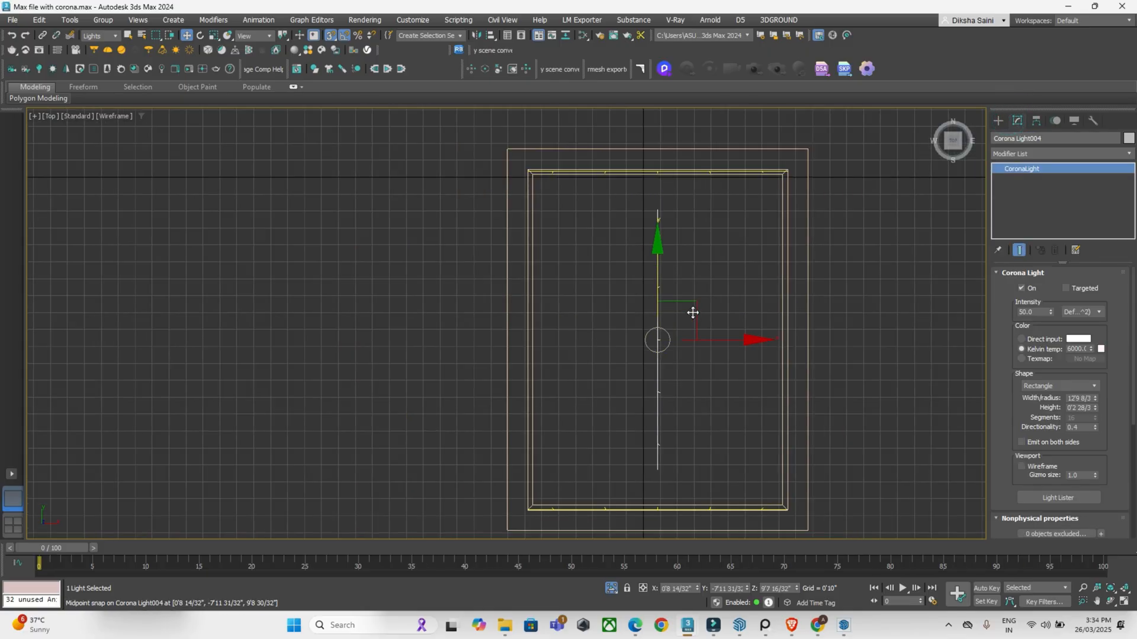
pyautogui.moveTo(1096, 396); pyautogui.dragTo(1092, 379)
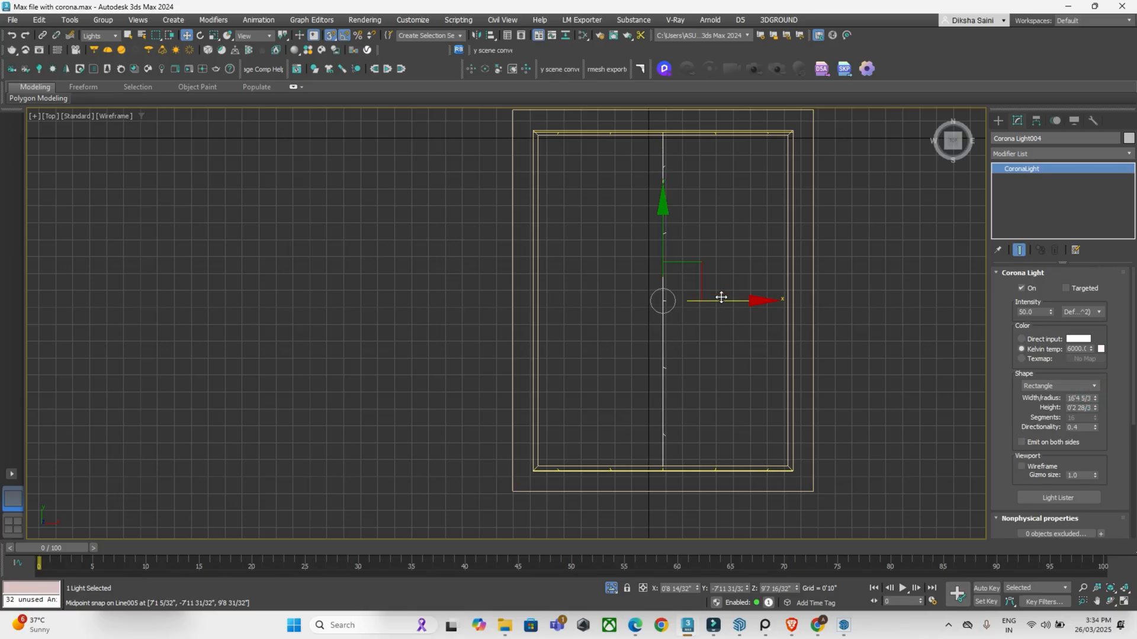
# Move the vertical light strip along X onto the cove ledge of the frame's left side
pyautogui.moveTo(721, 298); pyautogui.dragTo(594, 278)
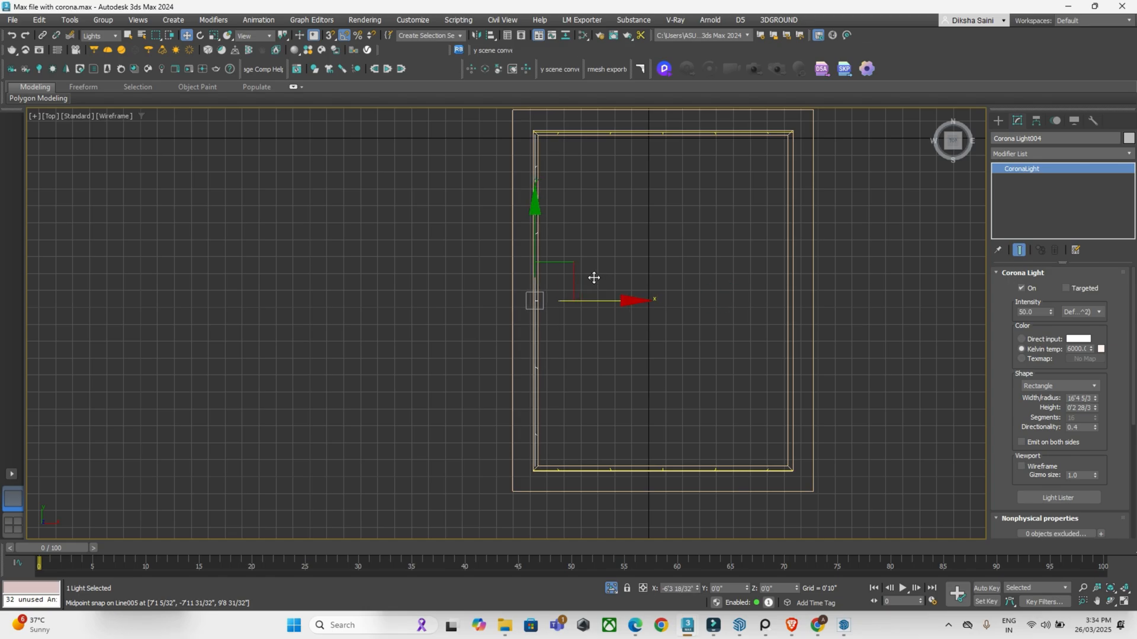
pyautogui.scroll(5, 615, 397)
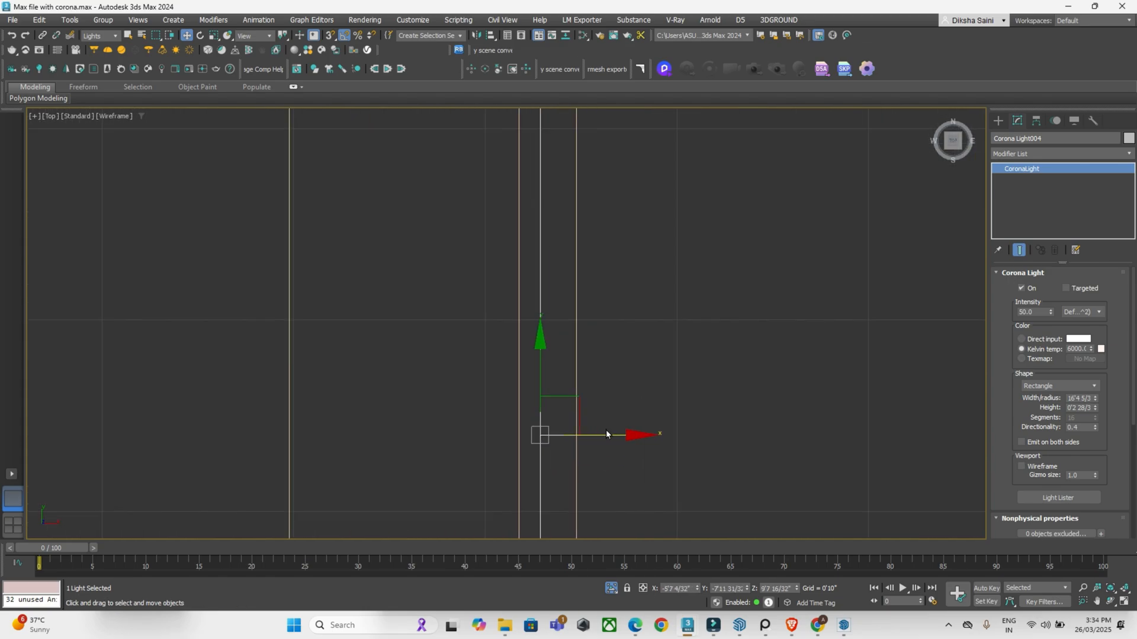
pyautogui.moveTo(605, 434); pyautogui.dragTo(594, 436)
pyautogui.scroll(-5, 594, 437)
pyautogui.moveTo(593, 436); pyautogui.dragTo(446, 354, button='middle')
pyautogui.scroll(-4, 446, 354)
pyautogui.moveTo(518, 375); pyautogui.dragTo(436, 360, button='middle')
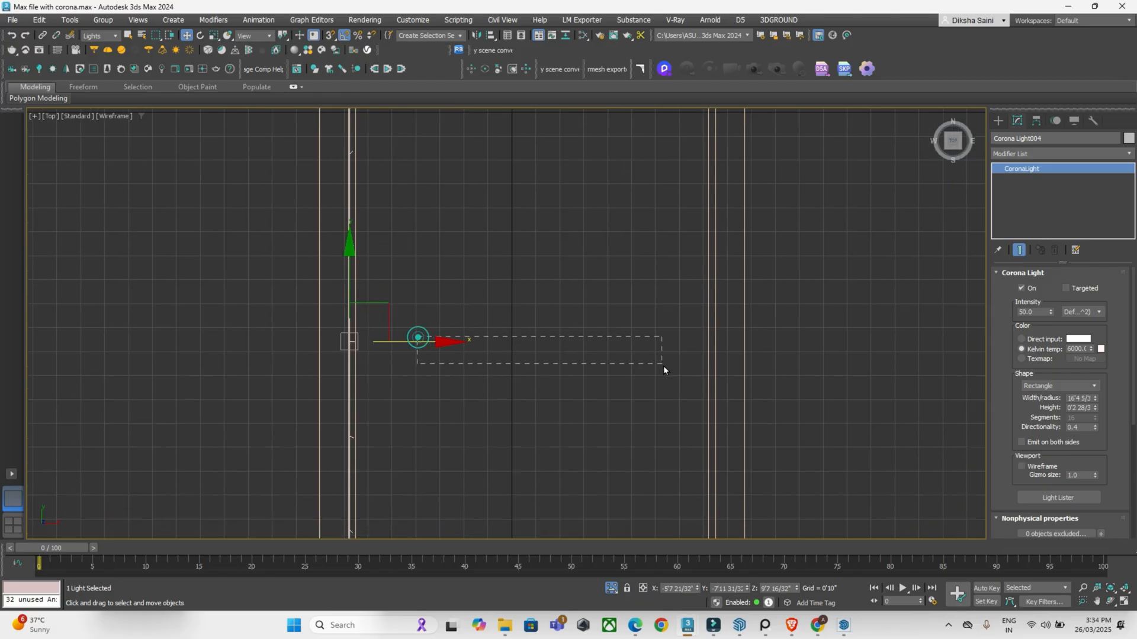
# Clone the vertical light strip as one instance toward the ceiling frame's right side and rotate it to face the opposite way
pyautogui.press('Delete')
pyautogui.click(377, 349)
pyautogui.keyDown('shift'); pyautogui.moveTo(393, 344); pyautogui.dragTo(638, 365); pyautogui.keyUp('shift')
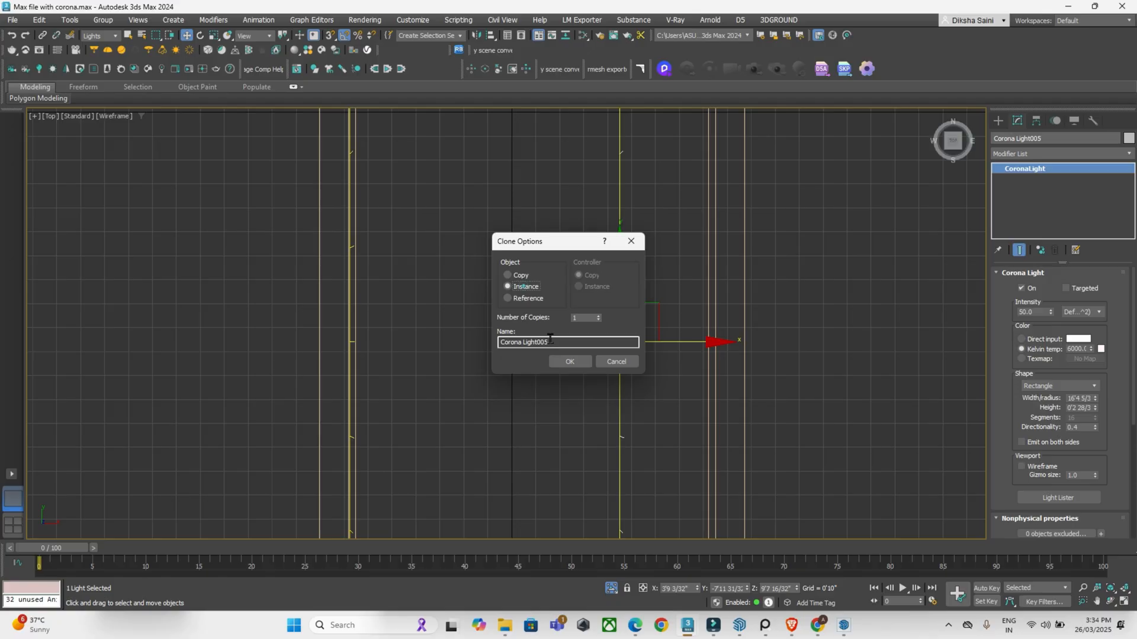
pyautogui.click(560, 364)
pyautogui.press('e')
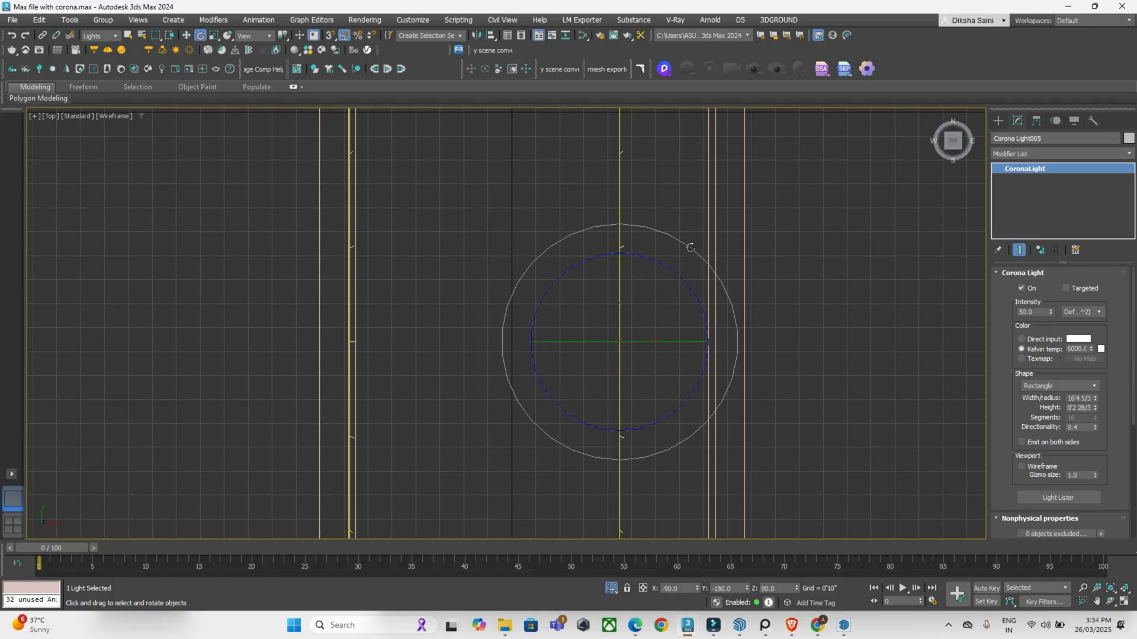
pyautogui.moveTo(690, 248); pyautogui.dragTo(797, 274)
pyautogui.press('w')
# Move the cloned vertical light strip along X onto the cove ledge of the frame's right side
pyautogui.scroll(5, 681, 326)
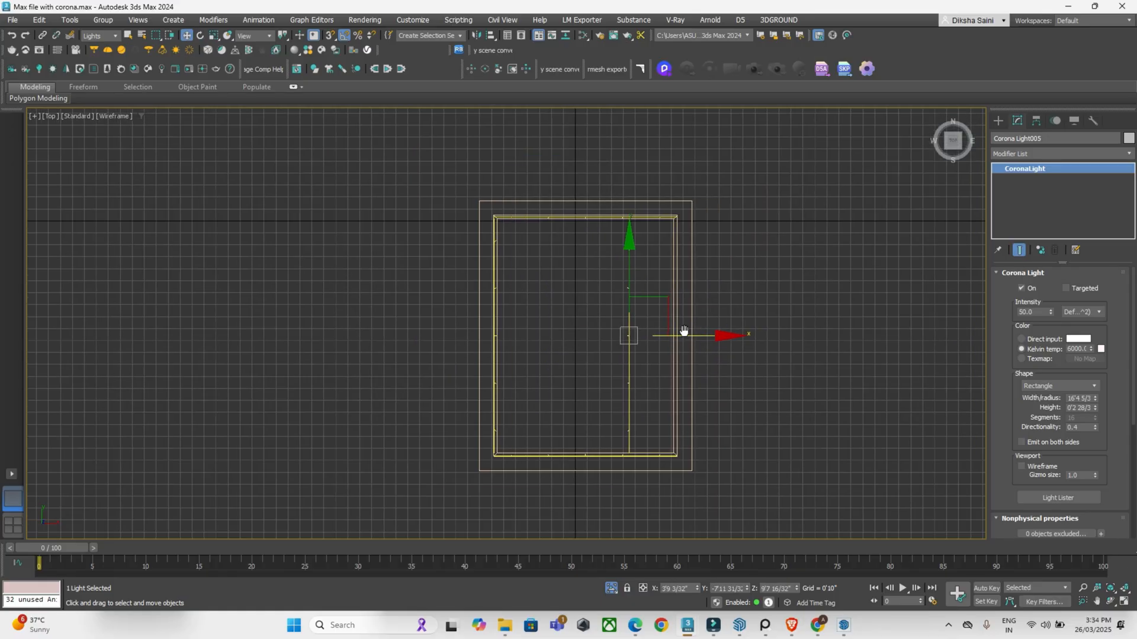
pyautogui.moveTo(590, 326); pyautogui.dragTo(712, 321)
pyautogui.scroll(4, 667, 324)
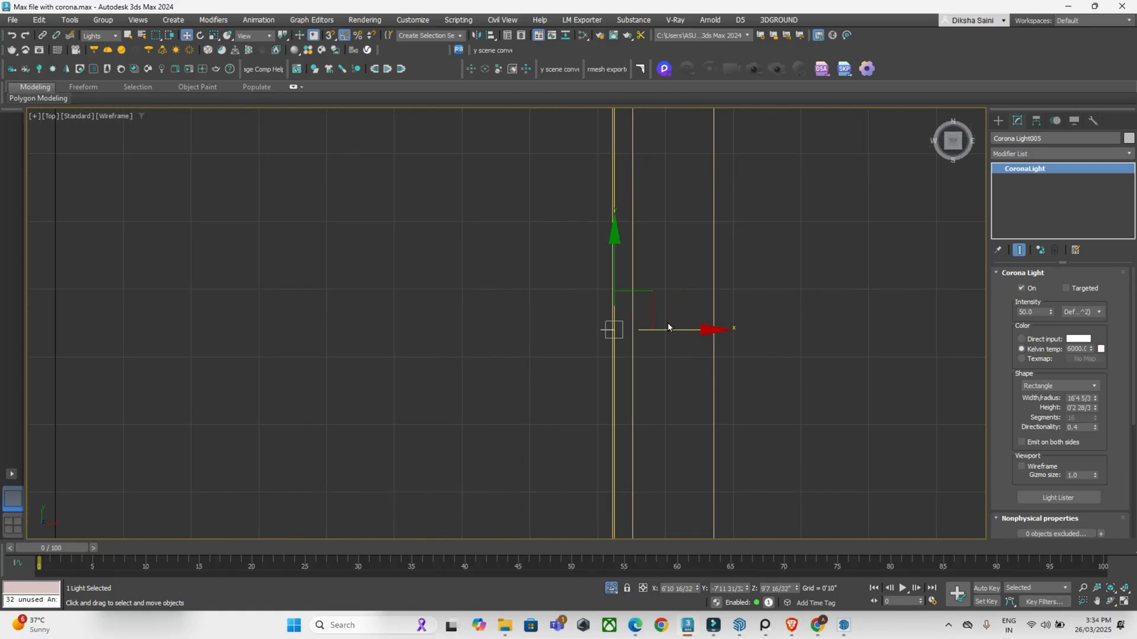
pyautogui.moveTo(642, 335); pyautogui.dragTo(674, 340)
pyautogui.scroll(-2, 689, 332)
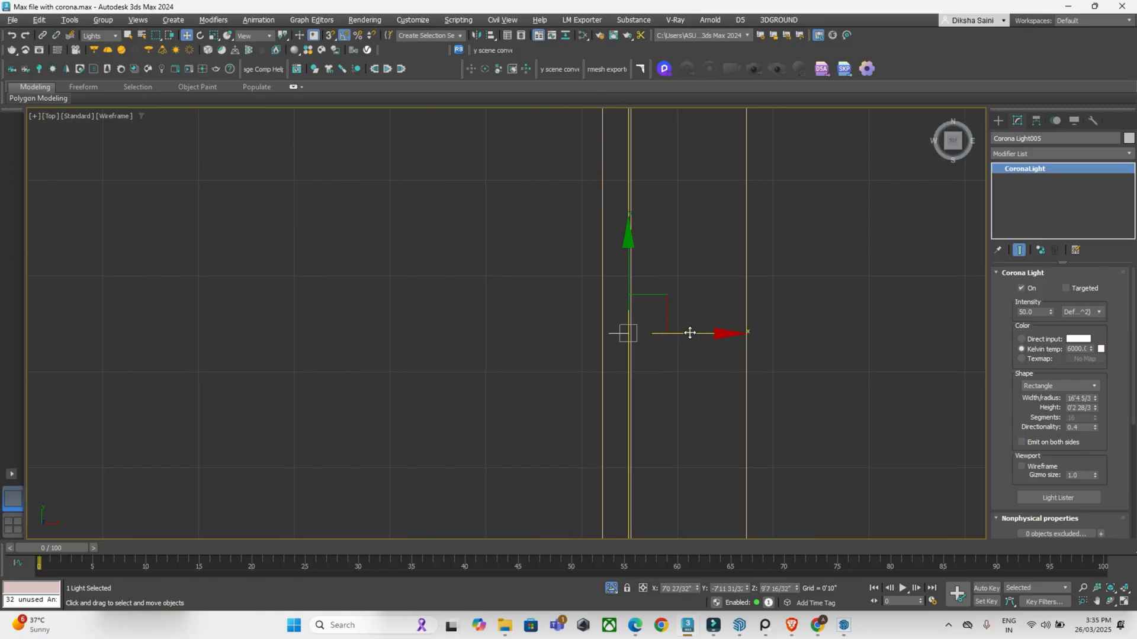
# Lengthen the long-side light strips to a width of about 16'6" to close the gap at the cove corner
pyautogui.hotkey('alt', 'w')
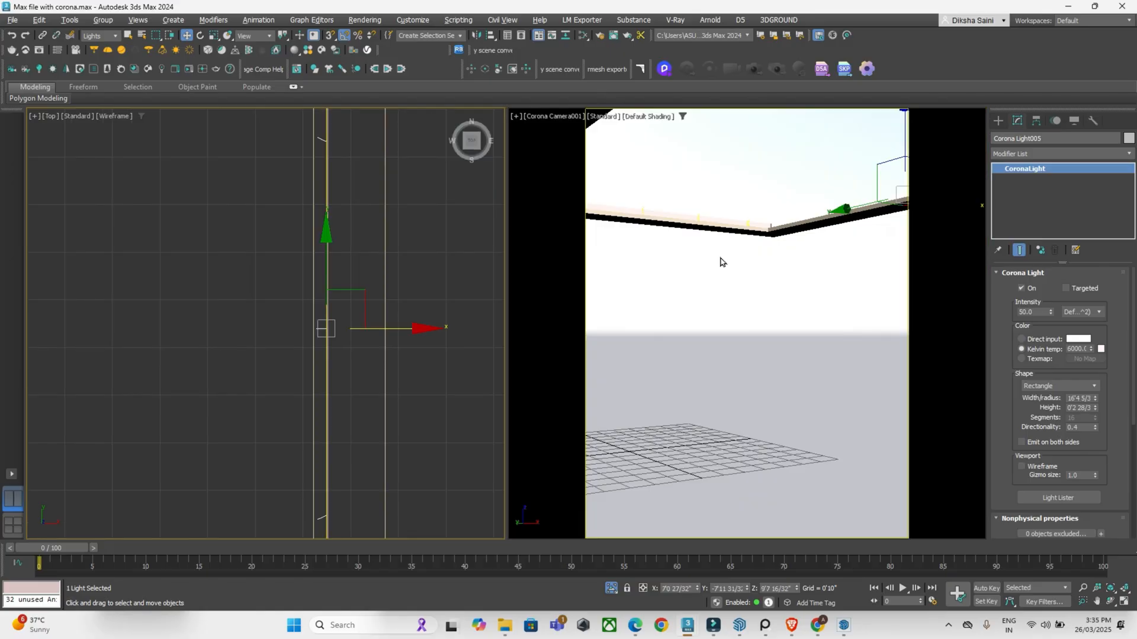
pyautogui.hotkey('alt', 'w')
pyautogui.scroll(-5, 606, 274)
pyautogui.keyDown('alt'); pyautogui.moveTo(606, 277); pyautogui.dragTo(678, 270, button='middle'); pyautogui.keyUp('alt')
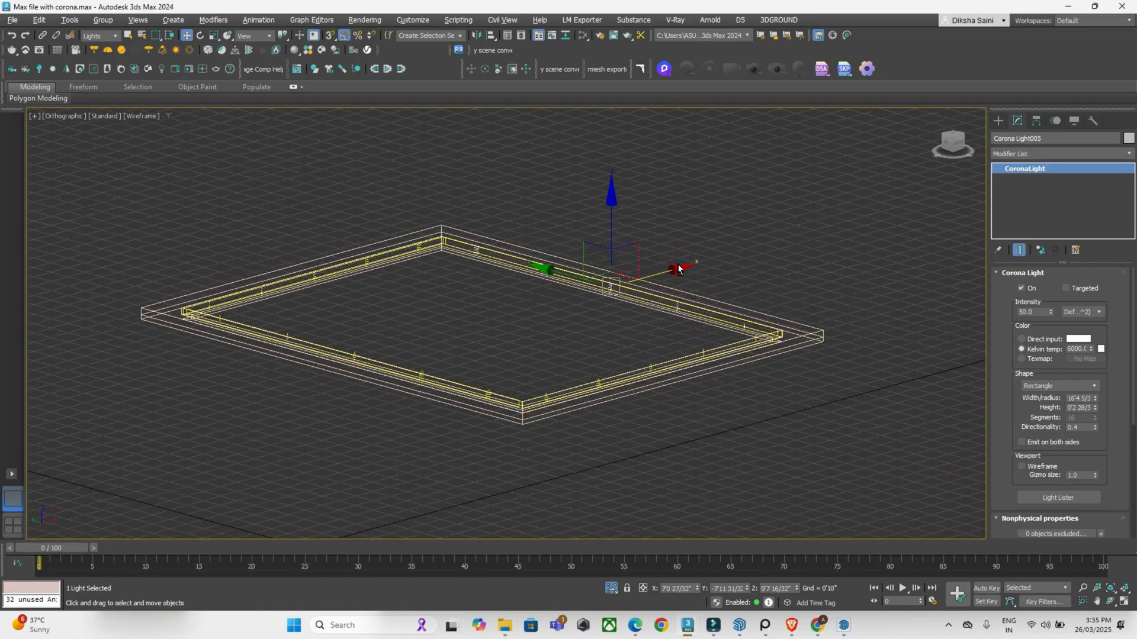
pyautogui.press('p')
pyautogui.scroll(4, 704, 300)
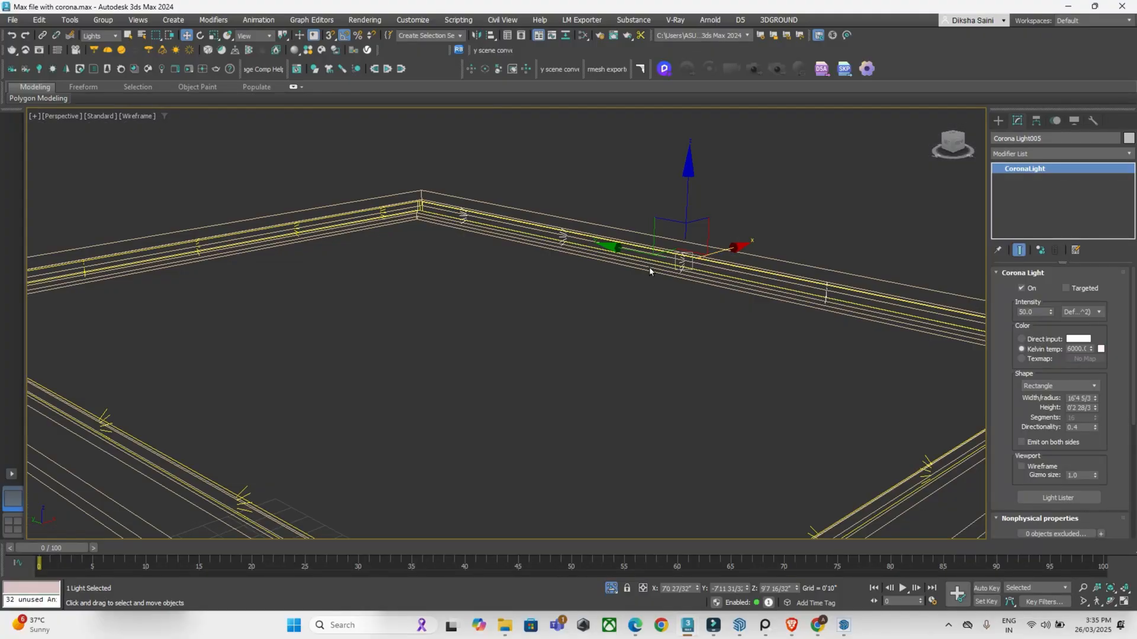
pyautogui.press('F3')
pyautogui.moveTo(436, 223)
pyautogui.keyDown('alt'); pyautogui.mouseDown(button='middle')
pyautogui.moveTo(500, 223)
pyautogui.moveTo(379, 162)
pyautogui.mouseUp(button='middle'); pyautogui.keyUp('alt')
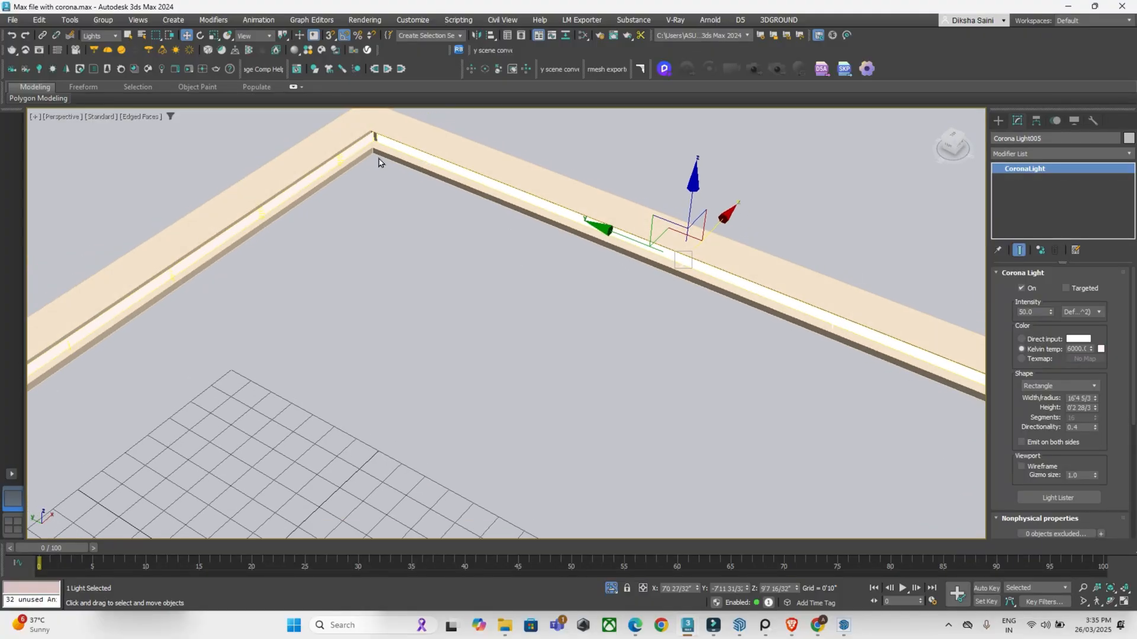
pyautogui.scroll(5, 379, 163)
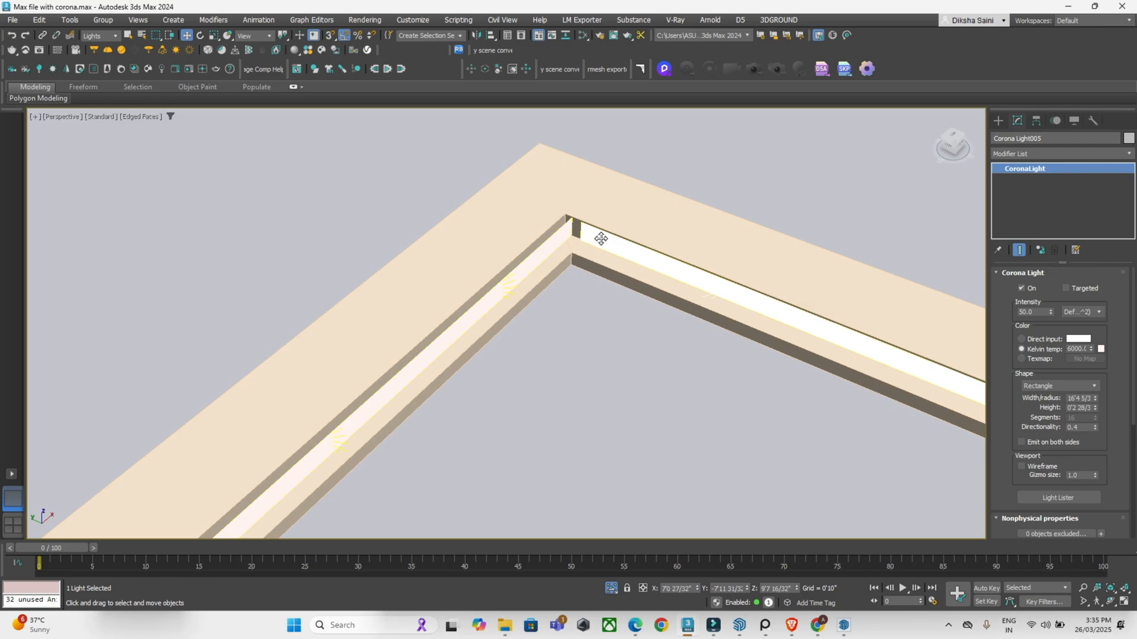
pyautogui.scroll(5, 601, 235)
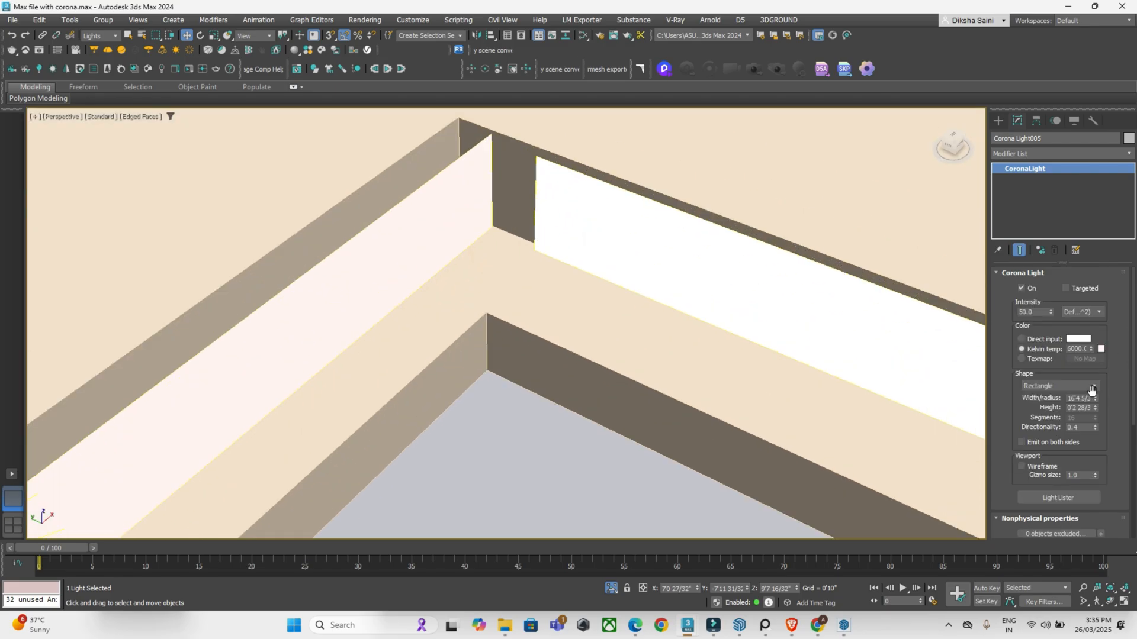
pyautogui.moveTo(1093, 396)
pyautogui.mouseDown()
pyautogui.moveTo(1093, 386)
pyautogui.moveTo(1094, 404)
pyautogui.mouseUp()
pyautogui.scroll(-10, 515, 241)
pyautogui.keyDown('alt'); pyautogui.moveTo(515, 241); pyautogui.dragTo(640, 256, button='middle'); pyautogui.keyUp('alt')
pyautogui.scroll(3, 633, 272)
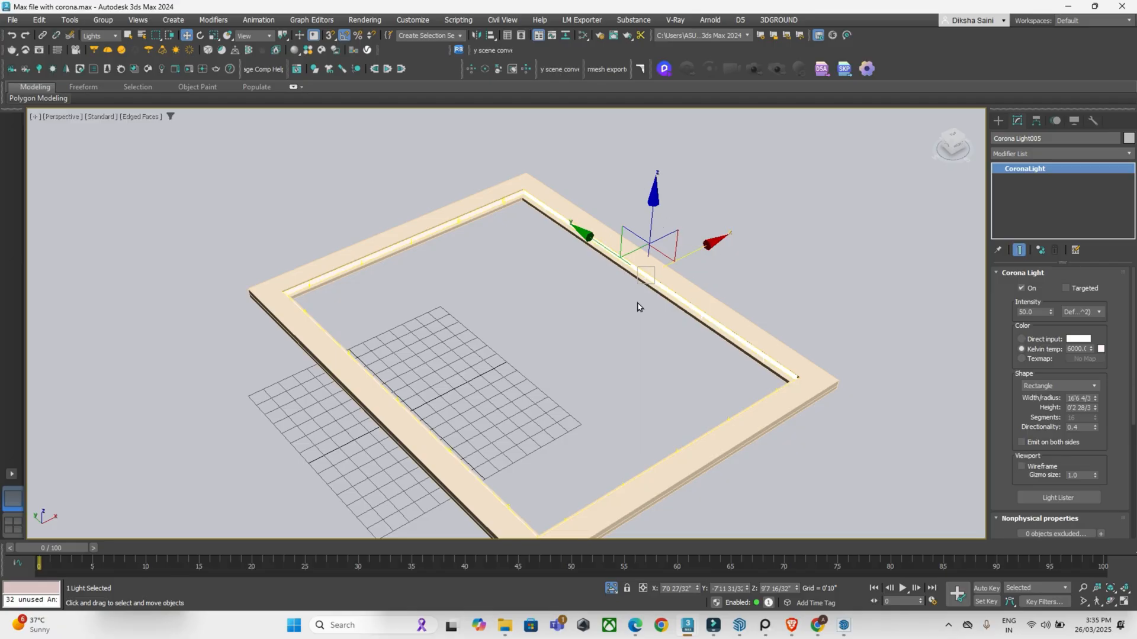
# Set the Kelvin temperature of the long-side and short-side cove light strips to 4500
pyautogui.doubleClick(1075, 350)
pyautogui.write('5000')
pyautogui.press('Return')
pyautogui.click(918, 320)
pyautogui.click(414, 201)
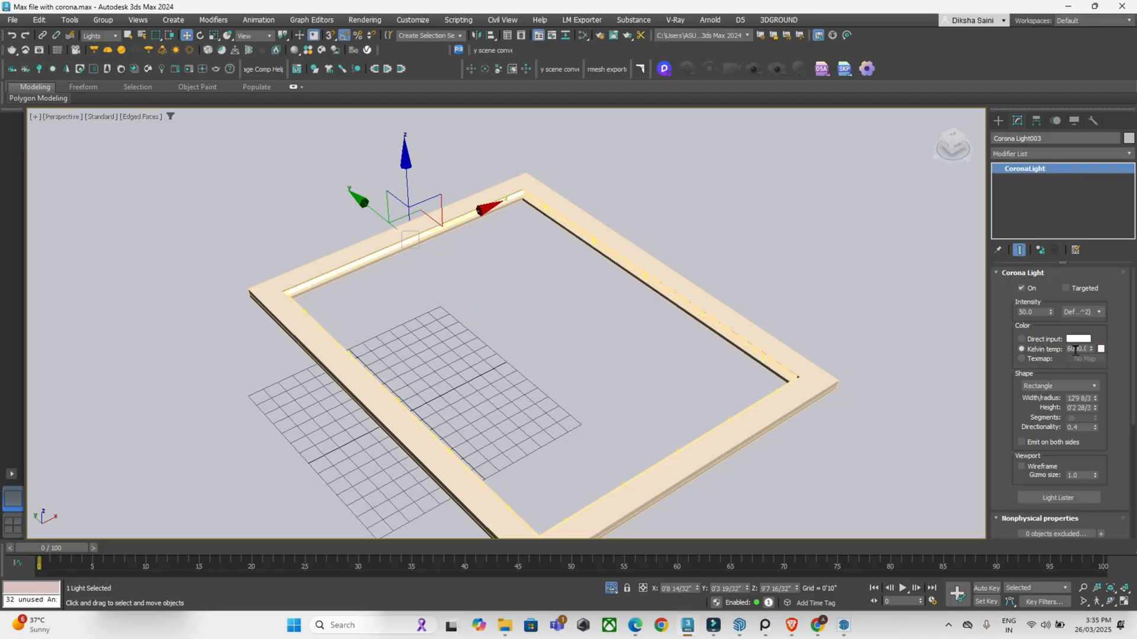
pyautogui.doubleClick(1076, 350)
pyautogui.write('4500')
pyautogui.press('Return')
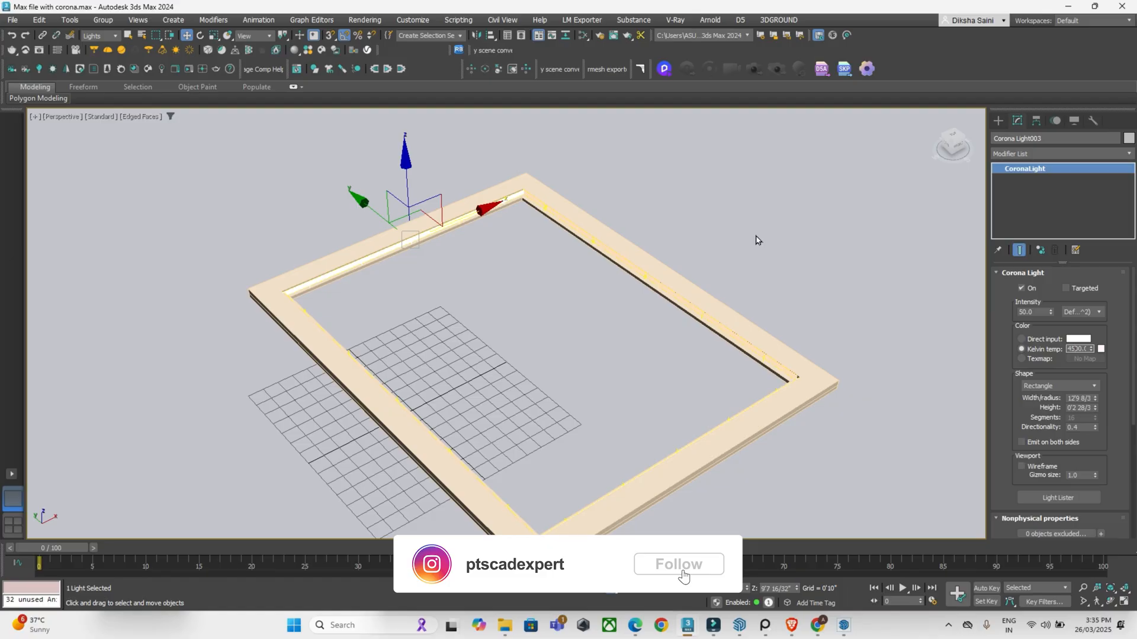
pyautogui.click(748, 231)
# Exit isolation in the Corona camera view and start Corona interactive rendering, keeping Corona as the current renderer
pyautogui.hotkey('alt', 'w')
pyautogui.hotkey('alt', 'w')
pyautogui.click(608, 590)
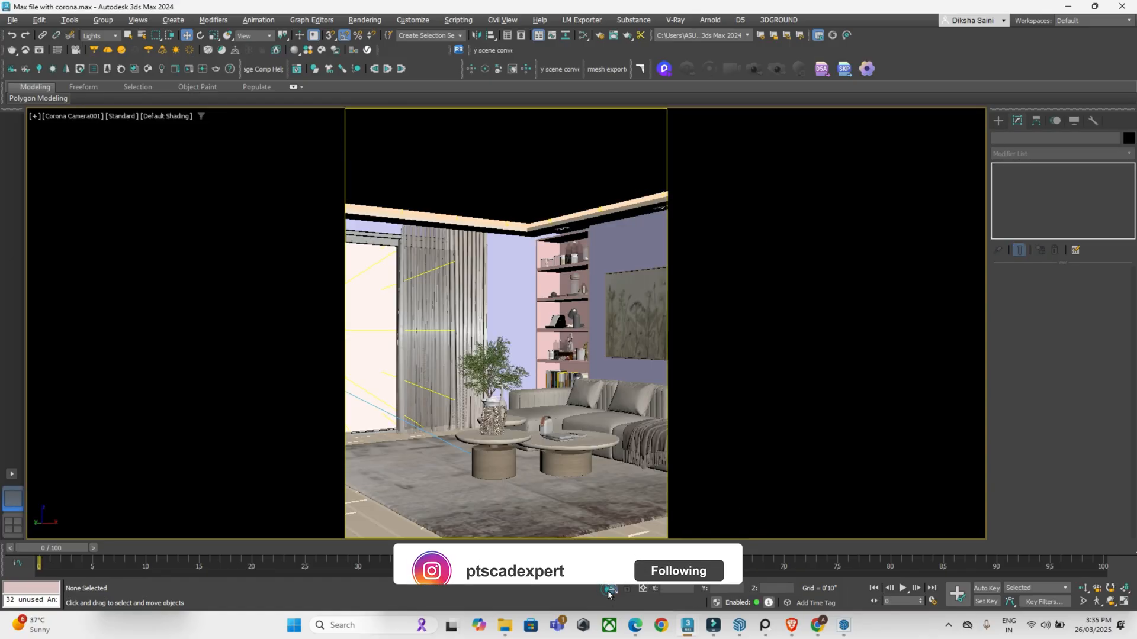
pyautogui.click(39, 50)
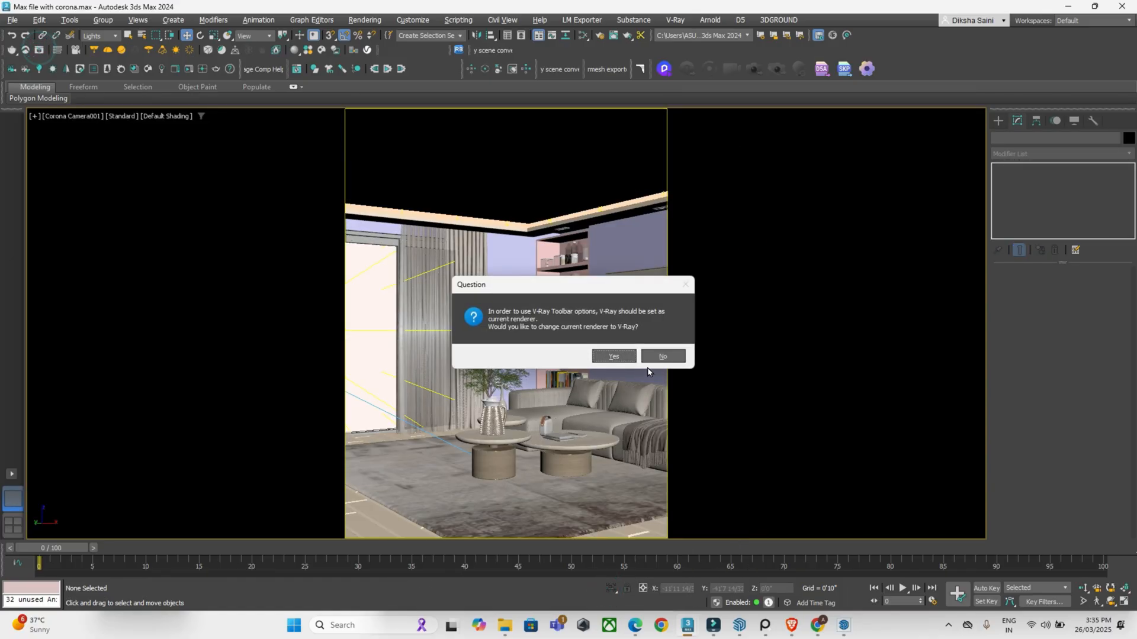
pyautogui.click(658, 356)
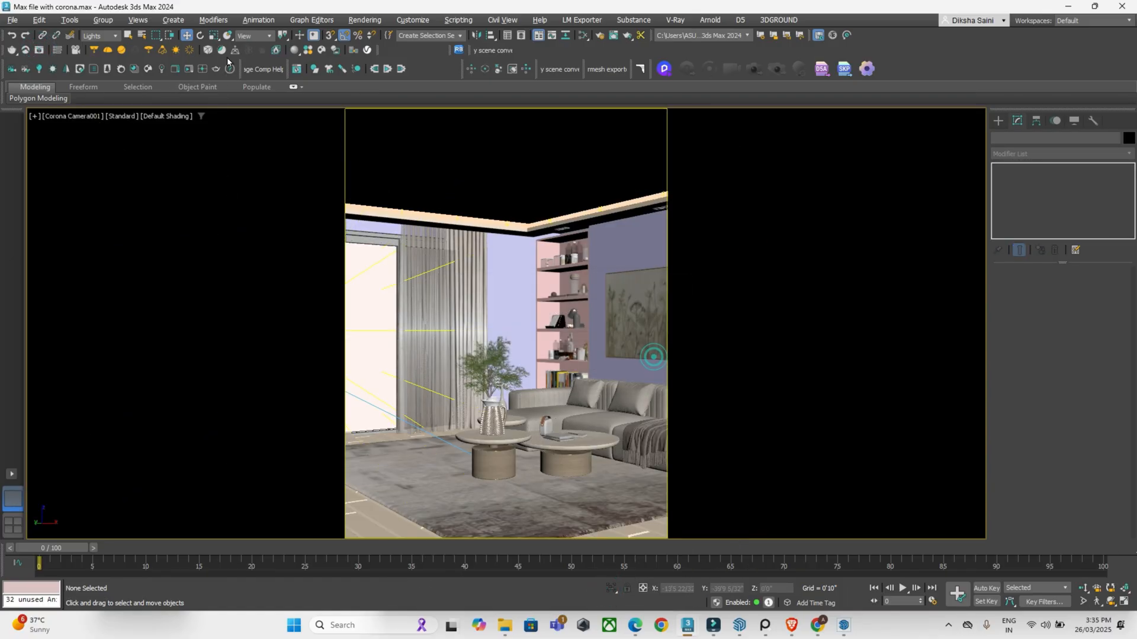
pyautogui.click(187, 71)
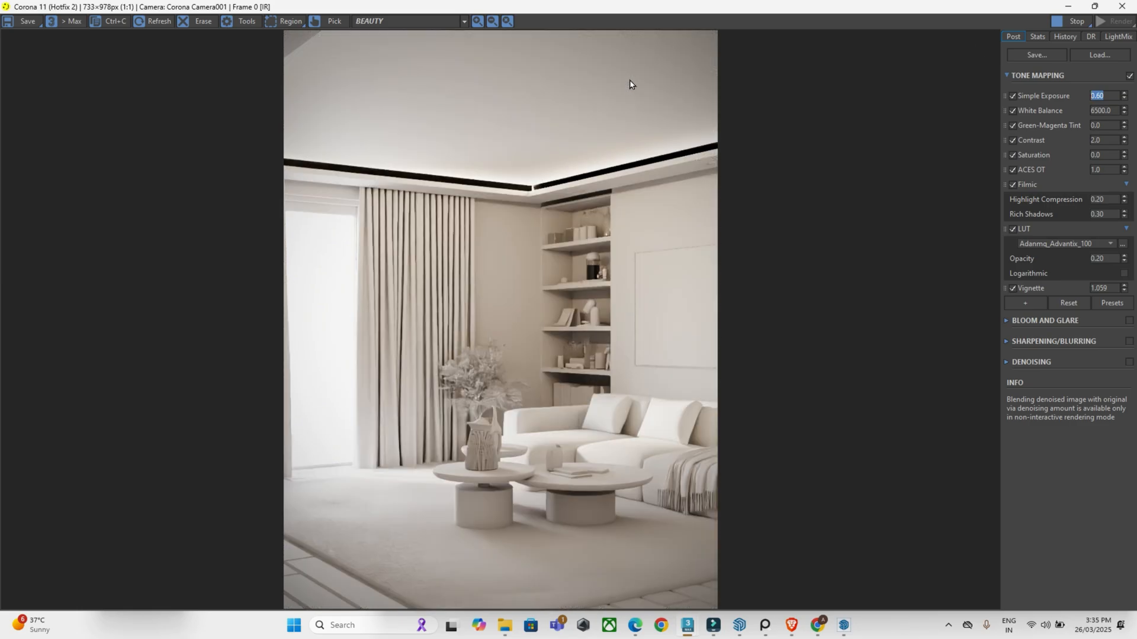
# Shrink the render window to reveal the camera view and make the right-side cove light strip directly visible
pyautogui.click(1094, 5)
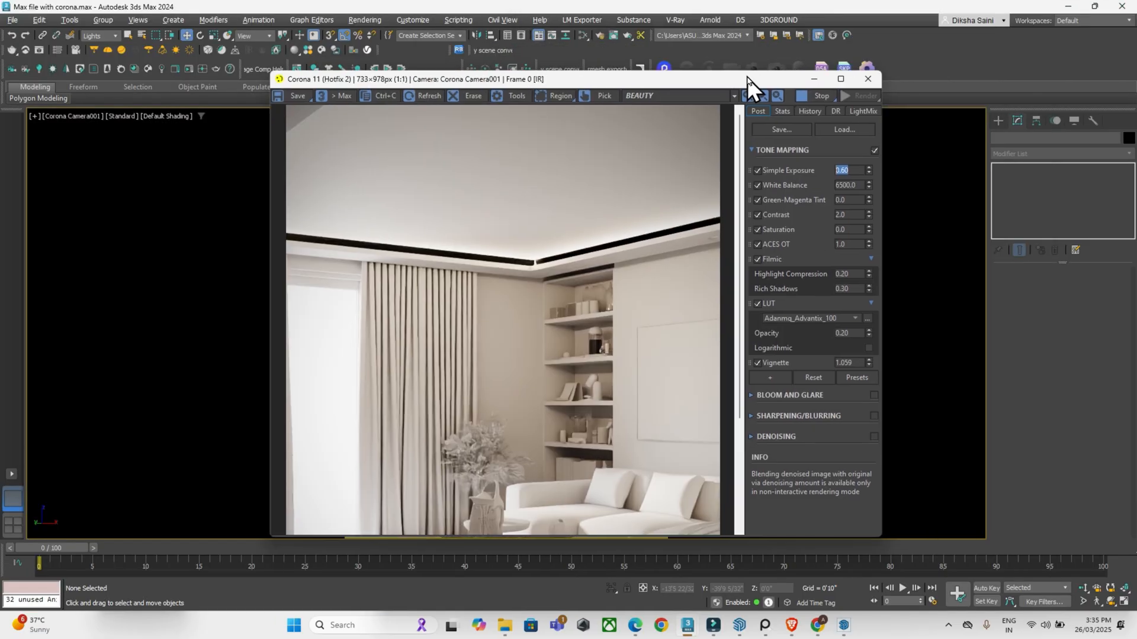
pyautogui.moveTo(414, 71); pyautogui.dragTo(441, 303)
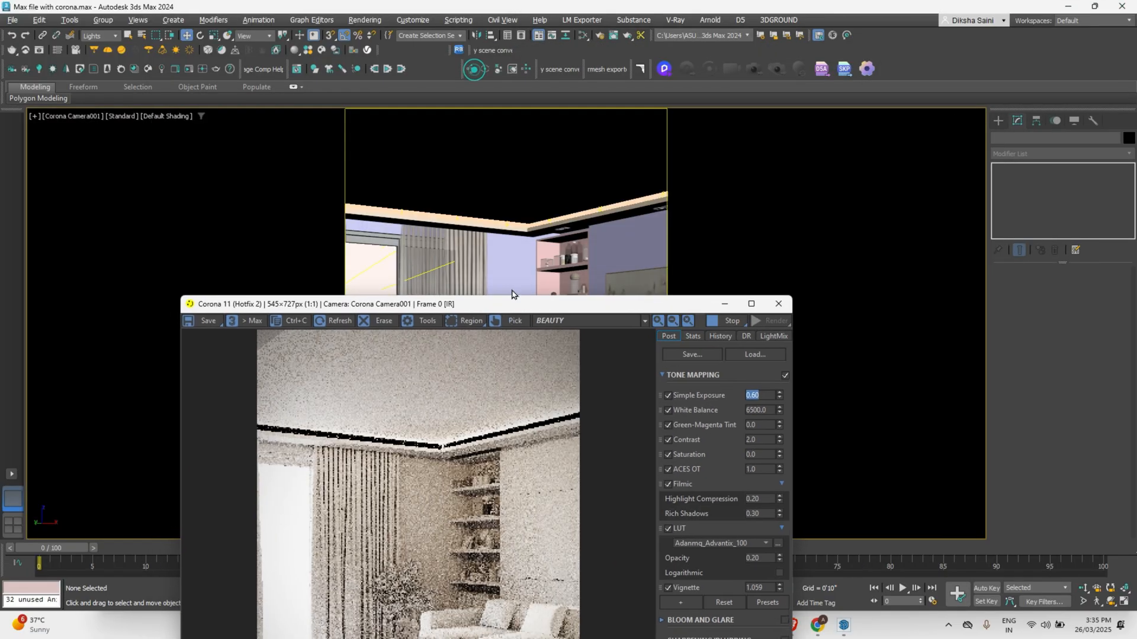
pyautogui.click(574, 156)
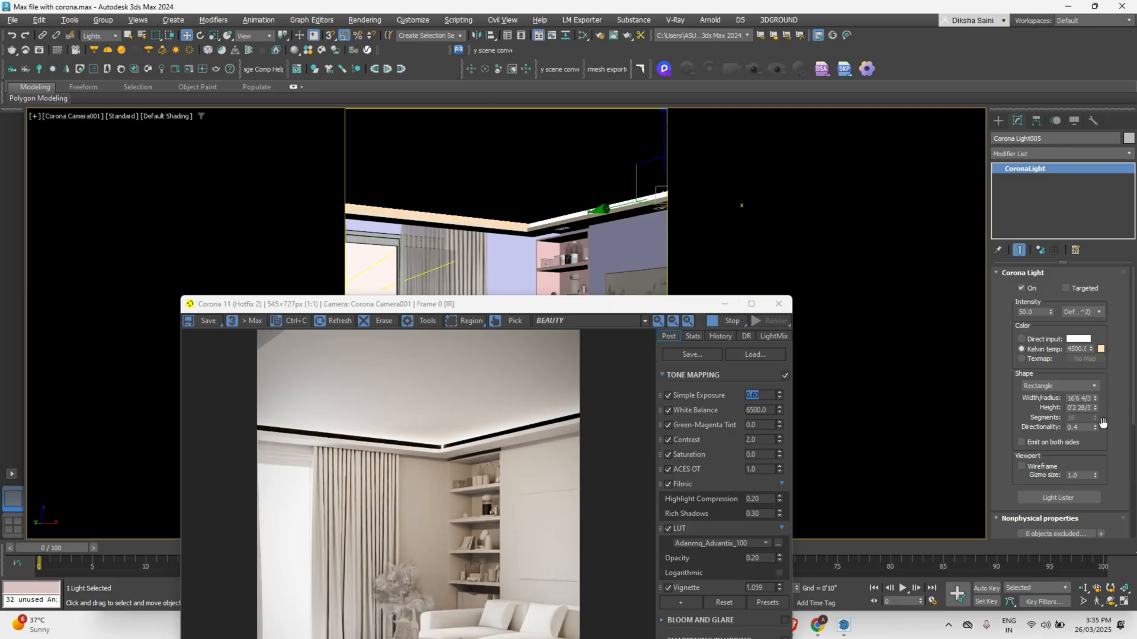
pyautogui.scroll(-5, 1103, 409)
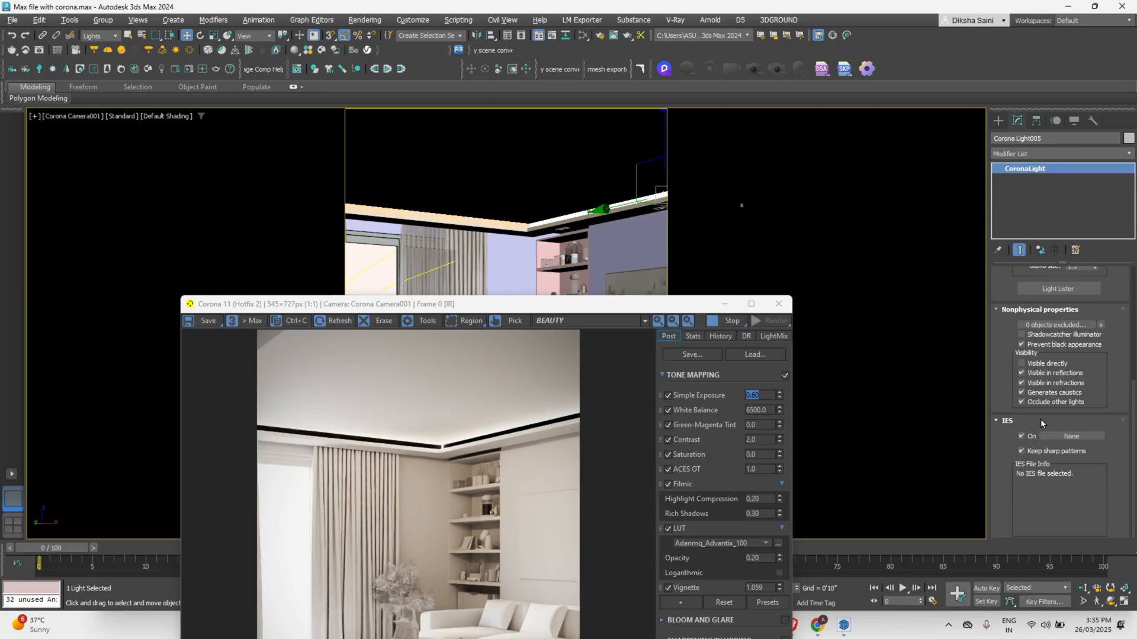
pyautogui.click(1022, 364)
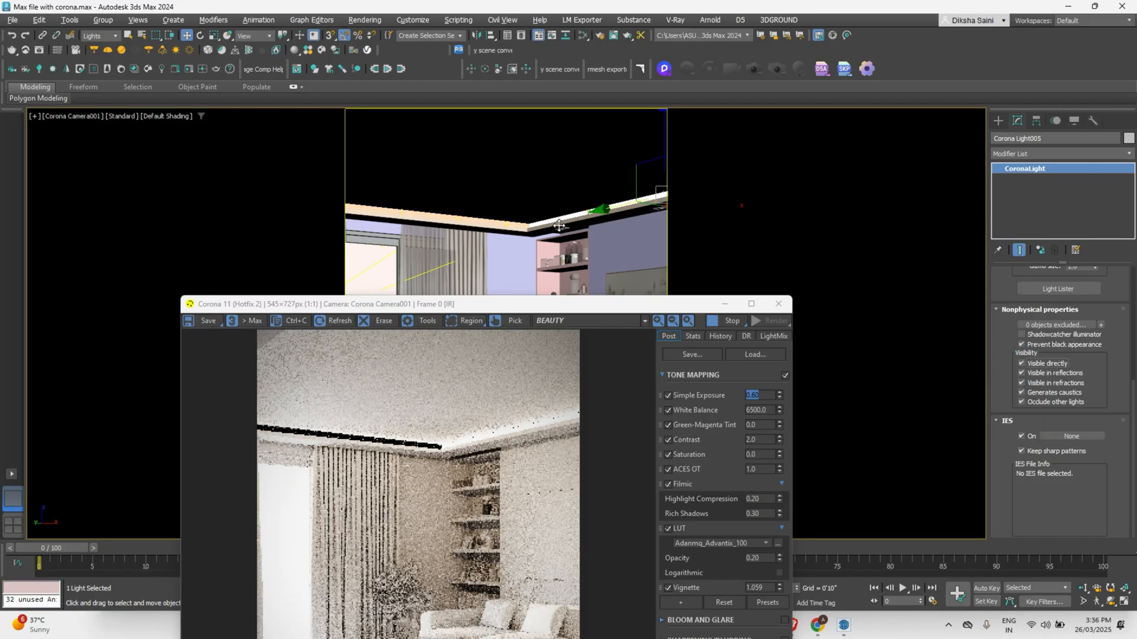
# Make the cove light strip above the curtain wall directly visible
pyautogui.keyDown('ctrl'); pyautogui.click(496, 251); pyautogui.keyUp('ctrl')
pyautogui.click(513, 202)
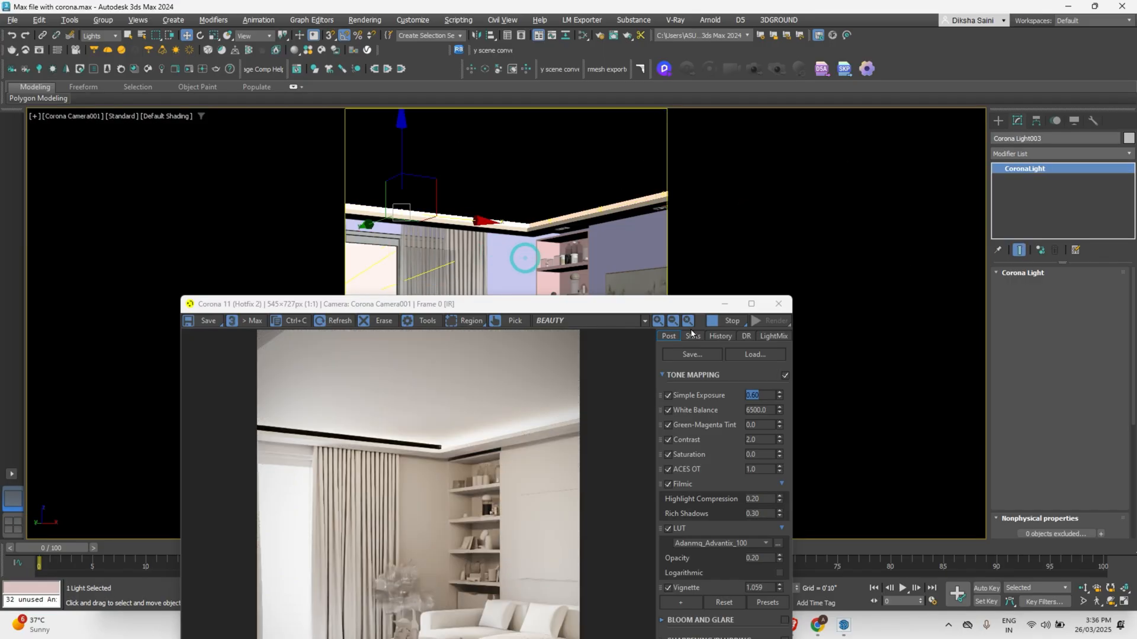
pyautogui.scroll(-5, 1031, 507)
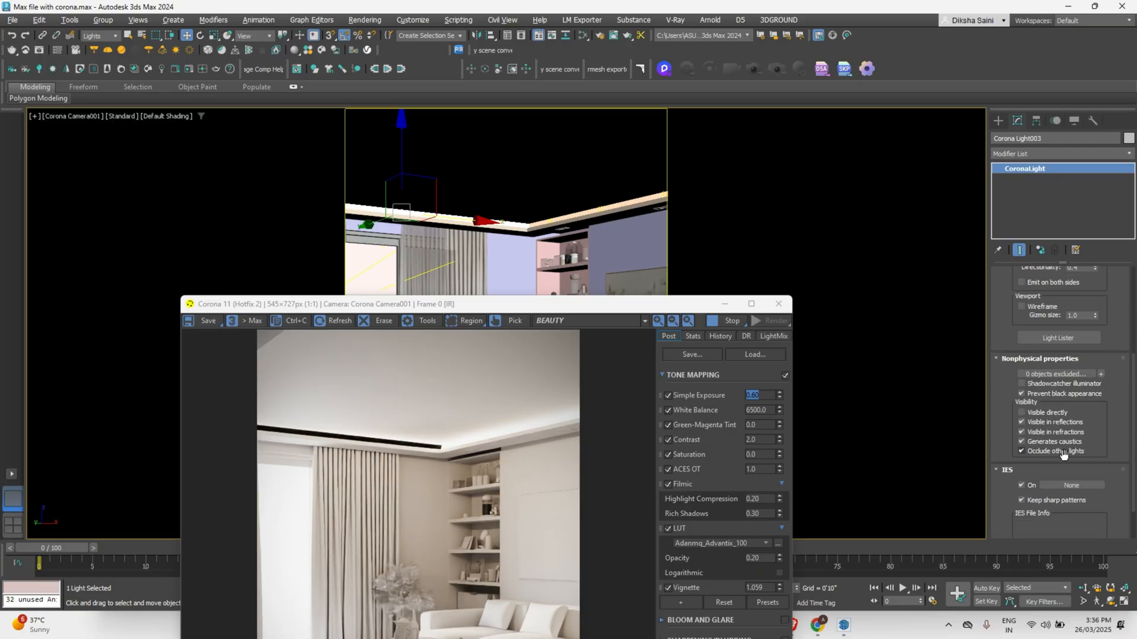
pyautogui.click(1022, 413)
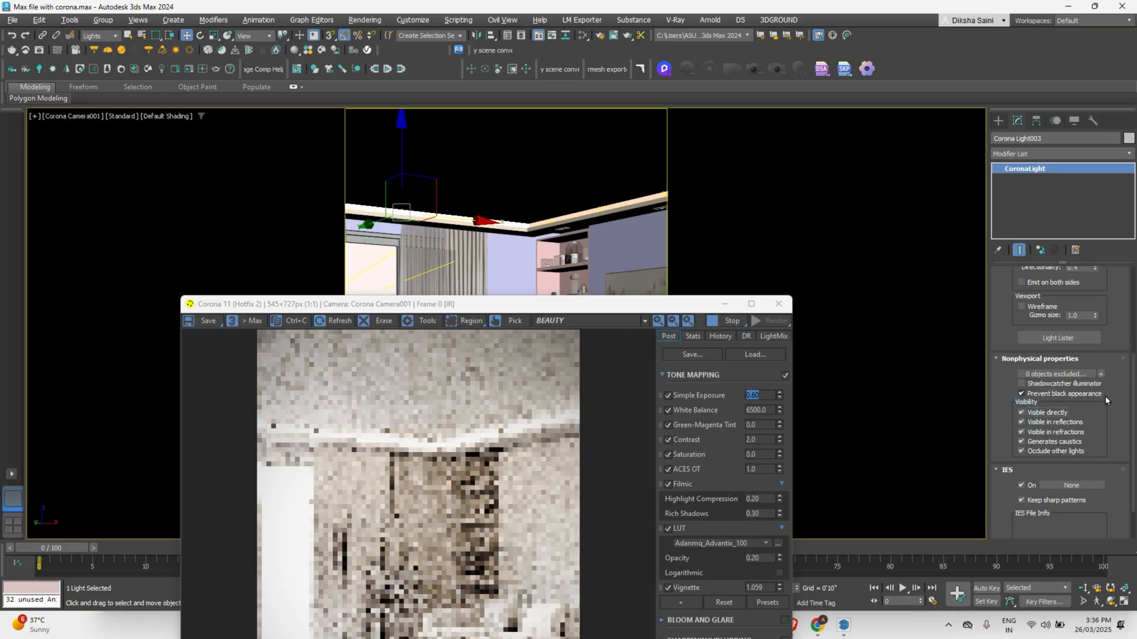
# Examine the cove lighting in the enlarged interactive render and place the render window beside the light's parameters
pyautogui.click(751, 303)
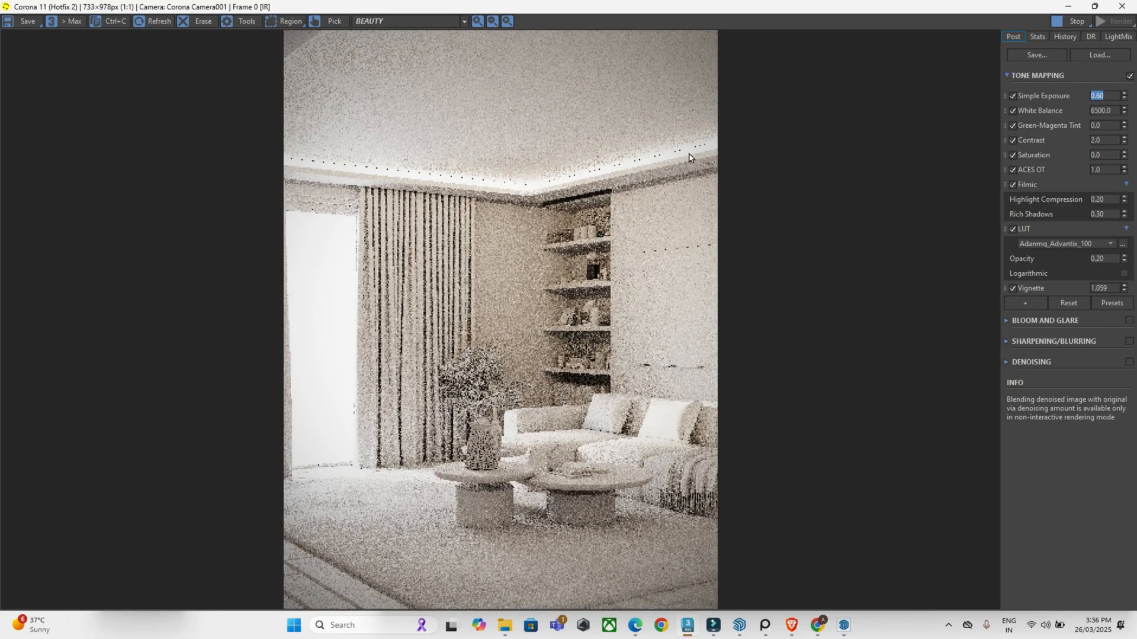
pyautogui.click(1095, 6)
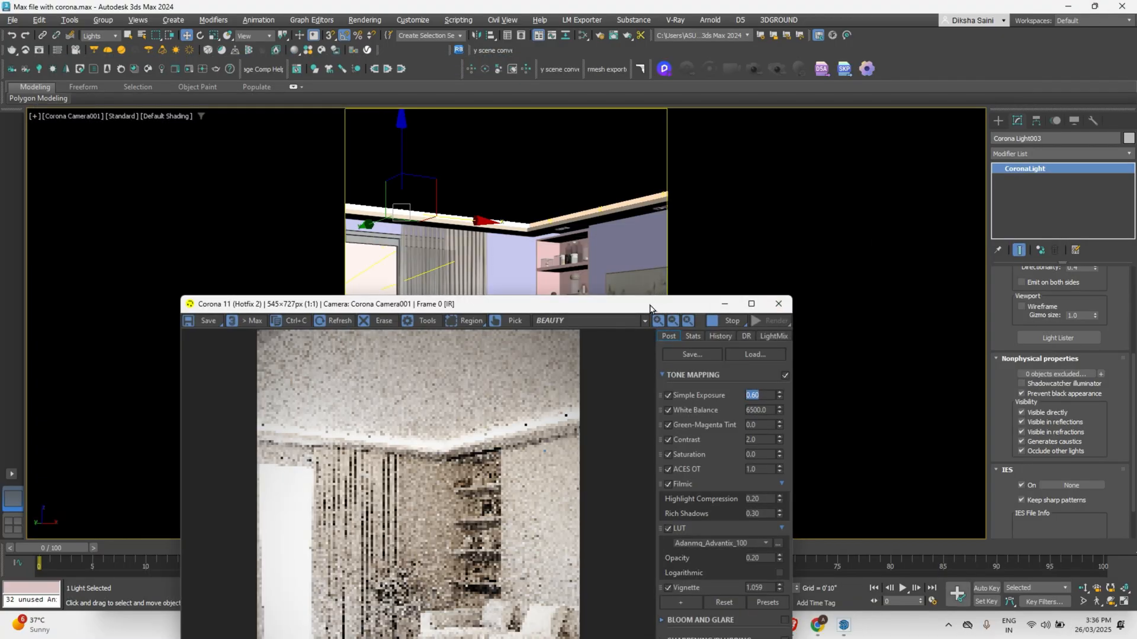
pyautogui.click(645, 294)
pyautogui.moveTo(645, 296); pyautogui.dragTo(528, 51)
# Set the right-side cove light strip's intensity to 20 and its Kelvin temperature to 3500
pyautogui.click(609, 231)
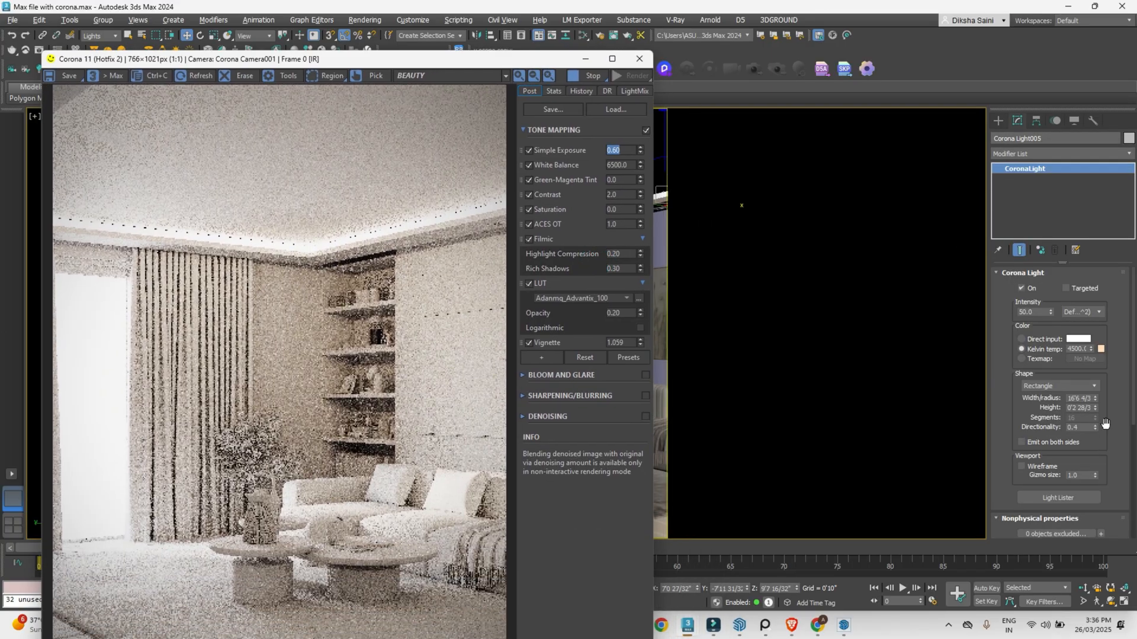
pyautogui.doubleClick(1033, 312)
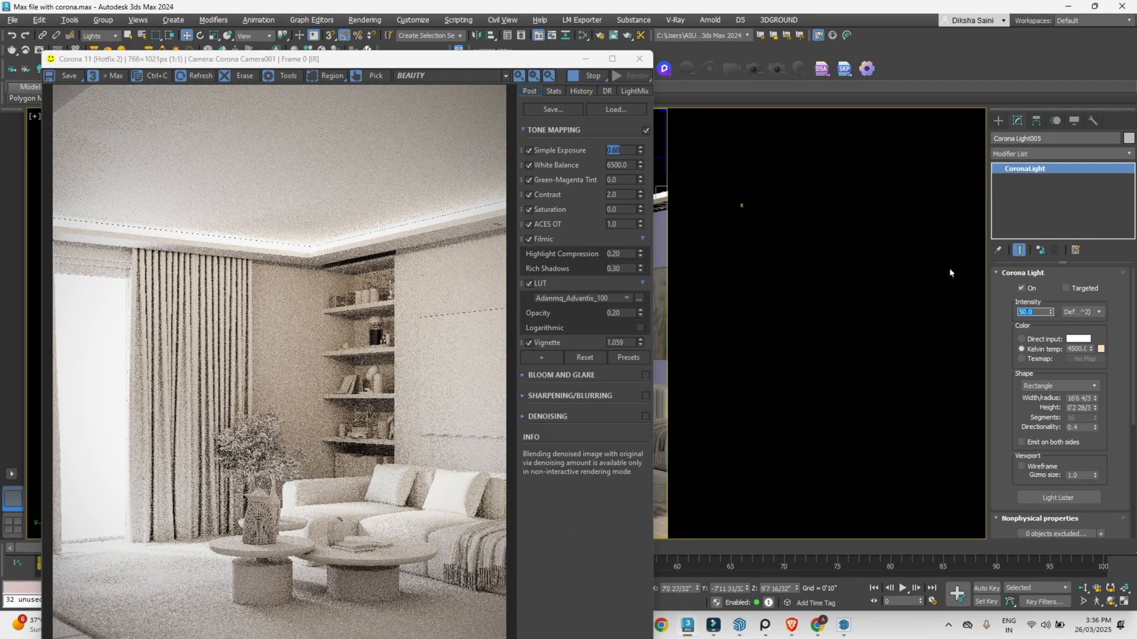
pyautogui.write('20')
pyautogui.press('Return')
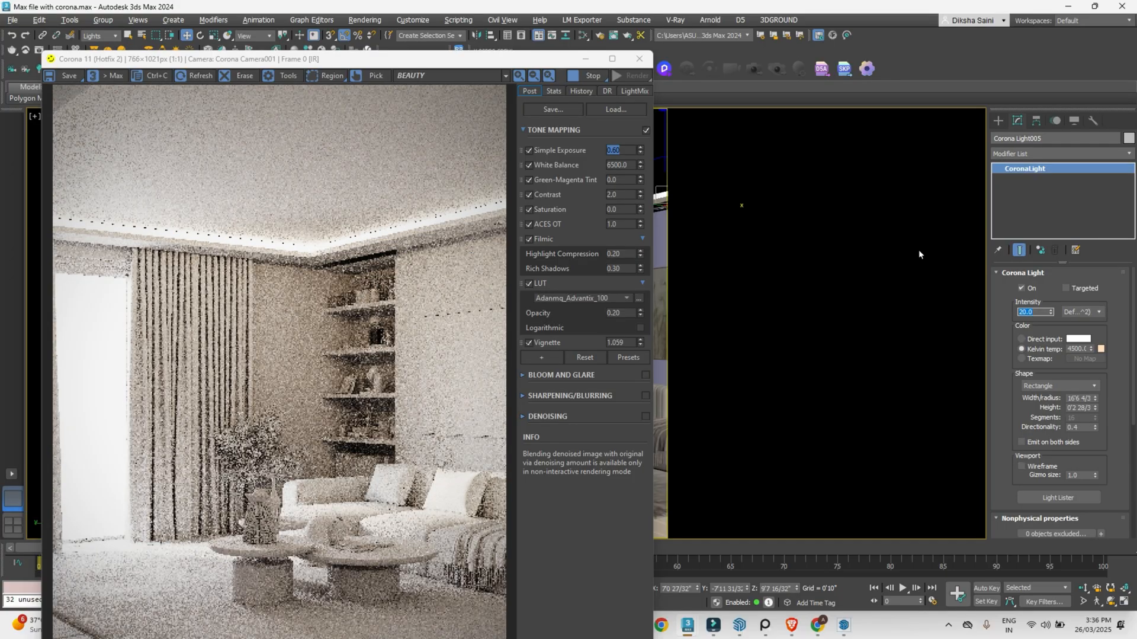
pyautogui.doubleClick(1077, 349)
pyautogui.write('3500')
pyautogui.press('Return')
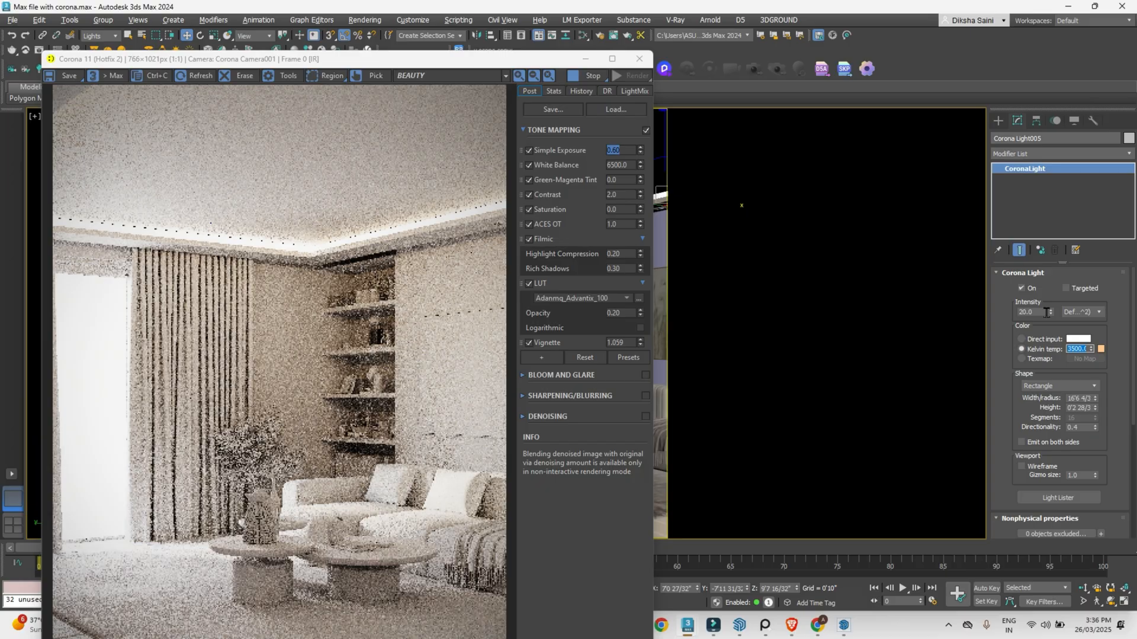
# Reduce the right-side cove light strip's intensity to 15
pyautogui.doubleClick(1046, 313)
pyautogui.scroll(-1, 1046, 313)
pyautogui.write('1')
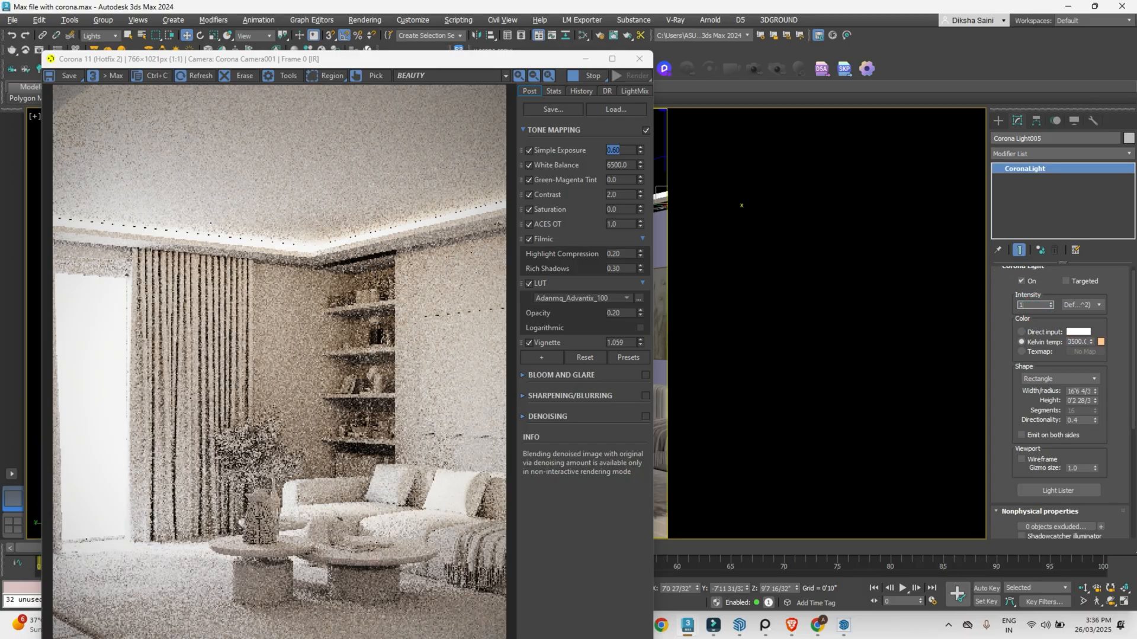
pyautogui.write('5')
pyautogui.press('Return')
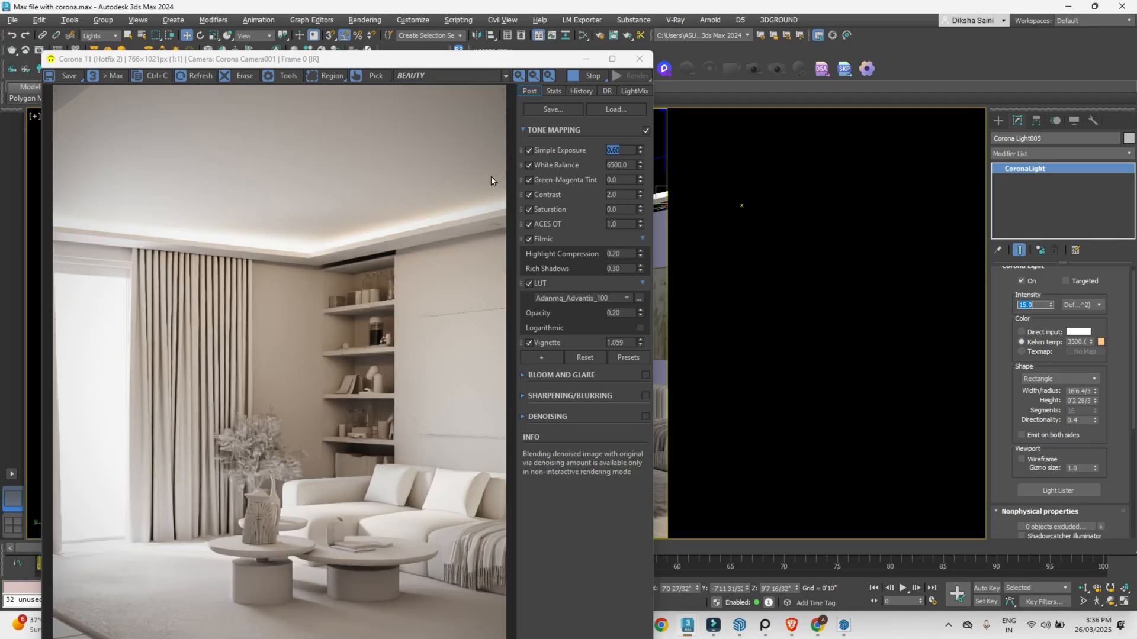
# Restrict the interactive render to a region around the right-side cove and ceiling corner above the bookshelf
pyautogui.click(327, 75)
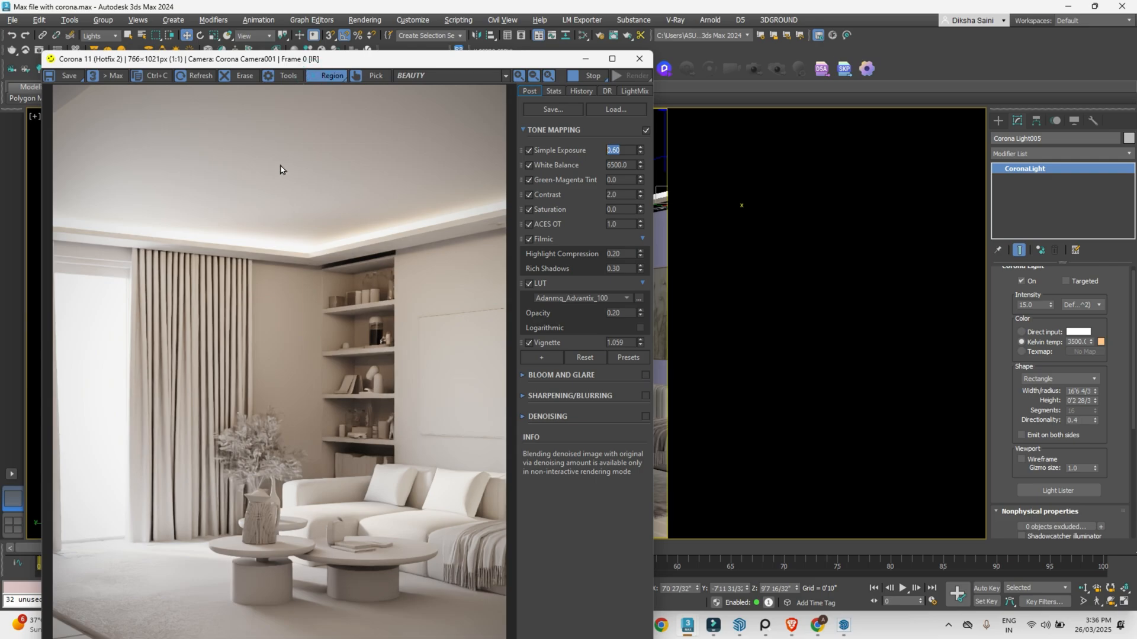
pyautogui.moveTo(293, 155)
pyautogui.mouseDown()
pyautogui.moveTo(437, 264)
pyautogui.moveTo(550, 312)
pyautogui.mouseUp()
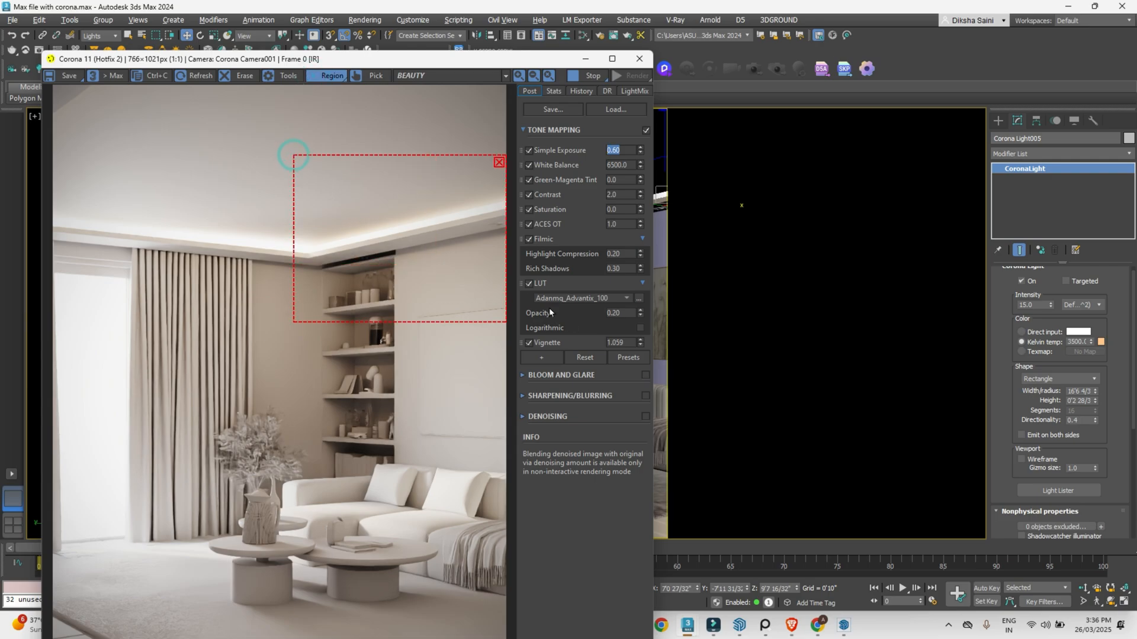
pyautogui.click(343, 82)
# Set the right-side cove light strip's intensity to 10 and its Kelvin temperature to 2500, trying 3000 first
pyautogui.doubleClick(1033, 304)
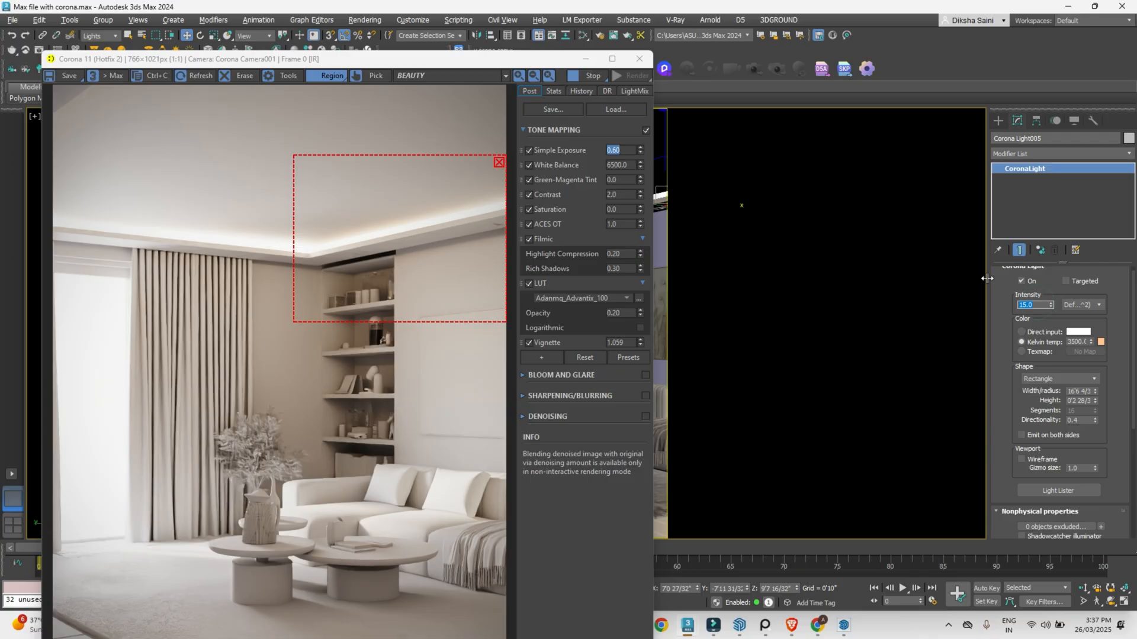
pyautogui.write('10')
pyautogui.press('Return')
pyautogui.click(1076, 342)
pyautogui.write('0')
pyautogui.press('Return')
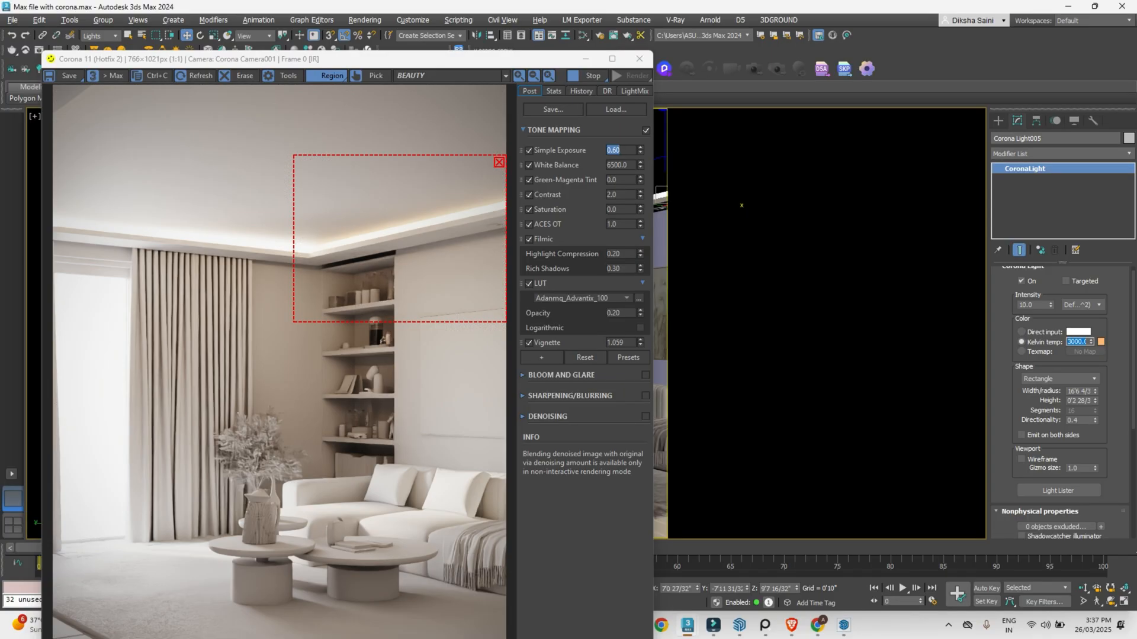
pyautogui.write('2500')
pyautogui.press('Return')
# Move the render region over the curtain-side cove and select the cove light strip above the curtain wall
pyautogui.moveTo(371, 262); pyautogui.dragTo(142, 241)
pyautogui.moveTo(276, 150); pyautogui.dragTo(338, 150)
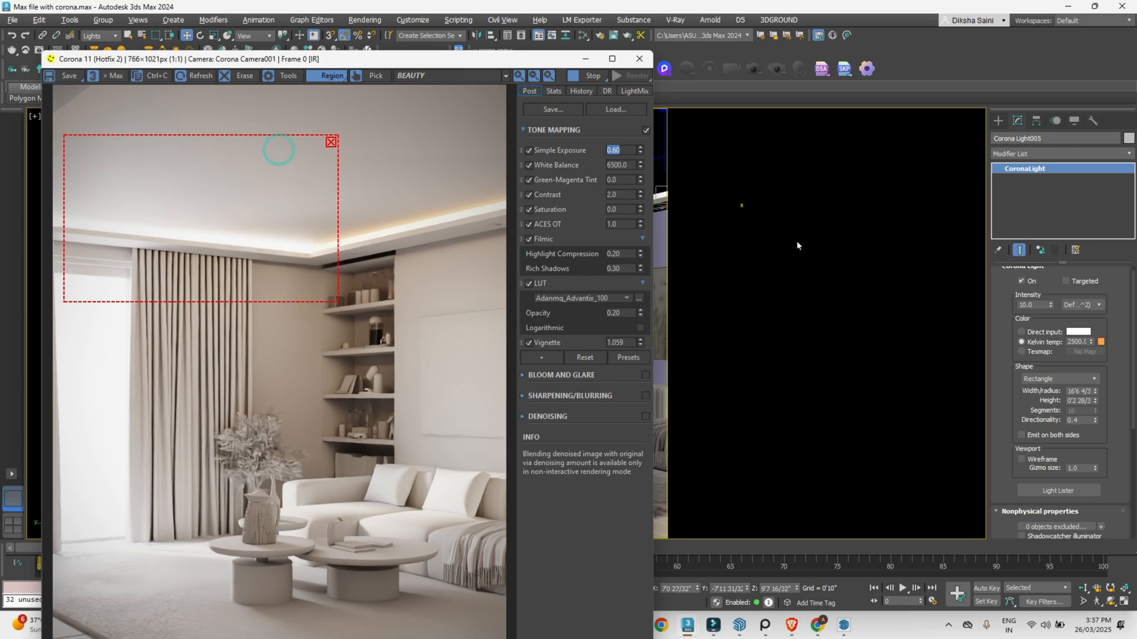
pyautogui.moveTo(483, 63); pyautogui.dragTo(806, 317)
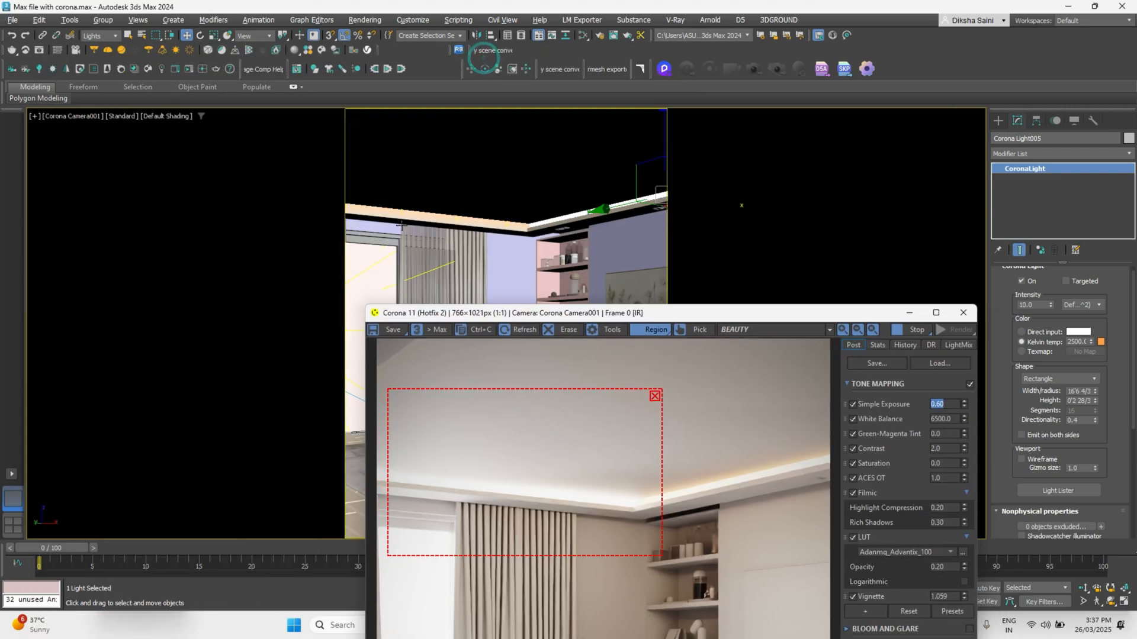
pyautogui.moveTo(592, 314); pyautogui.dragTo(474, 156)
# Set the curtain-wall cove light strip's intensity to 10 and its Kelvin temperature to 2500
pyautogui.doubleClick(1028, 305)
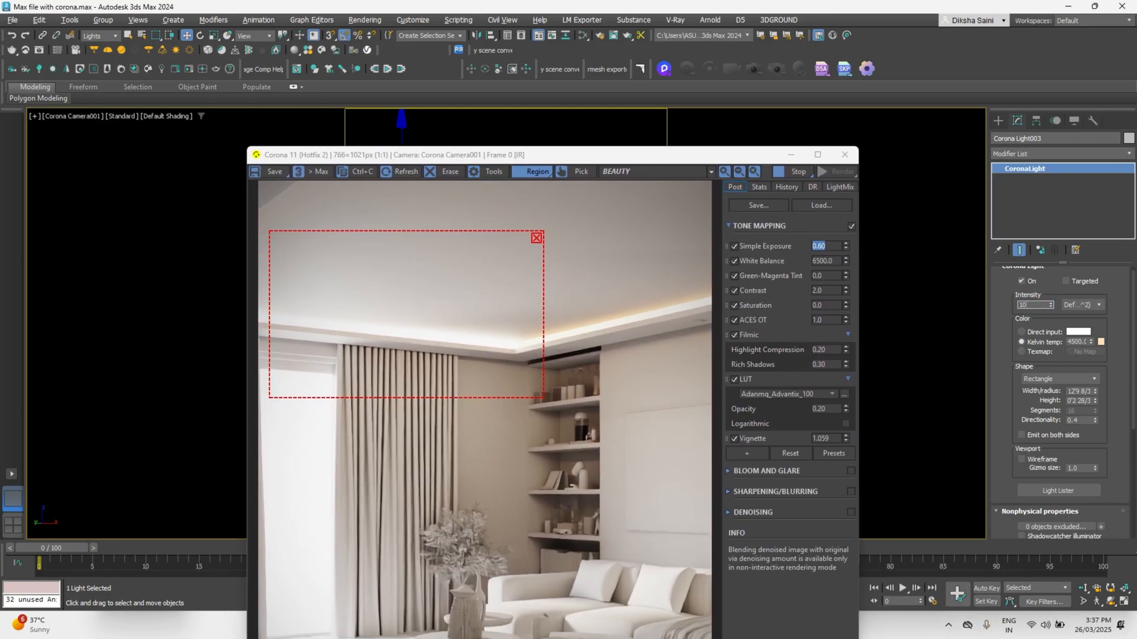
pyautogui.write('10')
pyautogui.press('Return')
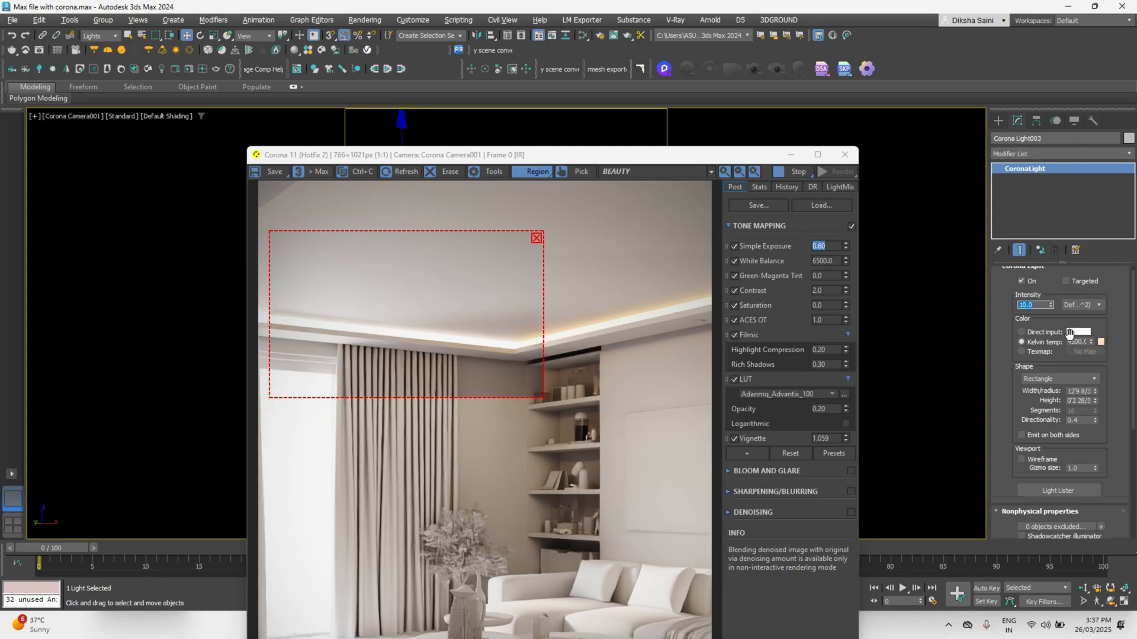
pyautogui.doubleClick(1076, 341)
pyautogui.write('2500')
pyautogui.press('Return')
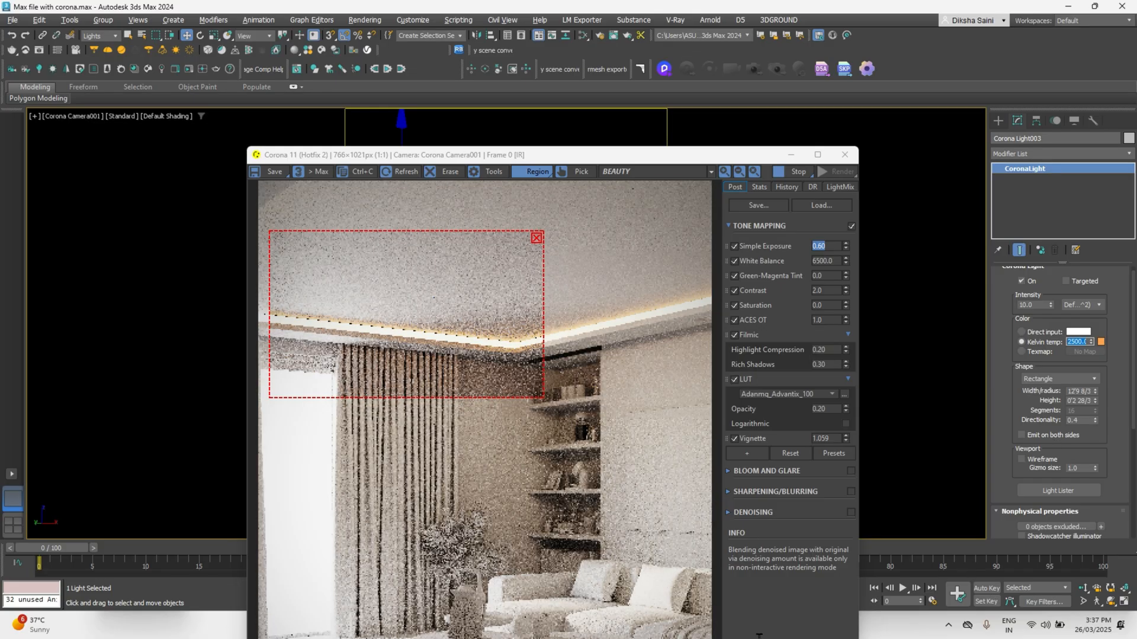
# Remove the render region to view the whole room and stop the interactive render
pyautogui.moveTo(652, 155); pyautogui.dragTo(647, 76)
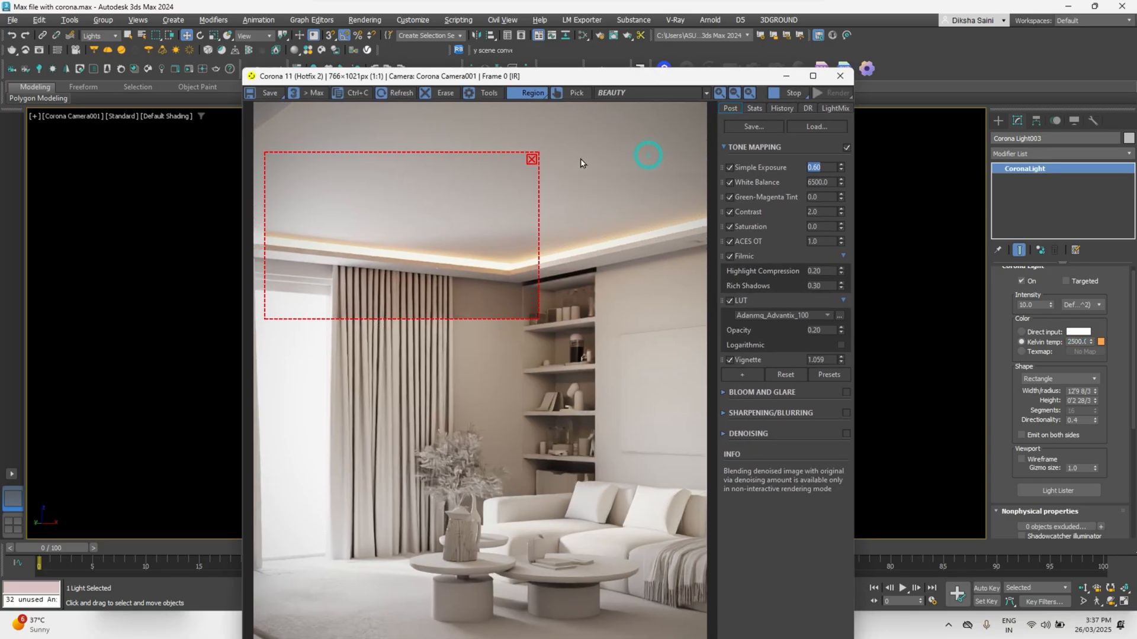
pyautogui.click(532, 160)
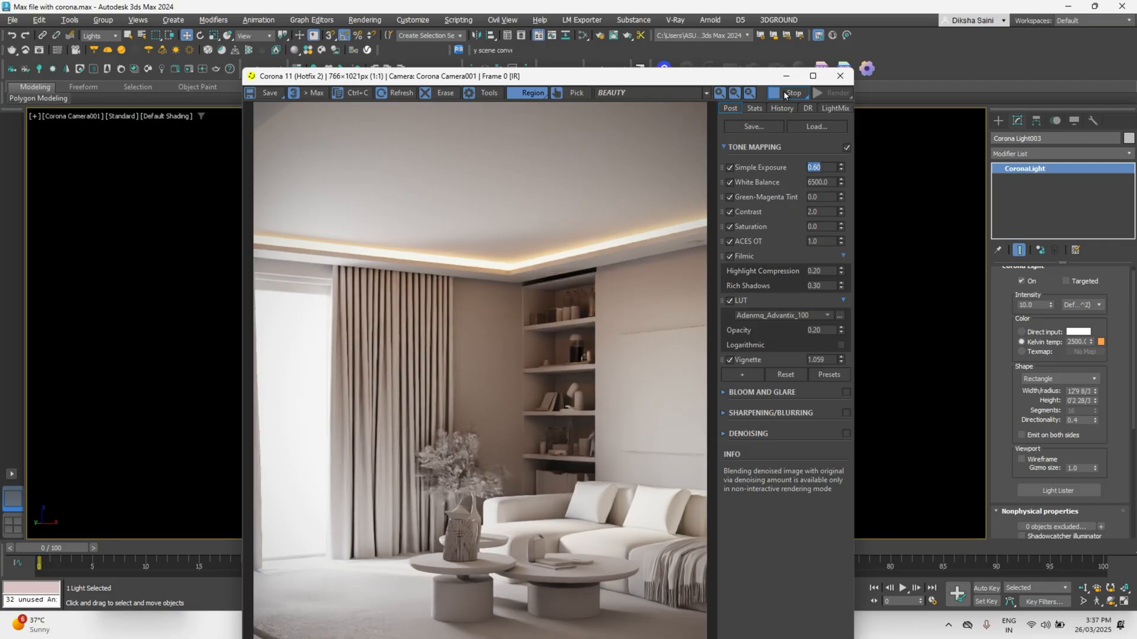
pyautogui.moveTo(728, 76); pyautogui.dragTo(707, 47)
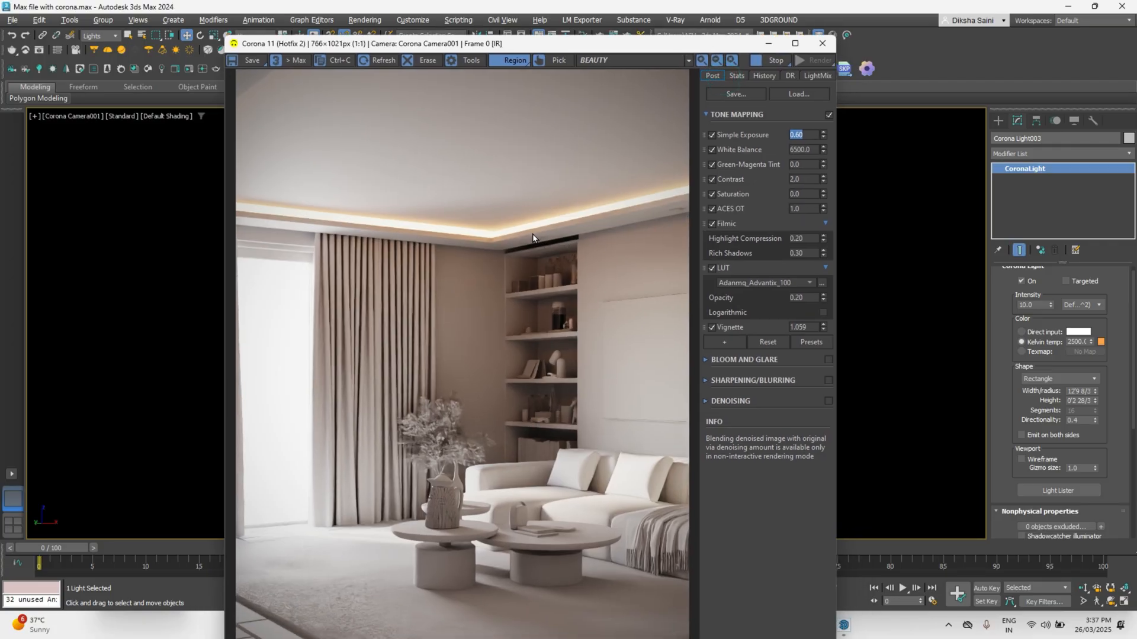
pyautogui.click(770, 60)
pyautogui.moveTo(716, 44); pyautogui.dragTo(768, 140)
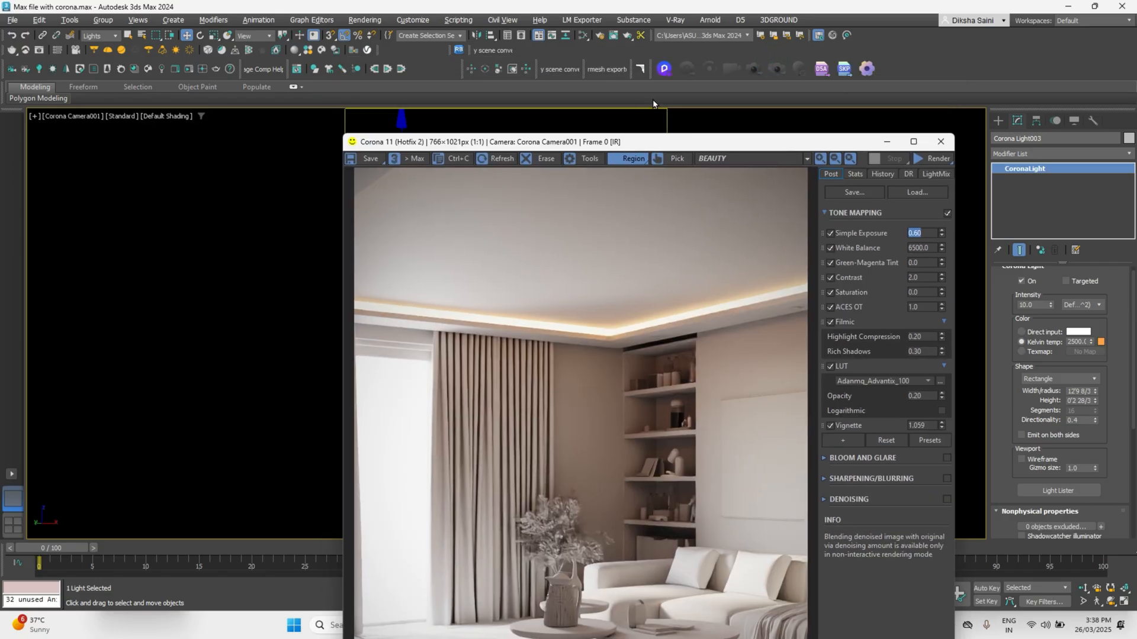
# Turn off the material override in the Corona render settings
pyautogui.click(599, 37)
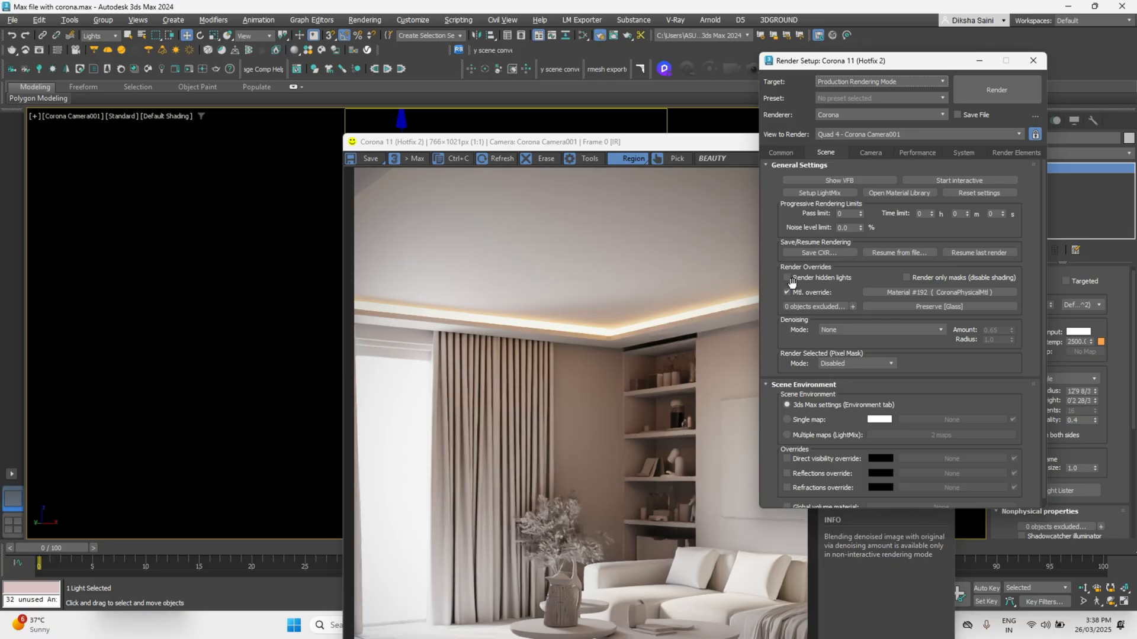
pyautogui.click(788, 291)
pyautogui.click(1033, 60)
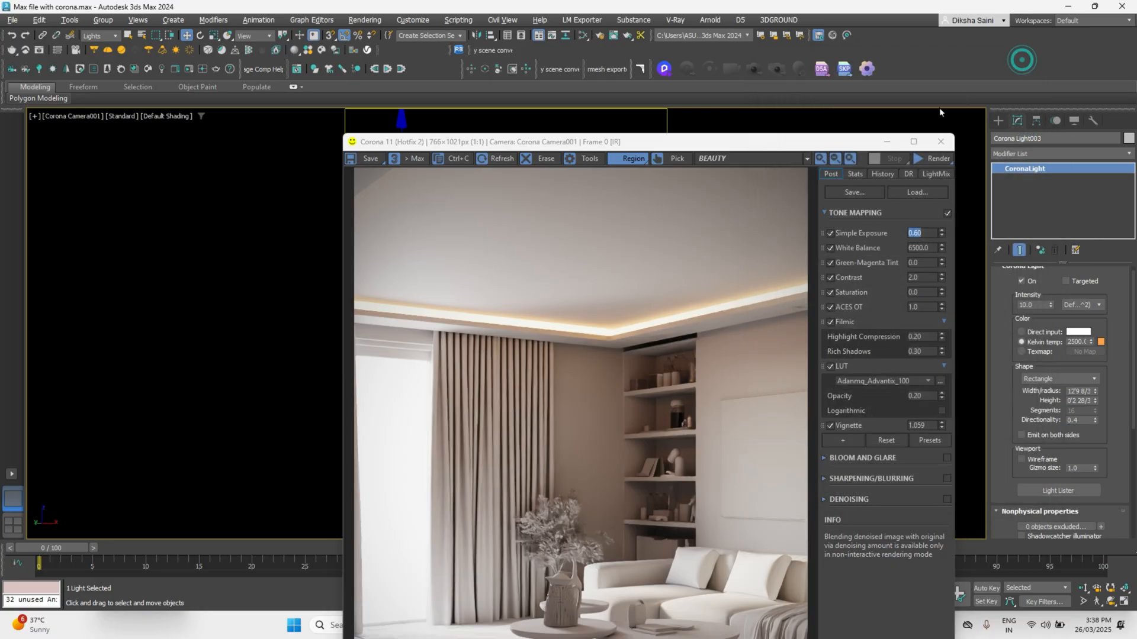
# Restart the interactive render of the camera view with the original materials and dismiss the Corona error message window
pyautogui.moveTo(811, 148); pyautogui.dragTo(1055, 445)
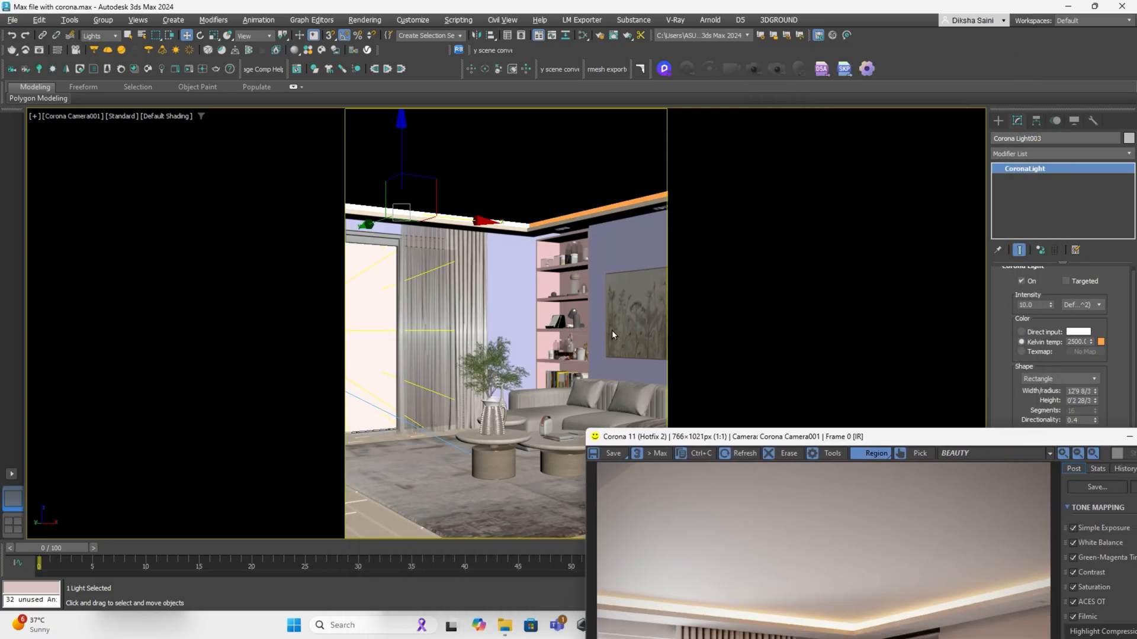
pyautogui.moveTo(766, 439); pyautogui.dragTo(773, 127)
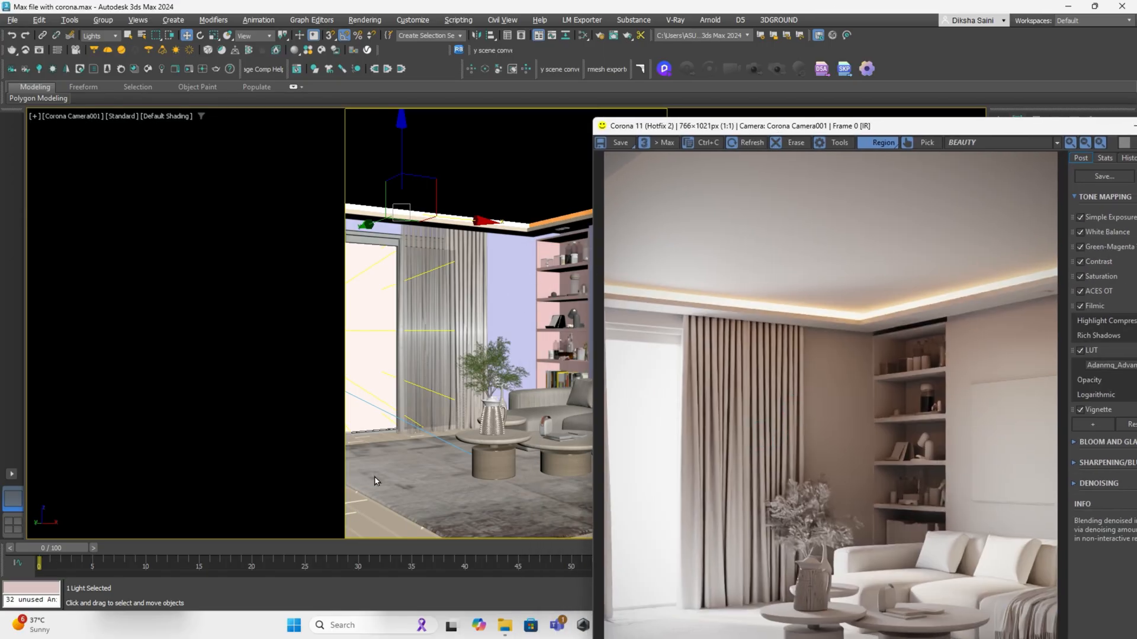
pyautogui.moveTo(895, 126); pyautogui.dragTo(553, 66)
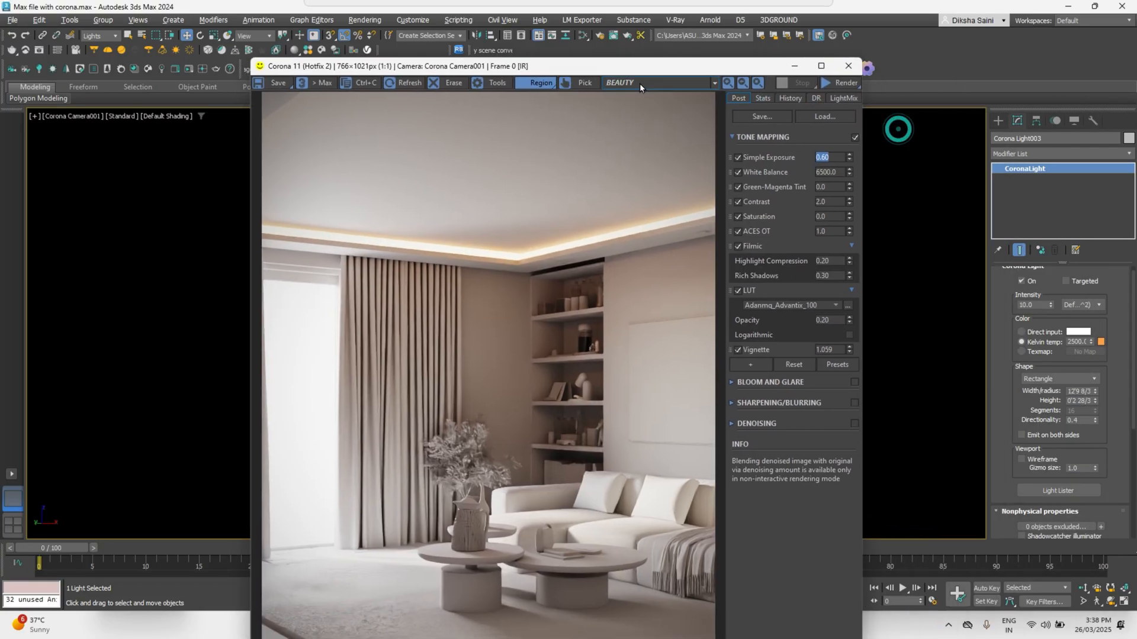
pyautogui.click(833, 82)
pyautogui.click(840, 97)
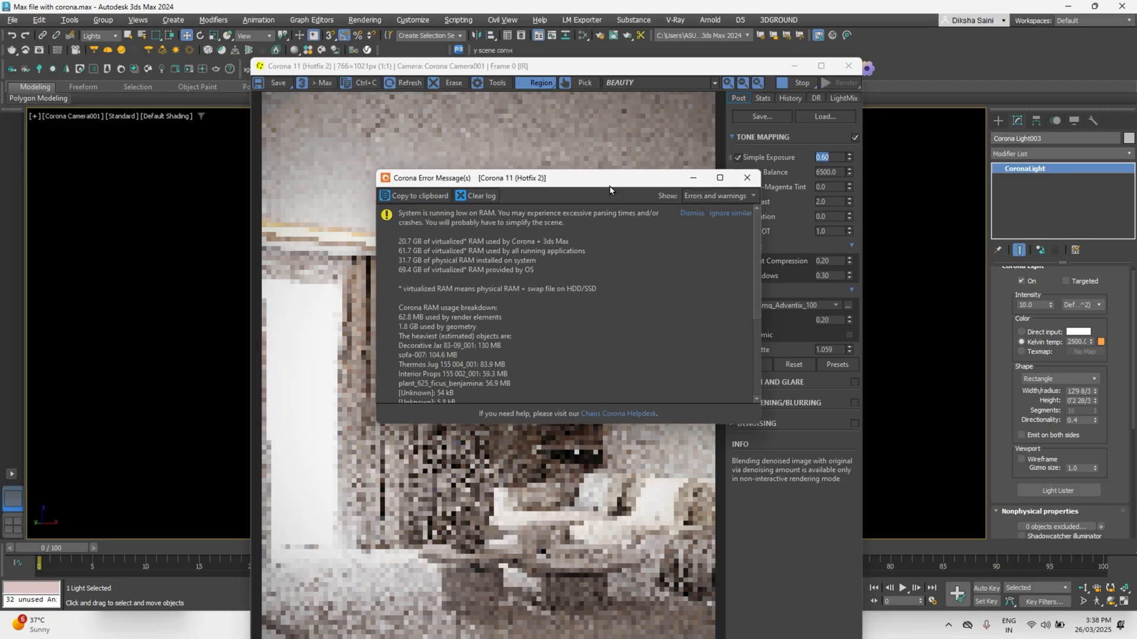
pyautogui.click(747, 177)
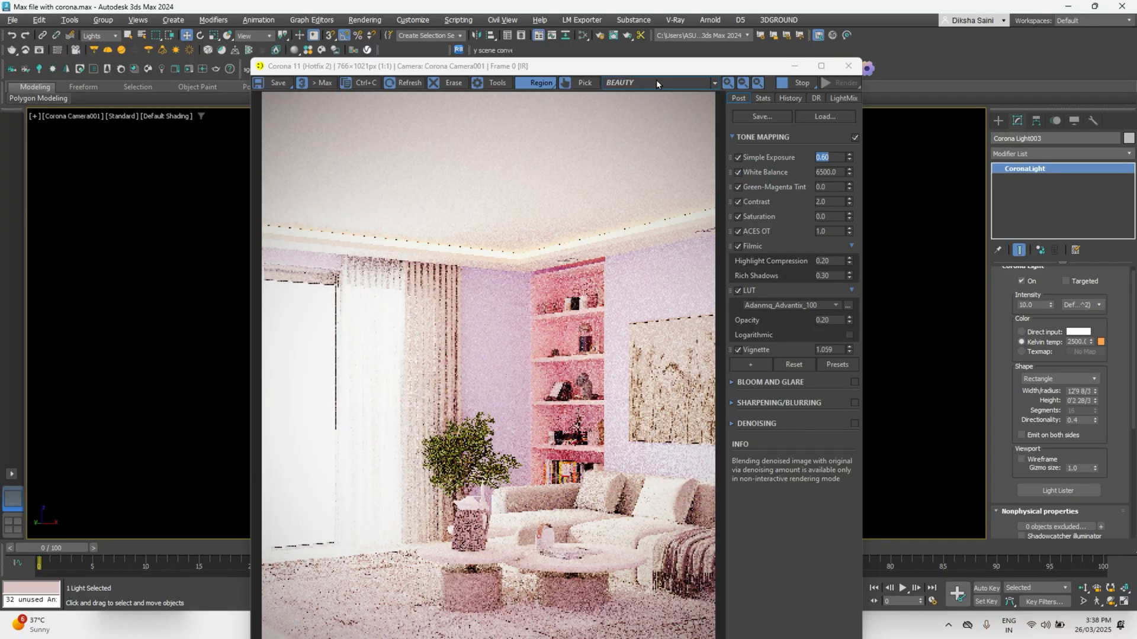
# Limit the render to a small region over the ceiling fixture above the bookshelf and set the simple exposure to 0.4
pyautogui.moveTo(527, 196); pyautogui.dragTo(597, 283)
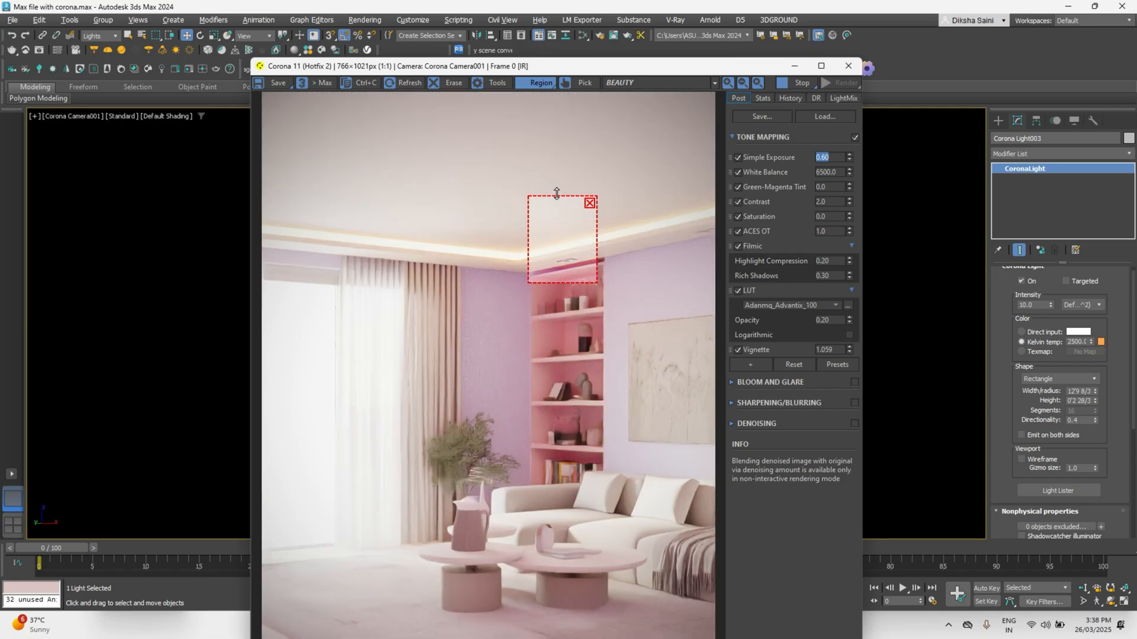
pyautogui.moveTo(556, 196); pyautogui.dragTo(557, 231)
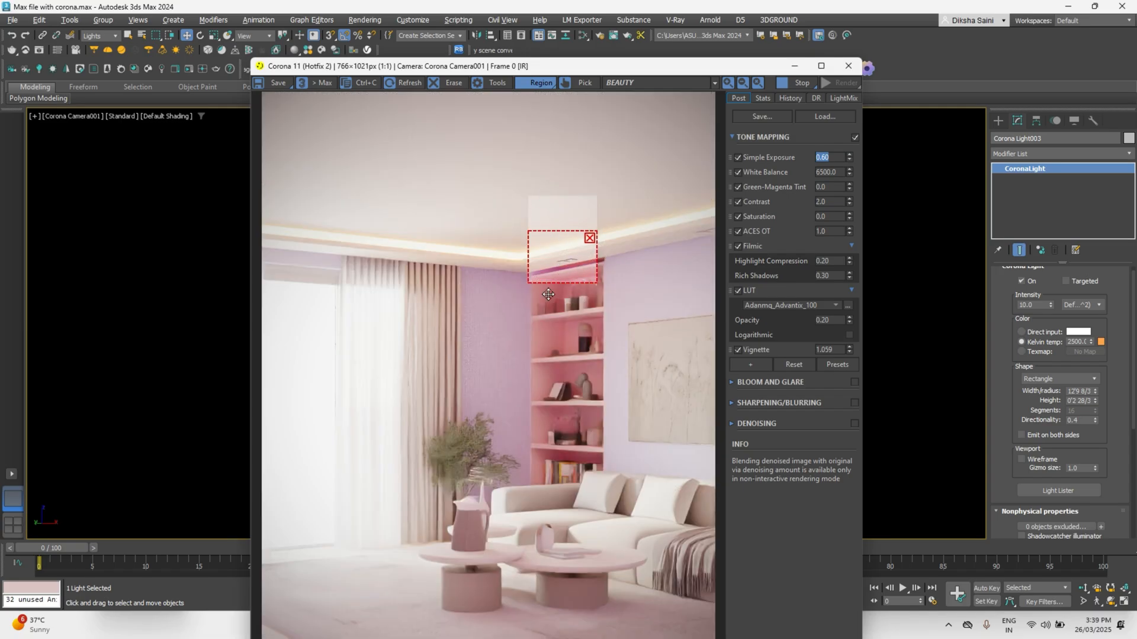
pyautogui.press('BackSpace')
pyautogui.write('.4')
pyautogui.press('Return')
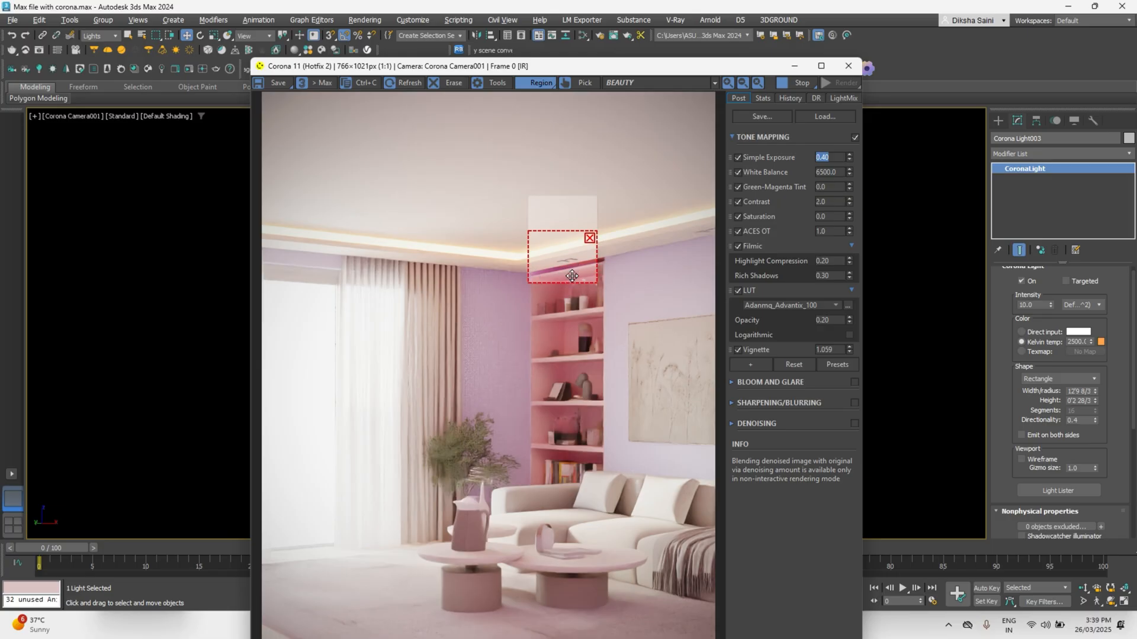
# Open the Slate Material Editor, set the selection filter to All and select the ceiling fixture above the bookshelf
pyautogui.moveTo(732, 66); pyautogui.dragTo(796, 310)
pyautogui.click(582, 35)
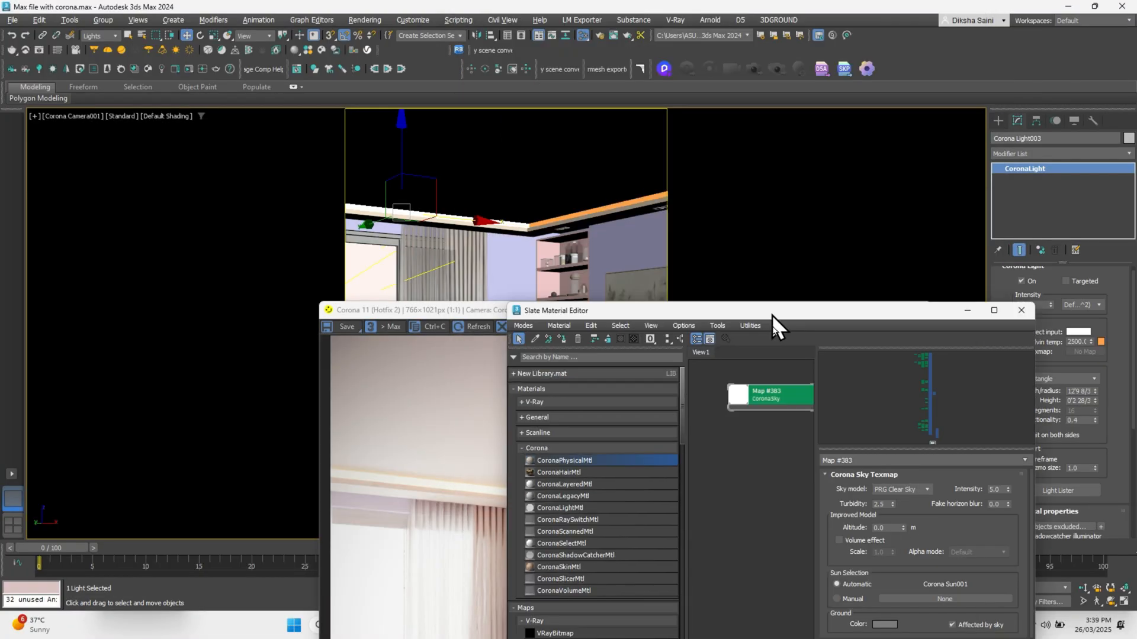
pyautogui.moveTo(772, 315); pyautogui.dragTo(952, 171)
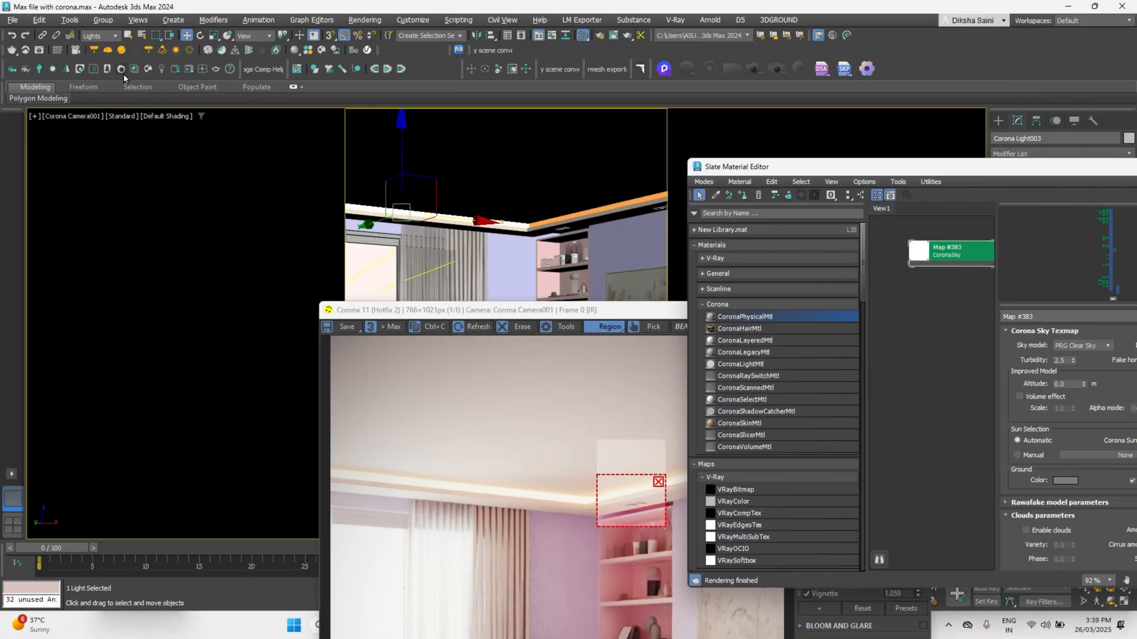
pyautogui.click(116, 36)
pyautogui.click(95, 48)
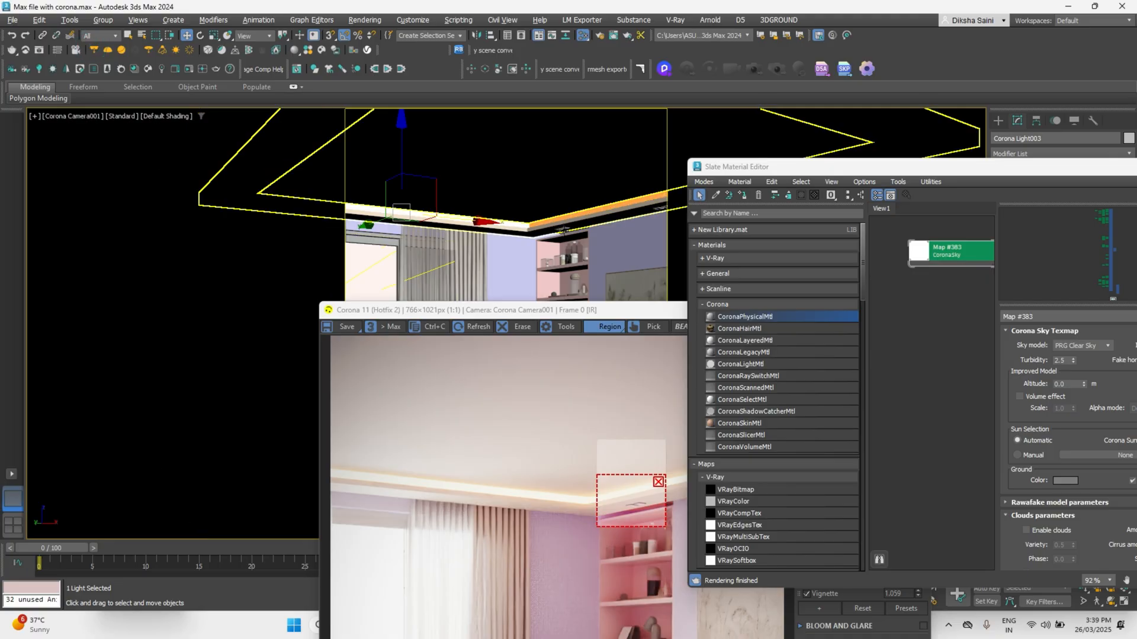
pyautogui.scroll(-3, 918, 272)
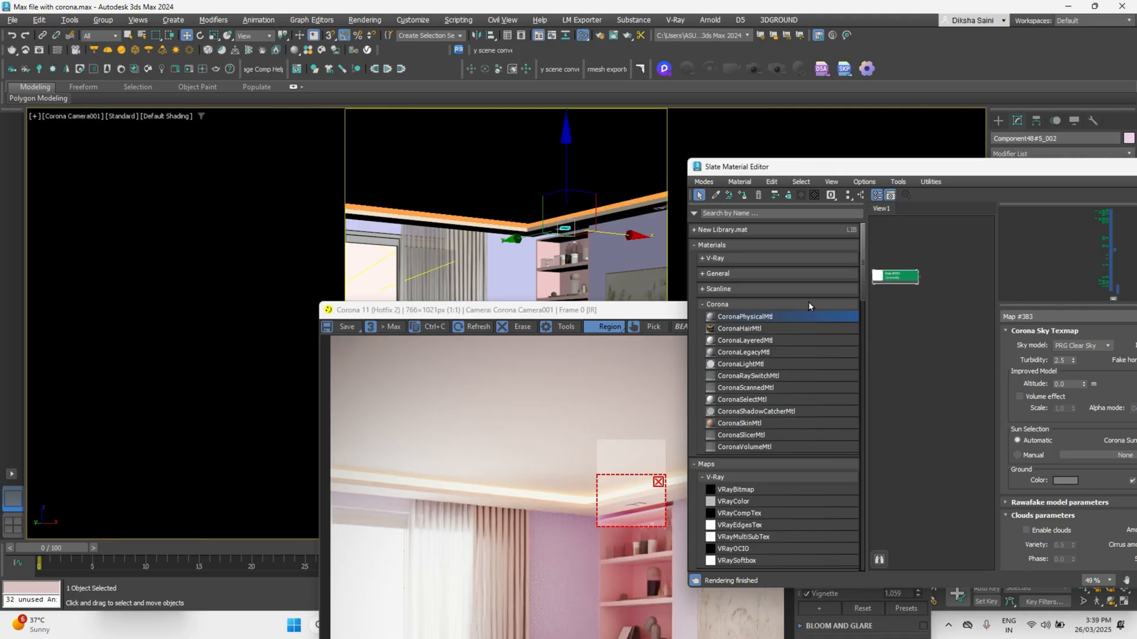
# Load the selected ceiling fixture's material into the maximized Slate Material Editor and bring its node tree into view
pyautogui.click(730, 180)
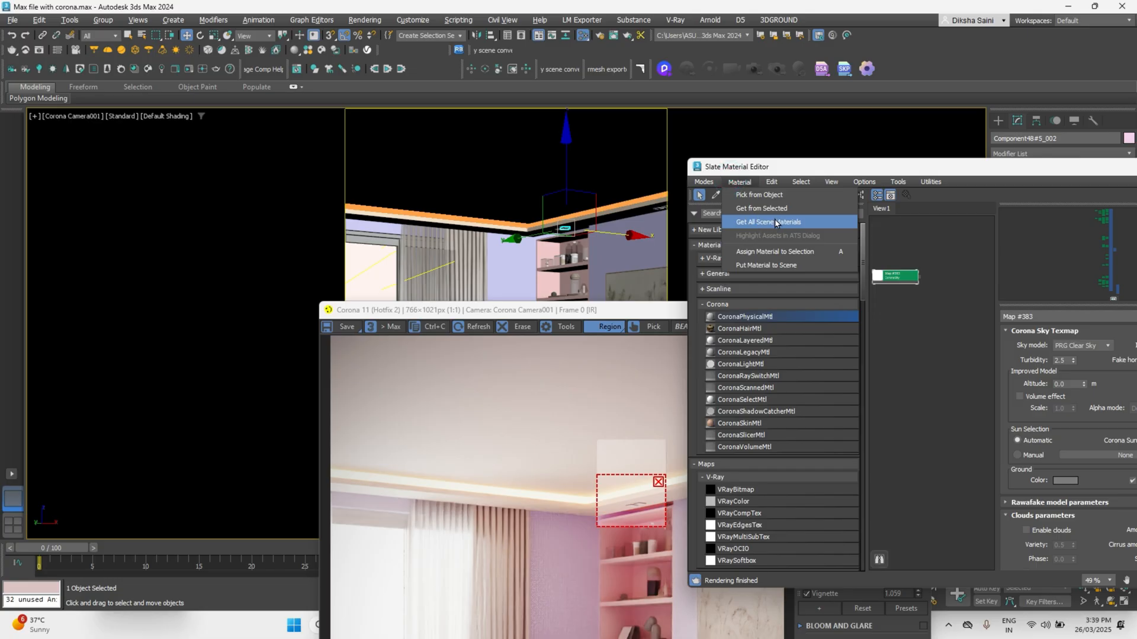
pyautogui.click(775, 223)
pyautogui.scroll(-5, 957, 482)
pyautogui.moveTo(957, 482); pyautogui.dragTo(958, 402, button='middle')
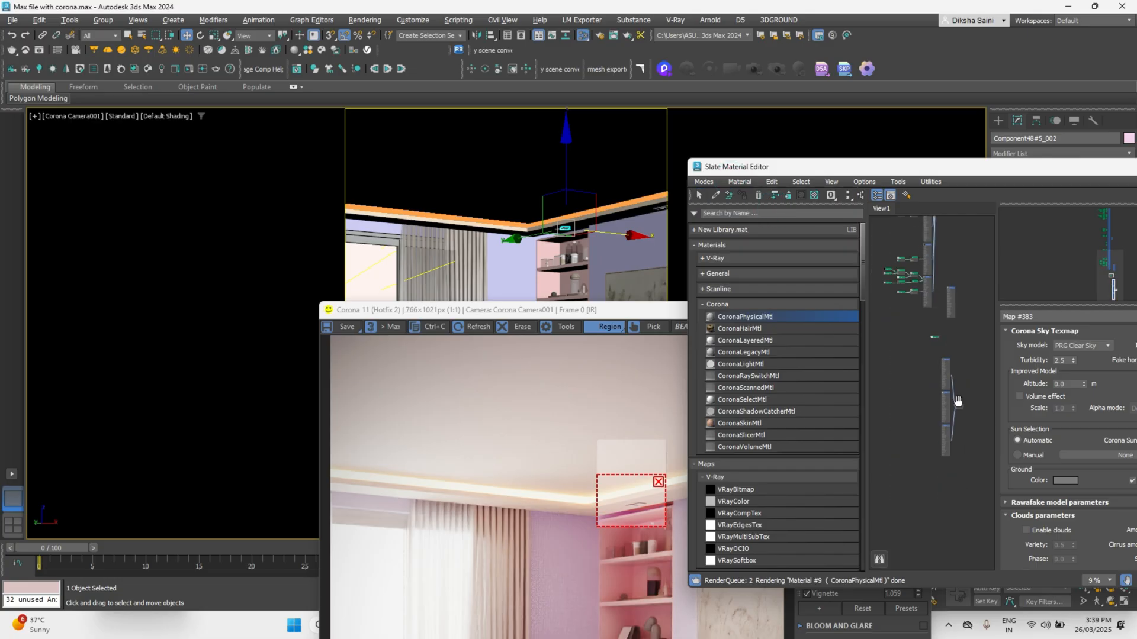
pyautogui.scroll(5, 935, 379)
pyautogui.doubleClick(1042, 175)
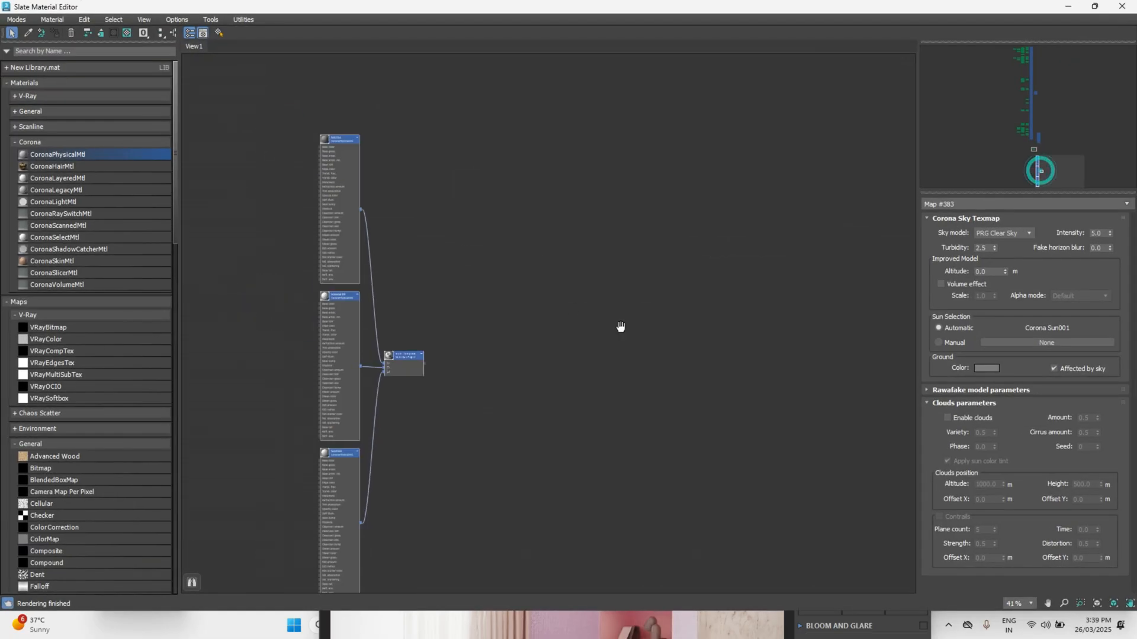
pyautogui.scroll(4, 417, 316)
# Examine the base layer, opacity and map settings of Material #9 in the ceiling fixture's Multi/Sub-Object material
pyautogui.doubleClick(449, 320)
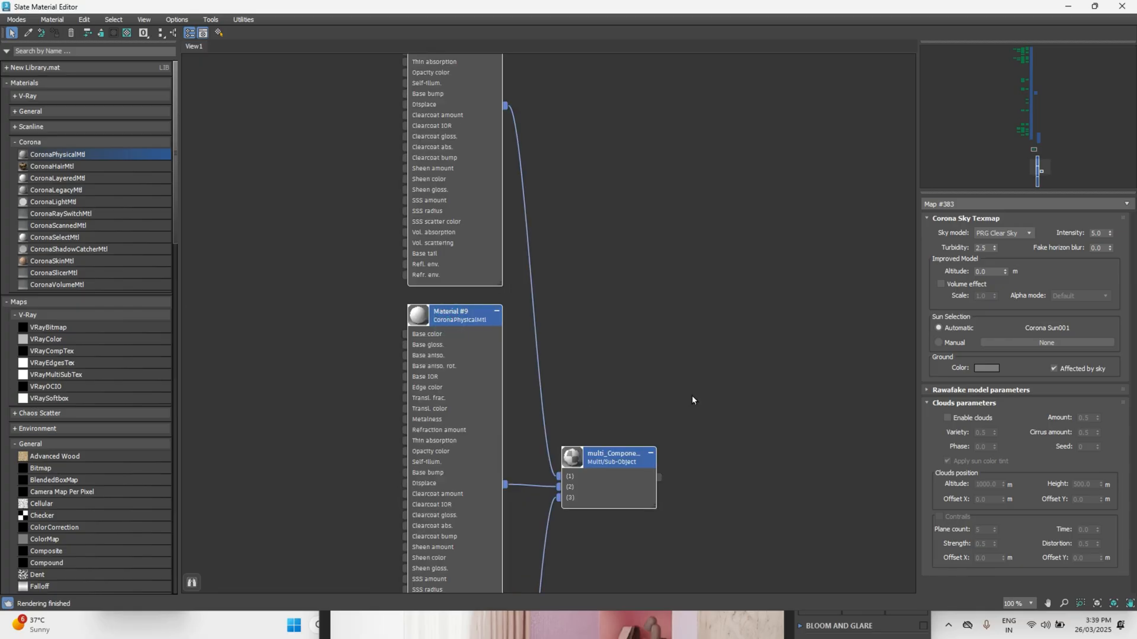
pyautogui.scroll(-2, 847, 399)
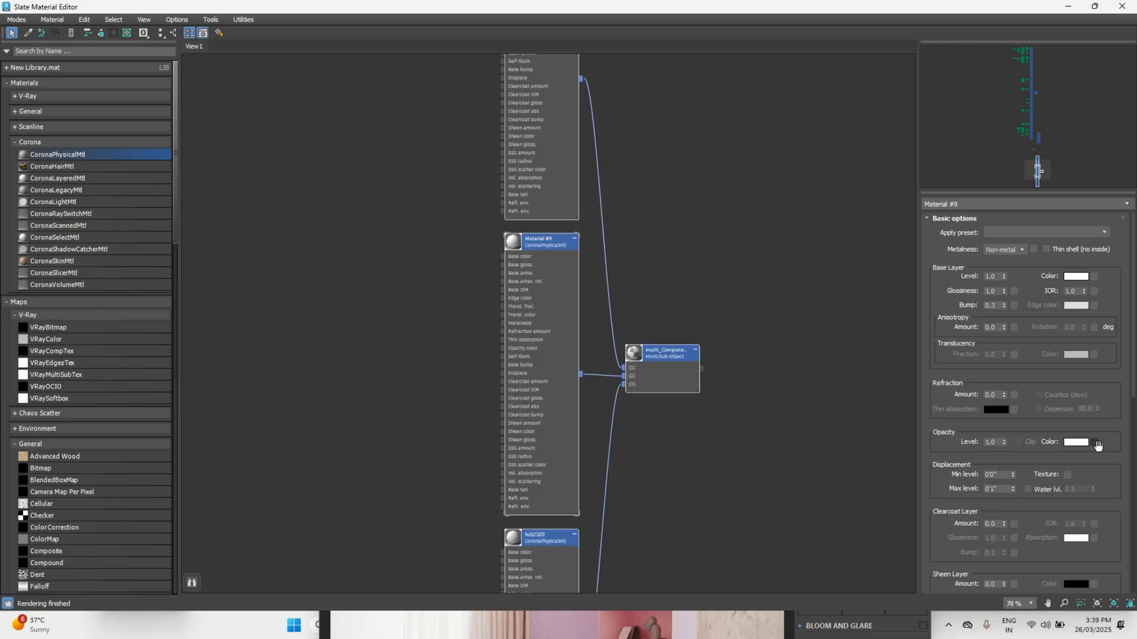
pyautogui.scroll(-2, 1095, 484)
pyautogui.scroll(-3, 1095, 484)
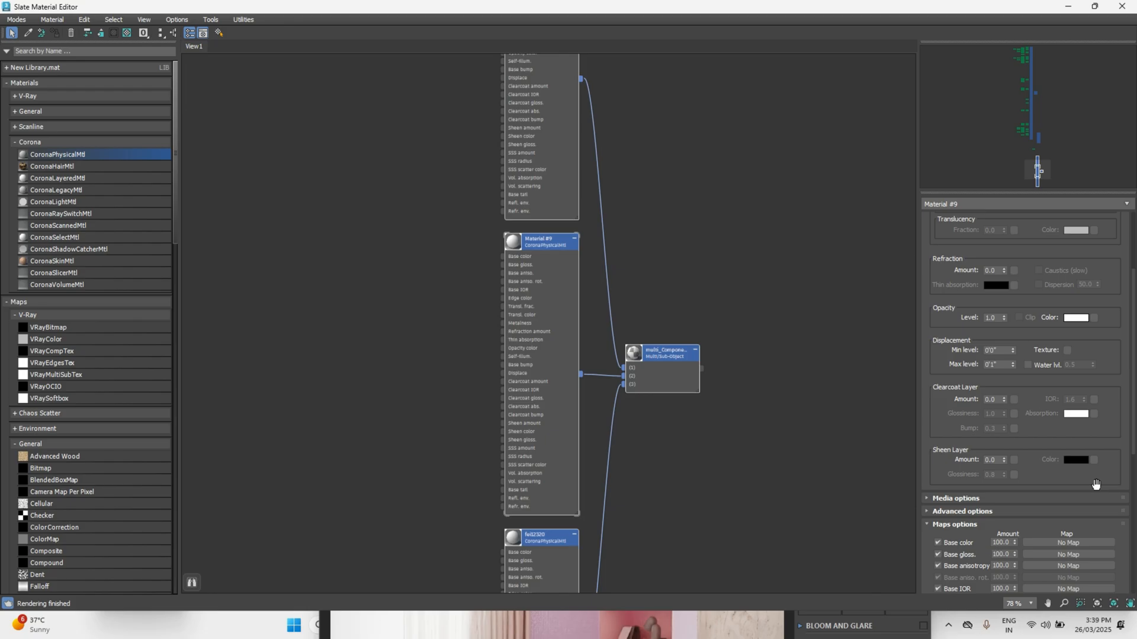
pyautogui.scroll(3, 1096, 483)
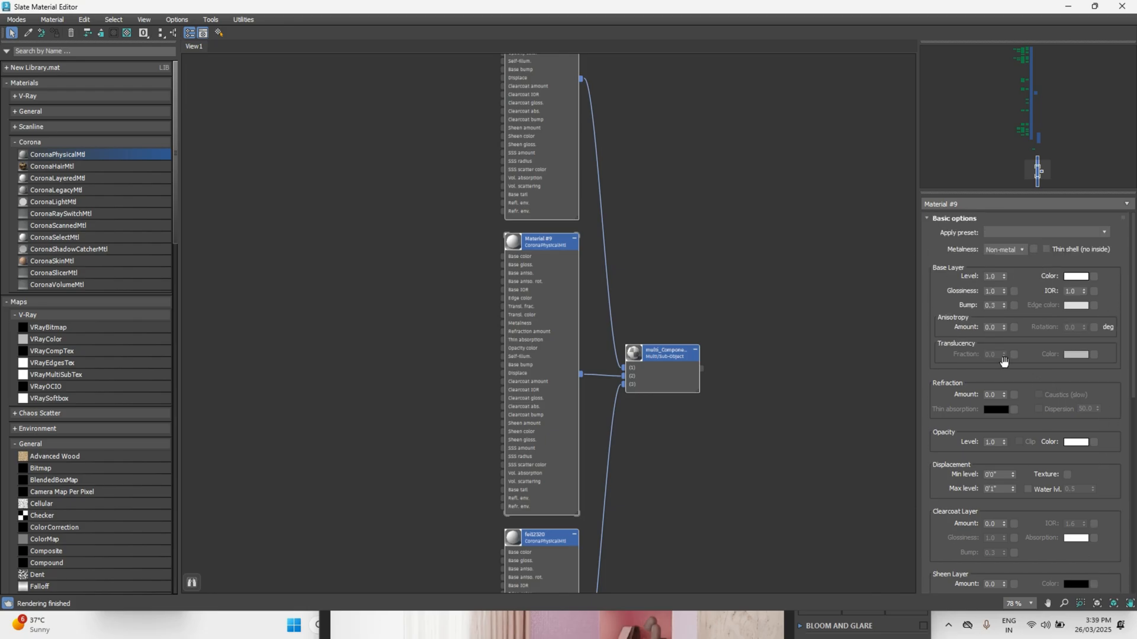
pyautogui.scroll(-1, 1110, 417)
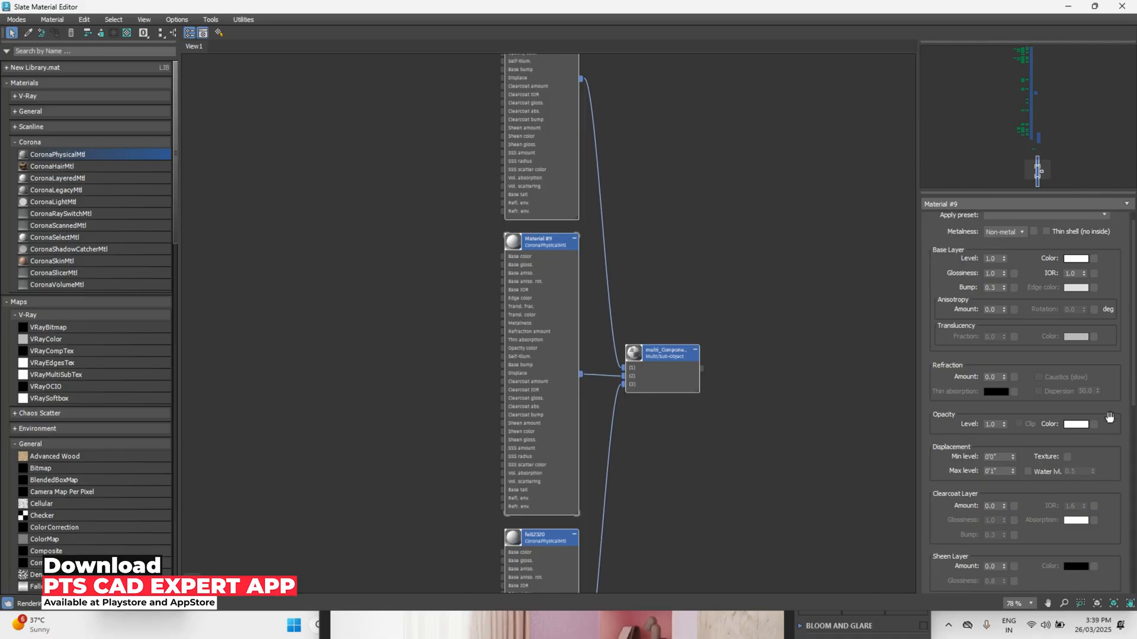
pyautogui.scroll(-8, 1109, 417)
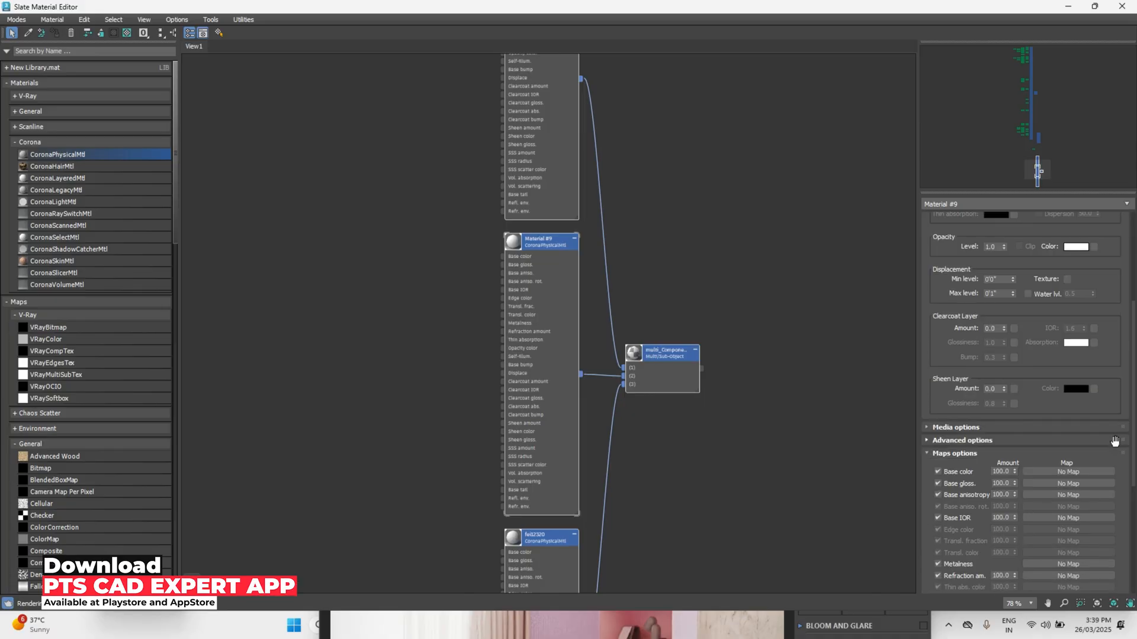
pyautogui.scroll(-1, 1117, 448)
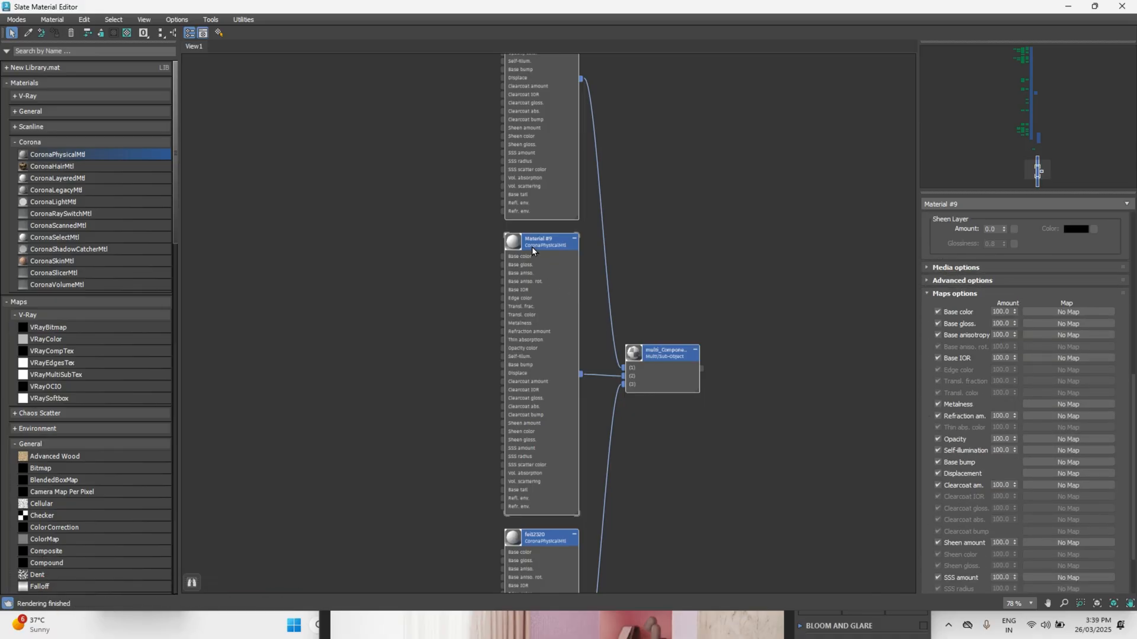
pyautogui.scroll(-3, 532, 251)
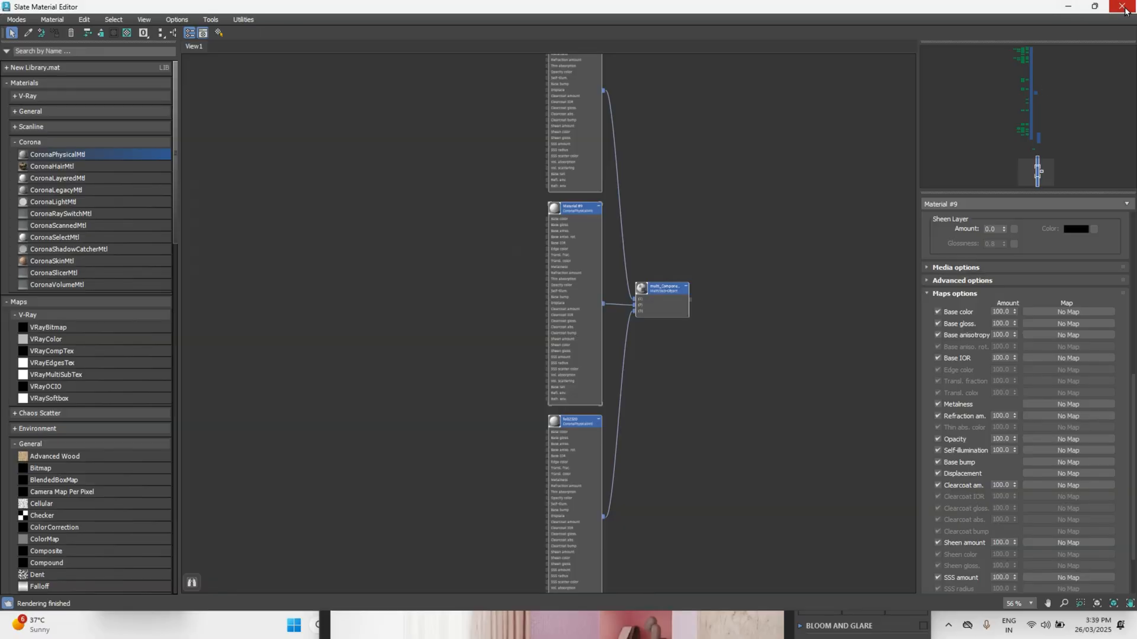
# Minimize the Slate Material Editor and the Corona frame buffer to uncover the camera viewport
pyautogui.moveTo(1002, 12); pyautogui.dragTo(768, 300)
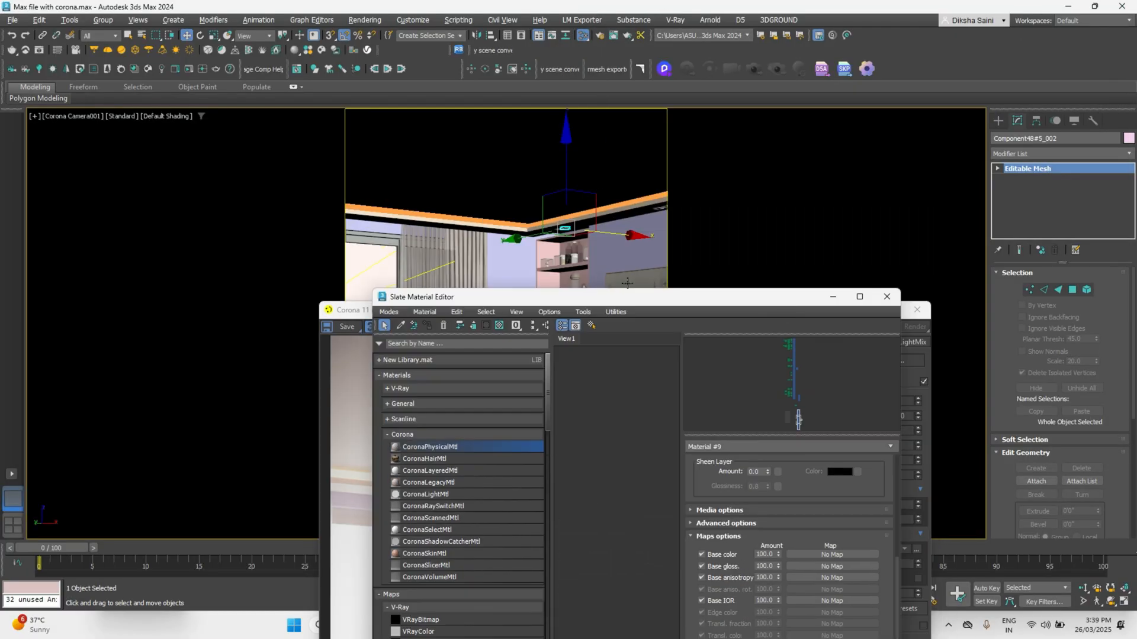
pyautogui.click(832, 296)
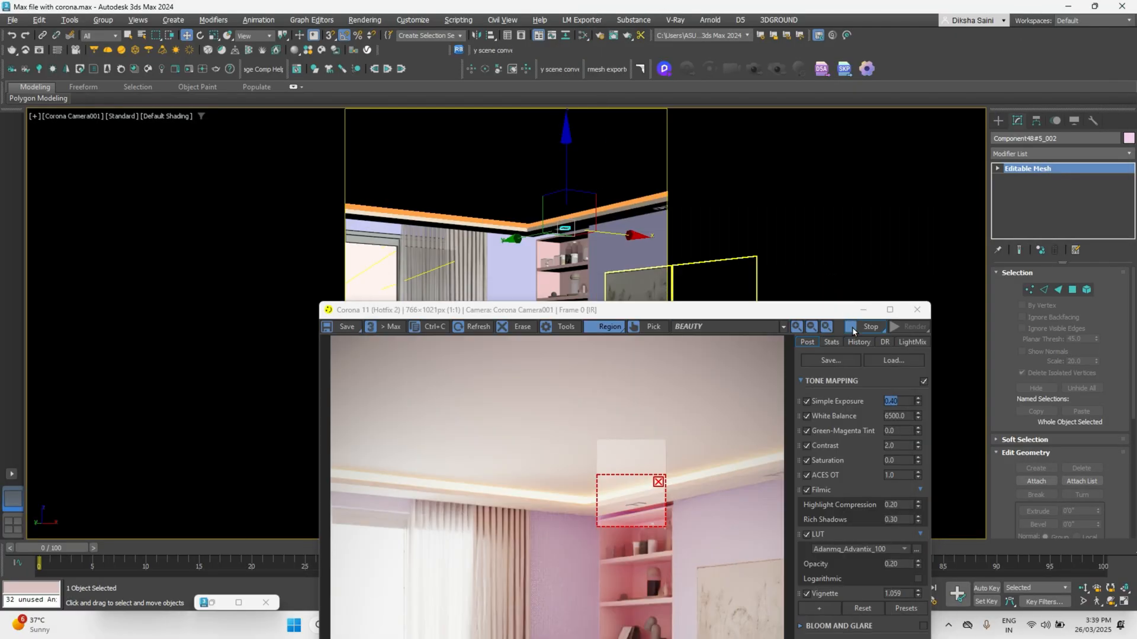
pyautogui.click(864, 310)
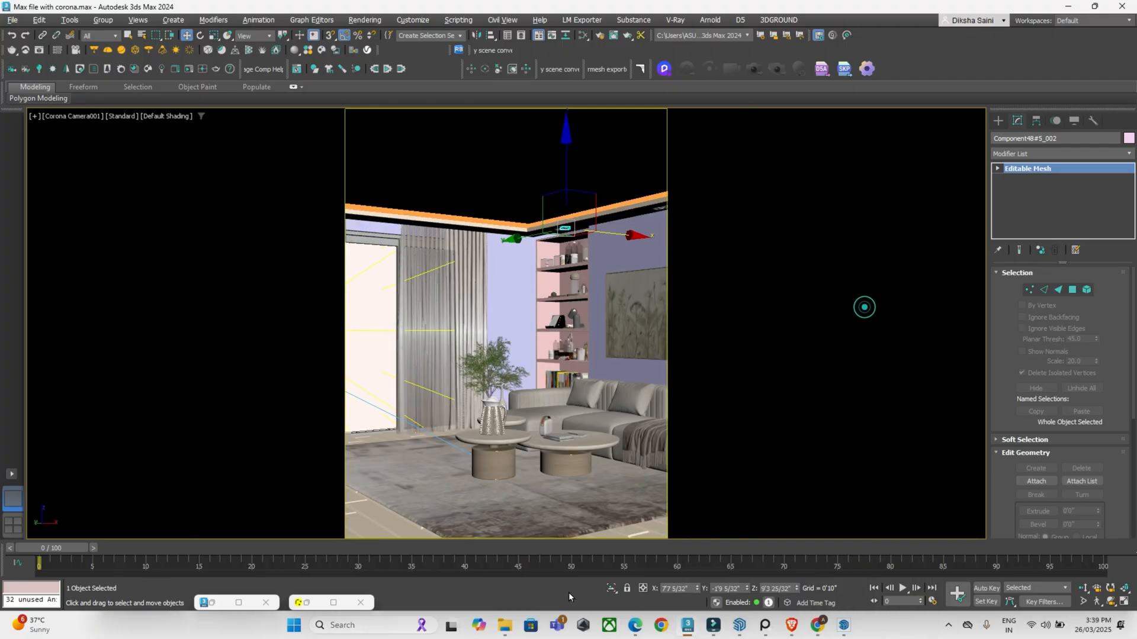
# Isolate the selected ceiling fixture, inspect it from below in the perspective view, and end the isolation
pyautogui.click(611, 588)
pyautogui.hotkey('alt', 'w')
pyautogui.middleClick(293, 385)
pyautogui.hotkey('alt', 'w')
pyautogui.scroll(-2, 383, 332)
pyautogui.keyDown('alt'); pyautogui.moveTo(383, 332); pyautogui.dragTo(533, 198, button='middle'); pyautogui.keyUp('alt')
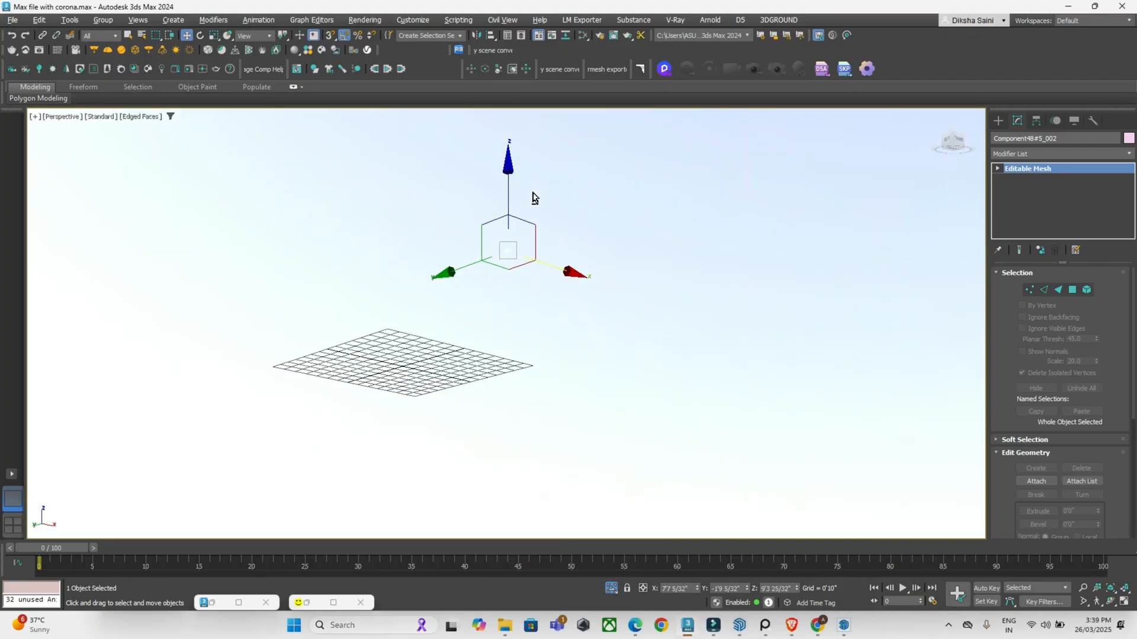
pyautogui.scroll(6, 533, 197)
pyautogui.click(721, 220)
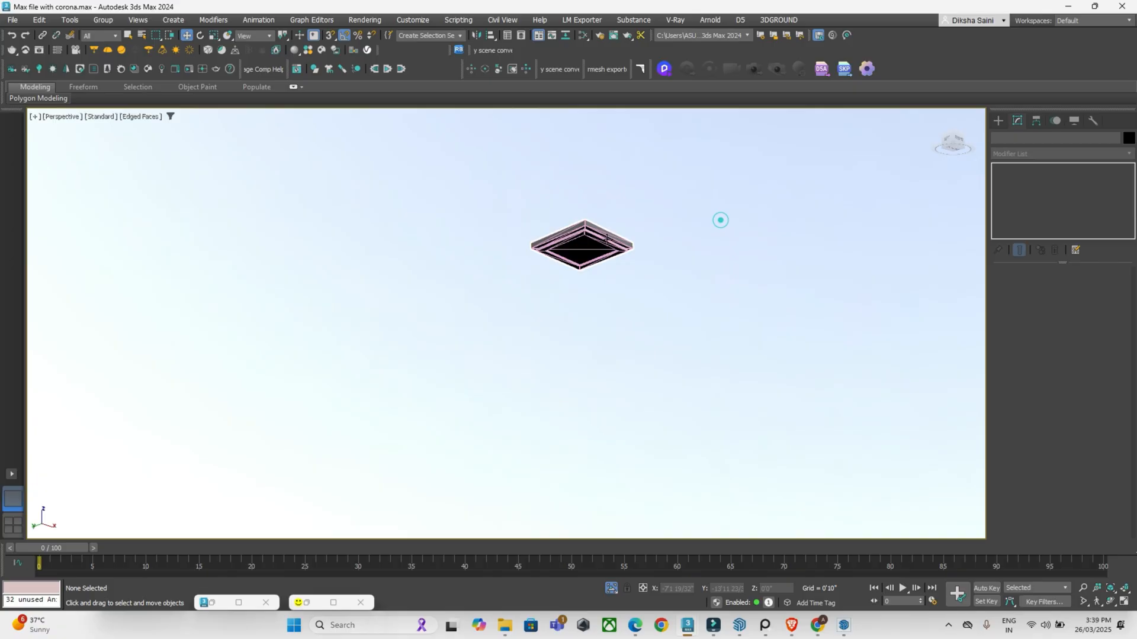
pyautogui.scroll(2, 721, 220)
pyautogui.click(611, 589)
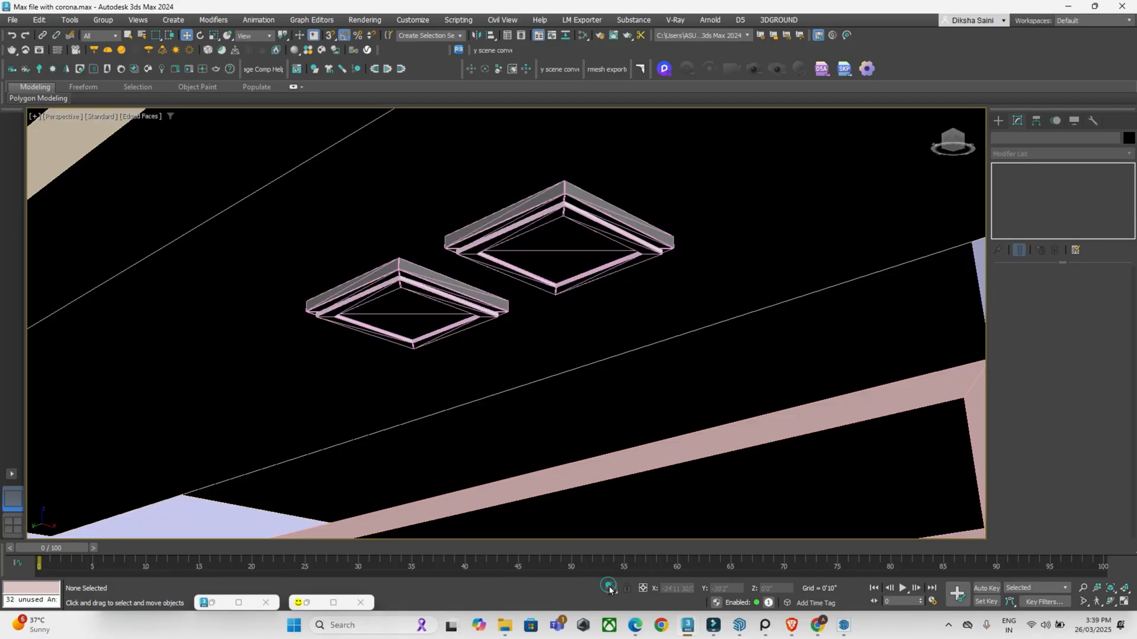
# Check the two triangular faces of the ceiling fixture's inner panel at polygon level, then leave polygon editing
pyautogui.click(639, 239)
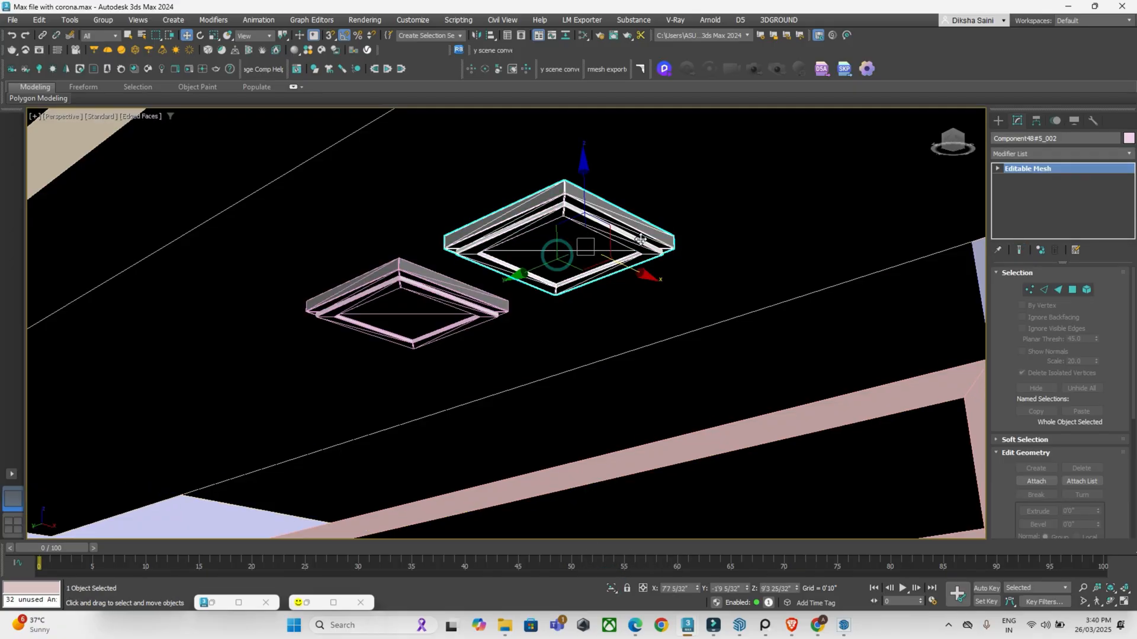
pyautogui.click(1072, 289)
pyautogui.click(552, 257)
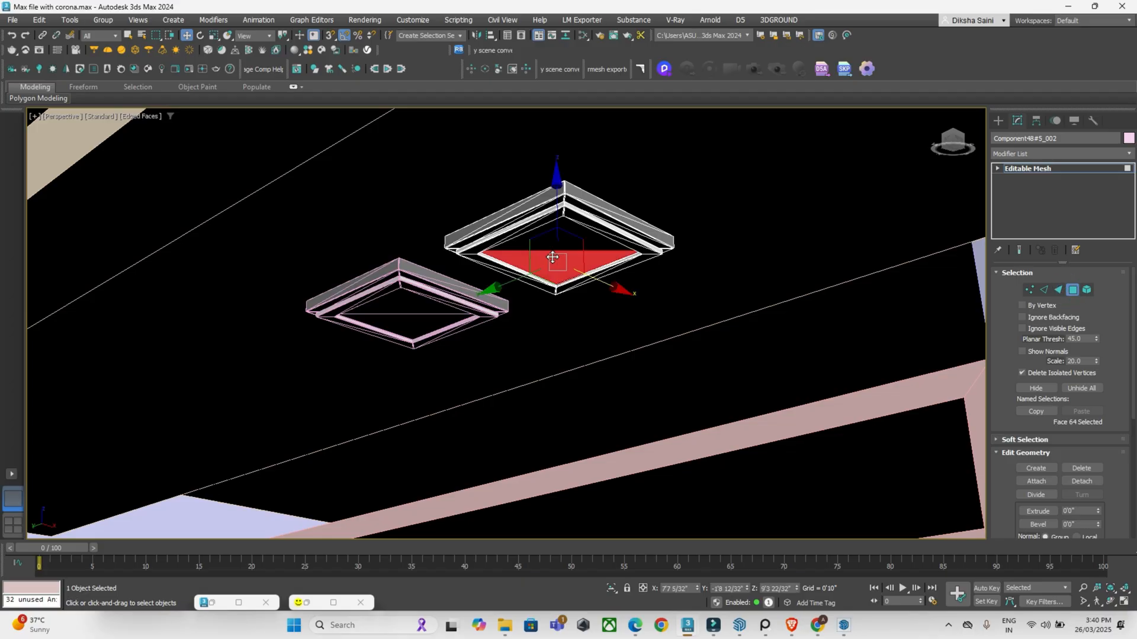
pyautogui.click(560, 243)
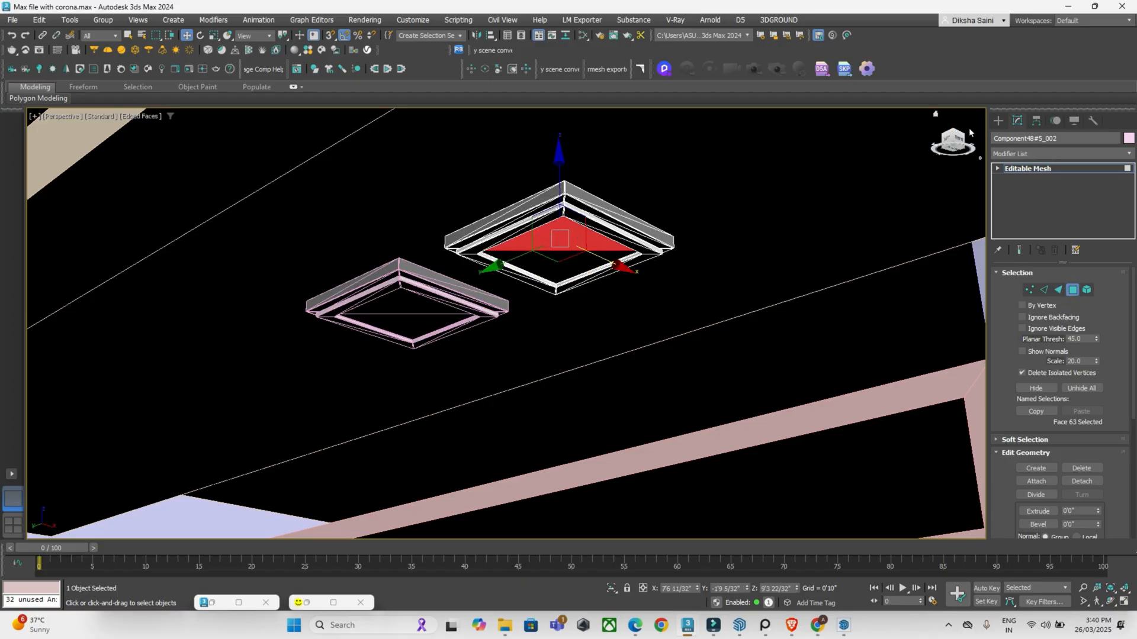
pyautogui.click(998, 120)
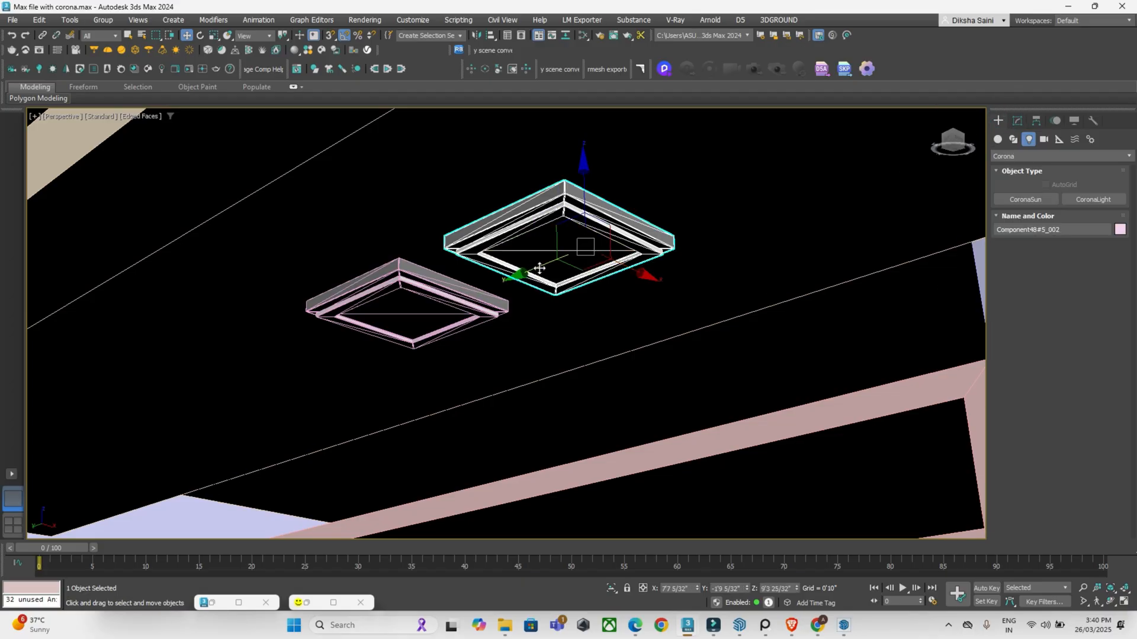
# Switch the perspective viewport to the top view with wireframe shading and clear the selection
pyautogui.scroll(-3, 539, 269)
pyautogui.keyDown('alt'); pyautogui.moveTo(540, 269); pyautogui.dragTo(449, 530, button='middle'); pyautogui.keyUp('alt')
pyautogui.hotkey('alt', 'w')
pyautogui.hotkey('alt', 'w')
pyautogui.press('t')
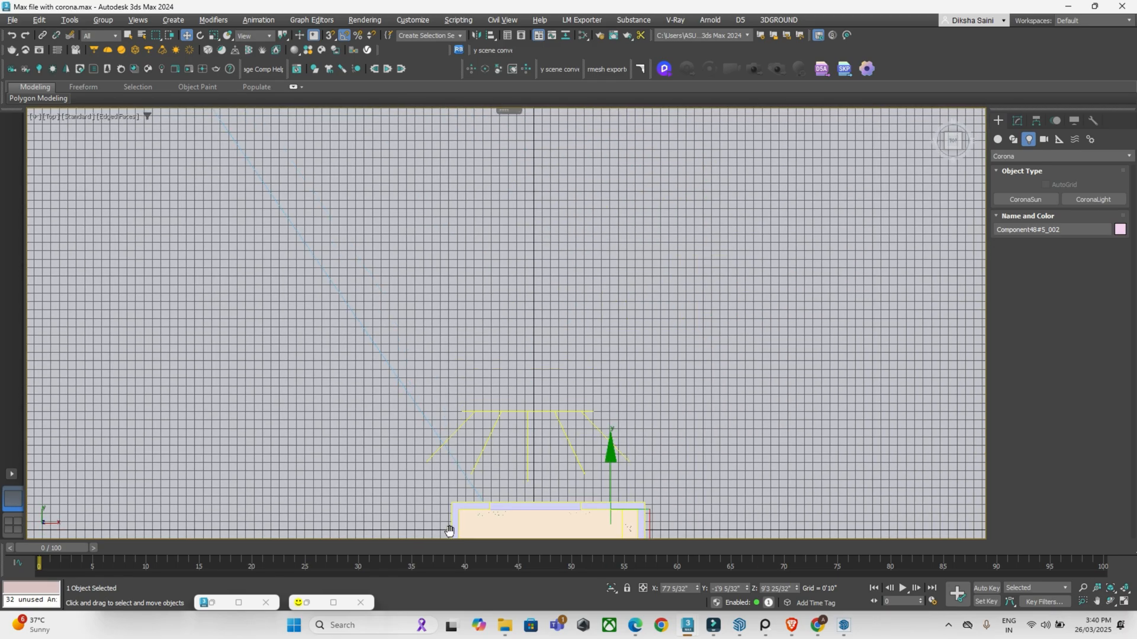
pyautogui.scroll(-2, 540, 347)
pyautogui.moveTo(449, 254); pyautogui.dragTo(680, 417)
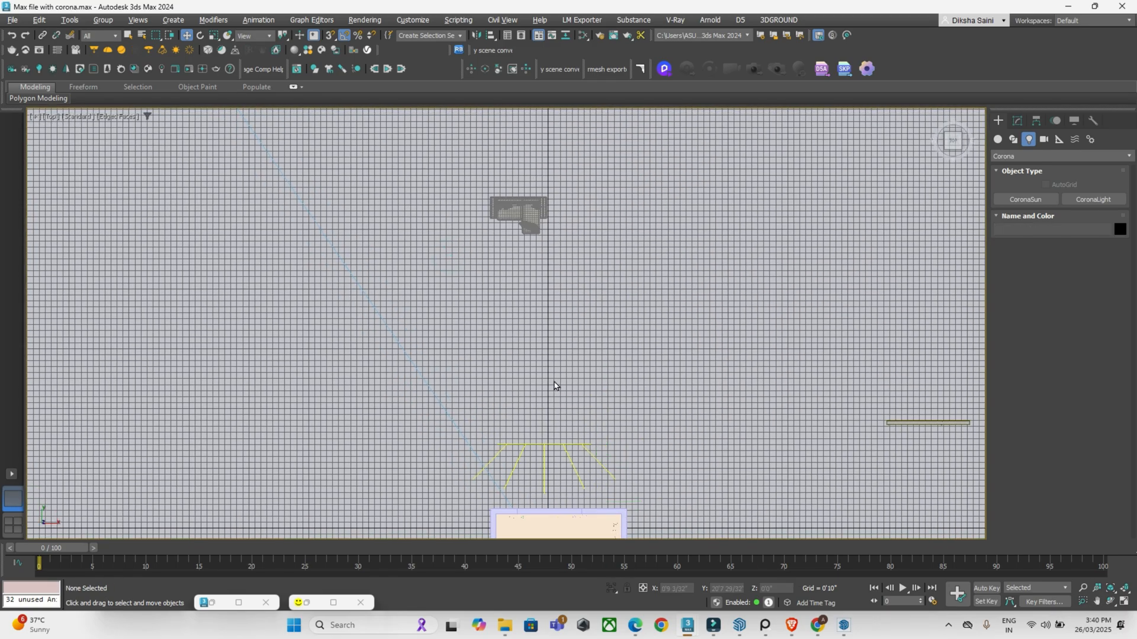
pyautogui.press('F3')
# Locate the room in the wireframe top view and select the upper of the two adjacent square ceiling fixtures
pyautogui.moveTo(549, 394); pyautogui.dragTo(690, 433, button='middle')
pyautogui.scroll(4, 618, 287)
pyautogui.scroll(-6, 616, 290)
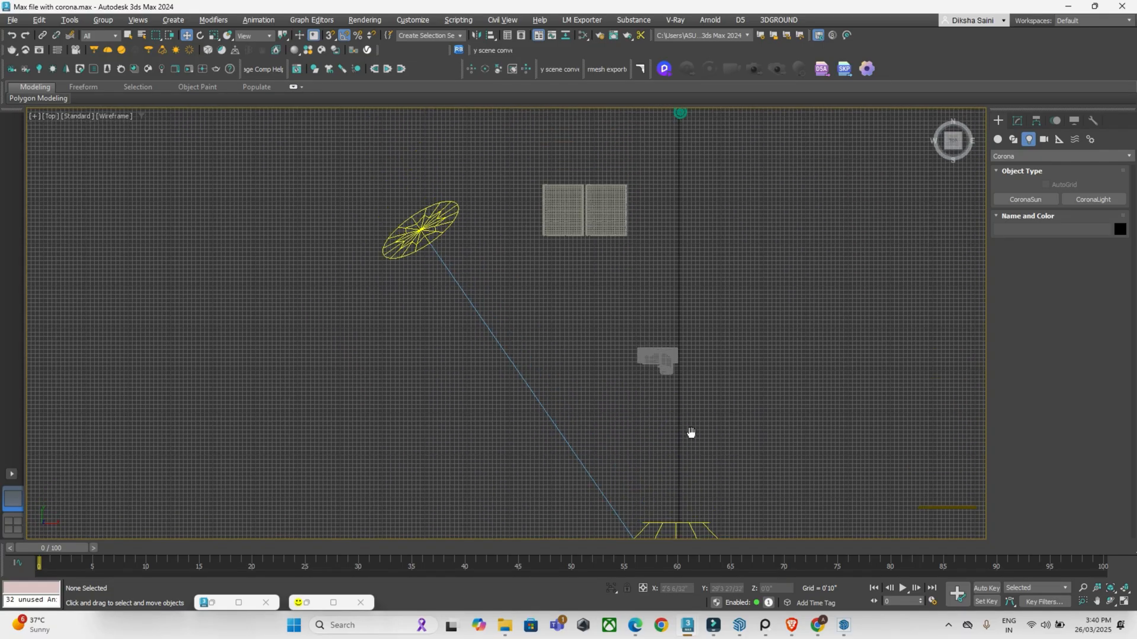
pyautogui.moveTo(669, 170); pyautogui.dragTo(624, 256, button='middle')
pyautogui.moveTo(617, 237); pyautogui.dragTo(703, 409)
pyautogui.scroll(-4, 703, 410)
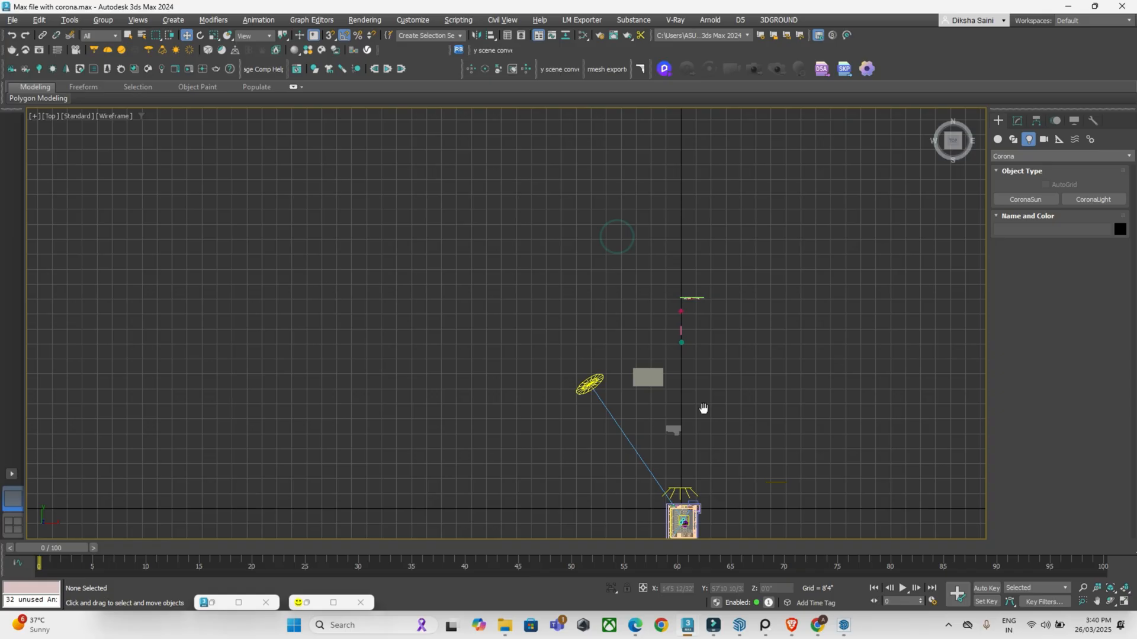
pyautogui.moveTo(703, 409); pyautogui.dragTo(689, 424, button='middle')
pyautogui.scroll(6, 660, 307)
pyautogui.scroll(-4, 660, 311)
pyautogui.moveTo(659, 310); pyautogui.dragTo(609, 172, button='middle')
pyautogui.scroll(6, 653, 434)
pyautogui.moveTo(654, 434); pyautogui.dragTo(668, 143, button='middle')
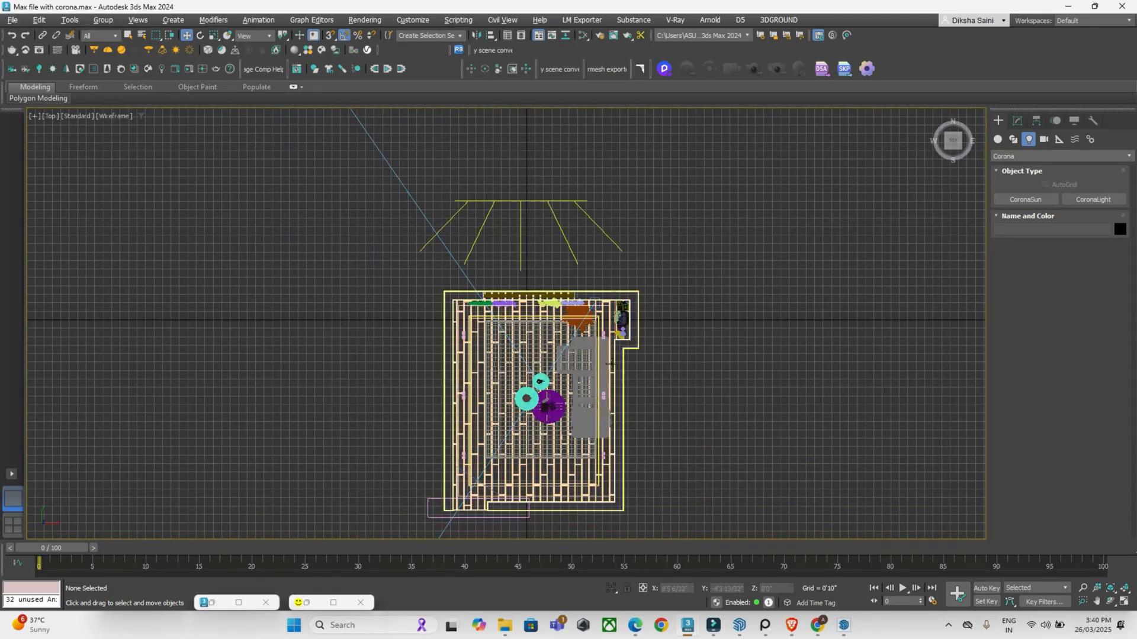
pyautogui.scroll(10, 611, 363)
pyautogui.click(660, 274)
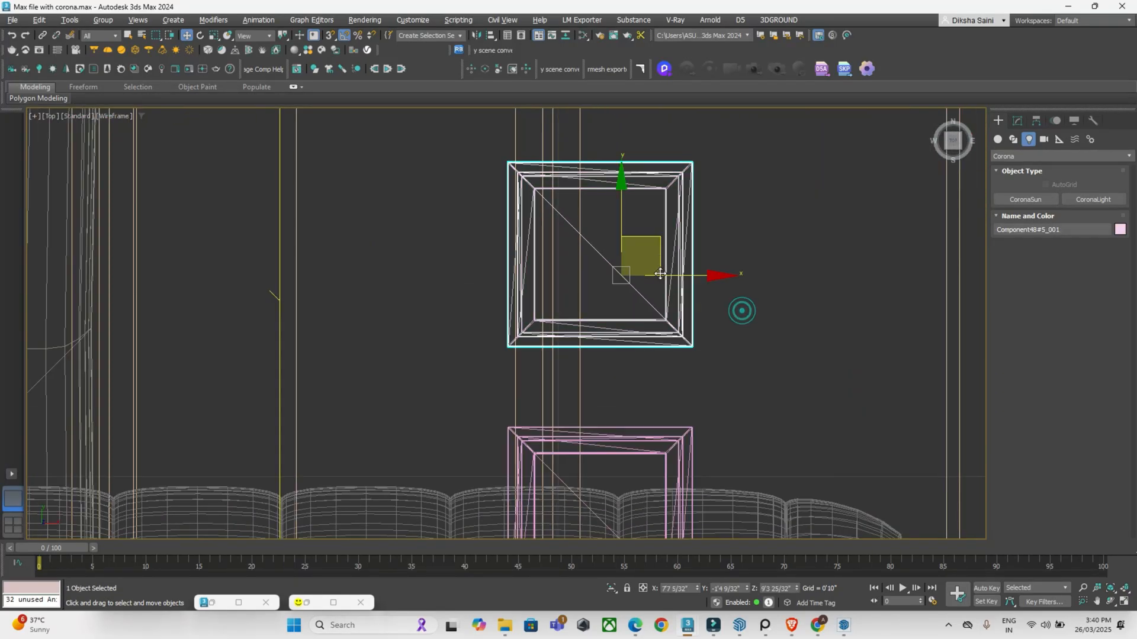
pyautogui.scroll(-3, 747, 253)
# Isolate the selected square ceiling fixture from the camera view and clear the selection
pyautogui.hotkey('alt', 'w')
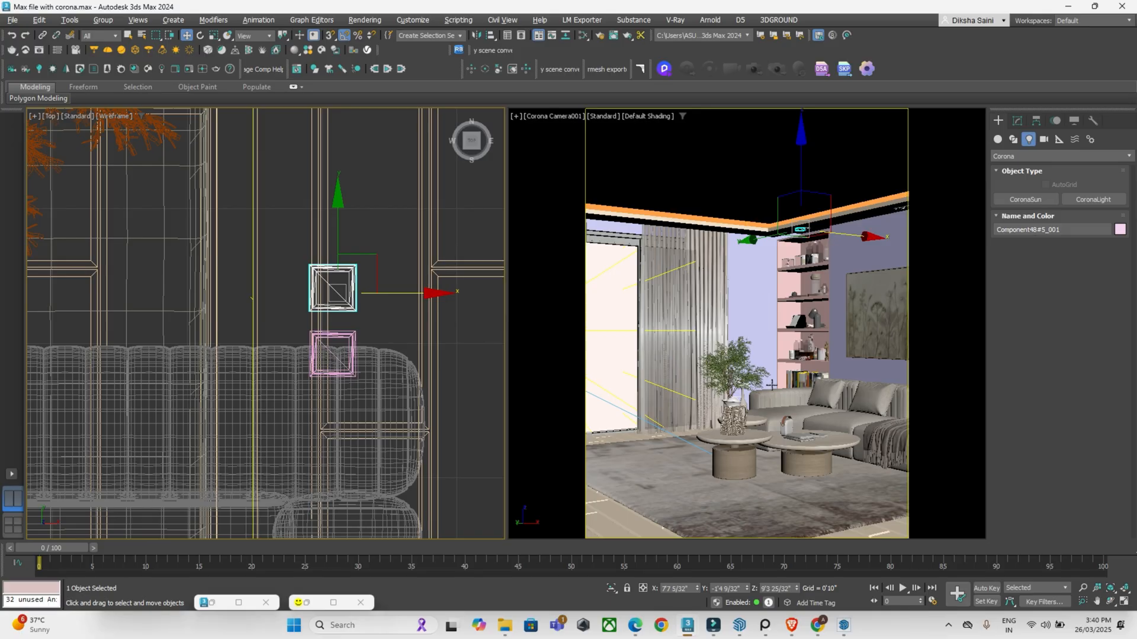
pyautogui.hotkey('alt', 'w')
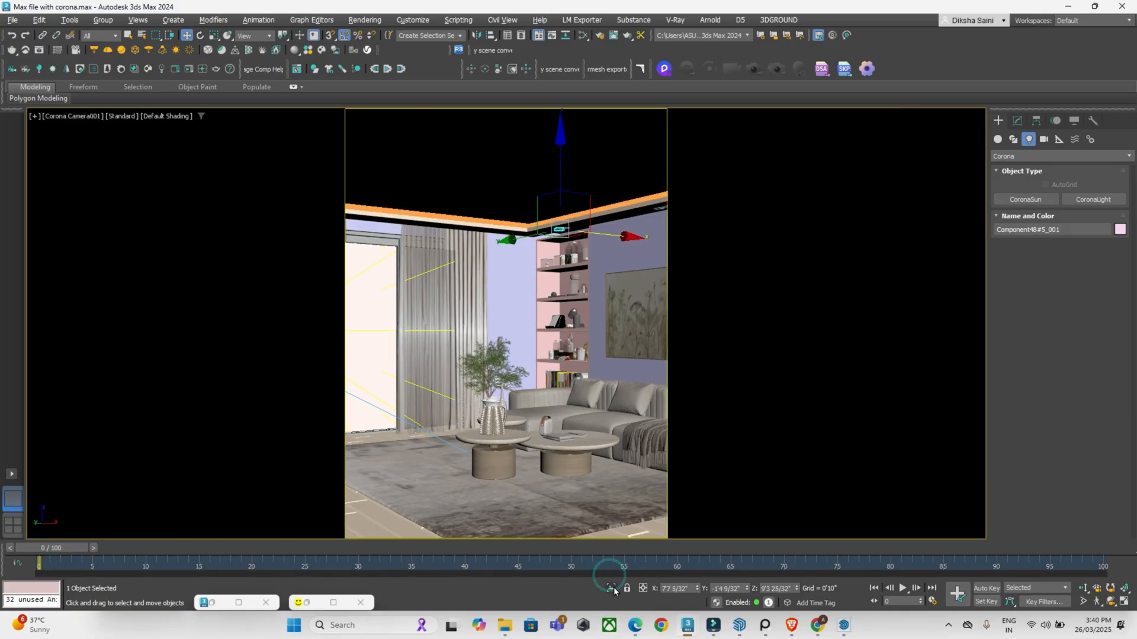
pyautogui.click(611, 588)
pyautogui.click(1017, 120)
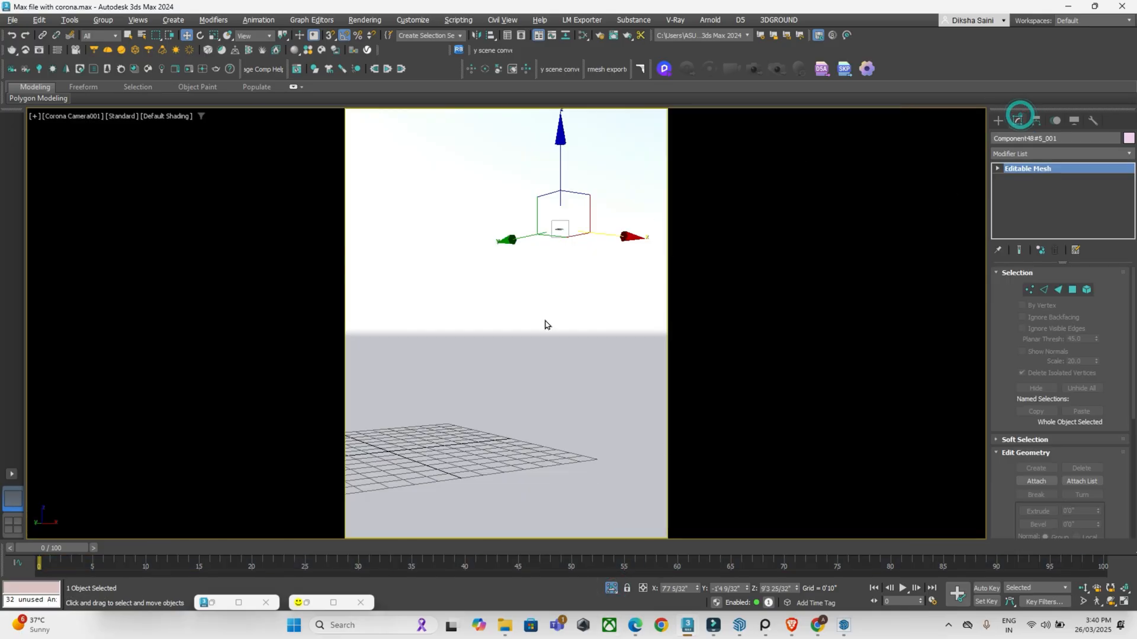
pyautogui.click(500, 321)
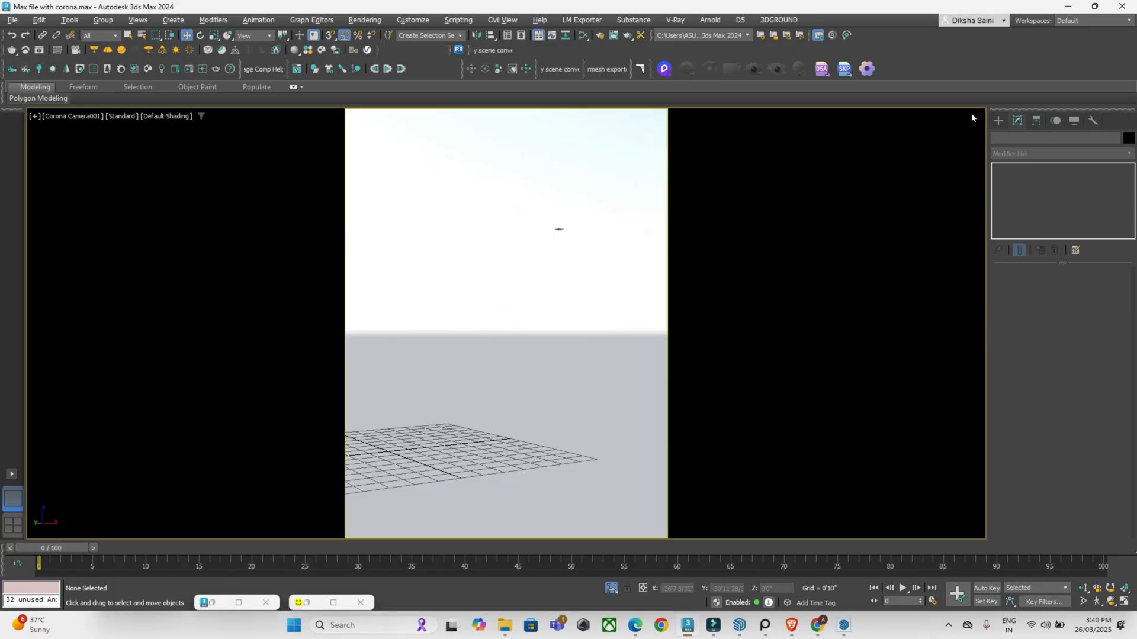
pyautogui.click(998, 120)
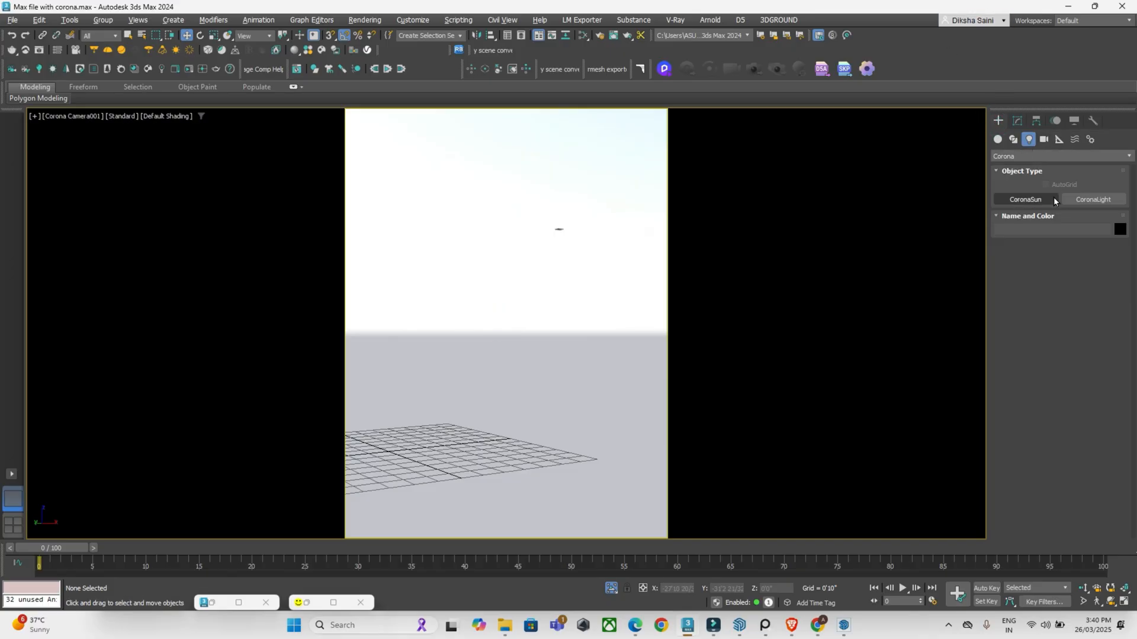
pyautogui.click(998, 139)
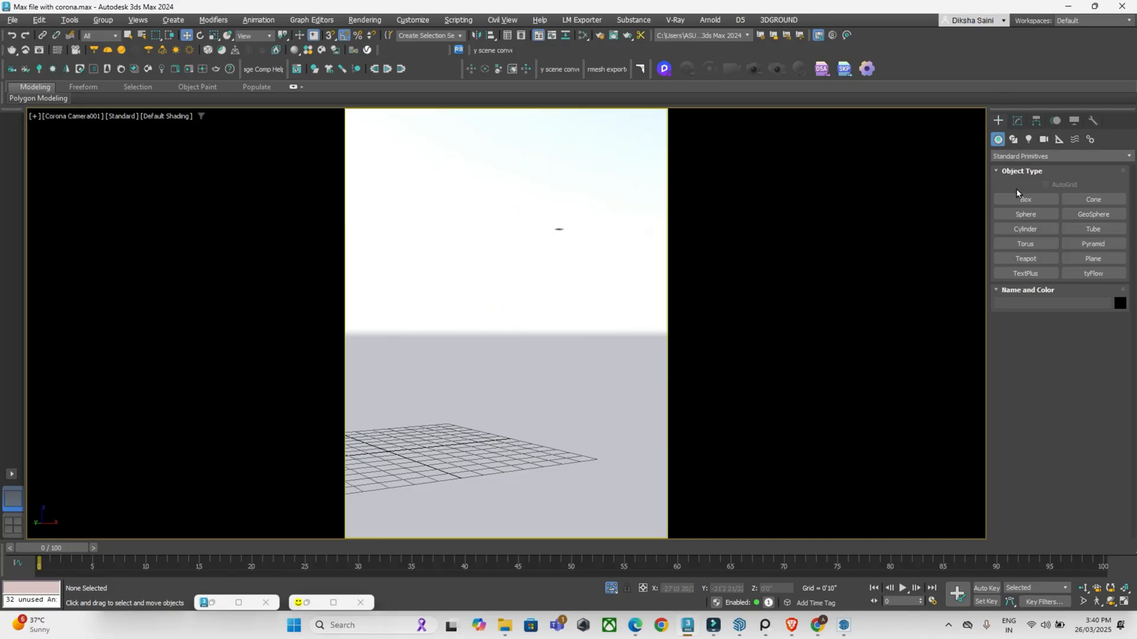
pyautogui.click(1026, 199)
pyautogui.hotkey('alt', 'w')
pyautogui.hotkey('alt', 'w')
pyautogui.scroll(8, 541, 294)
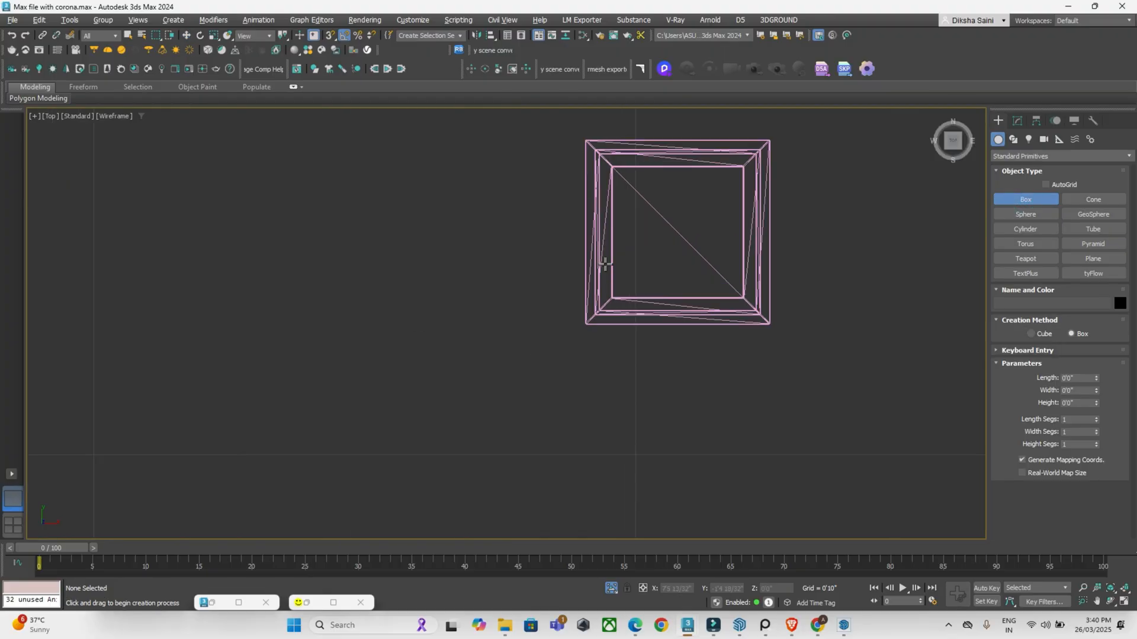
pyautogui.moveTo(528, 226); pyautogui.dragTo(610, 369)
pyautogui.scroll(-6, 506, 207)
pyautogui.scroll(8, 649, 331)
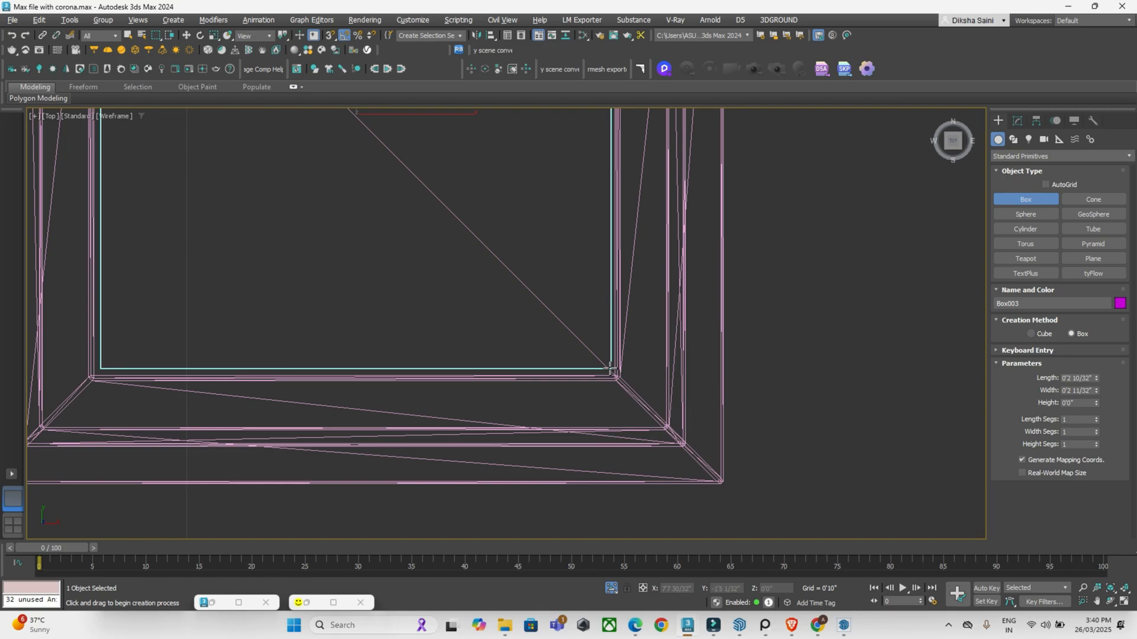
pyautogui.hotkey('alt', 'w')
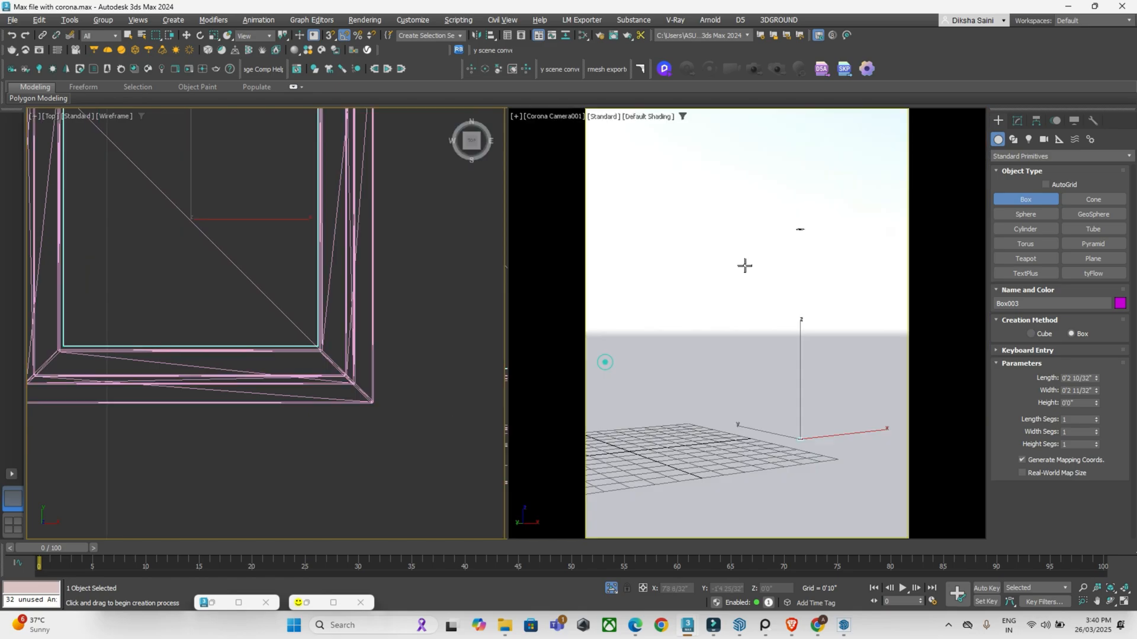
pyautogui.rightClick(329, 310)
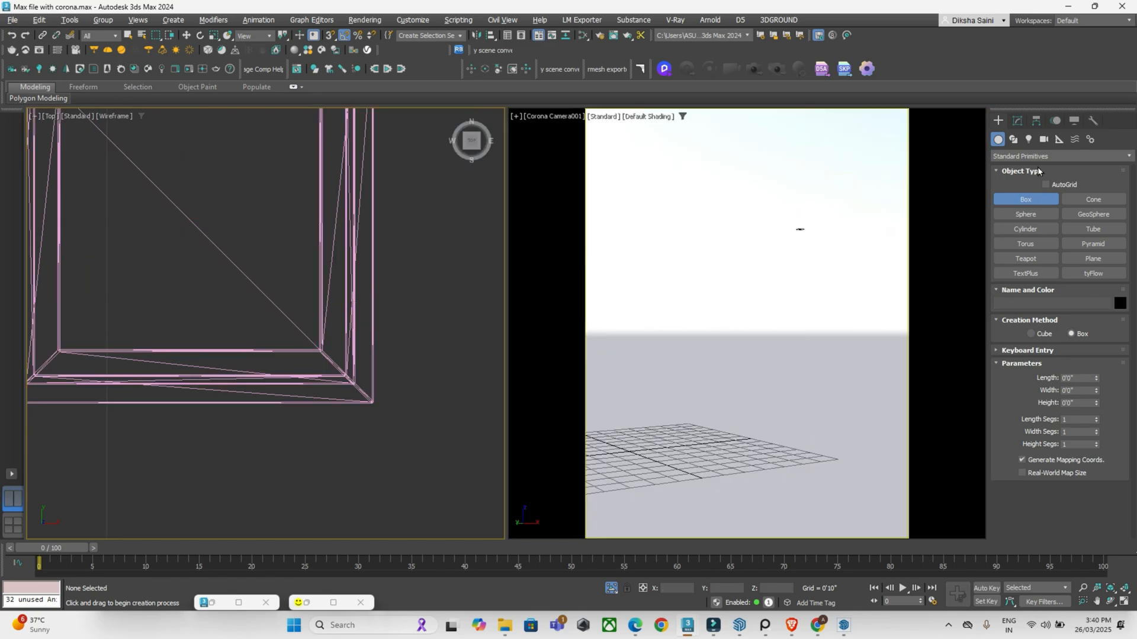
# Select the isolated square ceiling fixture and show its underside in a shaded perspective view
pyautogui.click(1017, 120)
pyautogui.click(433, 410)
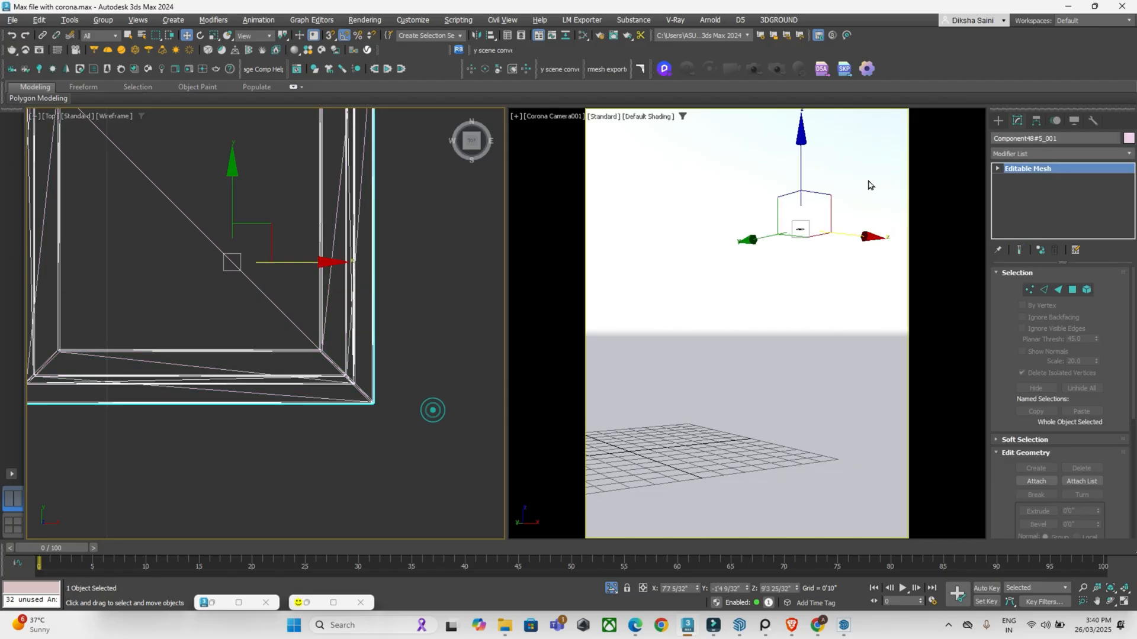
pyautogui.press('z')
pyautogui.keyDown('alt'); pyautogui.moveTo(398, 432); pyautogui.dragTo(442, 281, button='middle'); pyautogui.keyUp('alt')
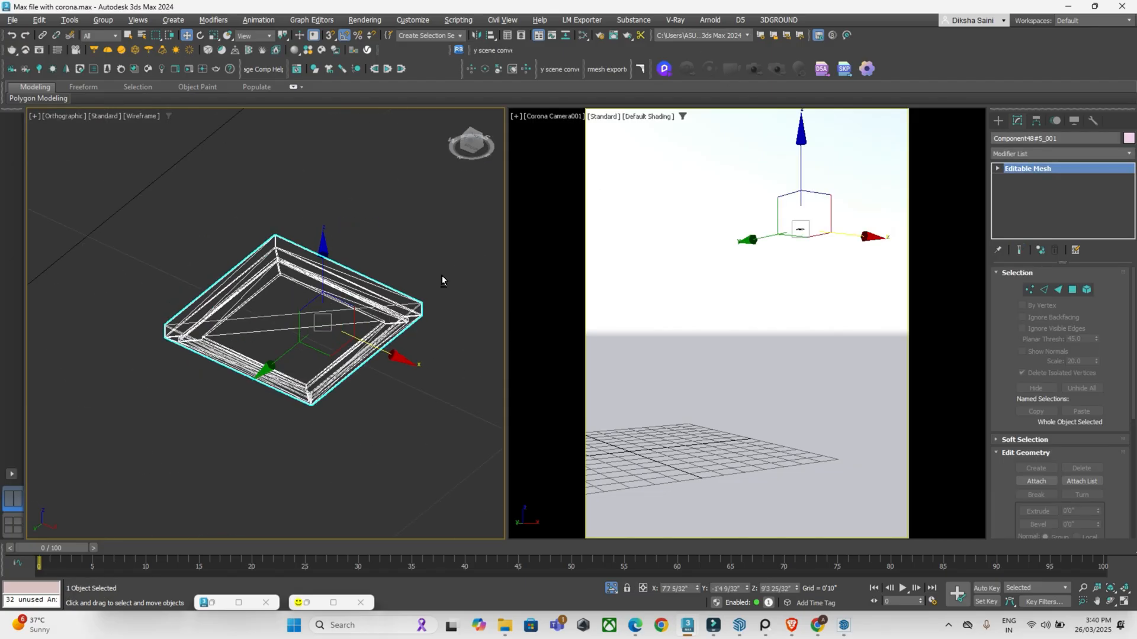
pyautogui.press('p')
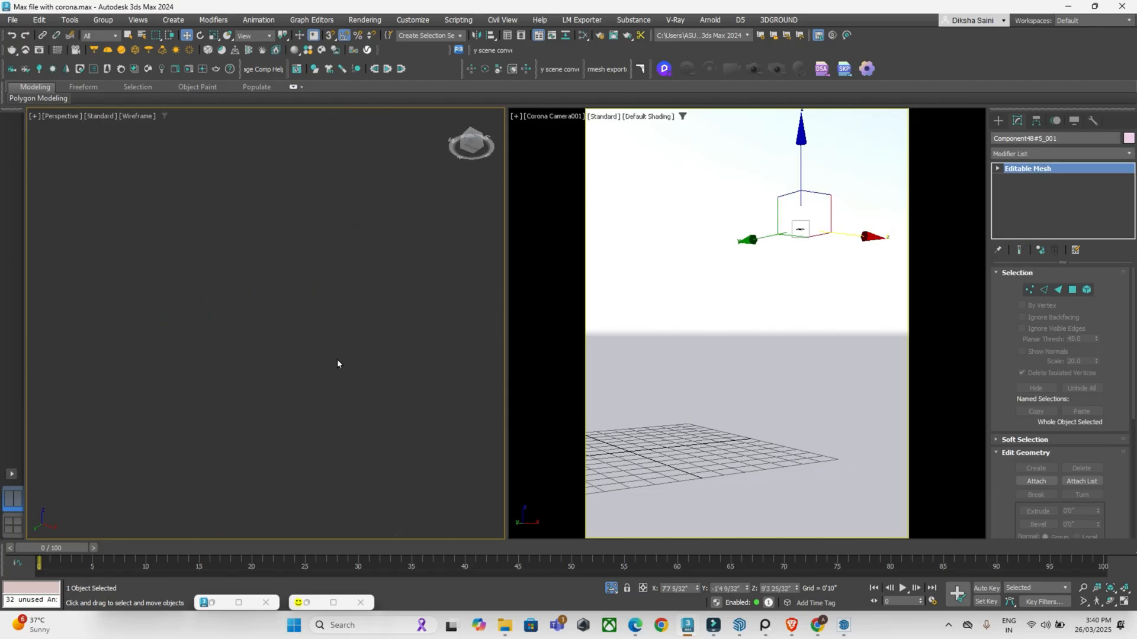
pyautogui.scroll(5, 340, 366)
pyautogui.press('F3')
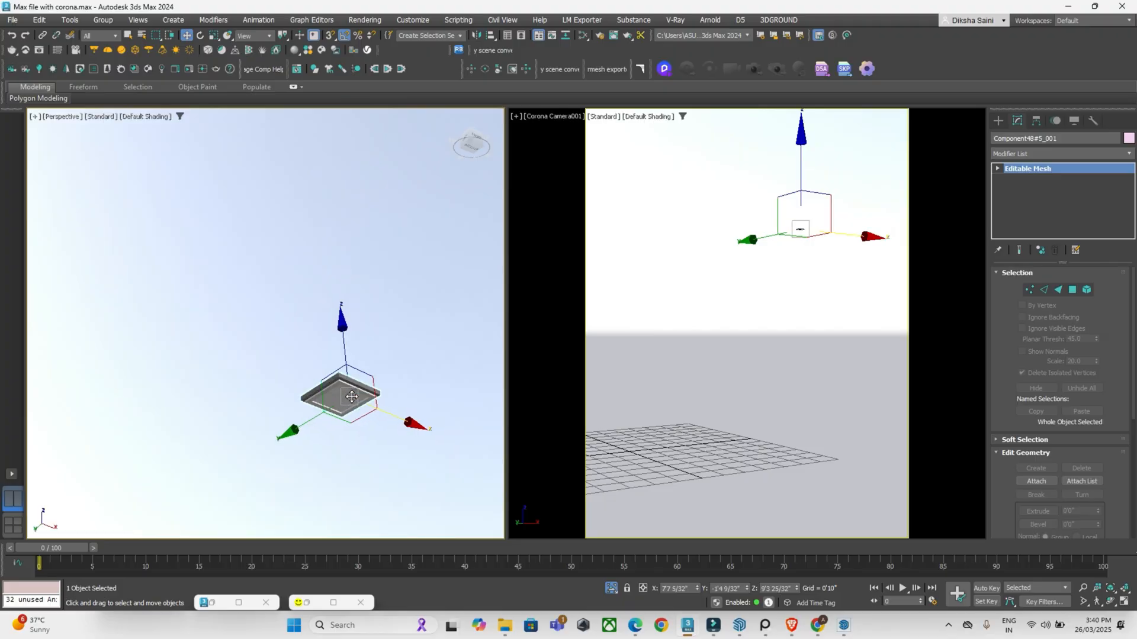
pyautogui.scroll(6, 352, 396)
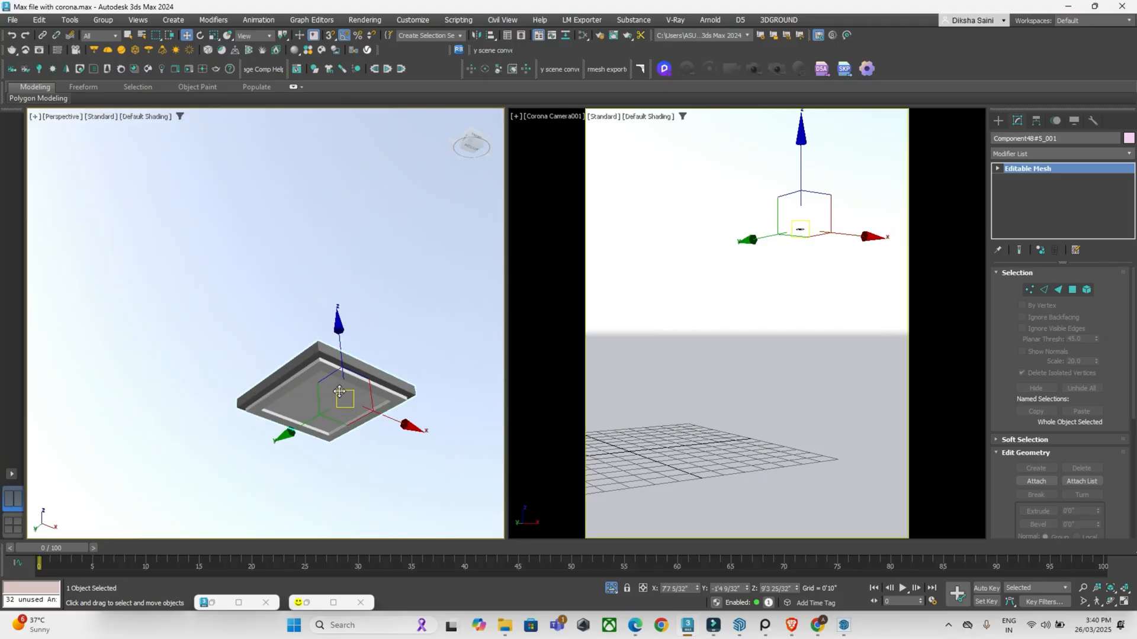
# Select the front triangular face of the fixture's inner panel at polygon level and check its material ID
pyautogui.click(1070, 290)
pyautogui.click(328, 393)
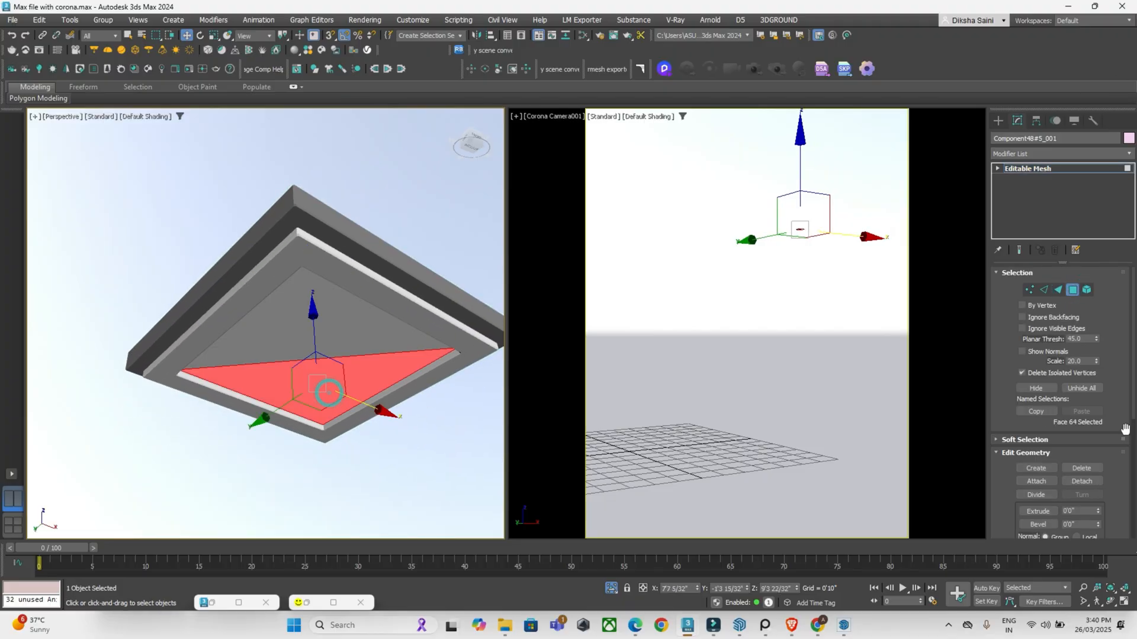
pyautogui.scroll(-5, 1124, 428)
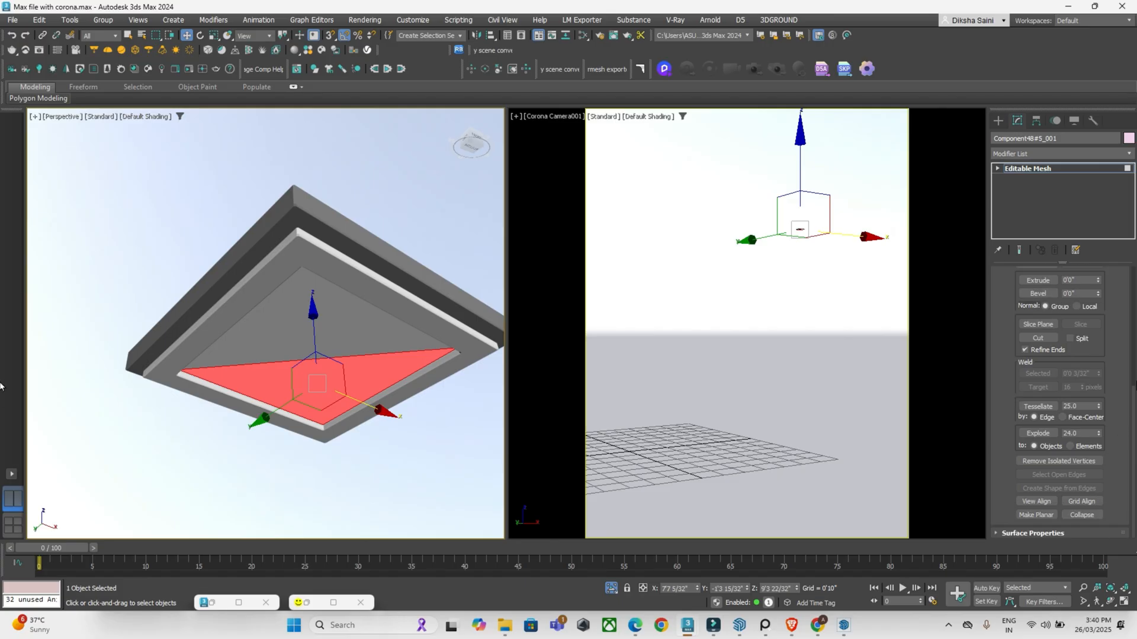
pyautogui.moveTo(1130, 395); pyautogui.dragTo(1128, 271)
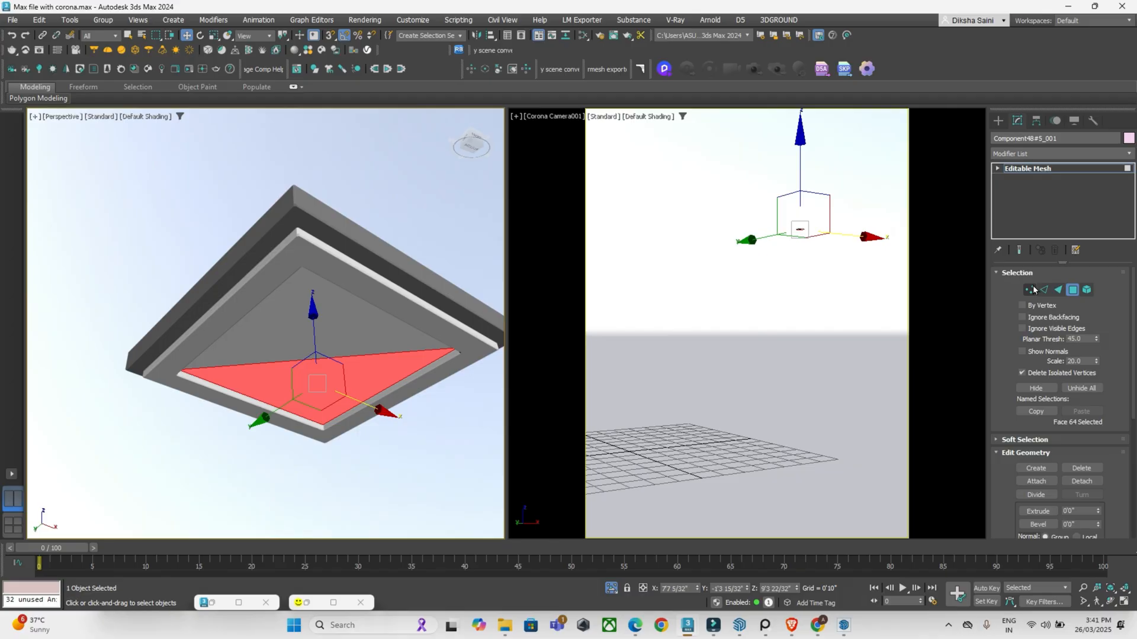
pyautogui.moveTo(992, 262); pyautogui.dragTo(995, 271)
pyautogui.click(995, 278)
pyautogui.click(997, 307)
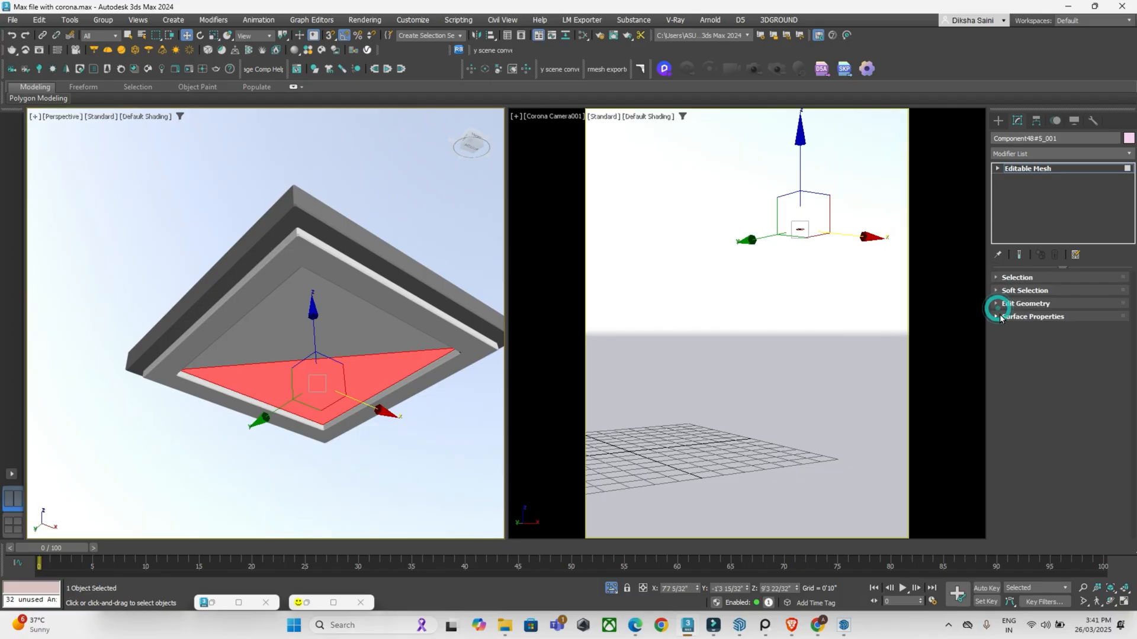
pyautogui.click(999, 319)
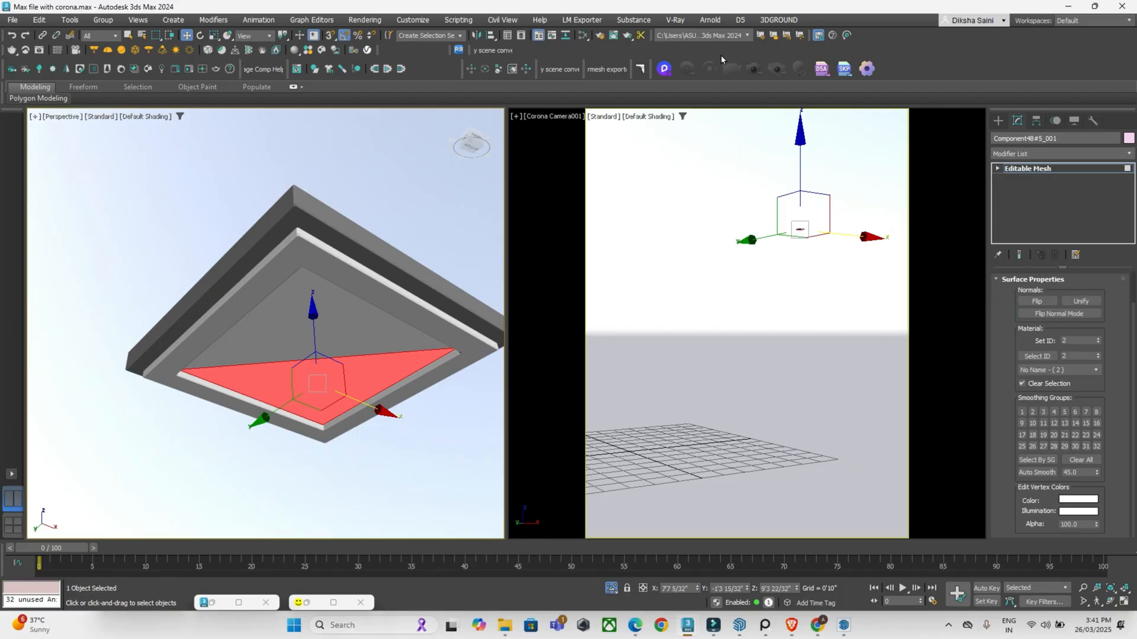
# Set the self-illumination multiplier of Material #9 to 10 in the Slate Material Editor
pyautogui.click(581, 36)
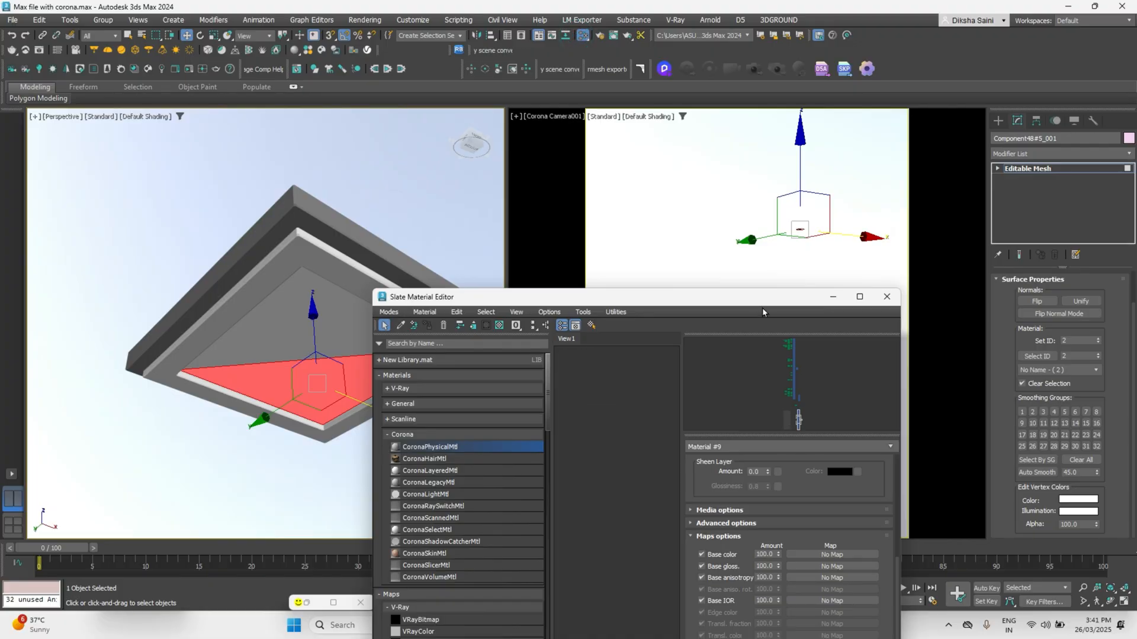
pyautogui.doubleClick(750, 293)
pyautogui.scroll(10, 479, 256)
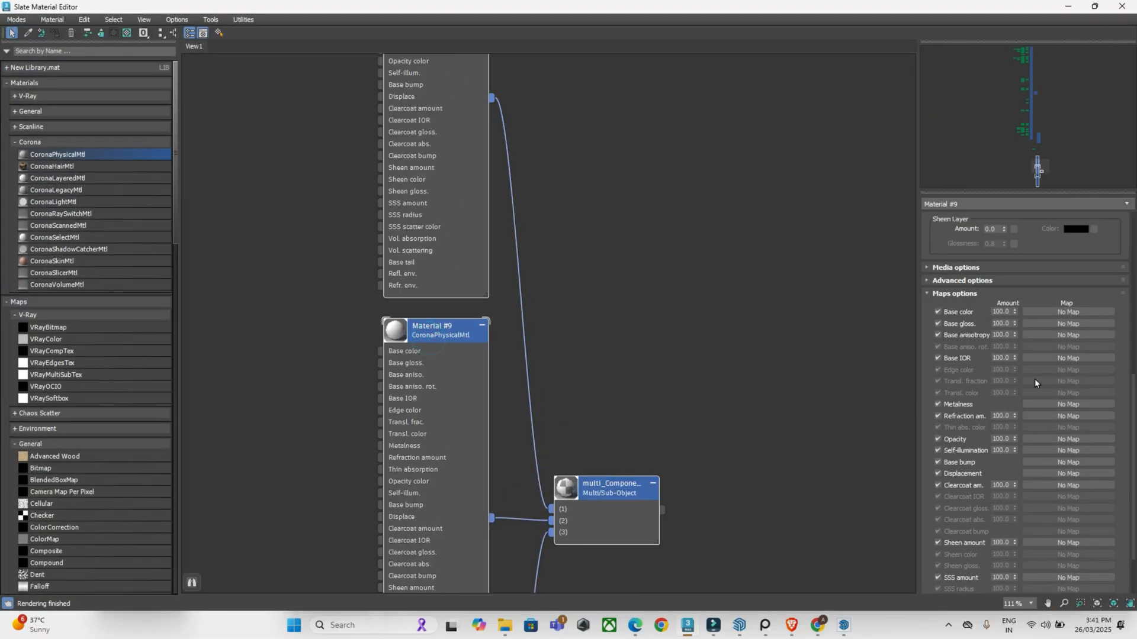
pyautogui.click(933, 280)
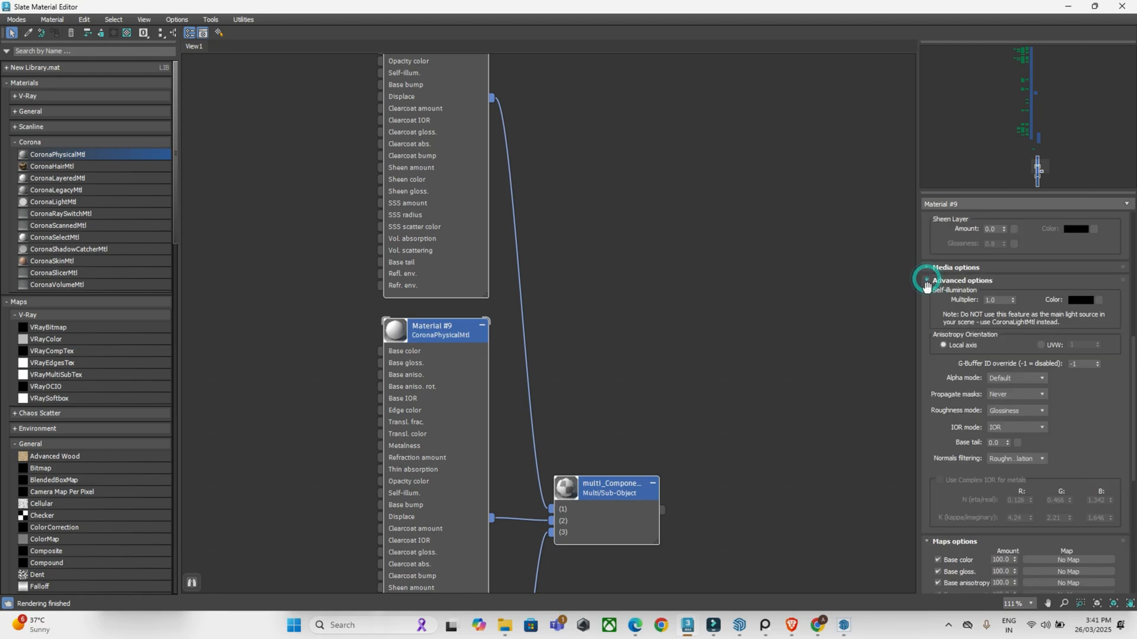
pyautogui.doubleClick(998, 300)
pyautogui.write('10')
pyautogui.press('Return')
pyautogui.moveTo(577, 6); pyautogui.dragTo(826, 254)
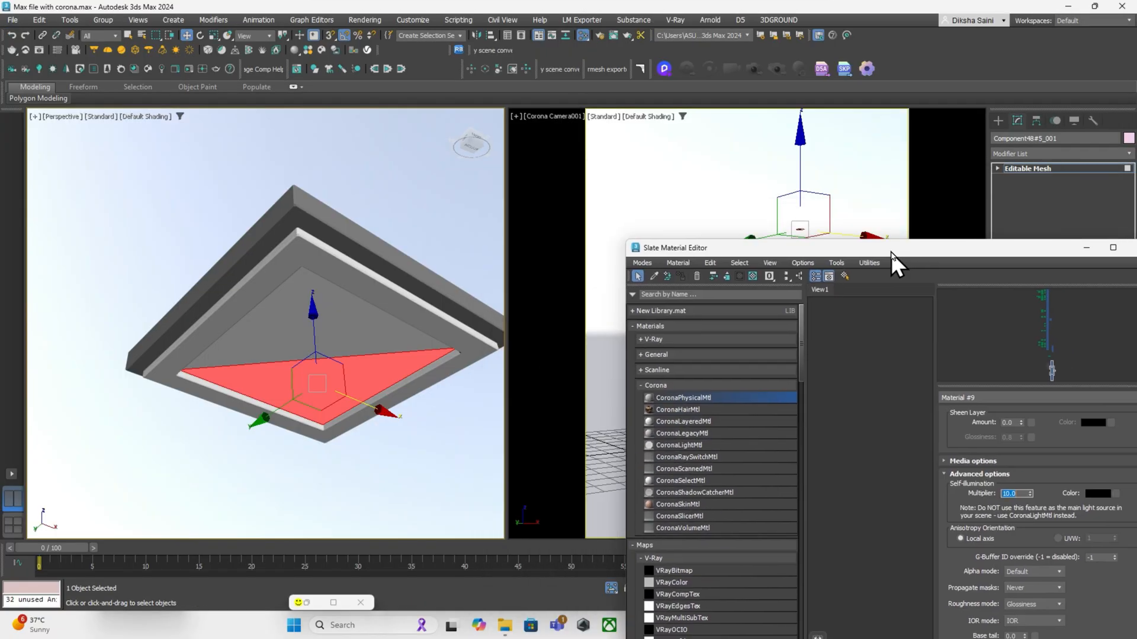
# End the fixture's isolation to restore the full room and start Corona interactive rendering of the camera view
pyautogui.click(610, 588)
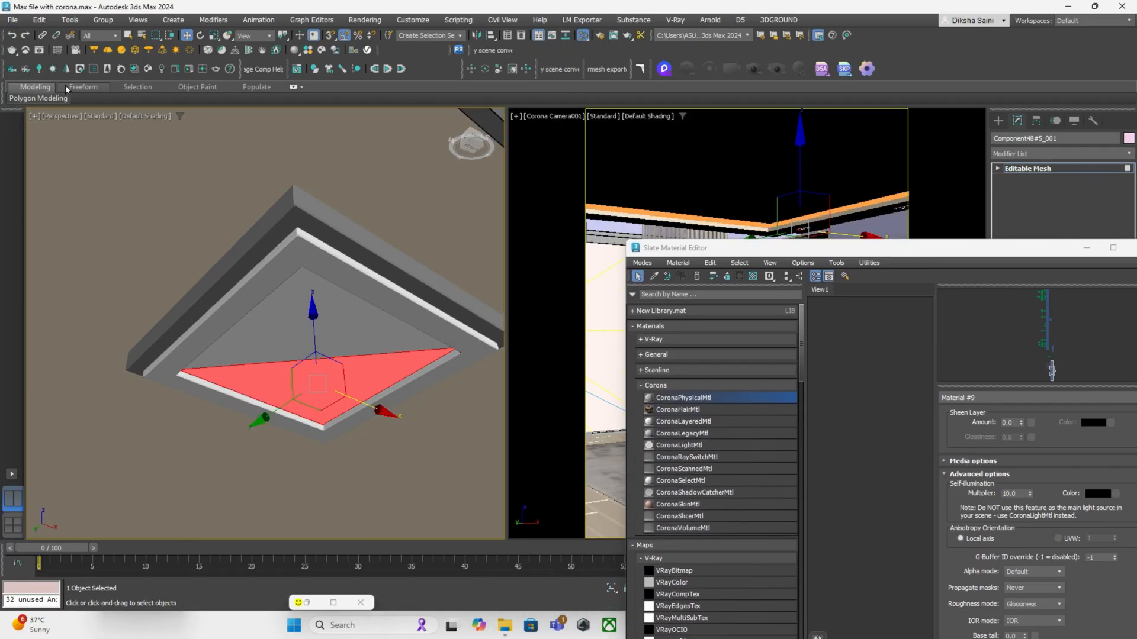
pyautogui.click(41, 50)
pyautogui.click(663, 358)
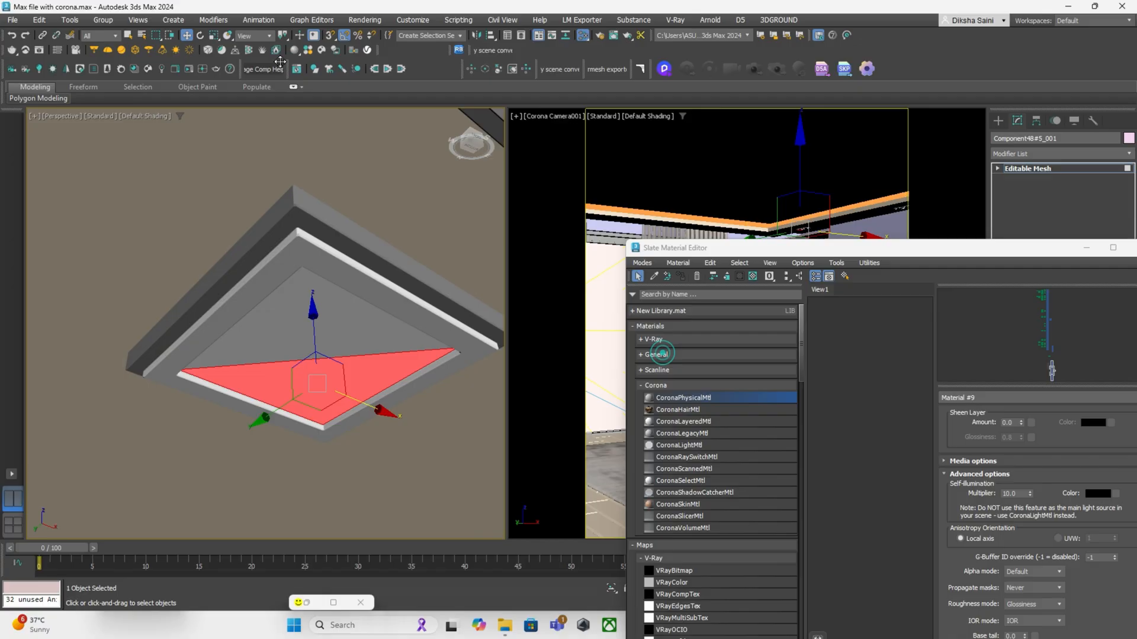
pyautogui.click(189, 68)
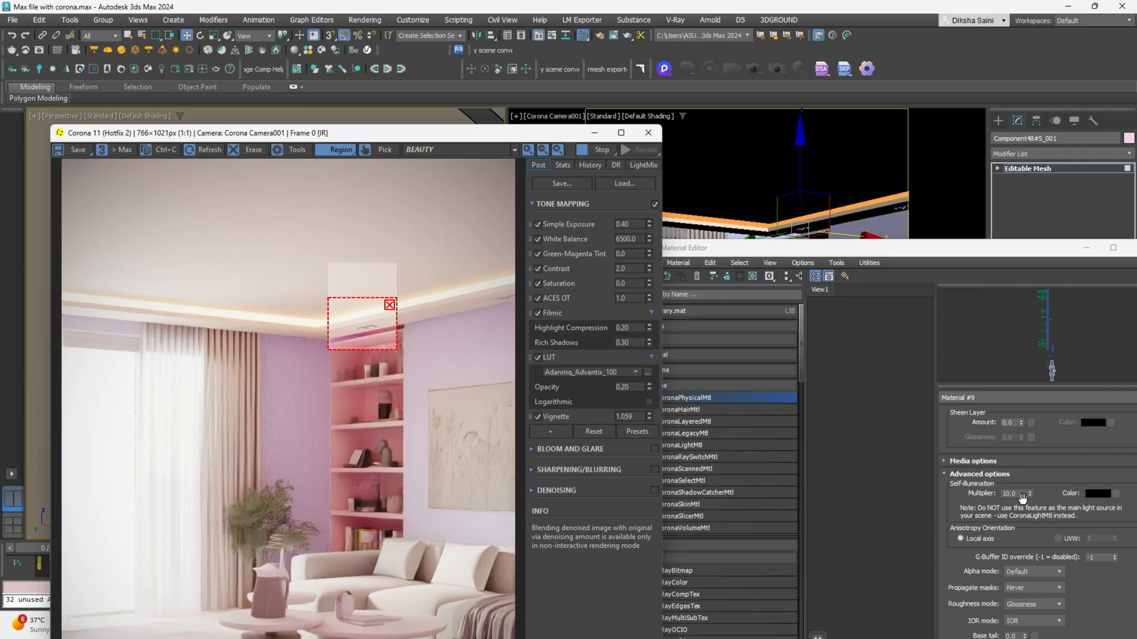
# Give Material #9 a warm self-illumination color of about 4229 K and close the material editor
pyautogui.click(1097, 493)
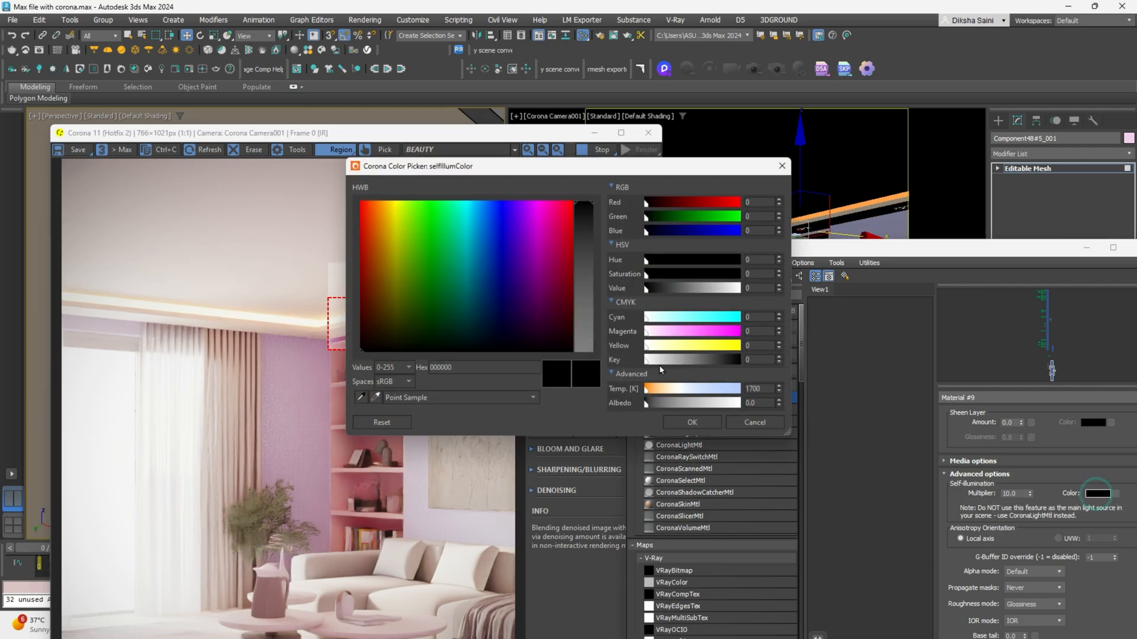
pyautogui.moveTo(659, 394); pyautogui.dragTo(664, 395)
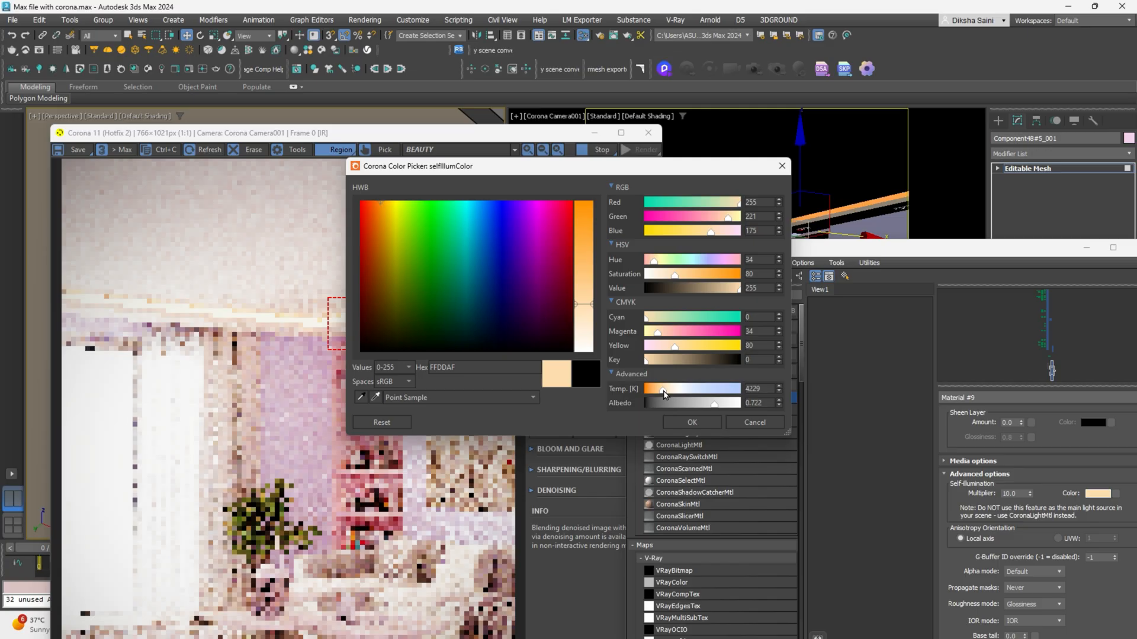
pyautogui.click(685, 421)
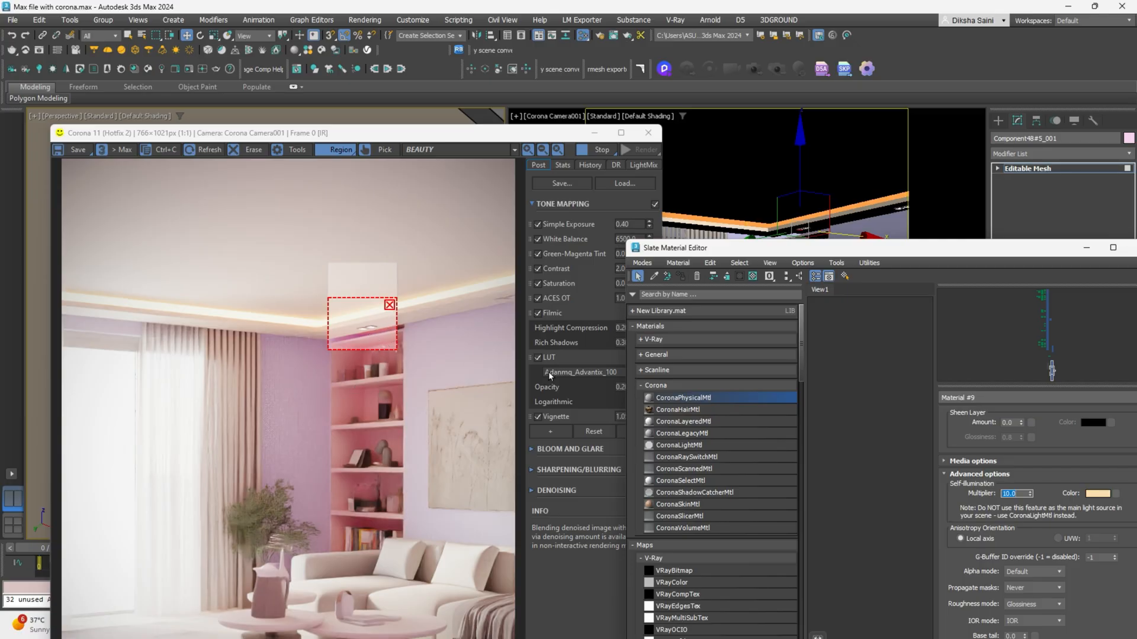
pyautogui.moveTo(1000, 259); pyautogui.dragTo(825, 236)
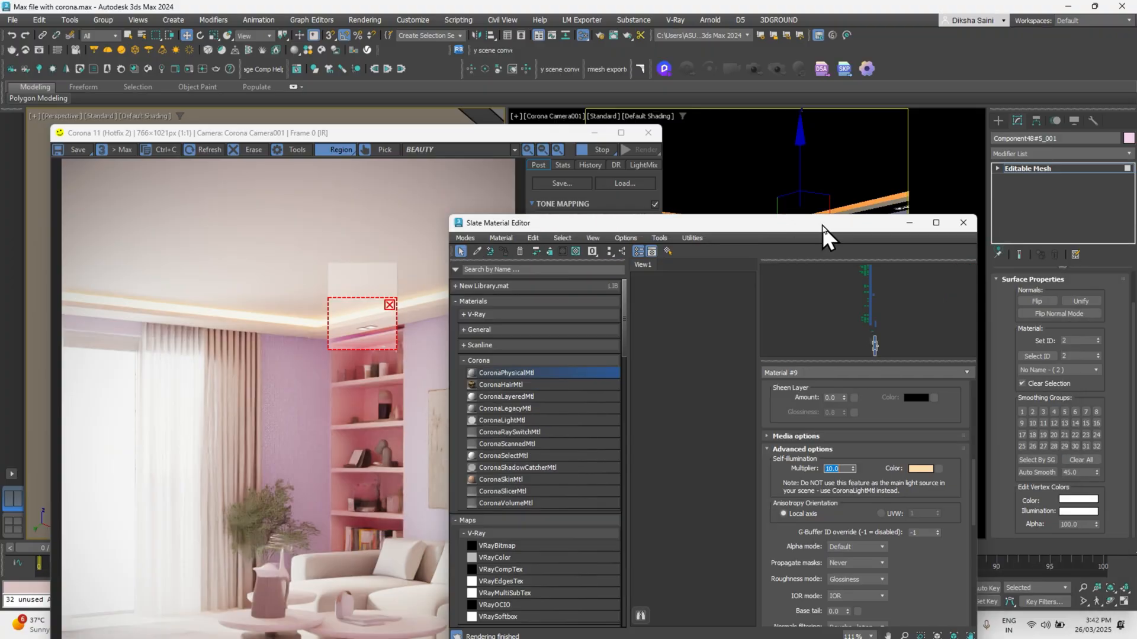
pyautogui.click(959, 225)
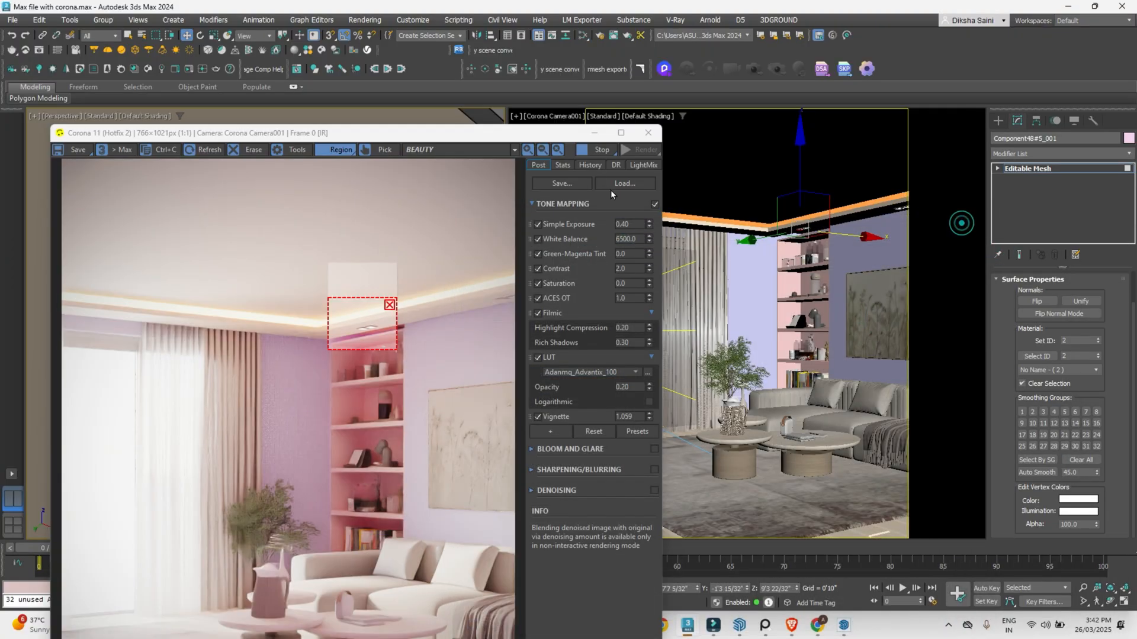
# Try to render the whole frame by disabling the render region and restarting interactive rendering
pyautogui.click(335, 148)
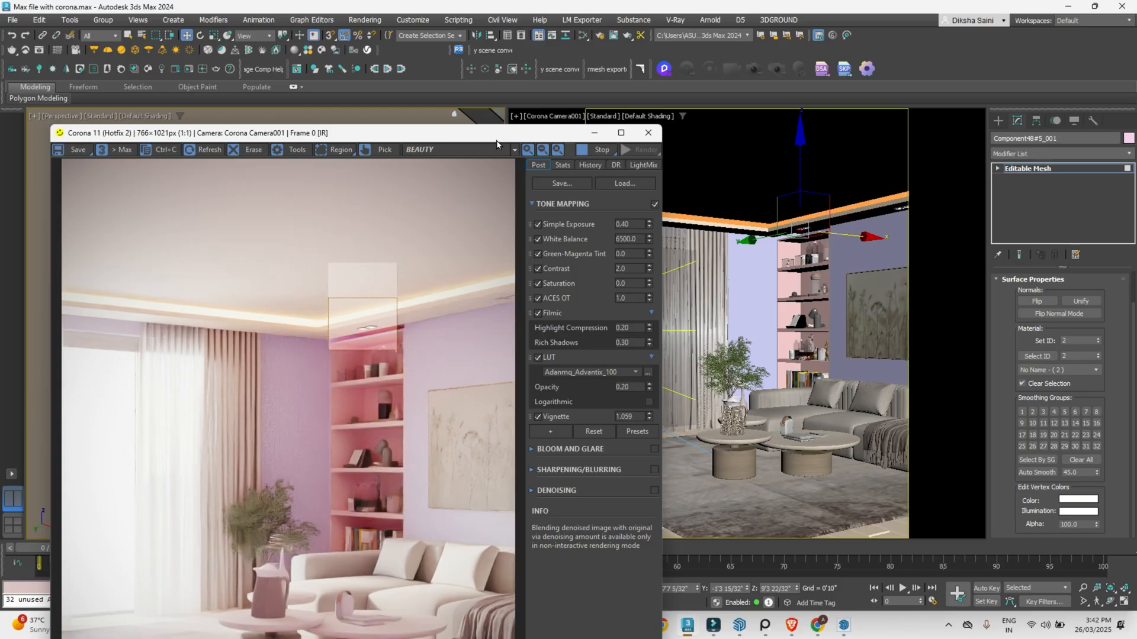
pyautogui.moveTo(497, 144); pyautogui.dragTo(541, 96)
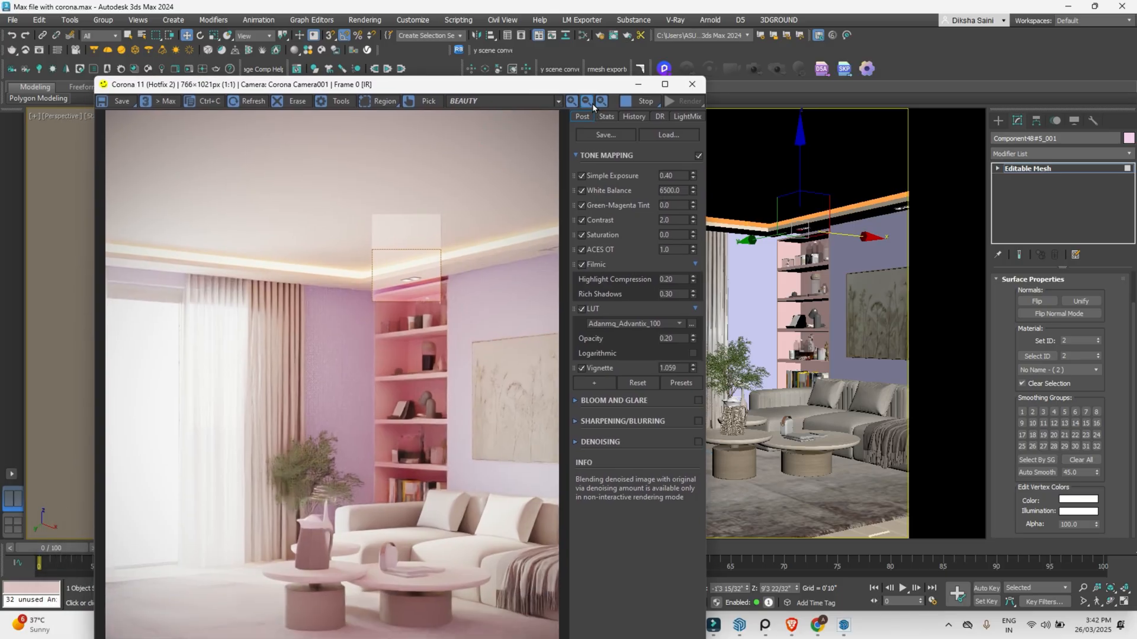
pyautogui.click(637, 101)
pyautogui.click(673, 99)
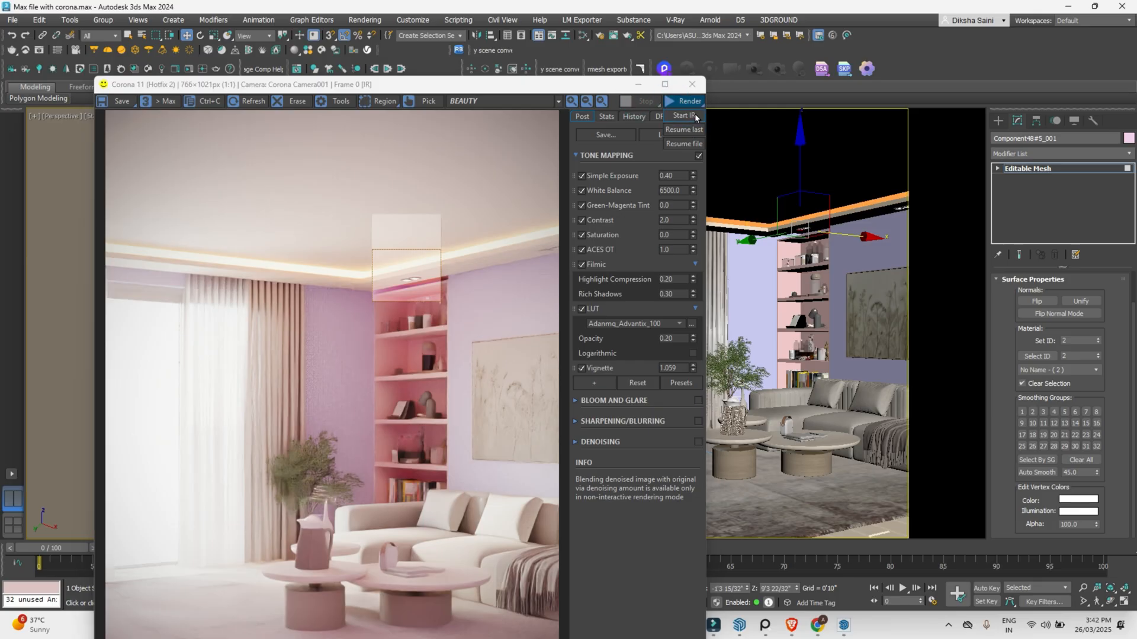
pyautogui.click(683, 115)
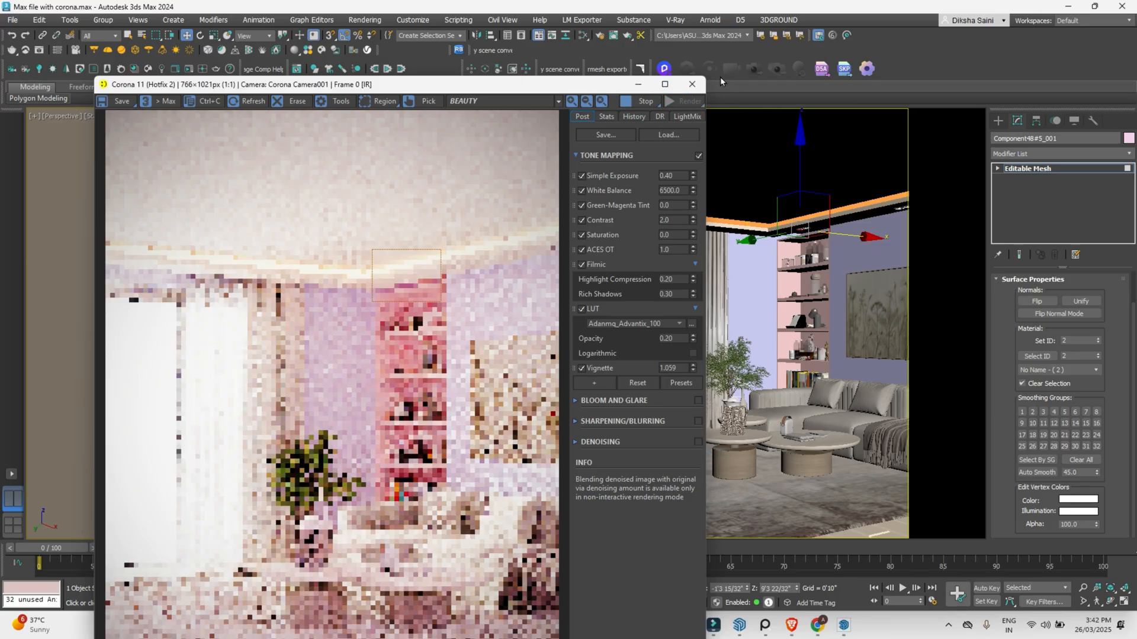
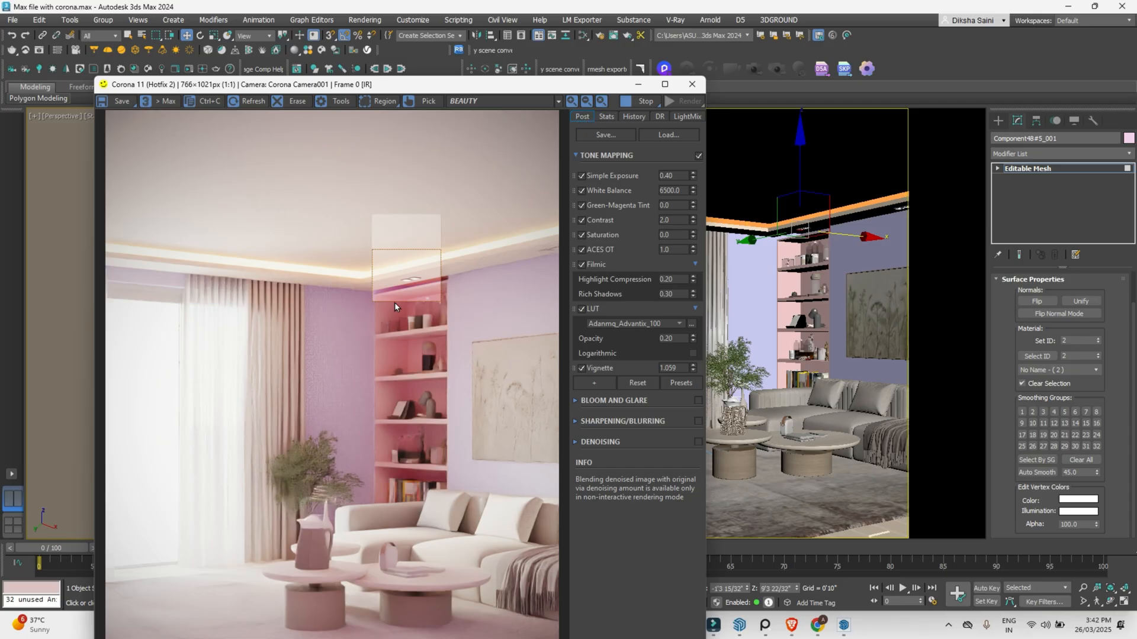
# Stop the interactive render, clear the frame buffer and delete the render region around the ceiling corner
pyautogui.click(632, 100)
pyautogui.click(294, 104)
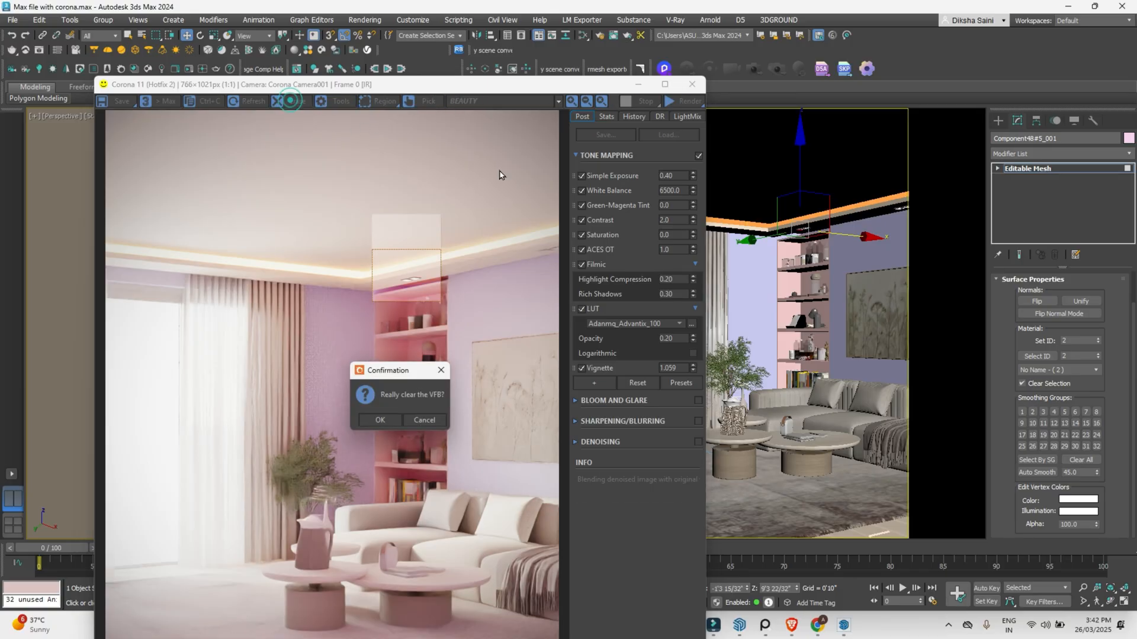
pyautogui.click(380, 420)
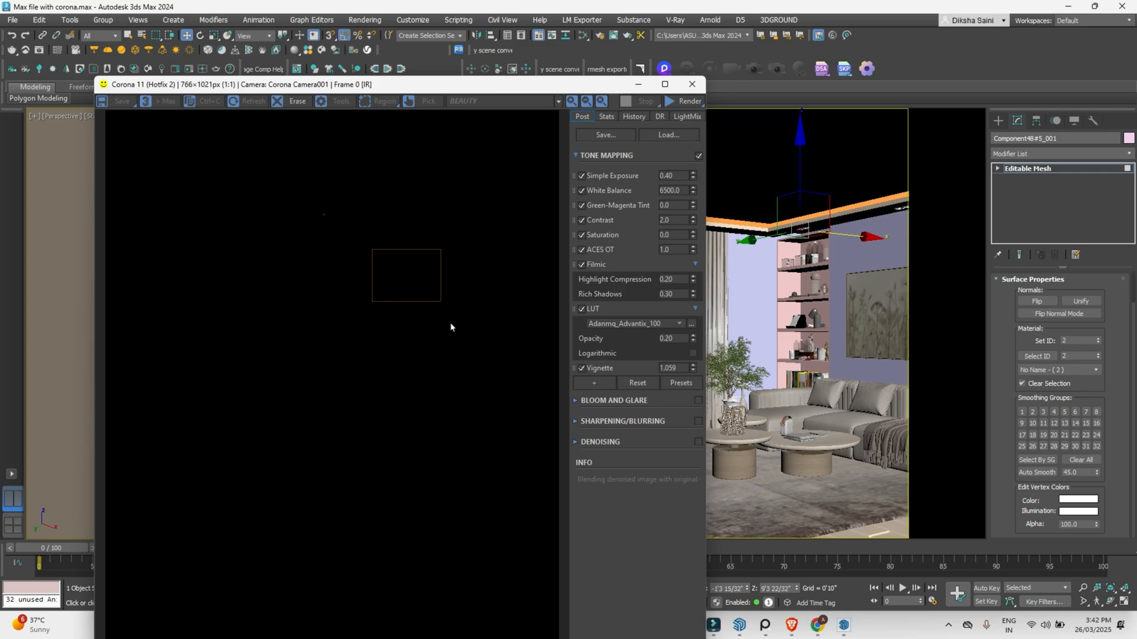
pyautogui.click(323, 214)
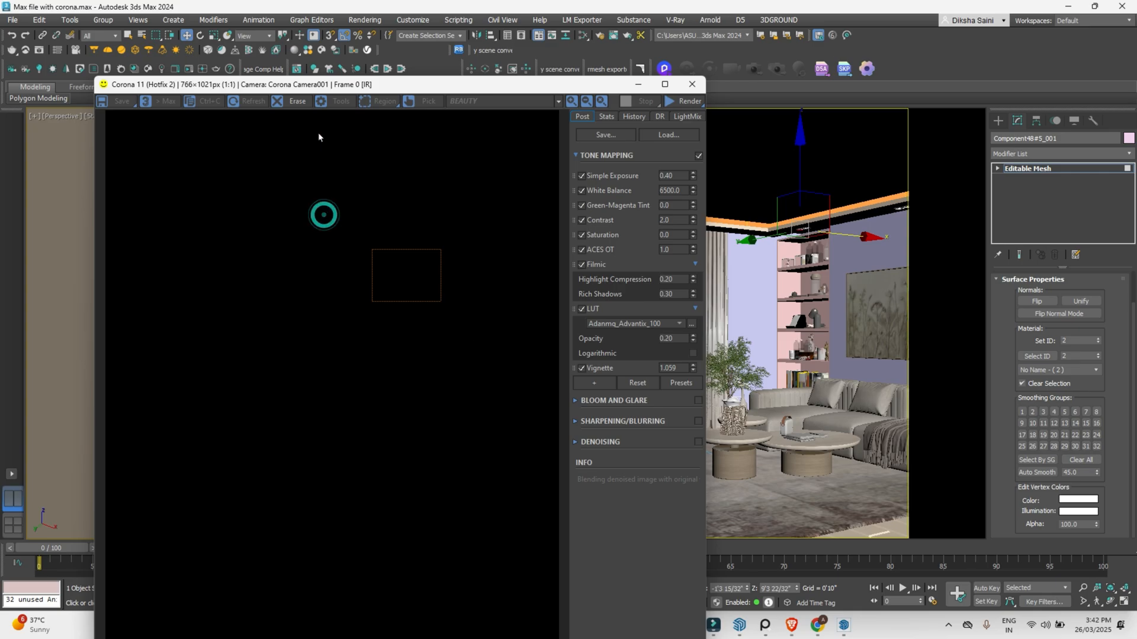
pyautogui.click(411, 104)
pyautogui.click(362, 101)
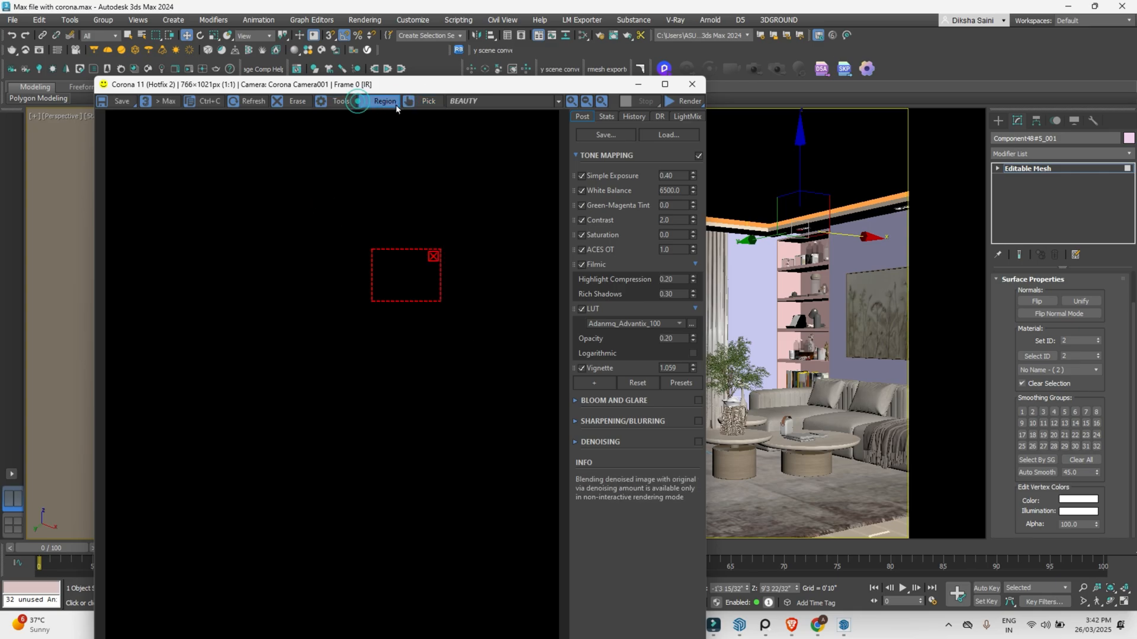
pyautogui.click(433, 259)
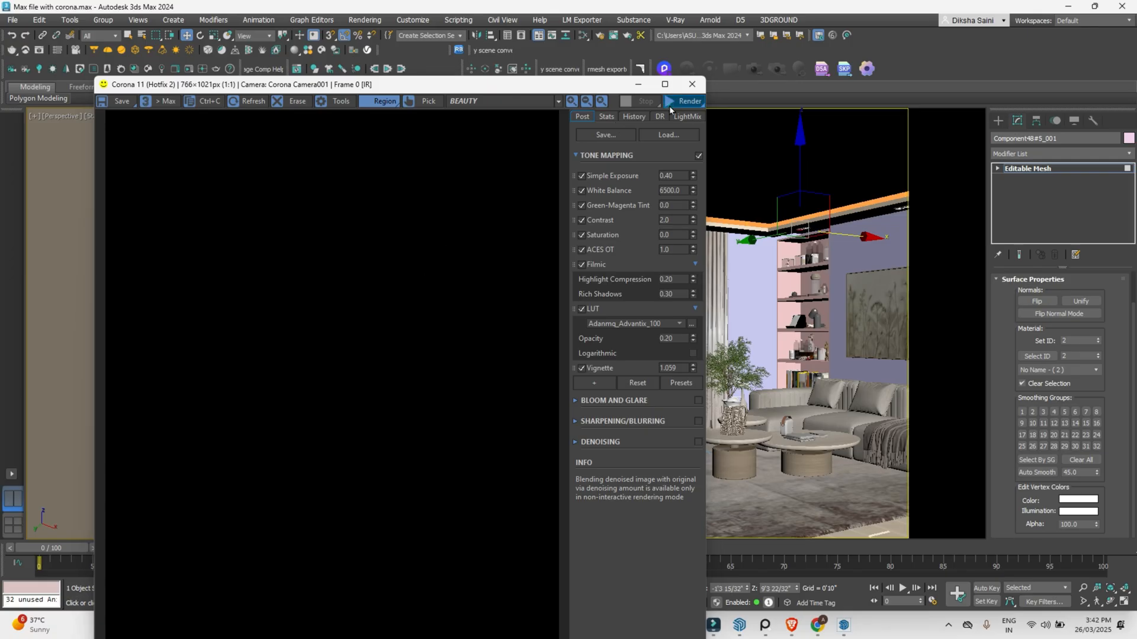
# Restart interactive rendering for the full camera frame and set Simple Exposure to 0
pyautogui.click(687, 102)
pyautogui.click(685, 116)
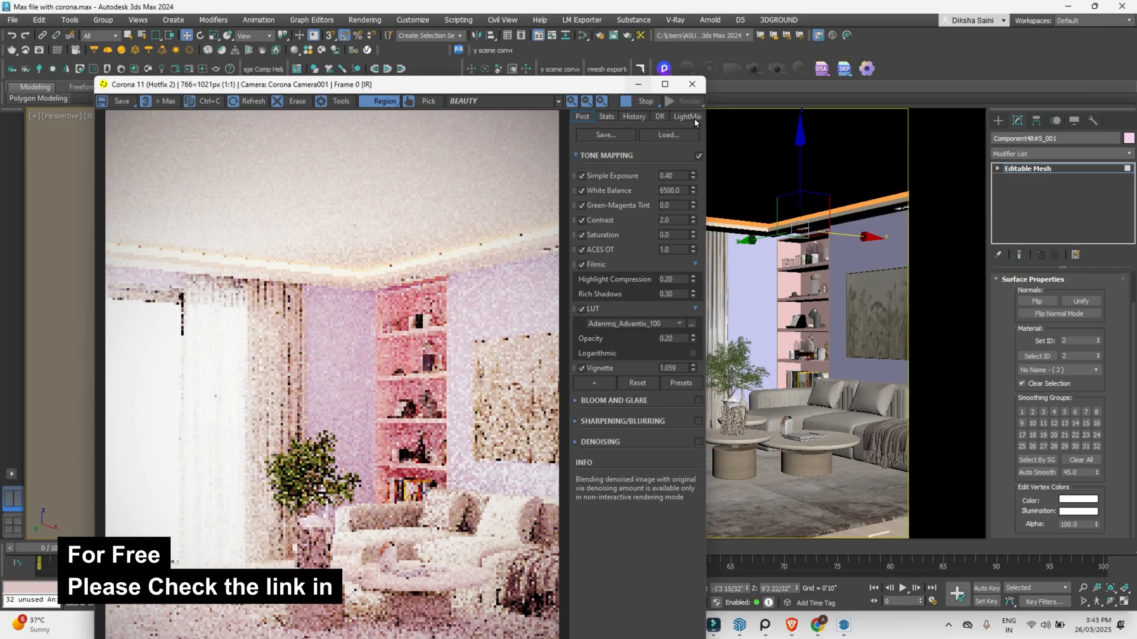
pyautogui.doubleClick(681, 175)
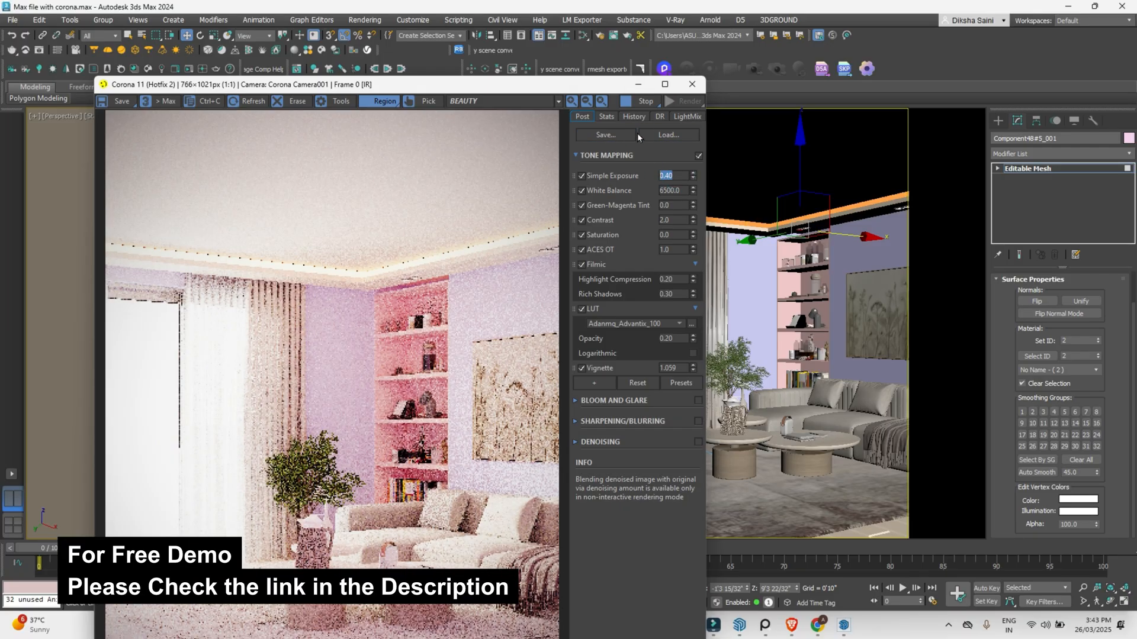
pyautogui.write('0')
pyautogui.press('Return')
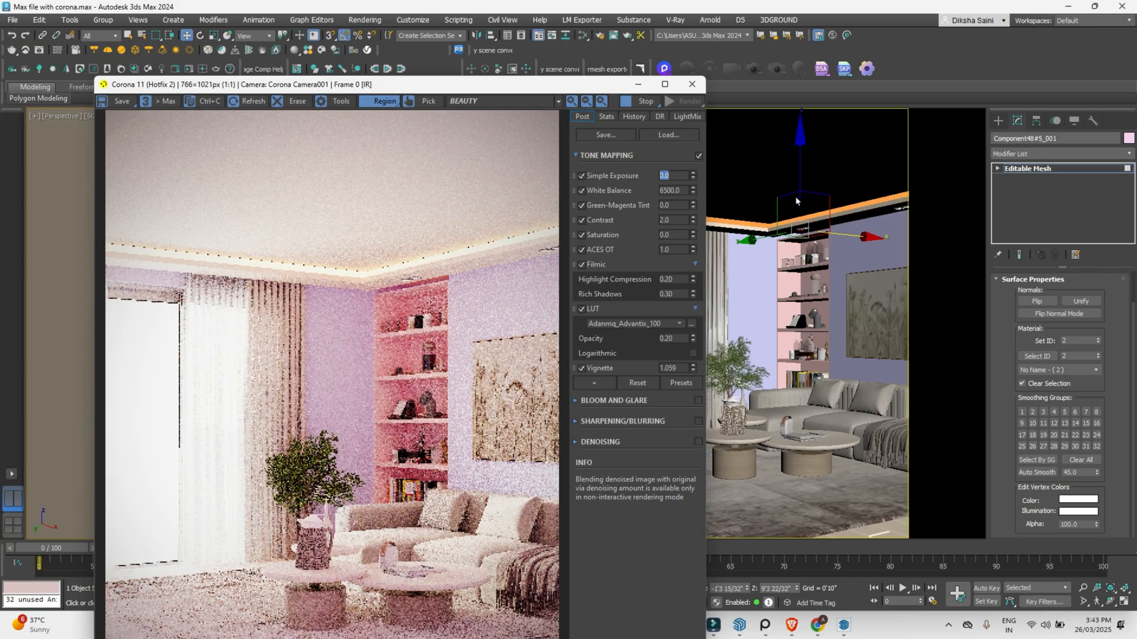
# Set the tone mapping contrast of the render to 3
pyautogui.doubleClick(666, 219)
pyautogui.write('3')
pyautogui.press('Return')
pyautogui.moveTo(527, 89); pyautogui.dragTo(571, 56)
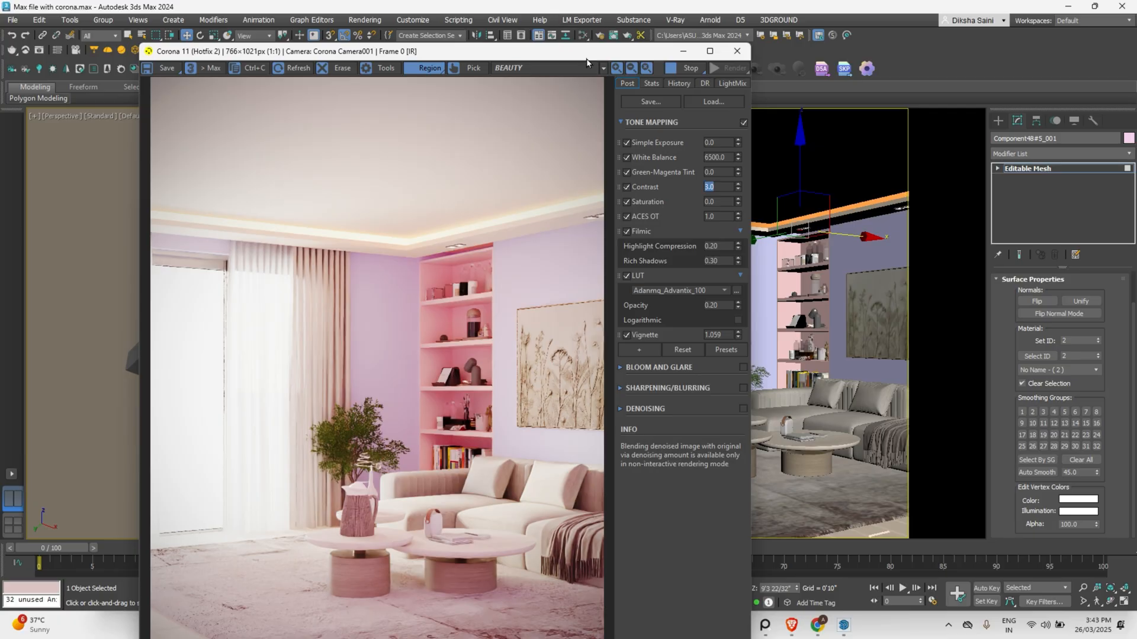
# Limit object selection to lights, select the Corona light at the window opening and set its intensity to 30
pyautogui.moveTo(583, 52); pyautogui.dragTo(1010, 441)
pyautogui.click(99, 35)
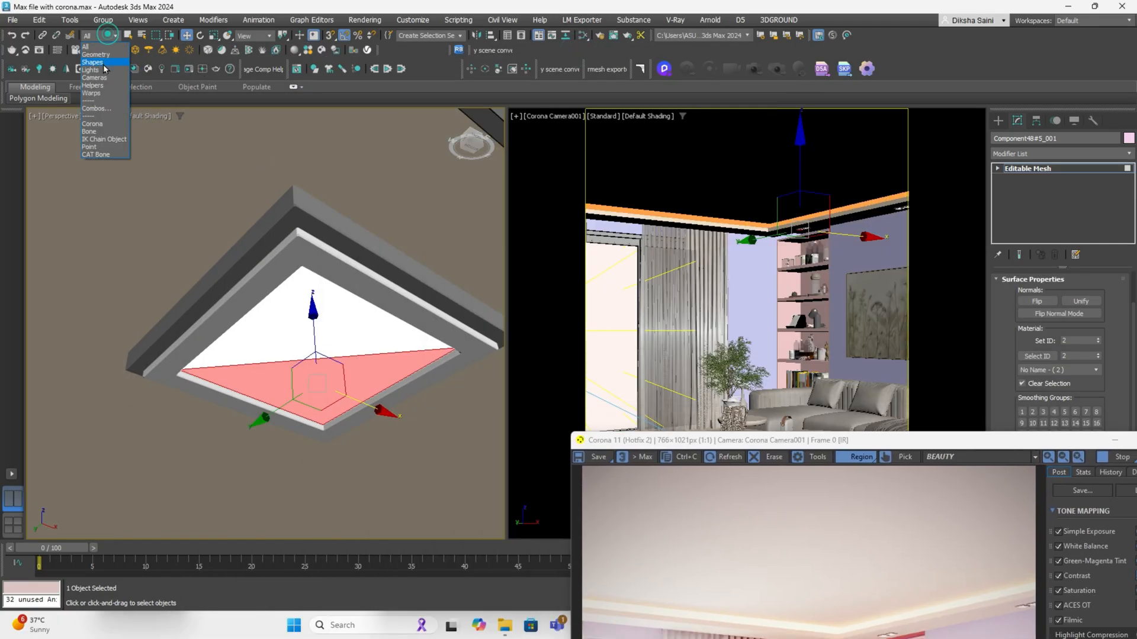
pyautogui.click(101, 69)
pyautogui.click(627, 312)
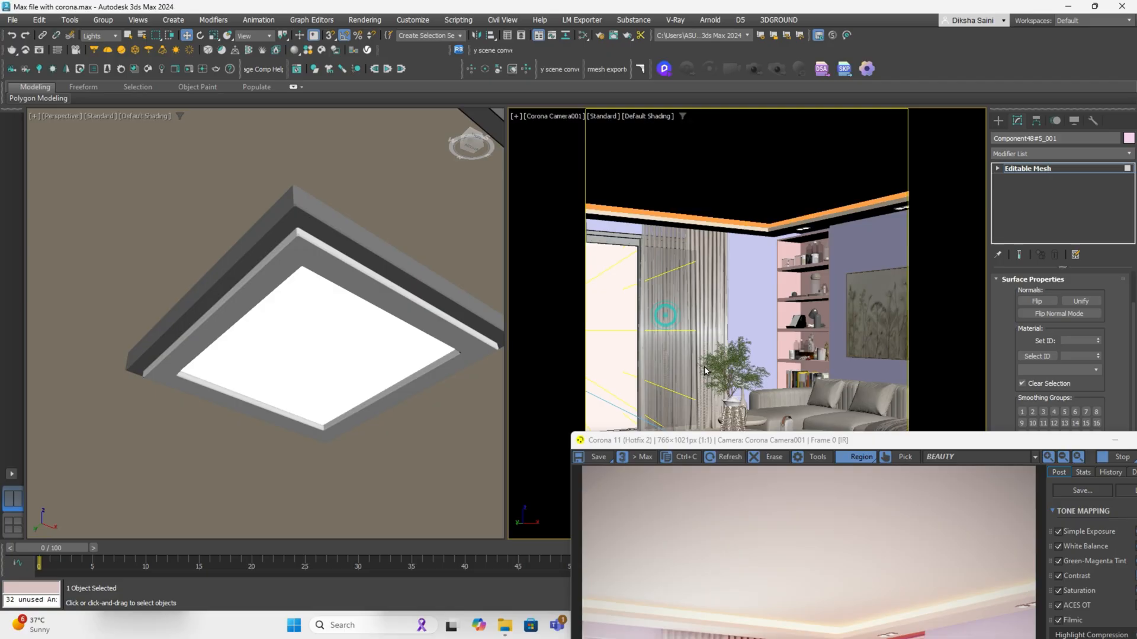
pyautogui.click(627, 320)
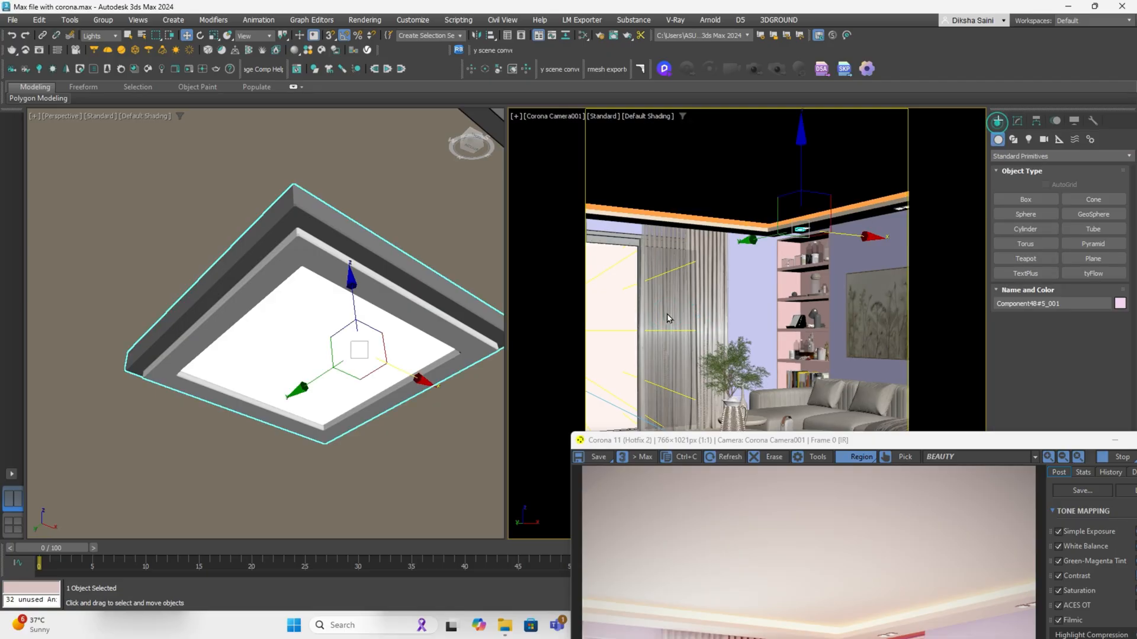
pyautogui.moveTo(712, 442); pyautogui.dragTo(361, 64)
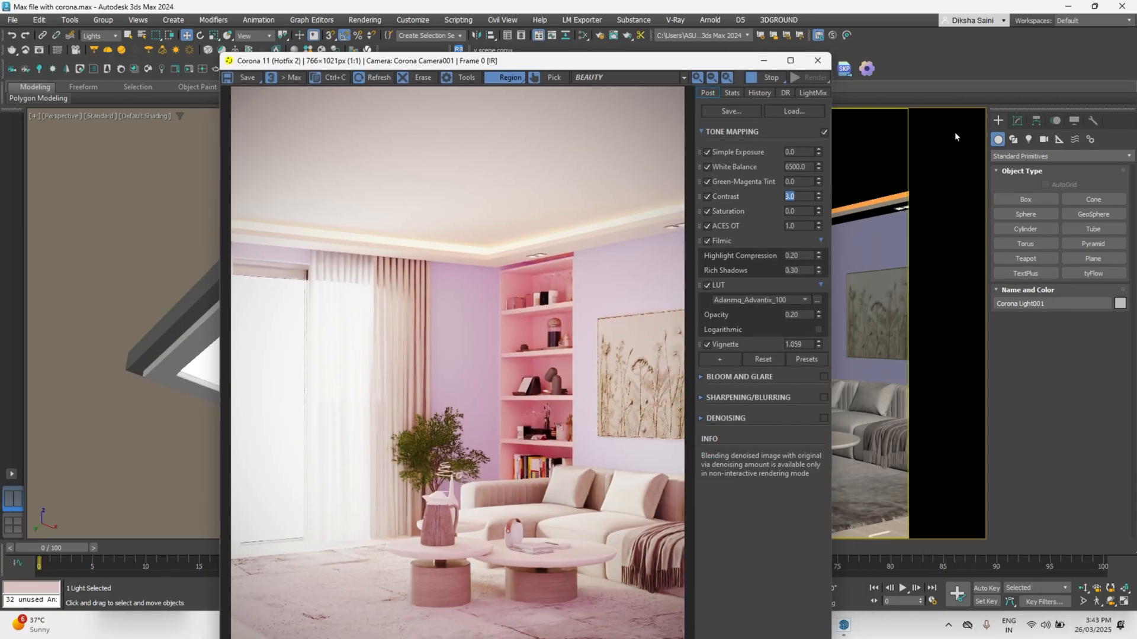
pyautogui.click(1018, 120)
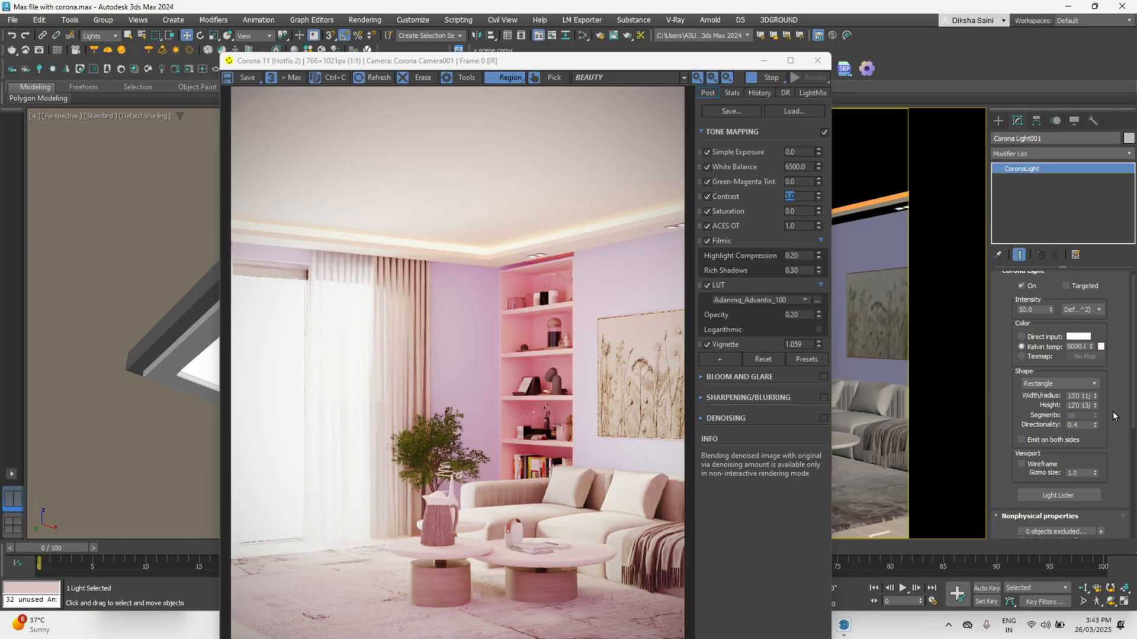
pyautogui.scroll(1, 1103, 427)
pyautogui.moveTo(1039, 311); pyautogui.dragTo(978, 310)
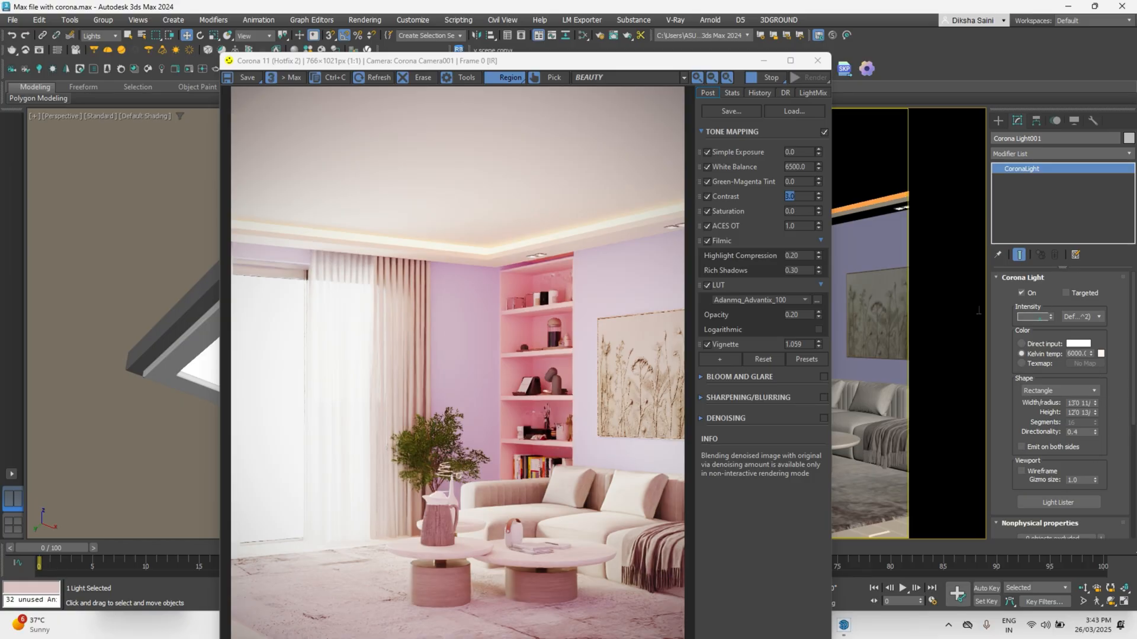
pyautogui.write('30')
pyautogui.press('Return')
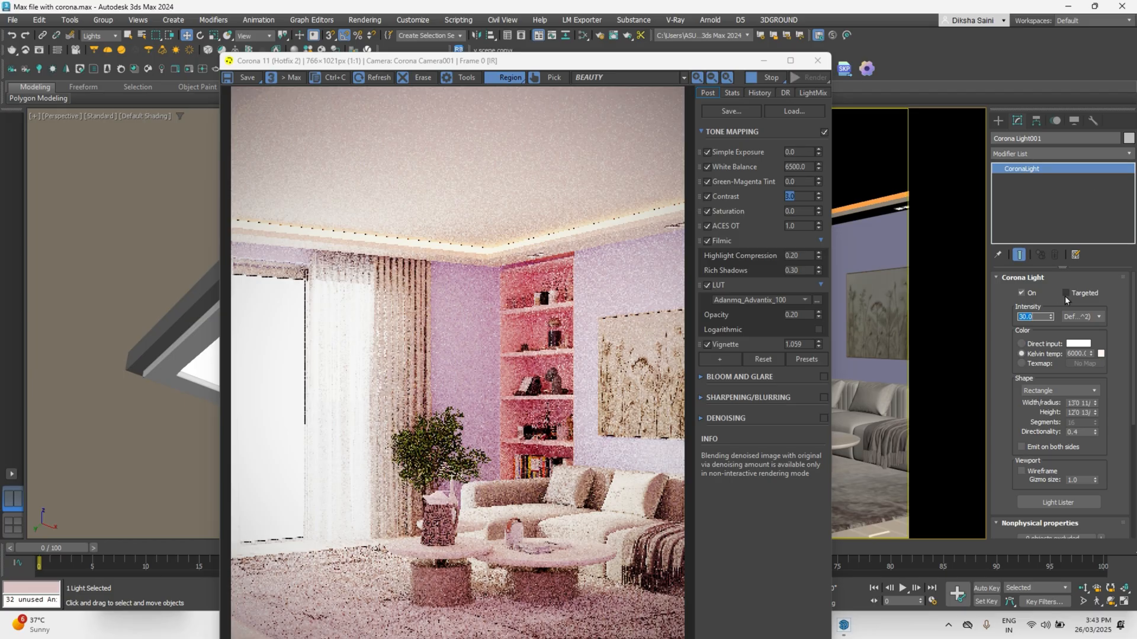
# Stop the interactive render and close the Corona frame buffer
pyautogui.click(765, 77)
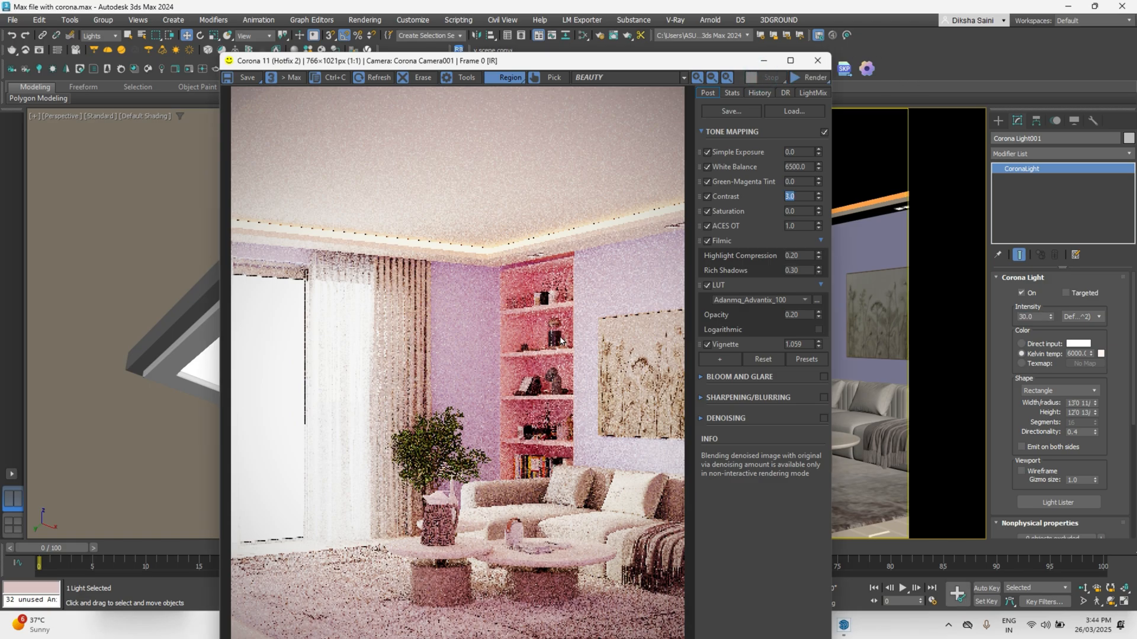
pyautogui.click(815, 61)
pyautogui.click(998, 120)
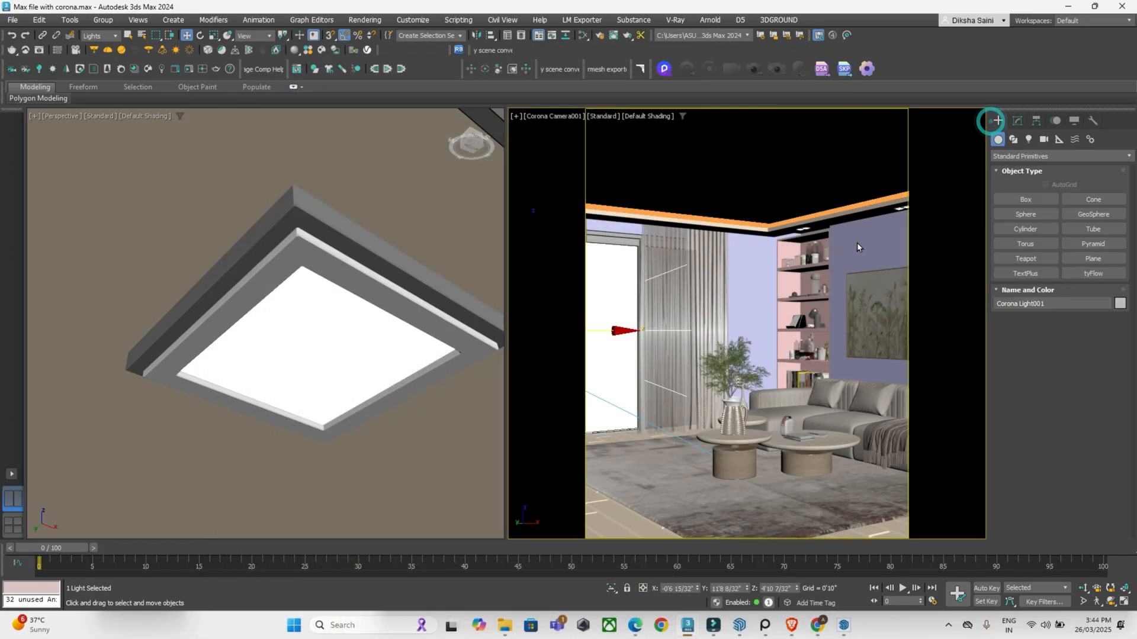
# Reset the selection filter to All and isolate the room walls together with the shelf unit
pyautogui.click(97, 36)
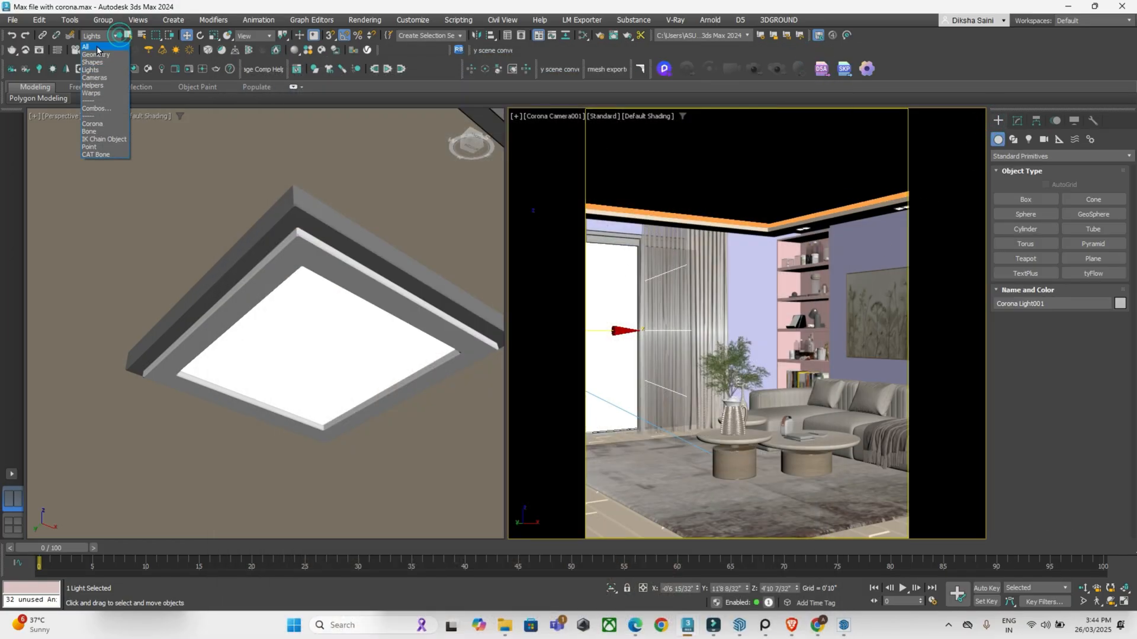
pyautogui.click(93, 37)
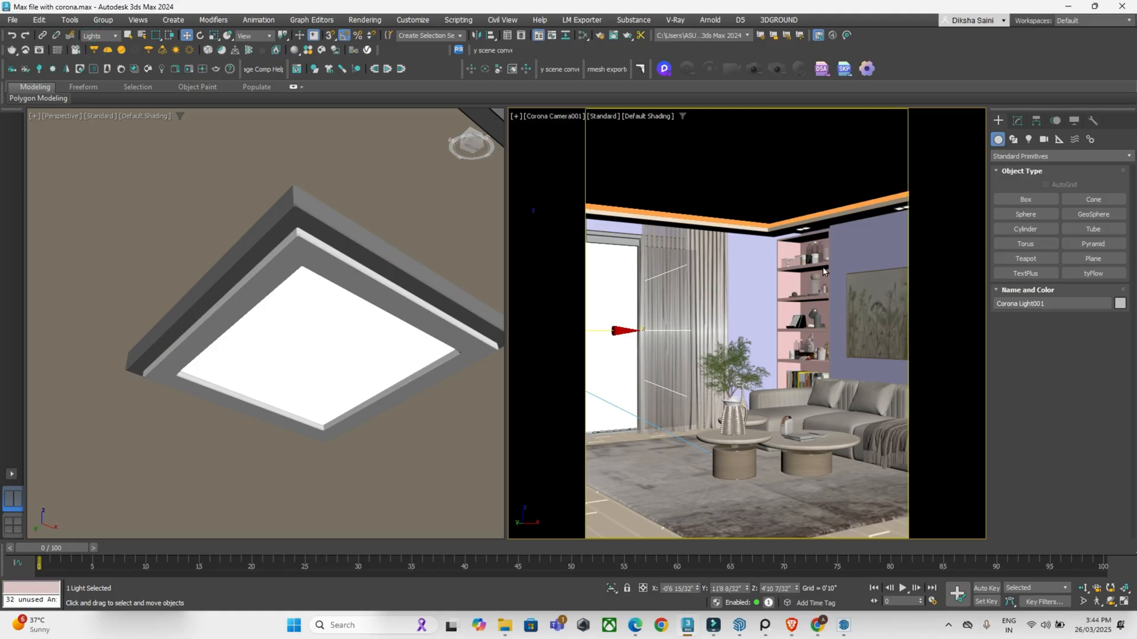
pyautogui.click(98, 36)
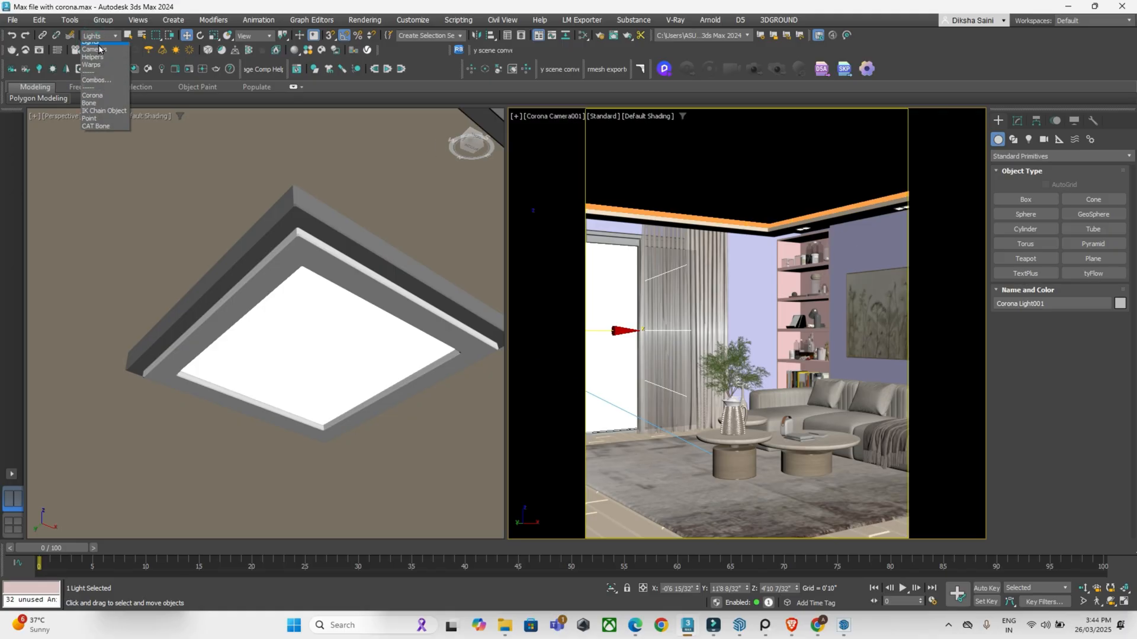
pyautogui.click(95, 46)
pyautogui.click(865, 246)
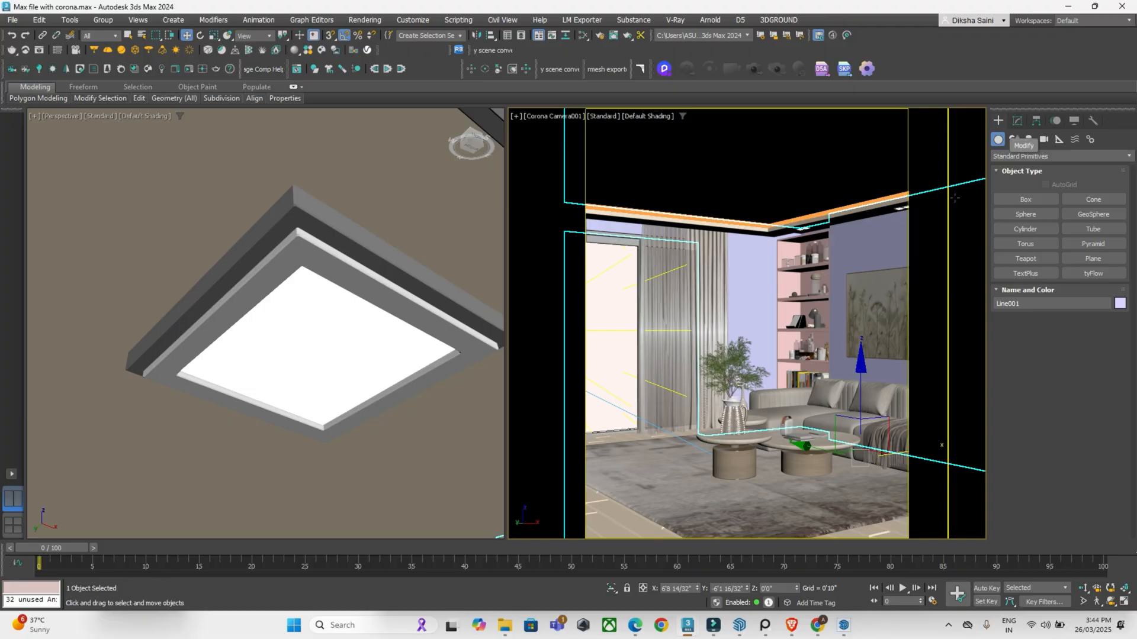
pyautogui.keyDown('ctrl'); pyautogui.click(801, 273); pyautogui.keyUp('ctrl')
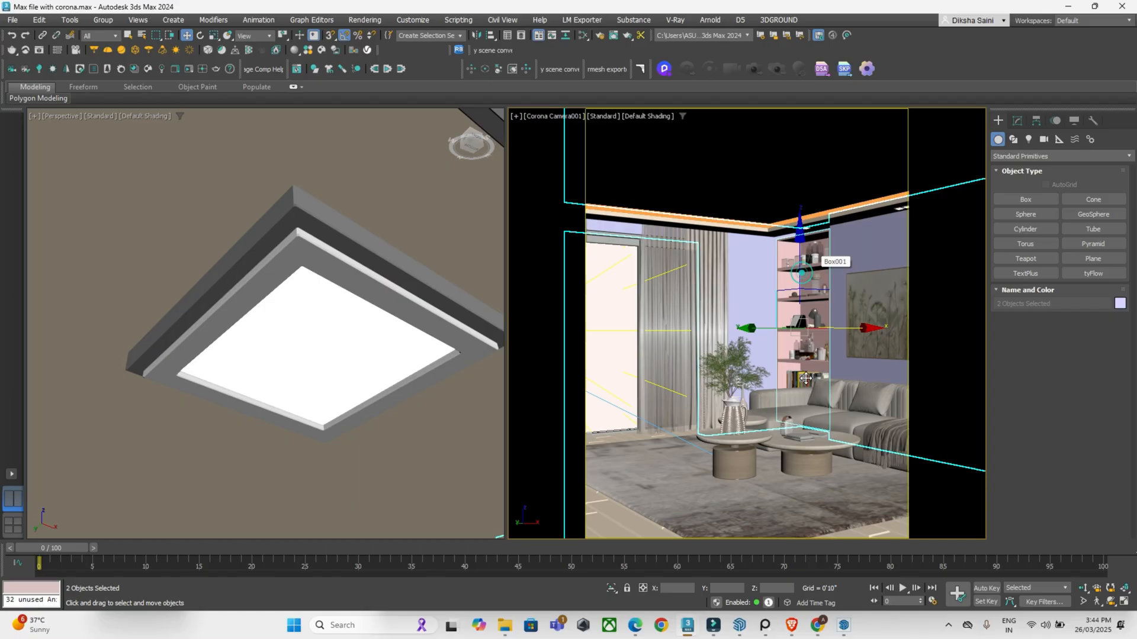
pyautogui.click(611, 588)
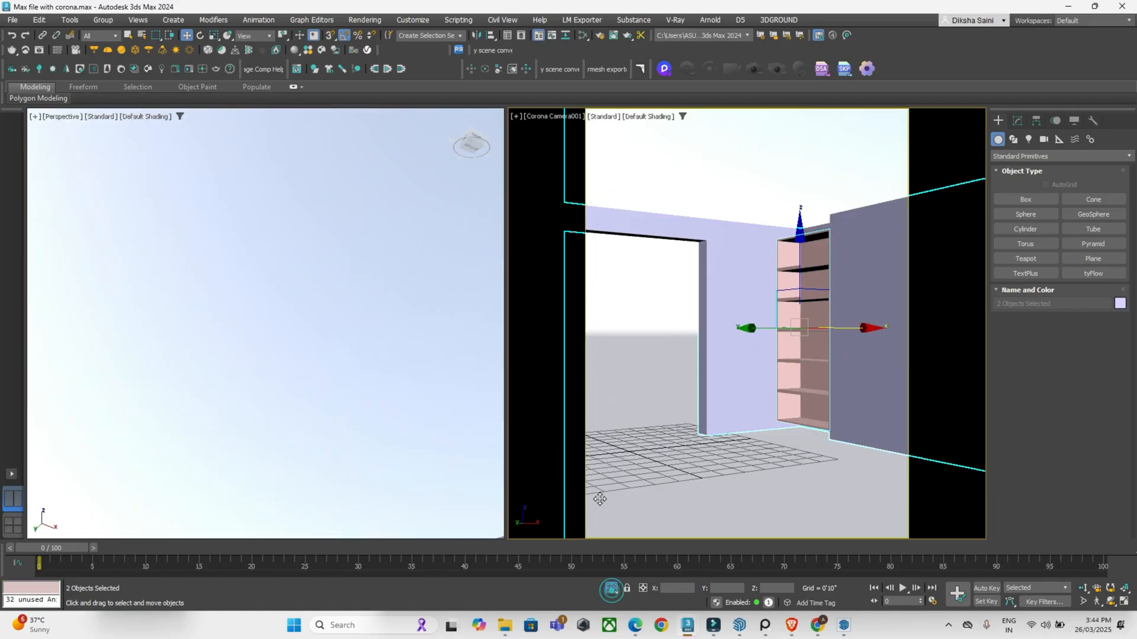
# Begin polygon editing on the walls and select the large artwork wall face and the strip above it
pyautogui.click(748, 265)
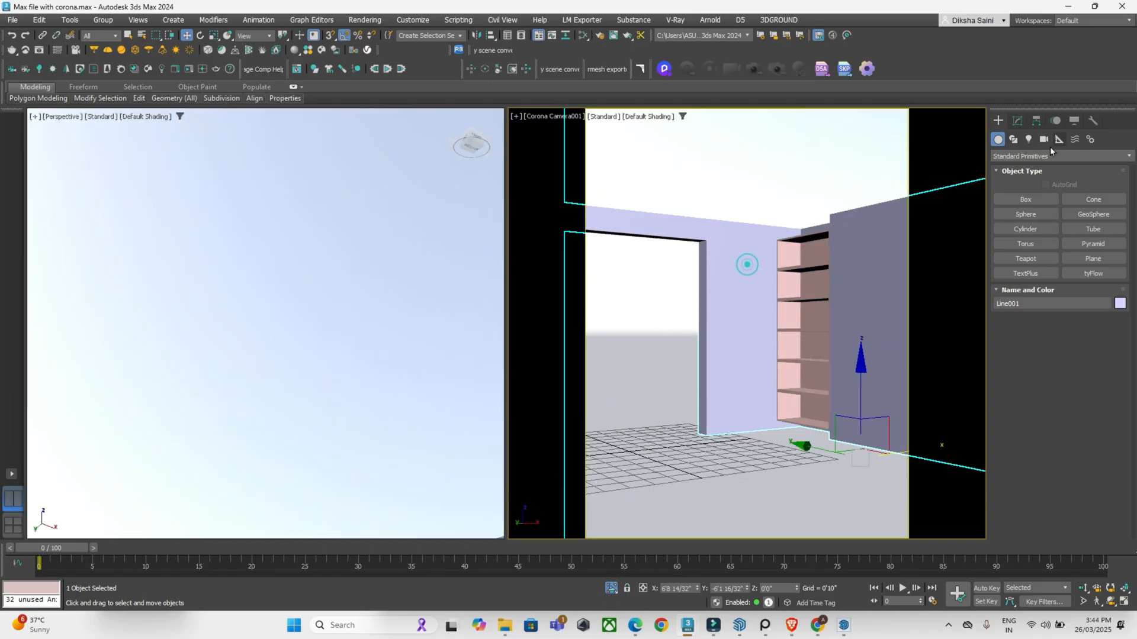
pyautogui.click(1015, 120)
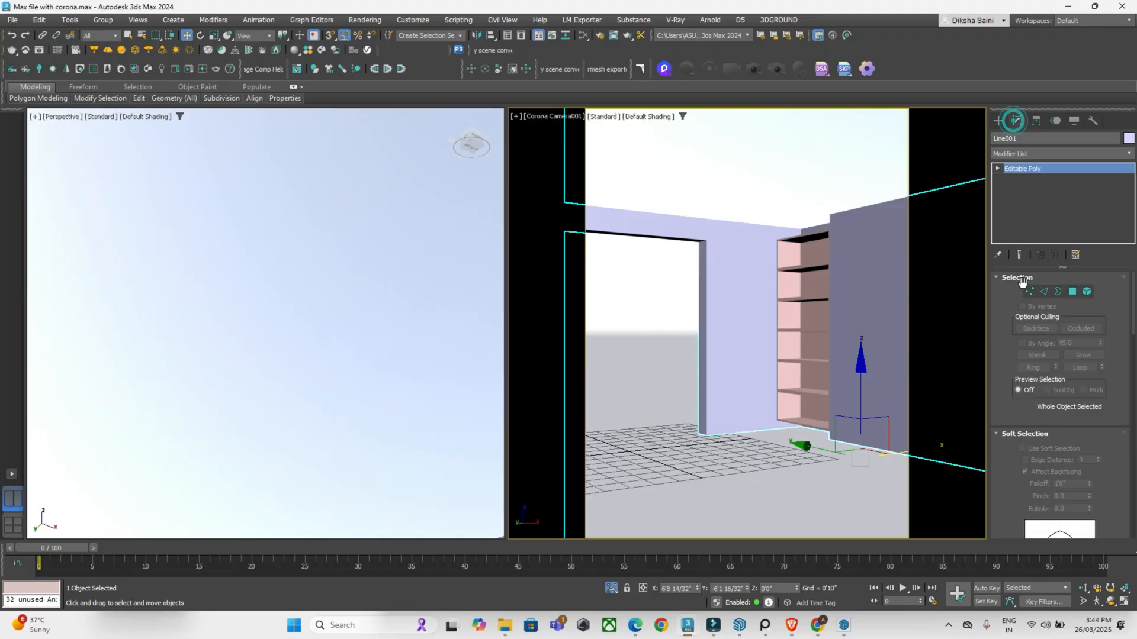
pyautogui.click(1073, 292)
pyautogui.click(877, 280)
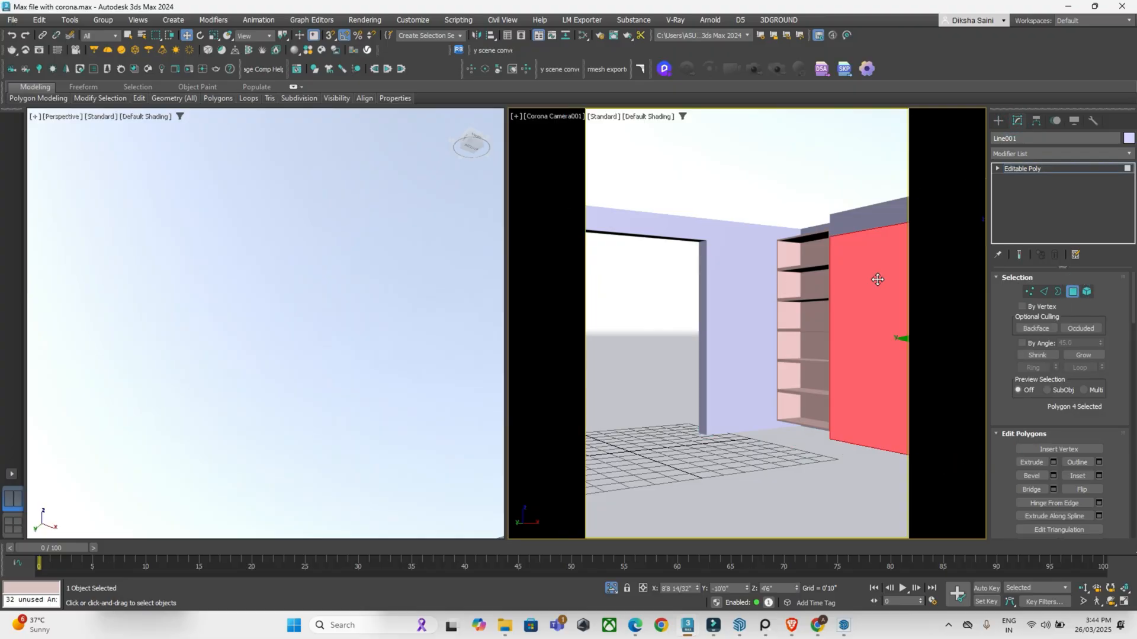
pyautogui.keyDown('ctrl'); pyautogui.click(850, 227); pyautogui.keyUp('ctrl')
# Add the inner wall faces of the shelf niche to the polygon selection in the maximized perspective view
pyautogui.scroll(-3, 276, 276)
pyautogui.hotkey('alt', 'w')
pyautogui.scroll(-5, 287, 313)
pyautogui.keyDown('alt'); pyautogui.moveTo(408, 240); pyautogui.dragTo(547, 337, button='middle'); pyautogui.keyUp('alt')
pyautogui.scroll(3, 444, 294)
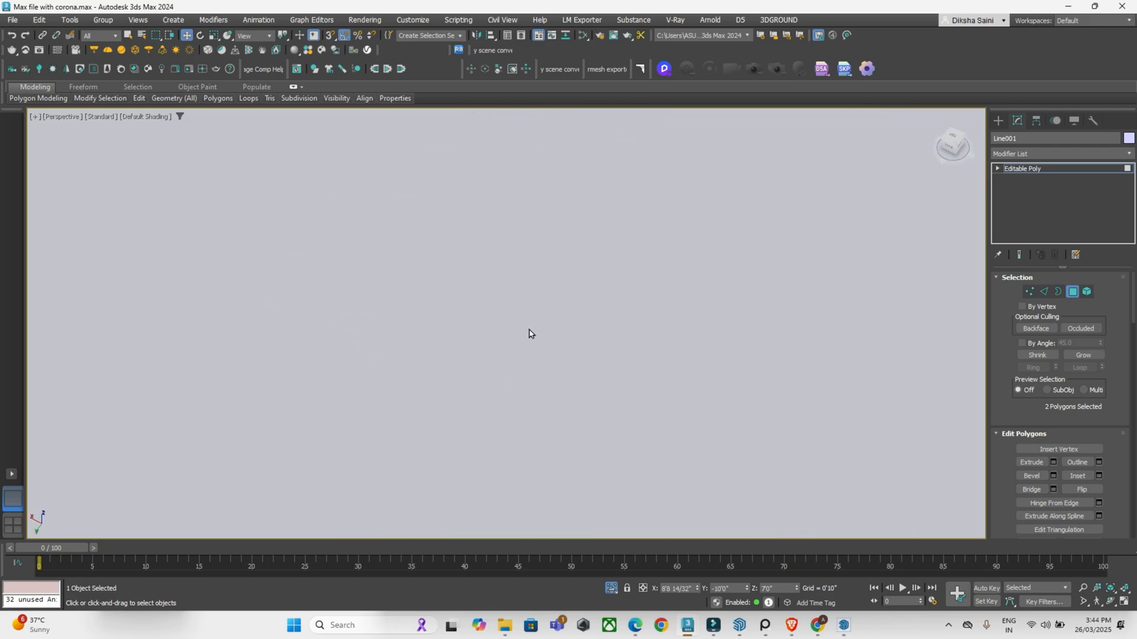
pyautogui.scroll(-3, 530, 332)
pyautogui.scroll(4, 524, 264)
pyautogui.keyDown('ctrl'); pyautogui.click(531, 239); pyautogui.keyUp('ctrl')
pyautogui.keyDown('ctrl'); pyautogui.click(509, 265); pyautogui.keyUp('ctrl')
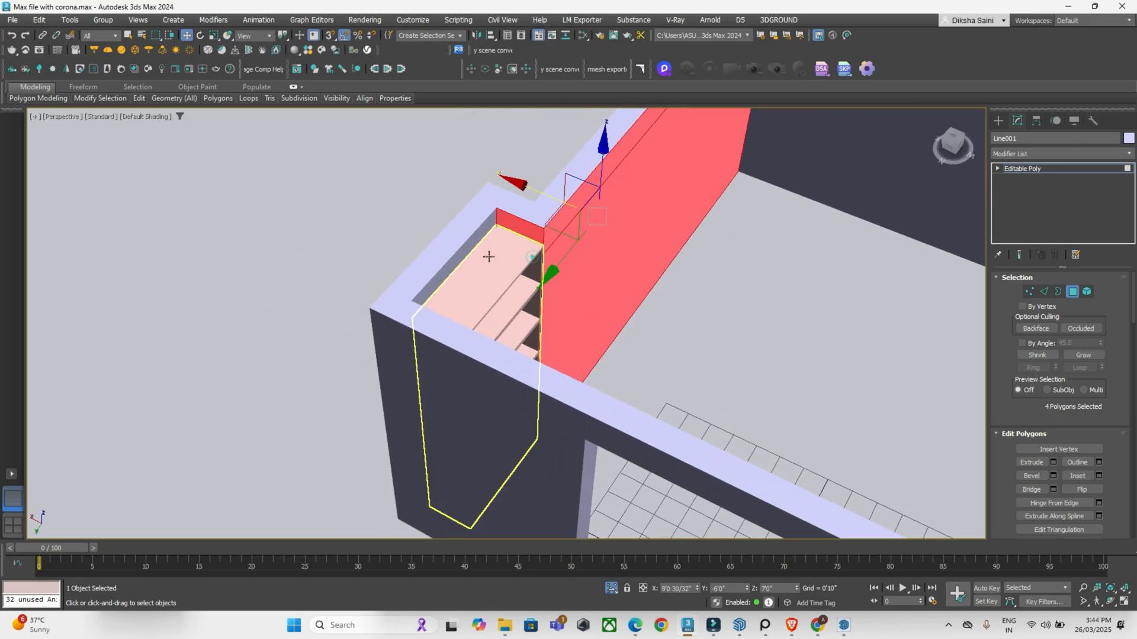
pyautogui.keyDown('ctrl'); pyautogui.click(474, 251); pyautogui.keyUp('ctrl')
pyautogui.keyDown('ctrl'); pyautogui.click(486, 276); pyautogui.keyUp('ctrl')
pyautogui.keyDown('alt'); pyautogui.moveTo(486, 276); pyautogui.dragTo(637, 290, button='middle'); pyautogui.keyUp('alt')
# Detach the selected wall and niche polygons from the walls as a separate object
pyautogui.scroll(-5, 1117, 471)
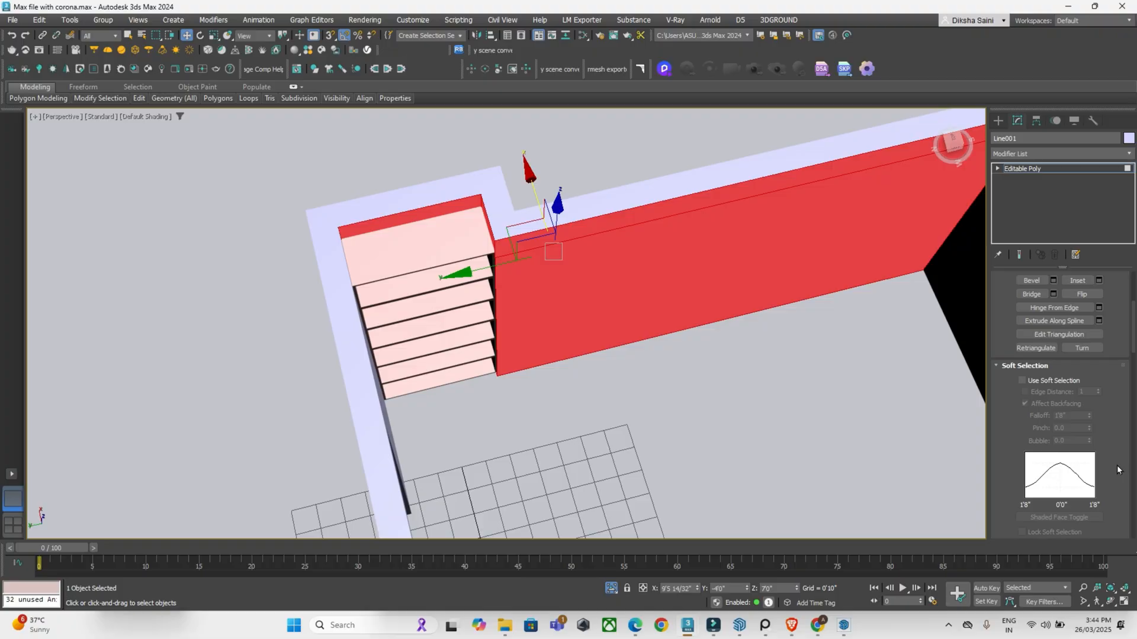
pyautogui.scroll(-4, 1111, 364)
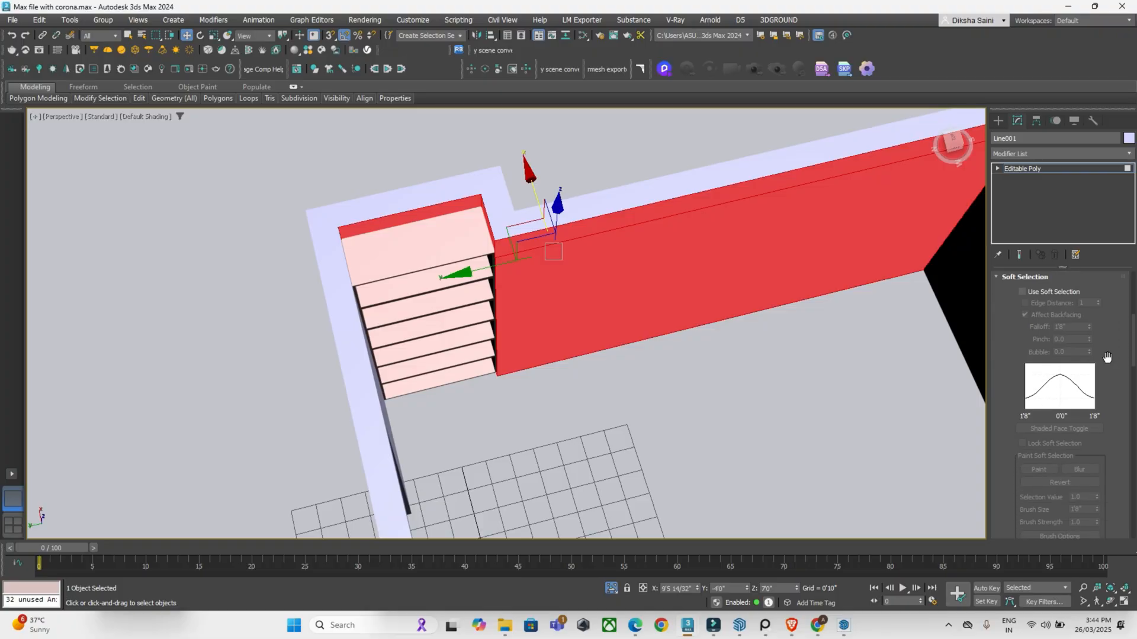
pyautogui.scroll(-2, 1106, 356)
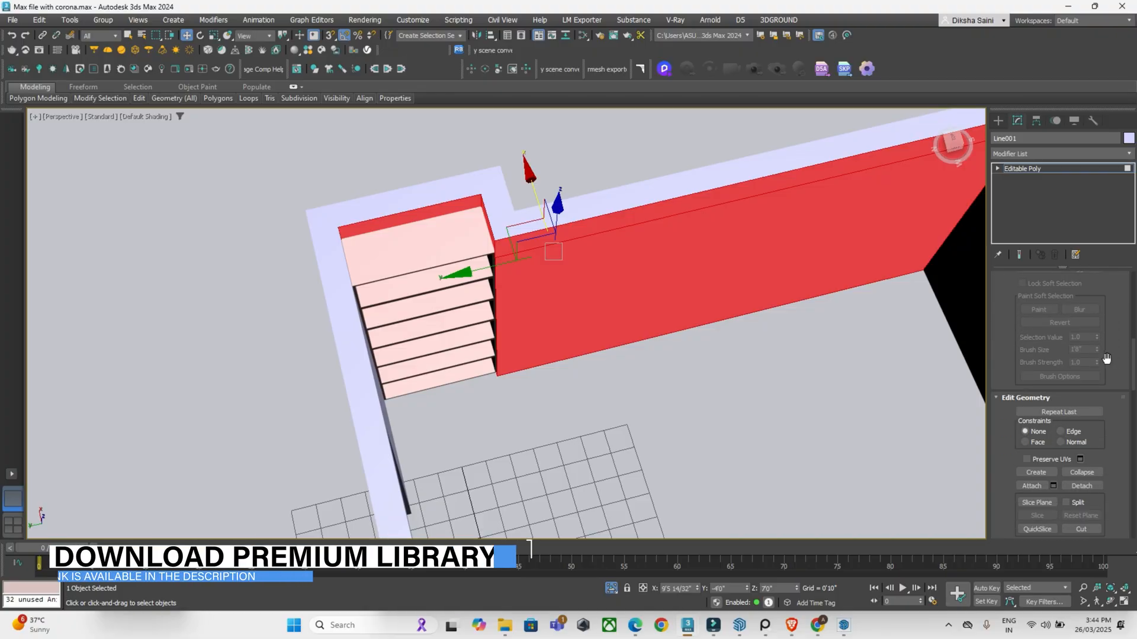
pyautogui.click(1079, 488)
pyautogui.click(606, 317)
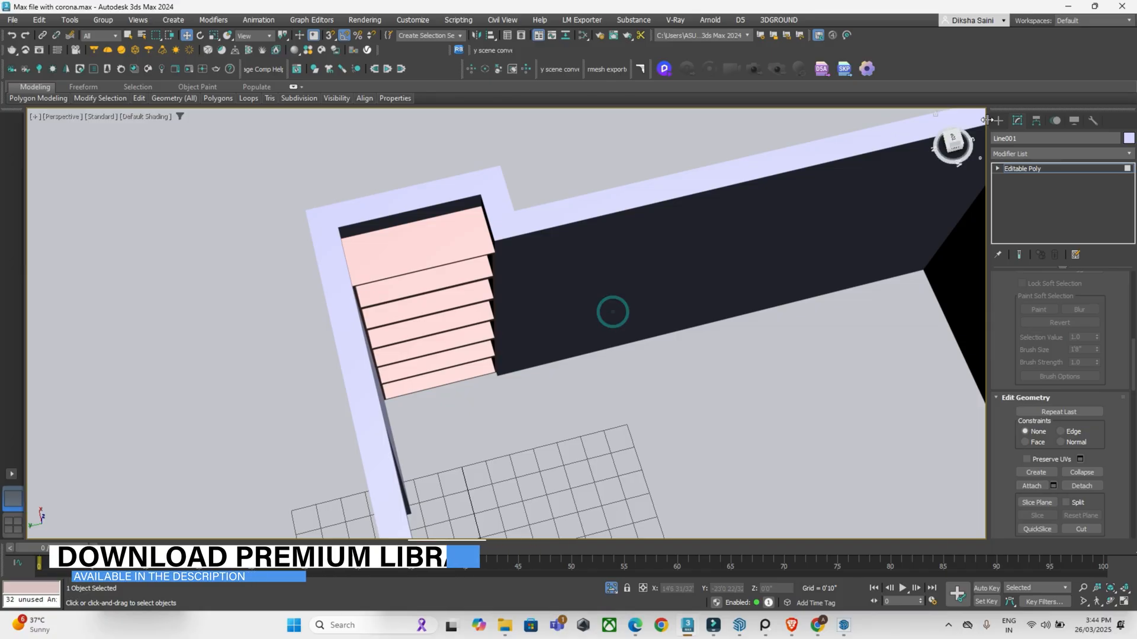
# Attach the detached wall faces to the shelf unit so they form one object
pyautogui.click(458, 277)
pyautogui.click(1017, 121)
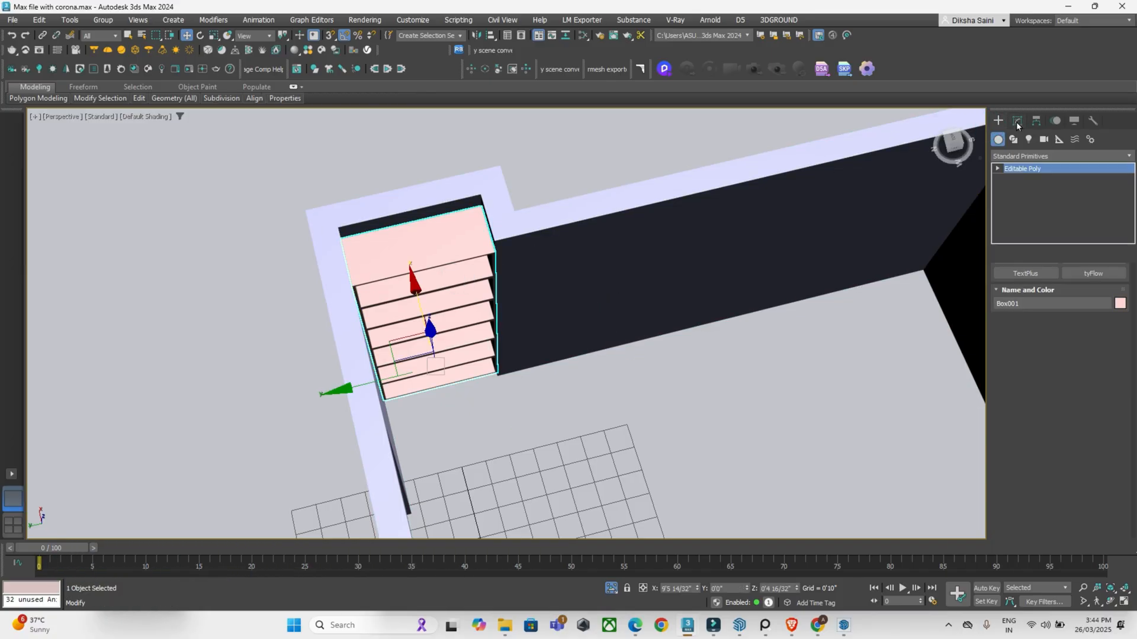
pyautogui.click(1038, 361)
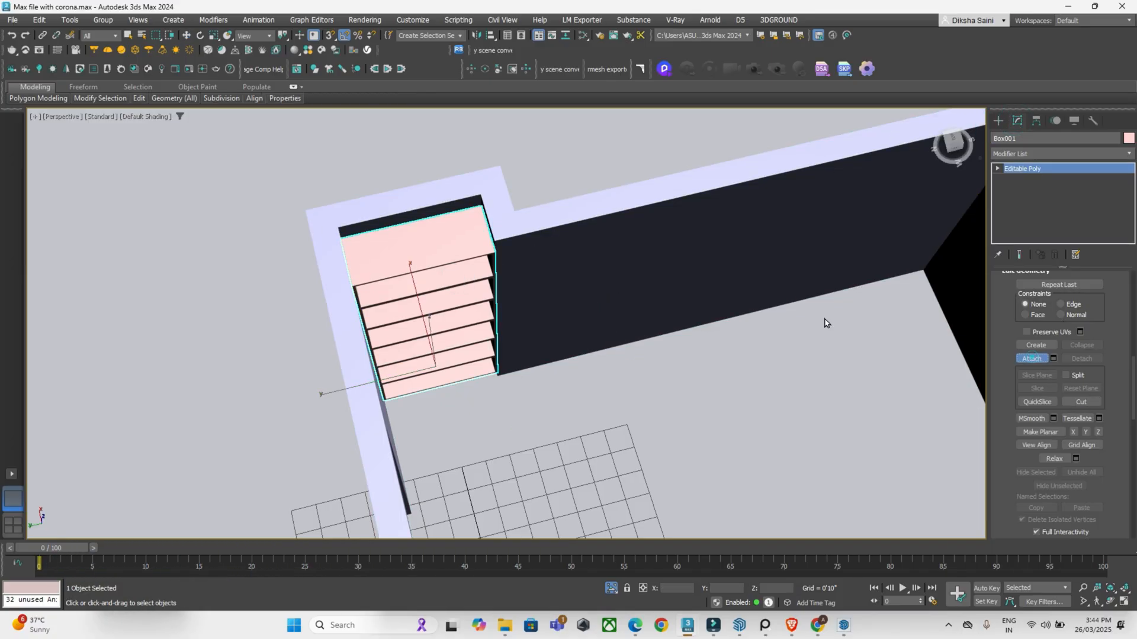
pyautogui.click(614, 274)
pyautogui.keyDown('alt'); pyautogui.moveTo(885, 235); pyautogui.dragTo(734, 292, button='middle'); pyautogui.keyUp('alt')
pyautogui.scroll(-3, 635, 289)
pyautogui.moveTo(635, 288); pyautogui.dragTo(581, 393, button='middle')
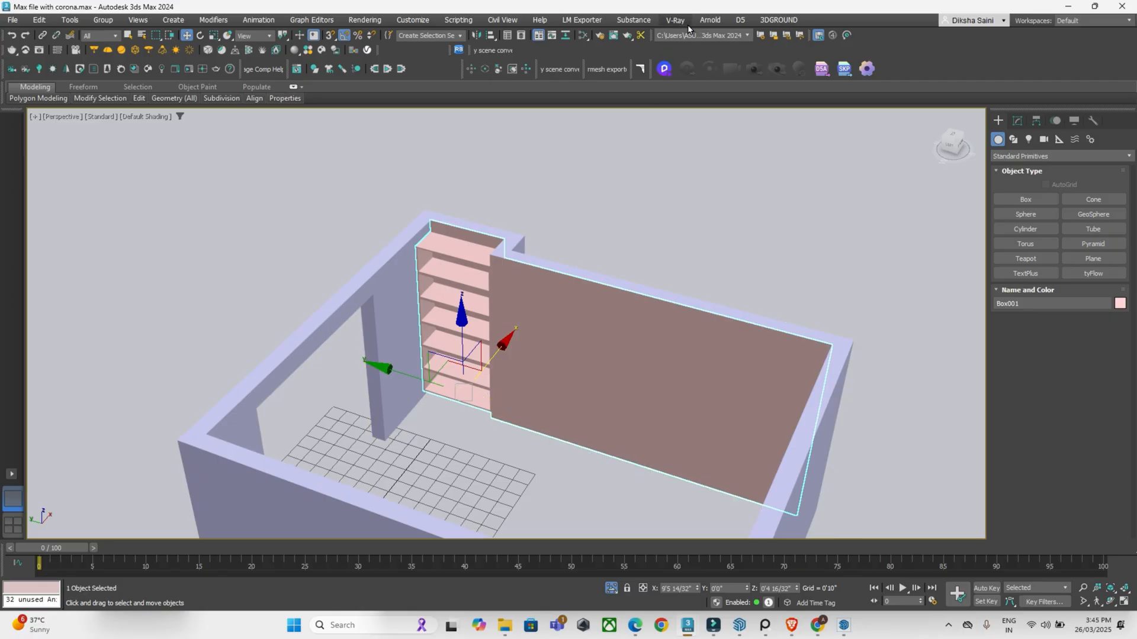
pyautogui.scroll(5, 455, 228)
pyautogui.scroll(2, 453, 230)
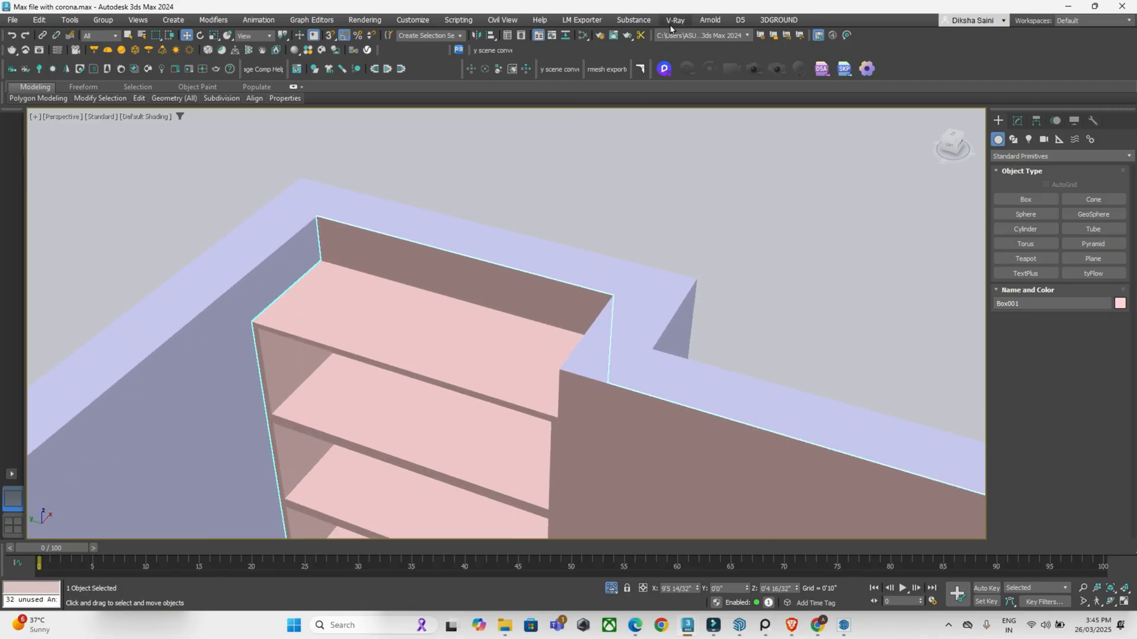
# Open the Slate Material Editor and the Corona Material Library, minimizing the library license page in the browser
pyautogui.click(583, 35)
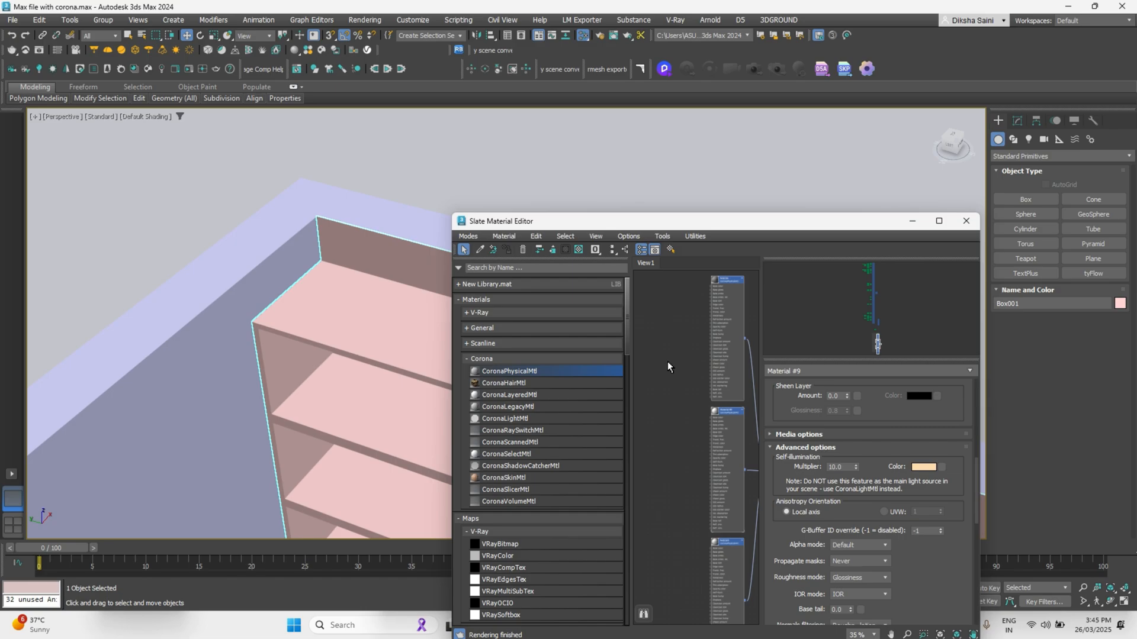
pyautogui.scroll(3, 709, 475)
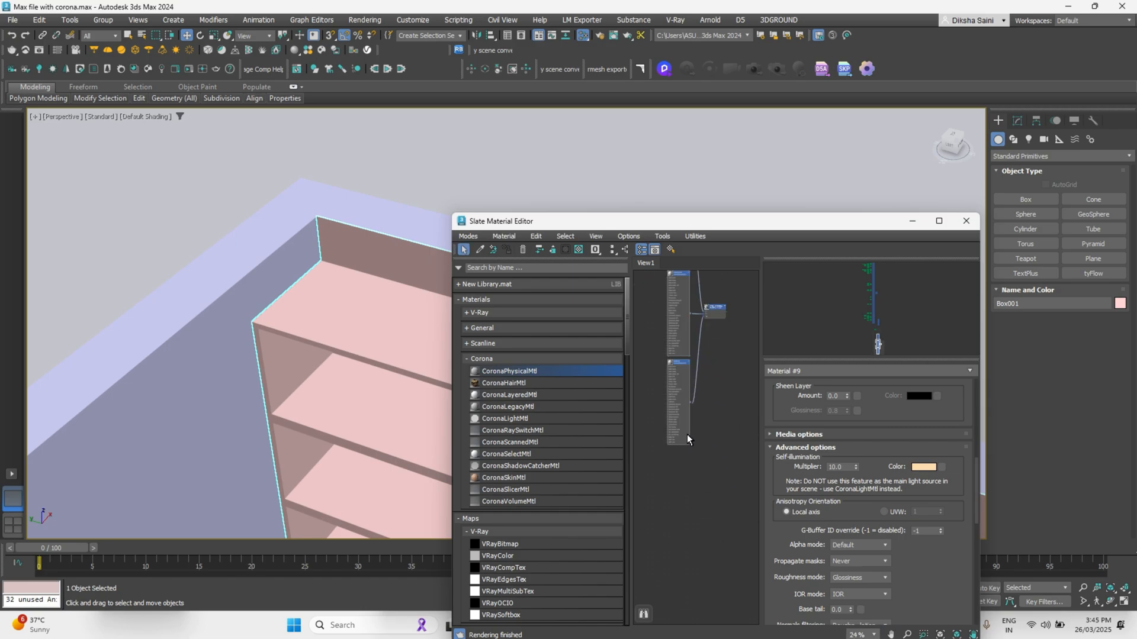
pyautogui.scroll(2, 686, 437)
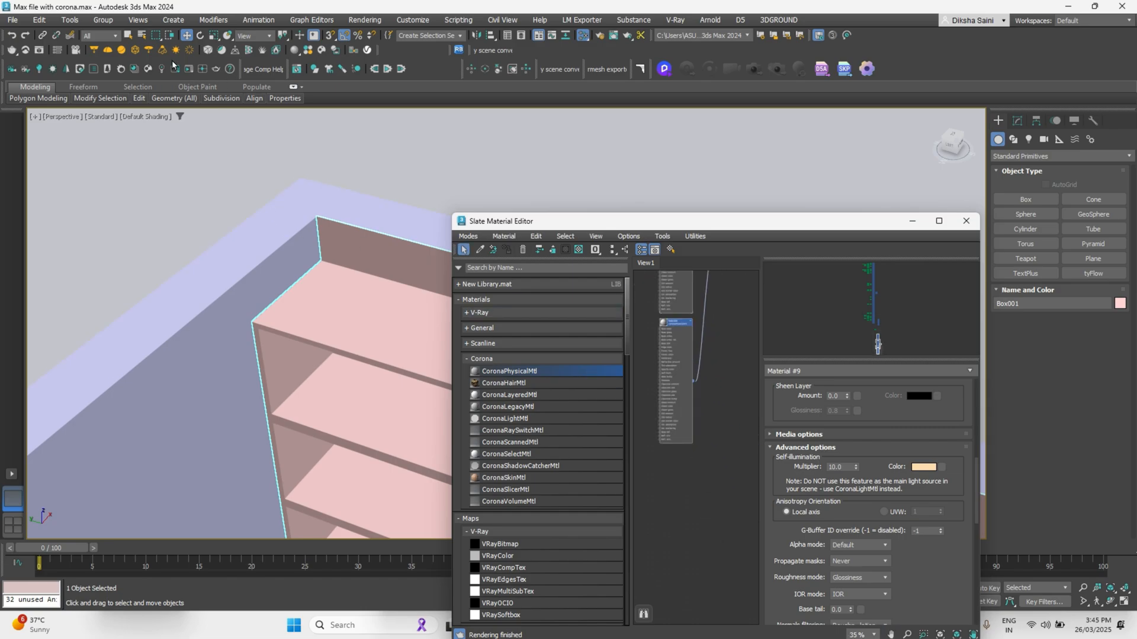
pyautogui.click(134, 70)
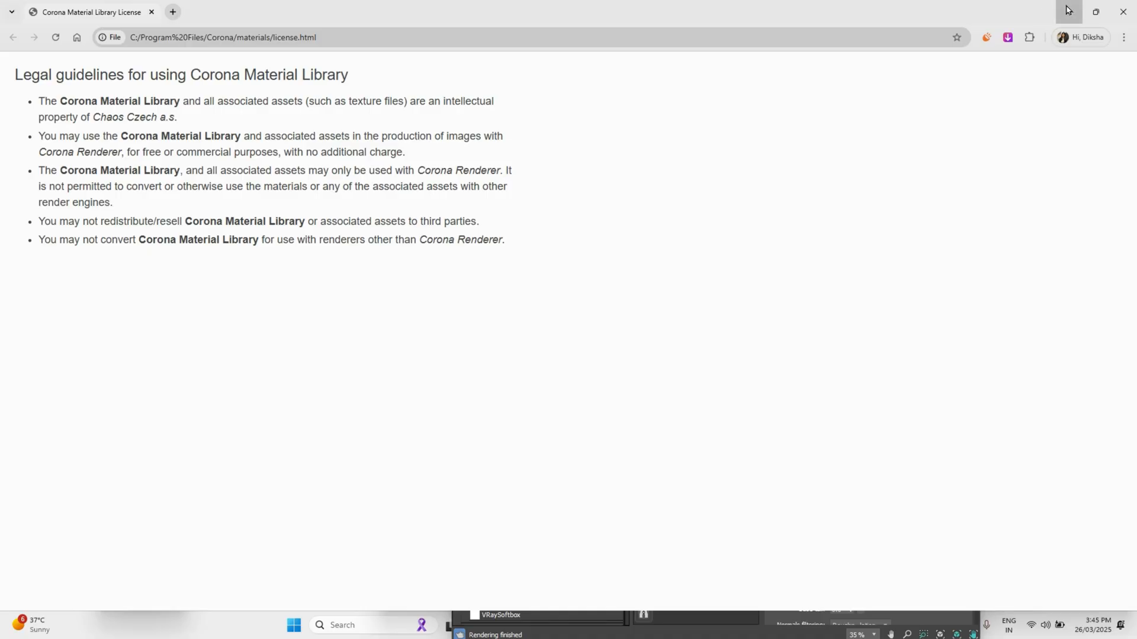
pyautogui.click(1066, 10)
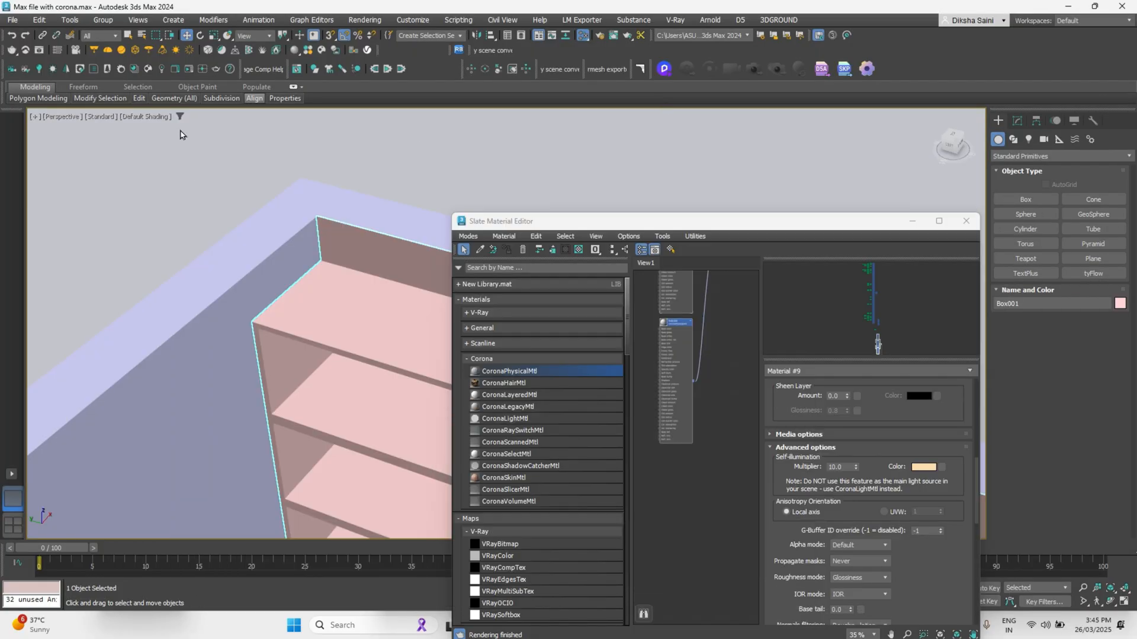
pyautogui.click(147, 70)
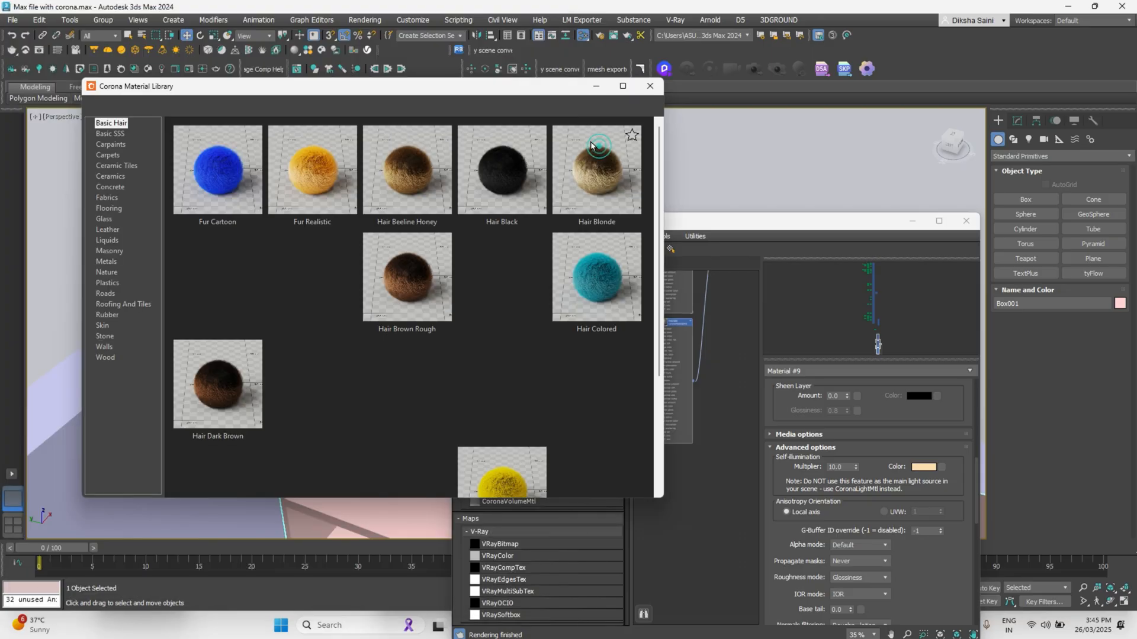
# Add Plaster Poised Taupe Smooth from the library's Walls category to the material editor's node view and close the library
pyautogui.click(106, 348)
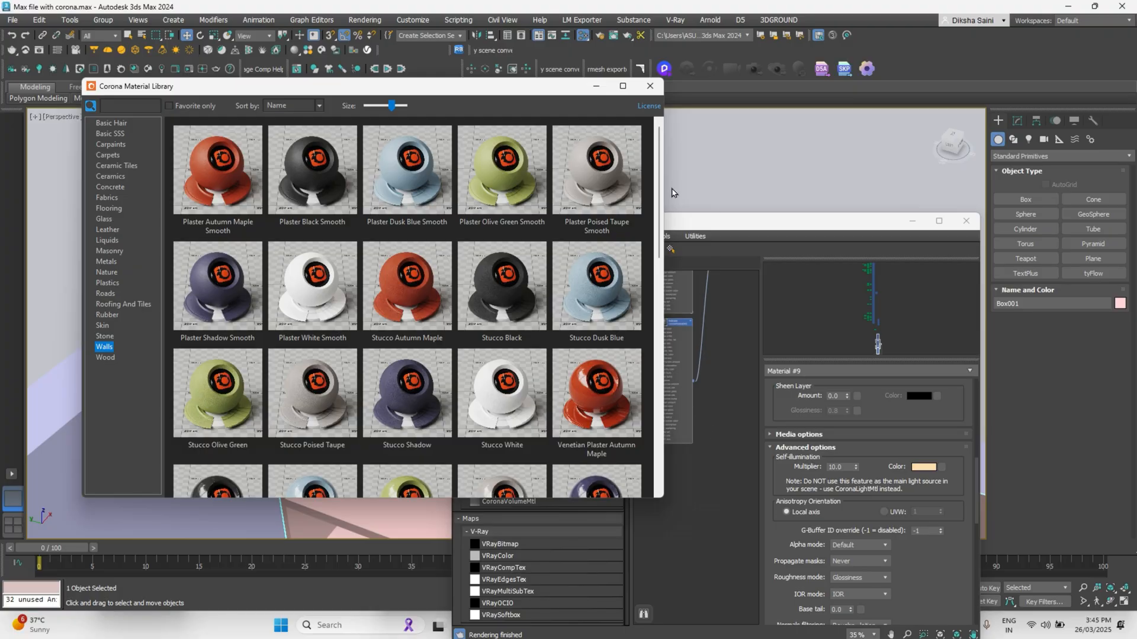
pyautogui.scroll(-5, 715, 392)
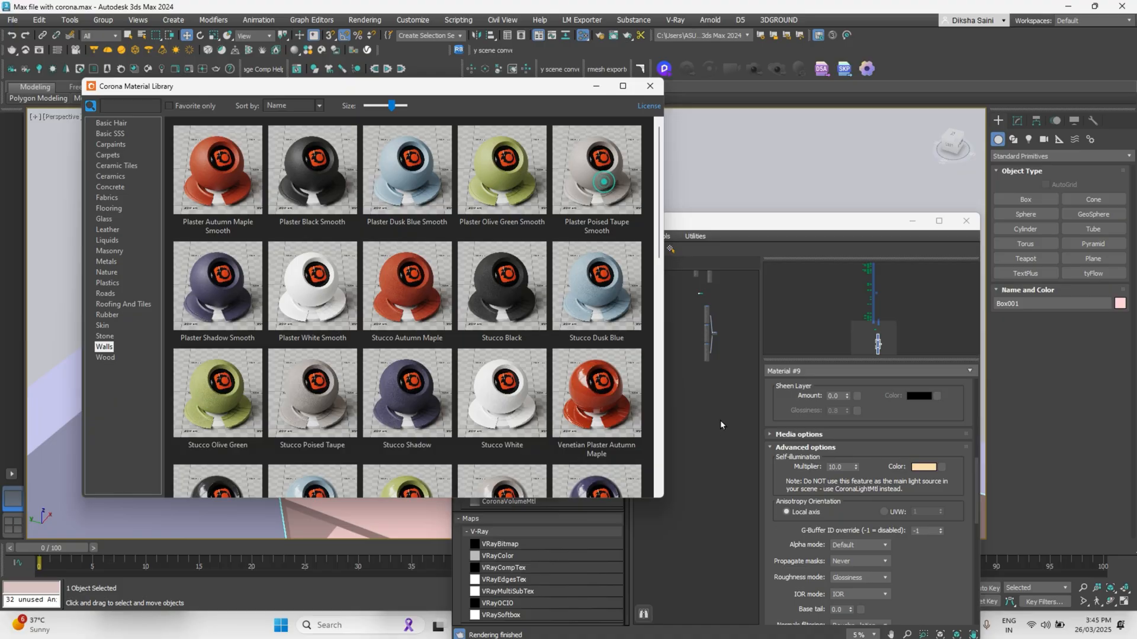
pyautogui.moveTo(720, 424)
pyautogui.mouseDown()
pyautogui.moveTo(718, 443)
pyautogui.moveTo(714, 429)
pyautogui.mouseUp()
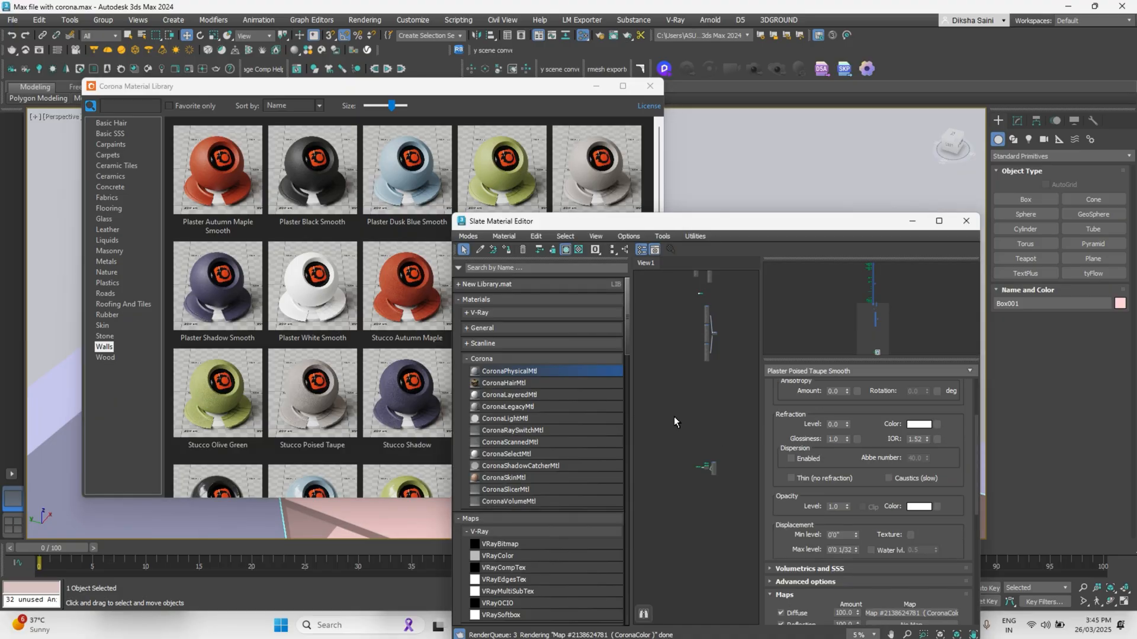
pyautogui.scroll(8, 705, 468)
pyautogui.scroll(-1, 358, 357)
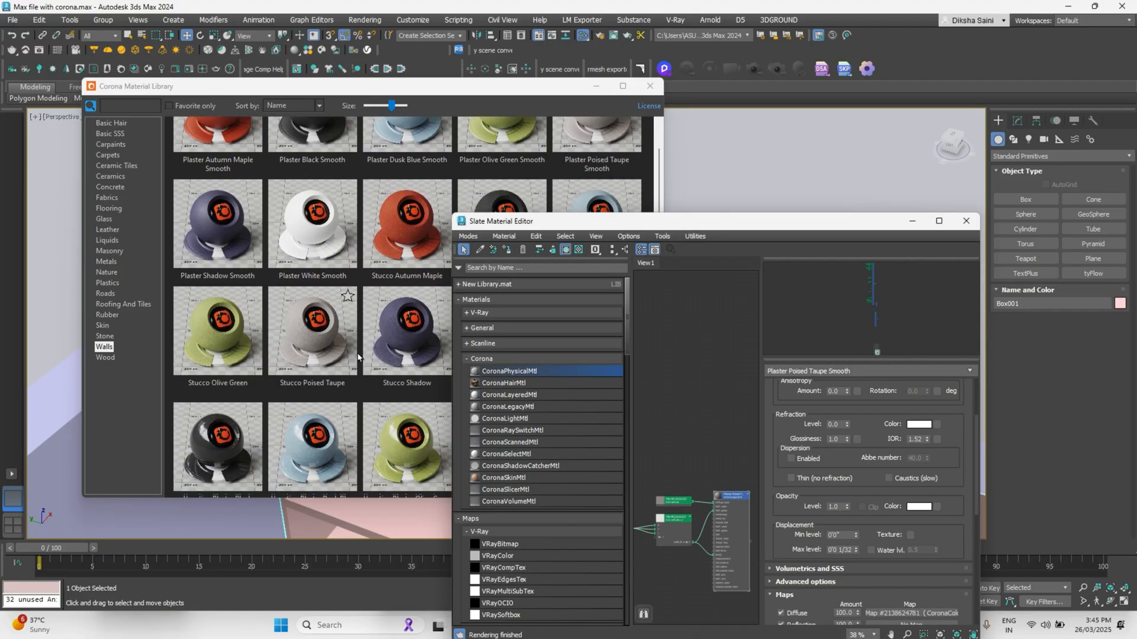
pyautogui.scroll(-4, 359, 357)
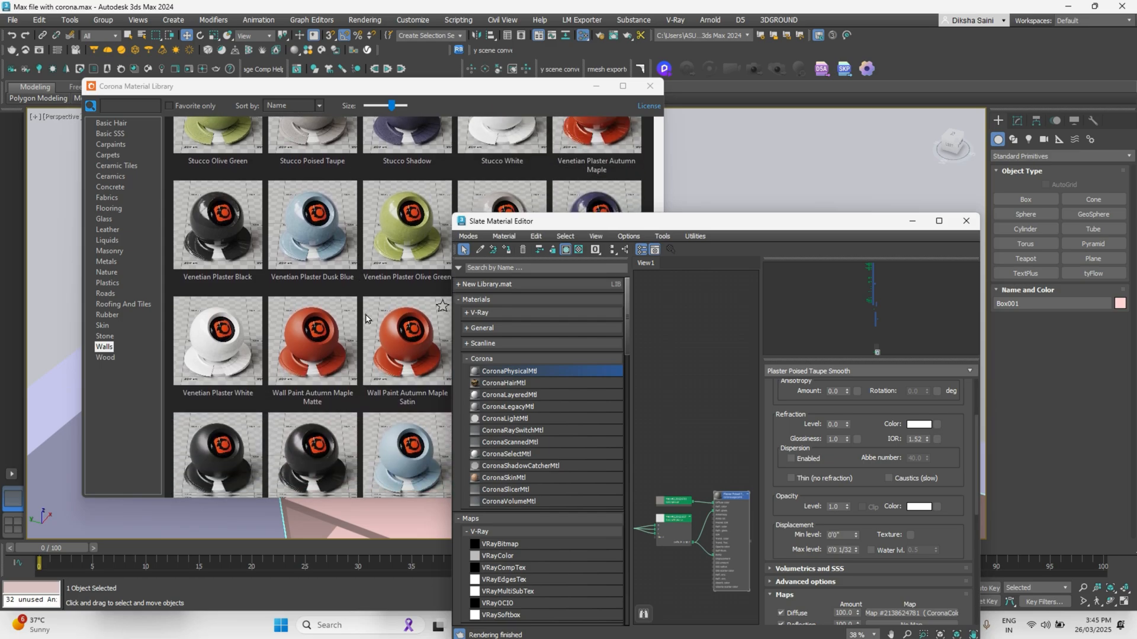
pyautogui.scroll(-3, 365, 319)
pyautogui.click(649, 85)
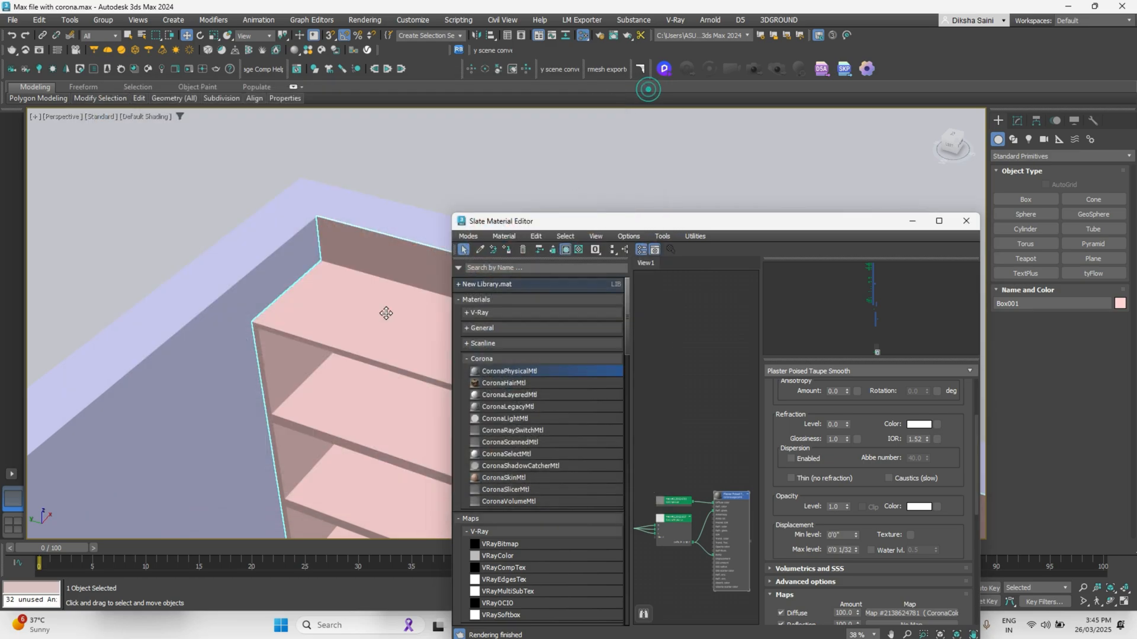
# Assign the Plaster Poised Taupe Smooth material to the room's main walls object
pyautogui.click(231, 291)
pyautogui.scroll(3, 688, 536)
pyautogui.moveTo(720, 540); pyautogui.dragTo(651, 467, button='middle')
pyautogui.scroll(3, 696, 470)
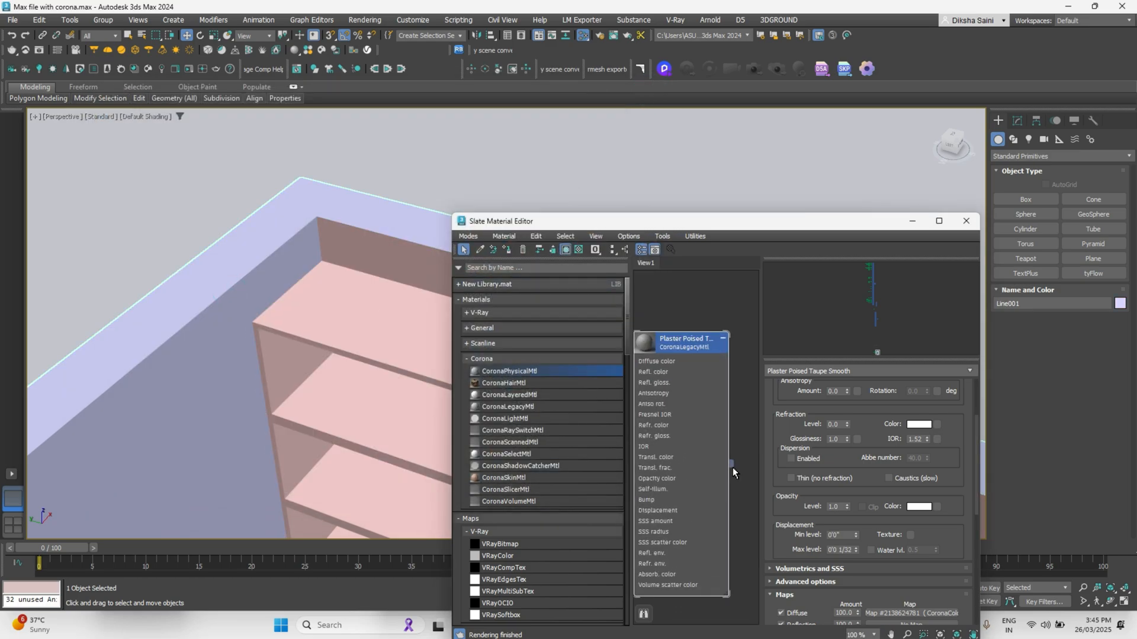
pyautogui.moveTo(731, 466); pyautogui.dragTo(213, 298)
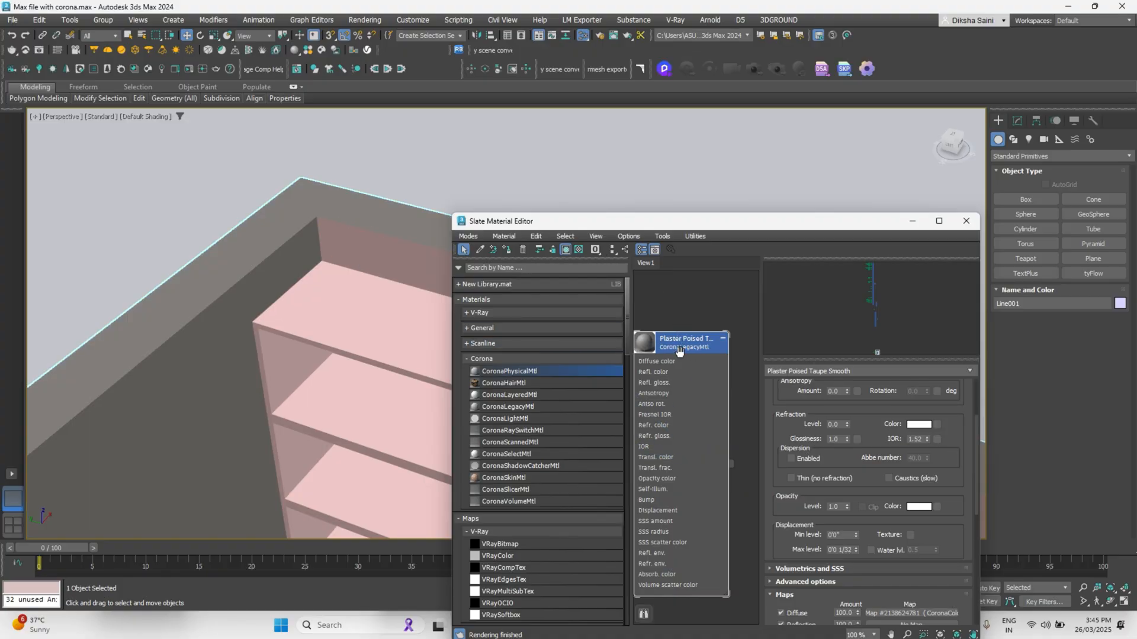
# Examine the plaster material's solid color map and its basic diffuse and reflection parameters
pyautogui.moveTo(679, 350); pyautogui.dragTo(755, 399, button='middle')
pyautogui.scroll(3, 697, 400)
pyautogui.doubleClick(652, 398)
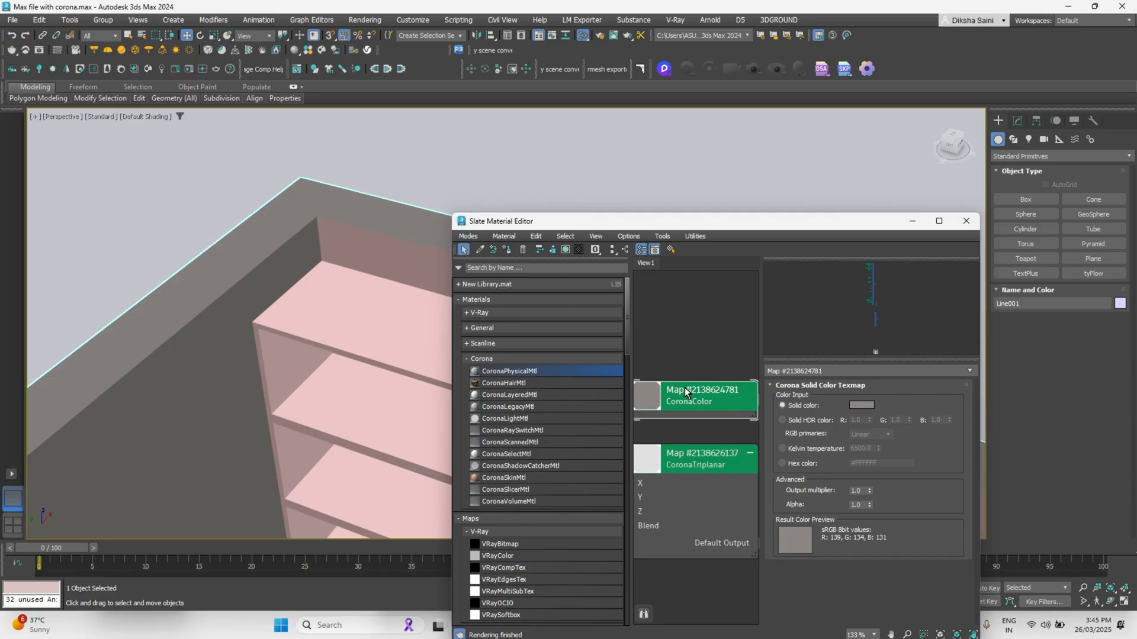
pyautogui.scroll(-5, 657, 405)
pyautogui.scroll(5, 715, 406)
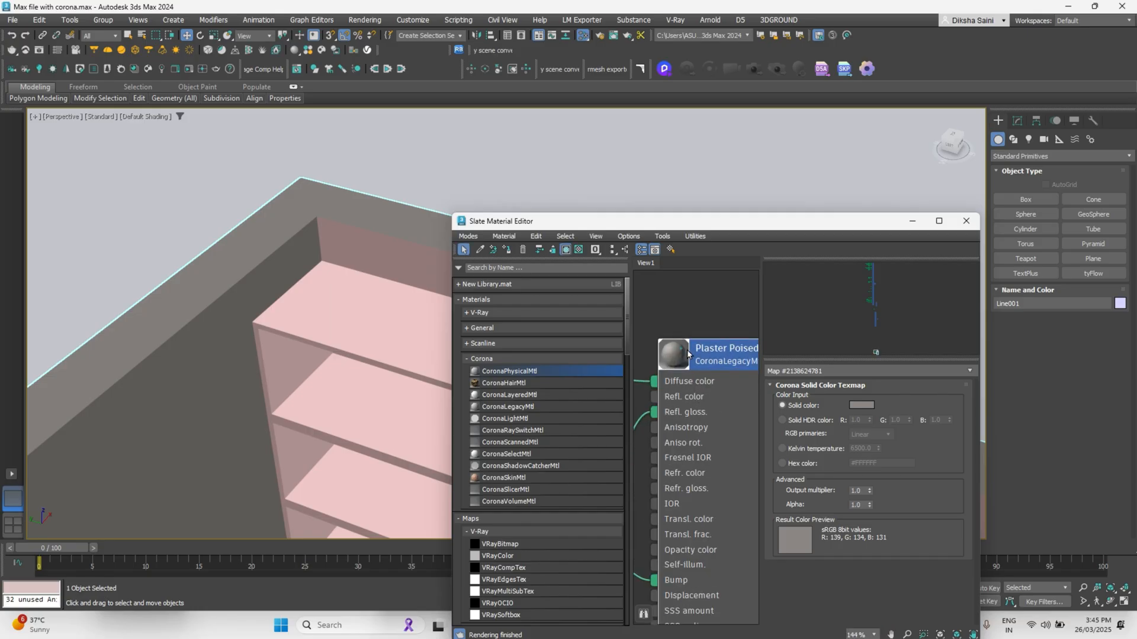
pyautogui.doubleClick(687, 349)
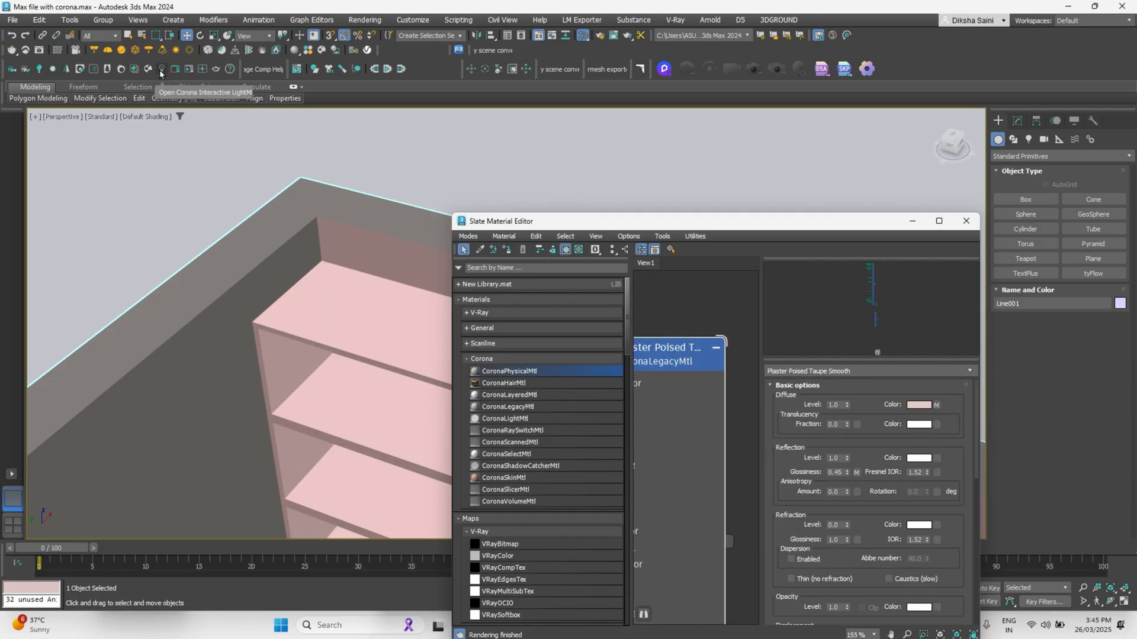
# Review the Walls category in the maximized Corona Material Library with enlarged thumbnails, and minimize the library
pyautogui.click(134, 69)
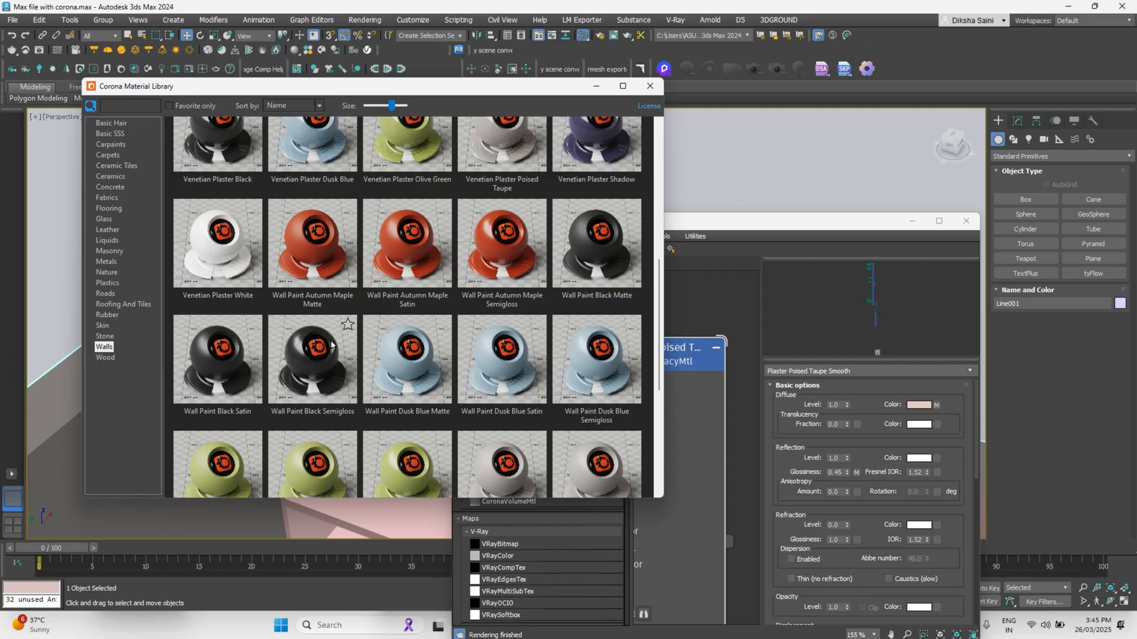
pyautogui.scroll(3, 533, 237)
pyautogui.scroll(3, 592, 195)
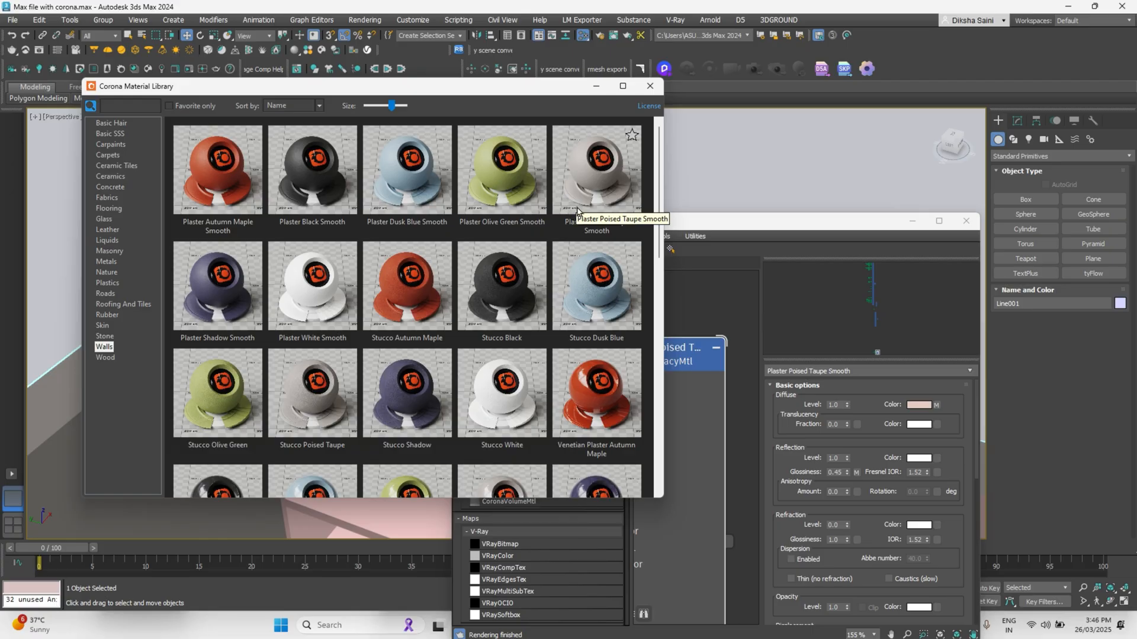
pyautogui.click(623, 86)
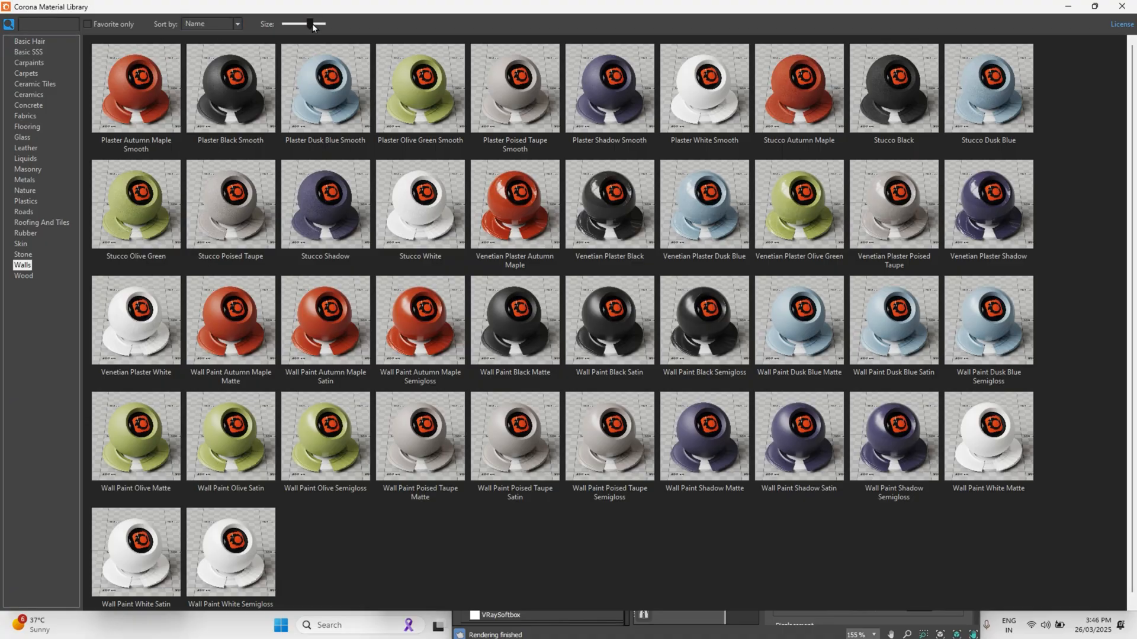
pyautogui.moveTo(312, 23); pyautogui.dragTo(323, 24)
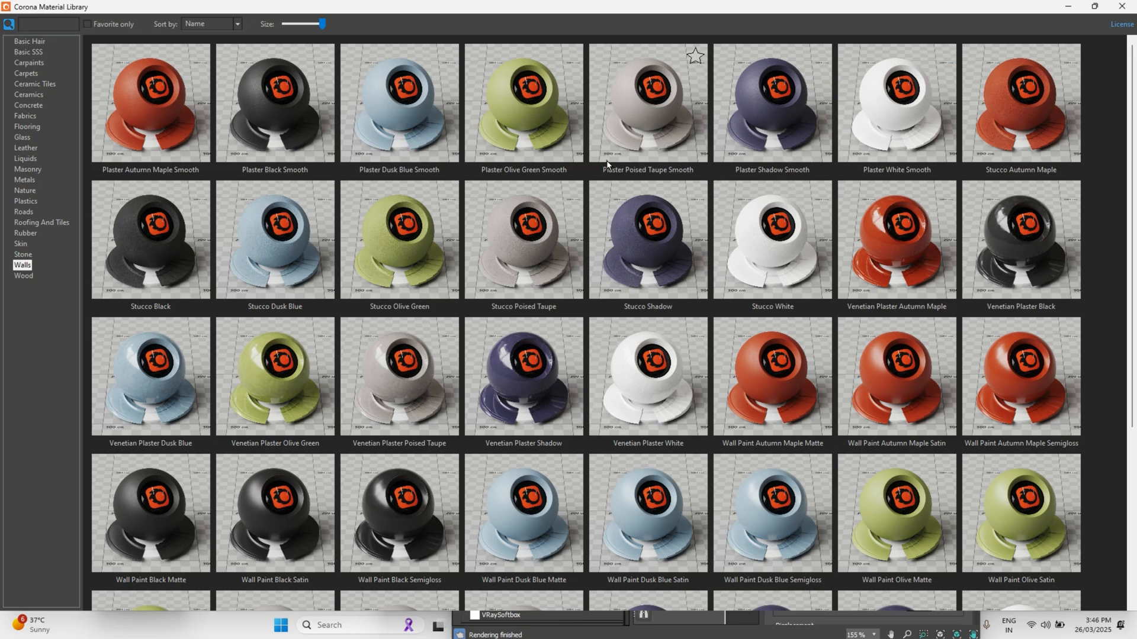
pyautogui.click(1068, 6)
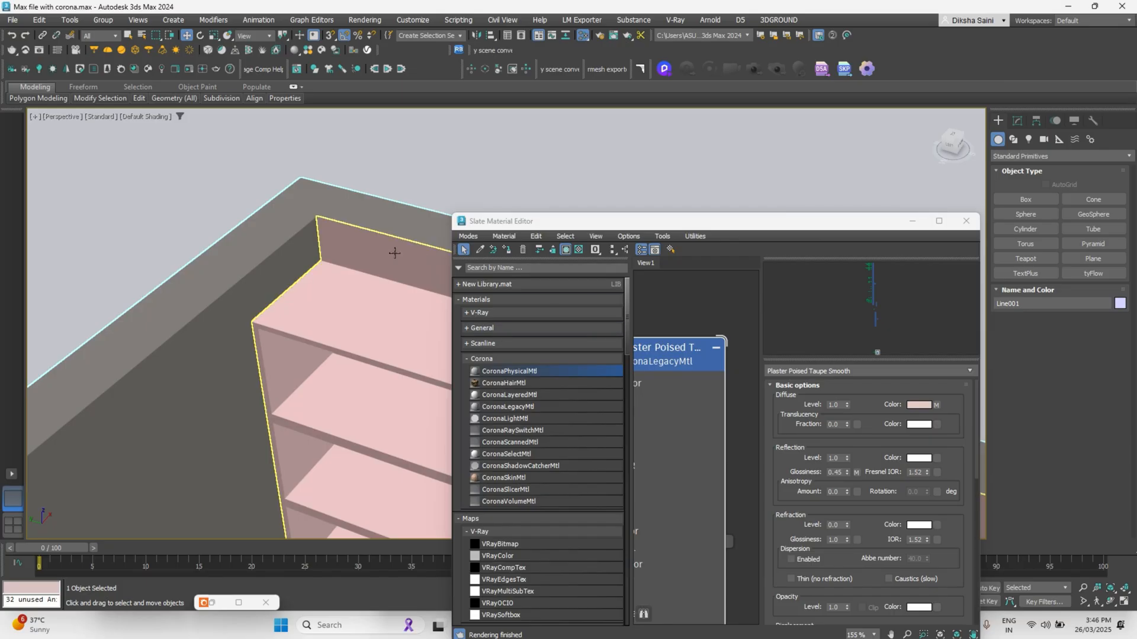
# Add a UVW Map modifier to the walls object and use Box mapping
pyautogui.click(1017, 121)
pyautogui.click(1060, 153)
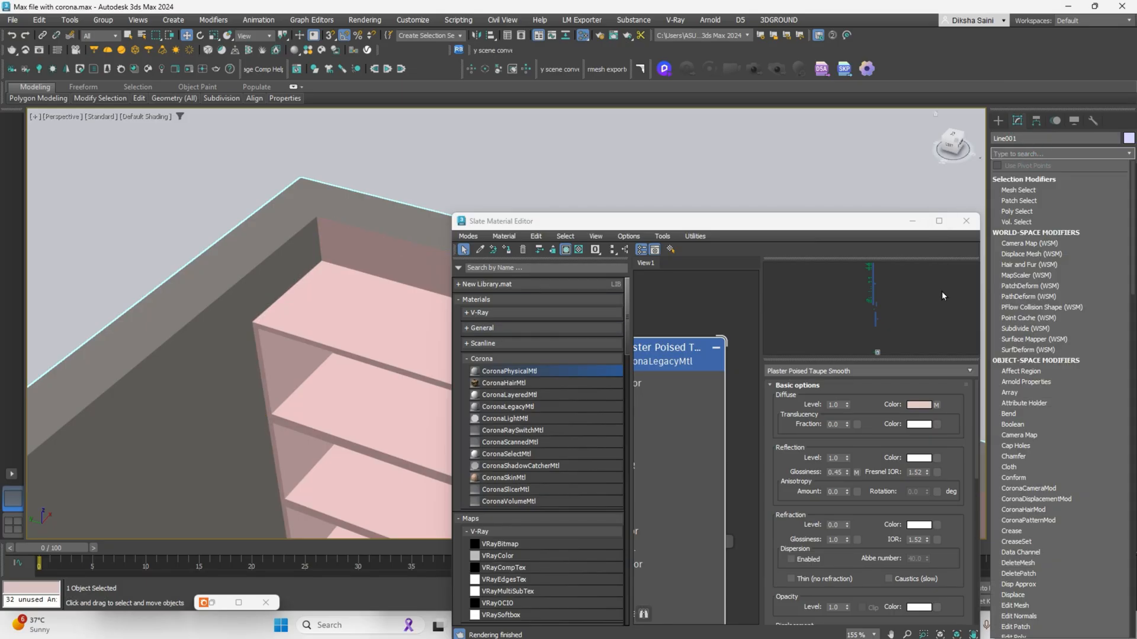
pyautogui.write('uvw')
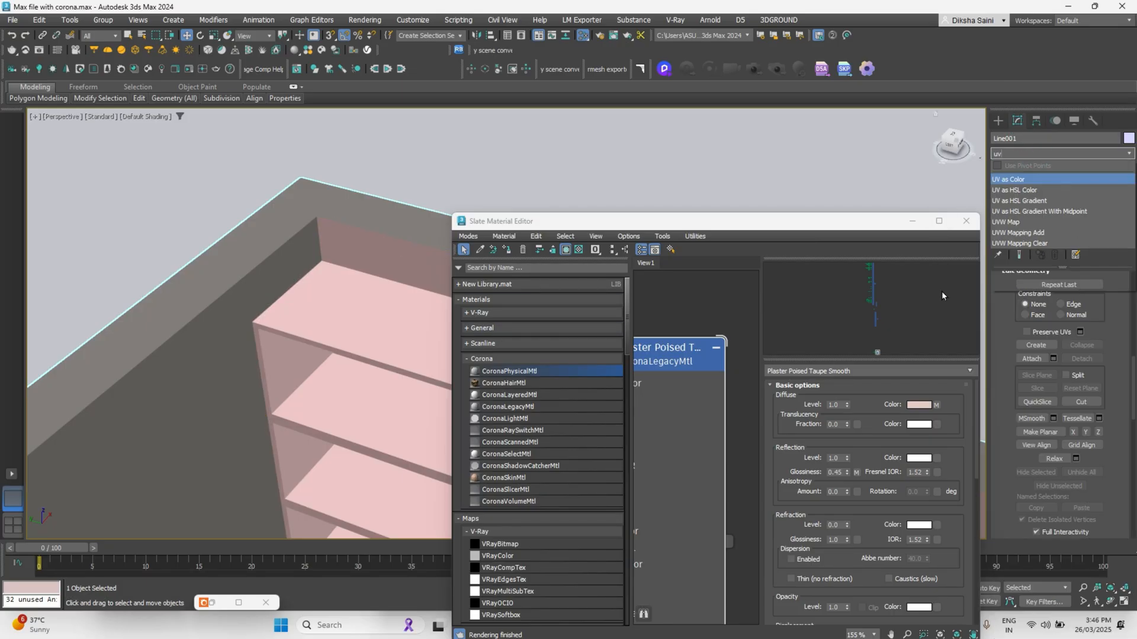
pyautogui.press('Return')
pyautogui.scroll(3, 1059, 356)
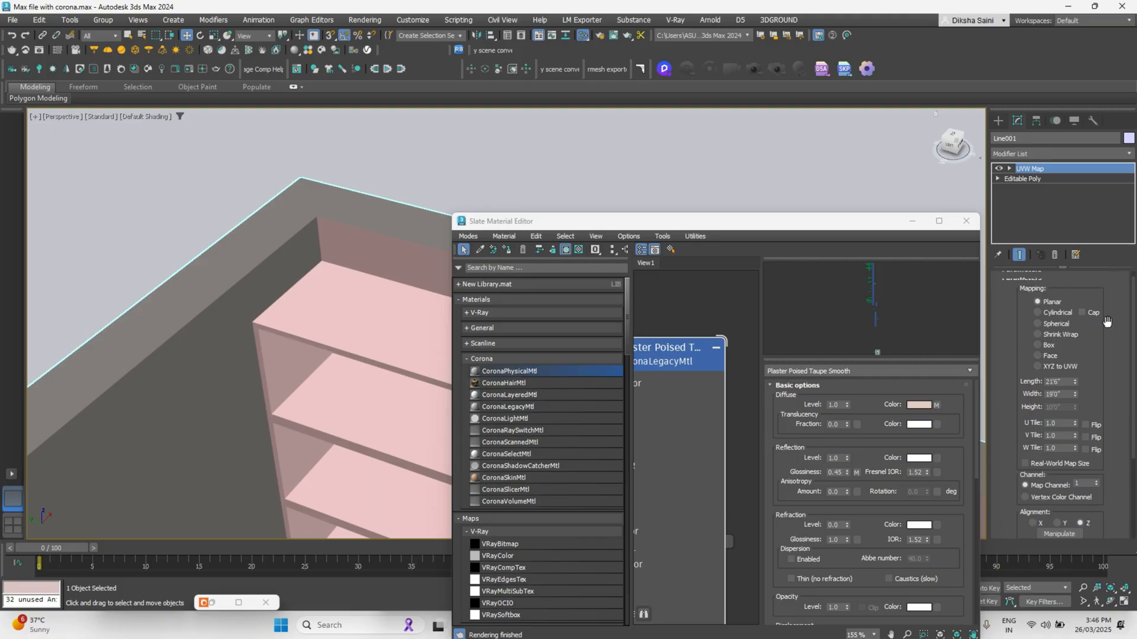
pyautogui.click(1039, 345)
# Set the UVW Map's length, width and height to 500 cm each
pyautogui.doubleClick(1059, 382)
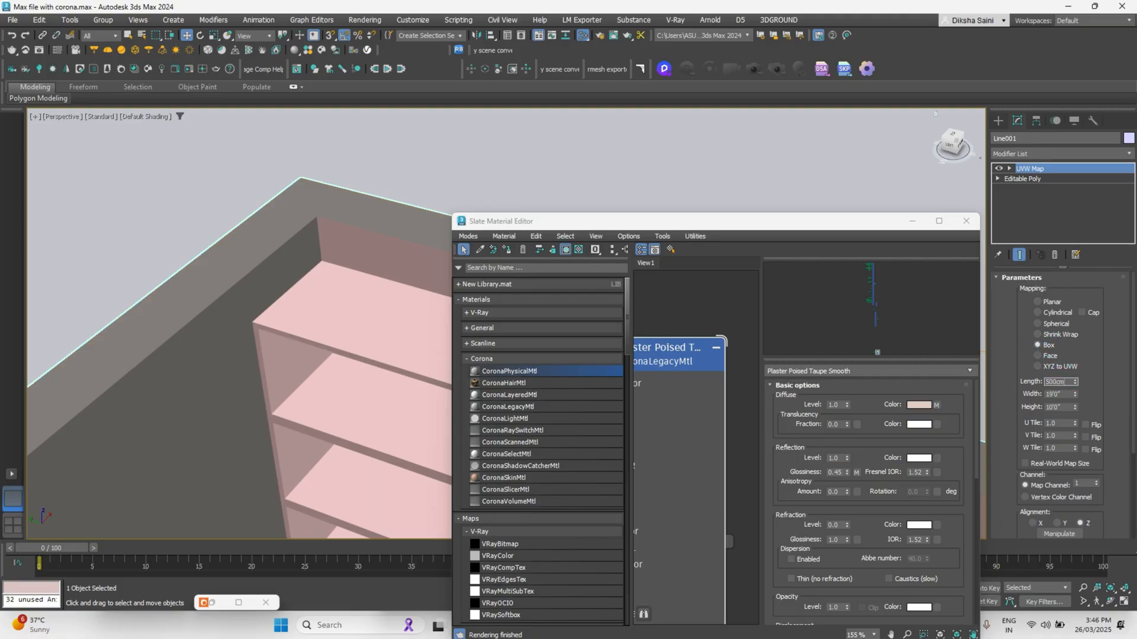
pyautogui.write('500cm')
pyautogui.press('Return')
pyautogui.press('Tab')
pyautogui.hotkey('ctrl', 'v')
pyautogui.press('Tab')
pyautogui.hotkey('ctrl', 'v')
pyautogui.hotkey('shift', 'Tab')
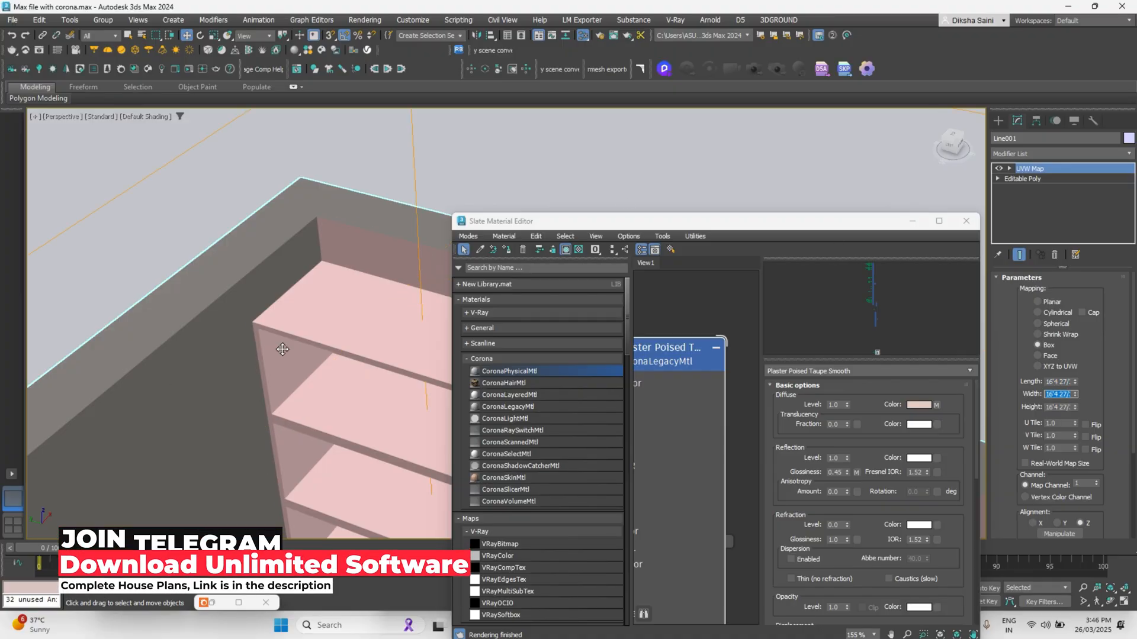
# Minimize the material editor and select the shelf unit with its attached accent wall
pyautogui.scroll(-10, 393, 183)
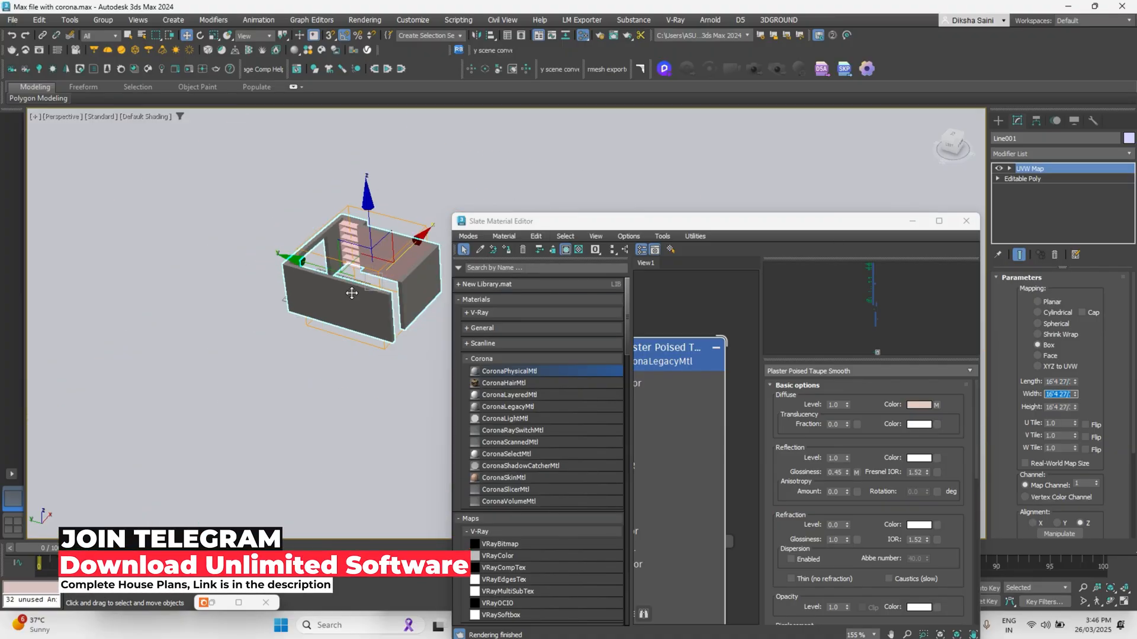
pyautogui.click(255, 391)
pyautogui.scroll(8, 254, 391)
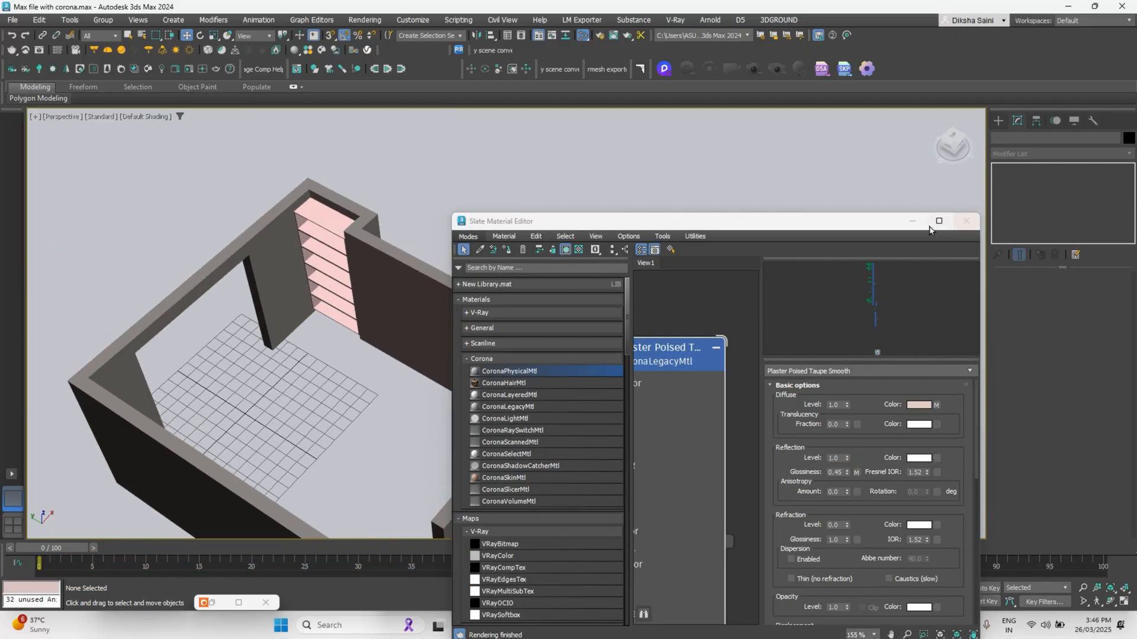
pyautogui.click(911, 221)
pyautogui.scroll(8, 312, 307)
pyautogui.click(311, 309)
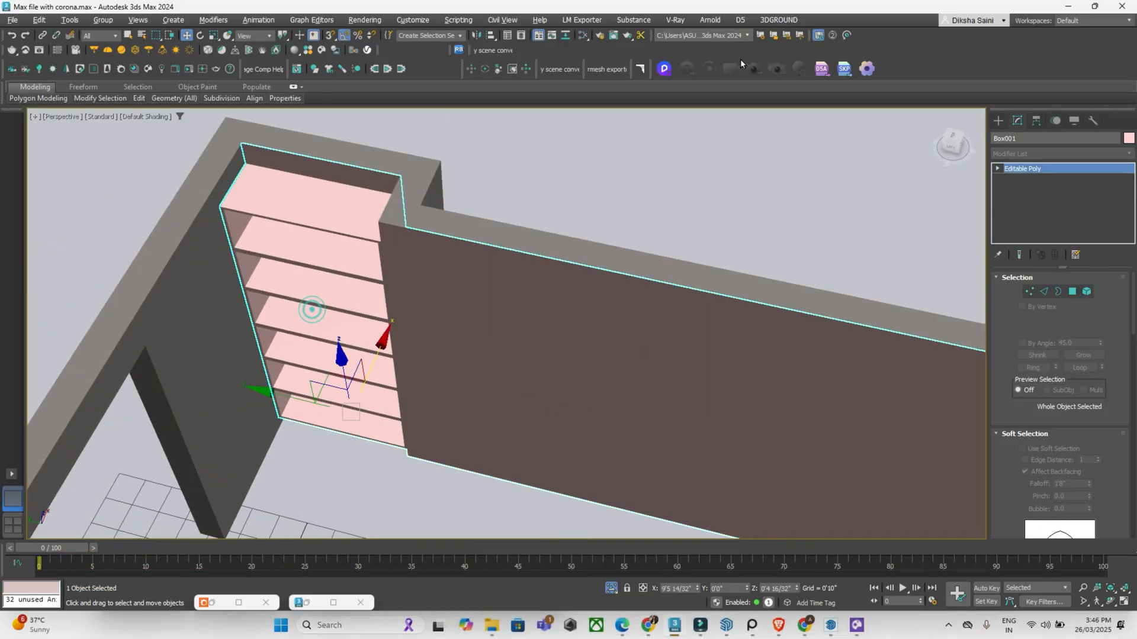
# Duplicate the Plaster Poised Taupe Smooth material and its connected maps below the original in the maximized Slate Material Editor
pyautogui.click(583, 35)
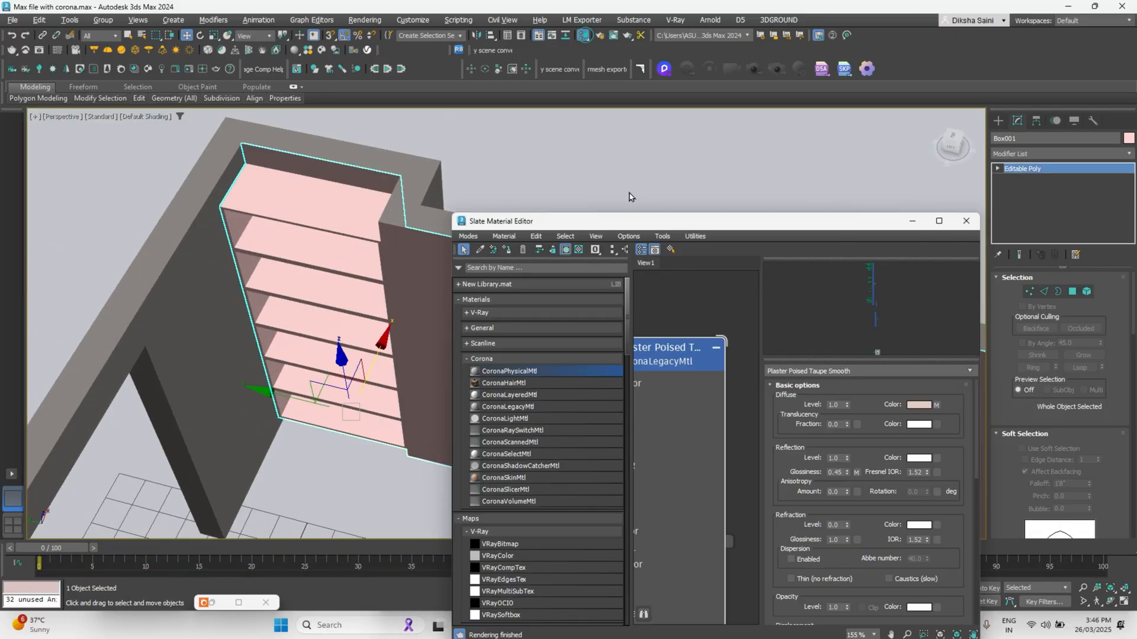
pyautogui.click(936, 220)
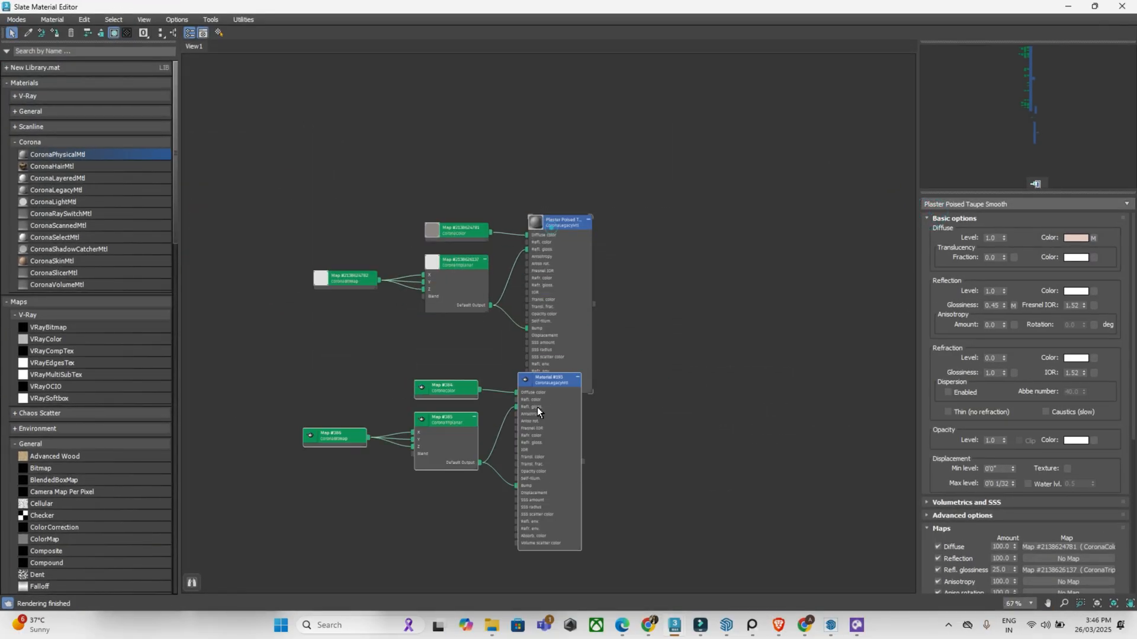
pyautogui.moveTo(538, 407); pyautogui.dragTo(538, 438)
# Darken the duplicated material's diffuse CoronaColor map to RGB 80, 77, 75
pyautogui.scroll(5, 489, 427)
pyautogui.click(436, 421)
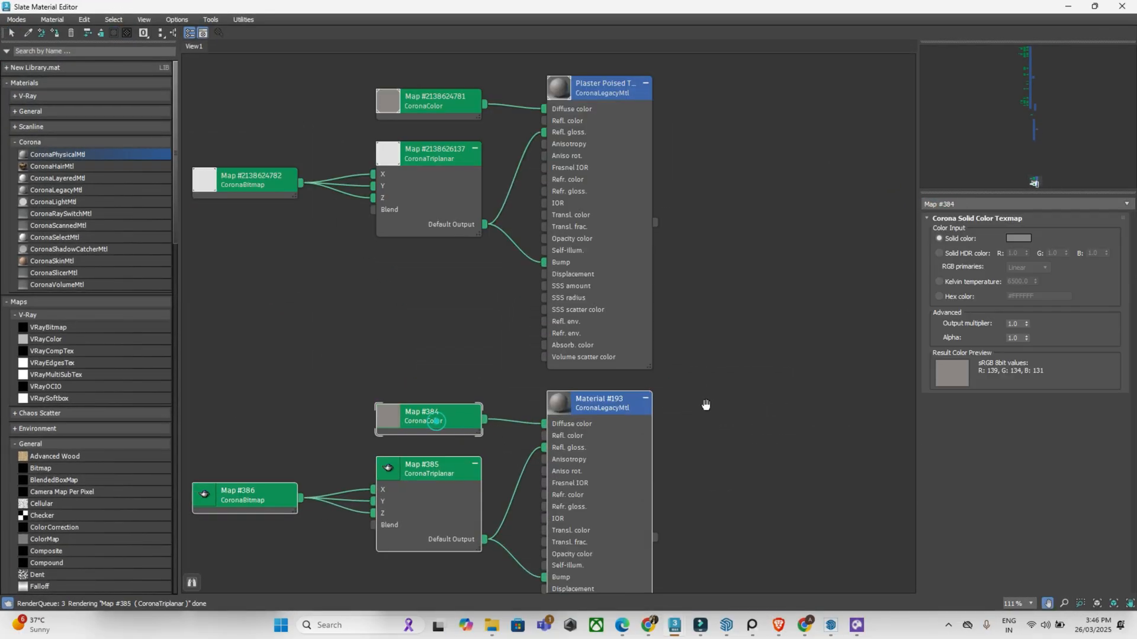
pyautogui.moveTo(705, 405); pyautogui.dragTo(750, 375, button='middle')
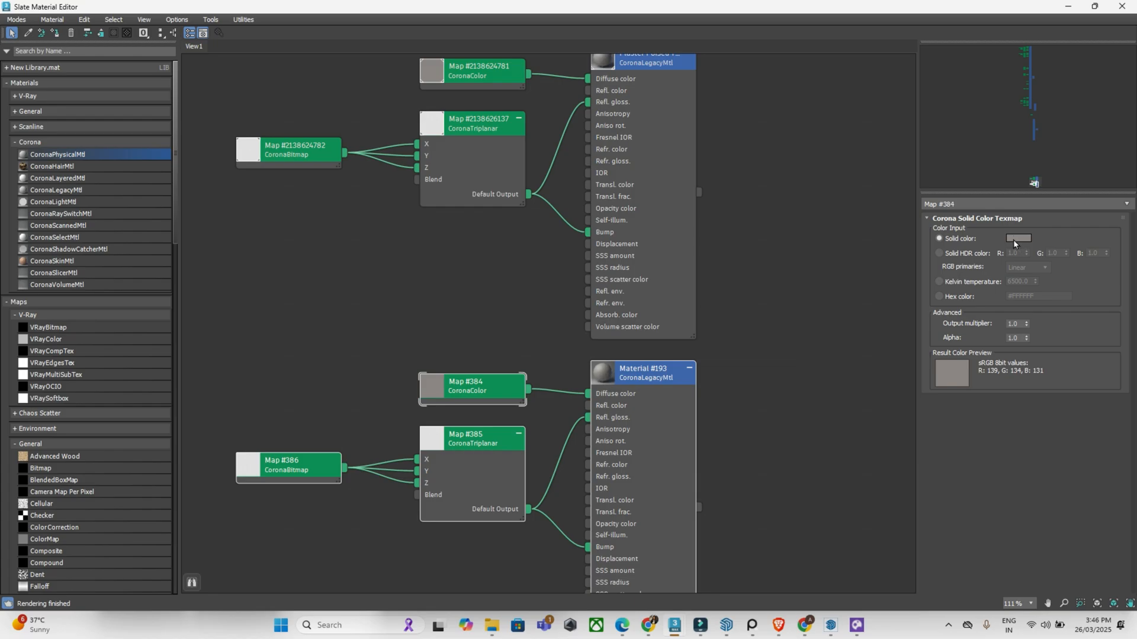
pyautogui.click(1016, 238)
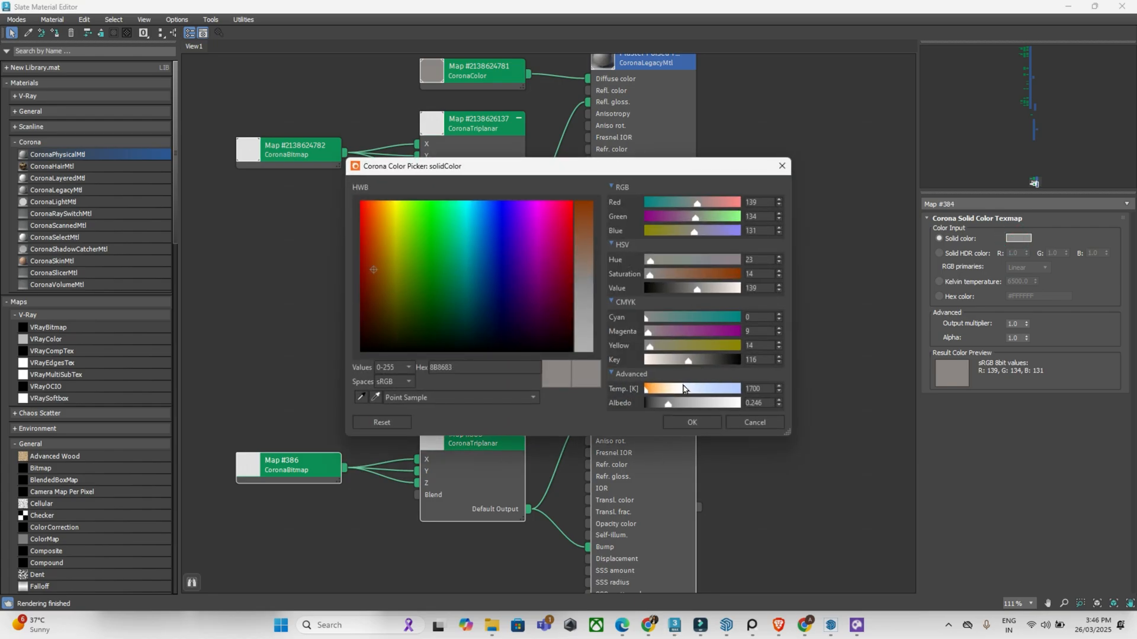
pyautogui.moveTo(695, 361); pyautogui.dragTo(705, 361)
pyautogui.click(712, 360)
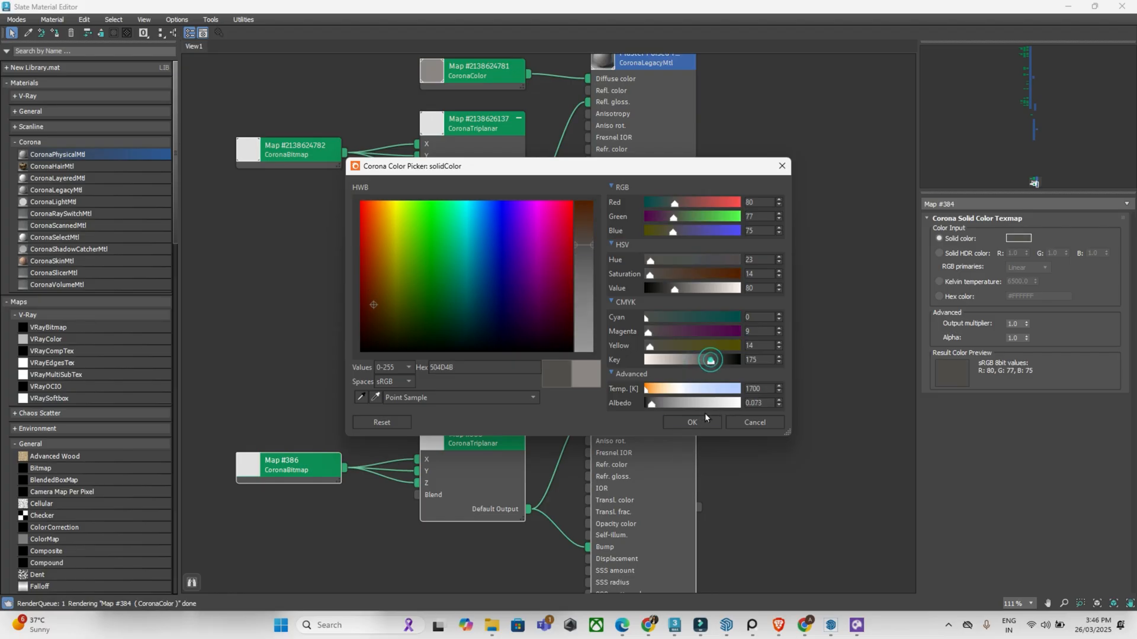
pyautogui.click(703, 417)
pyautogui.scroll(2, 426, 396)
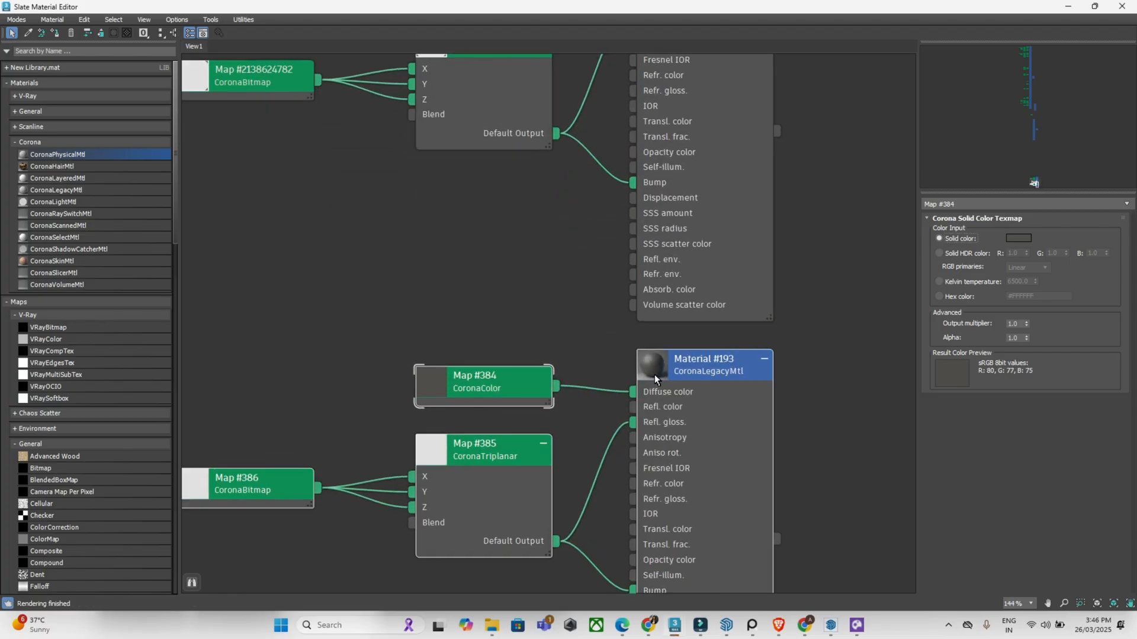
# Set the duplicated plaster material's reflection glossiness to 0.5
pyautogui.click(656, 370)
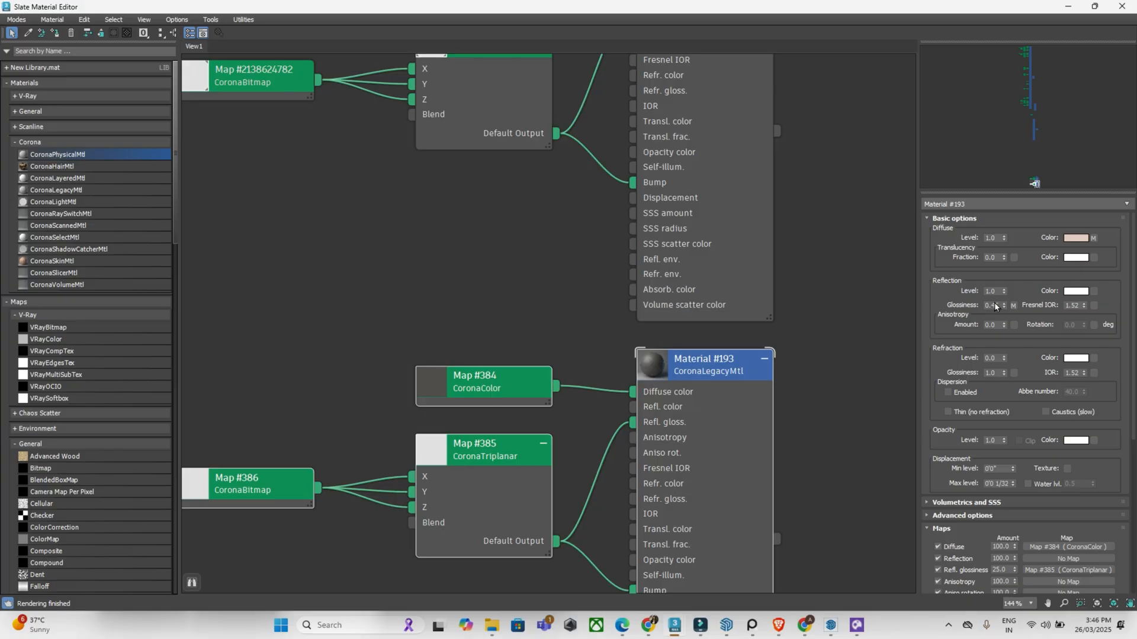
pyautogui.doubleClick(994, 306)
pyautogui.write('0.5')
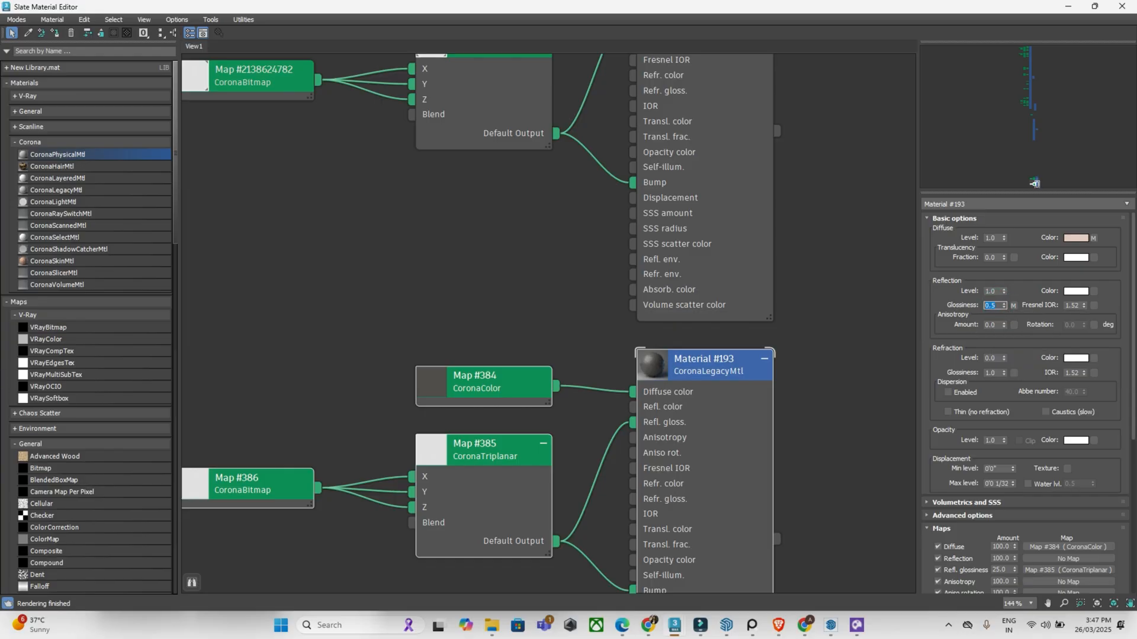
# Shrink the material editor window and assign the darkened duplicate plaster material to the shelf unit with its attached accent wall
pyautogui.moveTo(858, 7); pyautogui.dragTo(751, 332)
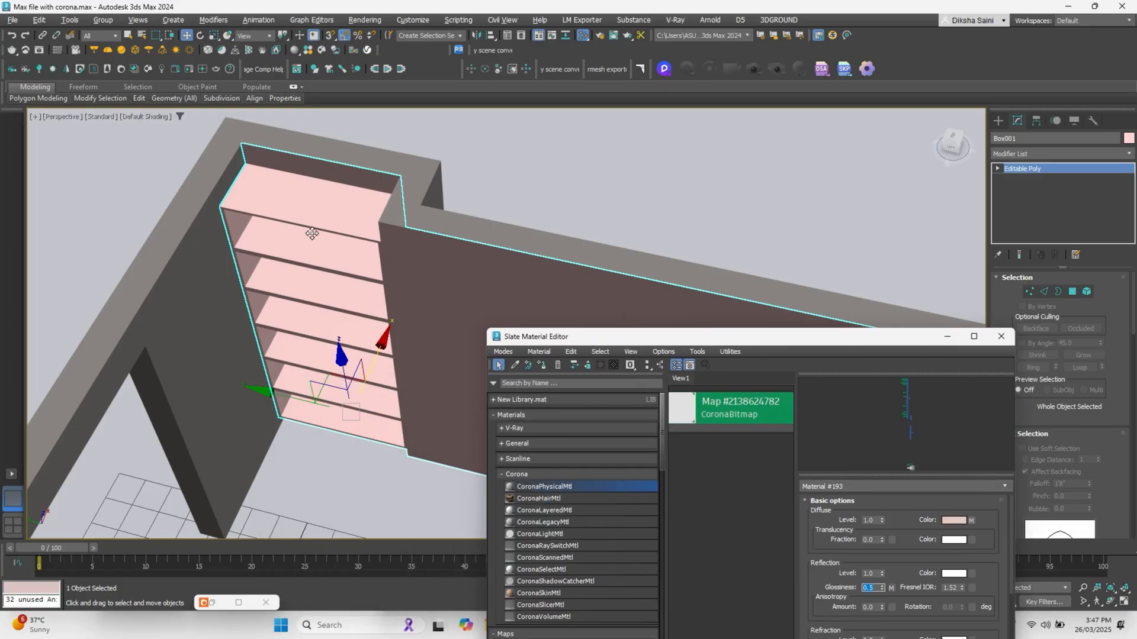
pyautogui.scroll(-3, 592, 509)
pyautogui.scroll(-5, 727, 518)
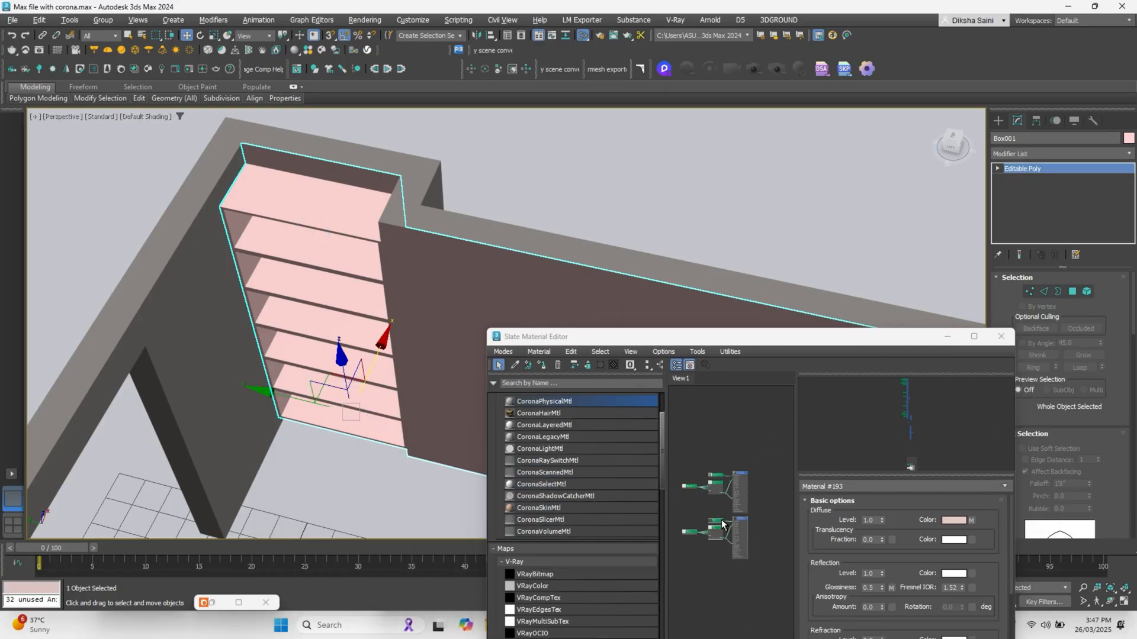
pyautogui.scroll(5, 722, 524)
pyautogui.moveTo(780, 587); pyautogui.dragTo(415, 331)
pyautogui.scroll(-2, 760, 551)
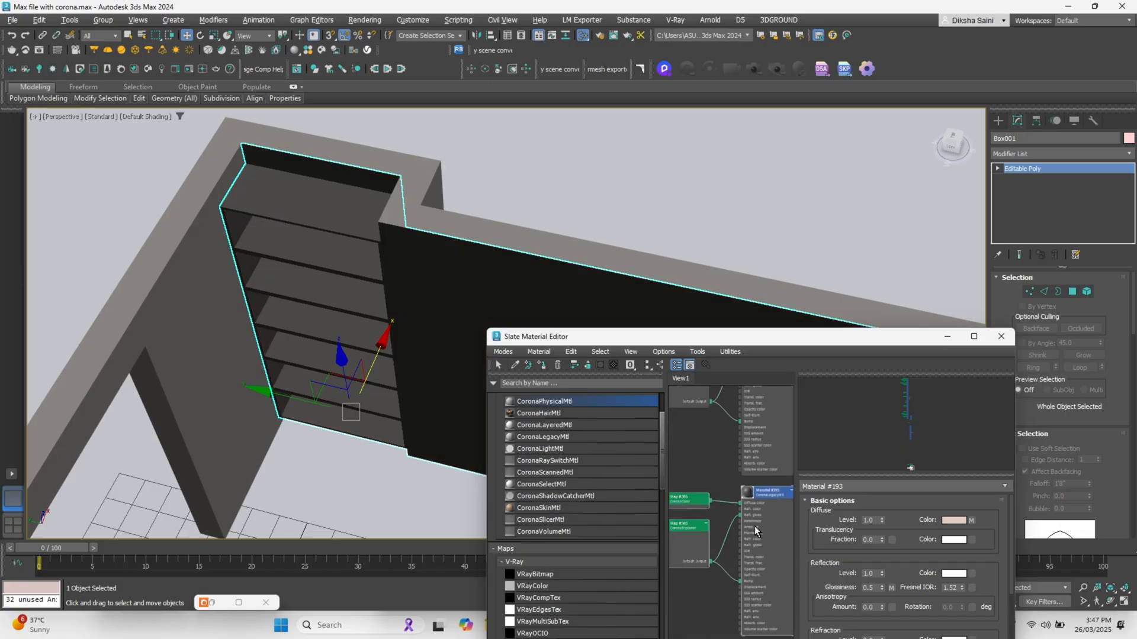
# Minimize the material editor and show the Corona camera view as the single maximized viewport
pyautogui.click(947, 337)
pyautogui.hotkey('alt', 'w')
pyautogui.middleClick(782, 444)
pyautogui.hotkey('alt', 'w')
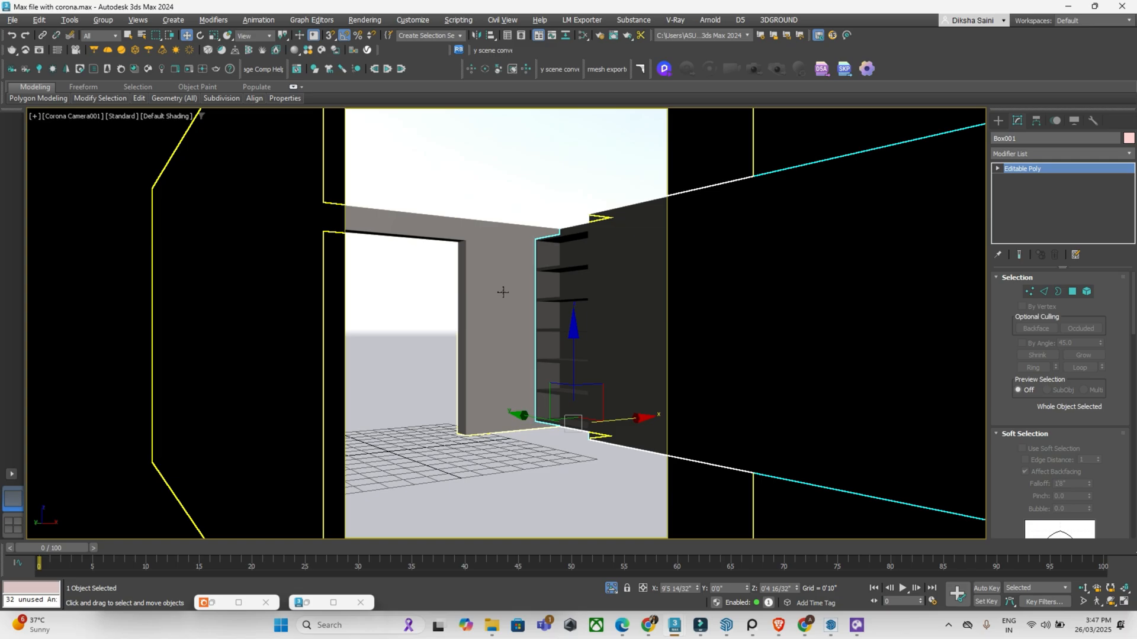
# Lighten the CoronaColor diffuse map of the Plaster Poised Taupe Smooth material to RGB 174, 168, 164
pyautogui.click(584, 36)
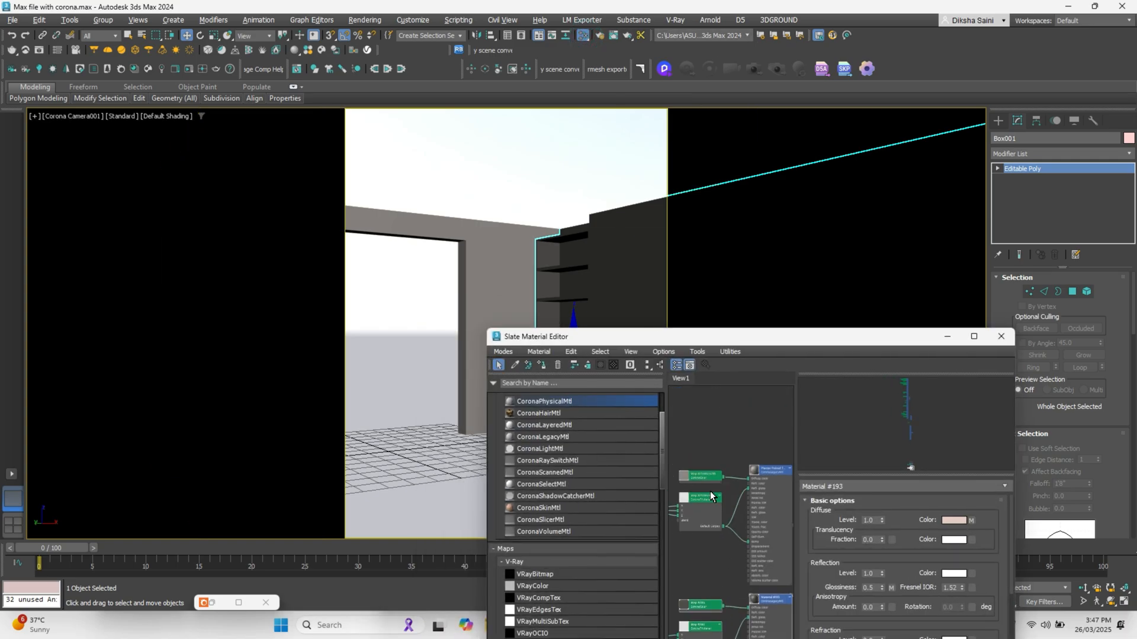
pyautogui.scroll(2, 711, 496)
pyautogui.doubleClick(702, 466)
pyautogui.click(897, 521)
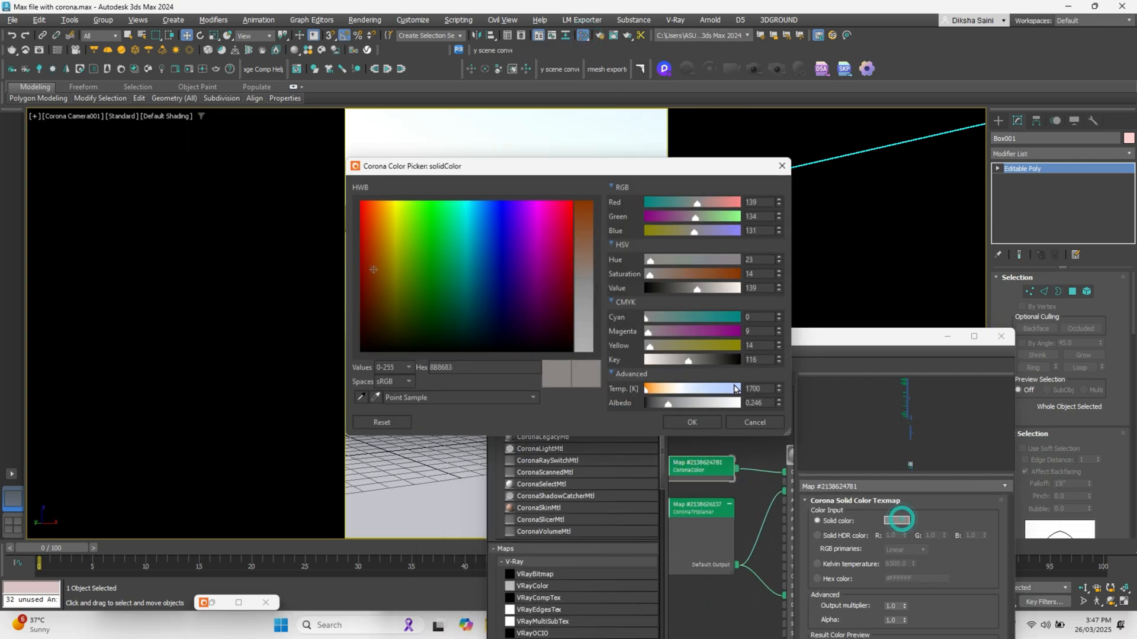
pyautogui.moveTo(682, 362); pyautogui.dragTo(675, 365)
pyautogui.moveTo(652, 165); pyautogui.dragTo(848, 267)
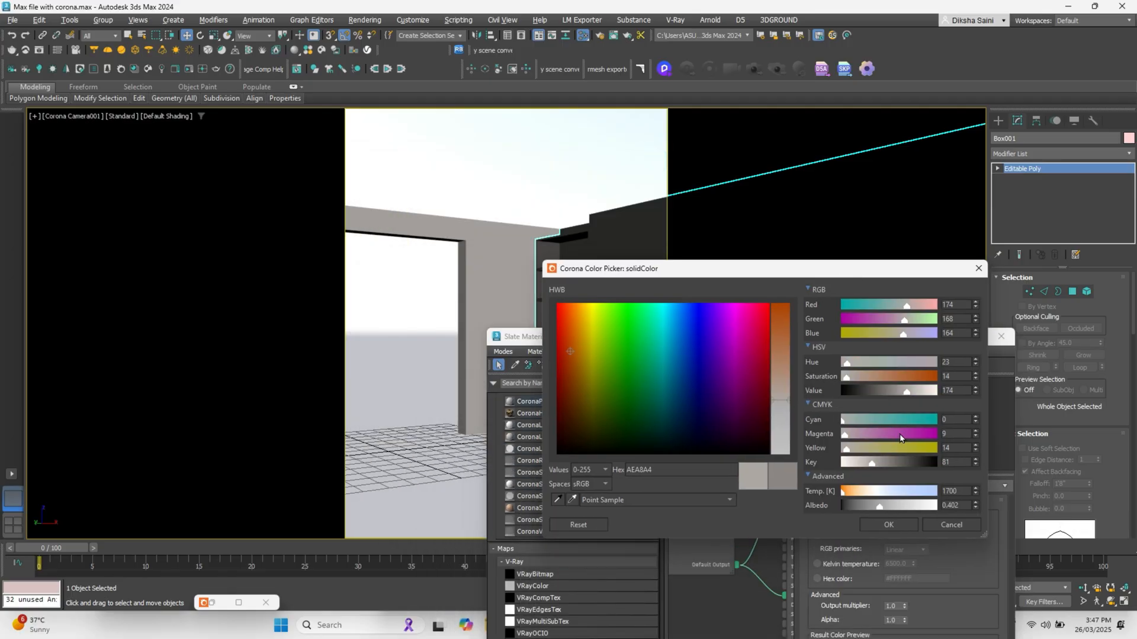
pyautogui.click(978, 268)
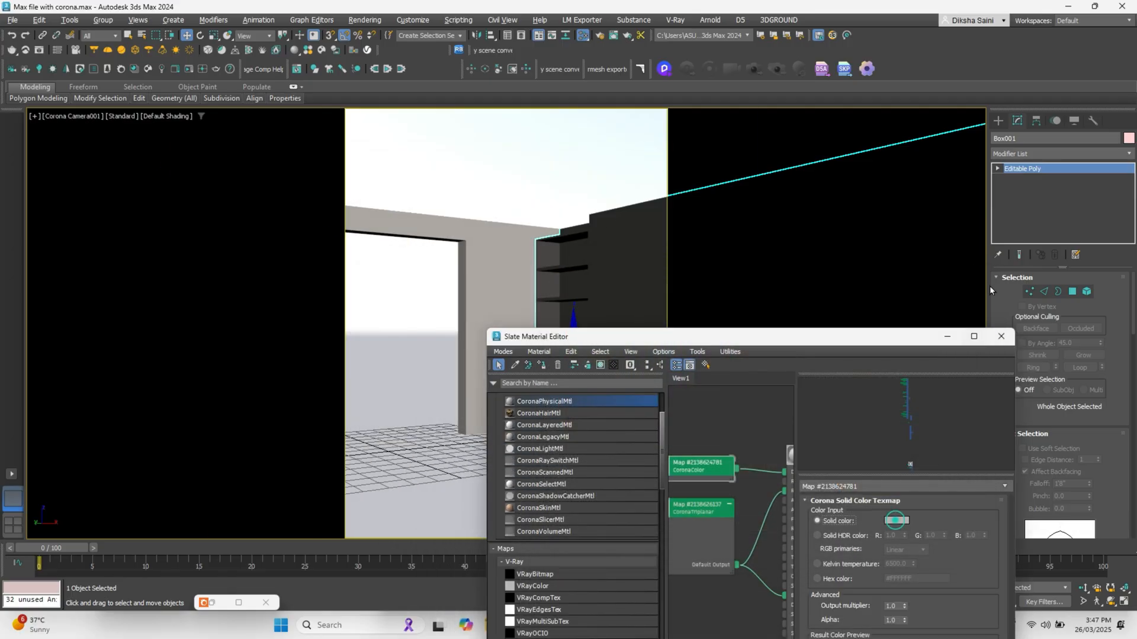
# Close the material editor, end isolation to show the whole room, and save the scene
pyautogui.click(1001, 337)
pyautogui.click(610, 588)
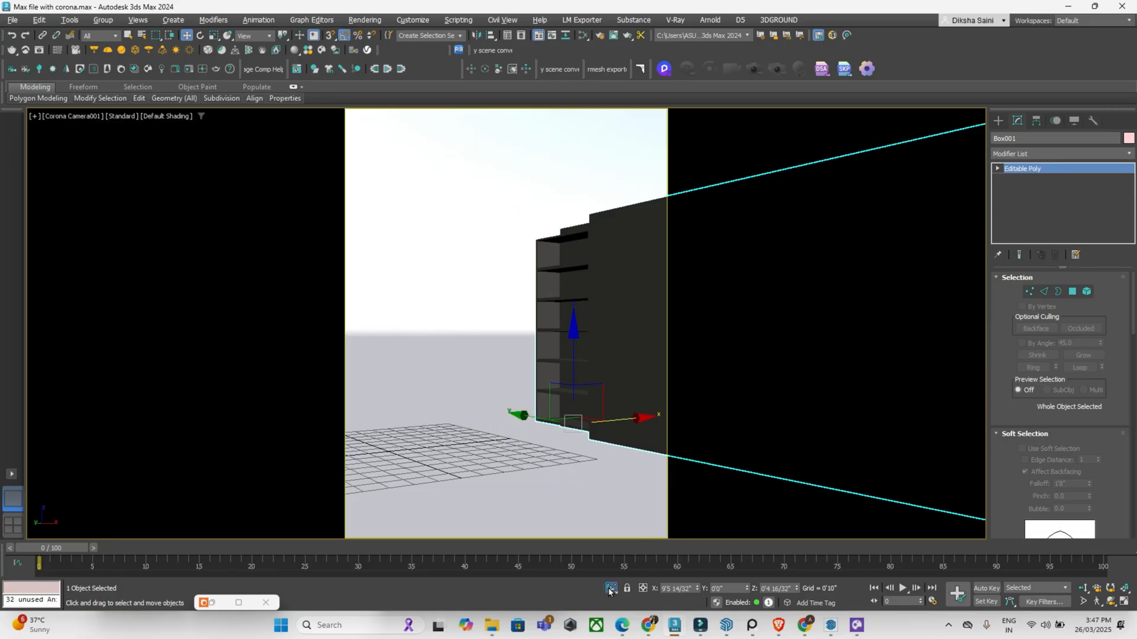
pyautogui.click(610, 588)
pyautogui.hotkey('ctrl', 's')
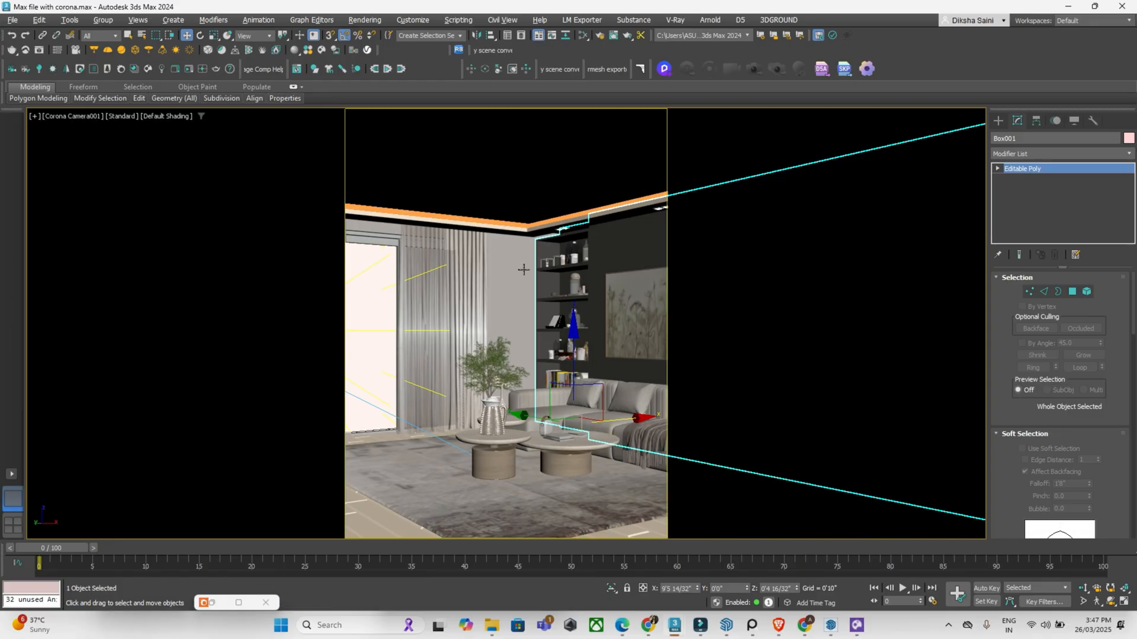
# Select the two ceiling pieces together with the room walls and isolate them
pyautogui.click(512, 232)
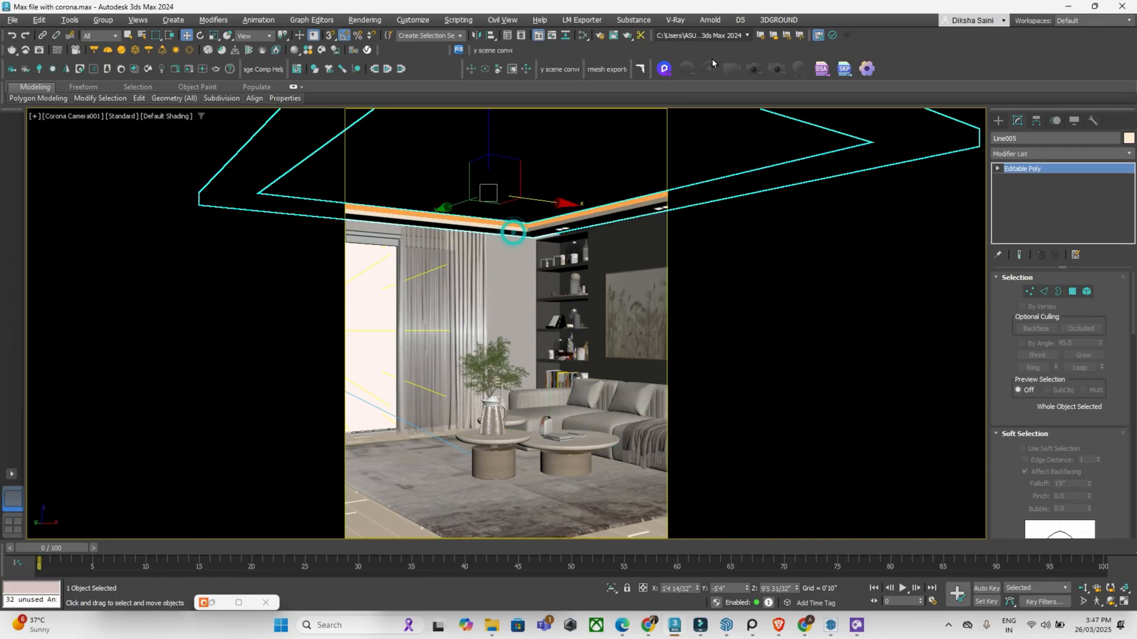
pyautogui.keyDown('ctrl'); pyautogui.click(548, 153); pyautogui.keyUp('ctrl')
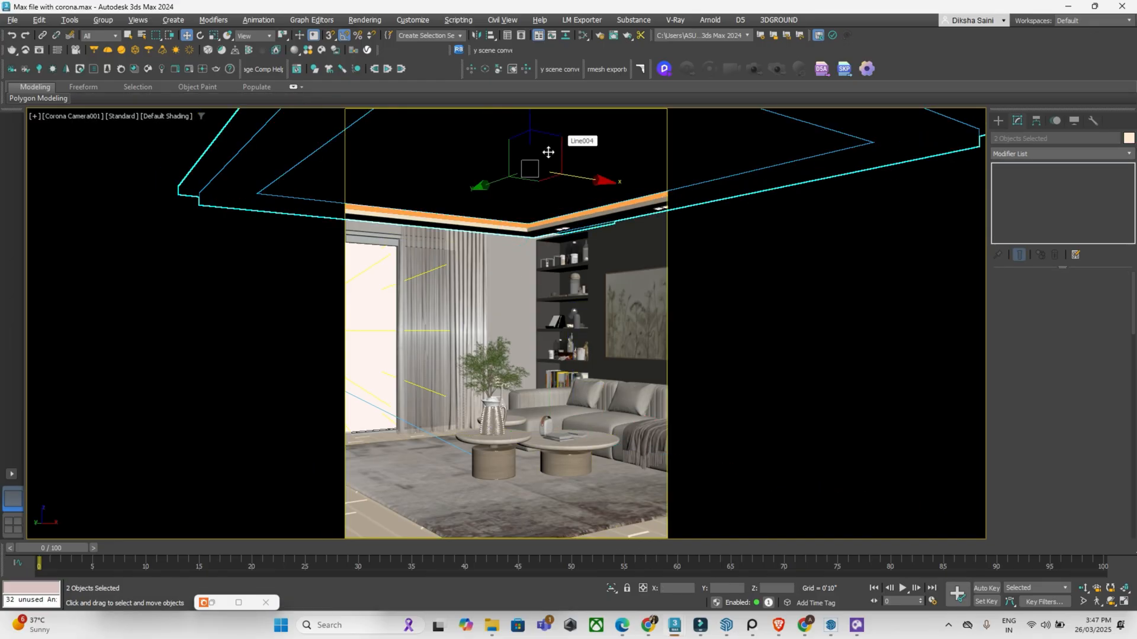
pyautogui.keyDown('ctrl'); pyautogui.click(515, 296); pyautogui.keyUp('ctrl')
pyautogui.click(612, 588)
# Copy the room walls' UVW Map modifier onto both ceiling pieces
pyautogui.click(592, 355)
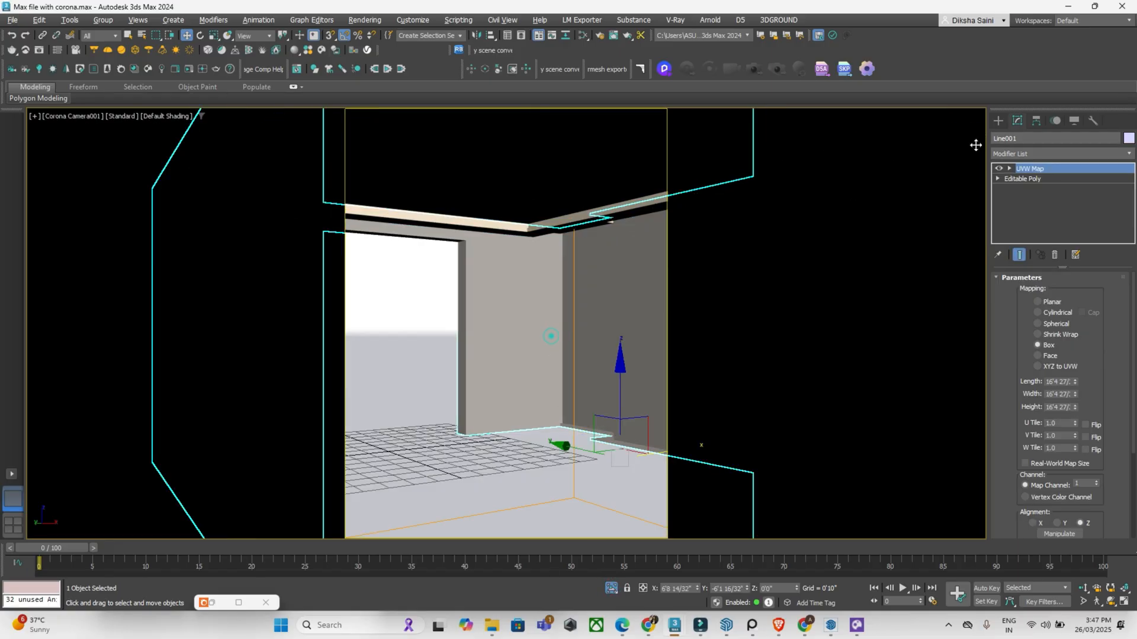
pyautogui.moveTo(1029, 168); pyautogui.dragTo(689, 183)
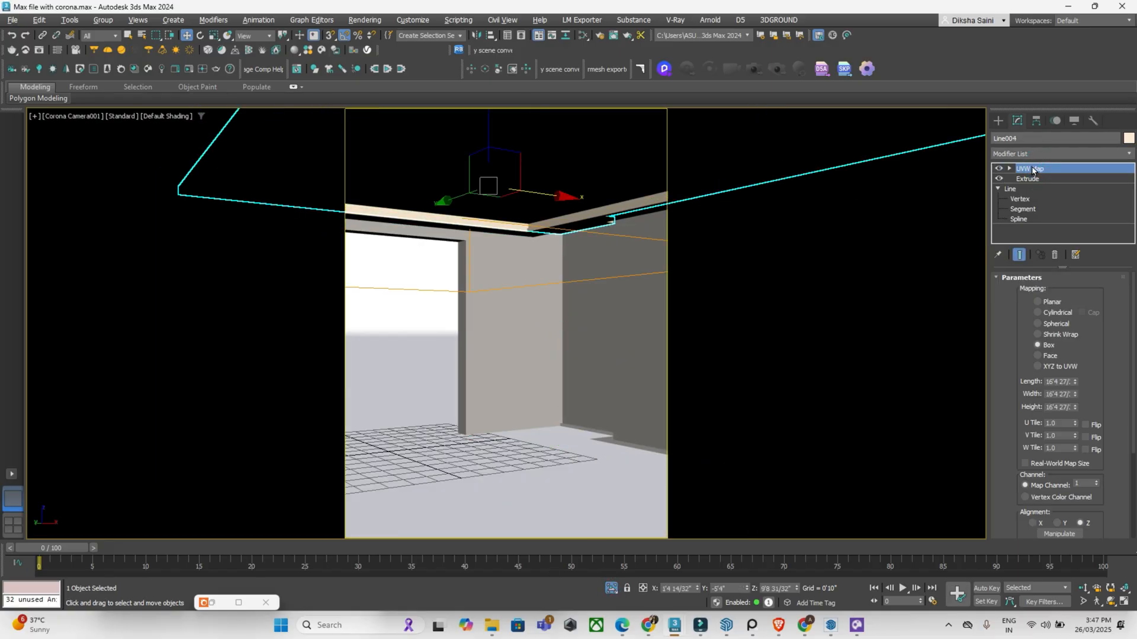
pyautogui.moveTo(1030, 169); pyautogui.dragTo(565, 231)
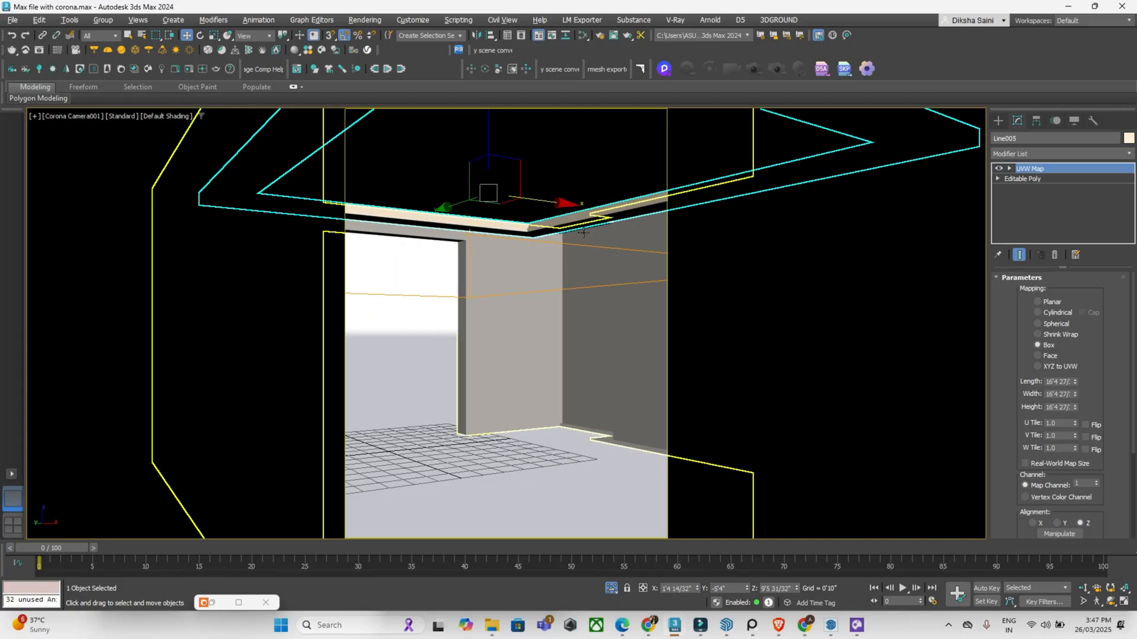
# Select both ceiling pieces, assign the Plaster Poised Taupe Smooth material to them, and close the material editor
pyautogui.click(587, 225)
pyautogui.click(575, 184)
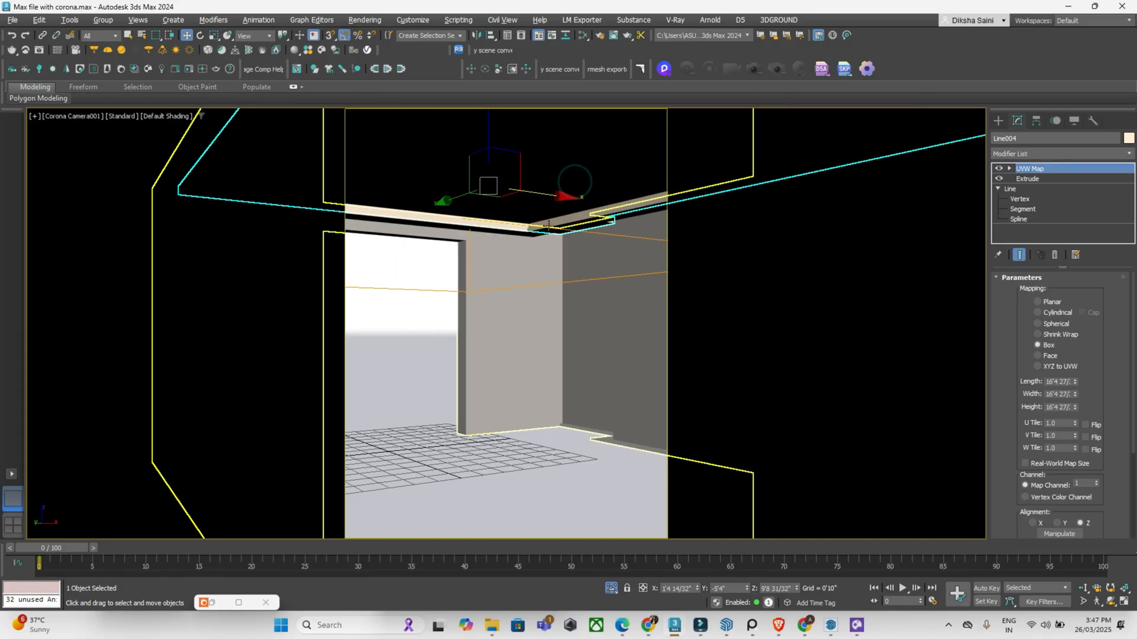
pyautogui.hotkey('ctrl', 'z')
pyautogui.keyDown('ctrl'); pyautogui.click(573, 184); pyautogui.keyUp('ctrl')
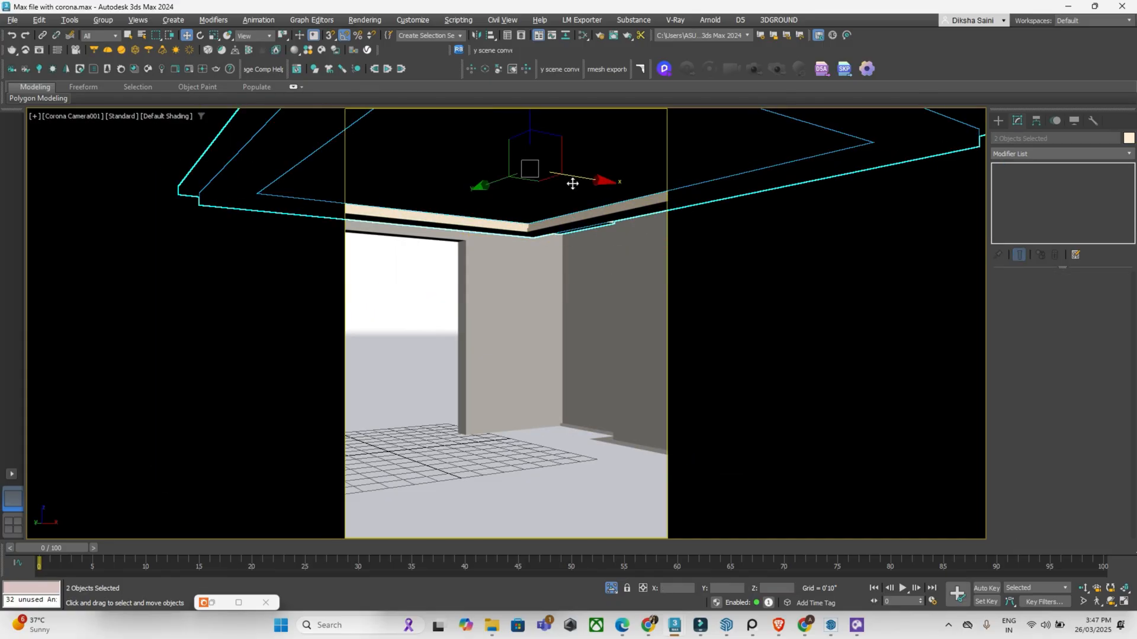
pyautogui.click(582, 35)
pyautogui.scroll(4, 716, 510)
pyautogui.doubleClick(701, 465)
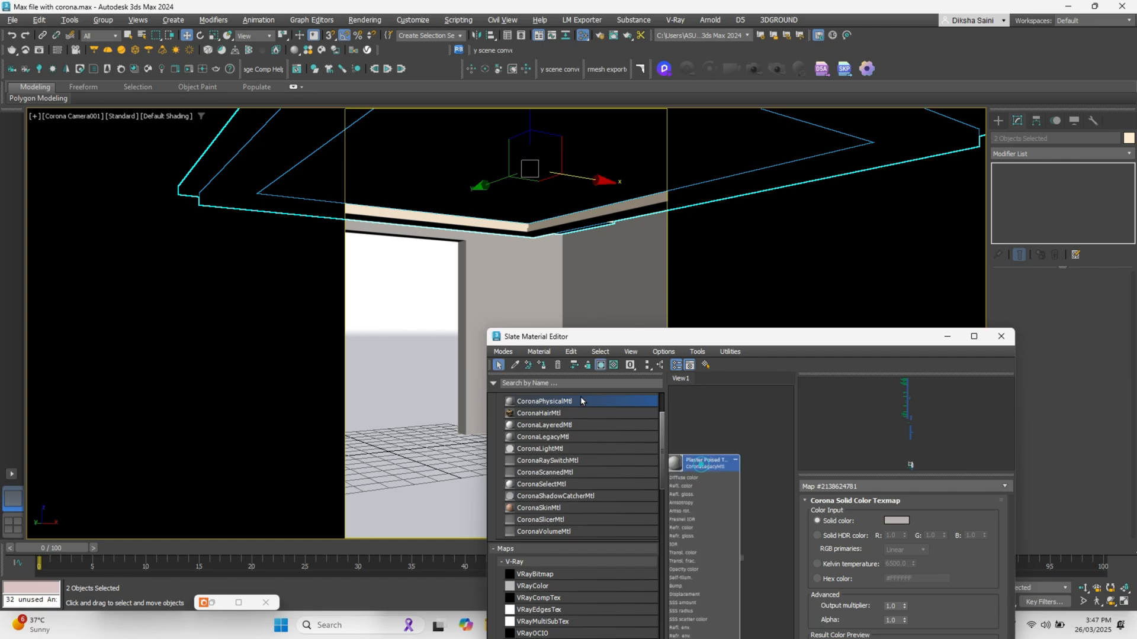
pyautogui.click(543, 368)
pyautogui.click(1001, 337)
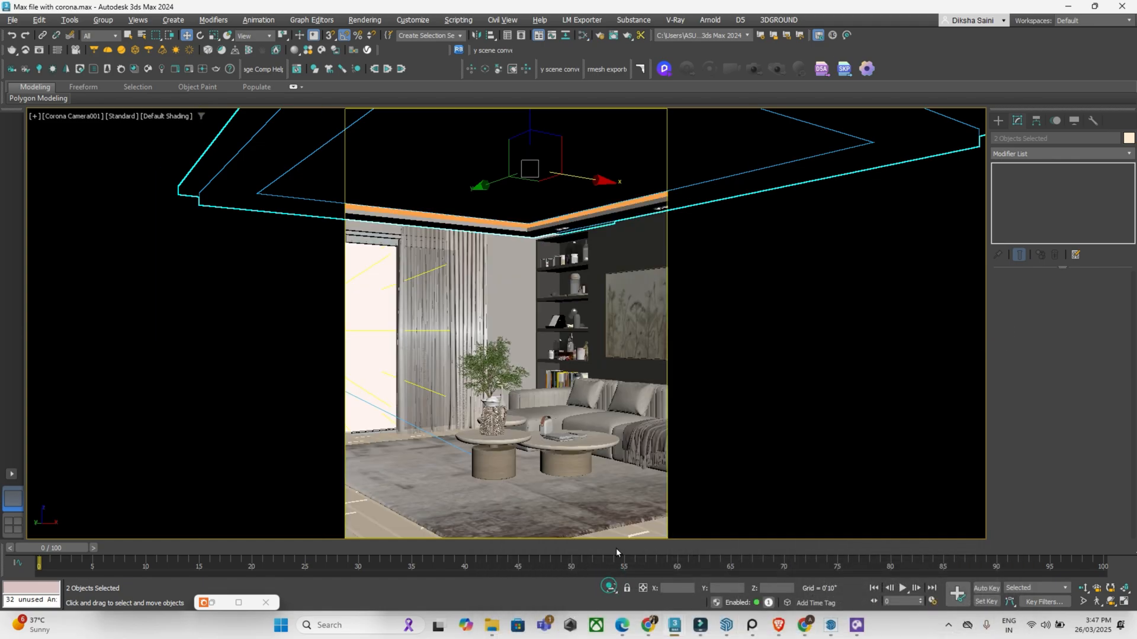
# Save the scene and decline changing the current renderer to V-Ray
pyautogui.hotkey('ctrl', 's')
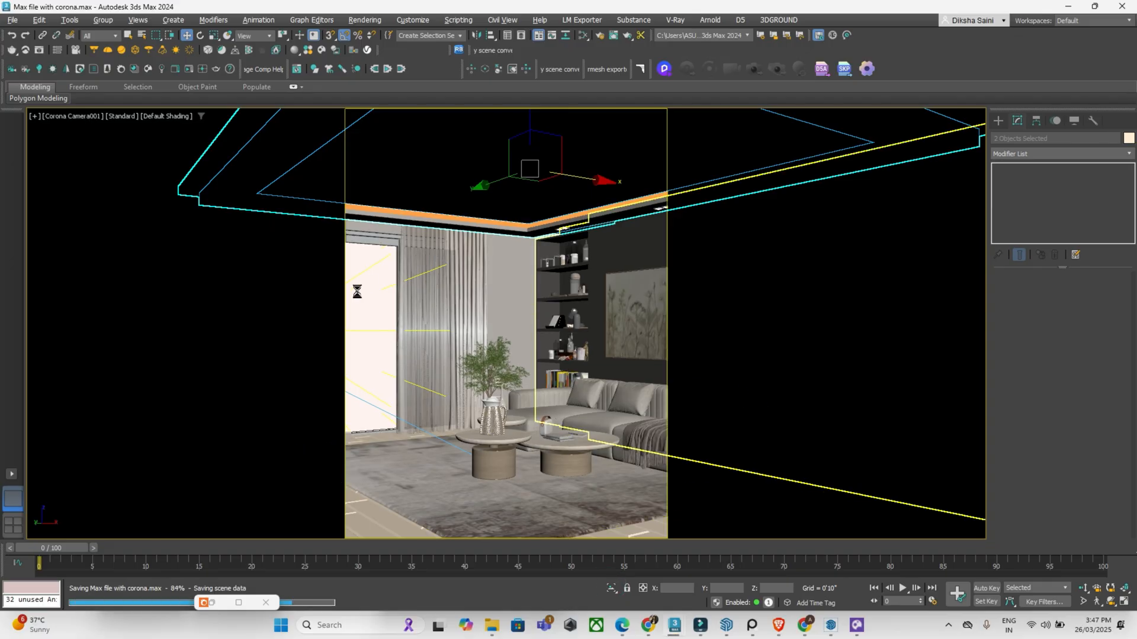
pyautogui.click(39, 51)
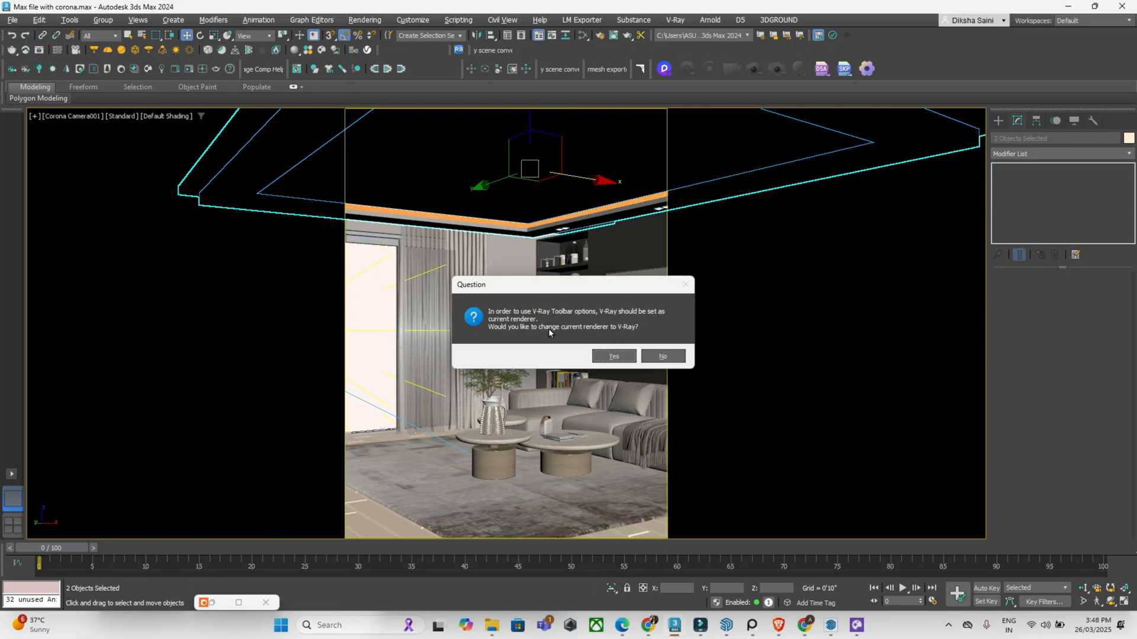
pyautogui.click(661, 356)
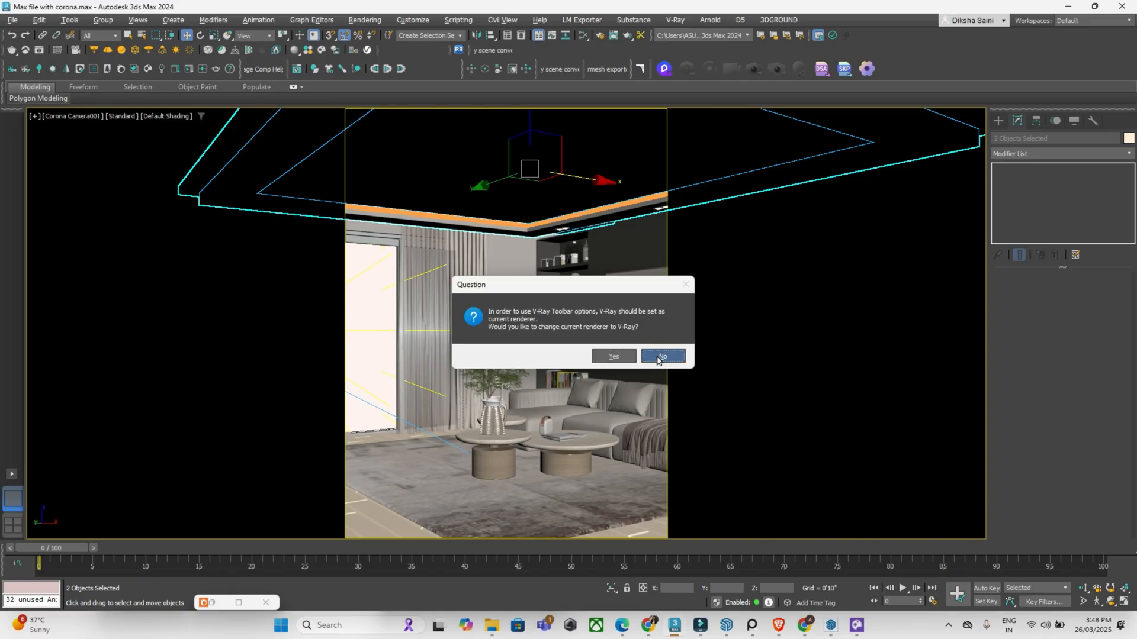
# Preview the camera view with Corona interactive rendering, and stop and close the render
pyautogui.click(192, 70)
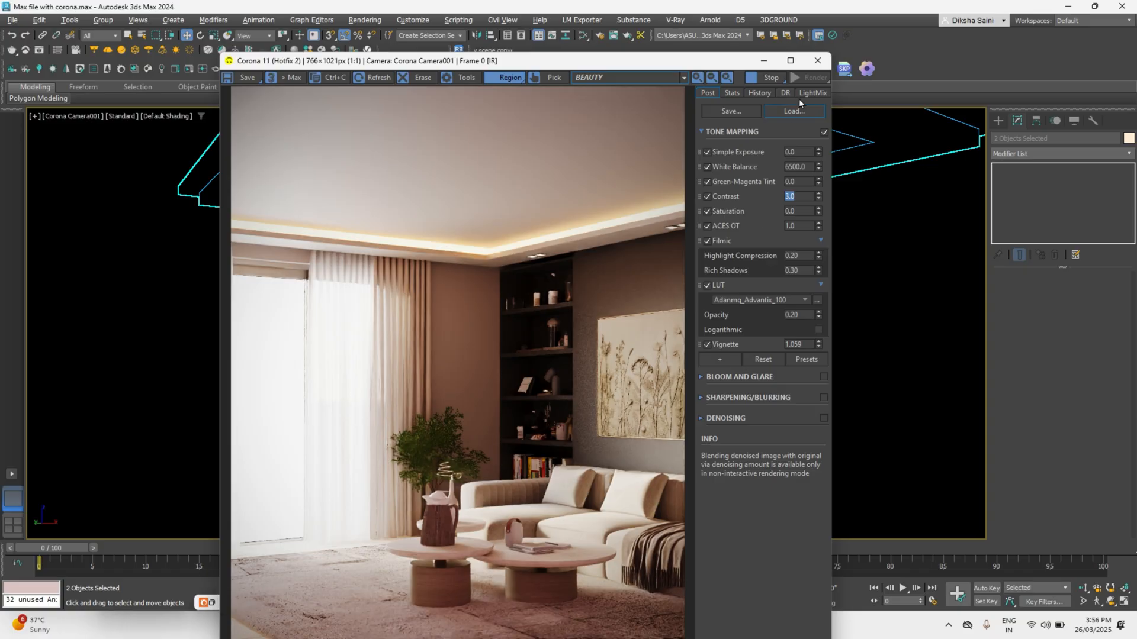
pyautogui.click(762, 79)
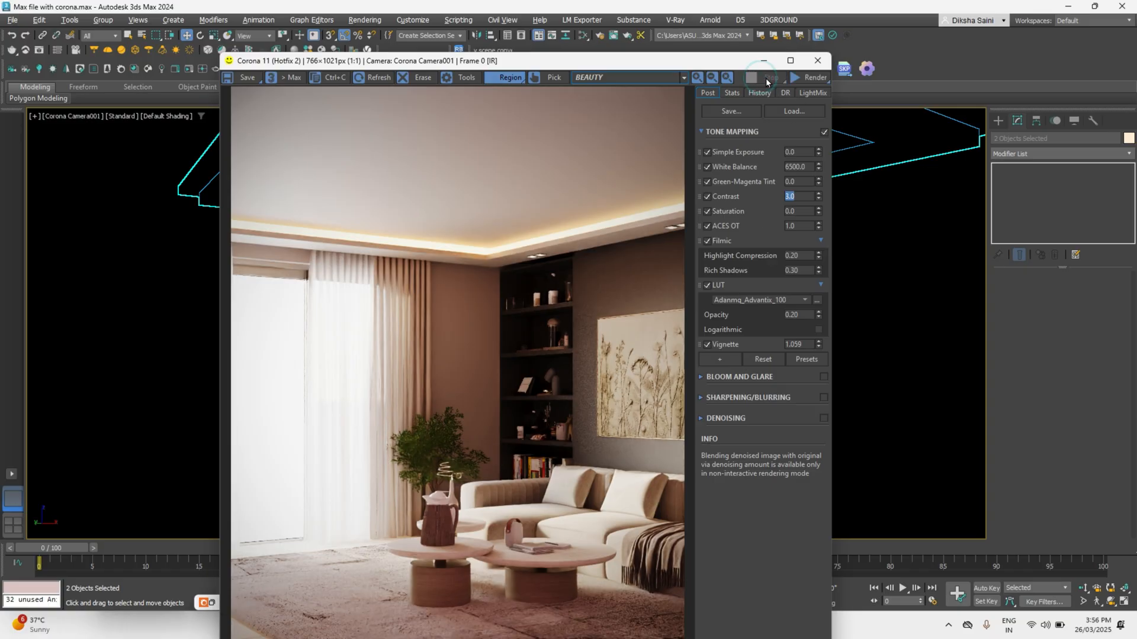
pyautogui.click(817, 60)
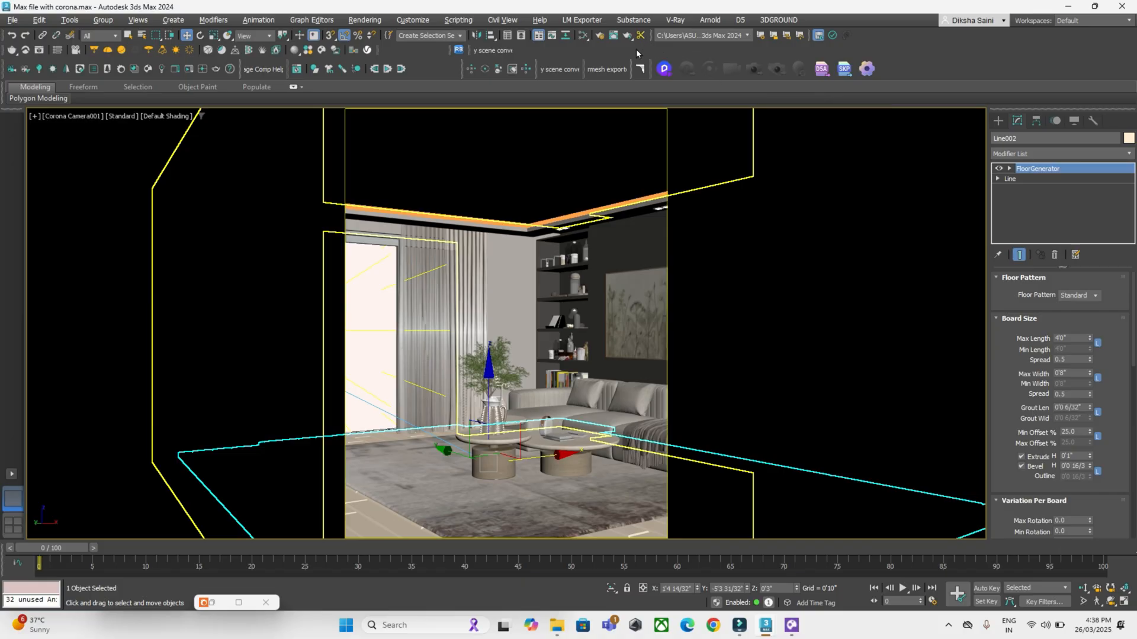
# Isolate the FloorGenerator floor and open the Slate Material Editor maximized, with empty canvas below the plaster materials
pyautogui.hotkey('alt', 'q')
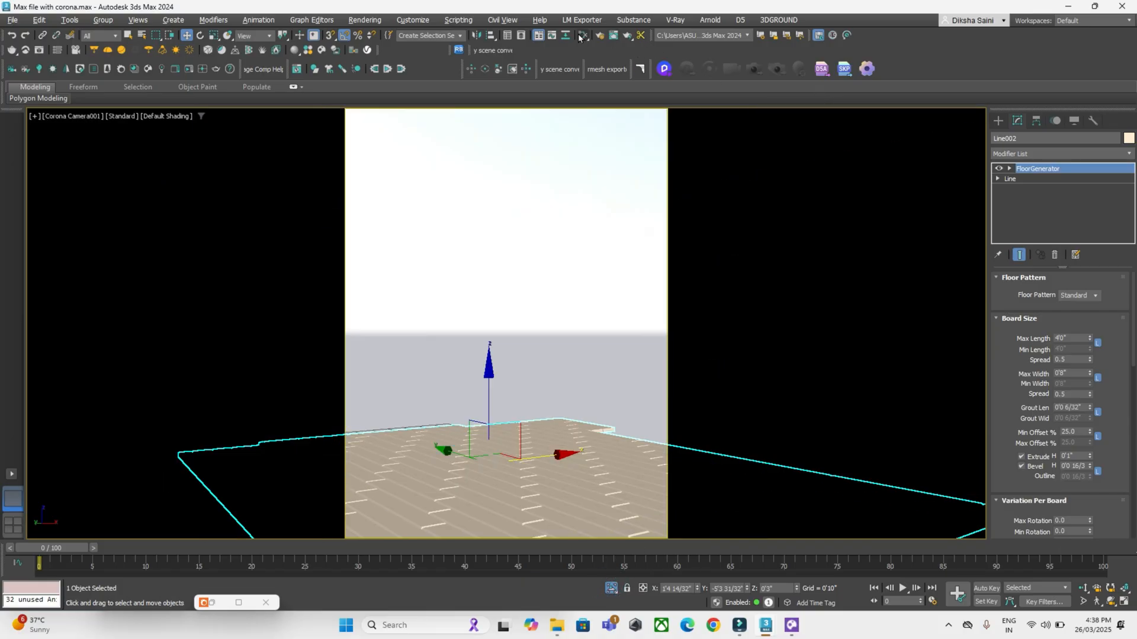
pyautogui.click(582, 35)
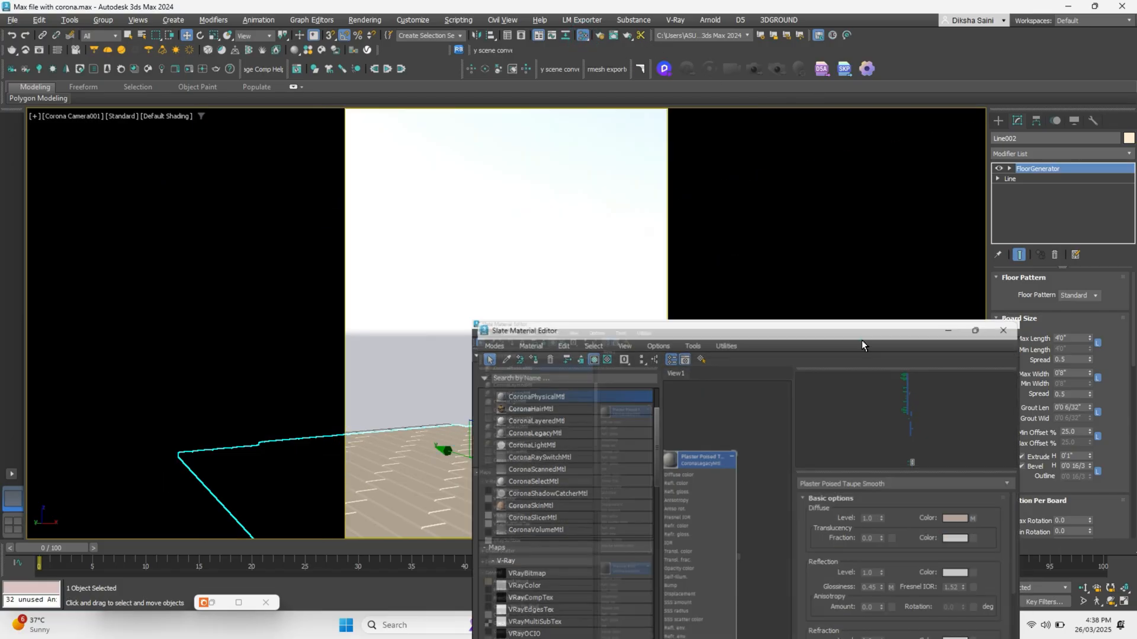
pyautogui.doubleClick(862, 341)
pyautogui.press('z')
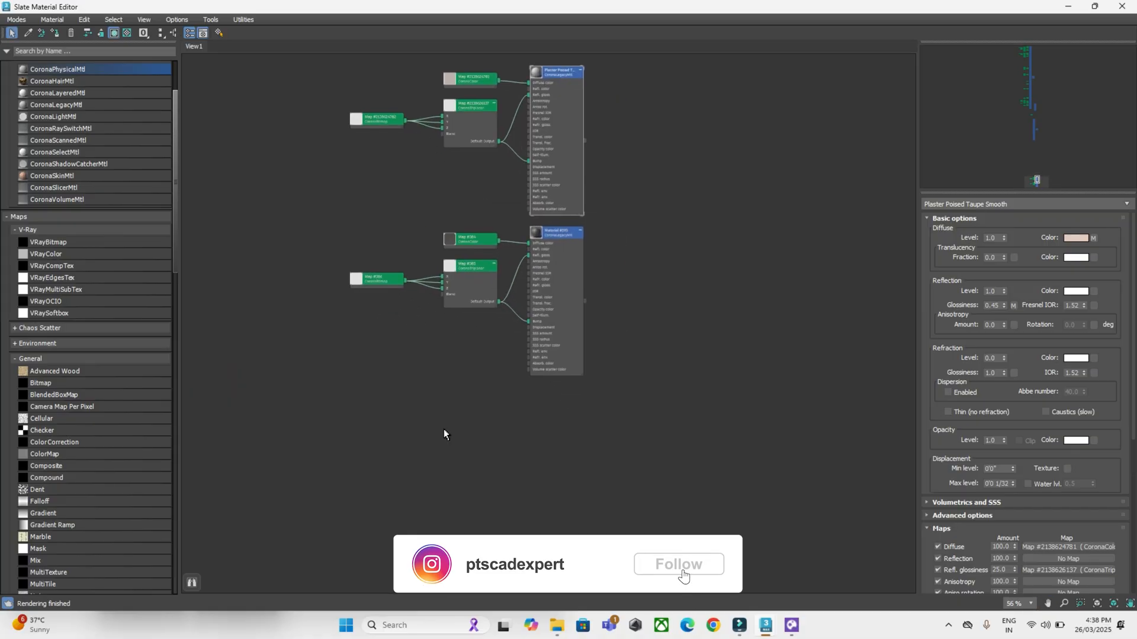
pyautogui.moveTo(528, 438); pyautogui.dragTo(635, 286, button='middle')
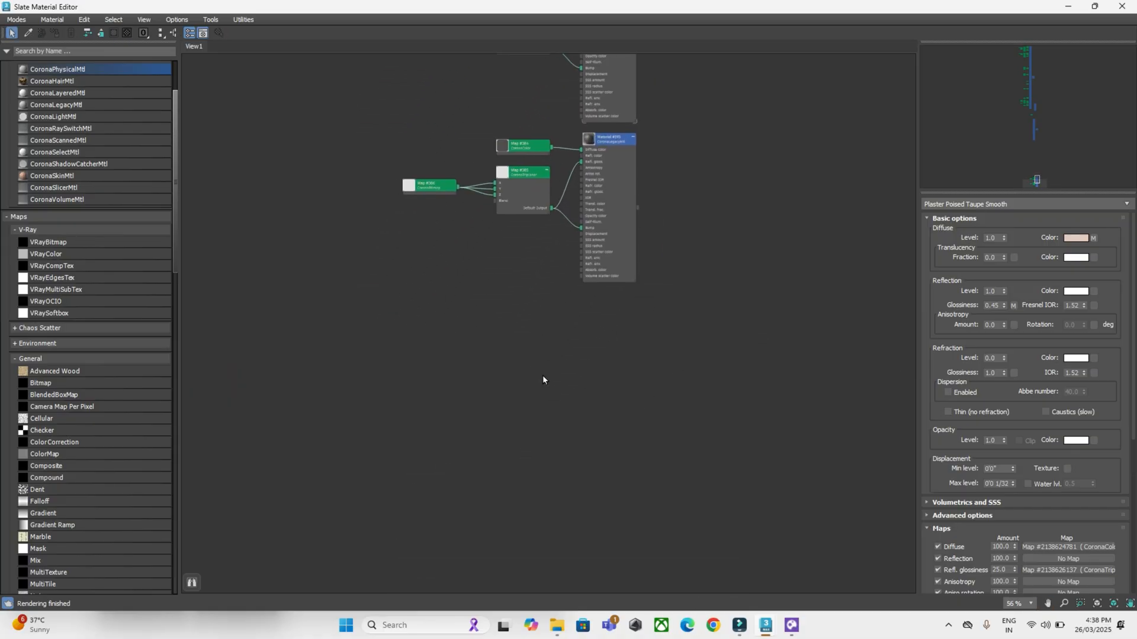
# Search the material and map browser for "multi" and collapse the OSL, Scene Materials and General map groups
pyautogui.click(71, 50)
pyautogui.write('multi')
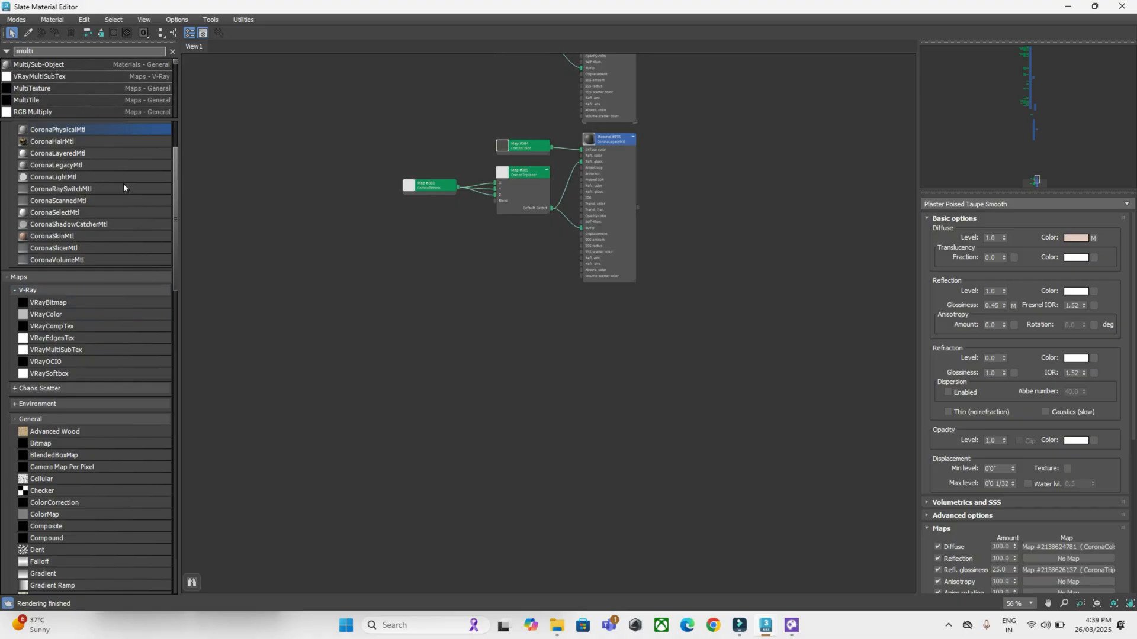
pyautogui.scroll(-8, 81, 375)
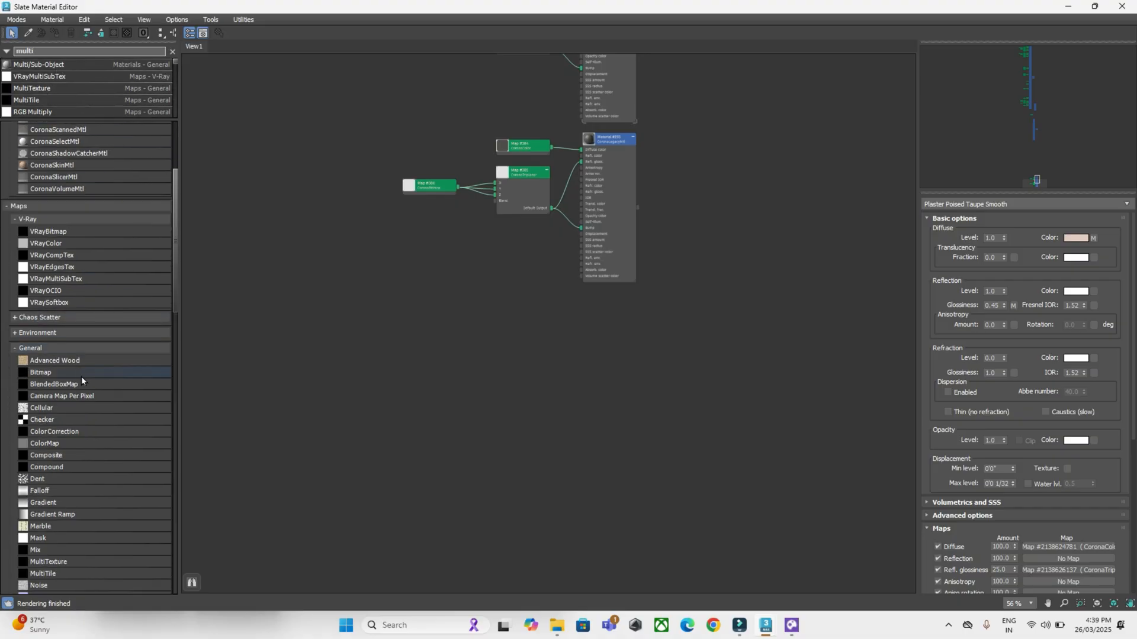
pyautogui.scroll(-10, 74, 397)
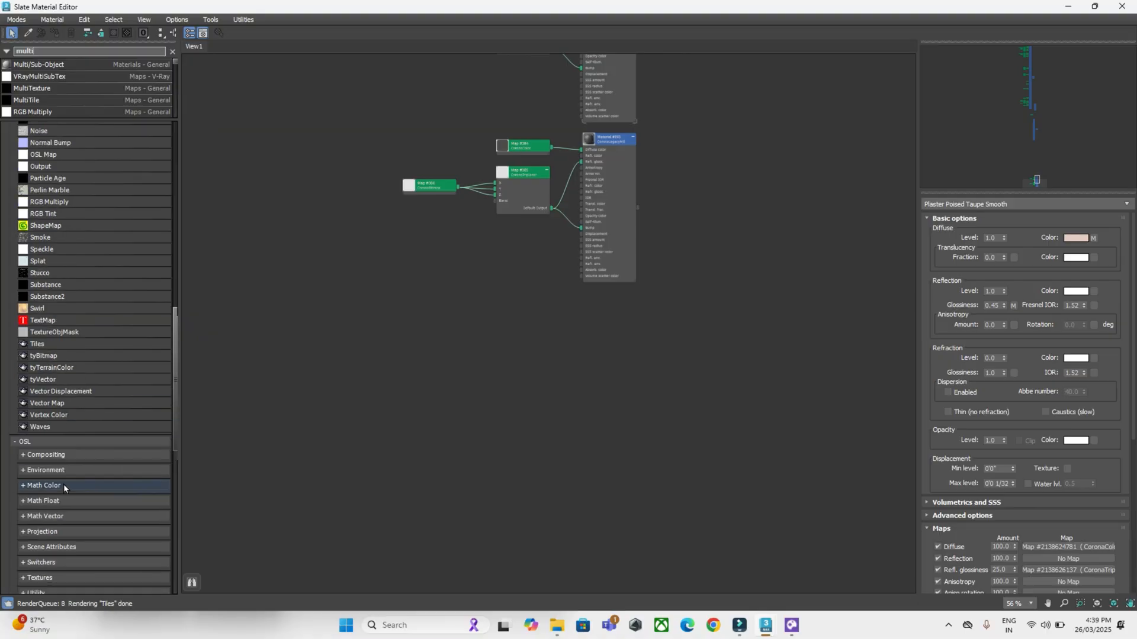
pyautogui.click(17, 313)
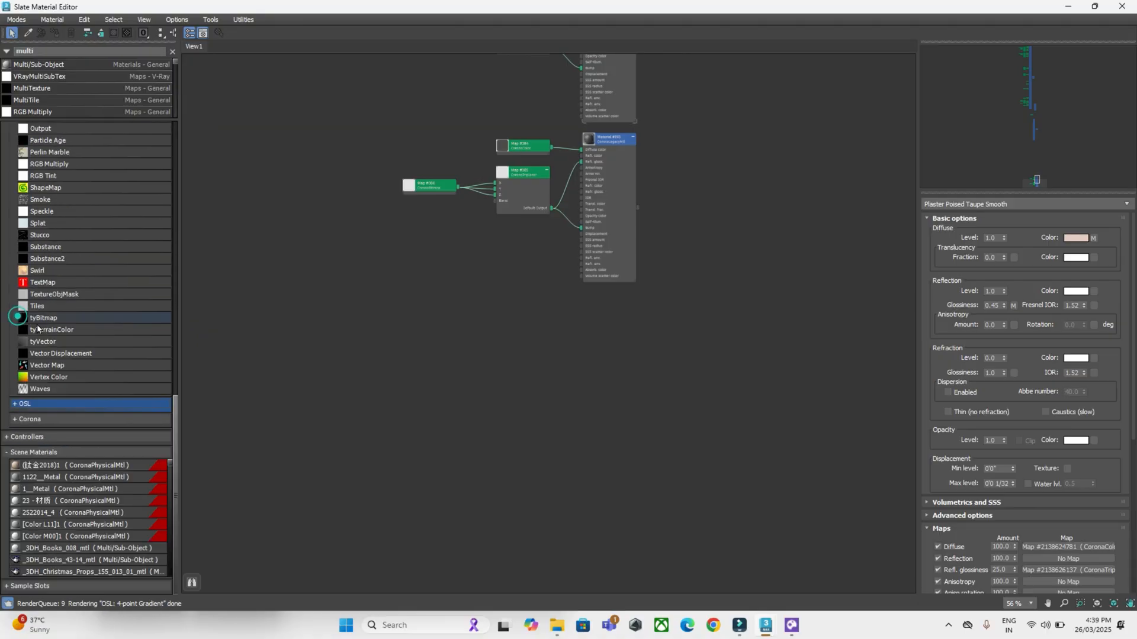
pyautogui.click(10, 453)
pyautogui.scroll(10, 53, 325)
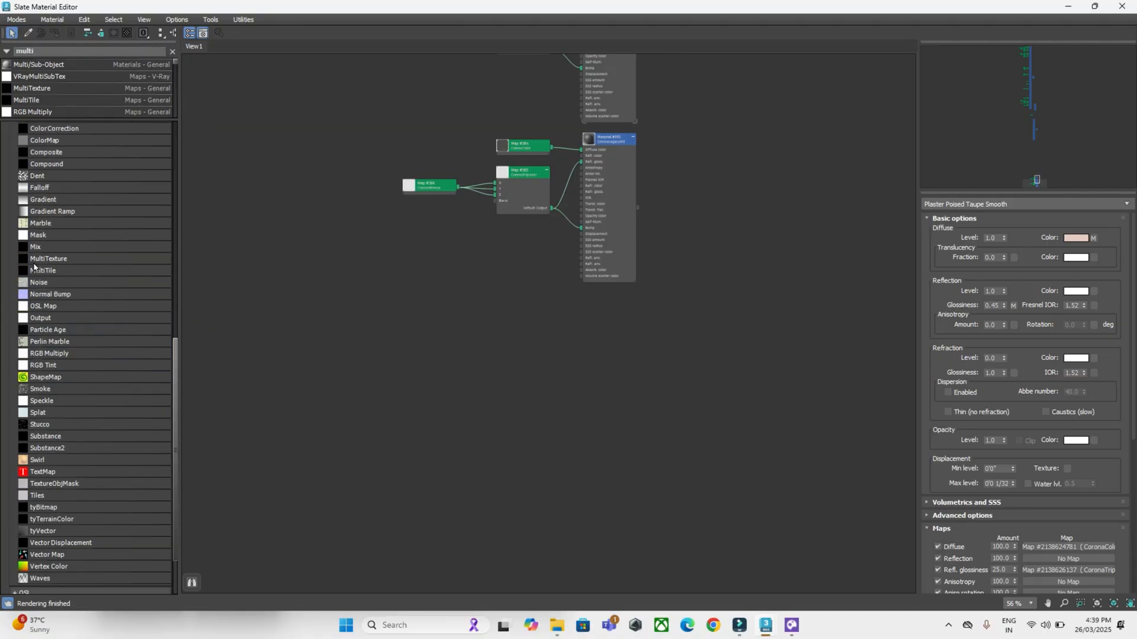
pyautogui.click(40, 215)
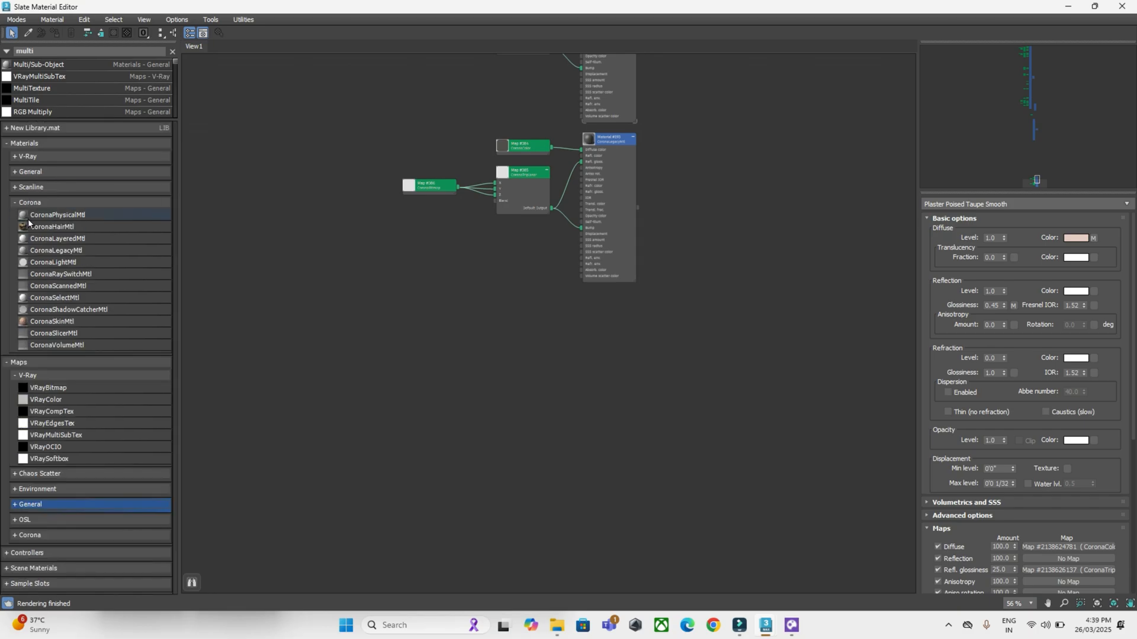
# Expand the Corona maps group and place a CoronaMultiMap node in the empty canvas below the plaster materials
pyautogui.click(30, 535)
pyautogui.scroll(-3, 87, 491)
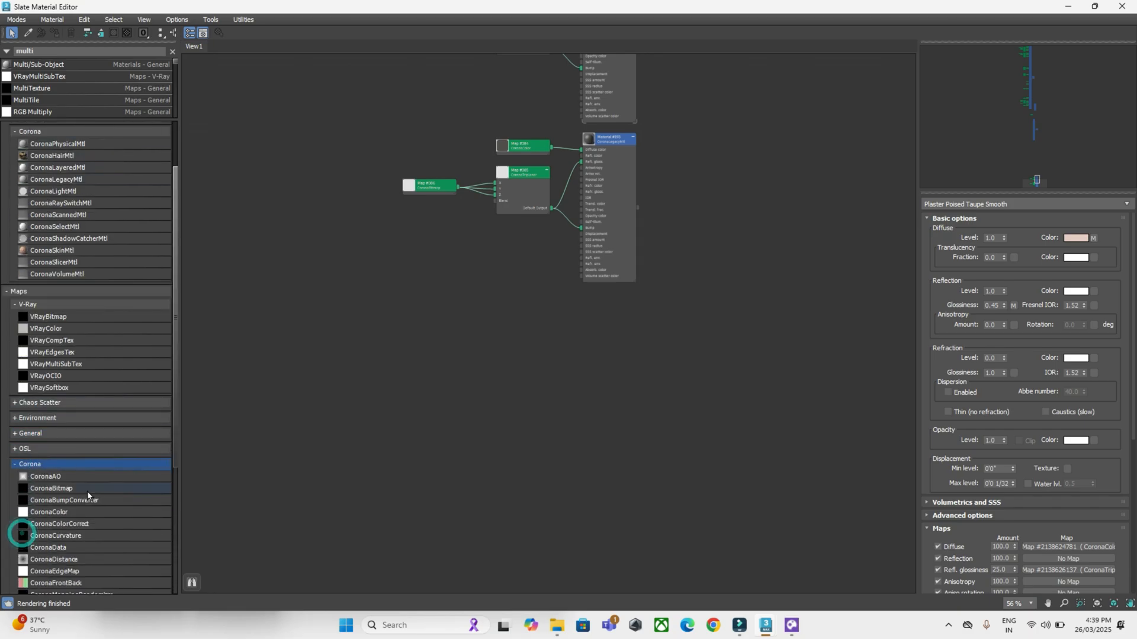
pyautogui.scroll(-1, 63, 519)
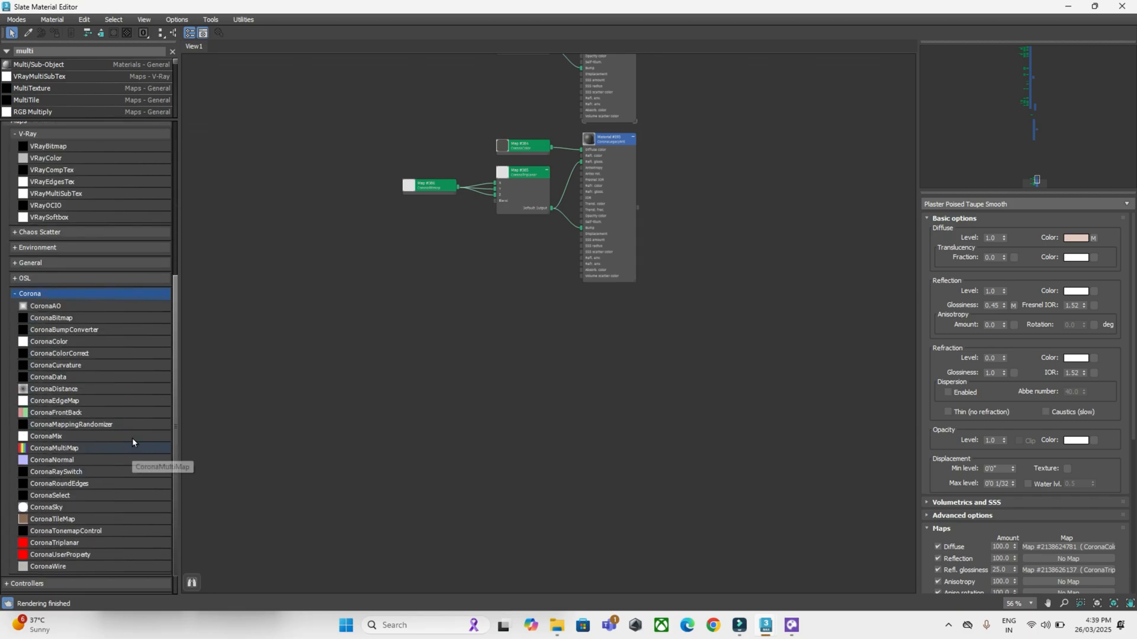
pyautogui.moveTo(71, 448); pyautogui.dragTo(560, 420)
pyautogui.scroll(4, 545, 423)
pyautogui.scroll(-2, 546, 424)
pyautogui.moveTo(546, 424); pyautogui.dragTo(588, 272, button='middle')
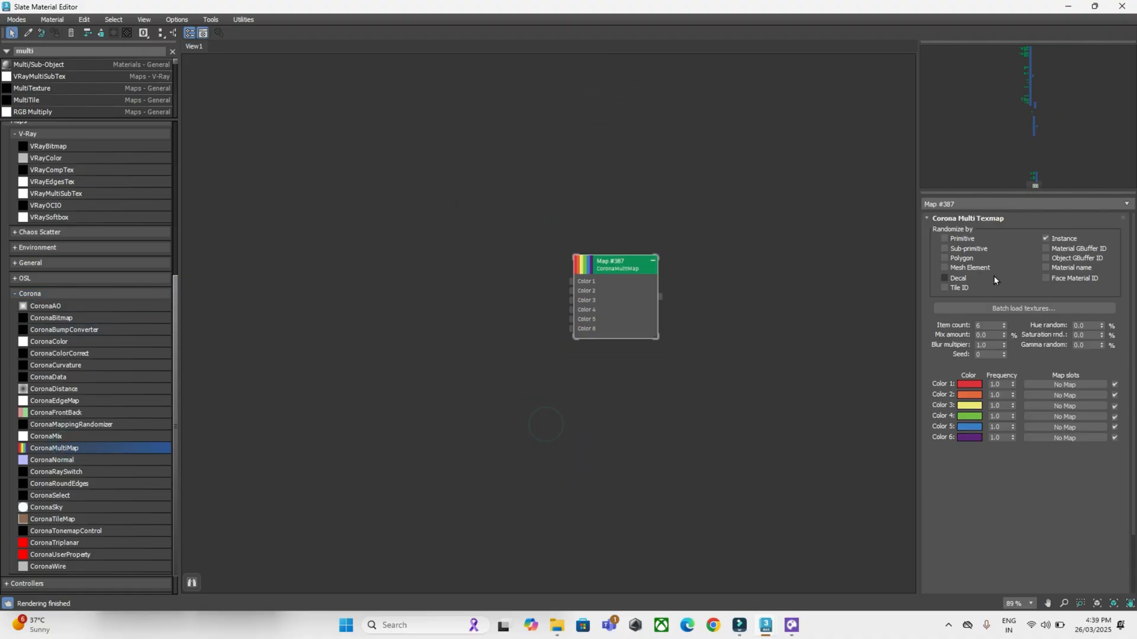
# Start batch loading textures for the multi map and open the maps folder inside Interior components > Wood
pyautogui.click(1031, 314)
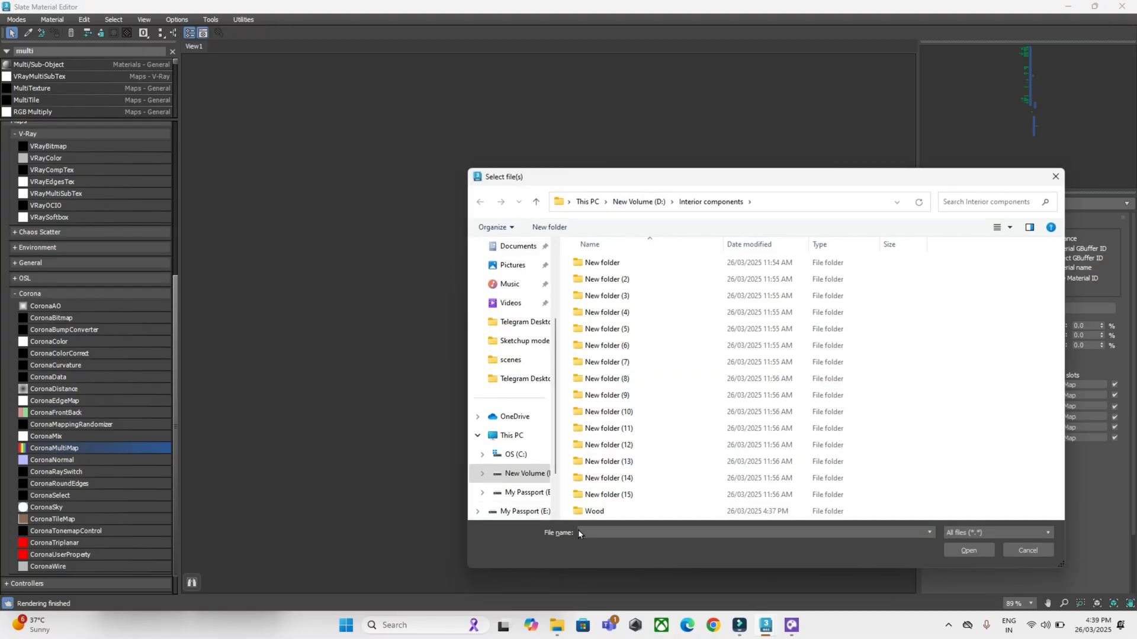
pyautogui.doubleClick(593, 511)
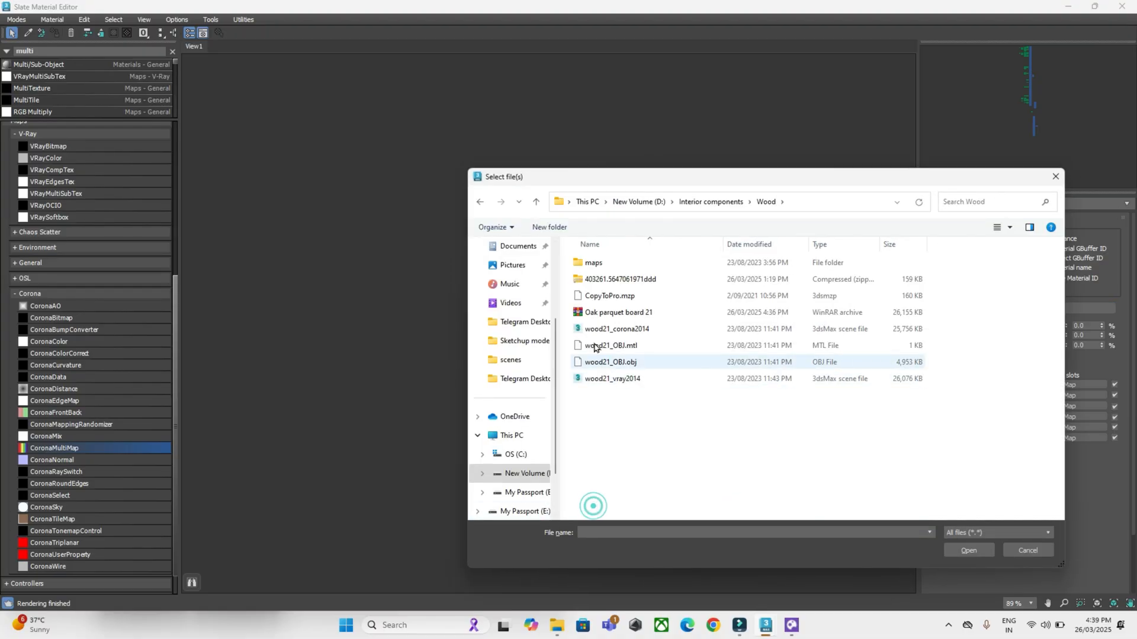
pyautogui.doubleClick(604, 261)
# Load the twelve wood textures wood21_1 to wood21_12, without the norm files, into the CoronaMultiMap
pyautogui.click(614, 303)
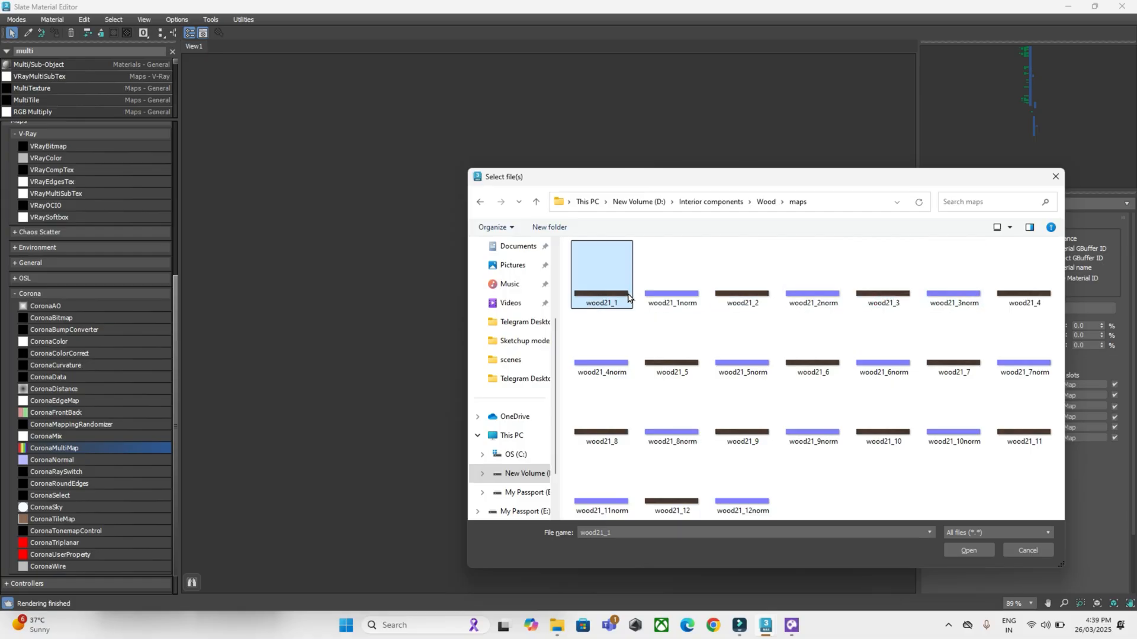
pyautogui.keyDown('ctrl'); pyautogui.click(744, 290); pyautogui.keyUp('ctrl')
pyautogui.keyDown('ctrl'); pyautogui.click(884, 290); pyautogui.keyUp('ctrl')
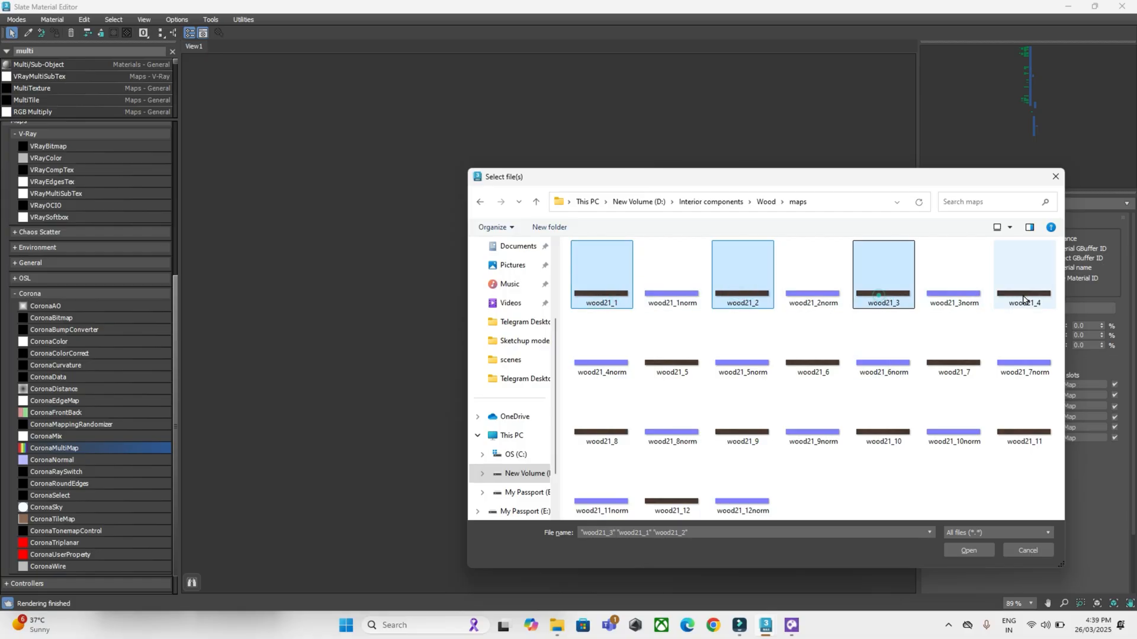
pyautogui.keyDown('ctrl'); pyautogui.click(1028, 292); pyautogui.keyUp('ctrl')
pyautogui.keyDown('ctrl'); pyautogui.click(953, 349); pyautogui.keyUp('ctrl')
pyautogui.keyDown('ctrl'); pyautogui.click(813, 349); pyautogui.keyUp('ctrl')
pyautogui.keyDown('ctrl'); pyautogui.click(672, 350); pyautogui.keyUp('ctrl')
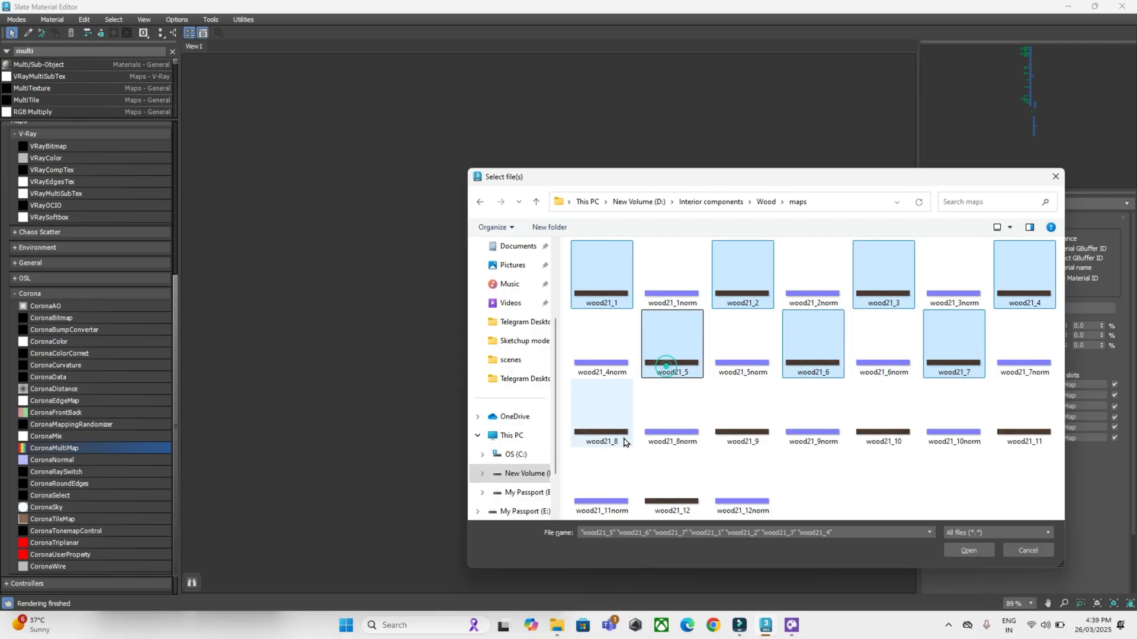
pyautogui.keyDown('ctrl'); pyautogui.click(616, 432); pyautogui.keyUp('ctrl')
pyautogui.keyDown('ctrl'); pyautogui.click(737, 429); pyautogui.keyUp('ctrl')
pyautogui.keyDown('ctrl'); pyautogui.click(888, 421); pyautogui.keyUp('ctrl')
pyautogui.keyDown('ctrl'); pyautogui.click(1003, 419); pyautogui.keyUp('ctrl')
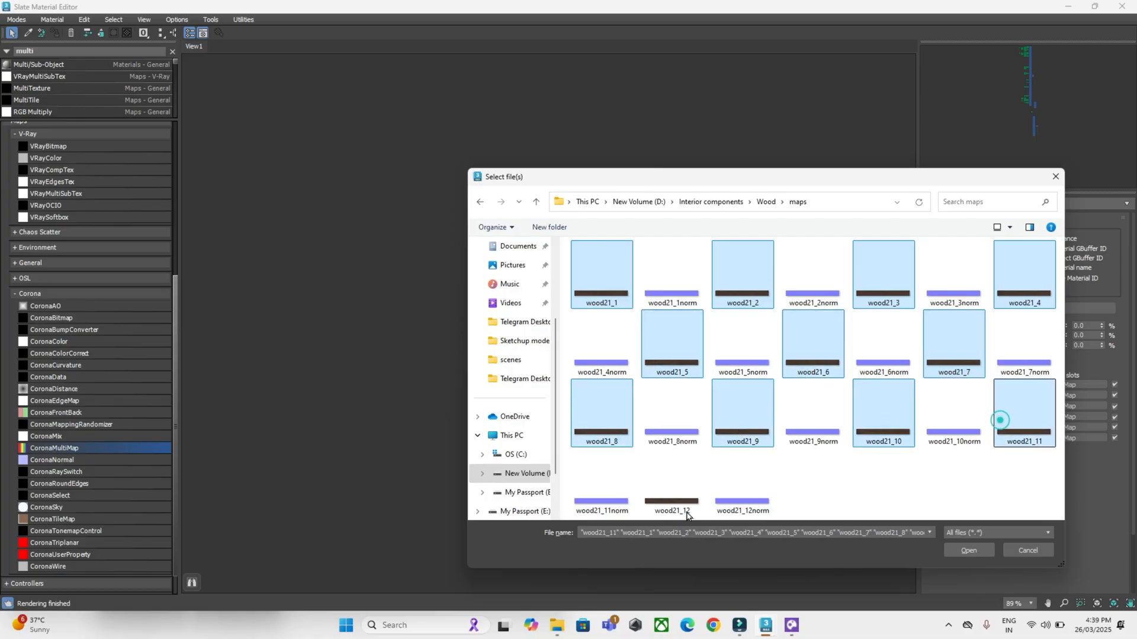
pyautogui.keyDown('ctrl'); pyautogui.click(689, 505); pyautogui.keyUp('ctrl')
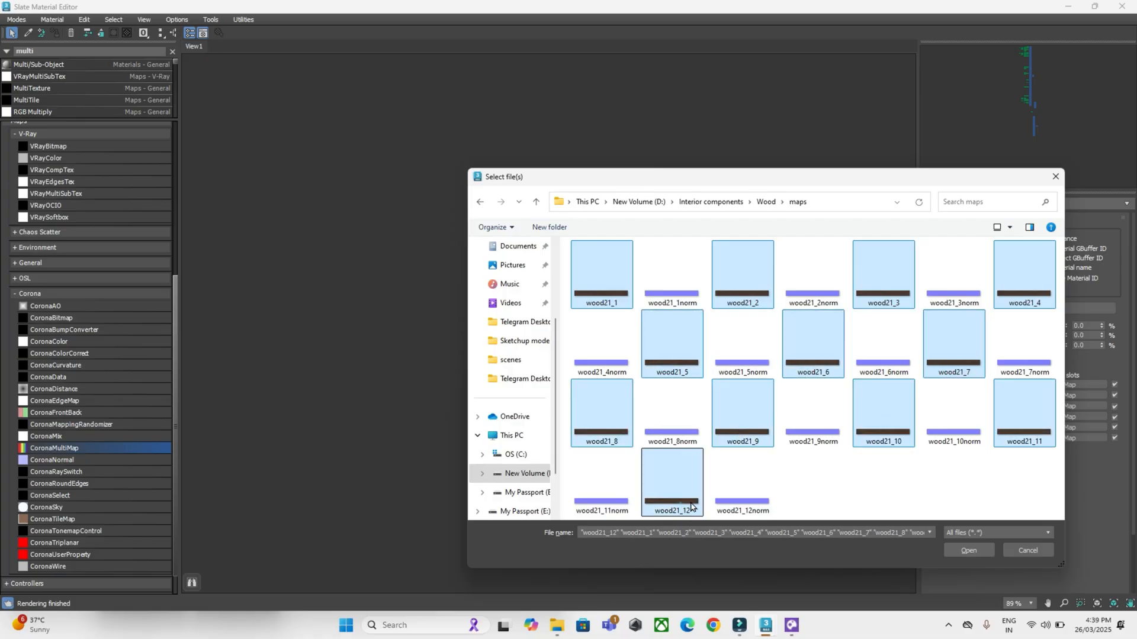
pyautogui.click(974, 550)
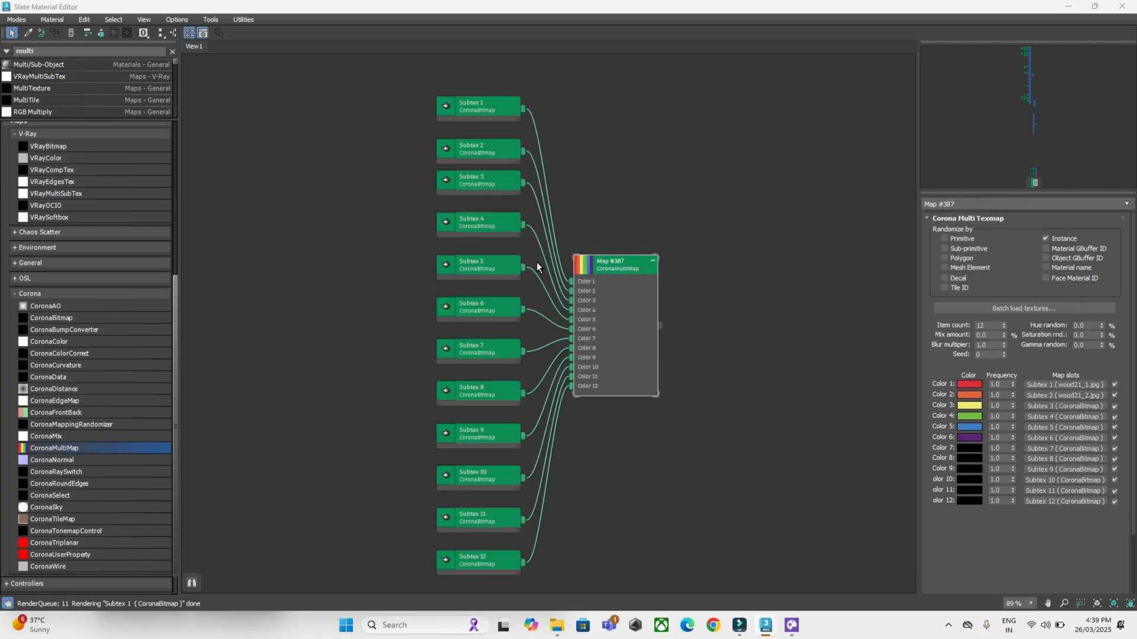
# Collapse the V-Ray maps group and place a CoronaPhysicalMtl node beside the wood multi map
pyautogui.scroll(-4, 488, 276)
pyautogui.scroll(-4, 484, 279)
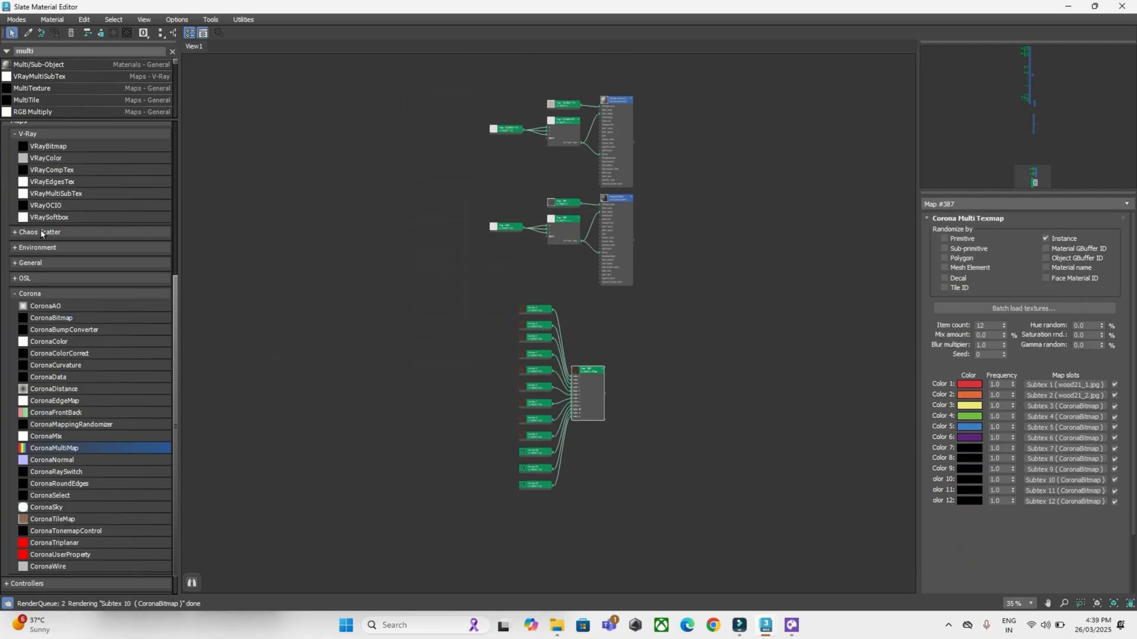
pyautogui.press('Escape')
pyautogui.scroll(3, 33, 151)
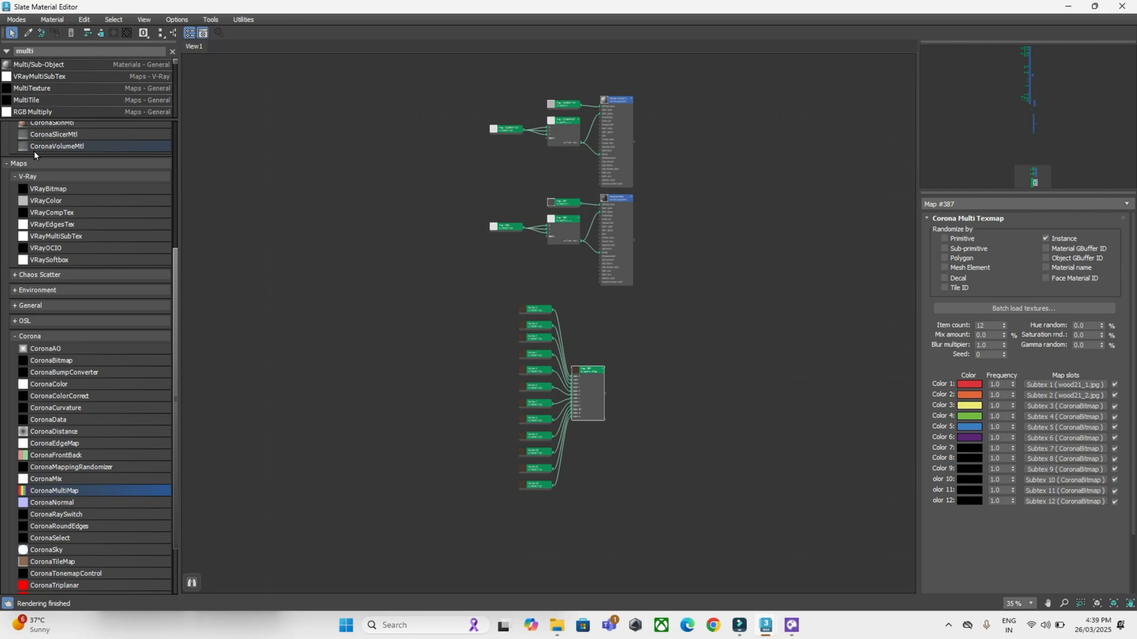
pyautogui.click(27, 195)
pyautogui.scroll(3, 27, 200)
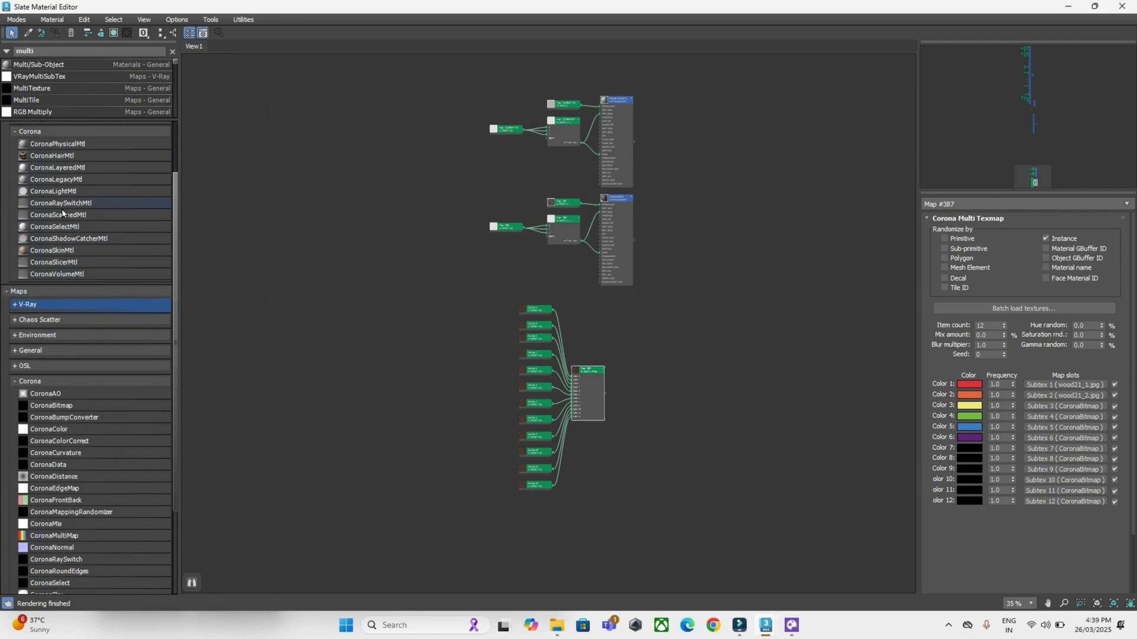
pyautogui.moveTo(62, 144); pyautogui.dragTo(712, 384)
pyautogui.scroll(6, 686, 376)
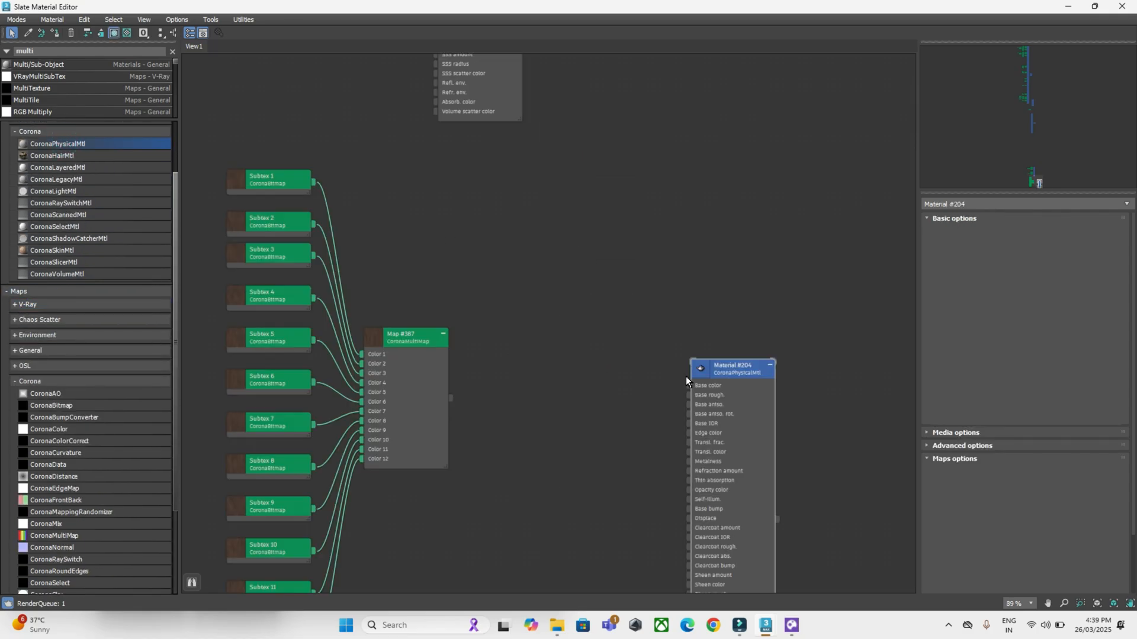
# Connect the multi map to the physical material's Base color, enlarge the material's preview and move its node up
pyautogui.moveTo(621, 414); pyautogui.dragTo(520, 359, button='middle')
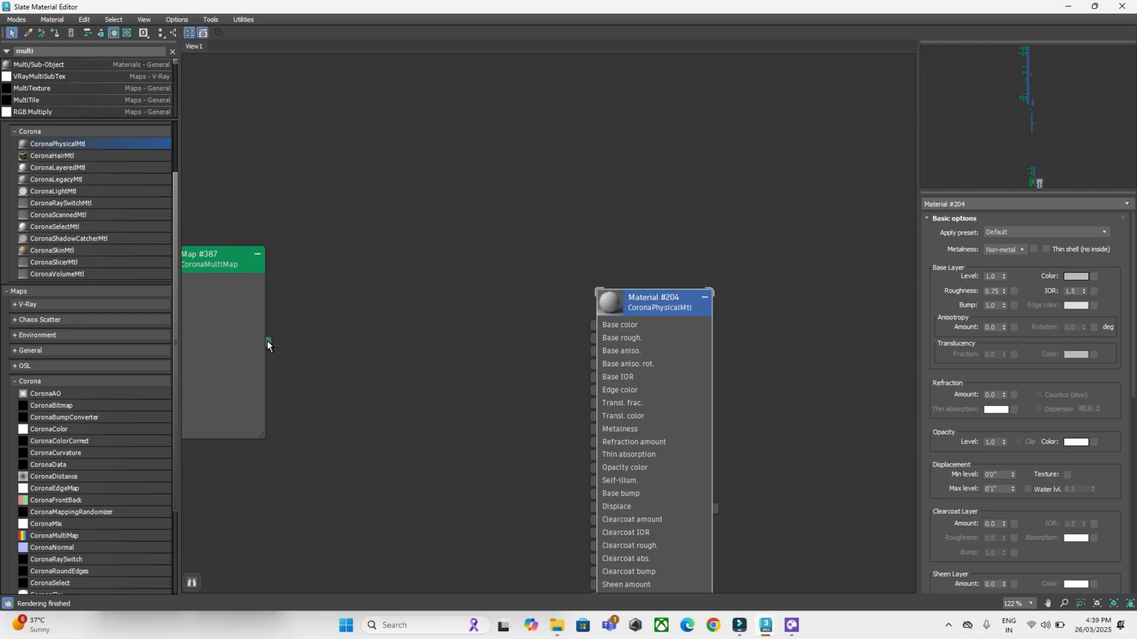
pyautogui.moveTo(270, 343); pyautogui.dragTo(592, 325)
pyautogui.moveTo(615, 301); pyautogui.dragTo(800, 273, button='middle')
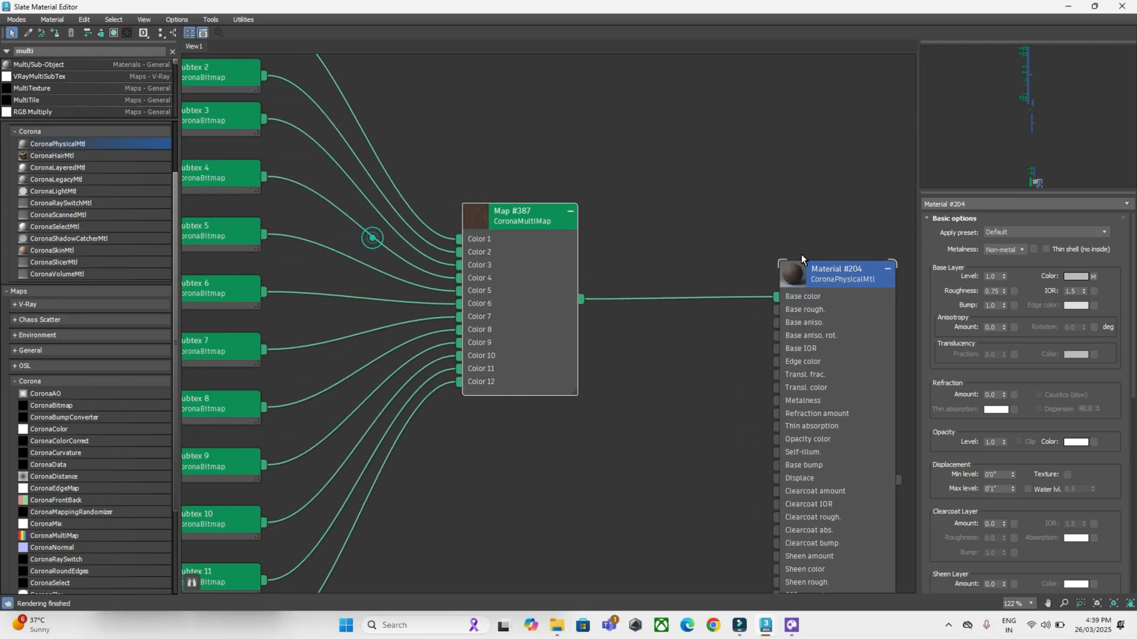
pyautogui.doubleClick(794, 275)
pyautogui.moveTo(814, 280); pyautogui.dragTo(800, 179)
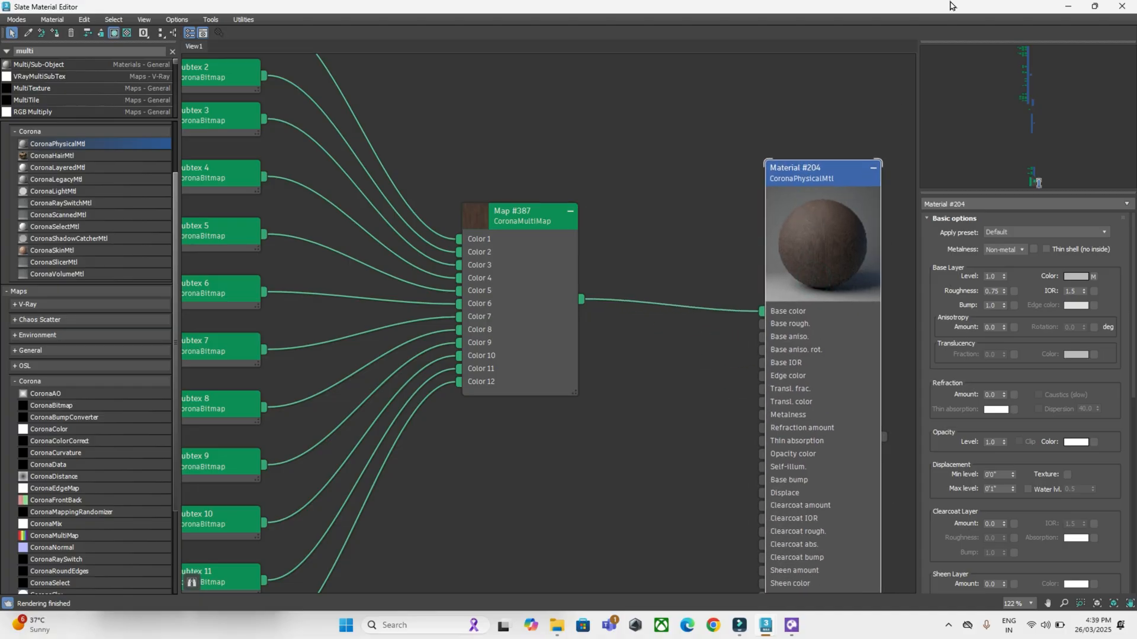
# Shrink the material editor to reveal the viewport and assign the wood physical material to the isolated floor
pyautogui.moveTo(950, 6); pyautogui.dragTo(869, 152)
pyautogui.scroll(-10, 762, 406)
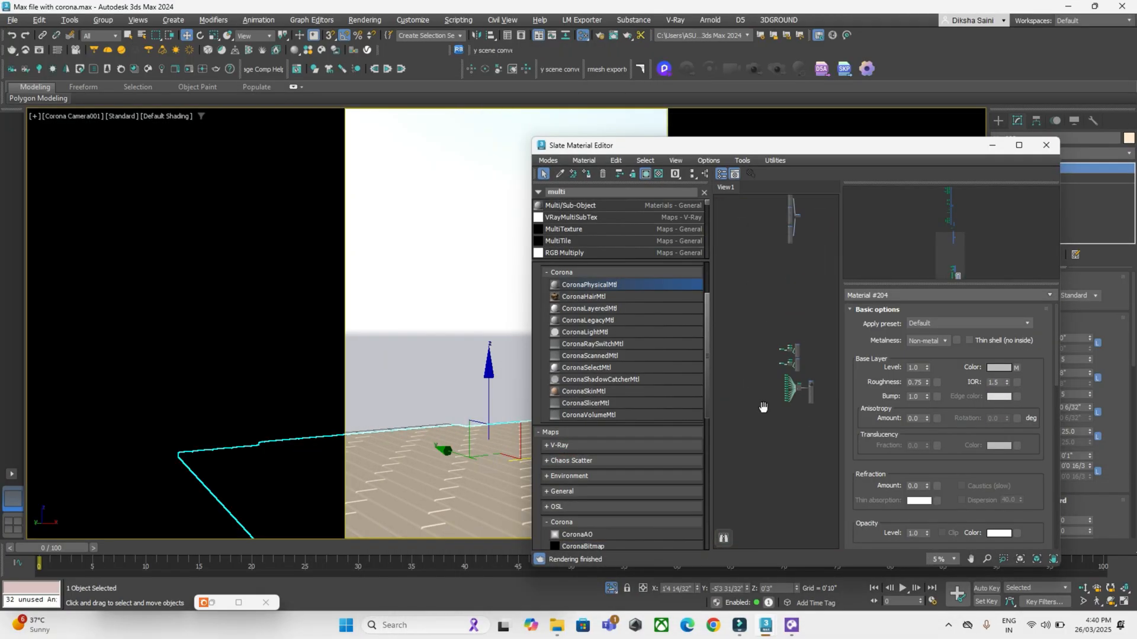
pyautogui.scroll(10, 779, 377)
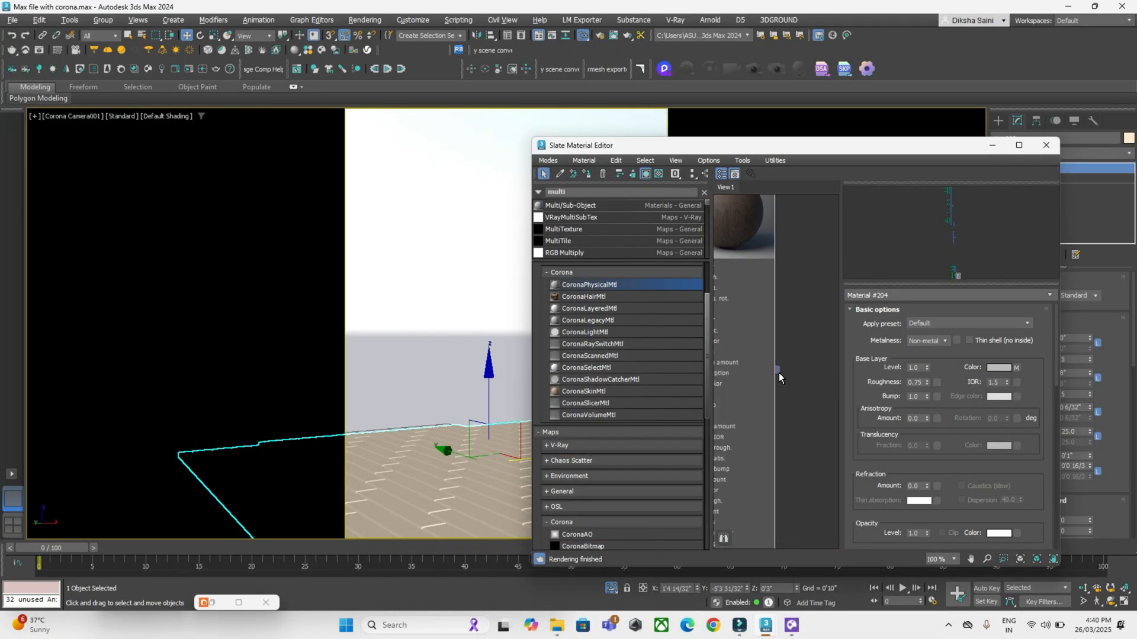
pyautogui.moveTo(781, 373); pyautogui.dragTo(458, 527)
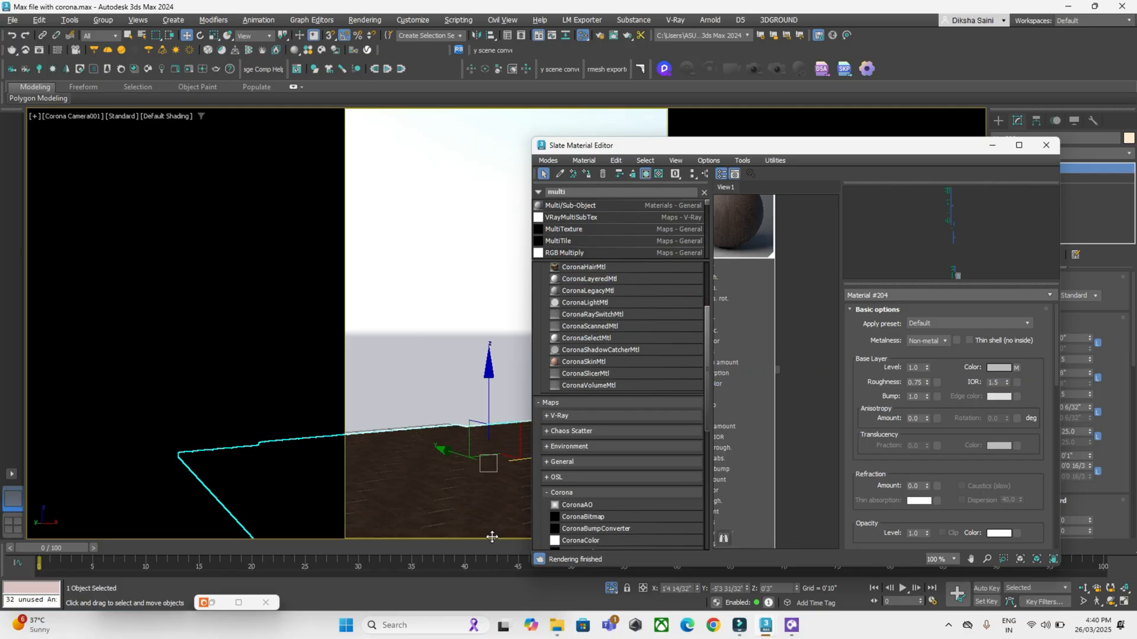
# Switch to the maximized Perspective view and examine the wood texture on the floor planks up close
pyautogui.hotkey('alt', 'w')
pyautogui.rightClick(284, 387)
pyautogui.hotkey('alt', 'w')
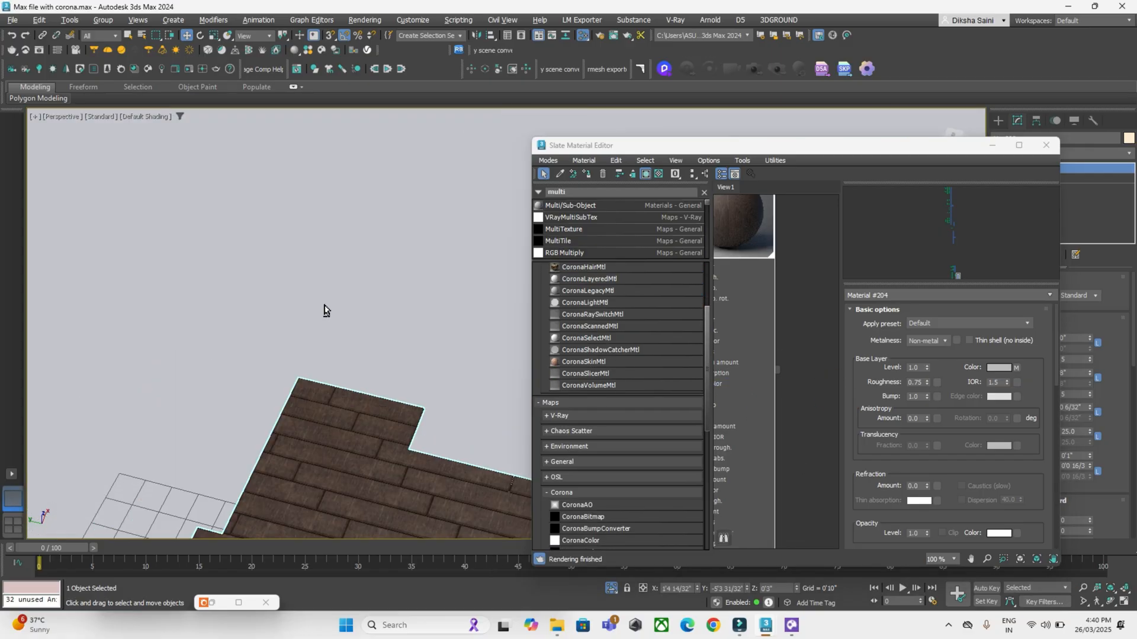
pyautogui.scroll(-3, 461, 385)
pyautogui.moveTo(456, 510); pyautogui.dragTo(316, 362, button='middle')
pyautogui.scroll(12, 316, 363)
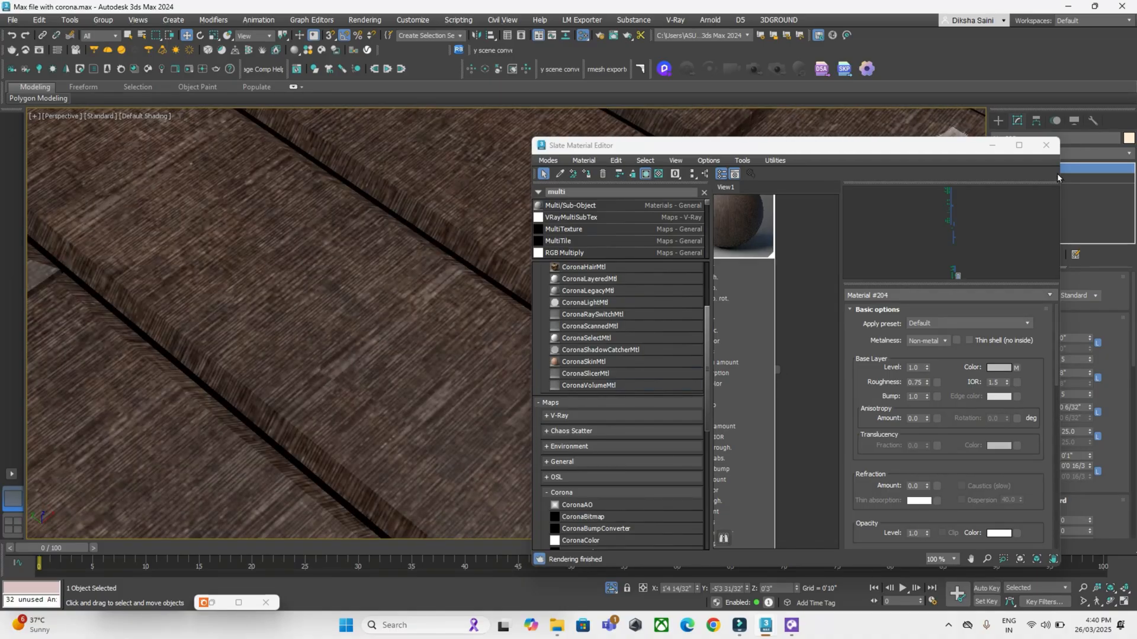
# Maximize the material editor and open the parameters of the wood CoronaMultiMap
pyautogui.click(1018, 146)
pyautogui.scroll(5, 562, 287)
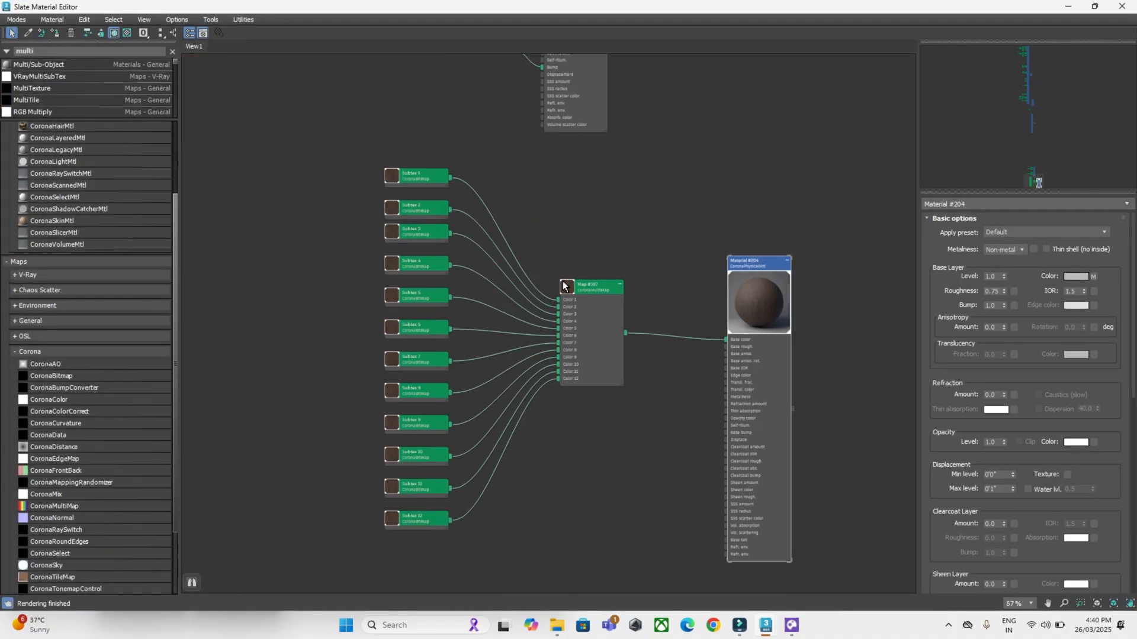
pyautogui.doubleClick(573, 289)
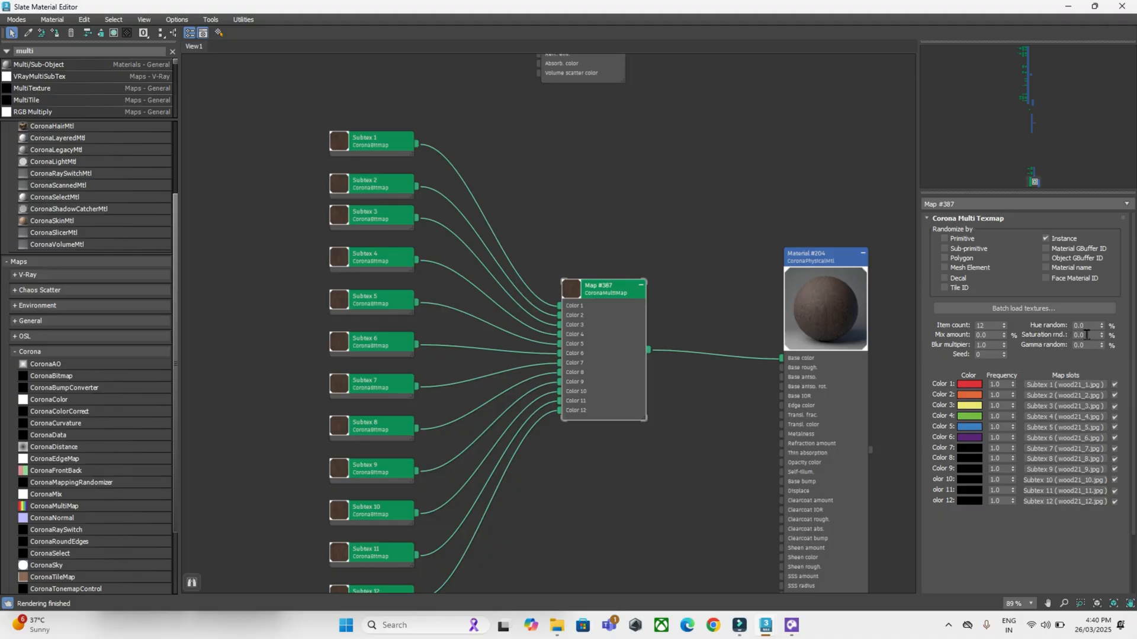
# Restore the smaller editor window beside the floor view and set the multi map's saturation randomization to 1.0 %
pyautogui.moveTo(845, 6); pyautogui.dragTo(790, 113)
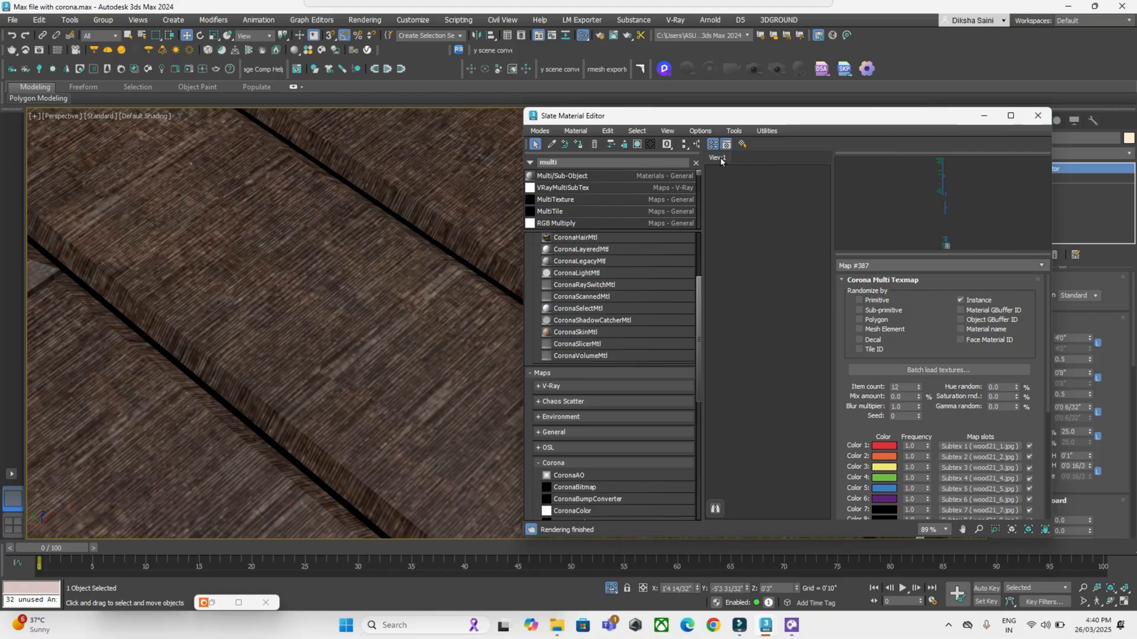
pyautogui.scroll(-3, 244, 322)
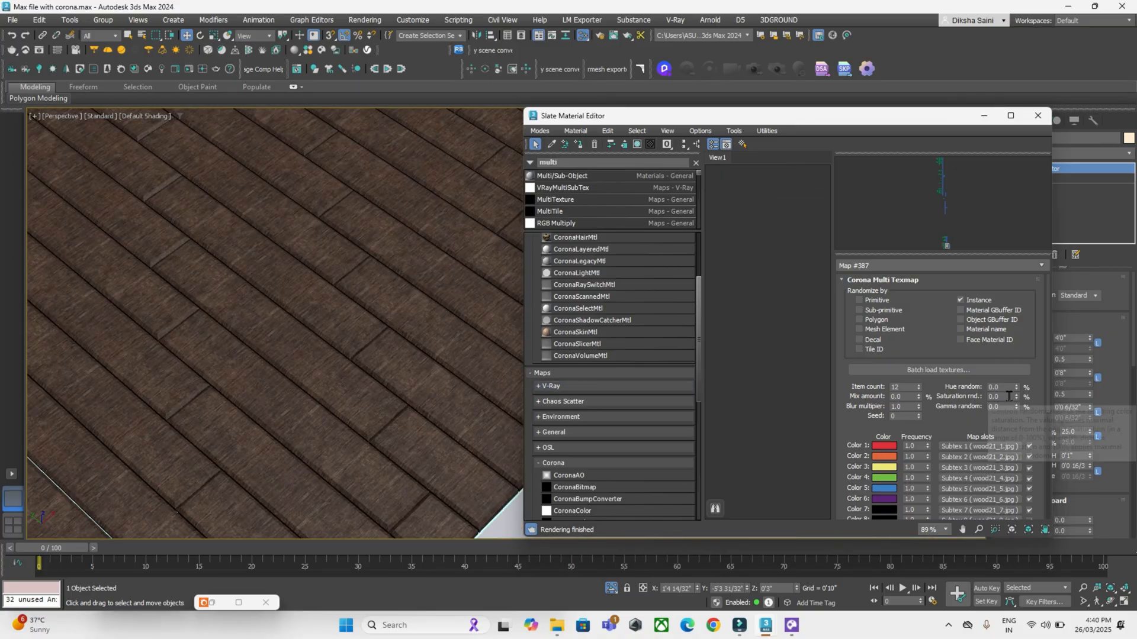
pyautogui.doubleClick(1001, 396)
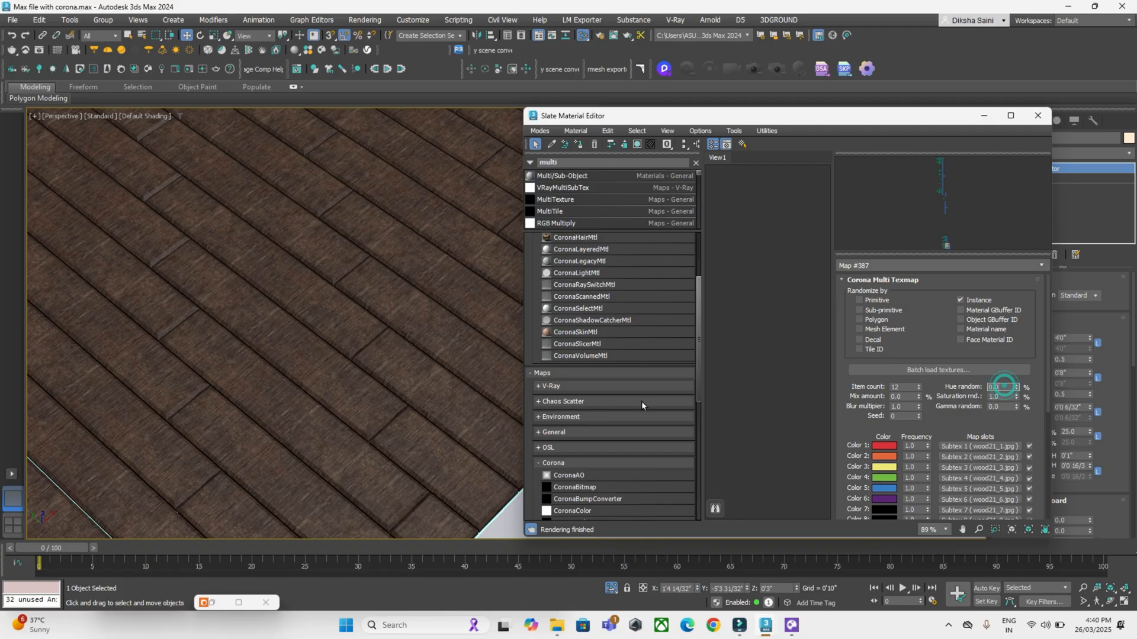
pyautogui.scroll(-5, 334, 380)
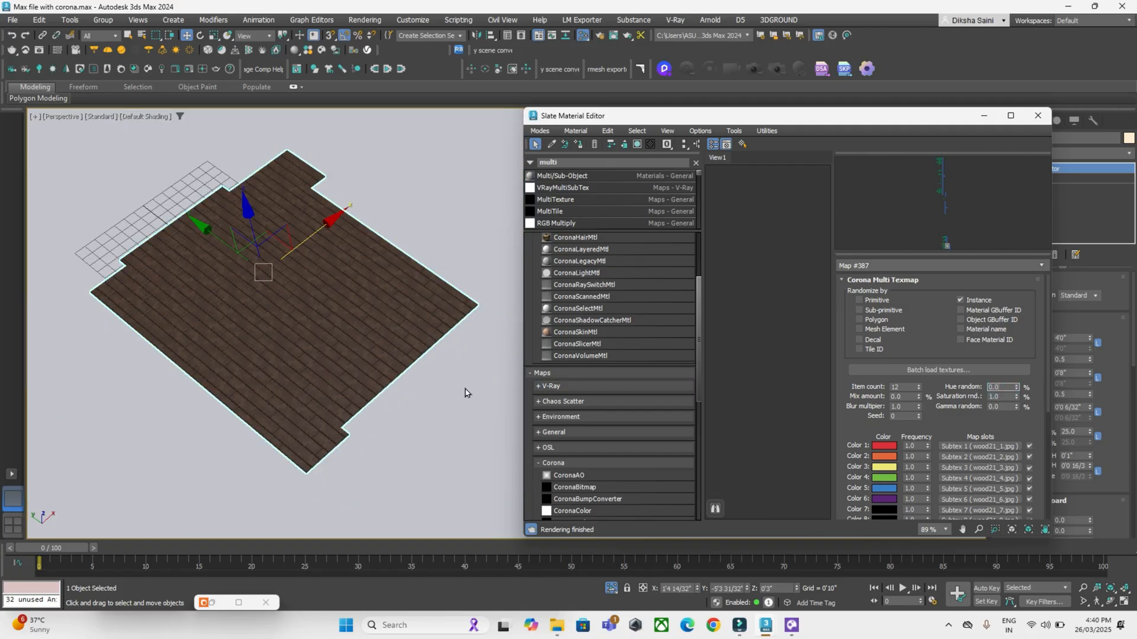
# Display the floor through the Corona camera view and place the material editor window clear of it
pyautogui.moveTo(658, 116); pyautogui.dragTo(303, 176)
pyautogui.press('c')
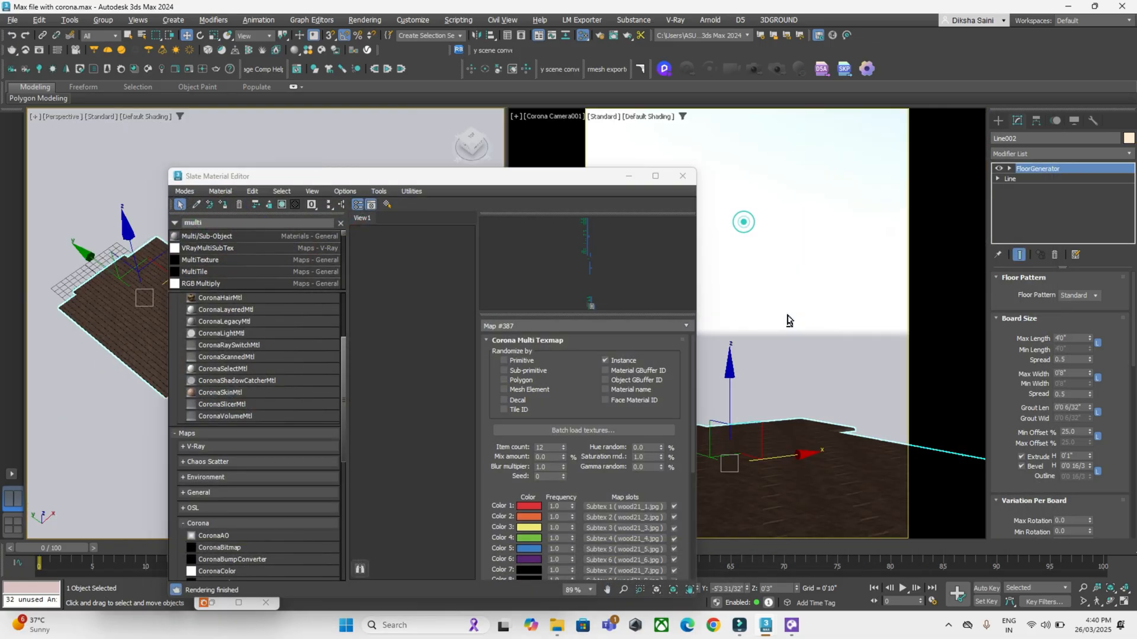
pyautogui.moveTo(567, 181); pyautogui.dragTo(984, 179)
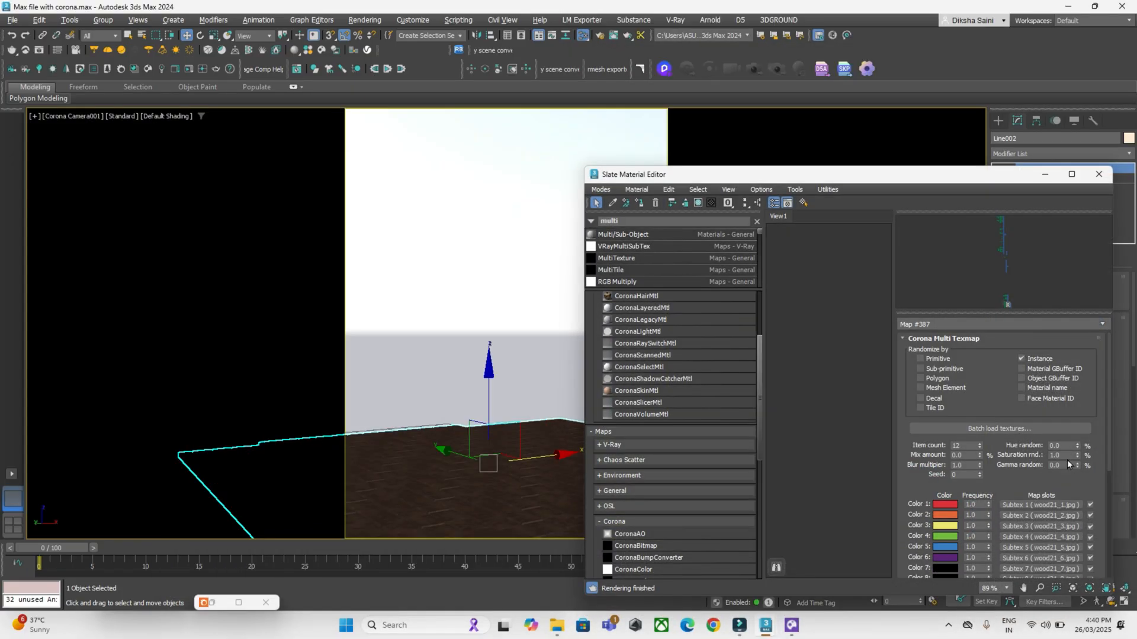
# Set the wood multi map's saturation randomization to 50 % and gamma randomization to 1.0 %
pyautogui.doubleClick(1059, 454)
pyautogui.write('50')
pyautogui.press('Return')
pyautogui.click(800, 393)
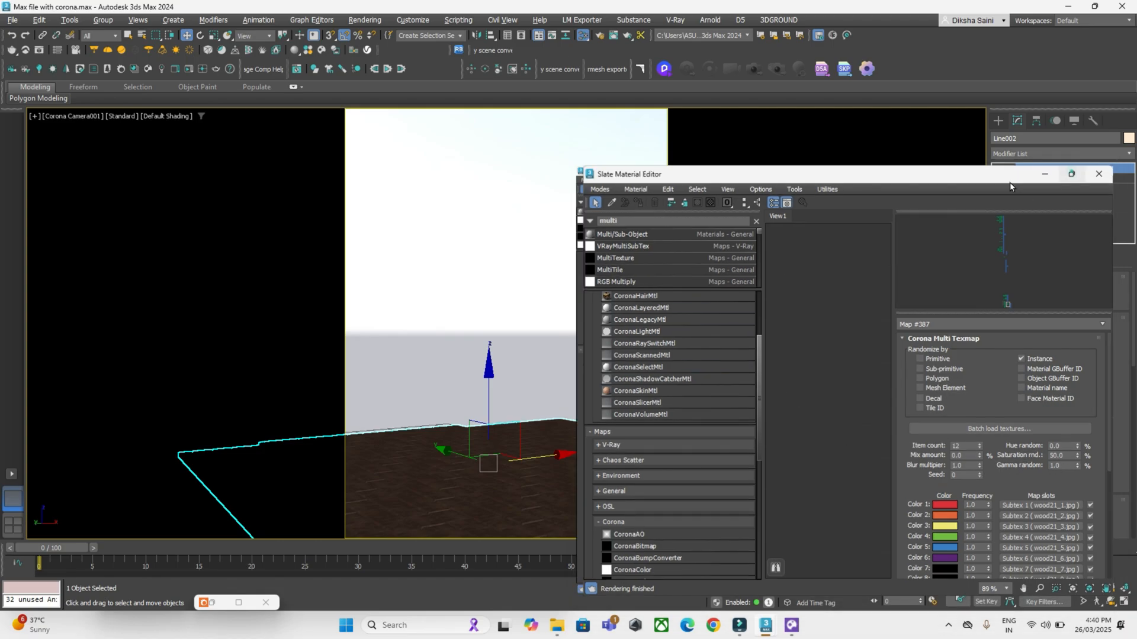
# Maximize the material editor and space out the wood multi map and its bitmap nodes from the physical material
pyautogui.click(1071, 174)
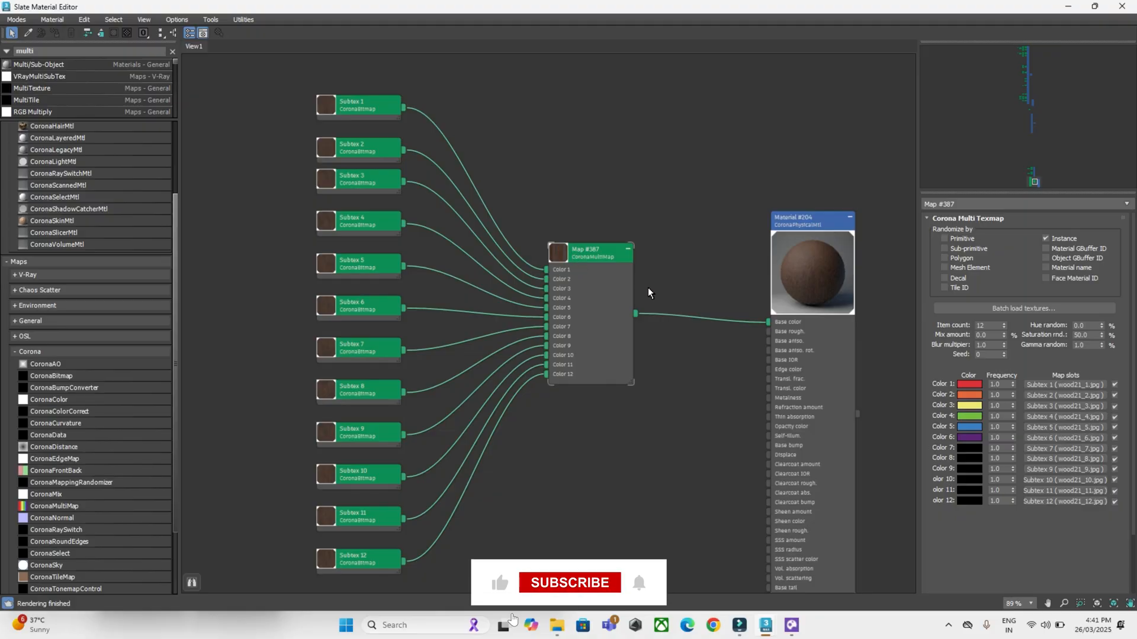
pyautogui.scroll(-4, 619, 288)
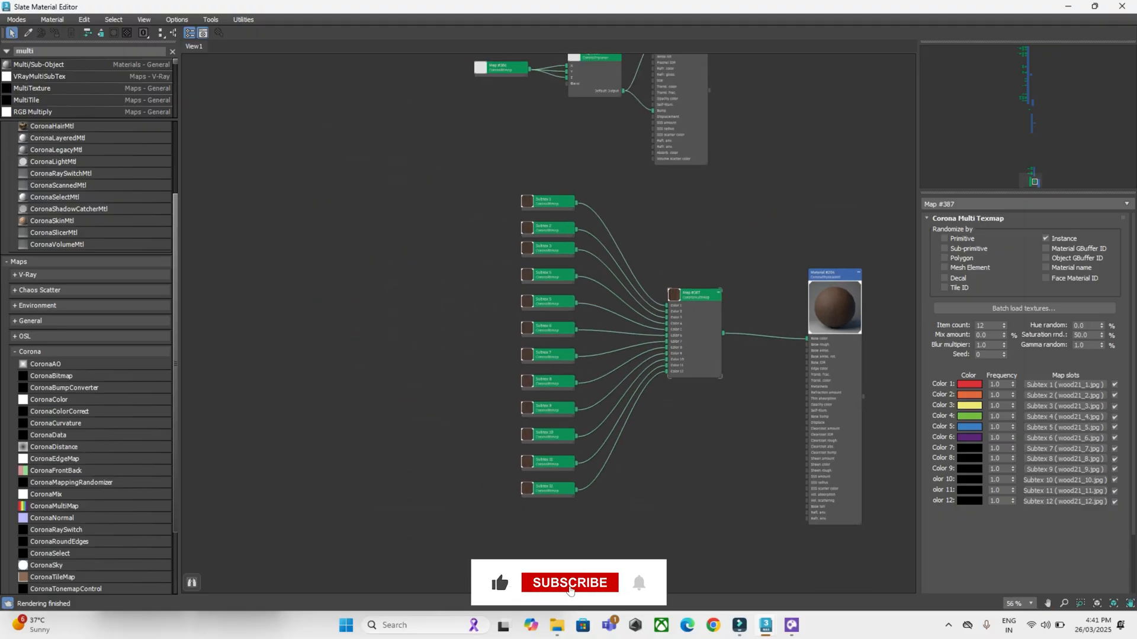
pyautogui.moveTo(692, 295); pyautogui.dragTo(658, 269)
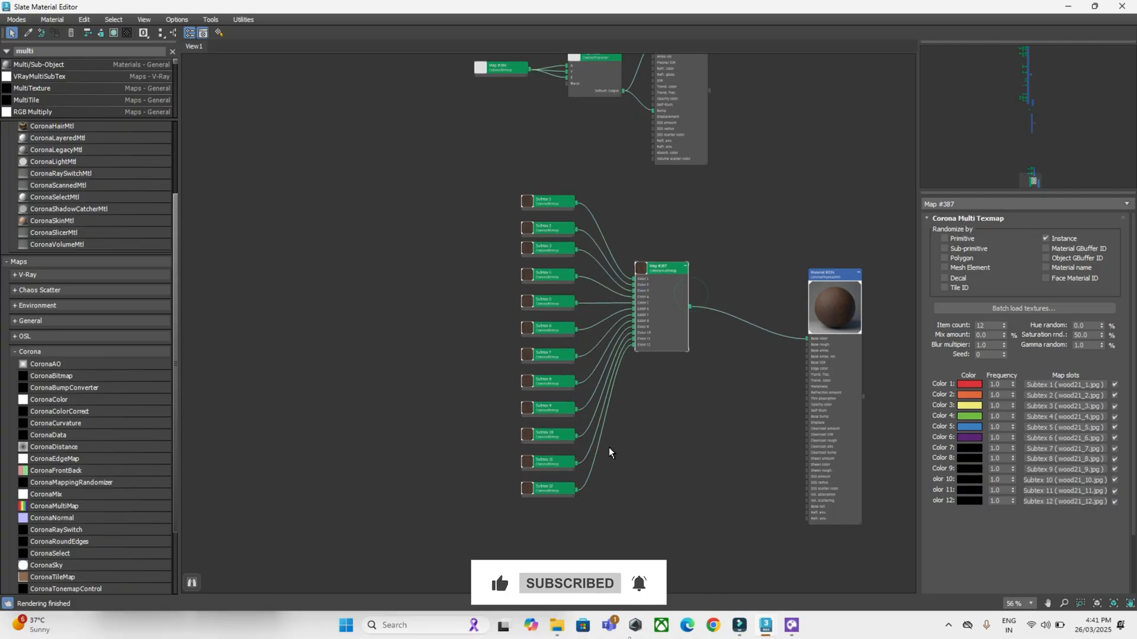
pyautogui.moveTo(619, 522); pyautogui.dragTo(424, 150)
pyautogui.moveTo(640, 265); pyautogui.dragTo(652, 272)
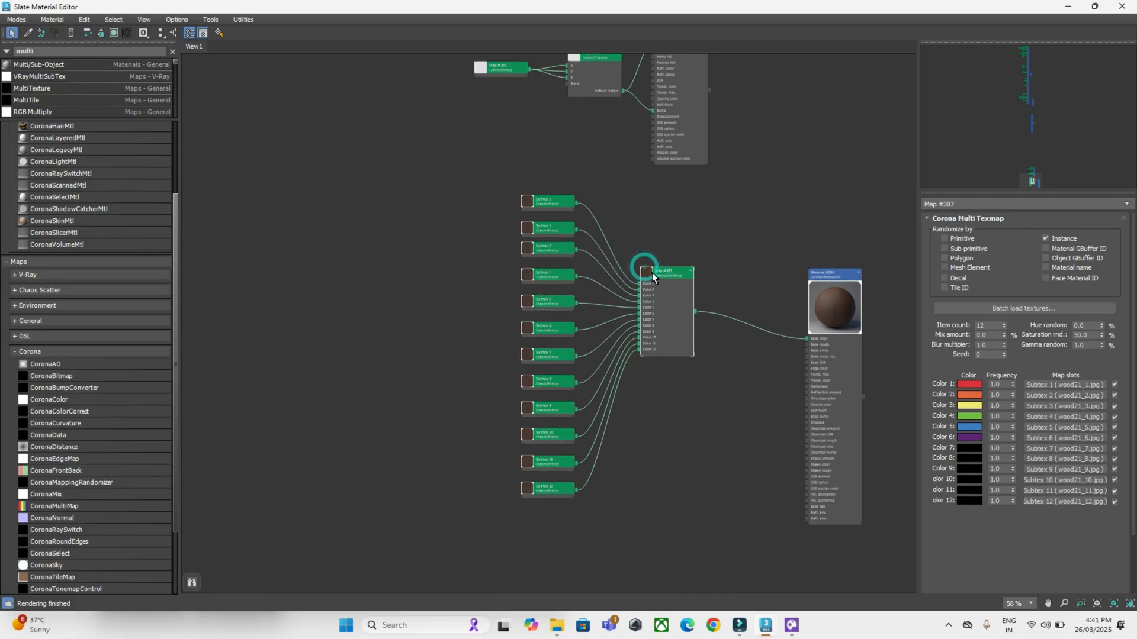
pyautogui.click(478, 182)
pyautogui.moveTo(538, 209); pyautogui.dragTo(405, 182)
pyautogui.click(598, 395)
pyautogui.moveTo(540, 246); pyautogui.dragTo(574, 259)
pyautogui.moveTo(652, 320); pyautogui.dragTo(632, 291, button='middle')
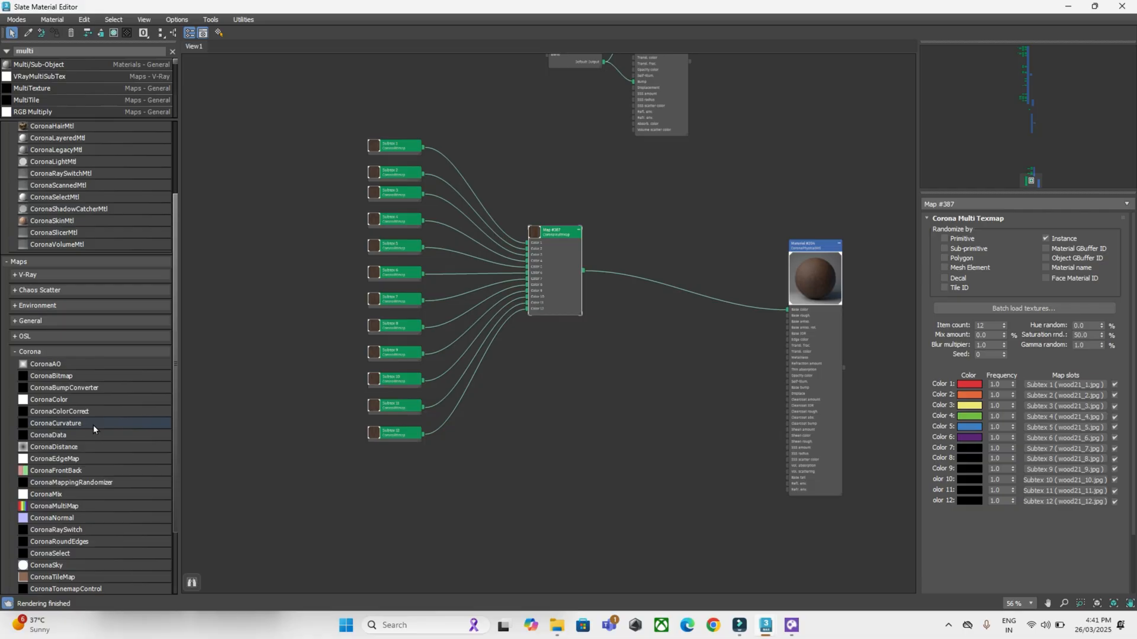
# Add a CoronaColorCorrect map to the wood node graph and feed the CoronaMultiMap output into its input
pyautogui.moveTo(76, 412); pyautogui.dragTo(328, 398)
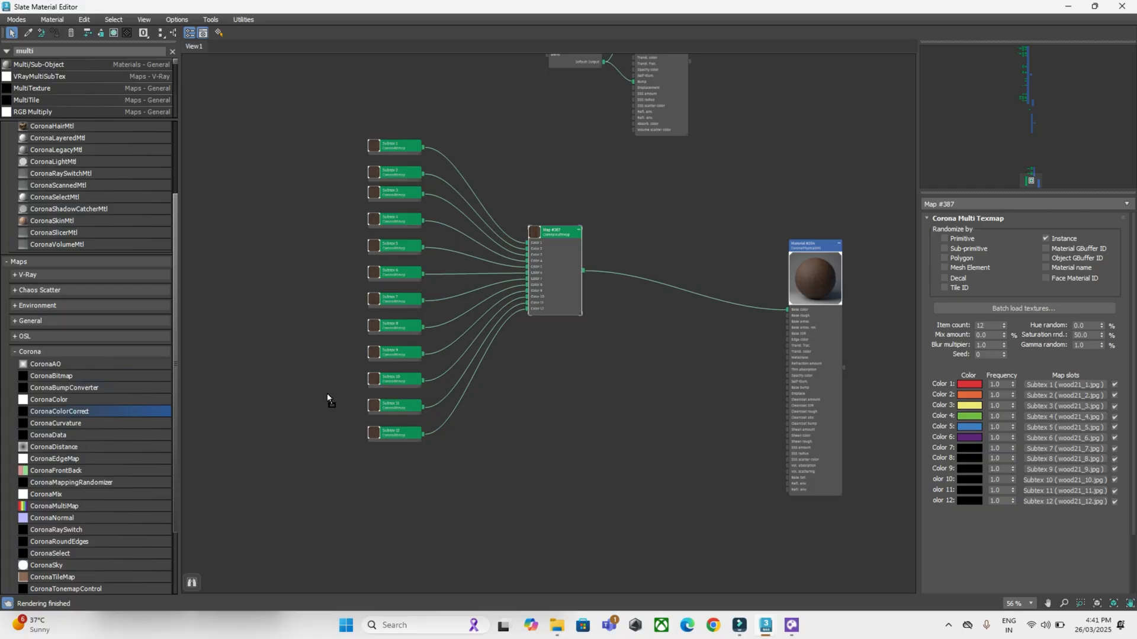
pyautogui.moveTo(701, 379); pyautogui.dragTo(686, 374)
pyautogui.scroll(5, 684, 372)
pyautogui.moveTo(486, 172); pyautogui.dragTo(663, 353)
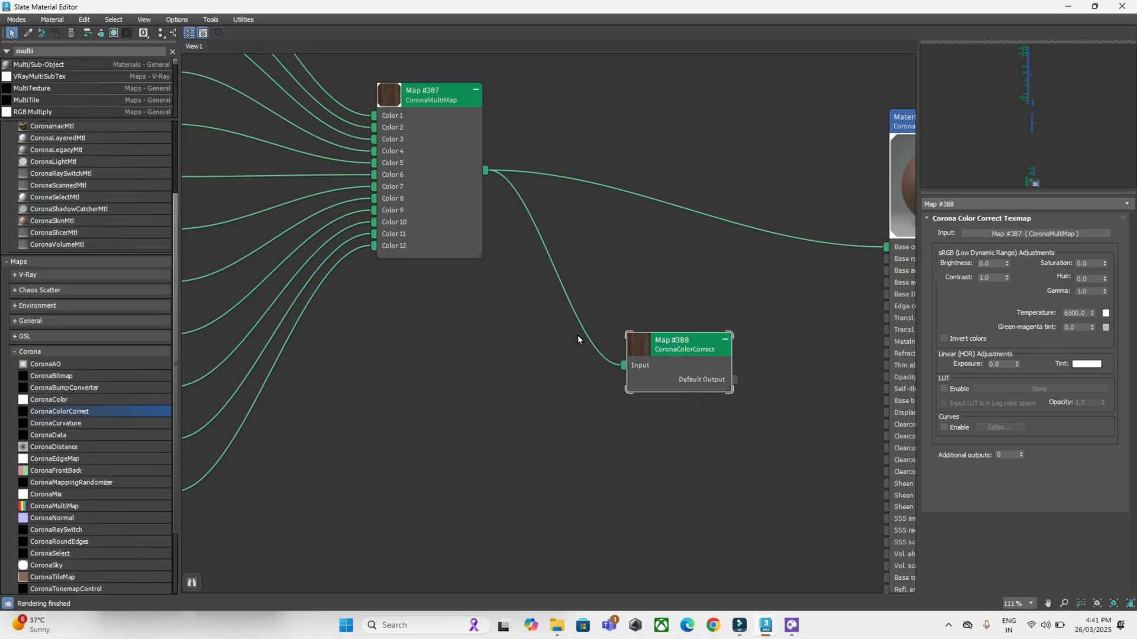
pyautogui.scroll(-1, 580, 277)
pyautogui.moveTo(581, 277); pyautogui.dragTo(690, 310, button='middle')
pyautogui.scroll(-2, 690, 310)
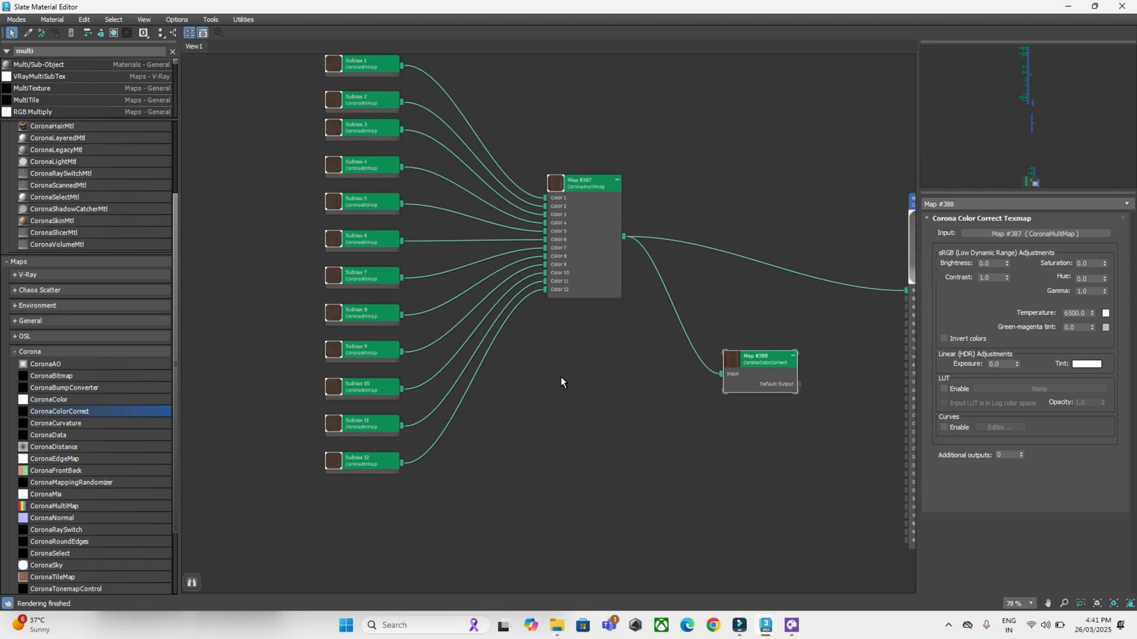
# Set the color correct map's saturation to -1.0 and enlarge its node preview
pyautogui.doubleClick(571, 185)
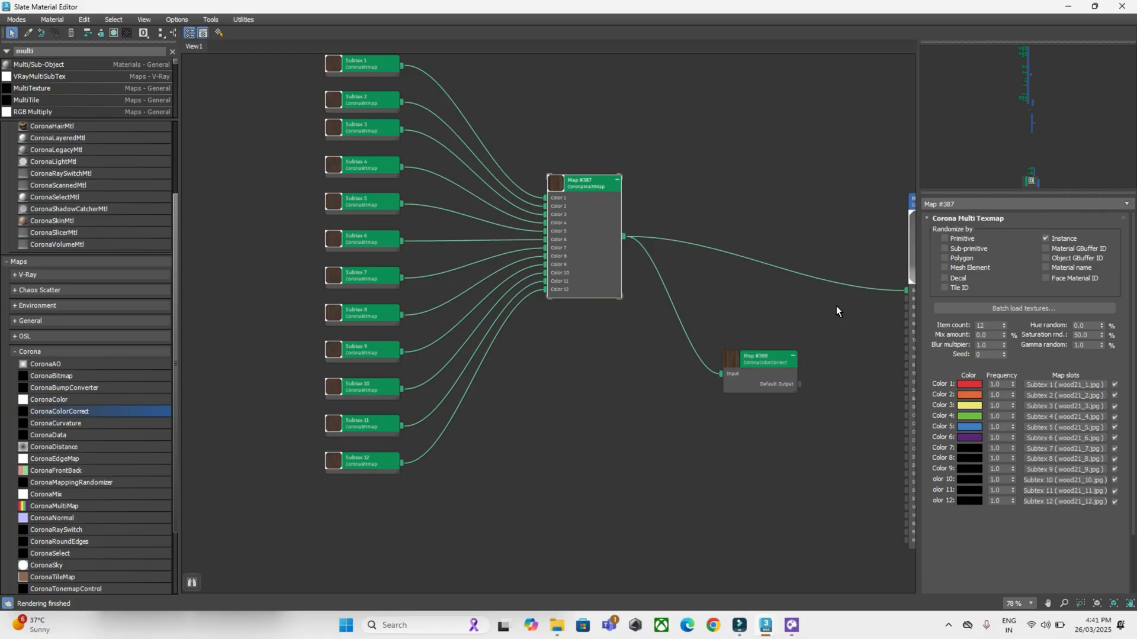
pyautogui.doubleClick(754, 364)
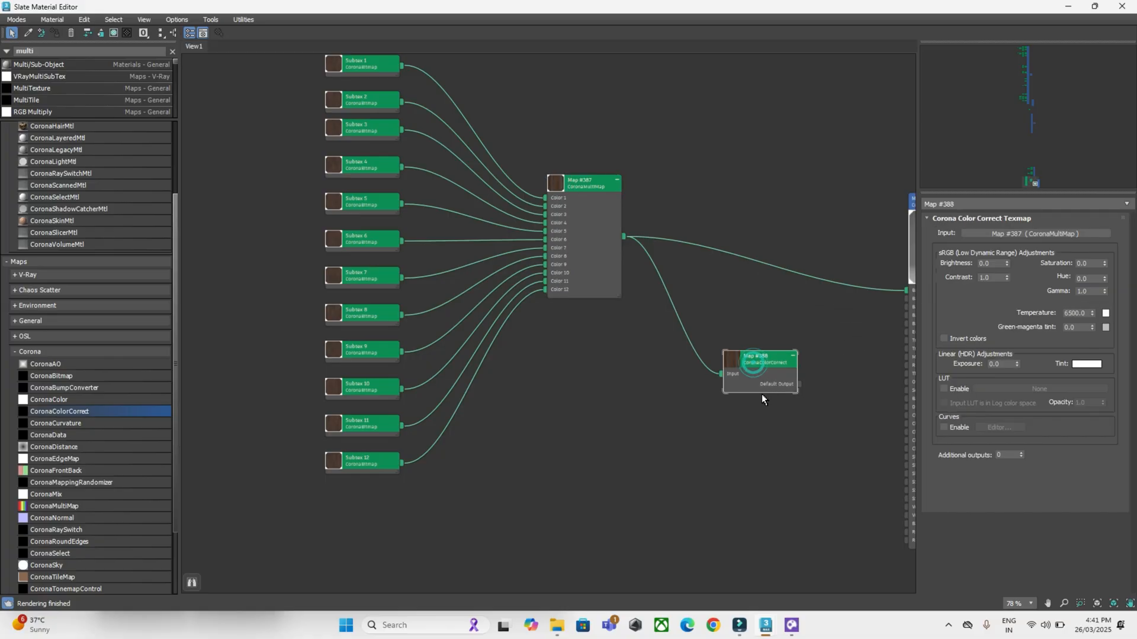
pyautogui.moveTo(761, 393); pyautogui.dragTo(677, 378, button='middle')
pyautogui.scroll(2, 679, 371)
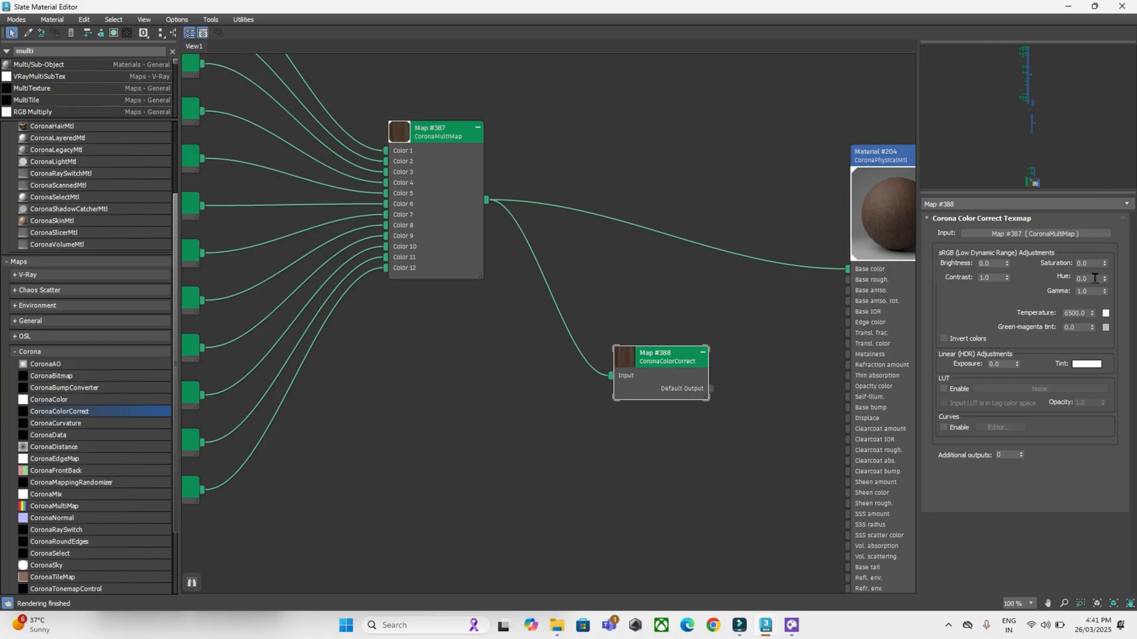
pyautogui.moveTo(1104, 269); pyautogui.dragTo(1105, 296)
pyautogui.doubleClick(627, 364)
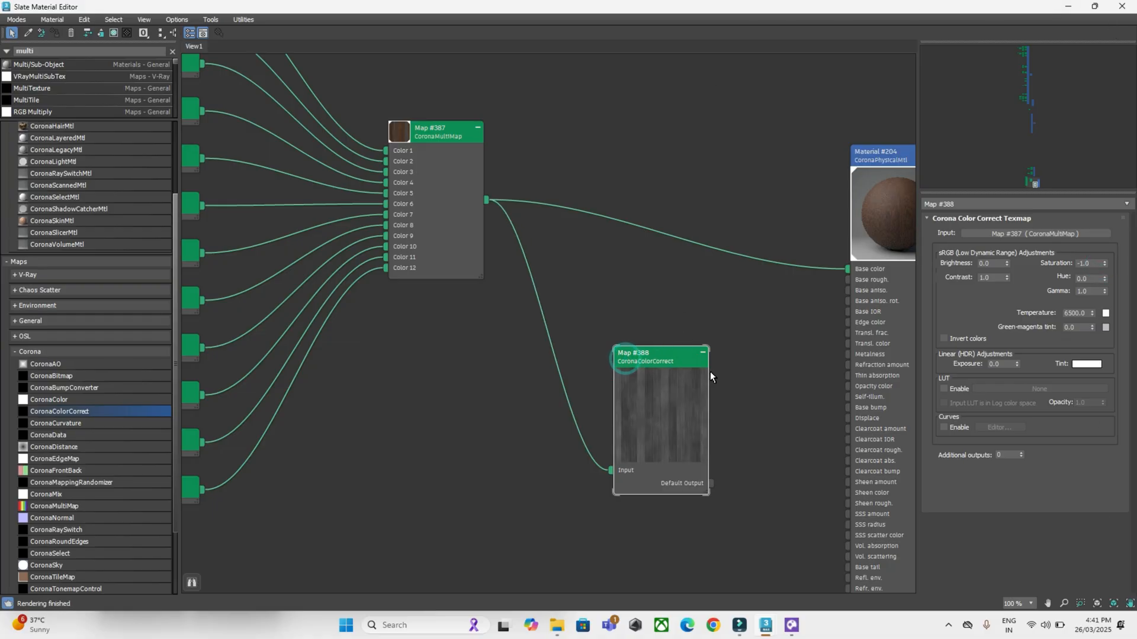
pyautogui.moveTo(657, 350); pyautogui.dragTo(586, 326)
pyautogui.scroll(3, 588, 388)
pyautogui.scroll(-3, 616, 369)
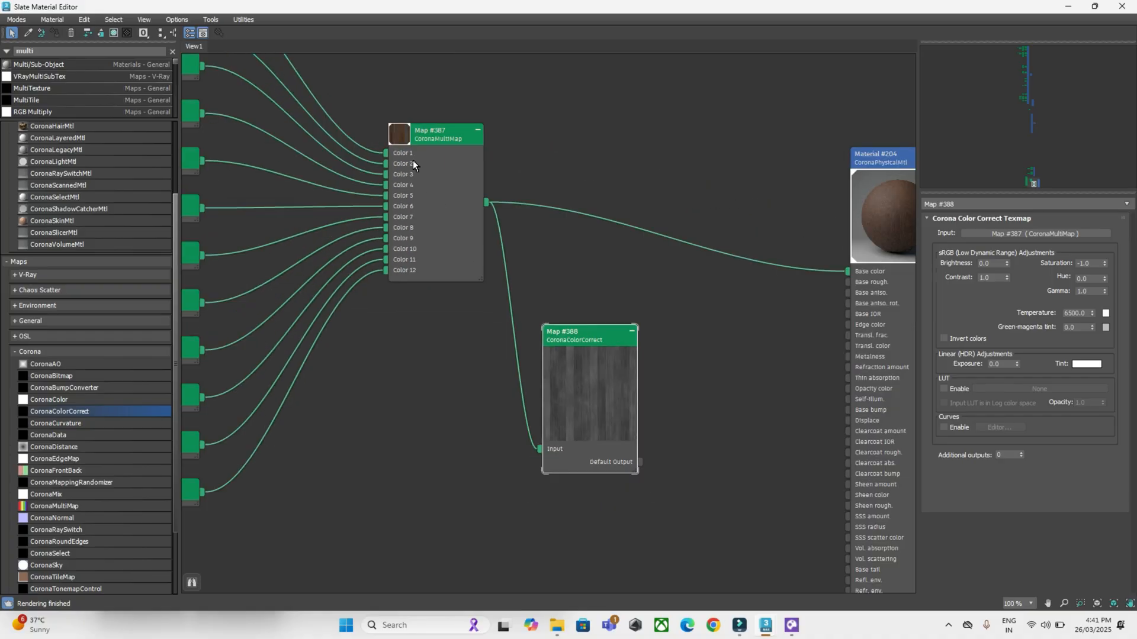
# Enlarge the CoronaMultiMap preview and set its saturation randomization to 5.0 % and gamma randomization to 1.0 %
pyautogui.doubleClick(398, 137)
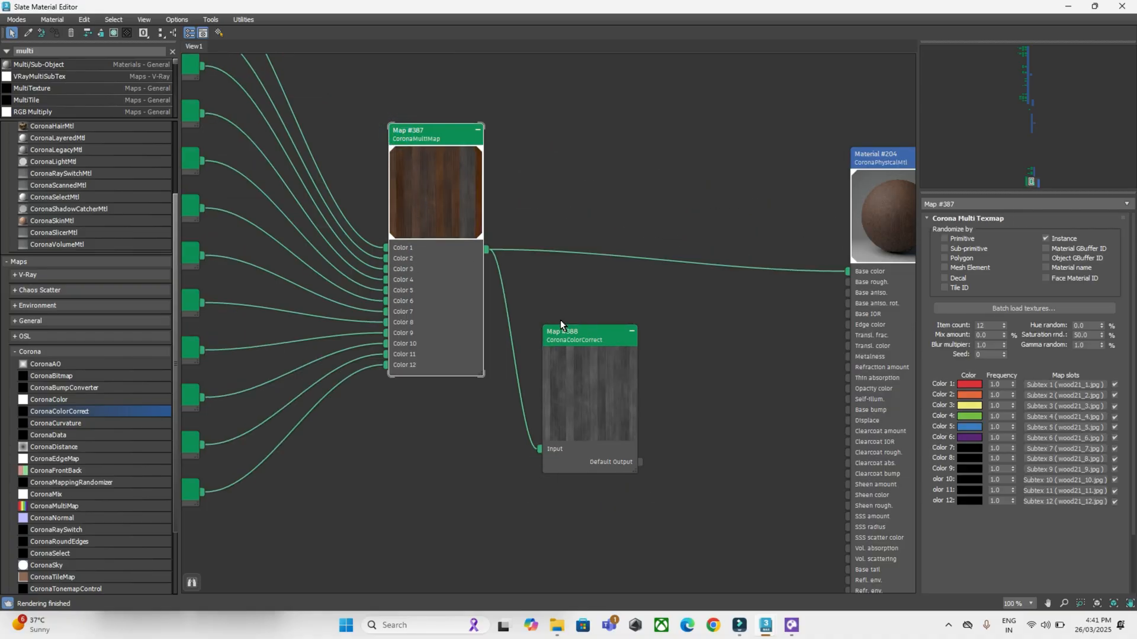
pyautogui.click(432, 153)
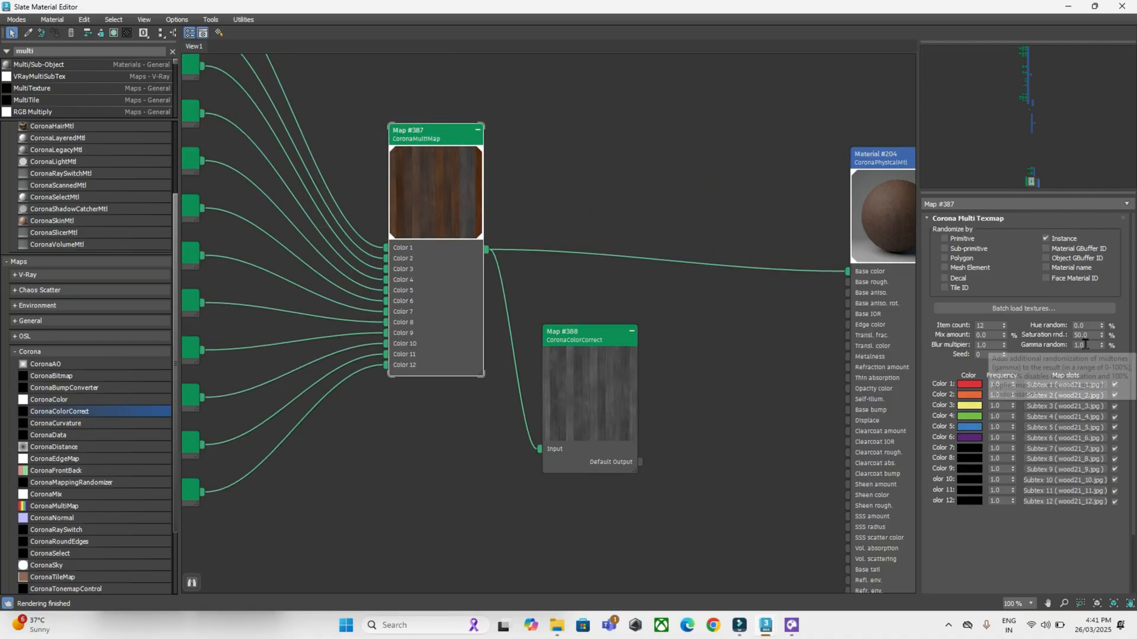
pyautogui.doubleClick(1084, 345)
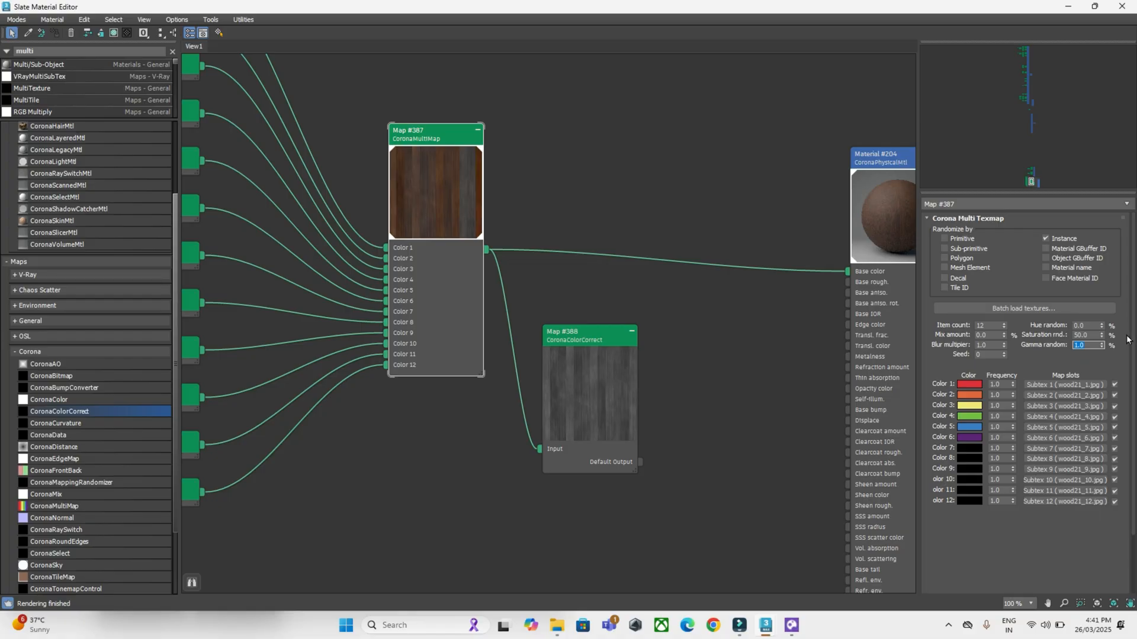
pyautogui.click(1095, 336)
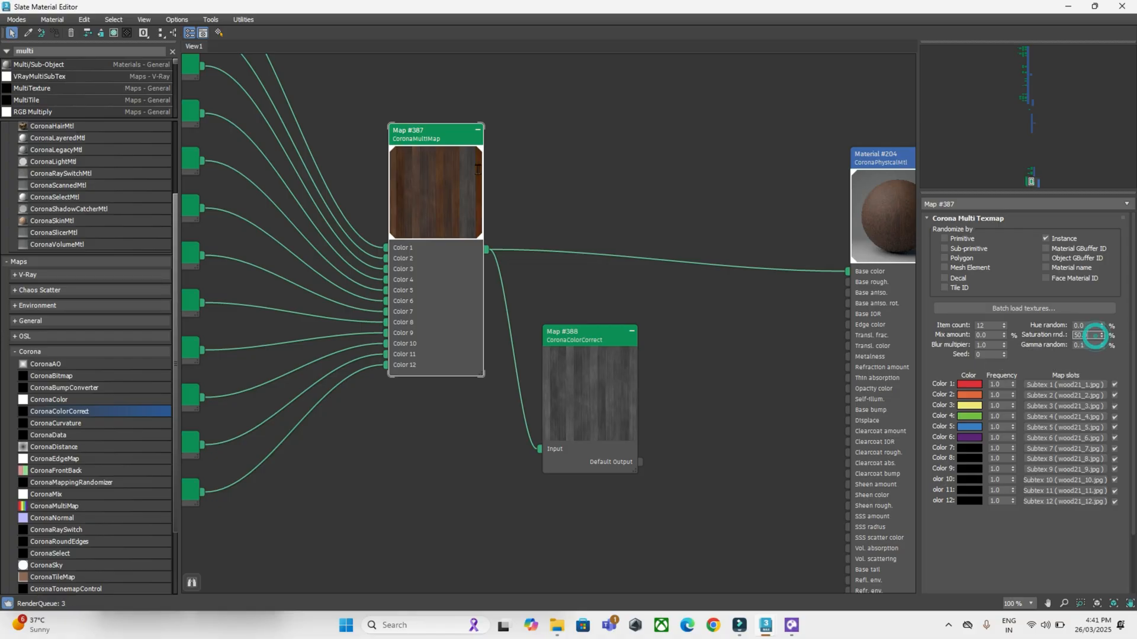
pyautogui.scroll(2, 470, 175)
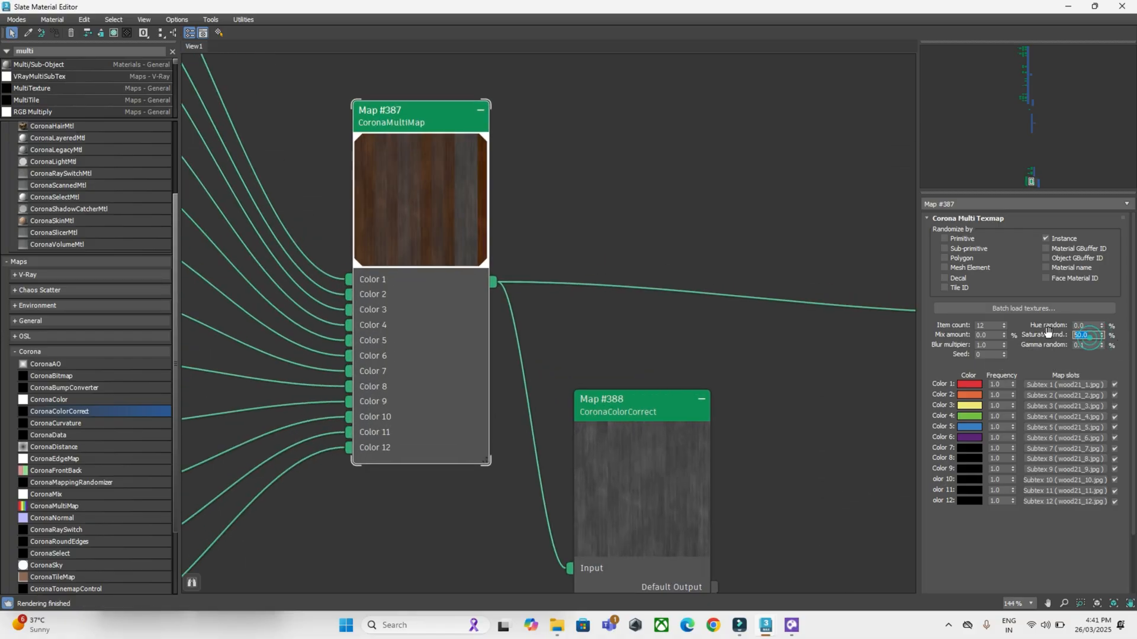
pyautogui.write('10')
pyautogui.press('Tab')
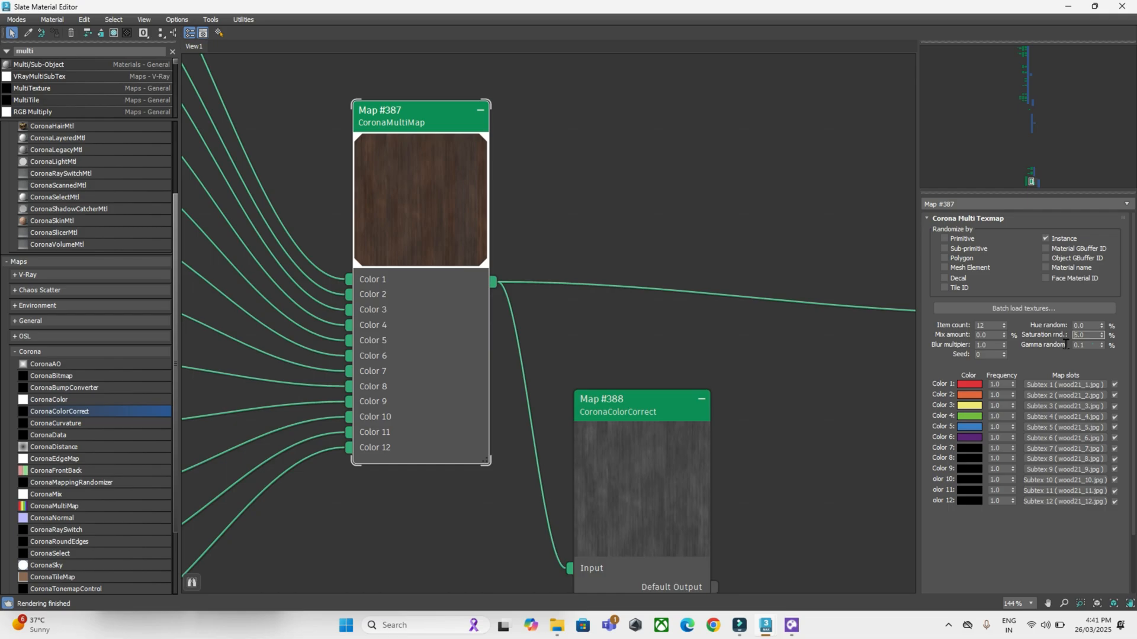
pyautogui.click(1089, 344)
pyautogui.write('1')
pyautogui.click(1095, 335)
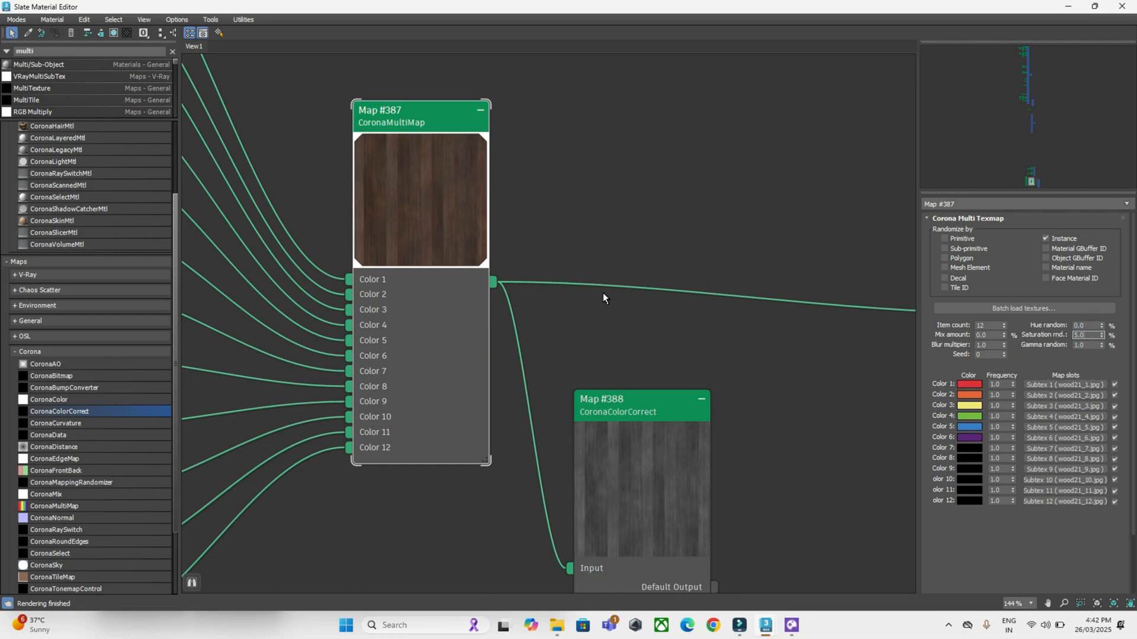
# Try brightness values of 1.0 and 0.5 on the desaturated color correct map and settle on 0.3
pyautogui.scroll(-2, 603, 292)
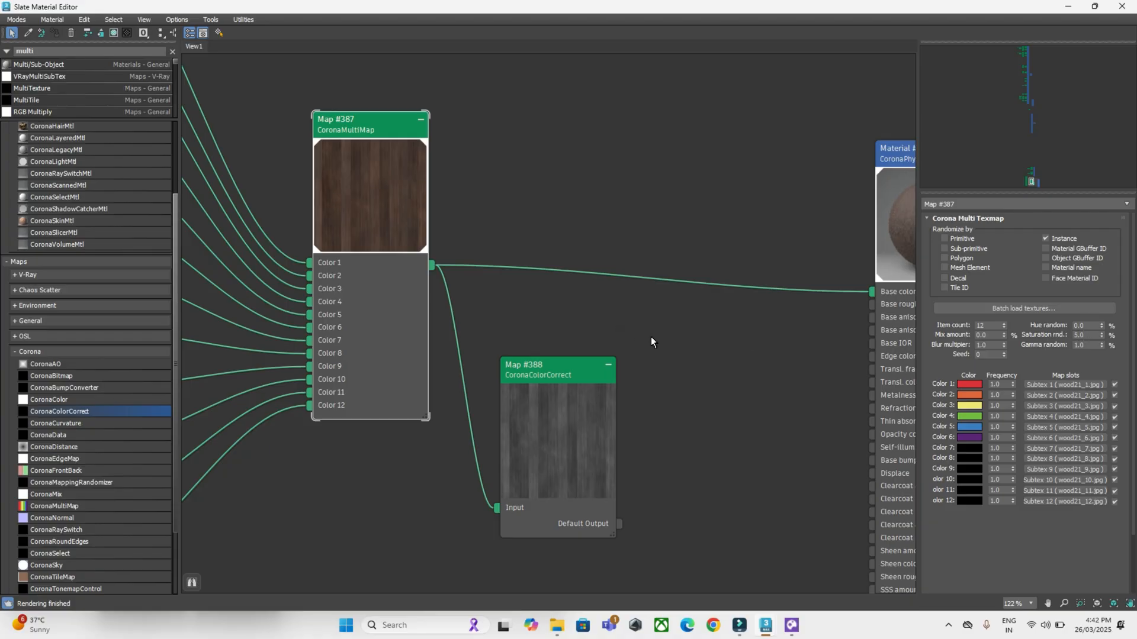
pyautogui.scroll(-1, 652, 337)
pyautogui.moveTo(618, 359); pyautogui.dragTo(556, 338, button='middle')
pyautogui.scroll(1, 556, 338)
pyautogui.doubleClick(496, 352)
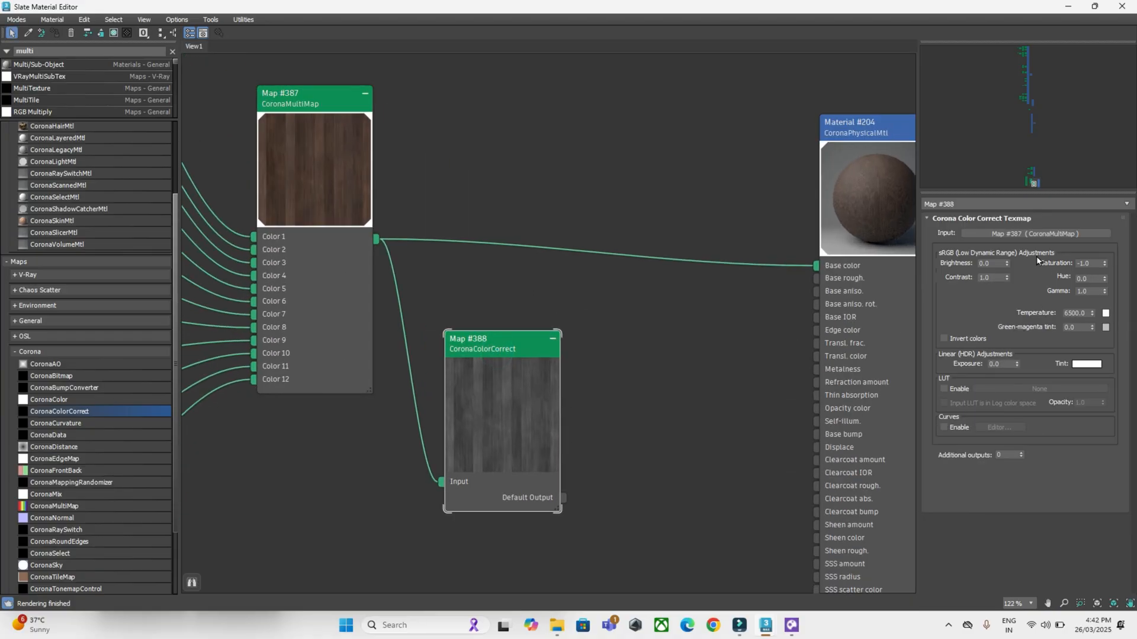
pyautogui.click(995, 262)
pyautogui.write('1')
pyautogui.press('Return')
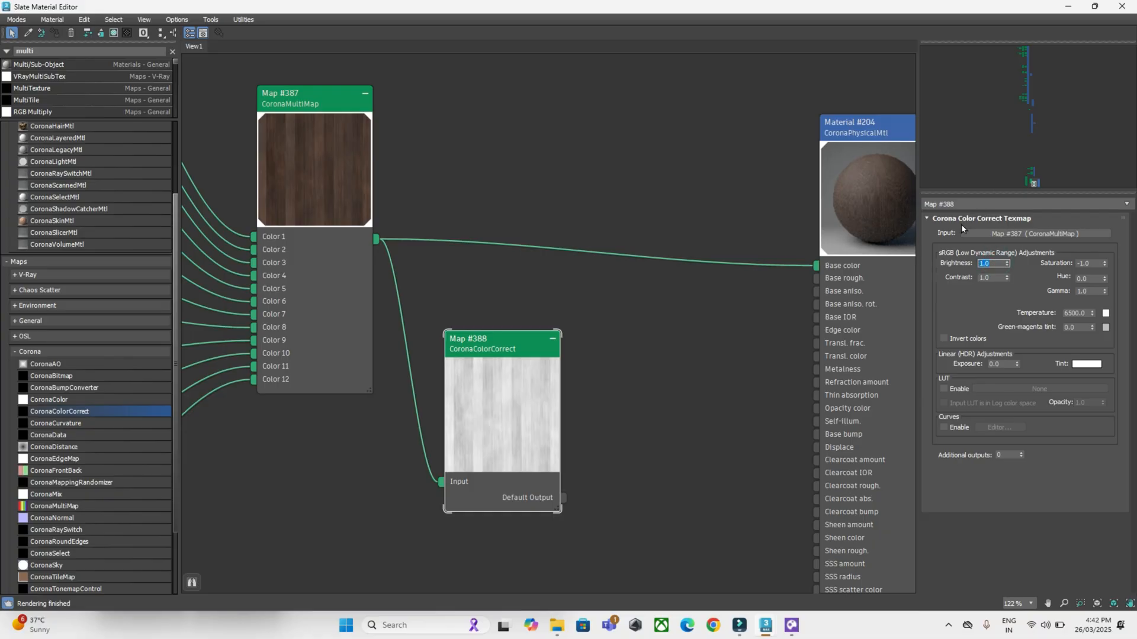
pyautogui.write('.5')
pyautogui.press('Return')
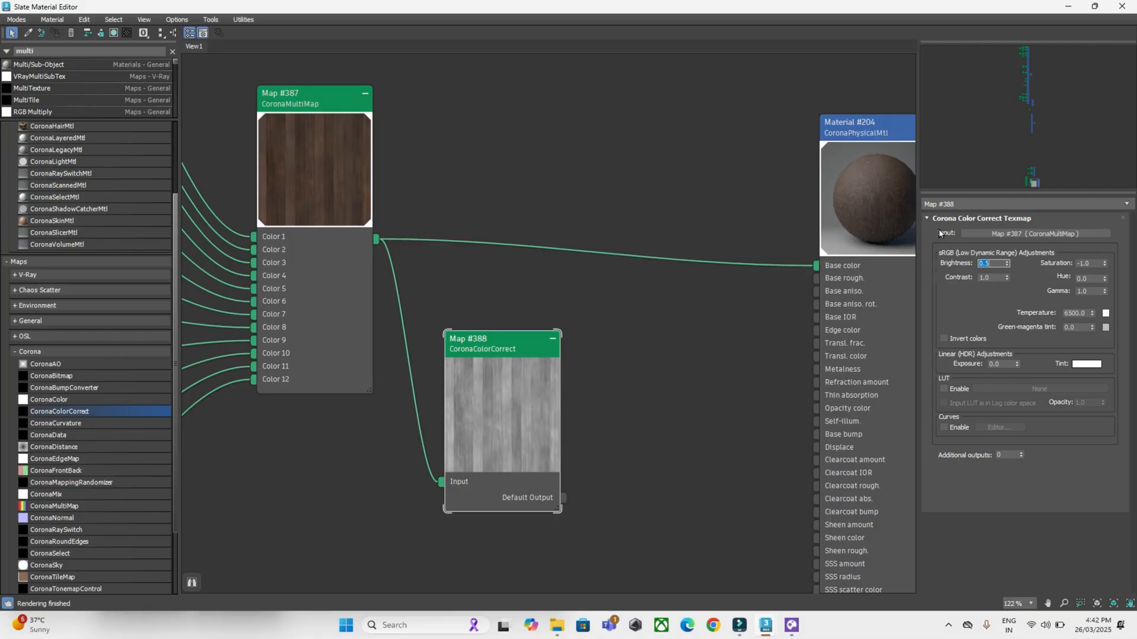
pyautogui.write('.3')
pyautogui.press('Return')
# Connect the color correct map's output to the base roughness of the wood physical material
pyautogui.moveTo(722, 357); pyautogui.dragTo(612, 337, button='middle')
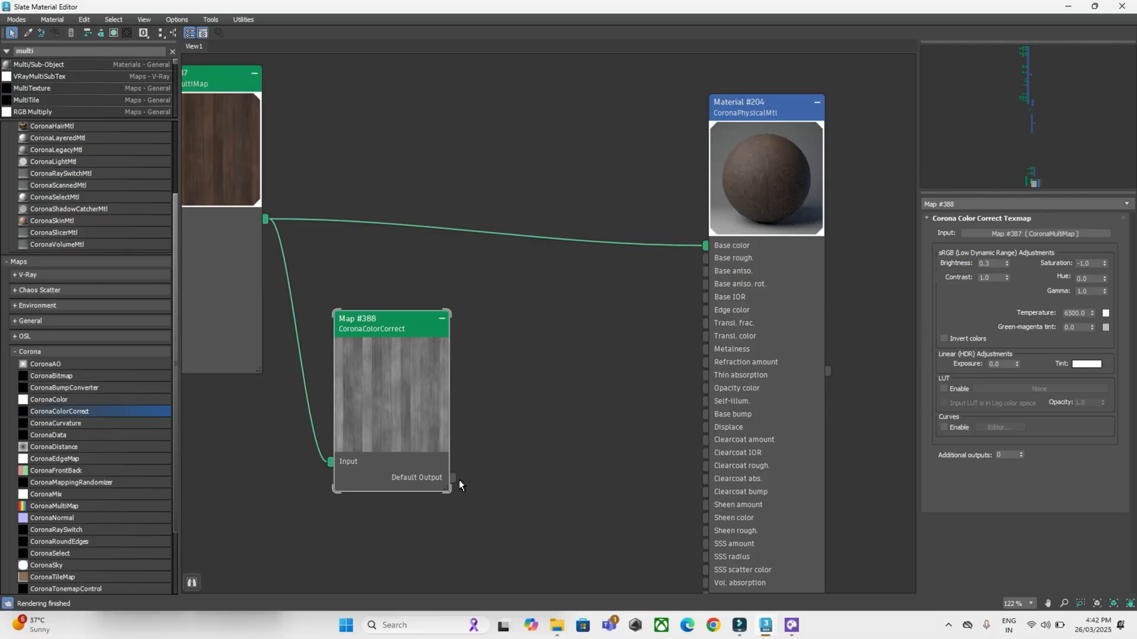
pyautogui.moveTo(454, 479); pyautogui.dragTo(708, 191)
pyautogui.scroll(-2, 704, 379)
pyautogui.scroll(2, 730, 584)
pyautogui.moveTo(720, 174); pyautogui.dragTo(717, 257, button='middle')
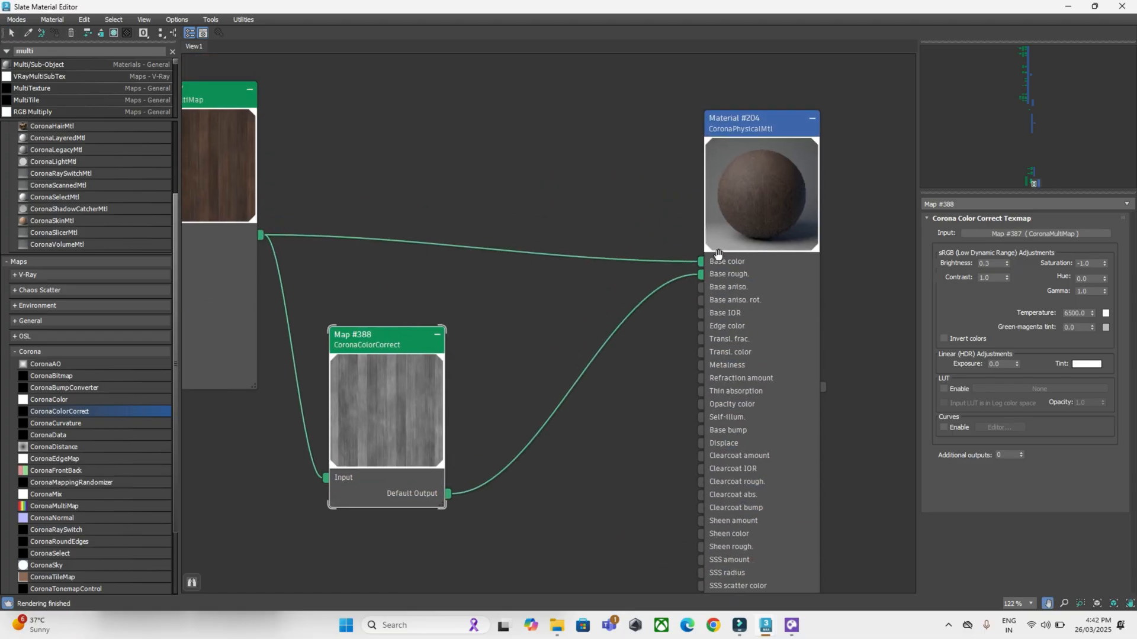
# Try the Glossiness mode in the wood material's advanced options and return it to Roughness
pyautogui.doubleClick(728, 120)
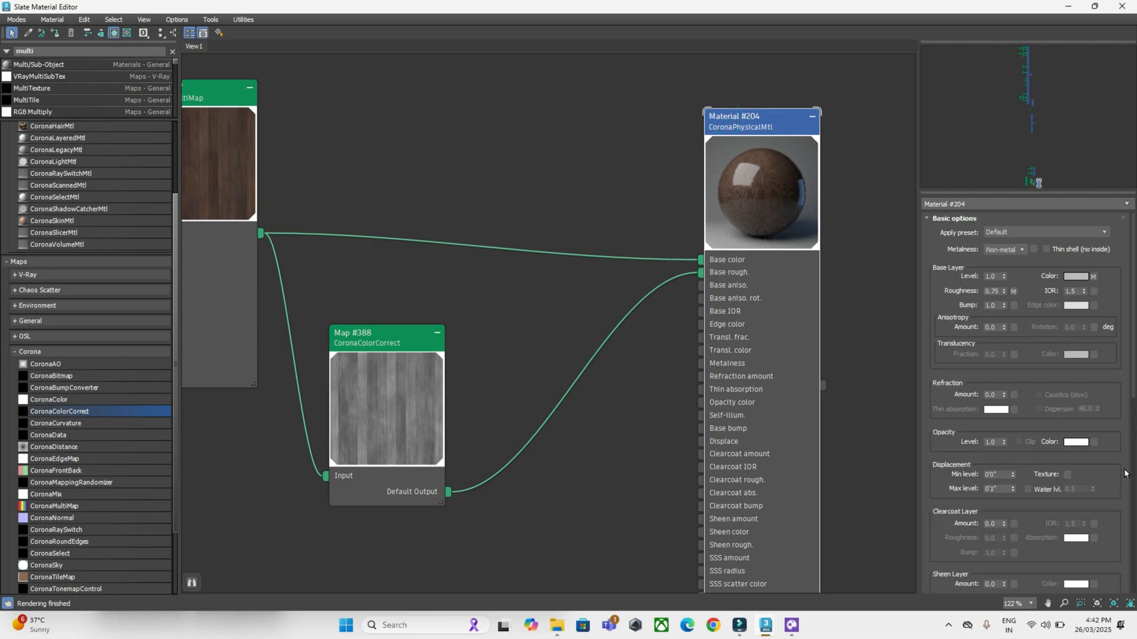
pyautogui.moveTo(1113, 427); pyautogui.dragTo(1102, 204)
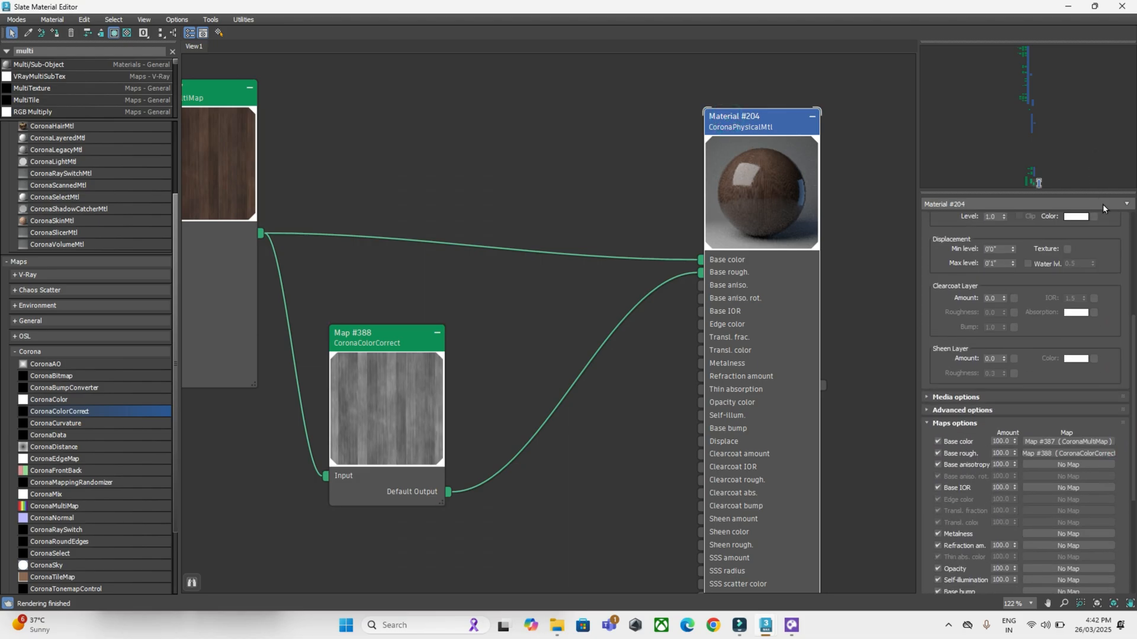
pyautogui.click(935, 410)
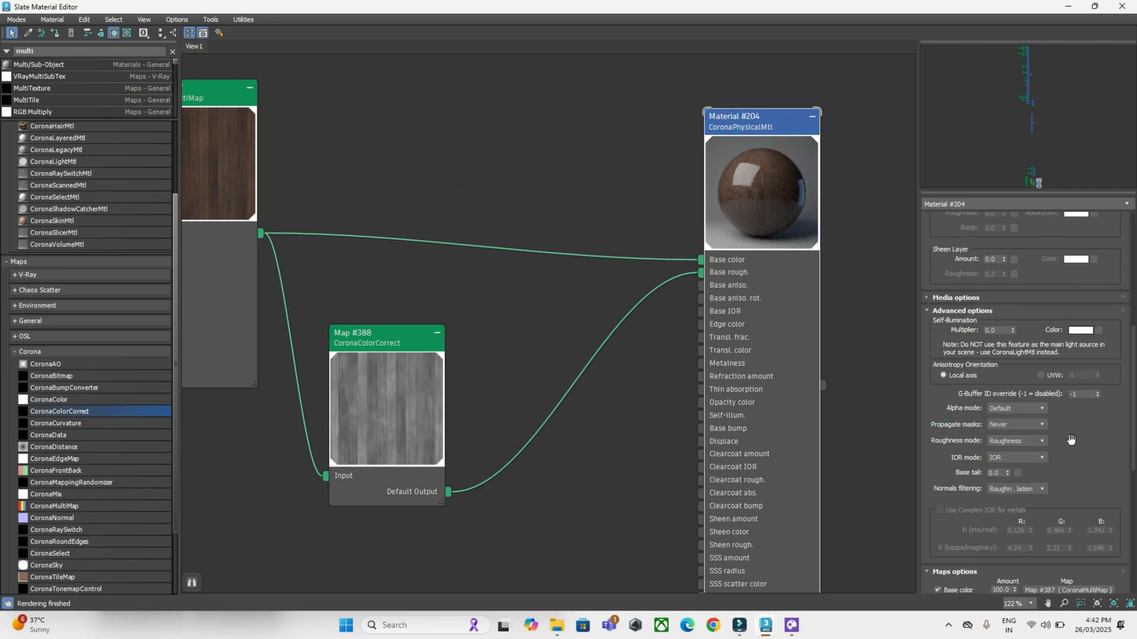
pyautogui.click(1007, 442)
pyautogui.click(1016, 458)
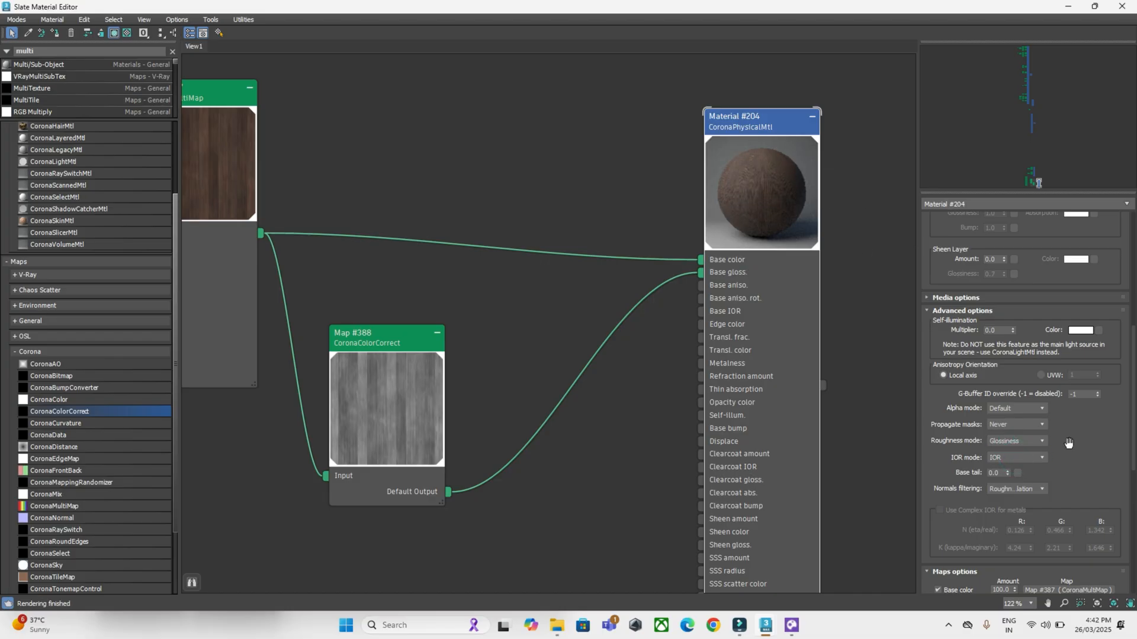
pyautogui.click(1018, 452)
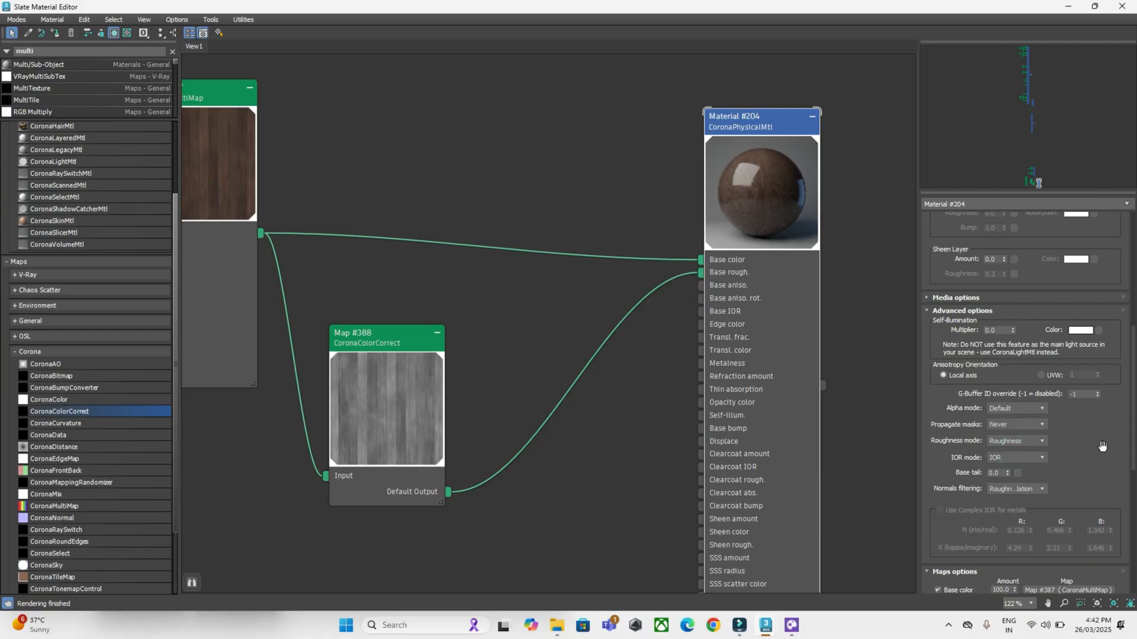
# Set the base roughness map amount of the wood material to 50
pyautogui.scroll(-6, 1102, 446)
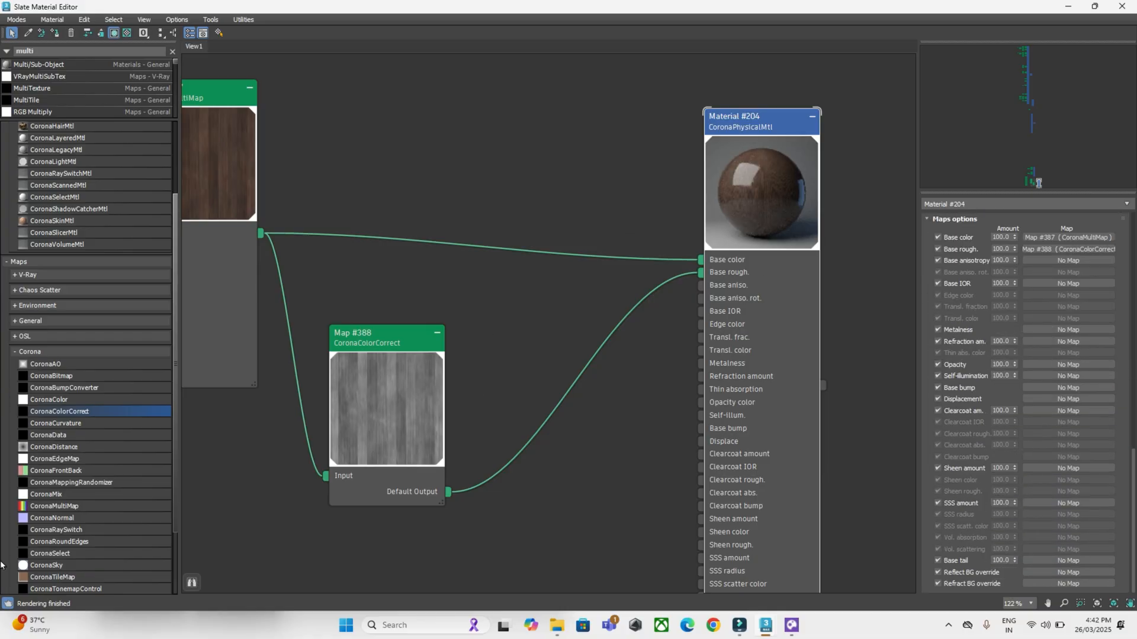
pyautogui.doubleClick(1001, 250)
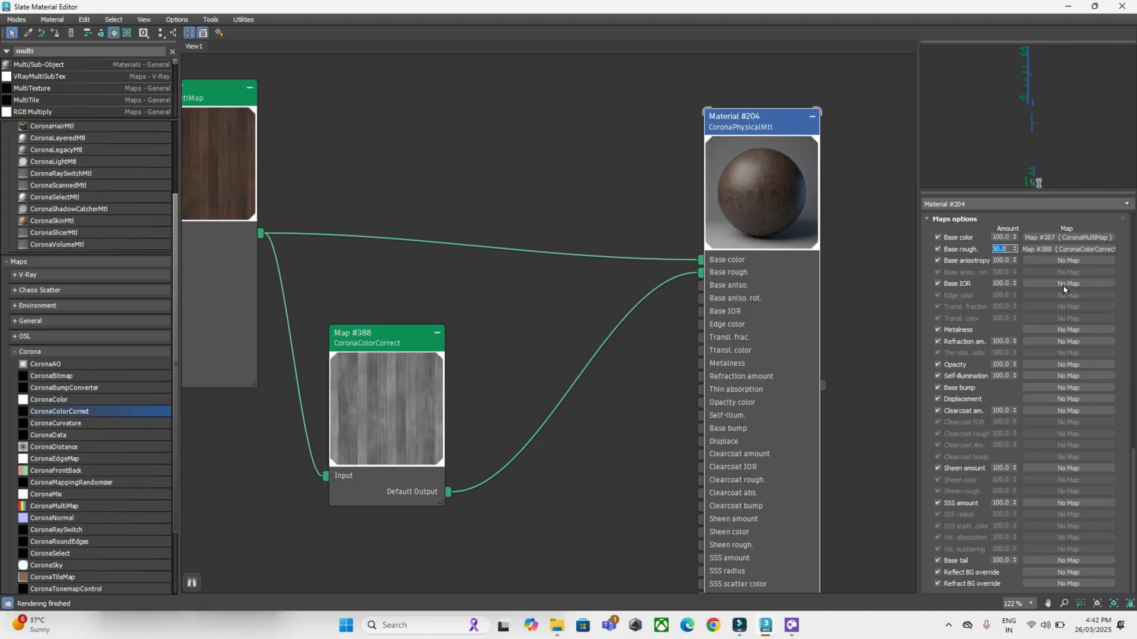
# Set the physical material's base layer roughness to 0.8
pyautogui.moveTo(1131, 499); pyautogui.dragTo(1128, 184)
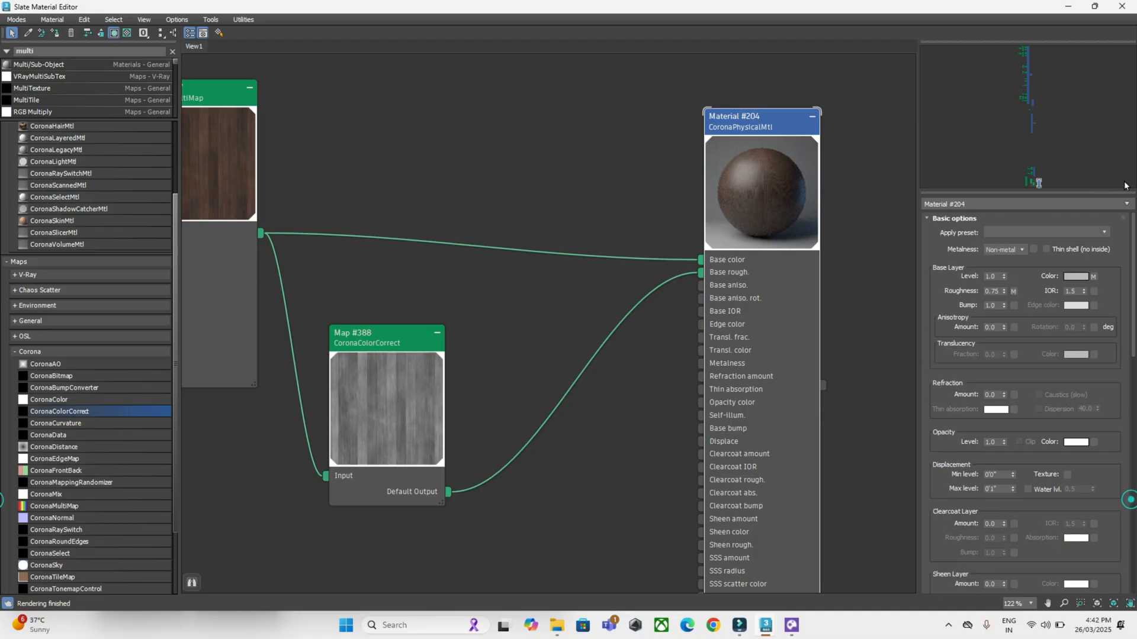
pyautogui.doubleClick(997, 291)
pyautogui.write('0.')
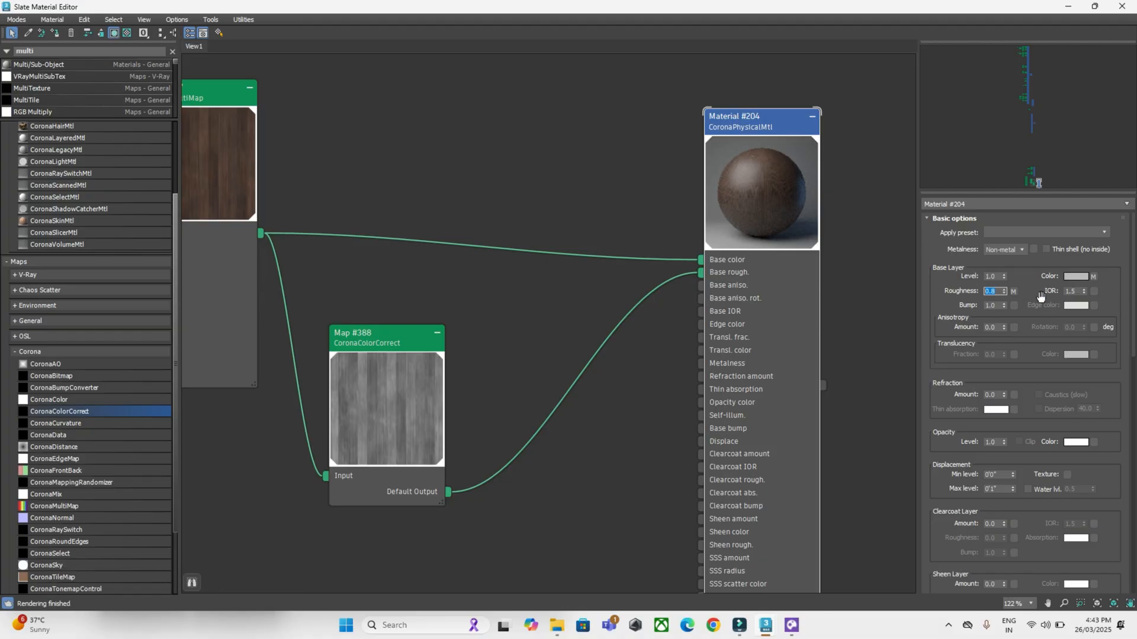
# Add a second CoronaMultiMap node in the empty area below the existing material network
pyautogui.scroll(-5, 730, 290)
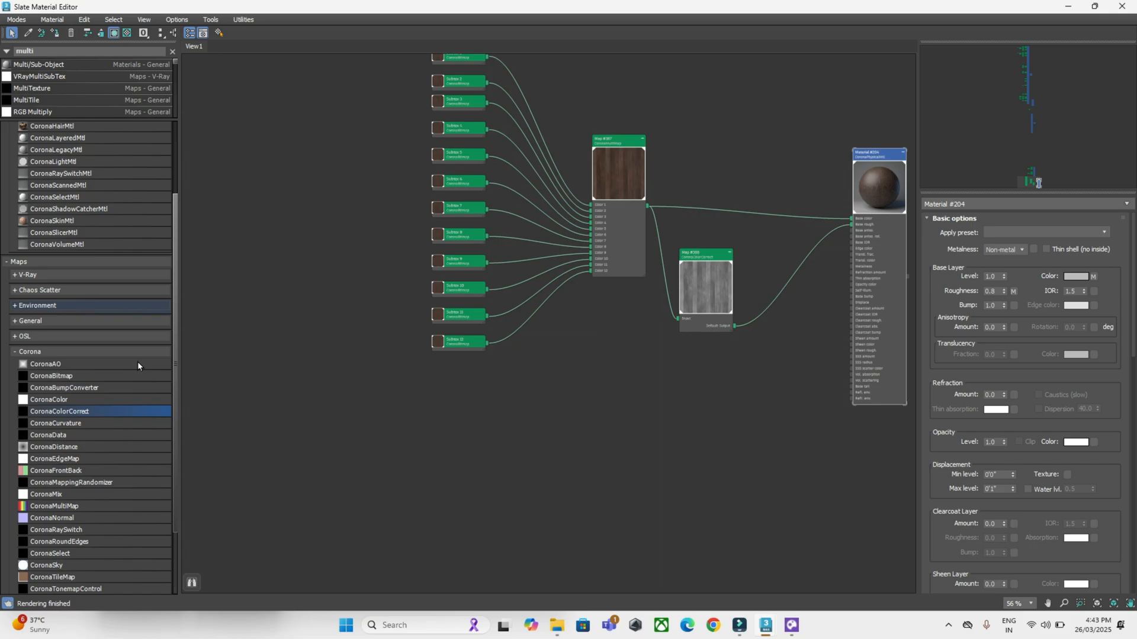
pyautogui.scroll(-3, 94, 462)
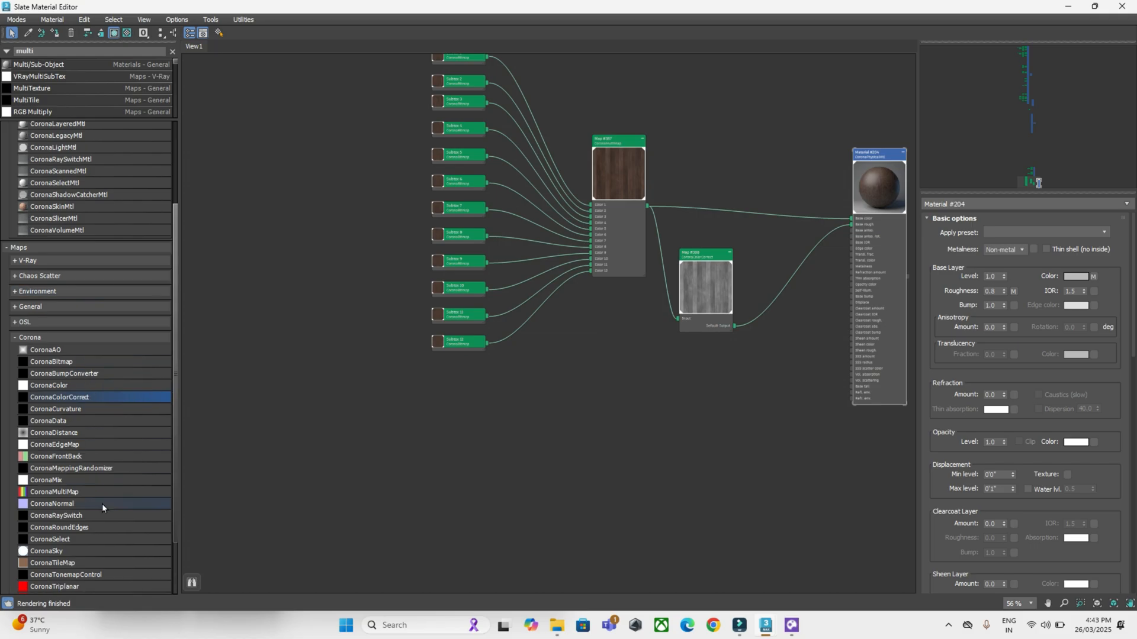
pyautogui.click(72, 464)
pyautogui.moveTo(624, 510); pyautogui.dragTo(625, 512)
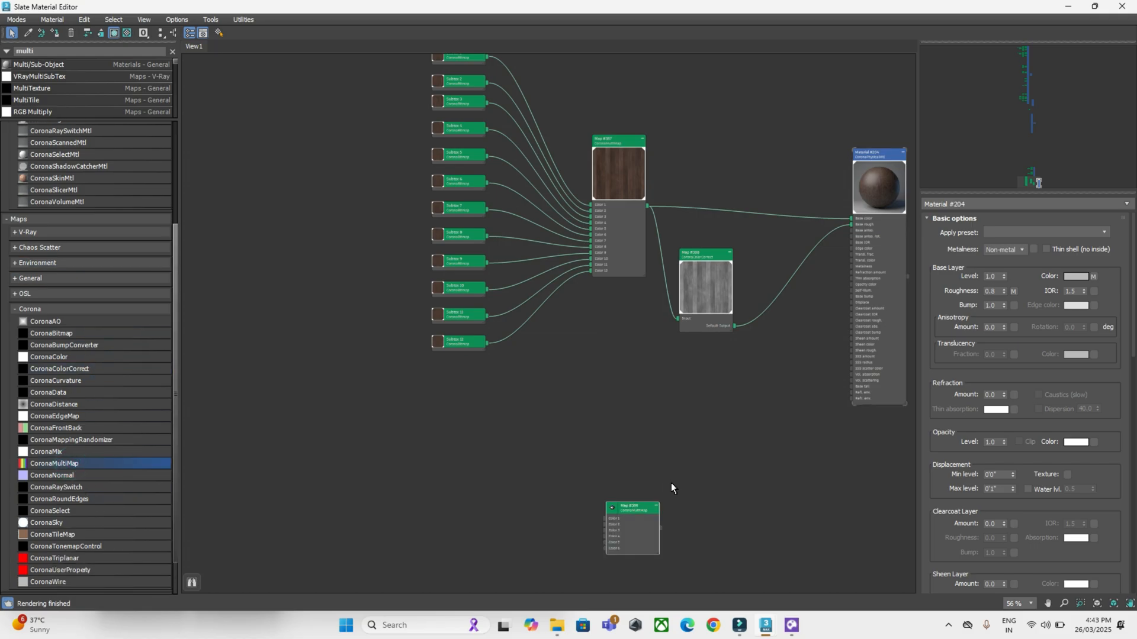
# Batch load the twelve normal textures wood21_1norm to wood21_12norm from the Wood maps folder into the new CoronaMultiMap
pyautogui.doubleClick(619, 521)
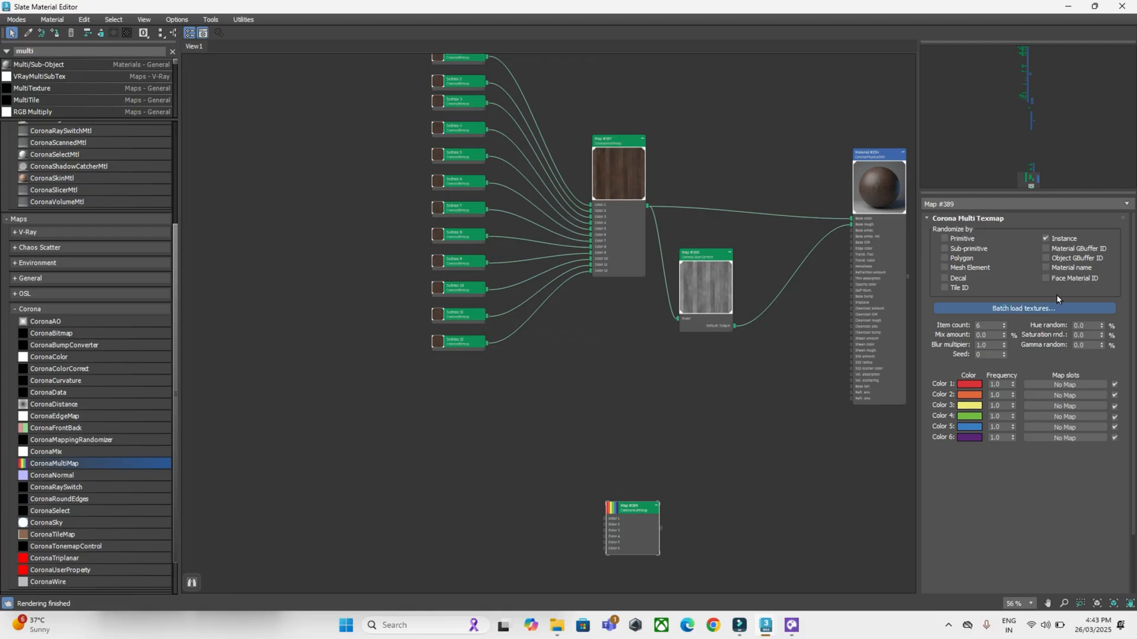
pyautogui.click(1004, 307)
pyautogui.click(672, 278)
pyautogui.keyDown('ctrl'); pyautogui.click(813, 278); pyautogui.keyUp('ctrl')
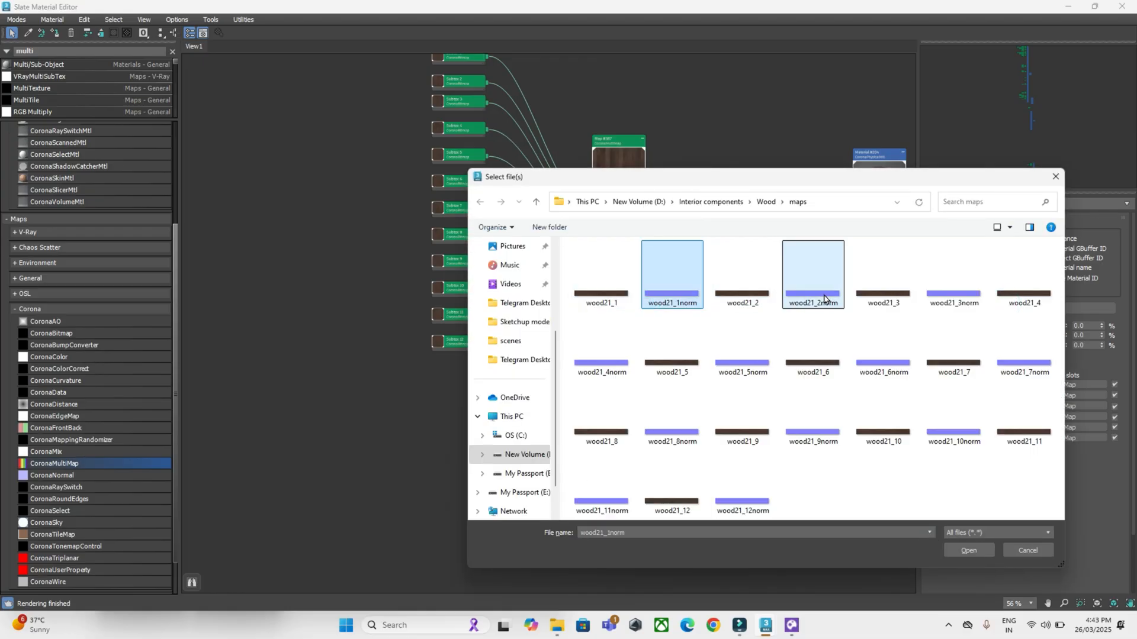
pyautogui.keyDown('ctrl'); pyautogui.click(954, 278); pyautogui.keyUp('ctrl')
pyautogui.keyDown('ctrl'); pyautogui.click(607, 349); pyautogui.keyUp('ctrl')
pyautogui.keyDown('ctrl'); pyautogui.click(743, 349); pyautogui.keyUp('ctrl')
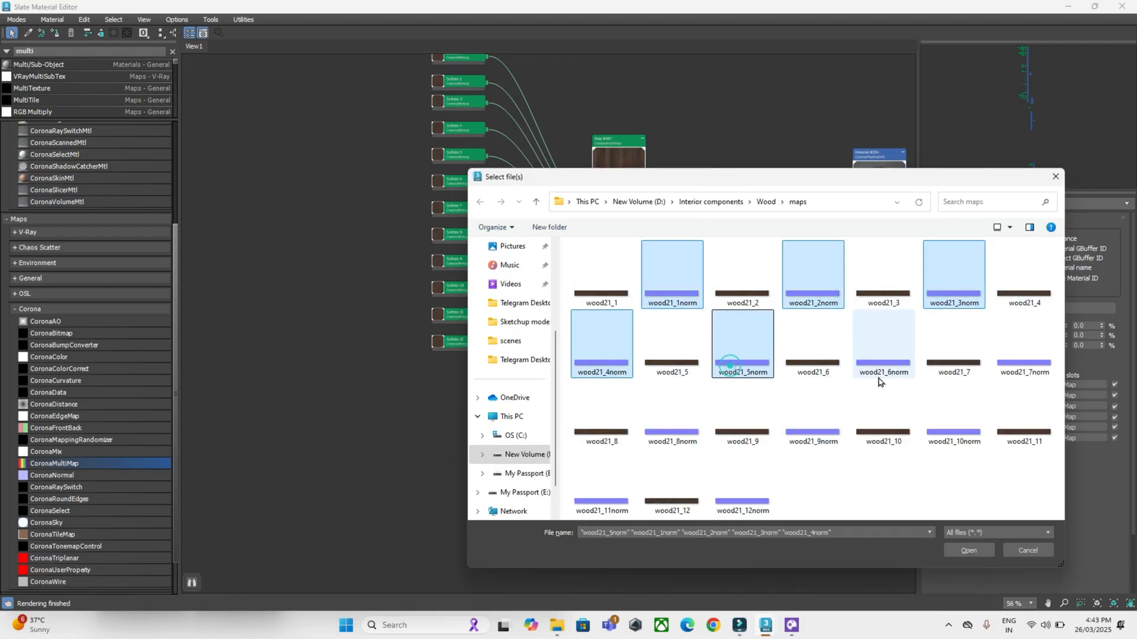
pyautogui.keyDown('ctrl'); pyautogui.click(883, 355); pyautogui.keyUp('ctrl')
pyautogui.keyDown('ctrl'); pyautogui.click(1024, 349); pyautogui.keyUp('ctrl')
pyautogui.keyDown('ctrl'); pyautogui.click(677, 432); pyautogui.keyUp('ctrl')
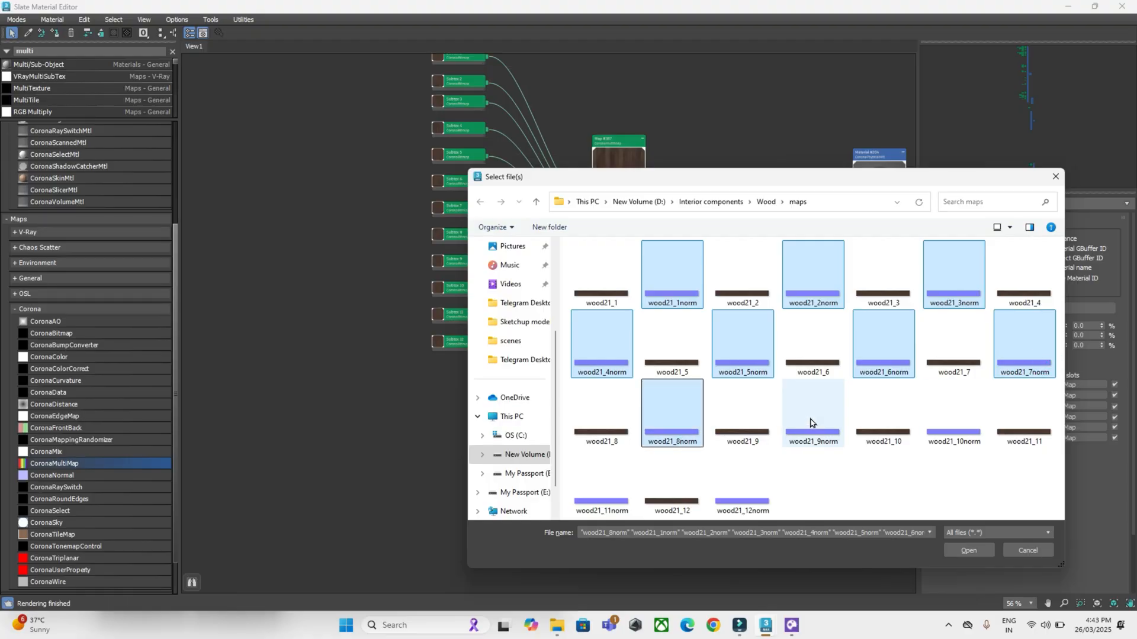
pyautogui.keyDown('ctrl'); pyautogui.click(808, 417); pyautogui.keyUp('ctrl')
pyautogui.keyDown('ctrl'); pyautogui.click(947, 428); pyautogui.keyUp('ctrl')
pyautogui.keyDown('ctrl'); pyautogui.click(601, 491); pyautogui.keyUp('ctrl')
pyautogui.keyDown('ctrl'); pyautogui.click(742, 482); pyautogui.keyUp('ctrl')
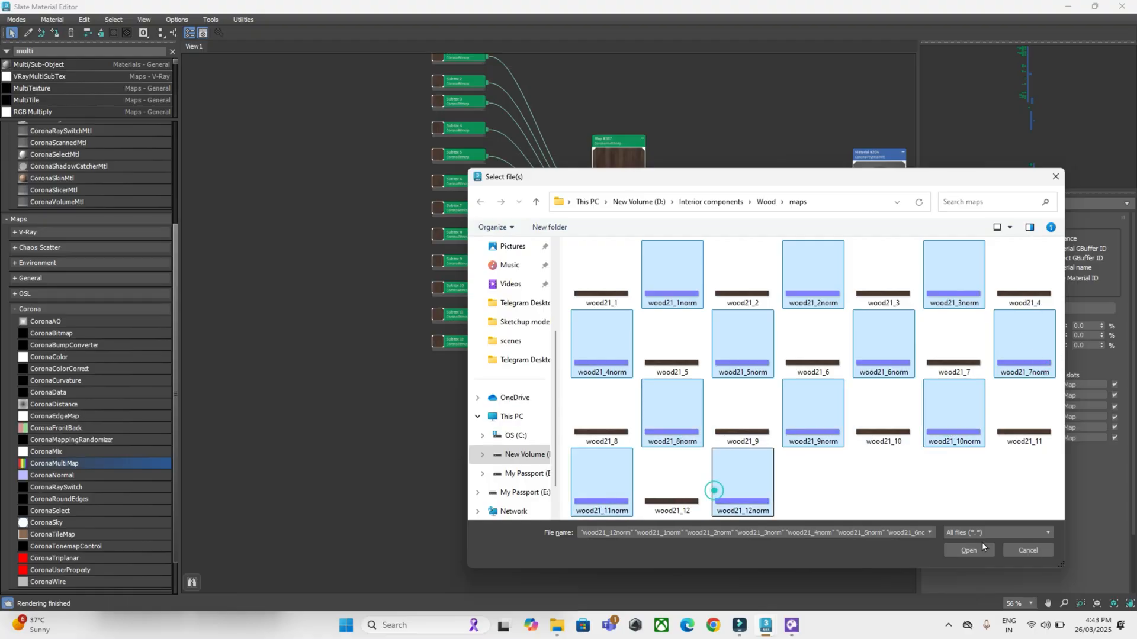
pyautogui.click(968, 551)
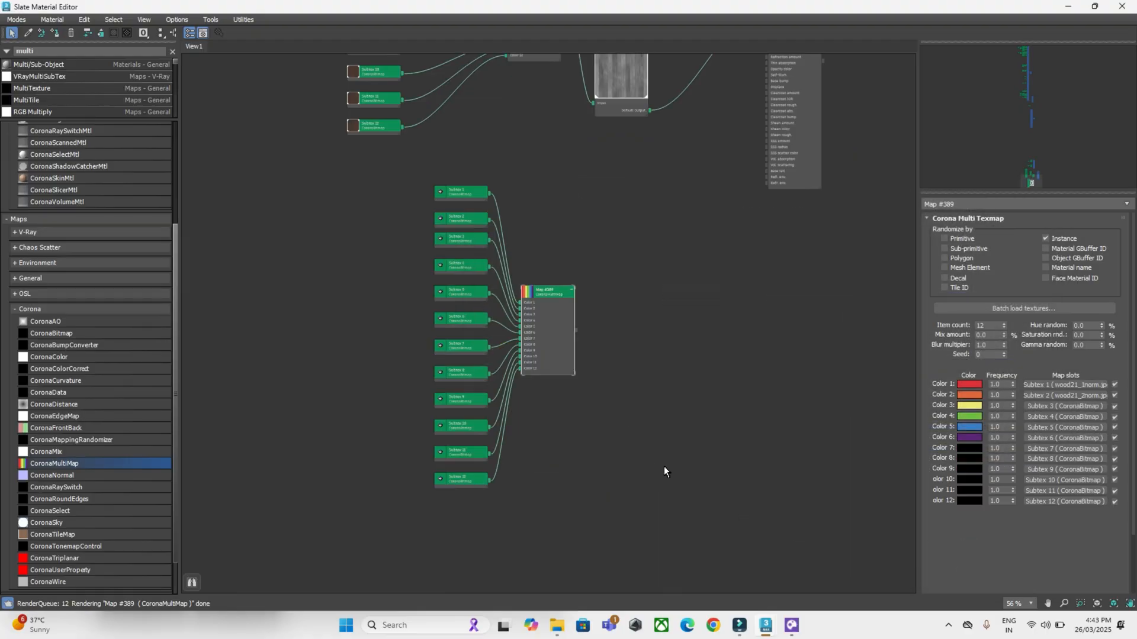
# Check the first loaded normal bitmap and the map slots of the new CoronaMultiMap
pyautogui.moveTo(663, 467); pyautogui.dragTo(743, 507, button='middle')
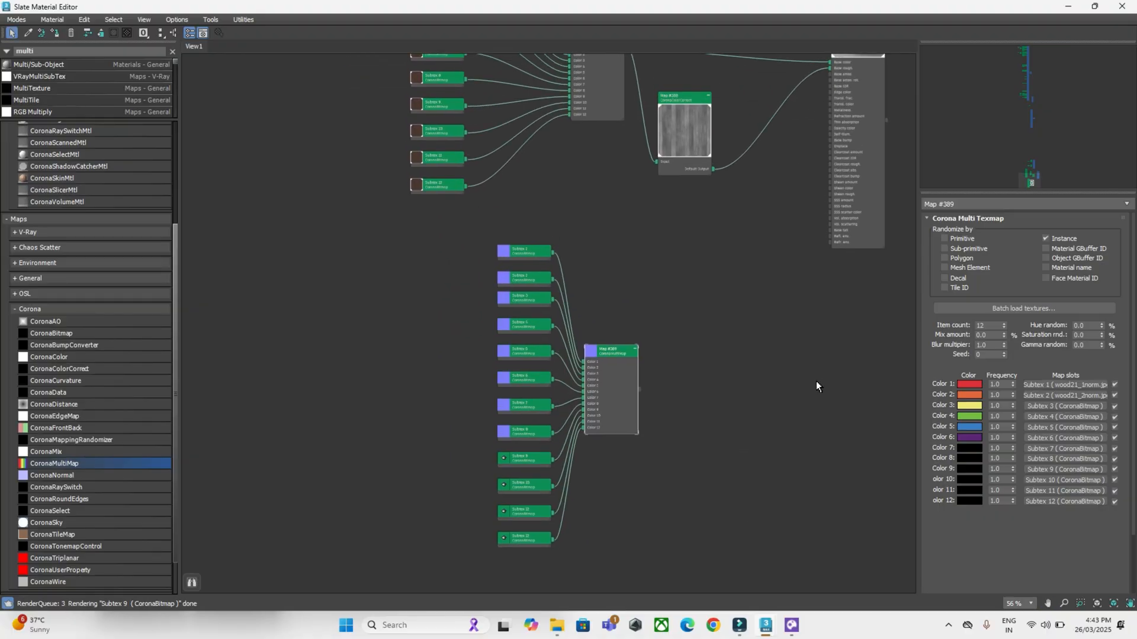
pyautogui.doubleClick(518, 255)
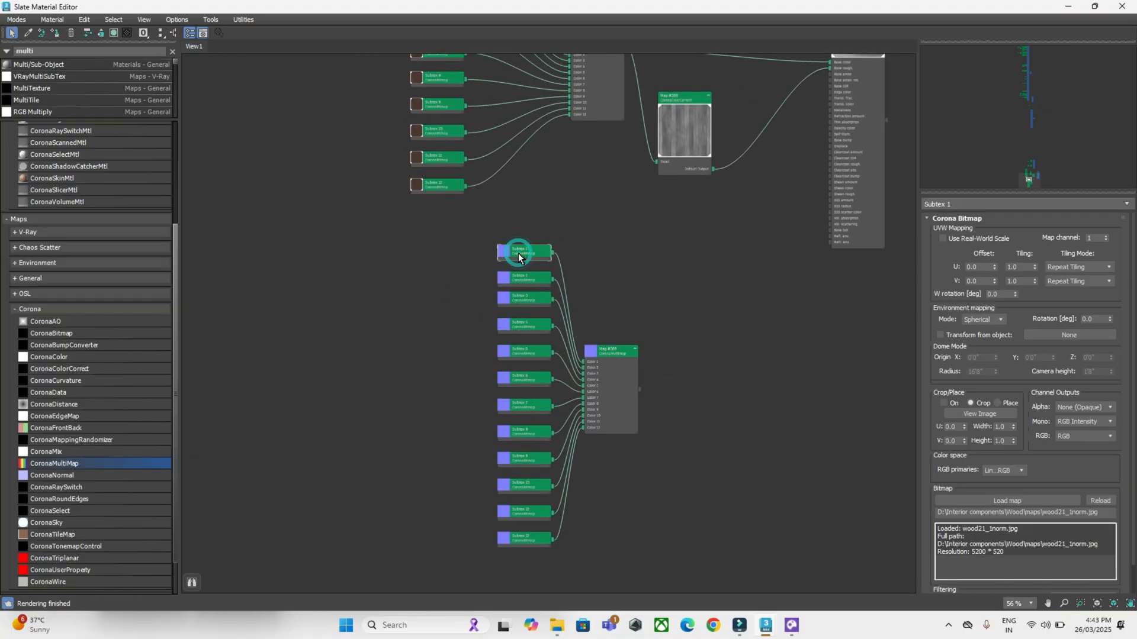
pyautogui.doubleClick(605, 350)
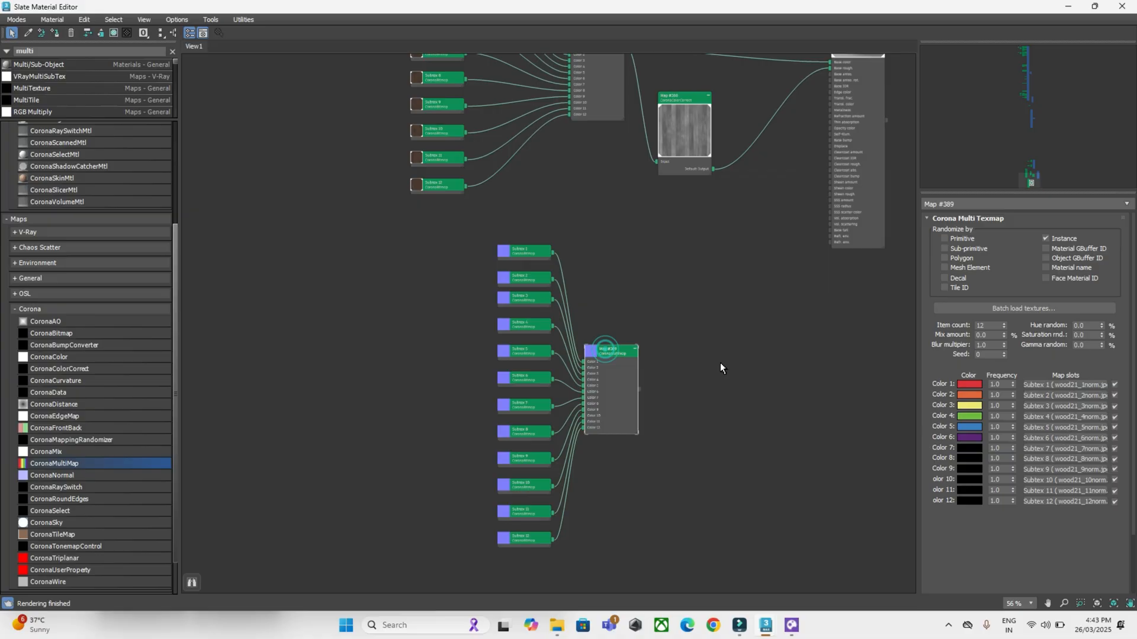
# Feed the normal-texture CoronaMultiMap into a new CoronaNormal map and enable Add gamma to input
pyautogui.moveTo(719, 362); pyautogui.dragTo(641, 353, button='middle')
pyautogui.scroll(-2, 109, 449)
pyautogui.moveTo(90, 446); pyautogui.dragTo(713, 372)
pyautogui.scroll(5, 592, 390)
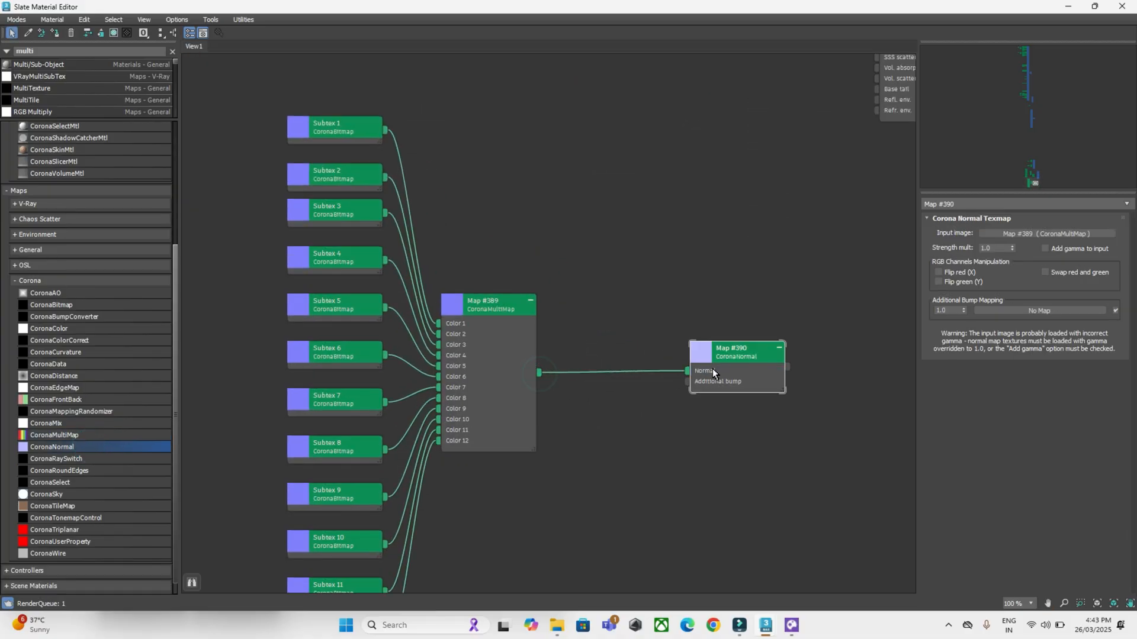
pyautogui.click(1044, 248)
# Move the CoronaNormal node near the physical material and connect its output to the Base bump slot
pyautogui.moveTo(786, 377); pyautogui.dragTo(642, 600, button='middle')
pyautogui.scroll(-1, 655, 499)
pyautogui.moveTo(618, 554); pyautogui.dragTo(617, 281)
pyautogui.moveTo(703, 236); pyautogui.dragTo(720, 447, button='middle')
pyautogui.scroll(2, 743, 392)
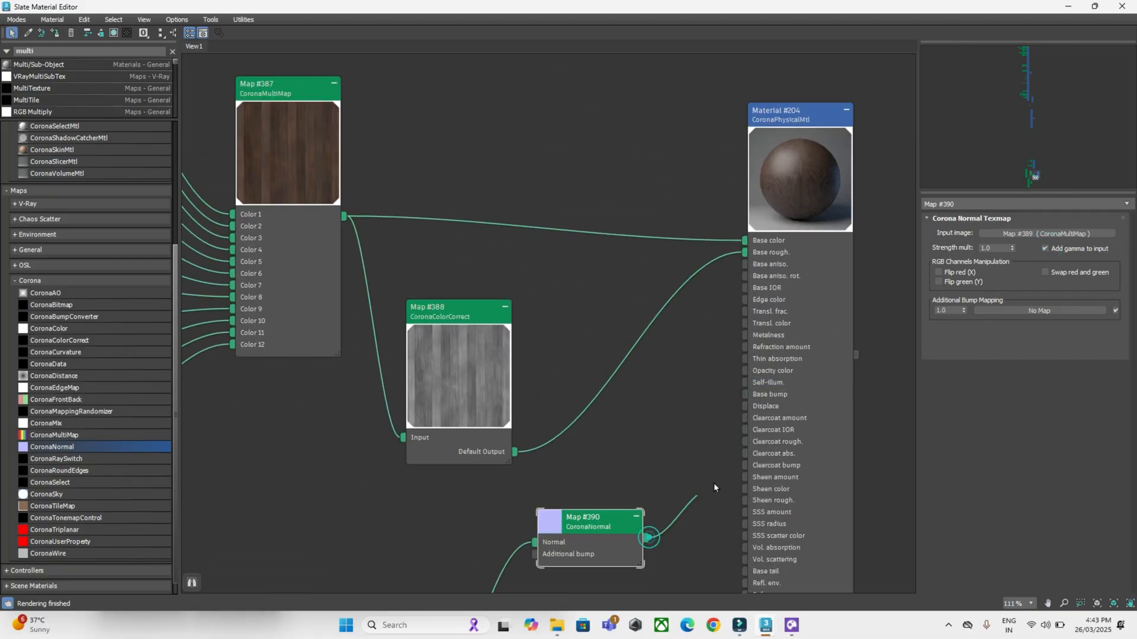
pyautogui.moveTo(714, 488); pyautogui.dragTo(744, 395)
# Leave the material editor and inspect the floor boards up close in the Perspective viewport
pyautogui.moveTo(785, 7); pyautogui.dragTo(782, 194)
pyautogui.scroll(-4, 745, 396)
pyautogui.moveTo(780, 409); pyautogui.dragTo(710, 403, button='middle')
pyautogui.scroll(-3, 781, 428)
pyautogui.moveTo(783, 442); pyautogui.dragTo(683, 395, button='middle')
pyautogui.click(988, 188)
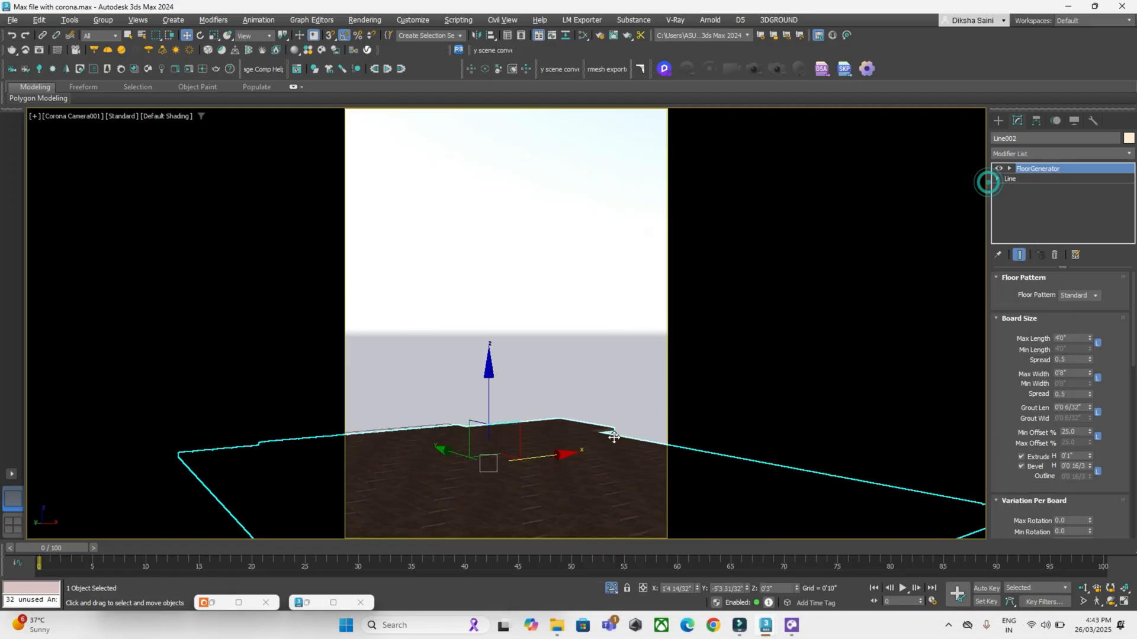
pyautogui.hotkey('alt', 'w')
pyautogui.scroll(10, 291, 390)
pyautogui.hotkey('alt', 'w')
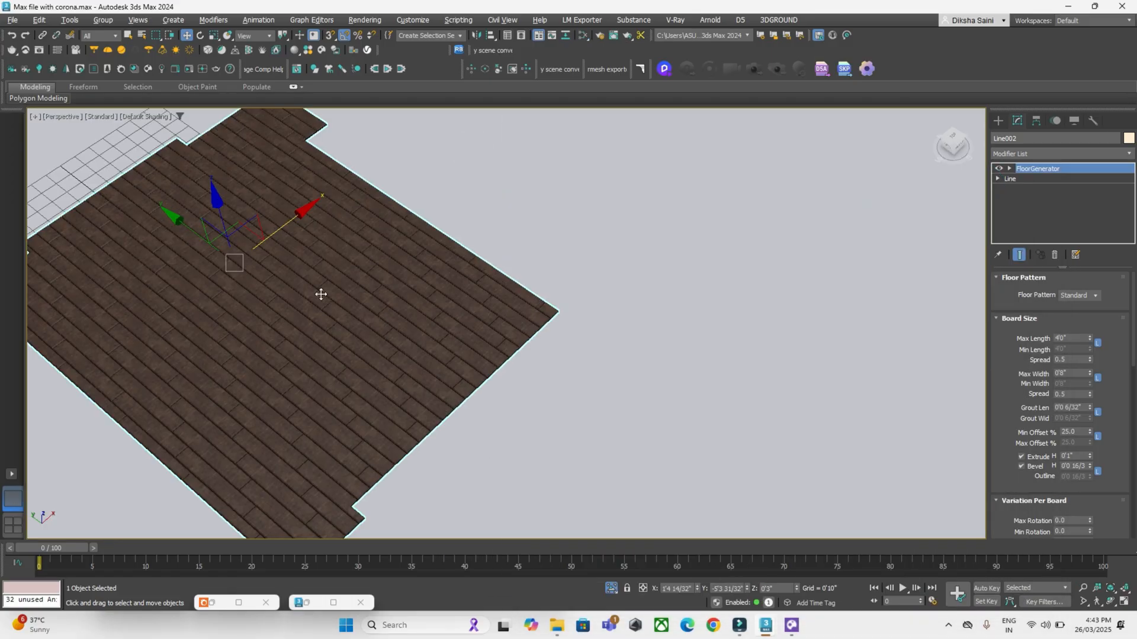
# Add a UVW Map modifier to the floor and set its mapping type to Box
pyautogui.click(1069, 153)
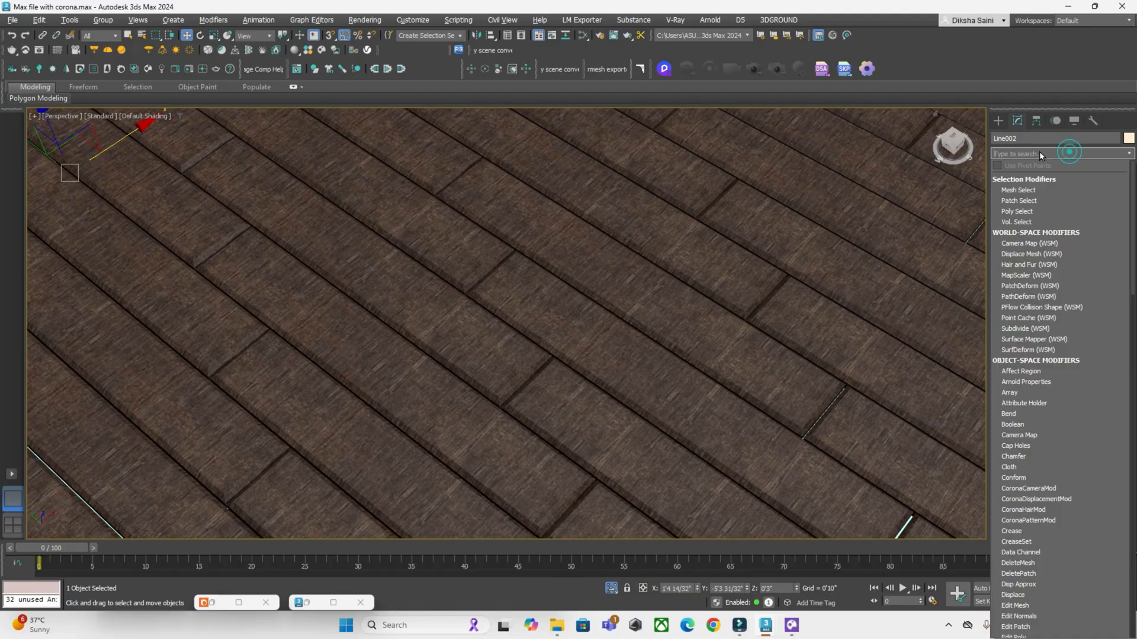
pyautogui.write('uvw')
pyautogui.press('Return')
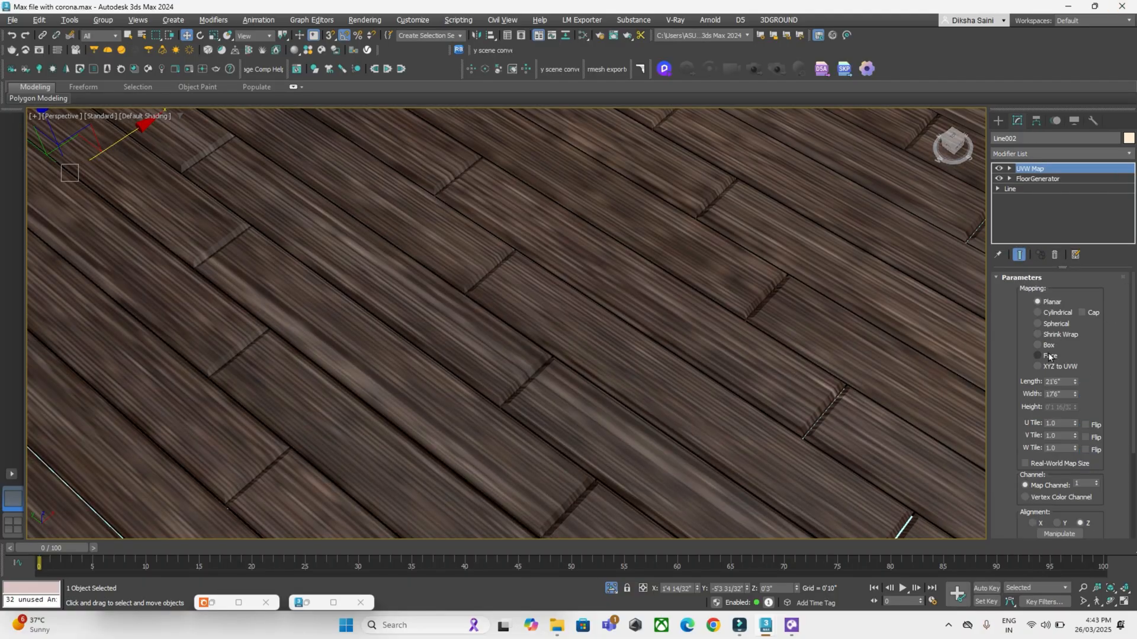
pyautogui.click(1048, 345)
# Set the box mapping's length, width and height to 5' each
pyautogui.scroll(-5, 848, 347)
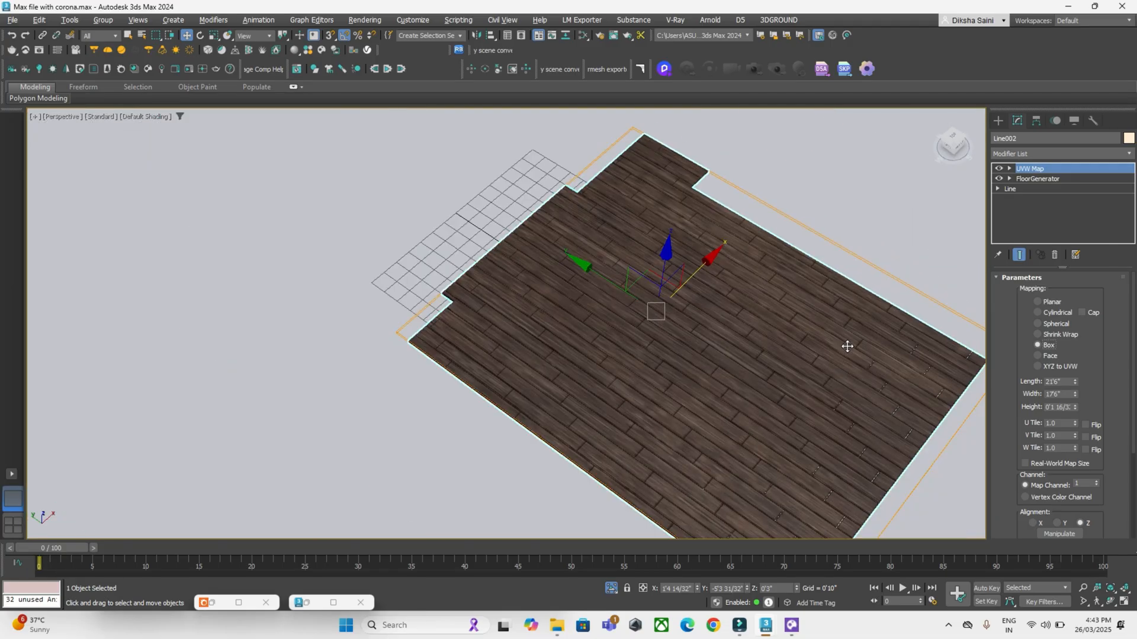
pyautogui.scroll(-2, 847, 346)
pyautogui.scroll(10, 652, 354)
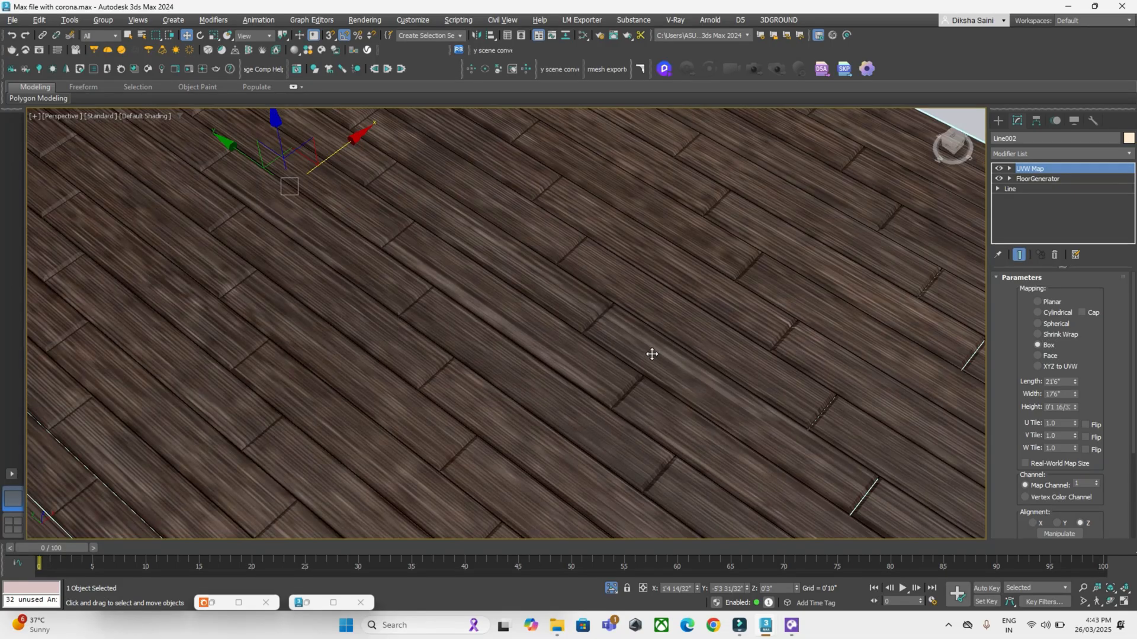
pyautogui.doubleClick(1061, 382)
pyautogui.write("5'")
pyautogui.press('Tab')
pyautogui.write("5'")
pyautogui.press('Tab')
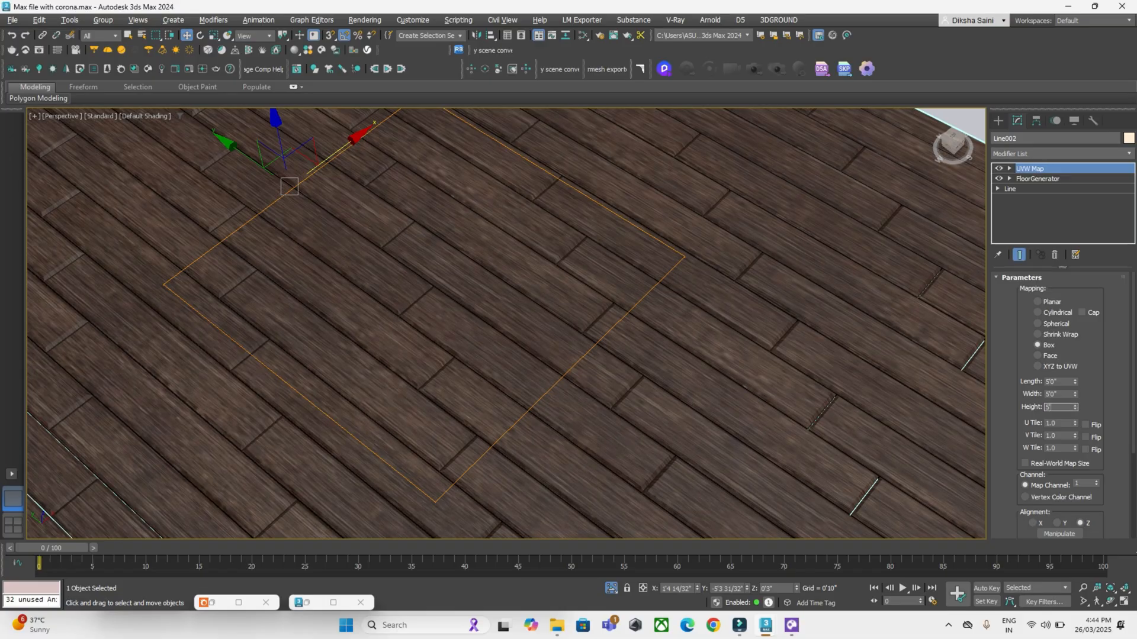
pyautogui.write("5'")
pyautogui.hotkey('shift', 'Tab')
# Inspect the texture on the boards and activate the Gizmo sub-object of the UVW Map modifier
pyautogui.scroll(5, 568, 333)
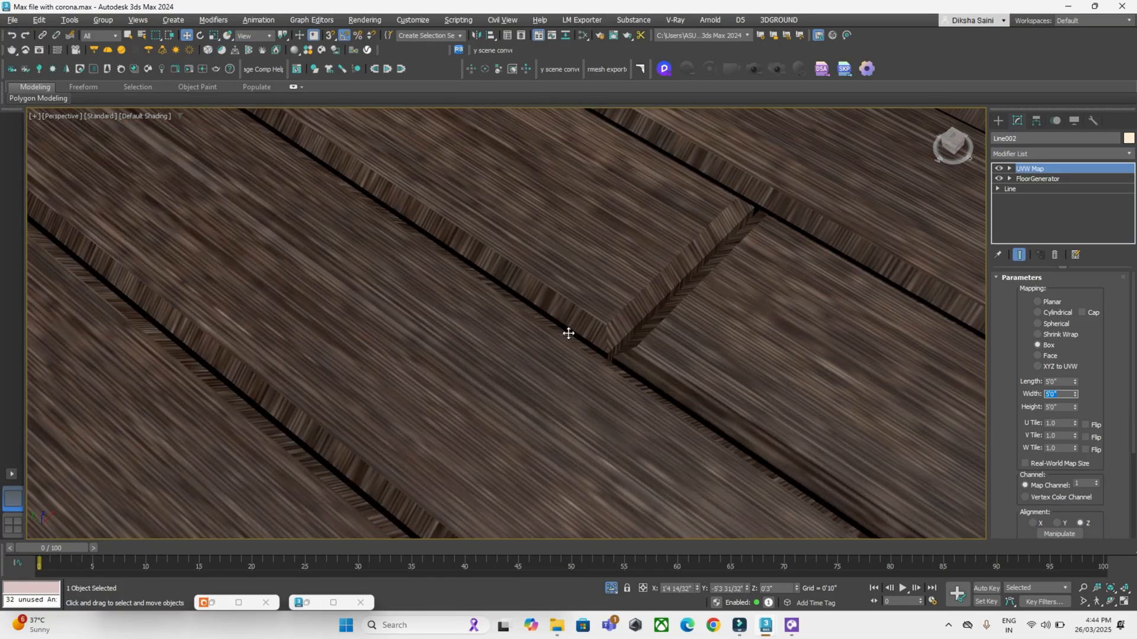
pyautogui.scroll(-2, 579, 304)
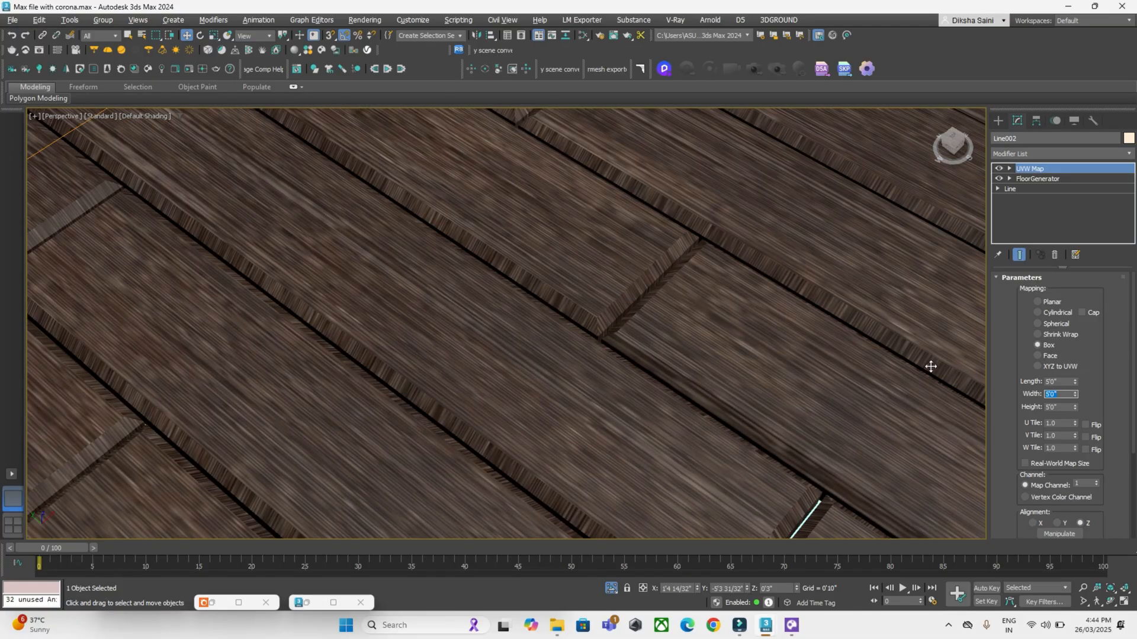
pyautogui.scroll(-6, 621, 300)
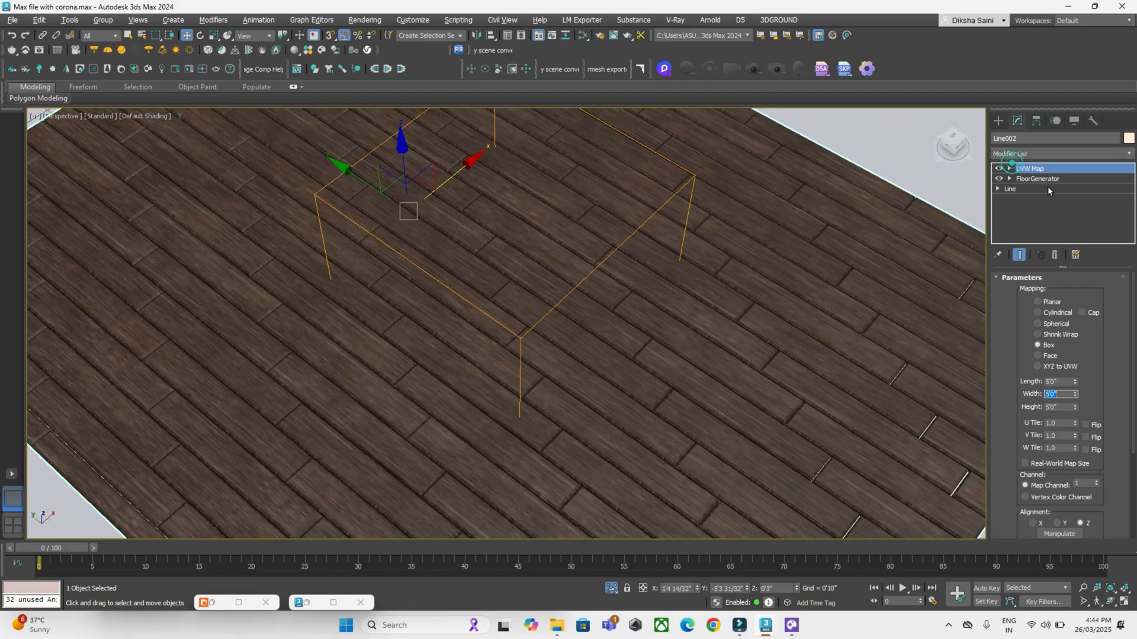
pyautogui.click(1037, 179)
pyautogui.click(1008, 168)
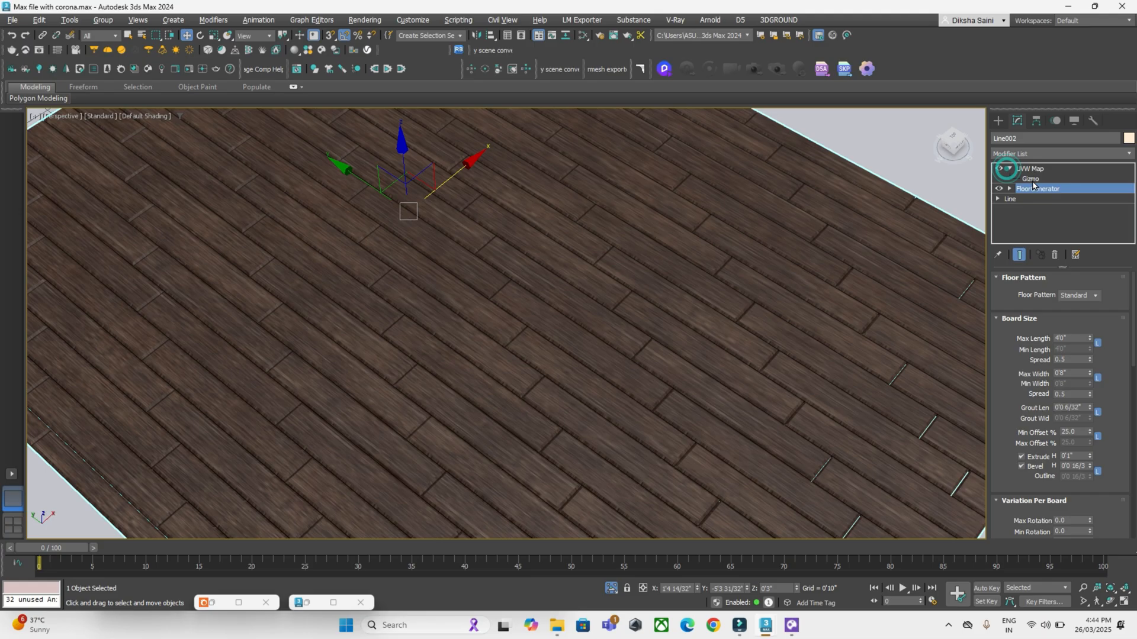
pyautogui.click(1030, 179)
# Rotate the UVW Map gizmo by about 90 degrees about the vertical axis in the Top view
pyautogui.scroll(3, 596, 329)
pyautogui.press('e')
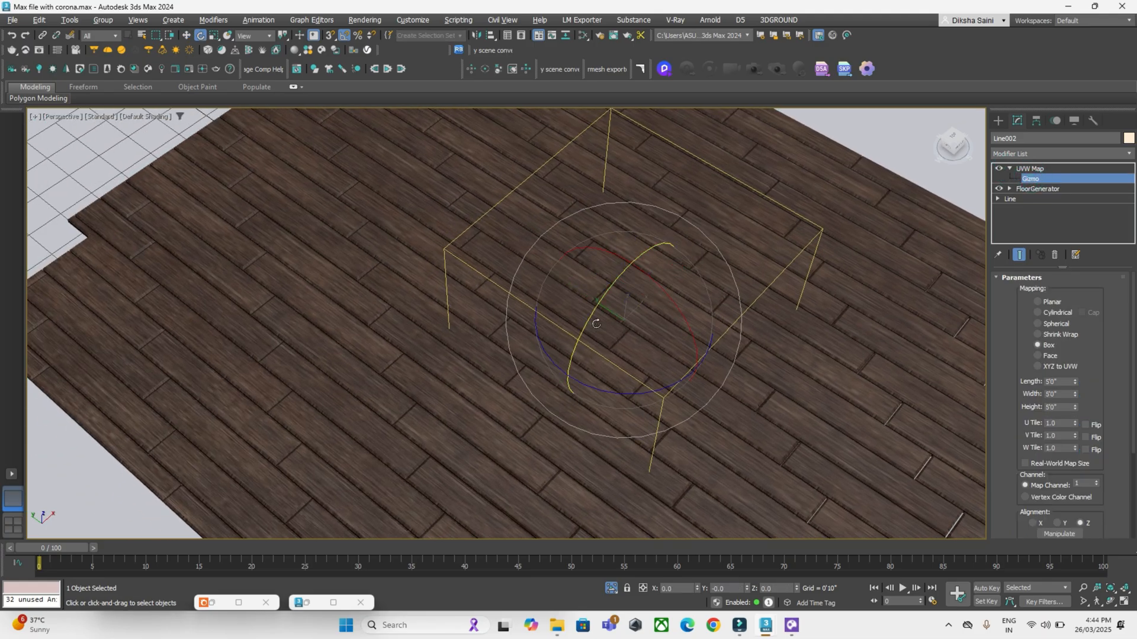
pyautogui.press('t')
pyautogui.scroll(-10, 586, 332)
pyautogui.moveTo(508, 396); pyautogui.dragTo(706, 296, button='middle')
pyautogui.scroll(2, 705, 296)
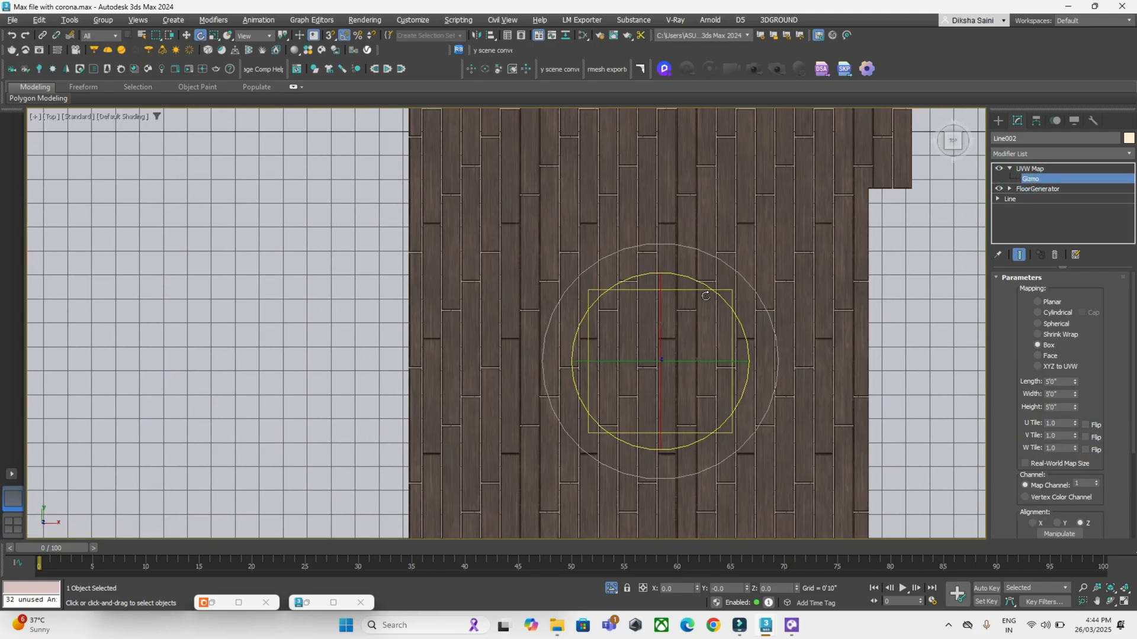
pyautogui.scroll(6, 705, 237)
pyautogui.scroll(-3, 698, 243)
pyautogui.scroll(1, 686, 248)
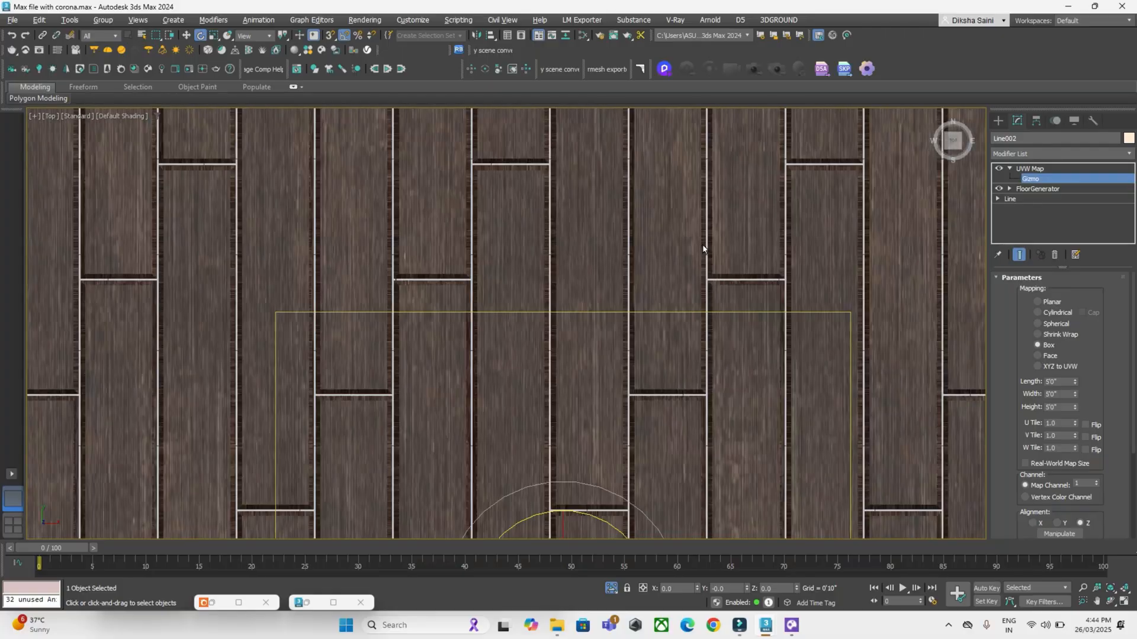
pyautogui.scroll(-2, 702, 245)
pyautogui.moveTo(682, 444); pyautogui.dragTo(642, 410)
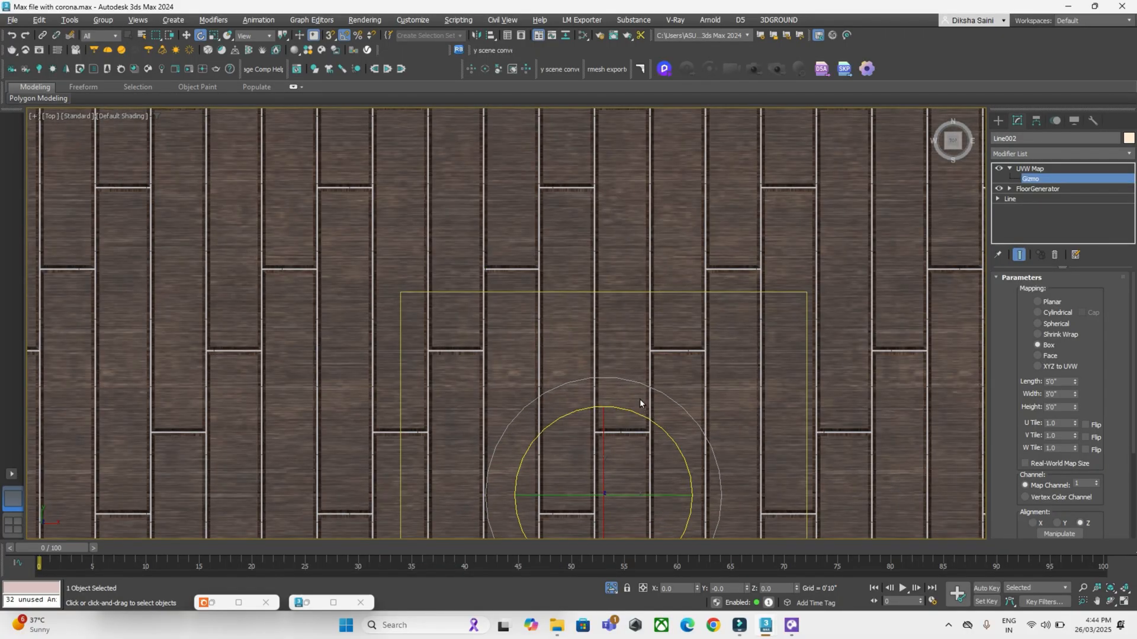
# Look over the floor's grain direction at an angle and undo the gizmo rotation
pyautogui.scroll(-10, 641, 410)
pyautogui.keyDown('alt'); pyautogui.moveTo(641, 410); pyautogui.dragTo(650, 459, button='middle'); pyautogui.keyUp('alt')
pyautogui.scroll(8, 650, 450)
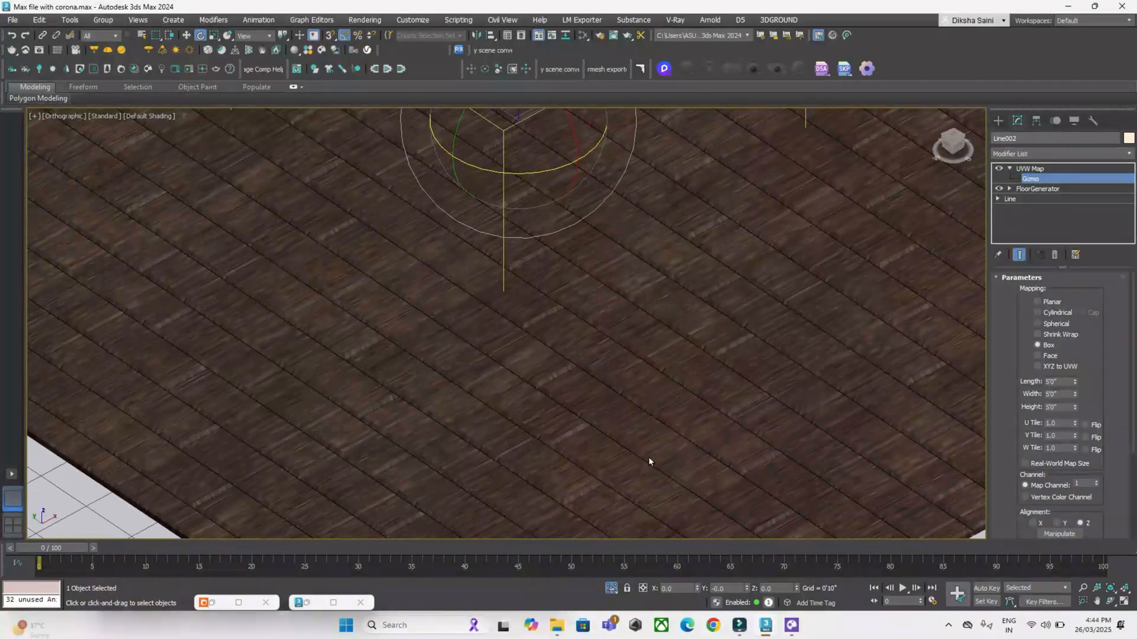
pyautogui.hotkey('ctrl', 'z')
# Reduce the box mapping's width to about 3'5" and its height to about 4'5" while watching the board edges
pyautogui.moveTo(650, 418); pyautogui.dragTo(641, 282, button='middle')
pyautogui.scroll(5, 640, 283)
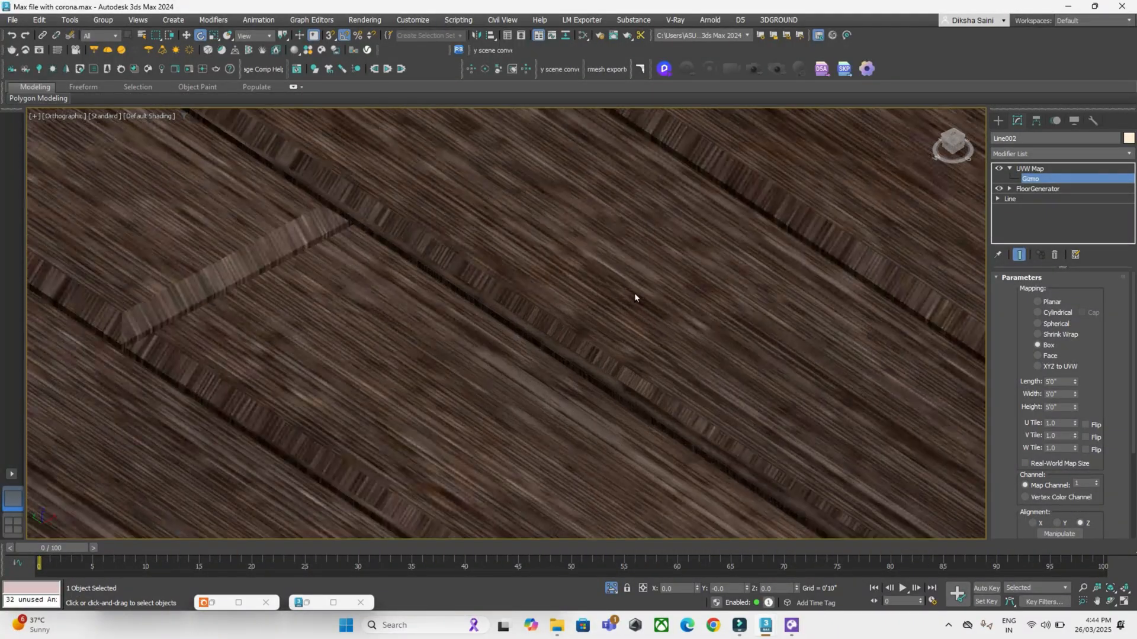
pyautogui.scroll(-2, 564, 320)
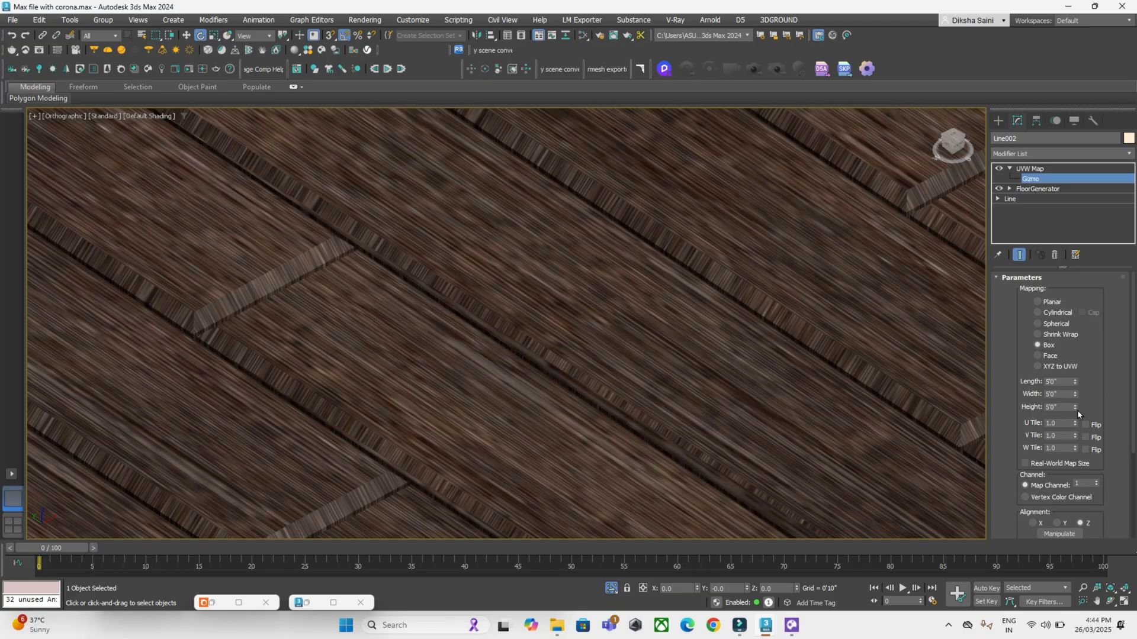
pyautogui.moveTo(1075, 408); pyautogui.dragTo(1100, 422)
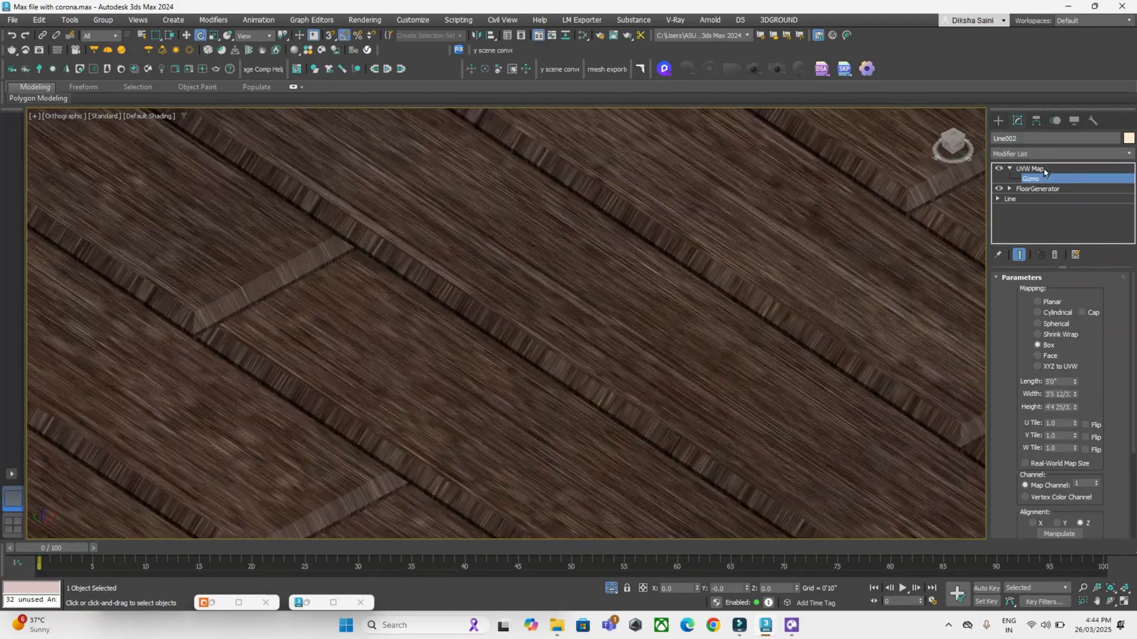
# Leave the gizmo level, disable the floor's UVW Map modifier, and open the Slate Material Editor at full size
pyautogui.click(1013, 170)
pyautogui.click(999, 169)
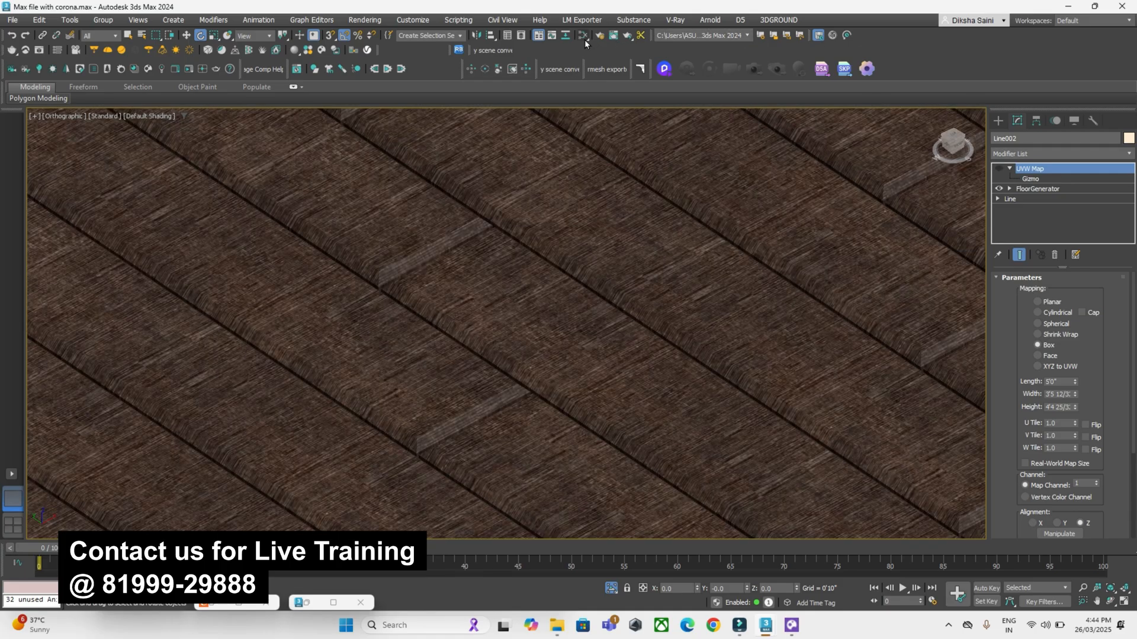
pyautogui.click(583, 35)
pyautogui.click(1012, 183)
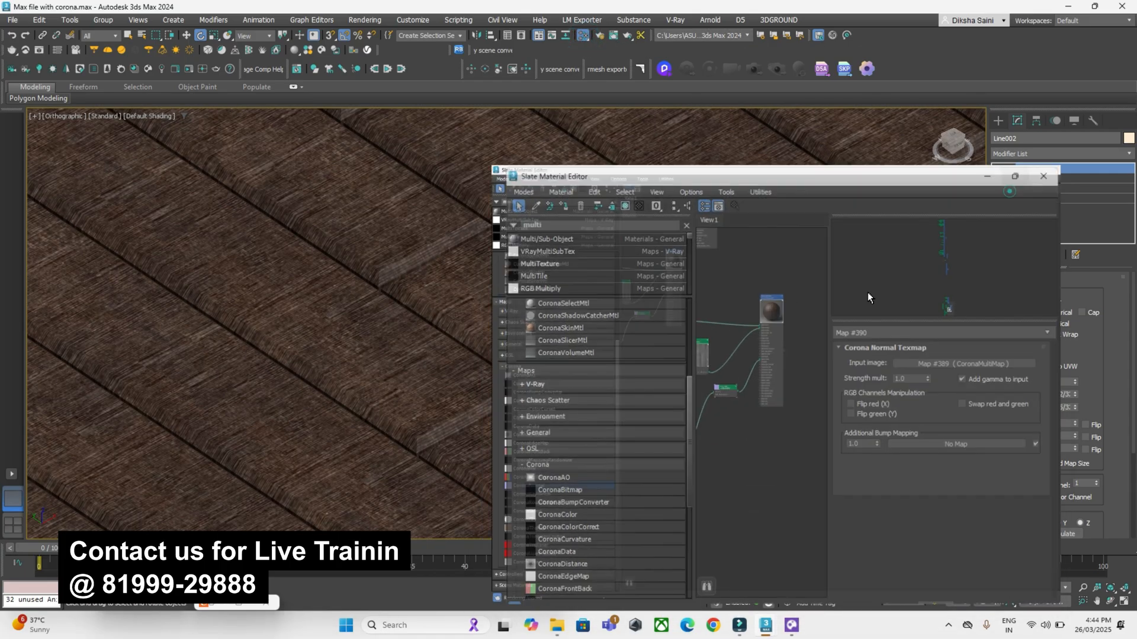
# Set the environment rotation of the Subtex 1 wood color bitmap to 90 degrees and place the editor beside the floor view
pyautogui.scroll(5, 399, 207)
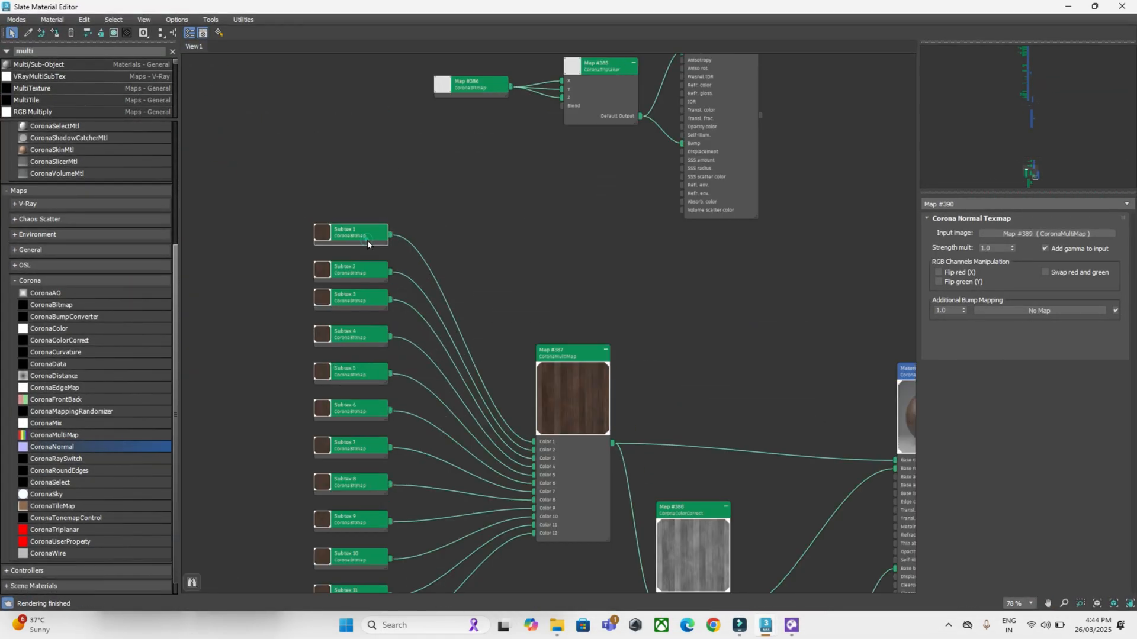
pyautogui.doubleClick(367, 236)
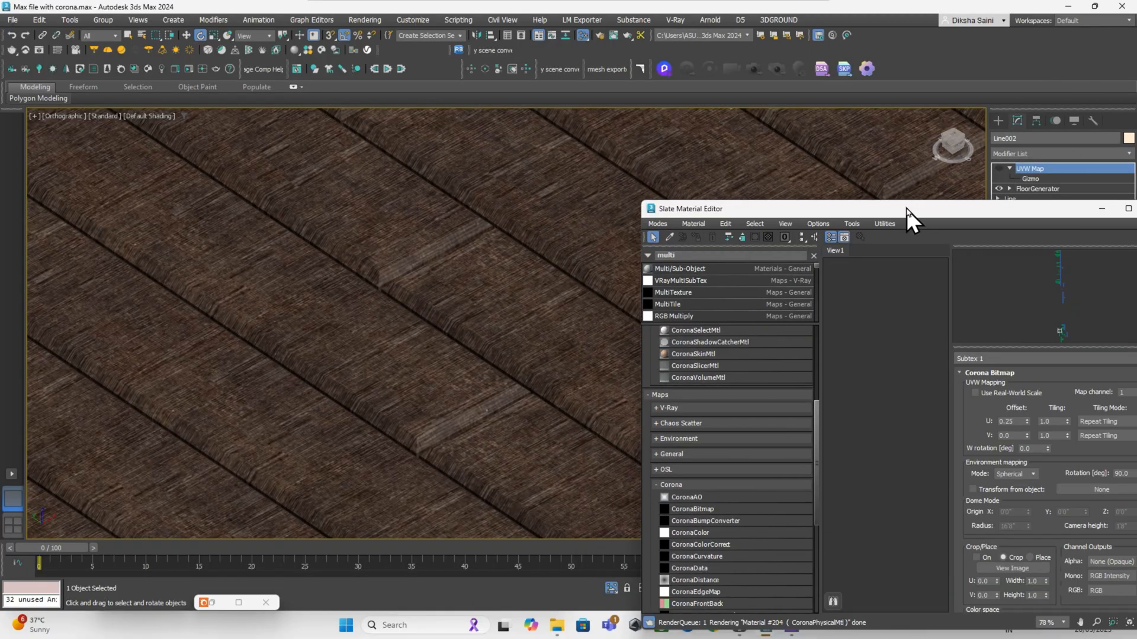
pyautogui.moveTo(178, 414); pyautogui.dragTo(219, 479, button='middle')
pyautogui.scroll(5, 219, 480)
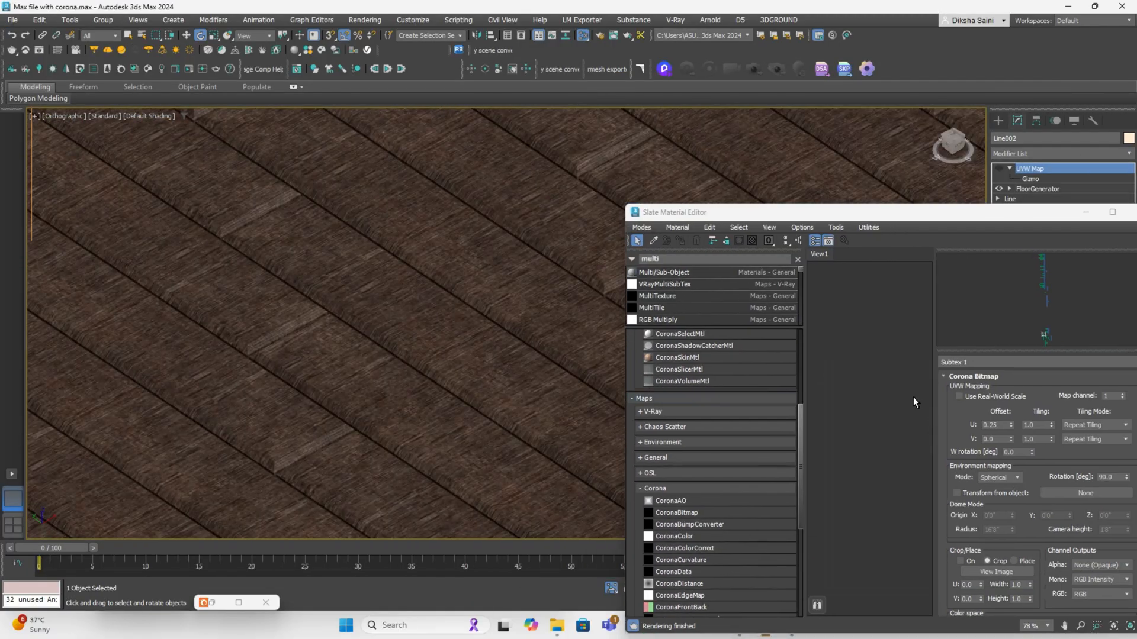
# Set the environment rotation of the wood color bitmaps Subtex 2 through Subtex 5 to 90 degrees
pyautogui.scroll(-10, 912, 397)
pyautogui.scroll(10, 867, 376)
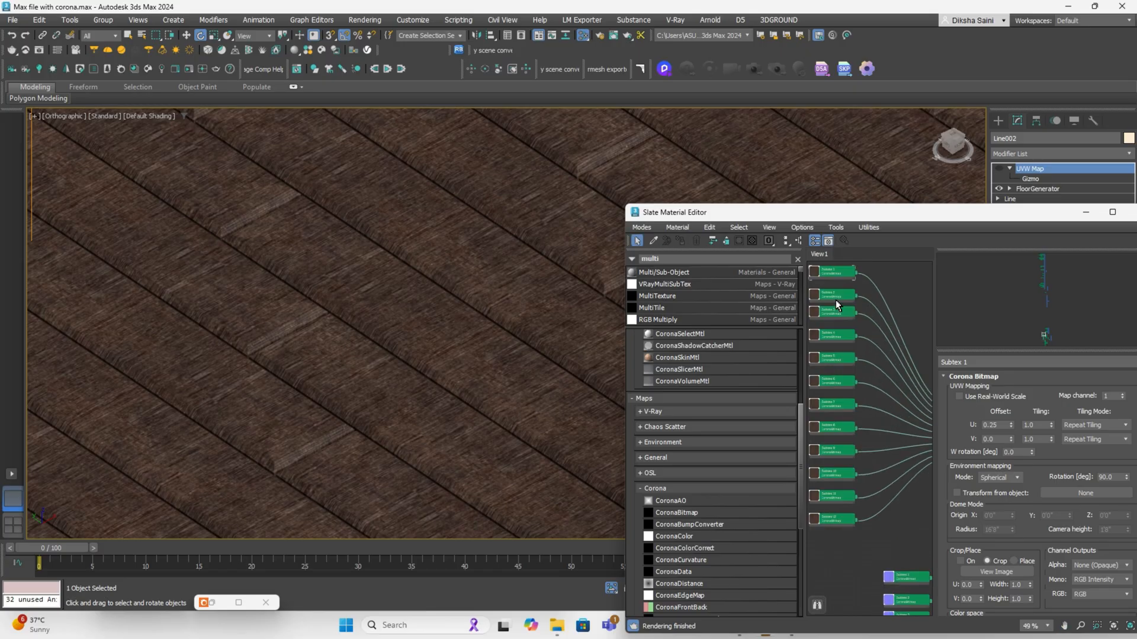
pyautogui.click(831, 296)
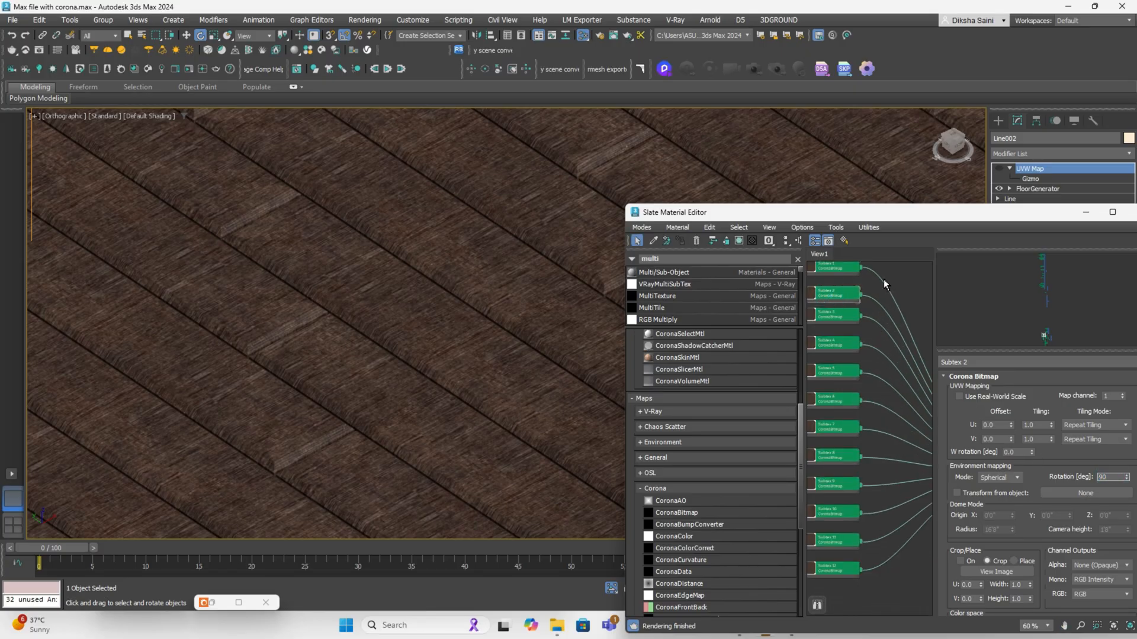
pyautogui.scroll(3, 903, 279)
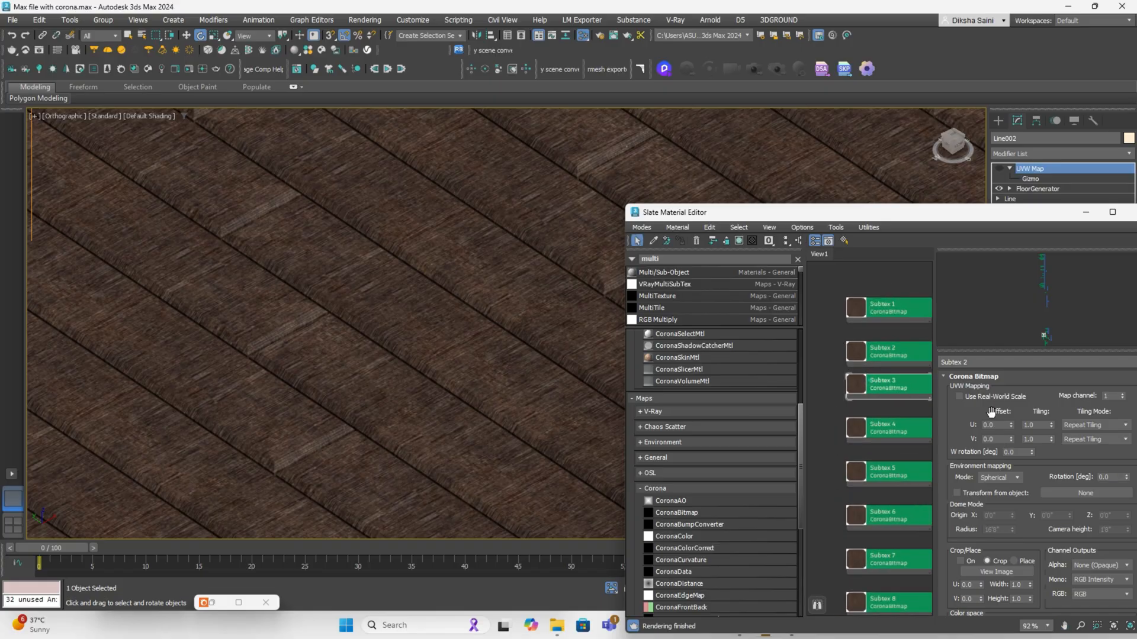
pyautogui.write('0')
pyautogui.click(865, 423)
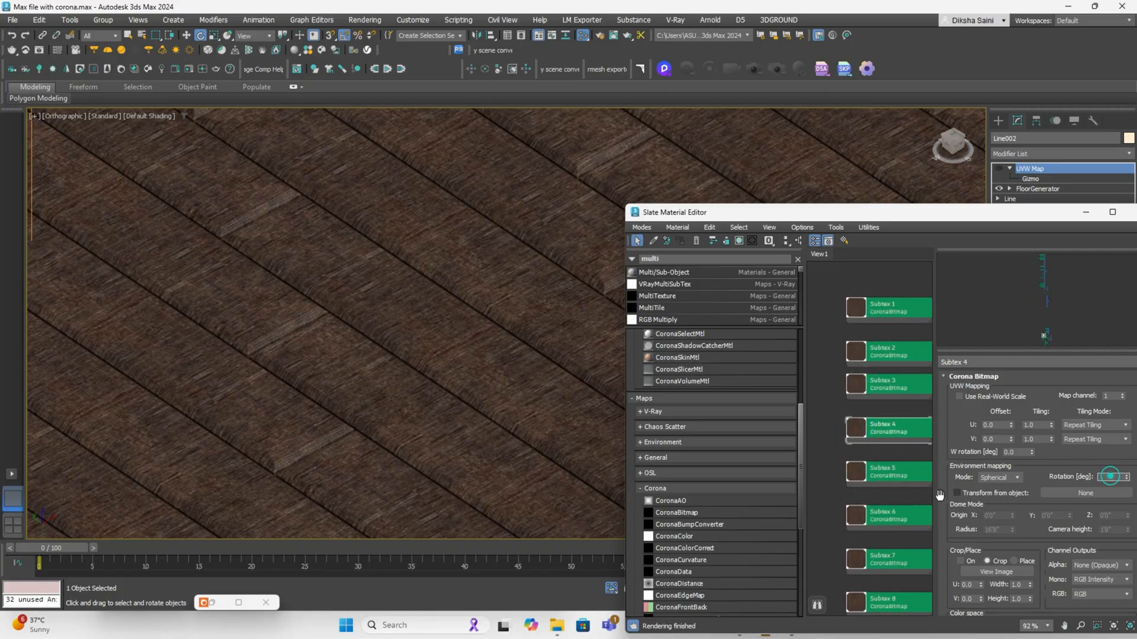
pyautogui.click(855, 474)
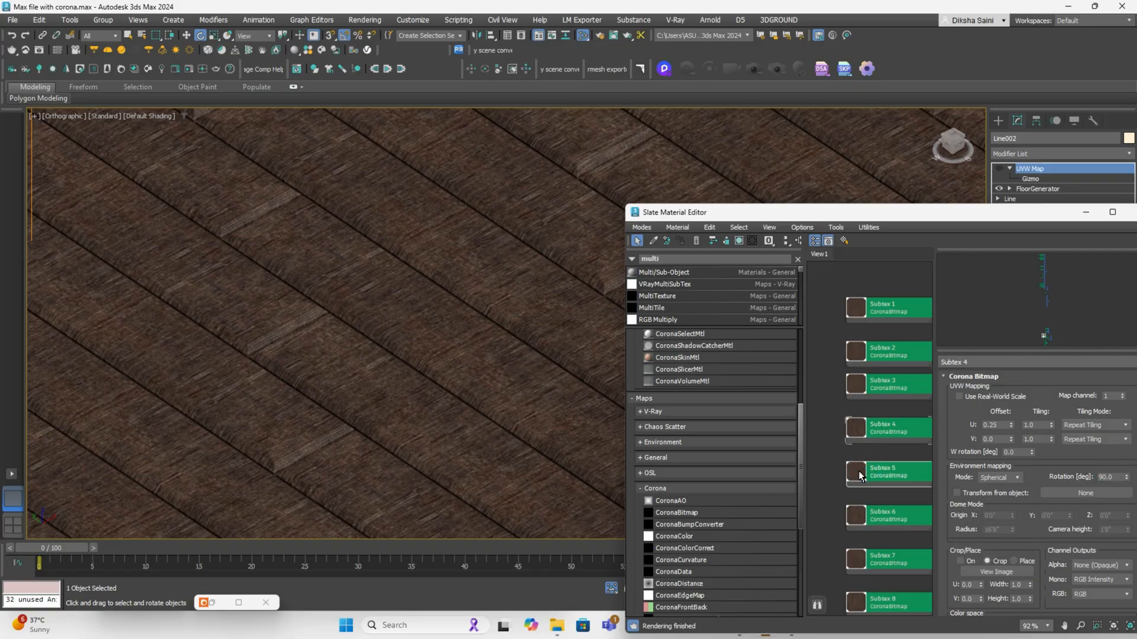
# Set the environment rotation of the wood color bitmaps Subtex 6 and Subtex 7 to 90 degrees
pyautogui.click(872, 526)
pyautogui.click(1112, 478)
pyautogui.write('90')
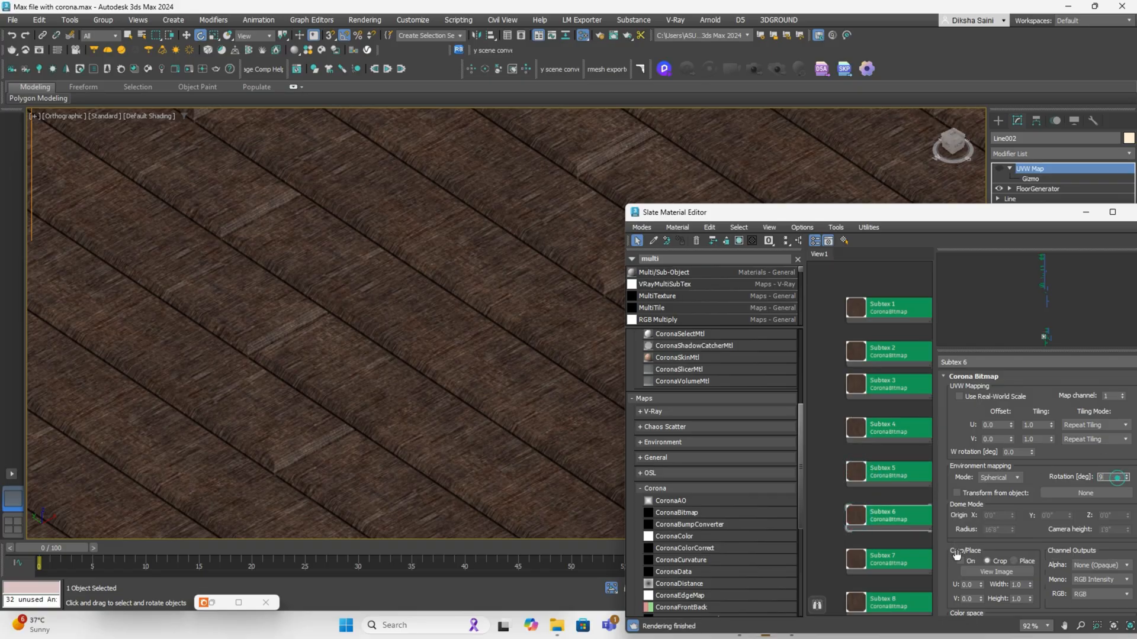
pyautogui.click(858, 553)
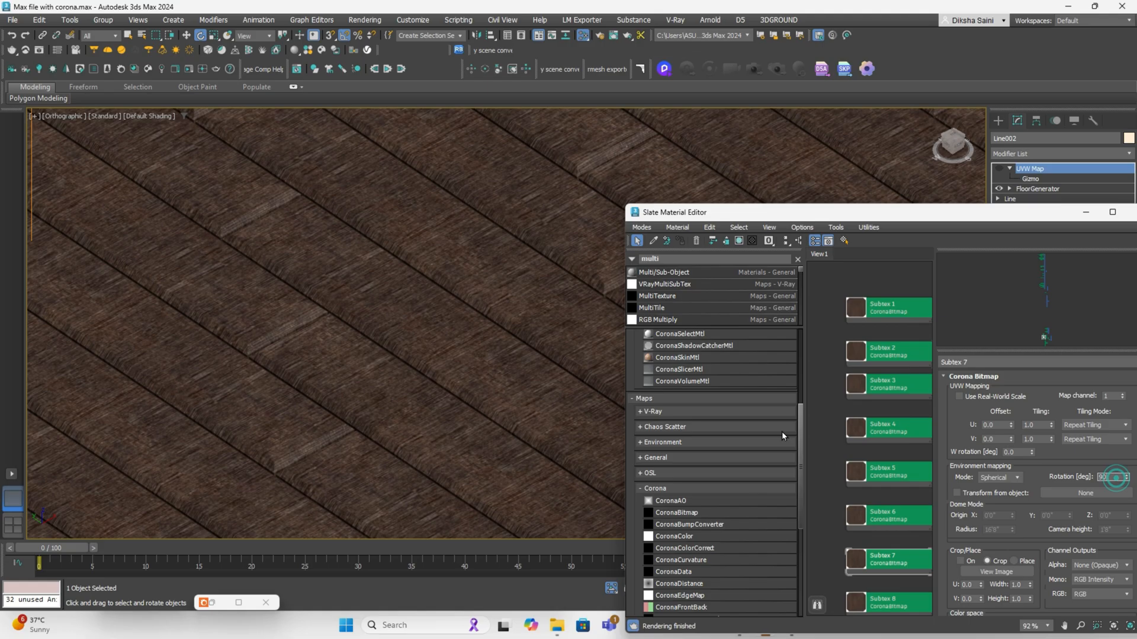
# Set the environment rotation of the wood color bitmaps Subtex 8 and Subtex 10 to 90 degrees
pyautogui.scroll(-1, 860, 515)
pyautogui.moveTo(860, 515); pyautogui.dragTo(841, 417, button='middle')
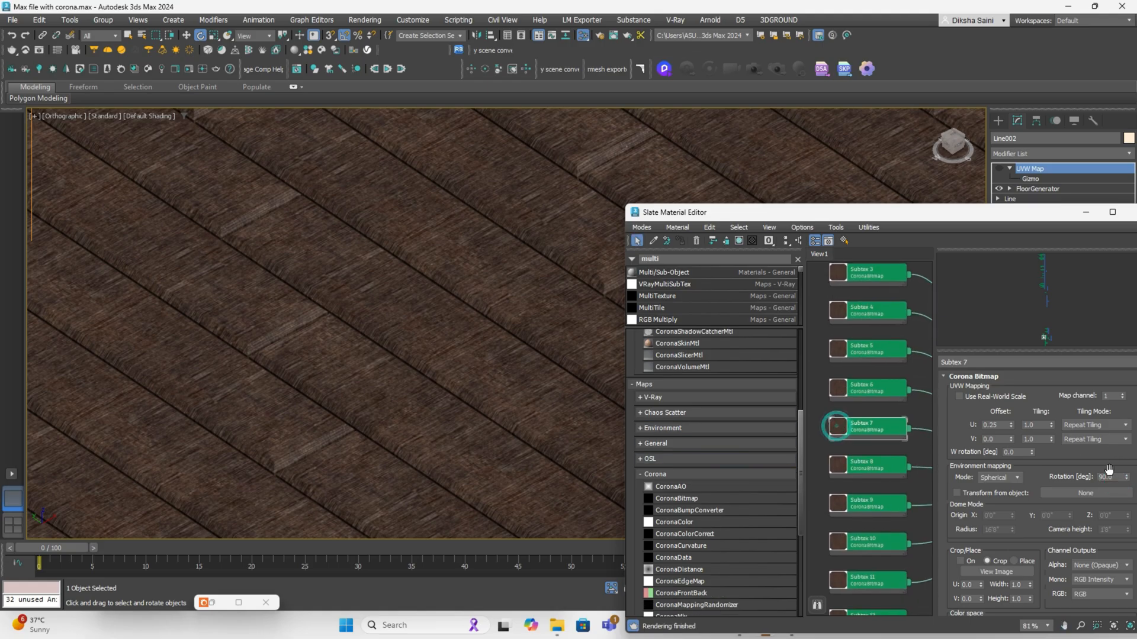
pyautogui.click(838, 469)
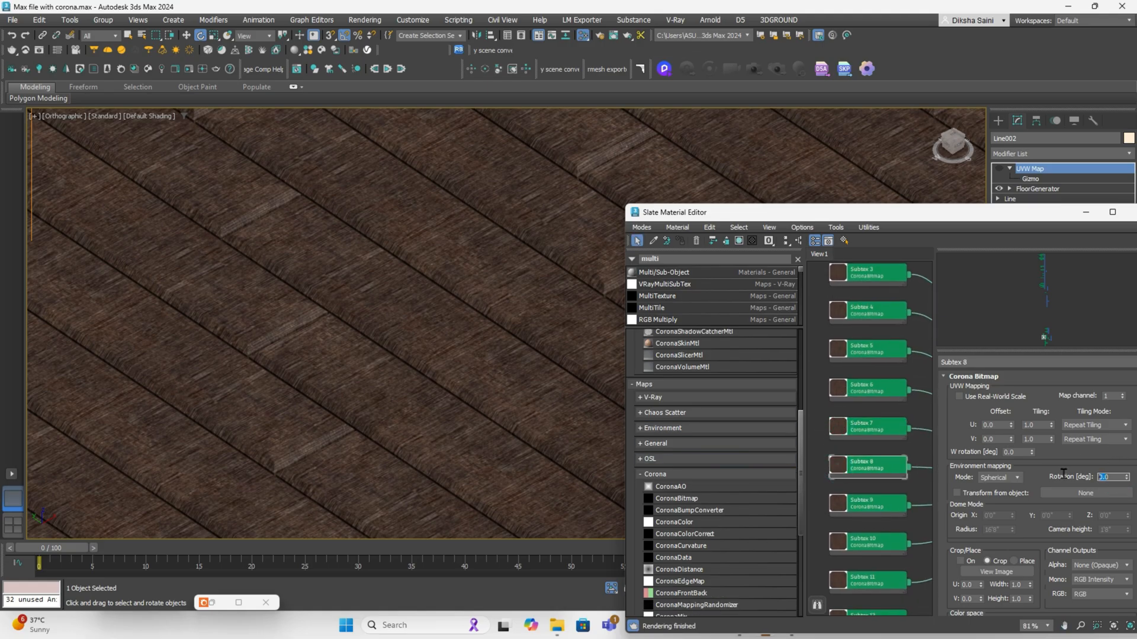
pyautogui.click(1104, 478)
pyautogui.click(864, 542)
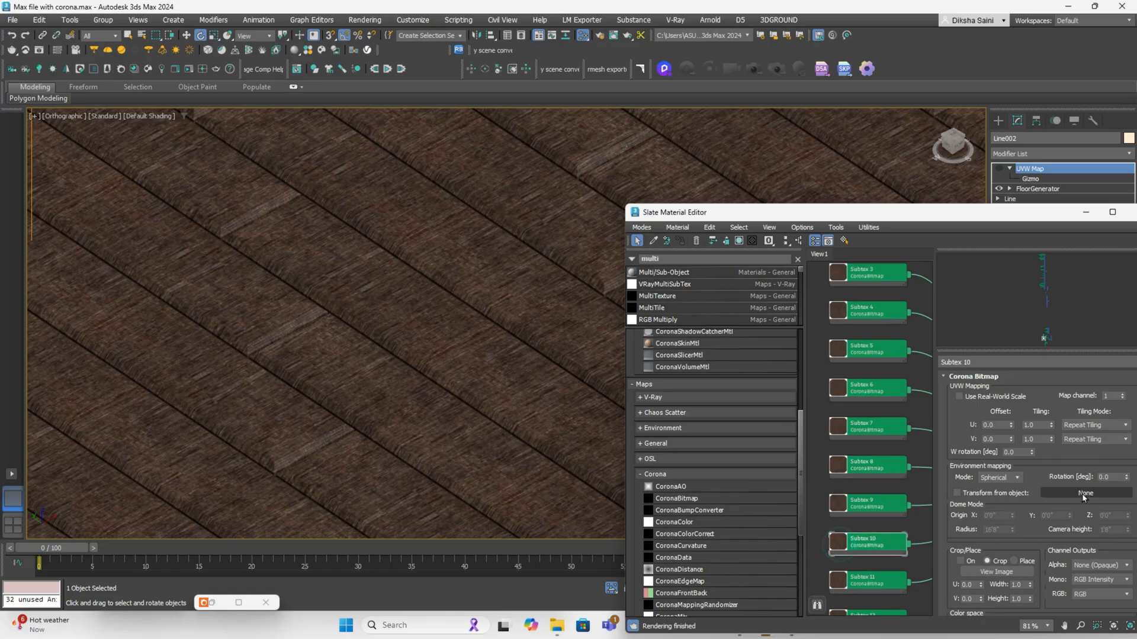
pyautogui.click(1105, 477)
pyautogui.write('90')
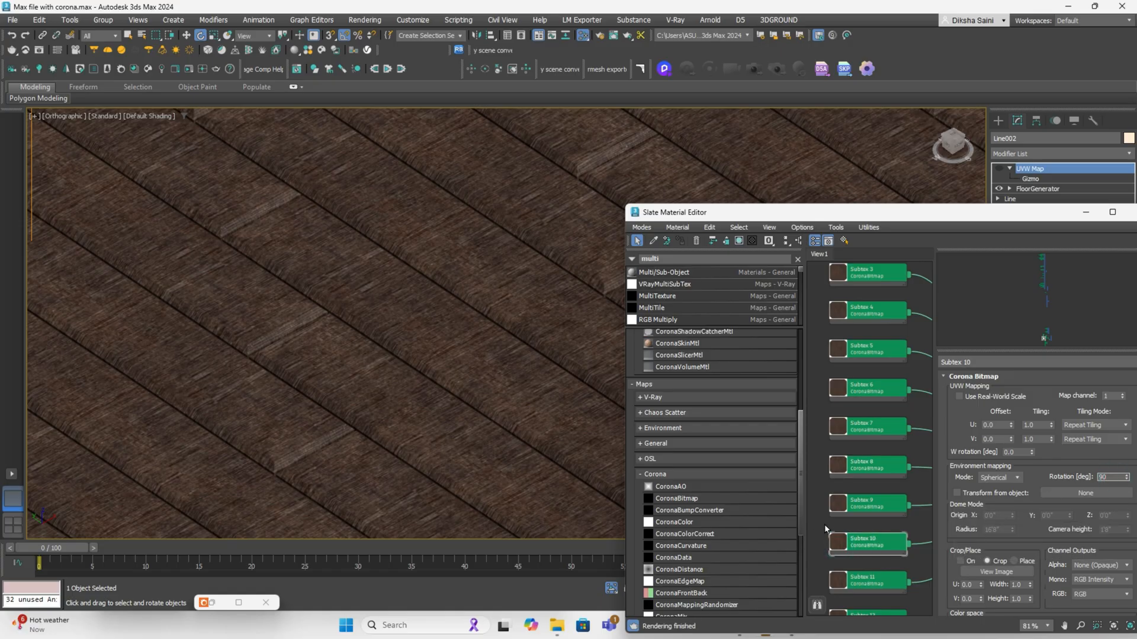
pyautogui.press('Return')
# Set the environment rotation of the wood color bitmaps Subtex 11 and Subtex 12 to 90 degrees
pyautogui.moveTo(875, 557); pyautogui.dragTo(876, 417, button='middle')
pyautogui.moveTo(848, 453)
pyautogui.mouseDown()
pyautogui.moveTo(836, 424)
pyautogui.moveTo(833, 445)
pyautogui.mouseUp()
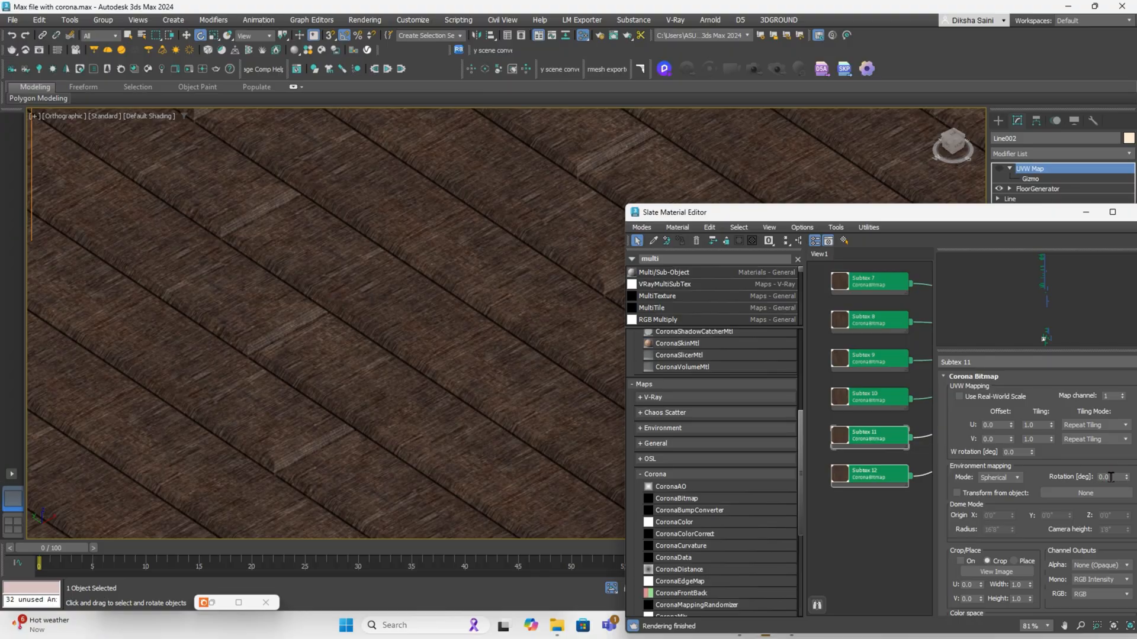
pyautogui.click(875, 541)
pyautogui.click(846, 432)
pyautogui.click(842, 477)
pyautogui.rightClick(842, 477)
pyautogui.click(841, 486)
pyautogui.moveTo(1111, 478); pyautogui.dragTo(1006, 499)
pyautogui.write('90')
pyautogui.click(849, 545)
# Check the rotation of the wood color bitmaps from Subtex 1 onward and set the skipped Subtex 9 to 90 degrees
pyautogui.moveTo(842, 315); pyautogui.dragTo(849, 544, button='middle')
pyautogui.click(862, 294)
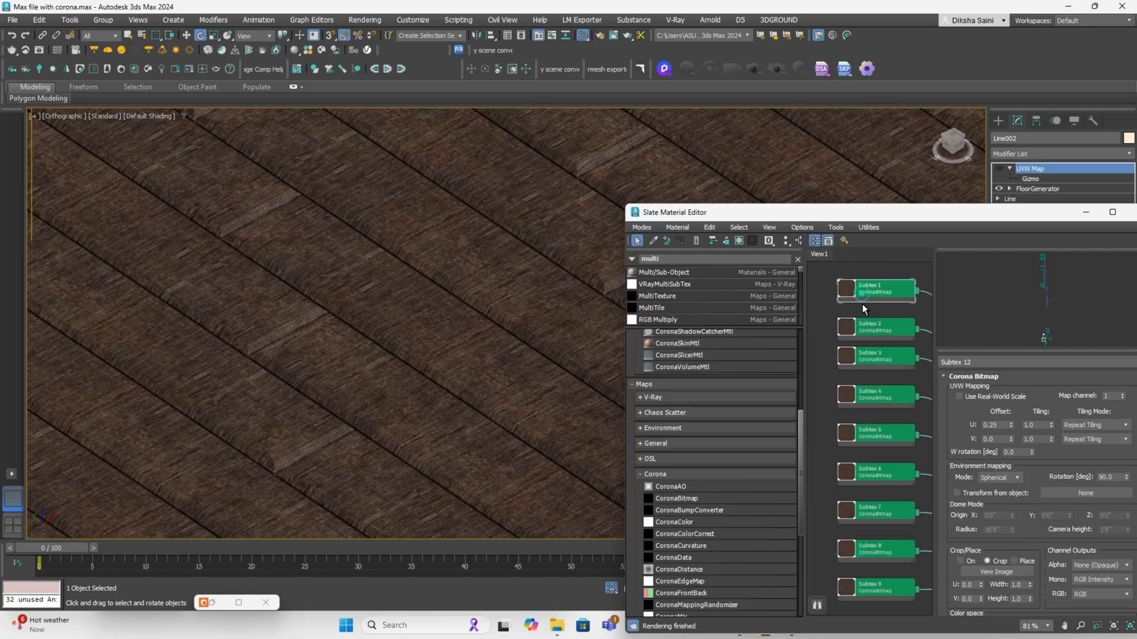
pyautogui.click(865, 332)
pyautogui.click(865, 354)
pyautogui.click(873, 431)
pyautogui.click(882, 515)
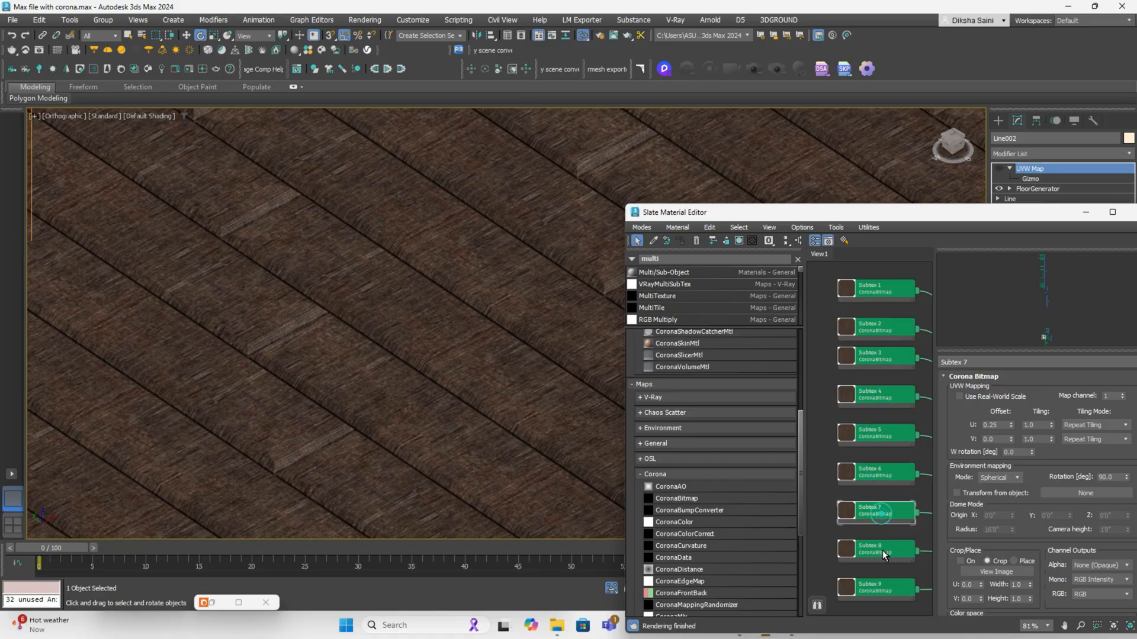
pyautogui.click(882, 552)
pyautogui.click(888, 588)
pyautogui.scroll(-3, 893, 535)
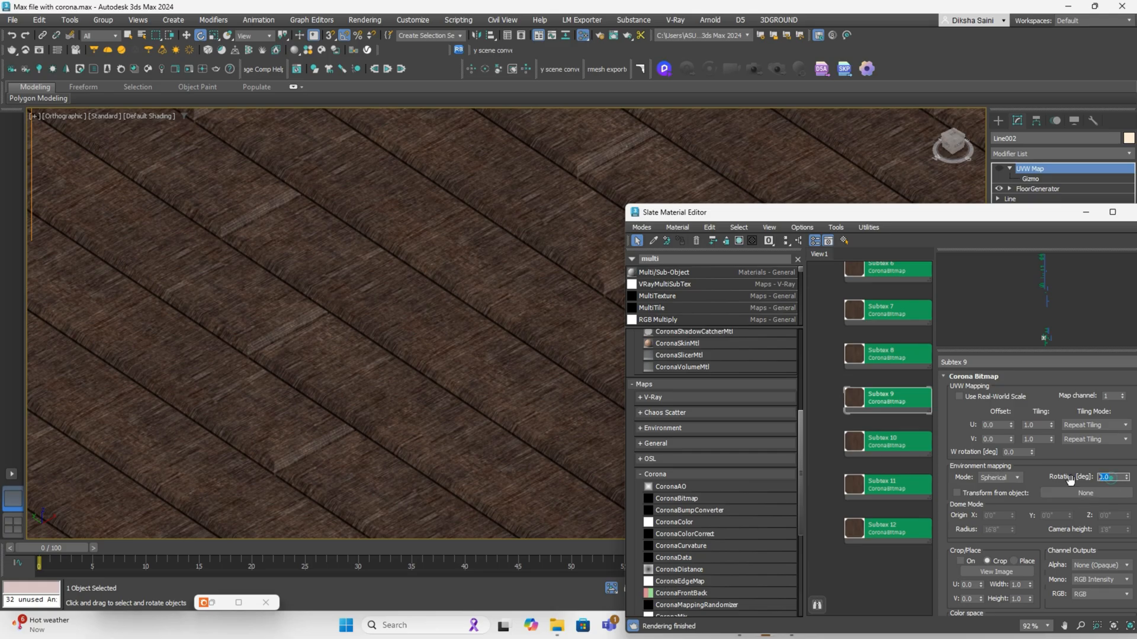
pyautogui.write('90')
pyautogui.click(862, 573)
# Set the environment rotation of the normal bitmaps Subtex 1 through Subtex 4 to 90 degrees
pyautogui.scroll(-6, 861, 573)
pyautogui.moveTo(870, 575); pyautogui.dragTo(844, 385, button='middle')
pyautogui.scroll(4, 853, 393)
pyautogui.doubleClick(866, 374)
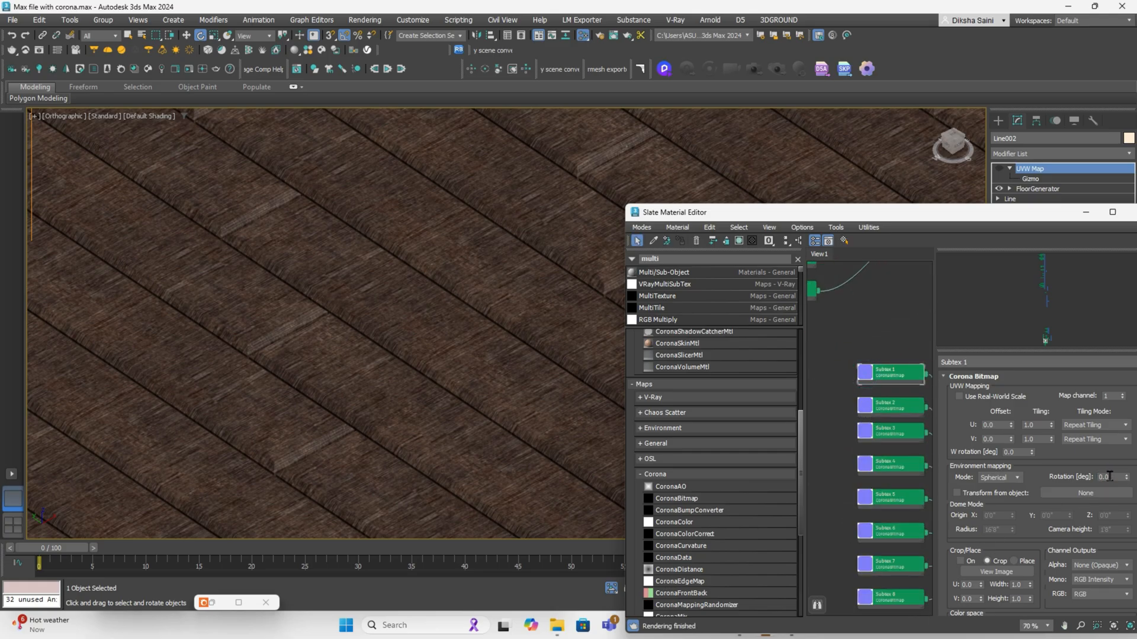
pyautogui.doubleClick(871, 405)
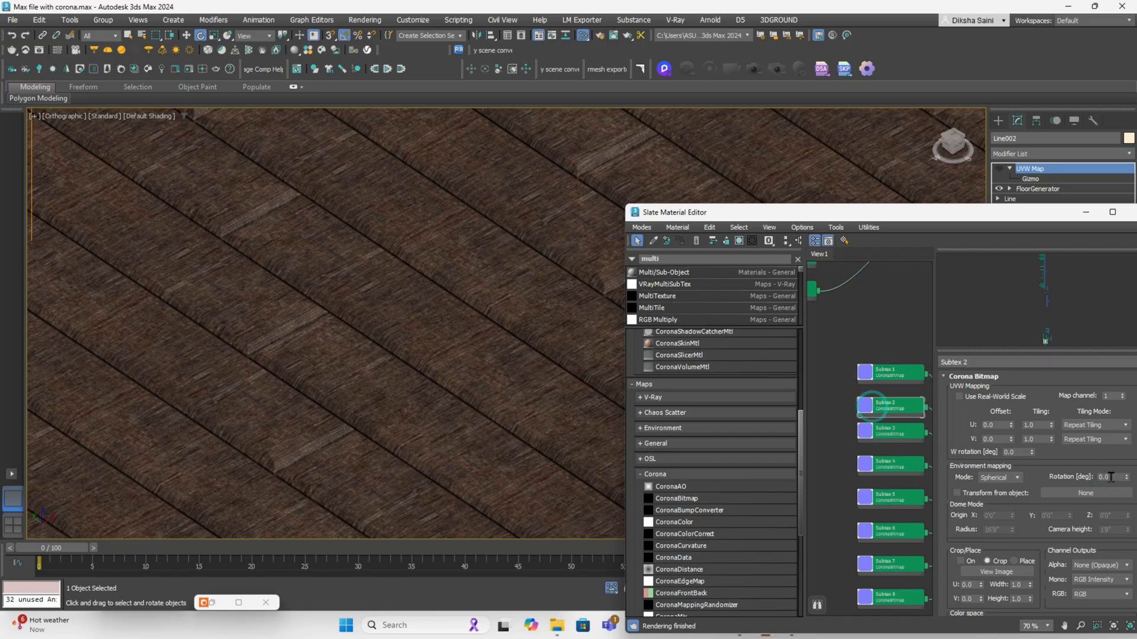
pyautogui.doubleClick(875, 431)
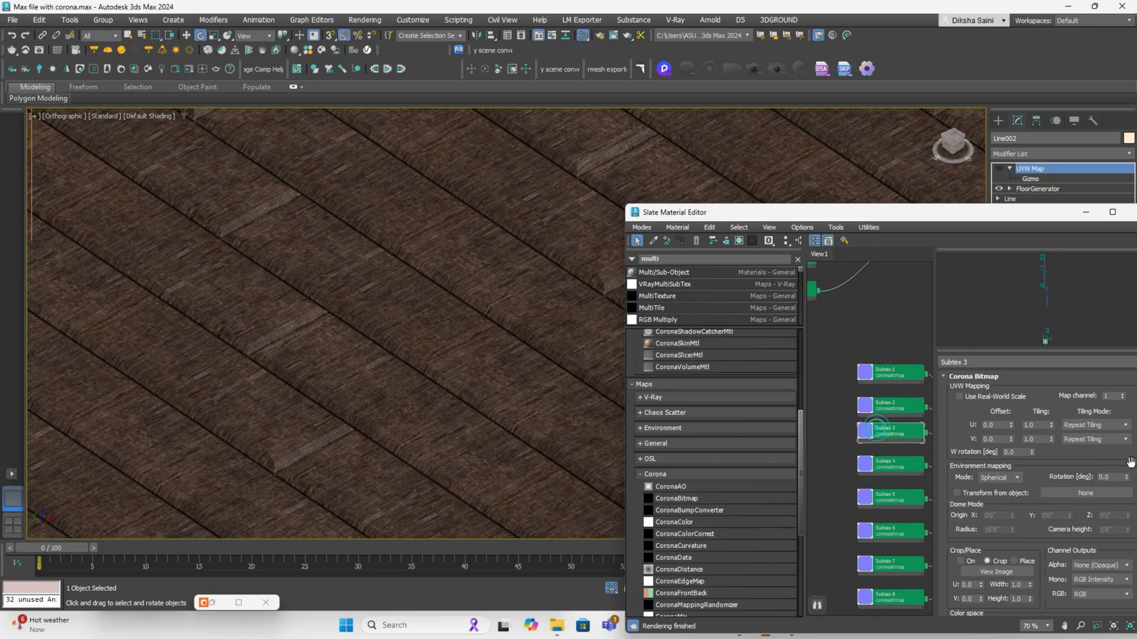
pyautogui.doubleClick(875, 466)
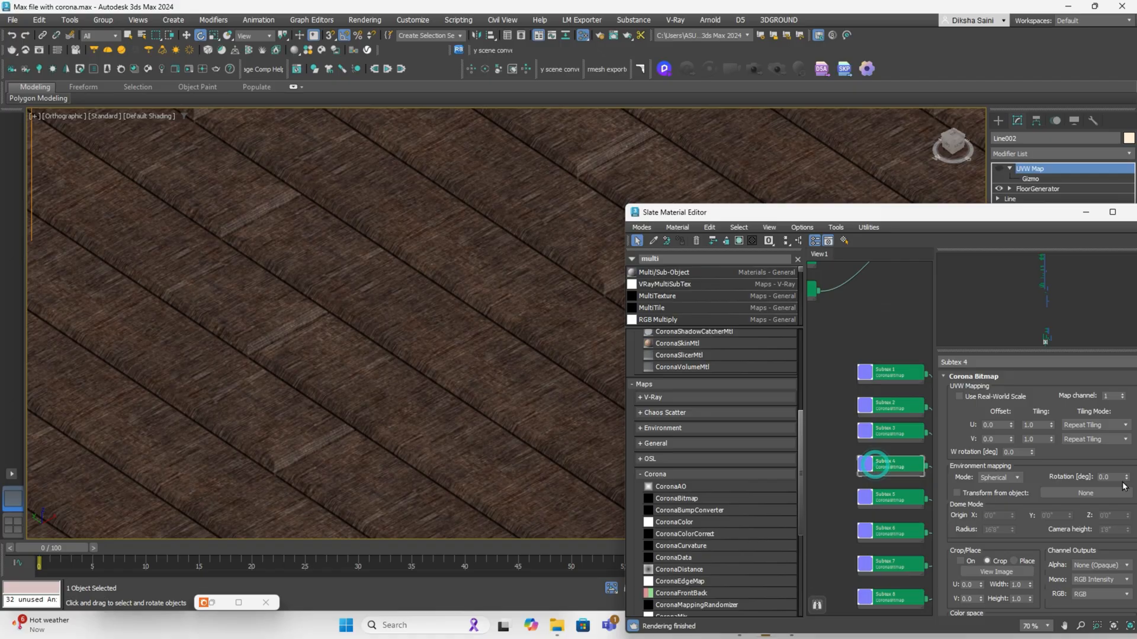
# Set the environment rotation of the normal bitmaps Subtex 5 through Subtex 7 to 90 degrees
pyautogui.doubleClick(875, 494)
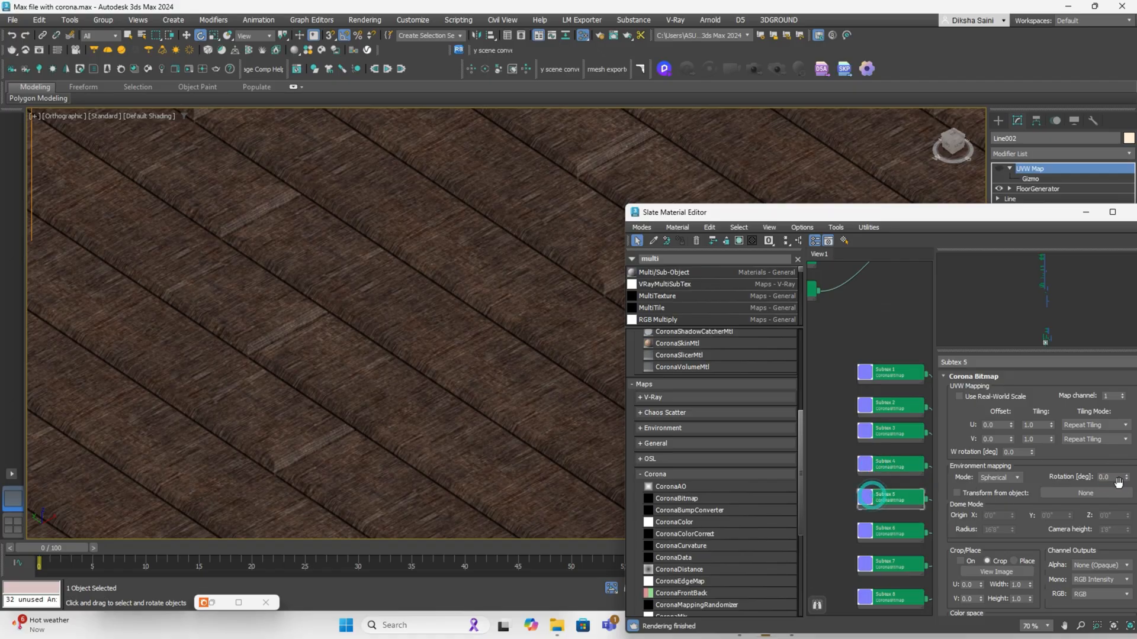
pyautogui.moveTo(1117, 475); pyautogui.dragTo(1051, 473)
pyautogui.write('90')
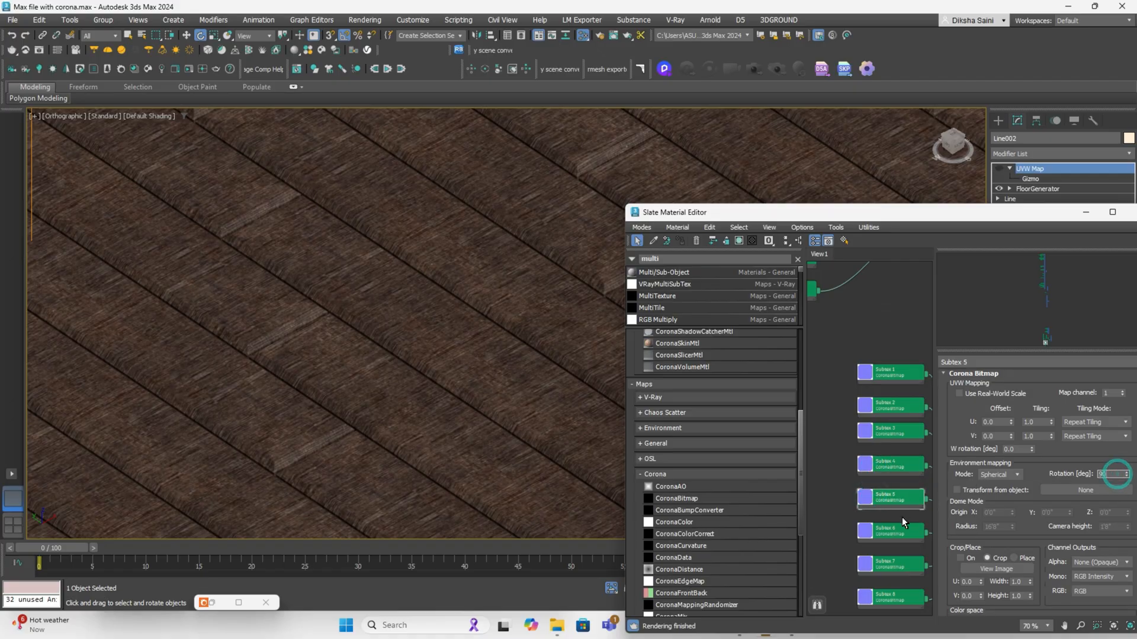
pyautogui.doubleClick(869, 531)
pyautogui.moveTo(1105, 475); pyautogui.dragTo(1062, 475)
pyautogui.write('90')
pyautogui.doubleClick(870, 565)
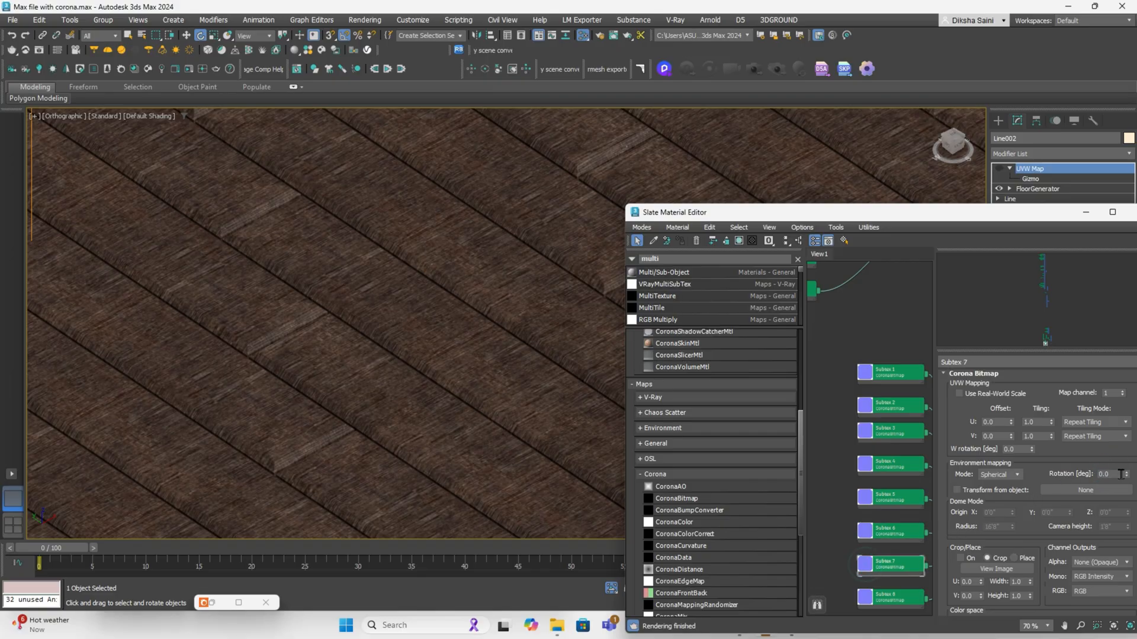
pyautogui.write('90')
# Set the environment rotation of the normal bitmaps Subtex 8 through Subtex 12 to 90 degrees
pyautogui.moveTo(886, 576); pyautogui.dragTo(866, 444, button='middle')
pyautogui.scroll(-1, 877, 502)
pyautogui.scroll(1, 866, 444)
pyautogui.doubleClick(851, 439)
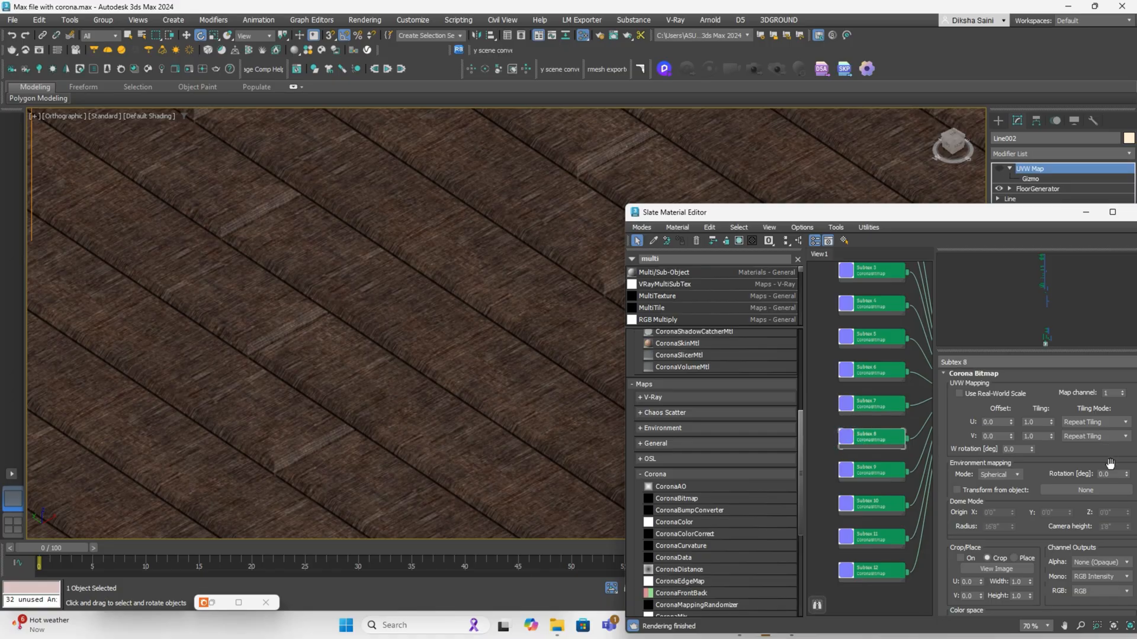
pyautogui.doubleClick(856, 510)
pyautogui.doubleClick(853, 540)
pyautogui.moveTo(1112, 474); pyautogui.dragTo(1056, 479)
pyautogui.write('90')
pyautogui.doubleClick(845, 573)
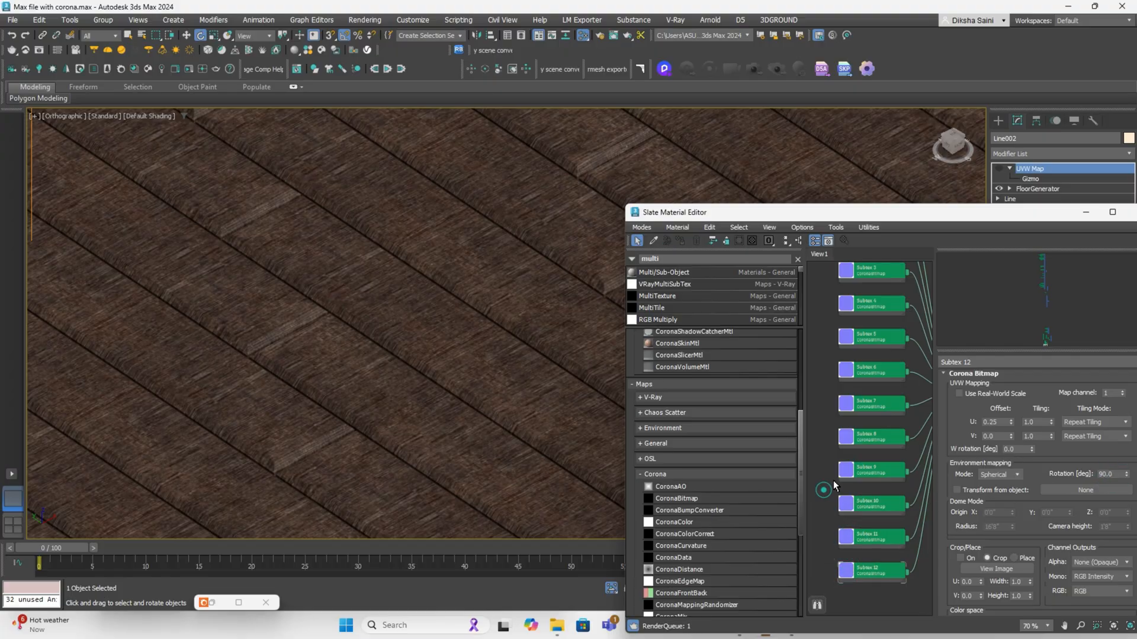
# Minimize the material editor and show the Corona camera view maximized
pyautogui.click(1085, 212)
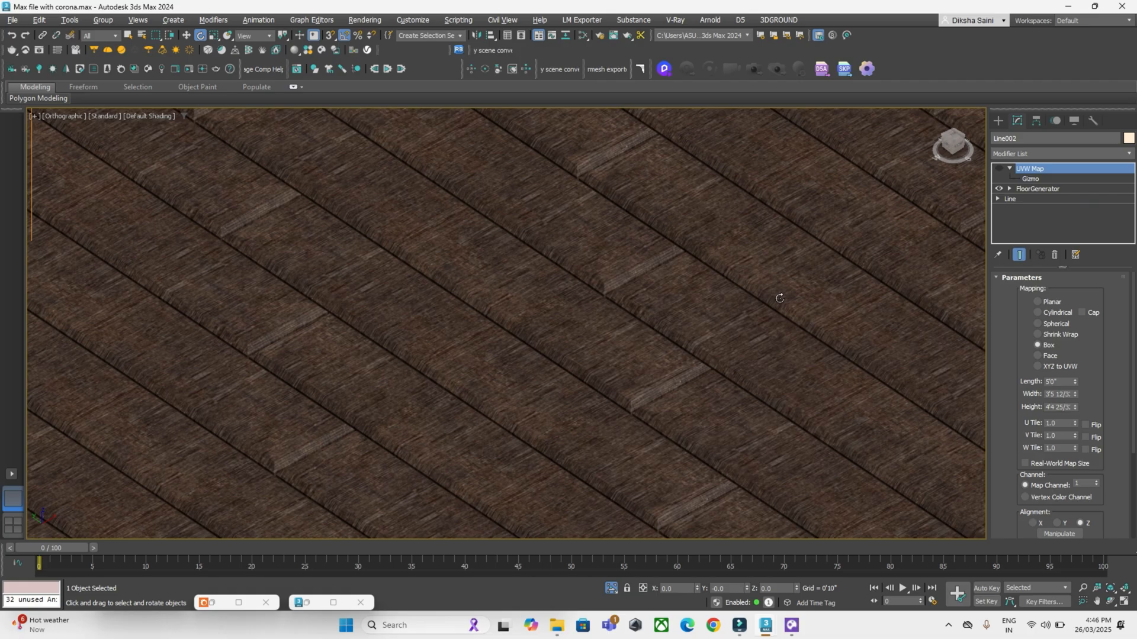
pyautogui.hotkey('alt', 'w')
pyautogui.middleClick(822, 334)
pyautogui.hotkey('alt', 'w')
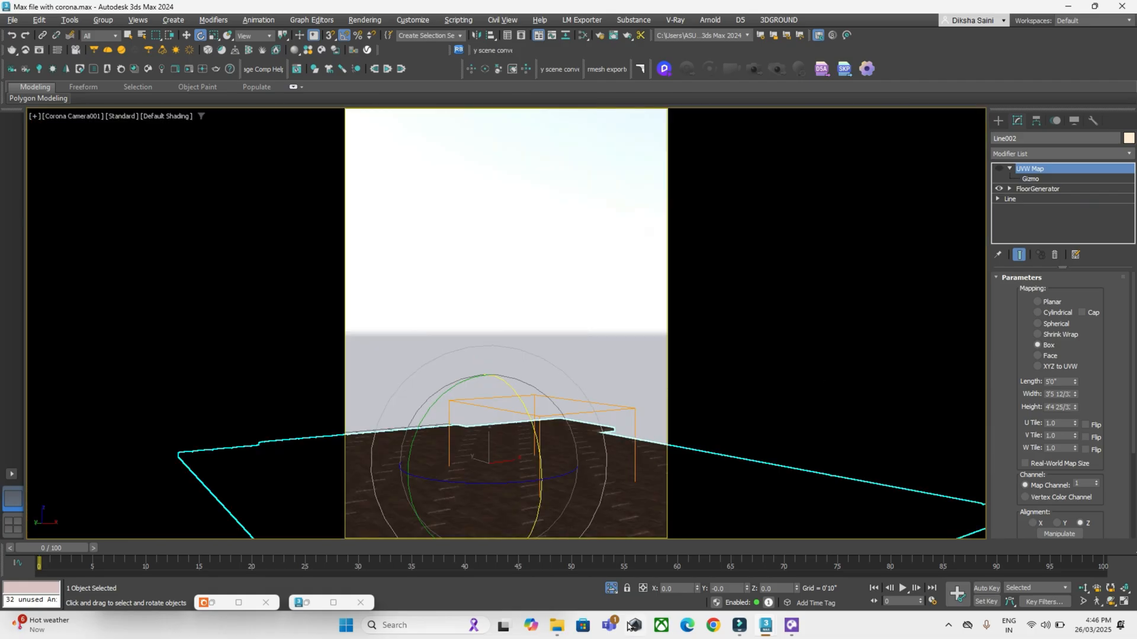
# End the floor-only isolation and isolate the floor together with the surrounding room walls
pyautogui.click(611, 588)
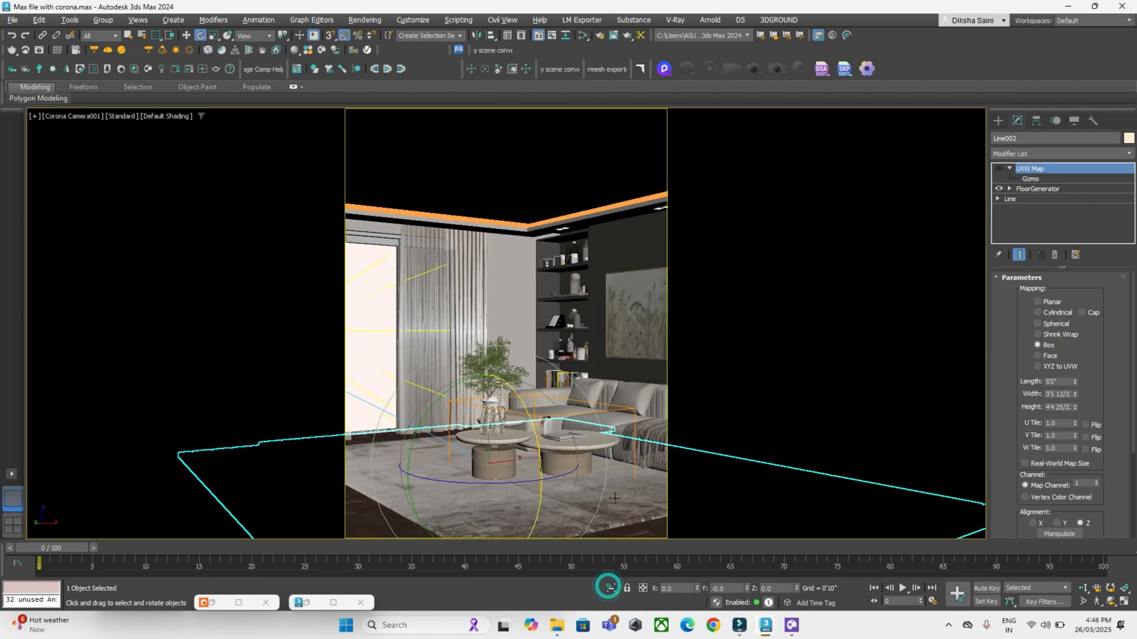
pyautogui.click(999, 120)
pyautogui.click(504, 266)
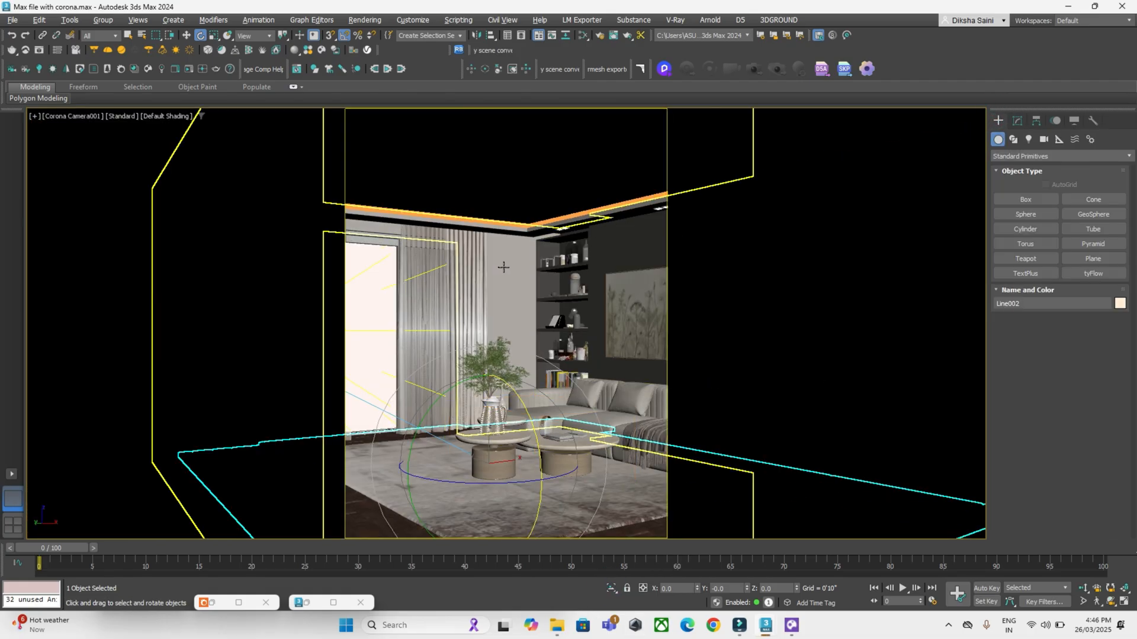
pyautogui.keyDown('ctrl'); pyautogui.click(506, 190); pyautogui.keyUp('ctrl')
pyautogui.keyDown('ctrl'); pyautogui.click(634, 237); pyautogui.keyUp('ctrl')
pyautogui.click(611, 588)
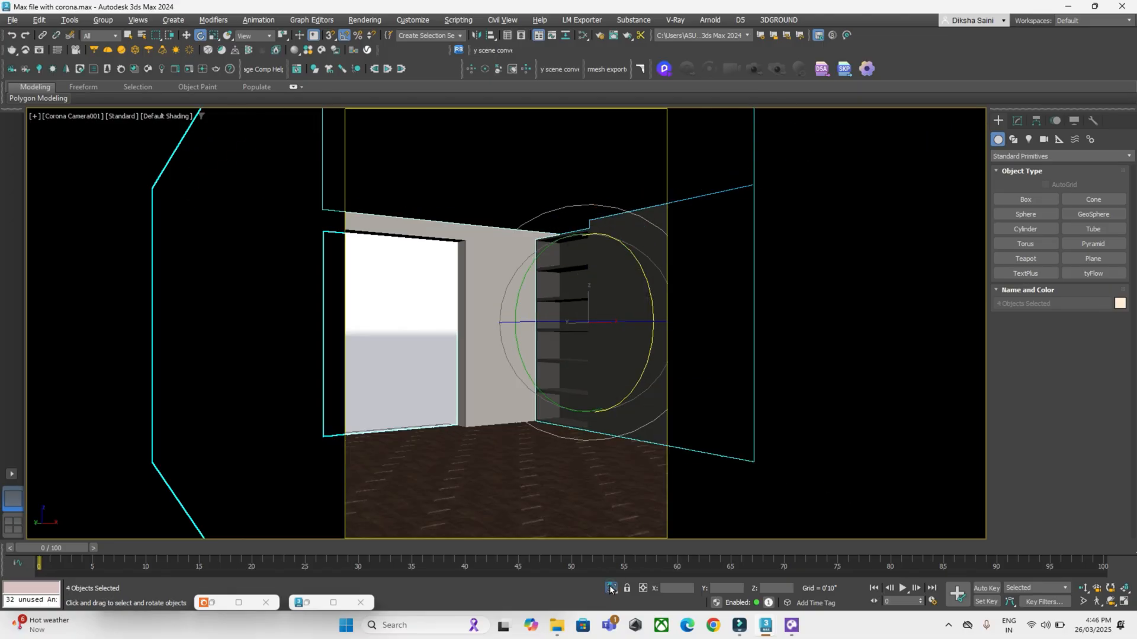
# Start Corona interactive rendering of the isolated floor and walls, keeping Corona as the current renderer
pyautogui.click(39, 50)
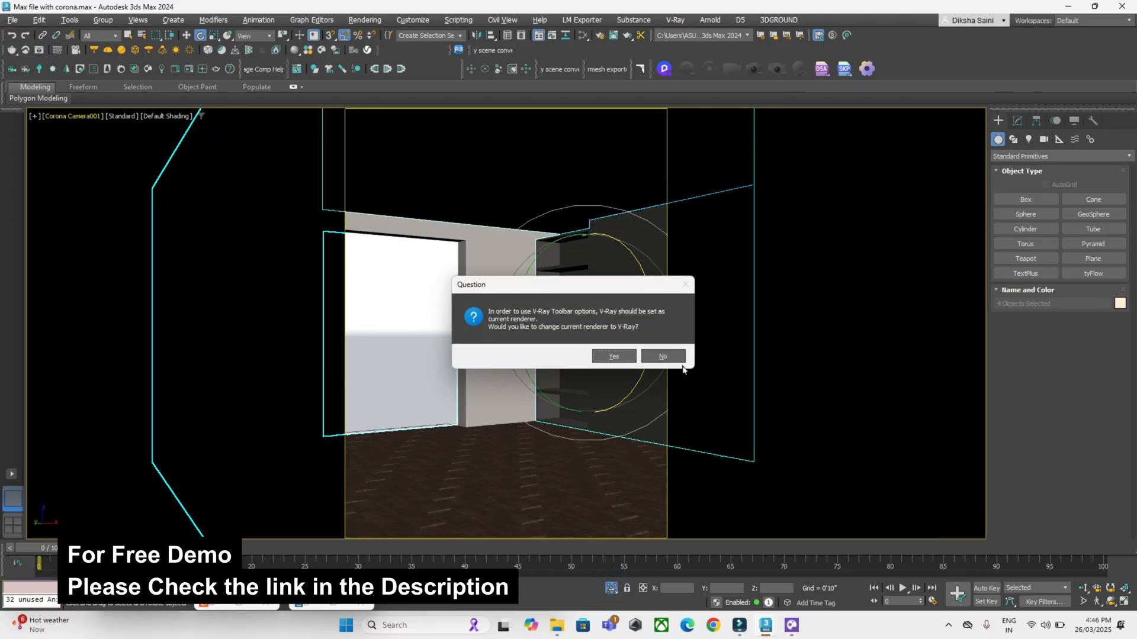
pyautogui.click(662, 356)
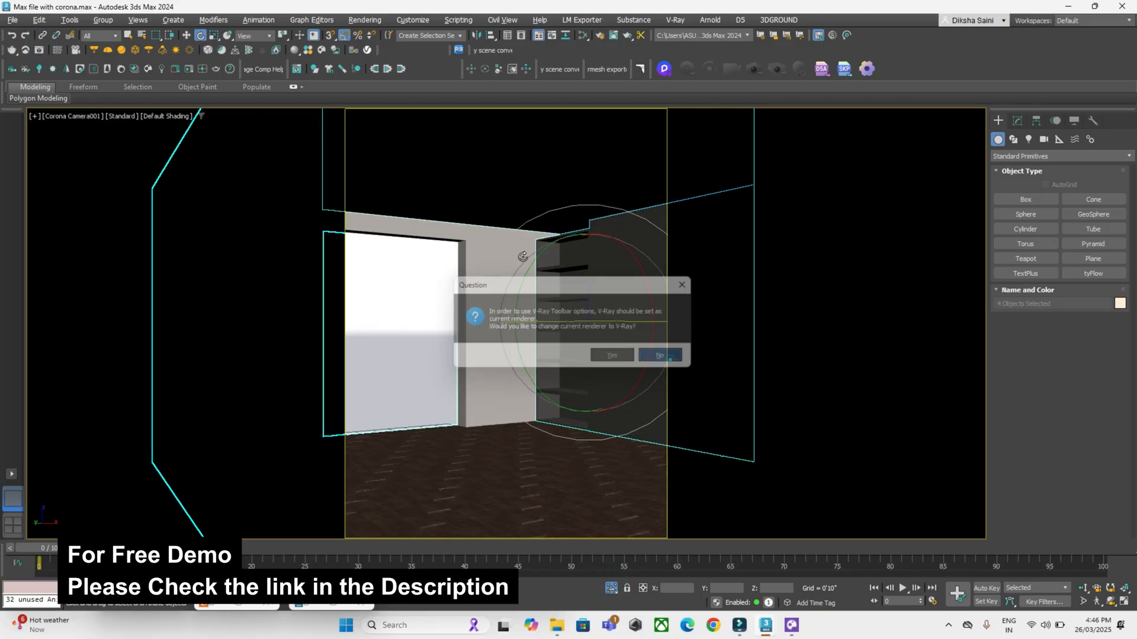
pyautogui.click(186, 70)
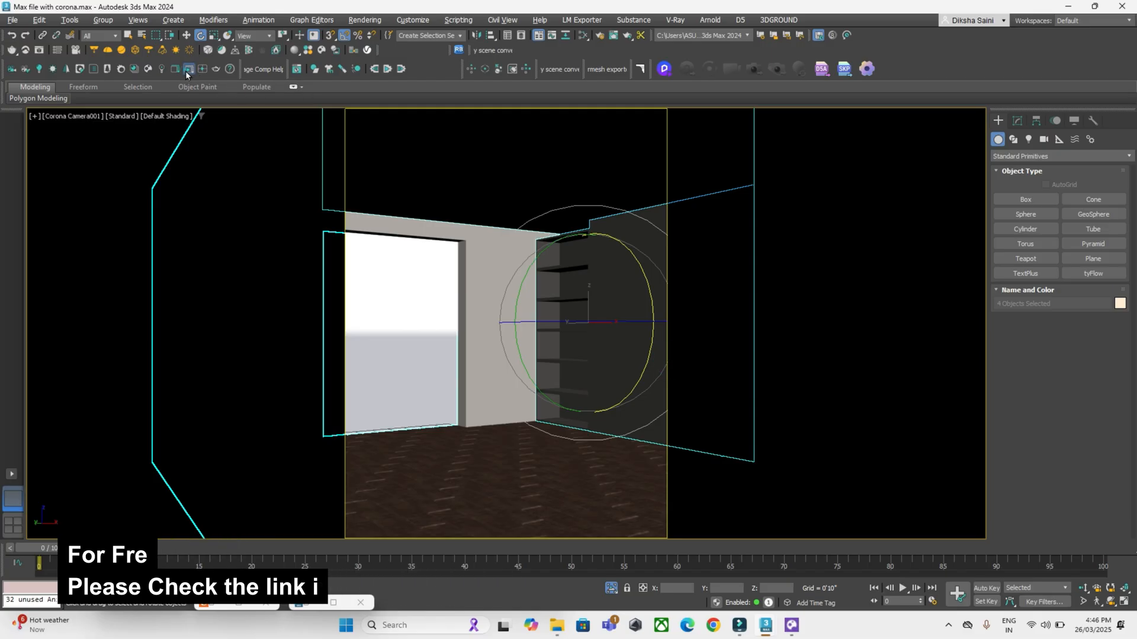
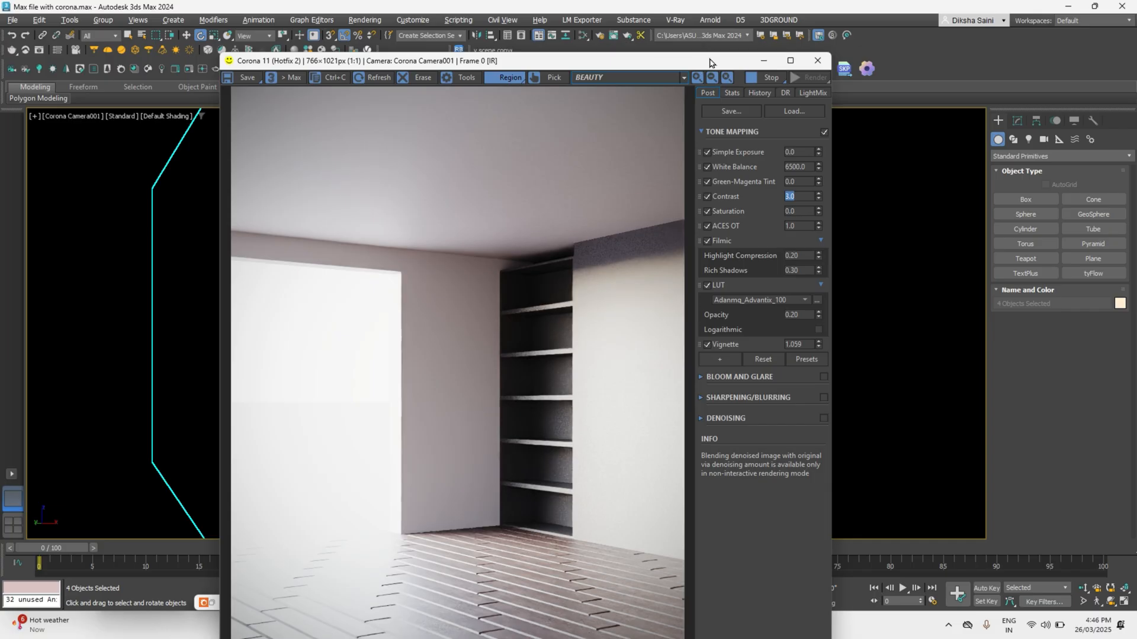
# Inspect the interactive test render, dismissing the Corona error report, and minimize the frame buffer
pyautogui.moveTo(616, 60); pyautogui.dragTo(1024, 290)
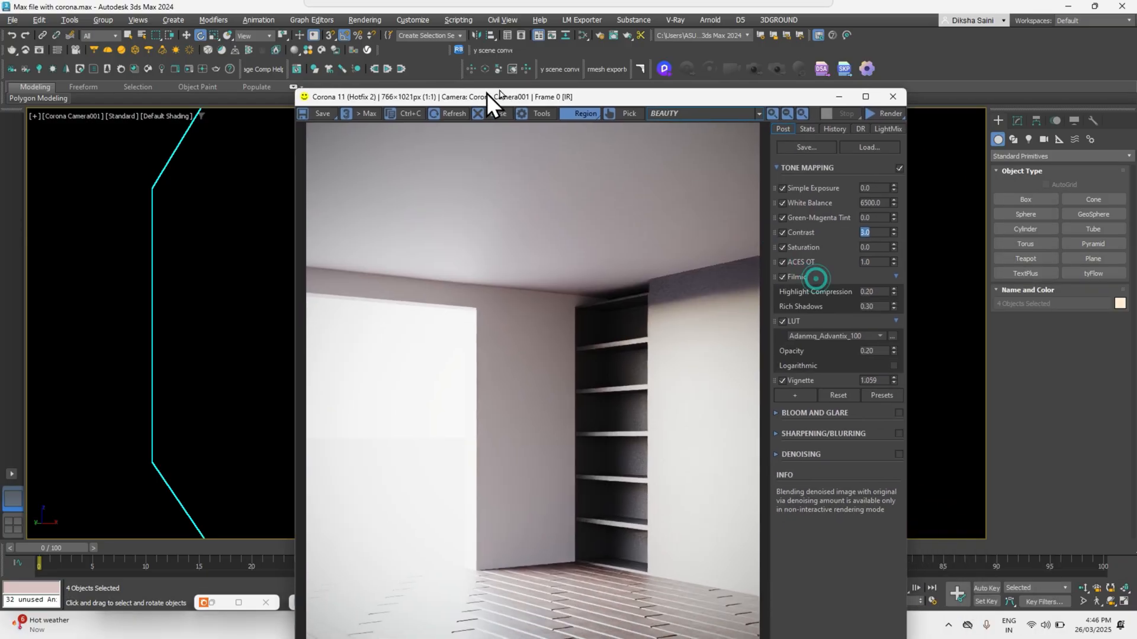
pyautogui.moveTo(485, 94); pyautogui.dragTo(495, 88)
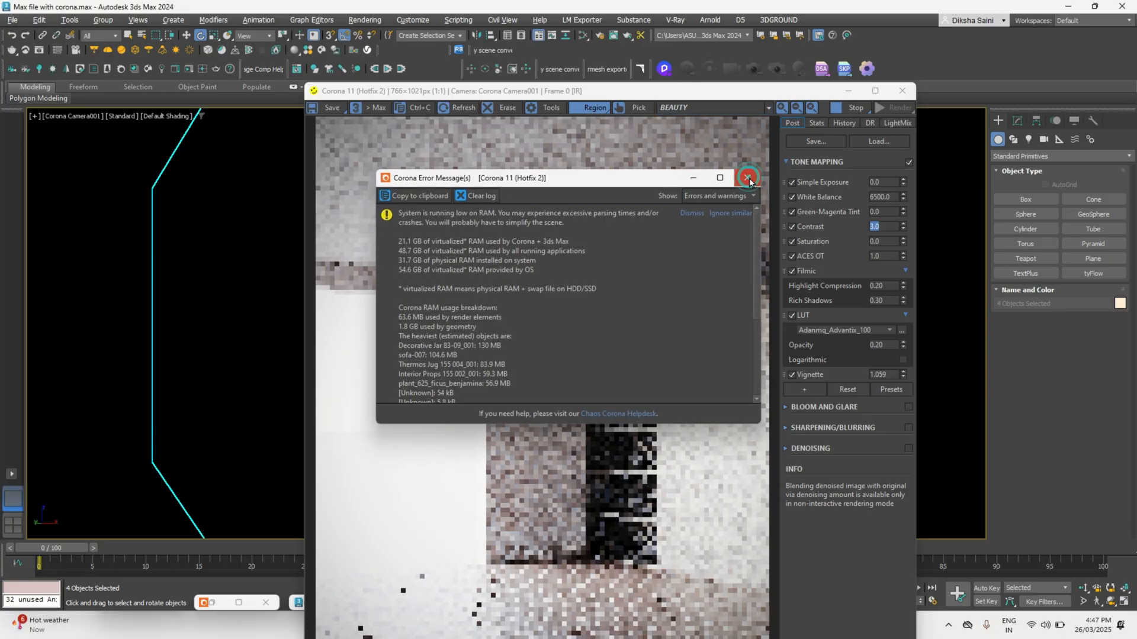
pyautogui.click(748, 179)
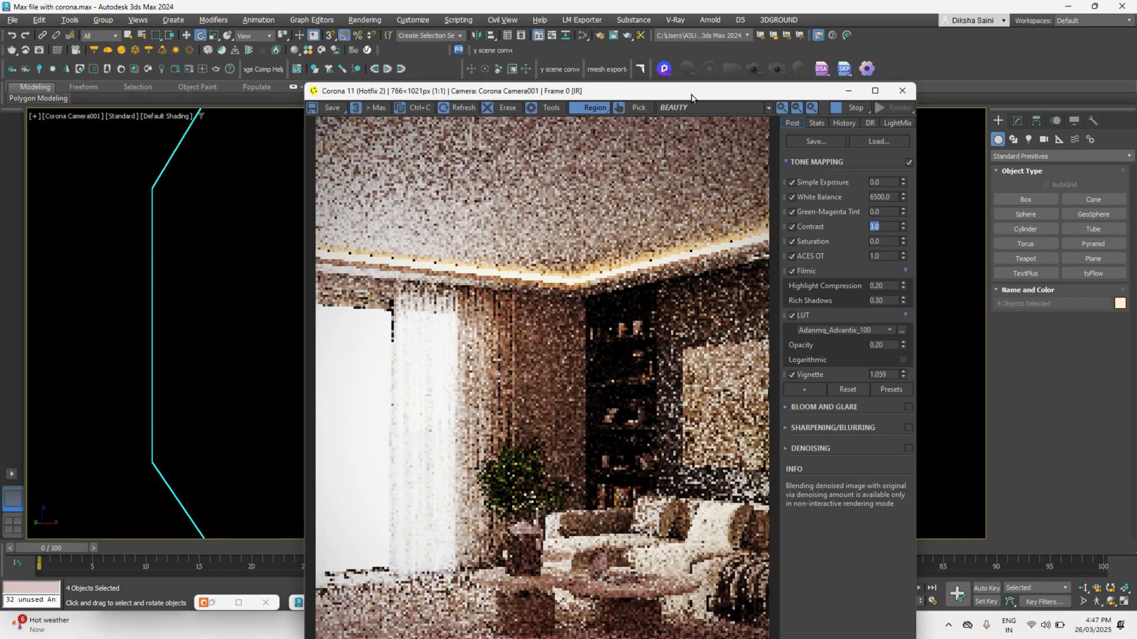
pyautogui.moveTo(691, 95); pyautogui.dragTo(647, 56)
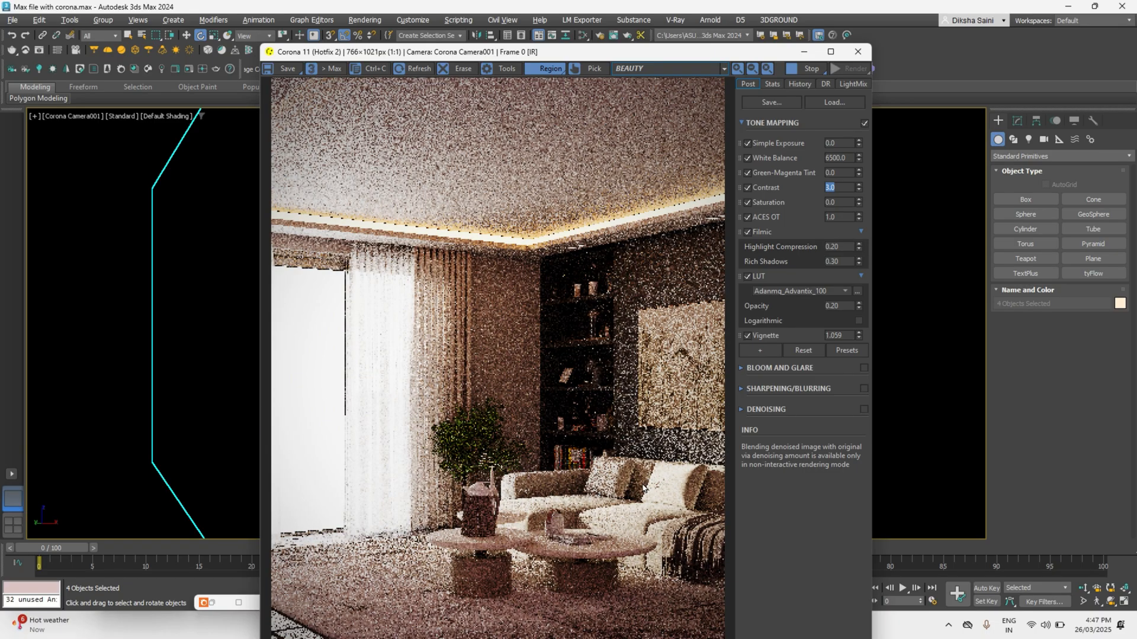
pyautogui.click(803, 52)
# Delete the pink box that covers the door opening in the room's outer wall, using the maximized orthographic view
pyautogui.hotkey('alt', 'w')
pyautogui.hotkey('alt', 'w')
pyautogui.scroll(-5, 440, 293)
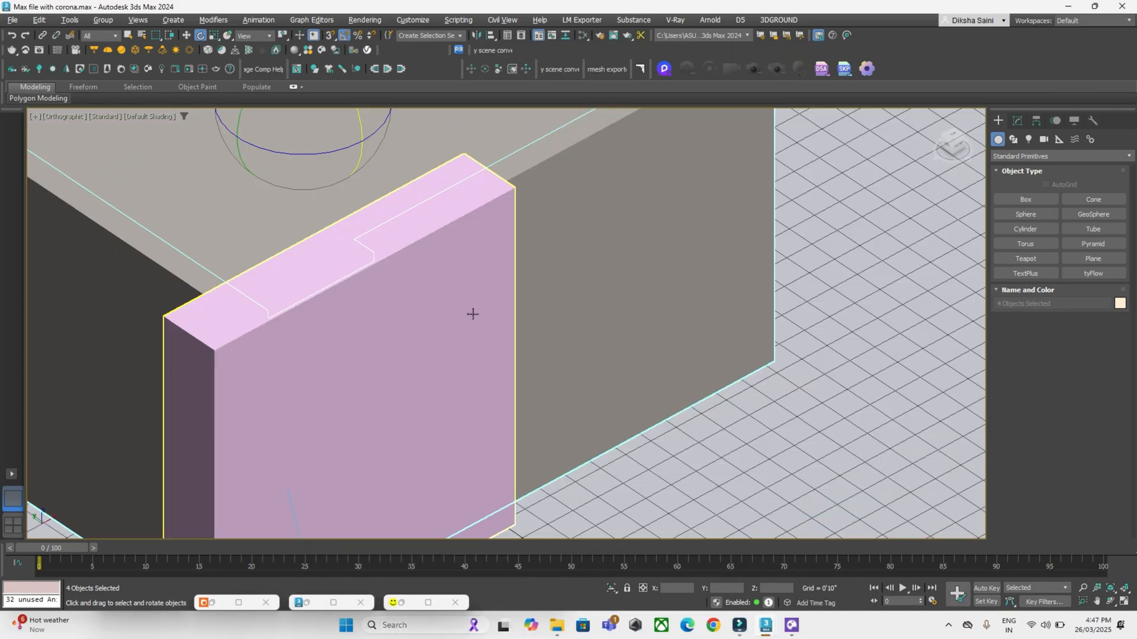
pyautogui.click(442, 323)
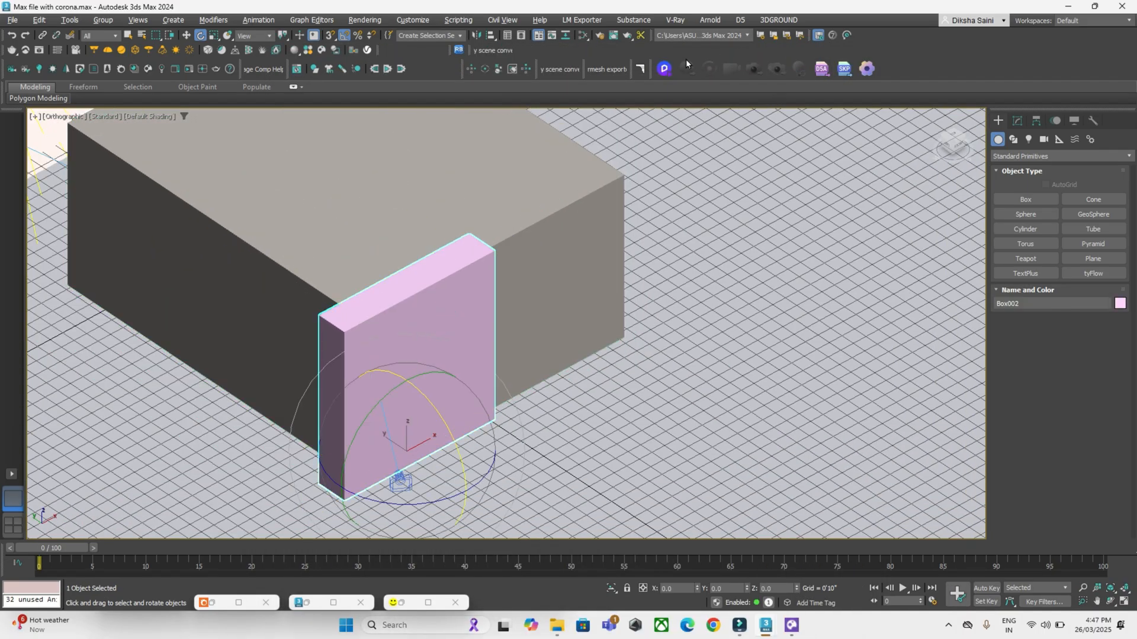
pyautogui.press('Delete')
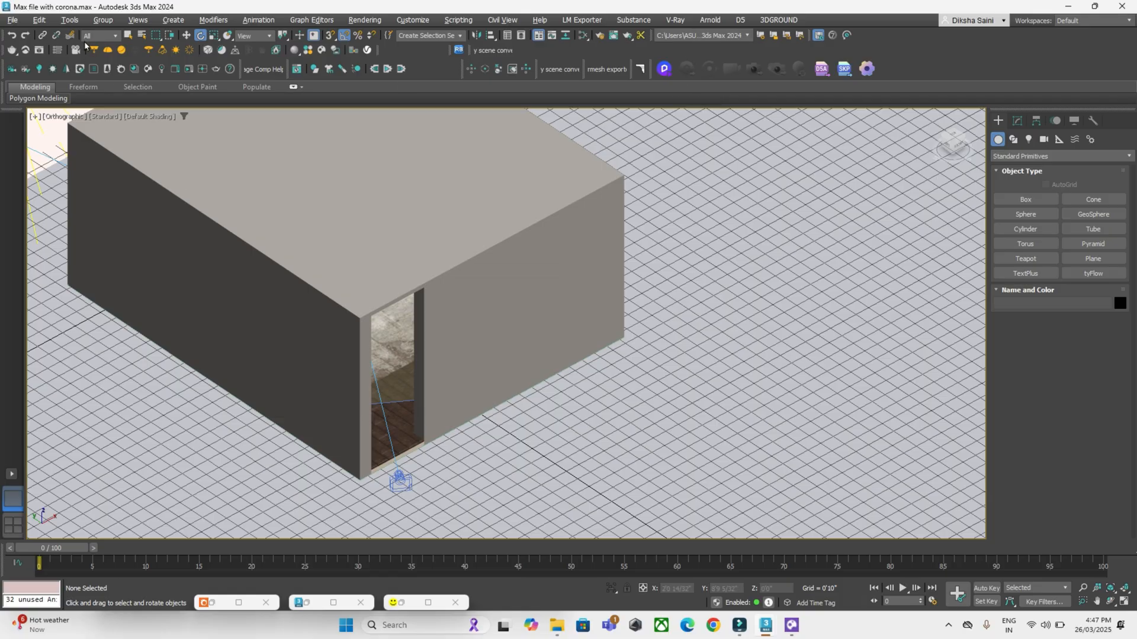
# Open the Cosmos Browser and search the online furniture models for "door"
pyautogui.click(147, 69)
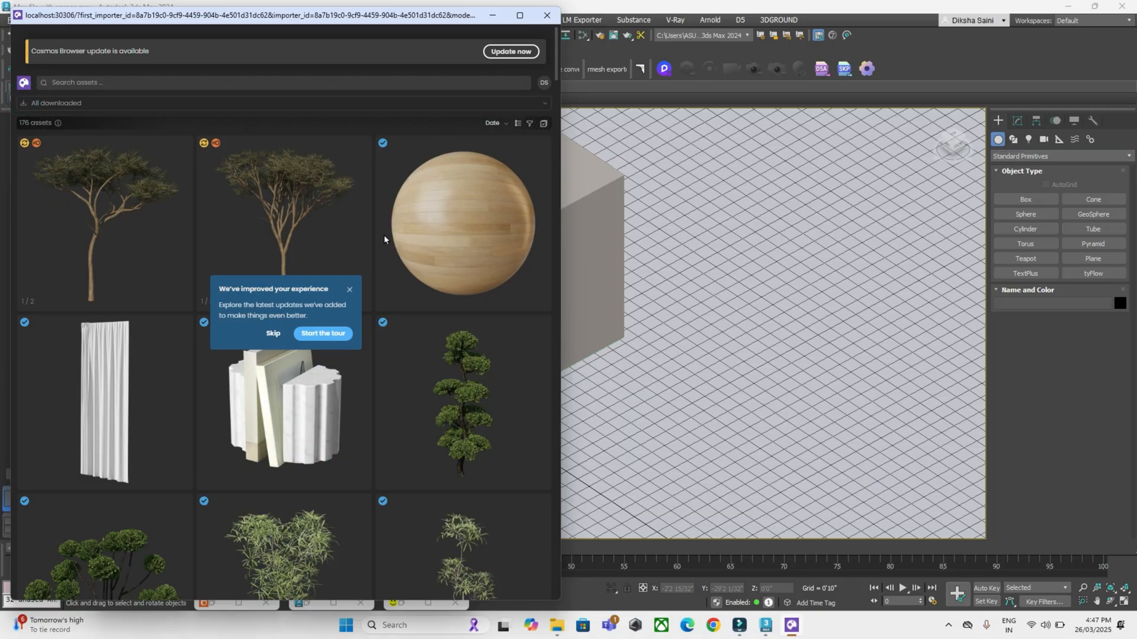
pyautogui.click(348, 290)
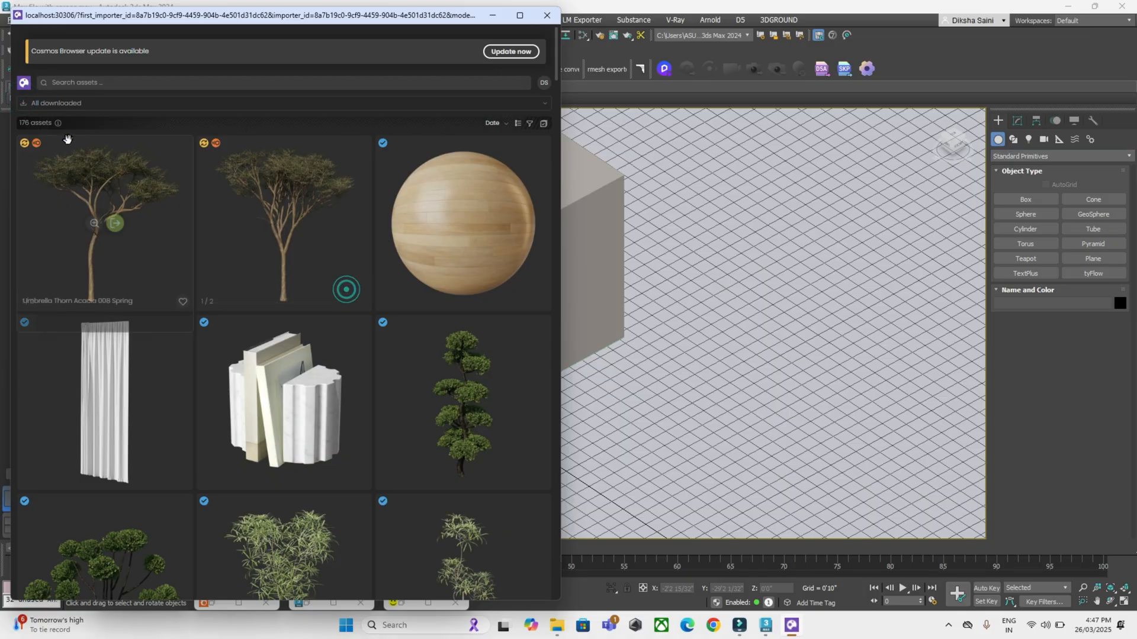
pyautogui.click(30, 103)
pyautogui.click(53, 141)
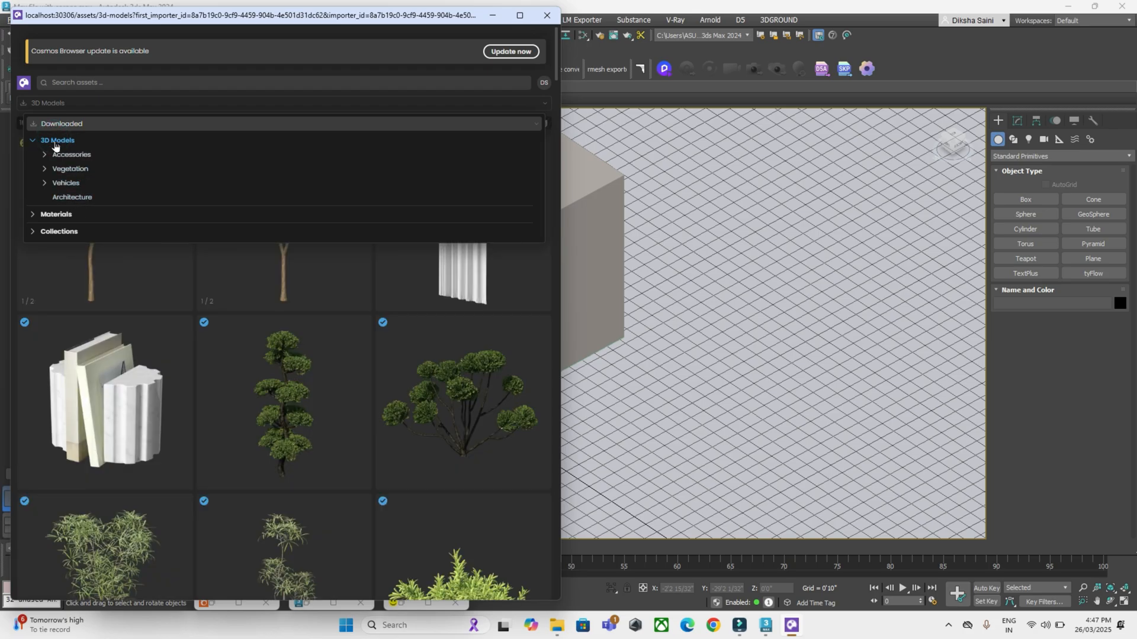
pyautogui.click(44, 123)
pyautogui.click(54, 137)
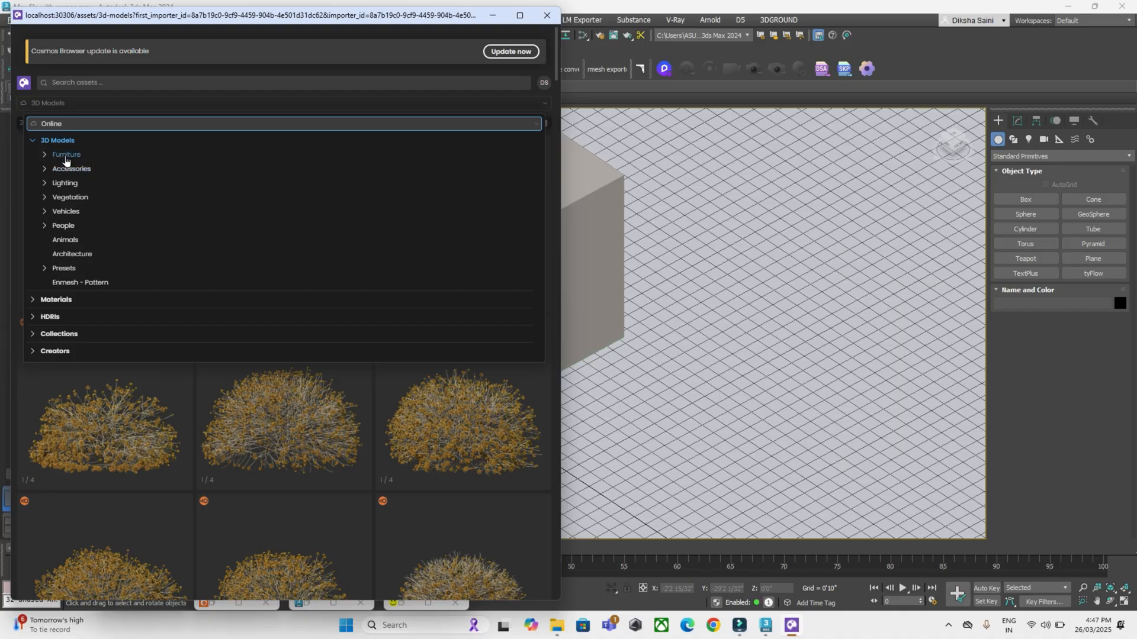
pyautogui.click(66, 155)
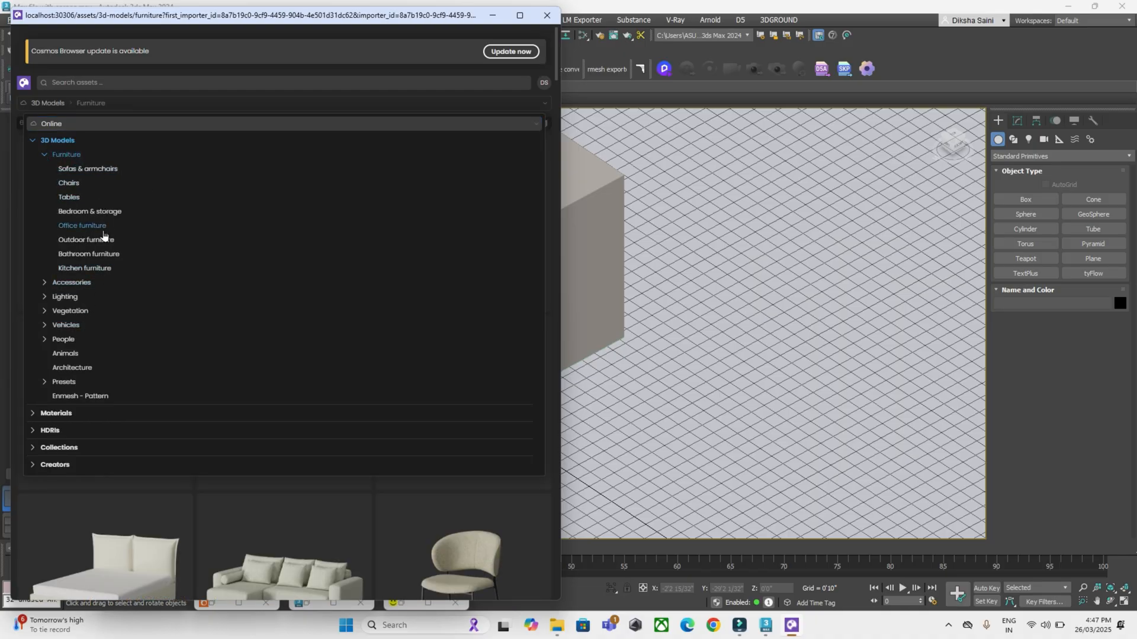
pyautogui.click(56, 123)
pyautogui.click(107, 86)
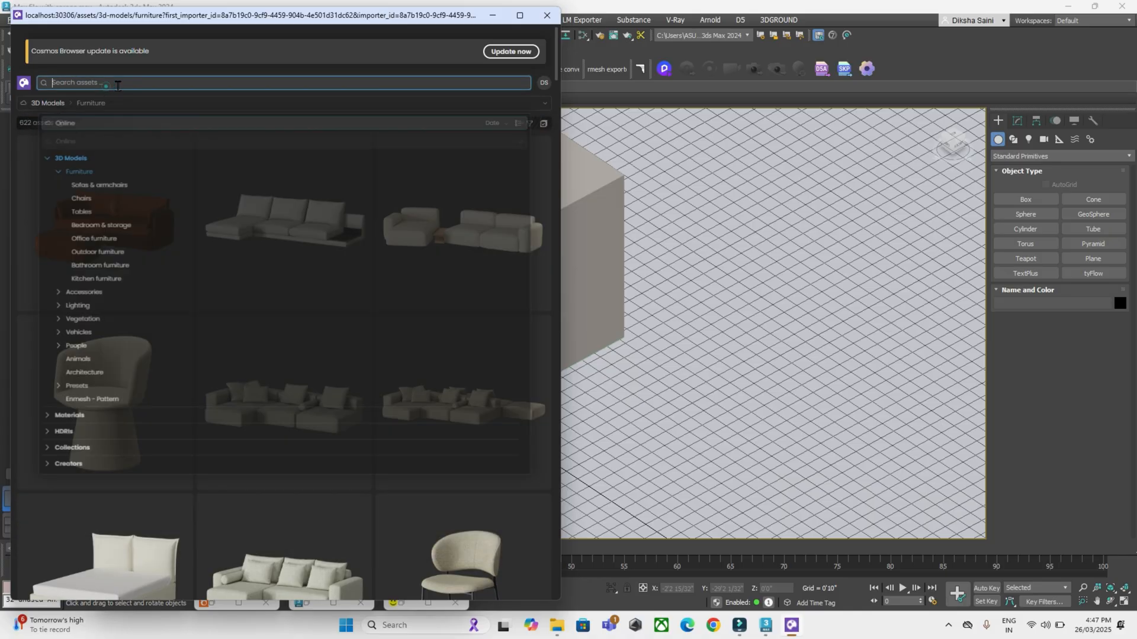
pyautogui.write('door')
pyautogui.press('Return')
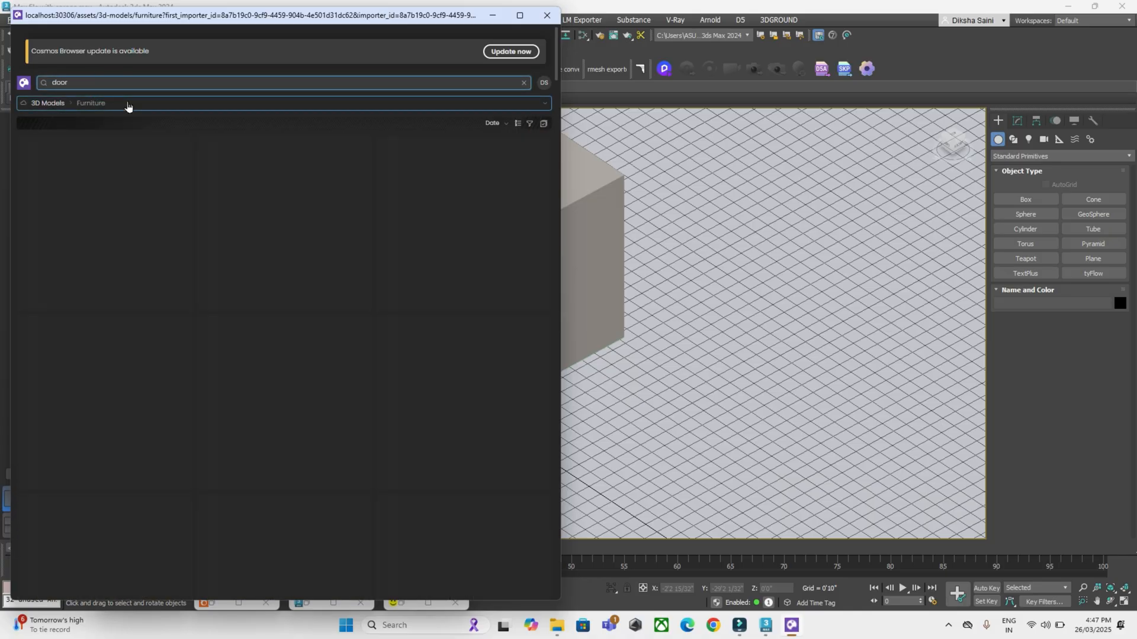
# Widen the category to all online 3D models and search them for "door"
pyautogui.click(64, 105)
pyautogui.click(57, 139)
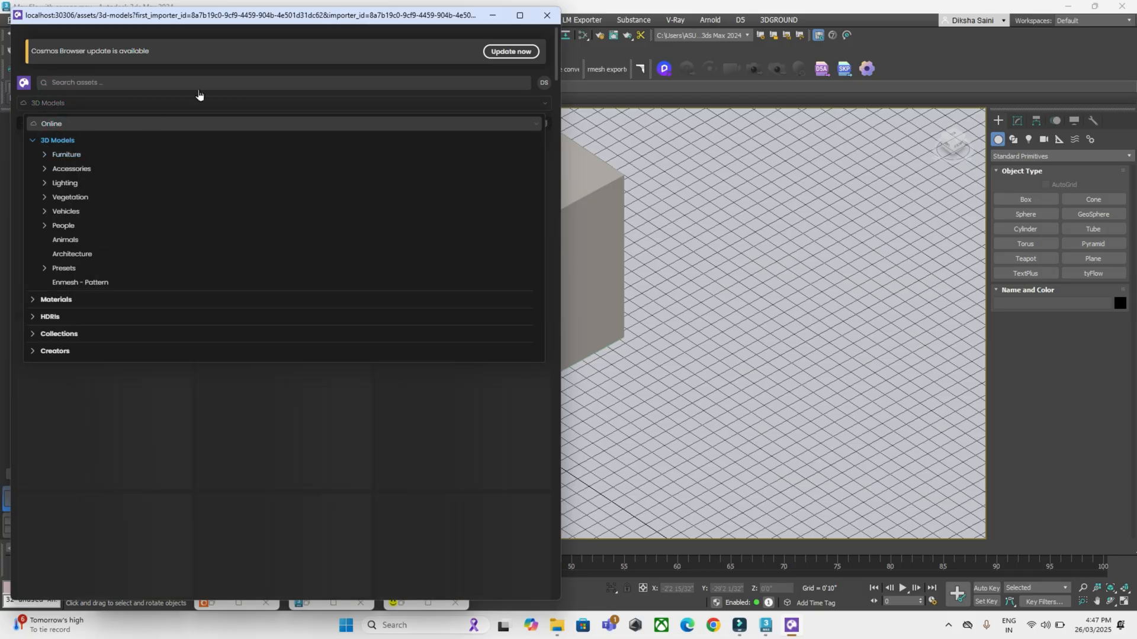
pyautogui.click(243, 55)
pyautogui.click(96, 81)
pyautogui.write('door')
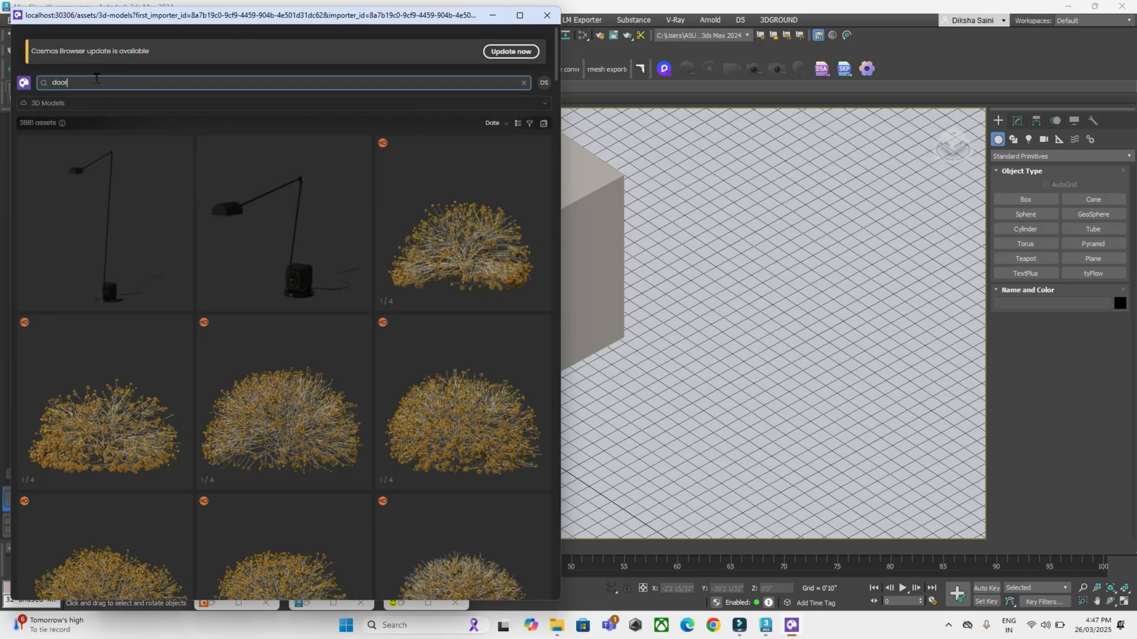
pyautogui.press('Return')
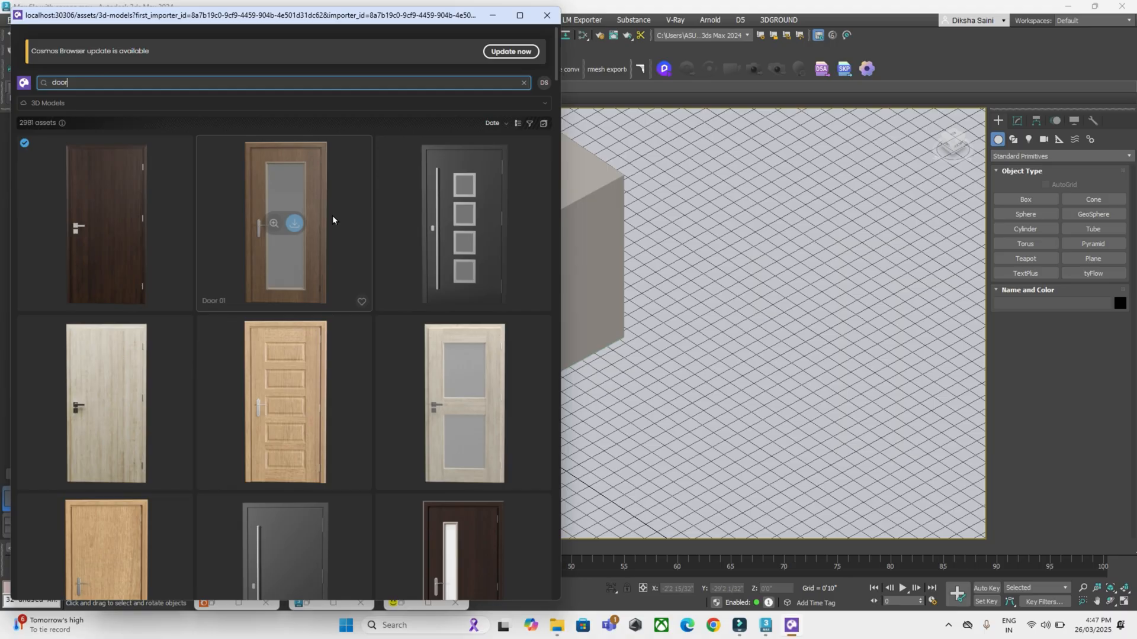
# Try to import the Door 79-02 model and close the asset browser
pyautogui.moveTo(156, 164)
pyautogui.click(113, 229)
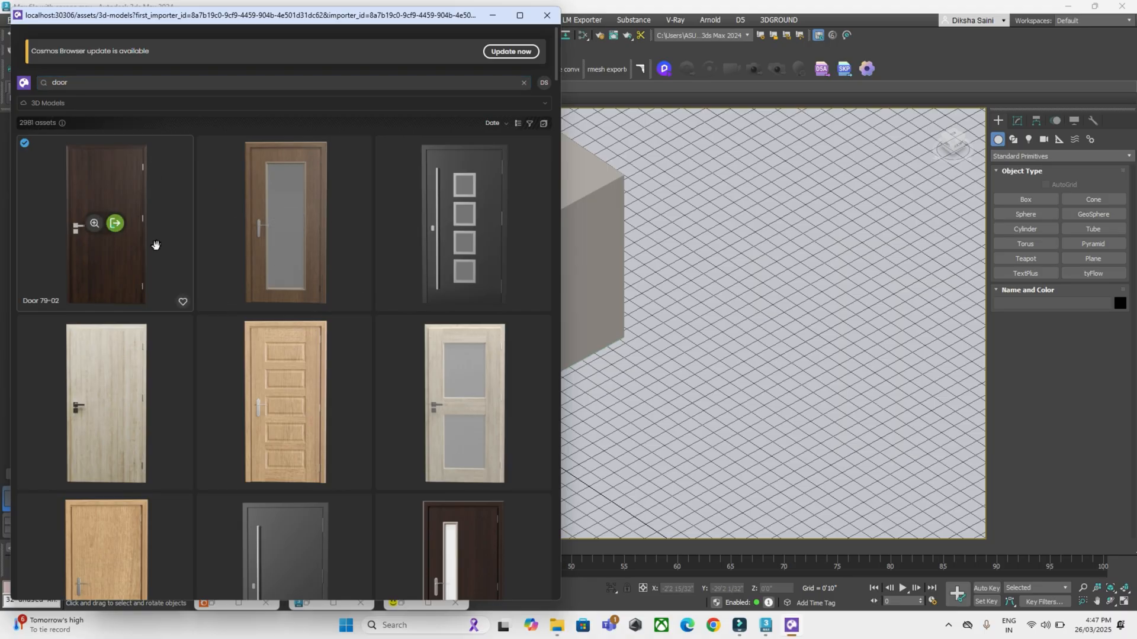
pyautogui.click(546, 16)
# Switch the maximized orthographic viewport to the Top view, showing the whole scene
pyautogui.scroll(-6, 693, 307)
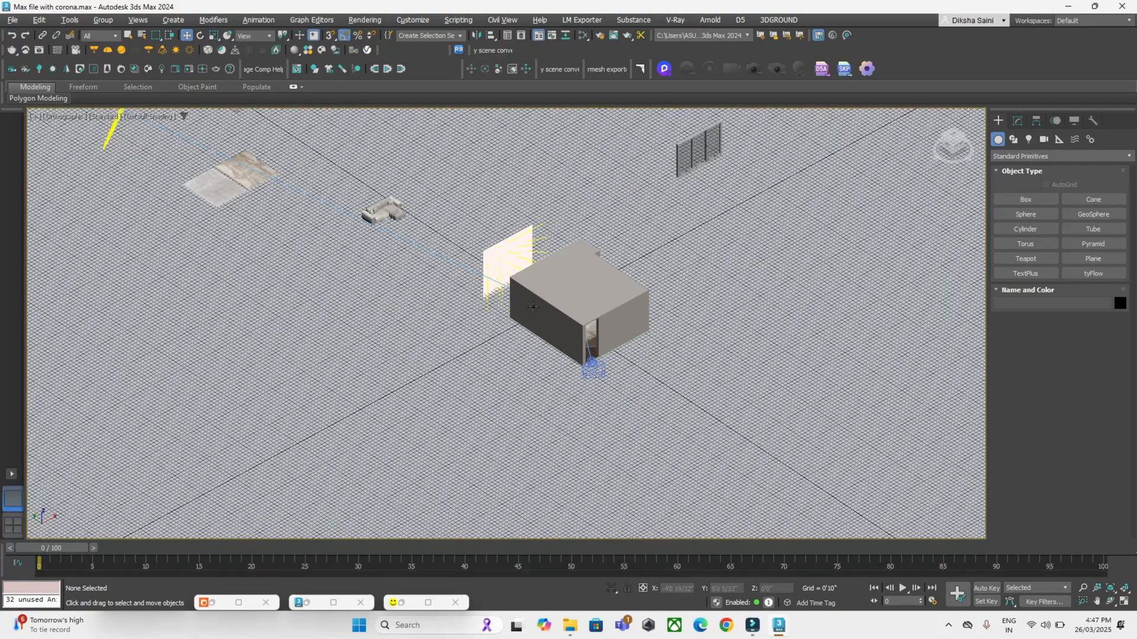
pyautogui.moveTo(533, 307)
pyautogui.keyDown('alt'); pyautogui.mouseDown(button='middle')
pyautogui.moveTo(669, 278)
pyautogui.moveTo(586, 273)
pyautogui.moveTo(533, 296)
pyautogui.mouseUp(button='middle'); pyautogui.keyUp('alt')
pyautogui.hotkey('alt', 'w')
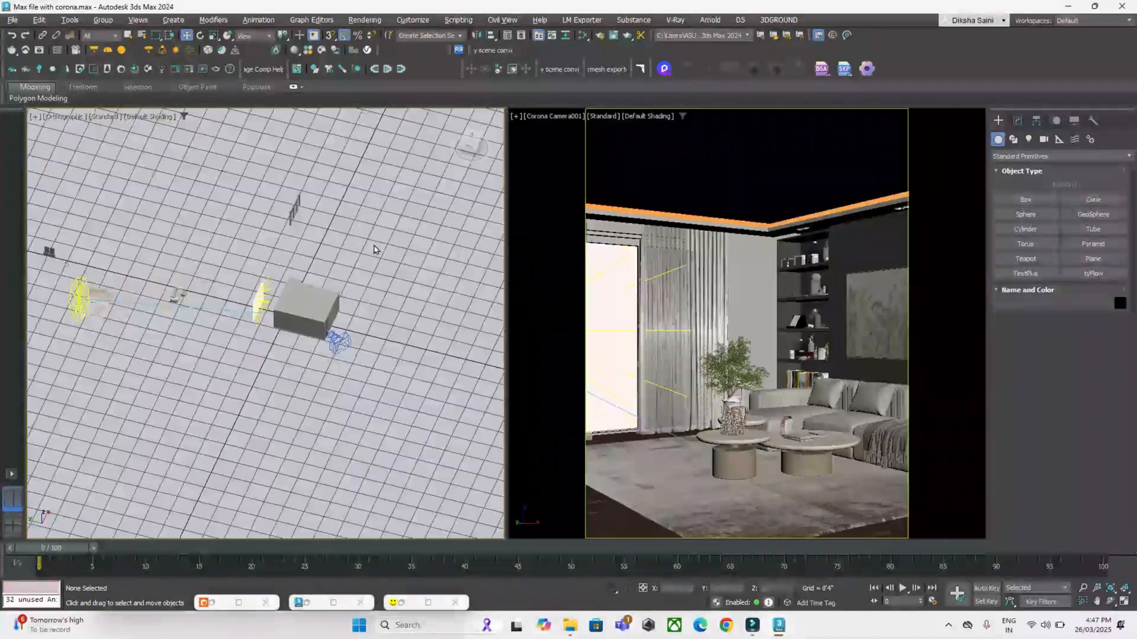
pyautogui.hotkey('alt', 'w')
pyautogui.press('t')
pyautogui.scroll(-6, 545, 300)
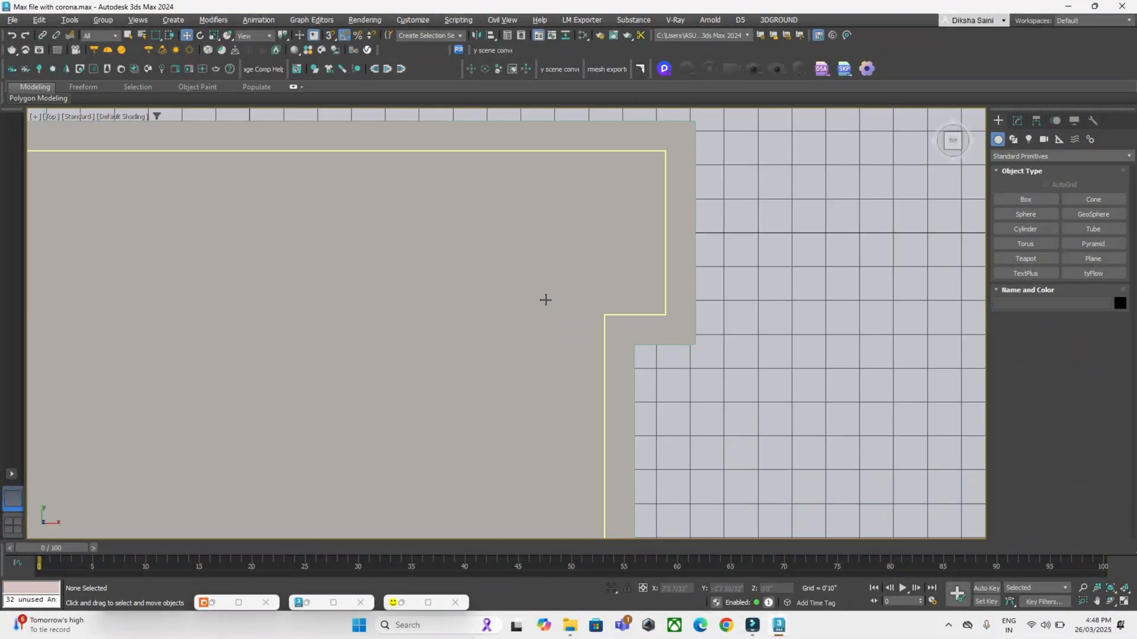
pyautogui.scroll(-8, 698, 294)
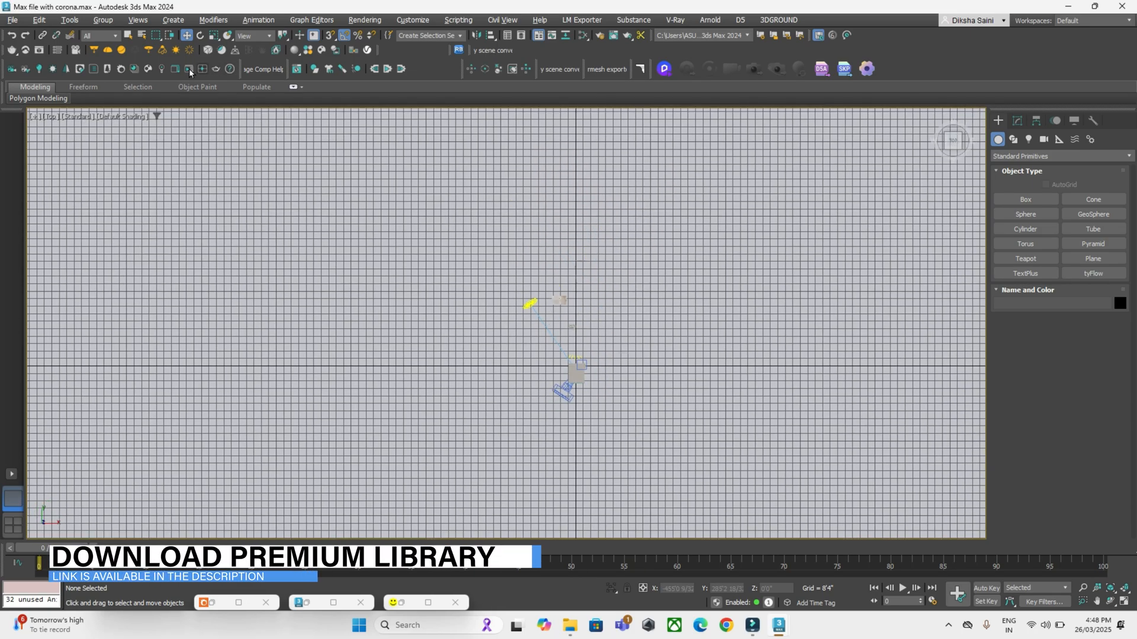
# Reopen the Cosmos Browser, repeat the recent "door" search and import the Door 79-02 model
pyautogui.click(149, 69)
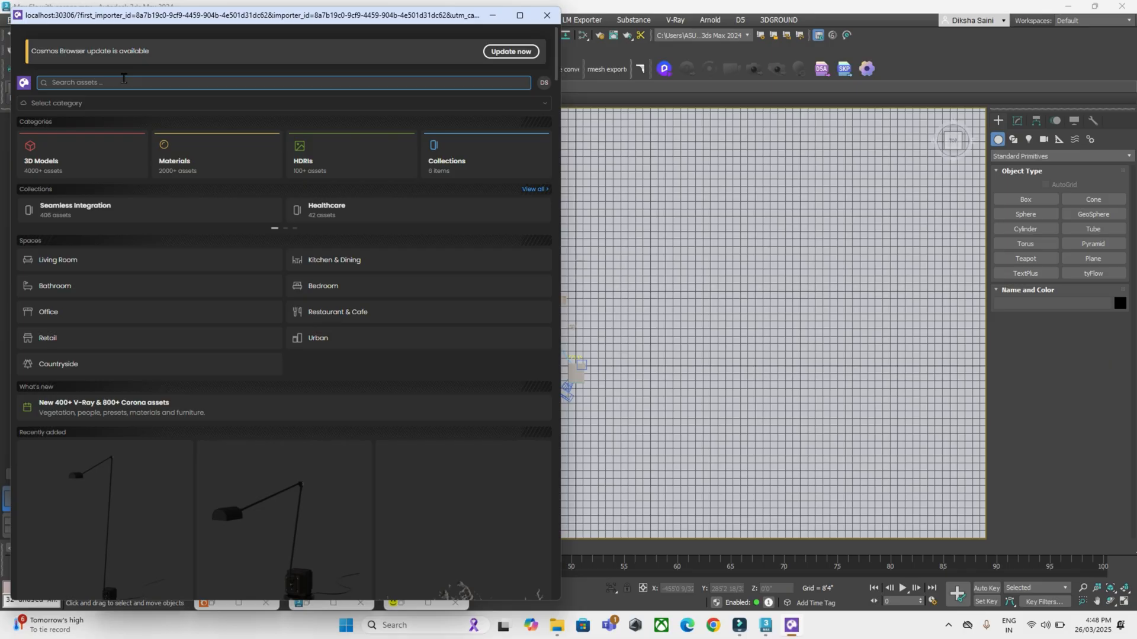
pyautogui.click(102, 78)
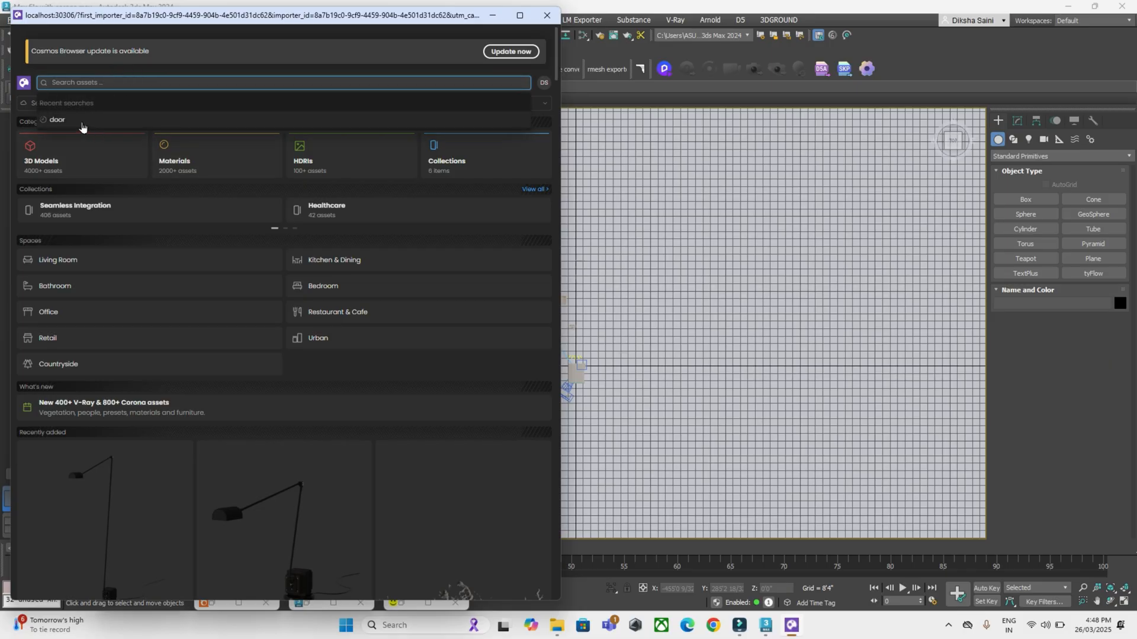
pyautogui.click(84, 120)
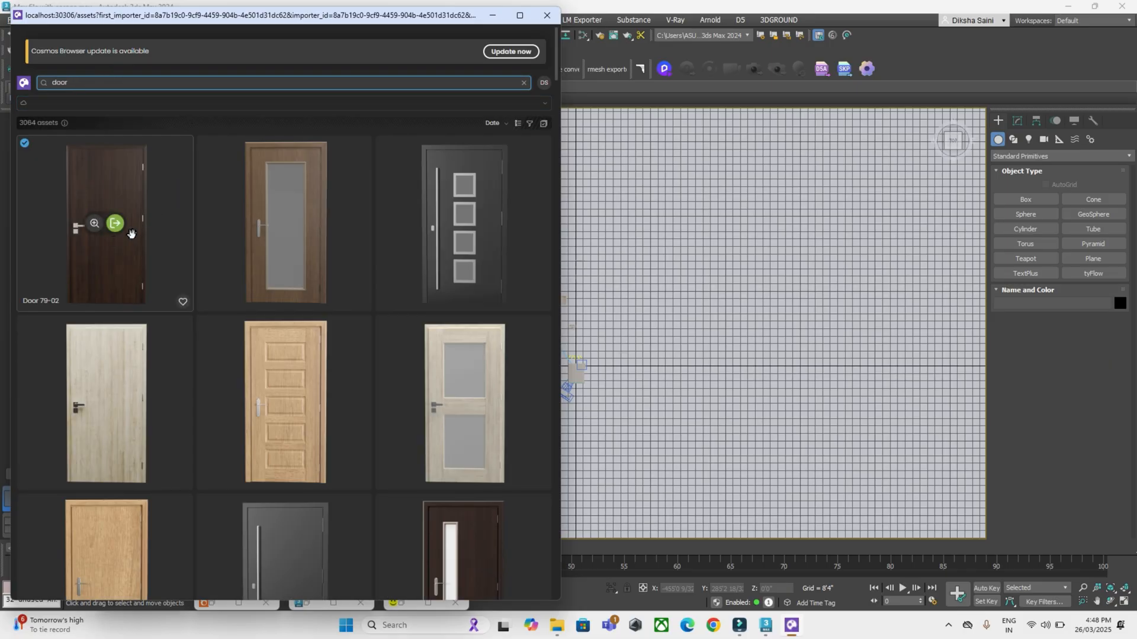
pyautogui.click(115, 224)
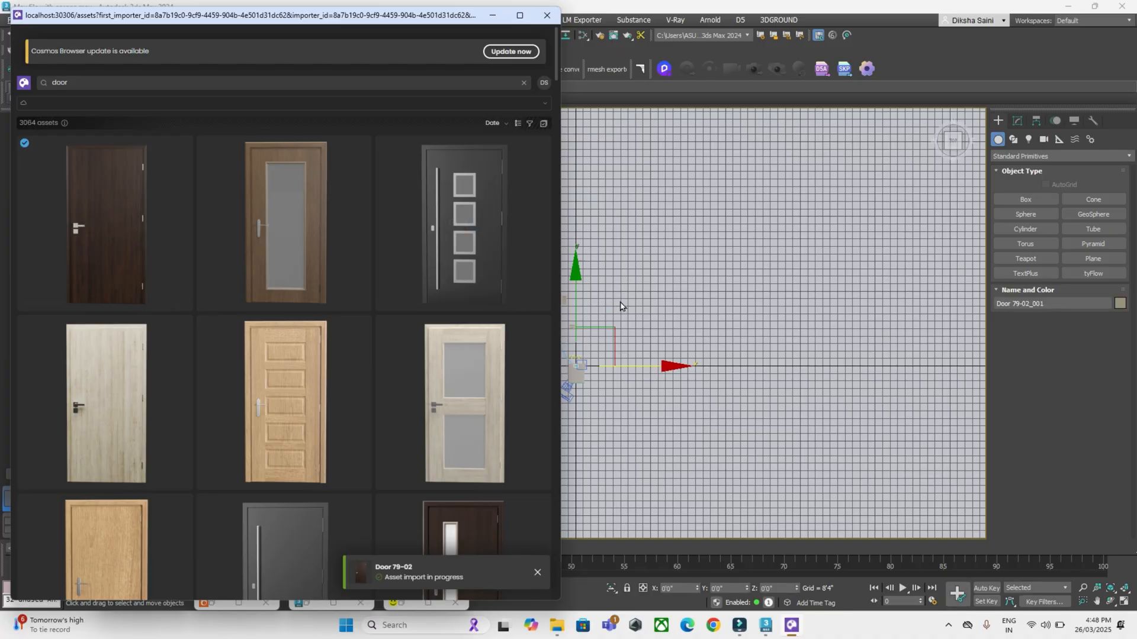
# Move the imported door about 20'10" along negative Y, just outside the room's front wall in the Top view
pyautogui.scroll(-2, 758, 350)
pyautogui.scroll(3, 707, 350)
pyautogui.scroll(2, 545, 380)
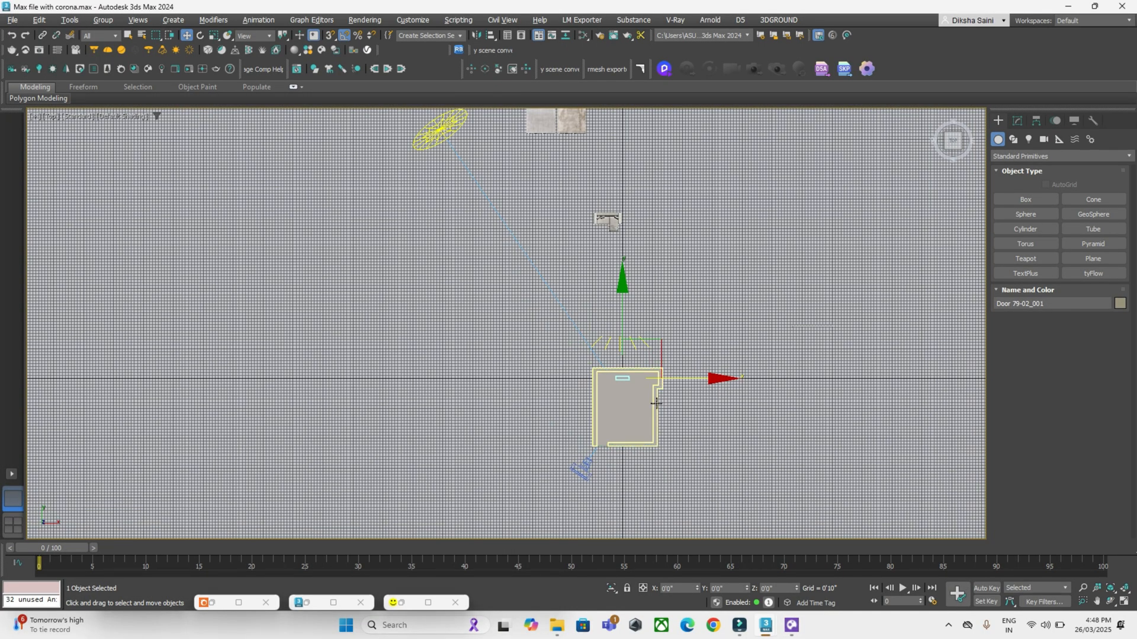
pyautogui.scroll(3, 652, 400)
pyautogui.scroll(1, 574, 331)
pyautogui.moveTo(562, 282); pyautogui.dragTo(613, 387)
# Switch the Top view to wireframe and isolate the imported door together with the room walls
pyautogui.scroll(-3, 625, 158)
pyautogui.press('F3')
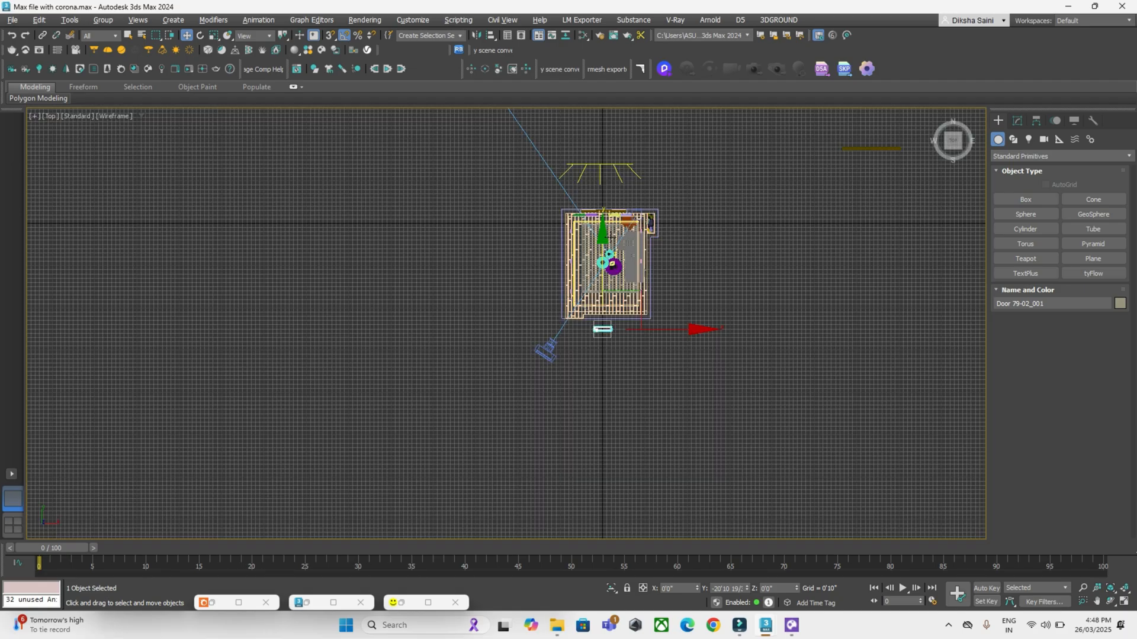
pyautogui.scroll(7, 619, 225)
pyautogui.hotkey('alt', 'w')
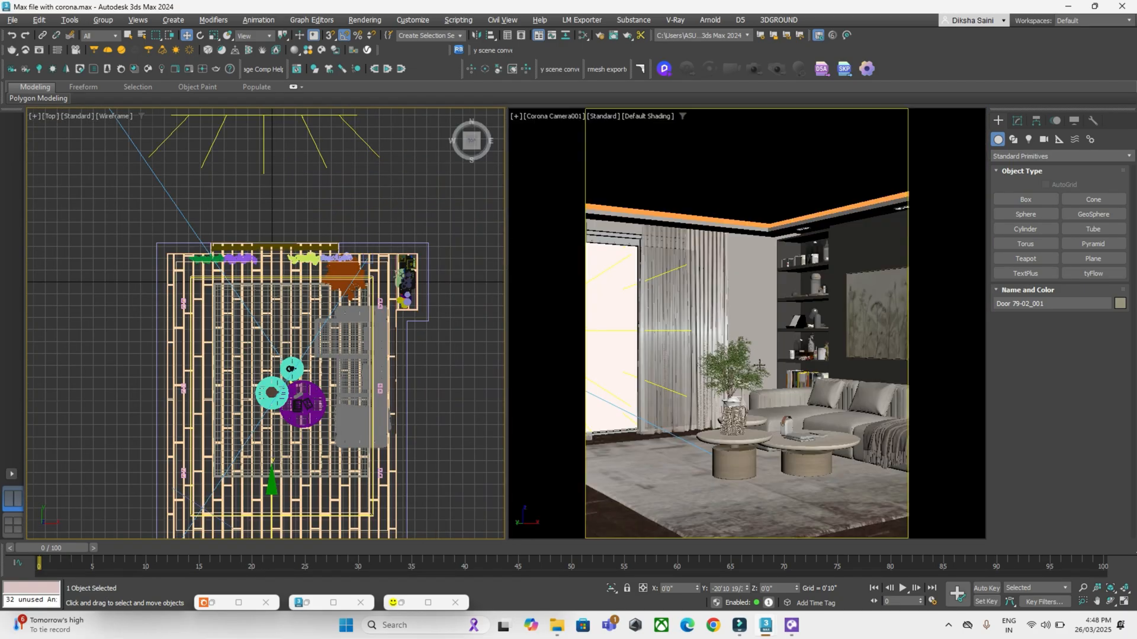
pyautogui.hotkey('alt', 'w')
pyautogui.scroll(-5, 570, 273)
pyautogui.hotkey('alt', 'w')
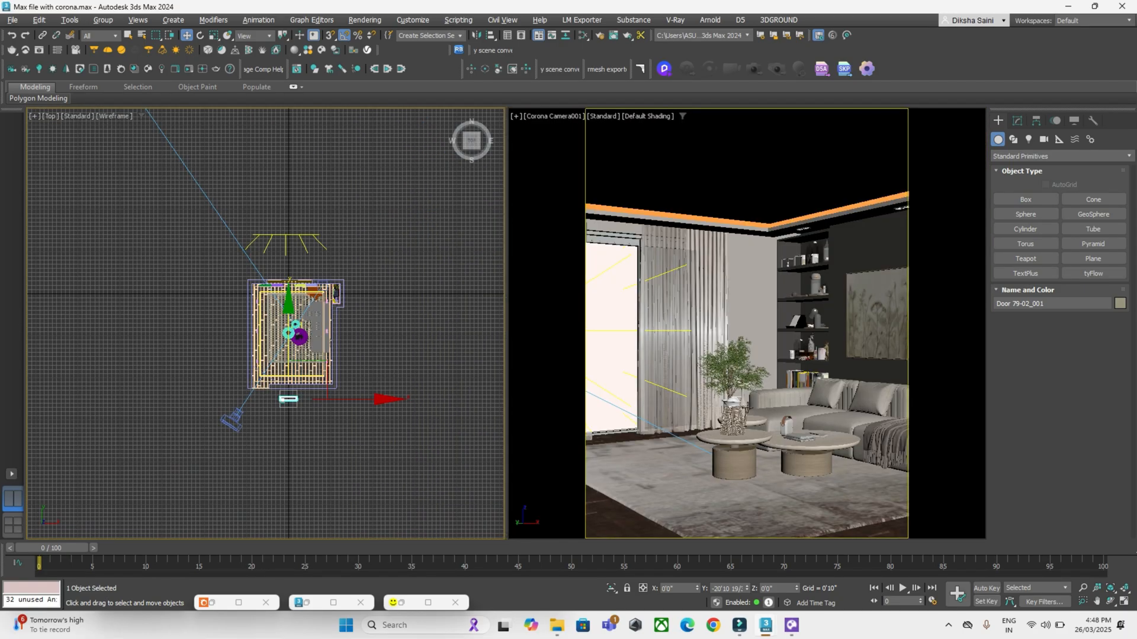
pyautogui.keyDown('ctrl'); pyautogui.click(762, 263); pyautogui.keyUp('ctrl')
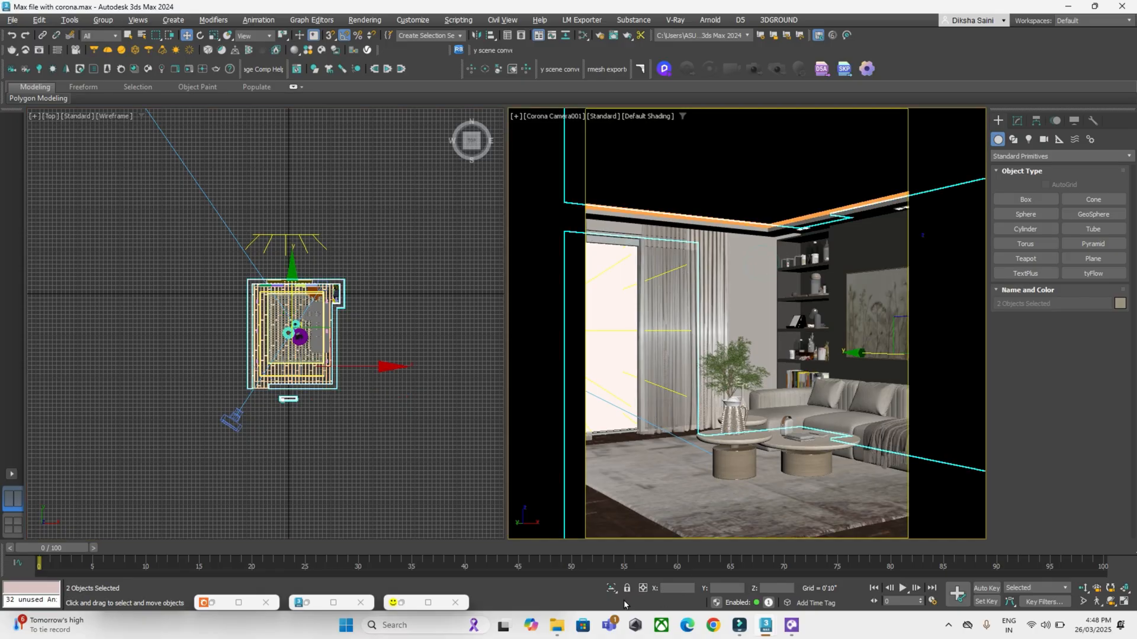
pyautogui.click(612, 588)
pyautogui.click(408, 477)
pyautogui.scroll(5, 332, 438)
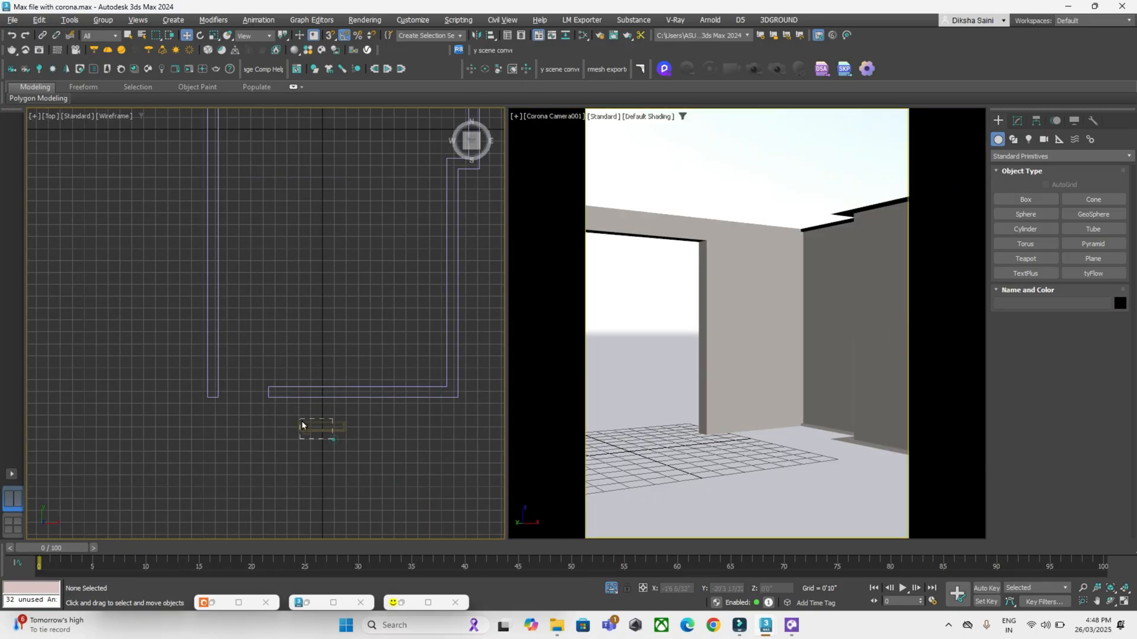
# Hide the grid in the maximized Top view and move the door along negative X until it sits in front of the opening
pyautogui.click(433, 416)
pyautogui.scroll(1, 432, 416)
pyautogui.press('g')
pyautogui.hotkey('alt', 'w')
pyautogui.scroll(-2, 437, 313)
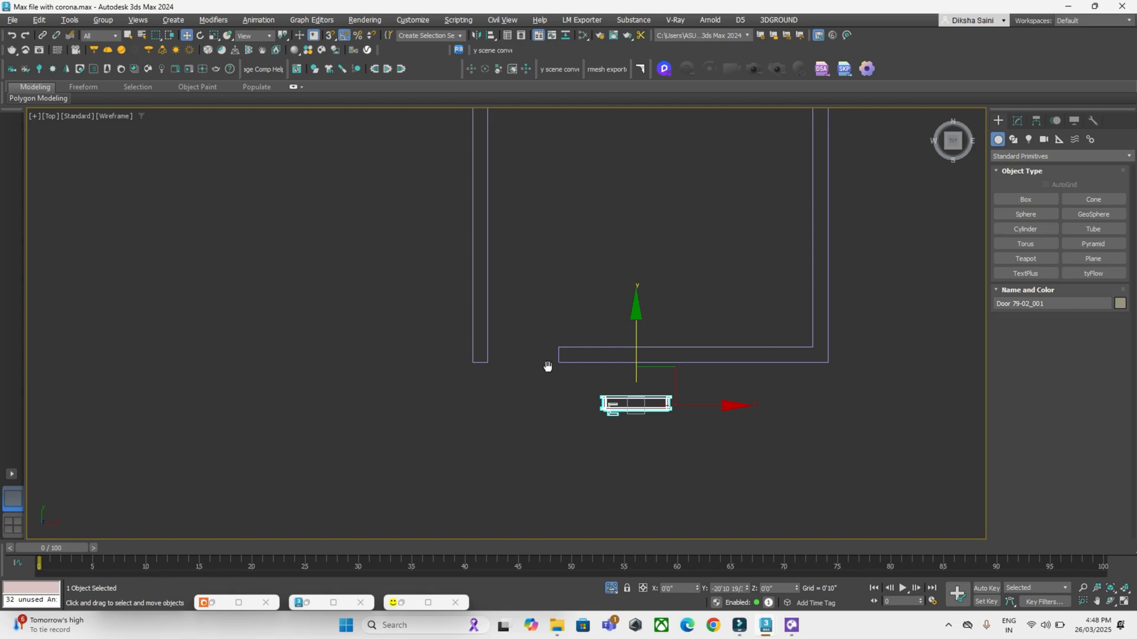
pyautogui.scroll(3, 644, 414)
pyautogui.moveTo(687, 385); pyautogui.dragTo(411, 350)
# Snap the door frame's left edge to the left side of the opening, then move the door along Y into the wall thickness
pyautogui.press('s')
pyautogui.scroll(2, 299, 384)
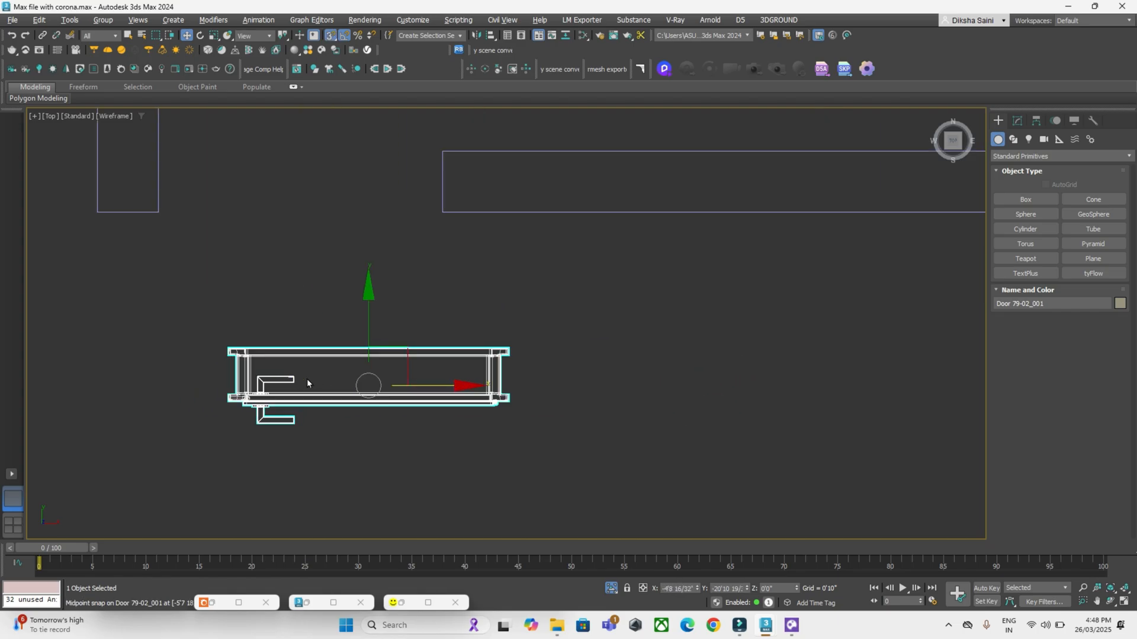
pyautogui.scroll(4, 219, 353)
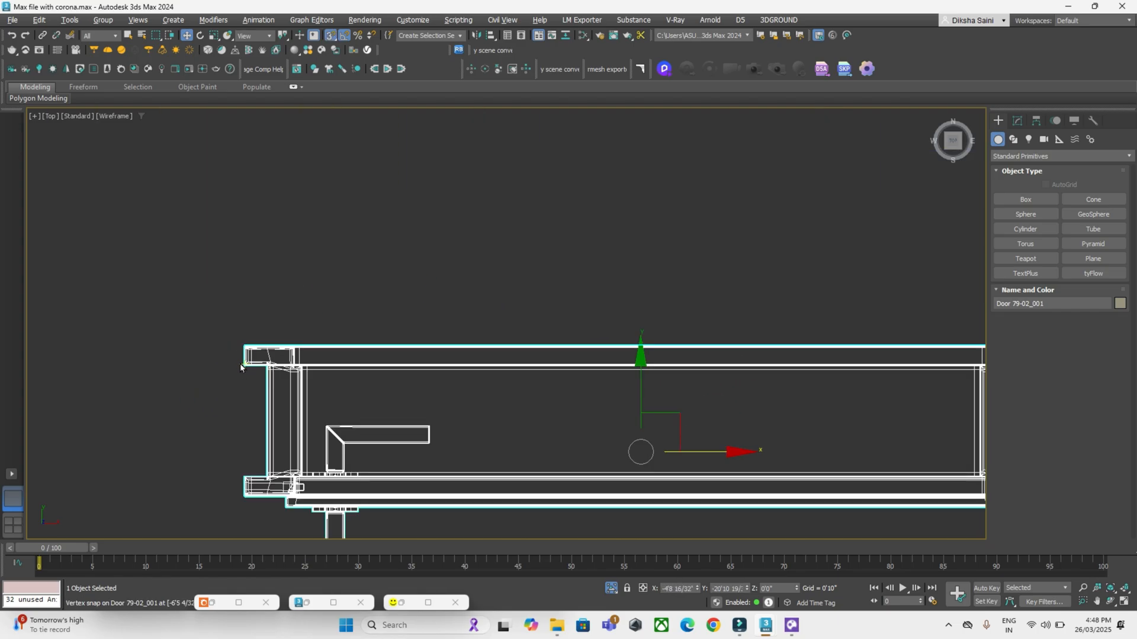
pyautogui.scroll(5, 242, 364)
pyautogui.moveTo(273, 355); pyautogui.dragTo(408, 182)
pyautogui.scroll(-10, 492, 286)
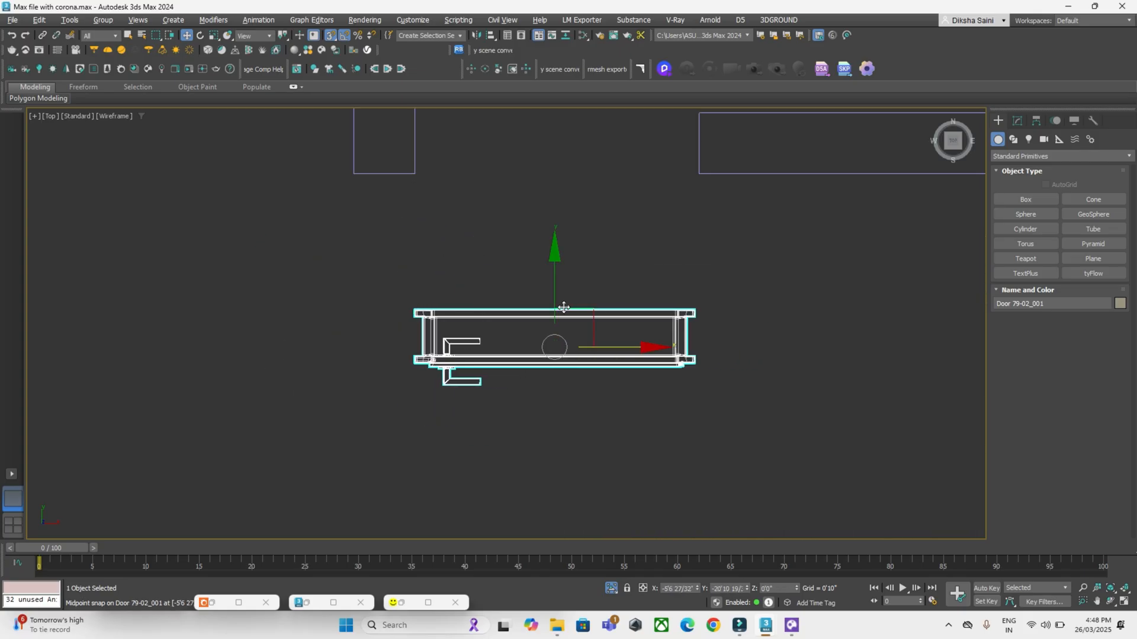
pyautogui.moveTo(555, 294); pyautogui.dragTo(641, 204)
pyautogui.scroll(5, 710, 257)
pyautogui.scroll(-6, 592, 393)
pyautogui.moveTo(641, 203); pyautogui.dragTo(605, 363, button='middle')
# Apply an FFD 2x2x2 modifier to the door proxy and try to stretch its right-end control points to the opening's right edge
pyautogui.click(1017, 121)
pyautogui.click(1018, 153)
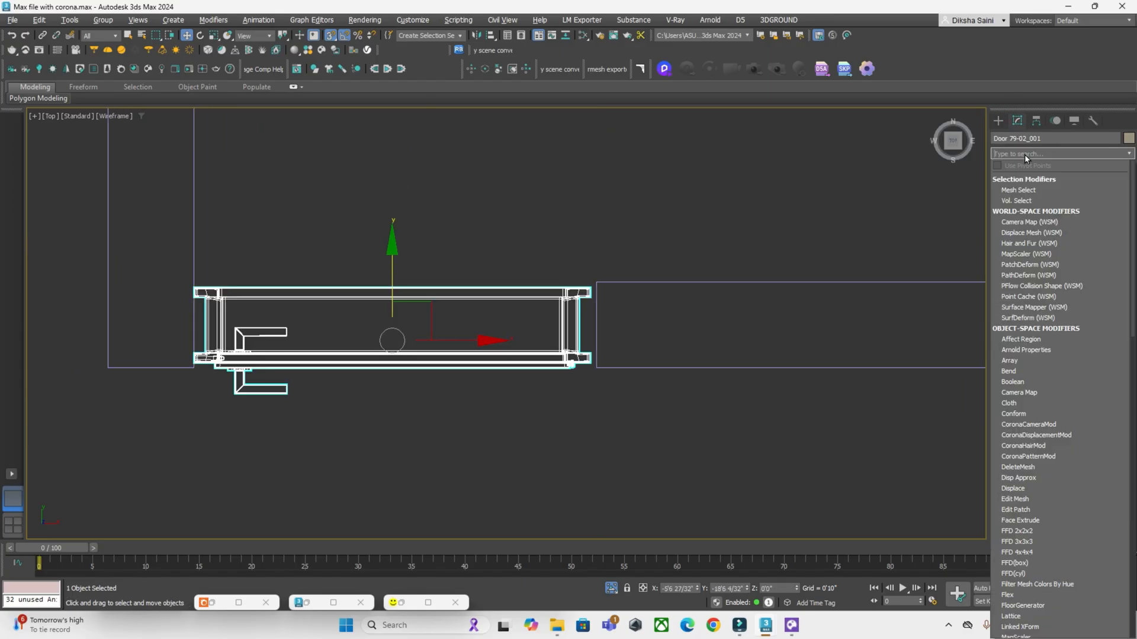
pyautogui.write('ffd')
pyautogui.press('Return')
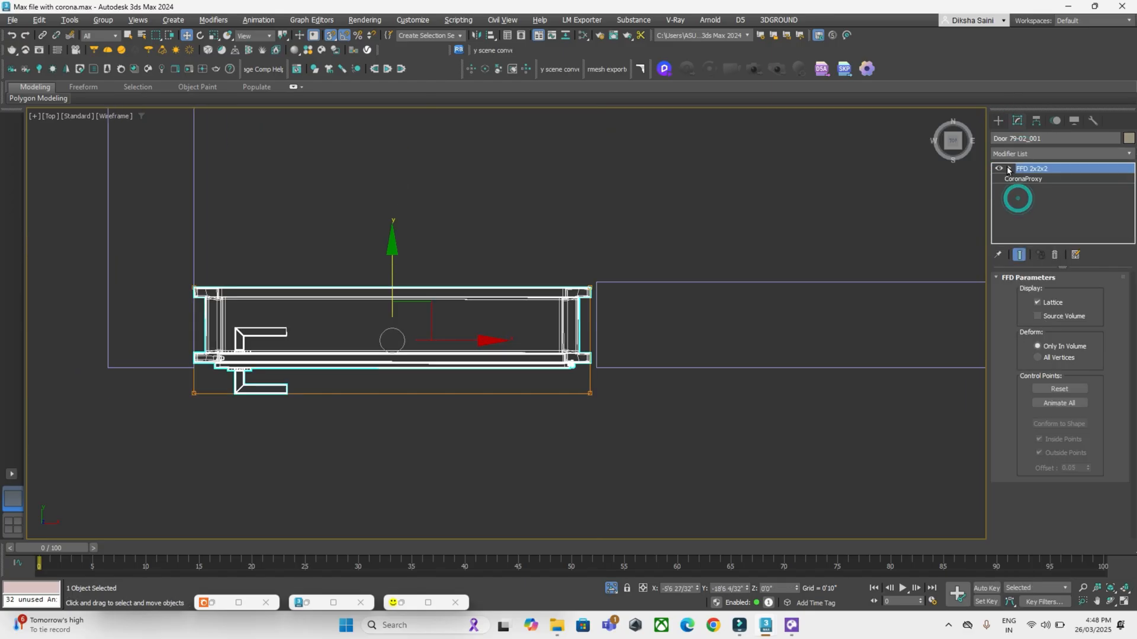
pyautogui.click(1010, 169)
pyautogui.click(1042, 179)
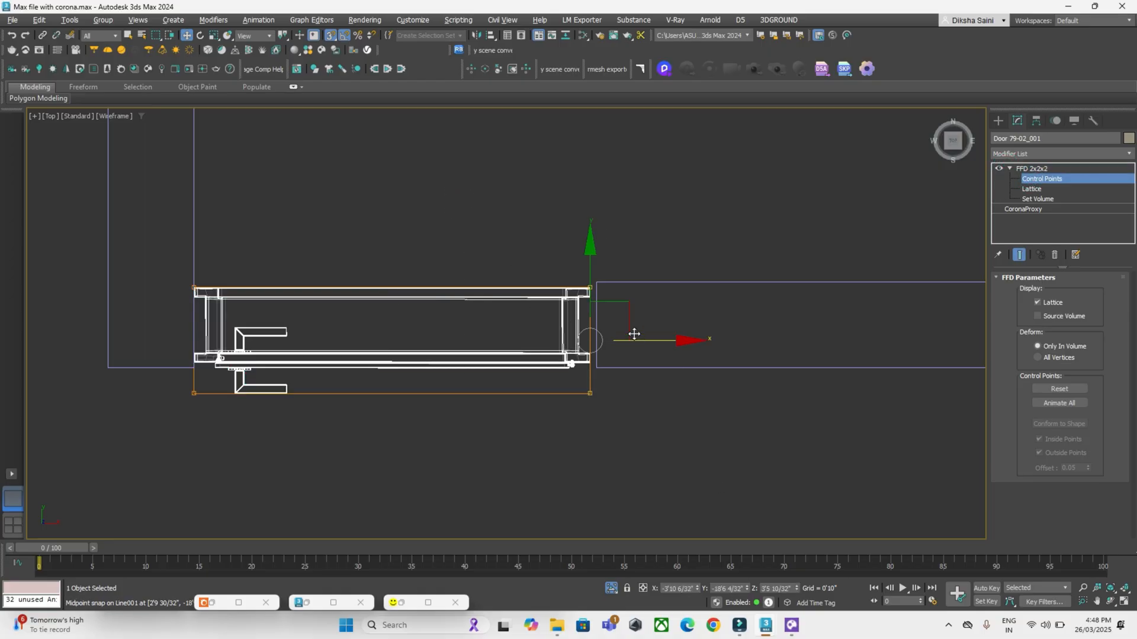
pyautogui.moveTo(633, 332); pyautogui.dragTo(640, 333)
# Try to raise the door proxy's upper FFD control points to the 9'0" head of the opening in the Left view
pyautogui.press('l')
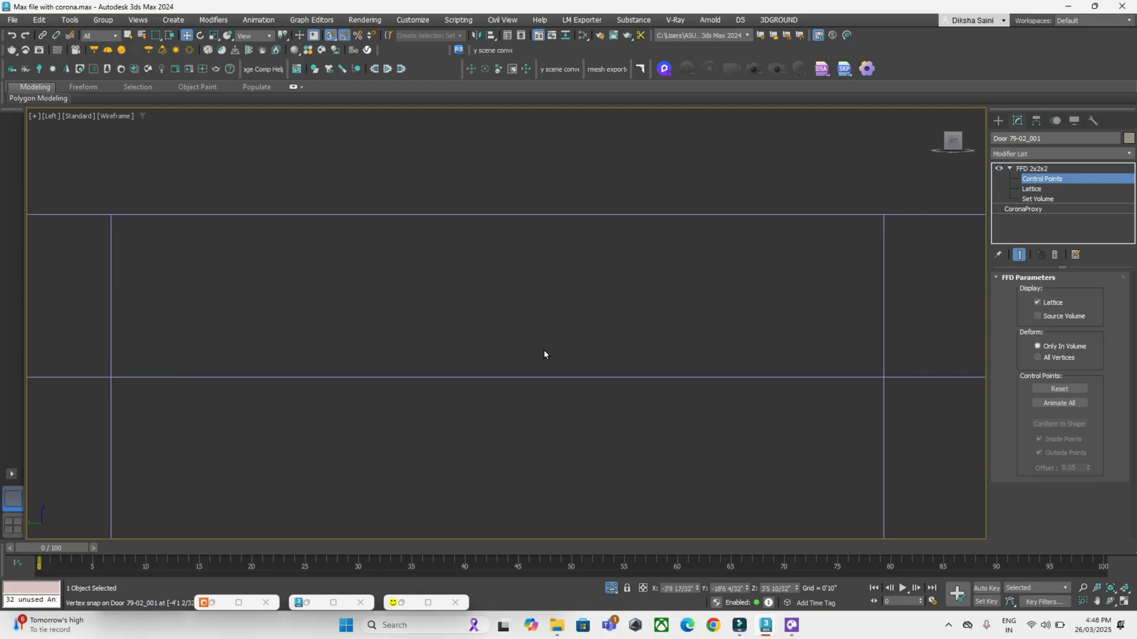
pyautogui.scroll(-5, 546, 355)
pyautogui.moveTo(618, 331); pyautogui.dragTo(545, 189, button='middle')
pyautogui.scroll(4, 546, 188)
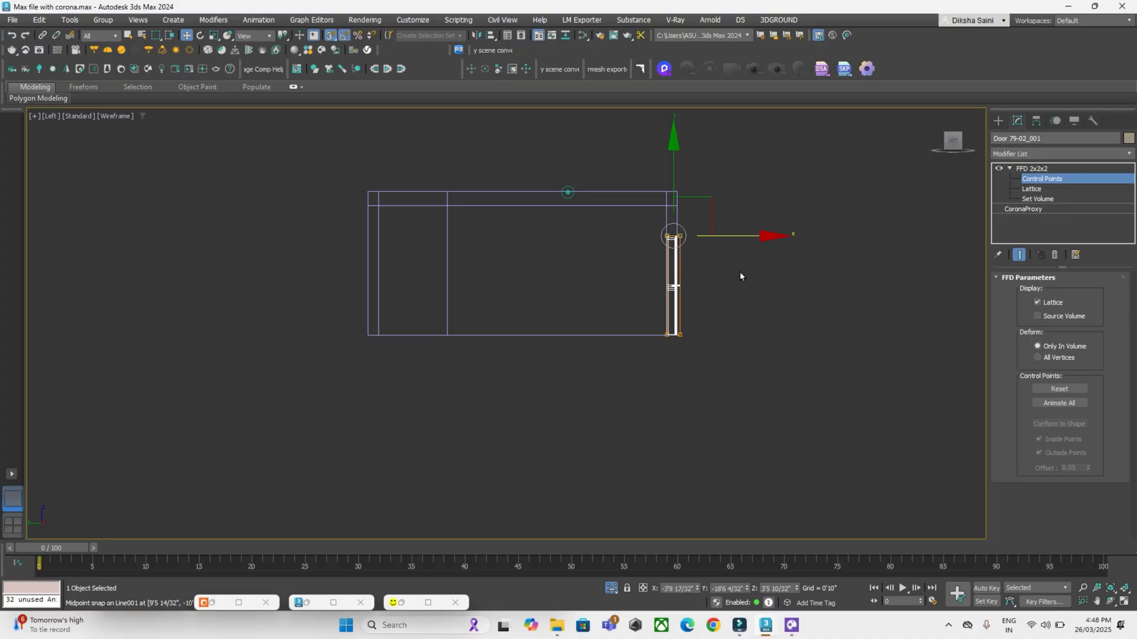
pyautogui.scroll(4, 686, 240)
pyautogui.moveTo(654, 236); pyautogui.dragTo(654, 231)
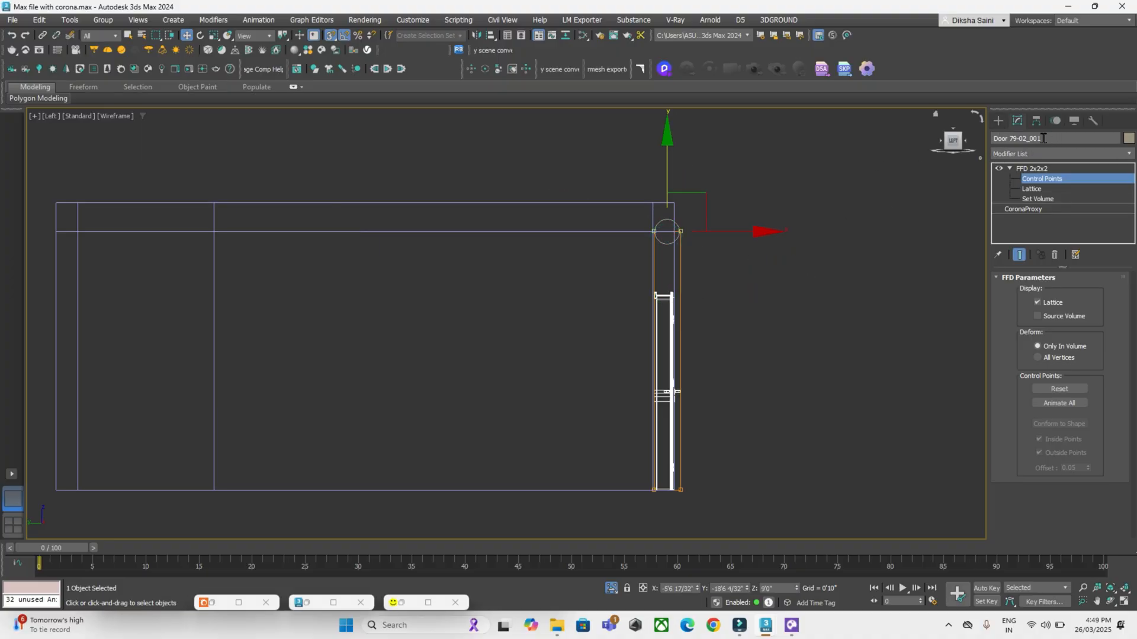
pyautogui.hotkey('ctrl', 'z')
pyautogui.click(515, 242)
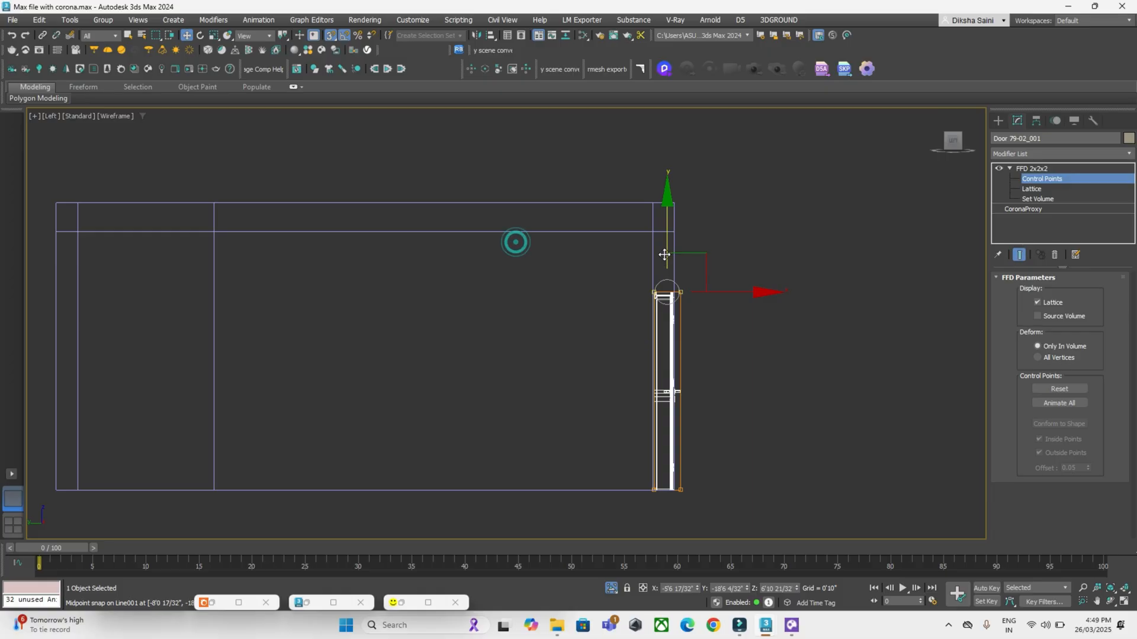
pyautogui.moveTo(665, 254); pyautogui.dragTo(652, 232)
pyautogui.hotkey('alt', 'w')
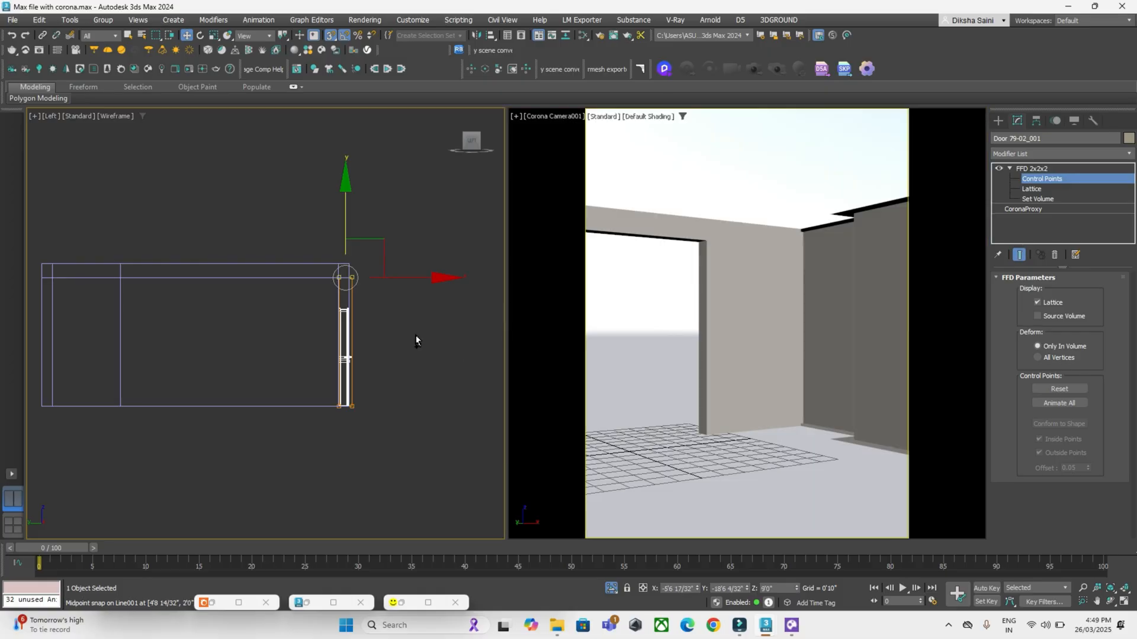
# Delete the FFD 2x2x2 modifier from the door proxy
pyautogui.click(1033, 168)
pyautogui.rightClick(1034, 169)
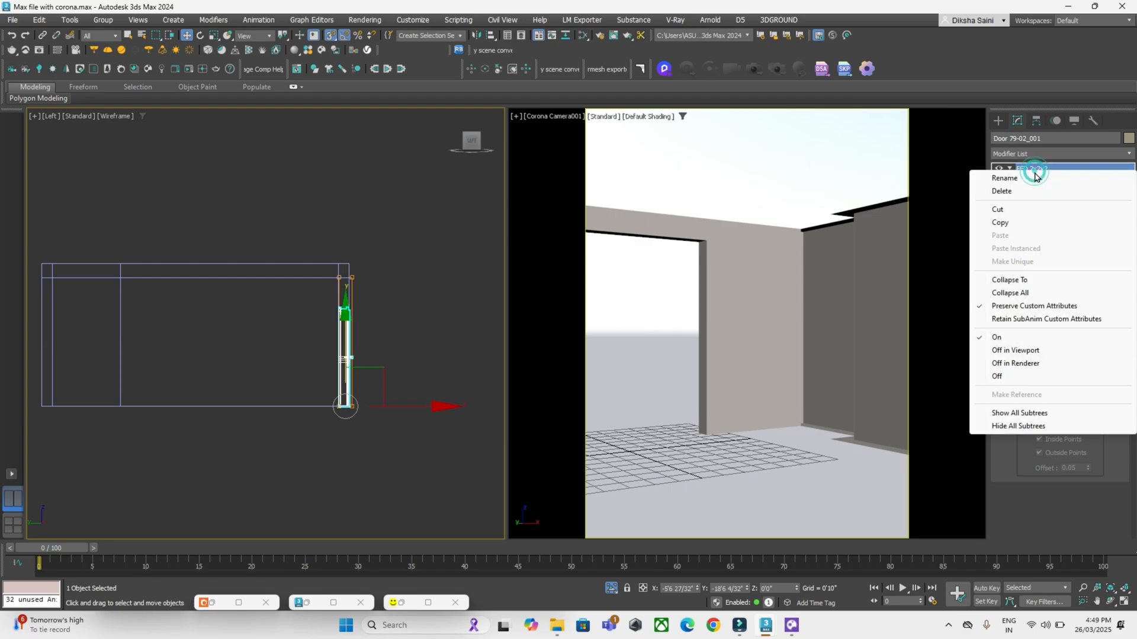
pyautogui.click(1000, 188)
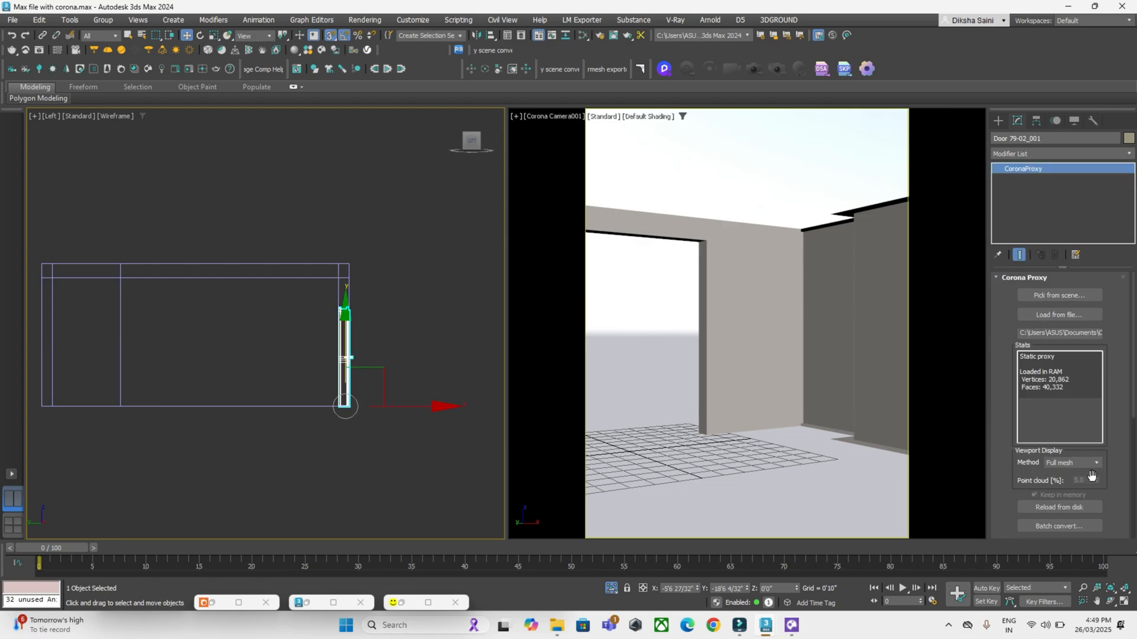
# Duplicate the door proxy to a mesh, then move the original proxy out of the wall and delete it
pyautogui.scroll(-2, 1091, 476)
pyautogui.click(1064, 513)
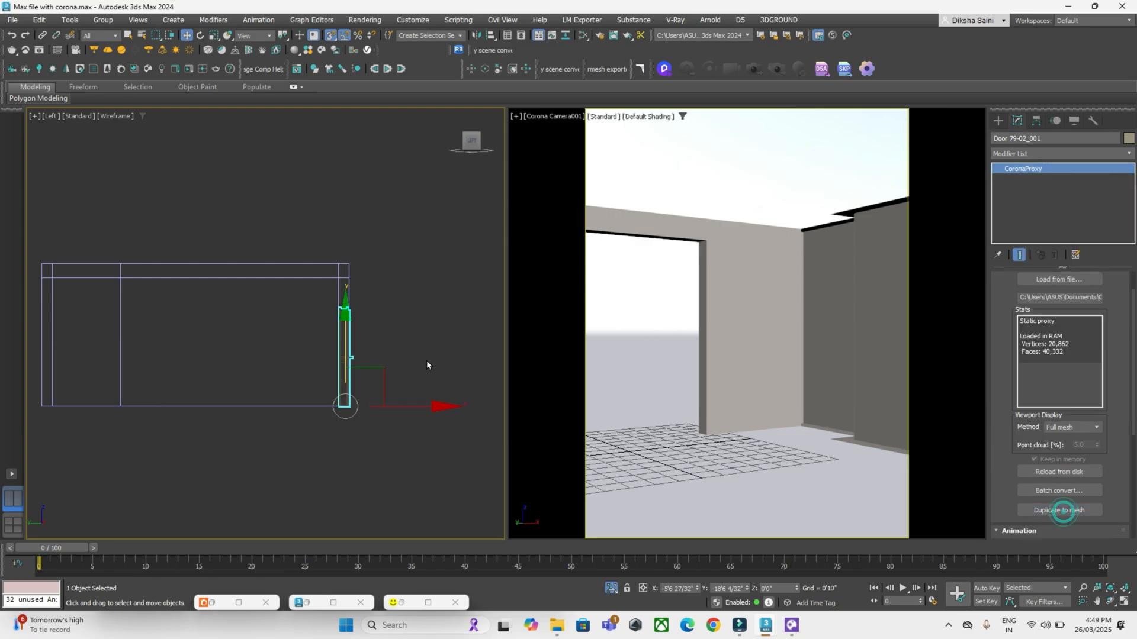
pyautogui.press('s')
pyautogui.moveTo(420, 407); pyautogui.dragTo(479, 407)
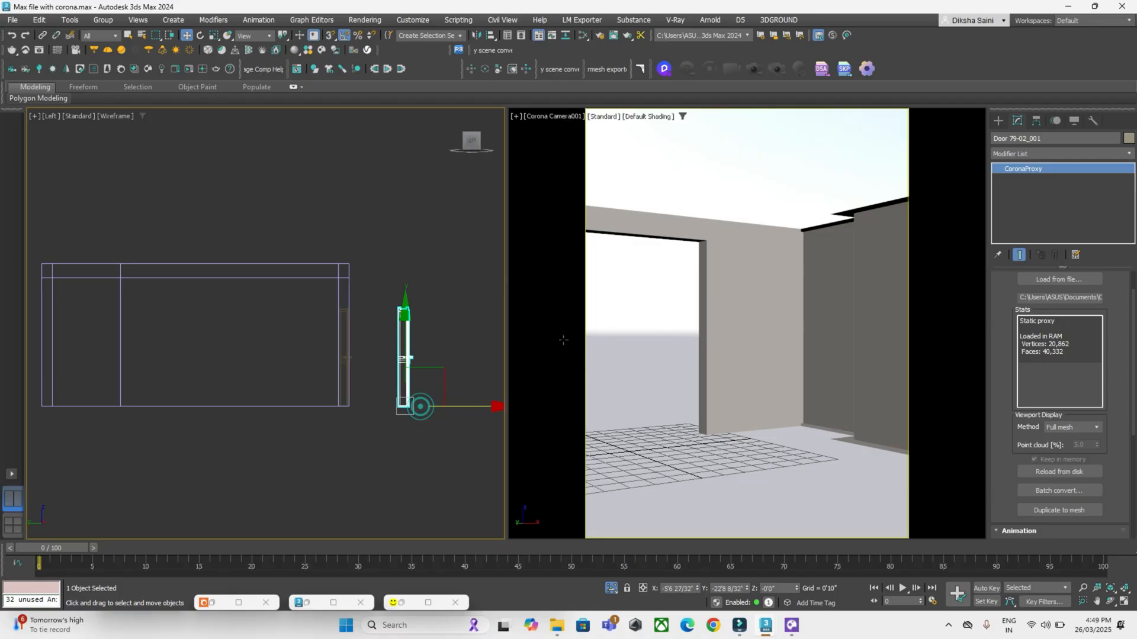
pyautogui.rightClick(829, 227)
pyautogui.press('Delete')
pyautogui.scroll(2, 331, 321)
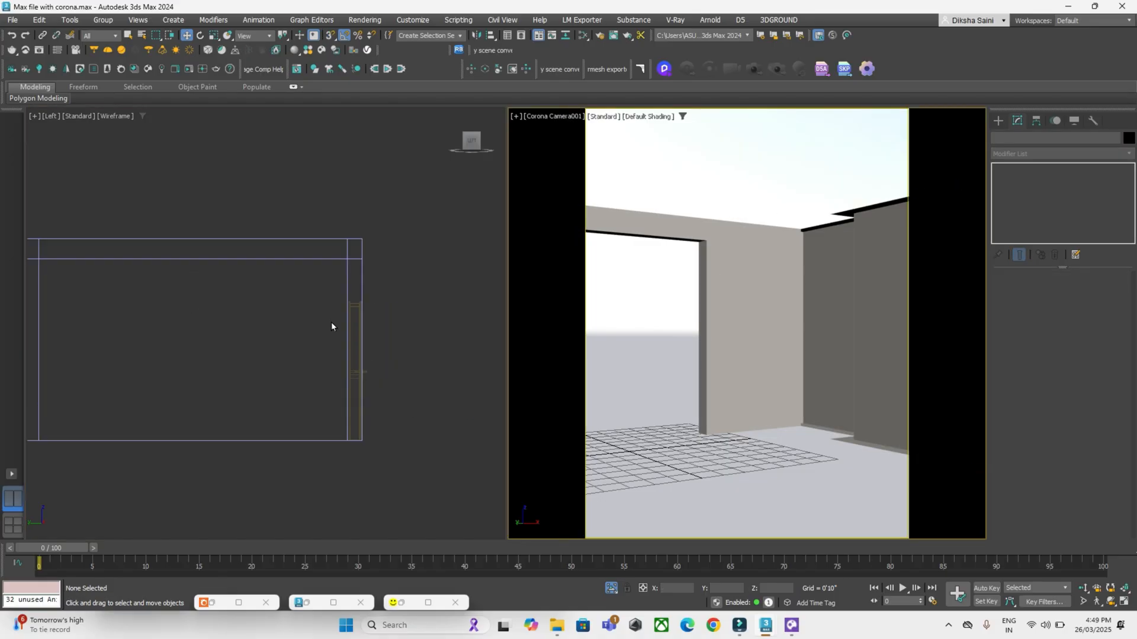
# Apply an FFD 2x2x2 modifier to the door mesh and raise its upper control points to the opening's head at 9'0"
pyautogui.click(349, 307)
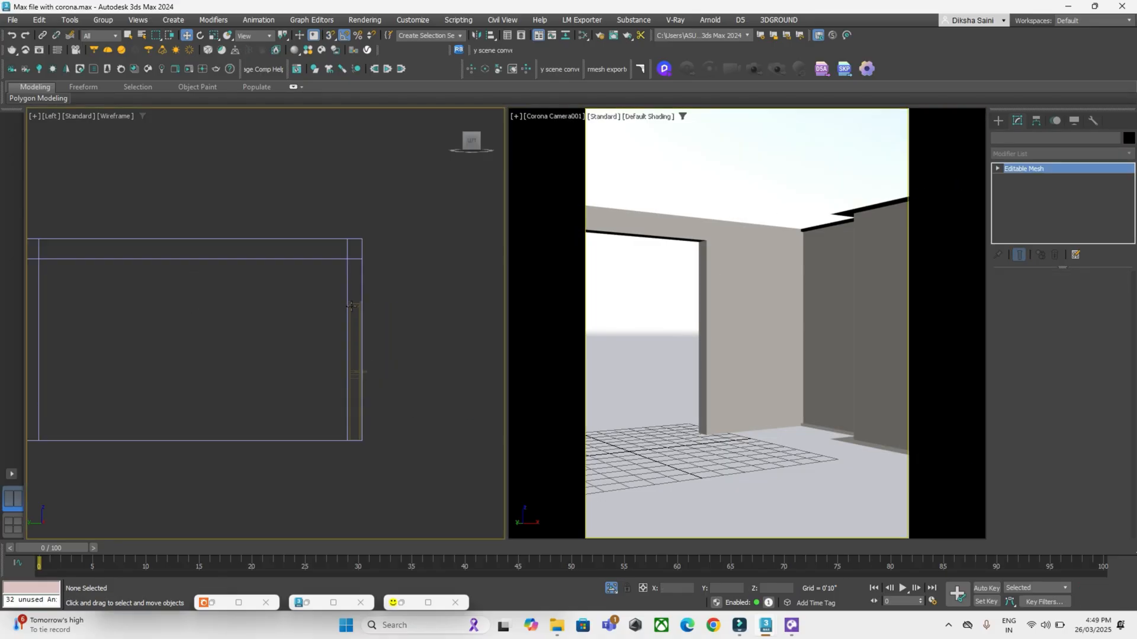
pyautogui.click(1013, 153)
pyautogui.write('ffd')
pyautogui.click(1016, 206)
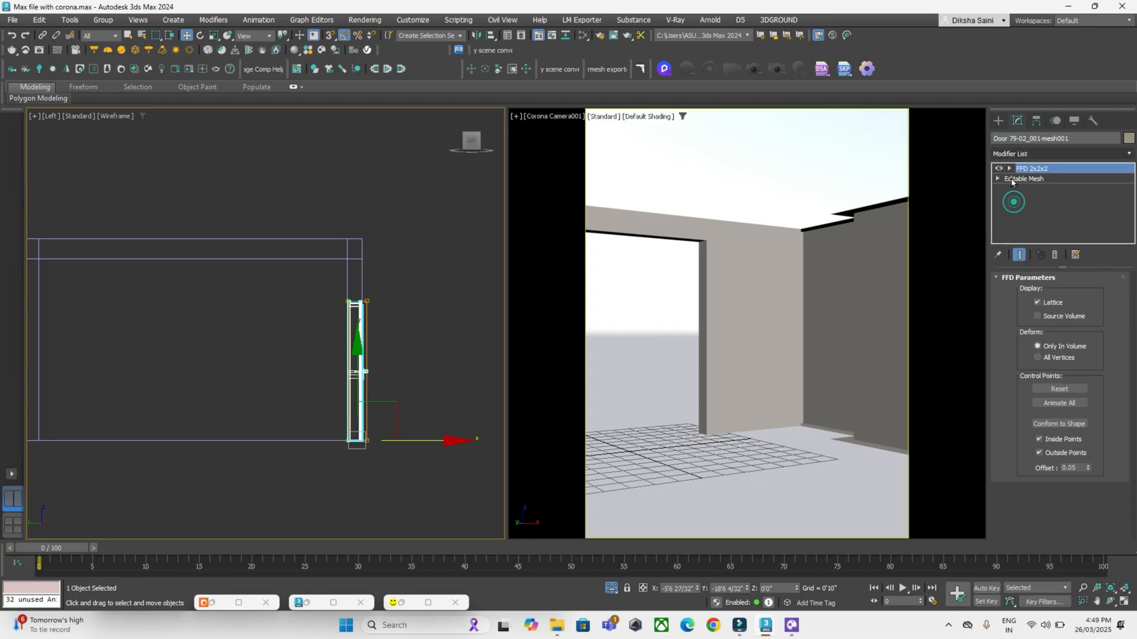
pyautogui.click(1009, 168)
pyautogui.click(1041, 178)
pyautogui.scroll(2, 327, 289)
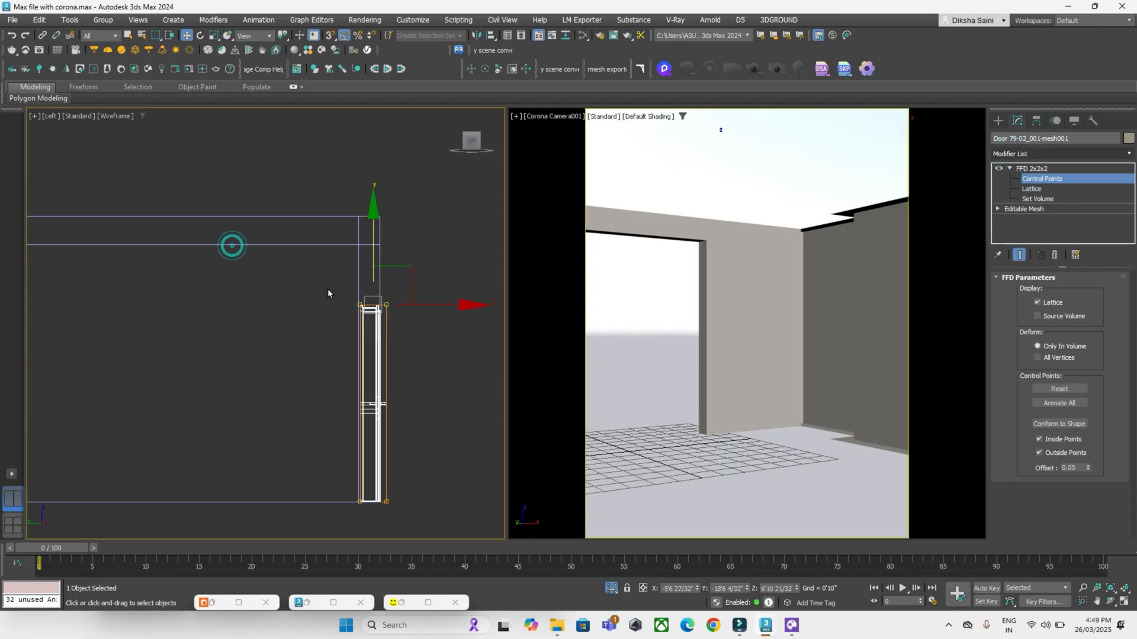
# Snap the door mesh's right-end FFD control points to the opening's right wall edge in the Top view, then deselect the door
pyautogui.press('t')
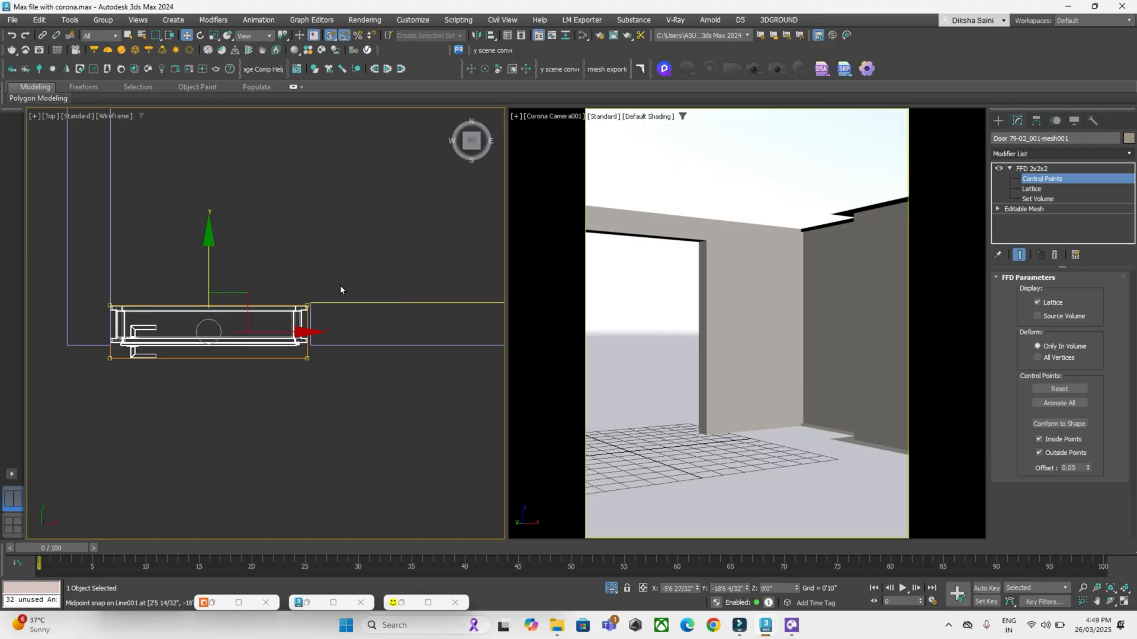
pyautogui.moveTo(336, 265); pyautogui.dragTo(314, 349)
pyautogui.scroll(6, 329, 367)
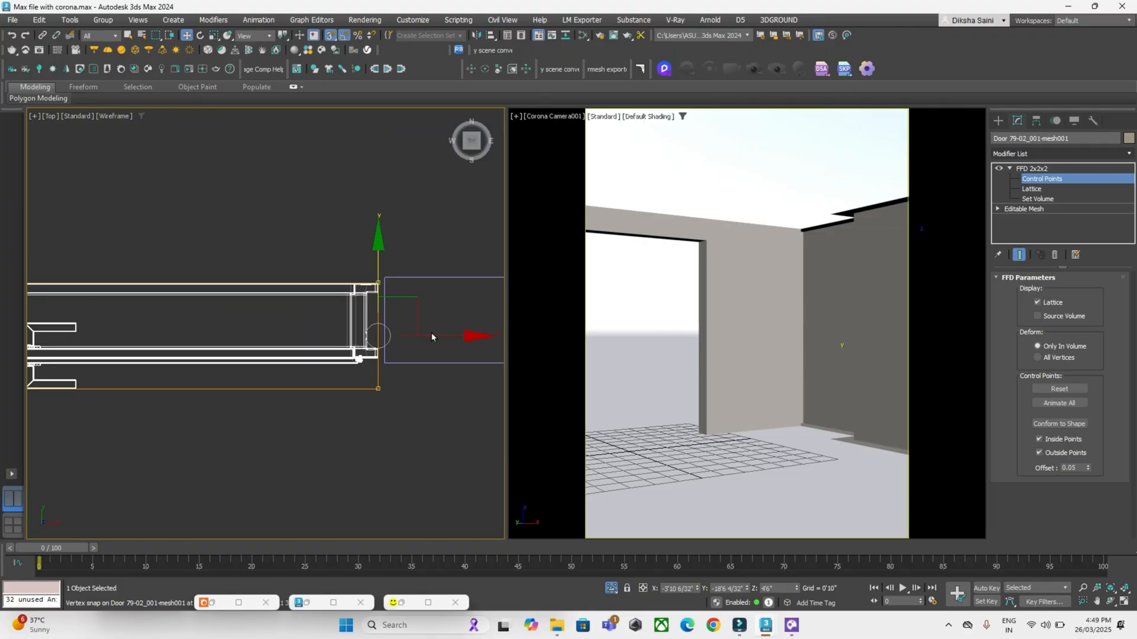
pyautogui.click(998, 121)
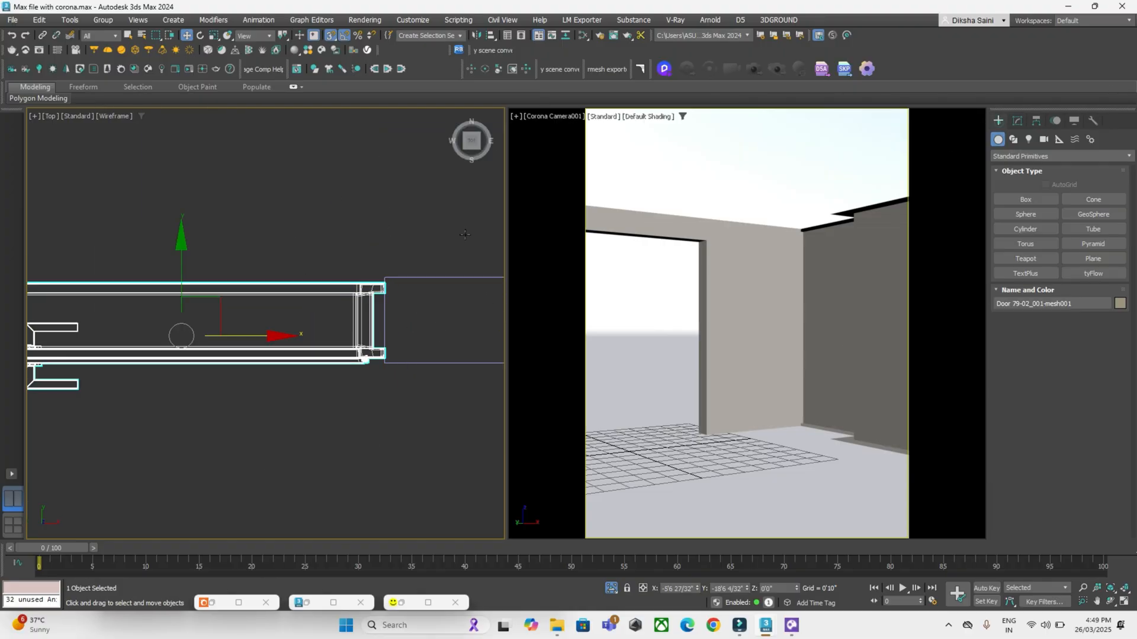
pyautogui.click(454, 302)
# Maximize the Corona Camera001 view and exit isolation to show the whole scene
pyautogui.rightClick(730, 419)
pyautogui.hotkey('alt', 'w')
pyautogui.click(610, 587)
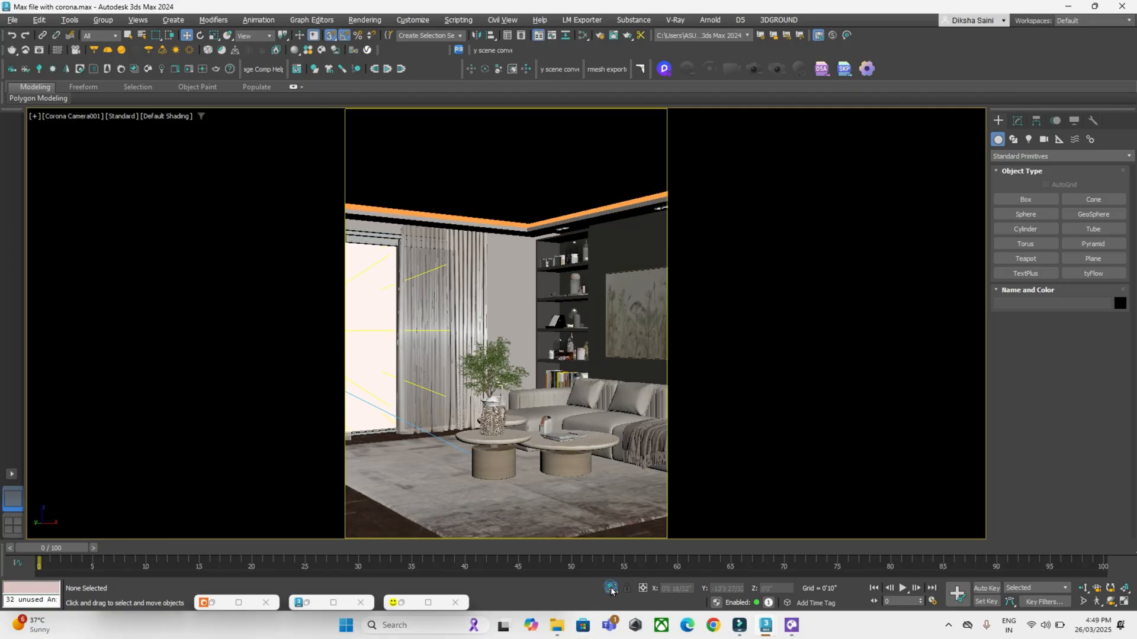
# Keep Corona as the renderer instead of switching to V-Ray, and run an interactive render of the Corona Camera001 view
pyautogui.click(39, 50)
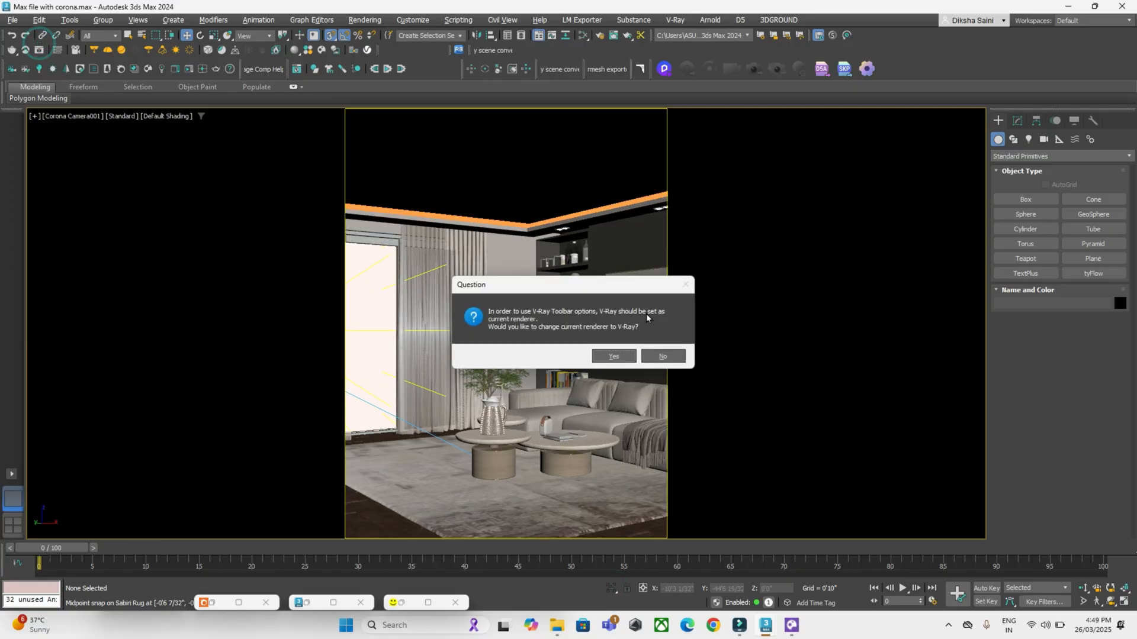
pyautogui.click(662, 355)
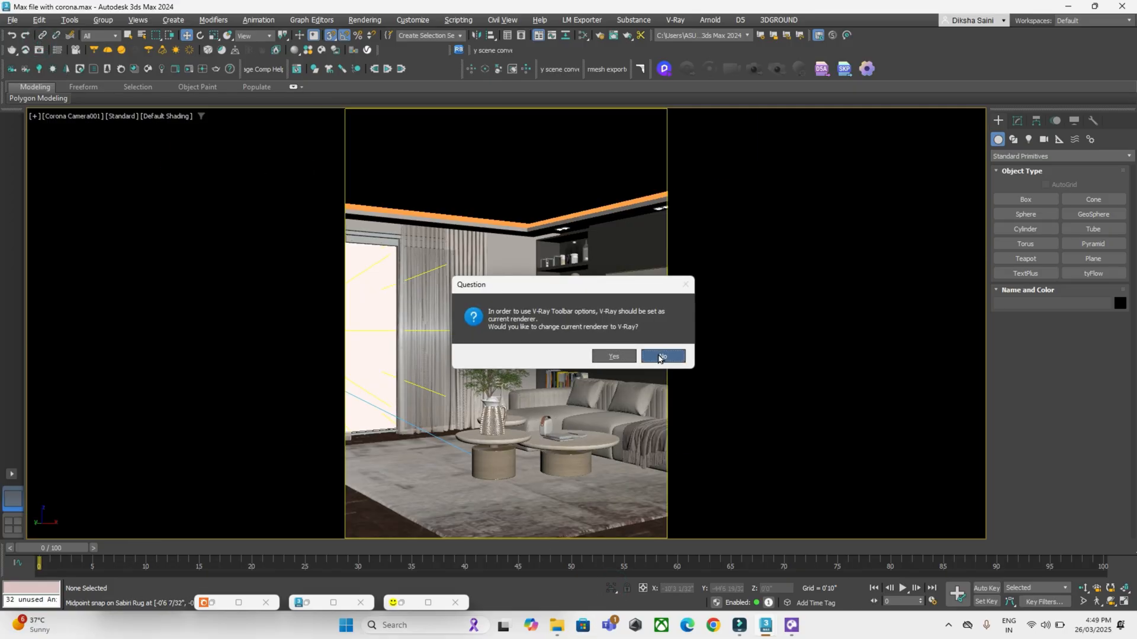
pyautogui.click(189, 69)
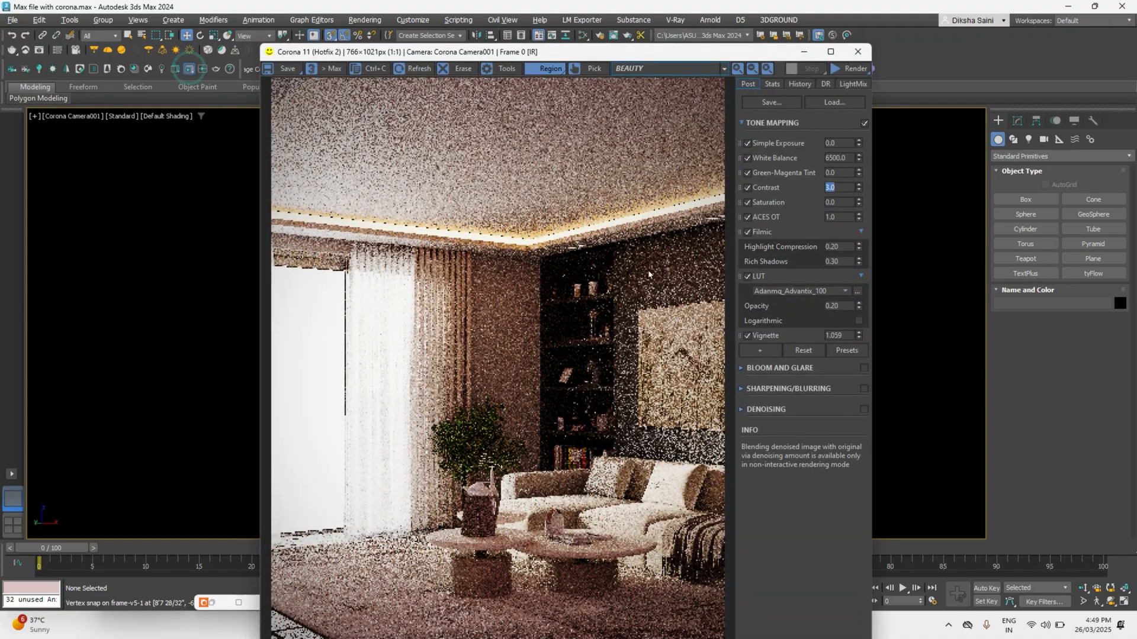
pyautogui.click(849, 68)
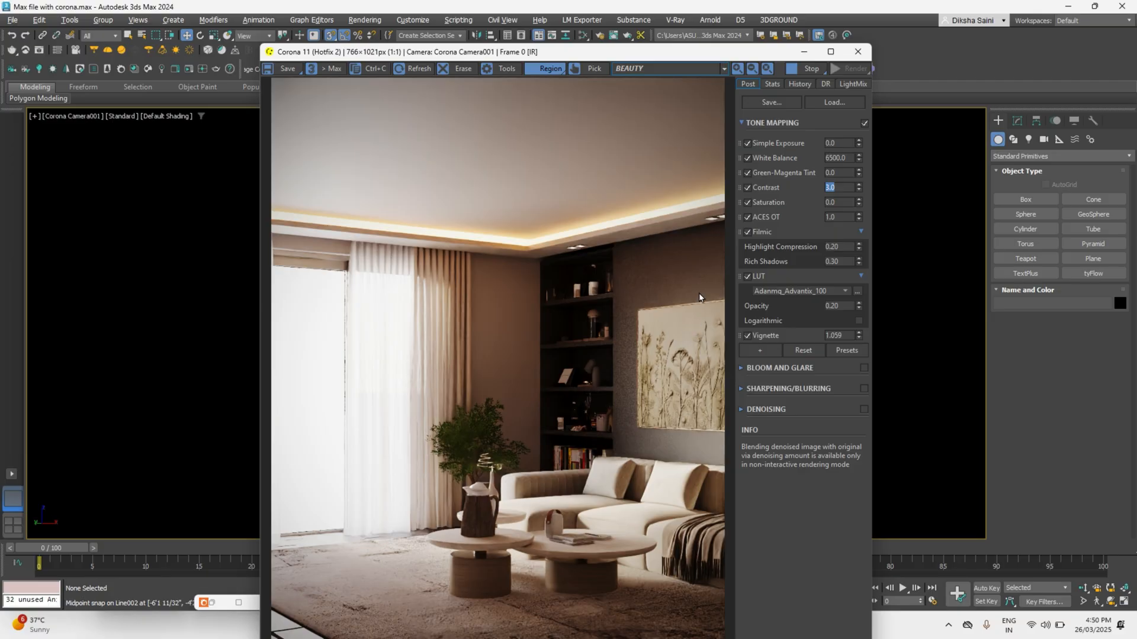
pyautogui.moveTo(767, 211)
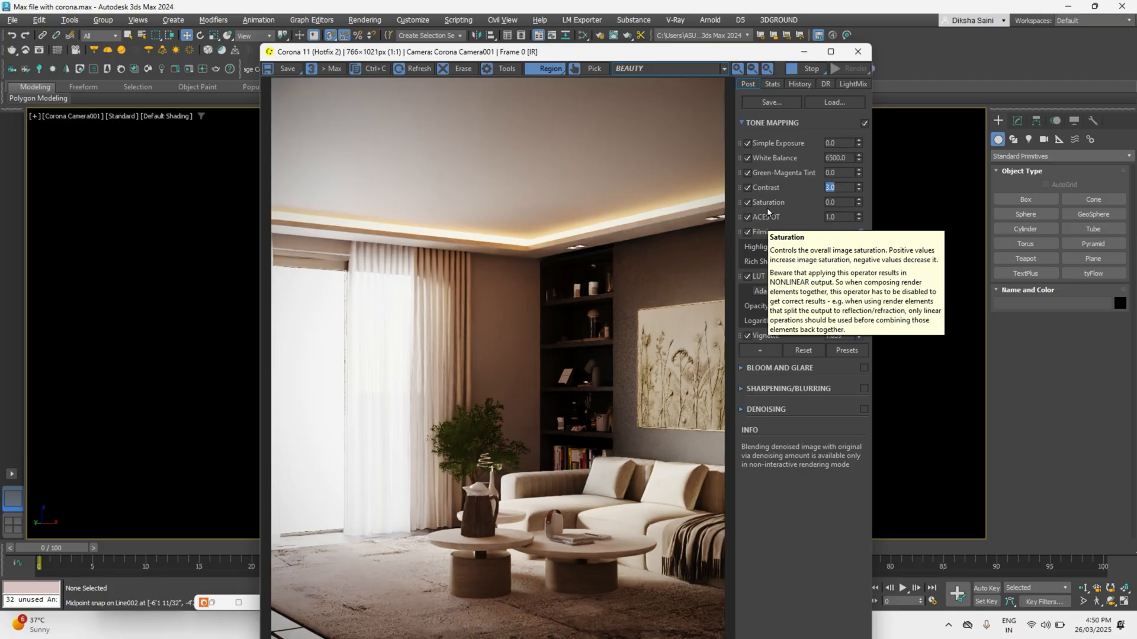
pyautogui.moveTo(748, 171)
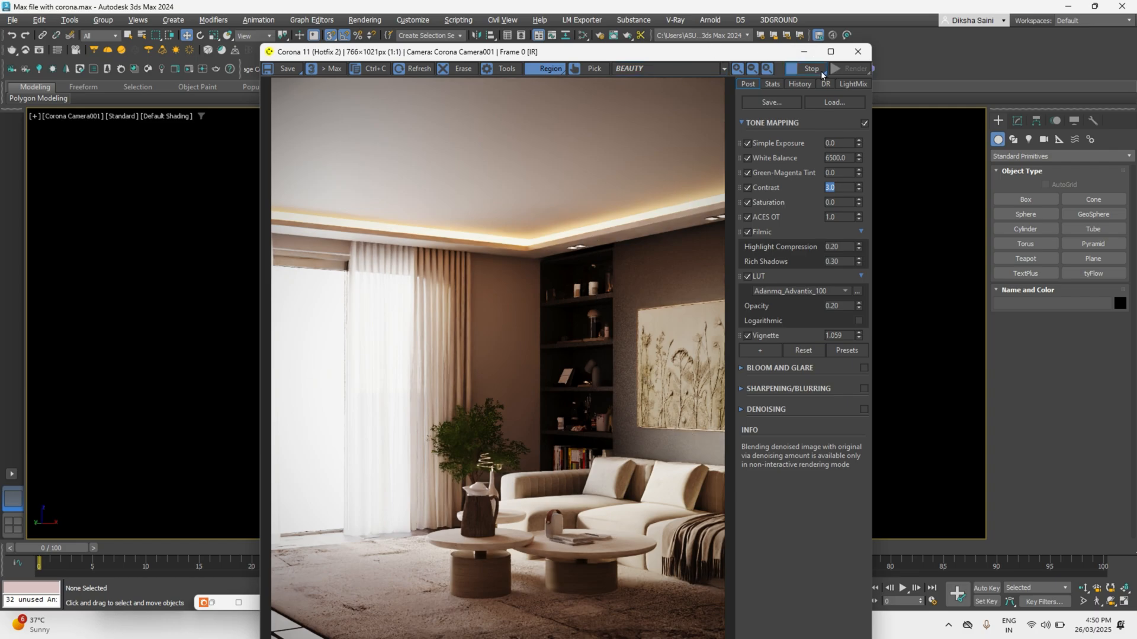
# Close the interactive render and draw a plane about 17'9" long and 32'7" wide around the room in the Front view
pyautogui.click(858, 51)
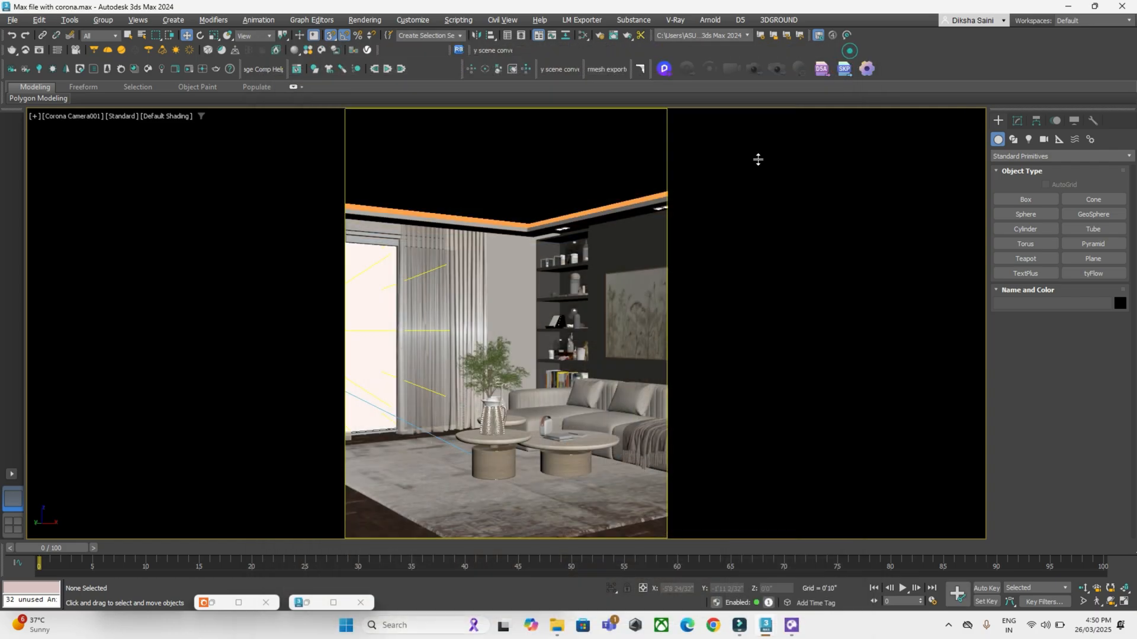
pyautogui.hotkey('alt', 'w')
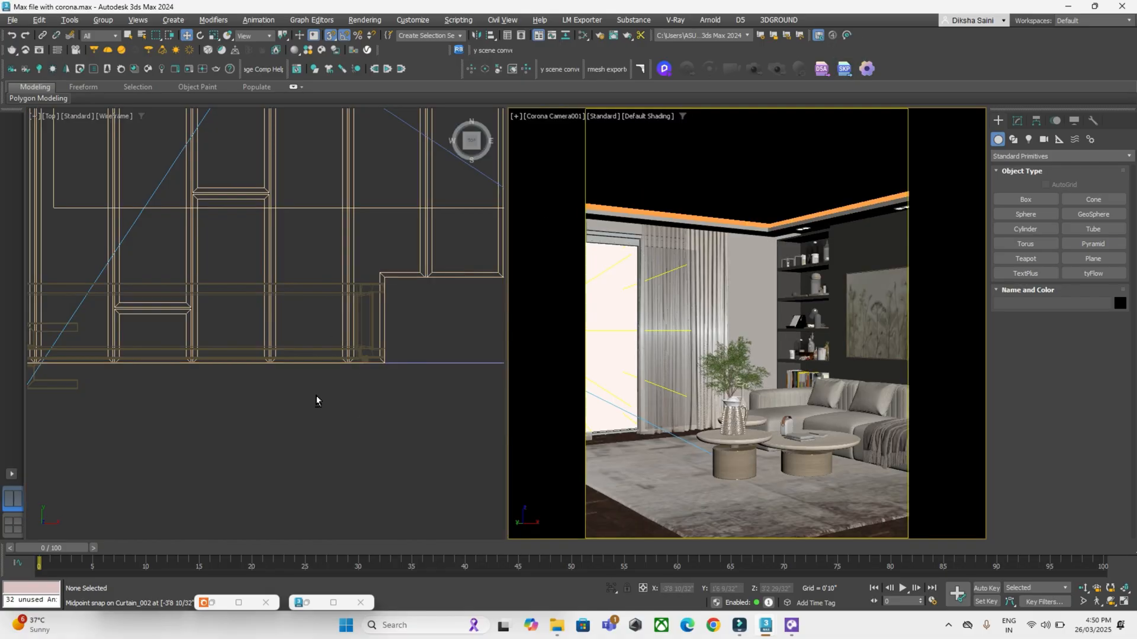
pyautogui.click(317, 399)
pyautogui.hotkey('alt', 'w')
pyautogui.scroll(-5, 395, 406)
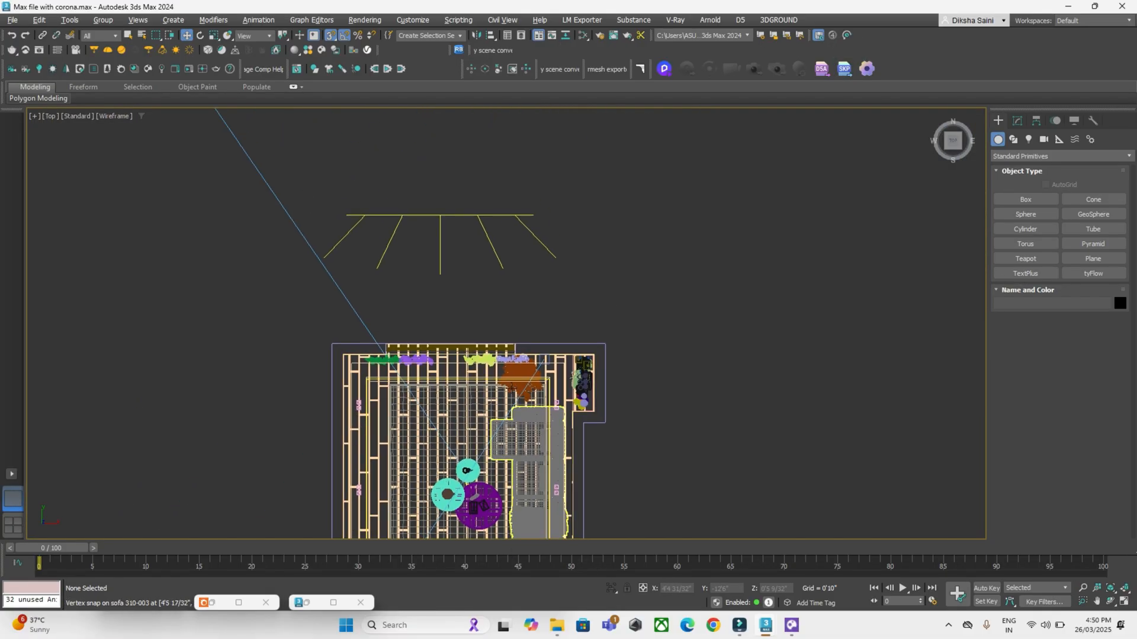
pyautogui.press('l')
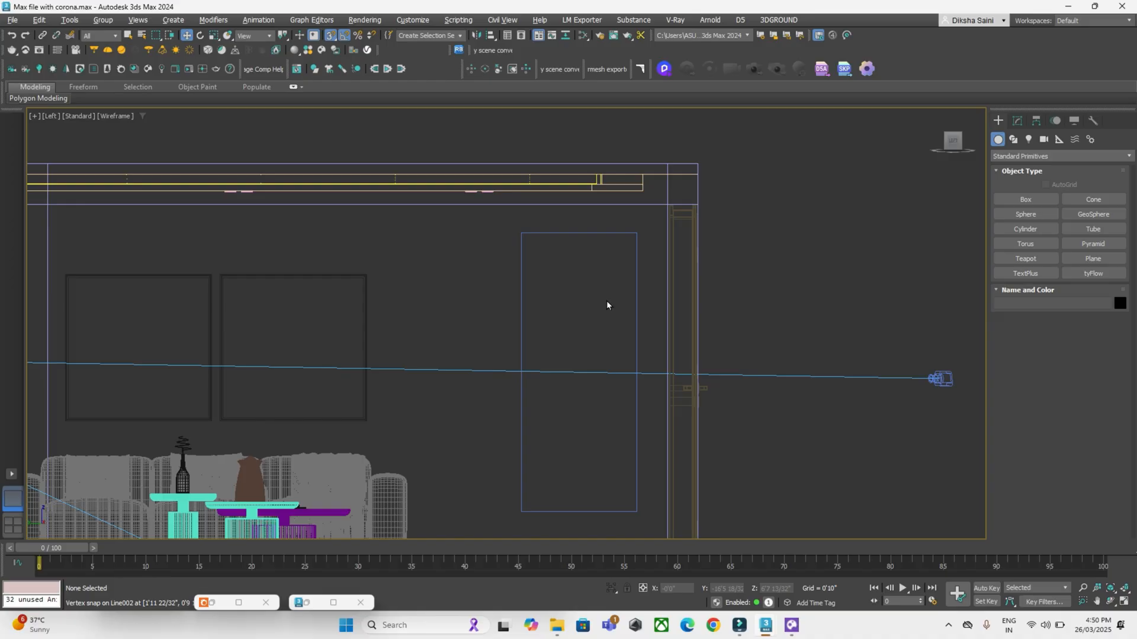
pyautogui.press('f')
pyautogui.scroll(-6, 641, 270)
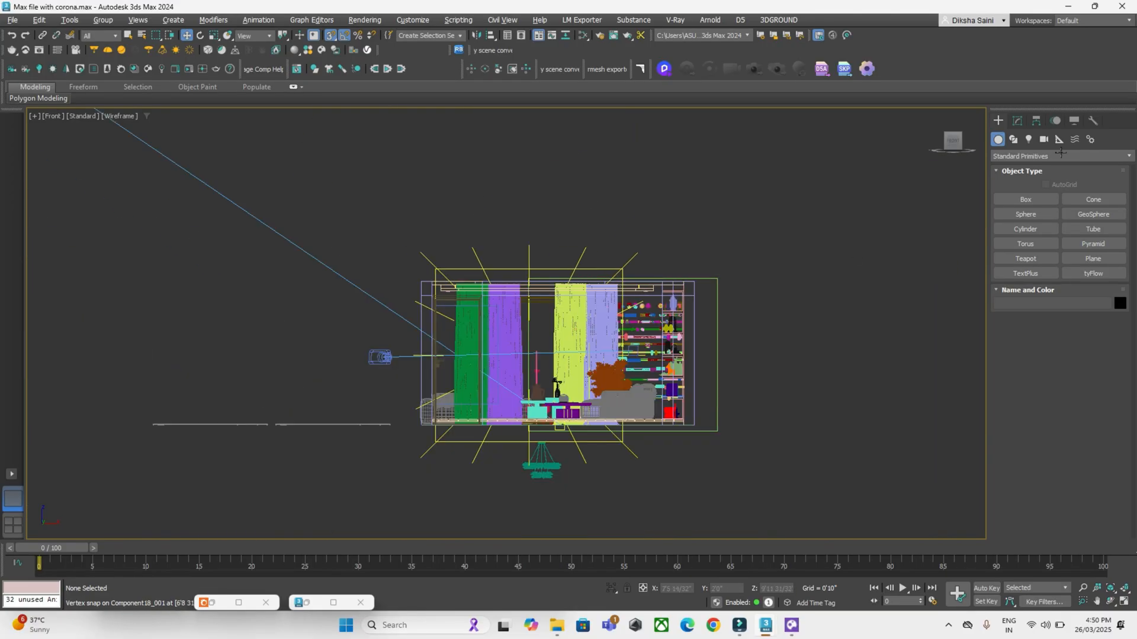
pyautogui.click(1093, 259)
pyautogui.moveTo(371, 261); pyautogui.dragTo(839, 517)
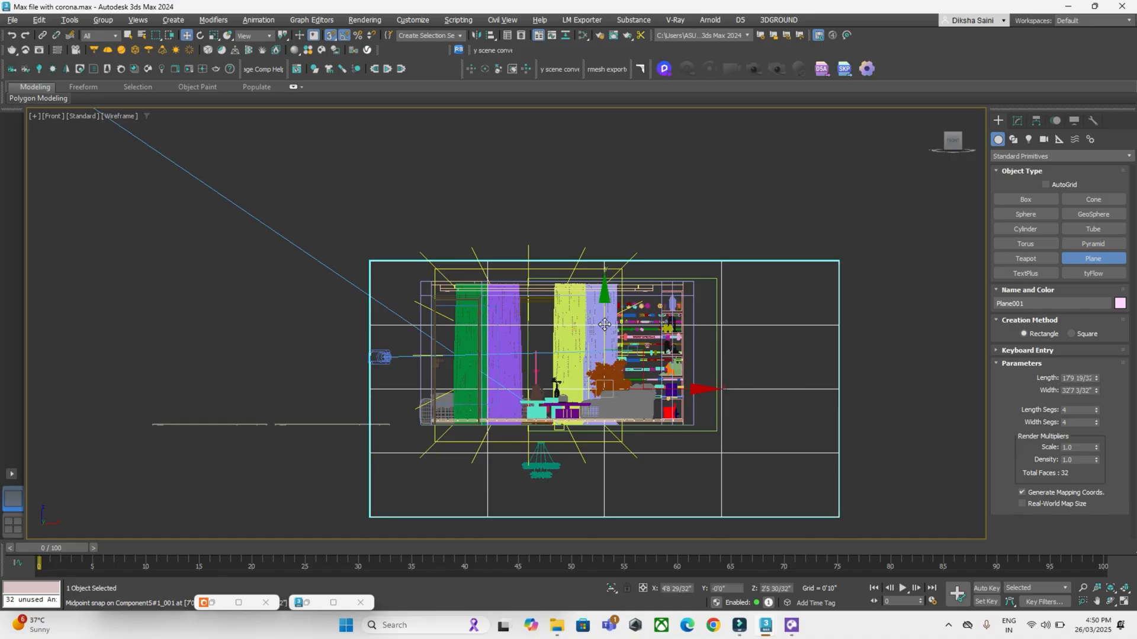
# Move the plane up and sideways to surround the room in the Front view, and shift it towards the door wall's outside in the Top view
pyautogui.press('w')
pyautogui.moveTo(605, 324); pyautogui.dragTo(605, 293)
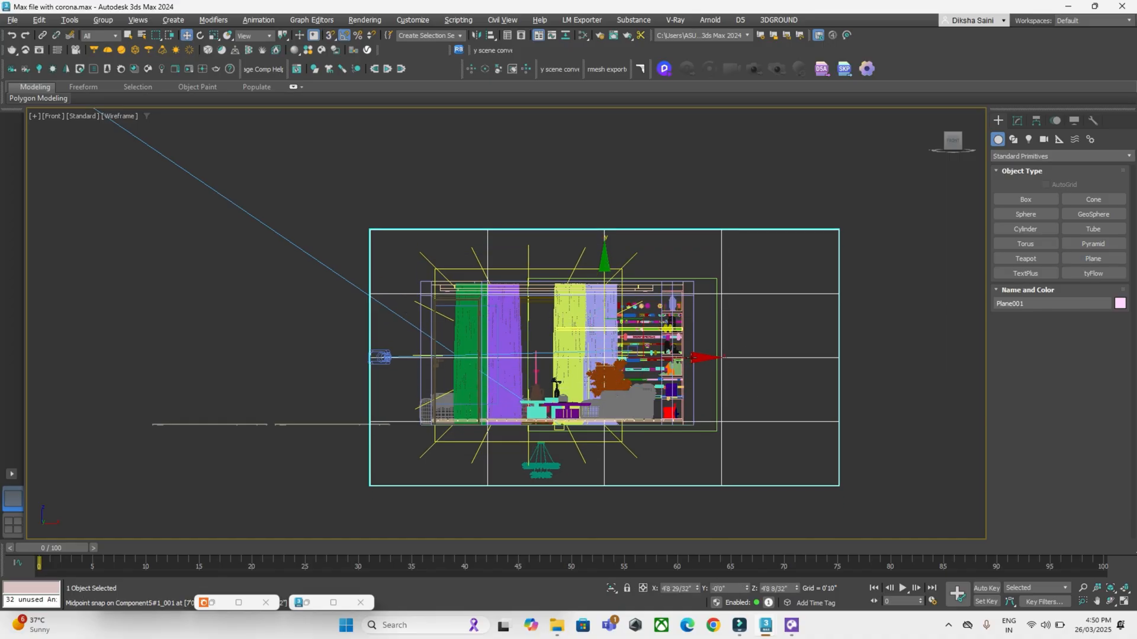
pyautogui.moveTo(697, 356); pyautogui.dragTo(653, 352)
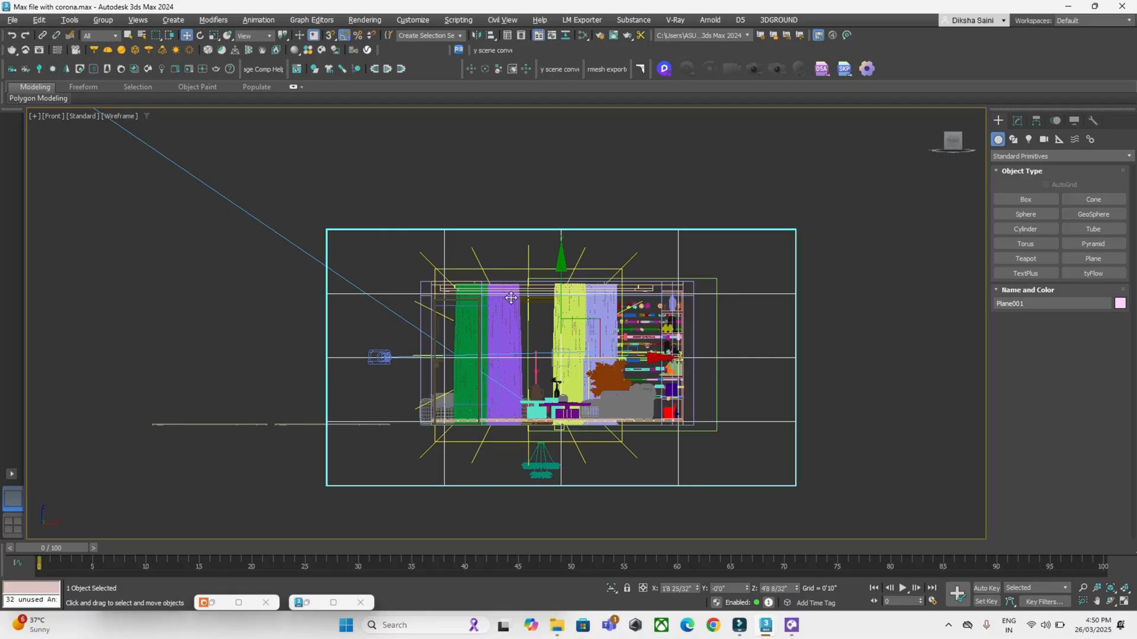
pyautogui.press('t')
pyautogui.scroll(5, 616, 354)
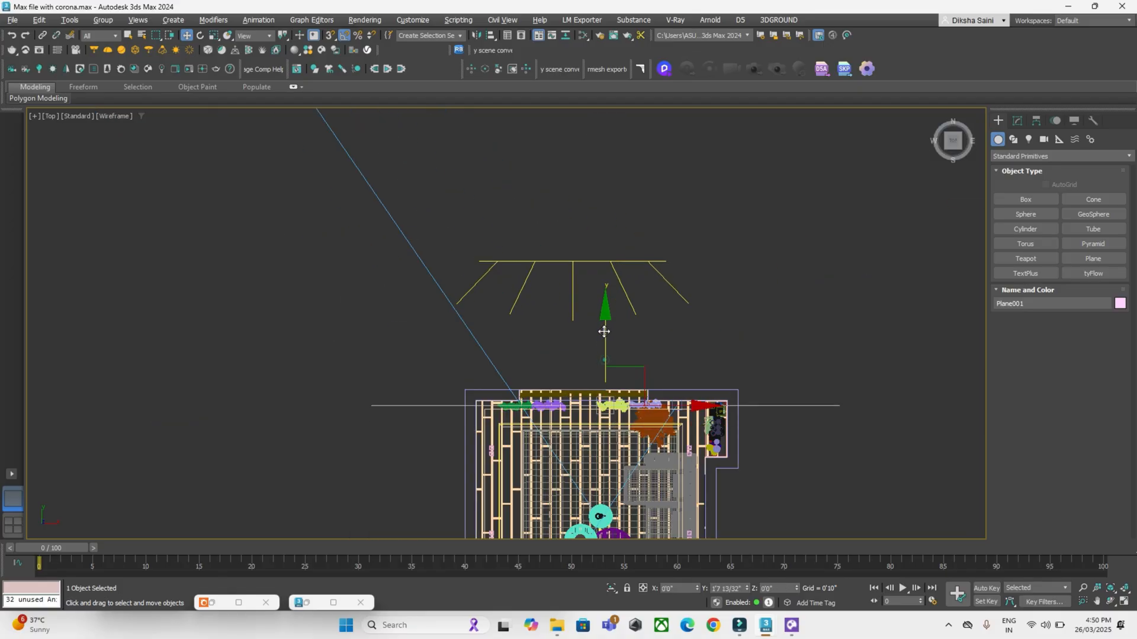
pyautogui.moveTo(604, 332); pyautogui.dragTo(602, 308)
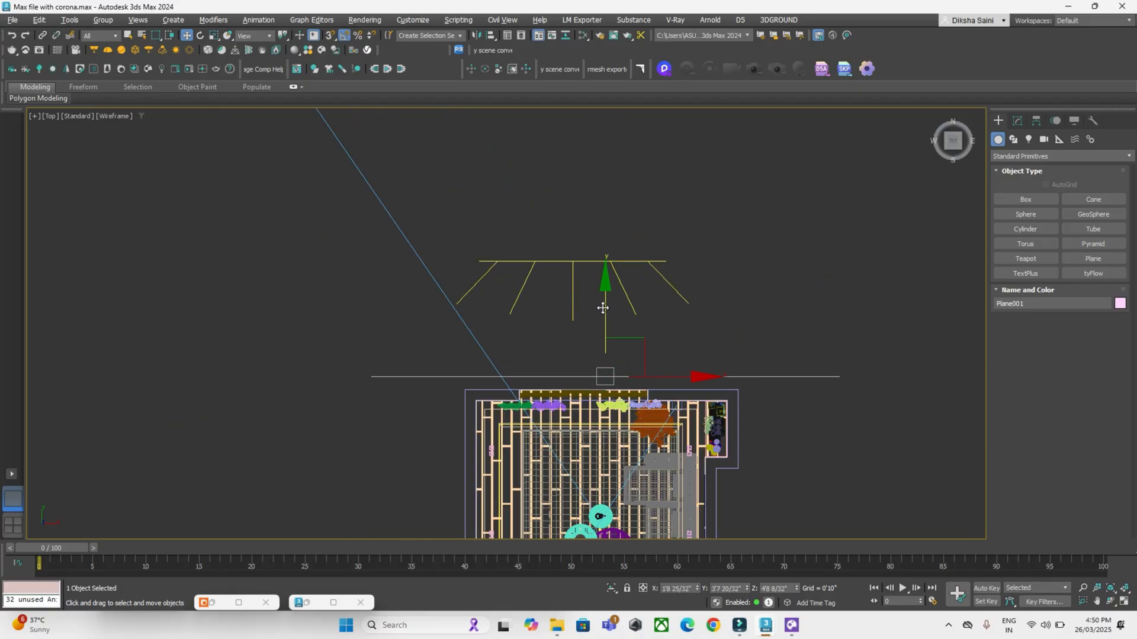
# Show the Corona Camera001 view maximized and set the plane's length and width segments to 1
pyautogui.hotkey('alt', 'w')
pyautogui.hotkey('alt', 'w')
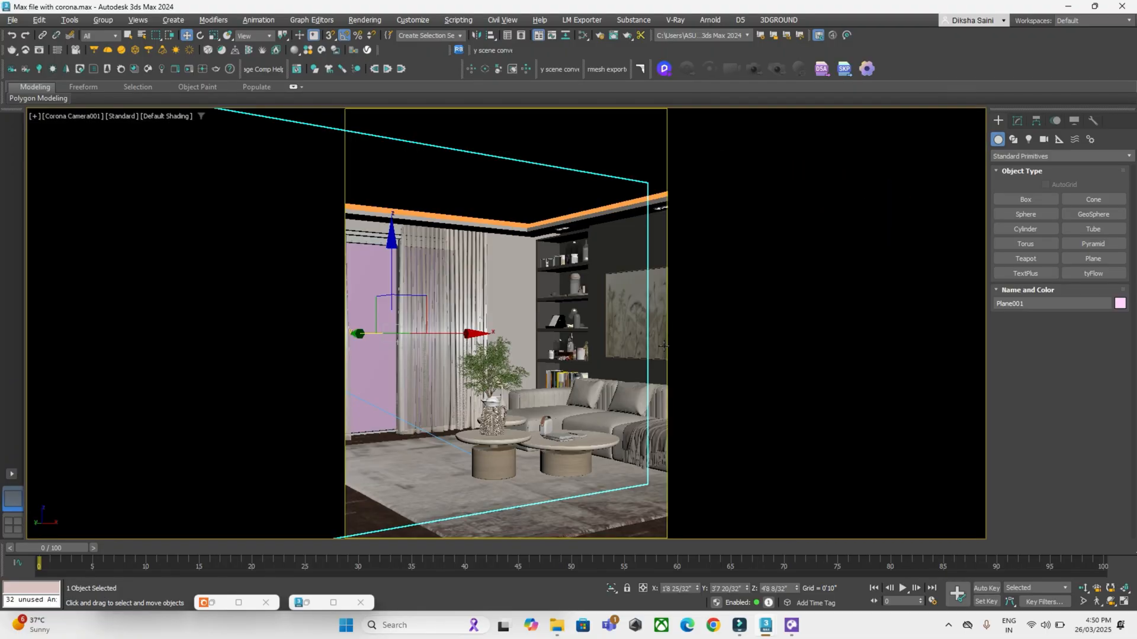
pyautogui.click(1019, 122)
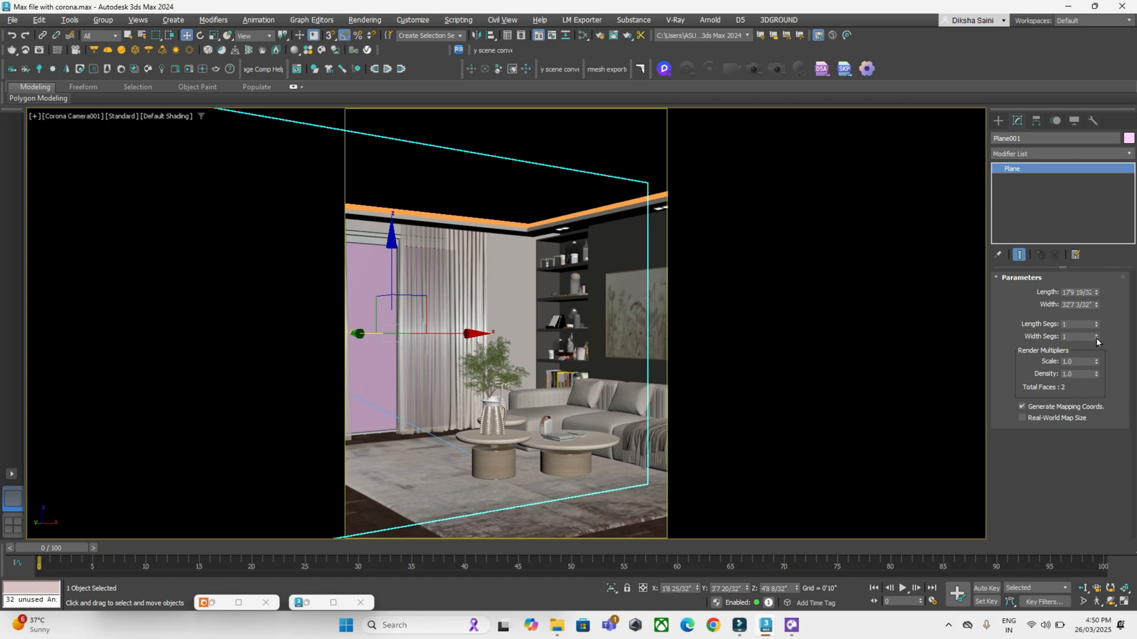
# Switch to Chrome and run an image search for "city image for background"
pyautogui.click(717, 628)
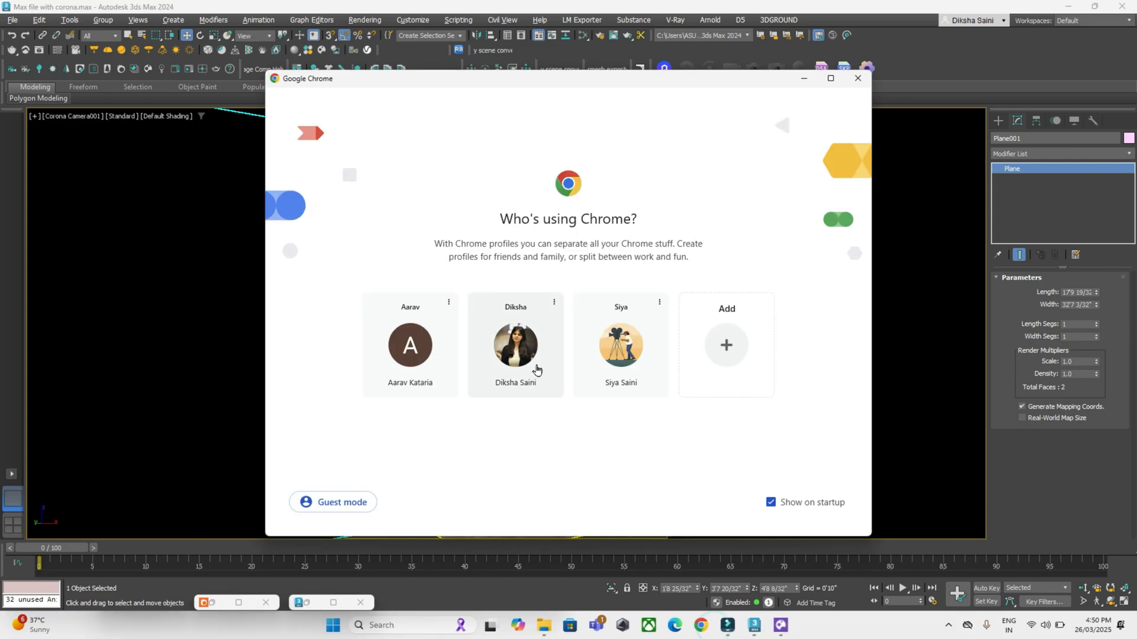
pyautogui.click(532, 371)
pyautogui.click(407, 42)
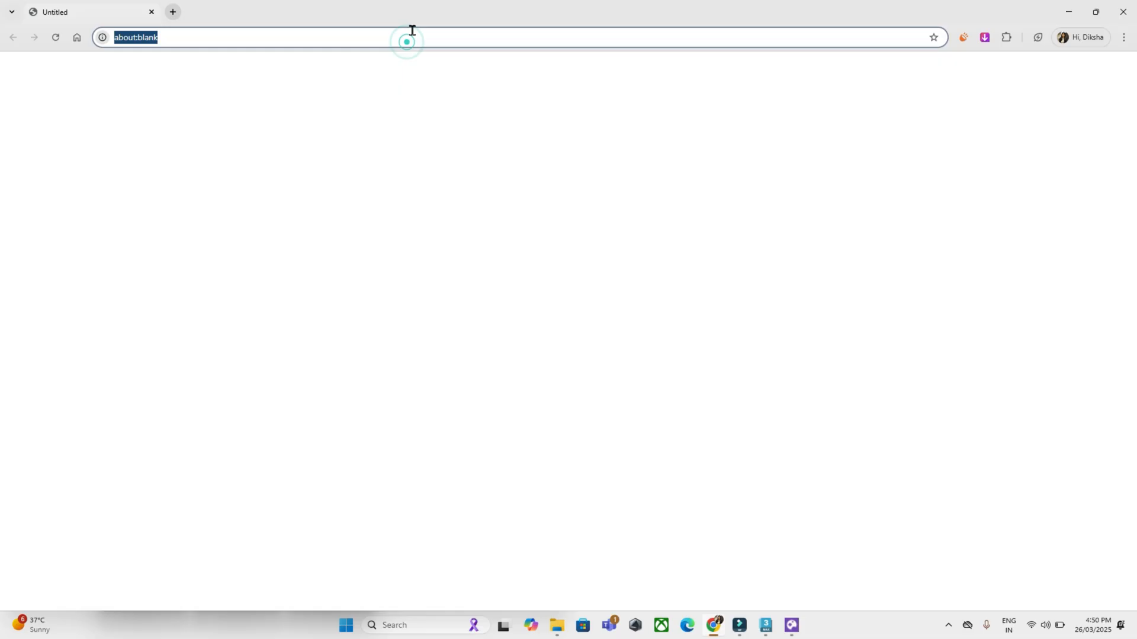
pyautogui.write('city ')
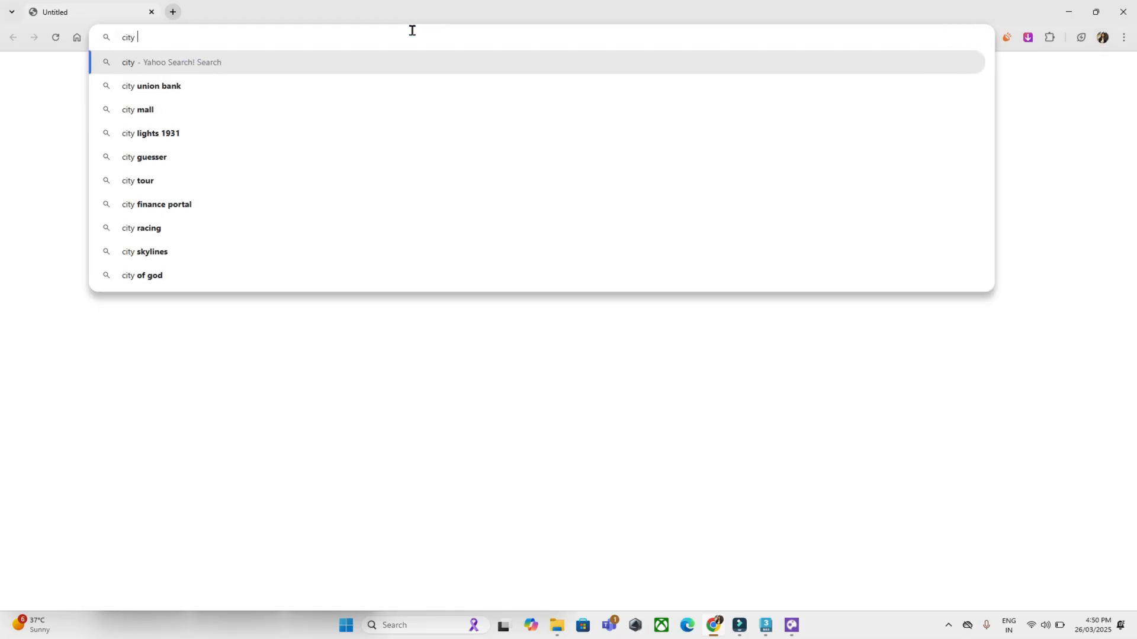
pyautogui.write('image for background')
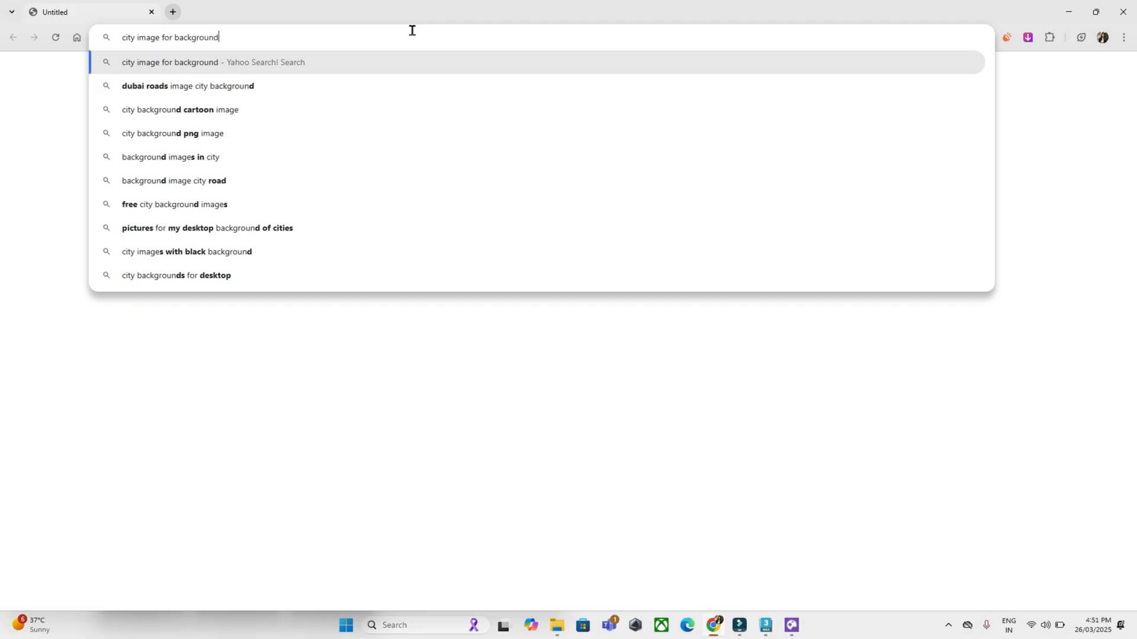
pyautogui.press('Return')
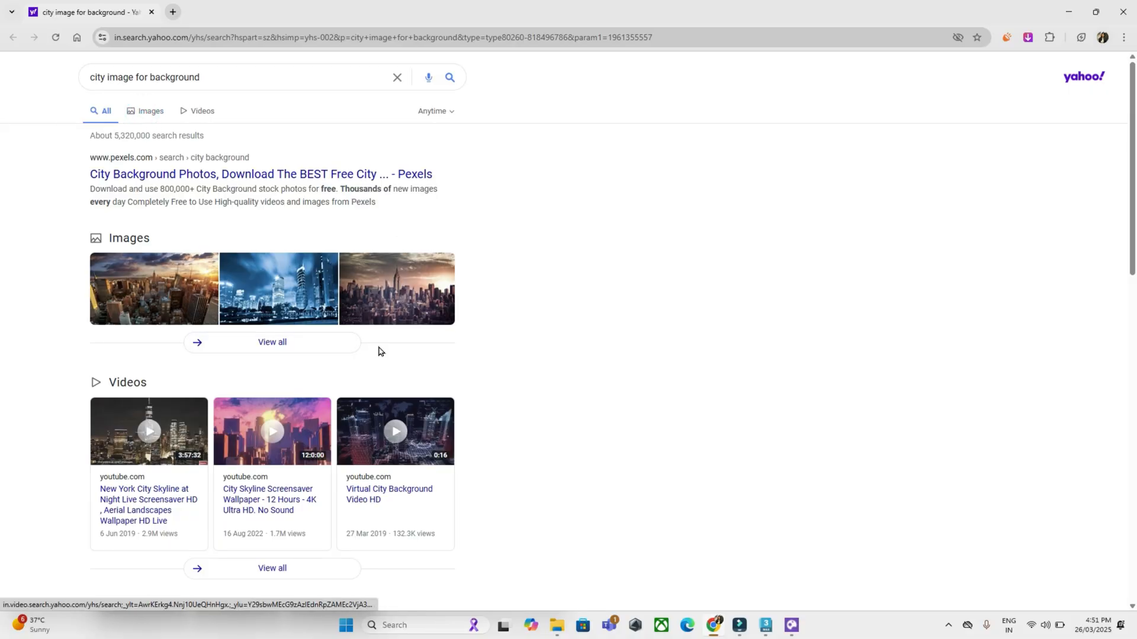
pyautogui.click(145, 113)
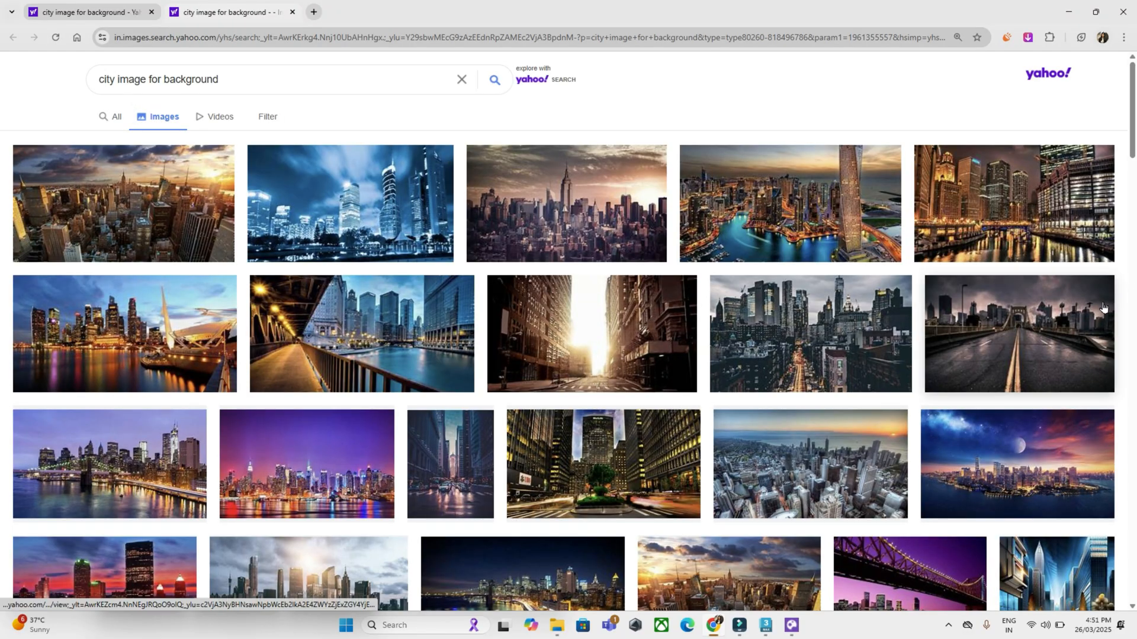
# Browse the city image results, preview the street photo between tall buildings, and open it in a new tab
pyautogui.scroll(-5, 776, 436)
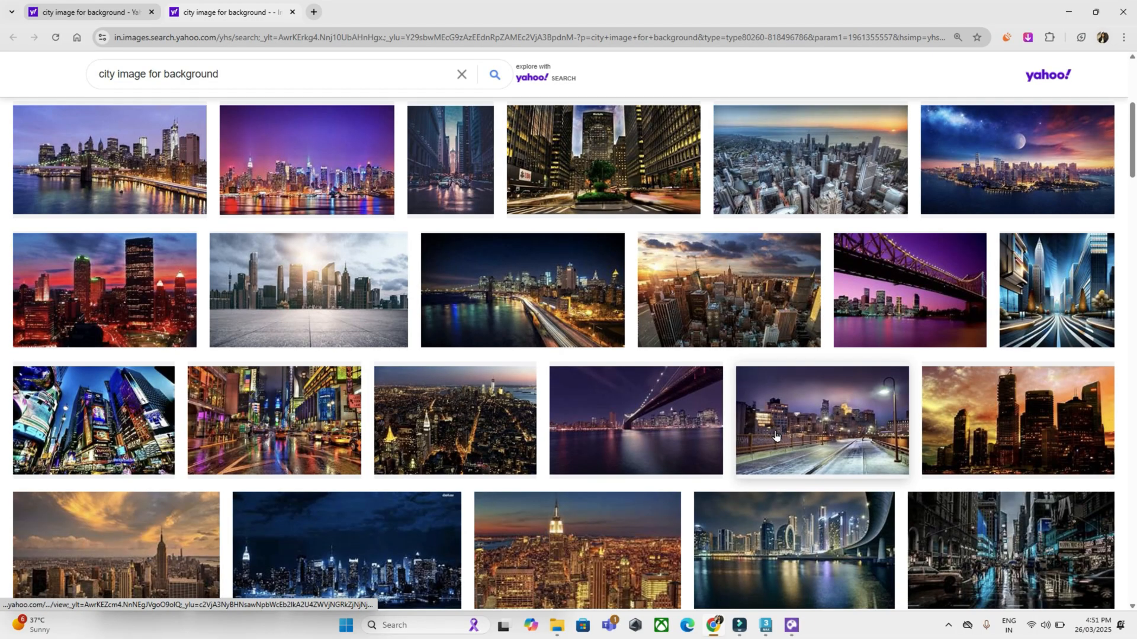
pyautogui.scroll(-6, 776, 436)
pyautogui.scroll(-2, 775, 436)
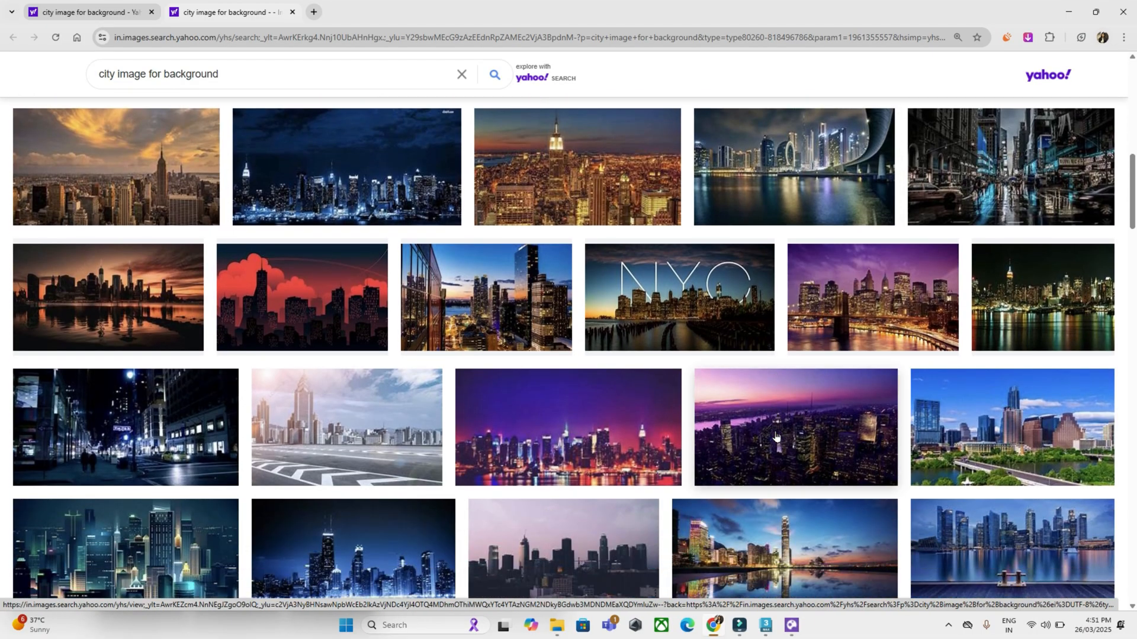
pyautogui.scroll(-6, 775, 437)
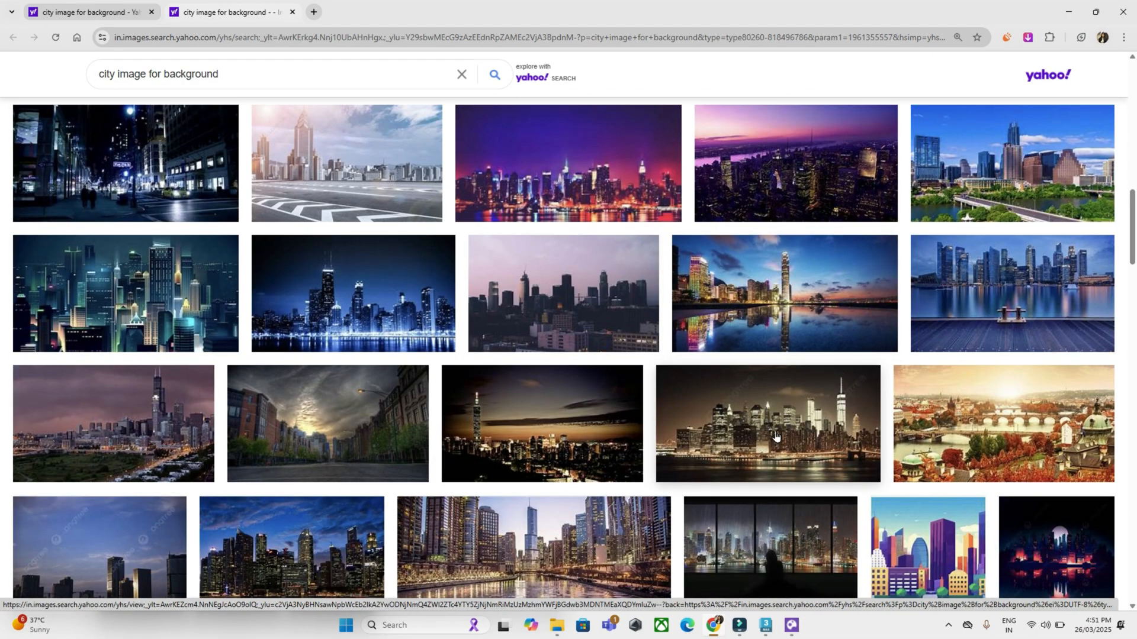
pyautogui.scroll(-8, 775, 437)
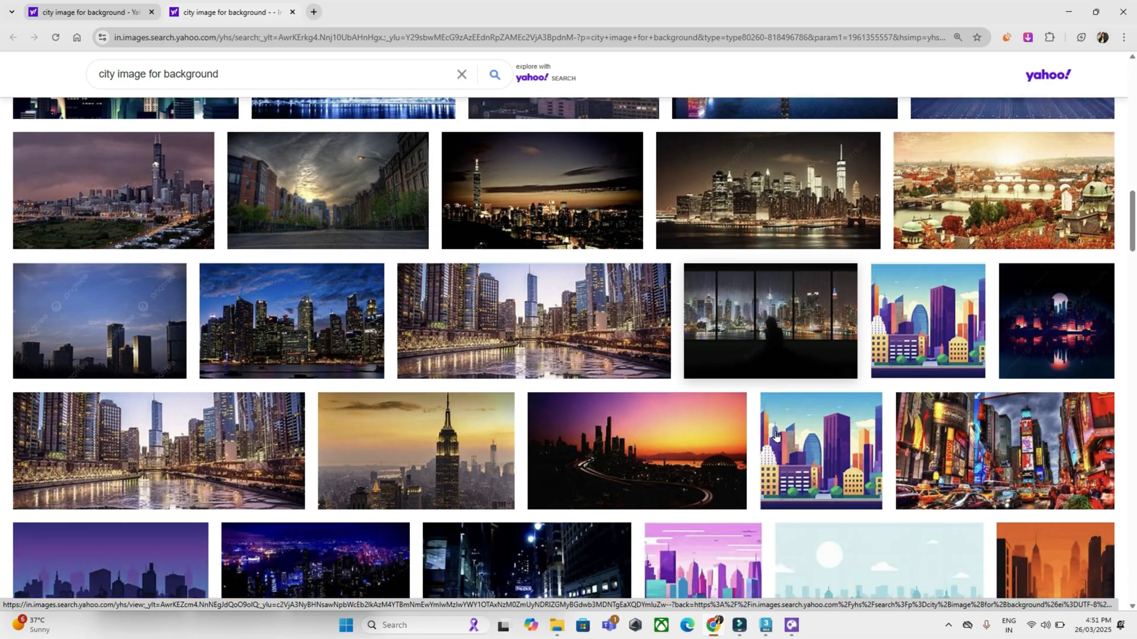
pyautogui.scroll(-3, 776, 436)
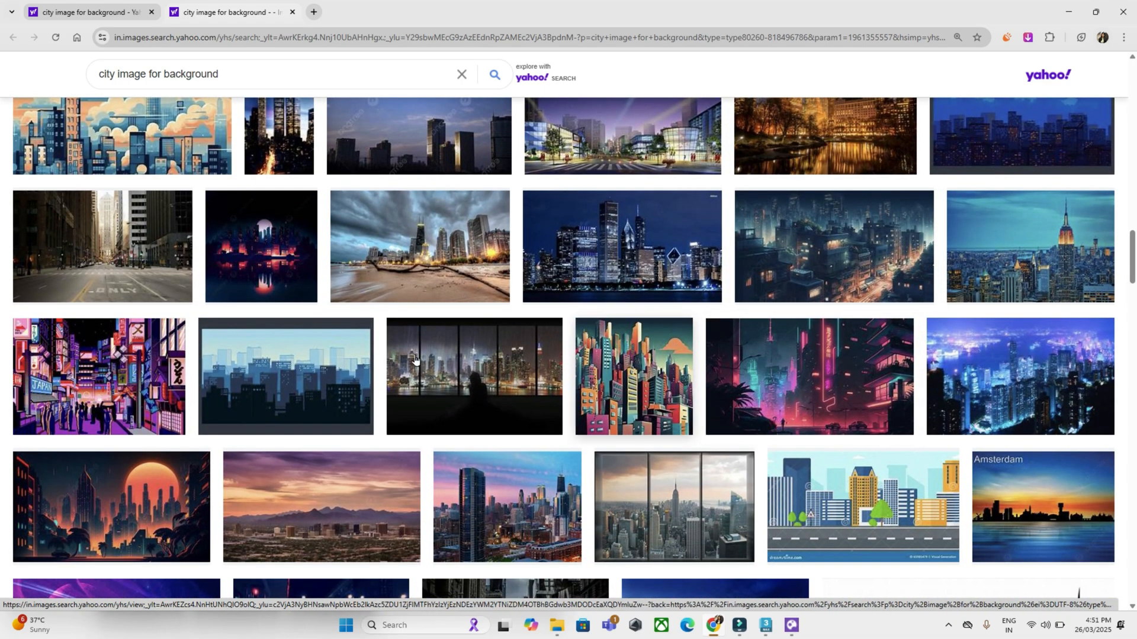
pyautogui.click(137, 248)
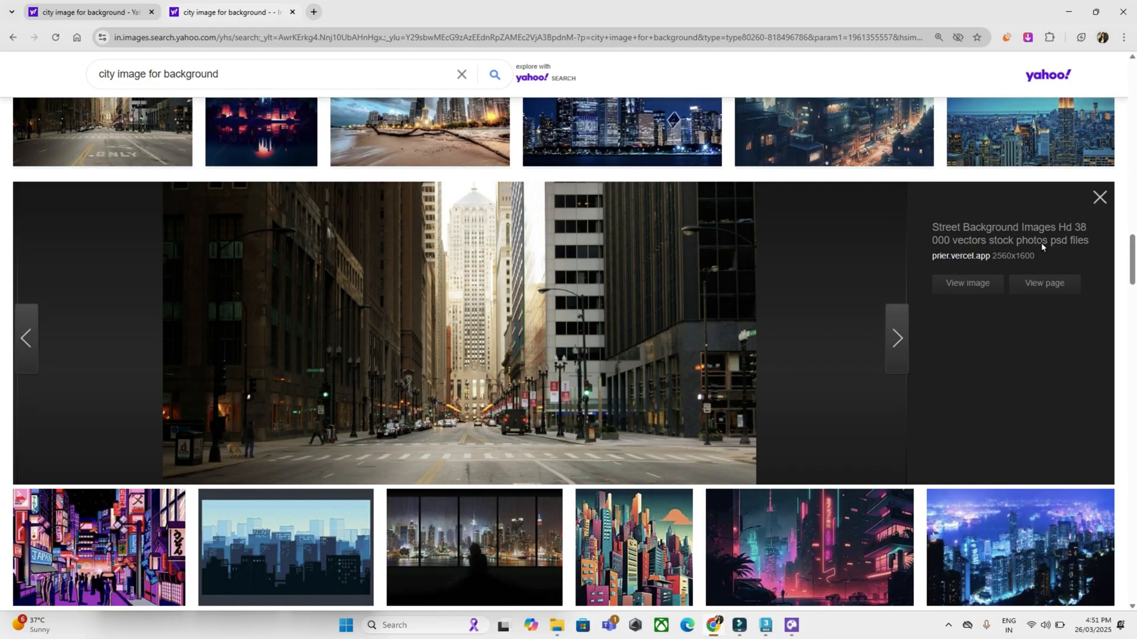
pyautogui.click(1100, 164)
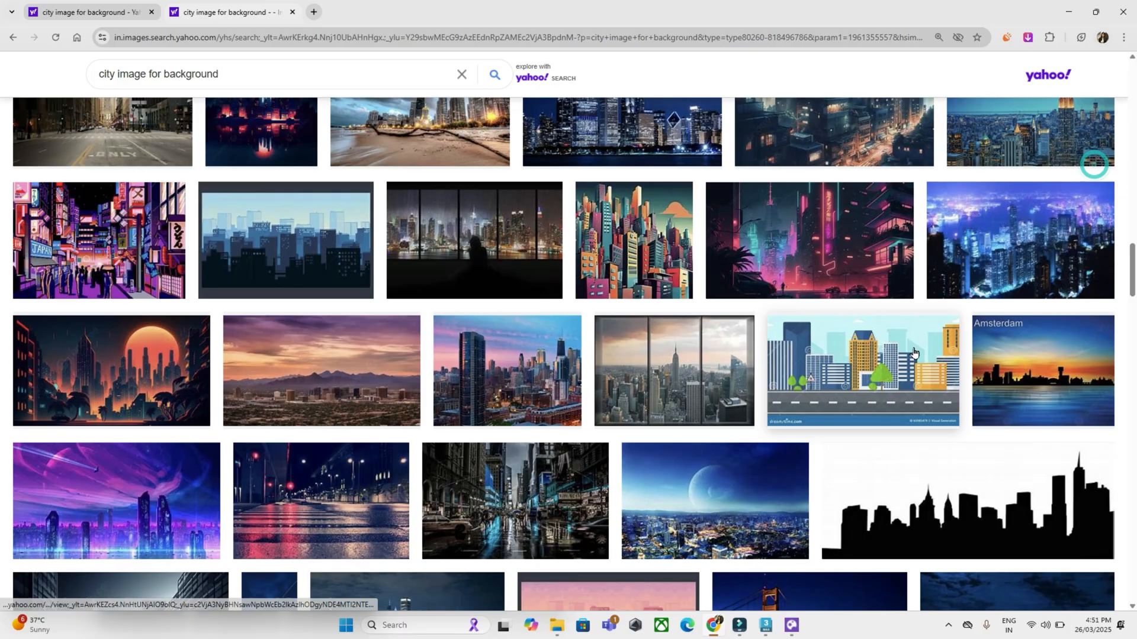
pyautogui.scroll(3, 142, 276)
pyautogui.rightClick(143, 276)
pyautogui.click(188, 284)
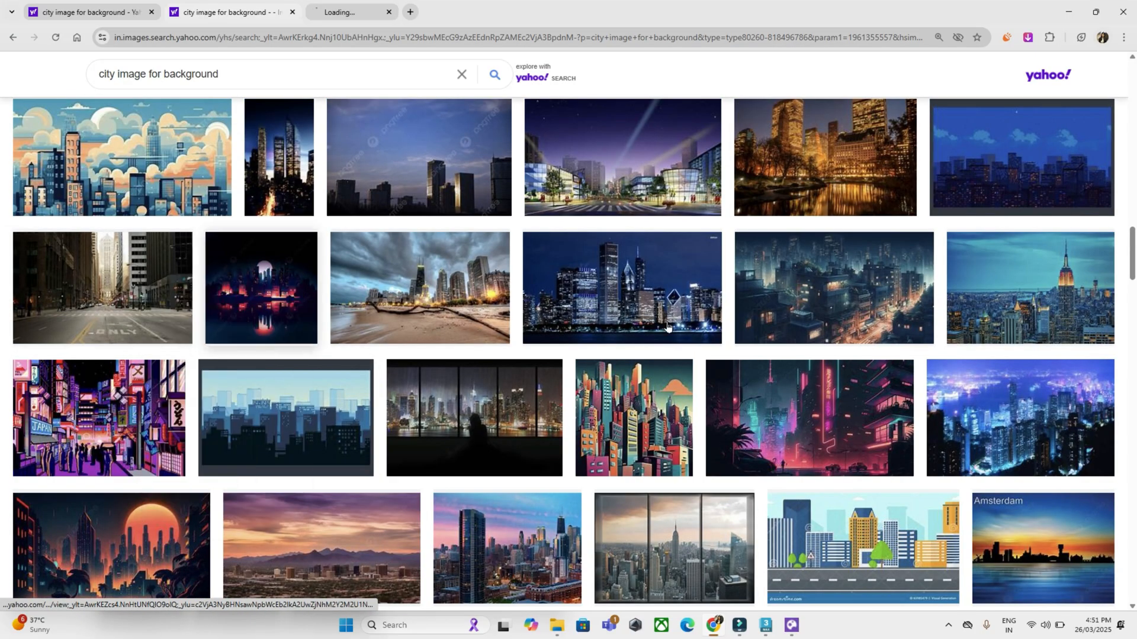
# Browse further down the results, view the cloudy Salt Lake City image, and return to the image results
pyautogui.scroll(-3, 894, 328)
pyautogui.scroll(-5, 828, 357)
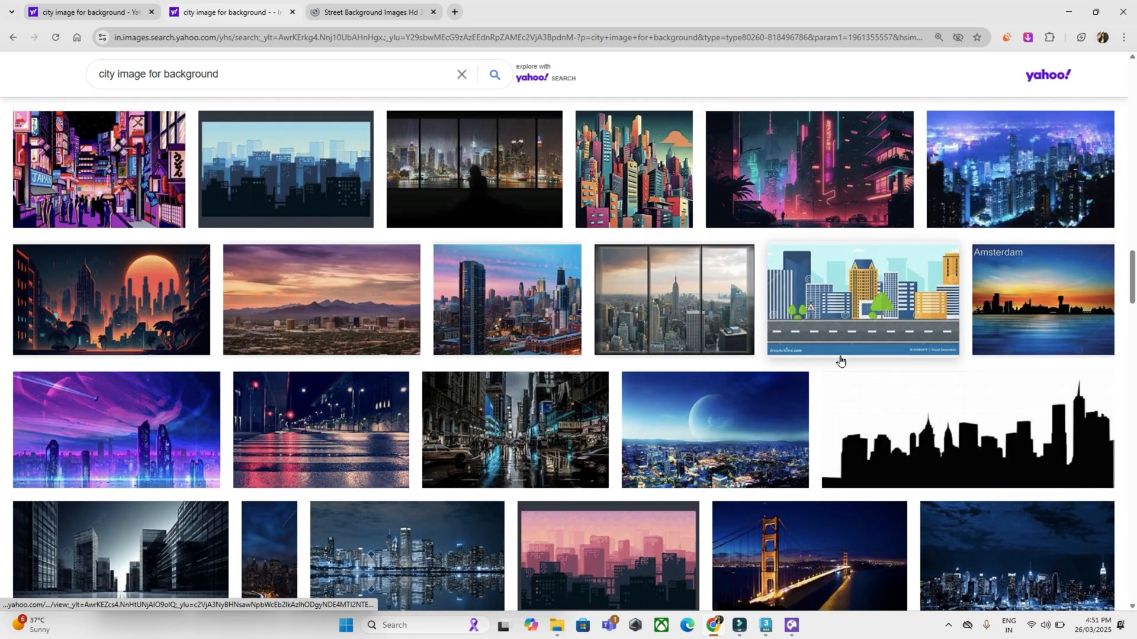
pyautogui.scroll(-2, 828, 357)
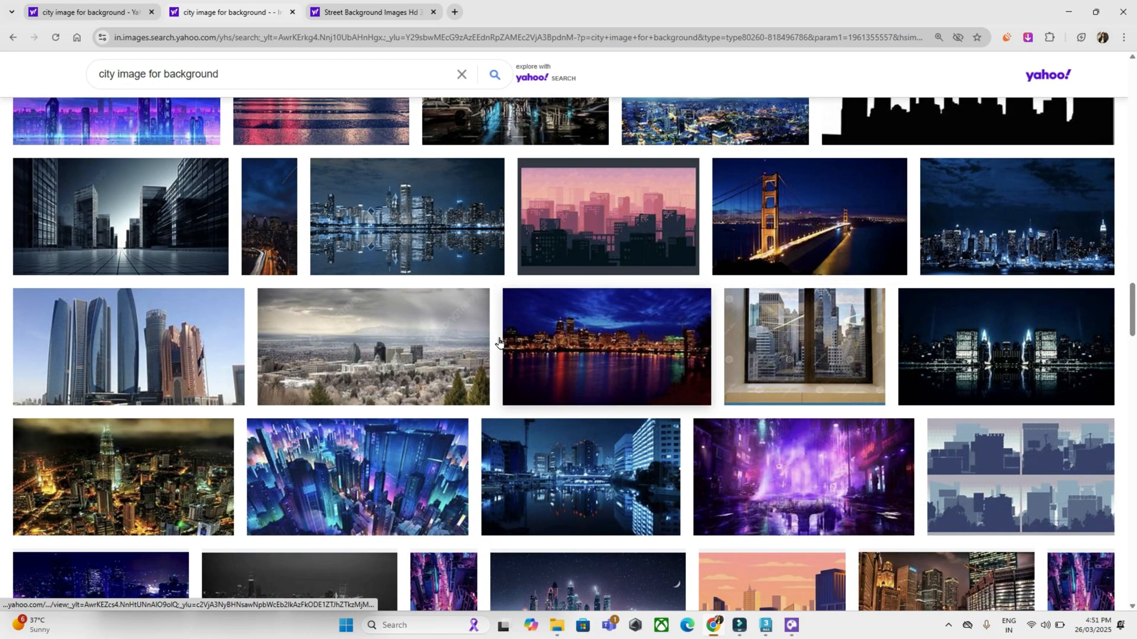
pyautogui.click(451, 336)
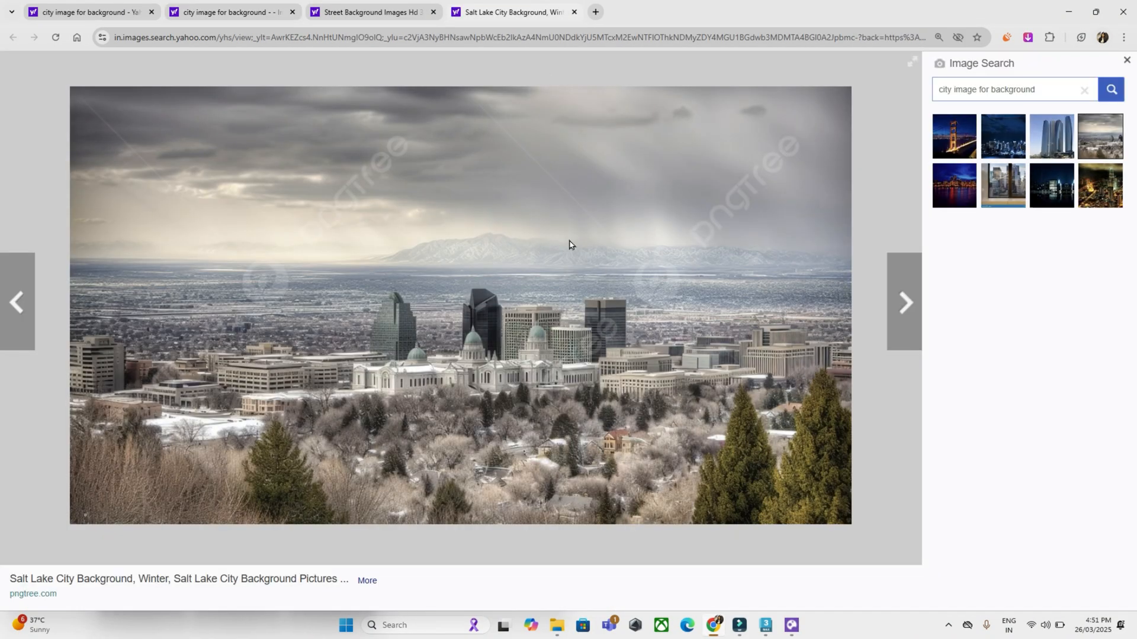
pyautogui.click(573, 12)
pyautogui.click(246, 12)
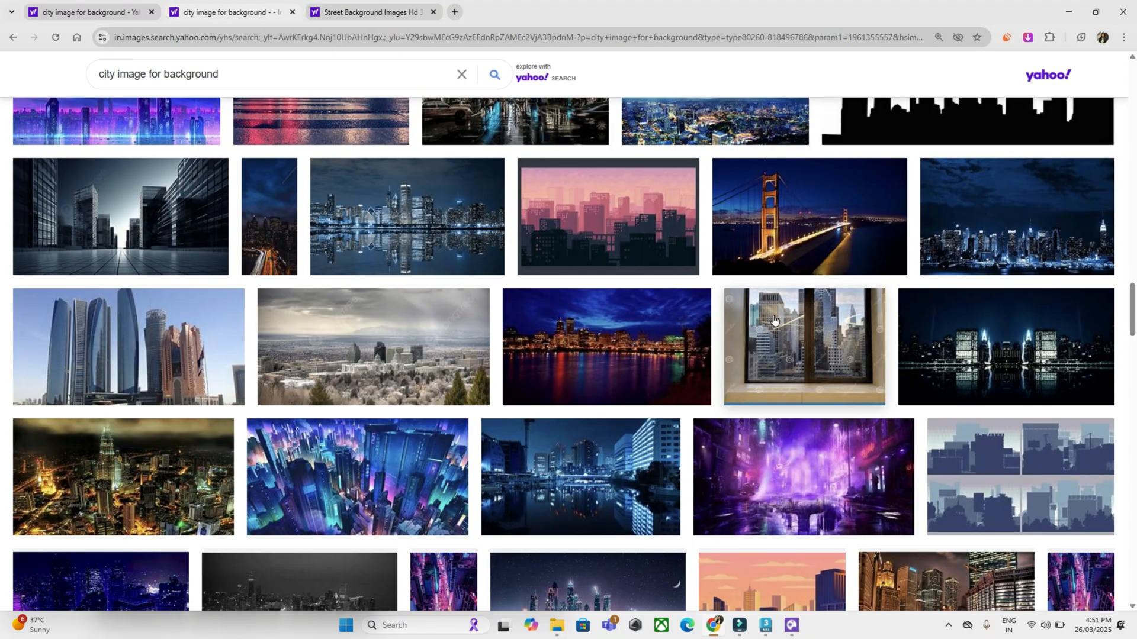
# Preview the image of the long empty road with a city skyline, and close the preview
pyautogui.scroll(-3, 777, 326)
pyautogui.scroll(-3, 1068, 358)
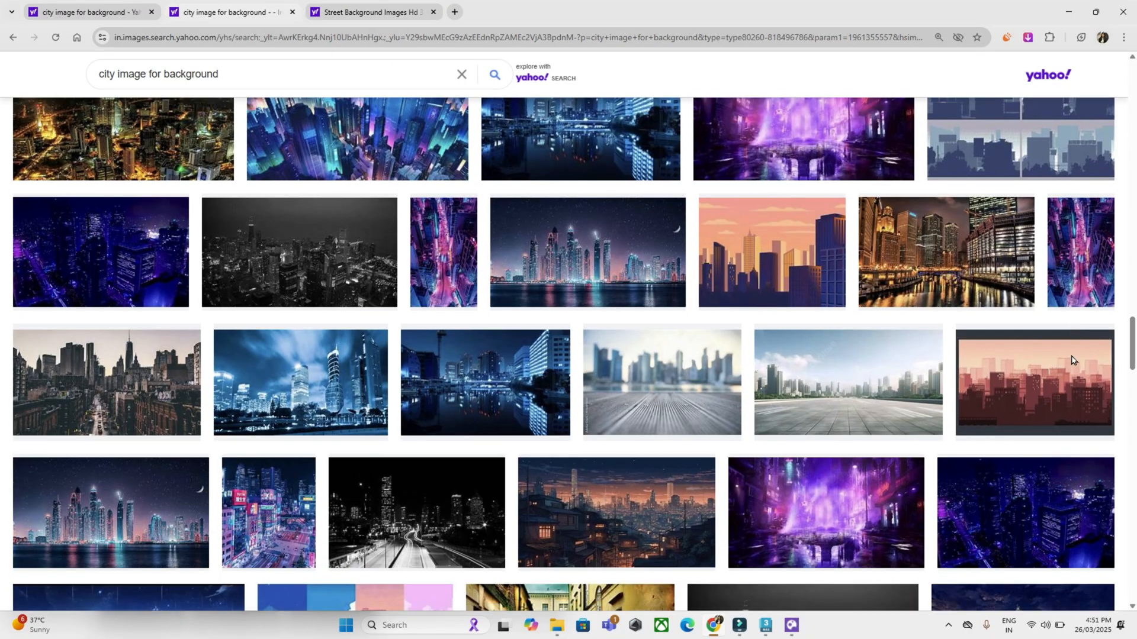
pyautogui.click(841, 359)
pyautogui.rightClick(841, 360)
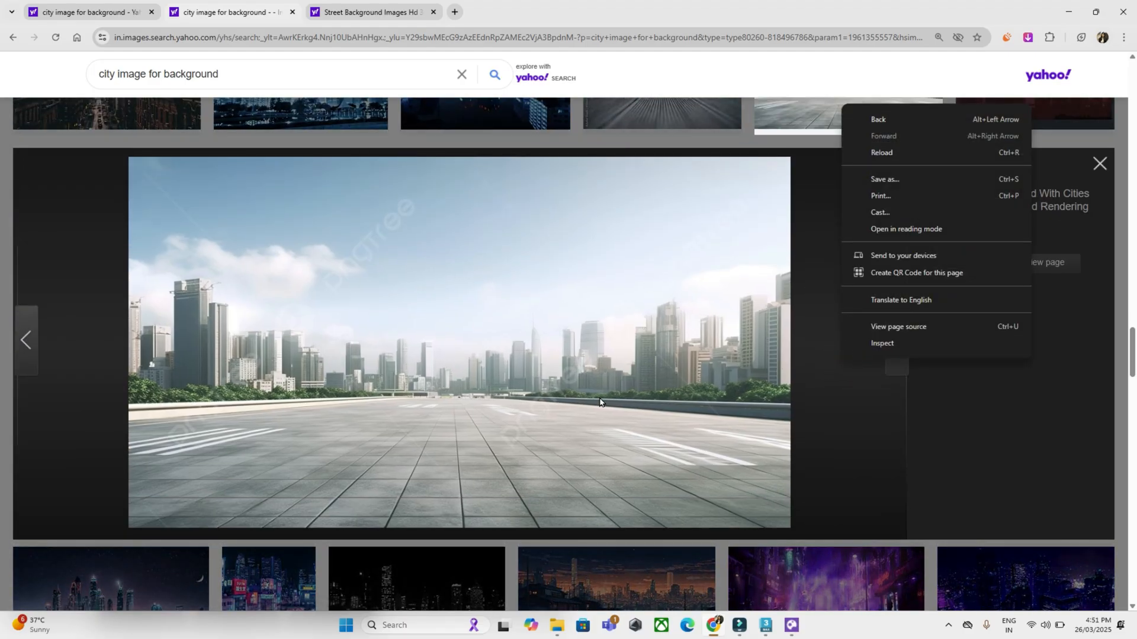
pyautogui.click(1071, 336)
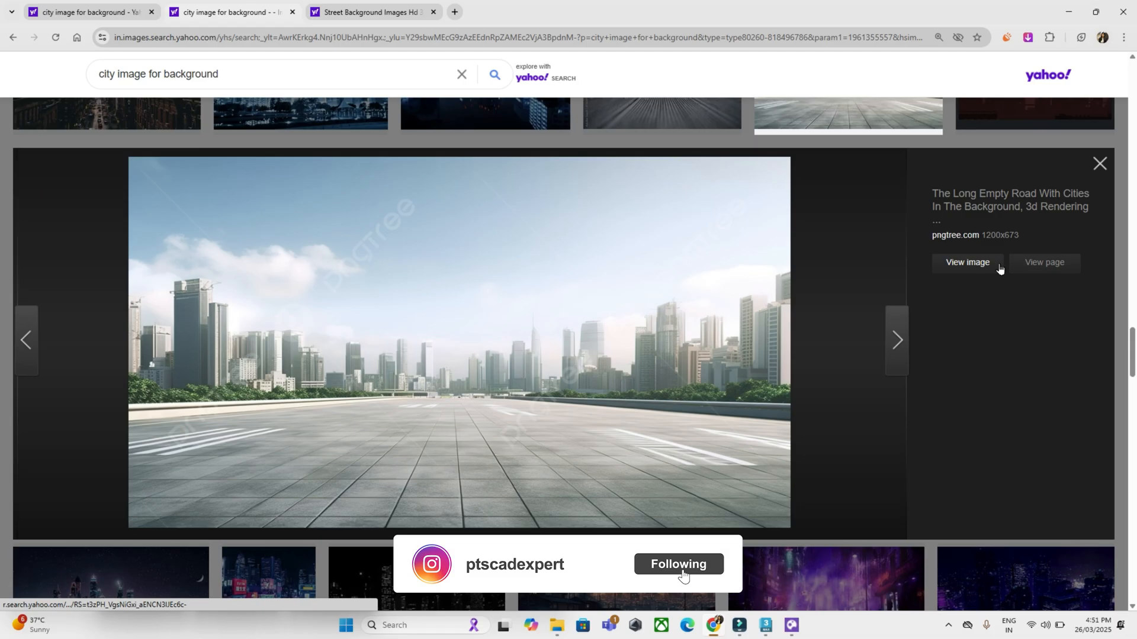
pyautogui.click(1099, 164)
# Preview the New York waterfront skyline image with the viewing binoculars and save it to Downloads as JPEG Zoom-Background-New-York-City-007
pyautogui.scroll(-3, 849, 318)
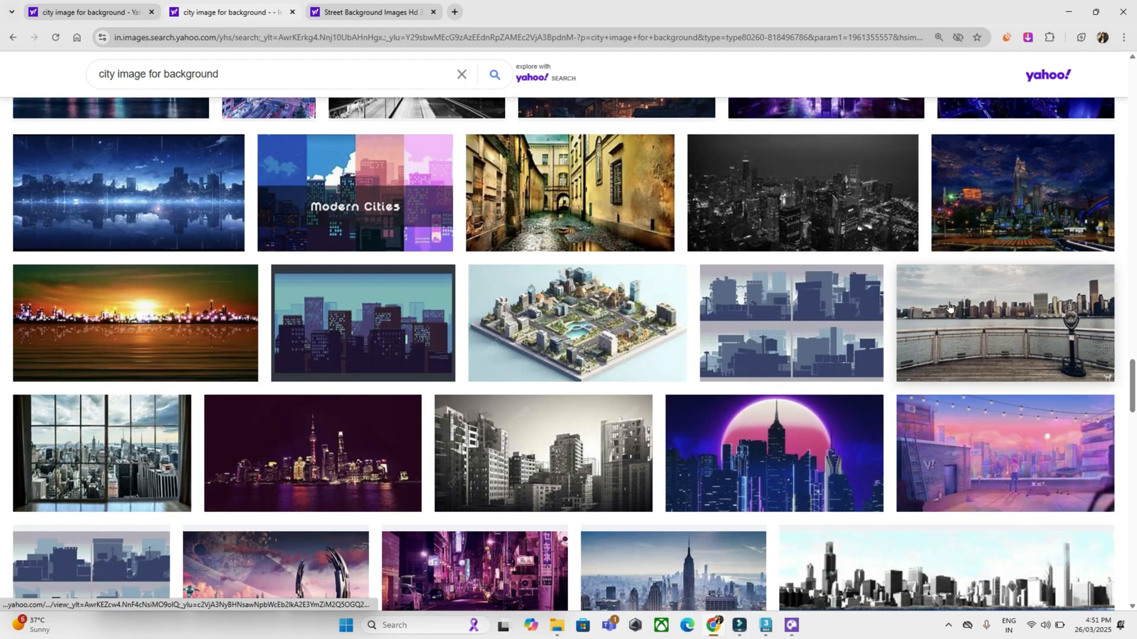
pyautogui.click(1006, 296)
pyautogui.rightClick(1007, 296)
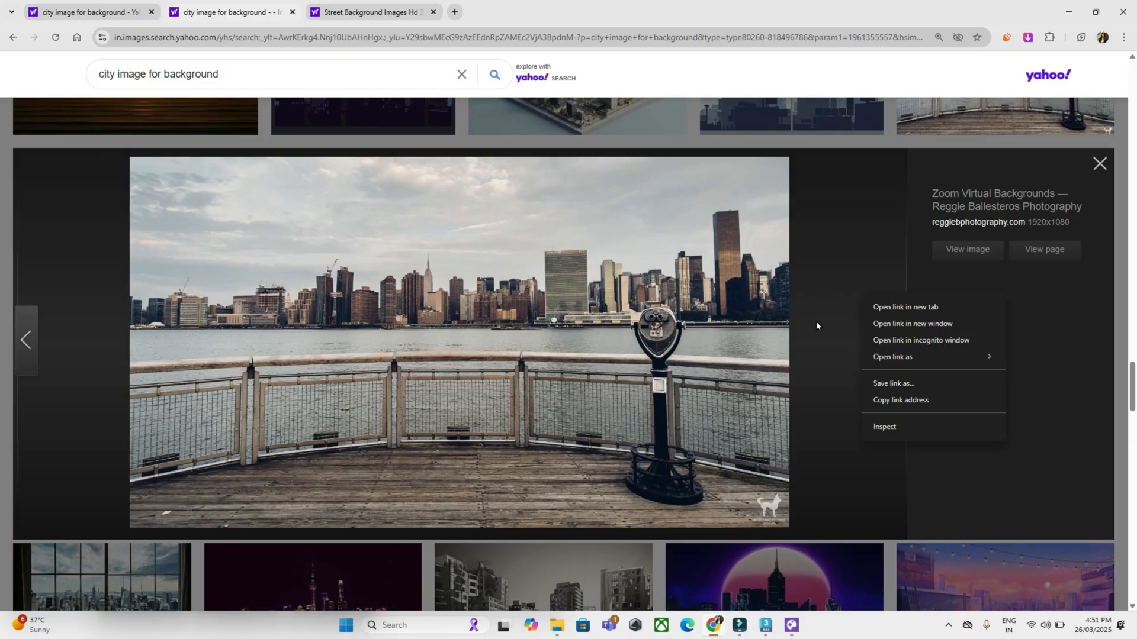
pyautogui.click(513, 268)
pyautogui.rightClick(513, 266)
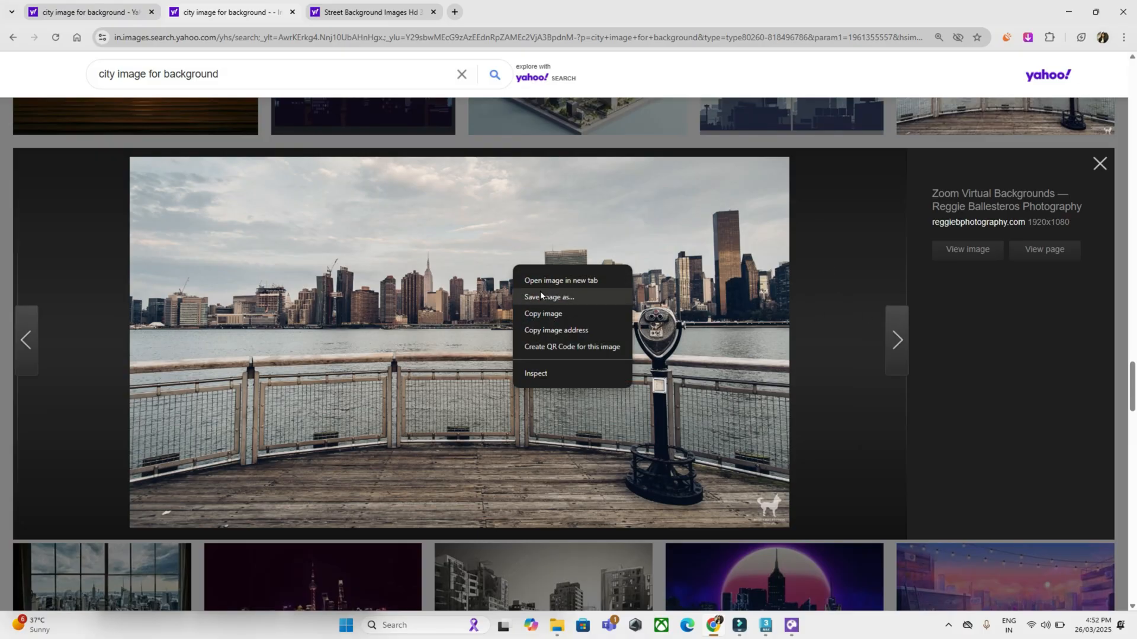
pyautogui.click(541, 296)
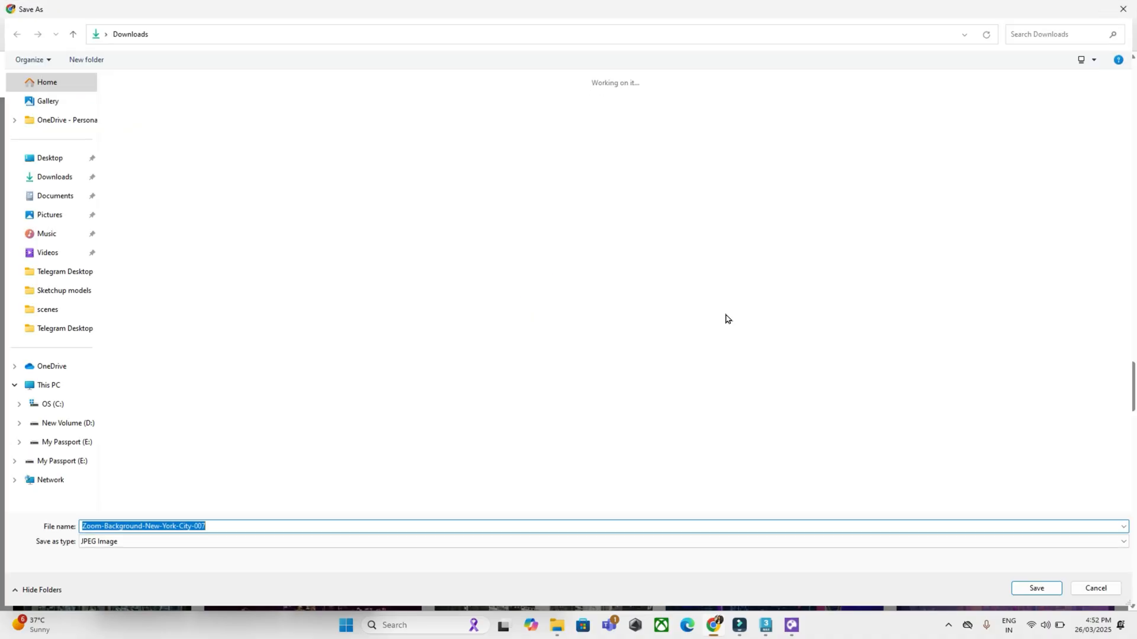
pyautogui.click(1036, 588)
# Switch to 3ds Max and add a CoronaBitmap map below the existing nodes in the Slate Material Editor
pyautogui.hotkey('alt', 'Tab')
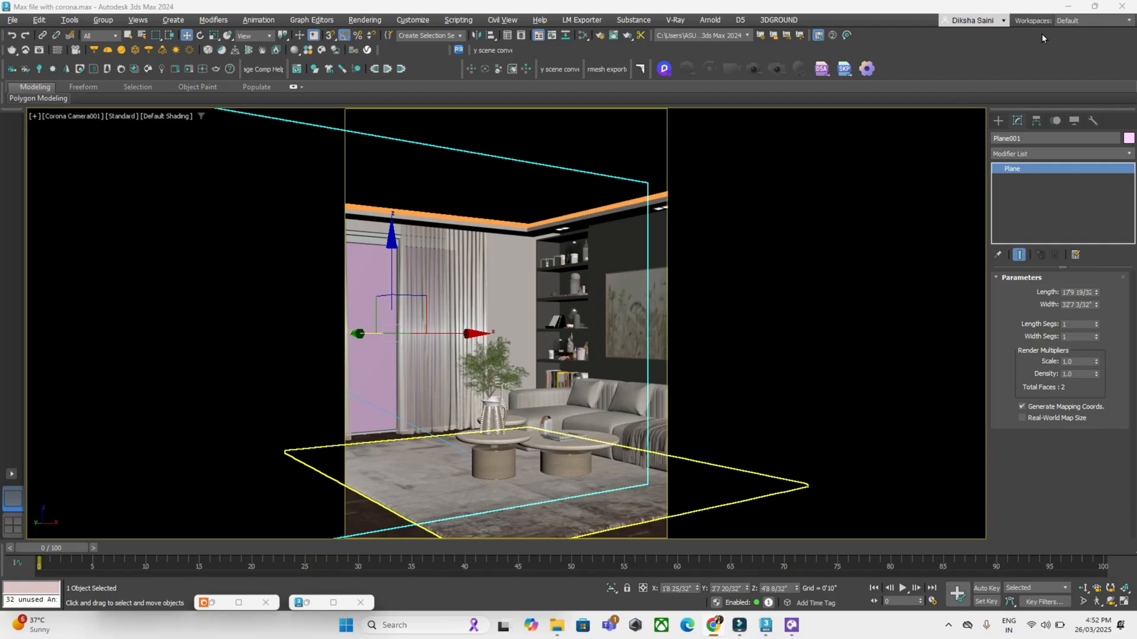
pyautogui.click(583, 37)
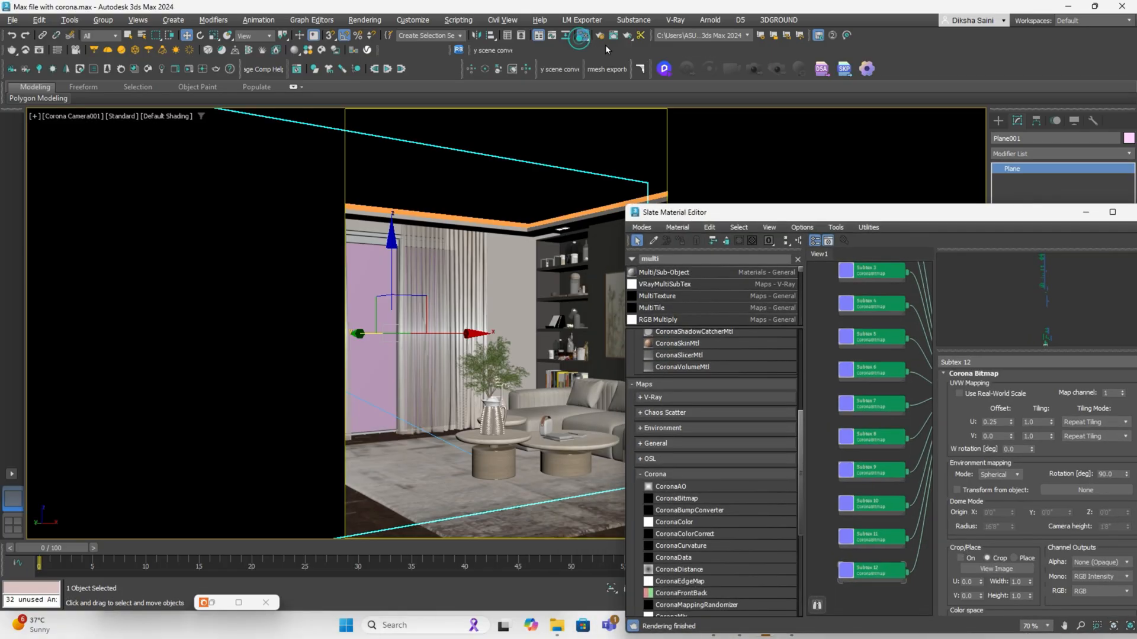
pyautogui.doubleClick(1006, 212)
pyautogui.scroll(-3, 479, 308)
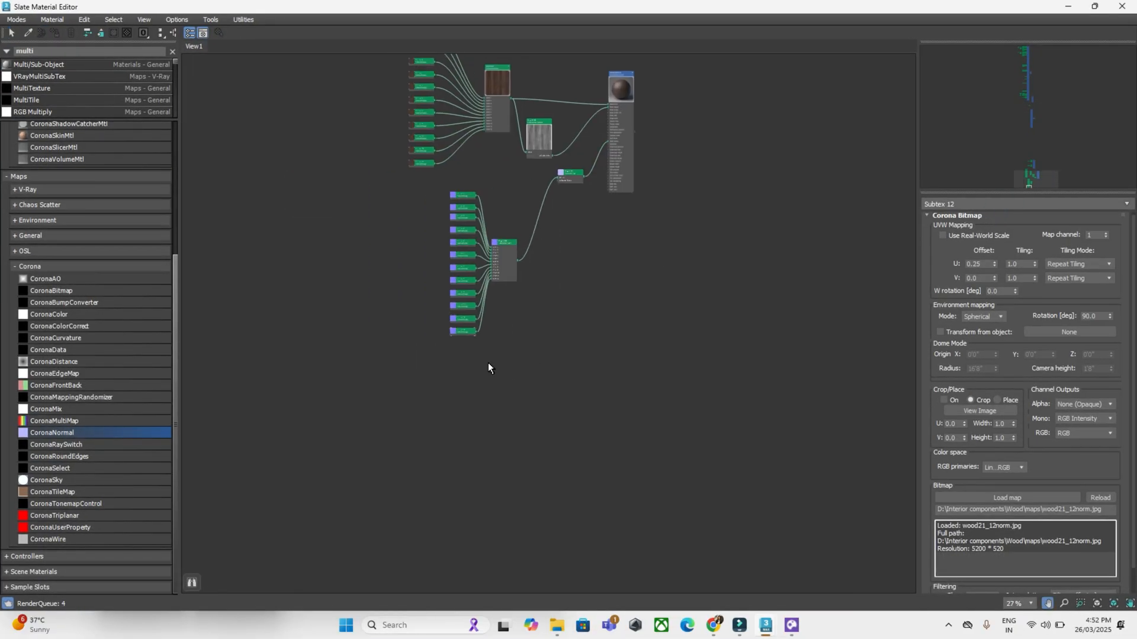
pyautogui.scroll(3, 488, 362)
pyautogui.moveTo(53, 291); pyautogui.dragTo(419, 379)
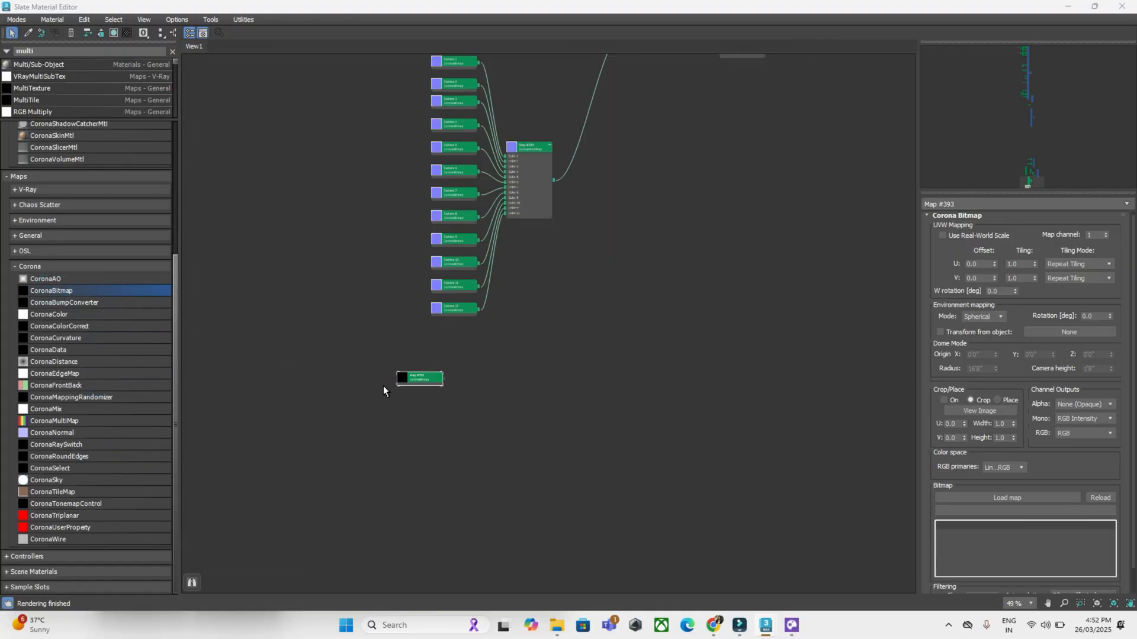
pyautogui.scroll(3, 421, 368)
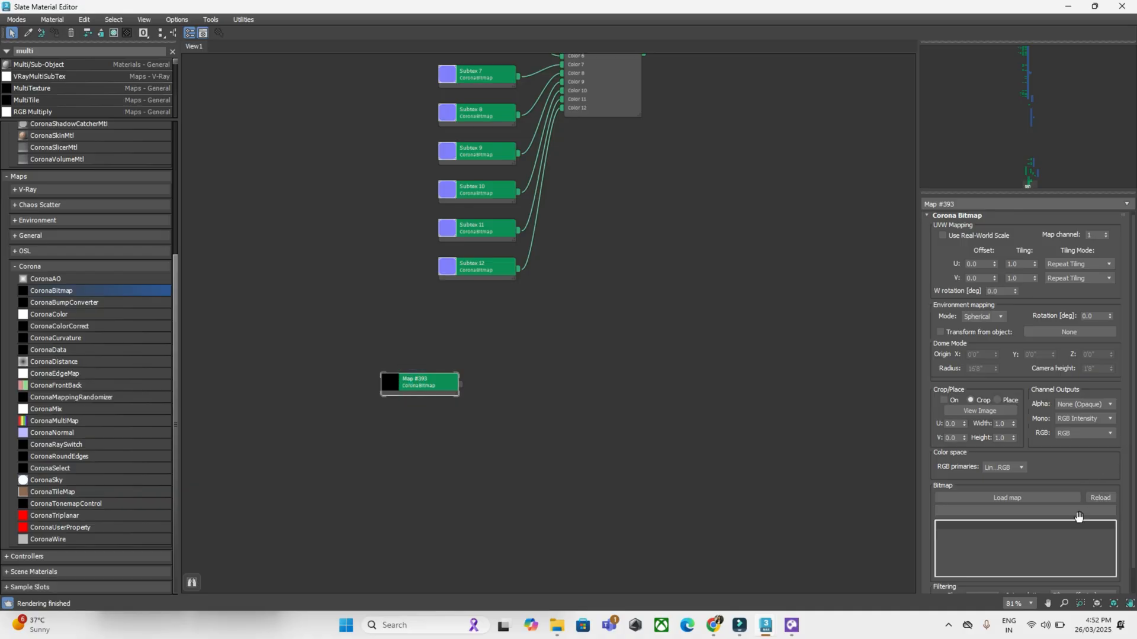
# Load the Zoom-Background-New-York-City-007 image from the Downloads folder into the new CoronaBitmap
pyautogui.scroll(1, 1116, 414)
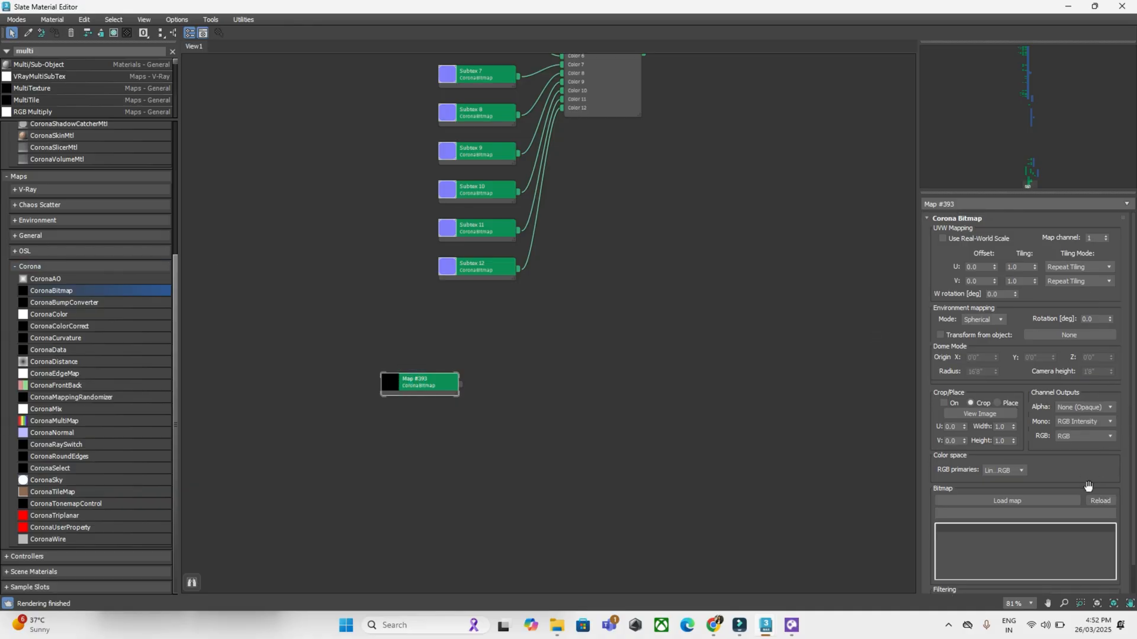
pyautogui.click(1007, 501)
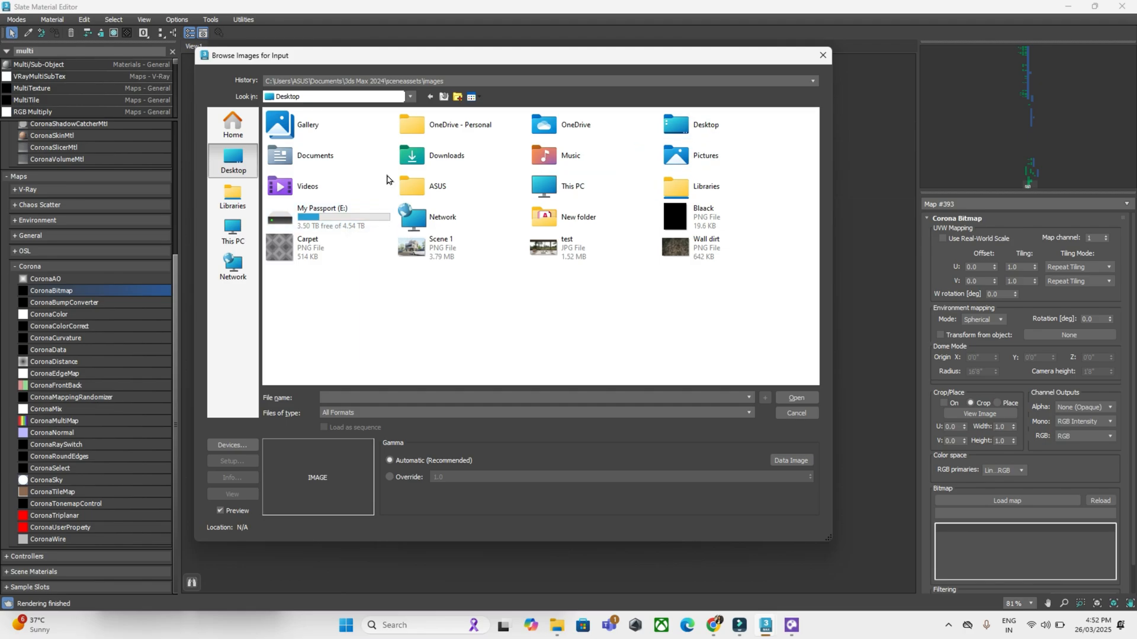
pyautogui.doubleClick(456, 153)
pyautogui.click(297, 145)
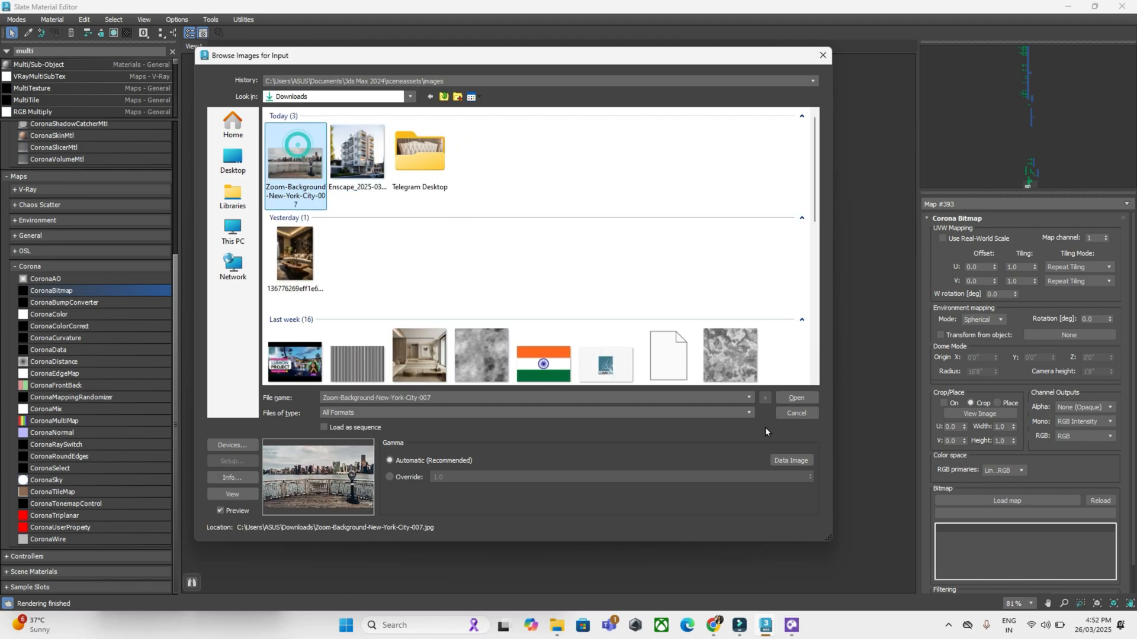
pyautogui.click(797, 398)
pyautogui.scroll(5, 424, 367)
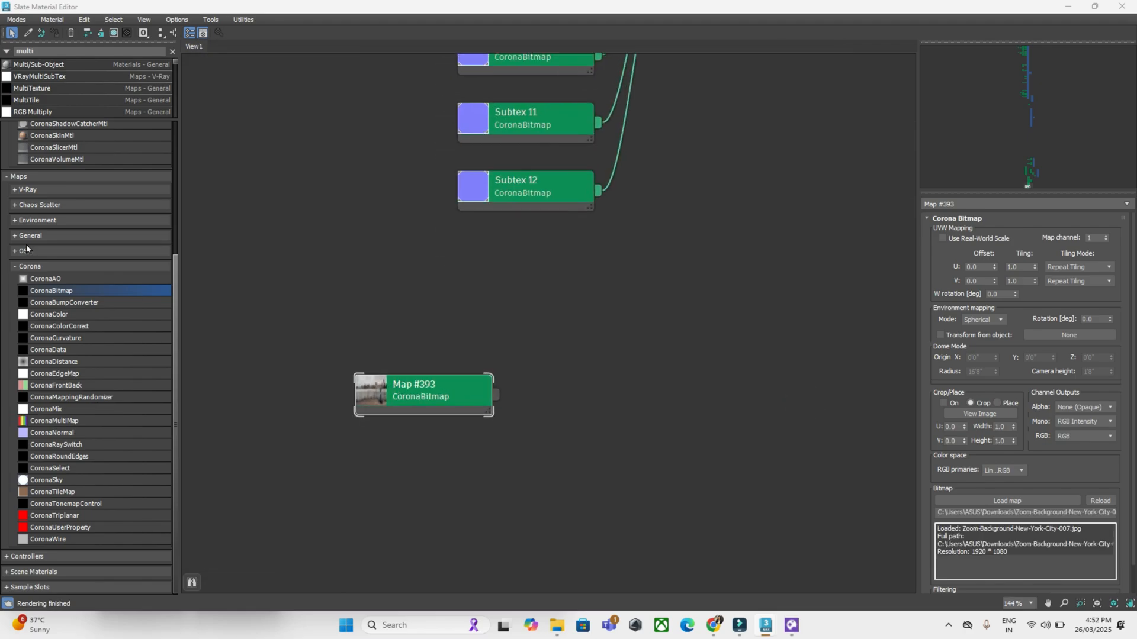
# Add a CoronaLightMtl material beside the city bitmap and connect the bitmap to its Color input
pyautogui.scroll(4, 89, 237)
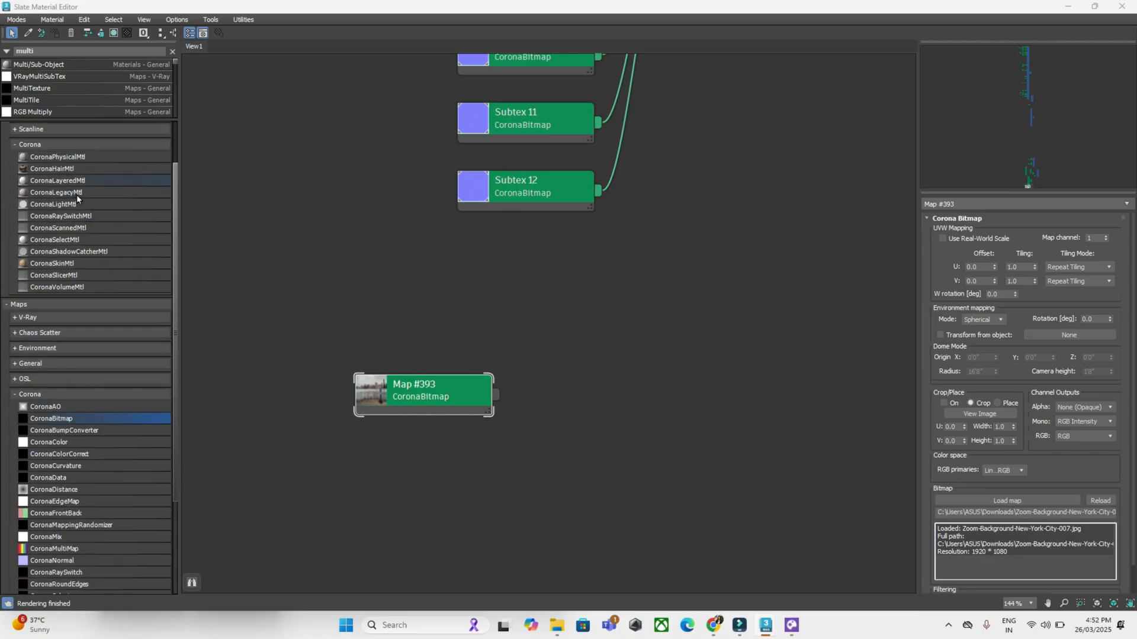
pyautogui.moveTo(77, 202); pyautogui.dragTo(634, 376)
pyautogui.scroll(3, 499, 407)
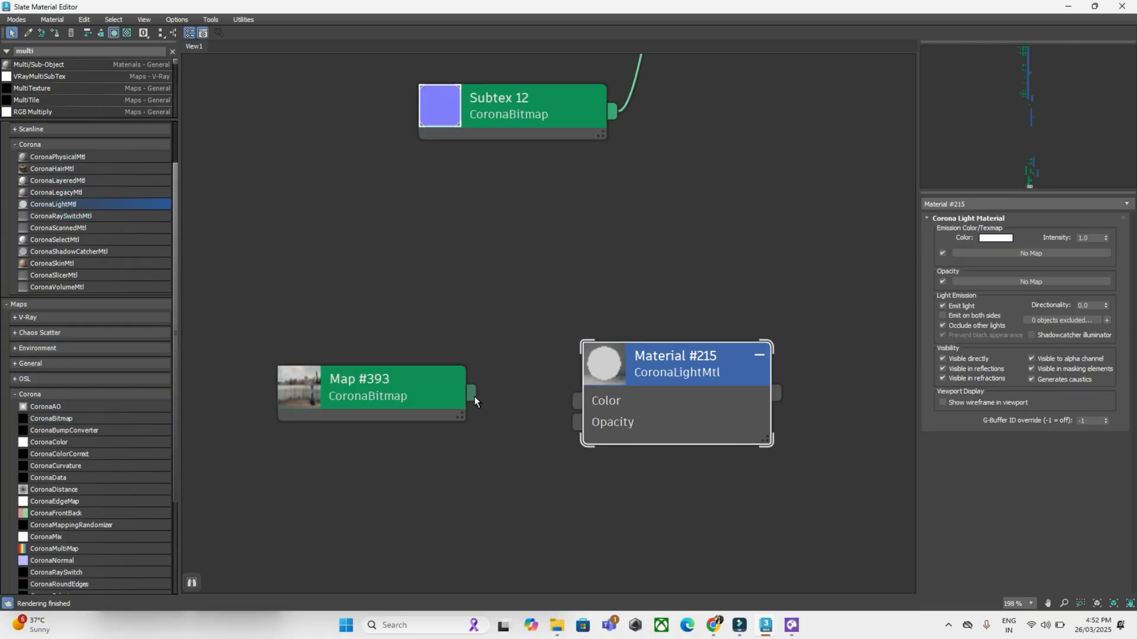
pyautogui.moveTo(474, 396); pyautogui.dragTo(577, 400)
# Assign the city CoronaLightMtl to the selected backdrop plane and minimize the material editor
pyautogui.moveTo(772, 7); pyautogui.dragTo(854, 216)
pyautogui.scroll(-2, 858, 529)
pyautogui.moveTo(858, 529); pyautogui.dragTo(707, 452, button='middle')
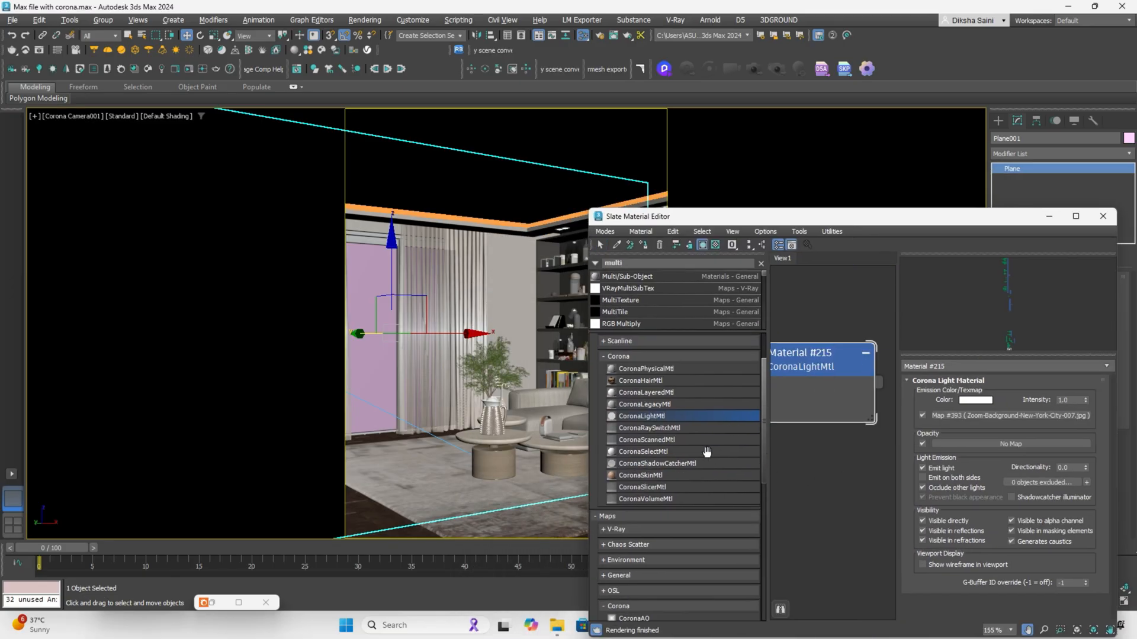
pyautogui.scroll(1, 819, 357)
pyautogui.click(644, 244)
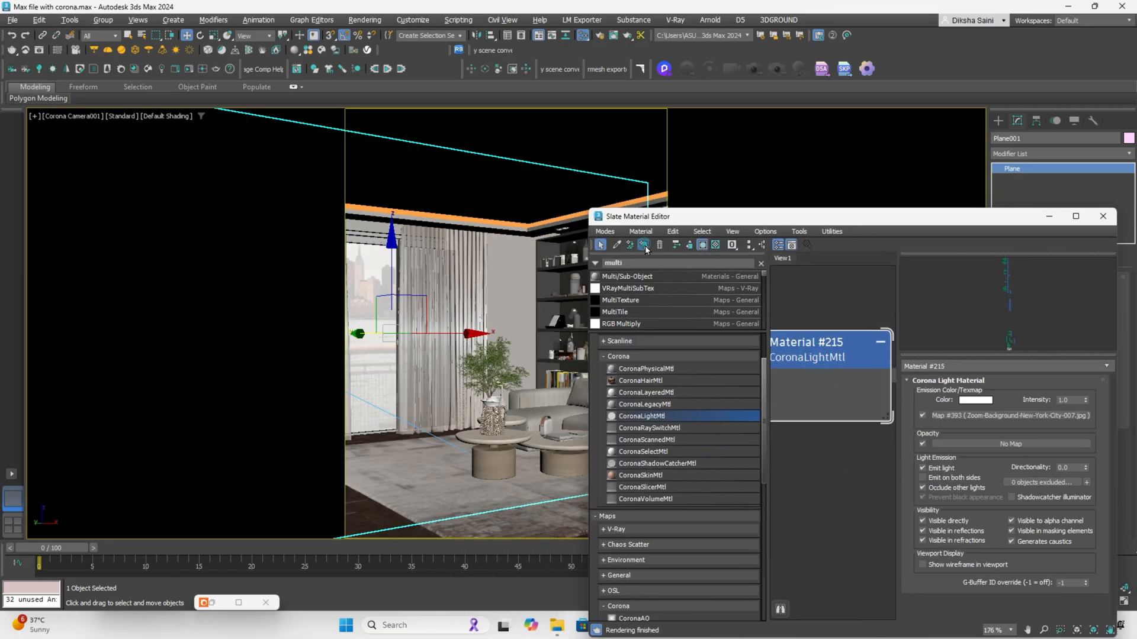
pyautogui.click(1048, 216)
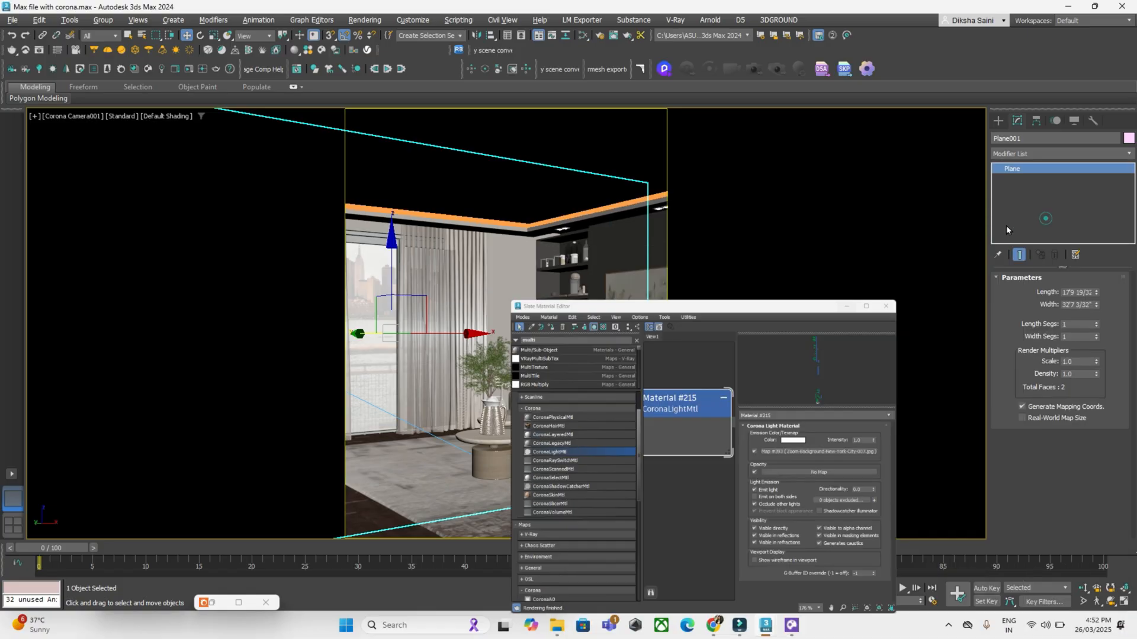
# Inspect the backdrop plane's position against the room in a shaded perspective view, and return to the camera view
pyautogui.hotkey('alt', 'w')
pyautogui.middleClick(394, 423)
pyautogui.hotkey('alt', 'w')
pyautogui.keyDown('alt'); pyautogui.moveTo(427, 429); pyautogui.dragTo(501, 347, button='middle'); pyautogui.keyUp('alt')
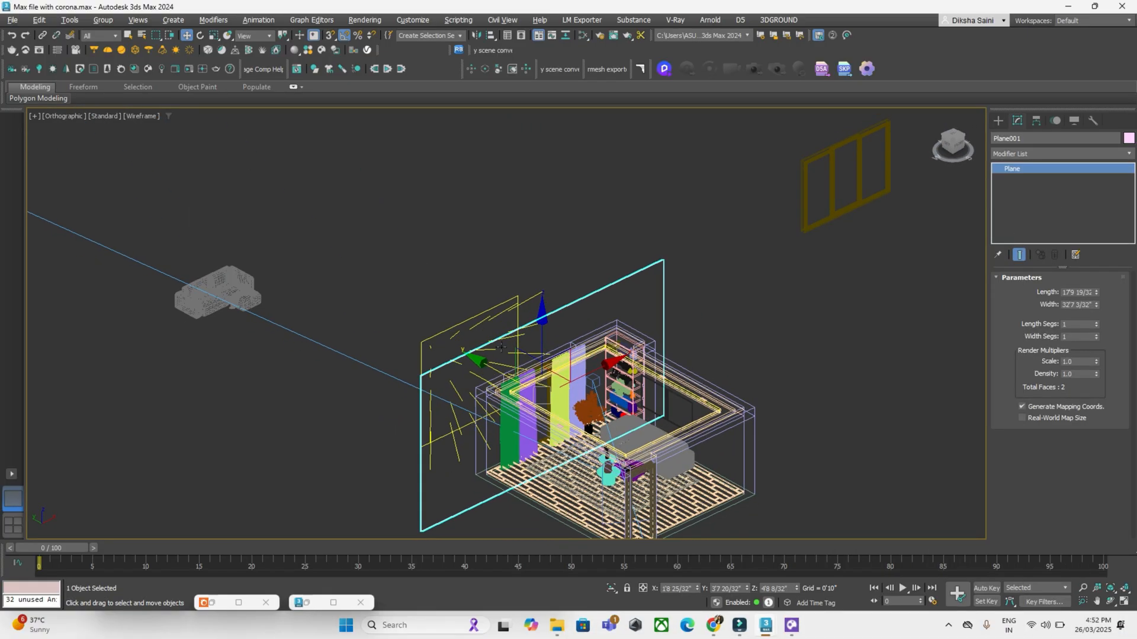
pyautogui.press('p')
pyautogui.scroll(3, 501, 347)
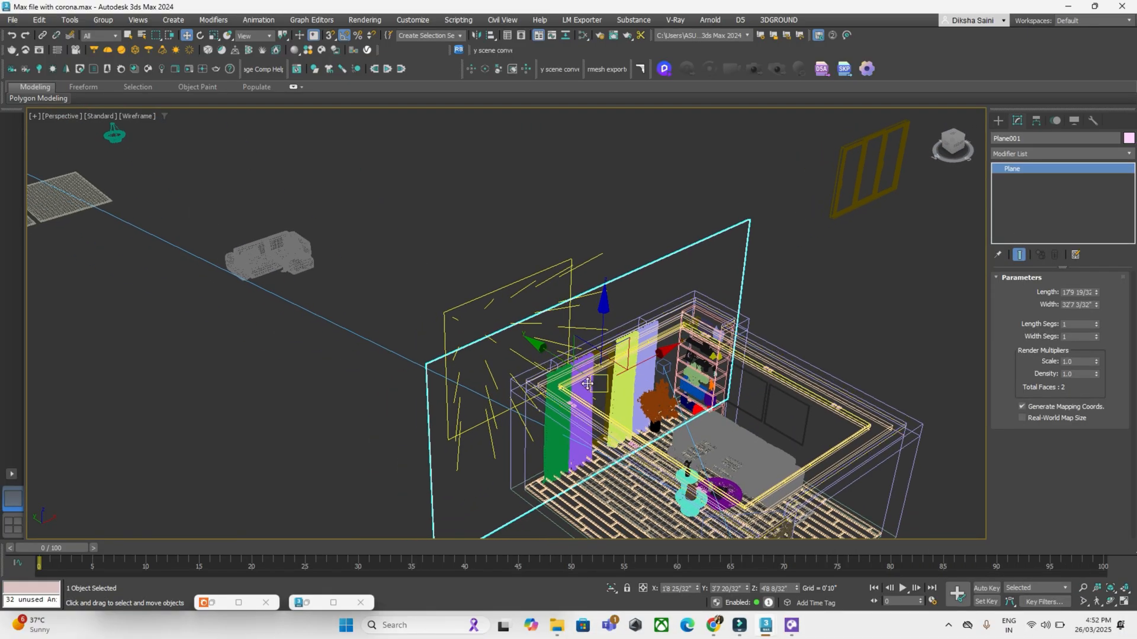
pyautogui.press('F3')
pyautogui.scroll(-3, 587, 384)
pyautogui.moveTo(587, 384)
pyautogui.keyDown('alt'); pyautogui.mouseDown(button='middle')
pyautogui.moveTo(700, 337)
pyautogui.moveTo(607, 368)
pyautogui.mouseUp(button='middle'); pyautogui.keyUp('alt')
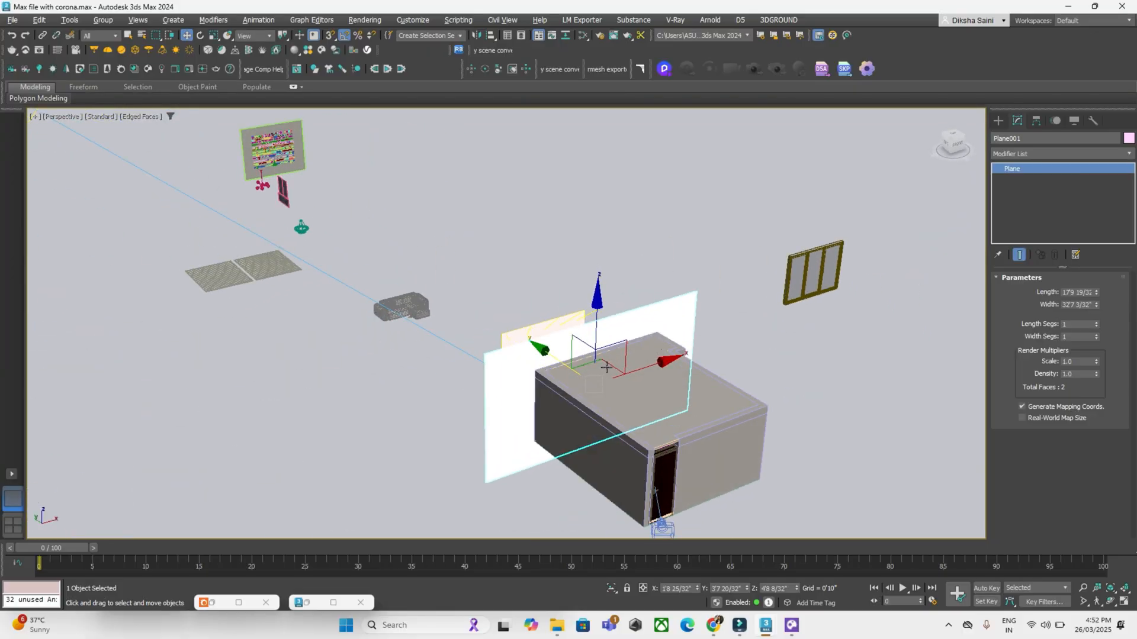
pyautogui.hotkey('alt', 'w')
pyautogui.middleClick(606, 368)
pyautogui.hotkey('alt', 'w')
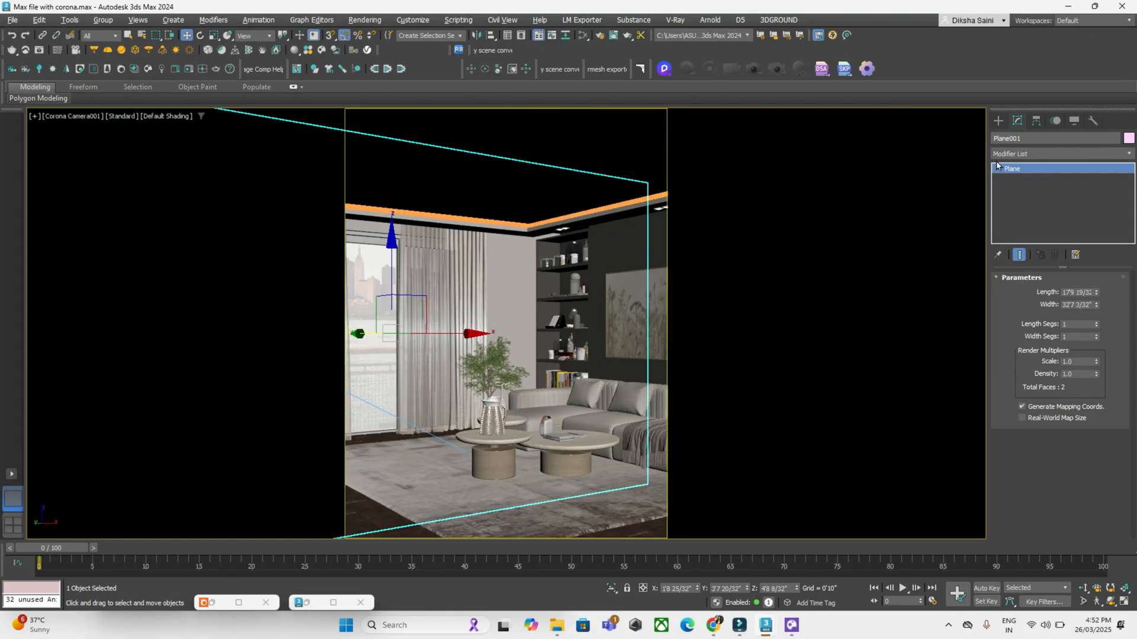
# Lower the backdrop plane to a Z position of about 1'9", keep Corona as the renderer, and save the scene
pyautogui.moveTo(388, 277); pyautogui.dragTo(389, 332)
pyautogui.click(502, 69)
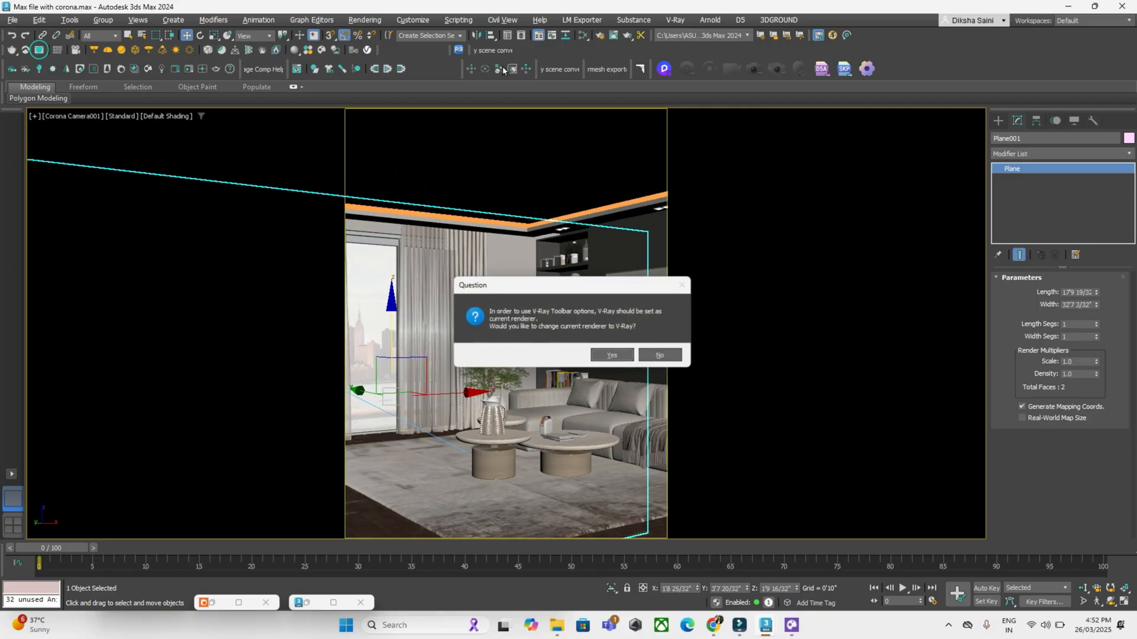
pyautogui.click(660, 355)
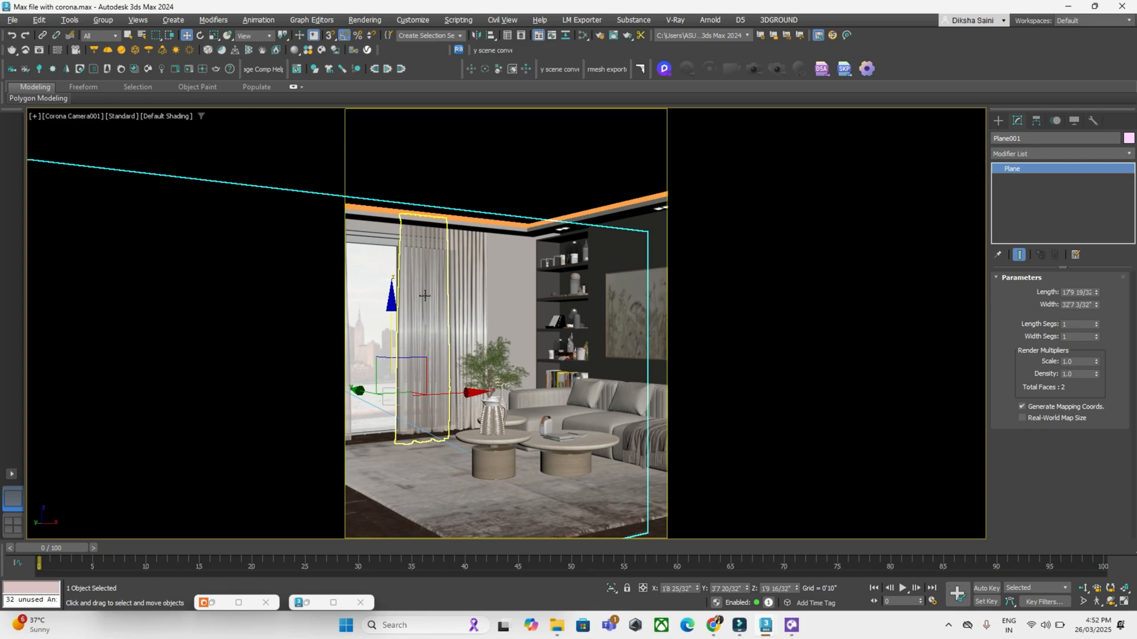
pyautogui.hotkey('ctrl', 's')
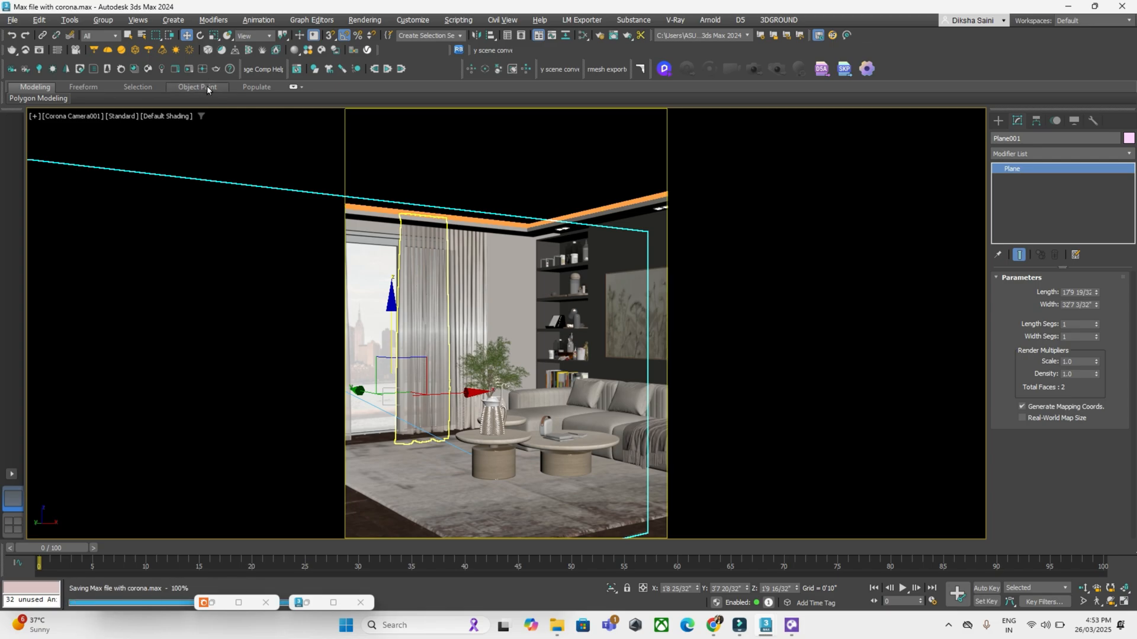
# Run a Corona interactive render to check the city backdrop, stop it, and minimize the frame buffer
pyautogui.click(188, 68)
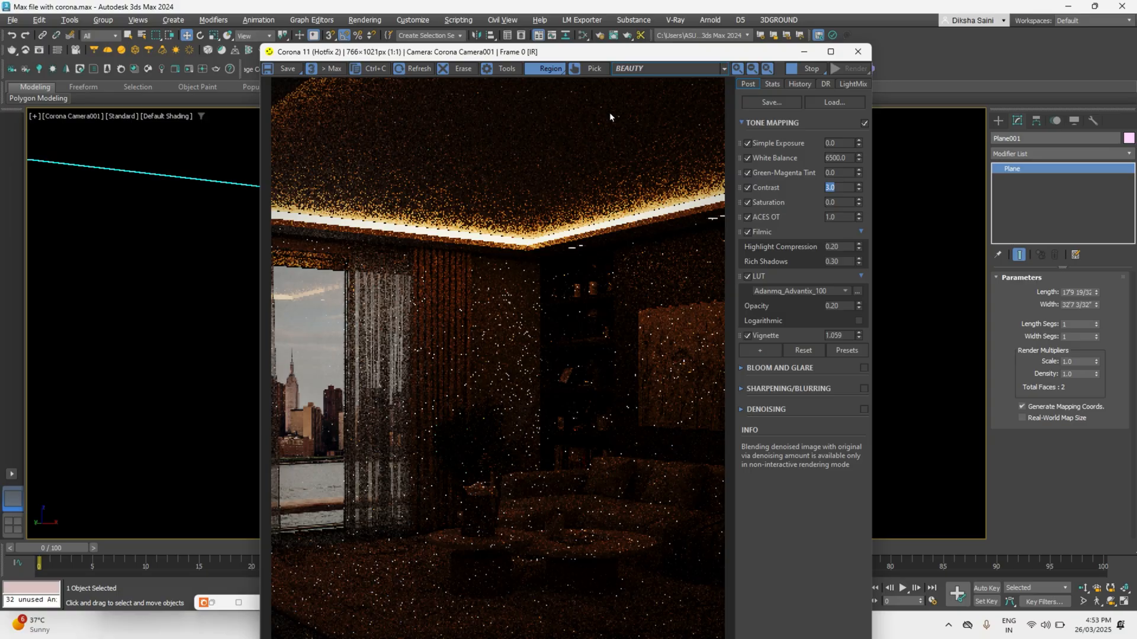
pyautogui.click(806, 68)
pyautogui.click(803, 52)
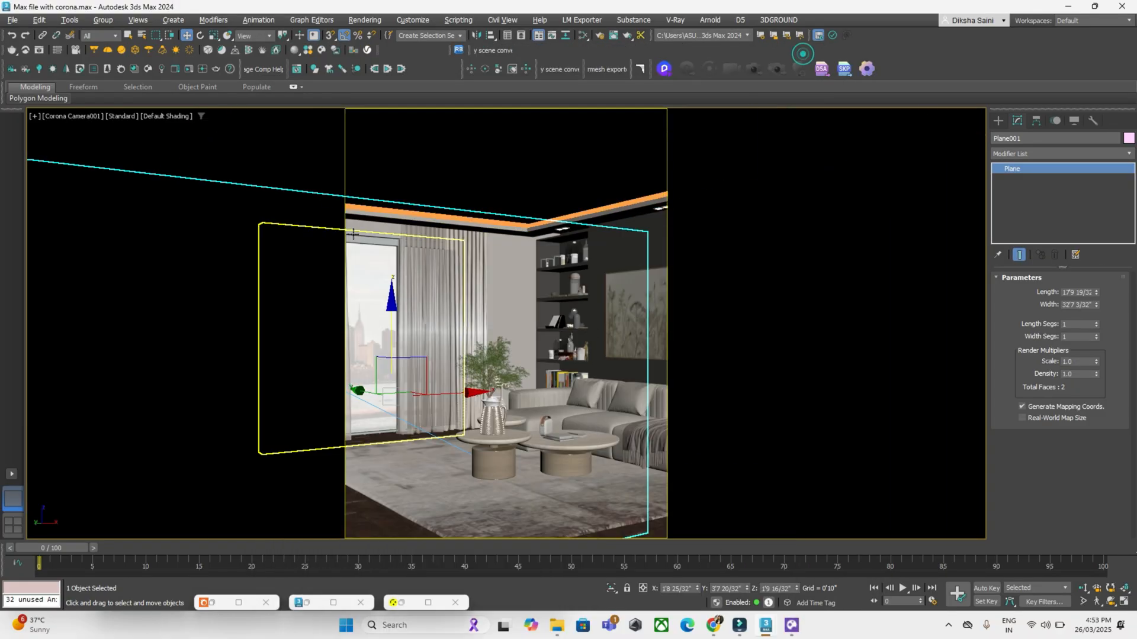
# Move the backdrop plane outward along Y to about 13'11", behind the window light, and return to the camera view
pyautogui.hotkey('alt', 'w')
pyautogui.keyDown('alt'); pyautogui.moveTo(325, 346); pyautogui.dragTo(432, 408, button='middle'); pyautogui.keyUp('alt')
pyautogui.scroll(3, 429, 379)
pyautogui.hotkey('alt', 'w')
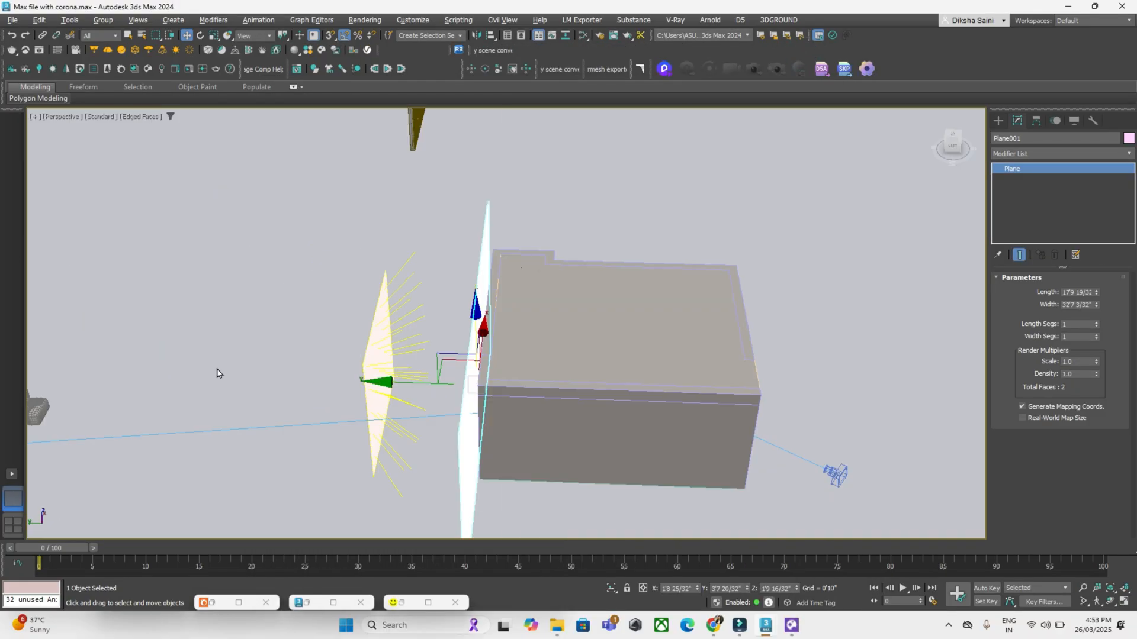
pyautogui.moveTo(425, 379); pyautogui.dragTo(300, 382)
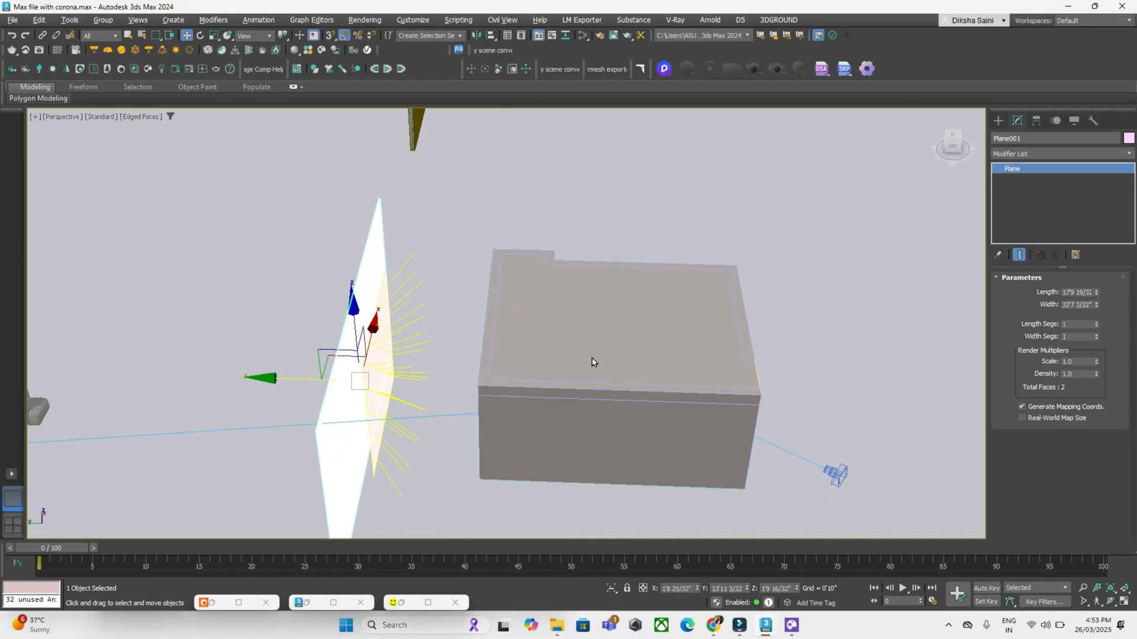
pyautogui.keyDown('alt'); pyautogui.moveTo(594, 362); pyautogui.dragTo(467, 241, button='middle'); pyautogui.keyUp('alt')
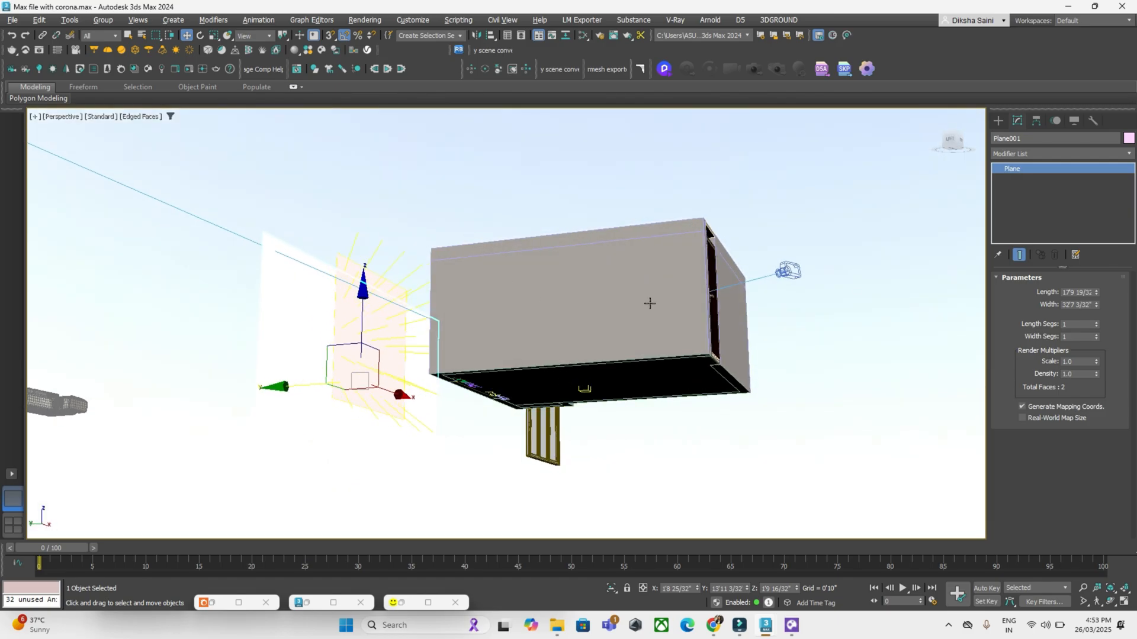
pyautogui.hotkey('alt', 'w')
pyautogui.hotkey('alt', 'w')
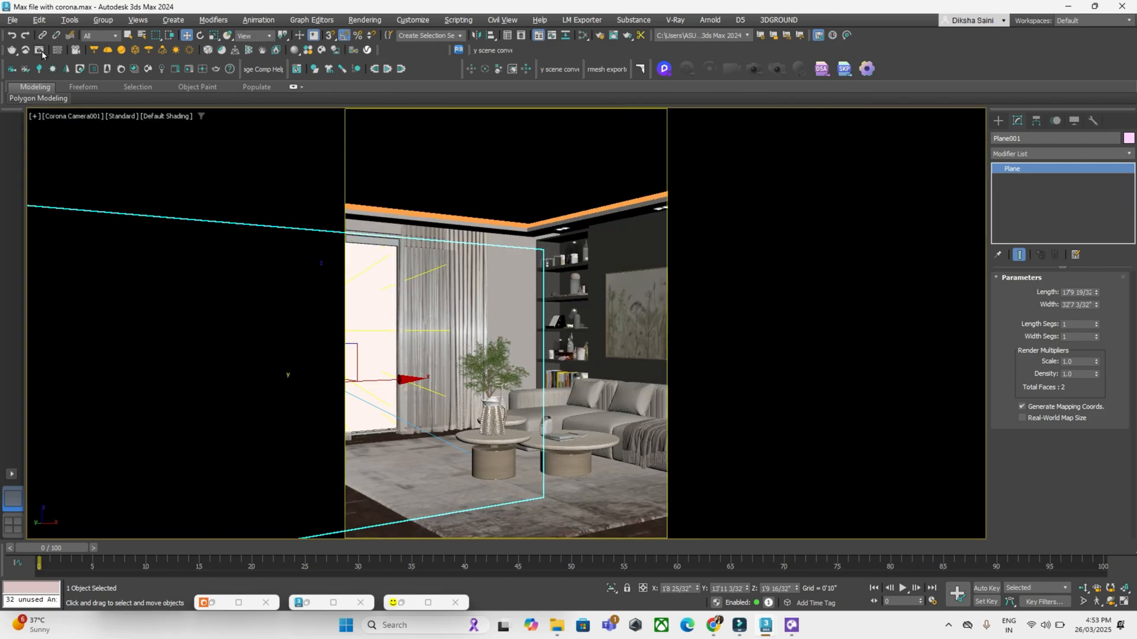
# Keep Corona as the renderer, start the interactive render again, and place the frame buffer beside the camera viewport
pyautogui.click(39, 51)
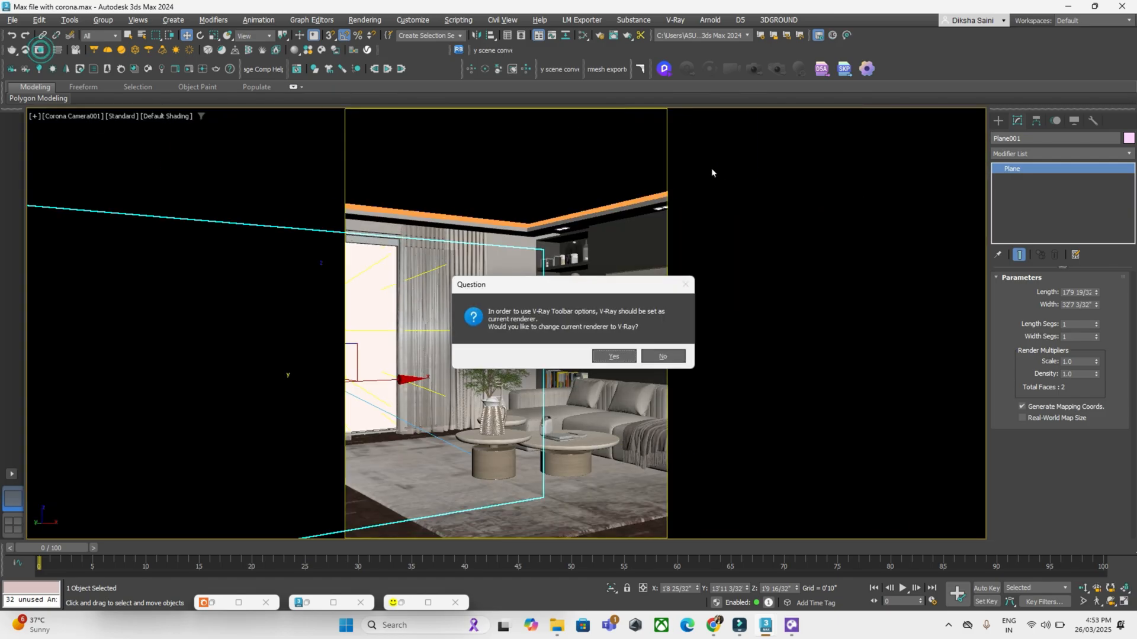
pyautogui.click(660, 356)
pyautogui.click(189, 69)
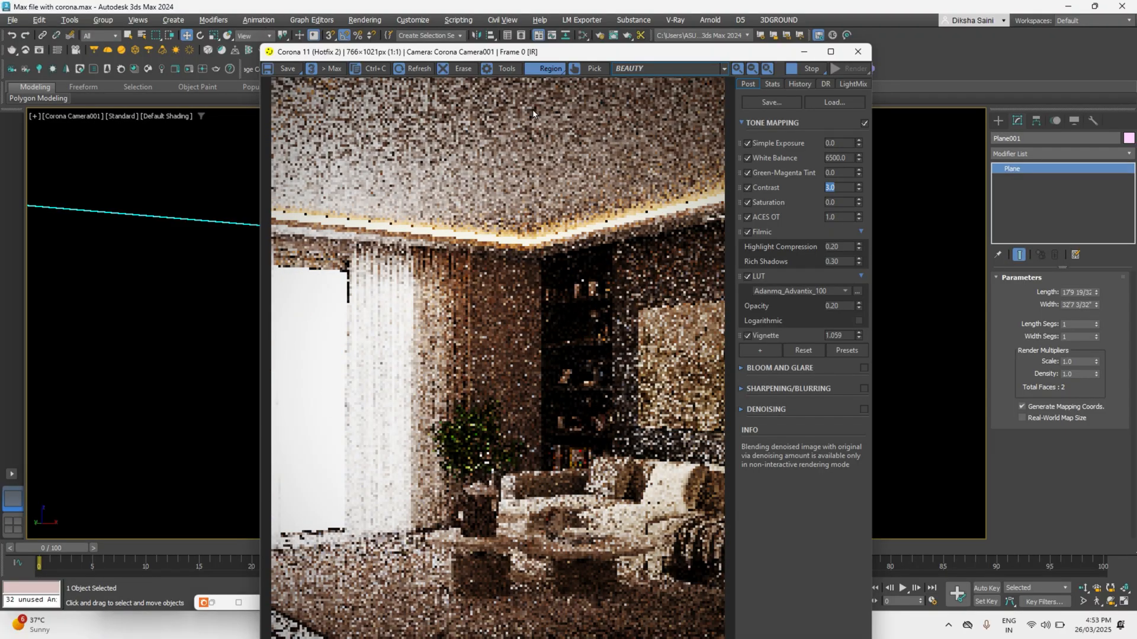
pyautogui.moveTo(504, 54); pyautogui.dragTo(821, 88)
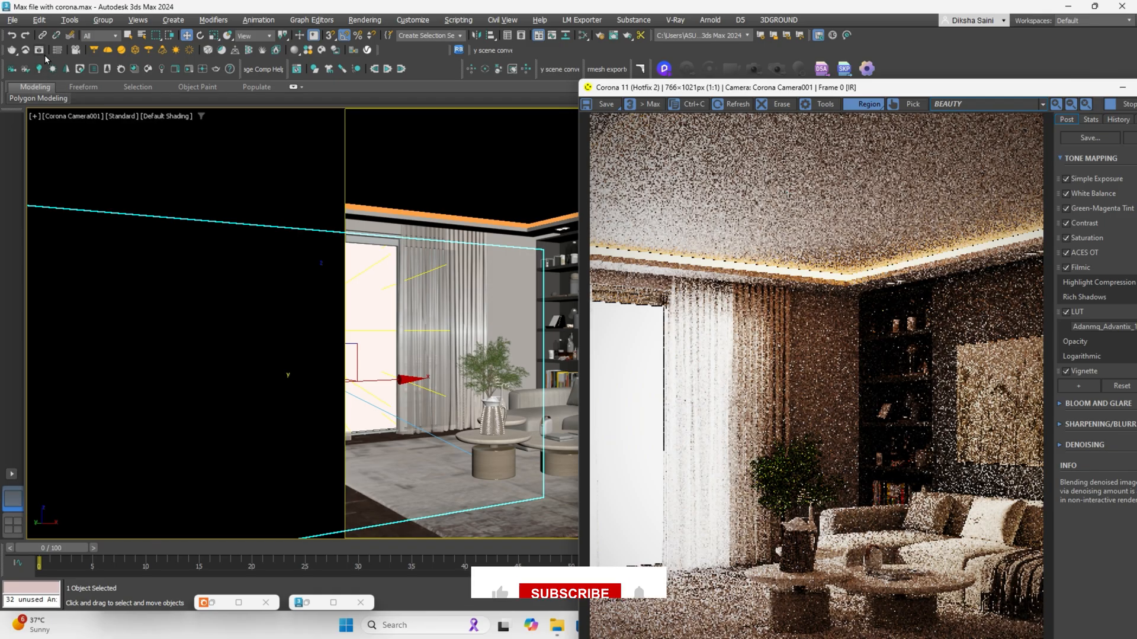
# Restrict selection to lights, select the Corona light at the window, and switch it off
pyautogui.click(90, 35)
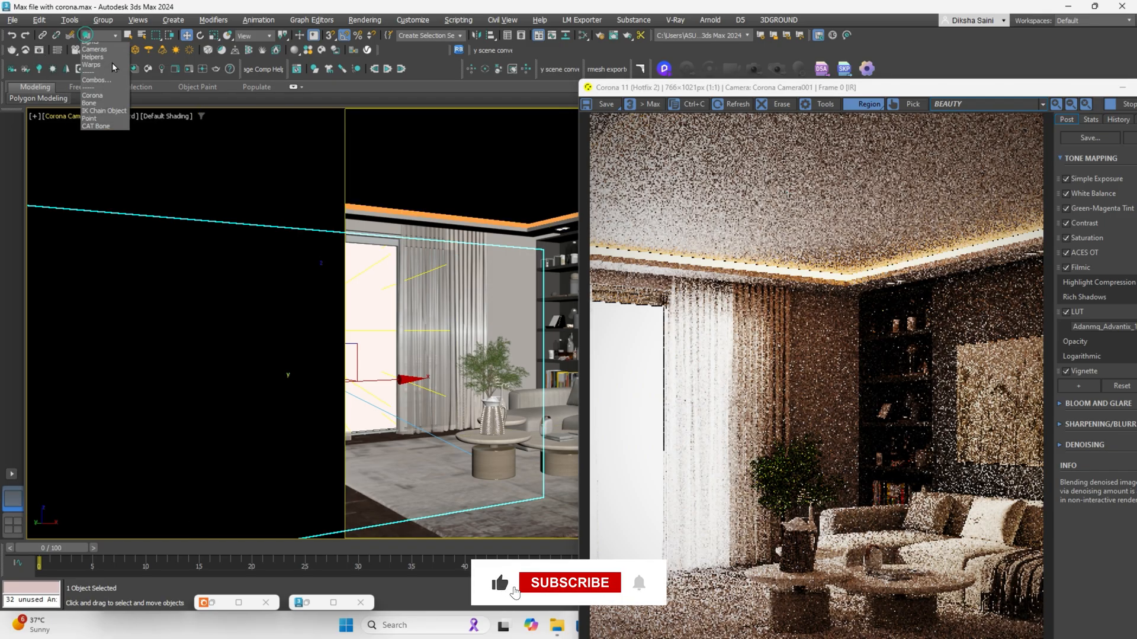
pyautogui.click(102, 70)
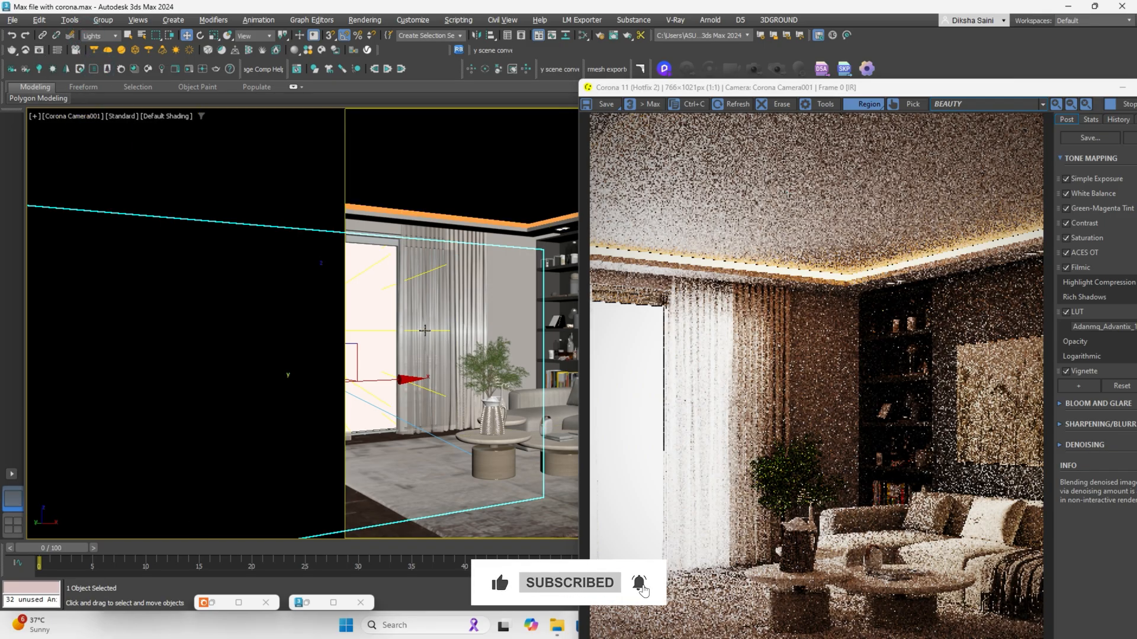
pyautogui.moveTo(1025, 88); pyautogui.dragTo(754, 59)
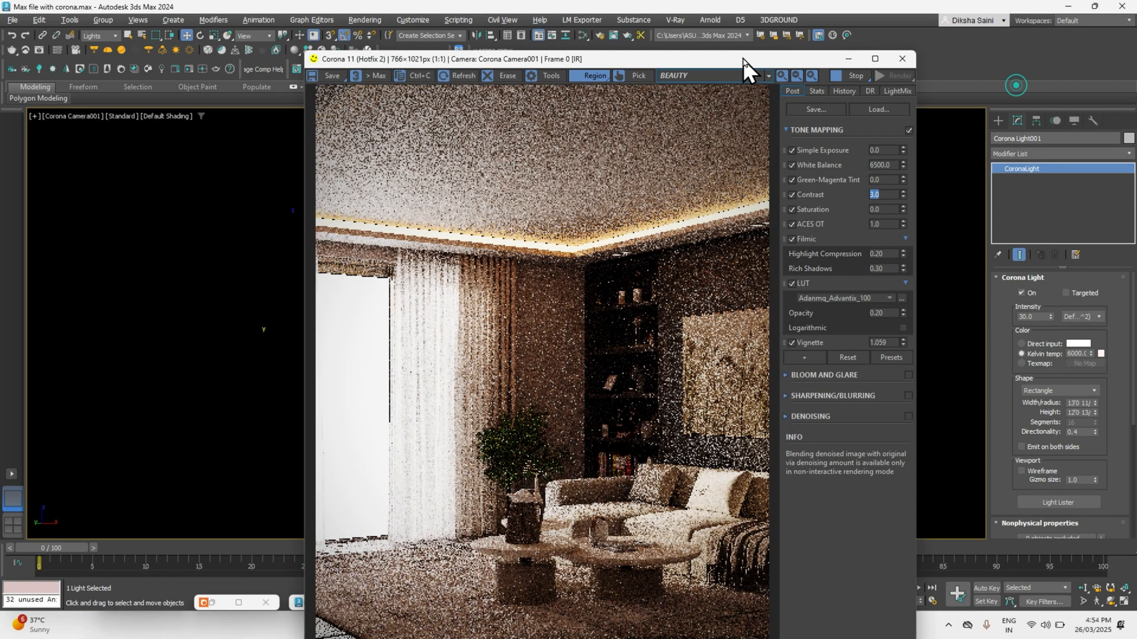
pyautogui.scroll(-8, 1105, 415)
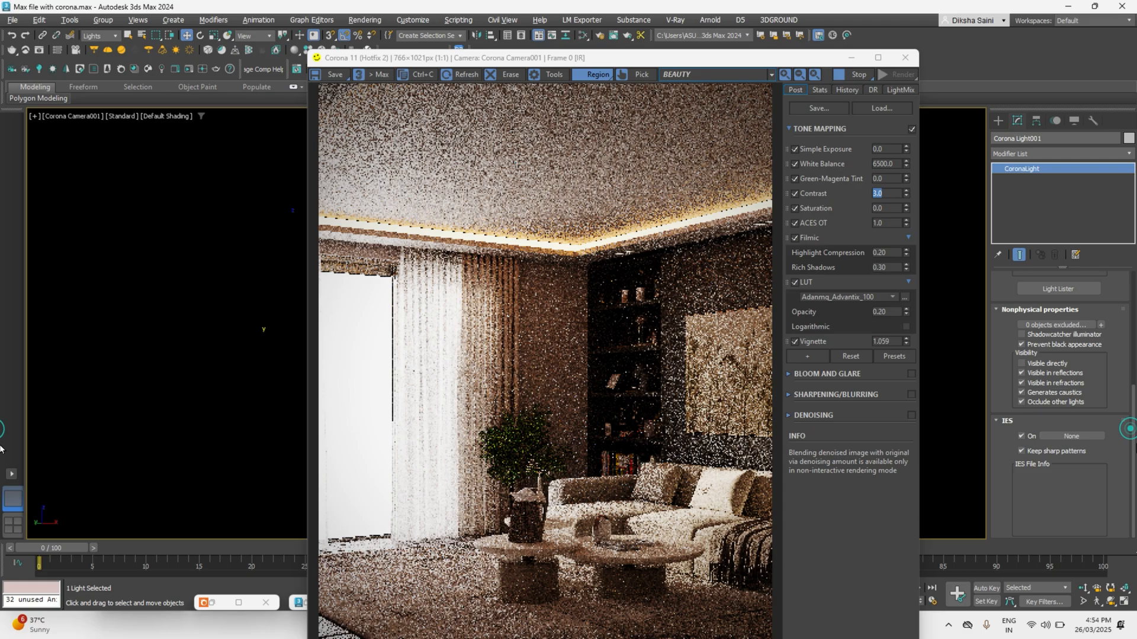
pyautogui.scroll(5, 1120, 426)
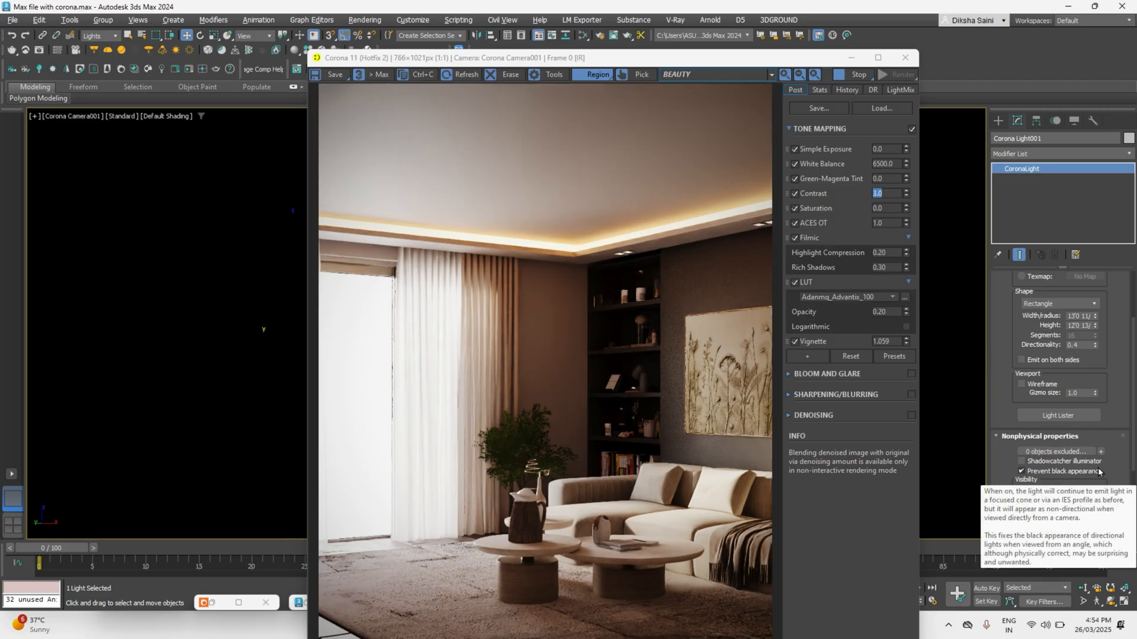
pyautogui.scroll(3, 1130, 406)
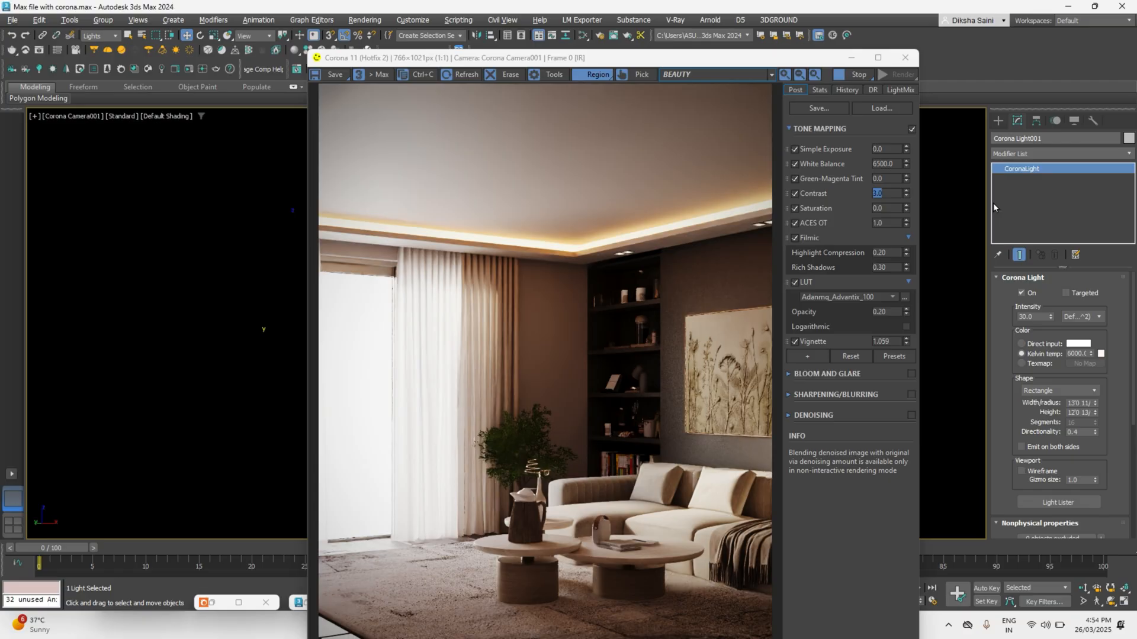
pyautogui.click(1021, 294)
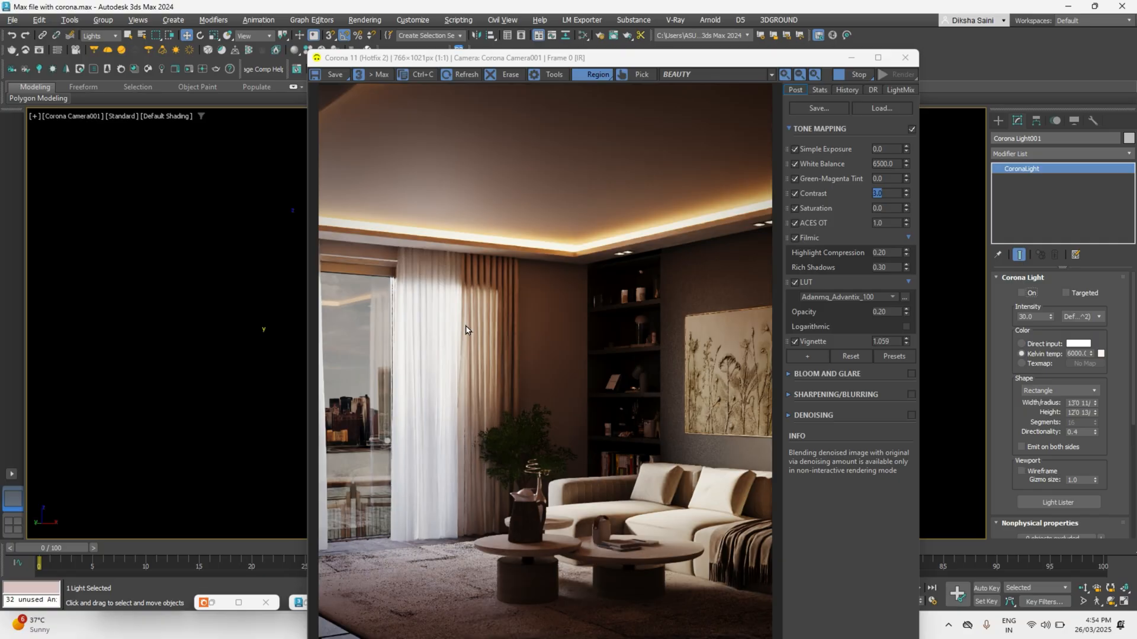
# Open the backdrop's CoronaLightMtl in the material editor, set its intensity to 20, and move the frame buffer clear of the editor
pyautogui.click(583, 35)
pyautogui.scroll(-3, 823, 405)
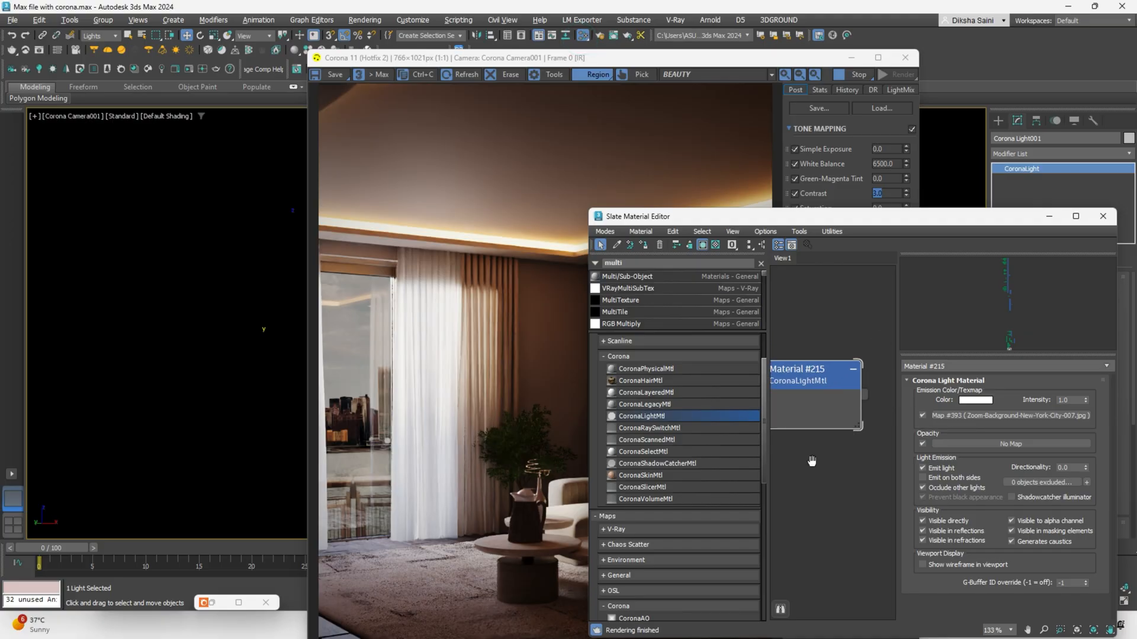
pyautogui.click(1074, 400)
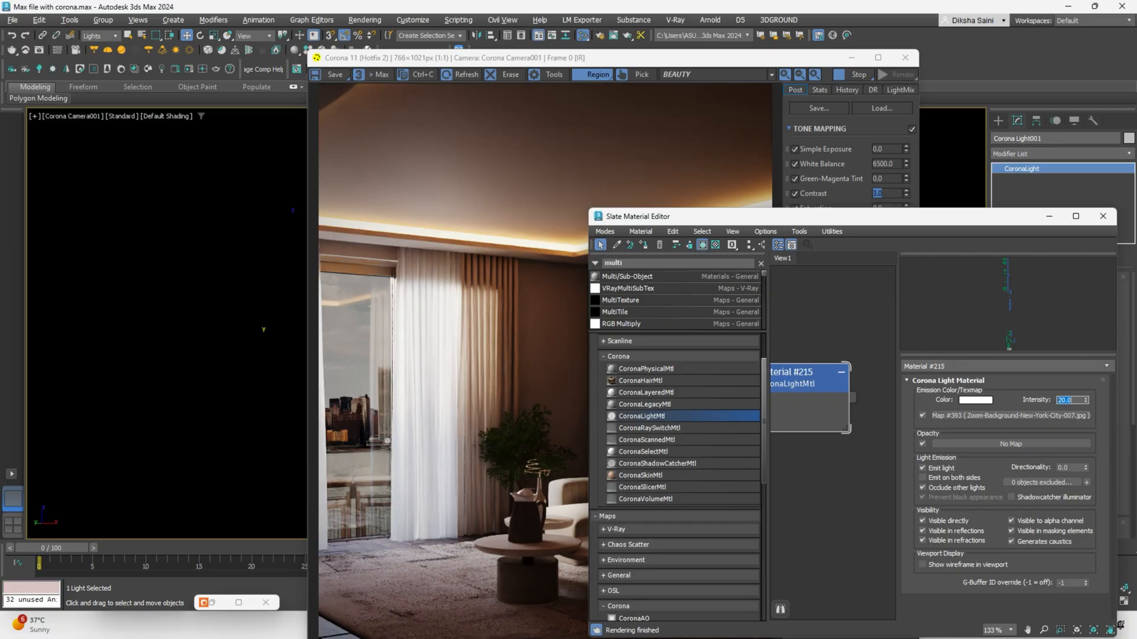
pyautogui.moveTo(658, 62); pyautogui.dragTo(453, 56)
pyautogui.click(852, 225)
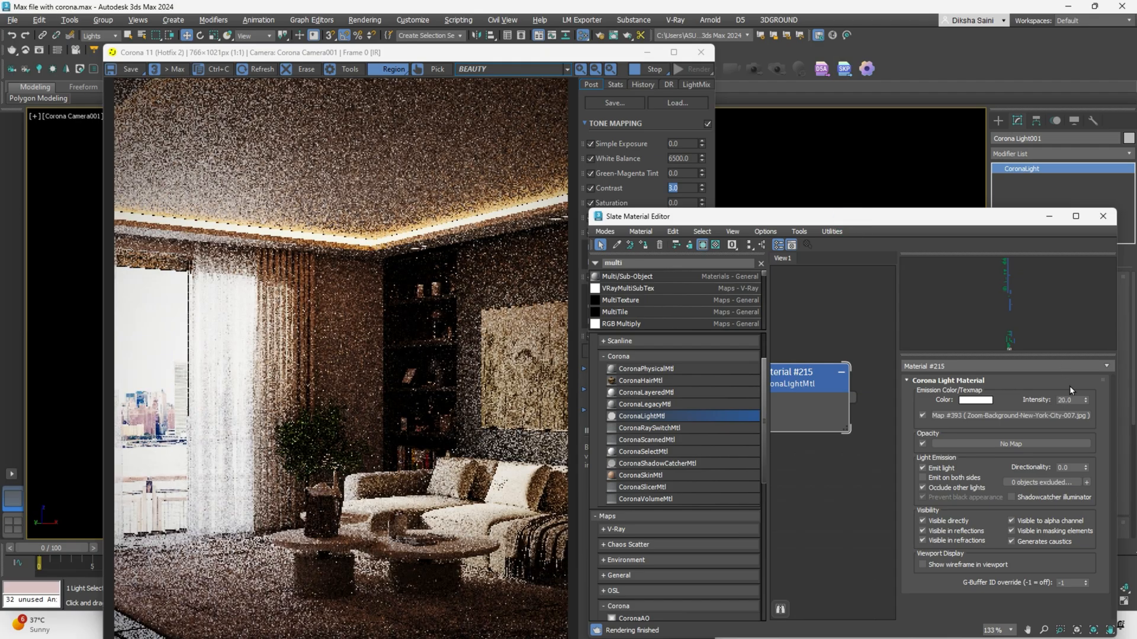
# Reduce the backdrop light material's intensity to 10 and then to 5, and close the material editor
pyautogui.doubleClick(1071, 400)
pyautogui.write('10')
pyautogui.press('Return')
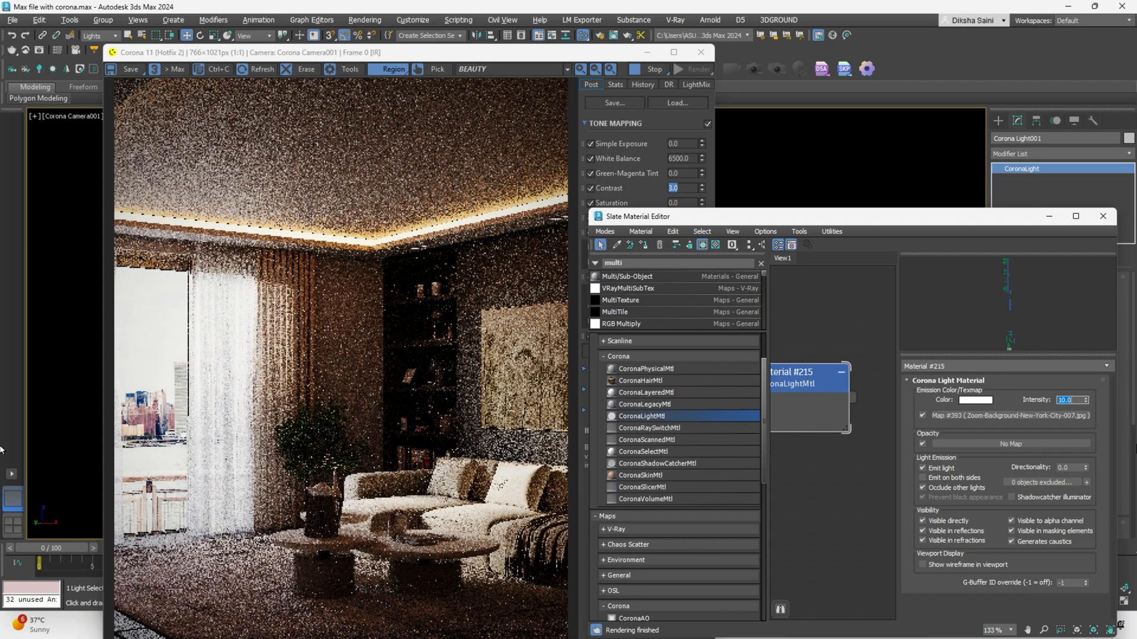
pyautogui.write('5')
pyautogui.press('Return')
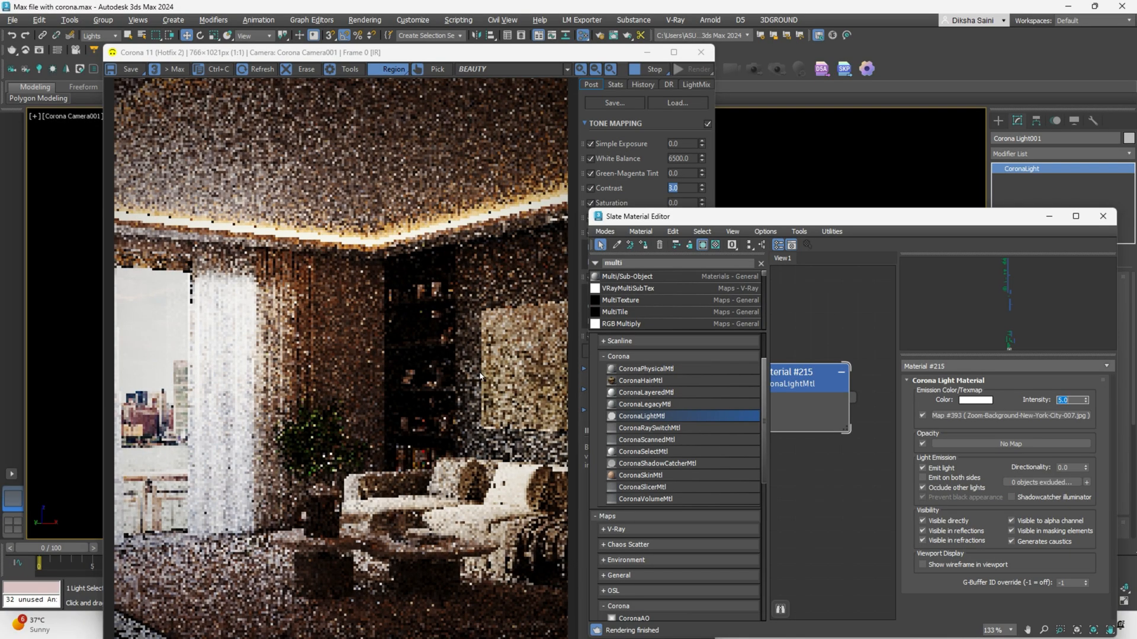
pyautogui.click(1103, 217)
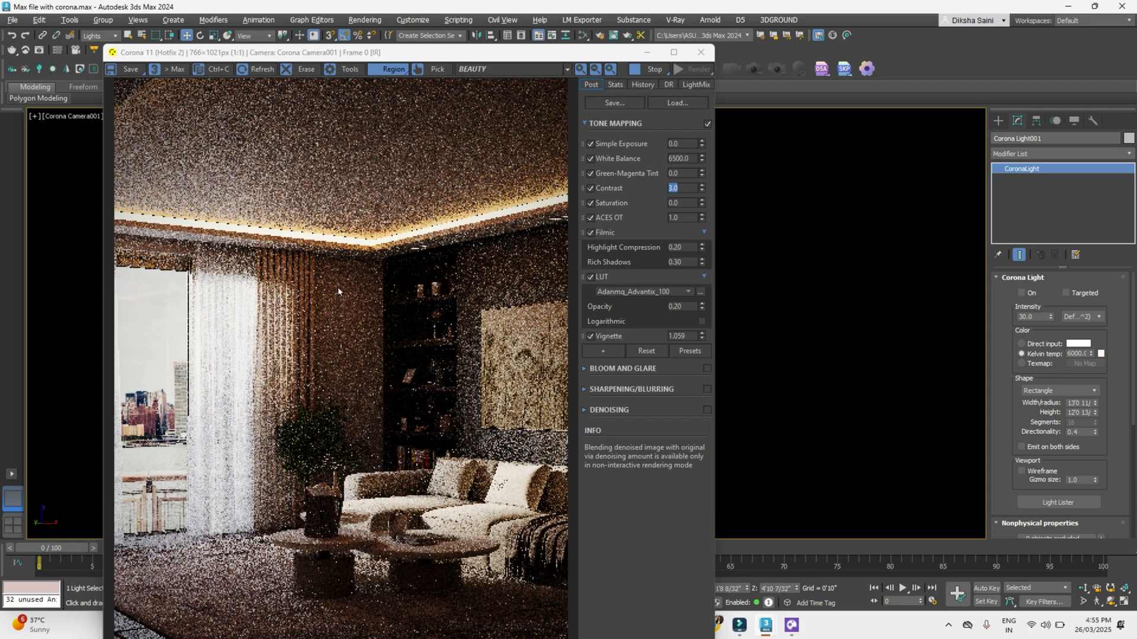
# Reset the selection filter to All and minimize the frame buffer
pyautogui.click(1036, 154)
pyautogui.click(1036, 155)
pyautogui.moveTo(545, 53); pyautogui.dragTo(1049, 149)
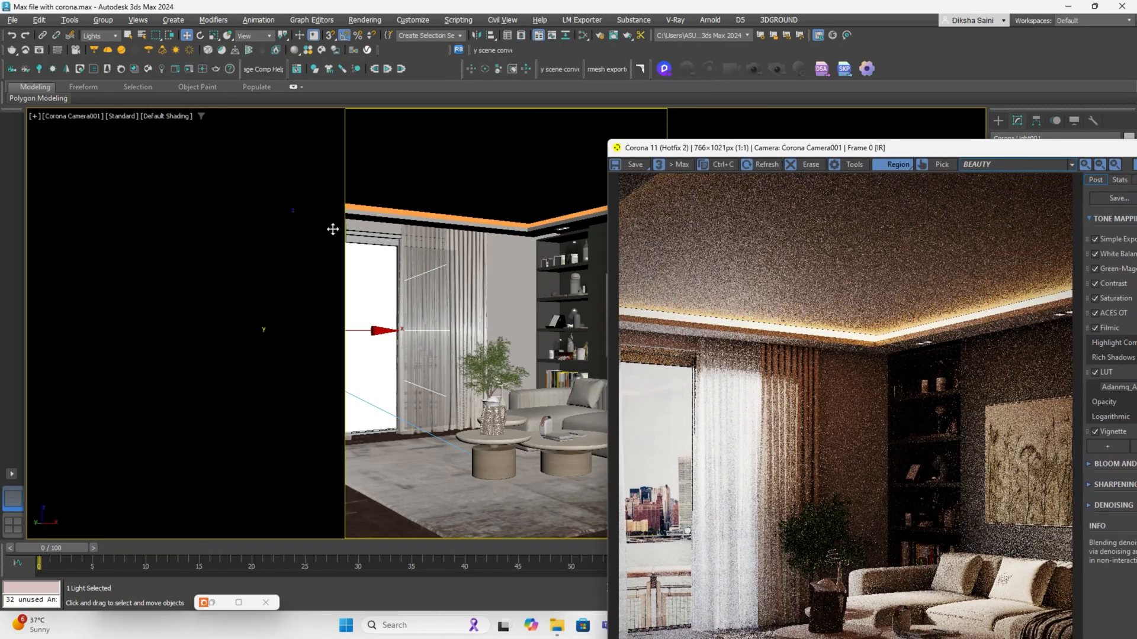
pyautogui.click(105, 36)
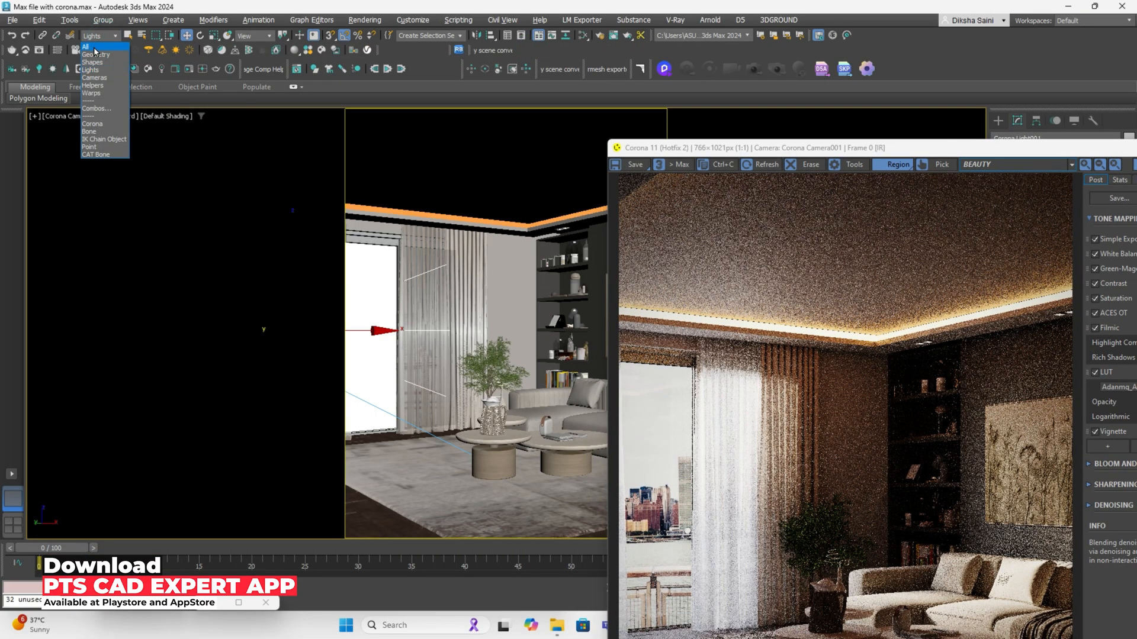
pyautogui.click(93, 47)
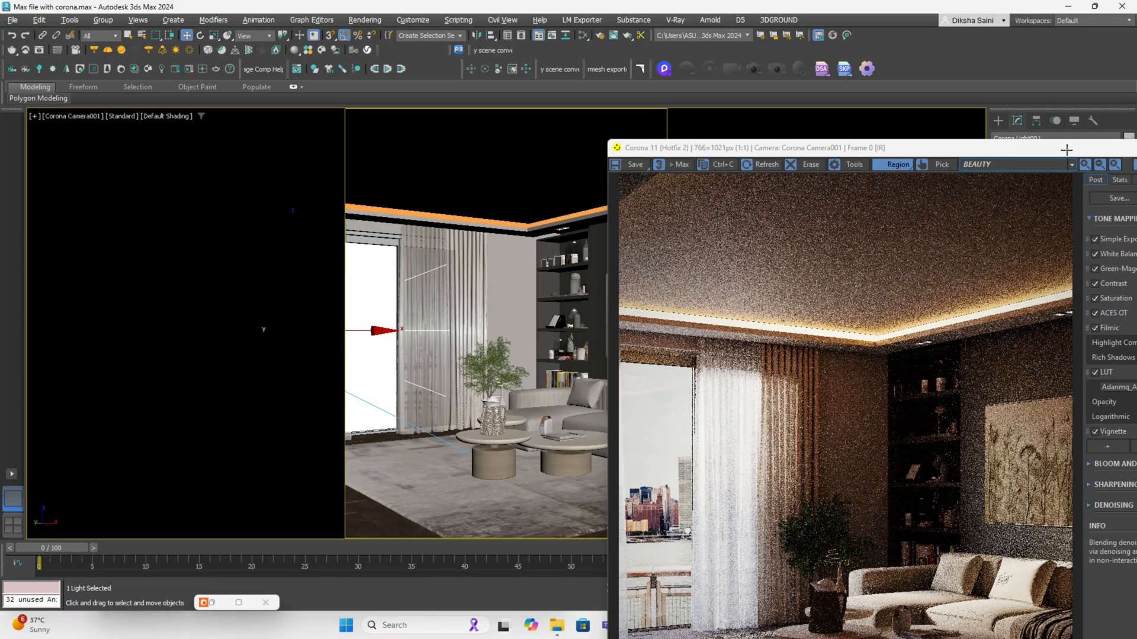
pyautogui.moveTo(1066, 150); pyautogui.dragTo(937, 128)
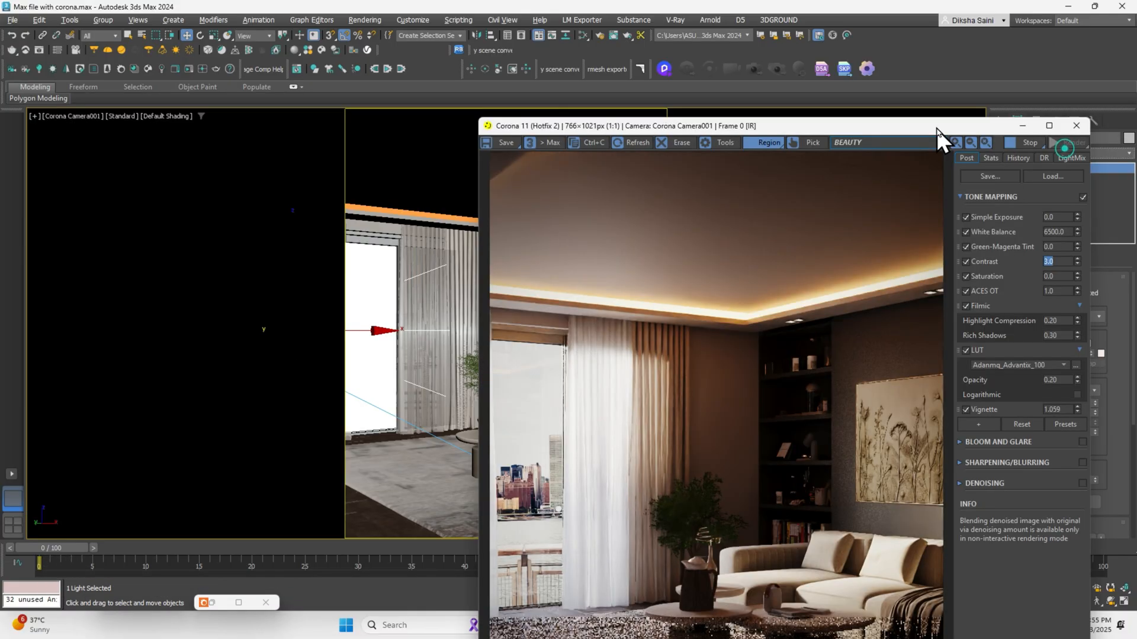
pyautogui.click(1022, 125)
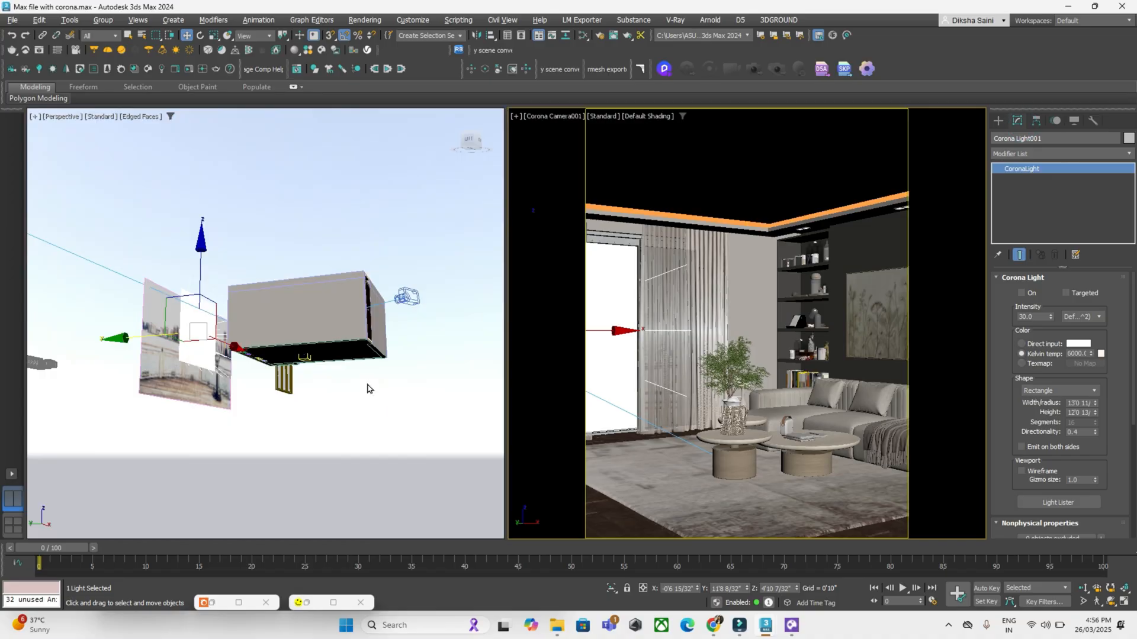
# In a full-size perspective view, select the window light in front of the backdrop plane and hide it
pyautogui.hotkey('alt', 'w')
pyautogui.keyDown('alt'); pyautogui.moveTo(382, 275); pyautogui.dragTo(273, 382, button='middle'); pyautogui.keyUp('alt')
pyautogui.click(268, 418)
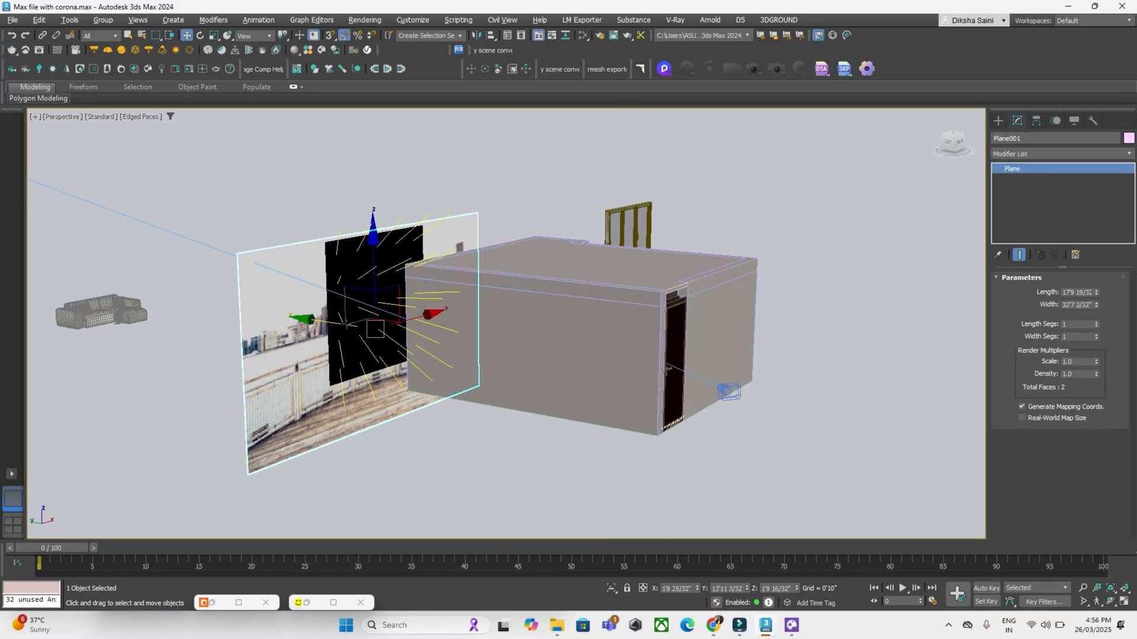
pyautogui.scroll(3, 341, 350)
pyautogui.click(342, 293)
pyautogui.keyDown('alt'); pyautogui.moveTo(343, 293); pyautogui.dragTo(338, 307, button='middle'); pyautogui.keyUp('alt')
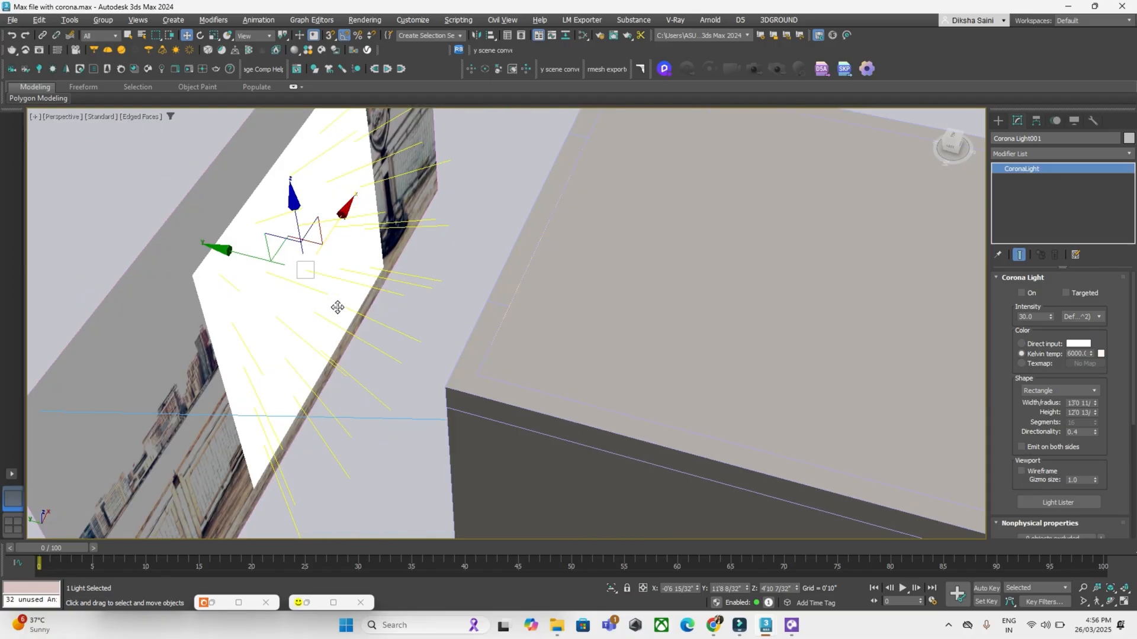
pyautogui.rightClick(338, 303)
pyautogui.click(366, 256)
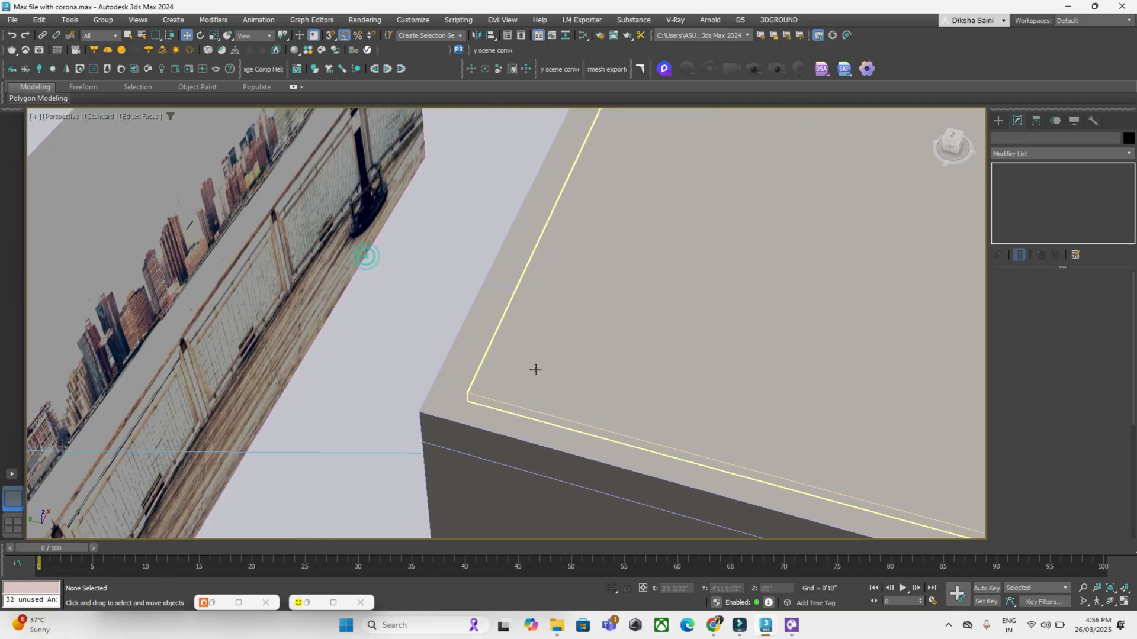
# Select the city backdrop plane and add a UVW Map modifier to it
pyautogui.hotkey('shift', 'z')
pyautogui.hotkey('shift', 'z')
pyautogui.click(165, 299)
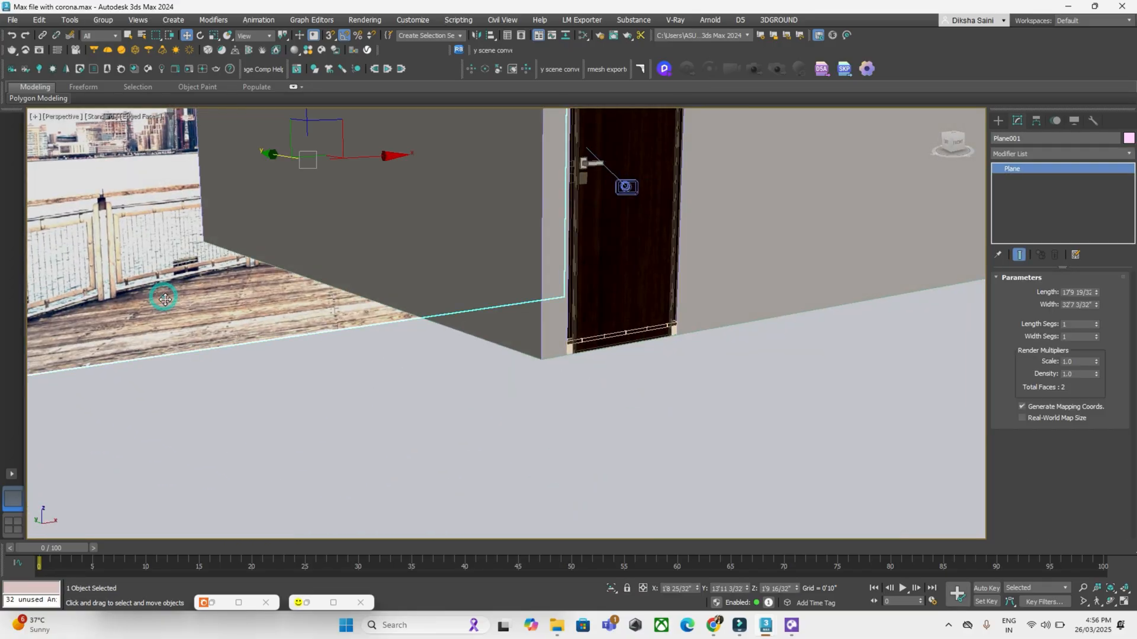
pyautogui.click(1035, 153)
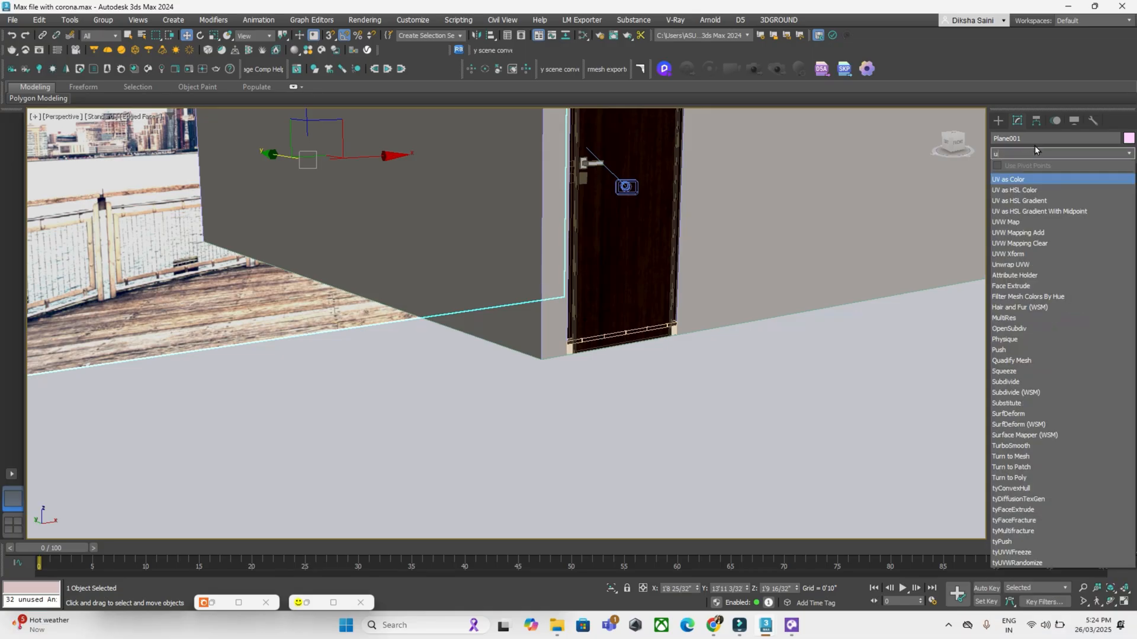
pyautogui.write('uvw')
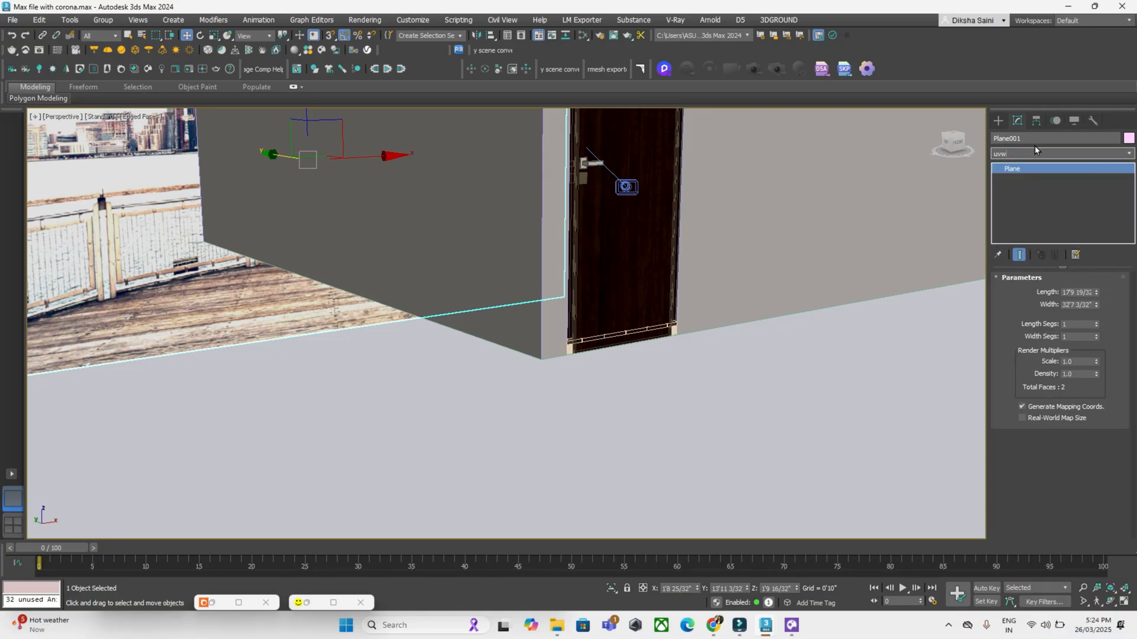
pyautogui.press('Return')
# In the full-size camera view, enlarge the backdrop's planar mapping to about 21'4" length and 71'4" width
pyautogui.scroll(-3, 606, 251)
pyautogui.keyDown('alt'); pyautogui.moveTo(606, 251); pyautogui.dragTo(607, 280, button='middle'); pyautogui.keyUp('alt')
pyautogui.scroll(-2, 485, 266)
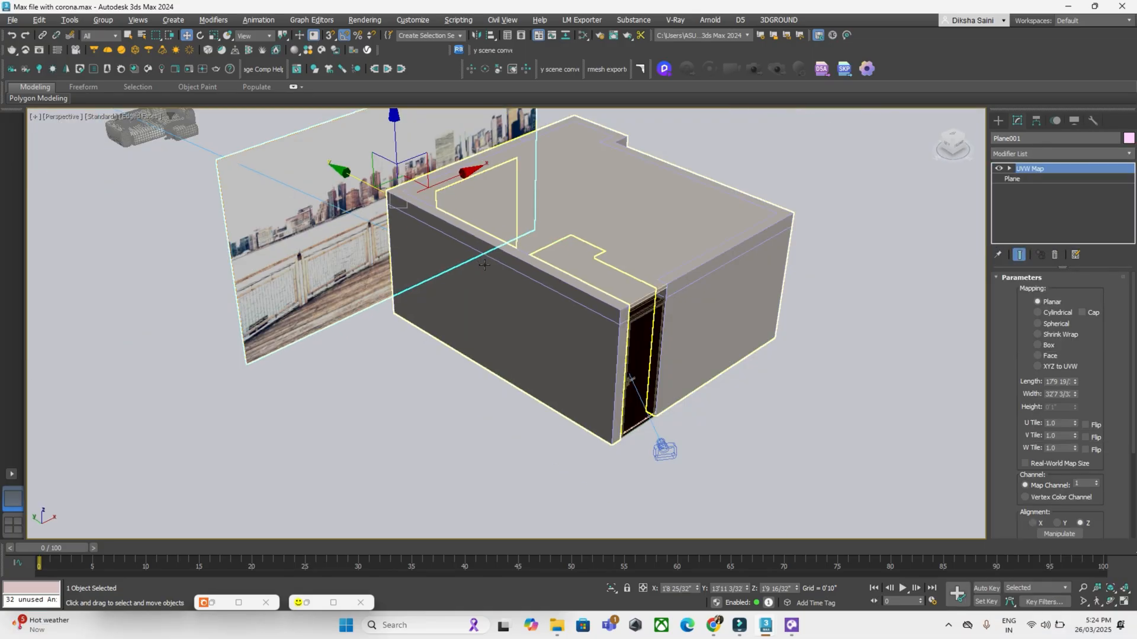
pyautogui.keyDown('alt'); pyautogui.moveTo(485, 265); pyautogui.dragTo(507, 264, button='middle'); pyautogui.keyUp('alt')
pyautogui.scroll(-2, 506, 264)
pyautogui.scroll(3, 336, 163)
pyautogui.hotkey('alt', 'w')
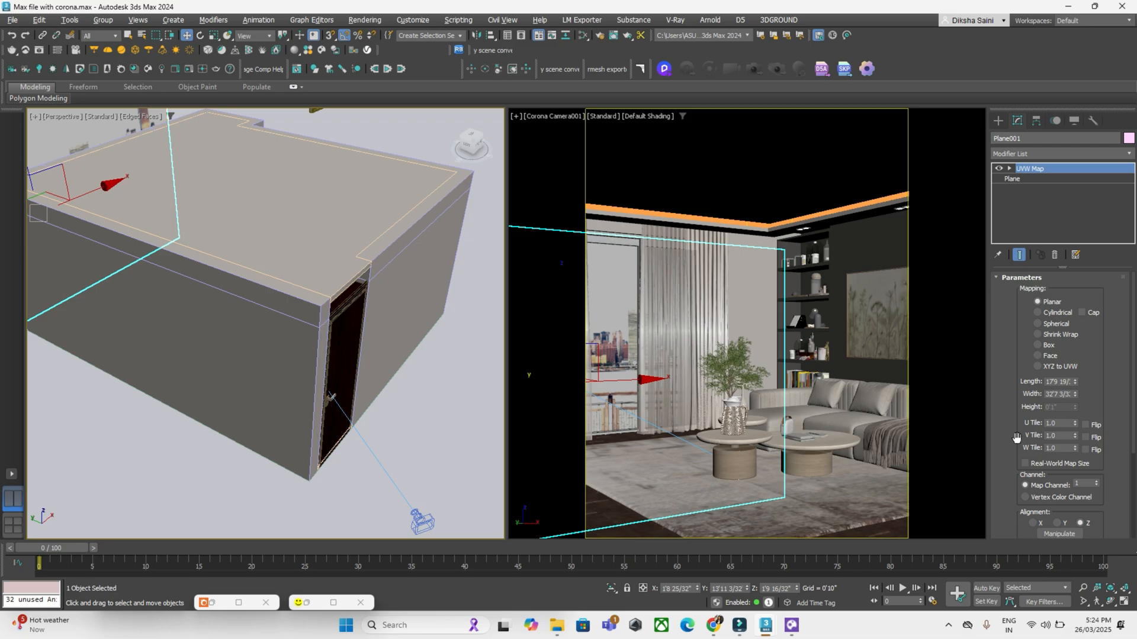
pyautogui.middleClick(709, 350)
pyautogui.hotkey('alt', 'w')
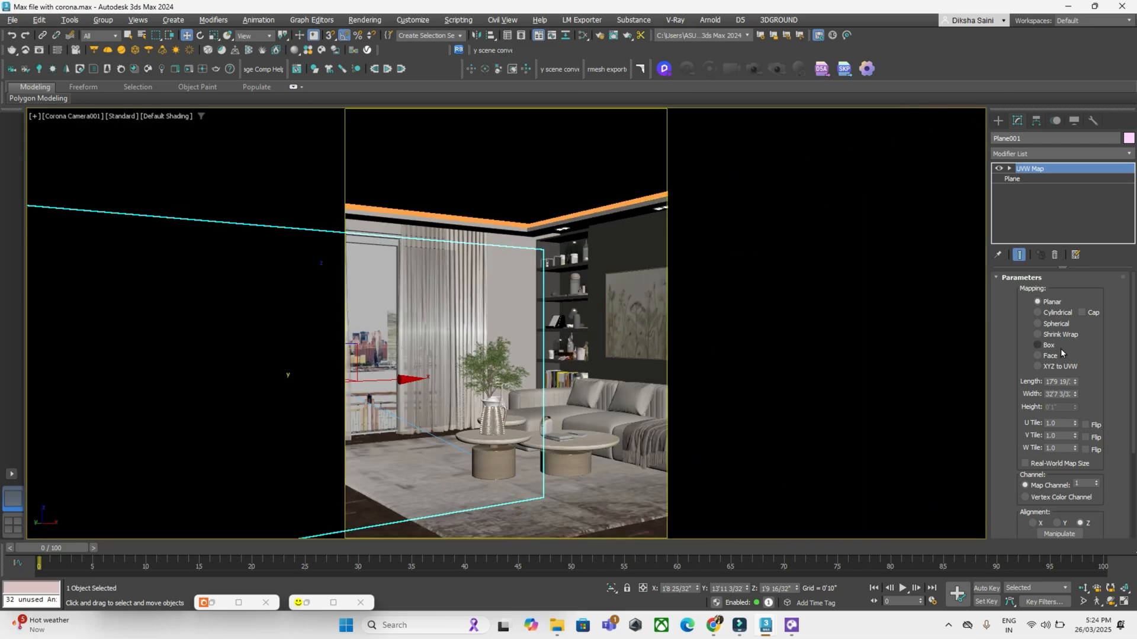
pyautogui.moveTo(1078, 384); pyautogui.dragTo(1037, 325)
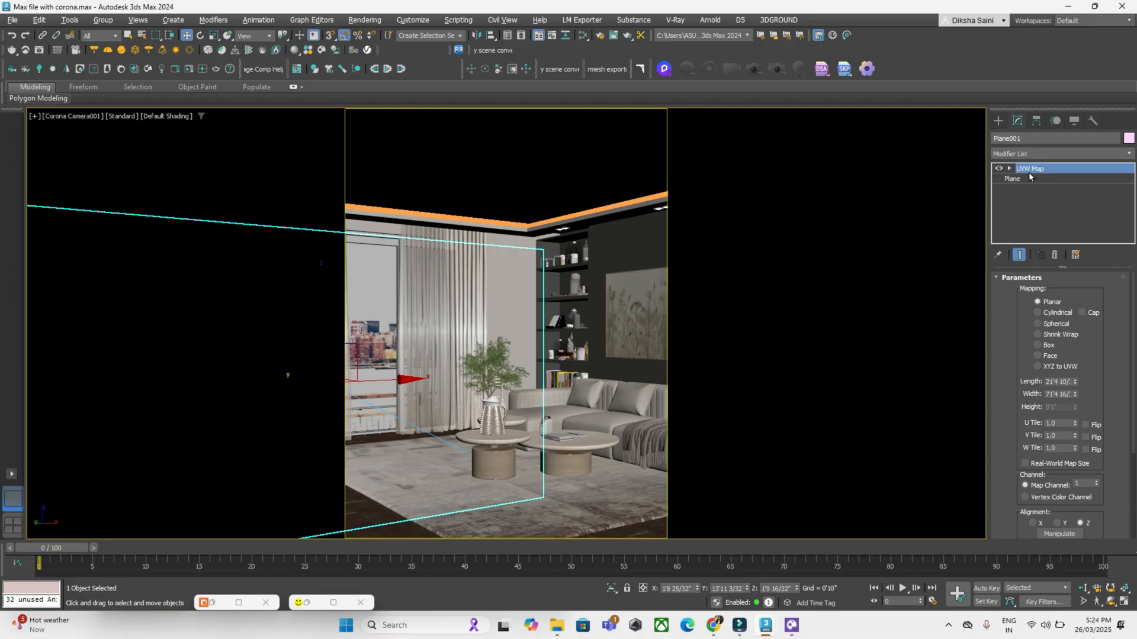
# Move the UVW Map gizmo to about X 25'1" and Z -0'2" to reposition the skyline behind the window
pyautogui.click(1009, 169)
pyautogui.click(1030, 179)
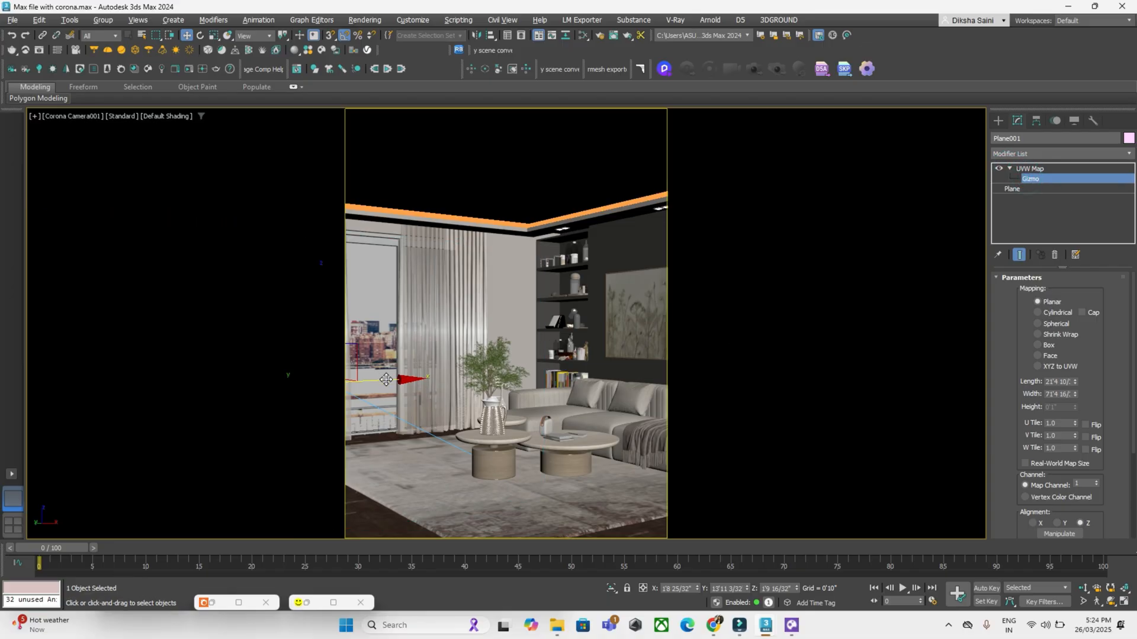
pyautogui.moveTo(386, 379); pyautogui.dragTo(663, 373)
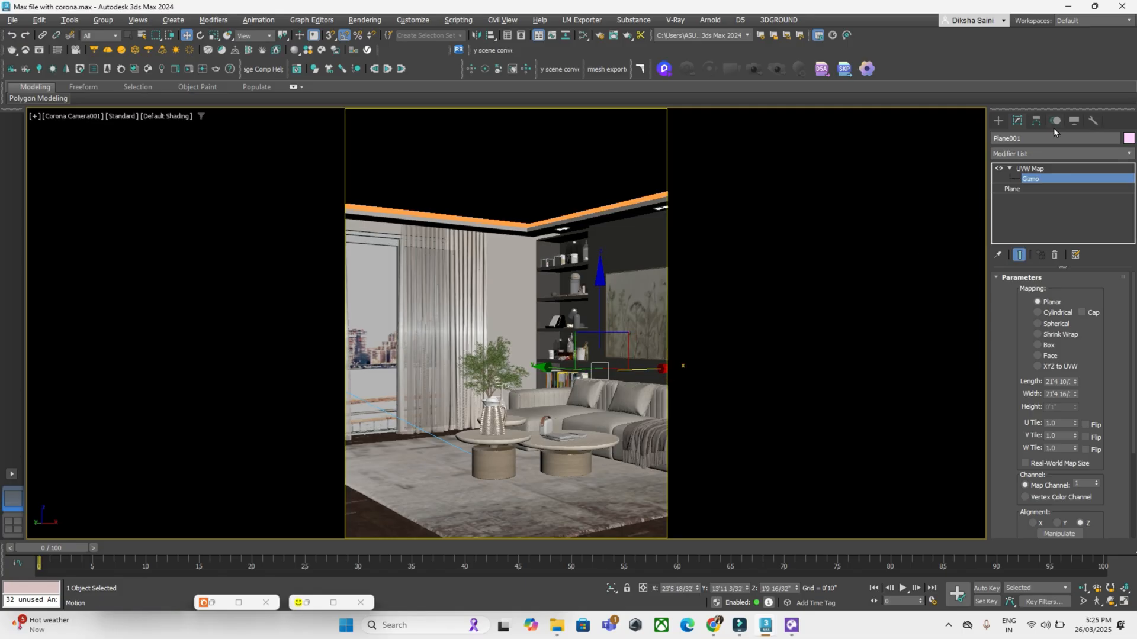
pyautogui.moveTo(601, 295); pyautogui.dragTo(595, 318)
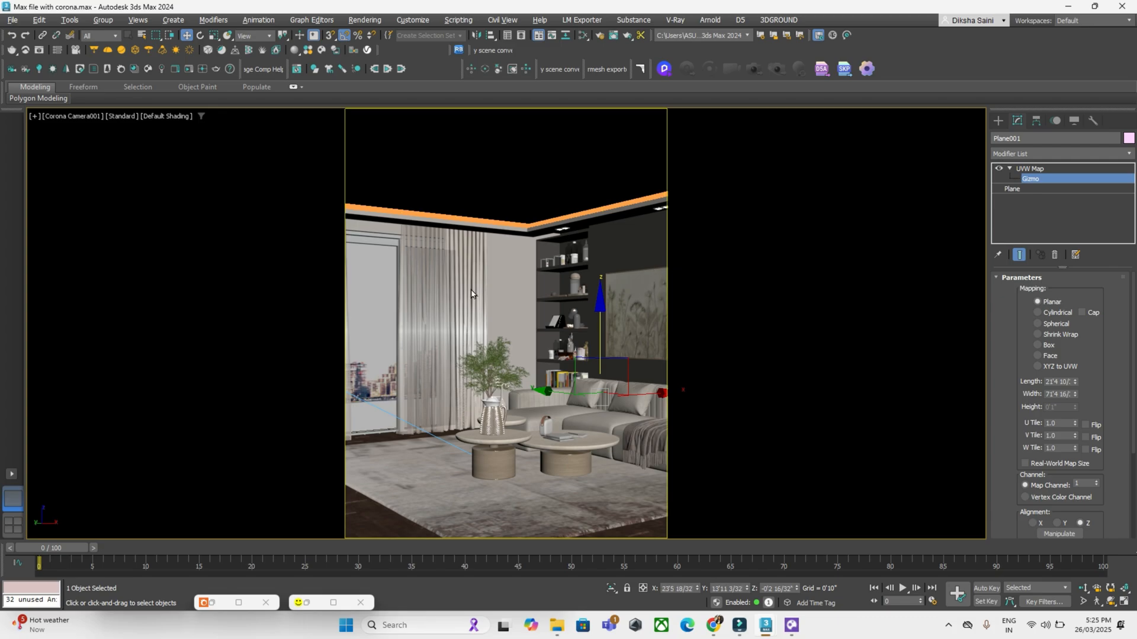
pyautogui.press('r')
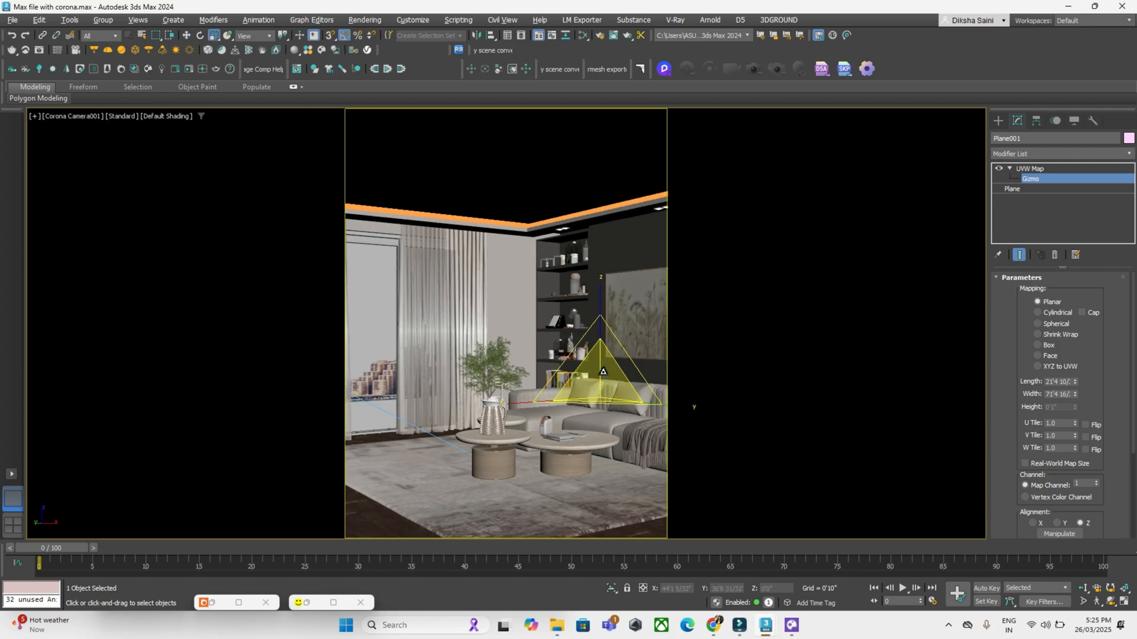
pyautogui.press('w')
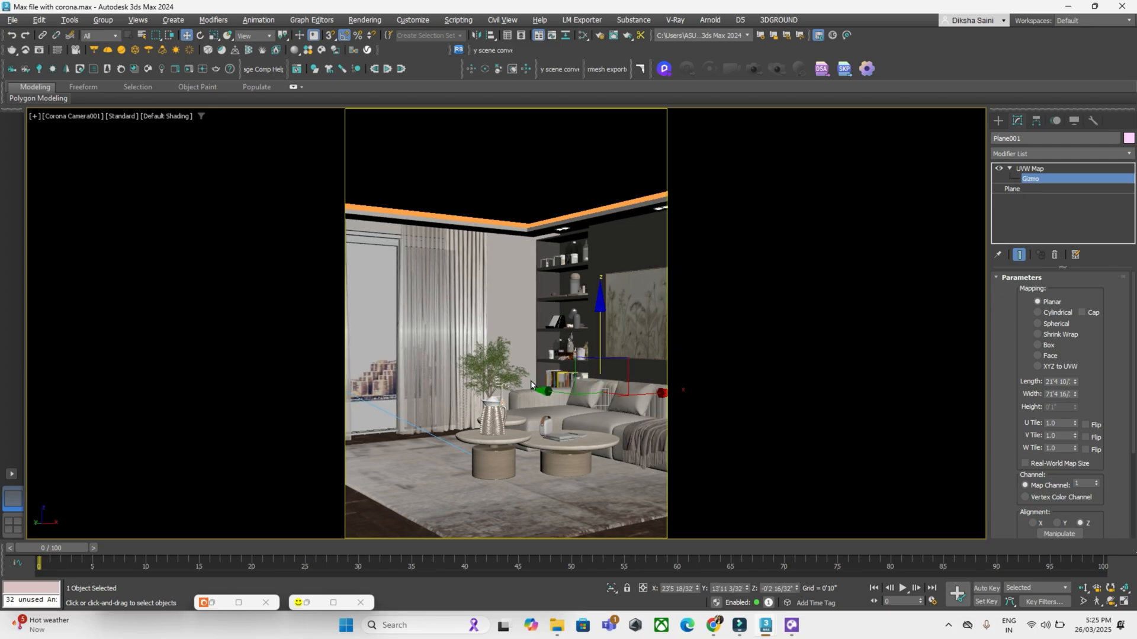
pyautogui.moveTo(662, 392); pyautogui.dragTo(675, 387)
# Keep Corona as the renderer and start the interactive render to check the repositioned backdrop
pyautogui.click(39, 50)
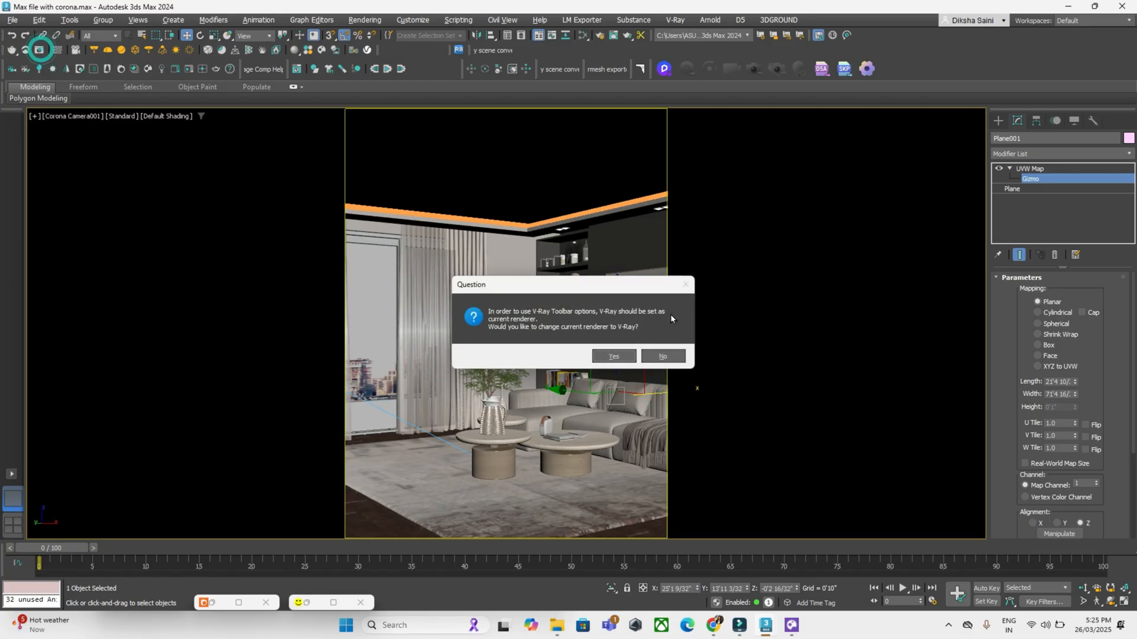
pyautogui.click(674, 357)
pyautogui.click(188, 68)
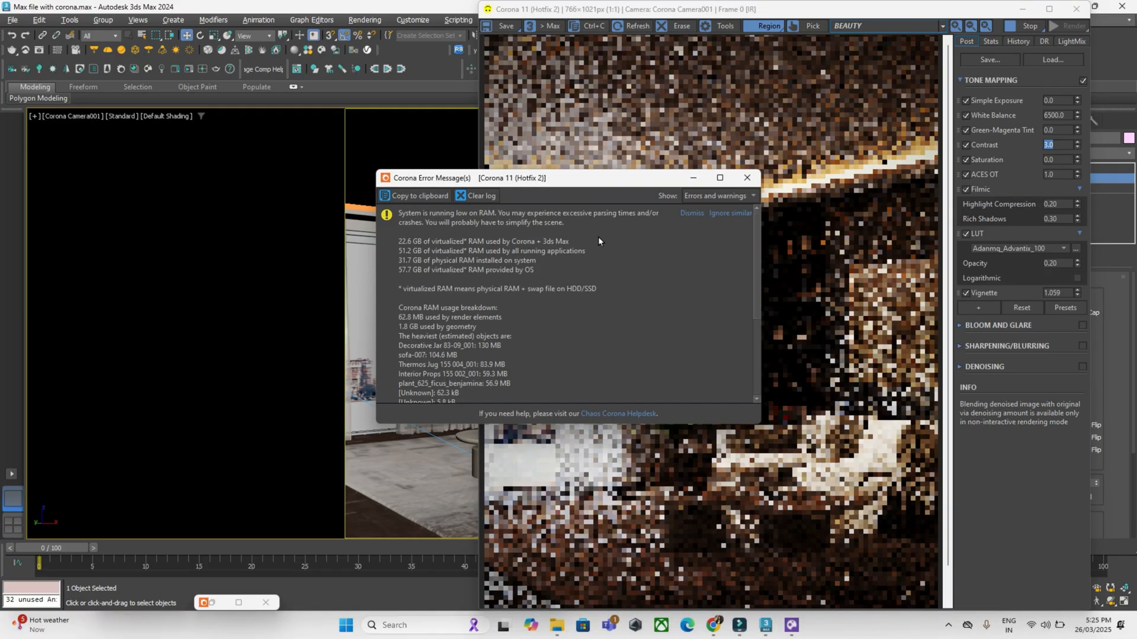
# Close the render, scale up the backdrop's UVW Map gizmo, and move it to about X 31'3" and Z -1'9"
pyautogui.click(747, 178)
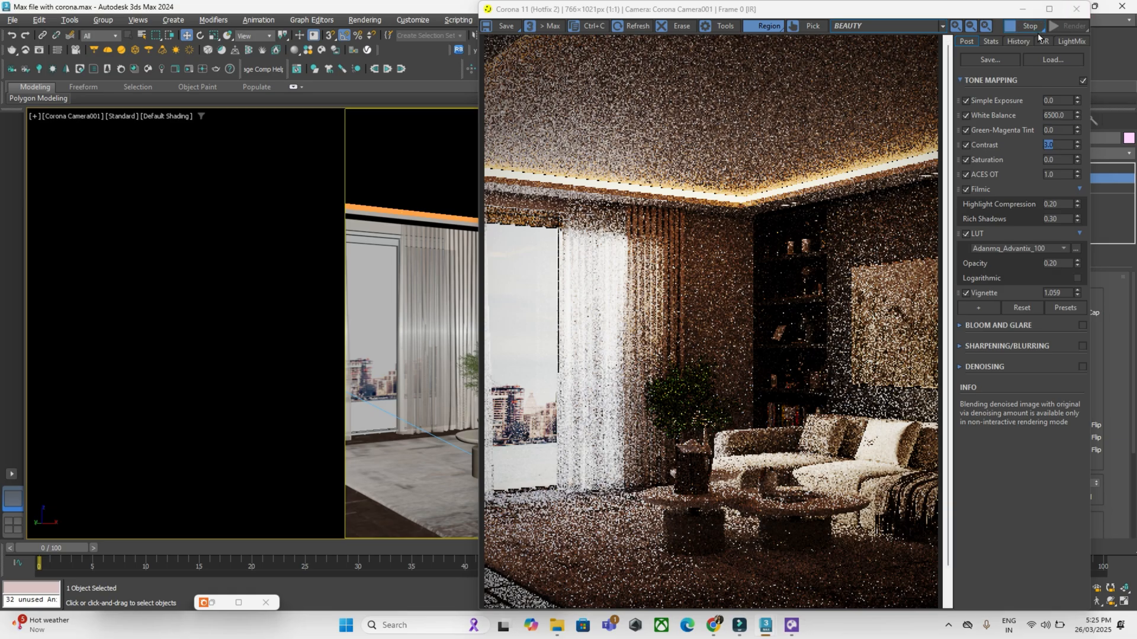
pyautogui.click(1076, 8)
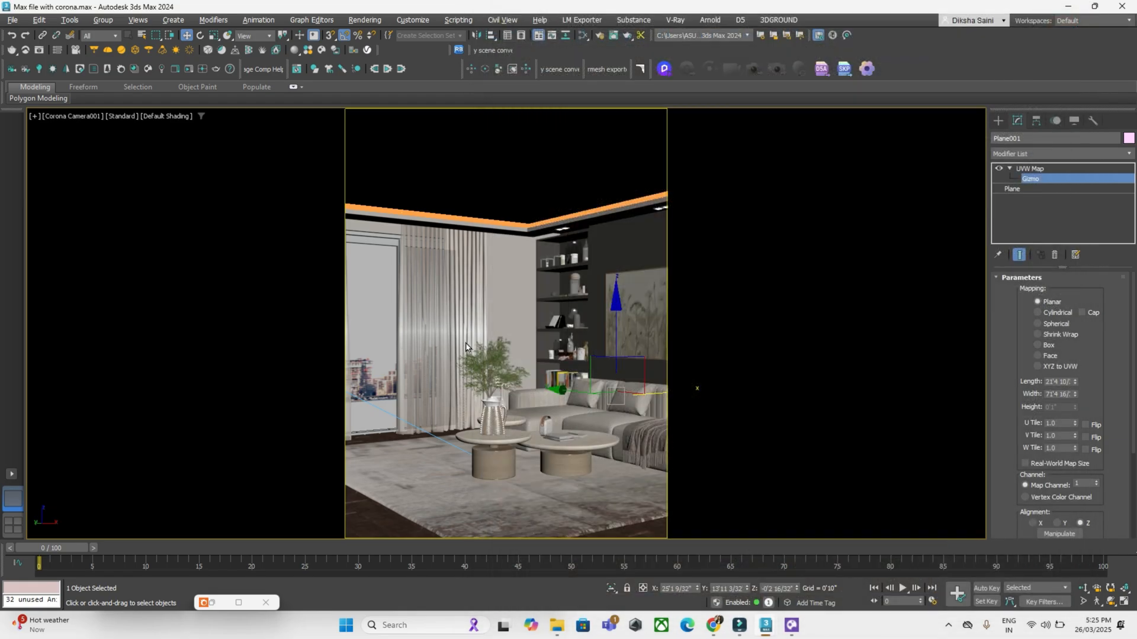
pyautogui.press('r')
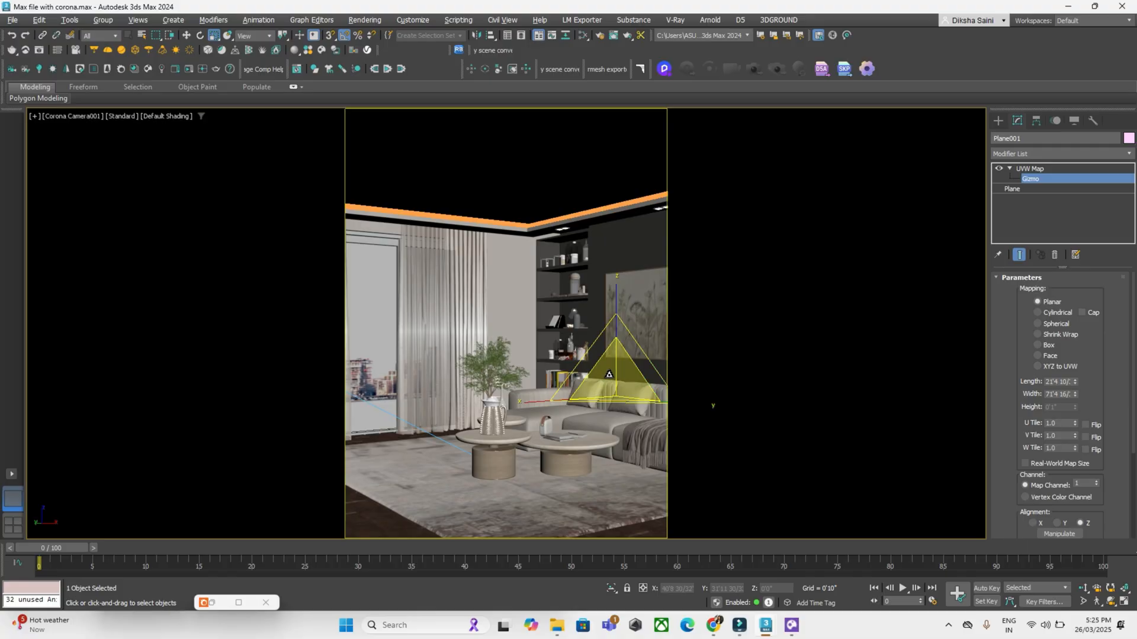
pyautogui.moveTo(607, 372); pyautogui.dragTo(601, 355)
pyautogui.press('w')
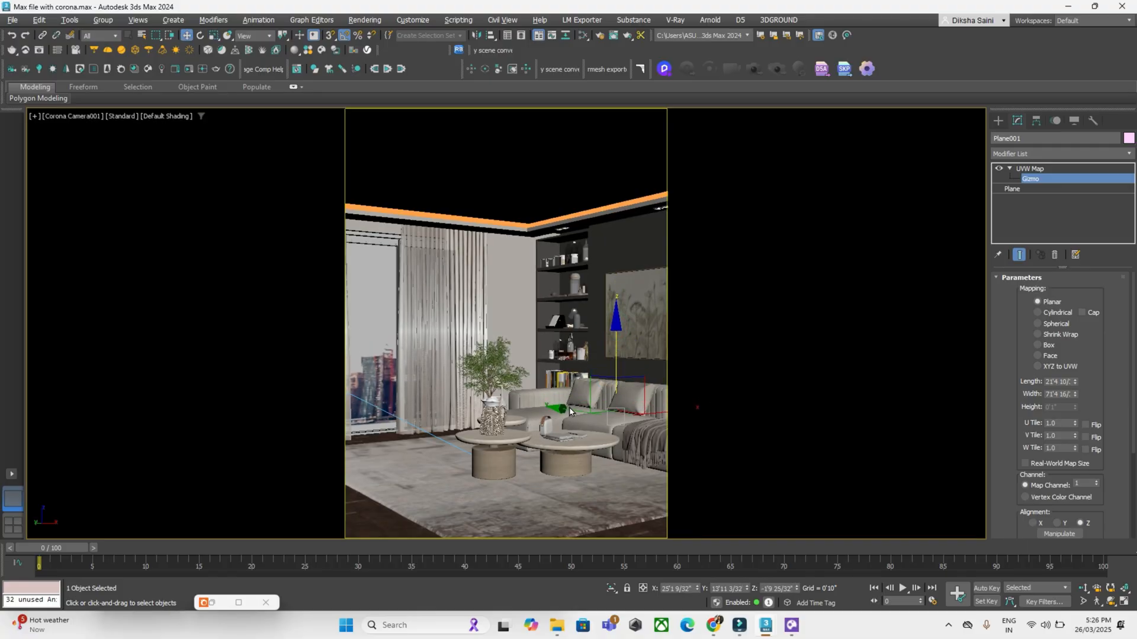
pyautogui.moveTo(685, 407); pyautogui.dragTo(727, 397)
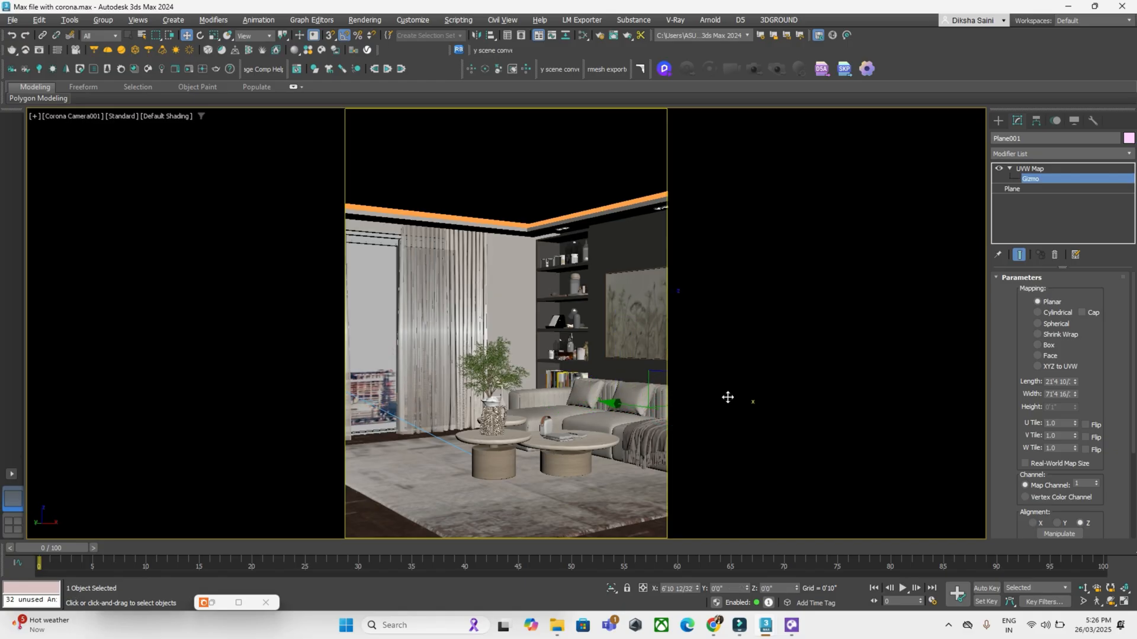
# Keep Corona as the renderer and run the interactive render, placing its window clear of the viewport
pyautogui.click(39, 49)
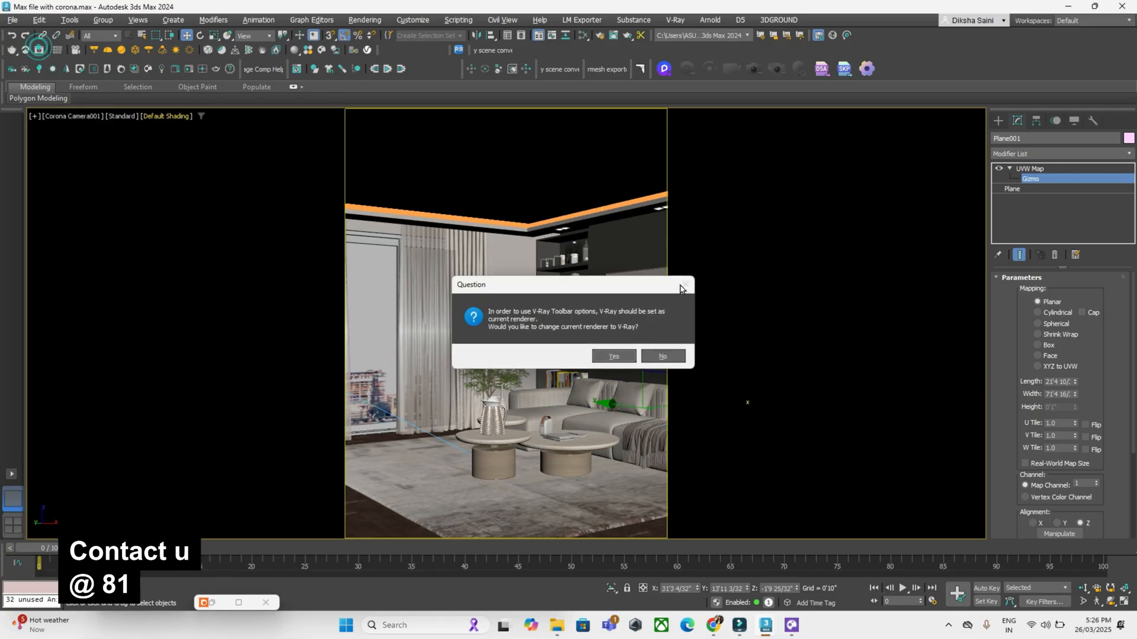
pyautogui.click(663, 356)
pyautogui.click(190, 68)
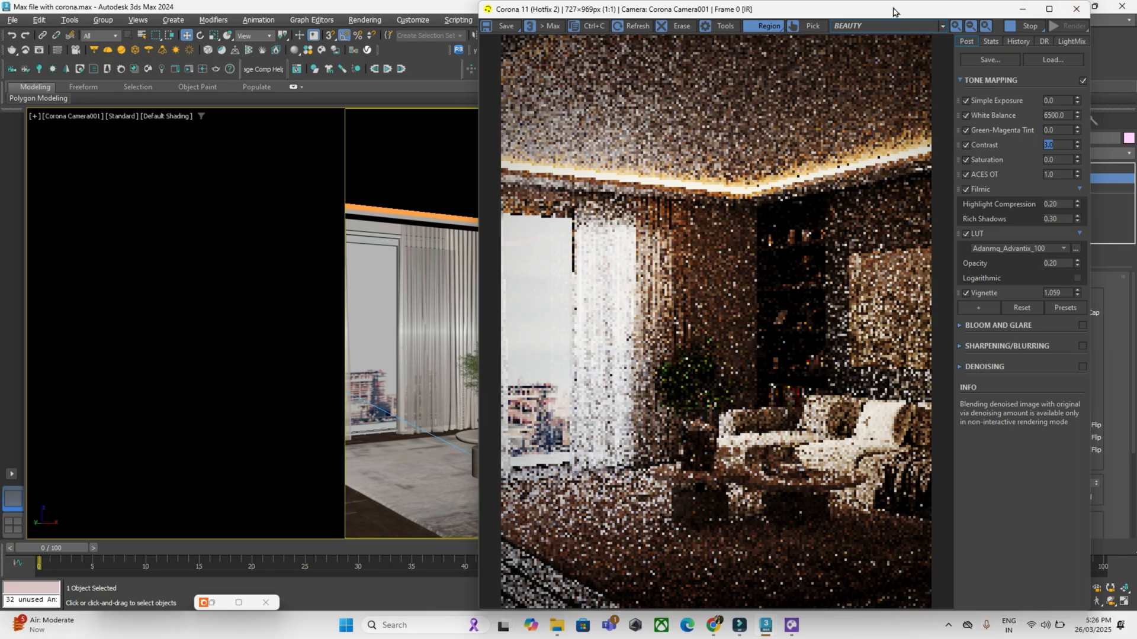
pyautogui.moveTo(894, 9); pyautogui.dragTo(805, 17)
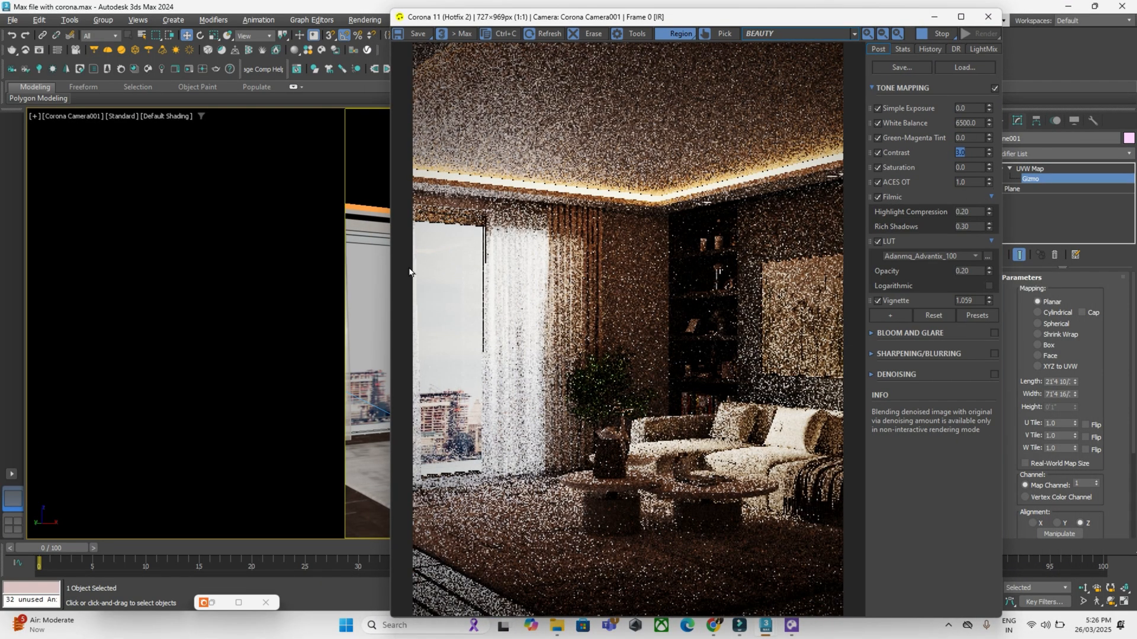
pyautogui.moveTo(521, 17); pyautogui.dragTo(692, 135)
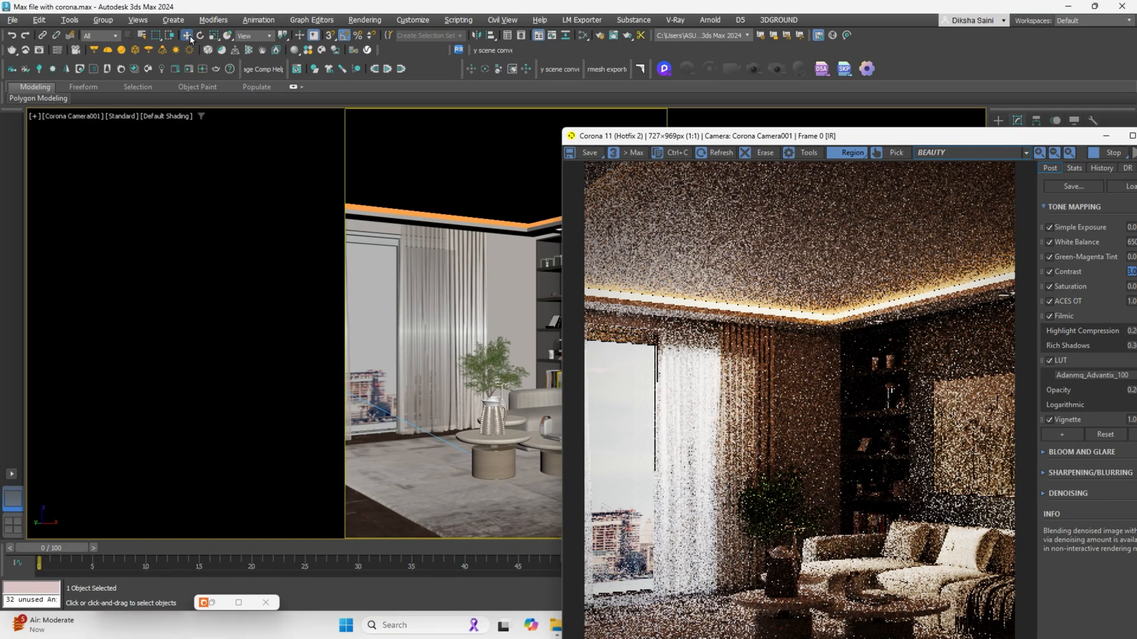
pyautogui.moveTo(710, 137); pyautogui.dragTo(862, 220)
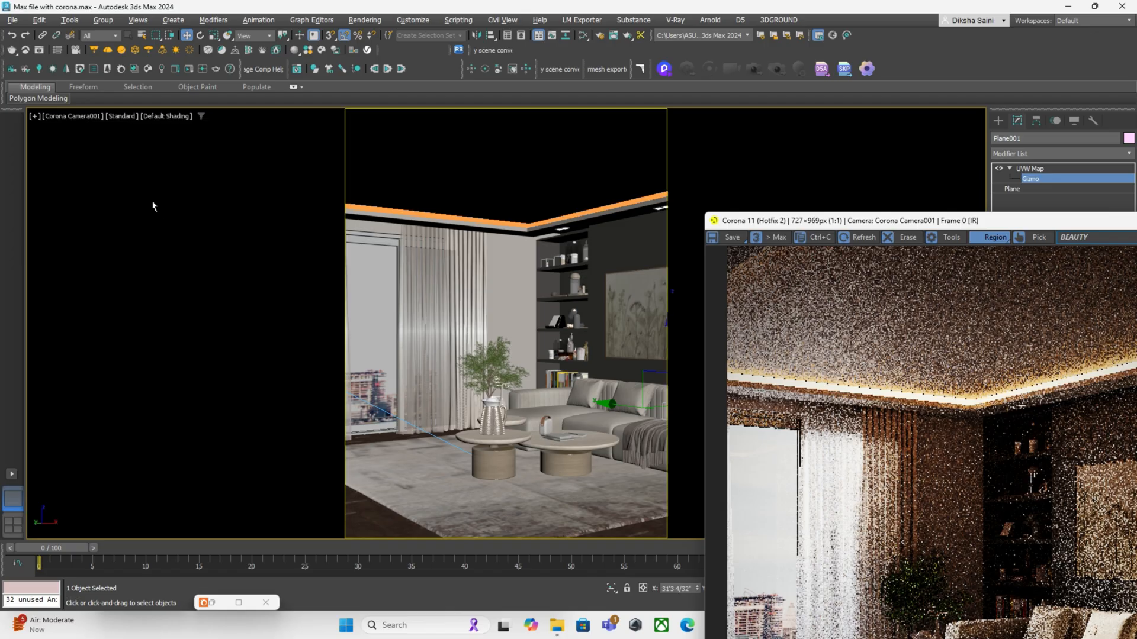
# In the perspective view, shift the backdrop's mapping gizmo along X to about 27'7", check the skyline in the render, and close it
pyautogui.hotkey('alt', 'w')
pyautogui.middleClick(253, 218)
pyautogui.hotkey('alt', 'w')
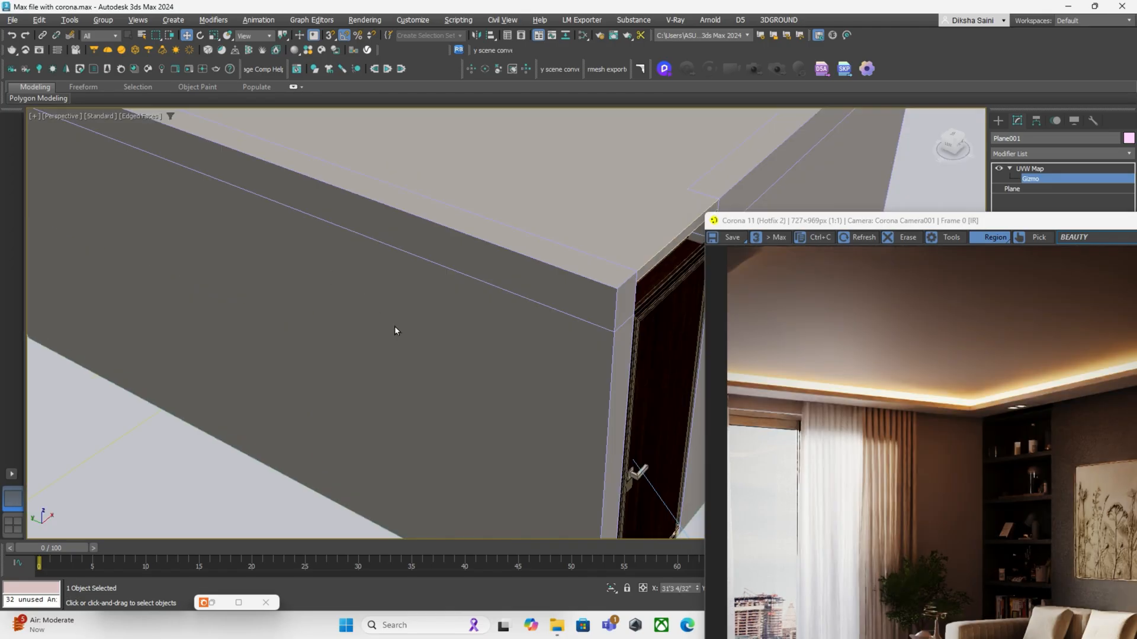
pyautogui.scroll(-6, 396, 329)
pyautogui.keyDown('alt'); pyautogui.moveTo(409, 347); pyautogui.dragTo(314, 247, button='middle'); pyautogui.keyUp('alt')
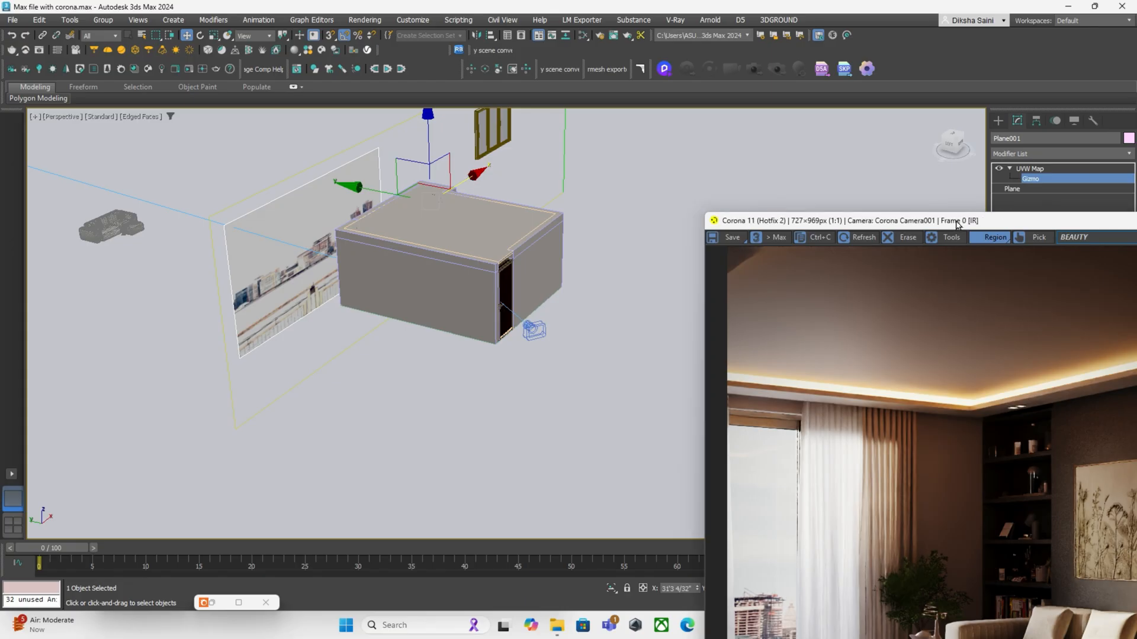
pyautogui.moveTo(955, 223); pyautogui.dragTo(912, 127)
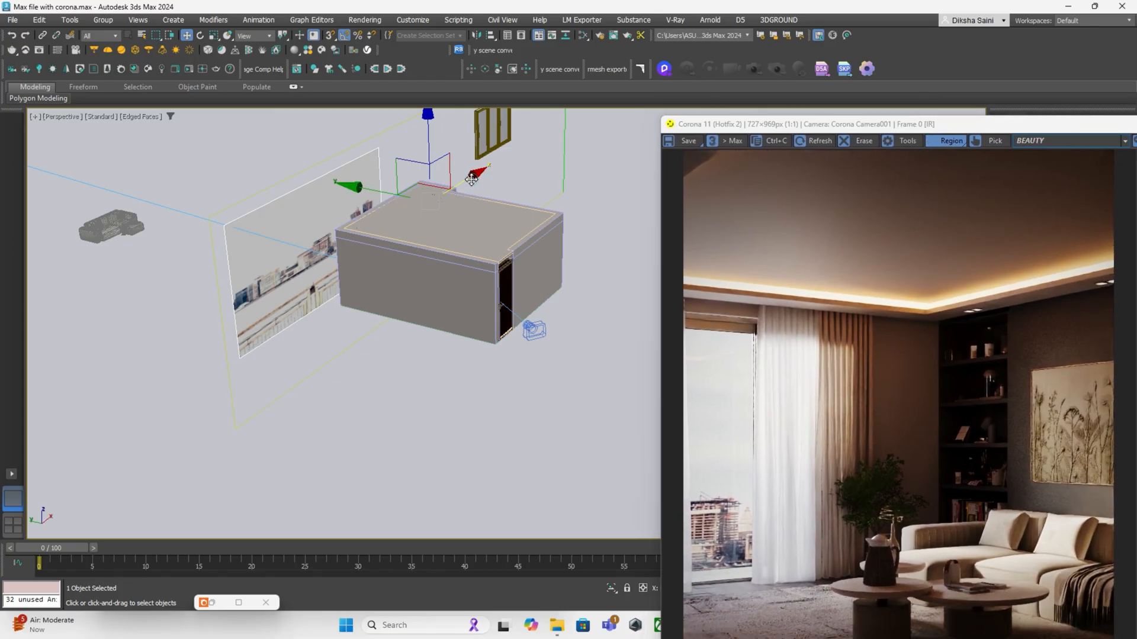
pyautogui.moveTo(469, 177); pyautogui.dragTo(455, 188)
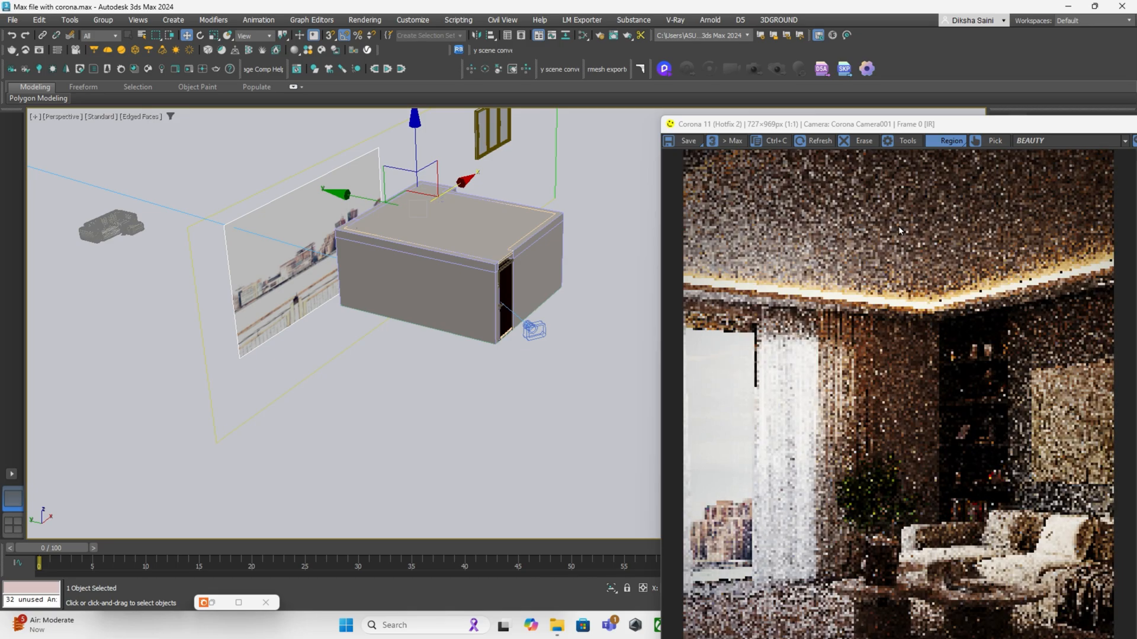
pyautogui.moveTo(954, 125); pyautogui.dragTo(680, 57)
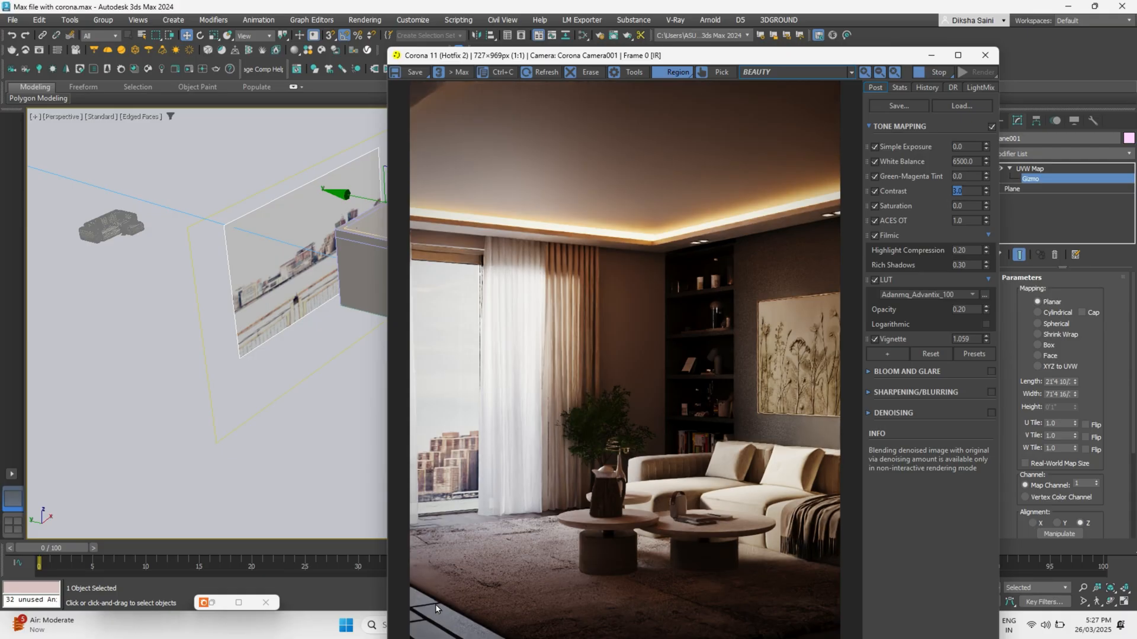
pyautogui.click(985, 55)
# Back in the full-size camera view, select the wood floor and set its FloorGenerator grout length to 0.1"
pyautogui.hotkey('alt', 'w')
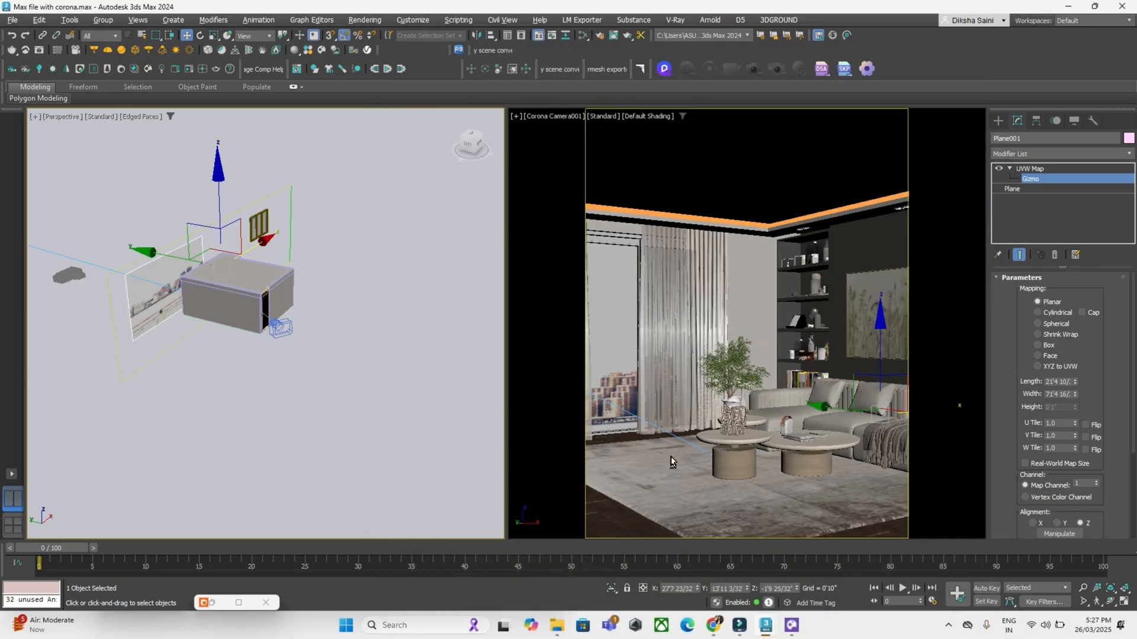
pyautogui.click(671, 460)
pyautogui.hotkey('alt', 'w')
pyautogui.click(998, 120)
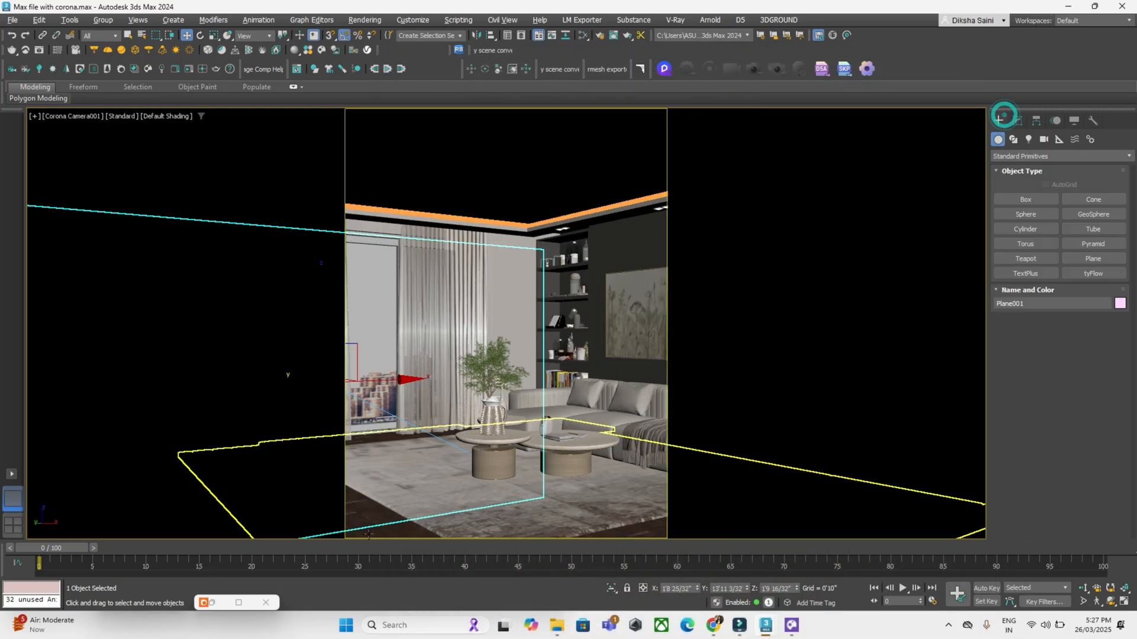
pyautogui.click(371, 519)
pyautogui.click(1020, 119)
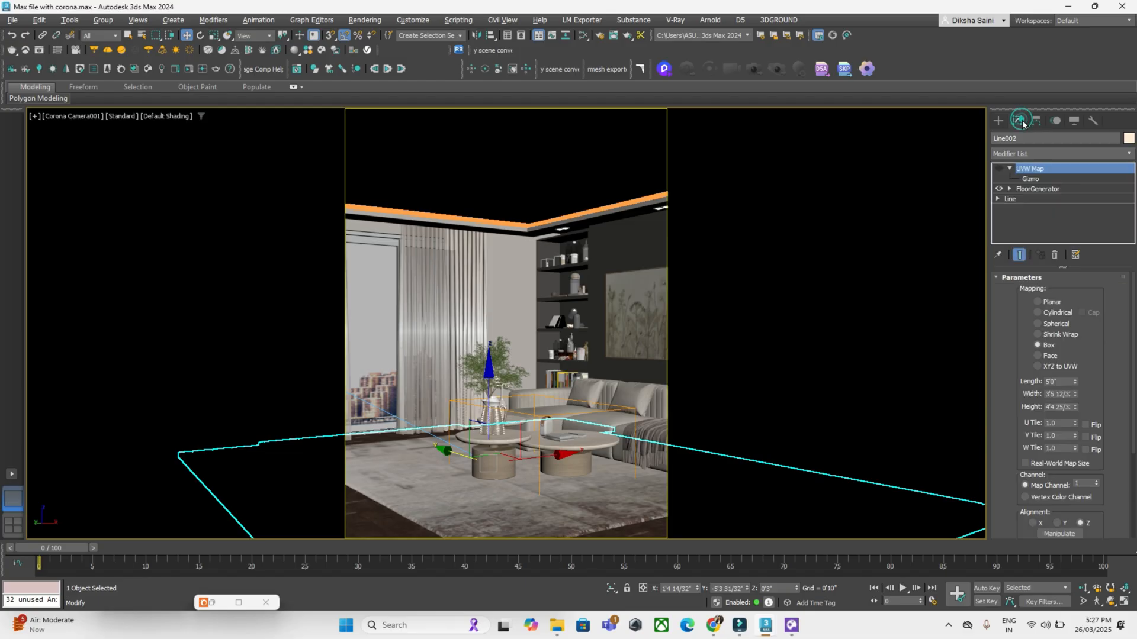
pyautogui.click(1044, 192)
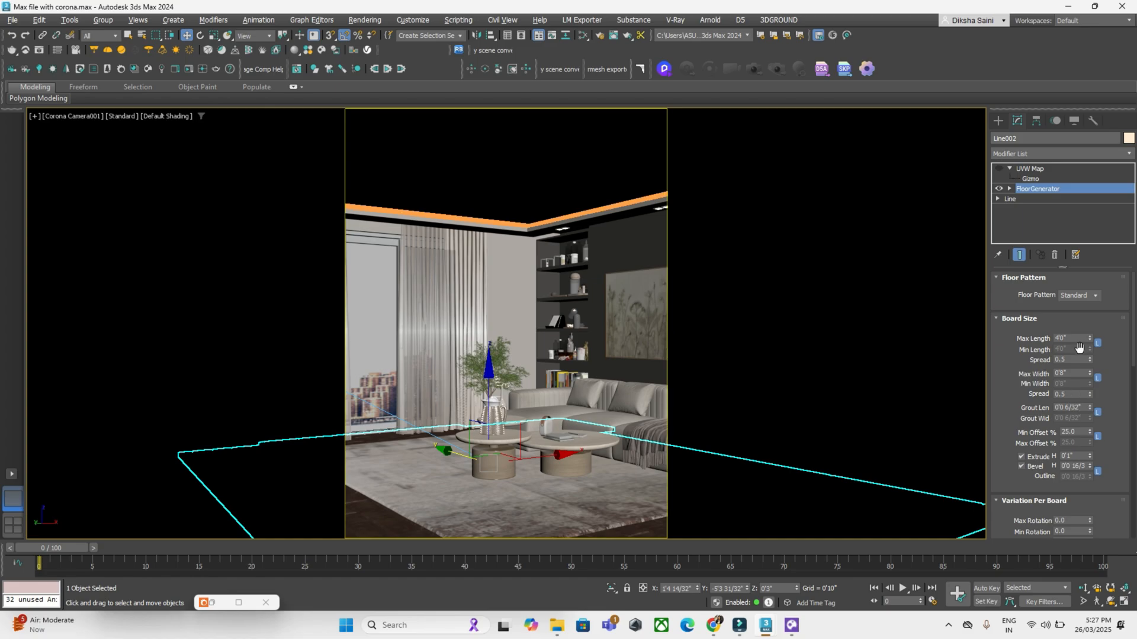
pyautogui.click(1075, 408)
pyautogui.write('0.1')
pyautogui.press('Return')
# With Corona kept as renderer, mark a render region over the floor's near-left corner and start the interactive render
pyautogui.click(39, 50)
pyautogui.click(662, 356)
pyautogui.click(176, 70)
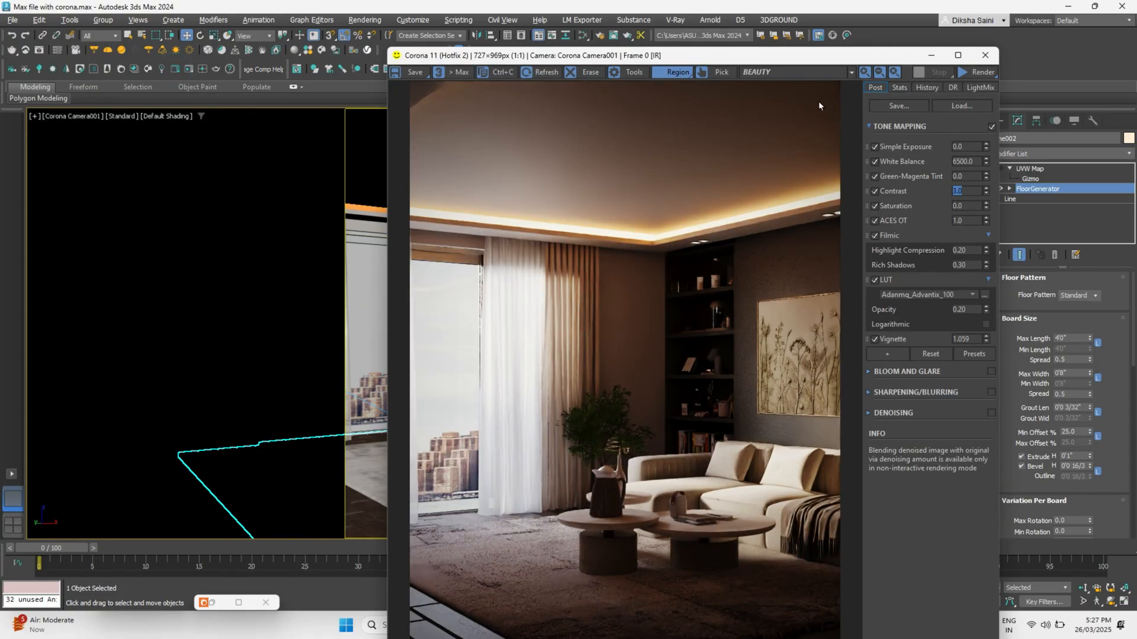
pyautogui.moveTo(415, 636); pyautogui.dragTo(539, 530)
pyautogui.click(975, 73)
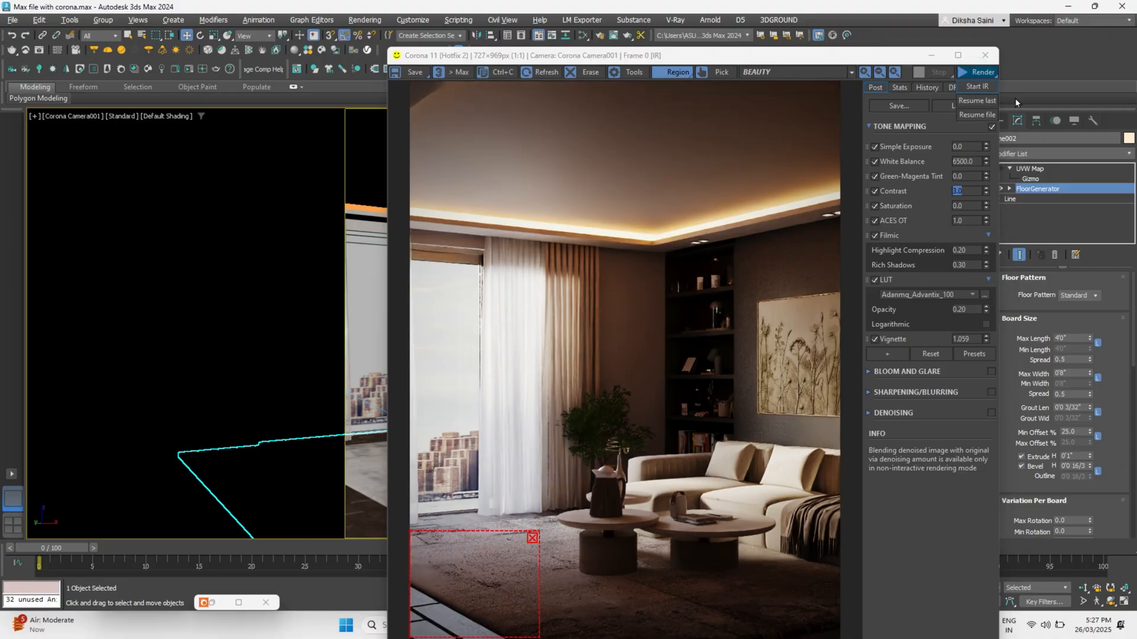
pyautogui.click(974, 91)
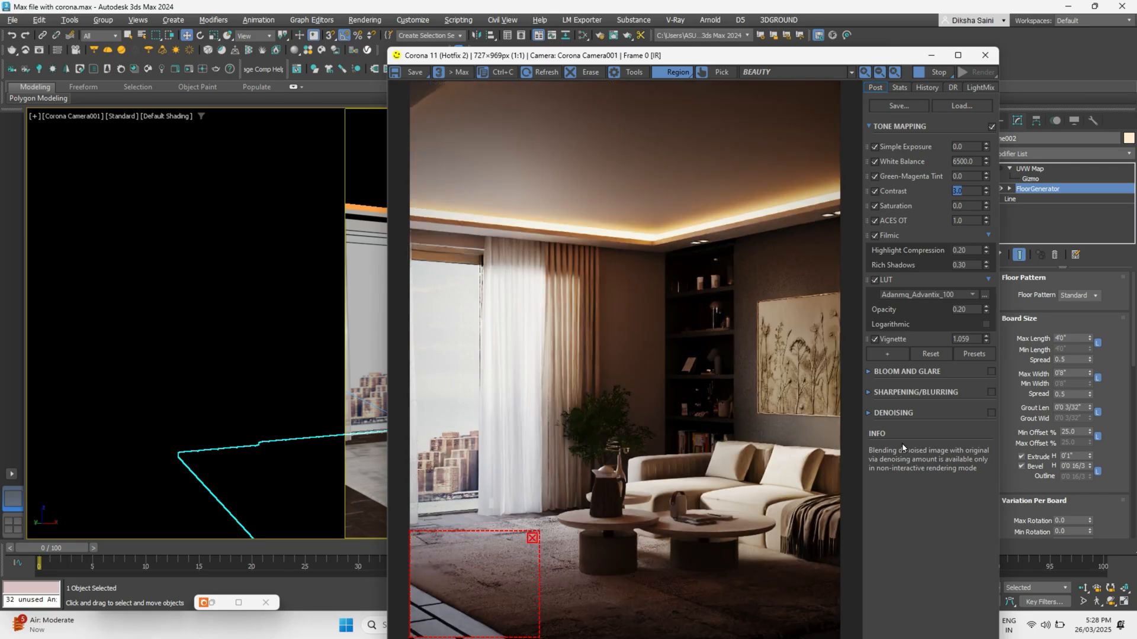
# Set the floor boards' grout length to 0'0 1/32" and extrude height to 0.5", and close the render
pyautogui.click(1070, 407)
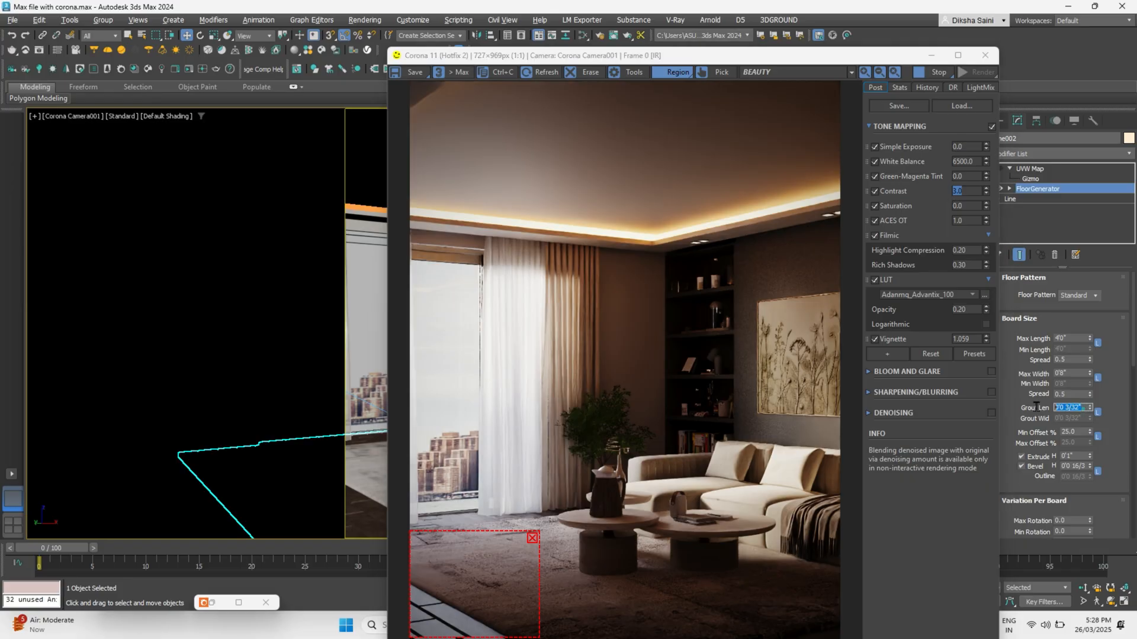
pyautogui.write('.0')
pyautogui.press('Return')
pyautogui.click(1077, 457)
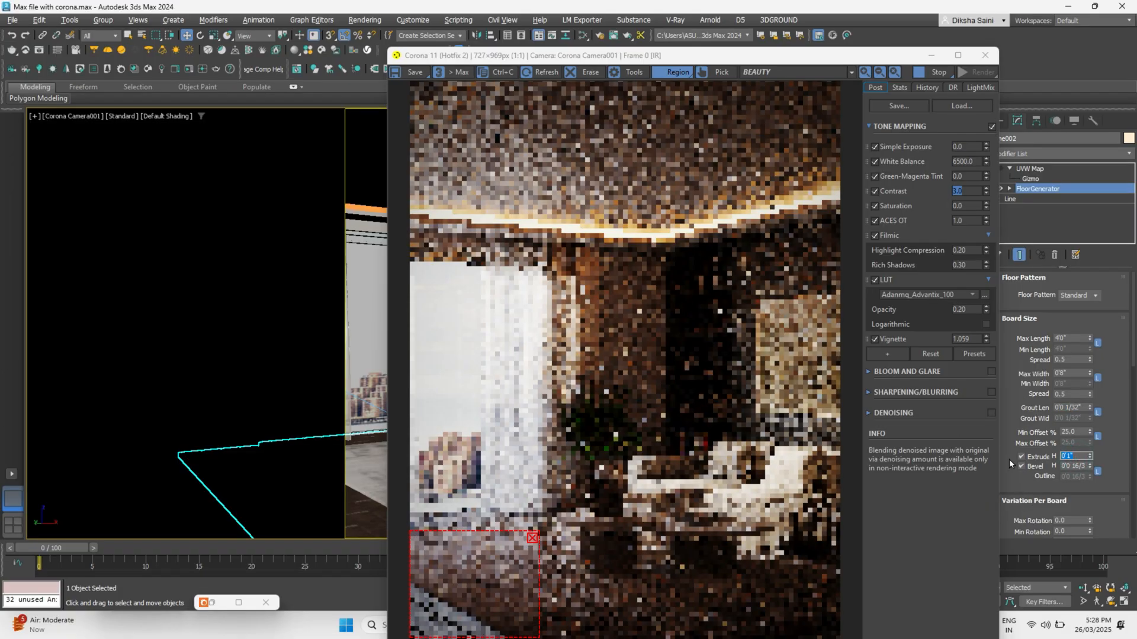
pyautogui.write('0.5')
pyautogui.press('Return')
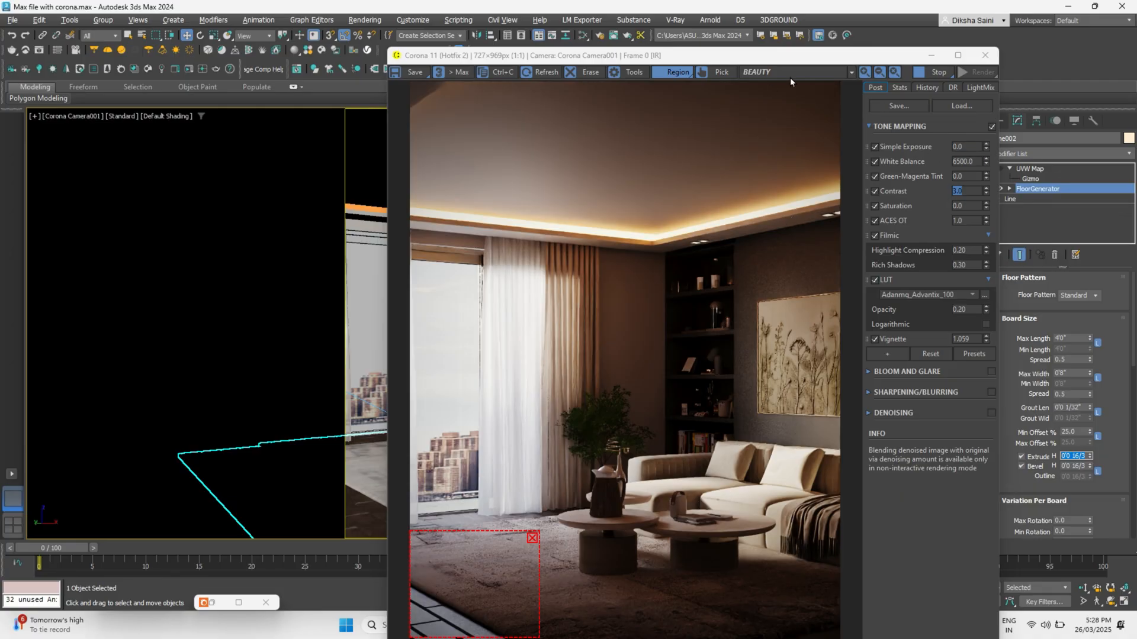
pyautogui.click(985, 55)
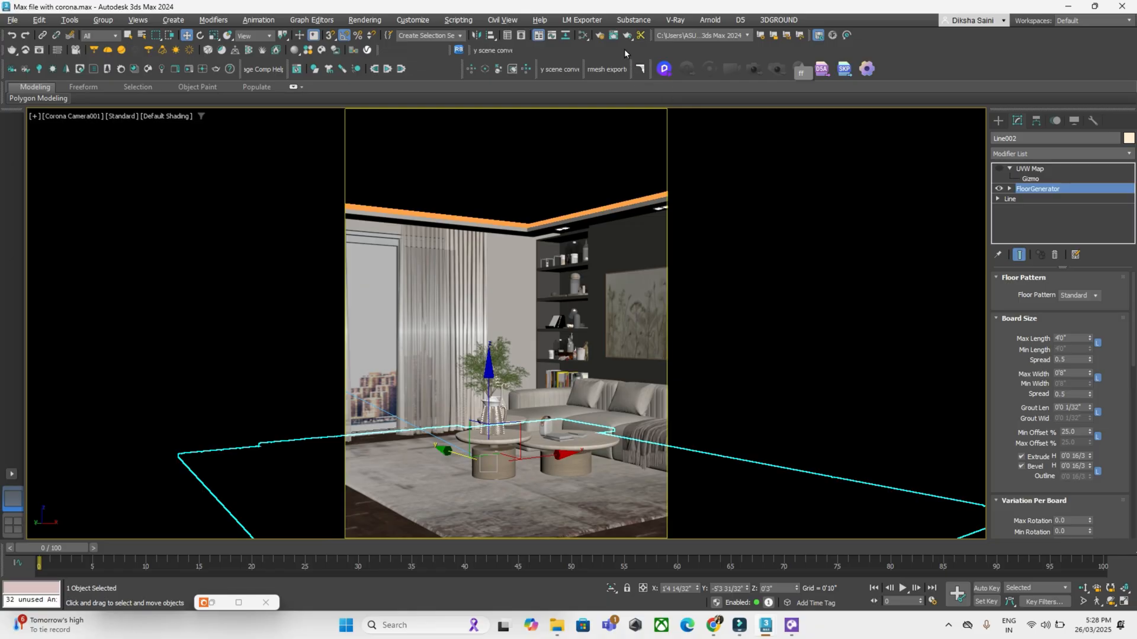
# Keep Corona as the renderer, reopen the frame buffer, remove the render region from the floor corner, and close it
pyautogui.click(38, 50)
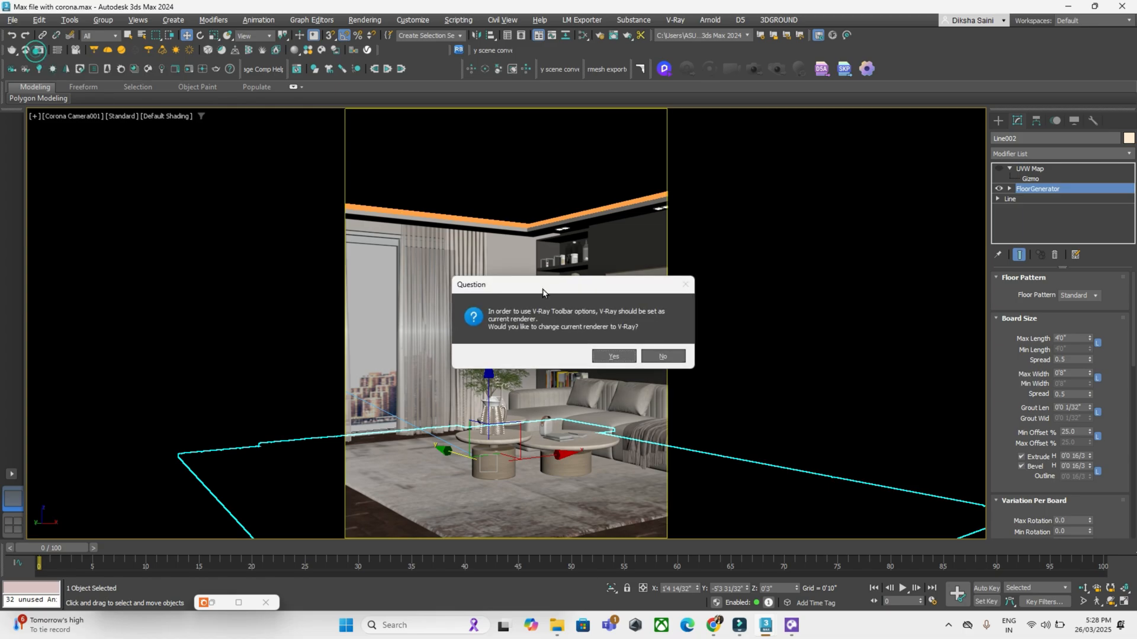
pyautogui.click(663, 356)
pyautogui.click(174, 72)
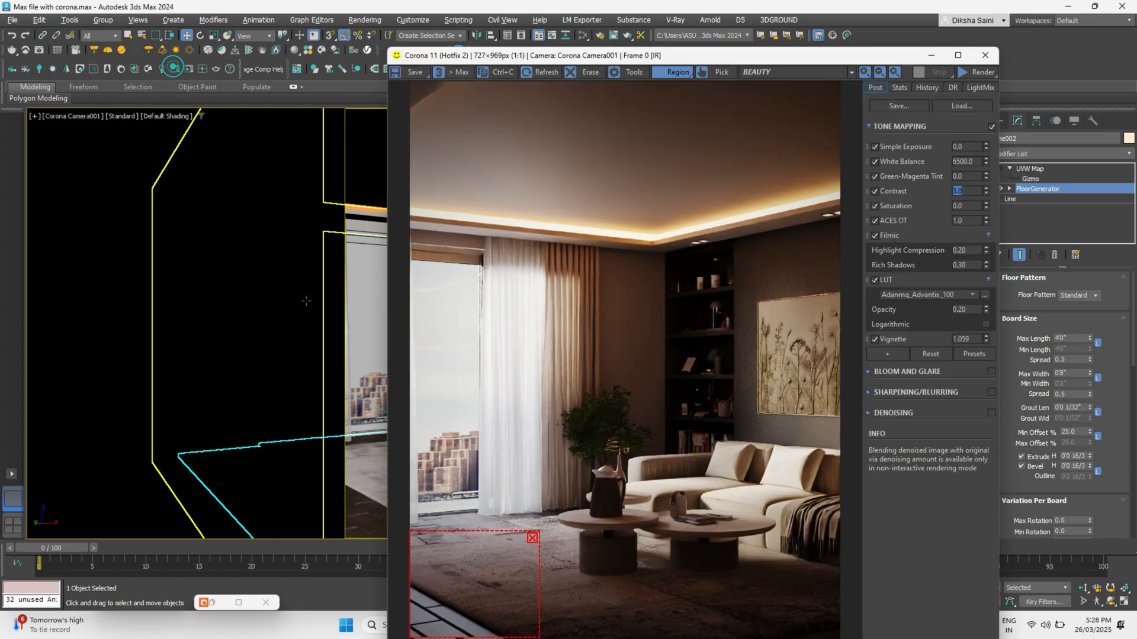
pyautogui.click(532, 538)
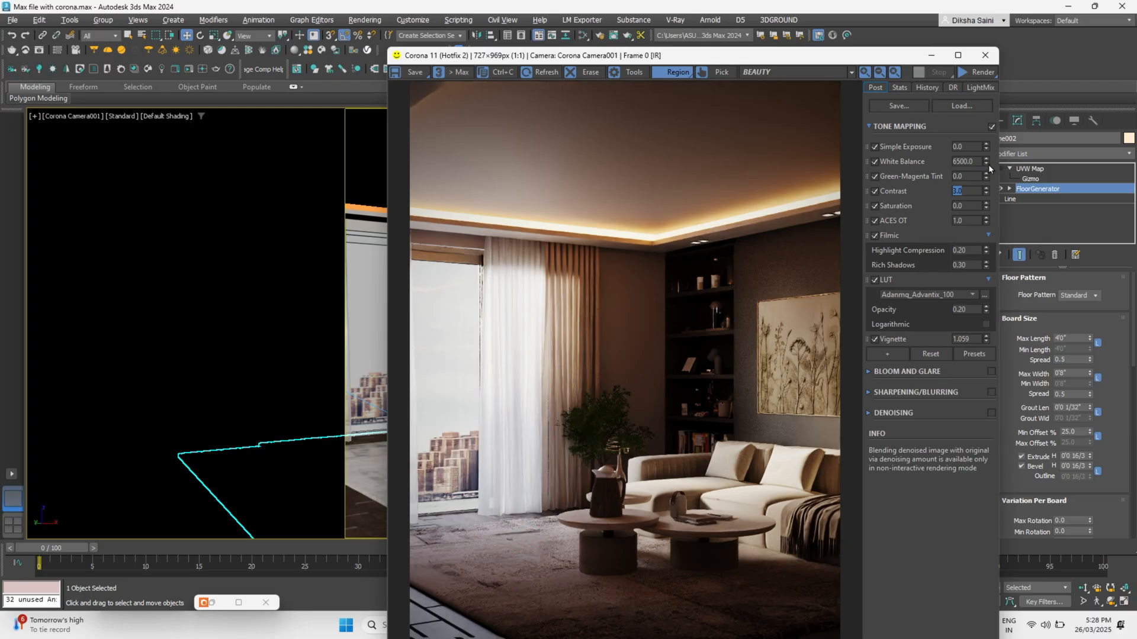
pyautogui.click(984, 54)
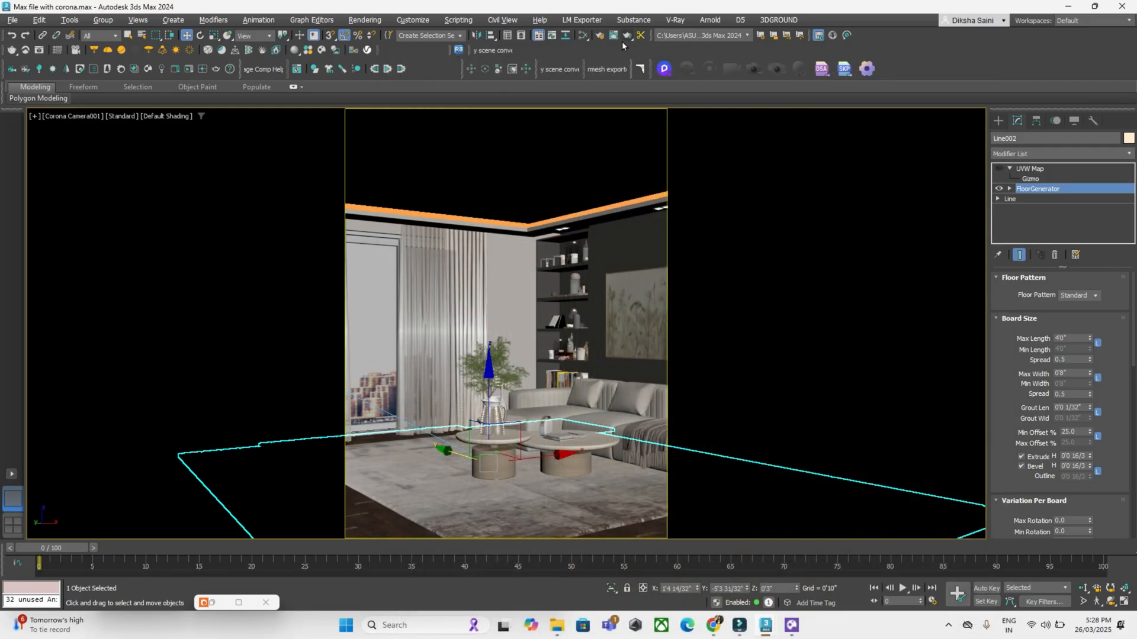
# In the common render settings, set the output width to 3000
pyautogui.click(599, 36)
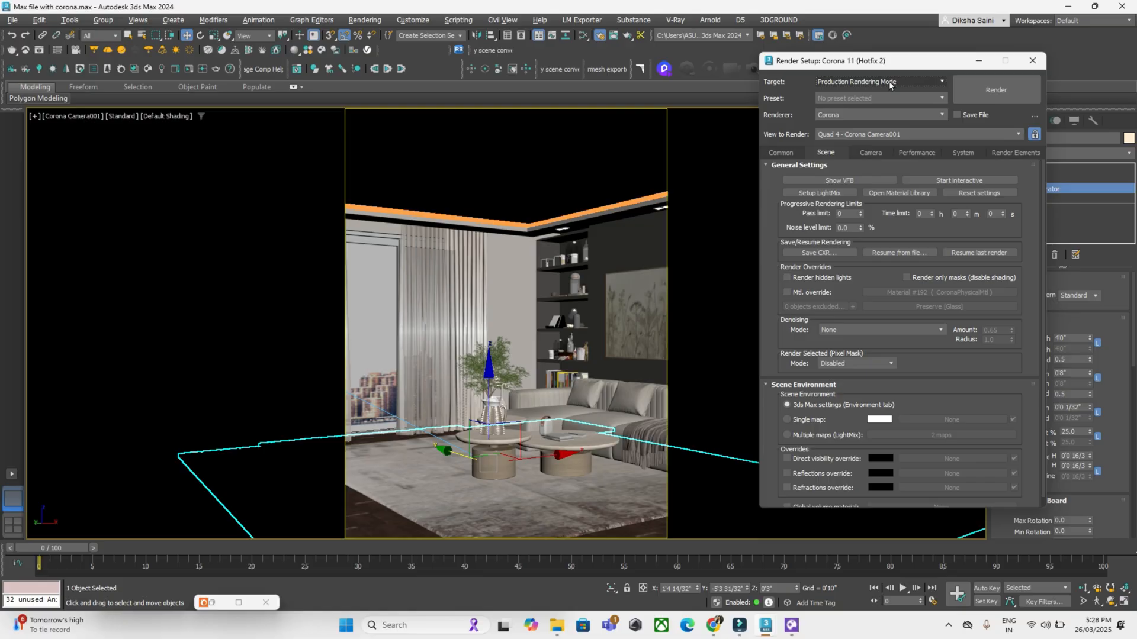
pyautogui.moveTo(886, 69); pyautogui.dragTo(648, 42)
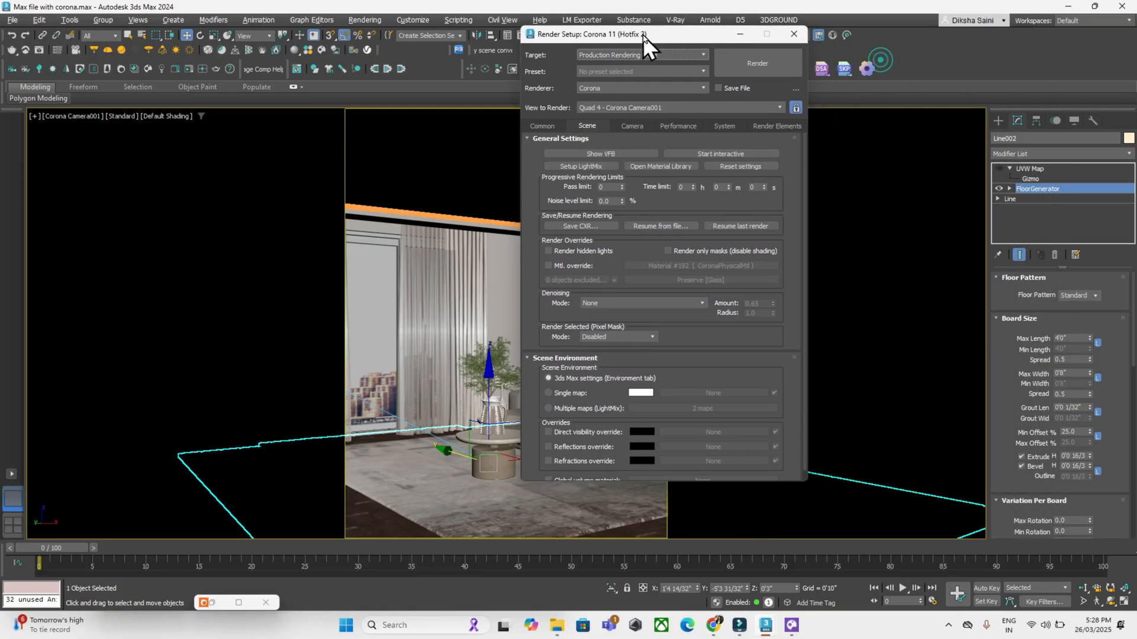
pyautogui.click(543, 126)
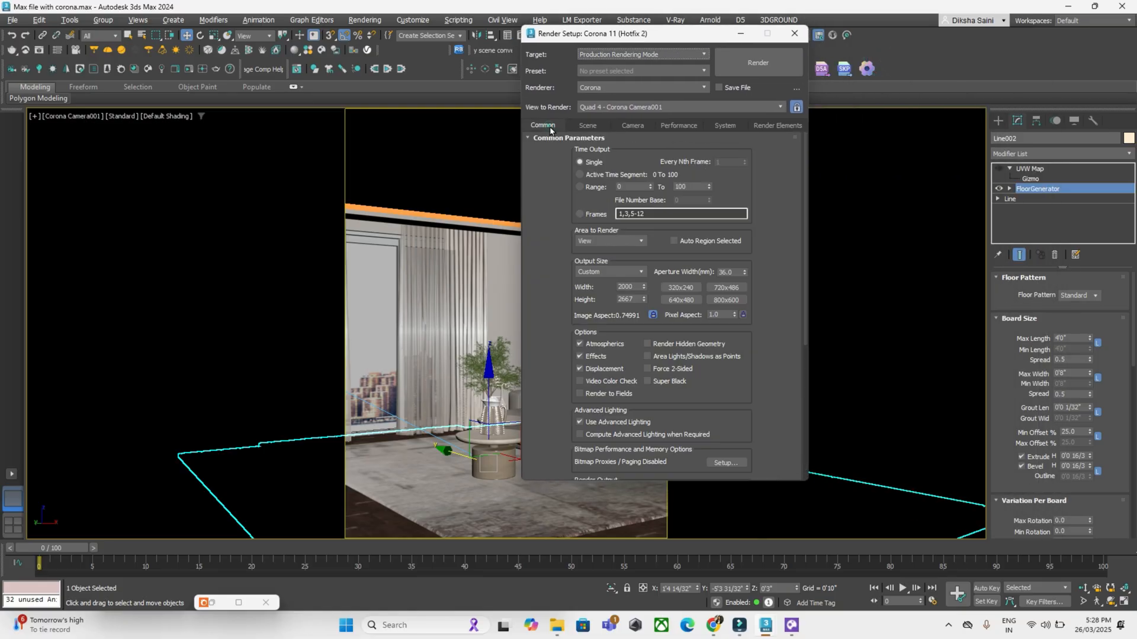
pyautogui.doubleClick(627, 286)
pyautogui.write('3000')
pyautogui.doubleClick(633, 298)
# Set Corona's noise level limit for progressive rendering to 5%
pyautogui.click(599, 126)
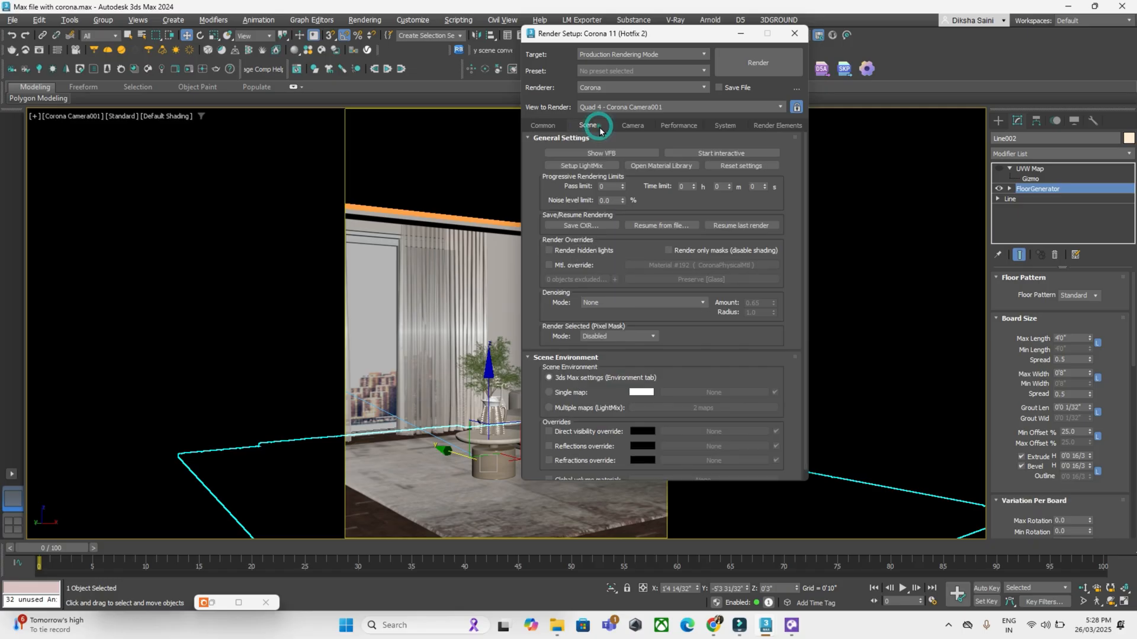
pyautogui.doubleClick(615, 200)
pyautogui.write('5')
pyautogui.click(795, 261)
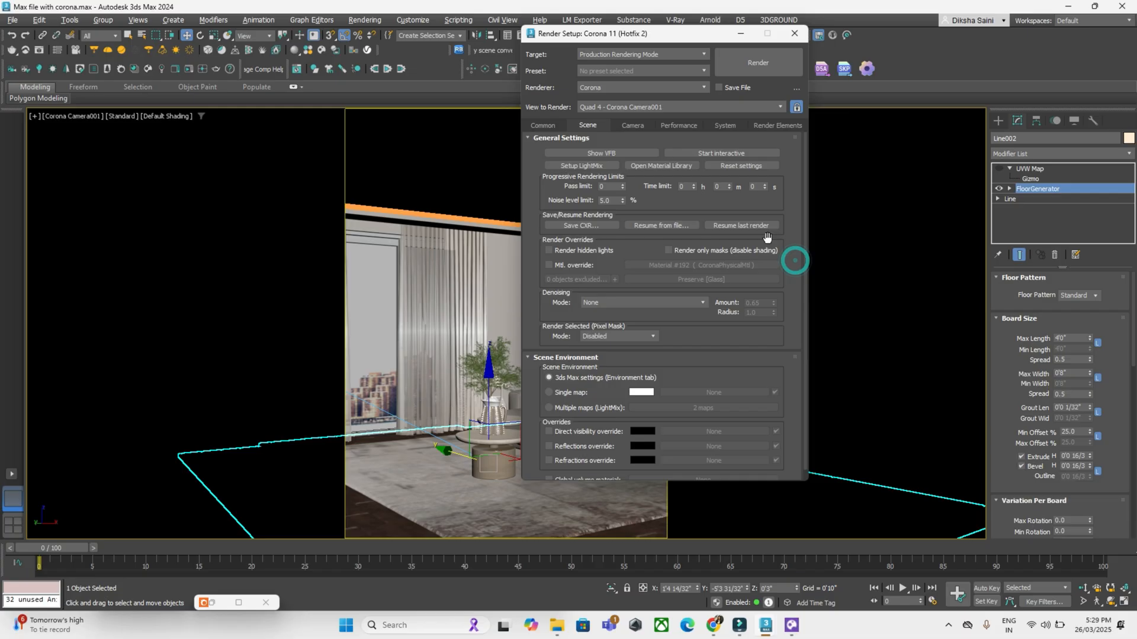
# Set Corona's noise level limit for progressive rendering to 3%
pyautogui.doubleClick(614, 201)
pyautogui.write('3')
pyautogui.press('Return')
pyautogui.click(797, 304)
# Generate the interactive LightMix setup with its layers separated by instanced lights and included in denoising
pyautogui.click(630, 128)
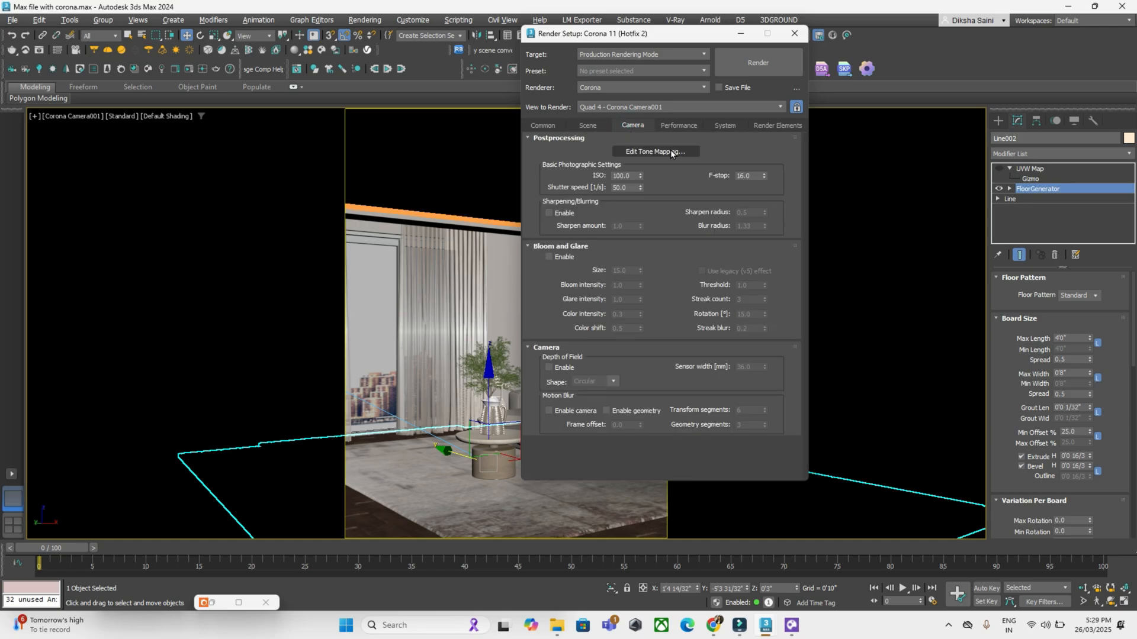
pyautogui.click(696, 126)
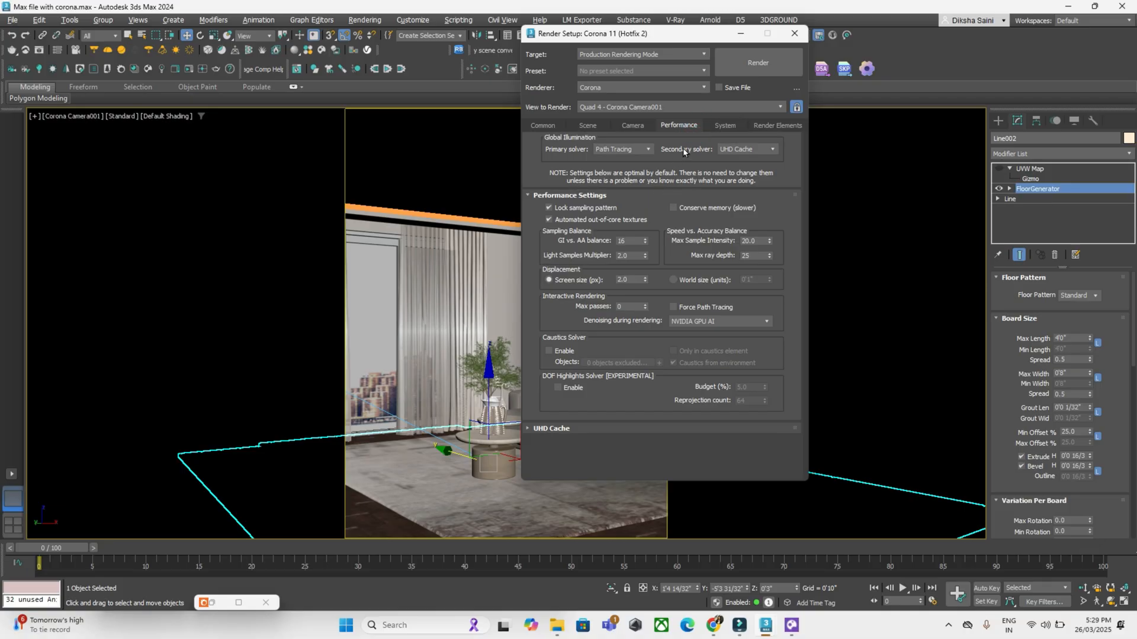
pyautogui.click(597, 126)
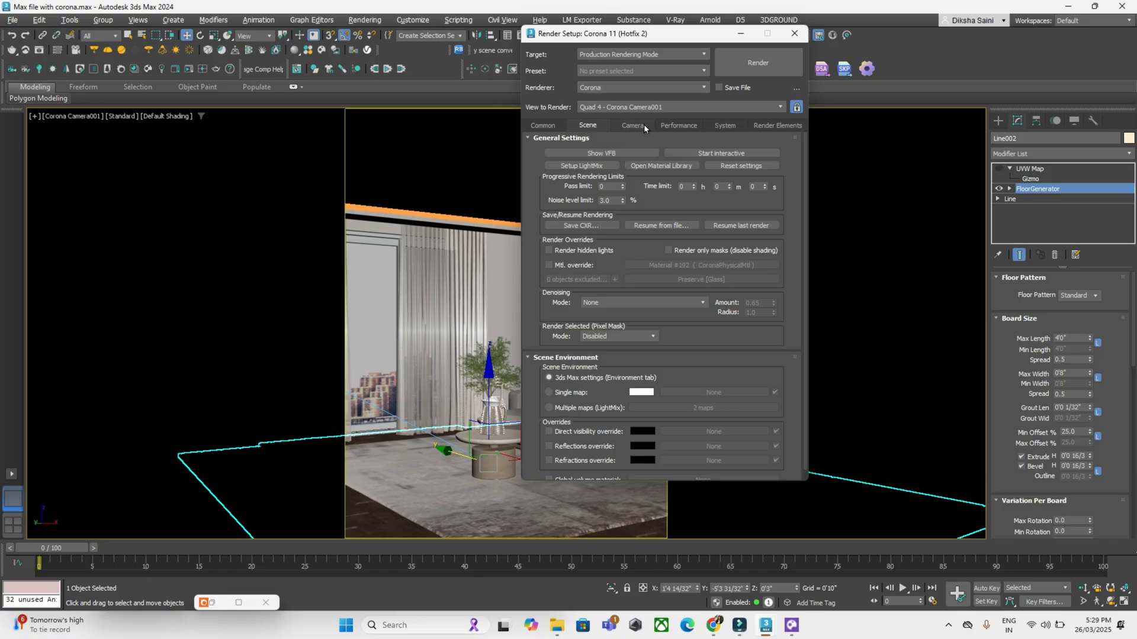
pyautogui.click(595, 167)
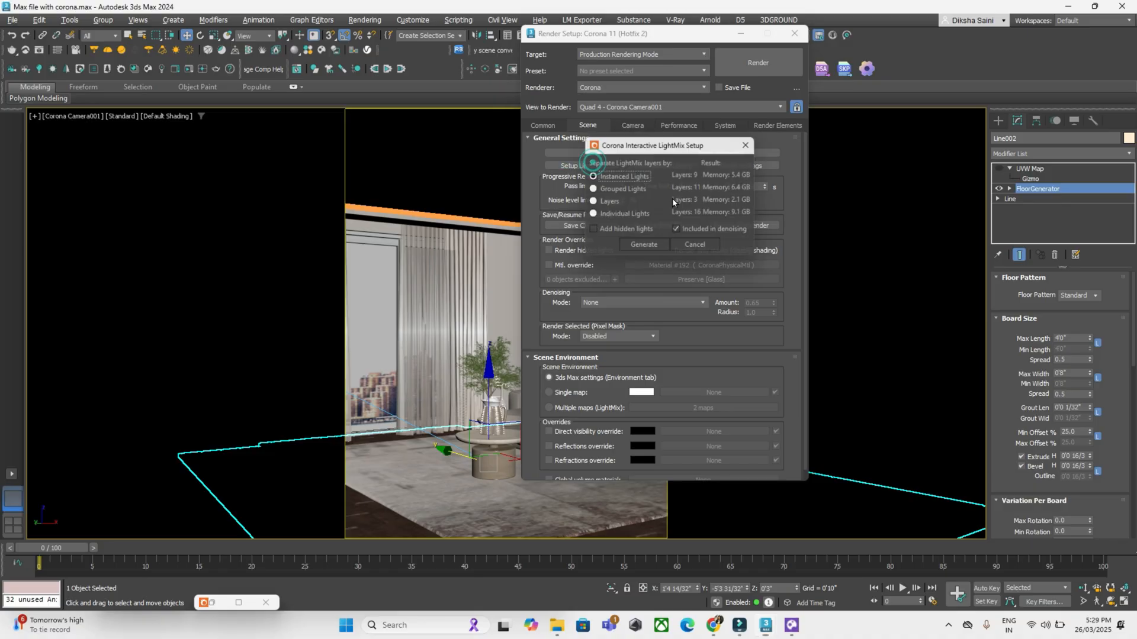
pyautogui.click(657, 245)
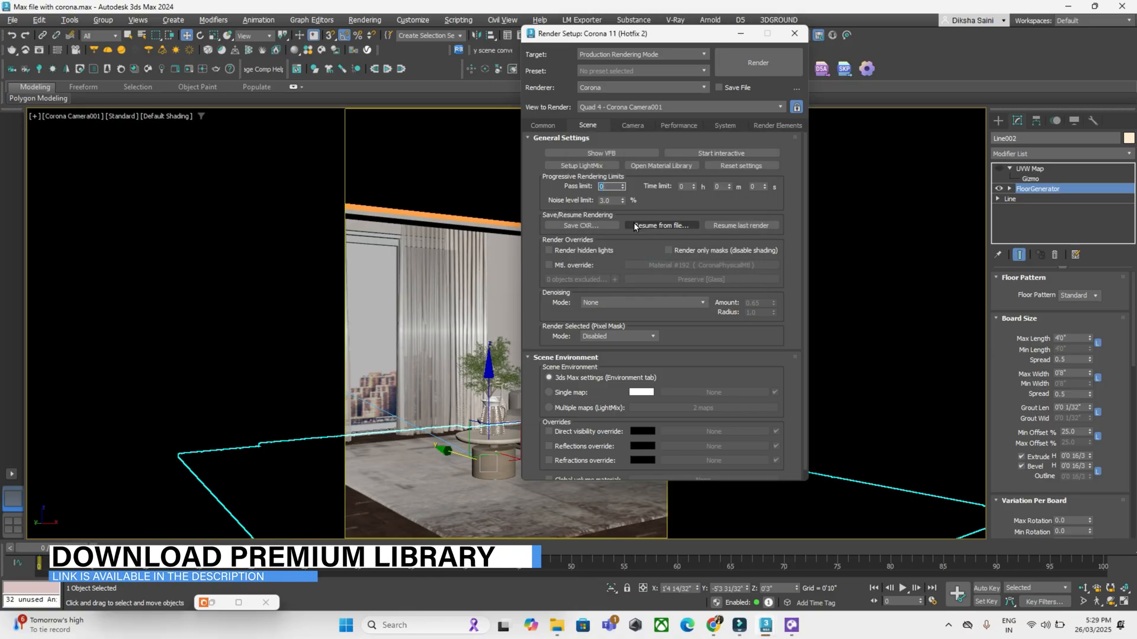
# Review Corona's camera, global illumination solver and frame buffer settings, including the available image filter types
pyautogui.click(640, 124)
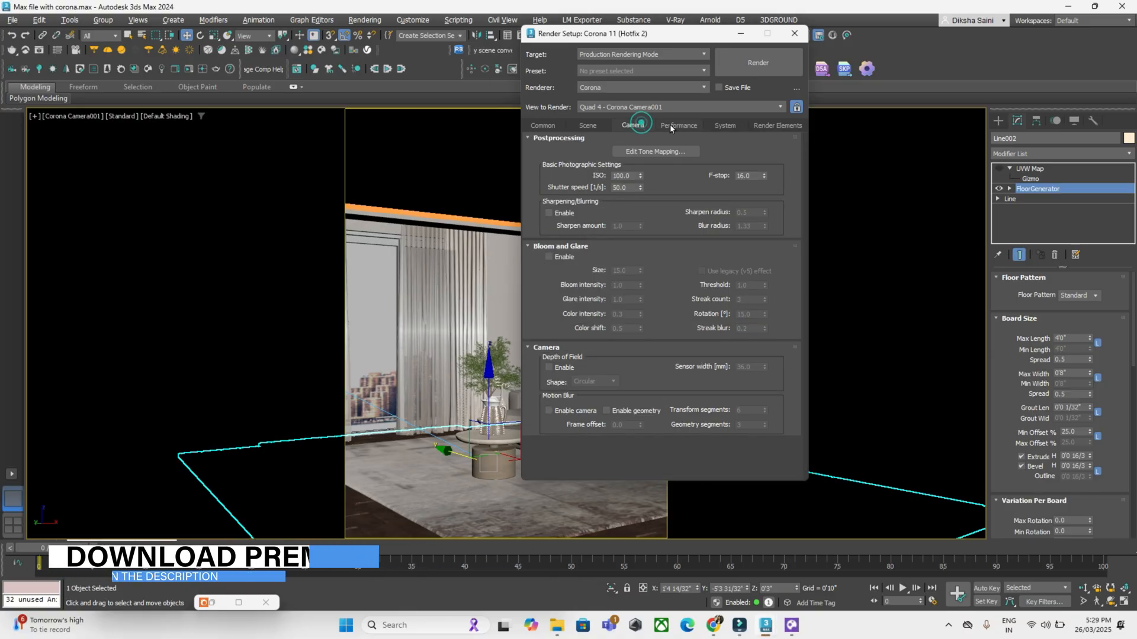
pyautogui.click(679, 126)
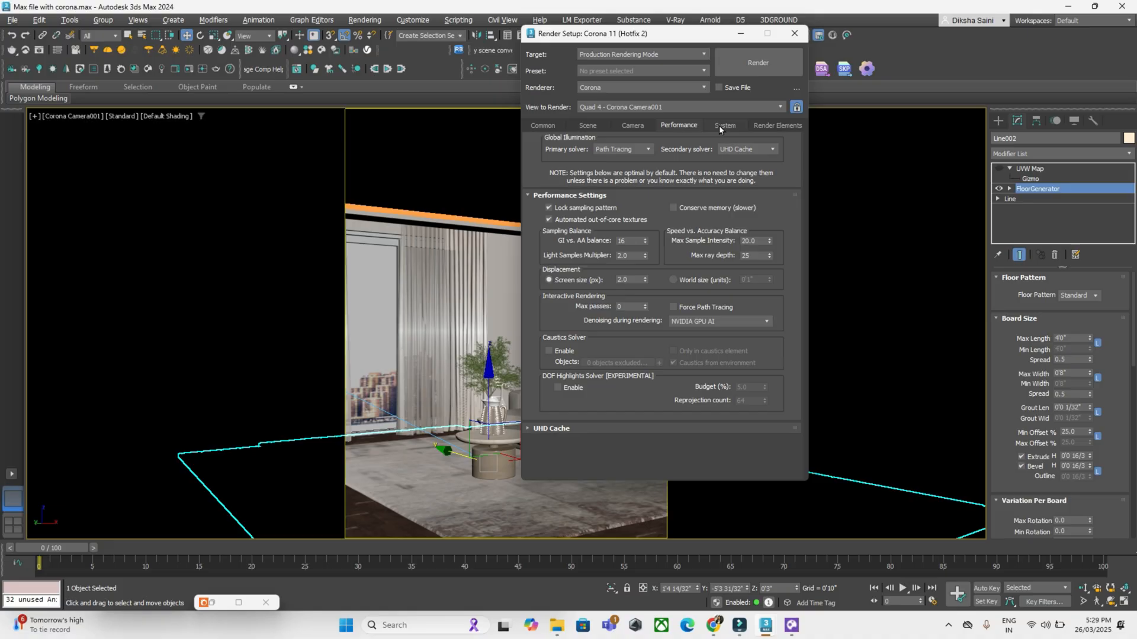
pyautogui.click(649, 149)
pyautogui.click(650, 149)
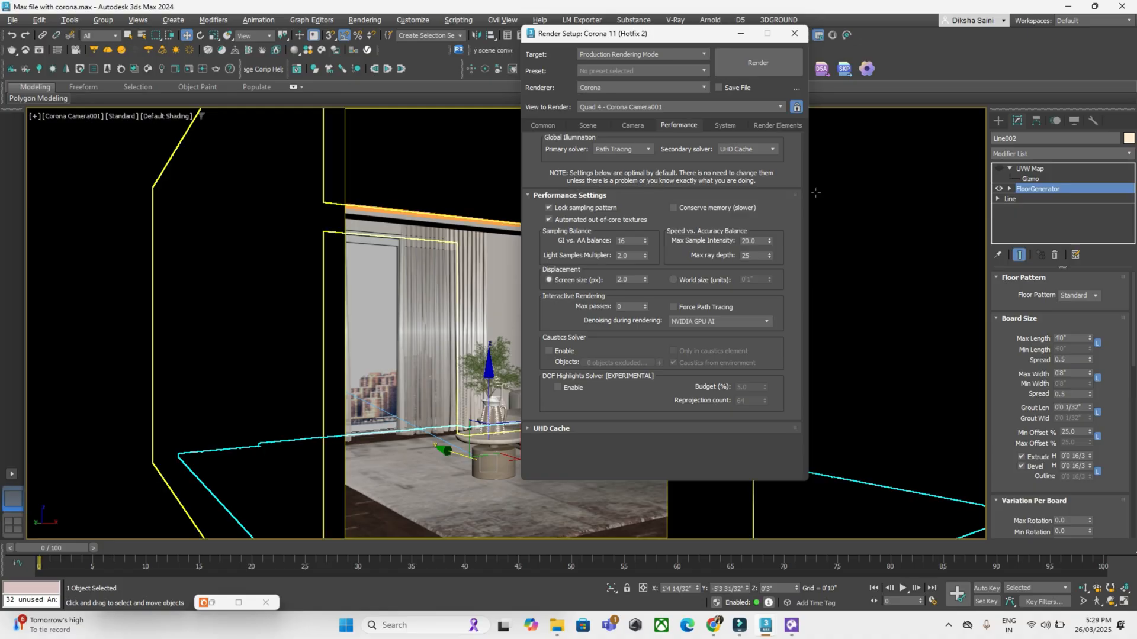
pyautogui.click(723, 125)
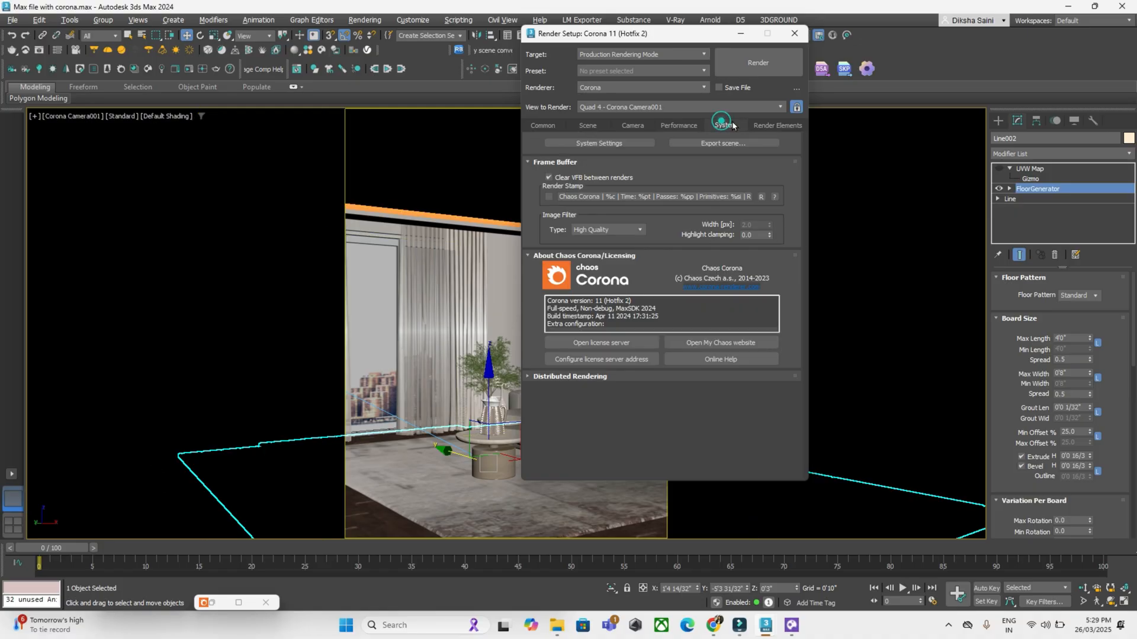
pyautogui.click(610, 229)
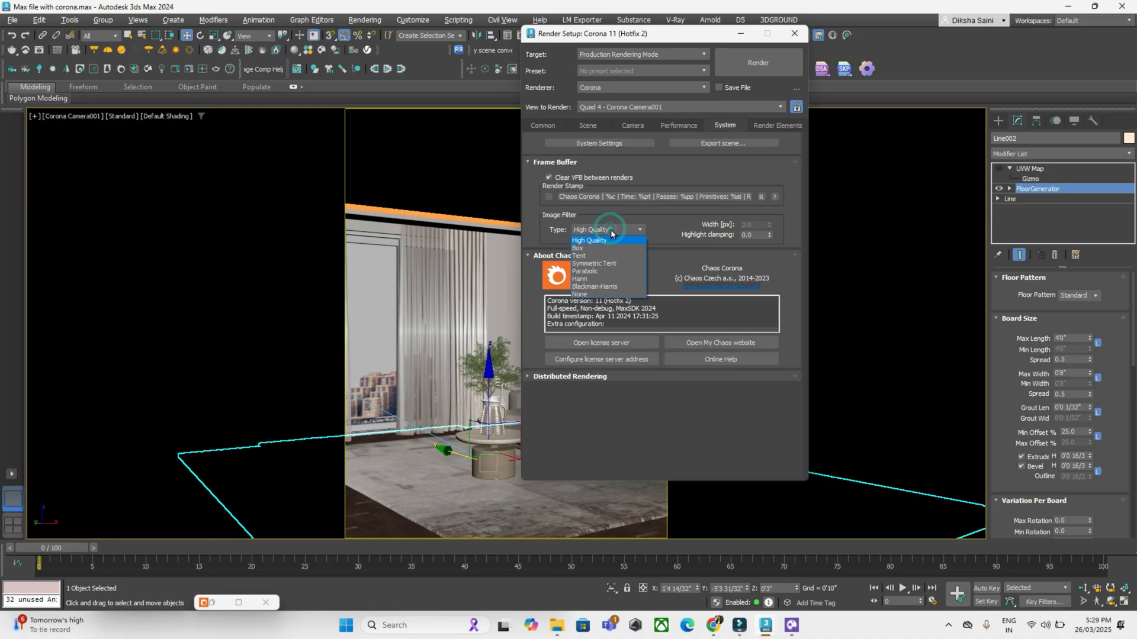
pyautogui.click(610, 229)
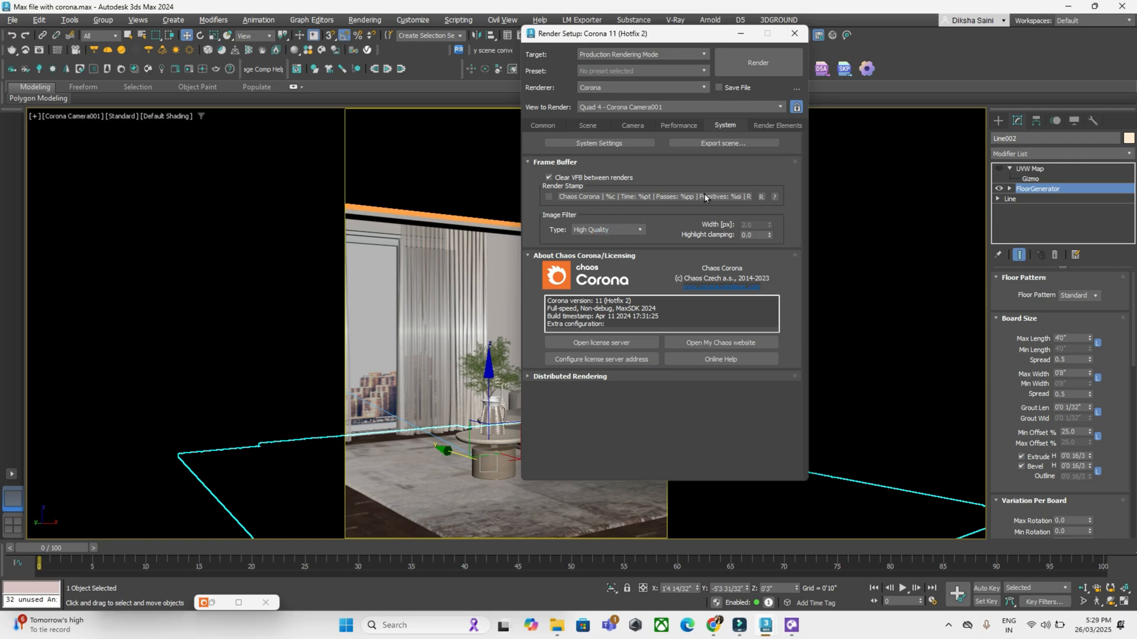
# Review the LightMix render elements and the list of element types that can be added, and close that list without adding any
pyautogui.click(772, 127)
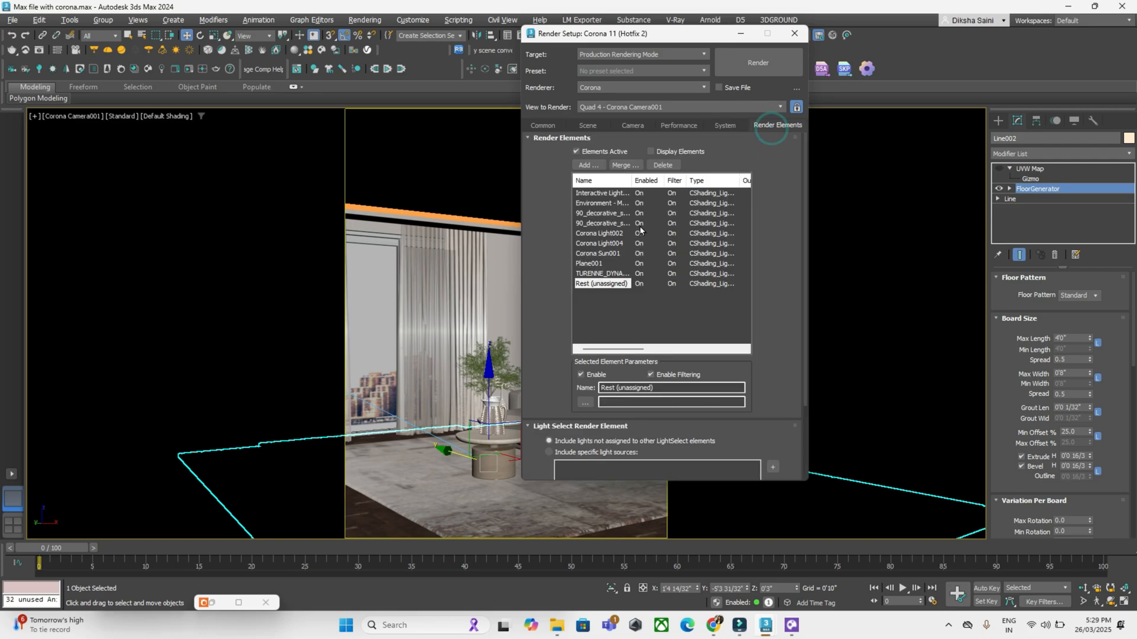
pyautogui.click(588, 165)
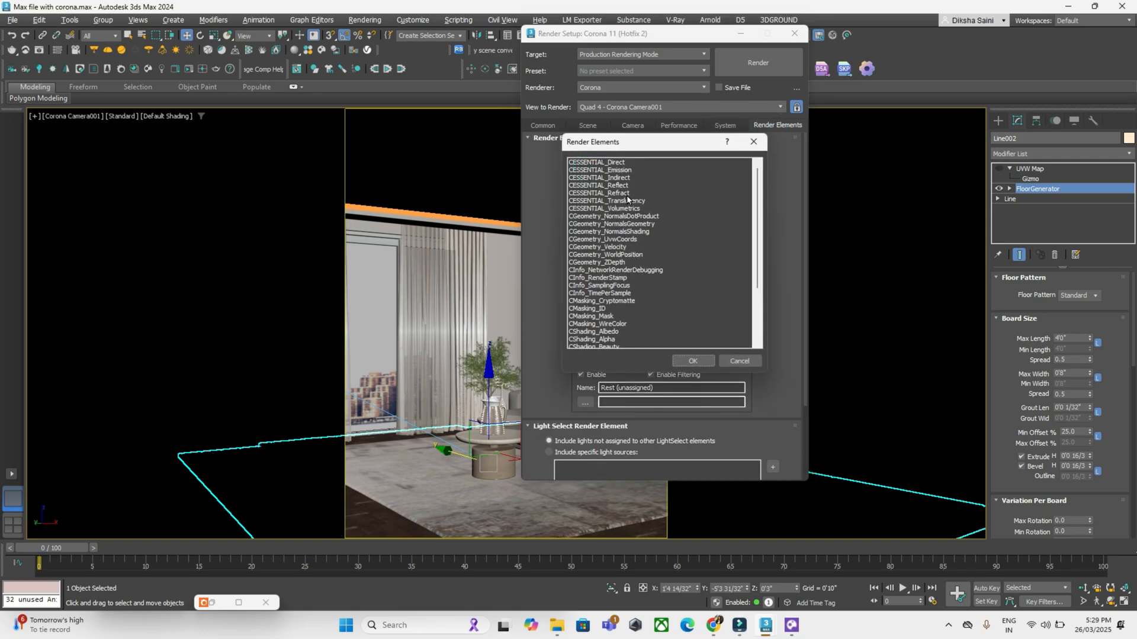
pyautogui.scroll(-5, 652, 275)
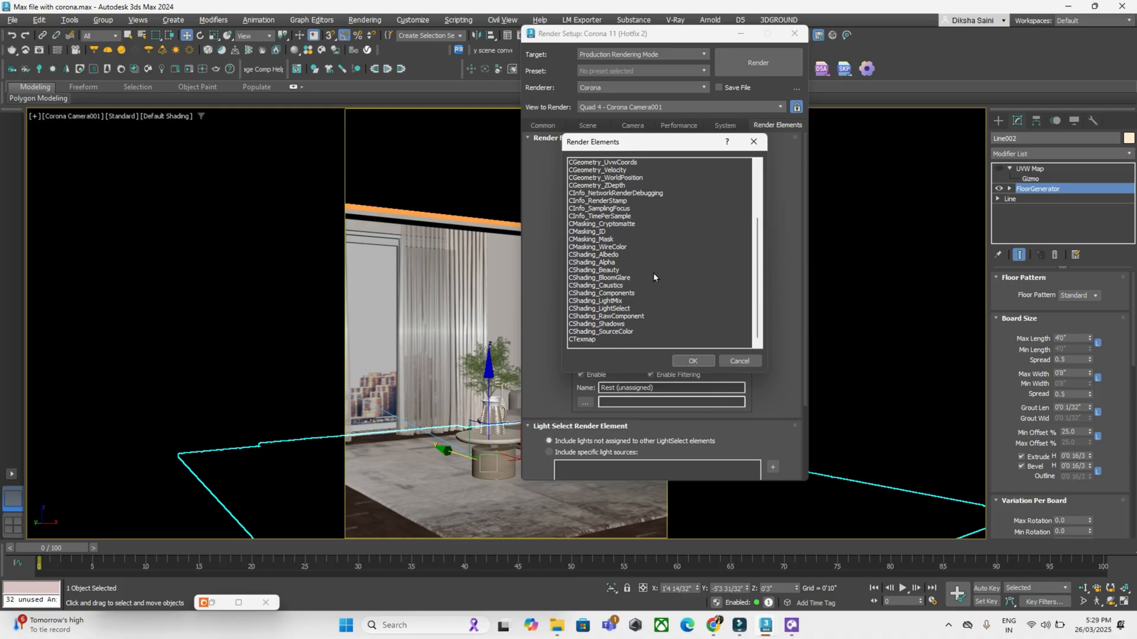
pyautogui.scroll(5, 652, 273)
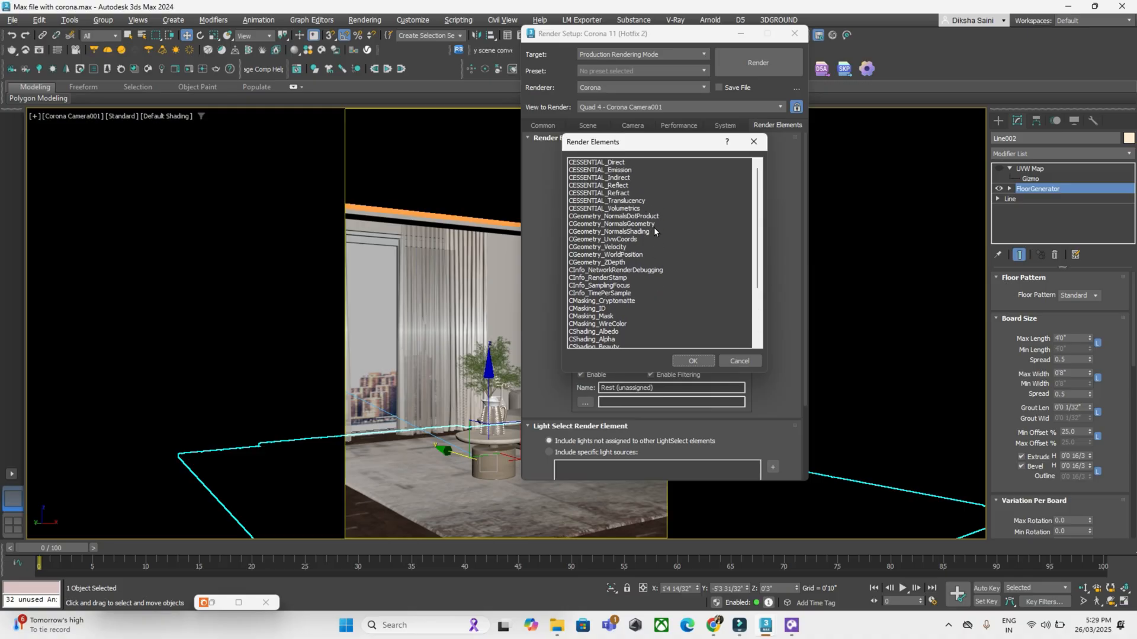
pyautogui.scroll(-3, 680, 204)
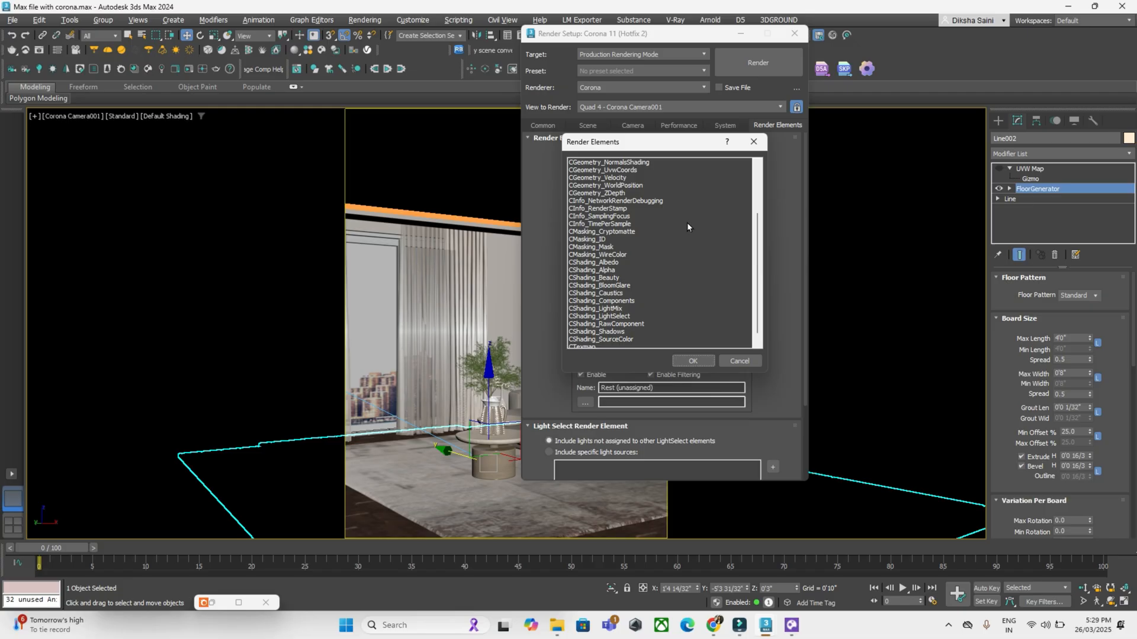
pyautogui.scroll(5, 687, 227)
pyautogui.click(752, 142)
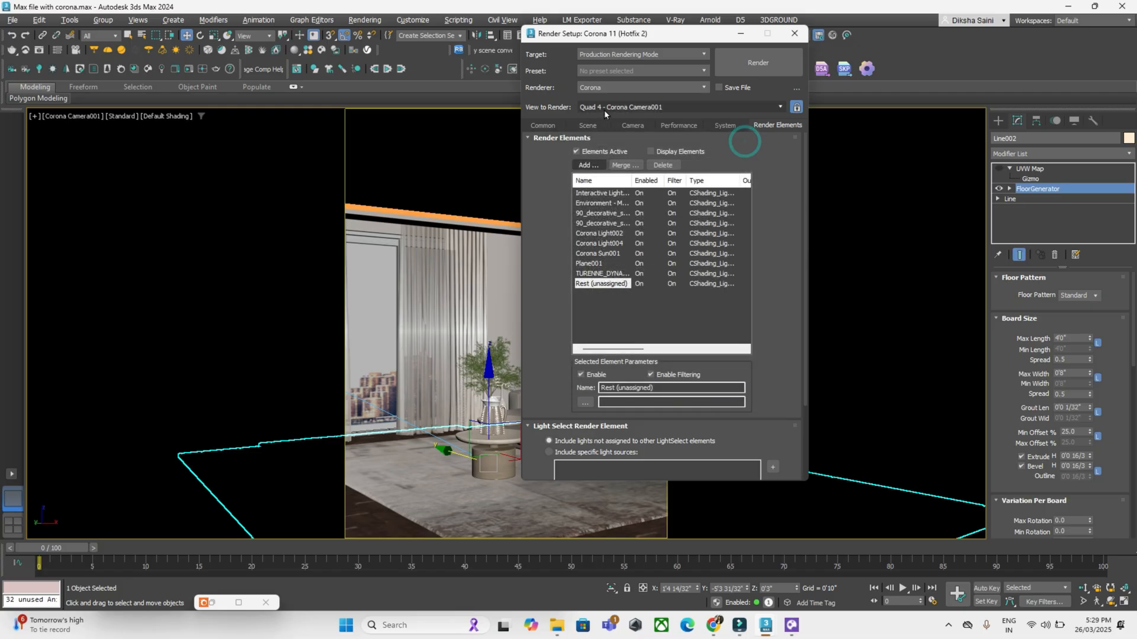
# Check the common output settings and set Corona's denoising mode to Corona High Quality
pyautogui.click(595, 126)
pyautogui.click(558, 124)
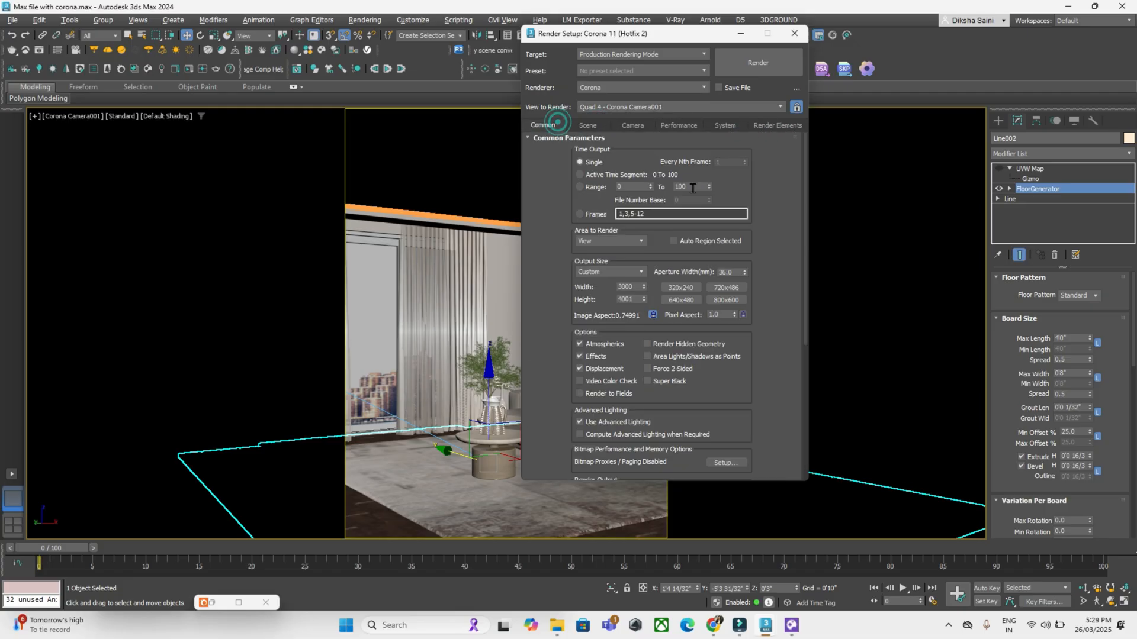
pyautogui.scroll(-3, 651, 177)
pyautogui.click(591, 124)
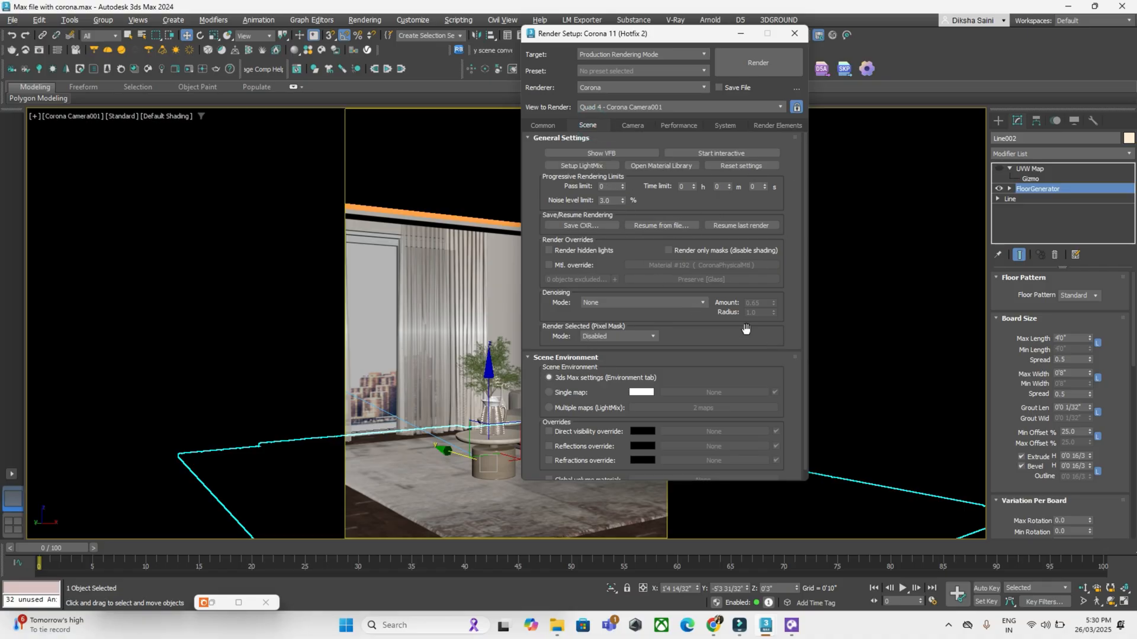
pyautogui.click(679, 303)
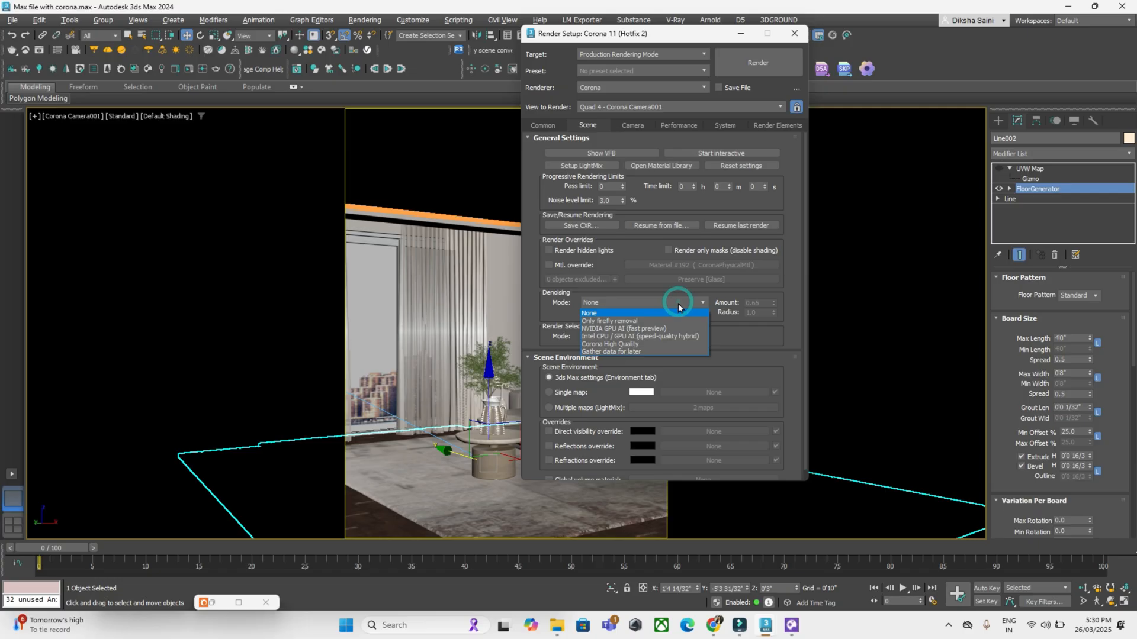
pyautogui.click(634, 341)
pyautogui.scroll(-1, 787, 320)
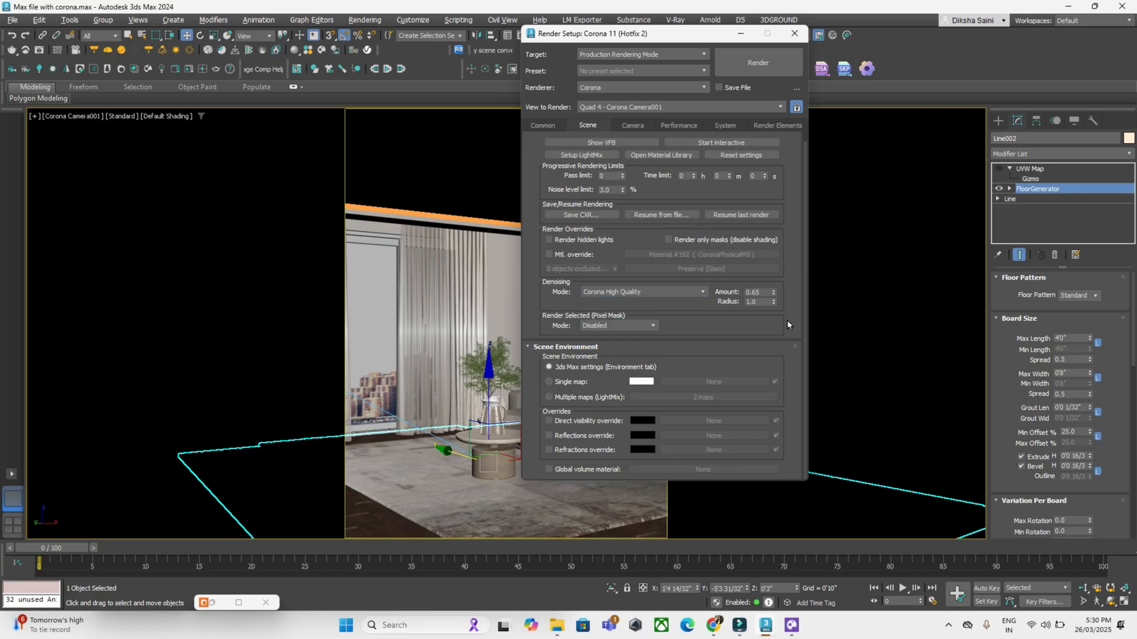
# Check the remaining render settings and start the final production render of Corona Camera001
pyautogui.click(636, 125)
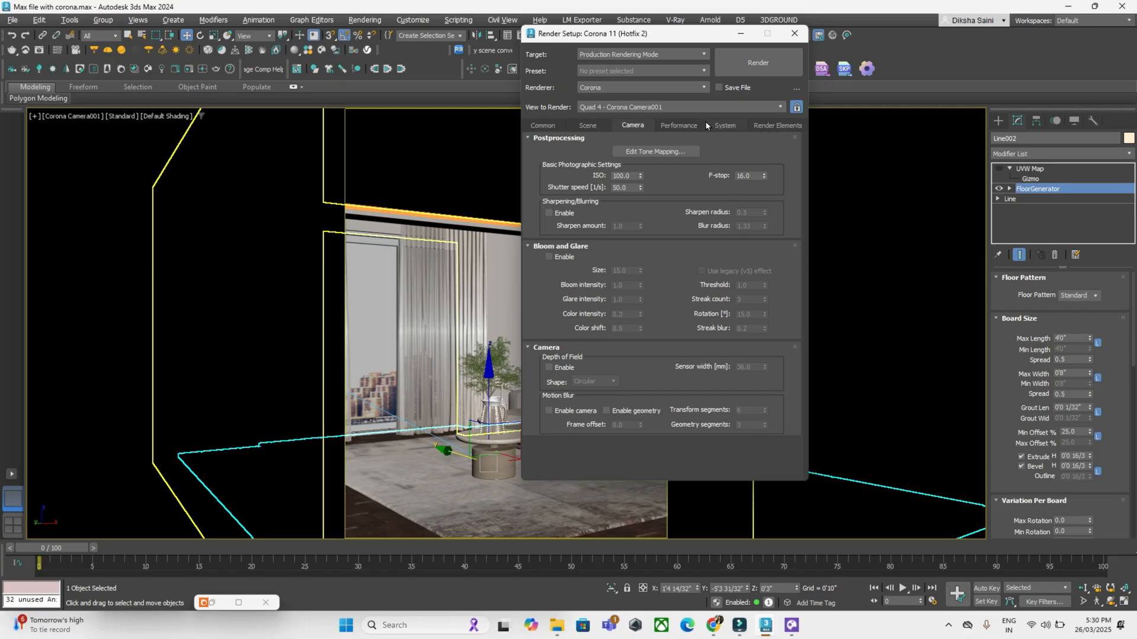
pyautogui.click(680, 125)
pyautogui.click(730, 124)
pyautogui.click(762, 126)
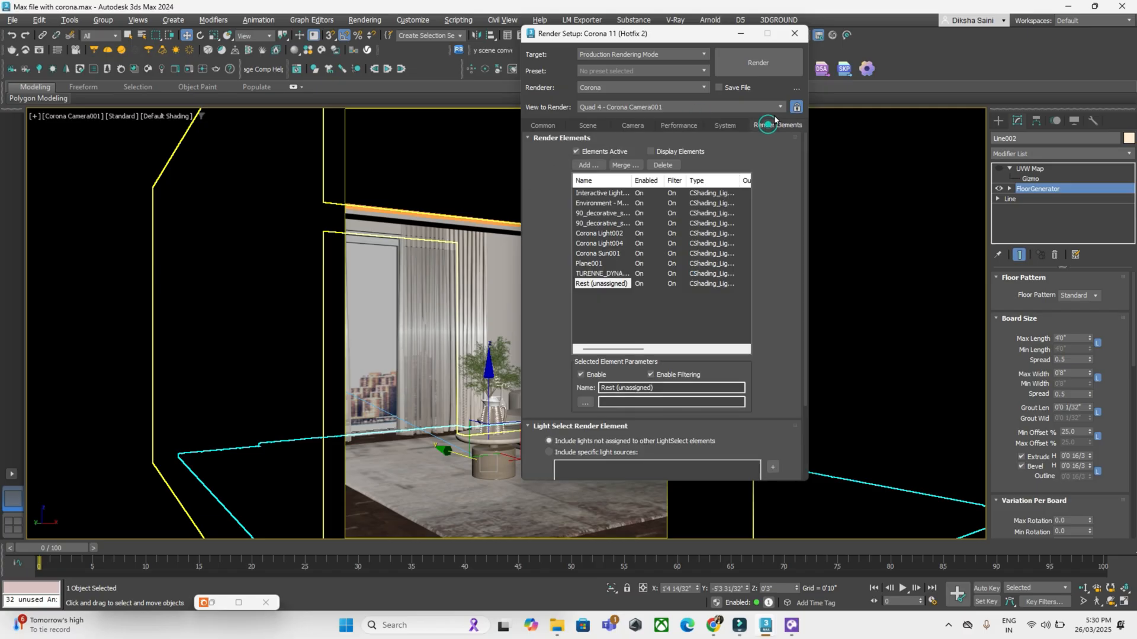
pyautogui.click(772, 58)
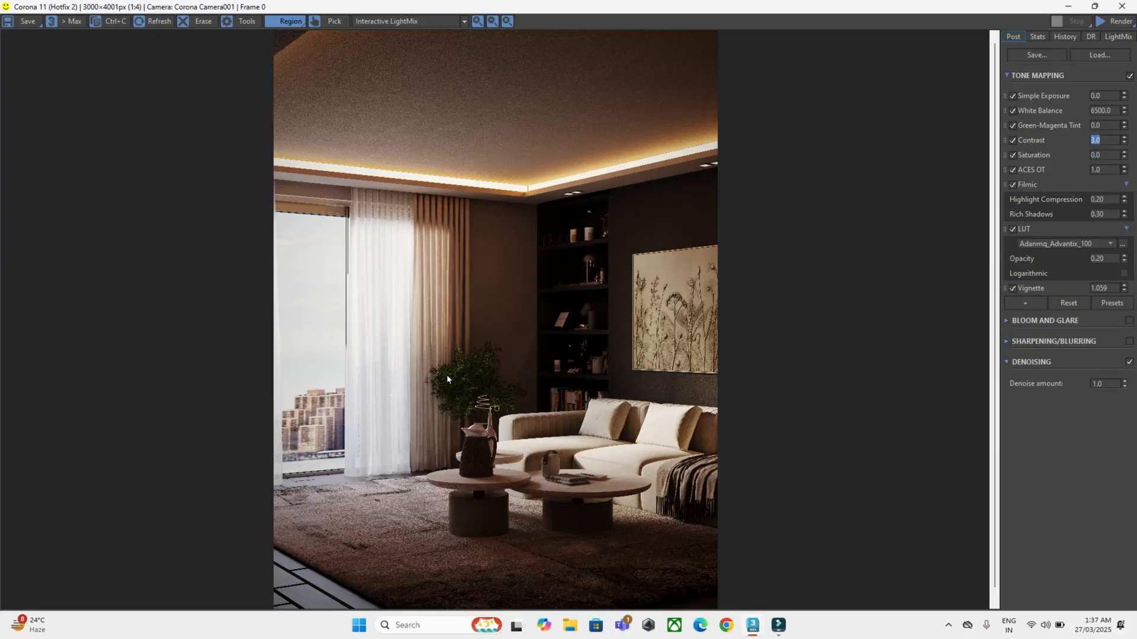
# Examine the finished render up close, checking the ceiling, sofa cushions, dark wall and framed artwork for noise and detail
pyautogui.scroll(3, 427, 77)
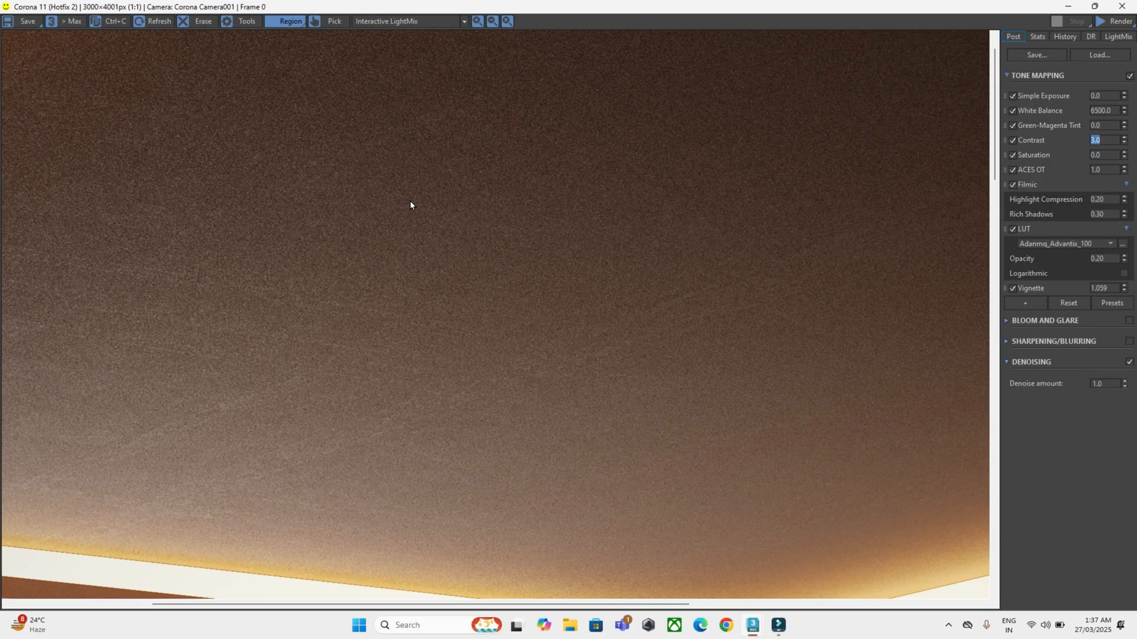
pyautogui.scroll(-2, 408, 308)
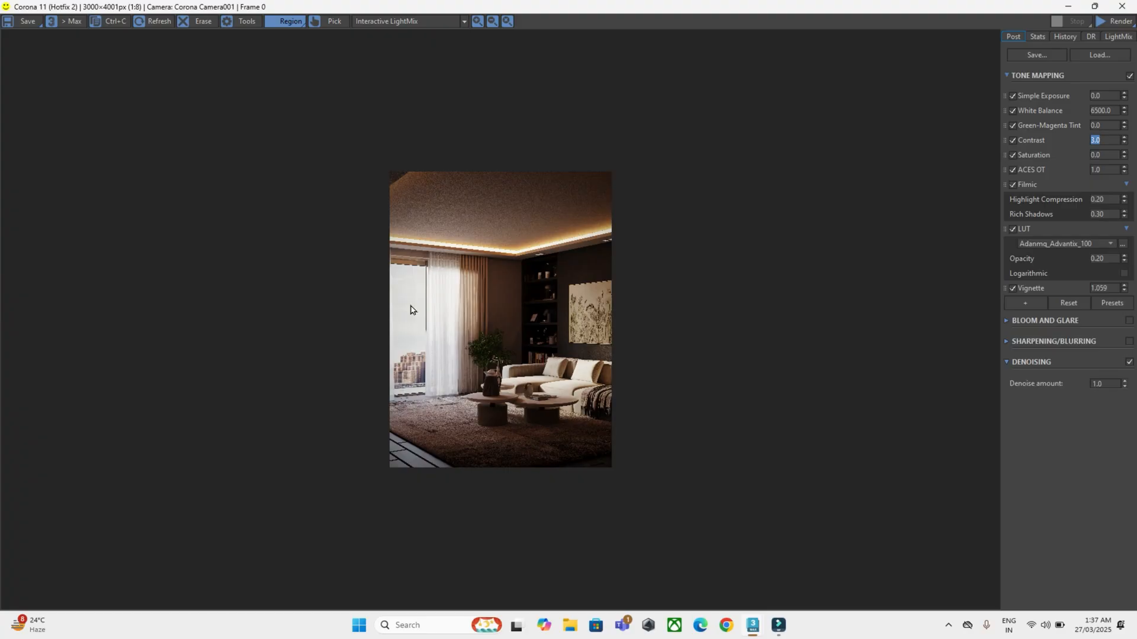
pyautogui.scroll(5, 552, 349)
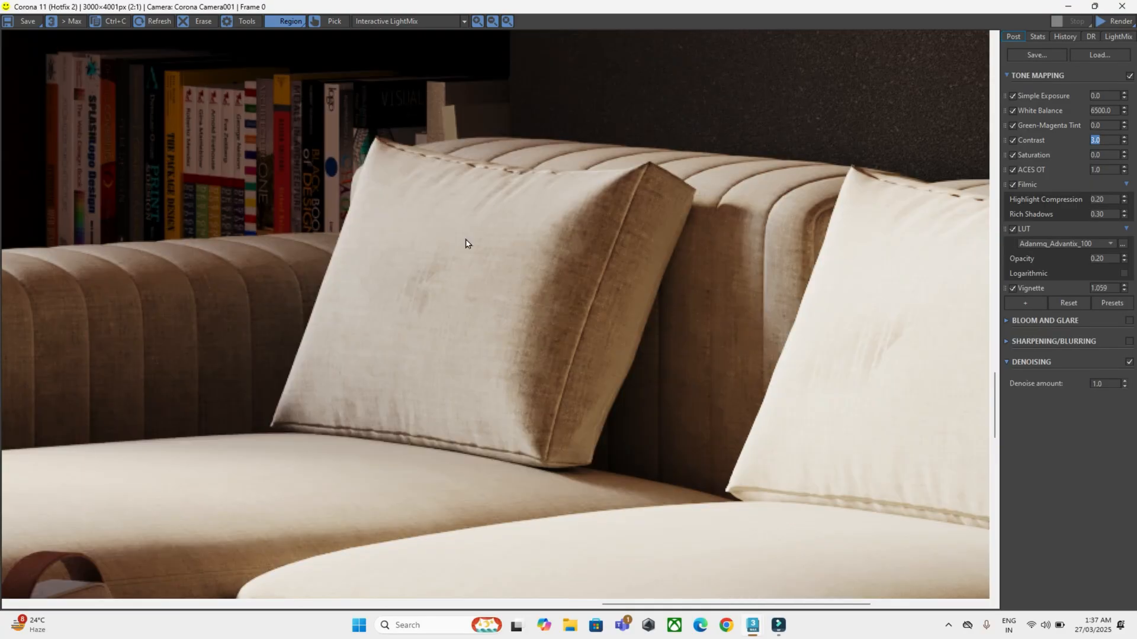
pyautogui.scroll(-3, 482, 409)
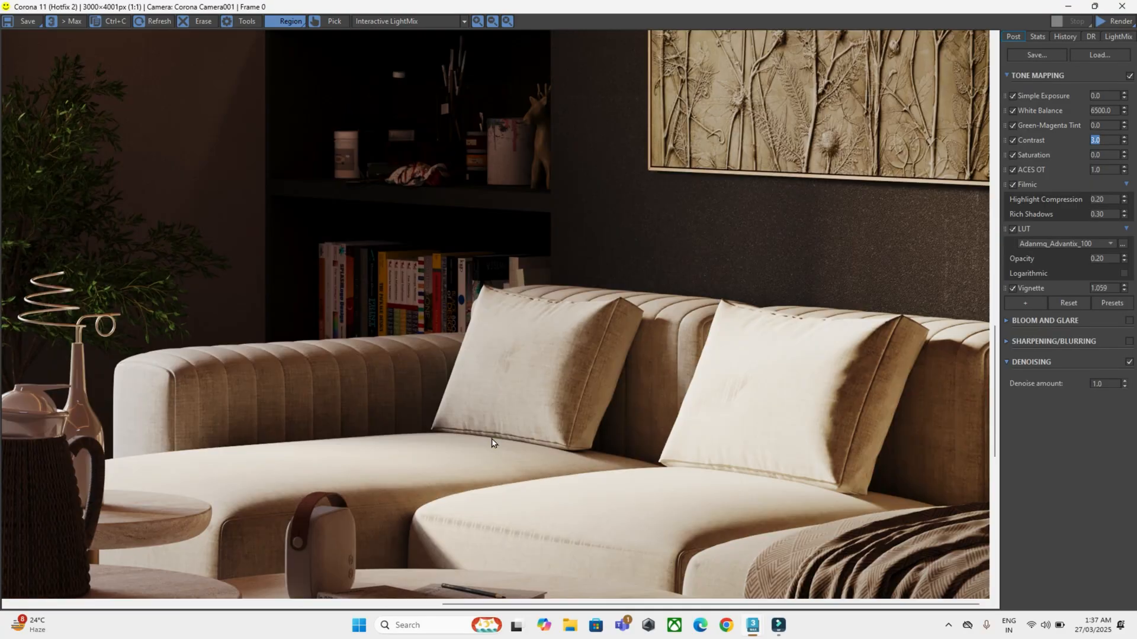
pyautogui.scroll(3, 733, 208)
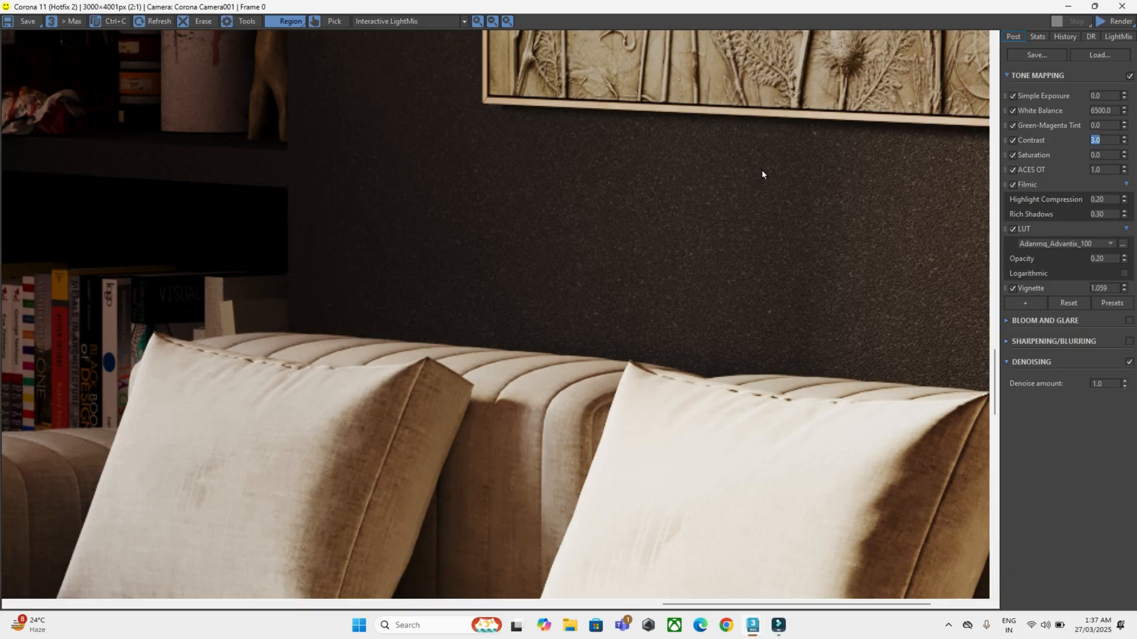
pyautogui.scroll(-2, 492, 299)
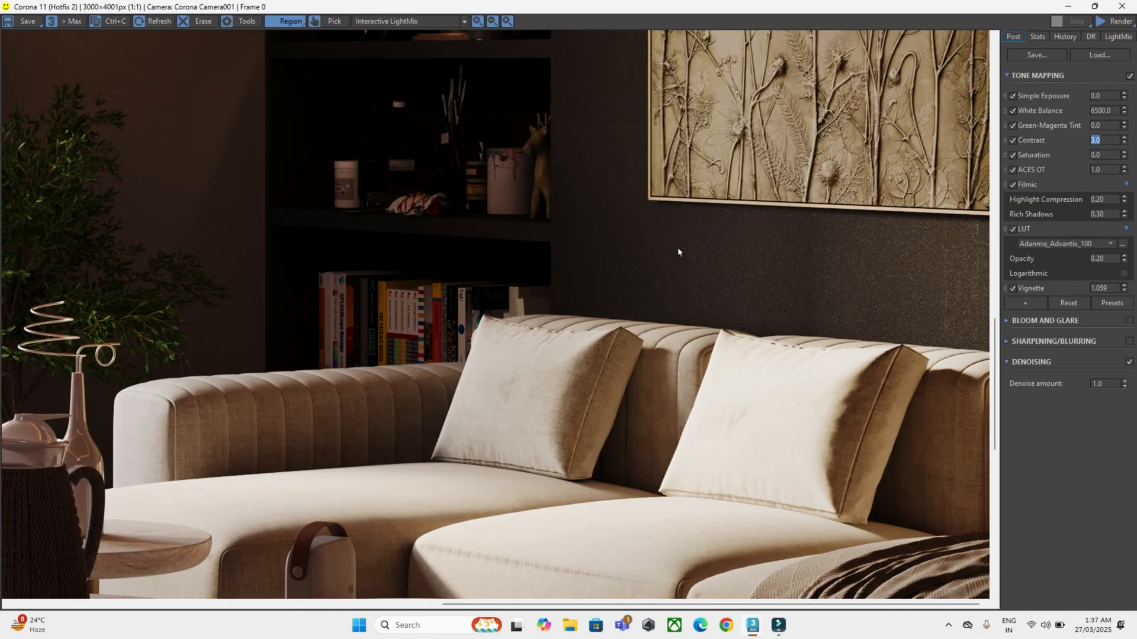
pyautogui.scroll(3, 917, 269)
pyautogui.scroll(-4, 747, 388)
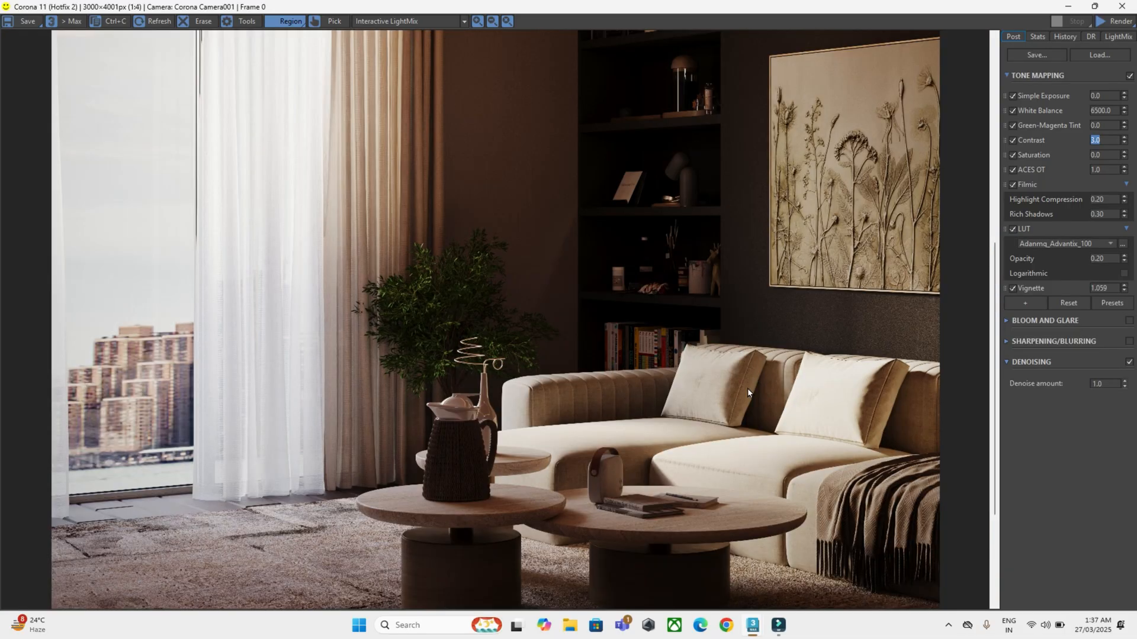
pyautogui.scroll(2, 435, 192)
pyautogui.scroll(-1, 409, 138)
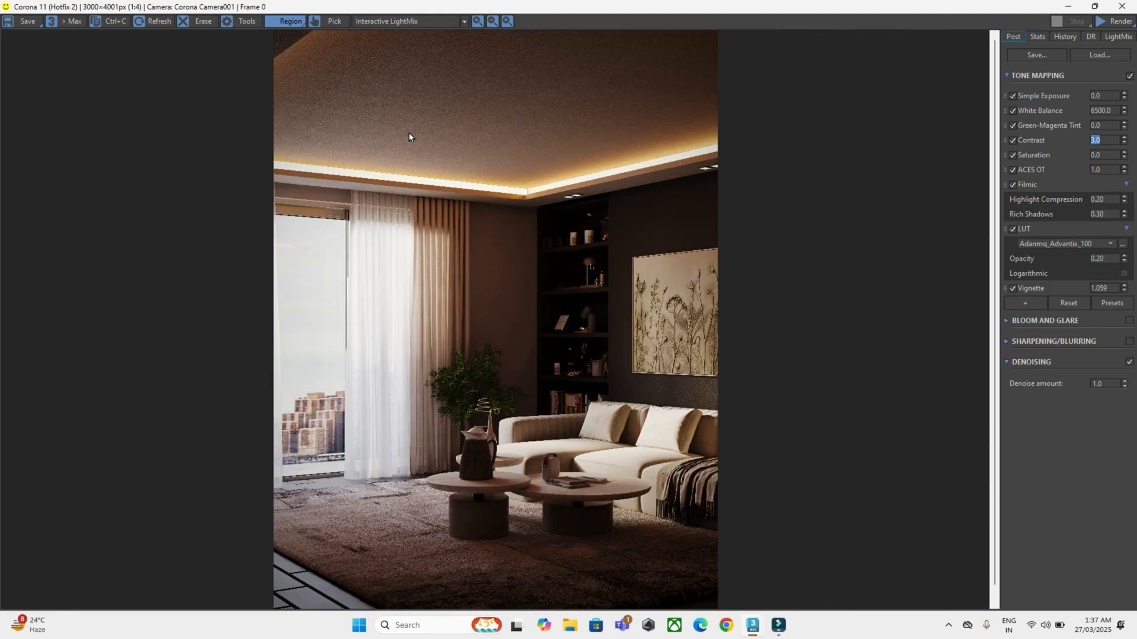
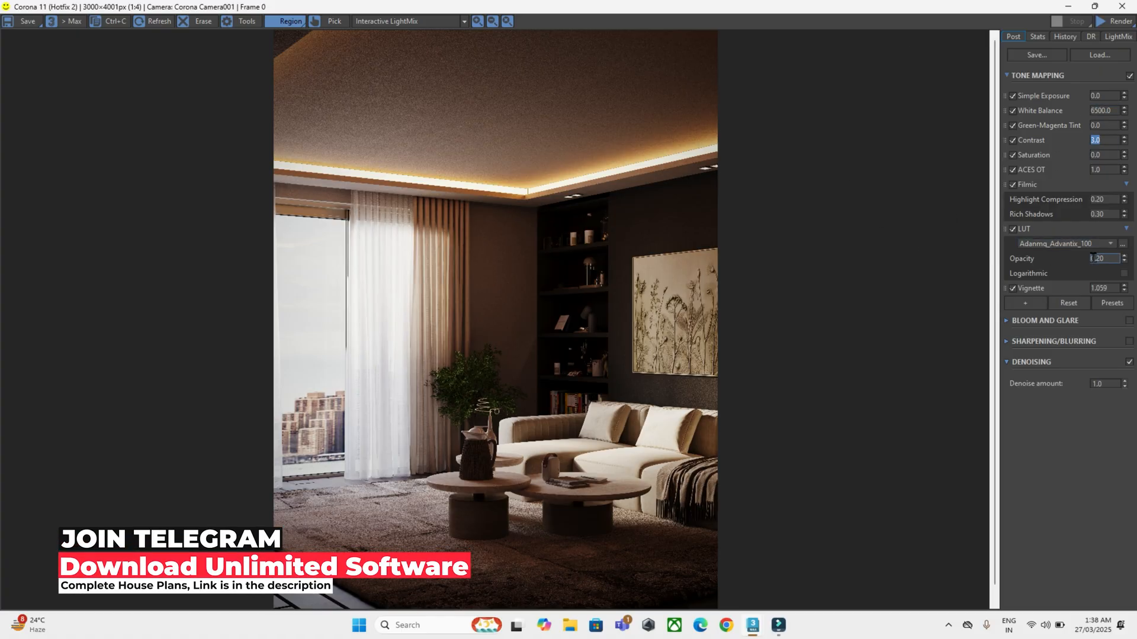
# Switch off the Corona Sun001 light layer in the render's LightMix
pyautogui.click(1117, 36)
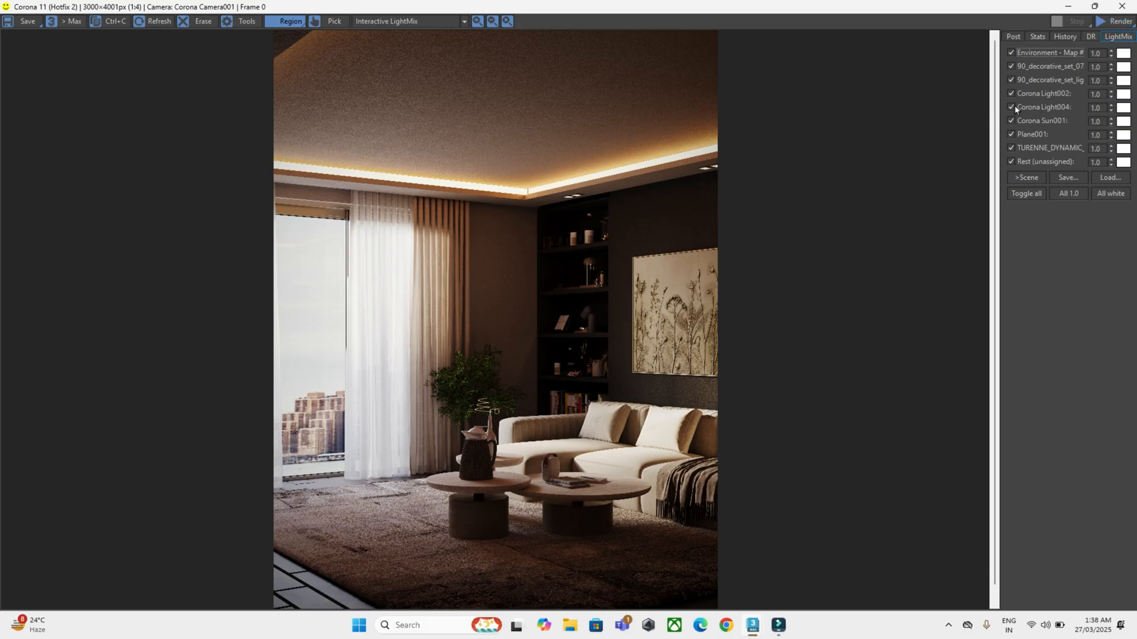
pyautogui.click(1011, 121)
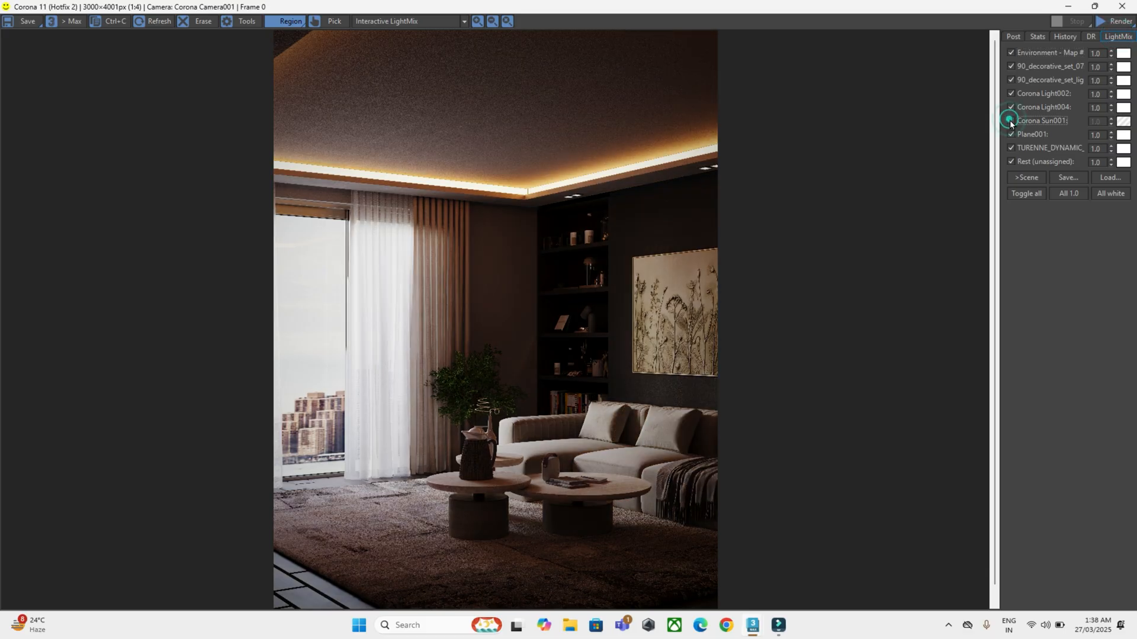
# Compare the contributions of the Corona Sun001, Corona Light004, Corona Light002, Plane001 and Environment layers by toggling them in LightMix
pyautogui.click(1011, 121)
pyautogui.click(1011, 121)
pyautogui.click(1010, 107)
pyautogui.click(1011, 107)
pyautogui.click(1011, 94)
pyautogui.click(1011, 94)
pyautogui.click(1010, 134)
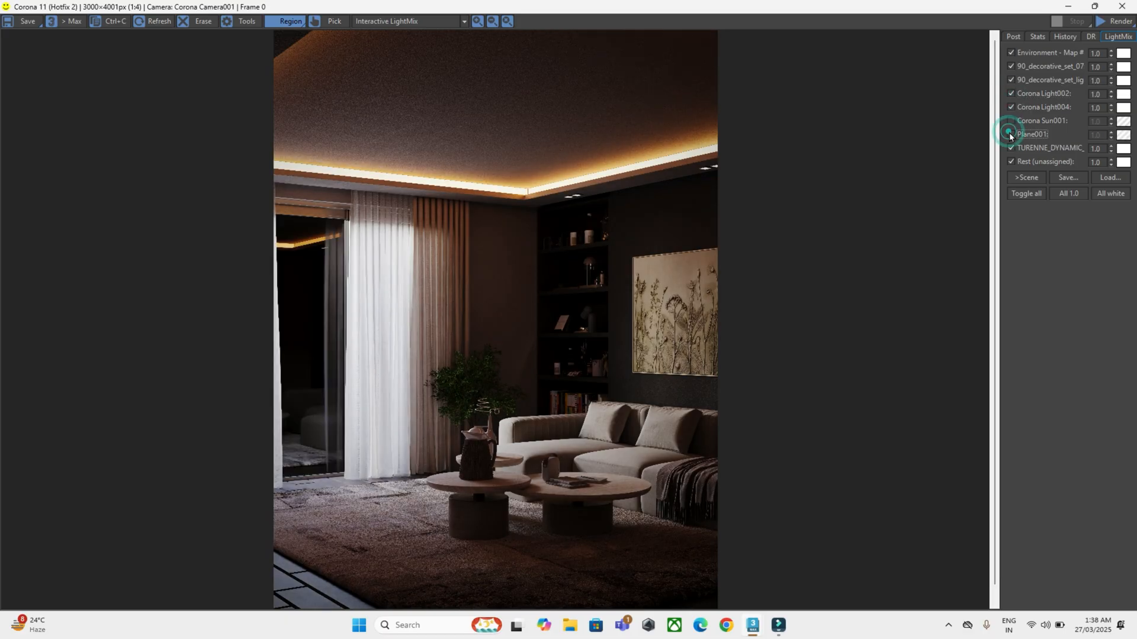
pyautogui.click(1010, 134)
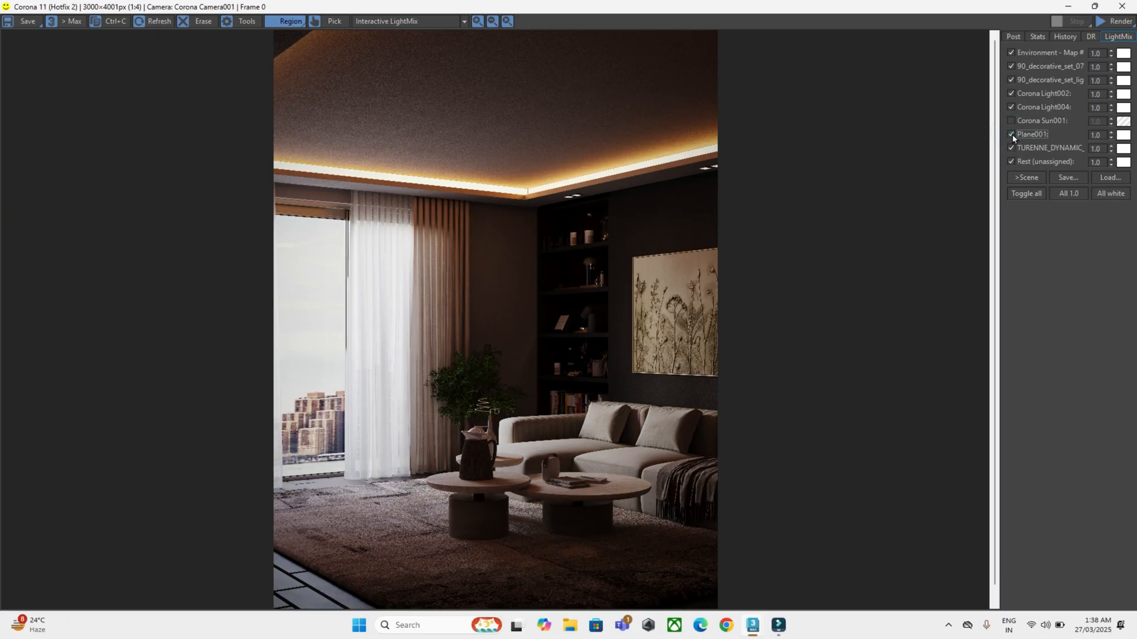
pyautogui.click(1010, 135)
pyautogui.click(1011, 53)
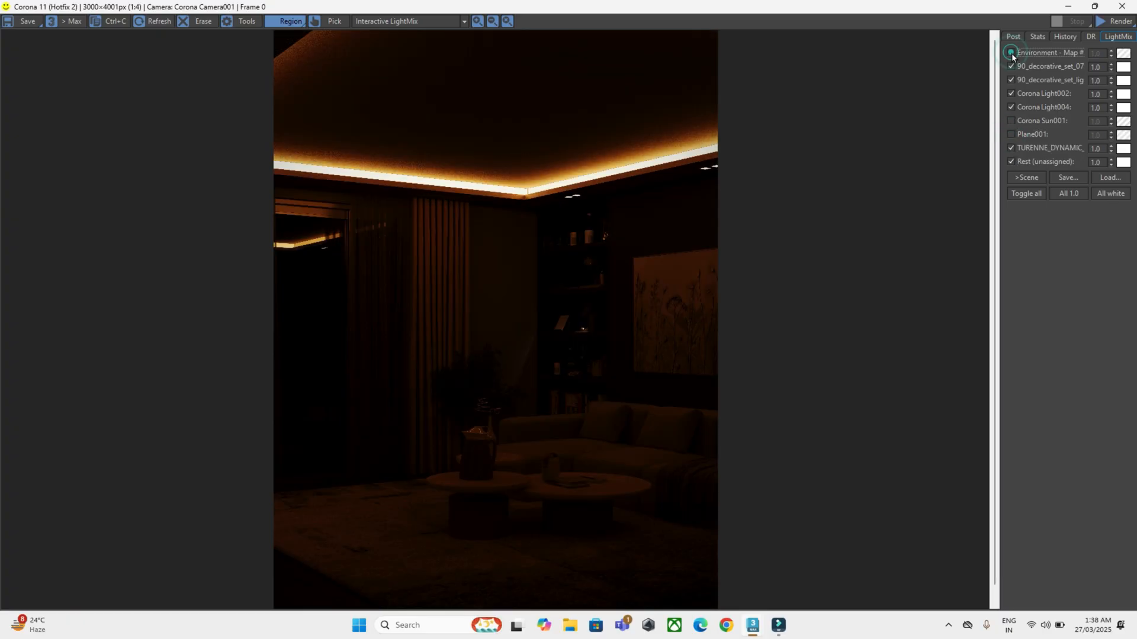
pyautogui.click(1011, 53)
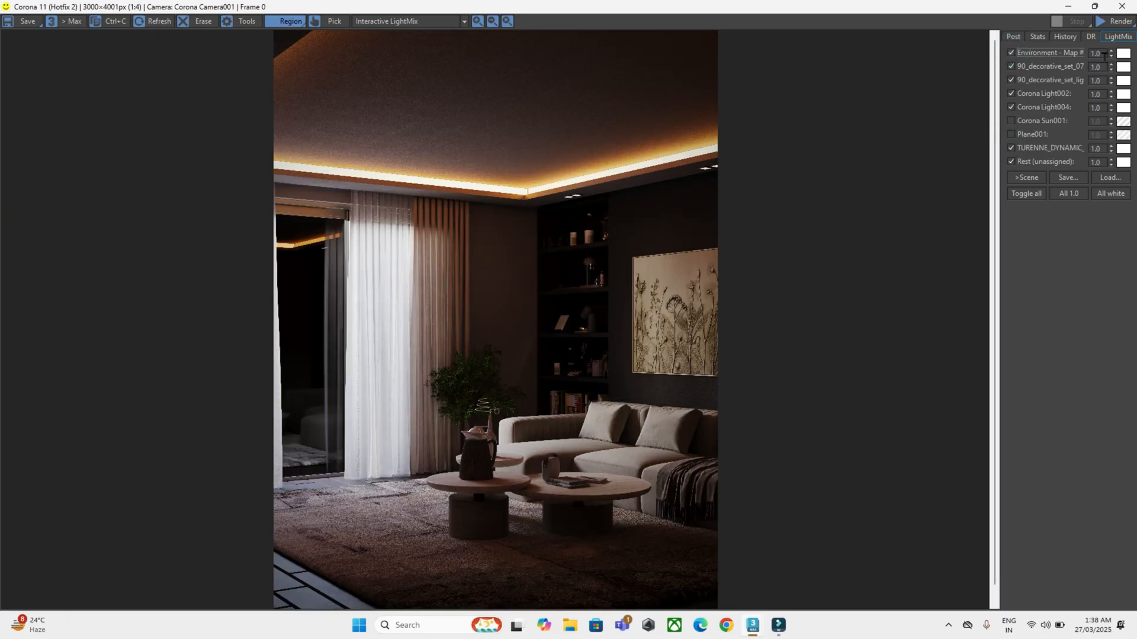
pyautogui.doubleClick(1102, 53)
# Switch the Plane001 light layer back on and set its LightMix intensity to 0.20
pyautogui.click(1010, 135)
pyautogui.click(1096, 134)
pyautogui.press('BackSpace')
pyautogui.press('BackSpace')
pyautogui.press('BackSpace')
pyautogui.write('0.20')
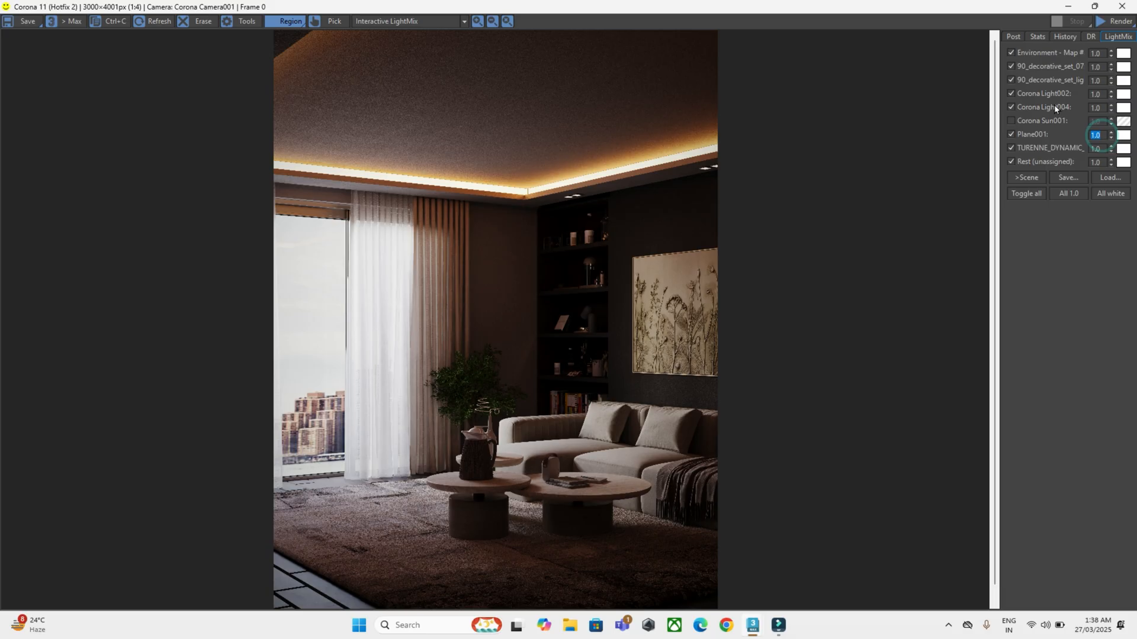
pyautogui.press('Return')
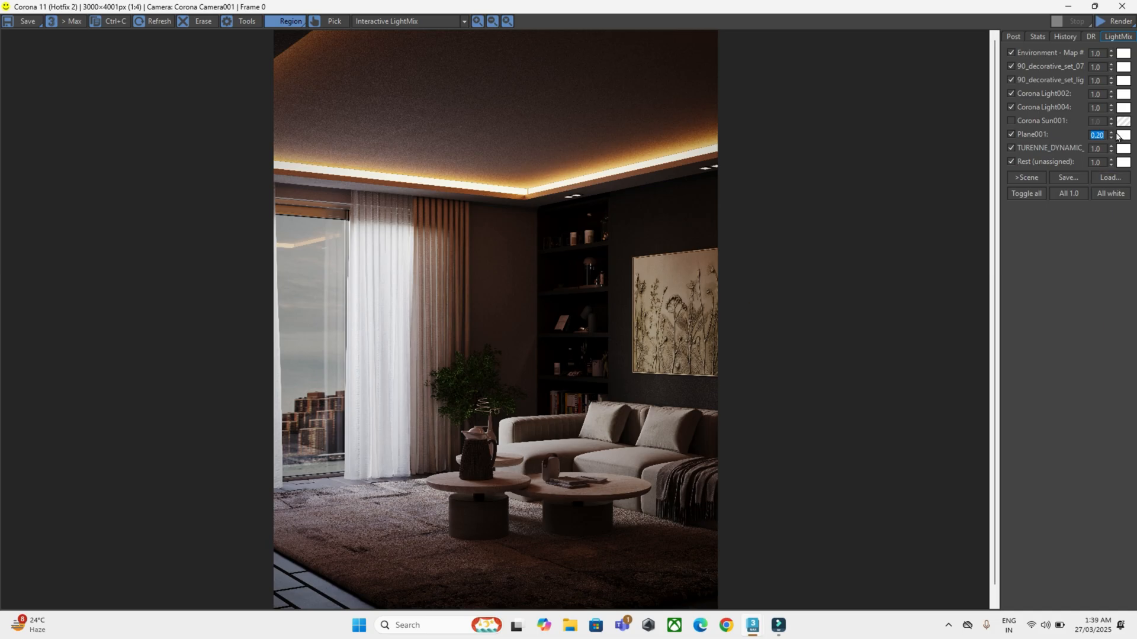
# Set the Environment layer's LightMix intensity to 0.50 and tint its light colour blue
pyautogui.click(1011, 53)
pyautogui.click(1010, 53)
pyautogui.doubleClick(1096, 53)
pyautogui.write('0.5')
pyautogui.press('Return')
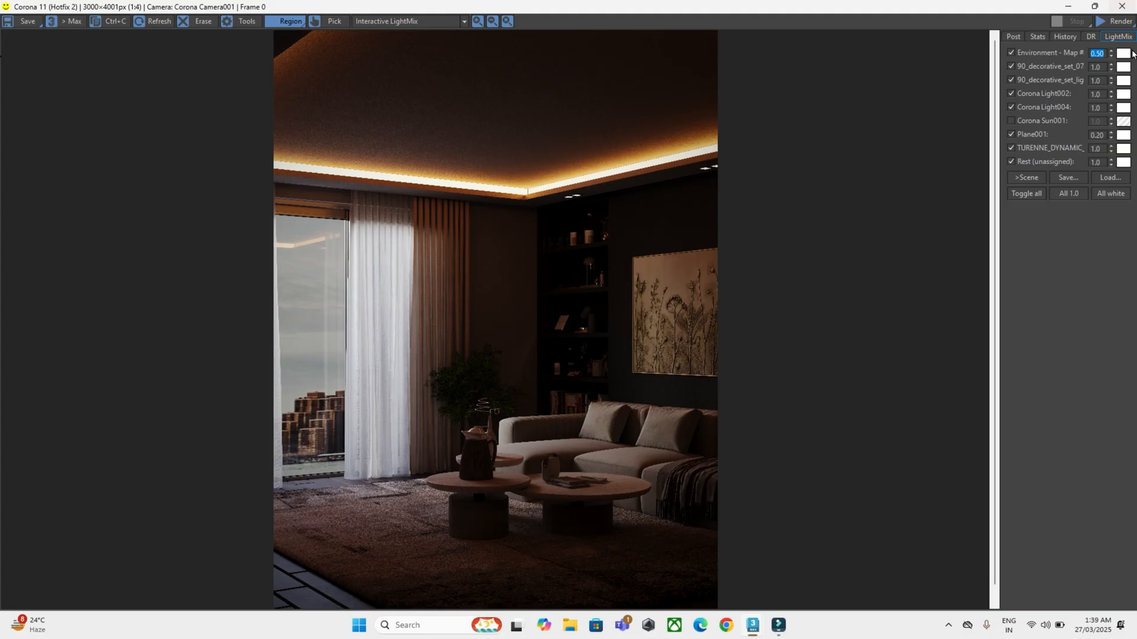
pyautogui.click(1123, 53)
pyautogui.moveTo(334, 230); pyautogui.dragTo(371, 232)
pyautogui.click(364, 267)
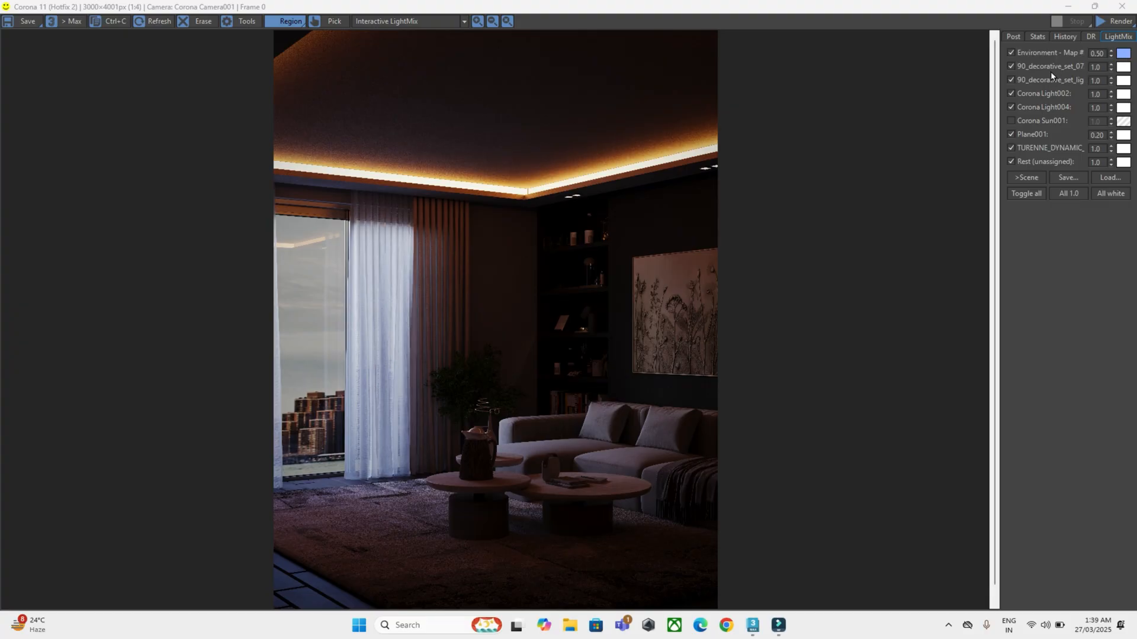
# Toggle the 90_decorative_set_07 layer for comparison and reset the Environment layer to intensity 1.0 with a white light colour
pyautogui.click(1011, 68)
pyautogui.click(1009, 67)
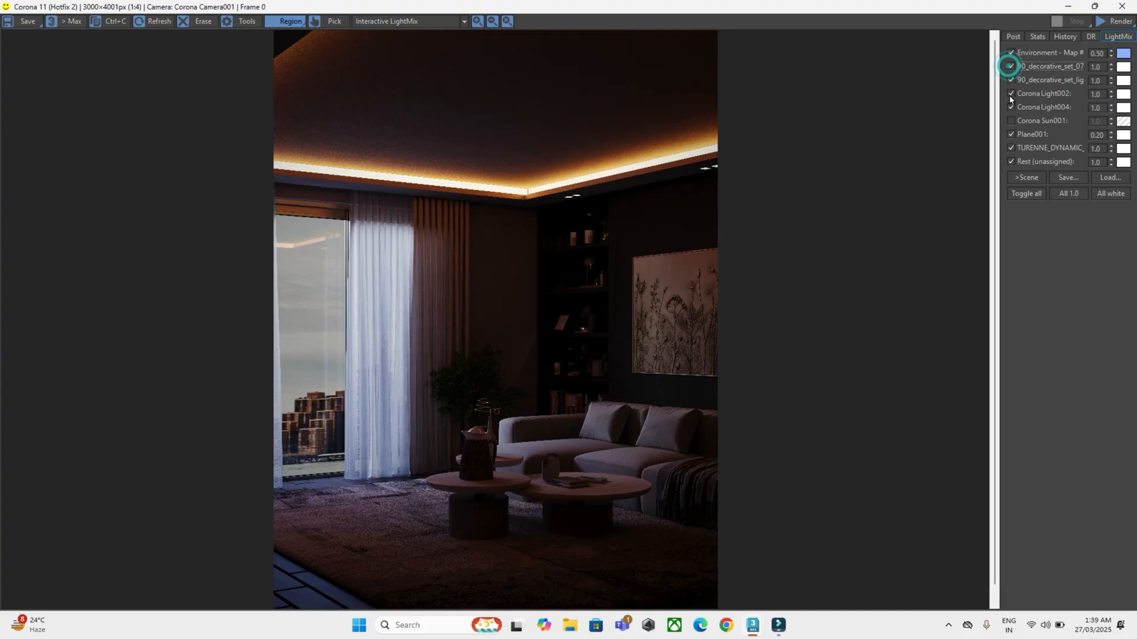
pyautogui.rightClick(1113, 57)
pyautogui.click(1121, 55)
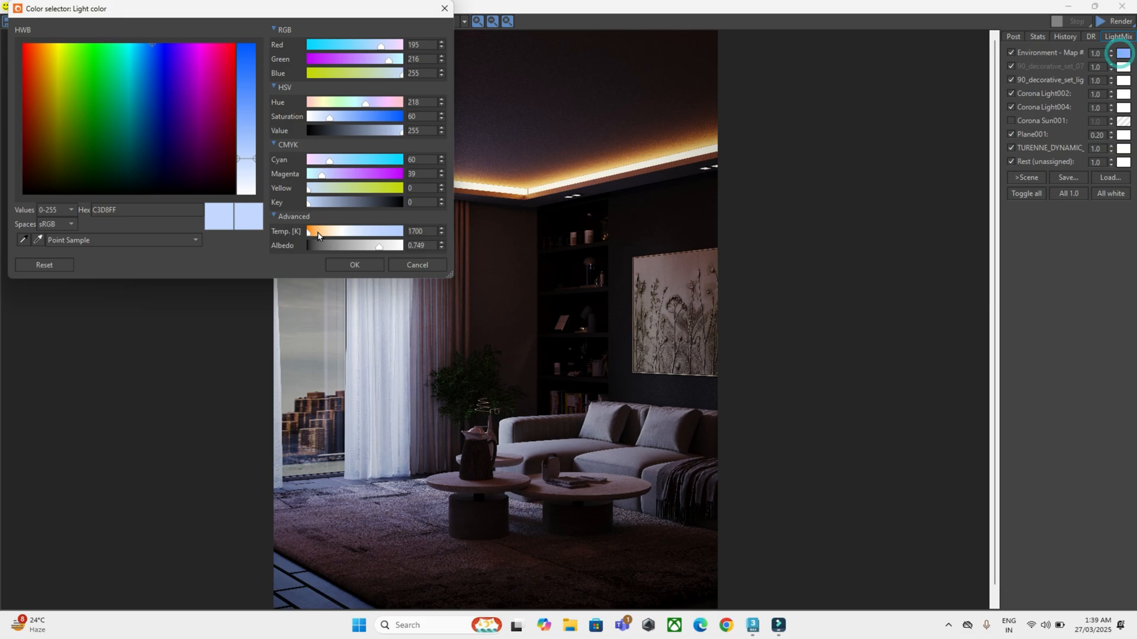
pyautogui.doubleClick(427, 245)
pyautogui.write('1')
pyautogui.press('Return')
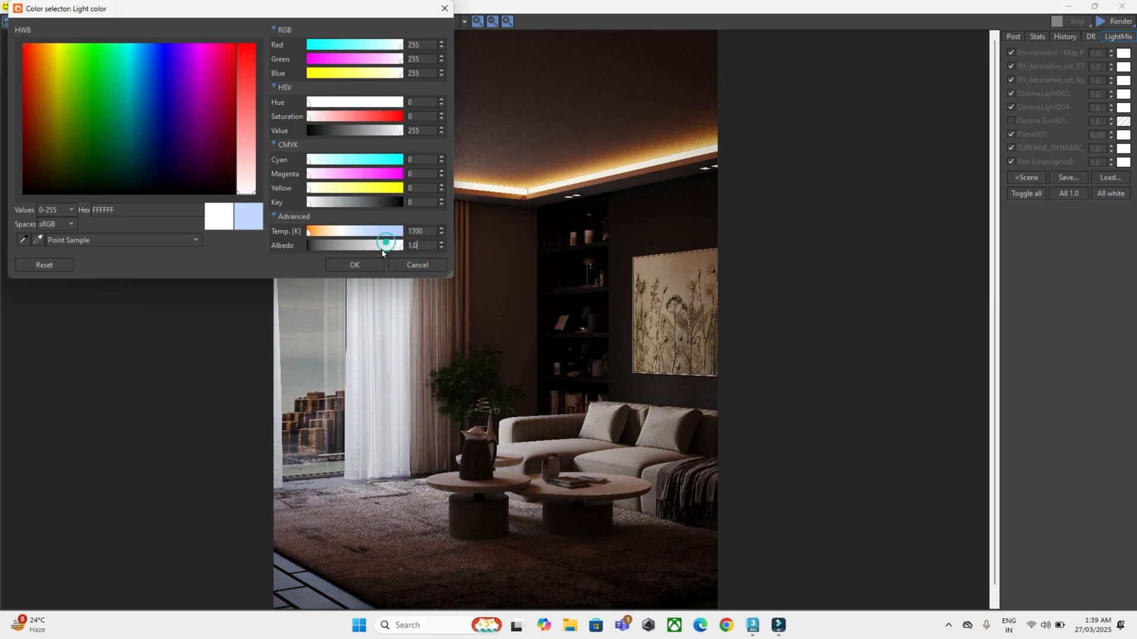
pyautogui.click(358, 265)
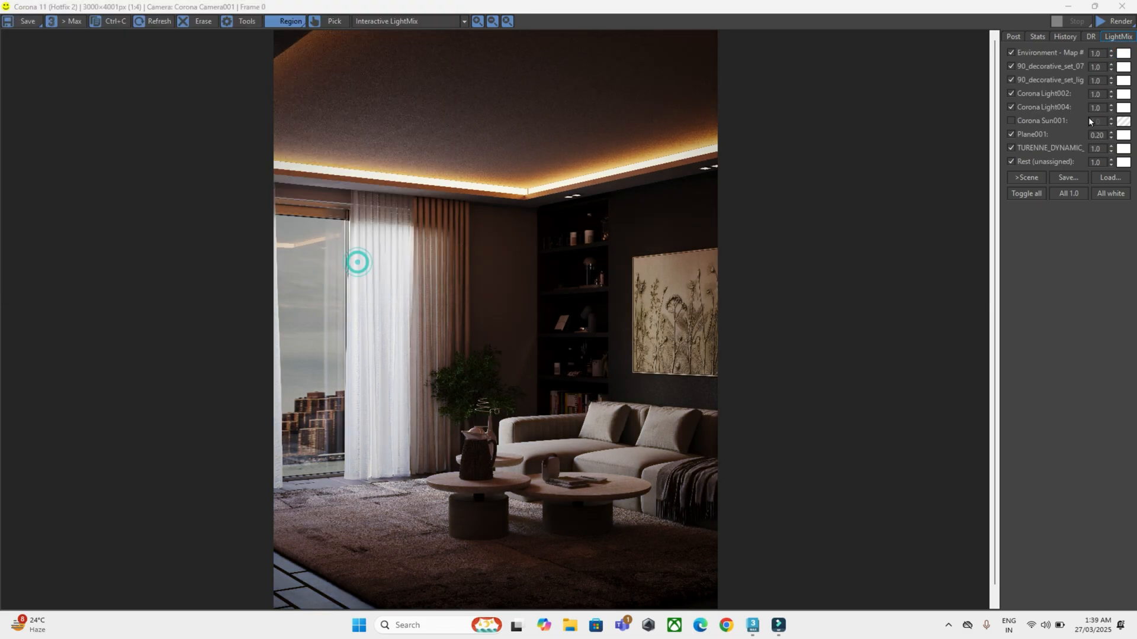
# Switch the Corona Sun001 light layer back on and reset Plane001's intensity to 1.0
pyautogui.click(1011, 121)
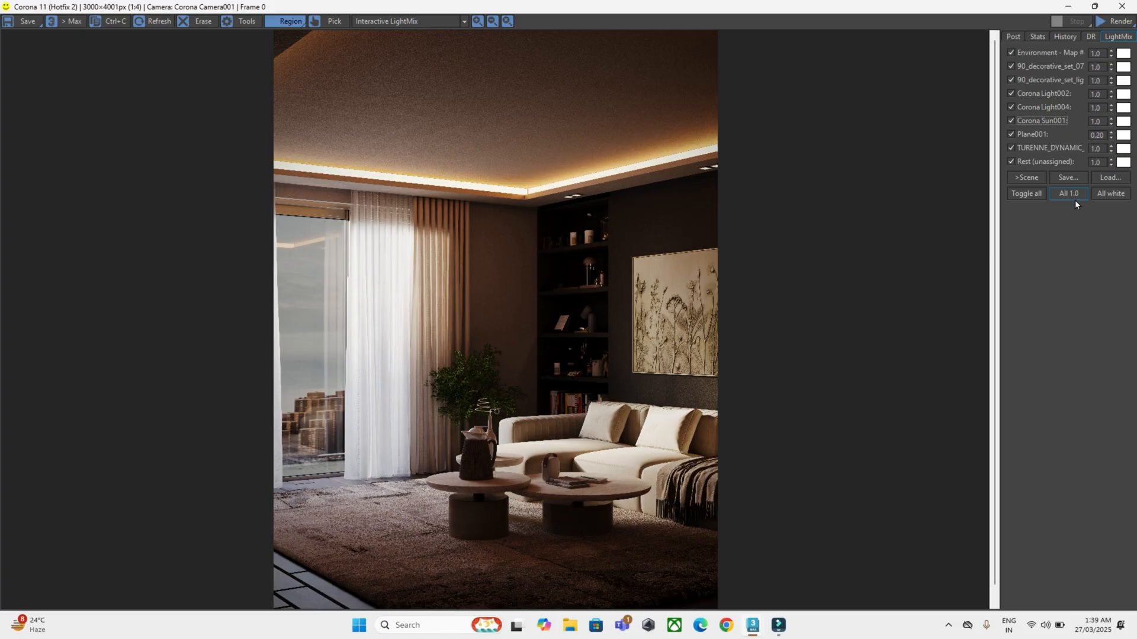
pyautogui.rightClick(1111, 135)
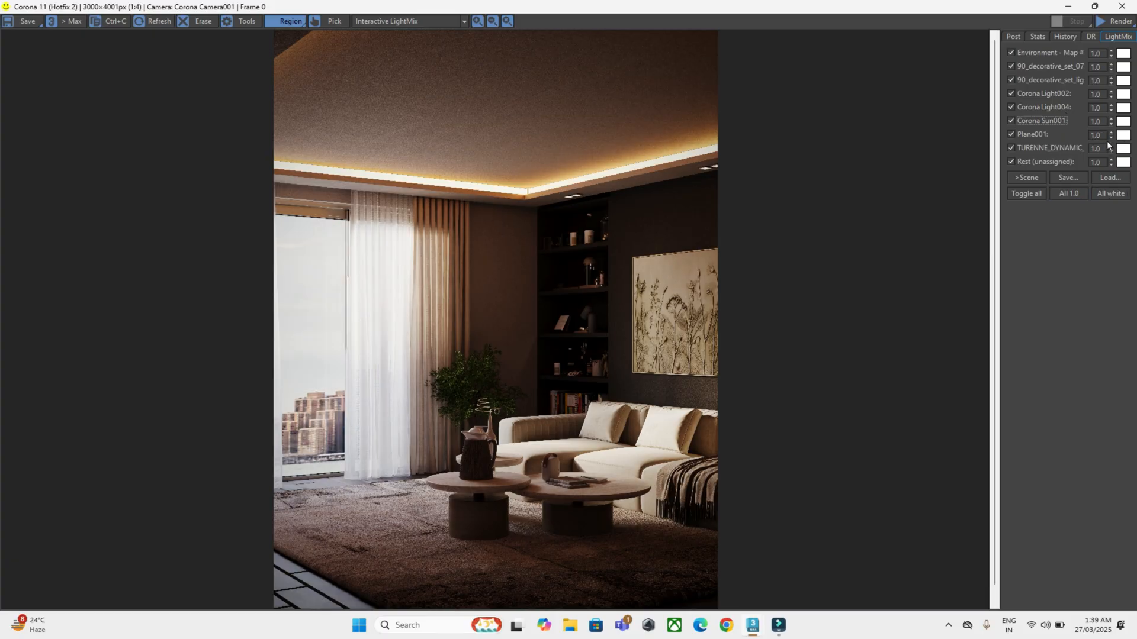
# Set the render's Simple Exposure to 0.50 in the tone mapping settings
pyautogui.click(1010, 36)
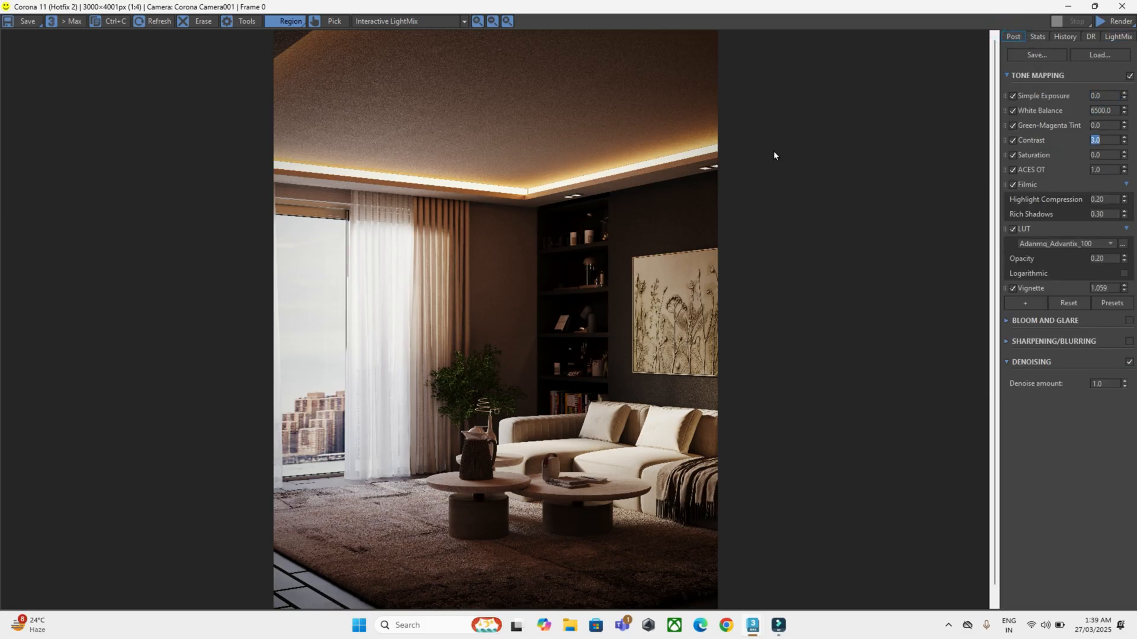
pyautogui.click(1105, 95)
pyautogui.press('BackSpace')
pyautogui.write('0.50')
pyautogui.press('Return')
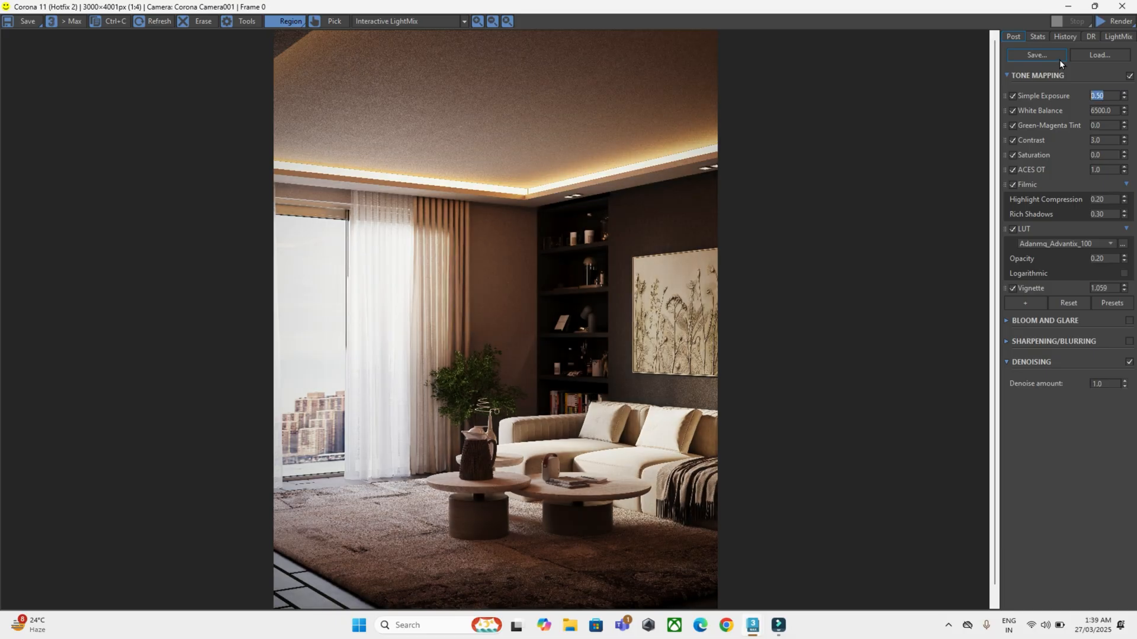
# Try a LightMix intensity of 0.50 for the Plane001 layer and settle on 0.70
pyautogui.click(1116, 37)
pyautogui.click(1096, 135)
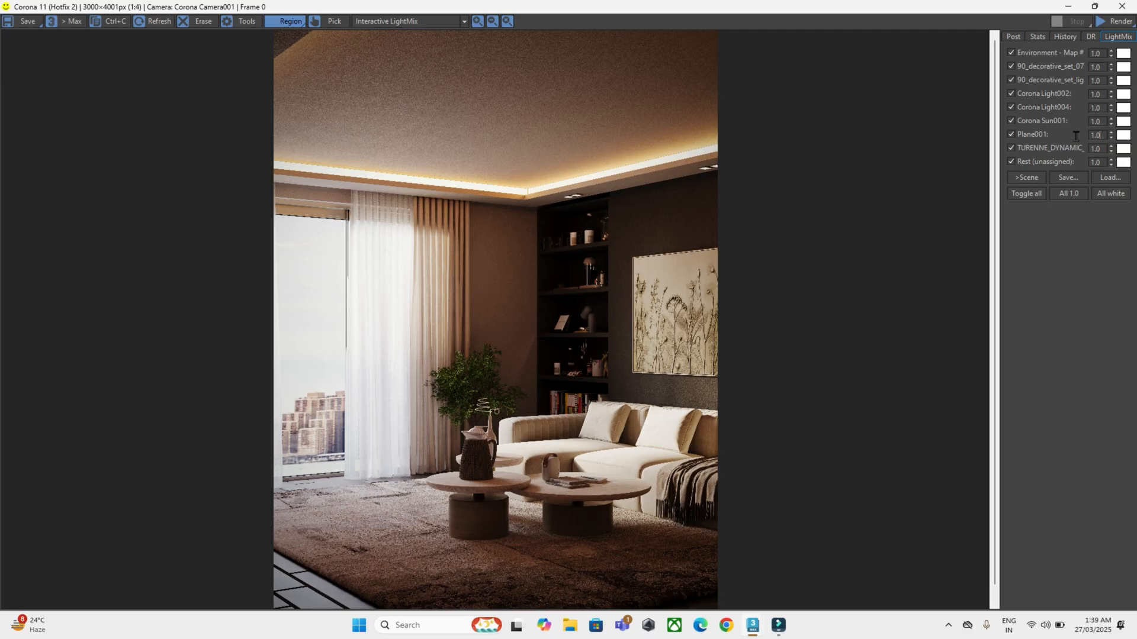
pyautogui.press('BackSpace')
pyautogui.press('BackSpace')
pyautogui.press('BackSpace')
pyautogui.write('0.50')
pyautogui.press('Return')
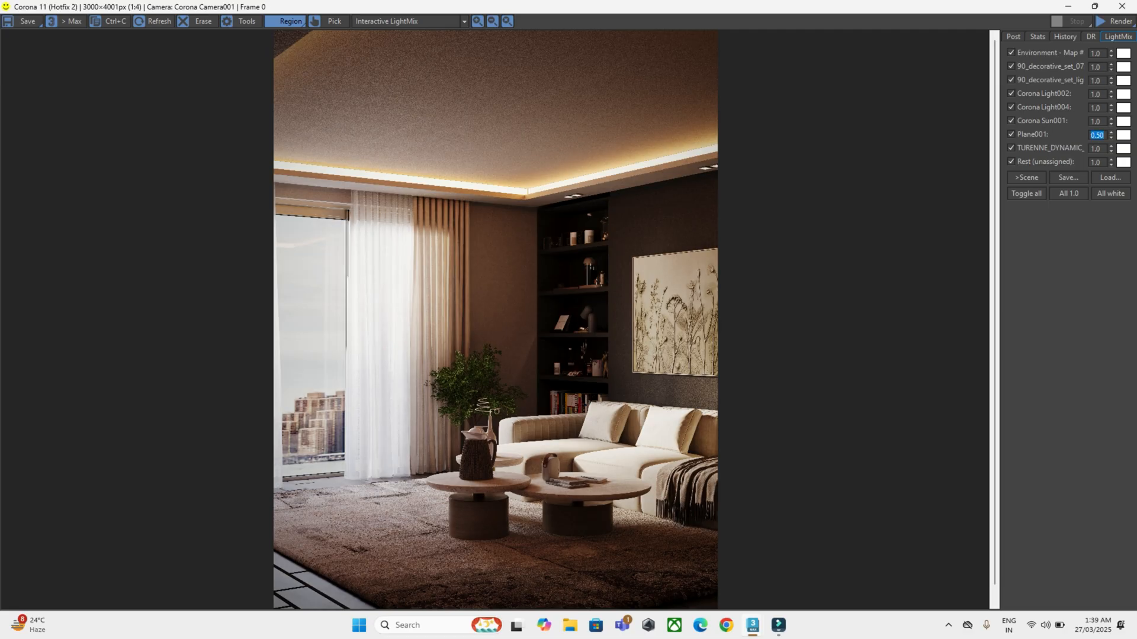
pyautogui.write('0.70')
pyautogui.press('Return')
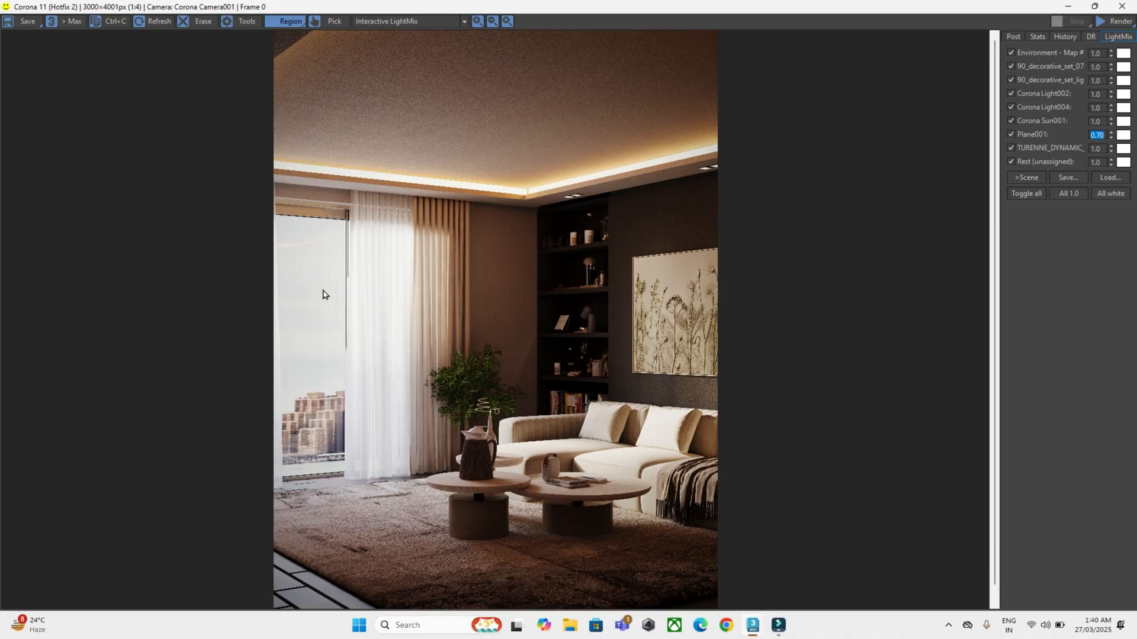
# Set the LightMix intensities of Corona Light002 and Corona Light004 to 0.80 each, after toggling Light002 and 90_decorative_set_07 for comparison
pyautogui.click(1010, 65)
pyautogui.click(1010, 65)
pyautogui.click(1011, 93)
pyautogui.click(1011, 93)
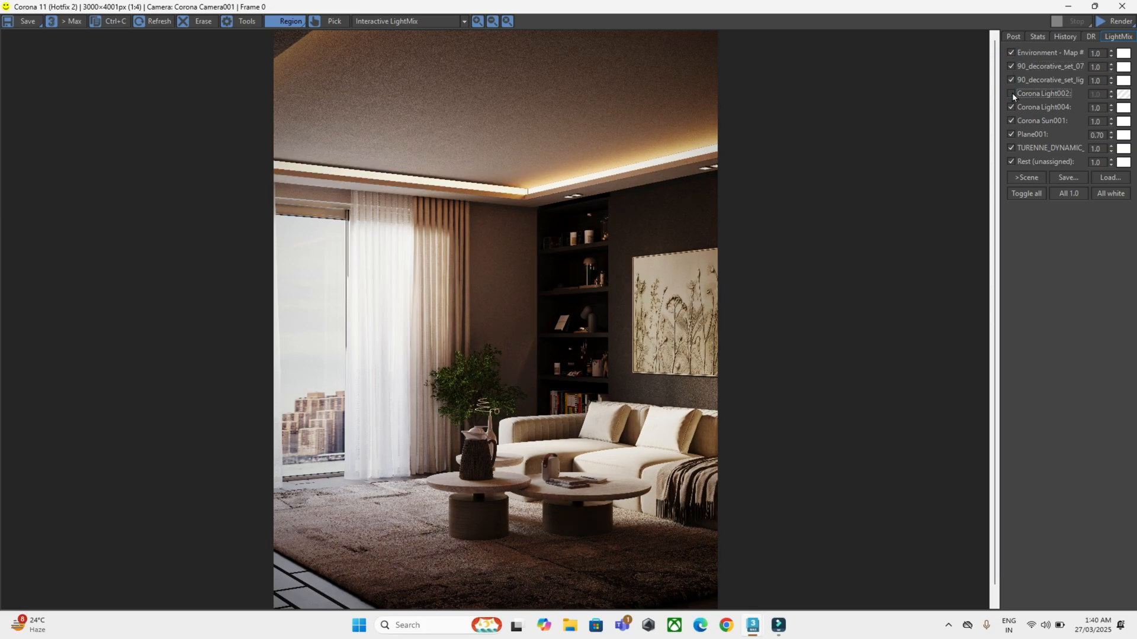
pyautogui.click(1012, 93)
pyautogui.doubleClick(1095, 93)
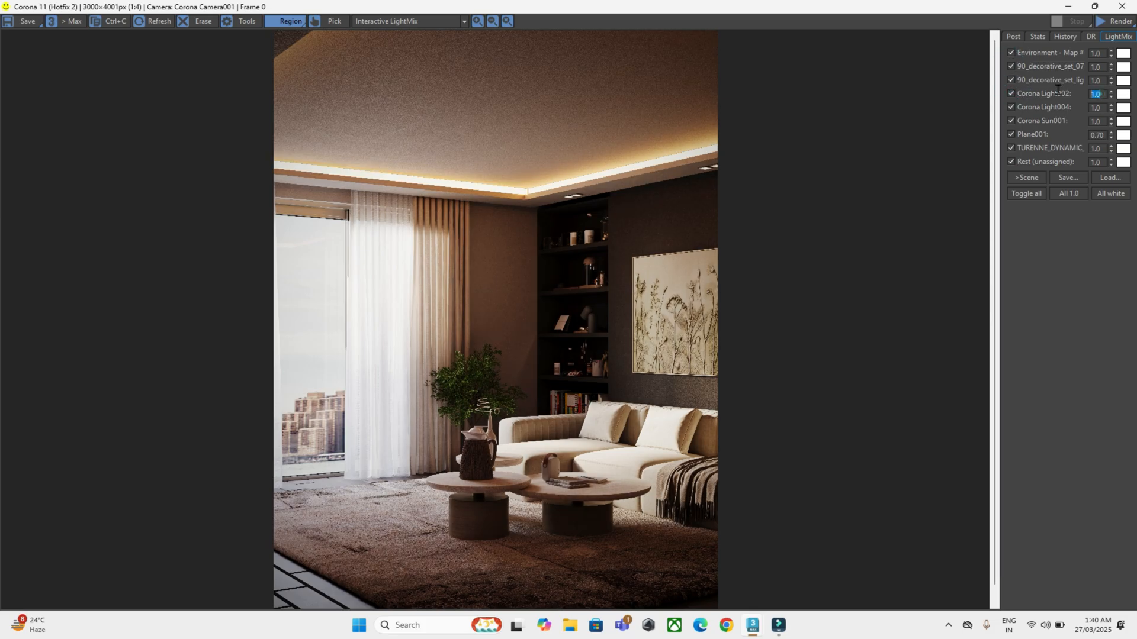
pyautogui.press('BackSpace')
pyautogui.write('0.8')
pyautogui.press('Return')
pyautogui.doubleClick(1096, 108)
pyautogui.write('0.8')
pyautogui.press('Return')
# Compare the render with the Corona Sun001 light layer off and on
pyautogui.click(1011, 121)
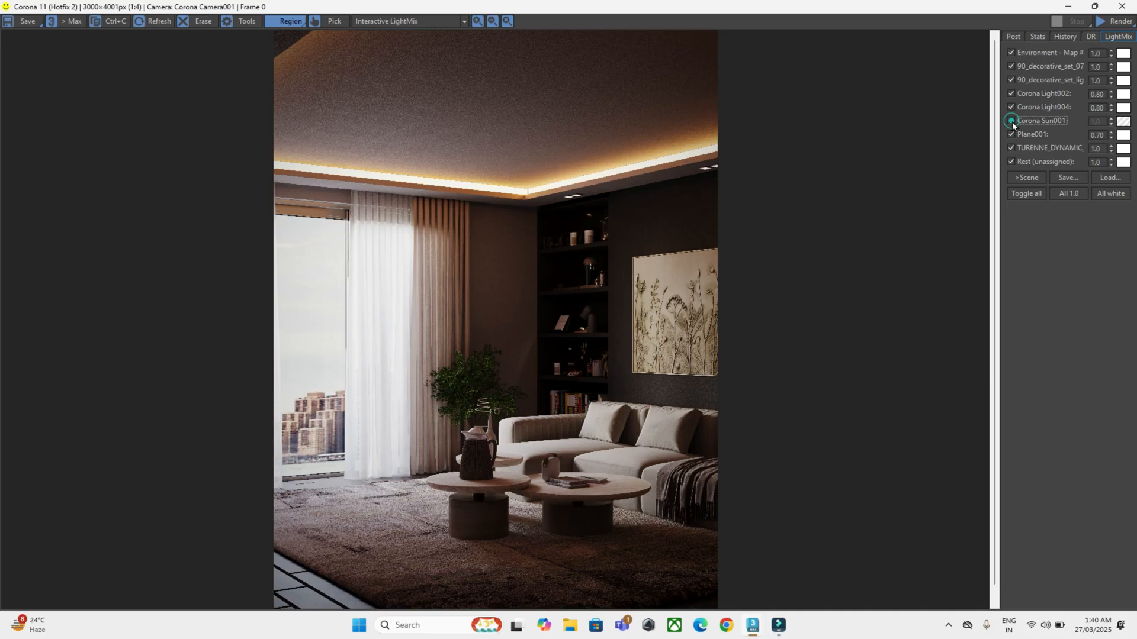
pyautogui.click(1011, 121)
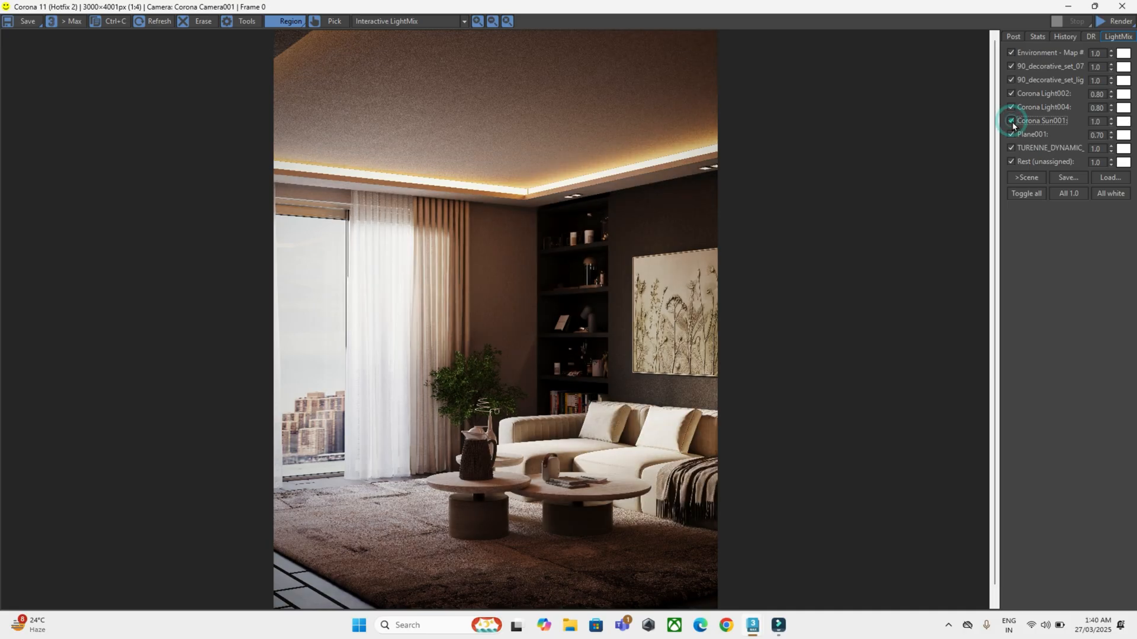
pyautogui.doubleClick(1095, 121)
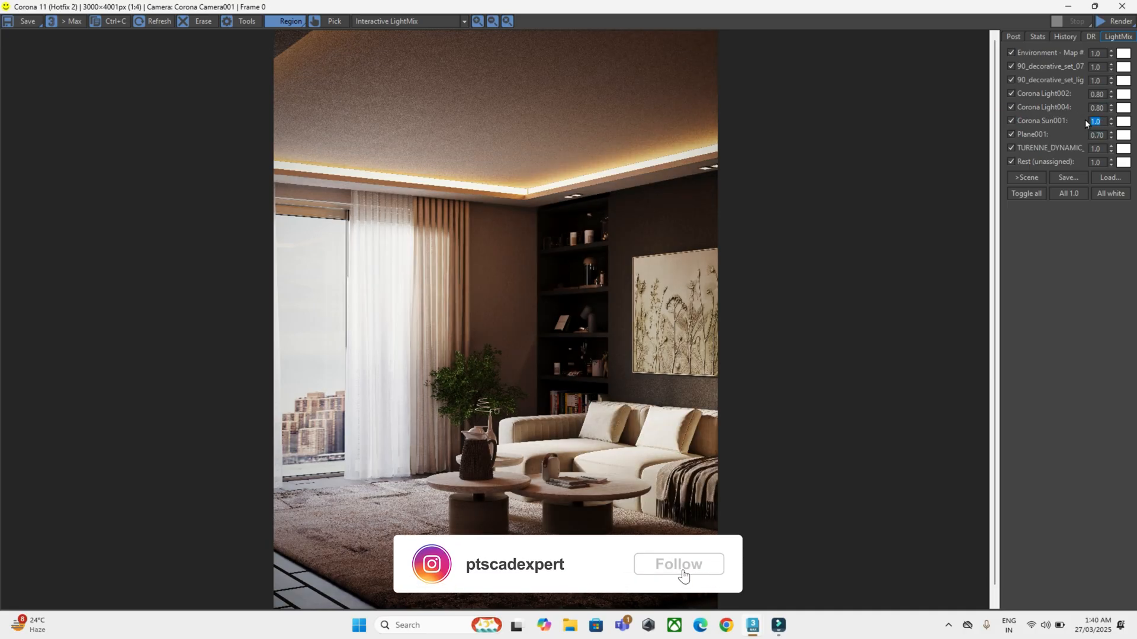
pyautogui.click(1037, 297)
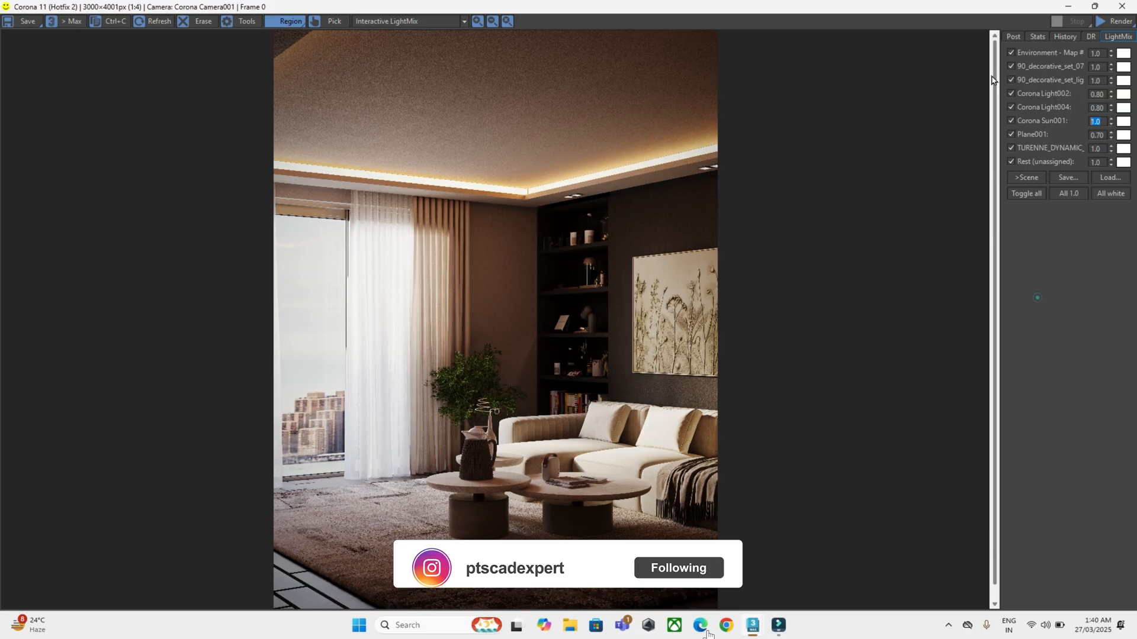
# Adjust the tone mapping to a white balance of about 6131, contrast of 2.04 and saturation of -0.036
pyautogui.click(1011, 37)
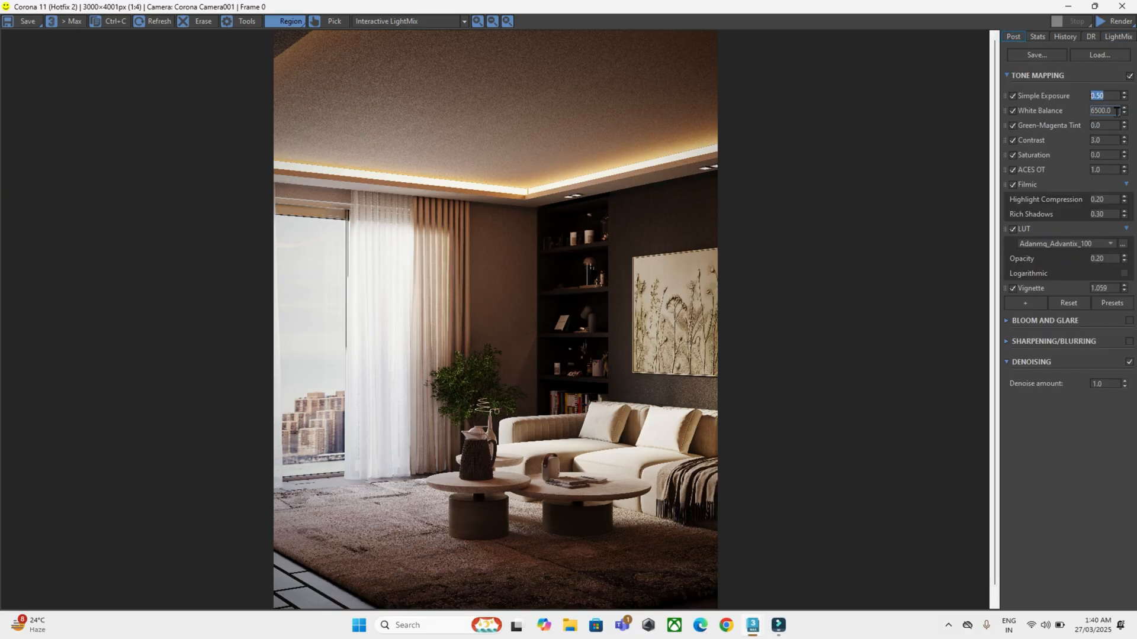
pyautogui.moveTo(1124, 112)
pyautogui.mouseDown()
pyautogui.moveTo(1121, 148)
pyautogui.moveTo(1117, 113)
pyautogui.moveTo(1118, 123)
pyautogui.mouseUp()
pyautogui.moveTo(1124, 142); pyautogui.dragTo(1128, 198)
pyautogui.moveTo(1124, 154)
pyautogui.mouseDown()
pyautogui.moveTo(1123, 138)
pyautogui.moveTo(1123, 158)
pyautogui.mouseUp()
# Try the LUT presets that follow Adanmq_Advantix_100, including Futura_100, up to Vista_400
pyautogui.click(1107, 246)
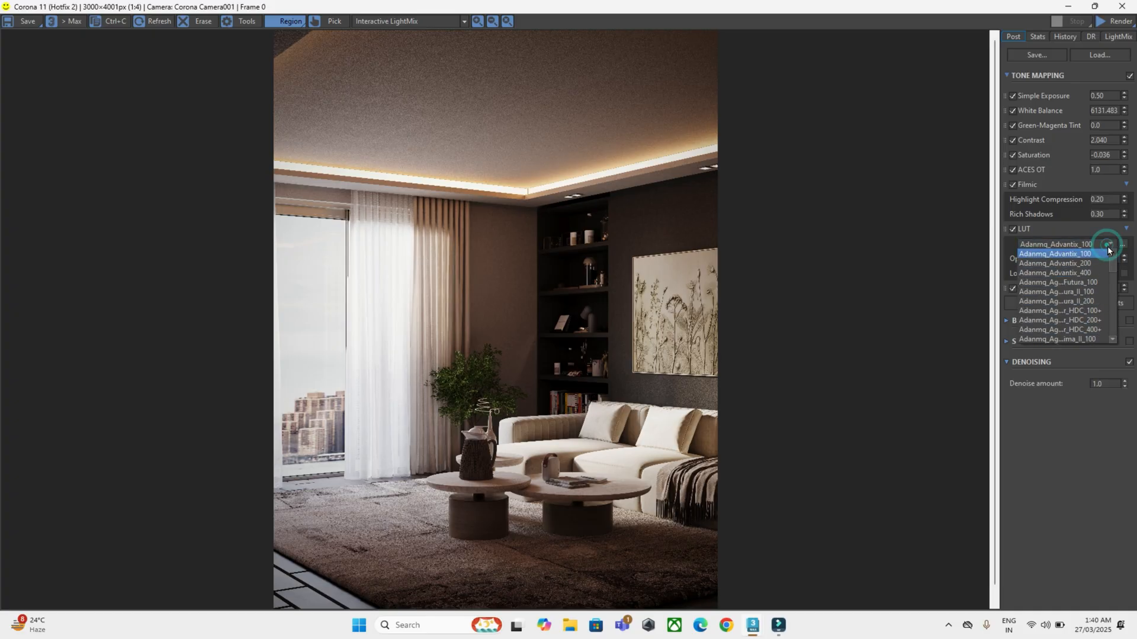
pyautogui.click(1108, 248)
pyautogui.click(1107, 246)
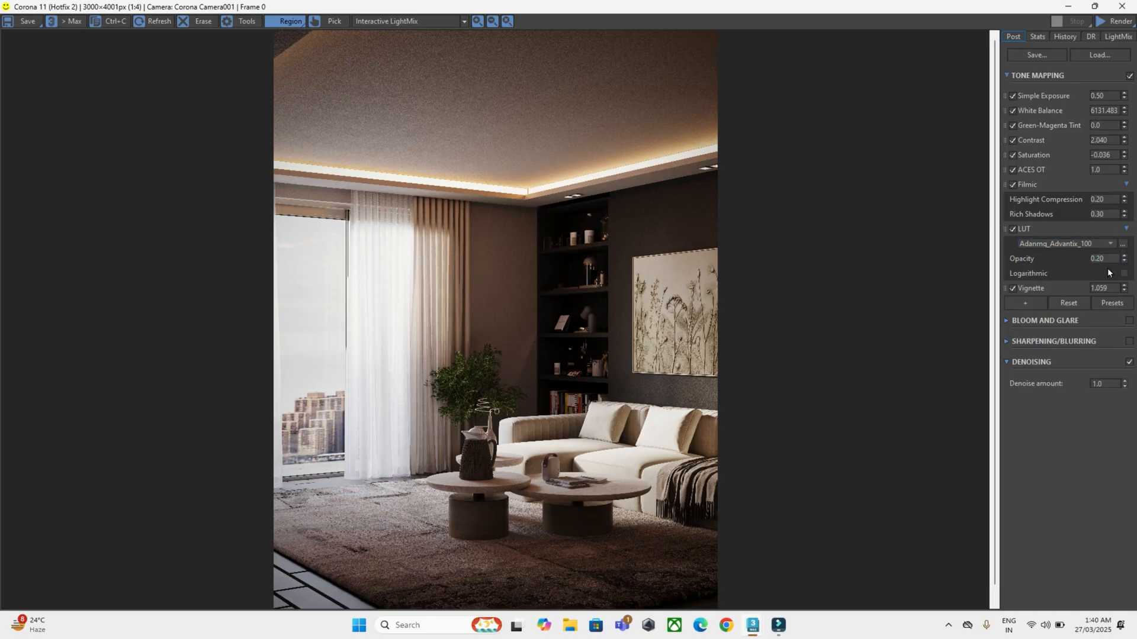
pyautogui.click(1114, 245)
pyautogui.click(1100, 252)
pyautogui.doubleClick(1100, 214)
pyautogui.press('Down')
pyautogui.press('Down')
pyautogui.press('Down')
pyautogui.press('Down')
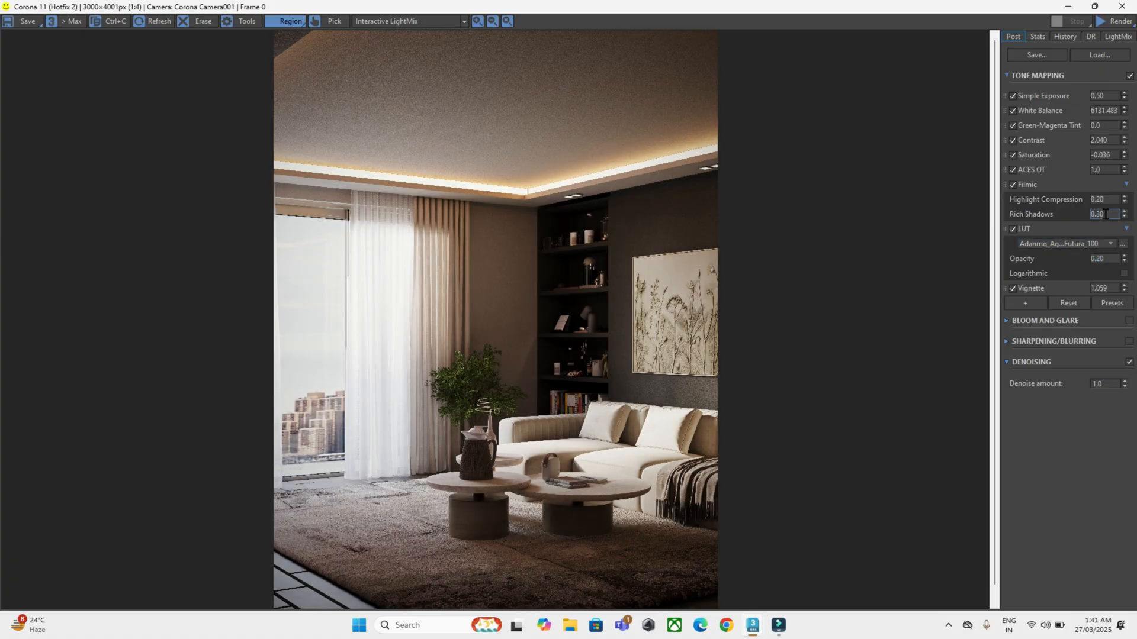
pyautogui.press('Down')
# Set the LUT opacity to 1.0
pyautogui.doubleClick(1109, 257)
pyautogui.write('1')
pyautogui.press('Return')
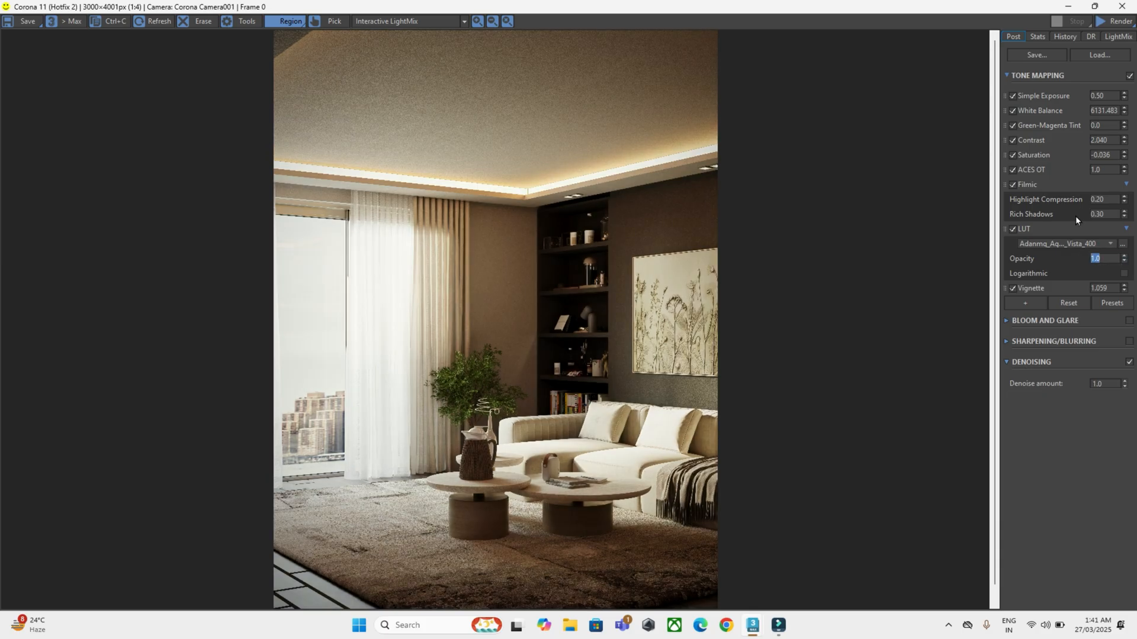
# Try the LUT presets from Adanmq_Advantix_200 onward, including Fuji_Reala_8563 and Portra_400n, and settle on GroundControl_LoCon
pyautogui.click(1110, 243)
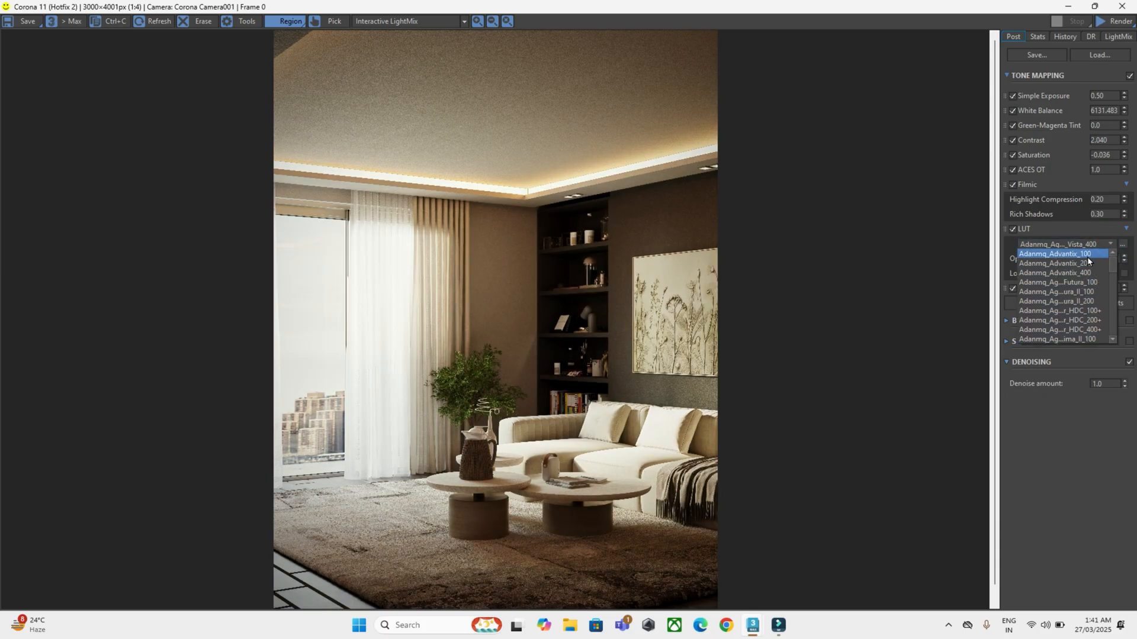
pyautogui.click(1087, 257)
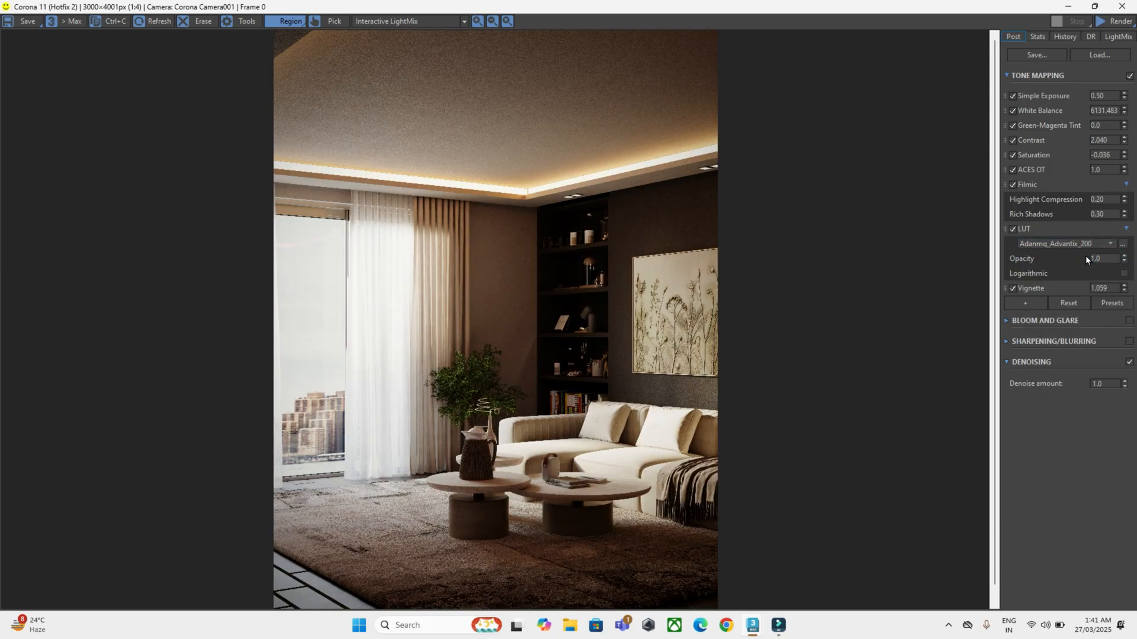
pyautogui.press('Down')
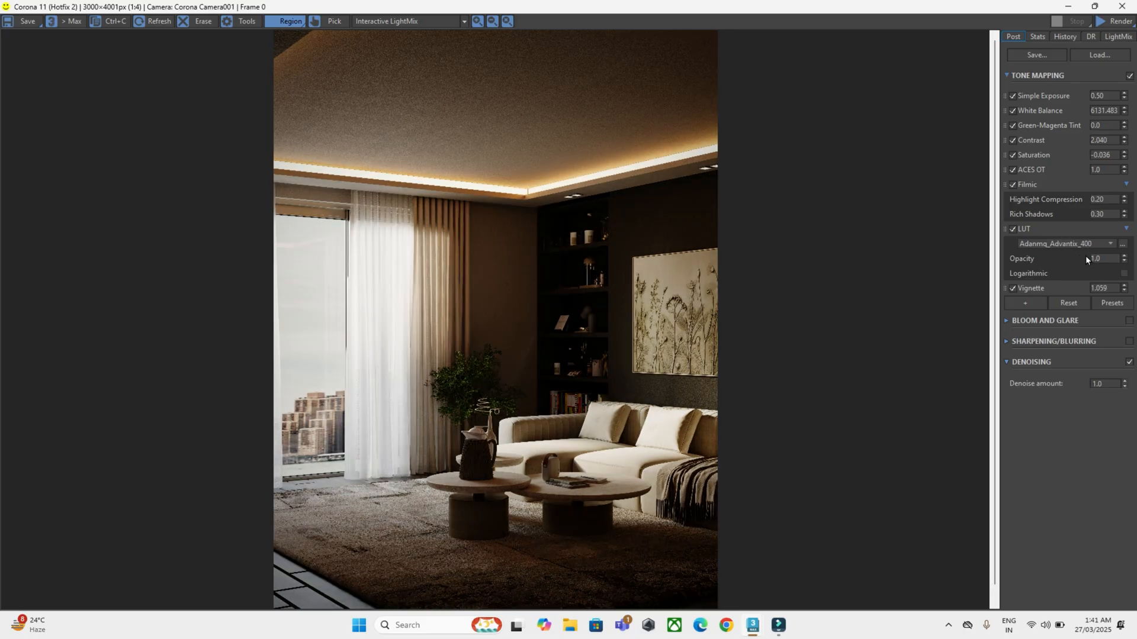
pyautogui.press('Down')
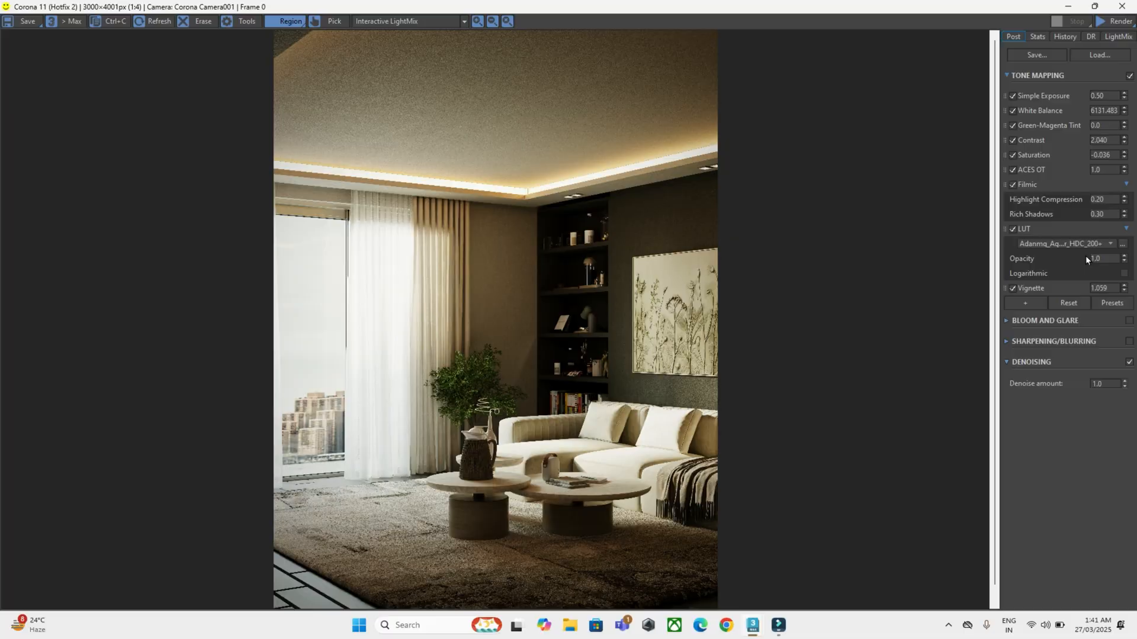
pyautogui.press('Down')
pyautogui.press('Down')
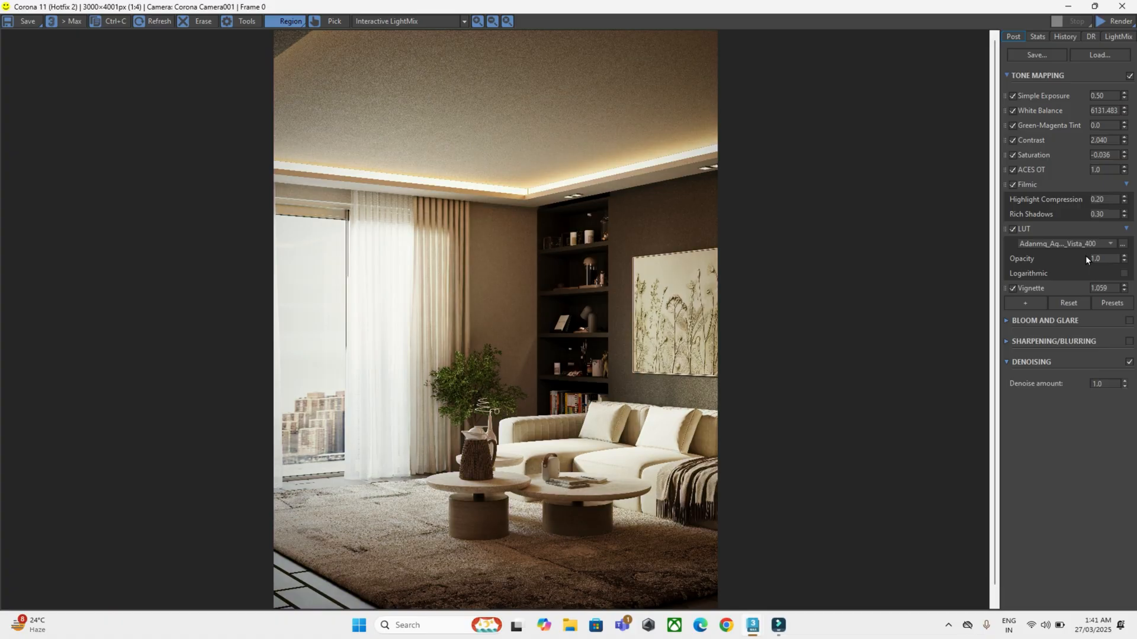
pyautogui.press('Down')
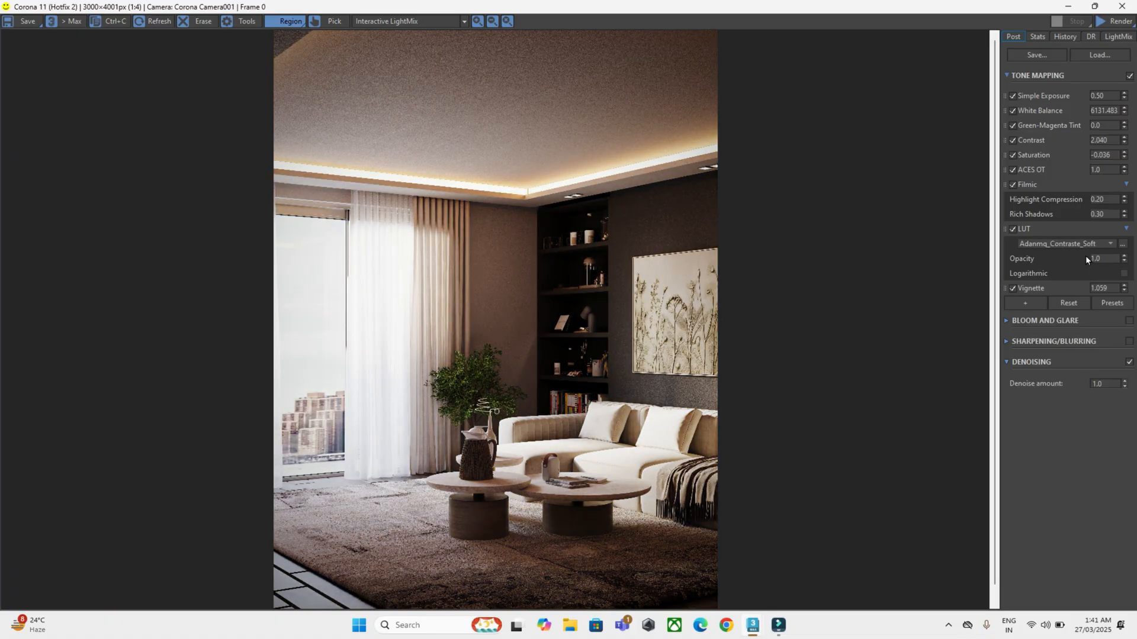
pyautogui.press('Down')
pyautogui.press('Down')
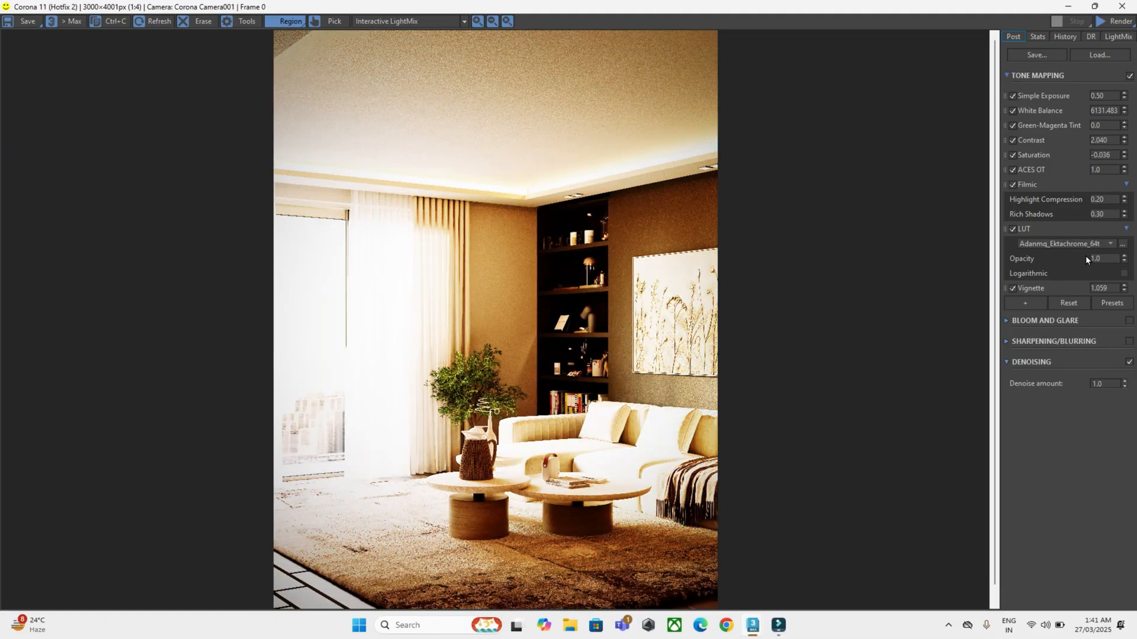
pyautogui.press('Down')
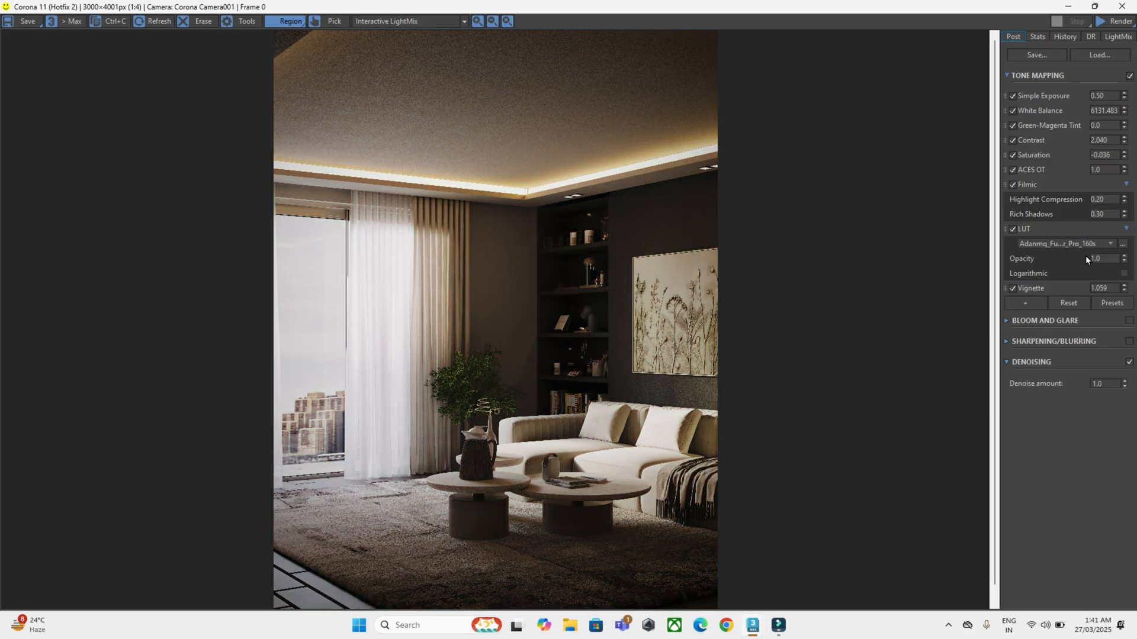
pyautogui.press('Down')
pyautogui.press('Down')
pyautogui.press('Down')
pyautogui.press('Down')
pyautogui.press('Down')
pyautogui.press('Down')
pyautogui.press('Down')
pyautogui.press('Down')
pyautogui.press('Down')
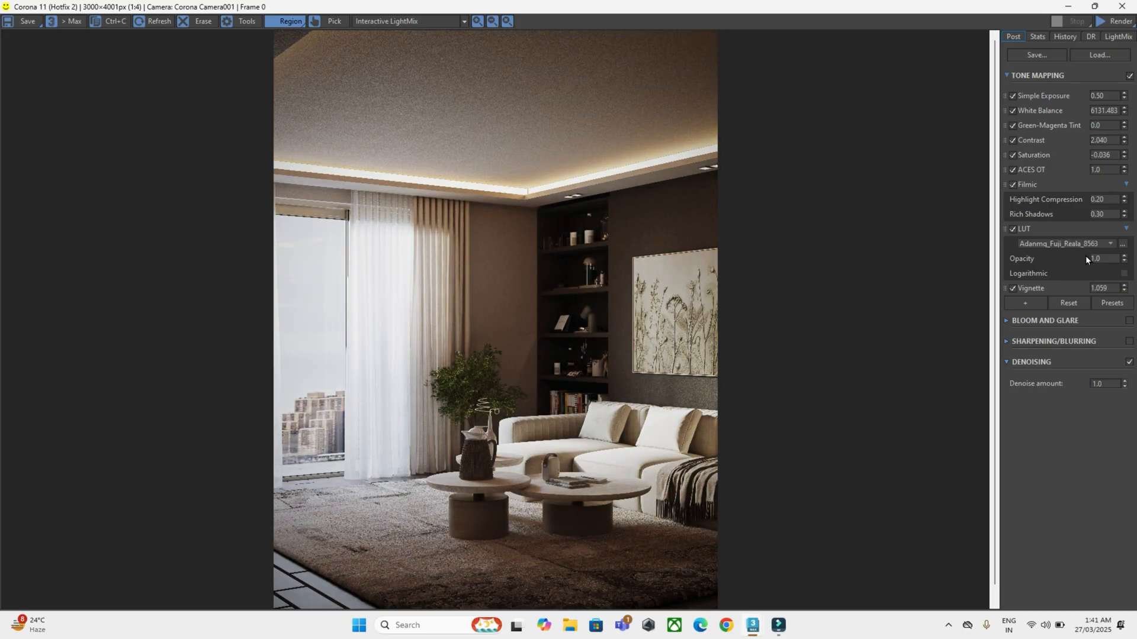
pyautogui.press('Down')
pyautogui.press('Down')
pyautogui.press('Down')
pyautogui.press('Down')
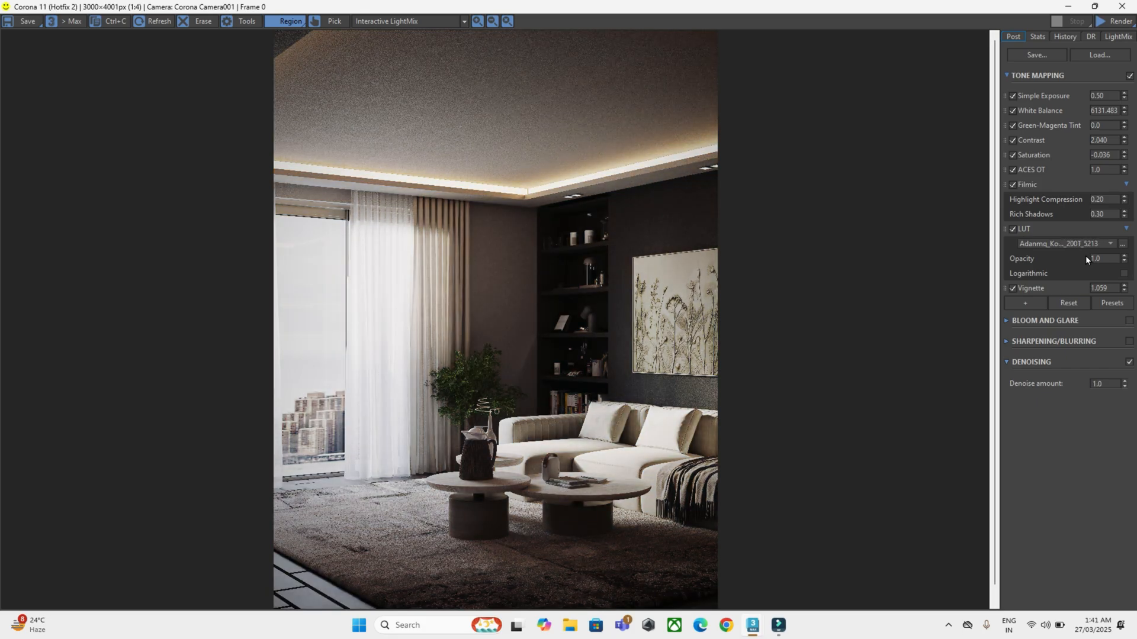
pyautogui.press('Down')
pyautogui.press('Down')
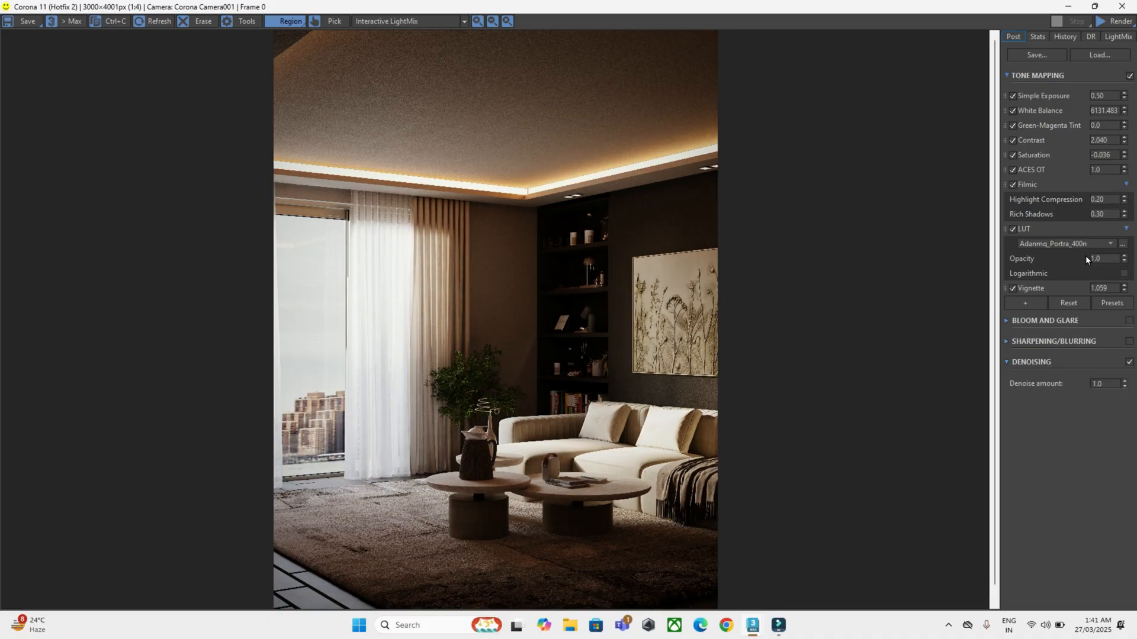
pyautogui.press('Down')
pyautogui.press('Down')
pyautogui.press('Down')
pyautogui.press('Down')
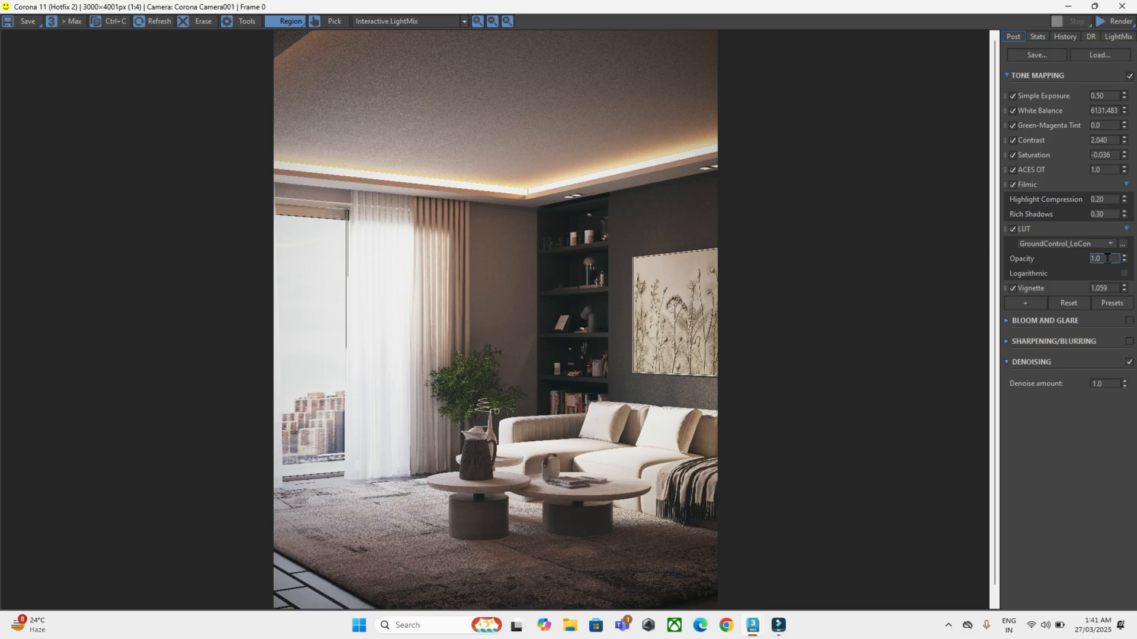
# Set the LUT opacity to 0.60 and compare the render with the LUT off and on
pyautogui.write('.6')
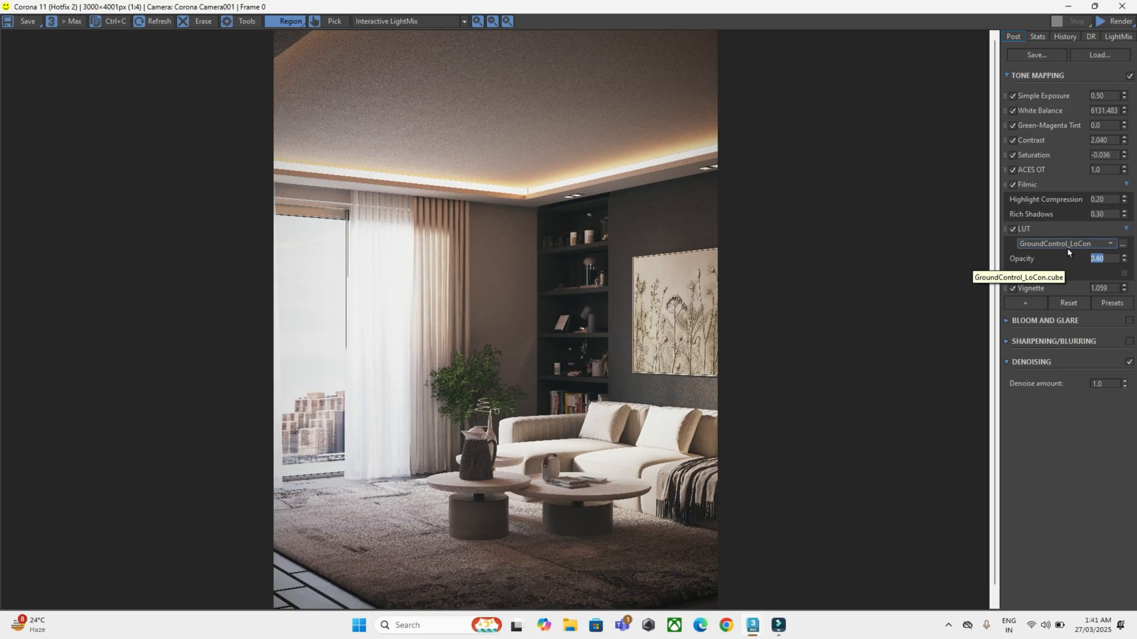
pyautogui.click(1012, 228)
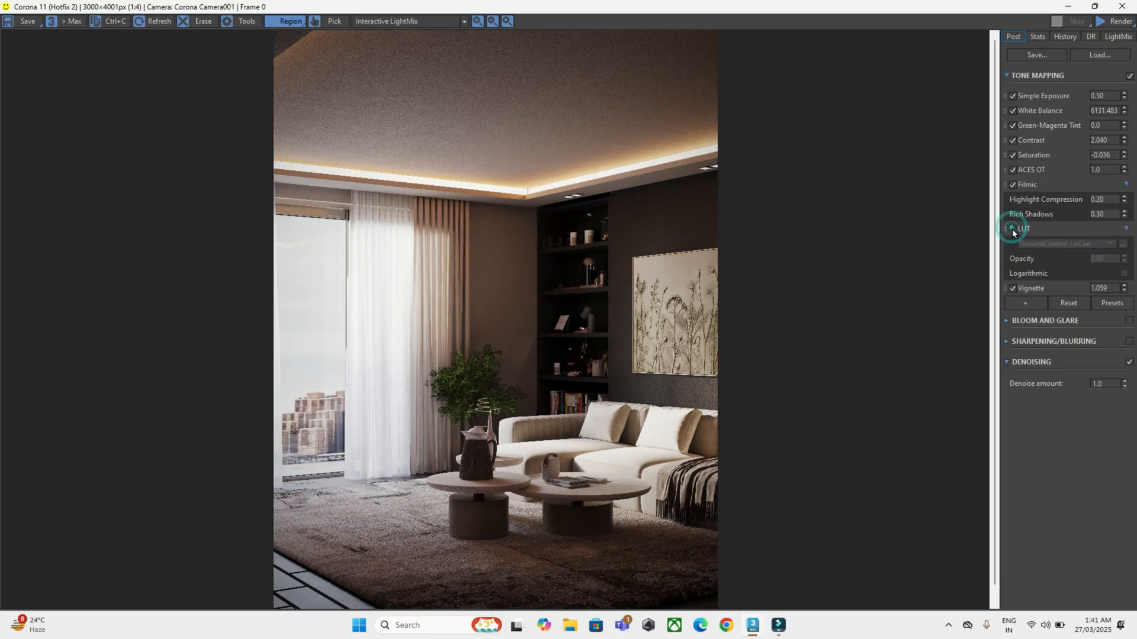
pyautogui.click(1013, 229)
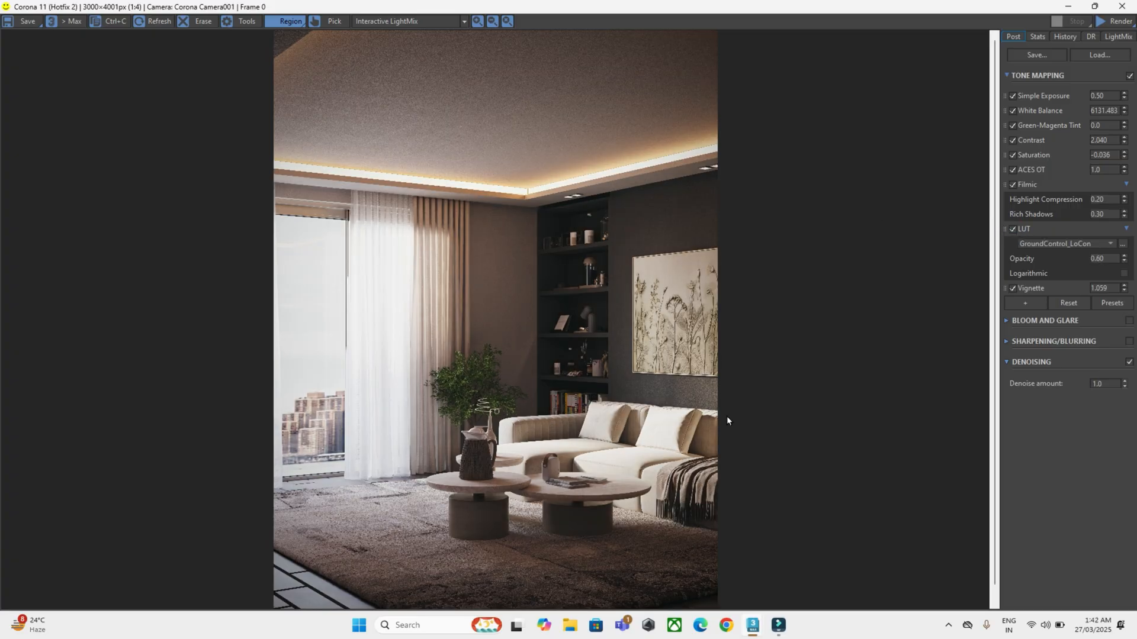
# Set the saturation to about 0.028, compare the LUT off and on, and set the vignette to about 0.998
pyautogui.click(1125, 152)
pyautogui.moveTo(1125, 155); pyautogui.dragTo(1122, 142)
pyautogui.click(1013, 229)
pyautogui.click(1013, 229)
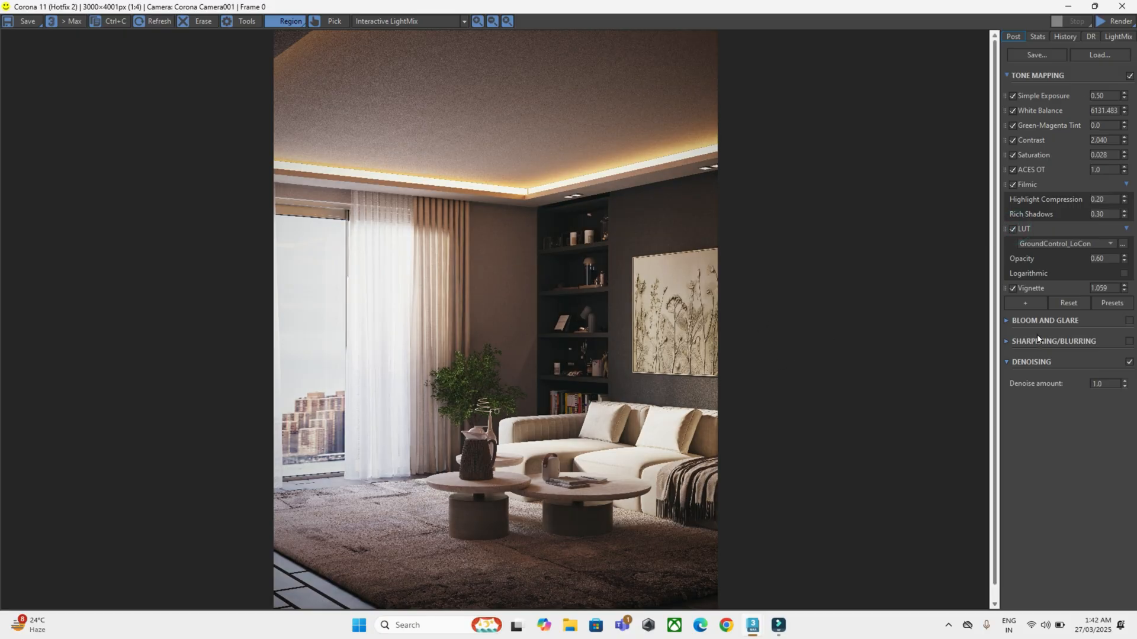
pyautogui.moveTo(1123, 289)
pyautogui.mouseDown()
pyautogui.moveTo(1120, 309)
pyautogui.moveTo(1118, 296)
pyautogui.mouseUp()
pyautogui.click(1022, 304)
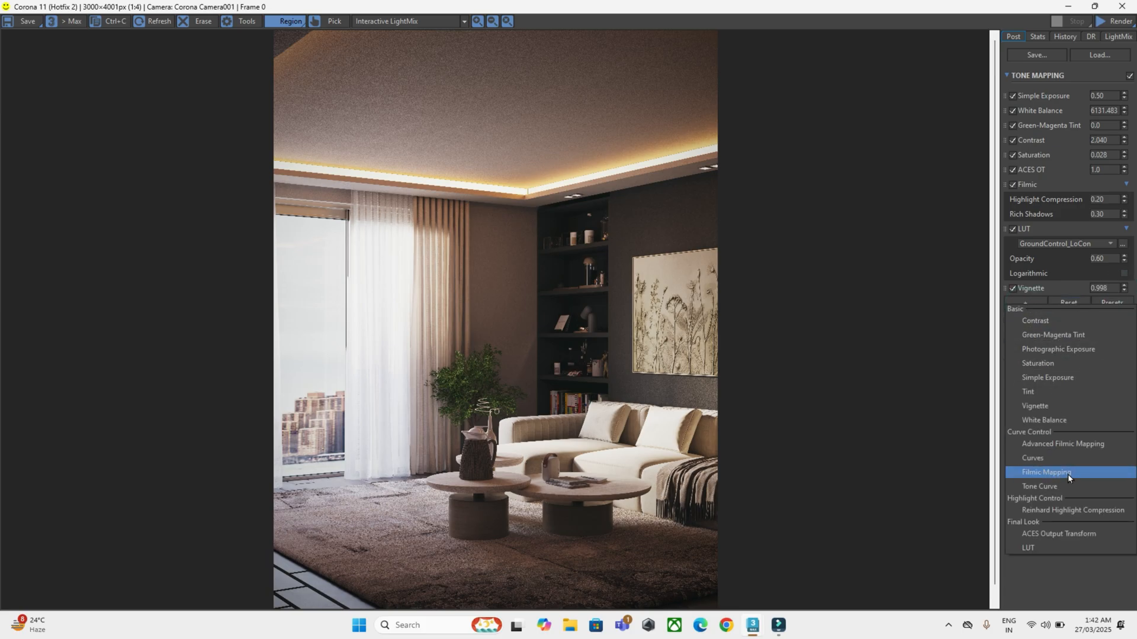
pyautogui.click(1060, 567)
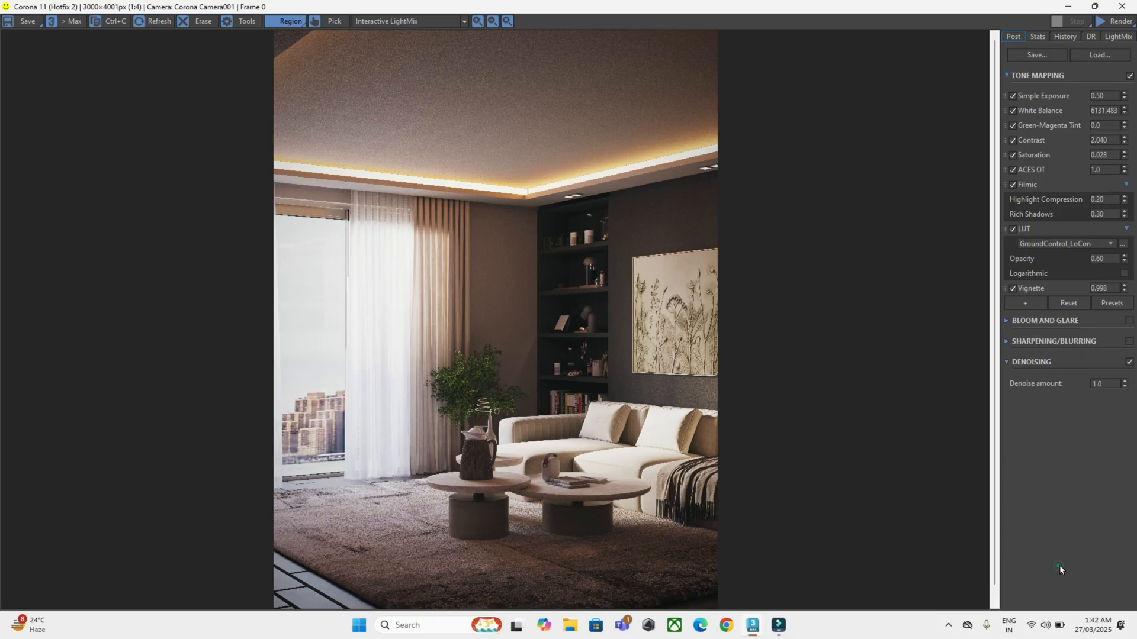
# Enable Bloom and Glare with bloom intensity, glare intensity and threshold at 0.70 and size at 10.0
pyautogui.click(1130, 320)
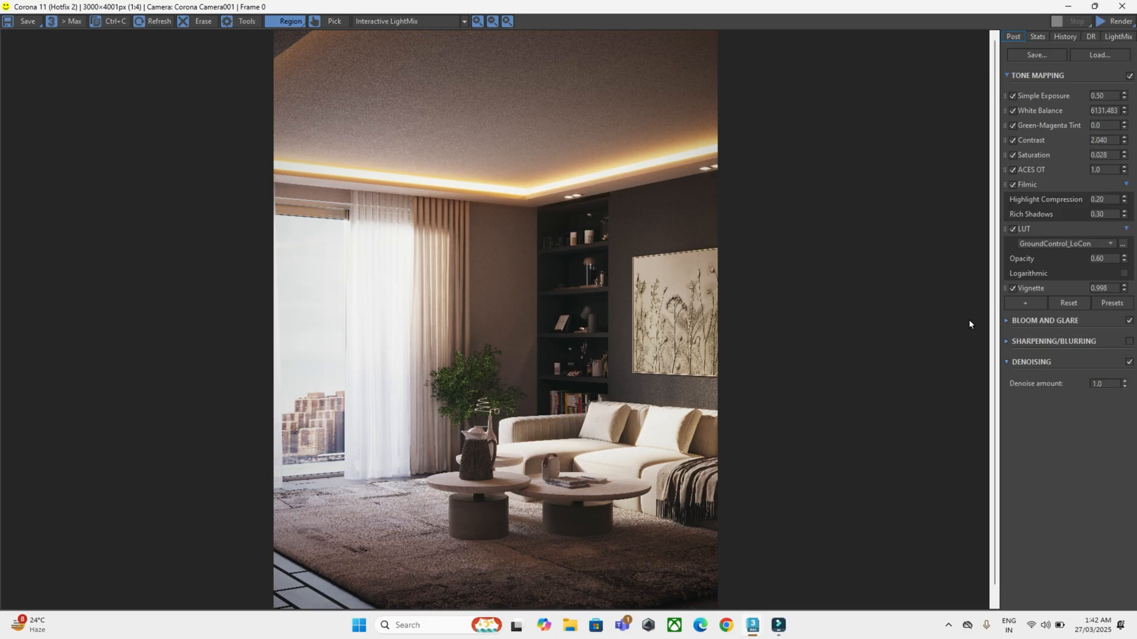
pyautogui.click(1011, 320)
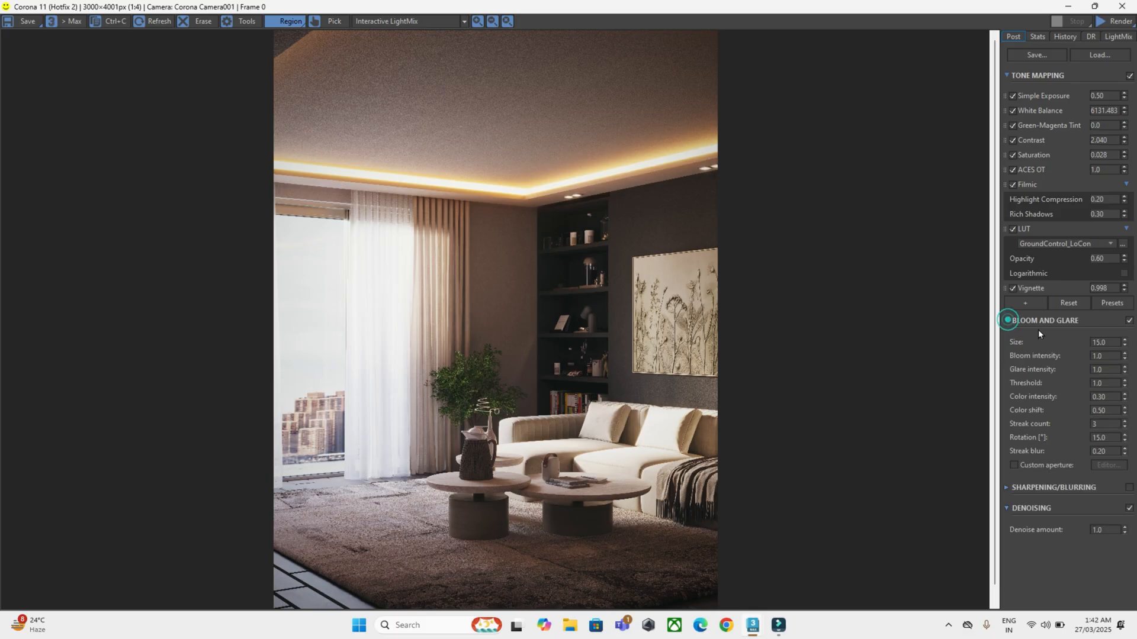
pyautogui.doubleClick(1105, 356)
pyautogui.write('.7')
pyautogui.doubleClick(1106, 369)
pyautogui.write('.7')
pyautogui.doubleClick(1105, 383)
pyautogui.write('7')
pyautogui.click(1107, 369)
pyautogui.doubleClick(1104, 342)
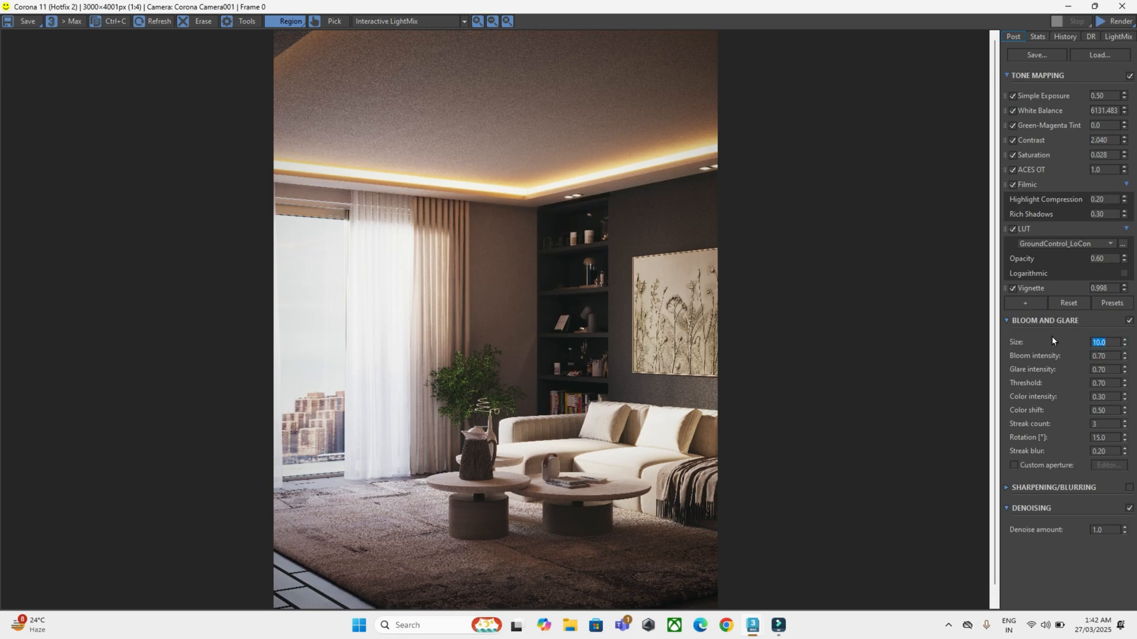
# Enable Sharpening/Blurring and raise the sharpen amount to about 1.161
pyautogui.click(1128, 488)
pyautogui.click(1007, 486)
pyautogui.scroll(-1, 1052, 486)
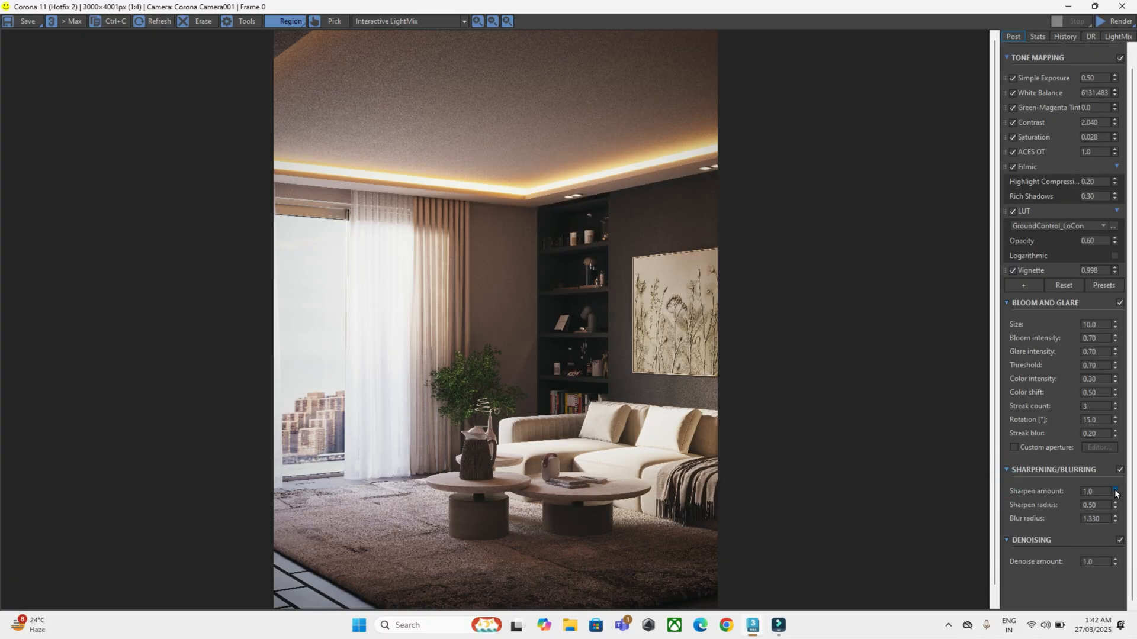
pyautogui.moveTo(1116, 493); pyautogui.dragTo(1108, 462)
# Save the render to the Desktop as "Interior image" in Corona EXR Image Format (.cxr)
pyautogui.click(16, 25)
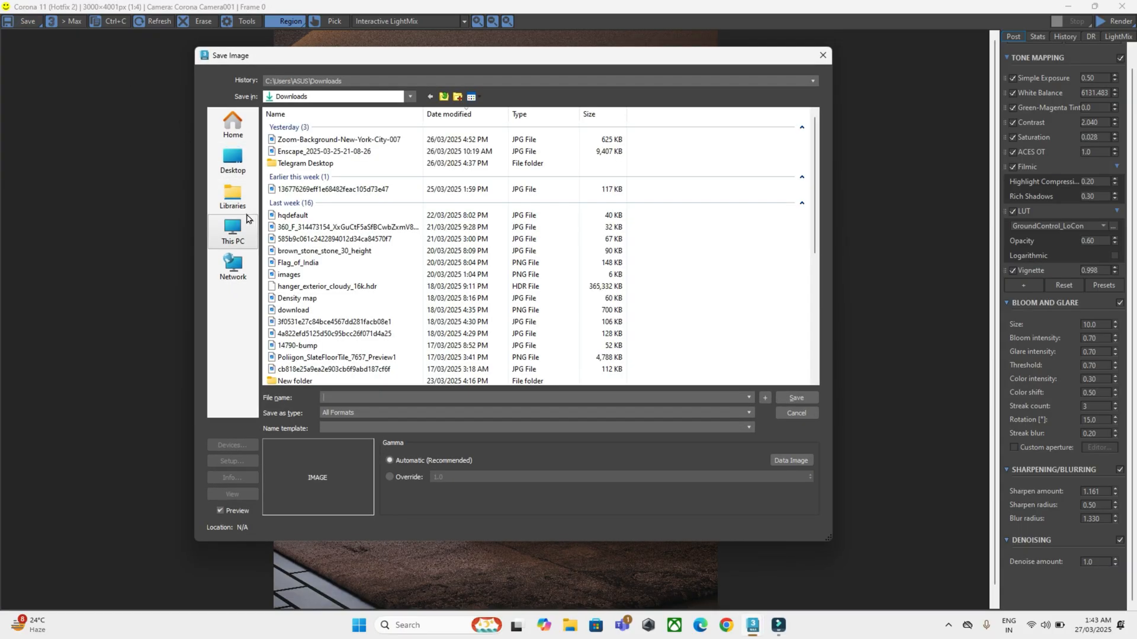
pyautogui.click(234, 169)
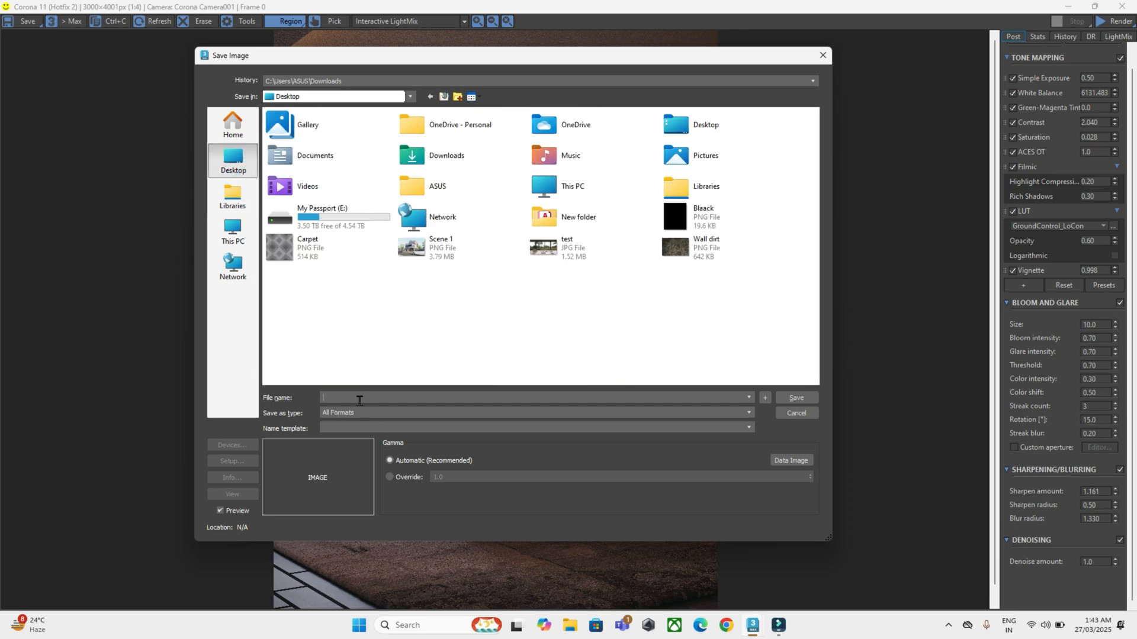
pyautogui.write('Interior image')
pyautogui.click(377, 413)
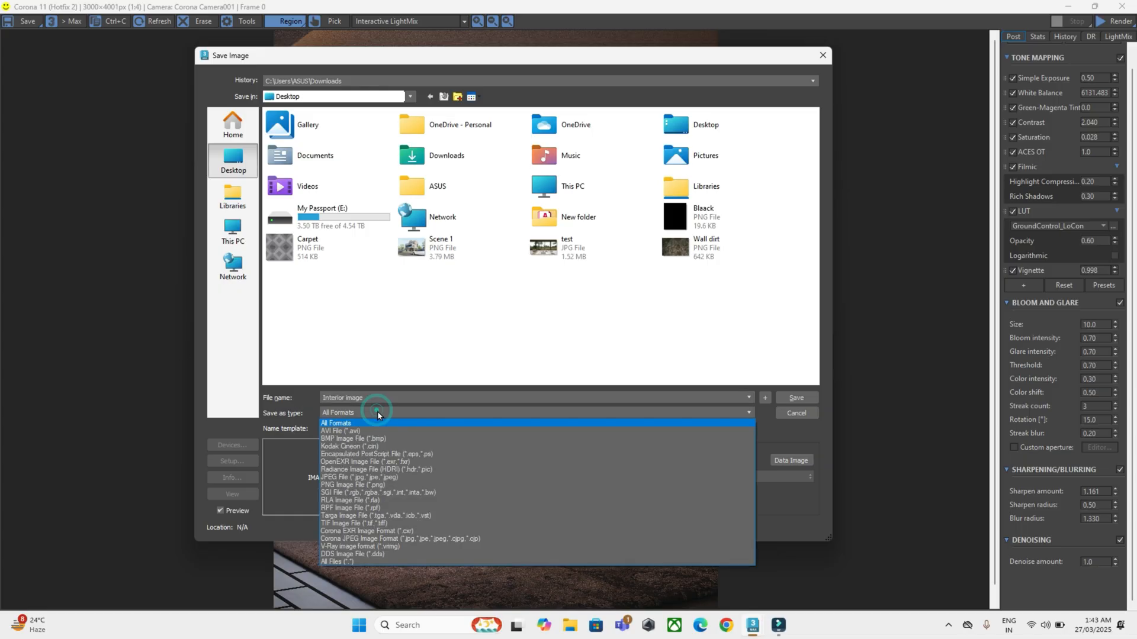
pyautogui.click(393, 532)
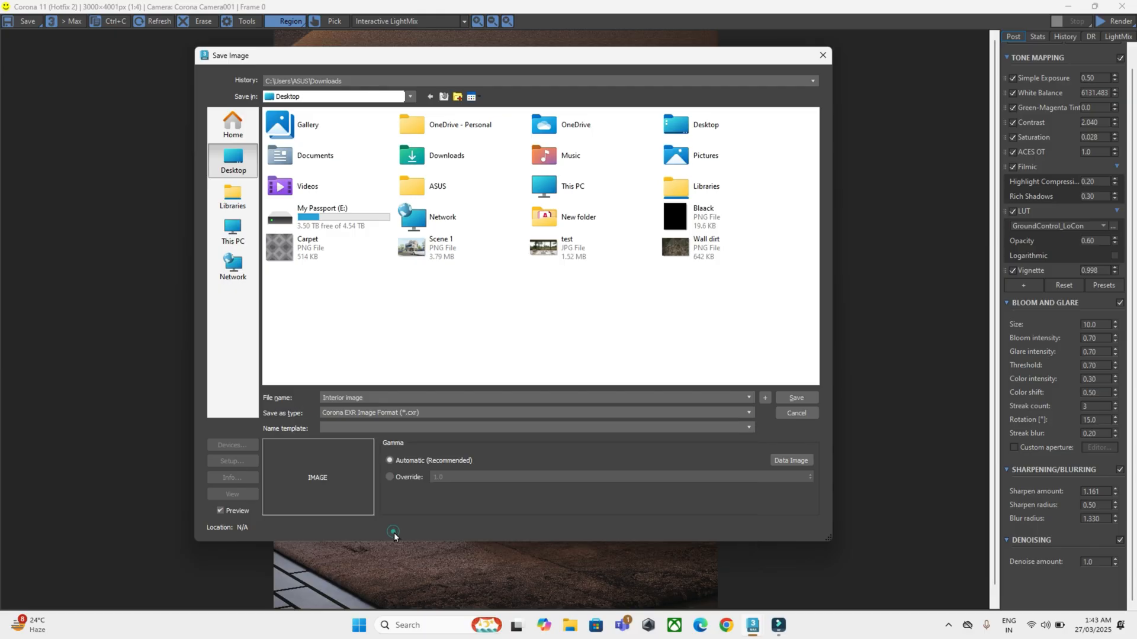
pyautogui.click(795, 398)
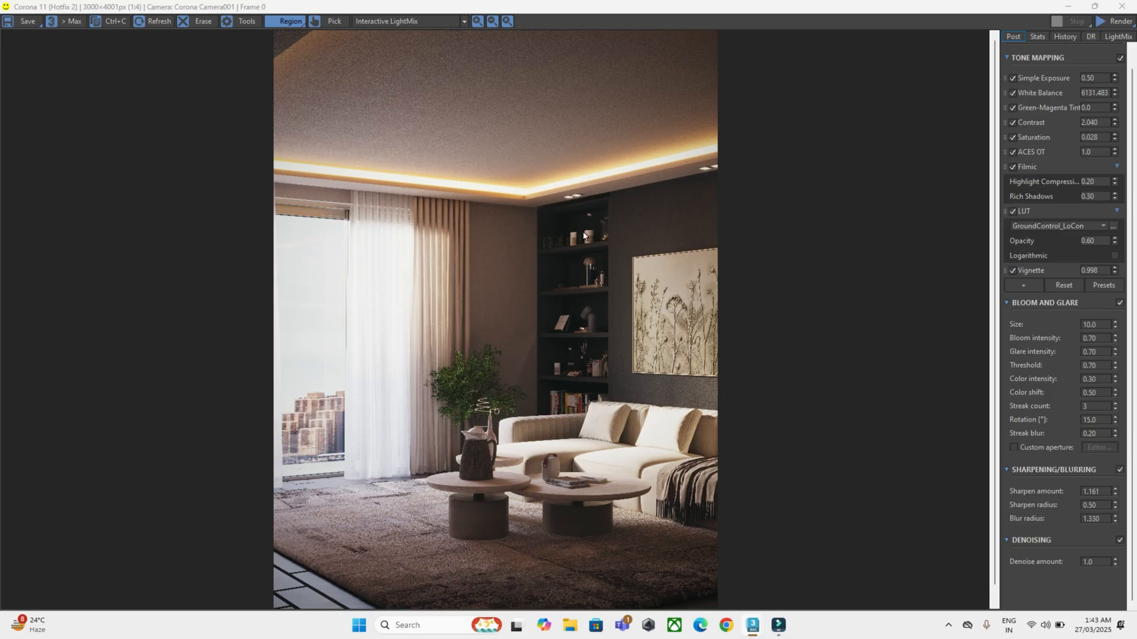
# Save the render to the Desktop as a JPEG file named "interior image final", accepting the preset JPEG quality settings
pyautogui.click(36, 24)
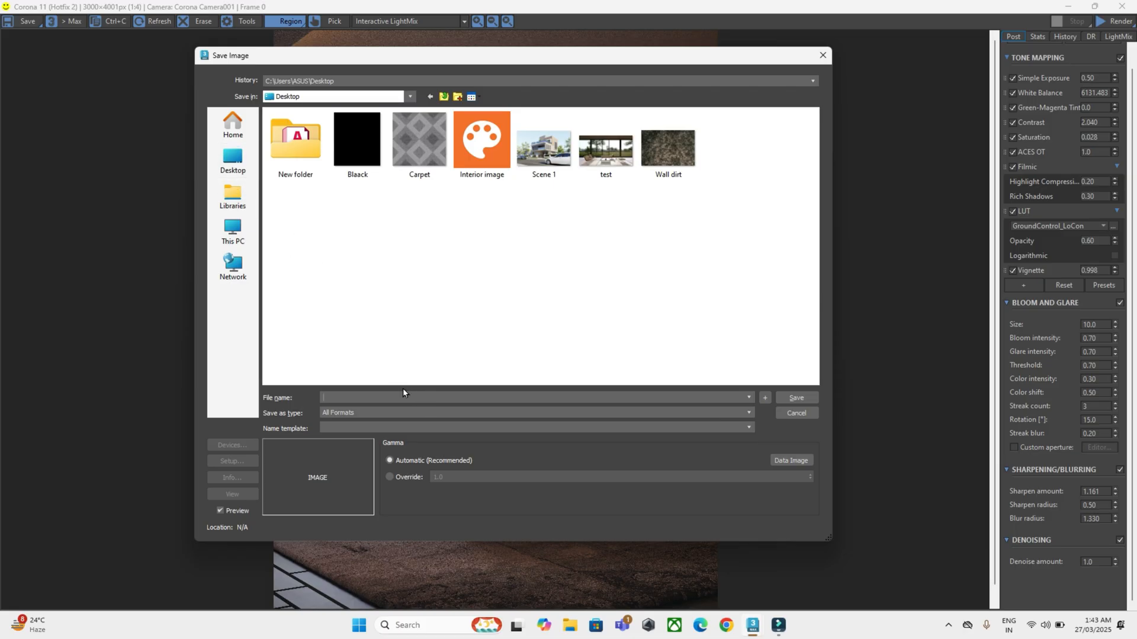
pyautogui.write('interio')
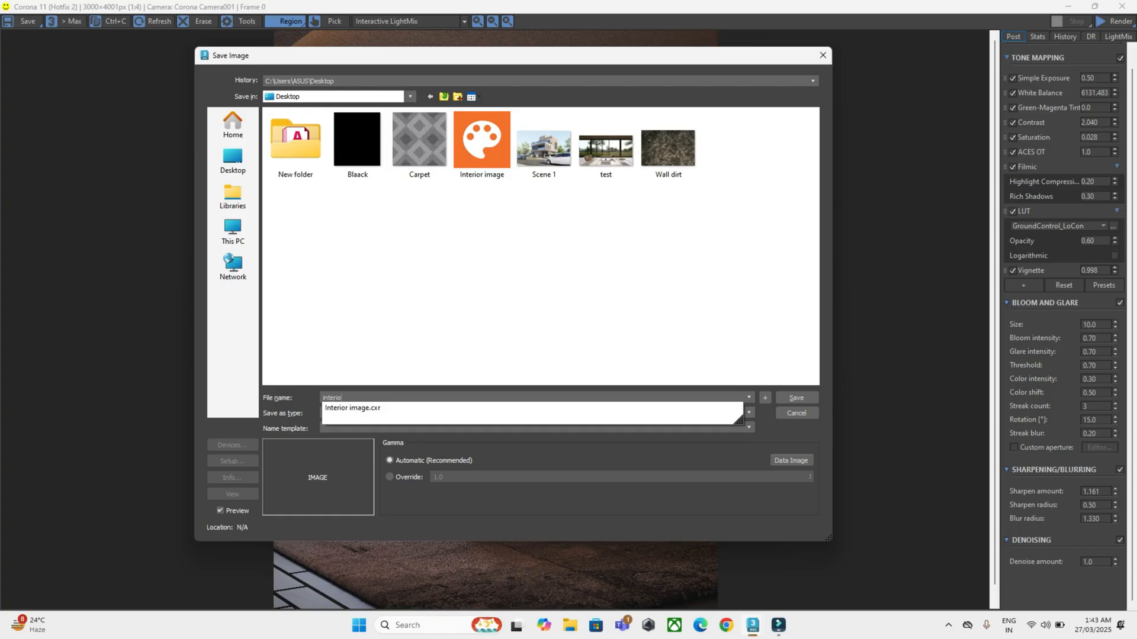
pyautogui.write('r image ')
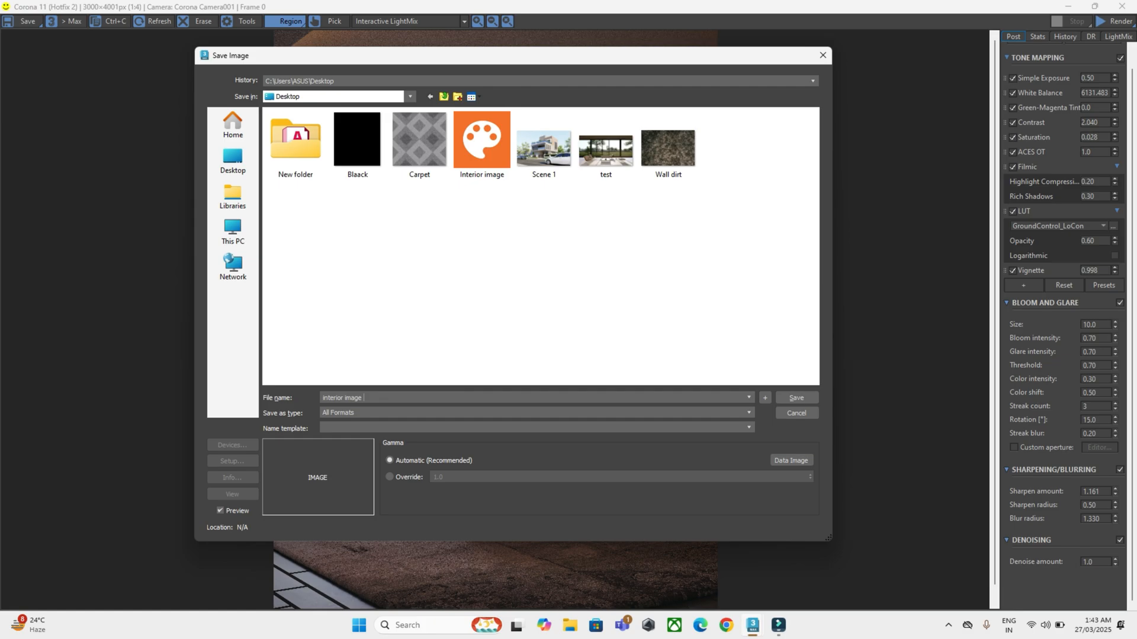
pyautogui.write('final')
pyautogui.click(346, 414)
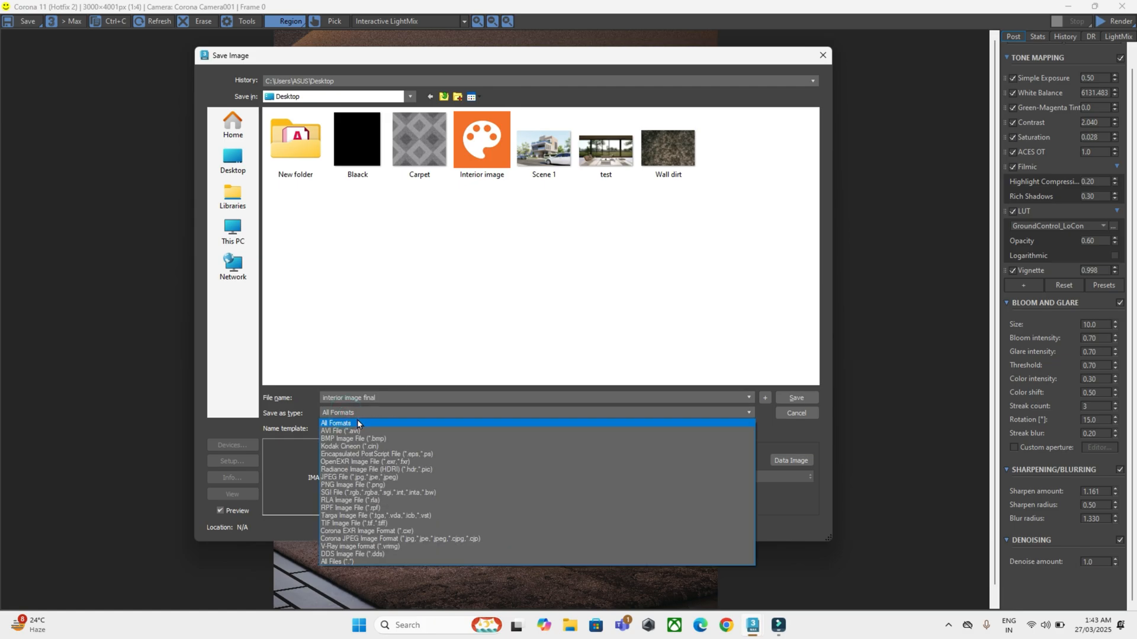
pyautogui.click(350, 477)
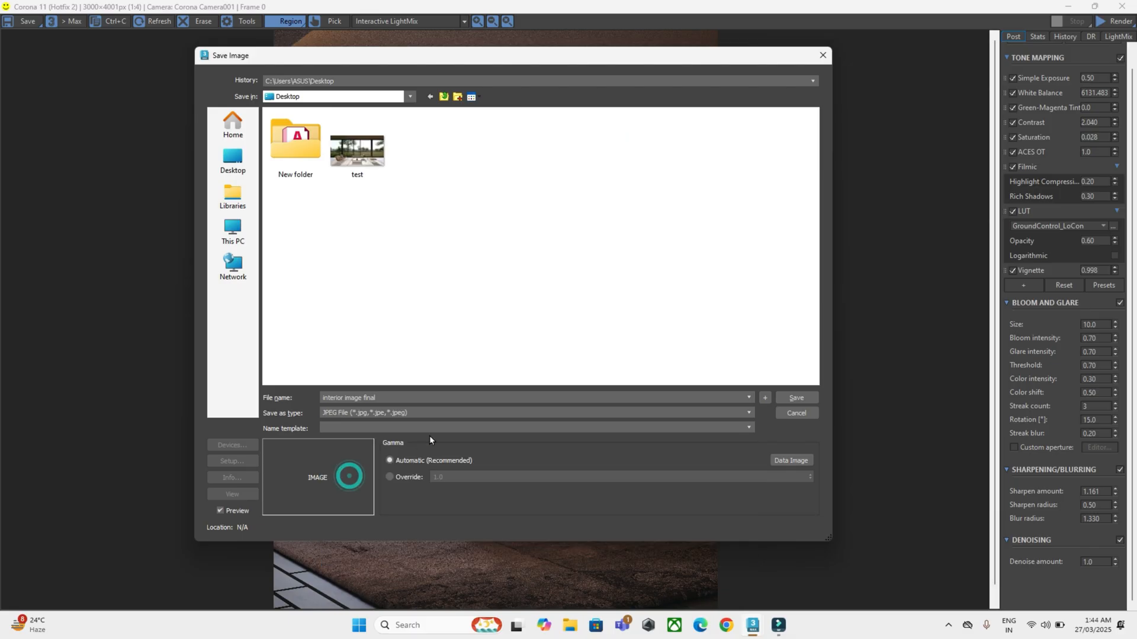
pyautogui.click(802, 396)
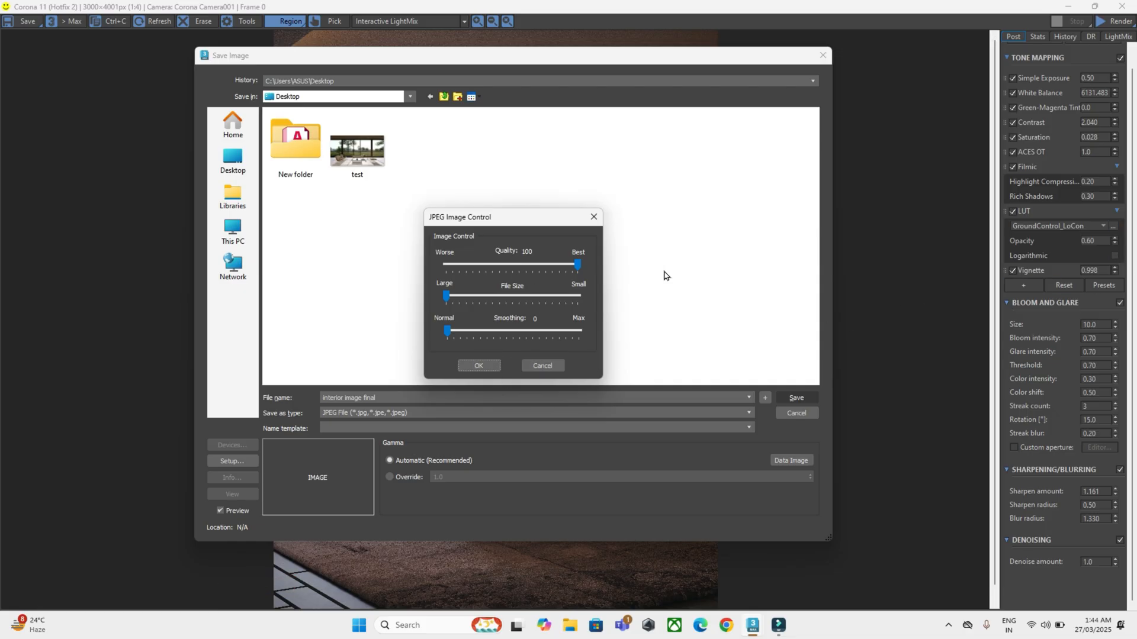
pyautogui.click(477, 367)
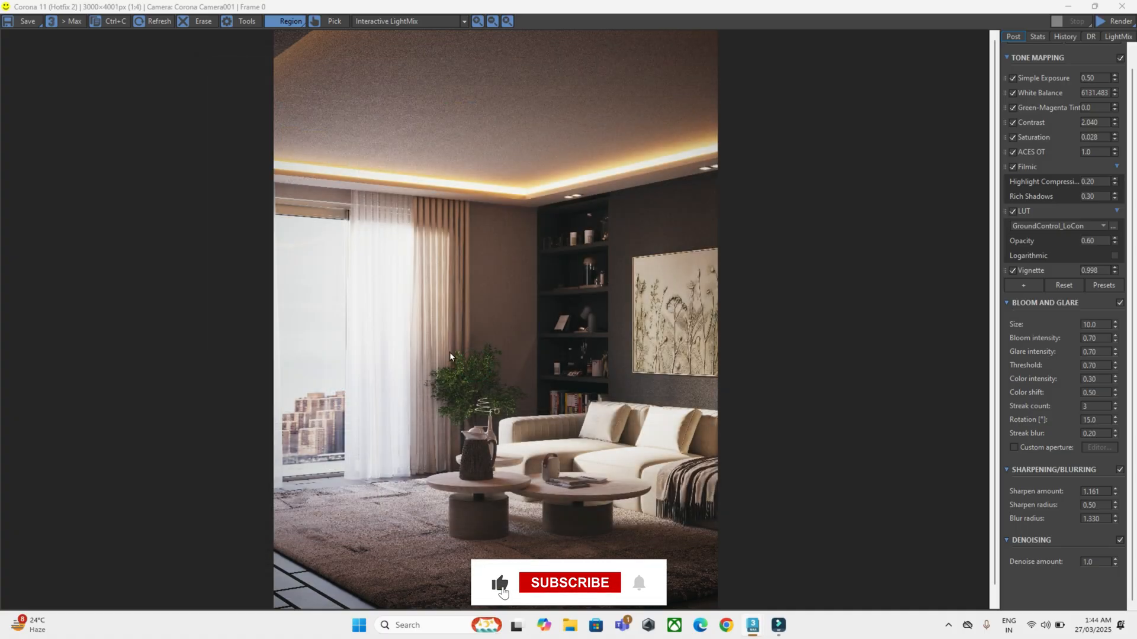